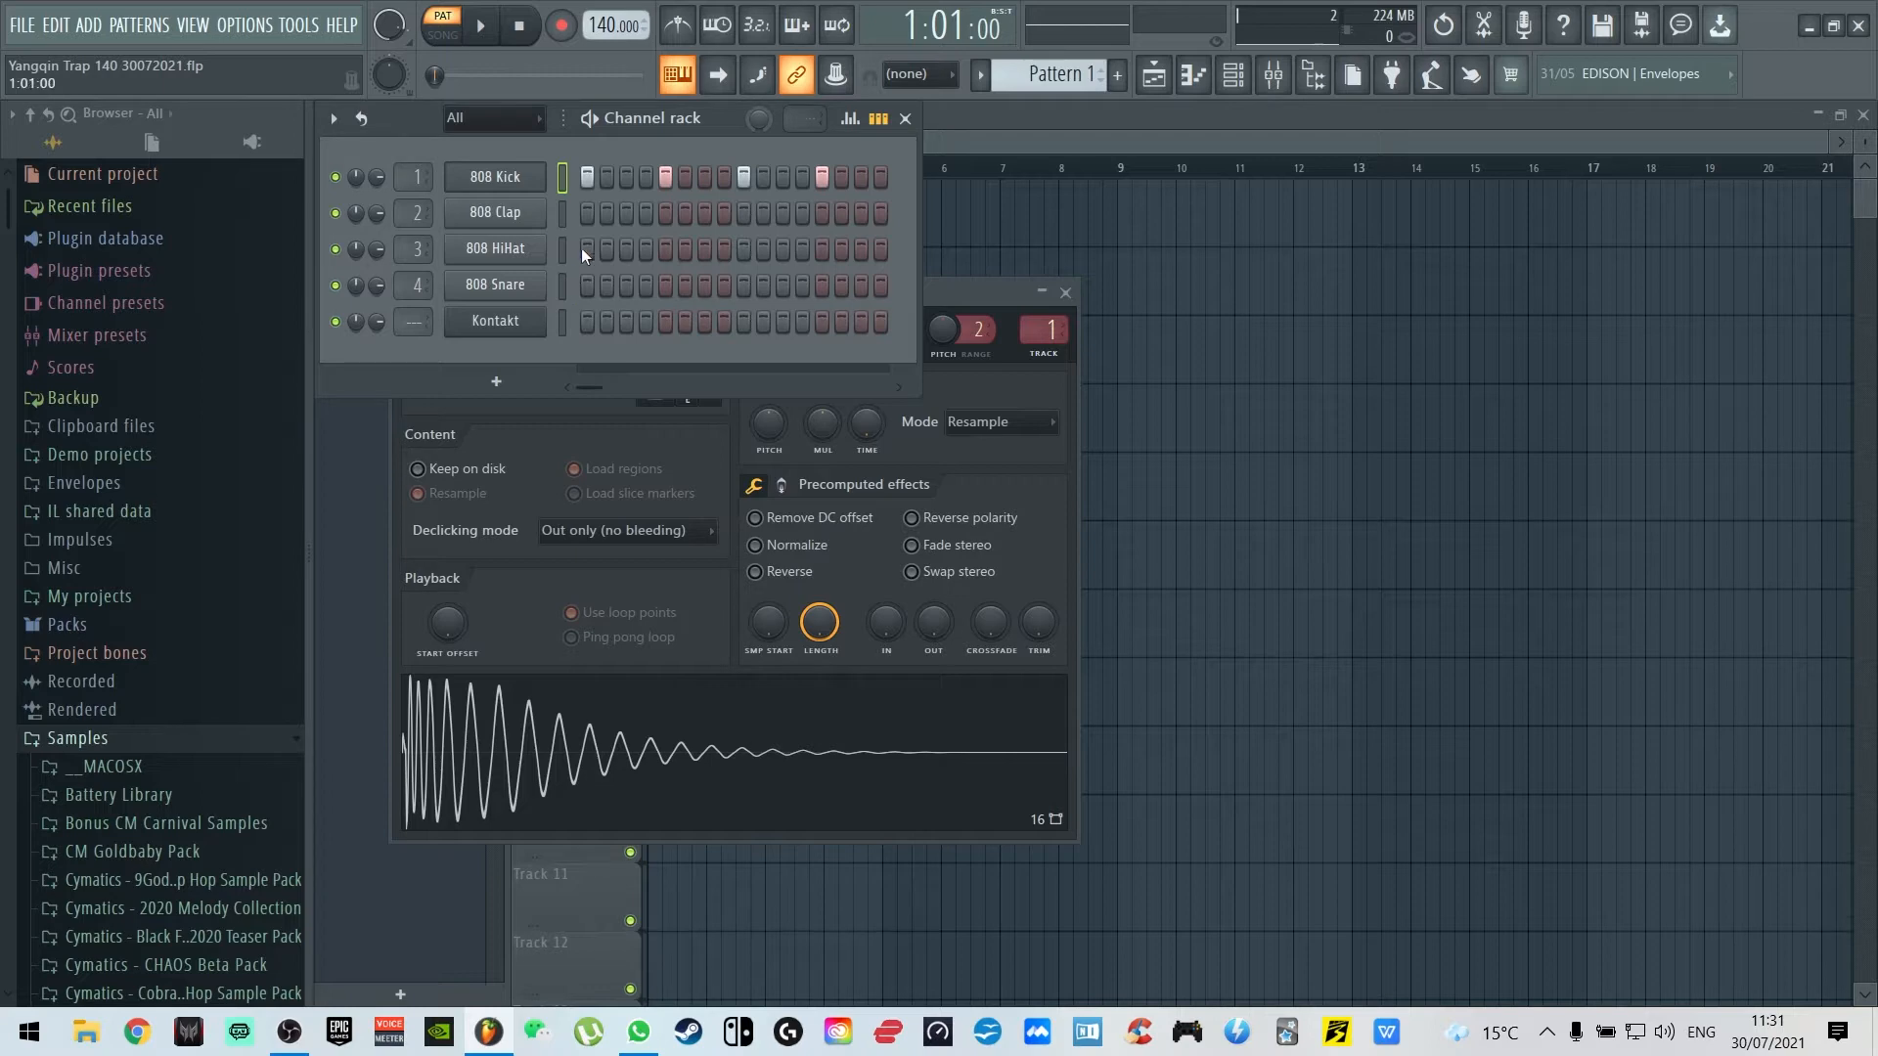
Clear all active steps from the 808 Kick channel and close its sampler window
drag(828, 180, 609, 183)
drag(933, 298, 1493, 301)
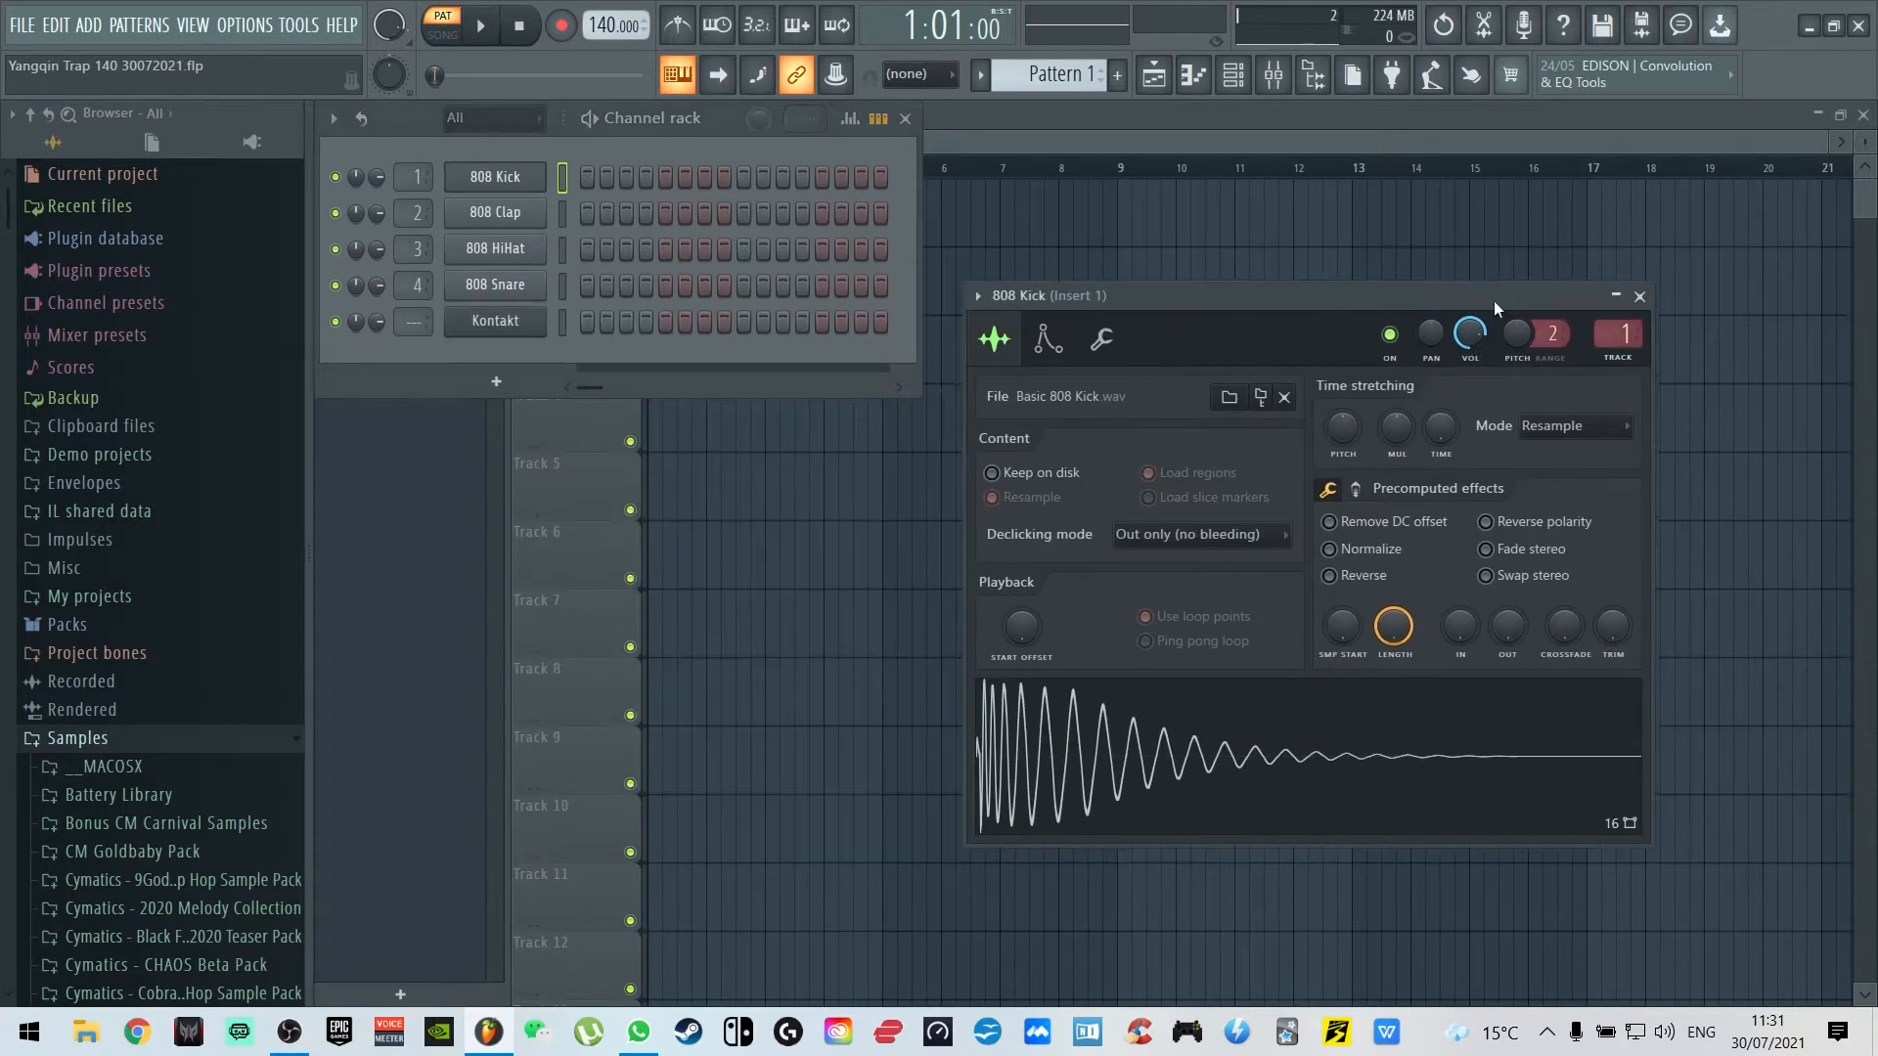
click(1639, 296)
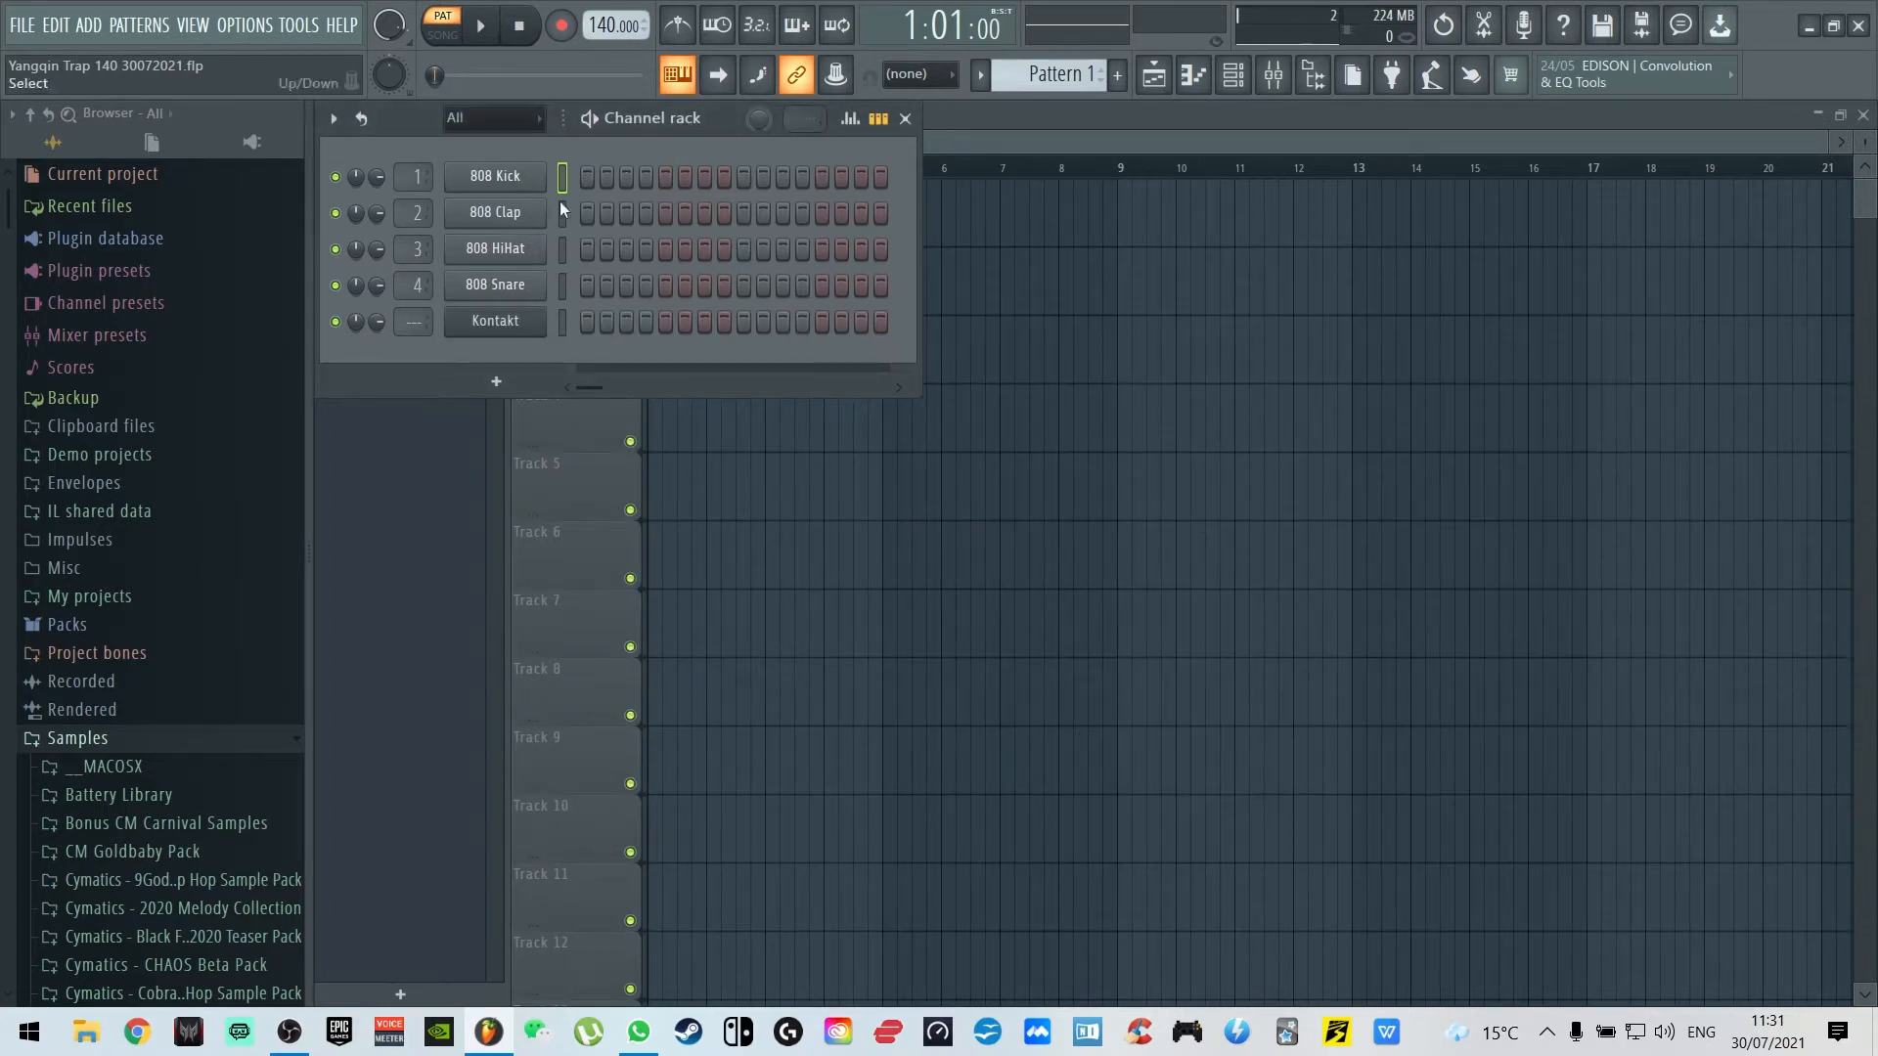
Open the Kontakt channel and load the Yangqin - Moon Lake instrument from the Yangqin library
click(500, 320)
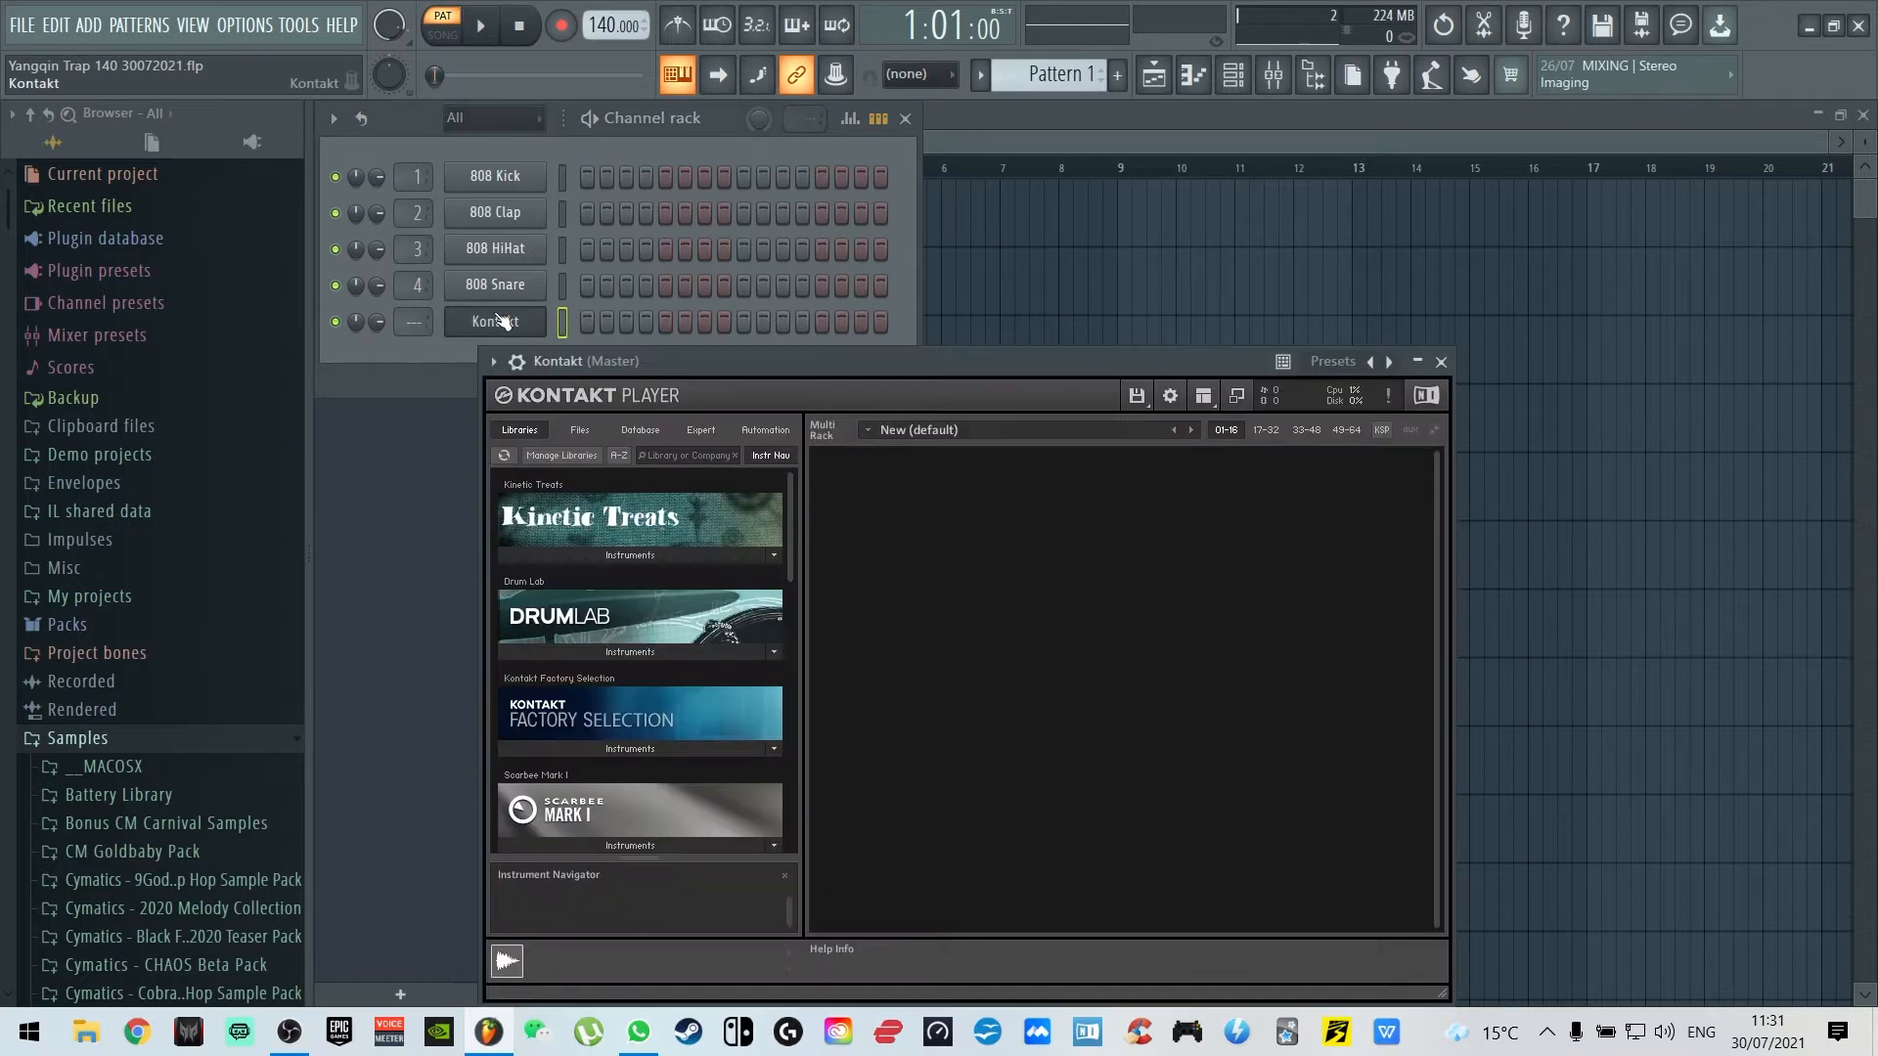
scroll(735, 630, down, 10)
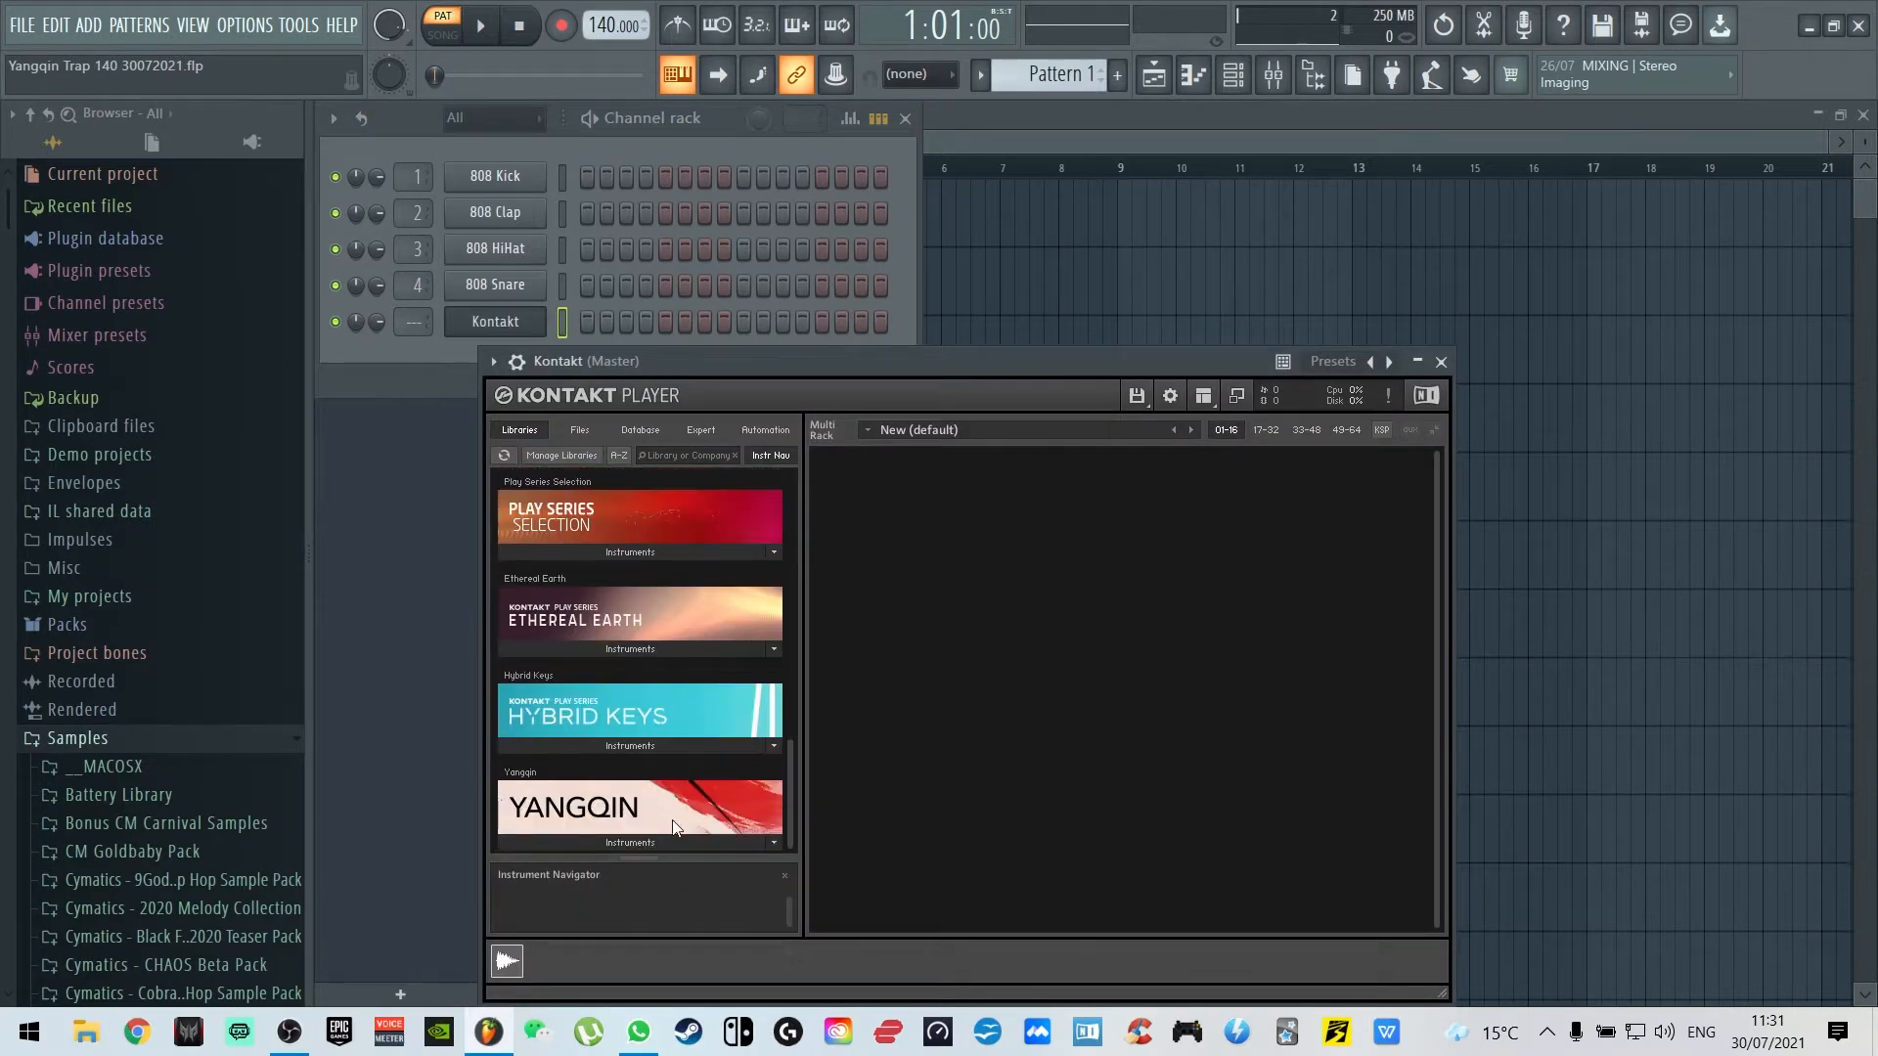
click(653, 841)
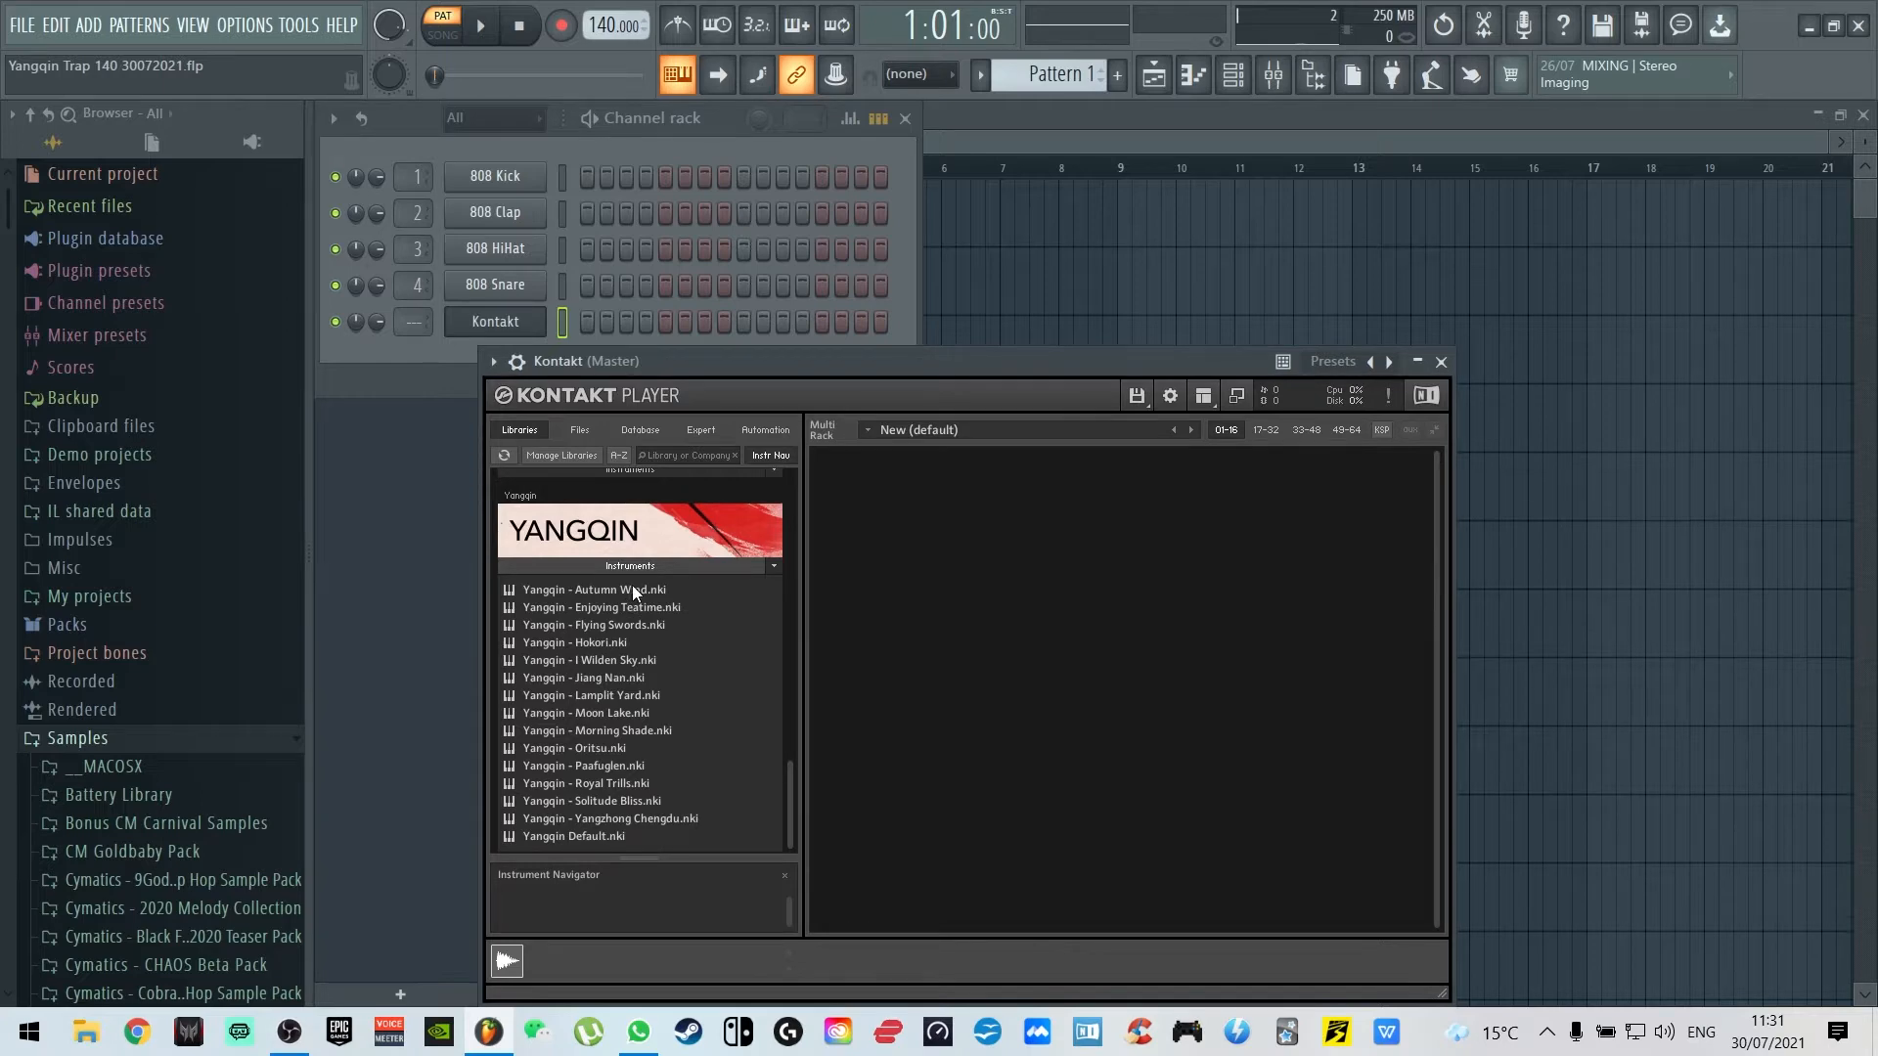
click(612, 712)
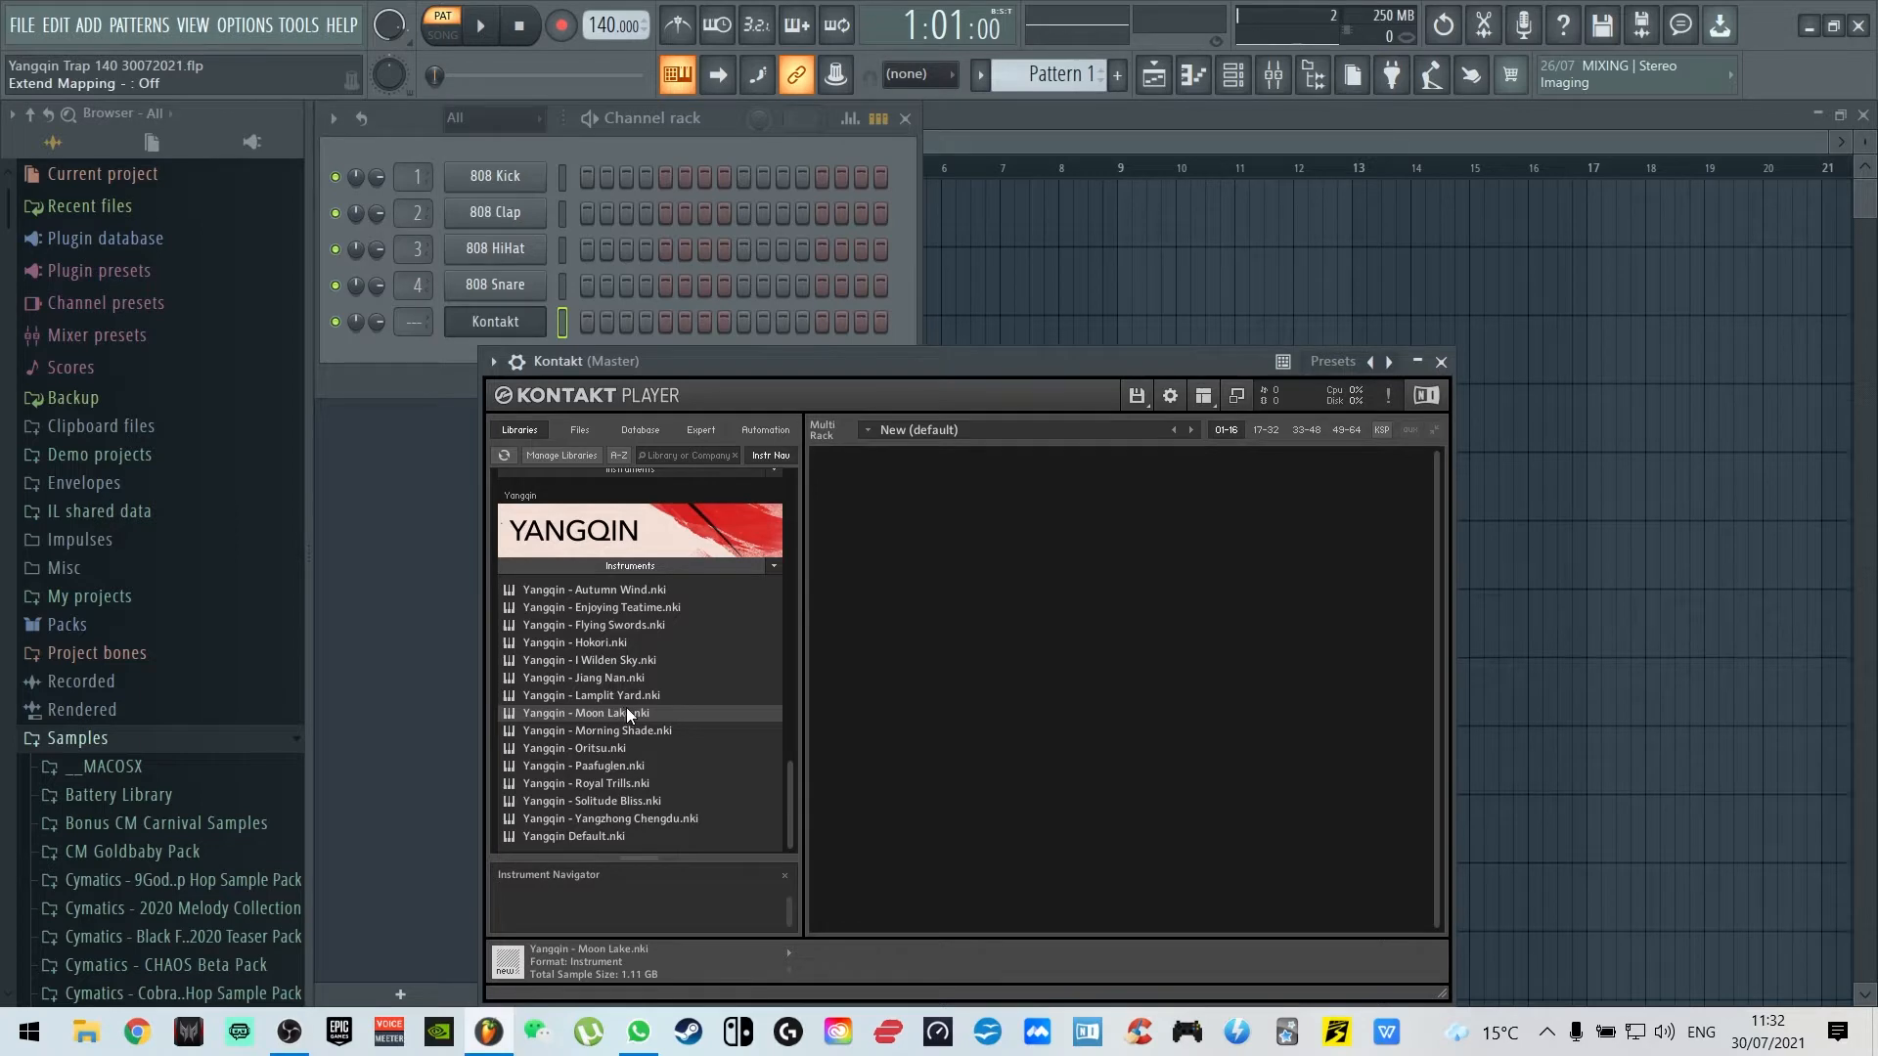
double_click(624, 712)
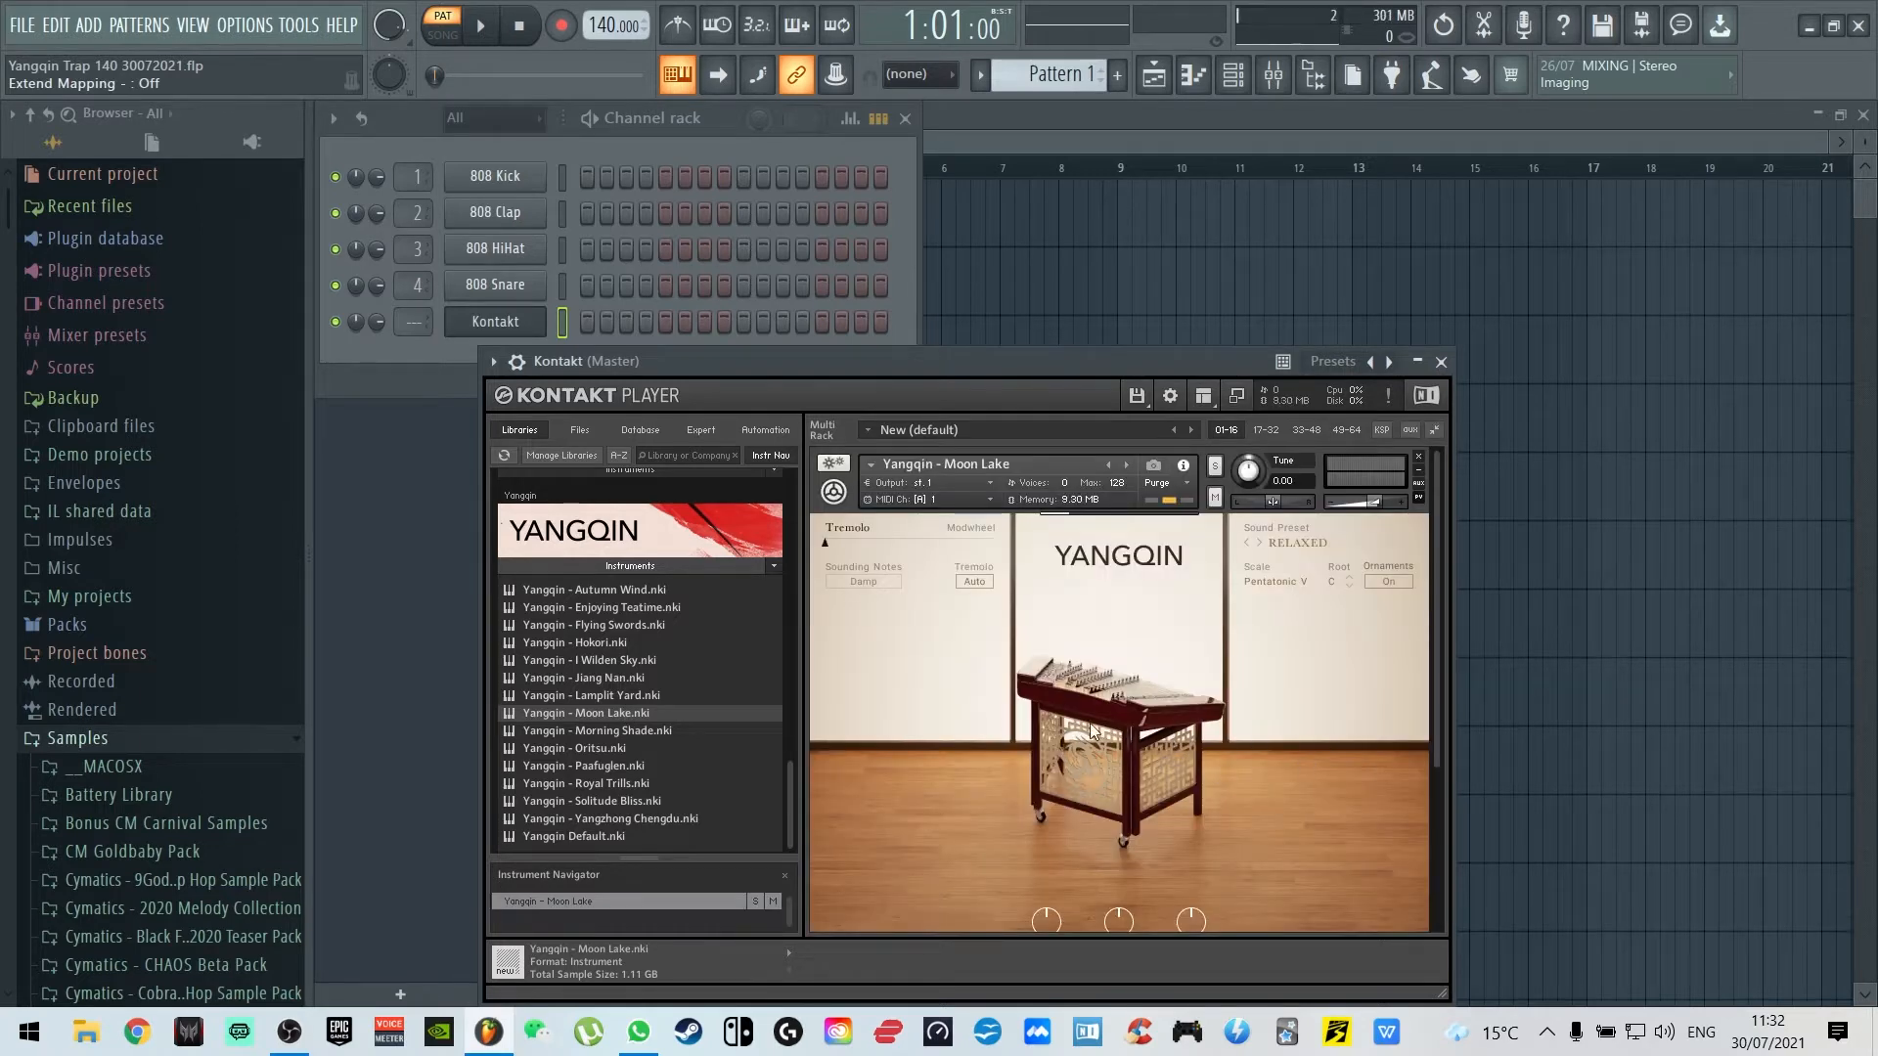
drag(1105, 368, 1134, 314)
scroll(1113, 469, down, 3)
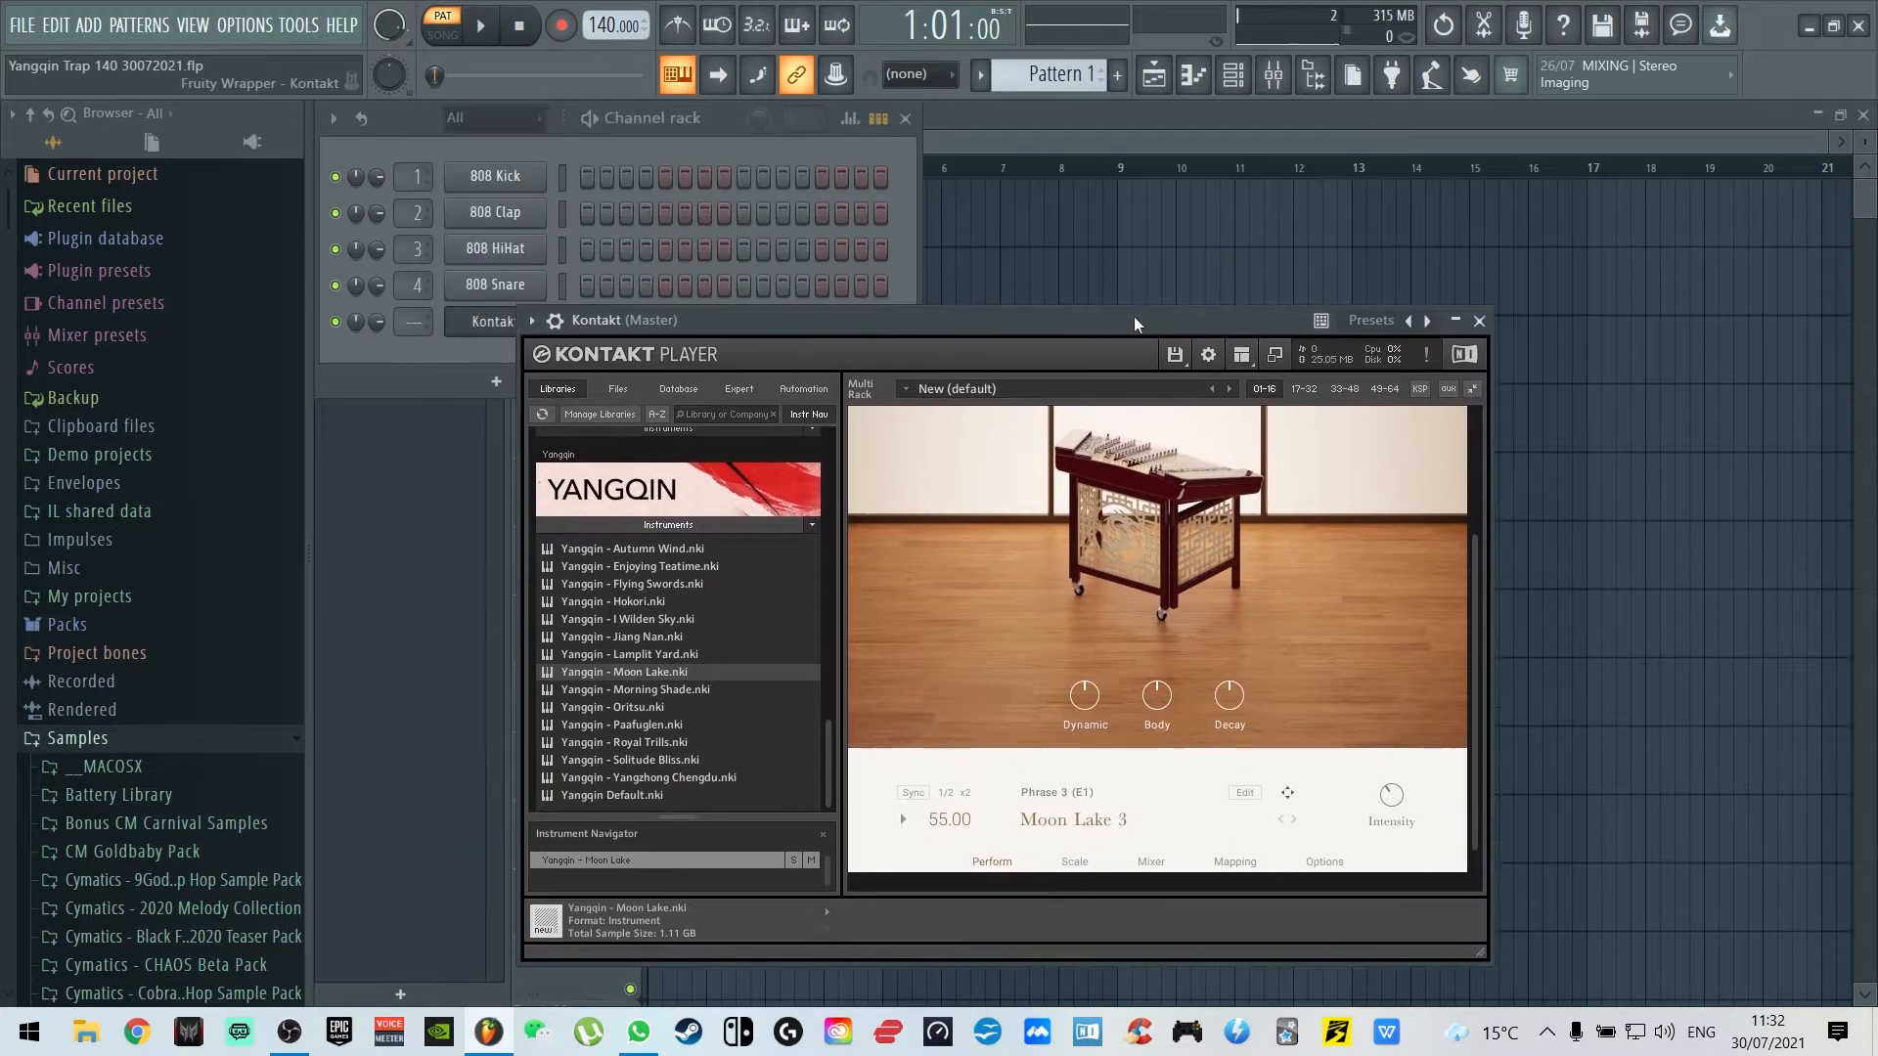
Turn on the metronome, then briefly play the pattern to hear the click
click(677, 25)
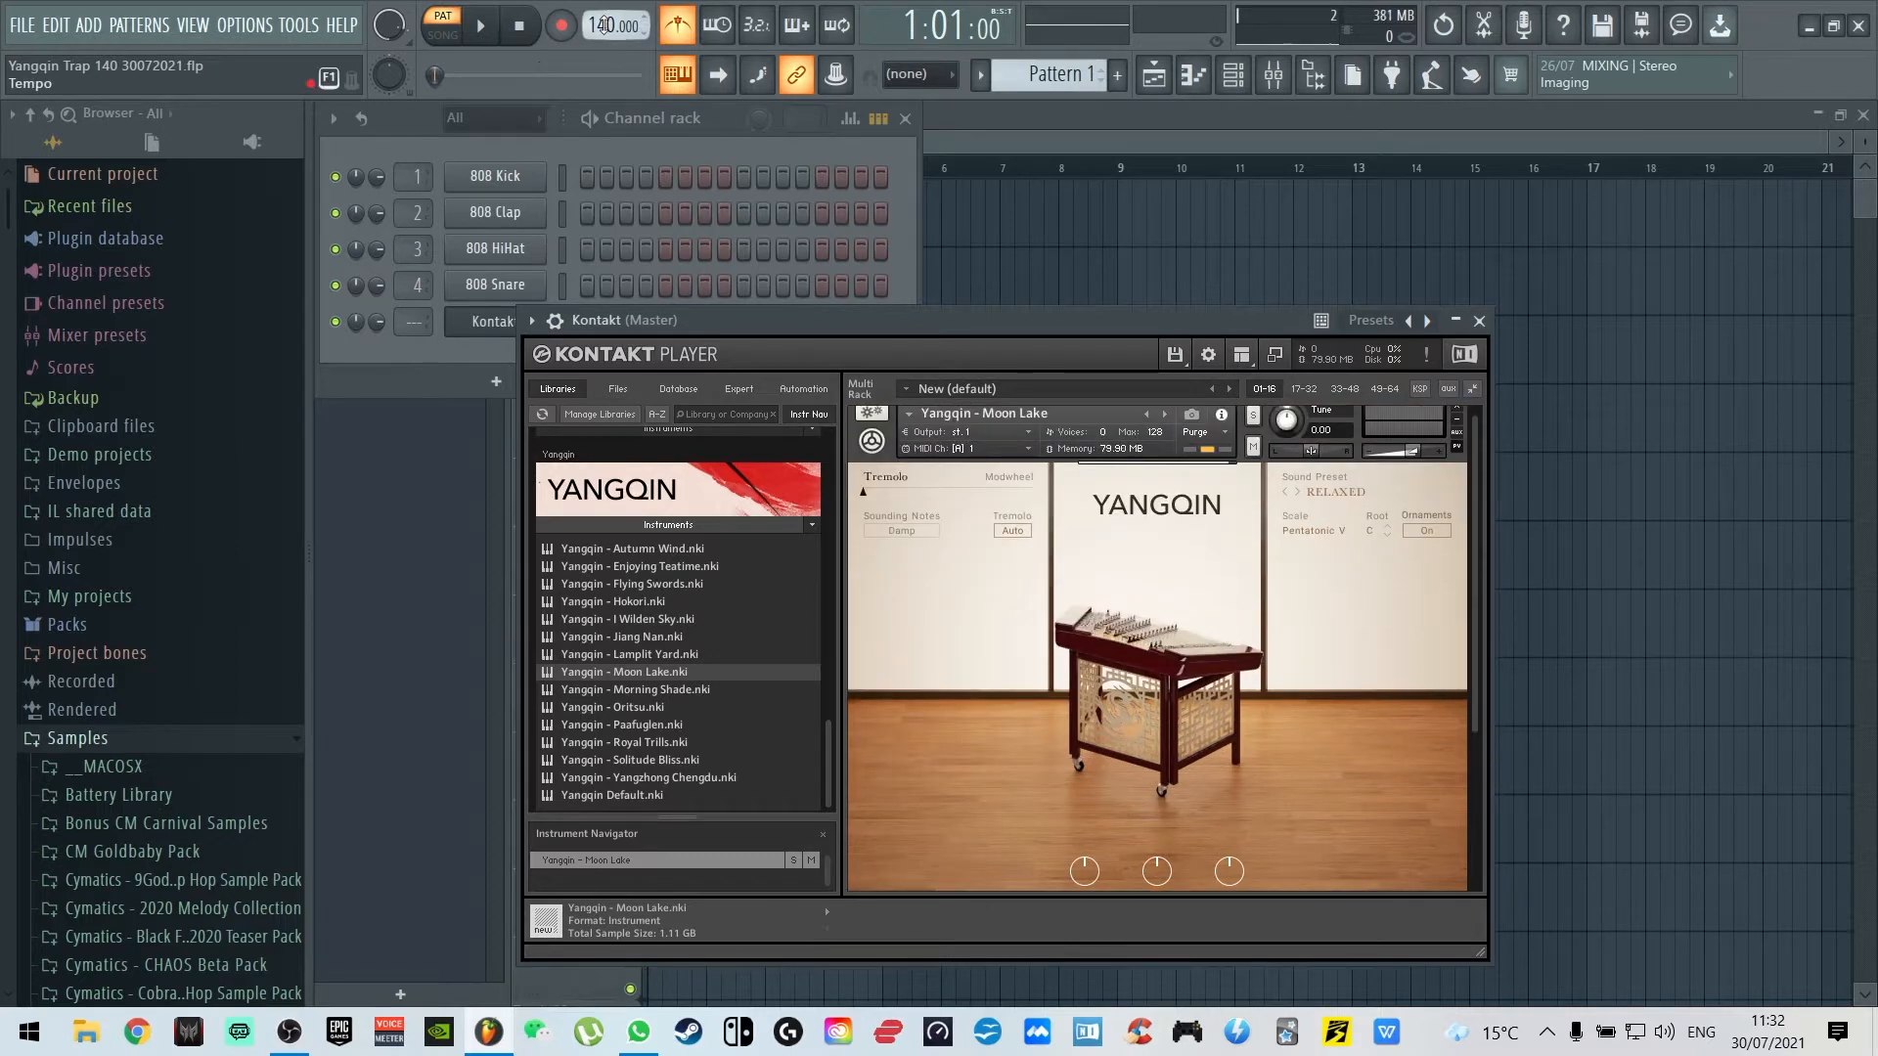
click(490, 18)
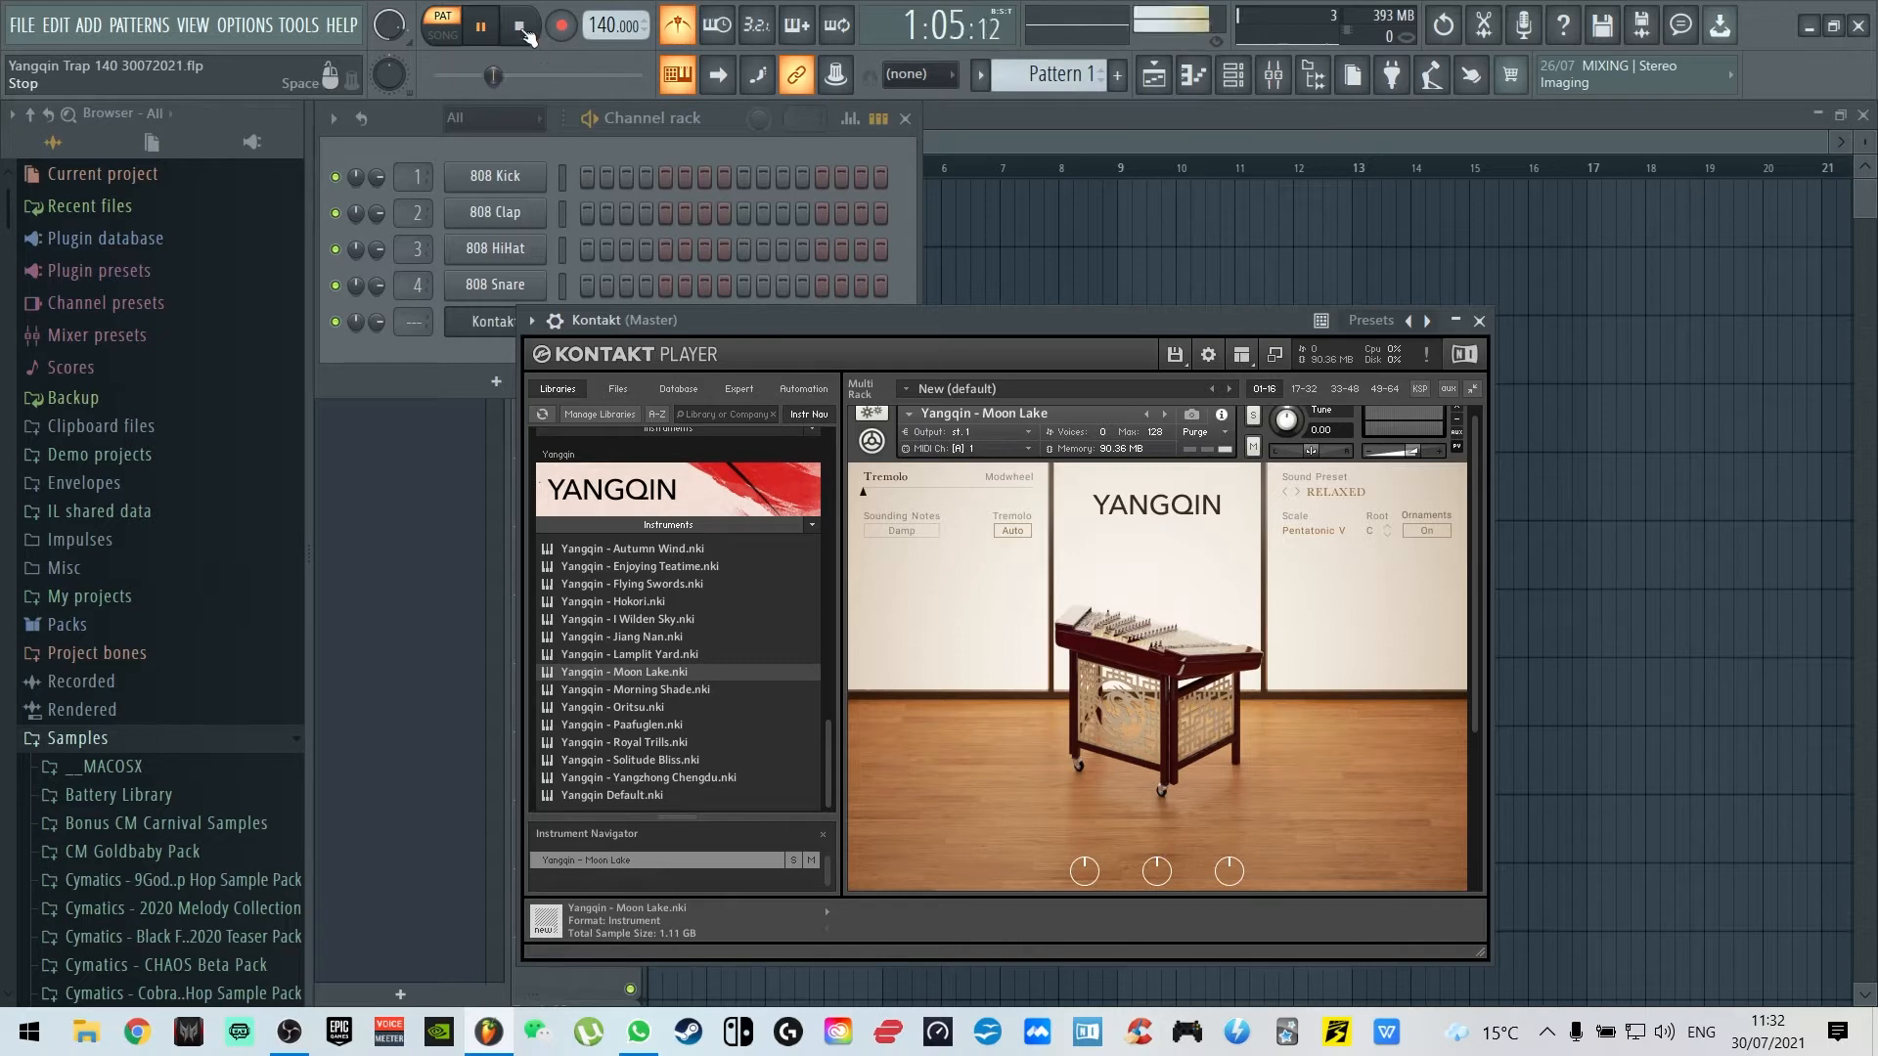
click(522, 29)
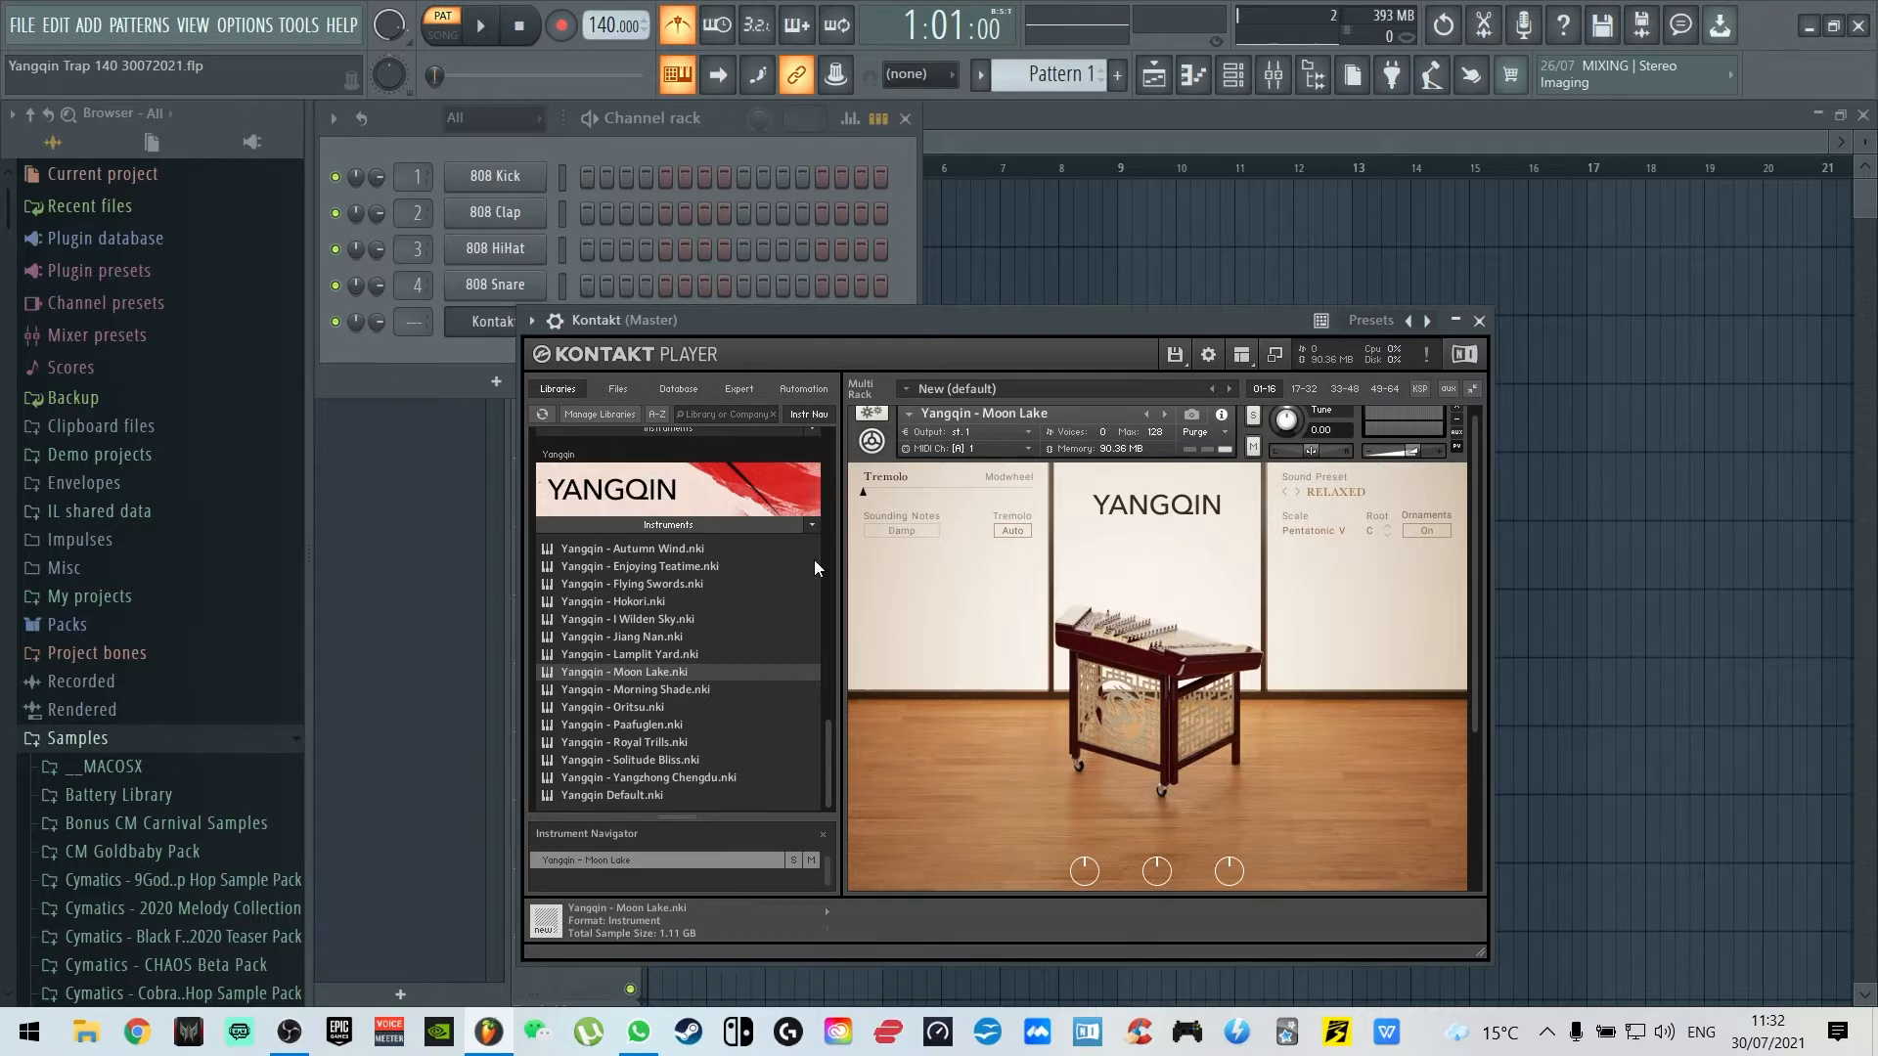
Collapse the Yangqin instrument list and rename the Kontakt channel as Yangqin
scroll(763, 665, up, 3)
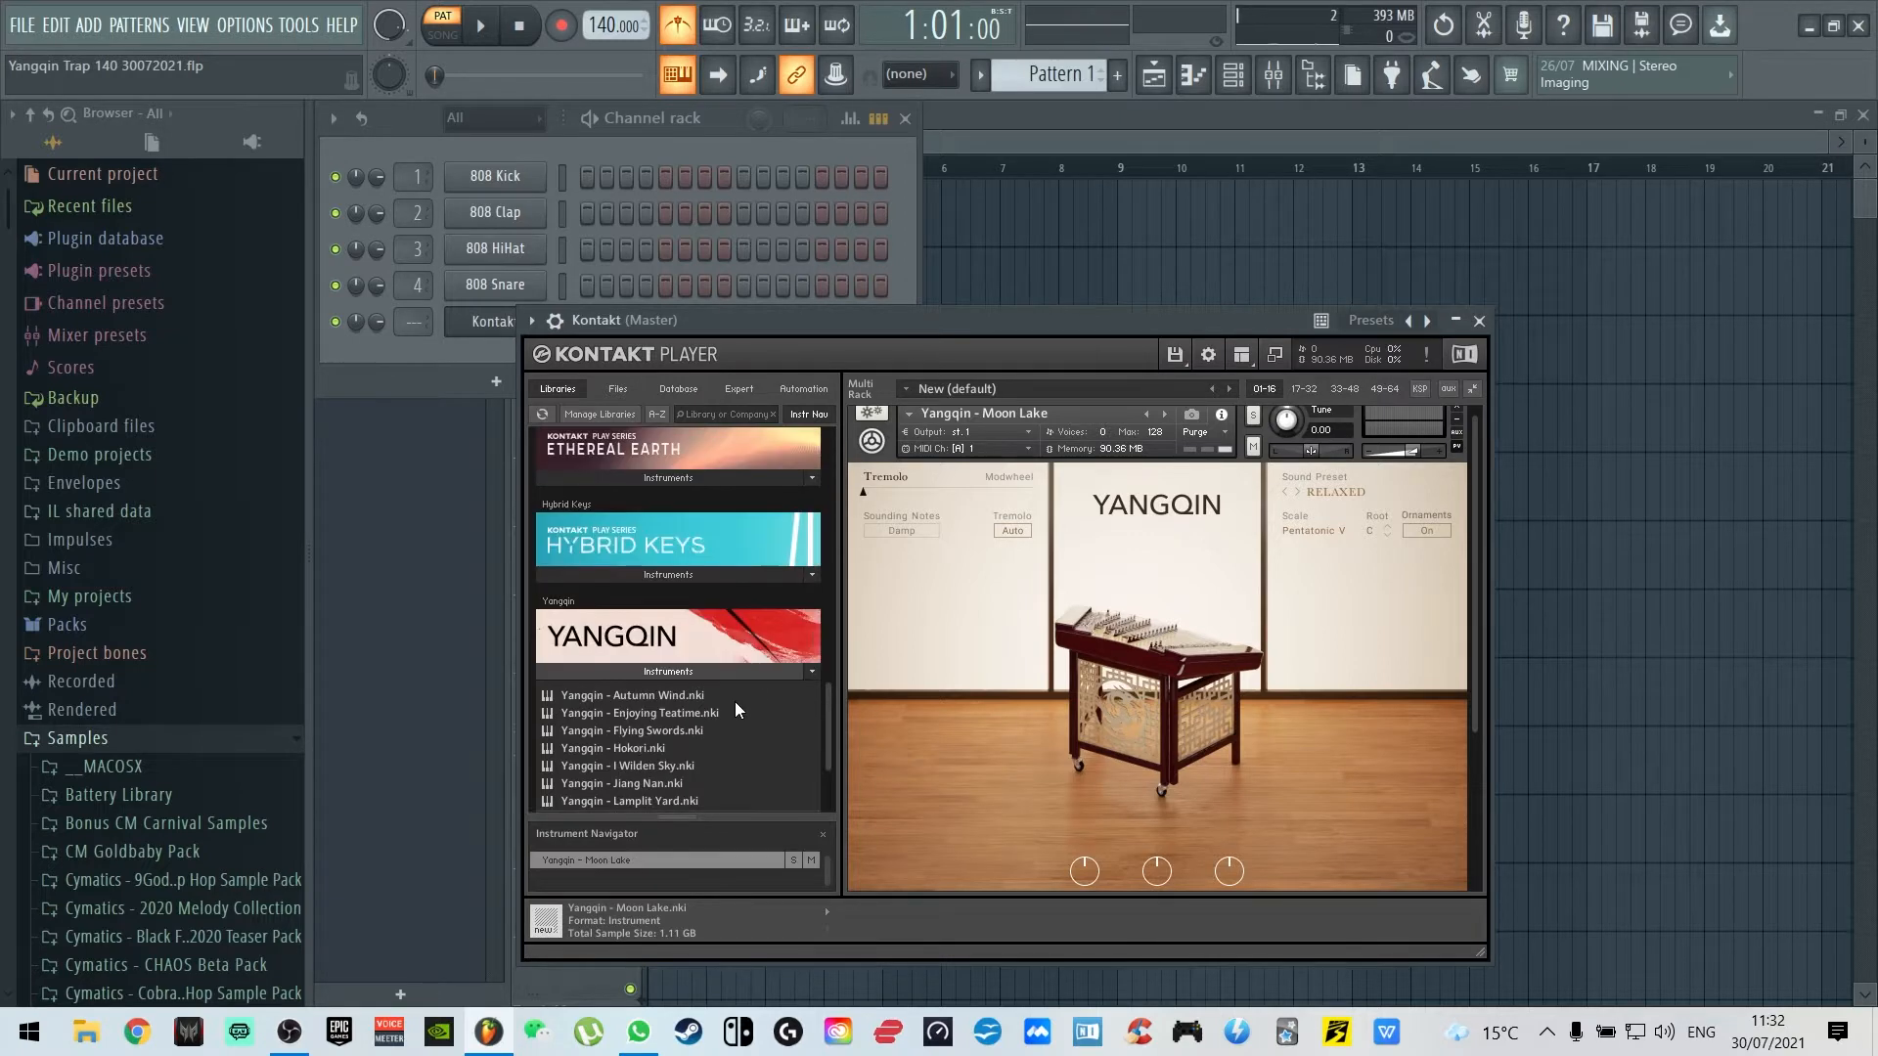
click(654, 665)
right_click(489, 321)
click(584, 377)
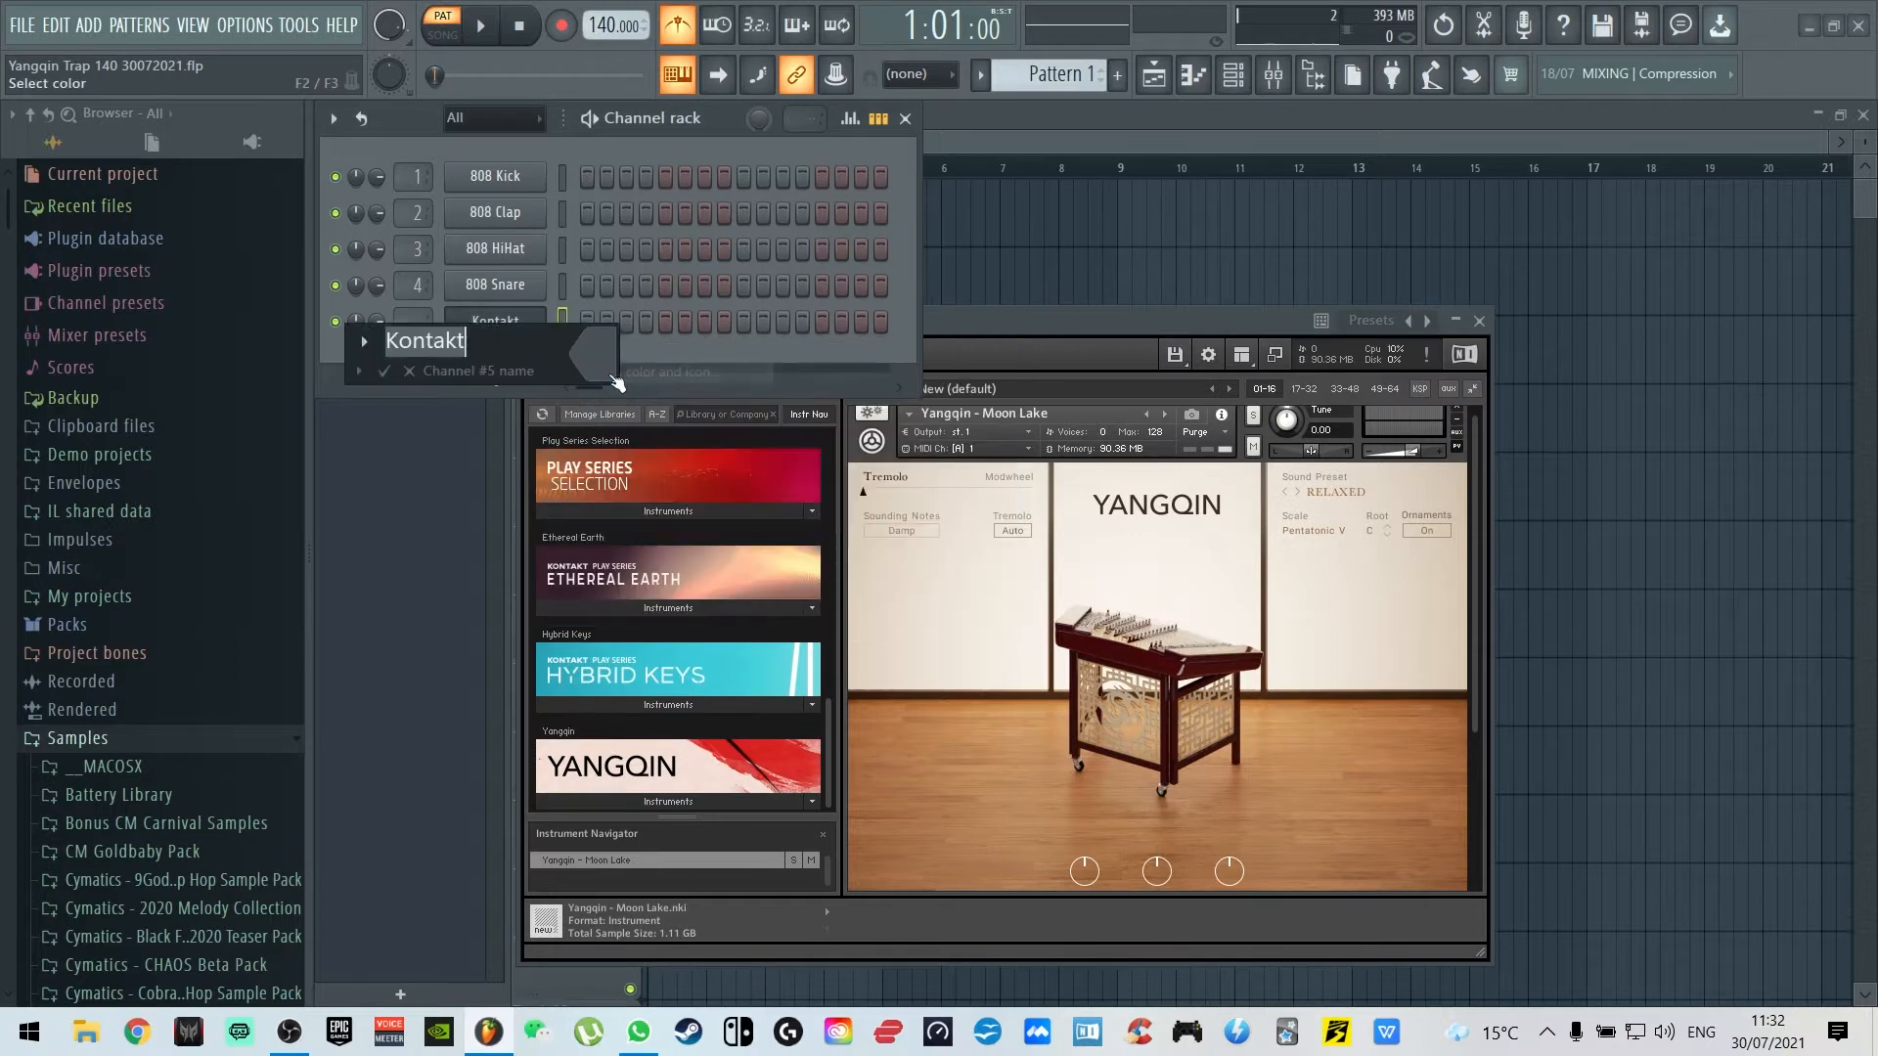
text(Yang)
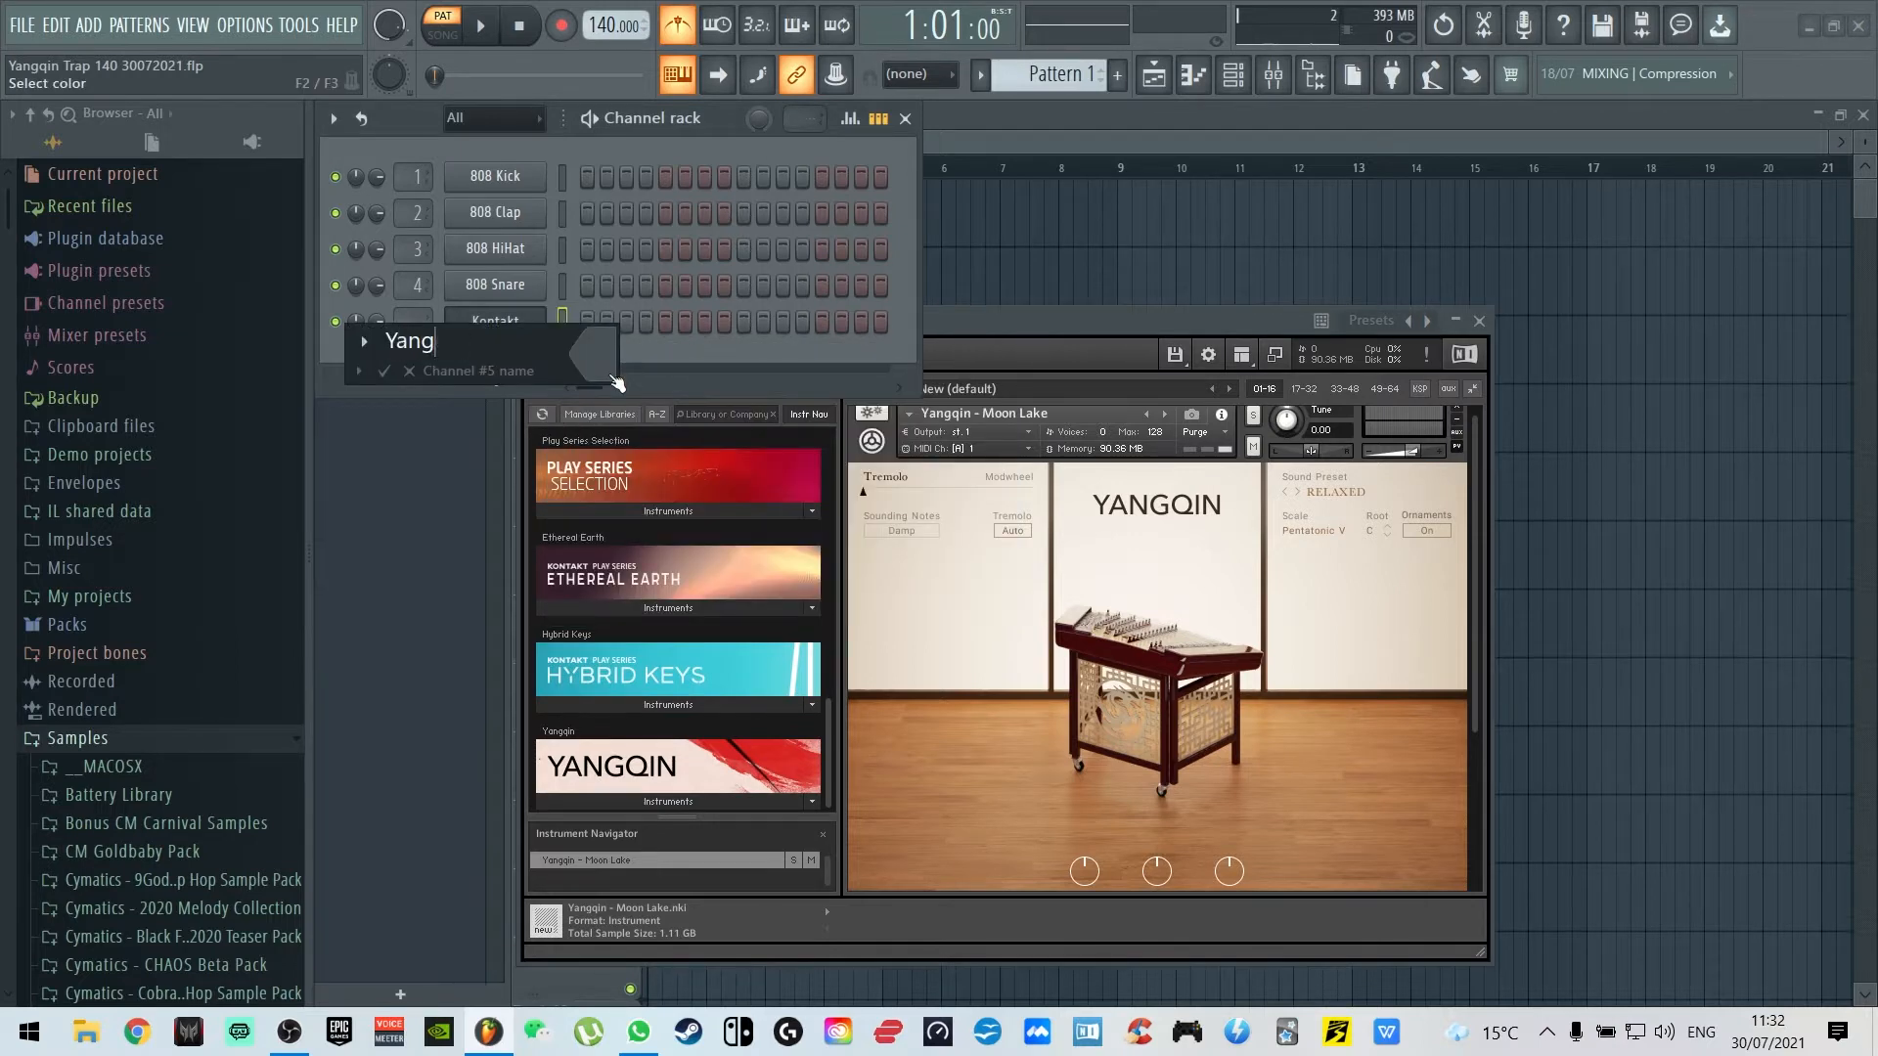
text(qin)
key(Return)
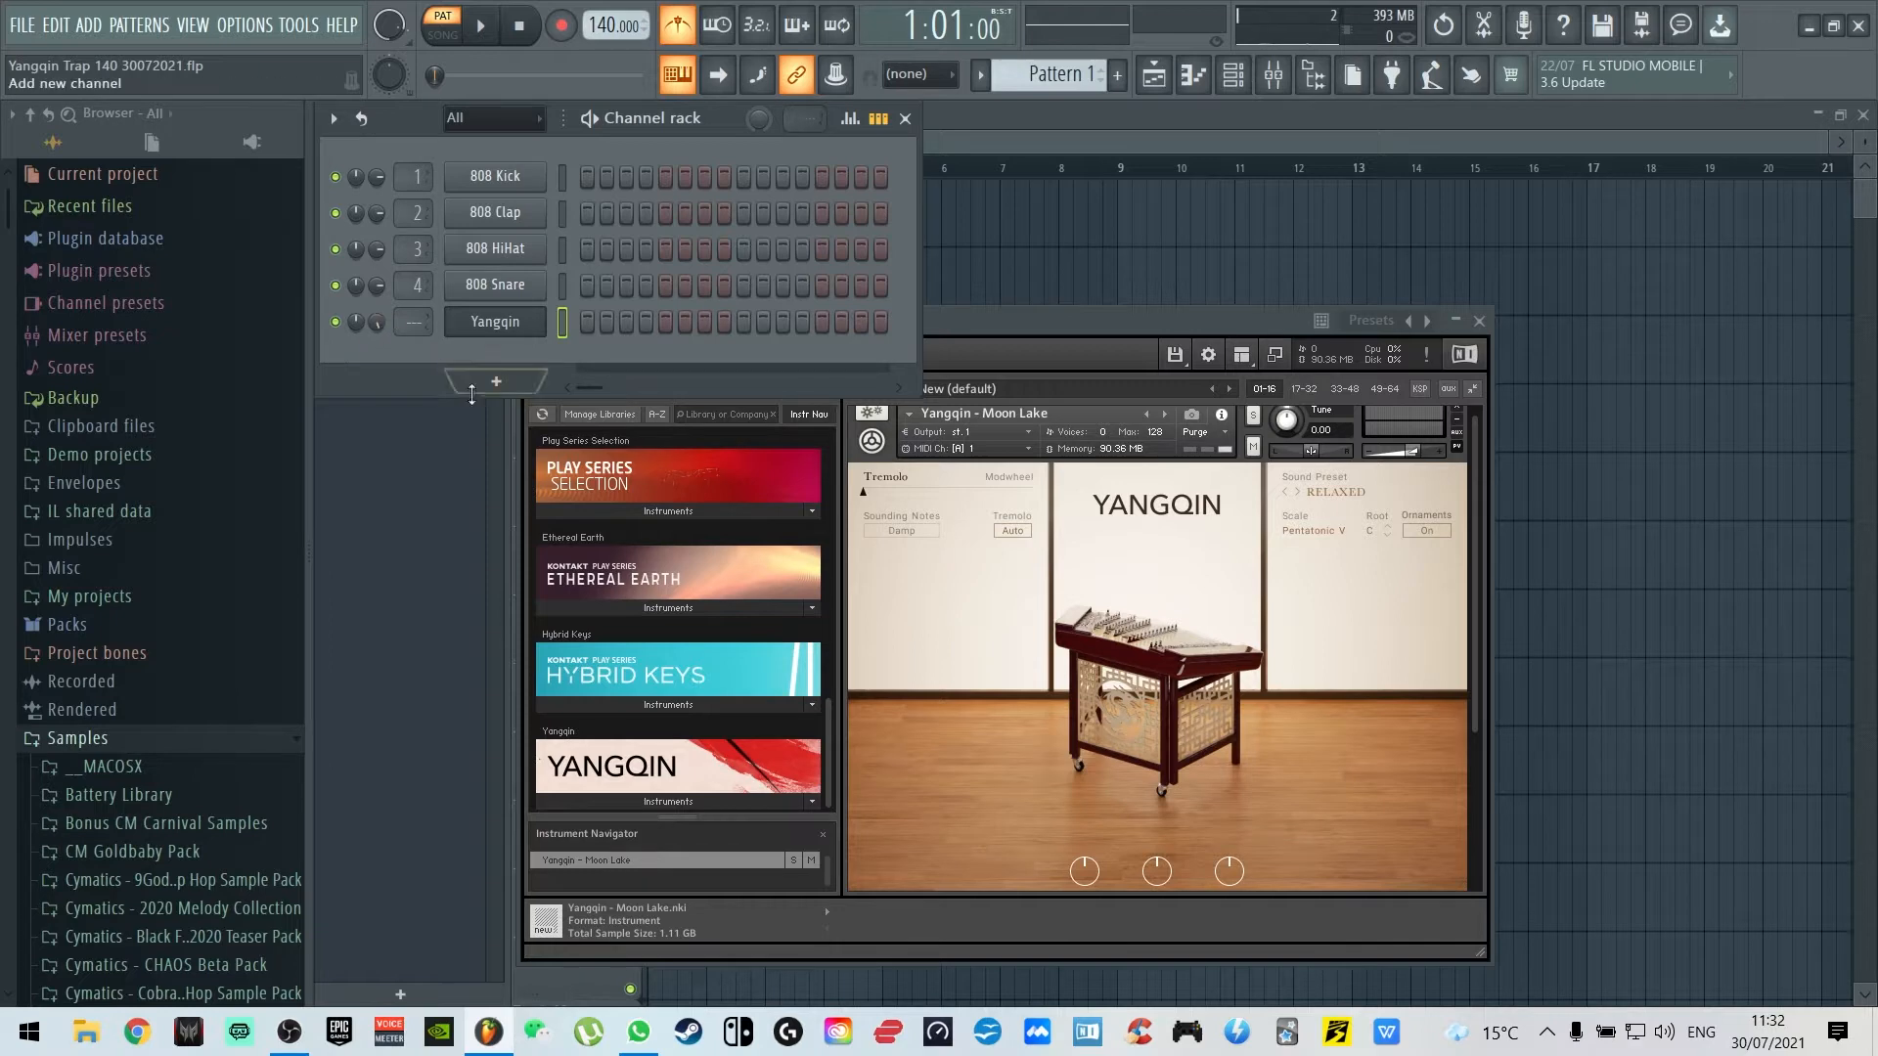
Route the Yangqin channel to mixer track 5
key(F9)
click(677, 532)
key(ctrl+l)
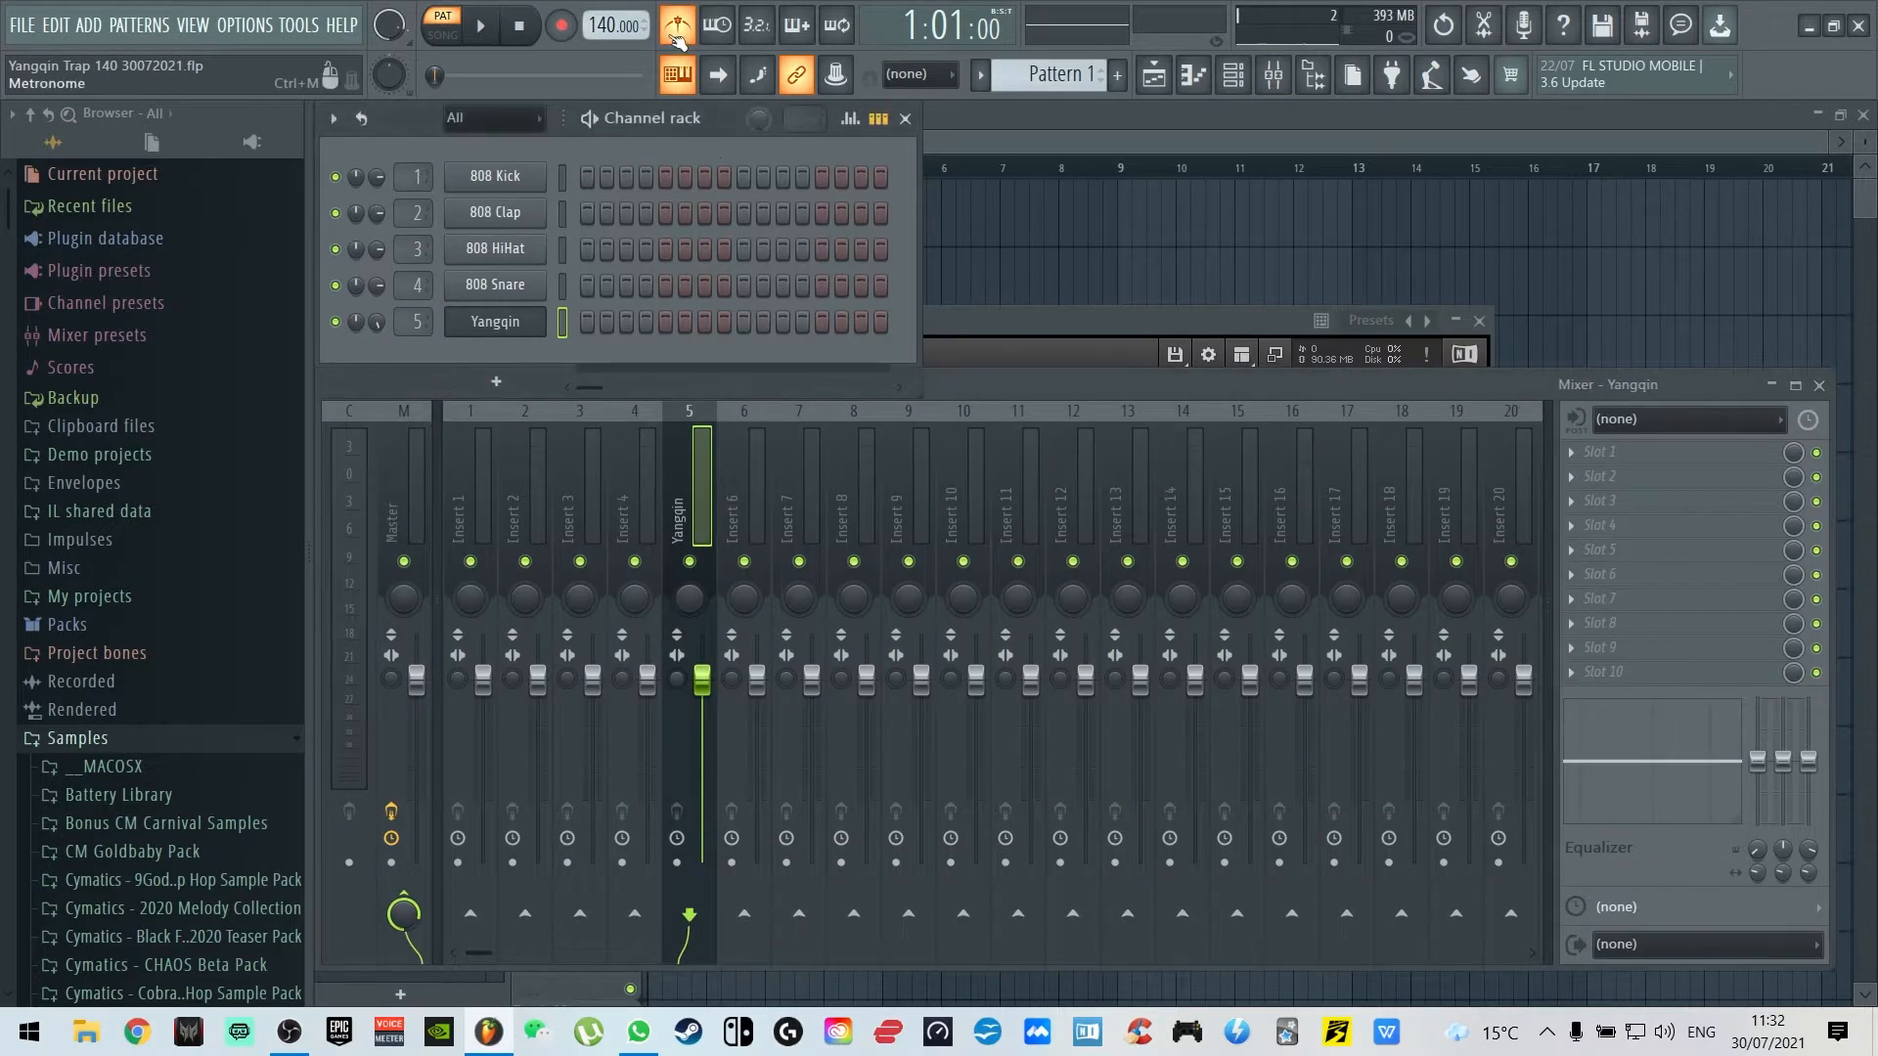
right_click(499, 322)
click(563, 319)
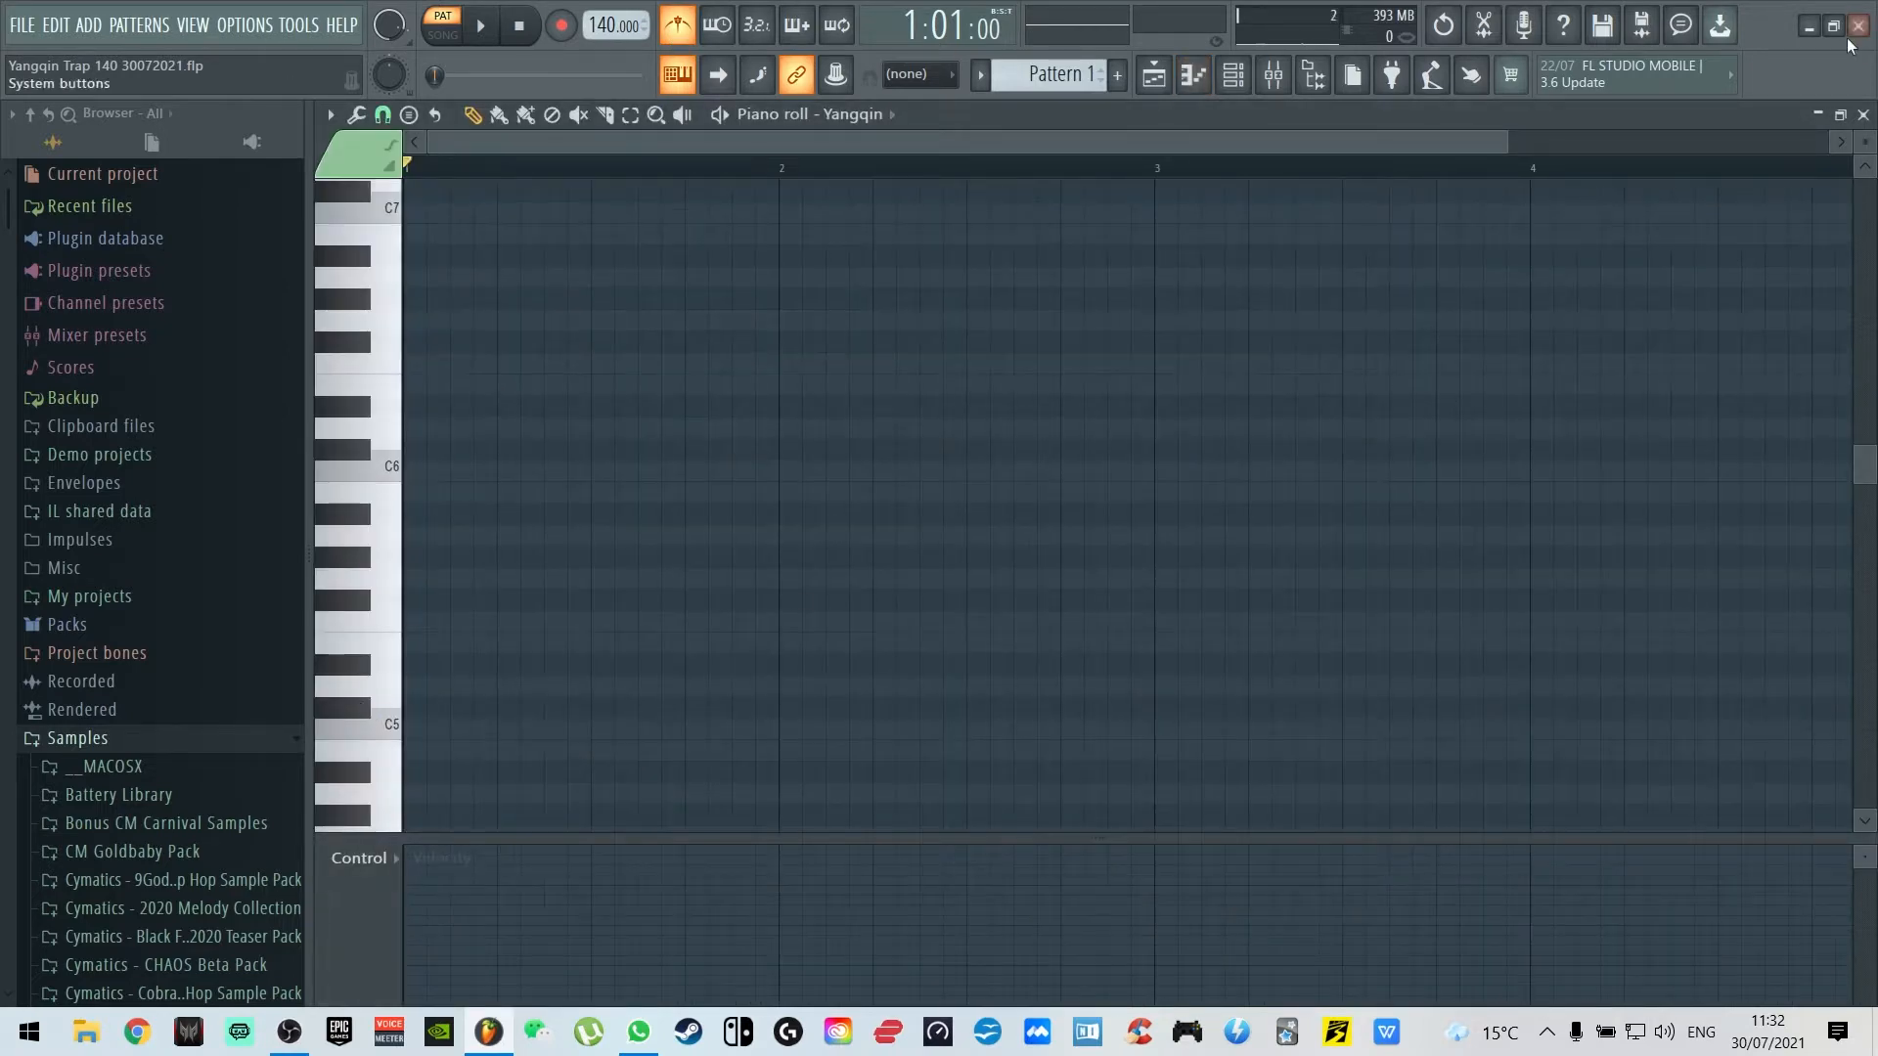
click(1863, 116)
Set the Yangqin instrument's scale to Chromatic in Kontakt and check the available scales again
click(503, 325)
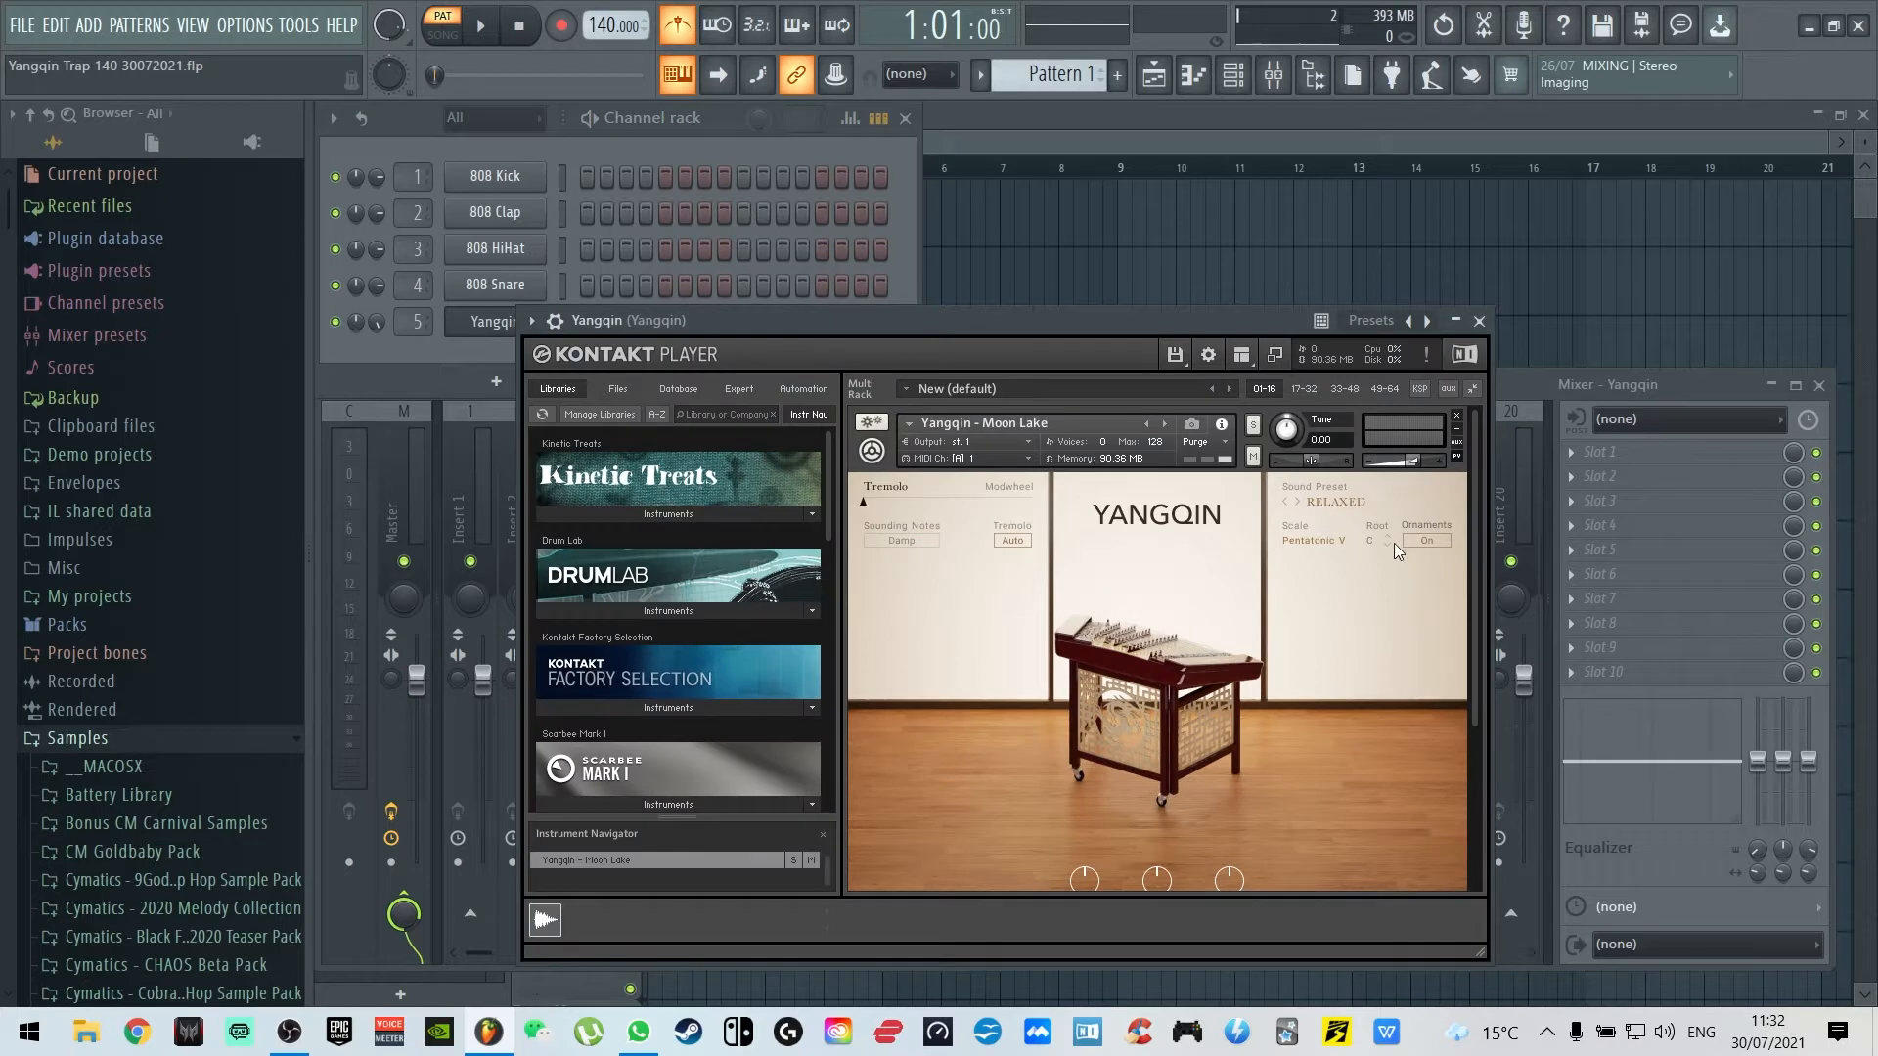
click(1329, 540)
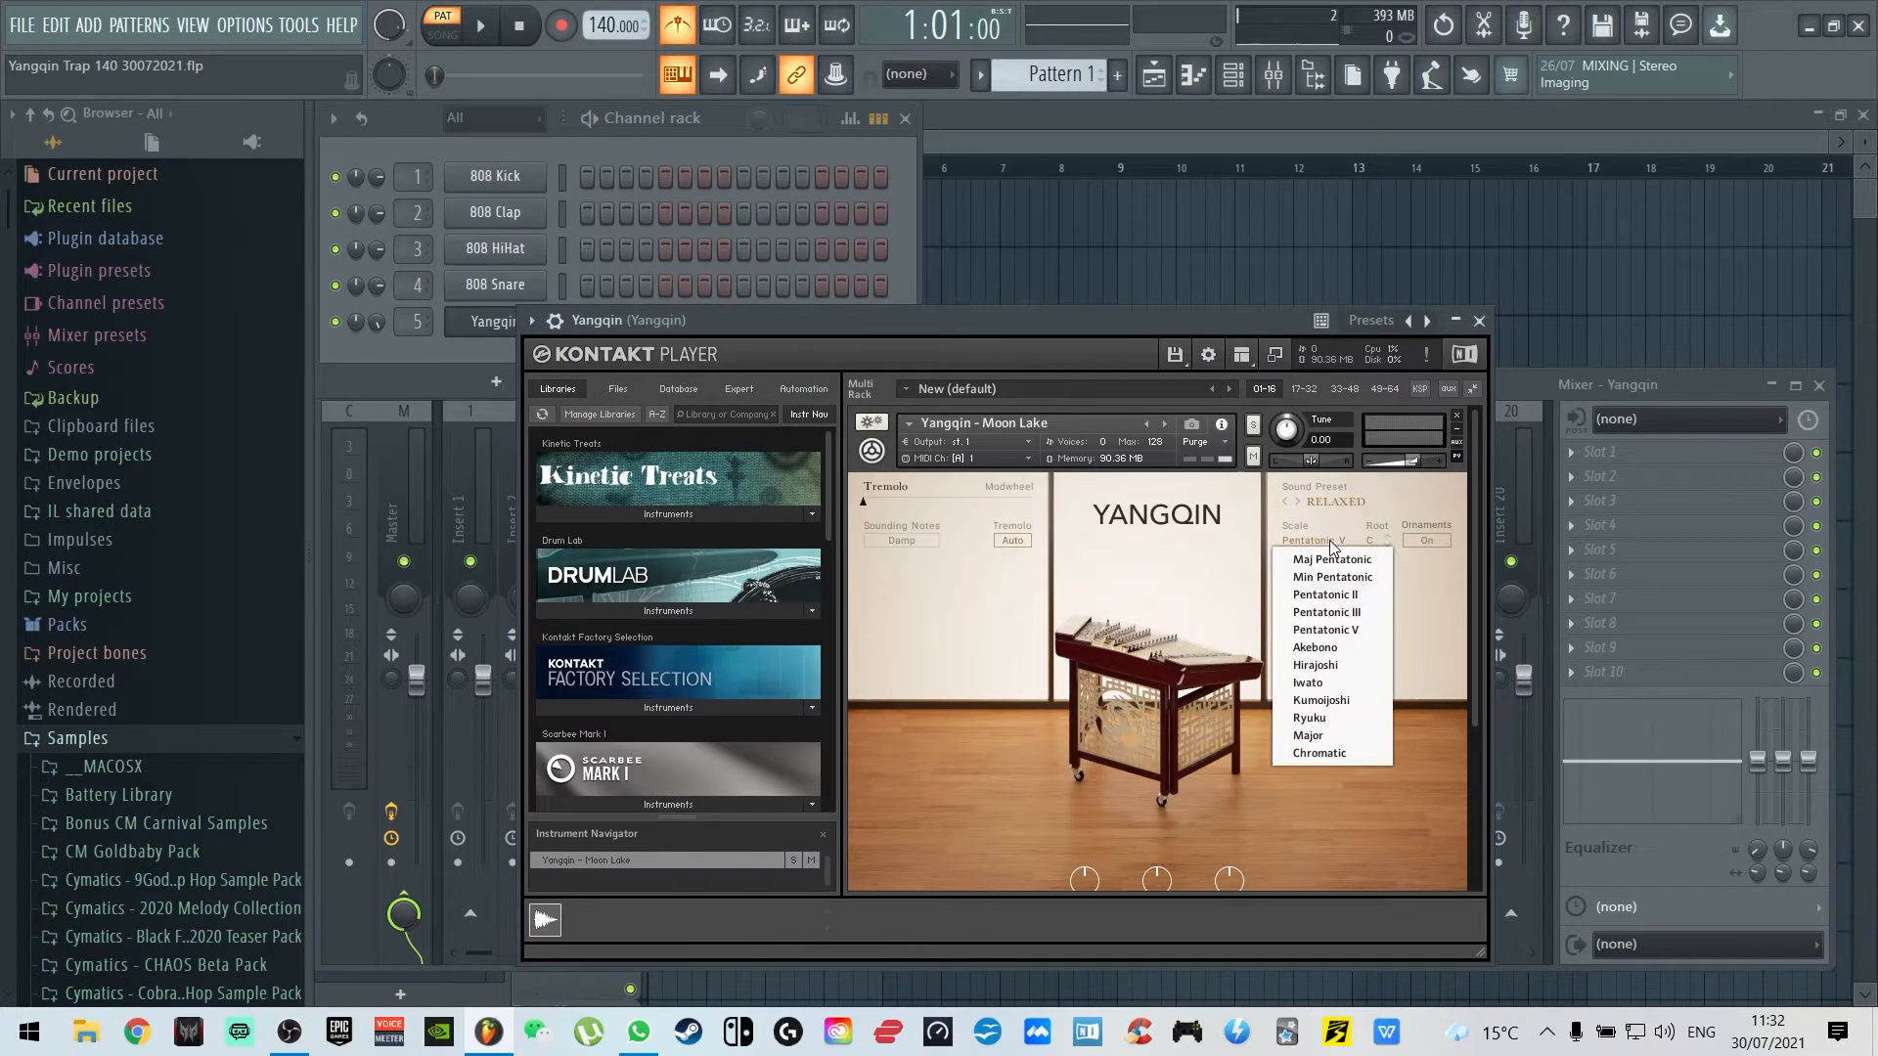
click(1337, 543)
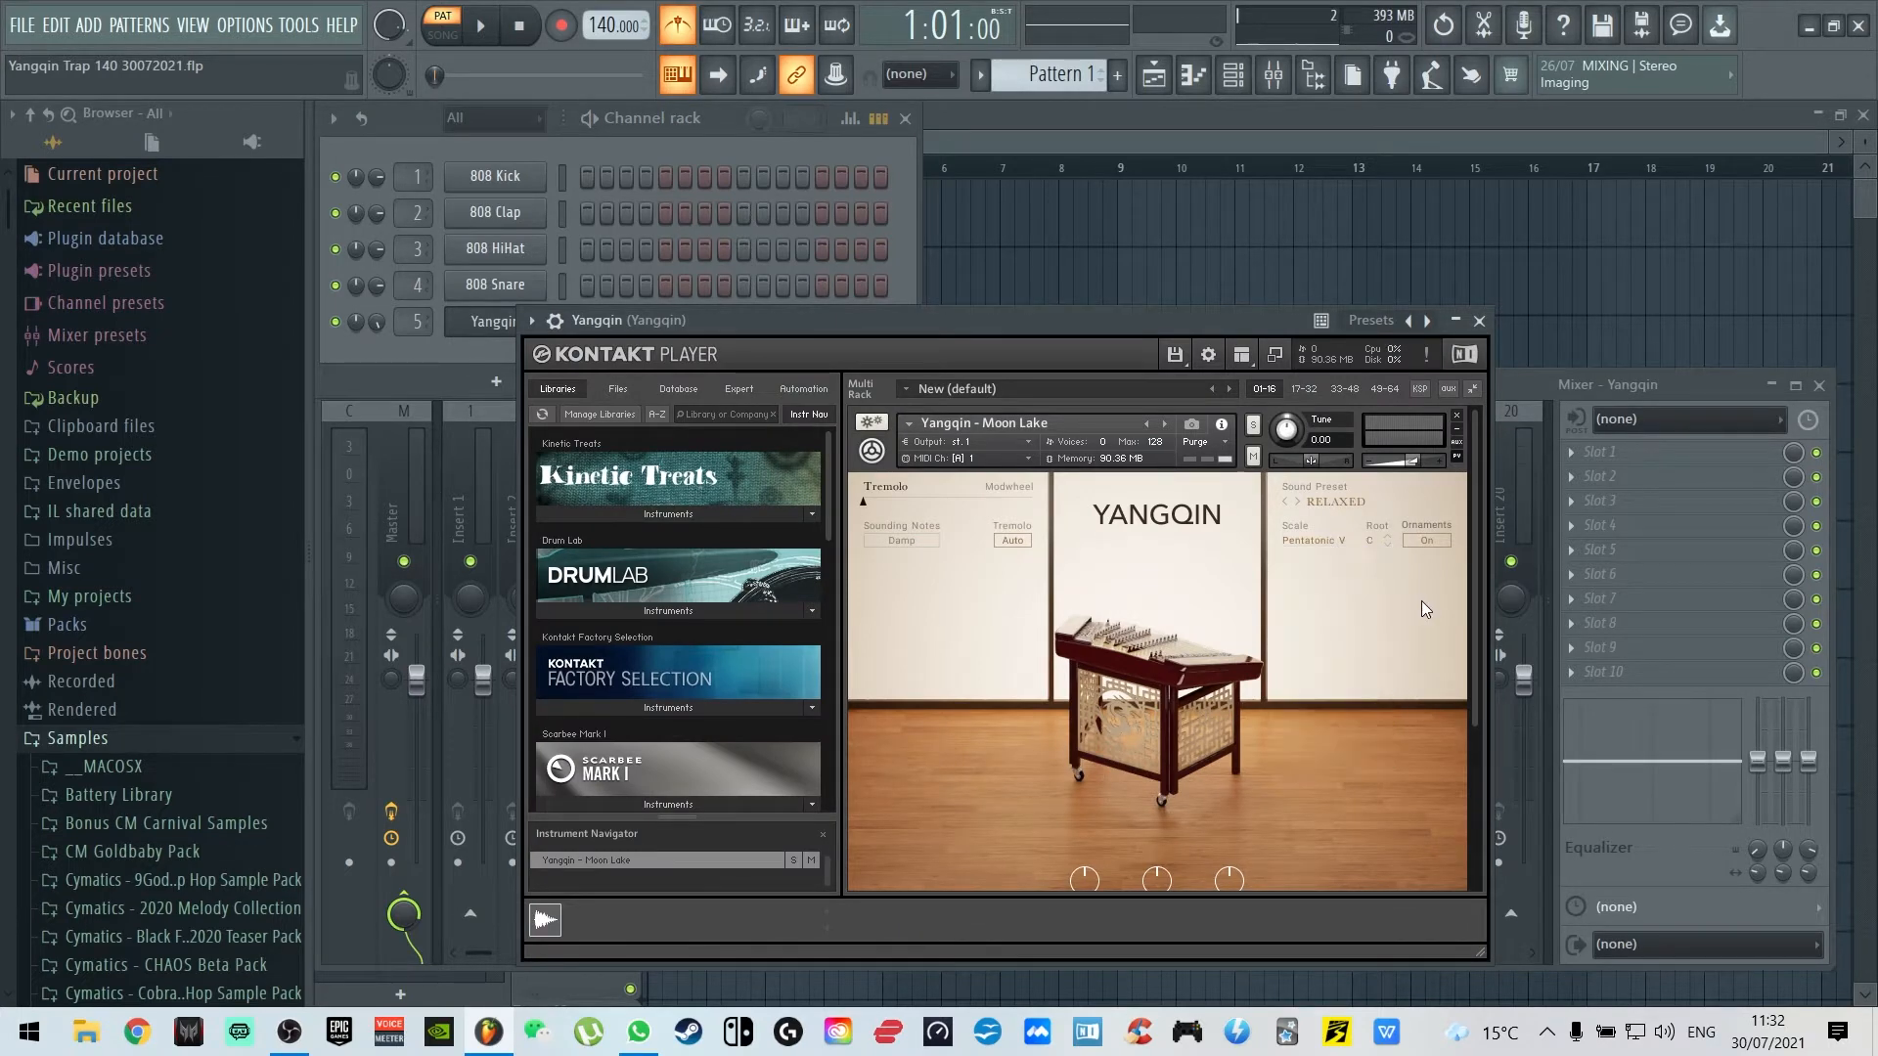
click(1329, 545)
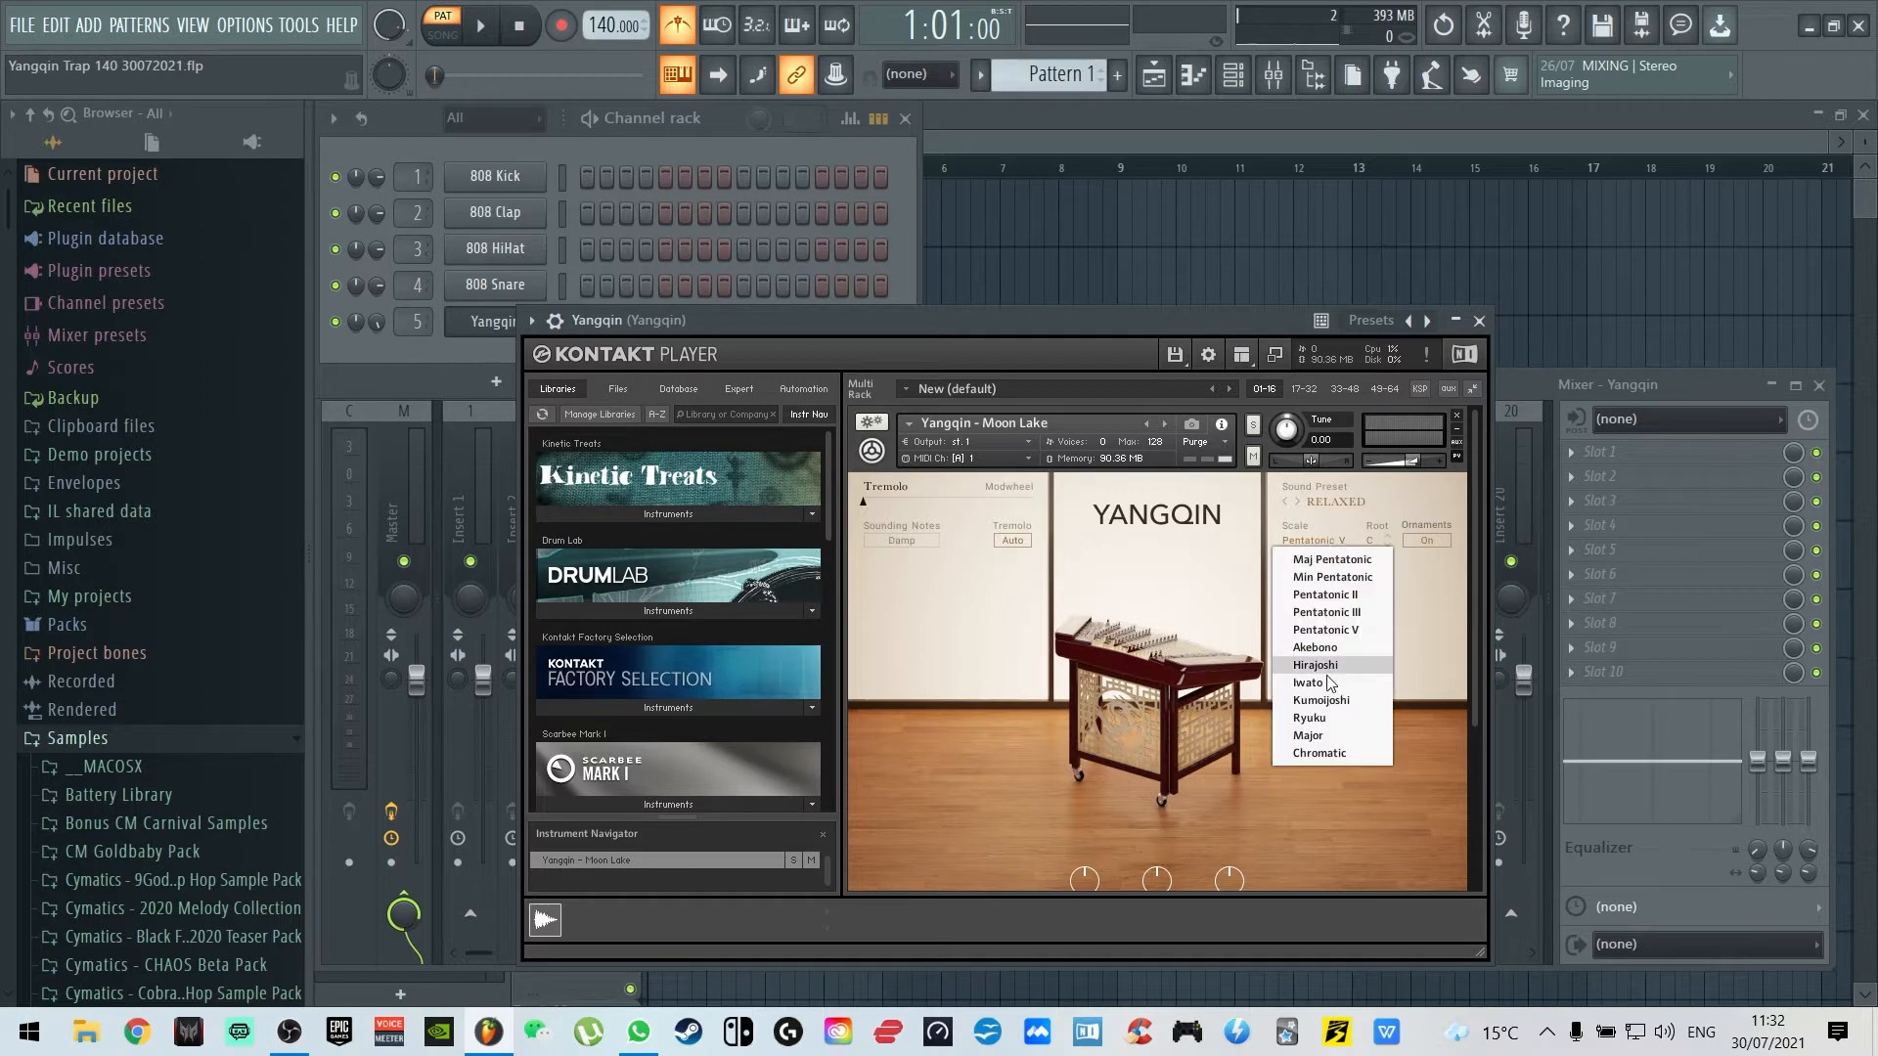
click(1326, 754)
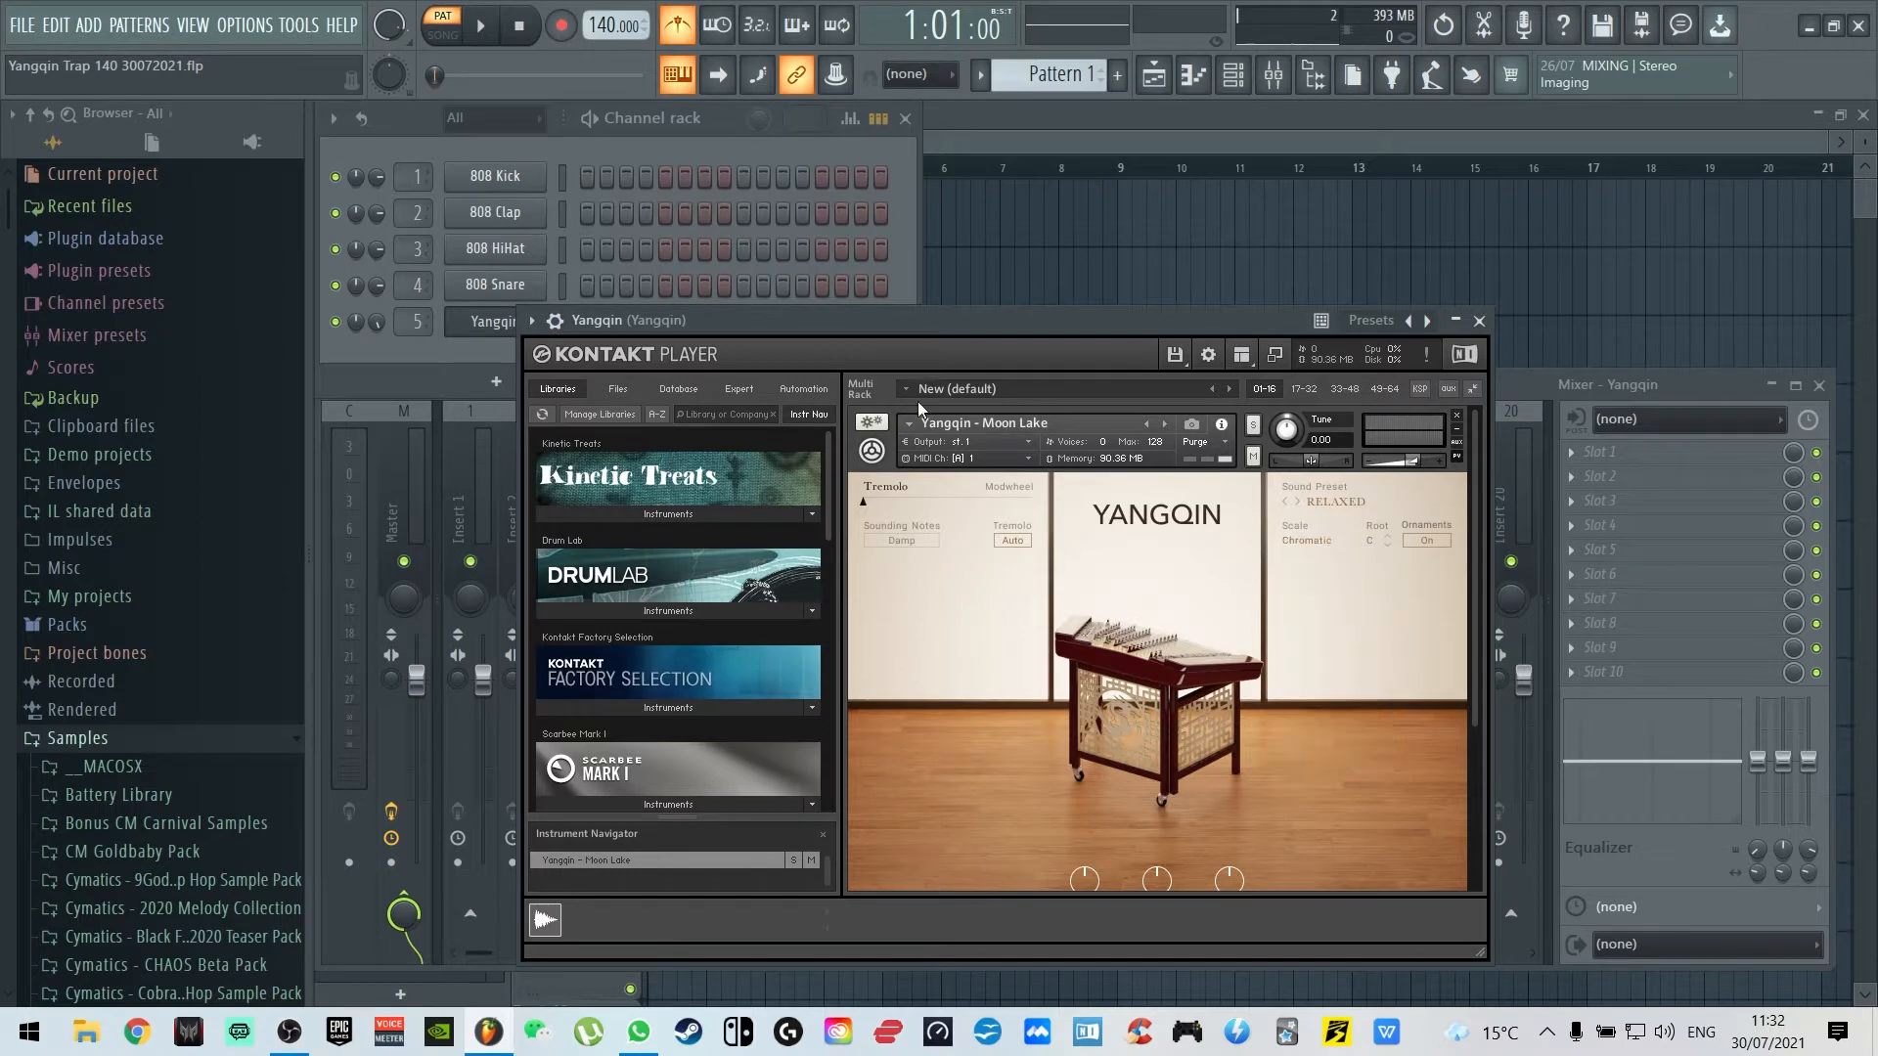
click(1289, 546)
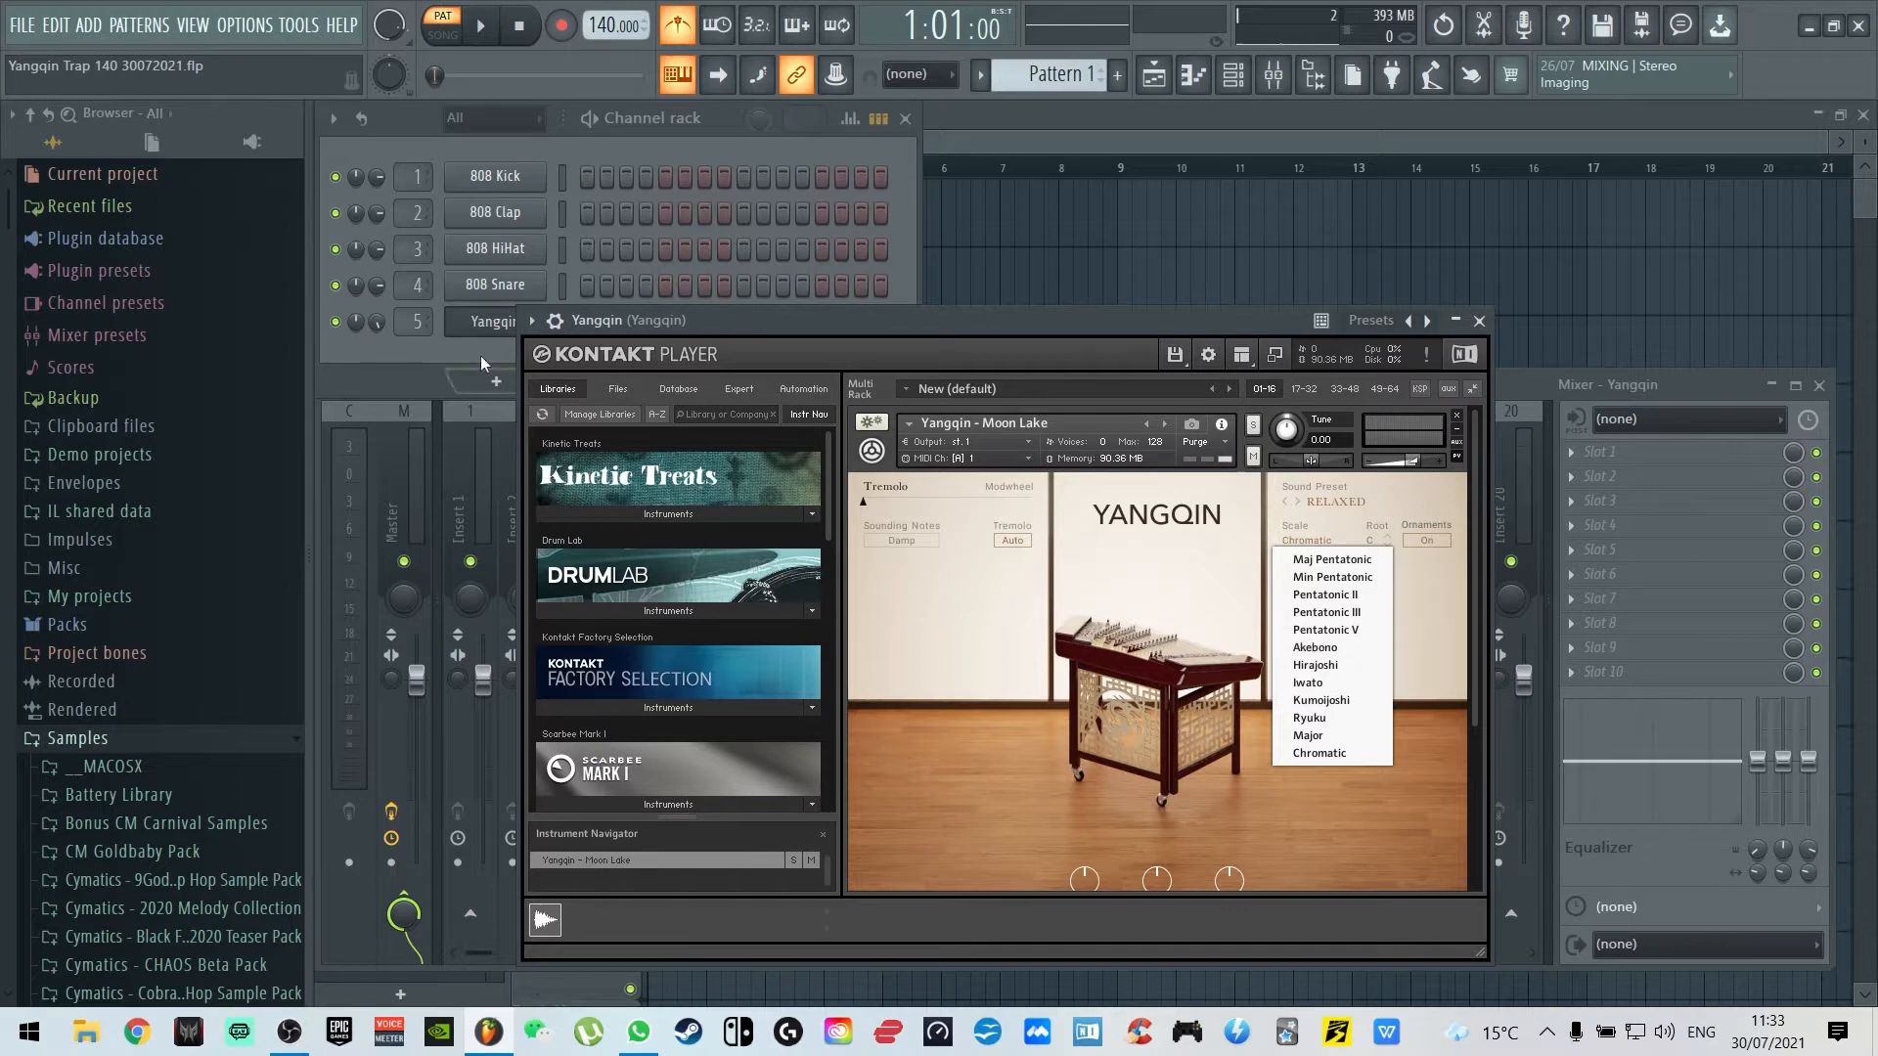
Open the Yangqin channel's piano roll, audition the low keys and place a C4 note at the start of bar 1
right_click(494, 322)
click(587, 321)
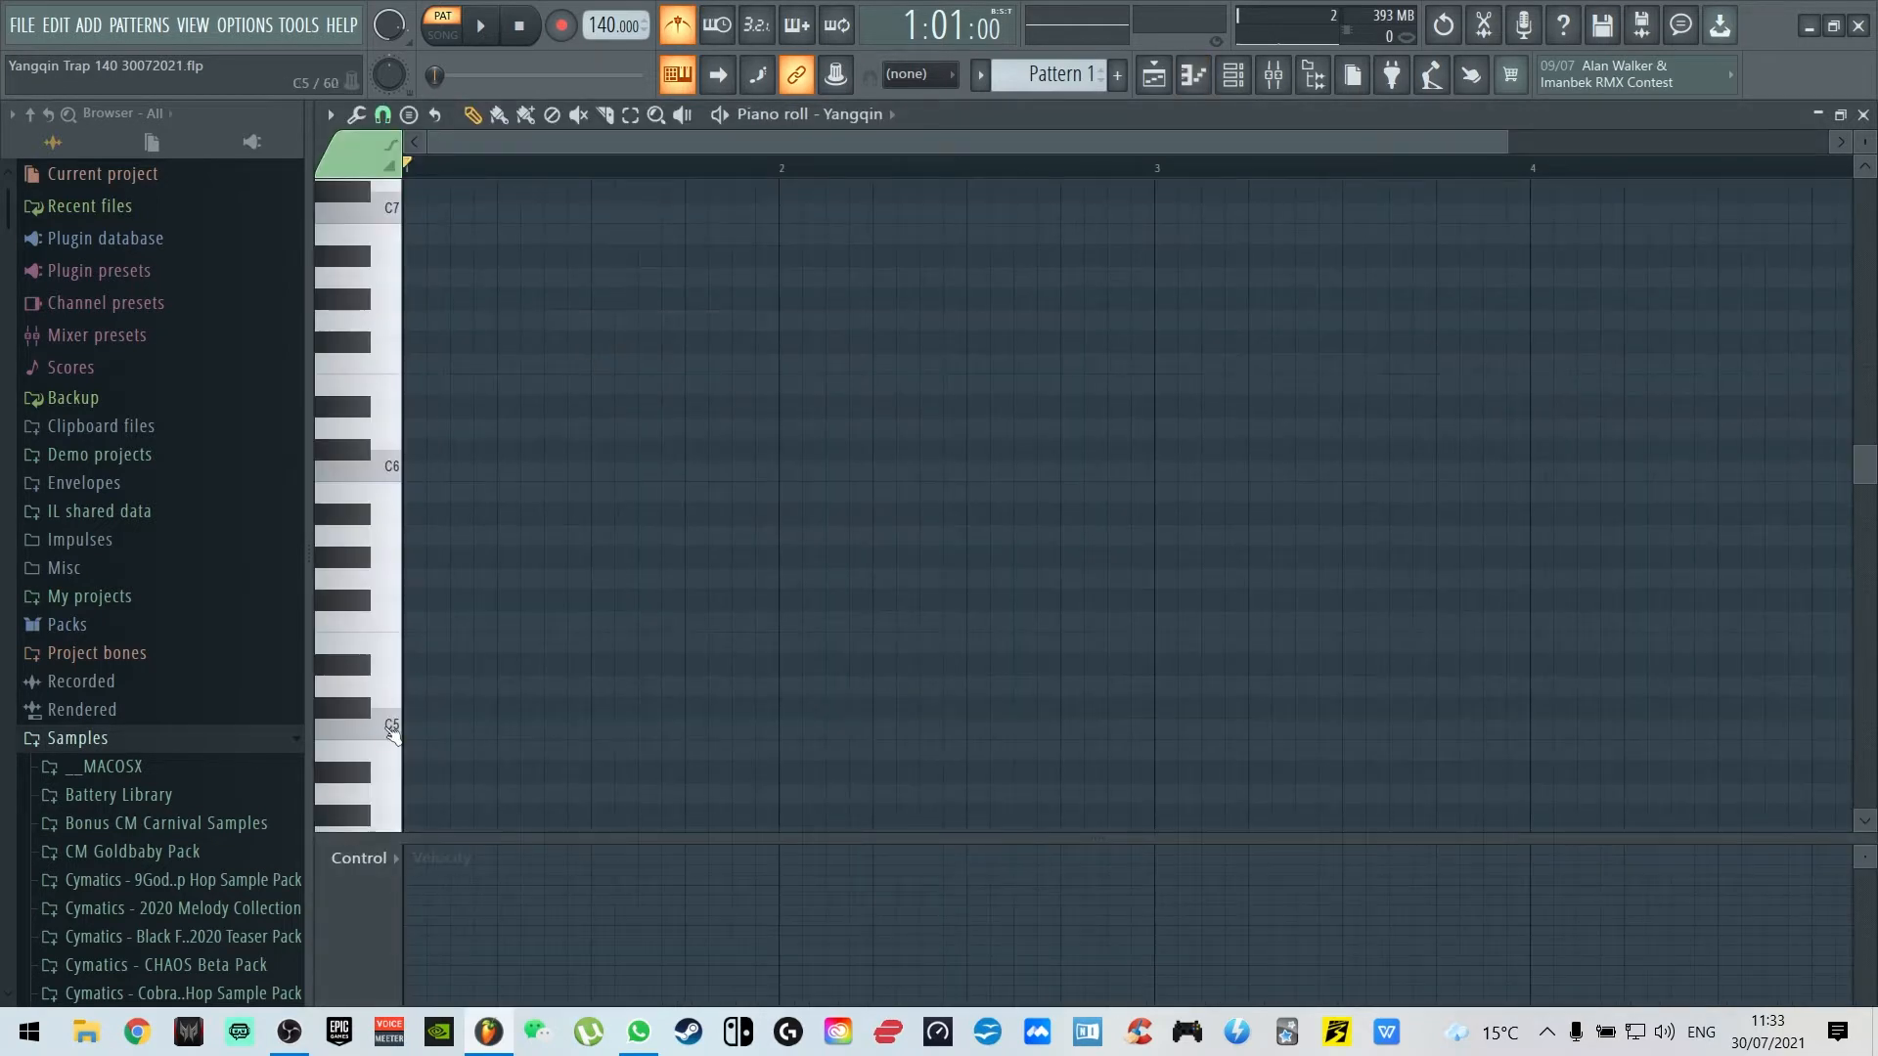
scroll(387, 738, down, 5)
click(388, 673)
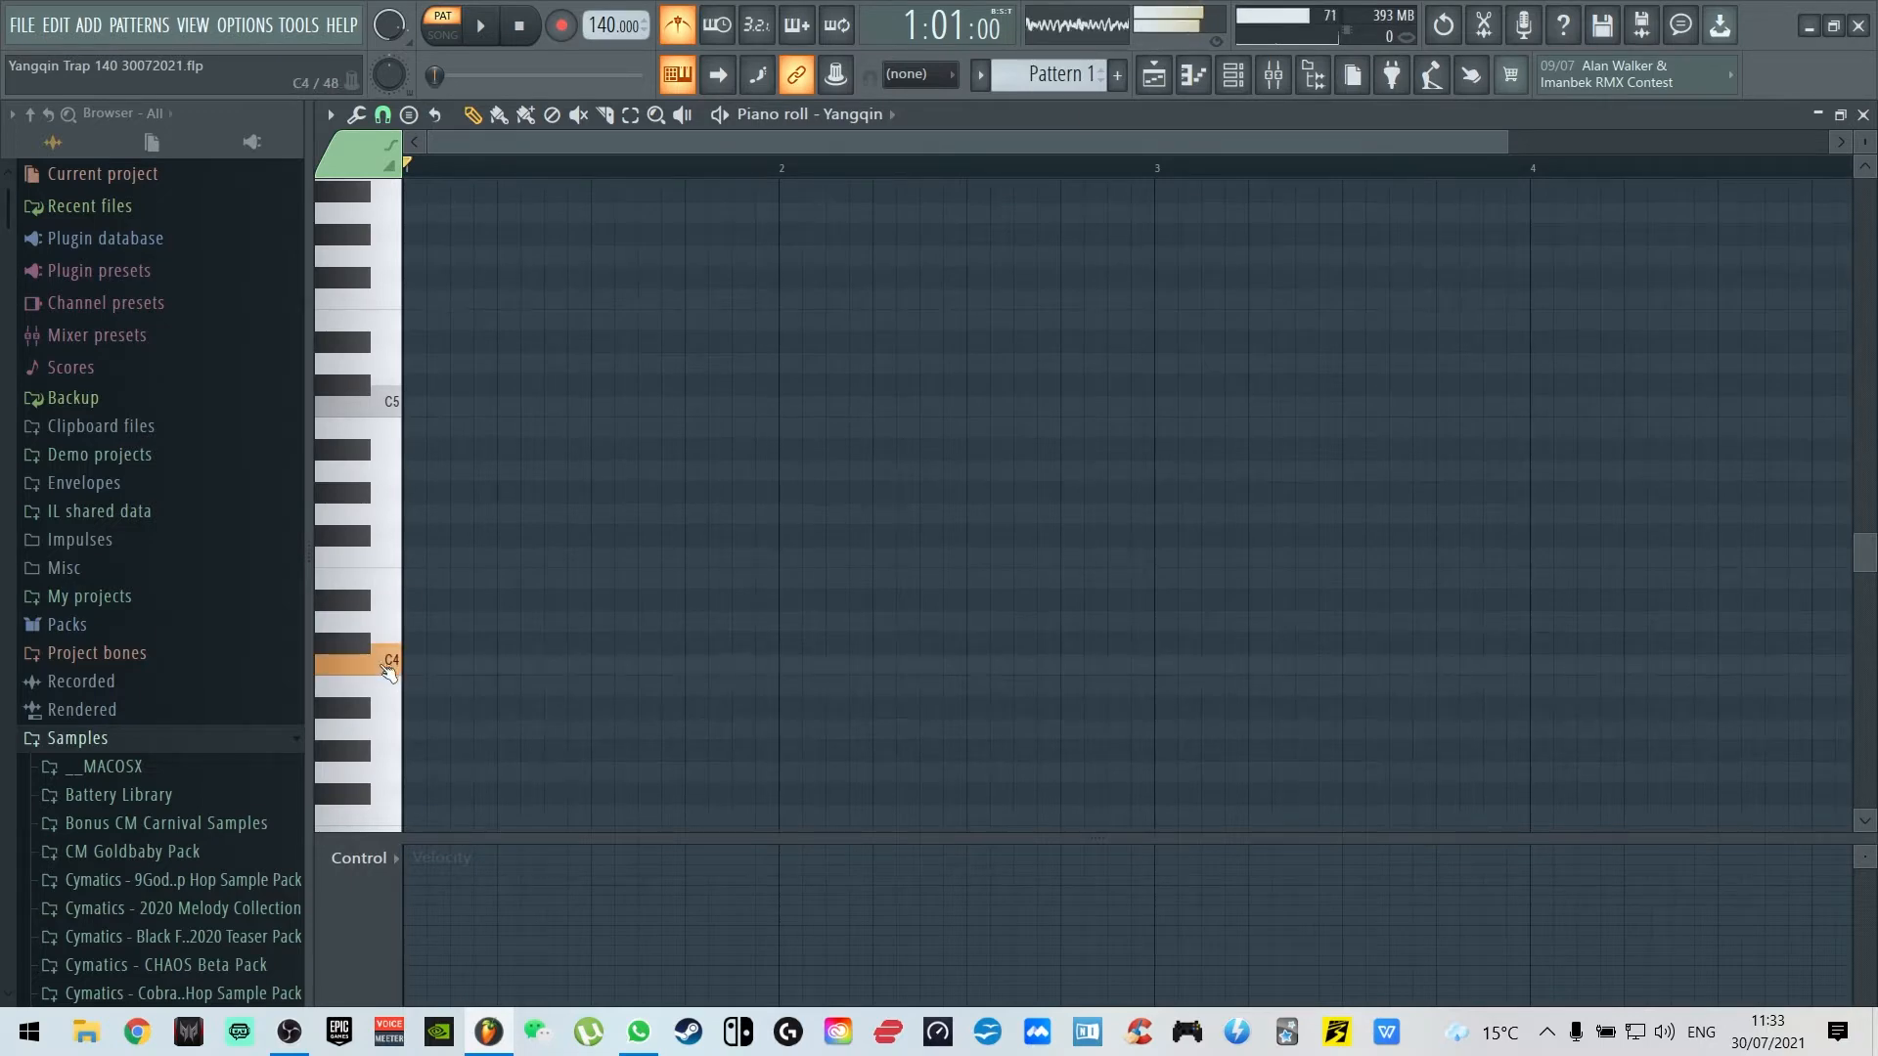
scroll(396, 469, down, 3)
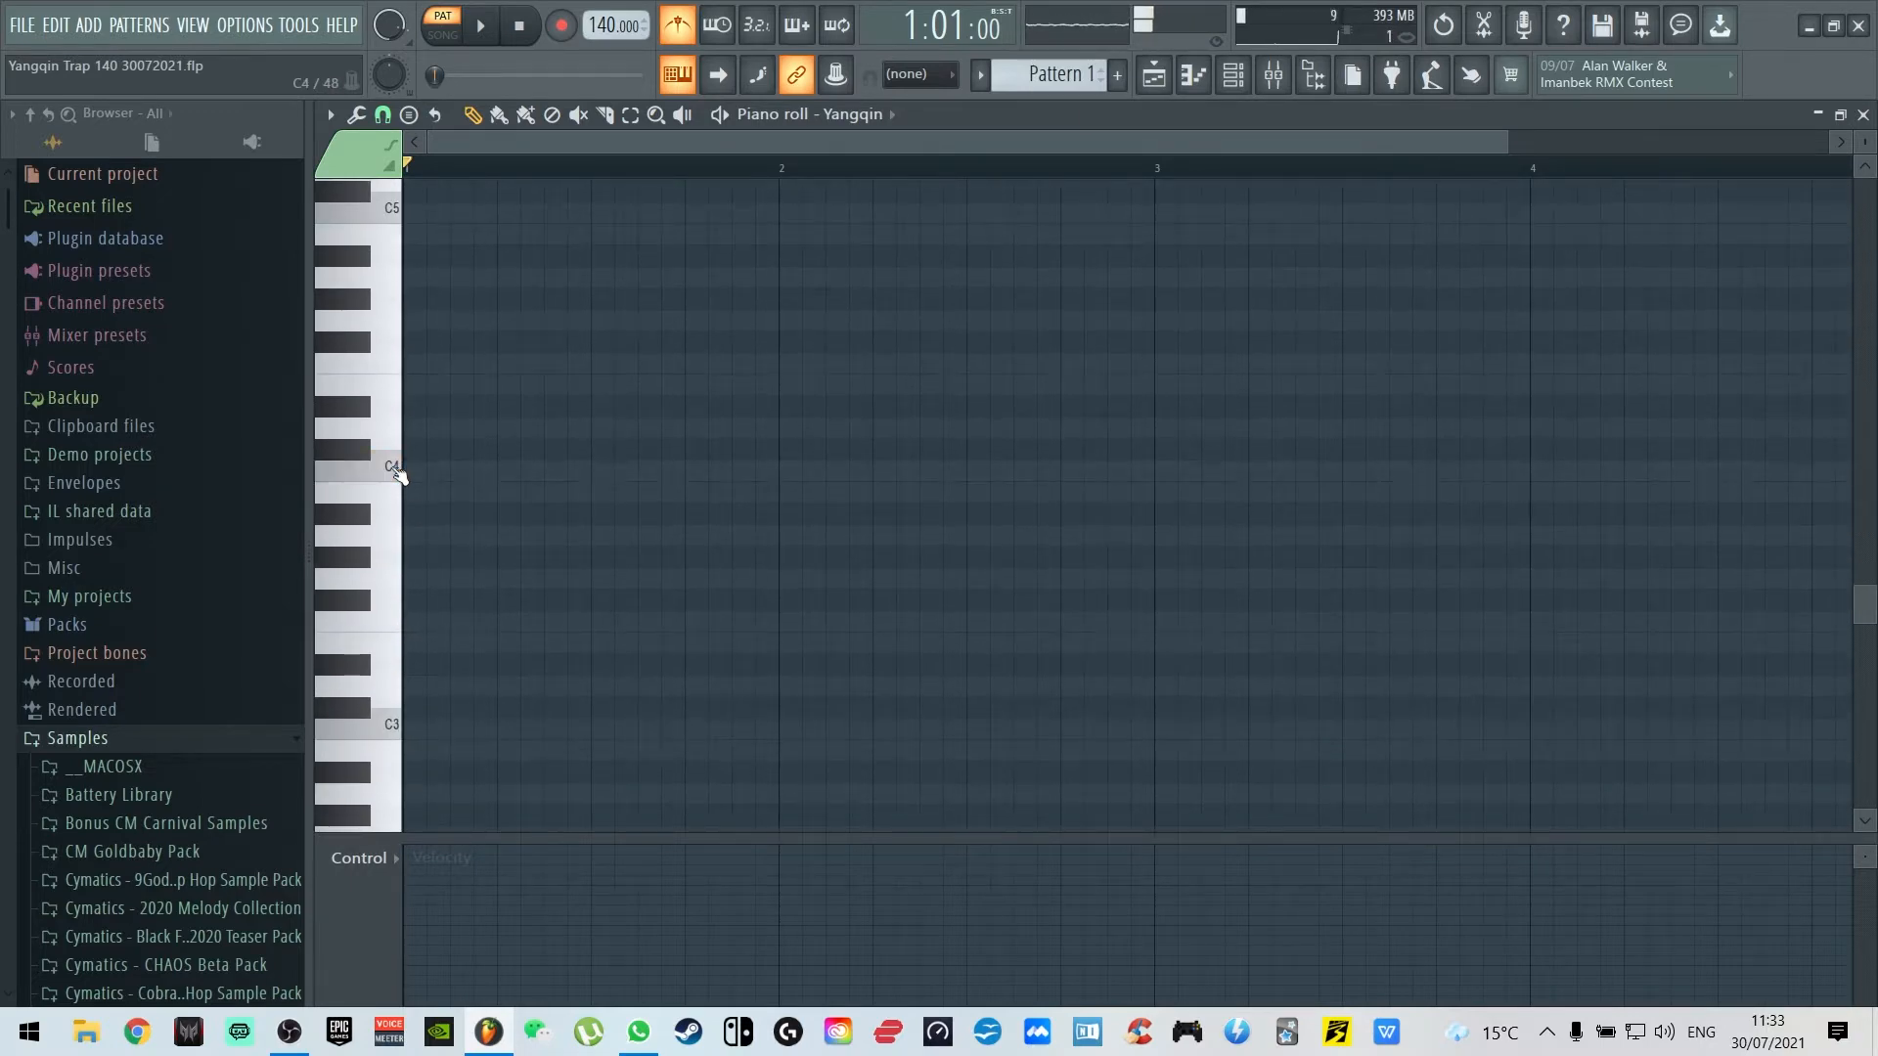
scroll(400, 548, up, 2)
click(394, 599)
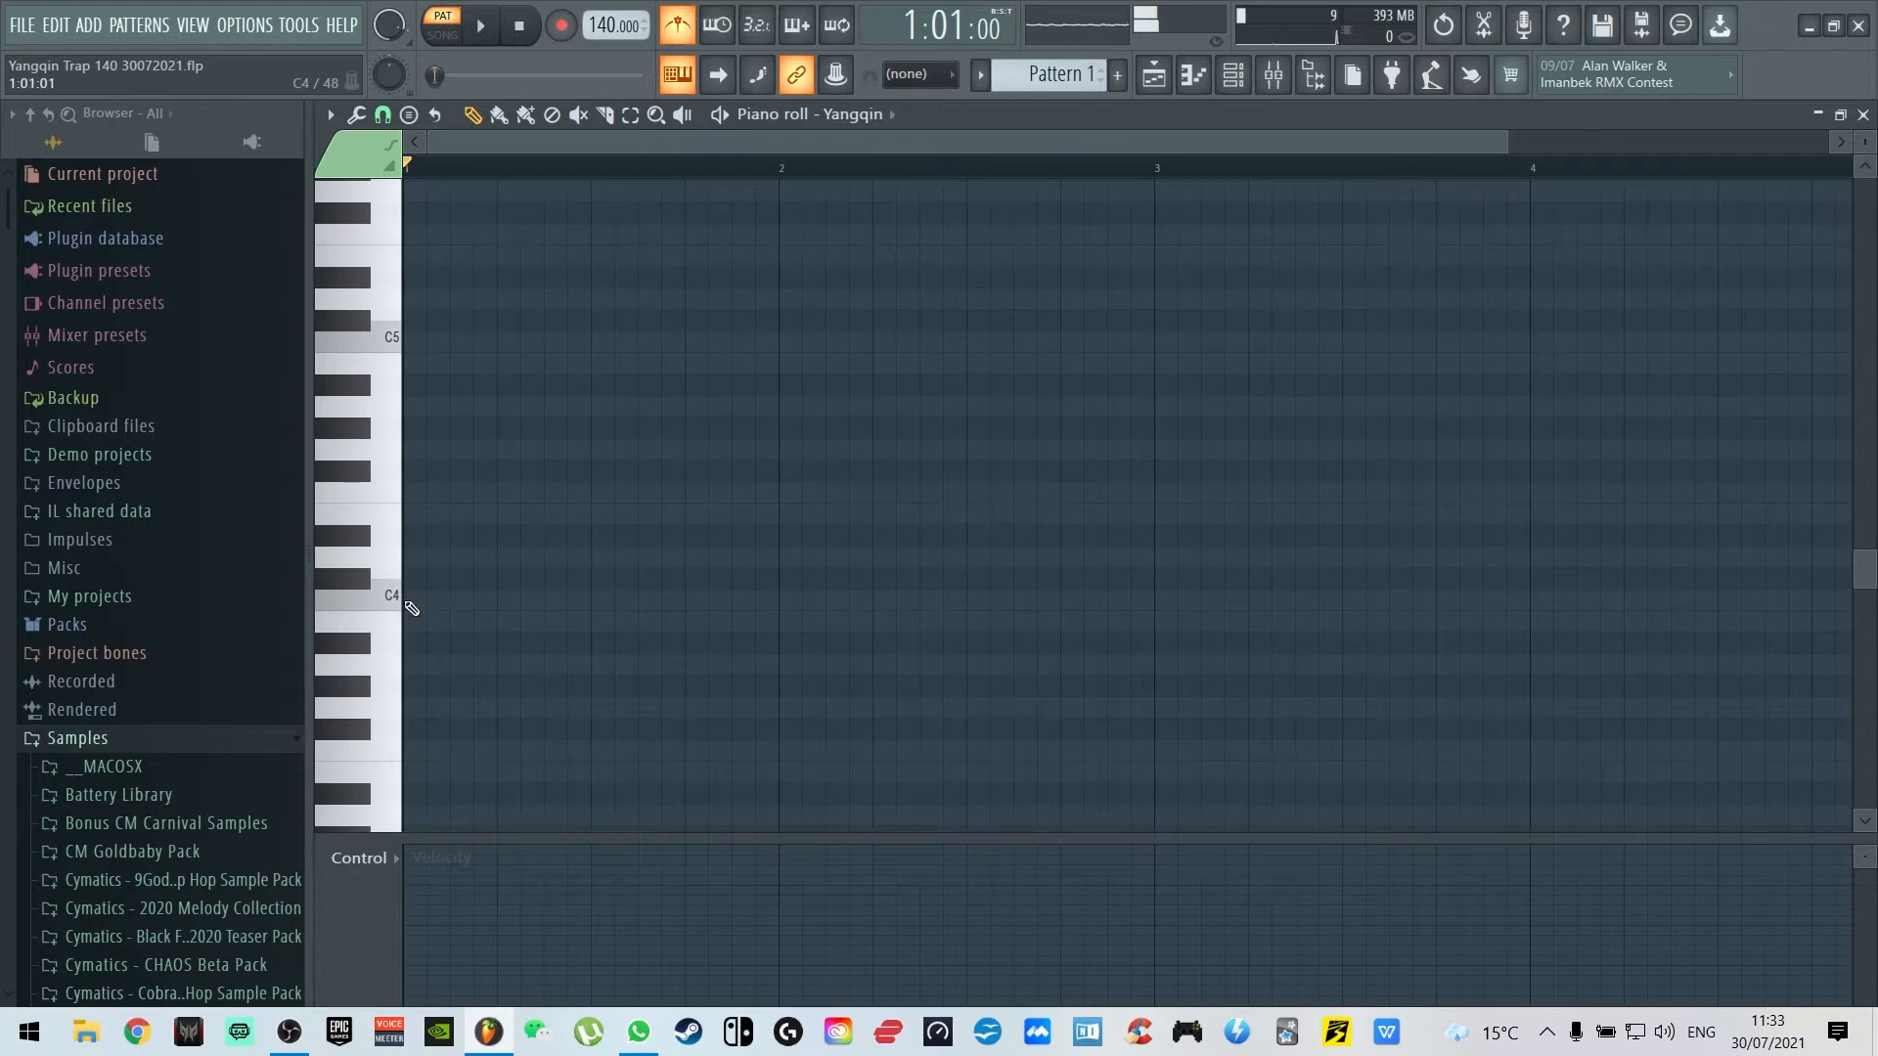
click(411, 601)
Audition the keys above C4, and add a G4 note on beat 2 and a D#4 note on beat 3 of bar 1
click(389, 469)
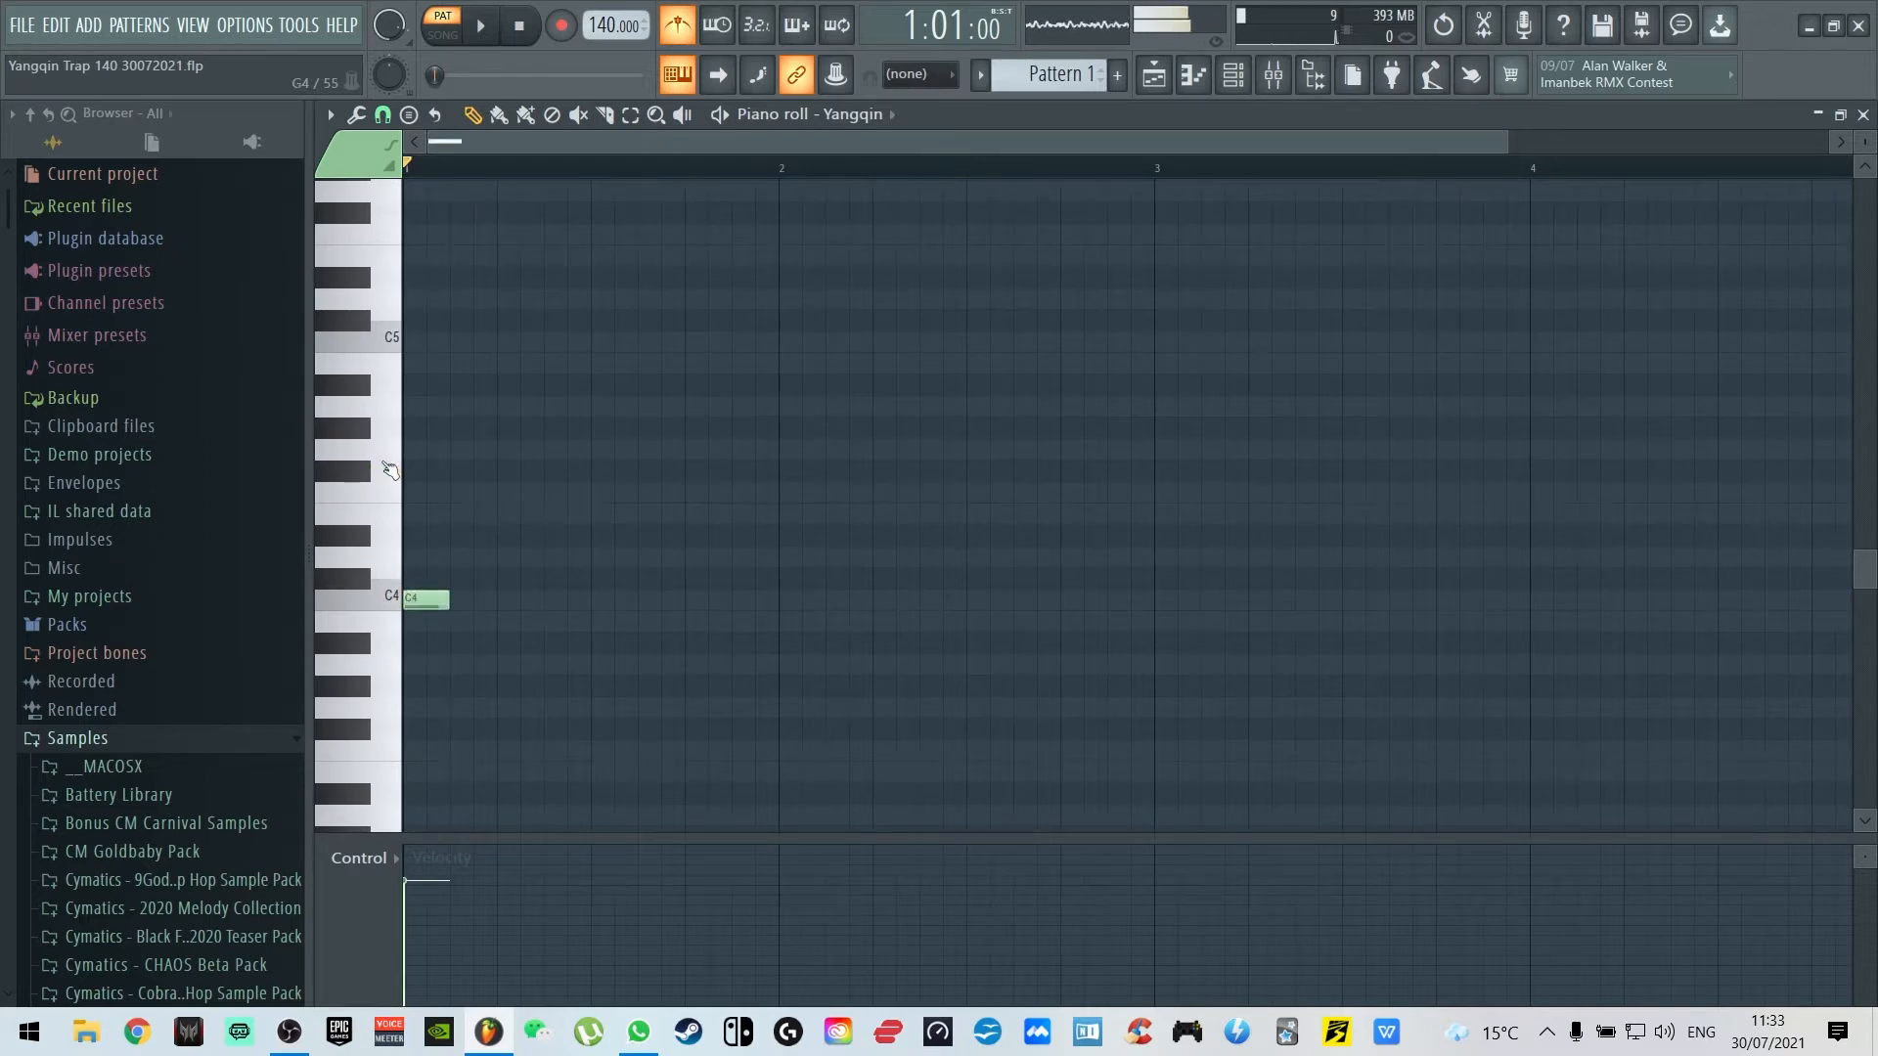
click(387, 515)
click(379, 555)
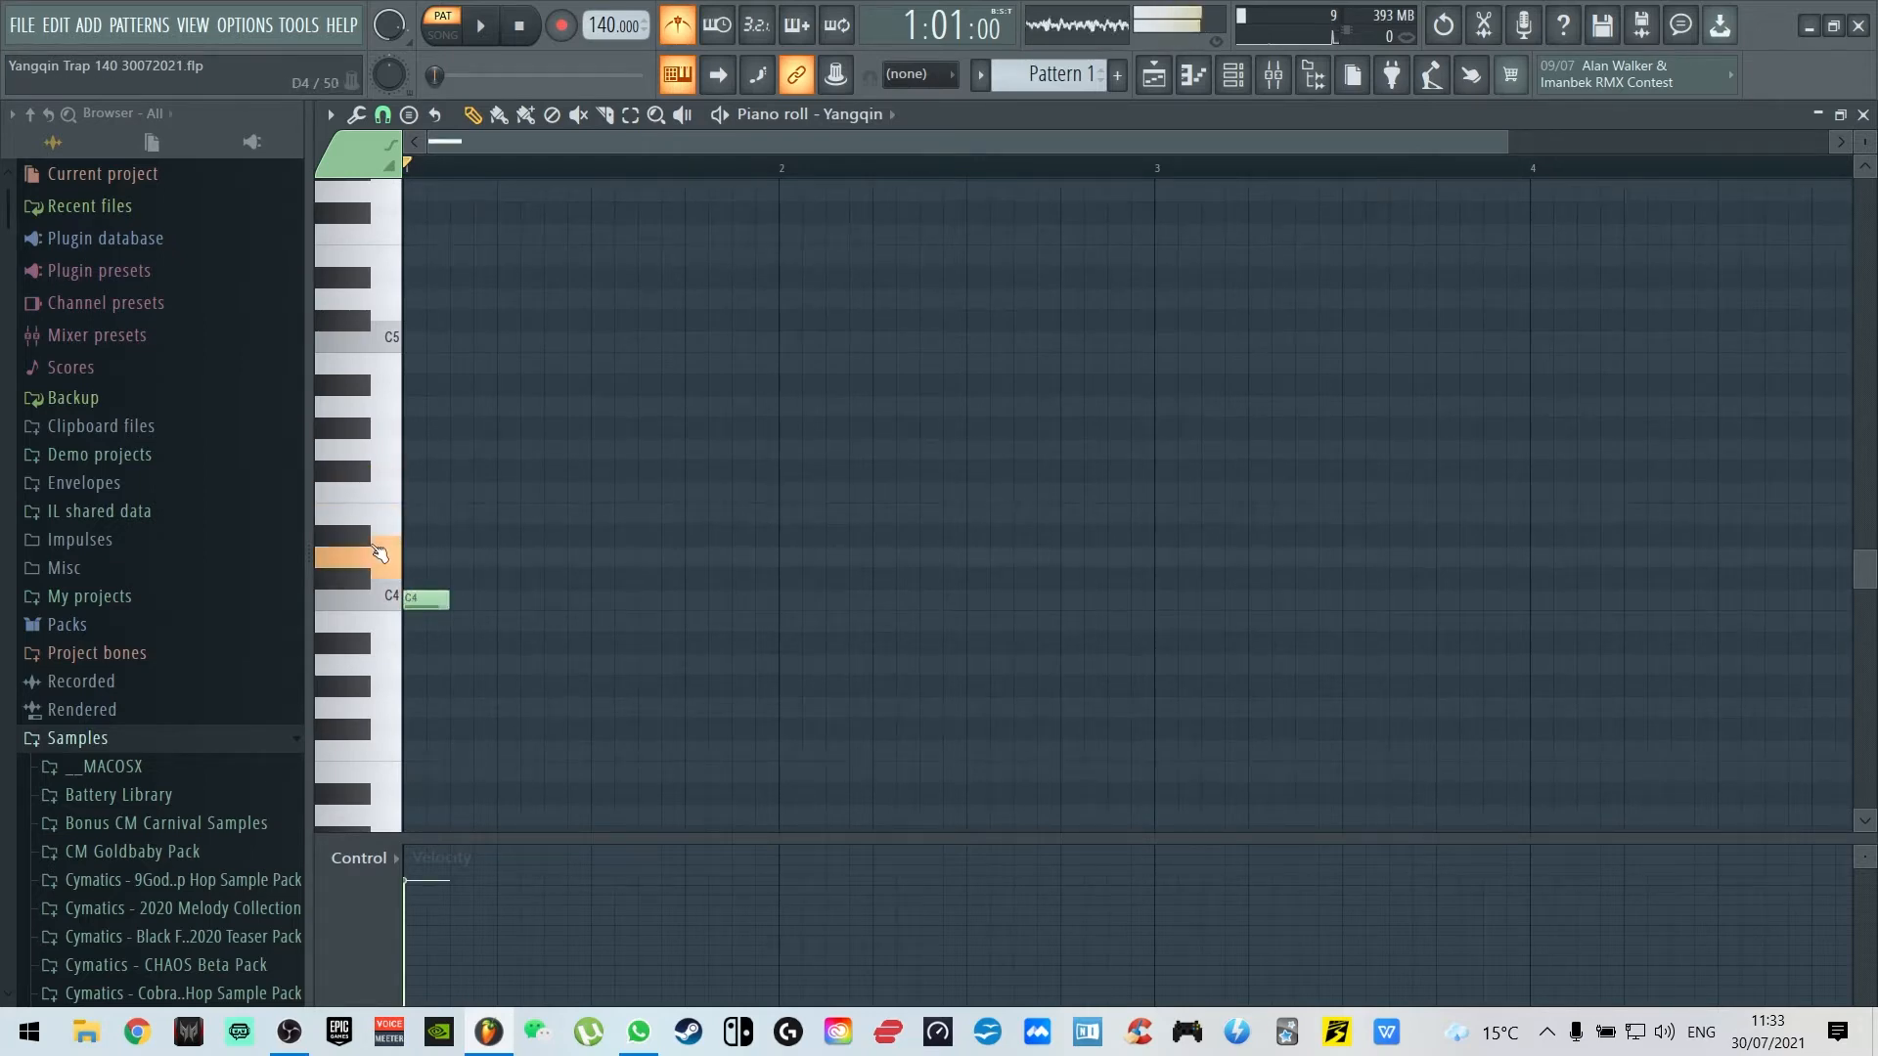
click(369, 540)
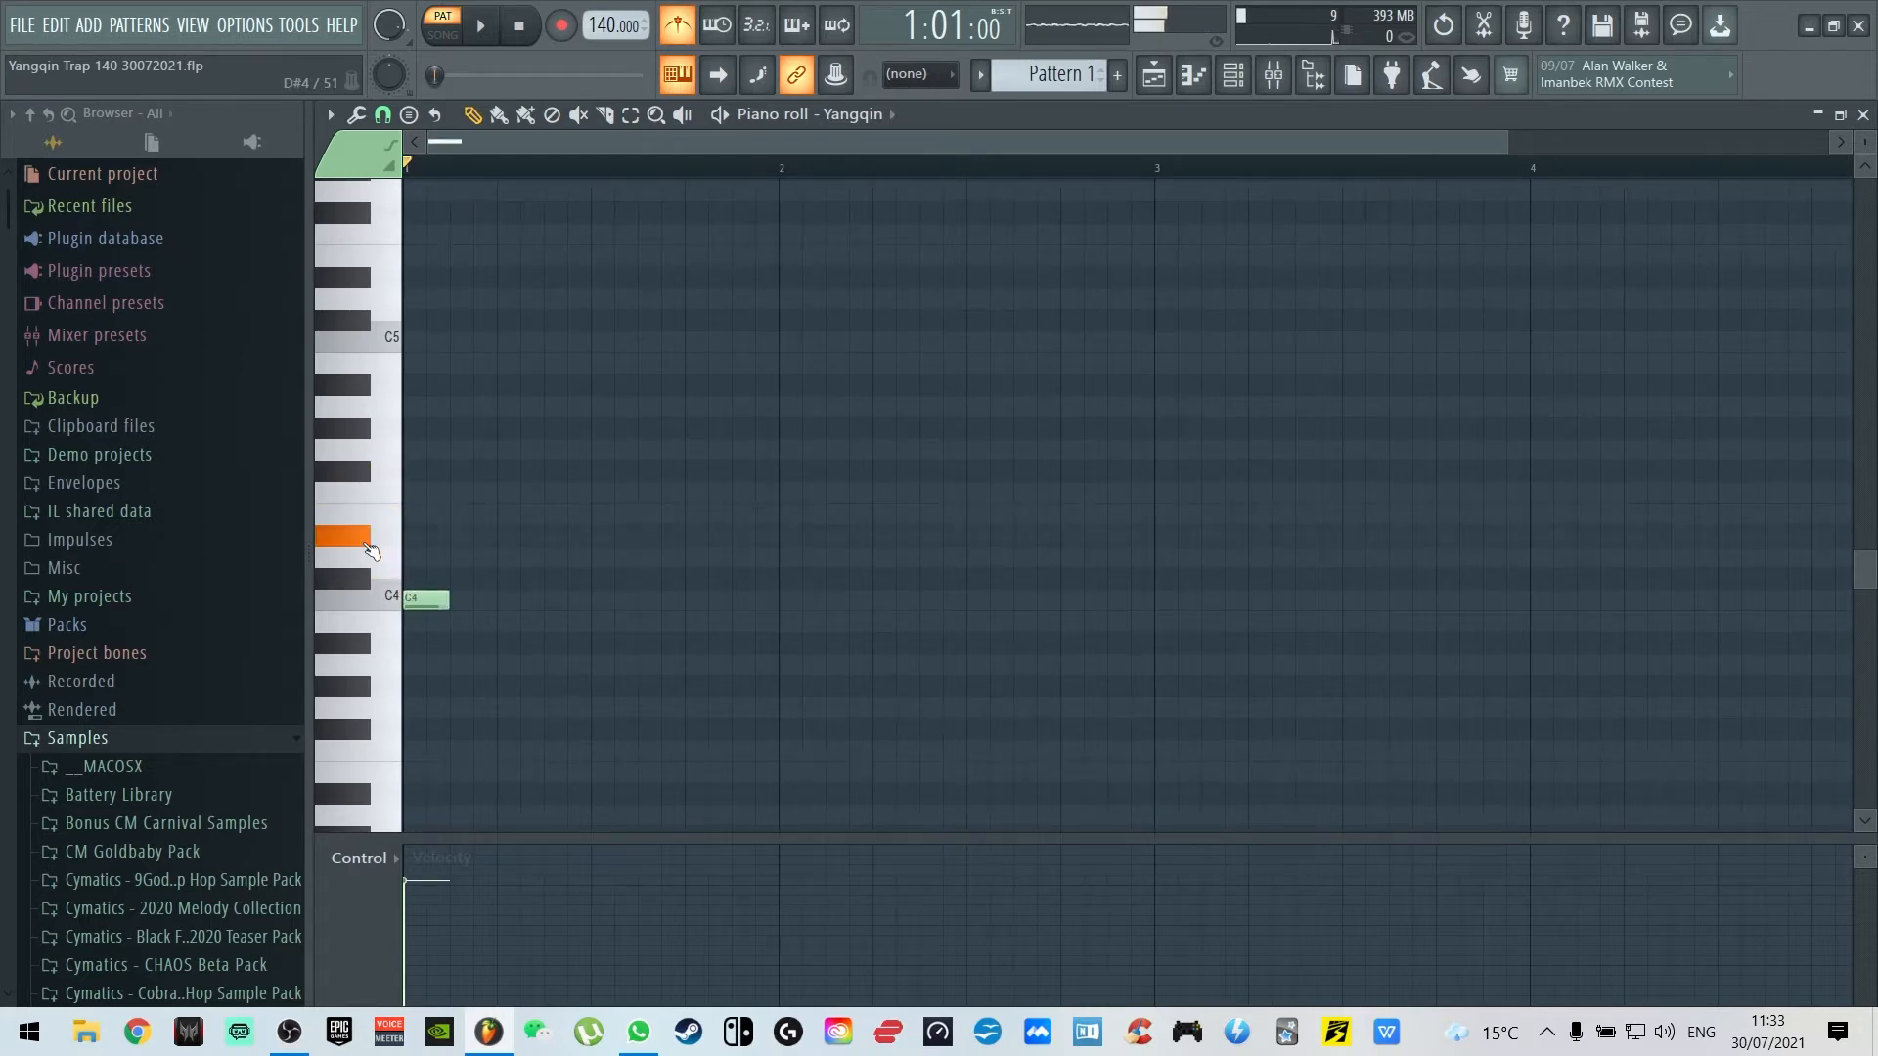
click(513, 450)
drag(605, 515, 607, 538)
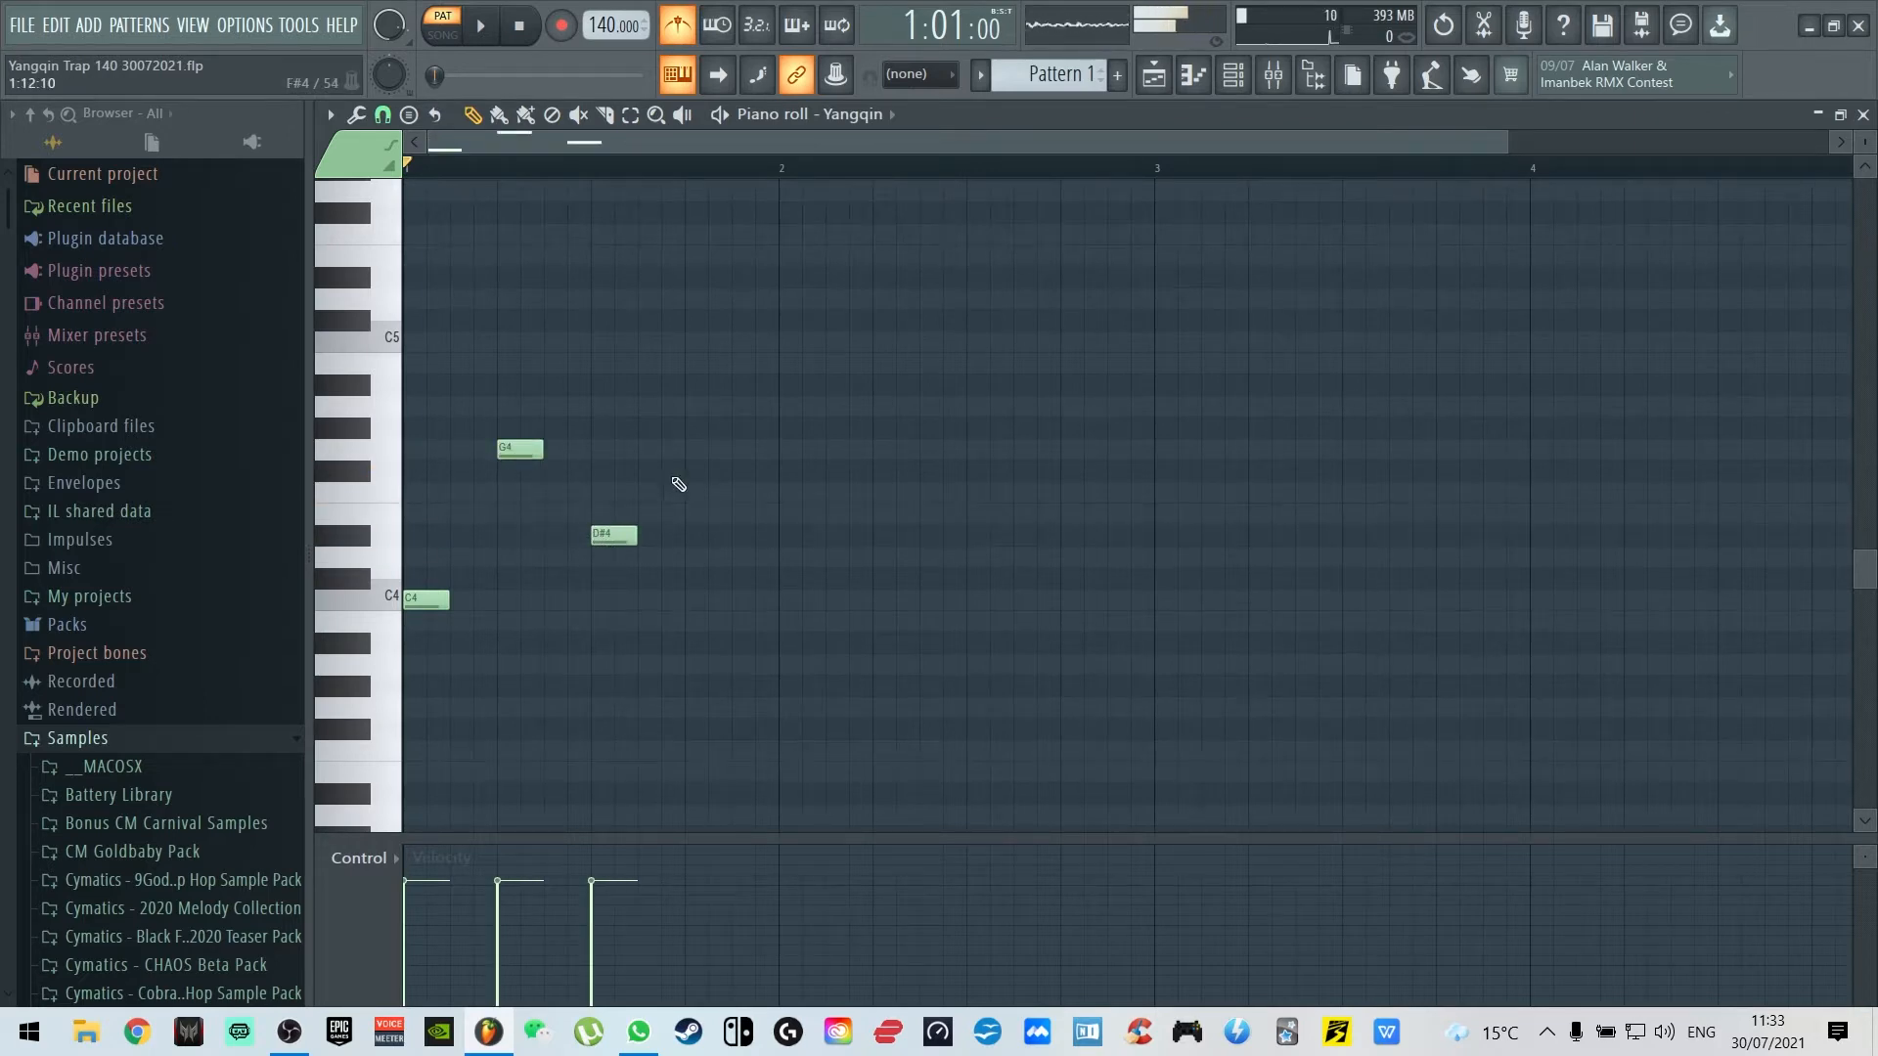
Add an F4 note on beat 4 of bar 1 and play back the melody
click(694, 456)
drag(706, 454, 693, 513)
right_click(695, 515)
click(697, 491)
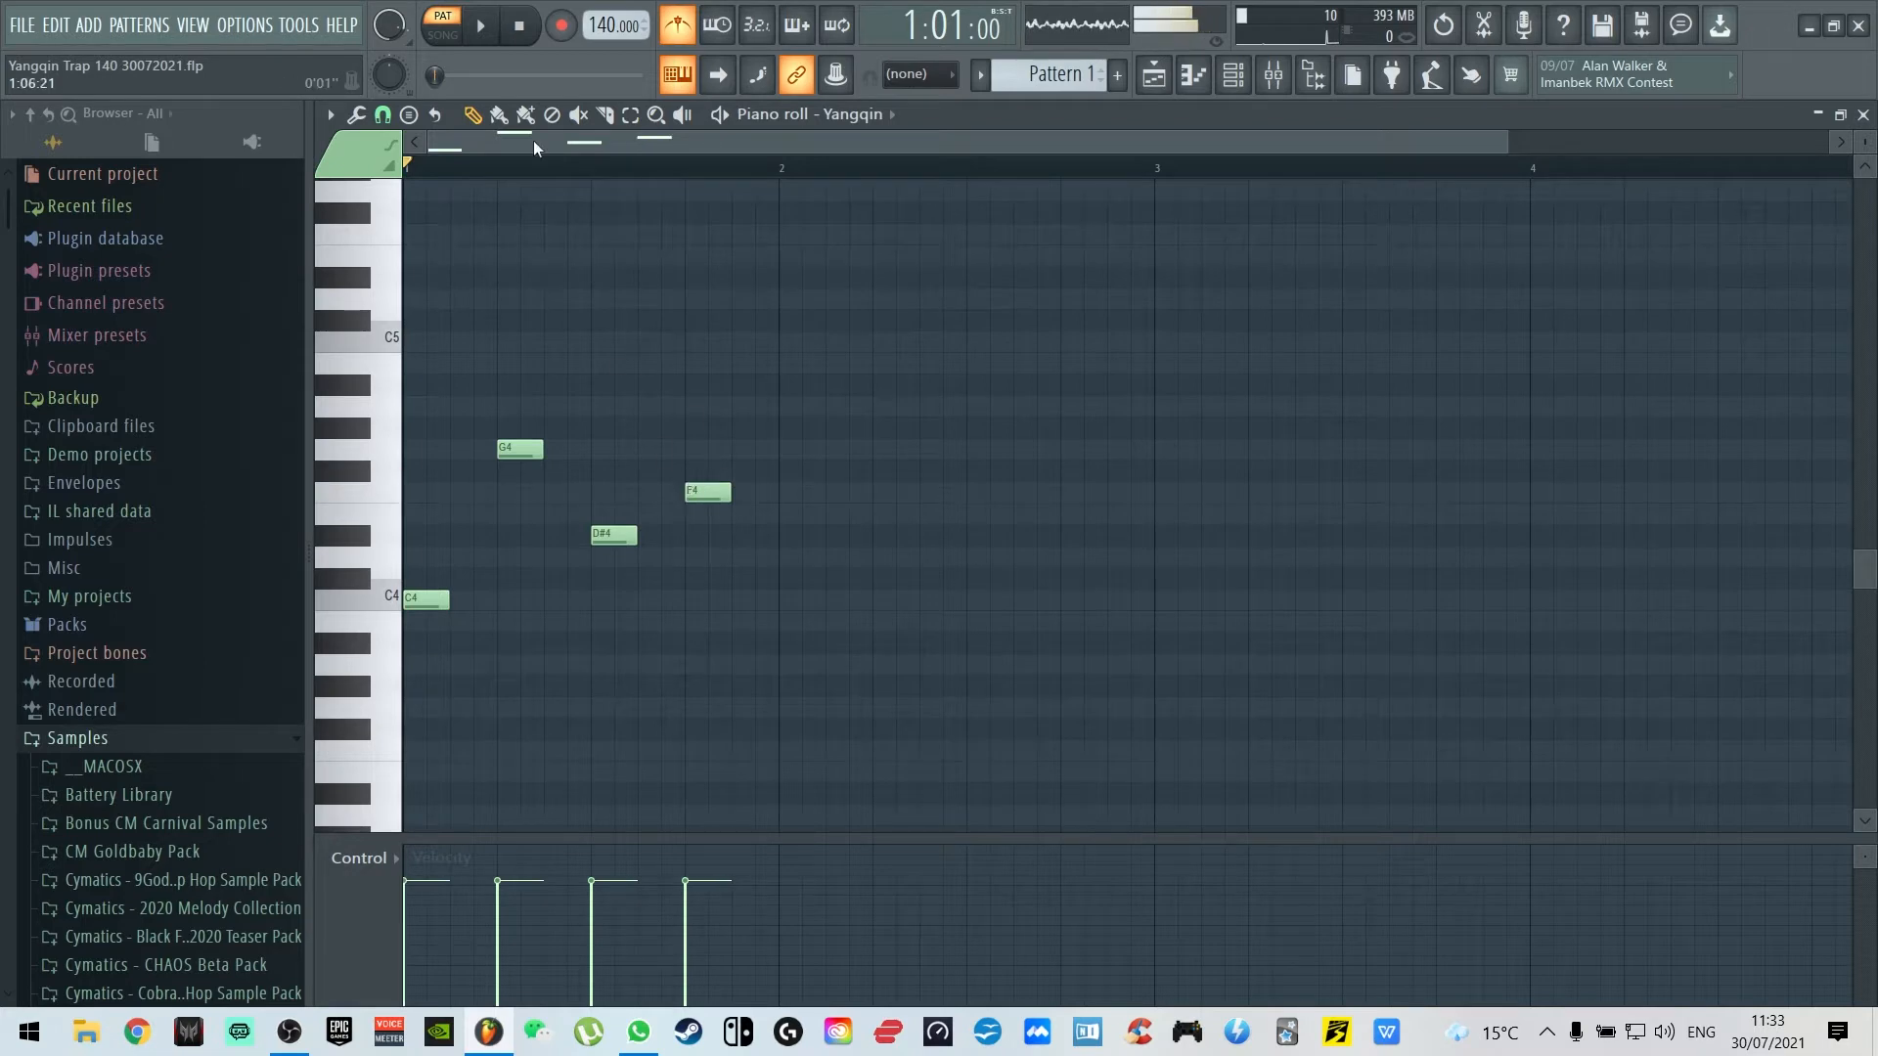
click(481, 26)
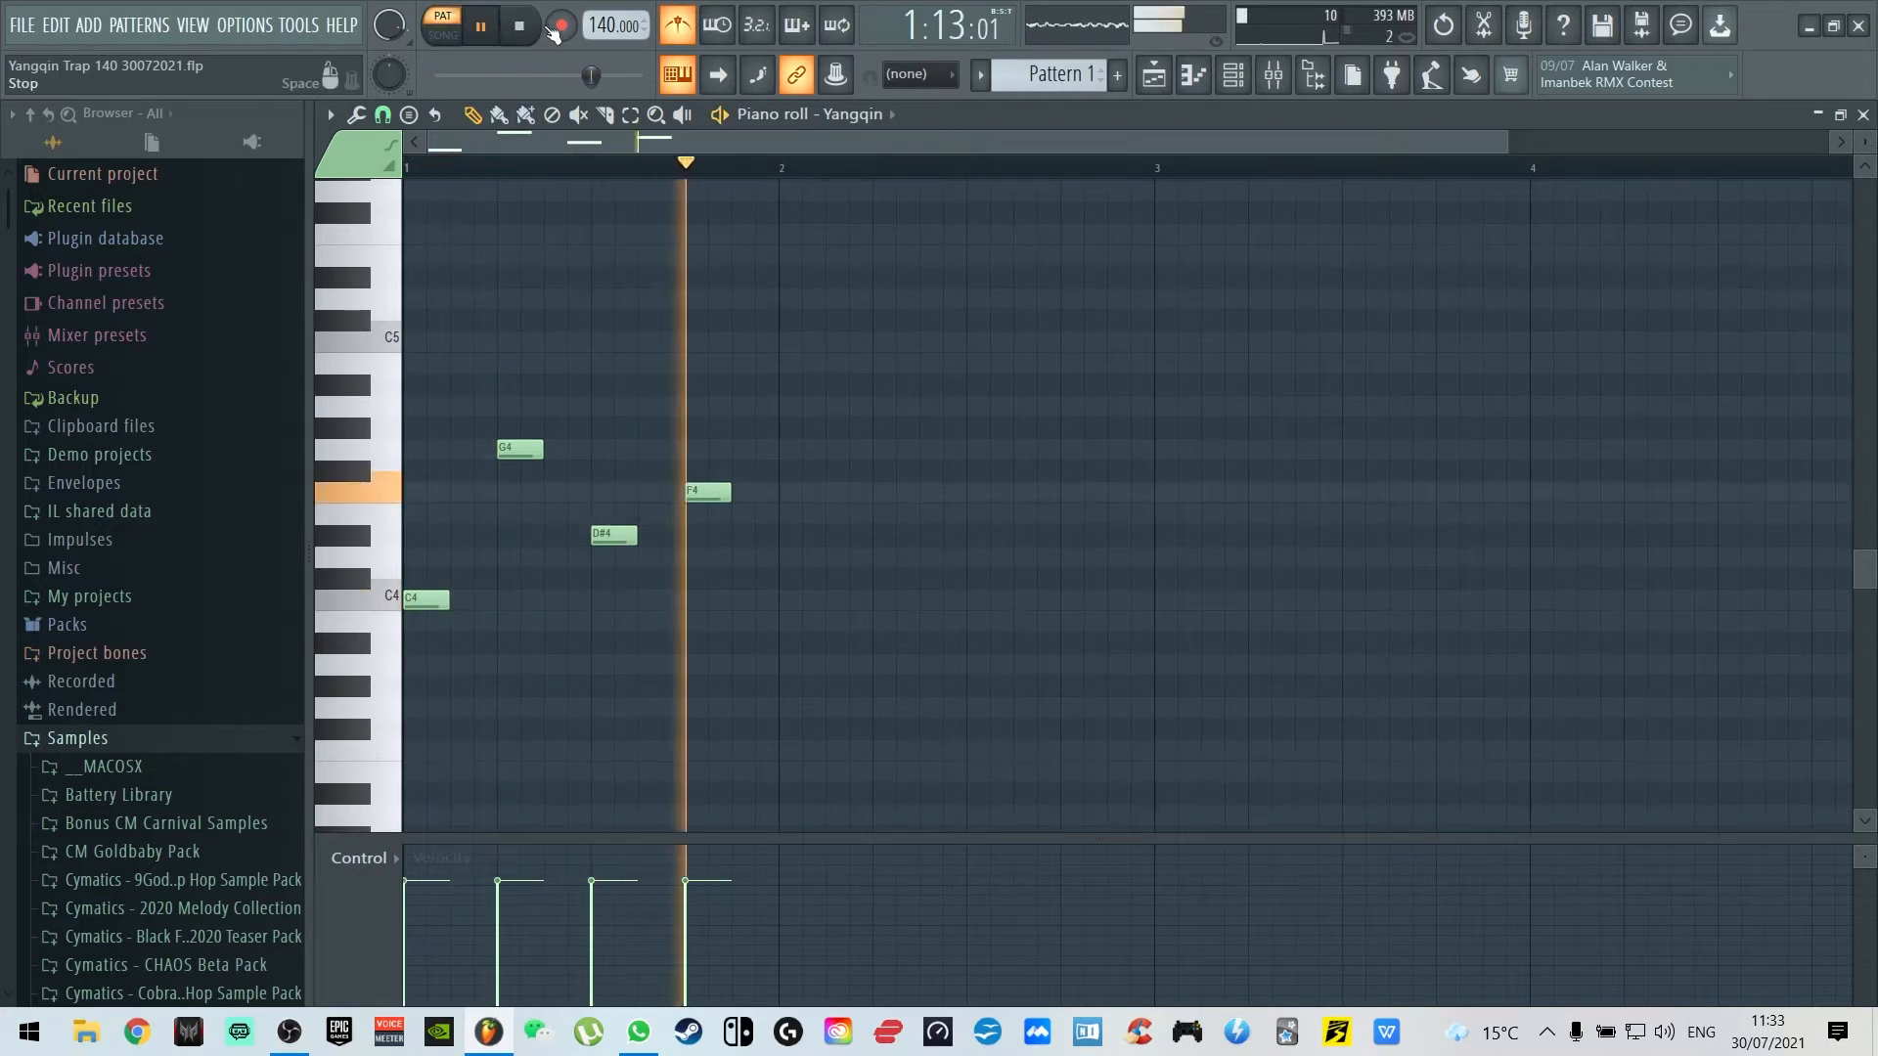
click(522, 27)
Add C4, G4, D#4 and D4 notes on beats 1 to 4 of bar 2, and play back the melody
click(779, 600)
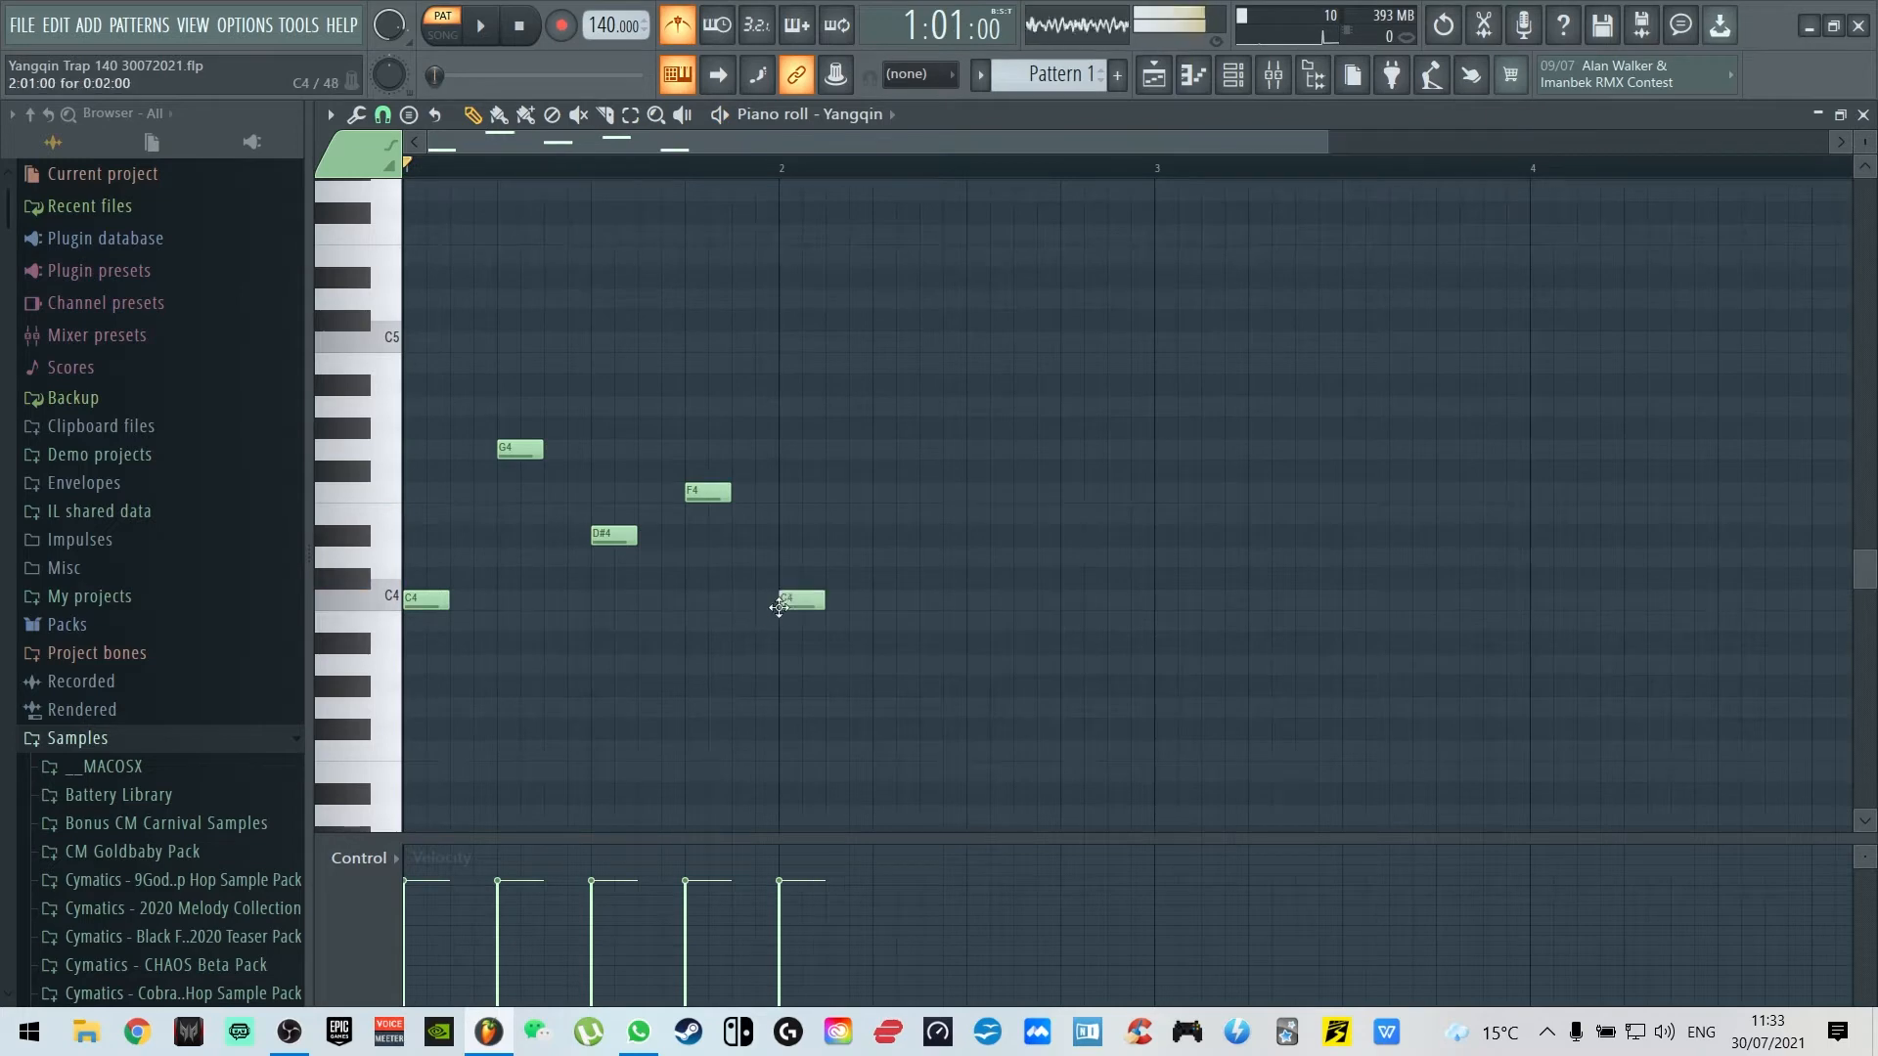
click(881, 452)
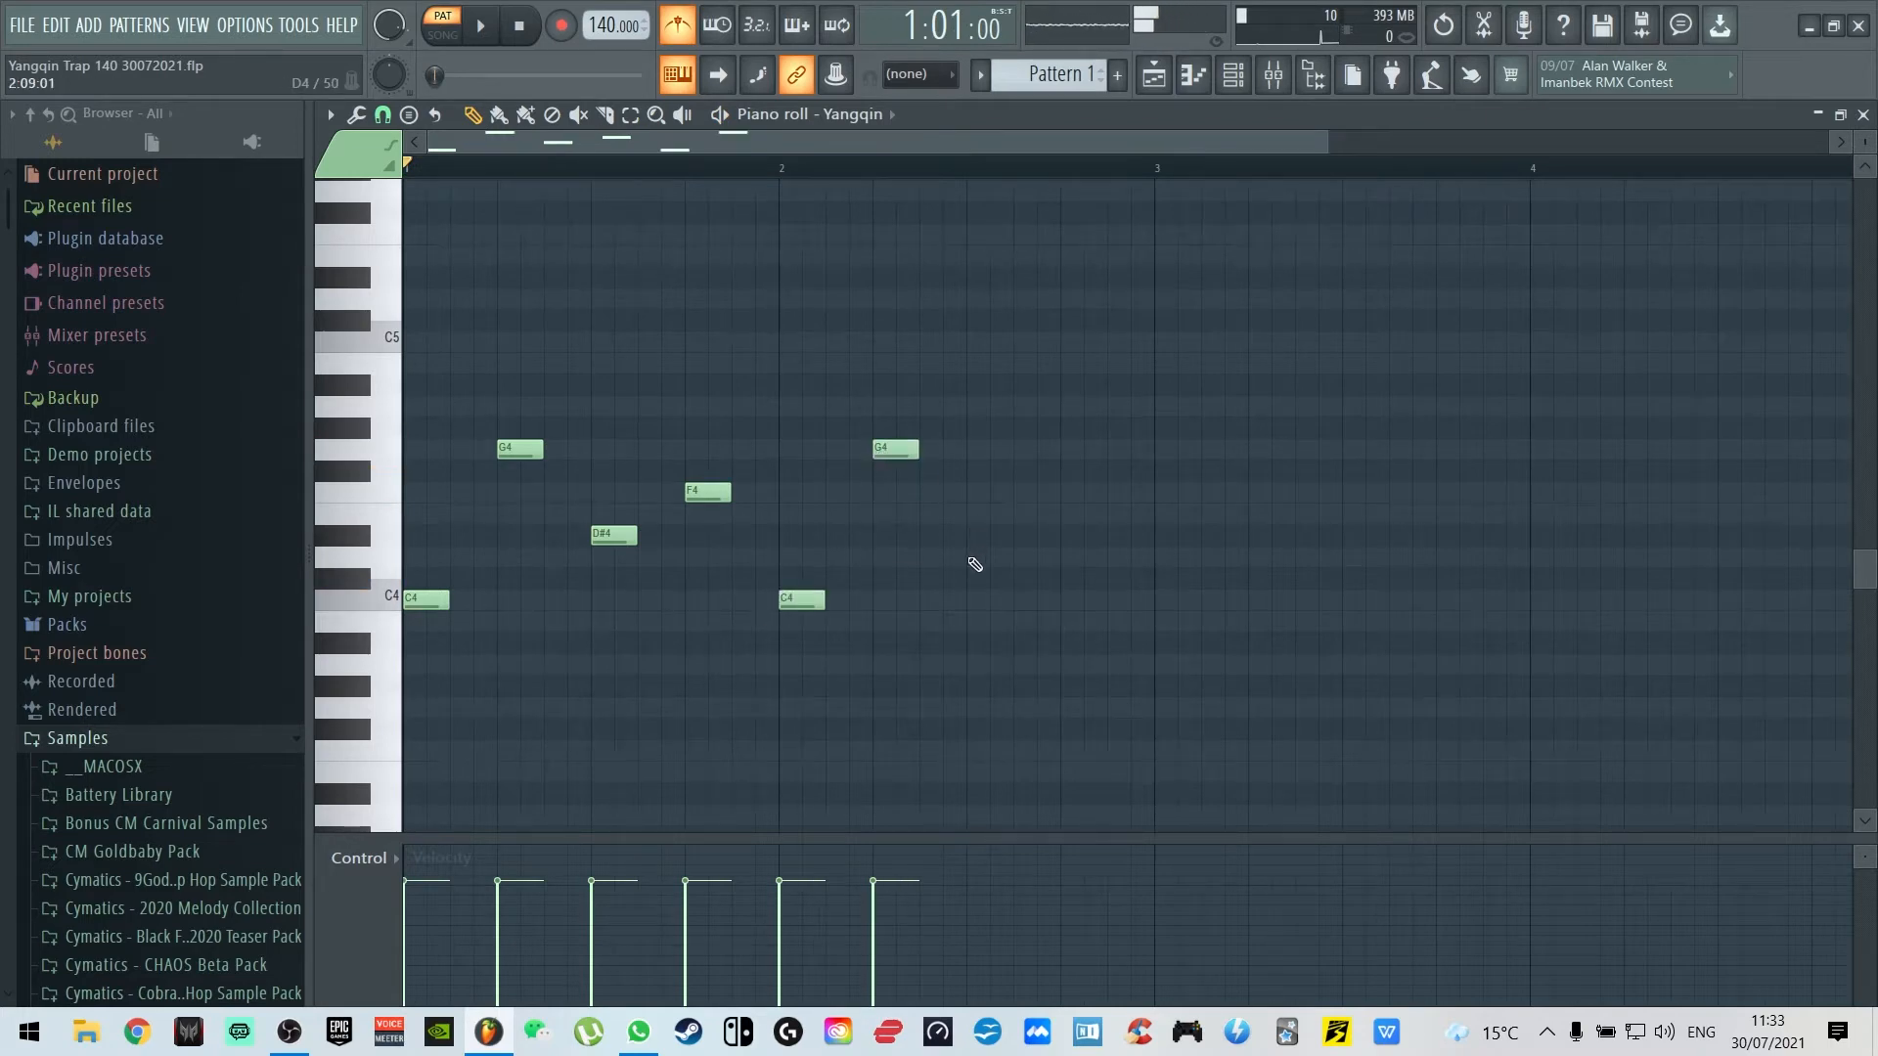
click(968, 537)
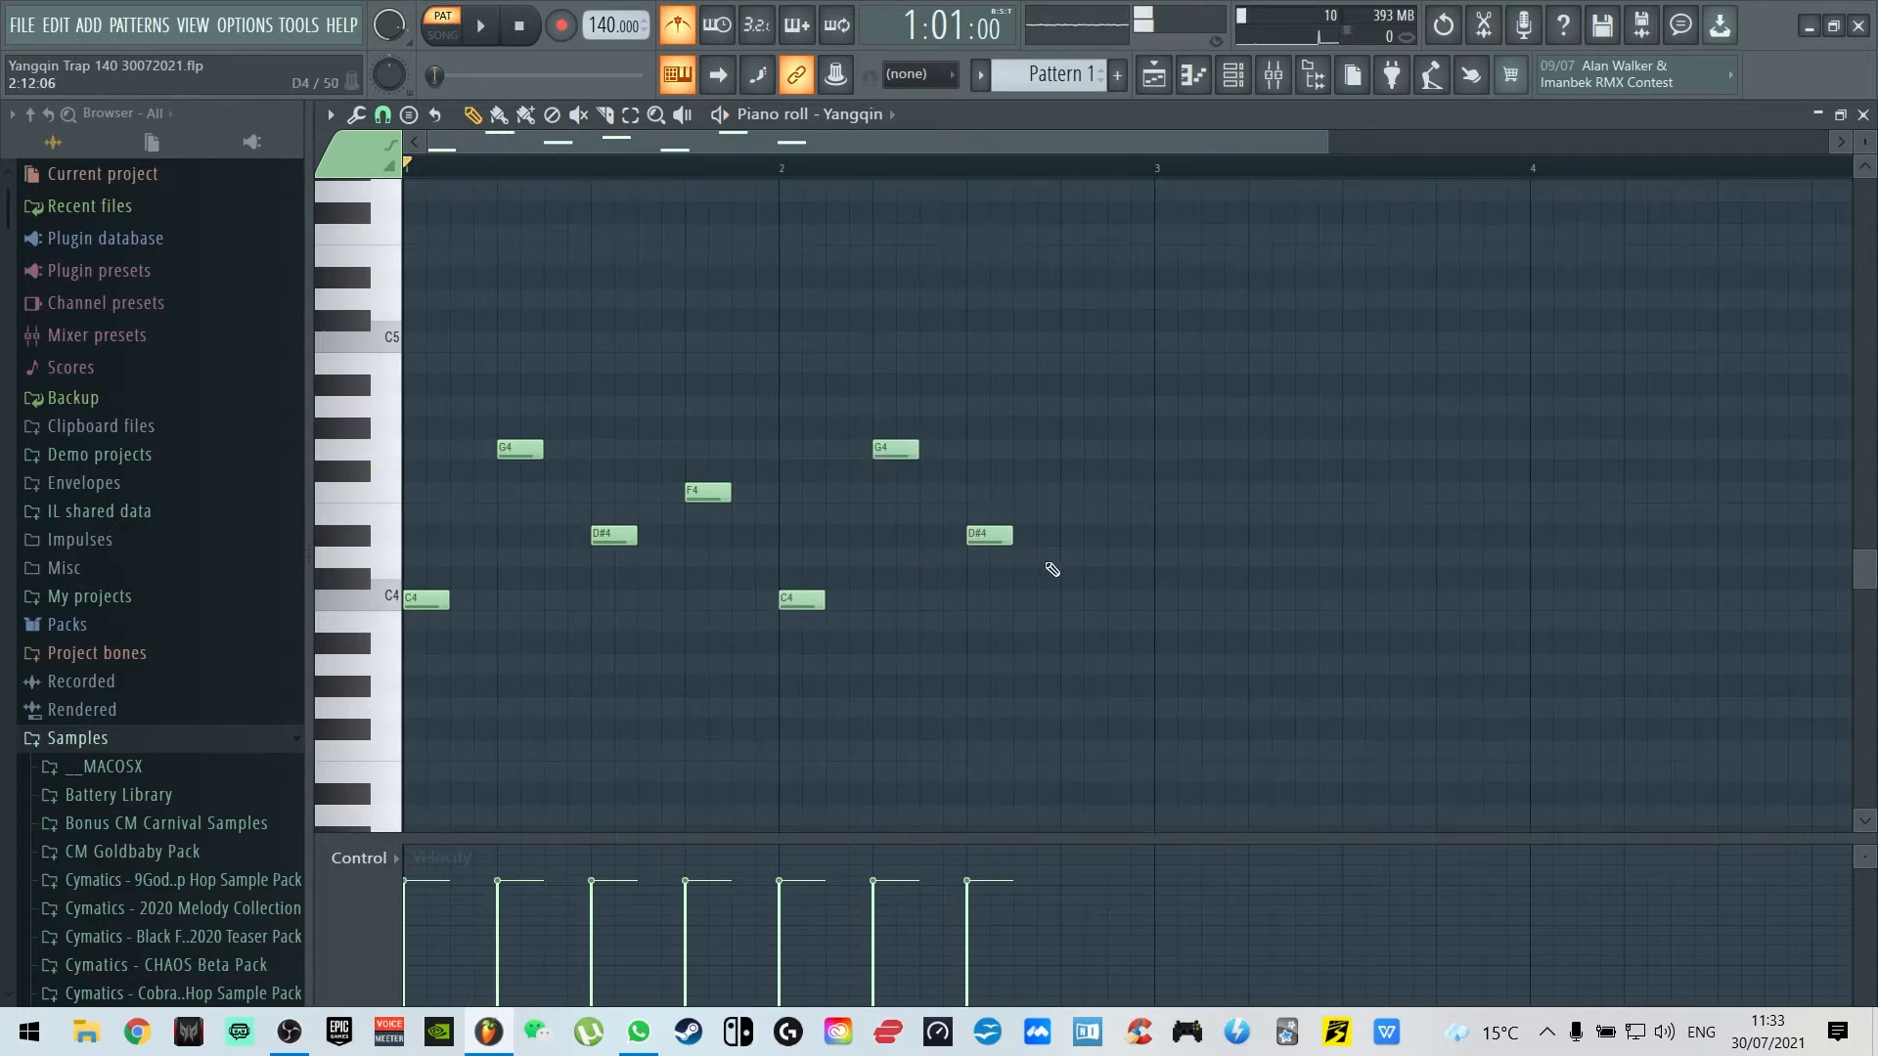
drag(1064, 578, 1063, 555)
key(space)
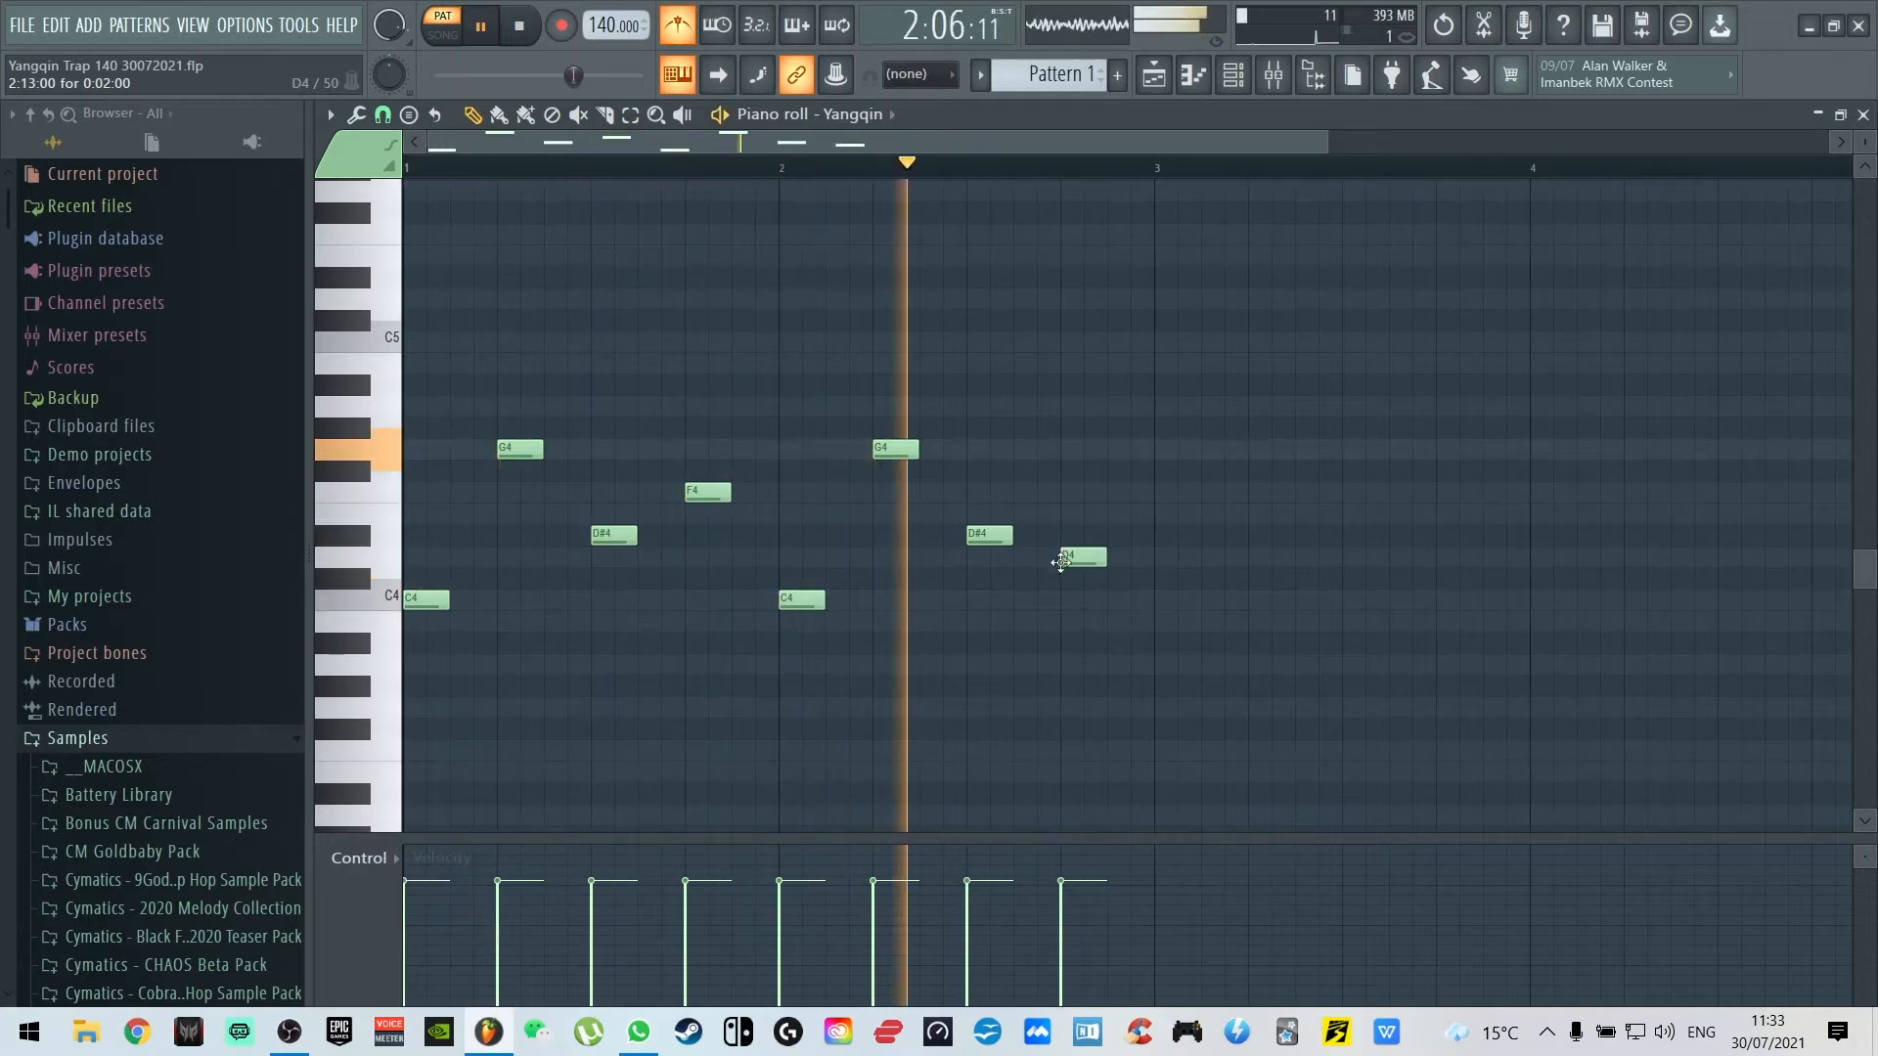
key(space)
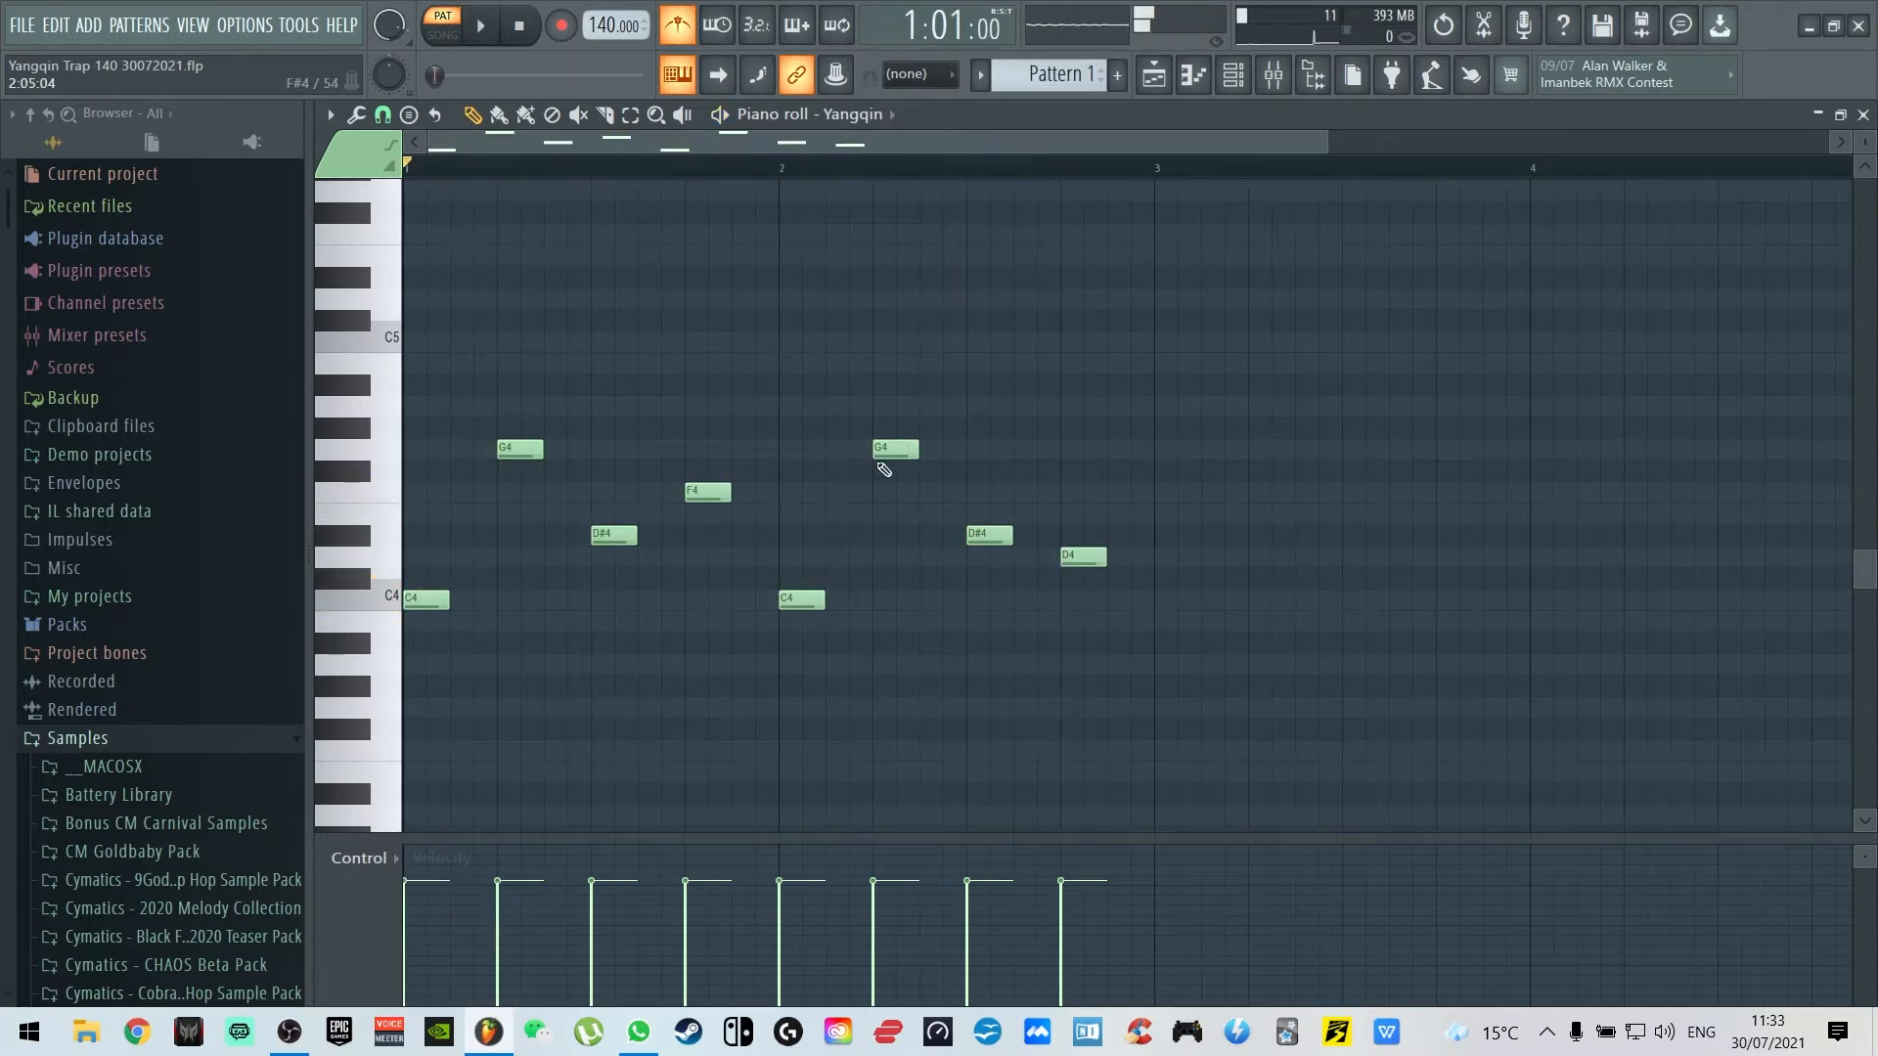
Replace the G4 note on beat 2 of bar 2 with a D4 note, and play back the melody
click(877, 531)
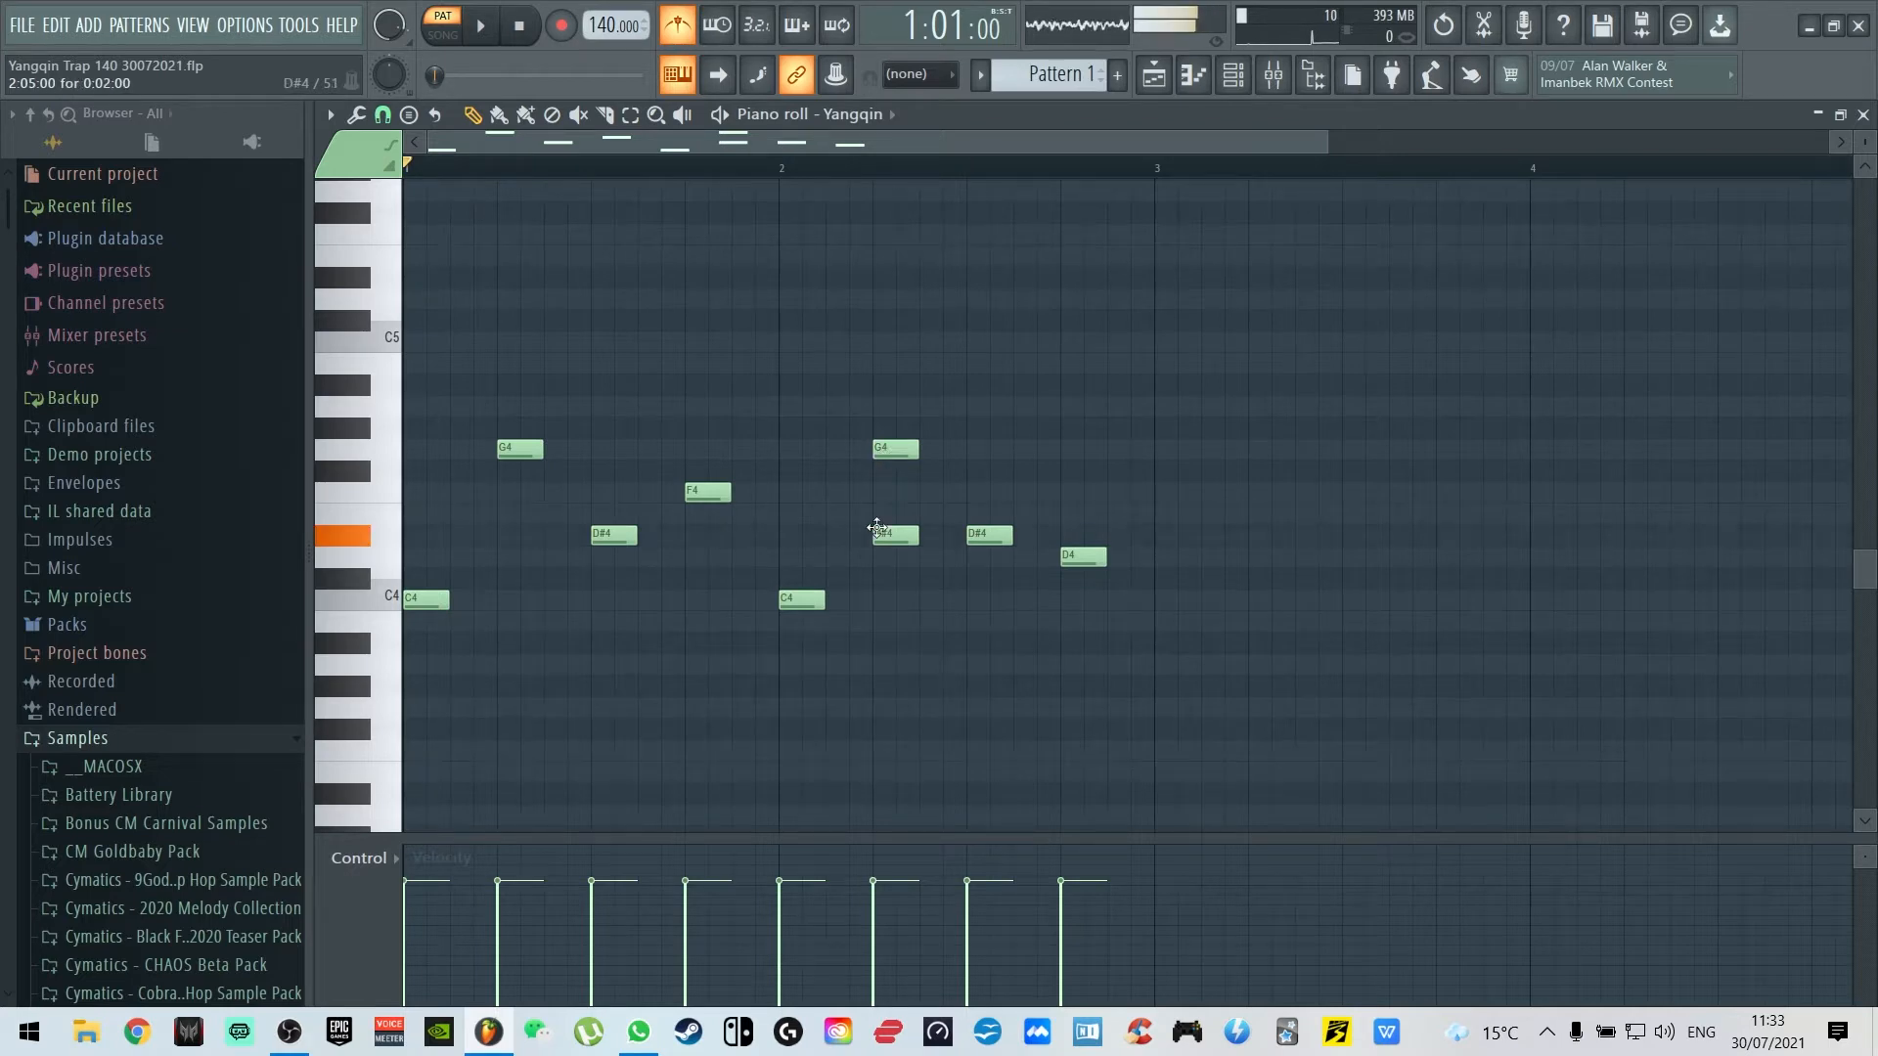
right_click(892, 446)
right_click(897, 536)
click(875, 514)
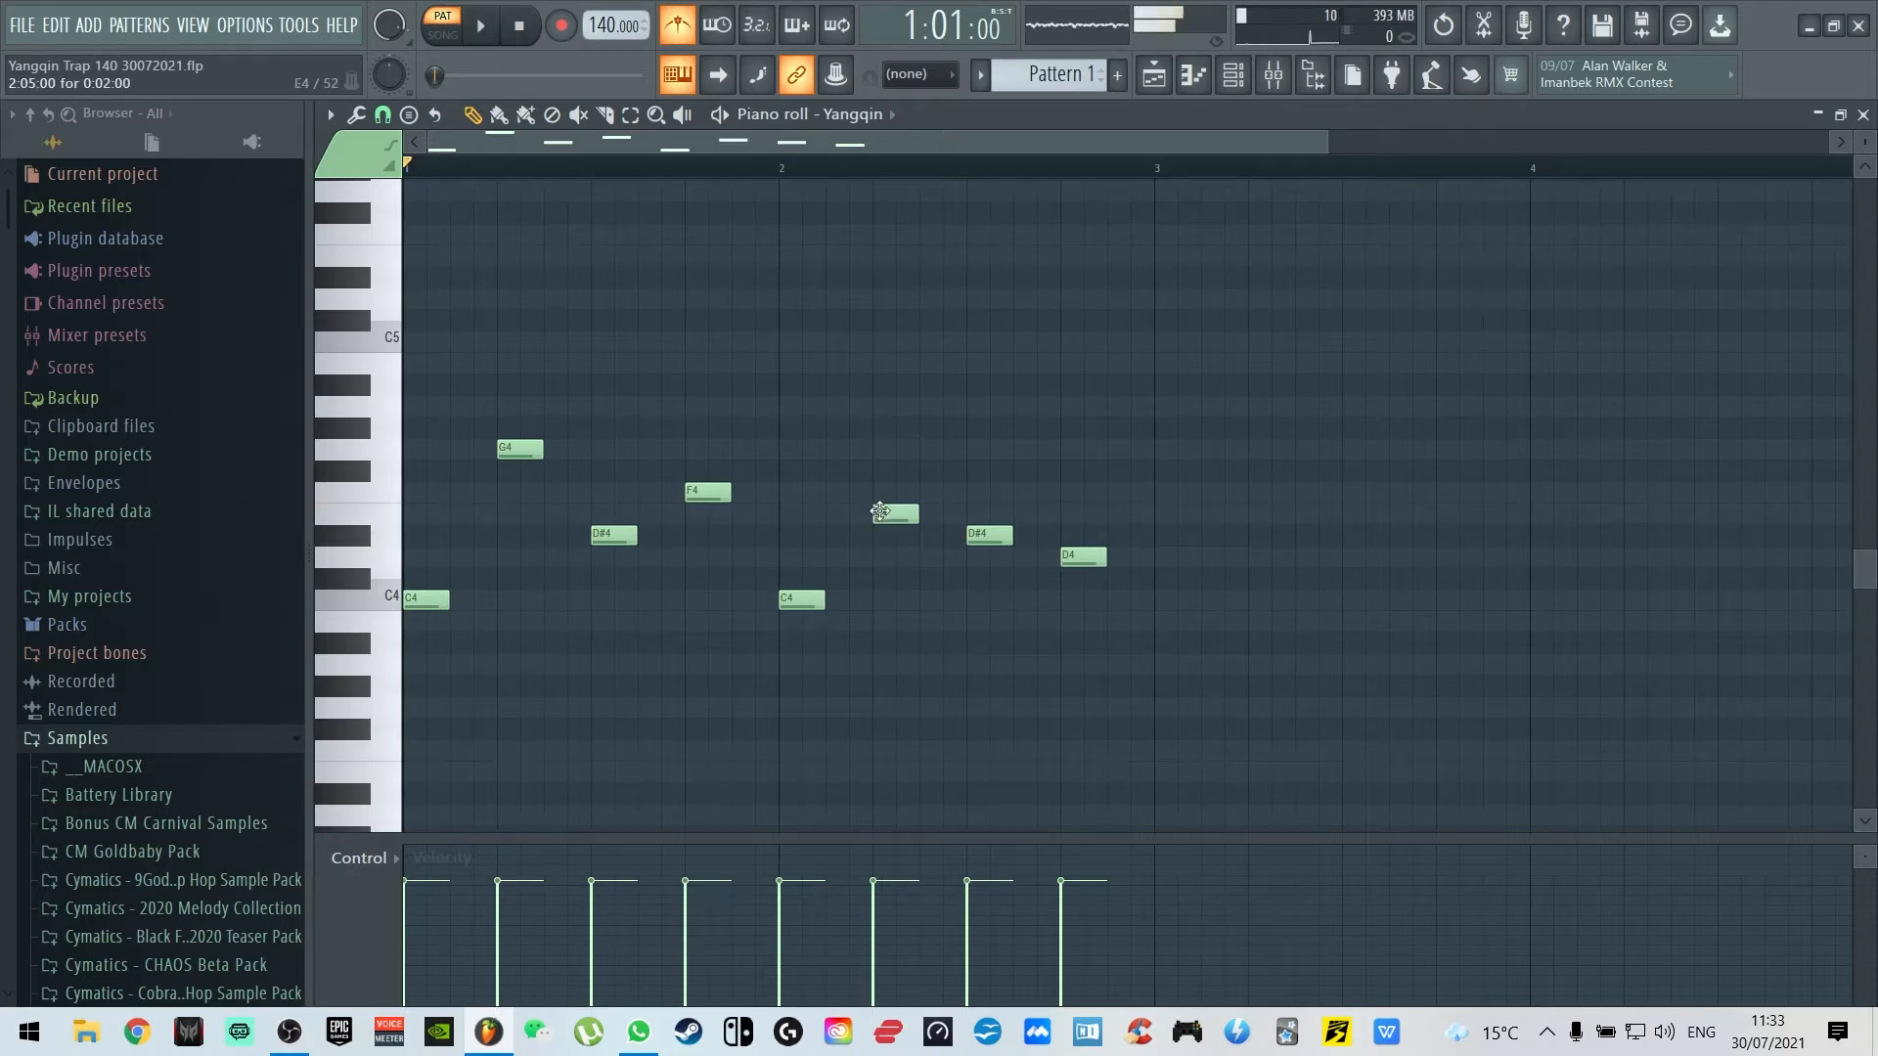
drag(880, 508, 889, 566)
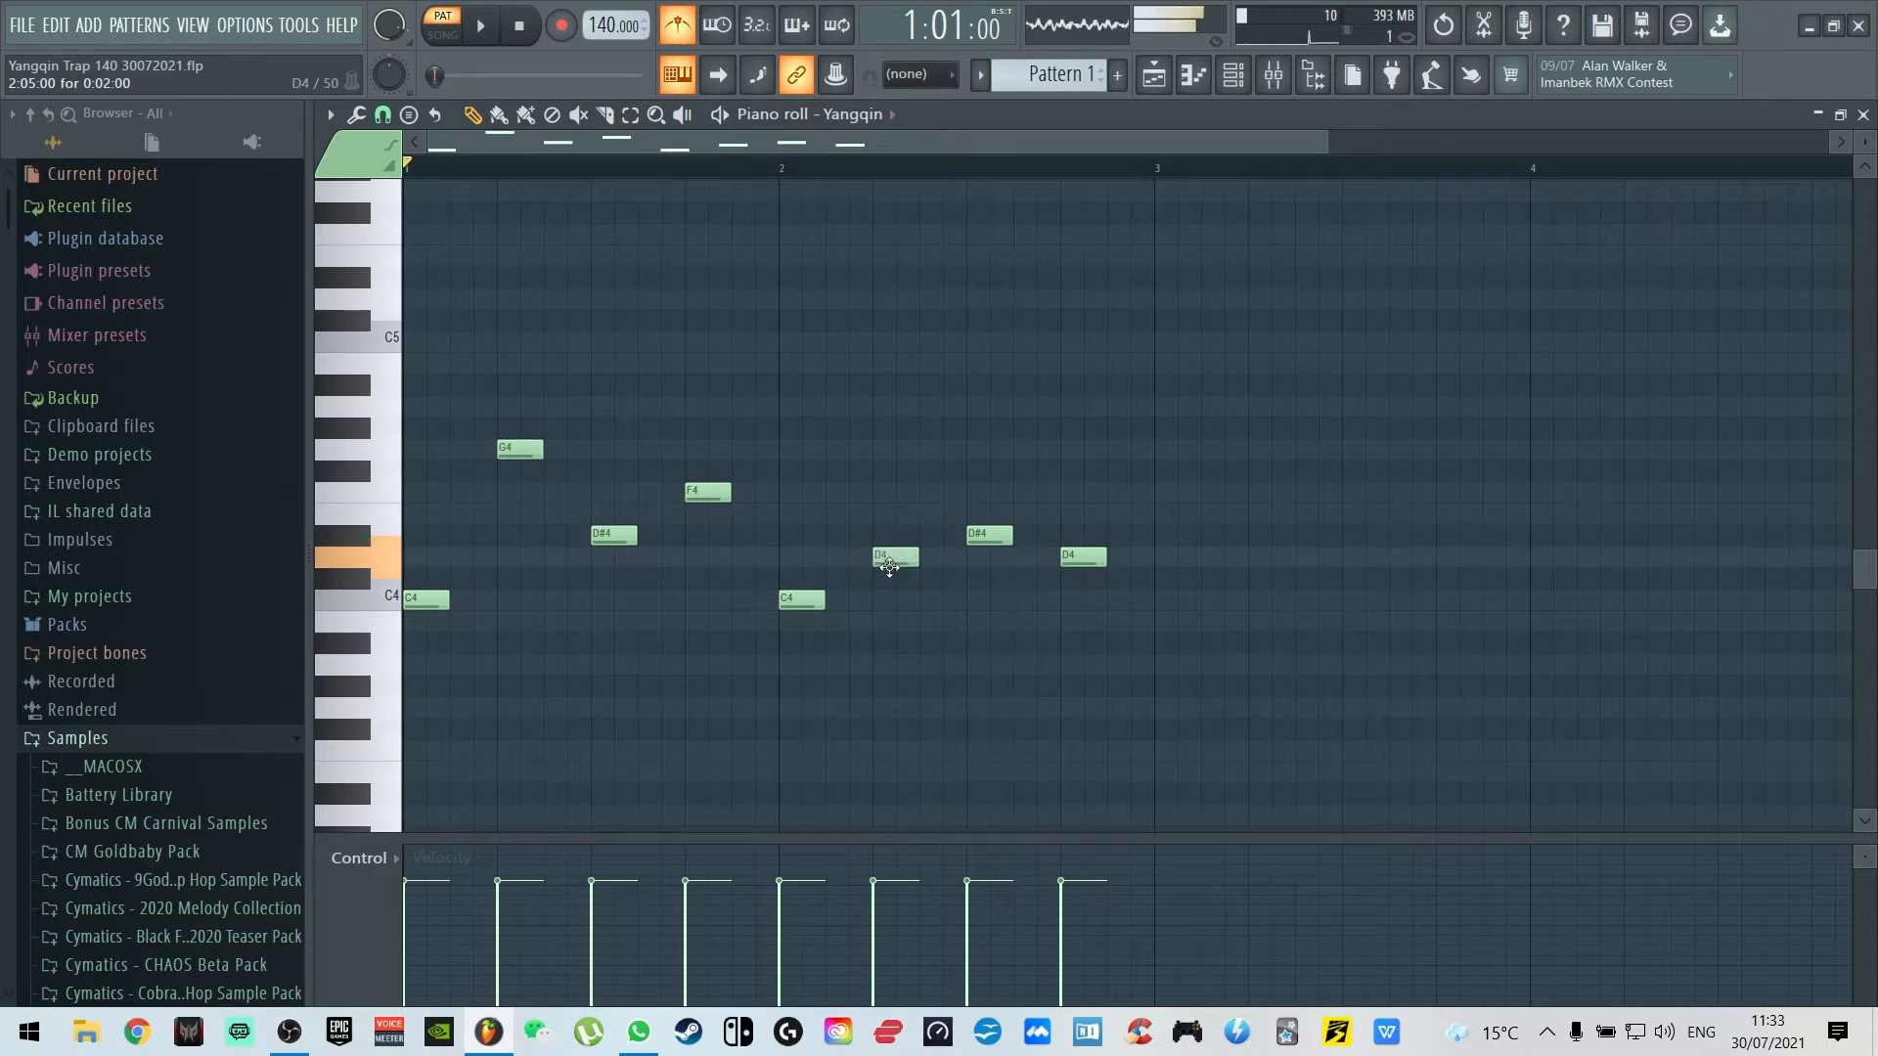
key(space)
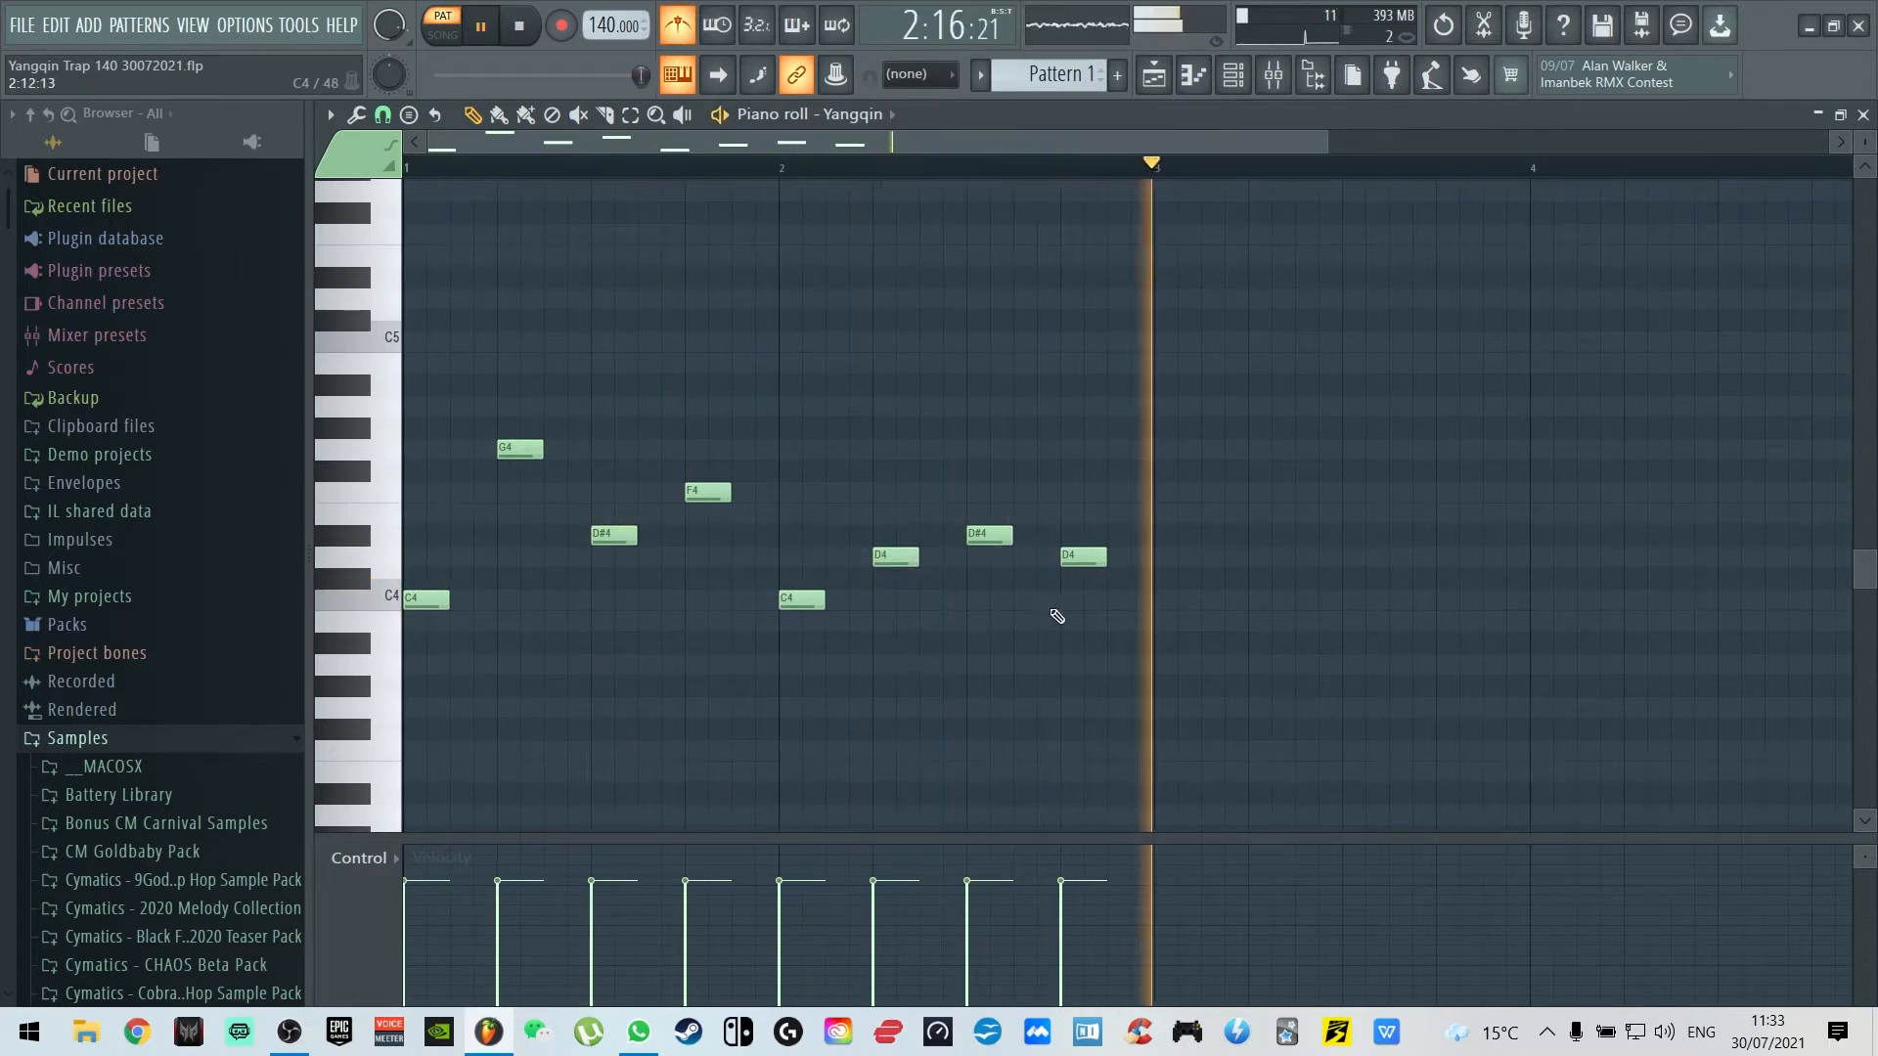
key(space)
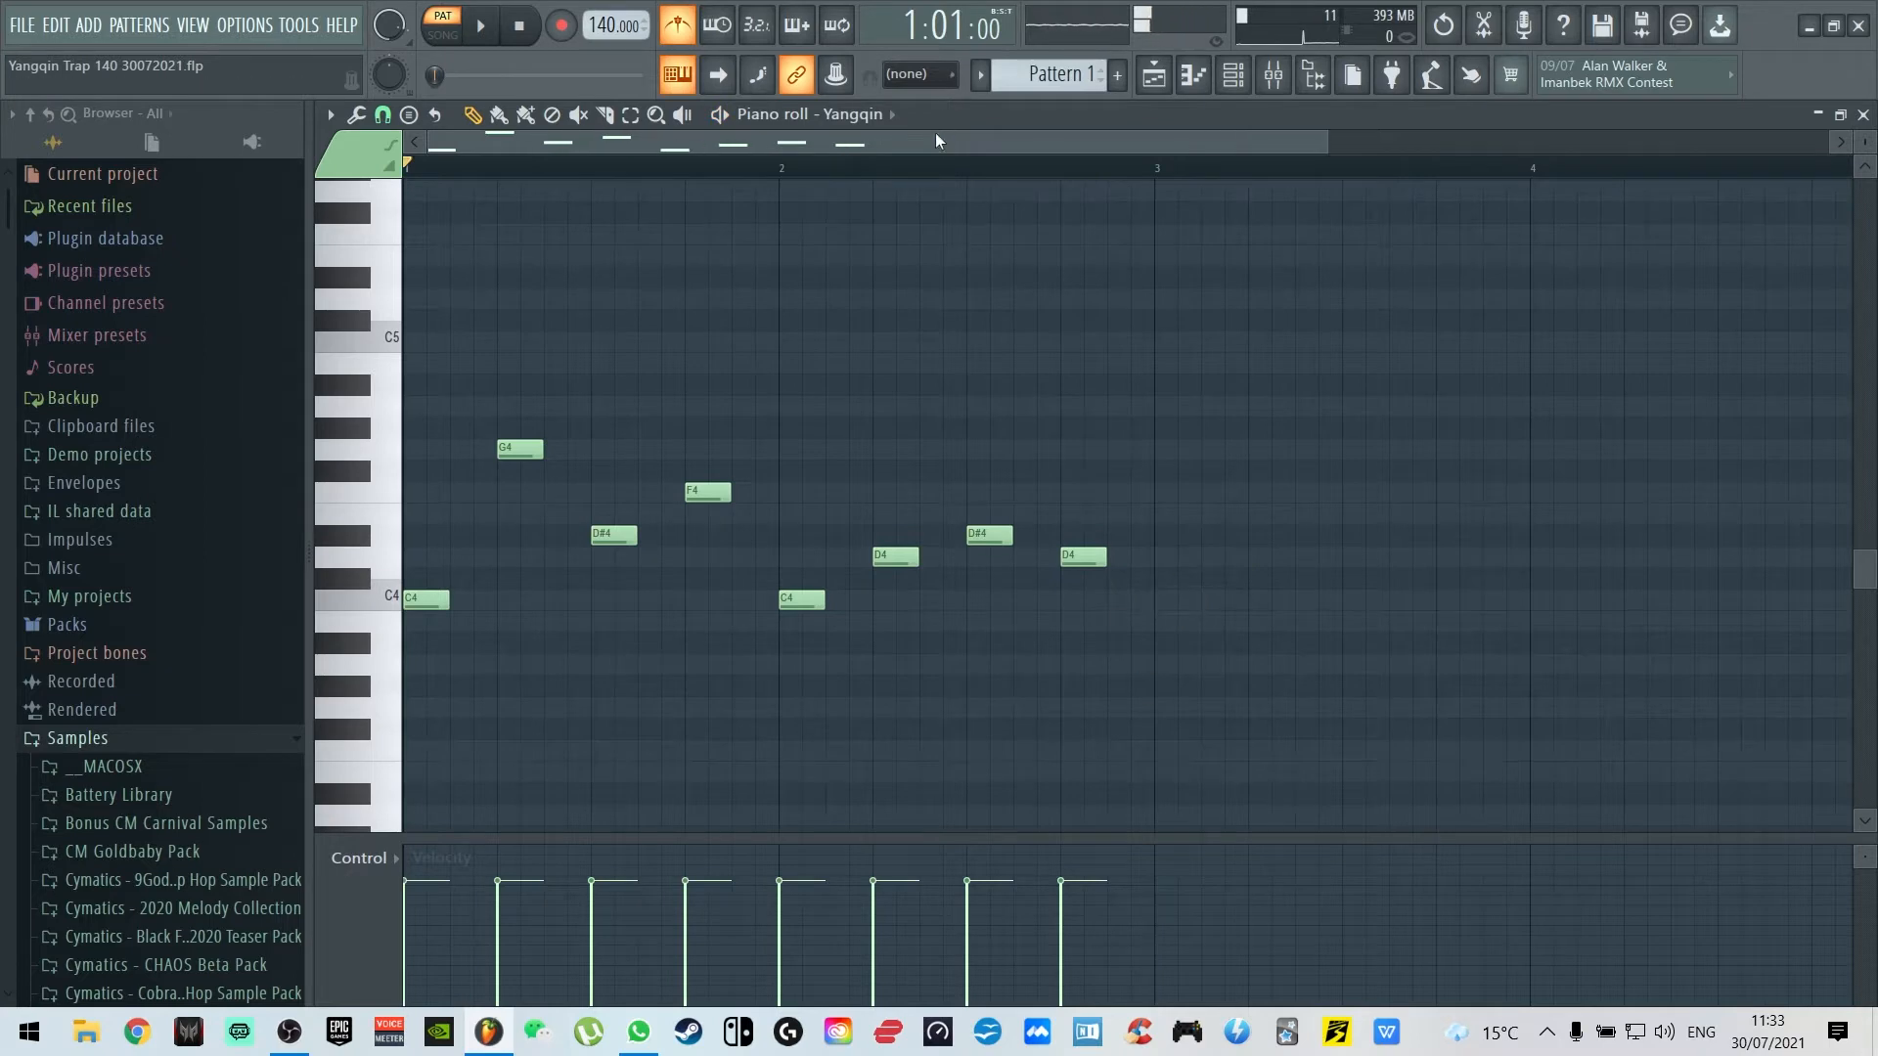
Duplicate the two-bar melody into bars 3 and 4, and start playback of the pattern
drag(935, 132, 1304, 150)
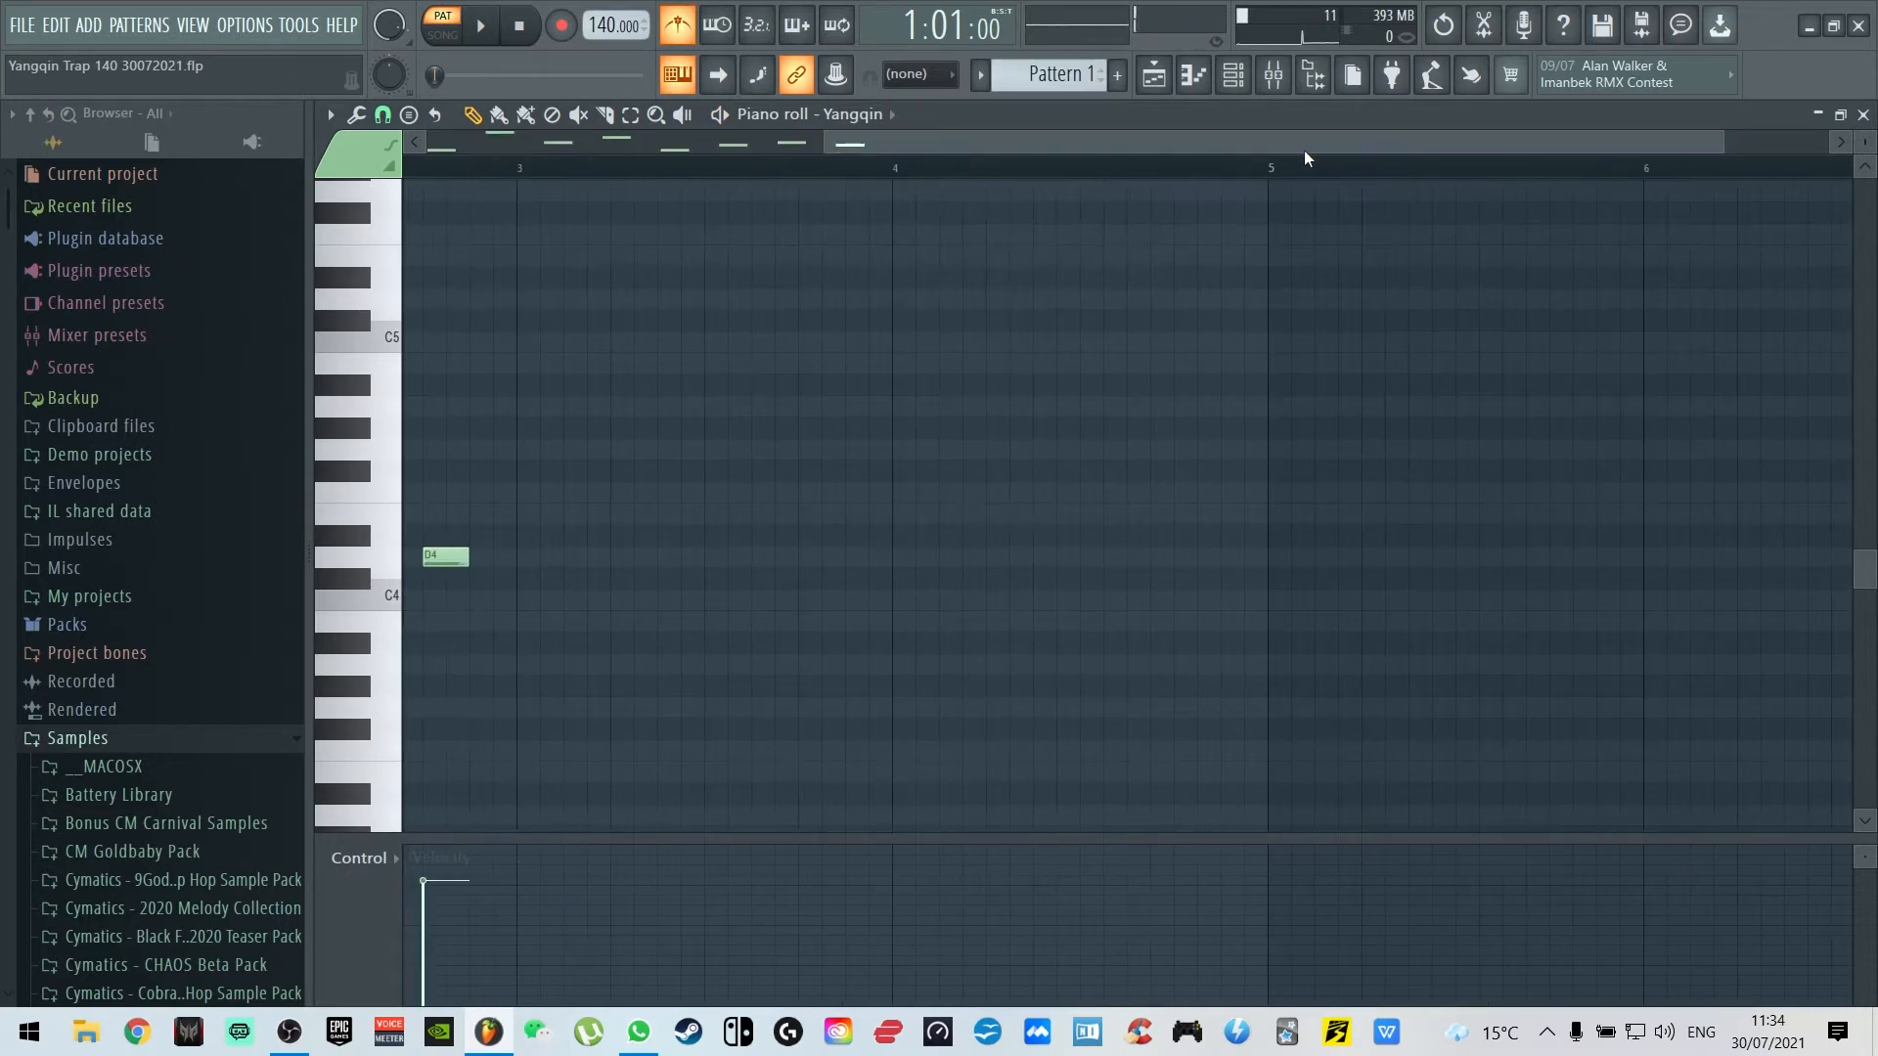
key(ctrl+a)
key(ctrl+v)
click(945, 297)
right_click(946, 300)
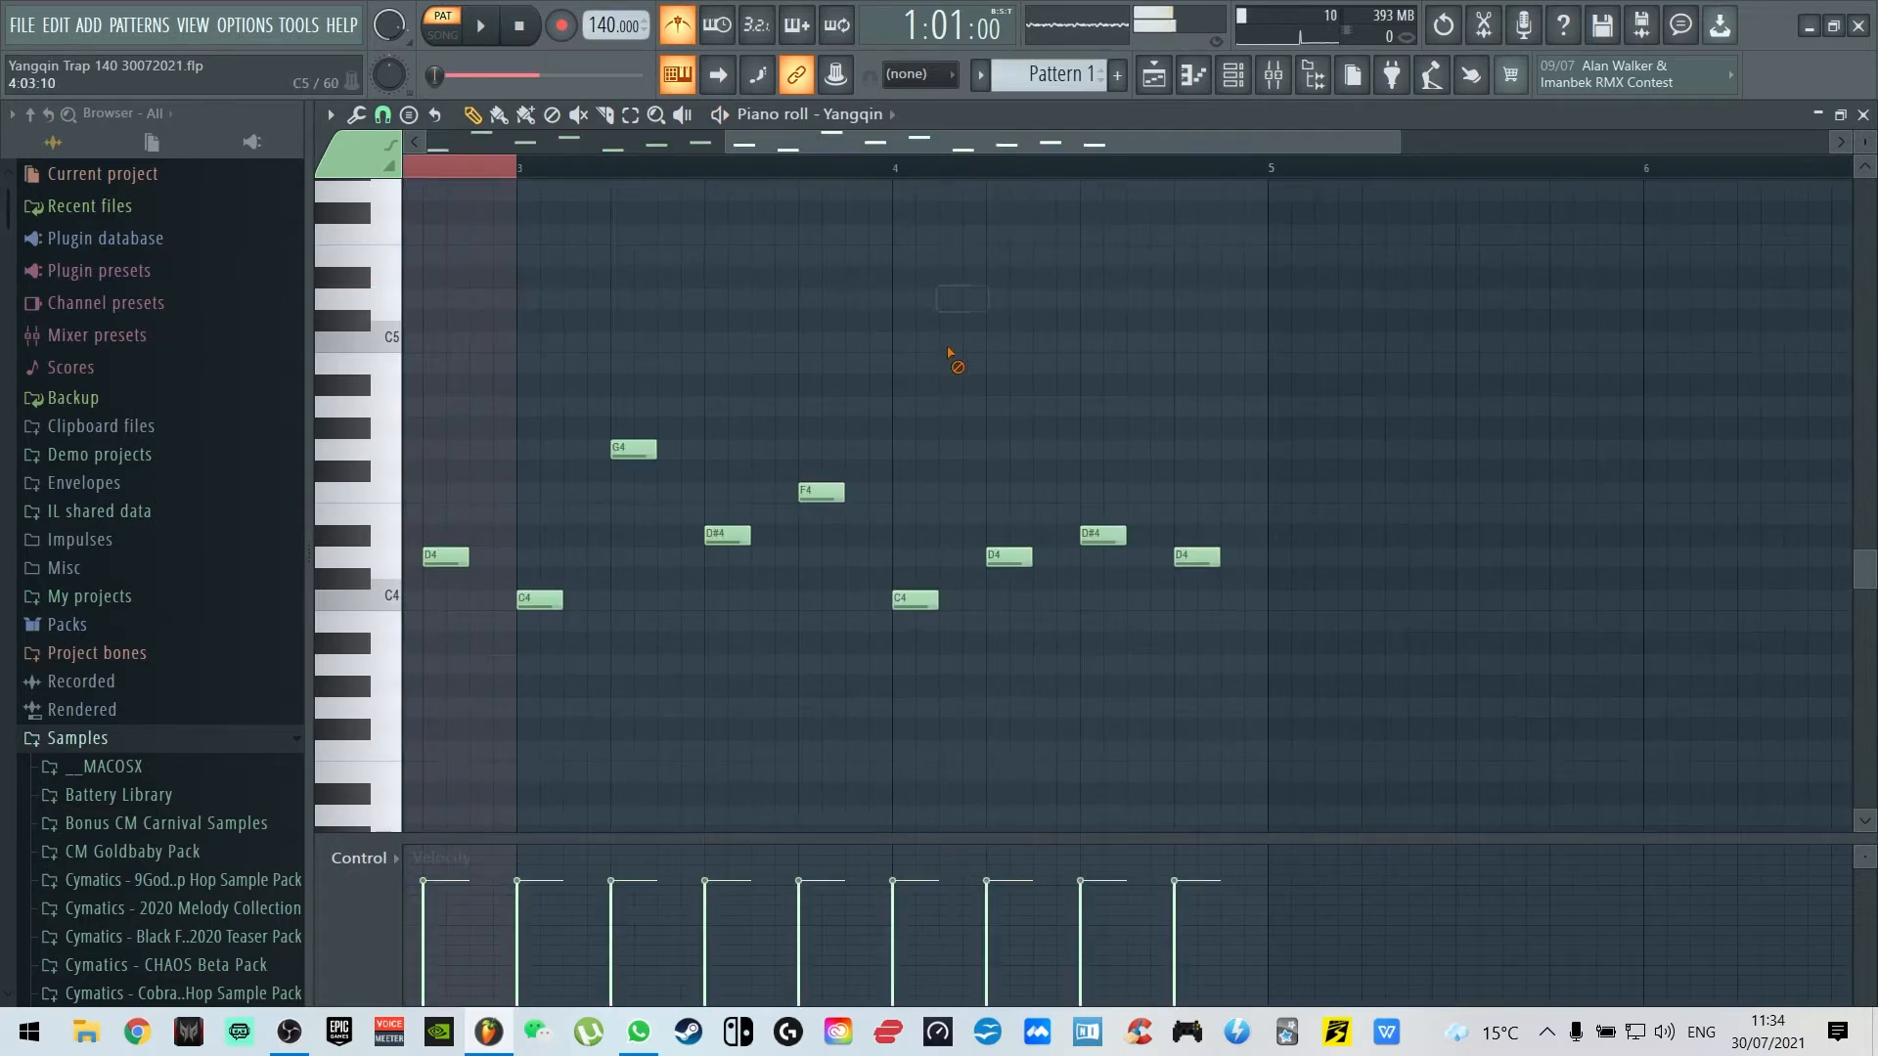
click(506, 179)
key(space)
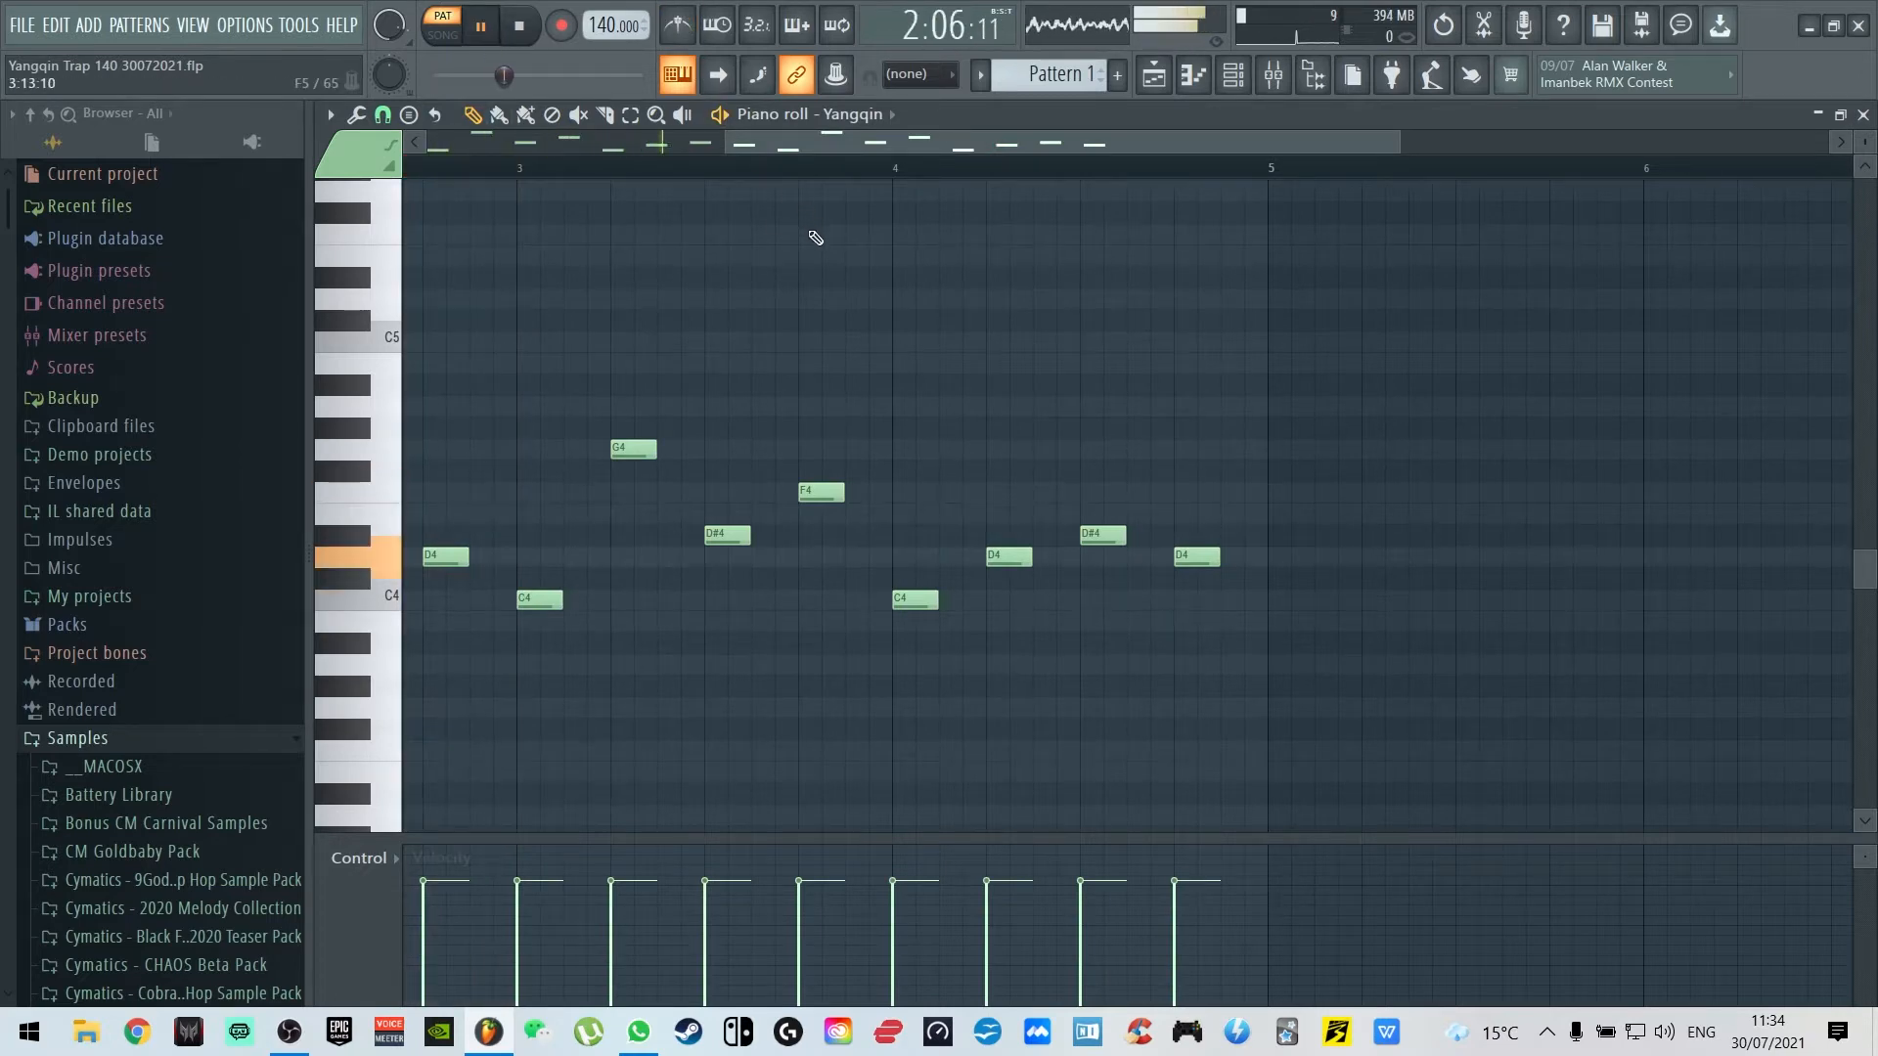
Close the piano roll and slightly lower the Yangqin track's volume in the mixer
click(1863, 116)
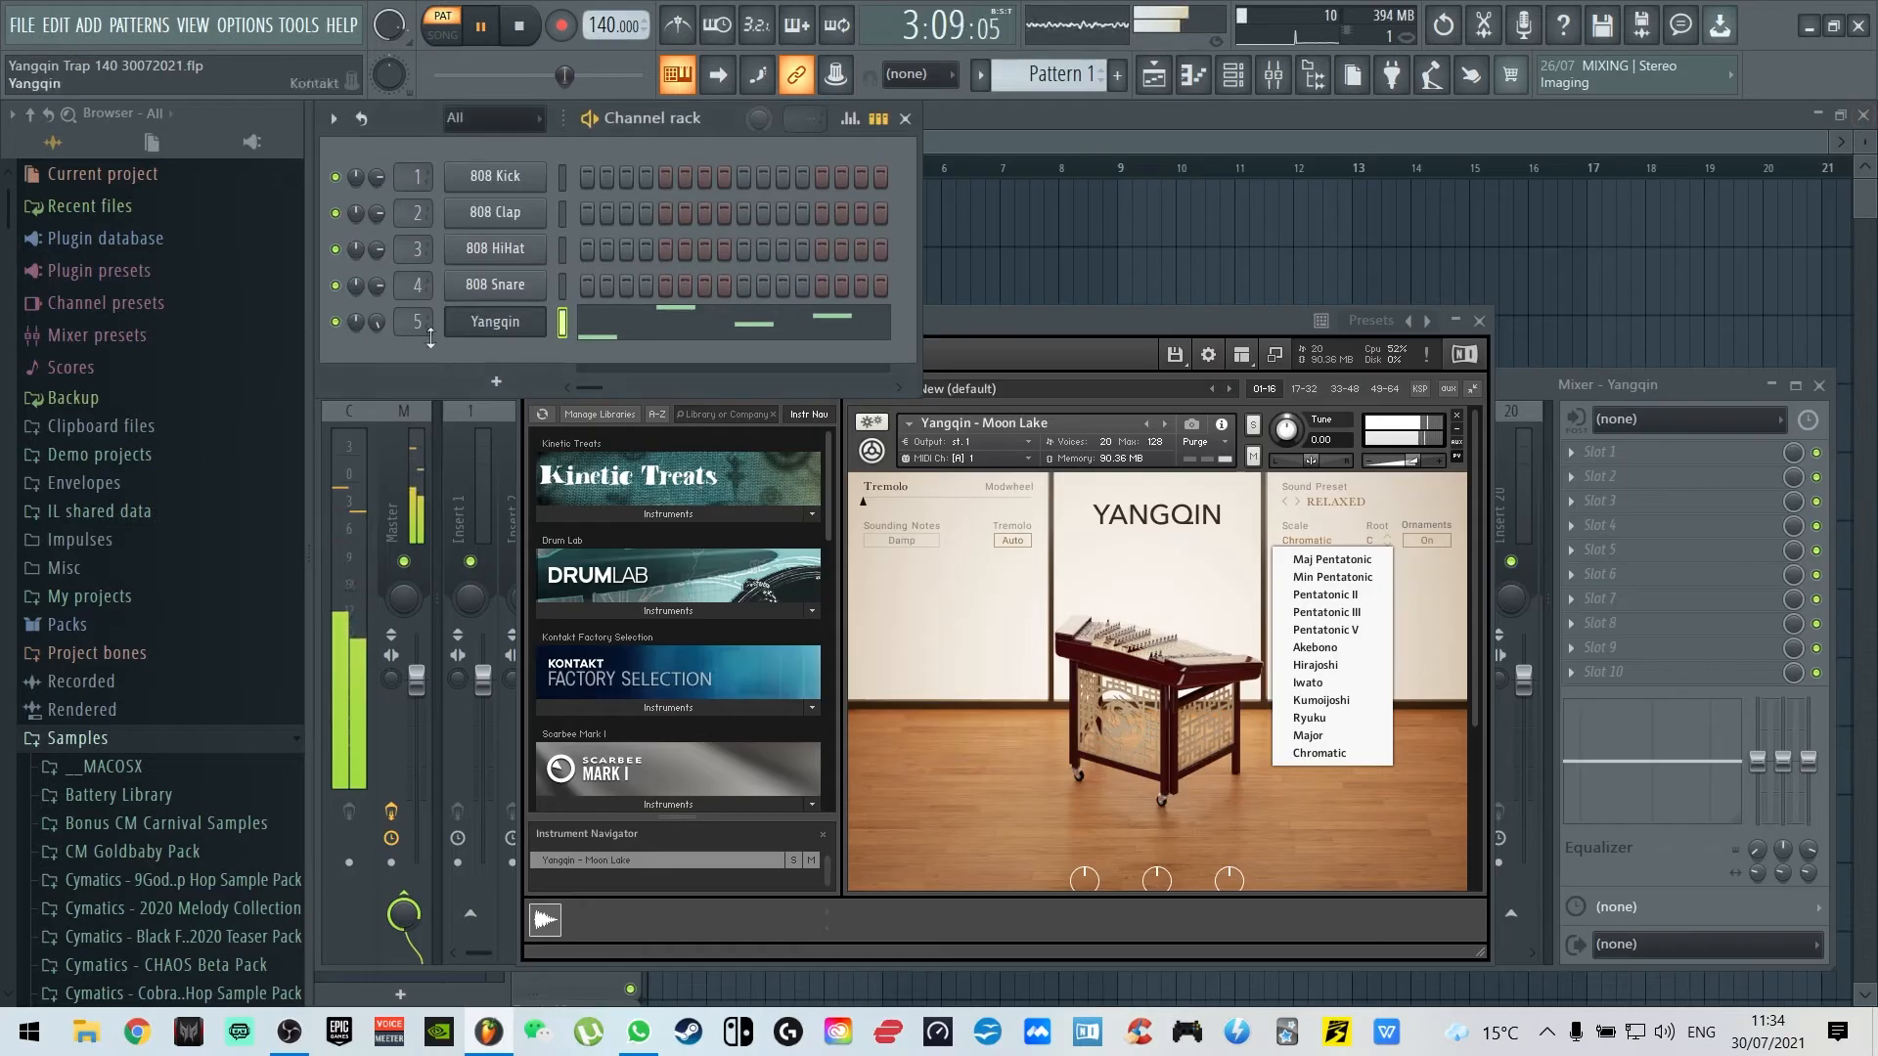
click(1513, 387)
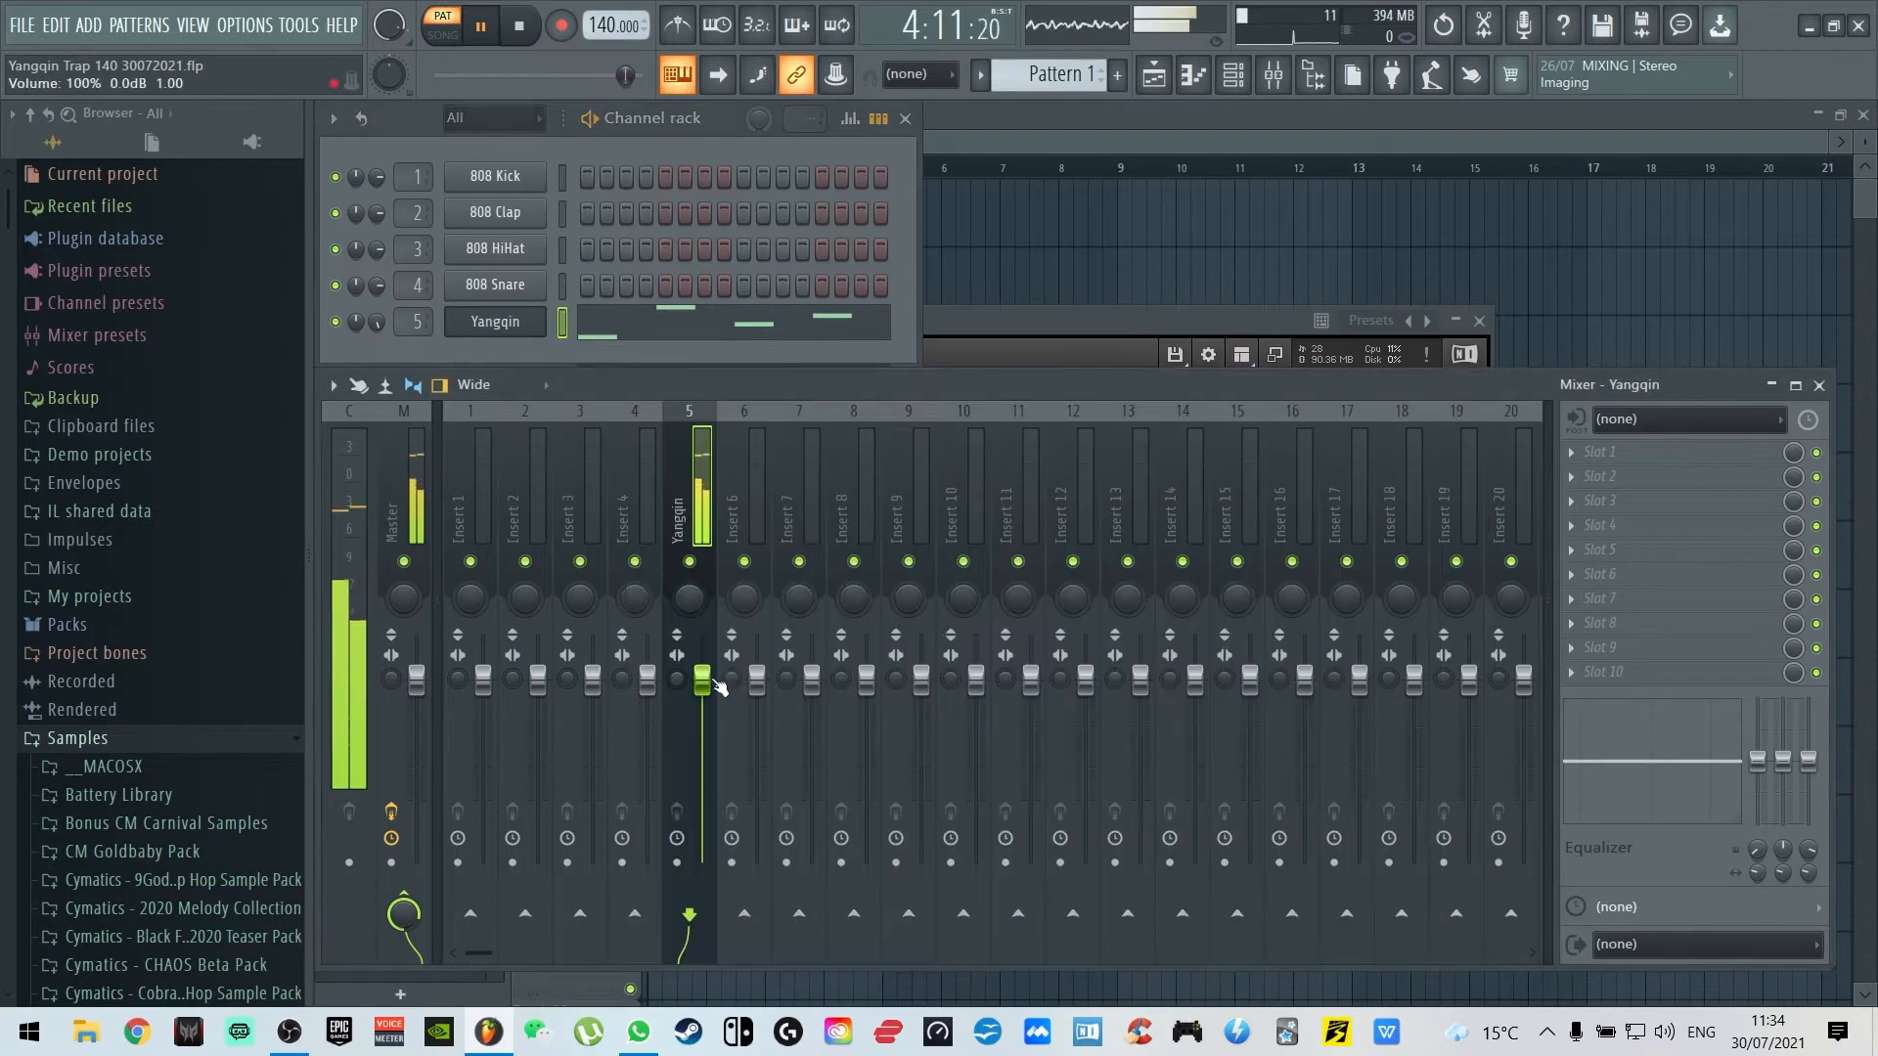
drag(703, 679, 703, 693)
In the Yangqin piano roll, change the notes on beats 3 and 4 of bar 4 to B4 and C5, and play back the melody
right_click(524, 336)
click(597, 318)
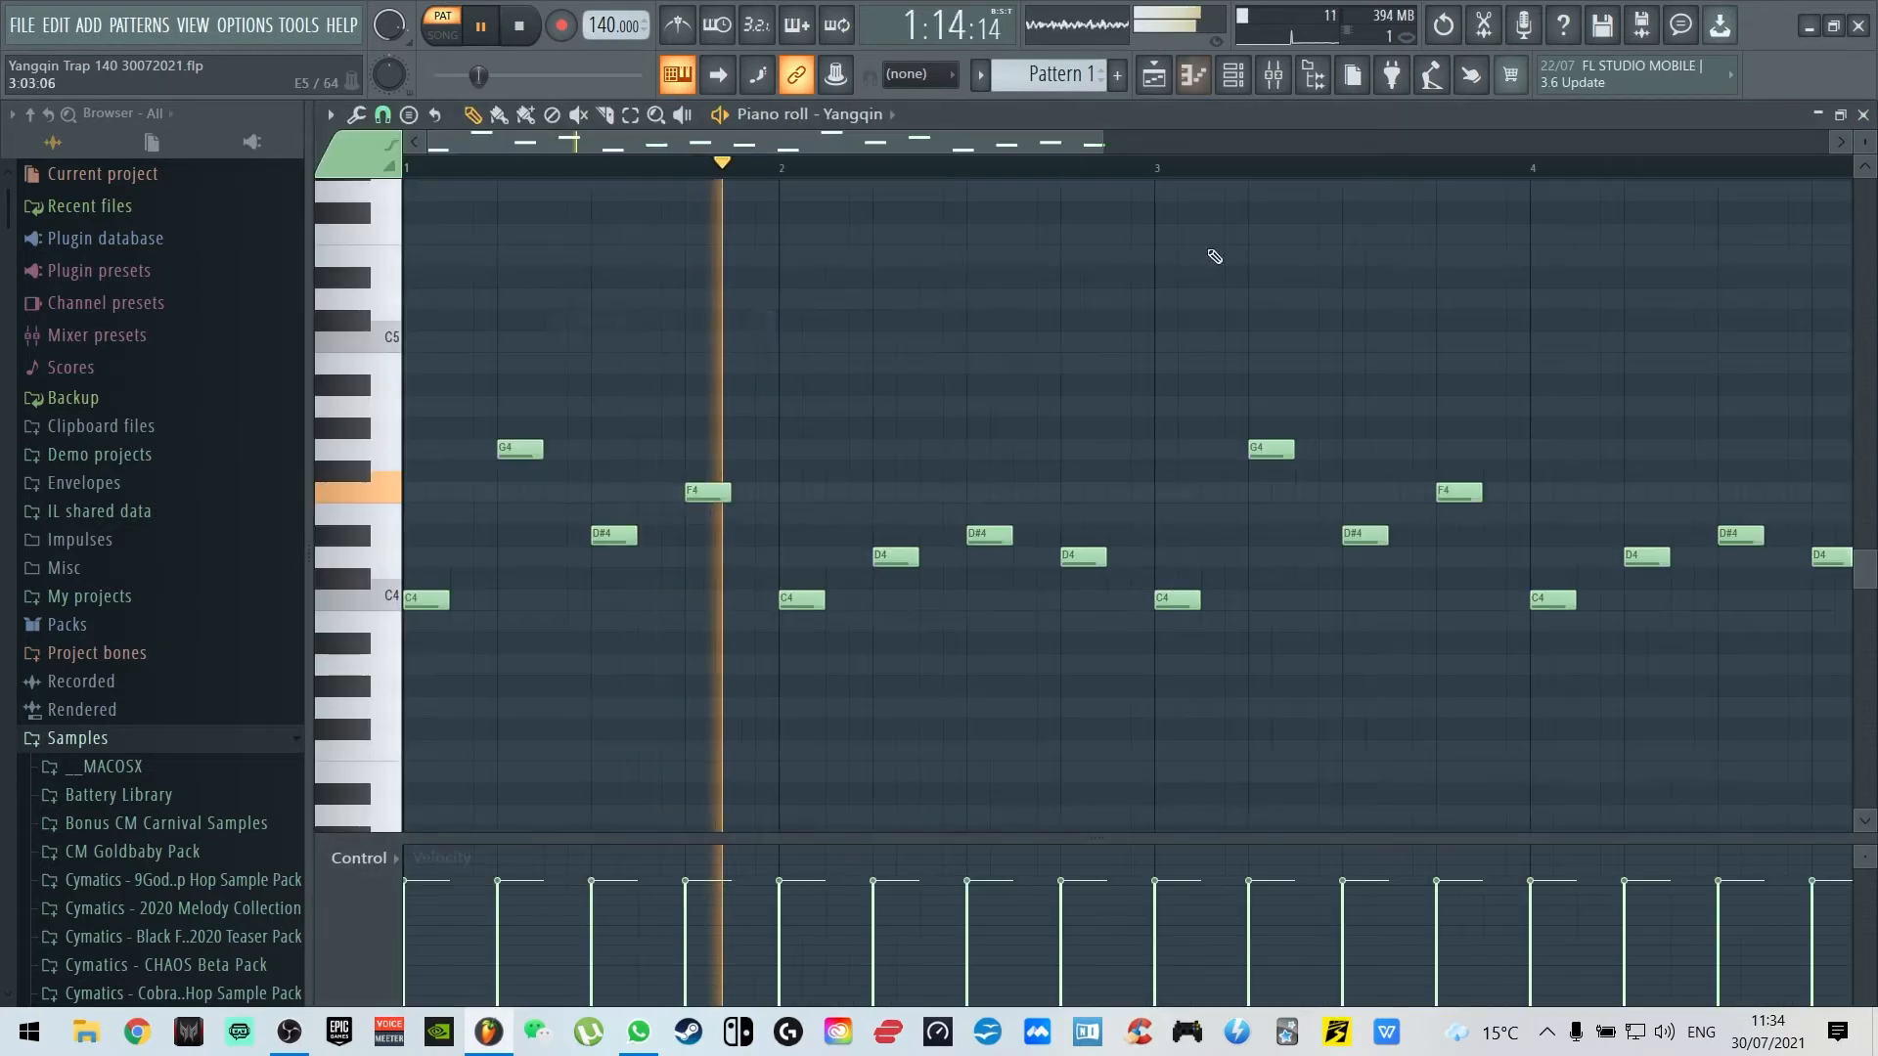
drag(1049, 143, 1291, 285)
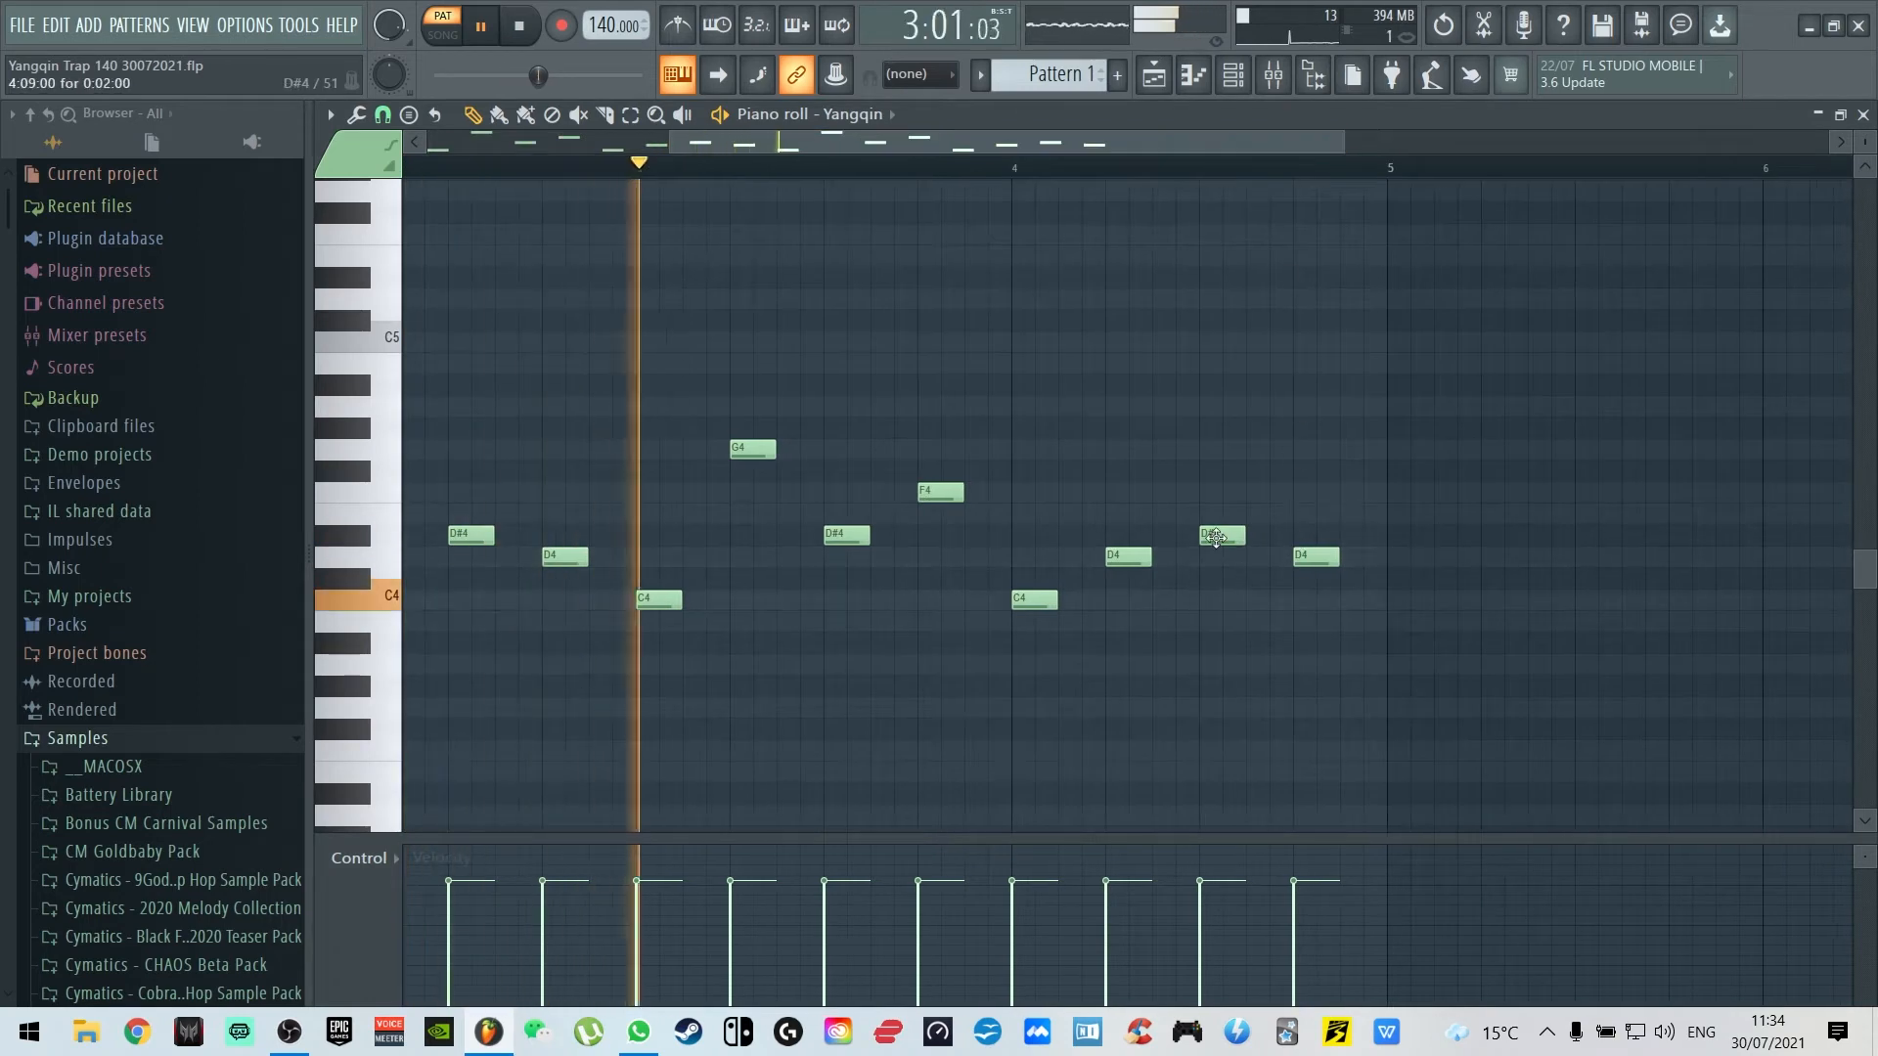
drag(1218, 536, 1216, 601)
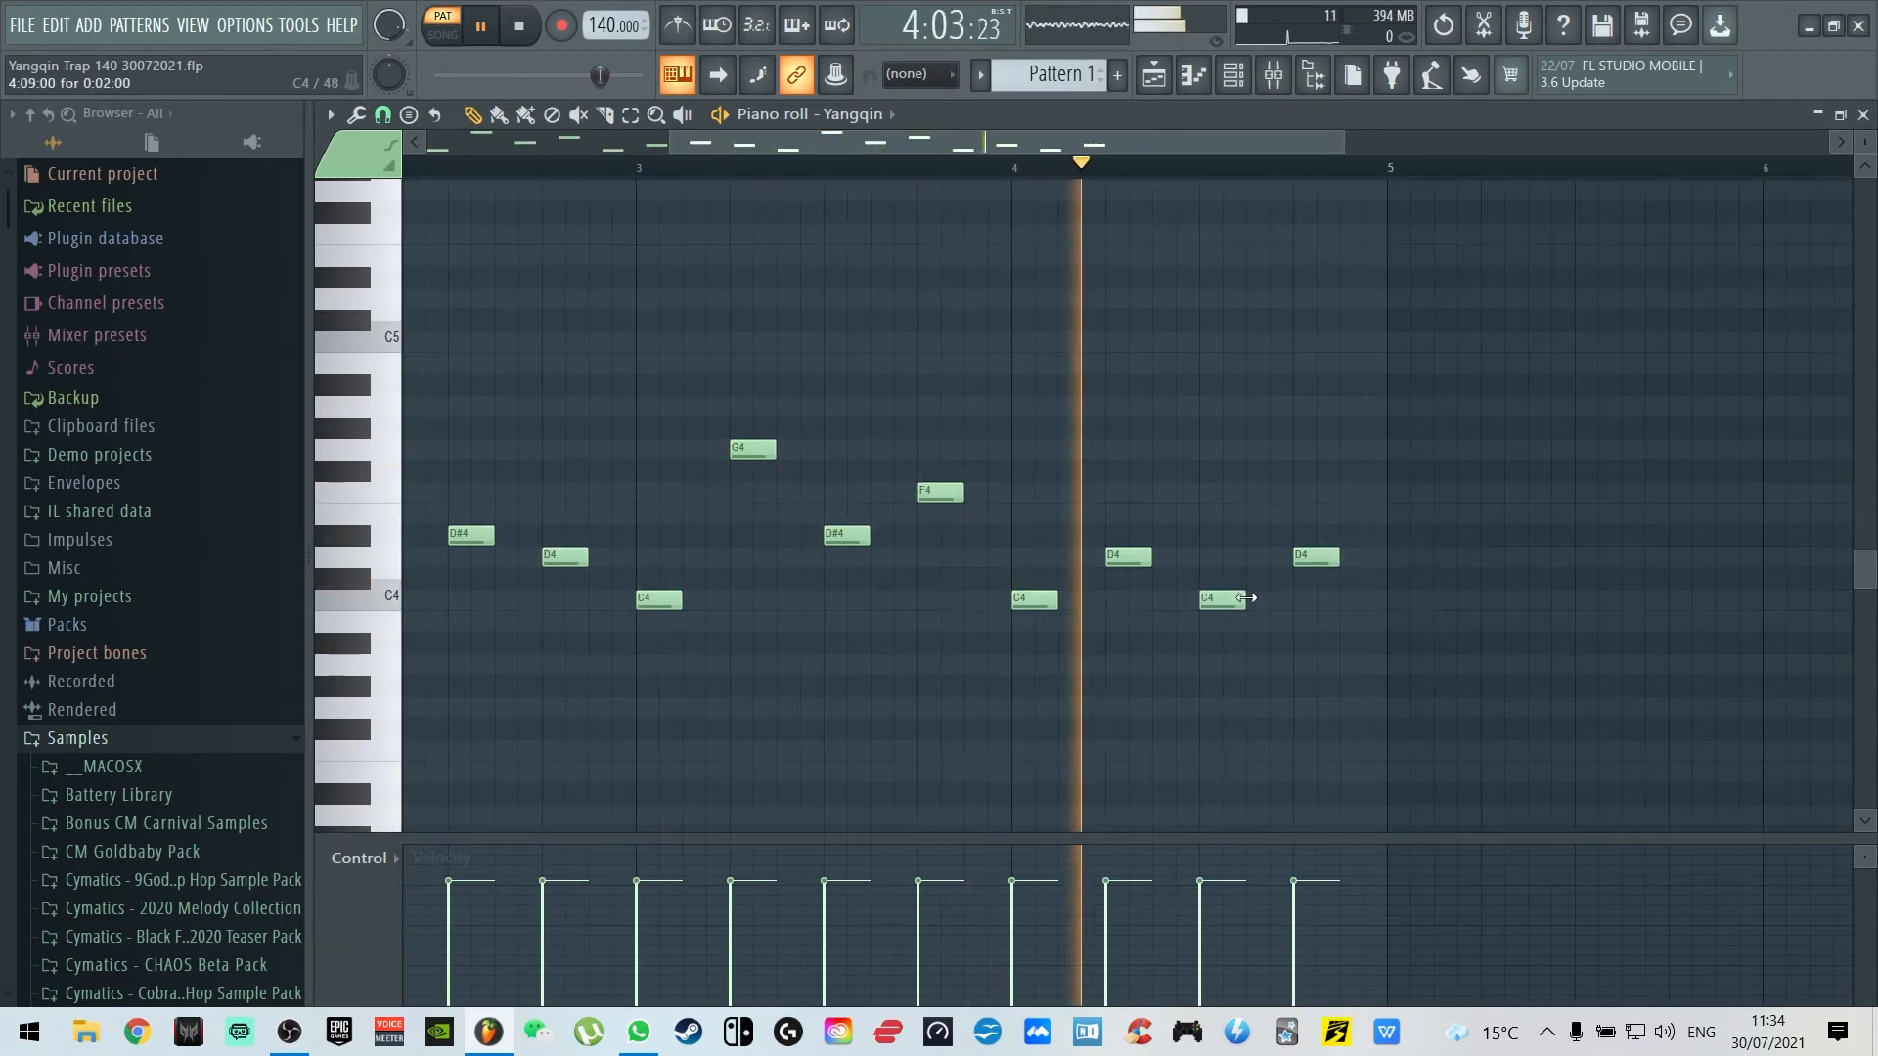
key(space)
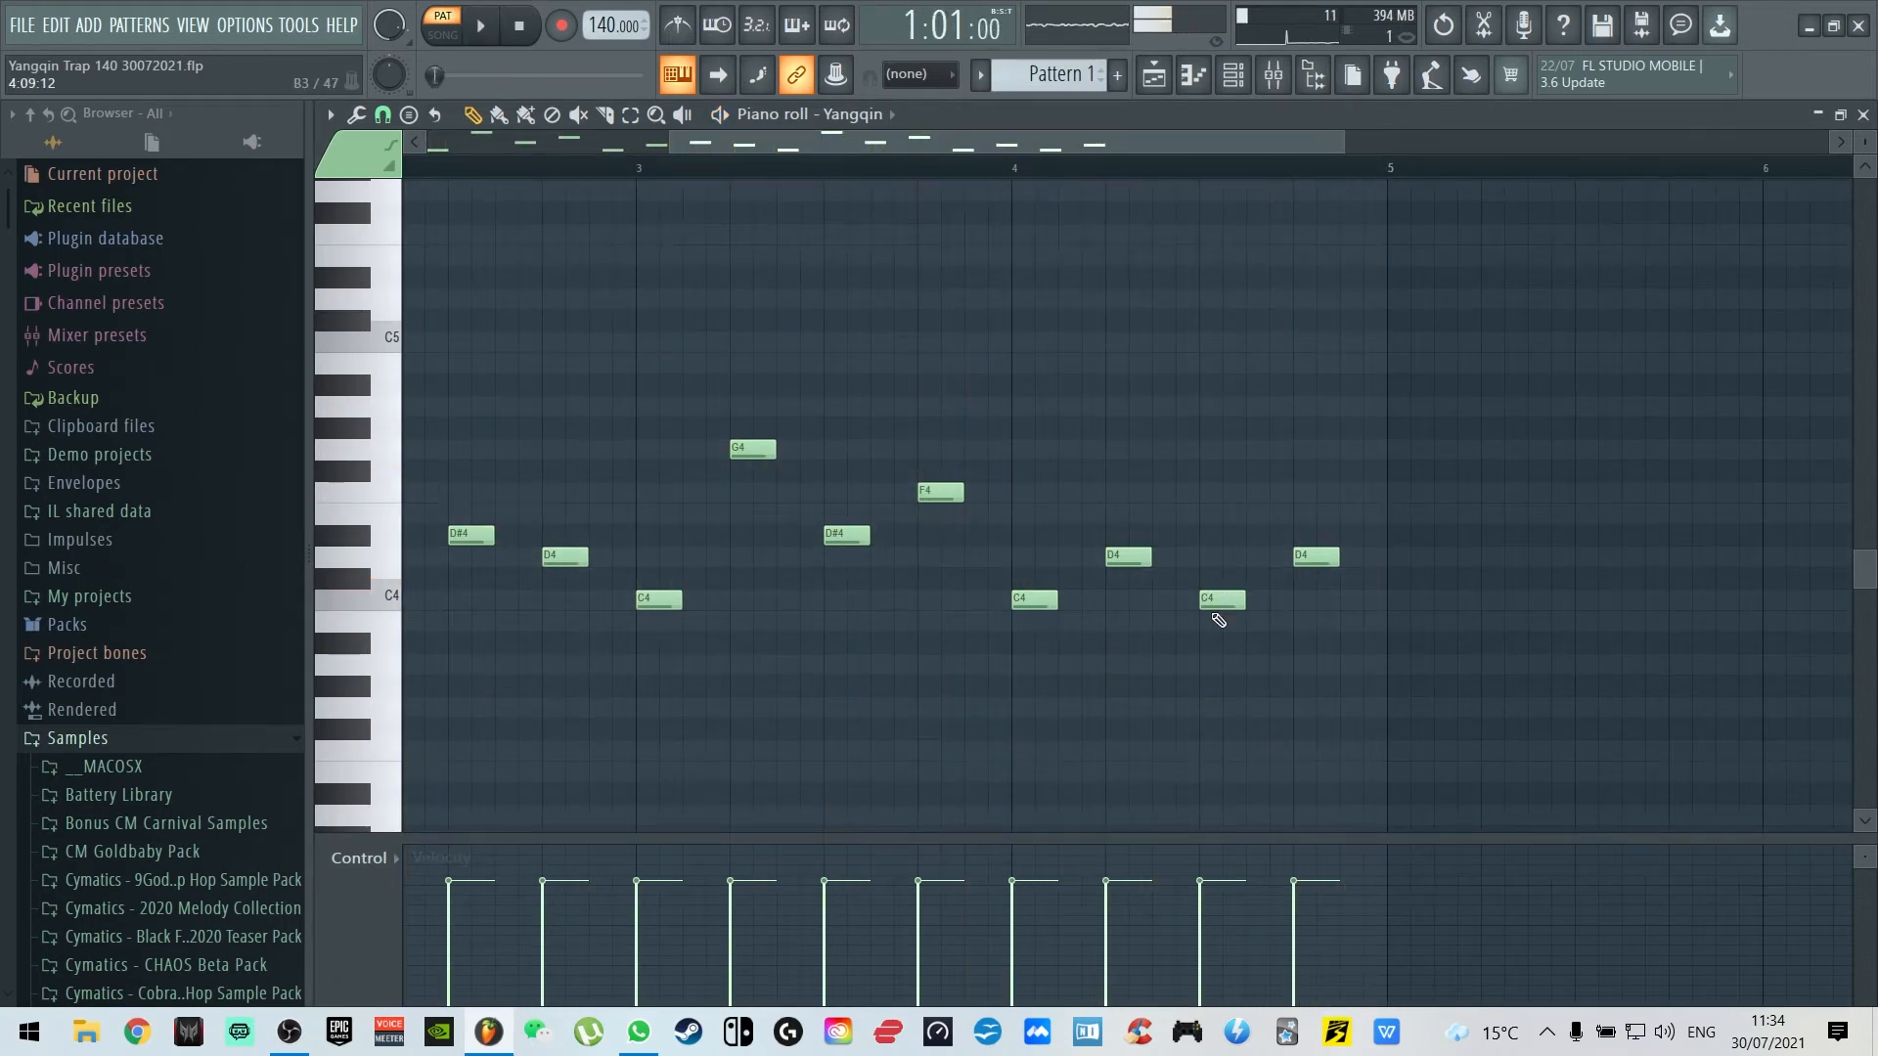
click(404, 630)
drag(1215, 600, 1220, 346)
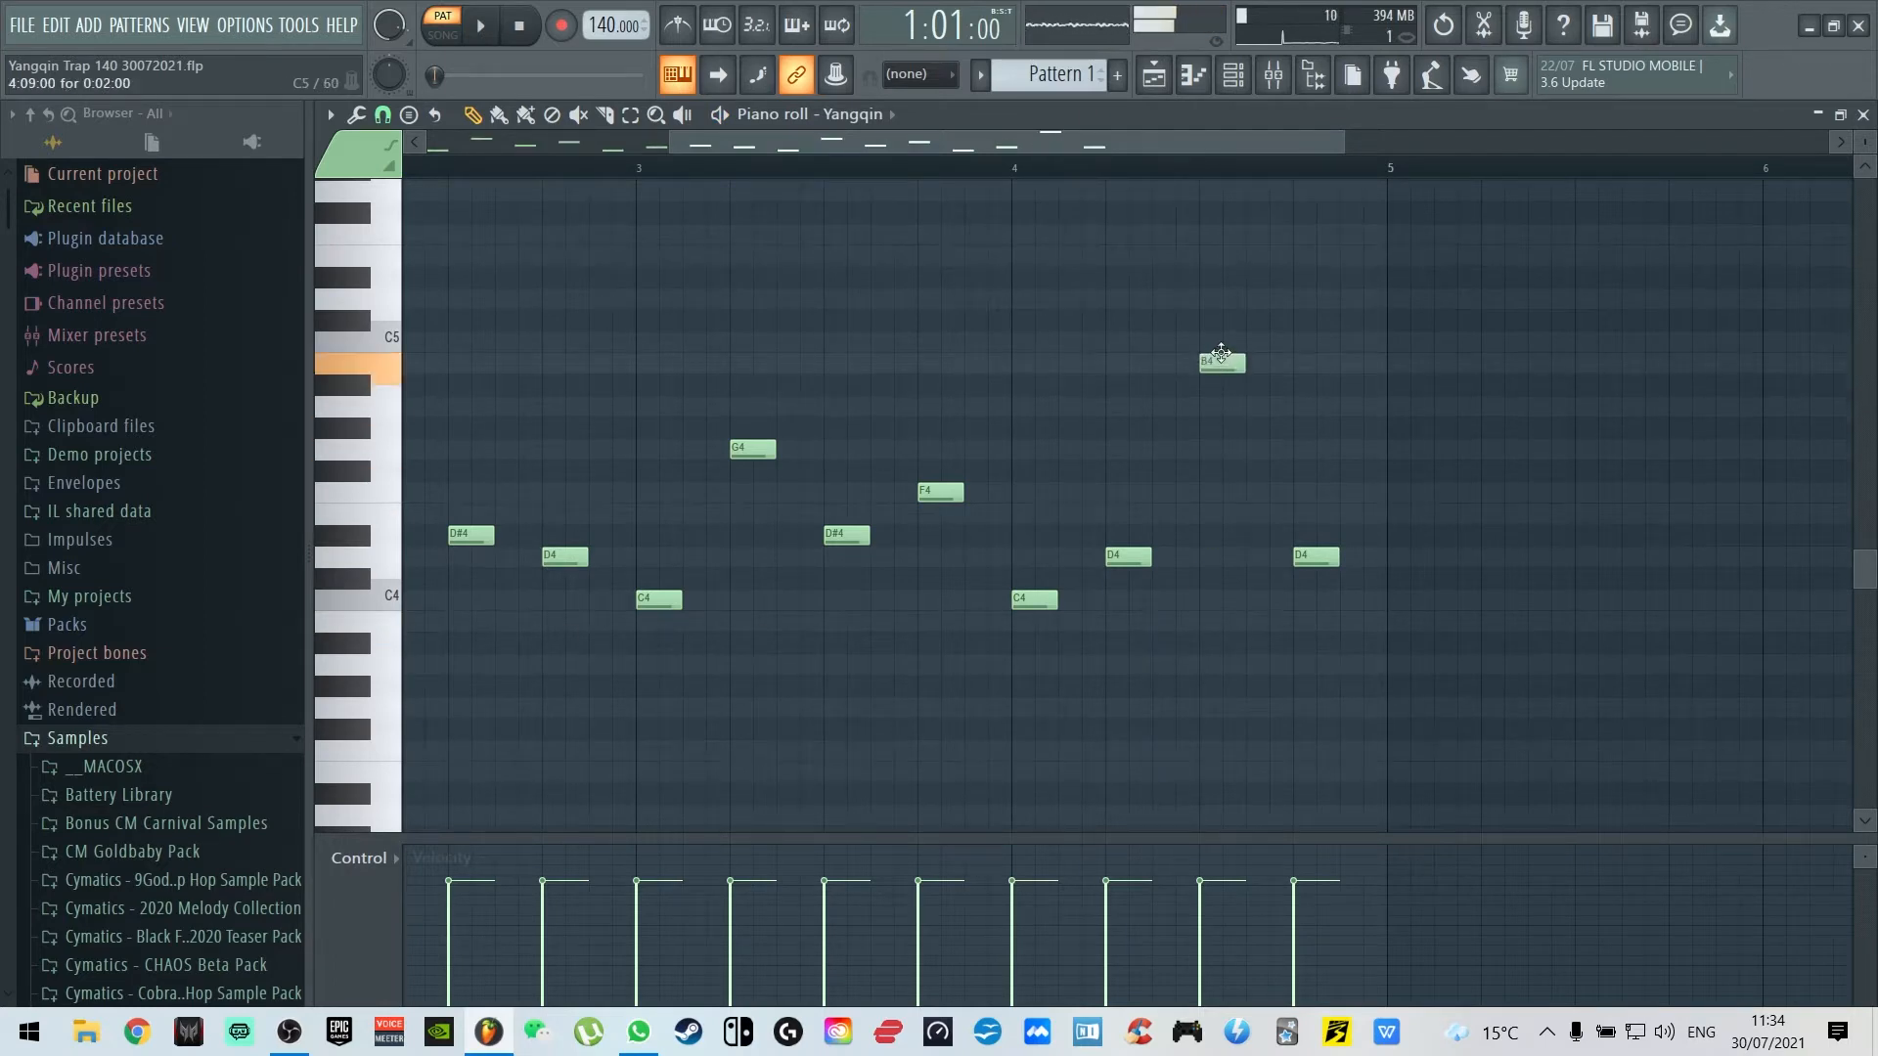
click(1311, 342)
right_click(1306, 547)
key(space)
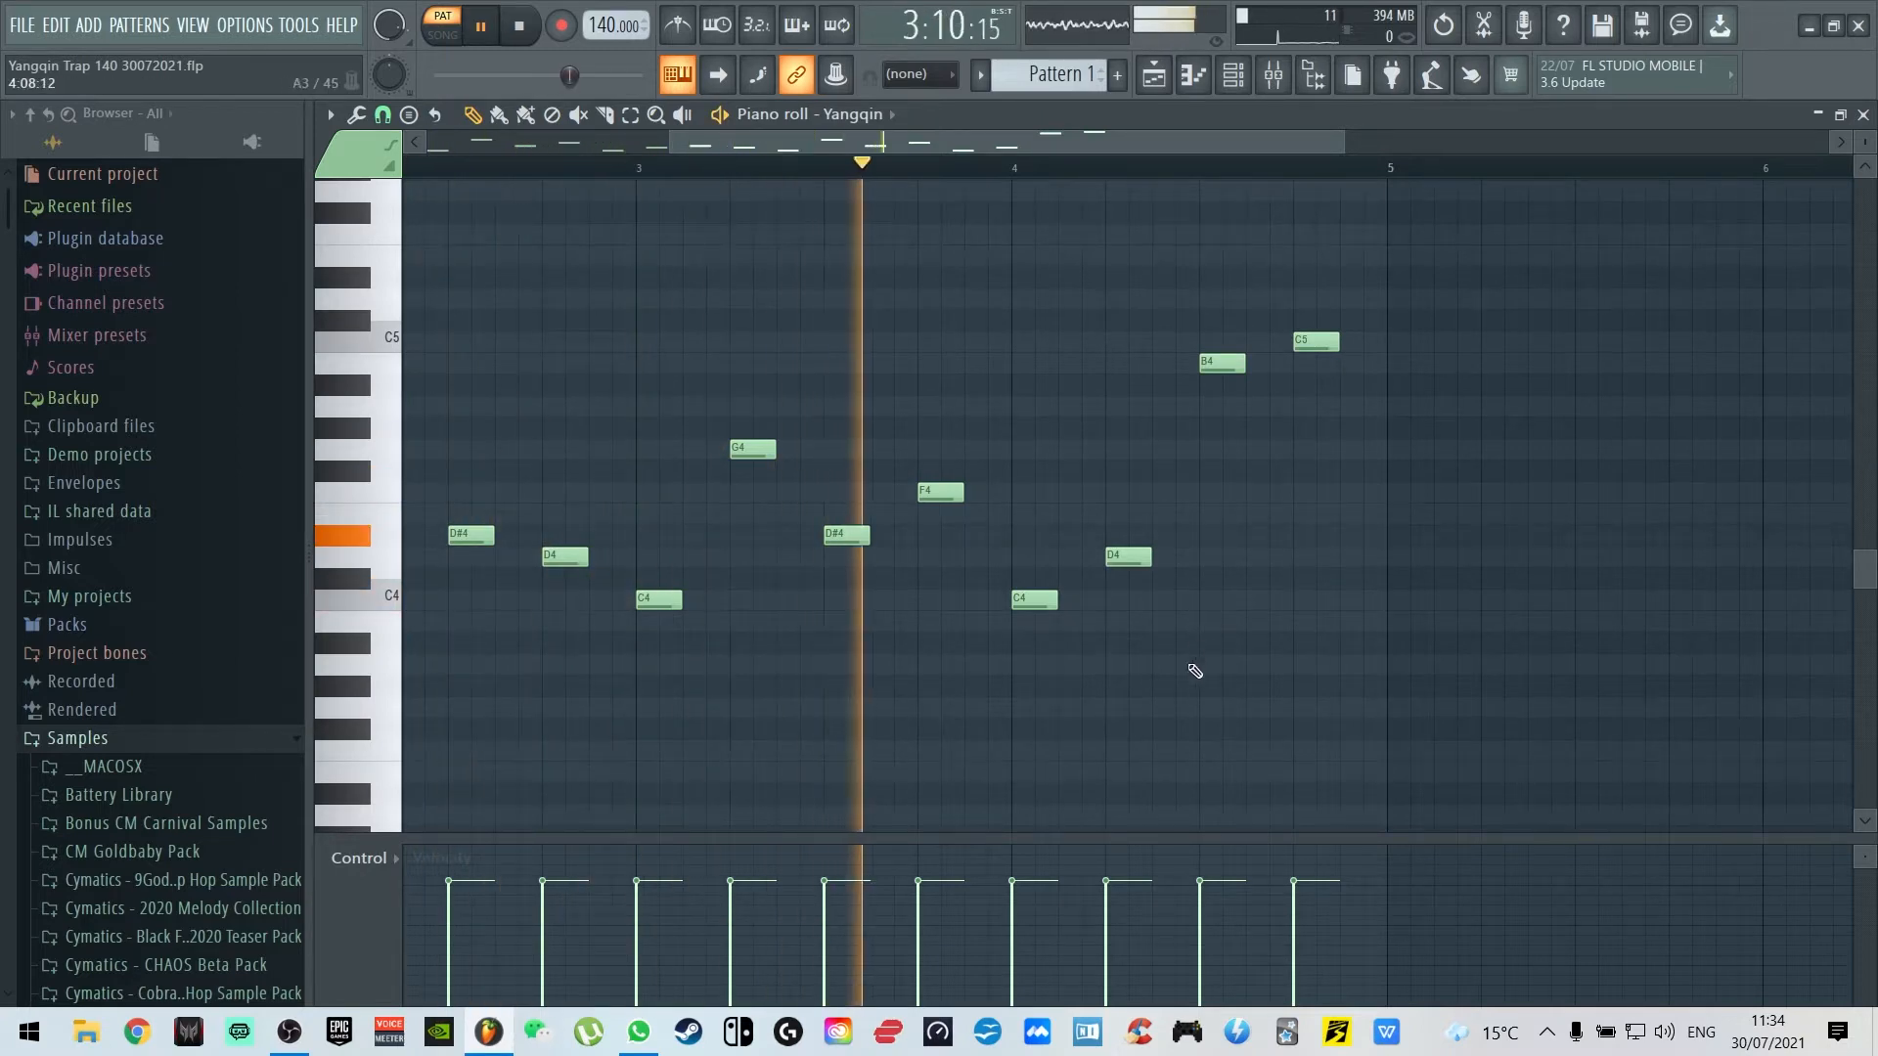
Add C4 notes beneath the B4 and C5 notes on beats 3 and 4 of bar 4, and listen to the whole melody
click(1213, 600)
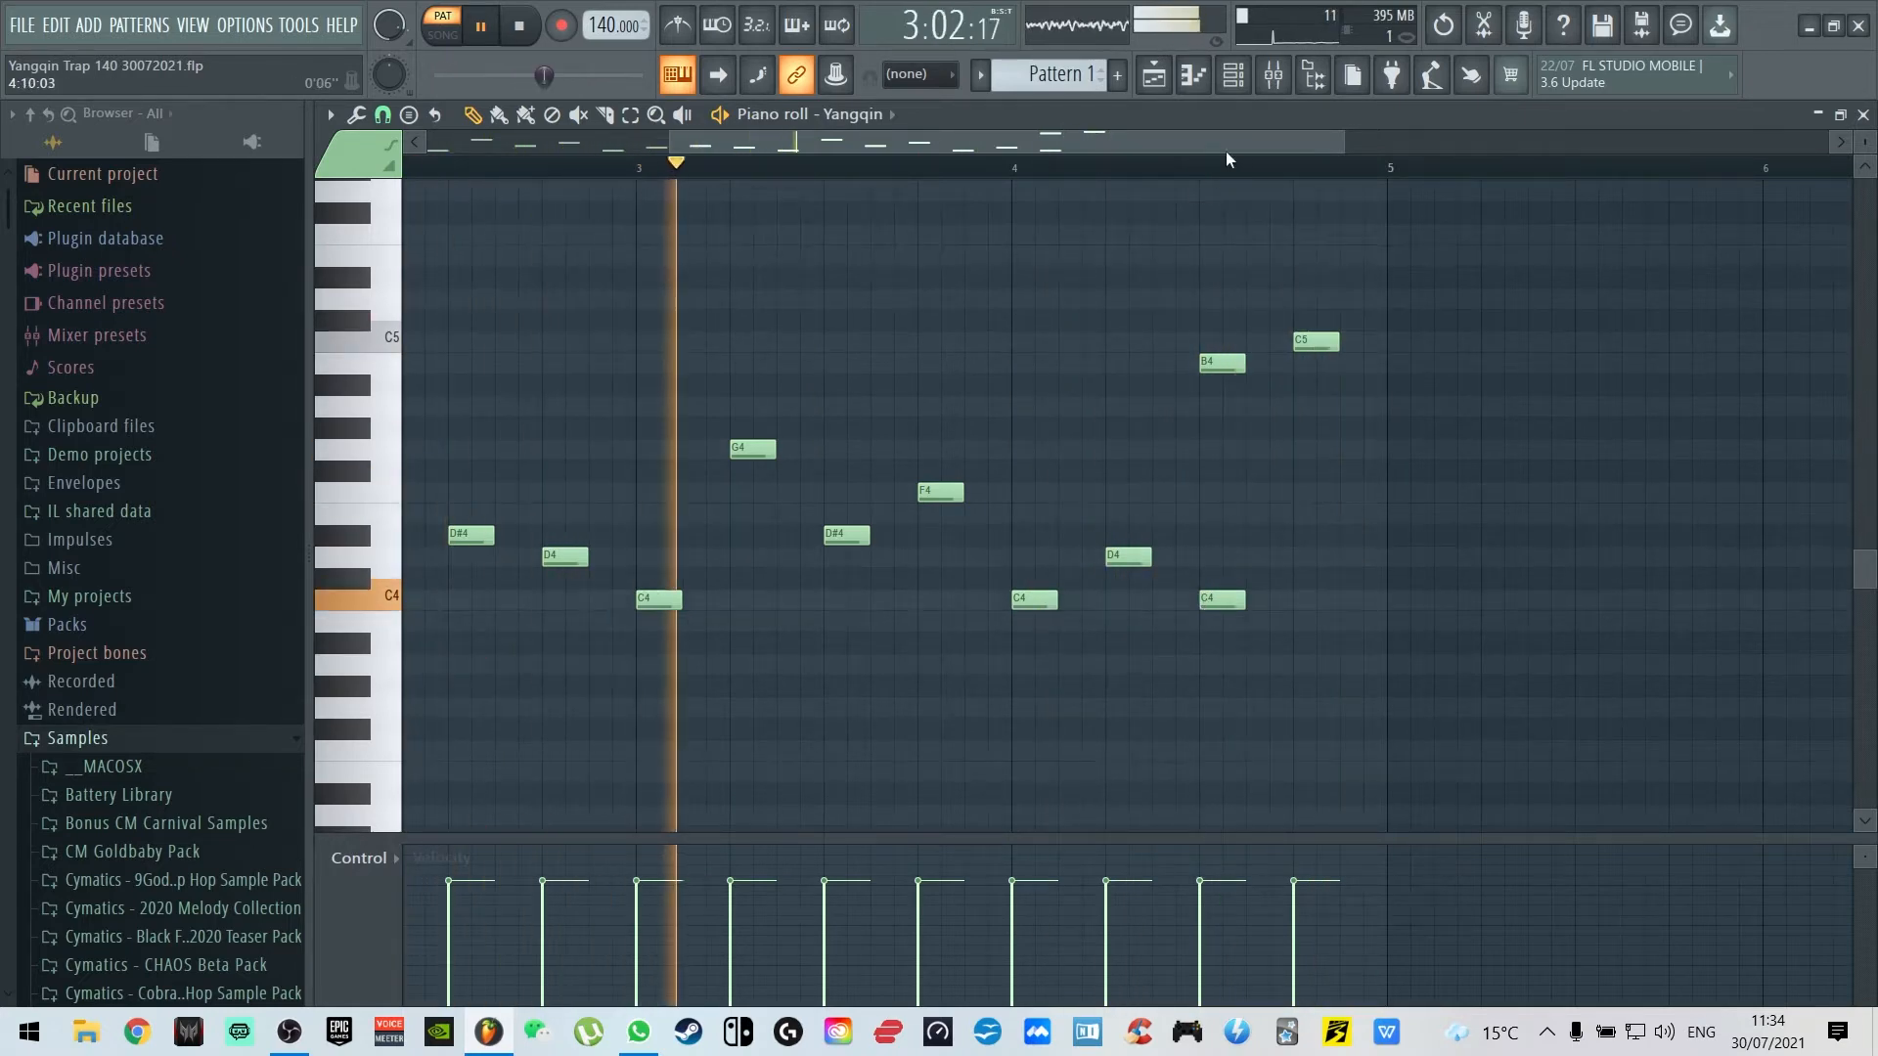
click(1300, 599)
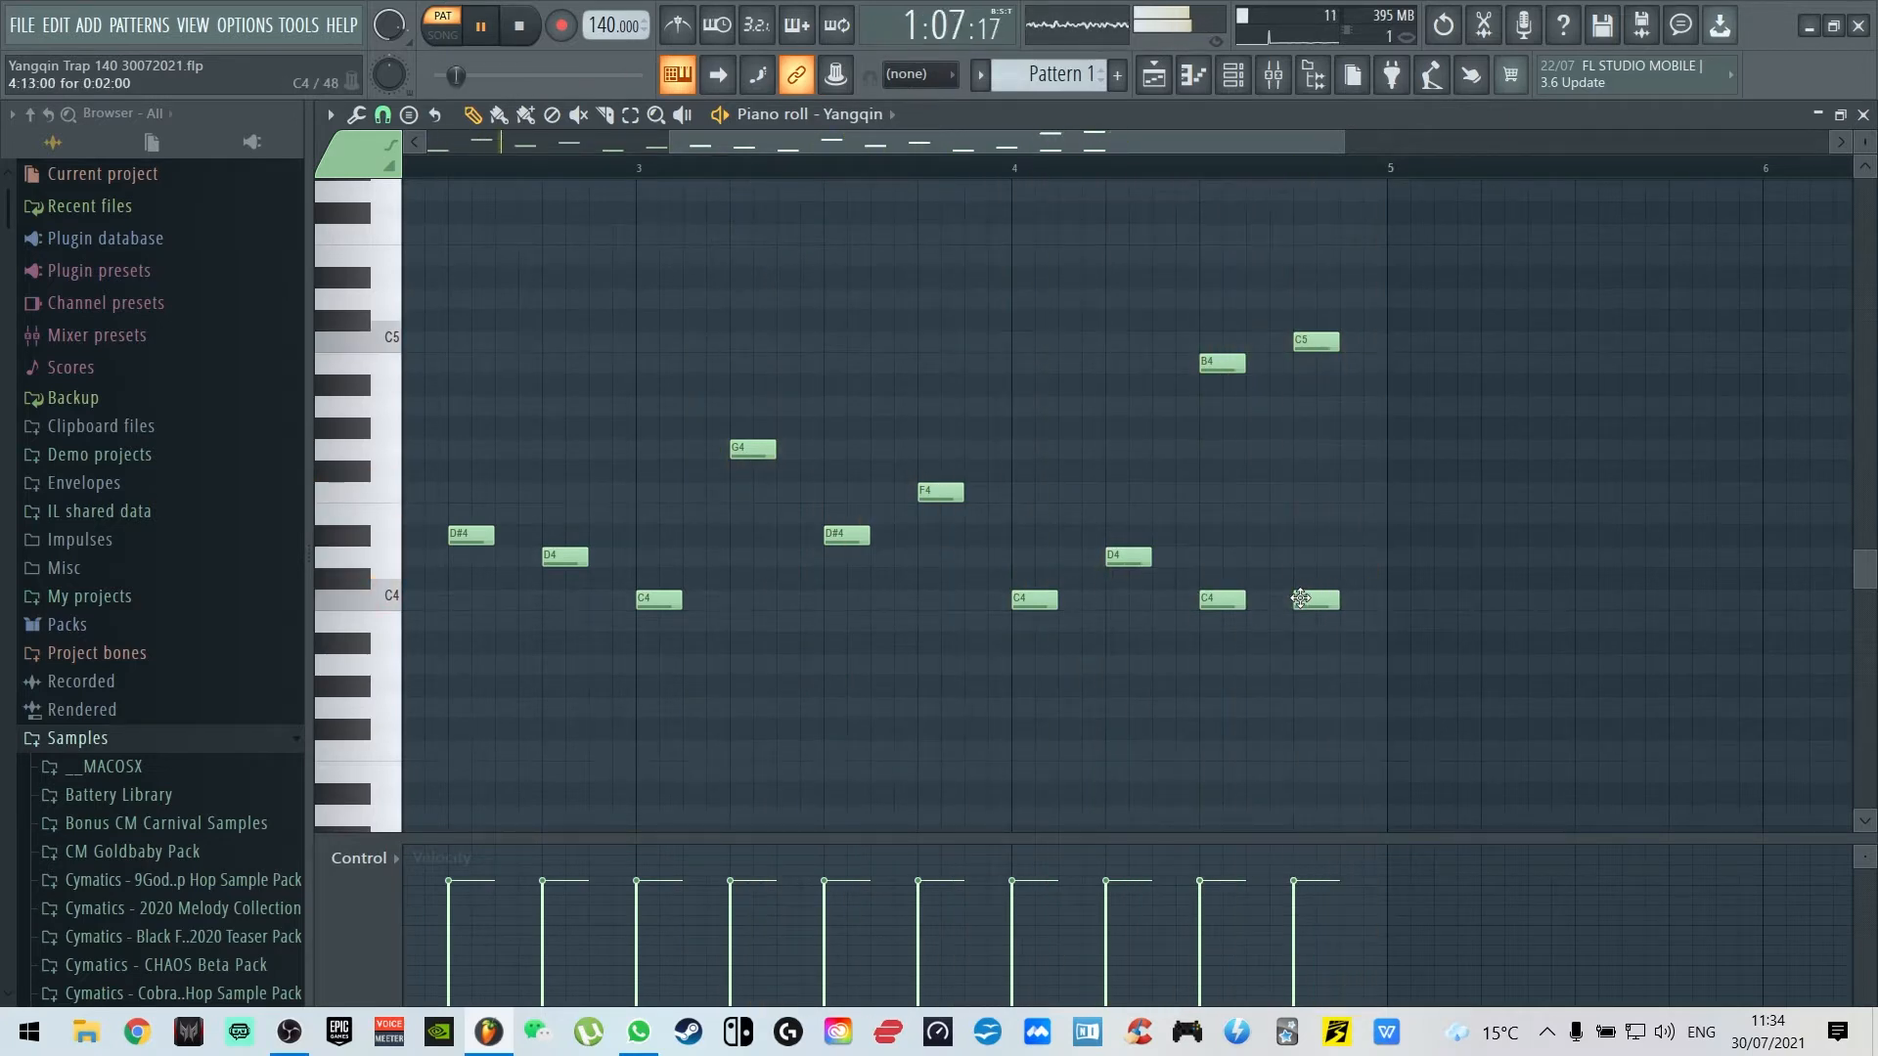
drag(1181, 149, 1259, 145)
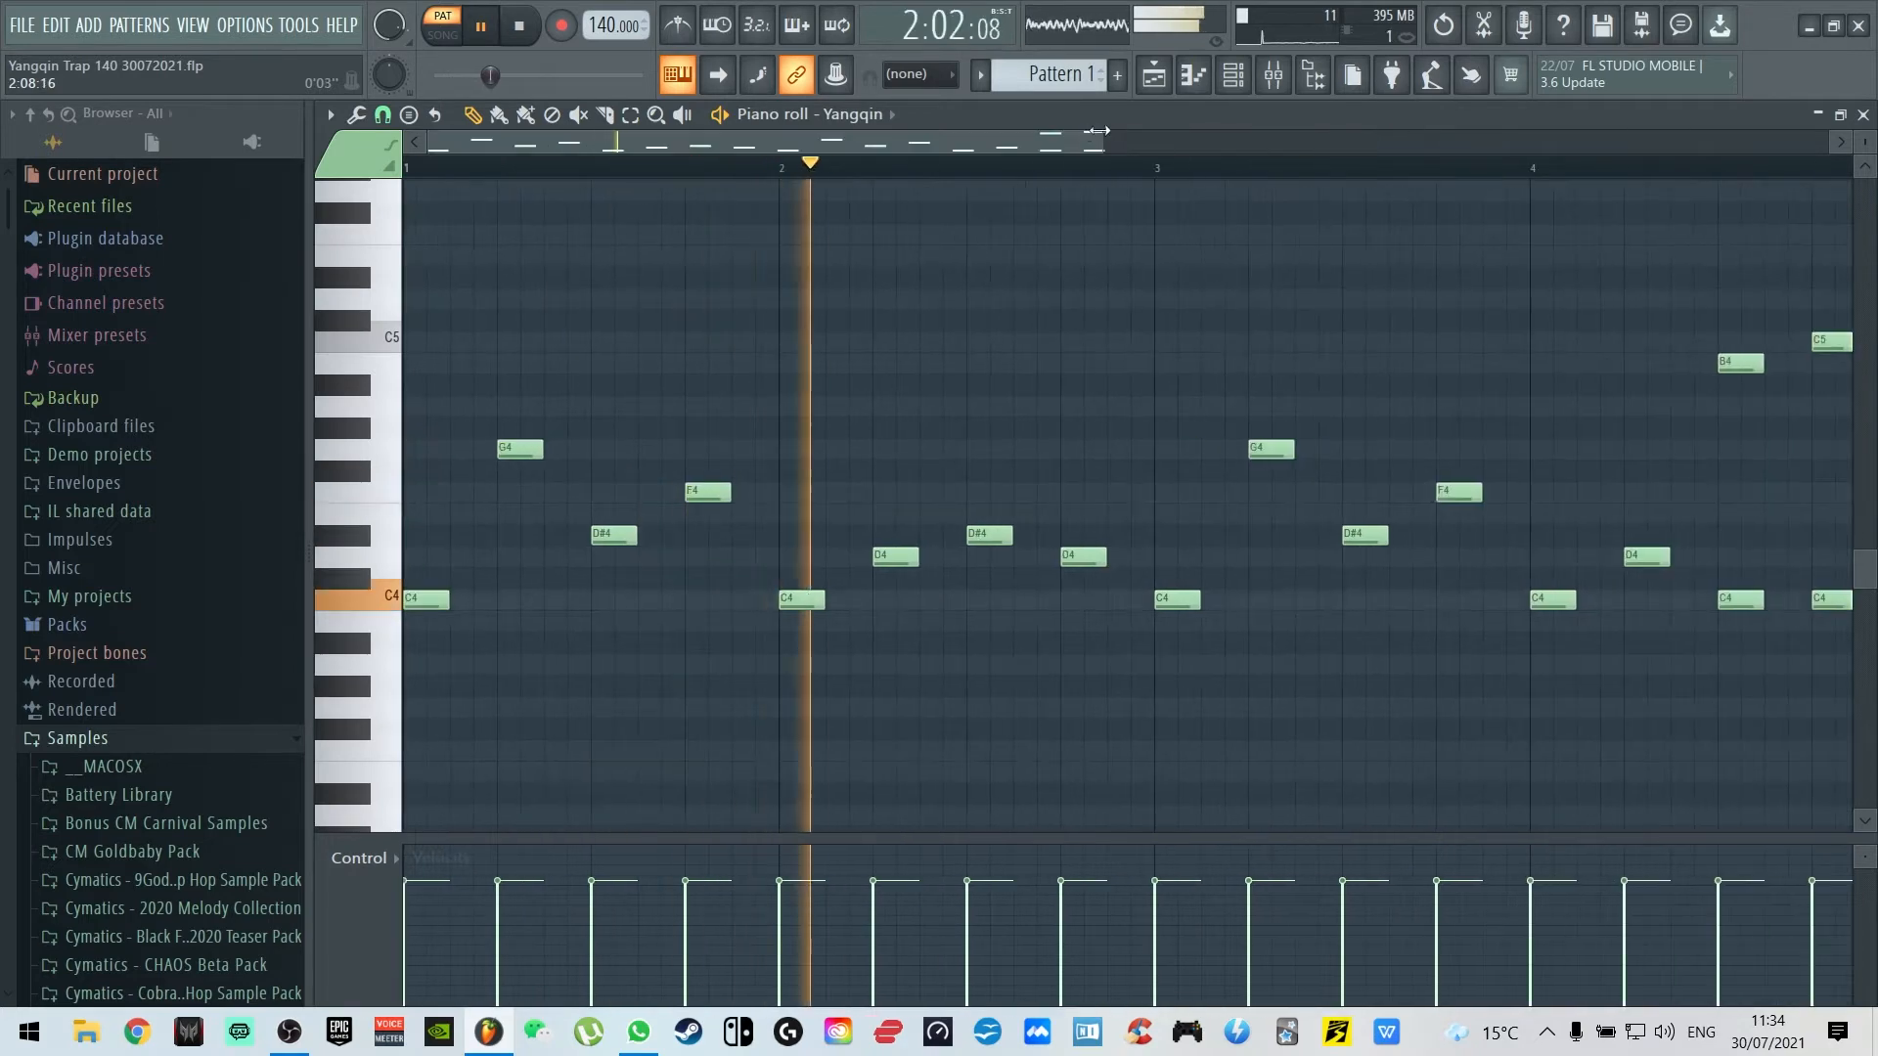
scroll(1334, 142, down, 3)
key(space)
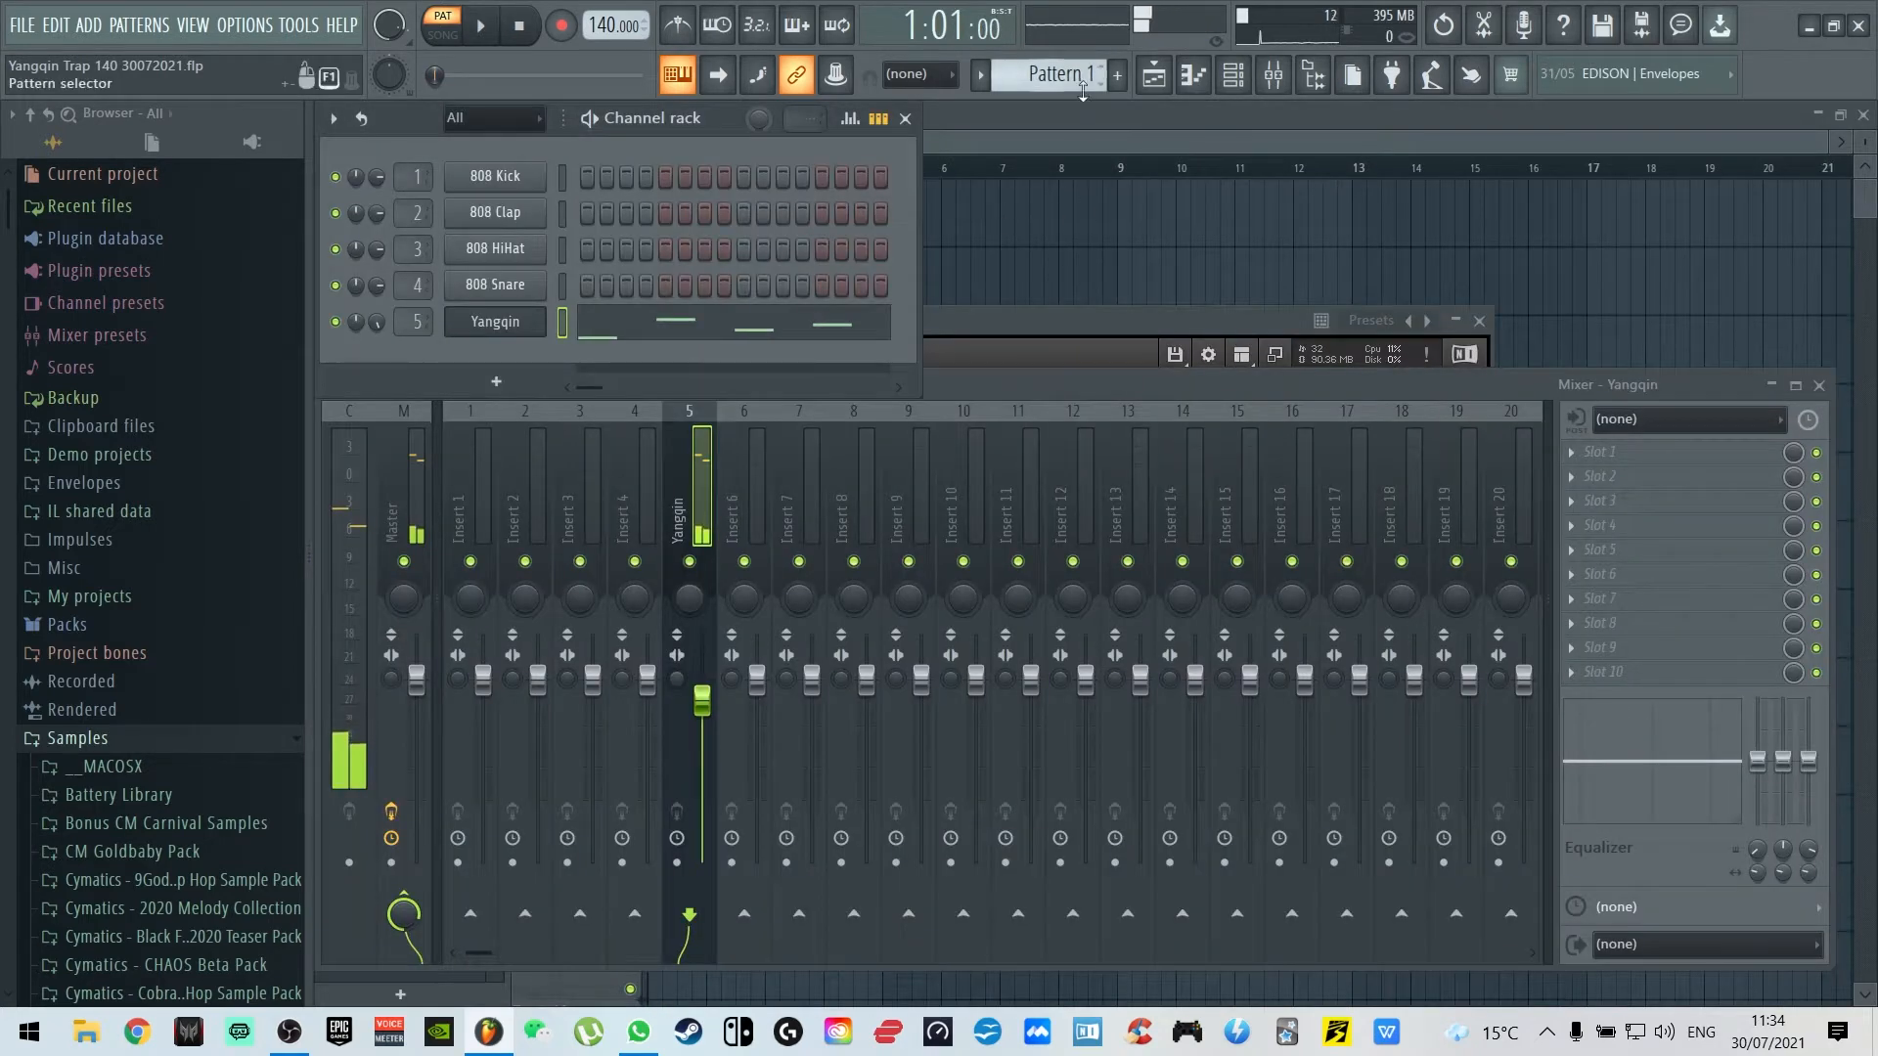
Rename the melody pattern as Yangqin
click(1076, 121)
key(F2)
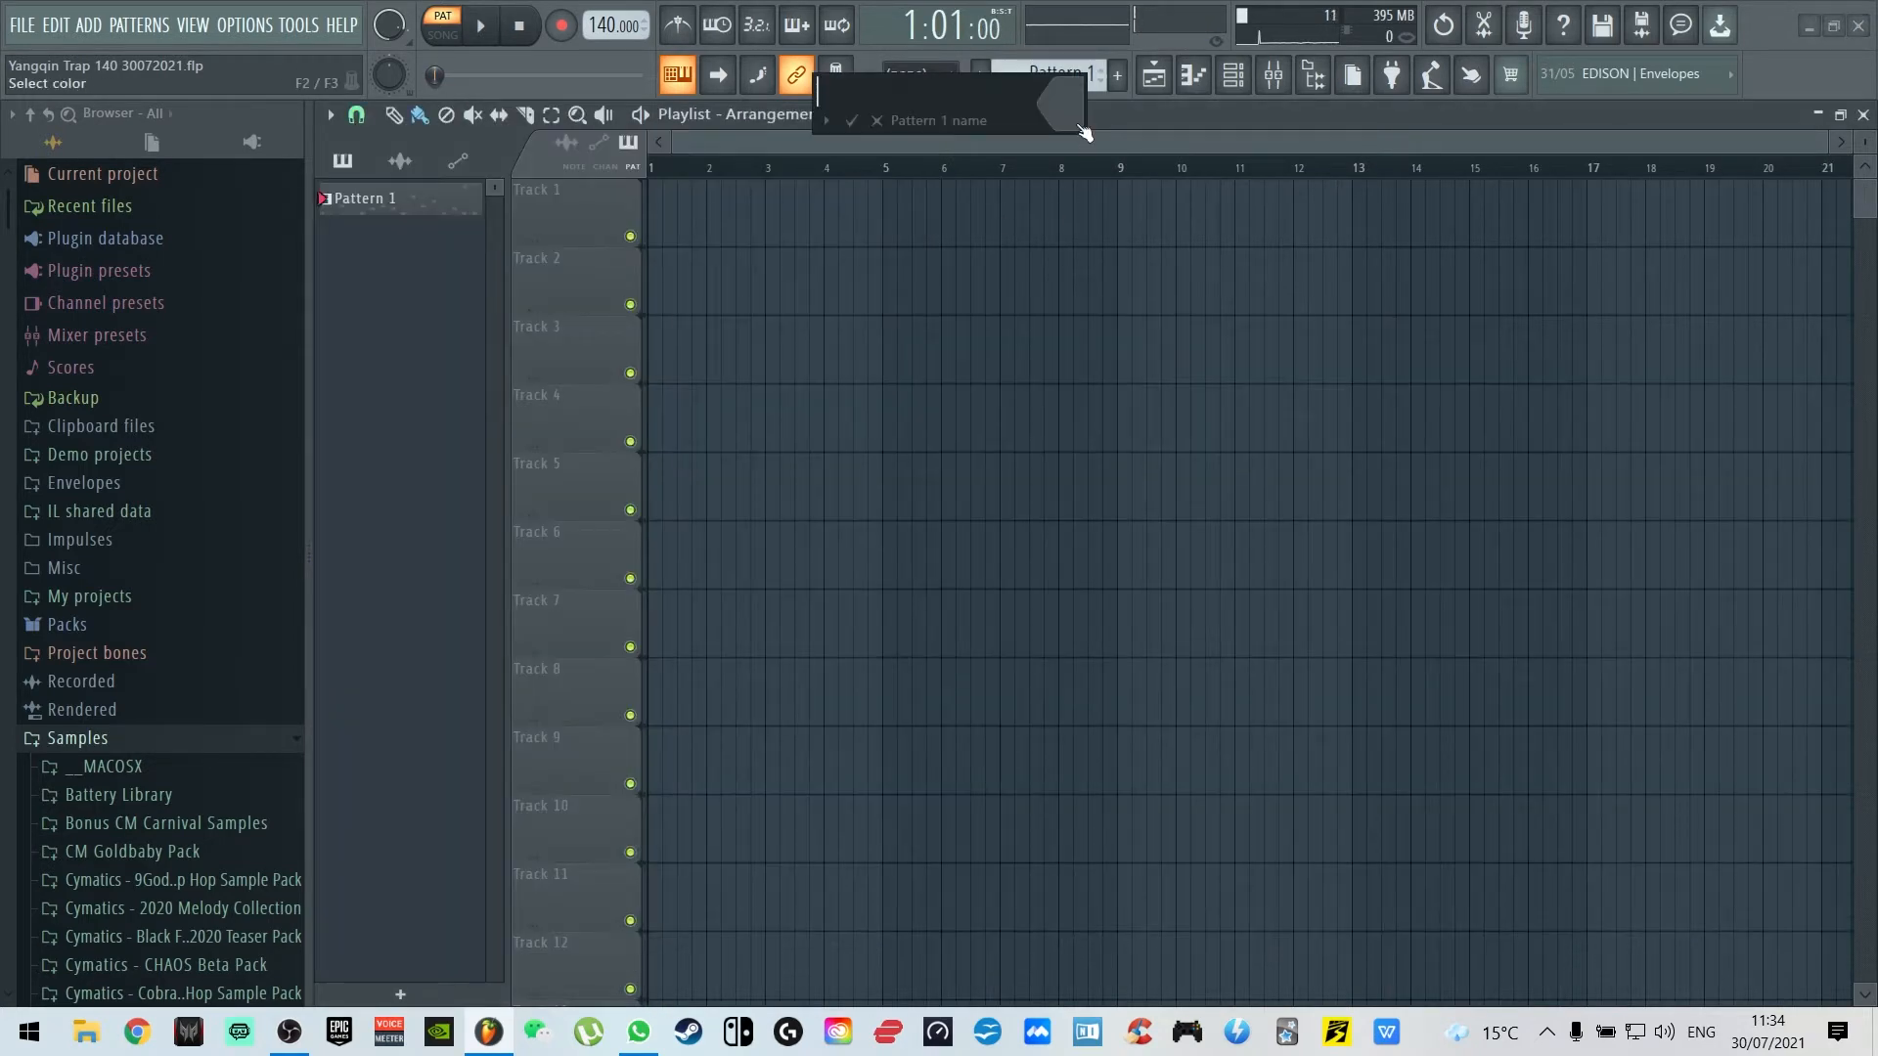
text(Yangqin)
key(Return)
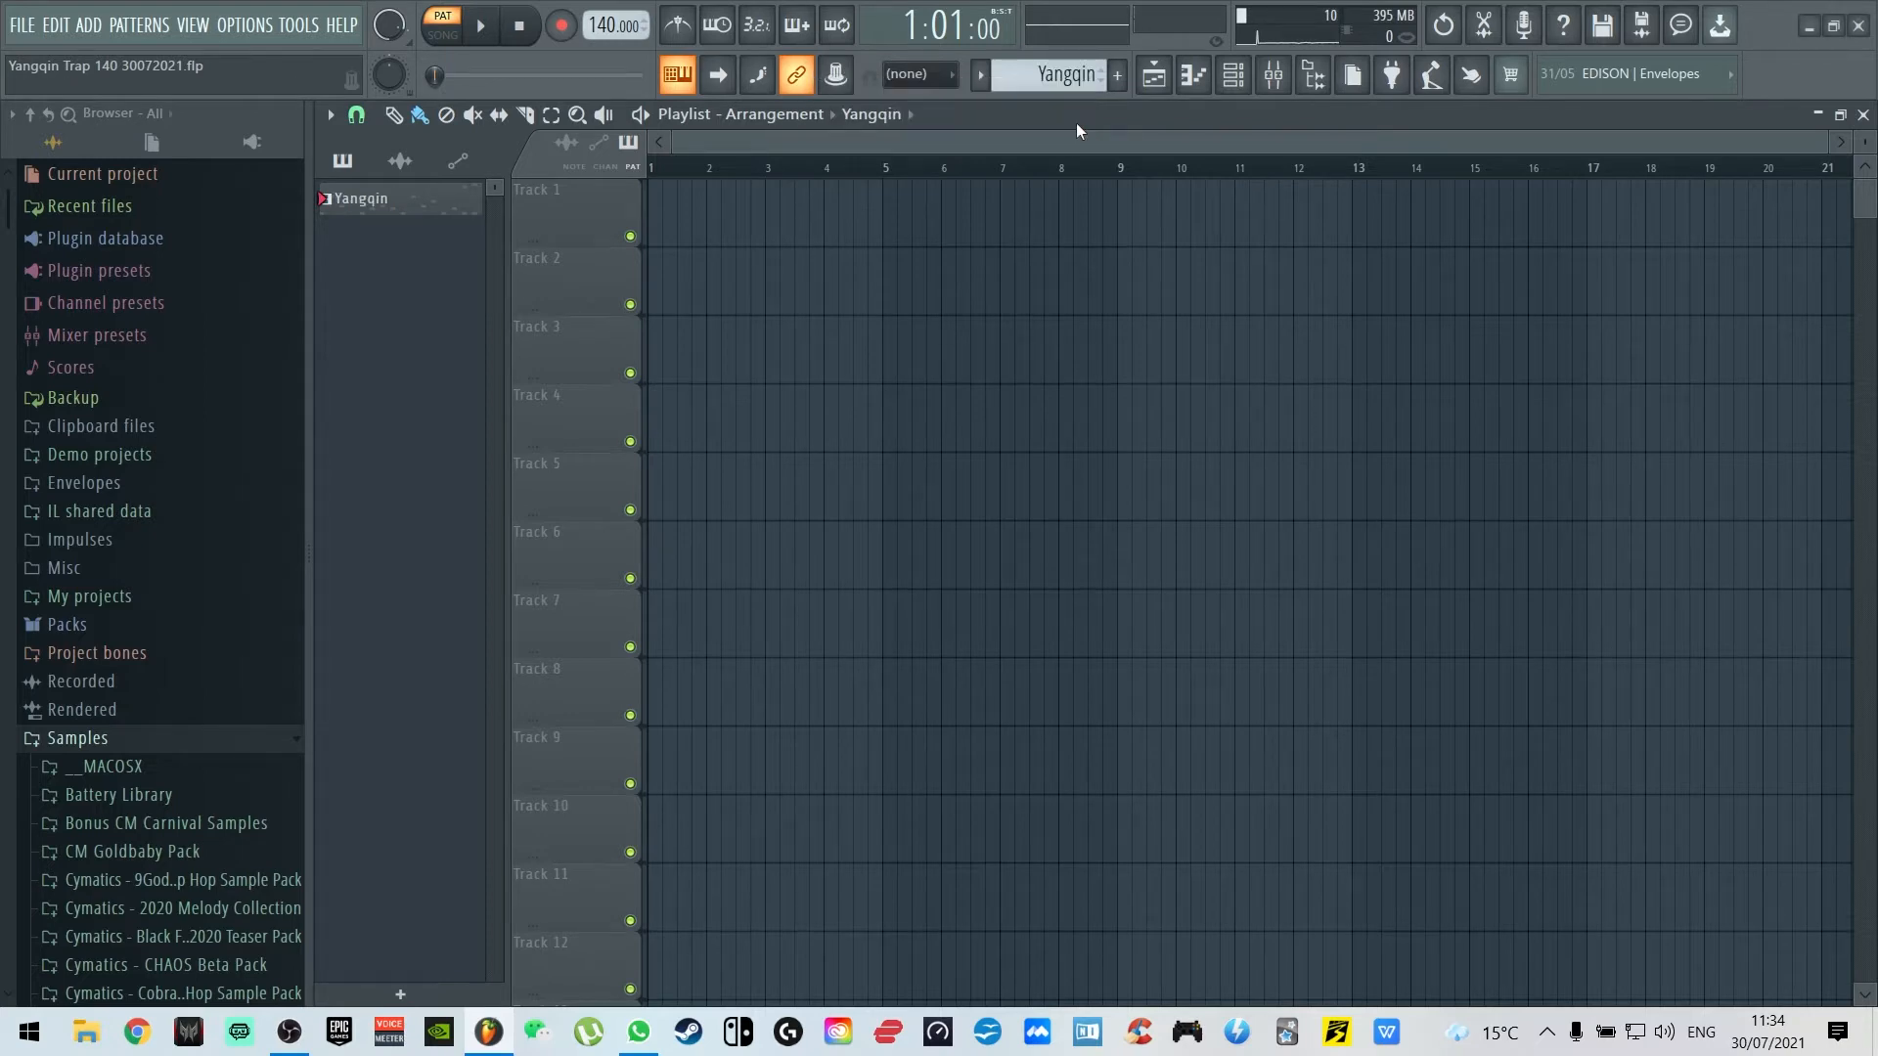
Place two consecutive Yangqin pattern clips on Track 3 from bar 1 through bar 8, and close the playlist
drag(650, 377, 961, 448)
right_click(961, 448)
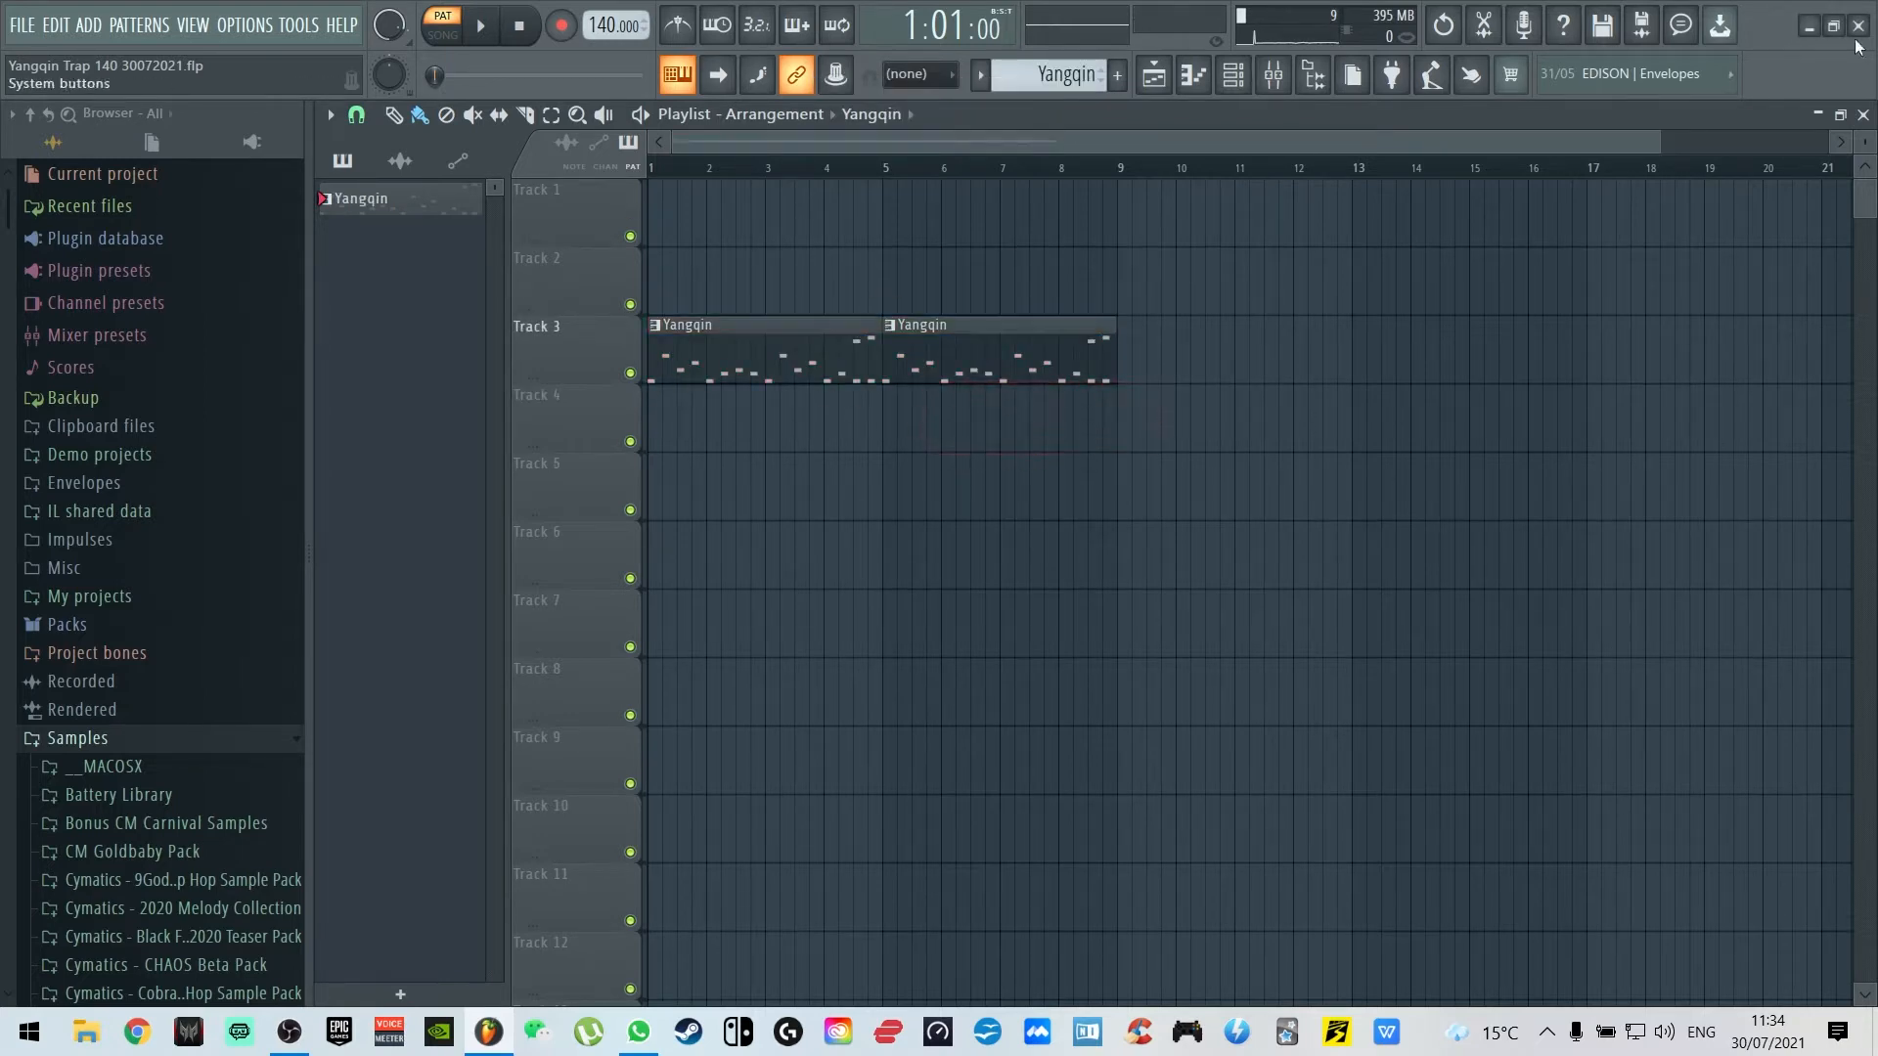
click(1862, 111)
Audition the default 808 drum channels in the channel rack
click(484, 180)
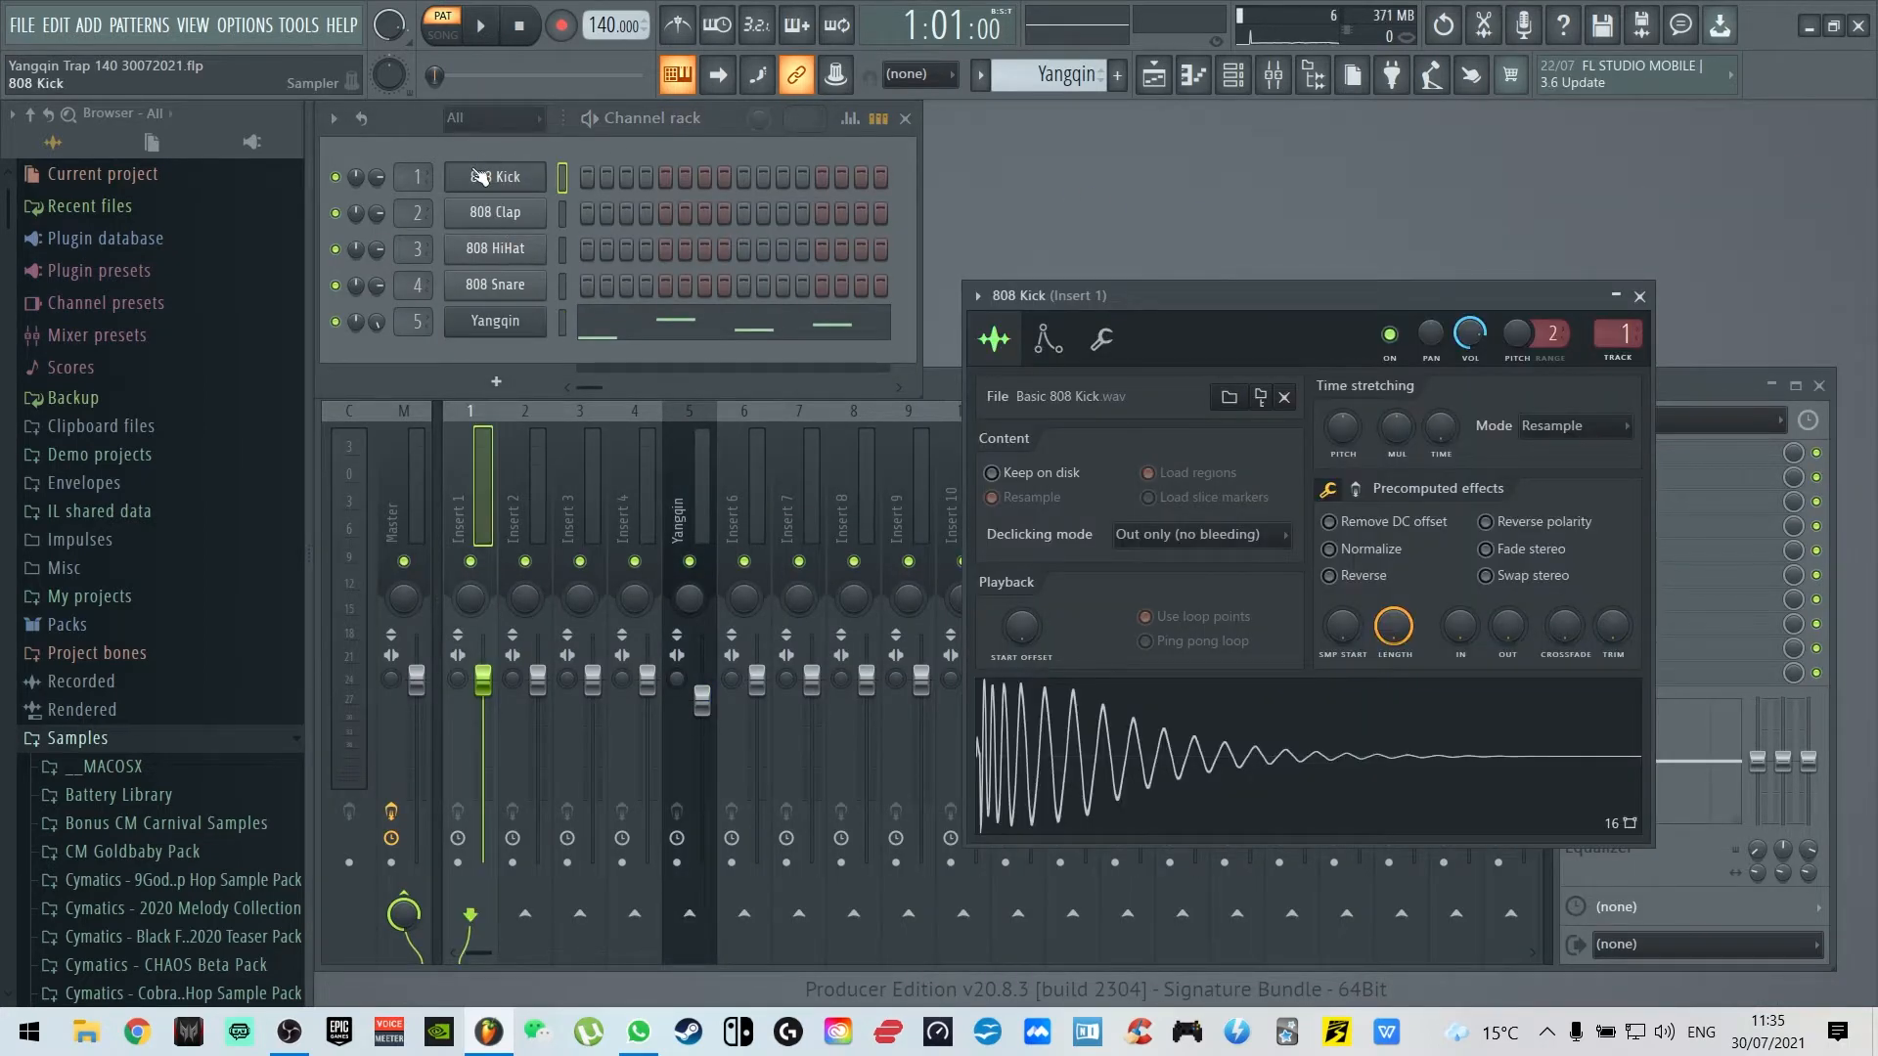
click(521, 250)
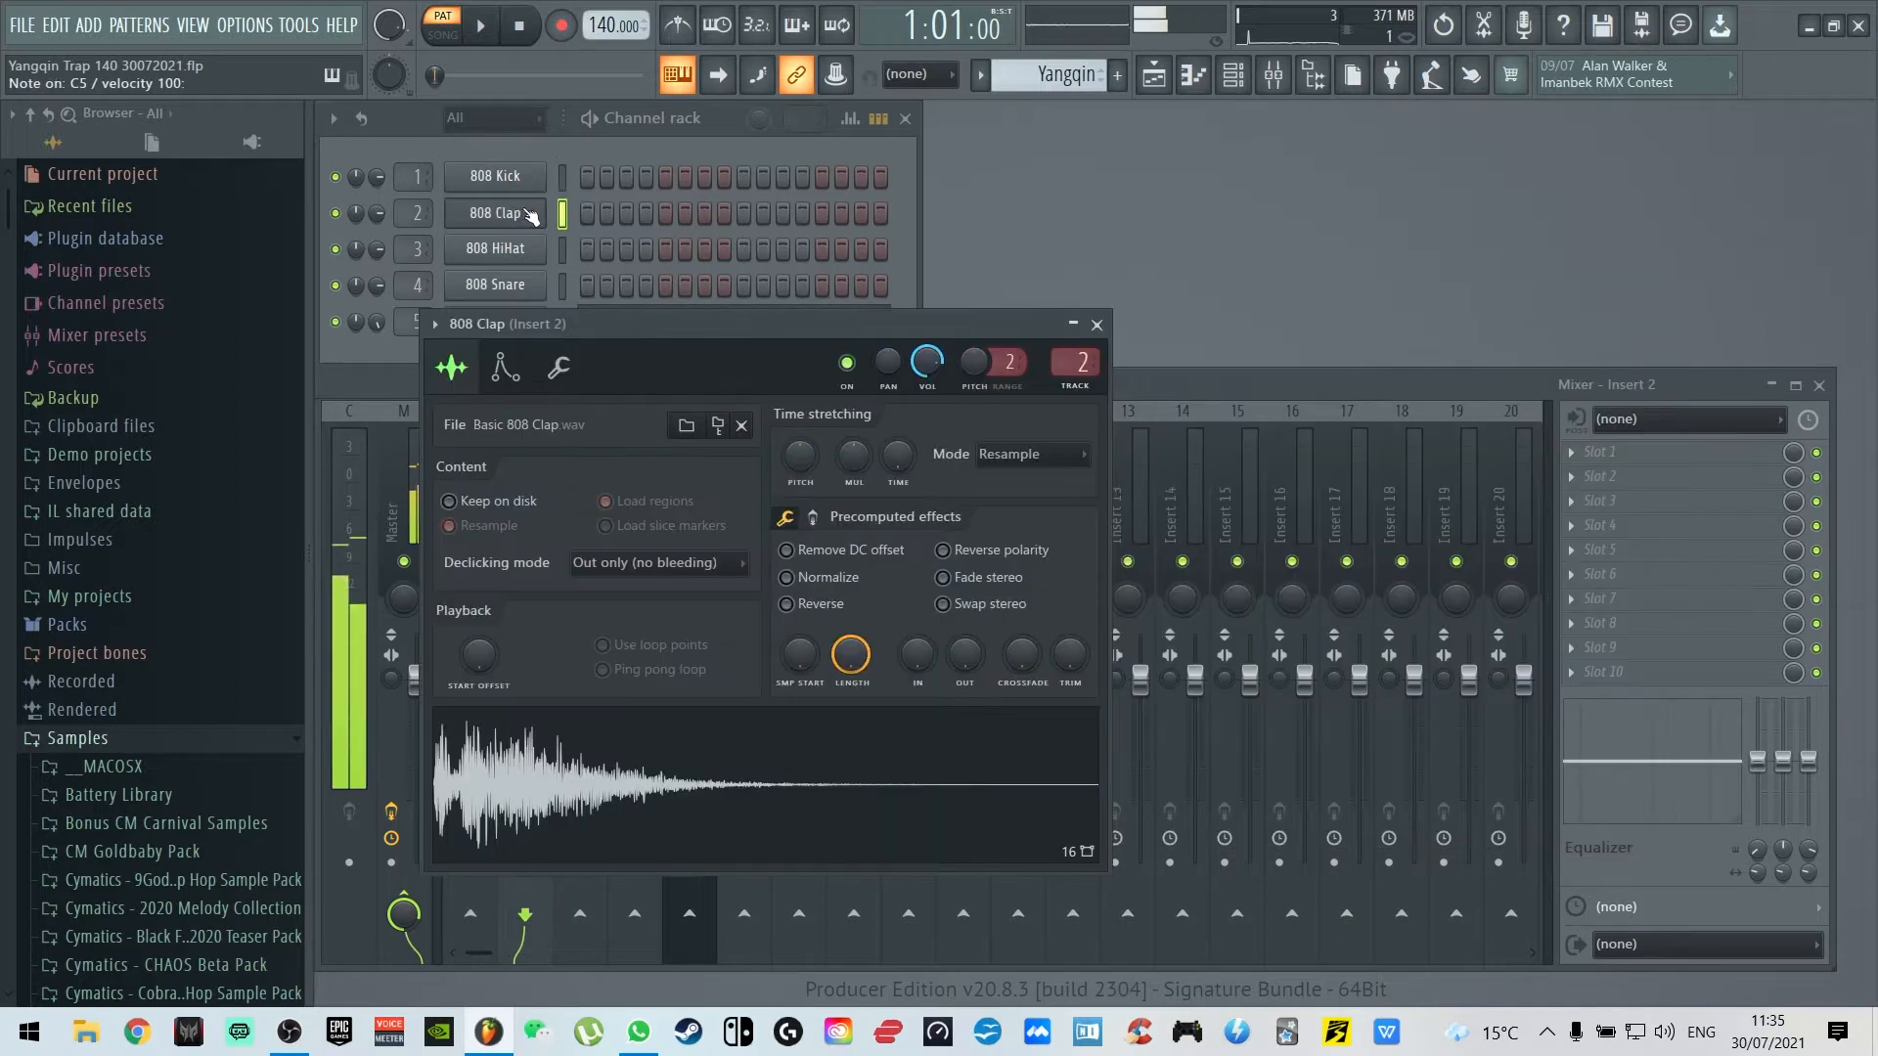
click(530, 284)
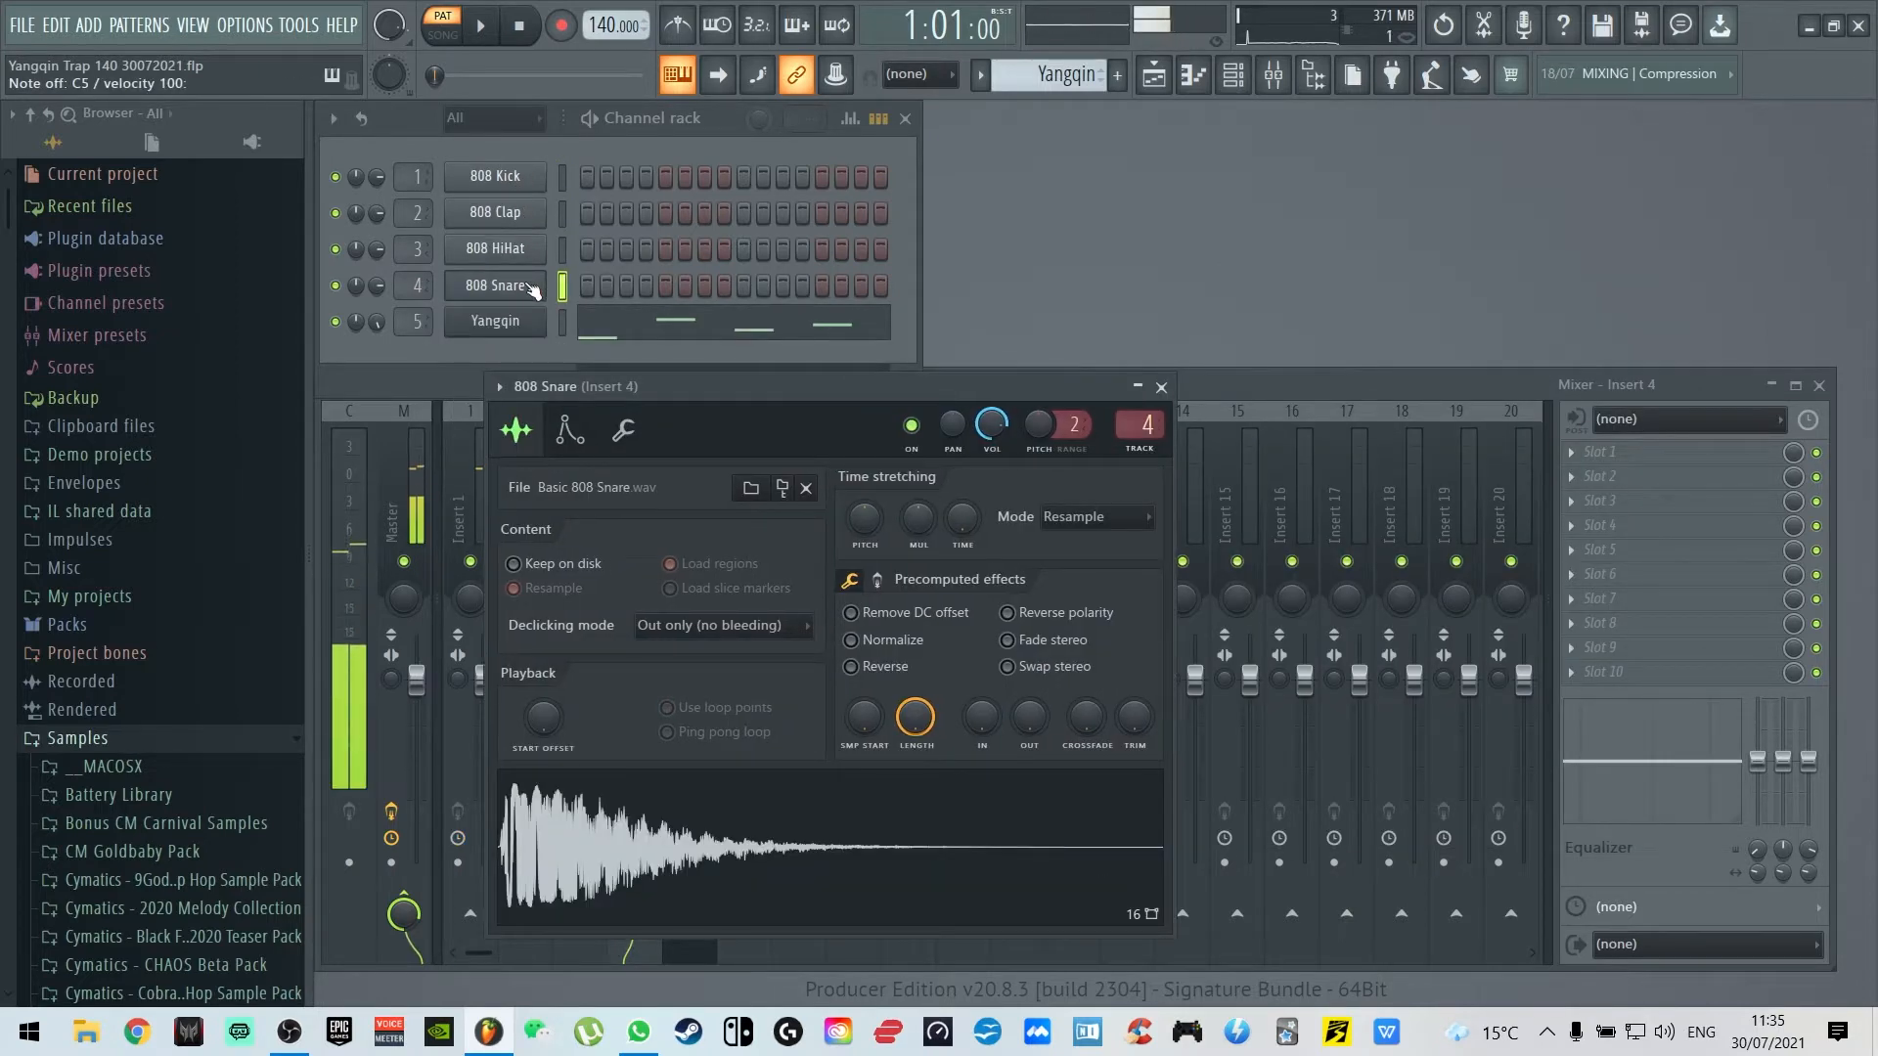
Delete the 808 HiHat, 808 Kick and 808 Clap channels from the channel rack
right_click(508, 256)
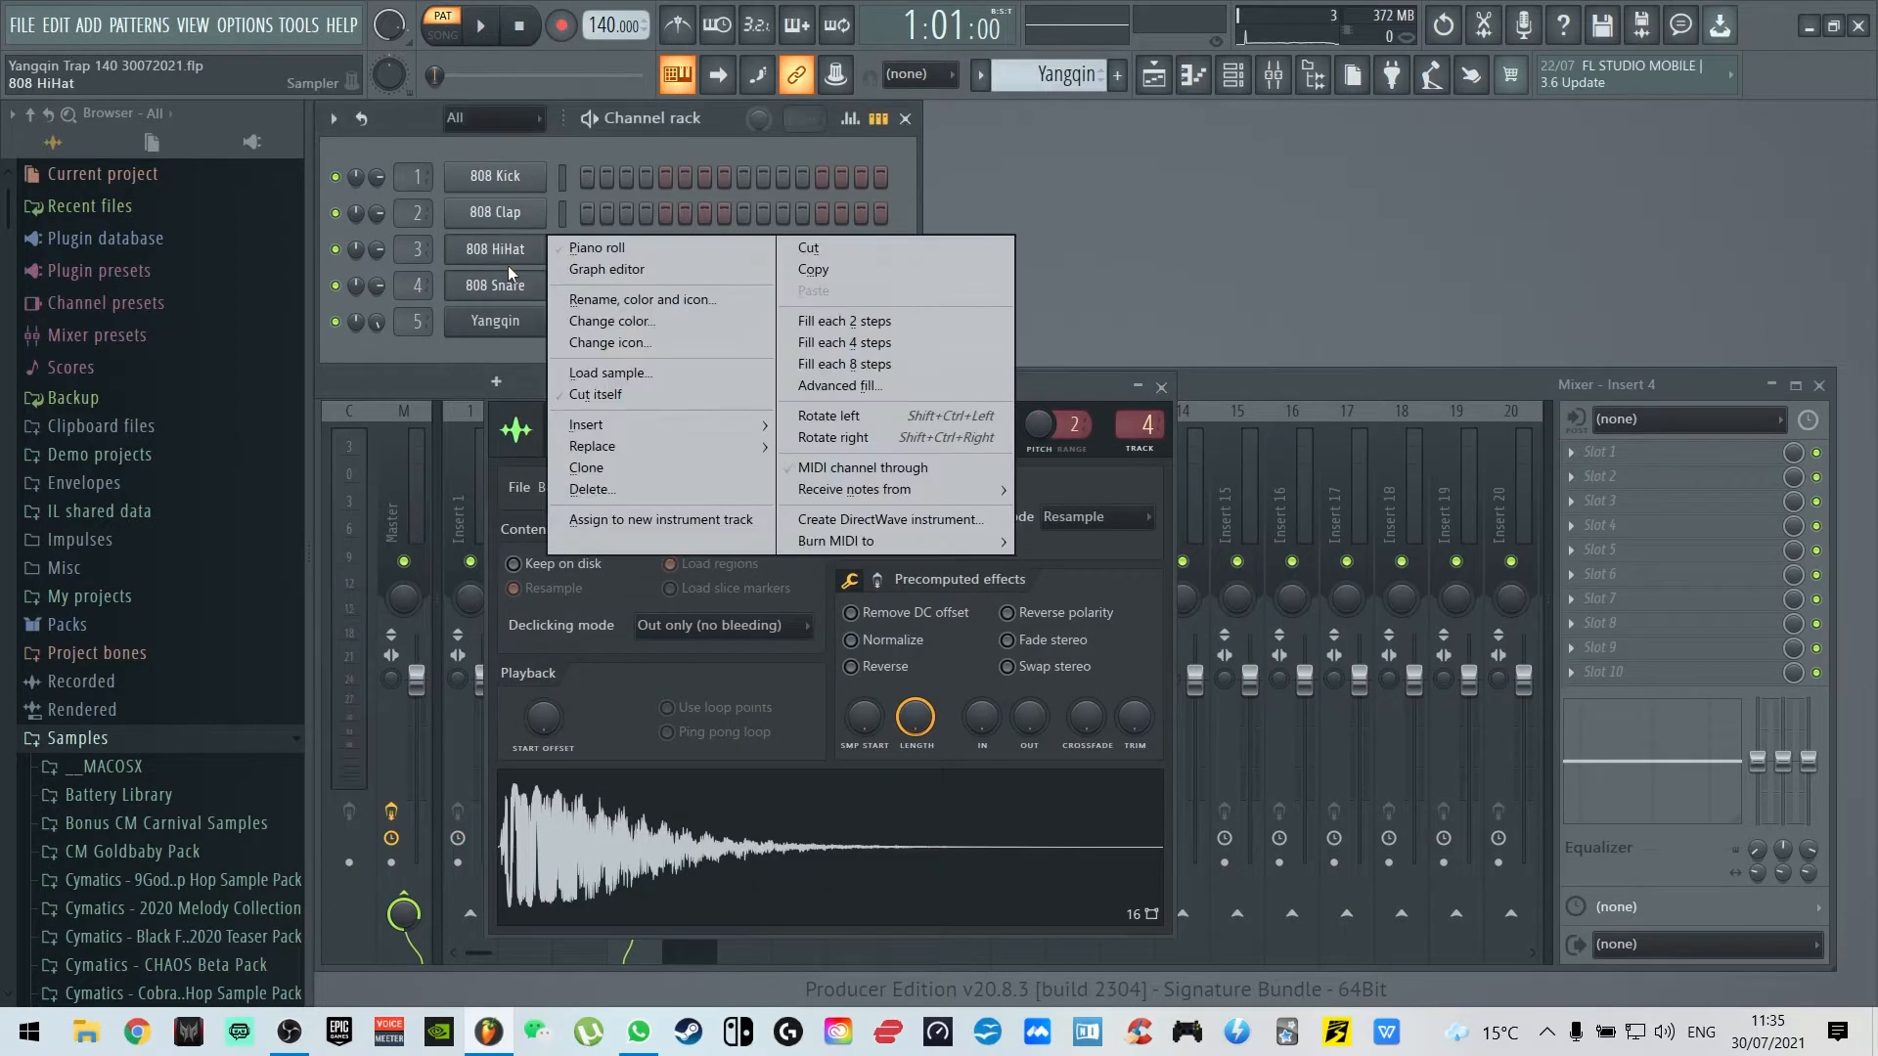
key(alt+Delete)
key(Return)
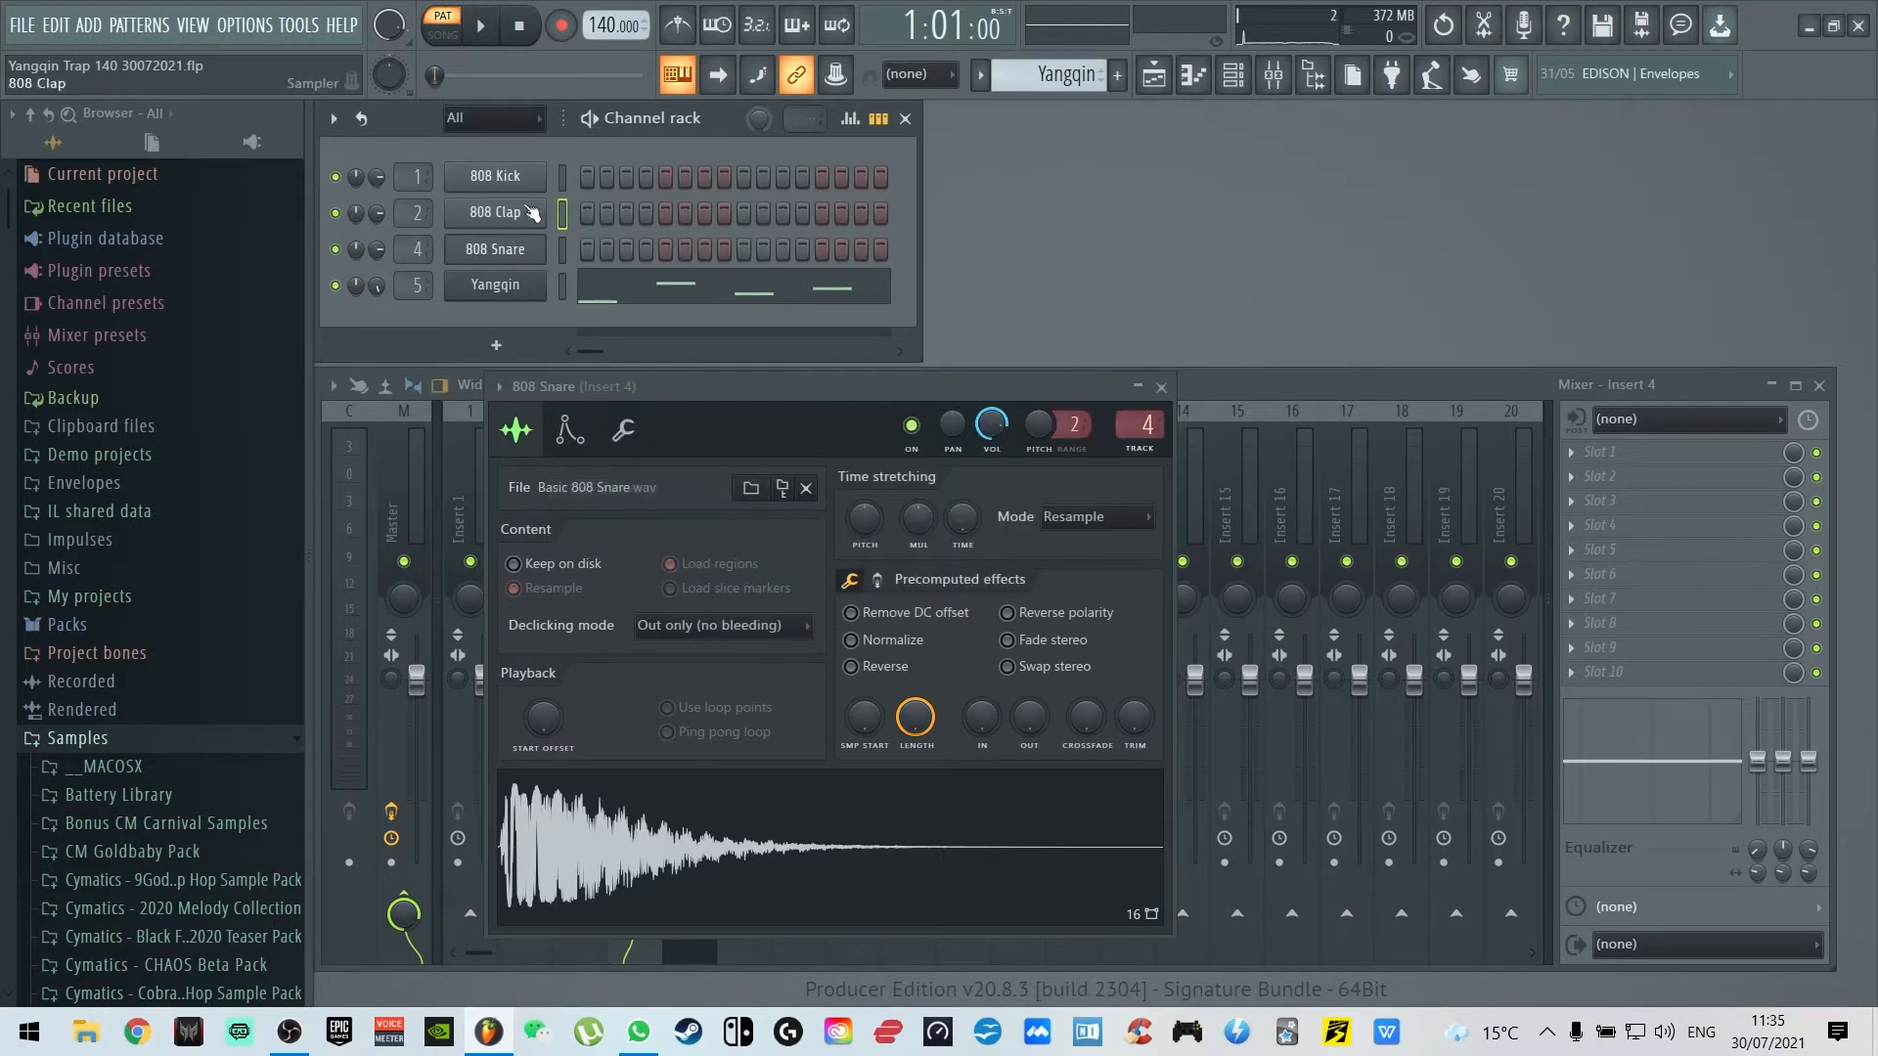
right_click(533, 182)
key(alt+Delete)
key(Return)
right_click(533, 182)
key(alt+Delete)
key(Return)
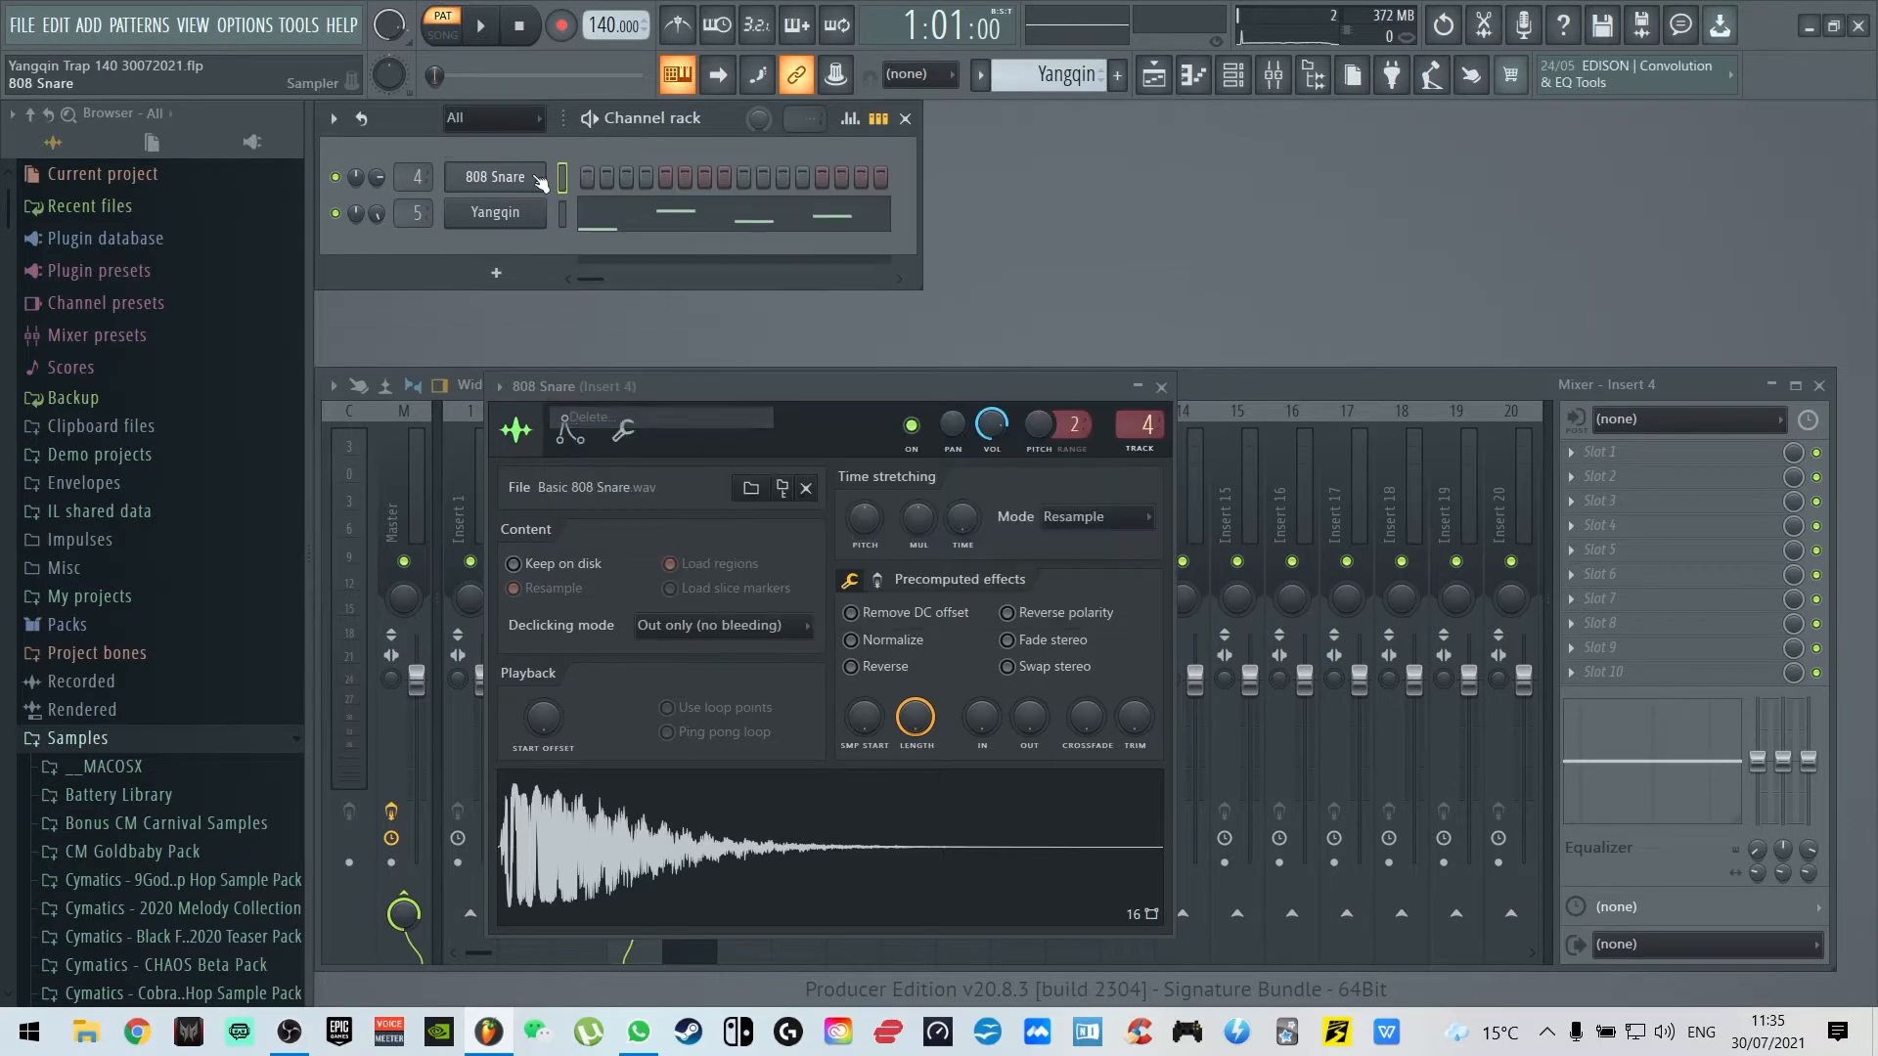
Rename the 808 Snare channel as Snare Rolls
right_click(533, 181)
click(643, 228)
text(Snare)
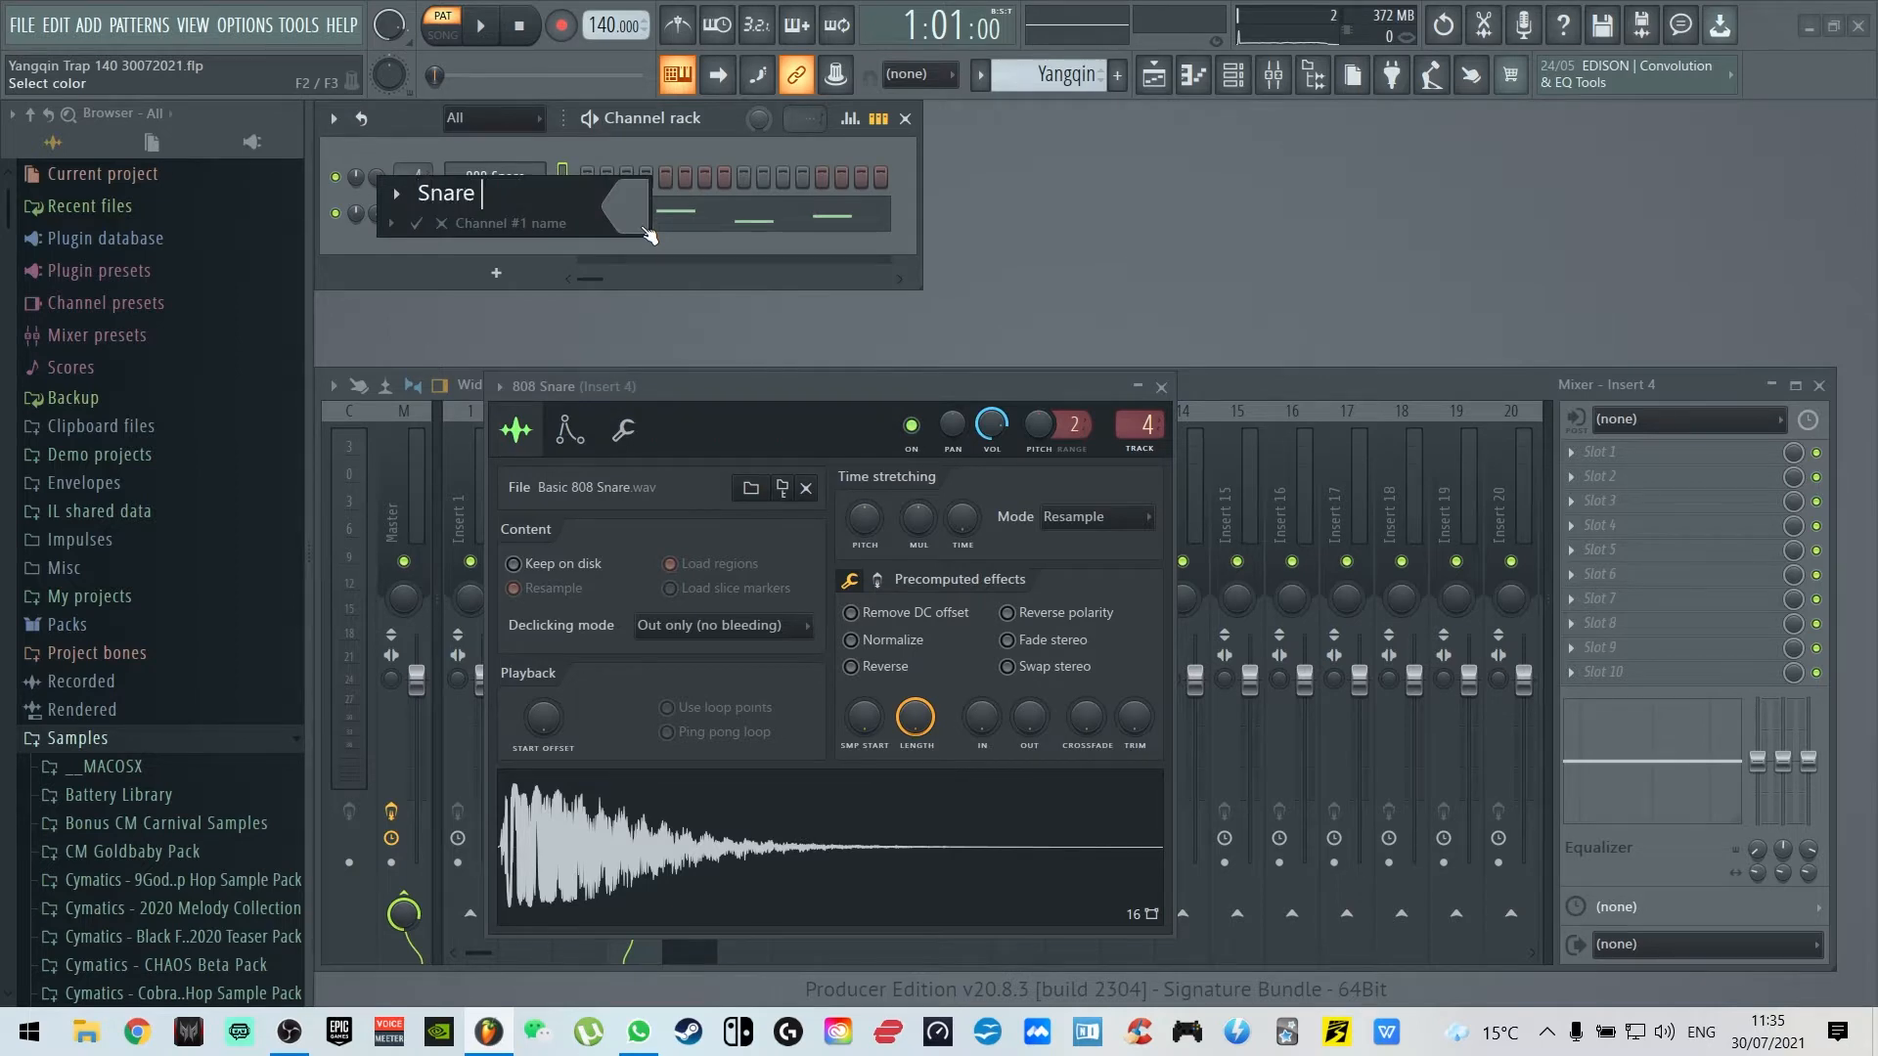
text( Rolls)
key(Return)
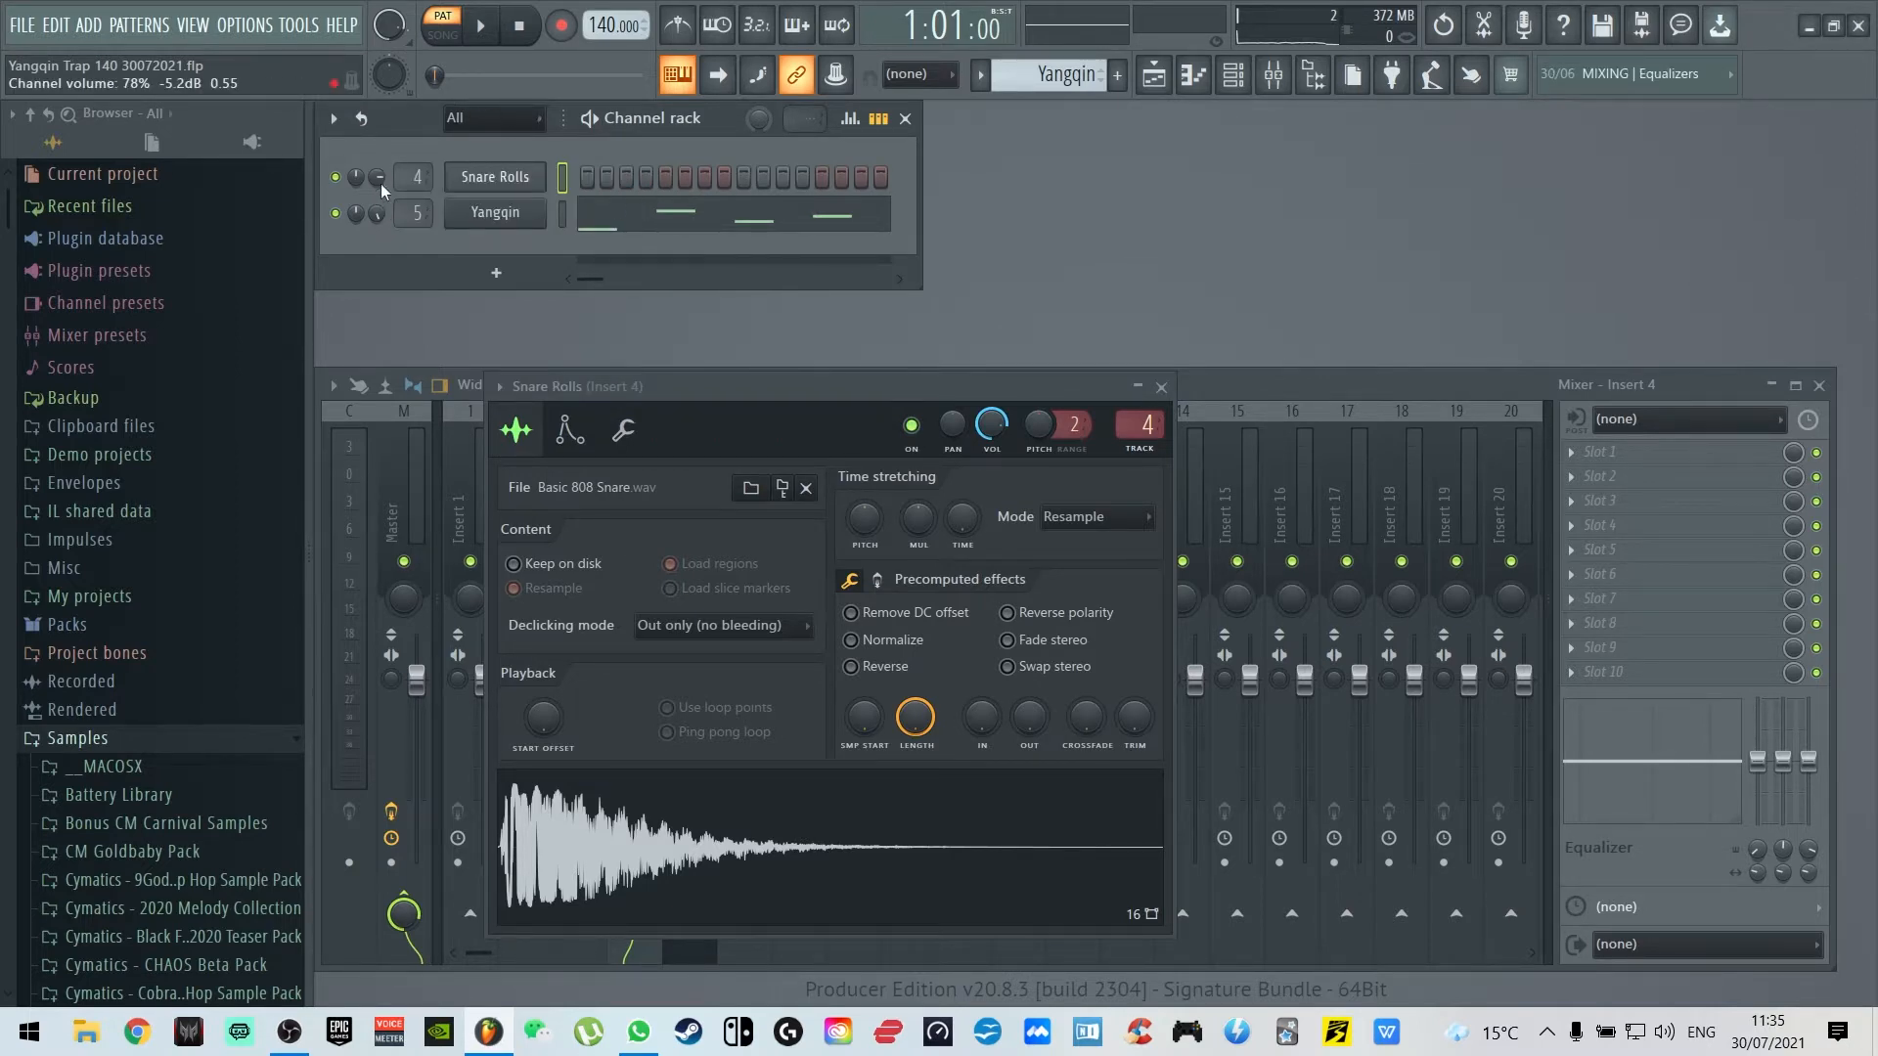
Create a new empty pattern named Drums
drag(1065, 66, 1073, 76)
key(F2)
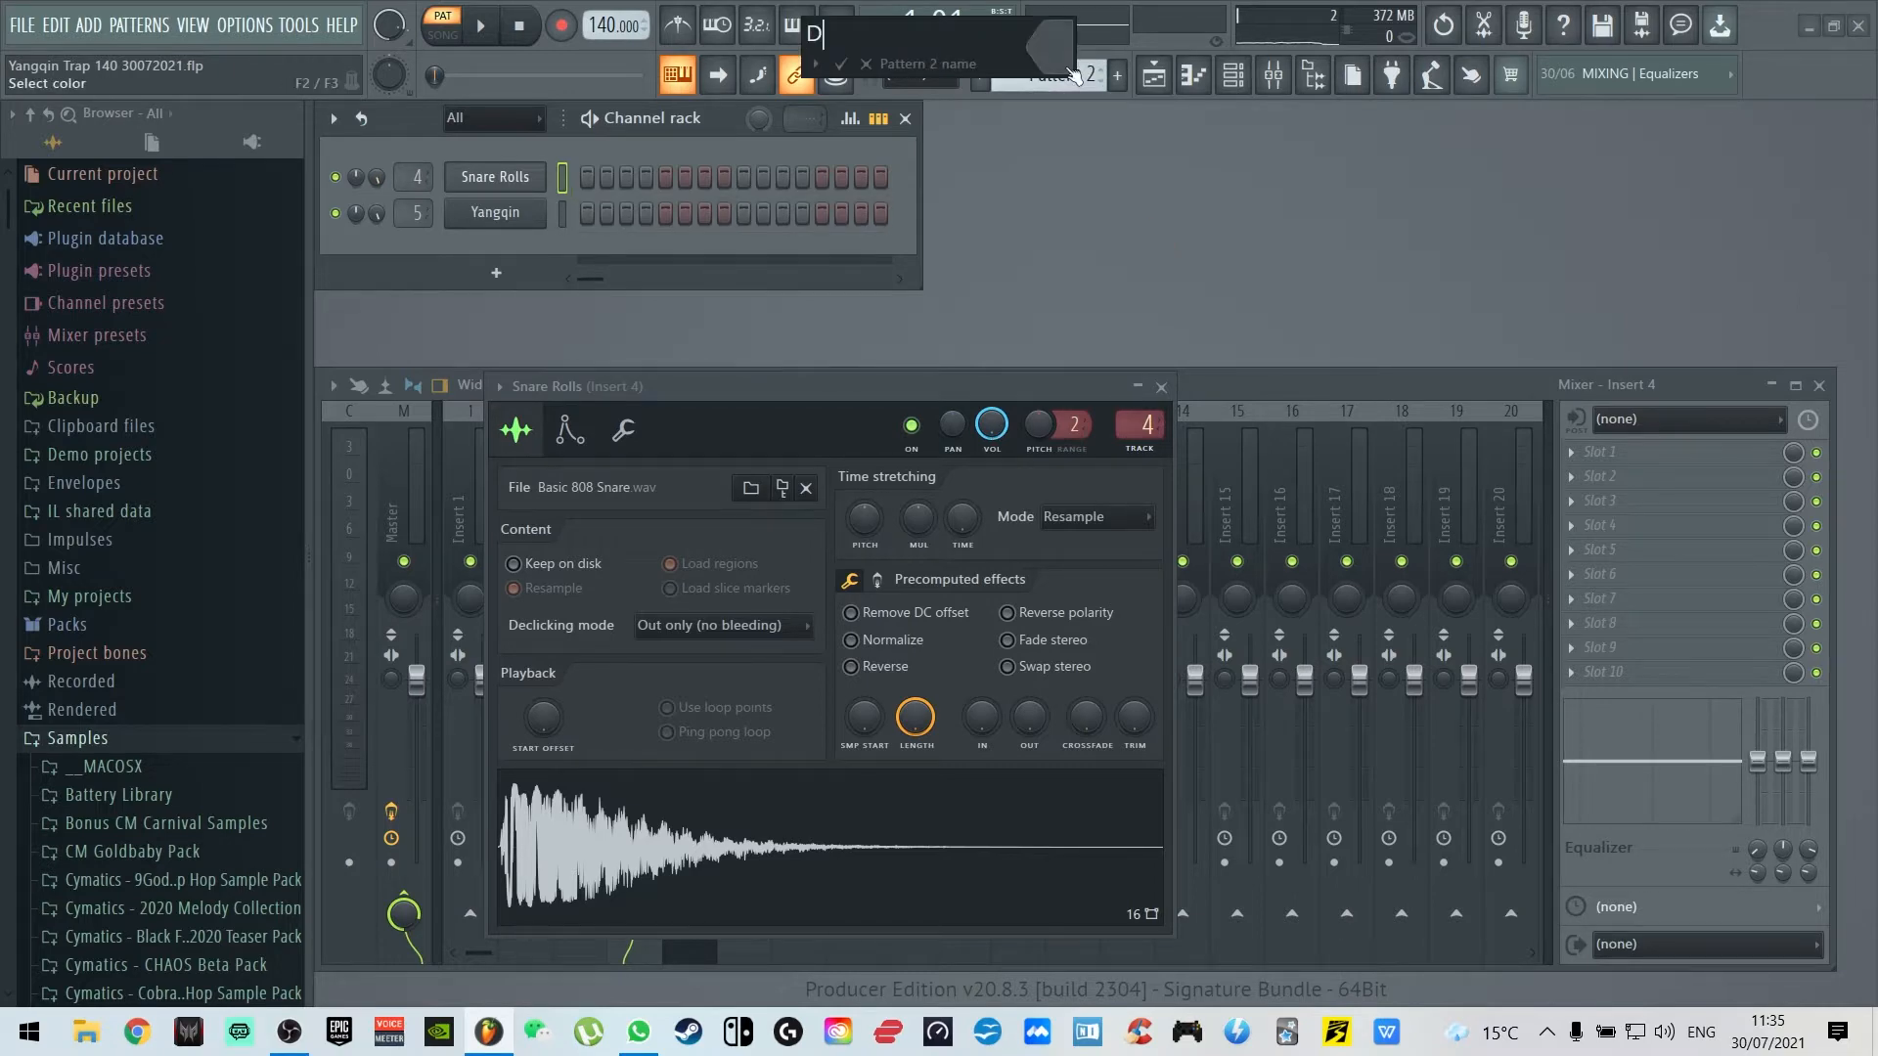
key(Return)
Load 808 Bass C Deep-O from the Trap Samples folder's TriSamples 808 Trapstep Pack Vol 1 into a new channel
scroll(227, 810, down, 20)
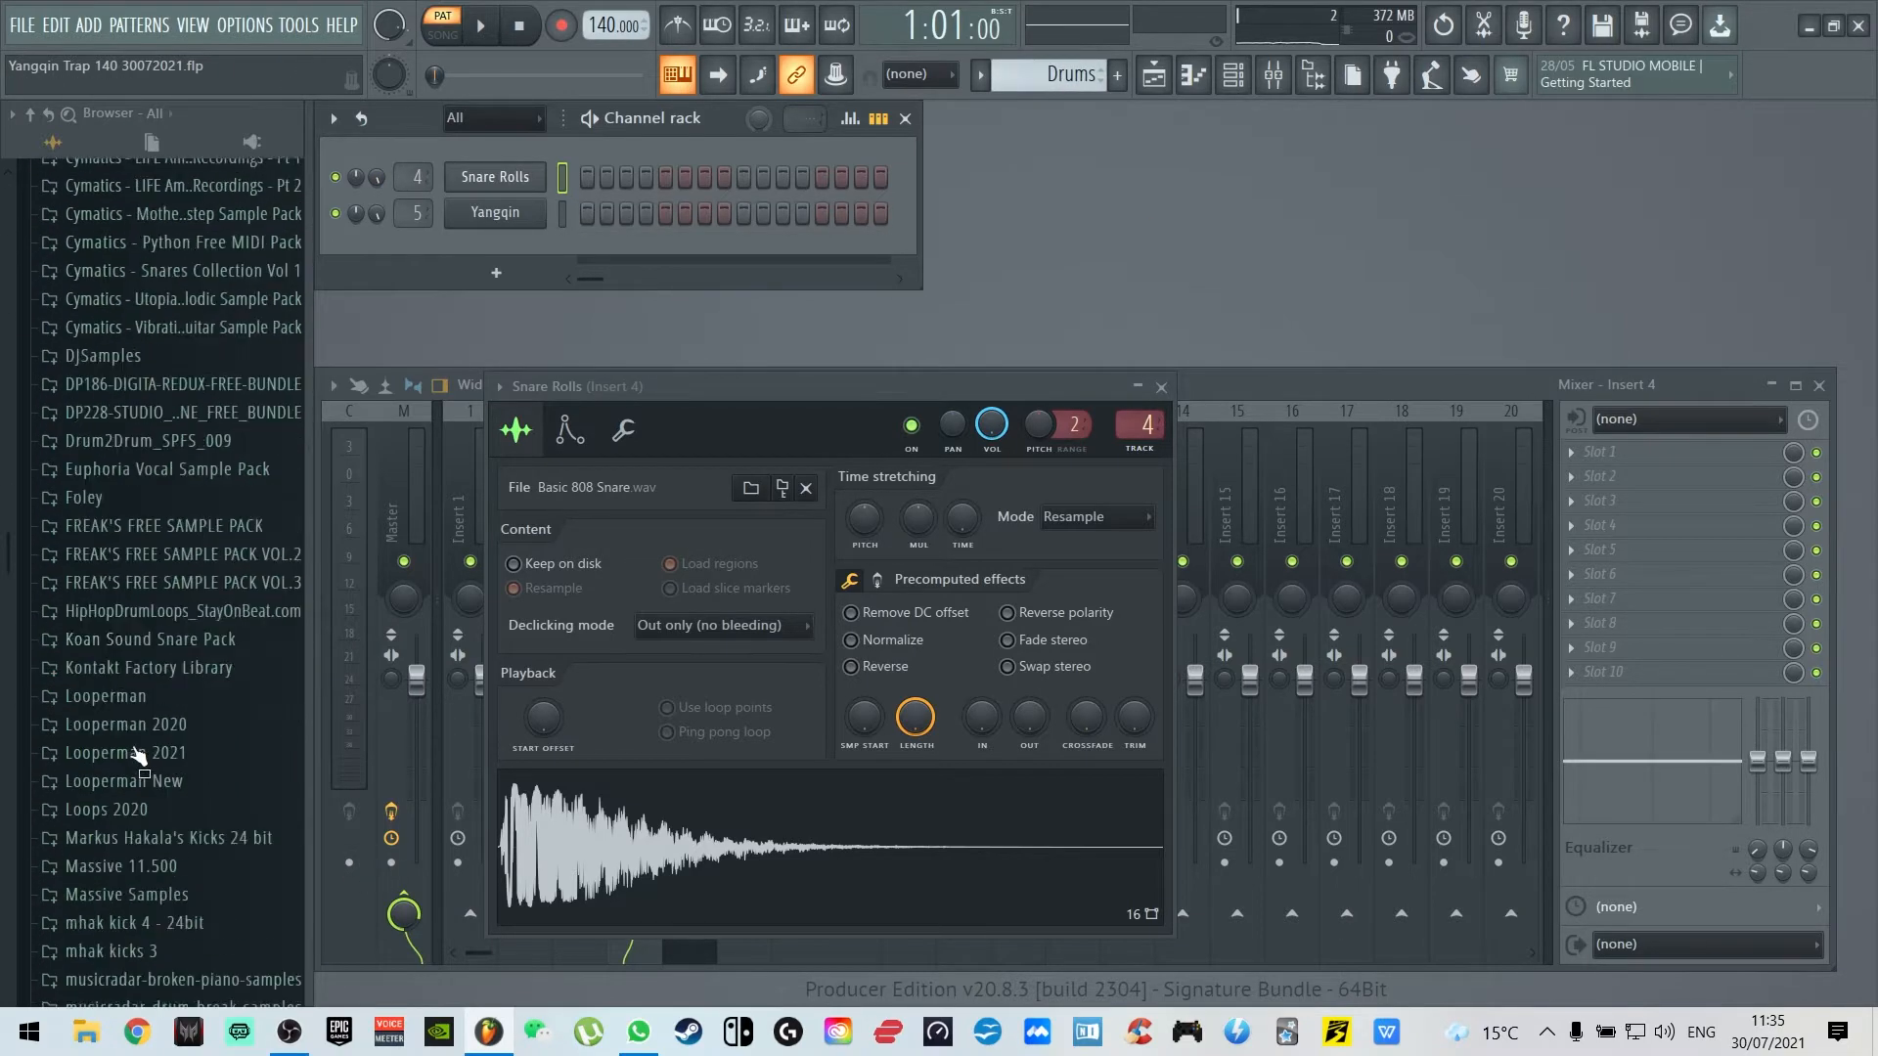
scroll(149, 479, up, 2)
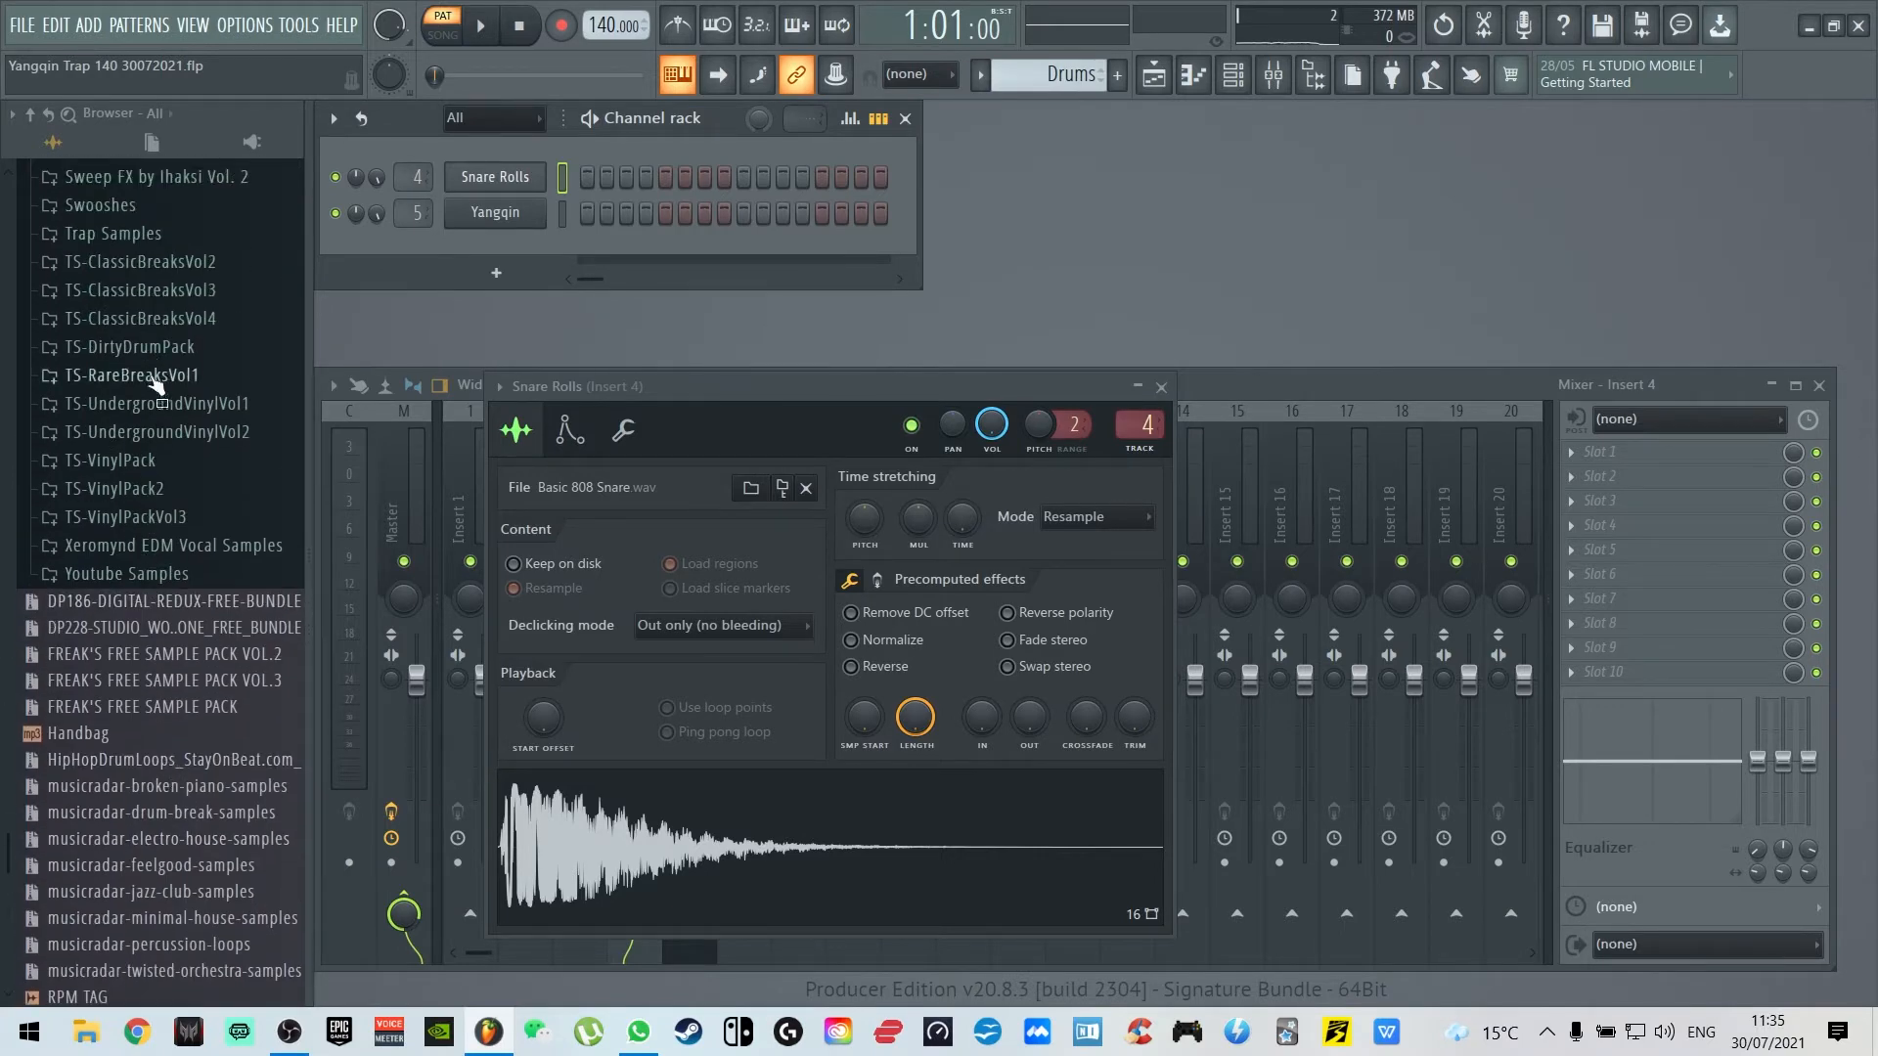
click(155, 235)
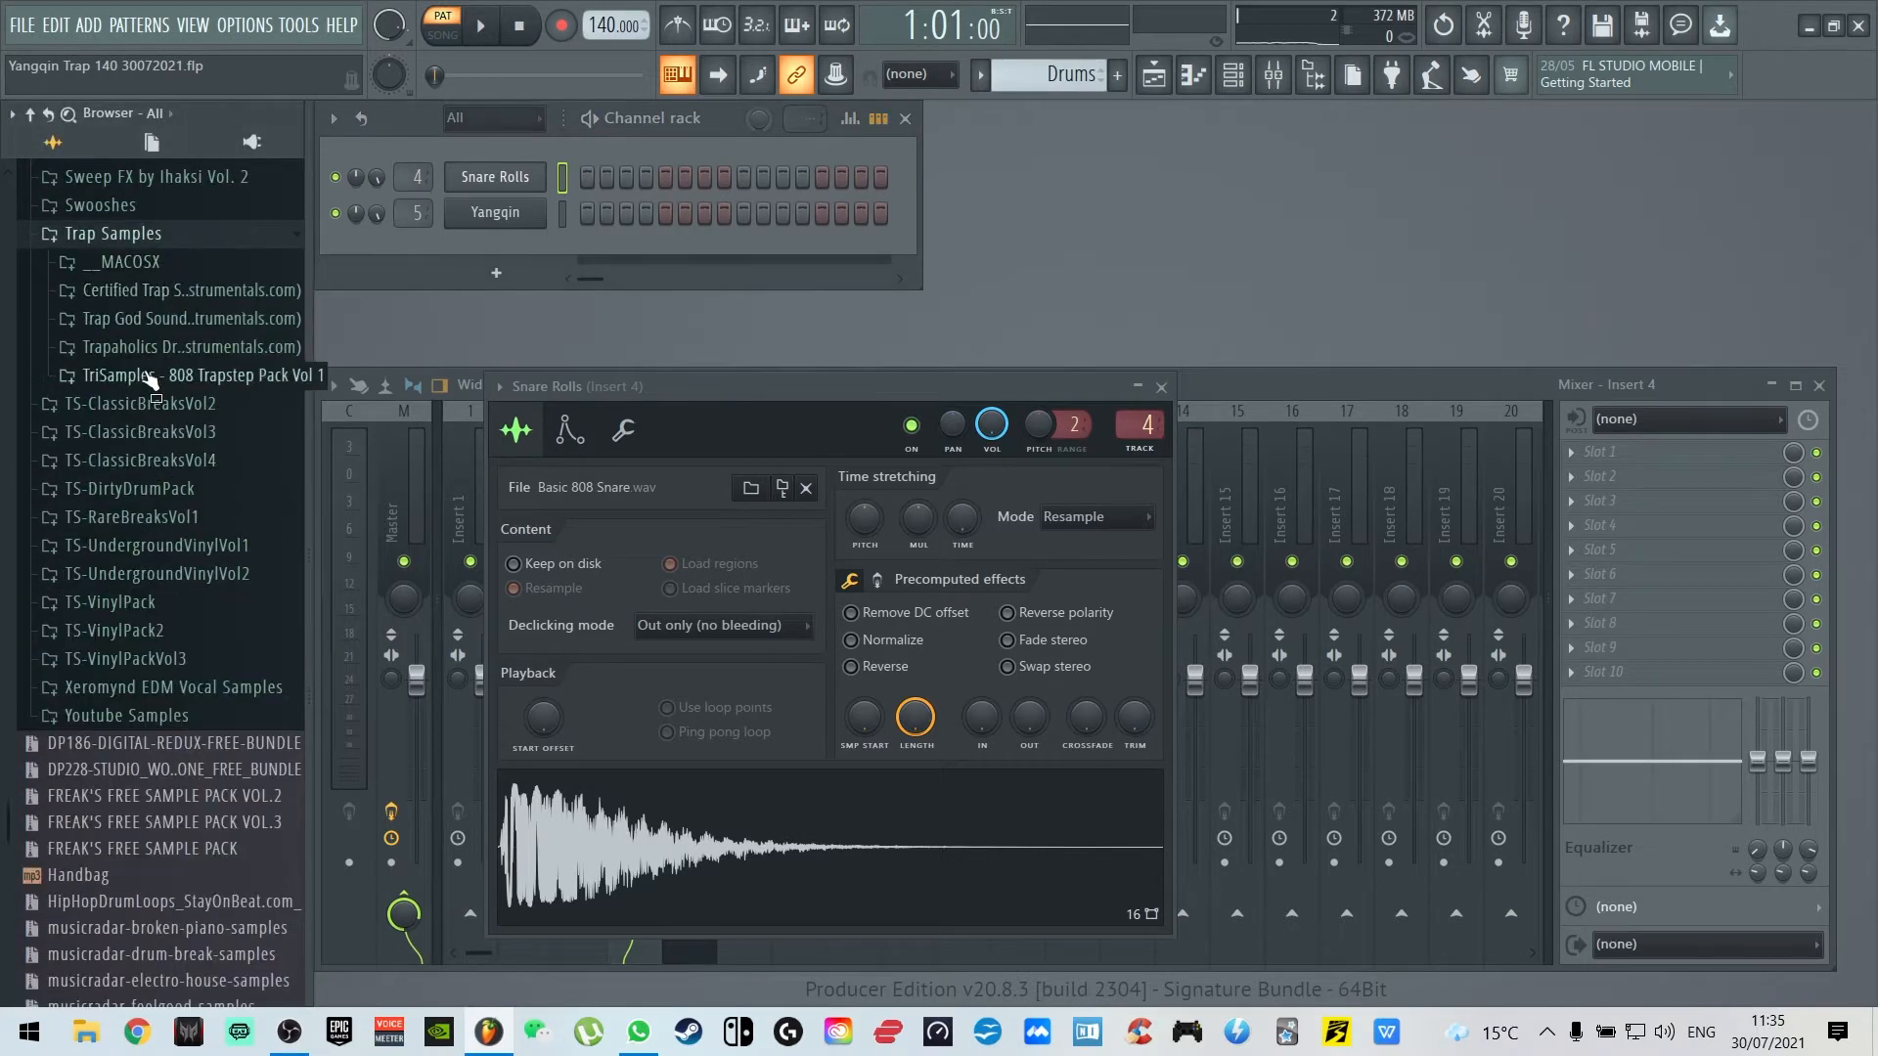
click(176, 376)
click(182, 409)
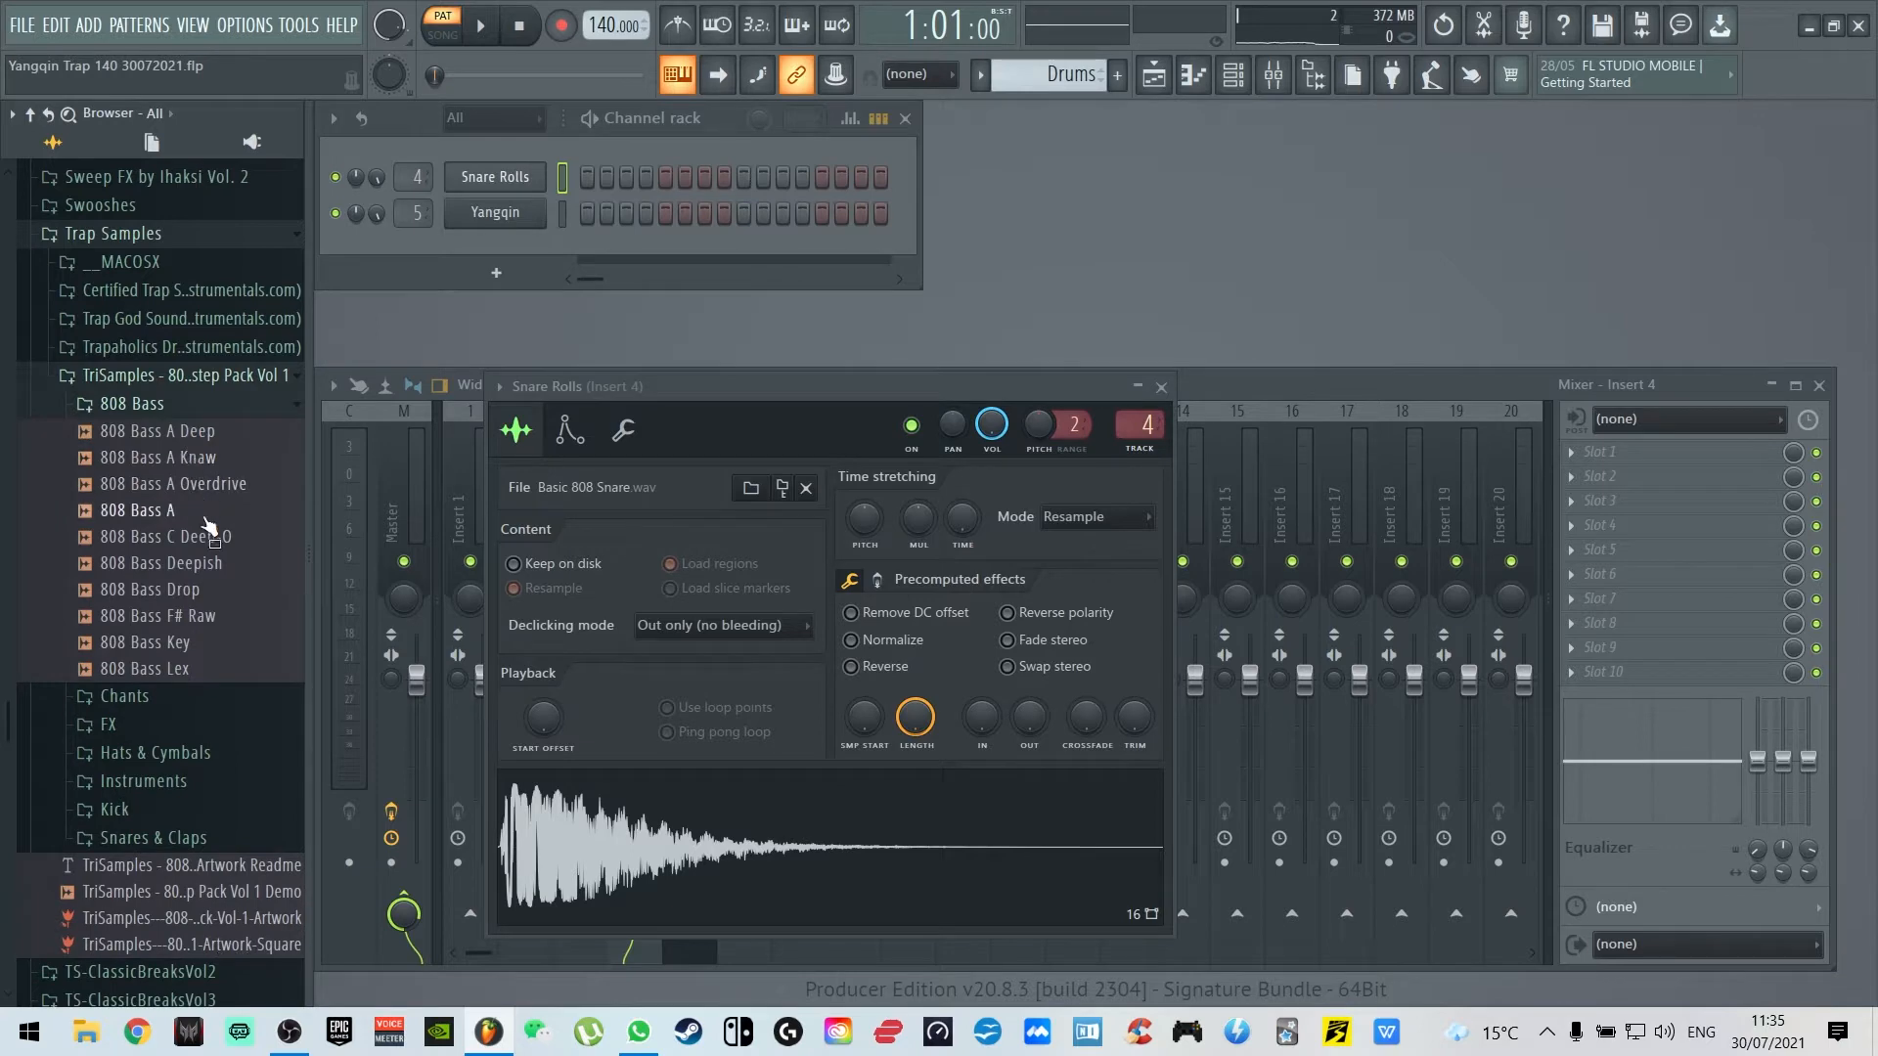
click(213, 538)
right_click(210, 541)
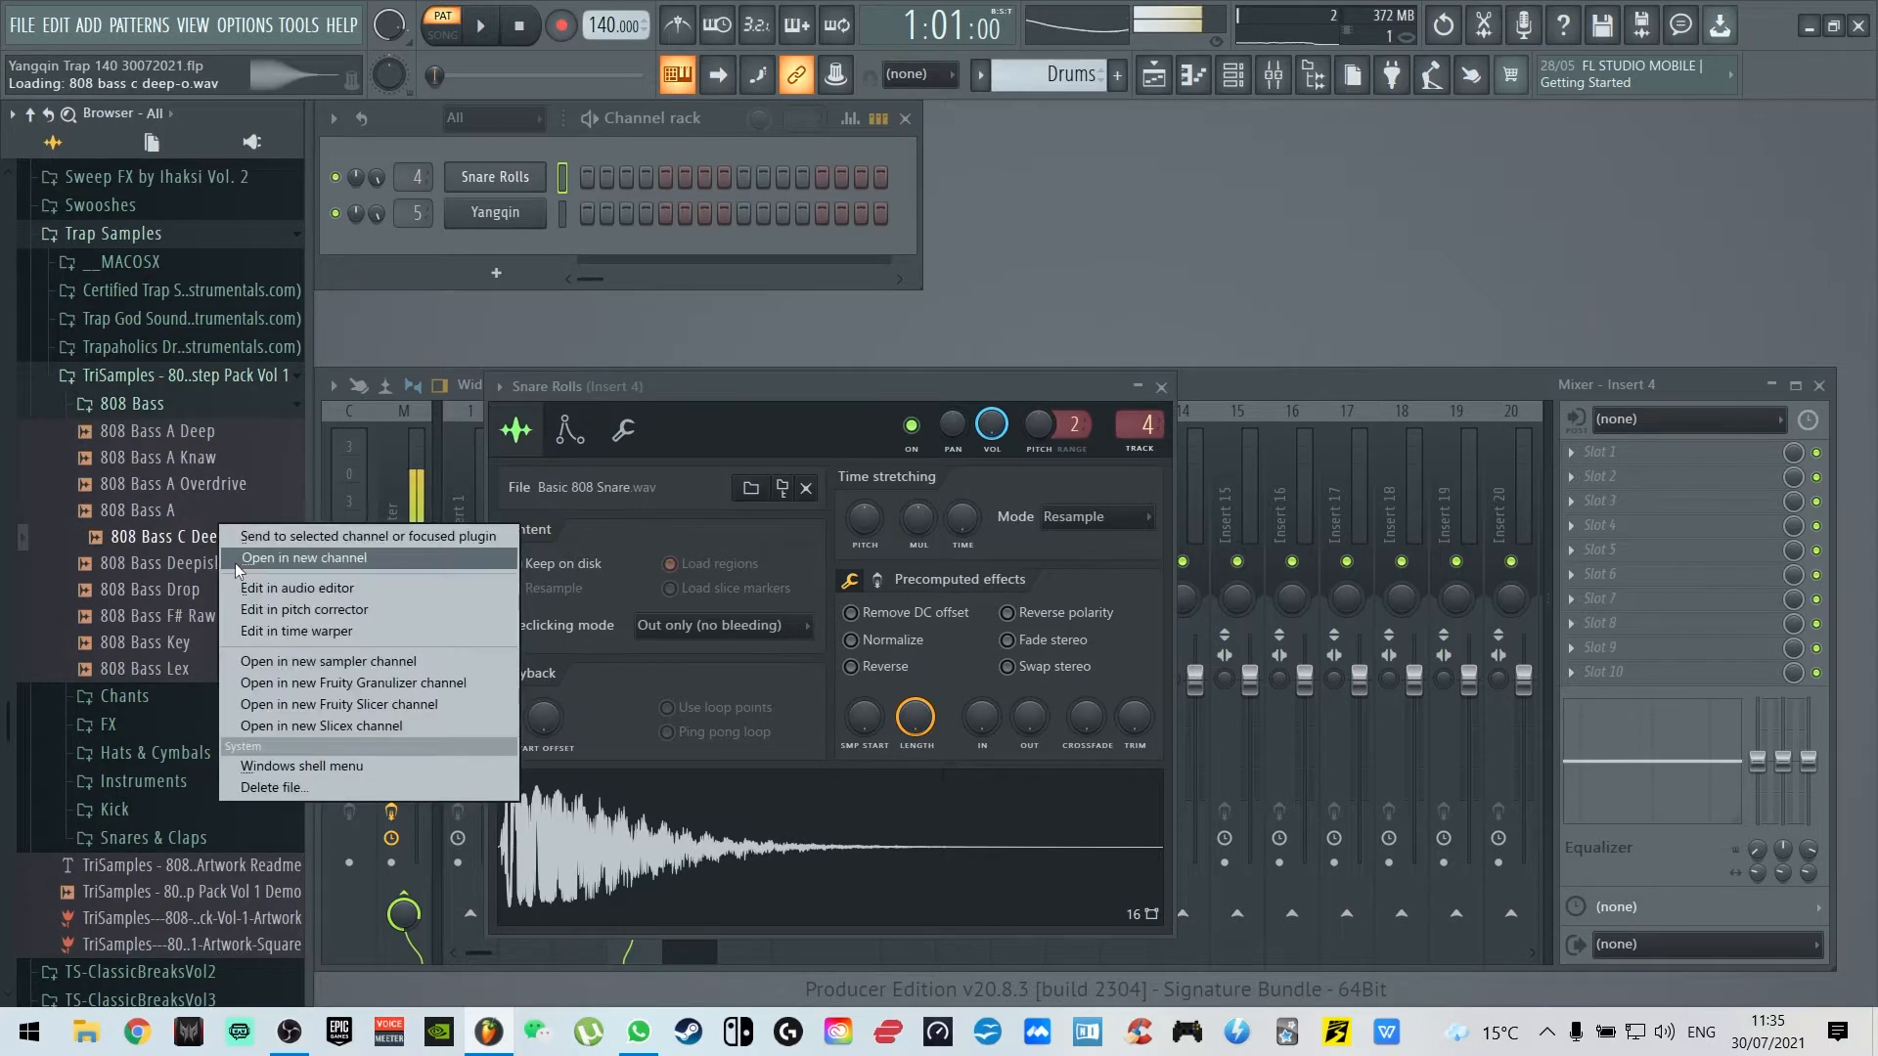
click(244, 557)
Load HiHat Closed 002 Ozone from the pack's Hats & Cymbals folder into a new channel
click(137, 404)
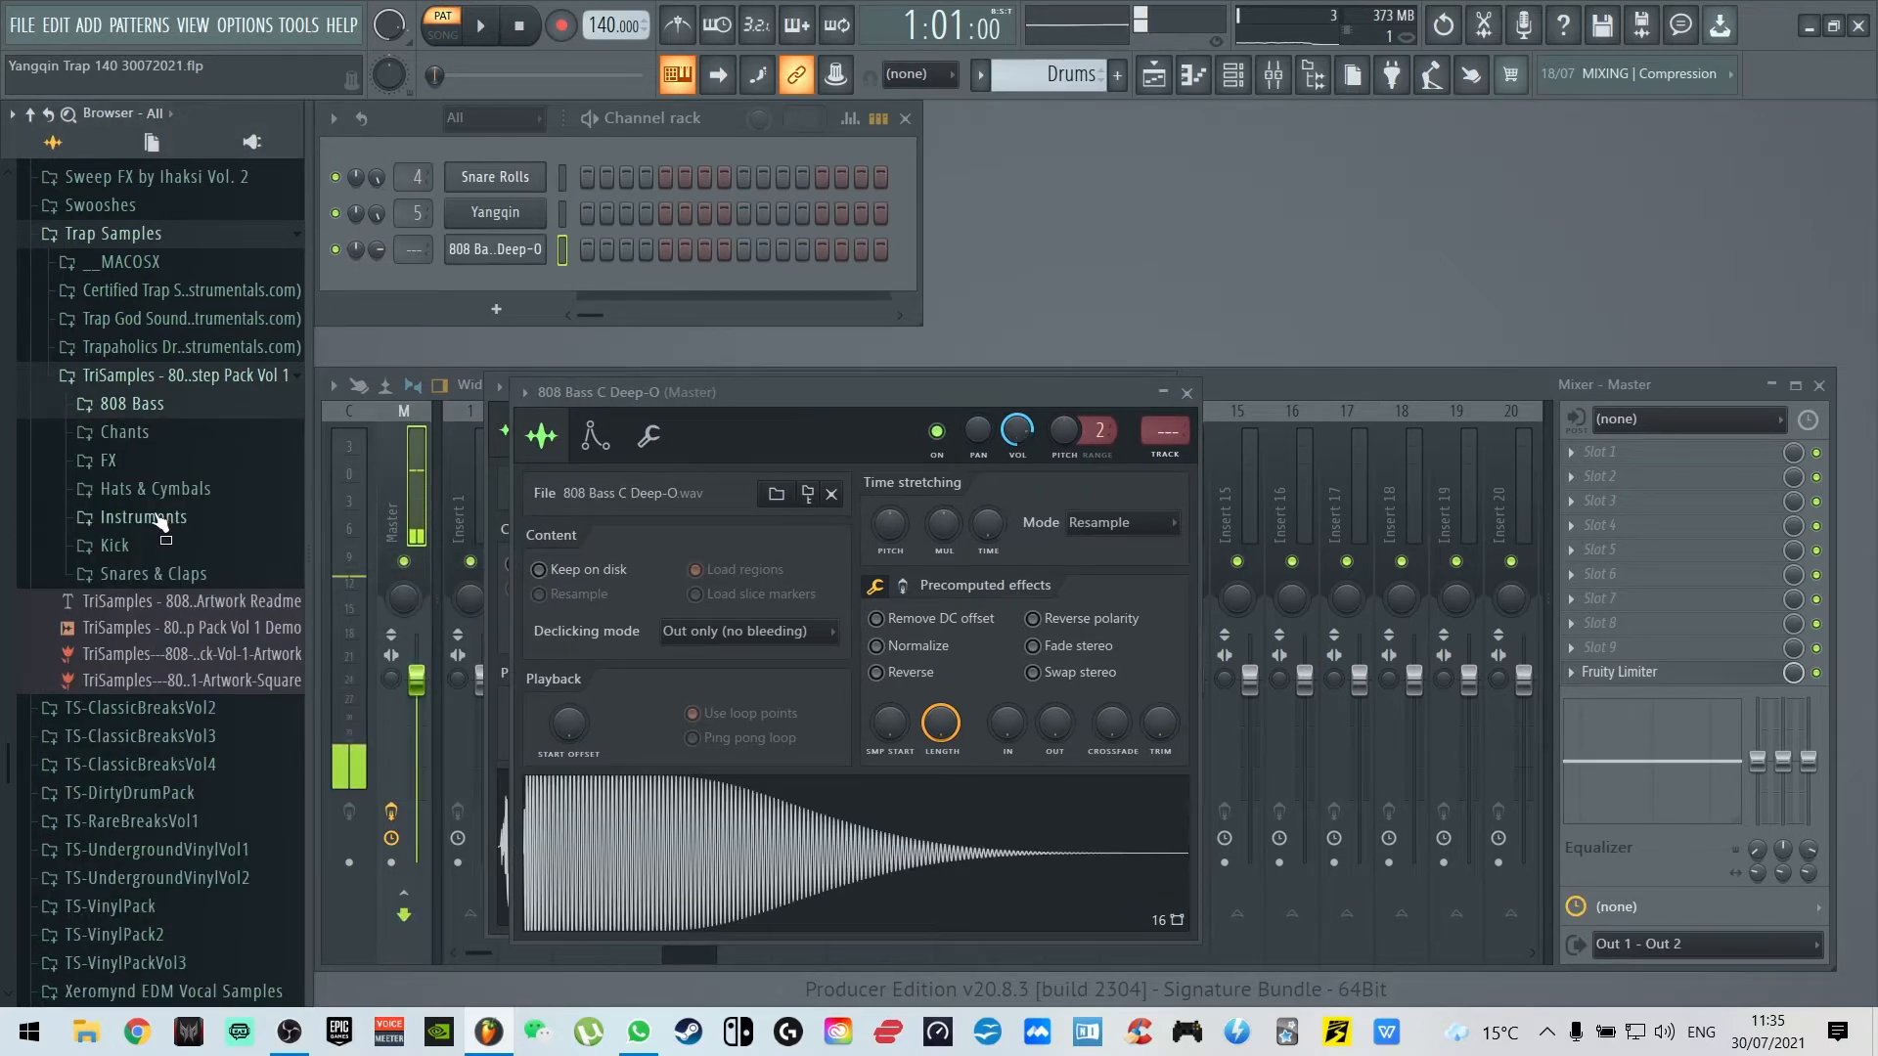
click(157, 488)
click(179, 518)
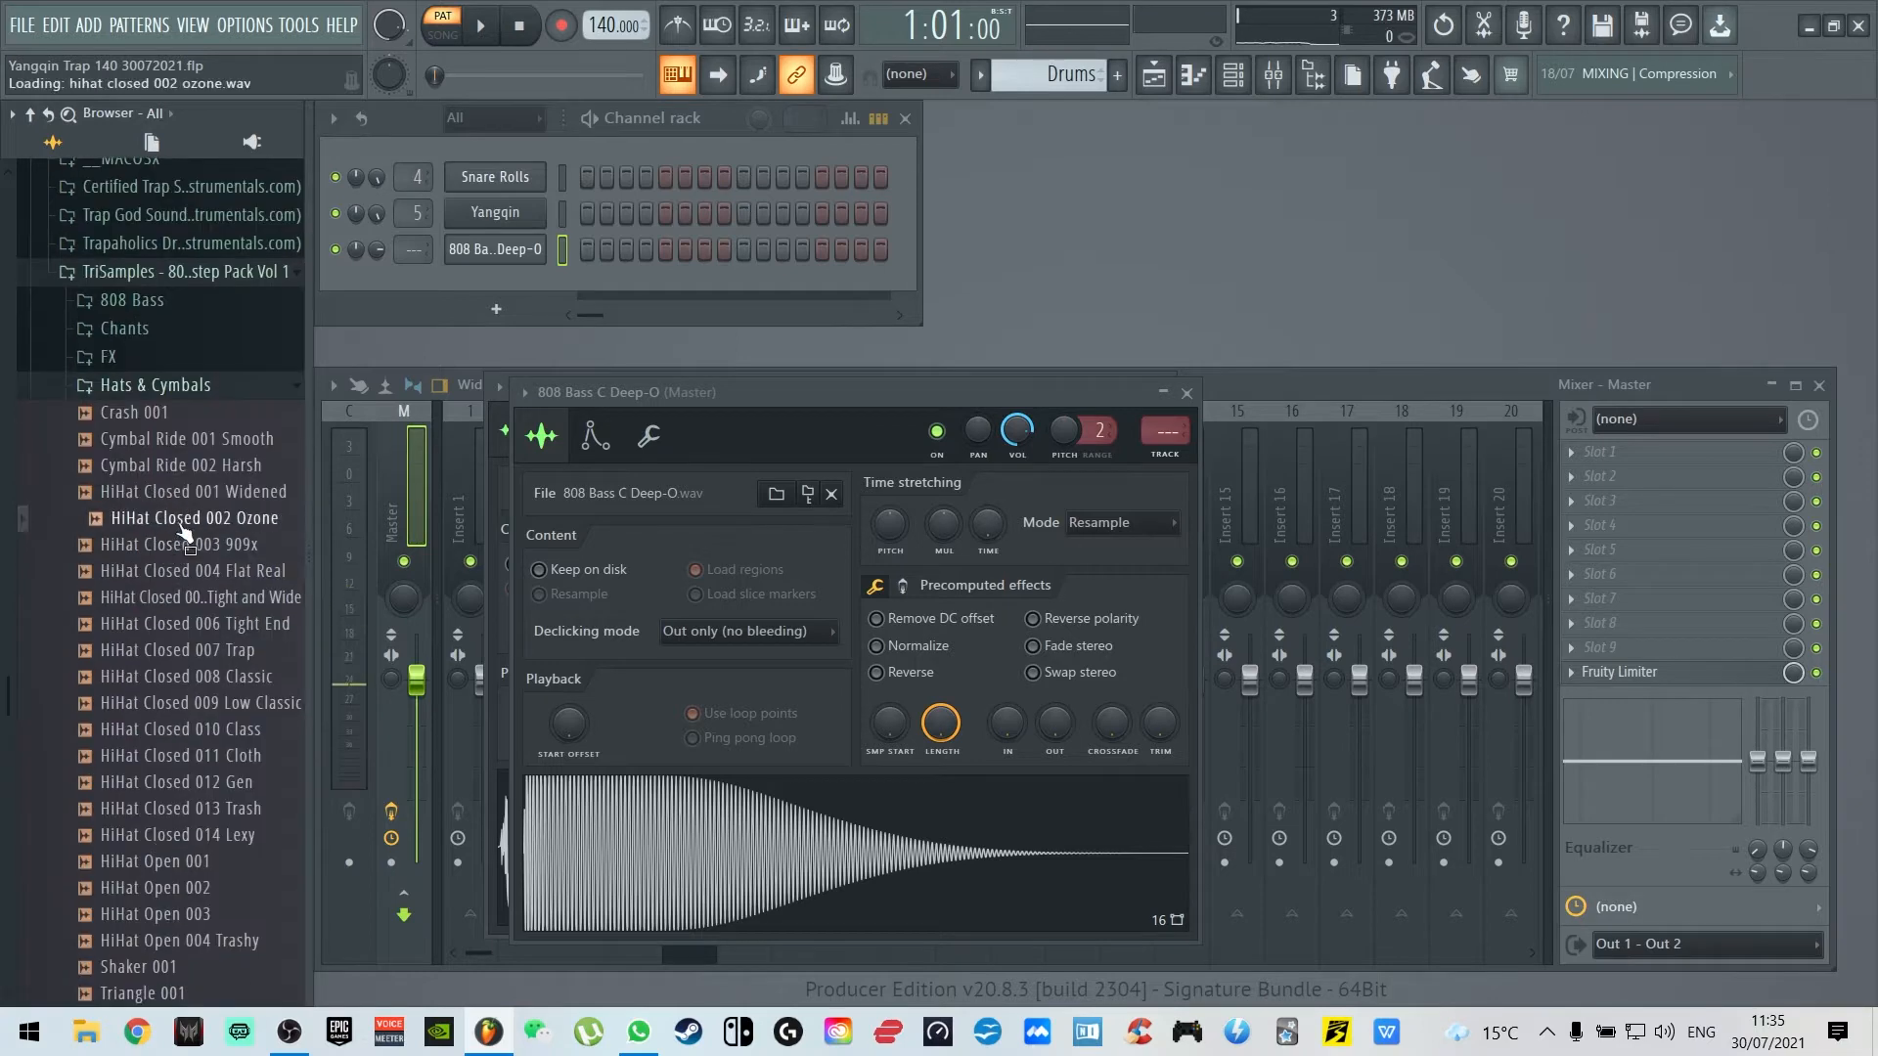
right_click(181, 521)
click(219, 543)
click(145, 390)
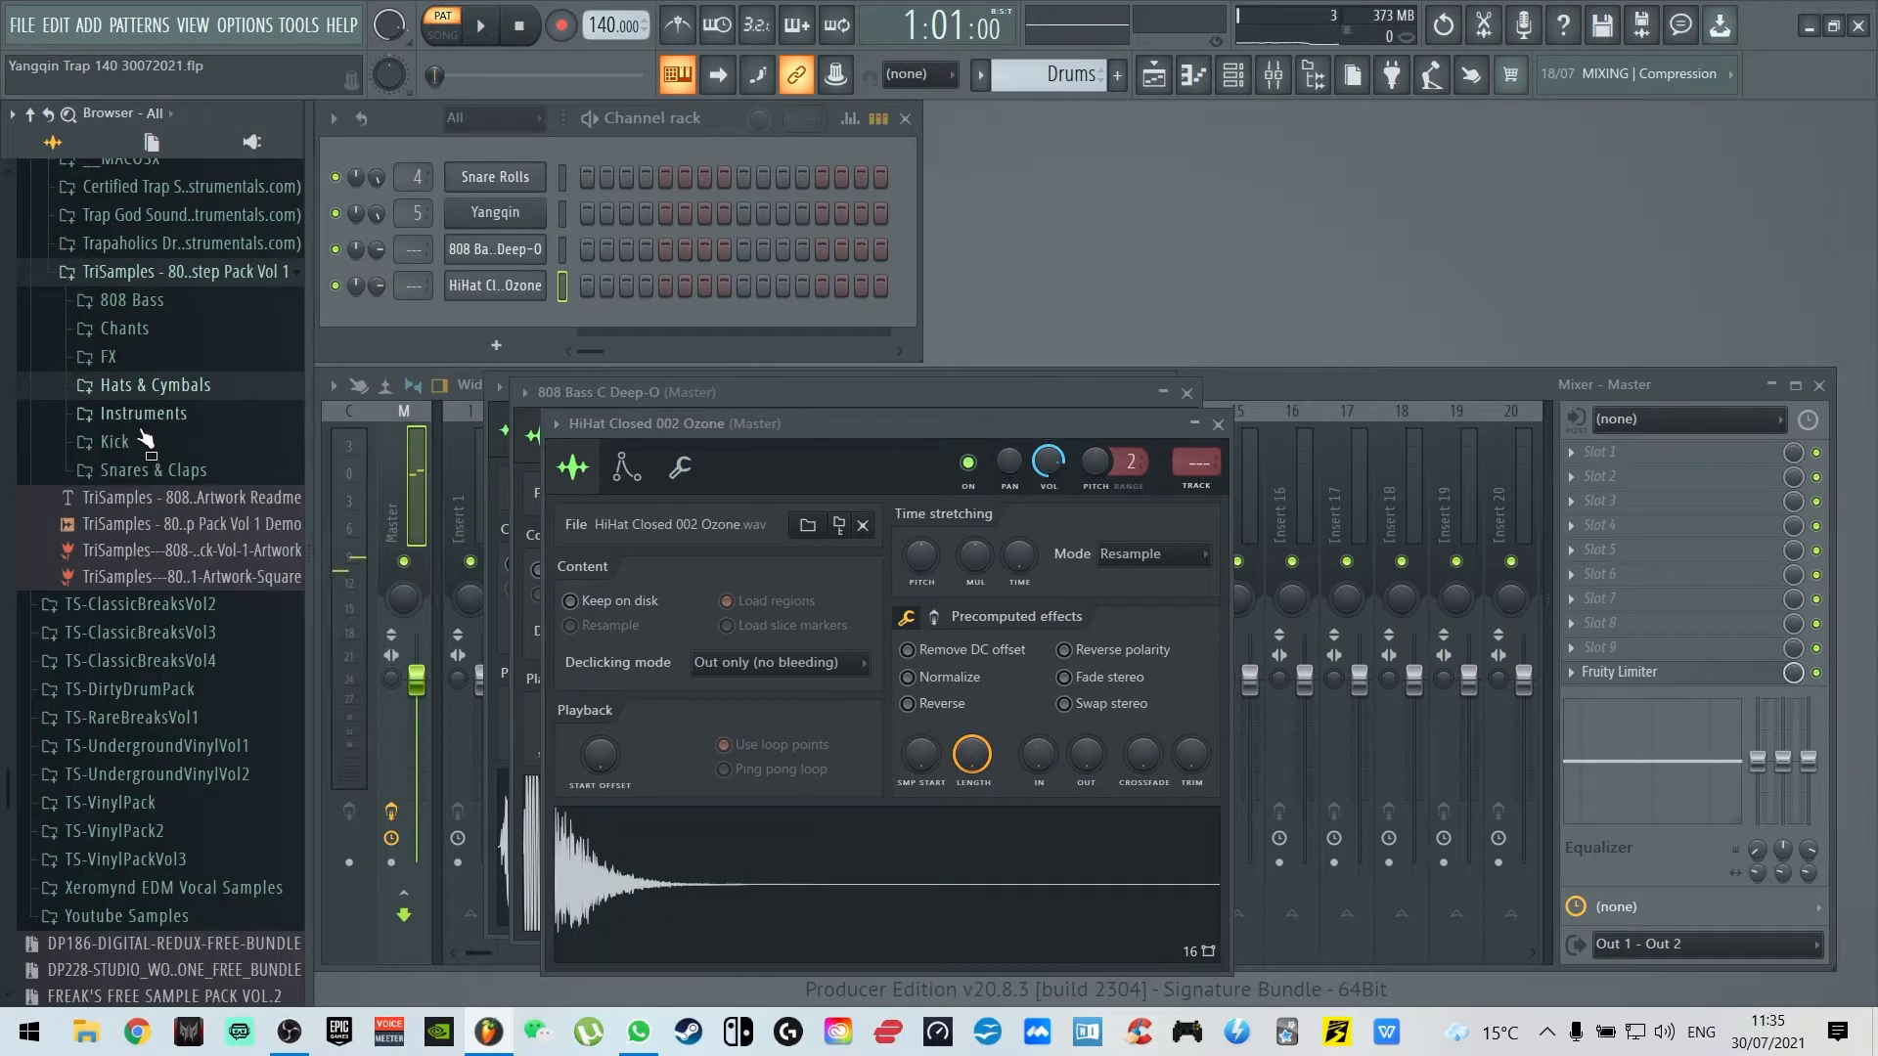
Audition the kick samples in the pack's Kick folder
click(144, 442)
click(156, 471)
click(162, 498)
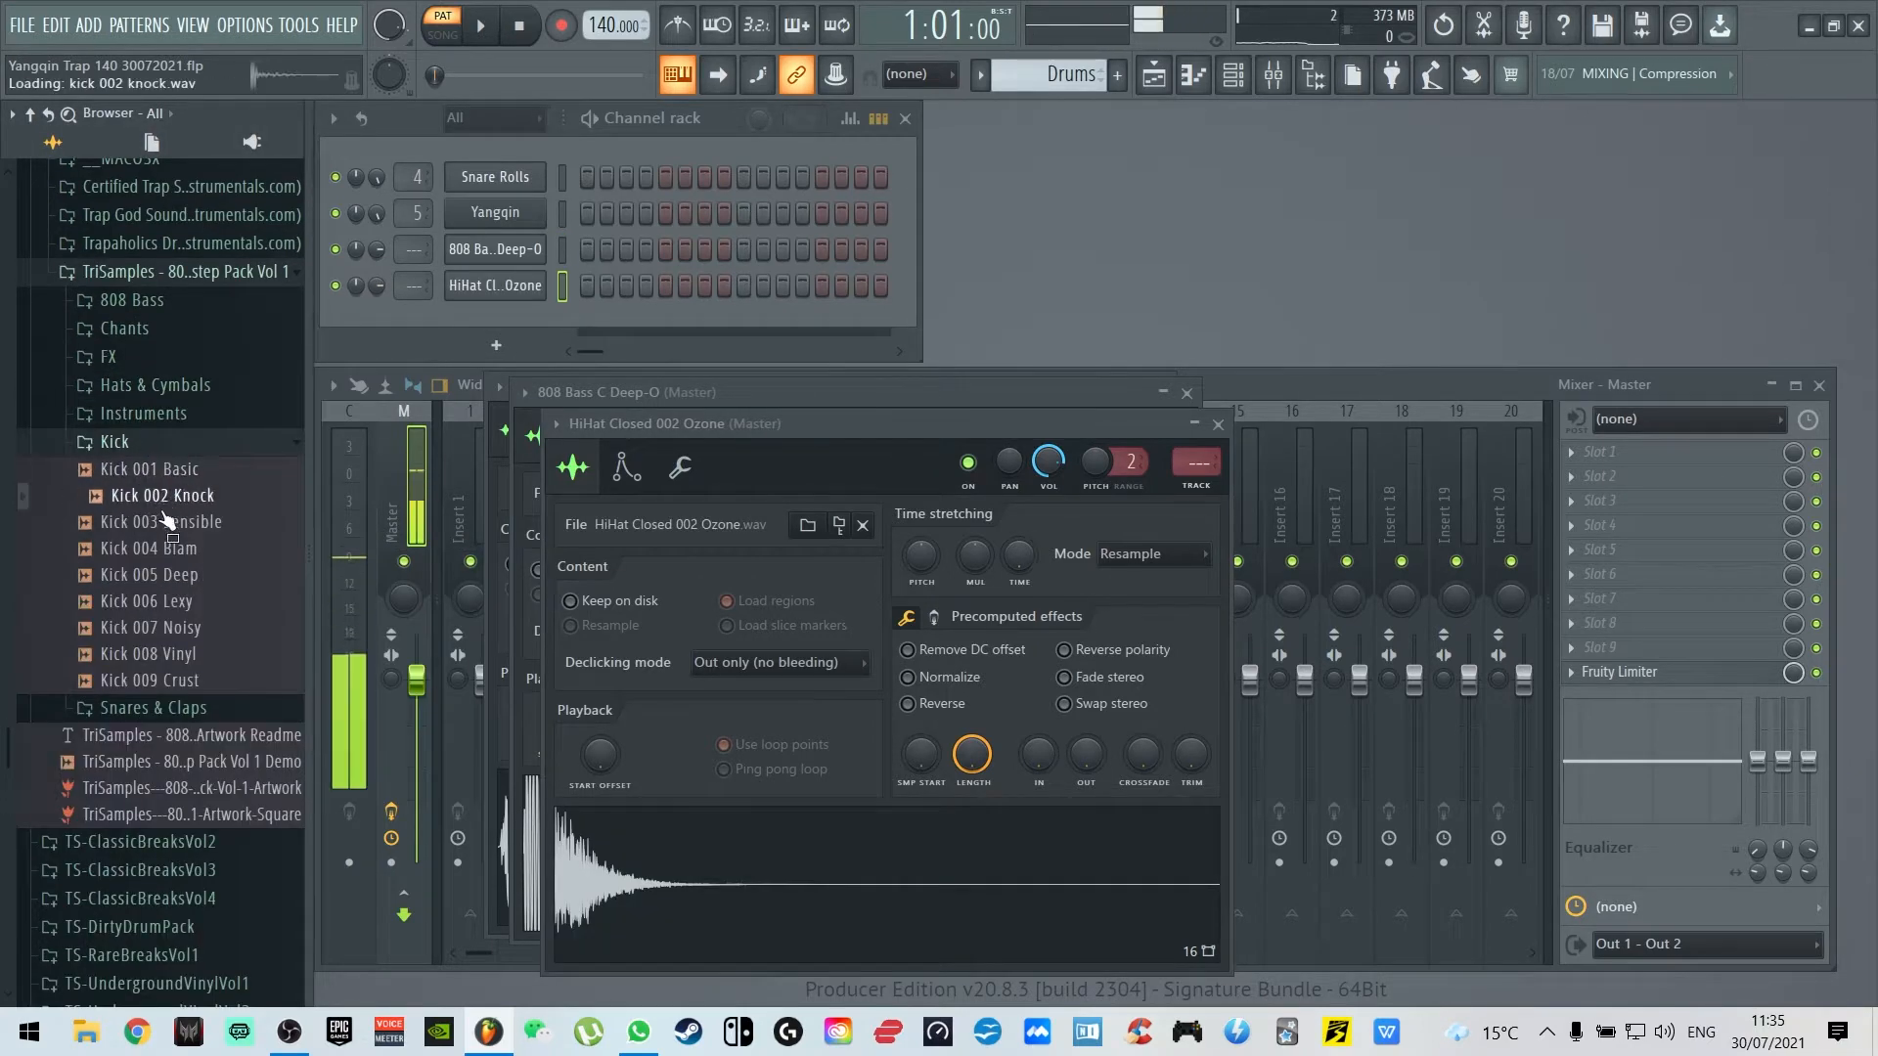
click(165, 551)
click(164, 577)
click(157, 603)
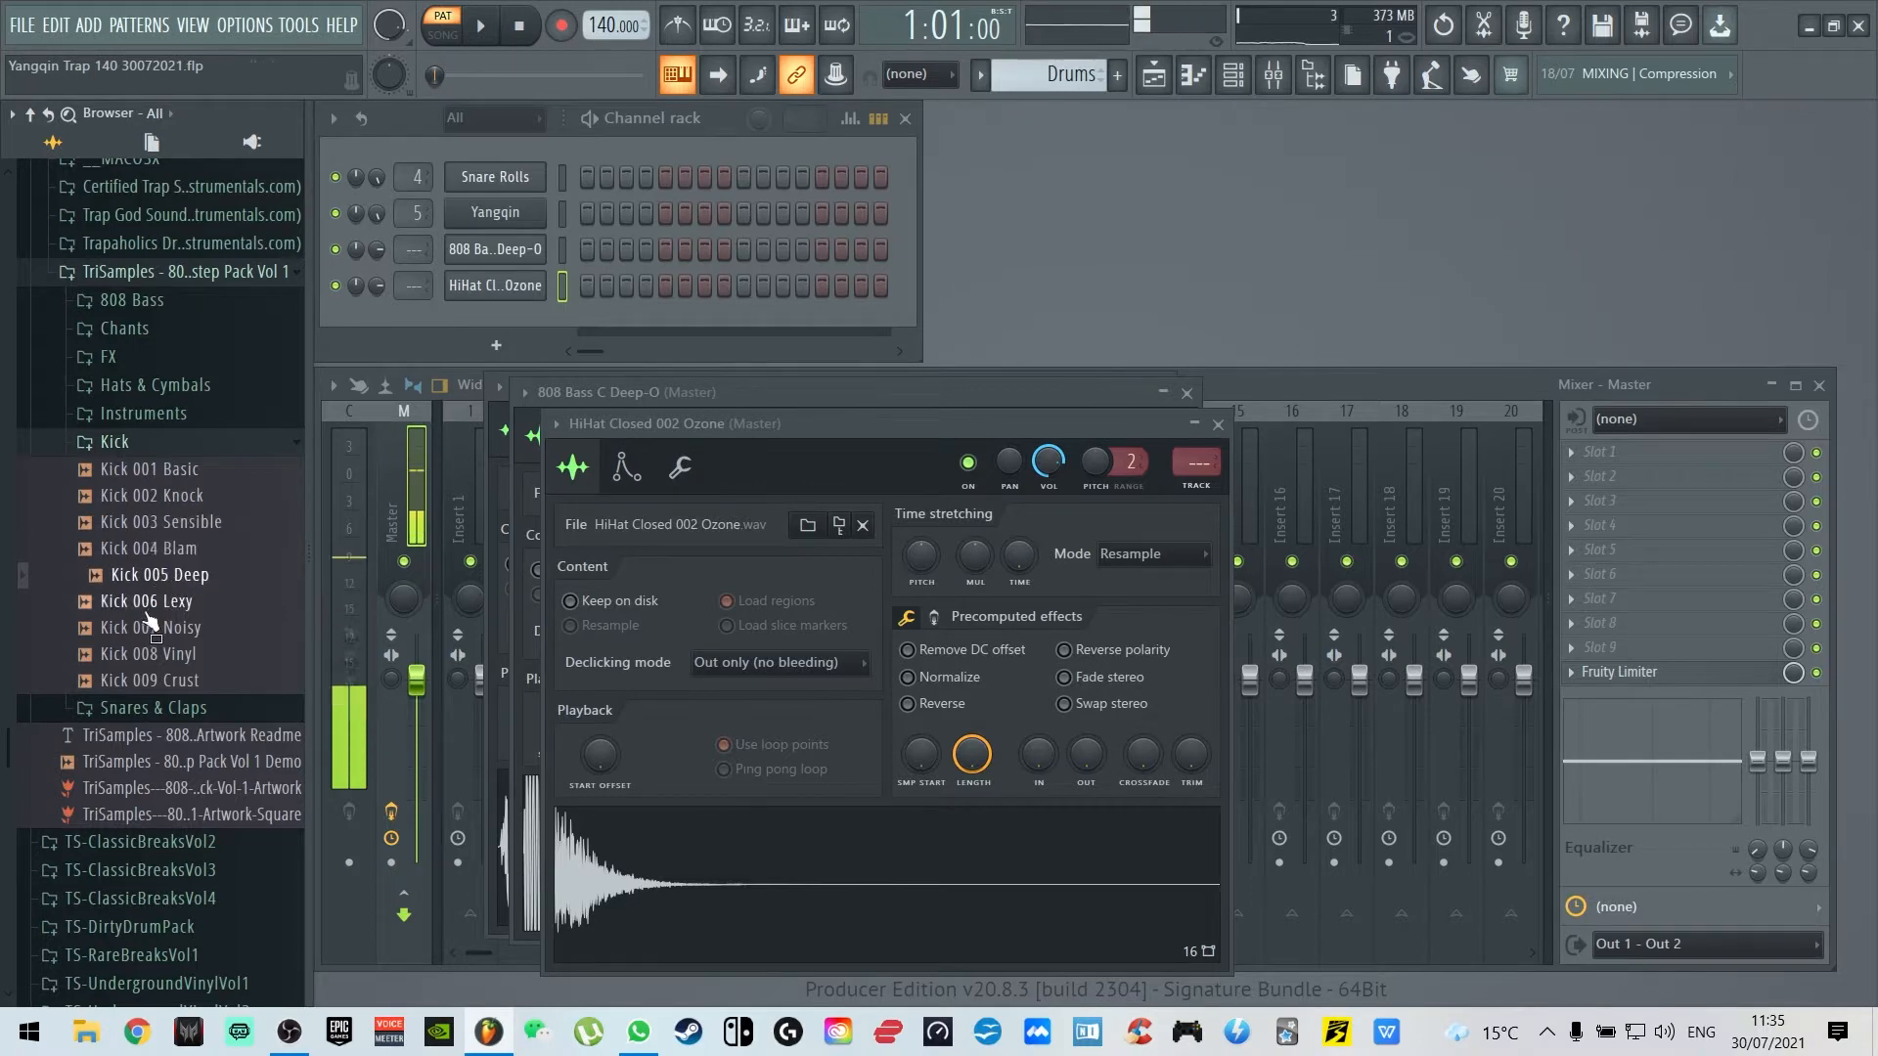
click(140, 638)
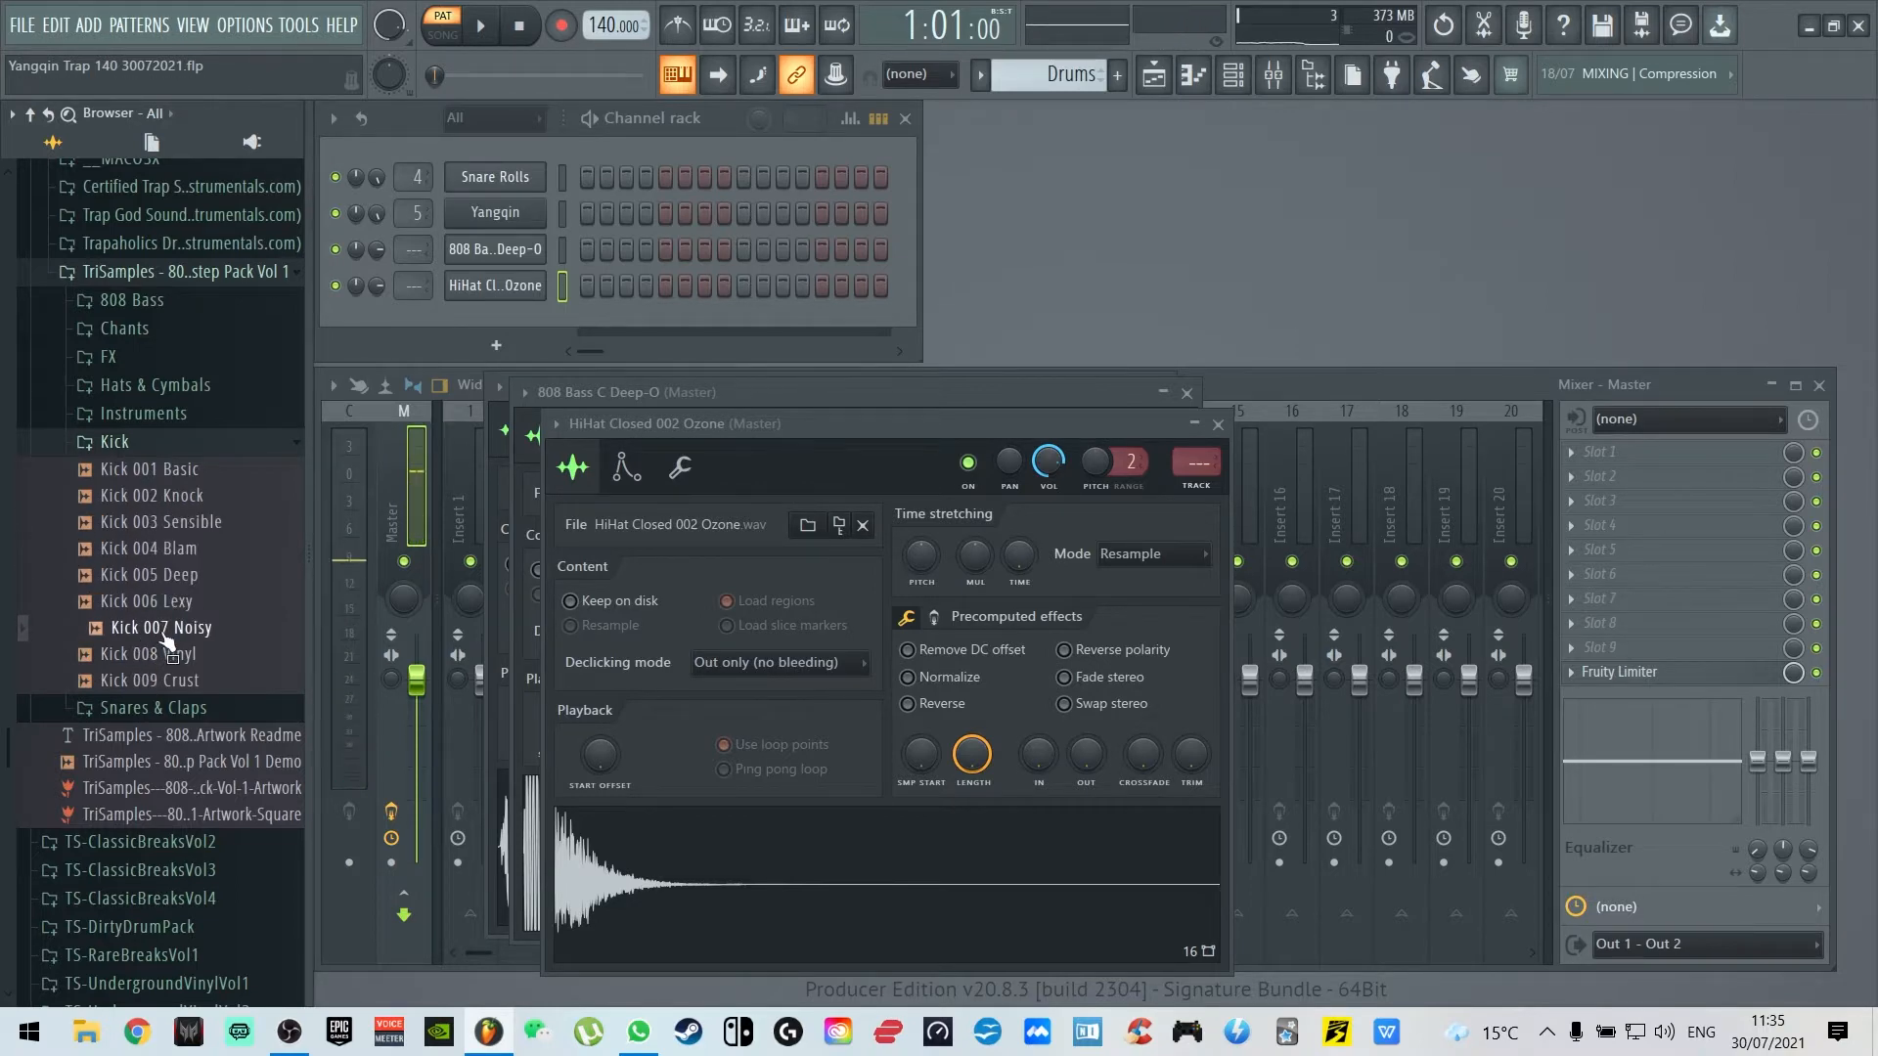
click(161, 657)
click(159, 682)
click(156, 504)
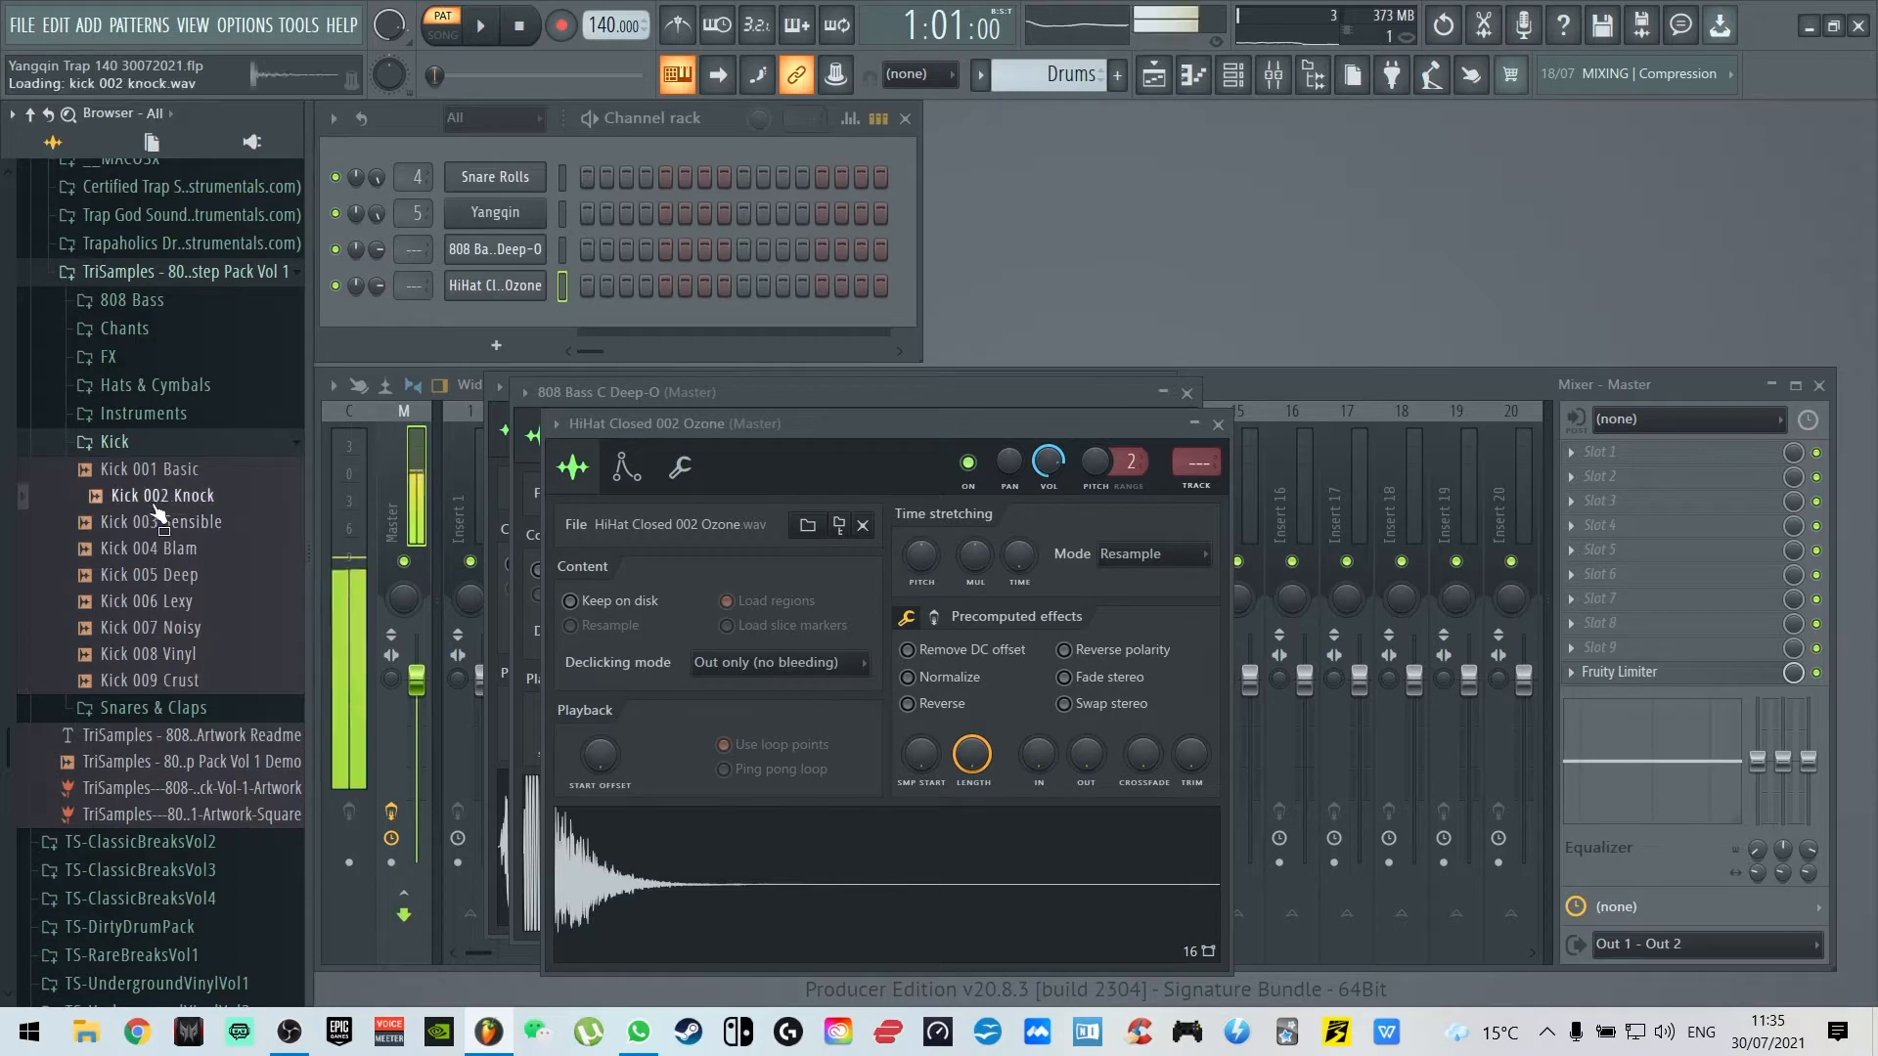
Load Kick 001 Basic into a new channel and collapse the Kick folder
click(157, 469)
right_click(168, 467)
click(225, 490)
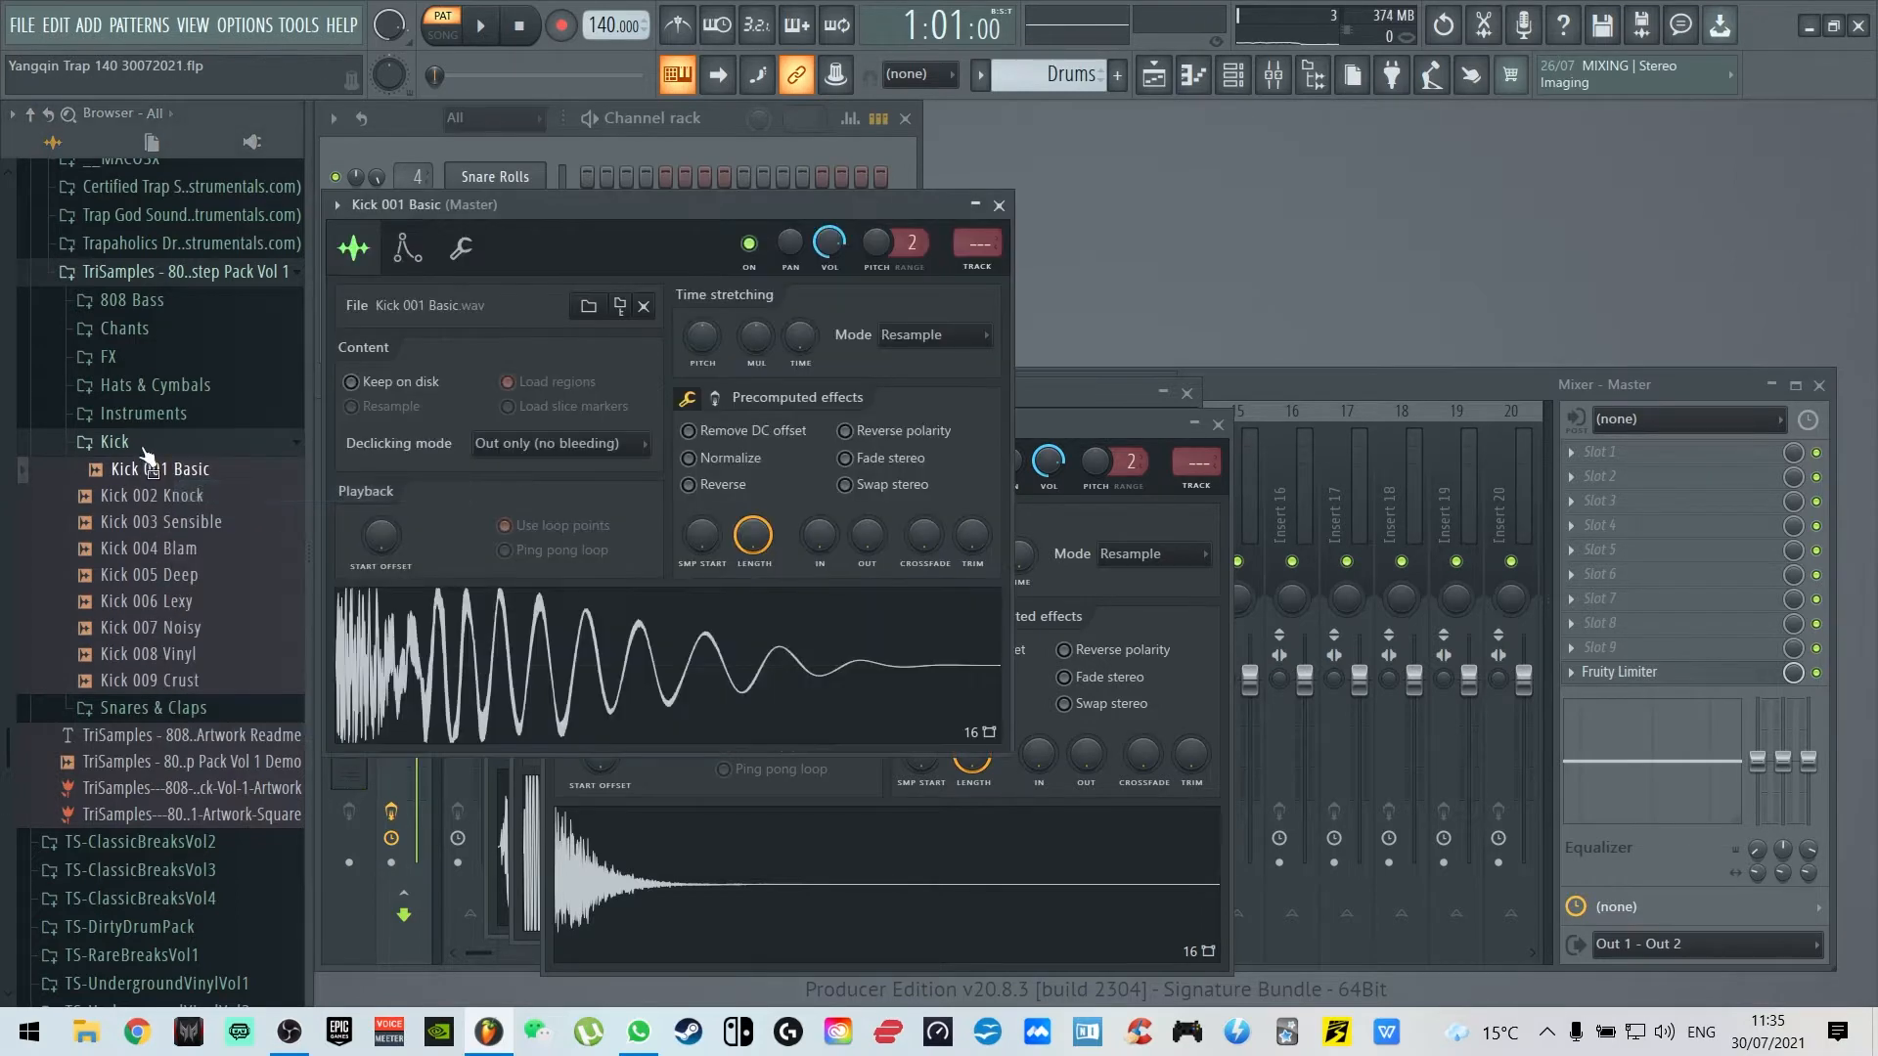
click(143, 448)
Audition the clap samples in the pack's Snares & Claps folder, up to Clap 014
click(147, 471)
click(162, 494)
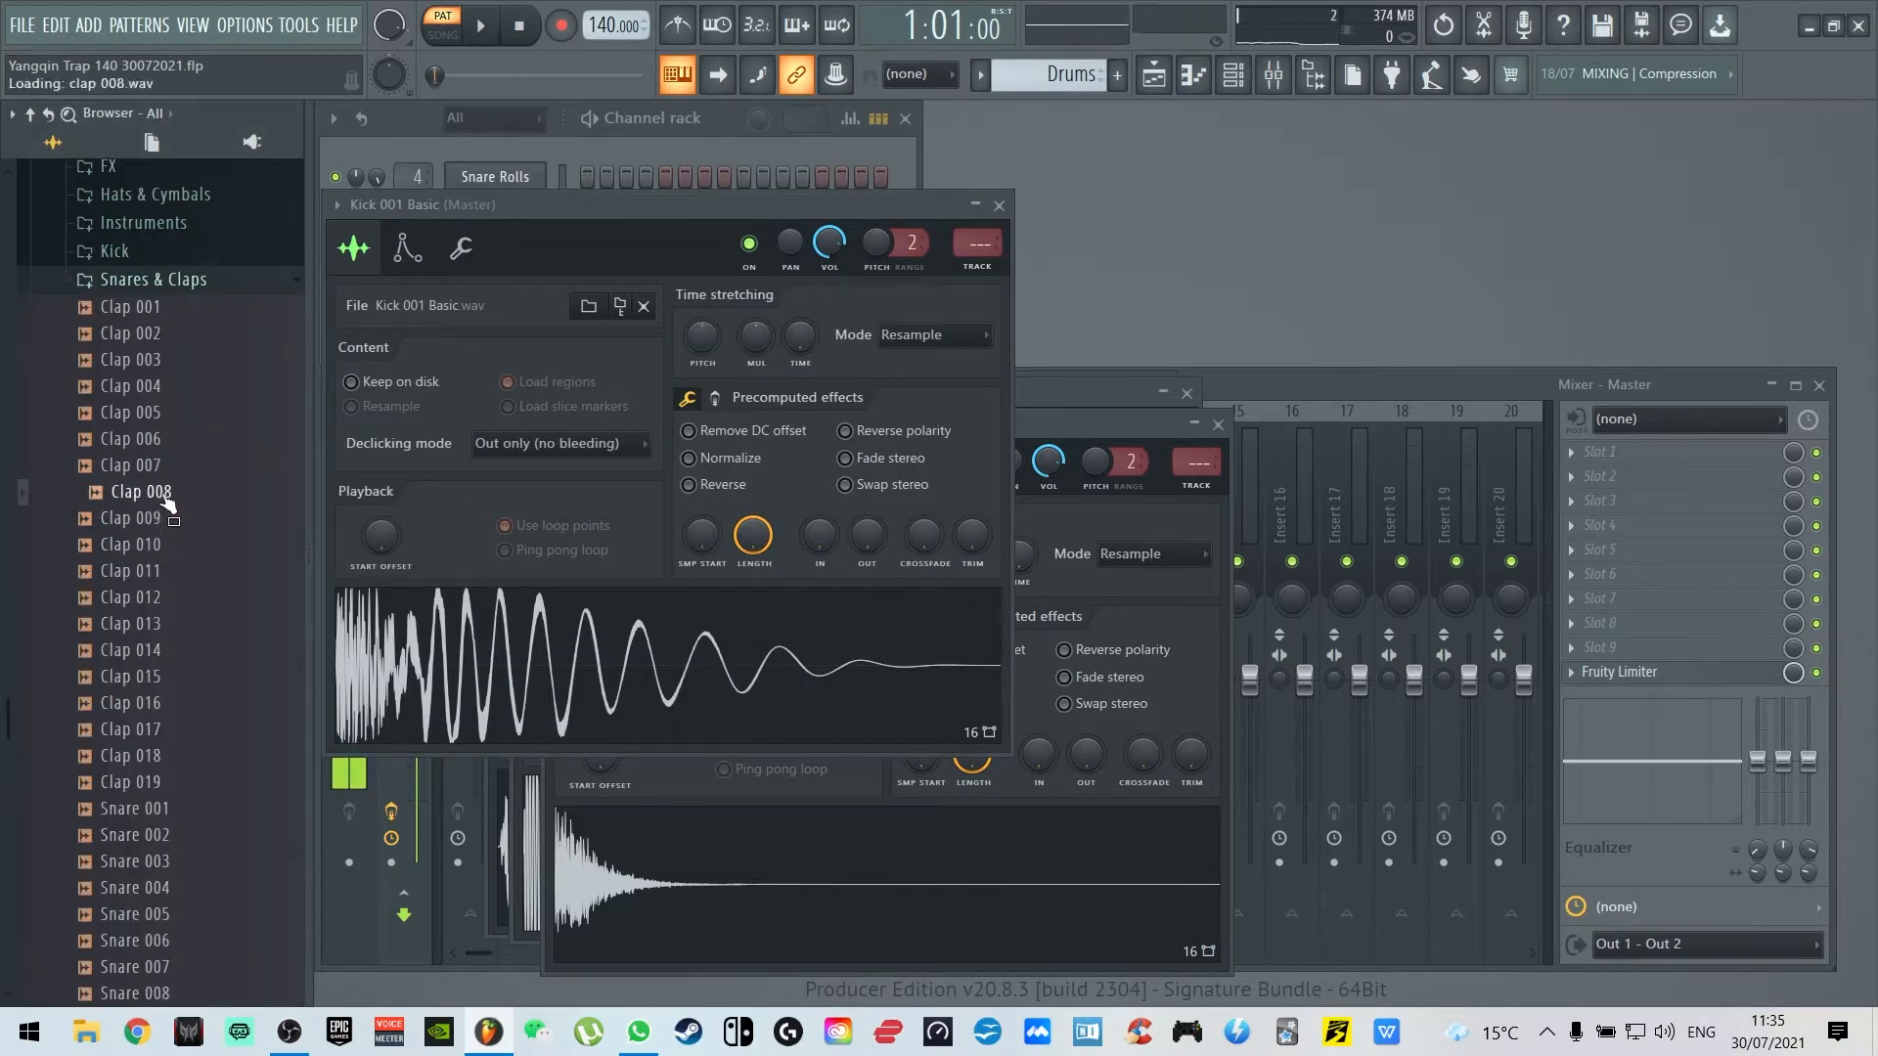
click(160, 360)
click(157, 307)
click(159, 333)
click(162, 360)
click(176, 413)
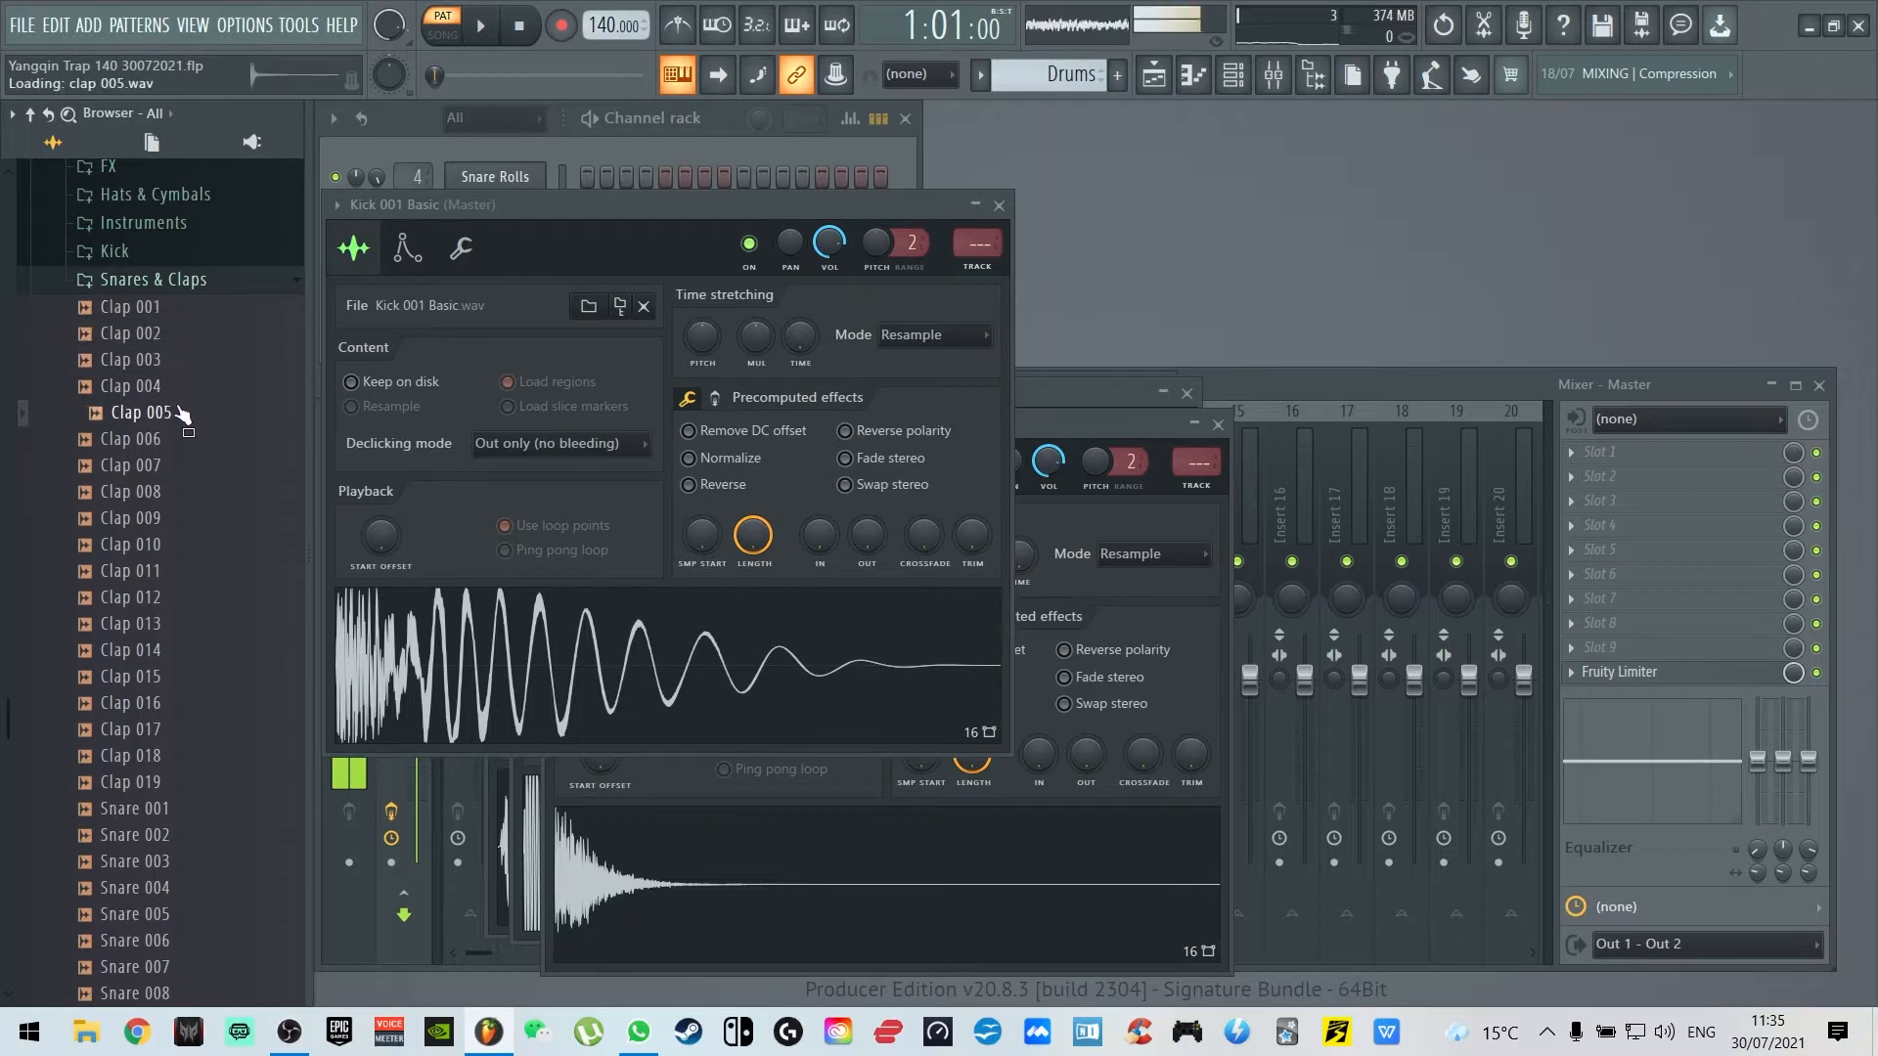
click(161, 386)
click(161, 413)
click(161, 439)
click(162, 466)
click(161, 494)
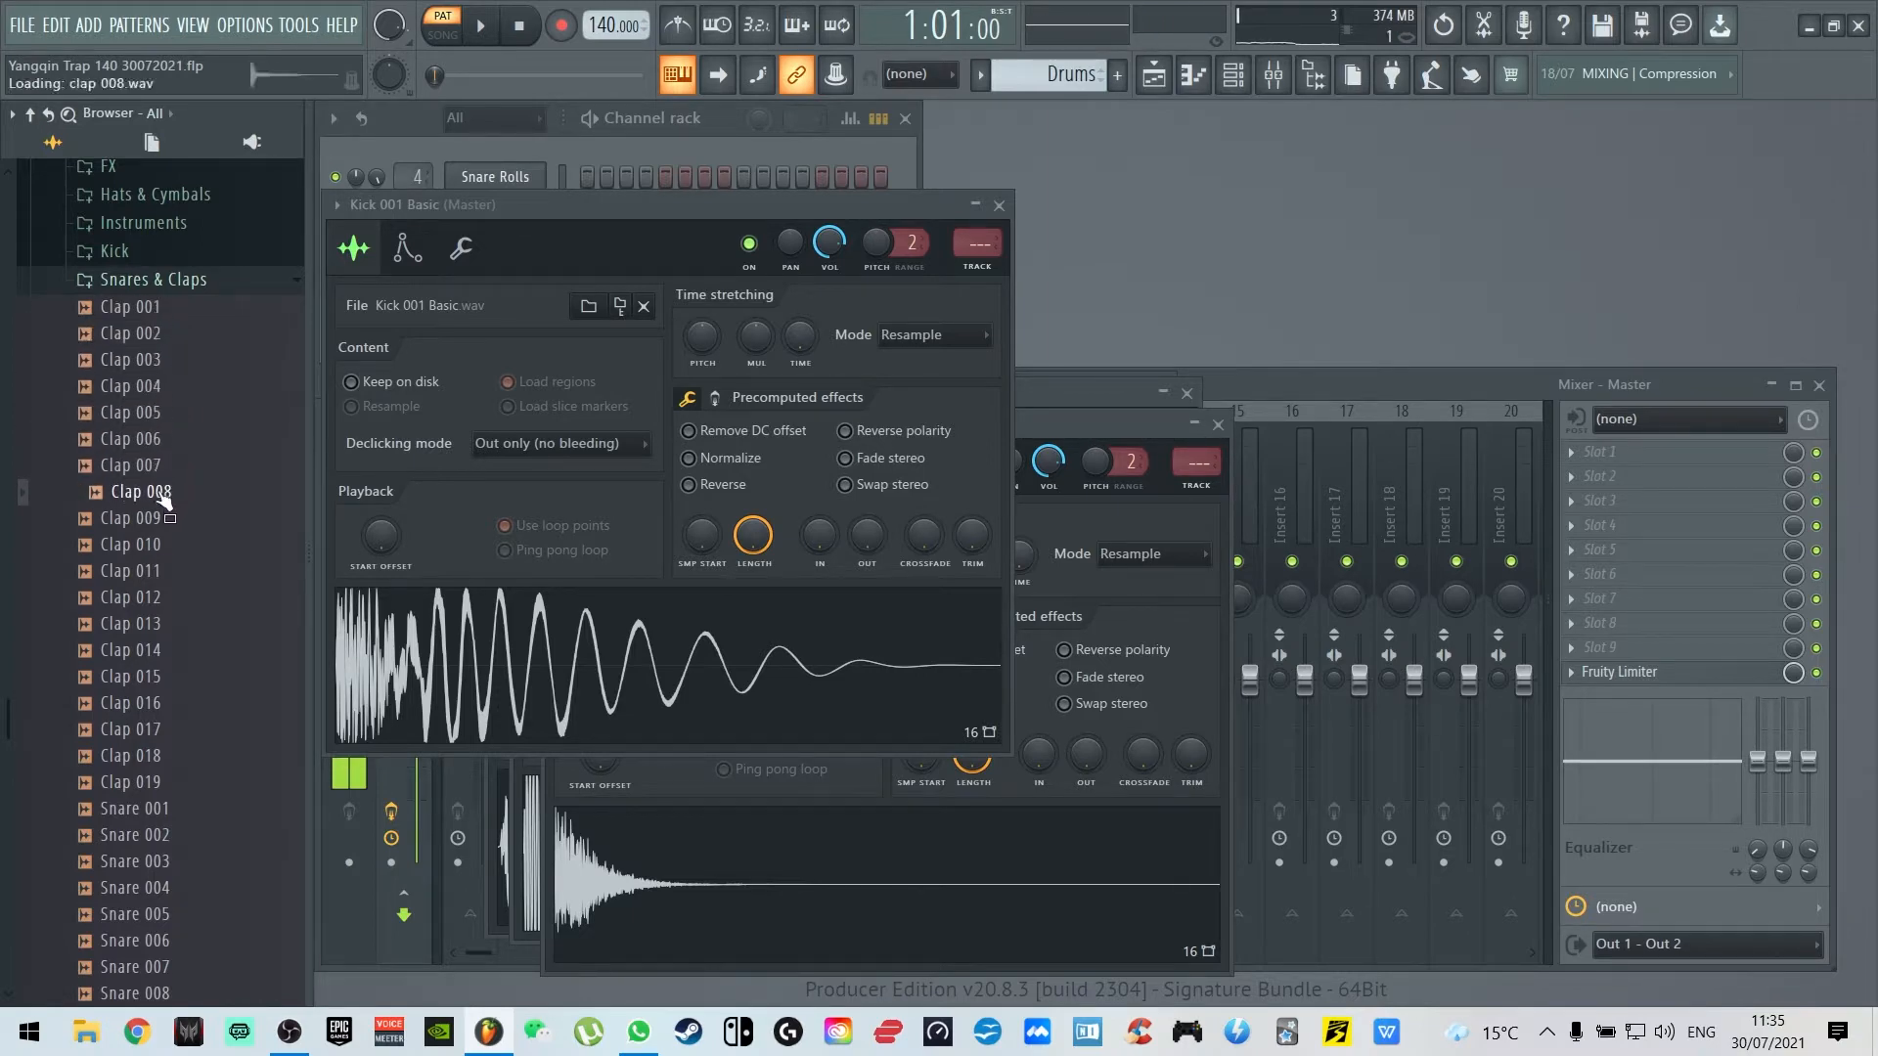
click(161, 518)
click(163, 544)
click(169, 571)
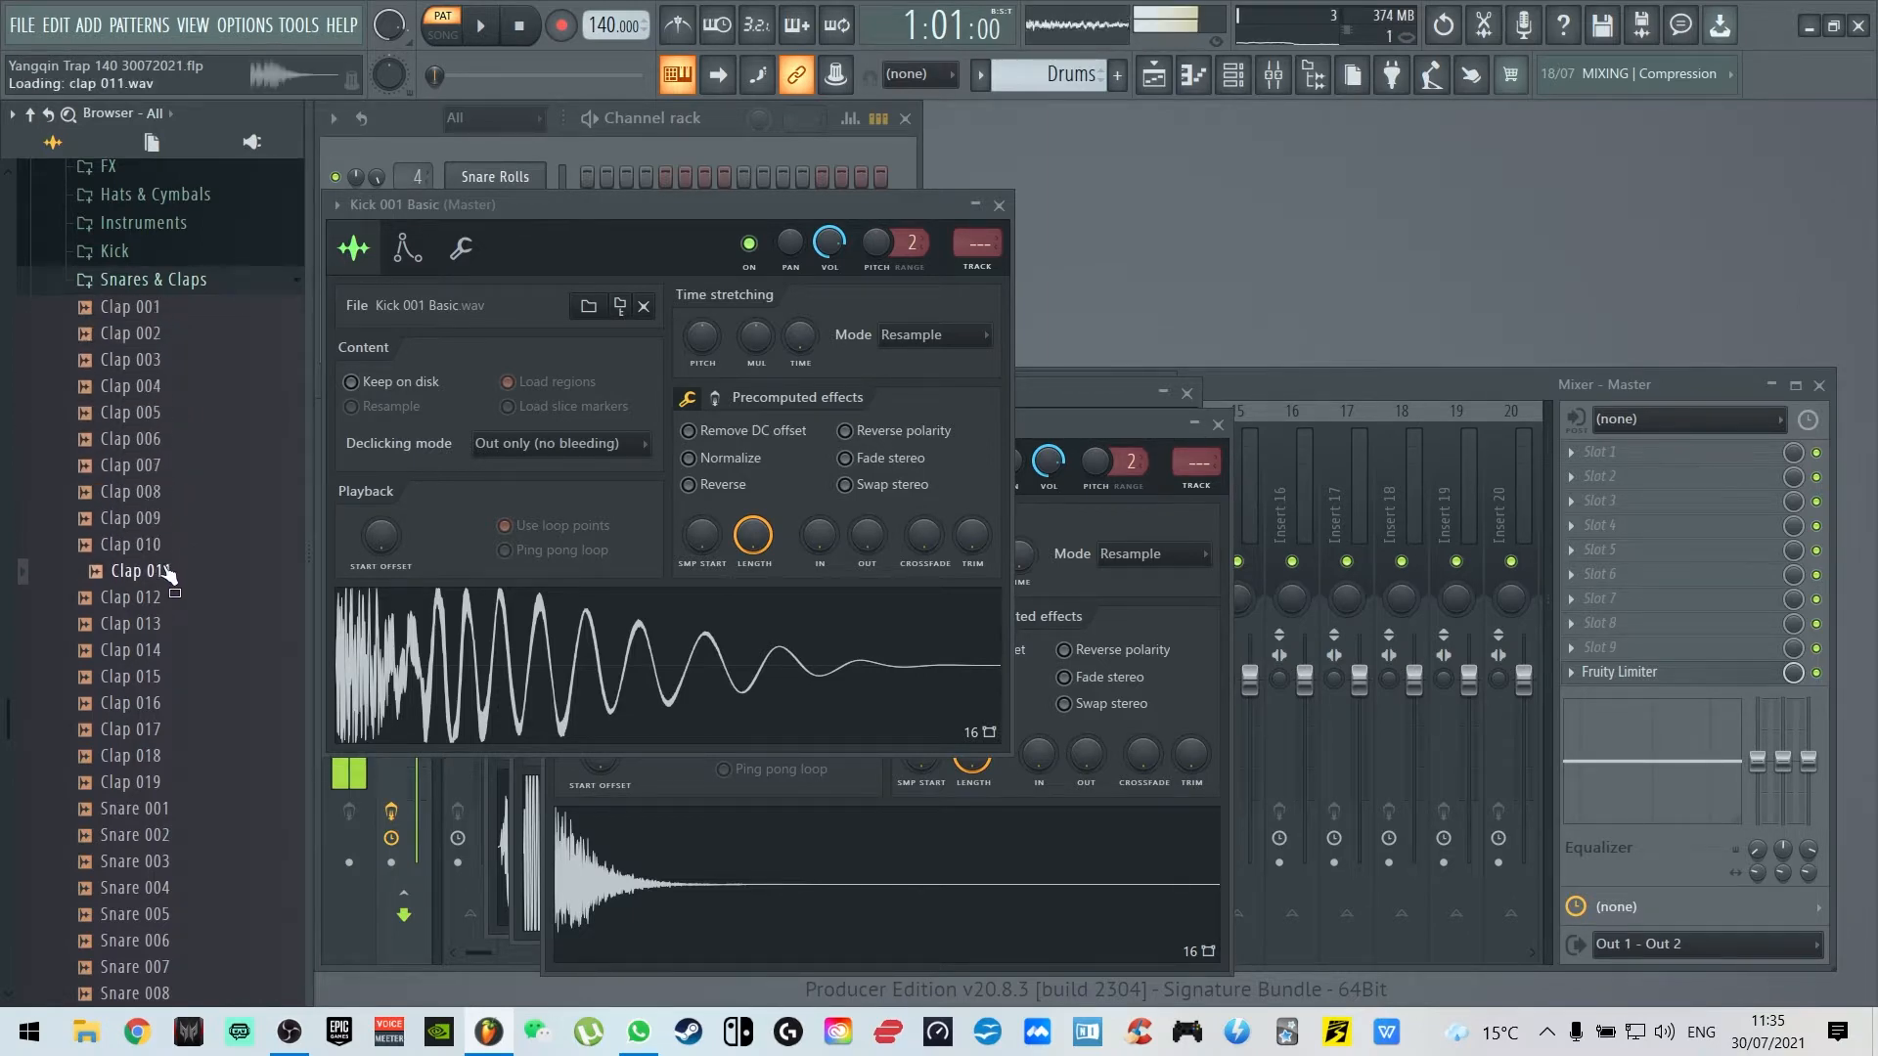
click(164, 598)
click(167, 624)
click(168, 651)
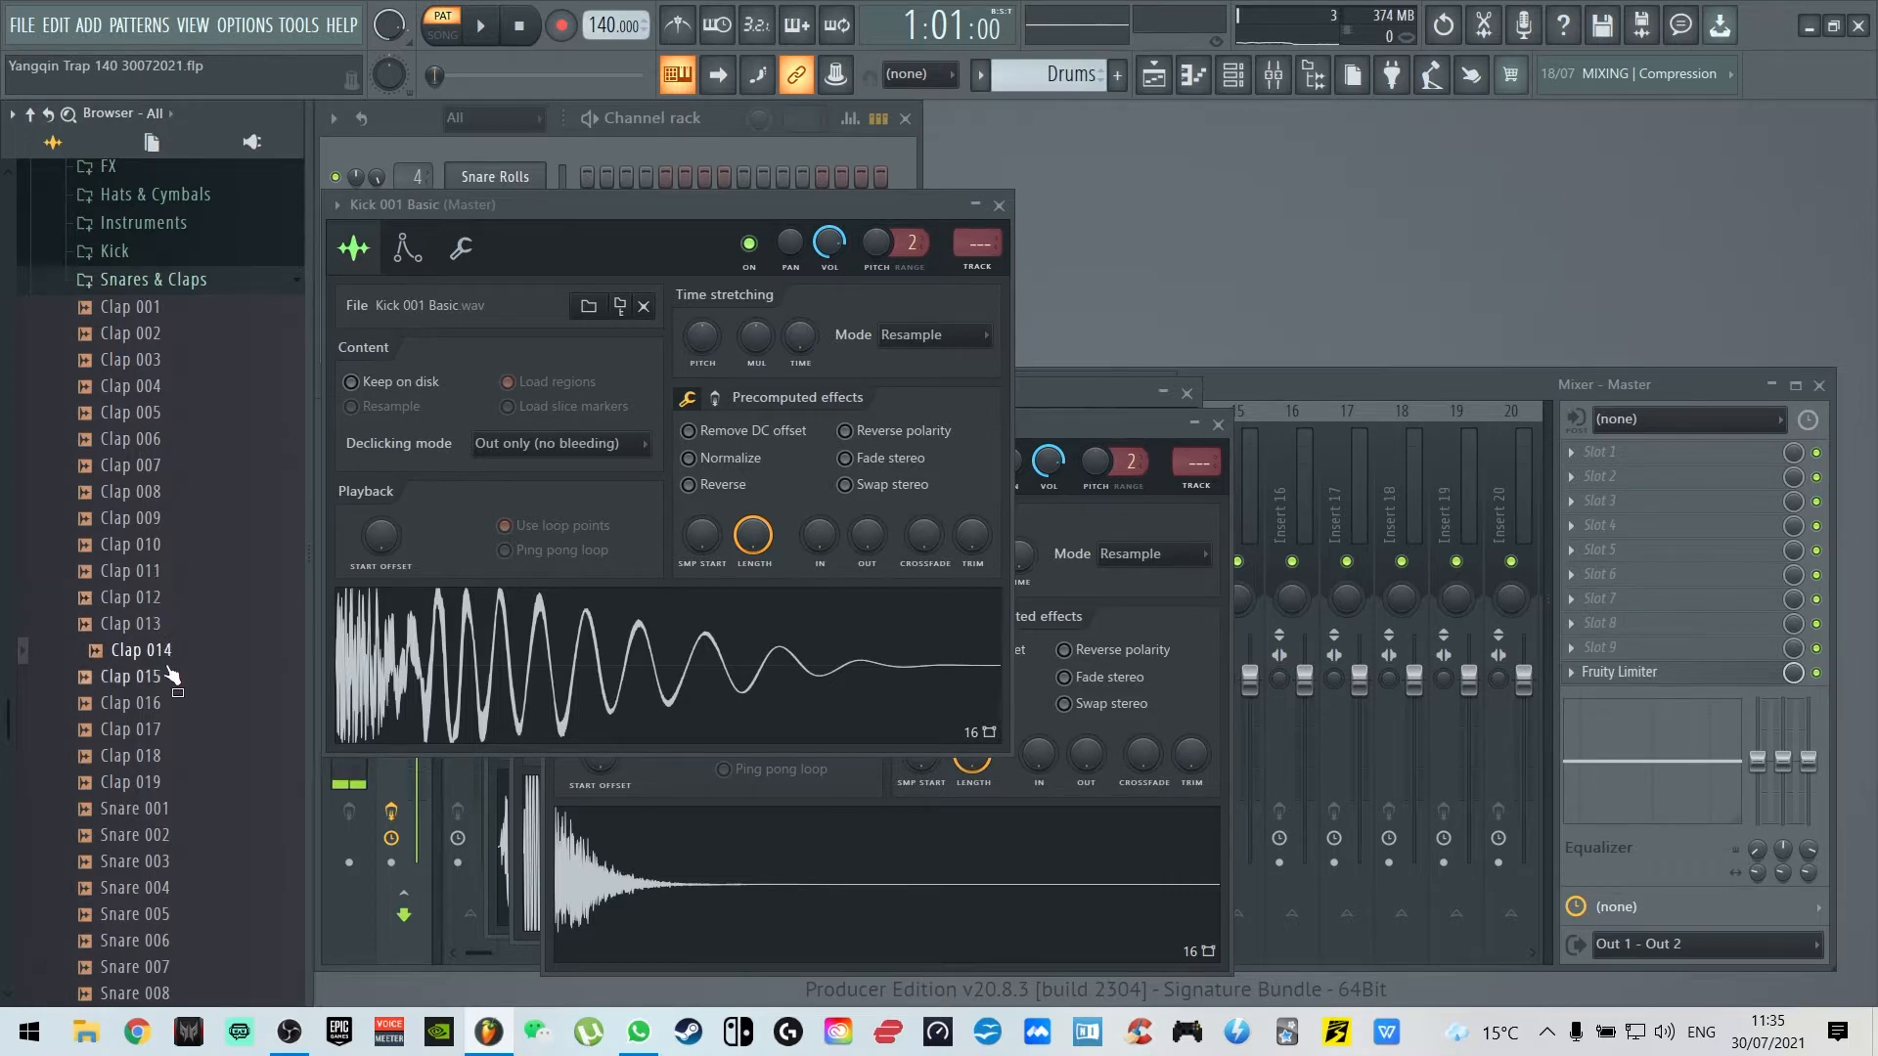
Load Clap 014 into a new channel and collapse the browser's folder structure
right_click(168, 647)
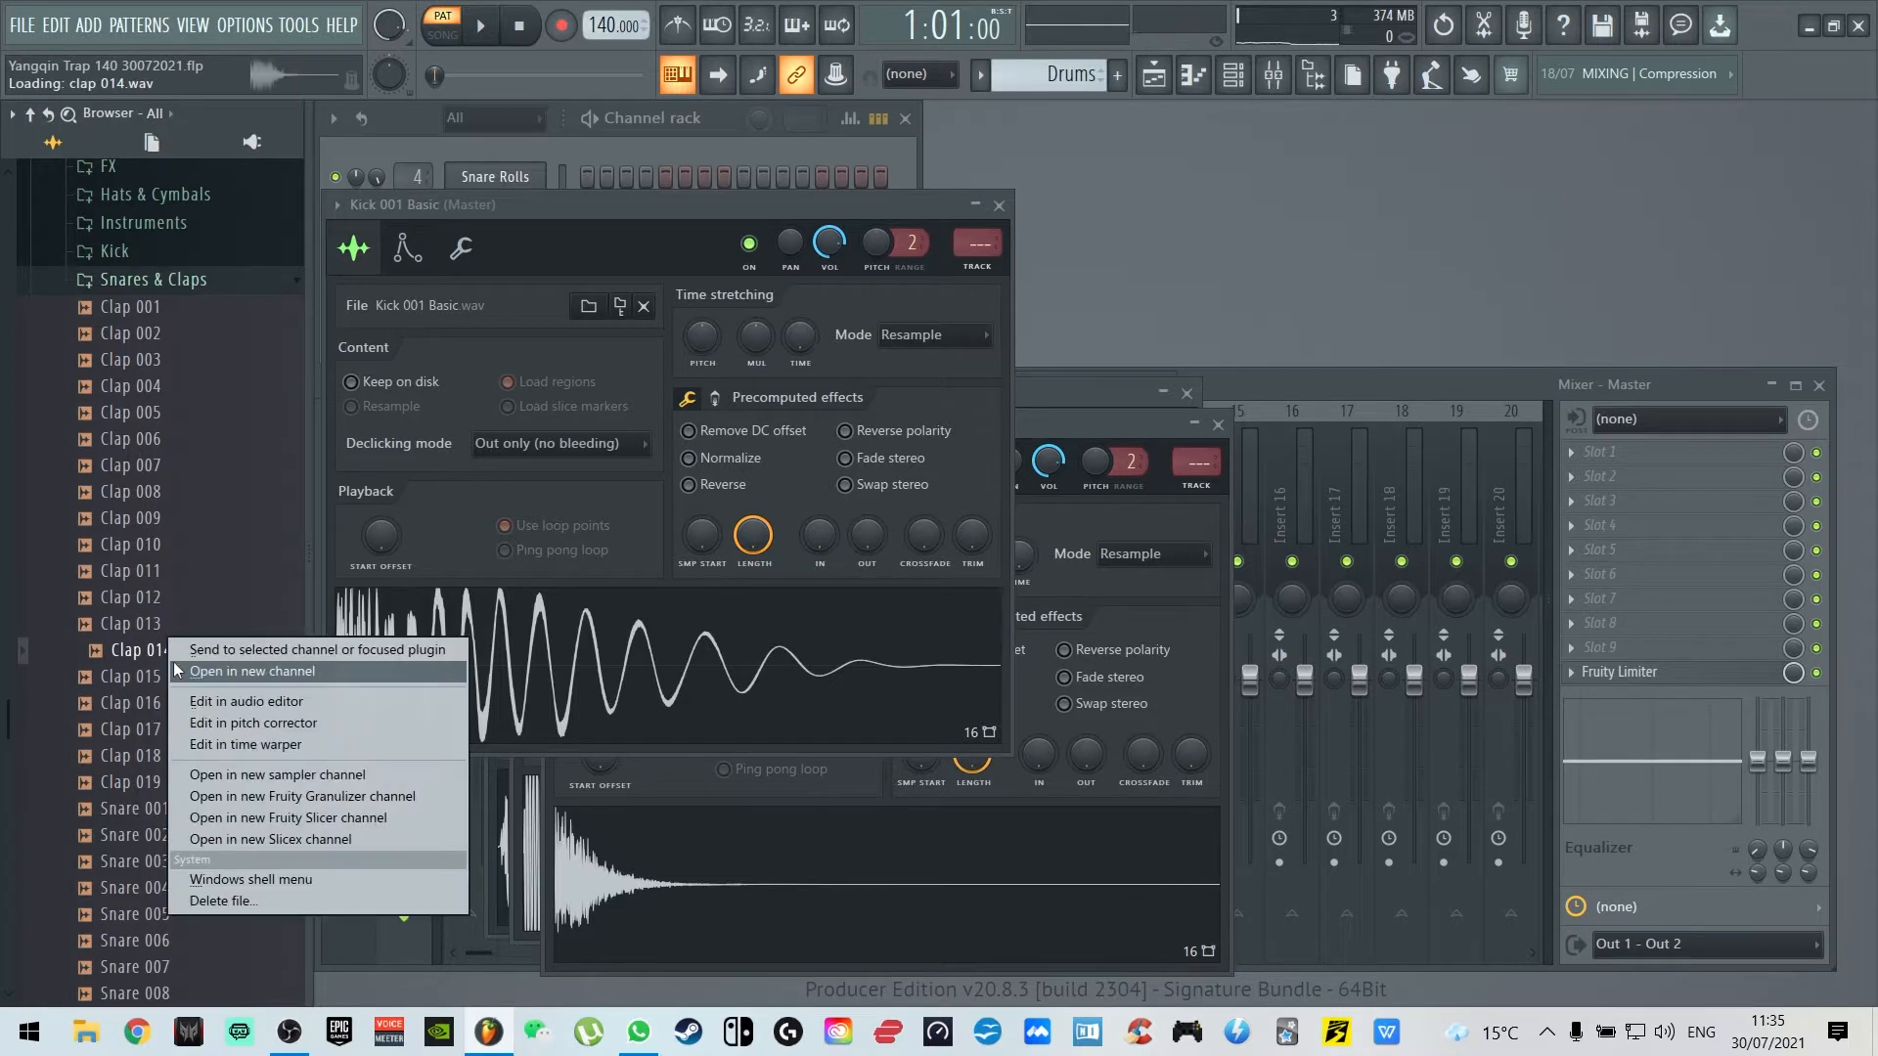
click(181, 671)
click(137, 279)
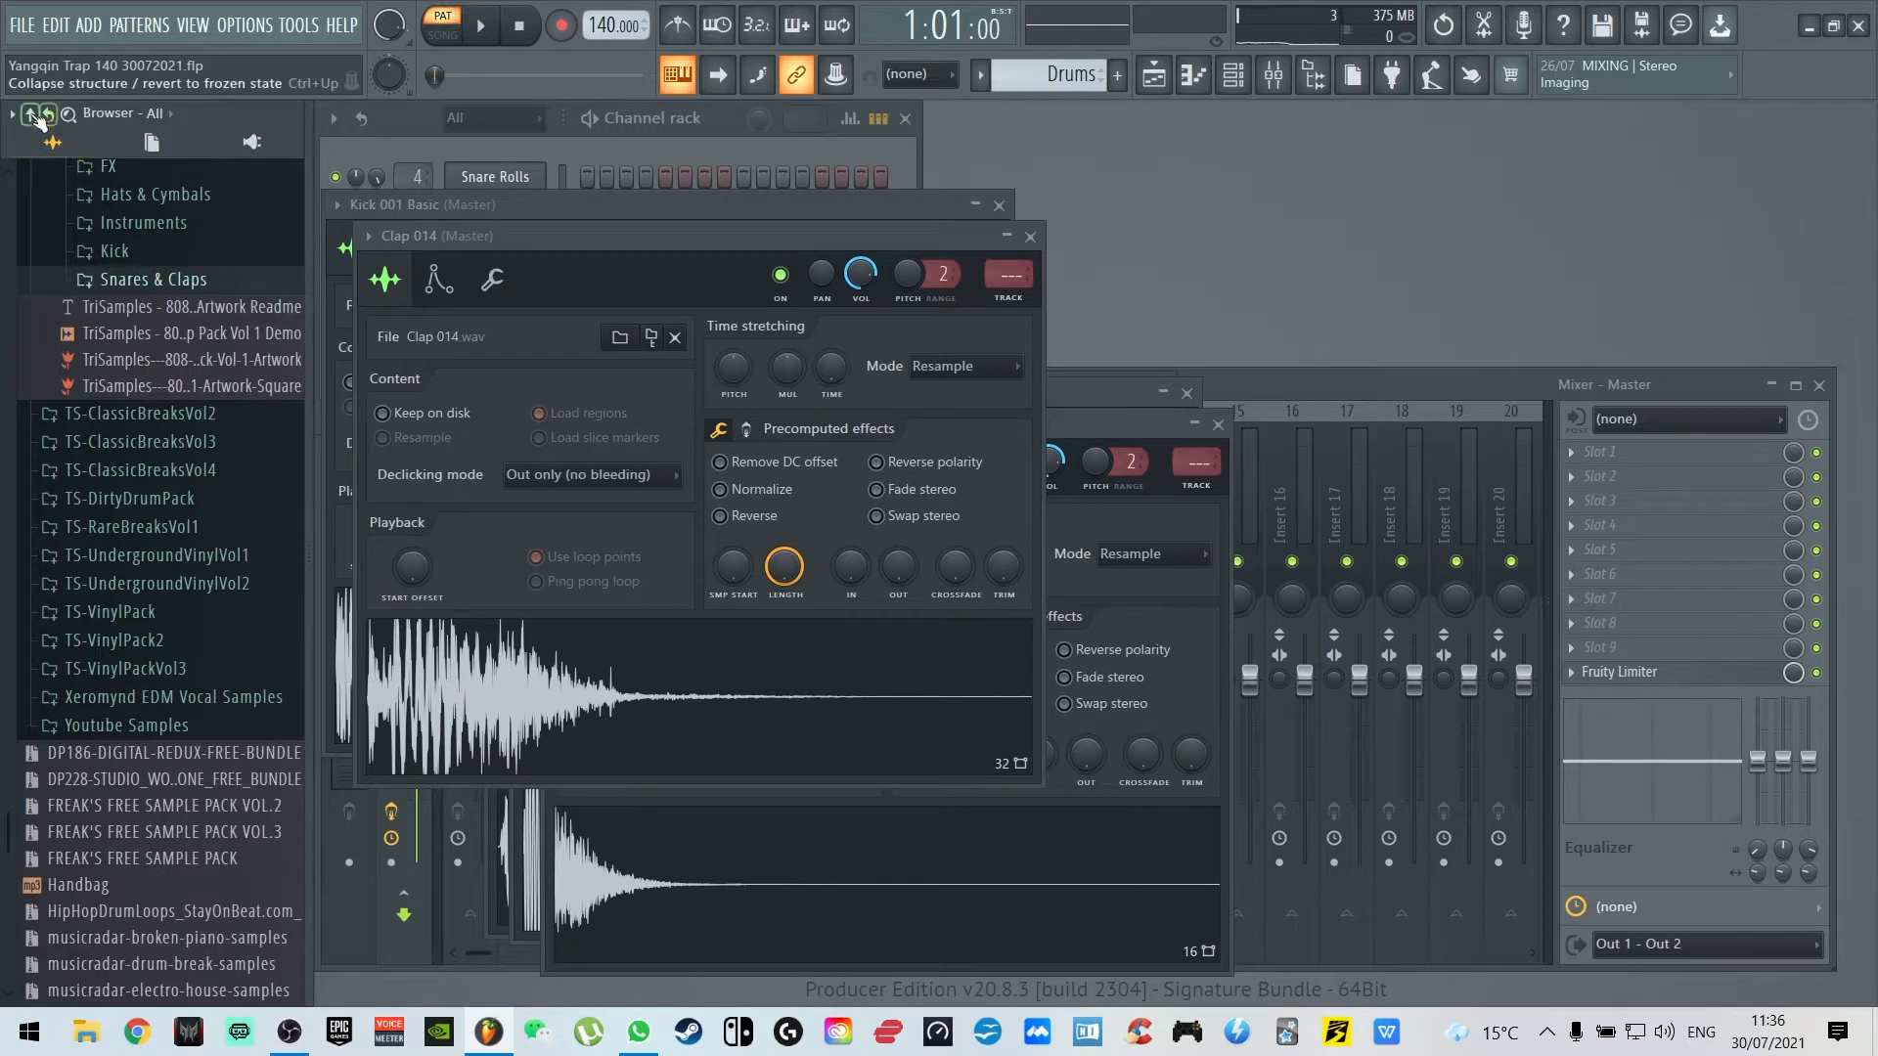
click(30, 113)
Bring the channel rack to the front and rename the Clap 014 channel as Clap
key(F6)
right_click(490, 360)
click(605, 408)
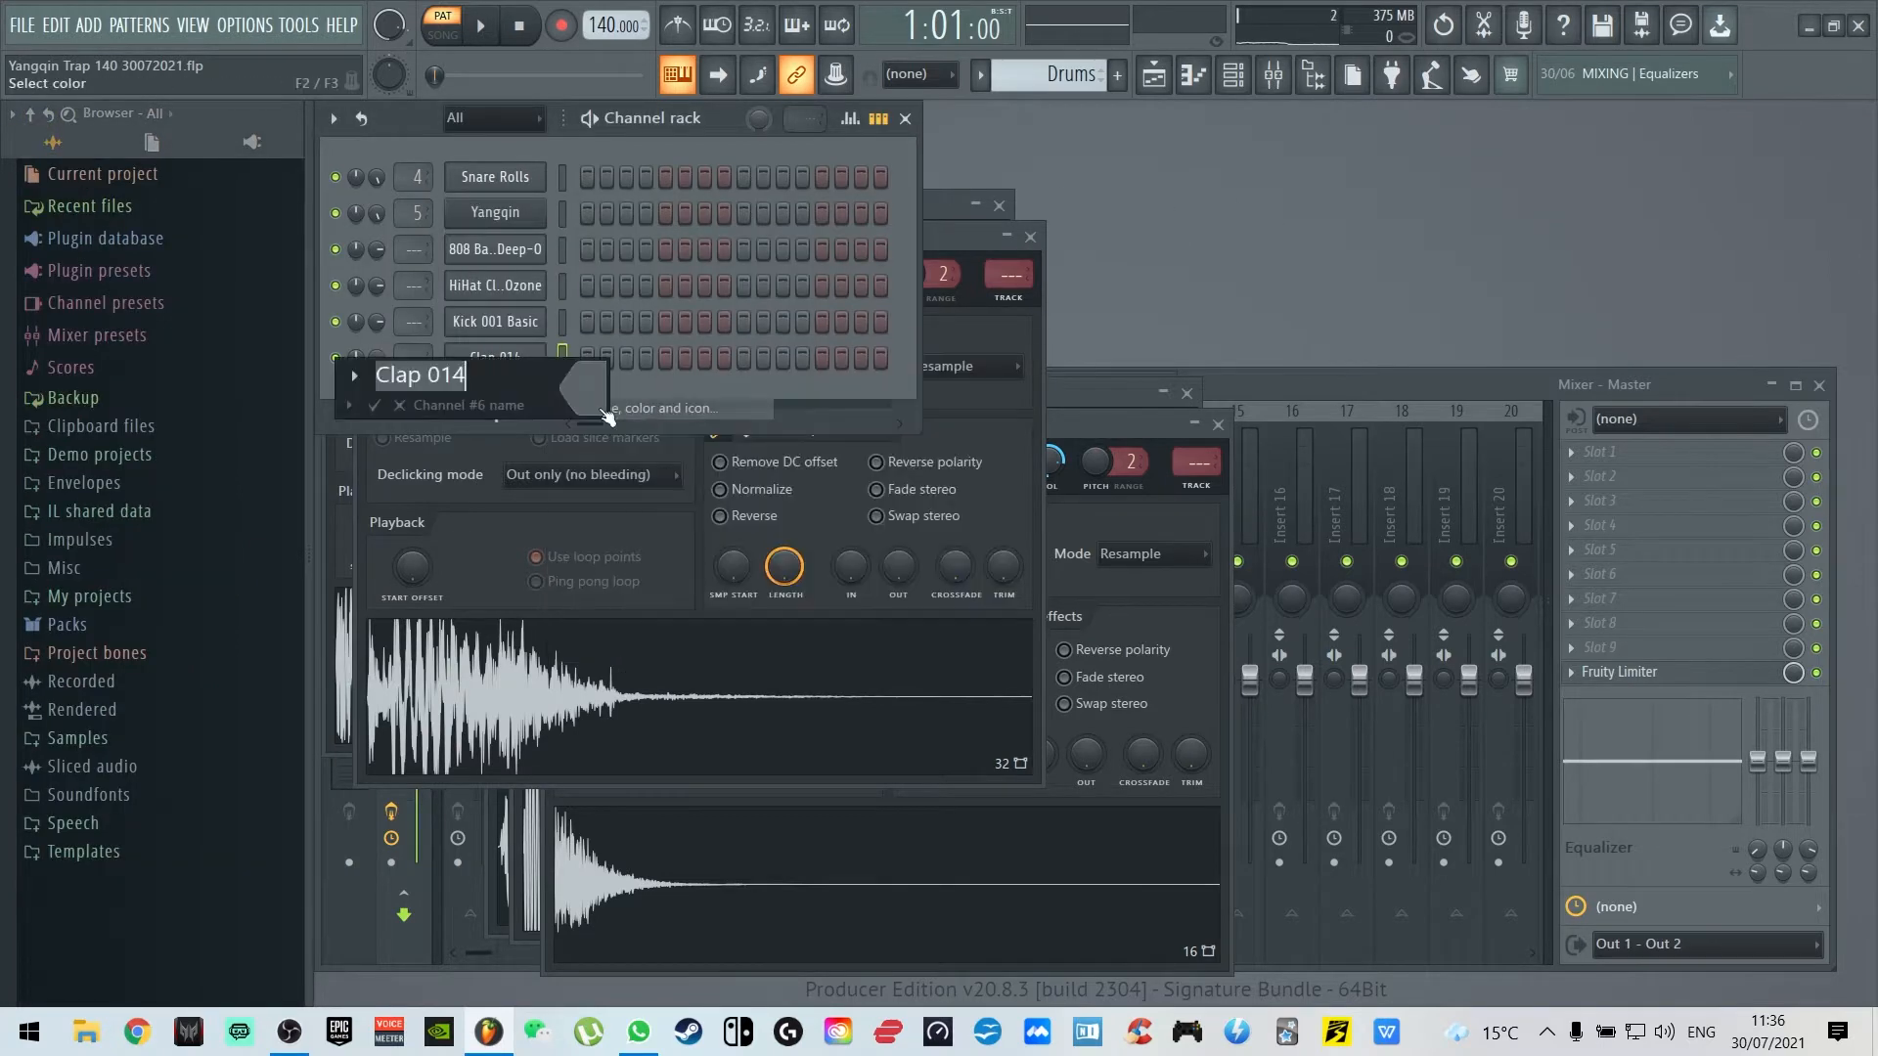
text(C)
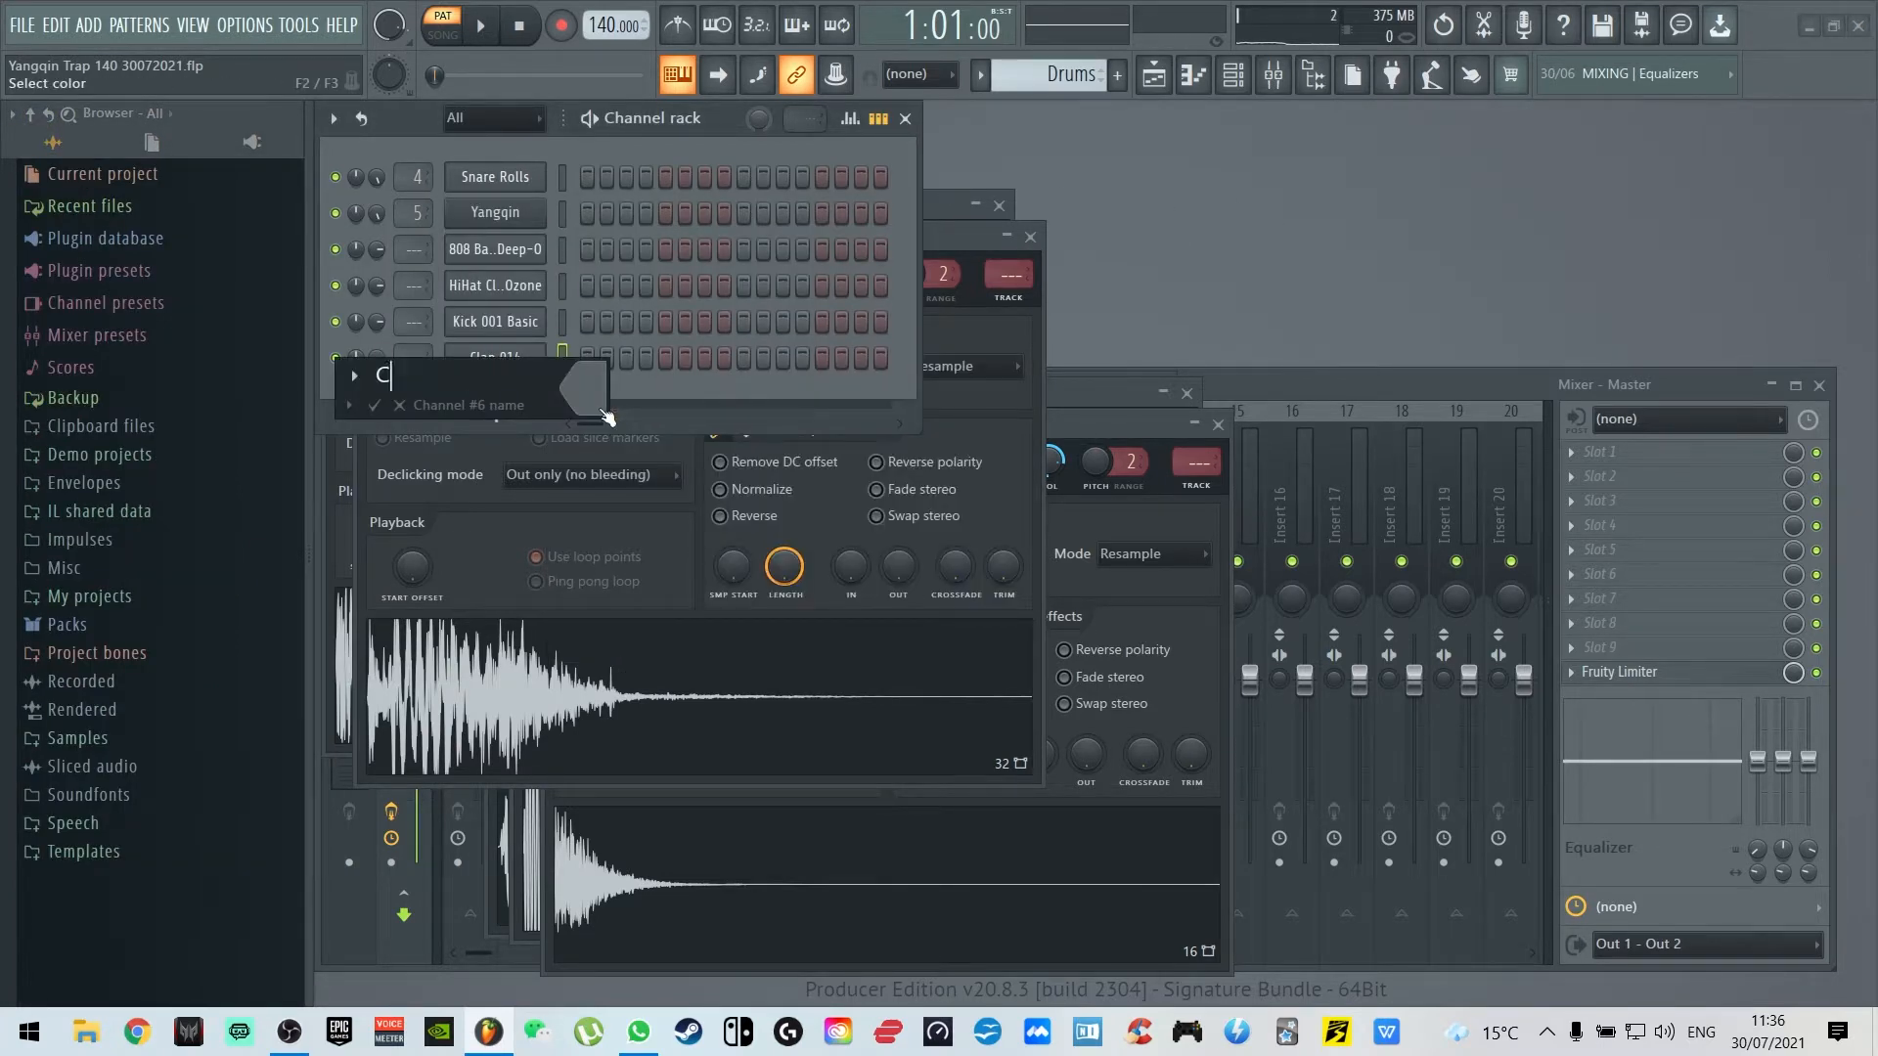
text(lap)
key(Return)
Rename the Kick 001 Basic channel as Kick
right_click(542, 323)
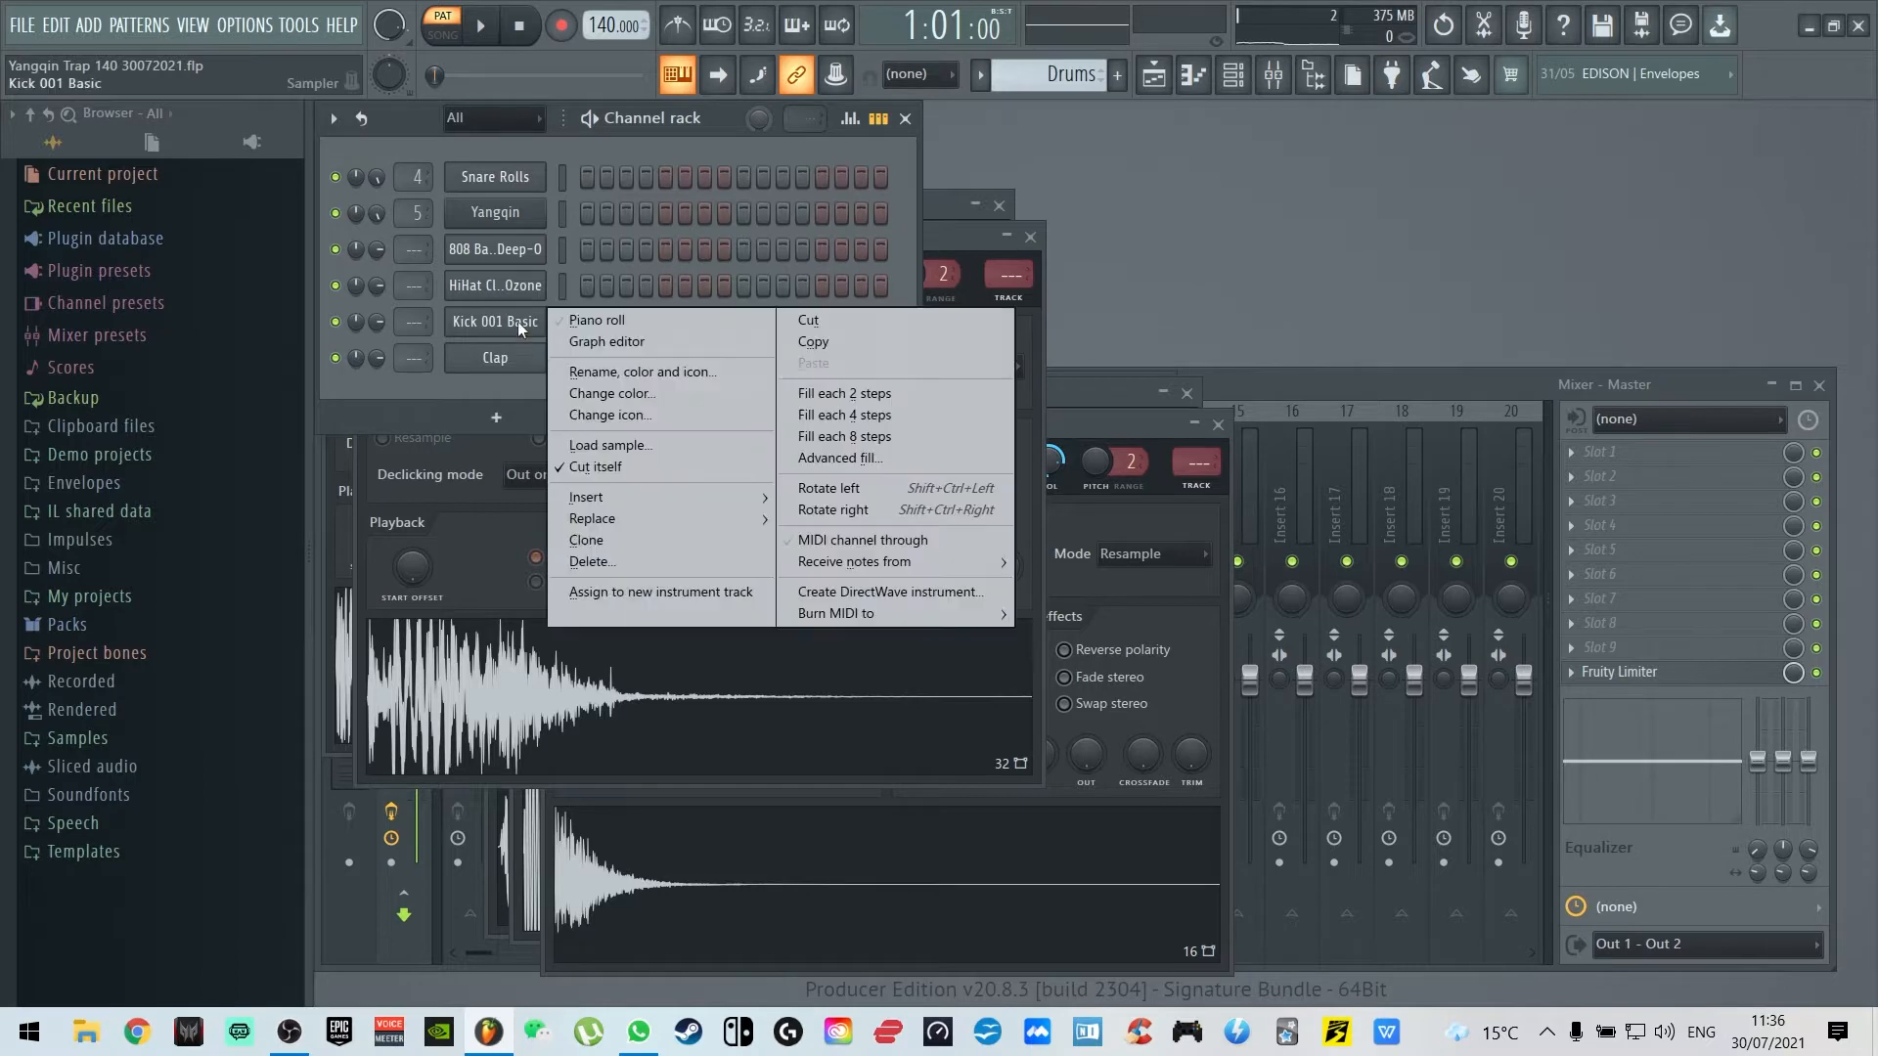
click(601, 370)
text(Kick)
key(Return)
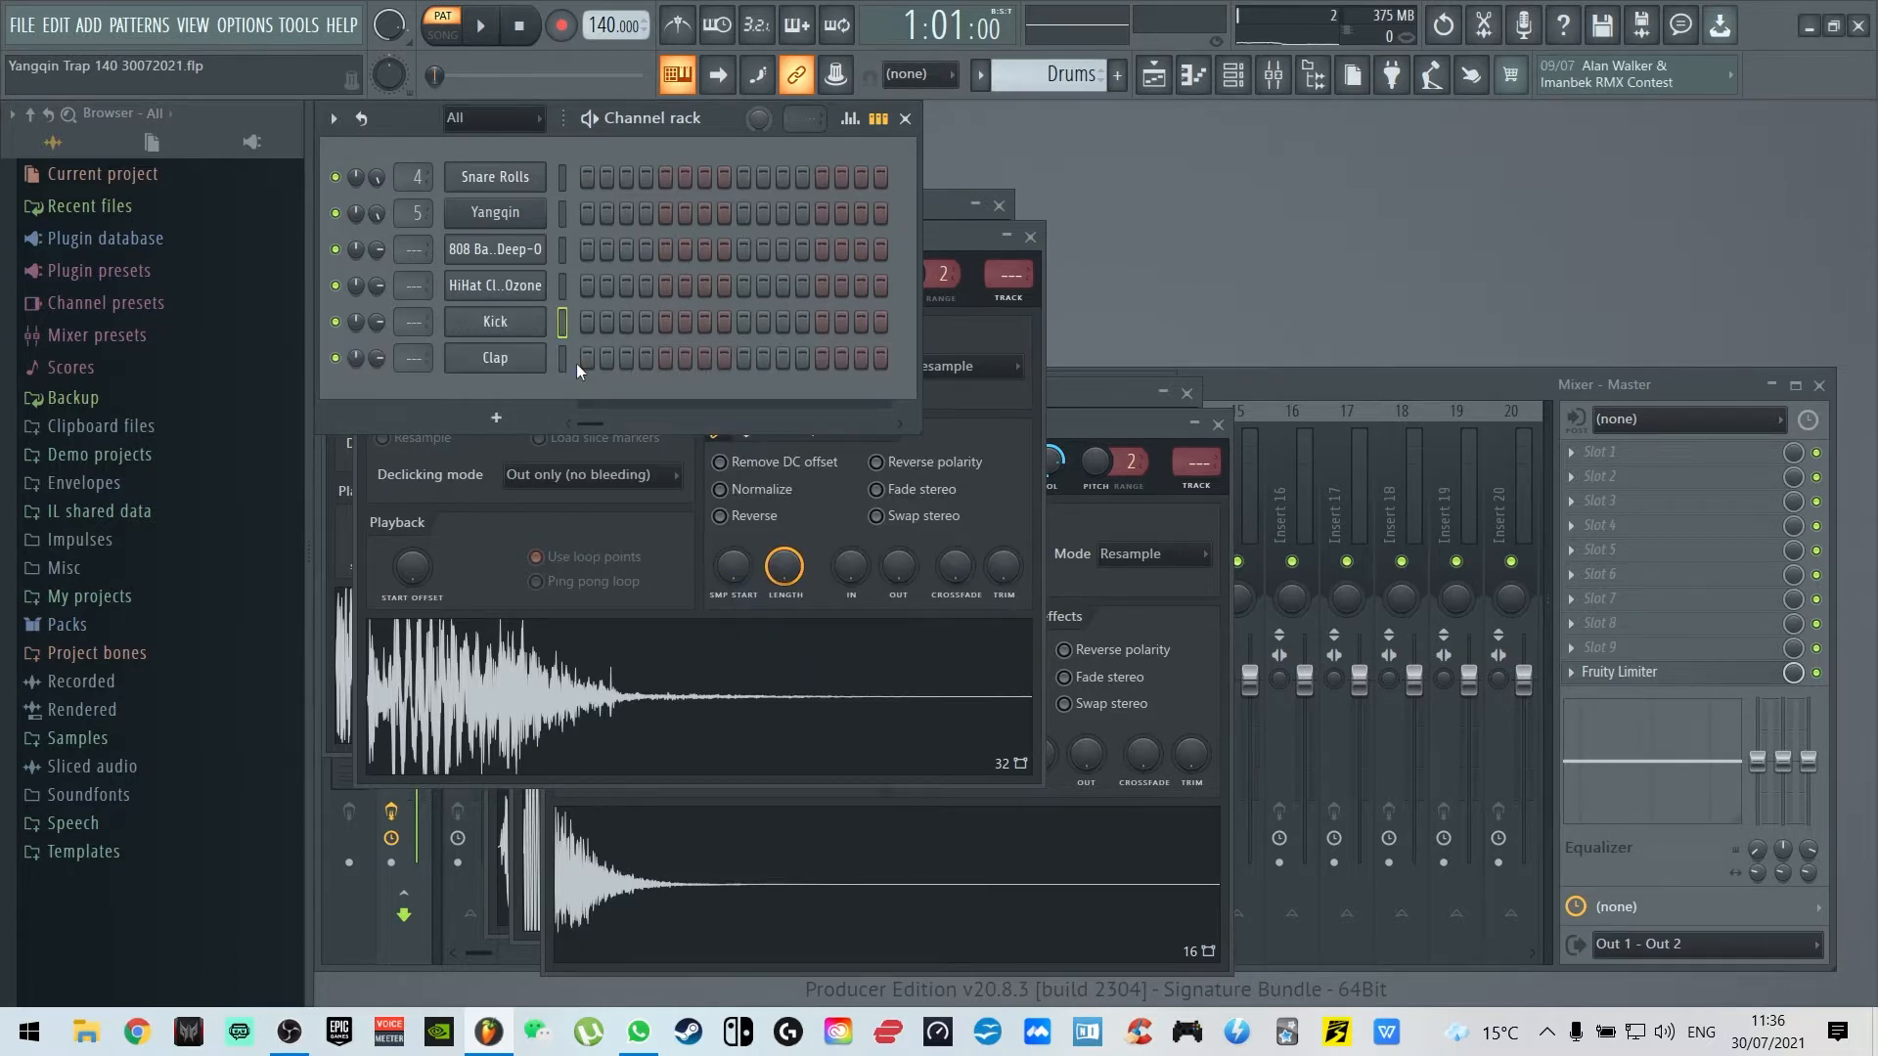
Rename the HiHat Closed 002 Ozone channel as Hats
right_click(538, 284)
click(621, 340)
text(Hats)
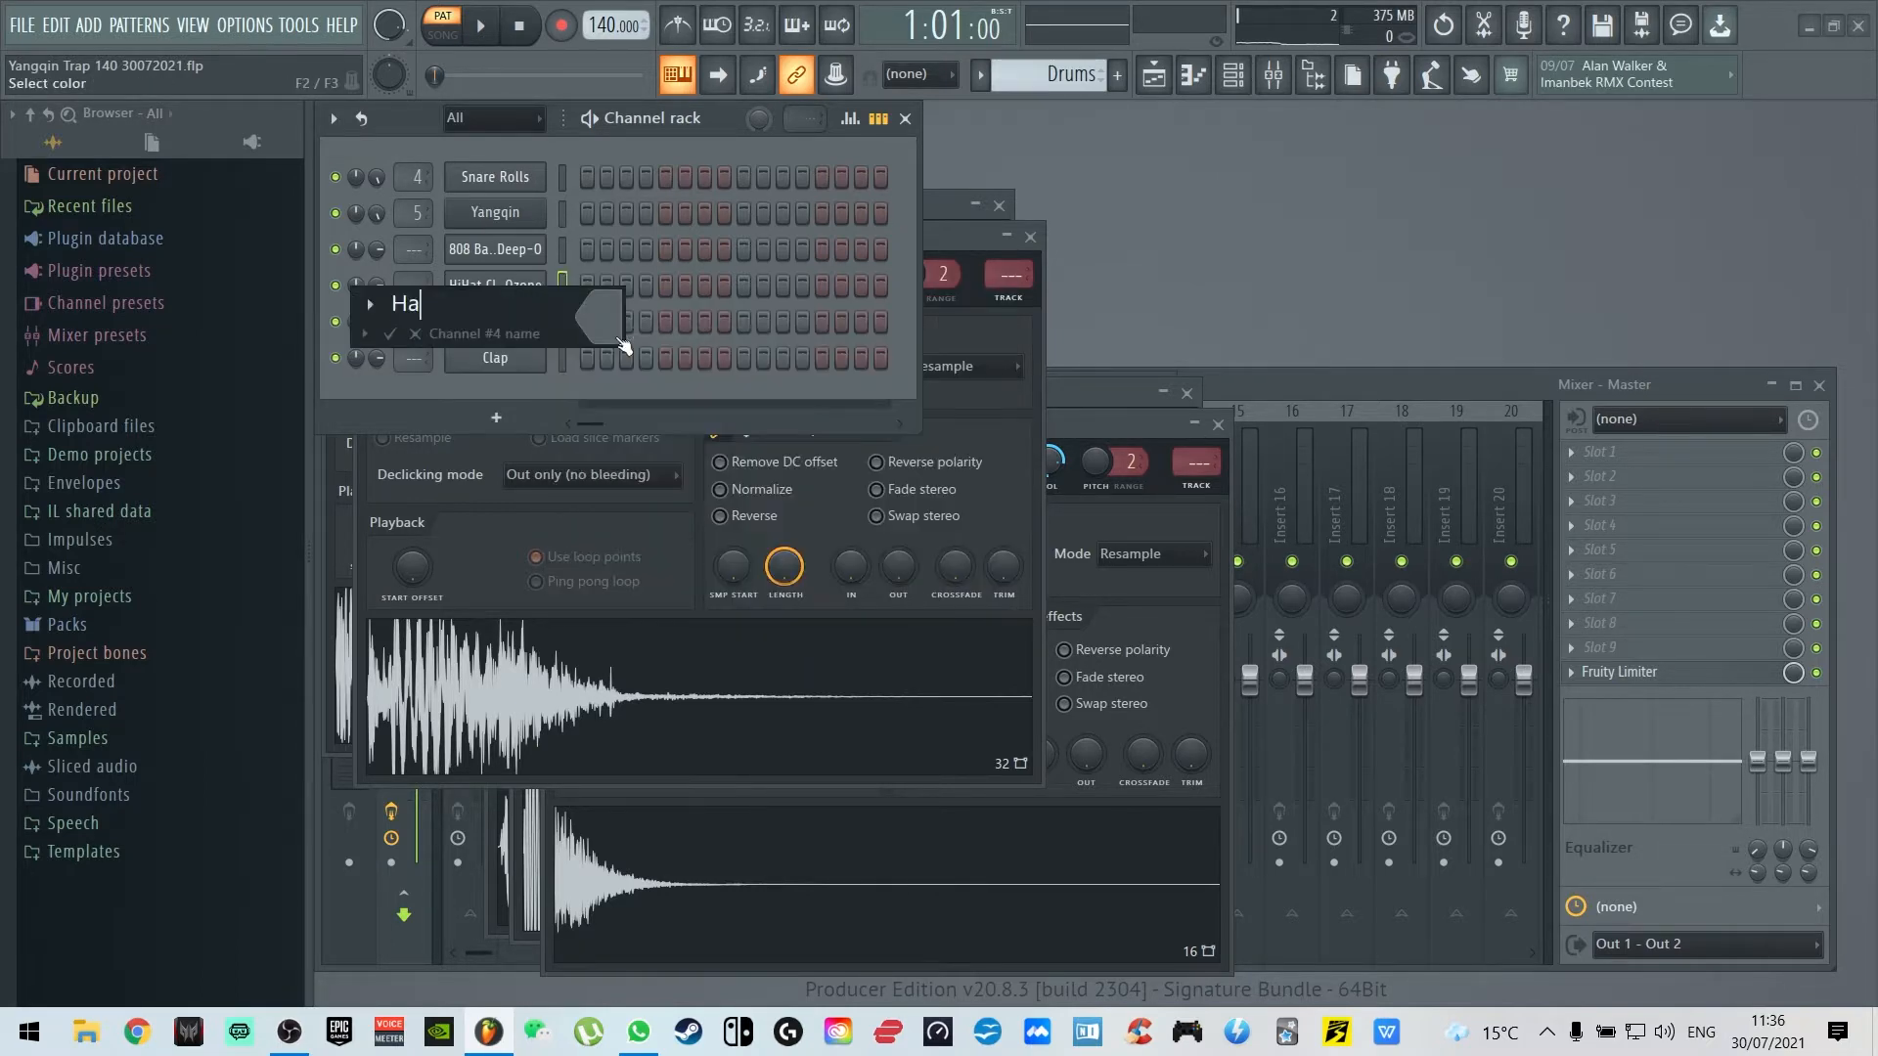
key(Return)
Rename the 808 Bass C Deep-O channel as 808
right_click(528, 262)
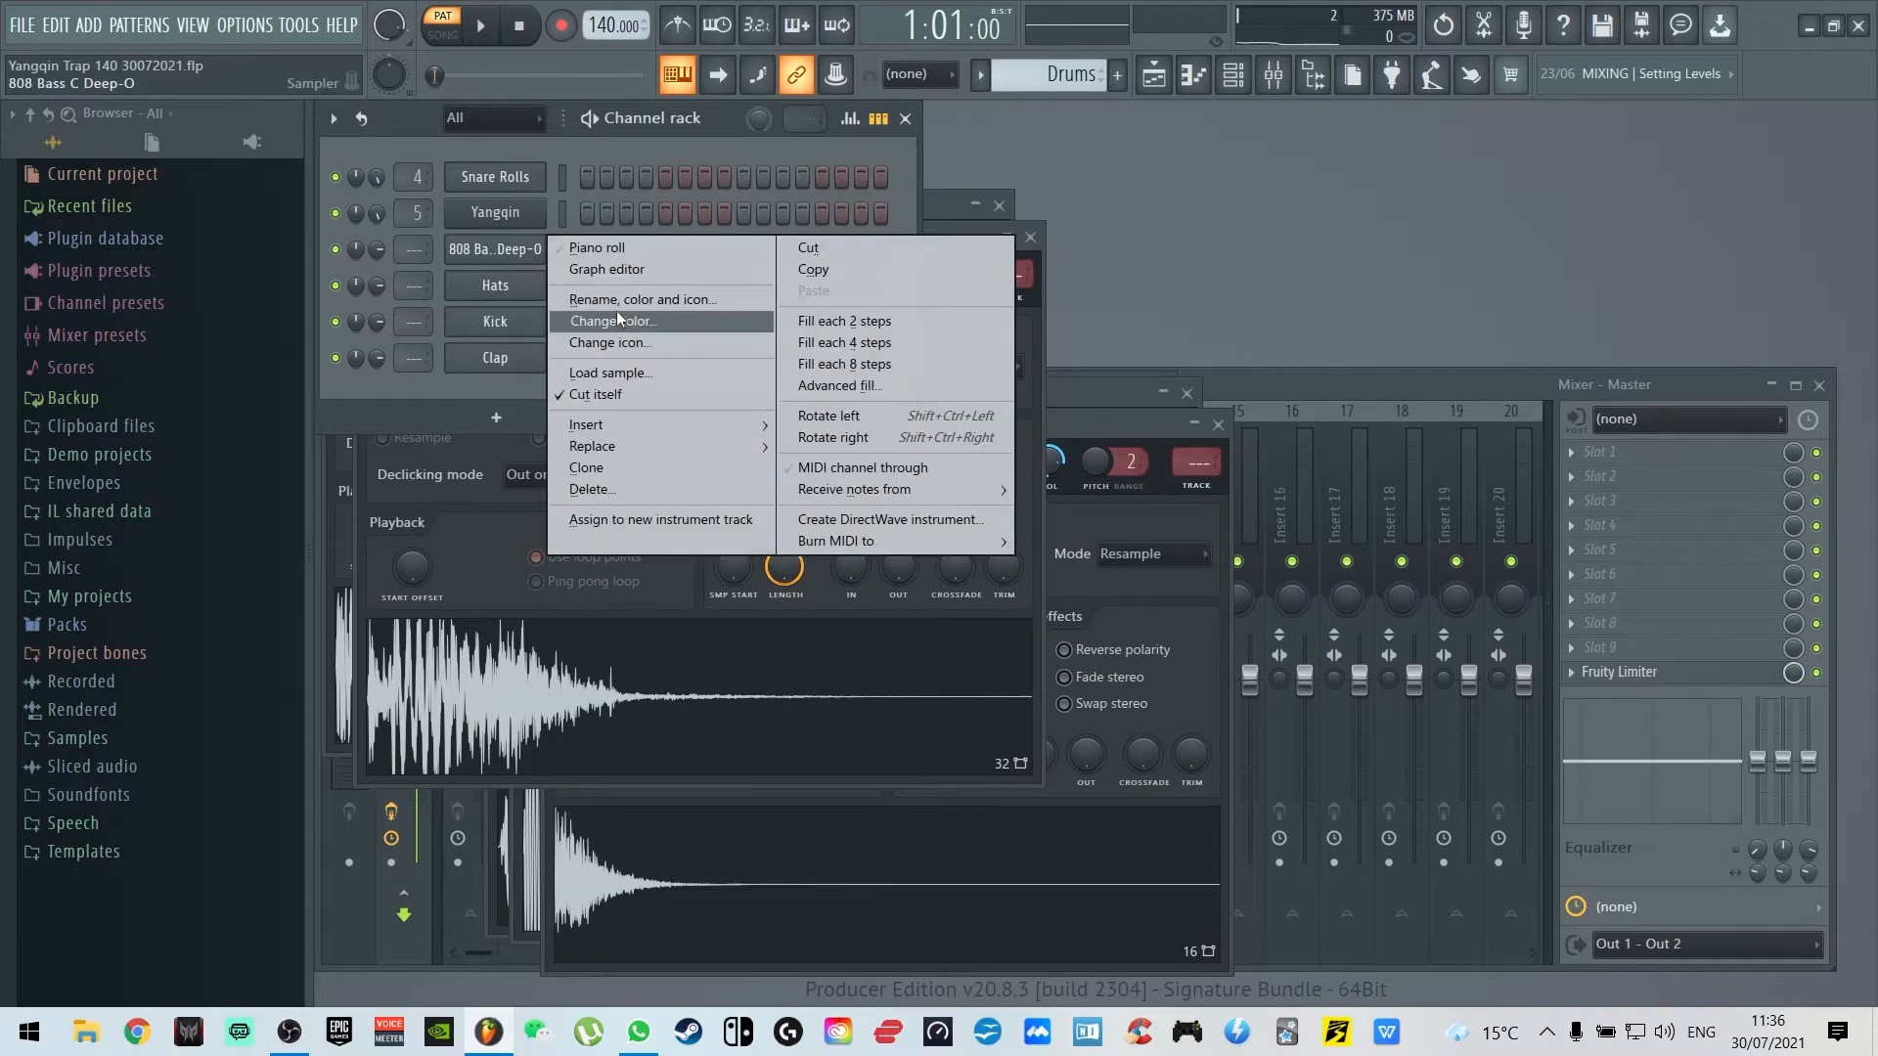
click(626, 305)
text(8)
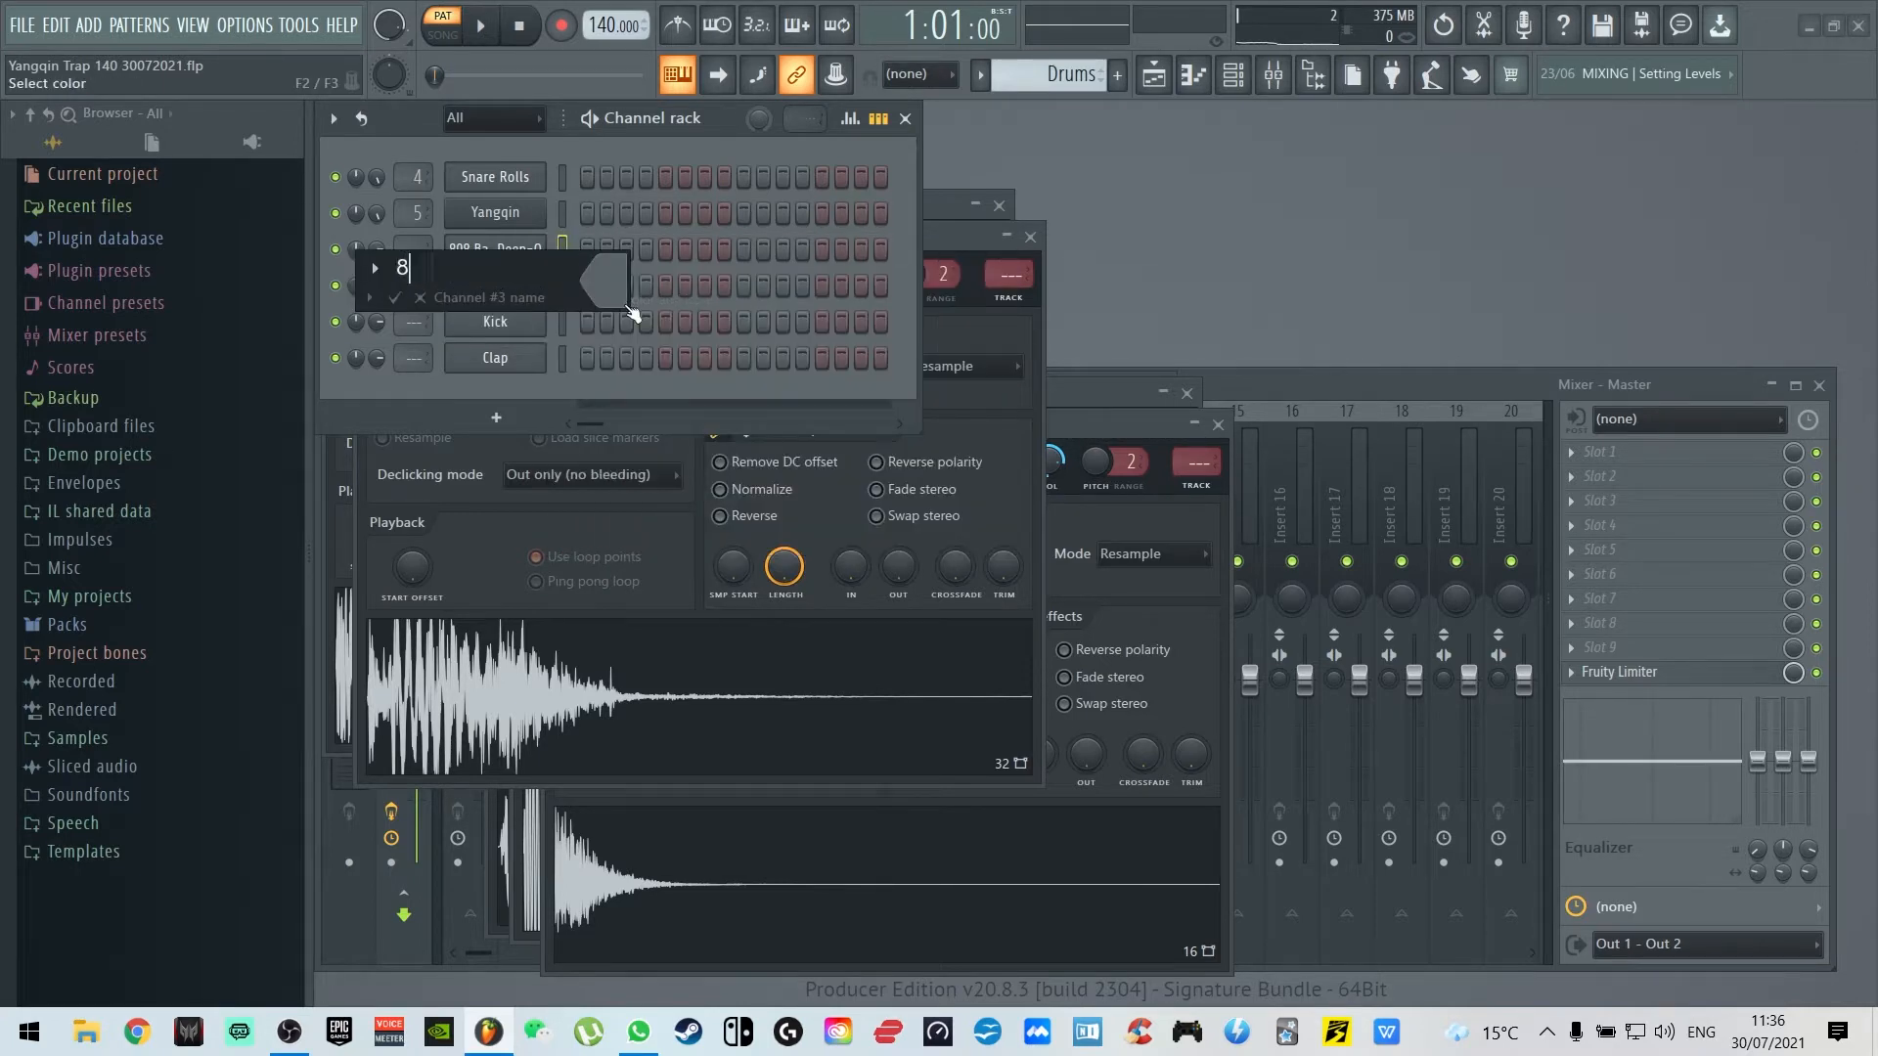
text(08)
key(Return)
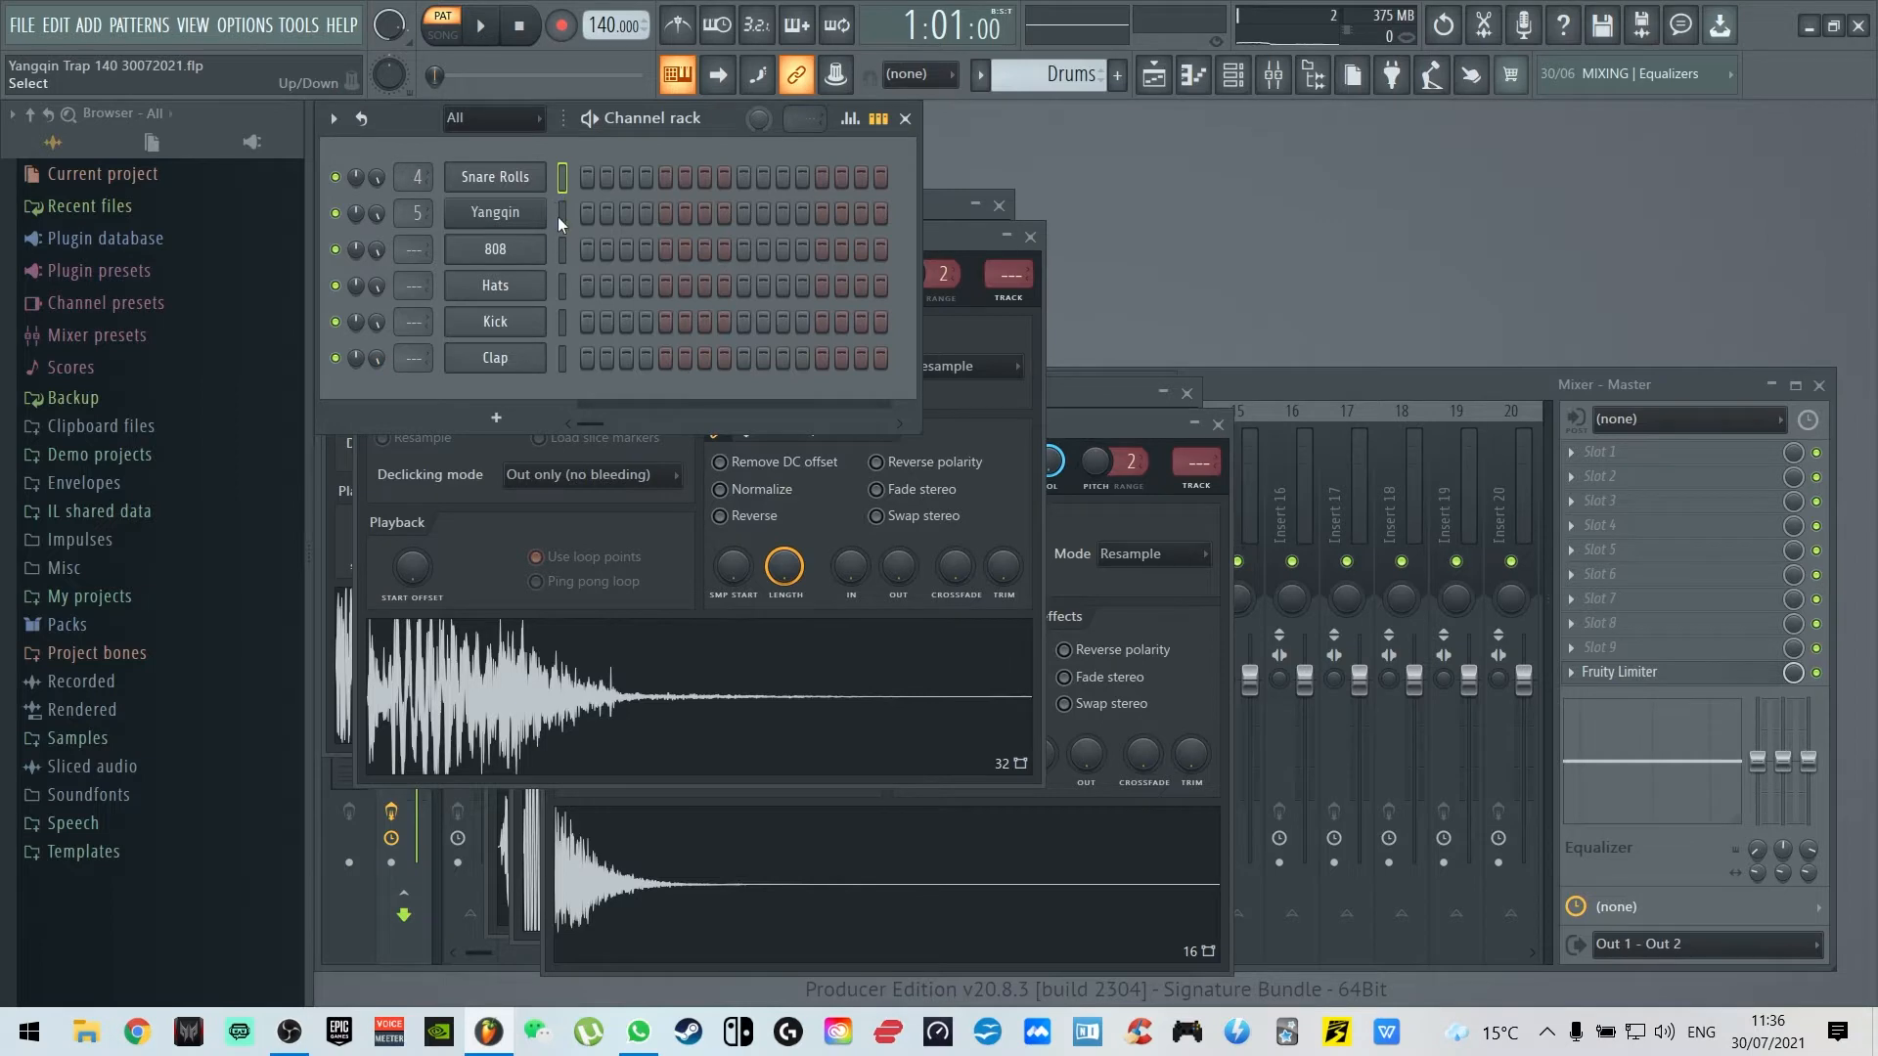
Select every channel except Yangqin in the channel rack, and move the Yangqin mixer track from insert 5 to insert 8
drag(557, 215, 559, 360)
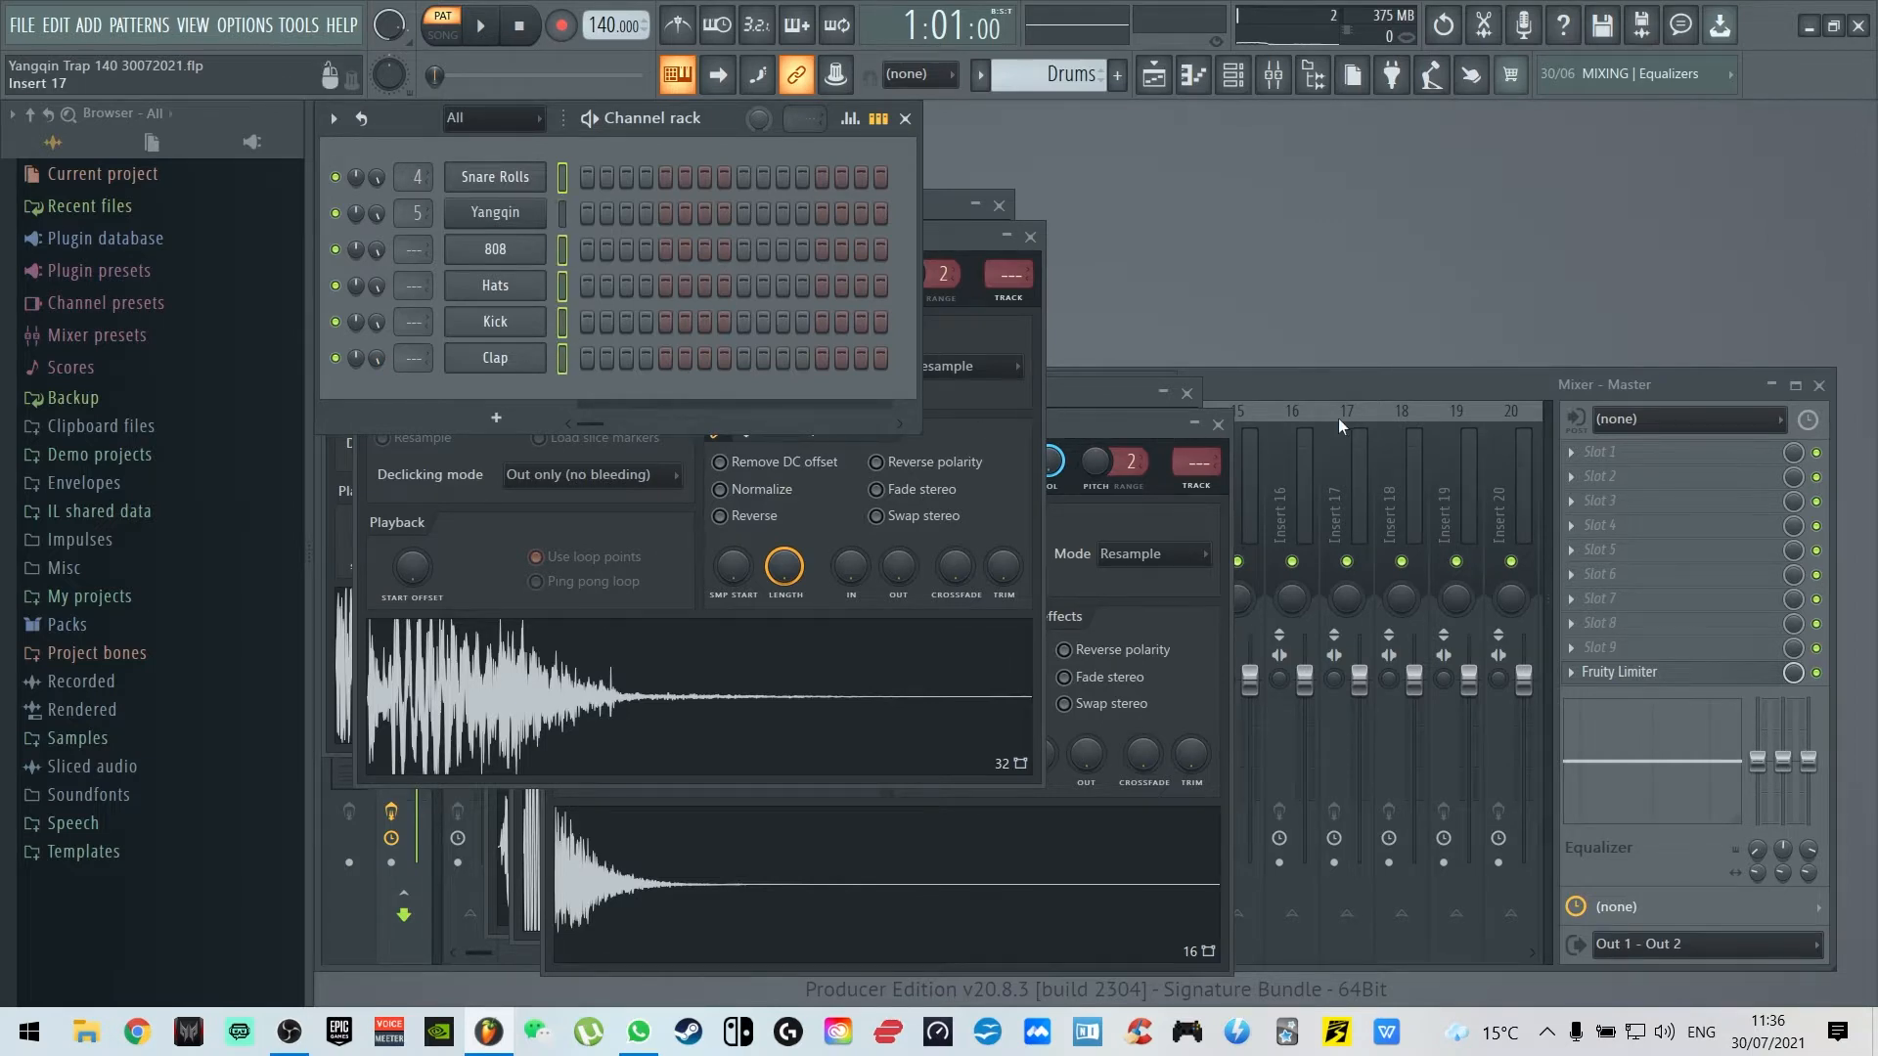
click(1337, 418)
click(681, 505)
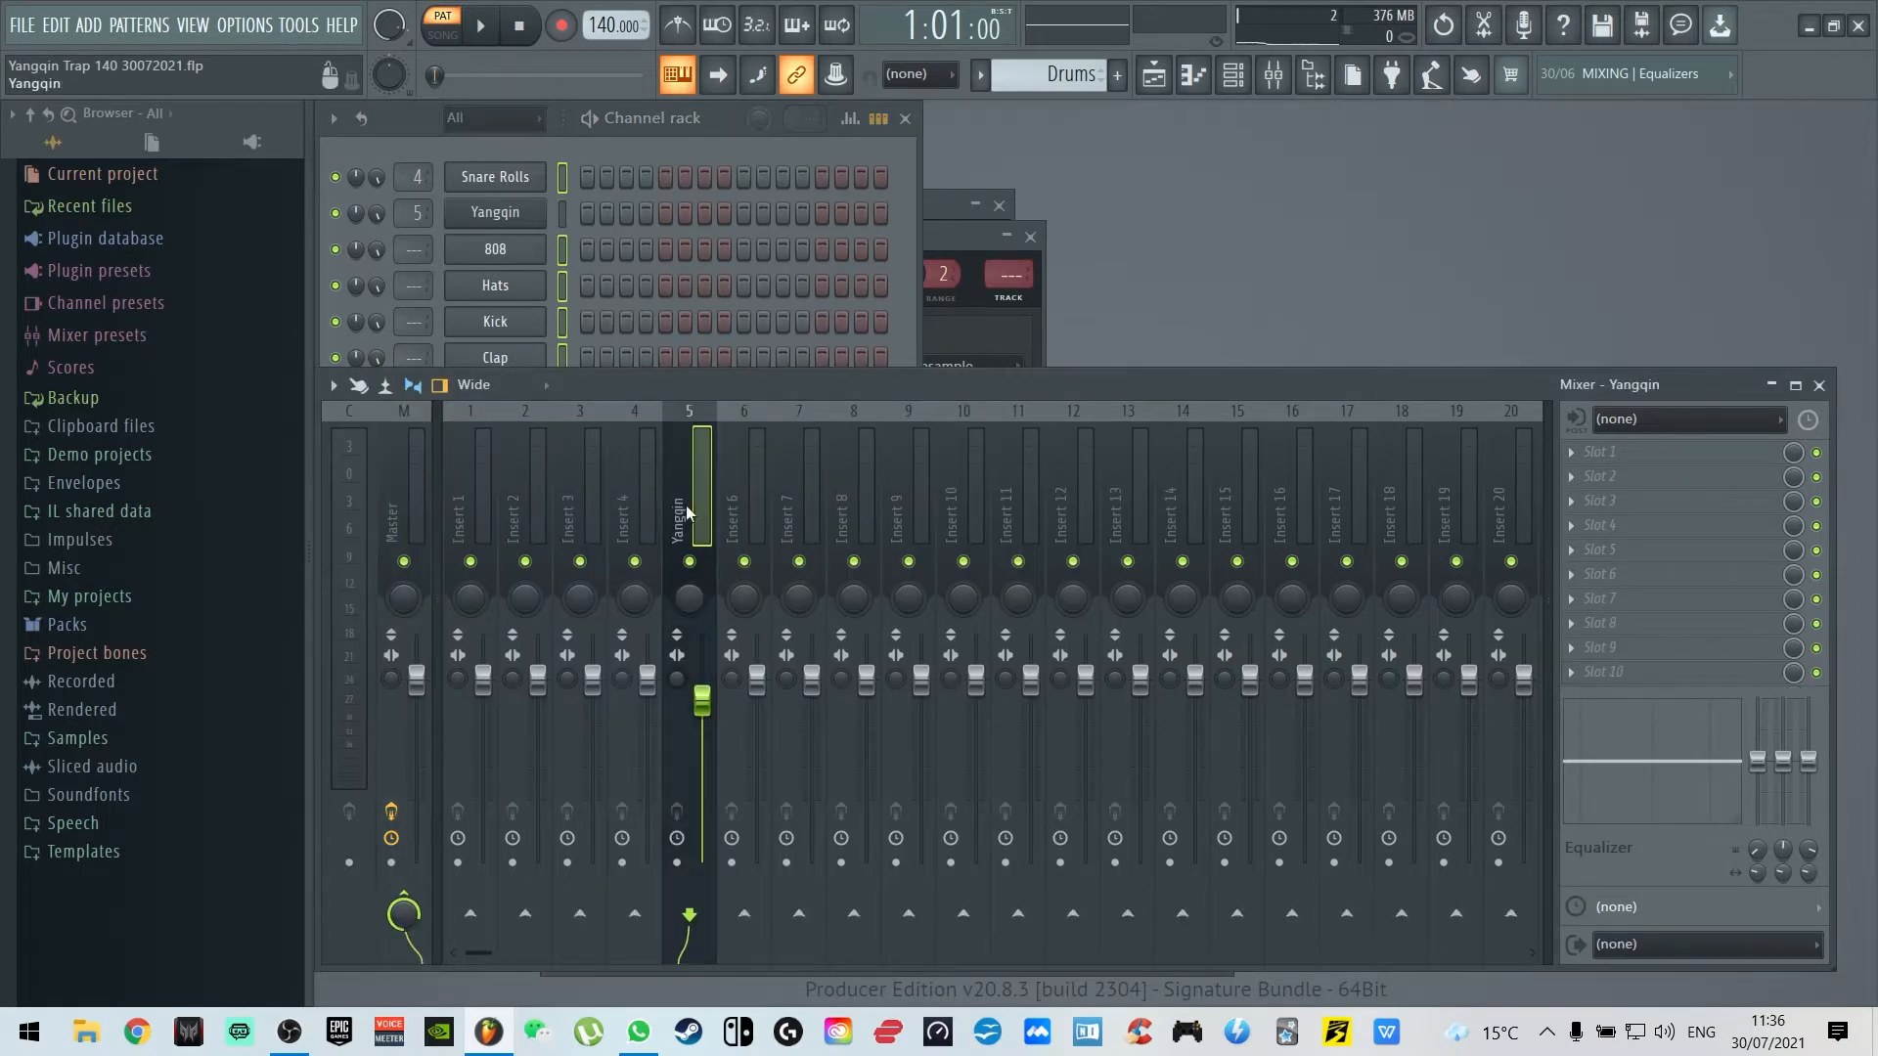
key(alt+Right)
key(alt+Right)
key(alt+Right)
Route the selected drum and 808 channels to consecutive mixer tracks starting from insert 1
click(469, 536)
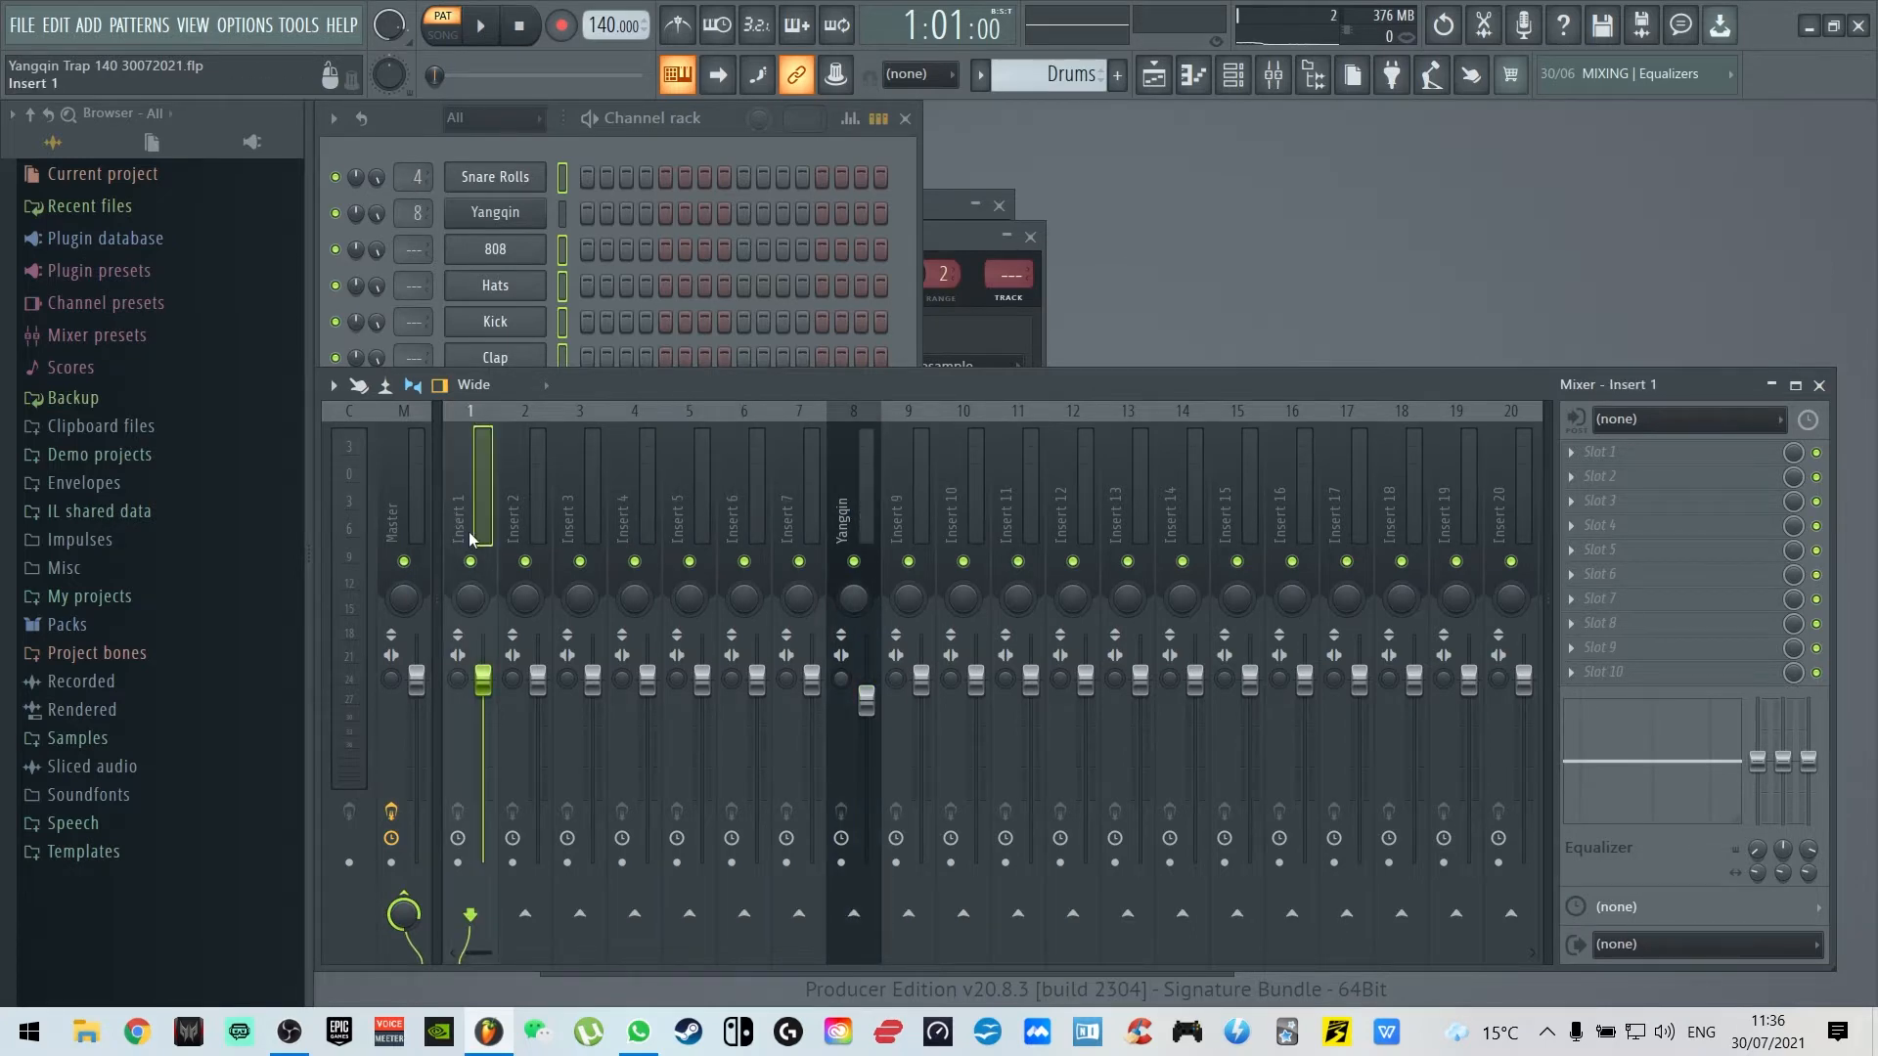
key(ctrl+shift+l)
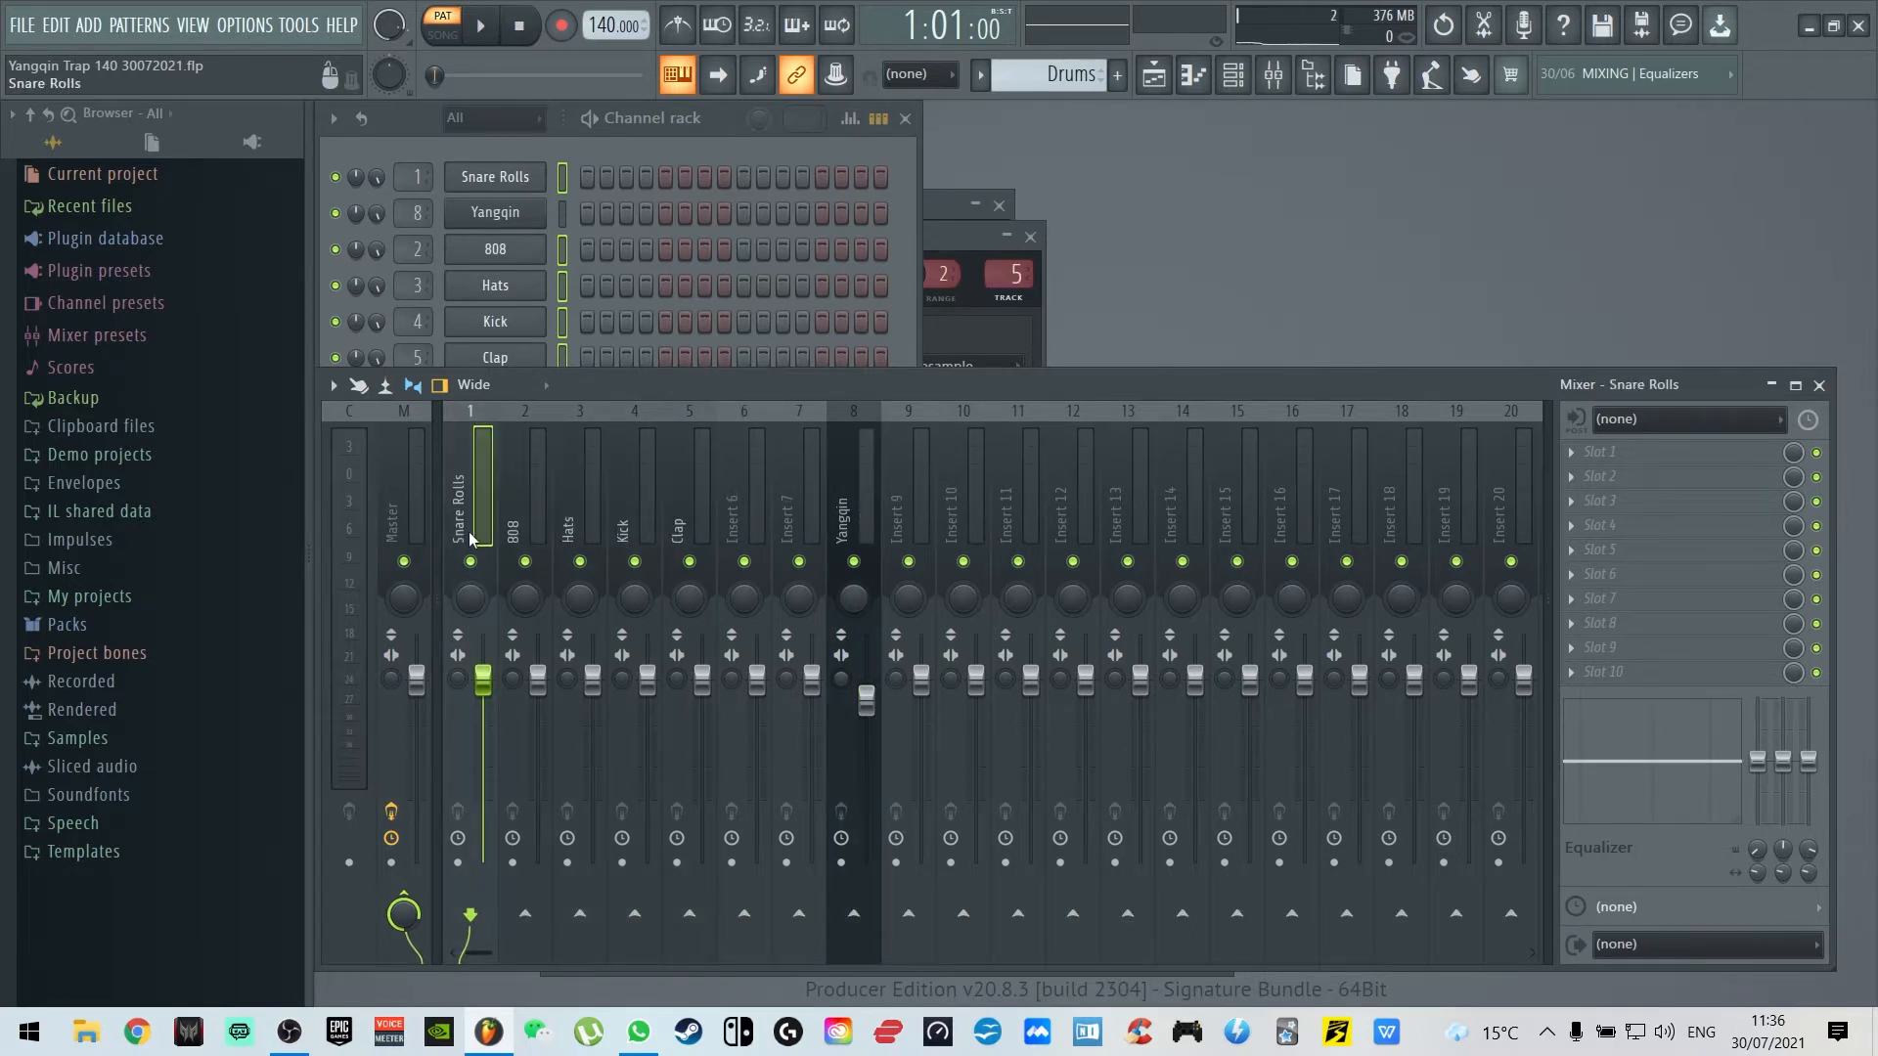
Move the Yangqin mixer track to insert 6 and the Kick mixer track to insert 1
click(864, 504)
key(alt+Left)
key(alt+Left)
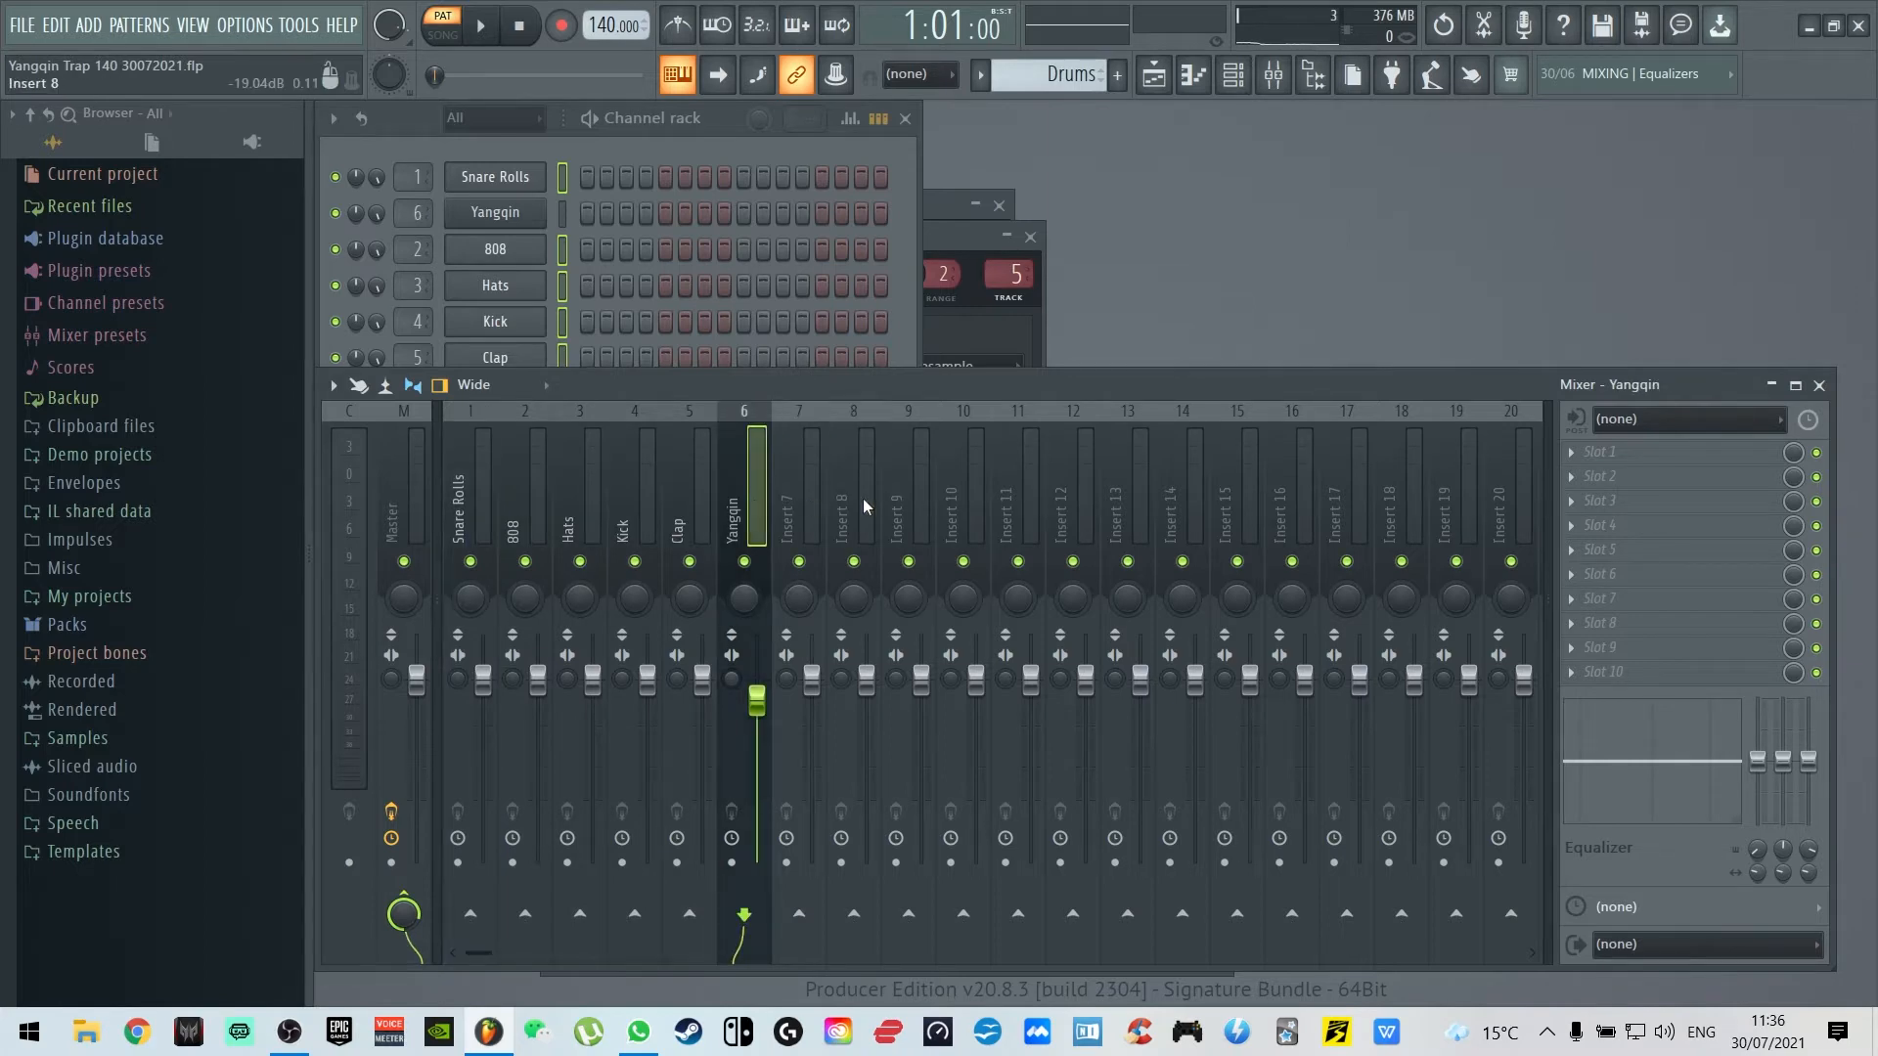
click(648, 529)
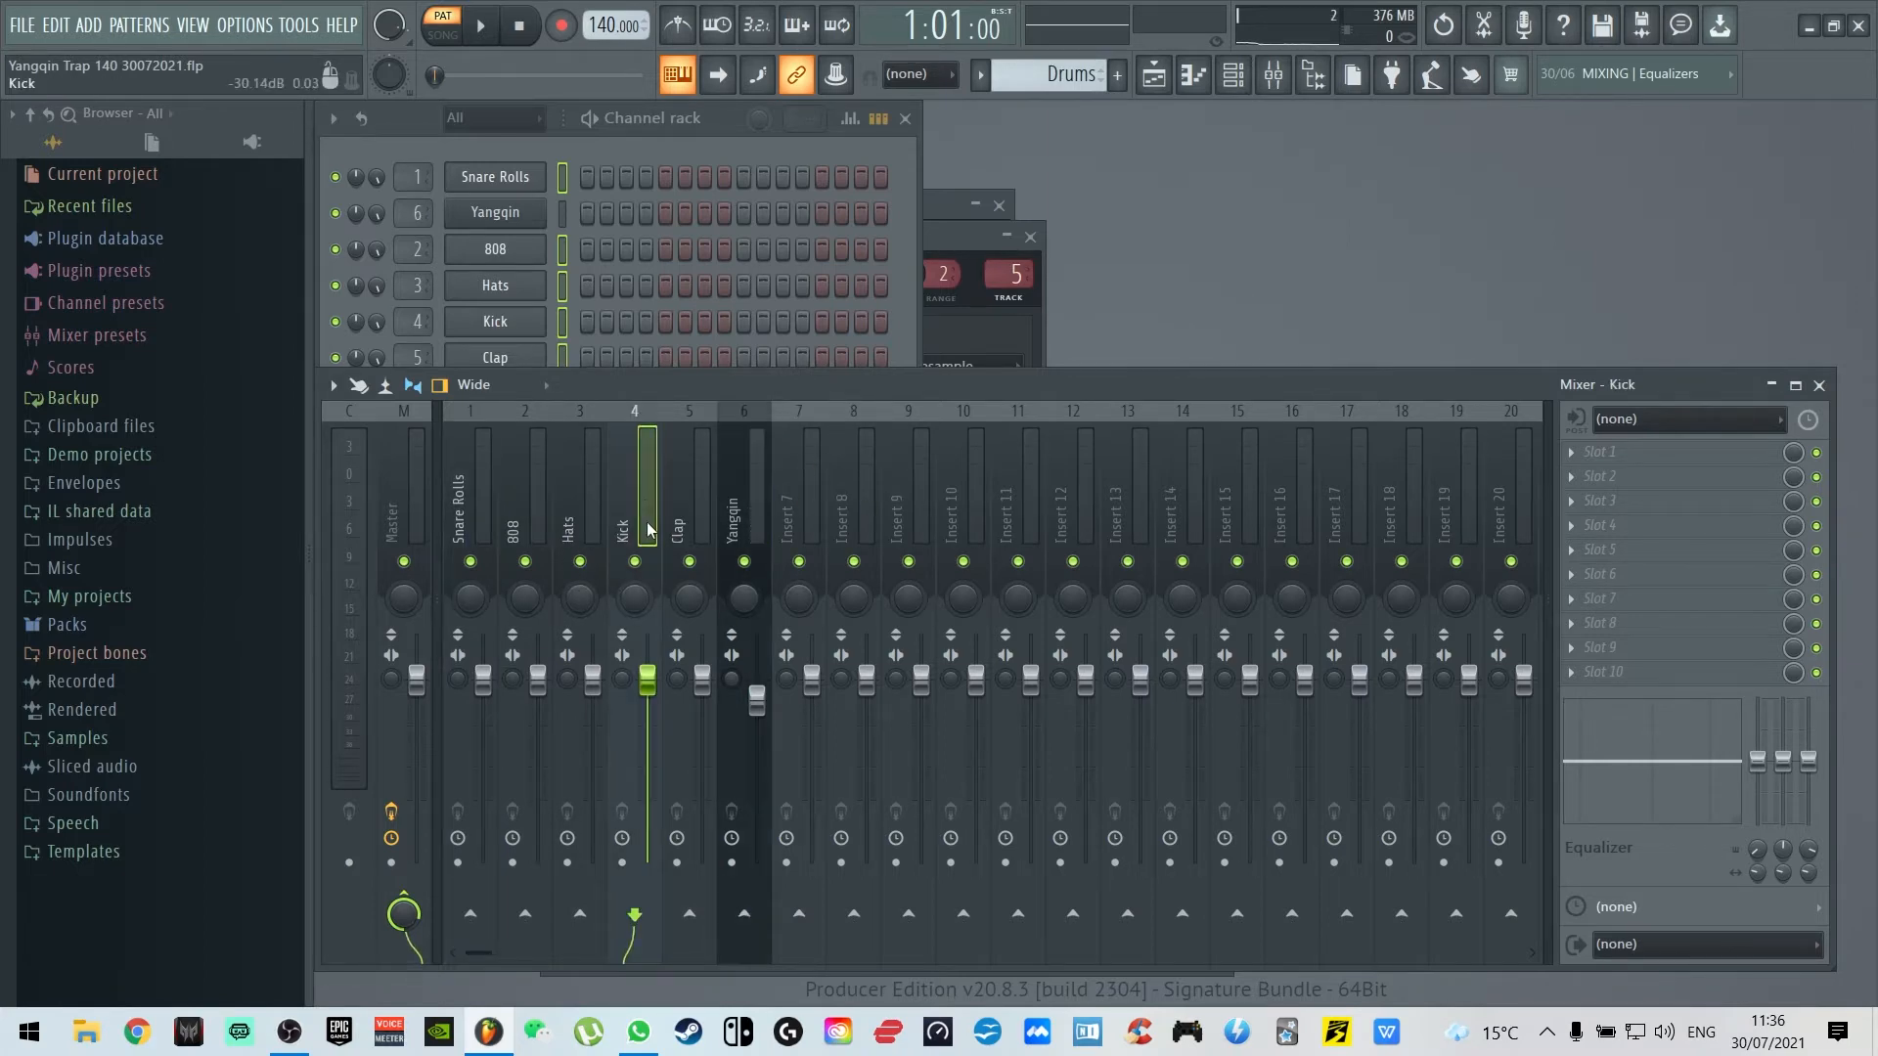
key(alt+Left)
key(alt+Left)
key(alt+Left)
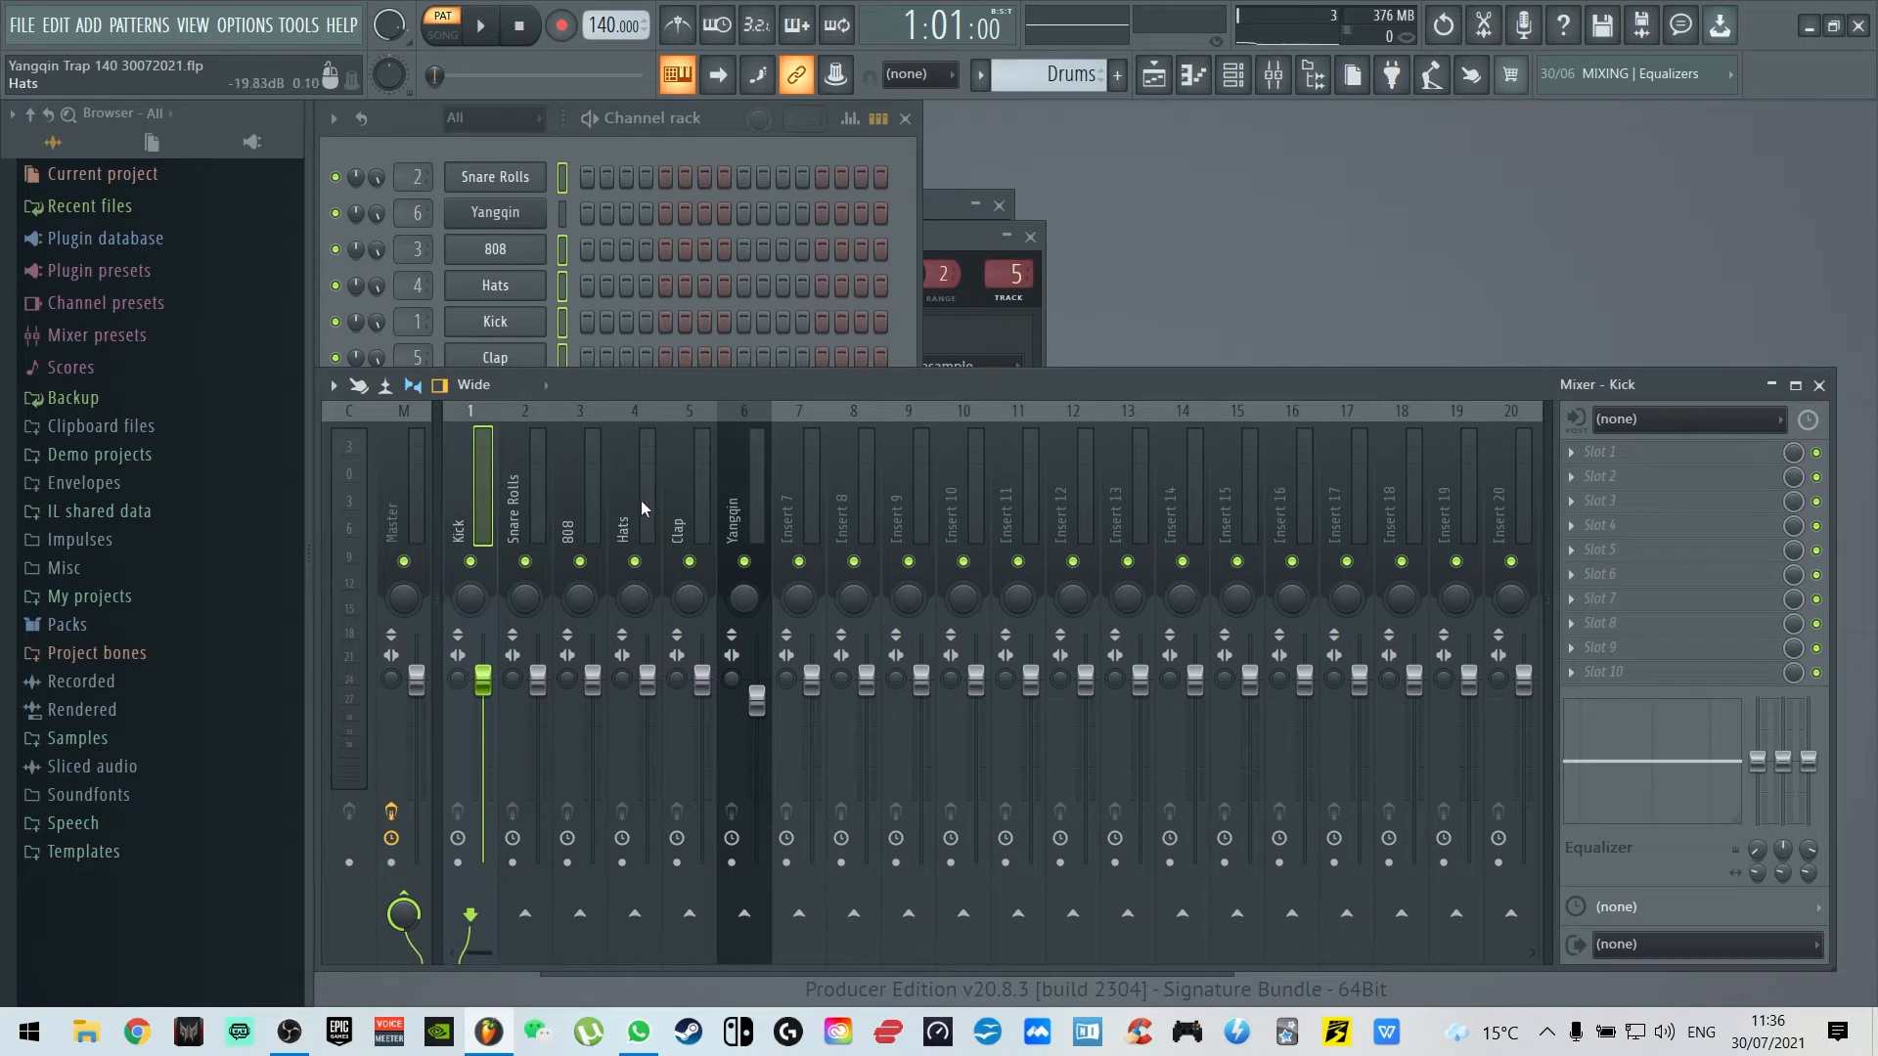
Move the Hats mixer track to insert 3, ahead of 808
click(606, 506)
click(625, 506)
key(alt+Left)
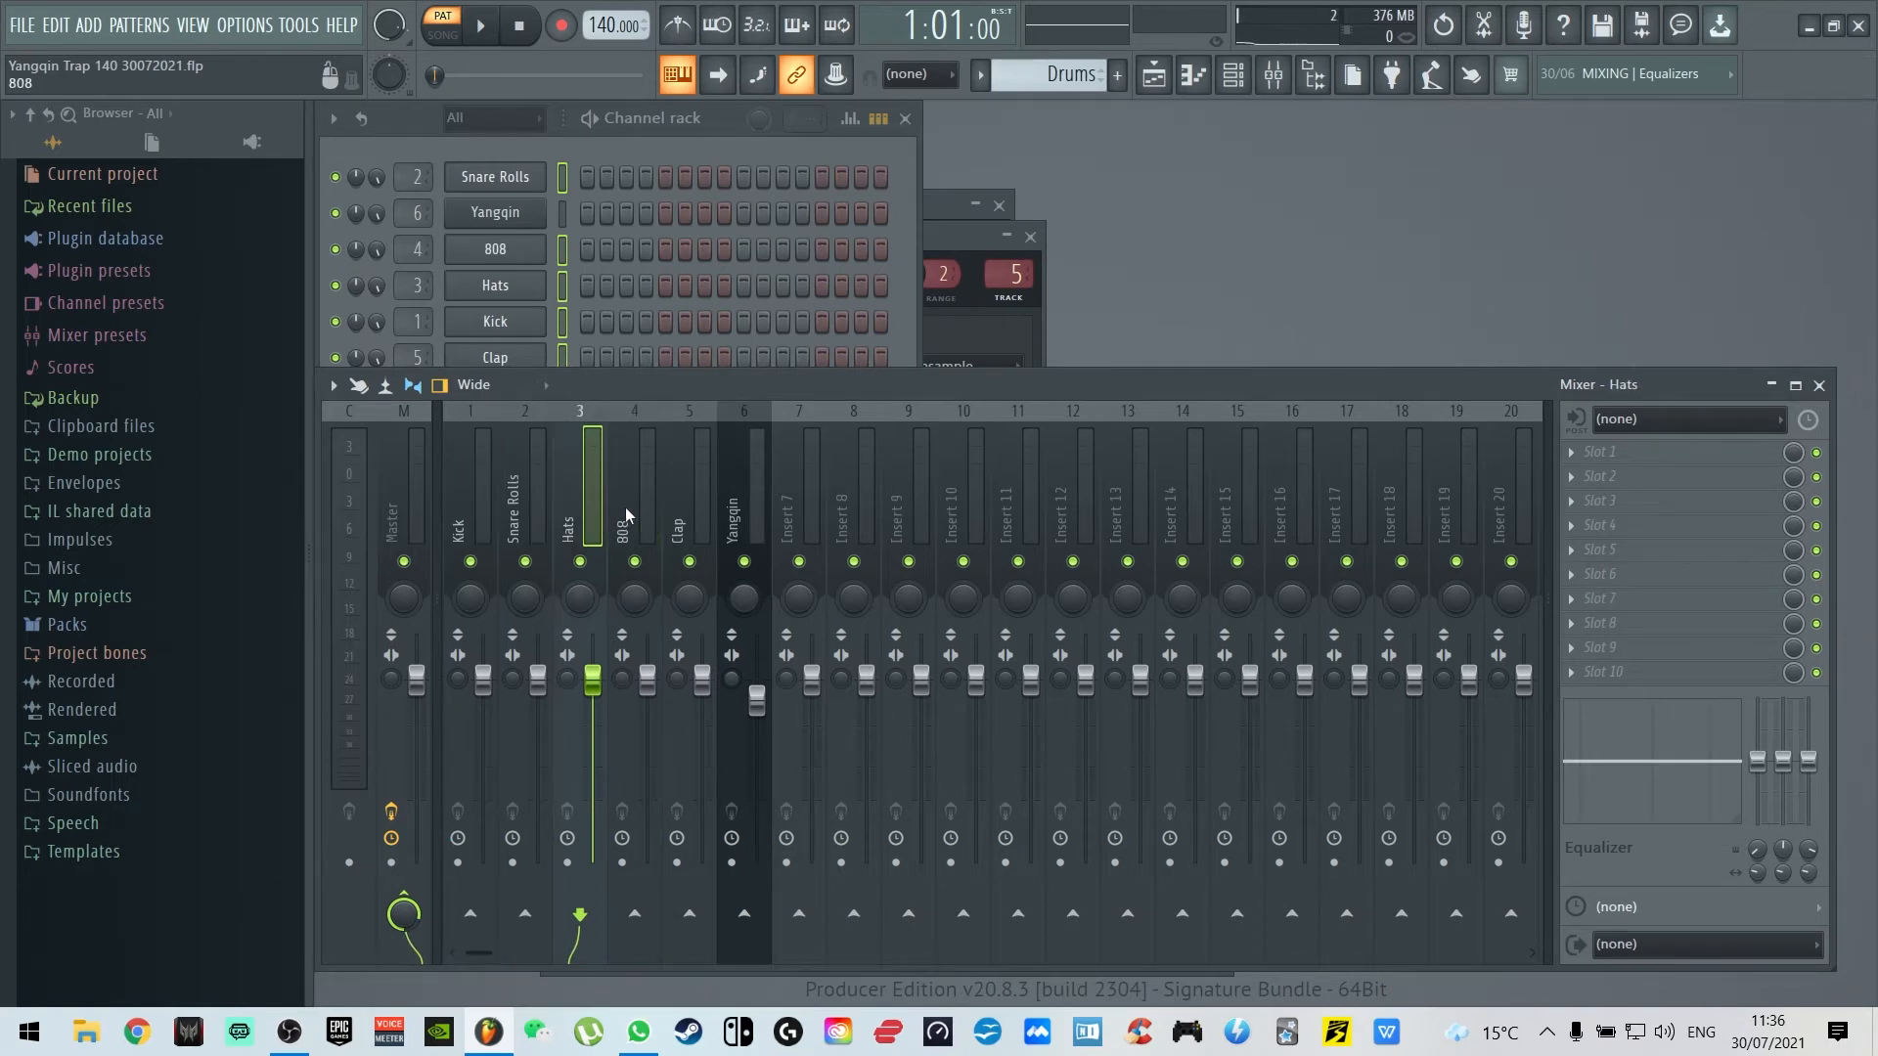
Reorder the mixer so Clap sits on insert 2 and Snare Rolls on insert 3
click(625, 507)
key(Right)
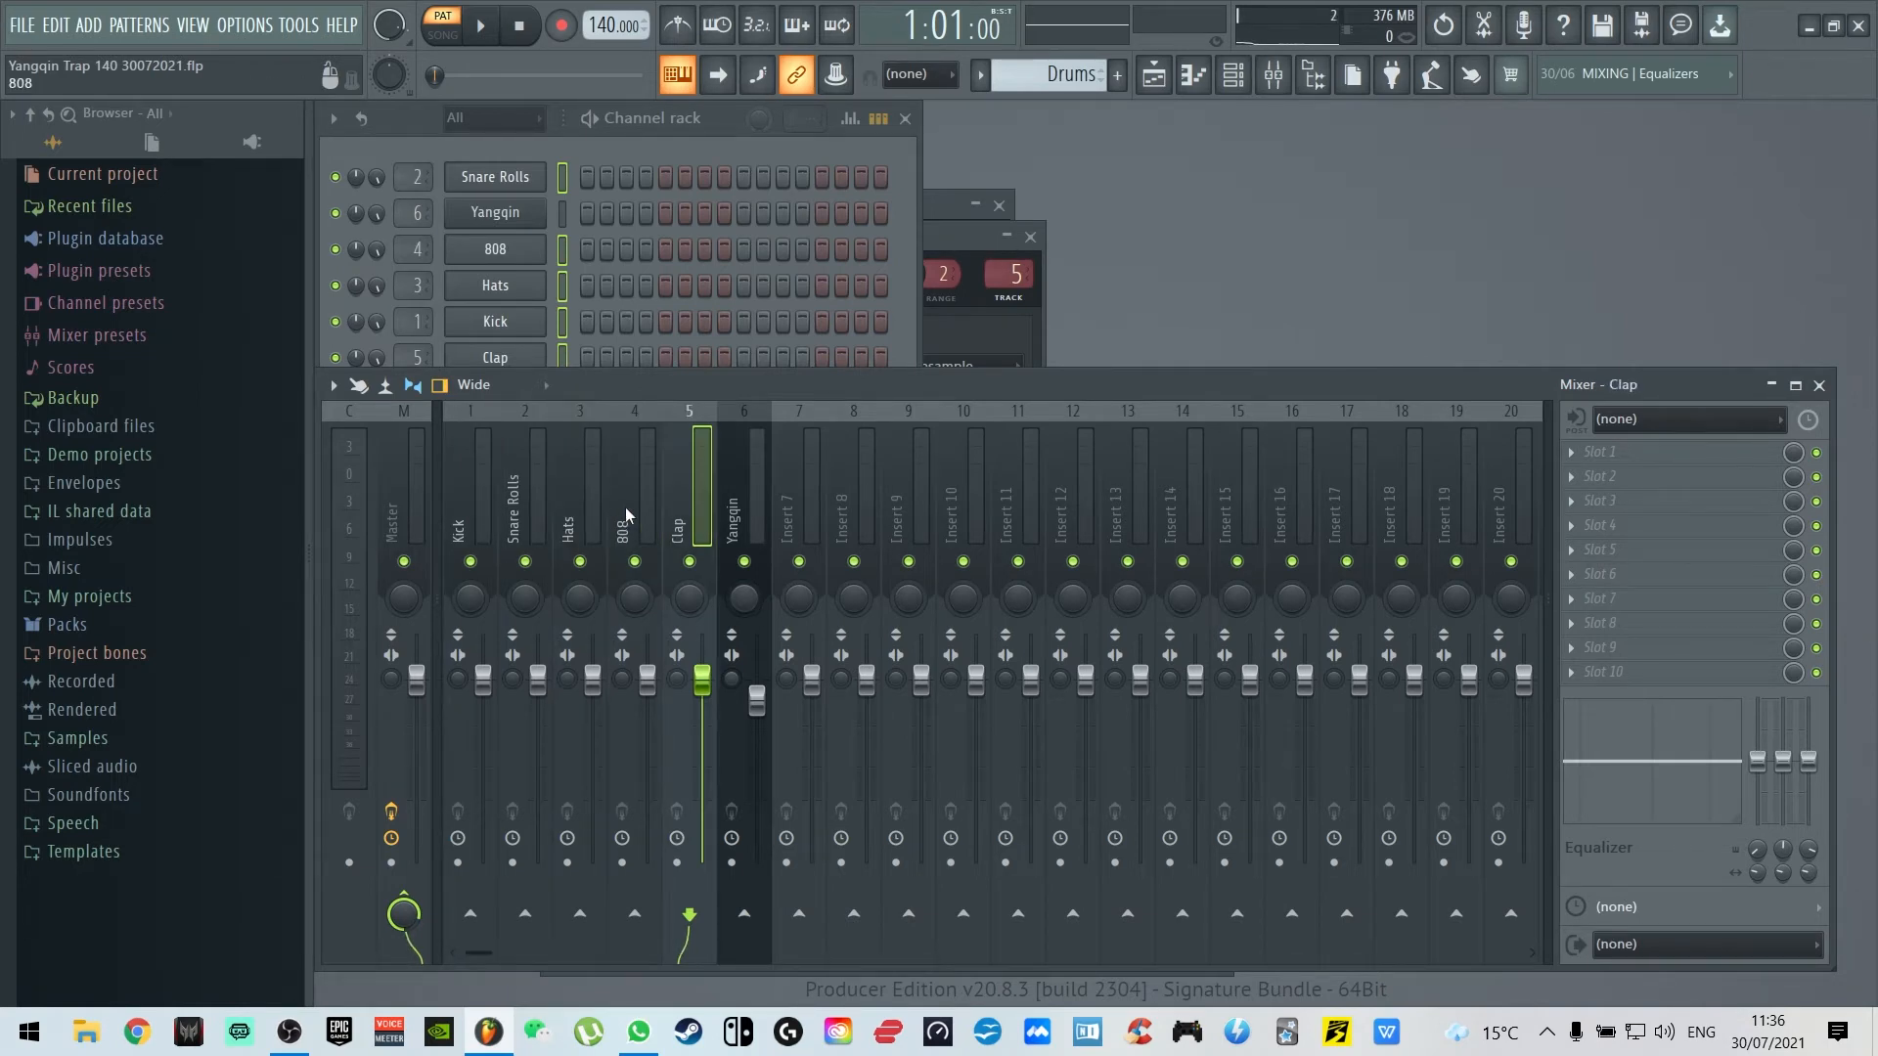
key(alt+Left)
key(alt+Left)
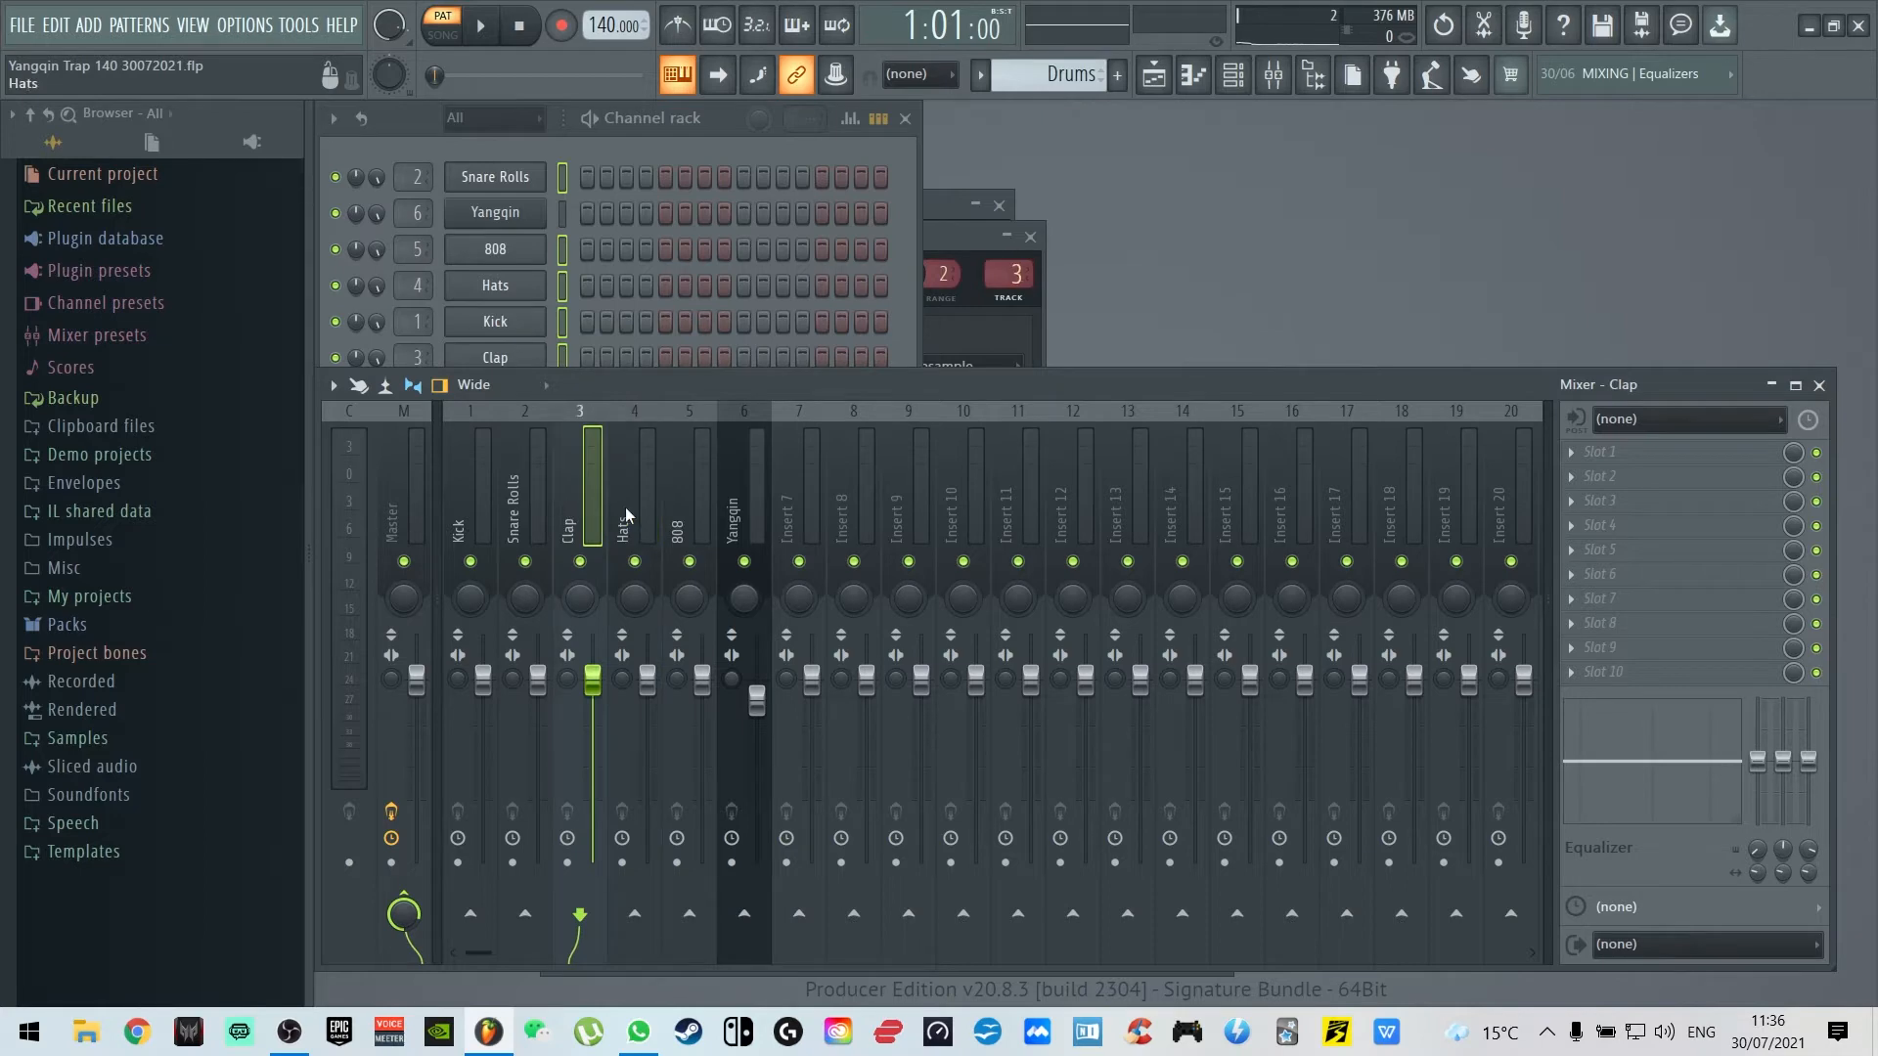
key(Left)
key(alt+Right)
Review the order of the named mixer tracks from Kick through Yangqin
key(Left)
key(Left)
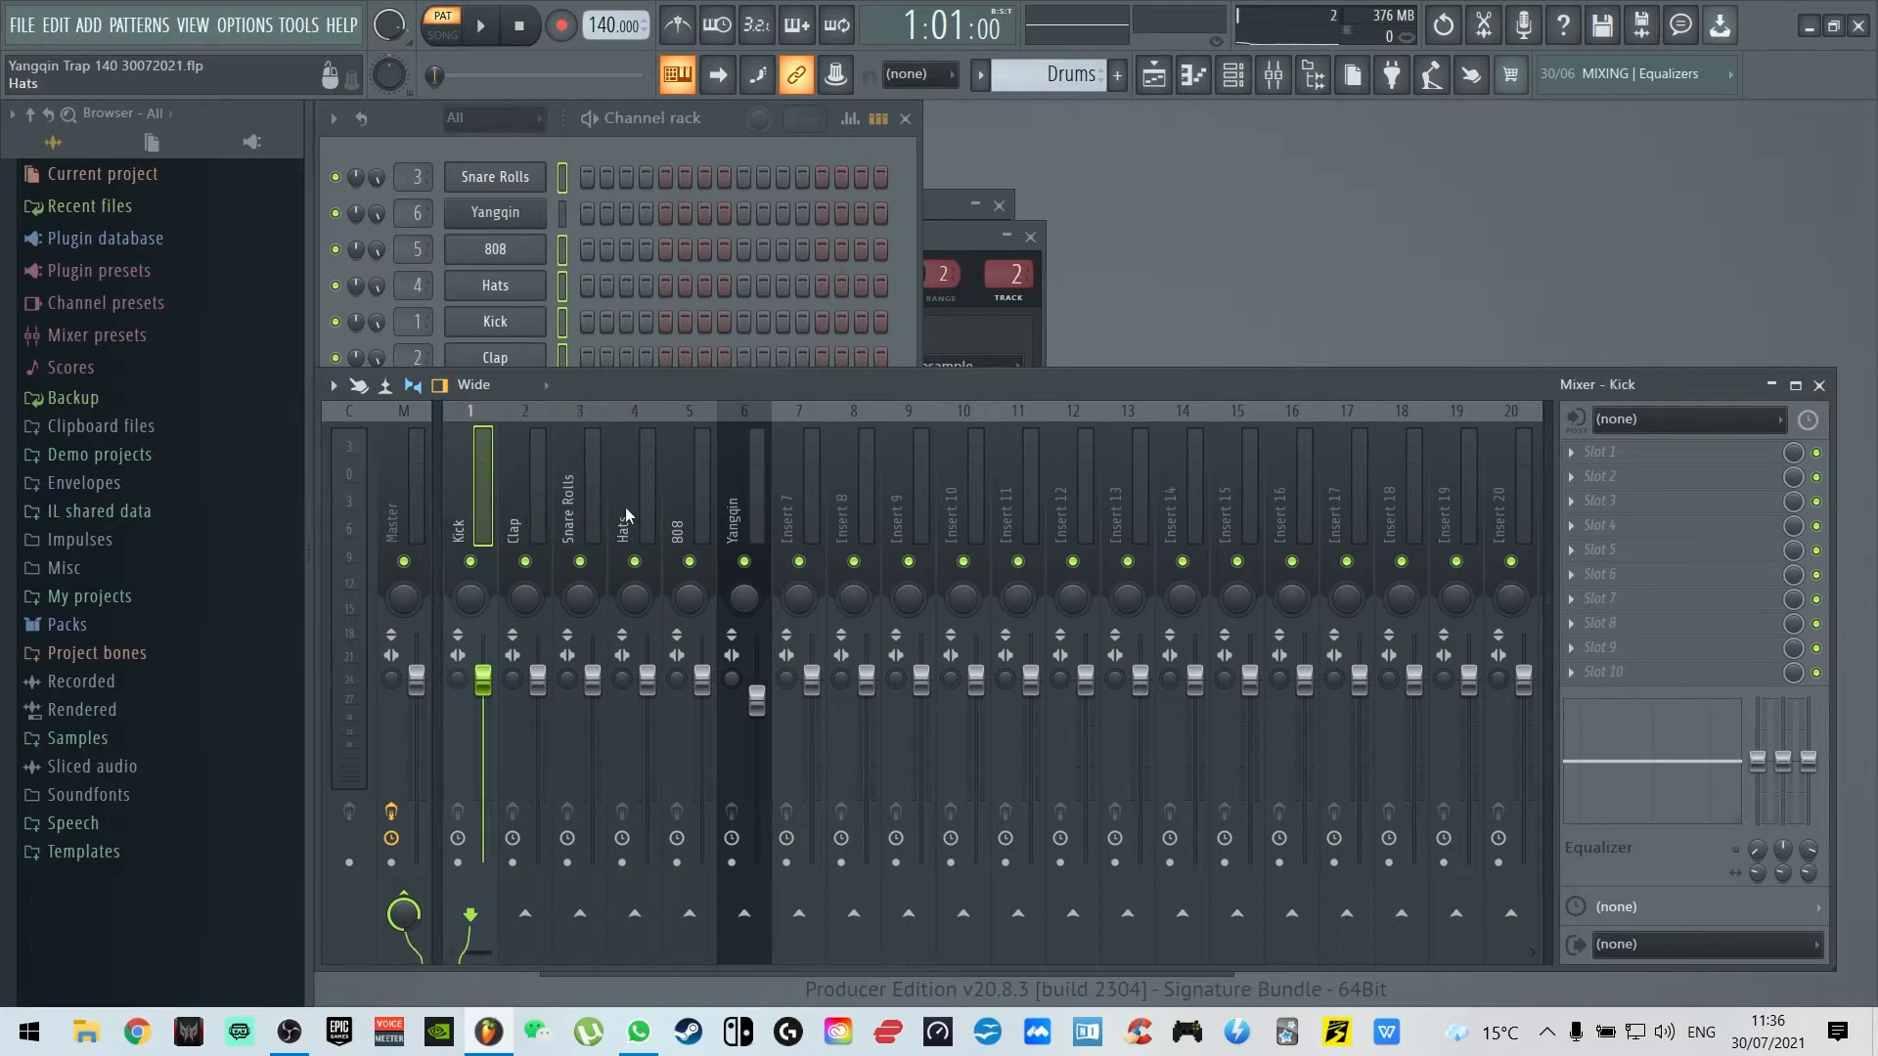
key(Right)
key(Right)
key(Left)
key(Right)
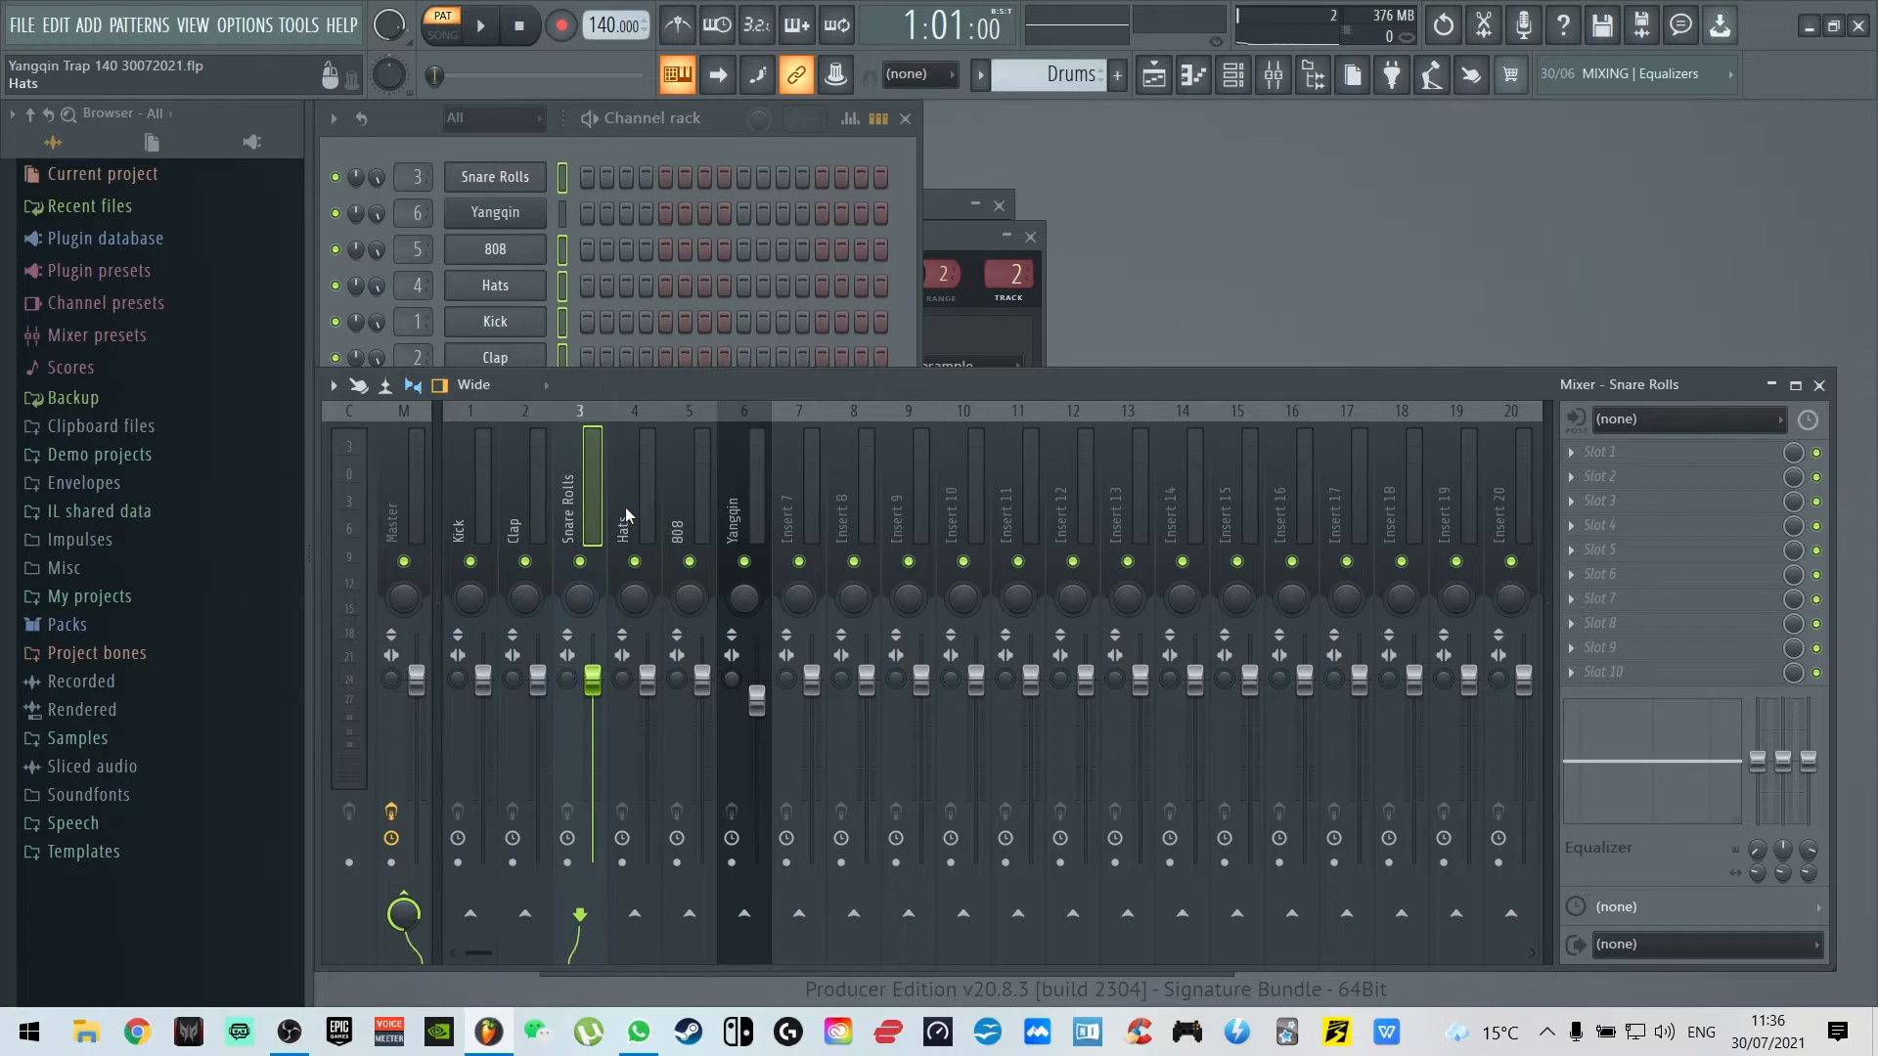
key(Right)
key(Right)
key(Right)
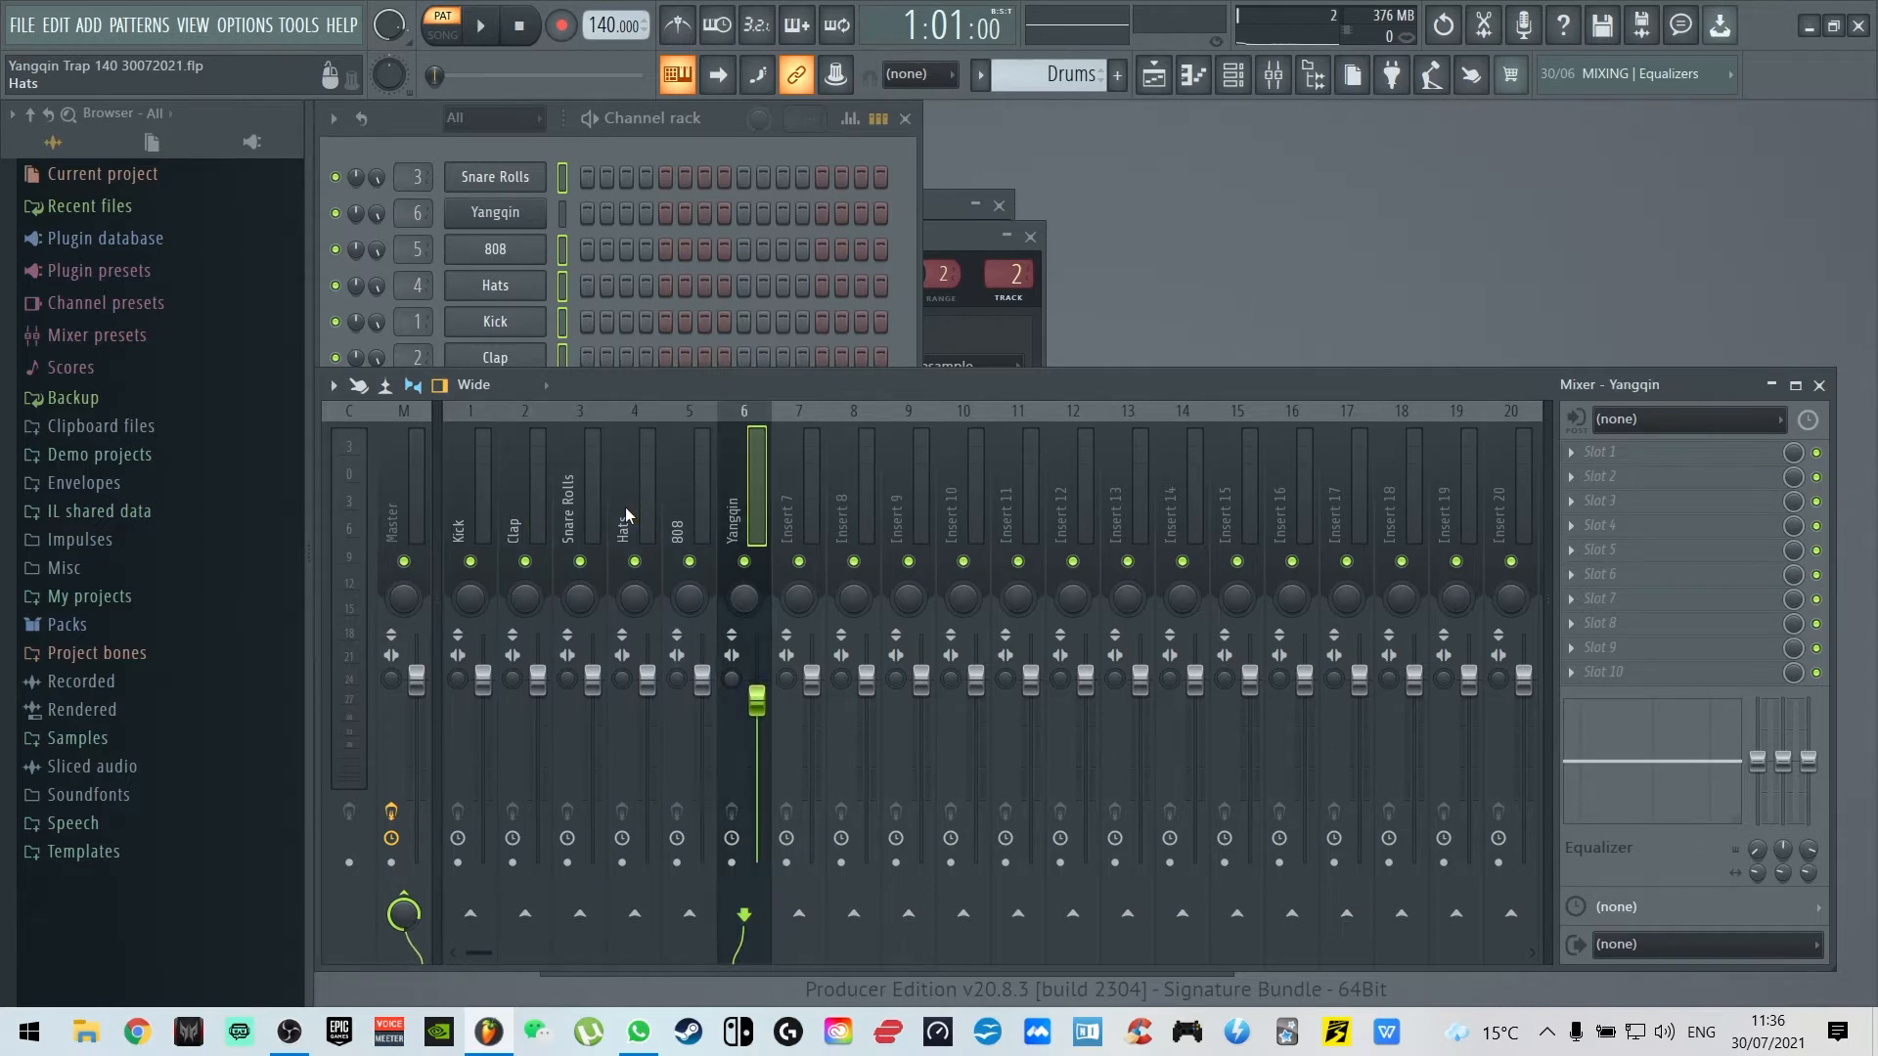
Place Drums pattern clips at bars 1 and 5 on Track 1 of the playlist, and close the playlist
key(F6)
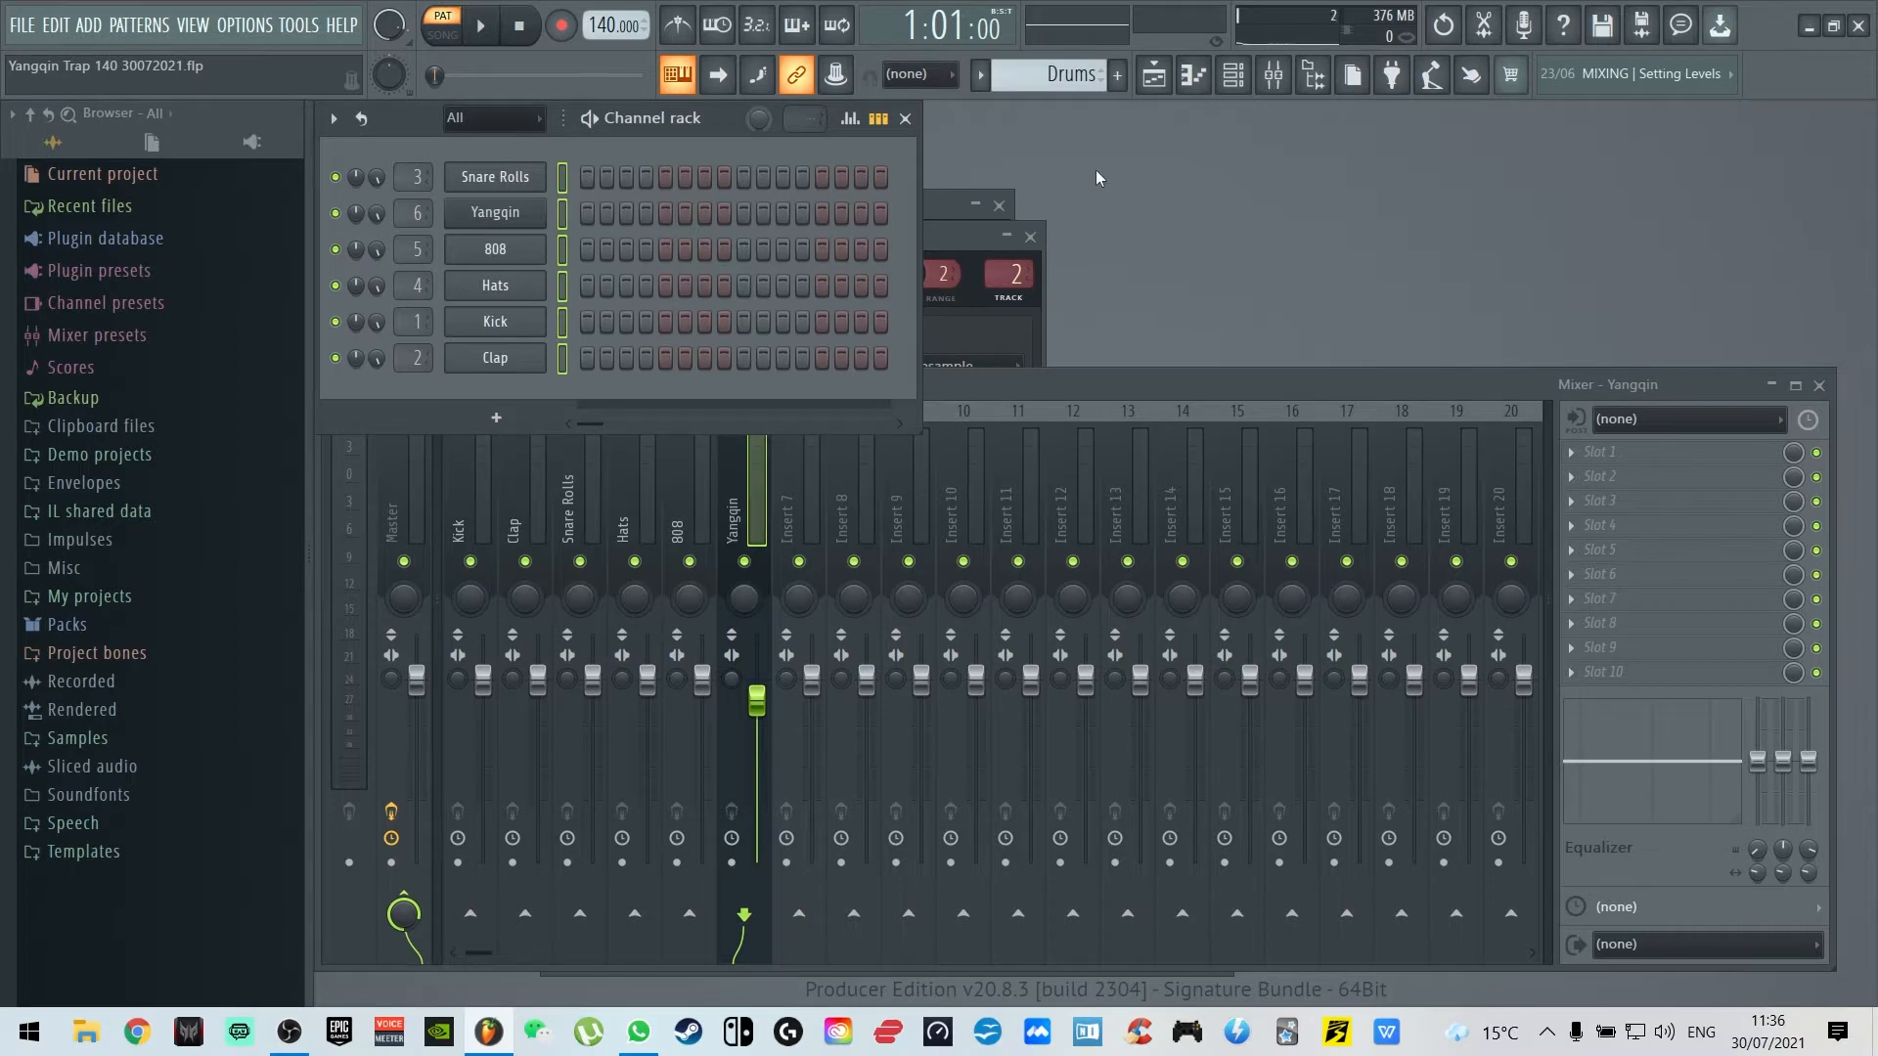
key(F5)
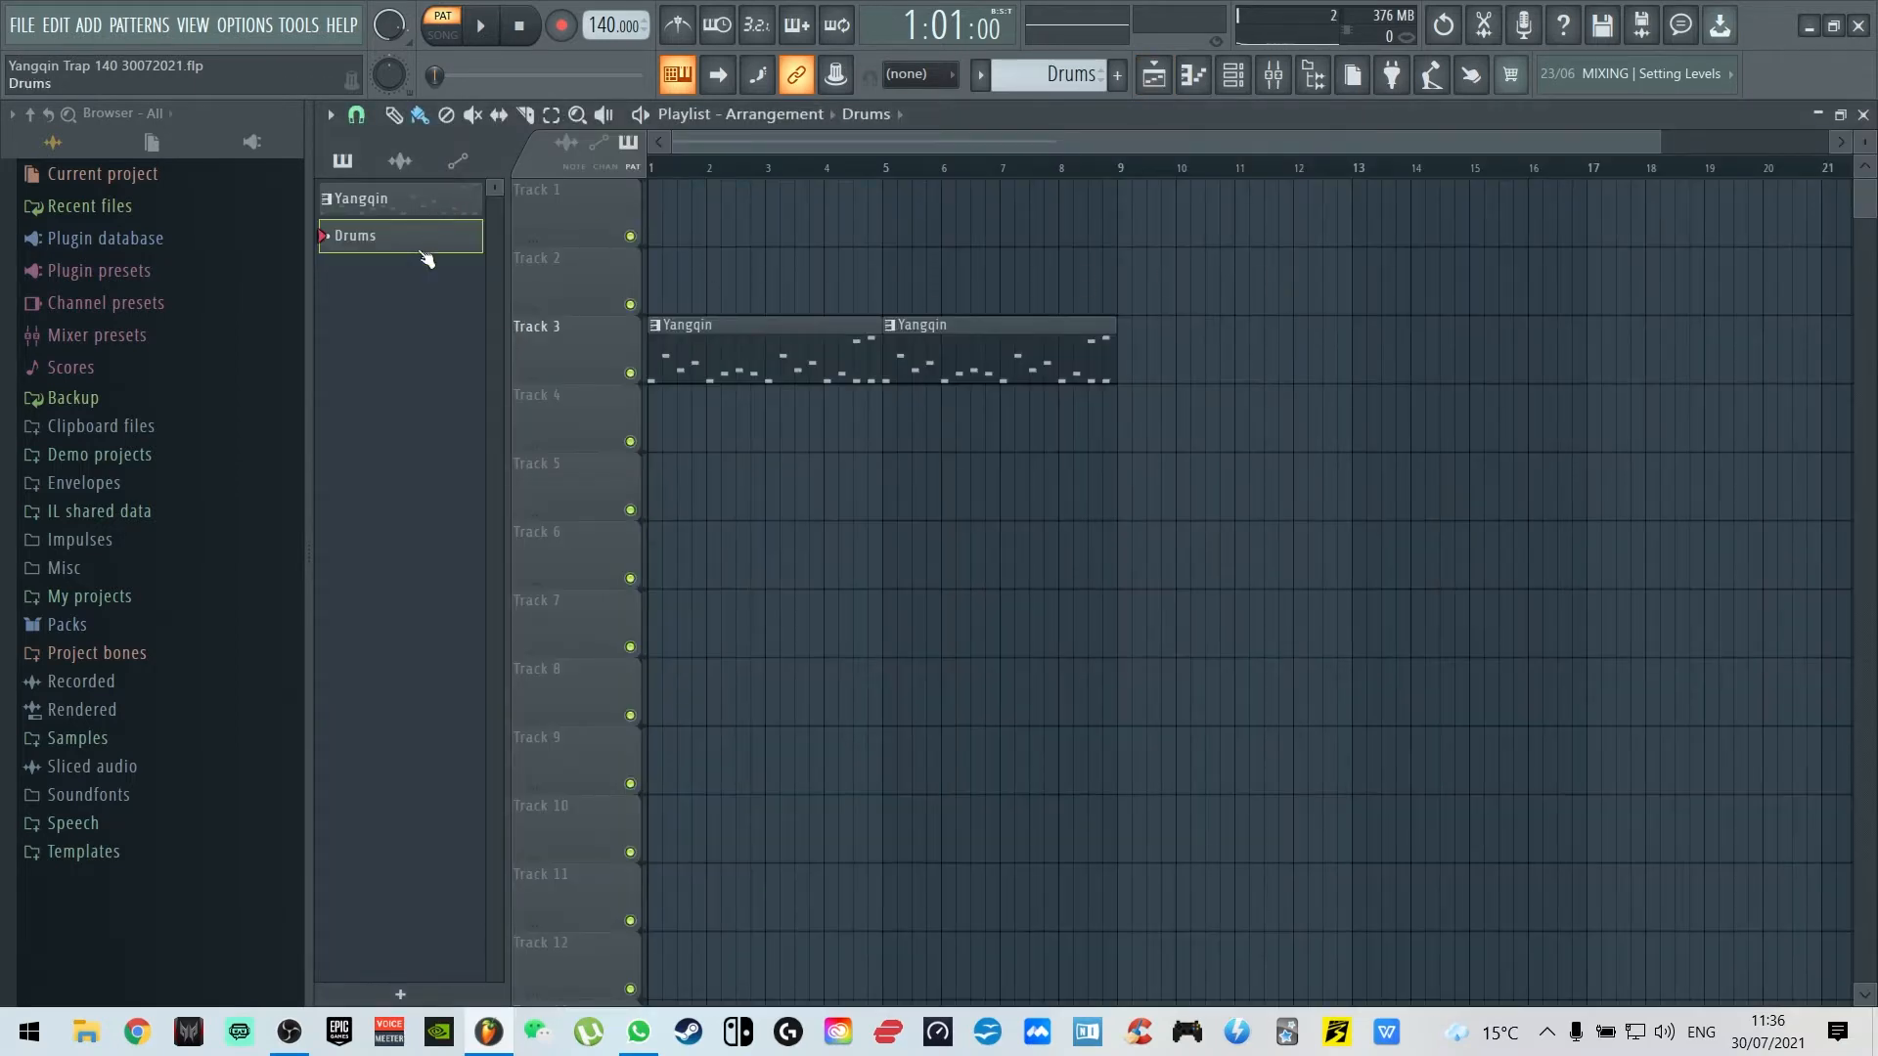
click(664, 239)
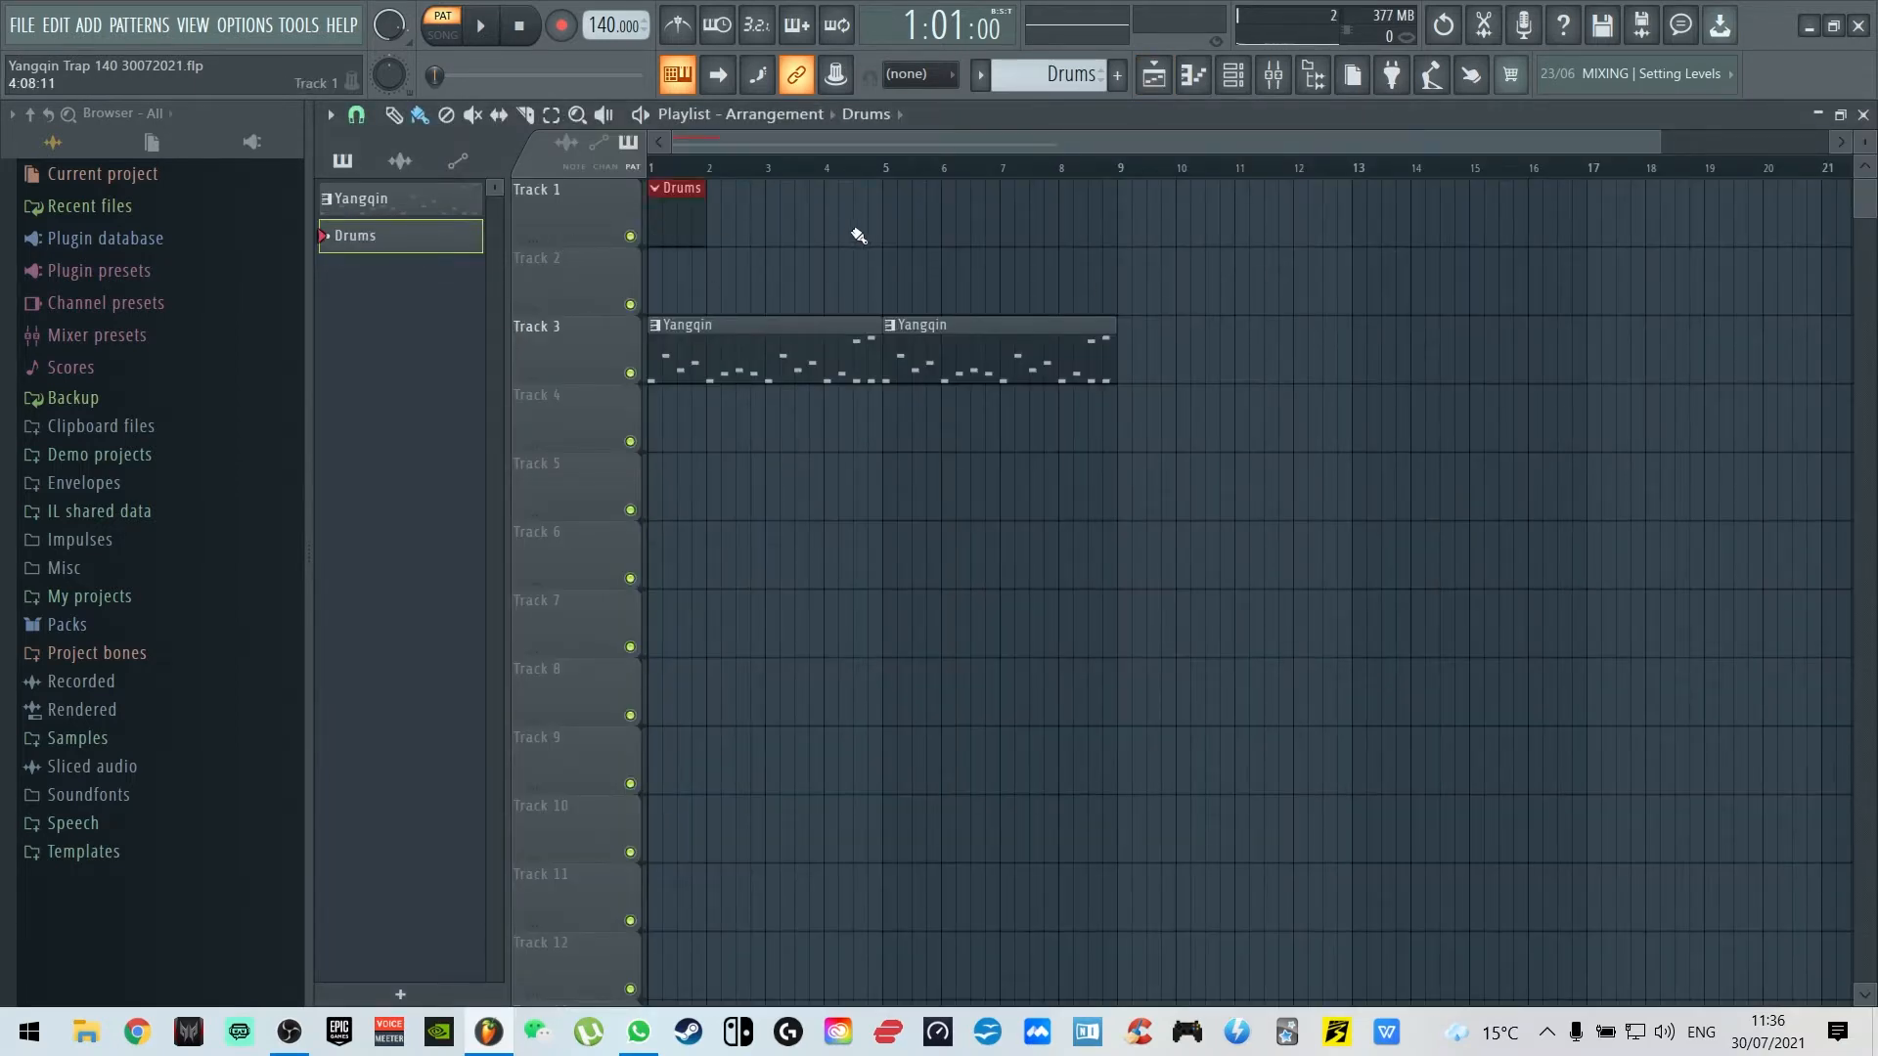
click(886, 235)
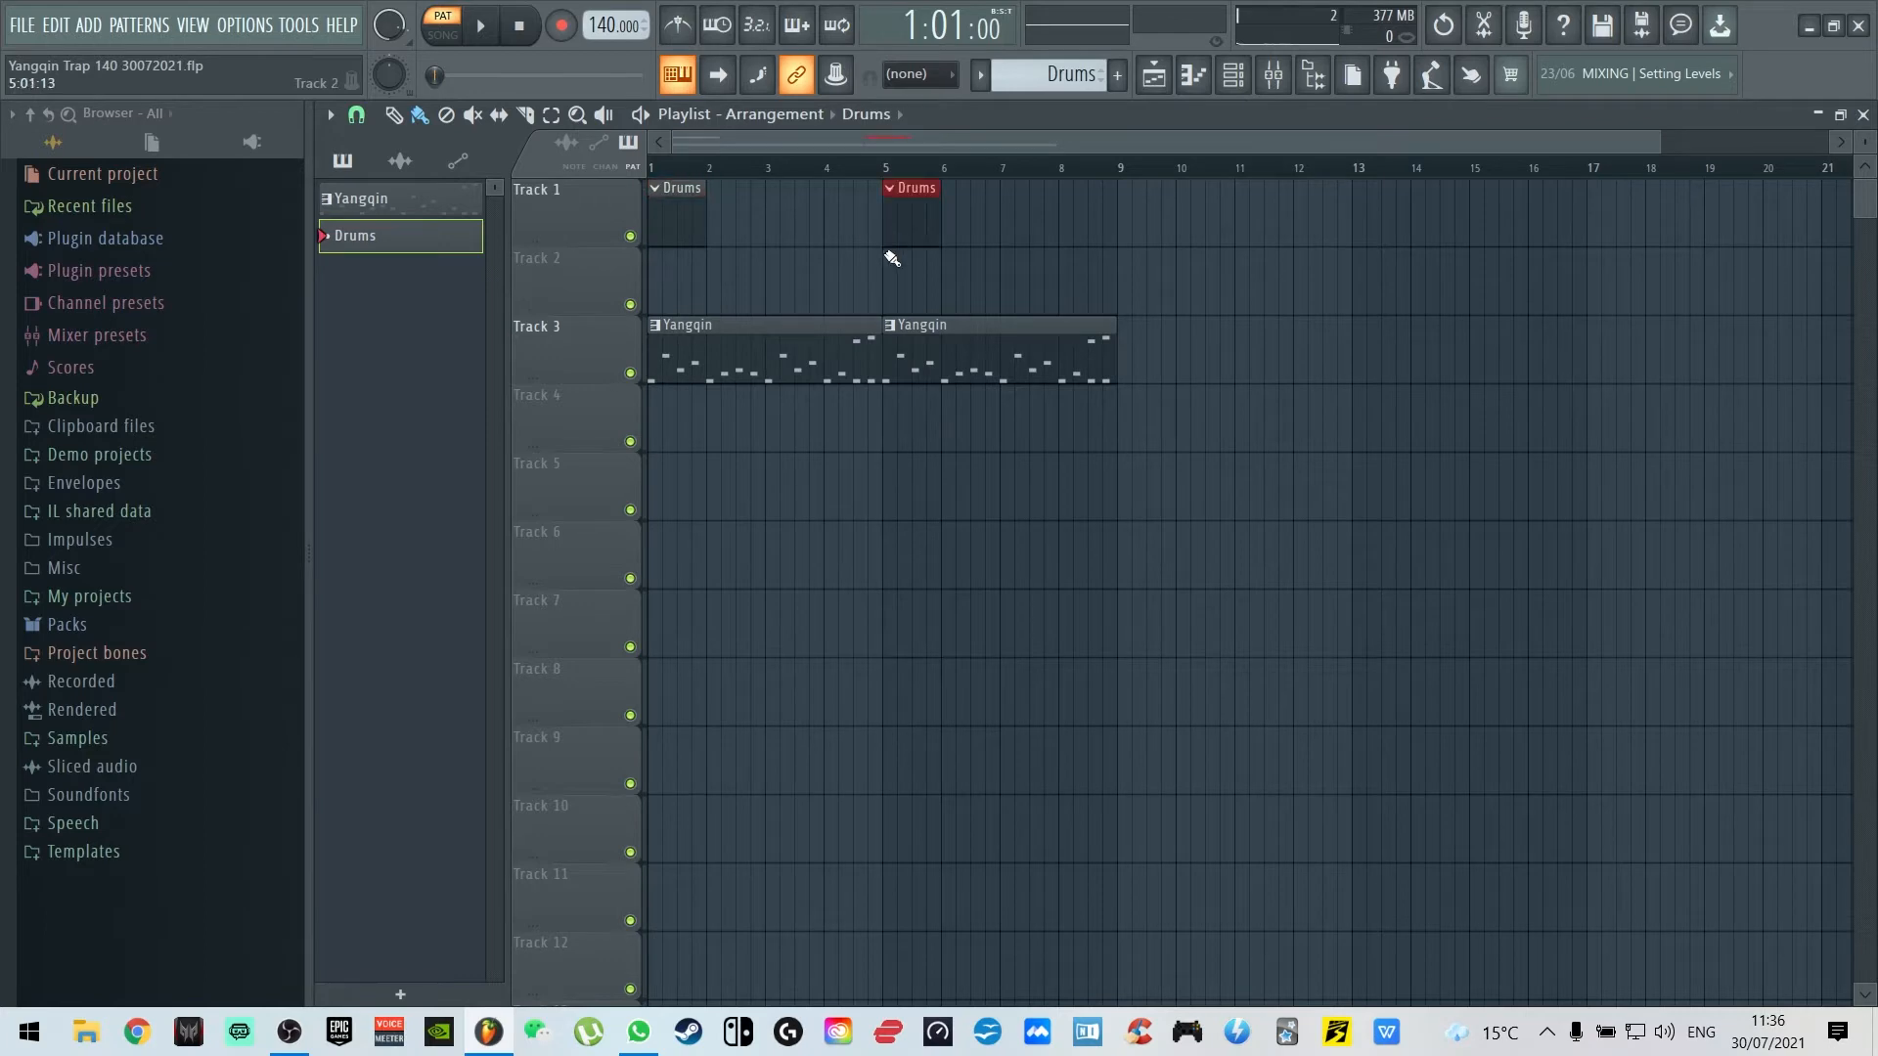
click(1863, 113)
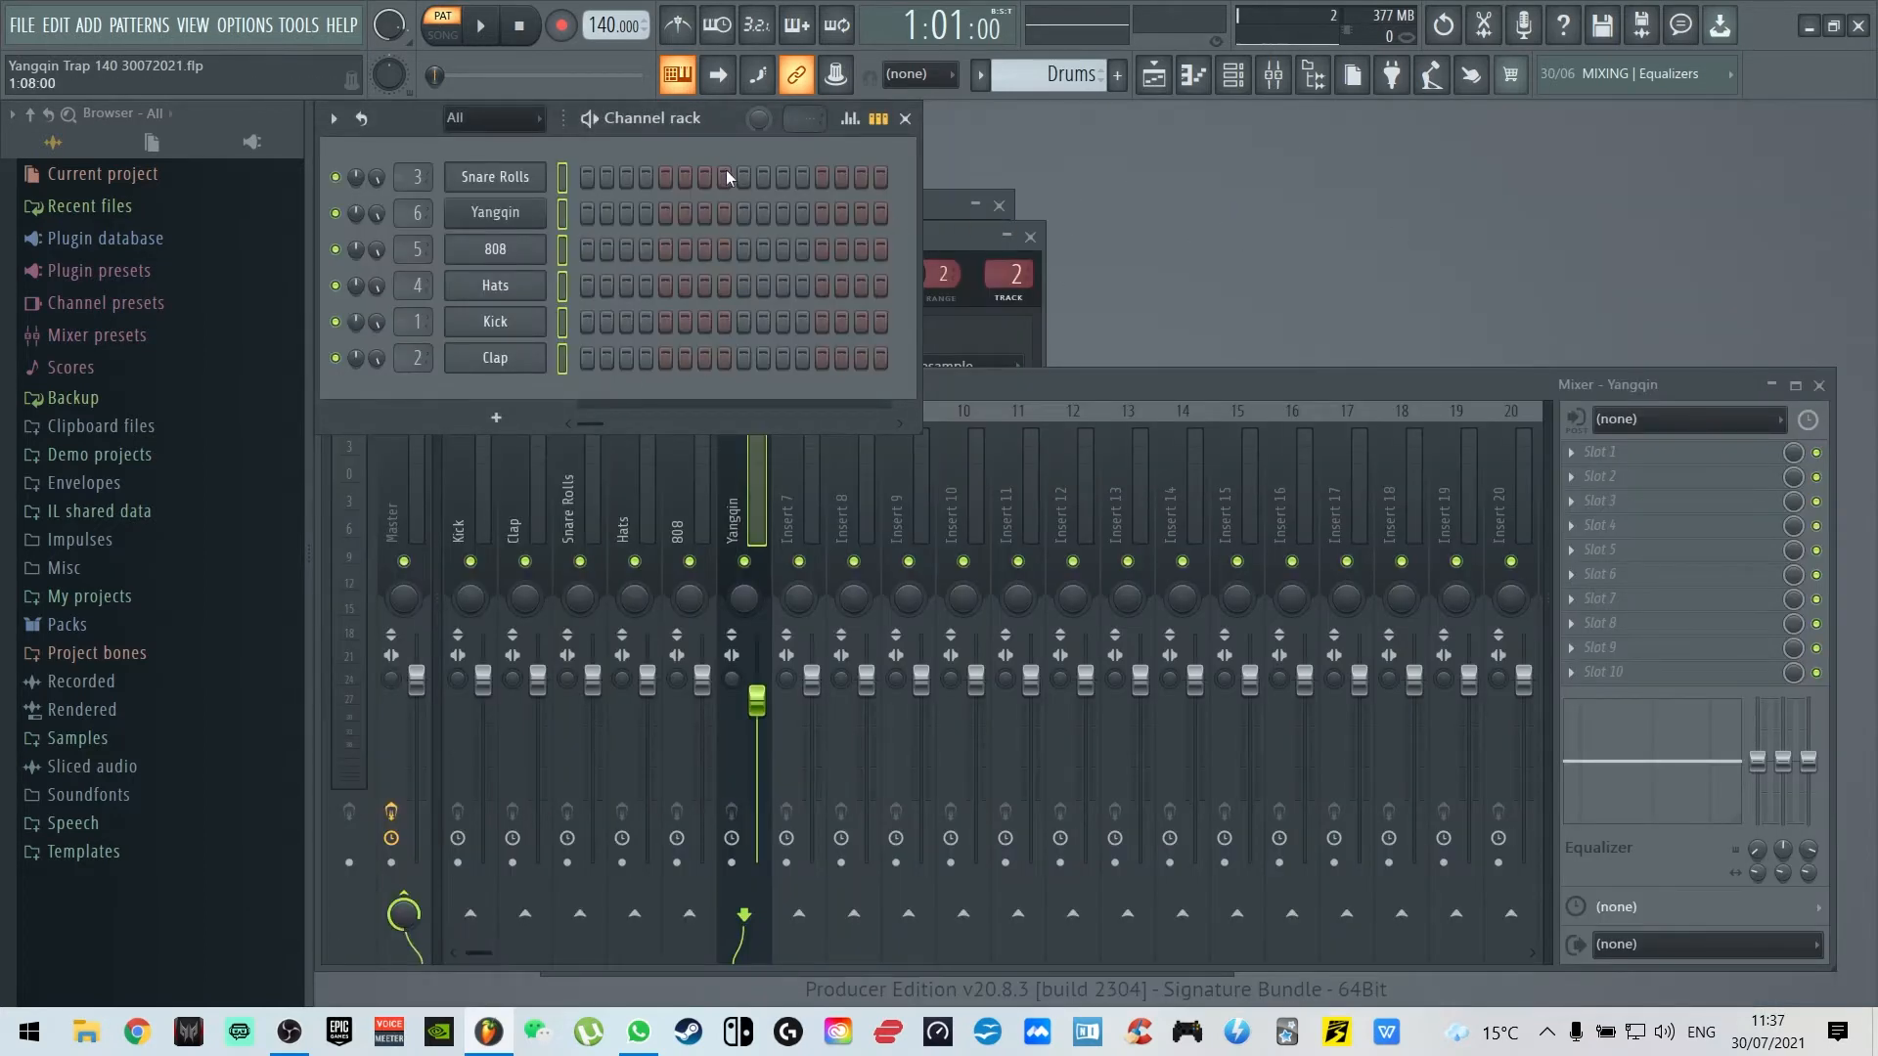
Add a C5 note at the start of bar 1 in the Kick channel's piano roll
right_click(519, 311)
click(562, 323)
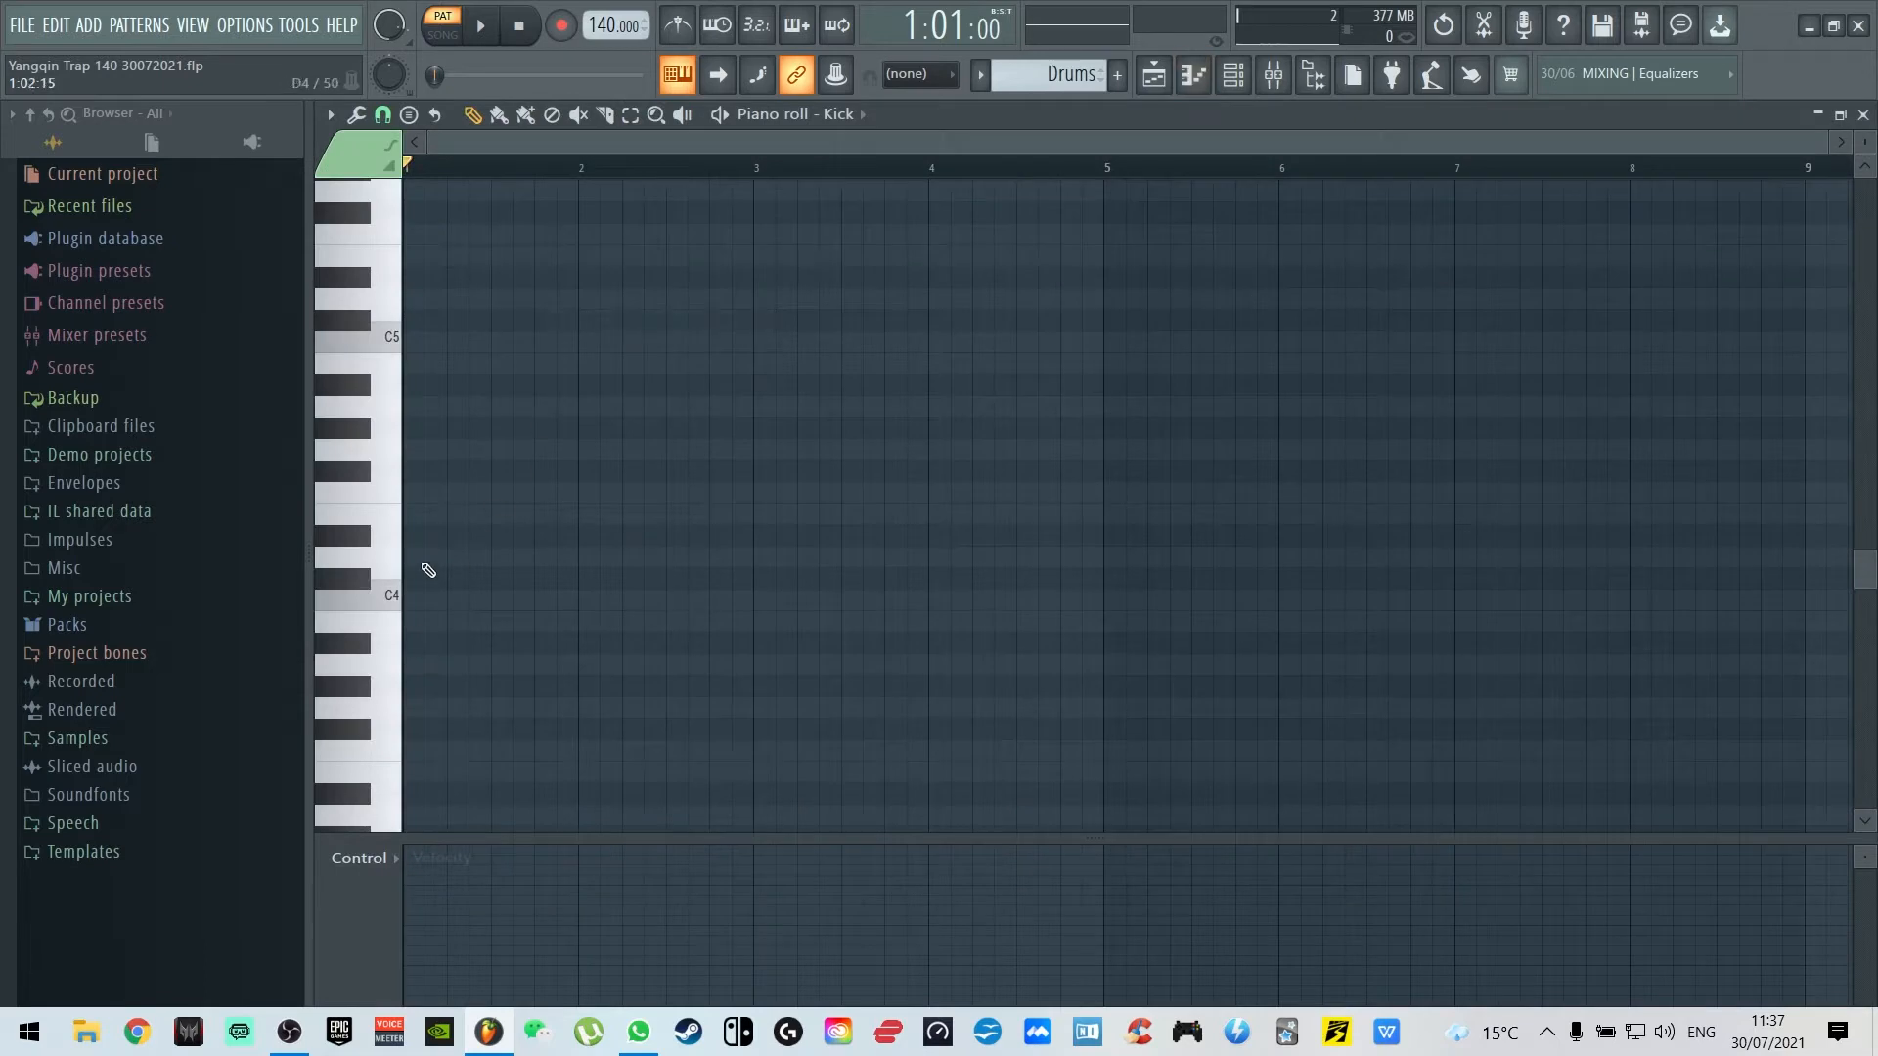
click(400, 406)
click(409, 406)
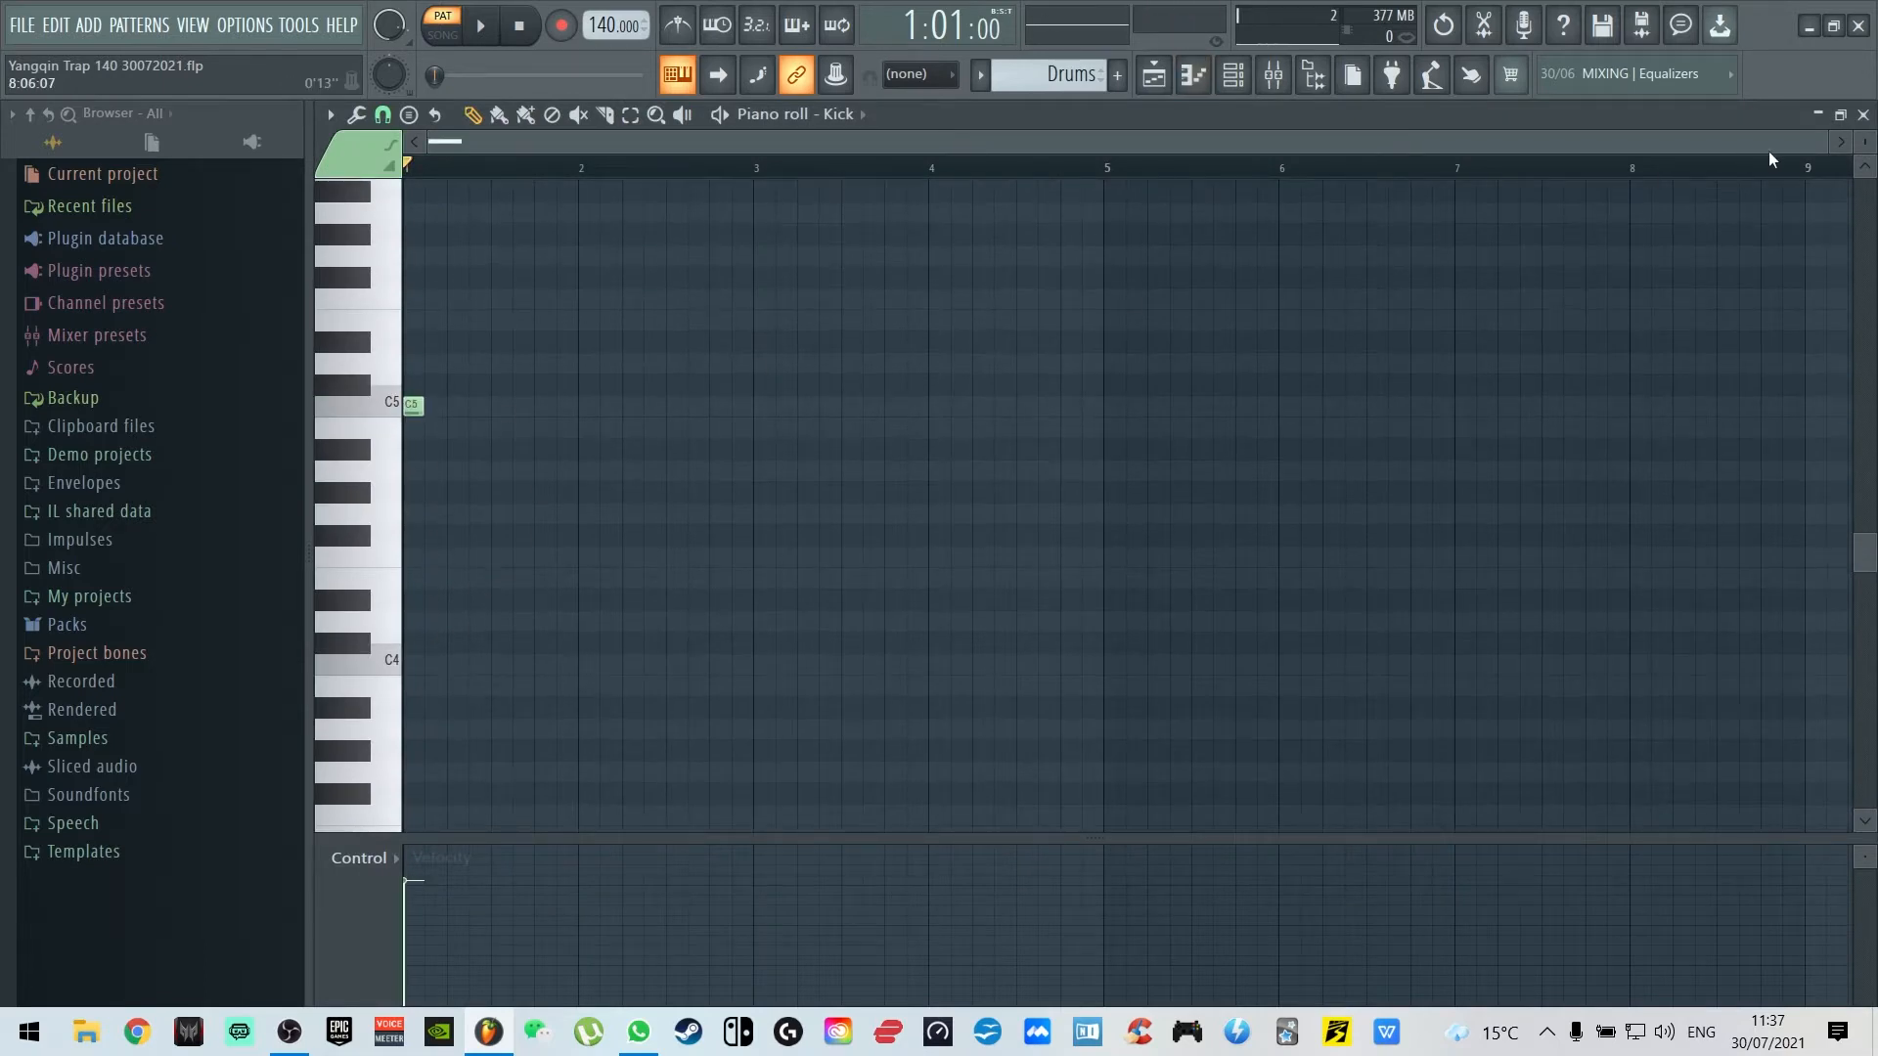
drag(1825, 147, 1535, 147)
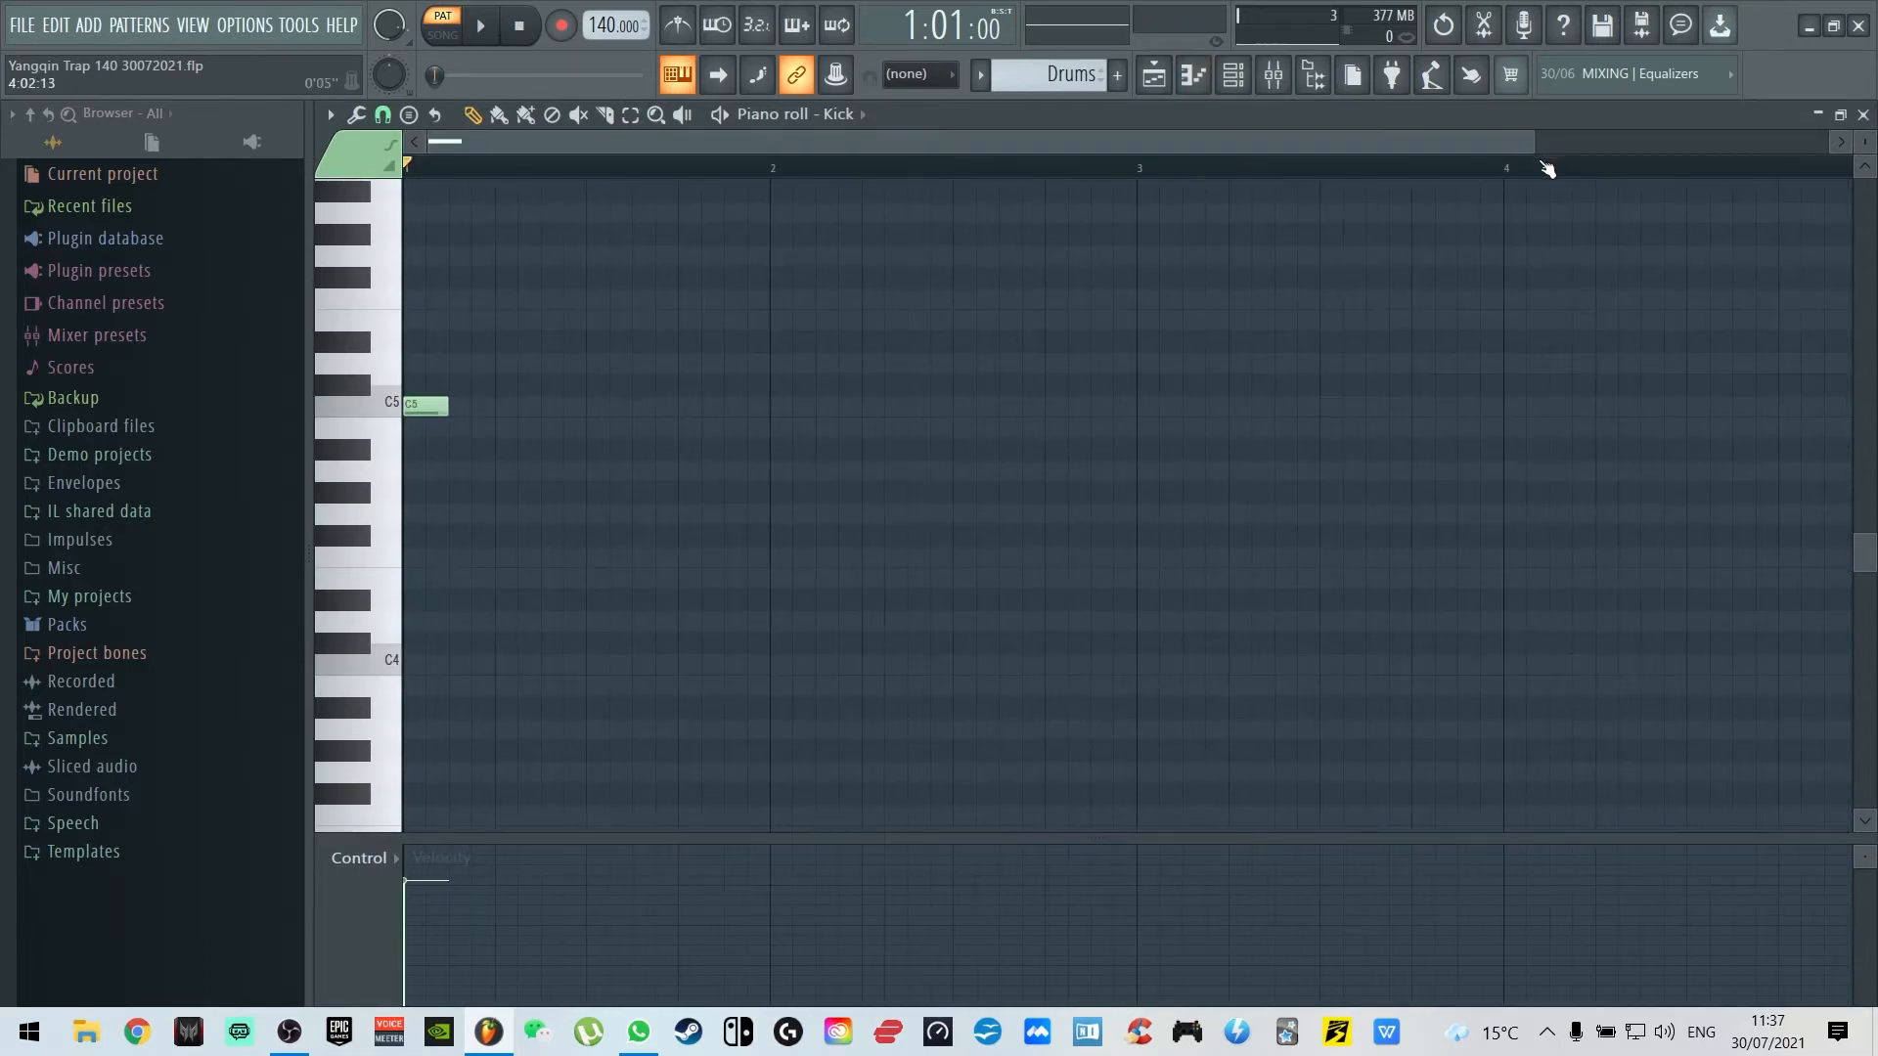
Add Clap notes on C5 at steps 4, 5 and 13 of bar 1 and audition the pattern
click(862, 116)
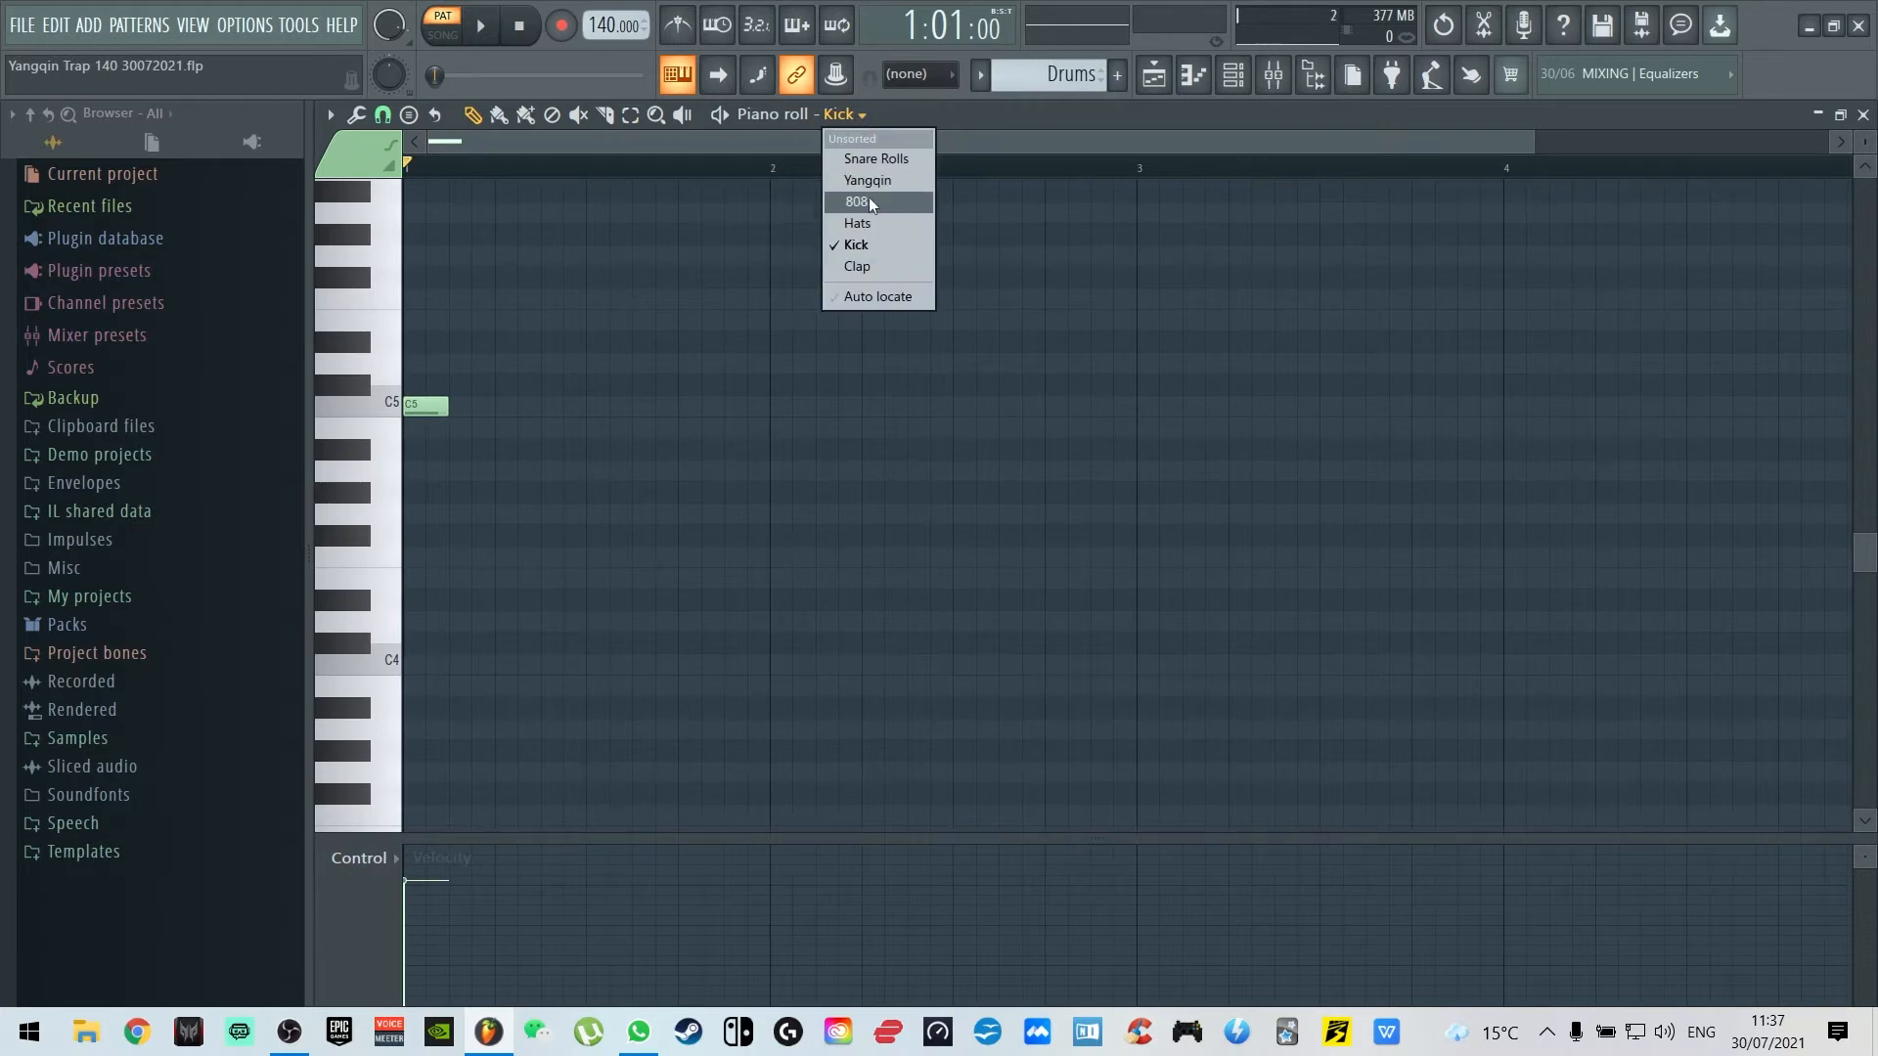
click(860, 267)
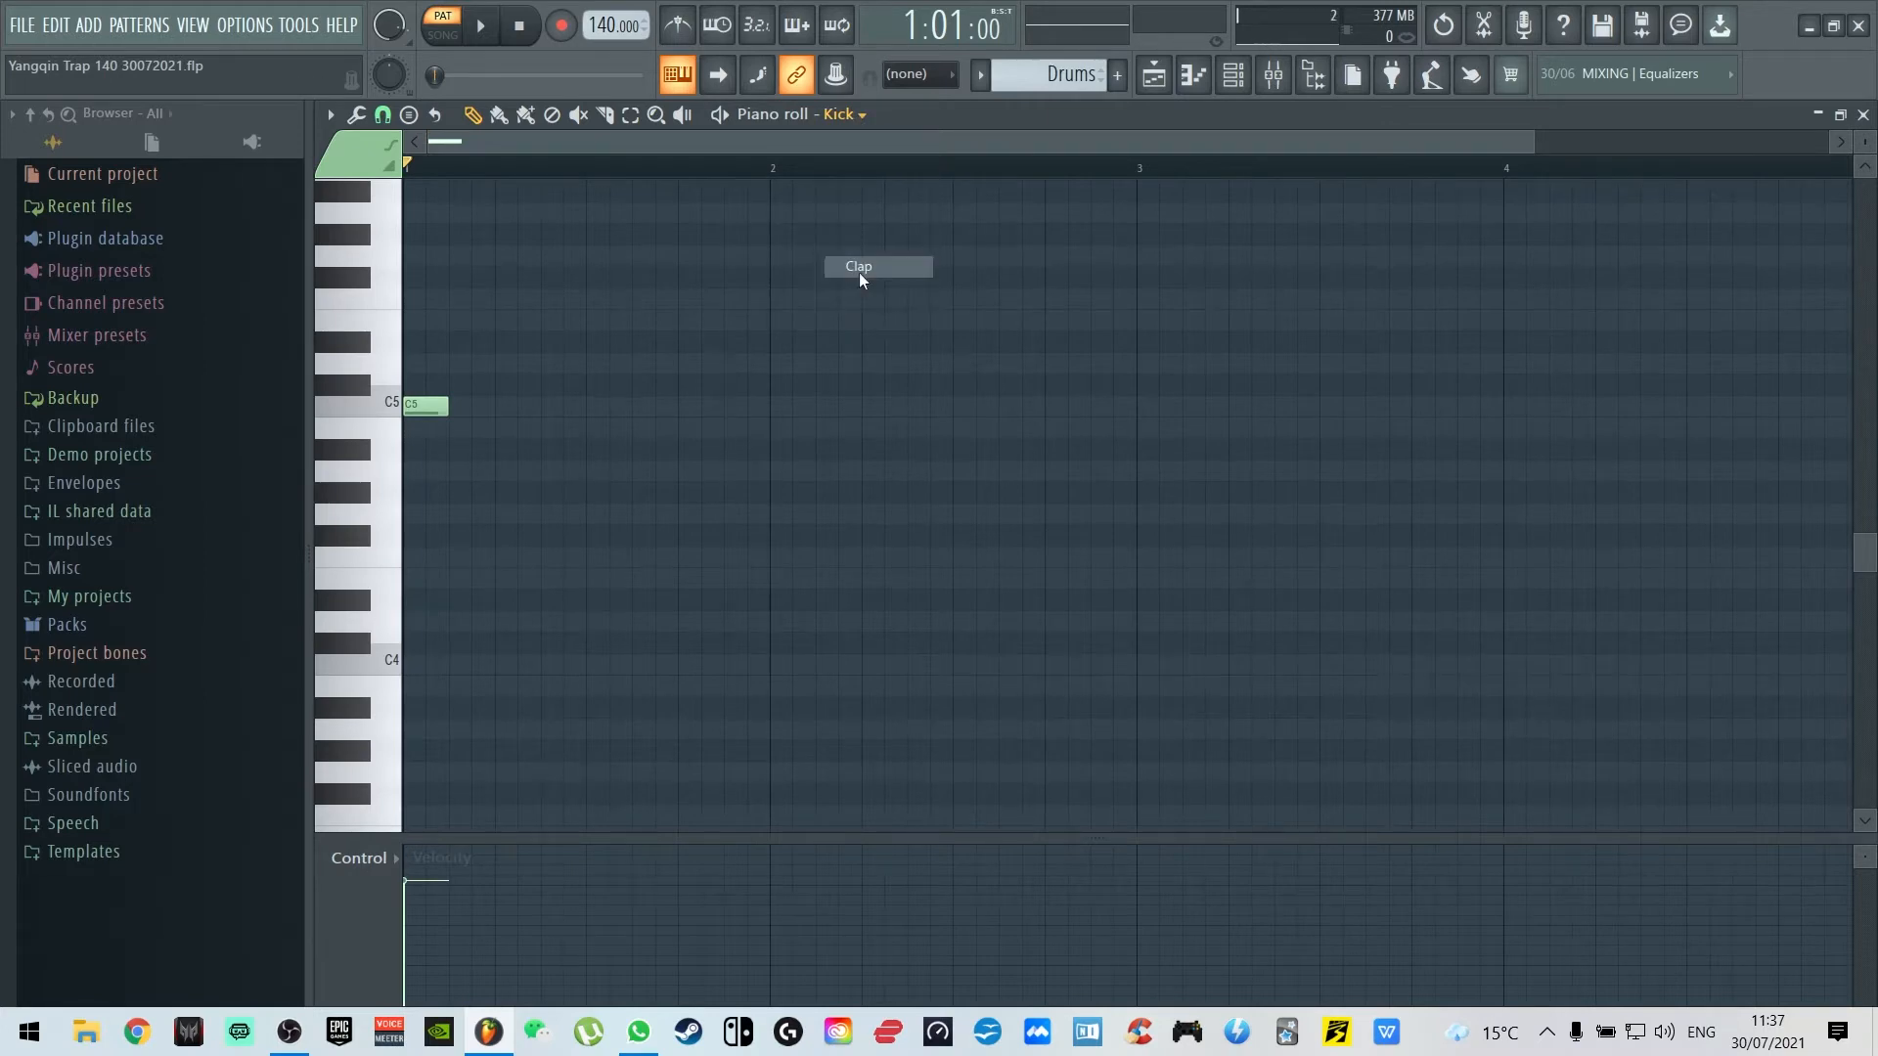
click(481, 404)
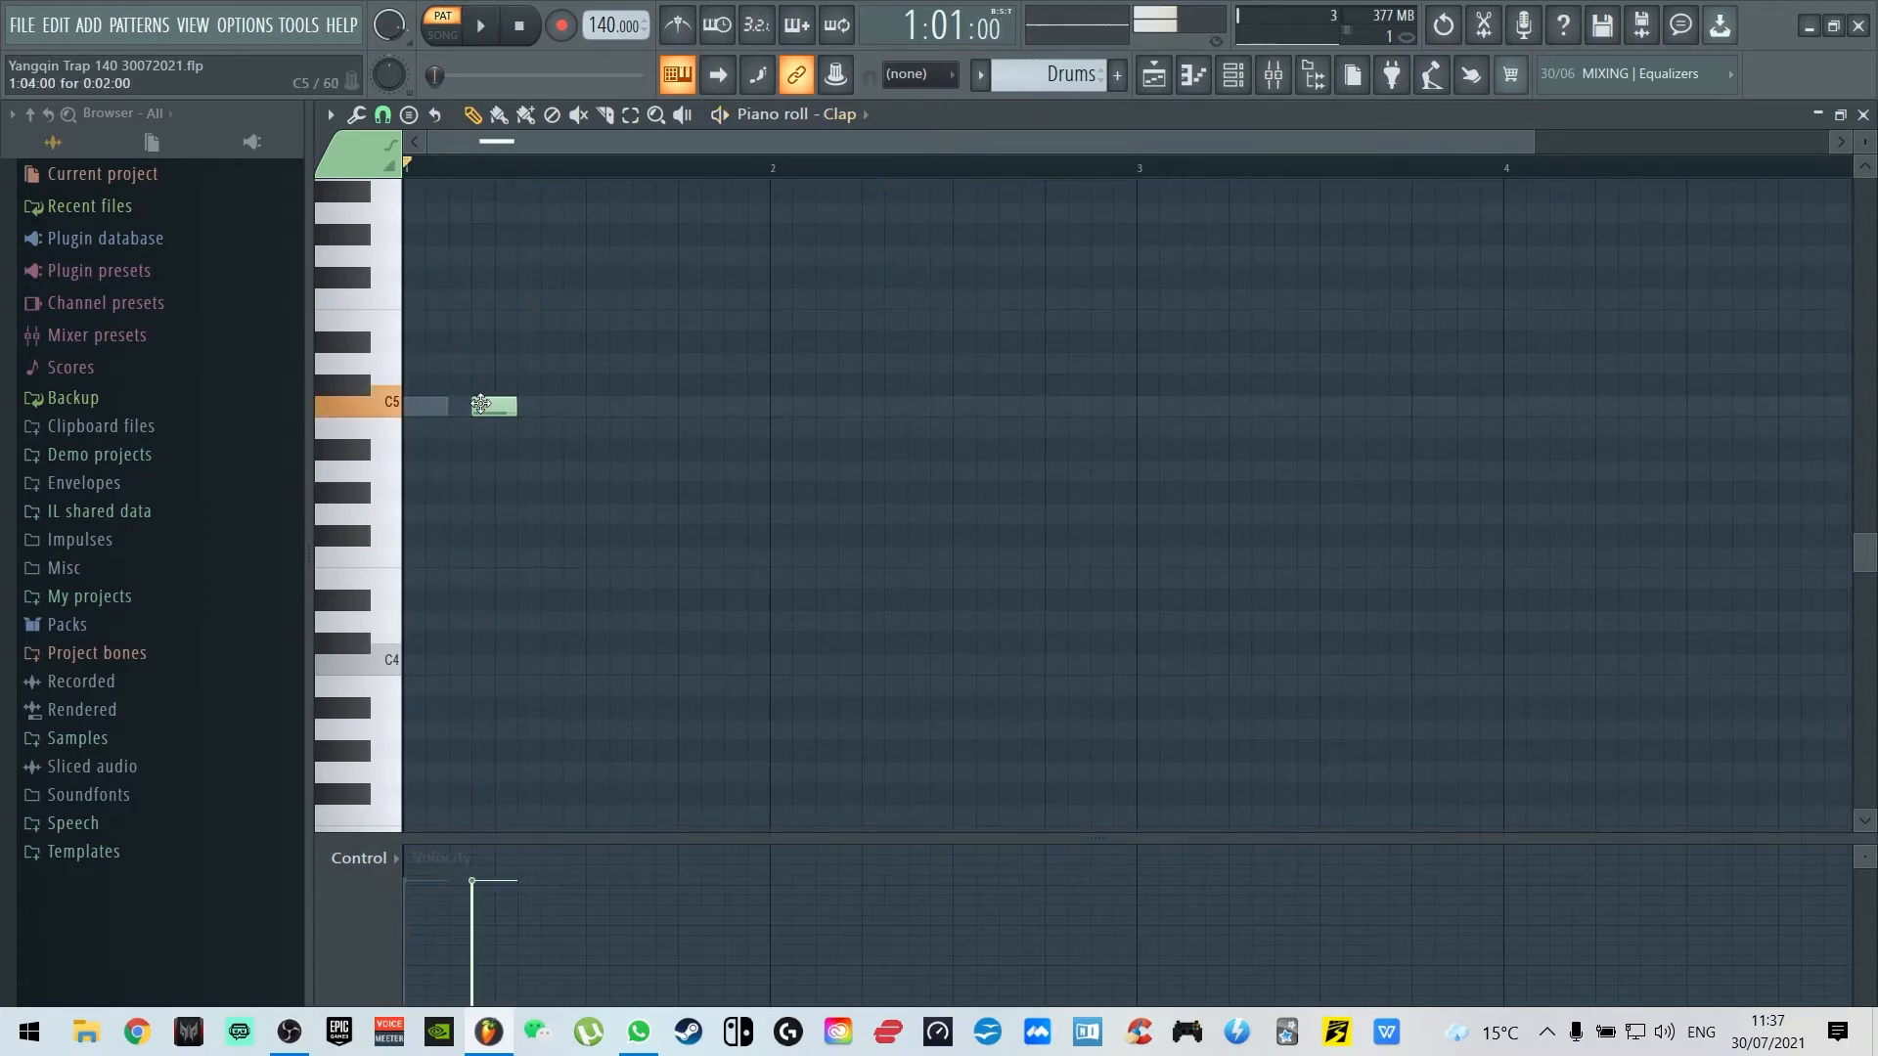
key(space)
key(space)
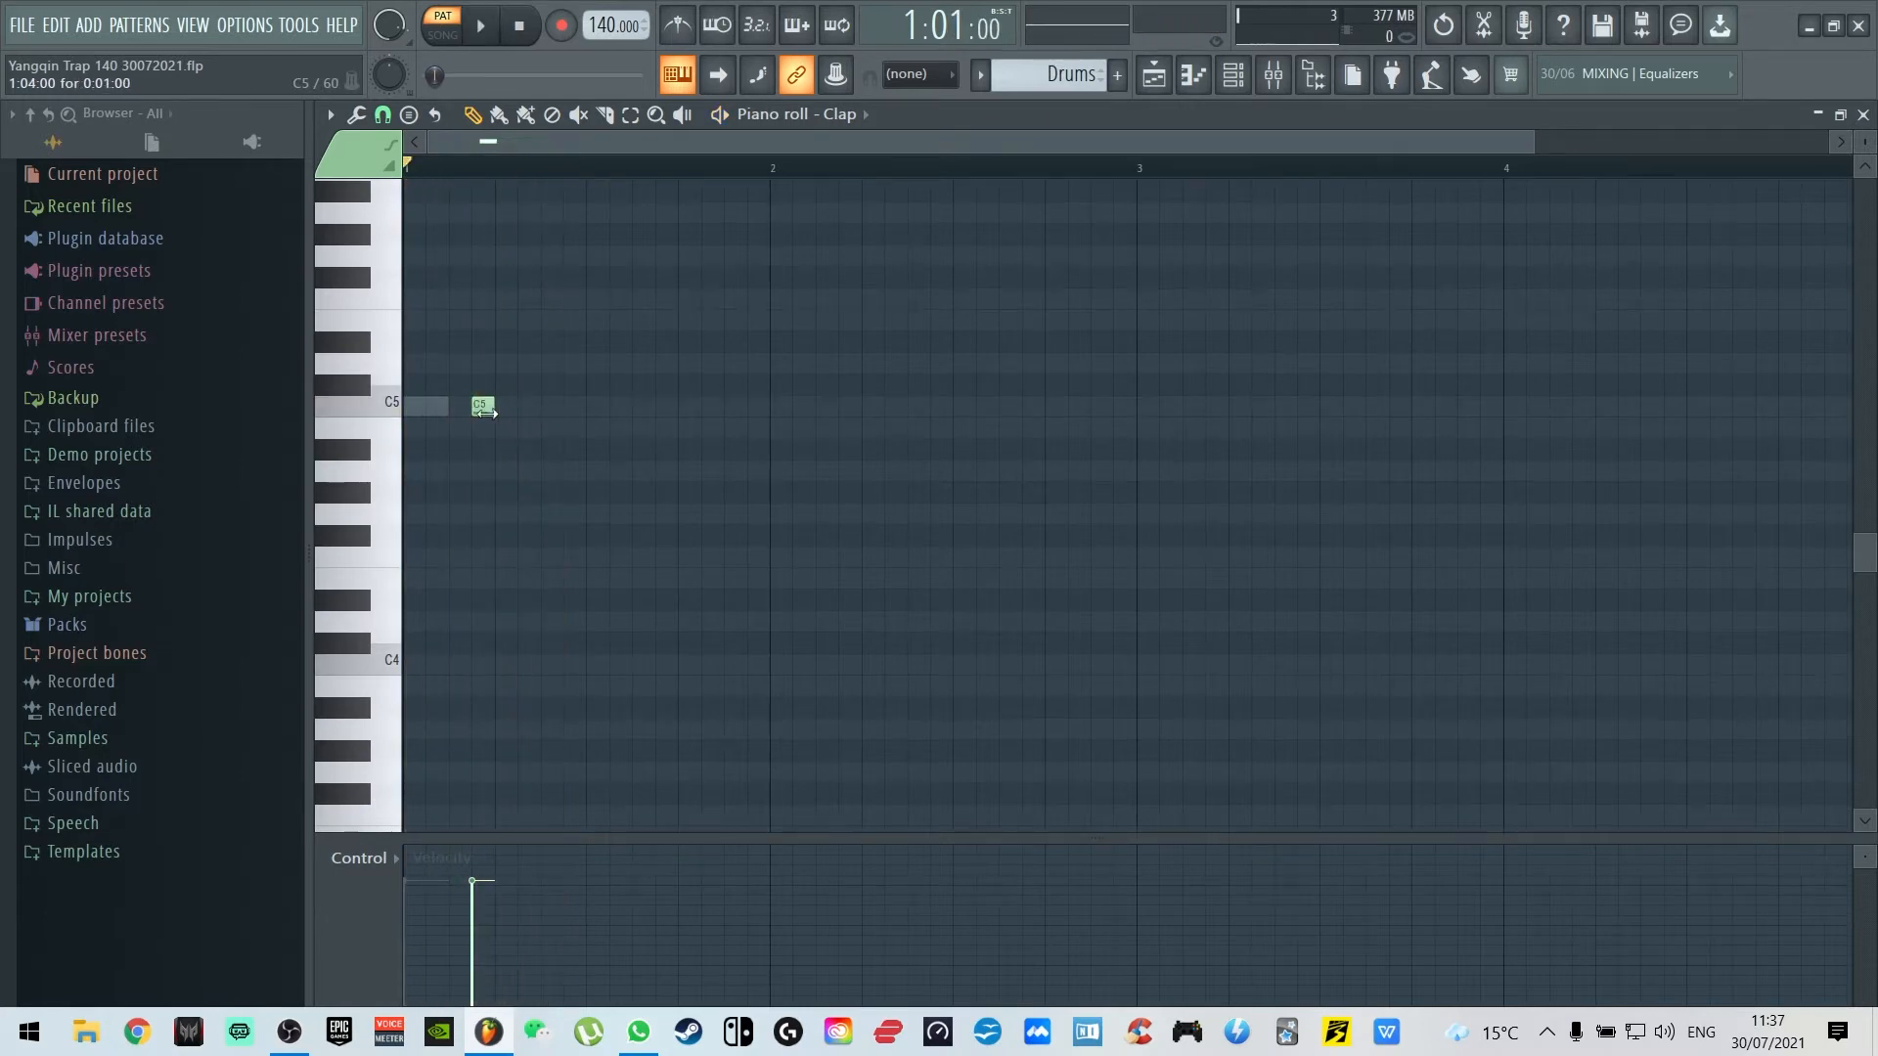
click(496, 406)
click(682, 405)
key(space)
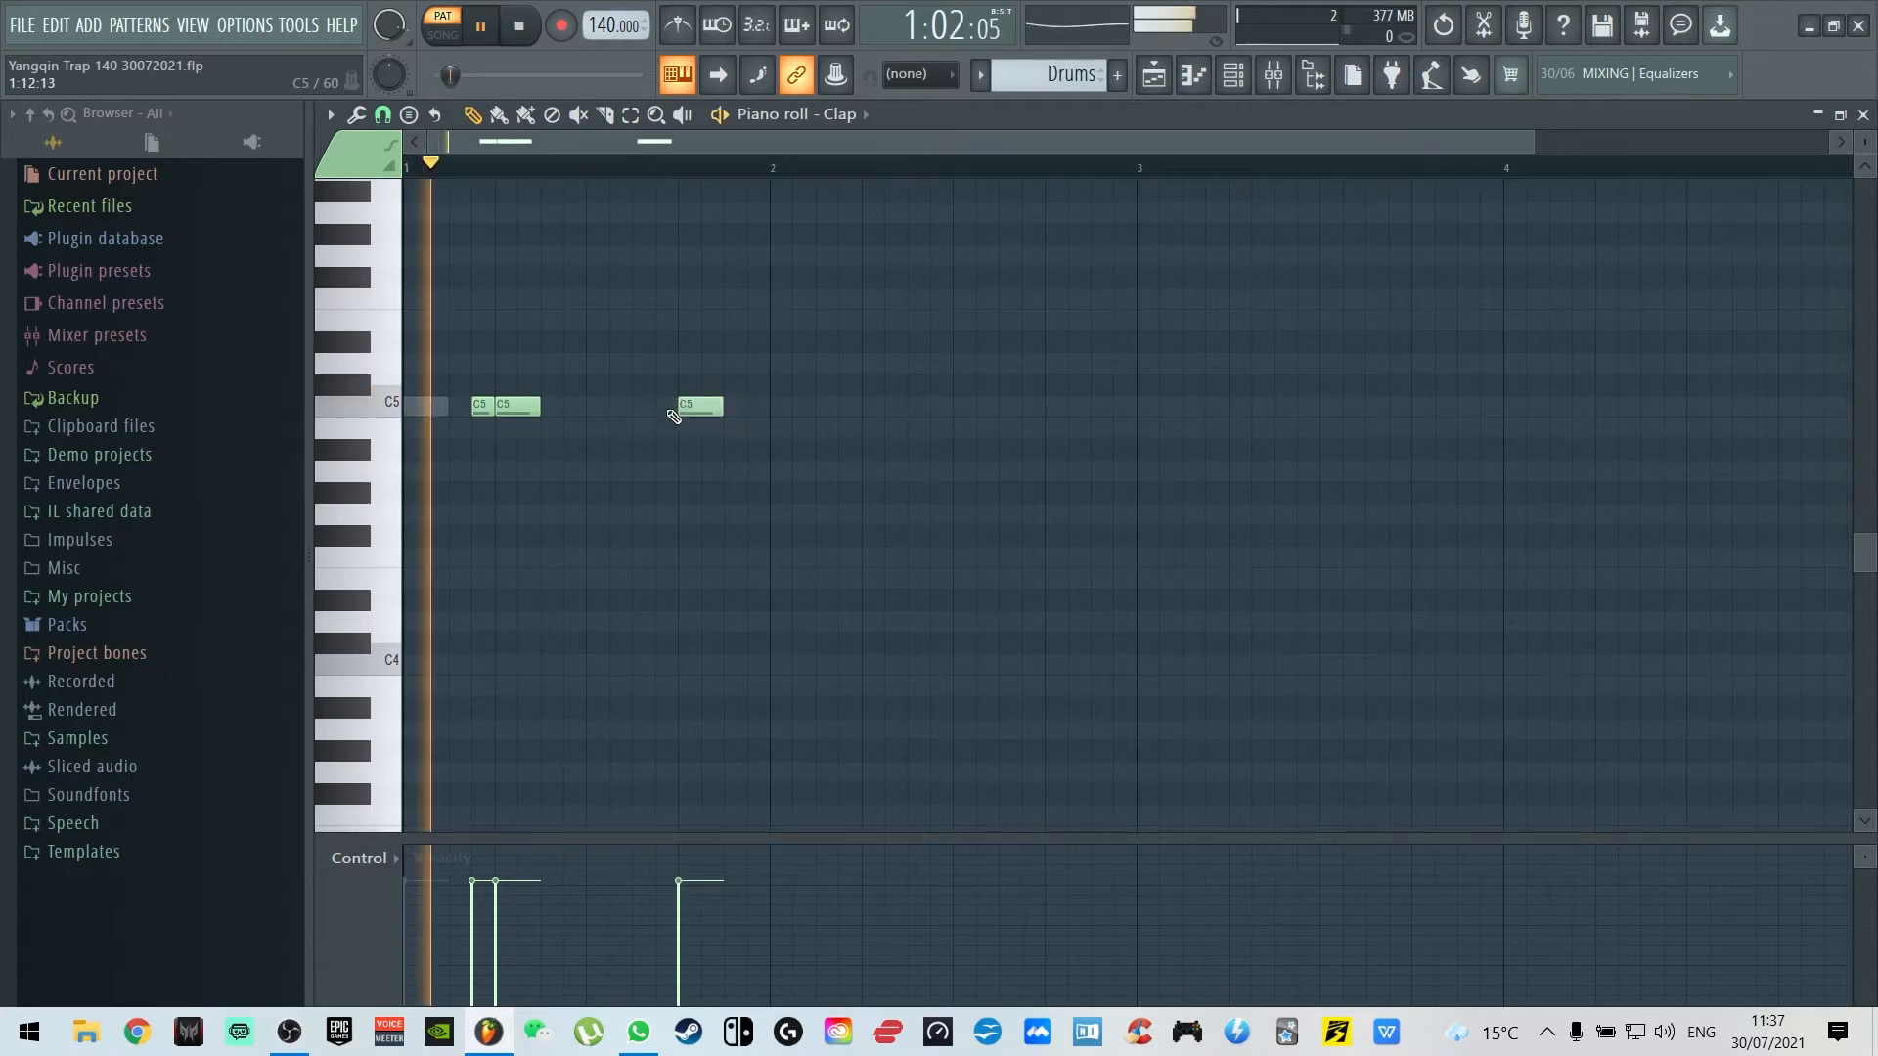
key(space)
Move the second Clap note to step 7 and the third to step 11 of bar 1, auditioning each change
drag(510, 402, 550, 406)
key(space)
key(space)
key(space)
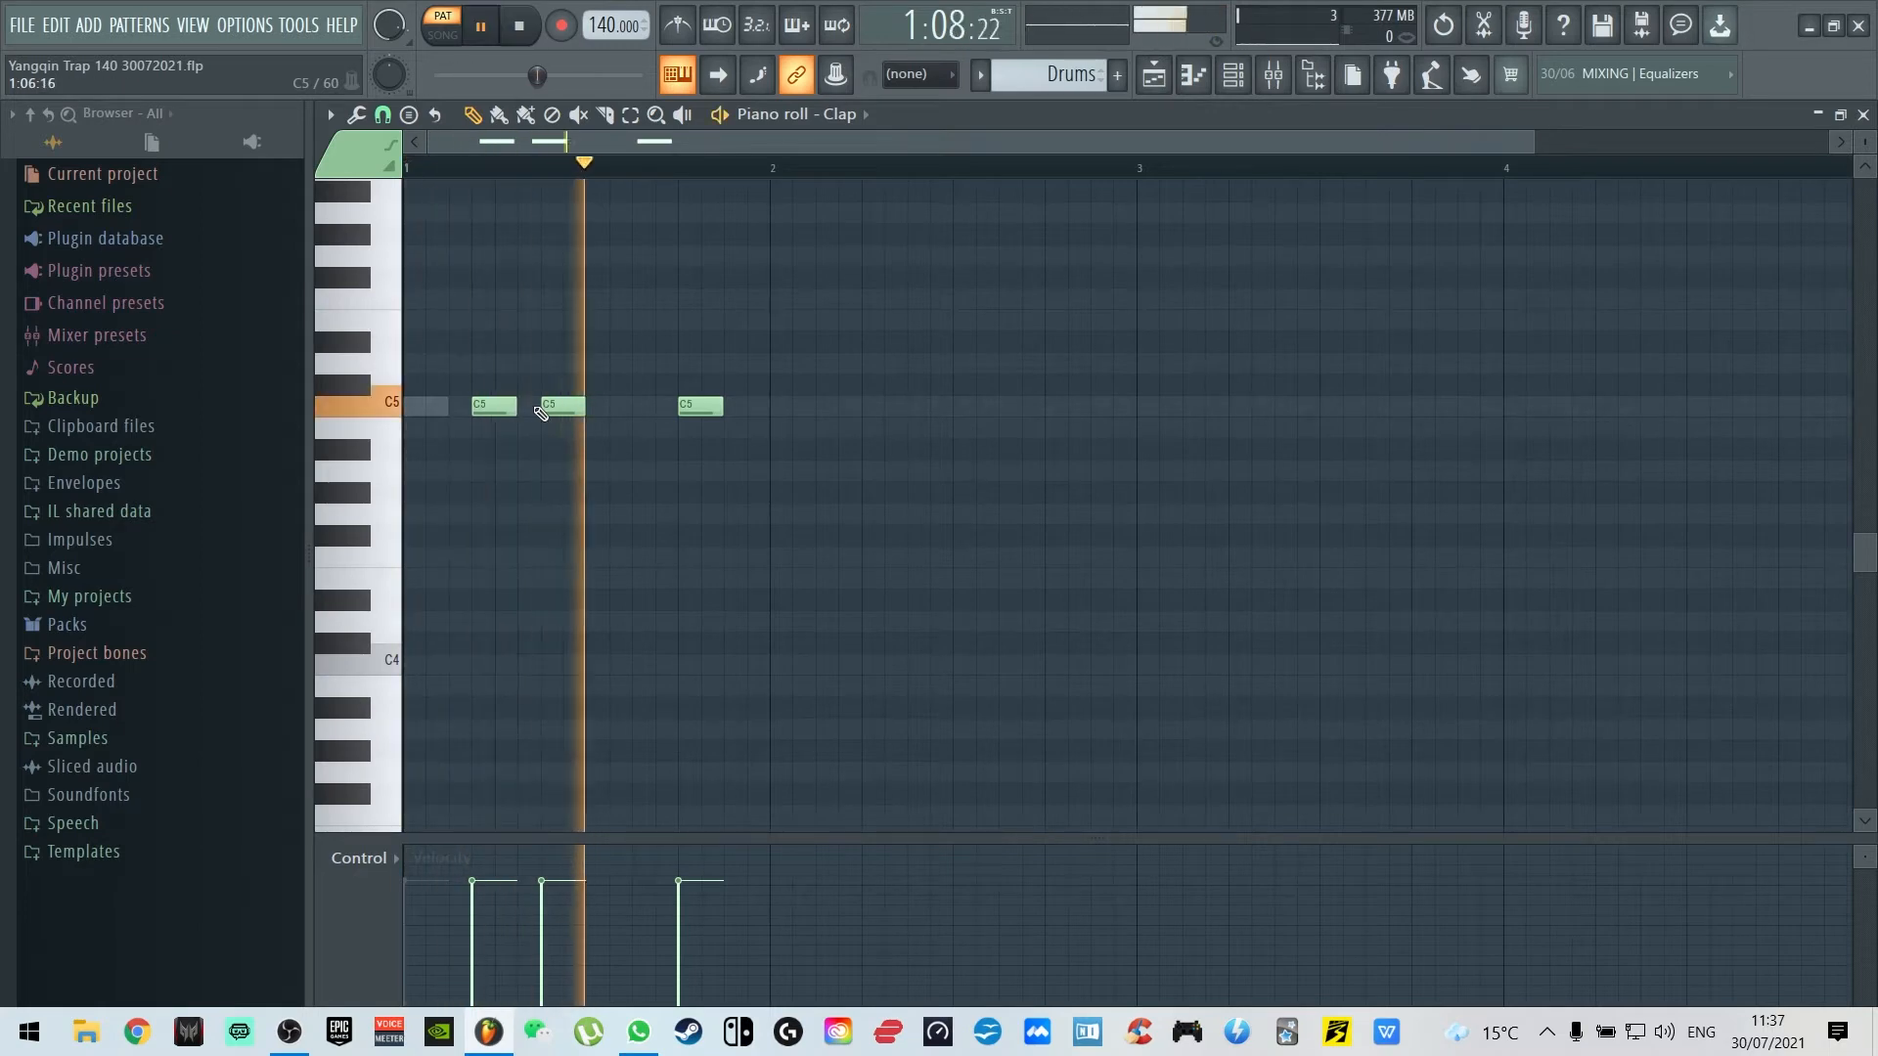
key(space)
drag(703, 405, 655, 405)
key(space)
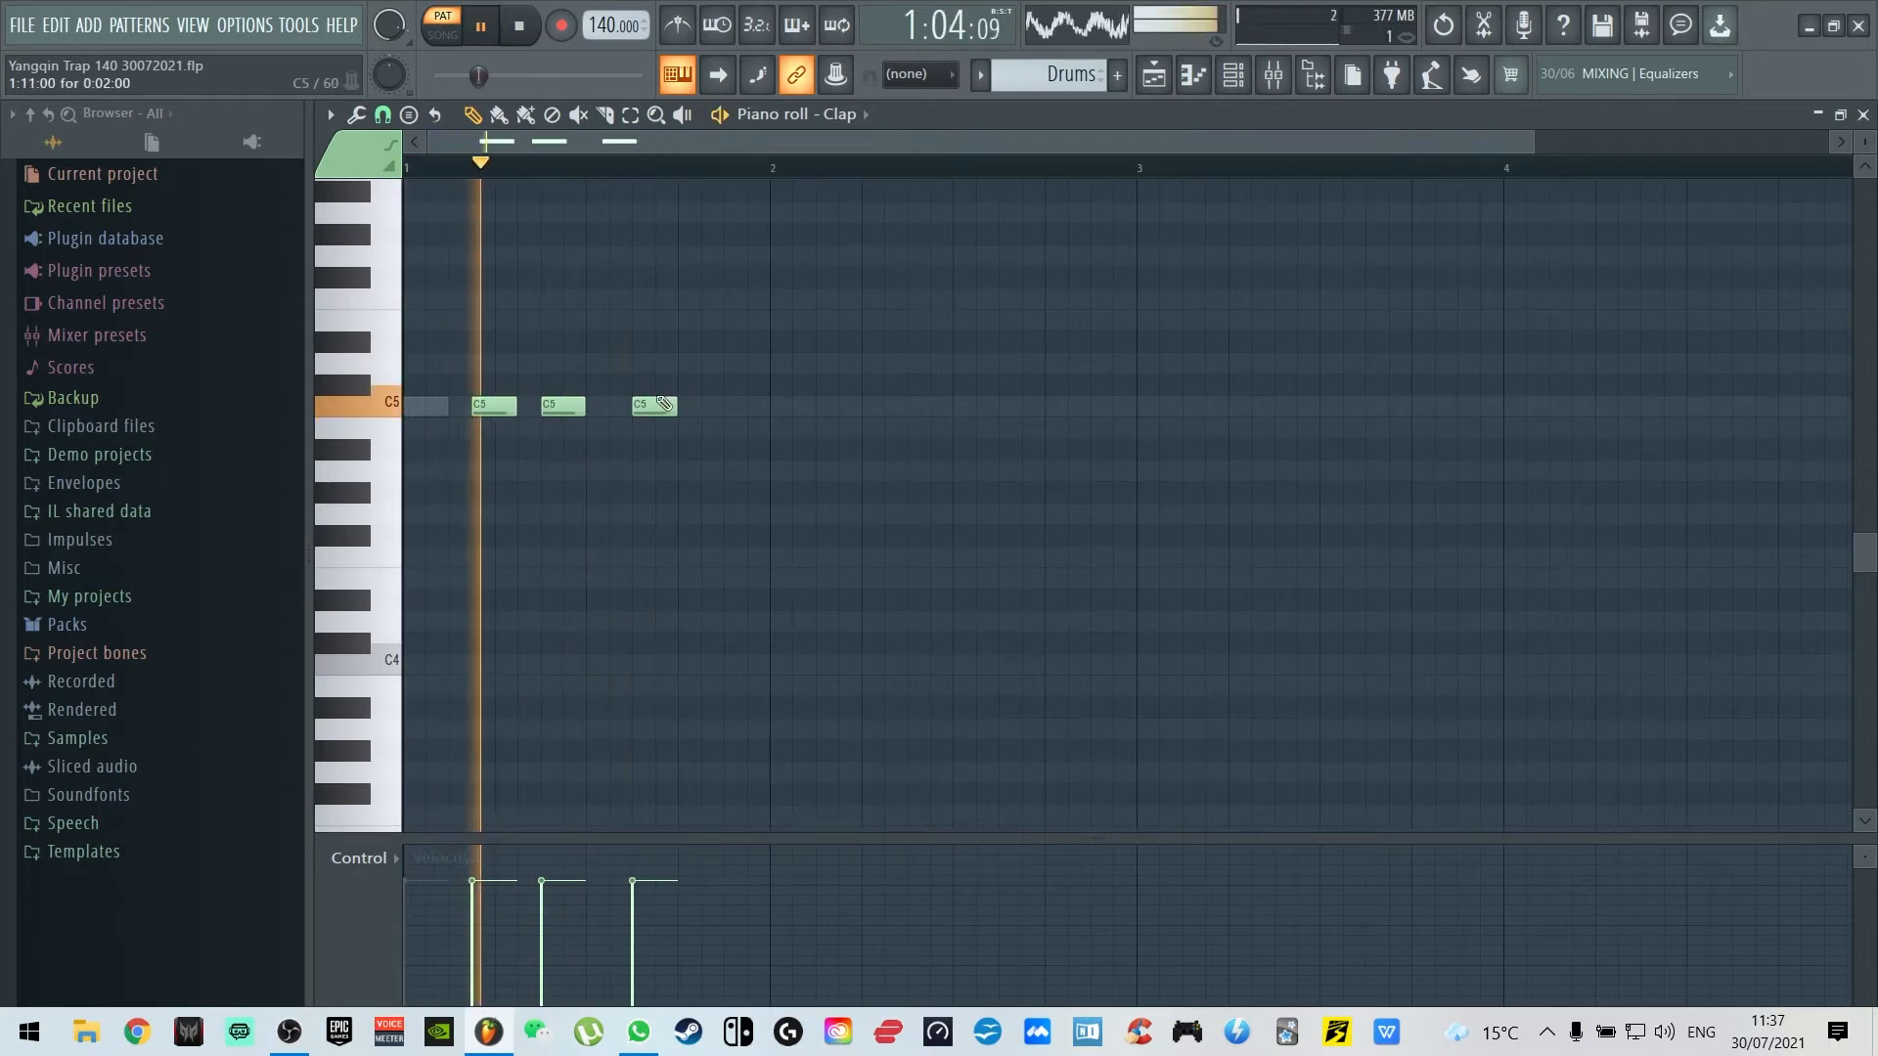
key(space)
Add a second Kick note on C5, placing it at step 11 of bar 1, and audition it
click(843, 114)
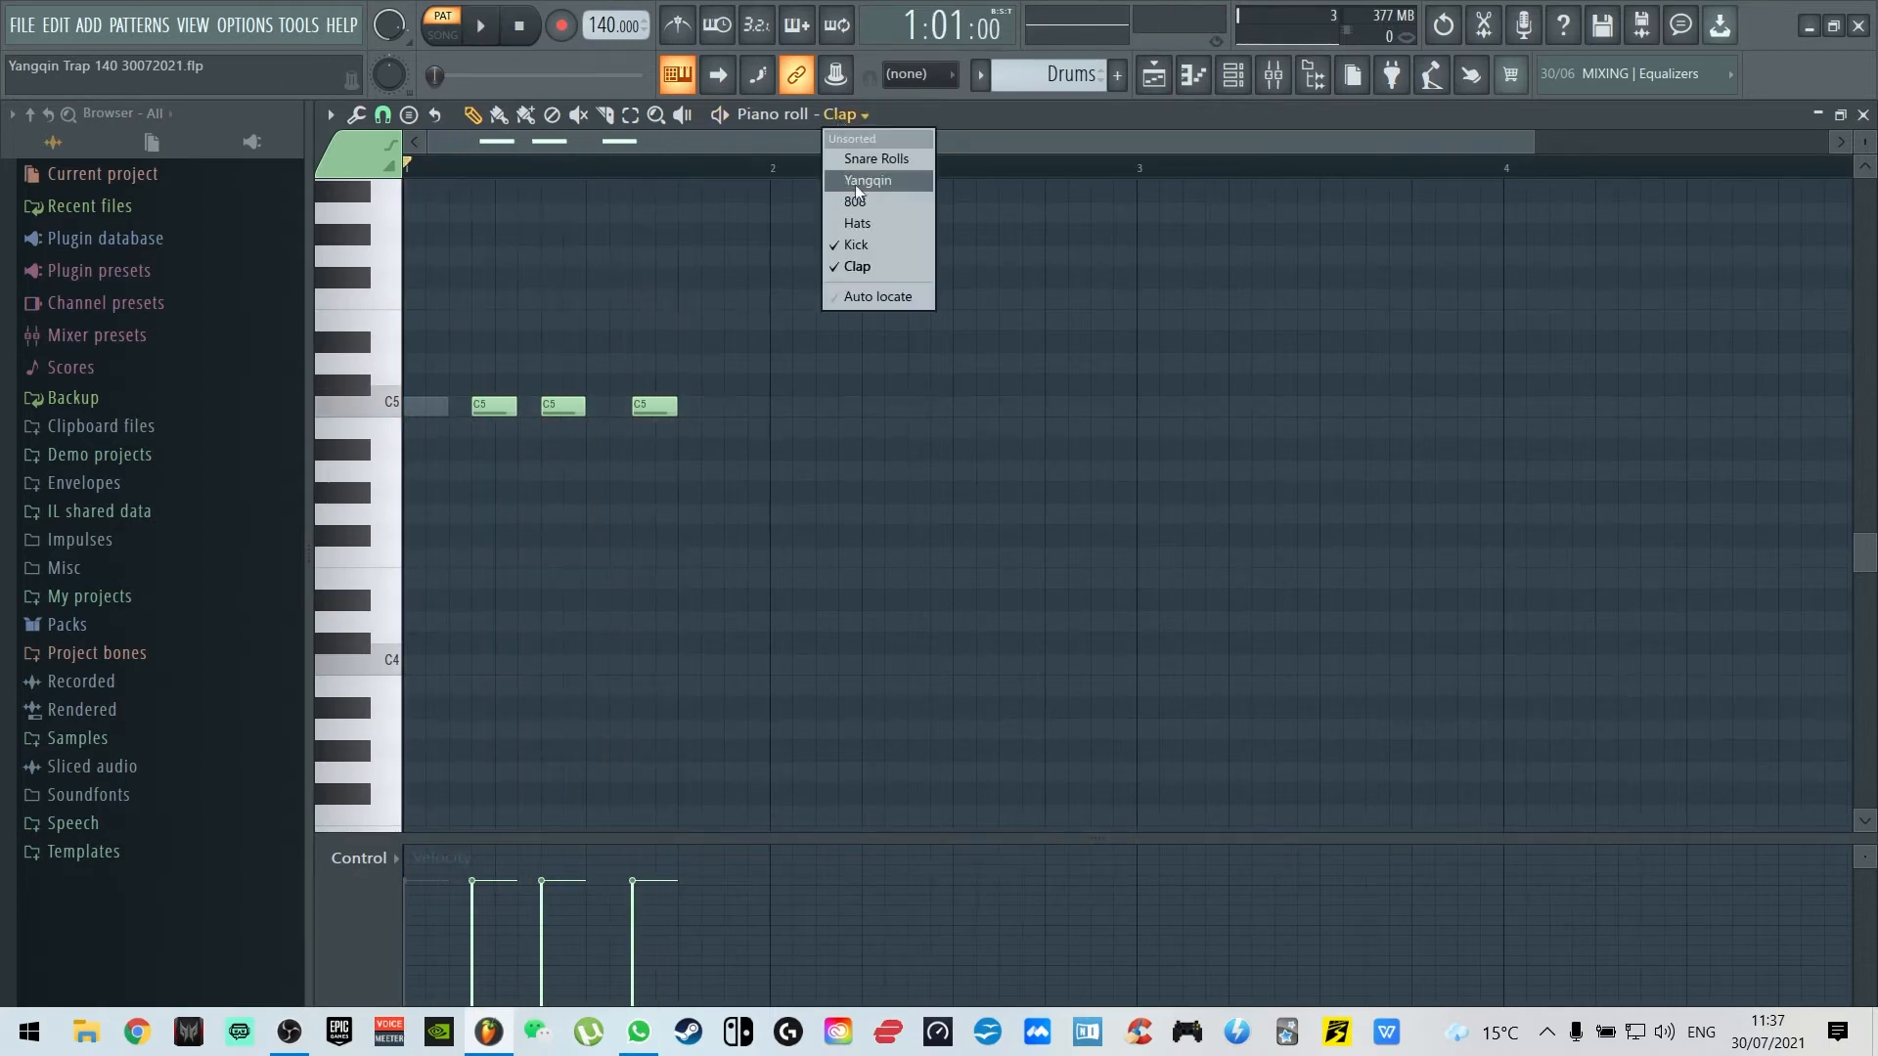
click(862, 245)
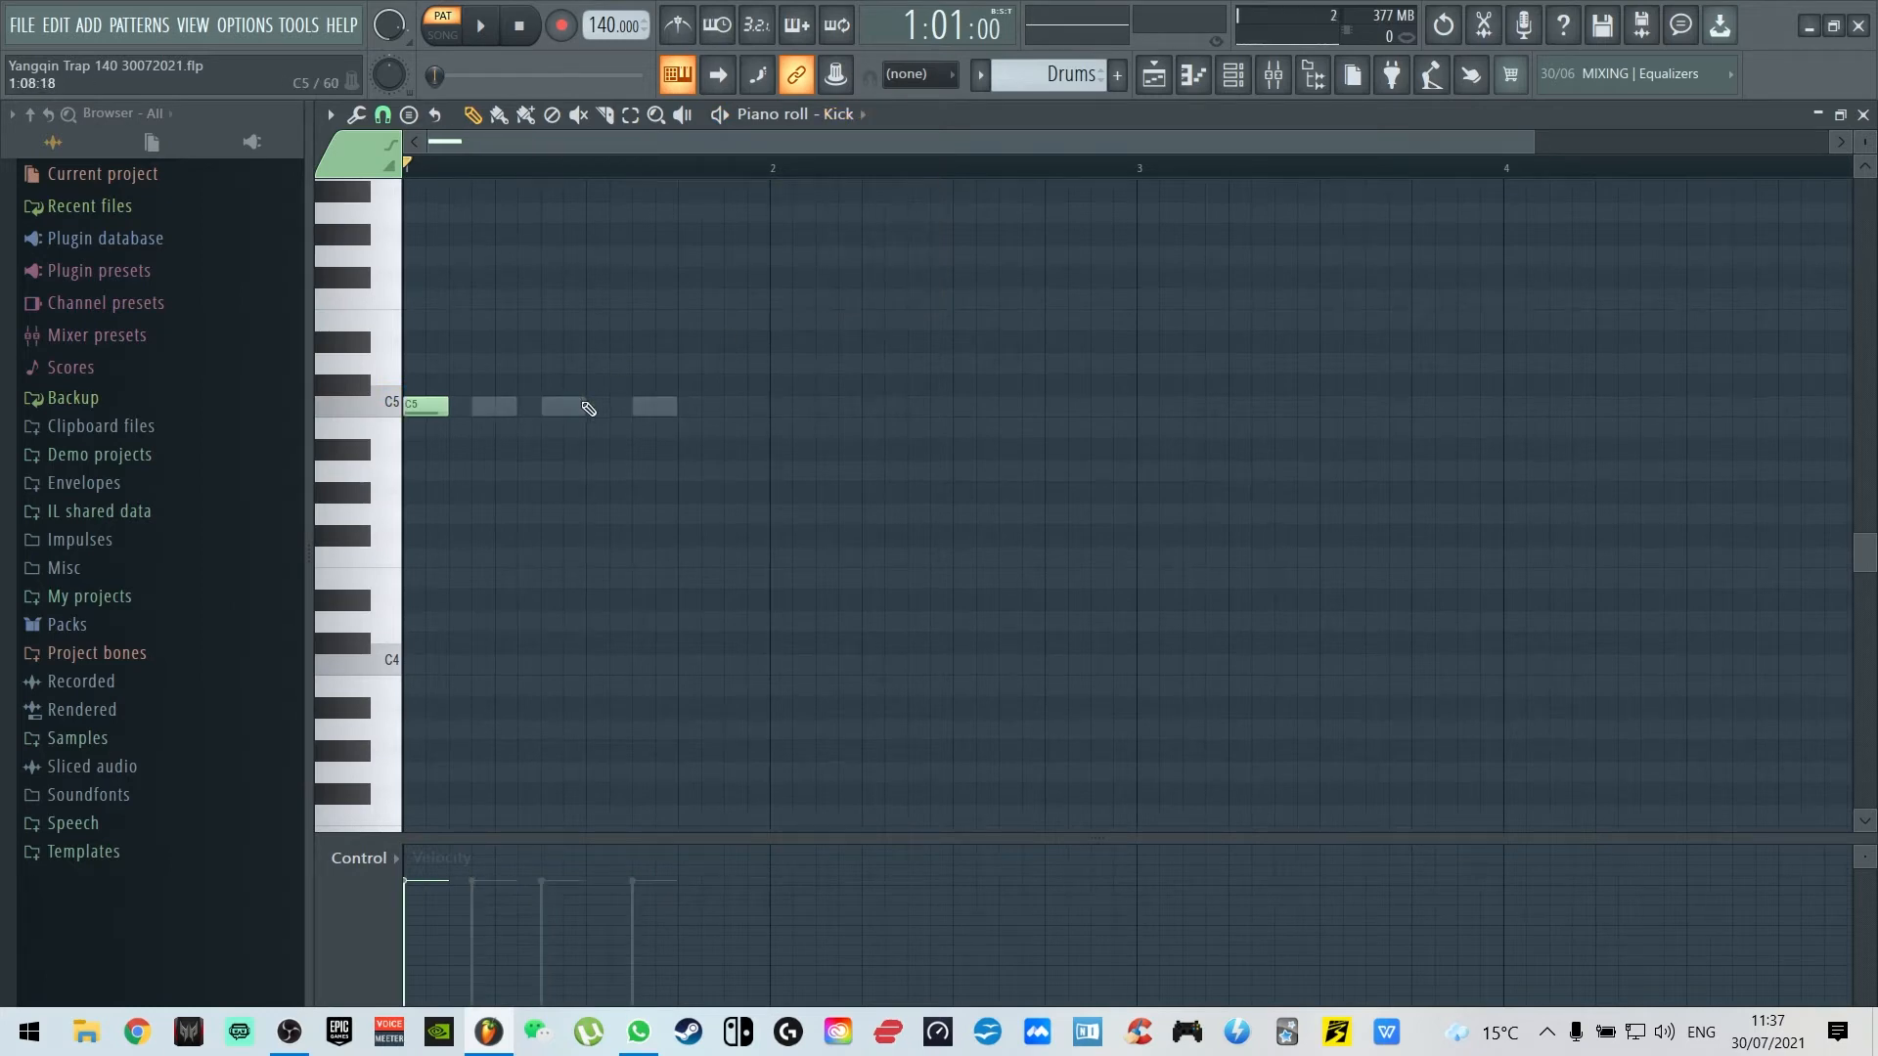
click(588, 408)
key(space)
key(space)
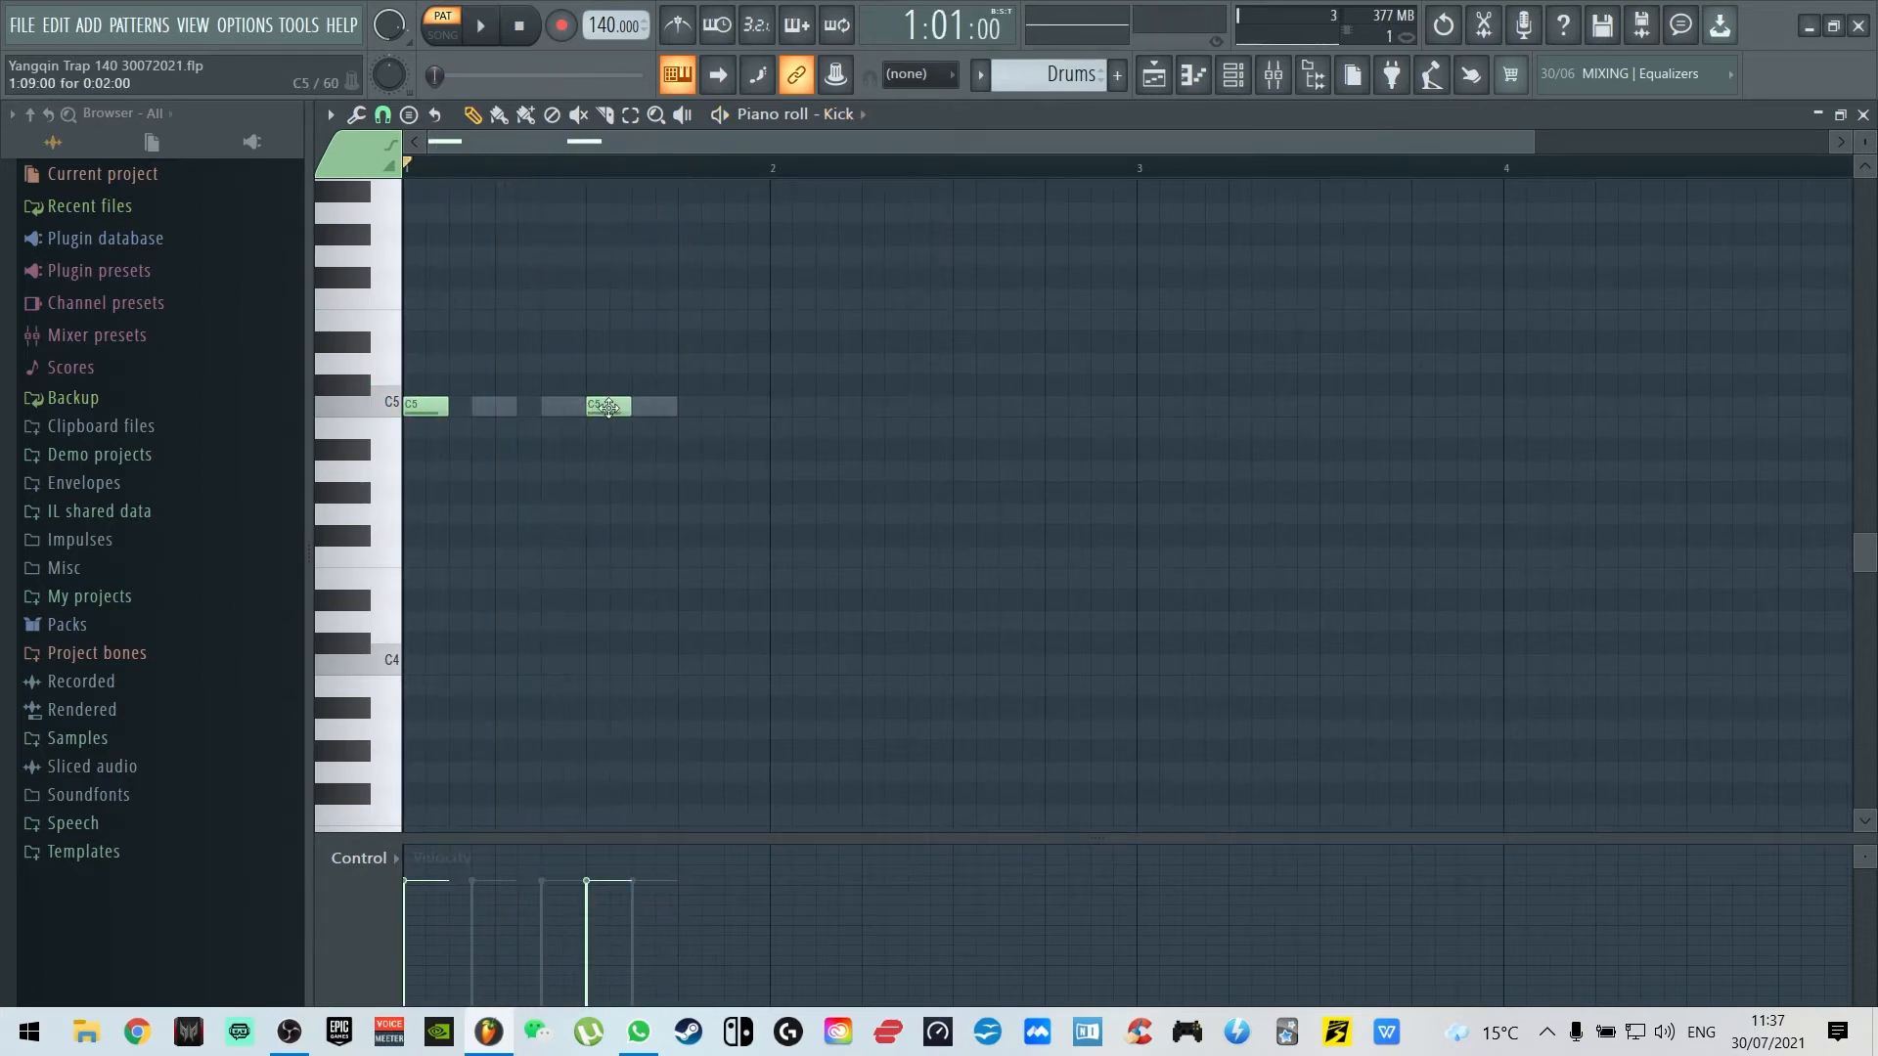
drag(608, 407, 646, 411)
key(space)
key(space)
Move the last Clap note to step 13 of bar 1, keeping it on C5
click(838, 116)
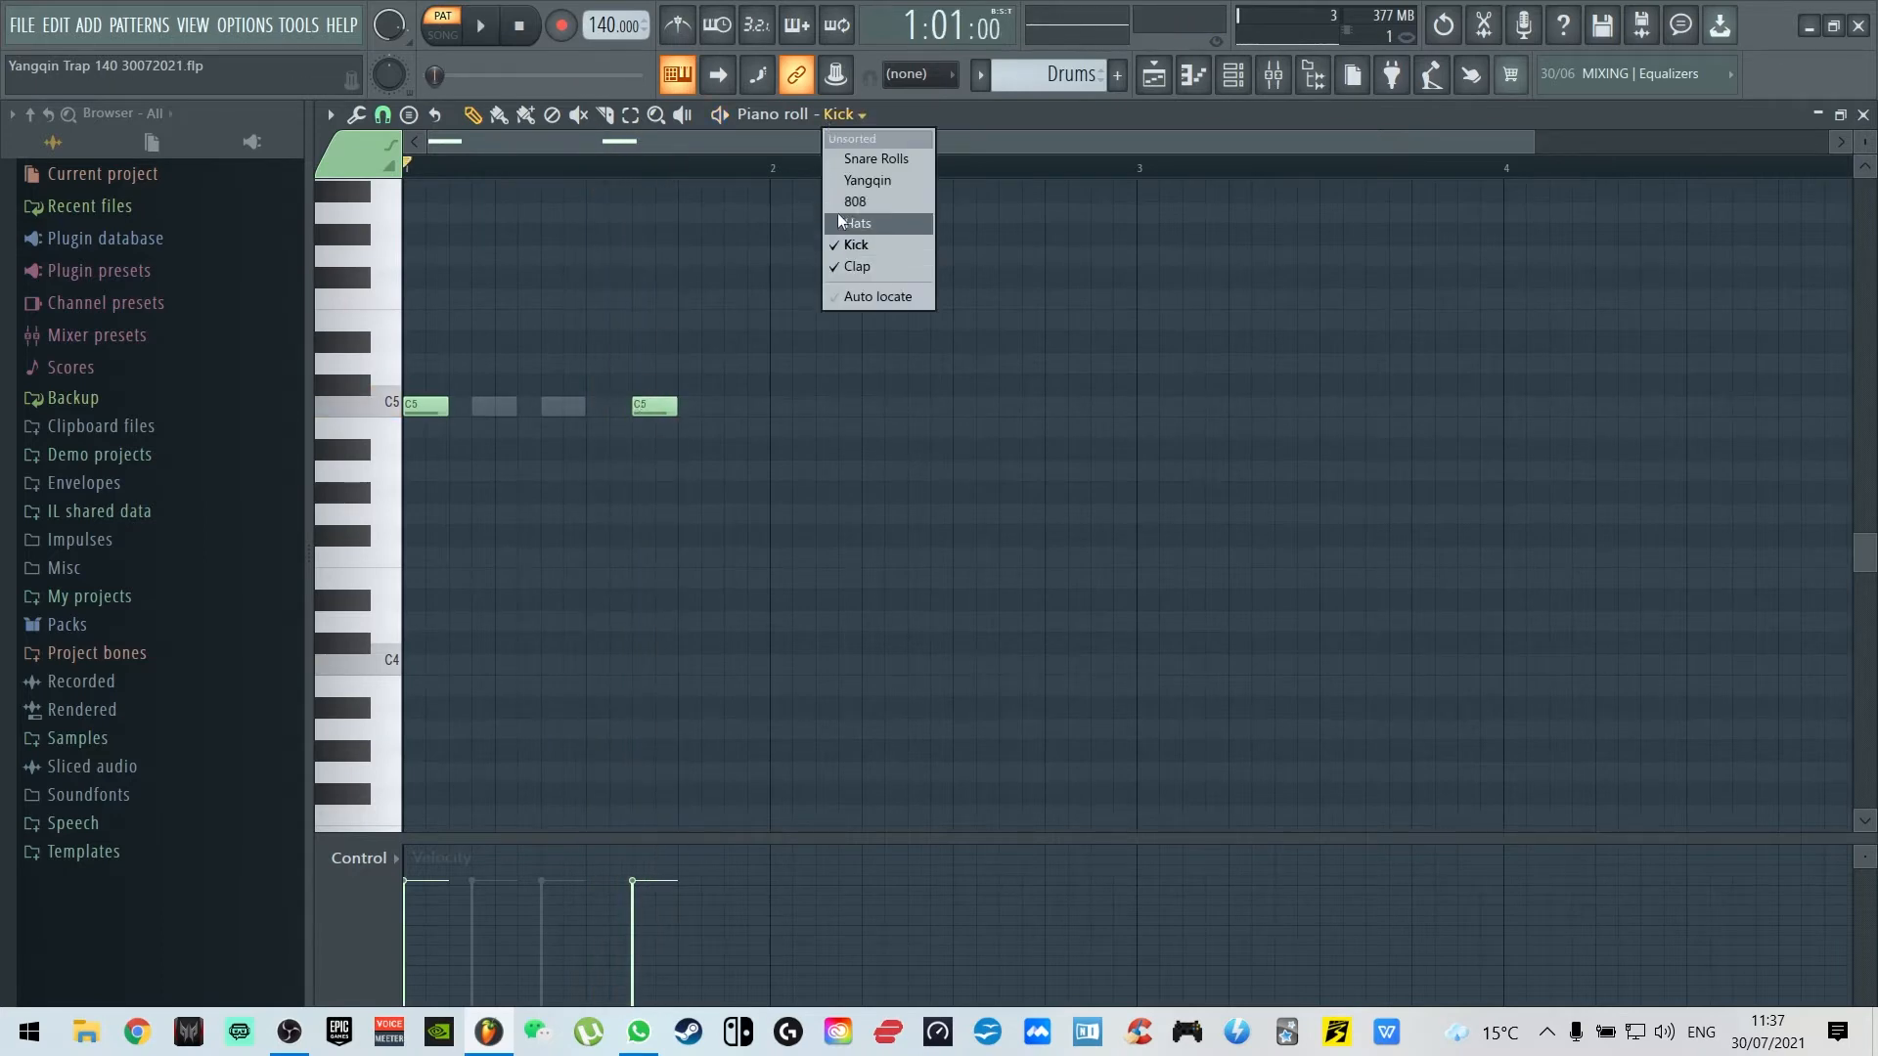
click(857, 266)
click(684, 427)
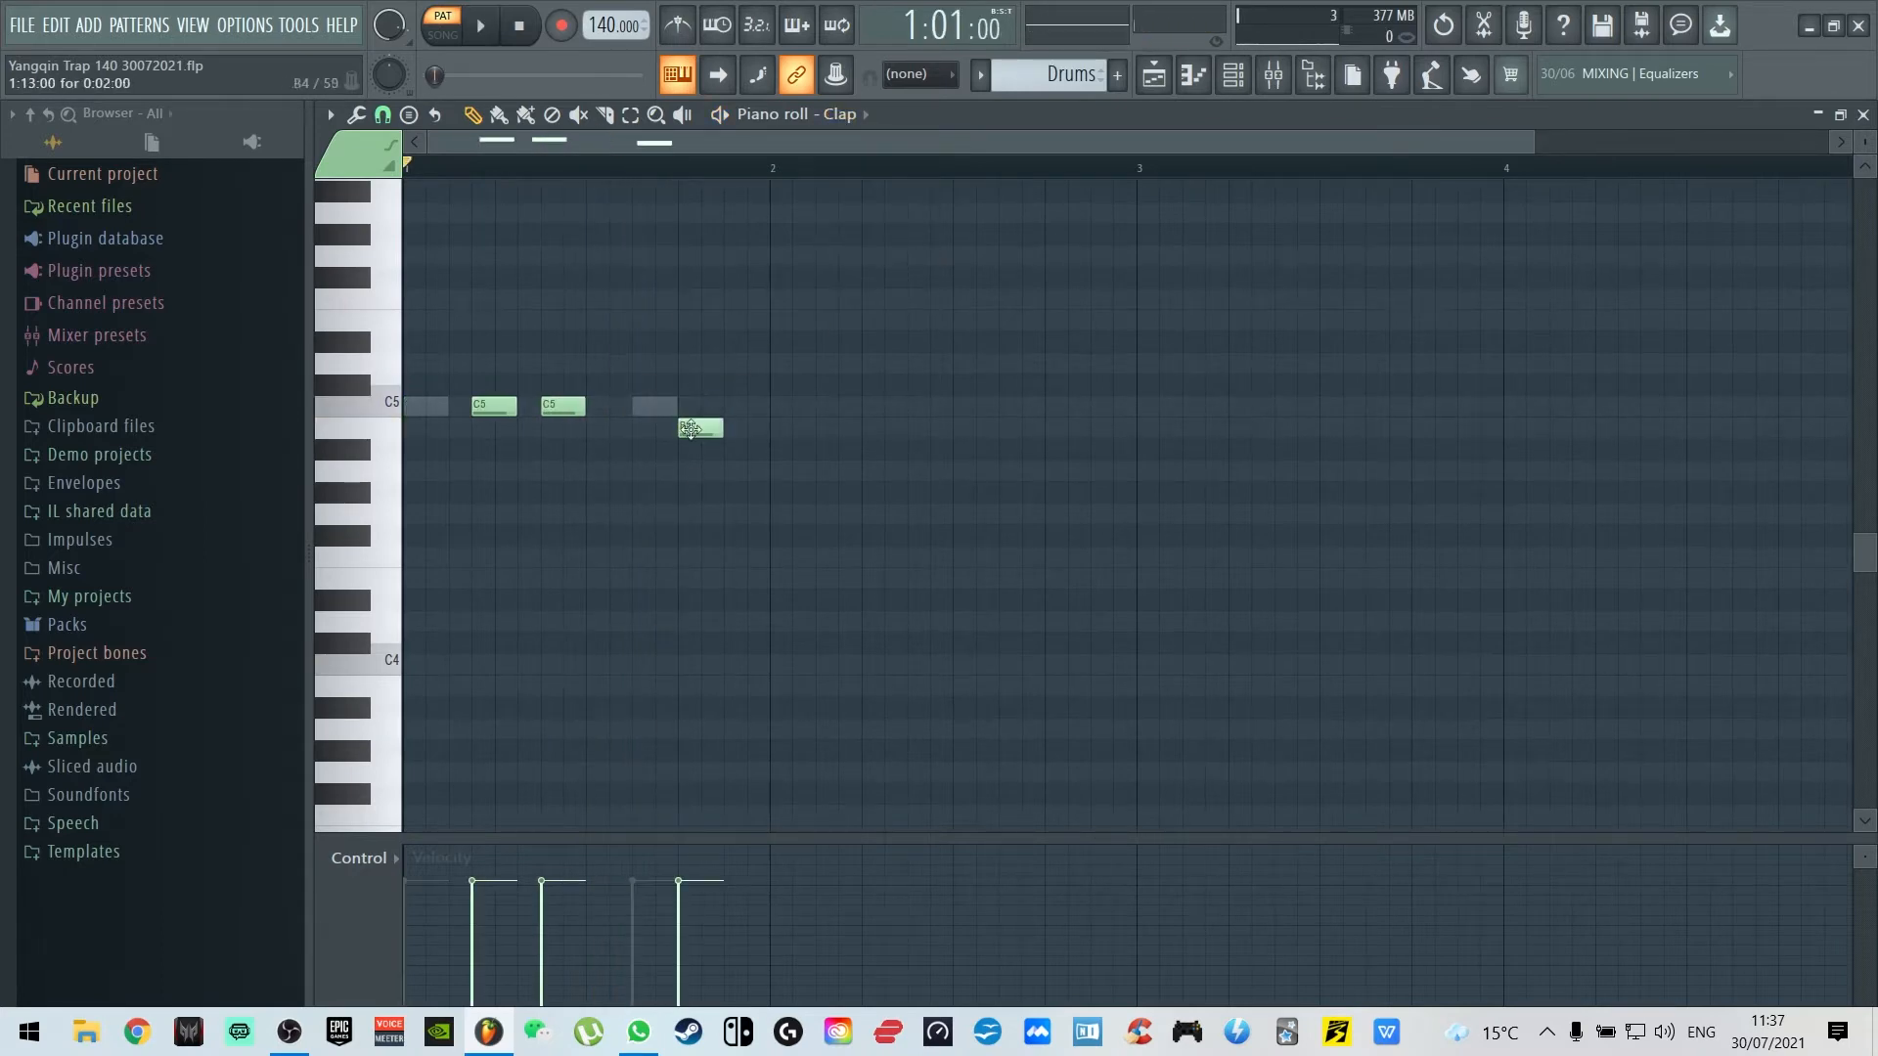
drag(690, 429, 693, 404)
Play the drum pattern and set the Clap mixer track's volume to 99%
key(space)
key(F9)
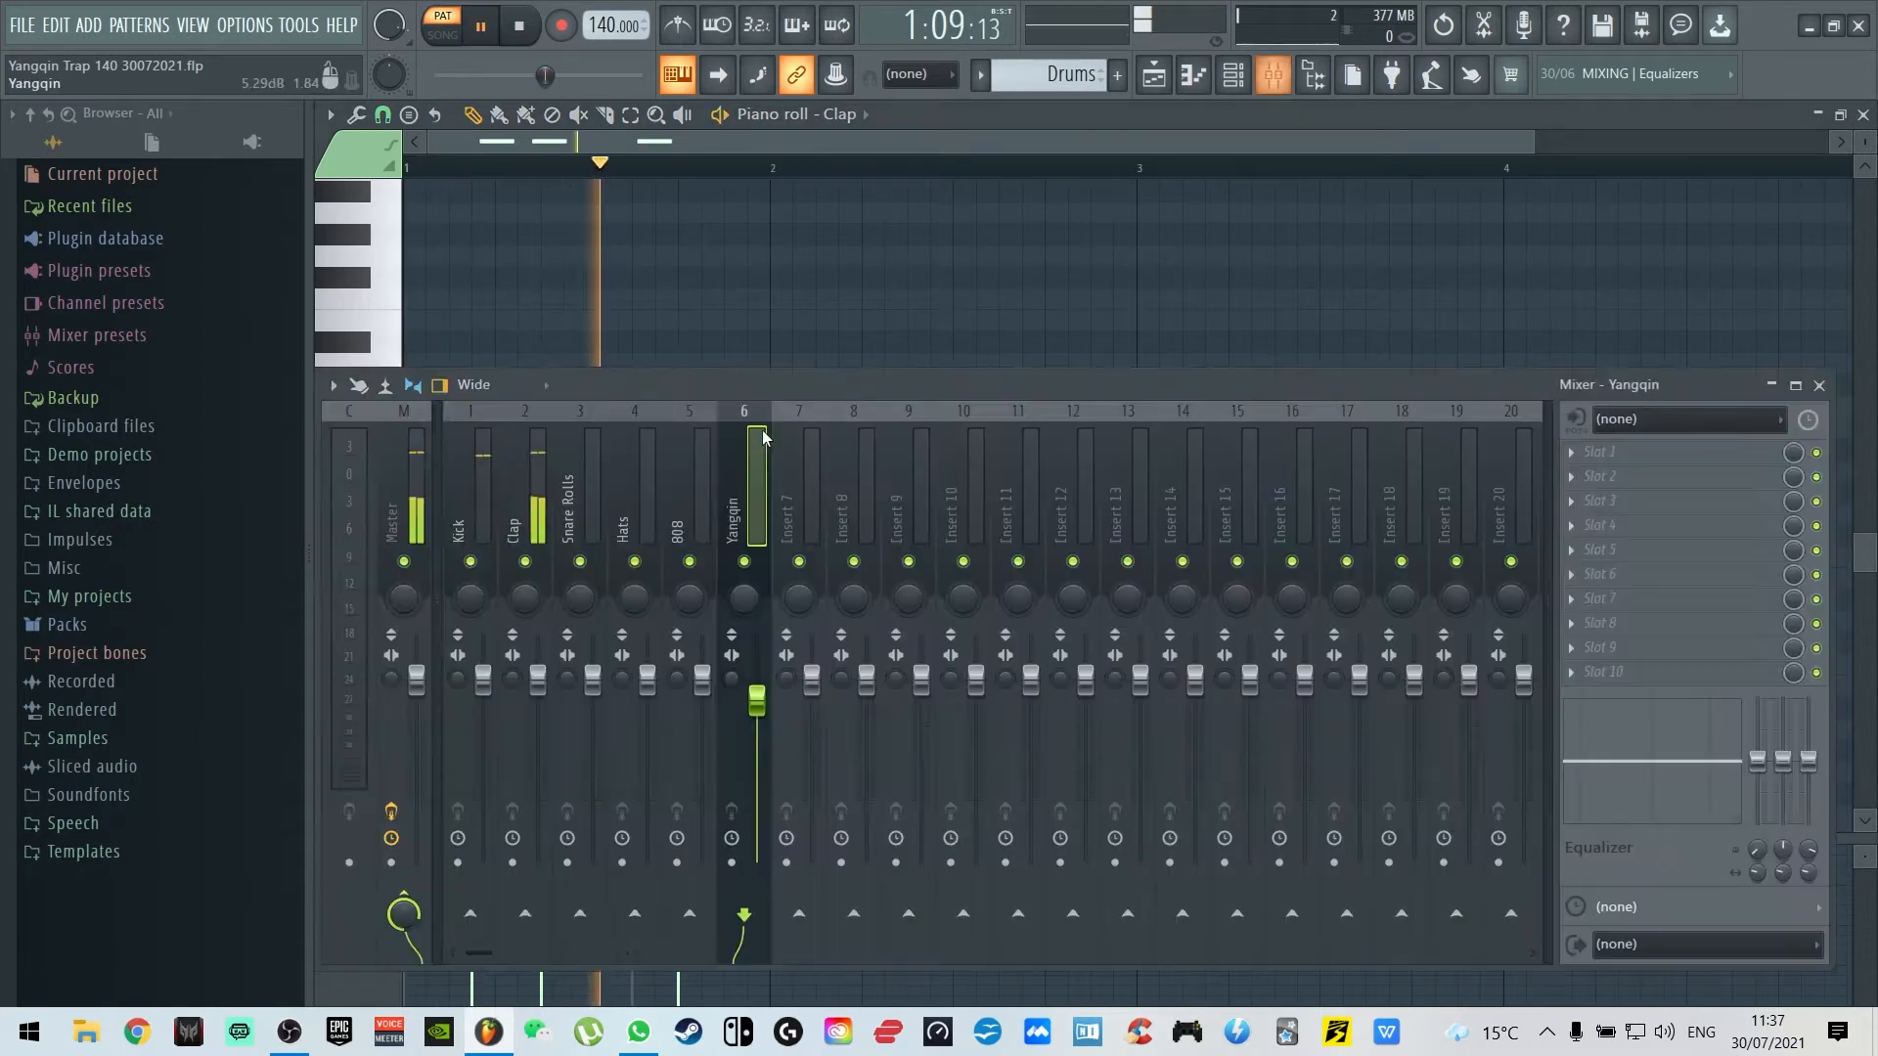
click(521, 694)
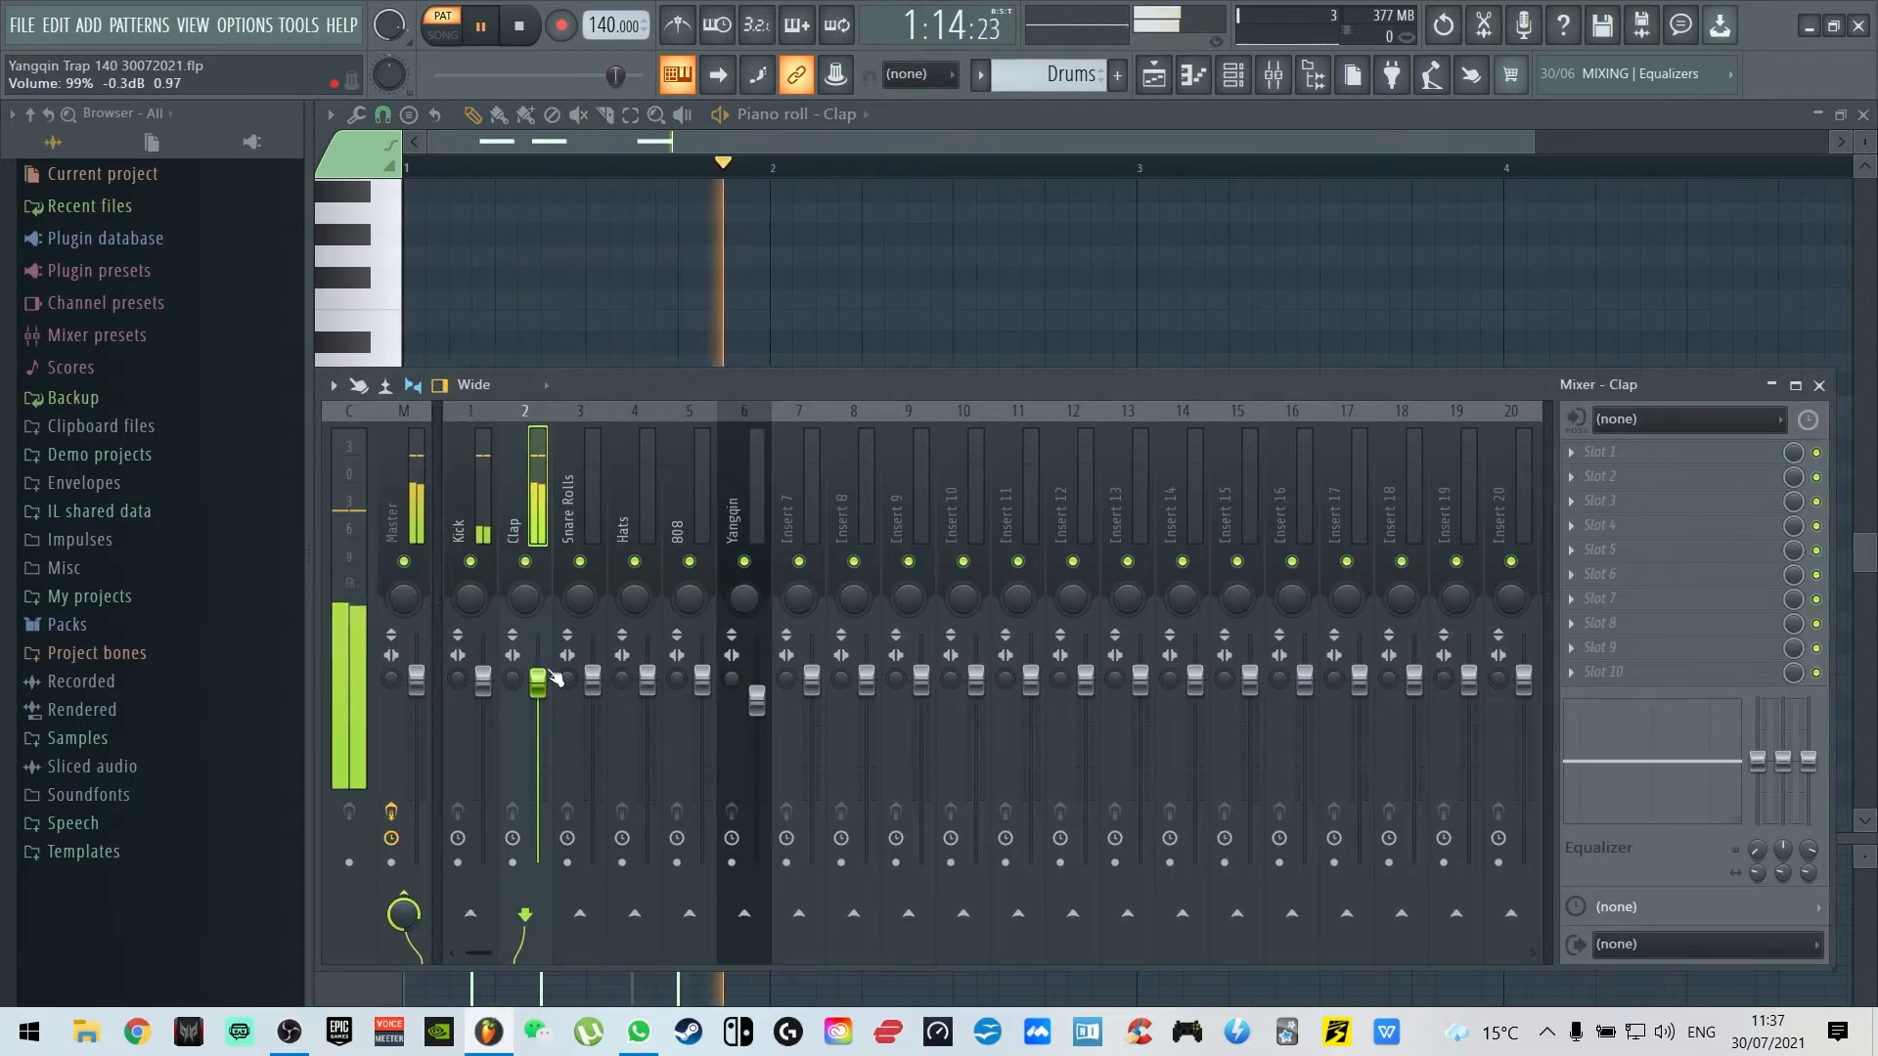
key(F9)
key(space)
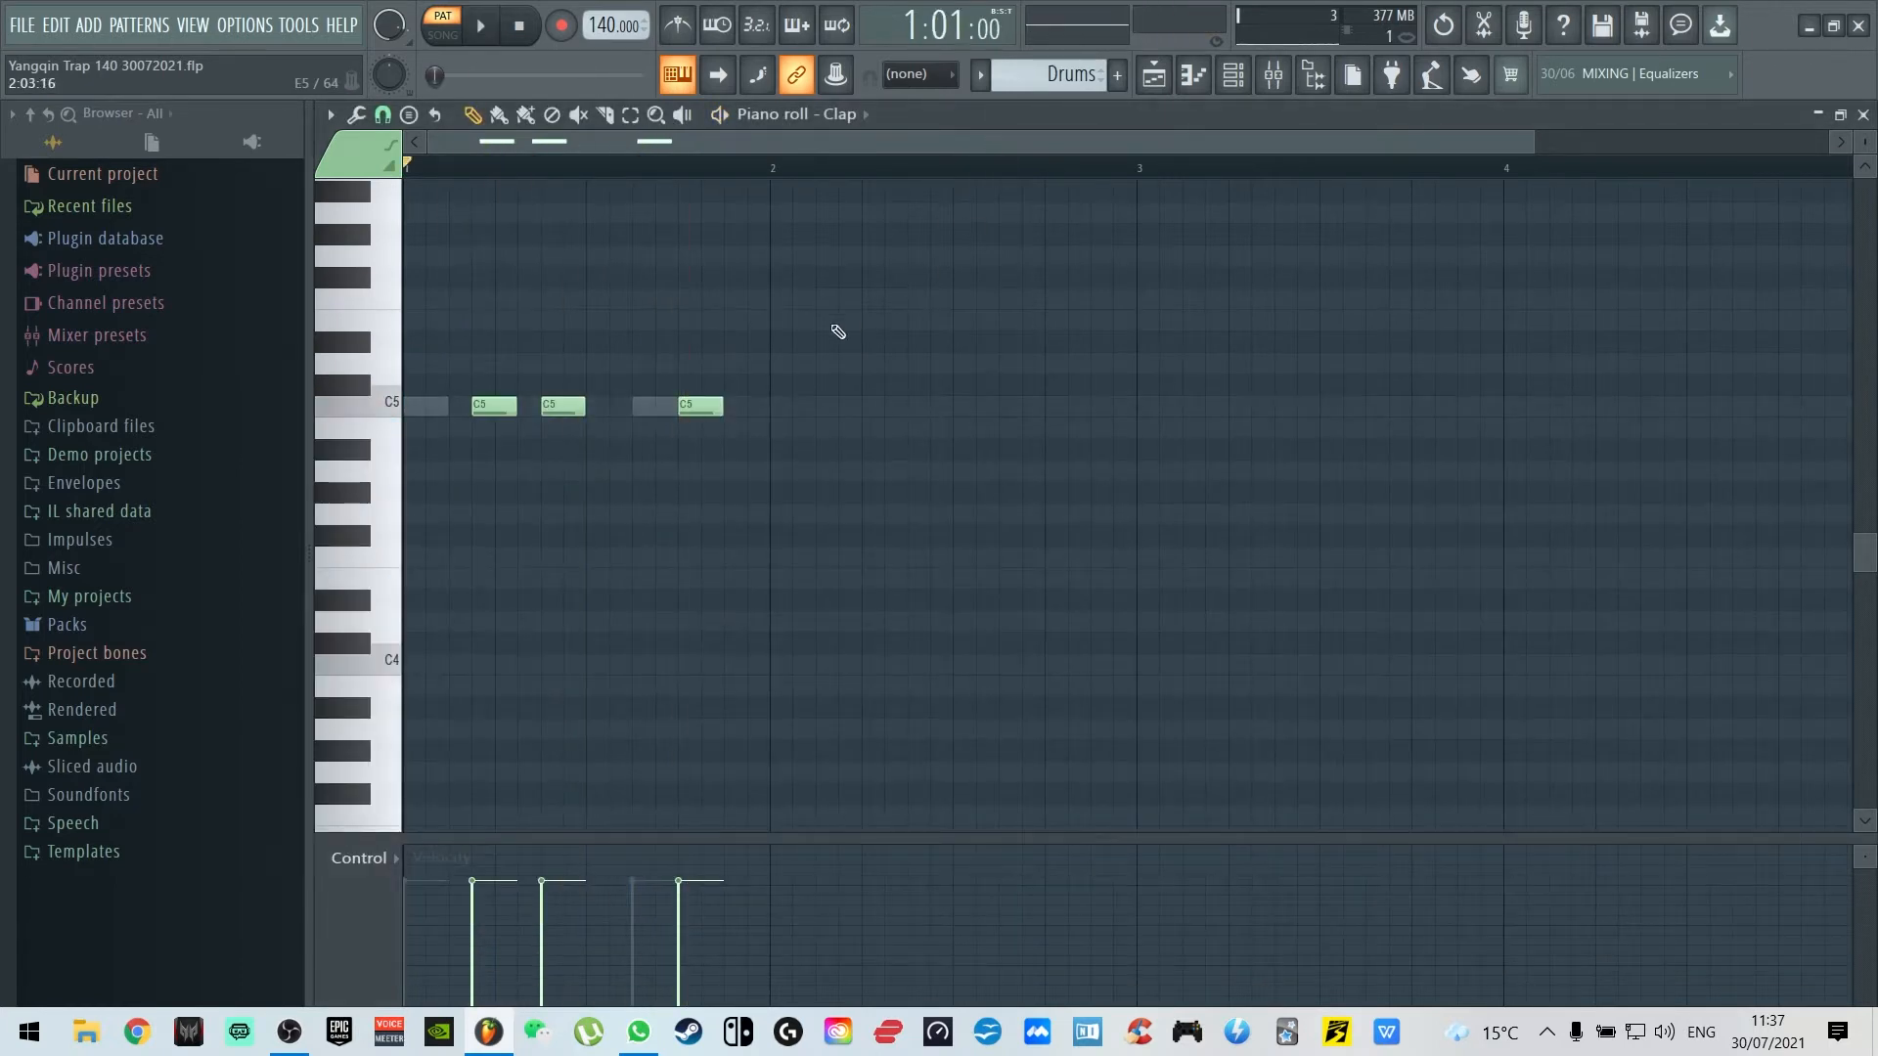
Duplicate the one-bar Clap pattern until it fills bars 1 to 4
drag(849, 151, 1064, 145)
key(ctrl+a)
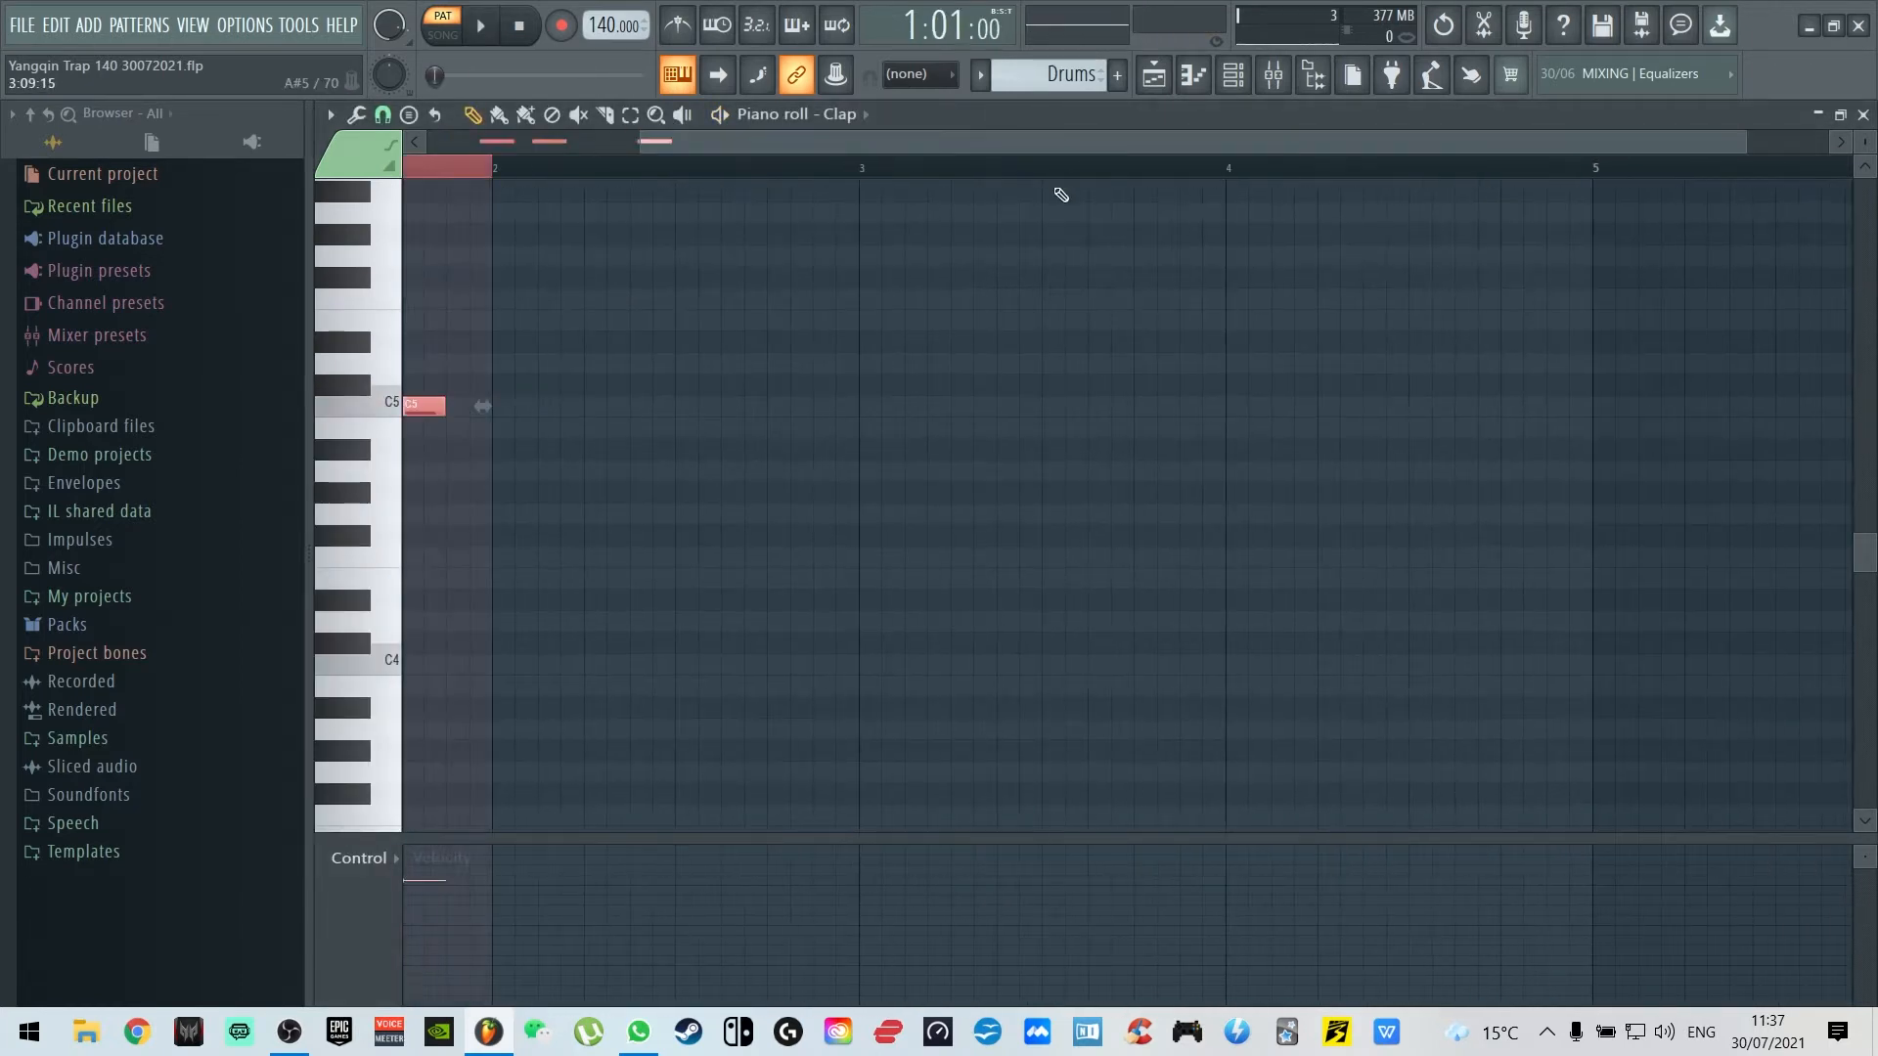
key(ctrl+b)
drag(782, 149, 633, 127)
key(ctrl+a)
key(ctrl+b)
Add a Kick note on C5 at the start of bar 2
click(864, 114)
click(866, 241)
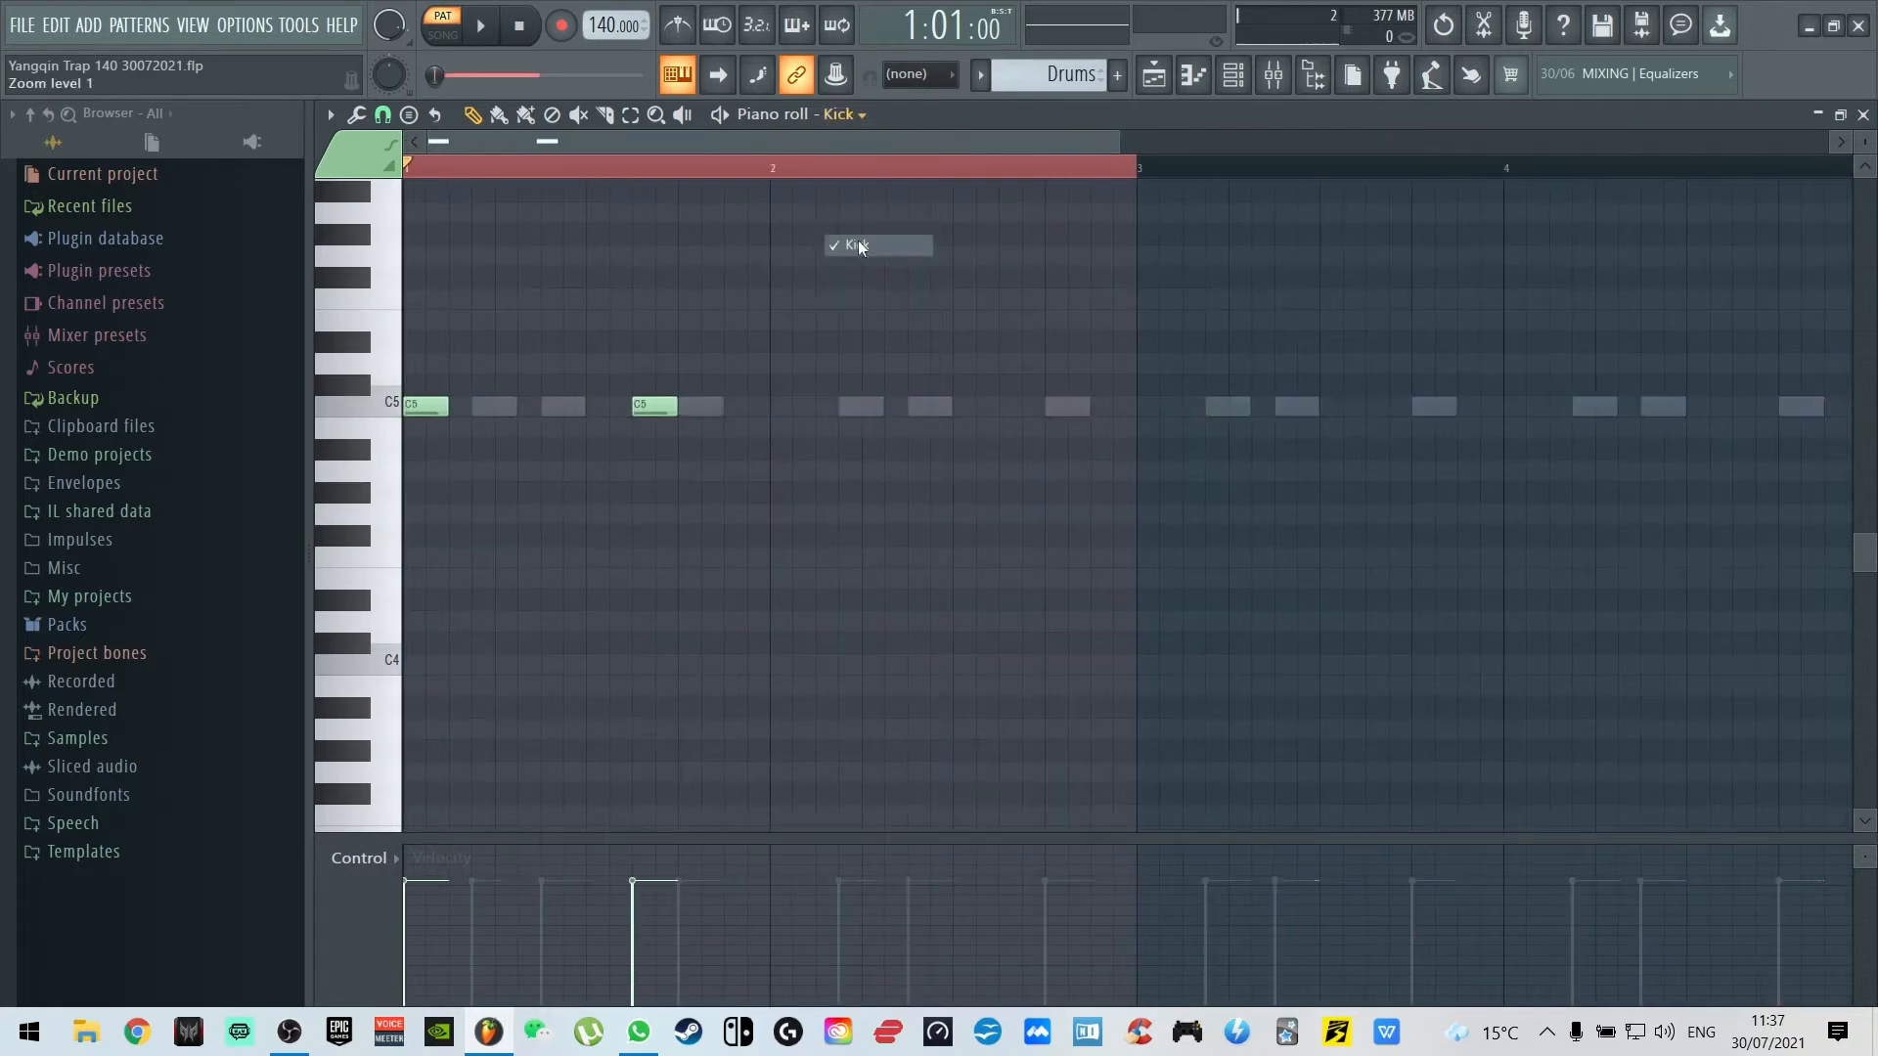
drag(790, 413, 768, 413)
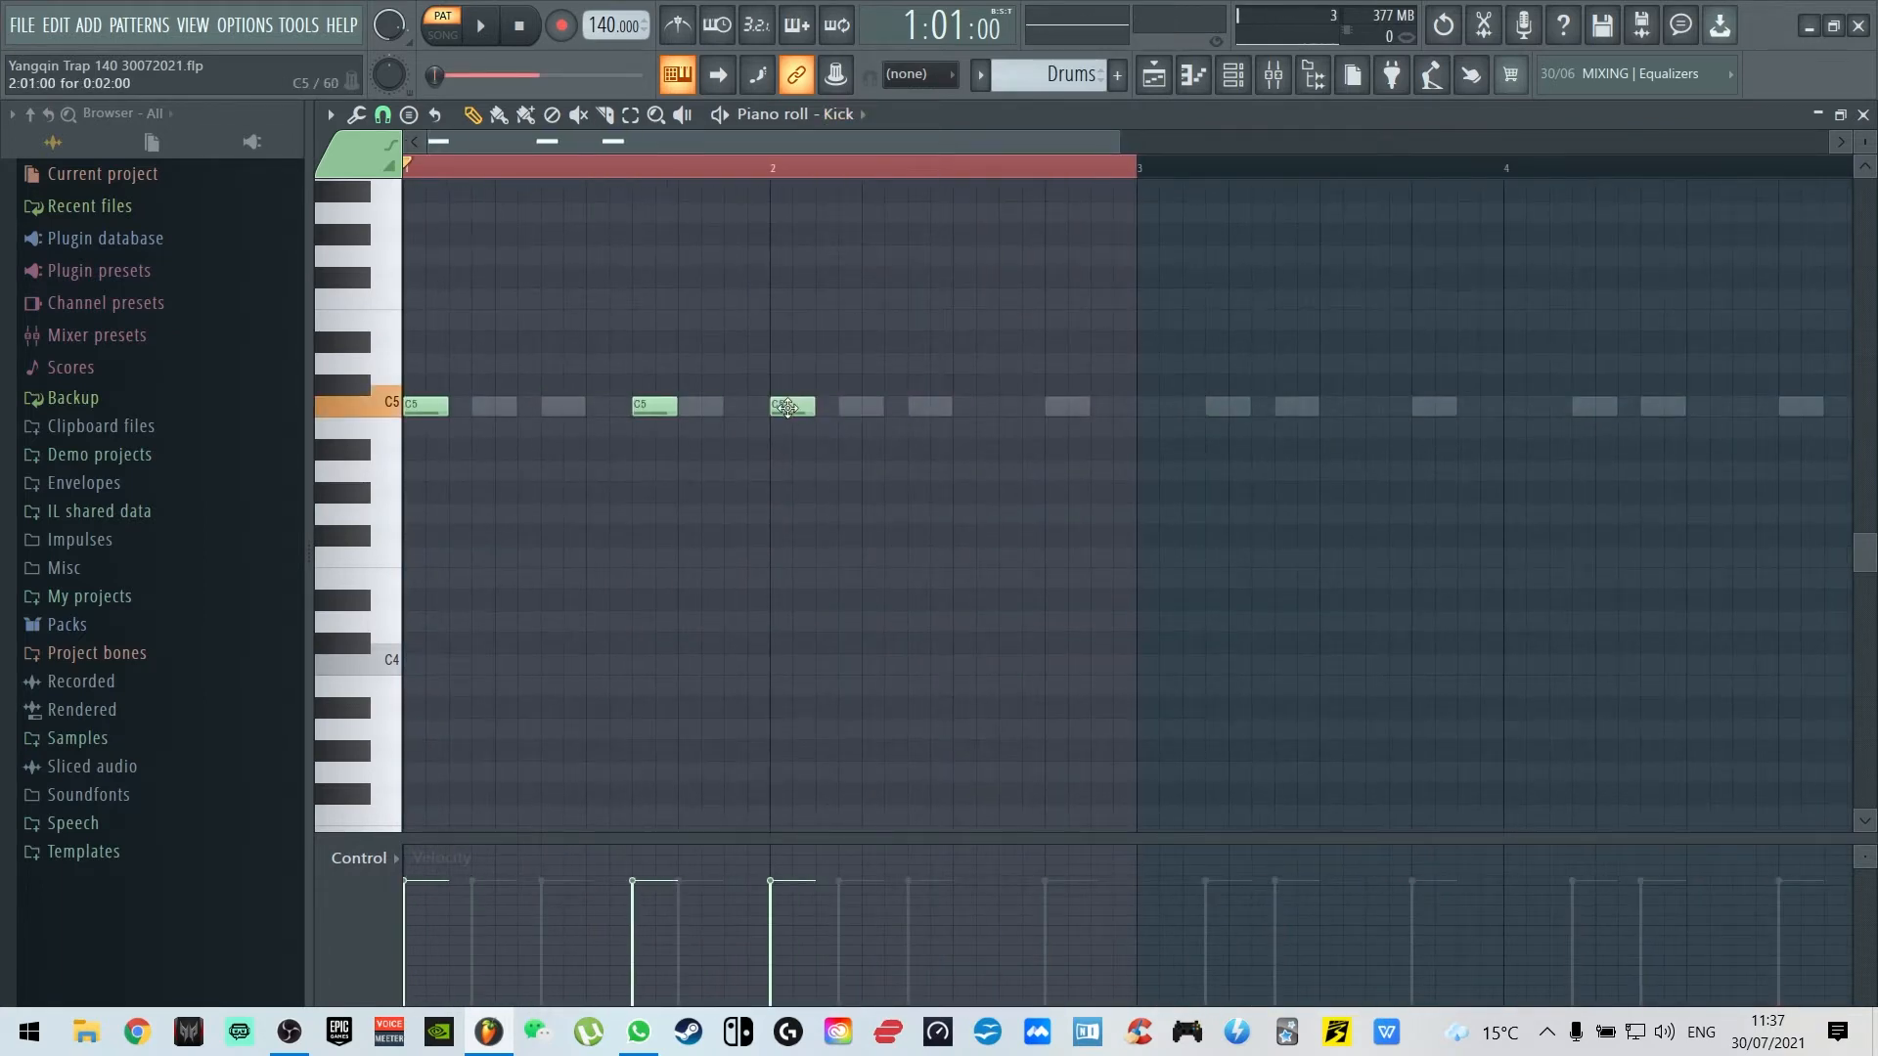
Add Kick notes on C5 at steps 11 and 15 of bar 2 and at the start of bar 3
key(space)
mouse_move(1006, 419)
mouse_down()
mouse_move(1010, 469)
mouse_move(1007, 409)
mouse_up()
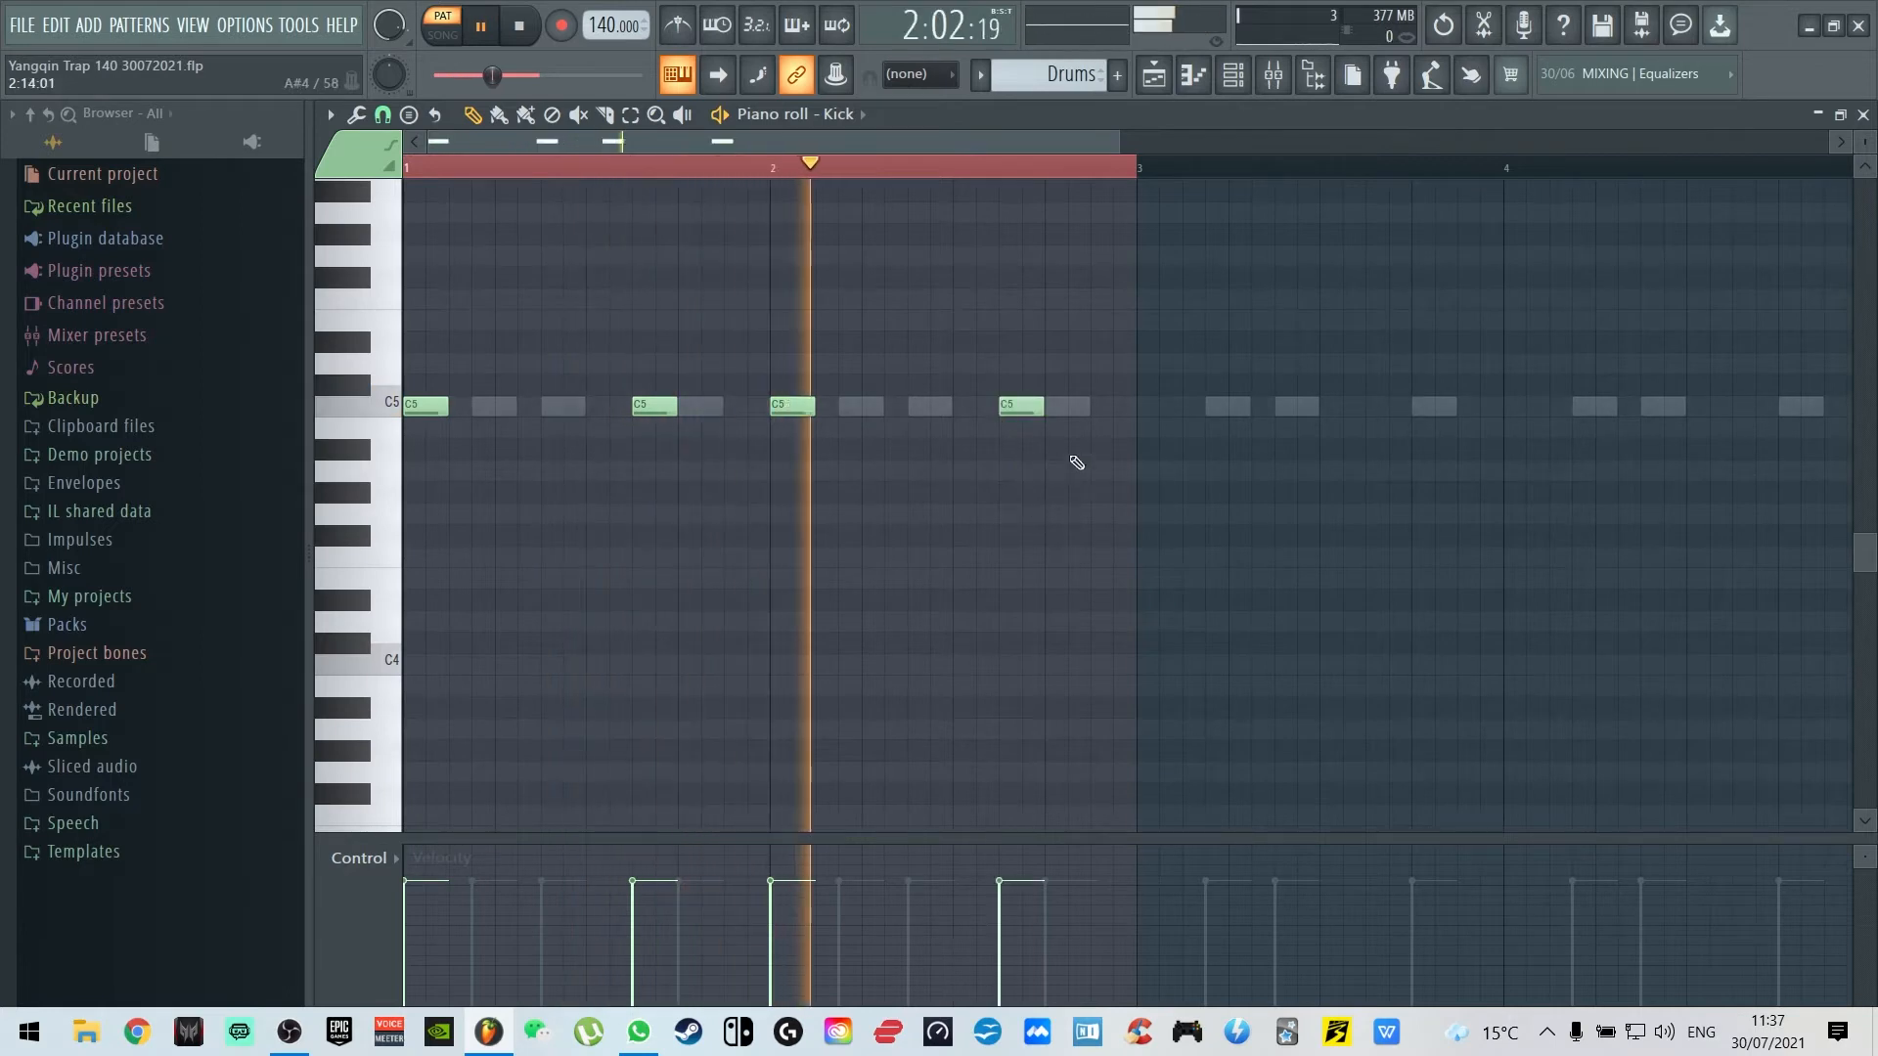
click(1097, 408)
key(space)
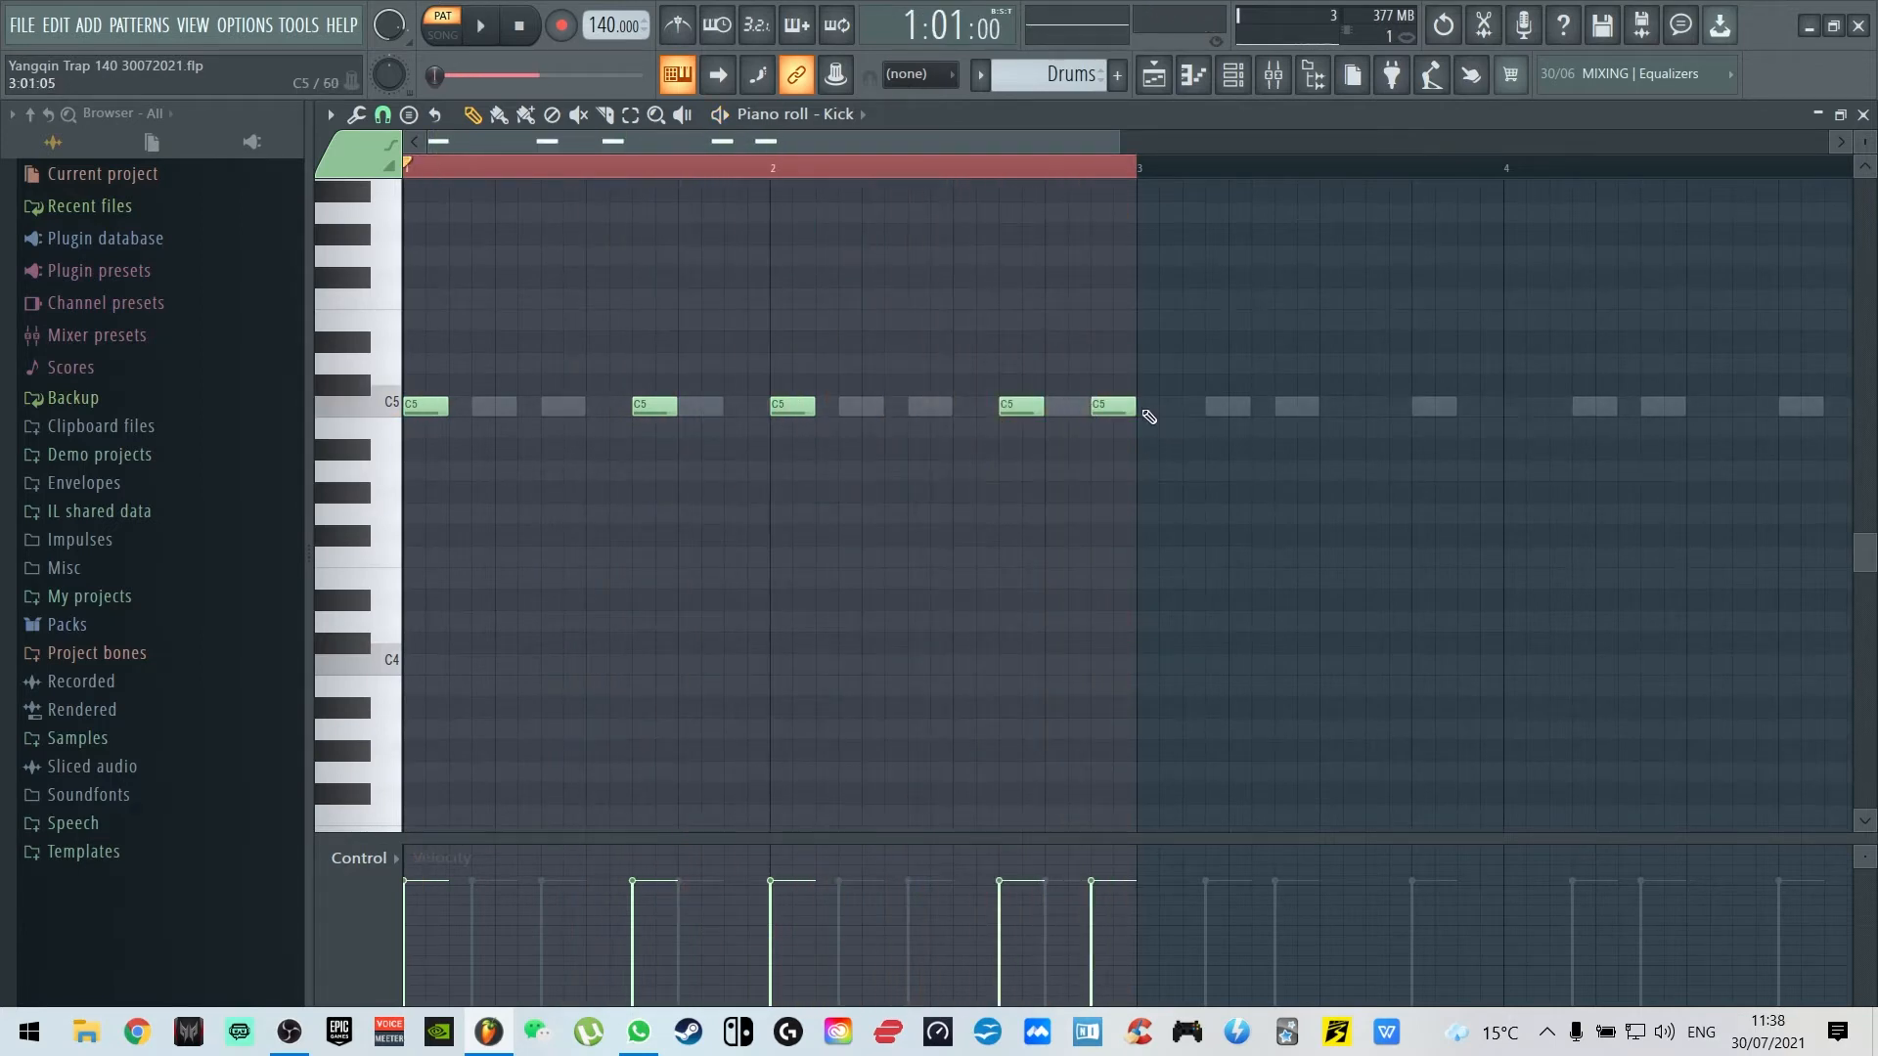
click(1147, 417)
Clear the two-bar time selection and play the Kick pattern from the start
click(1030, 170)
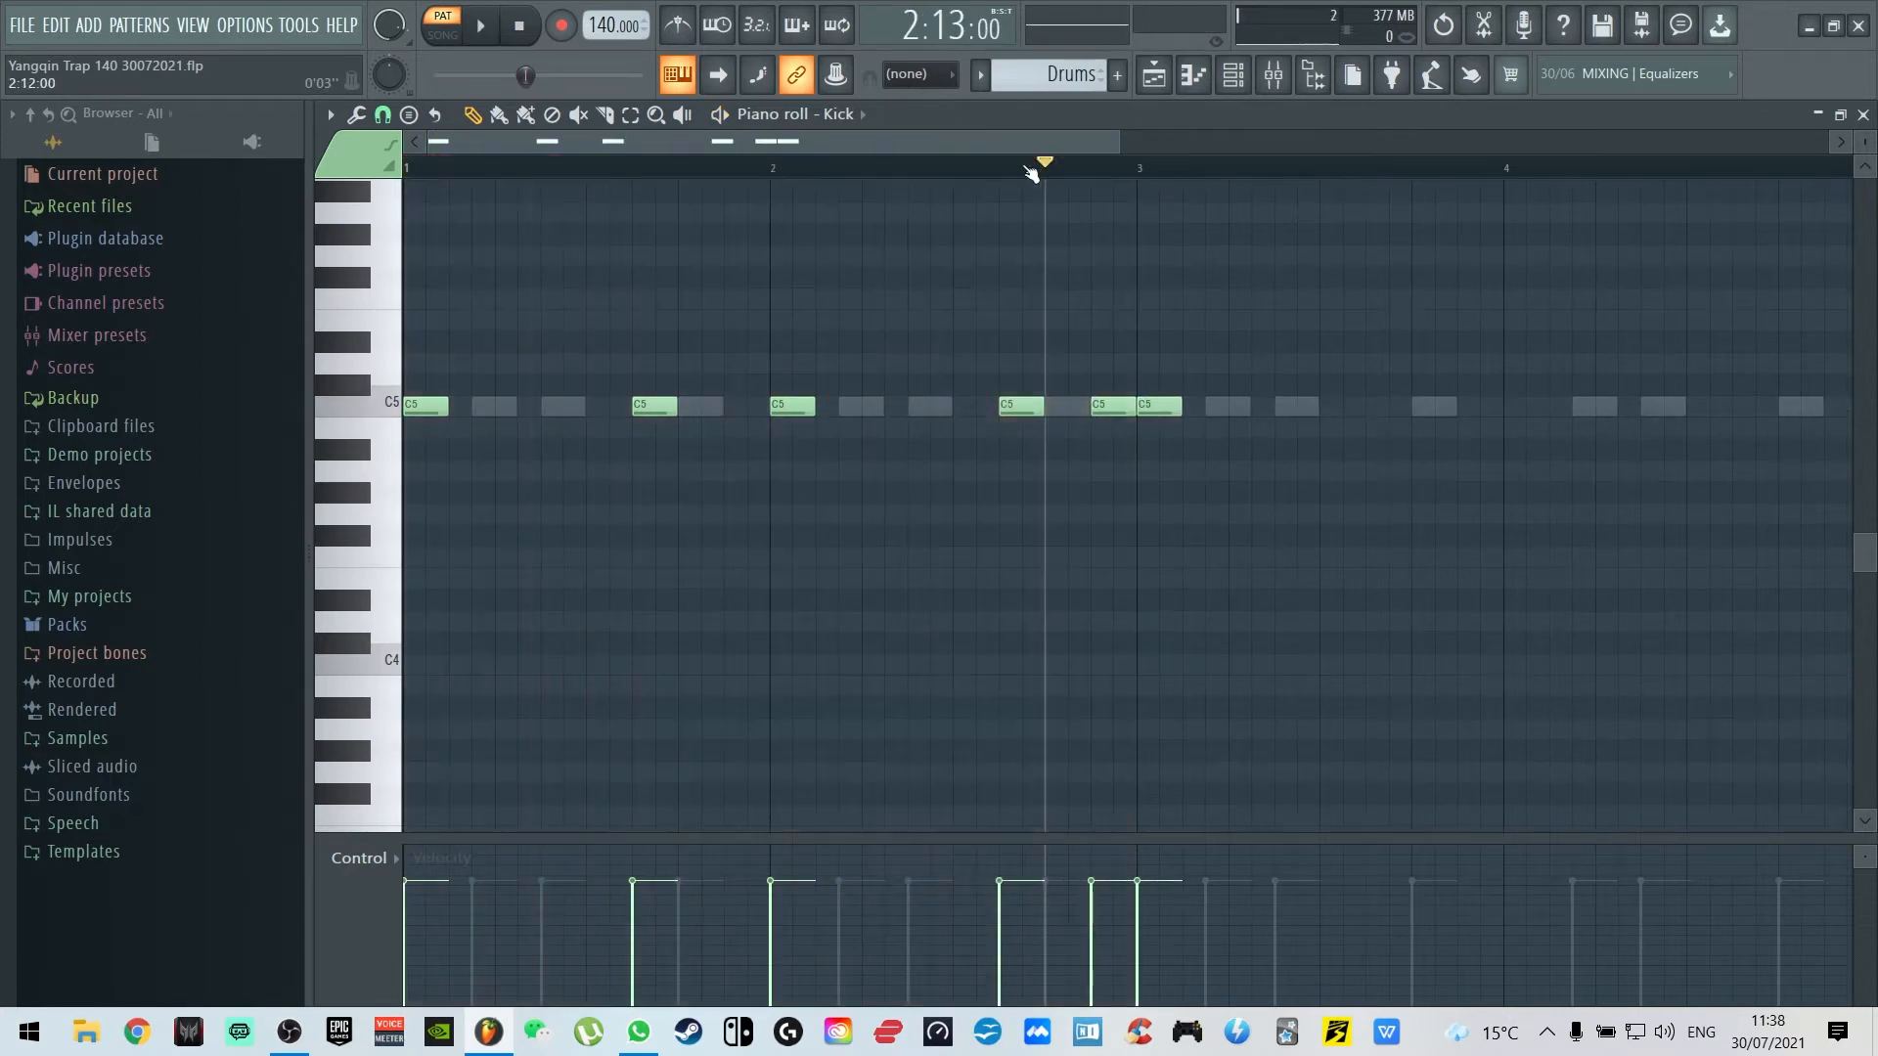
click(524, 31)
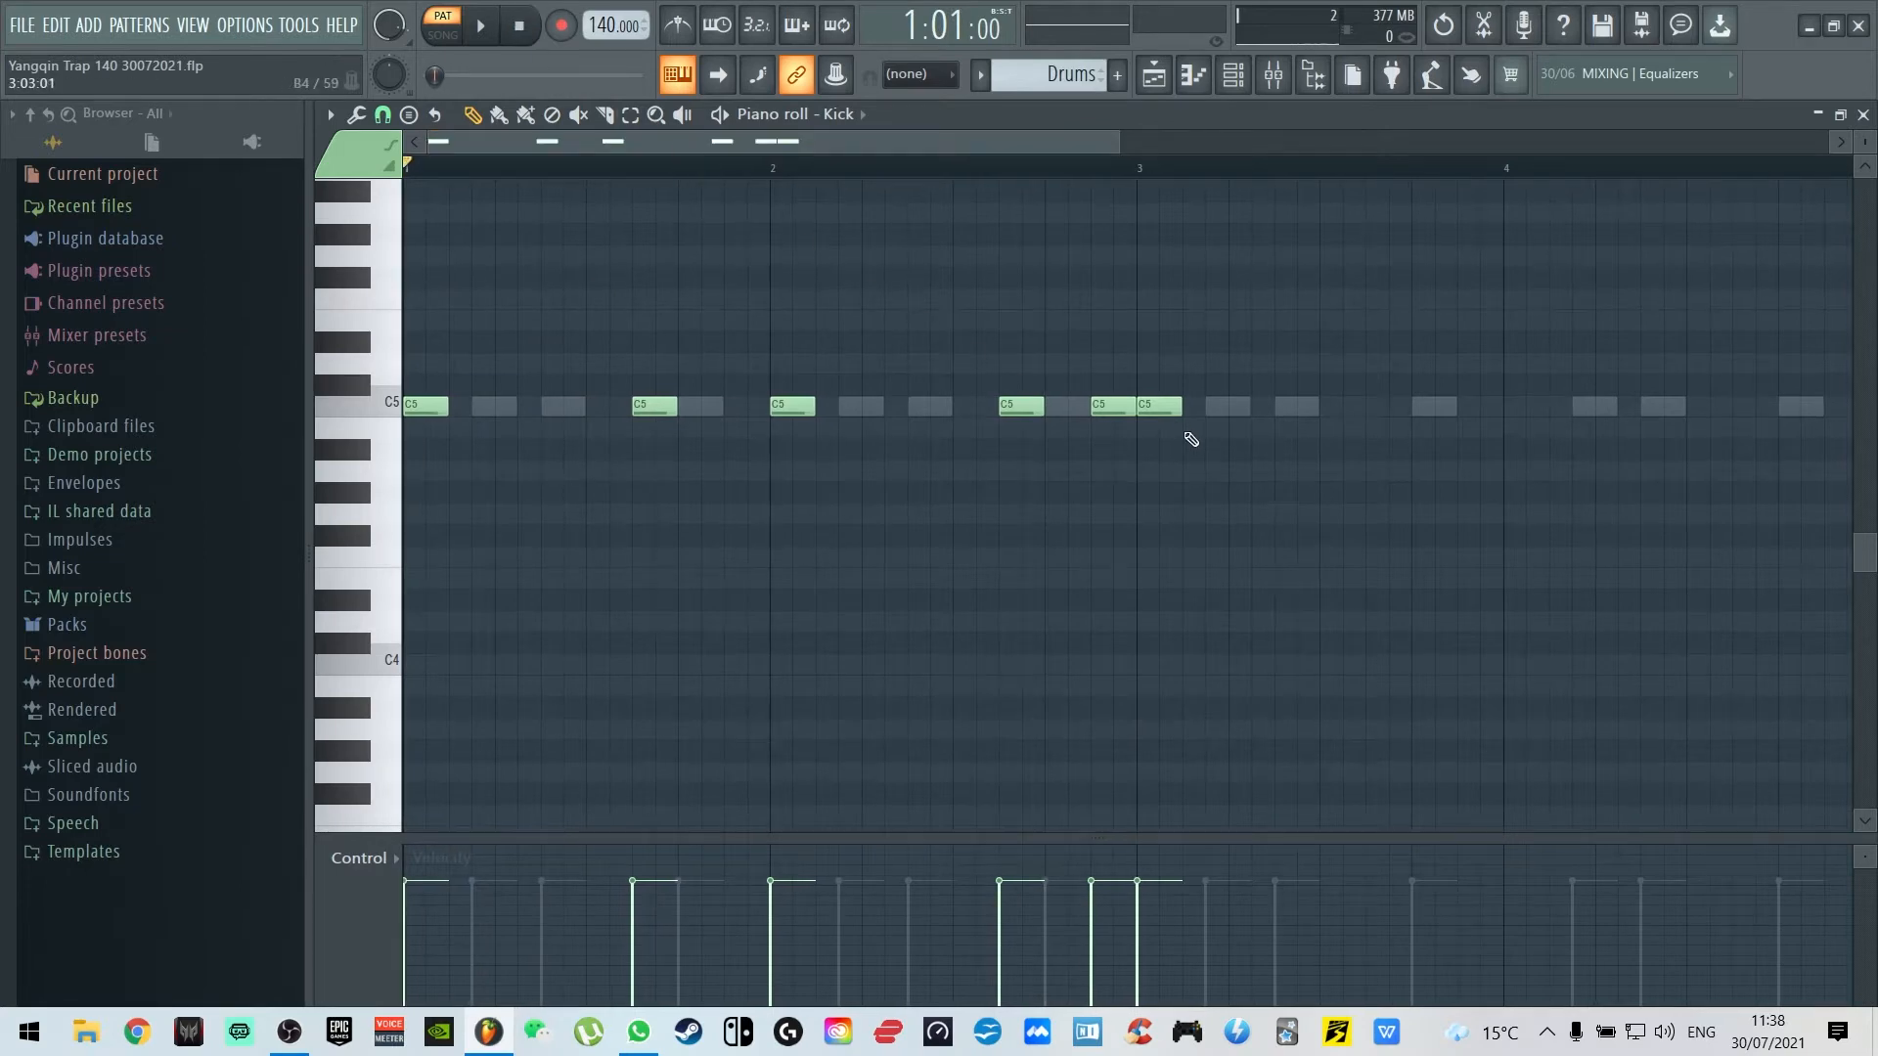
key(space)
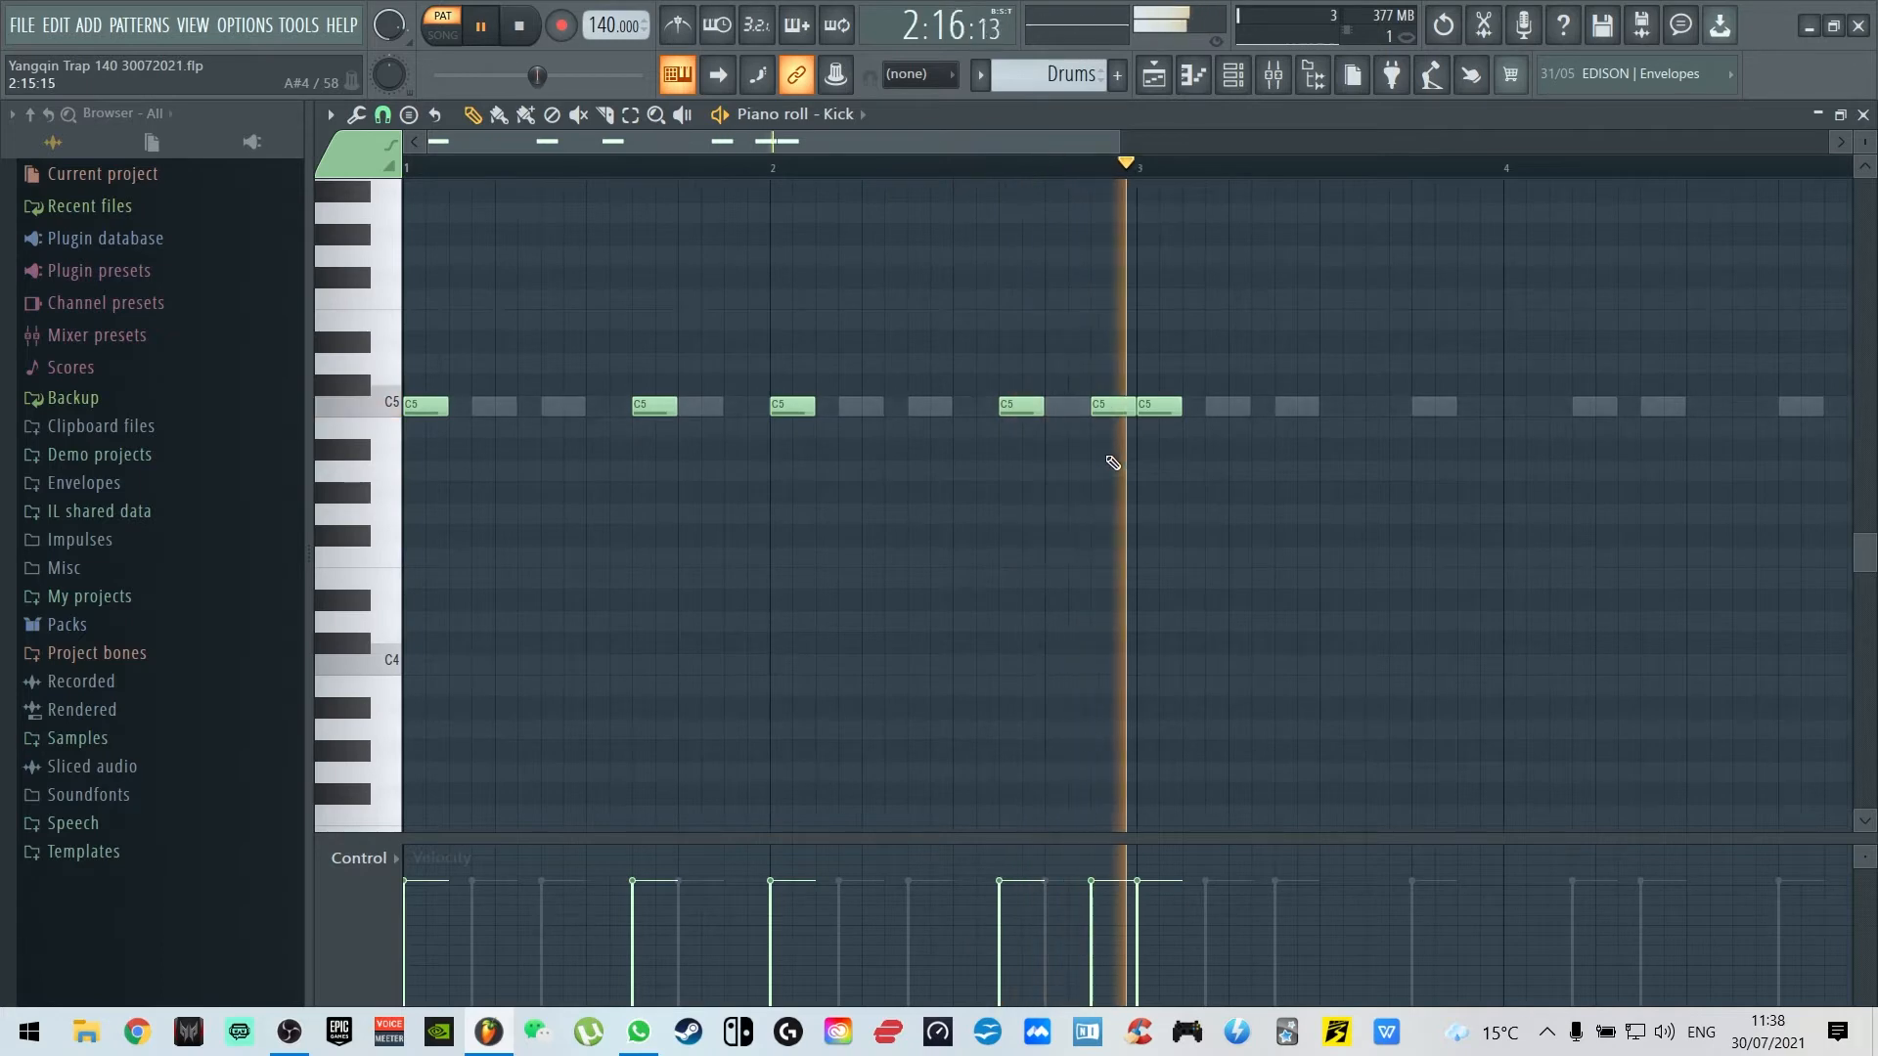
key(space)
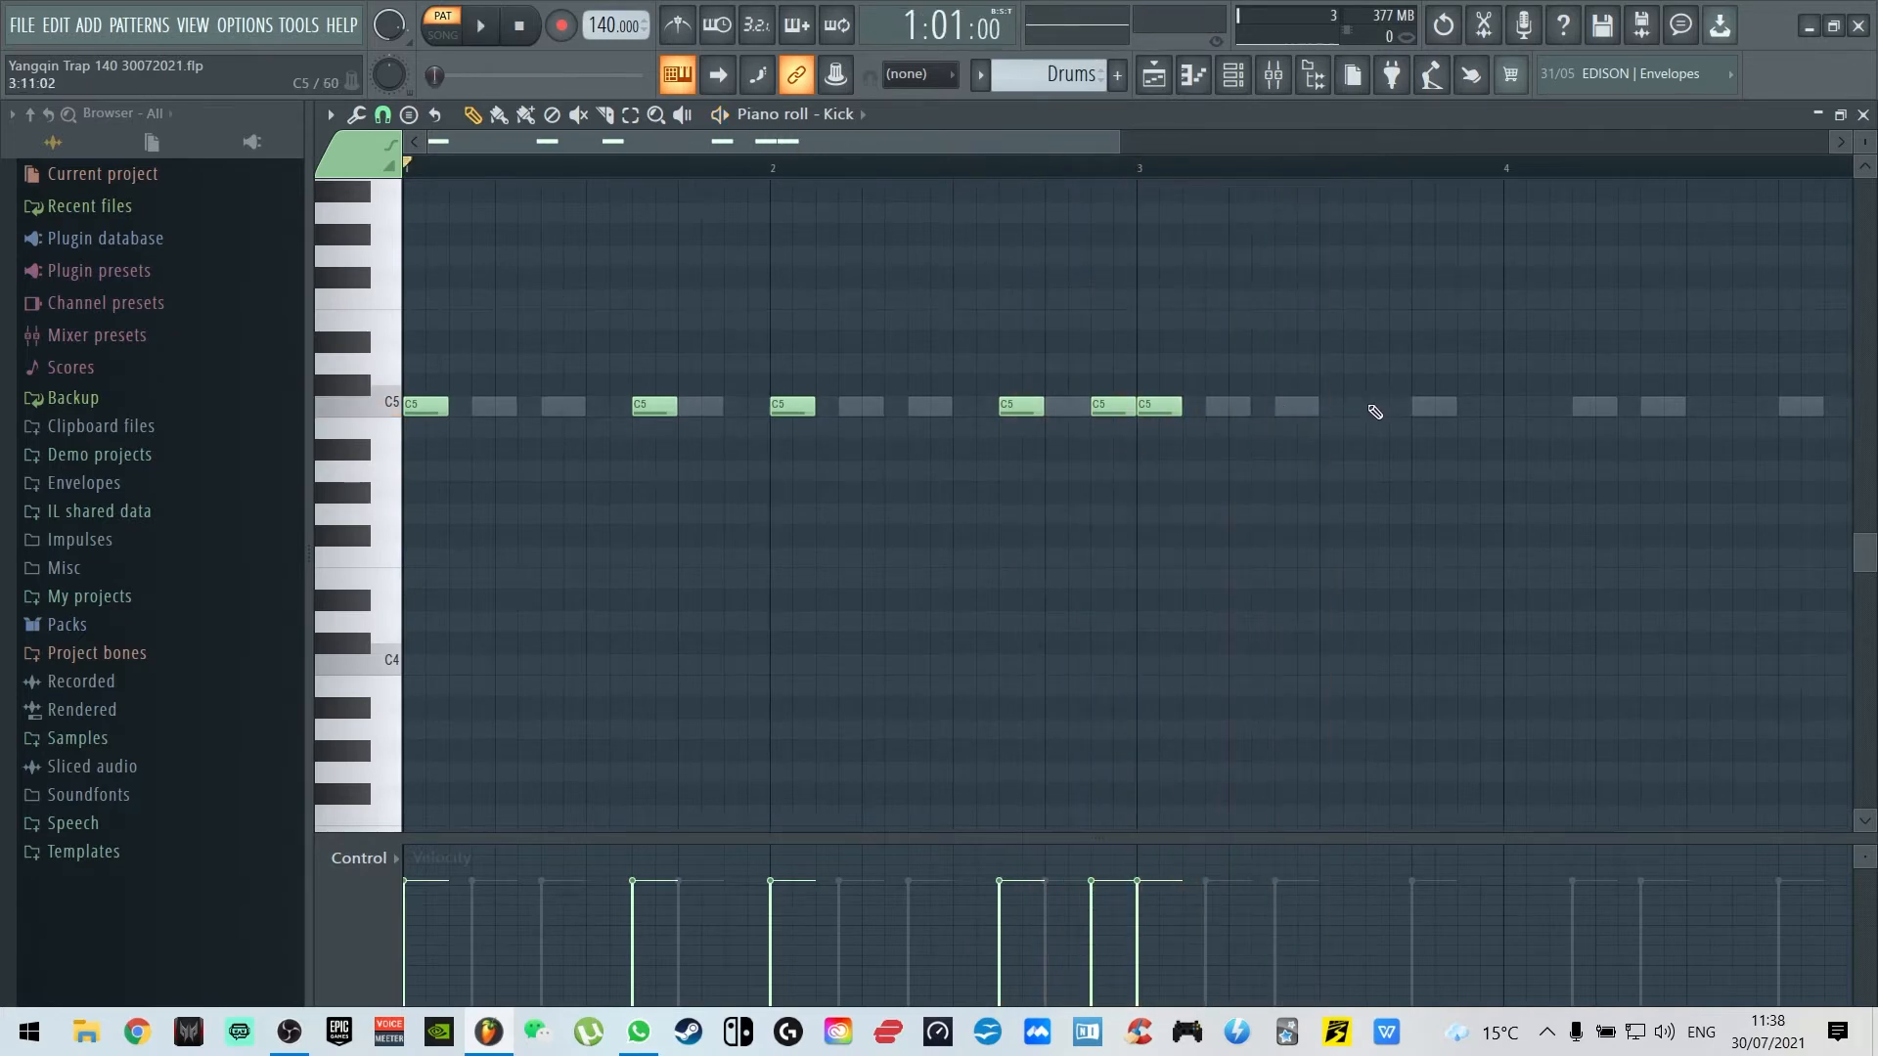
Add Kick notes on C5 at step 11 of bar 3 and steps 1, 3, 11 and 14 of bar 4
click(1372, 409)
click(1508, 411)
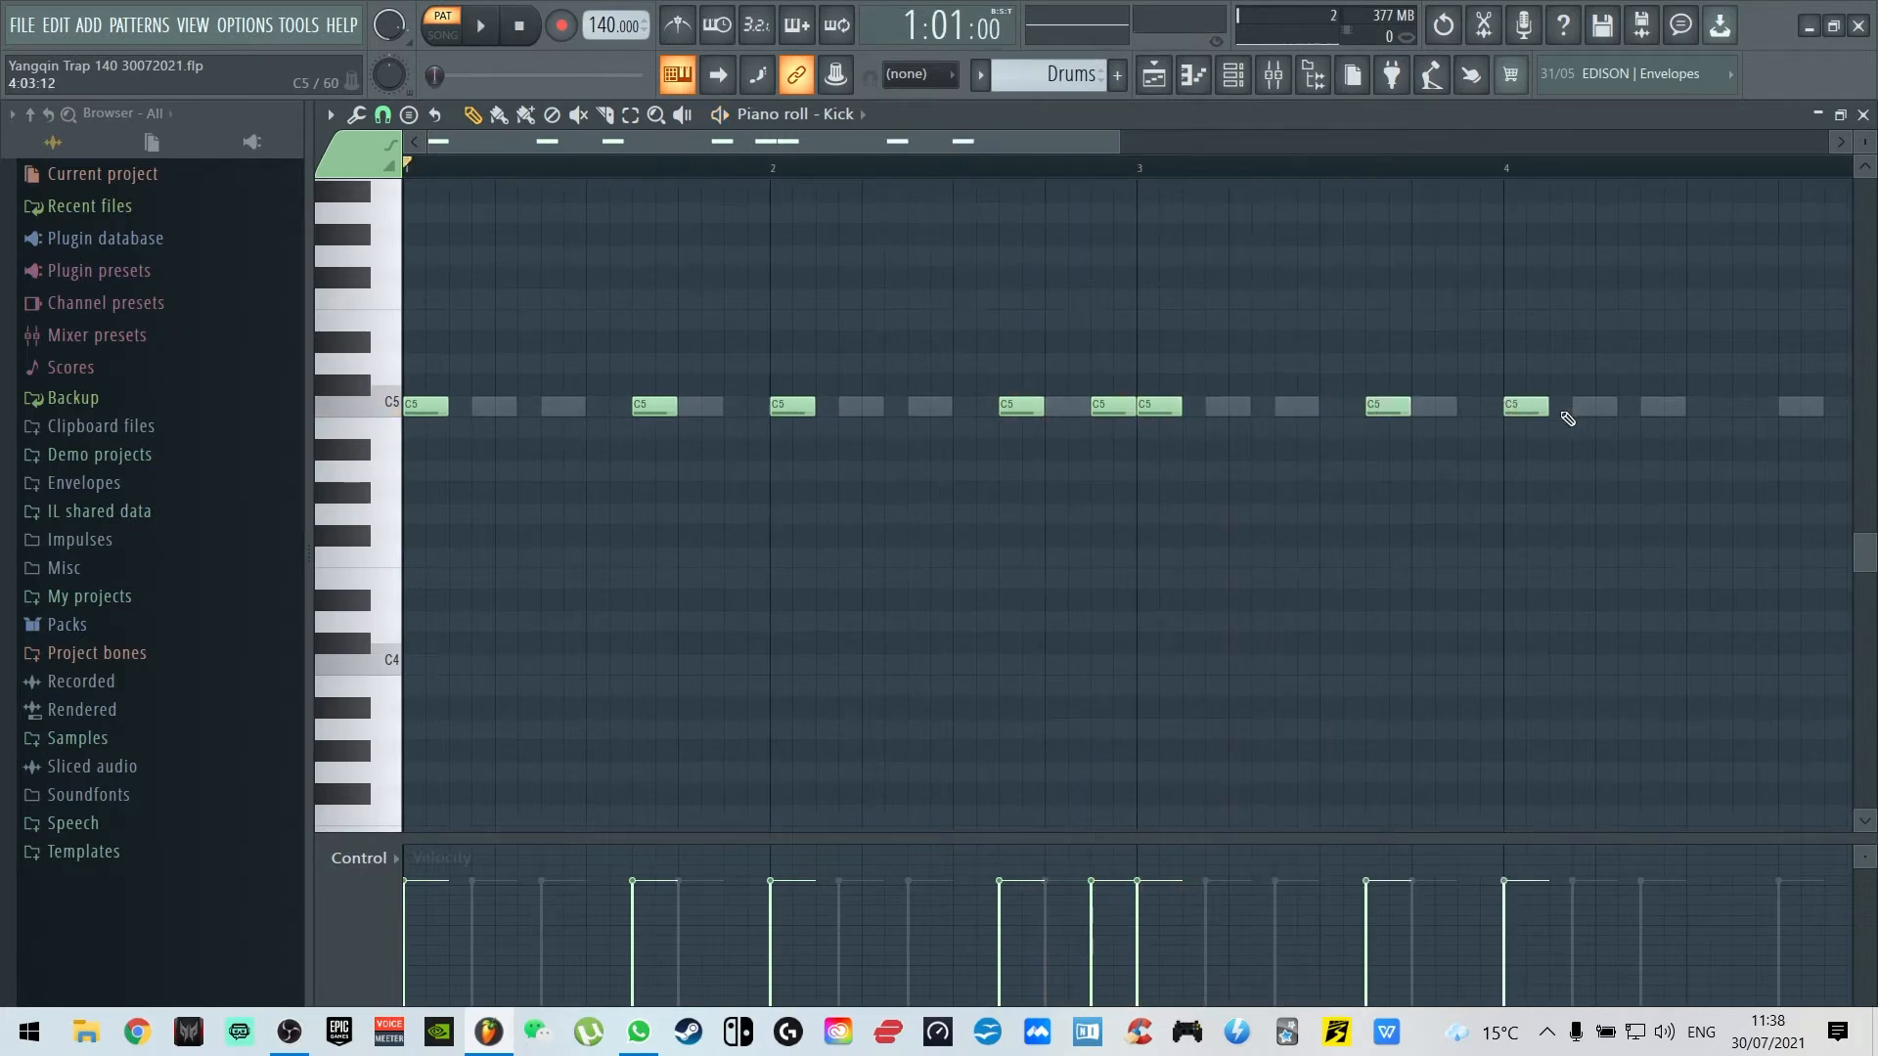
click(1560, 408)
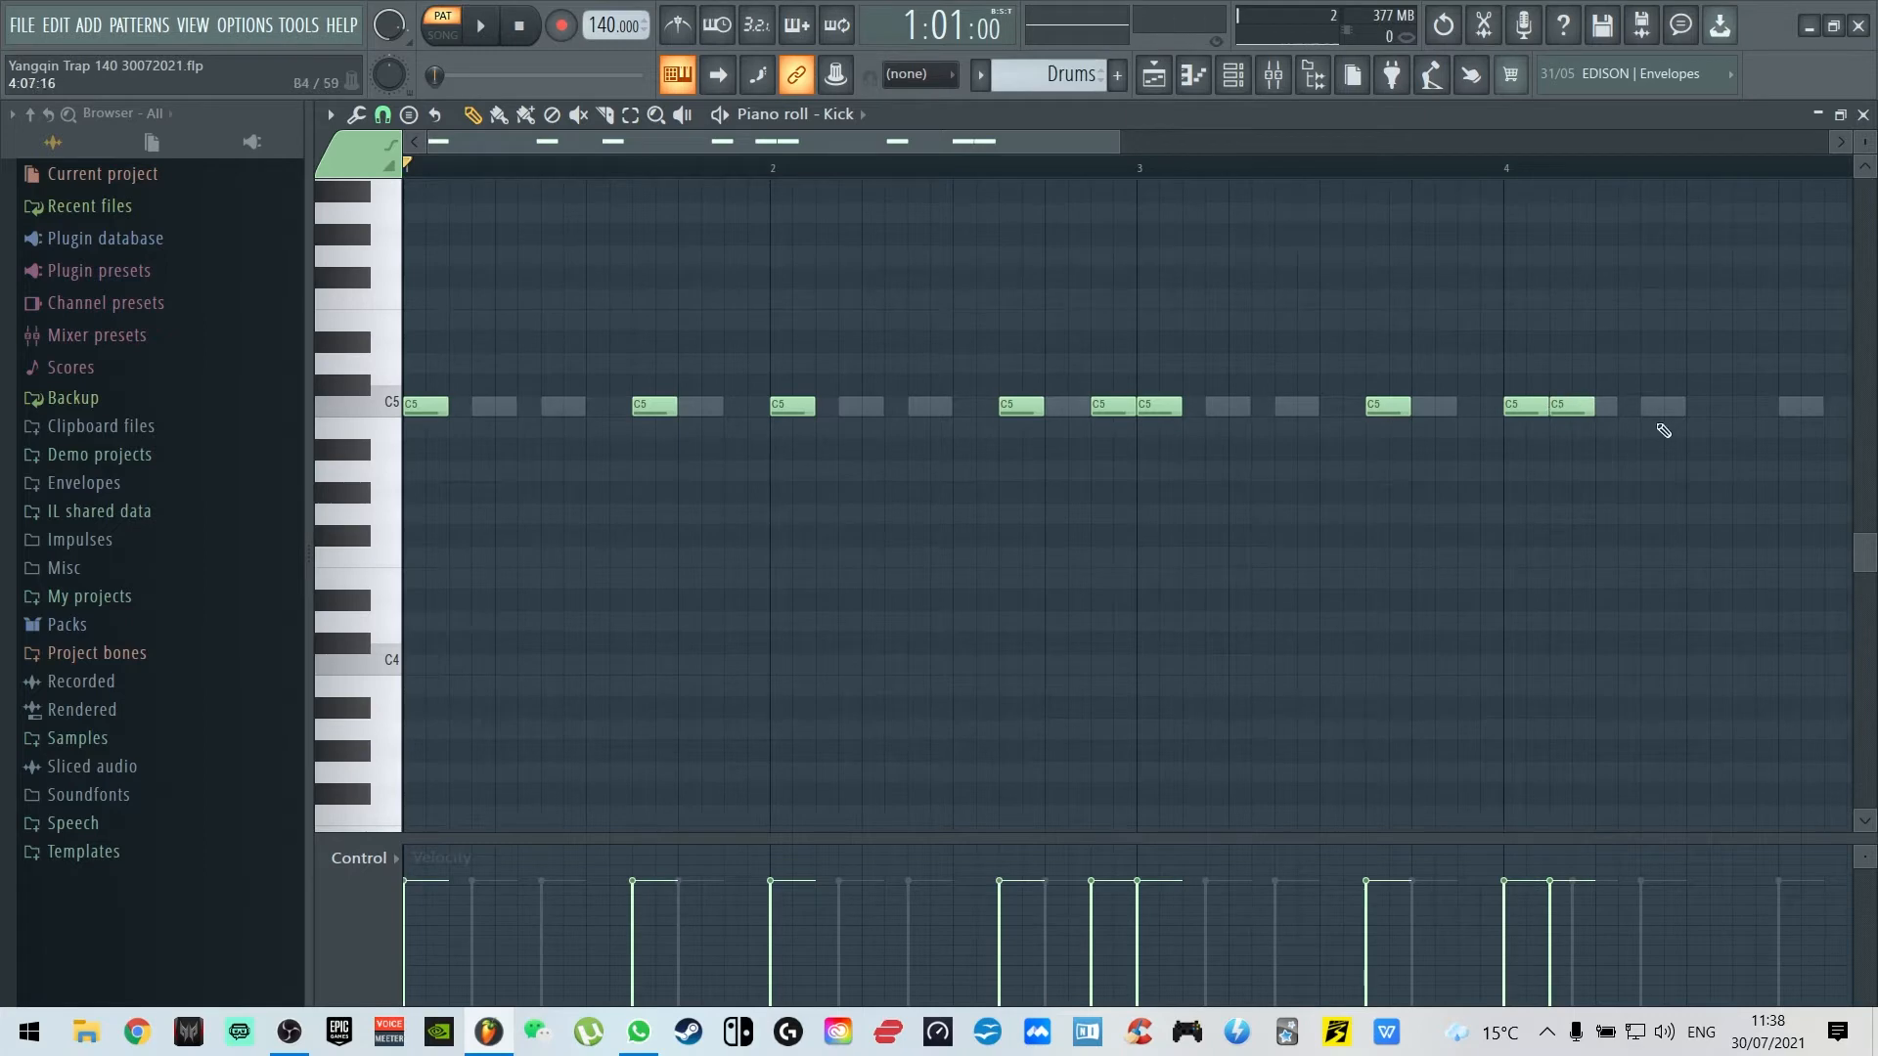
click(1745, 410)
click(1814, 408)
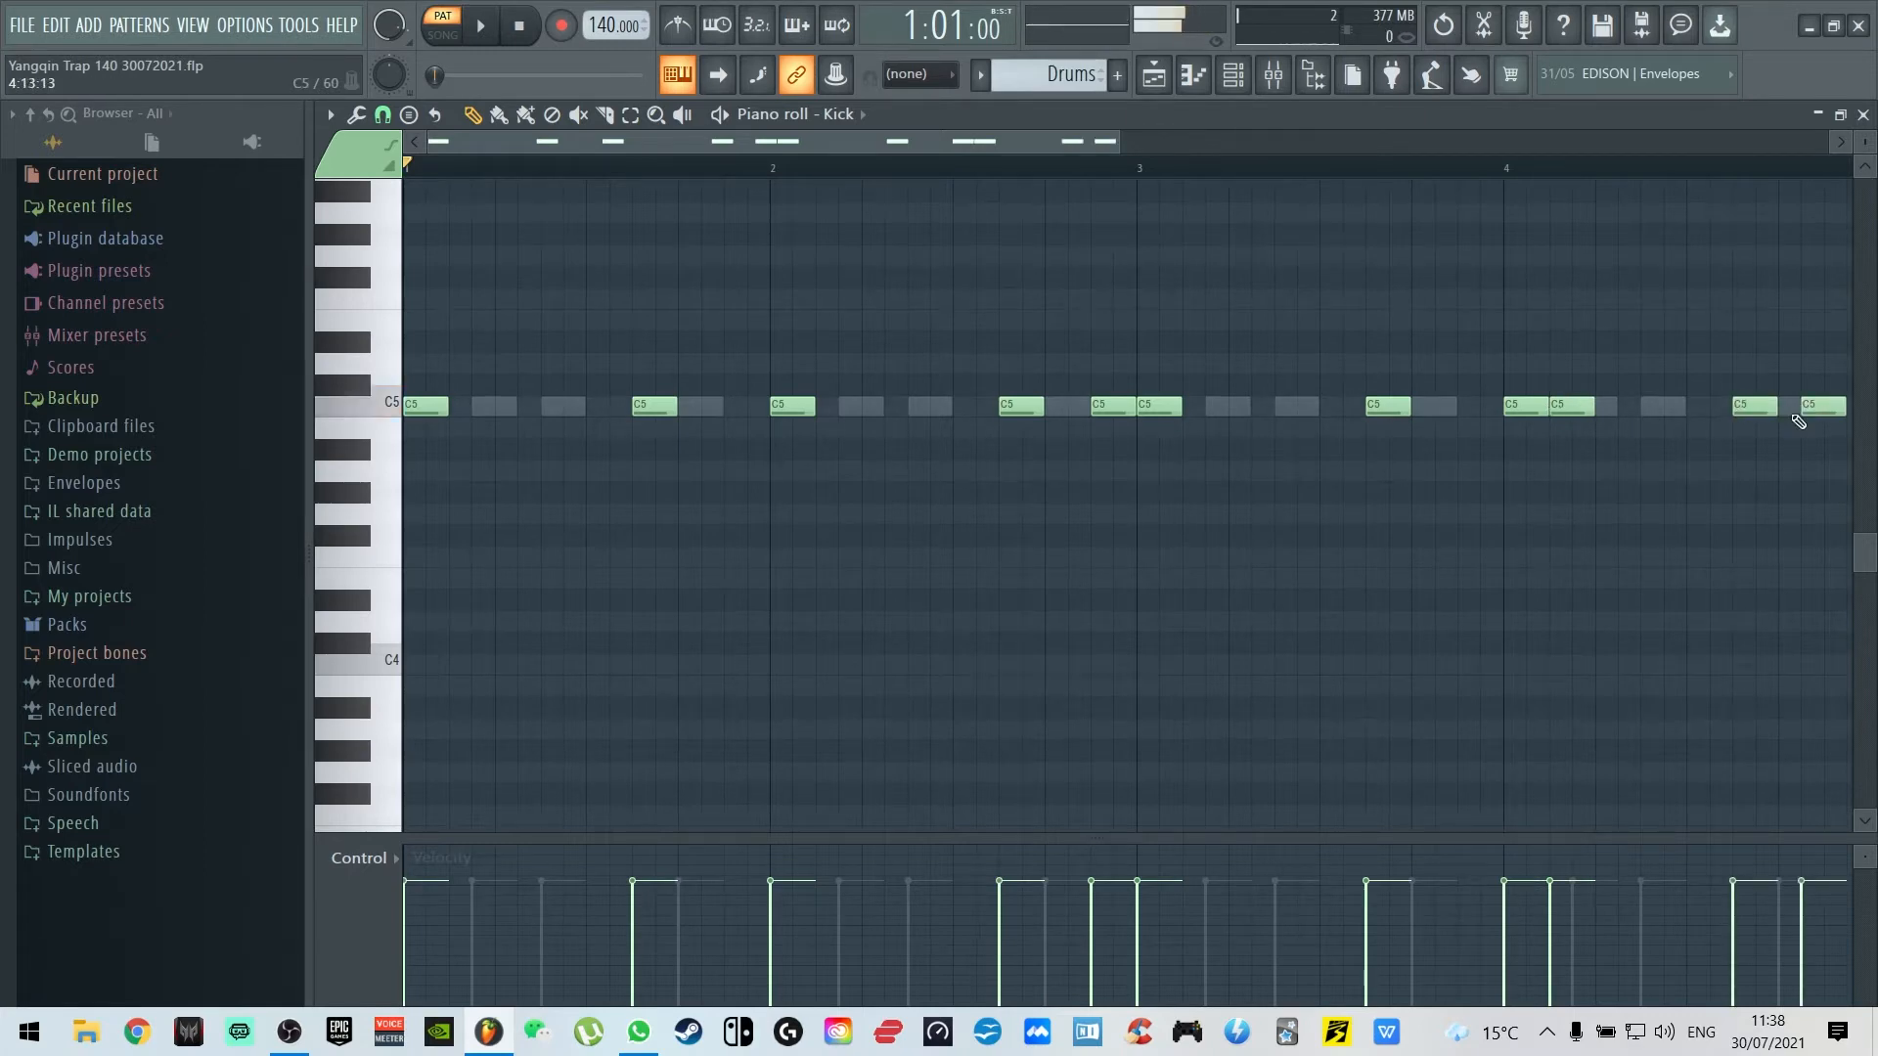
Play the four-bar Kick pattern and close its piano roll
key(space)
drag(1120, 139, 1154, 138)
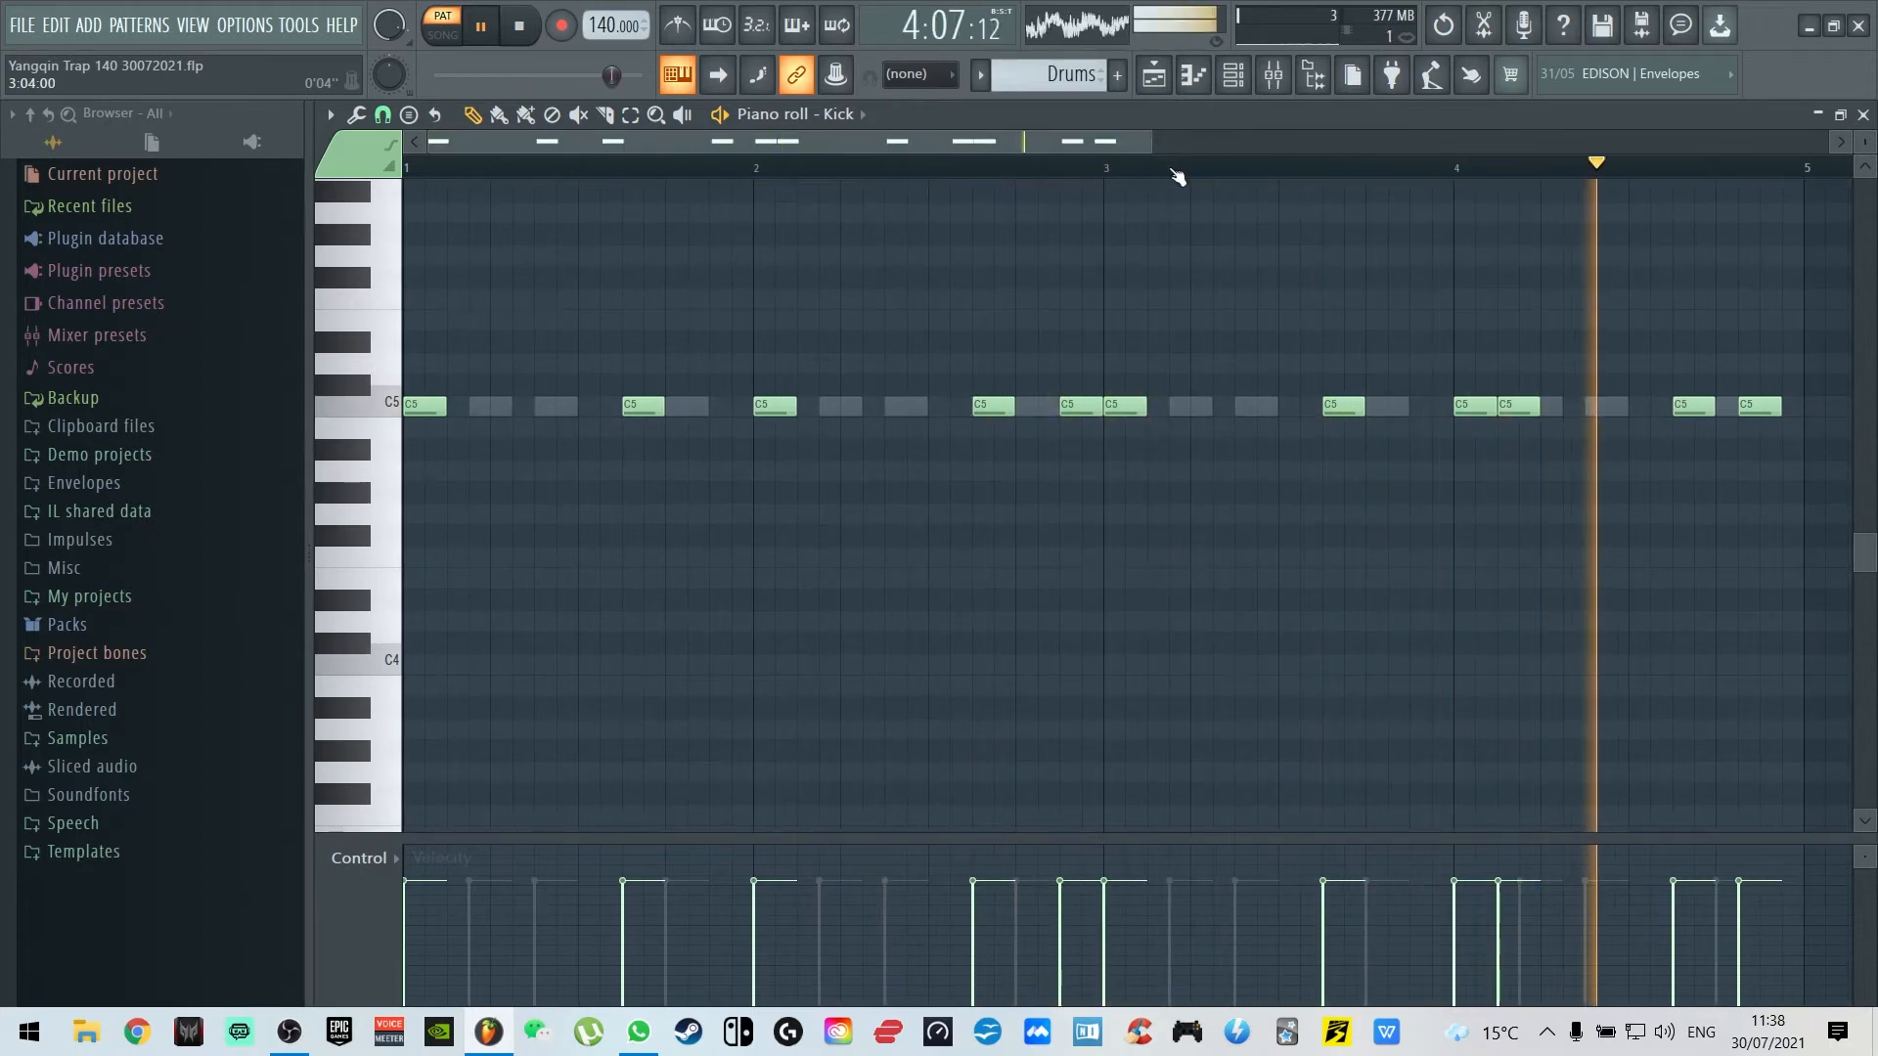
click(1862, 113)
key(space)
Open the Hats piano roll and add C5 notes at steps 3, 7 and 11 of bar 1
right_click(504, 288)
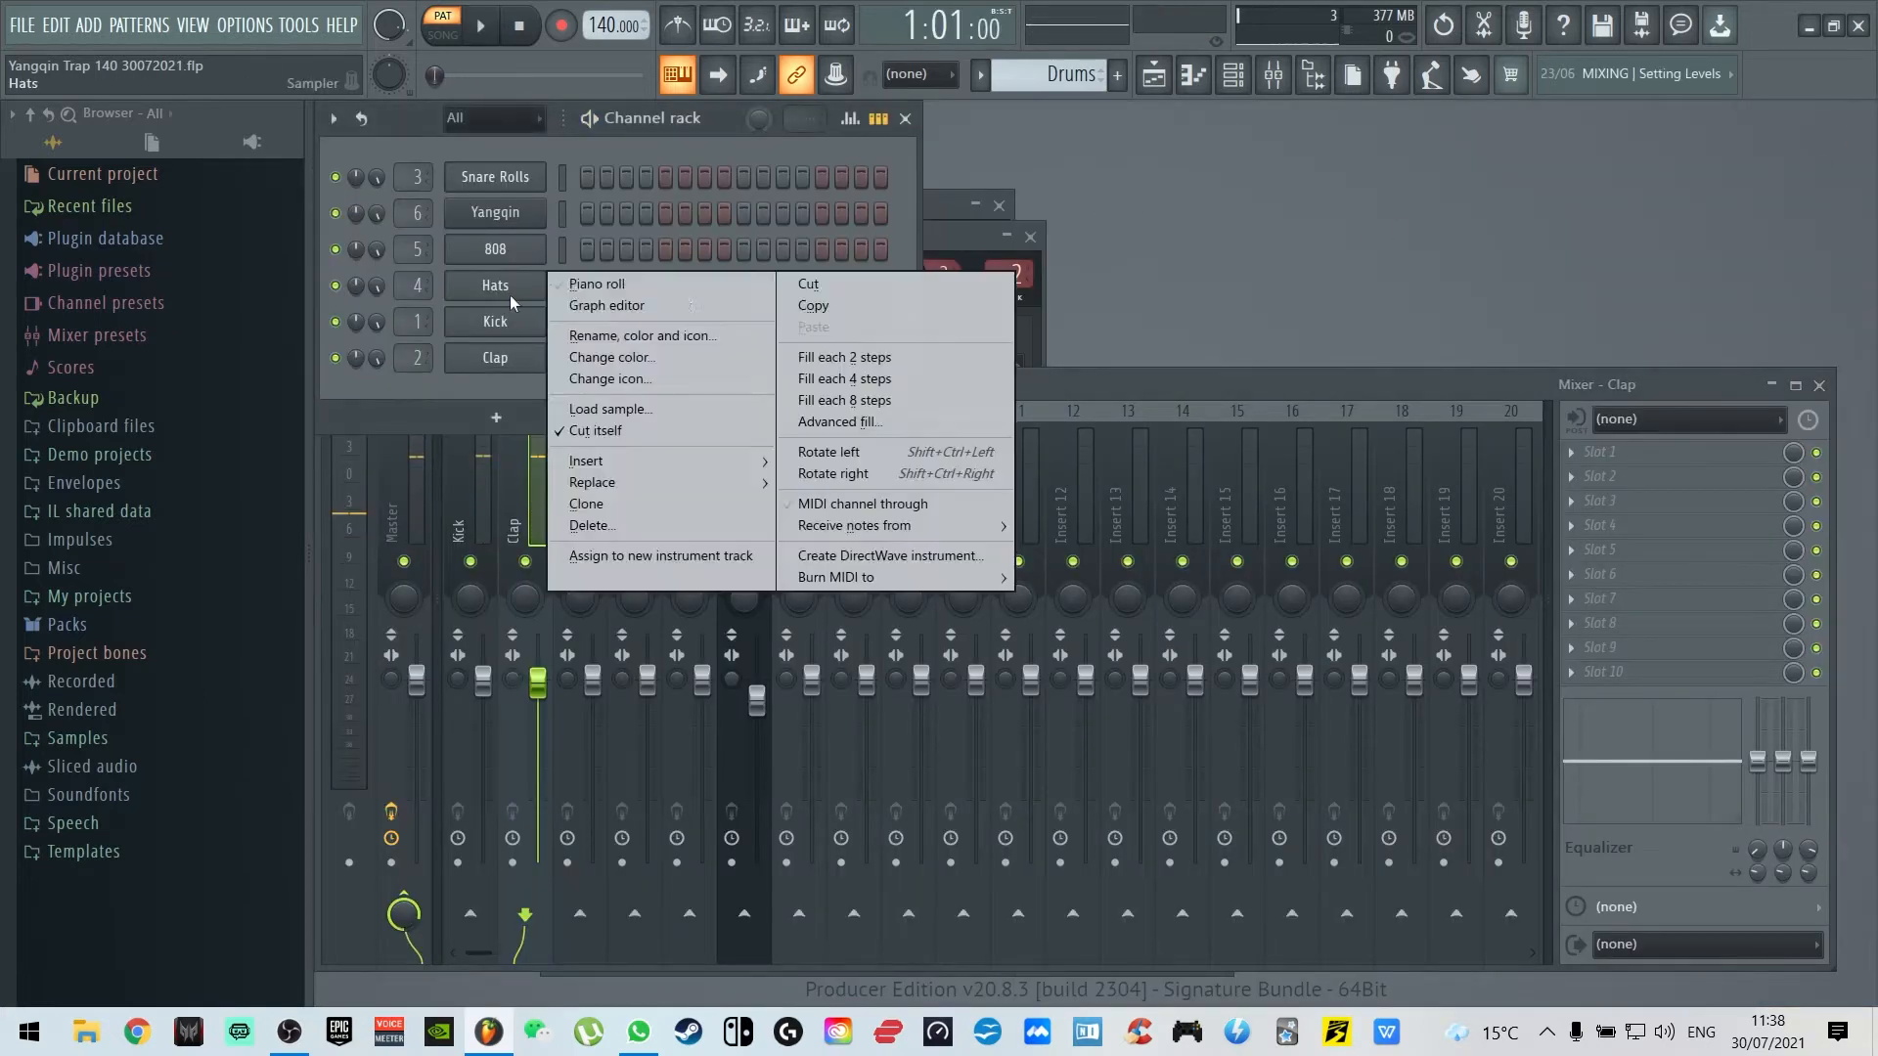
click(587, 284)
click(459, 407)
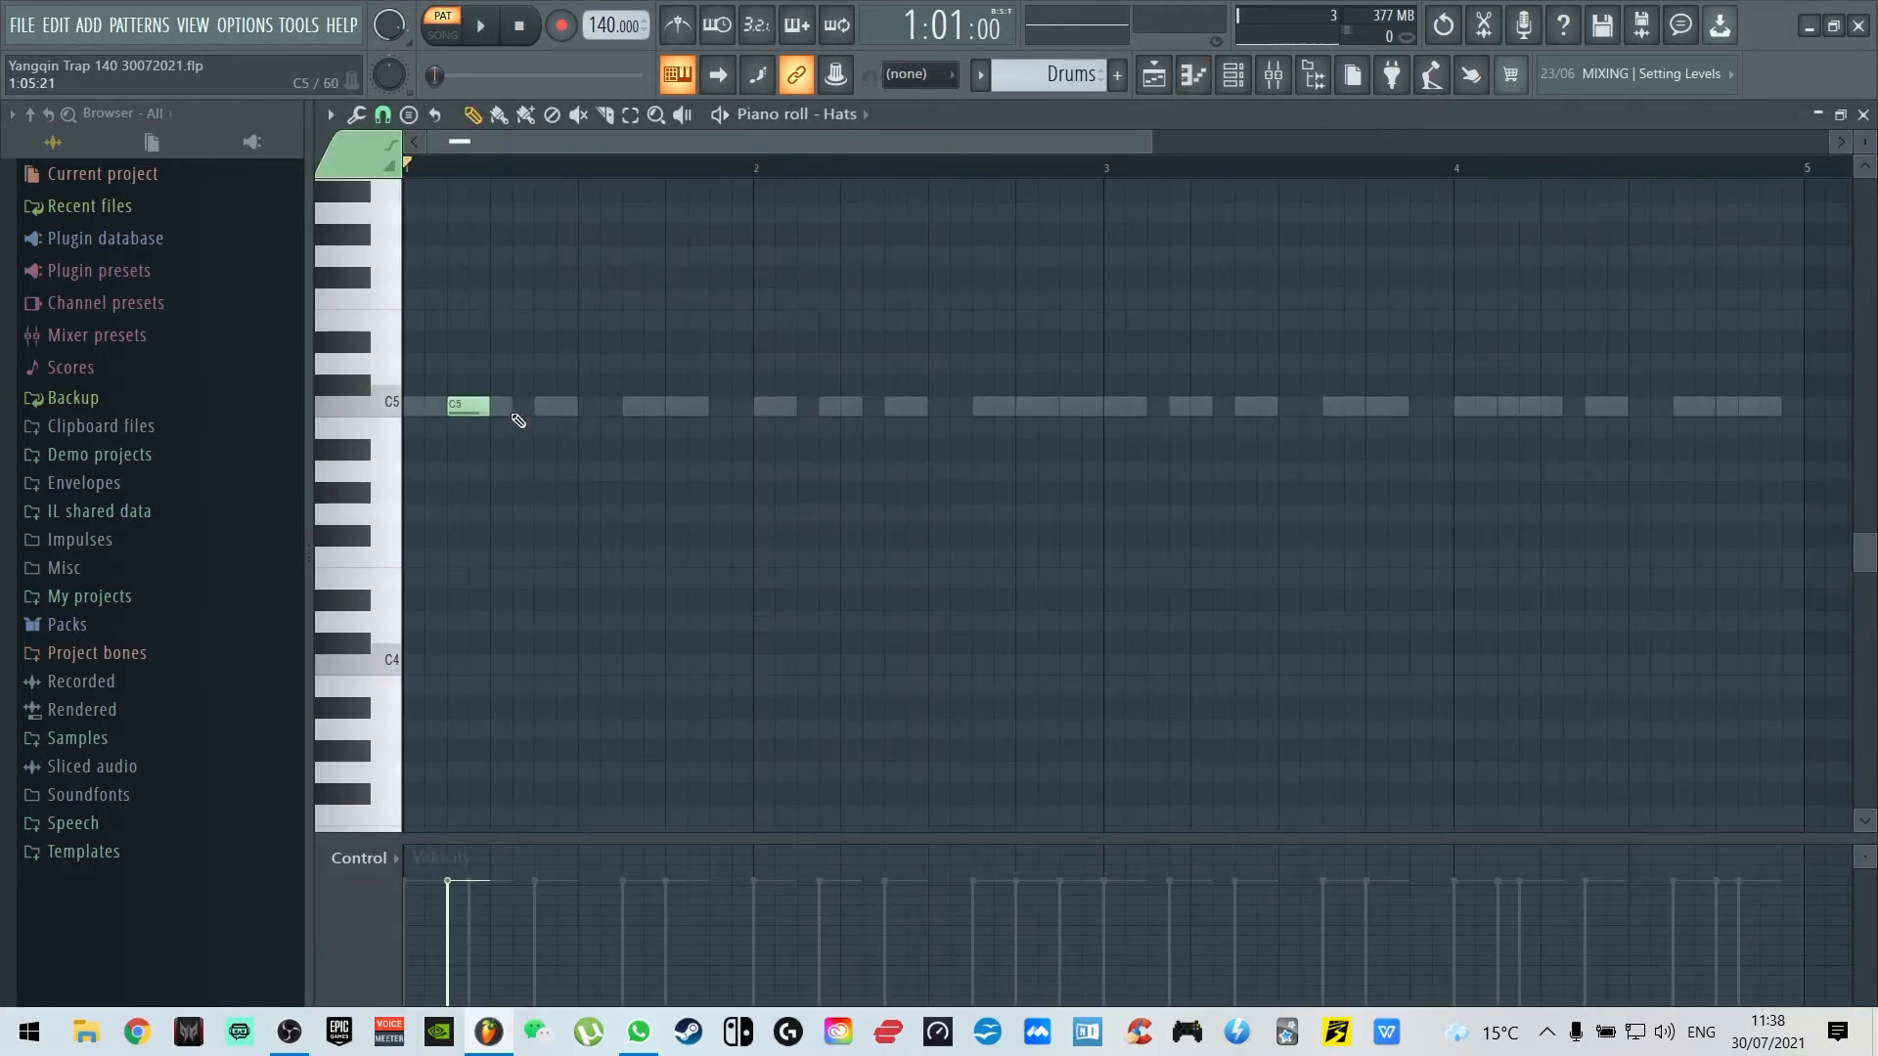
click(541, 409)
click(631, 409)
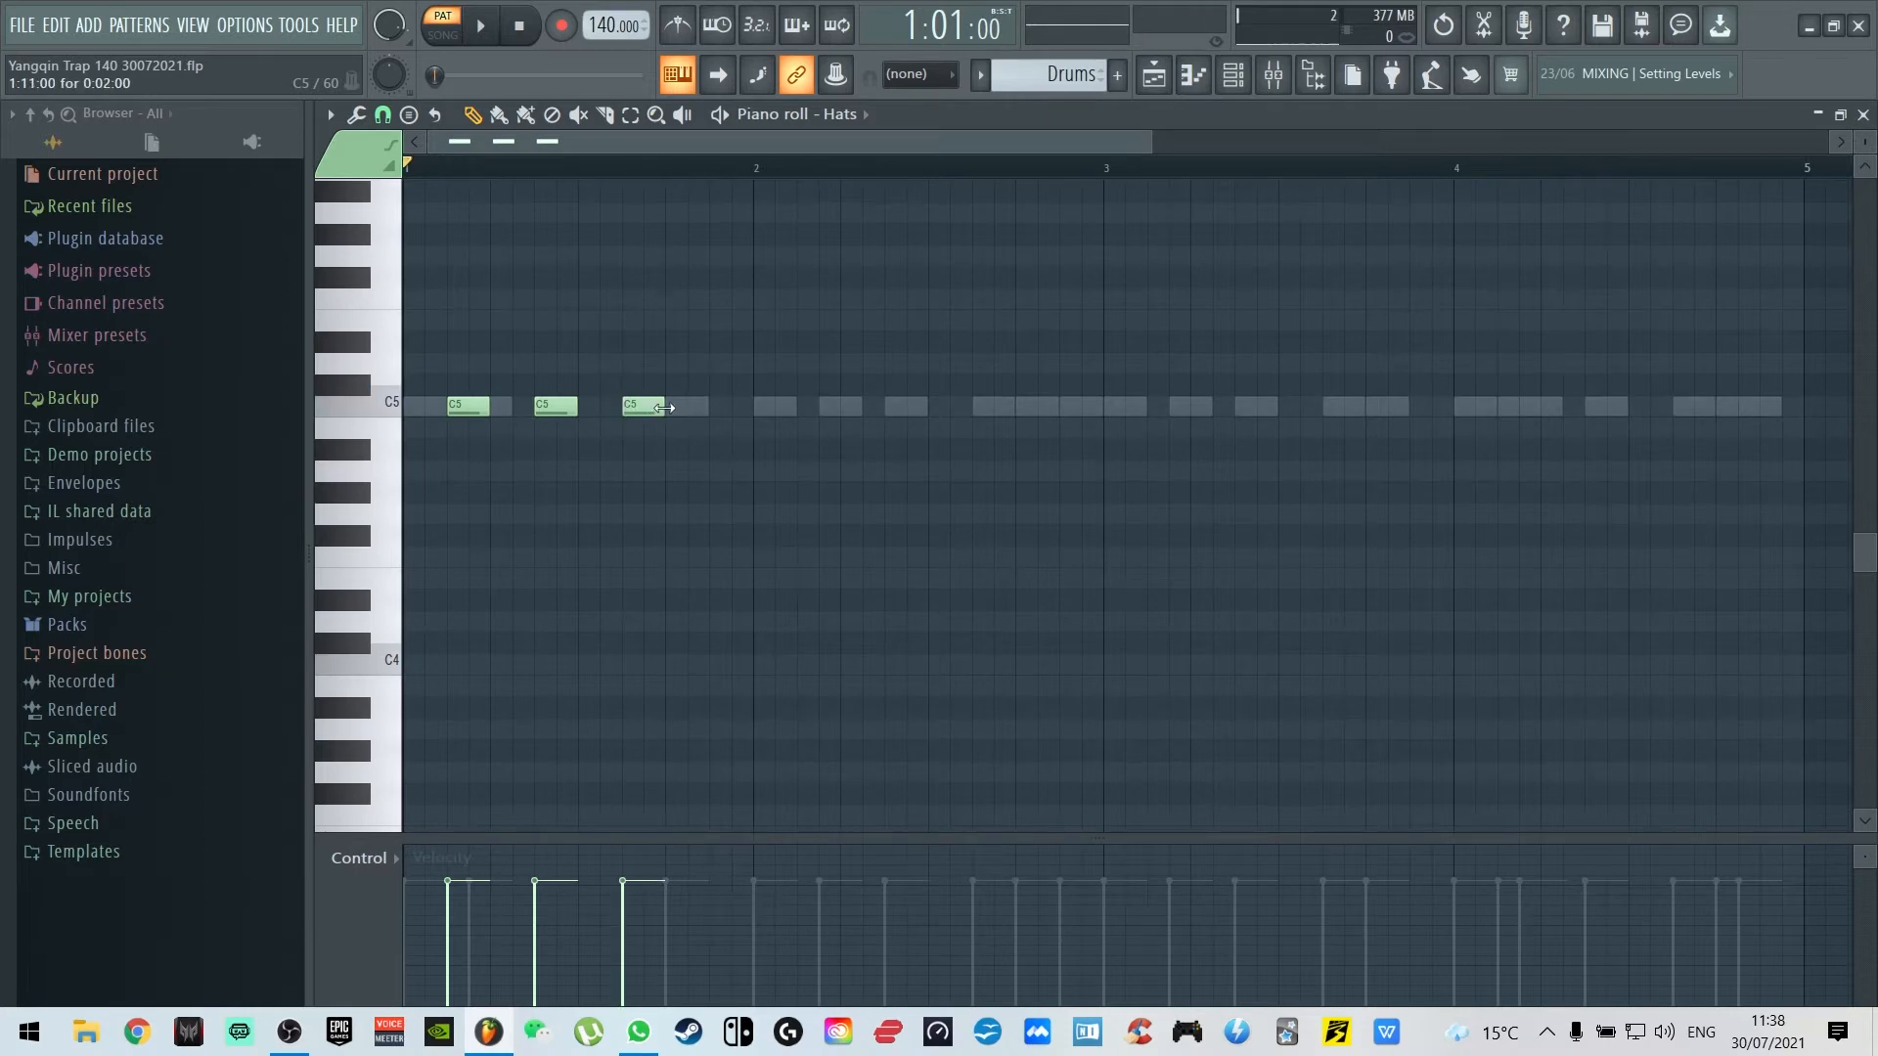
Shorten the step 11 hat in bar 1 to one step and add C5 hats at steps 12 and 15
drag(664, 408, 642, 408)
click(648, 407)
click(734, 408)
click(710, 408)
Add Hats notes on C5 at steps 3, 7 and 11 of bar 2 and play the pattern
click(799, 406)
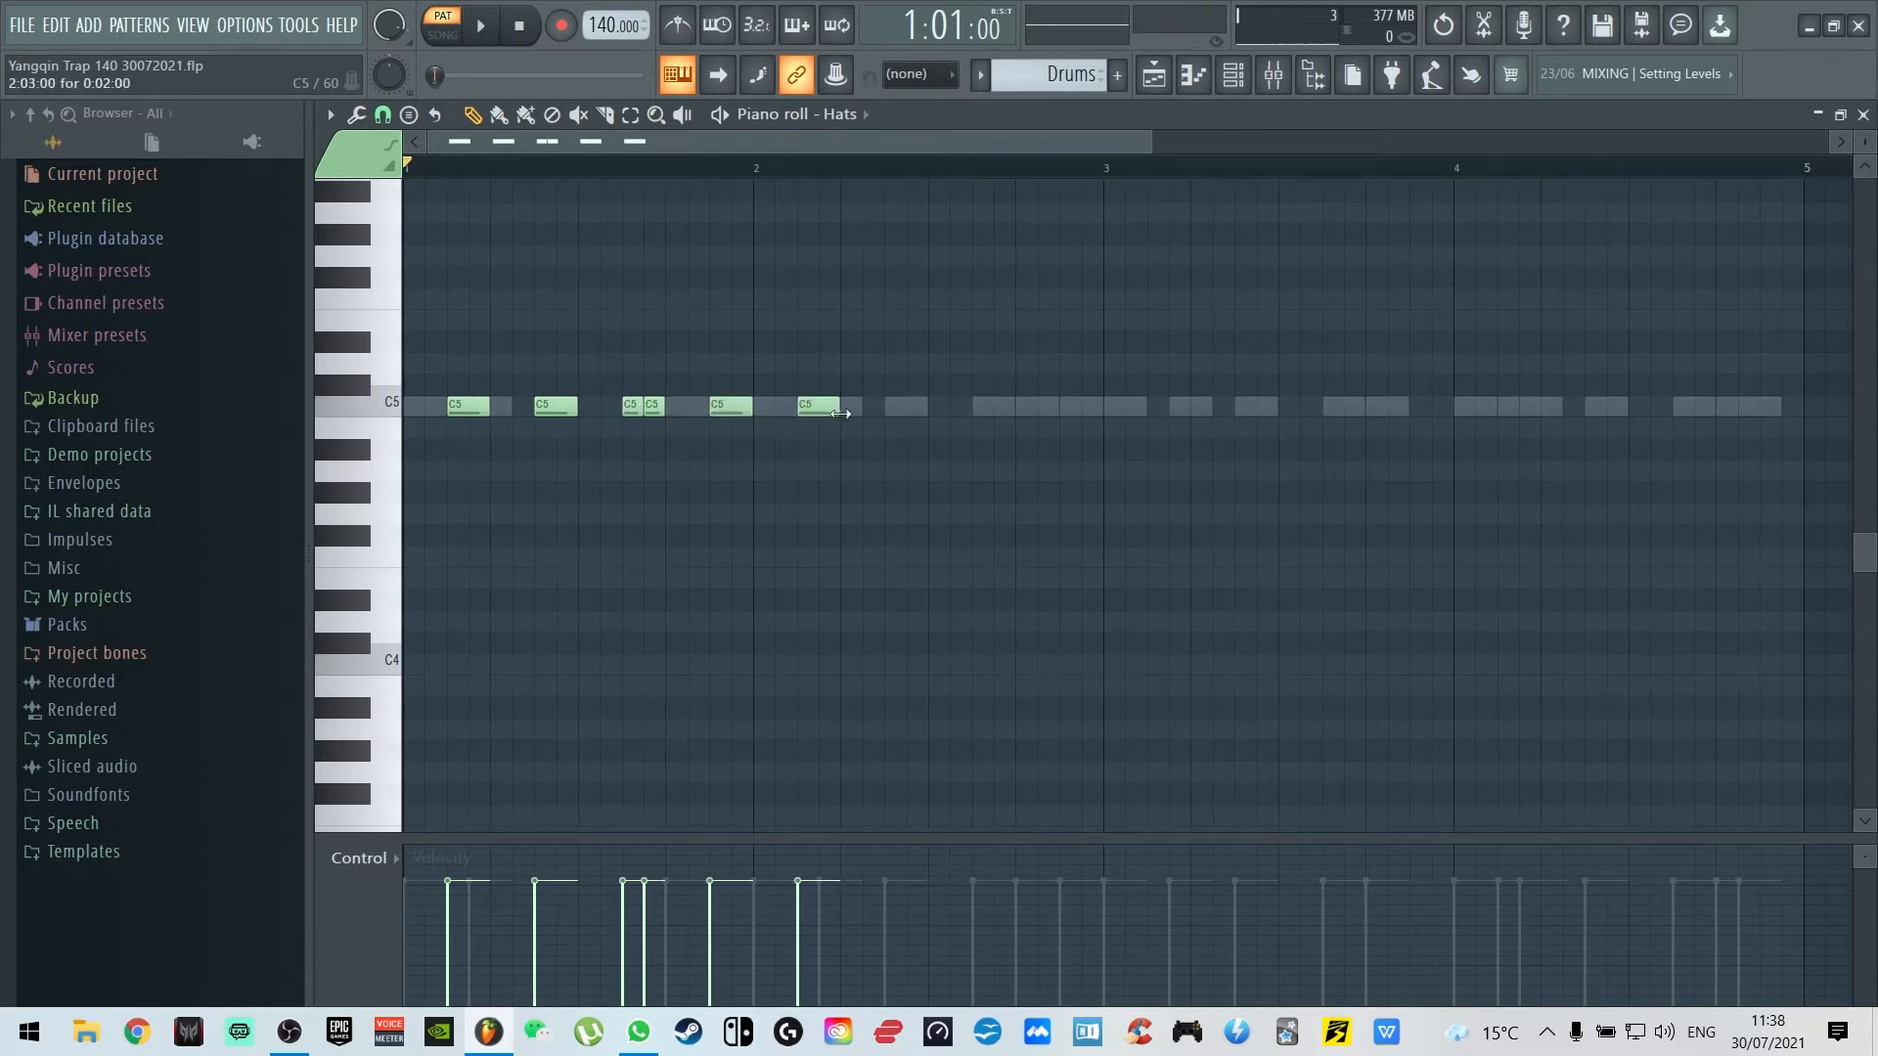
click(886, 407)
click(974, 408)
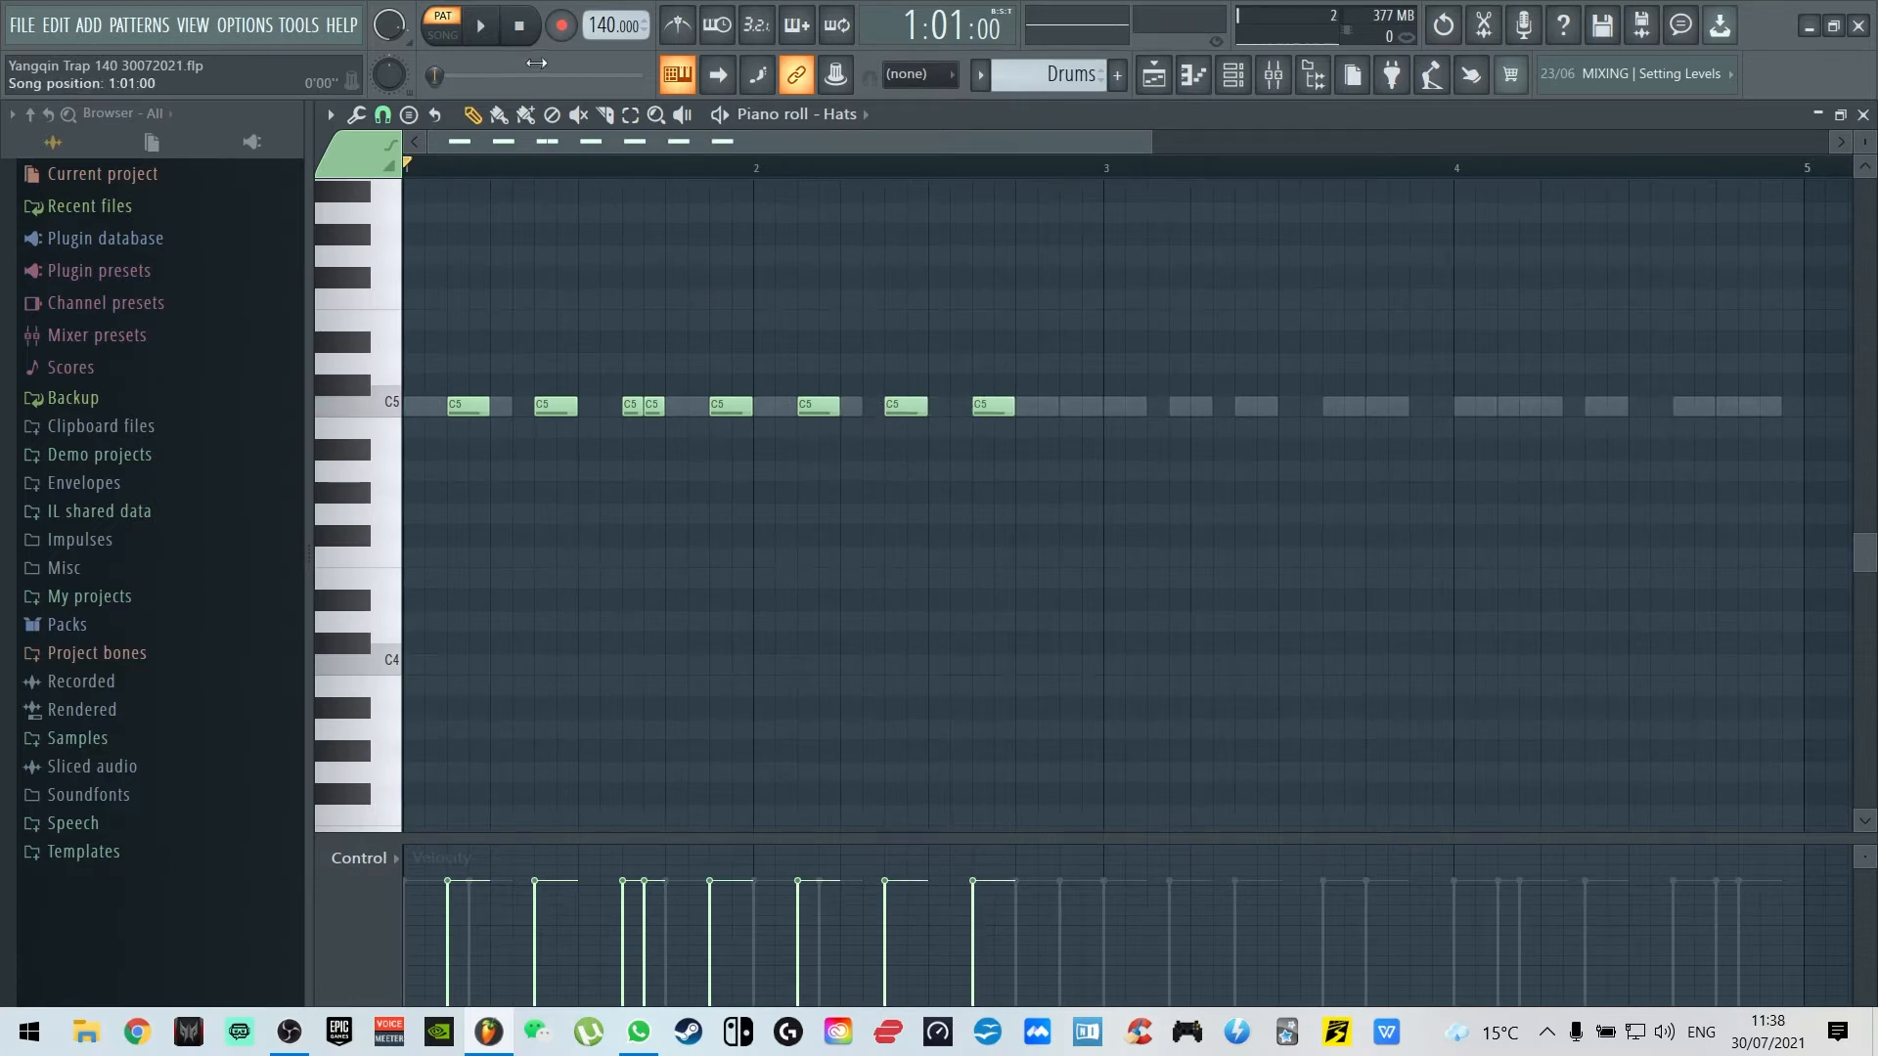
key(space)
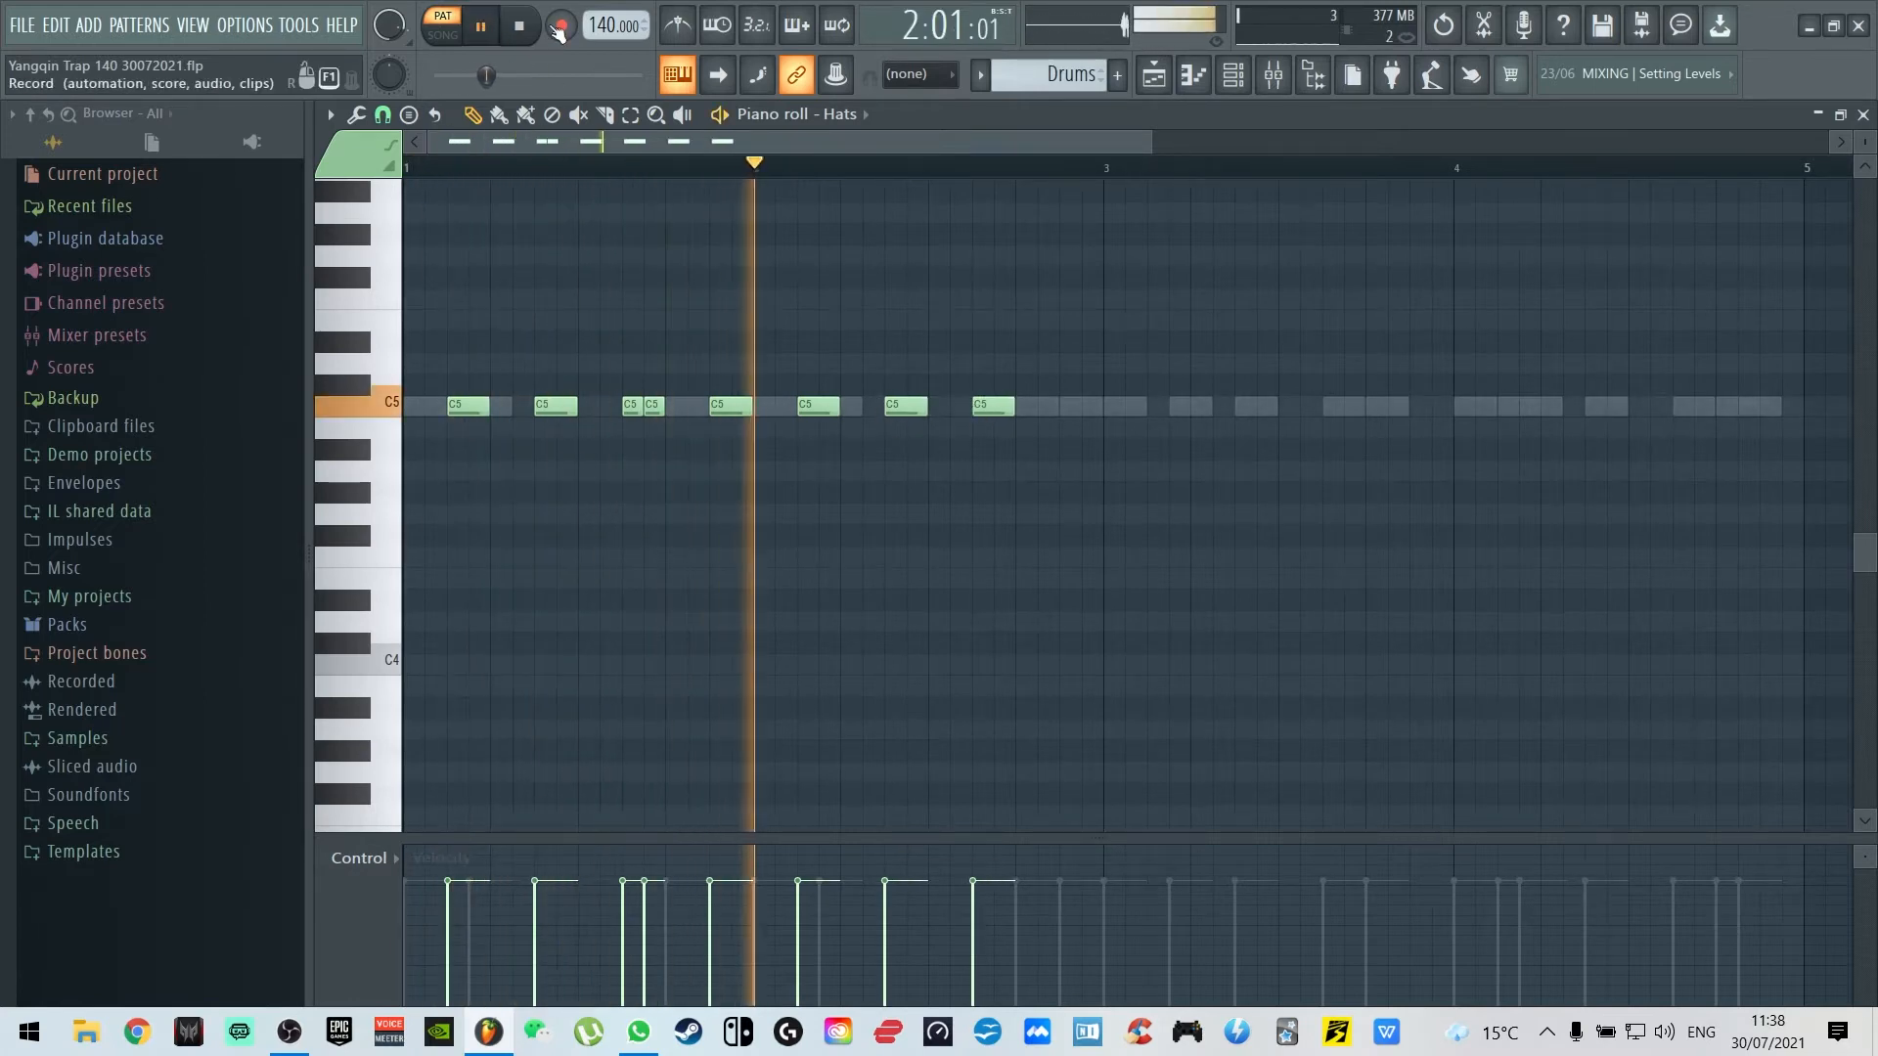
key(space)
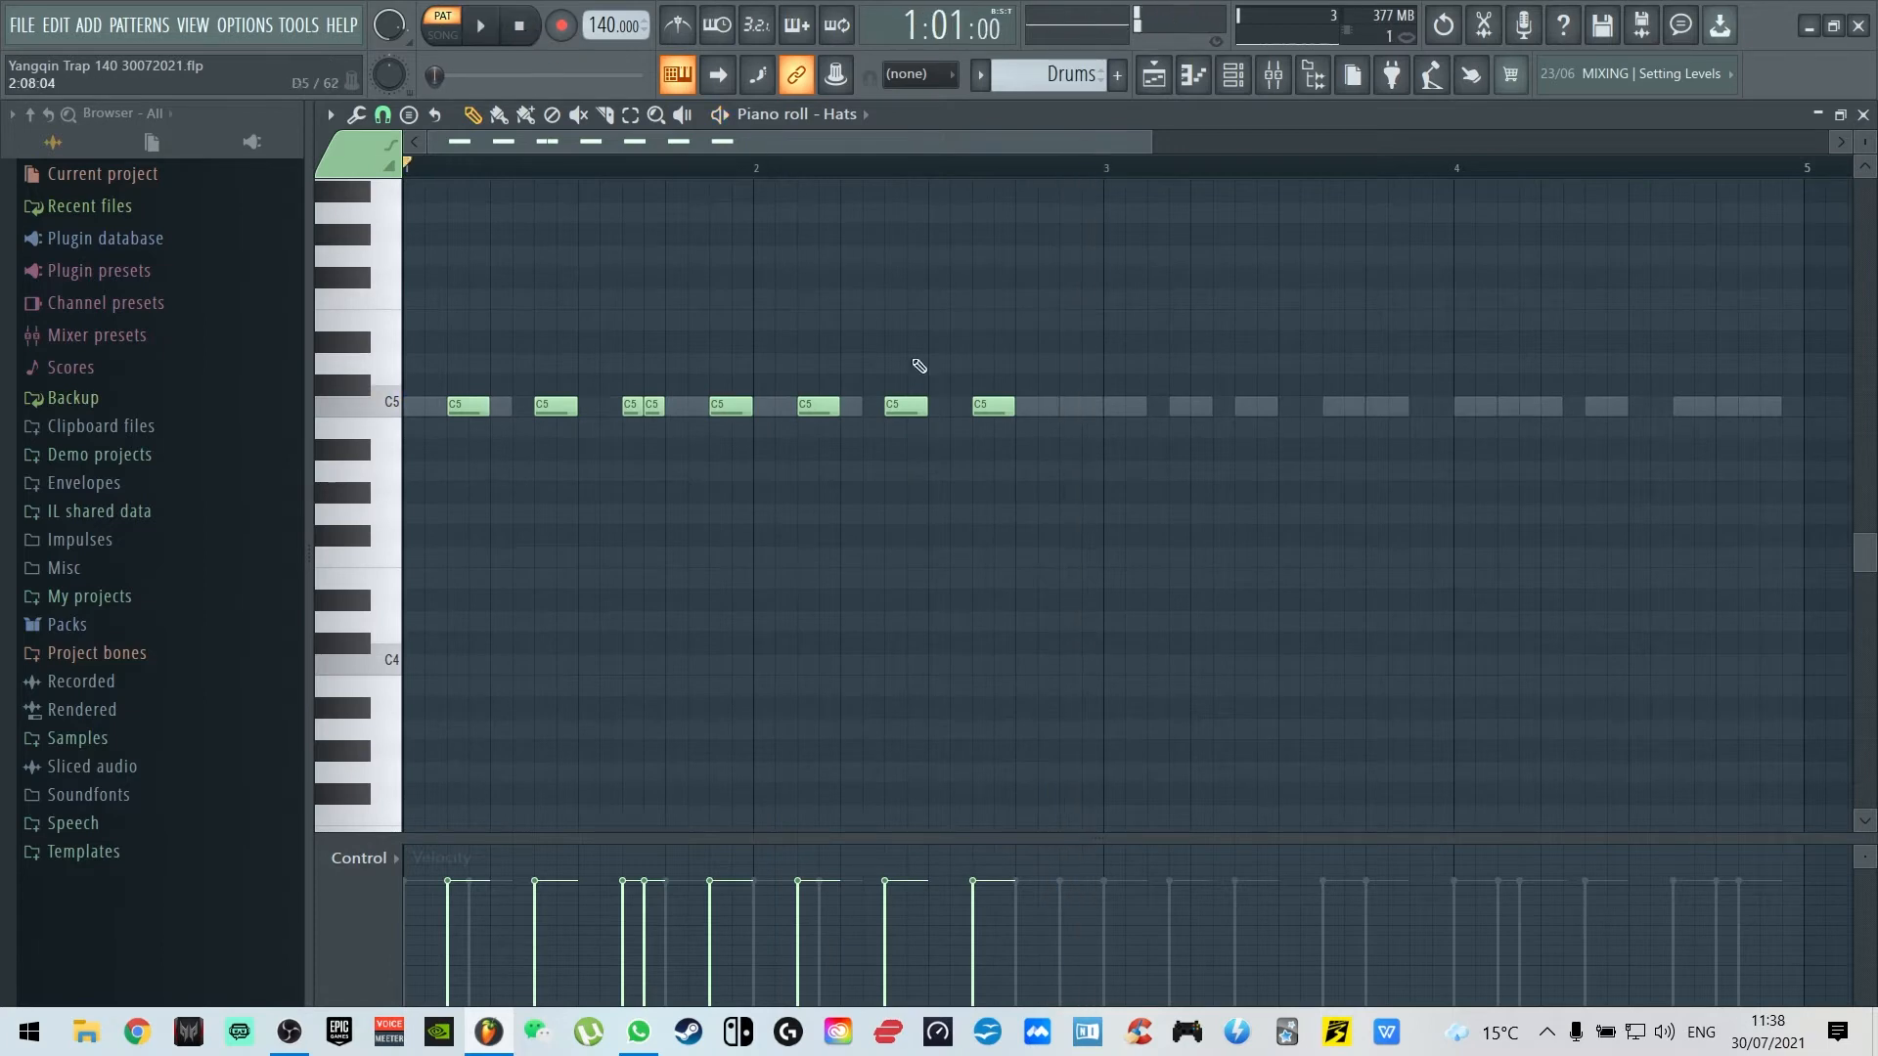
Make one-step C5 hats at steps 11 and 12 of bar 2 and add another hat at step 15
click(999, 409)
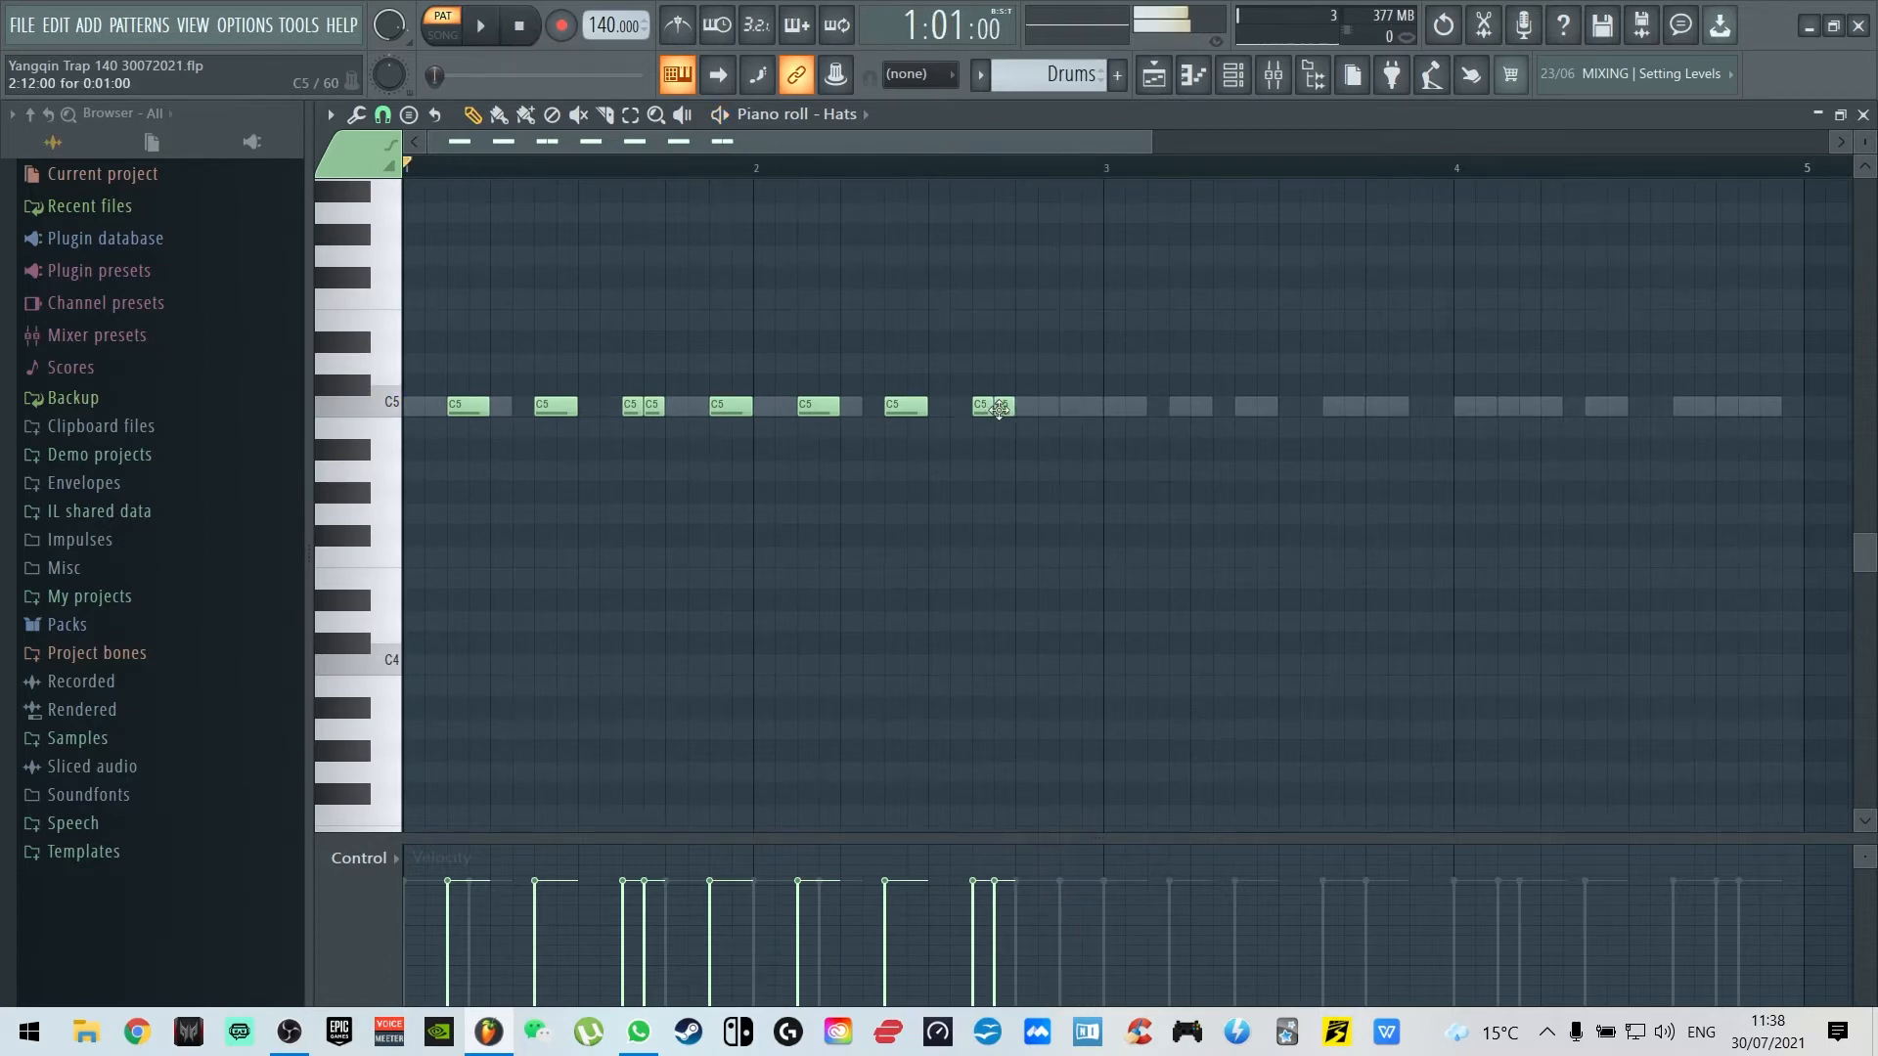
click(1066, 409)
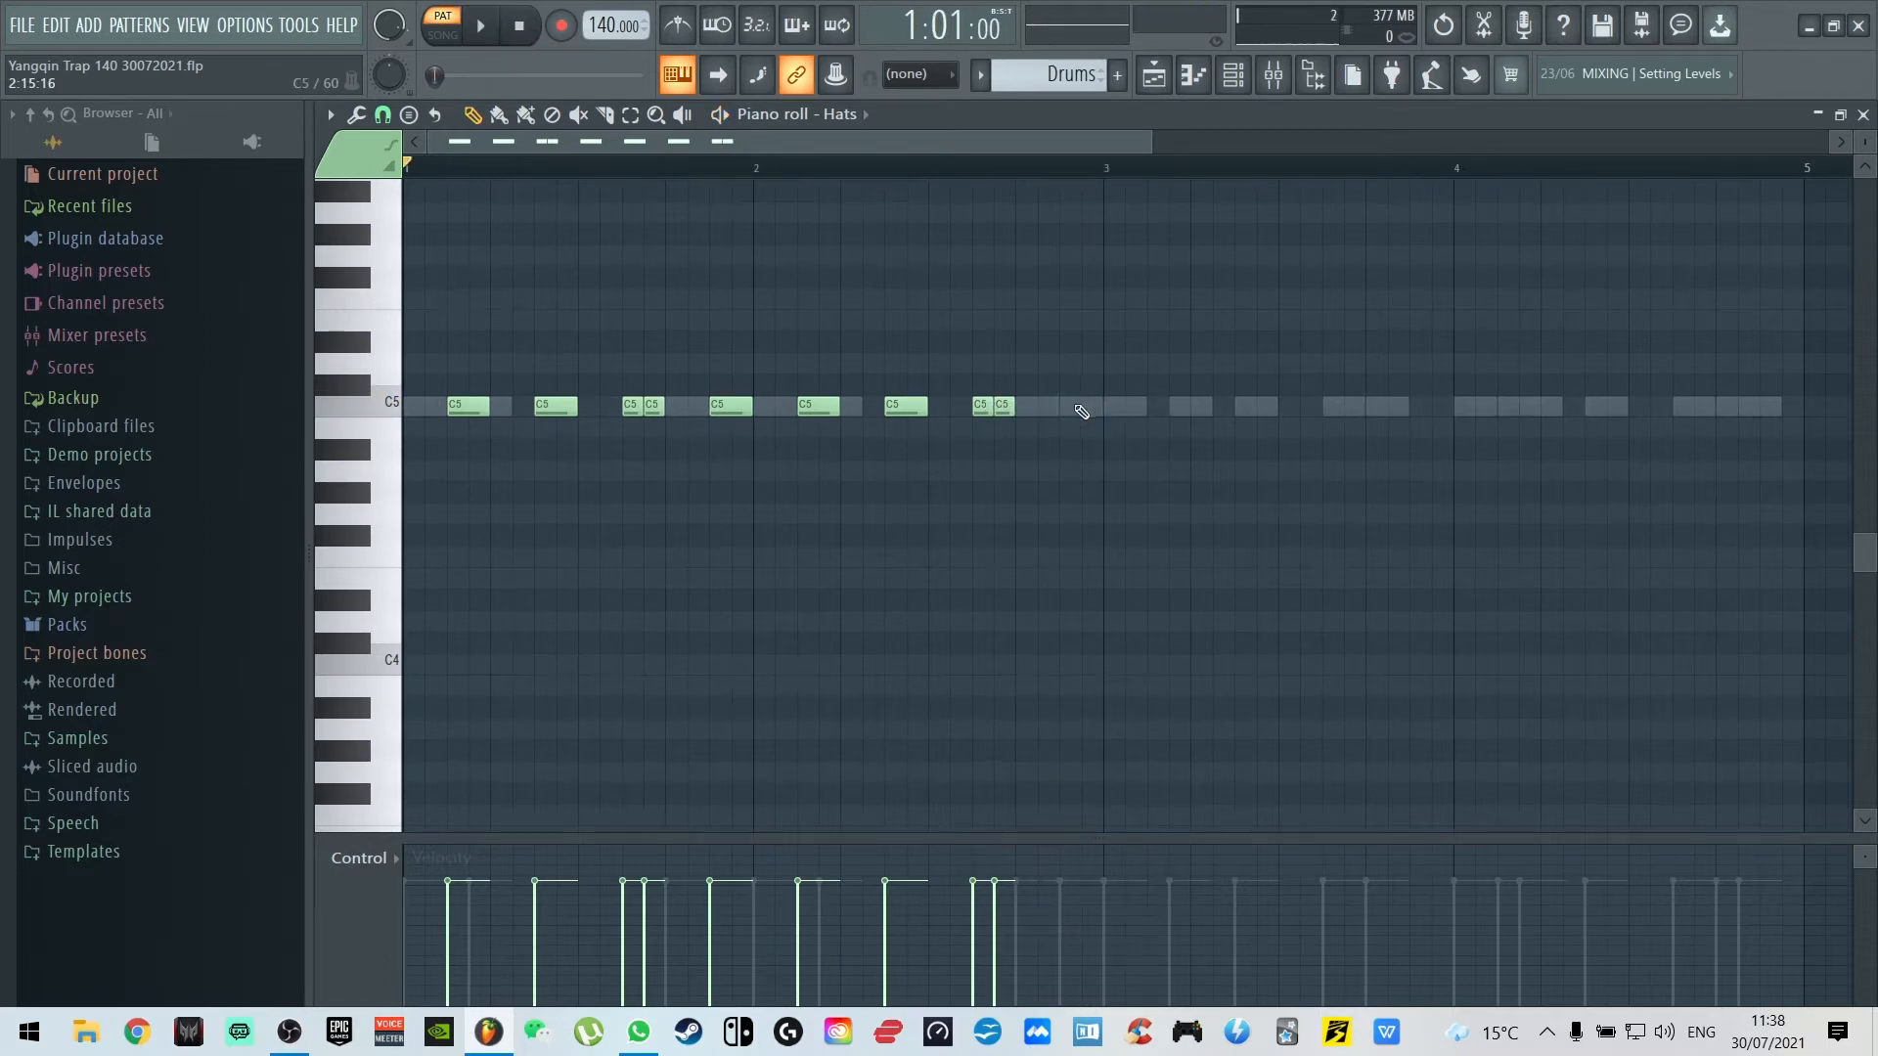
drag(1095, 406, 1082, 405)
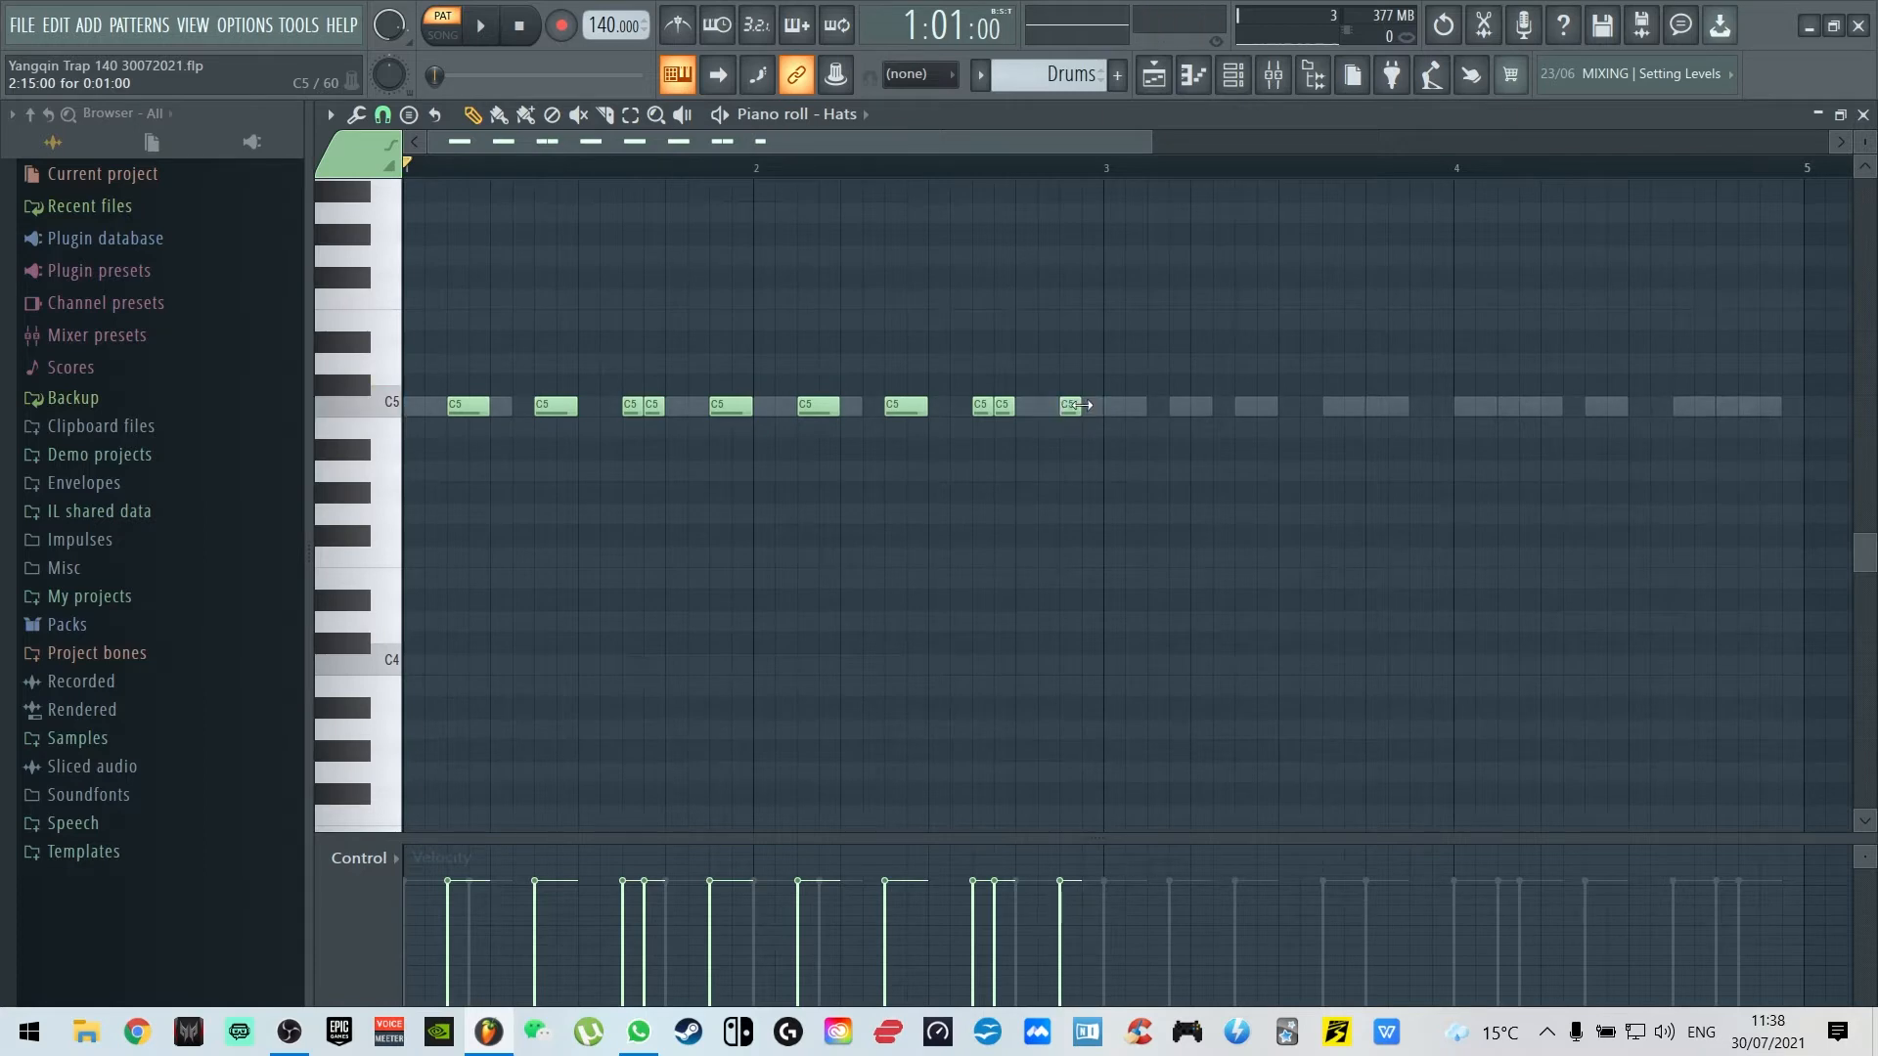
Add C5 hats at steps 3, 7 and 15 of bar 3, plus one-step hats at steps 11 and 12
click(1246, 410)
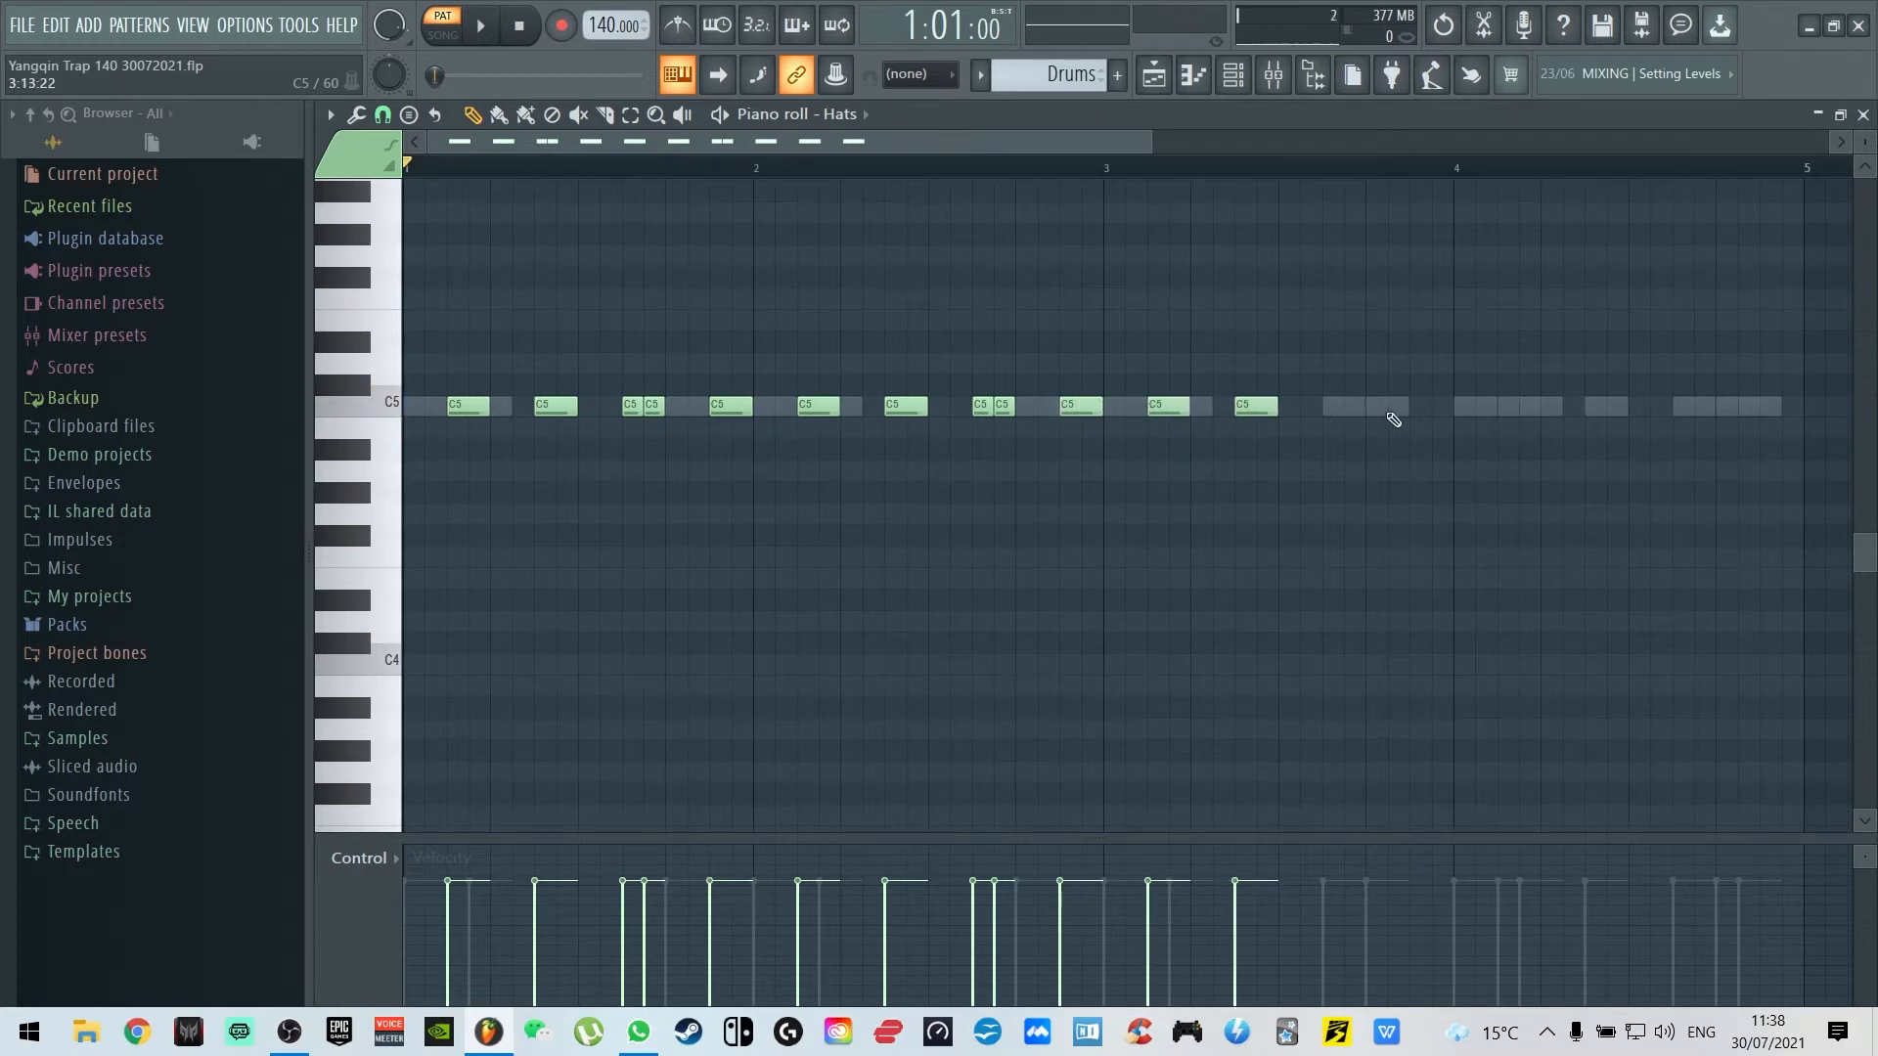
click(1422, 413)
click(1342, 408)
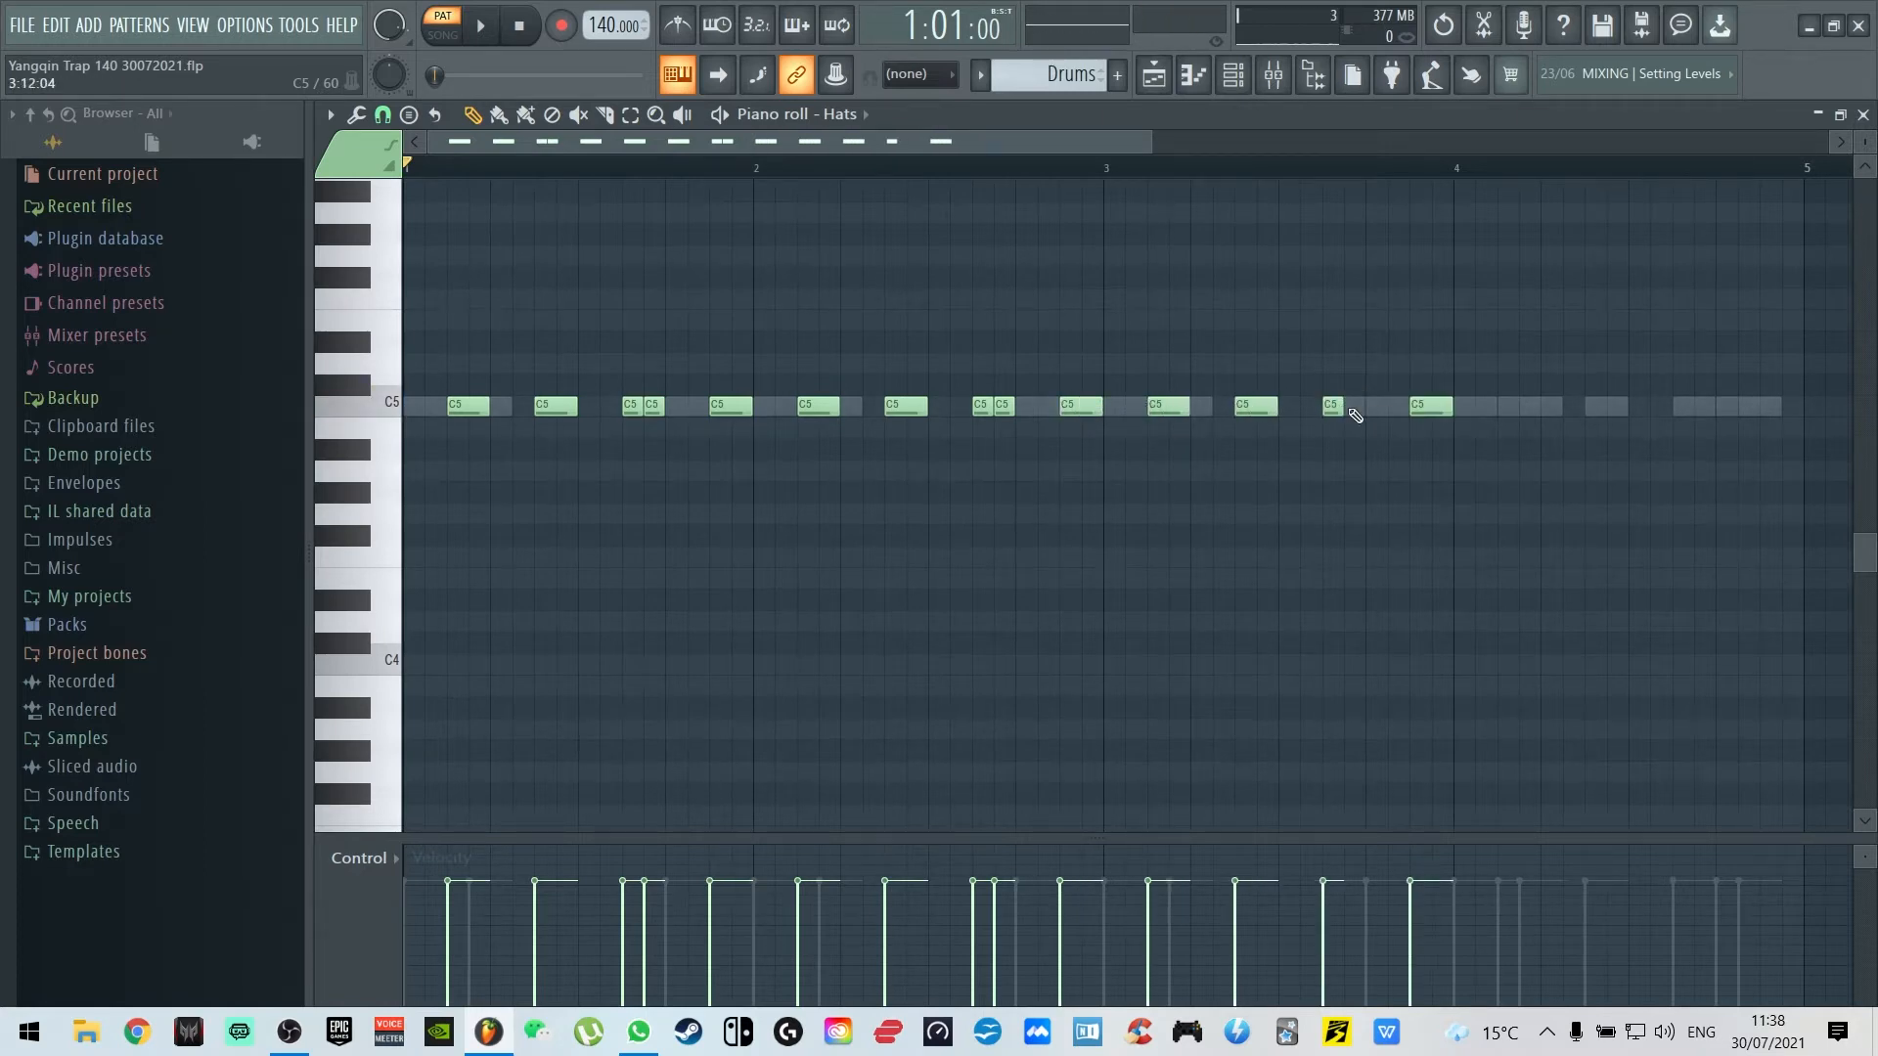
click(1351, 408)
Set the Hats piano roll's snap to 1/6 beat for bar 4
drag(1150, 141, 1294, 137)
drag(1434, 135, 1347, 137)
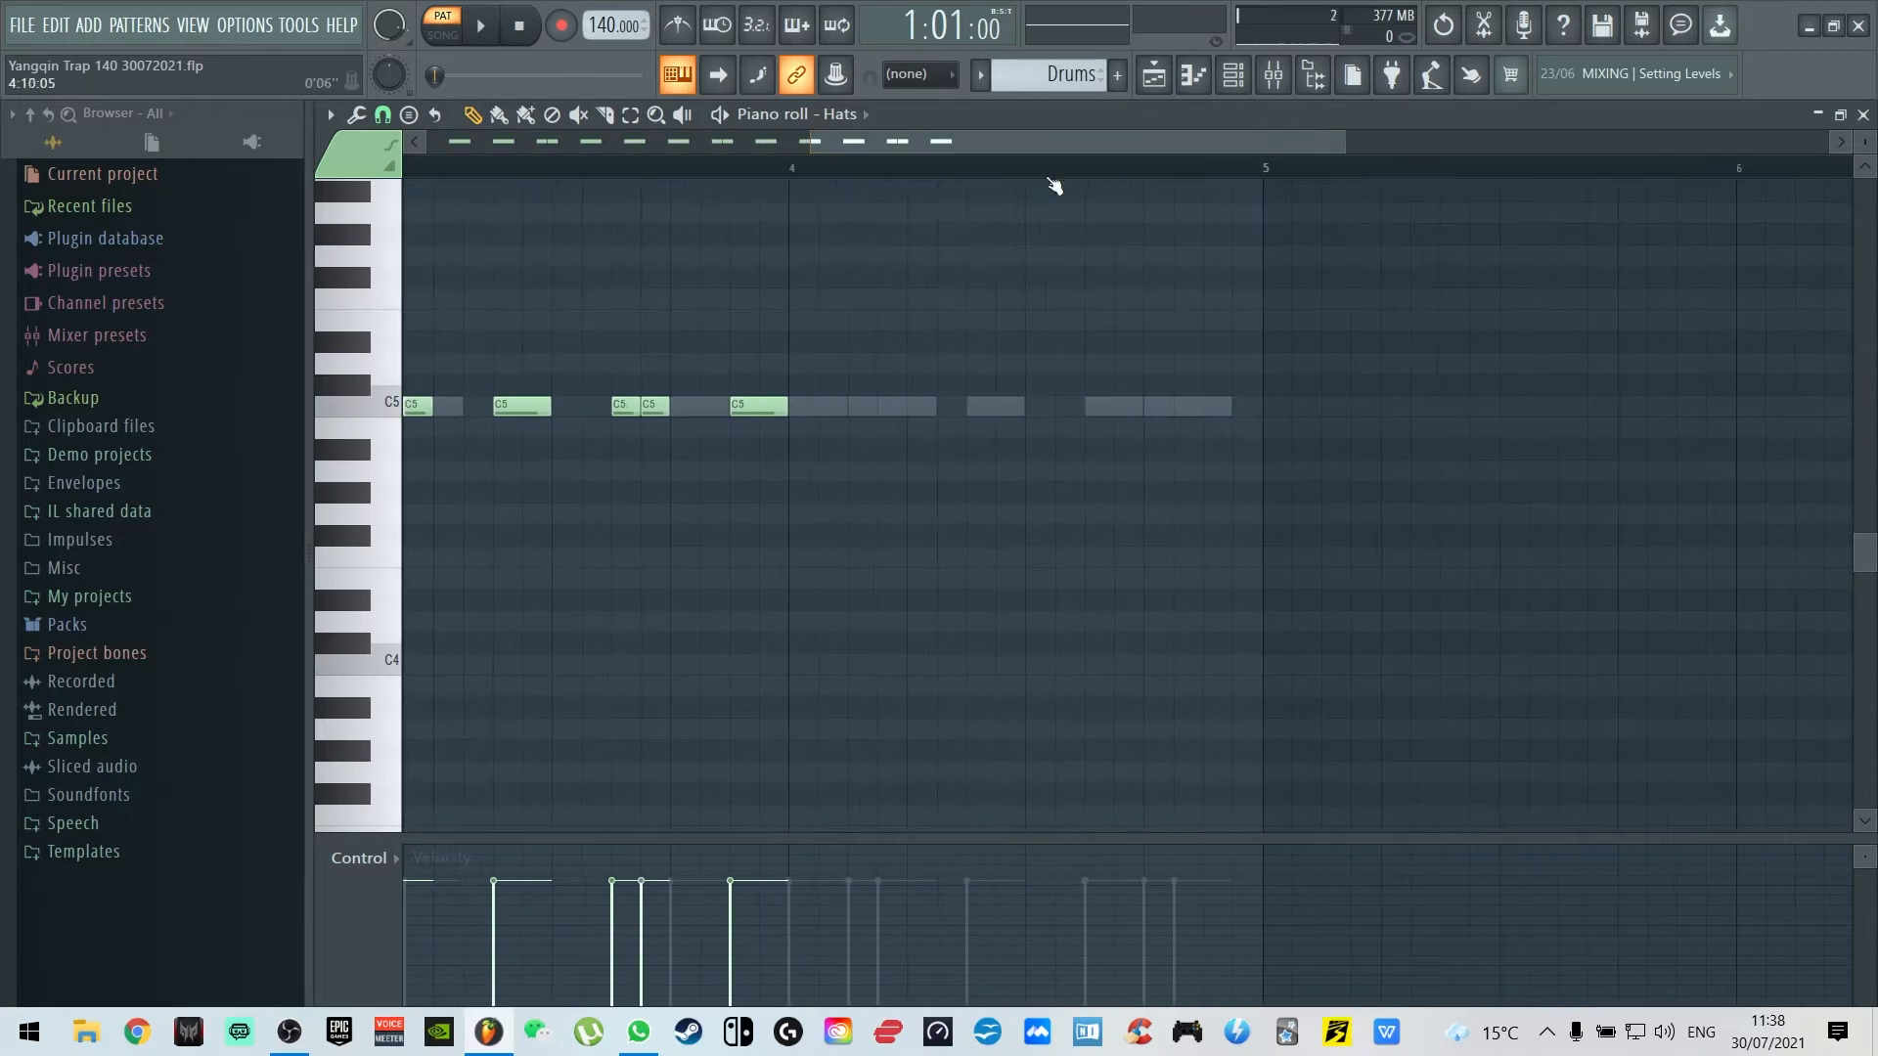
click(383, 116)
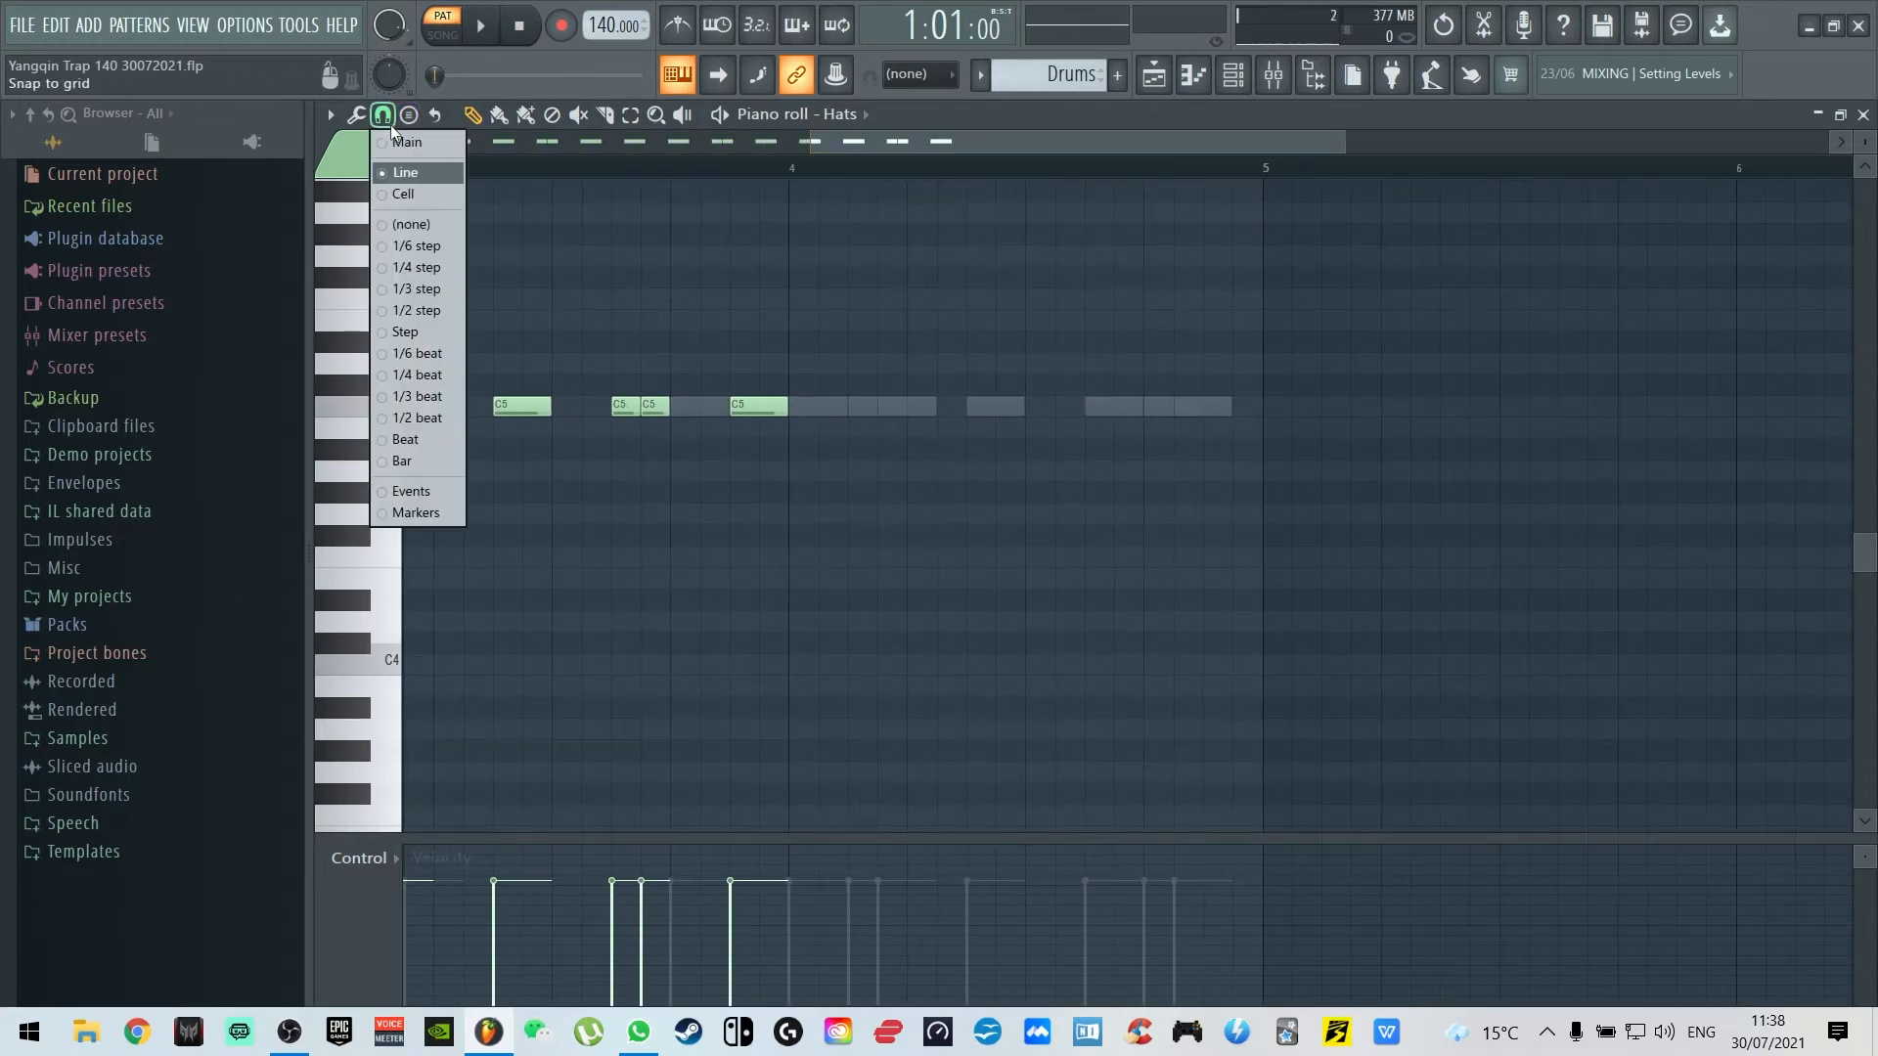
click(456, 358)
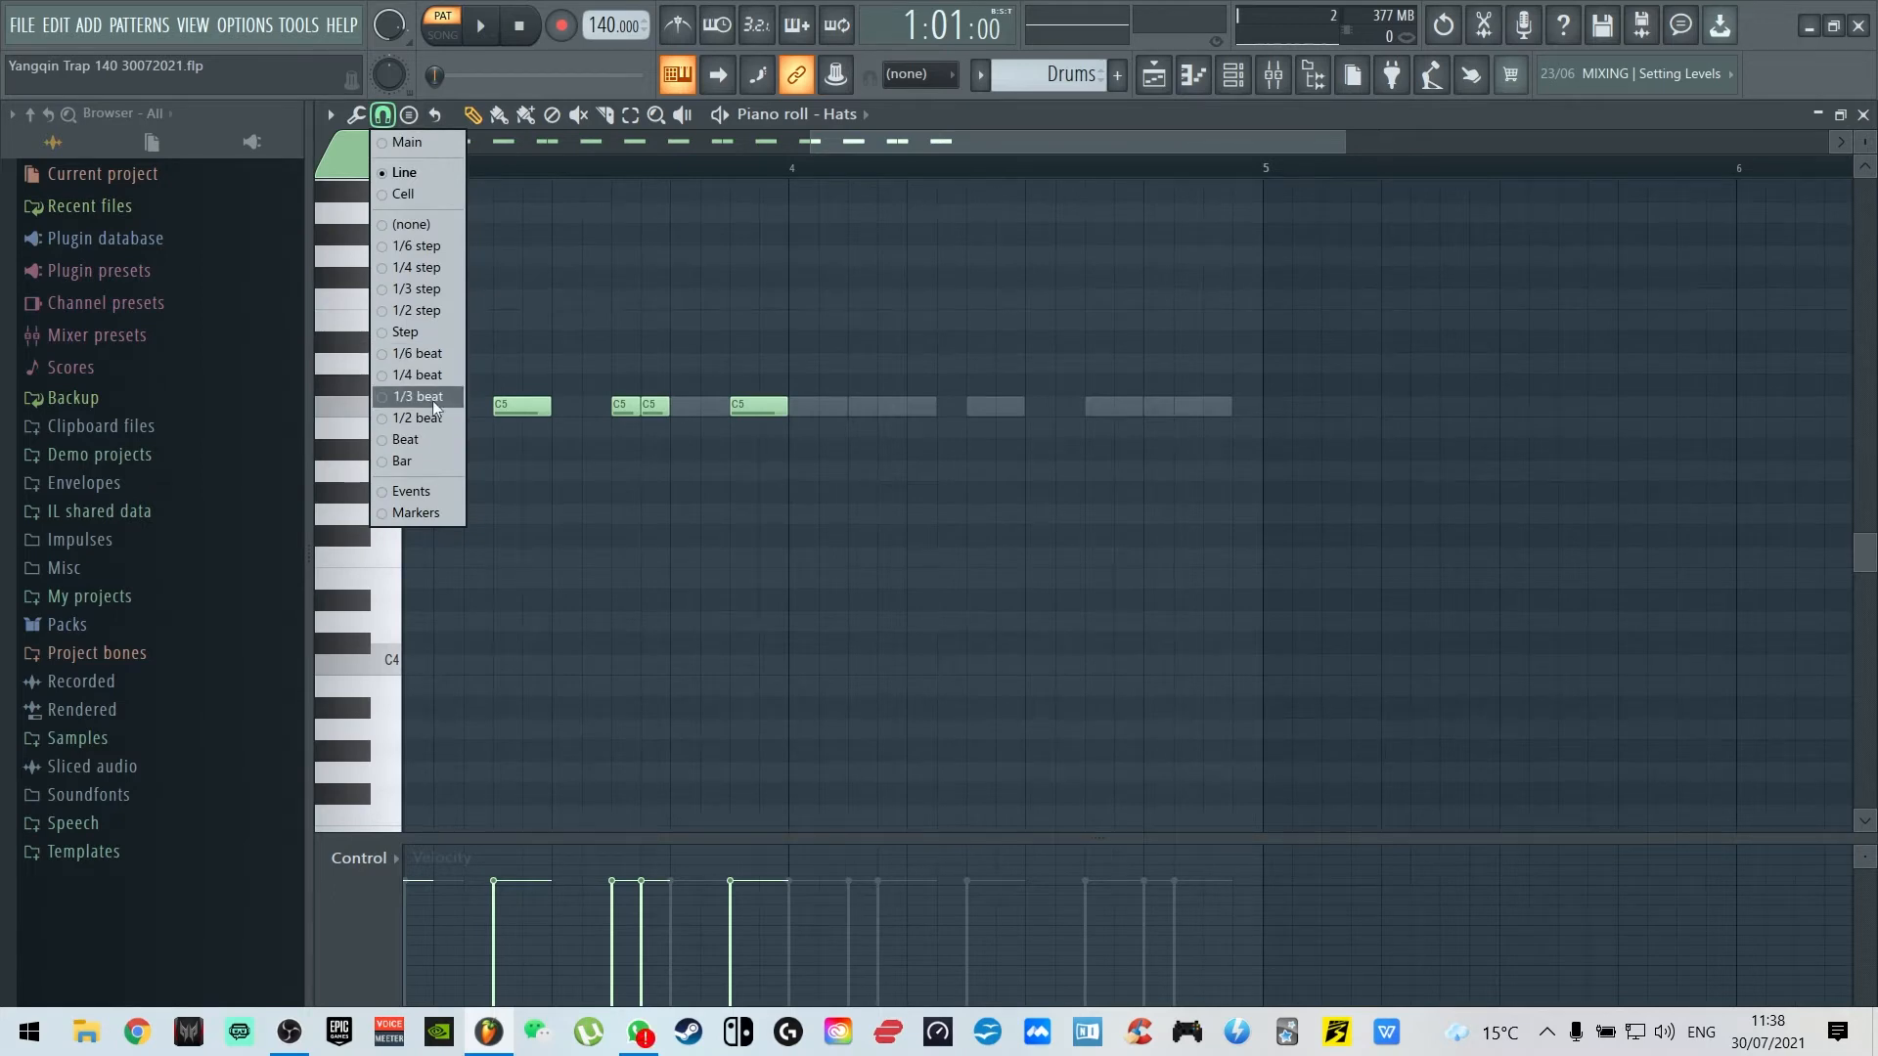
click(384, 115)
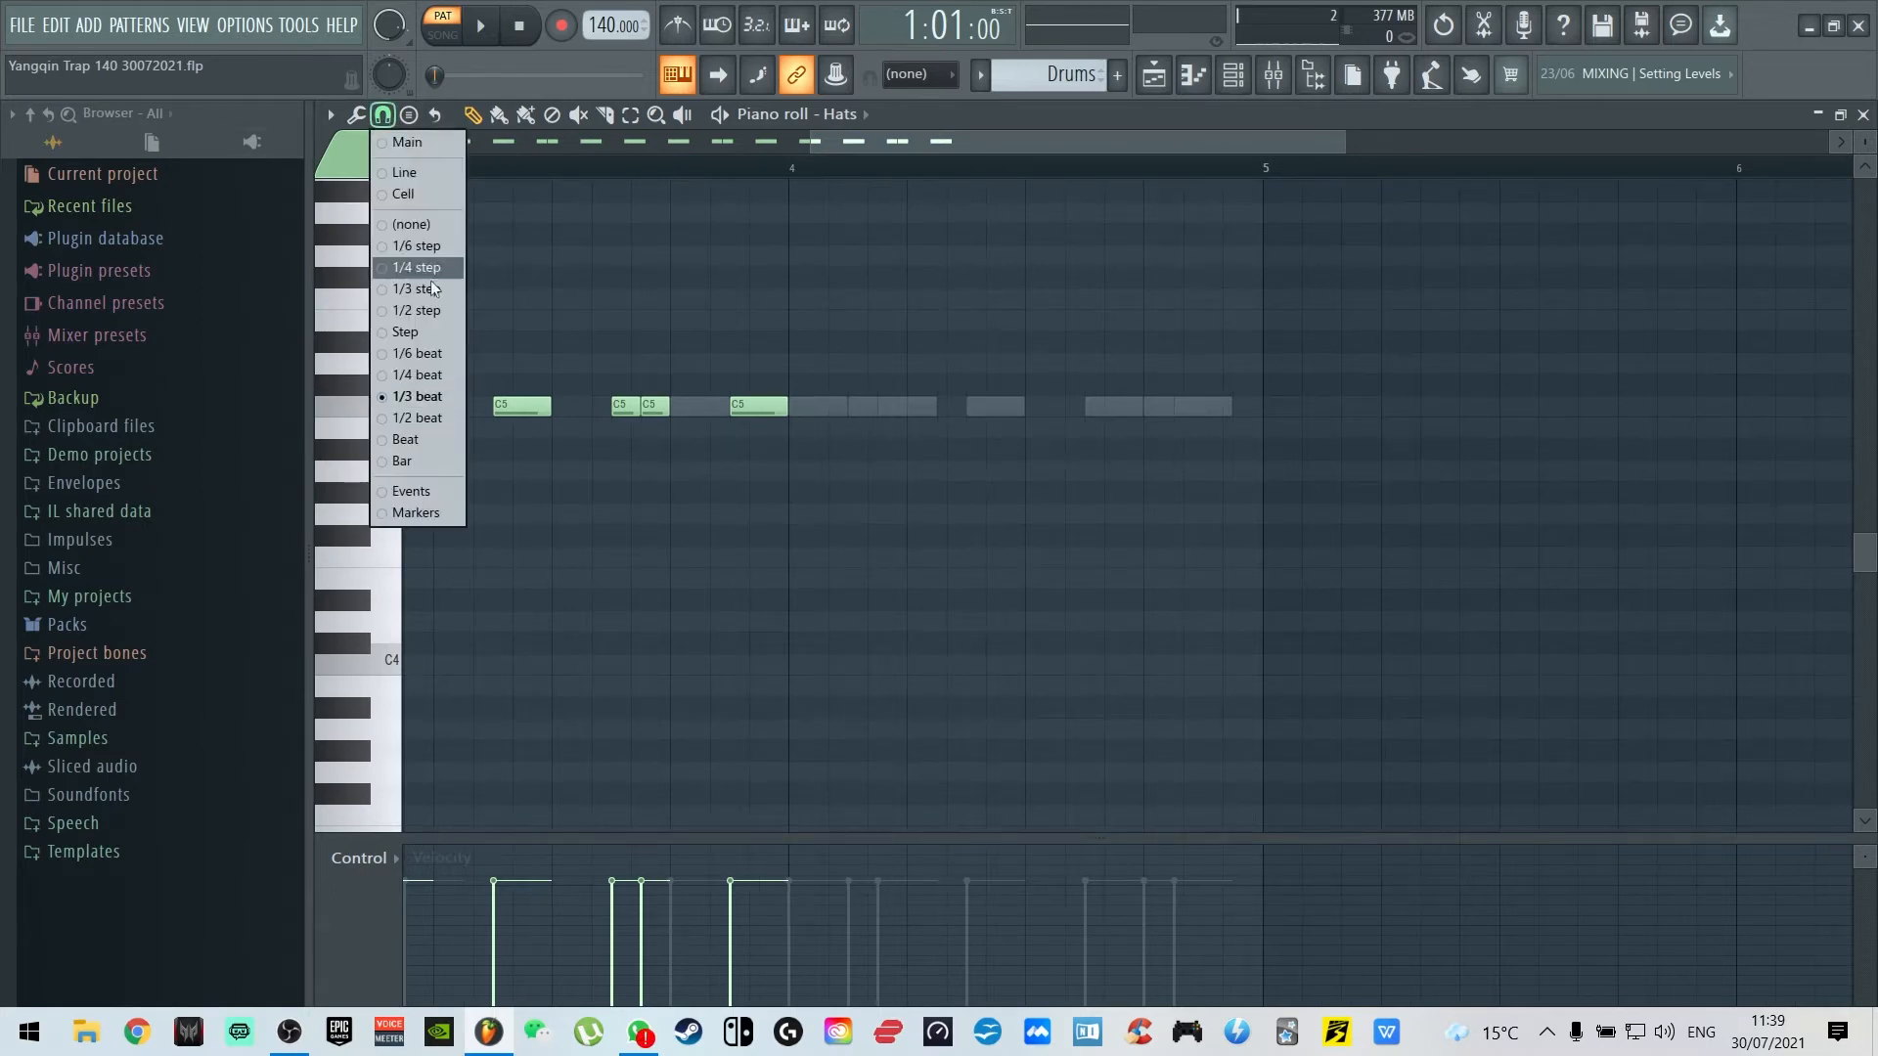
click(452, 354)
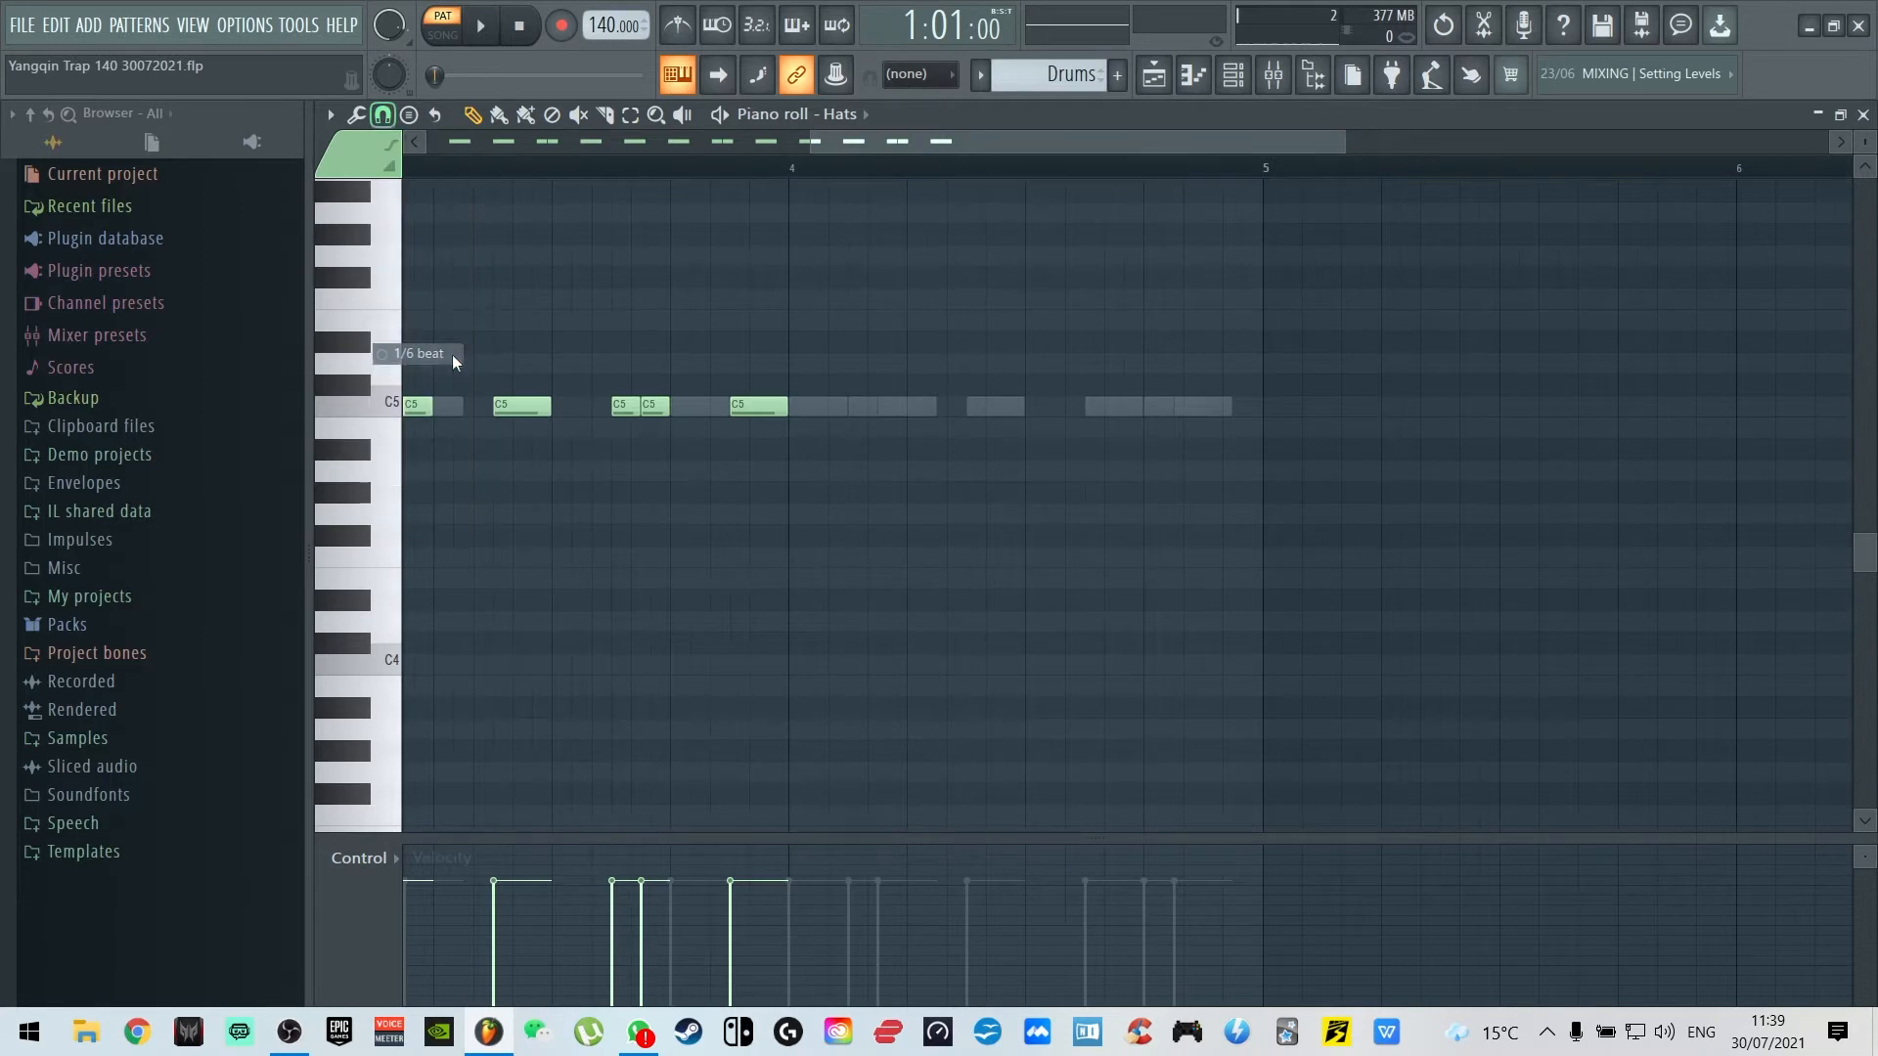
Fill the first beat of bar 4 with six 1/6-beat hat notes on C5
click(806, 406)
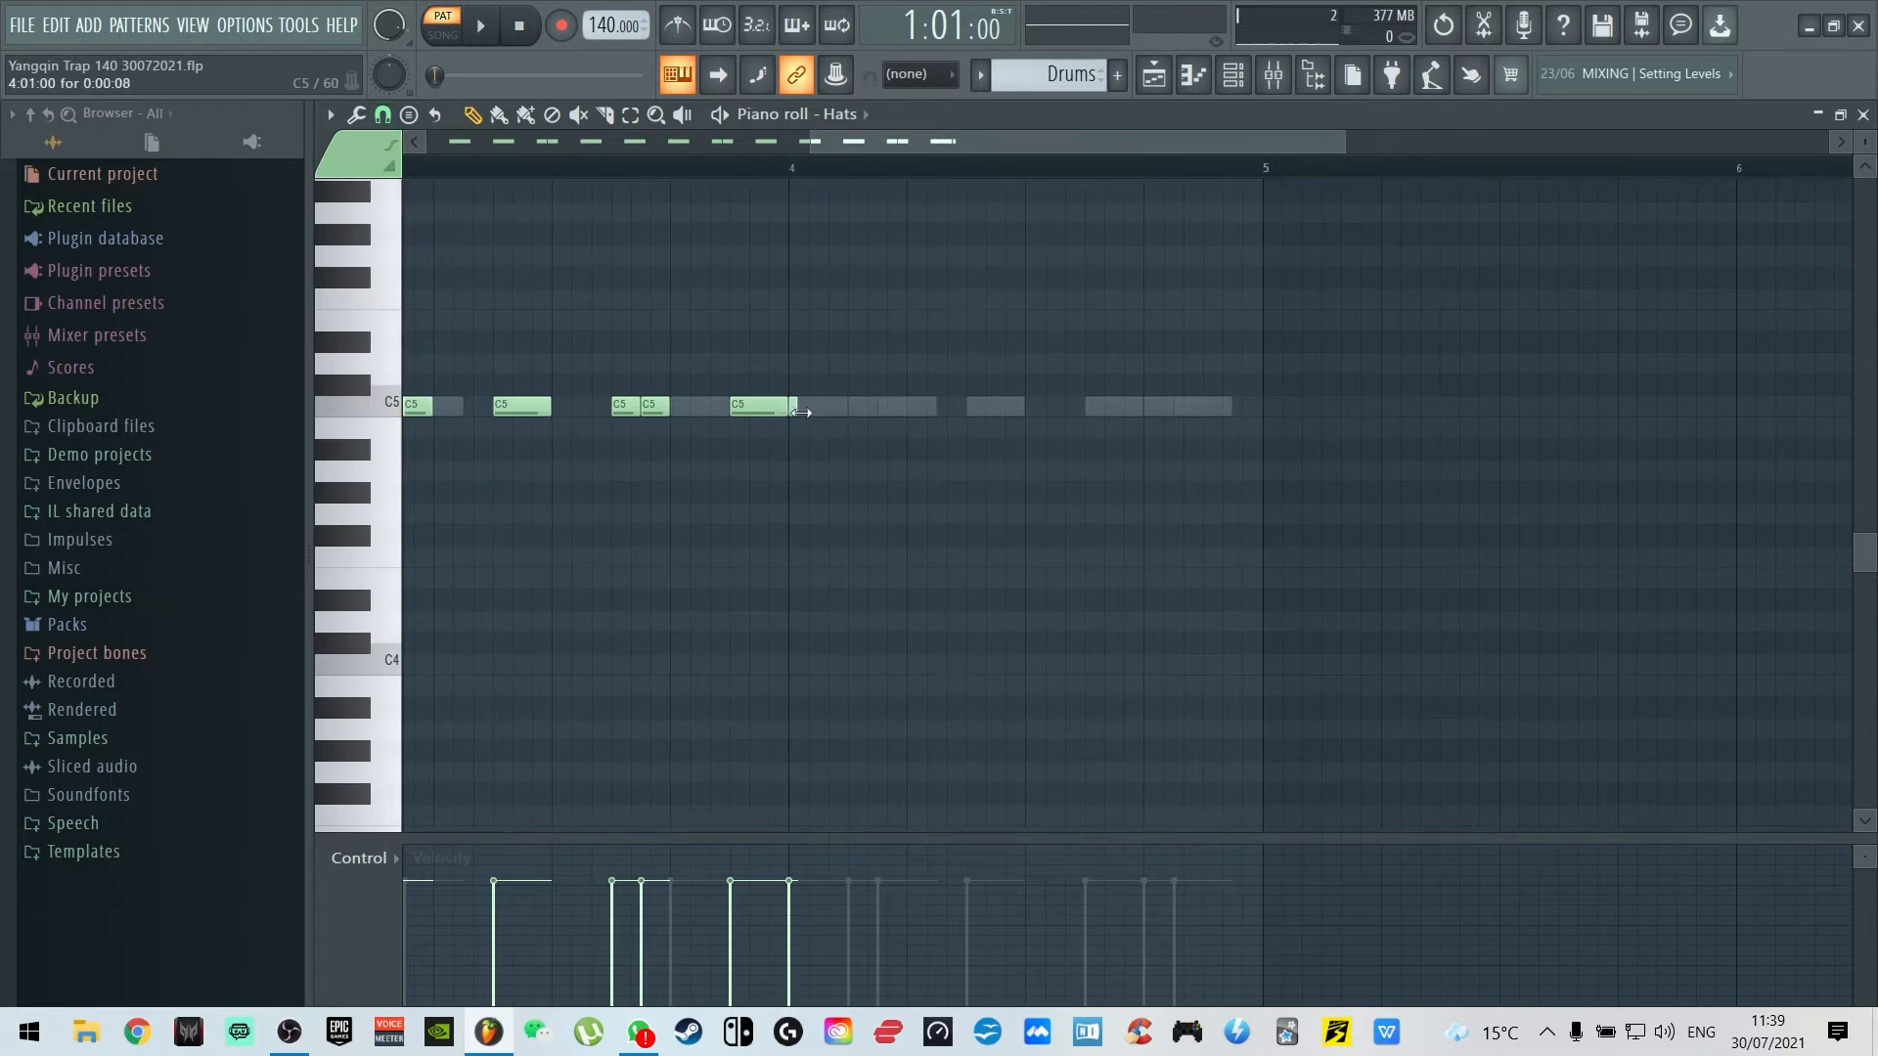
drag(1355, 133, 1081, 147)
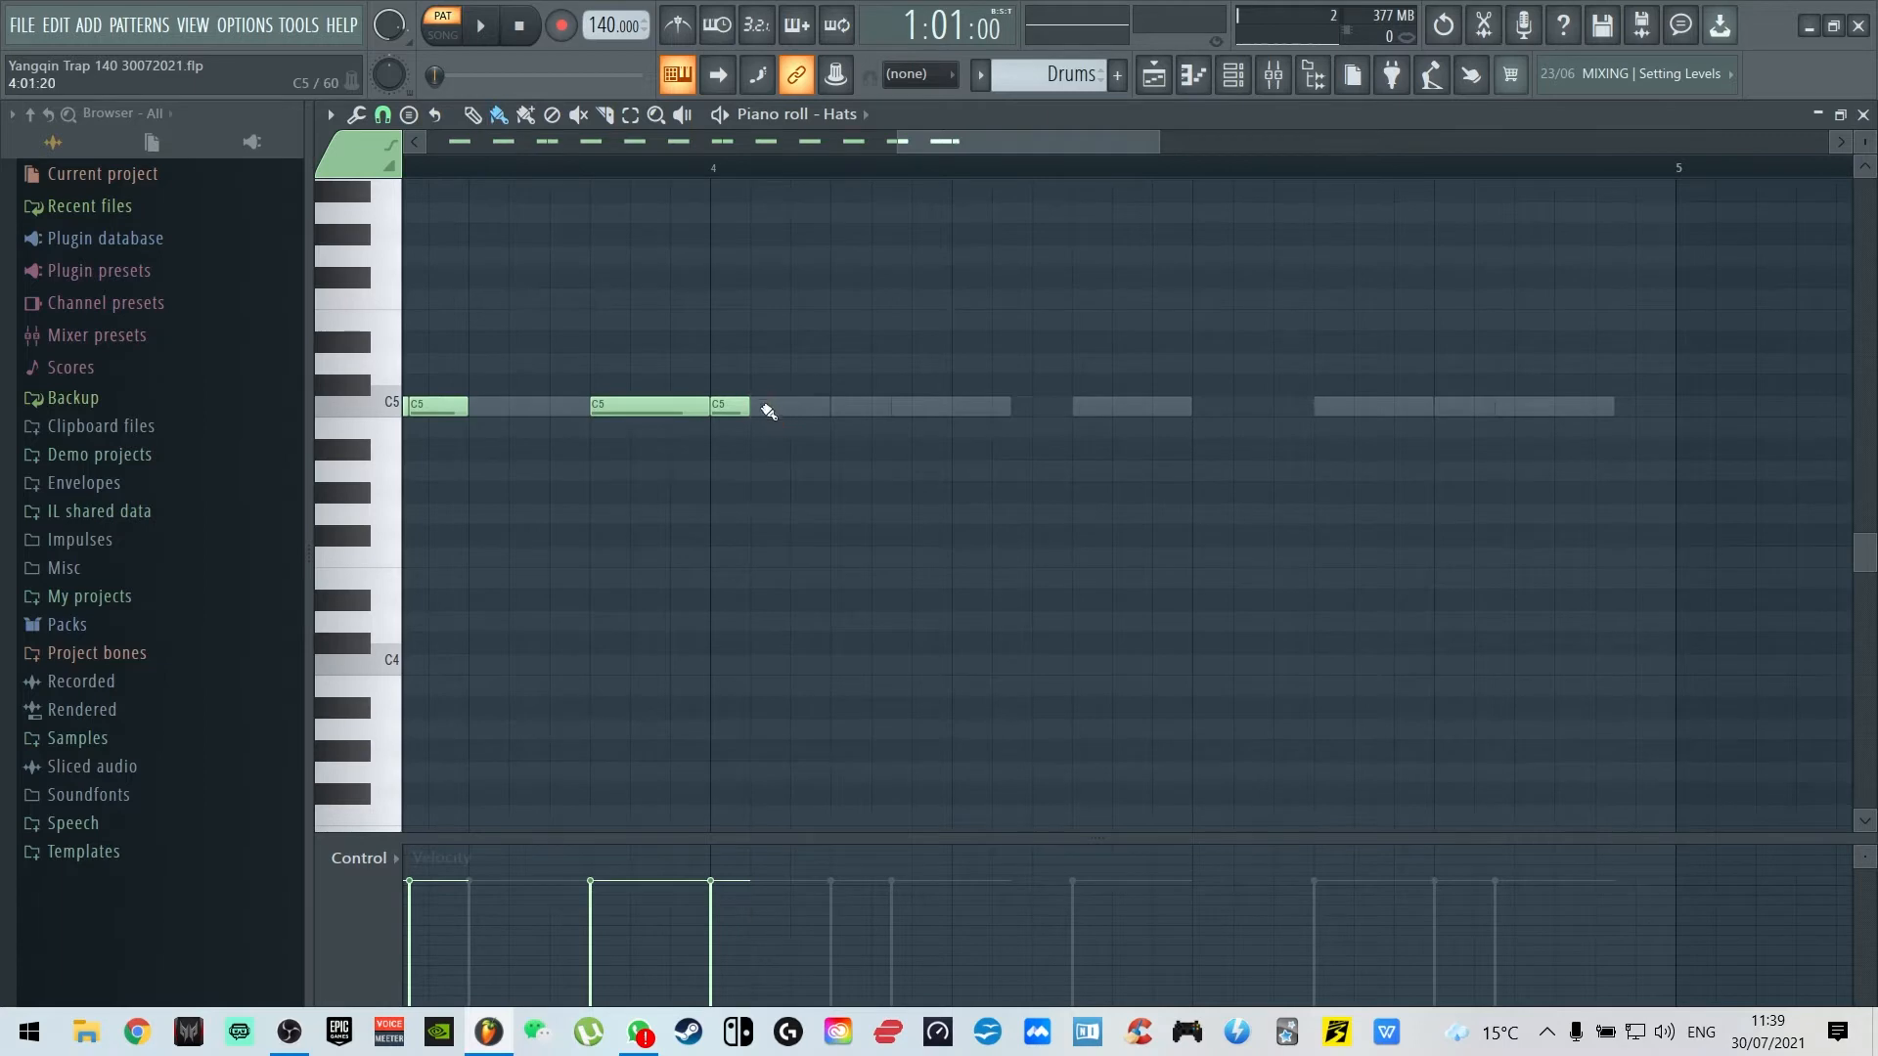
click(799, 408)
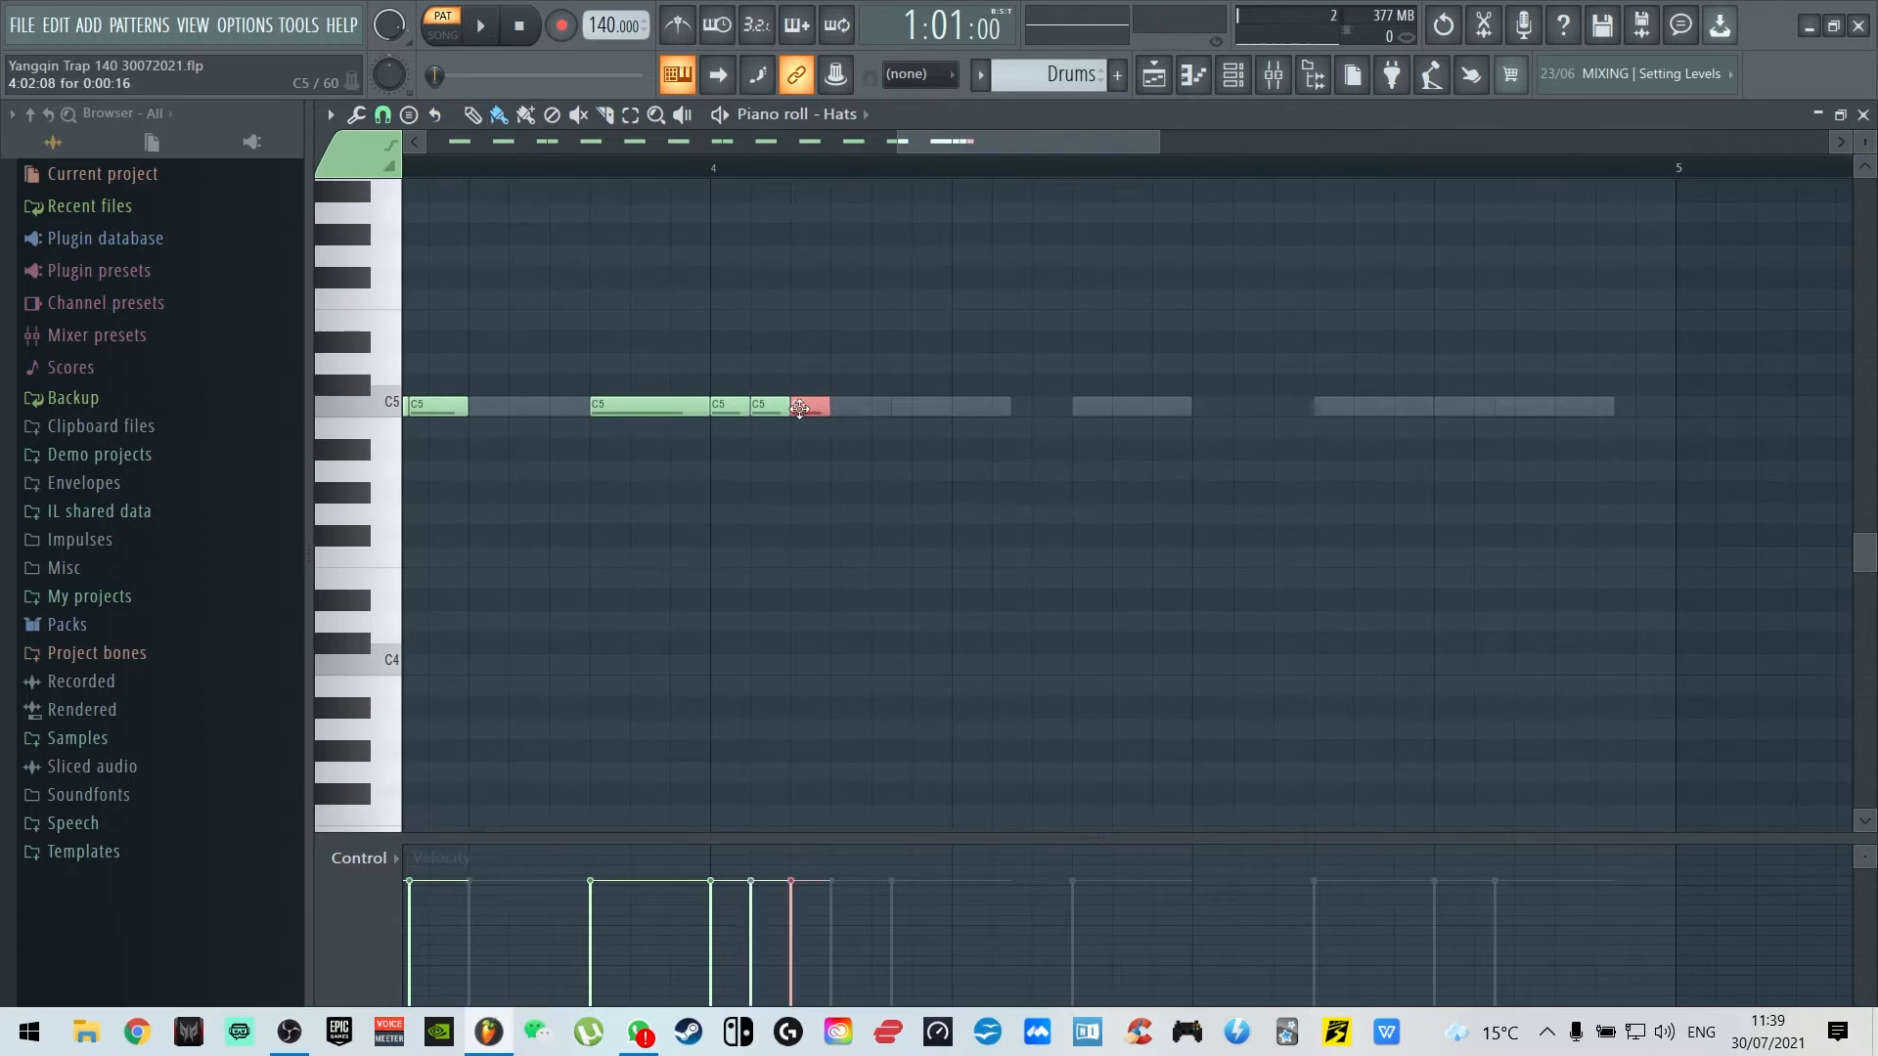
drag(847, 414, 952, 410)
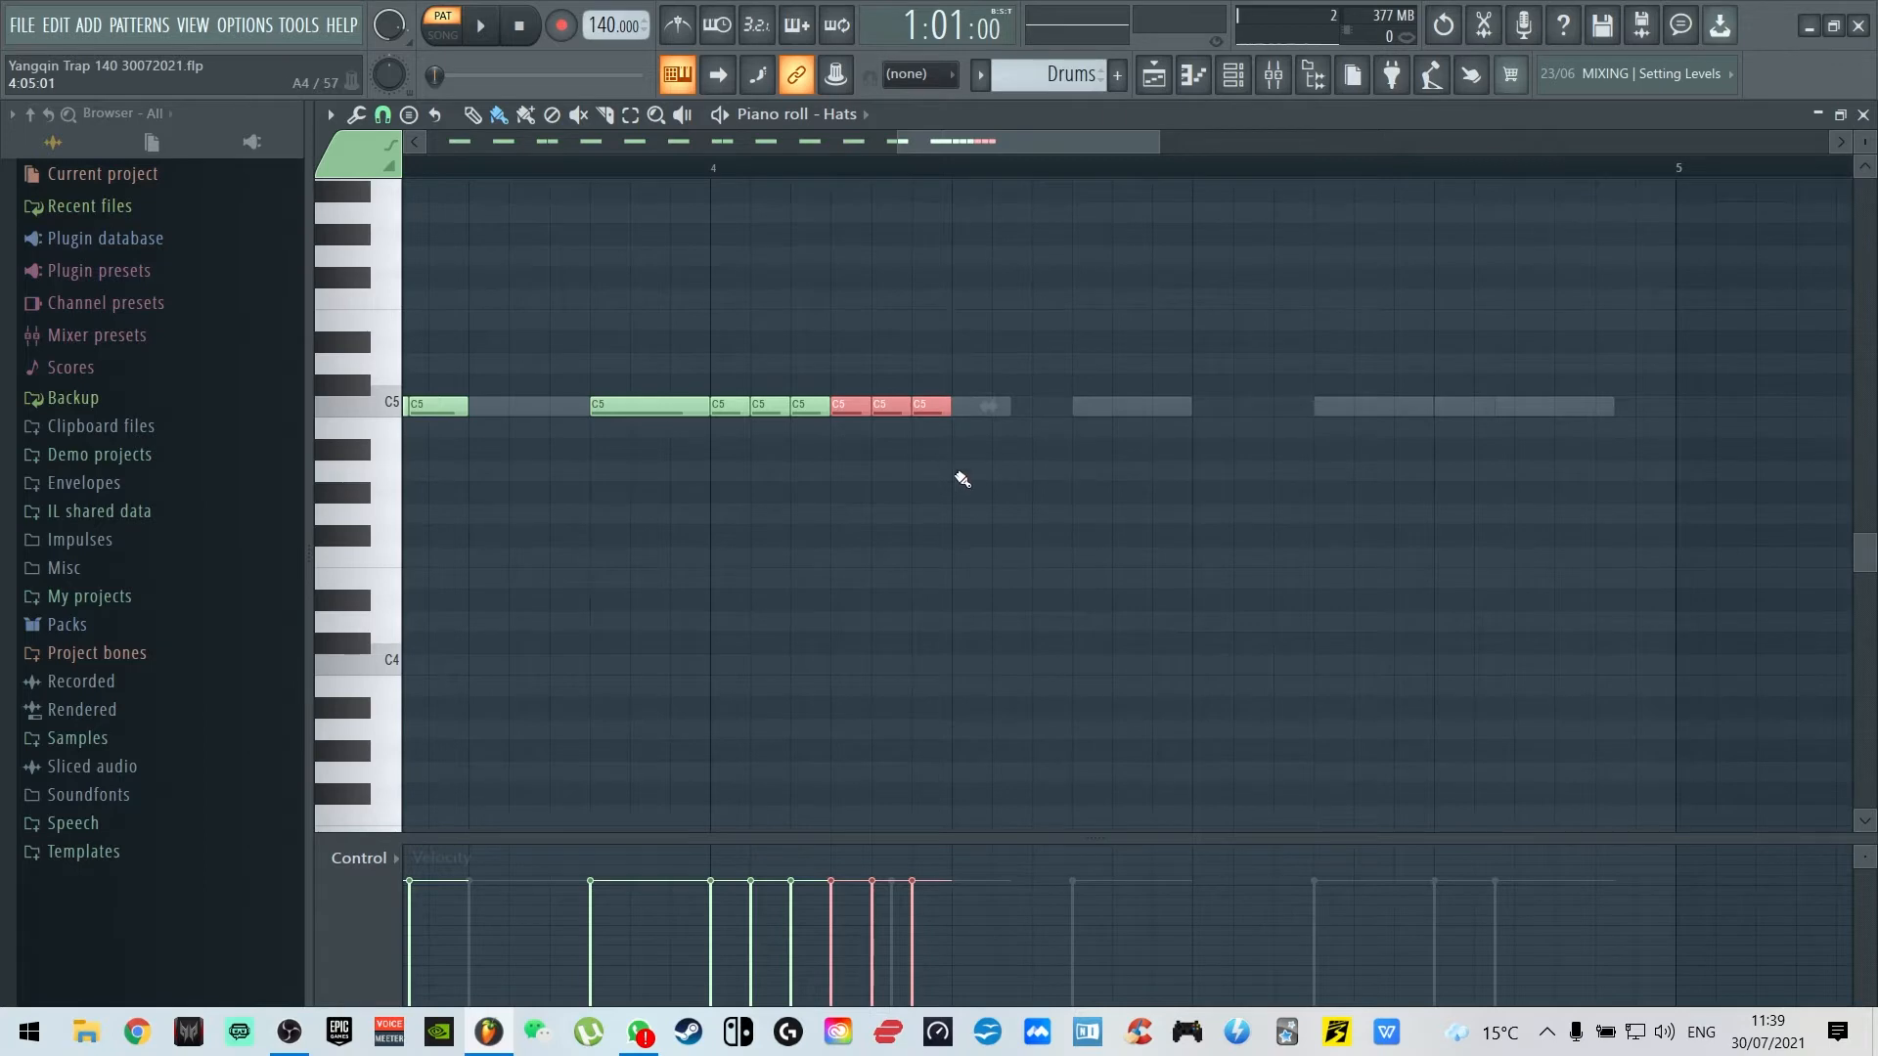
Paint six A4 hats on beat 2, six G4 hats on beat 3 and one F4 hat on beat 4 of bar 4, and play the roll
drag(962, 480, 1379, 528)
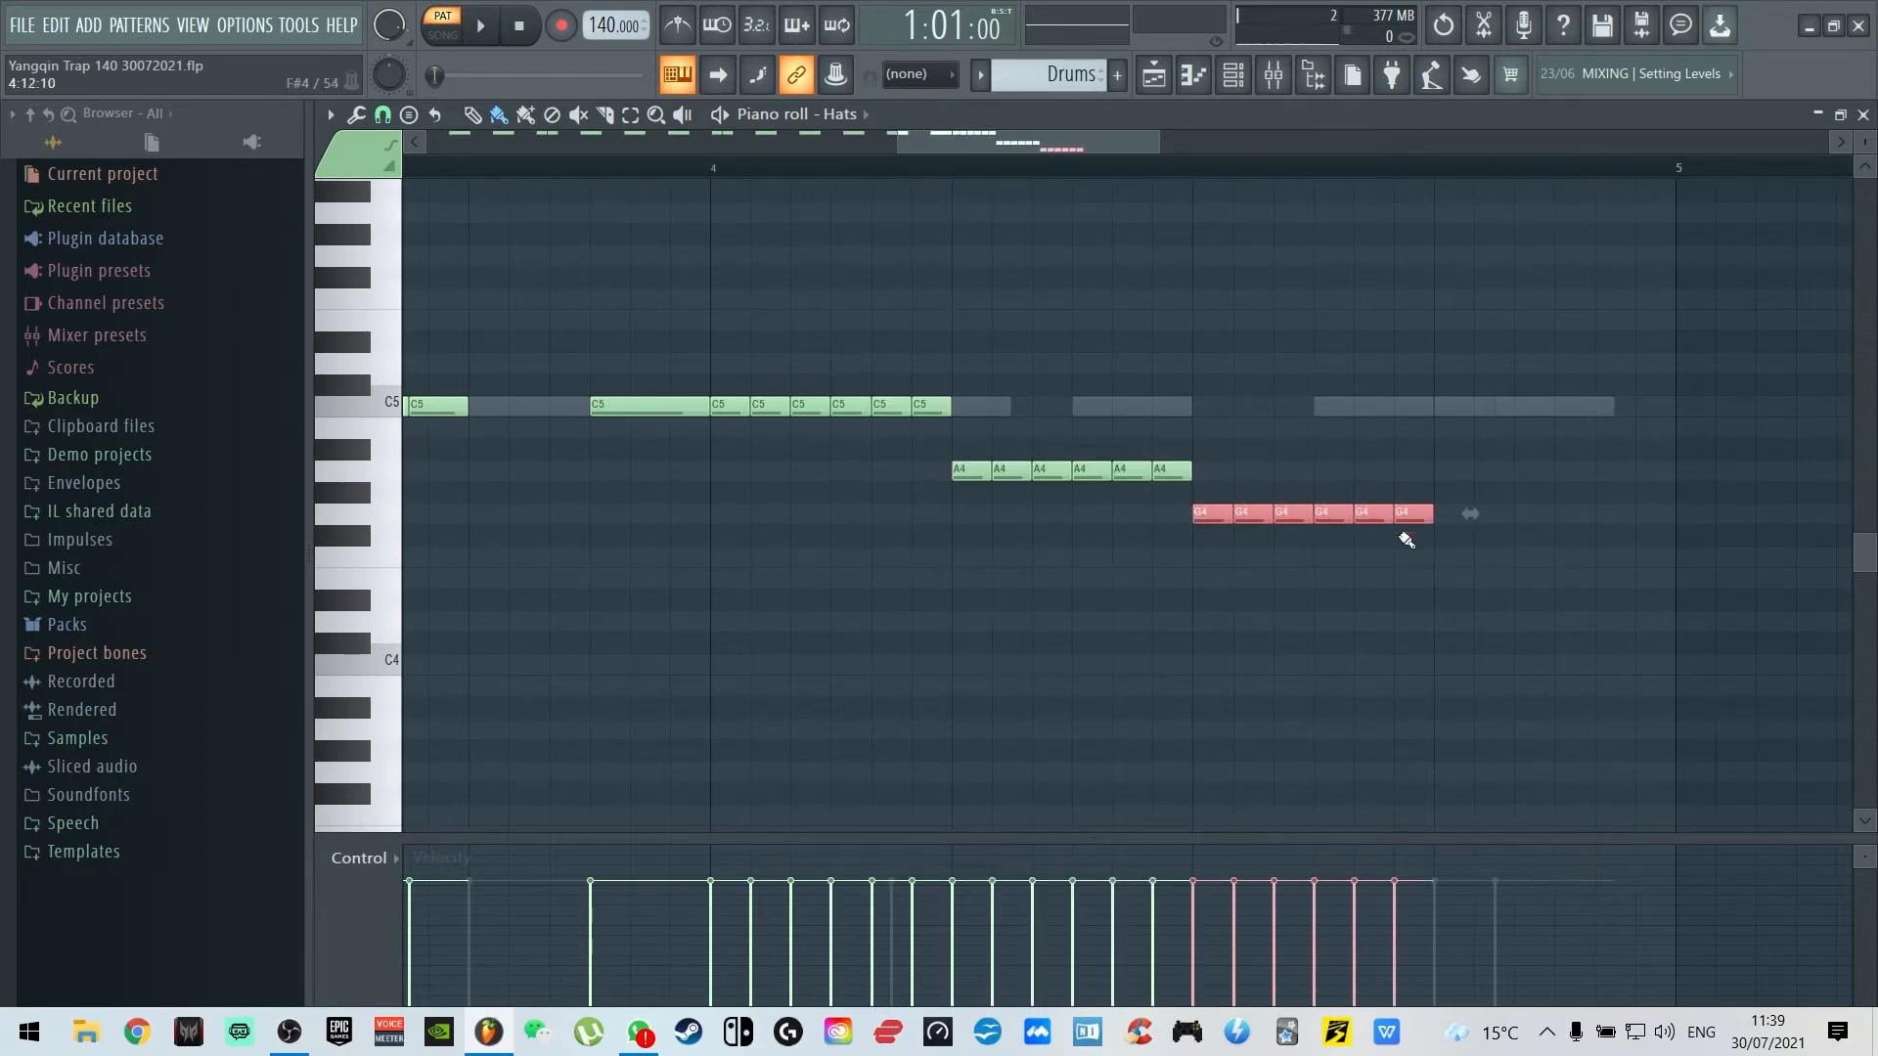
click(1437, 559)
key(space)
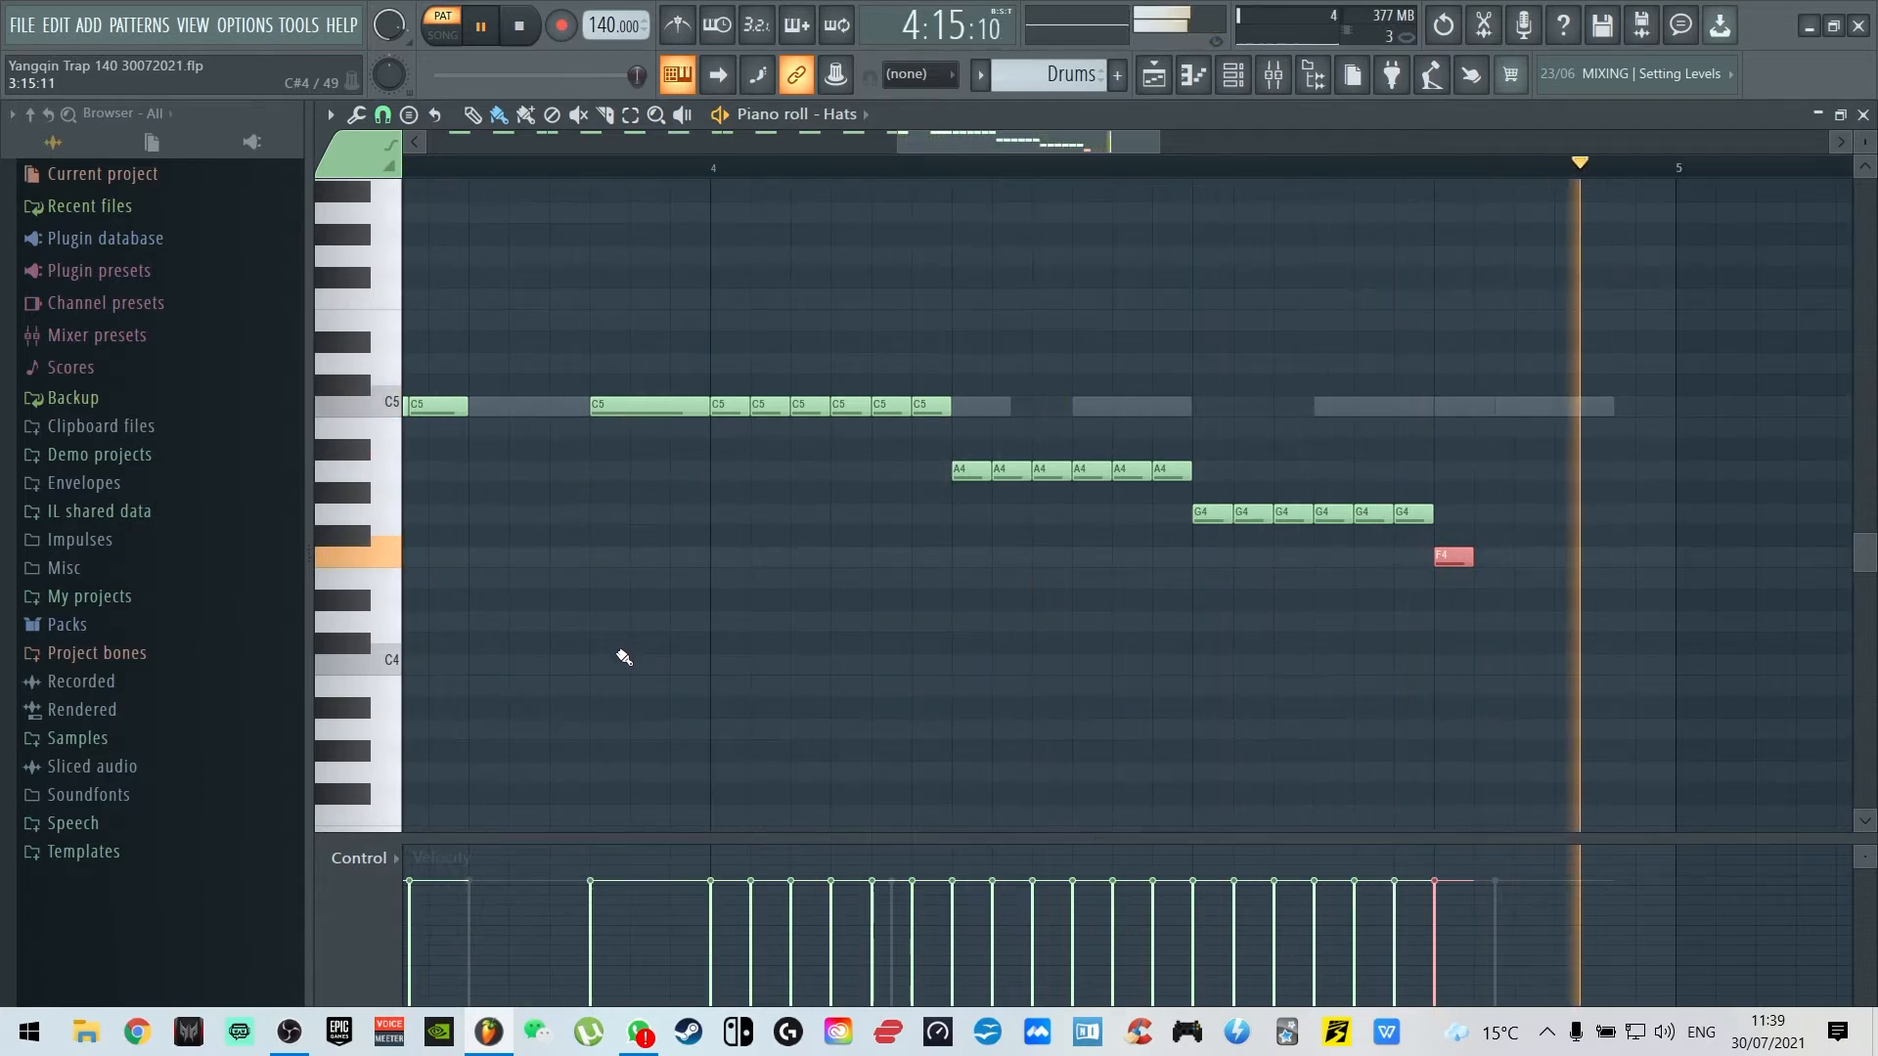
key(space)
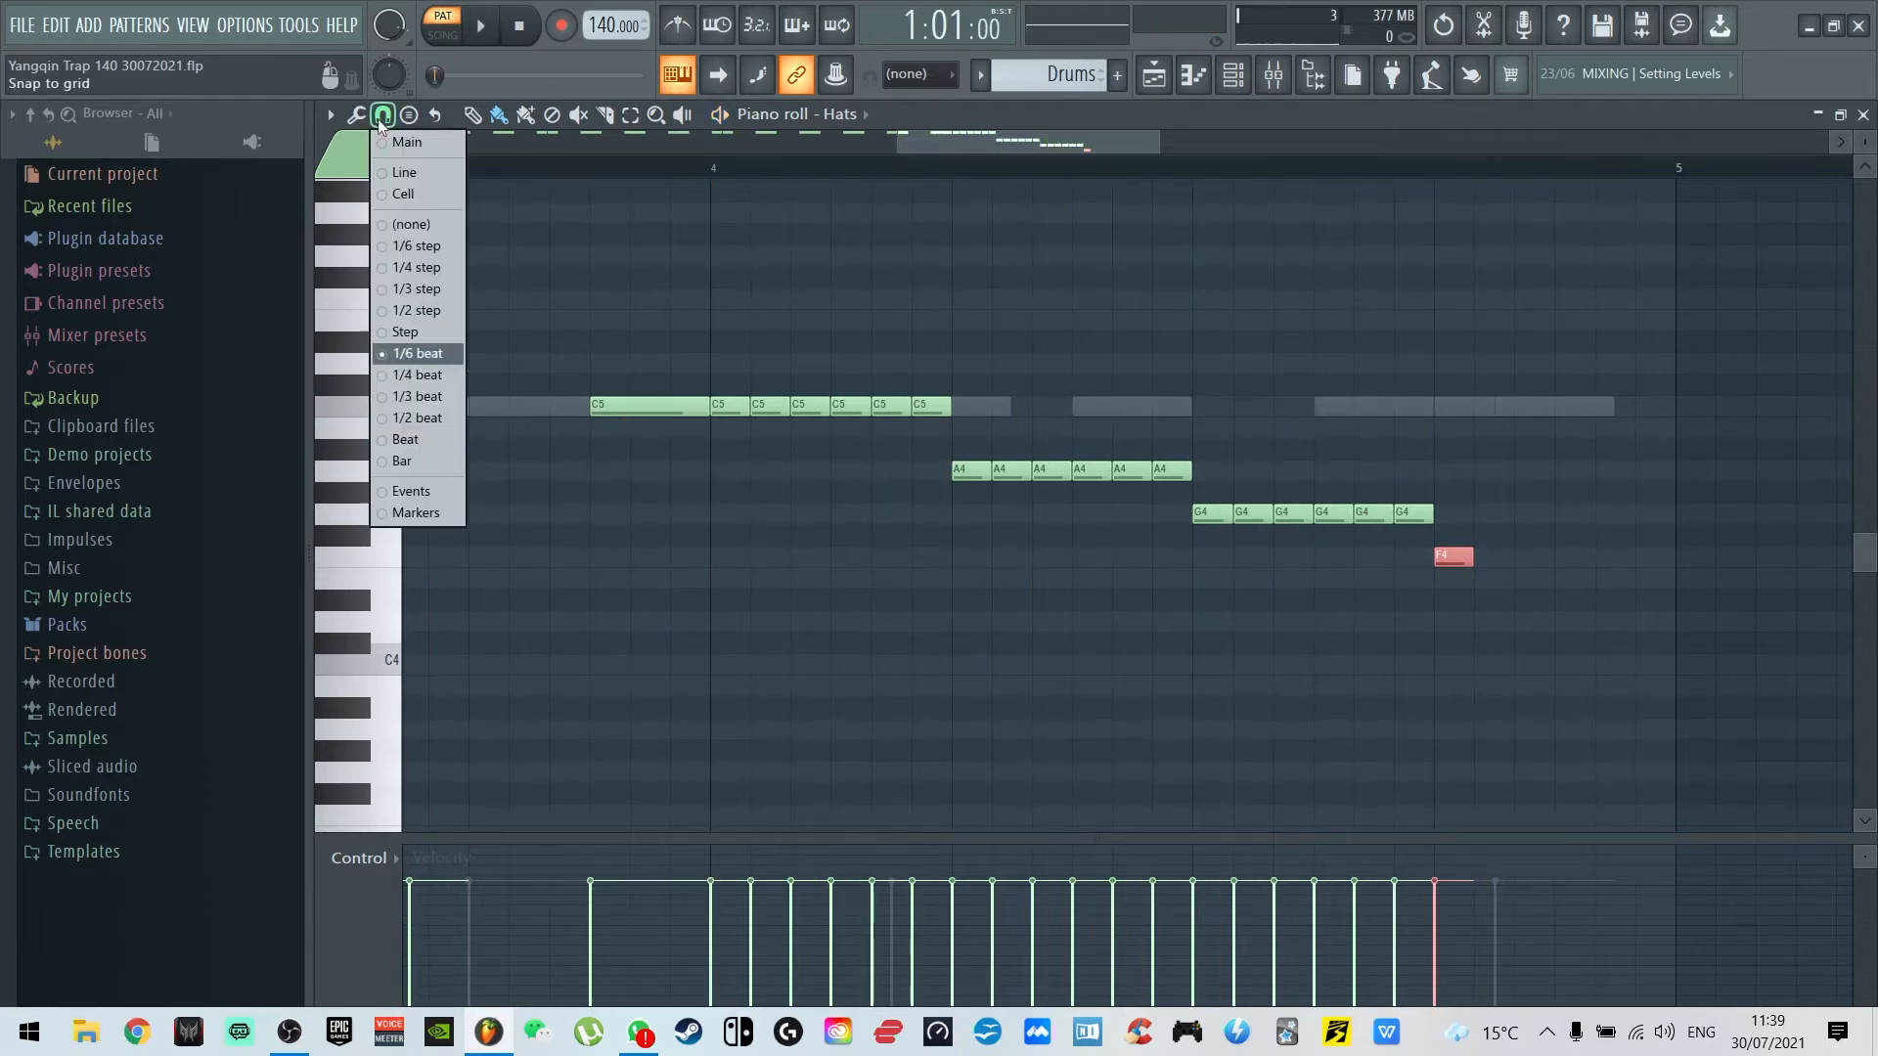
Set the Hats piano roll's snap to 1/3 beat and delete all the 1/6-beat roll notes from bar 4
click(382, 114)
click(435, 402)
right_click(770, 406)
right_click(807, 405)
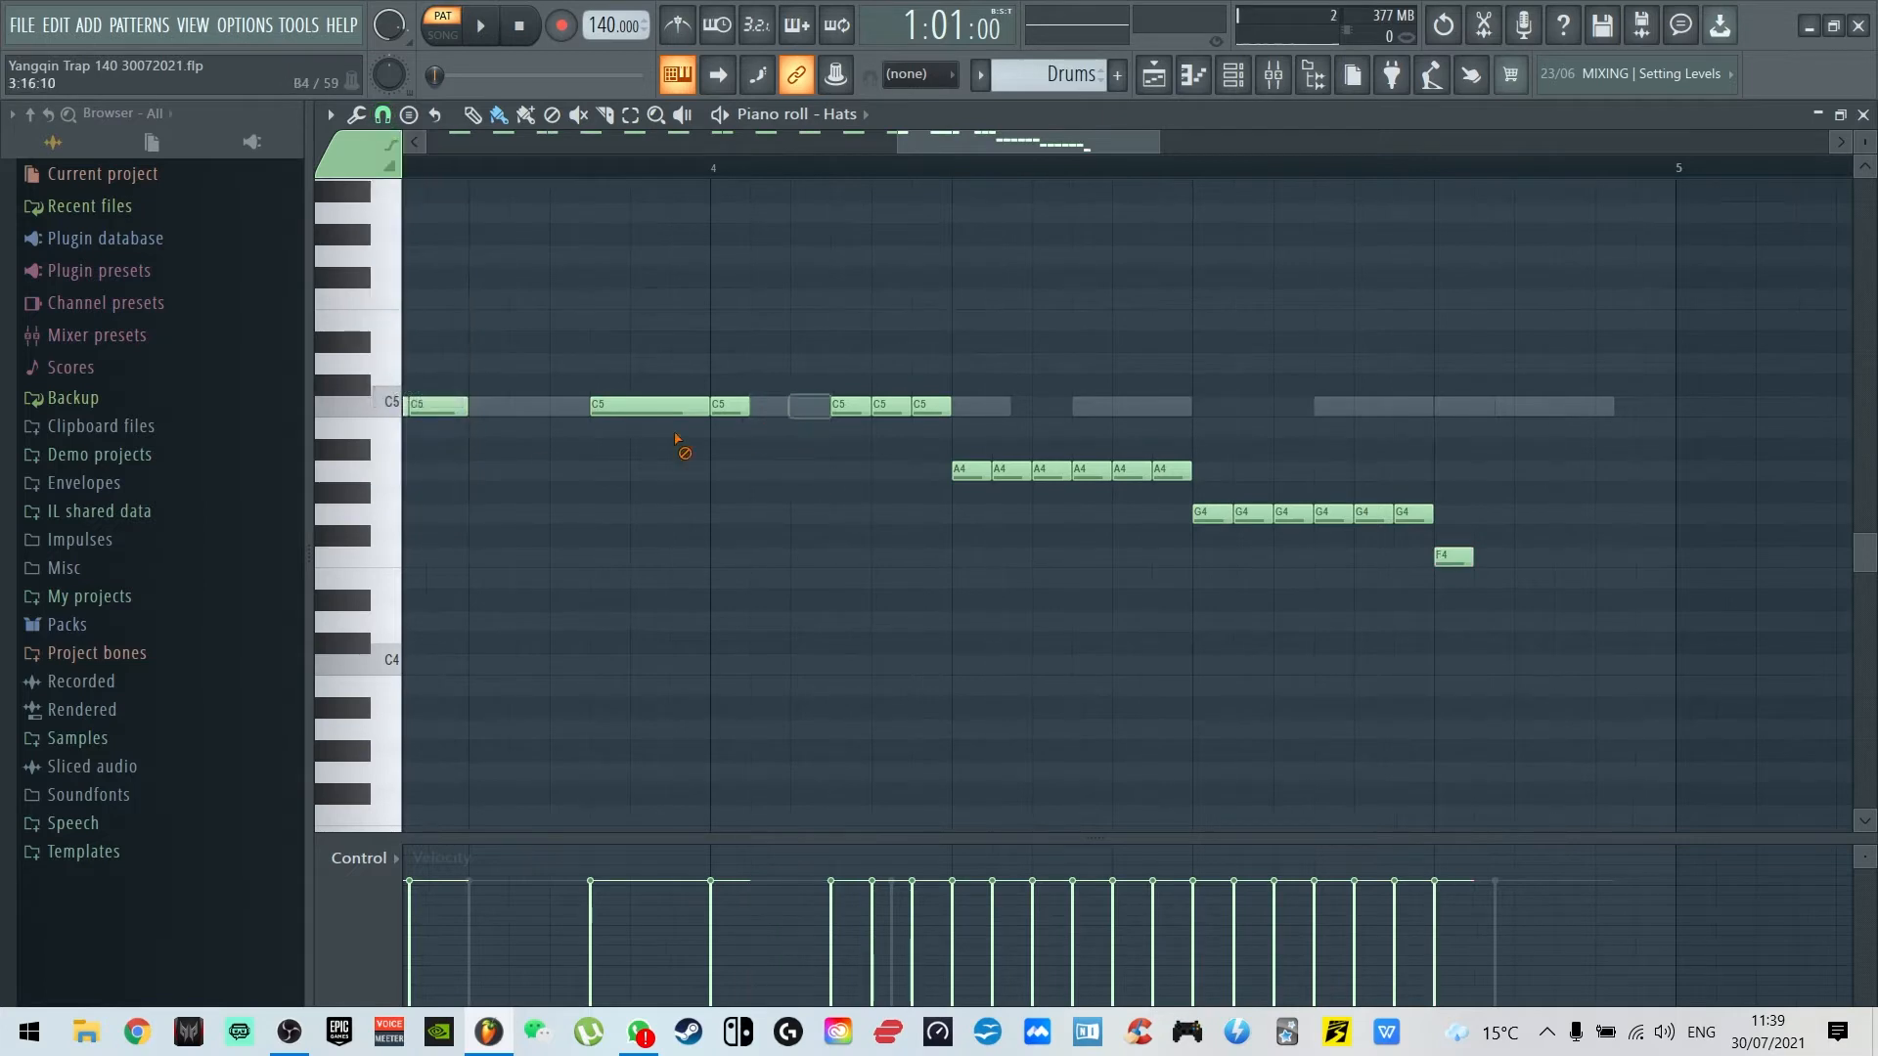
right_click(665, 406)
right_click(728, 405)
key(ctrl+z)
right_click(740, 410)
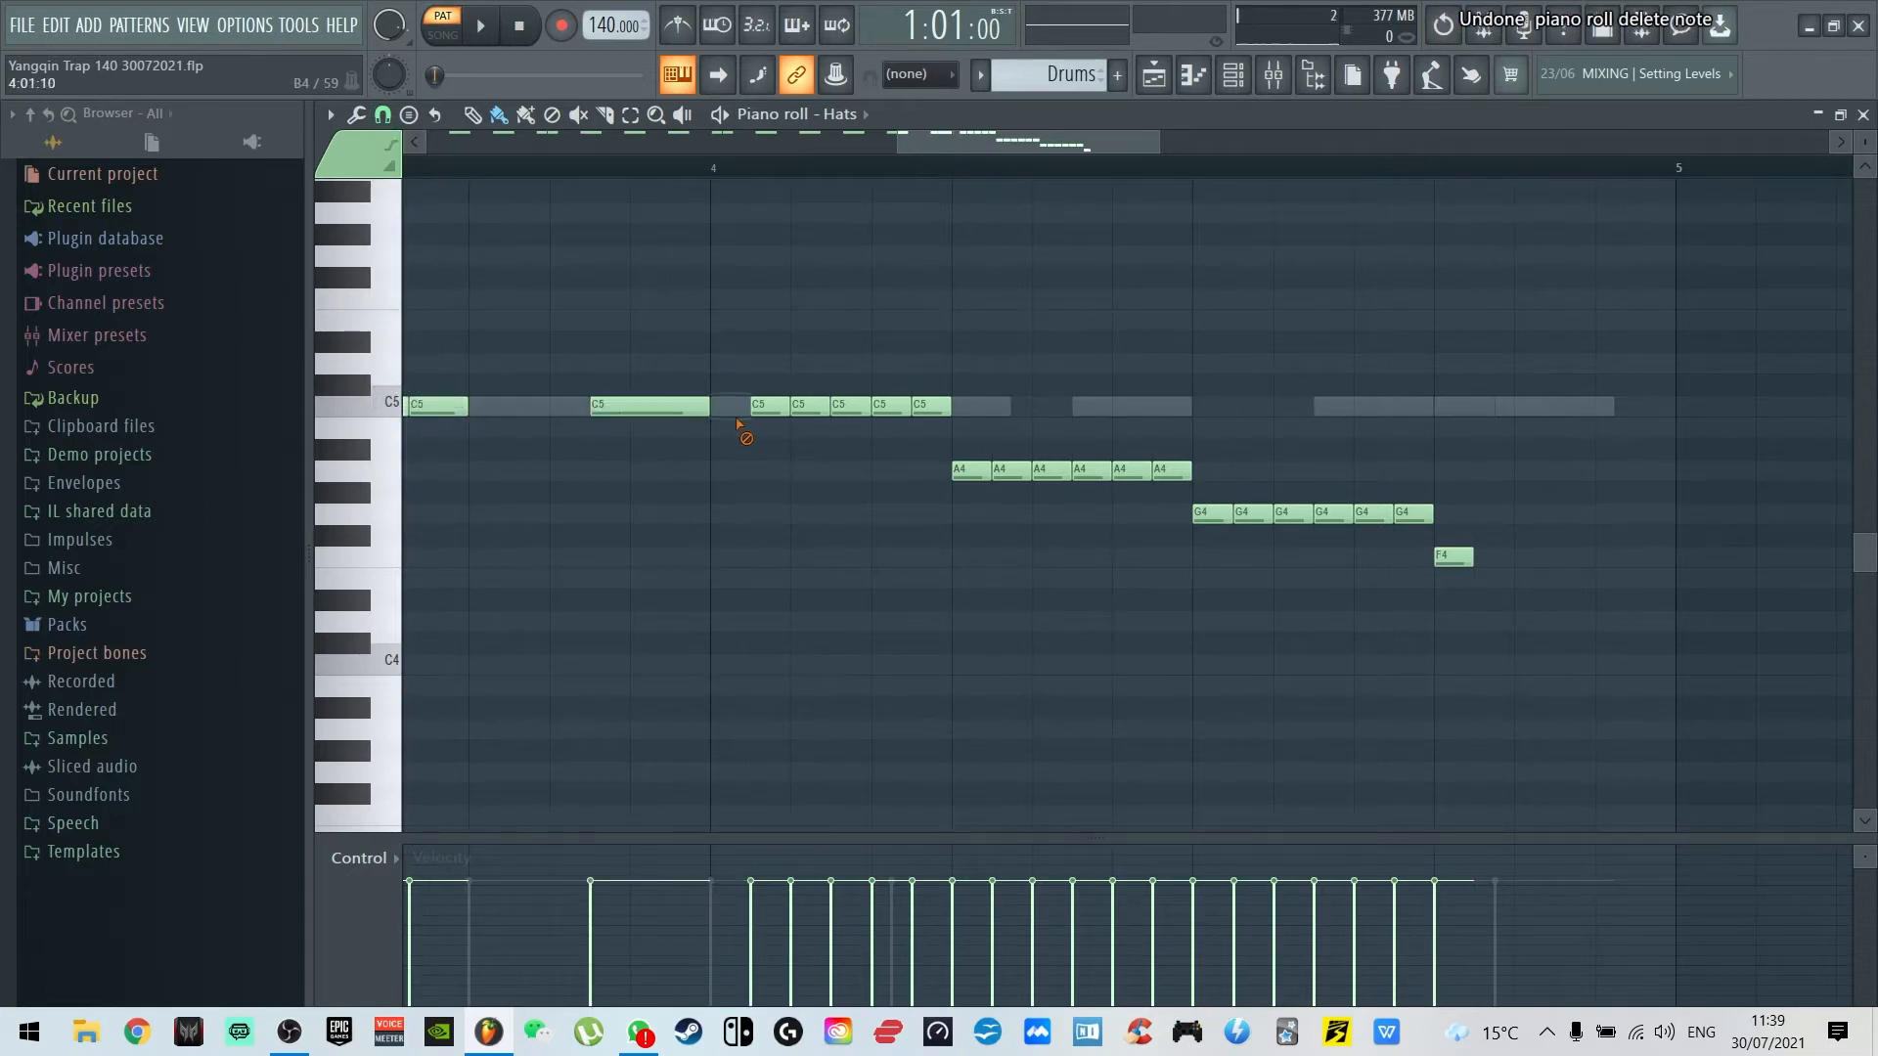
right_click(810, 407)
right_click(925, 407)
right_click(1132, 471)
right_click(1172, 472)
right_click(1293, 515)
right_click(1453, 558)
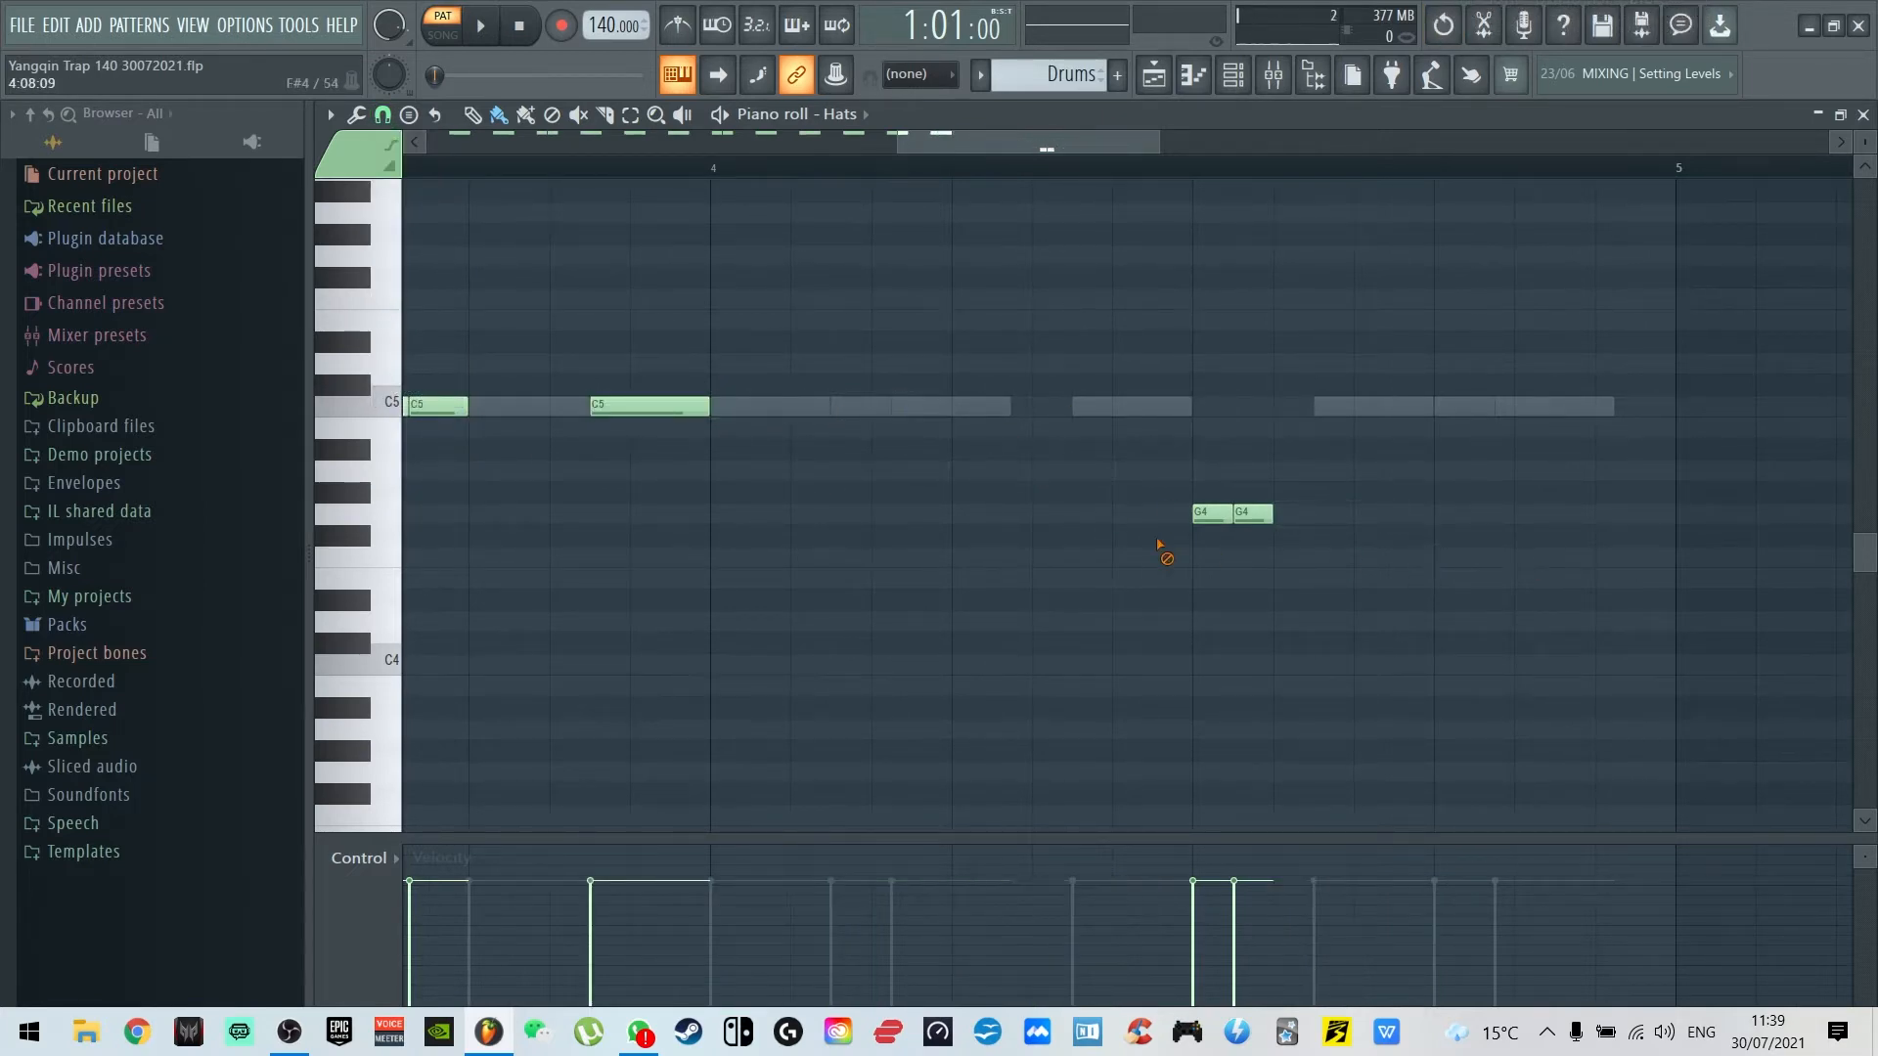
right_click(1253, 516)
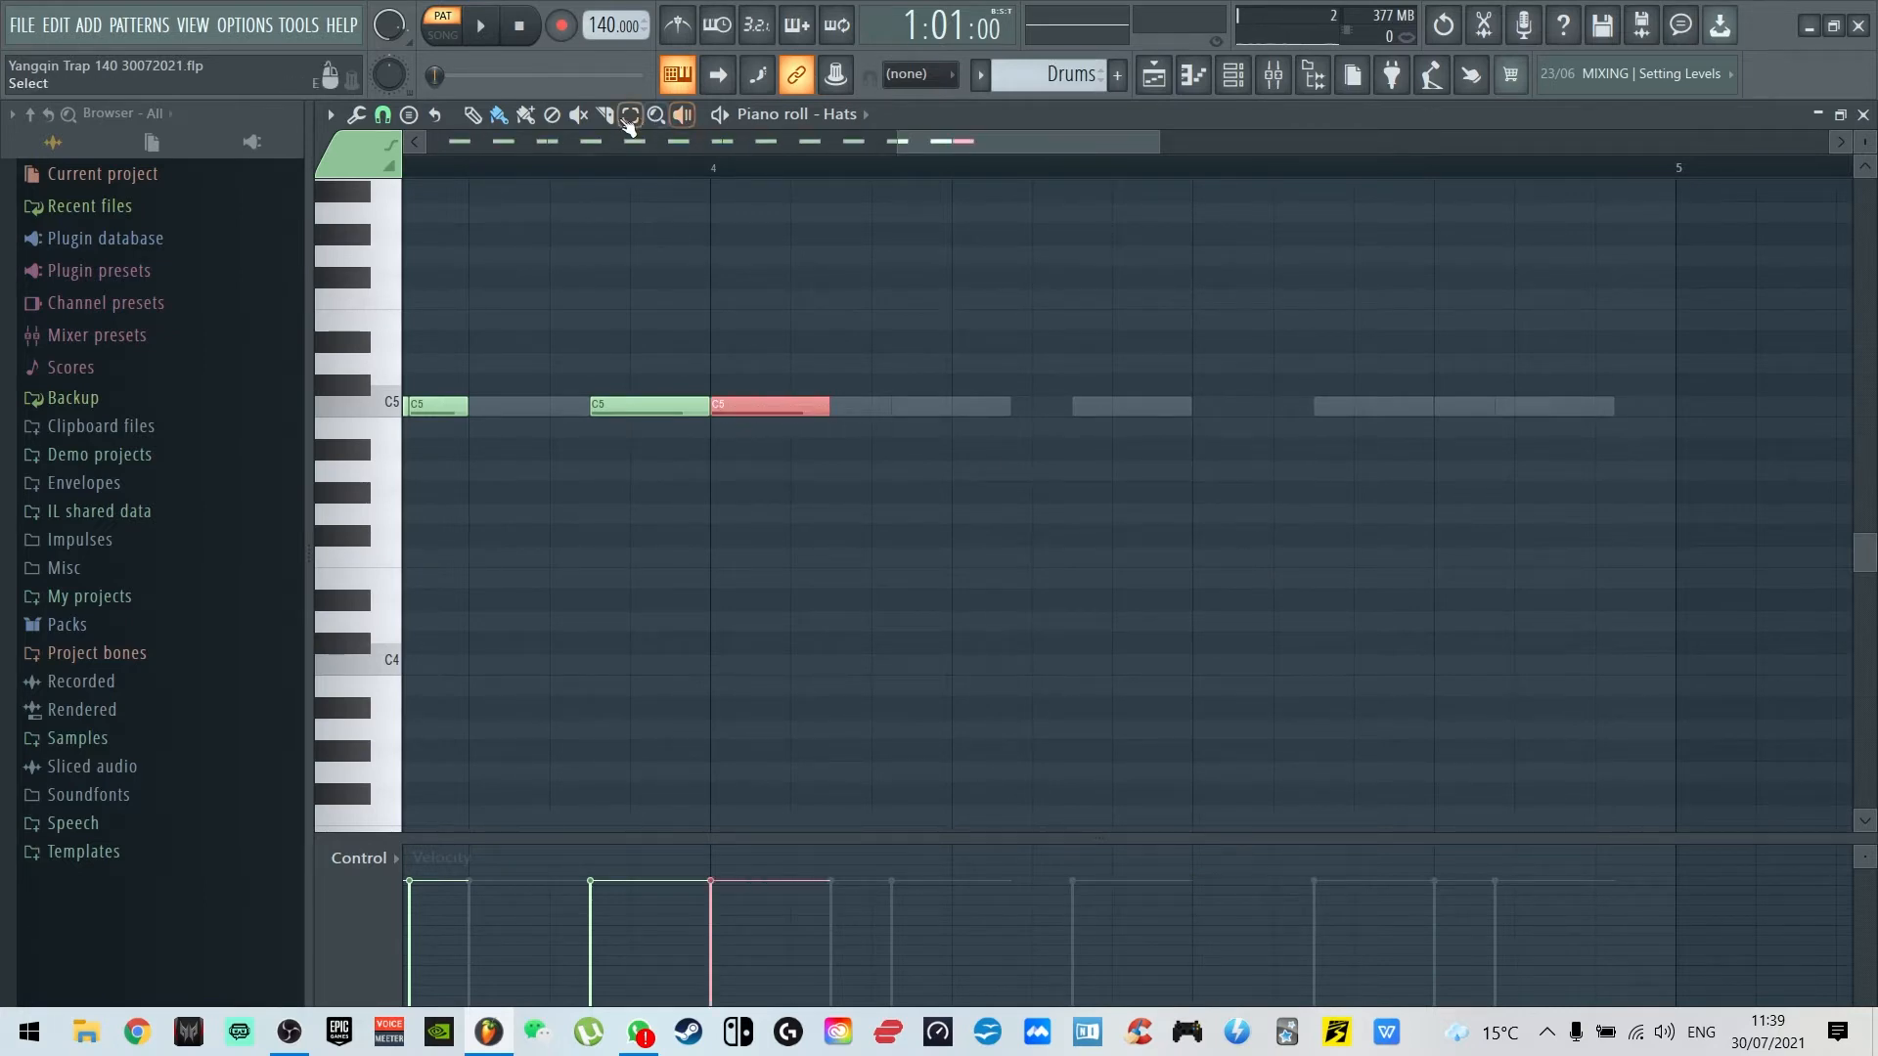
Fill the first beat of bar 4 with three 1/3-beat hat notes on C5
drag(803, 424, 803, 426)
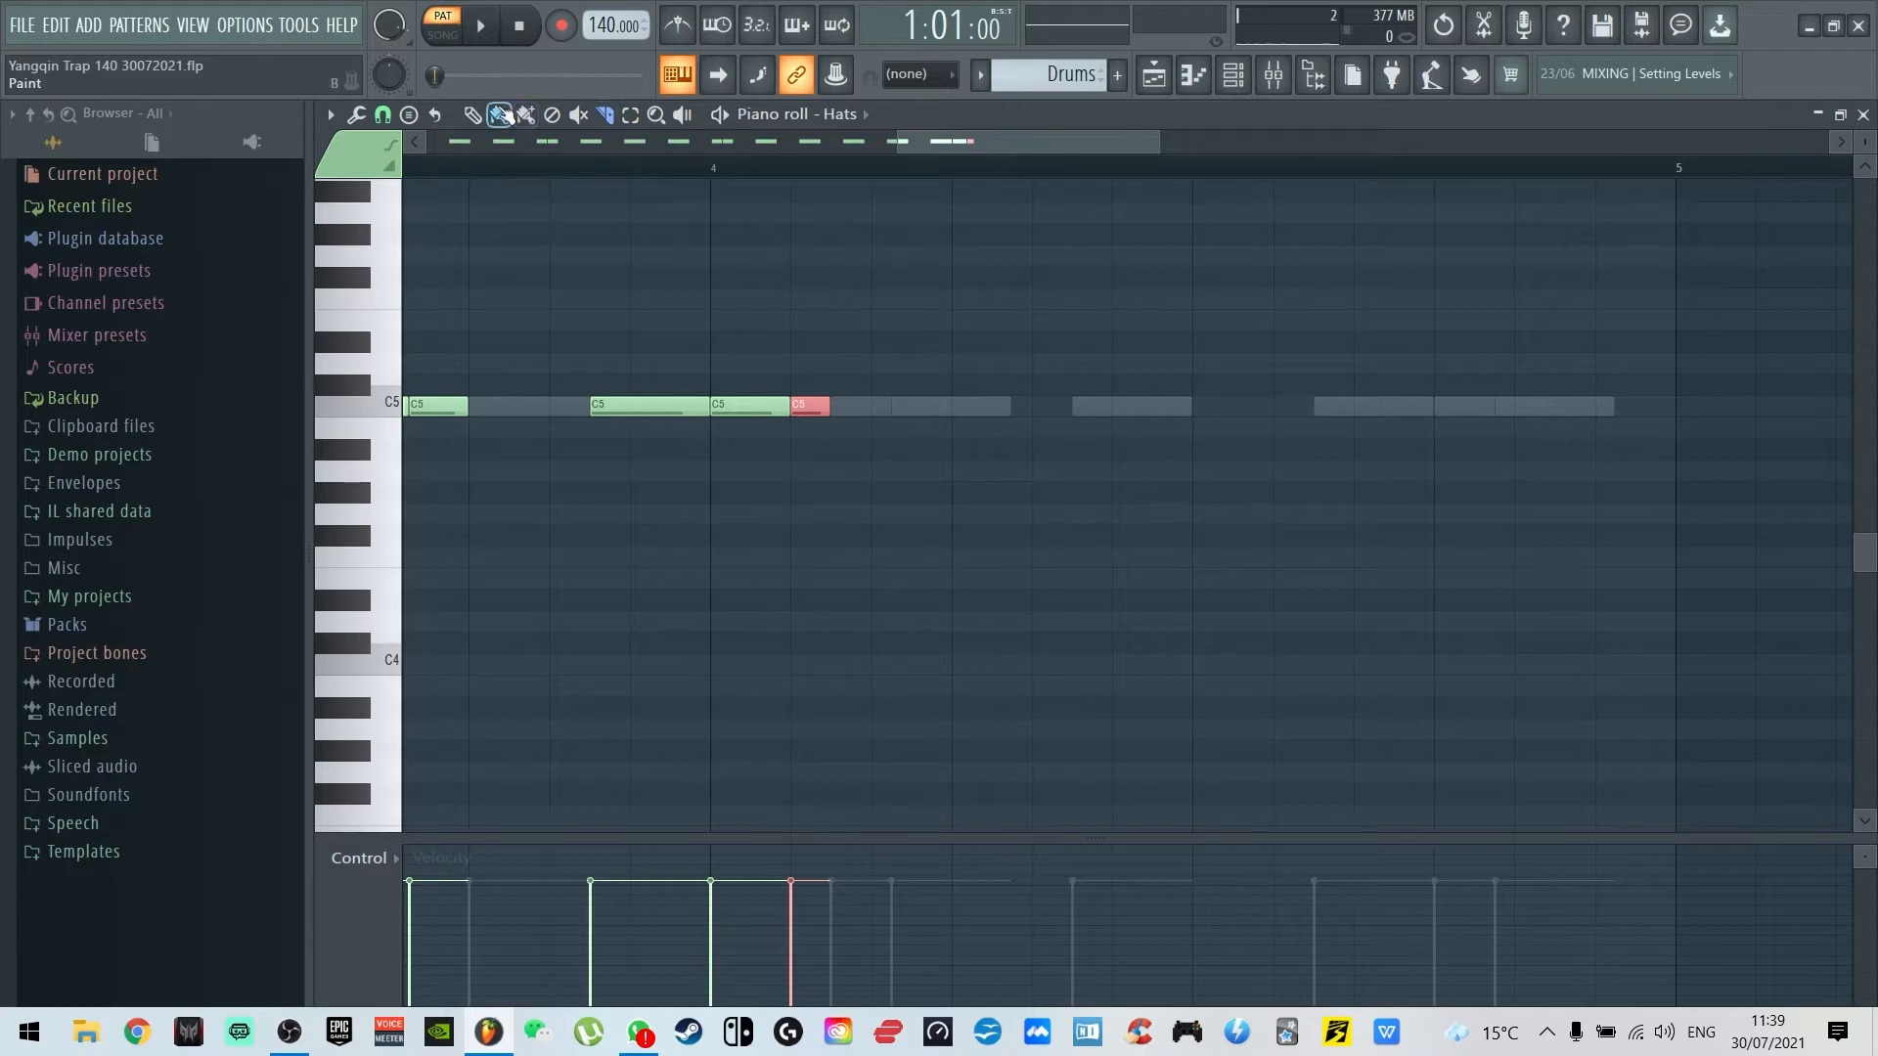
click(804, 407)
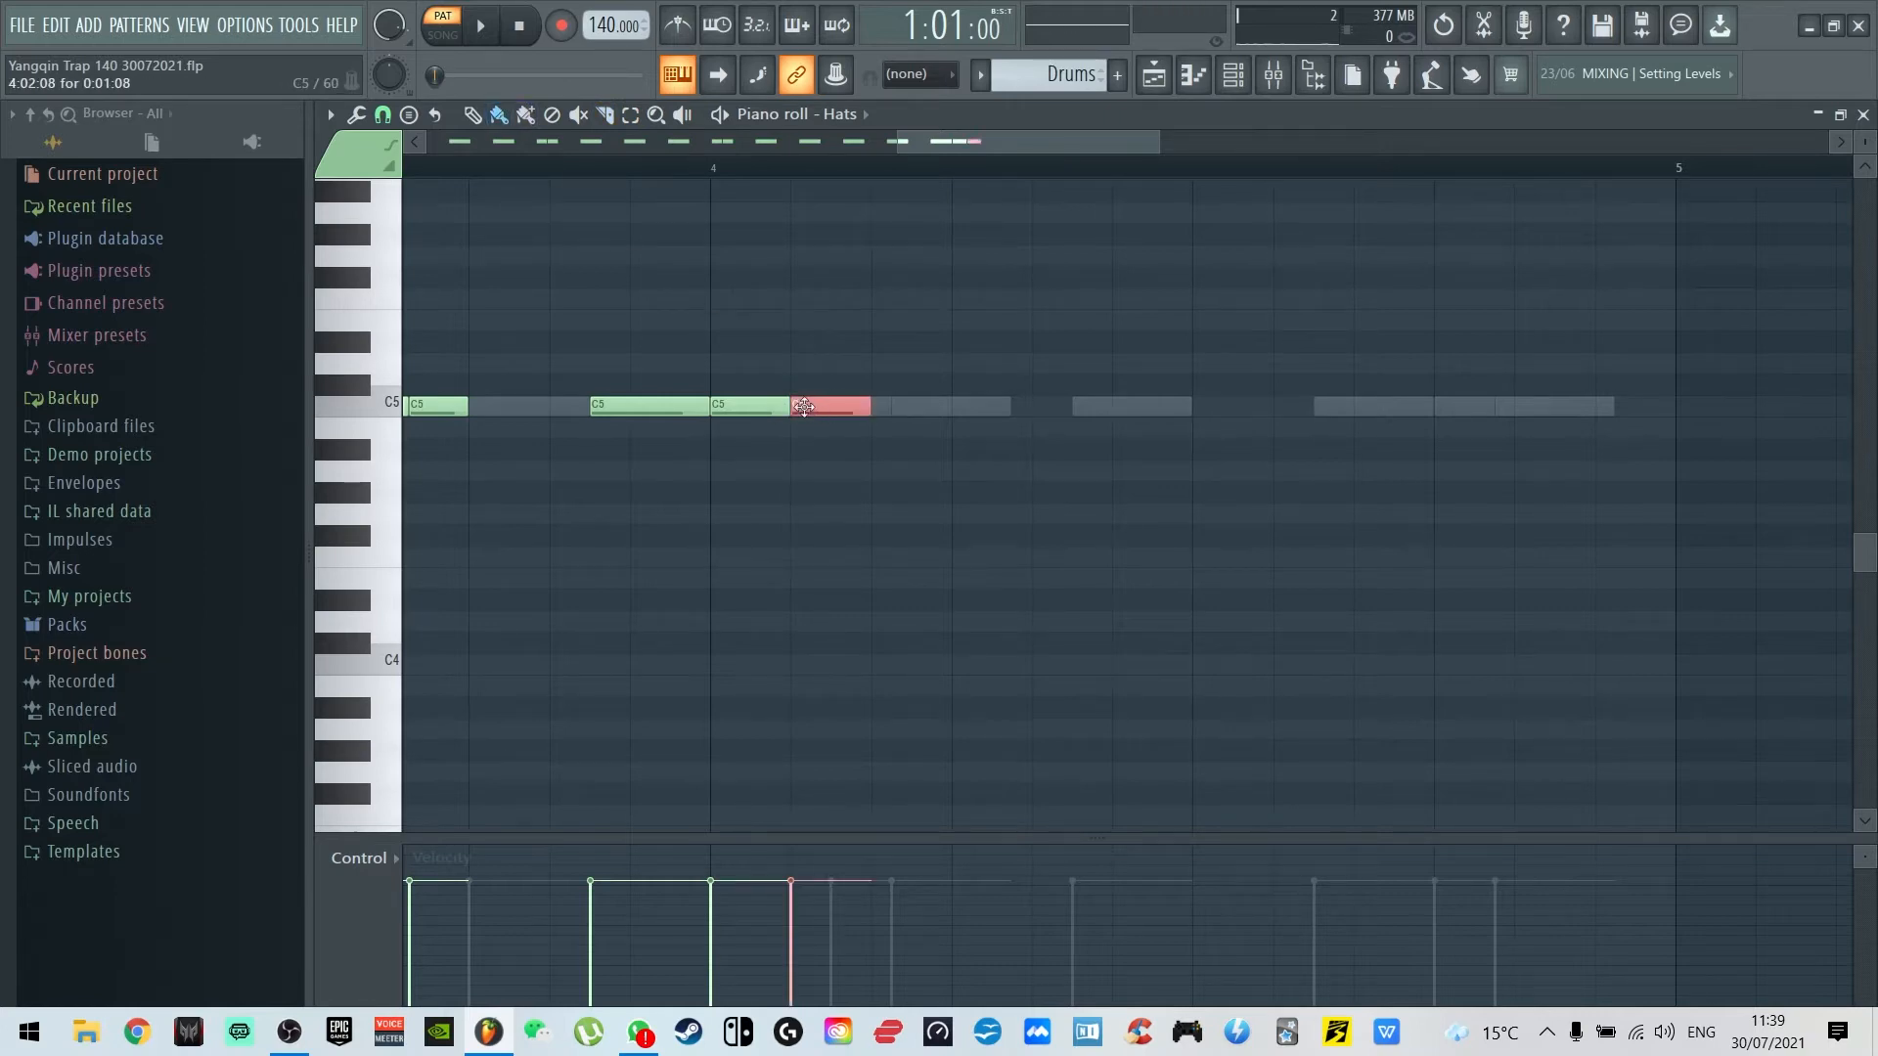
click(889, 421)
right_click(901, 430)
click(888, 408)
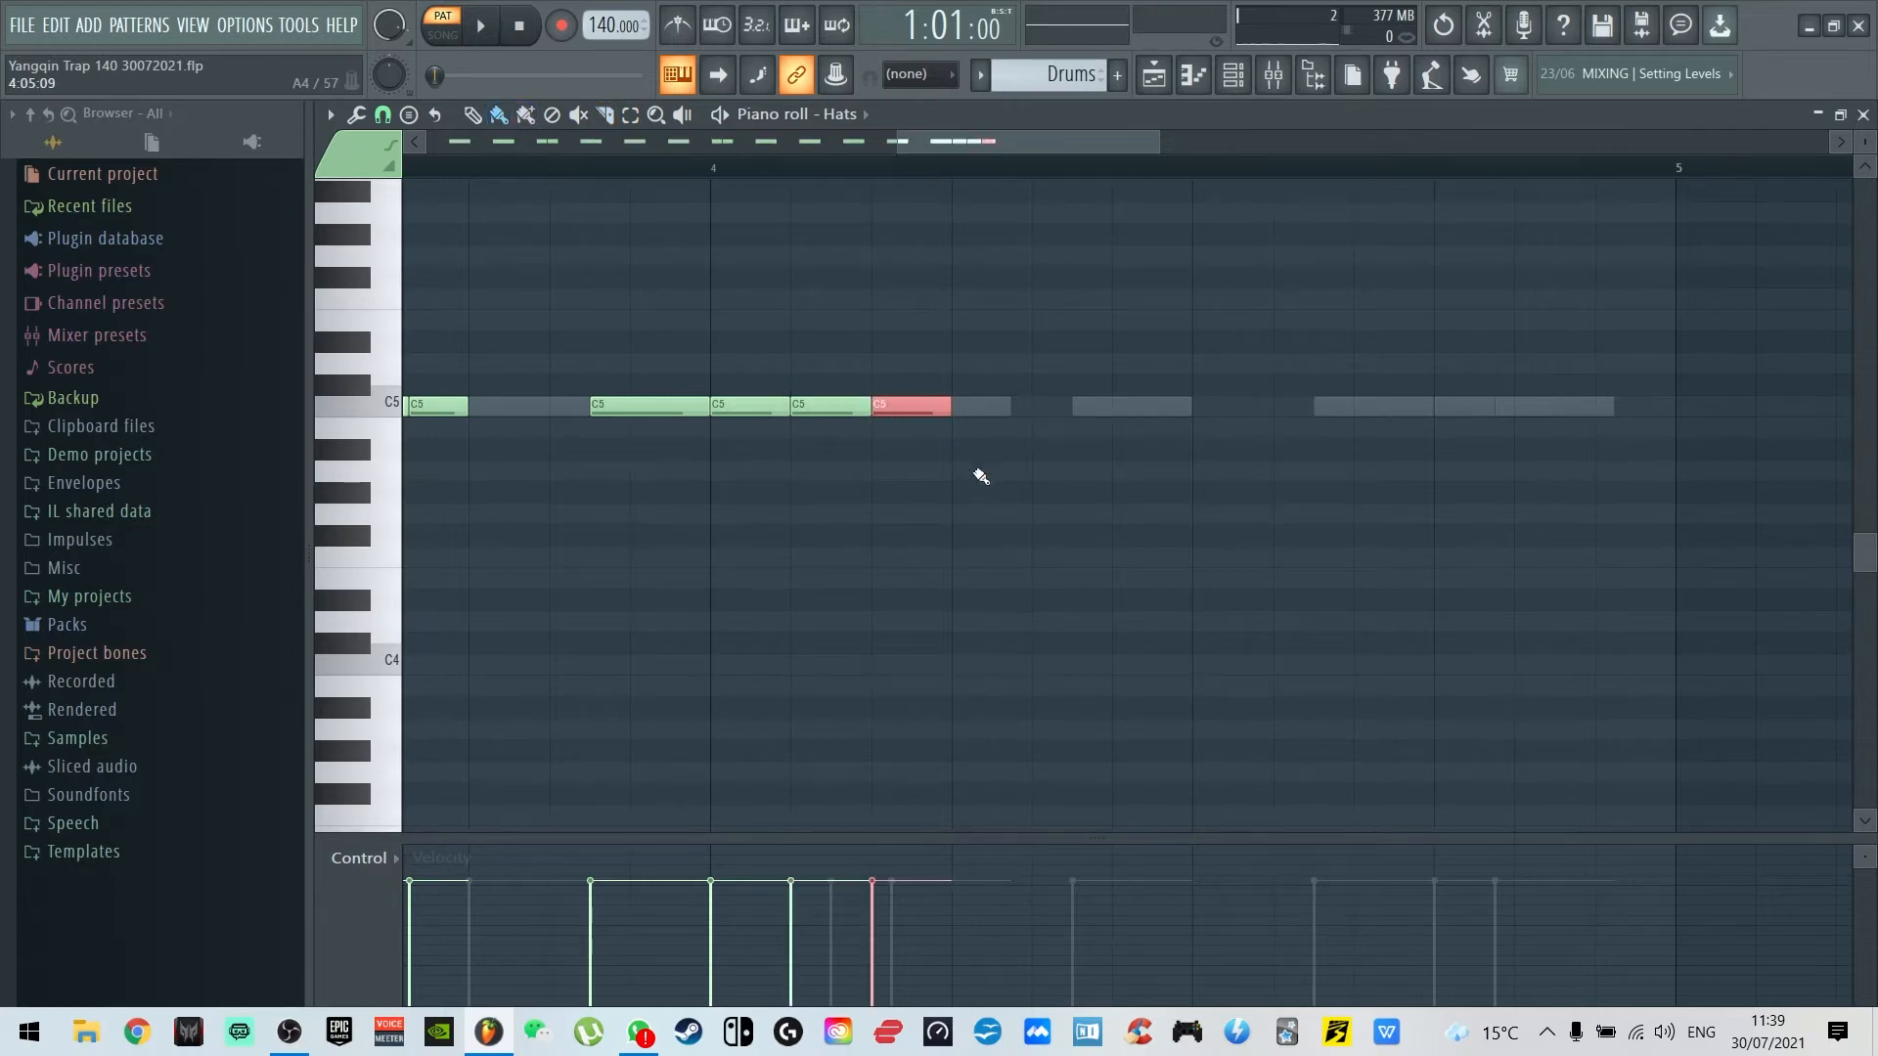
Add three A4 hats on beat 2, three G4 on beat 3 and one F4 on beat 4 of bar 4, and play the pattern
click(967, 475)
click(1041, 473)
click(1120, 473)
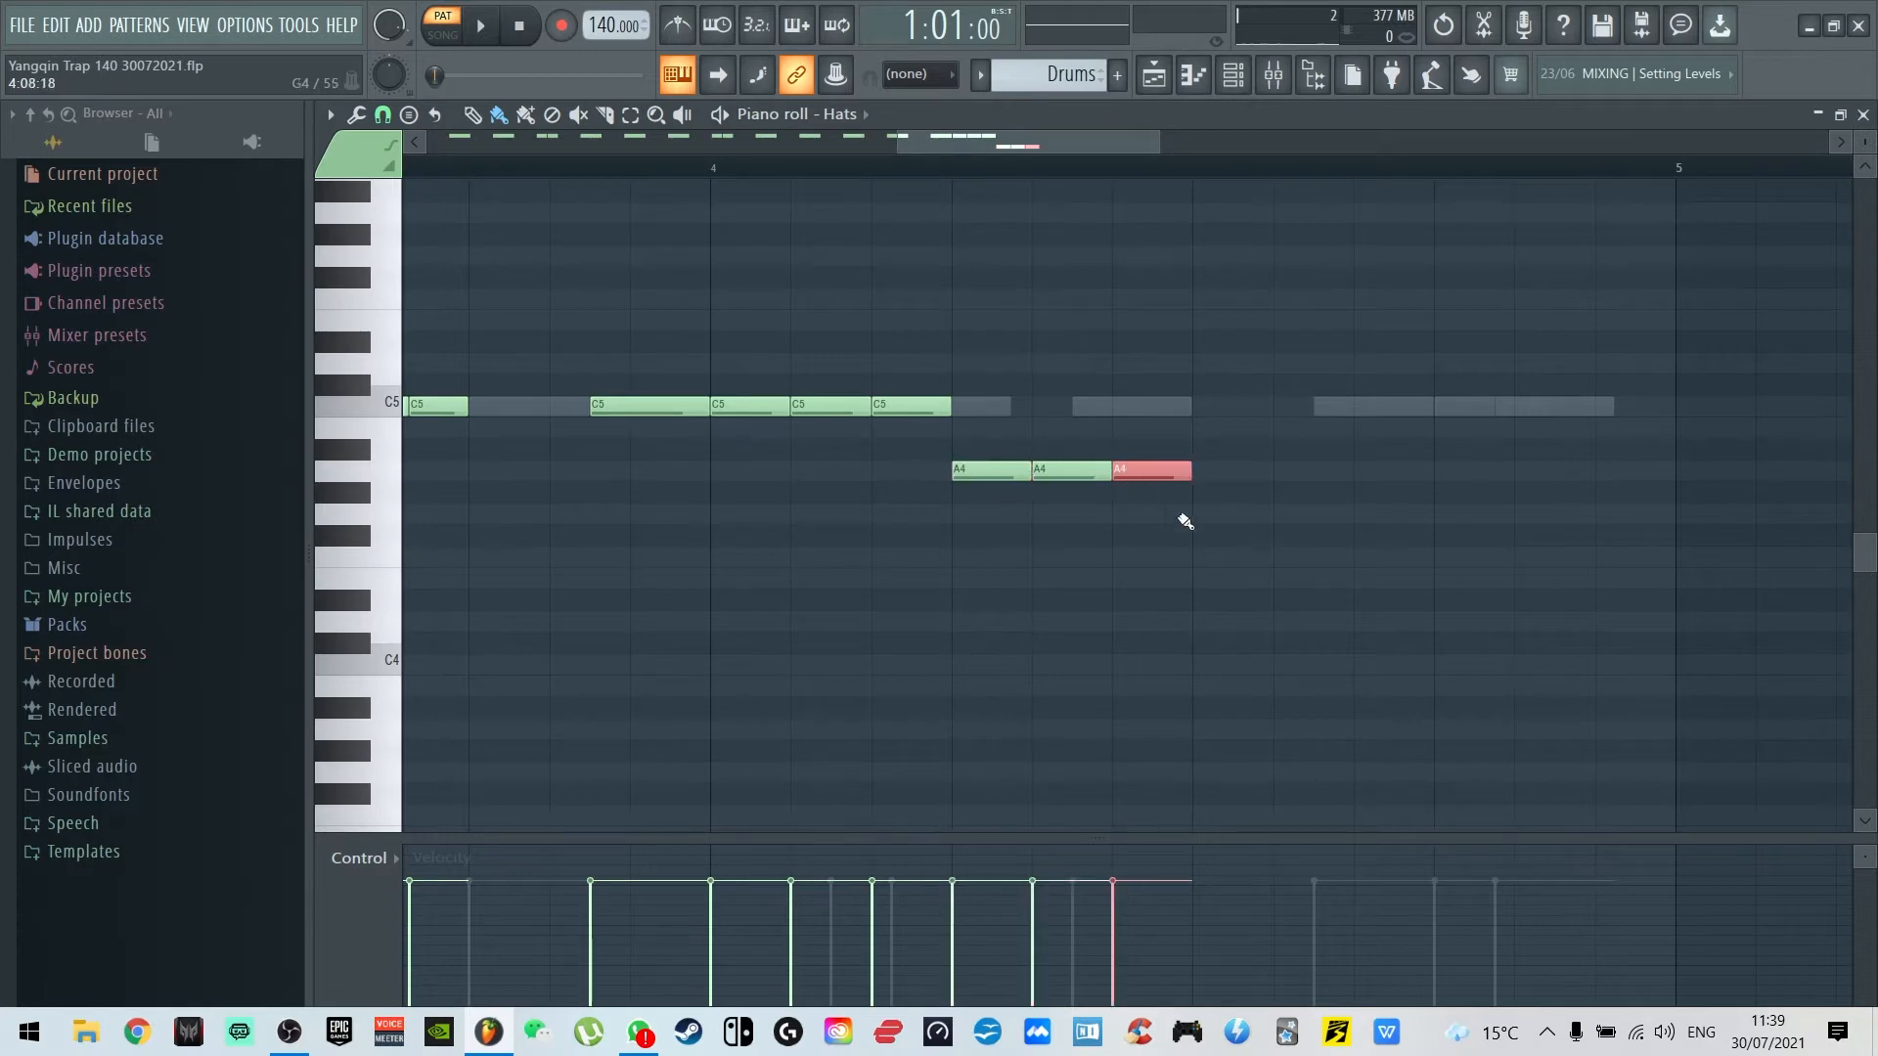
click(1198, 516)
click(1281, 516)
click(1365, 516)
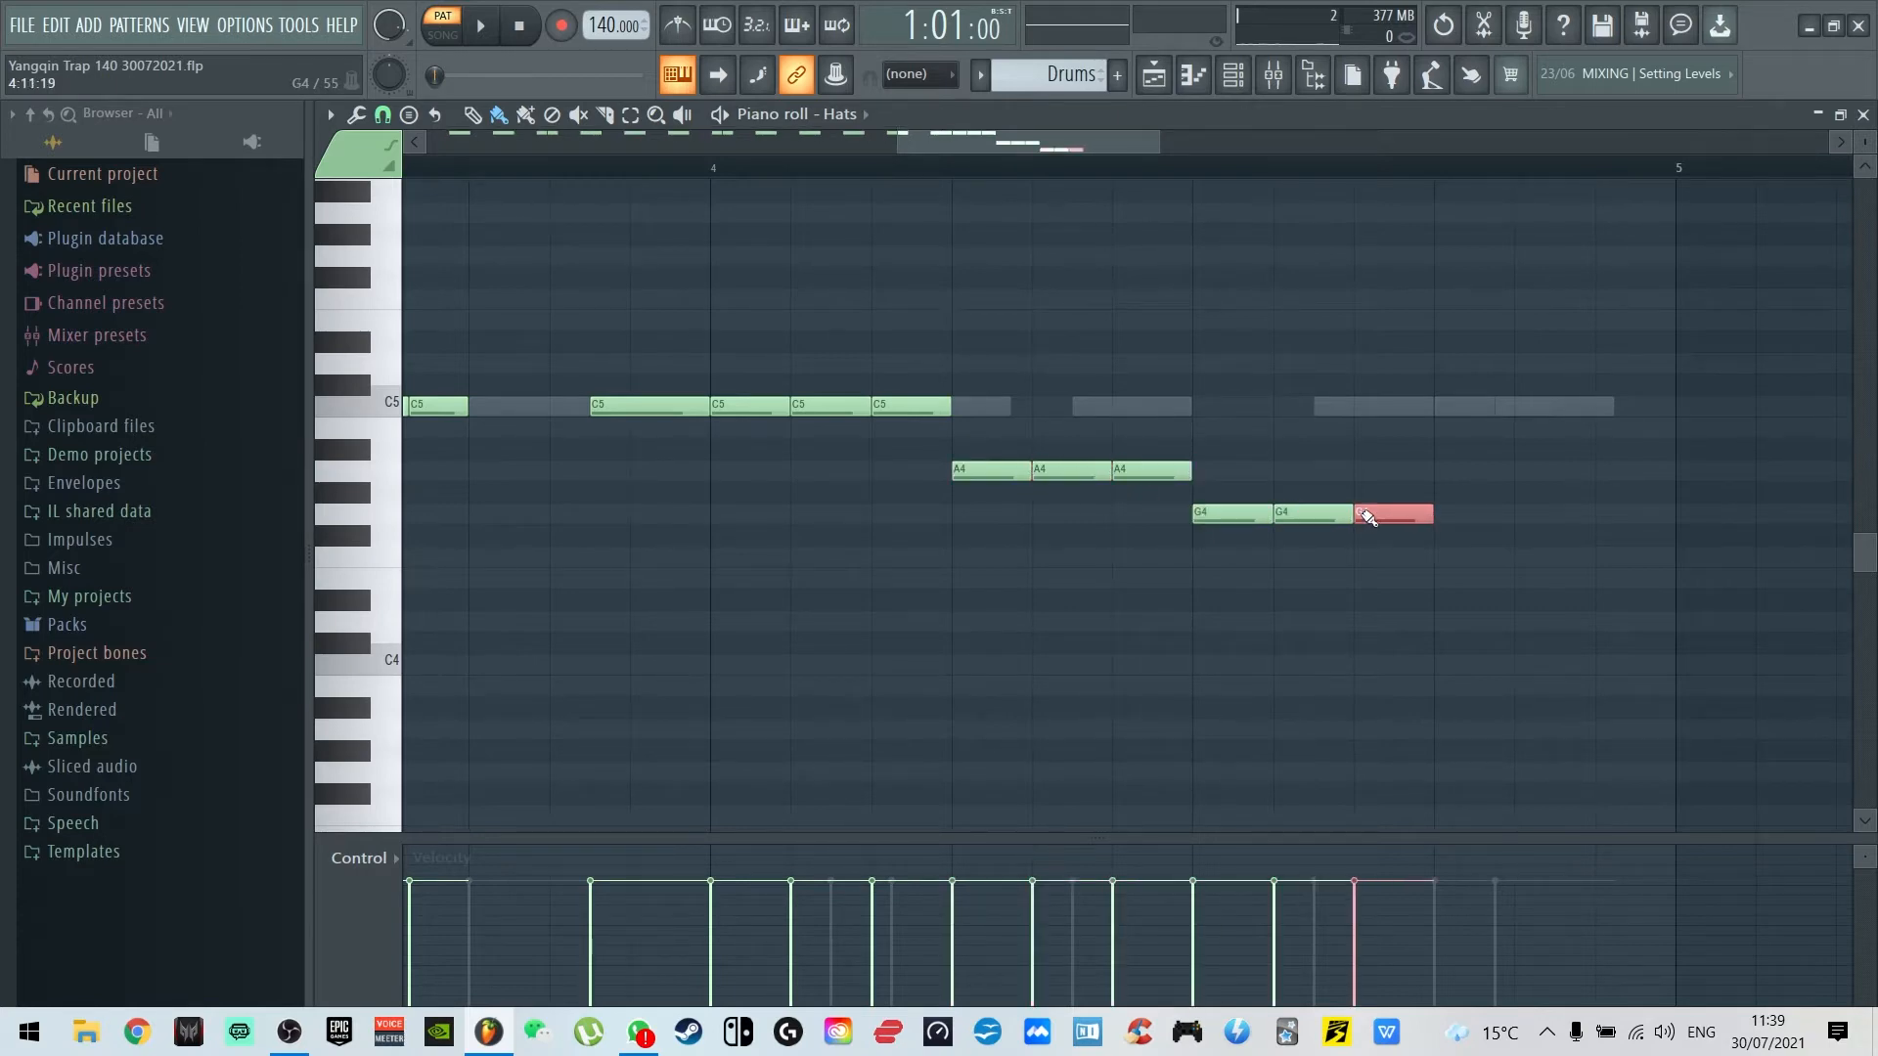
click(1439, 559)
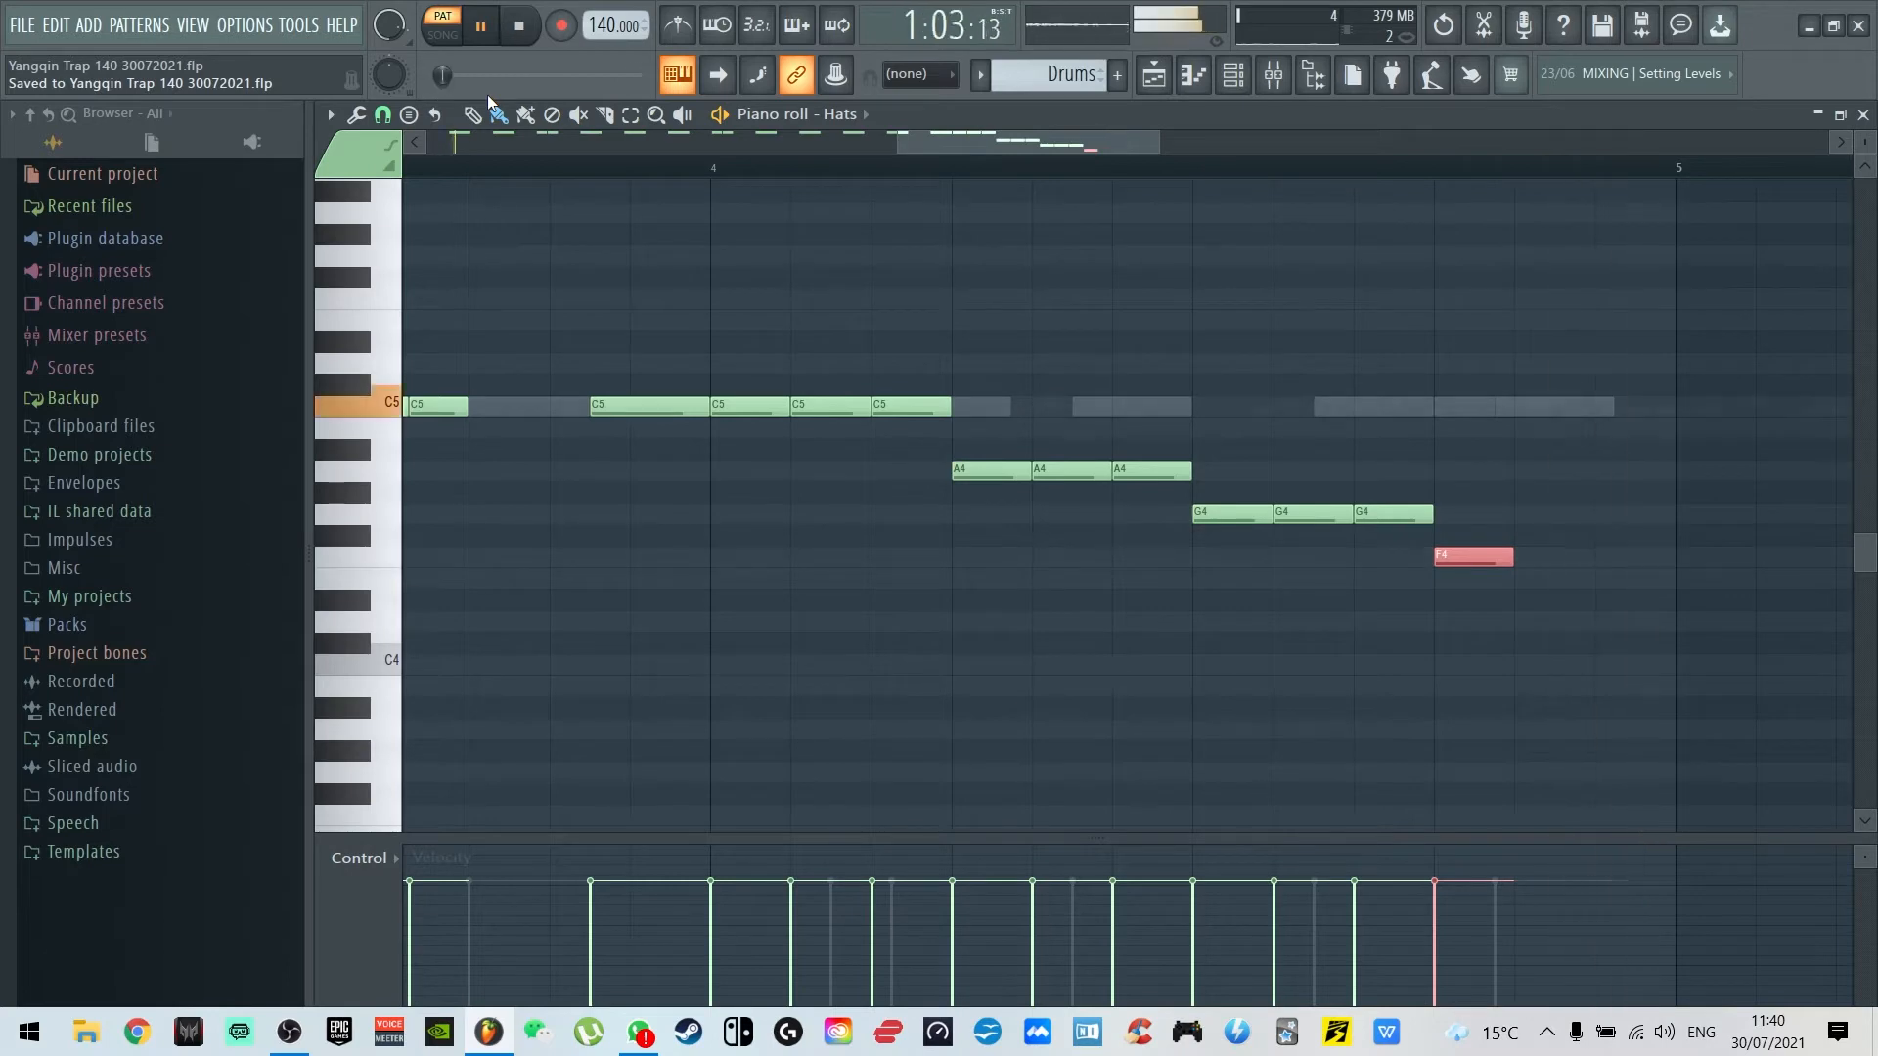
key(space)
Lower the Hats mixer track's volume slightly
click(1862, 114)
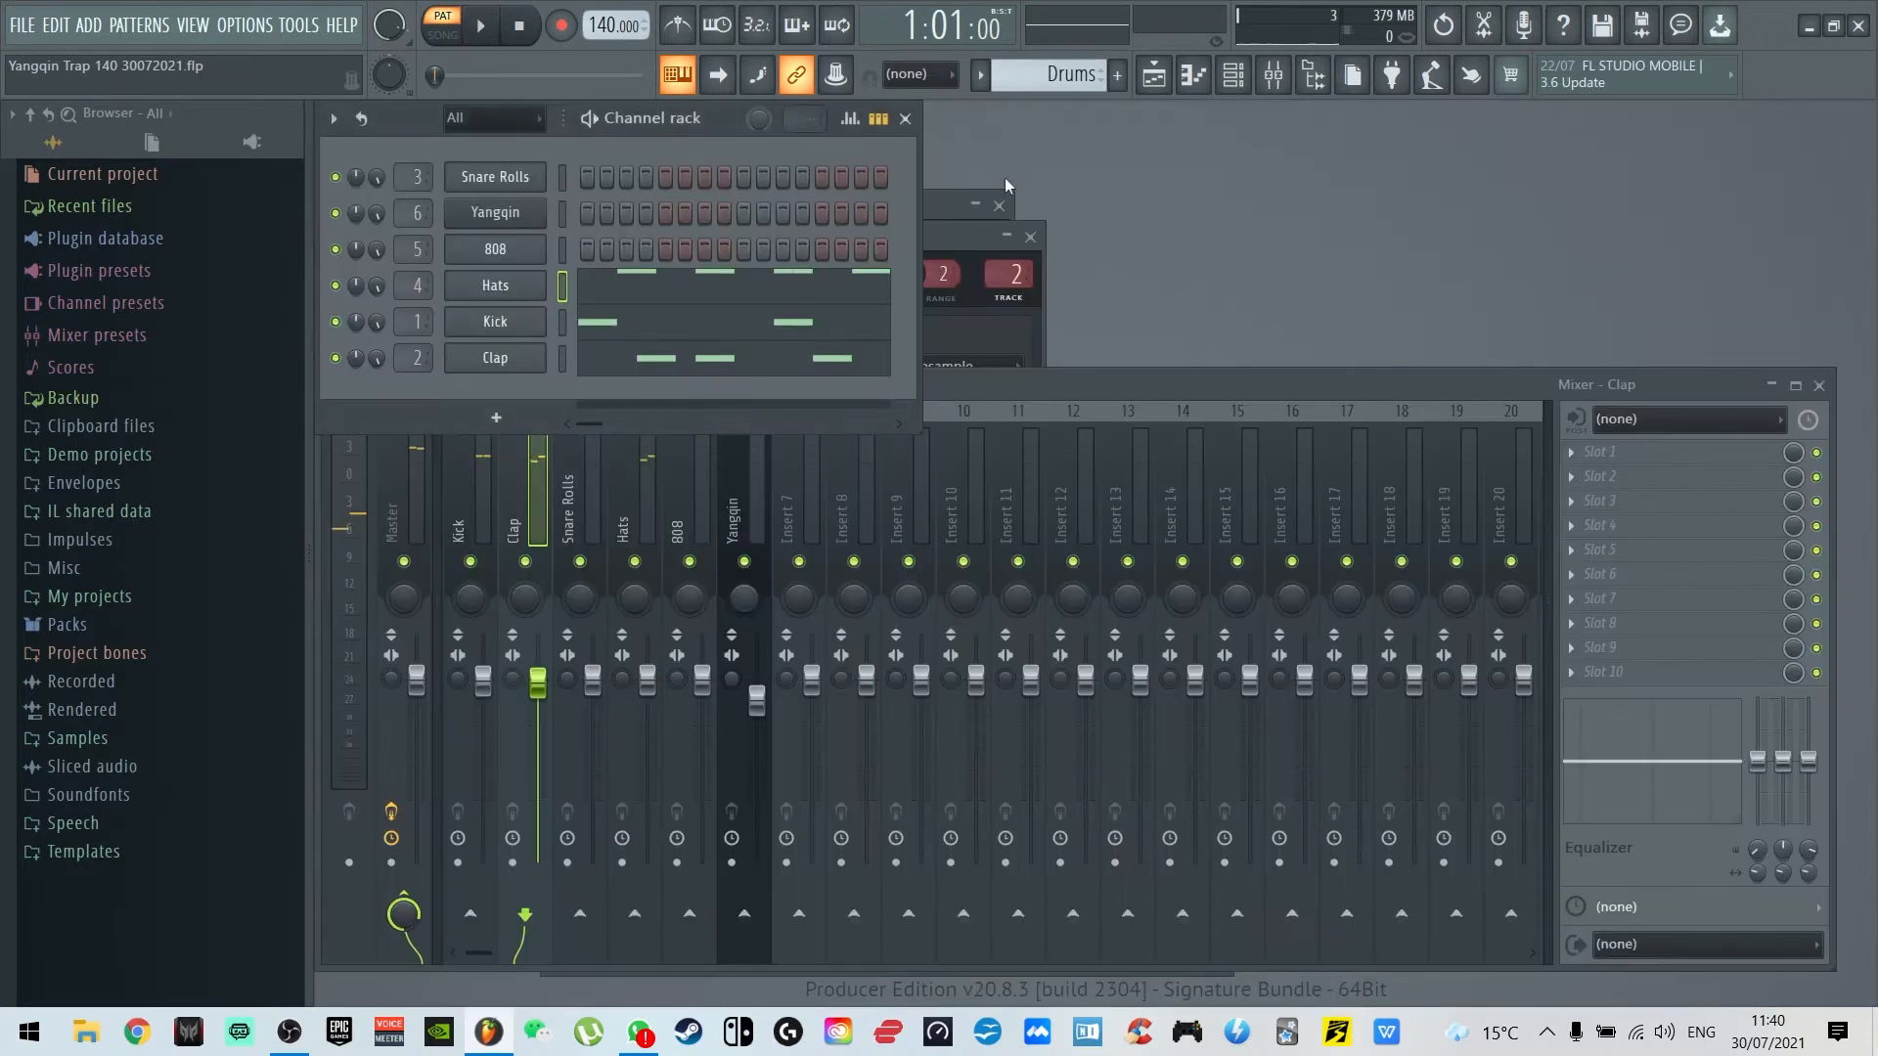
click(637, 501)
key(F6)
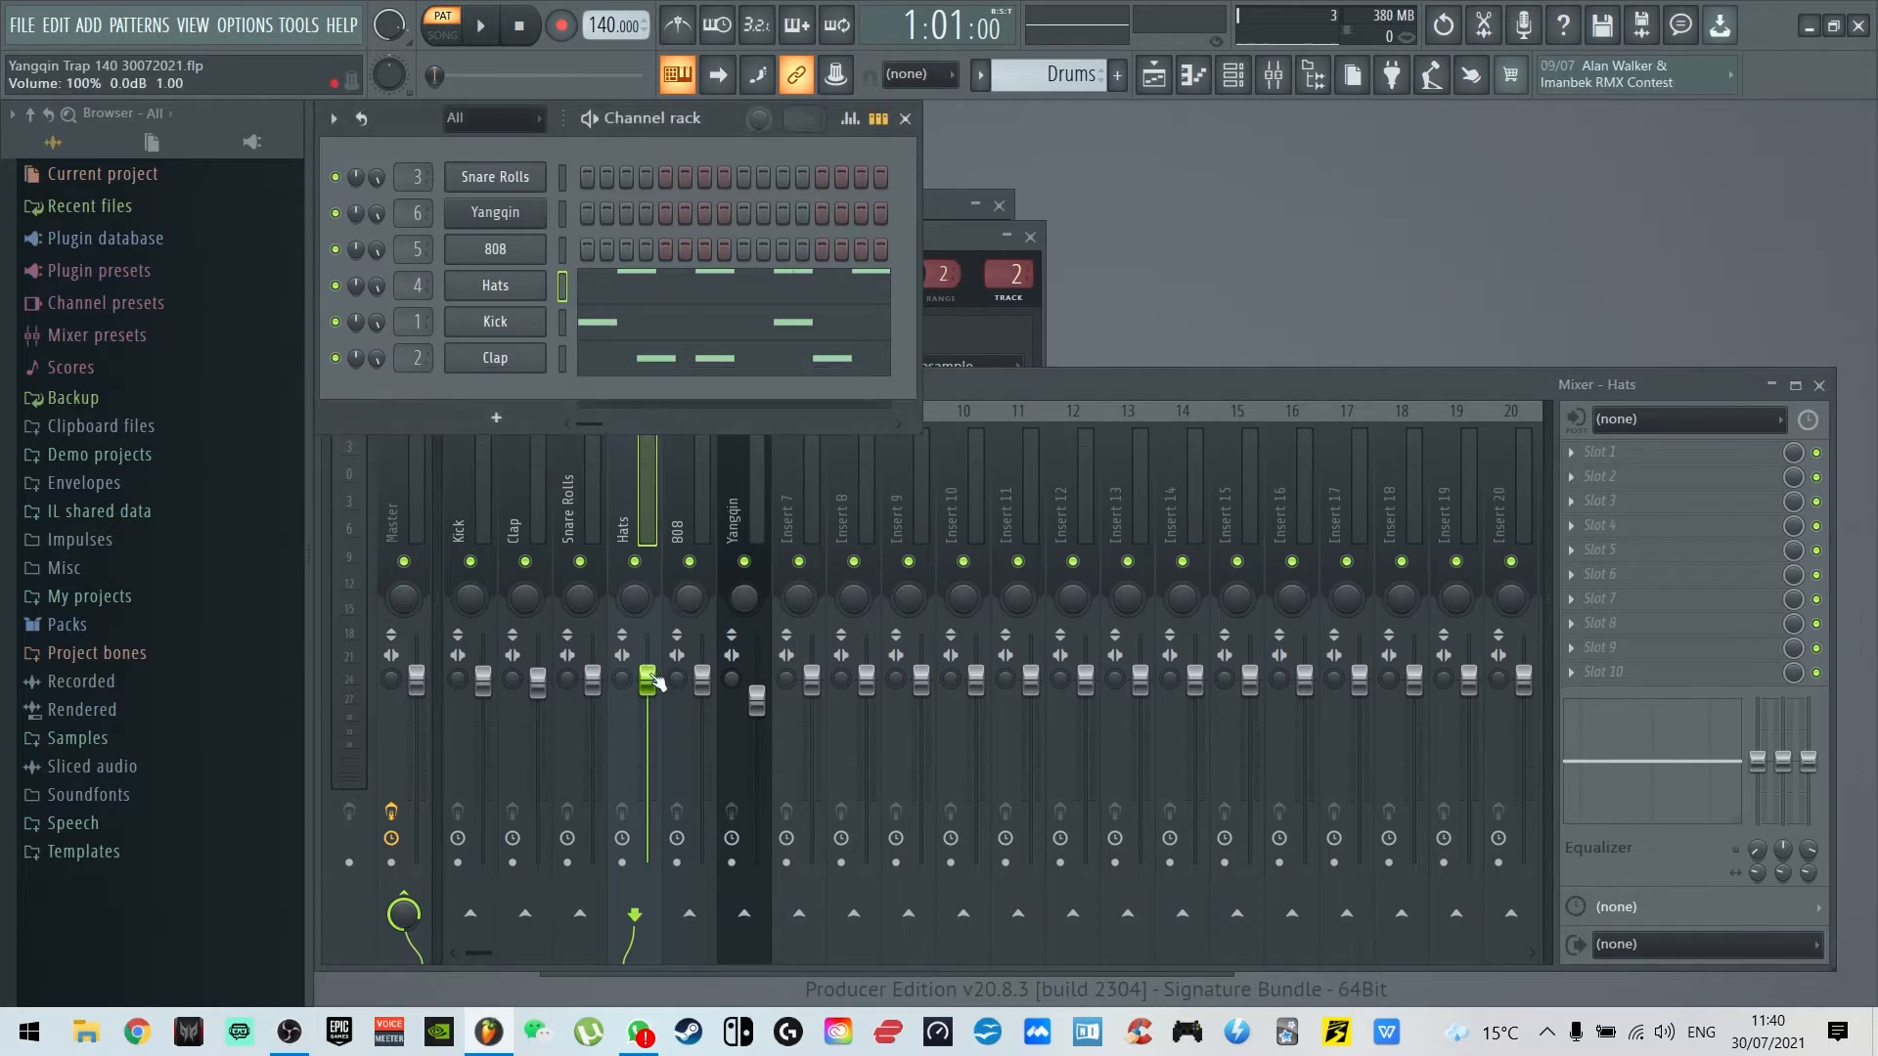
drag(652, 681, 652, 693)
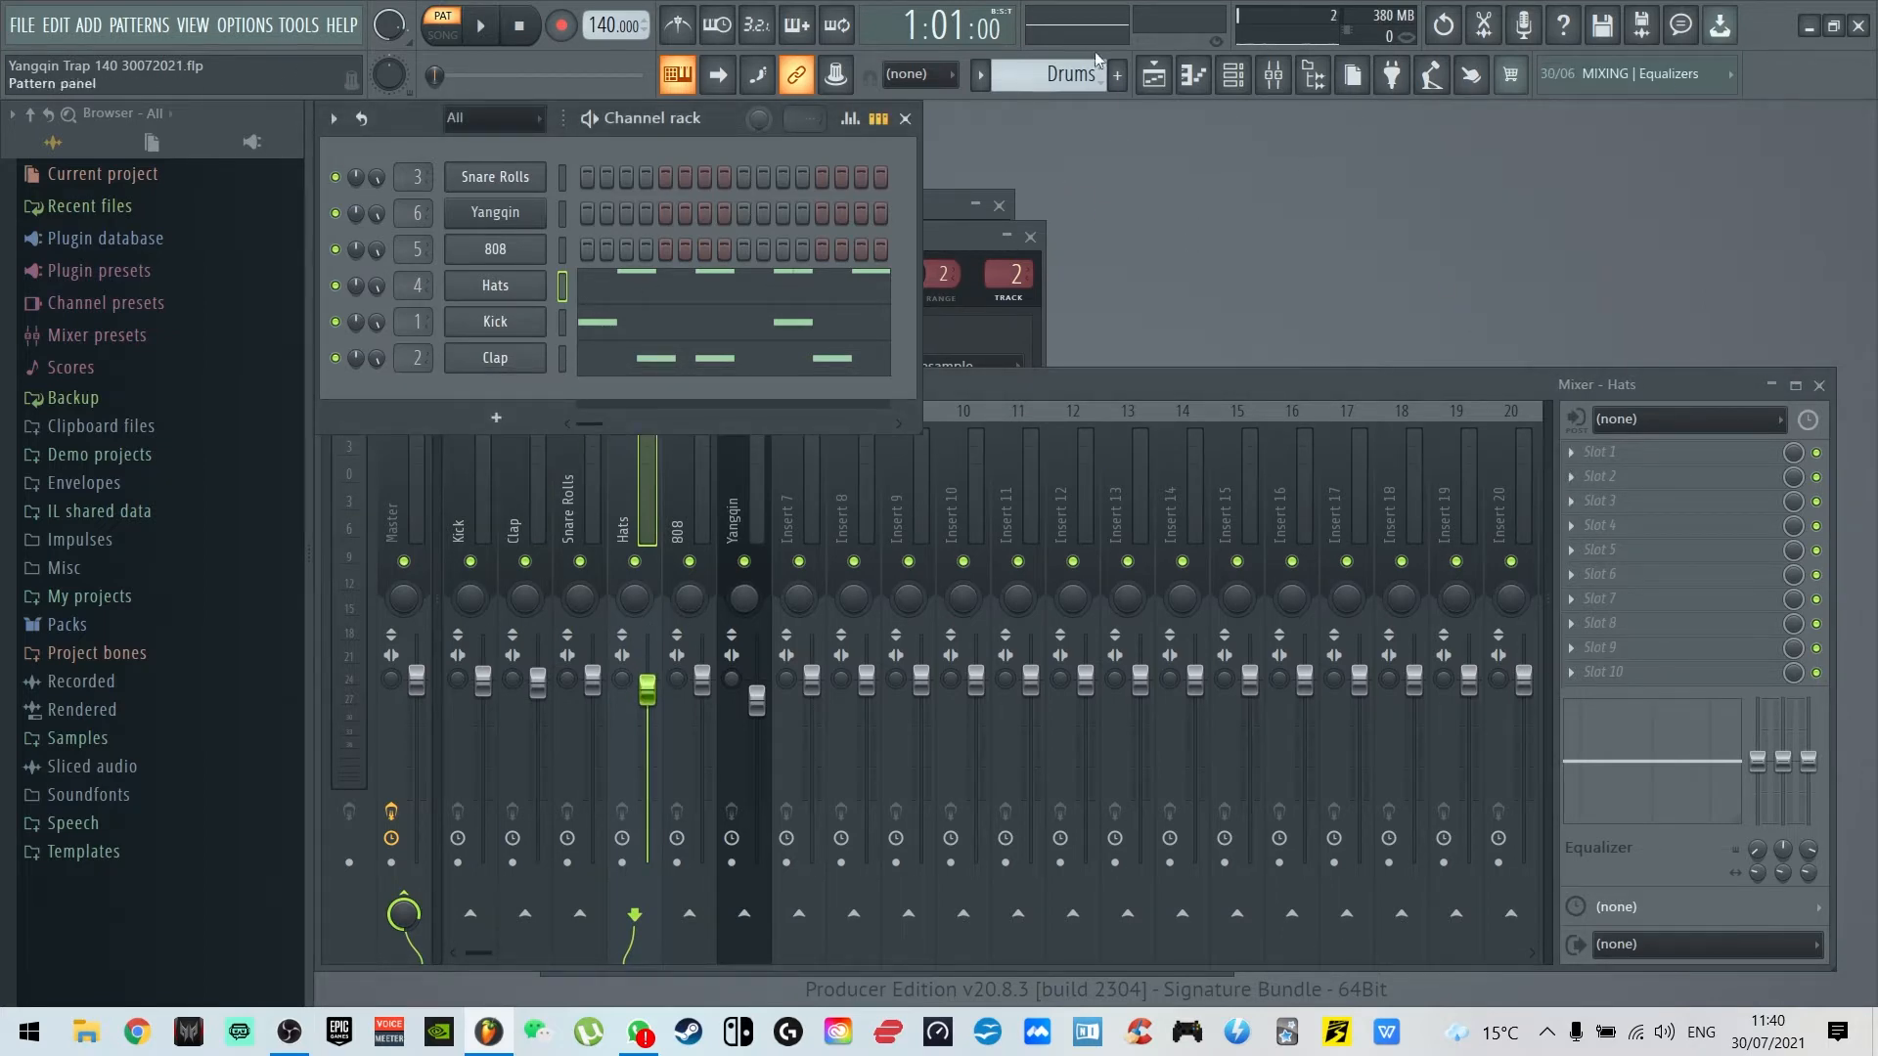
Switch to the empty Pattern 3 and name it Snare Rolls
scroll(1084, 61, down, 1)
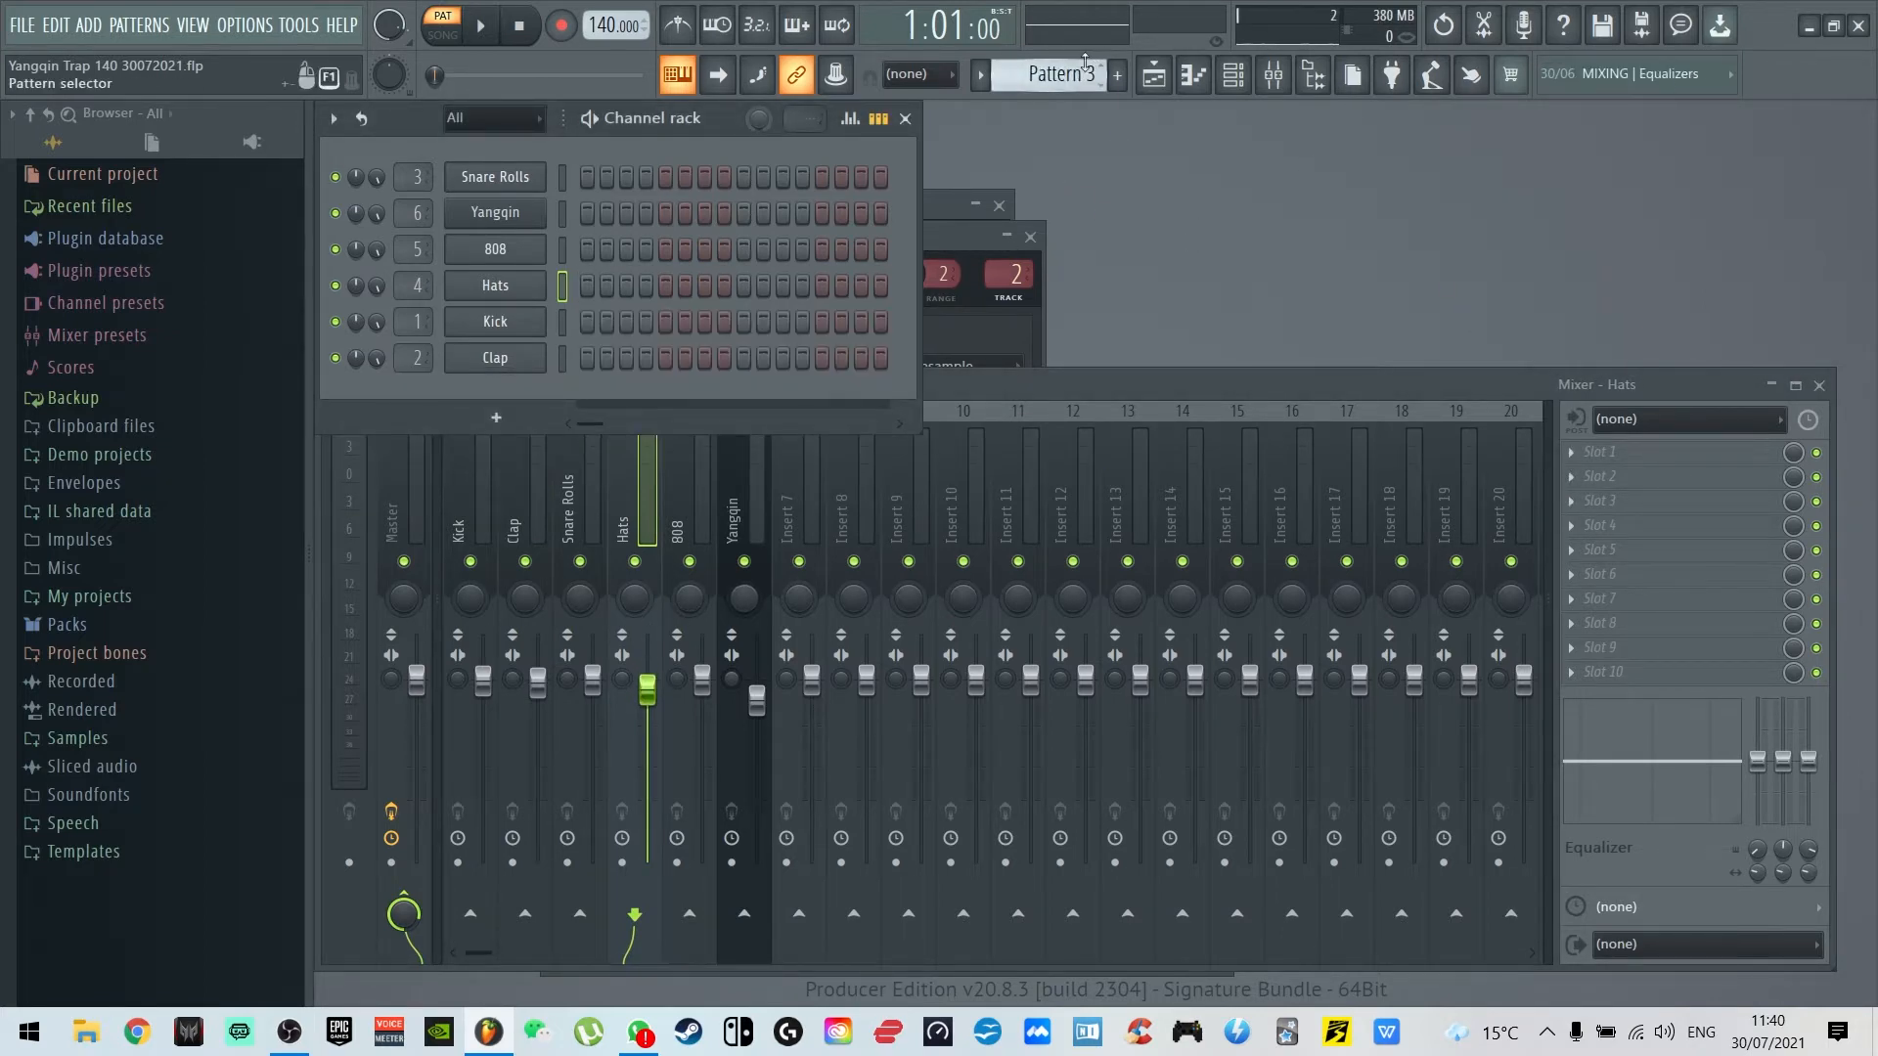
key(F2)
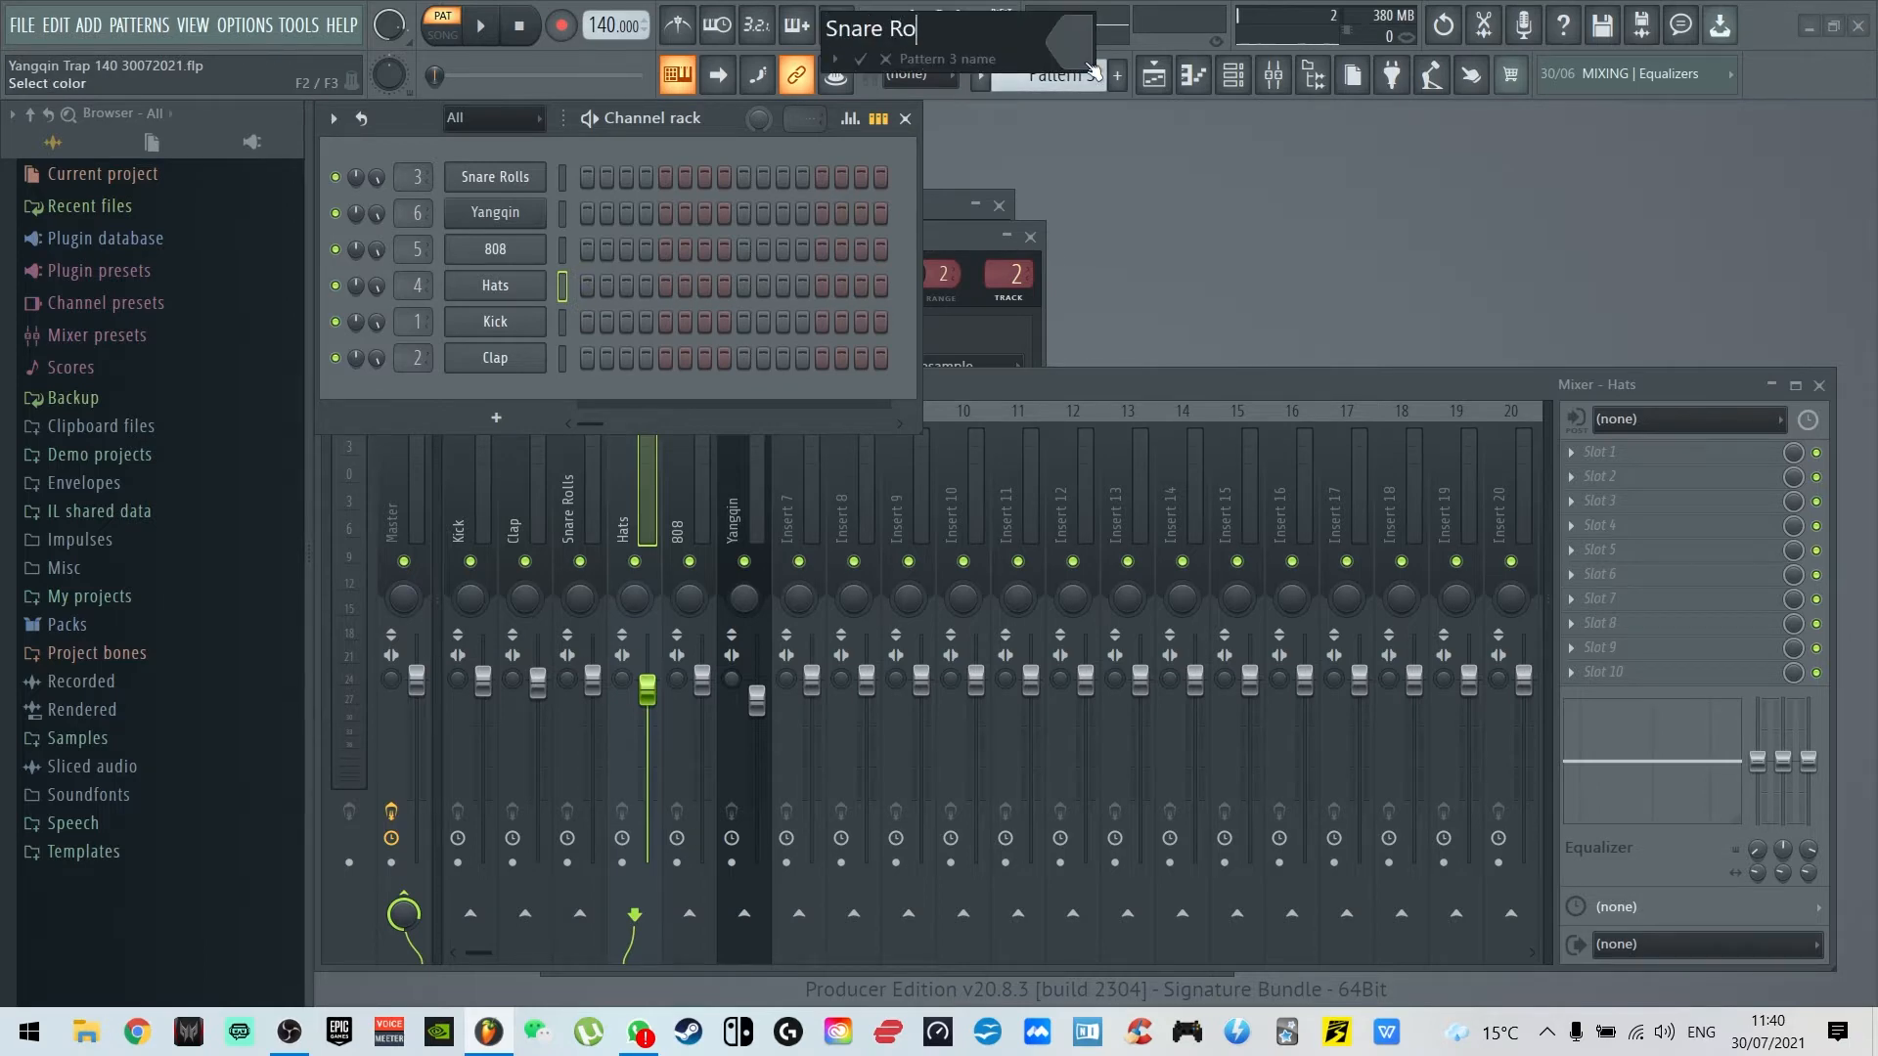
key(Return)
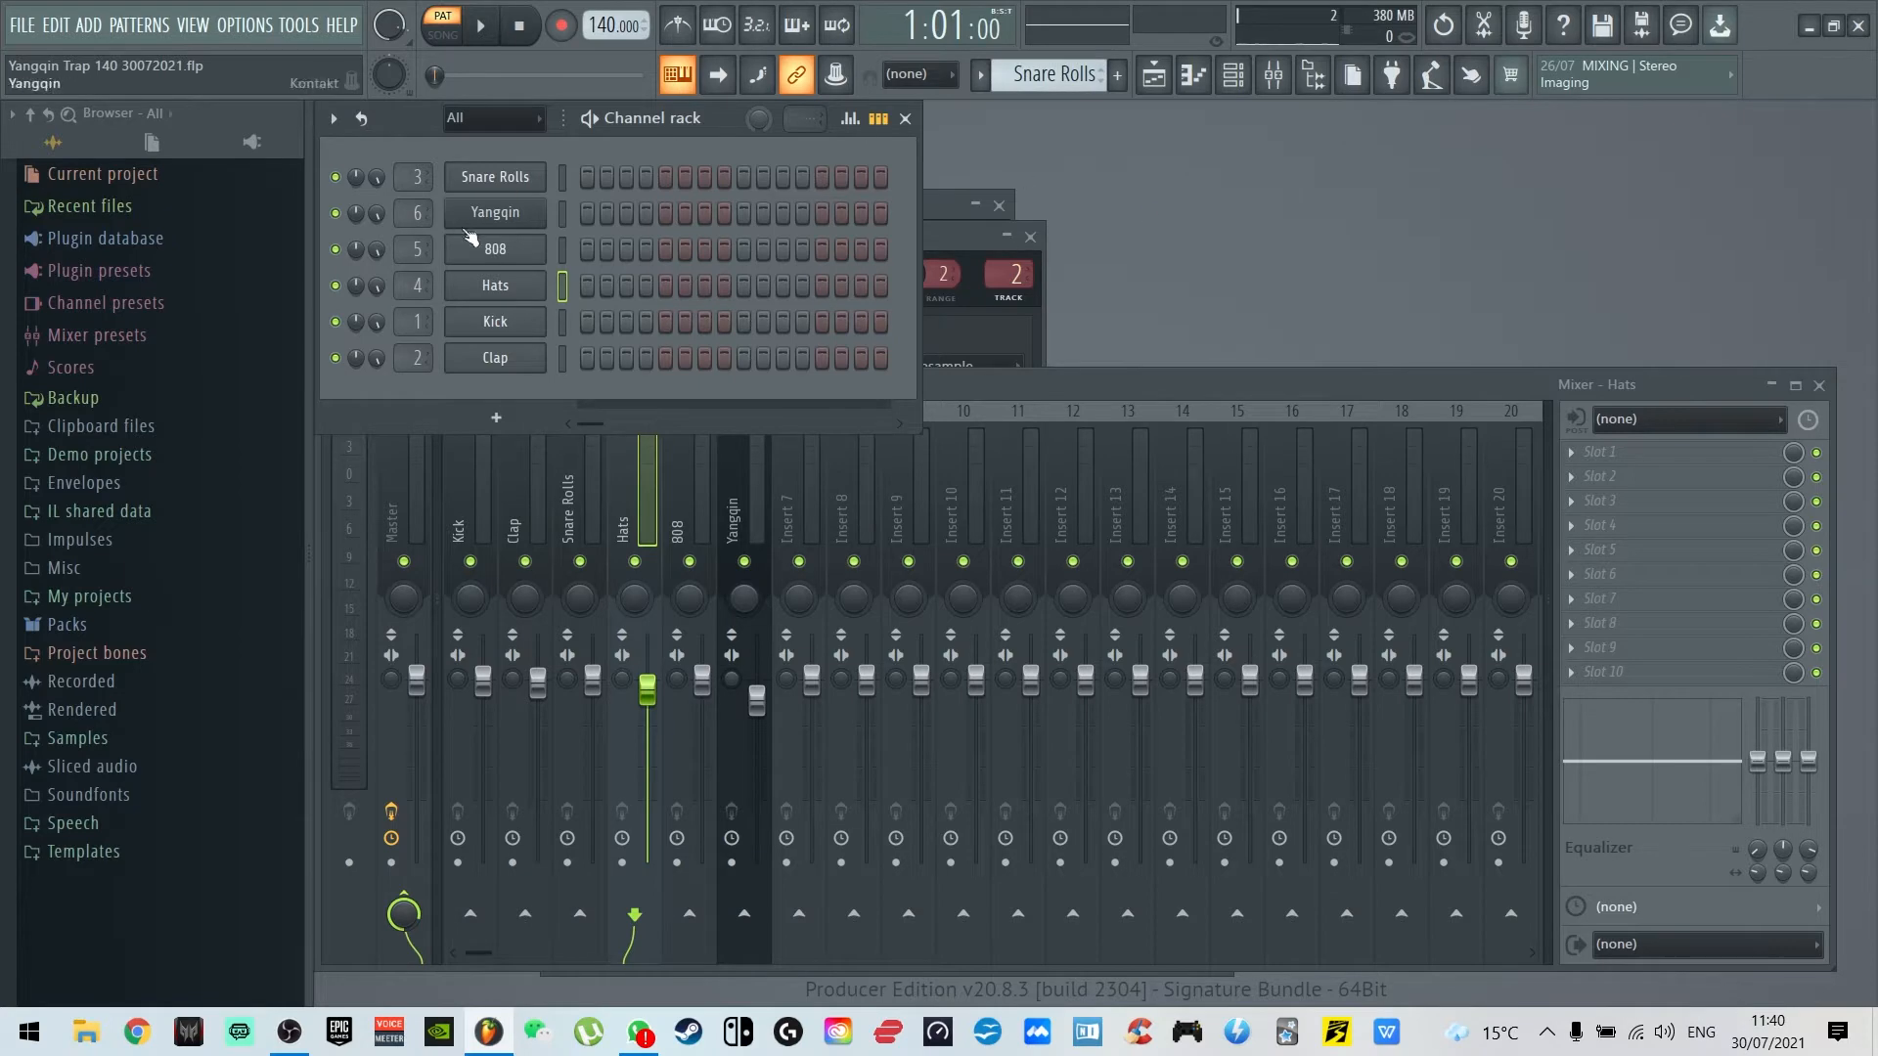
In the Drums pattern, select and copy the descending Hats roll in bar 4, from the three C5 notes to the F4
scroll(1024, 74, down, 1)
scroll(1023, 74, up, 2)
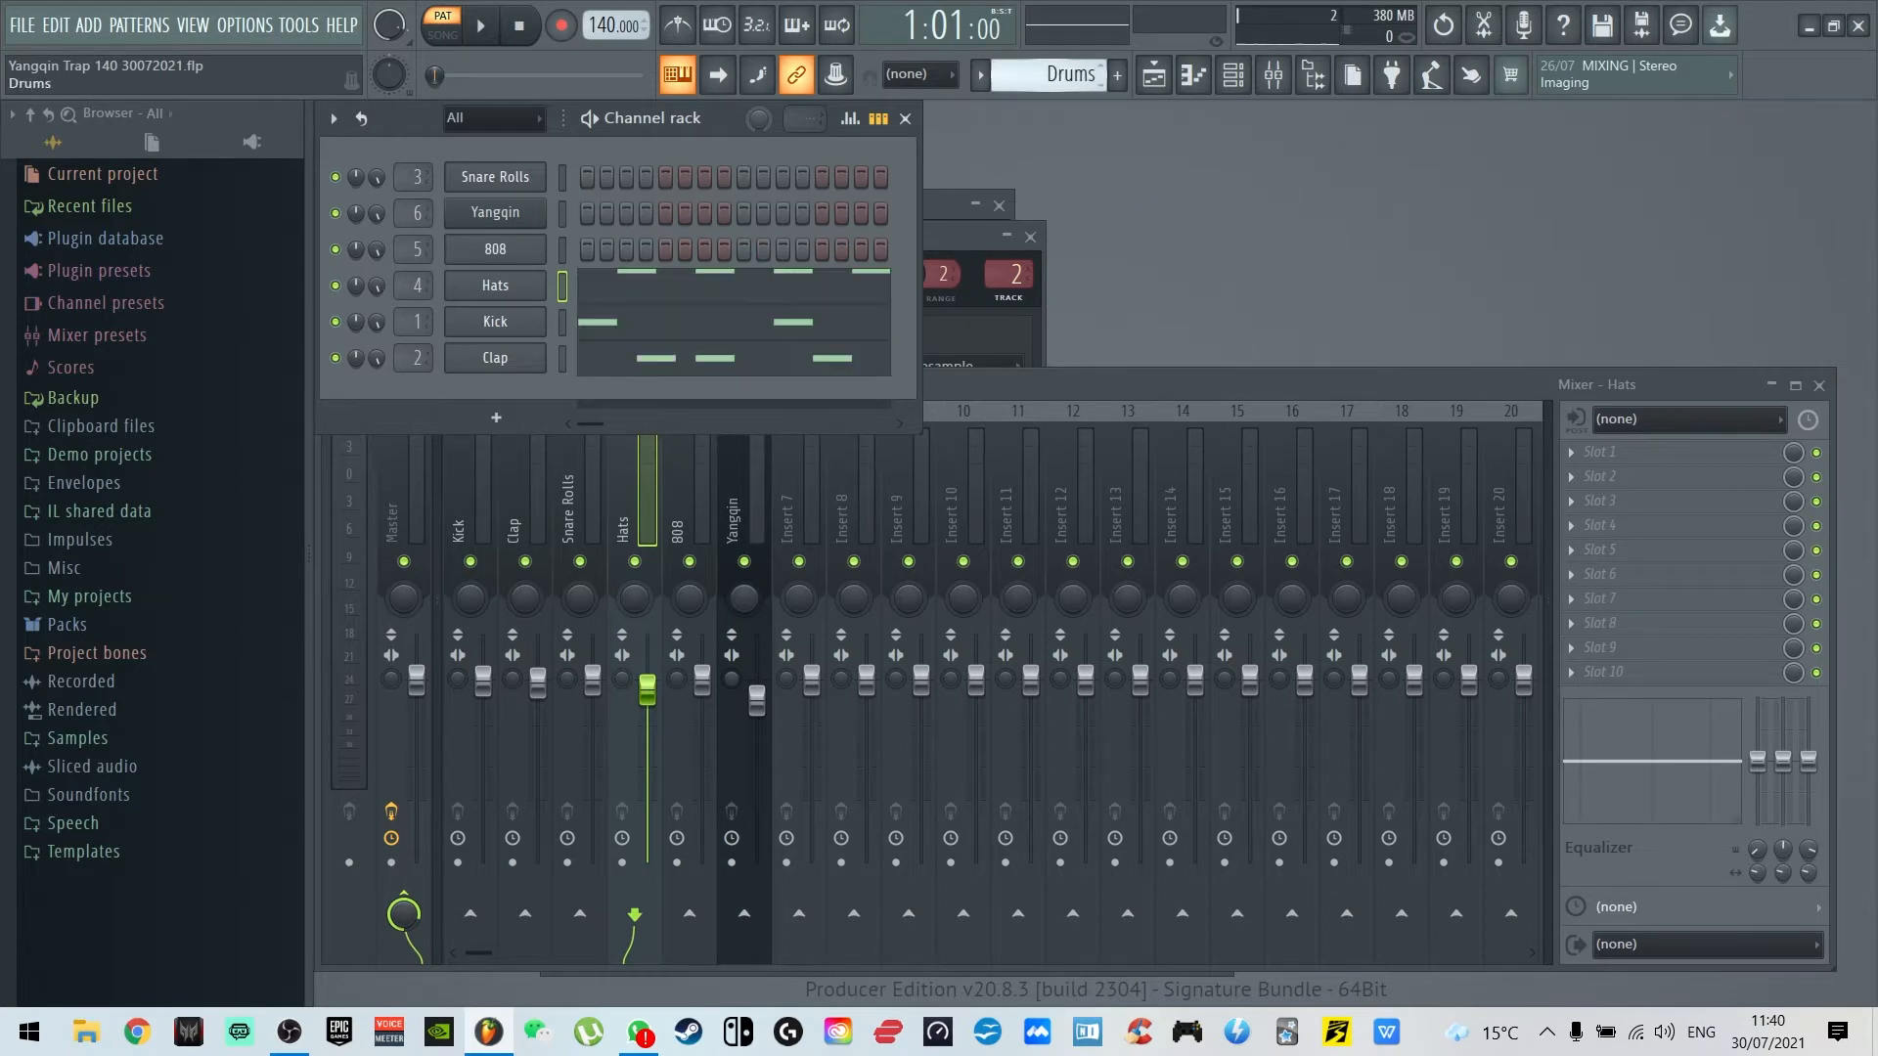
right_click(526, 285)
click(577, 286)
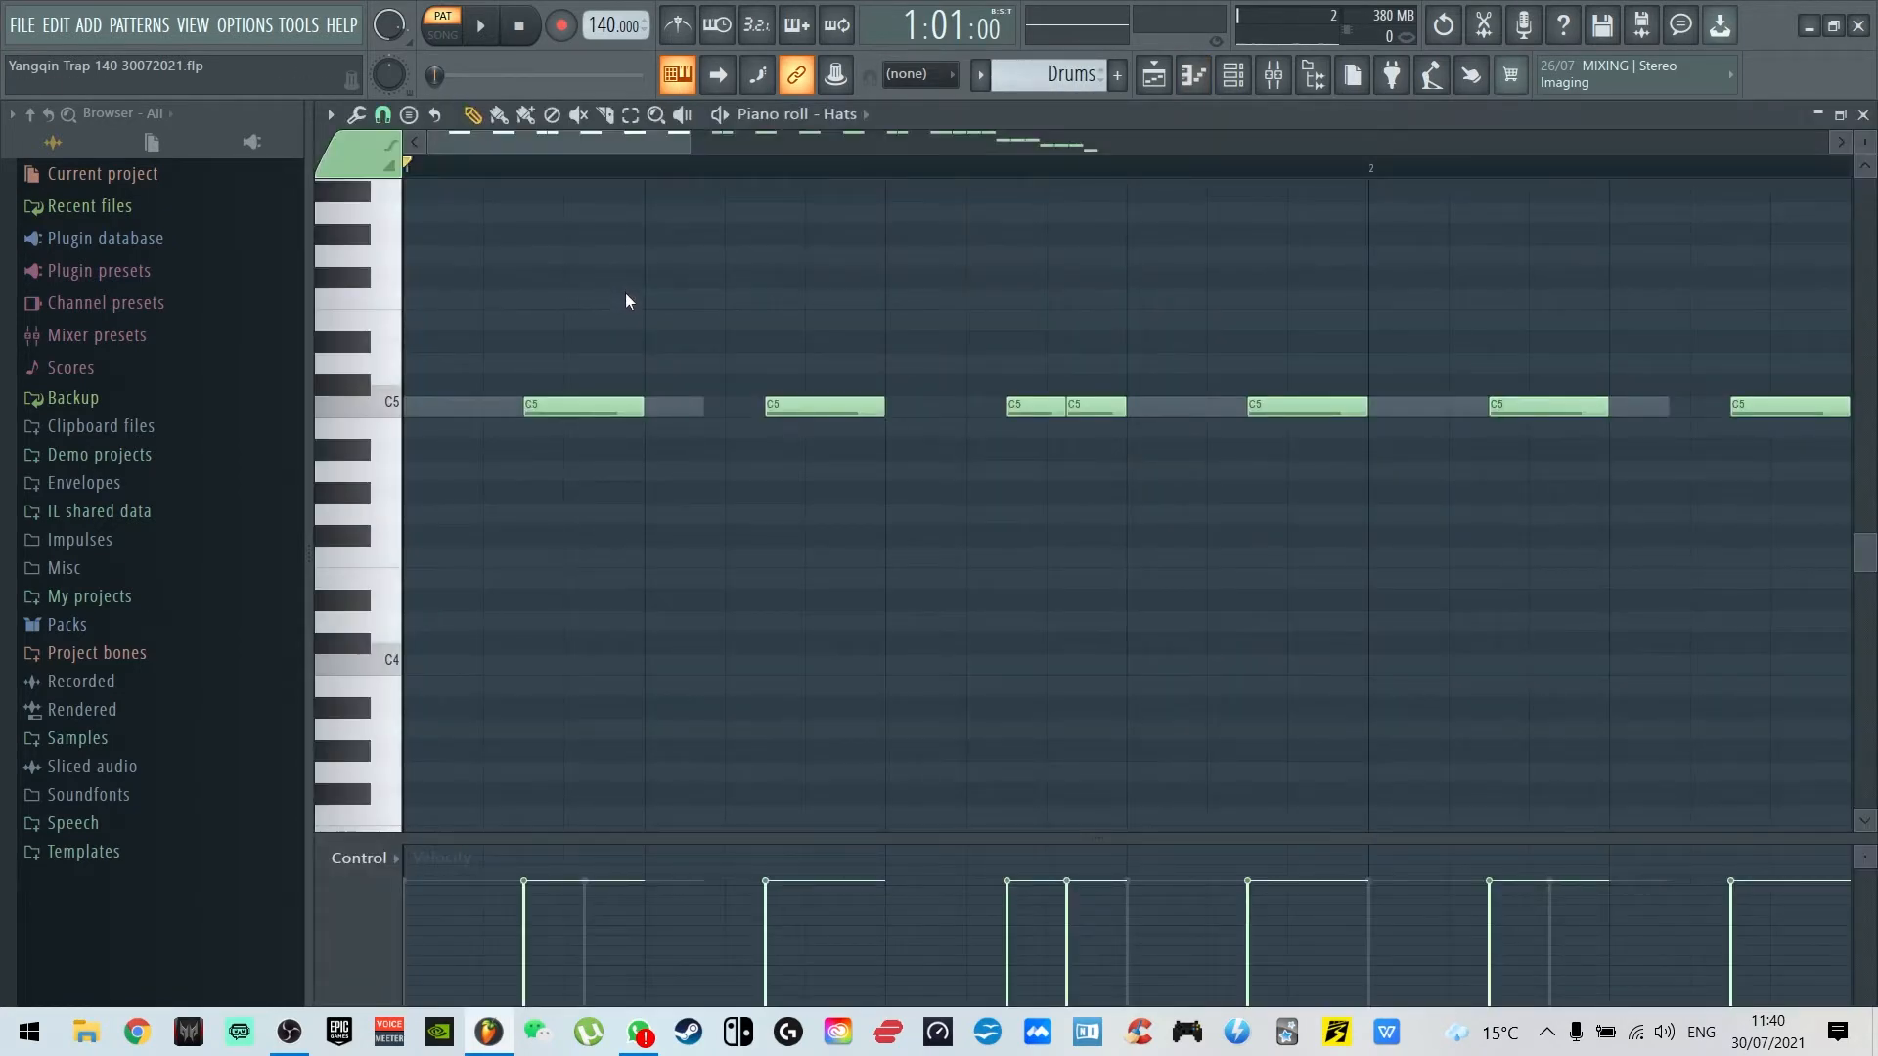
drag(628, 149, 1436, 134)
drag(1203, 142, 1116, 139)
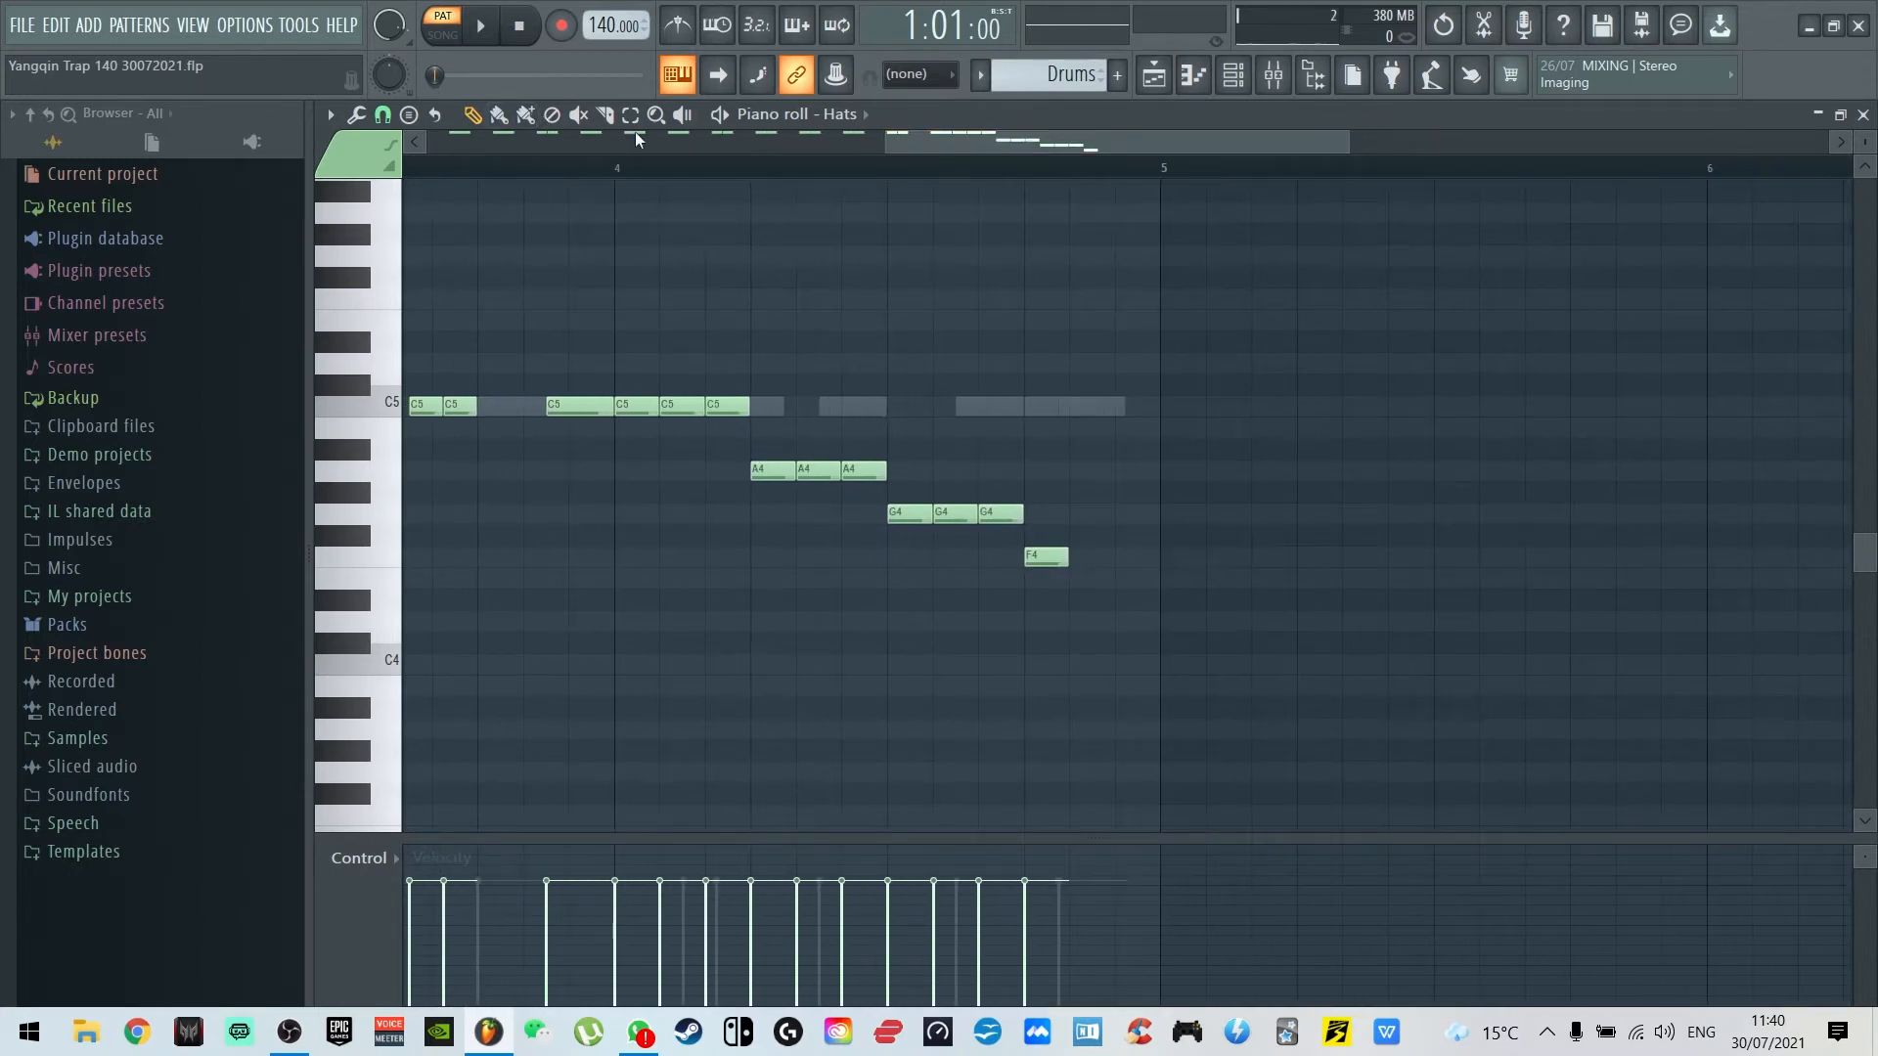
drag(642, 336, 1185, 629)
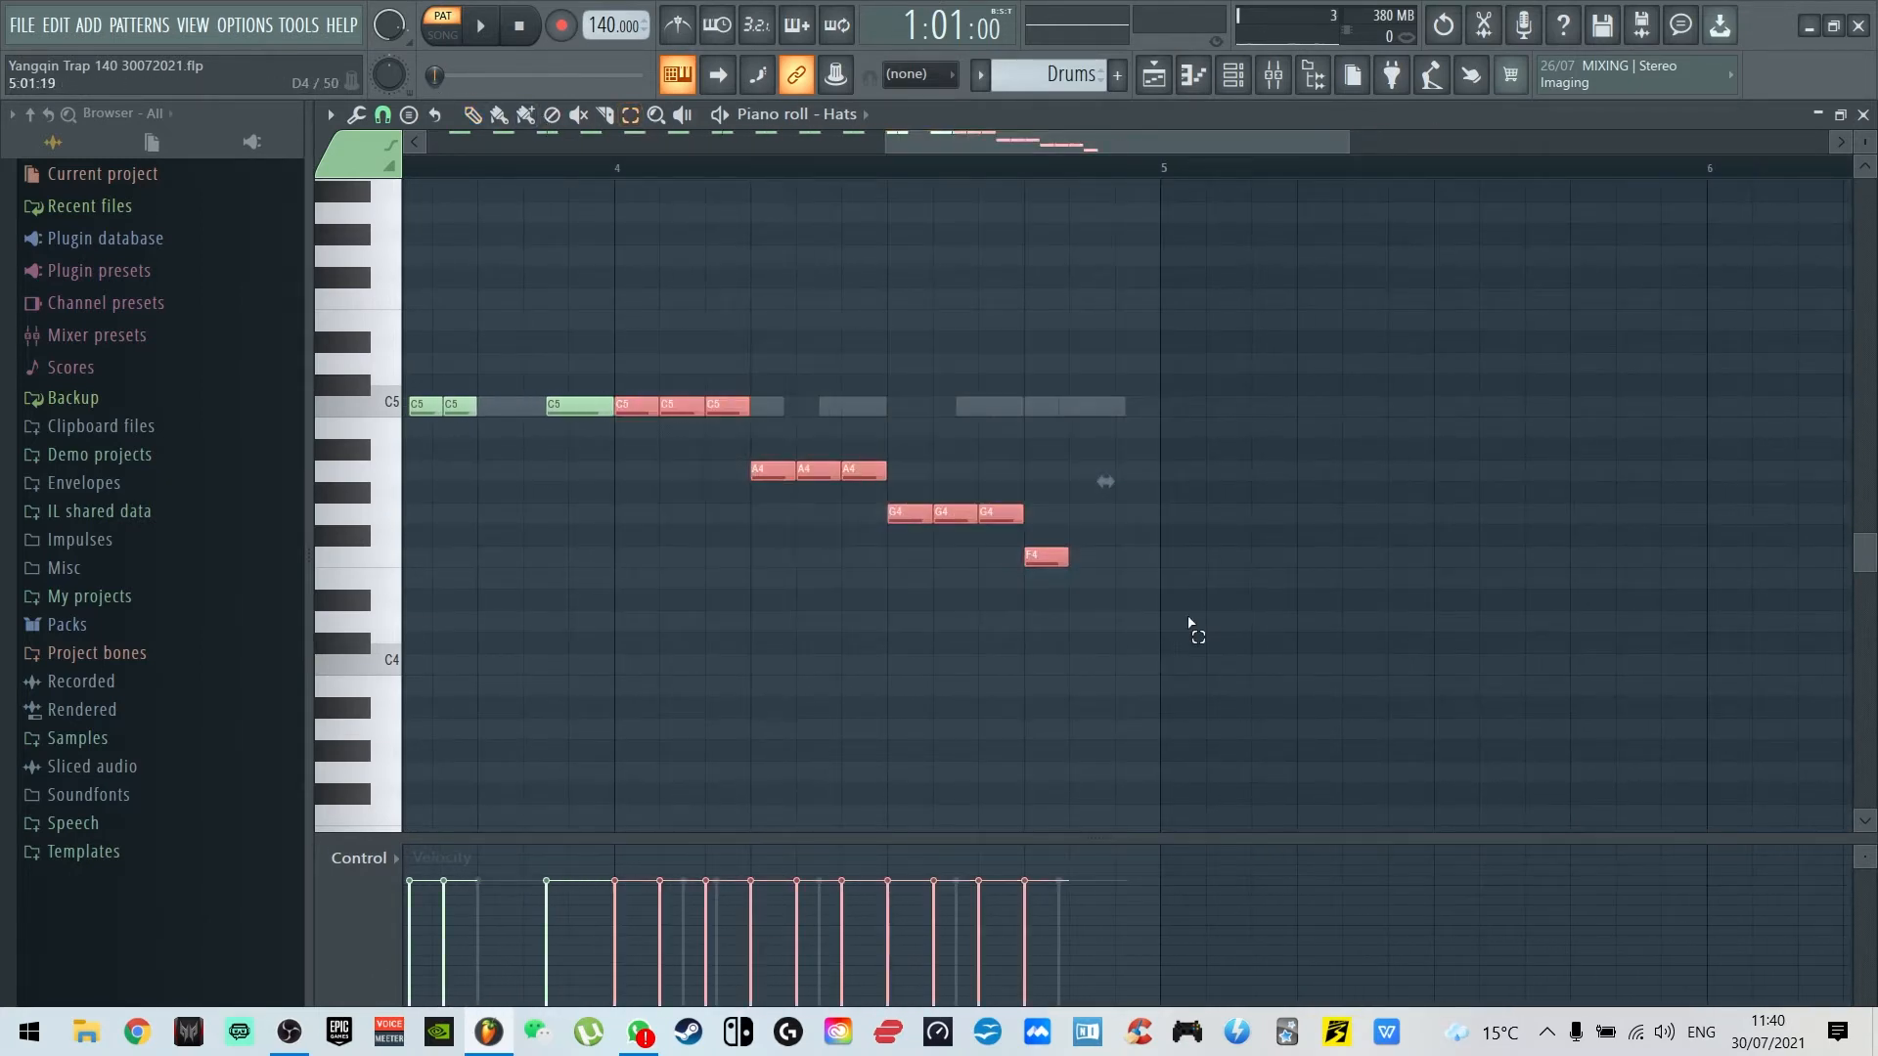
Paste the copied roll into the Snare Rolls channel's piano roll in the Snare Rolls pattern and play it
click(1862, 115)
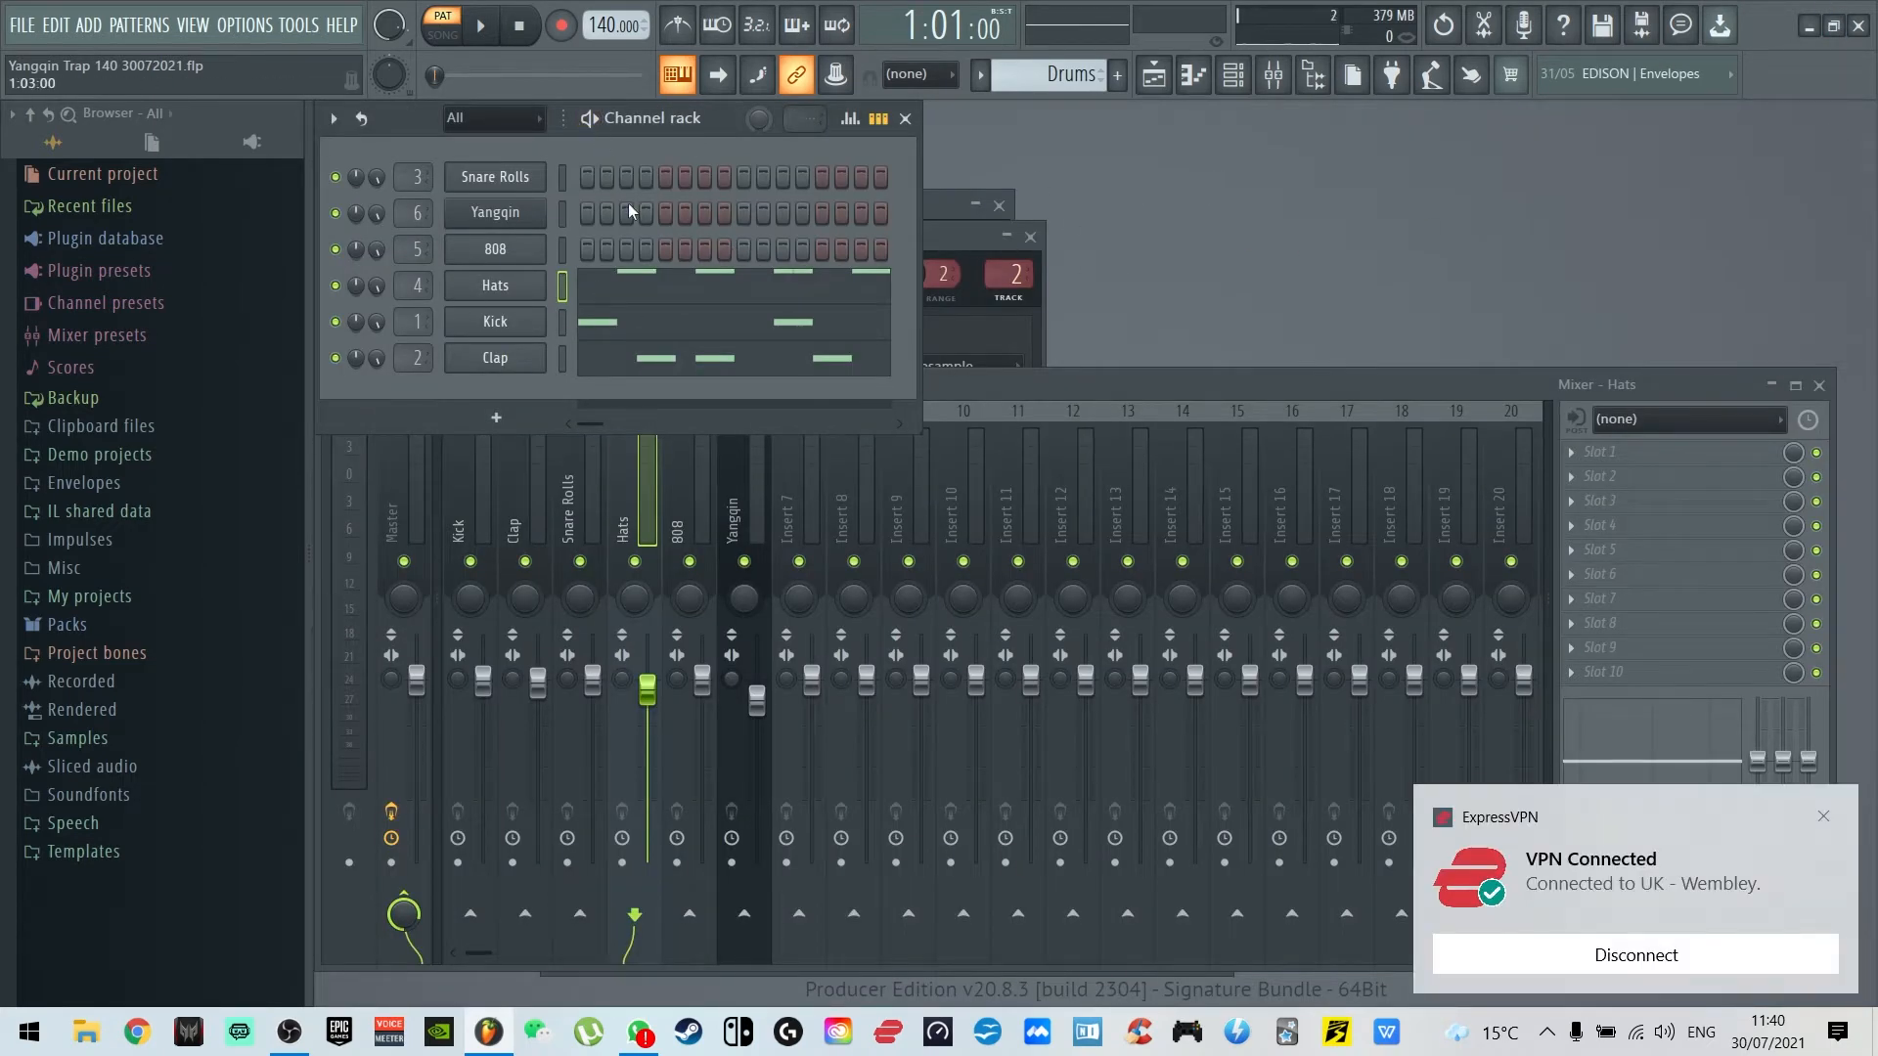
scroll(1065, 71, down, 1)
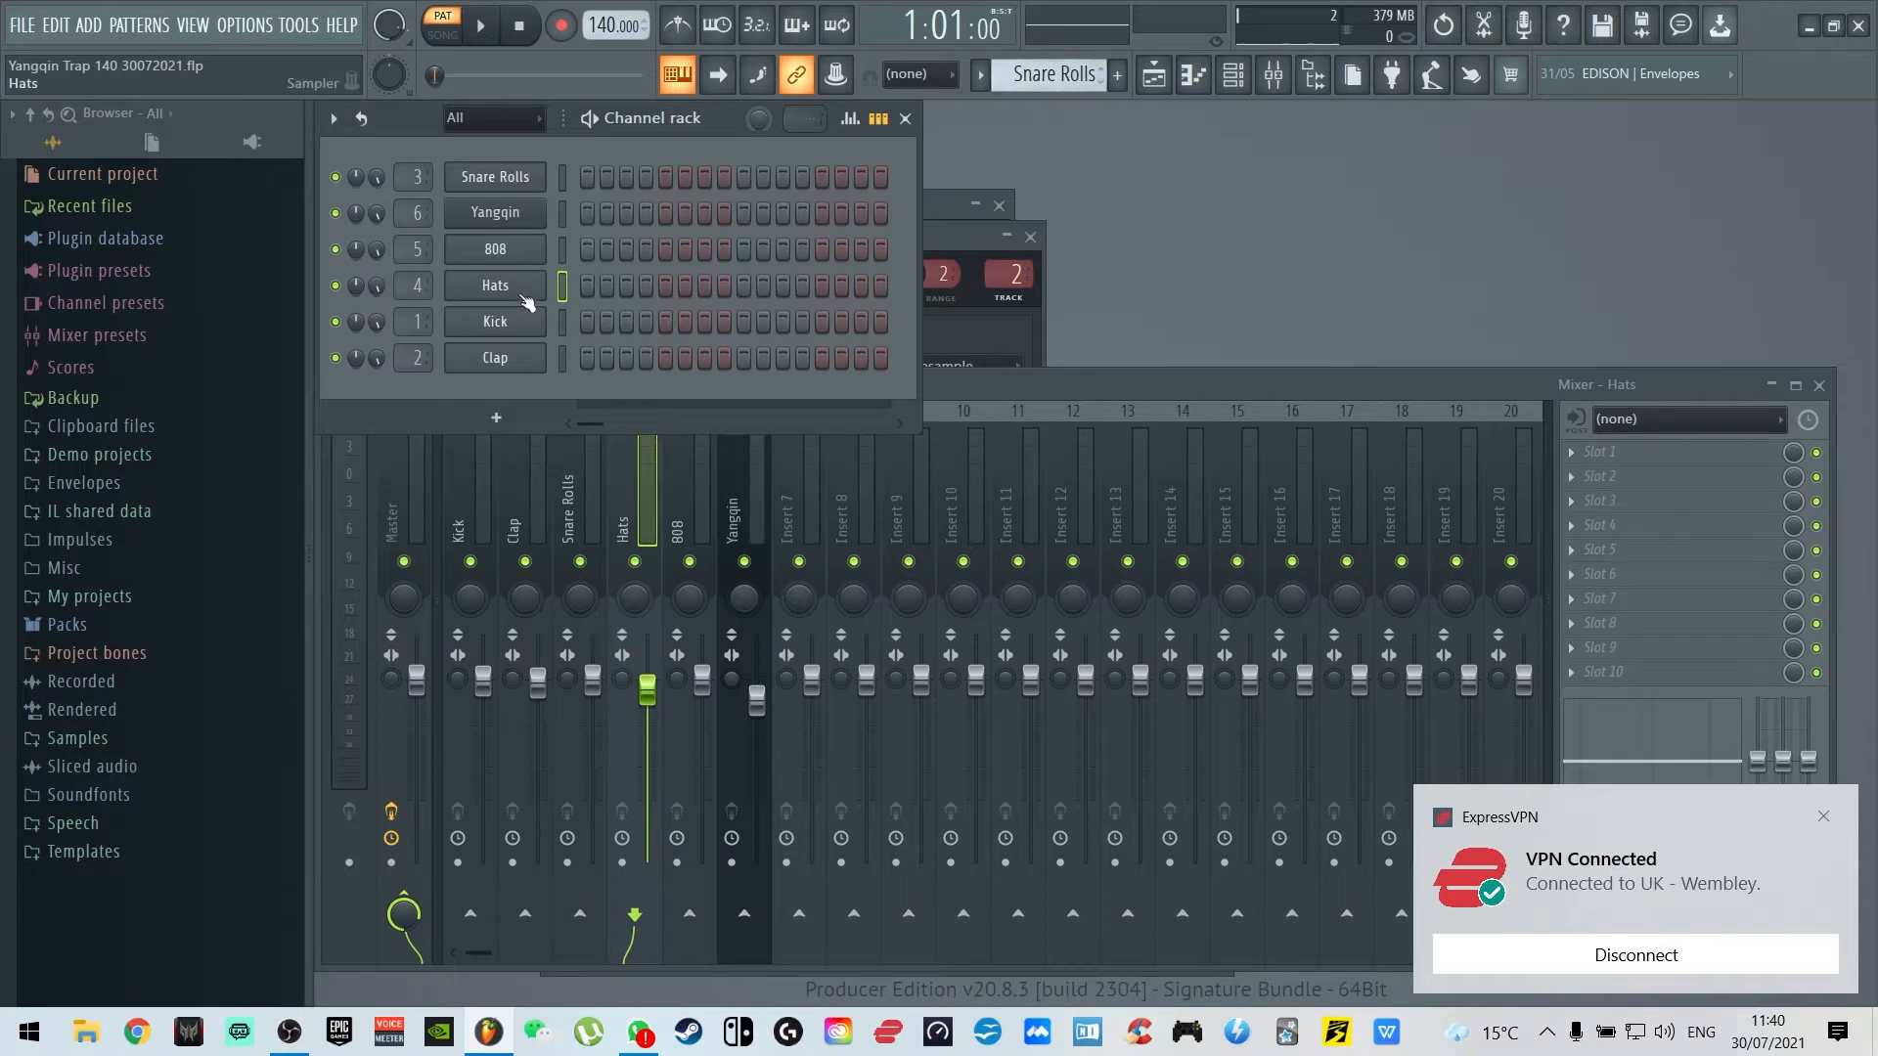
right_click(517, 176)
click(582, 177)
key(ctrl+v)
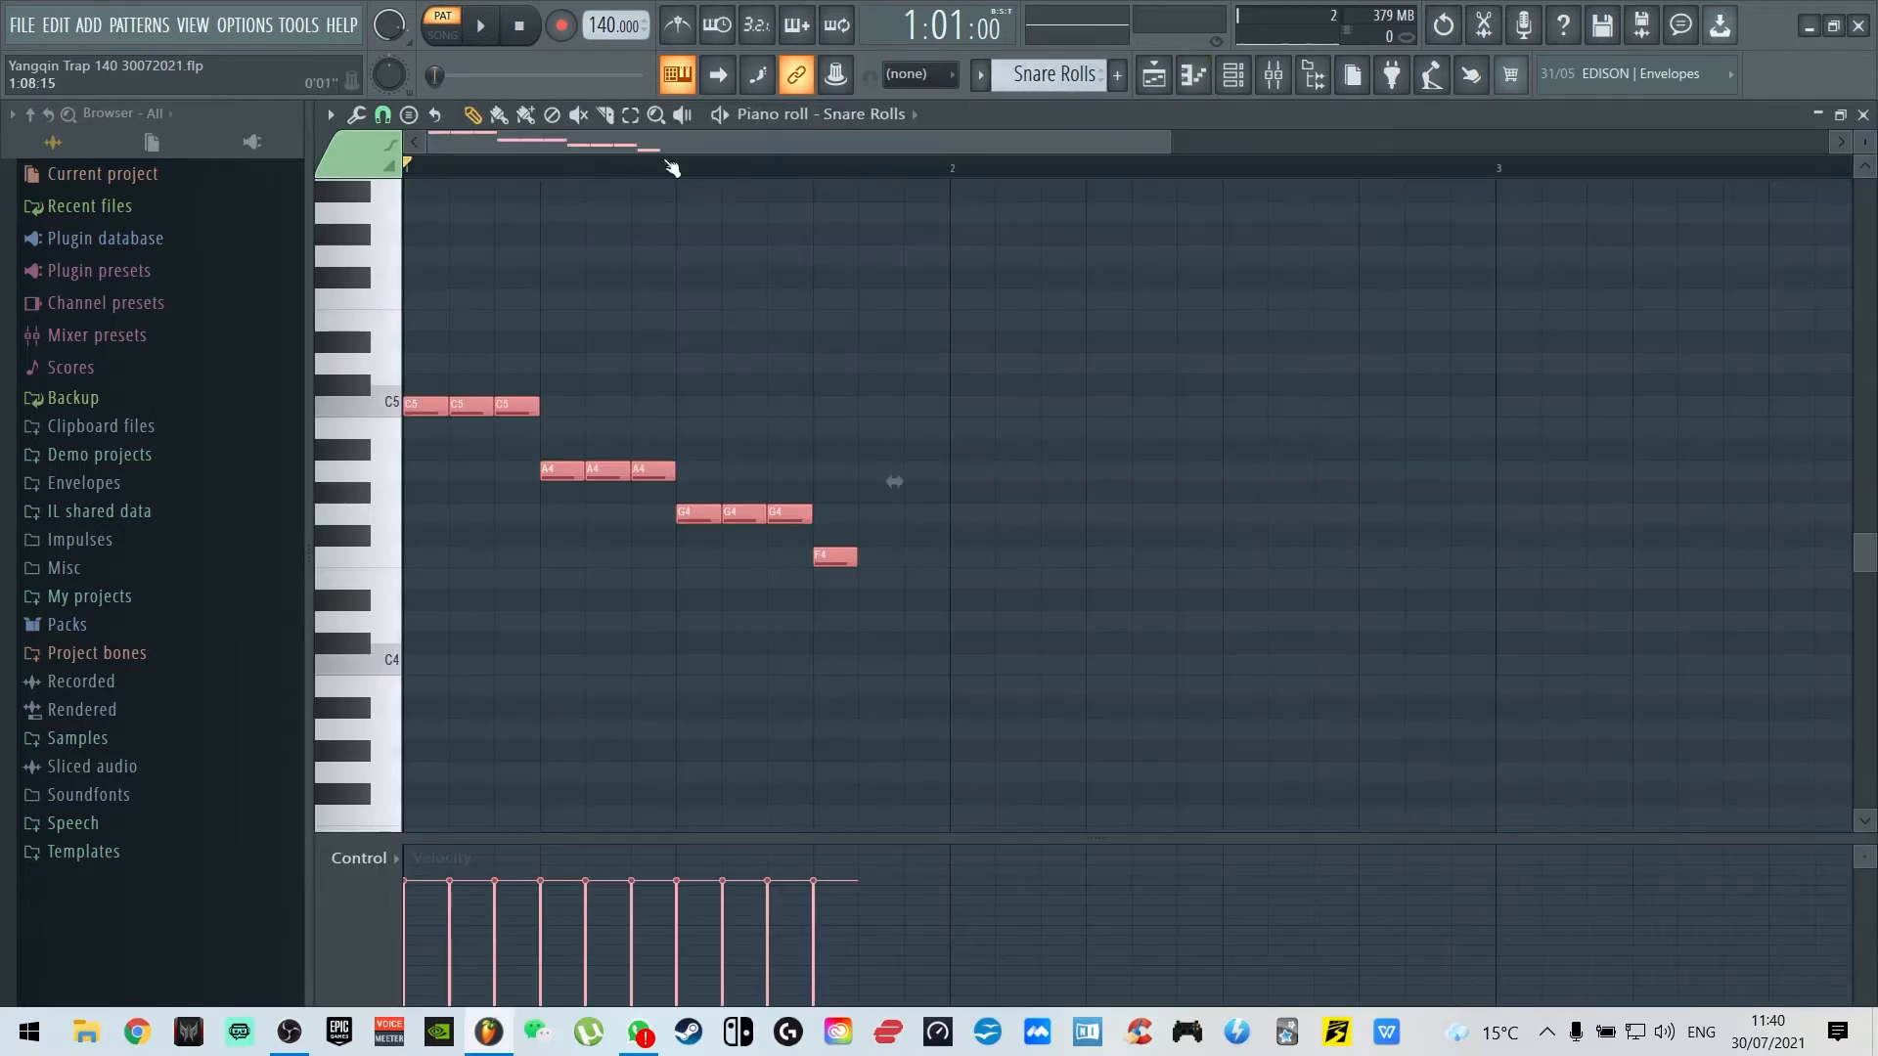
click(481, 26)
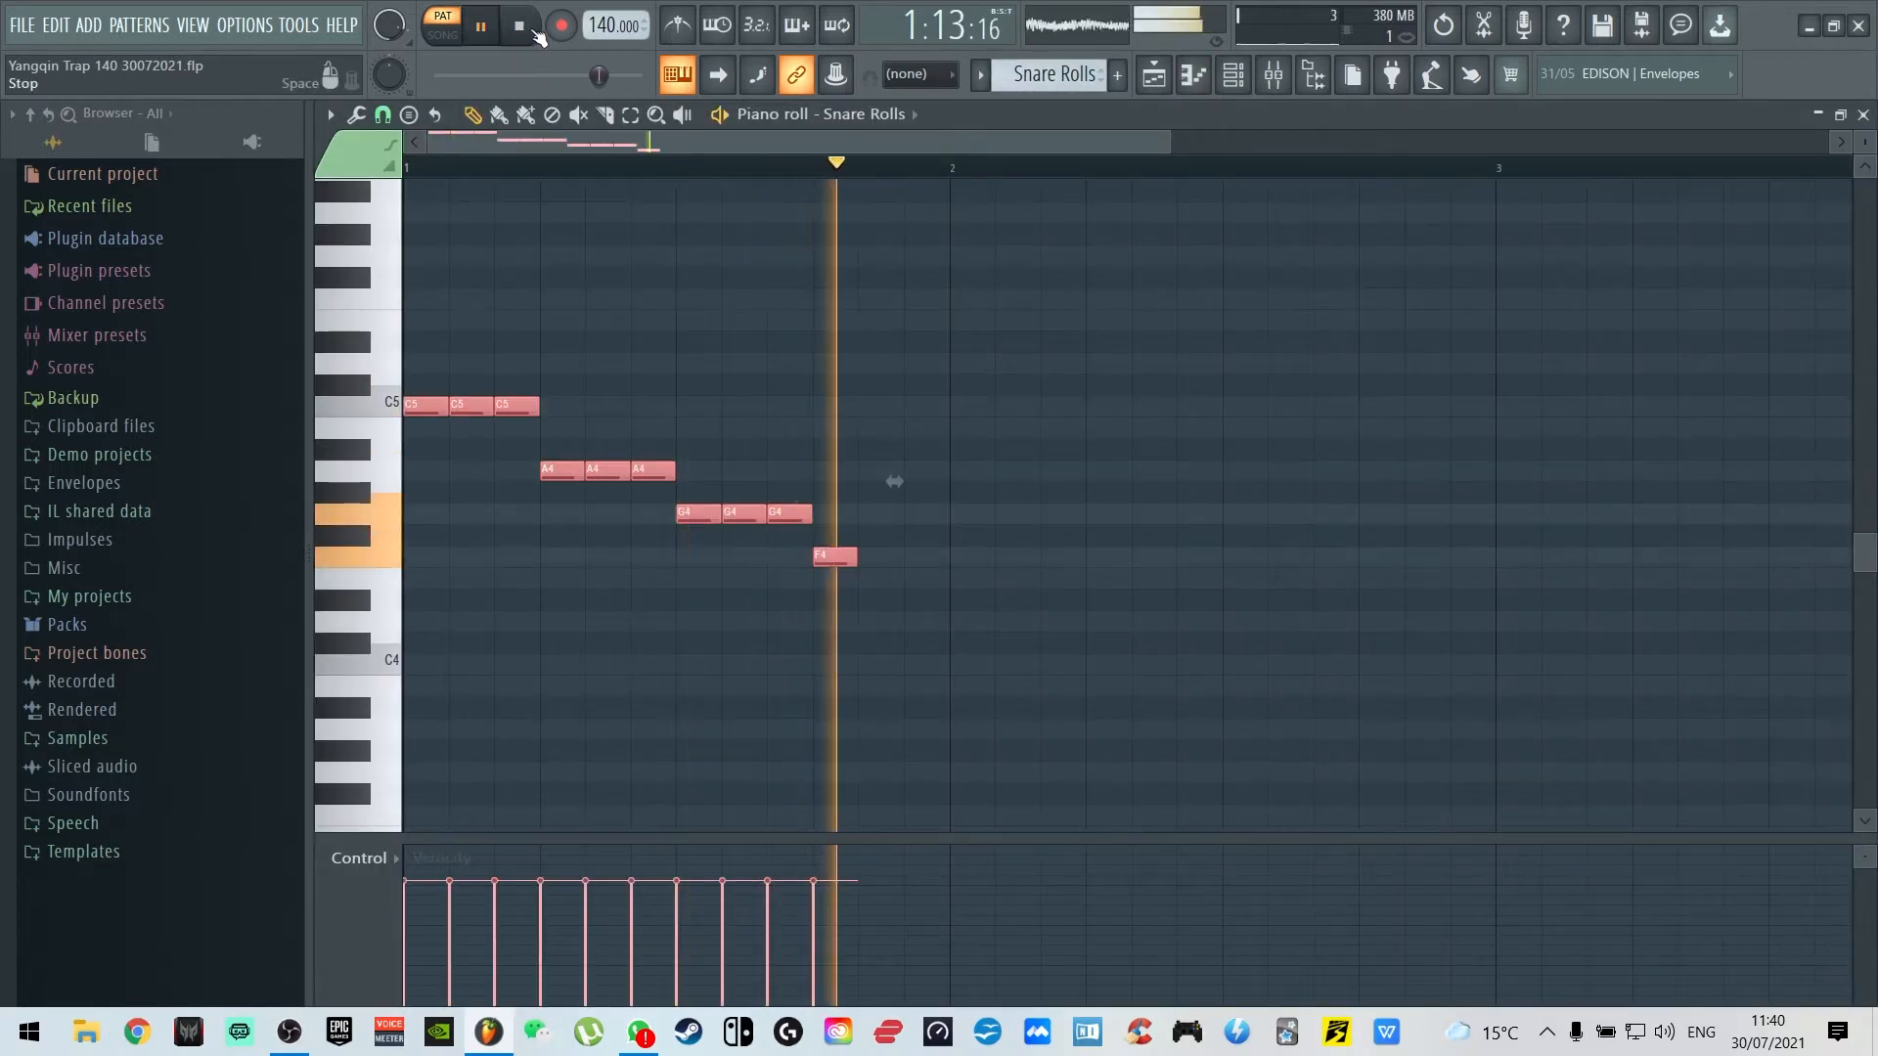
key(space)
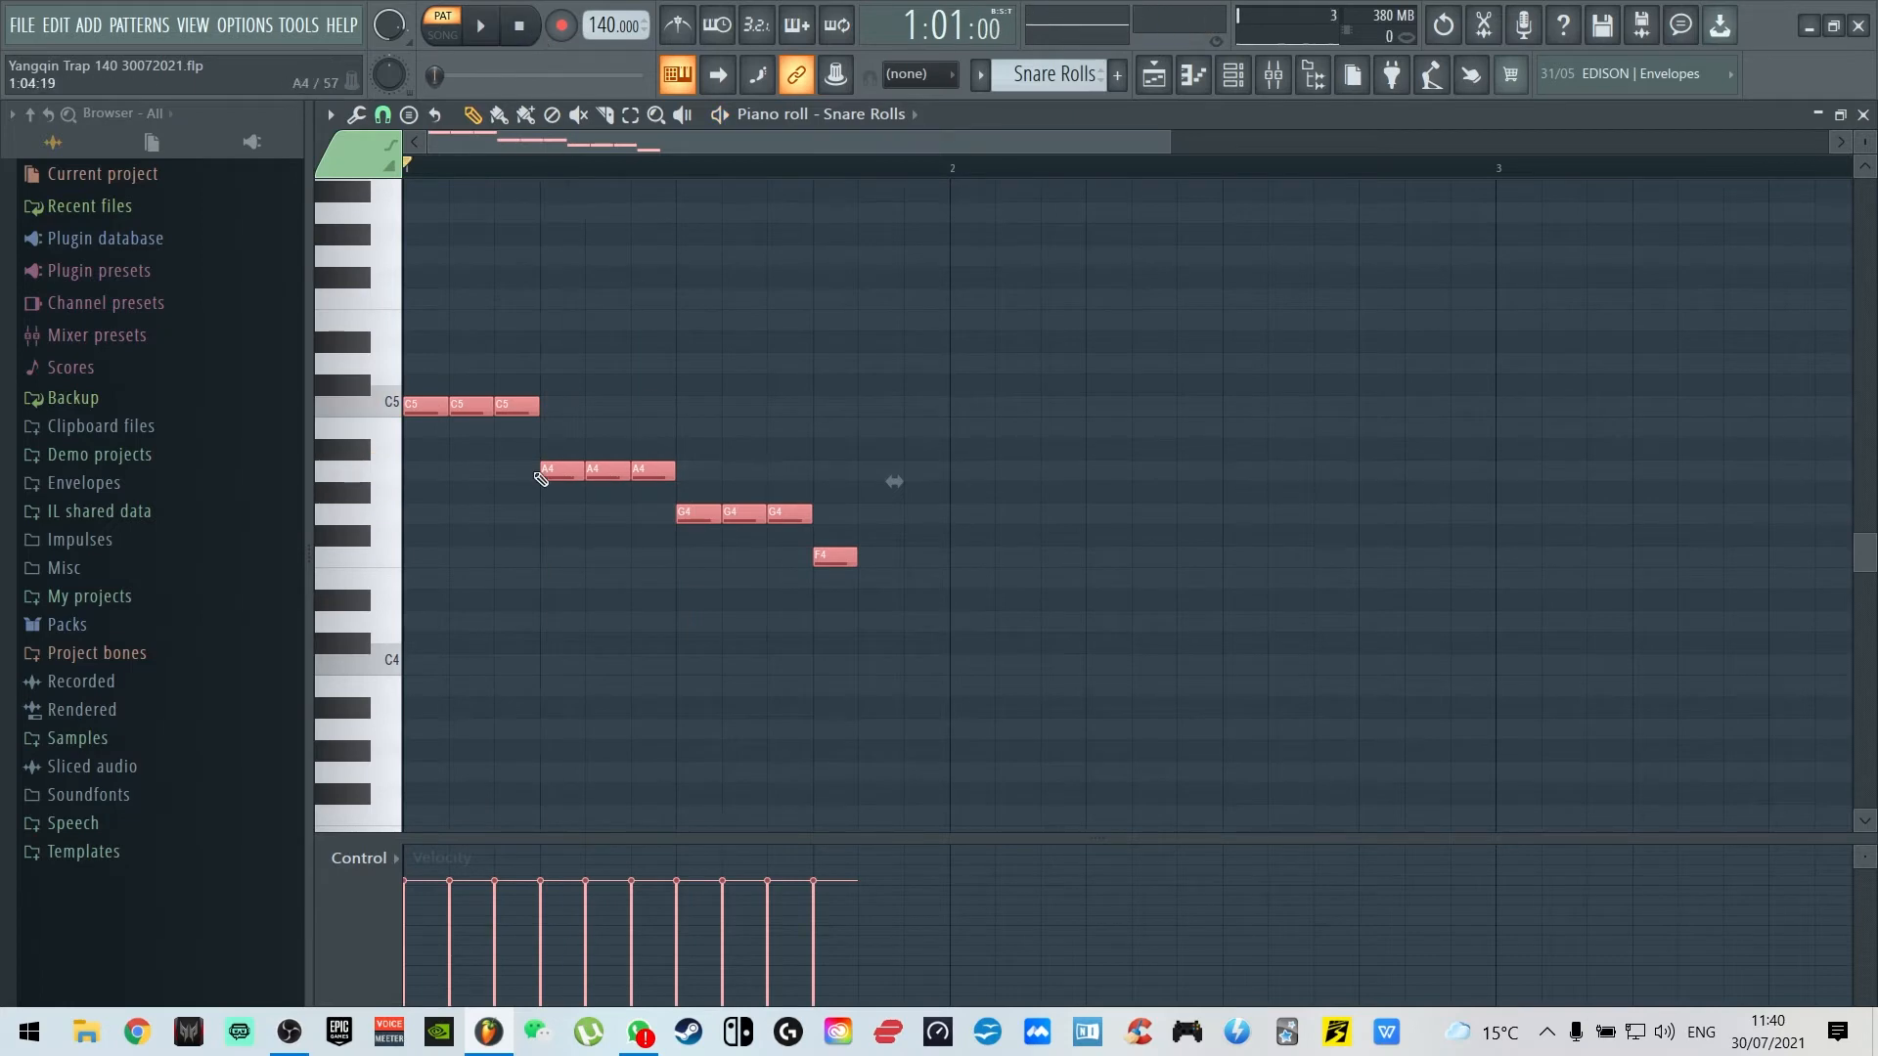
Delete the A4, G4 and F4 notes from the snare roll, keeping the three C5 notes
right_click(541, 478)
right_click(608, 472)
right_click(652, 472)
right_click(696, 513)
right_click(743, 514)
right_click(834, 557)
right_click(799, 509)
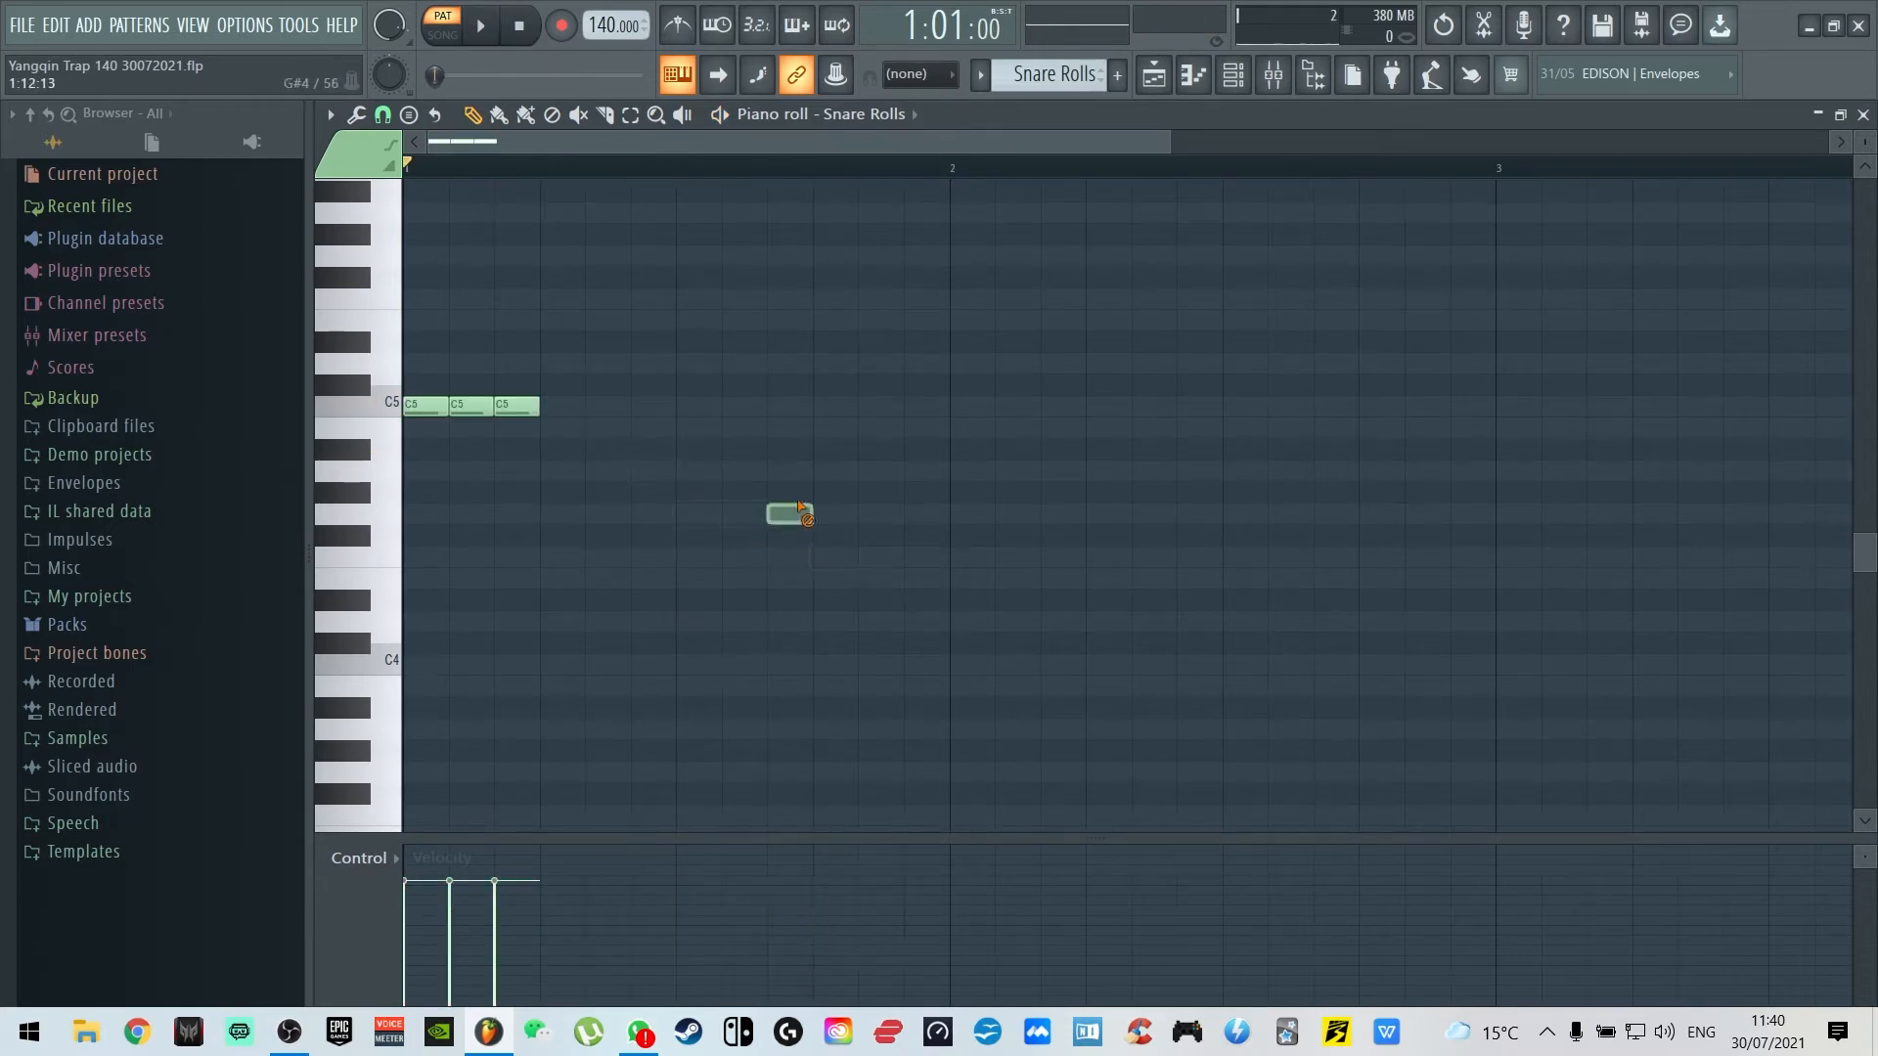
Add seven more 1/3-beat C5 snares directly after the first three and play the roll
click(567, 404)
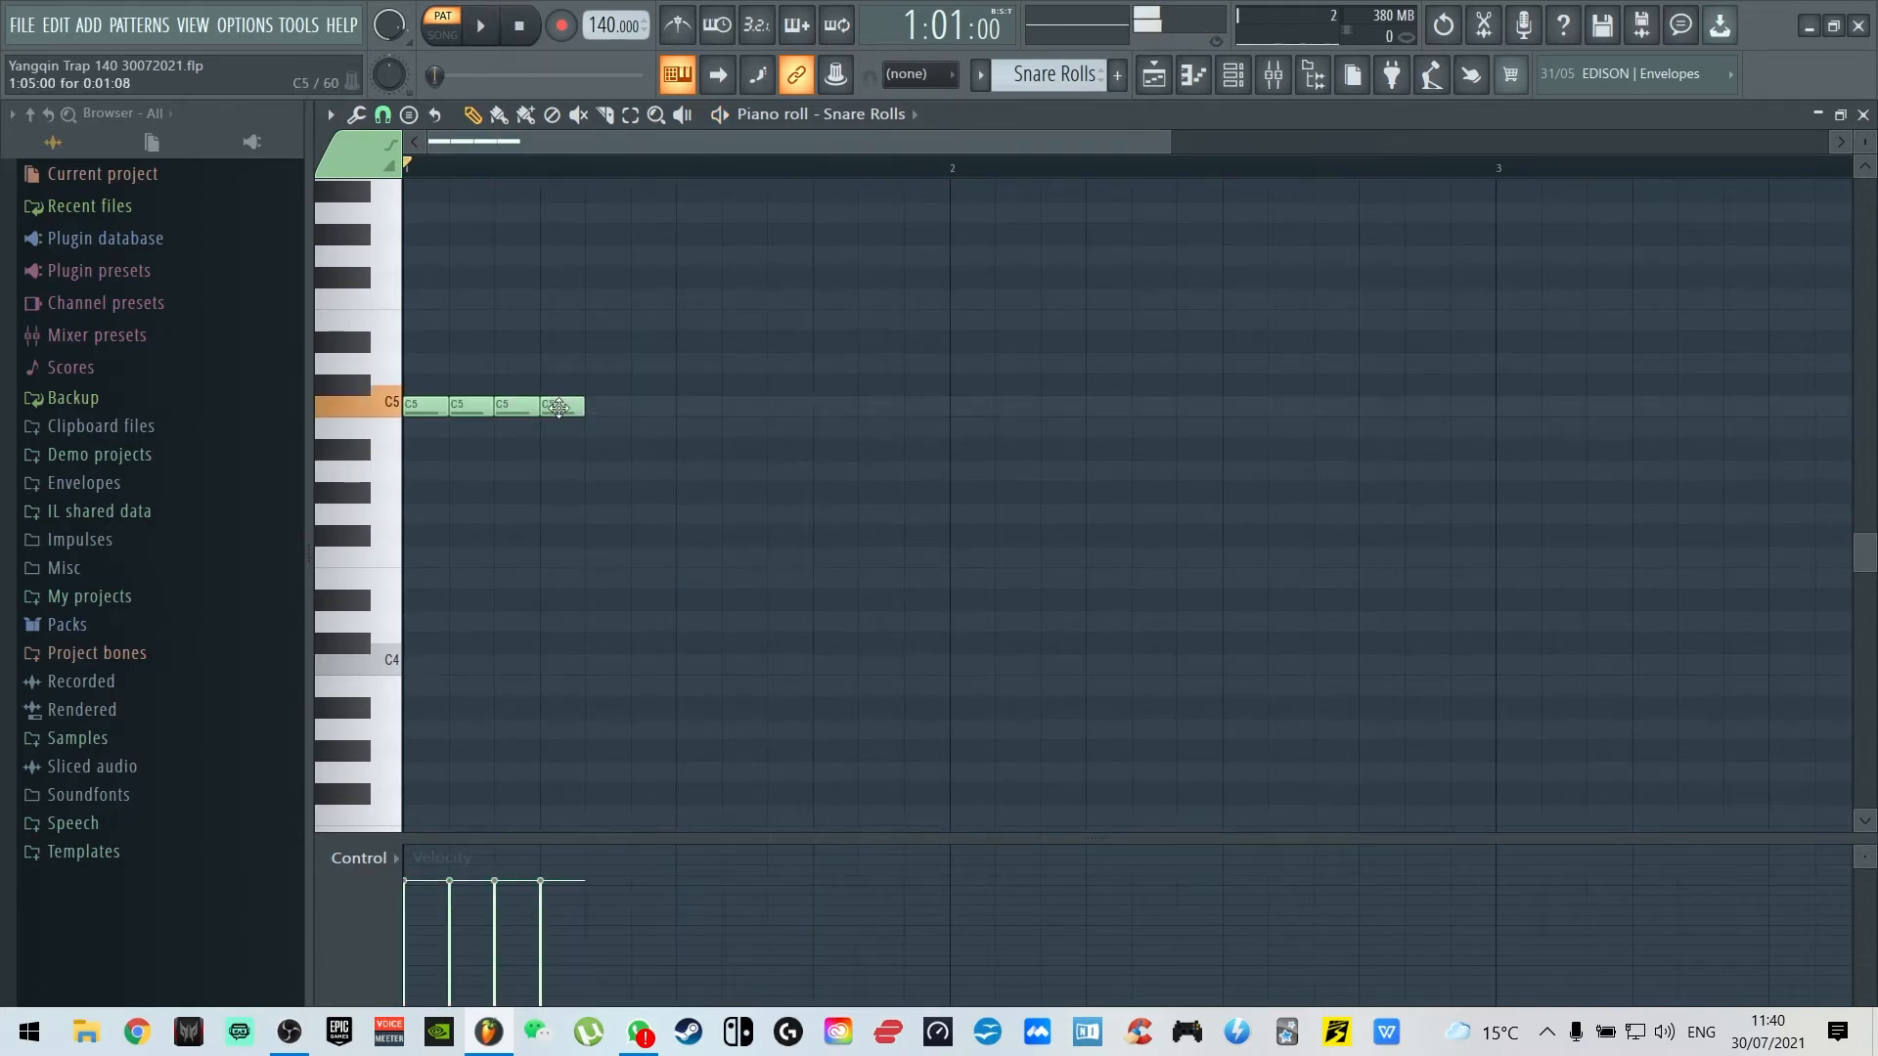
click(613, 404)
click(659, 406)
click(699, 406)
click(744, 406)
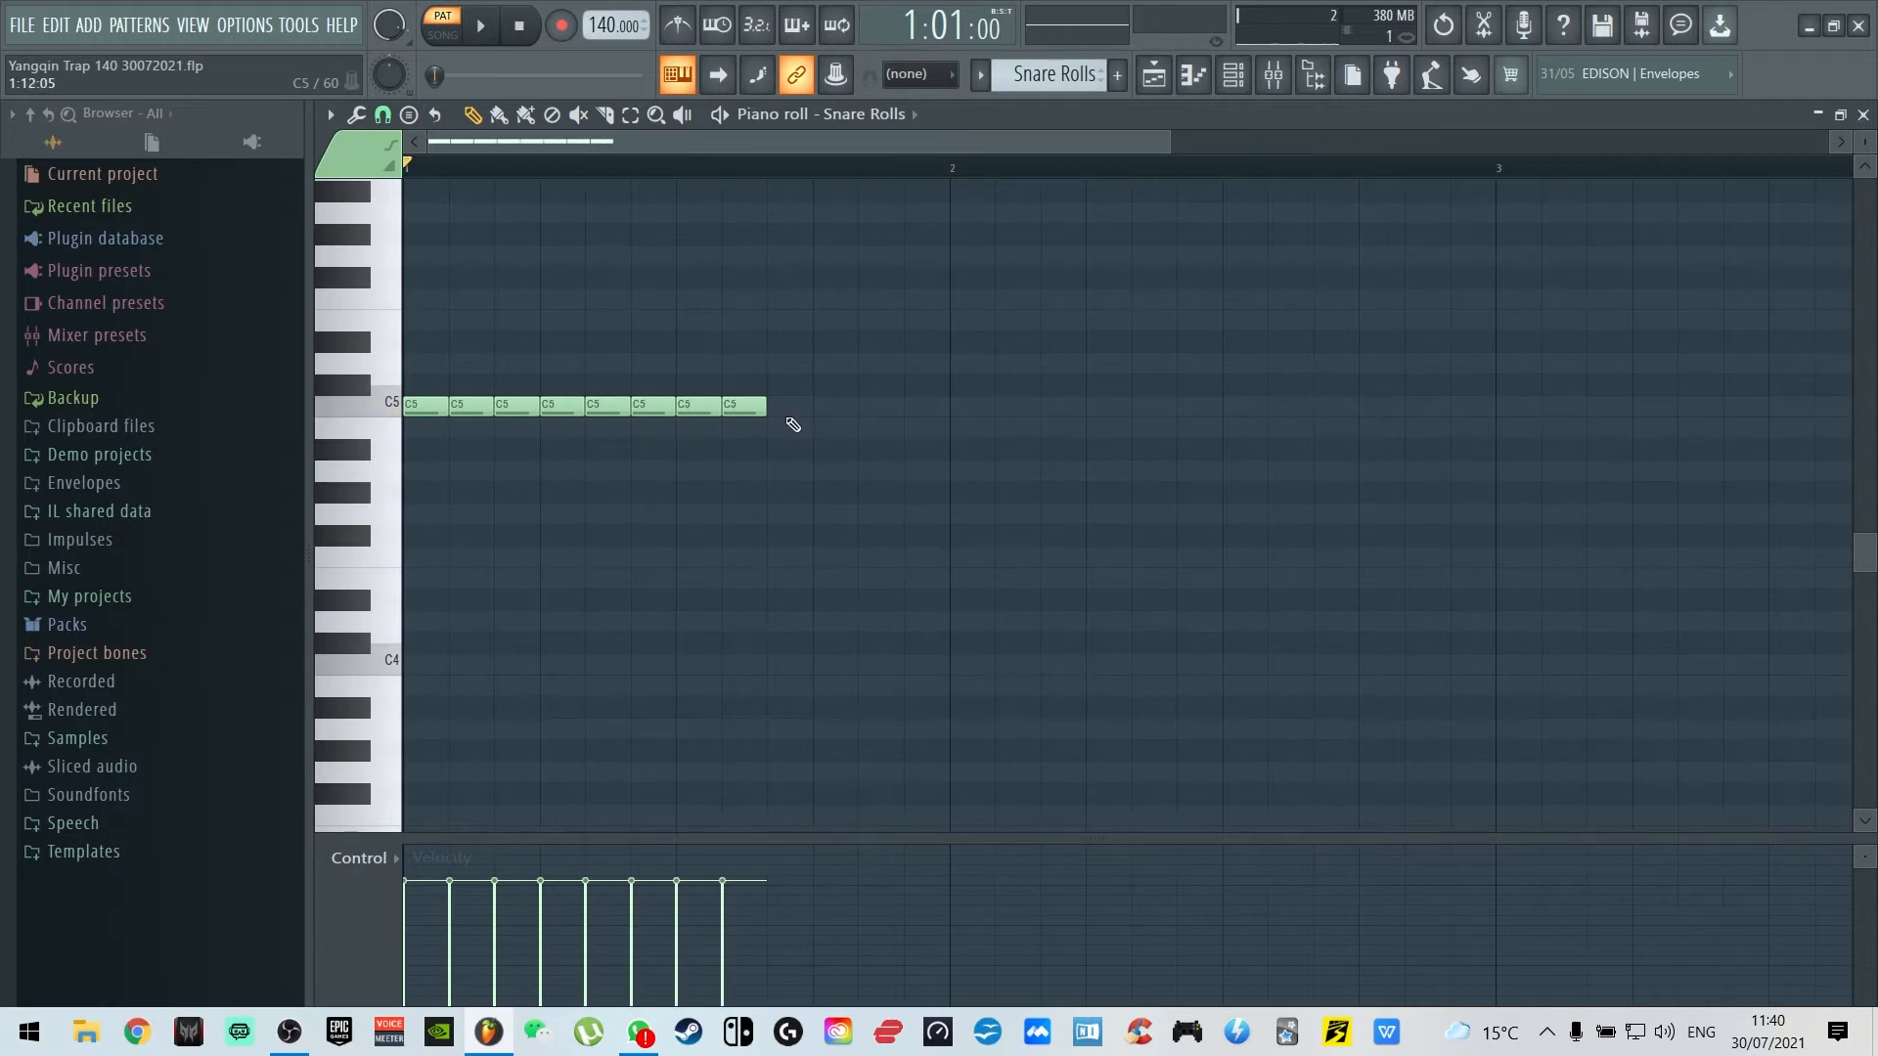
click(789, 406)
click(820, 407)
key(space)
key(space)
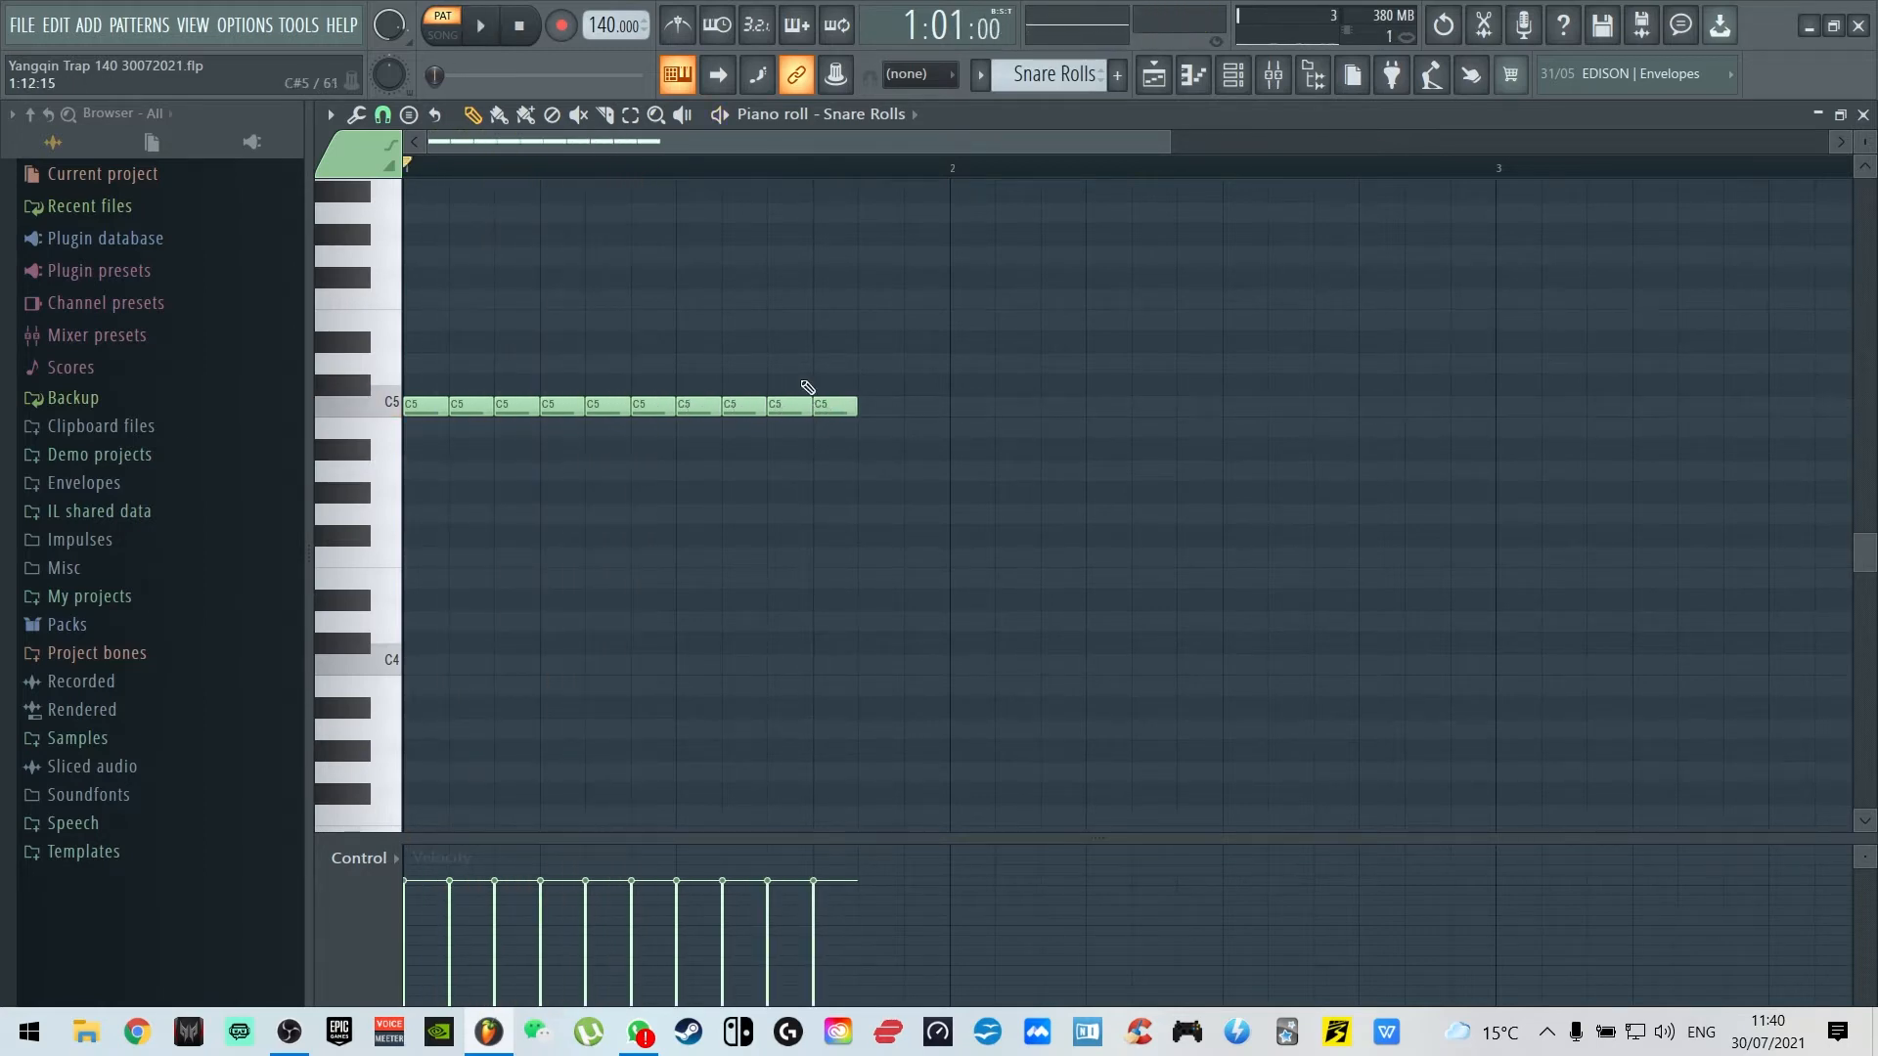
Set the Snare Rolls piano roll's snap to 1/6 beat and play the roll
scroll(1191, 145, up, 2)
click(356, 114)
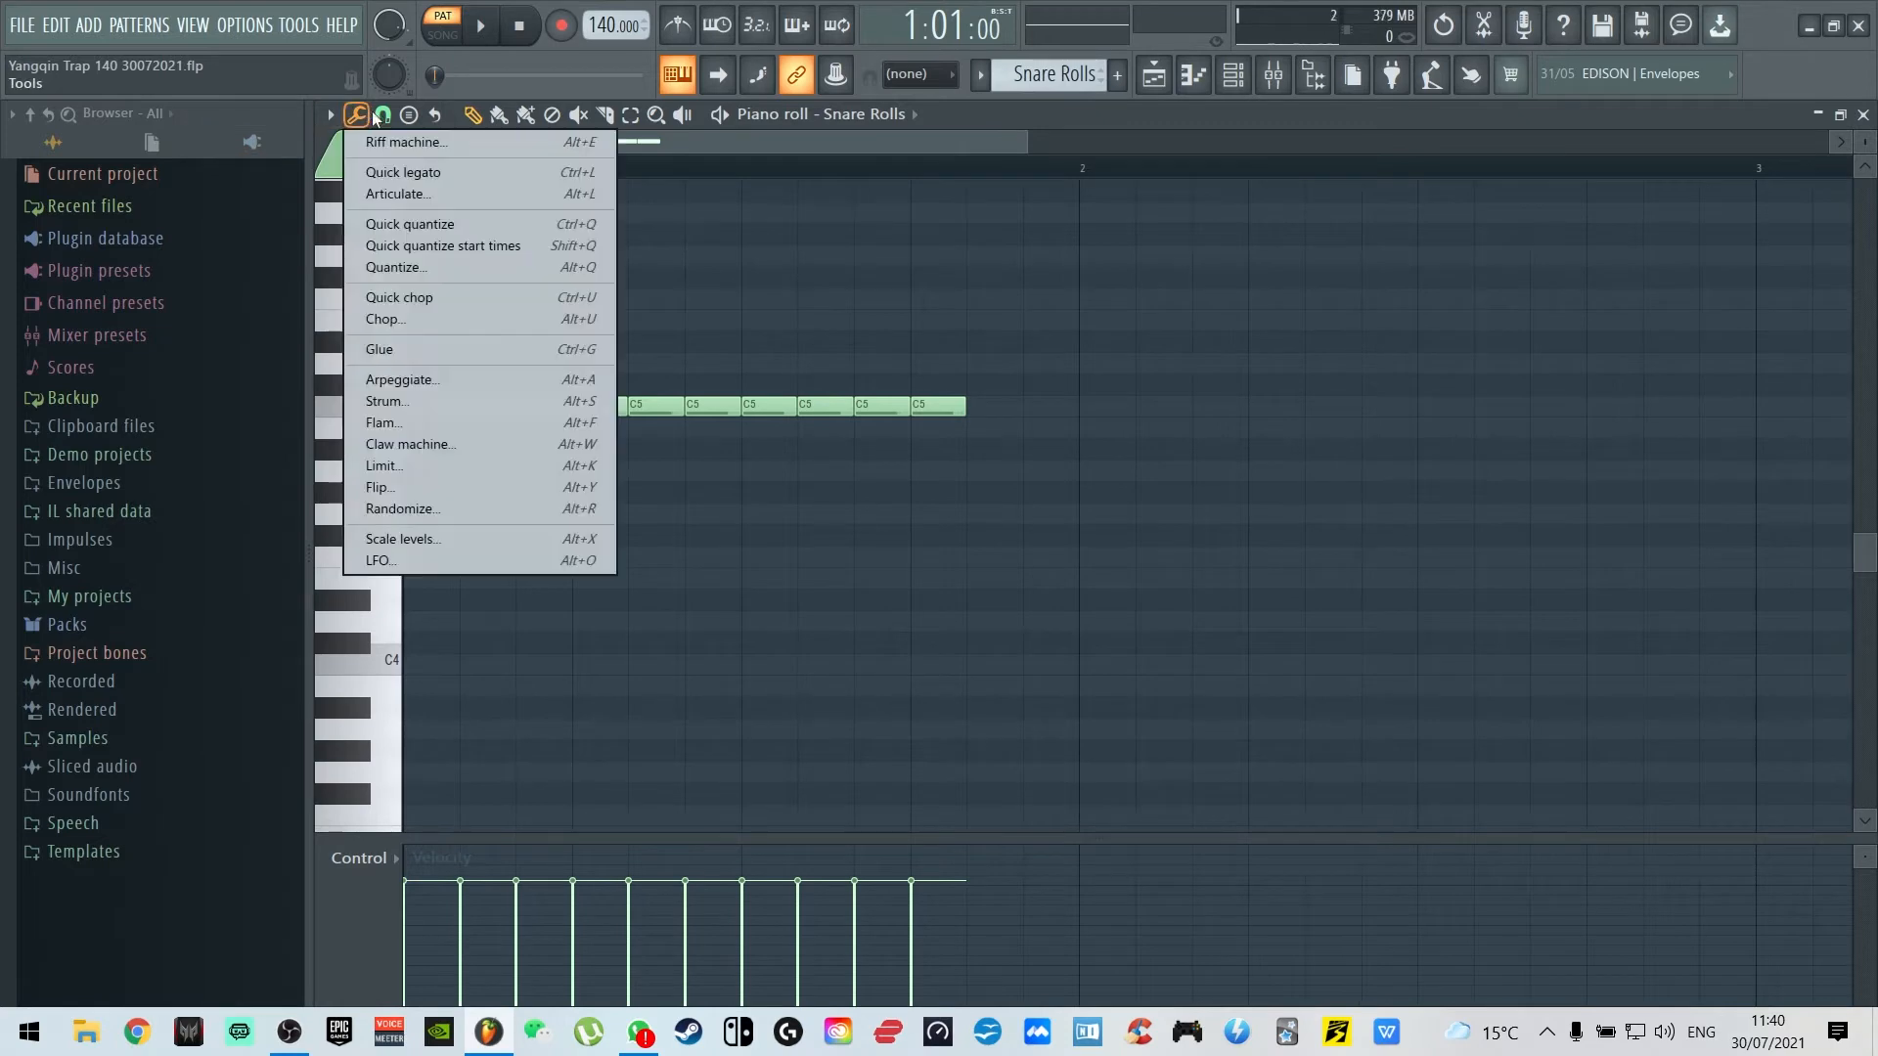
click(382, 114)
click(432, 332)
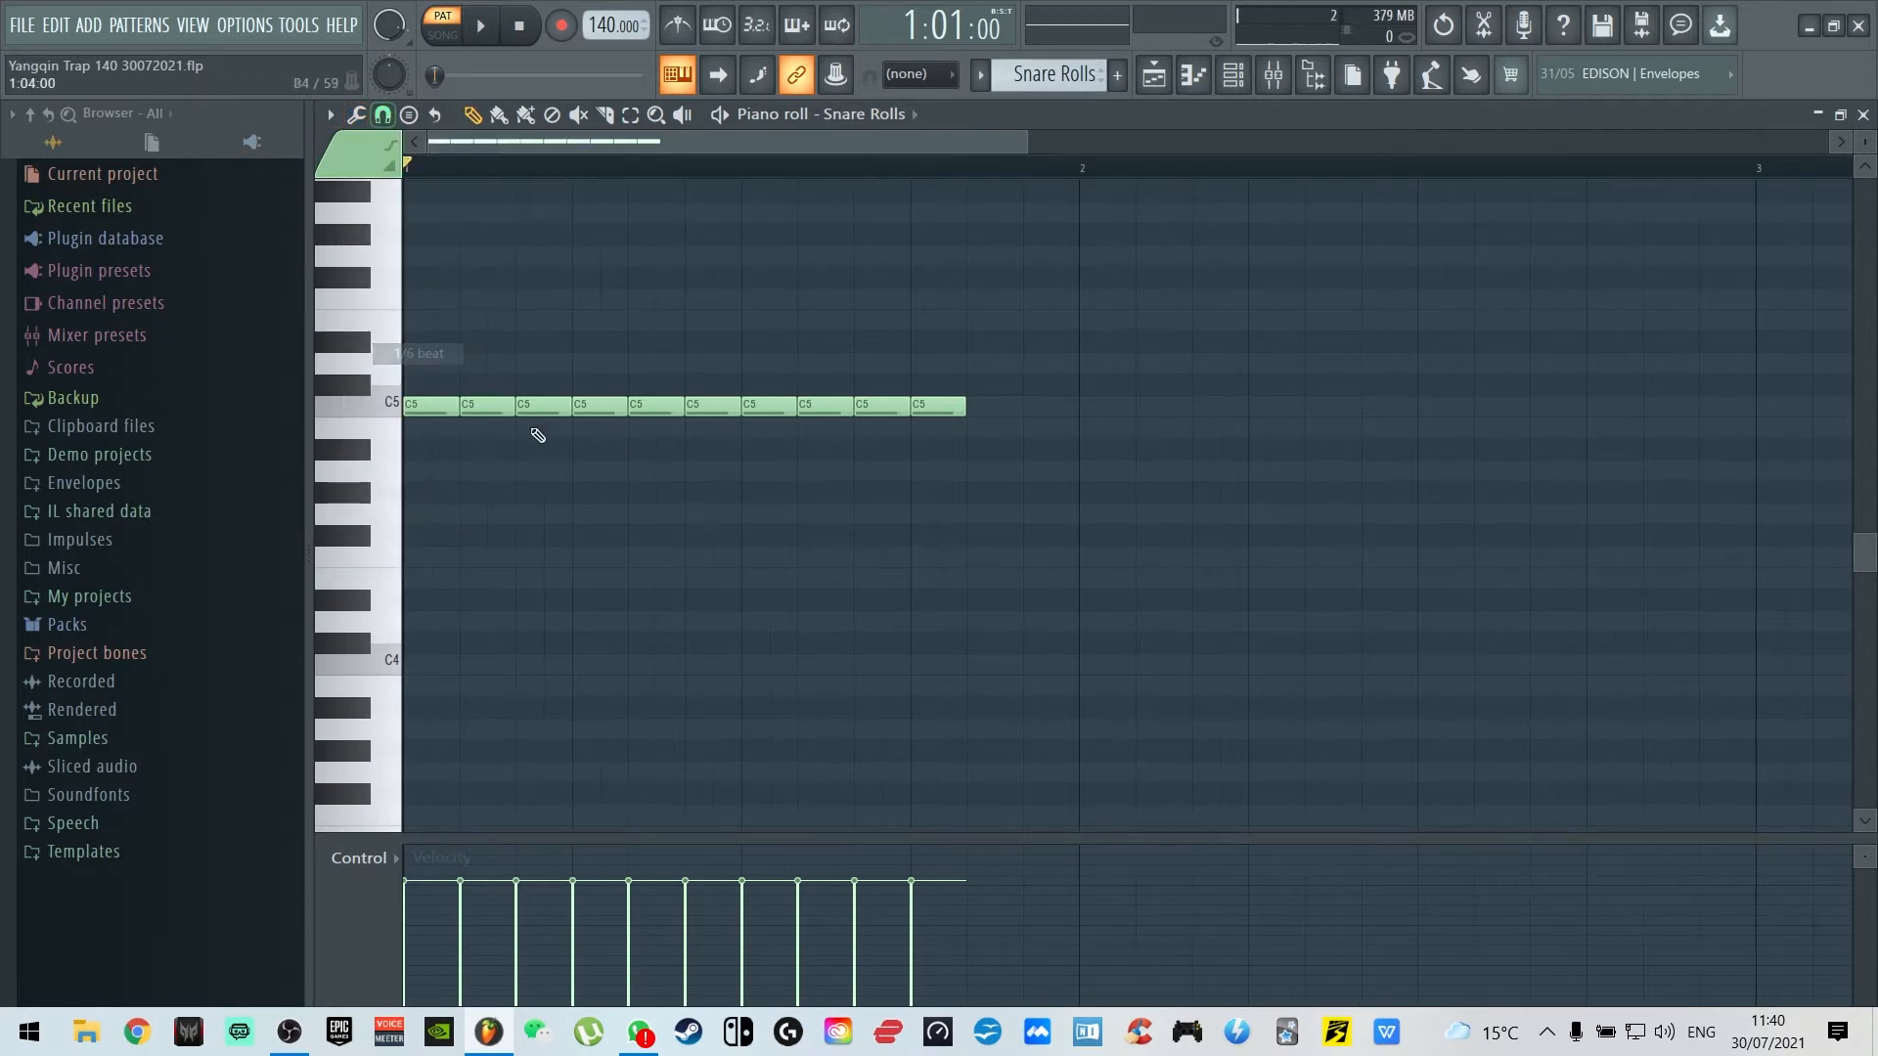
key(space)
key(space)
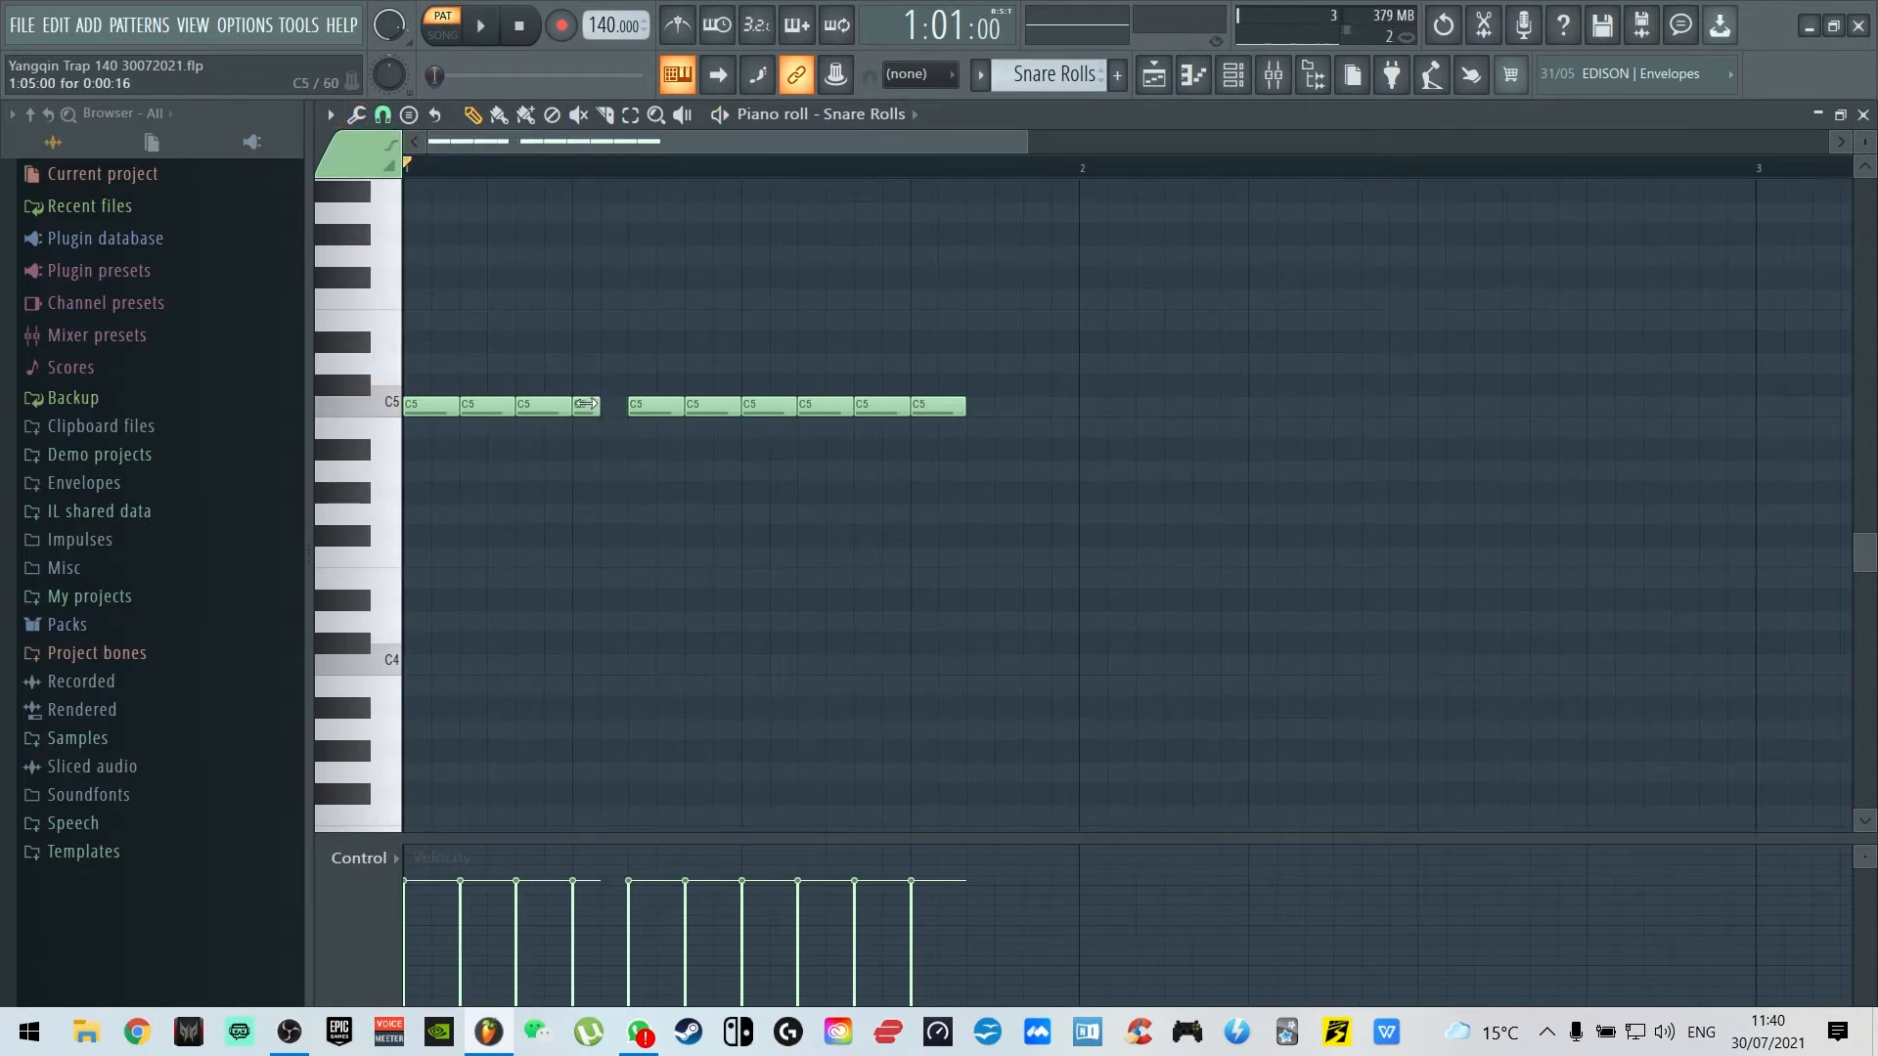
key(space)
key(space)
right_click(592, 407)
key(space)
key(space)
click(585, 406)
Split the sixth C5 snare into two 1/6-beat notes and play the roll
click(726, 407)
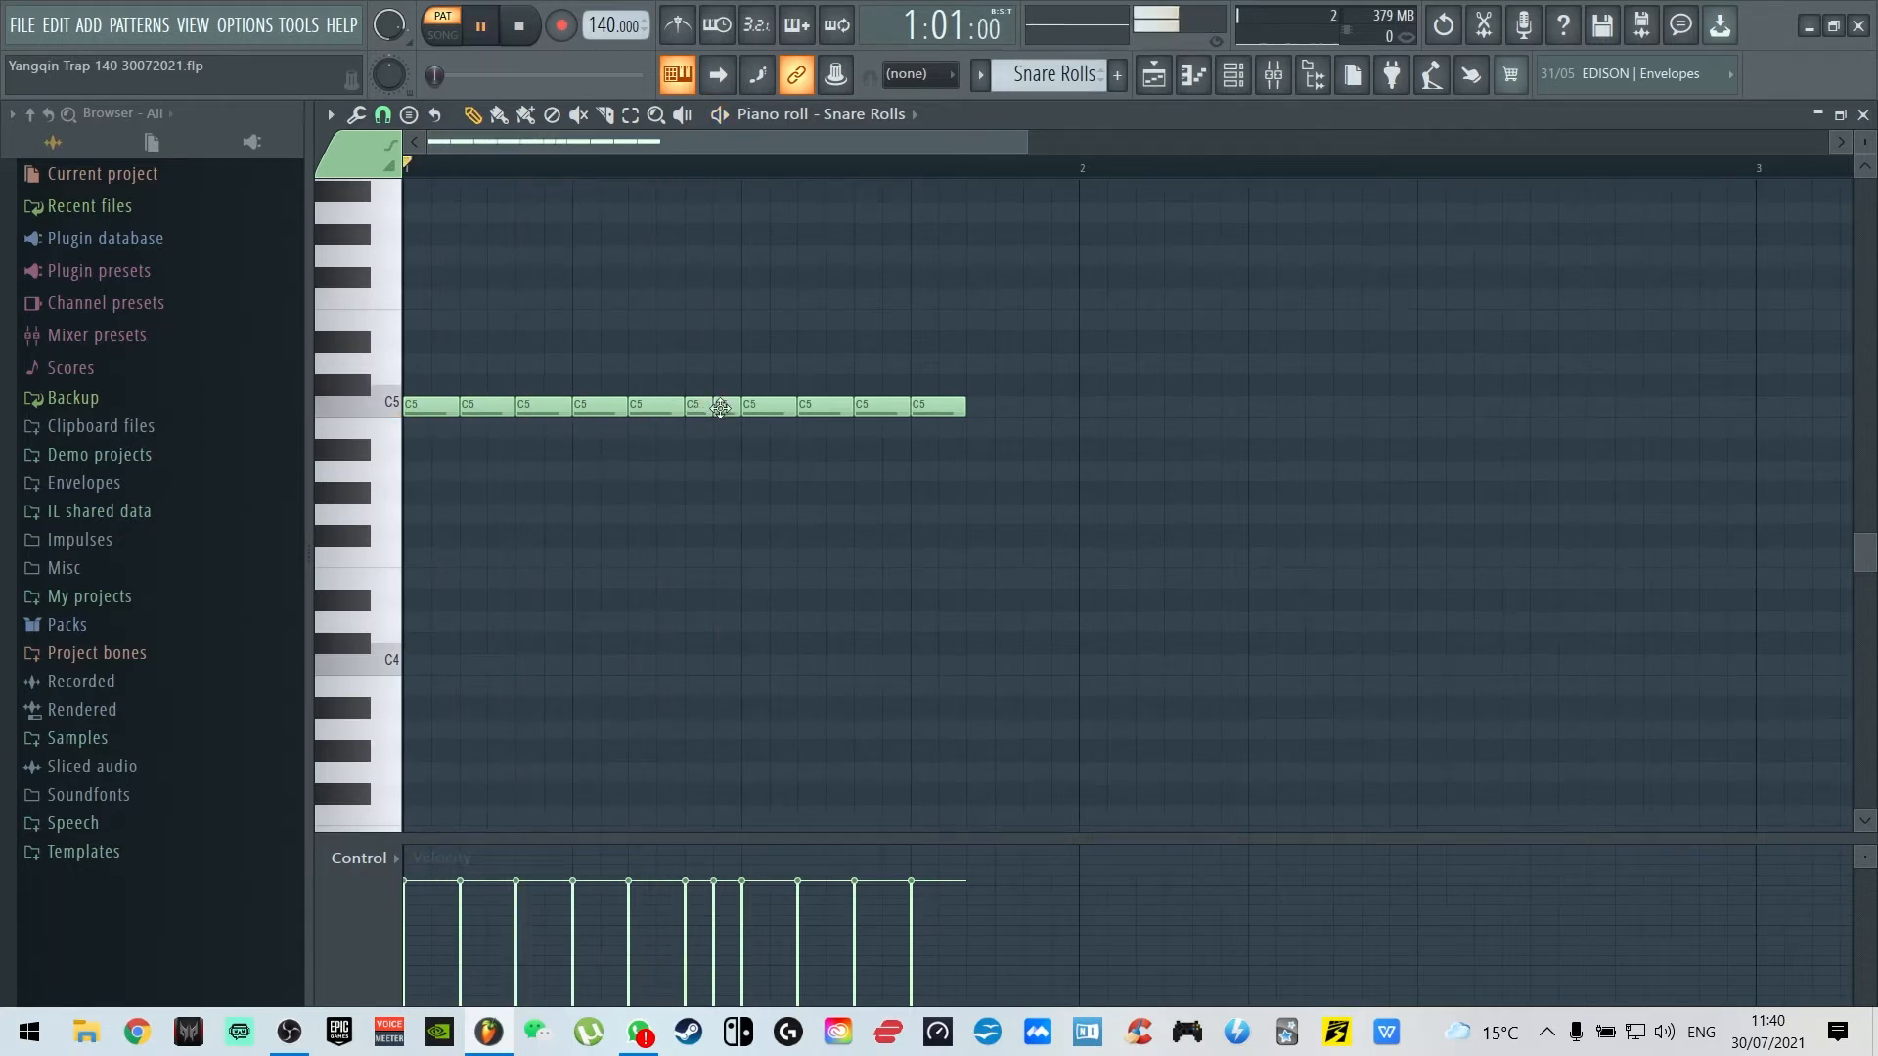
key(space)
key(space)
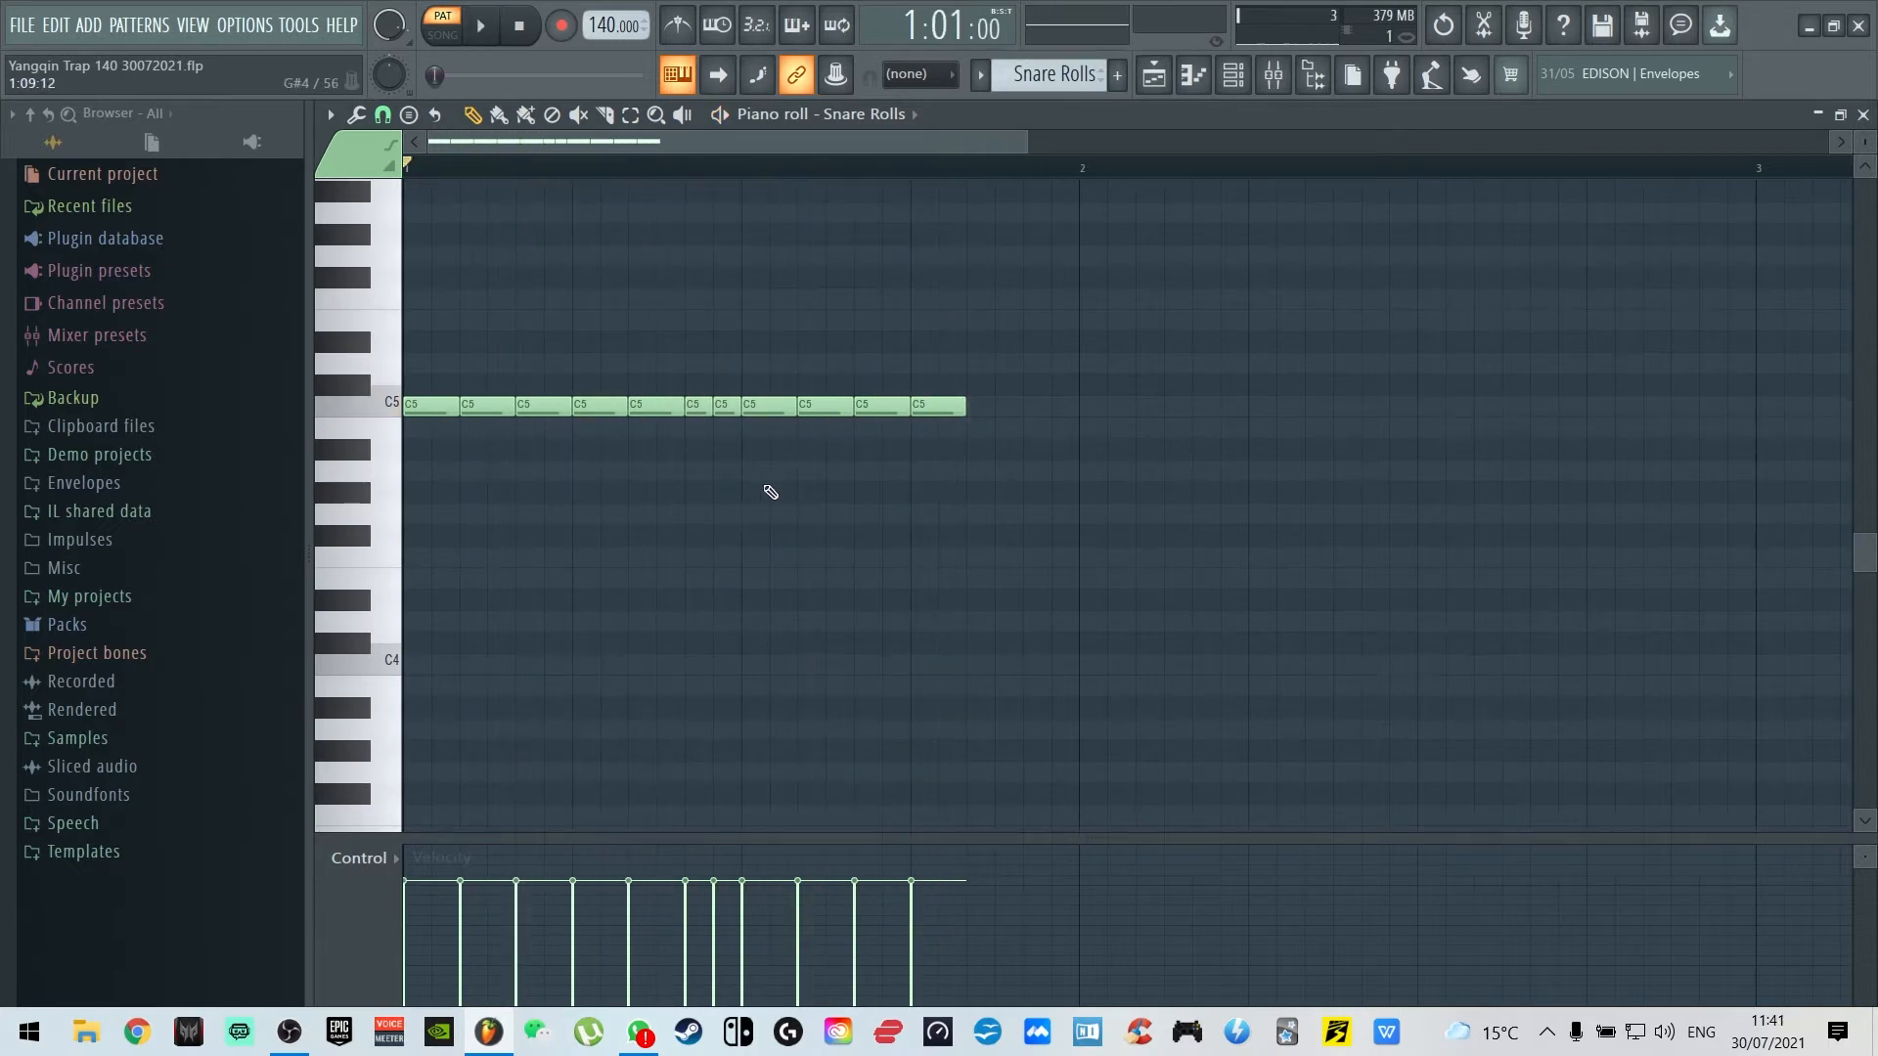
key(space)
key(space)
Place Snare Rolls clips on Playlist Track 2 at bars 4 and 8 and play the arrangement in song mode
key(F5)
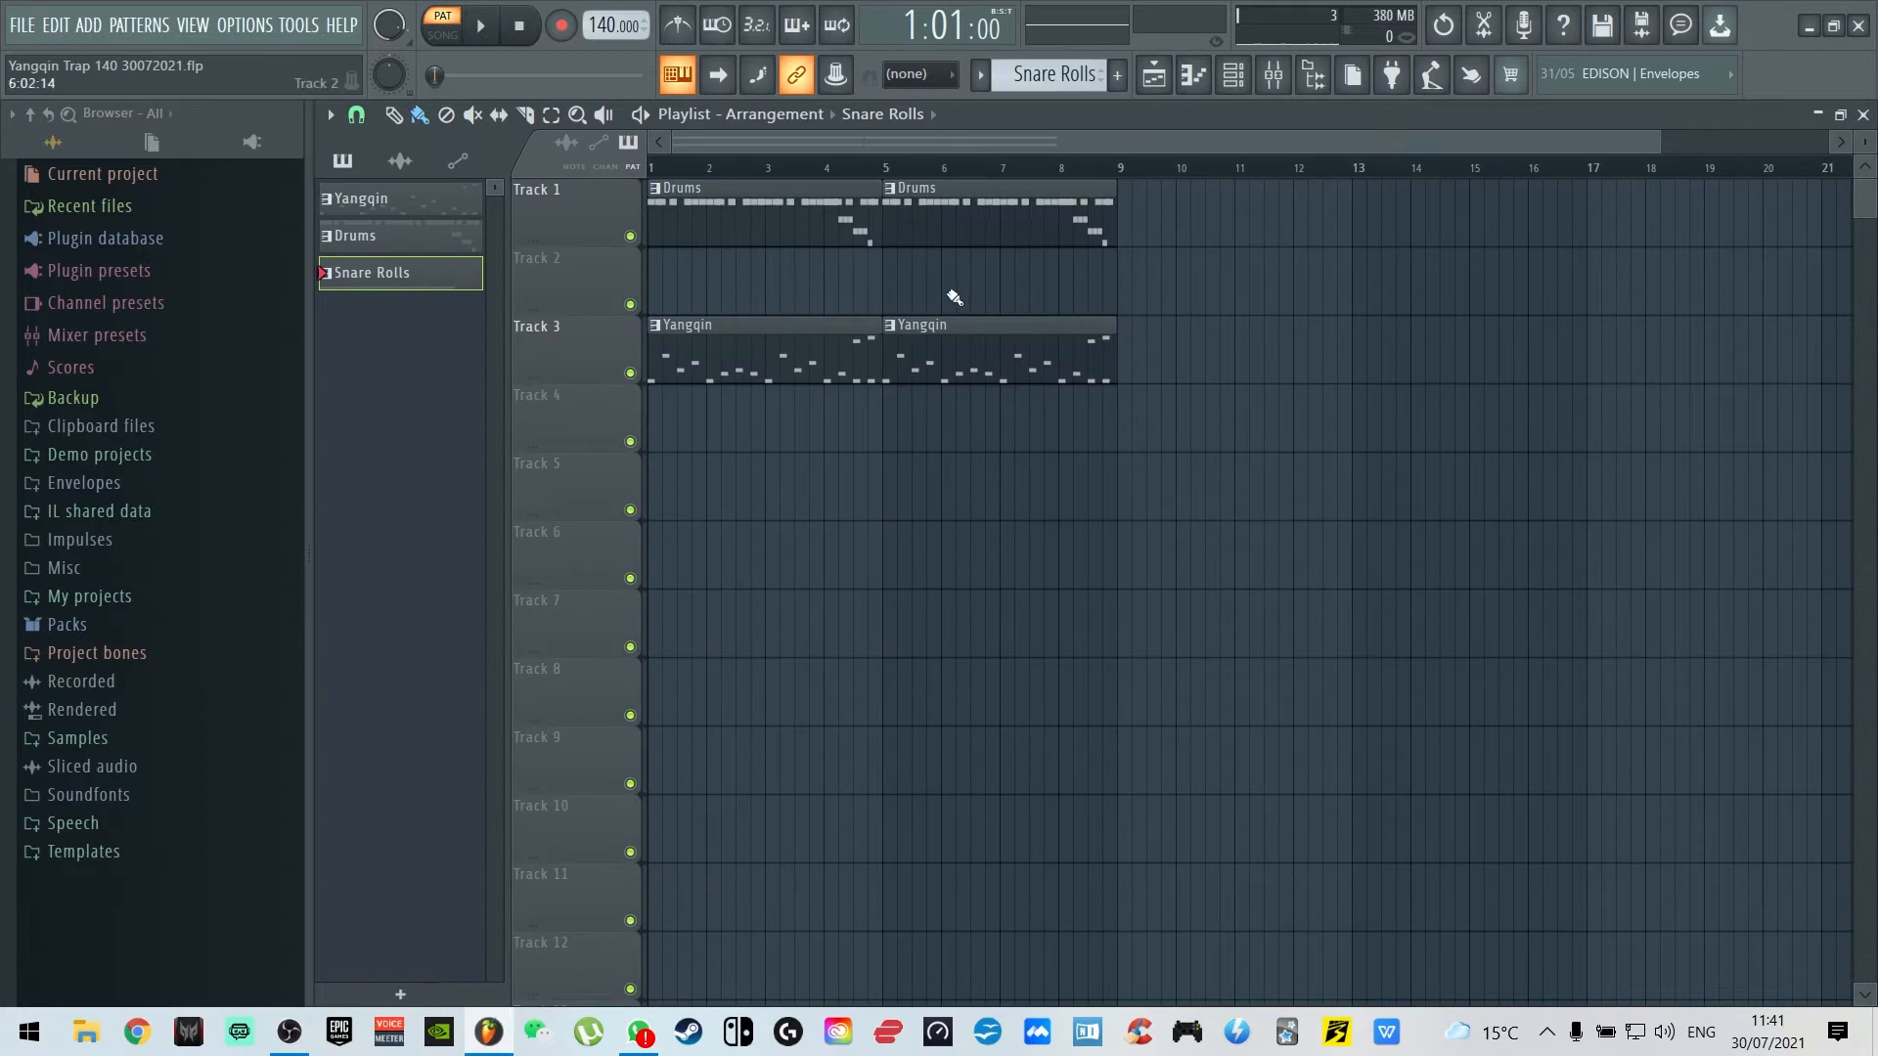
click(1059, 286)
drag(1103, 288, 872, 326)
click(1064, 284)
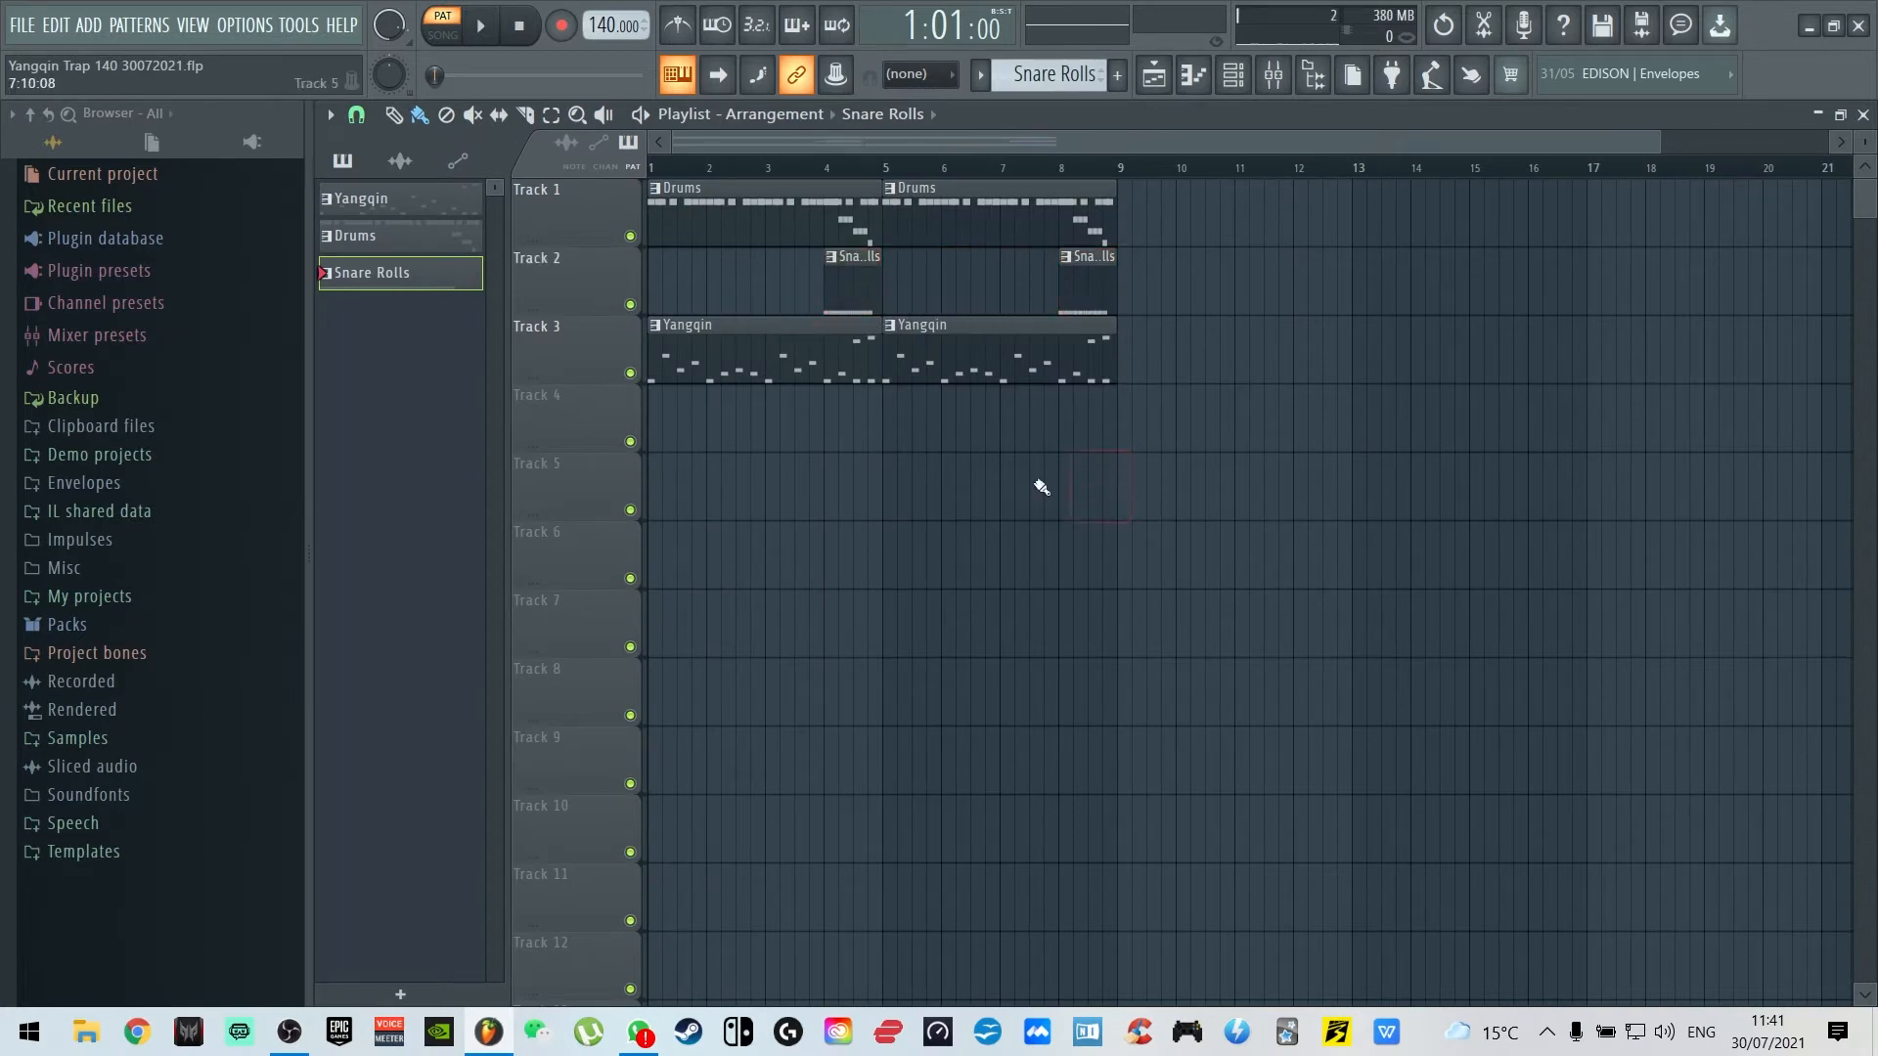
click(440, 37)
key(space)
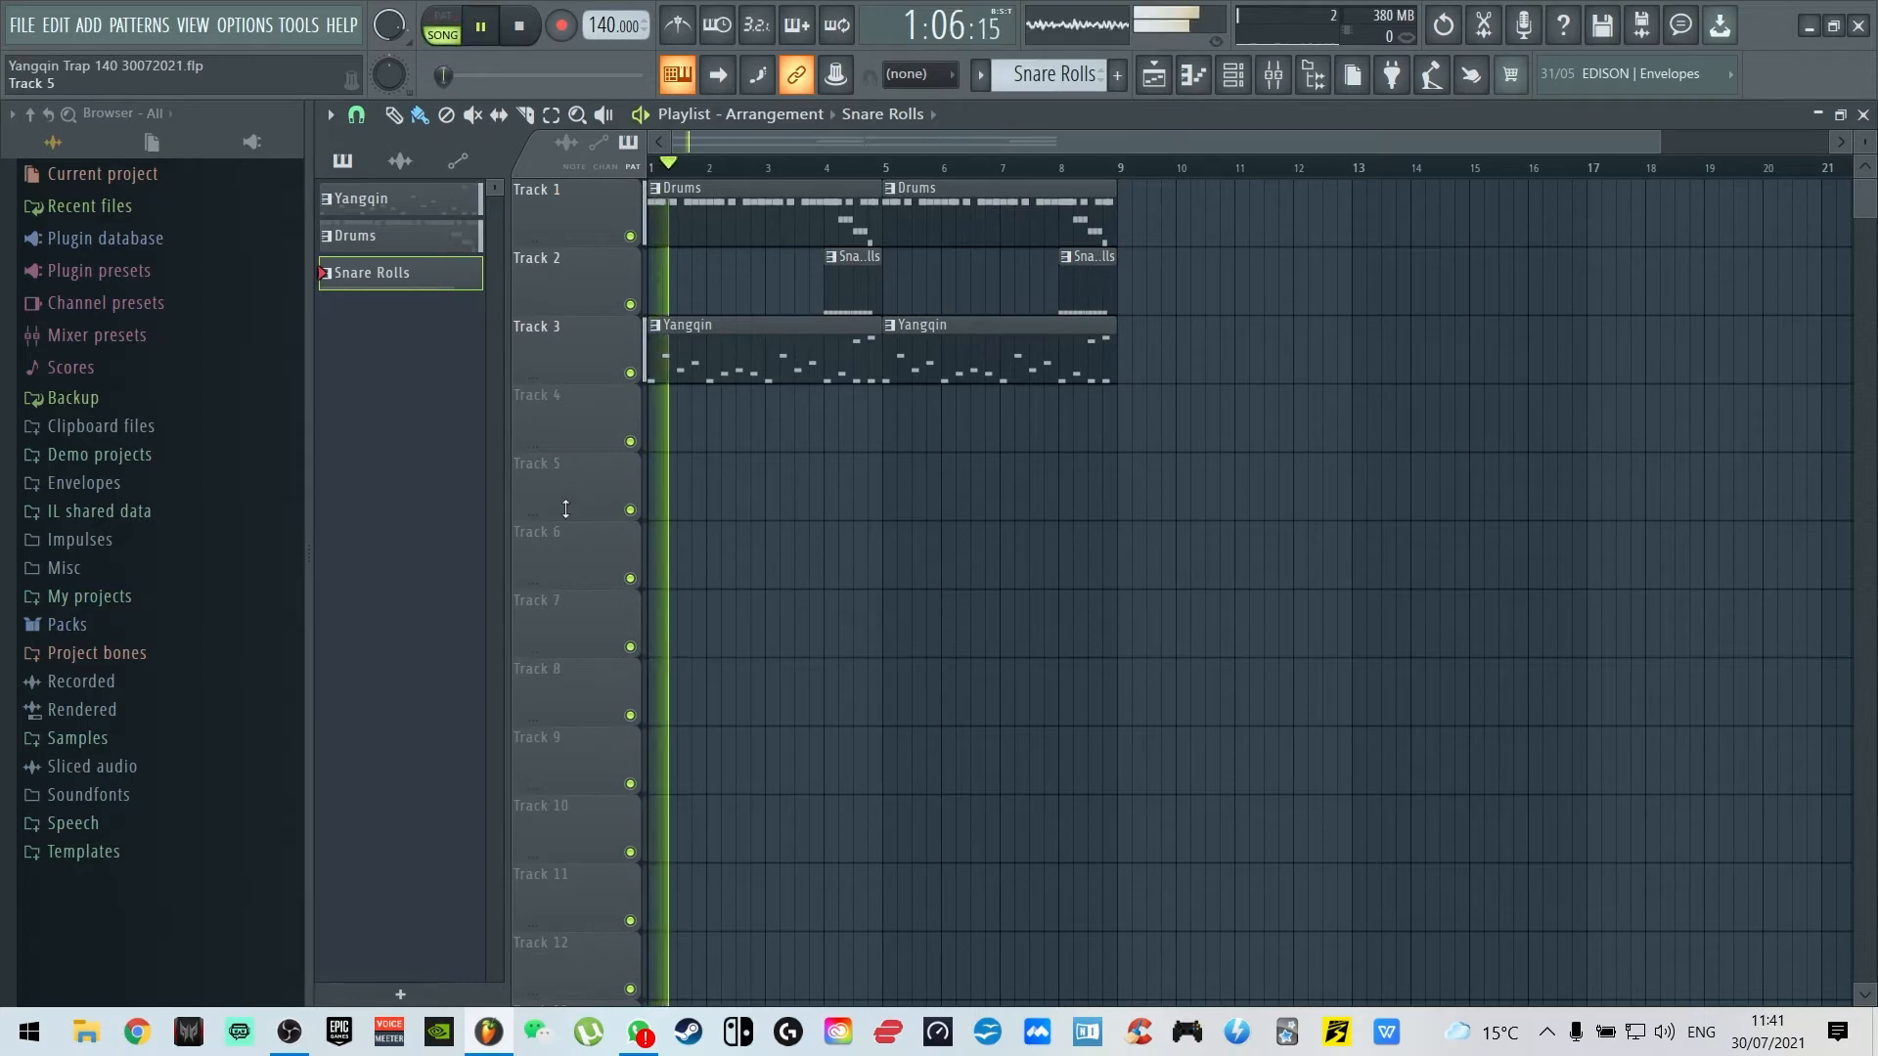
Move both Yangqin clips from Track 3 down to Track 4
click(551, 115)
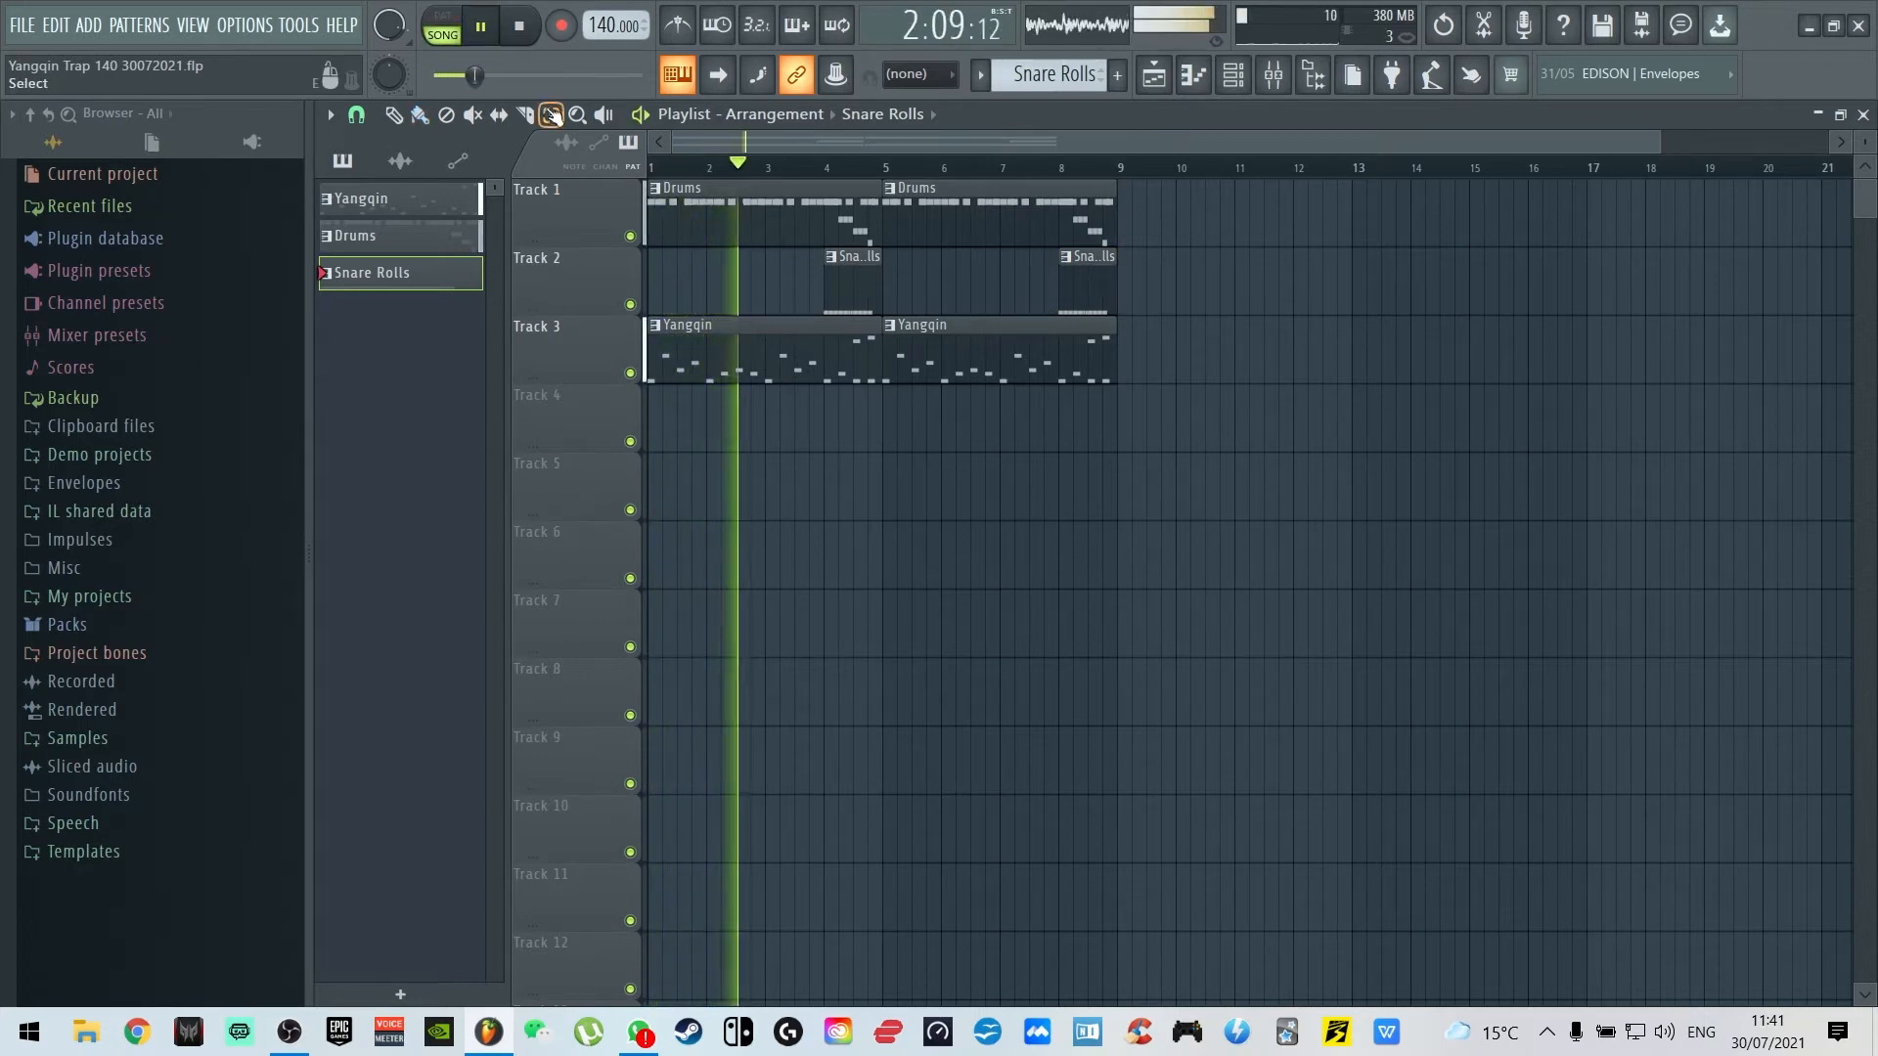
drag(1289, 431, 624, 464)
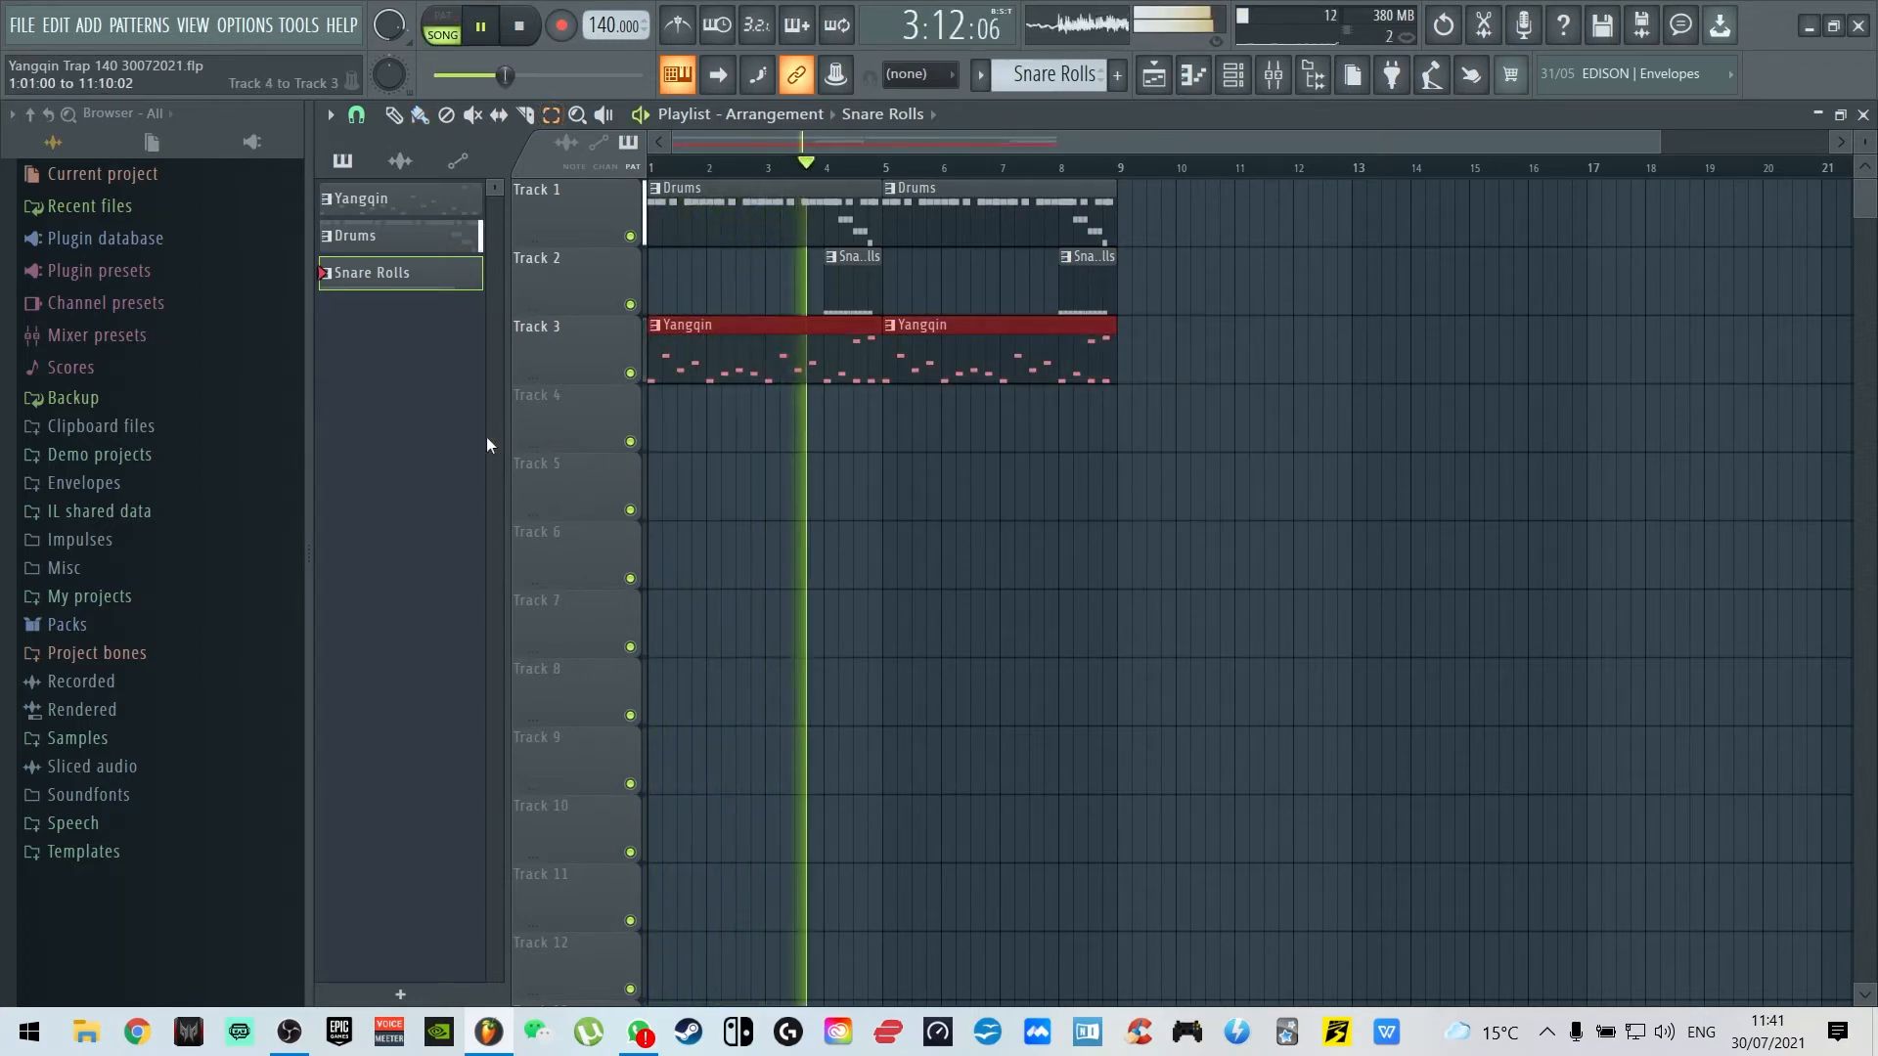
key(shift+Down)
click(964, 649)
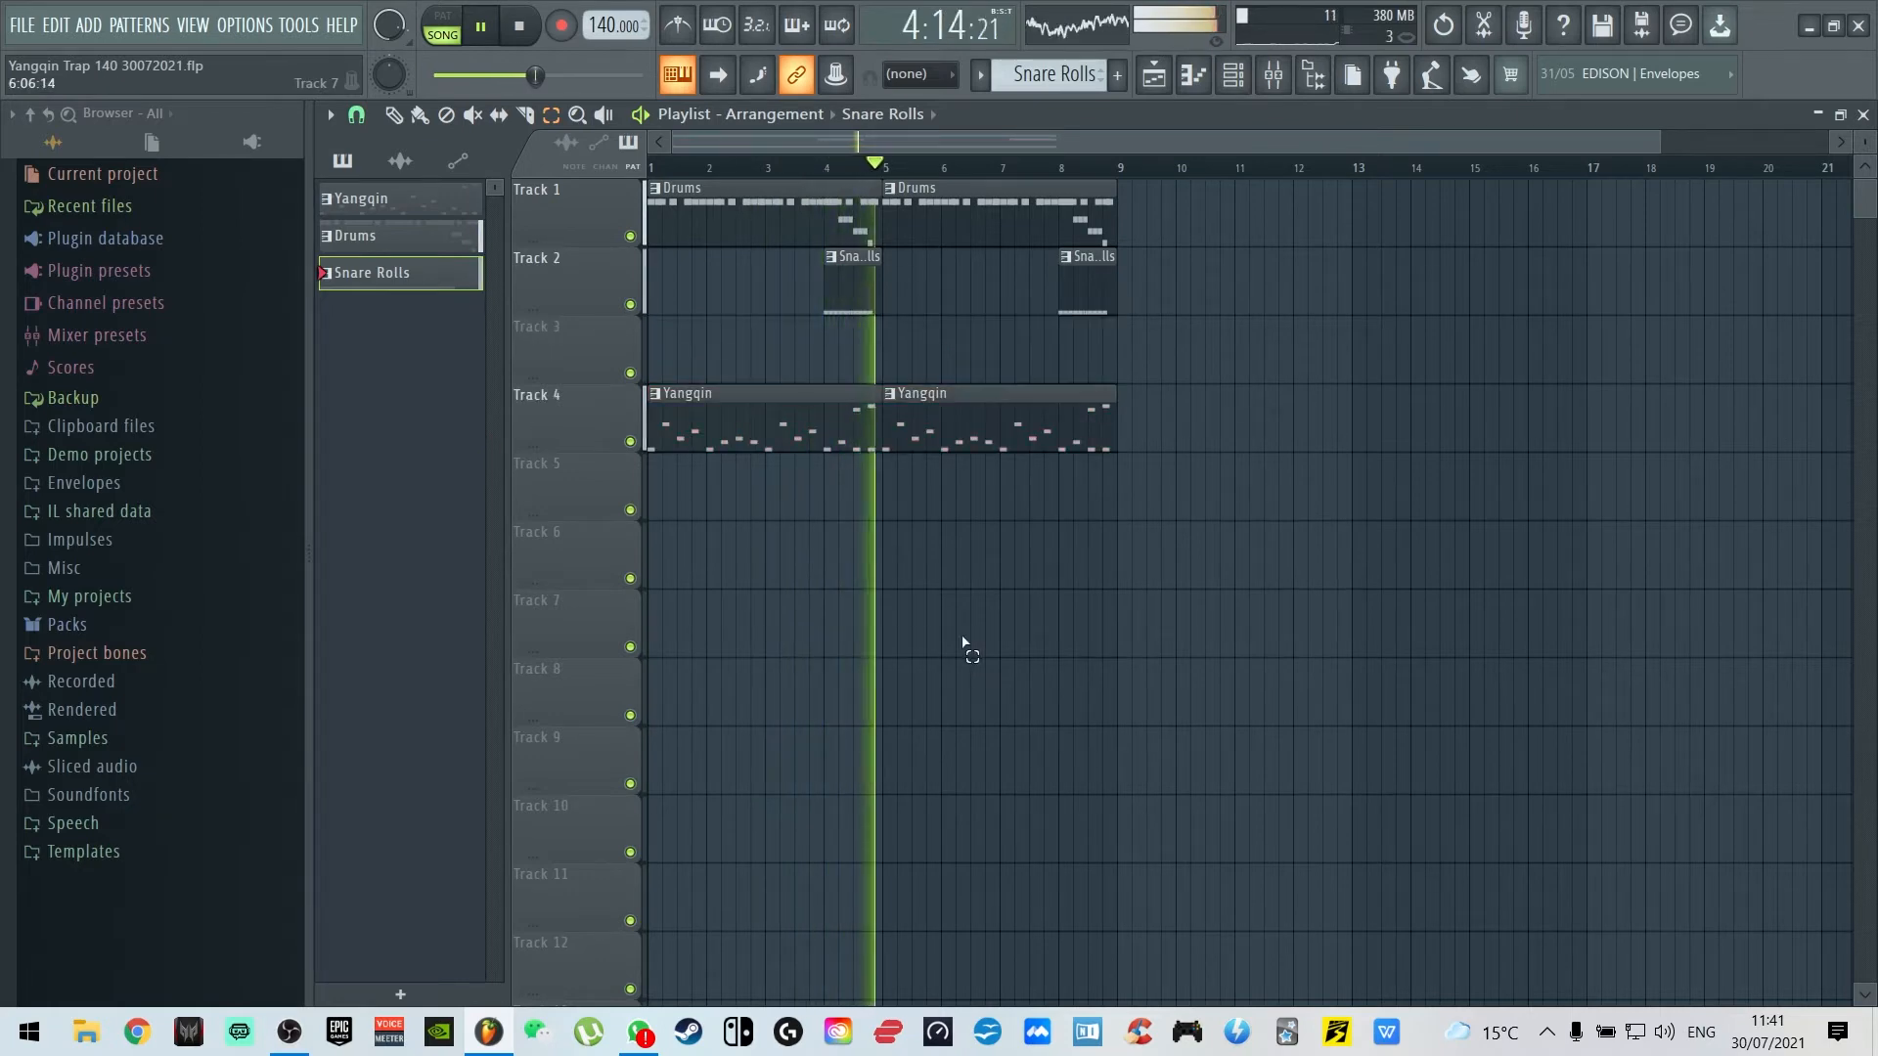
Balance the mixer levels, setting Hats to 94% and Snare Rolls to 74%, and stop playback
key(F9)
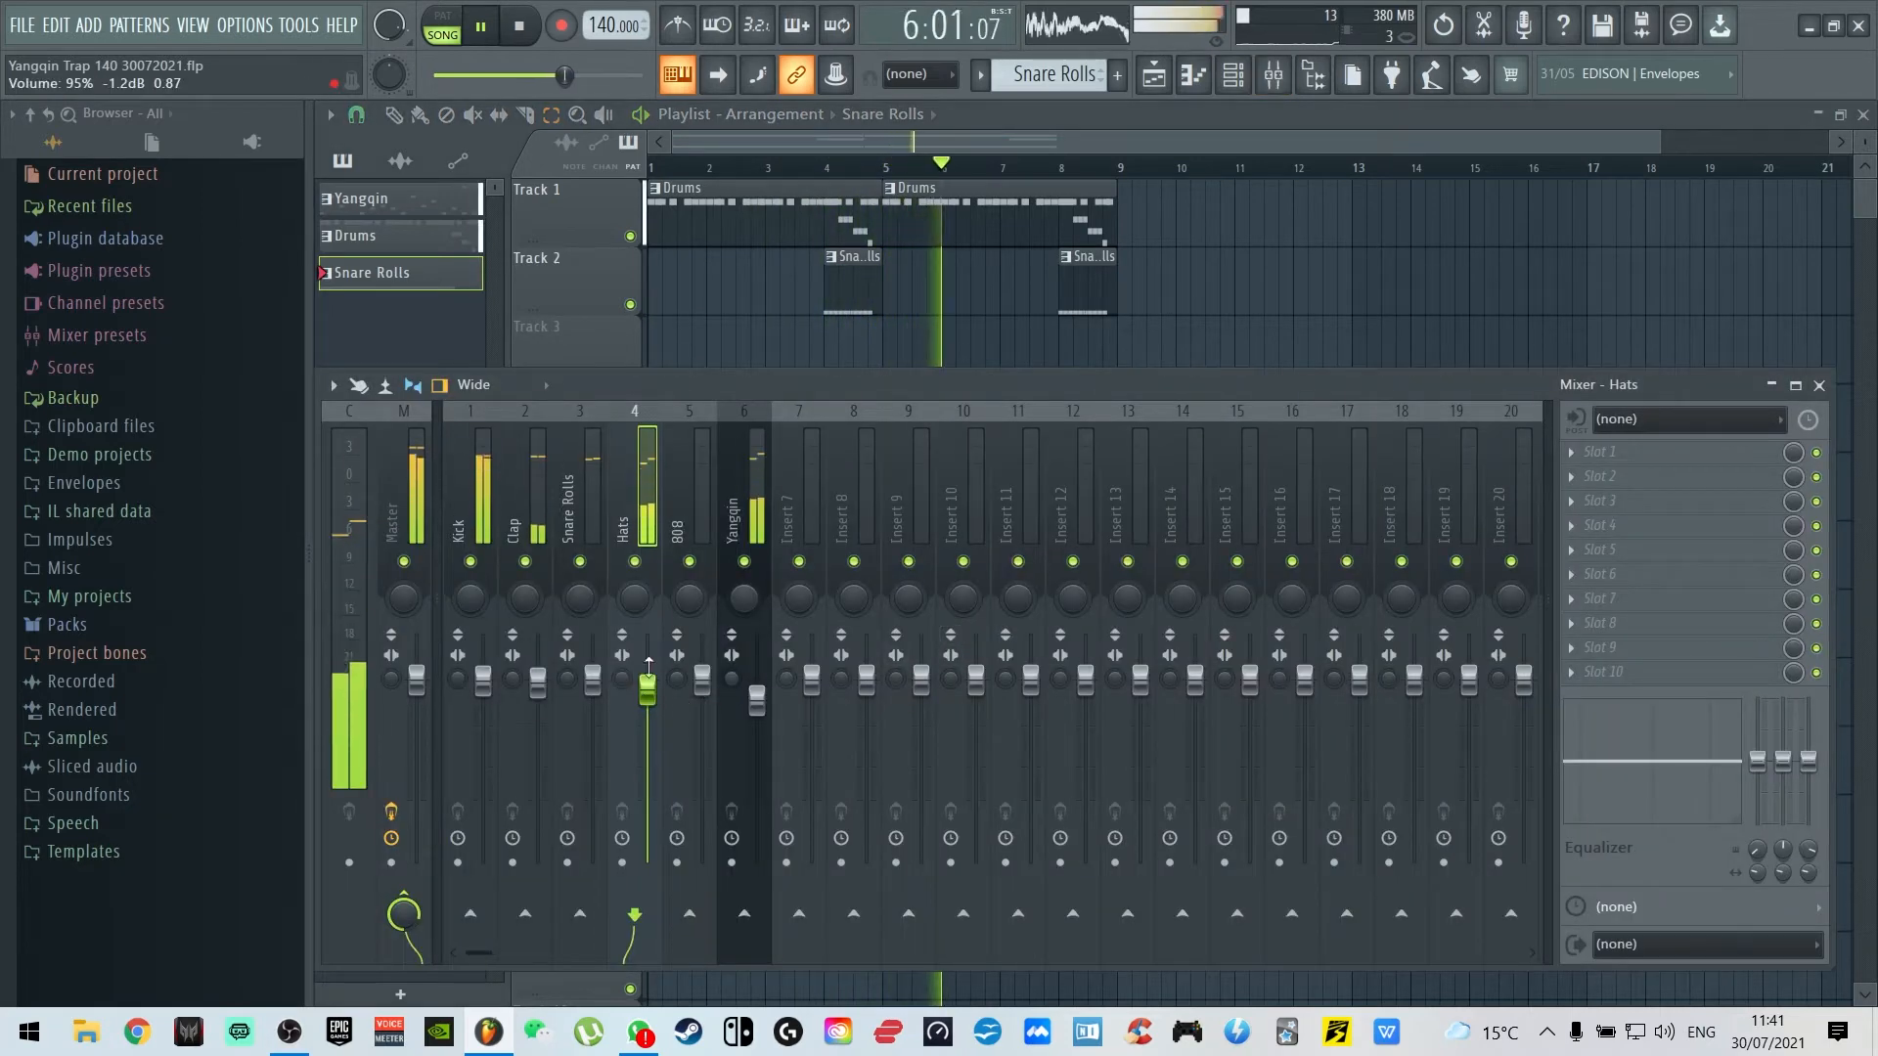
click(592, 683)
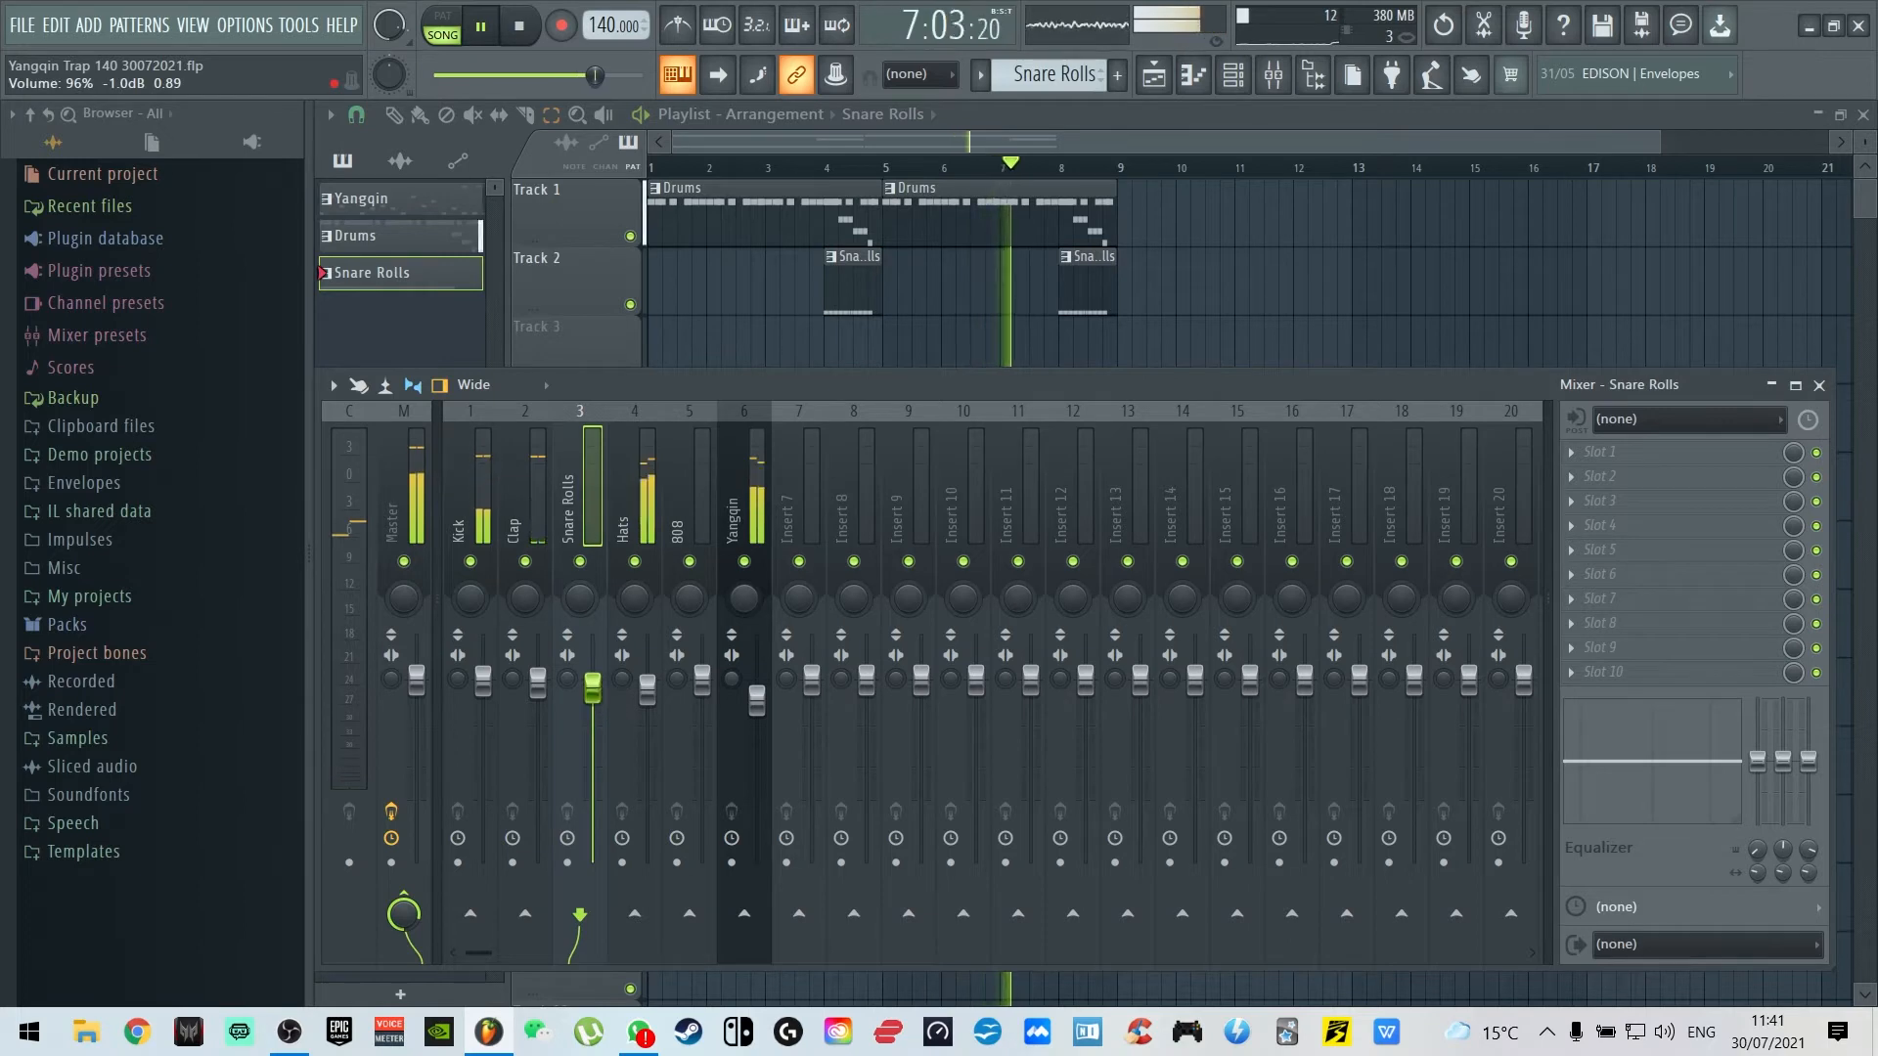
click(646, 689)
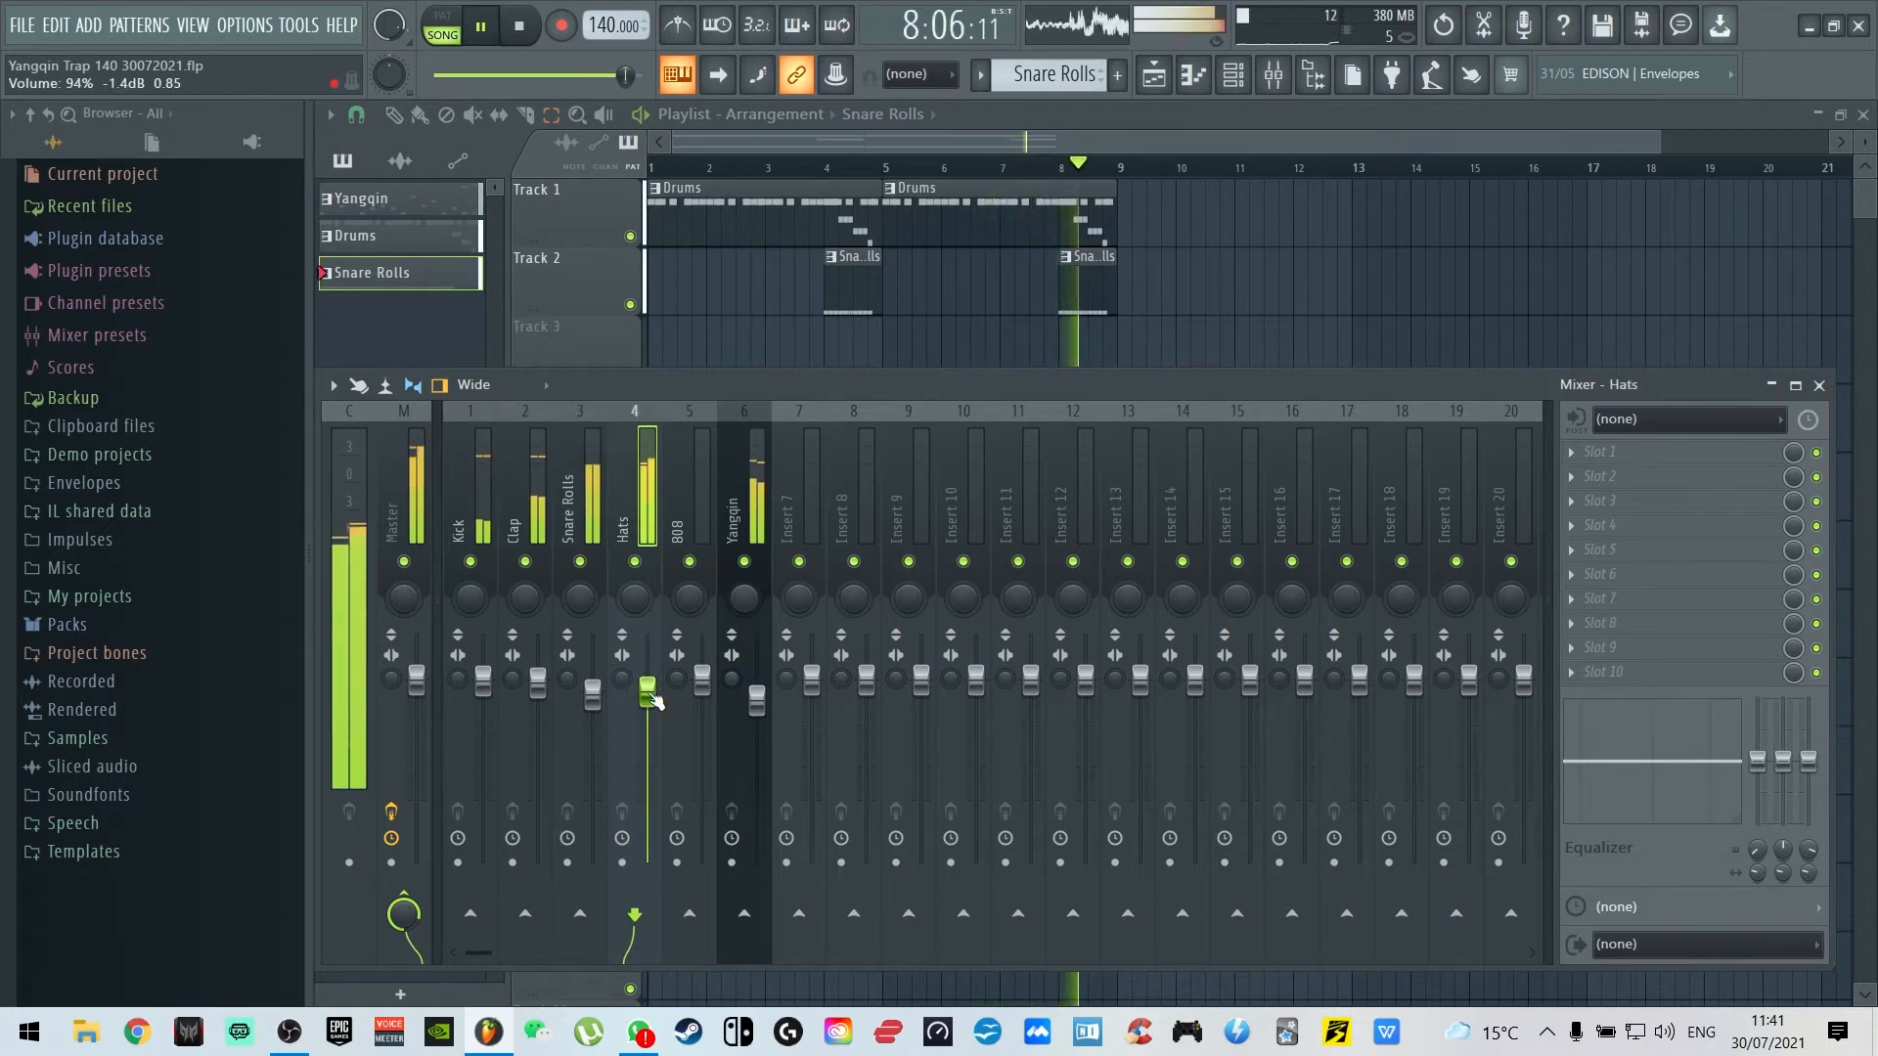
click(537, 683)
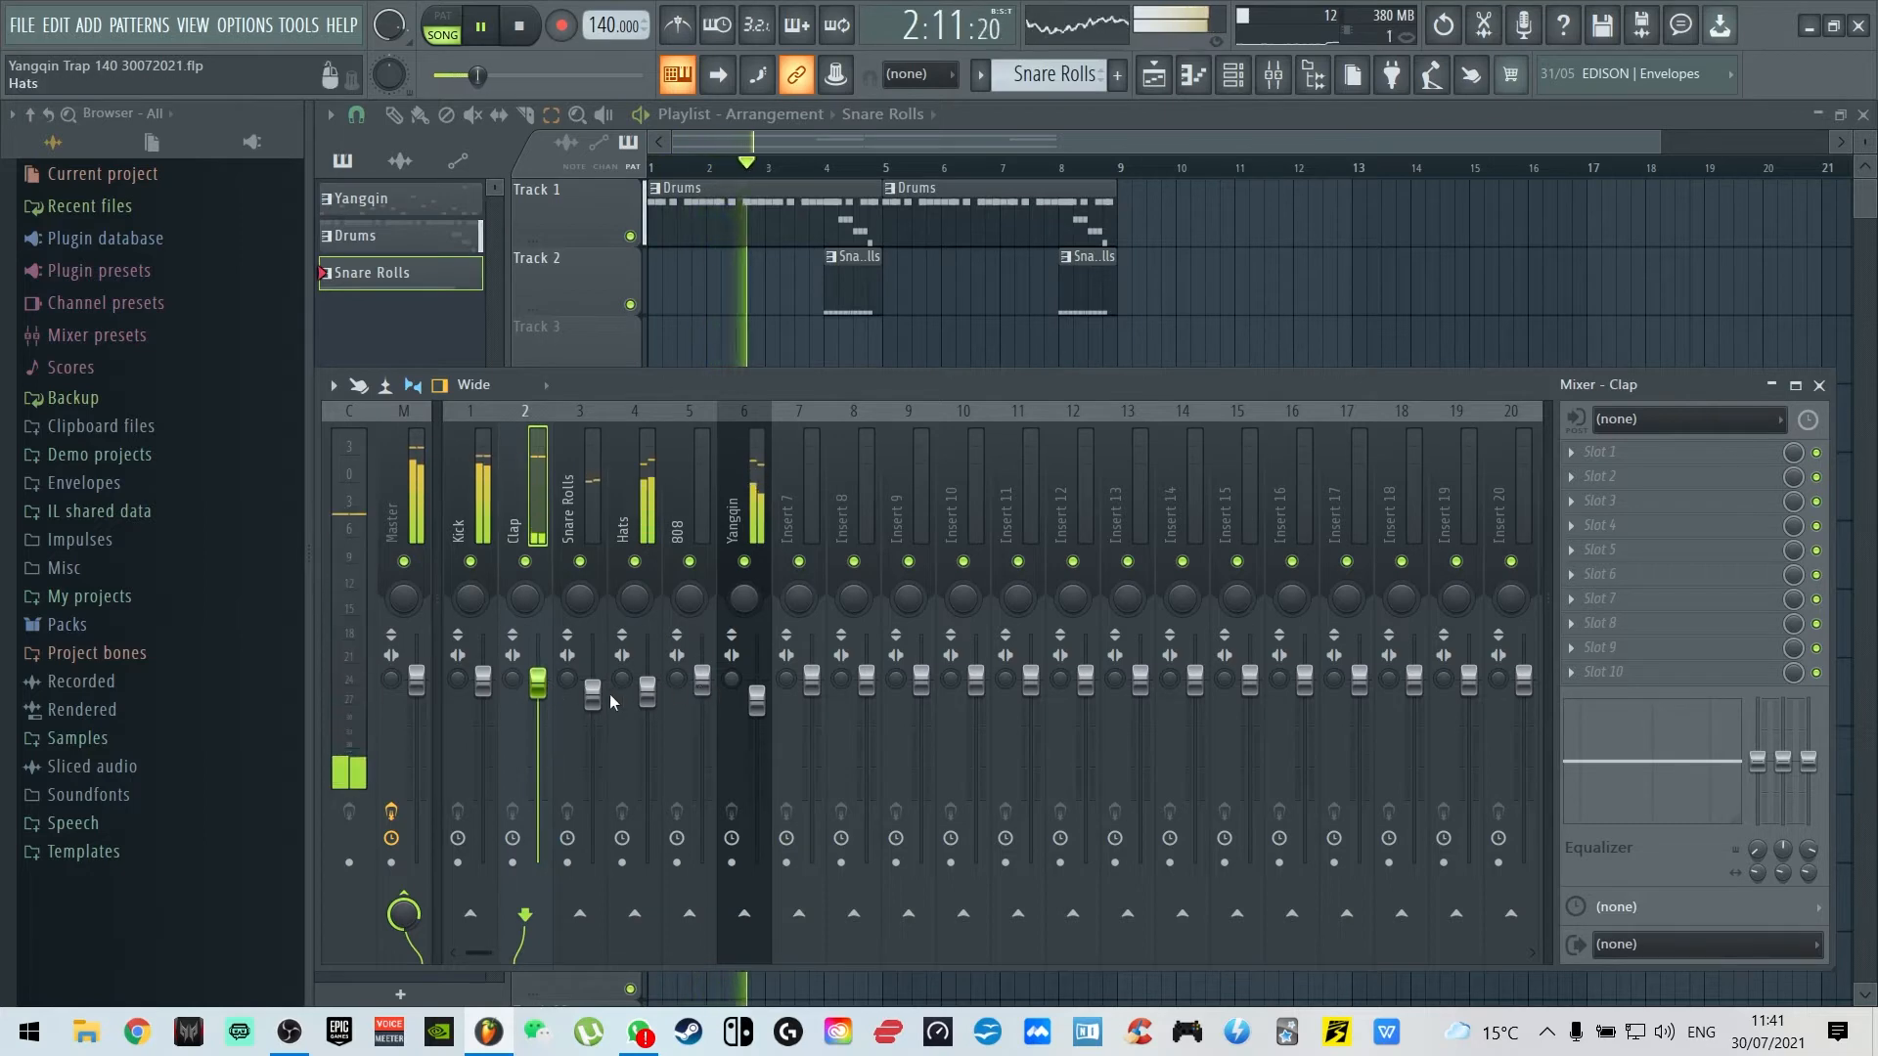
drag(591, 693, 602, 716)
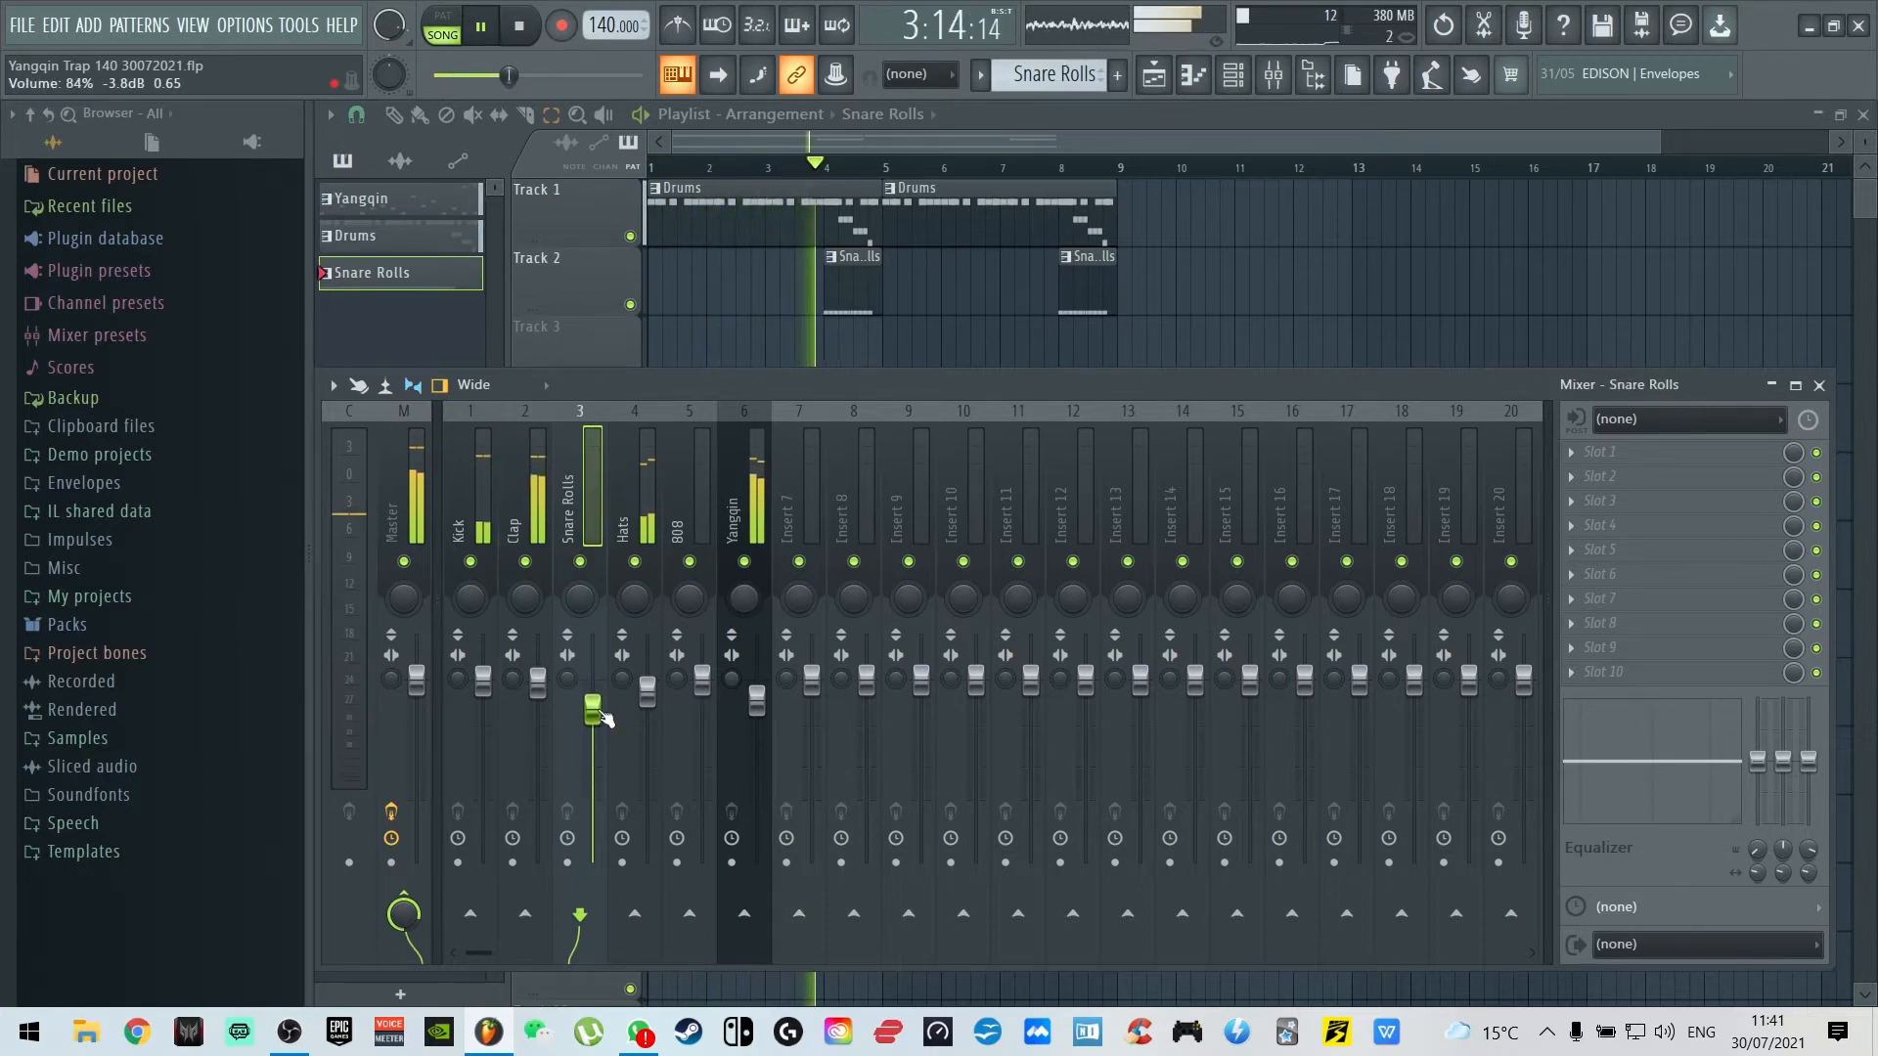
drag(601, 712, 601, 732)
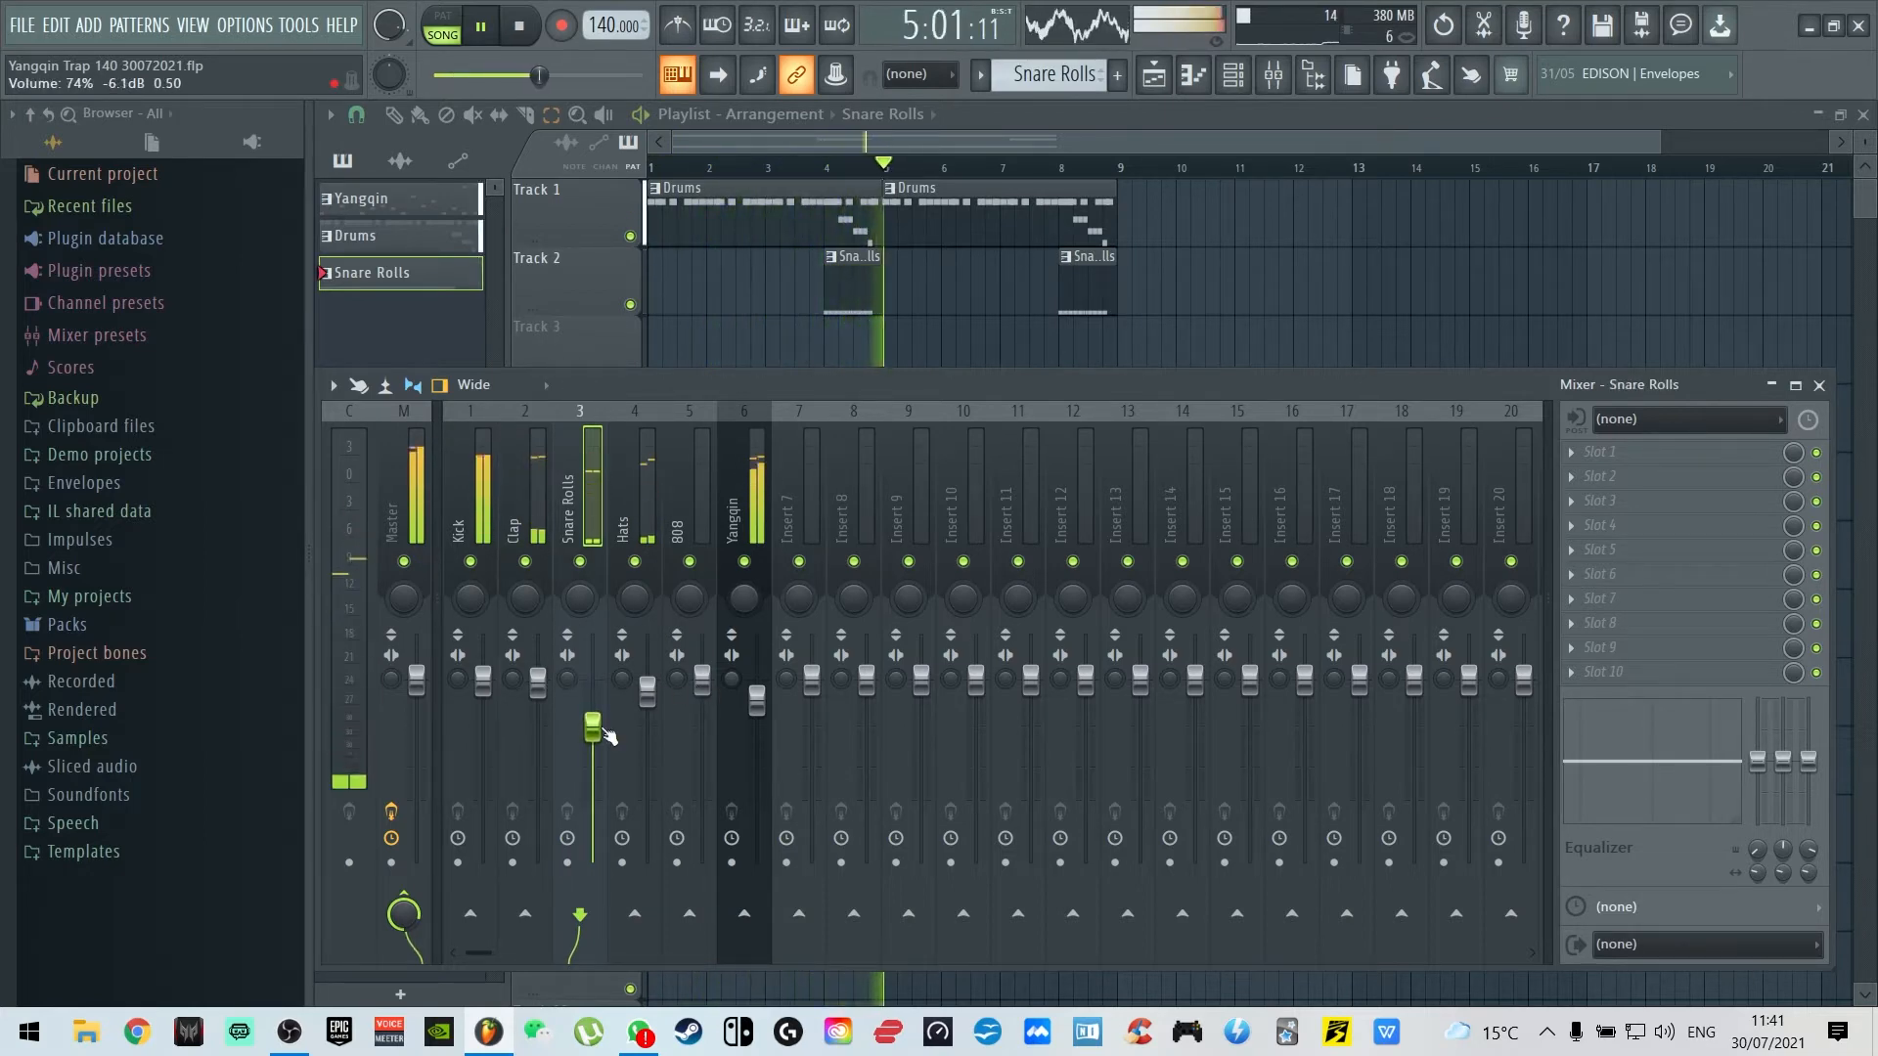
click(562, 293)
key(space)
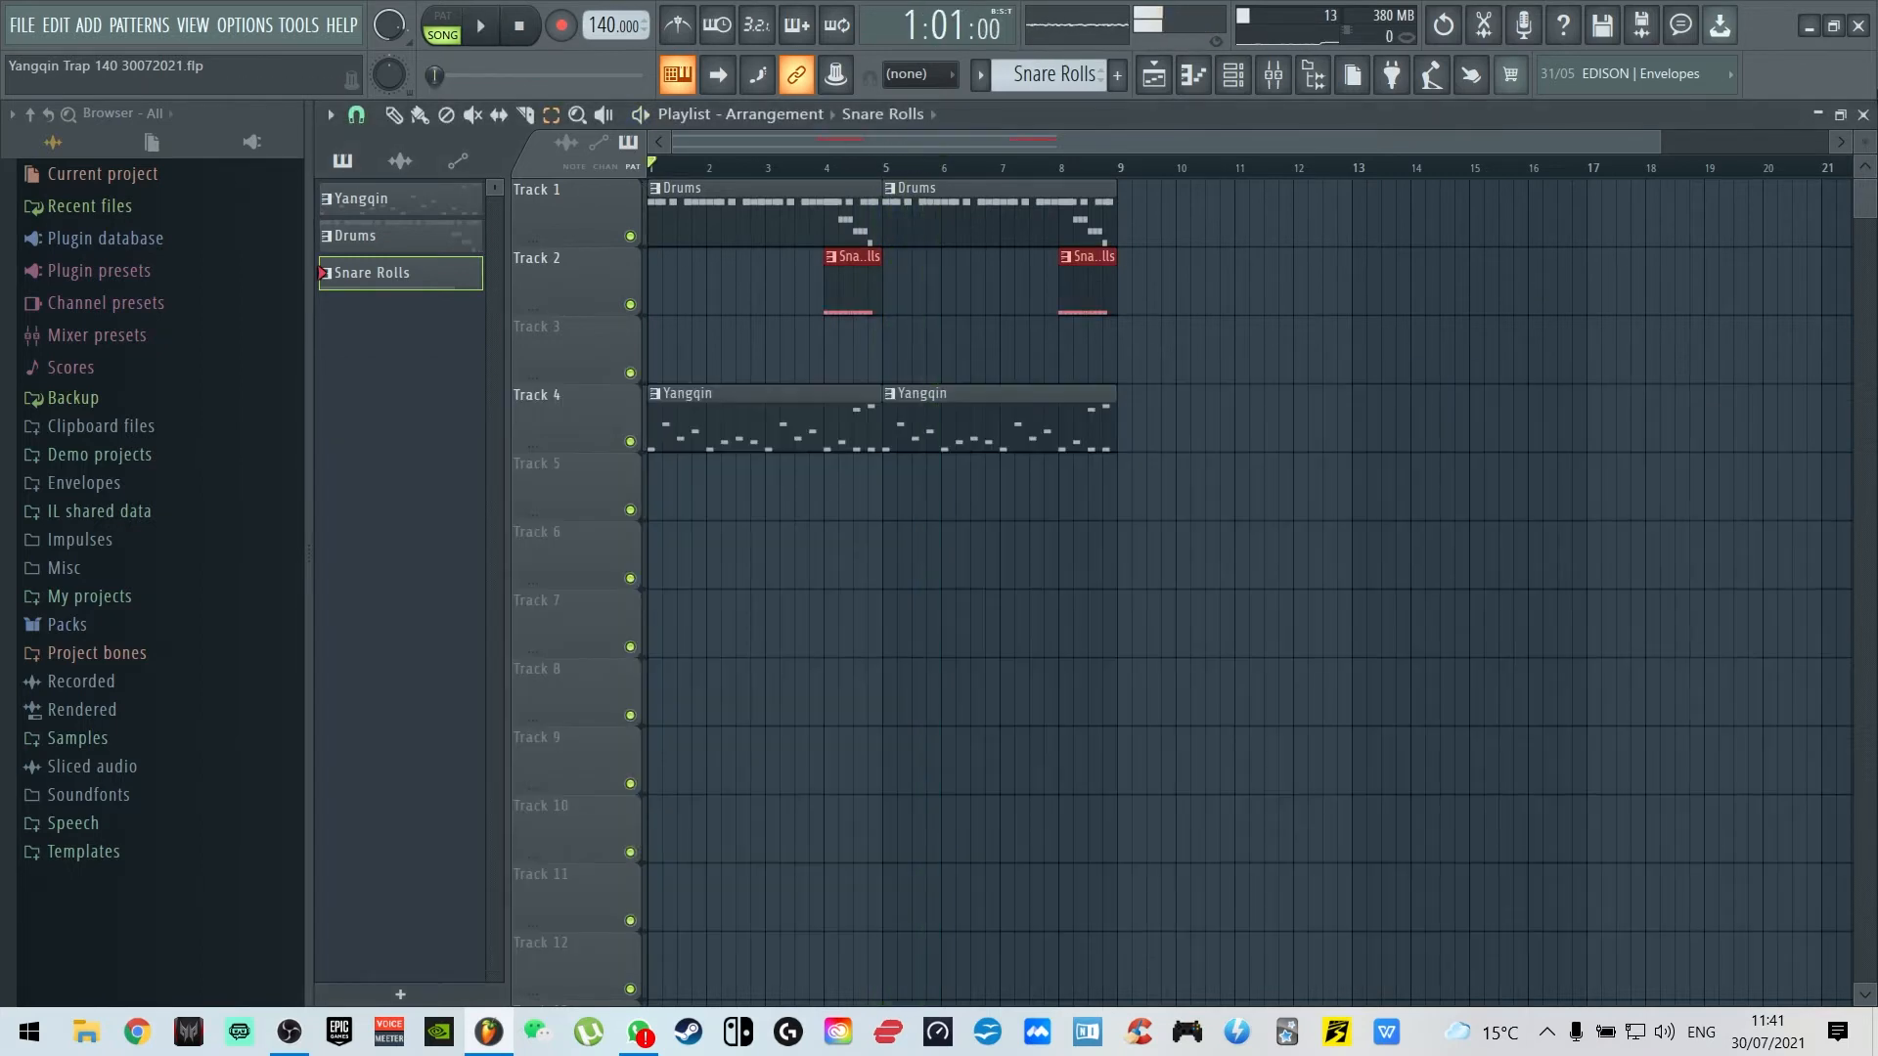
Add a quick fade-out to the Snare Rolls sample while playing its pattern
click(1863, 113)
click(1862, 115)
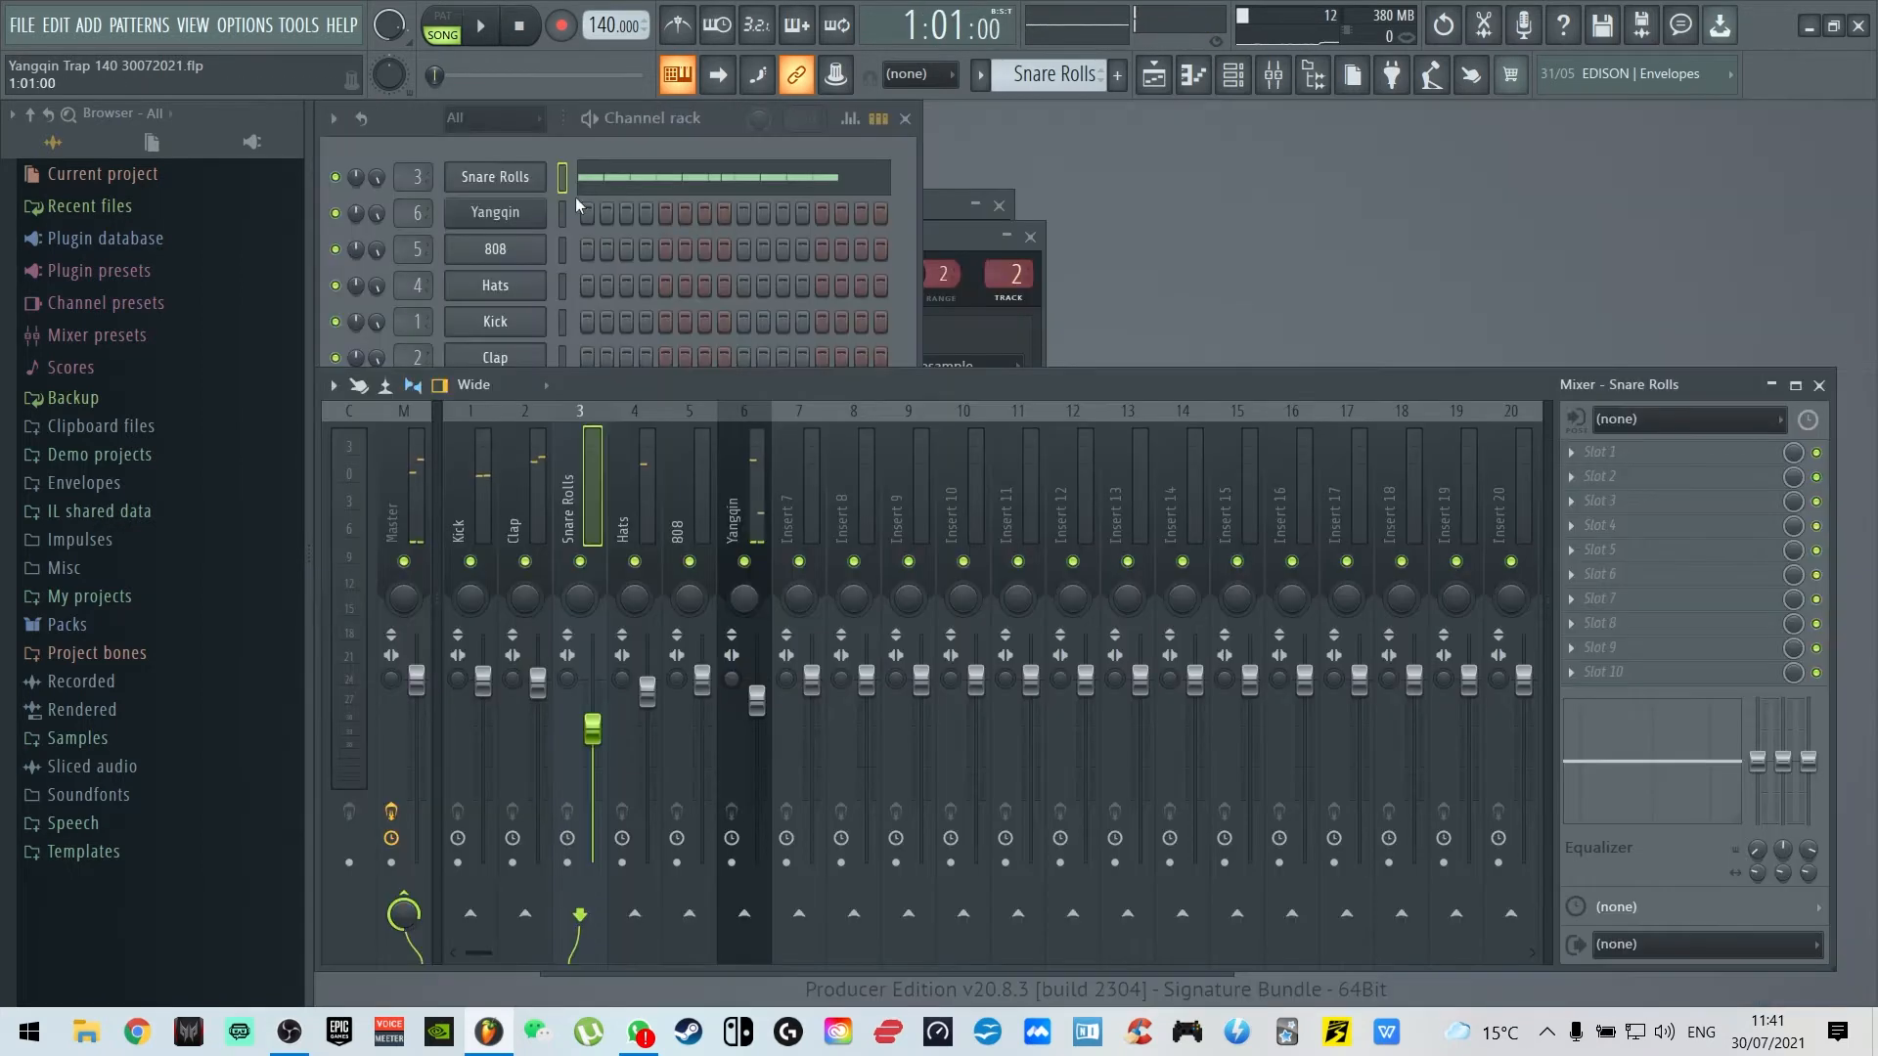
click(486, 178)
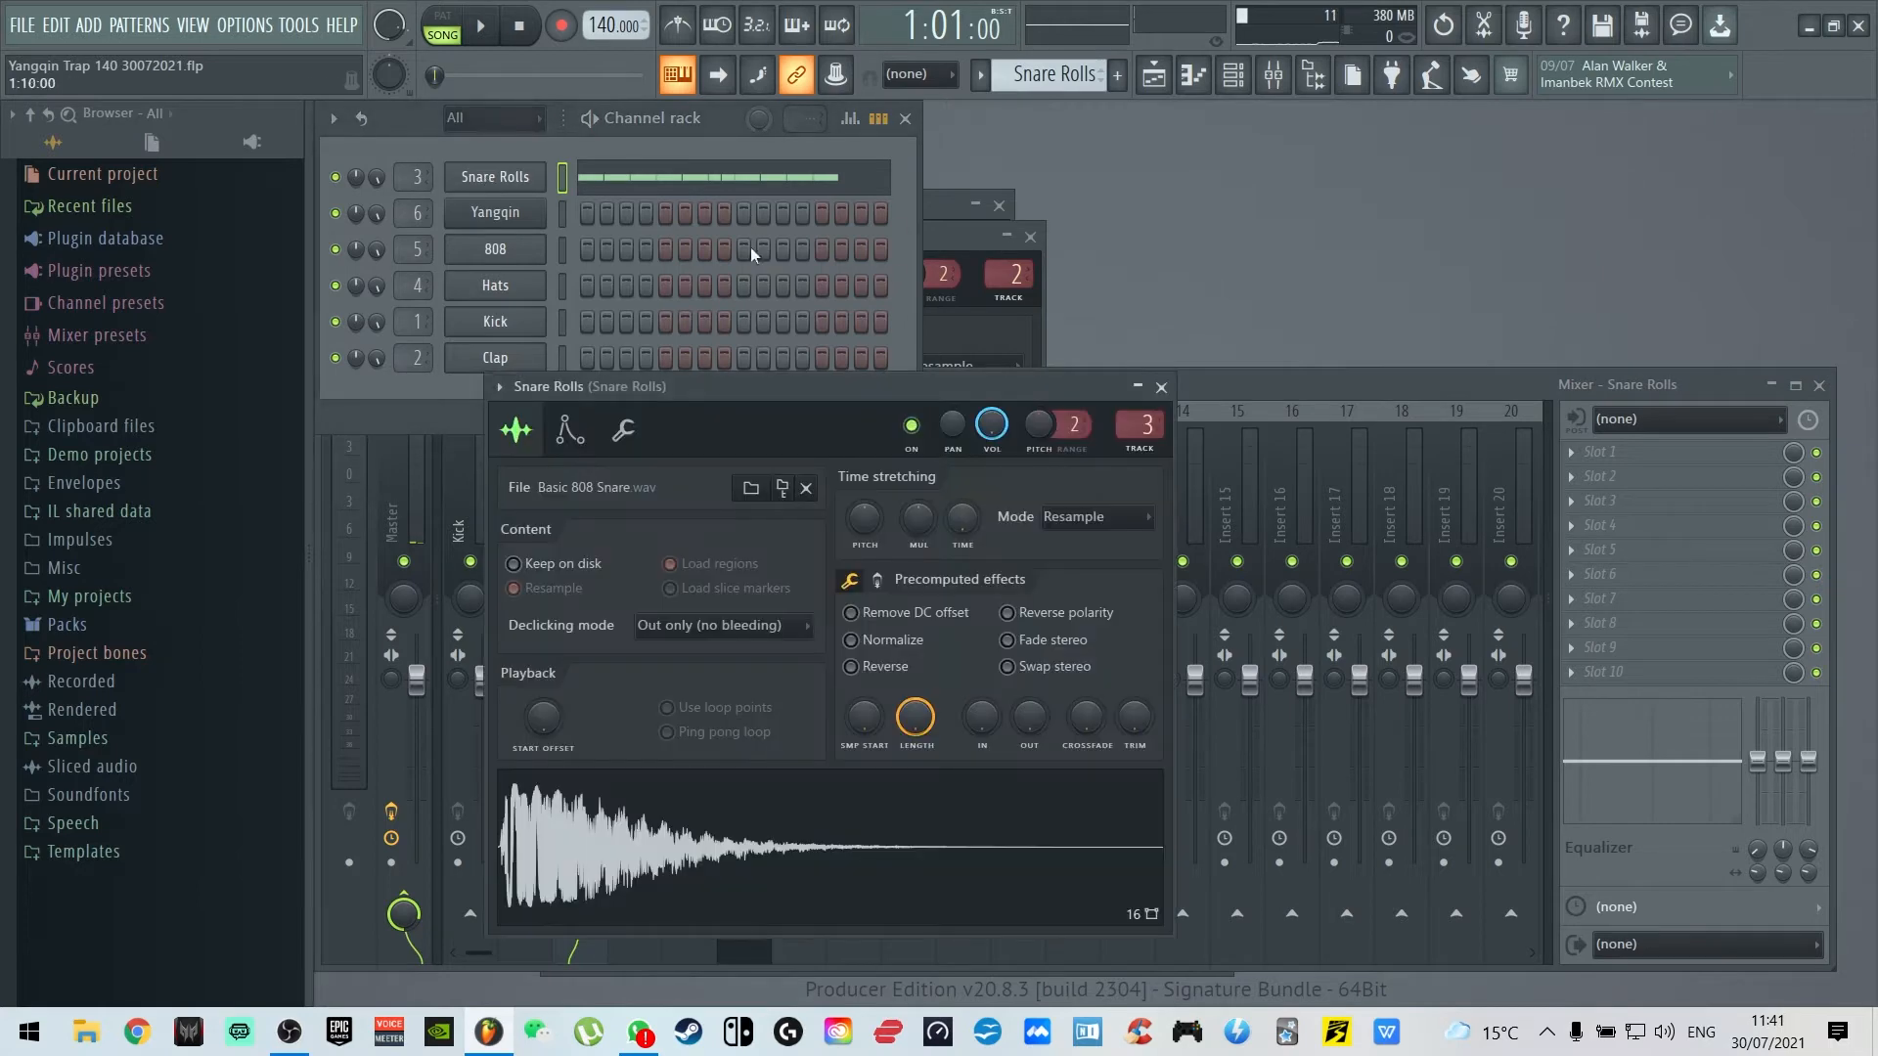
key(space)
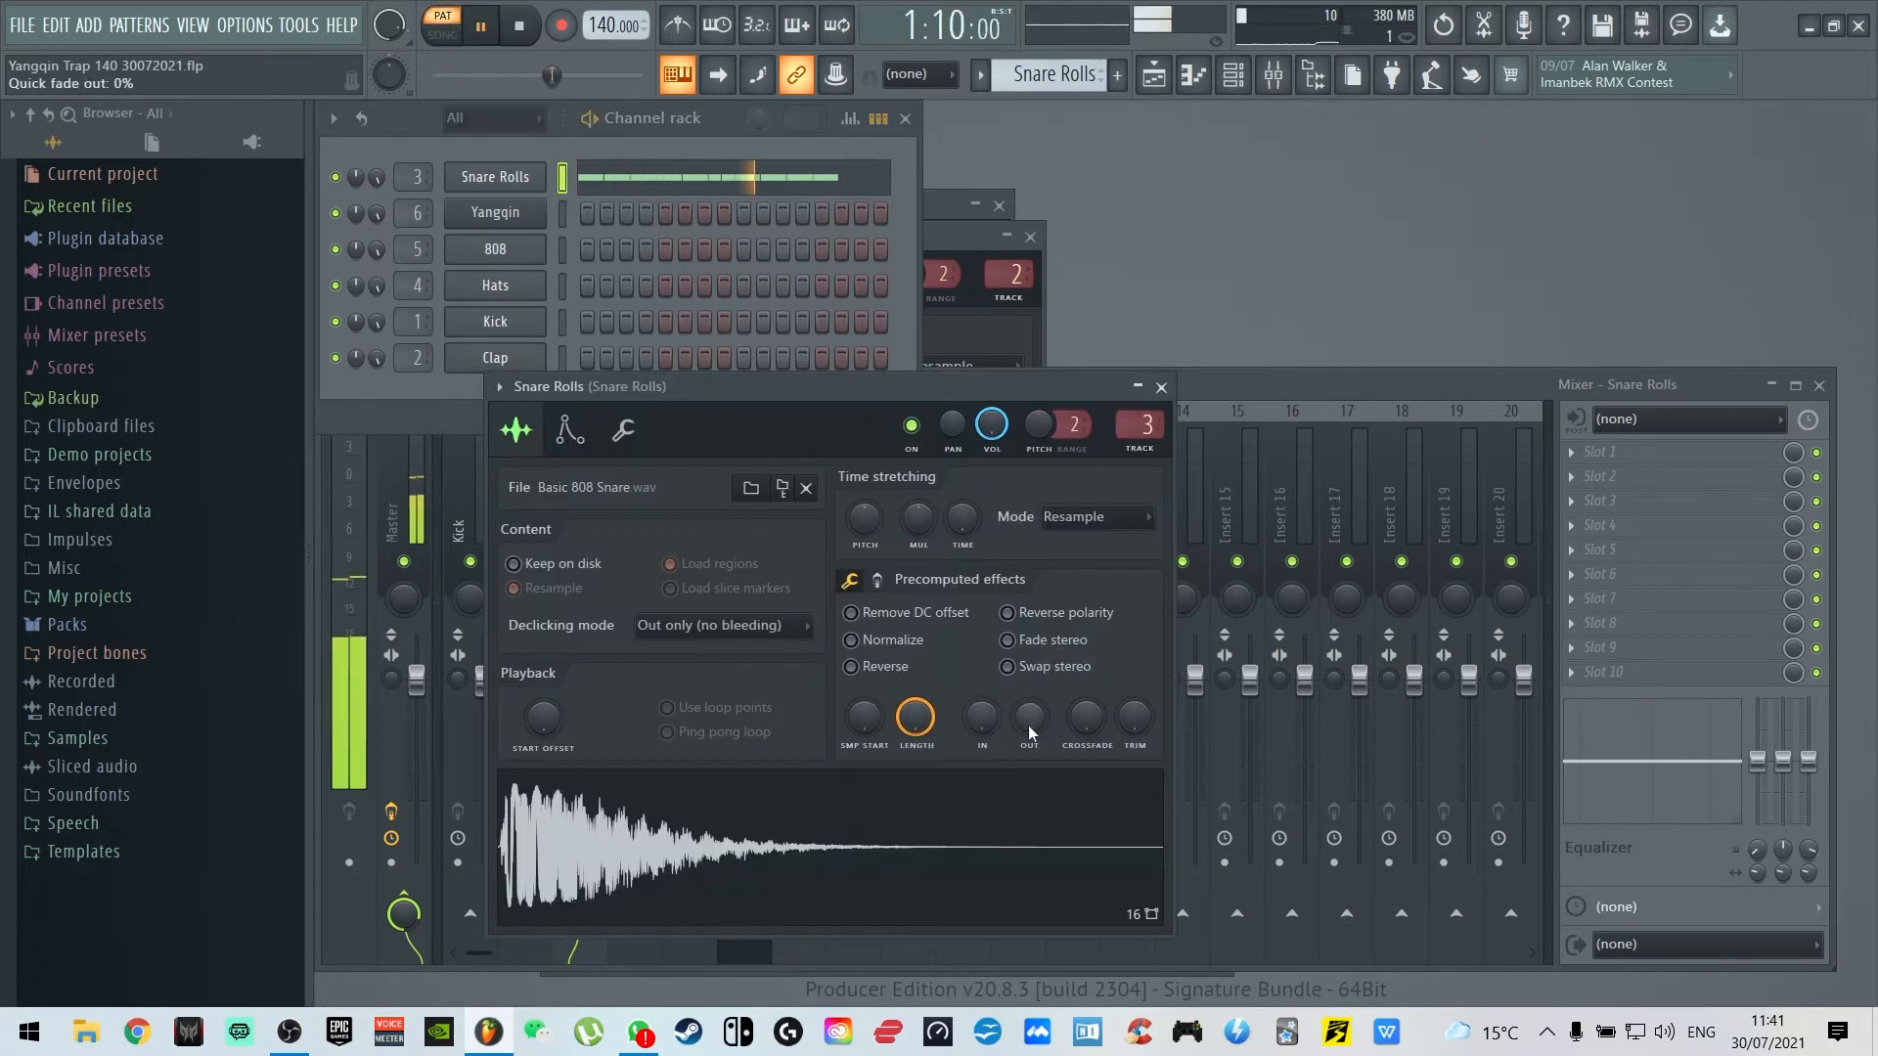
drag(1029, 724, 1032, 725)
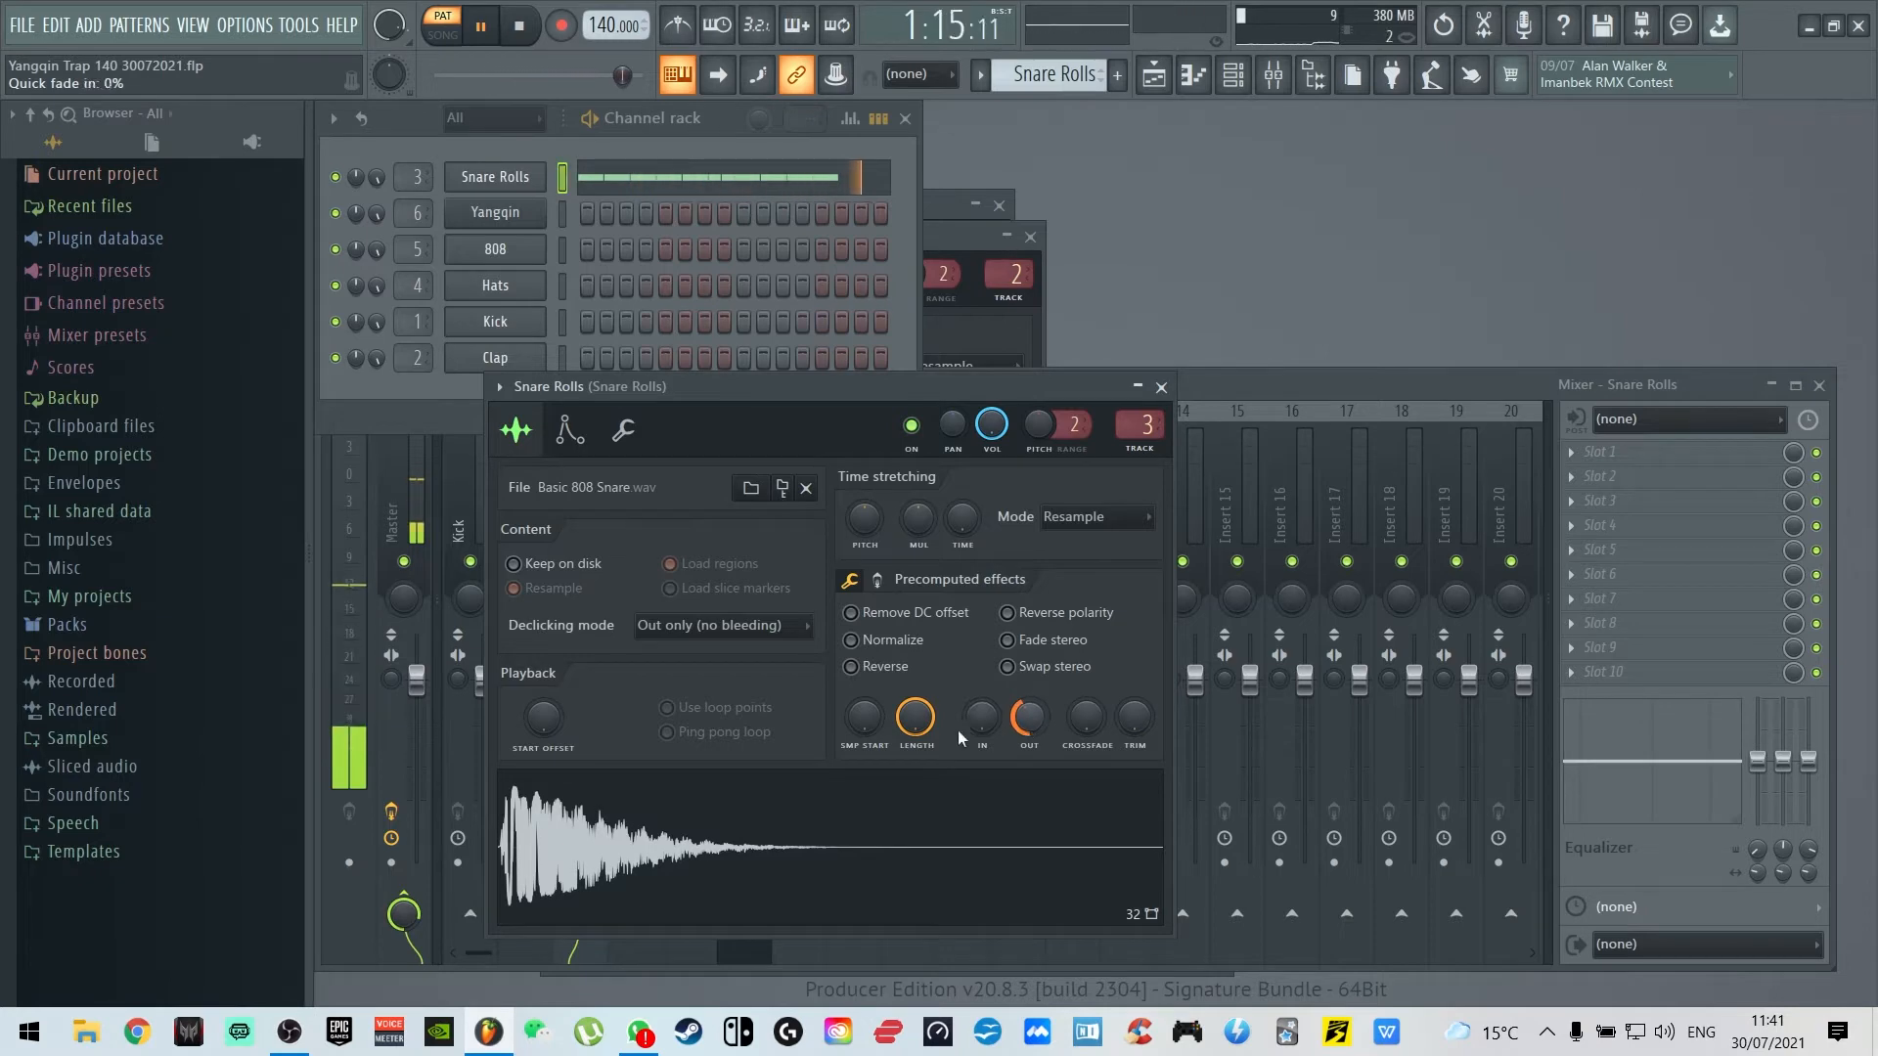
key(space)
Play the arrangement in song mode to check the shortened snare roll against the other clips
click(447, 35)
click(1326, 227)
key(space)
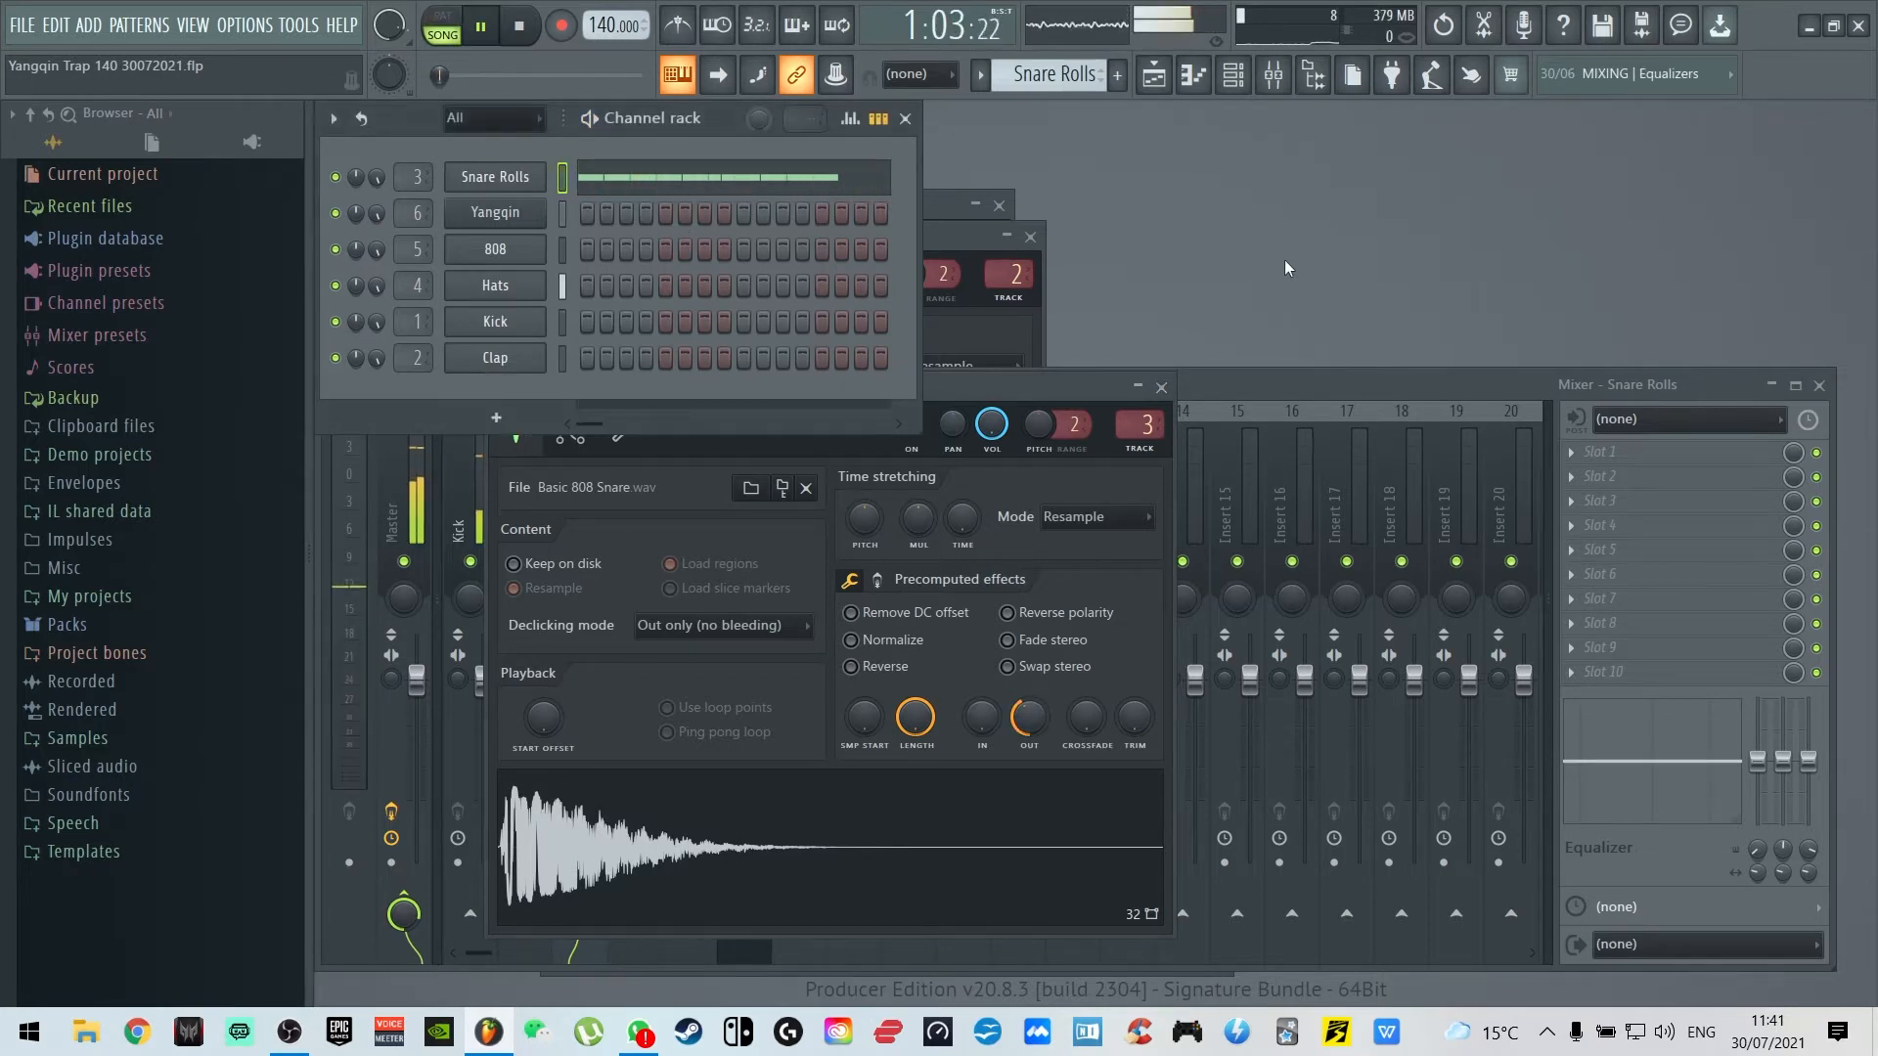
key(F5)
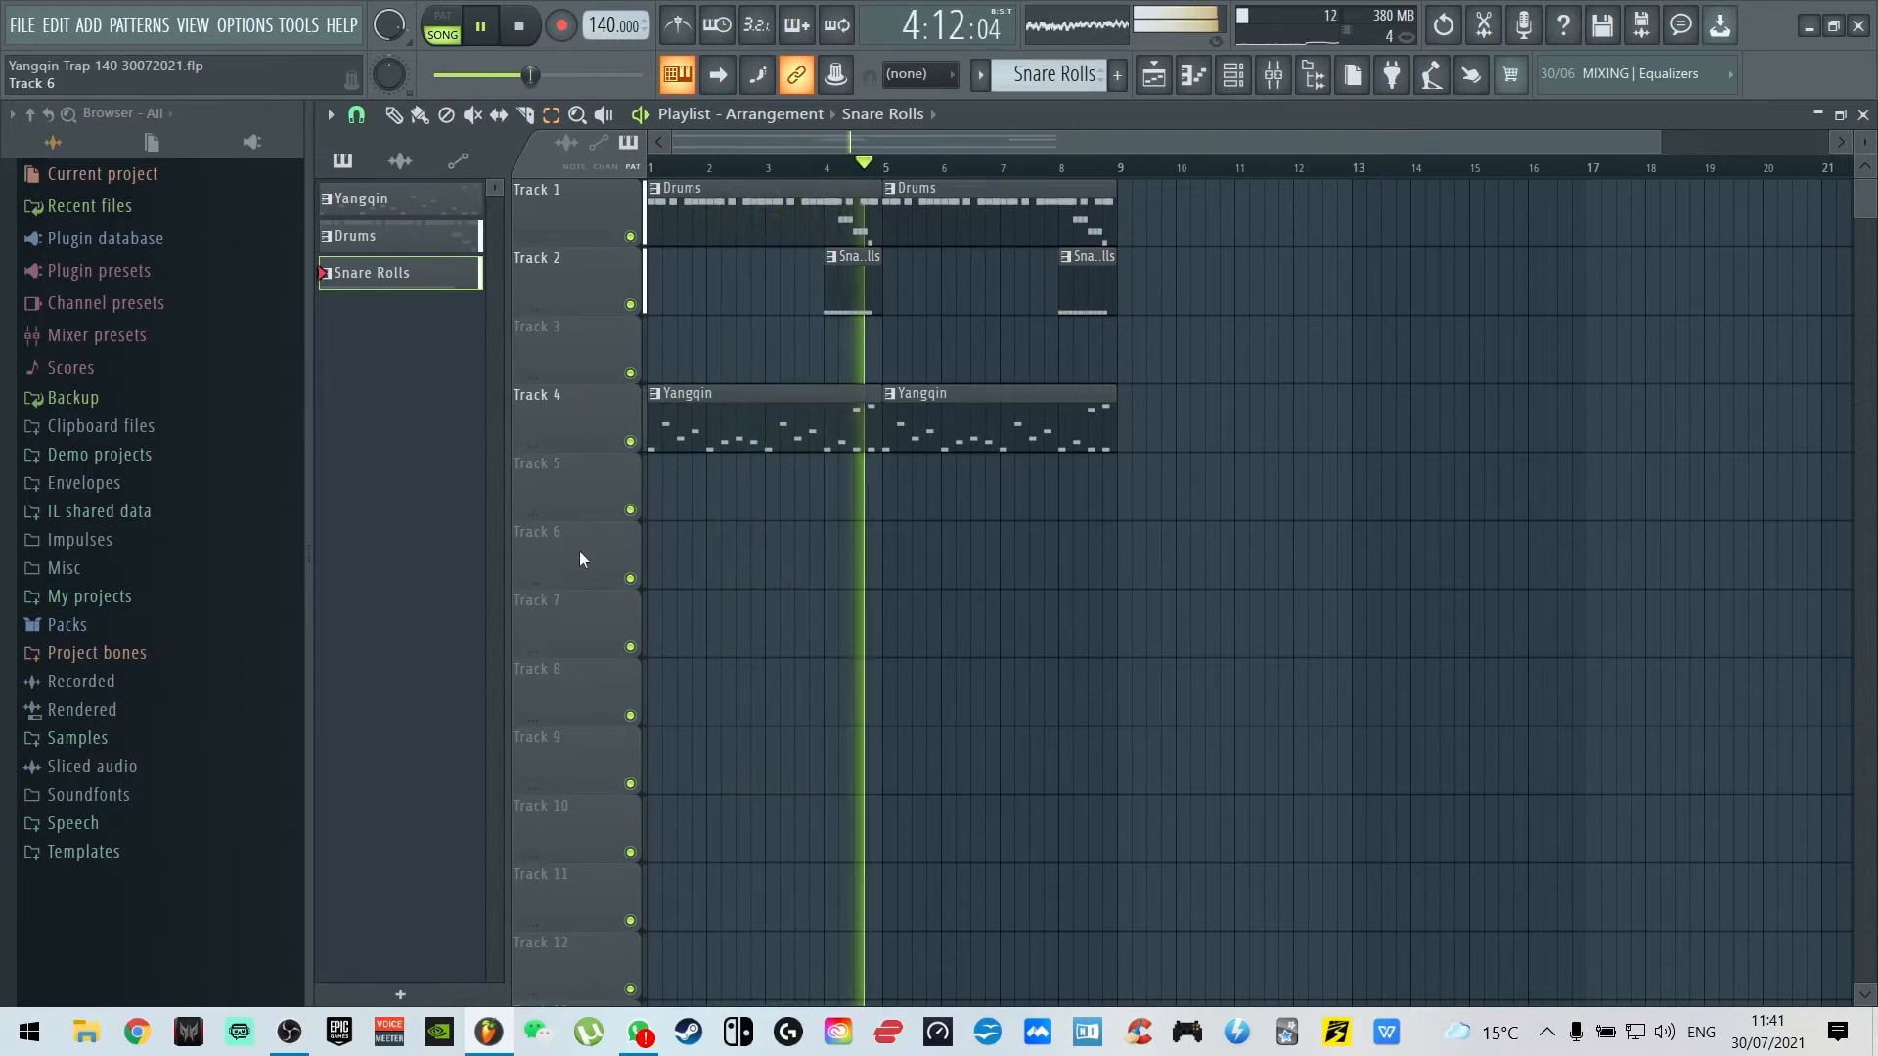
key(space)
click(1862, 114)
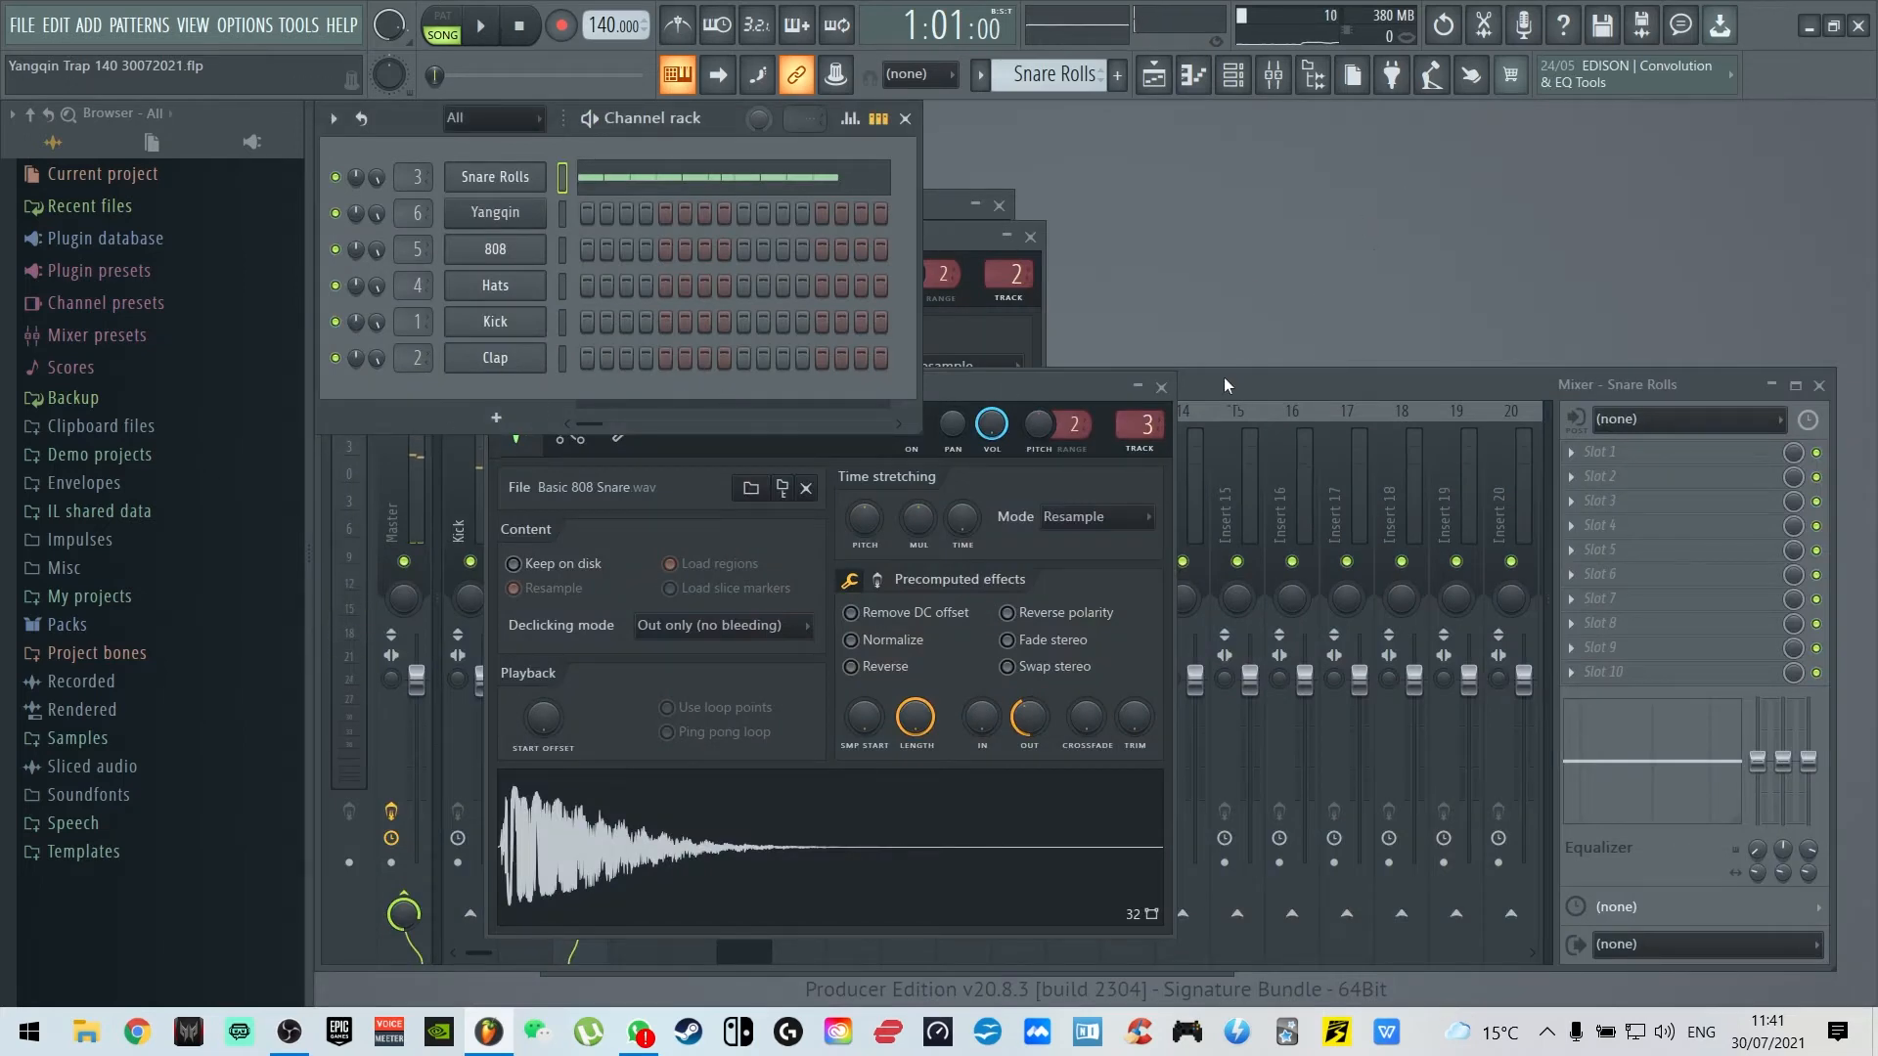
Switch to the empty pattern 4 and name it 808
key(F5)
click(1863, 115)
scroll(1072, 85, down, 1)
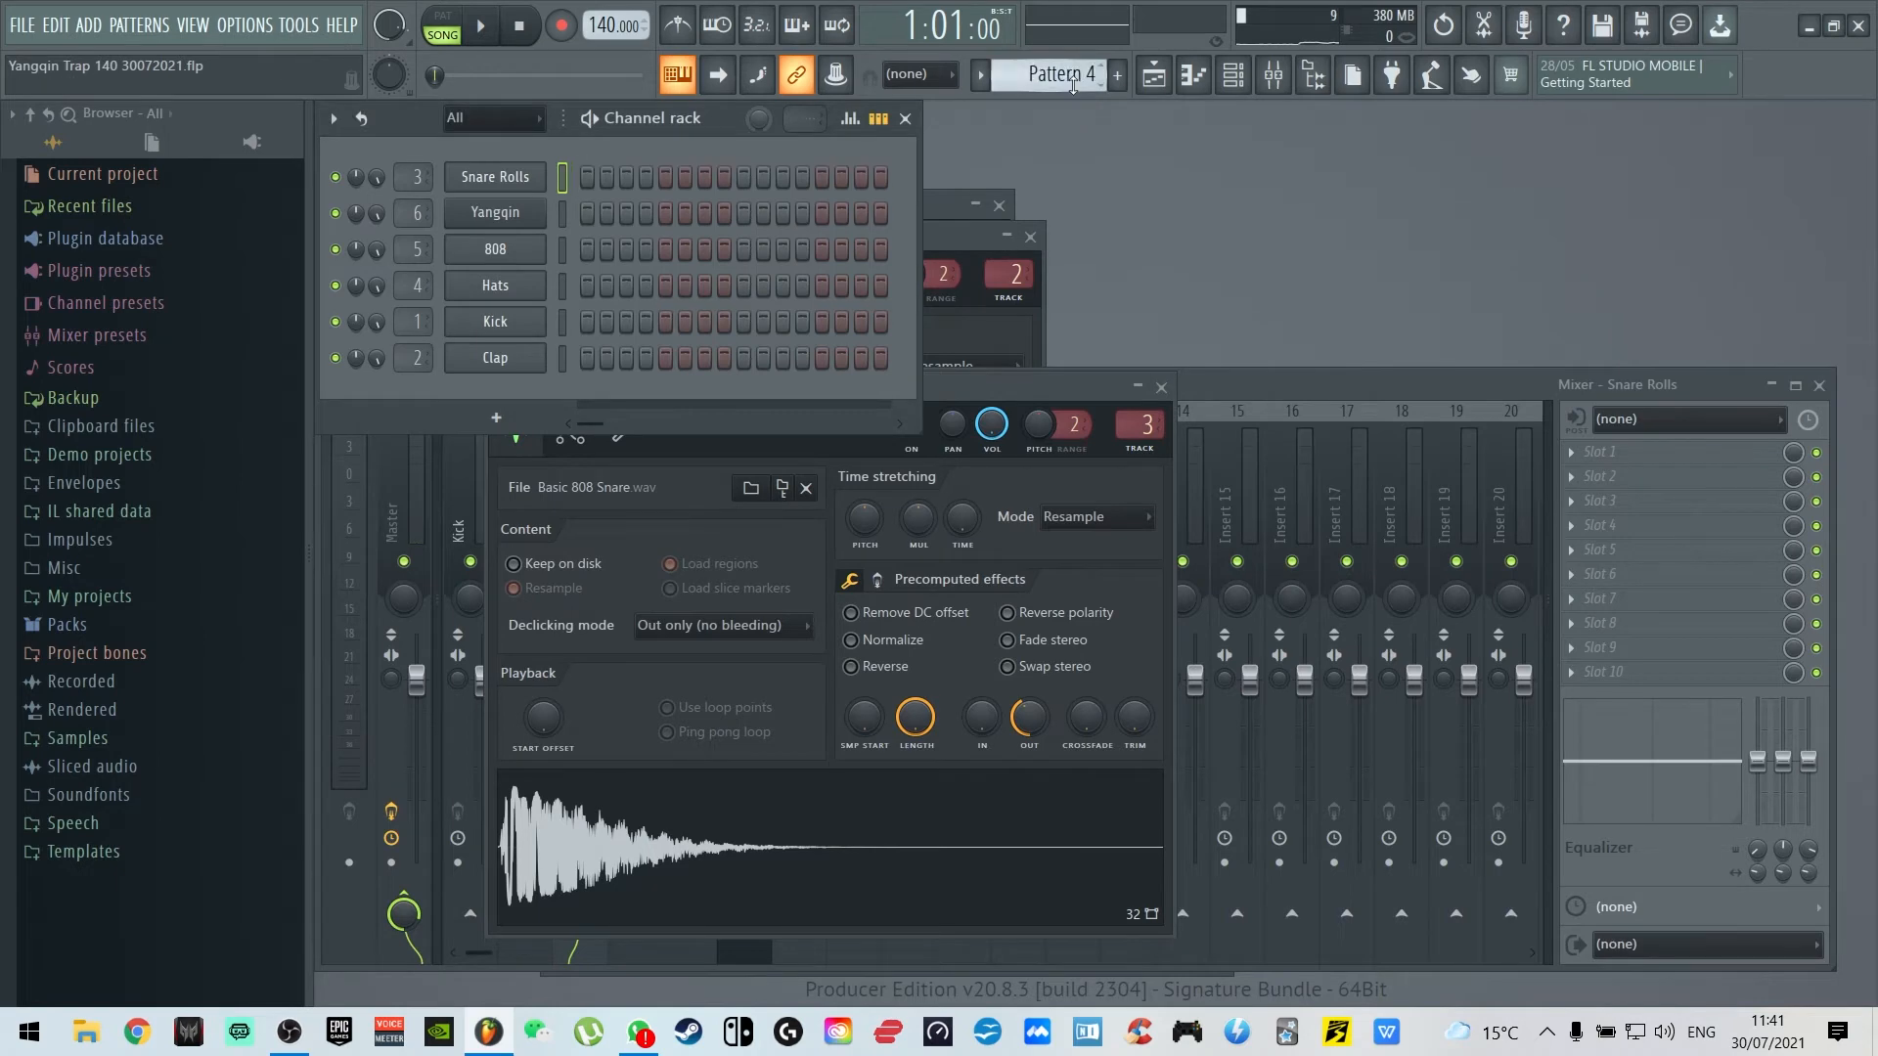
key(F2)
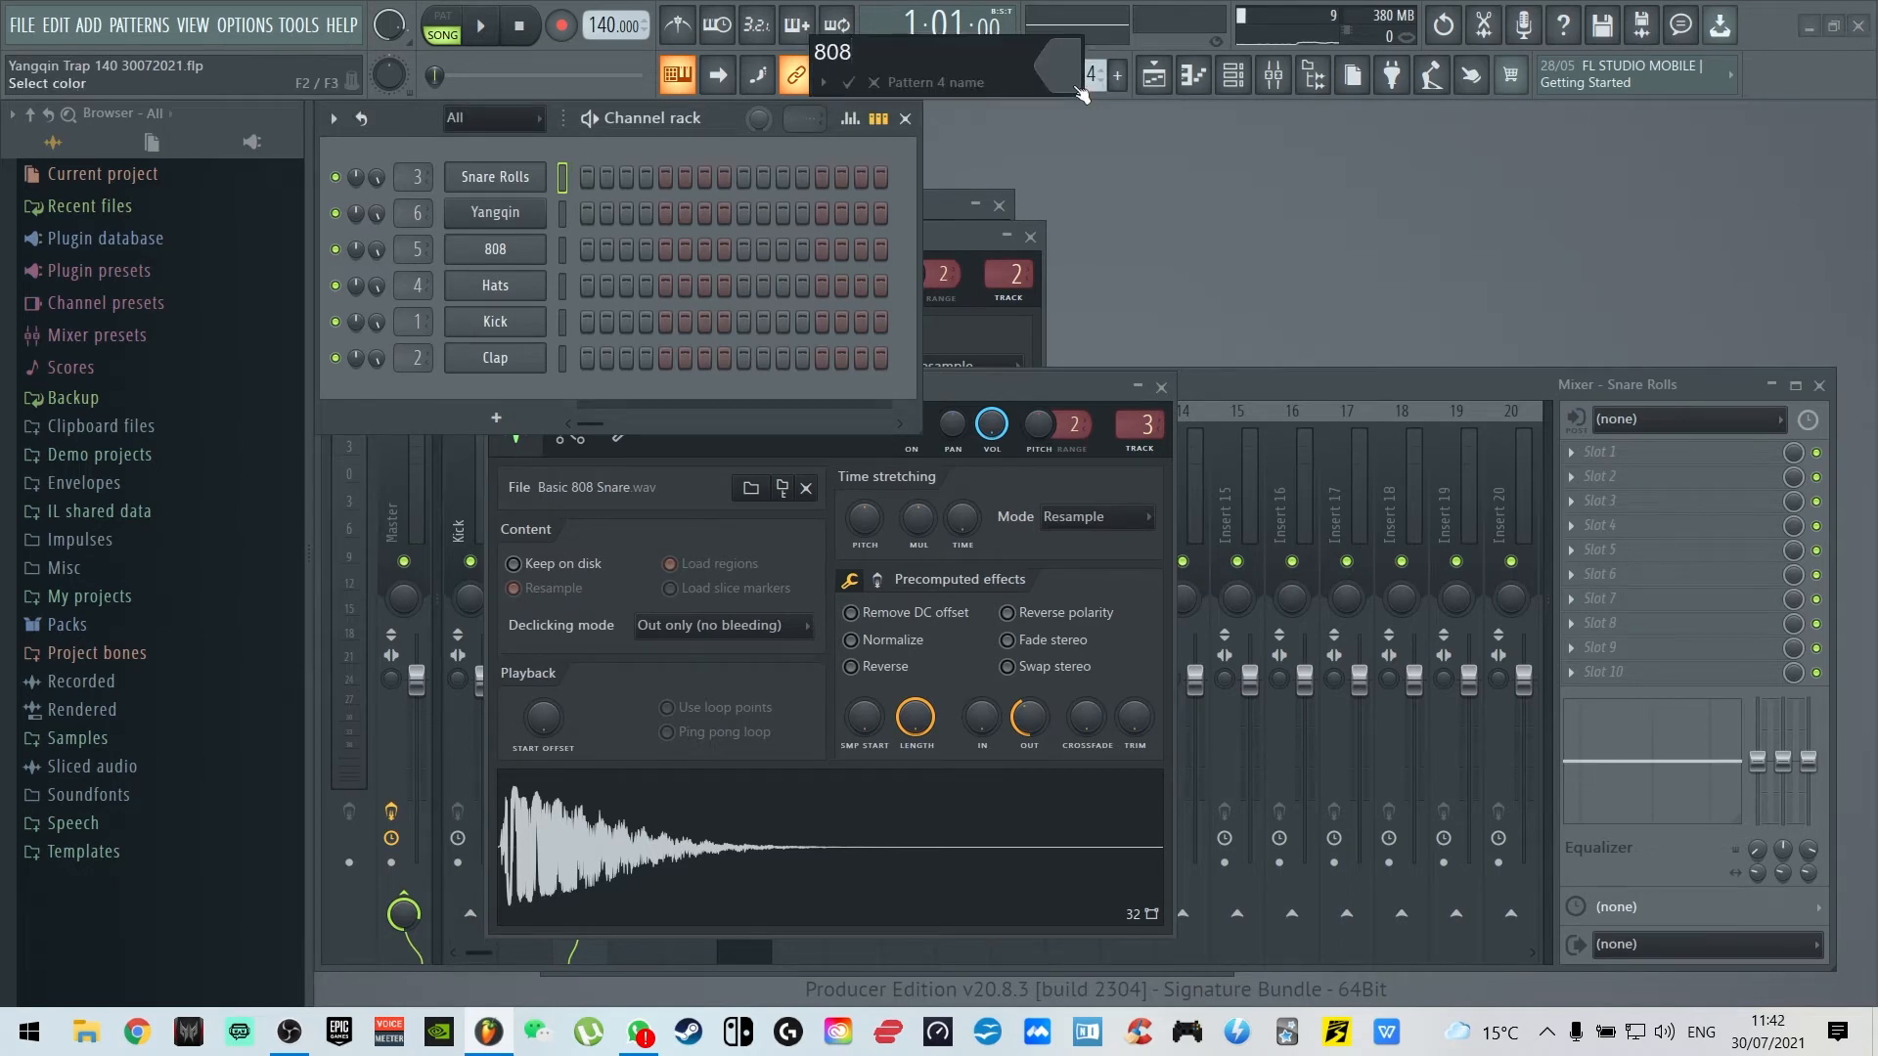
key(Return)
Close the open sampler windows of the Clap, Kick and Snare Rolls channels
drag(995, 383, 1746, 309)
drag(954, 233, 1849, 218)
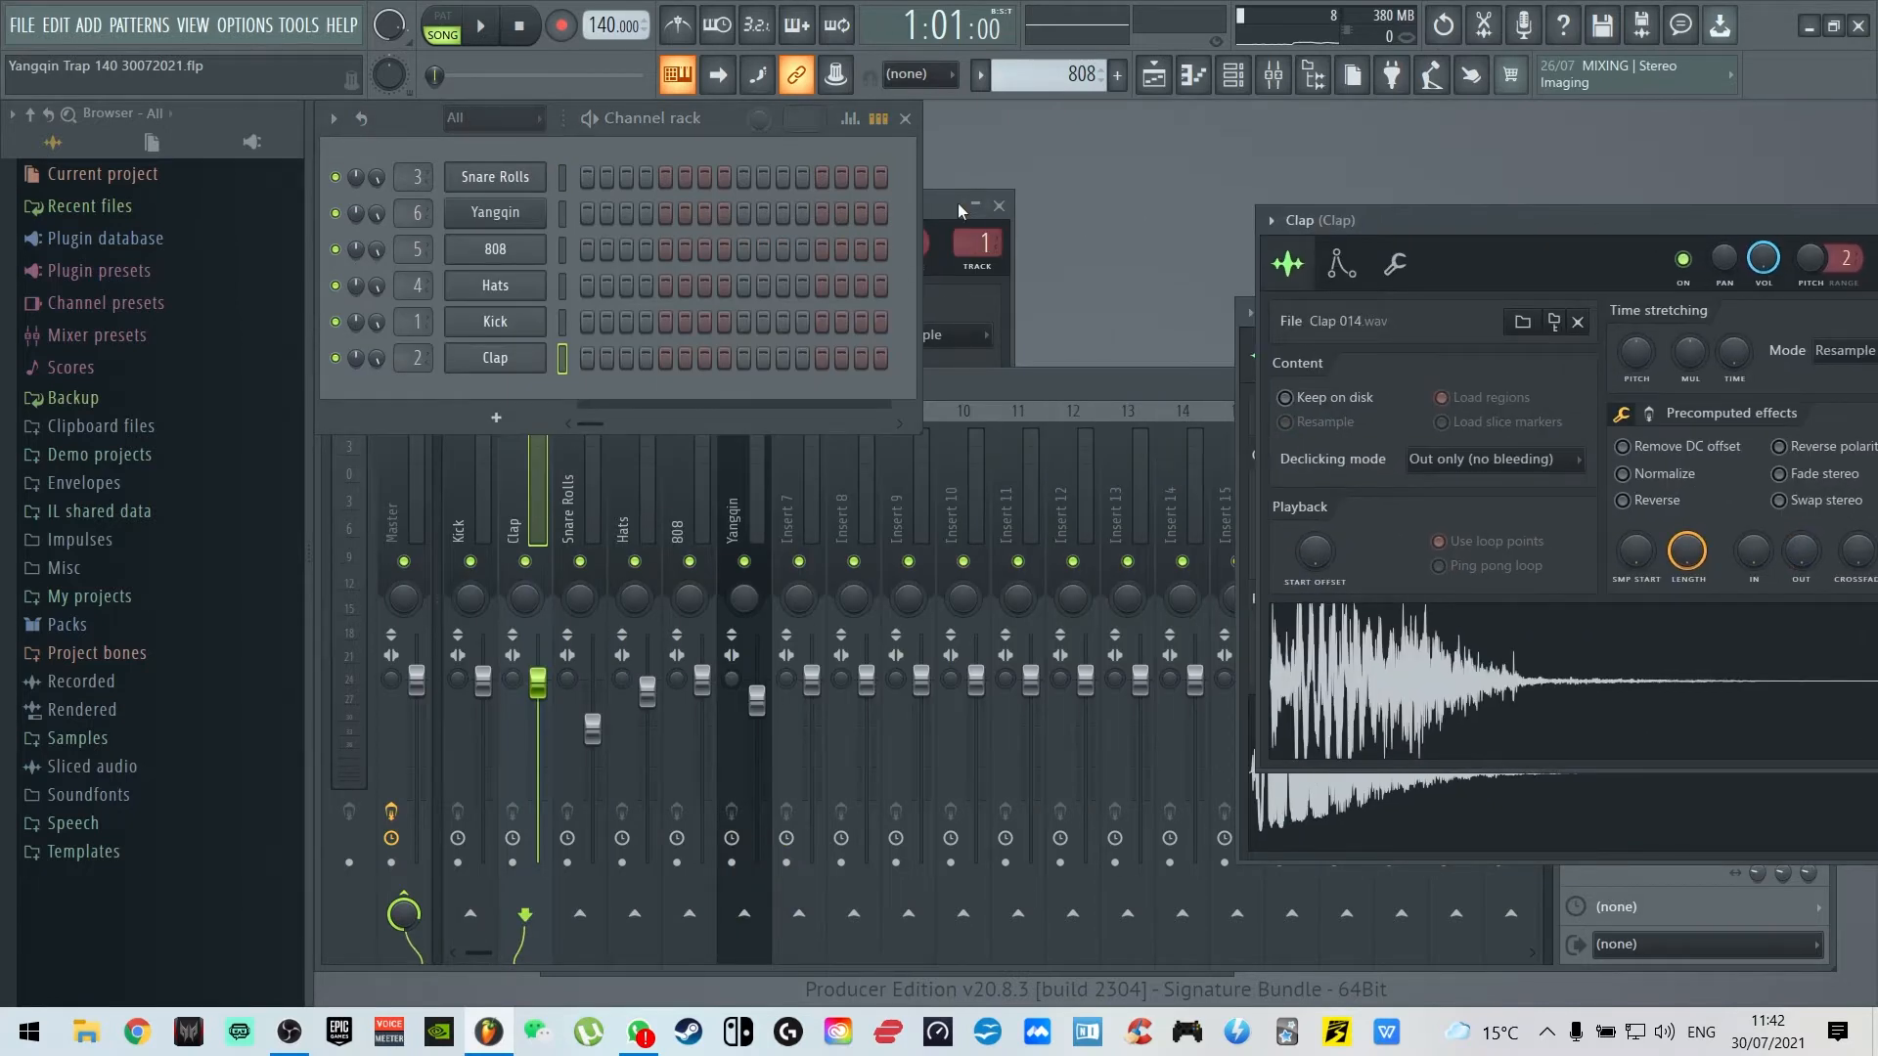
drag(958, 210, 1454, 202)
click(1647, 203)
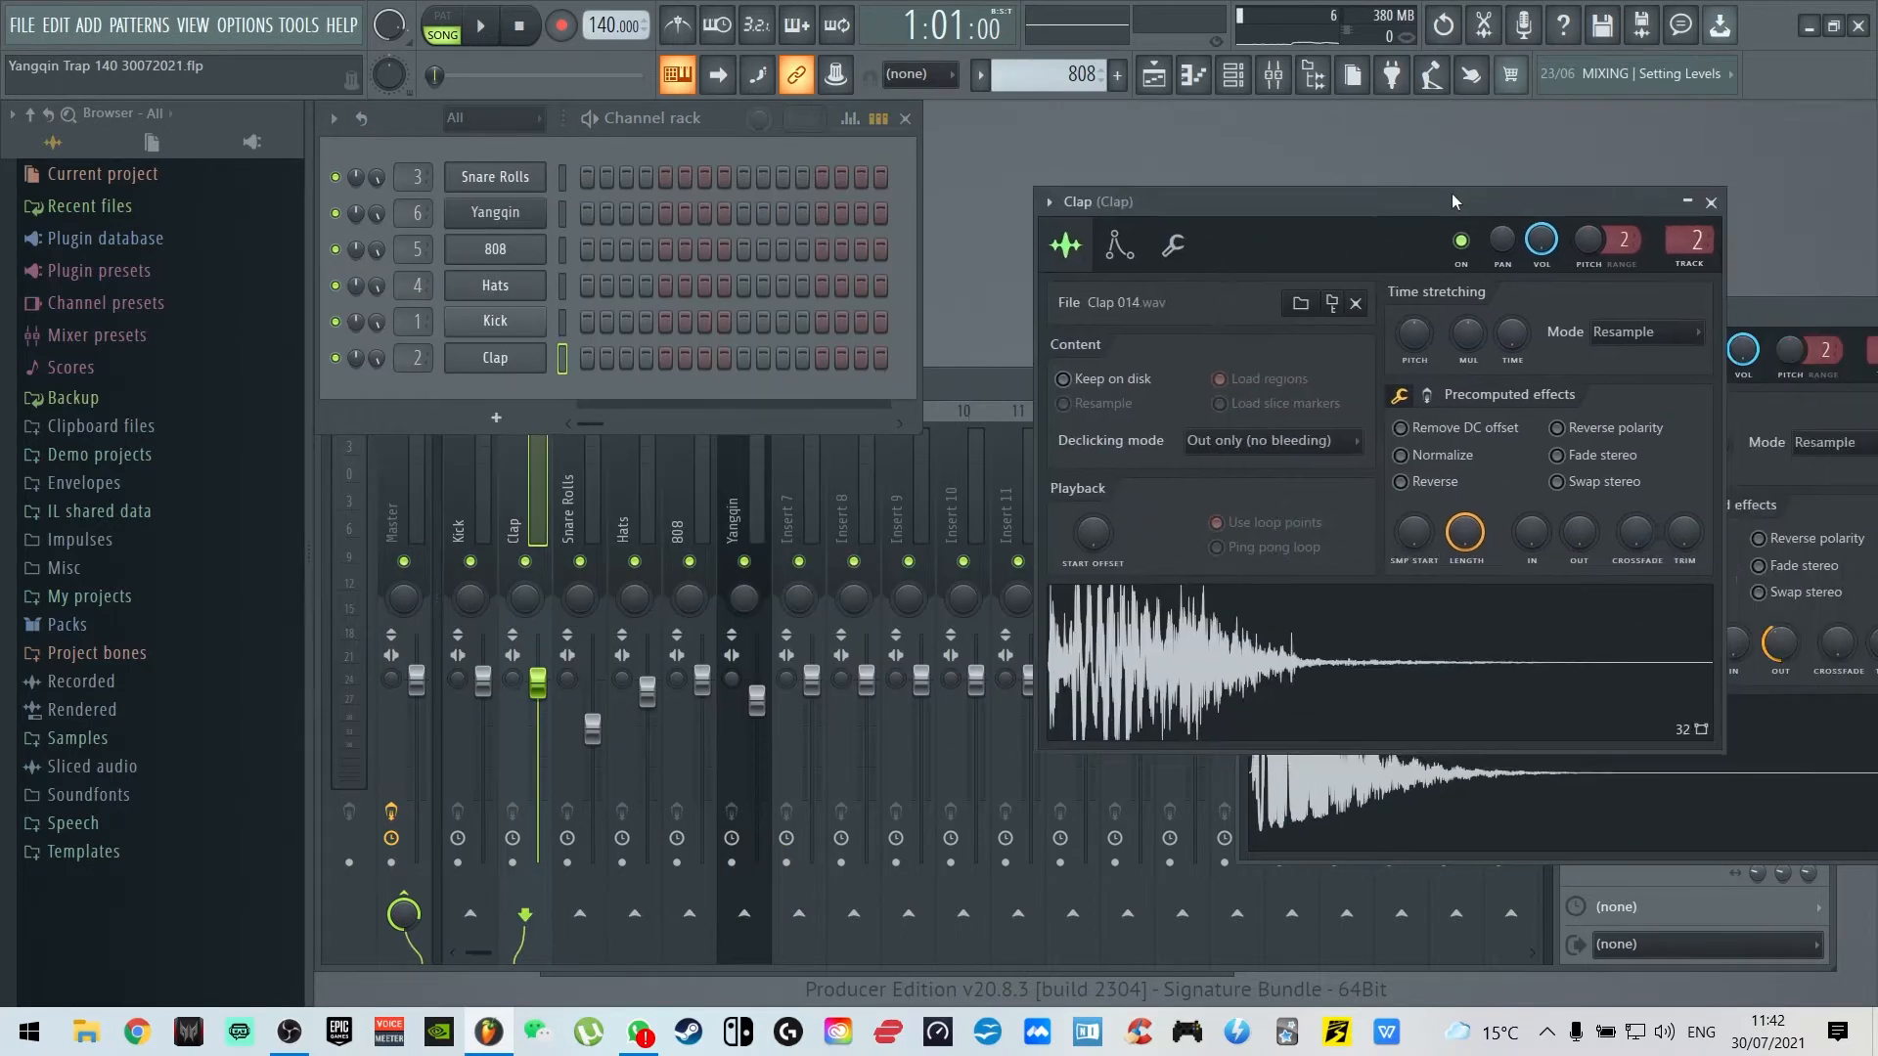
click(1711, 202)
drag(1751, 306, 1392, 270)
click(1545, 267)
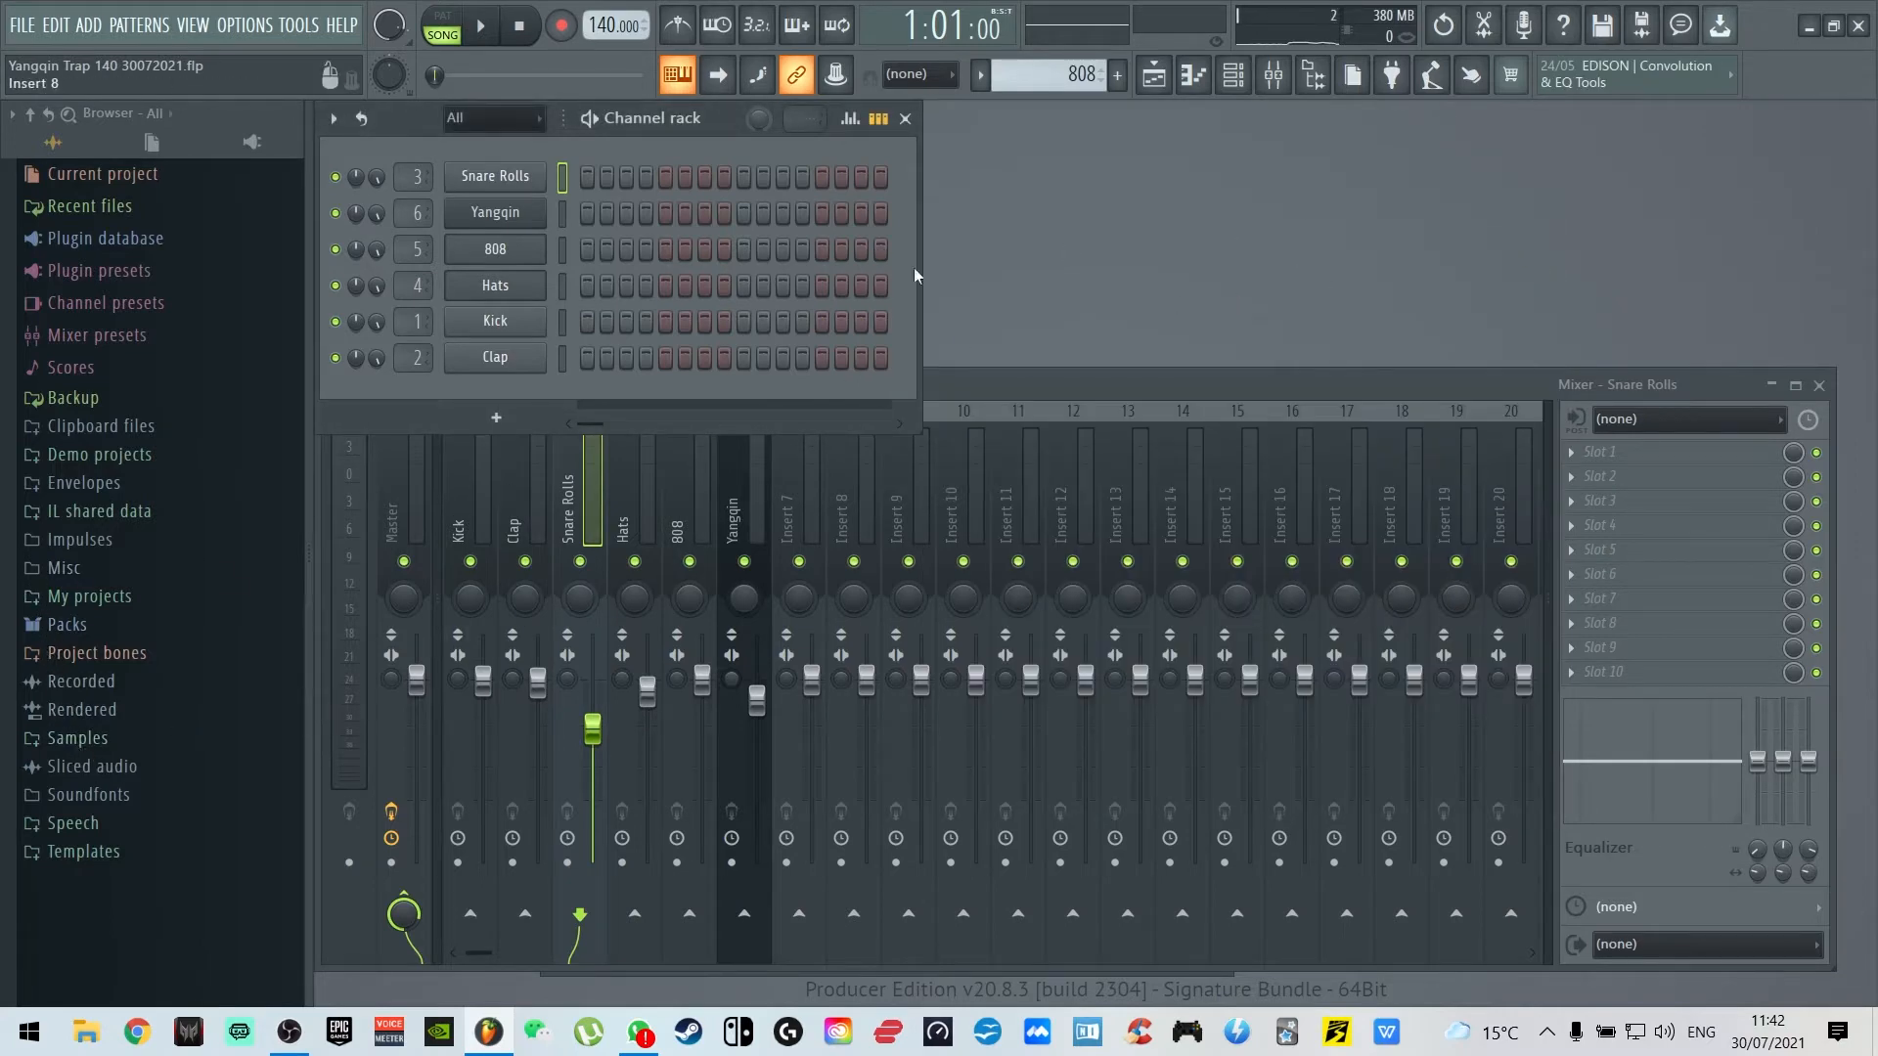
Check the 808 channel's sample settings and add a one-beat C5 note at bar 1 in its piano roll
right_click(521, 248)
click(591, 248)
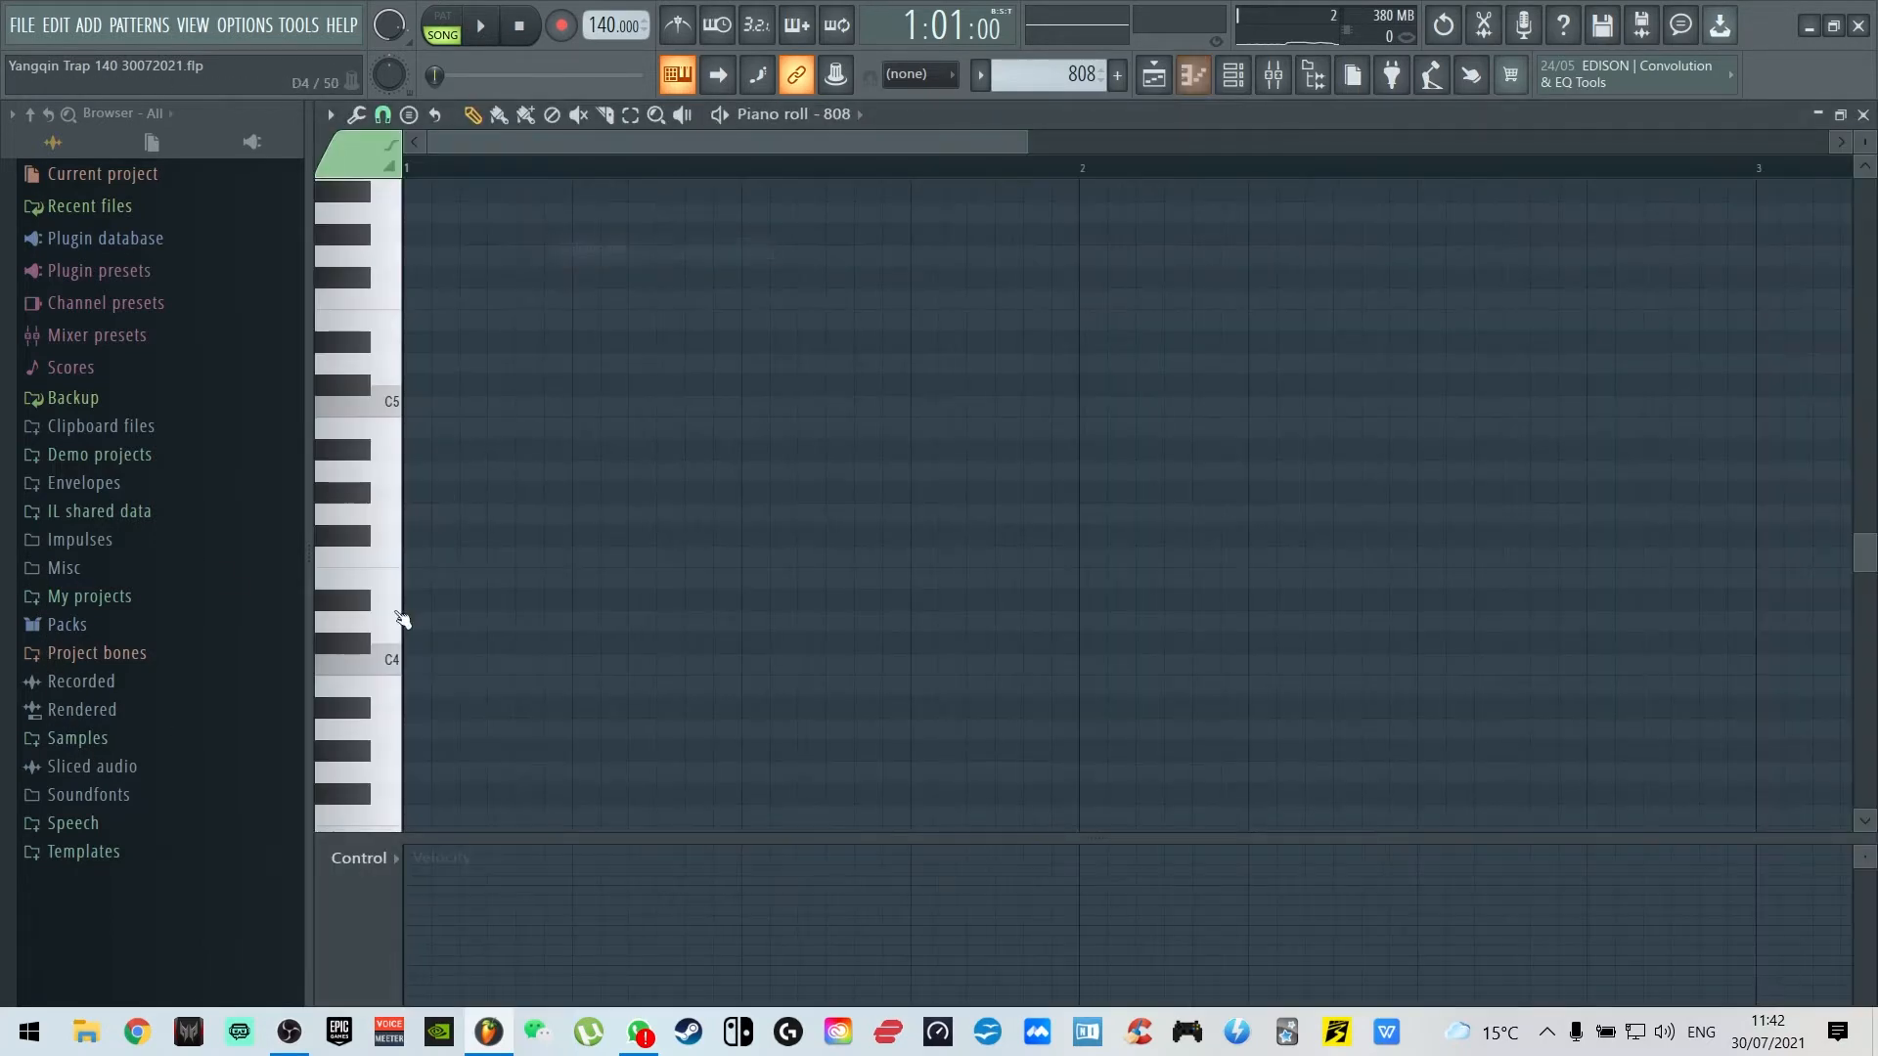
click(1863, 115)
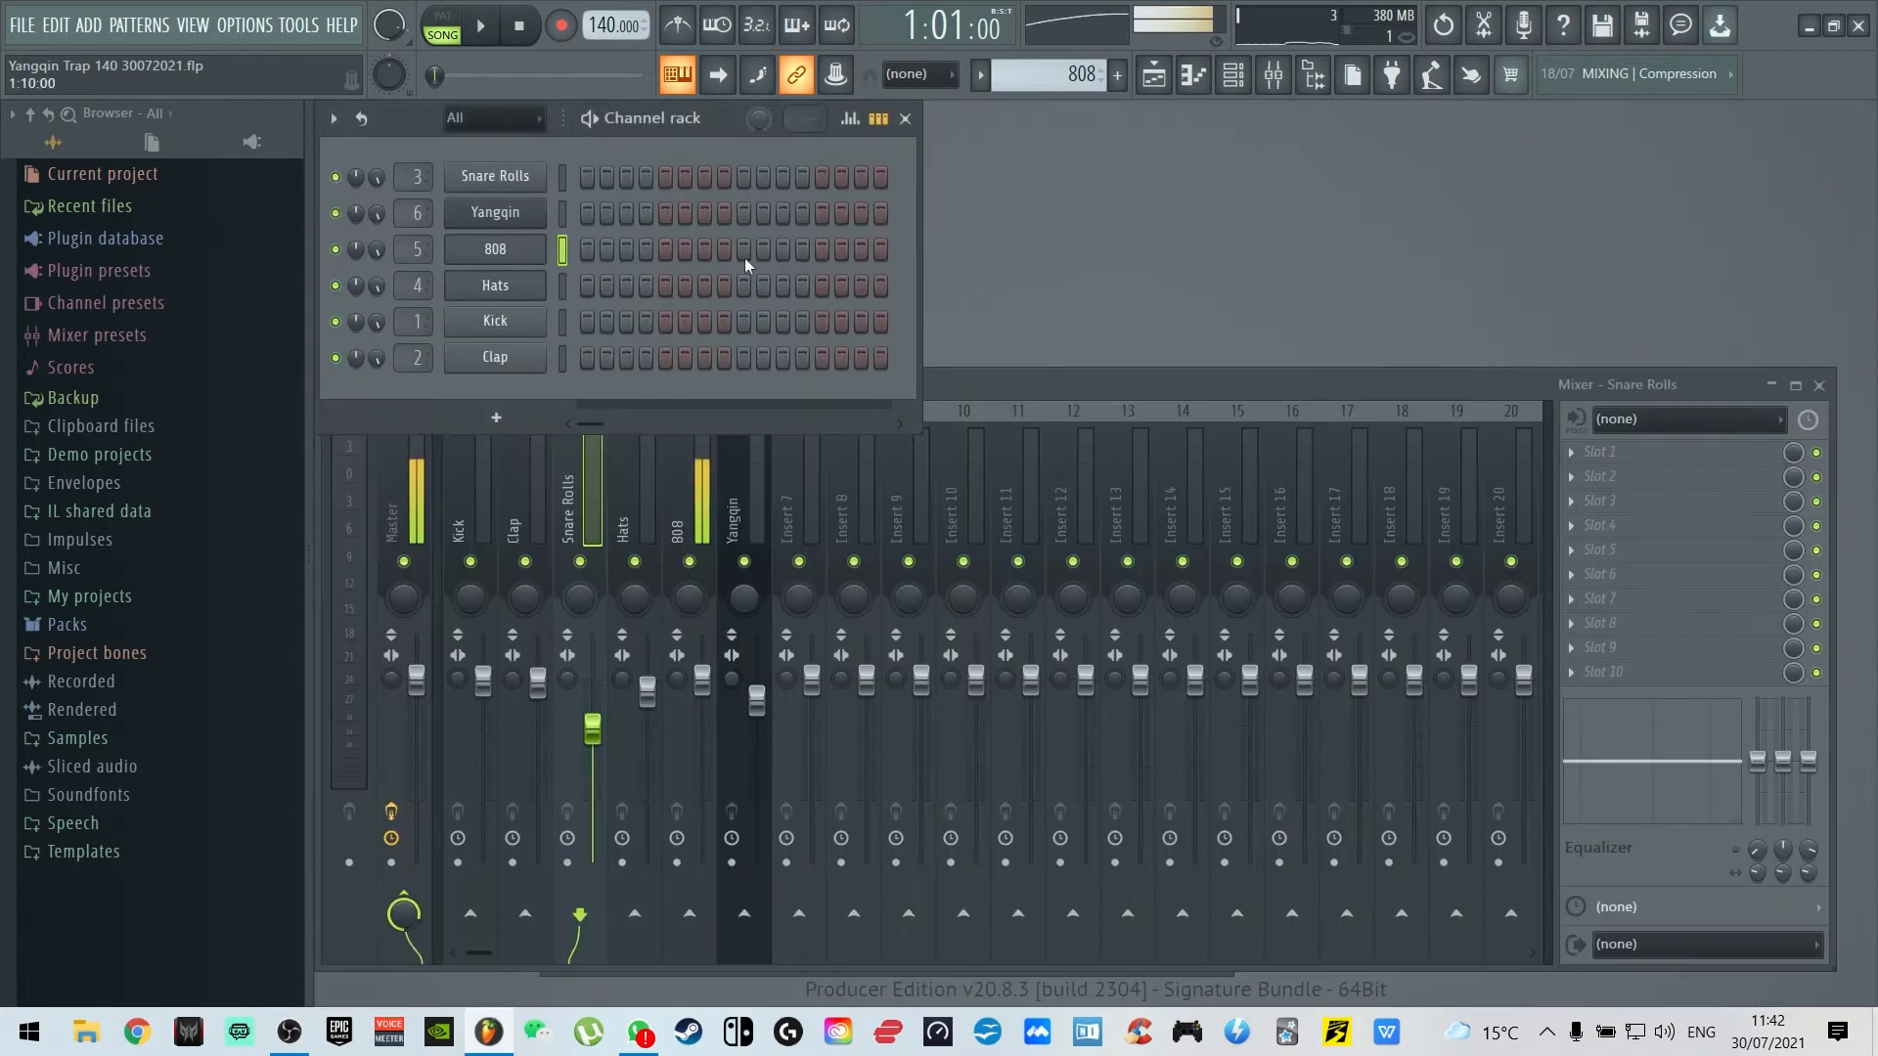
click(496, 256)
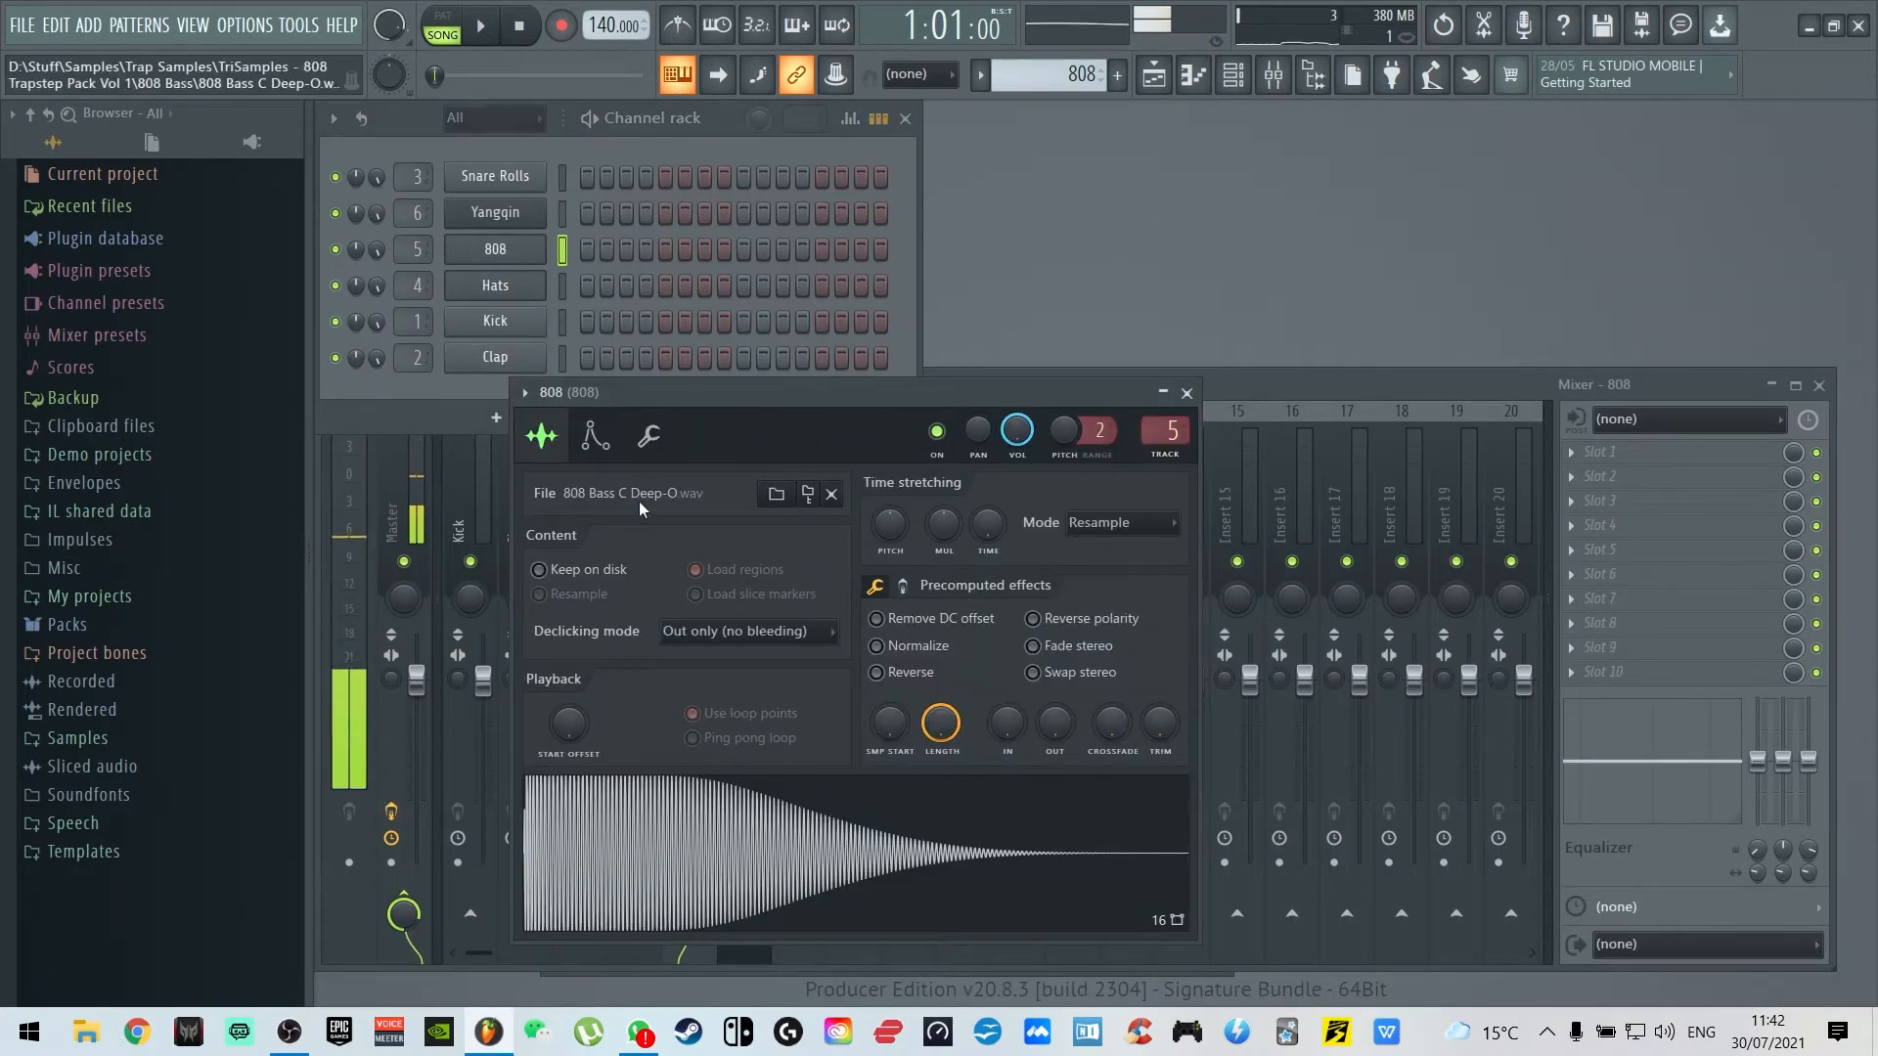
right_click(496, 250)
click(586, 248)
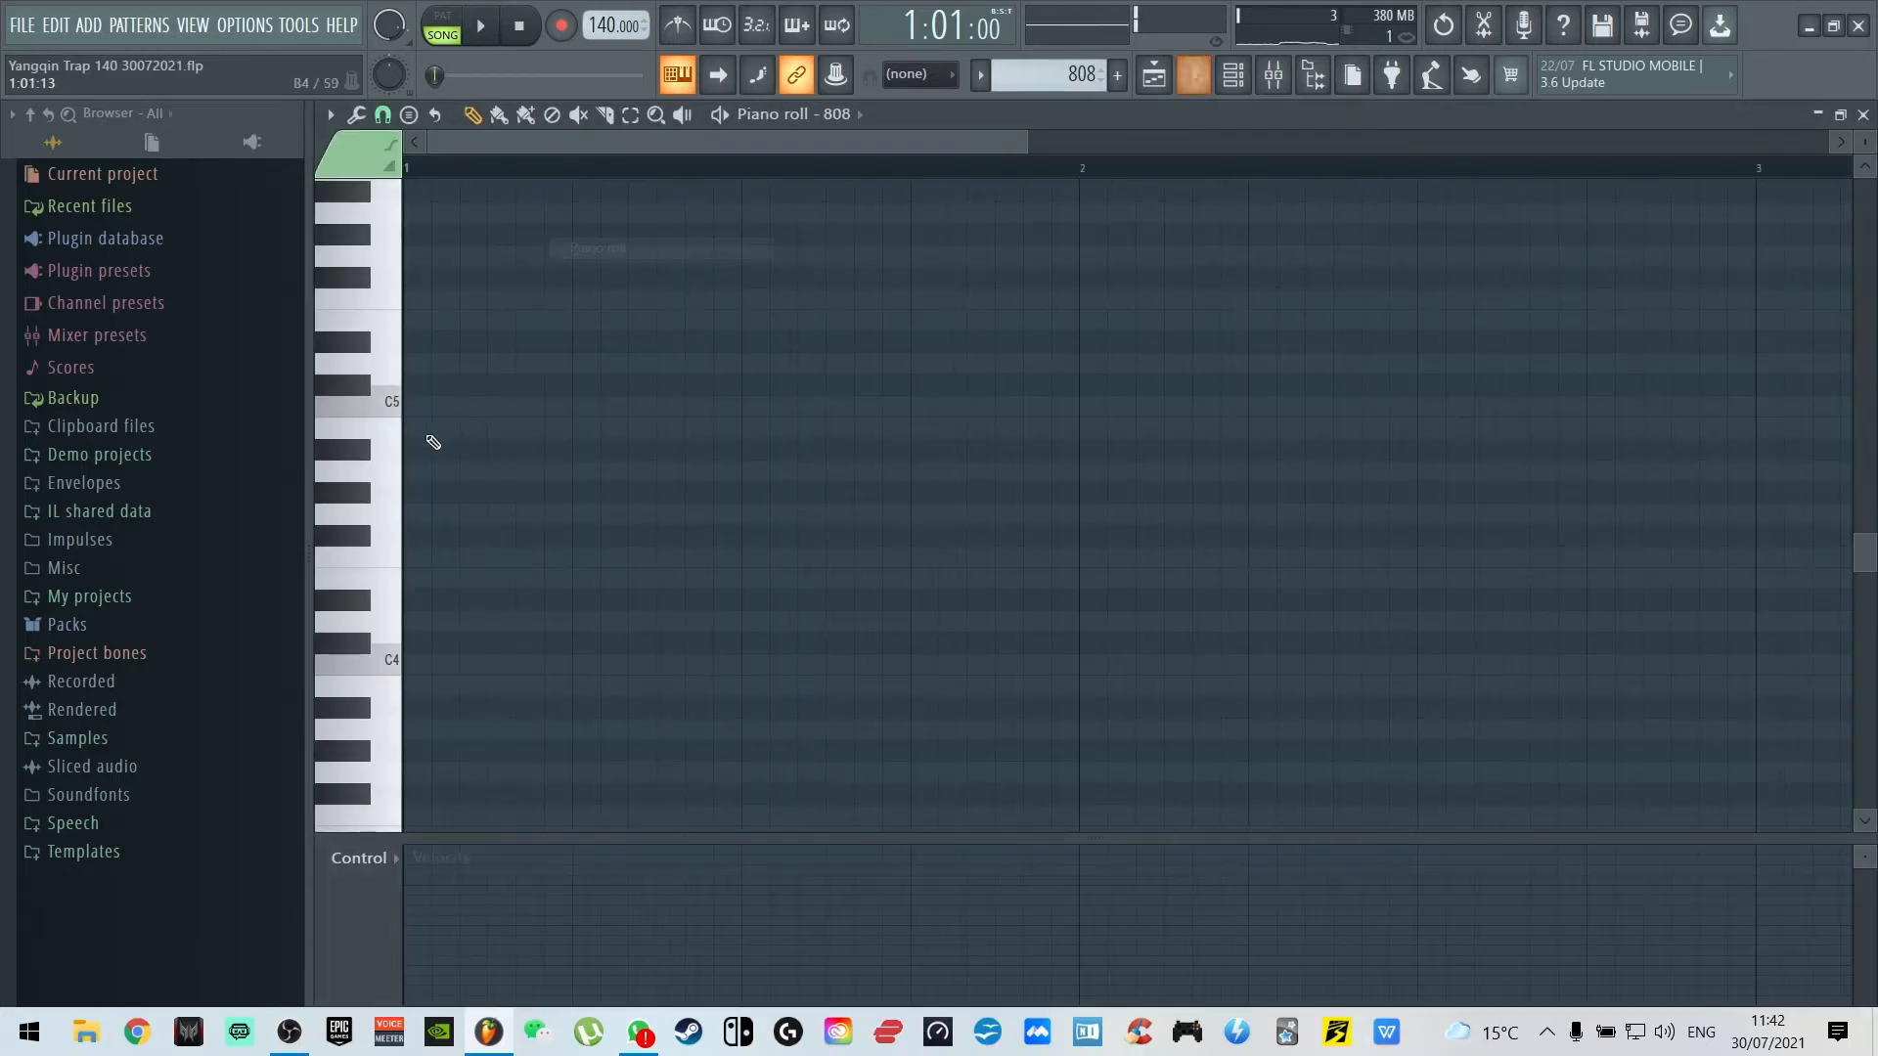
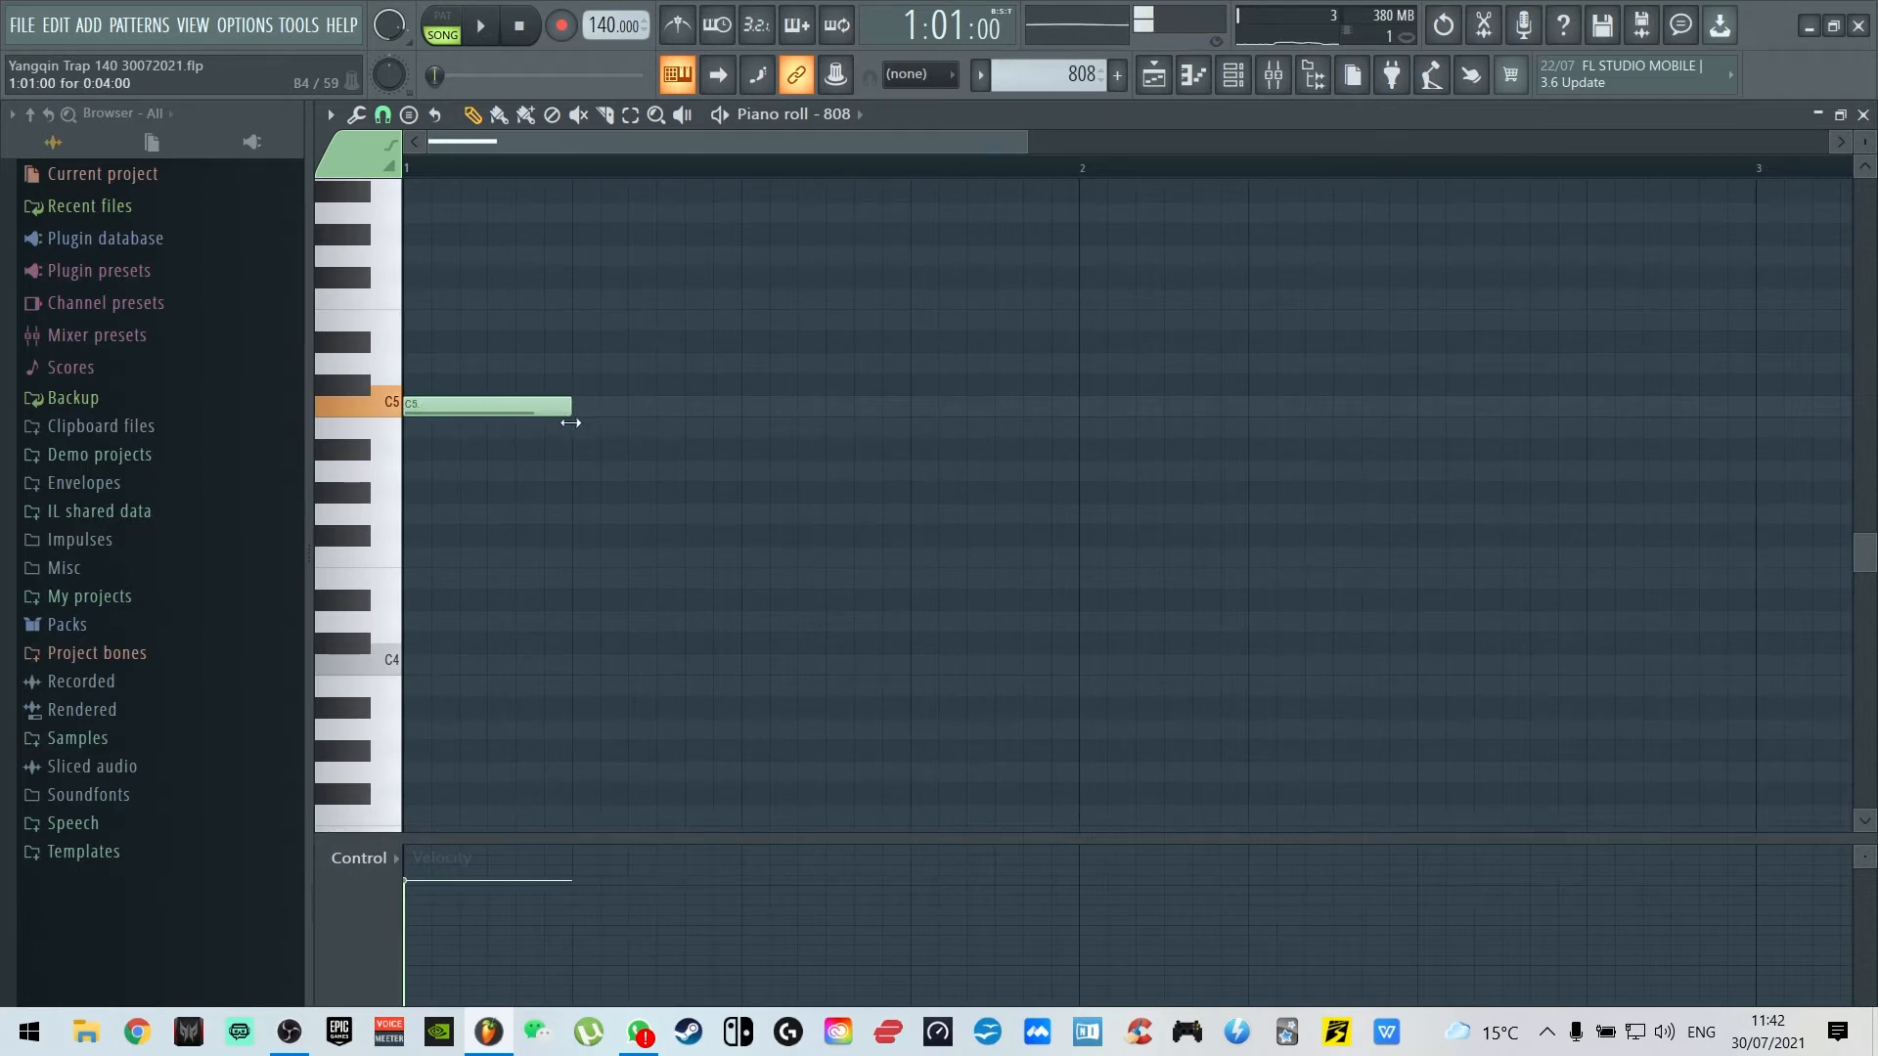
Set the 808 piano roll's snap to Line and show the first four bars
click(384, 116)
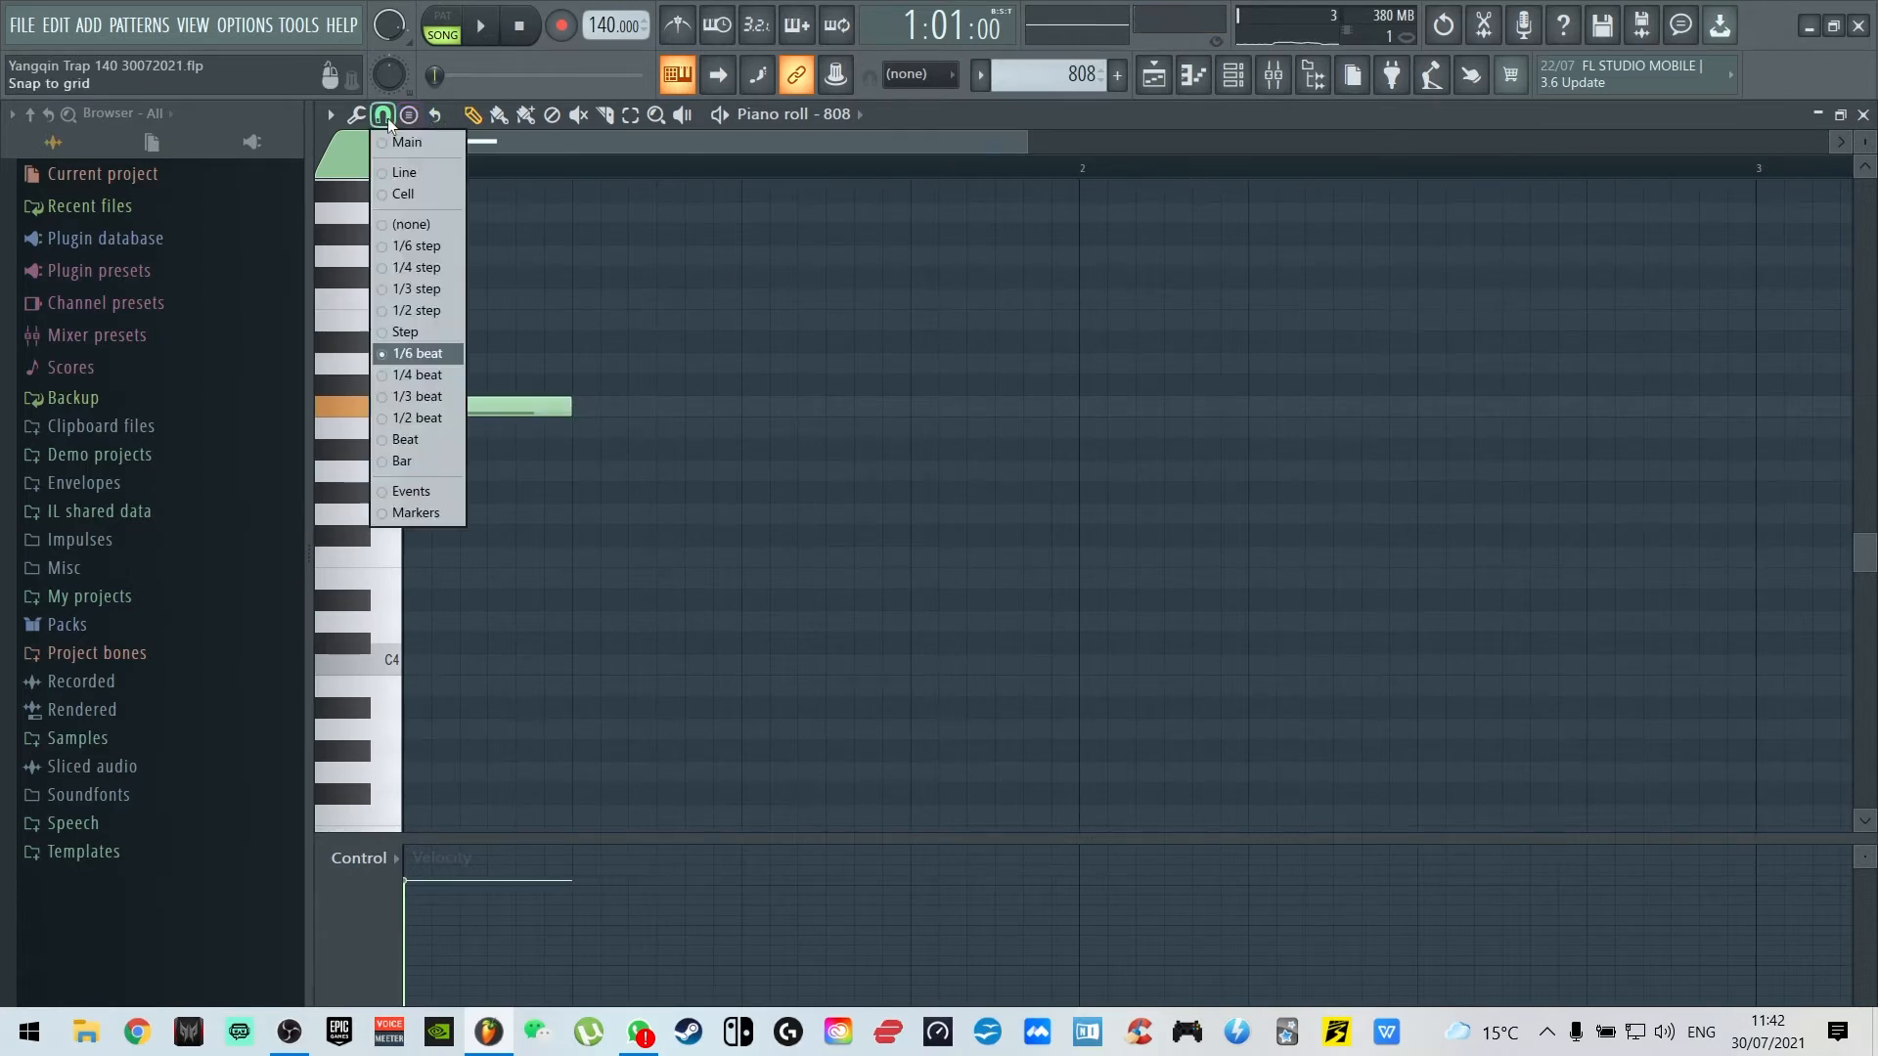
click(398, 174)
drag(1021, 153, 1819, 153)
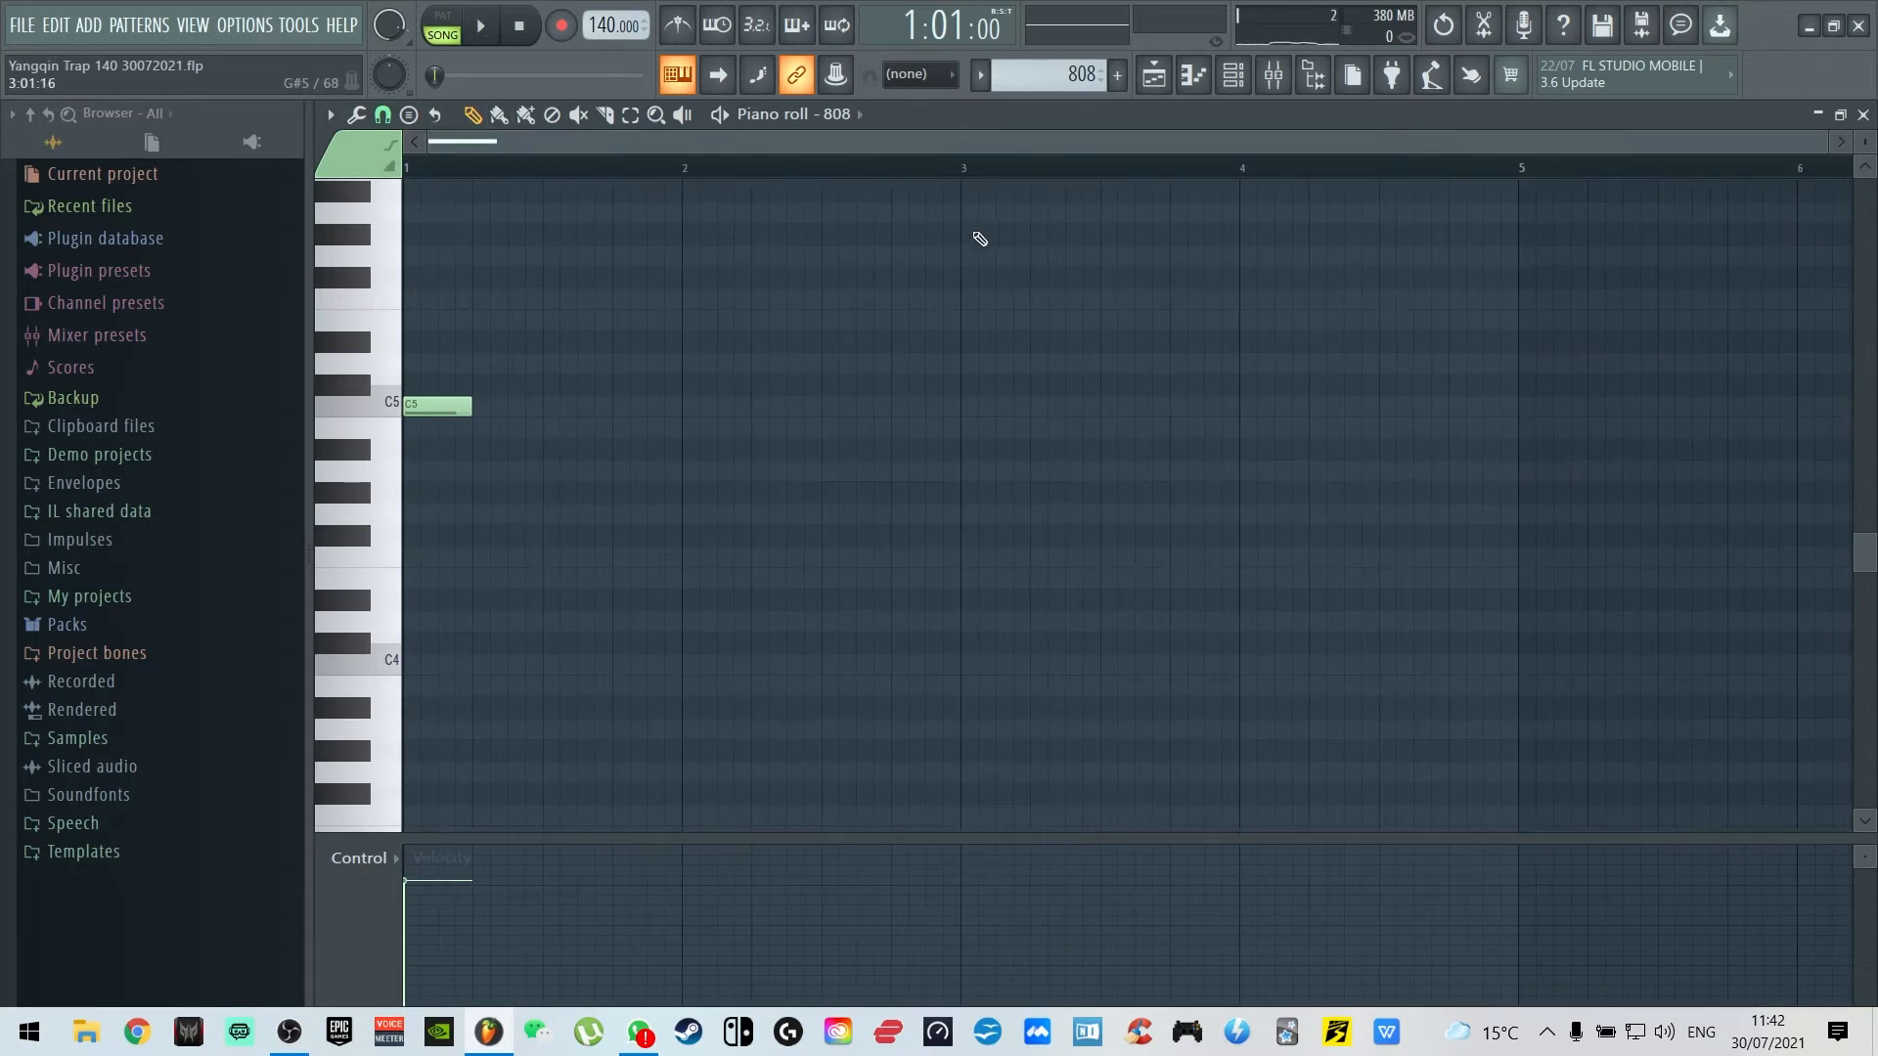
Copy all of the Kick channel's piano roll notes from the Drums pattern
click(1863, 114)
scroll(1058, 75, up, 2)
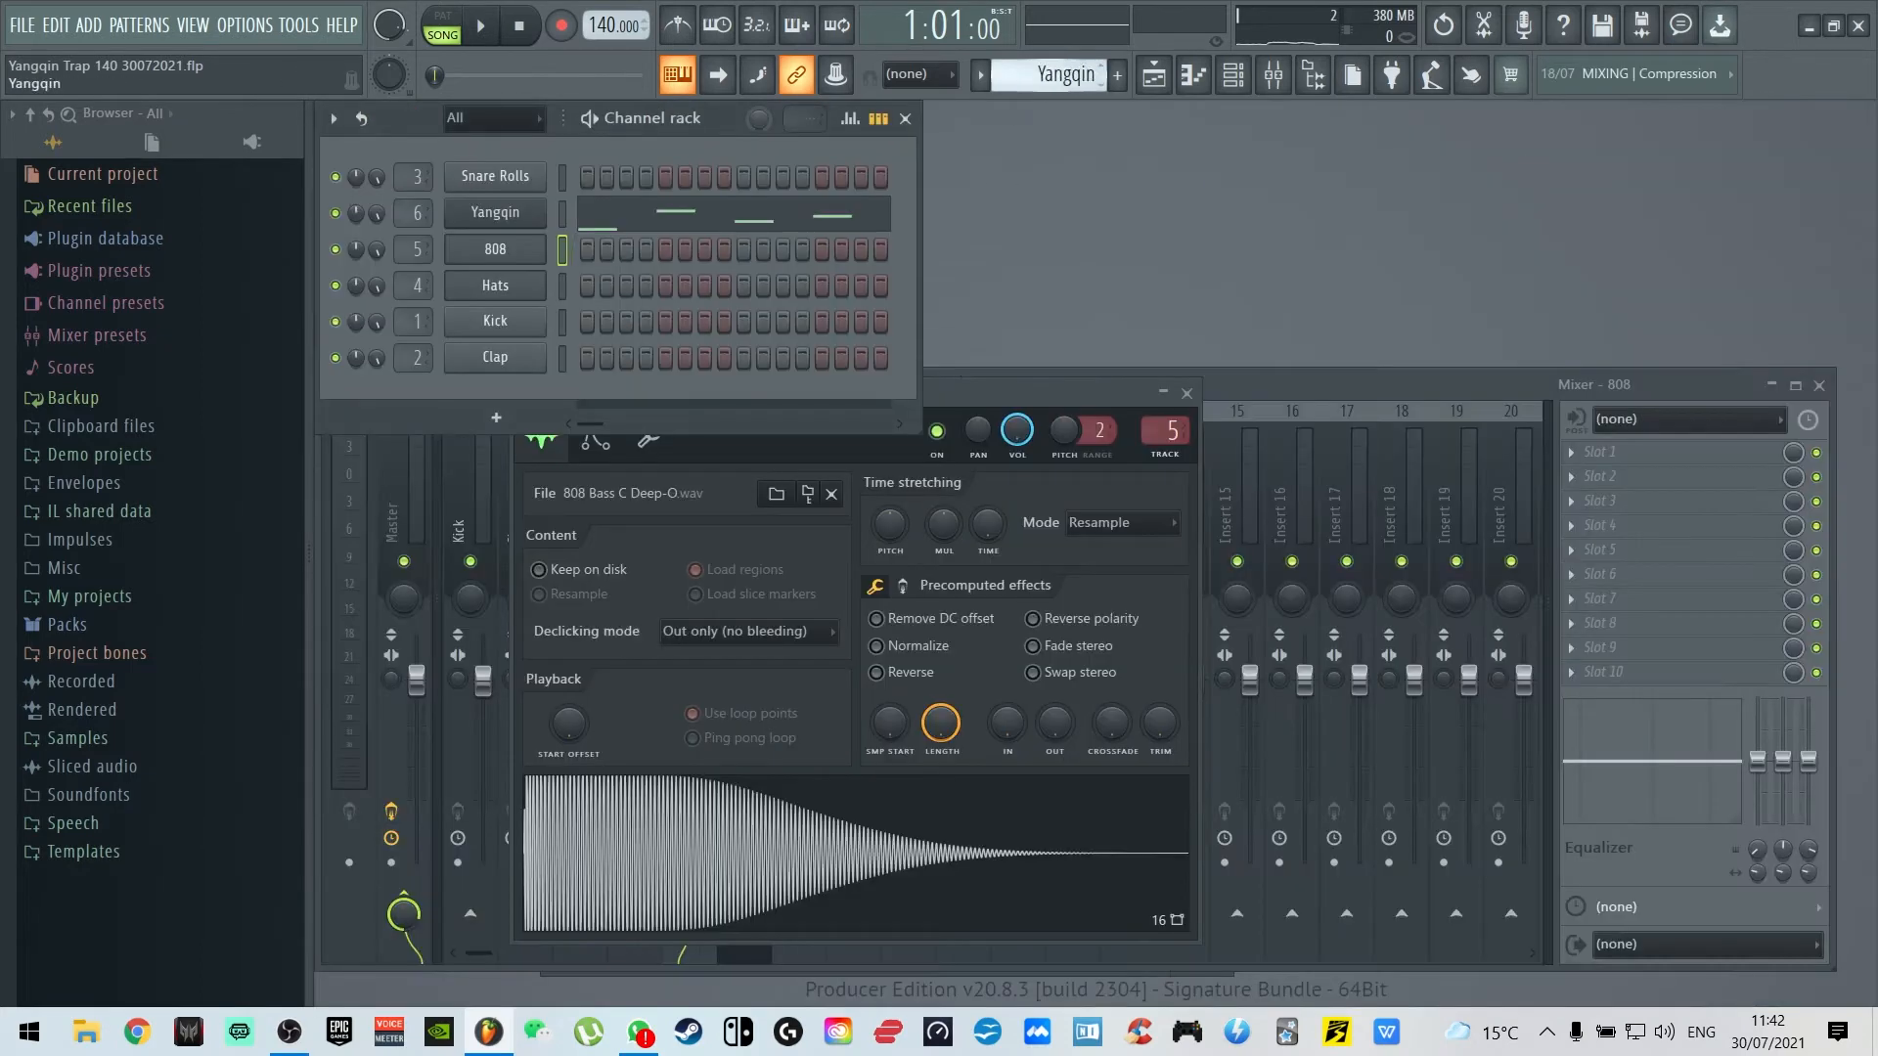
right_click(512, 305)
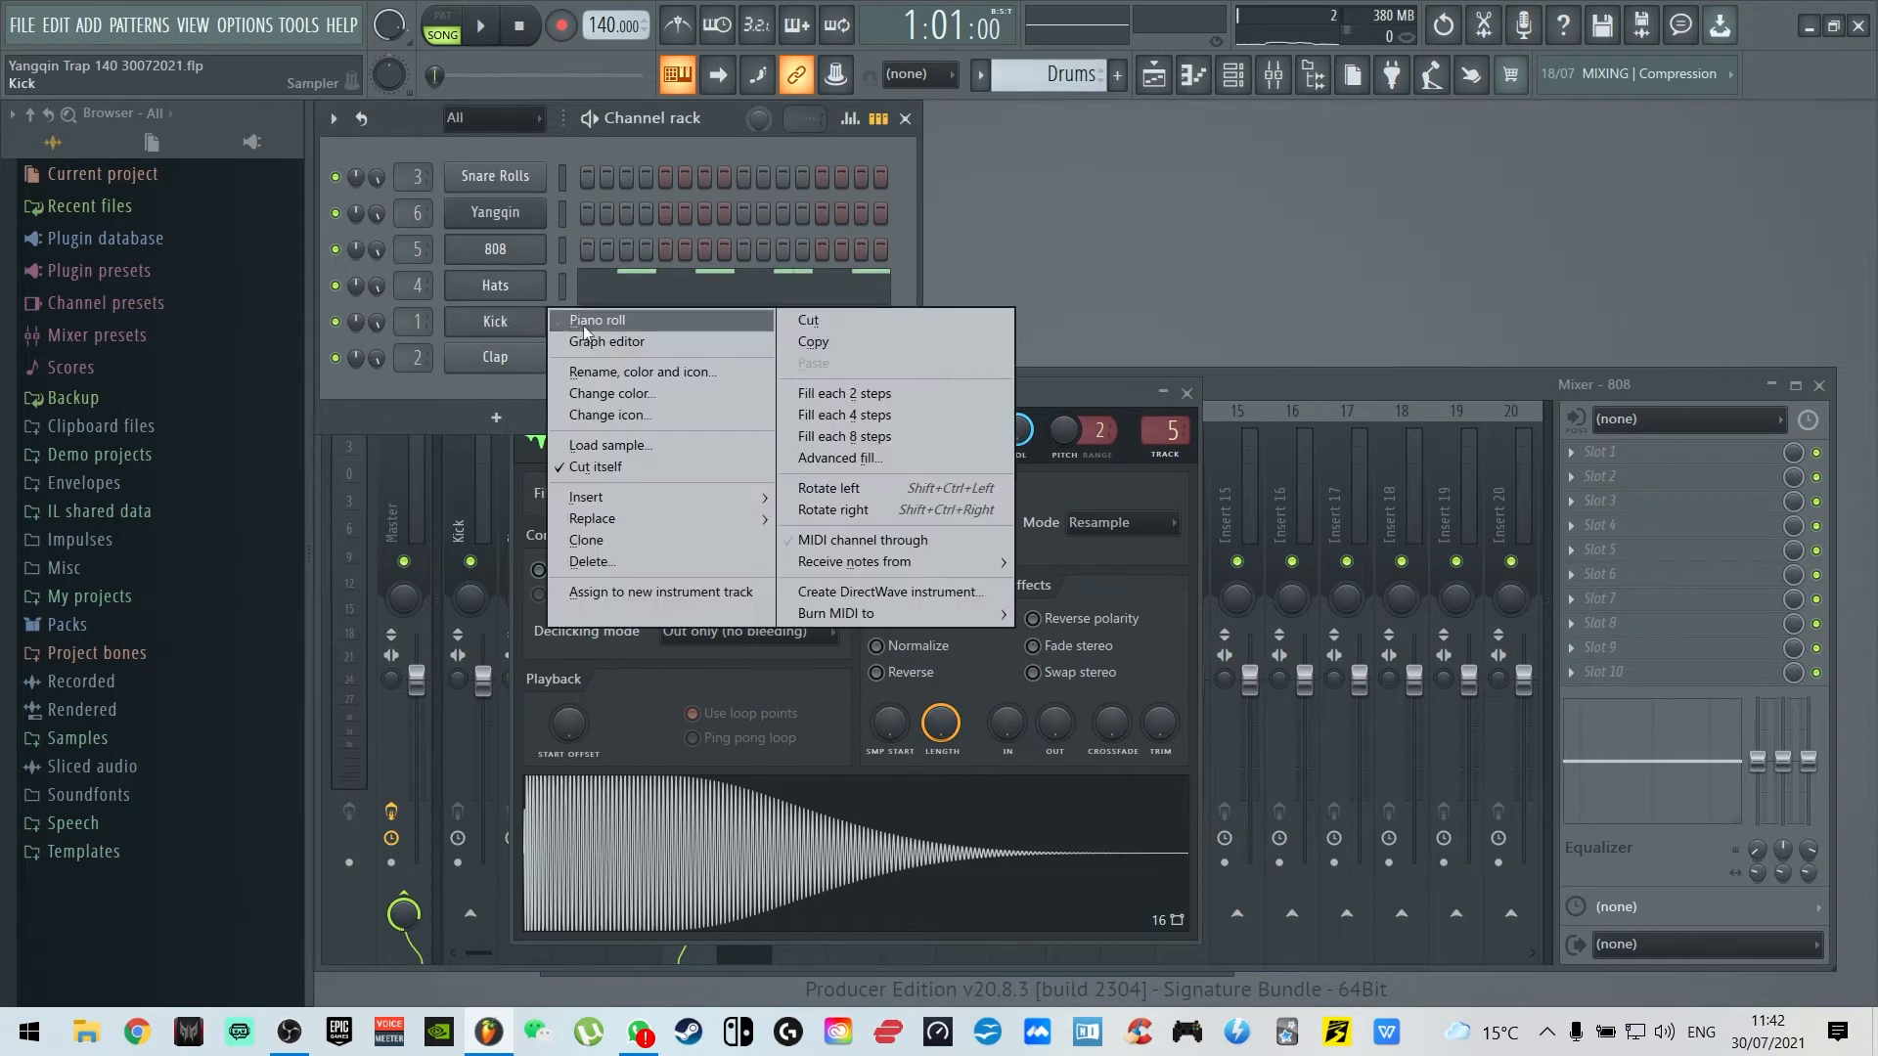
click(599, 320)
key(ctrl+a)
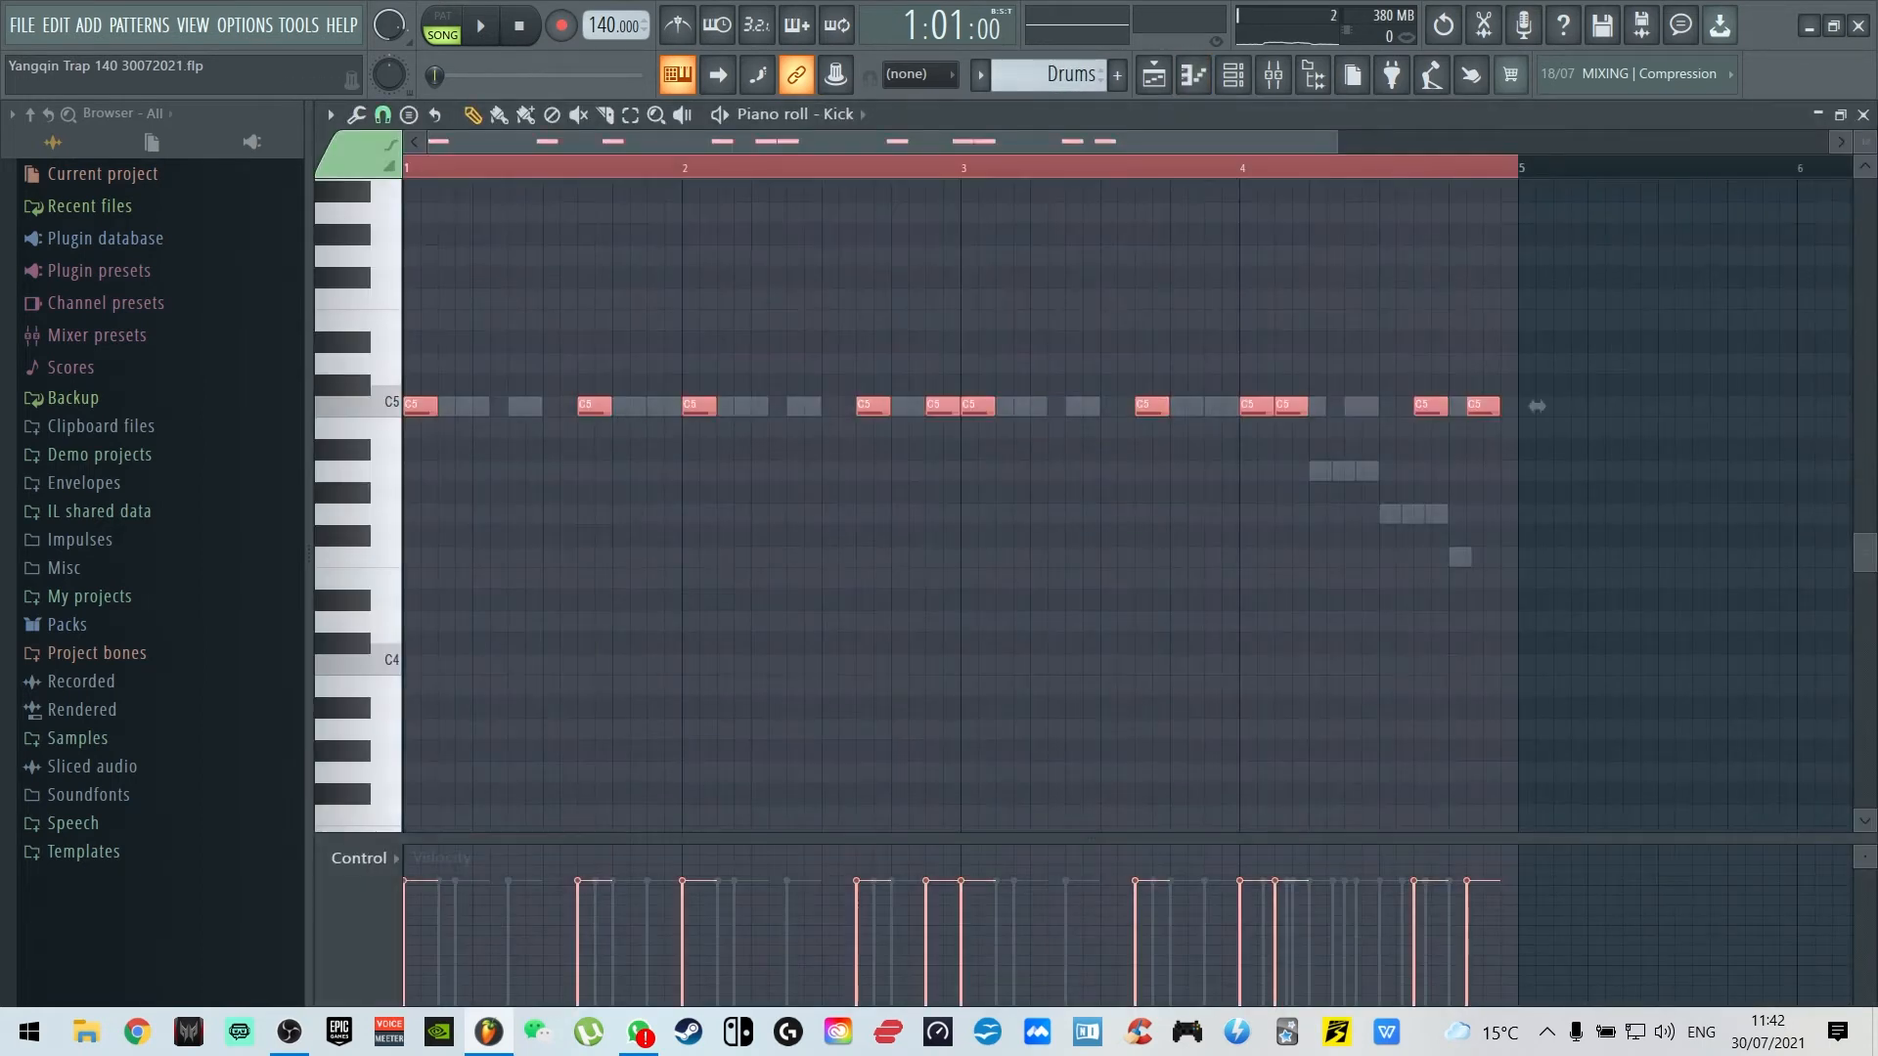
click(1864, 115)
Replace the single note in the 808 pattern's 808 piano roll with the copied kick notes
drag(1048, 74, 1048, 49)
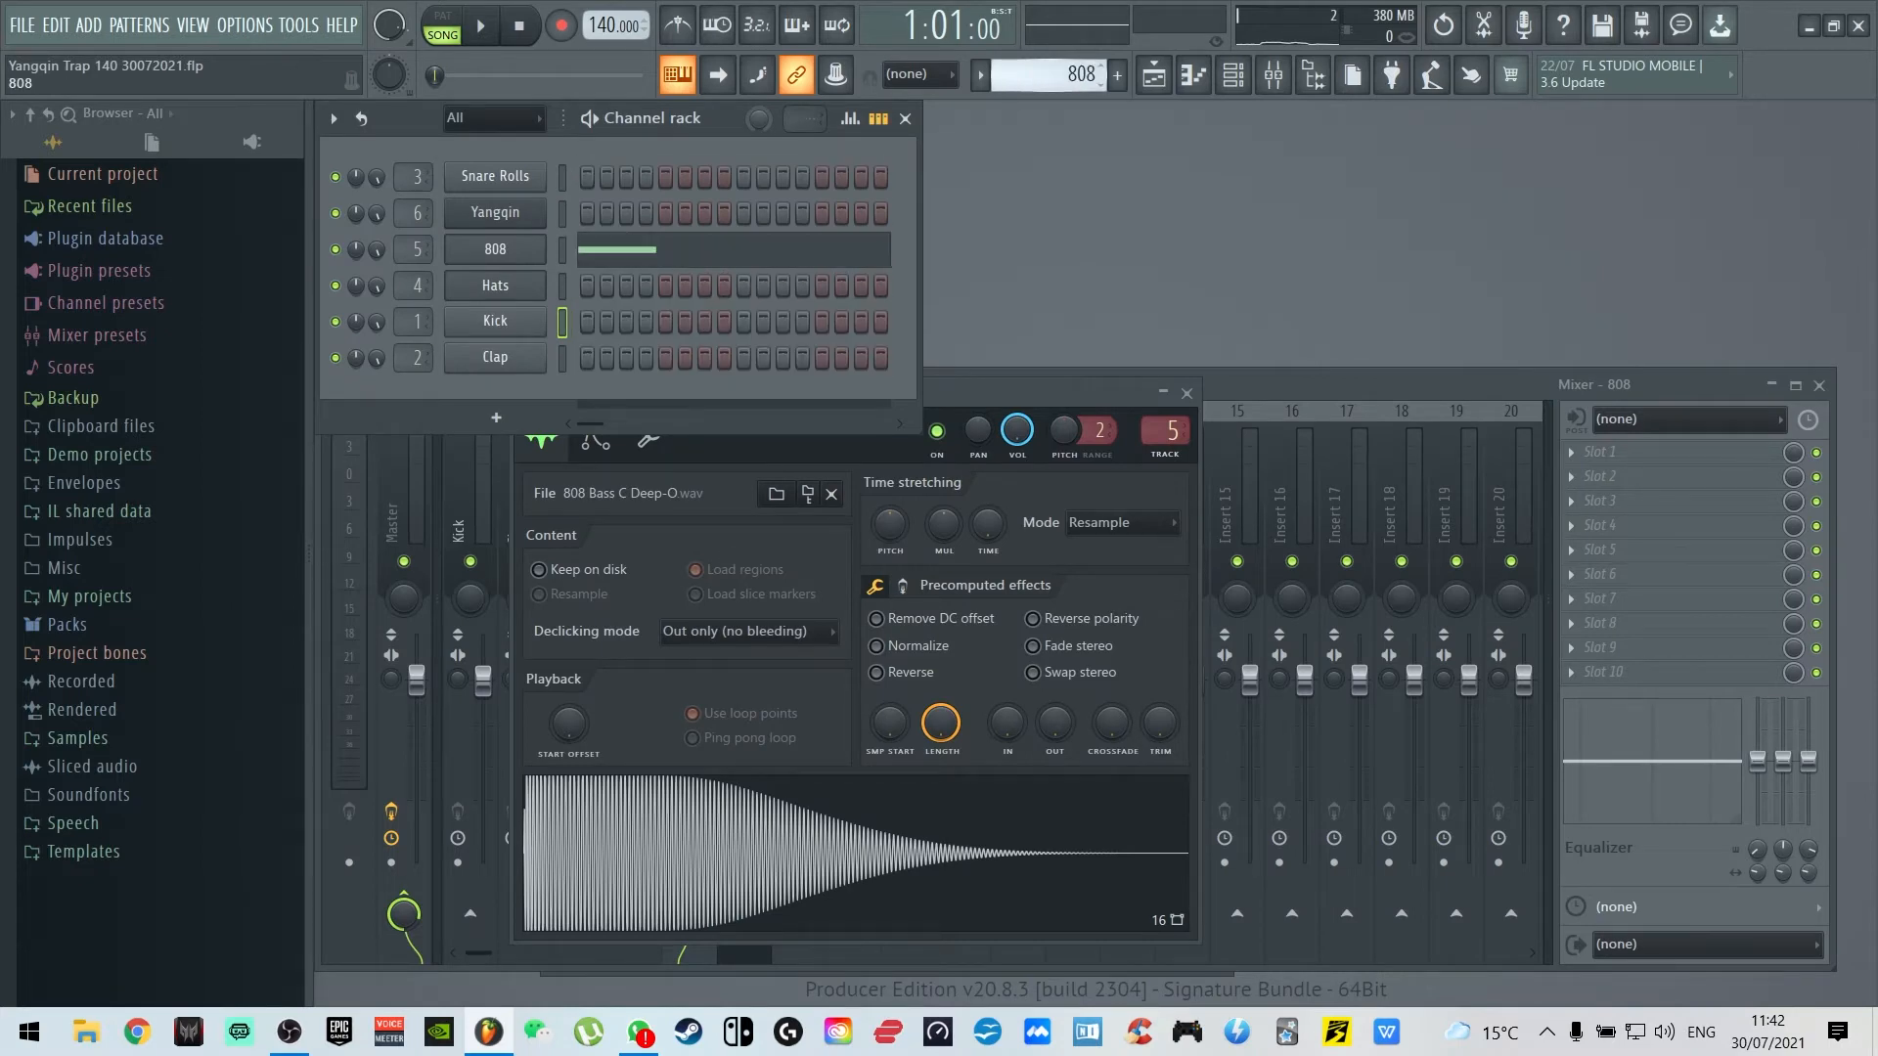
click(643, 214)
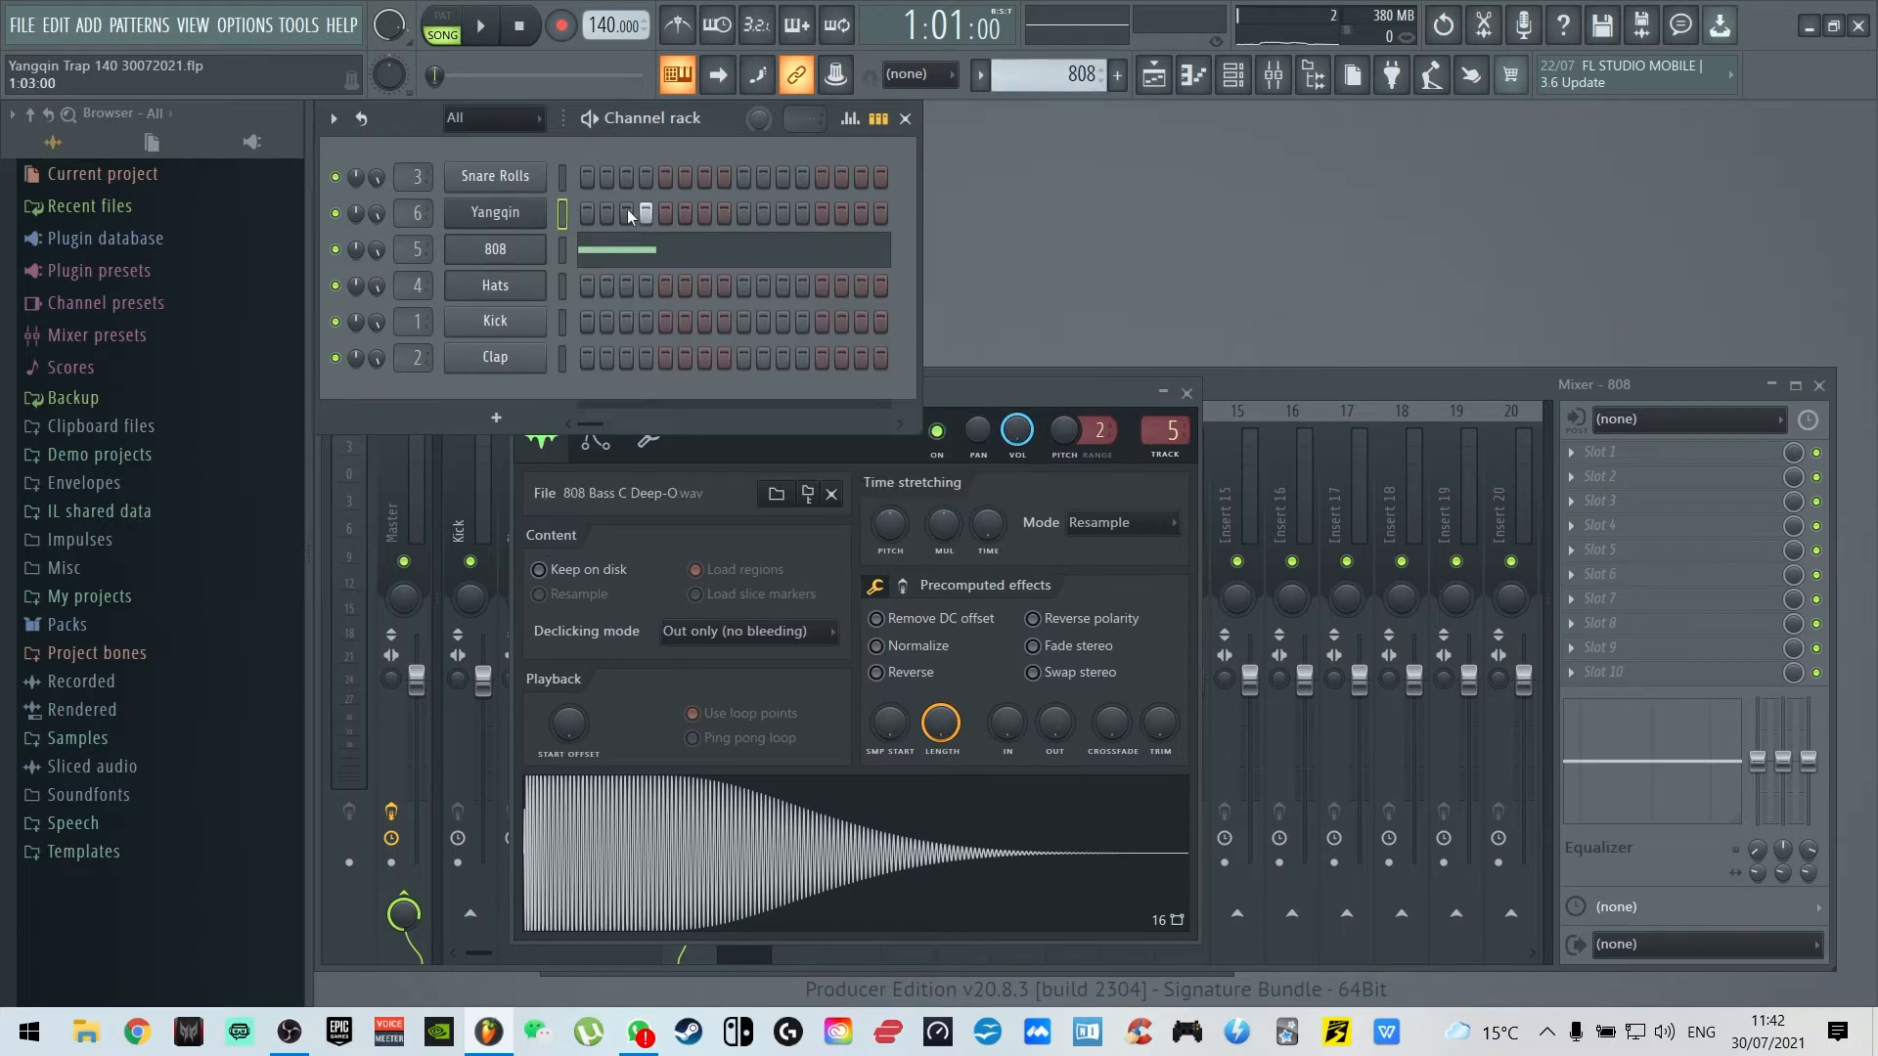
right_click(498, 260)
click(587, 248)
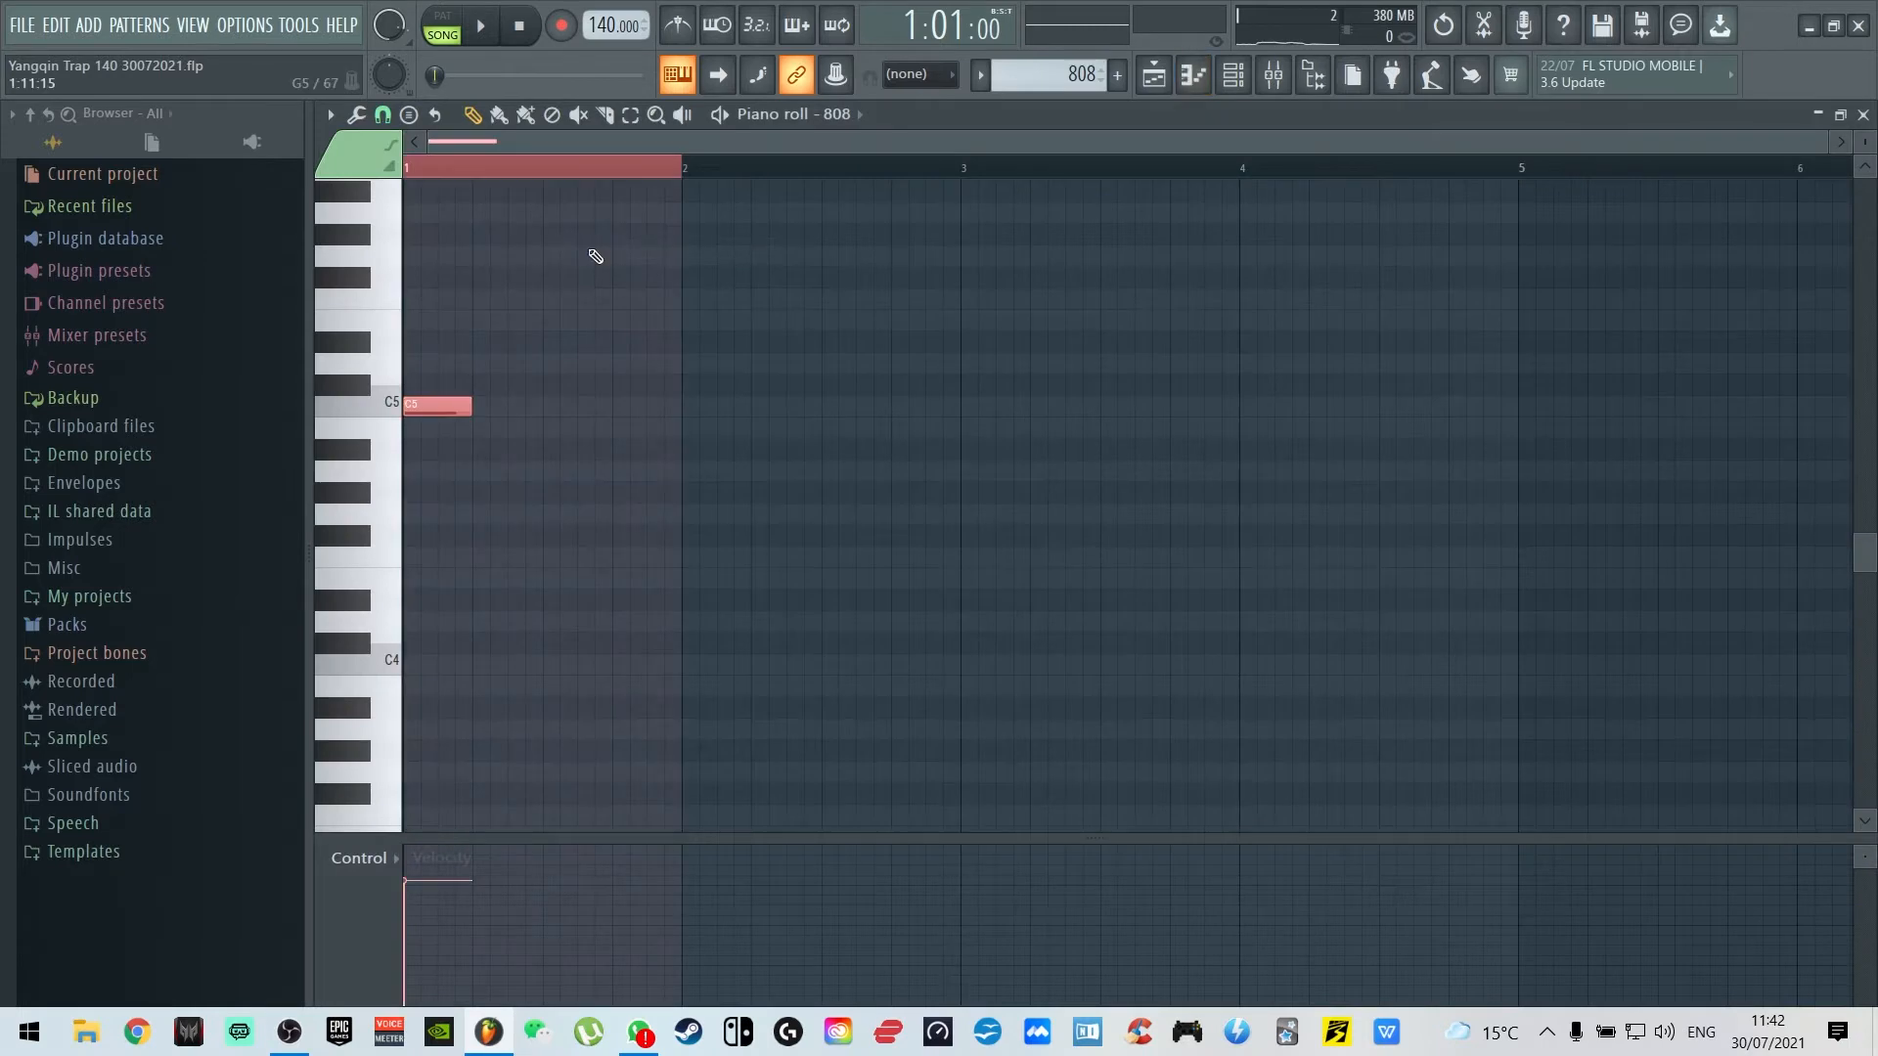
key(Delete)
key(ctrl+v)
click(559, 240)
right_click(560, 244)
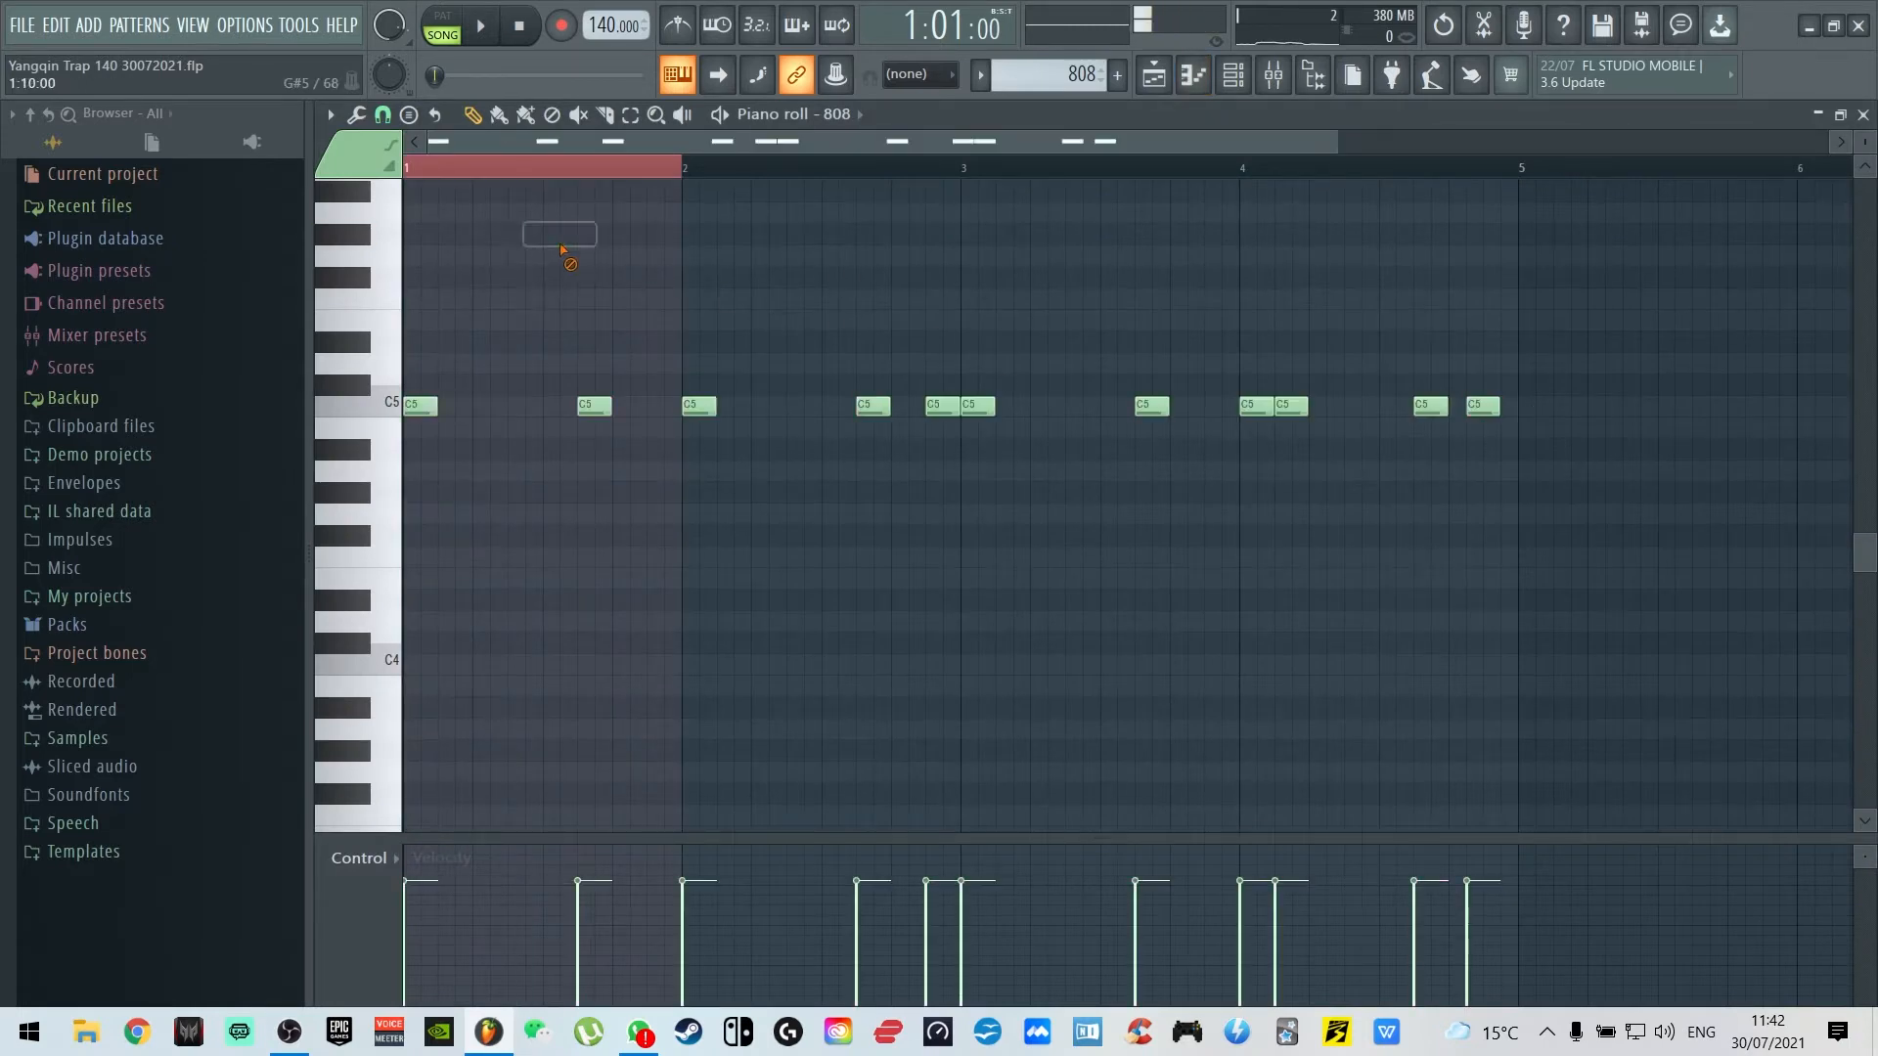
Play the 808 pattern on its own in pattern mode to check the pasted notes
click(455, 12)
click(480, 26)
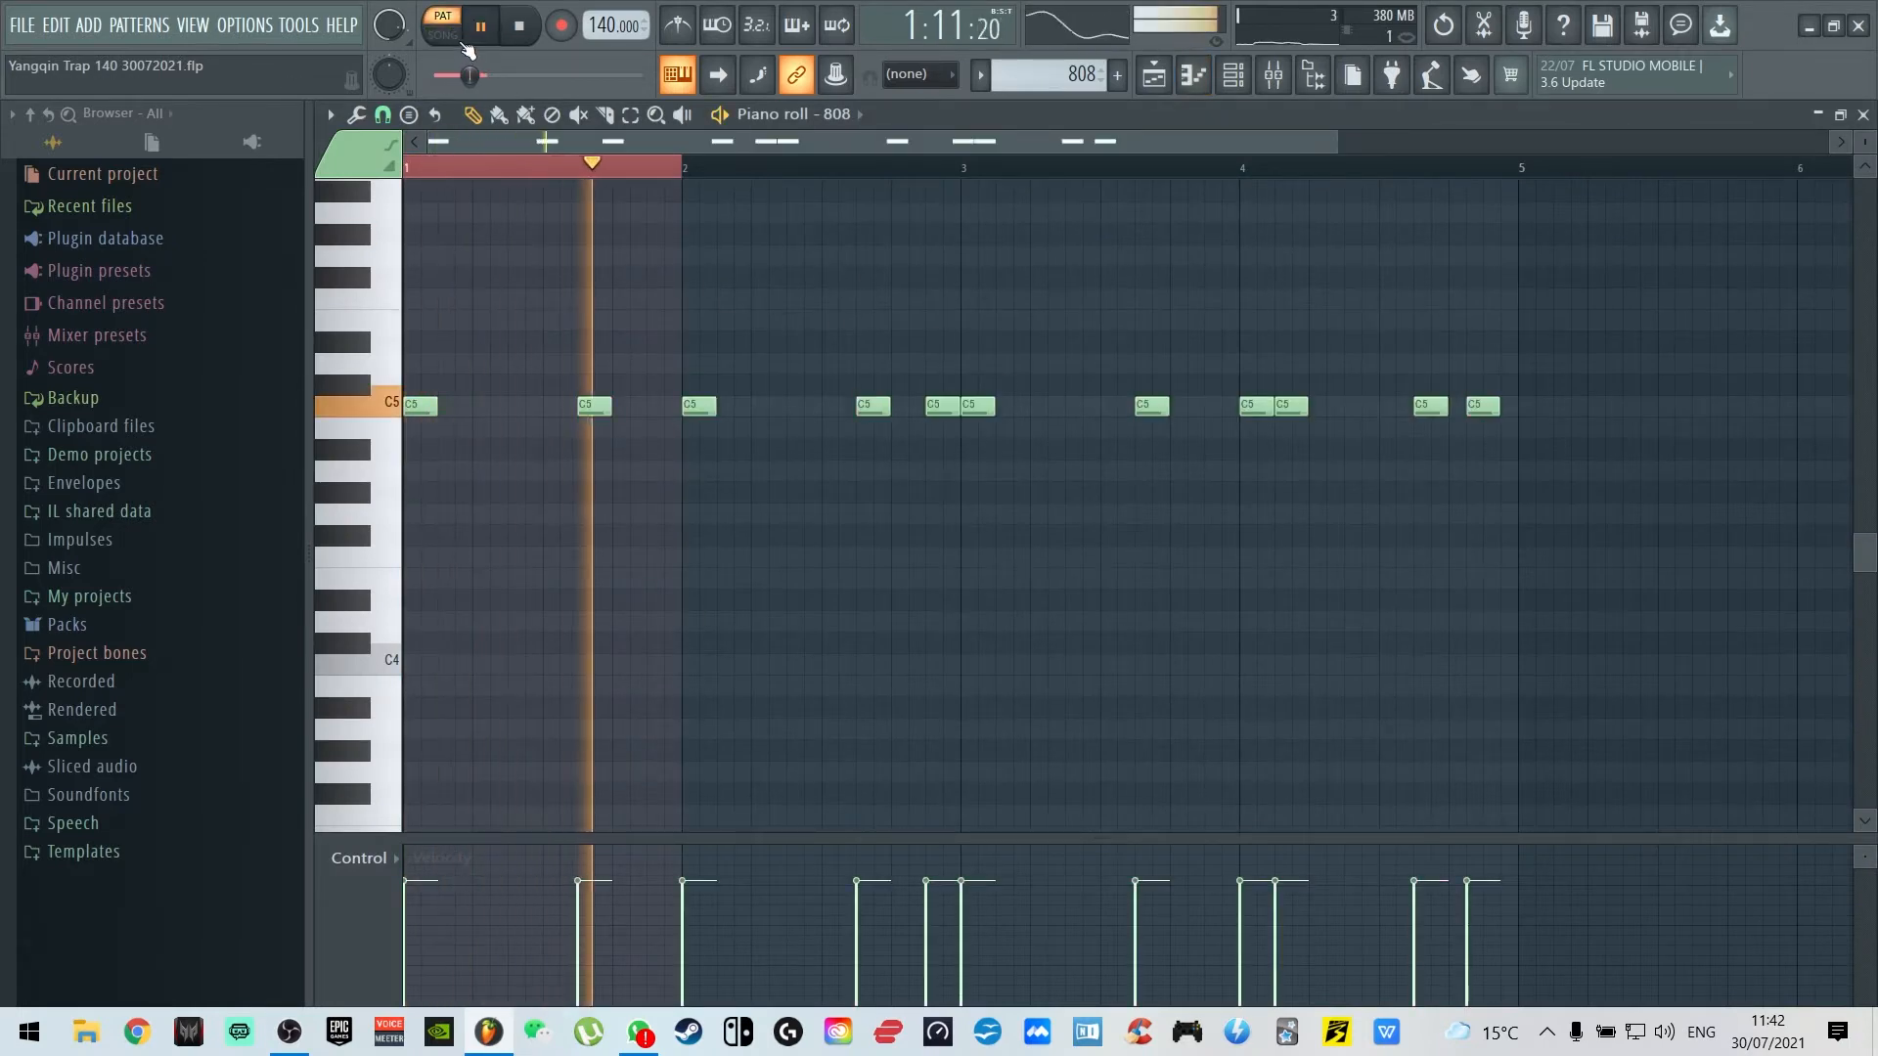
click(482, 31)
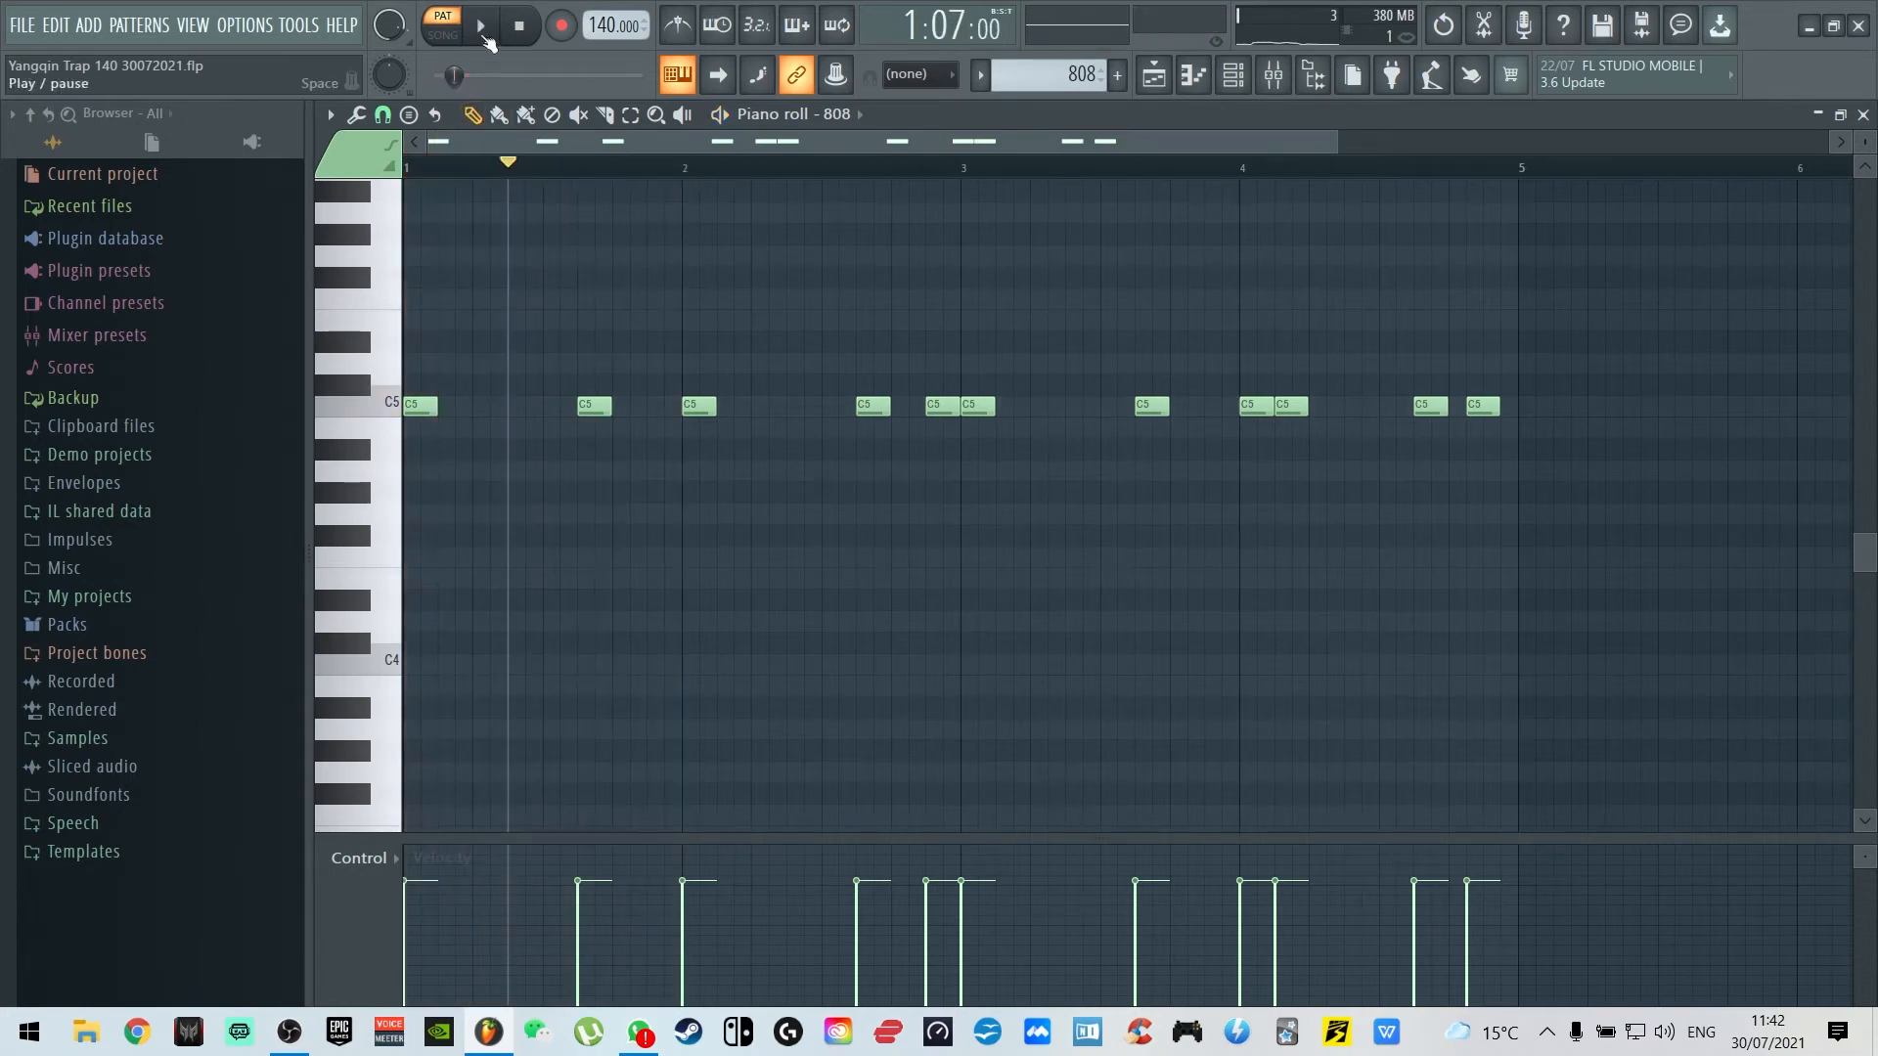
click(484, 29)
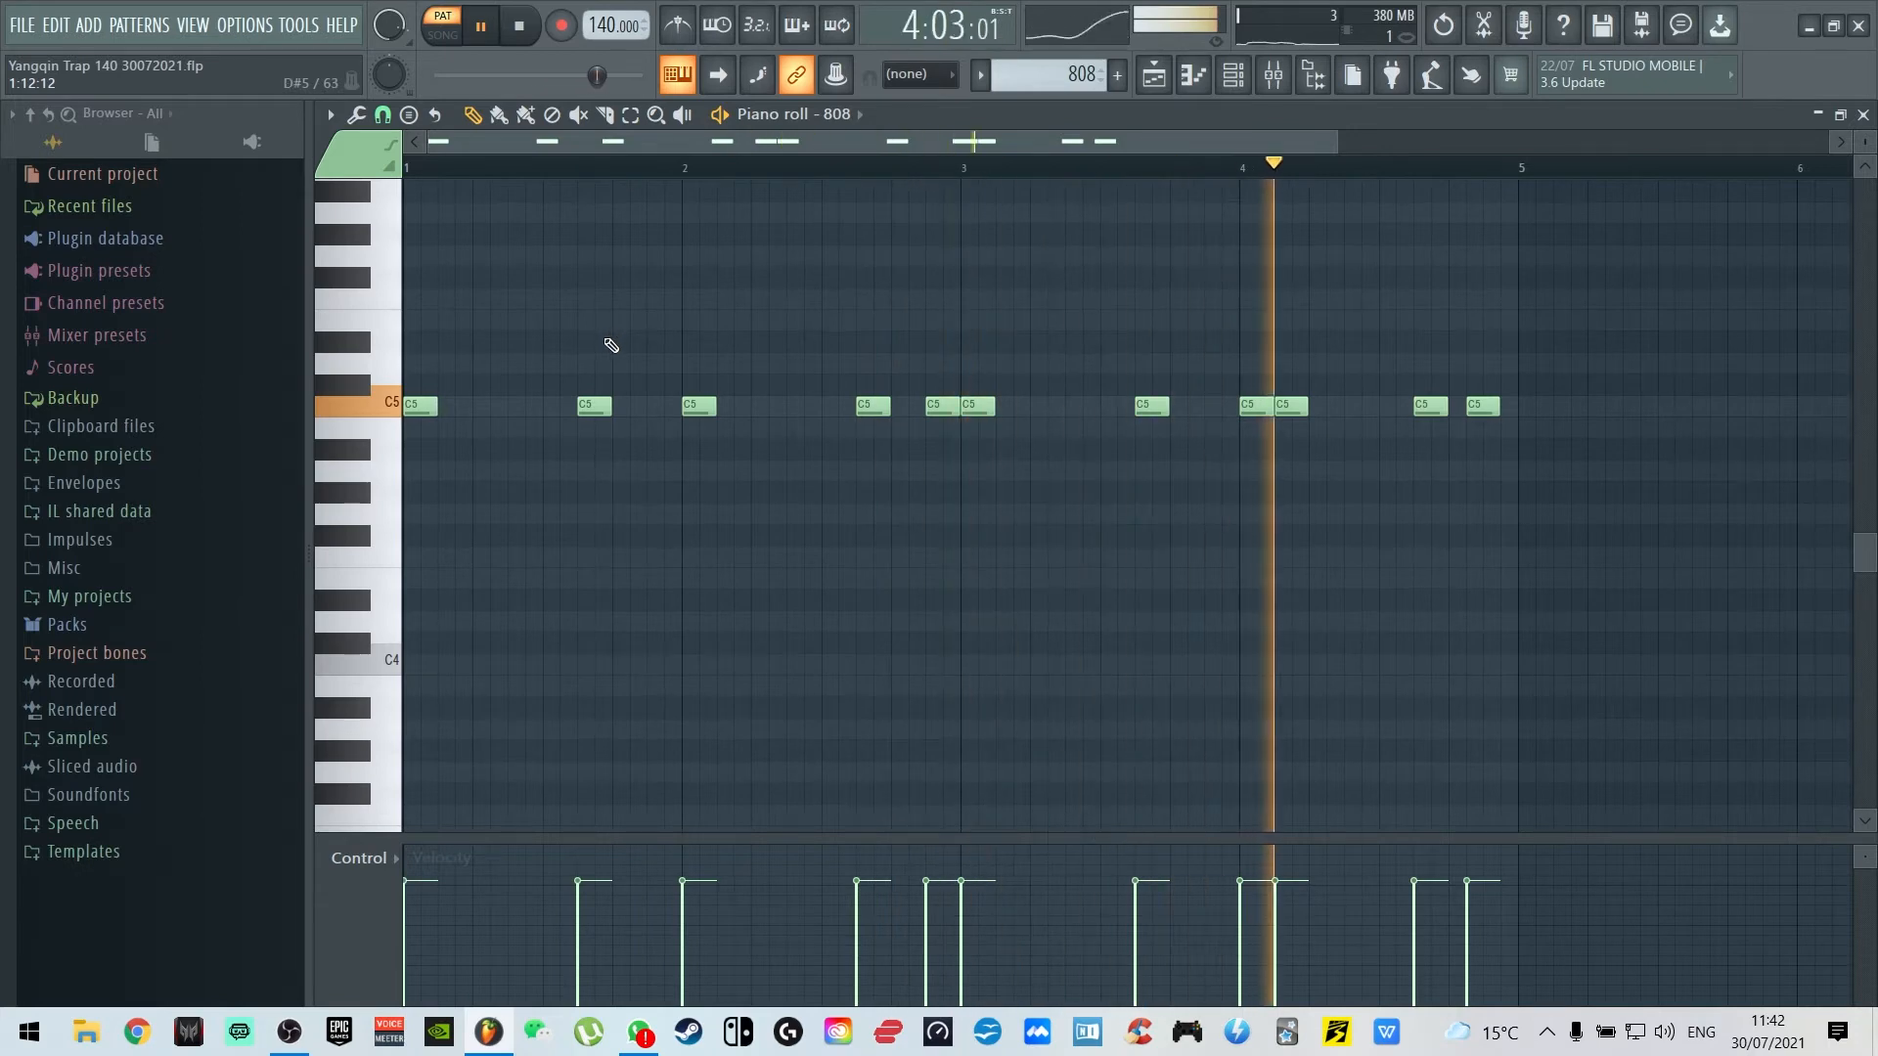
key(space)
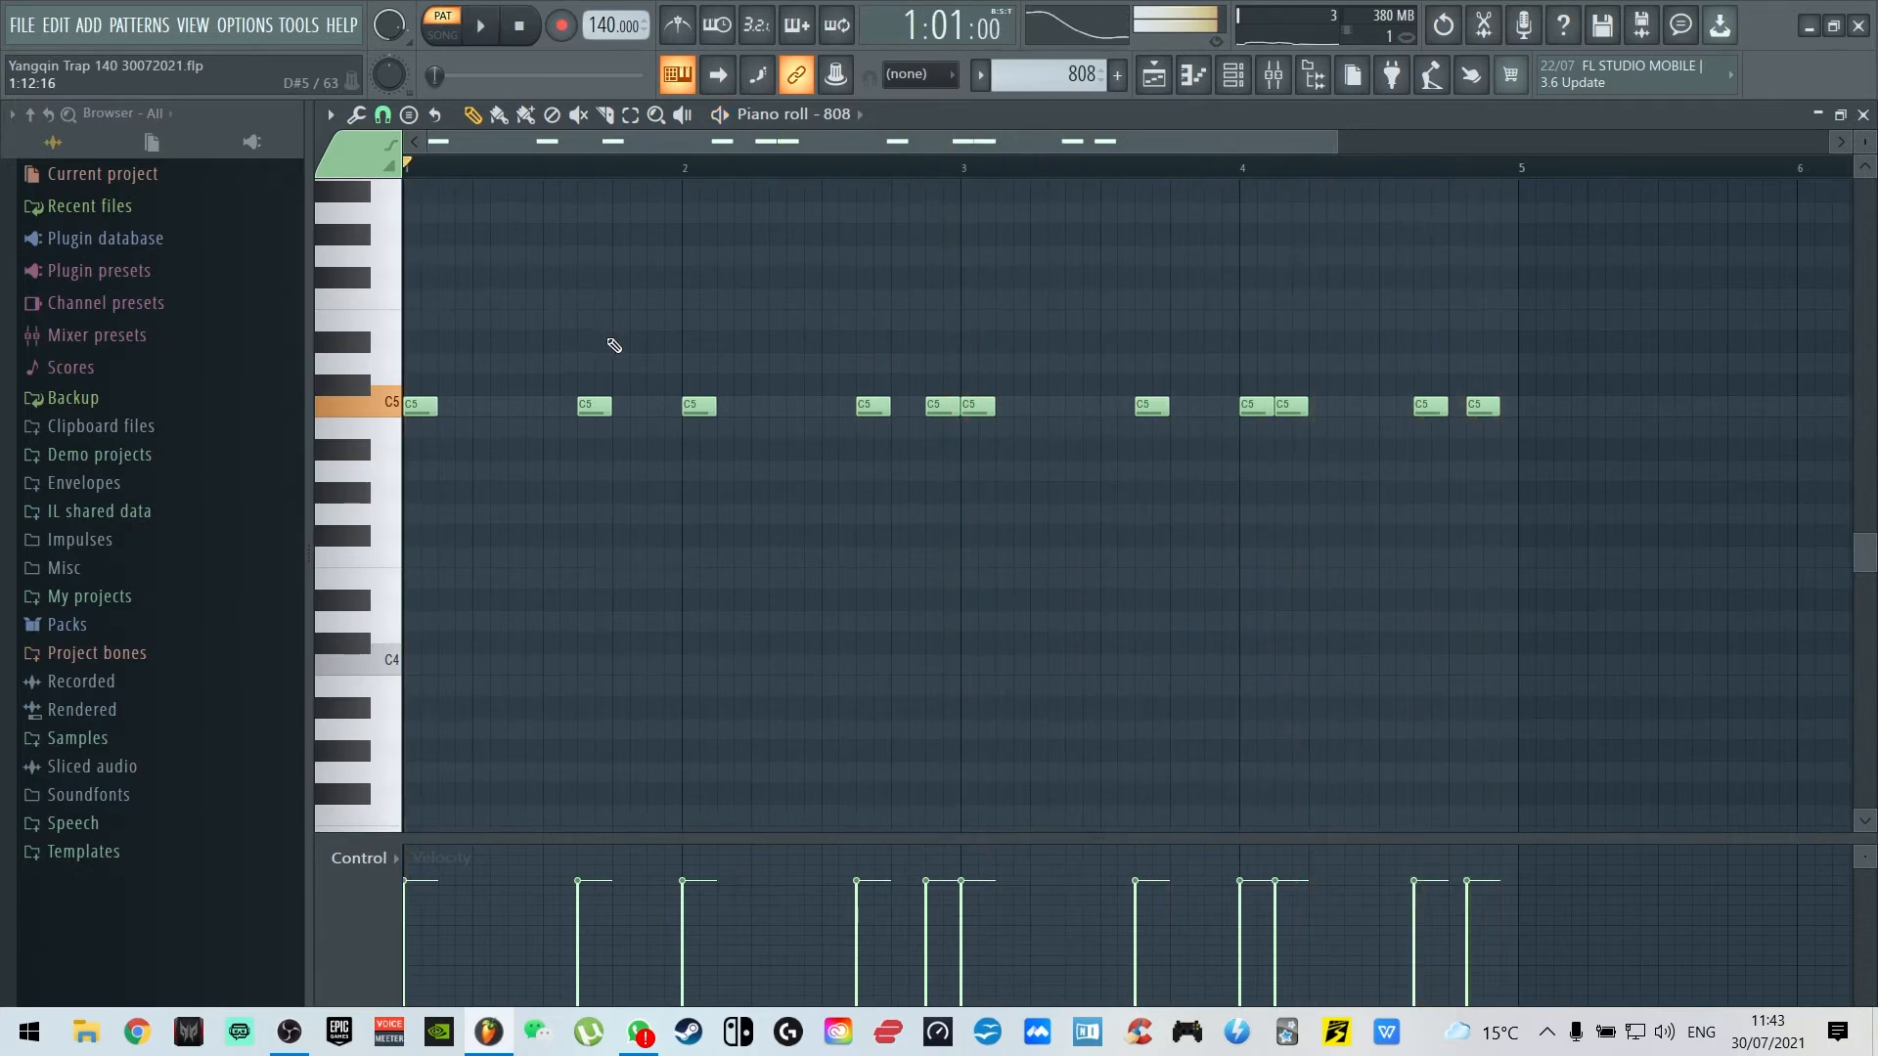
Paint two 808 pattern clips on Playlist Track 3, at bars 1 and 5
key(F5)
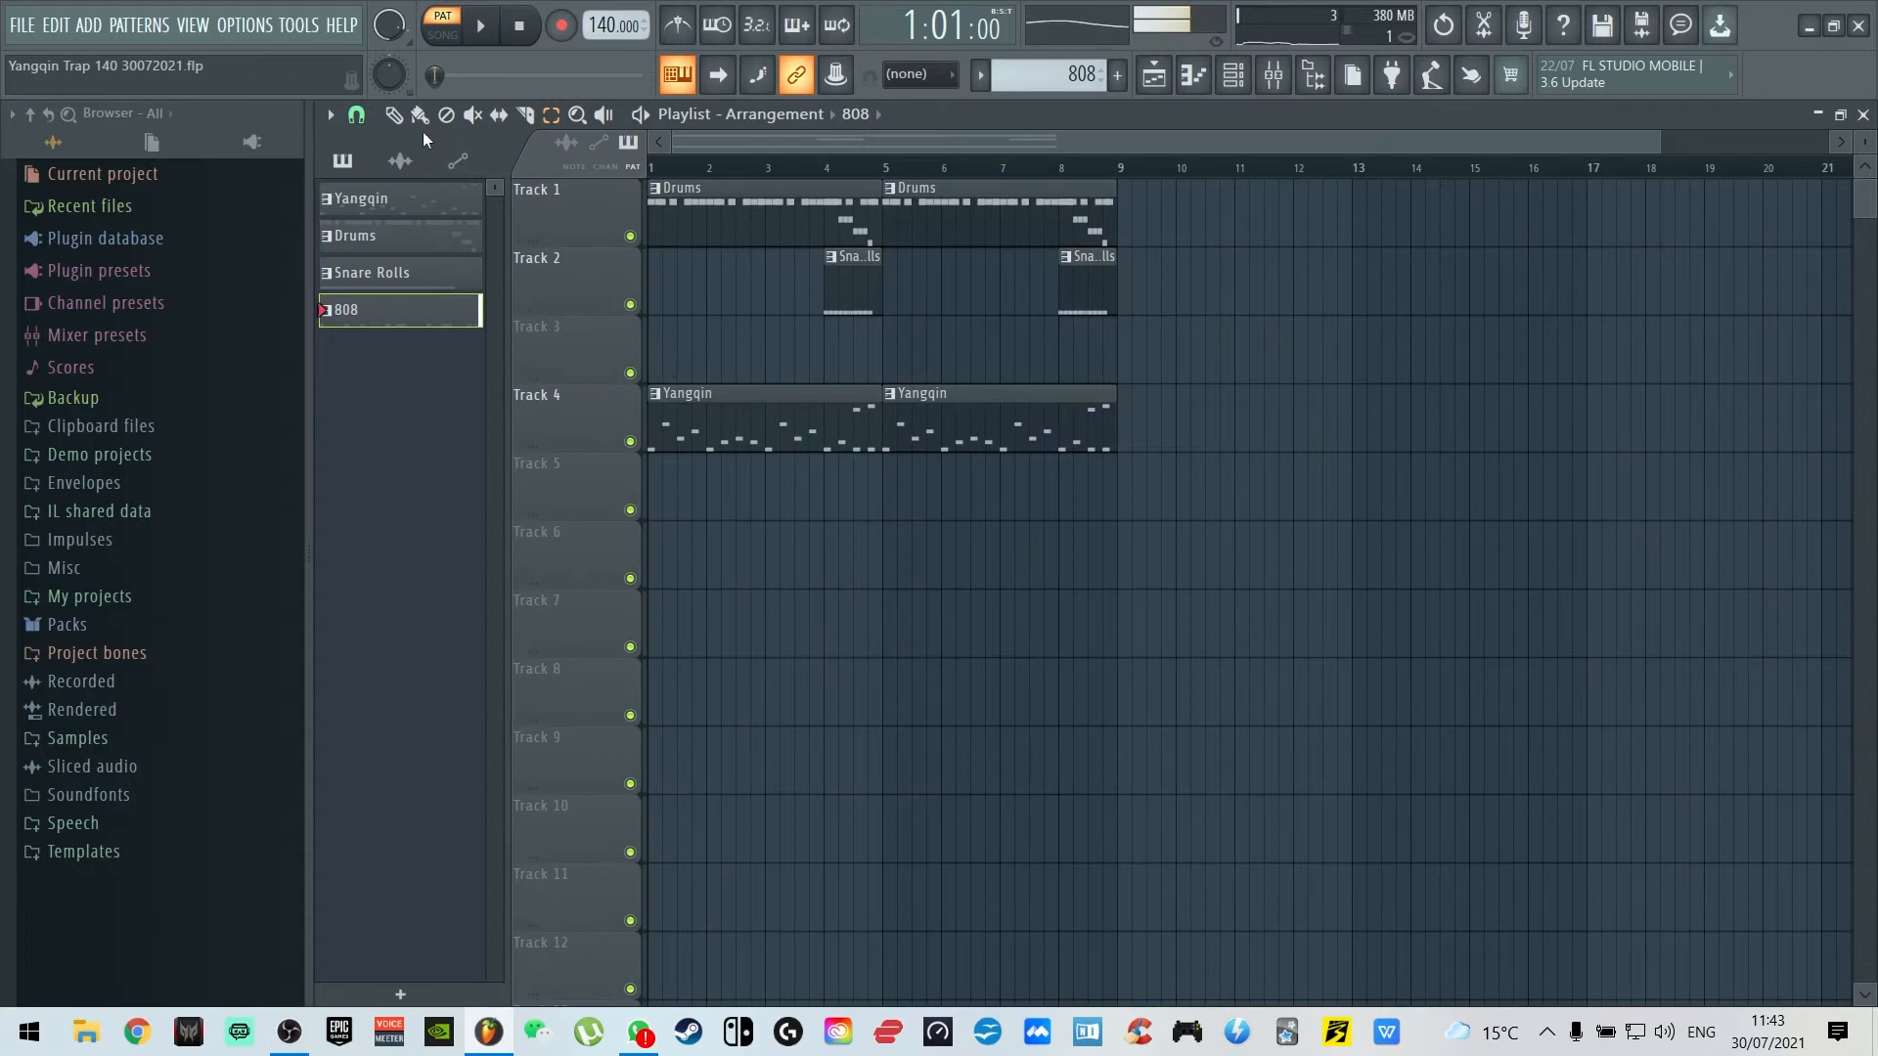
click(420, 116)
click(651, 362)
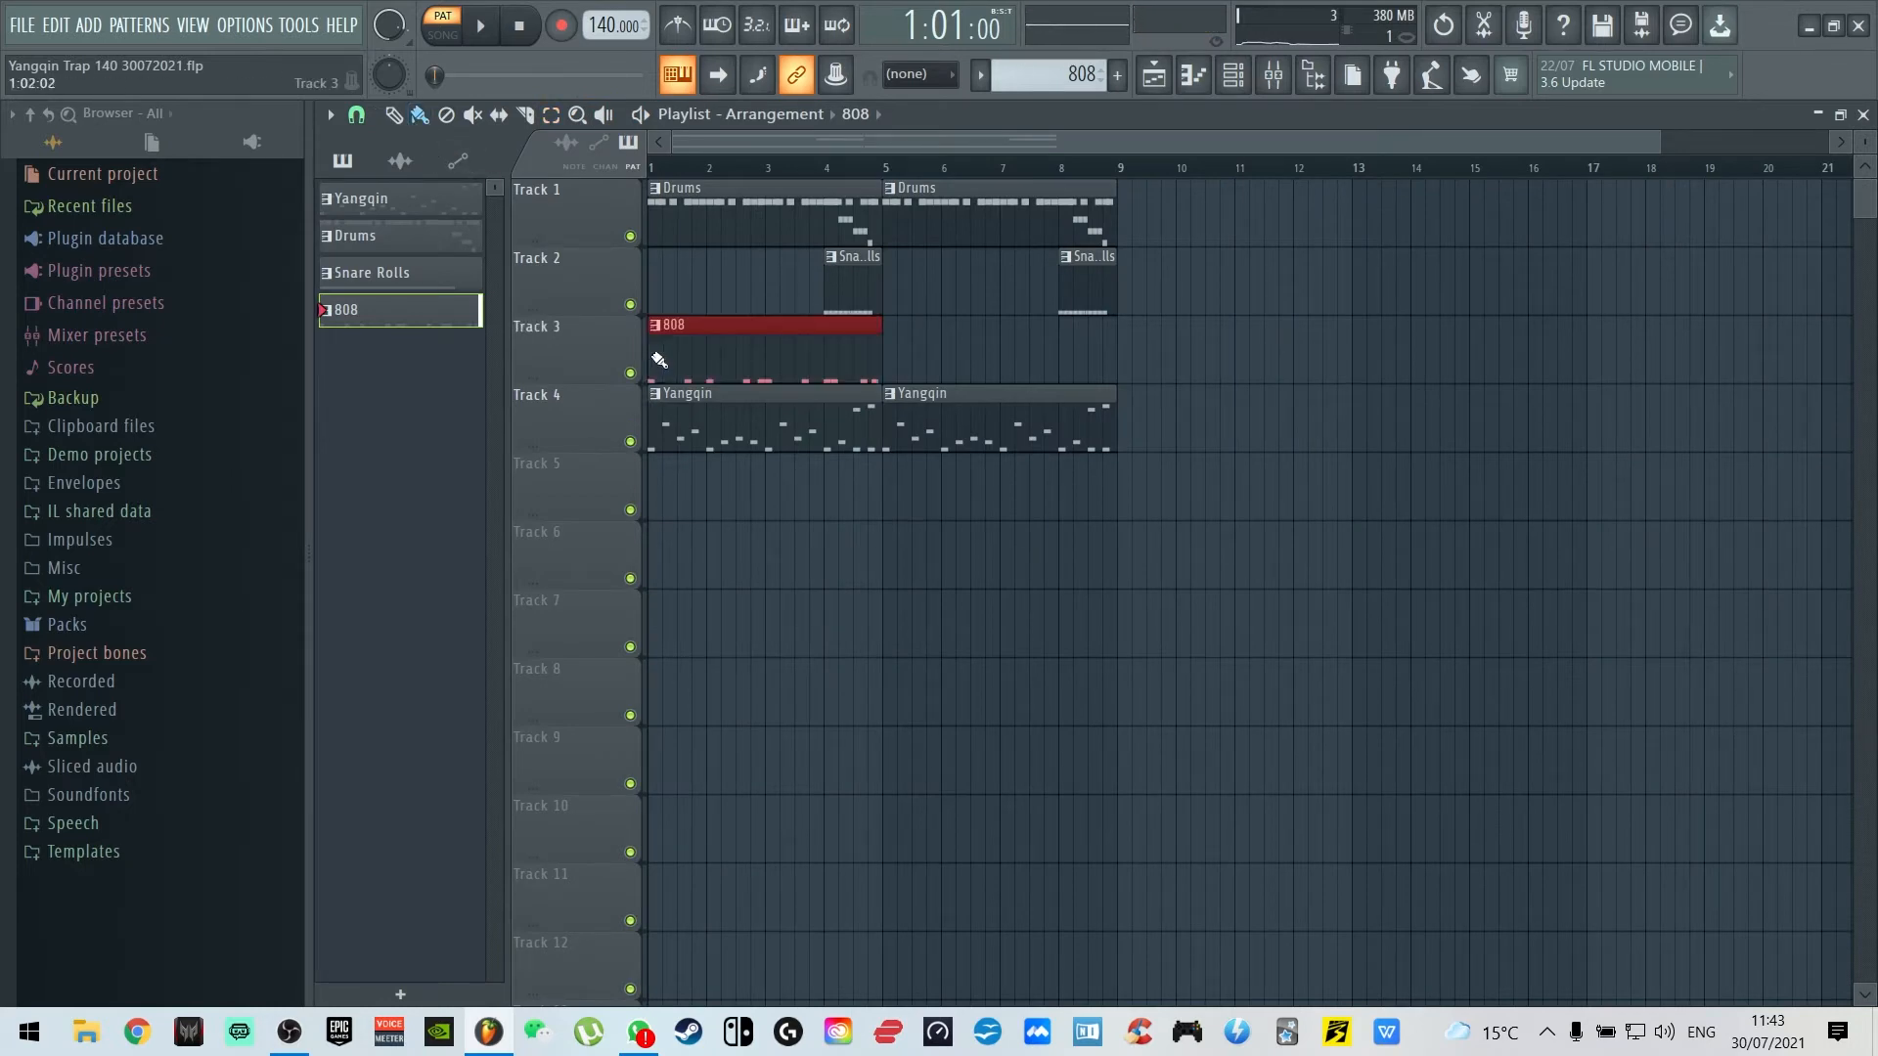
click(892, 364)
Play the arrangement in song mode and slightly lower the 808 track's fader in the mixer
key(space)
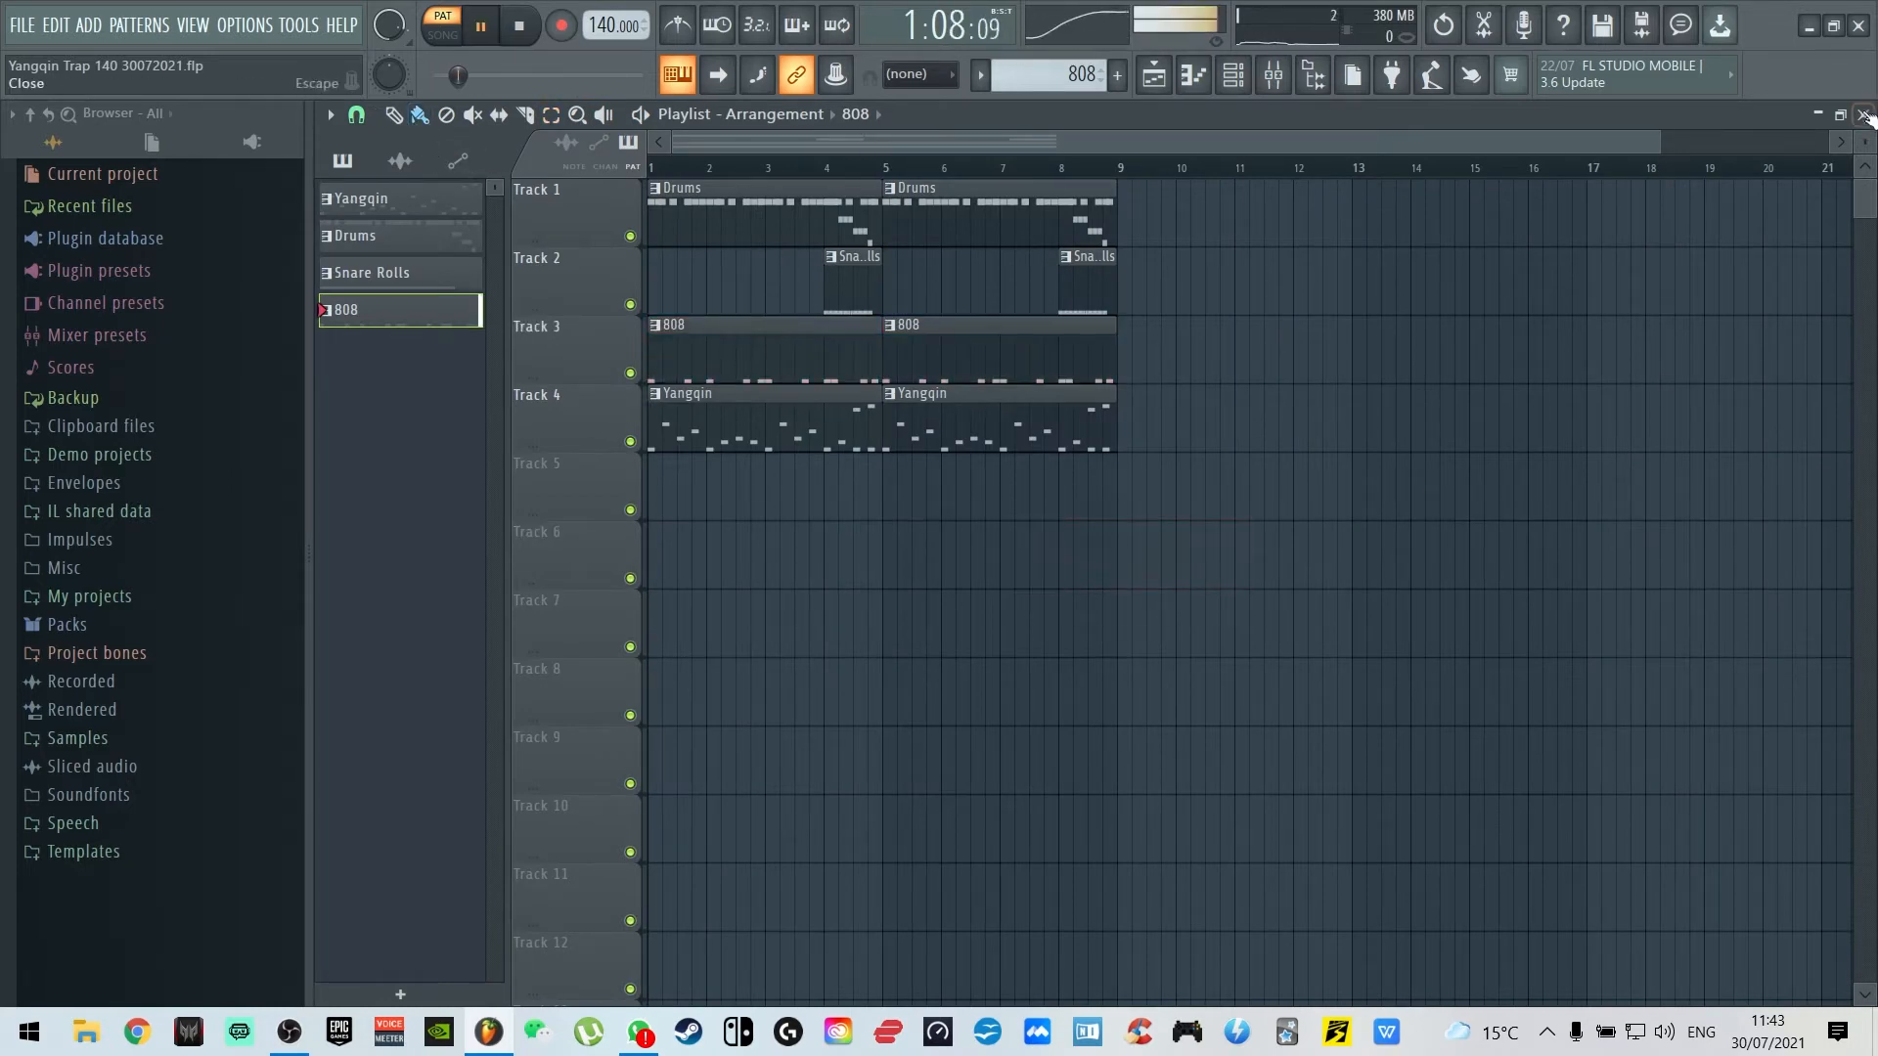
key(space)
click(1863, 115)
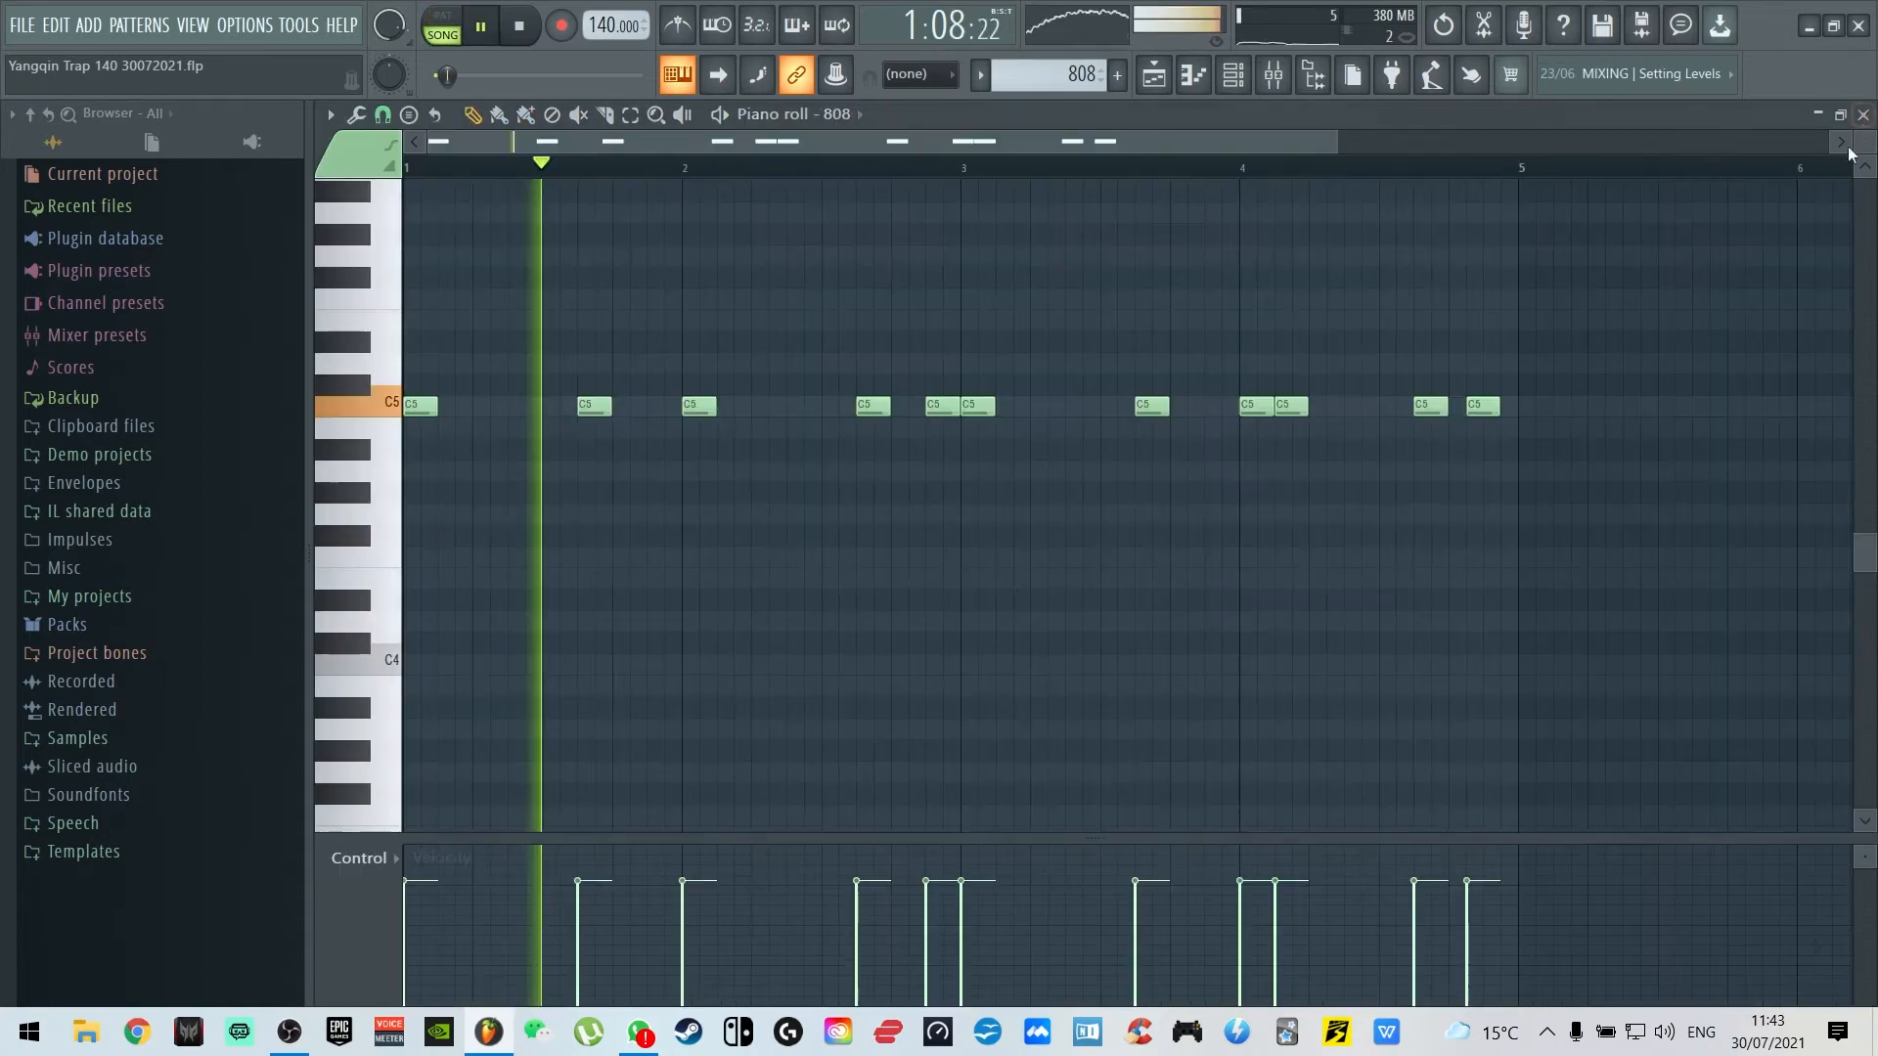
key(F9)
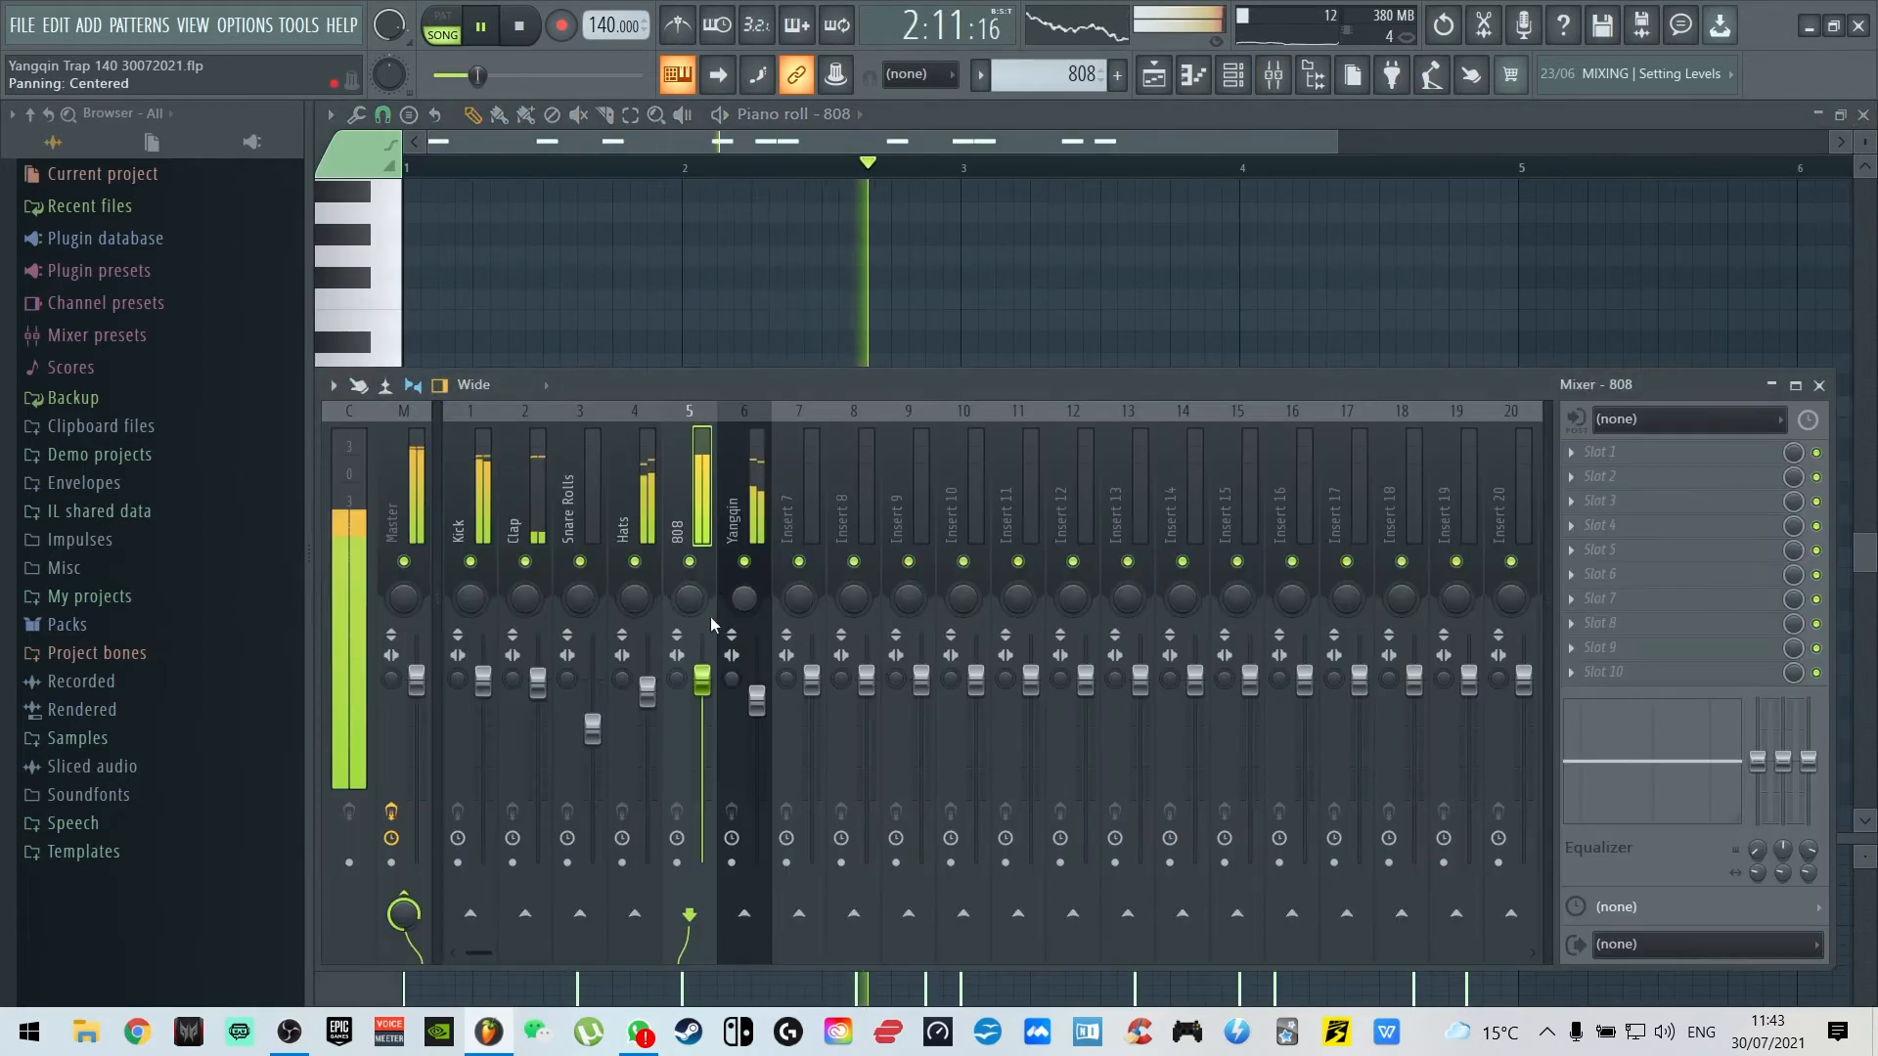
scroll(714, 702, down, 2)
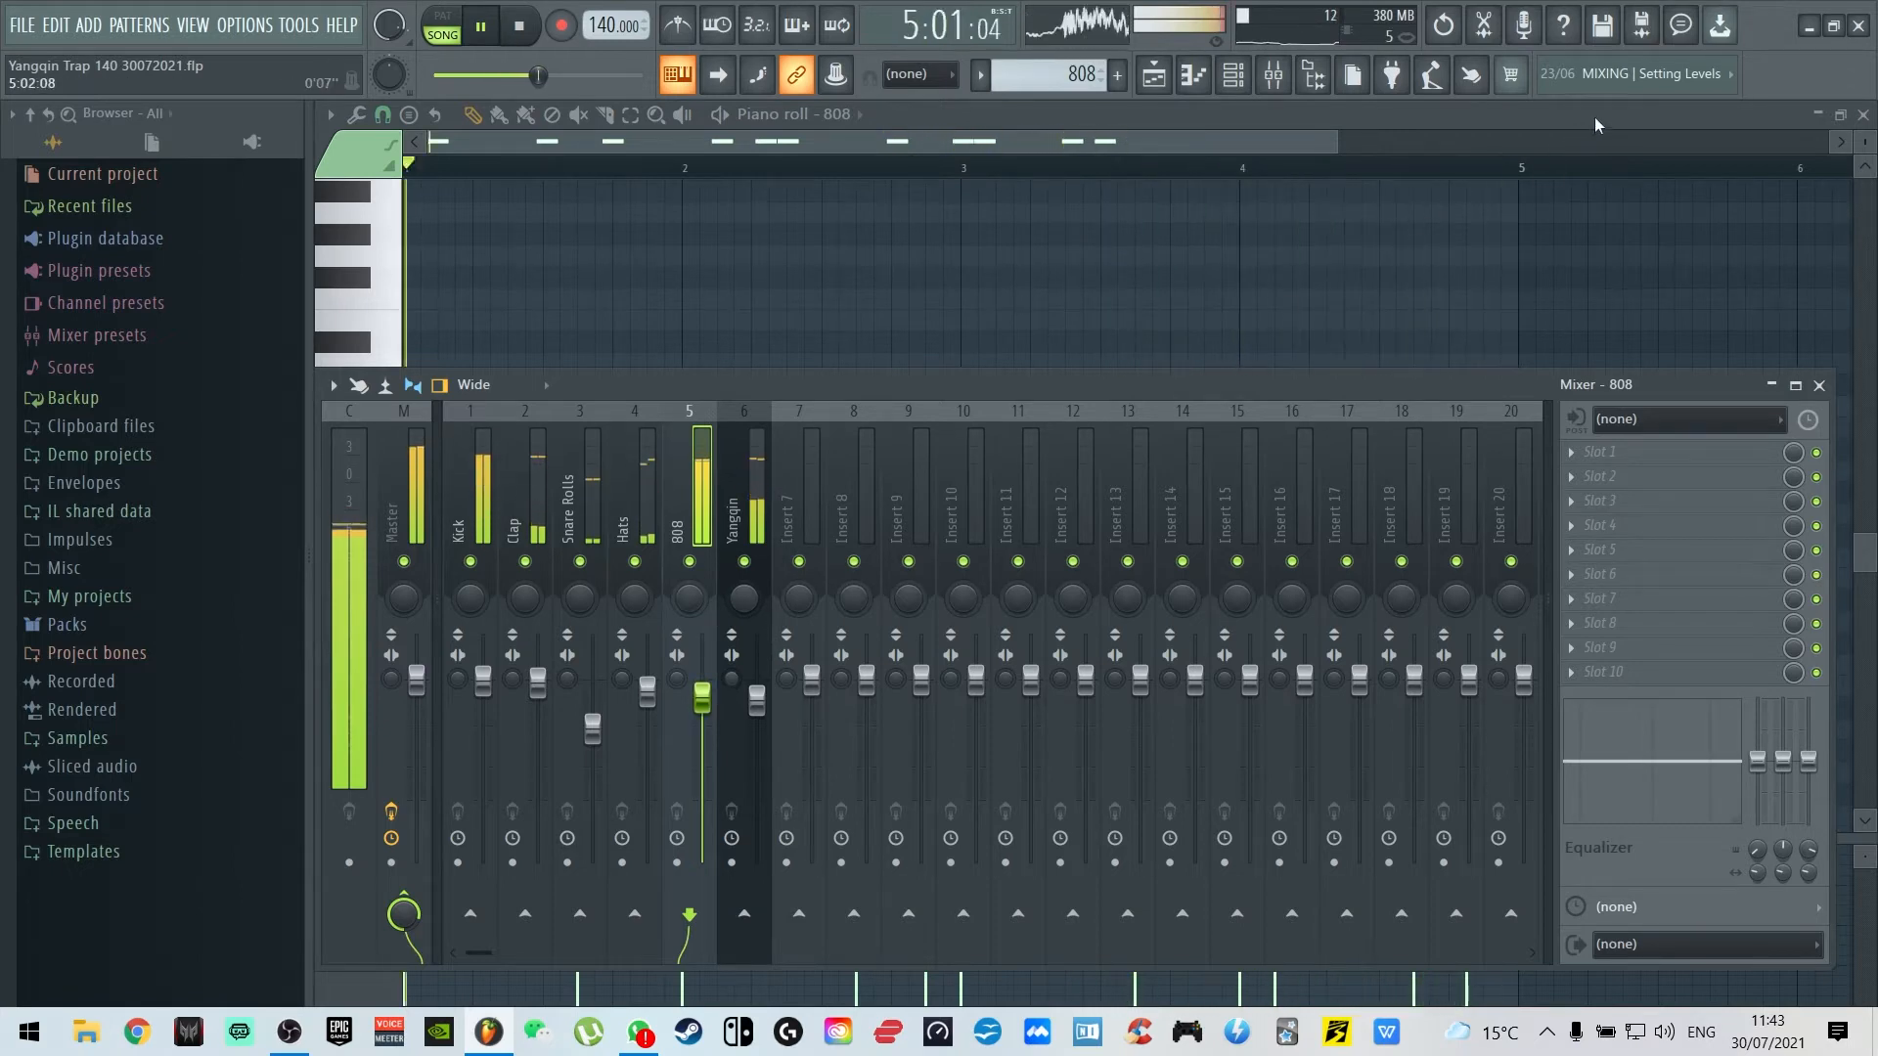
key(F9)
key(space)
click(1863, 115)
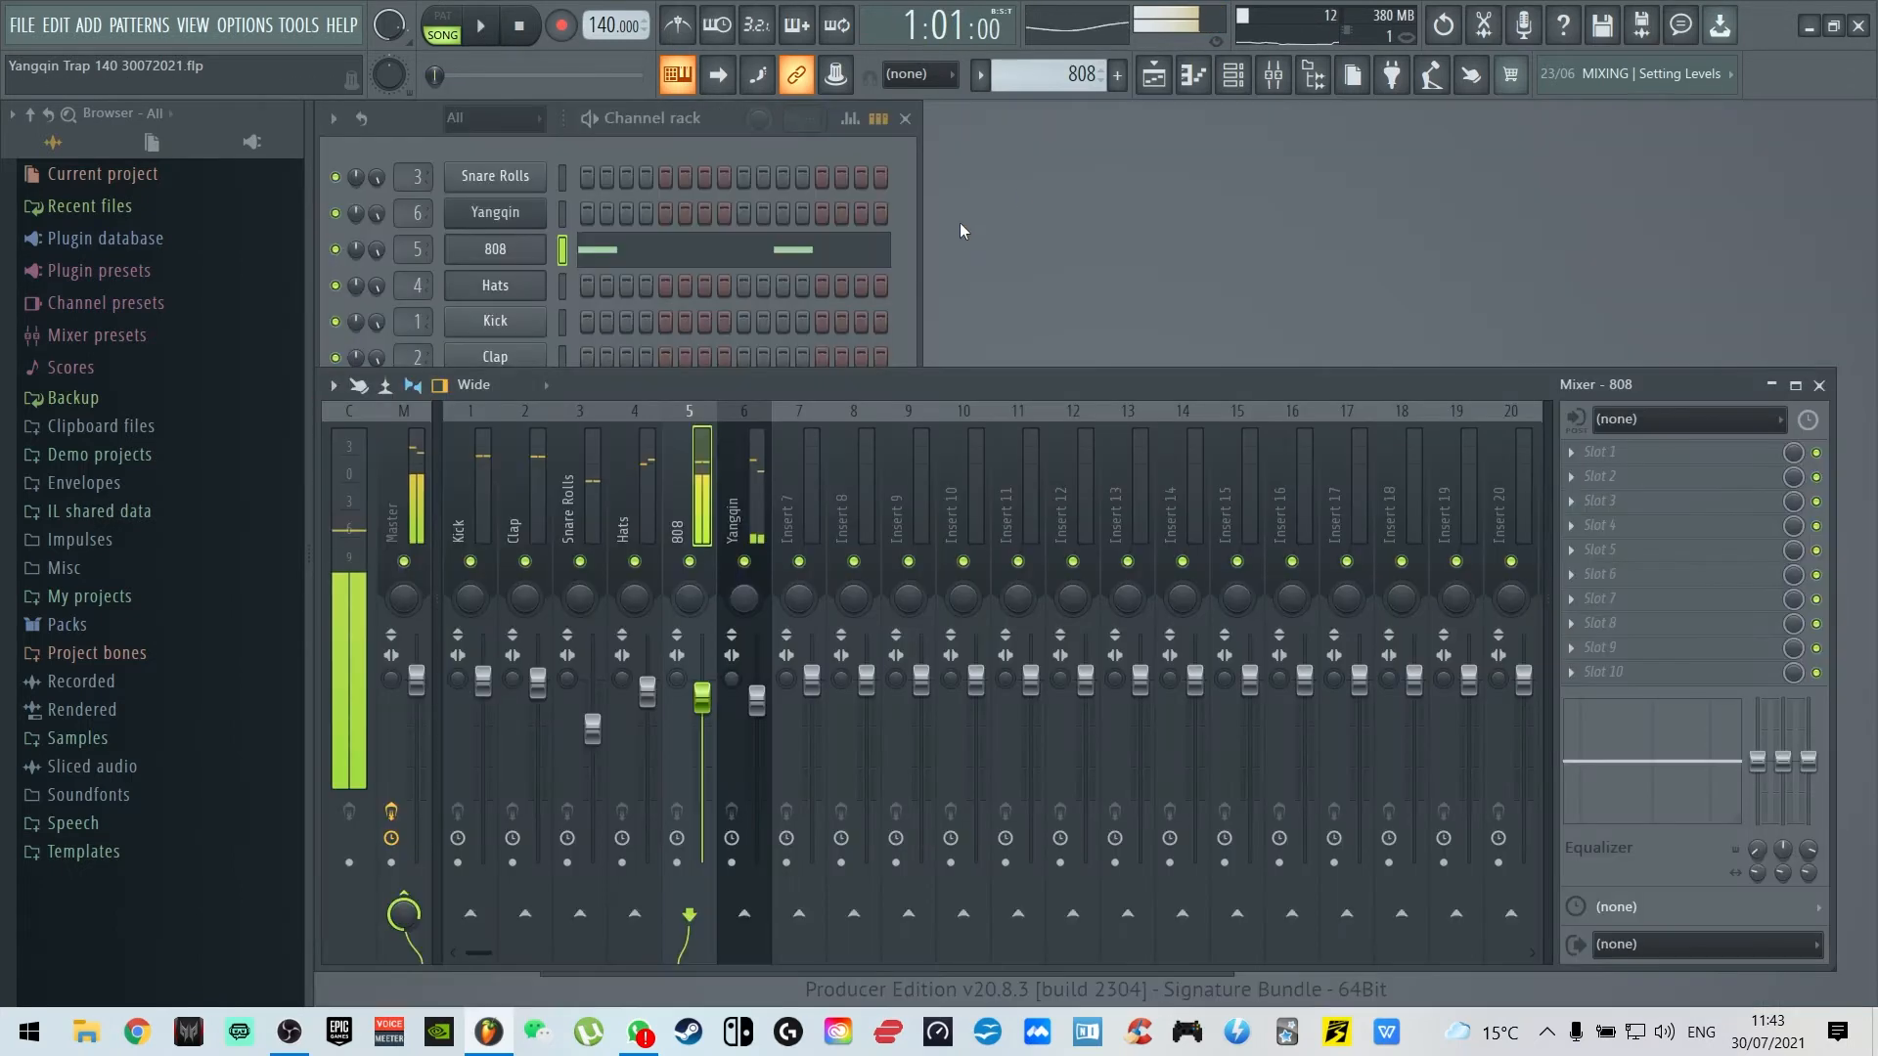
Add a C6 slide note at step 15 of bar 1 in the 808 piano roll
right_click(556, 238)
click(598, 248)
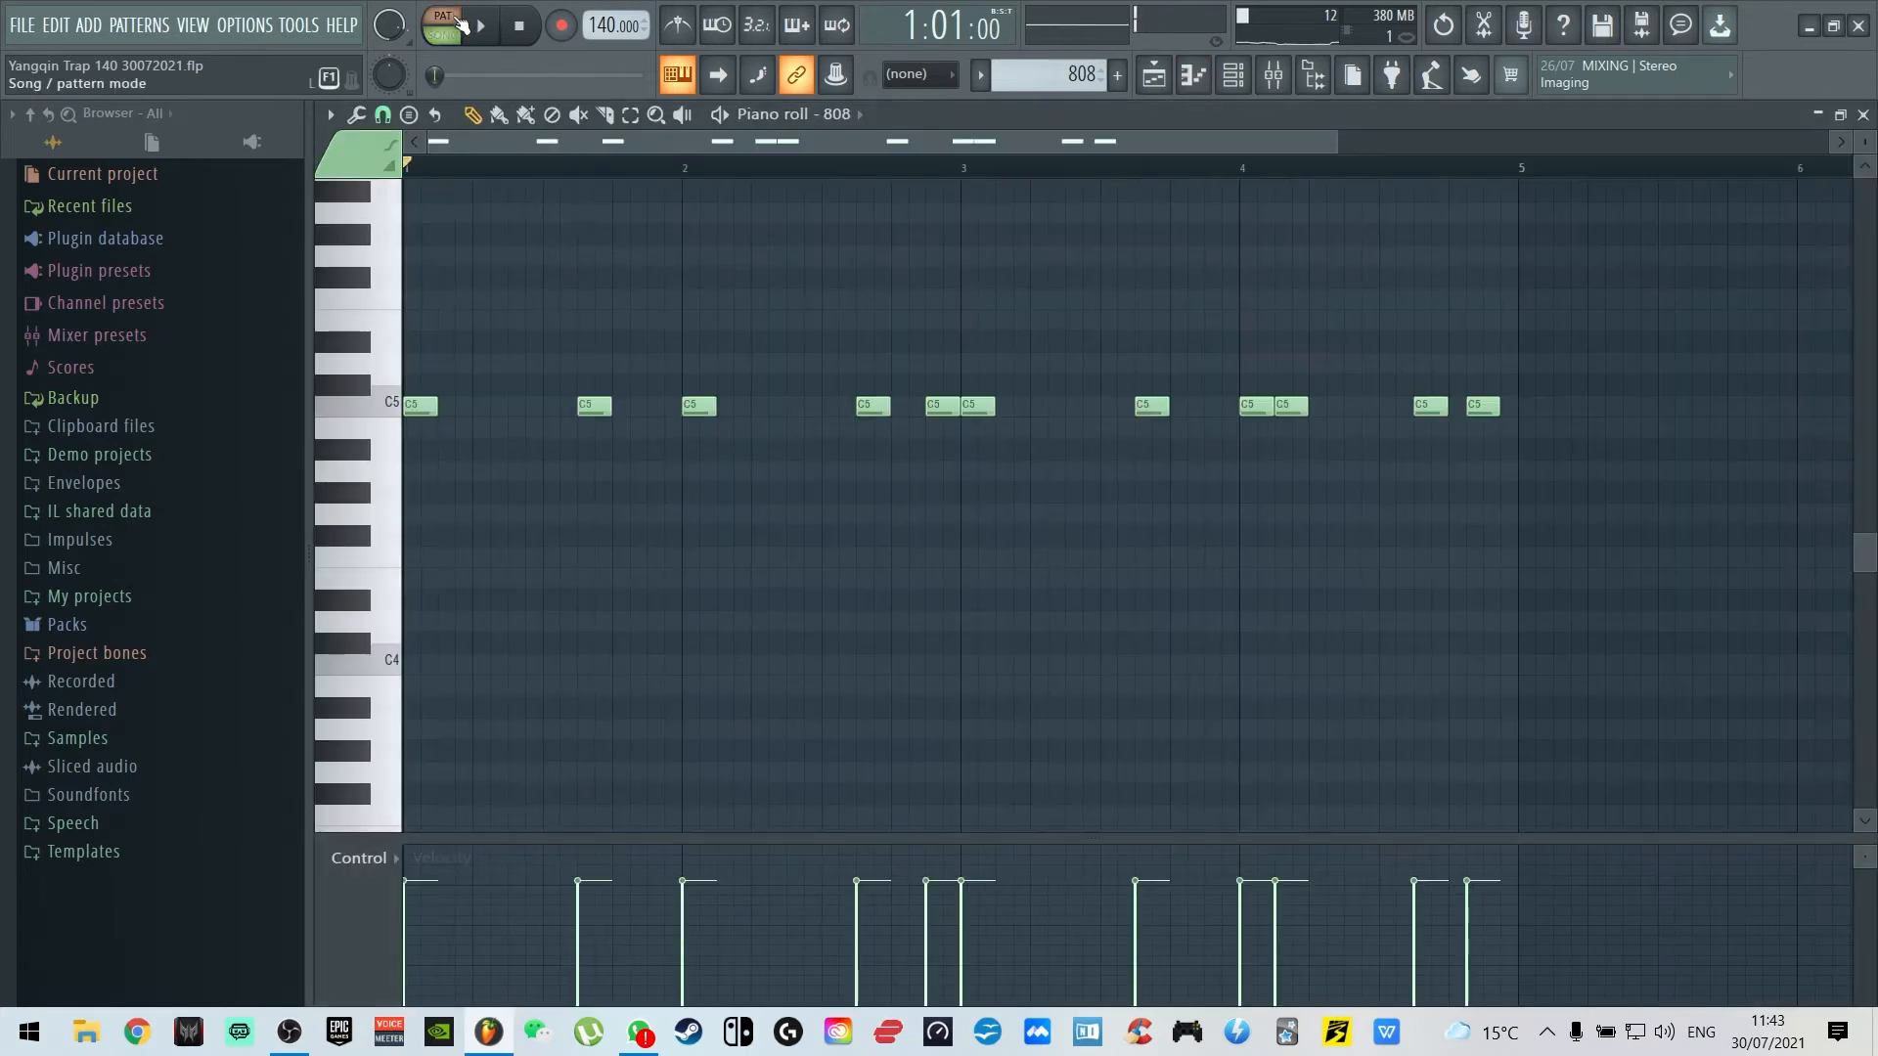
key(space)
key(space)
scroll(620, 439, up, 3)
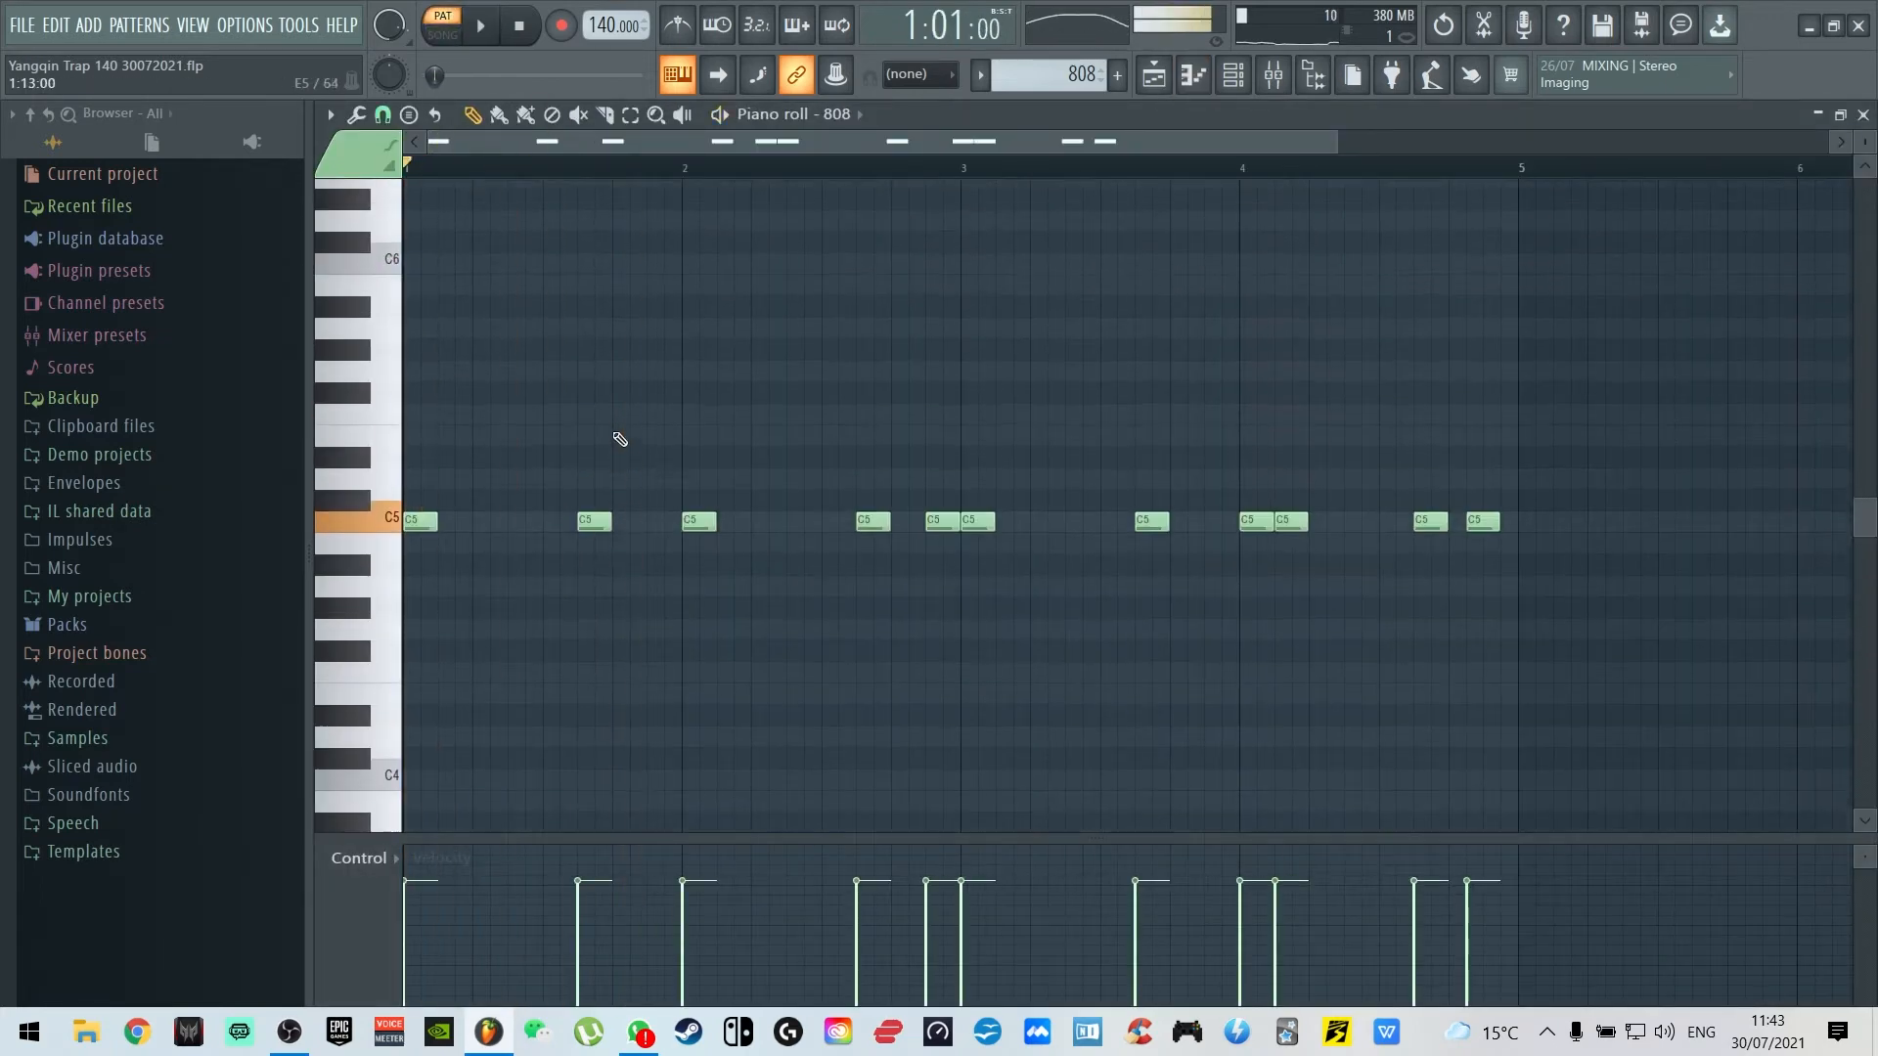
scroll(620, 439, up, 1)
click(651, 385)
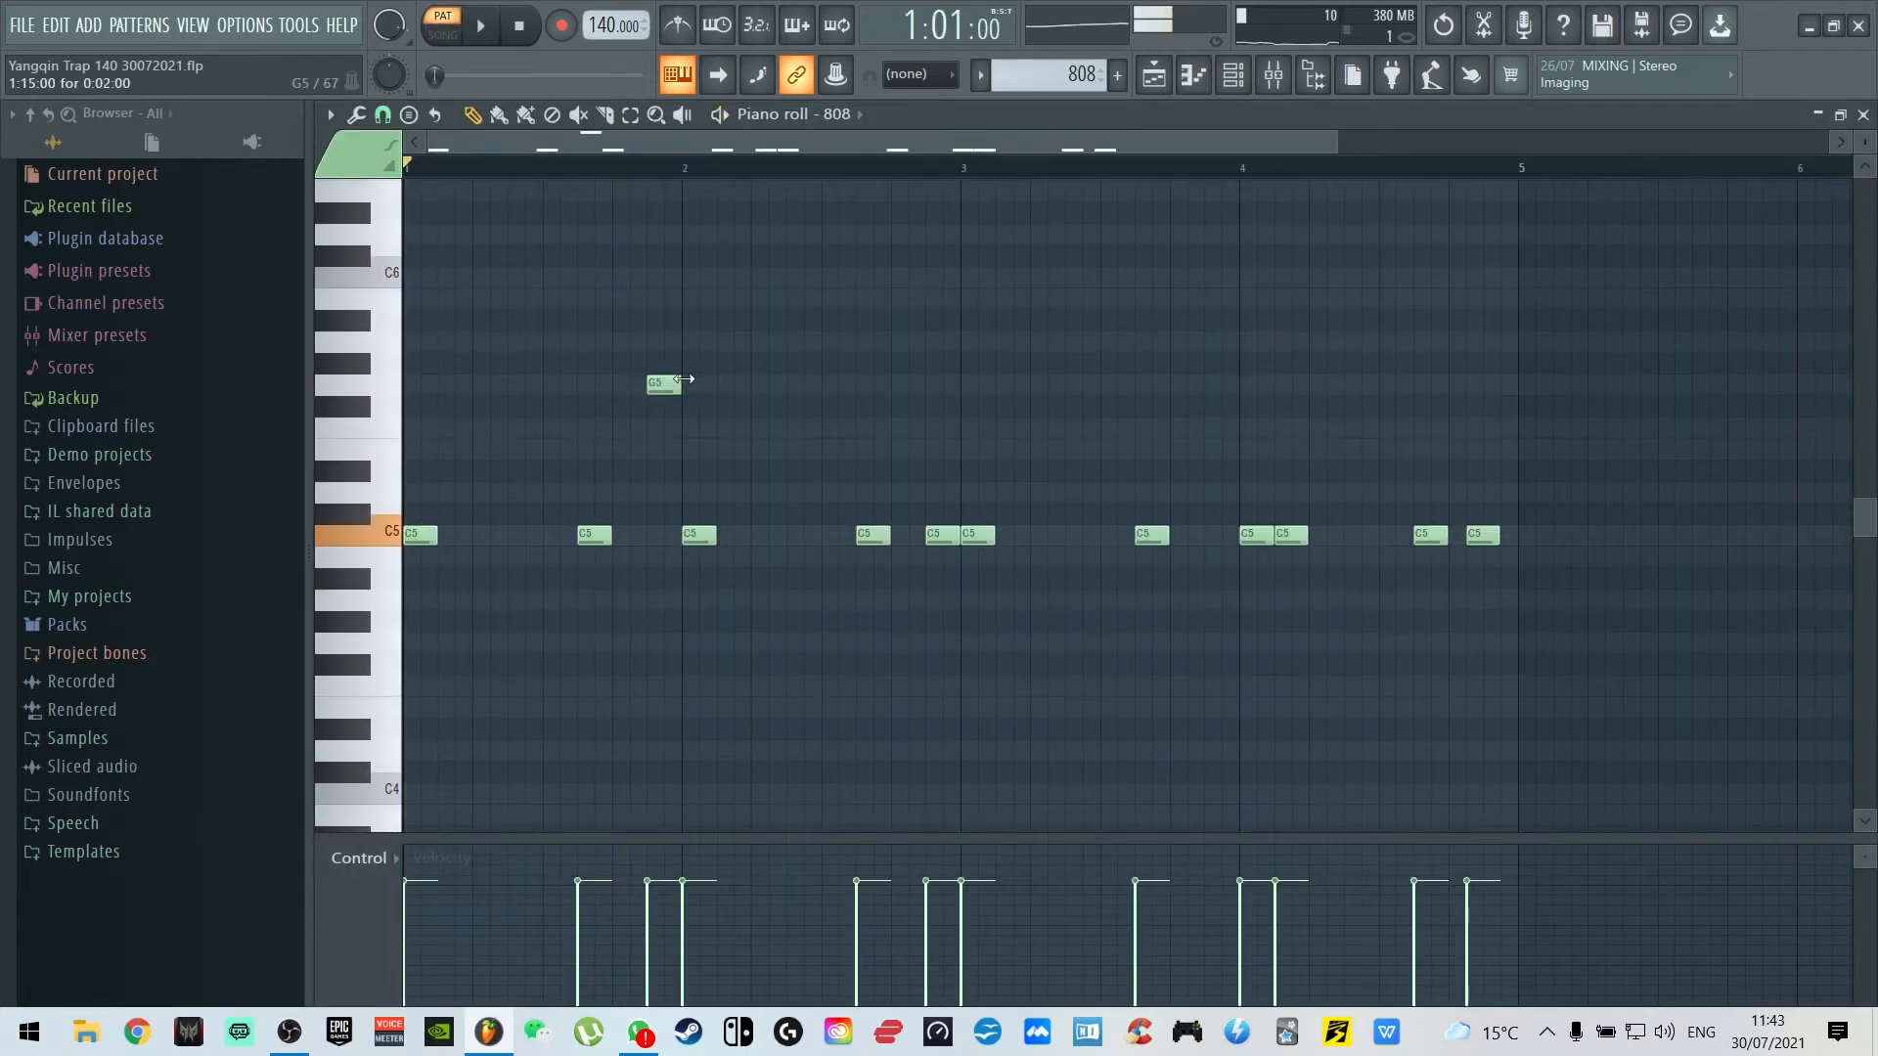
drag(668, 379, 668, 278)
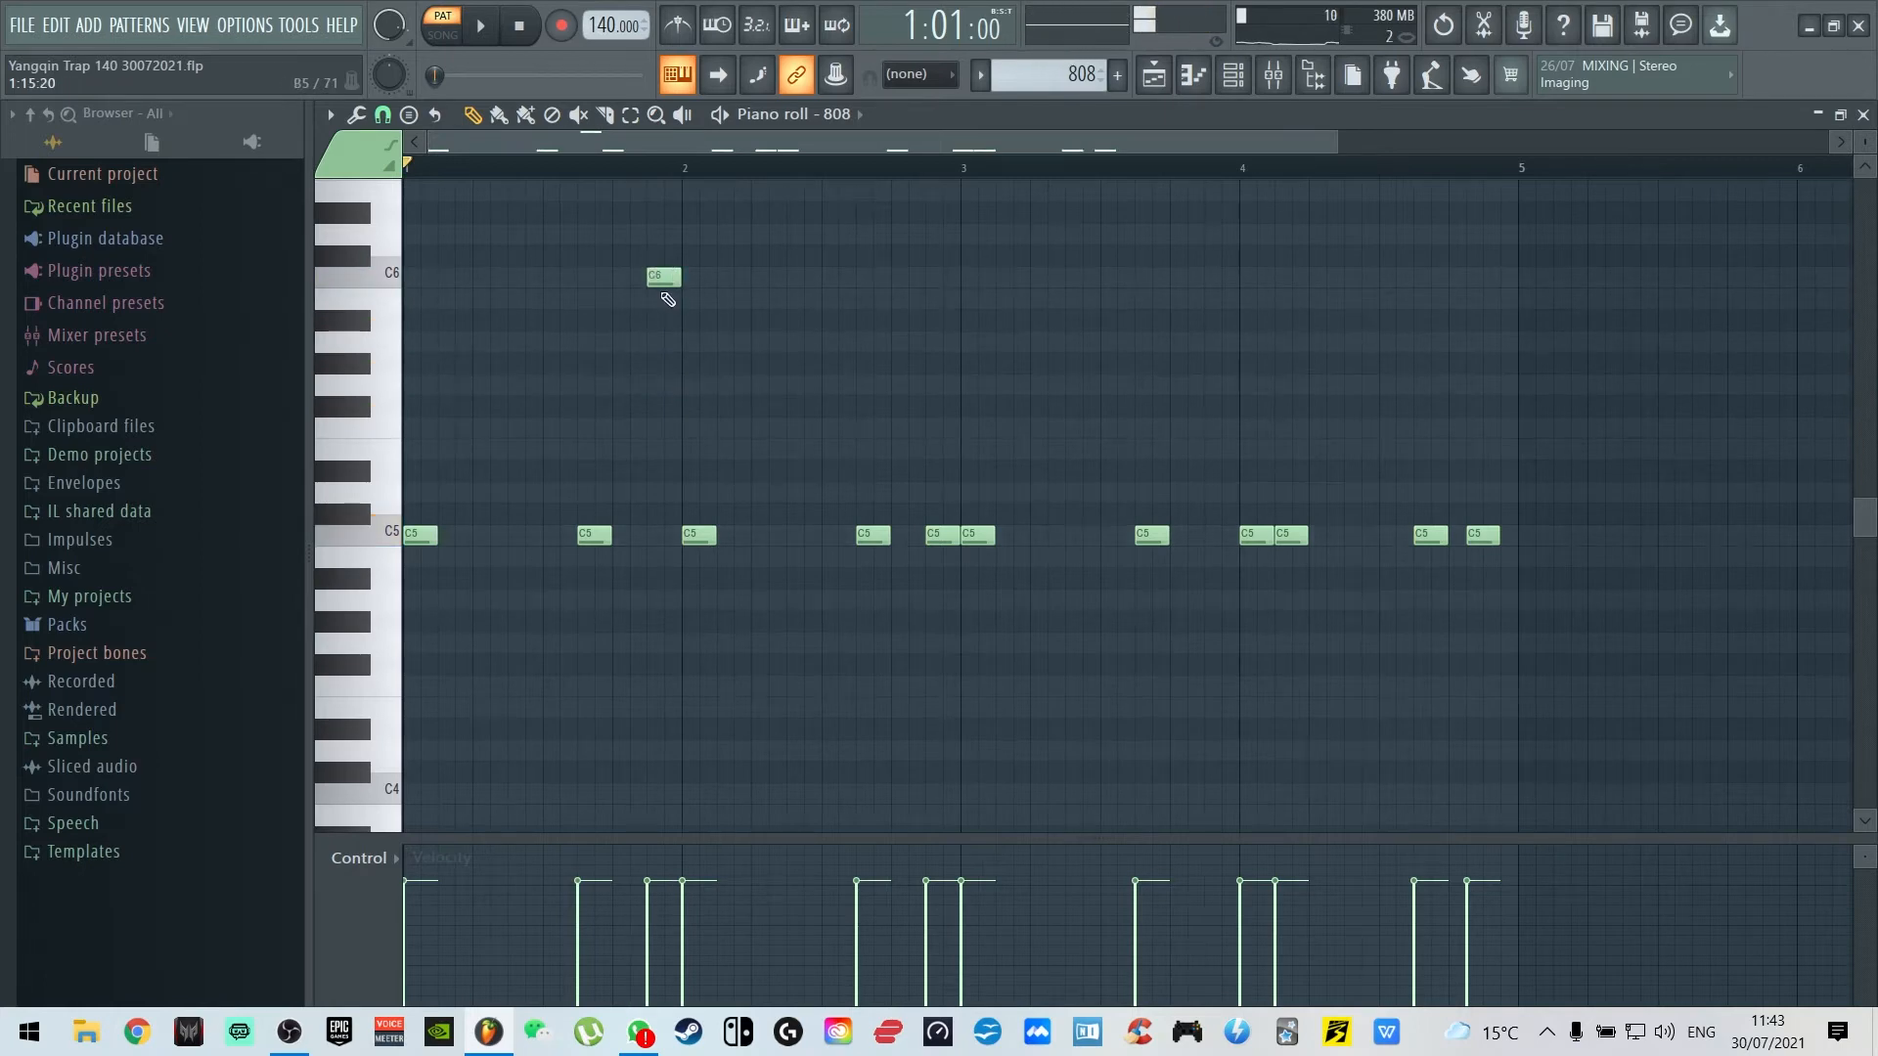
click(655, 280)
Add a normal C5 note beneath the C6 slide note in bar 1 and play the pattern
click(649, 535)
key(space)
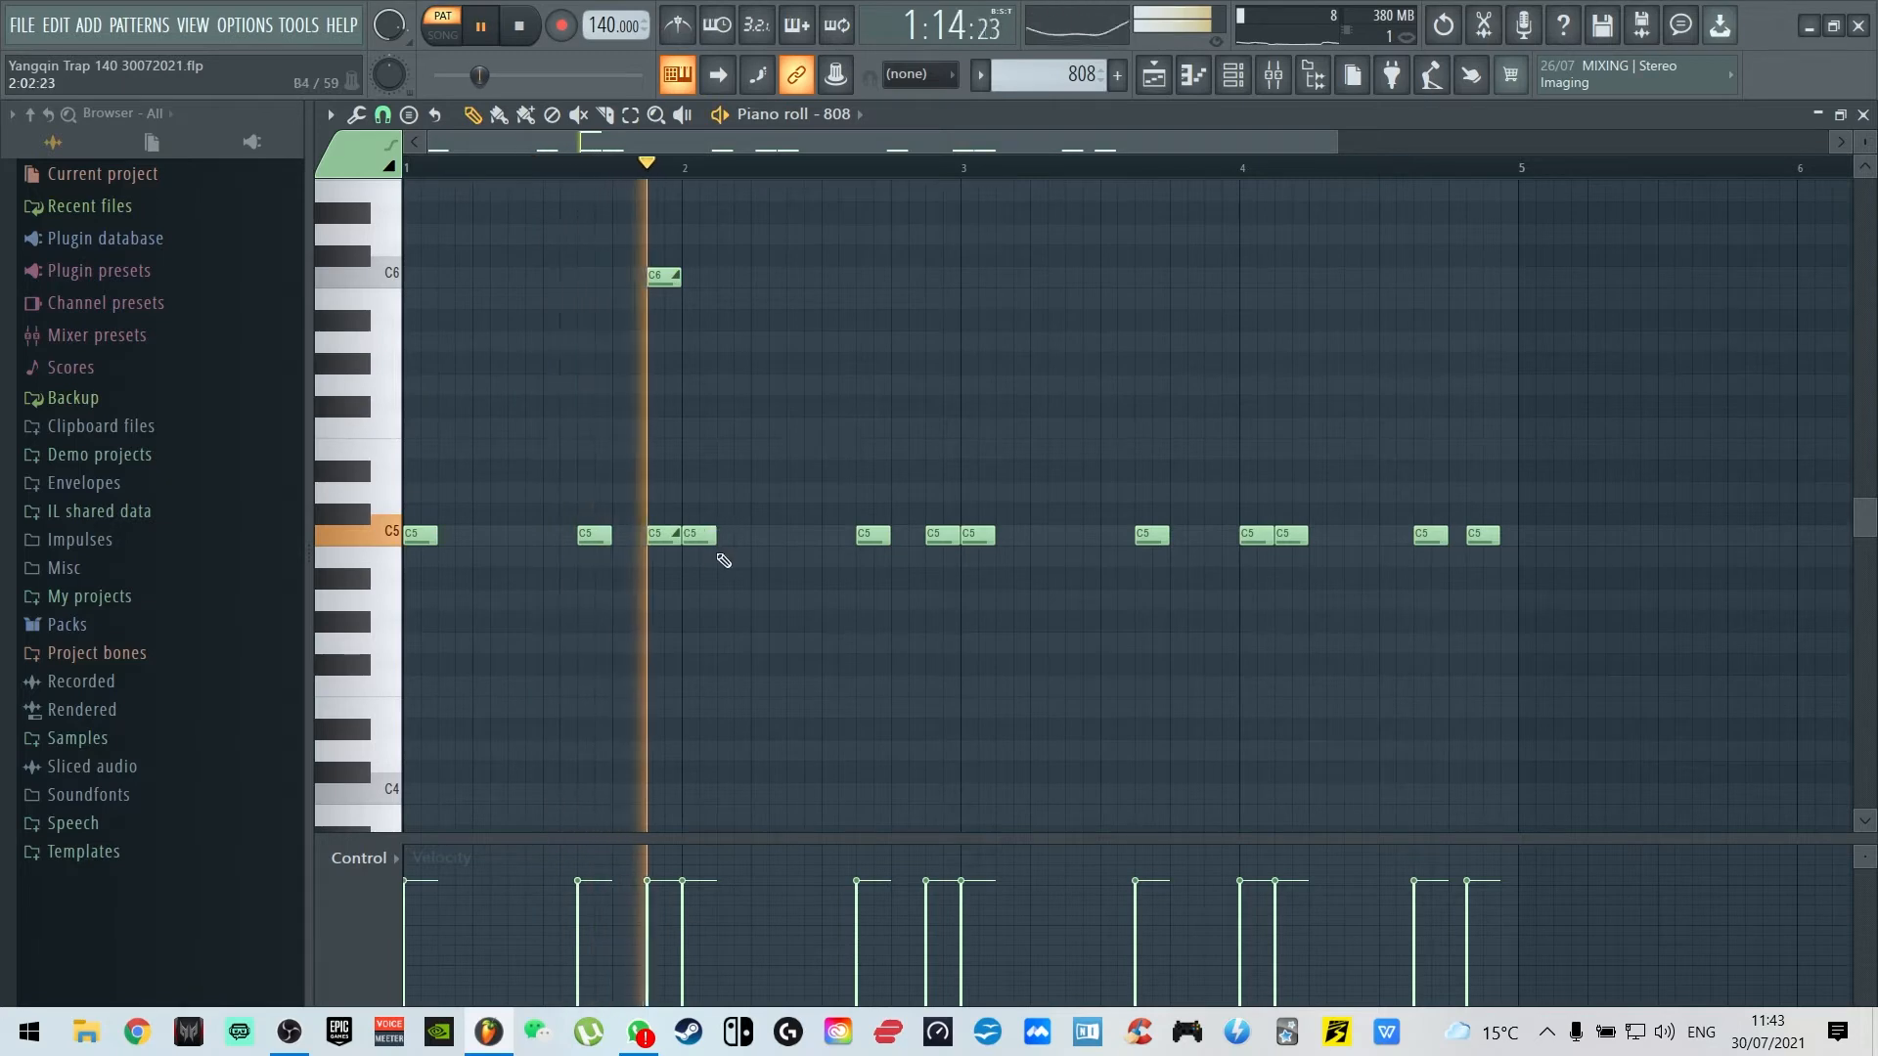
key(space)
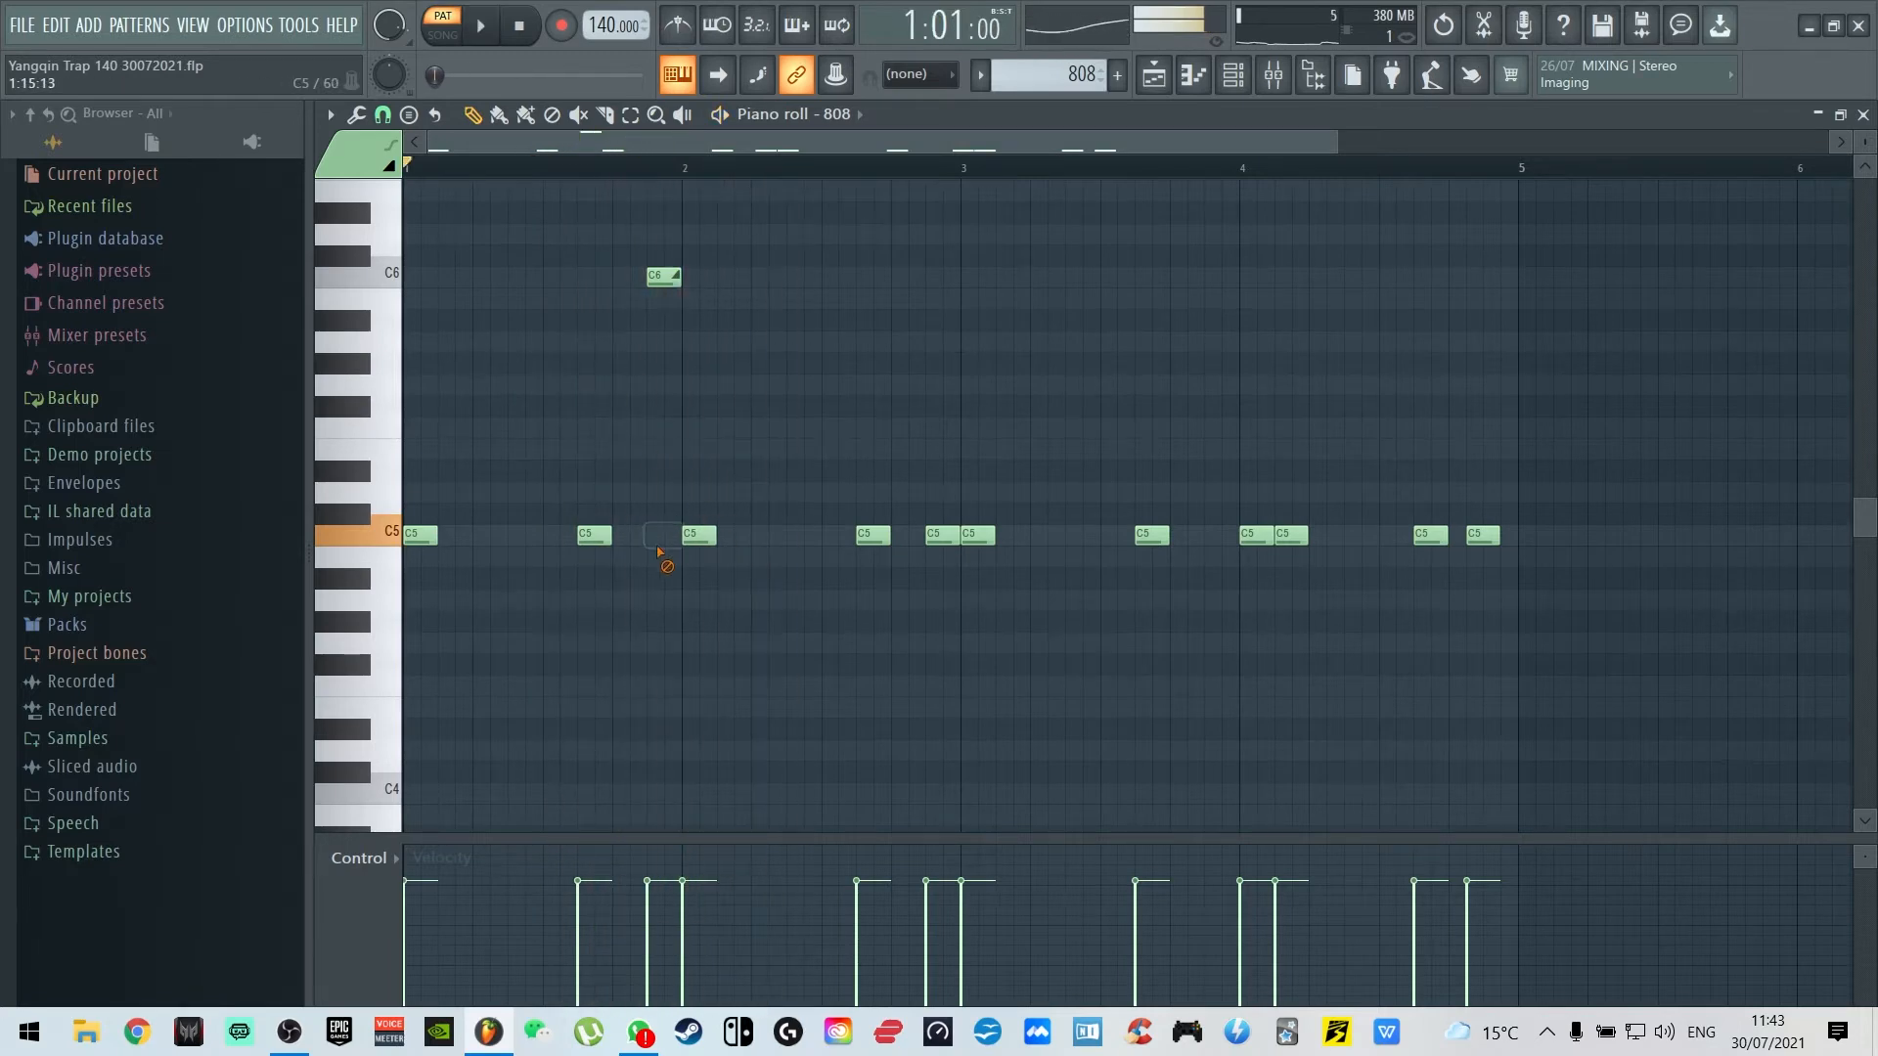
click(647, 529)
key(space)
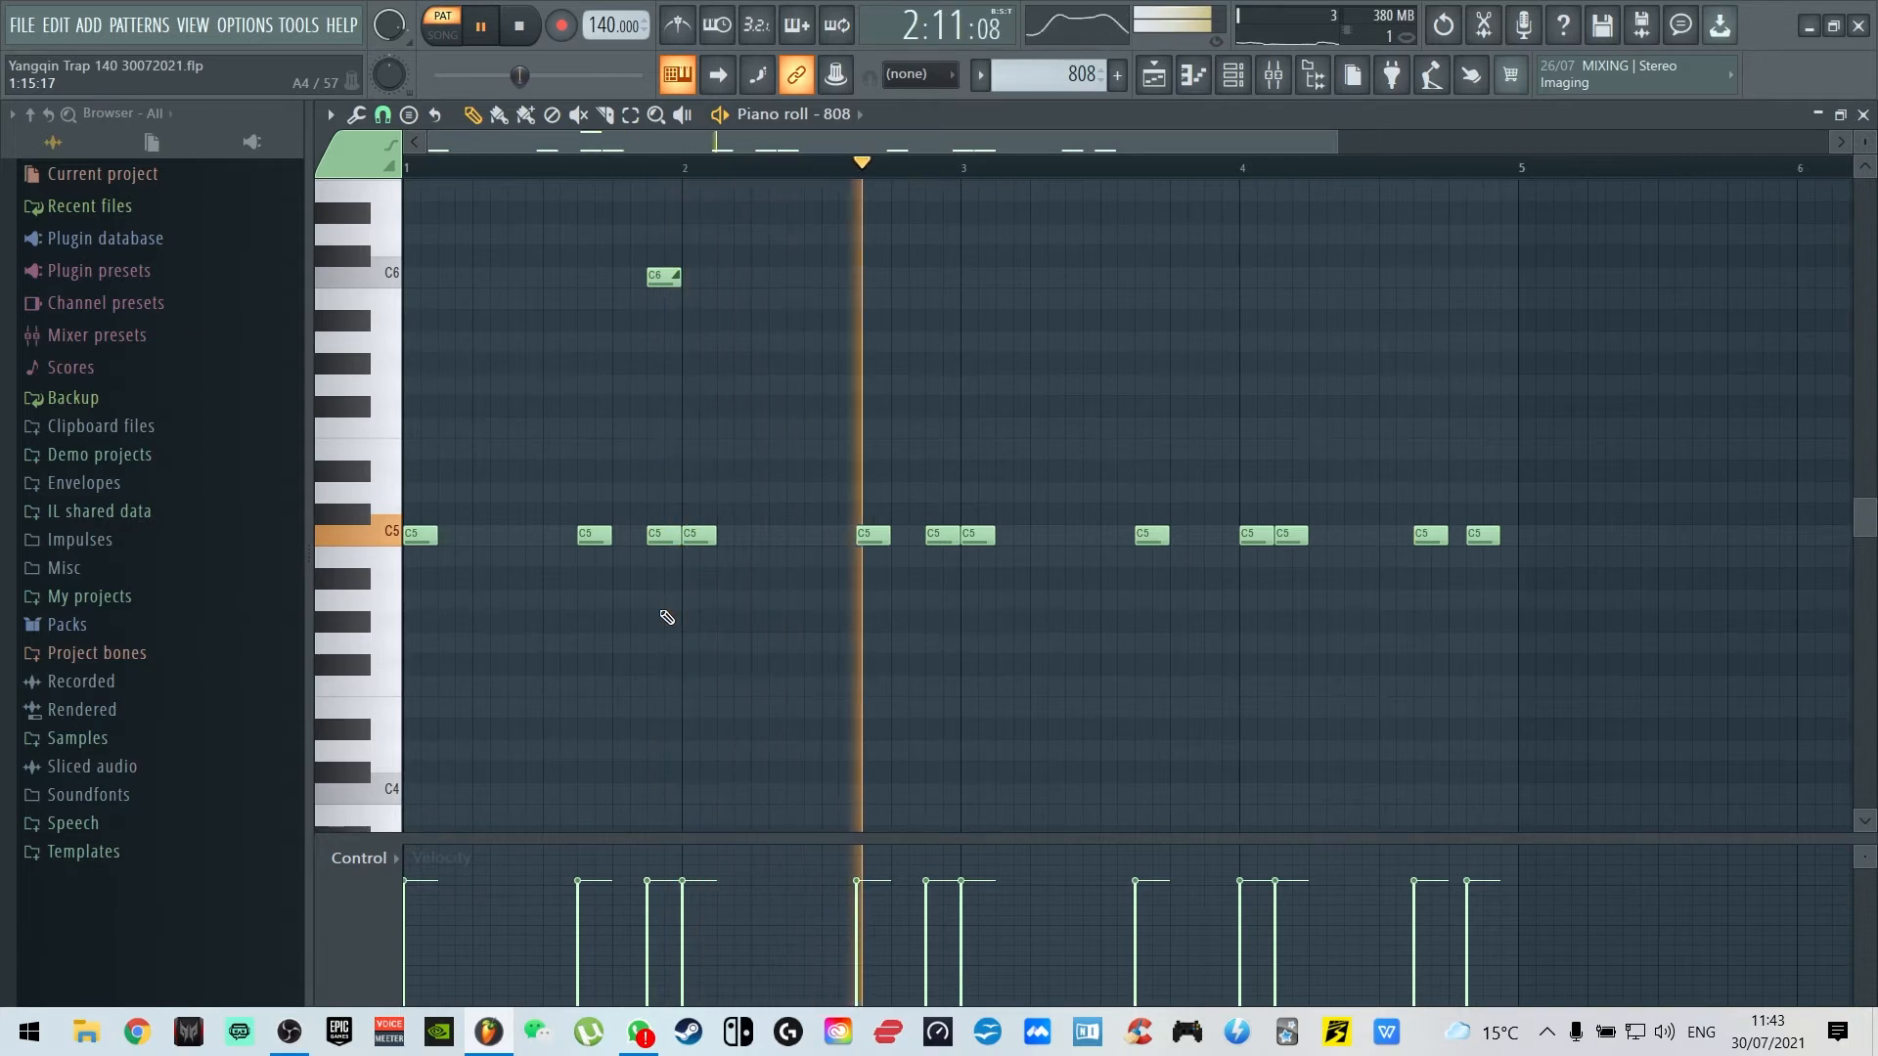
key(space)
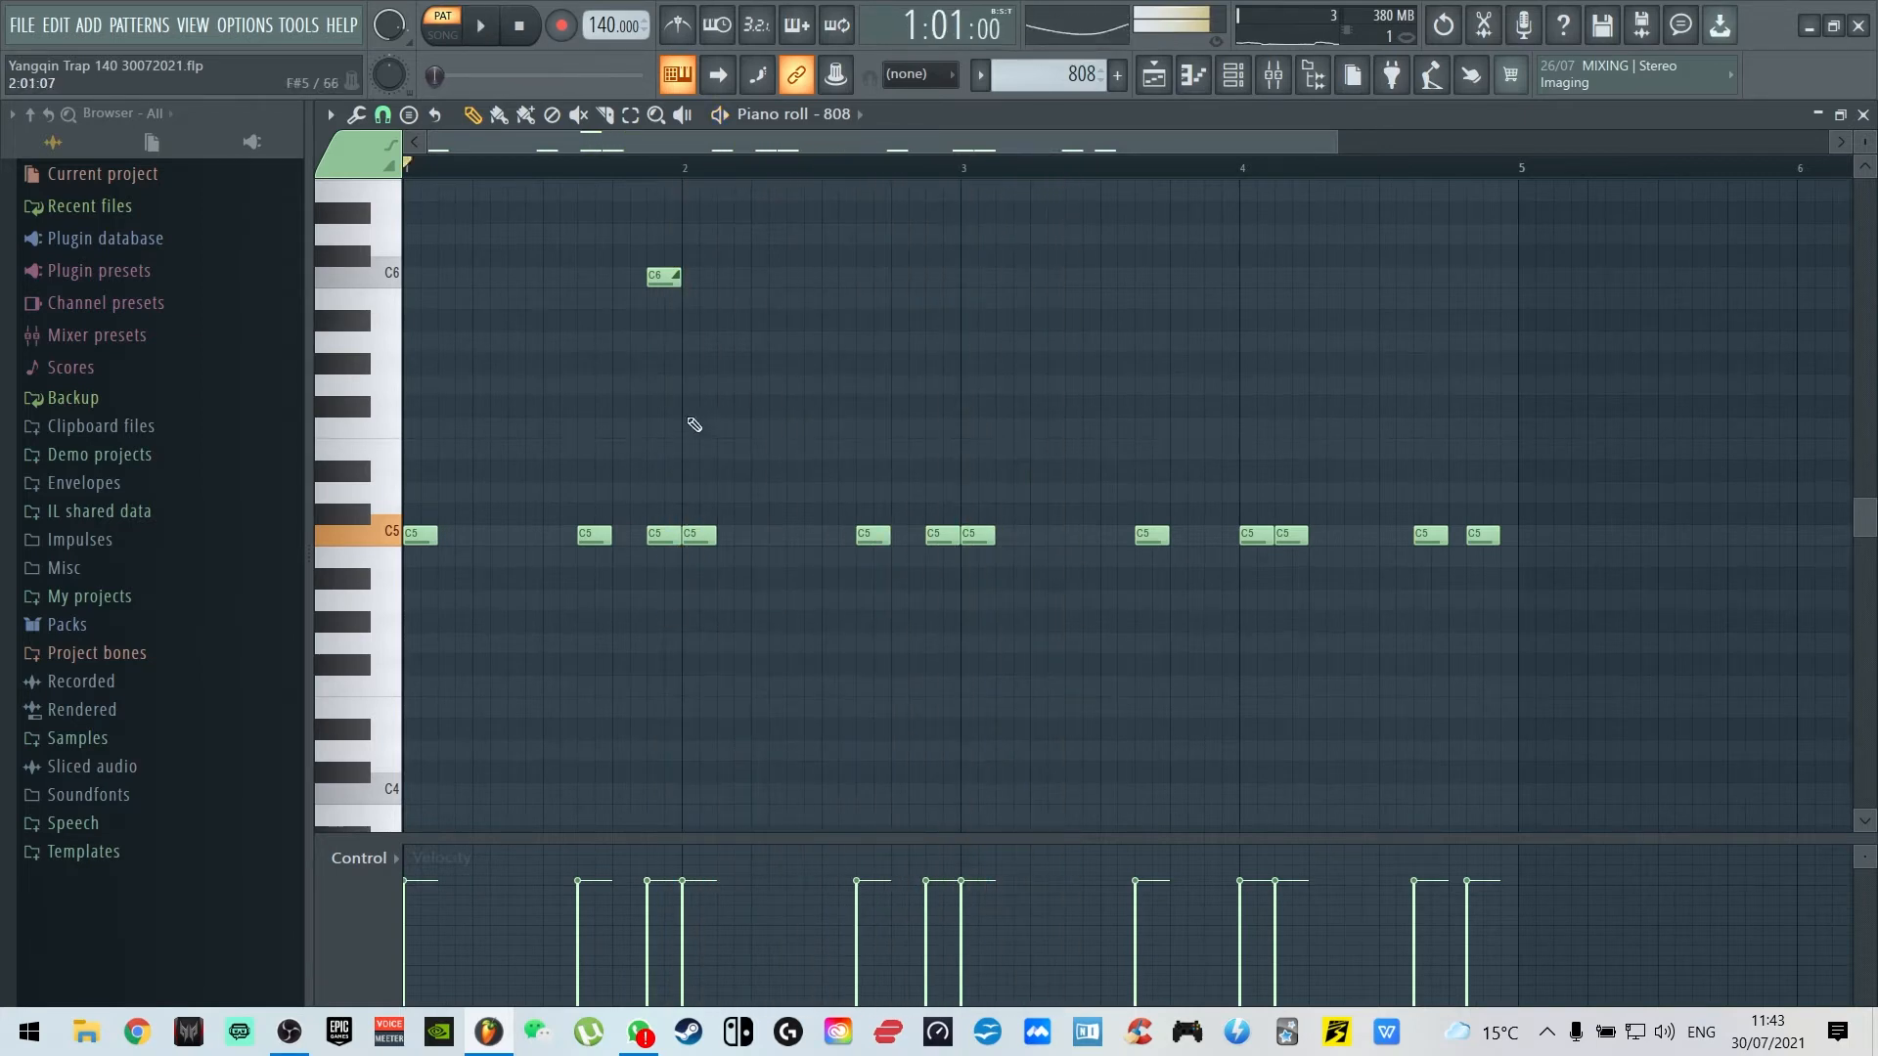
Raise the C5 note at step 11 of each of the four bars to G5, playing the pattern to check
click(579, 386)
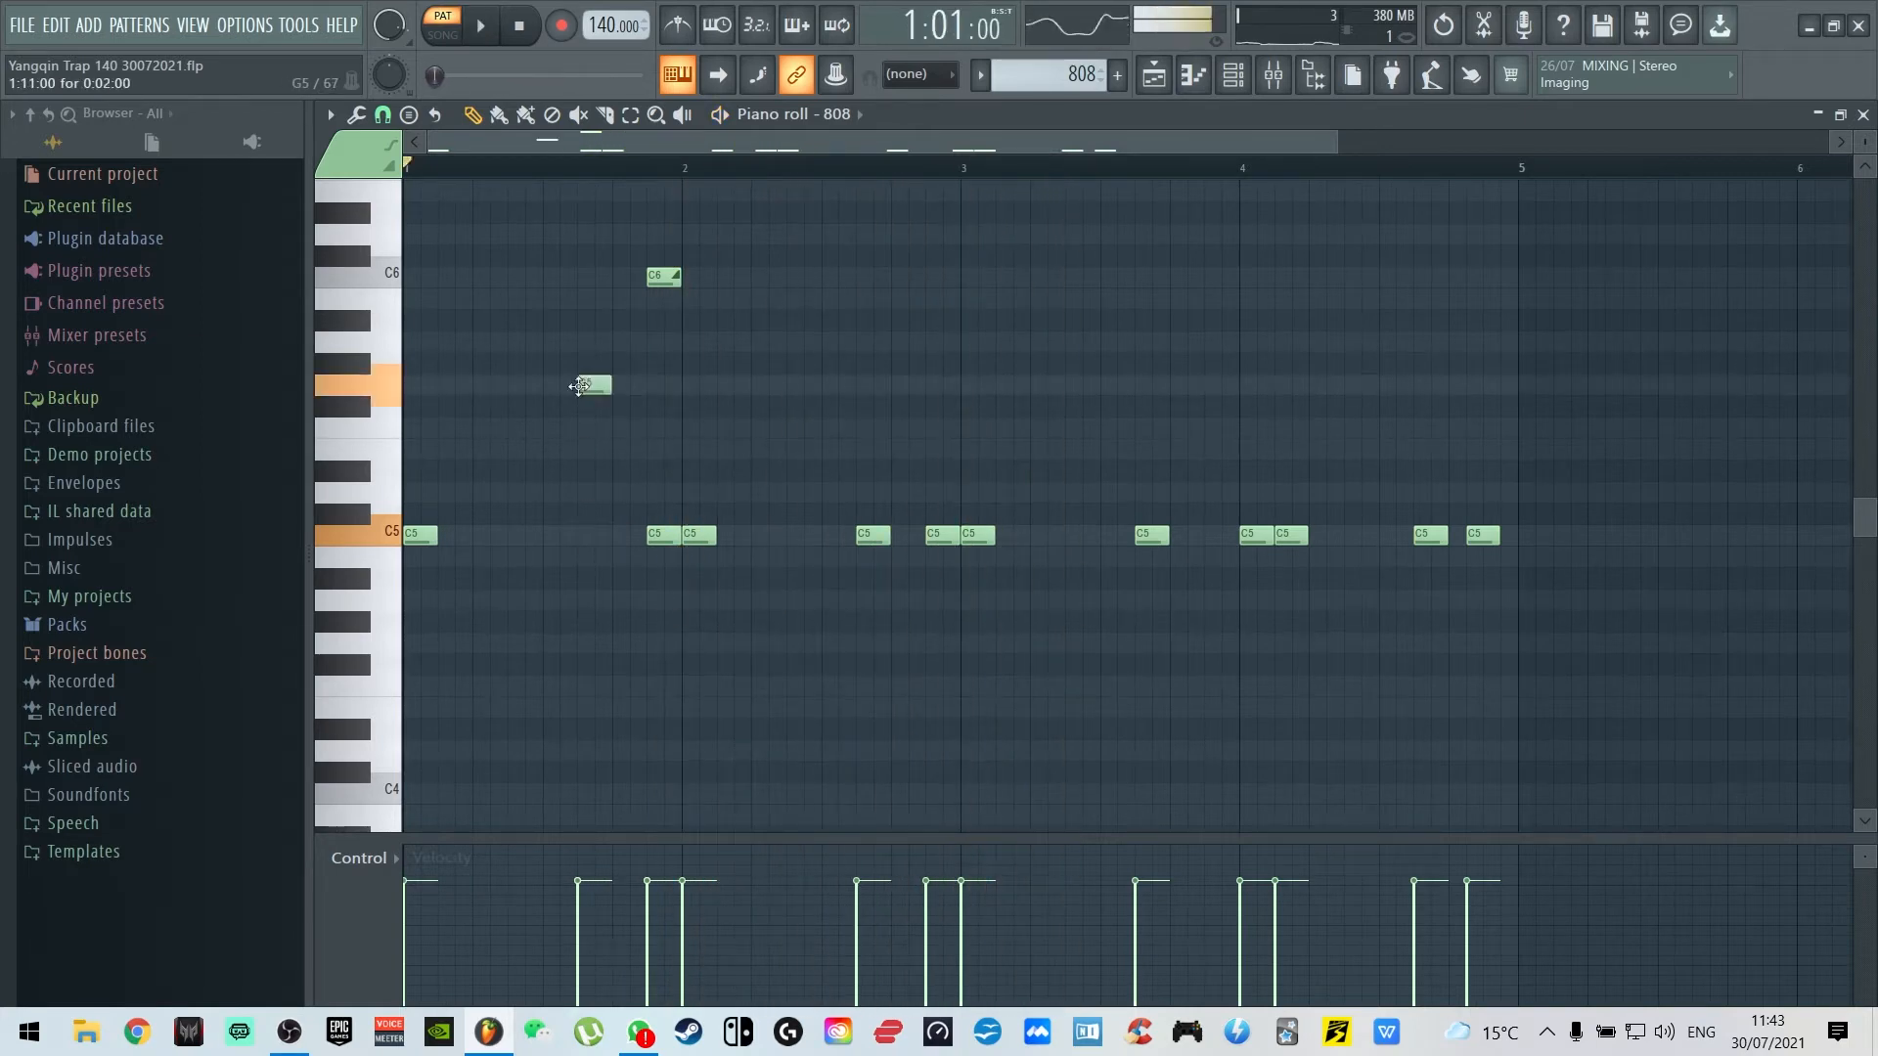
key(space)
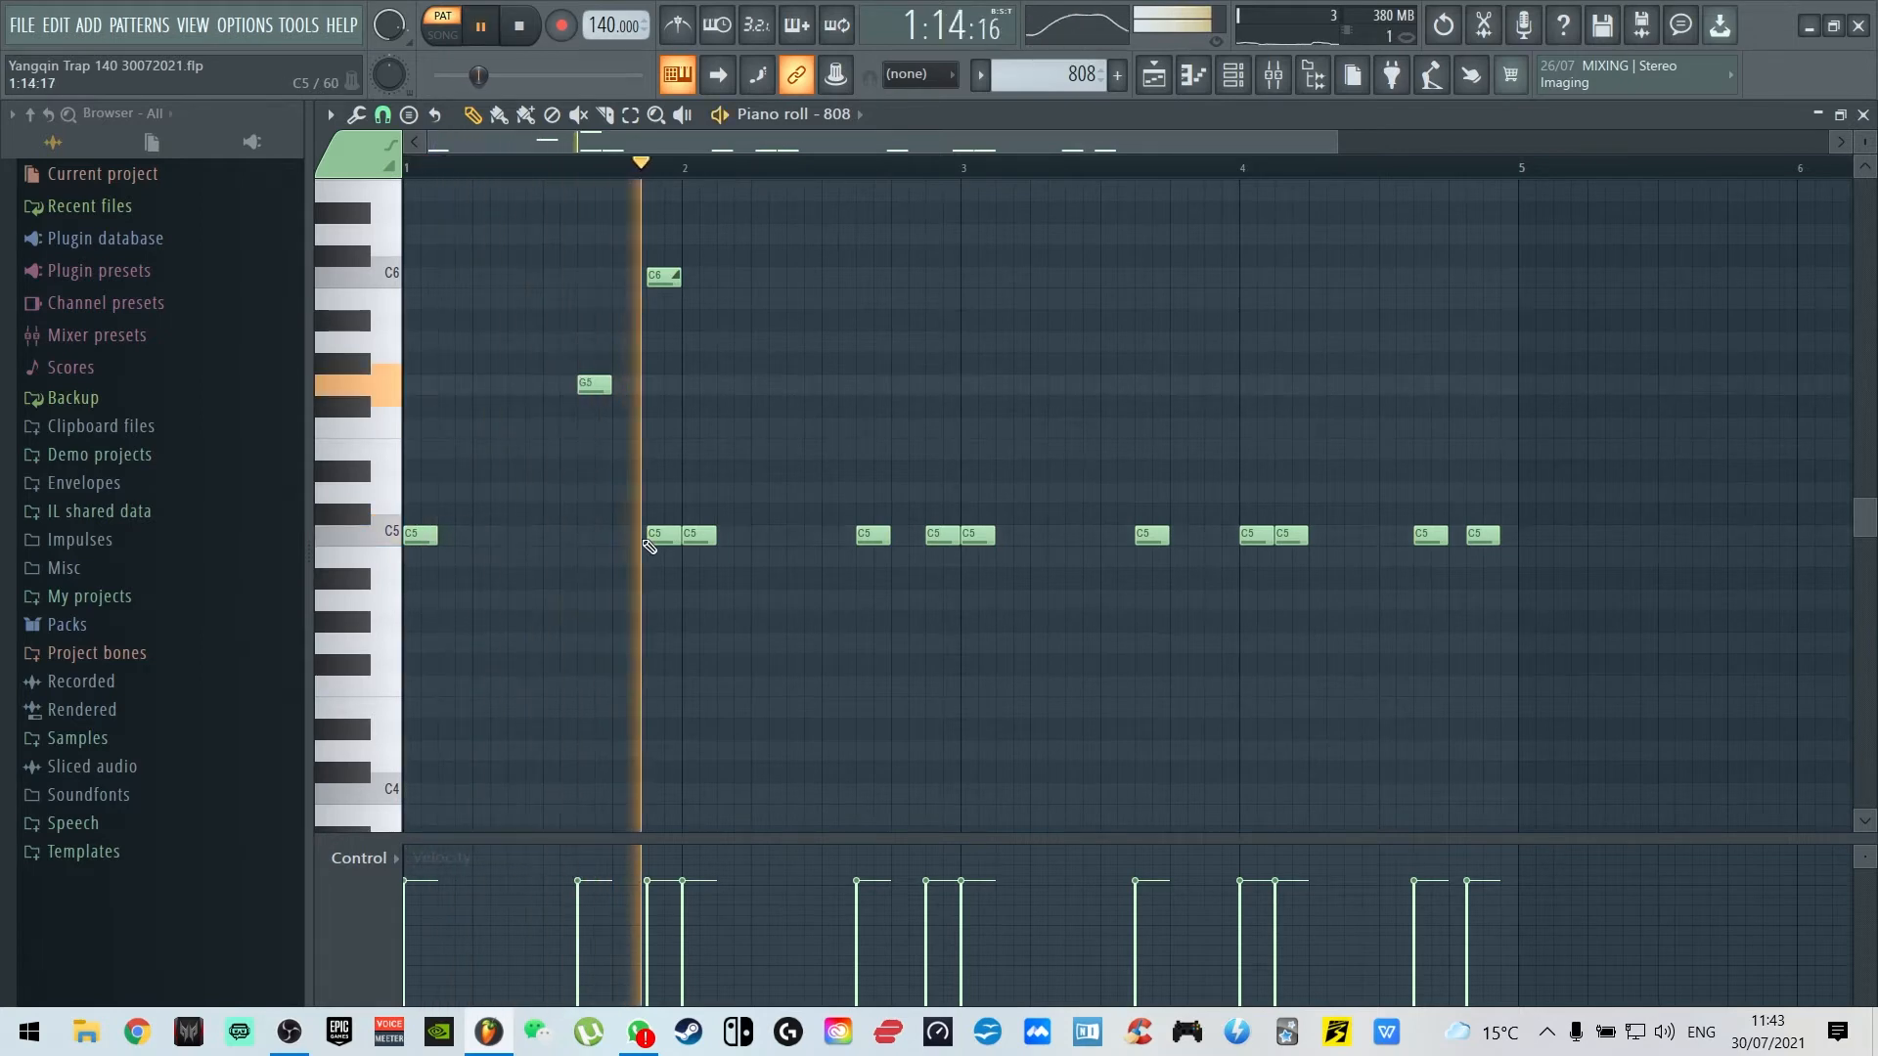
key(space)
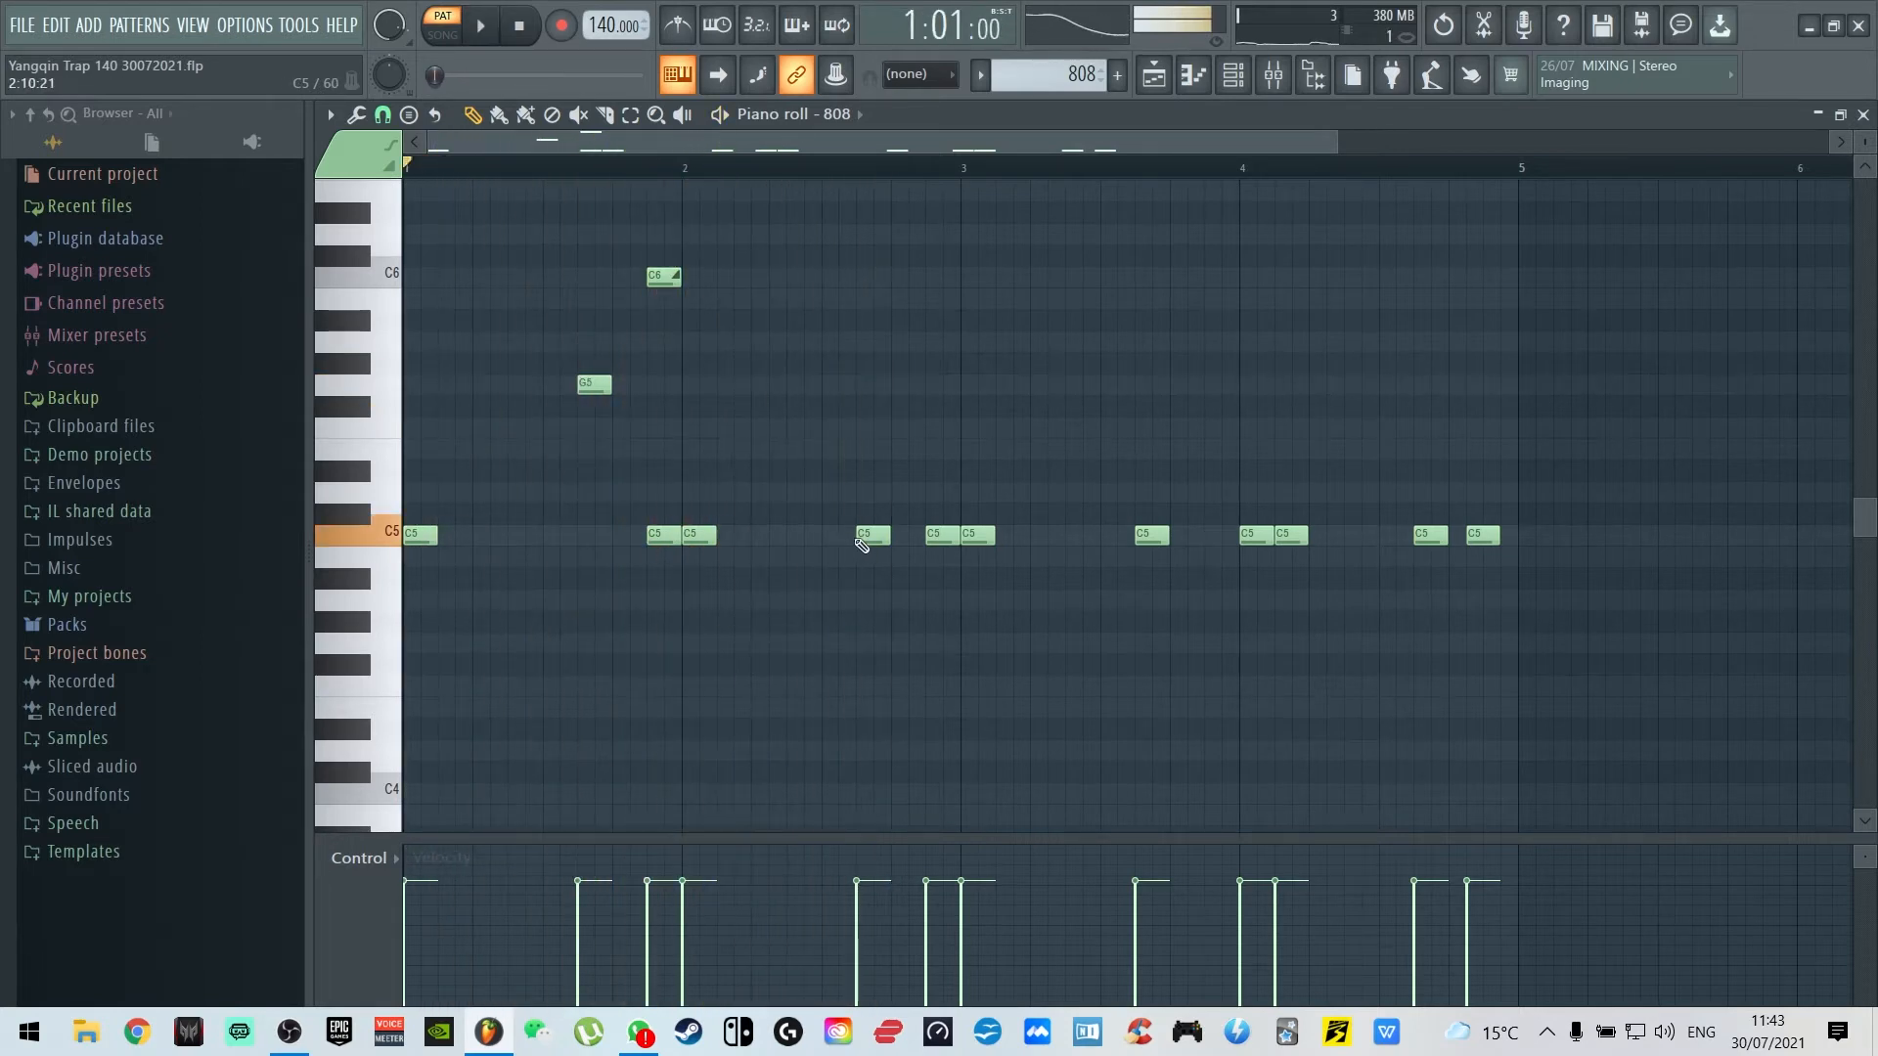
drag(869, 418, 864, 373)
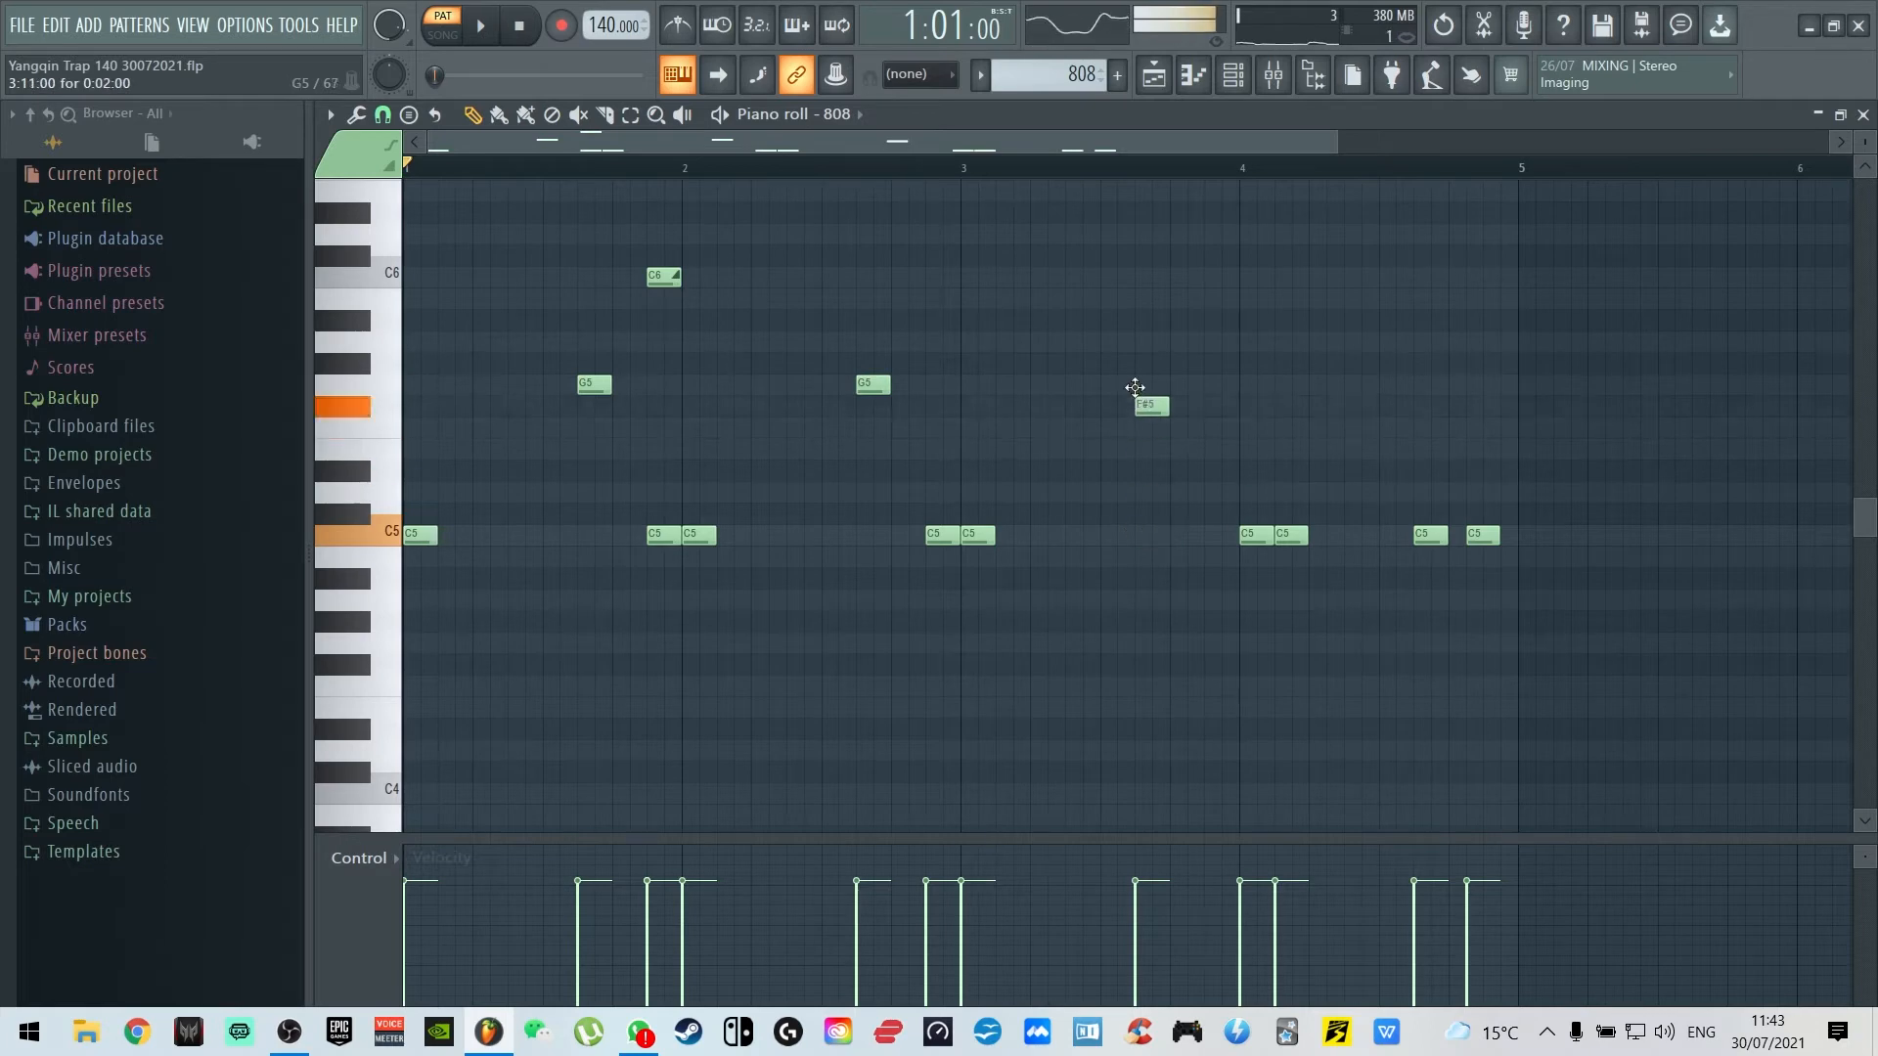
drag(1135, 388, 1135, 375)
drag(1434, 533, 1430, 376)
key(space)
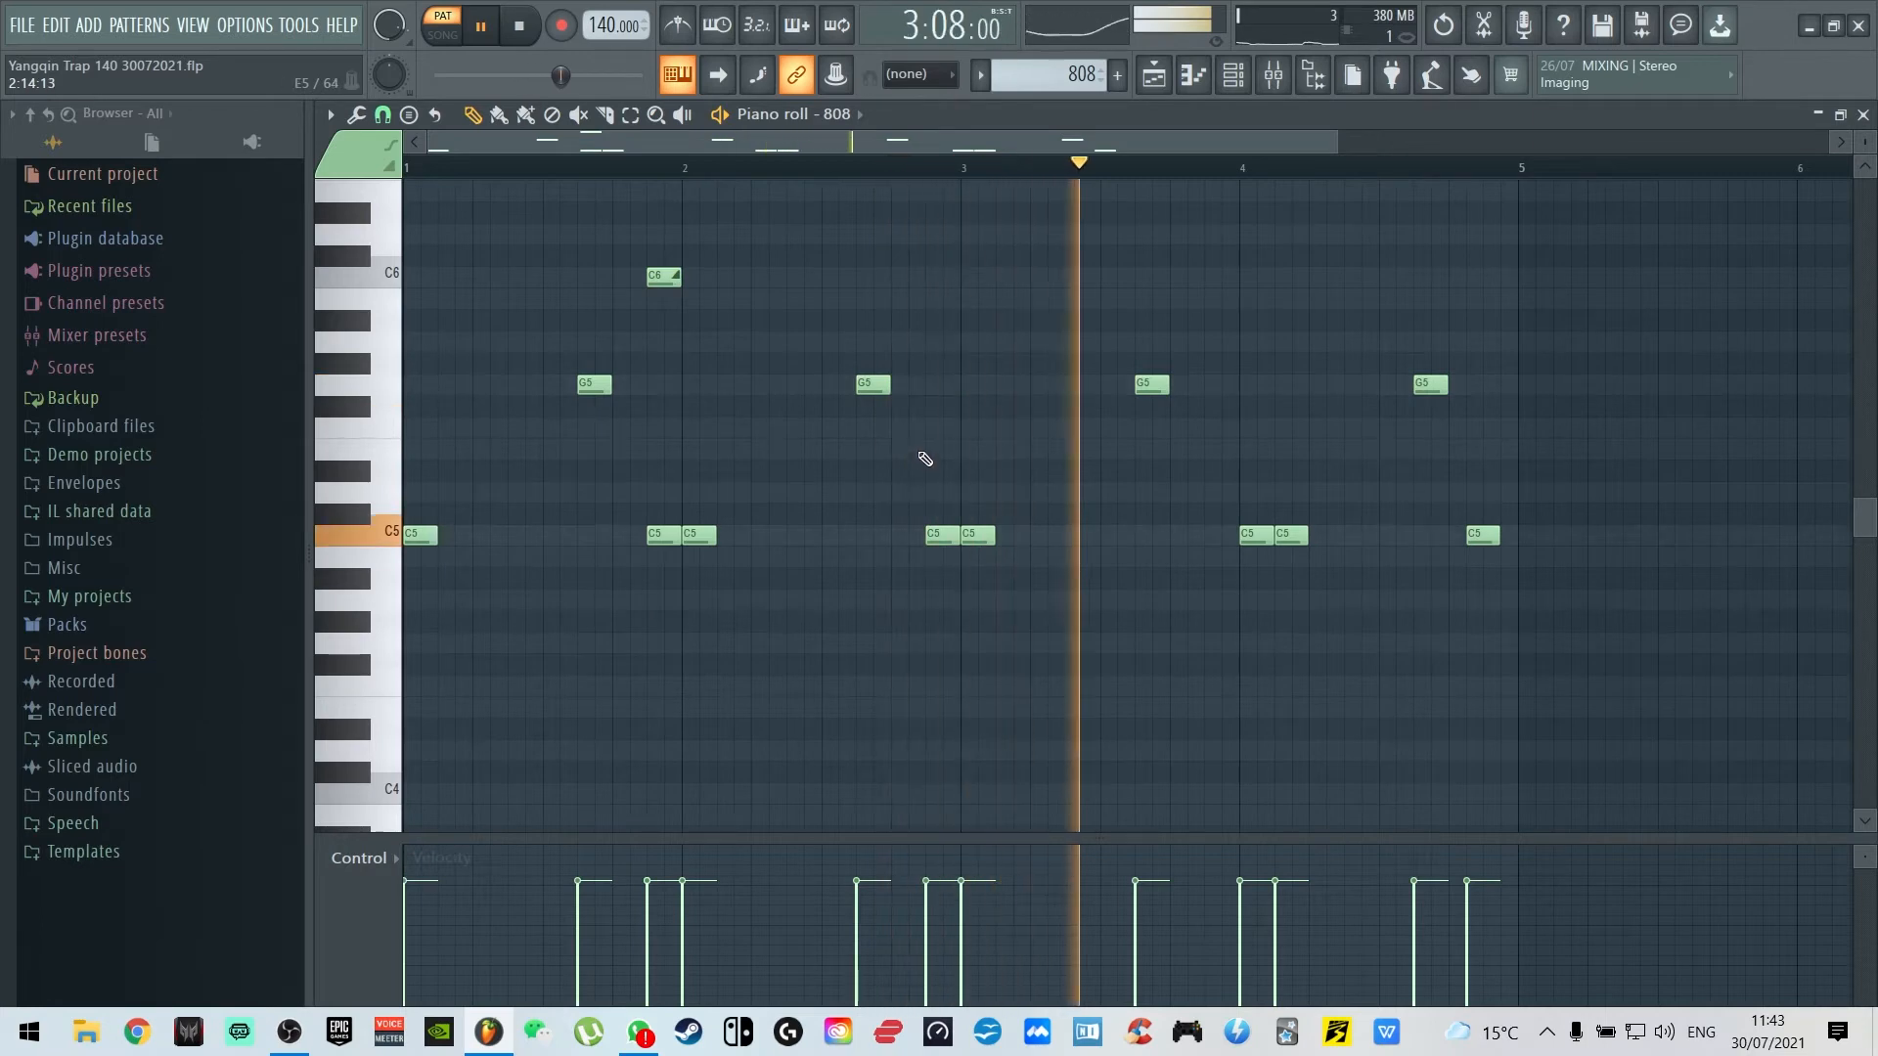
key(space)
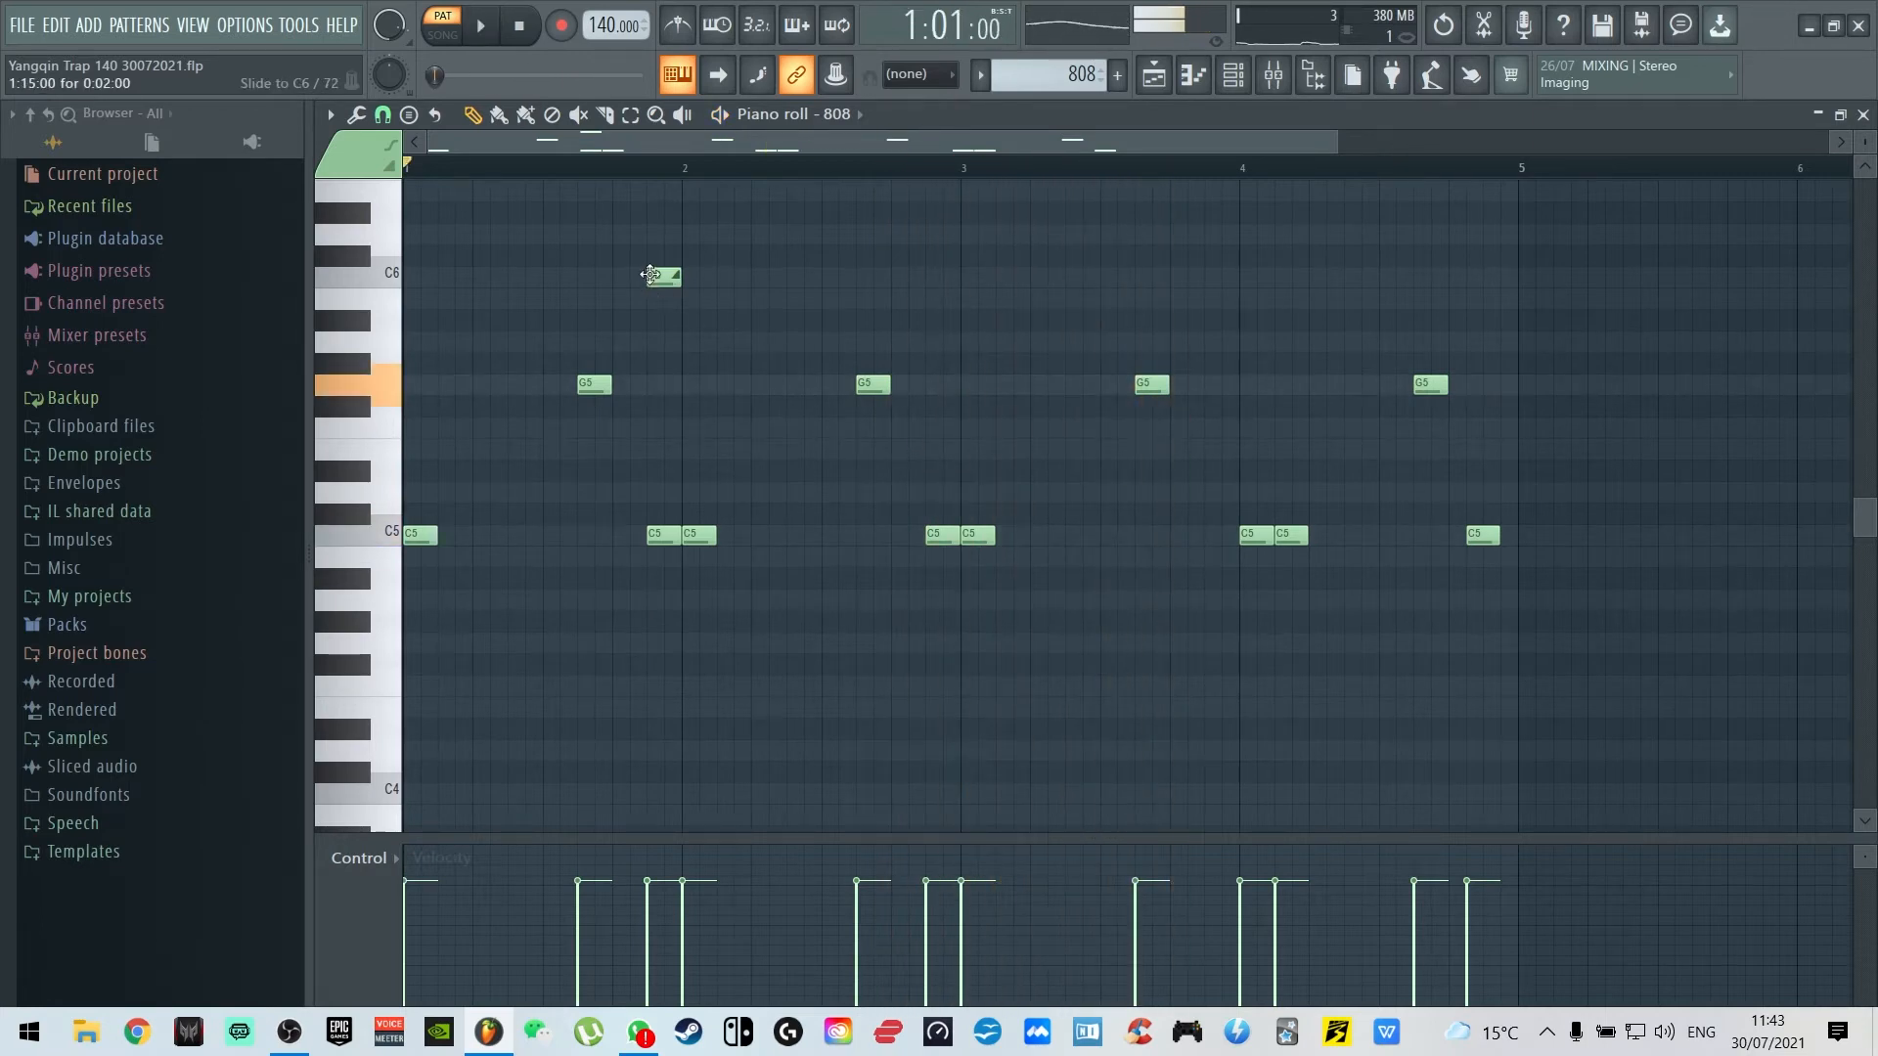
Add a C5 note with a C6 slide note above it at step 15 of bar 3 and play the pattern
click(1208, 533)
key(space)
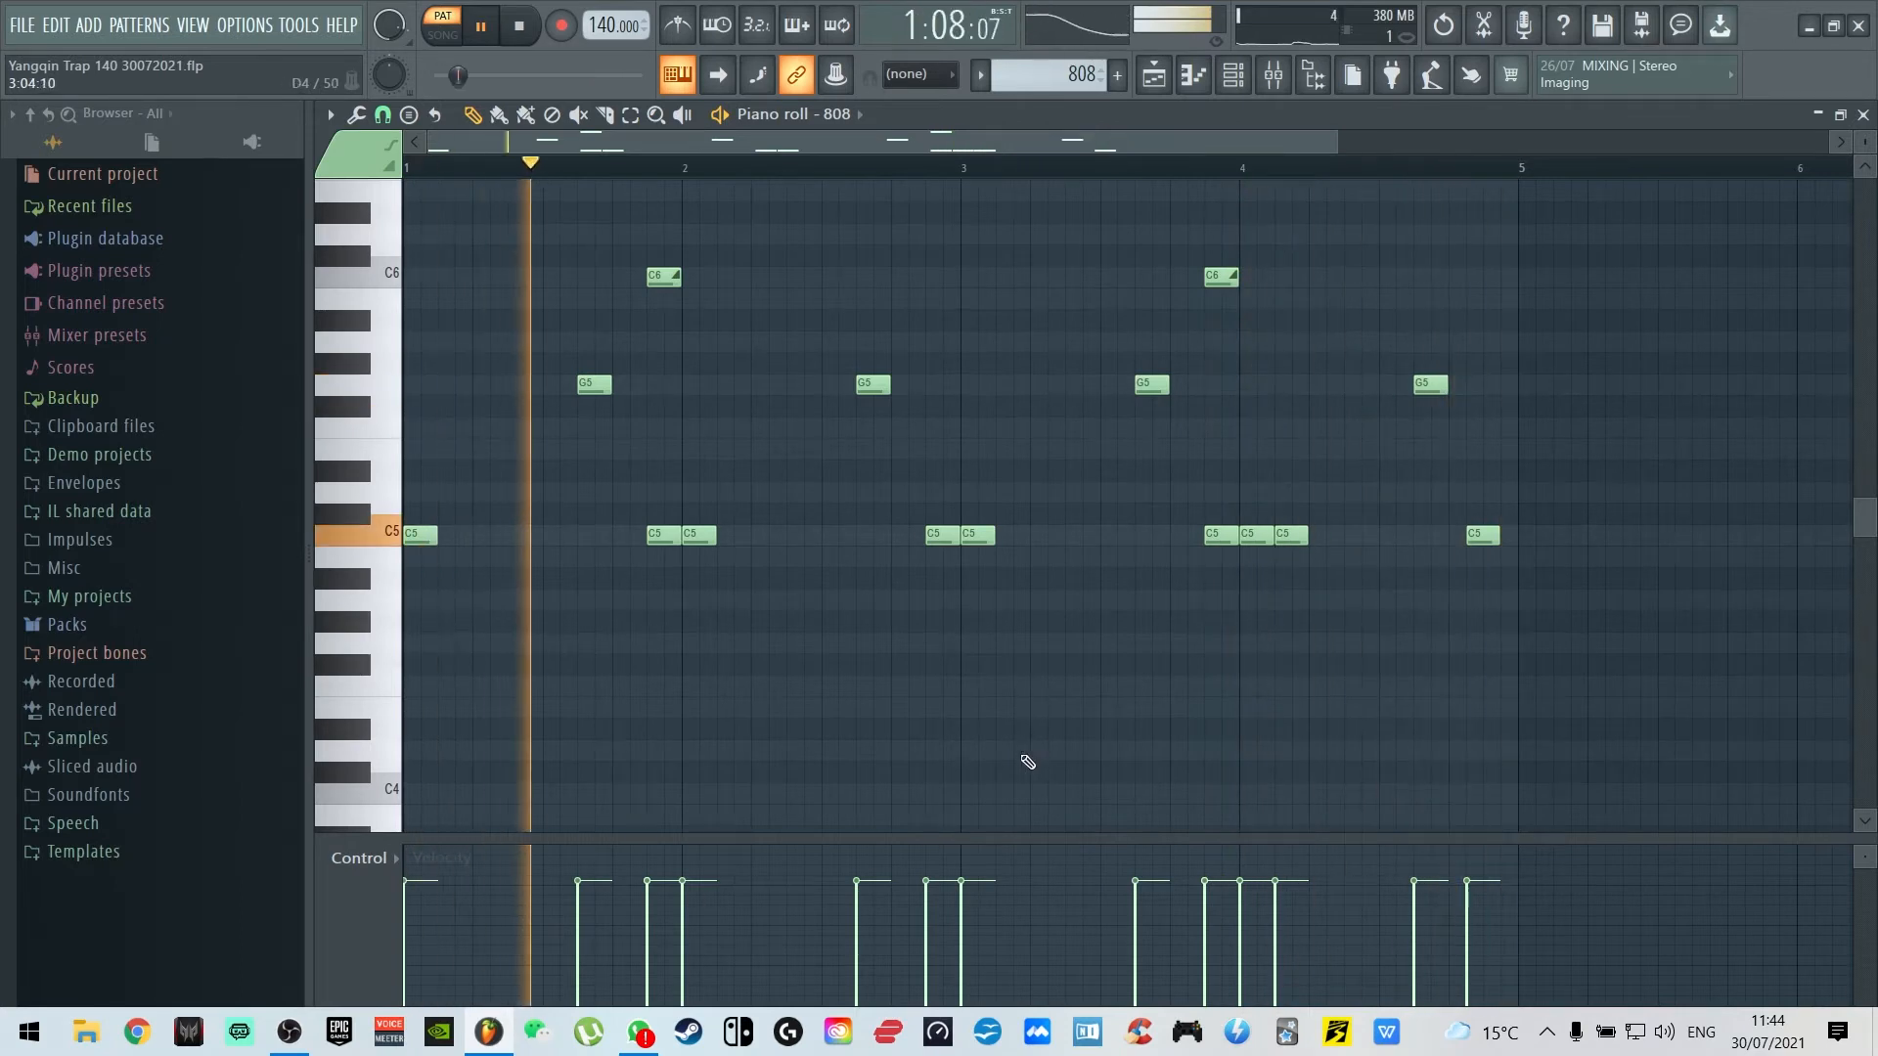
key(space)
Open the Playlist and undo the accidental removal of the 808 and Yangqin clips on Tracks 3 and 4
key(F5)
click(885, 511)
right_click(885, 506)
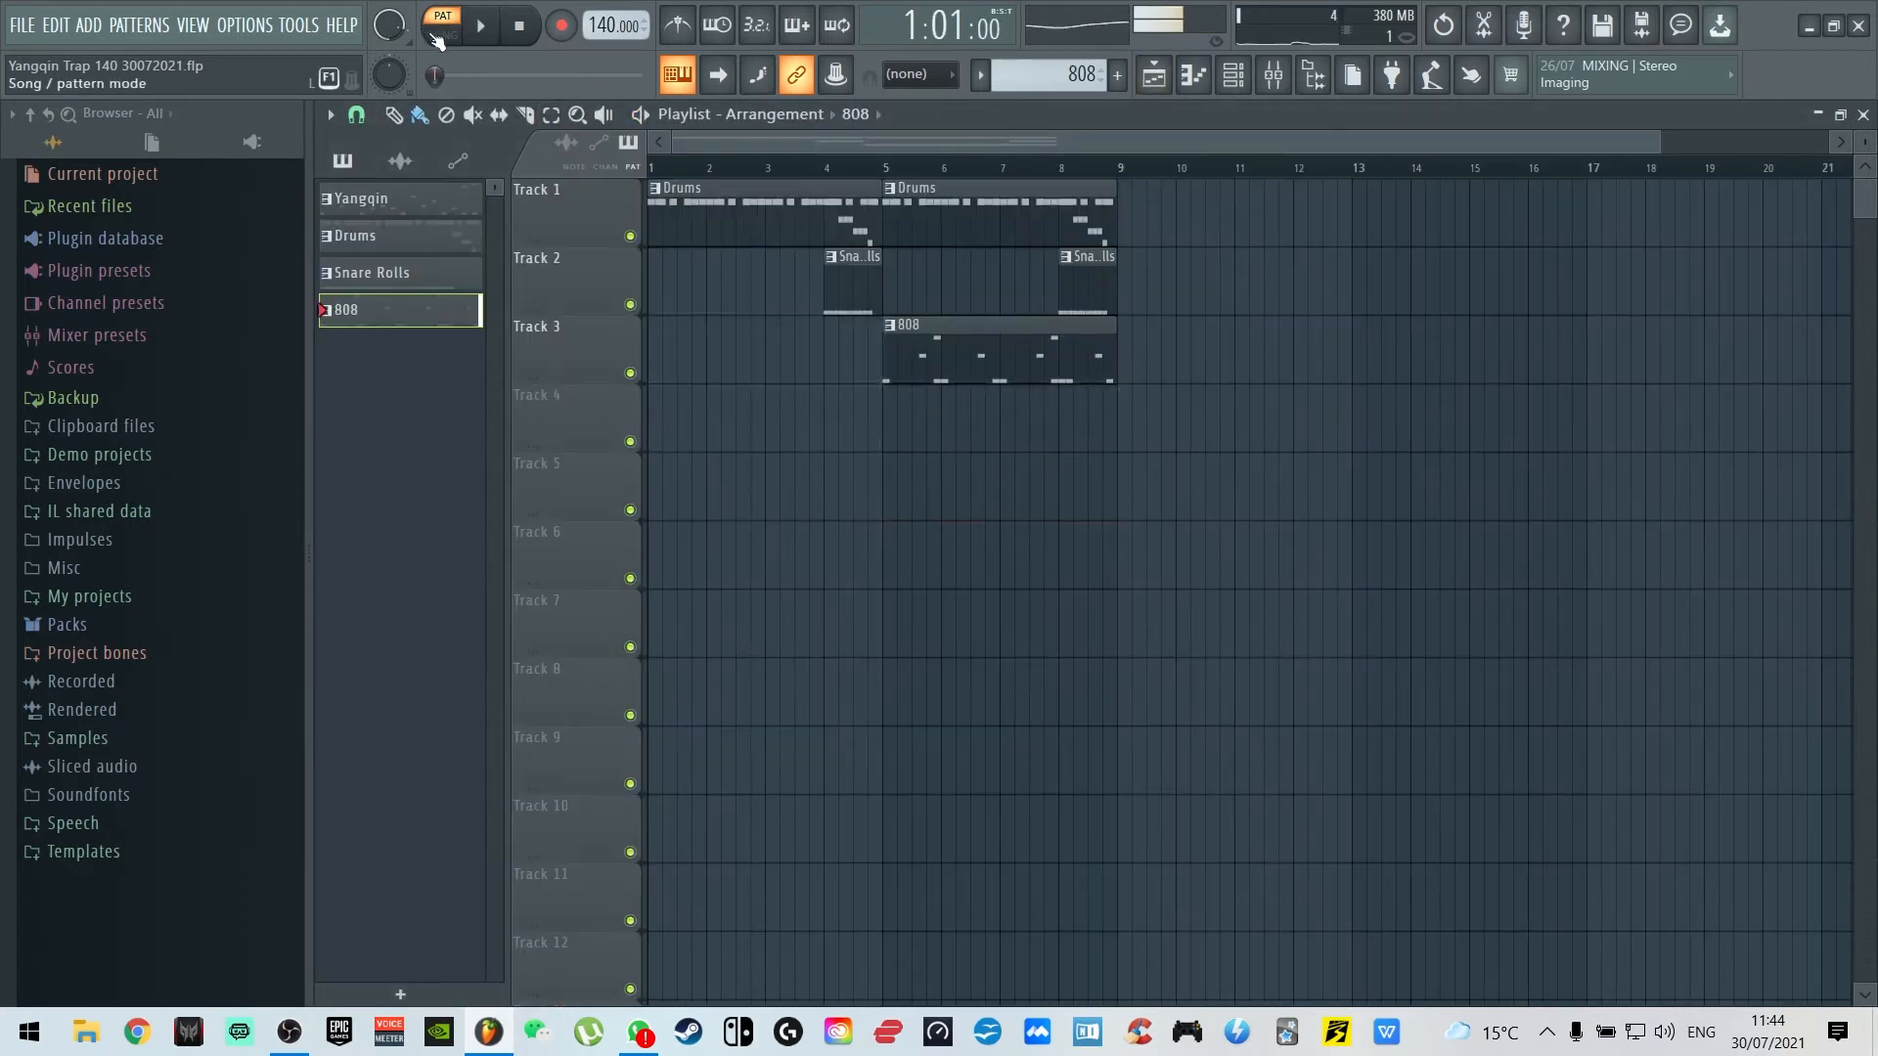
key(ctrl+z)
right_click(943, 509)
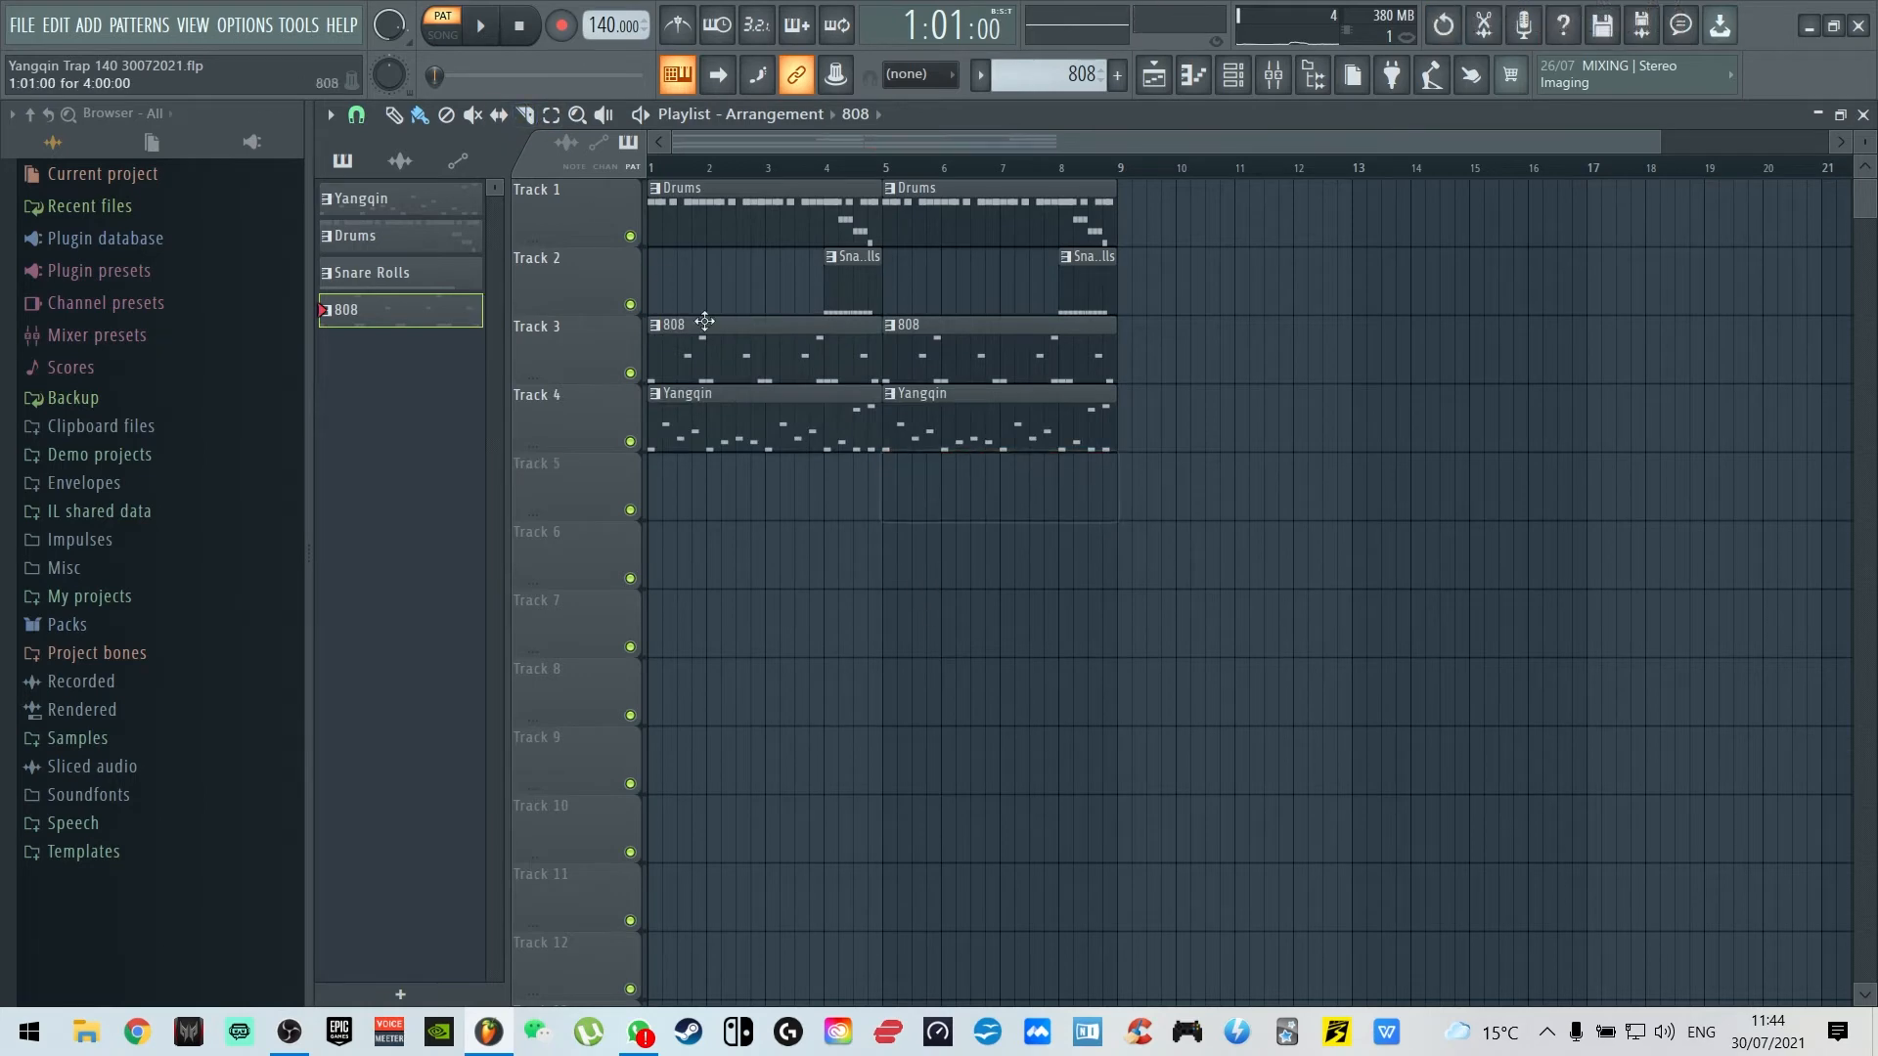
Play the arrangement in song mode and slightly lower the mixer levels of the 808 and Yangqin tracks
click(440, 25)
key(space)
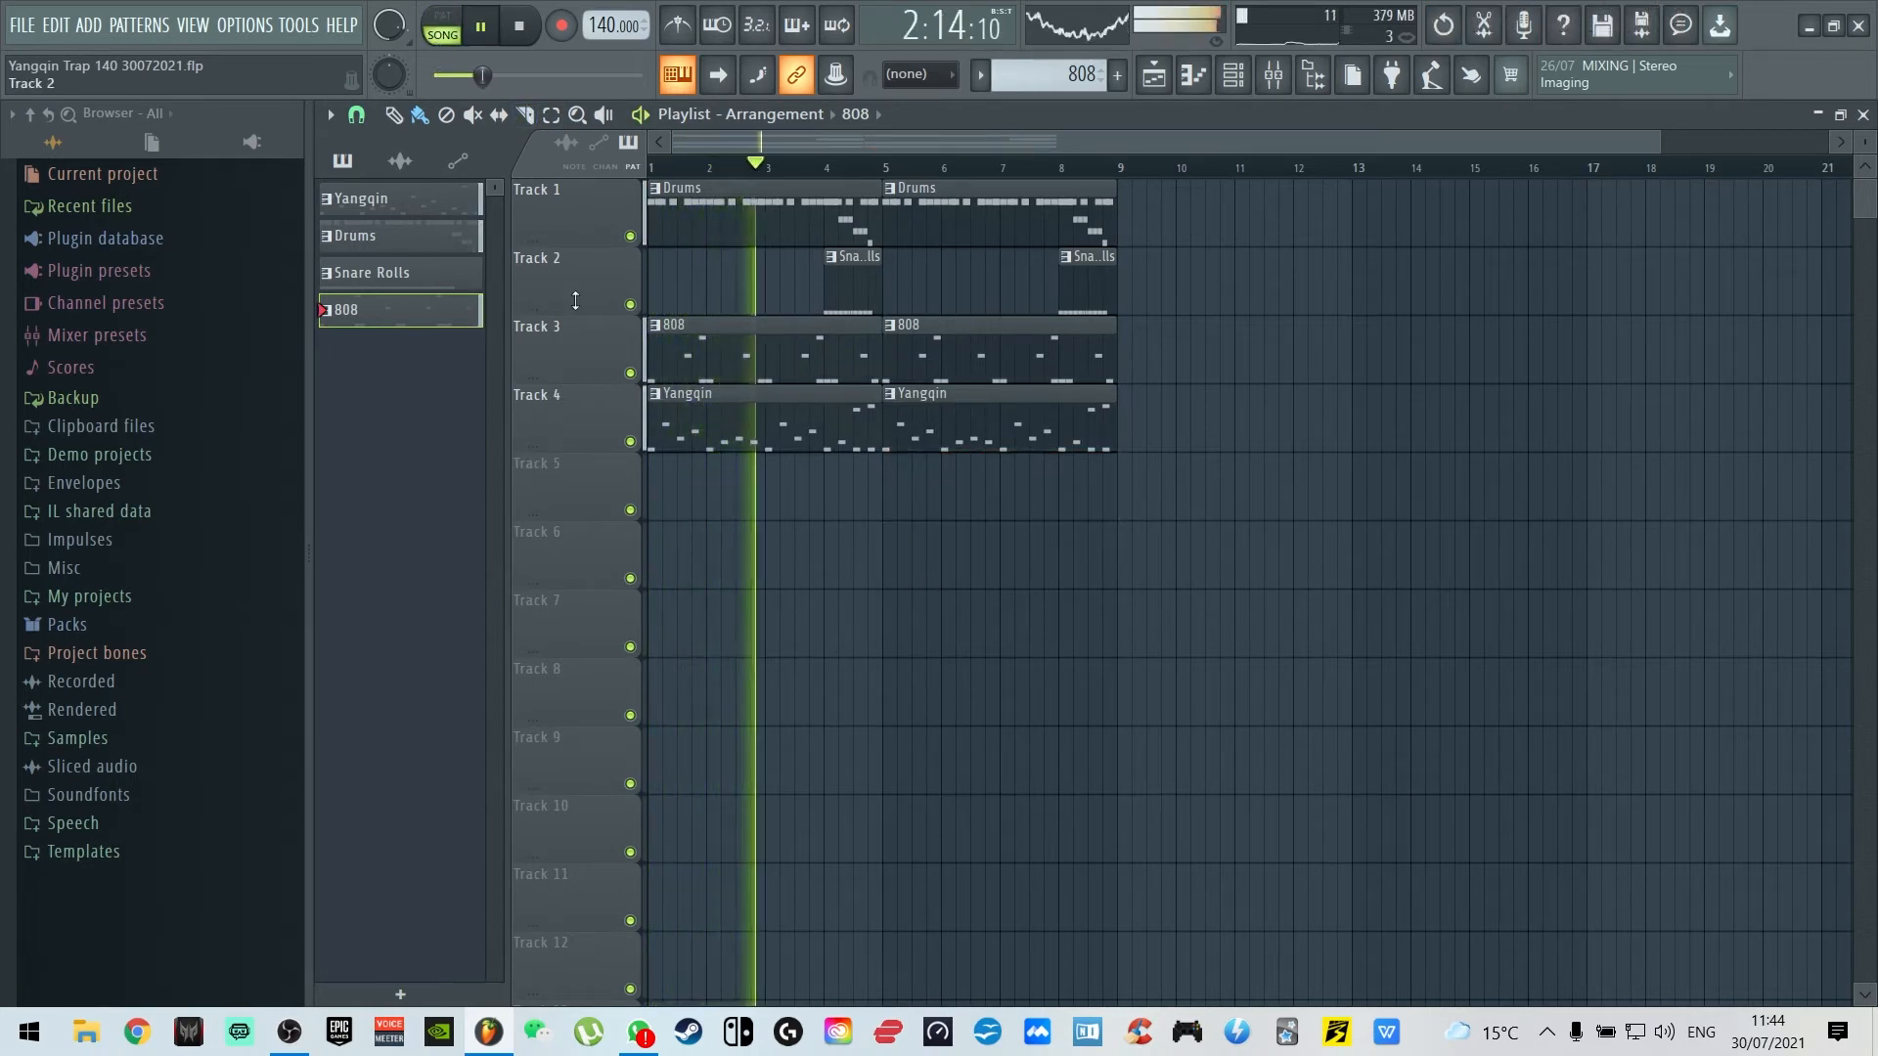
key(F9)
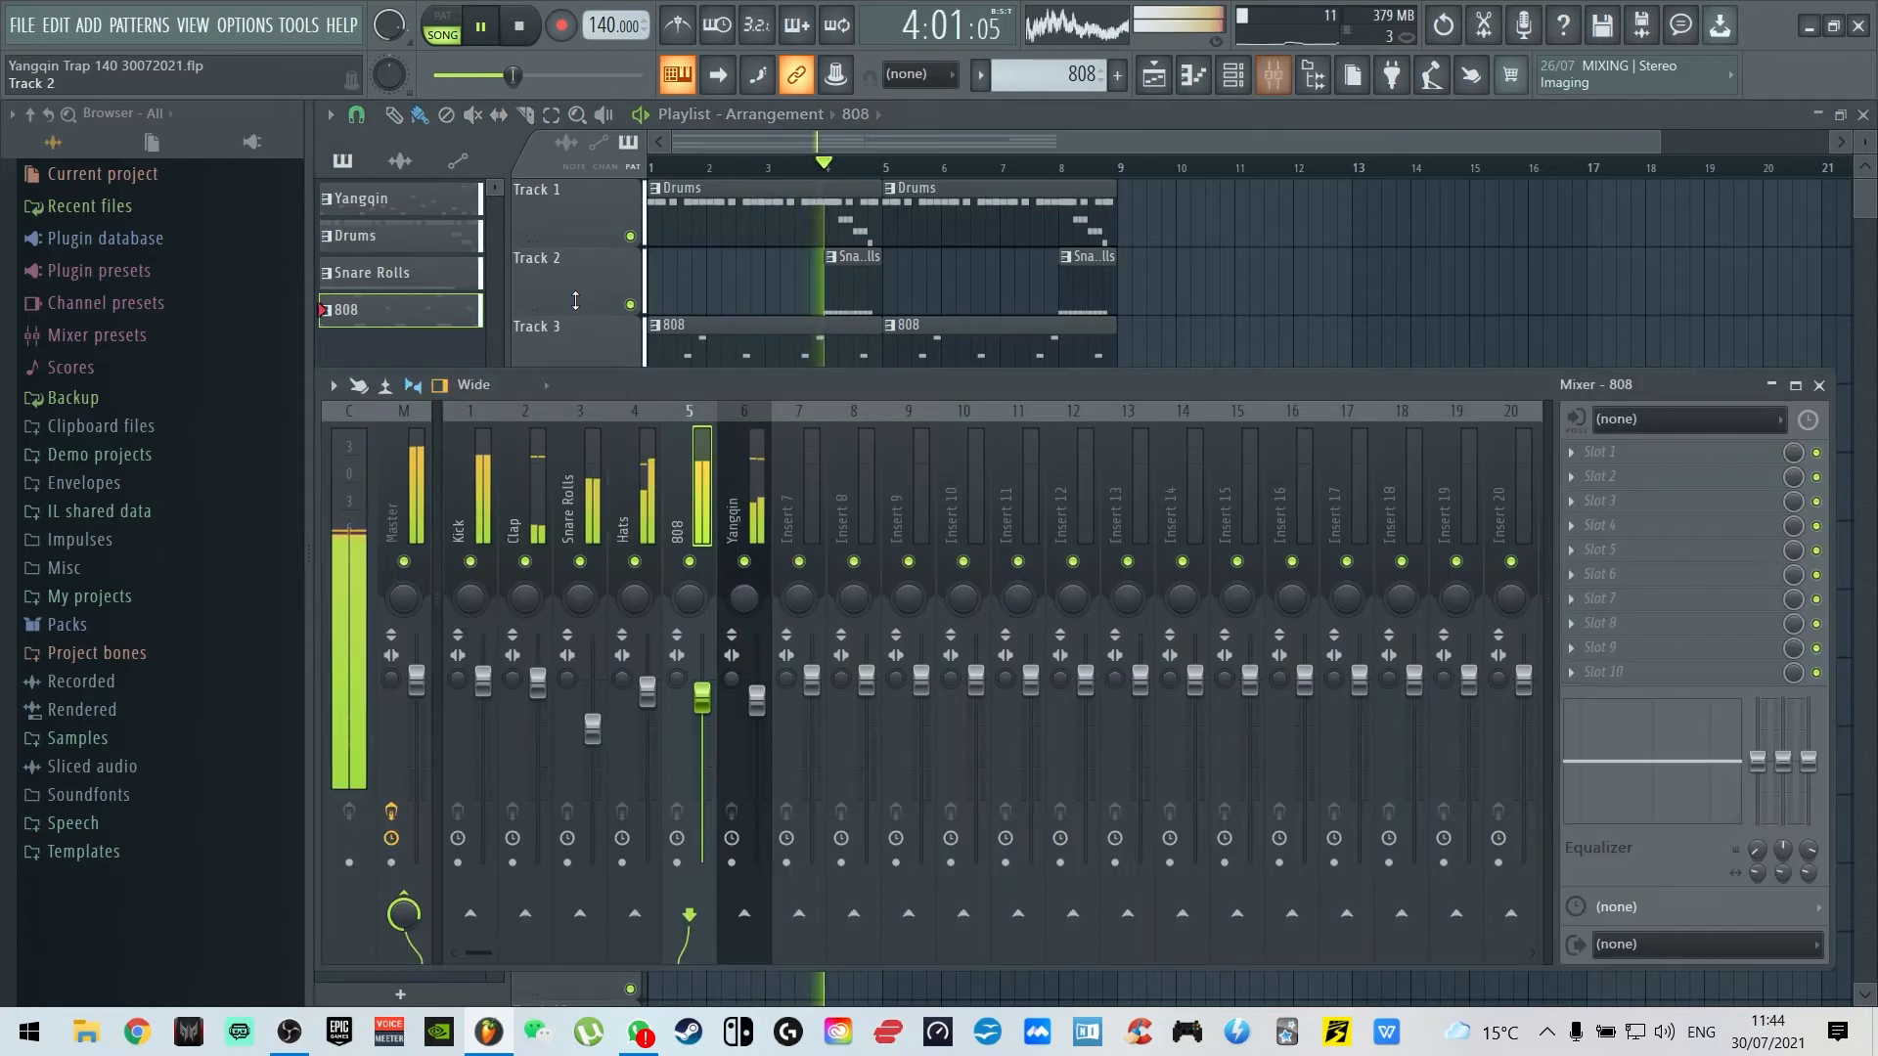
drag(702, 697, 708, 730)
key(F9)
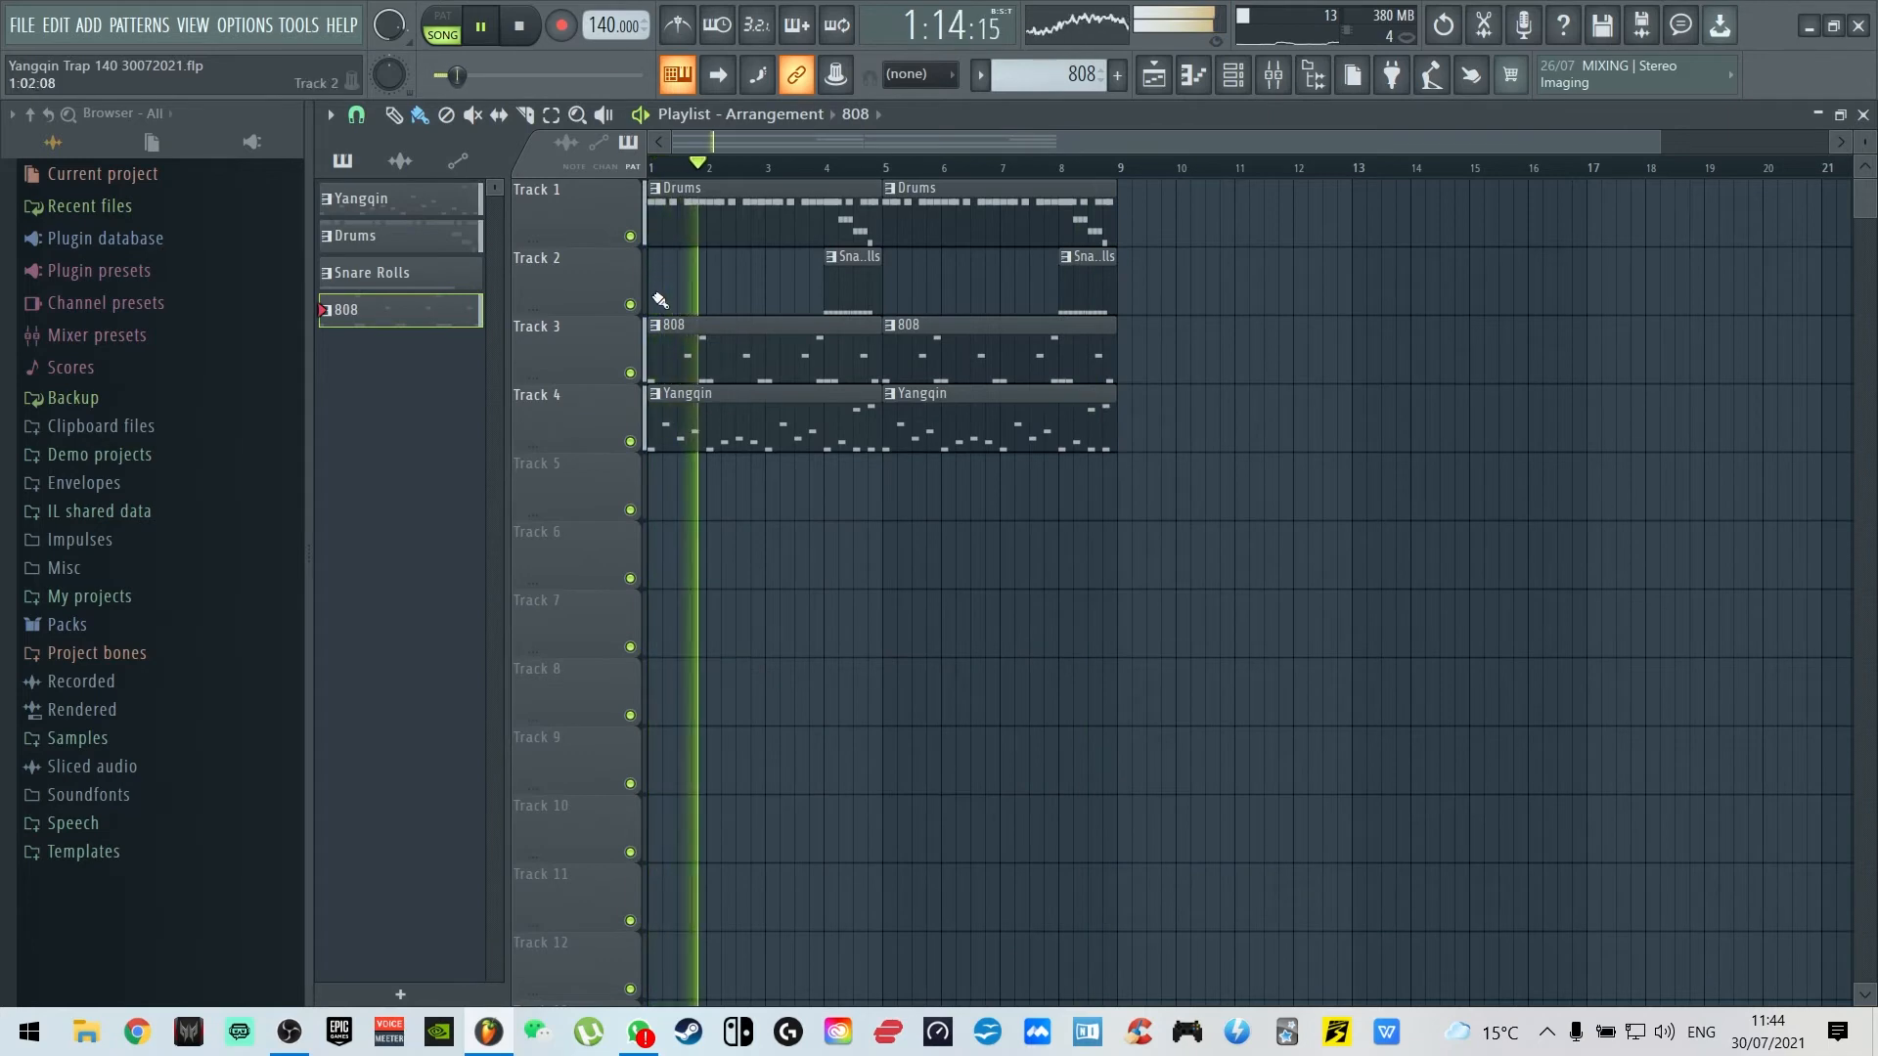
key(F9)
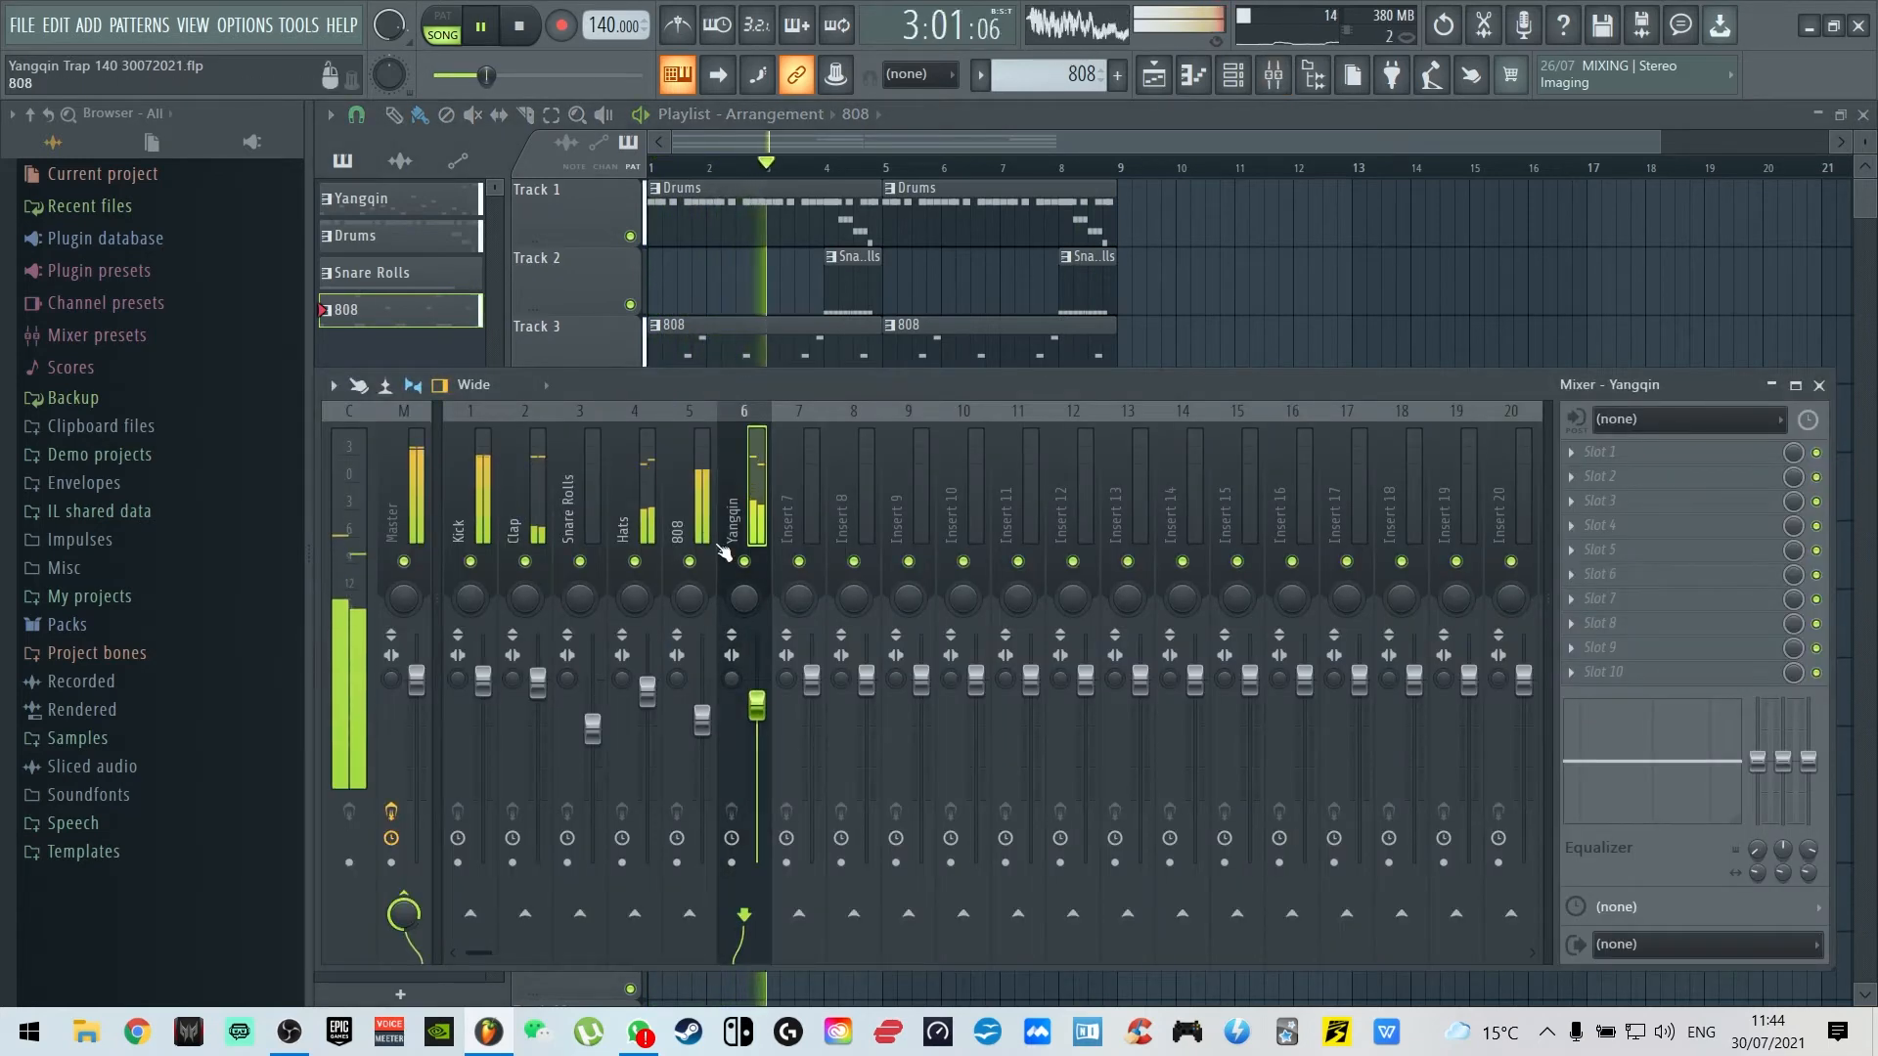
key(F9)
key(space)
Rename the empty mixer track Insert 7 as Reverb
key(F9)
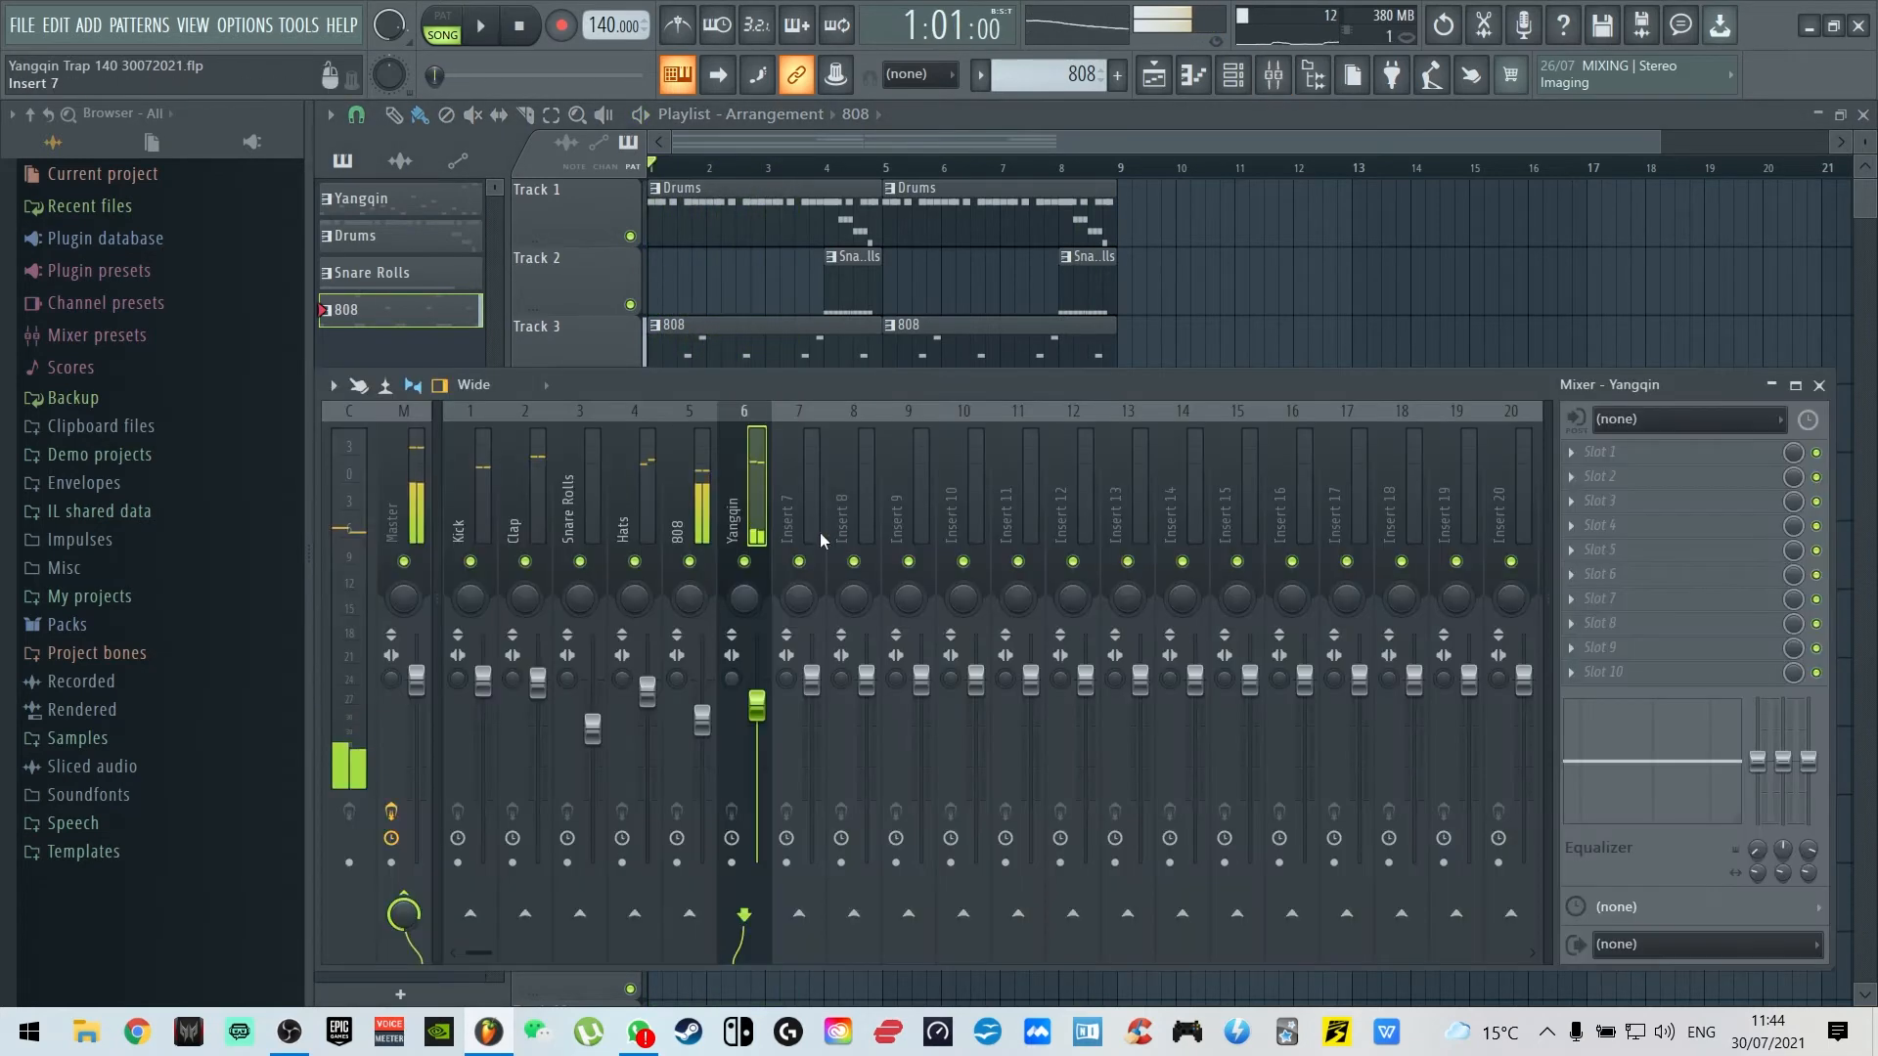
double_click(782, 533)
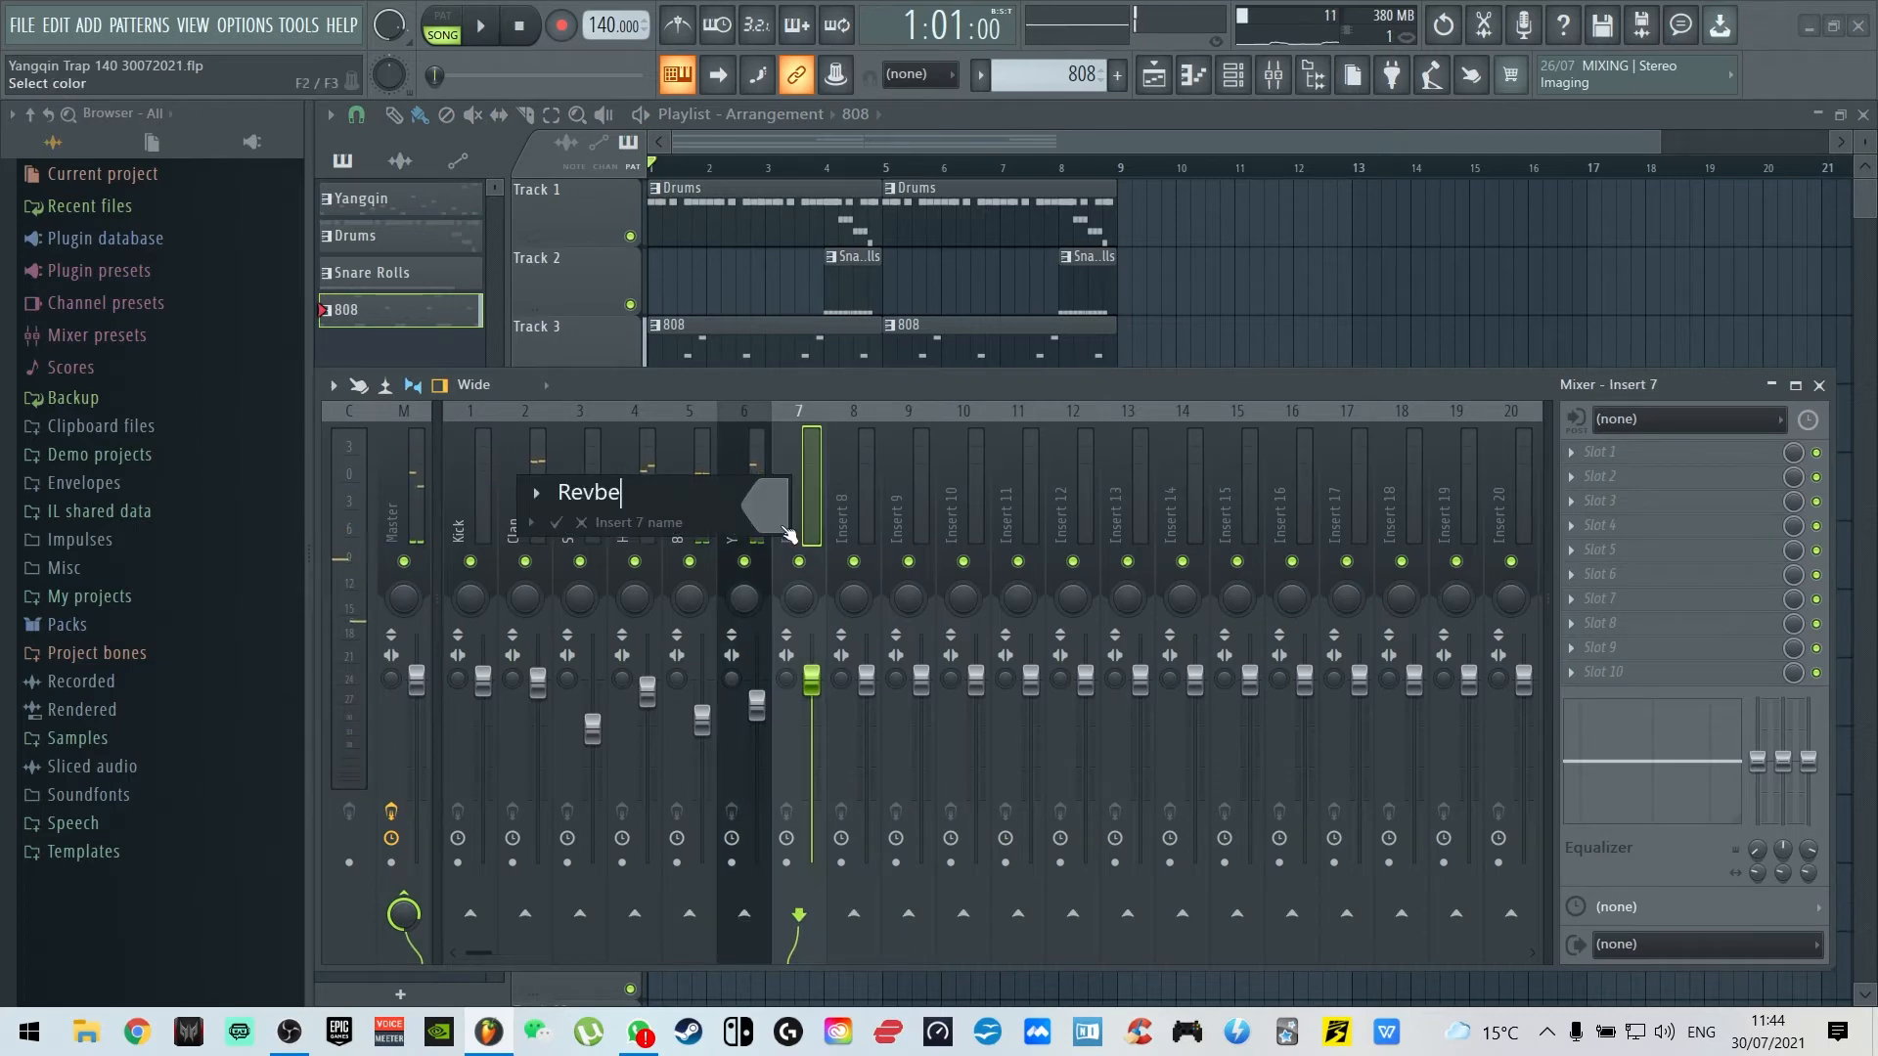
text(Reverb#)
key(Return)
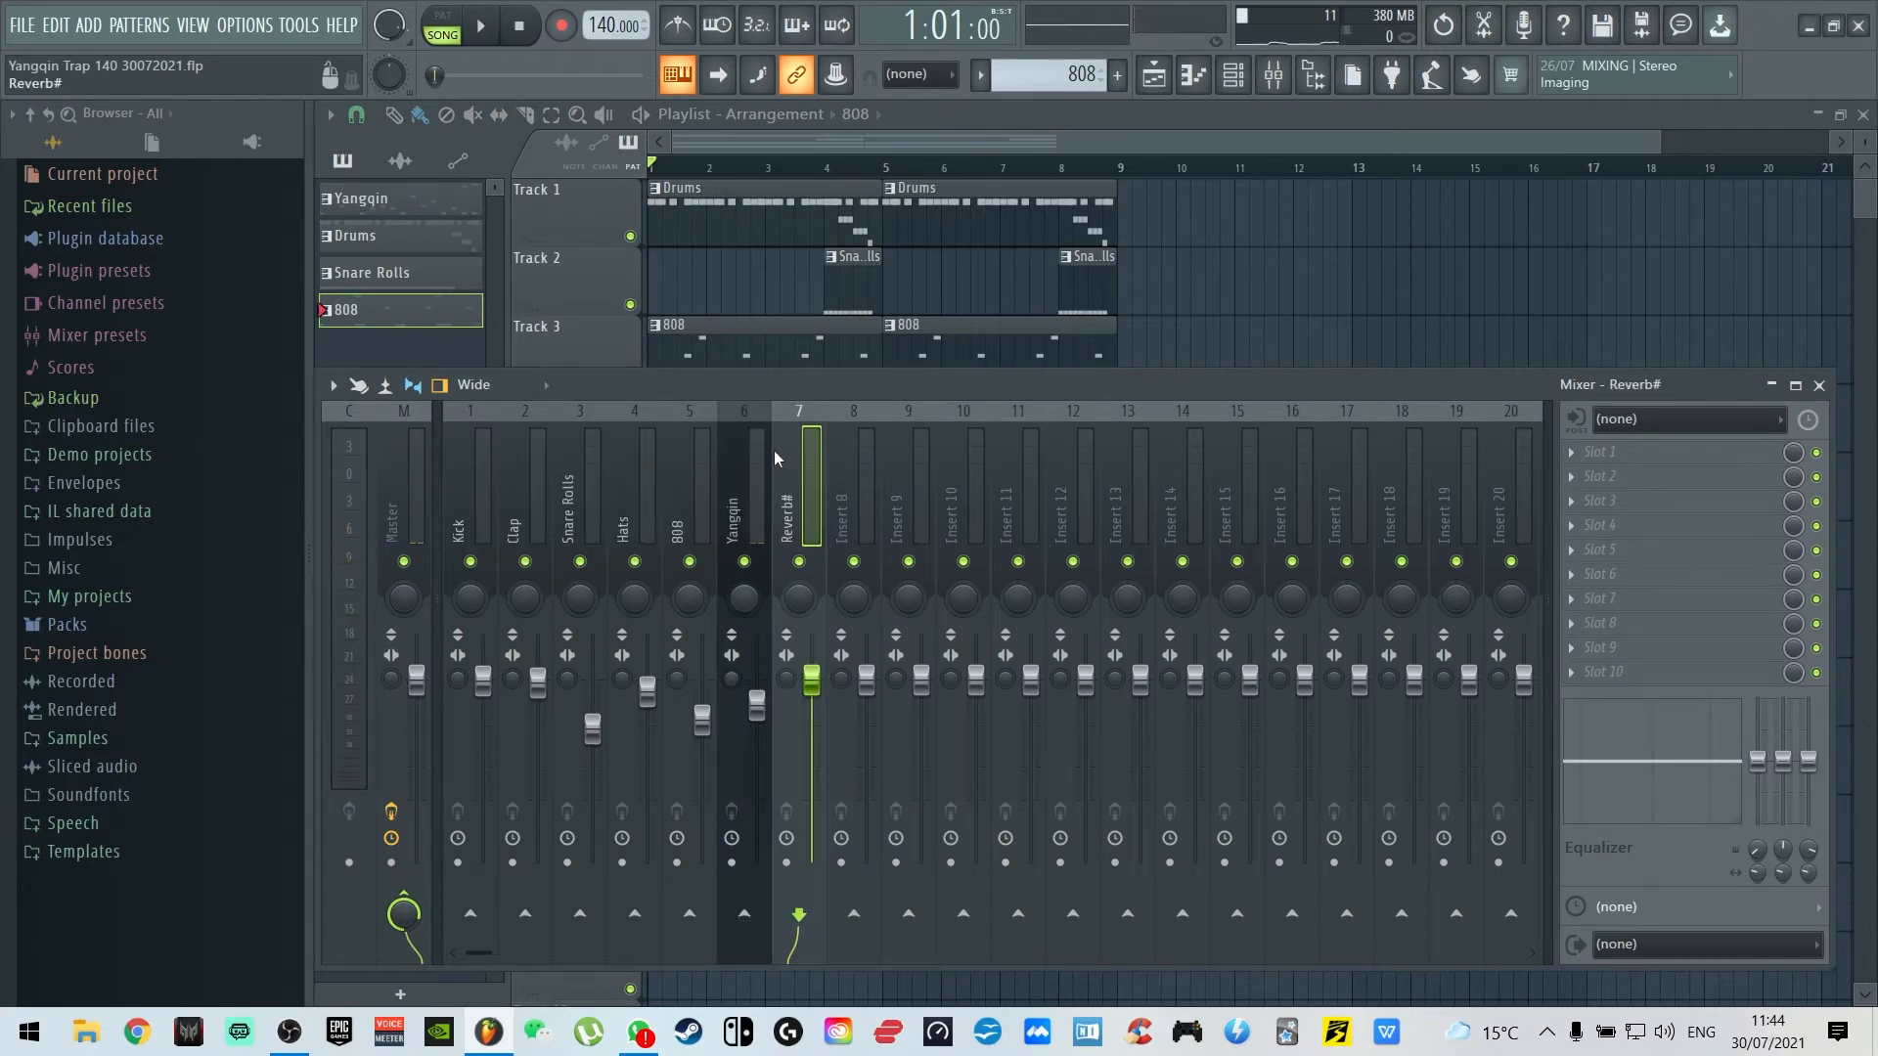
double_click(809, 513)
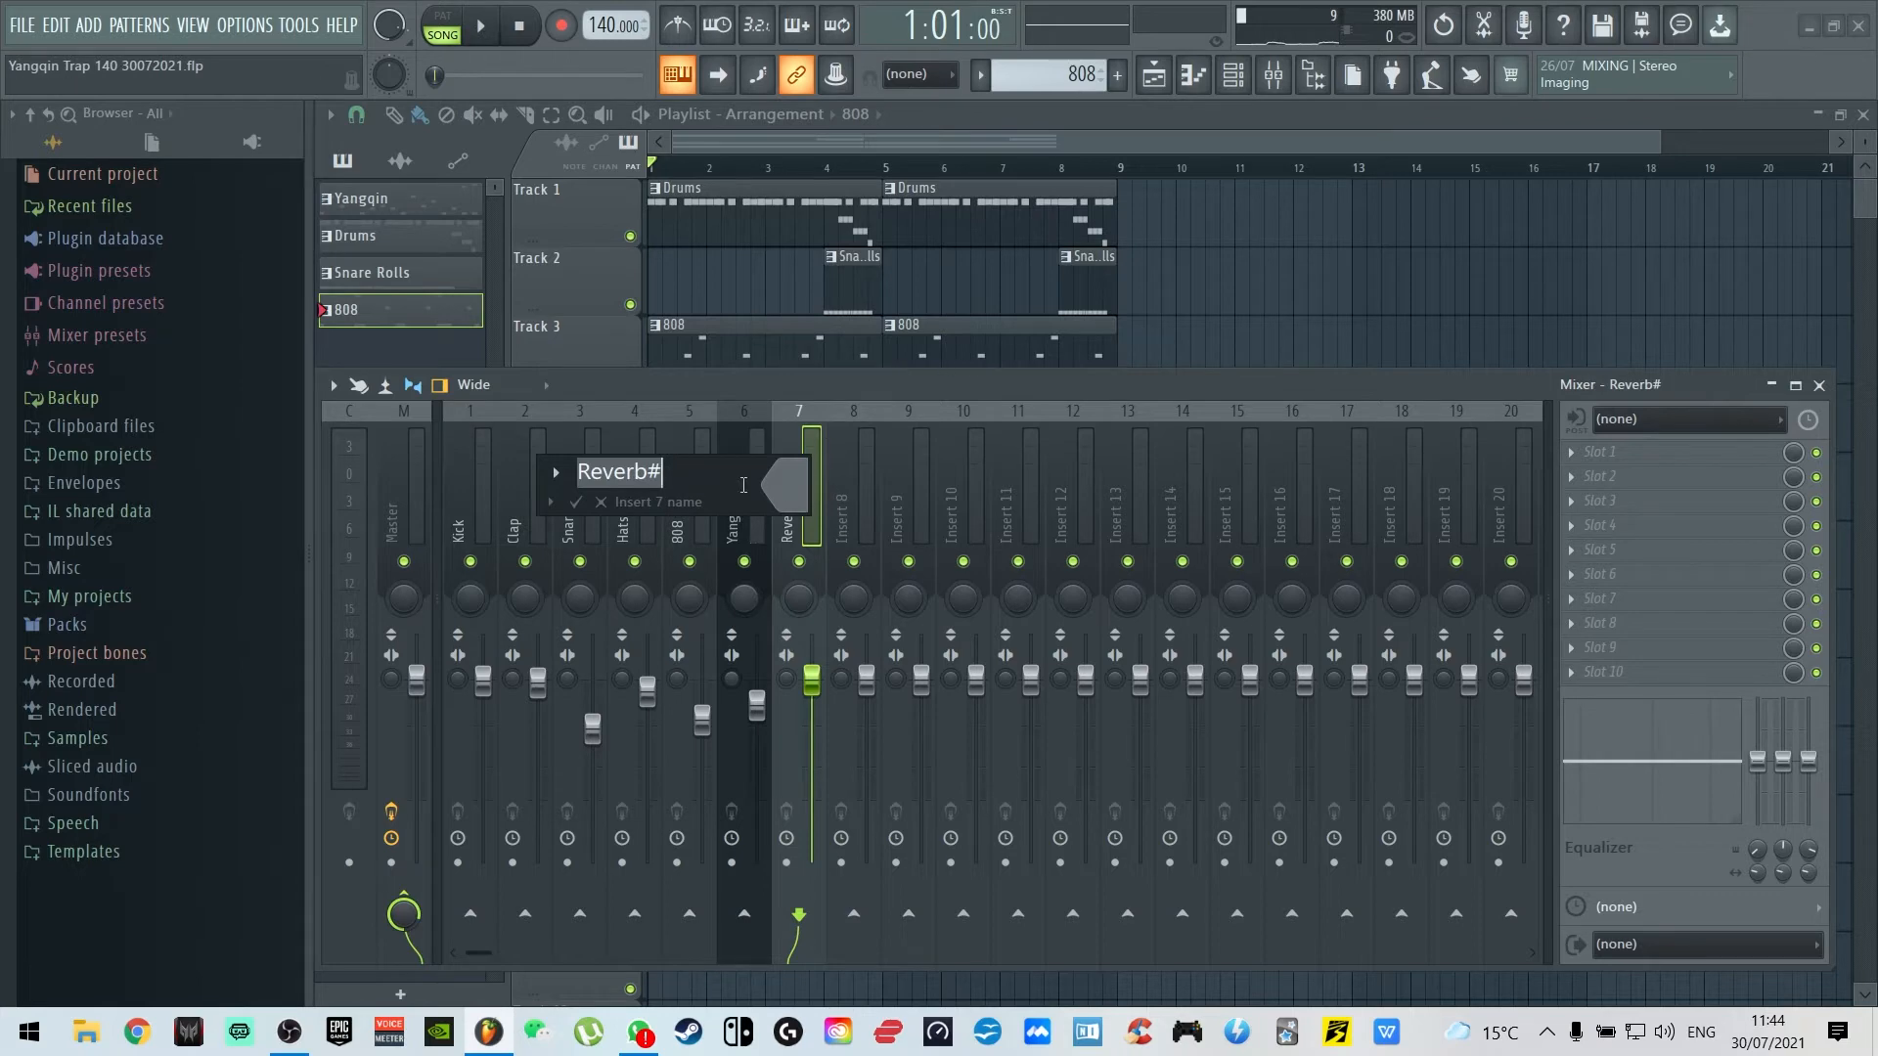
key(BackSpace)
key(Return)
Dock the Reverb track to the Right side of the mixer
right_click(786, 479)
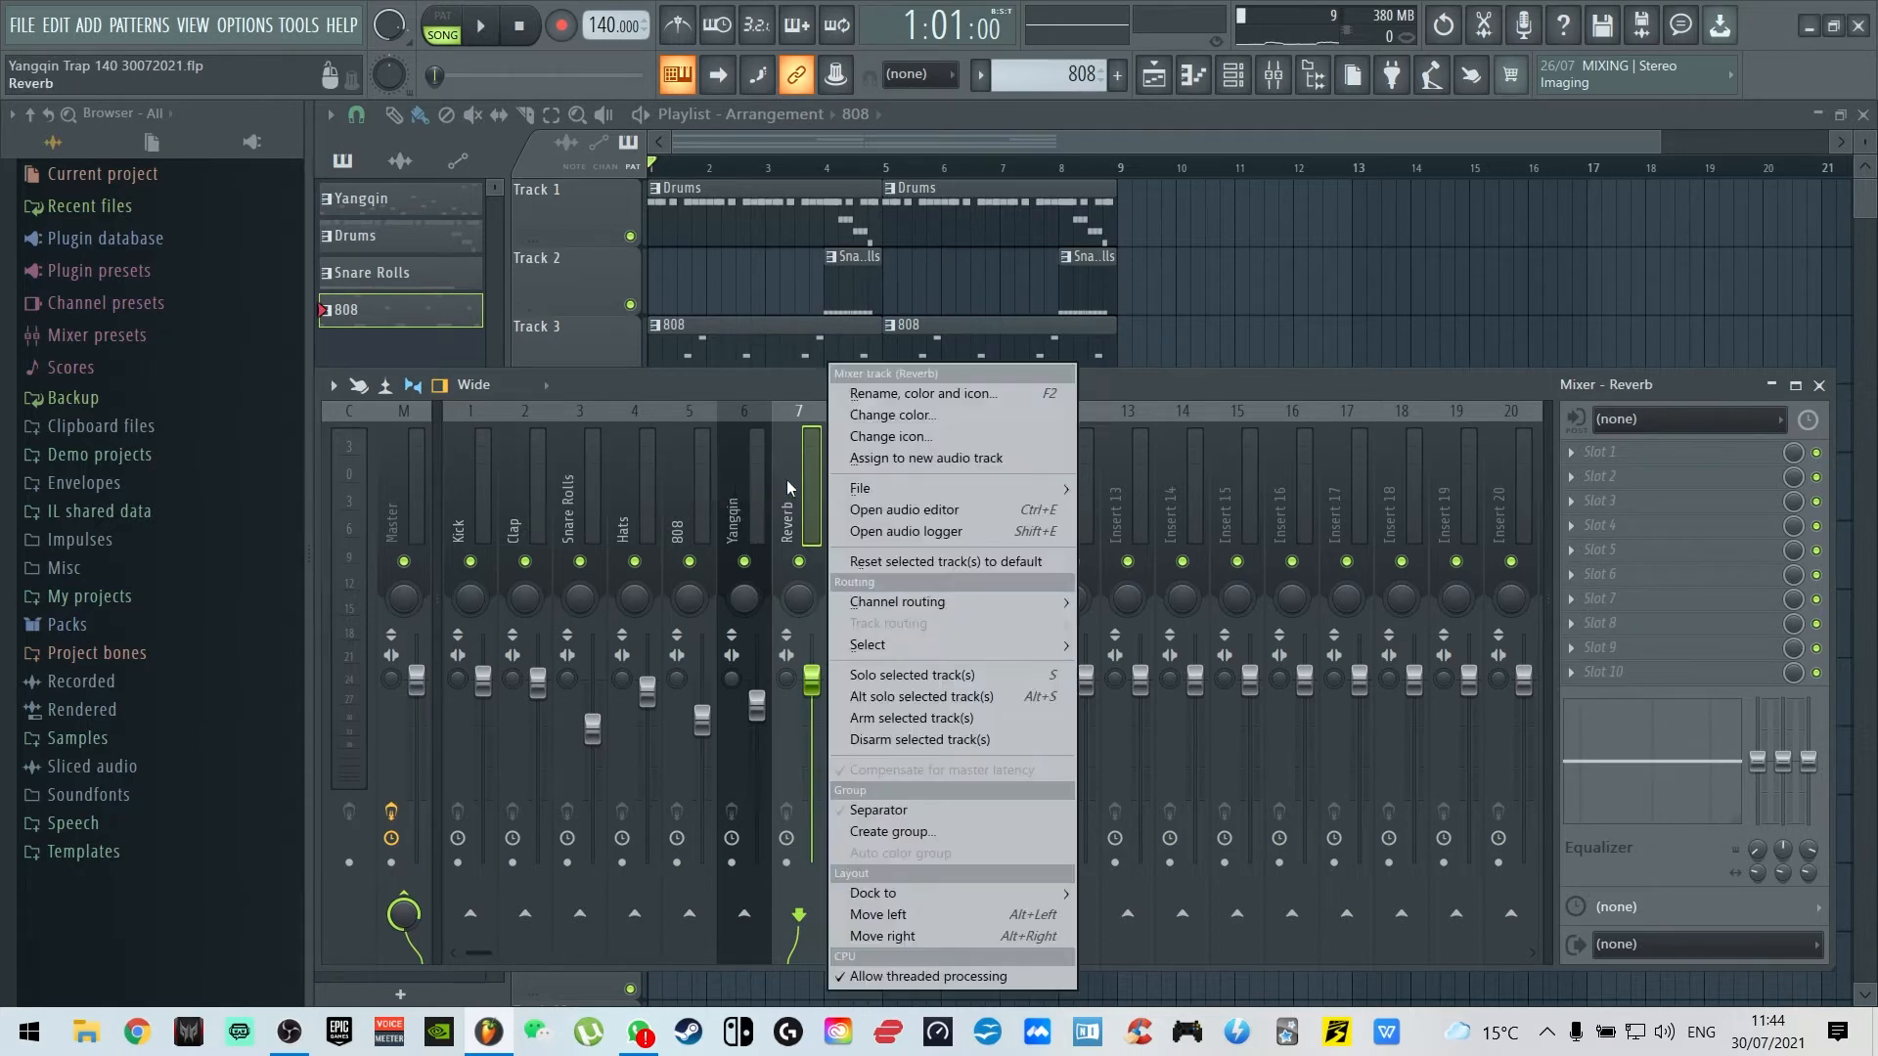
mouse_move(1007, 890)
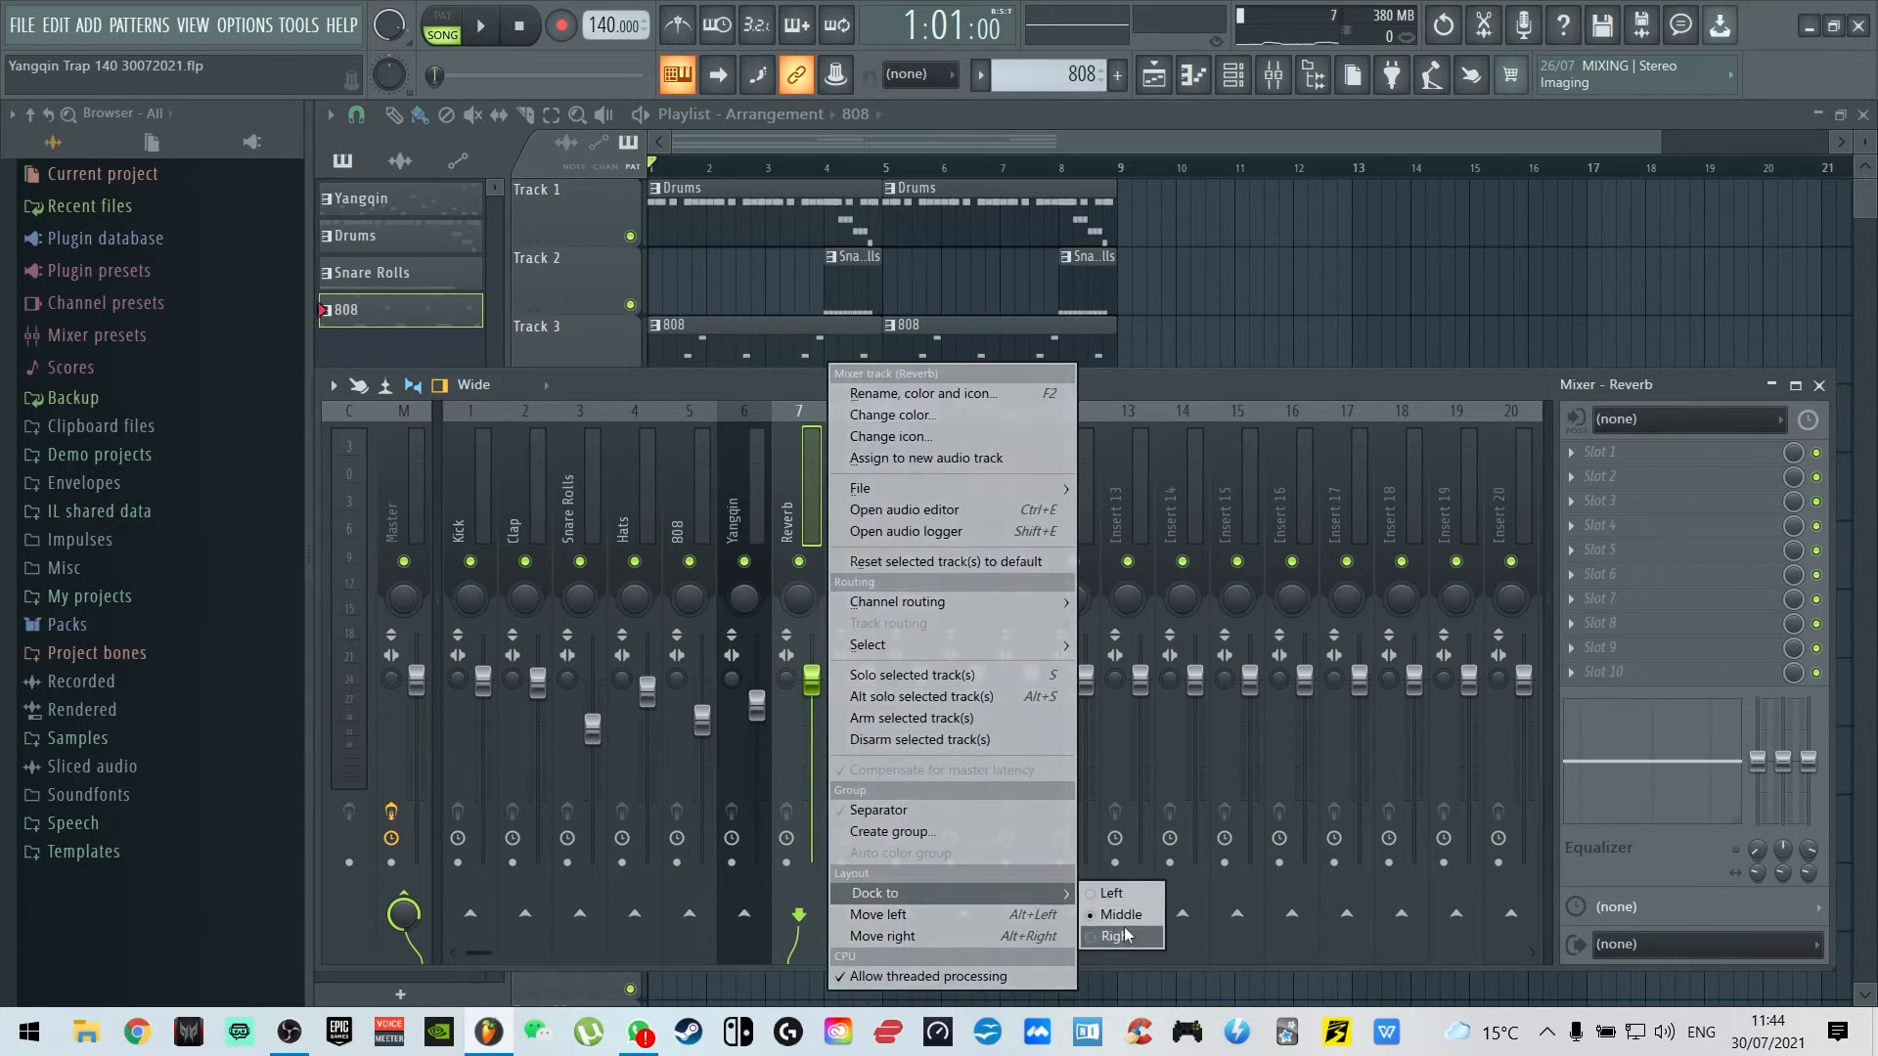
click(1110, 929)
Load Fruity Reeverb 2 into slot 1 of the Reverb track and apply The Venue preset
click(1591, 452)
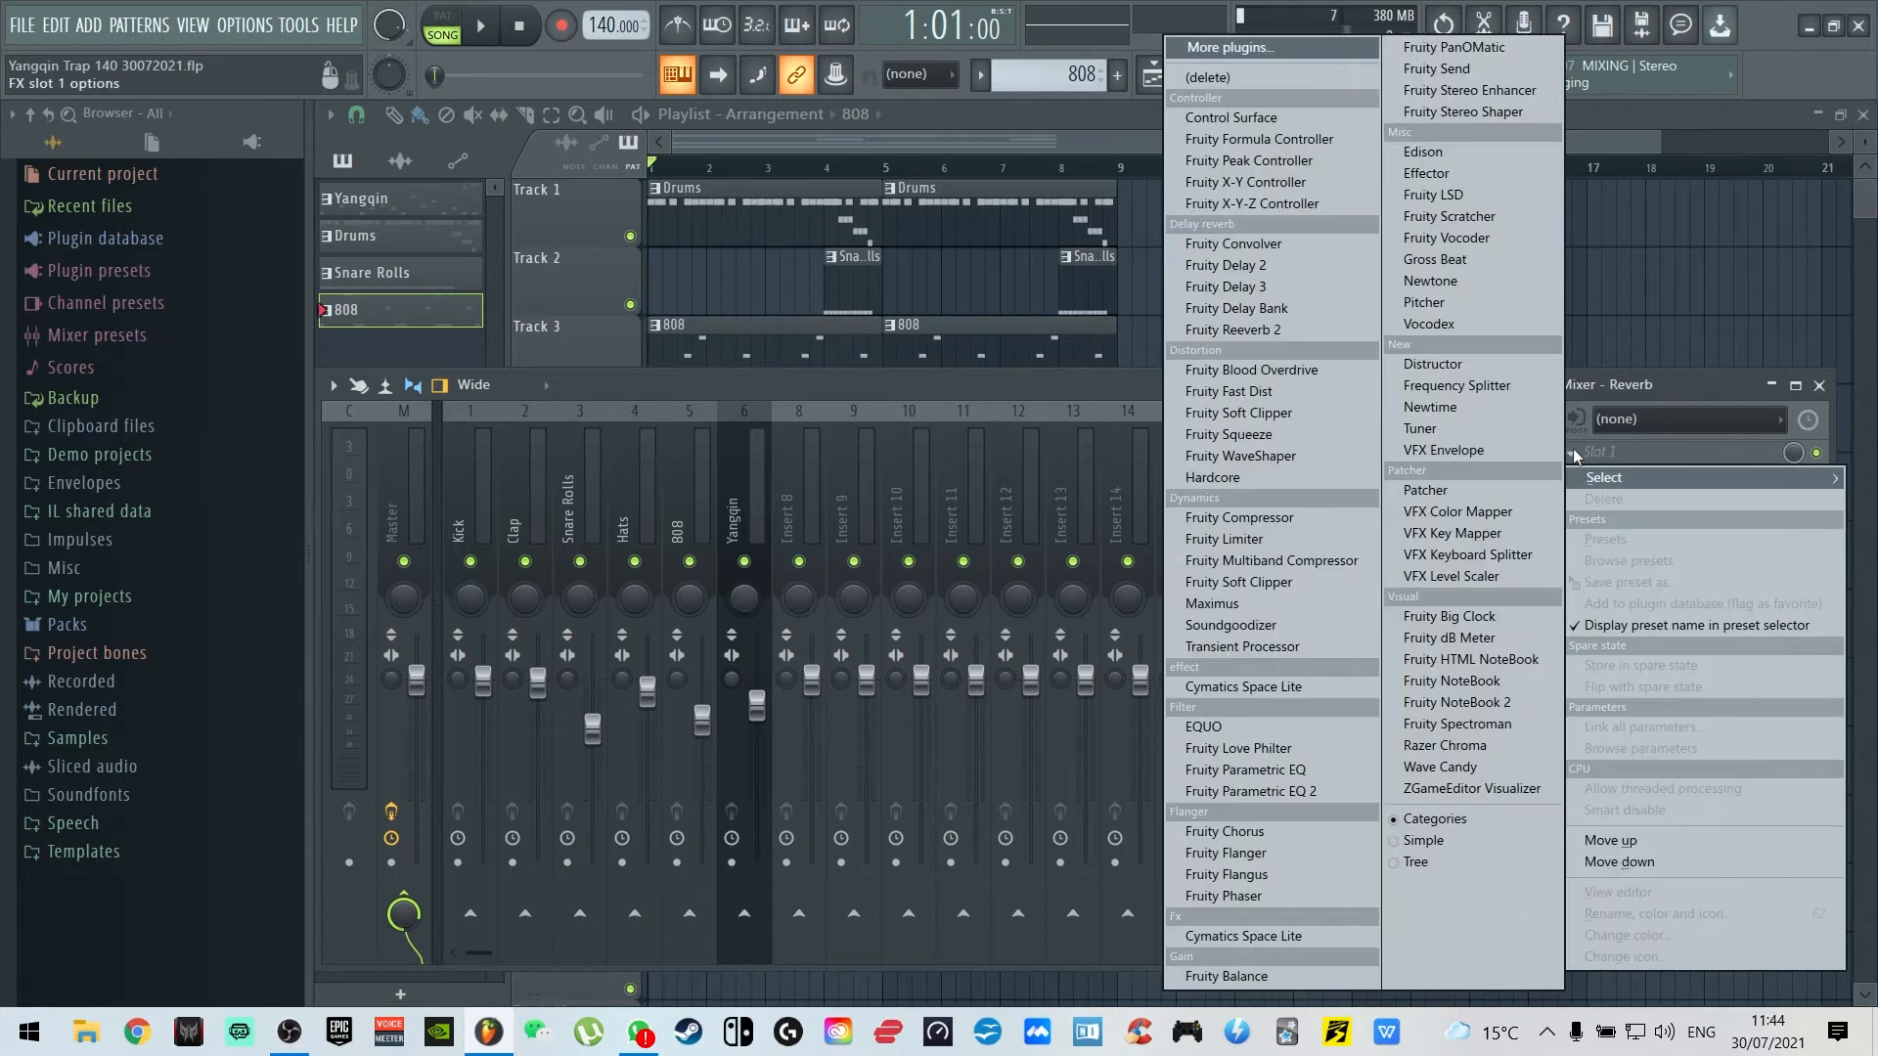
click(1304, 337)
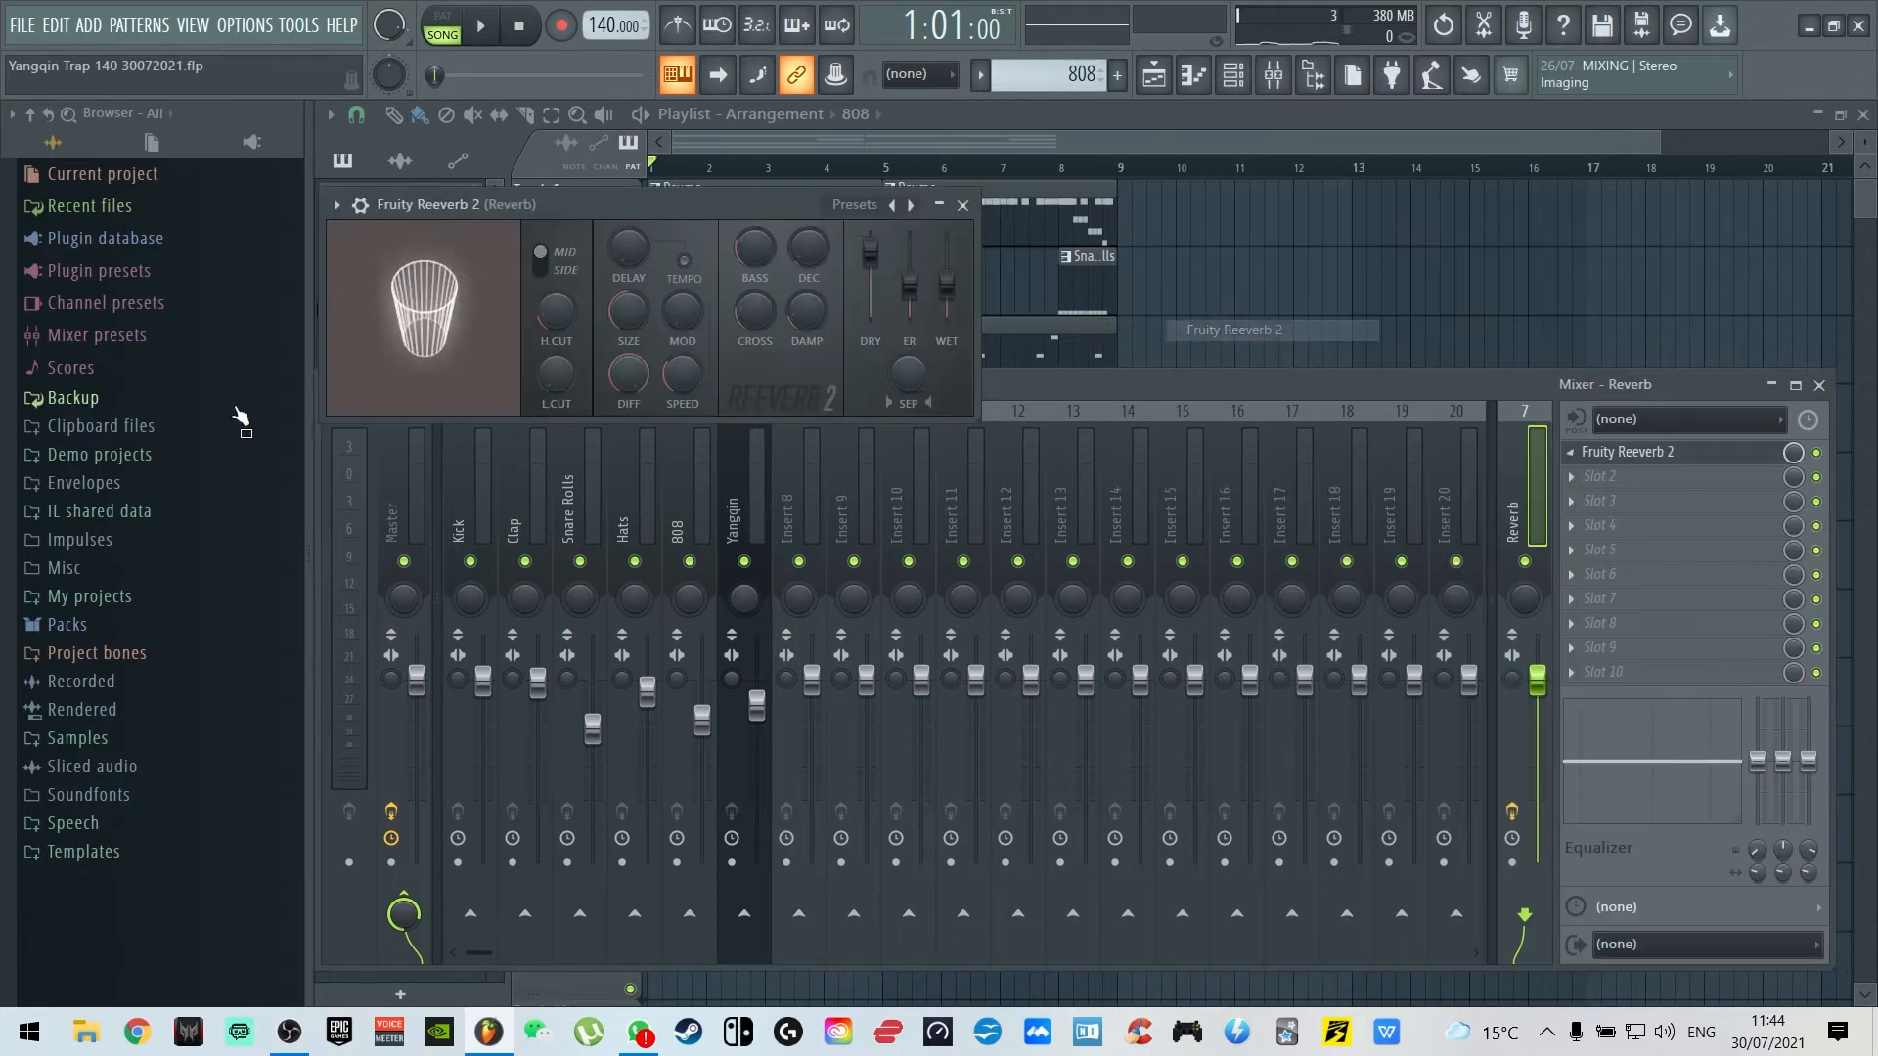
click(336, 205)
mouse_move(445, 298)
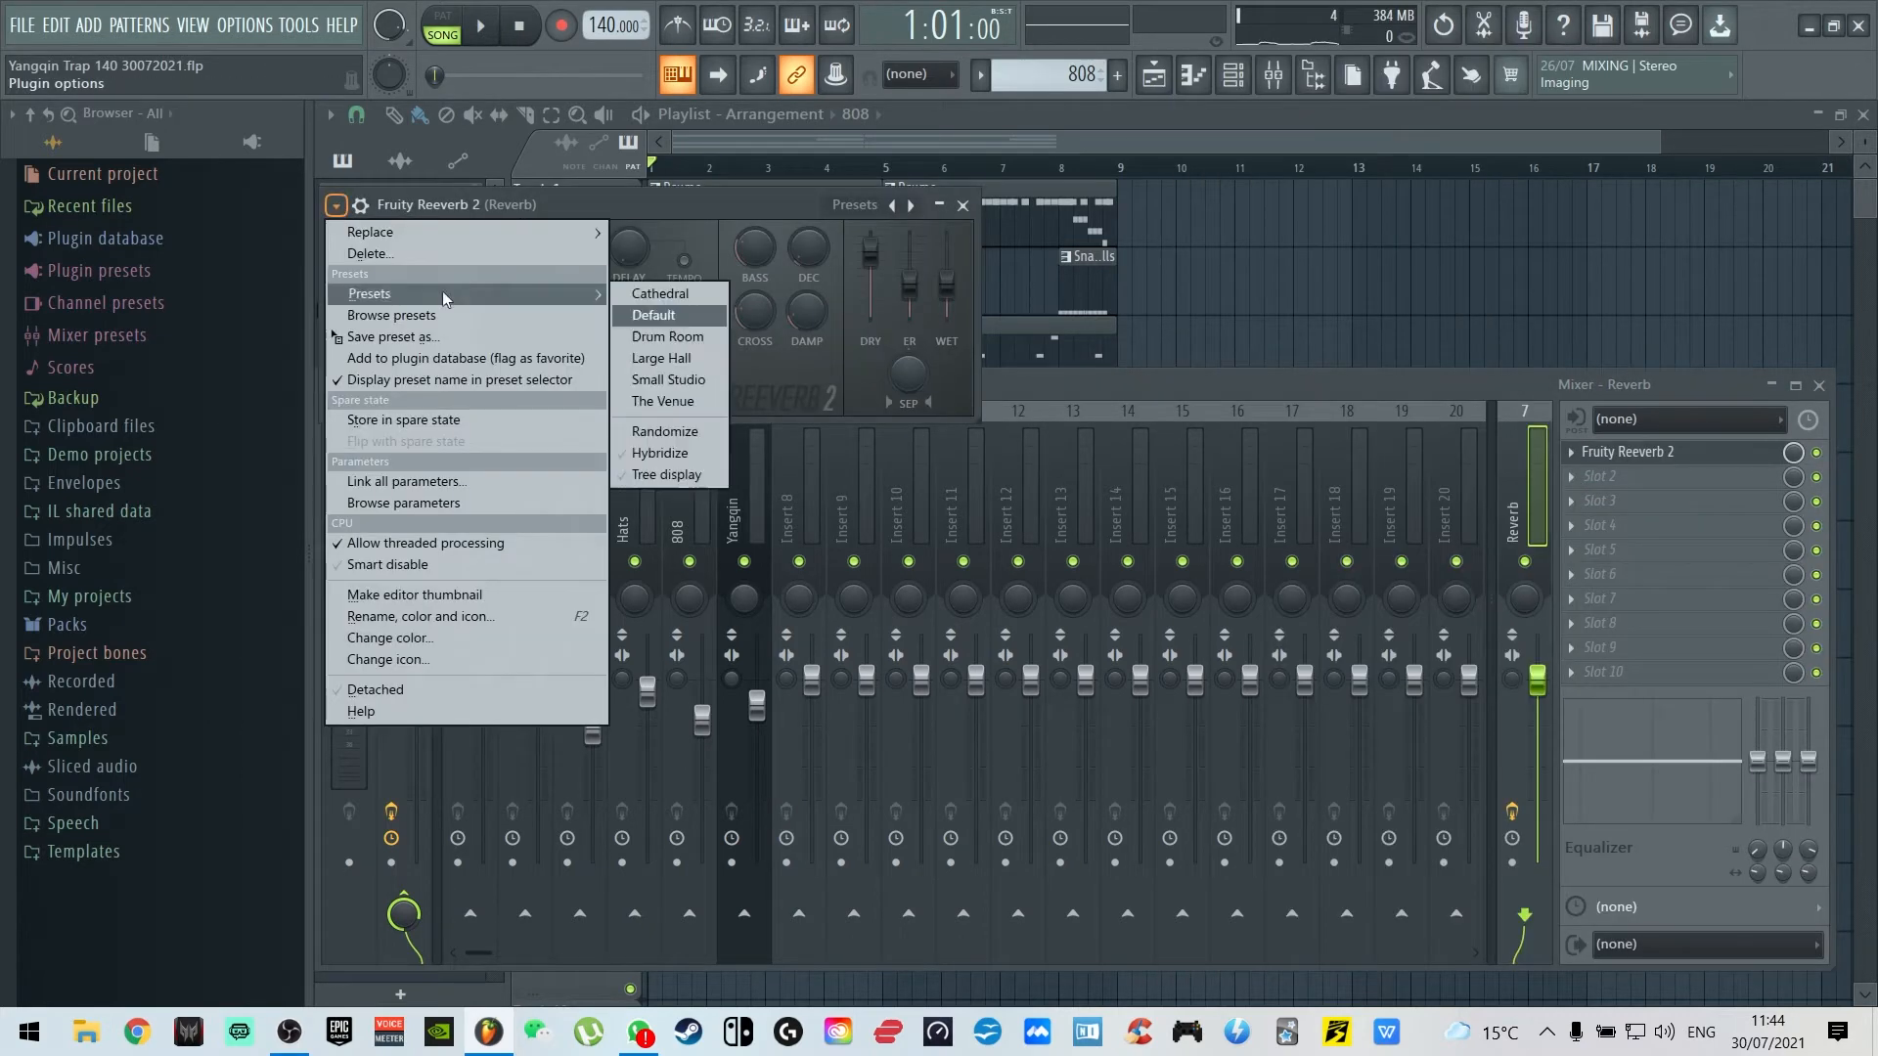
click(663, 401)
click(962, 207)
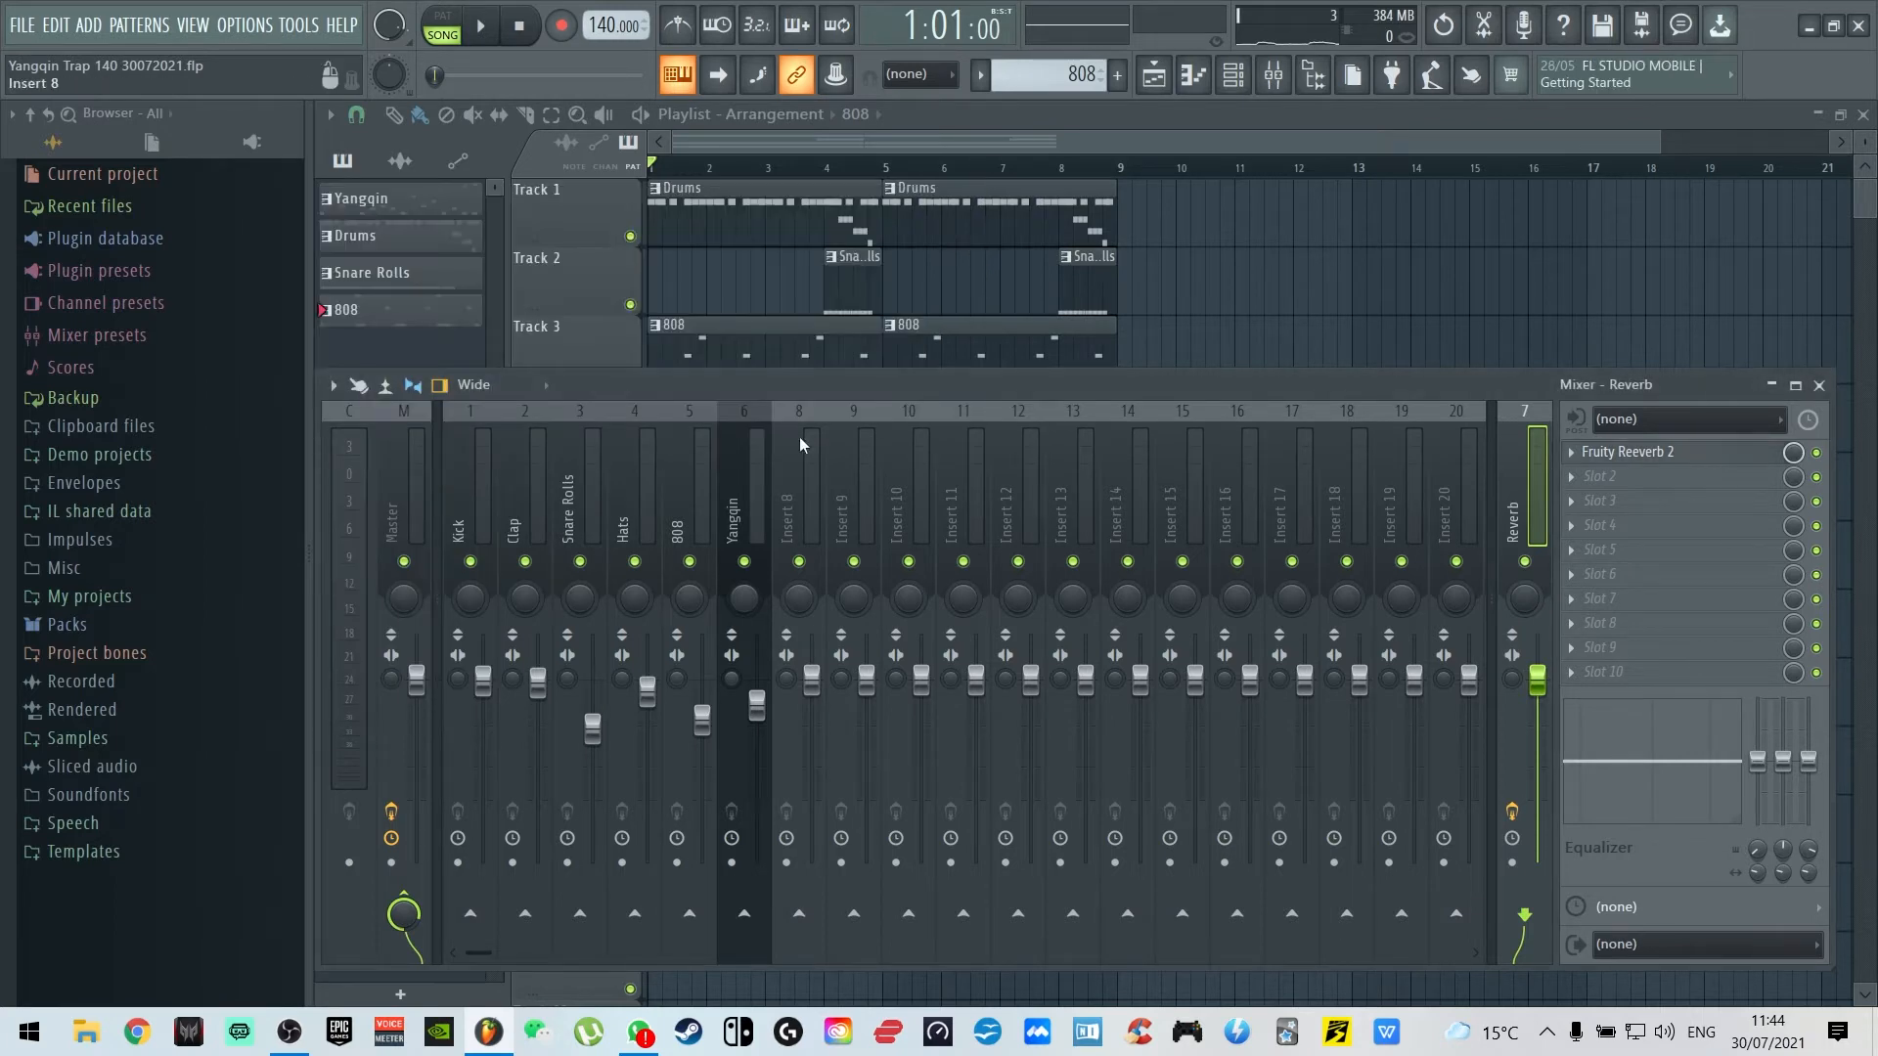
Solo the Clap mixer track during playback and send it to the Reverb track at a low level
click(588, 504)
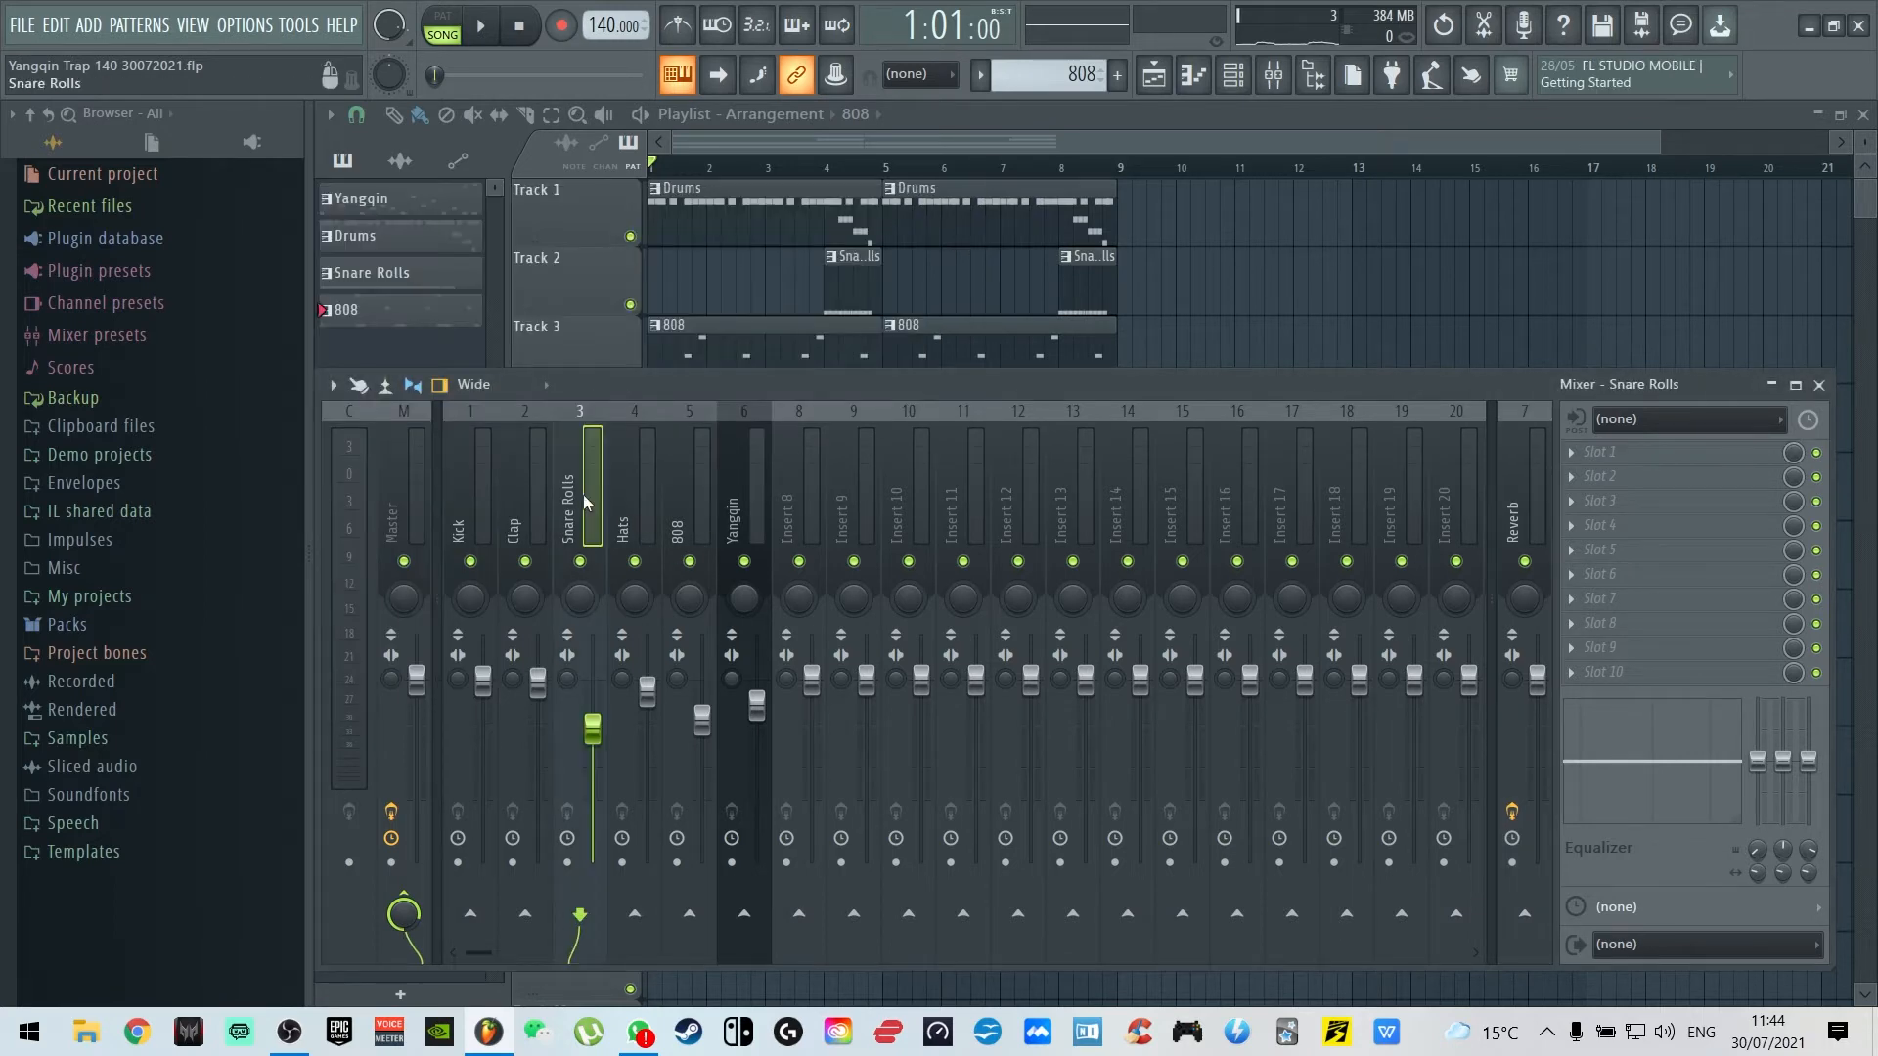
click(513, 529)
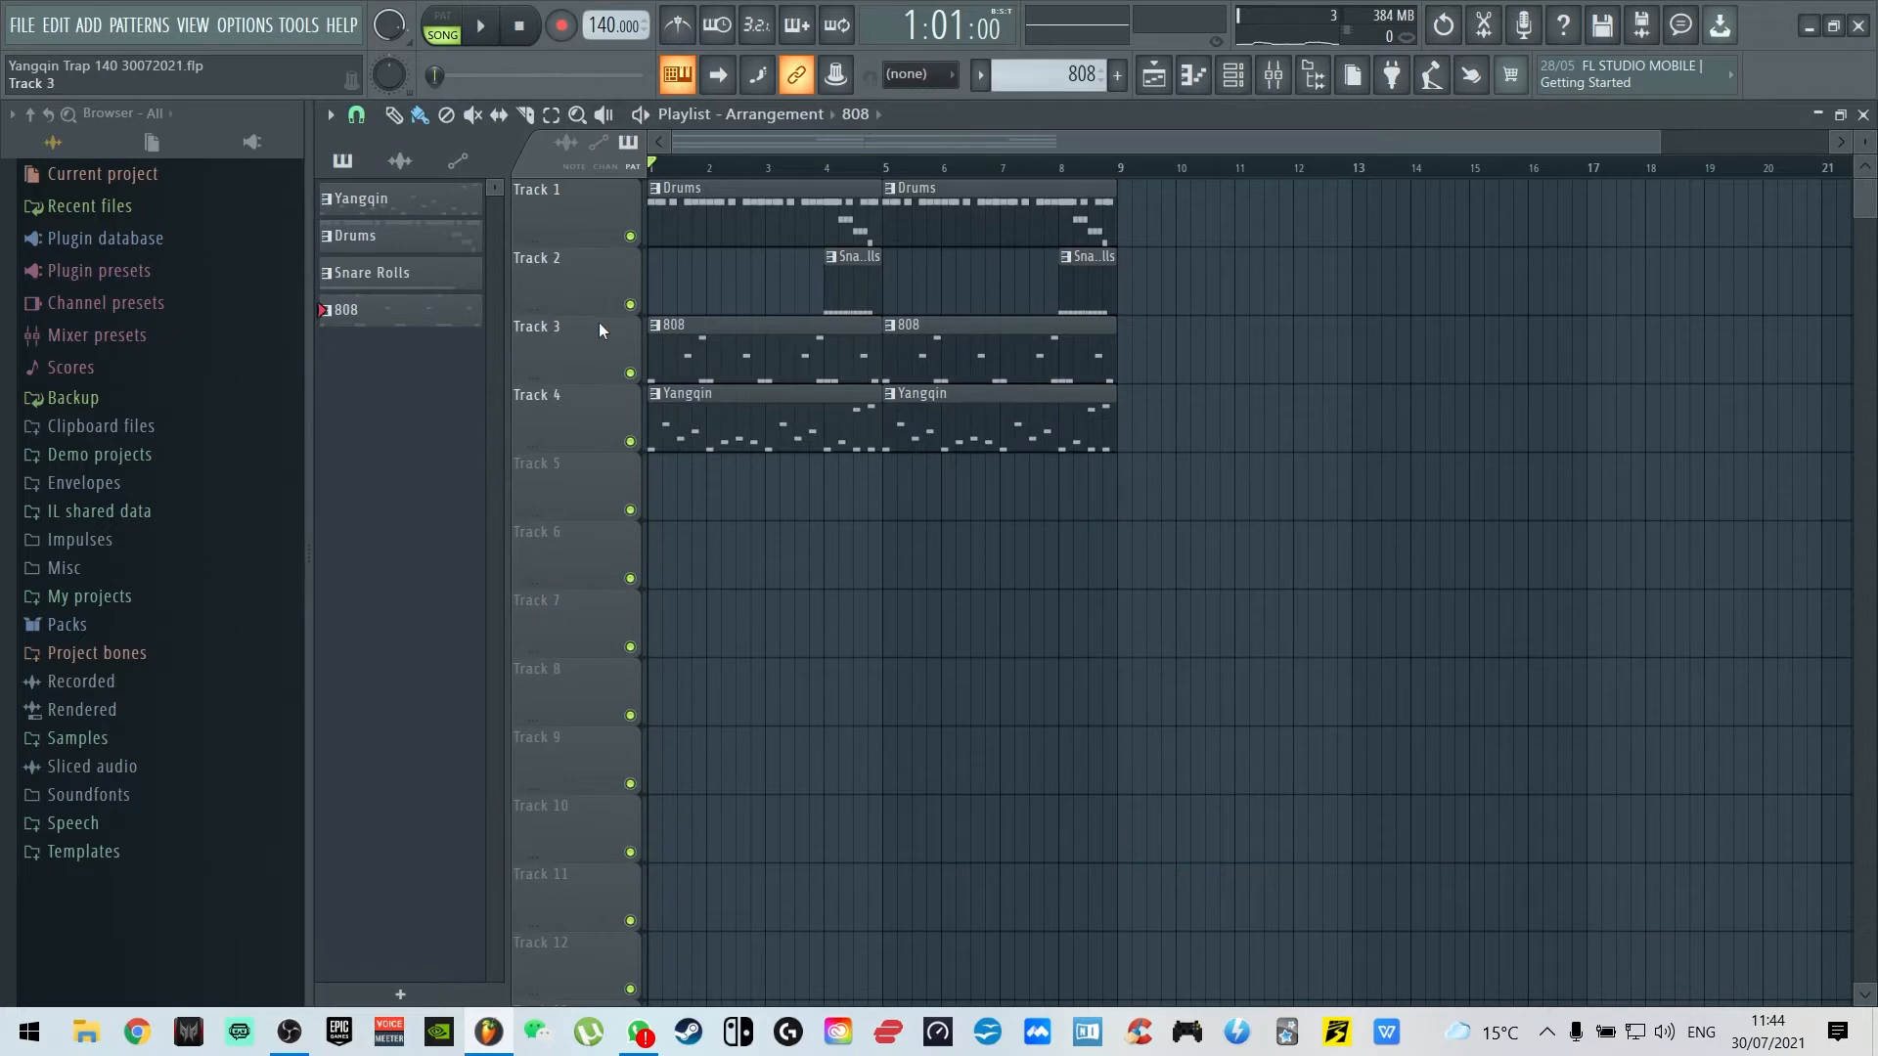
key(F9)
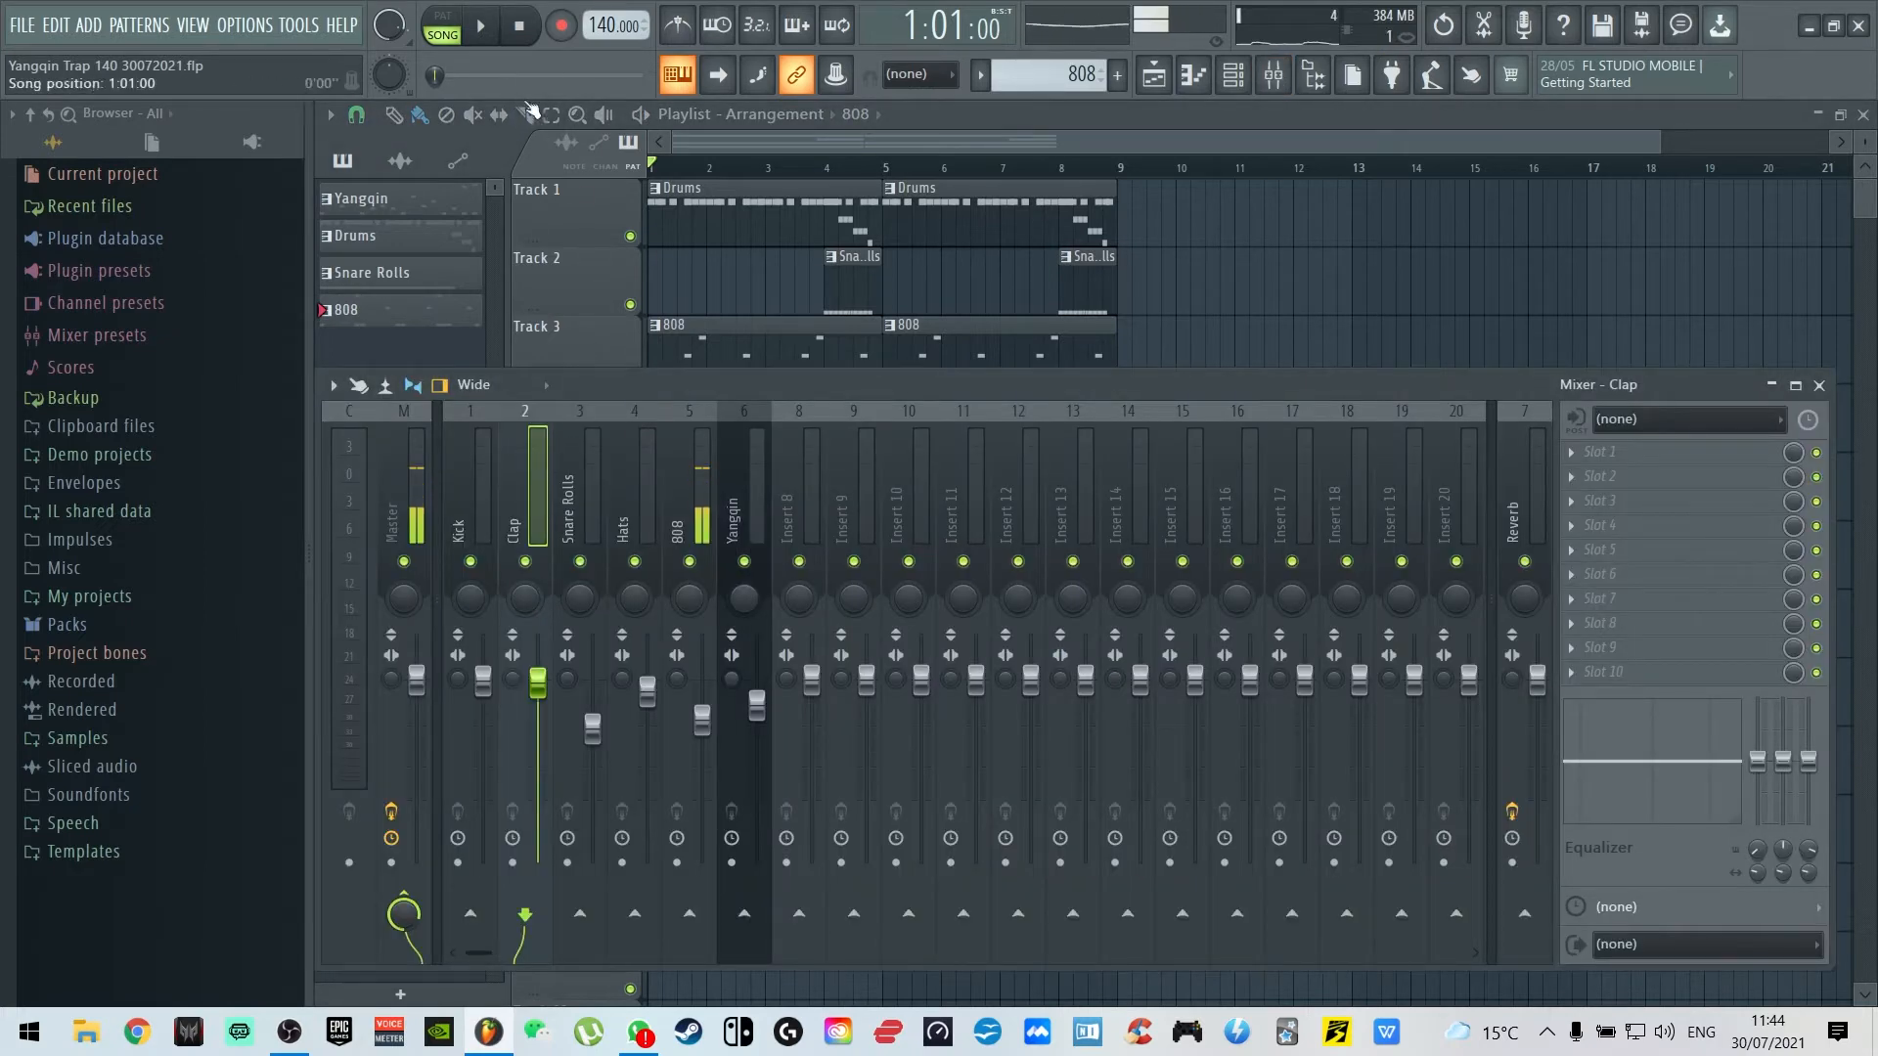
click(494, 518)
click(516, 528)
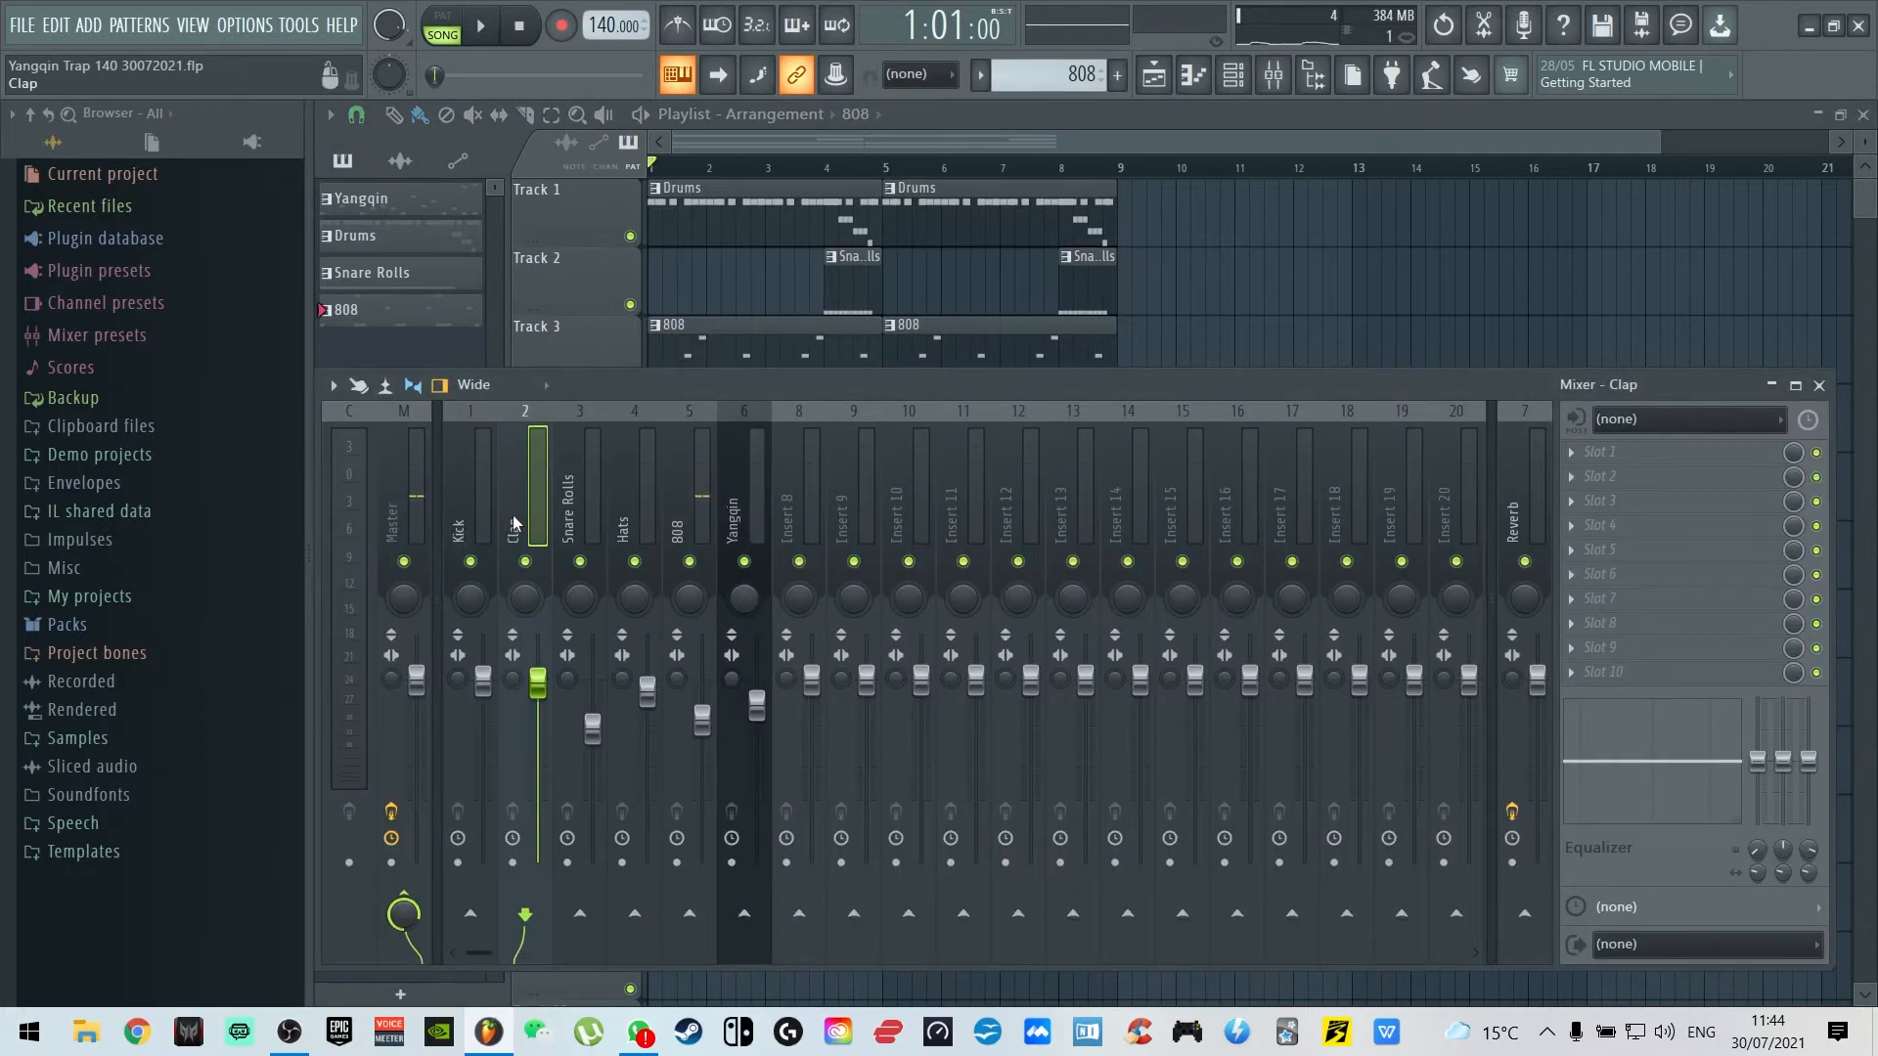
key(space)
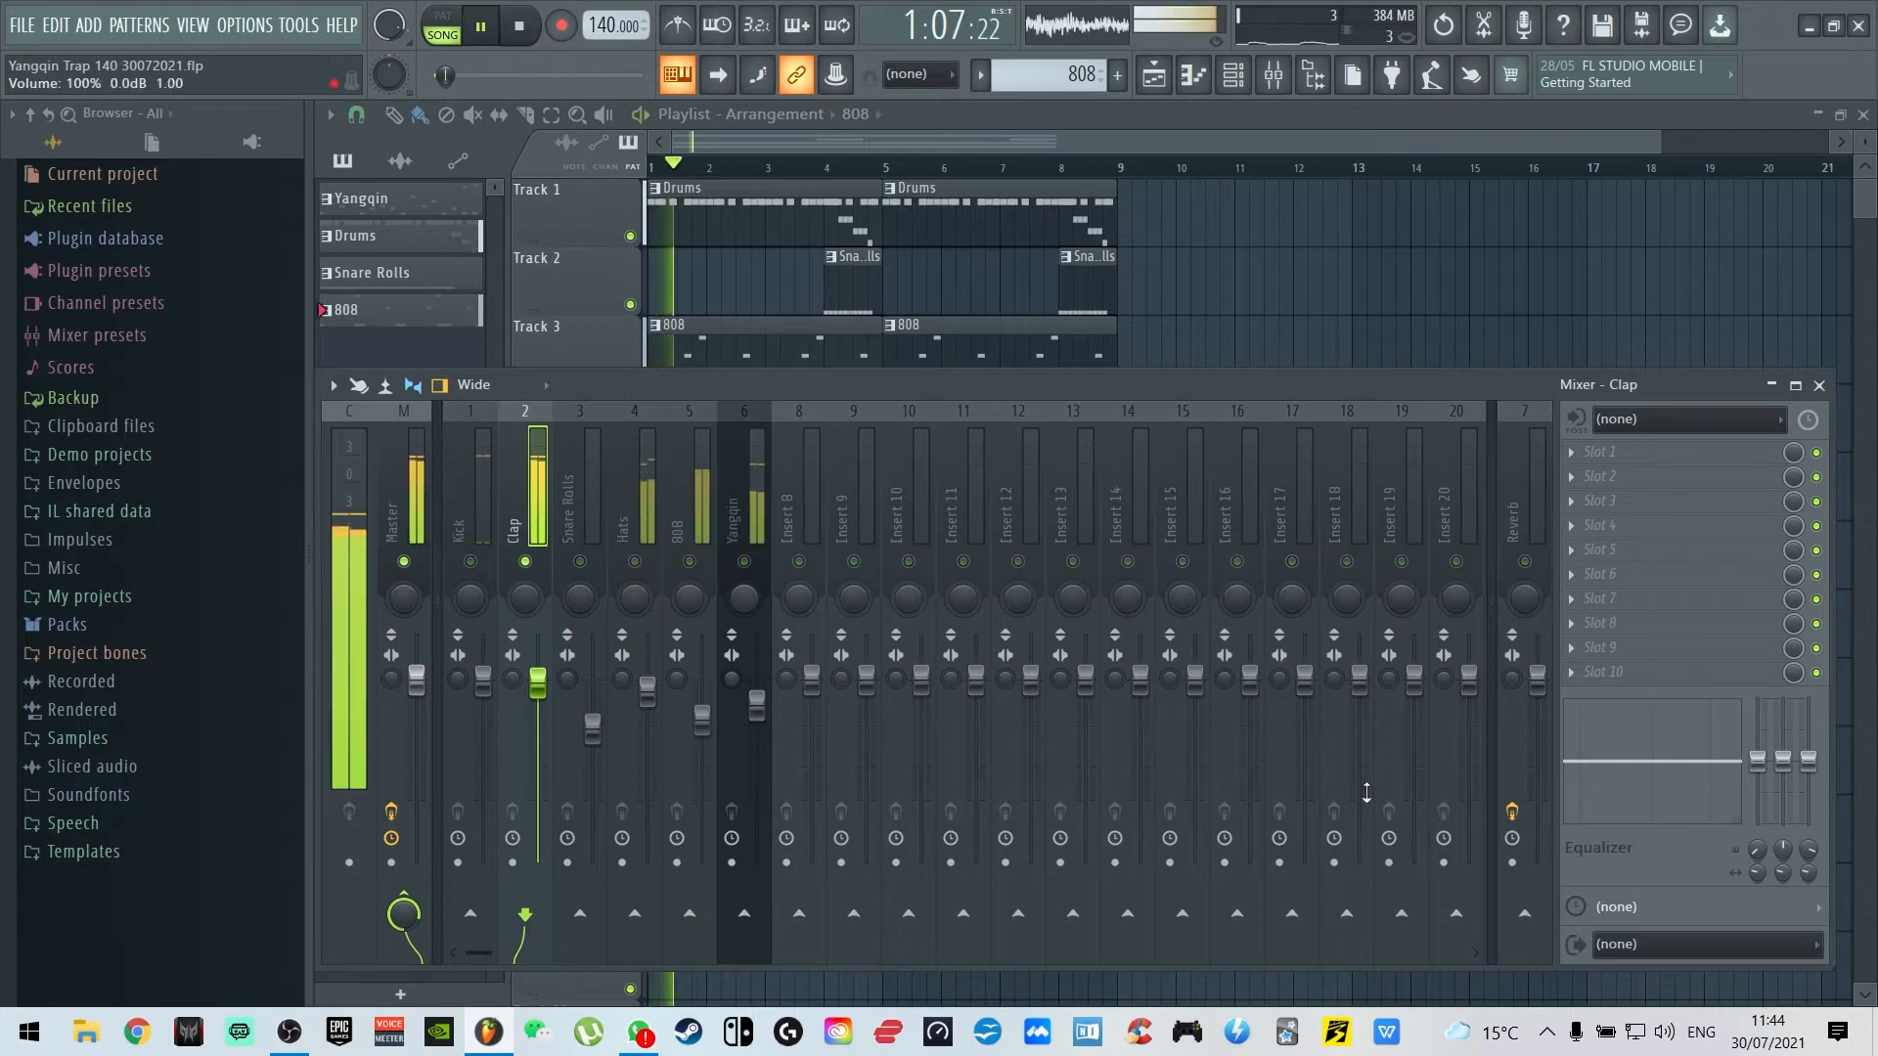
click(1524, 916)
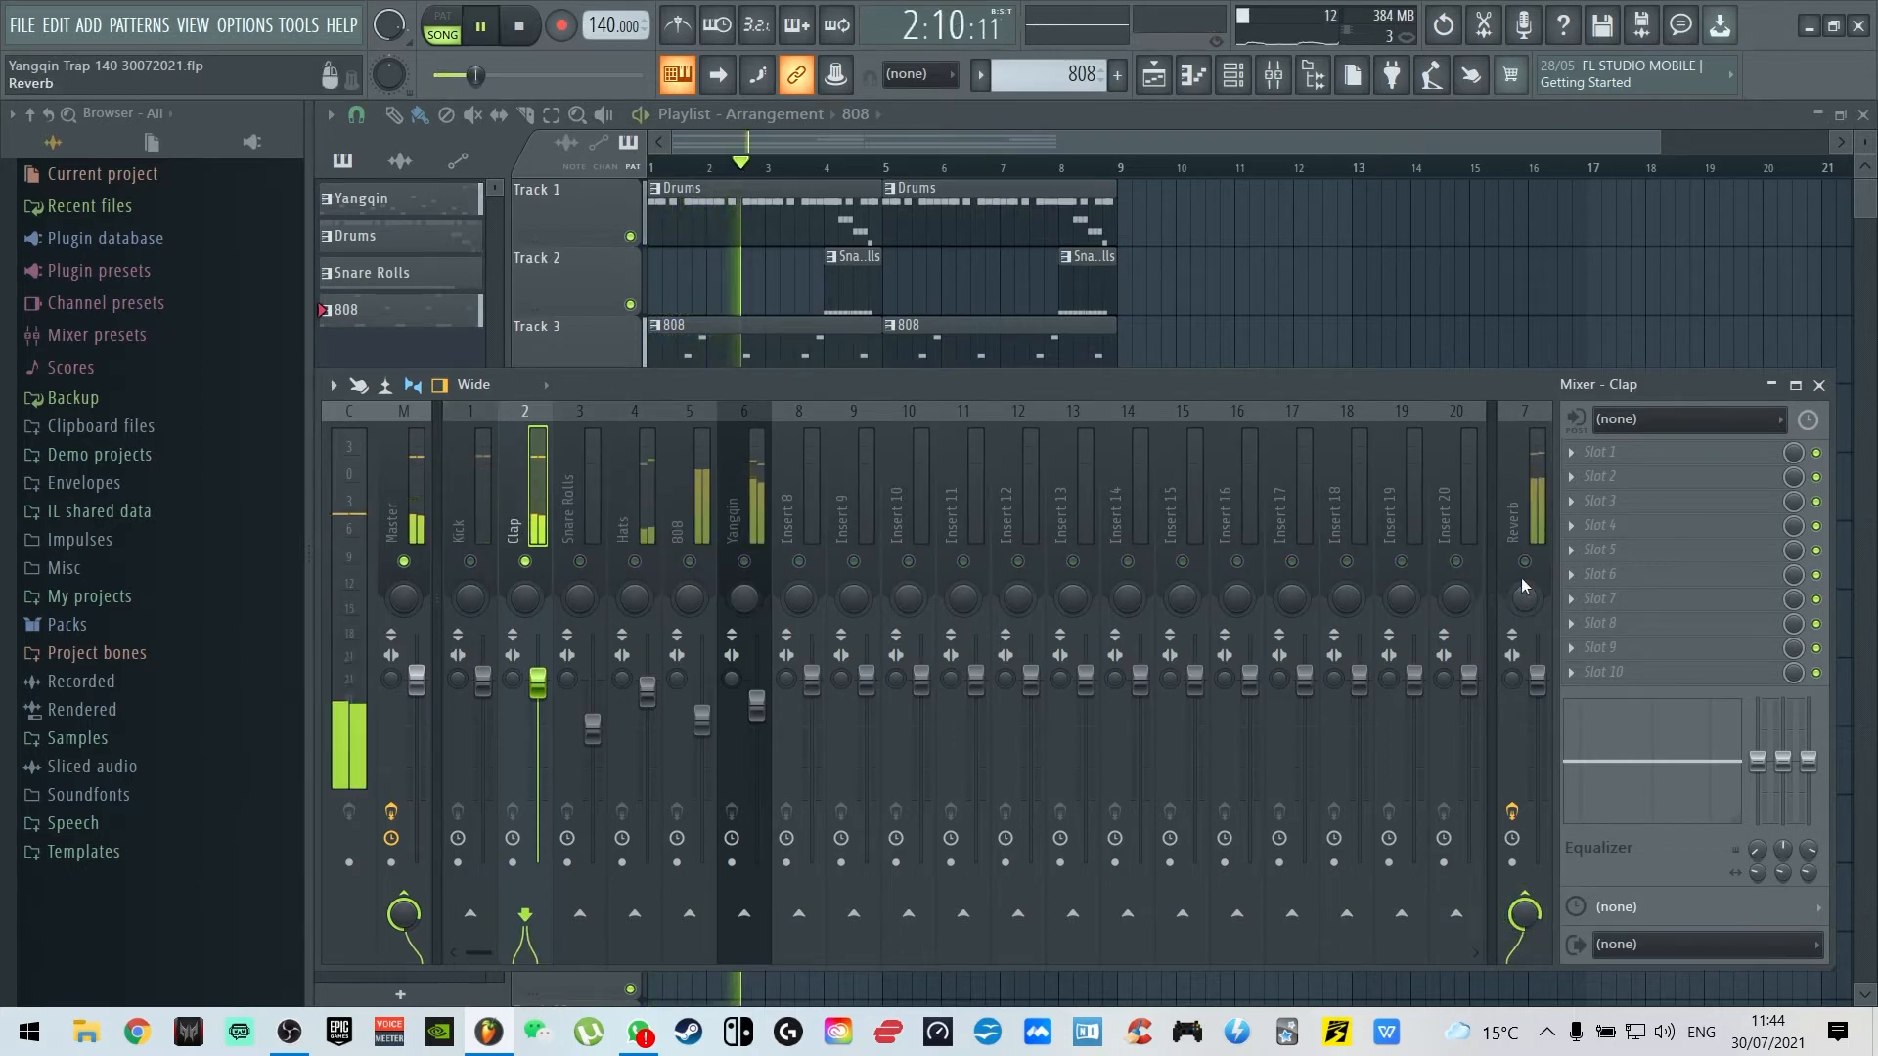
drag(1528, 913, 1527, 1006)
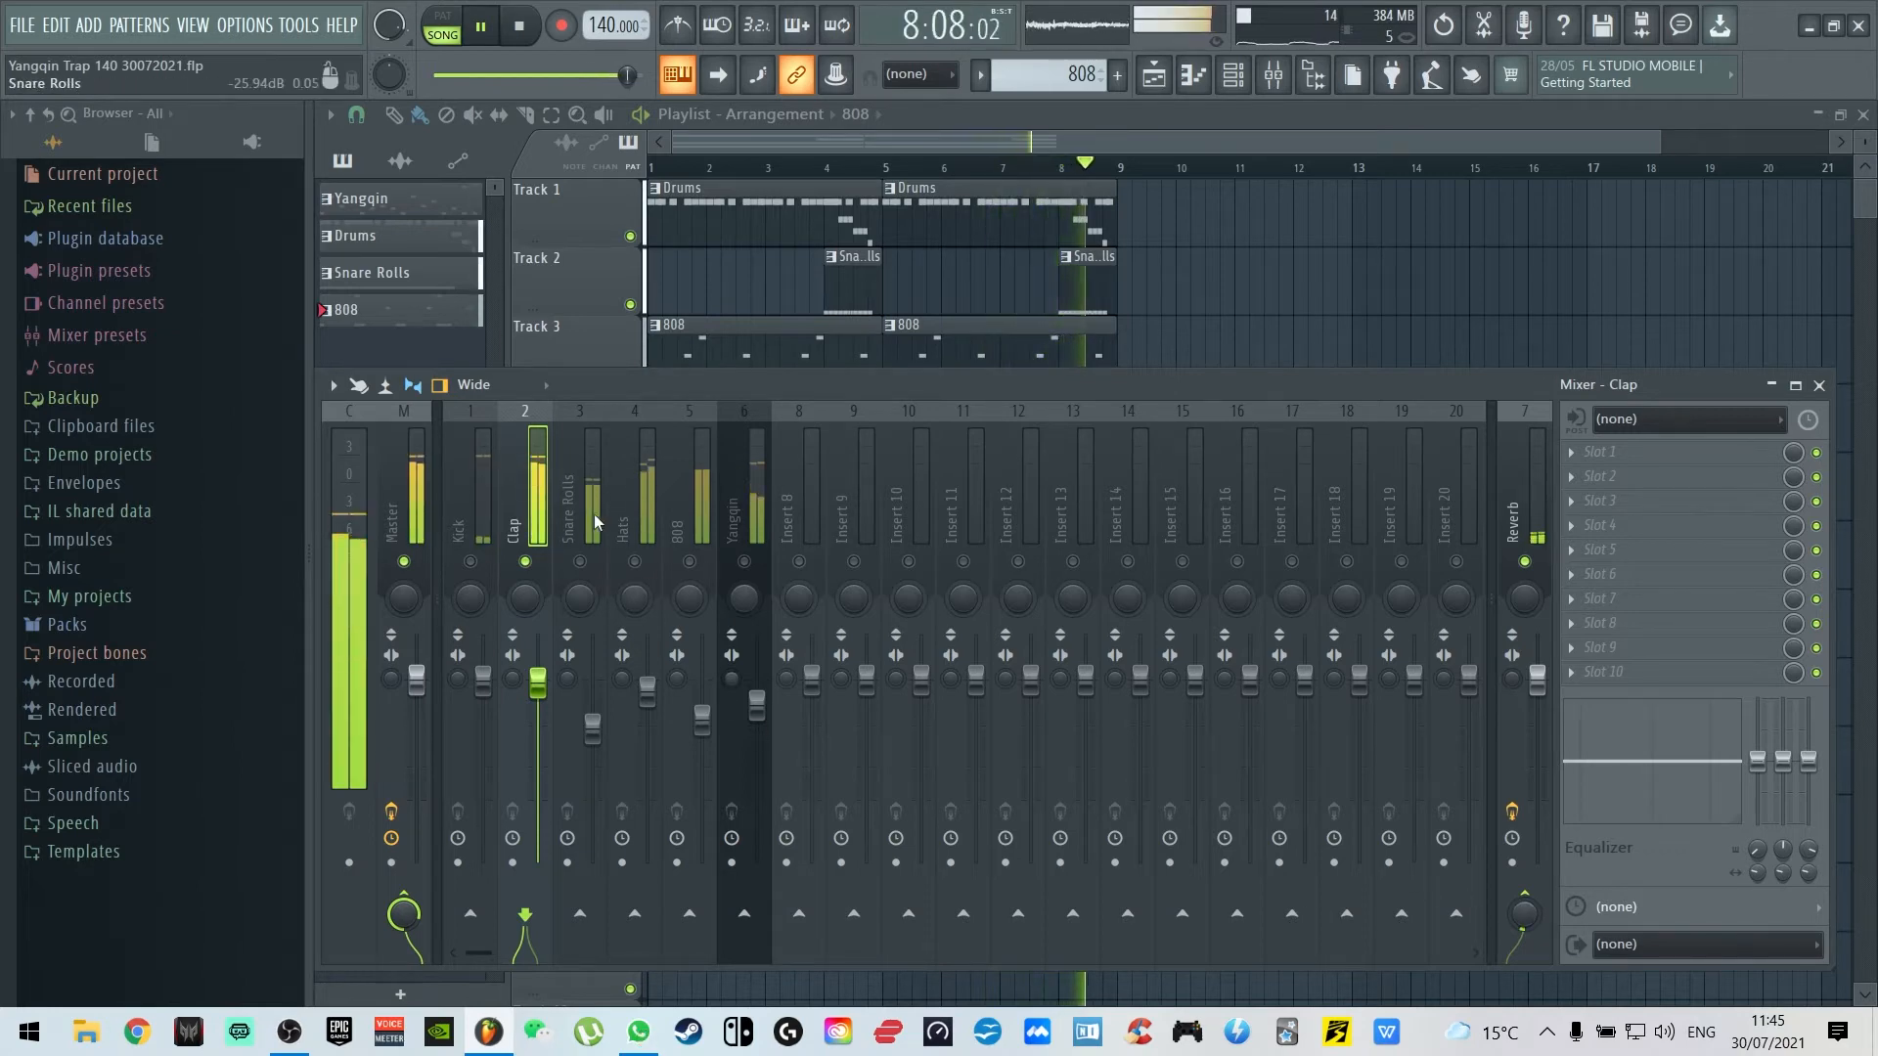
drag(1535, 917, 1535, 922)
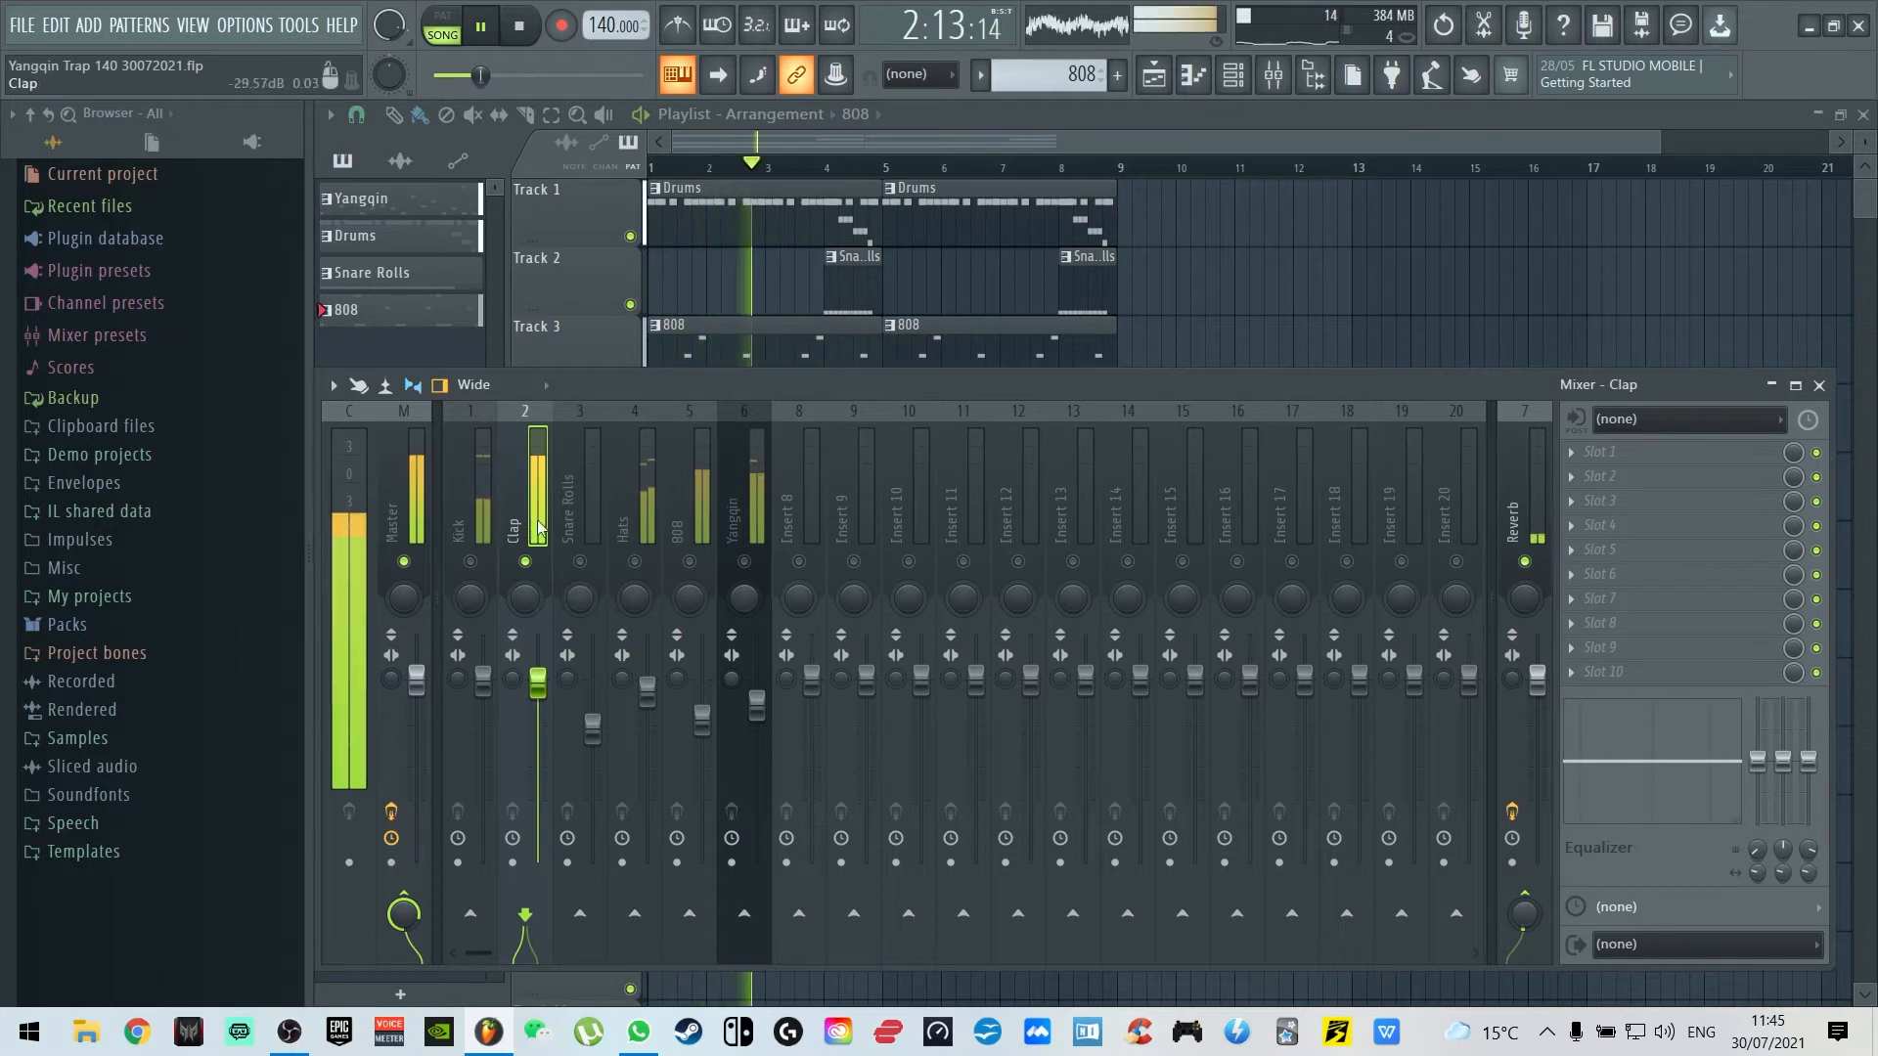
Solo the Snare Rolls mixer track and send it to the Reverb track at 9%
click(585, 538)
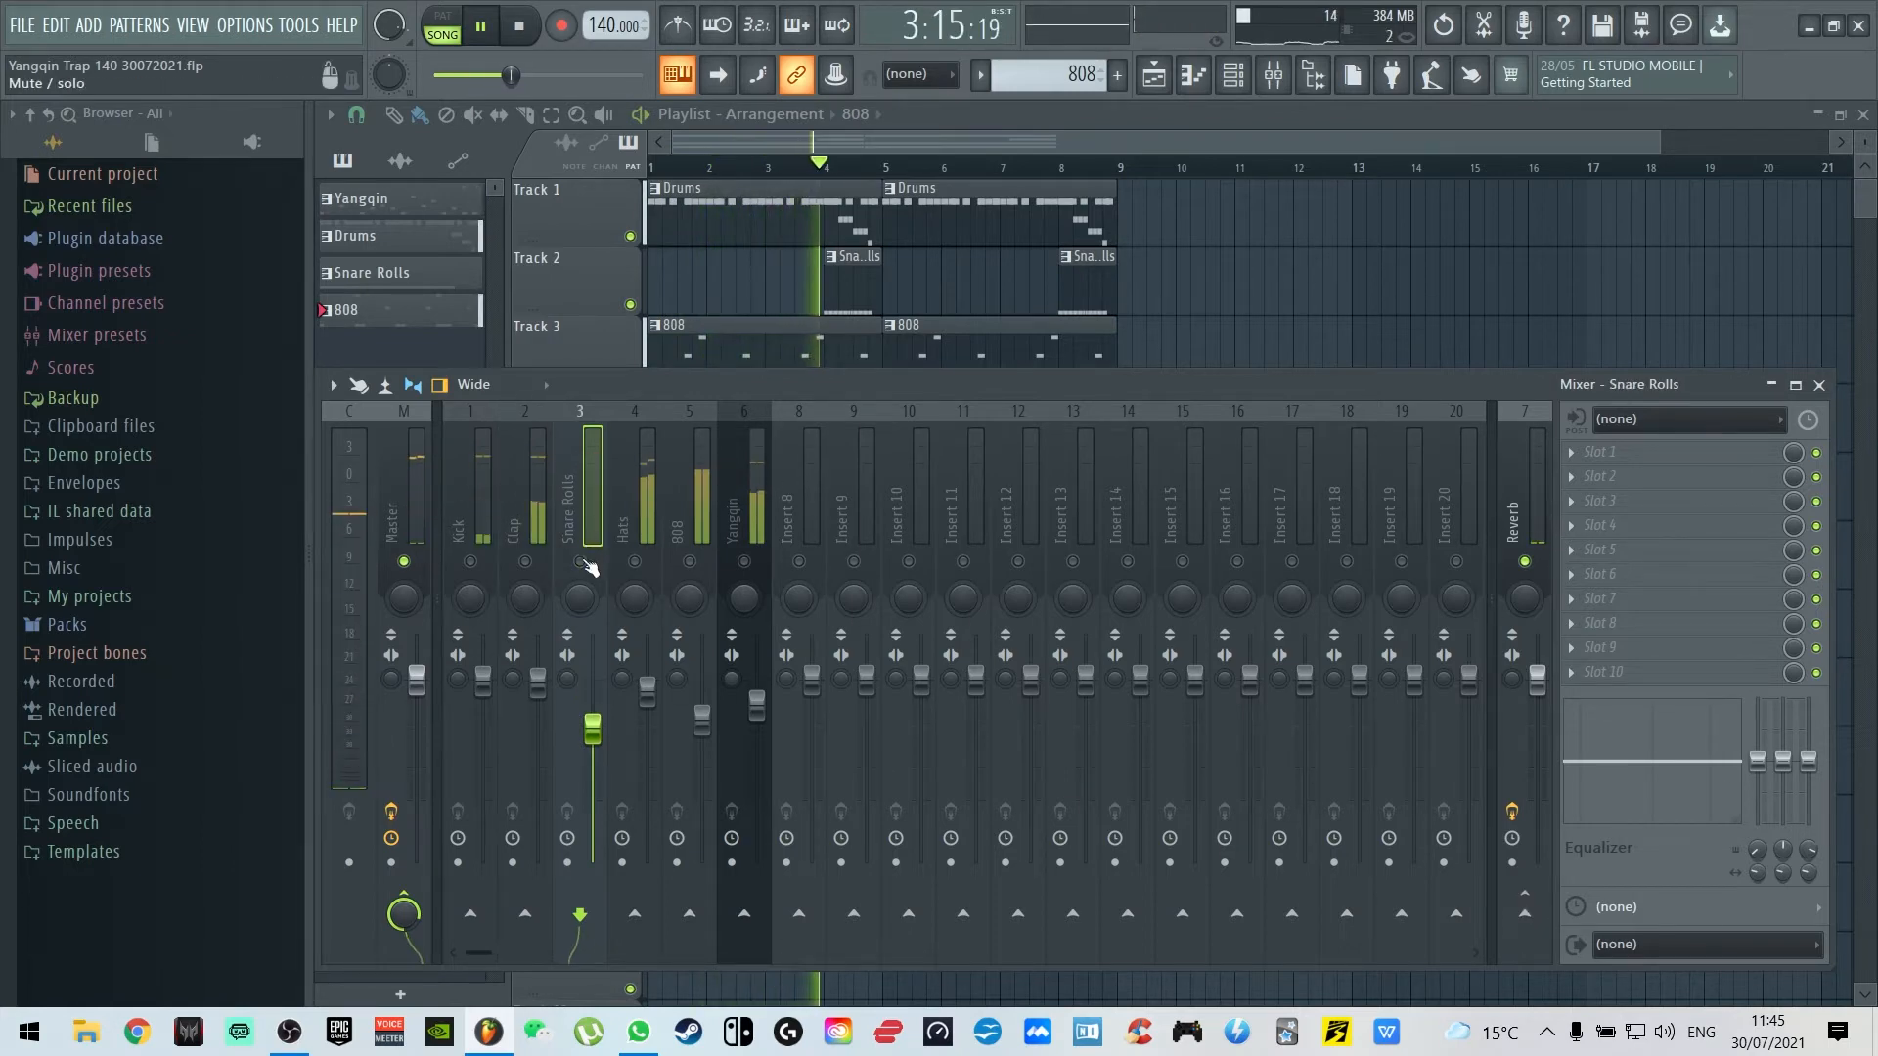
click(1524, 912)
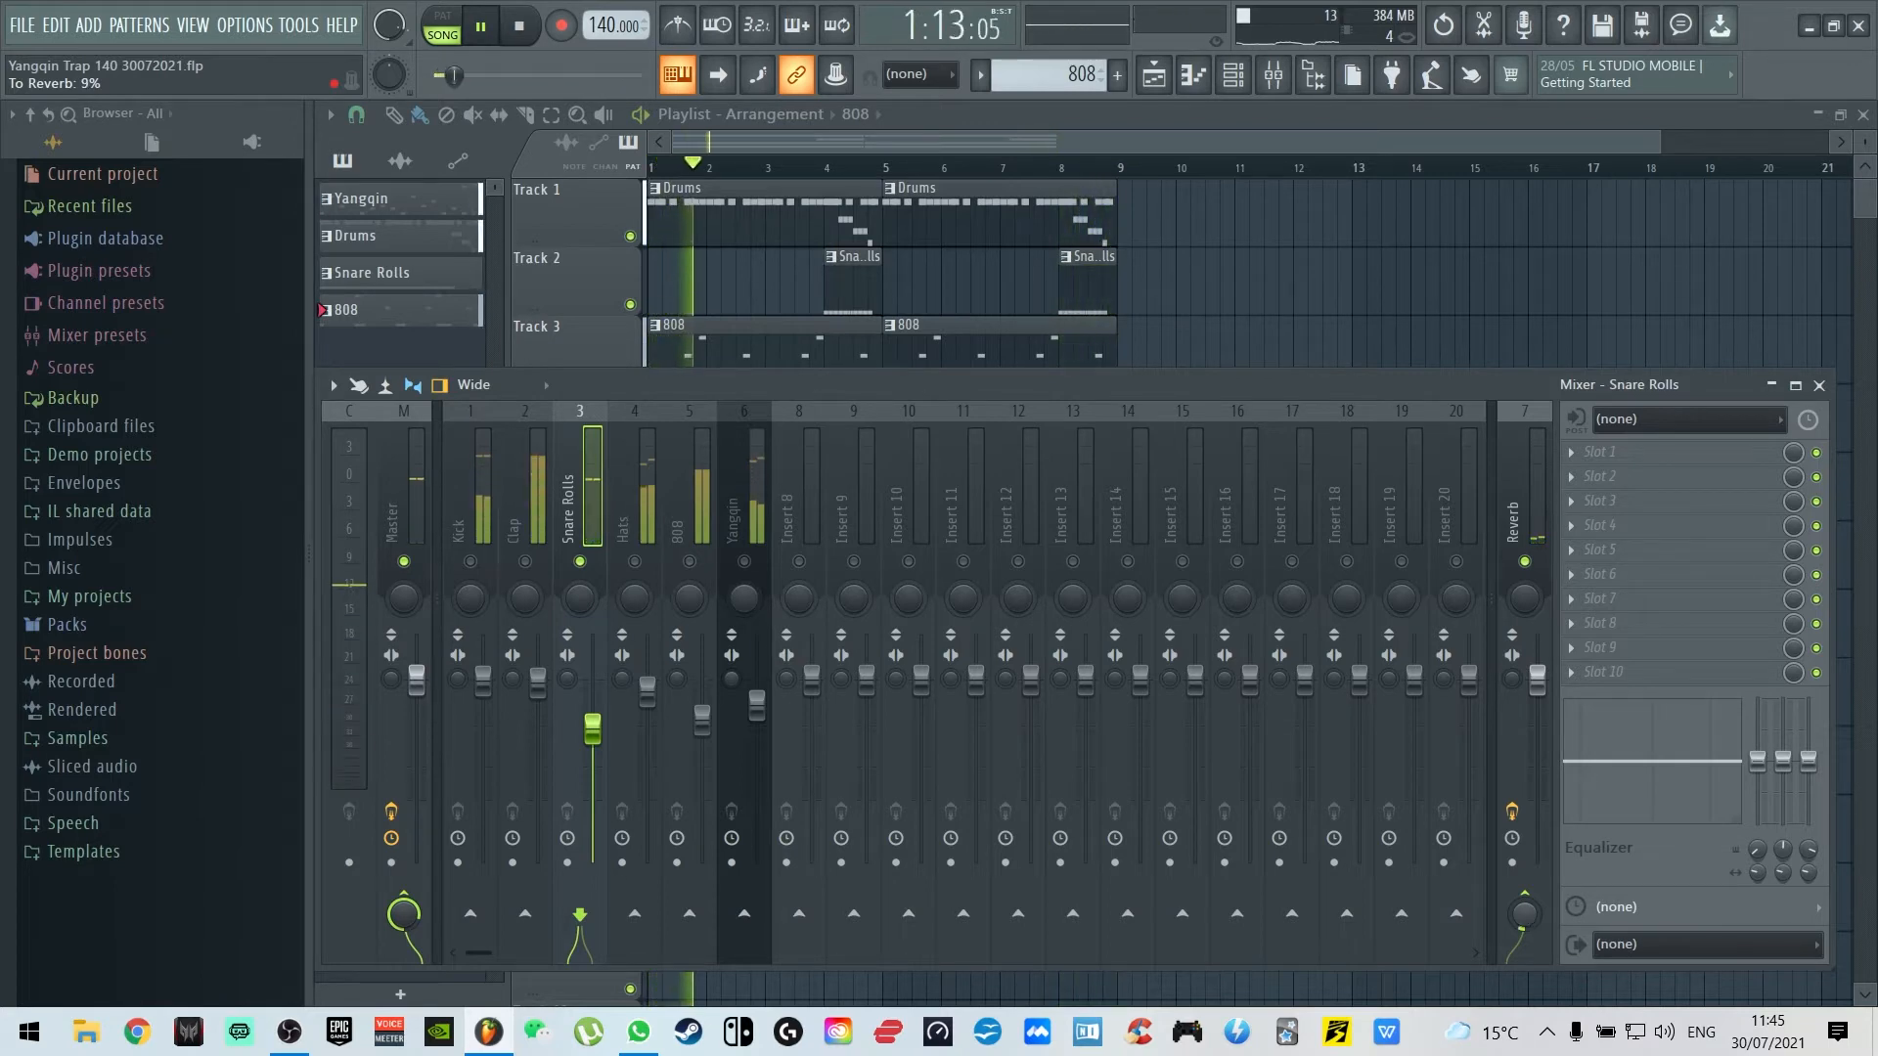
click(581, 562)
Solo the Hats mixer track and send it to the Reverb track at a reduced level
click(634, 563)
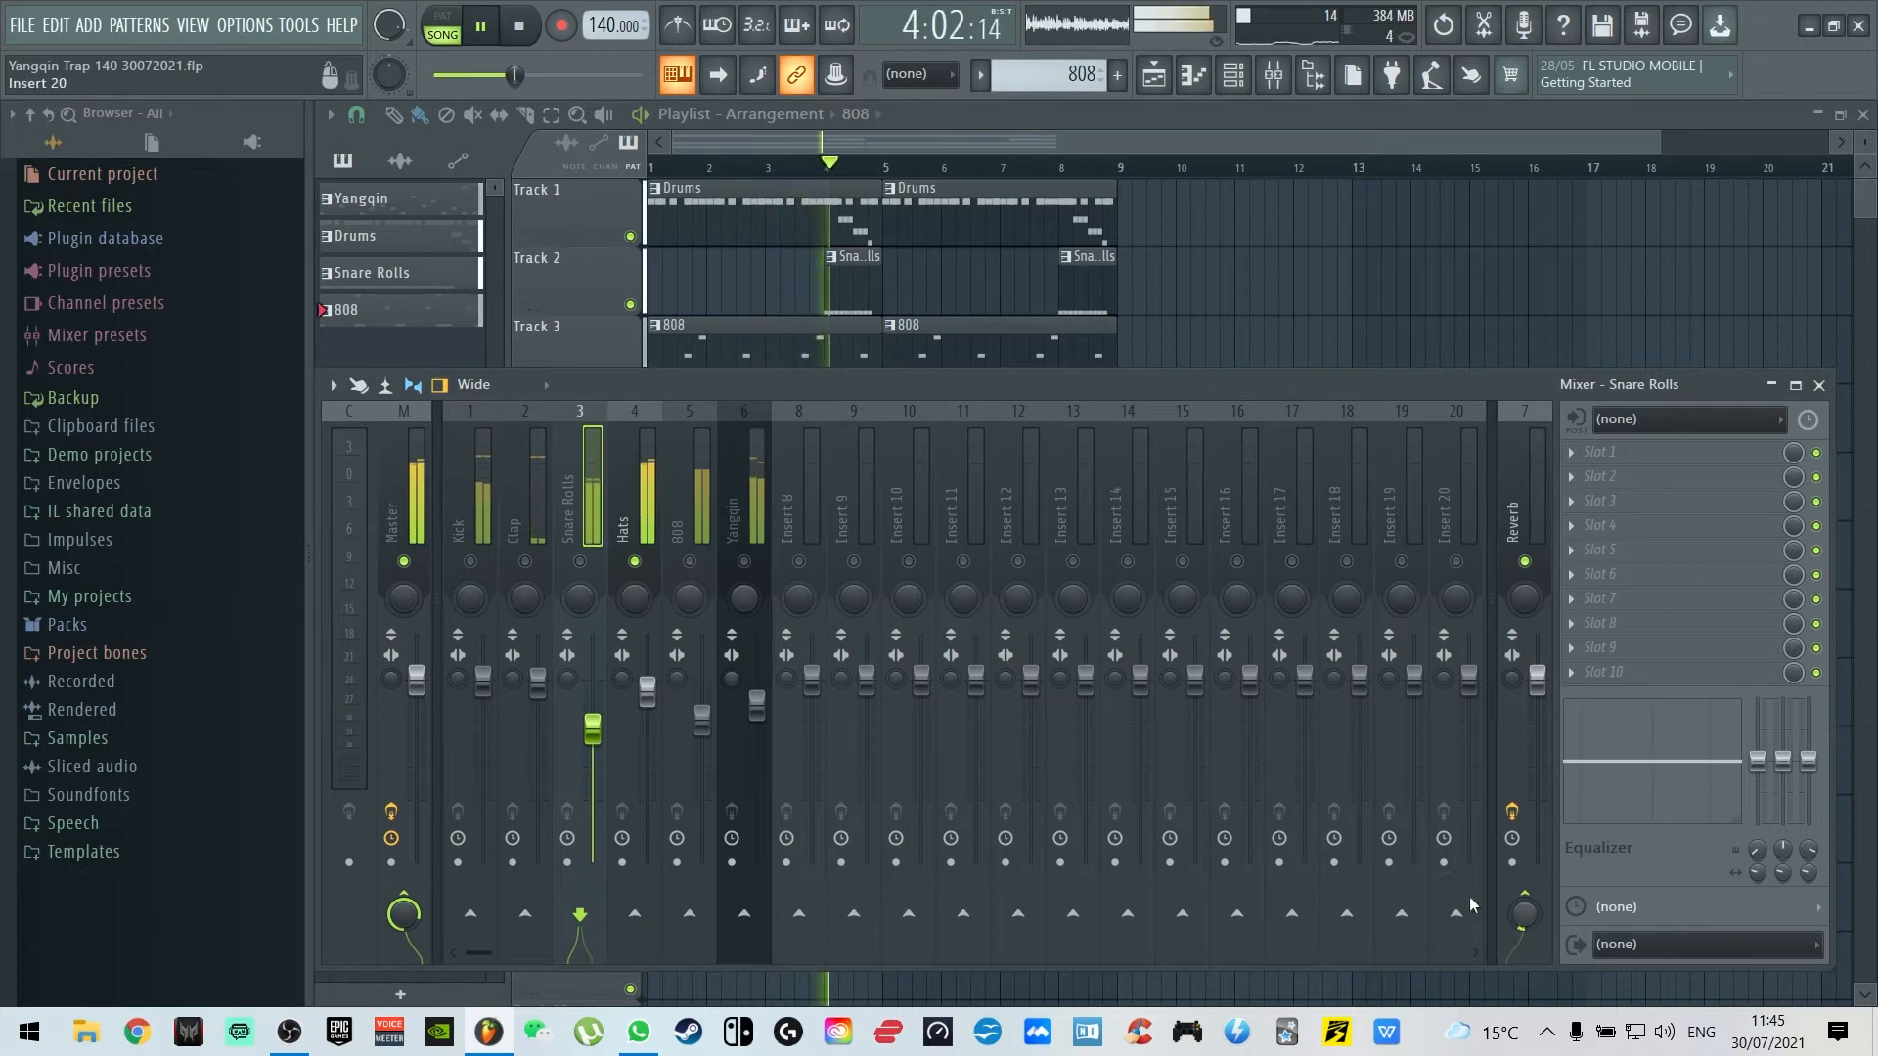
click(620, 510)
click(1528, 916)
drag(1528, 918, 1529, 1001)
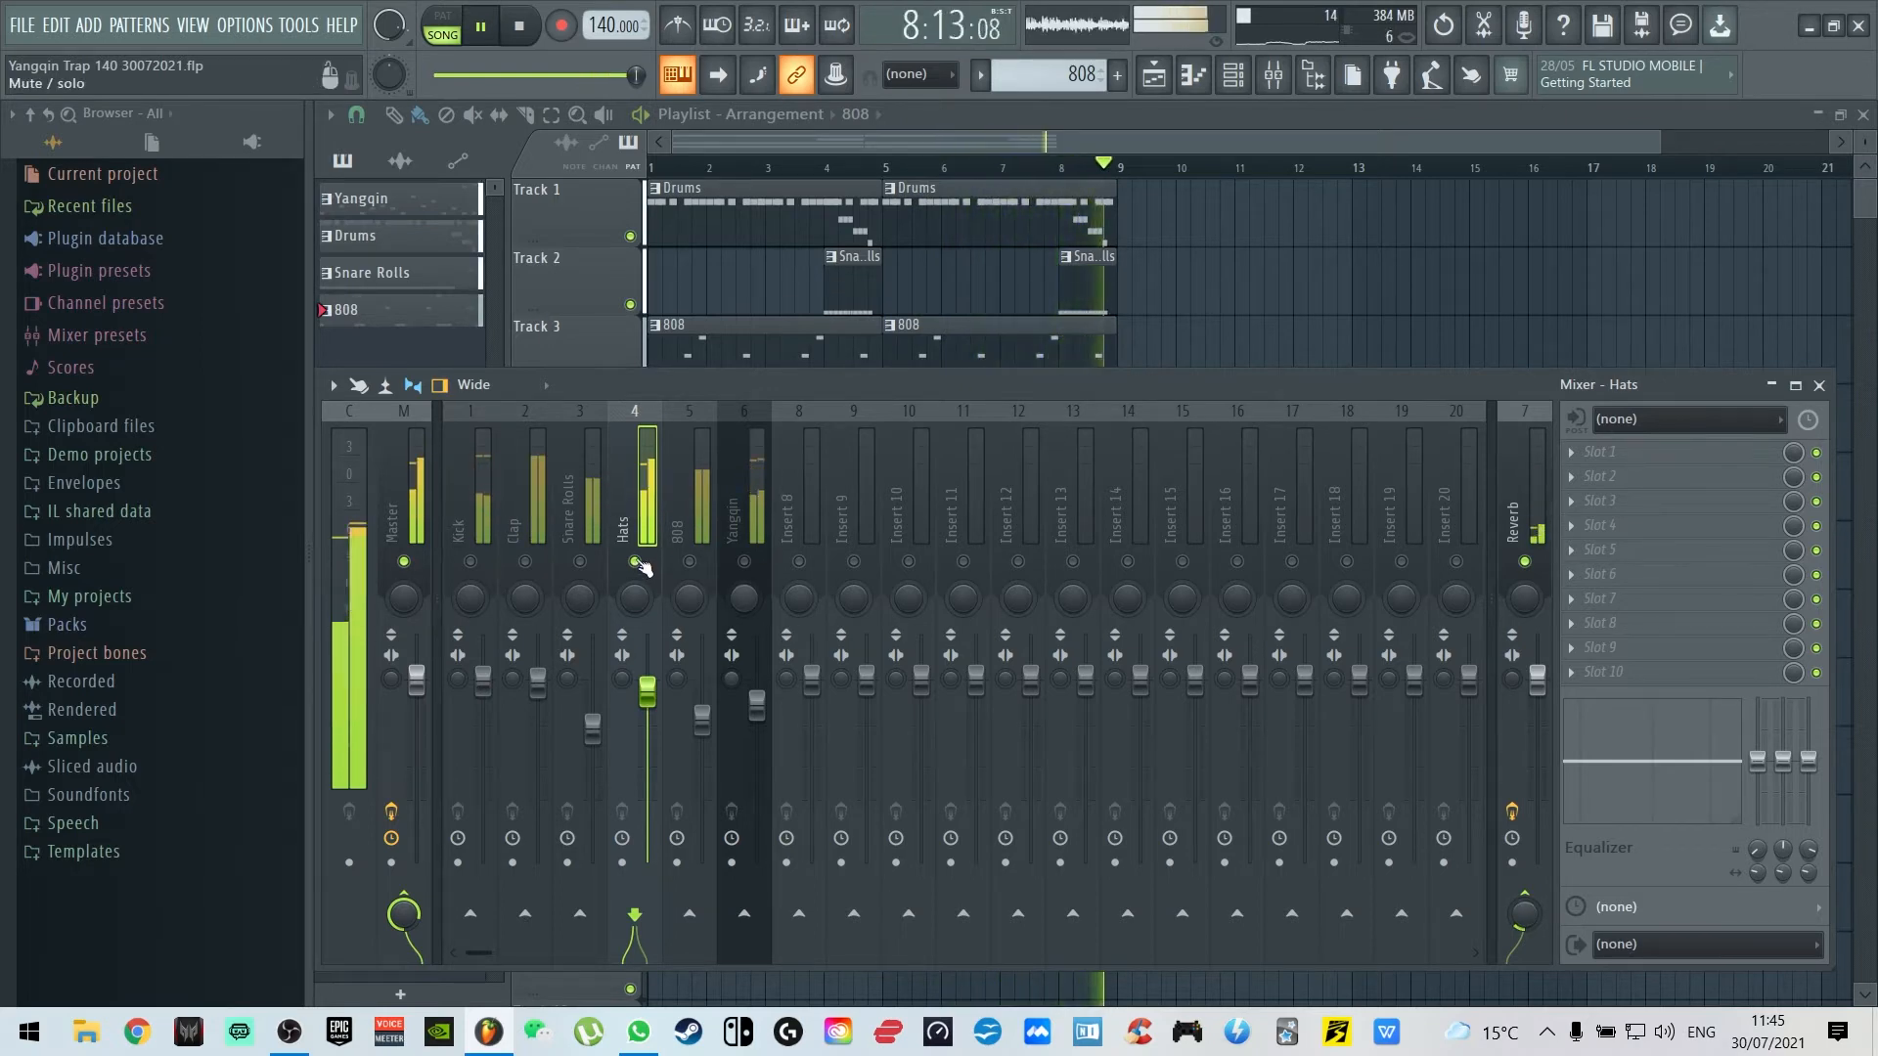
Solo the Yangqin mixer track and send it to the Reverb track at 15%
click(701, 525)
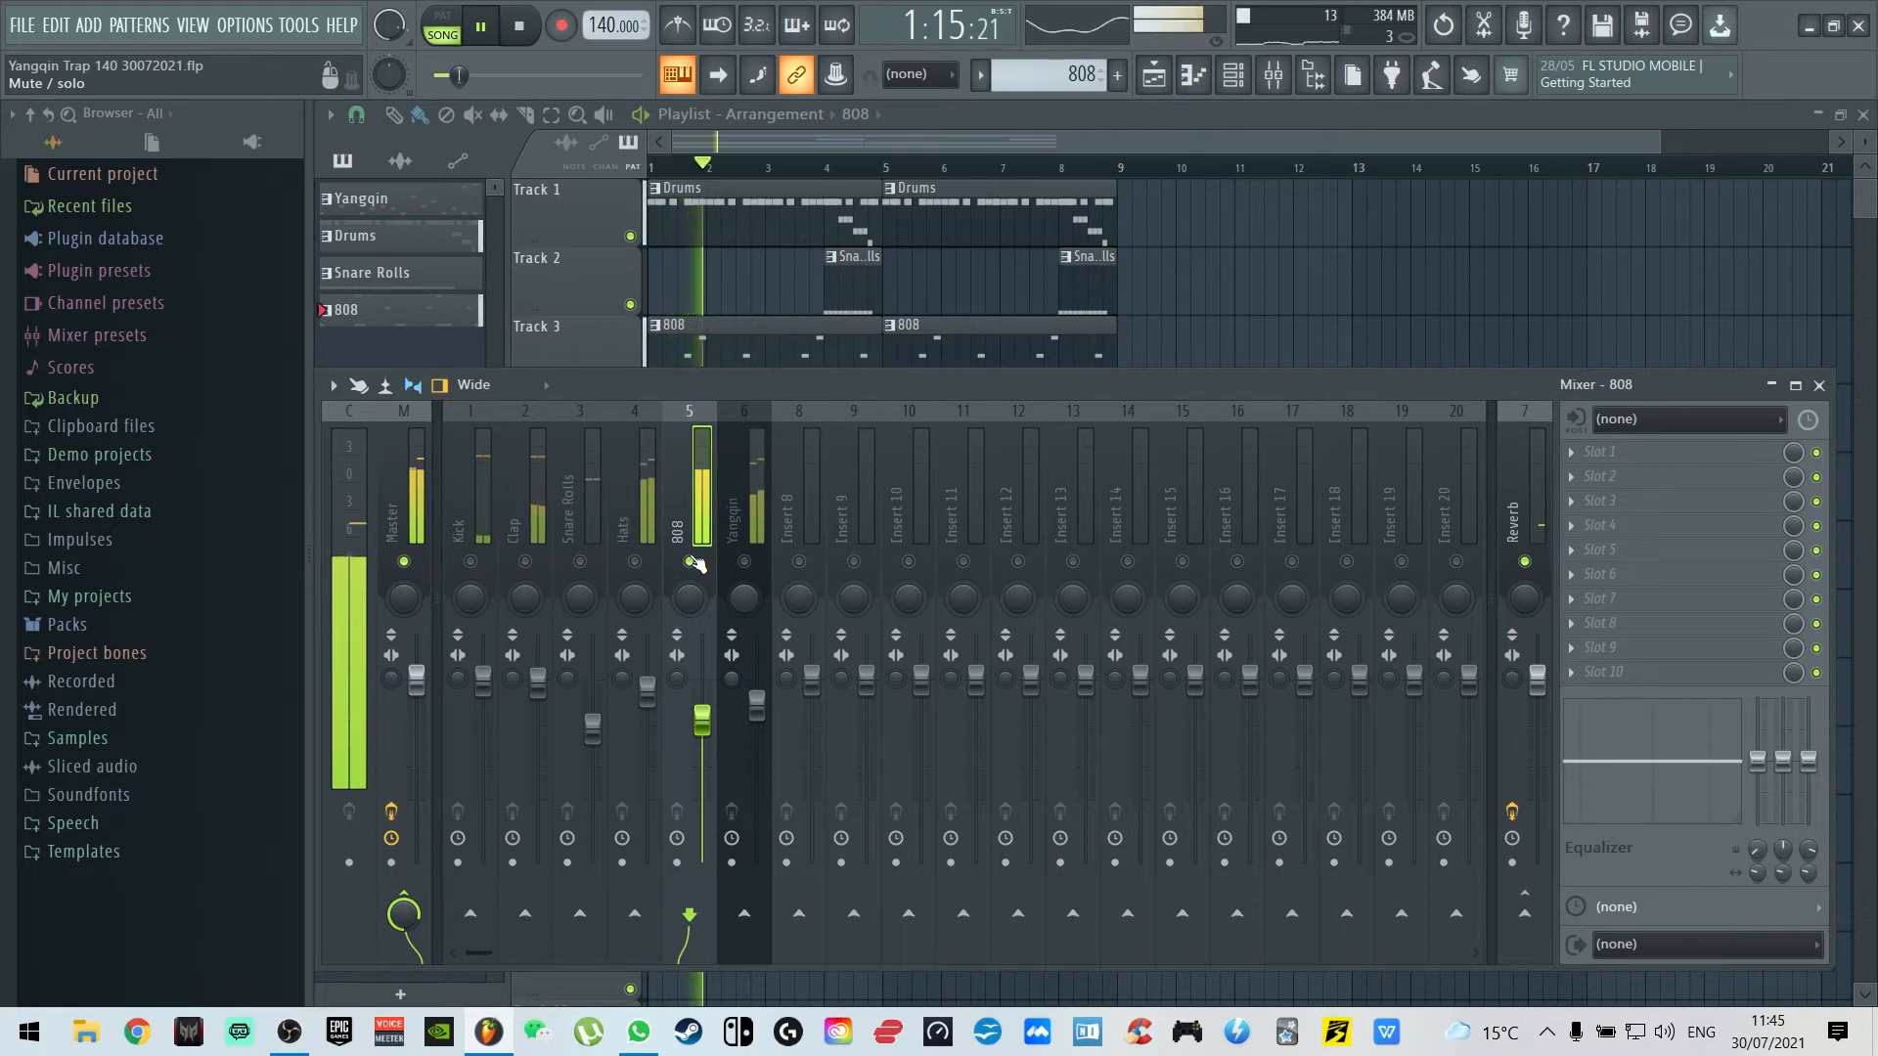
click(744, 561)
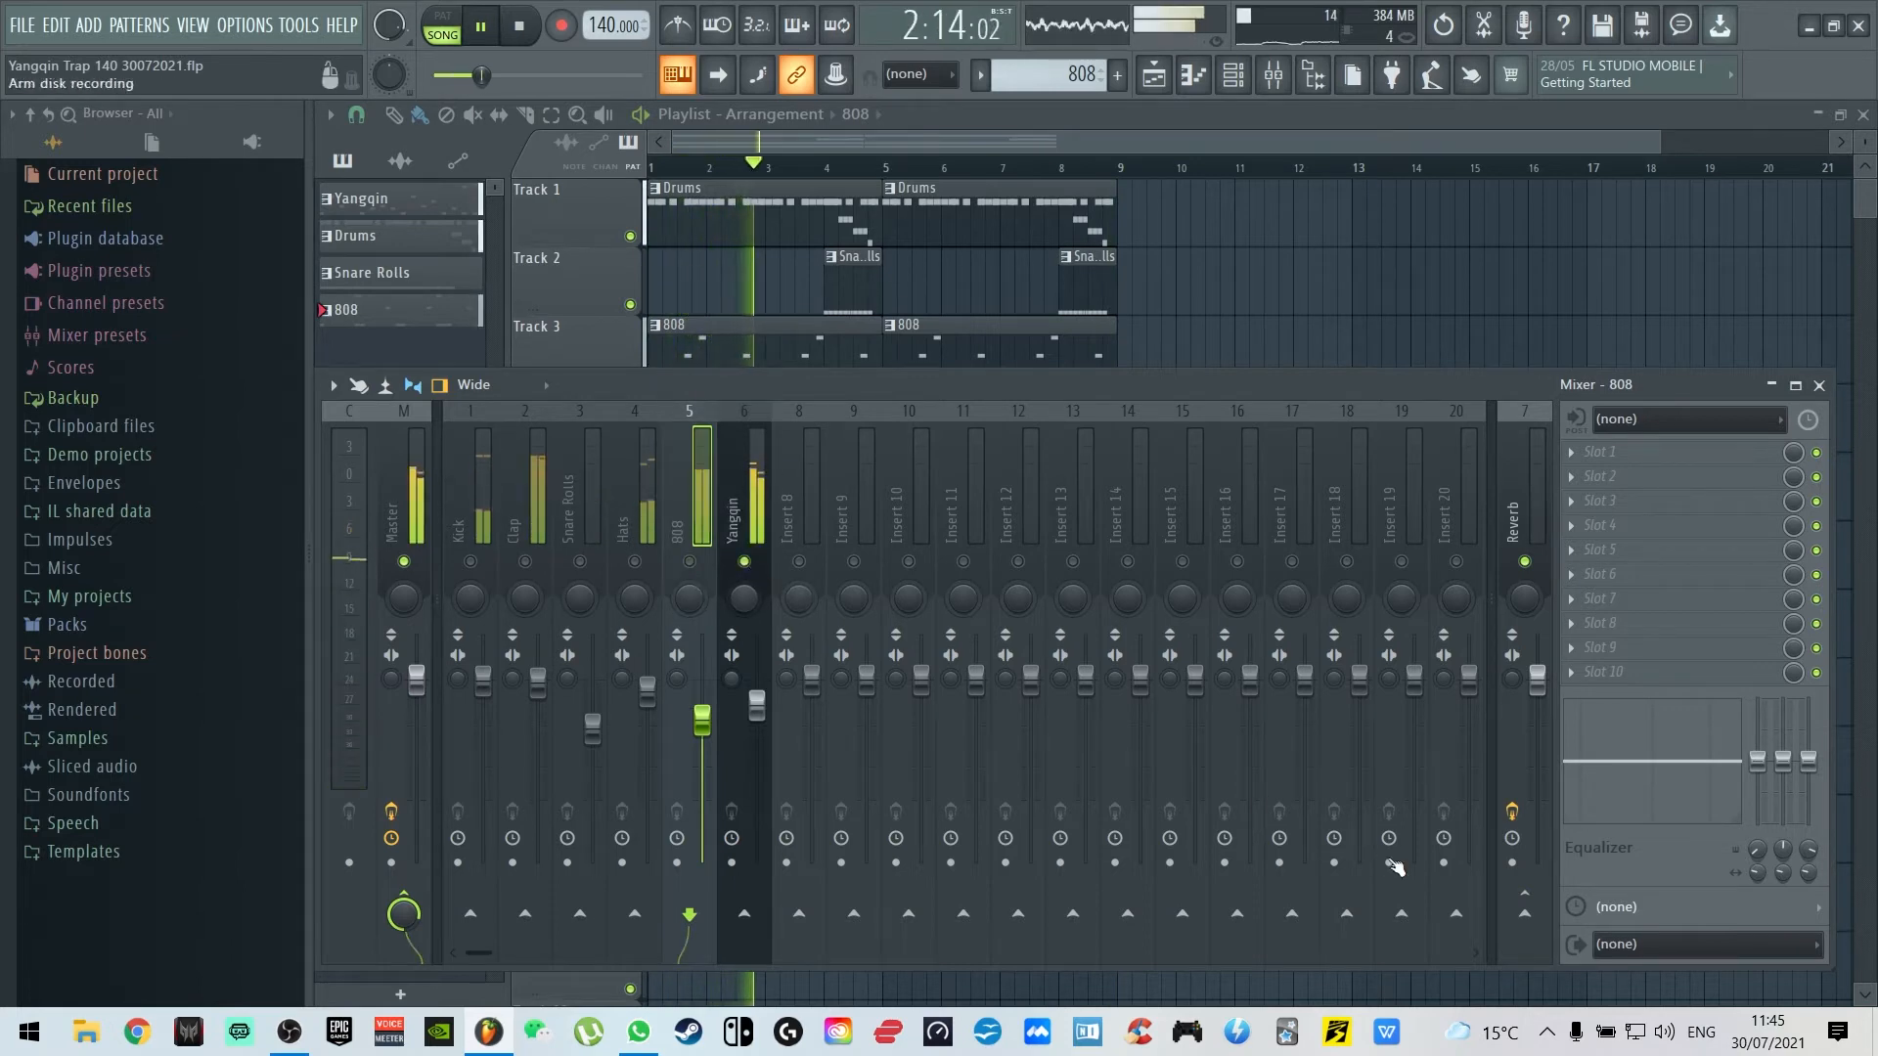
click(1523, 914)
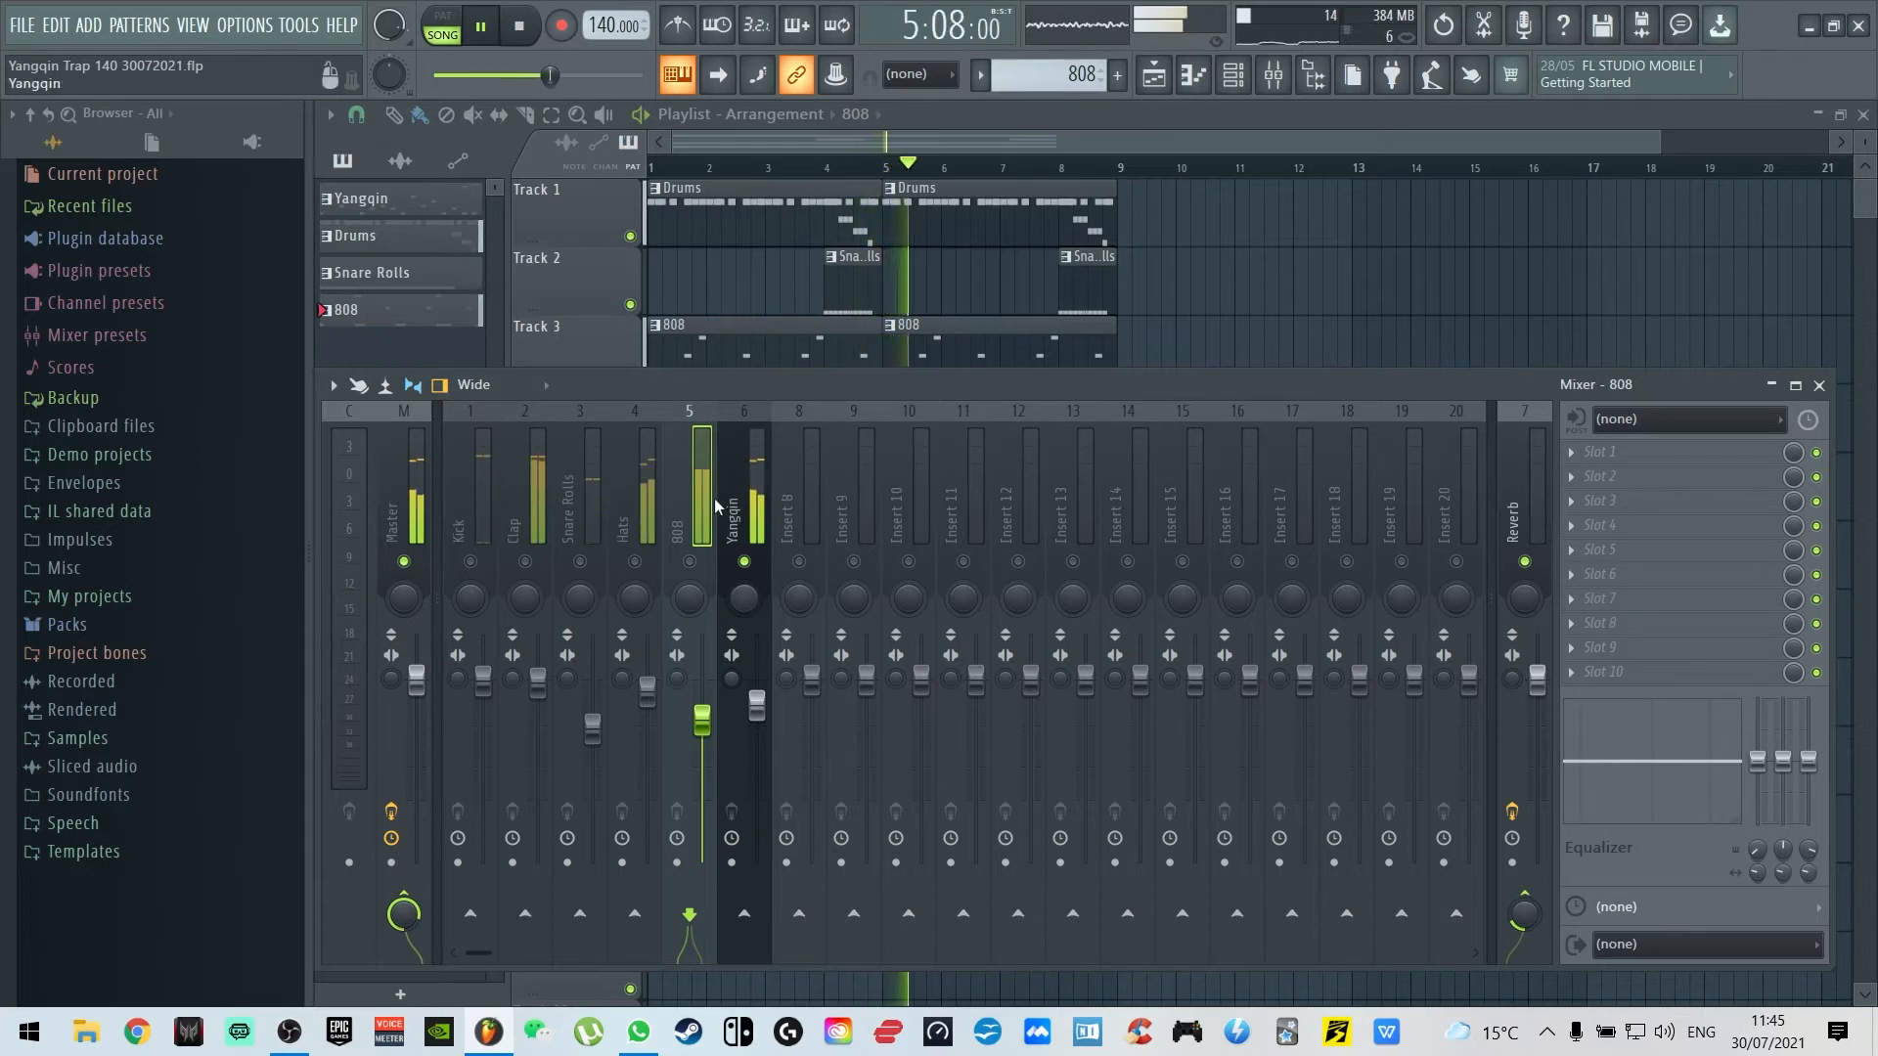
right_click(1511, 893)
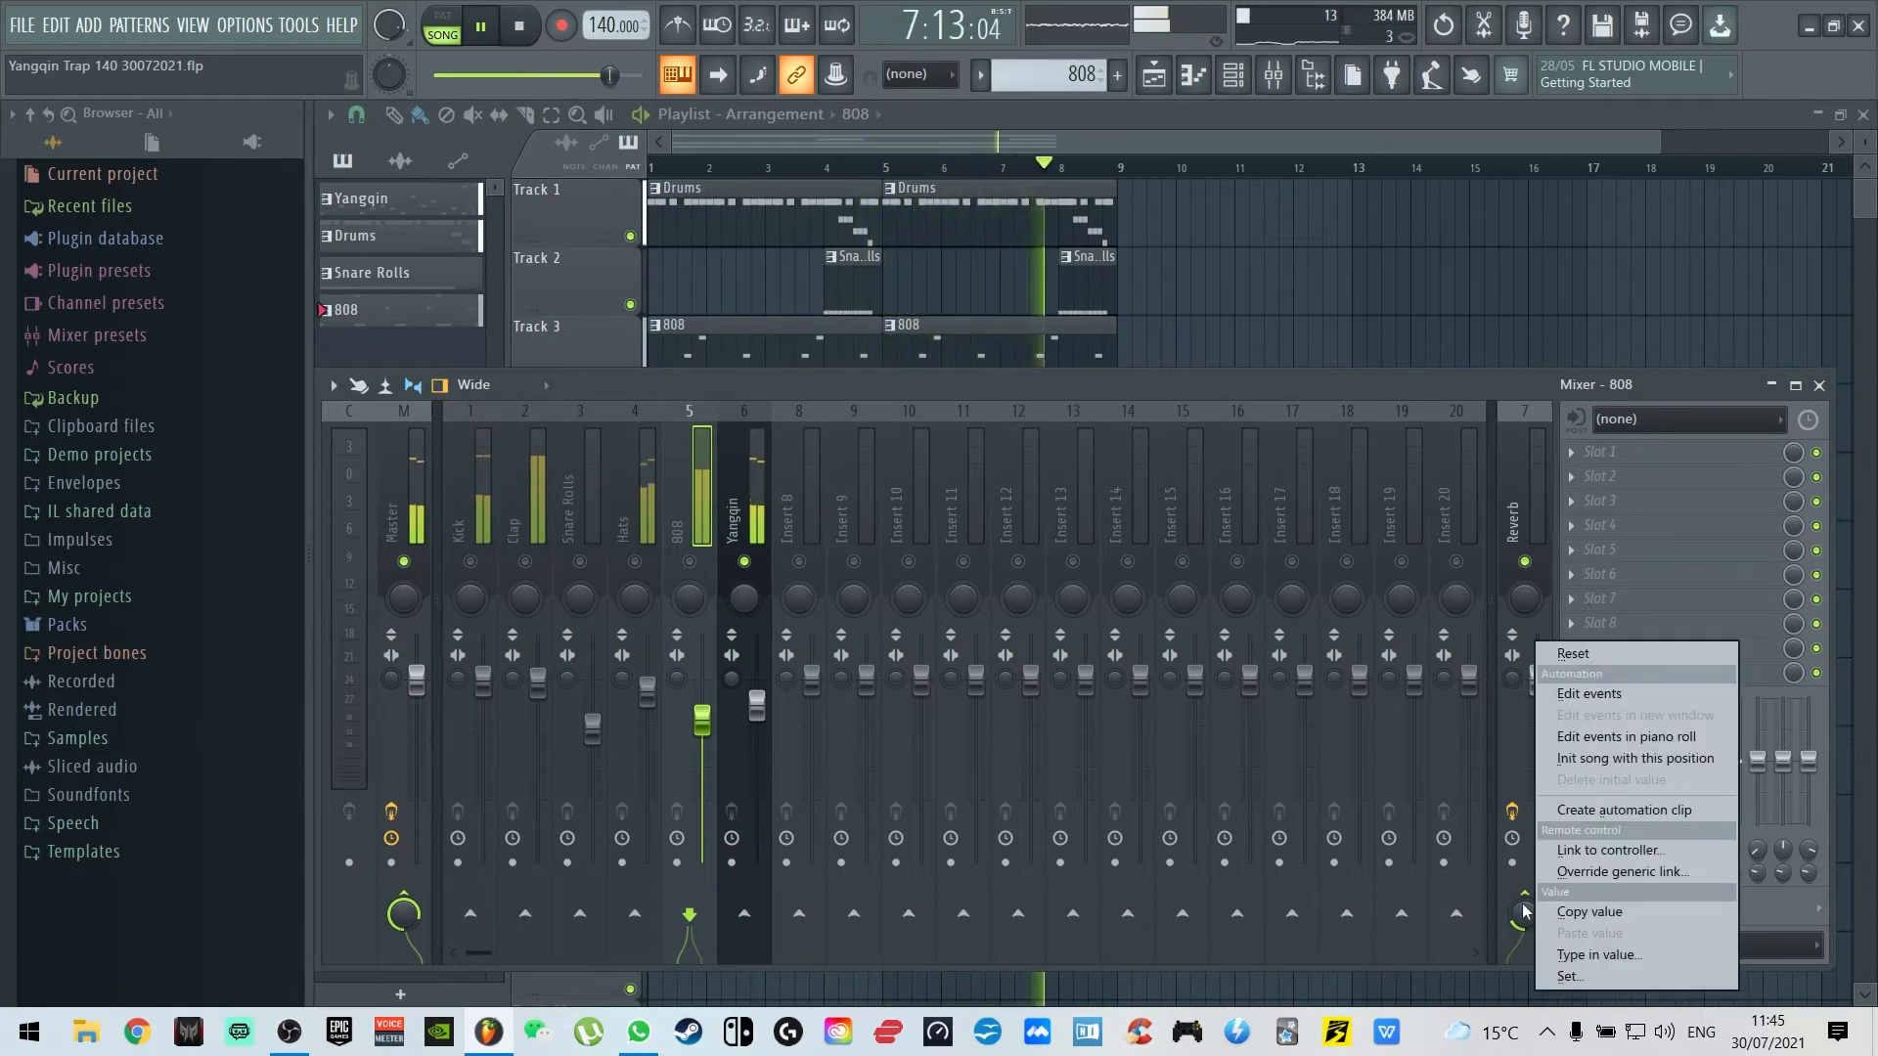
mouse_move(1522, 913)
mouse_down()
mouse_move(1524, 963)
mouse_move(1524, 917)
mouse_up()
click(756, 503)
click(1524, 914)
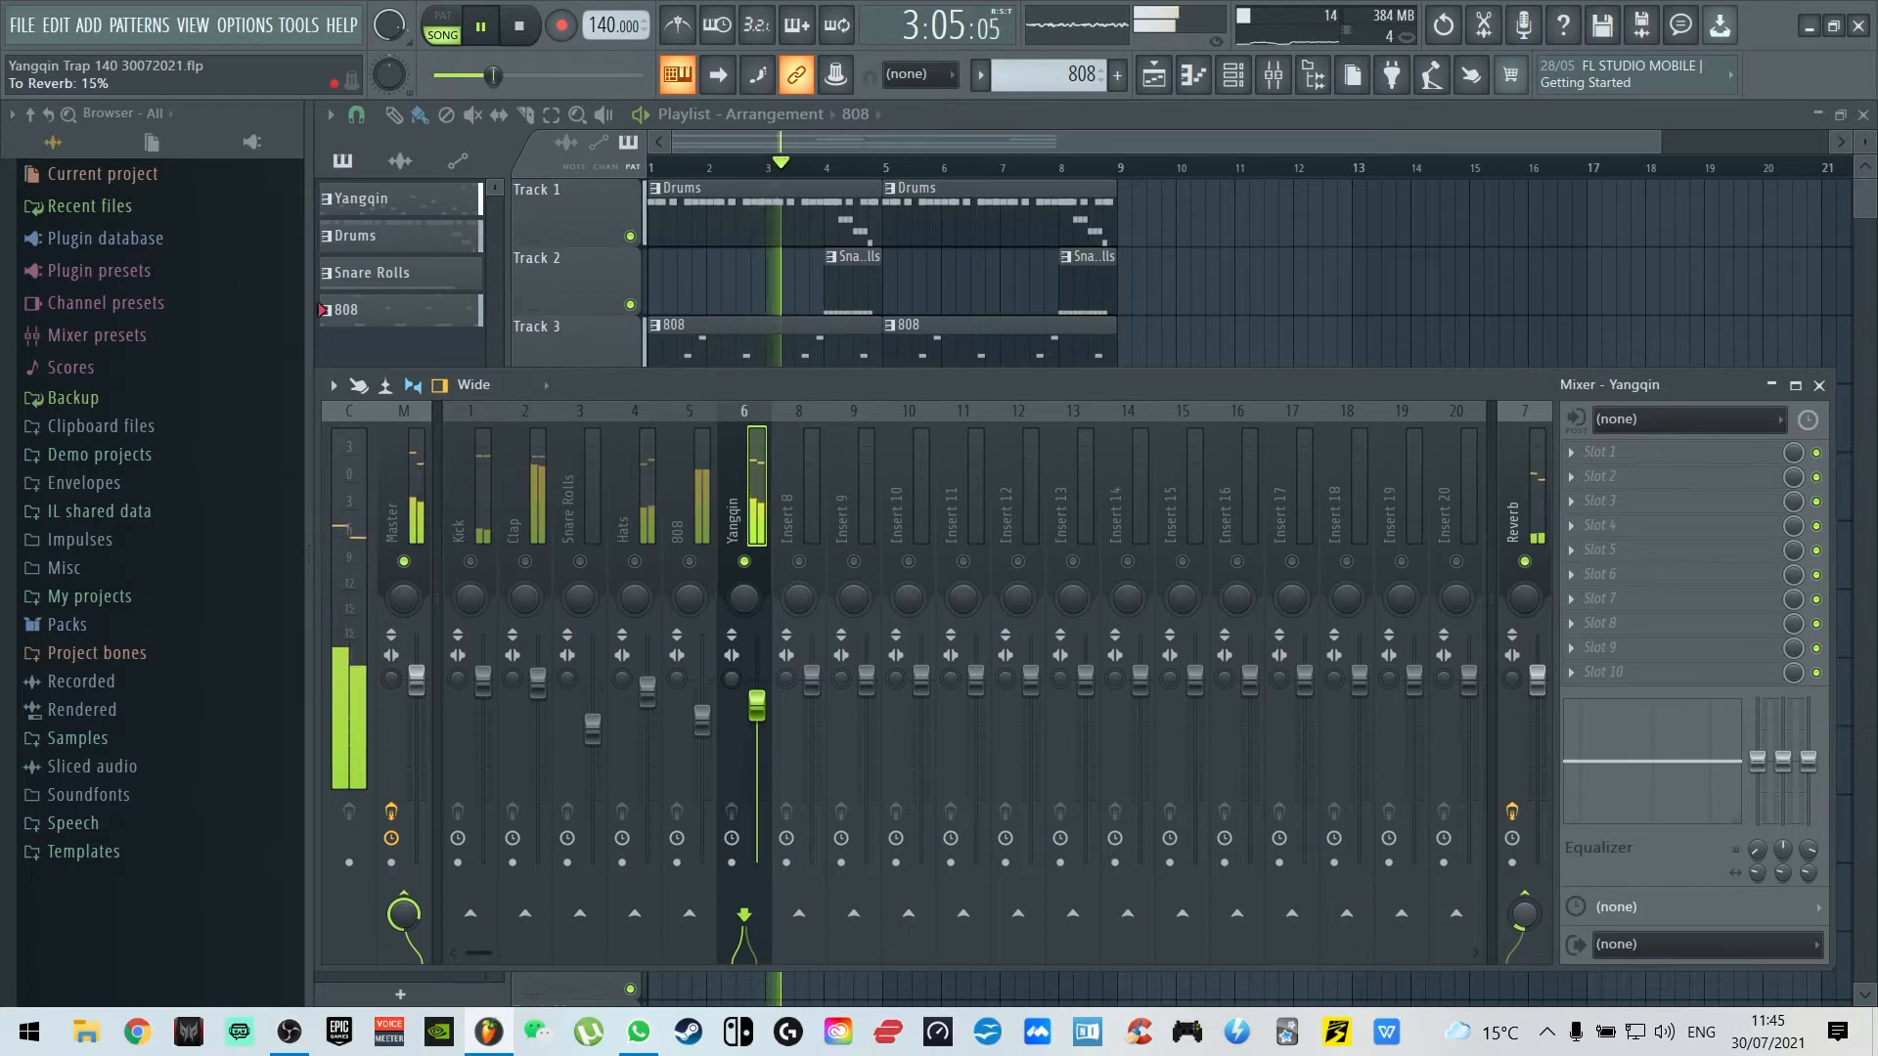
Stop playback, close the Mixer and zoom the Playlist out to show about 25 bars
key(F9)
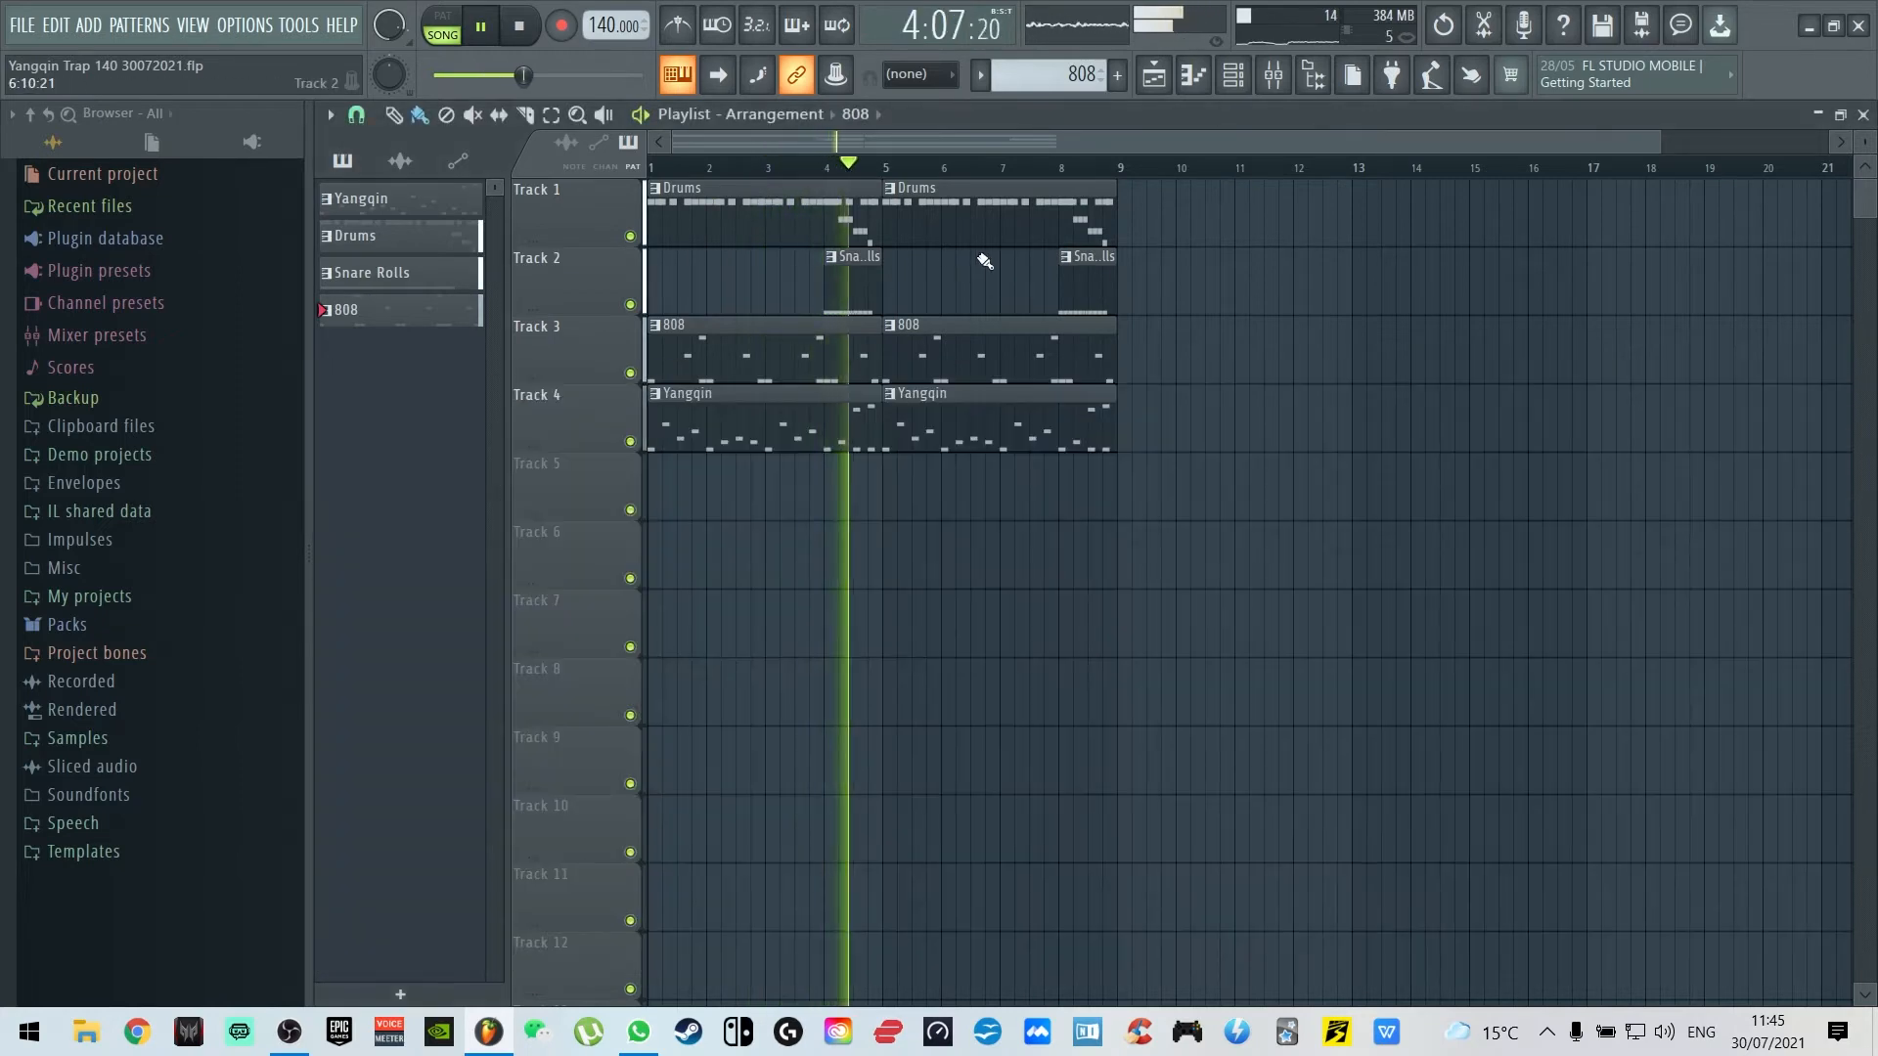
key(F9)
key(space)
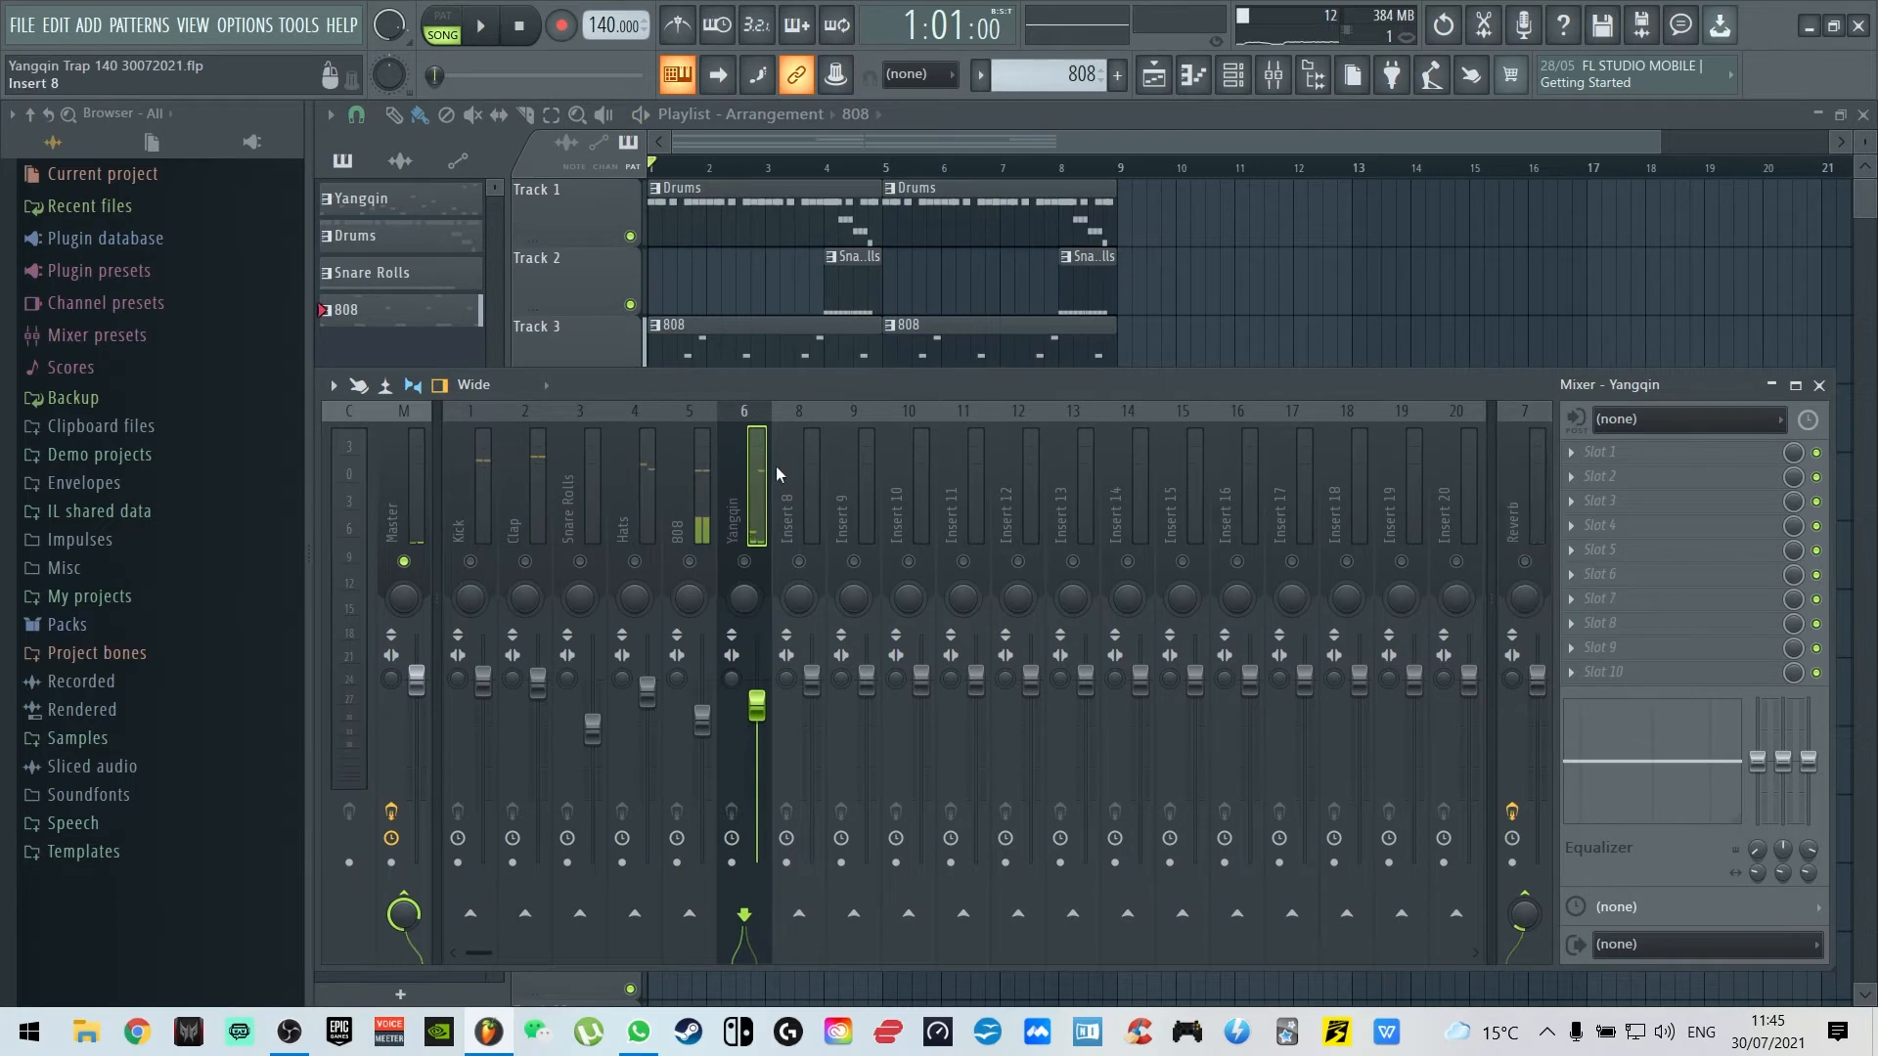
key(F9)
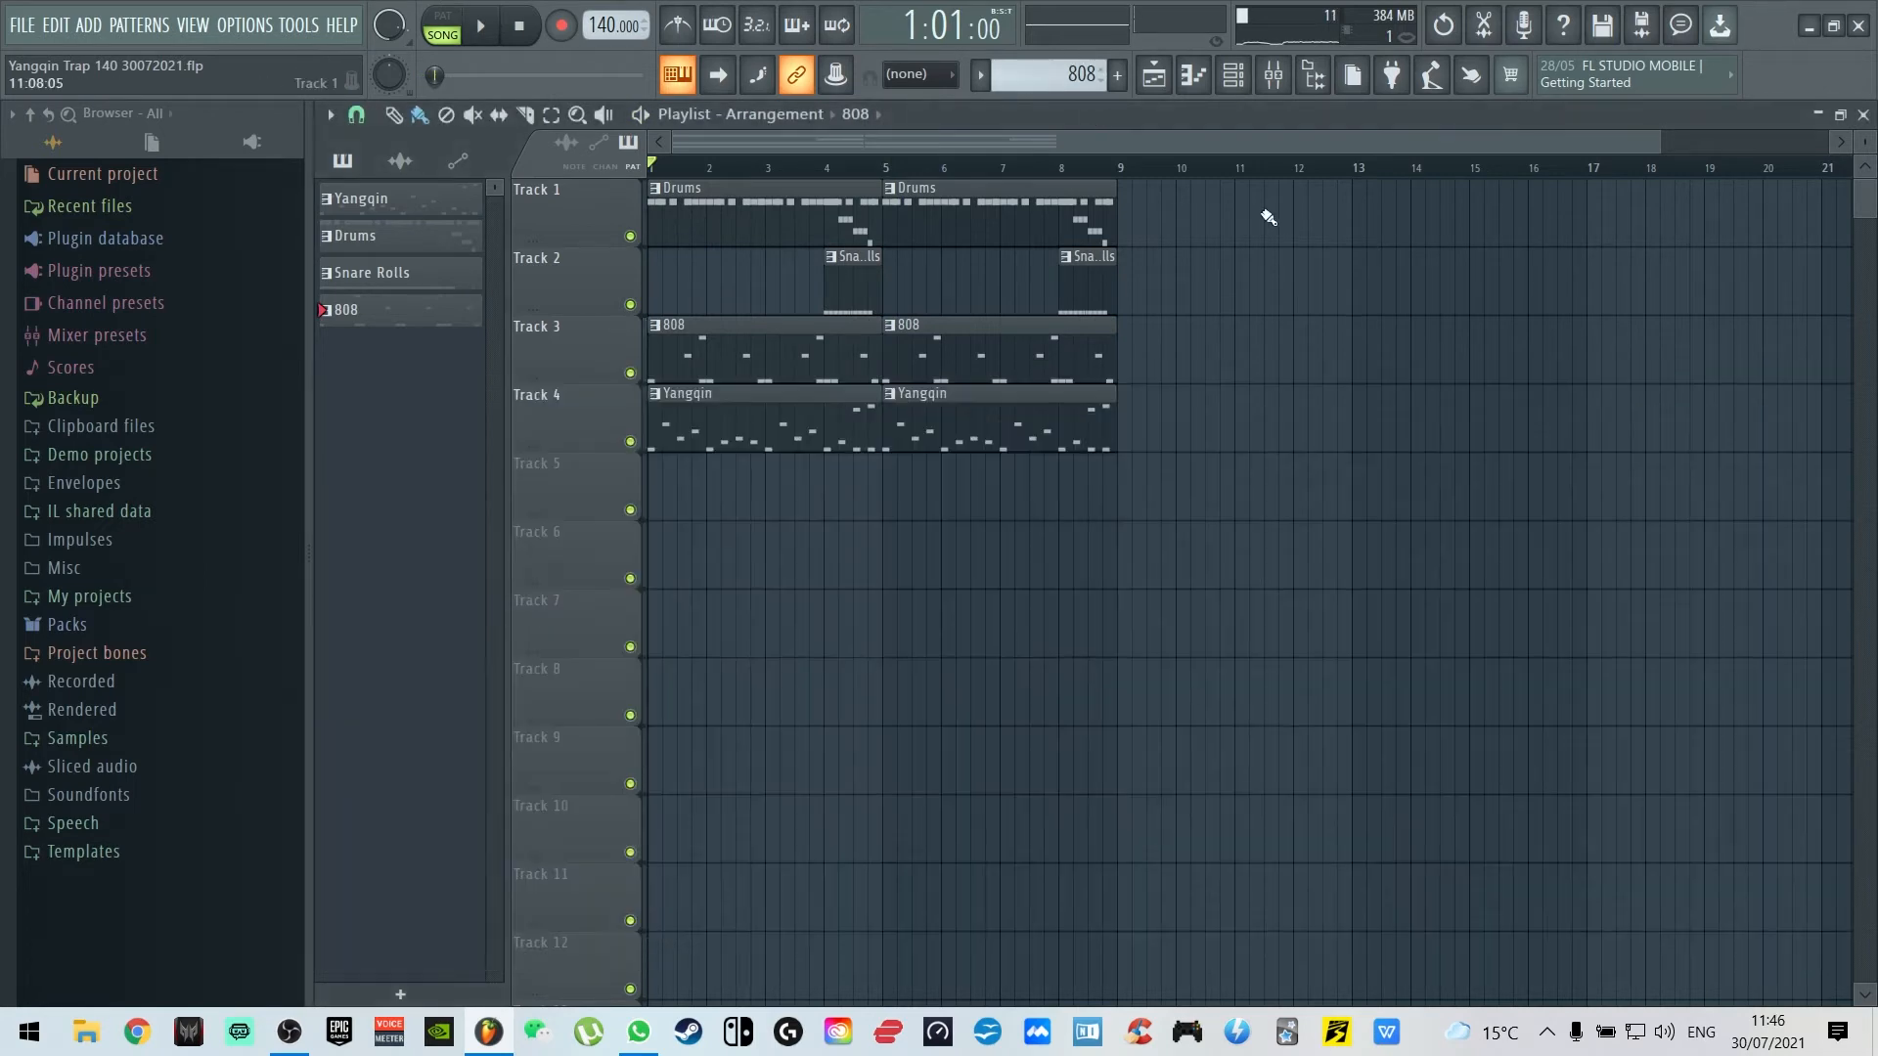
drag(1670, 138, 1717, 141)
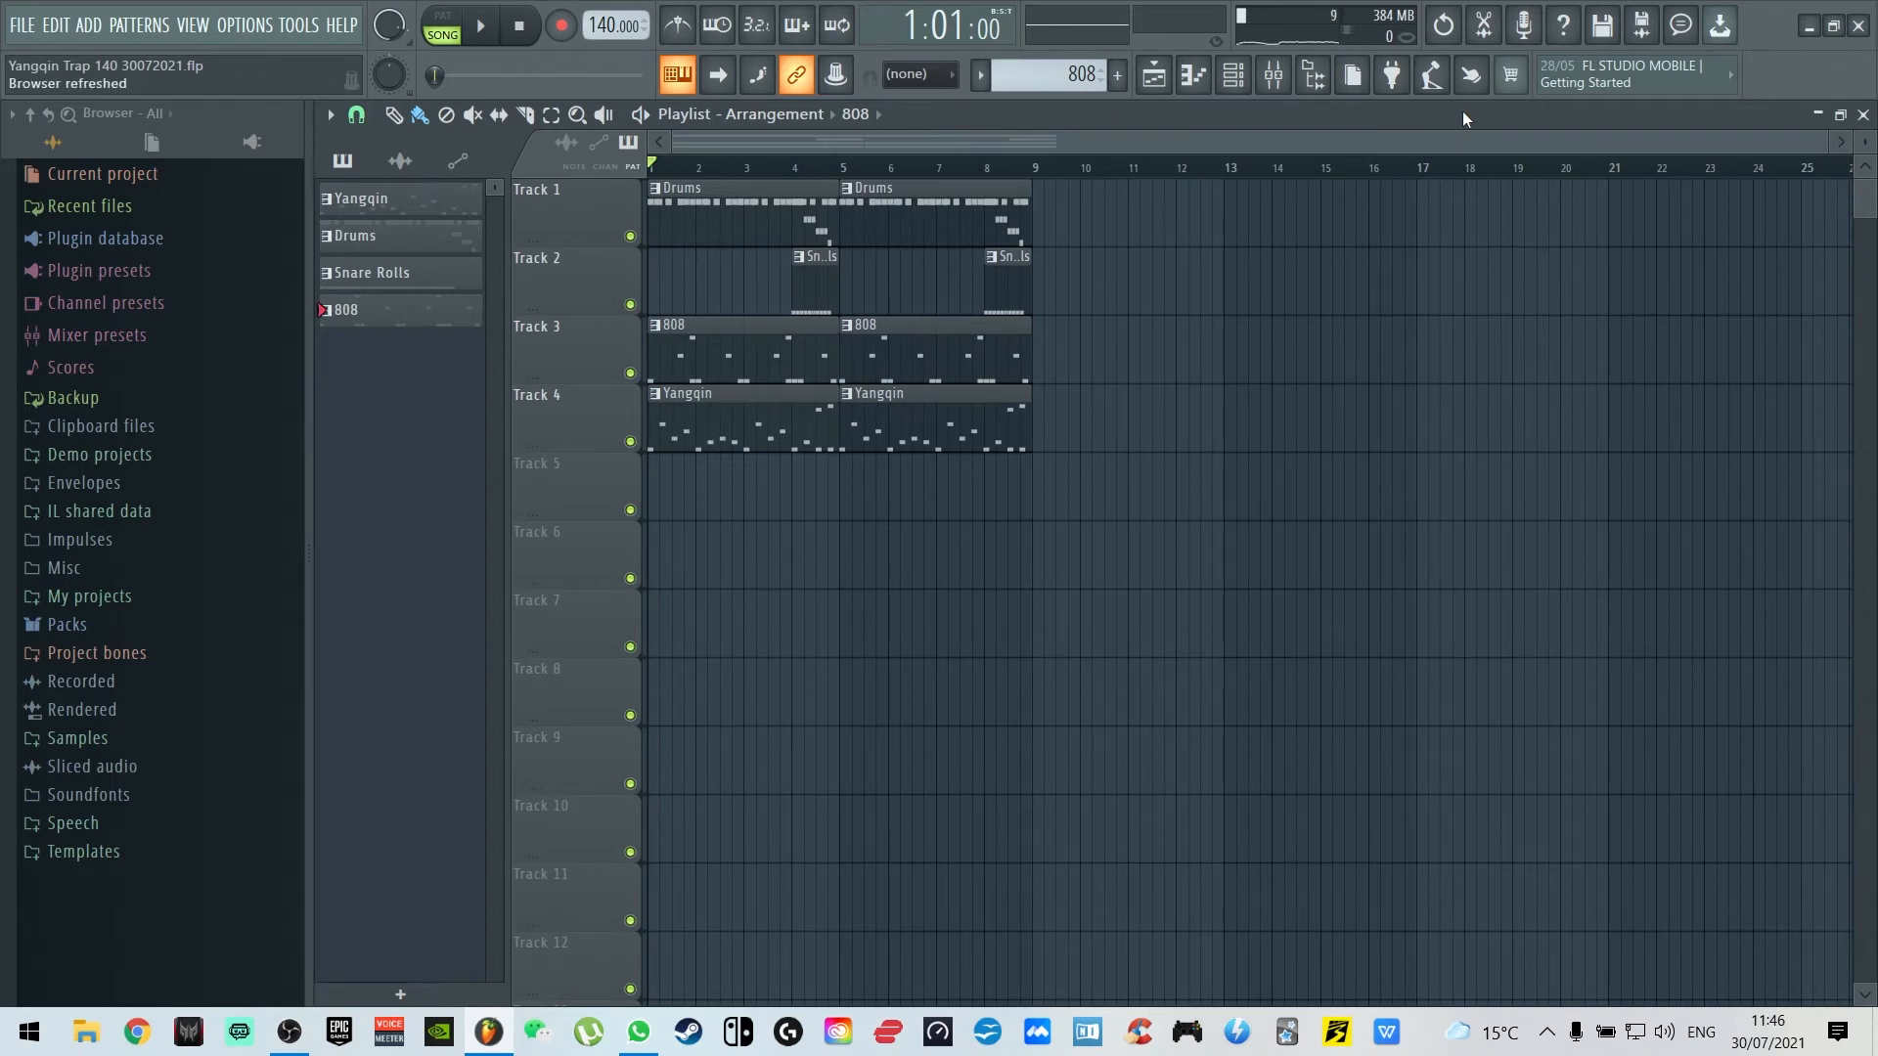
Play the arrangement, slightly lower the Kick, Clap and Yangqin mixer levels, and stop playback with the Mixer closed
key(space)
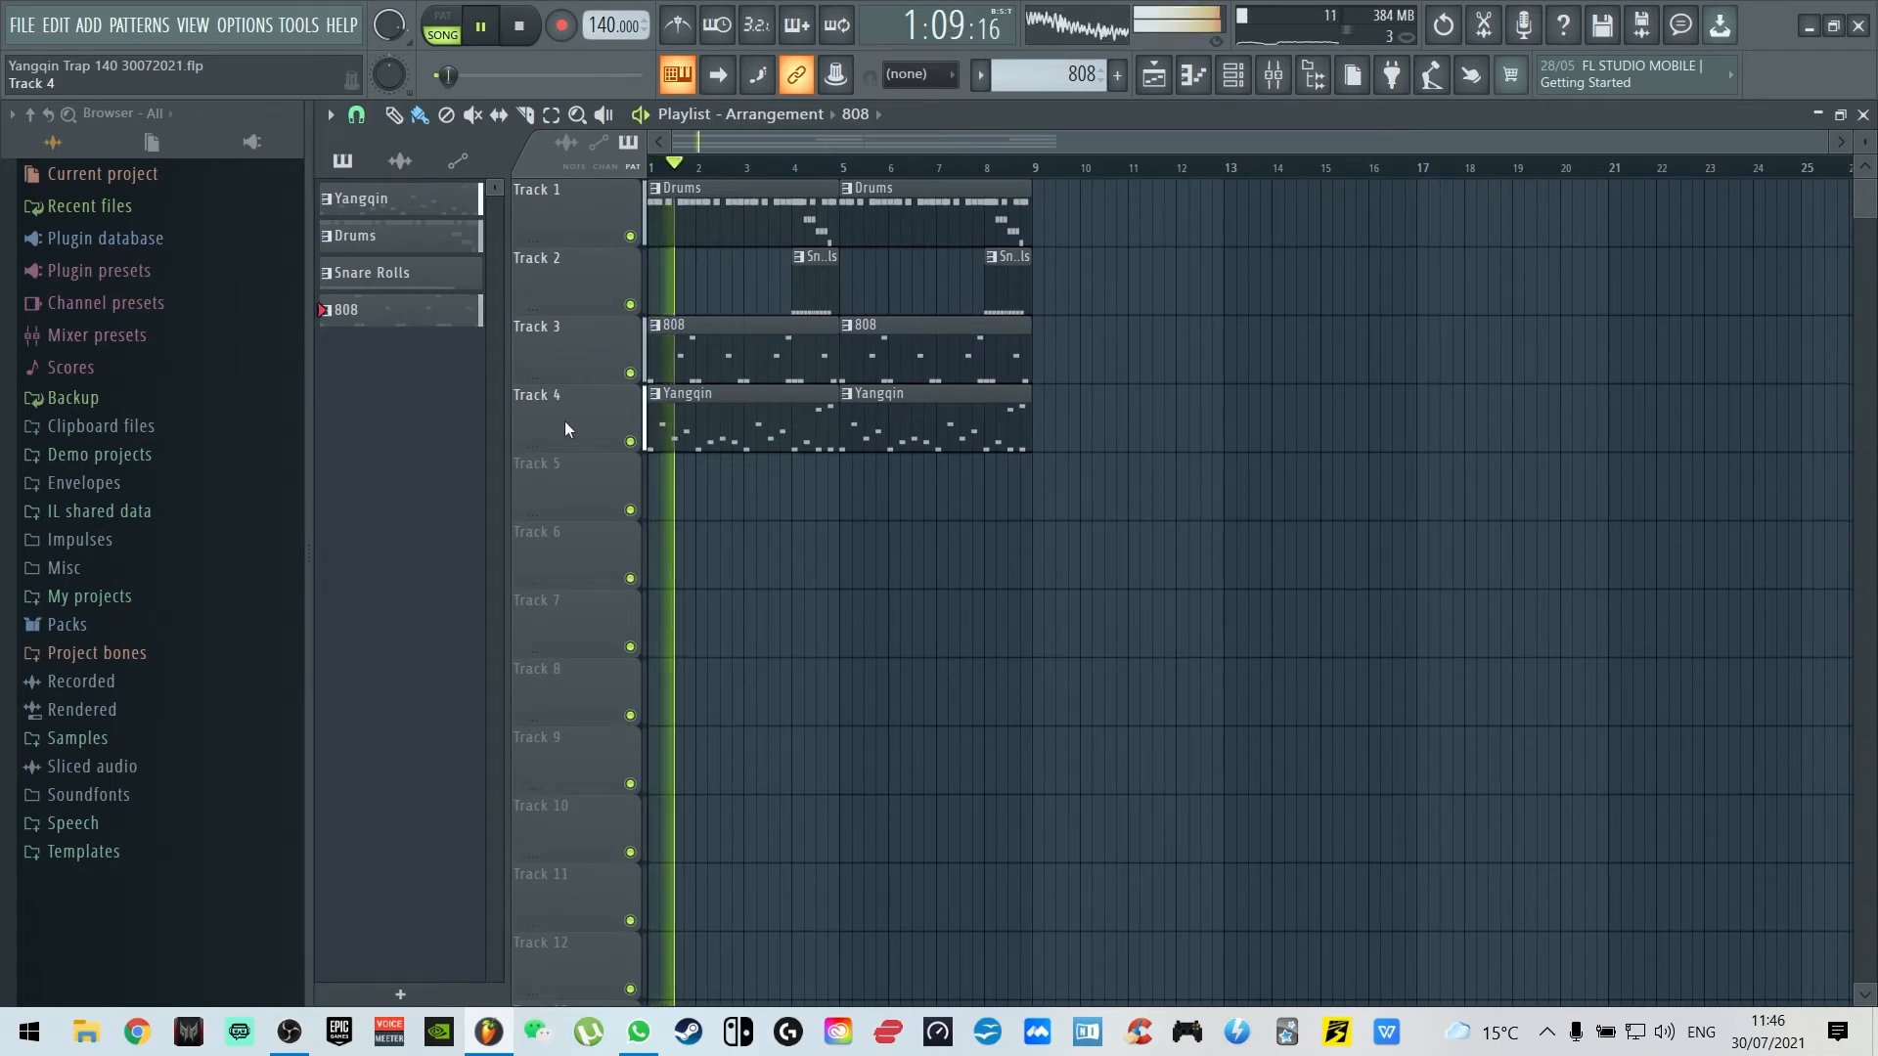
key(F9)
drag(483, 682, 483, 691)
drag(538, 682, 538, 696)
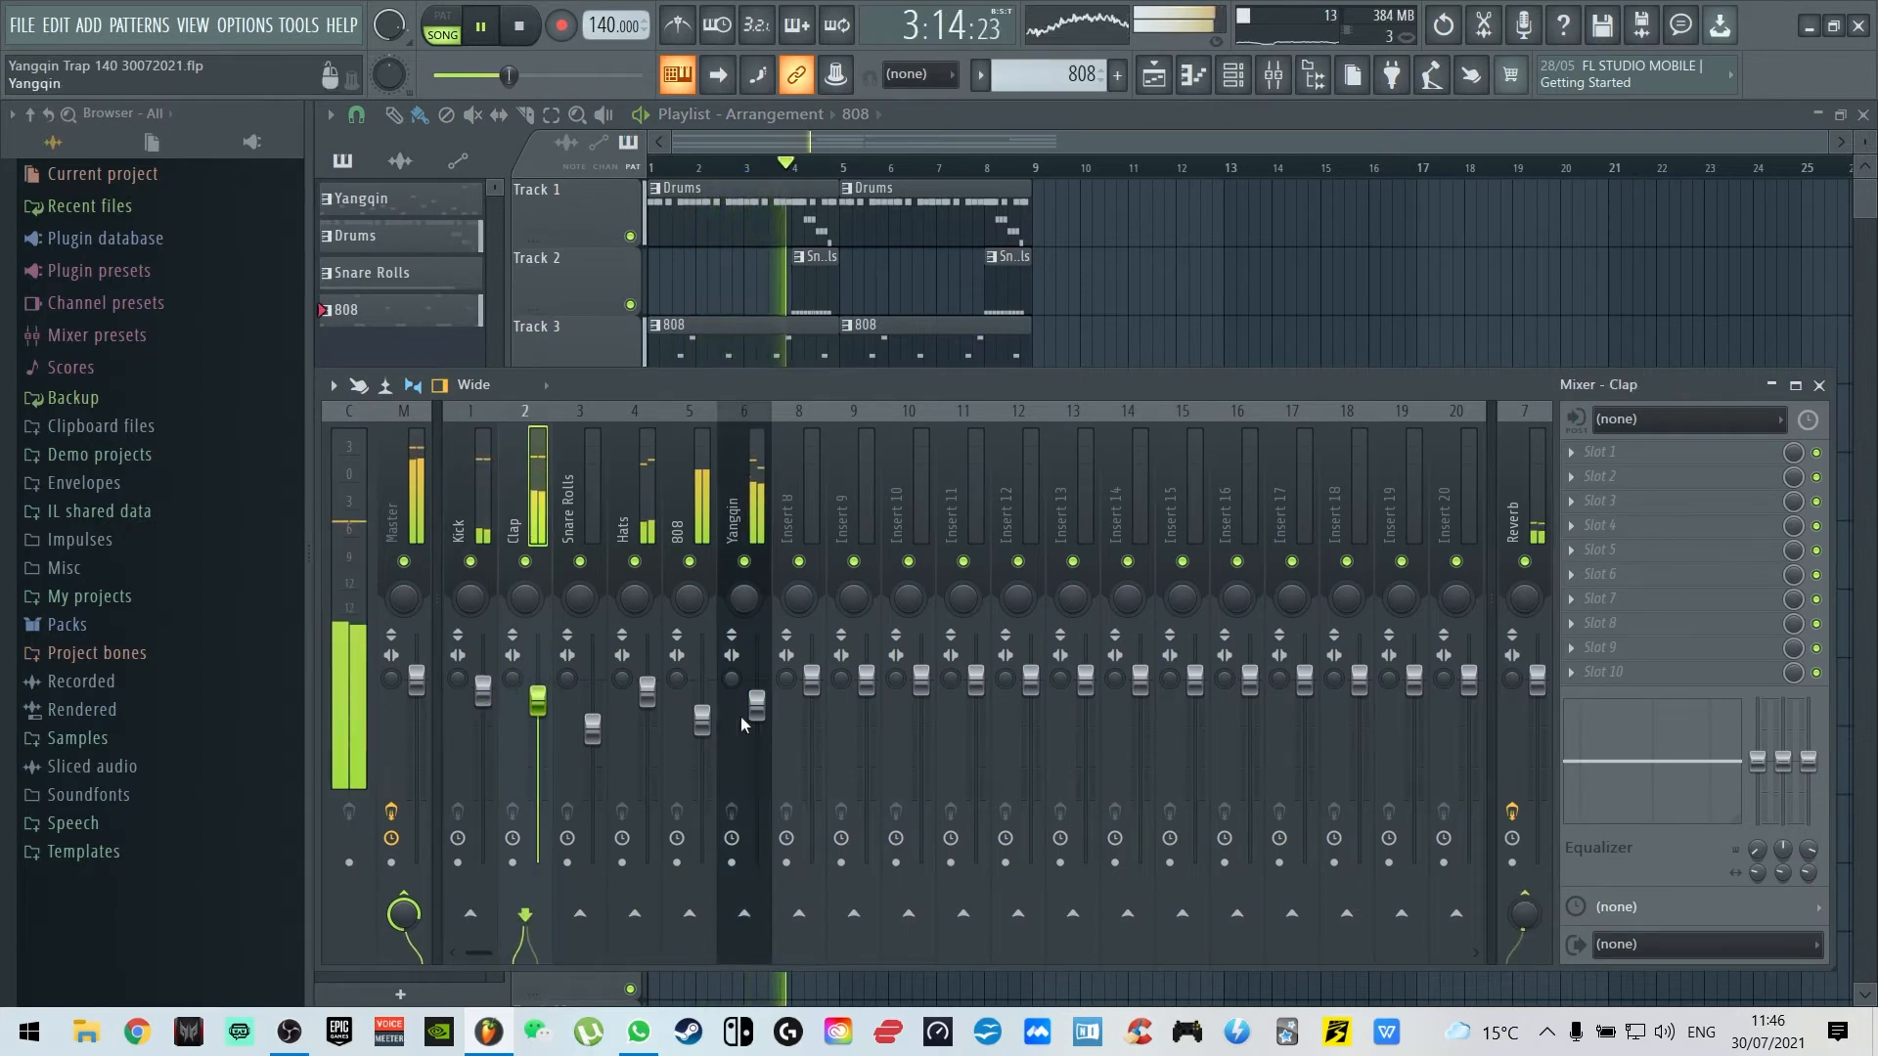
drag(757, 704, 759, 715)
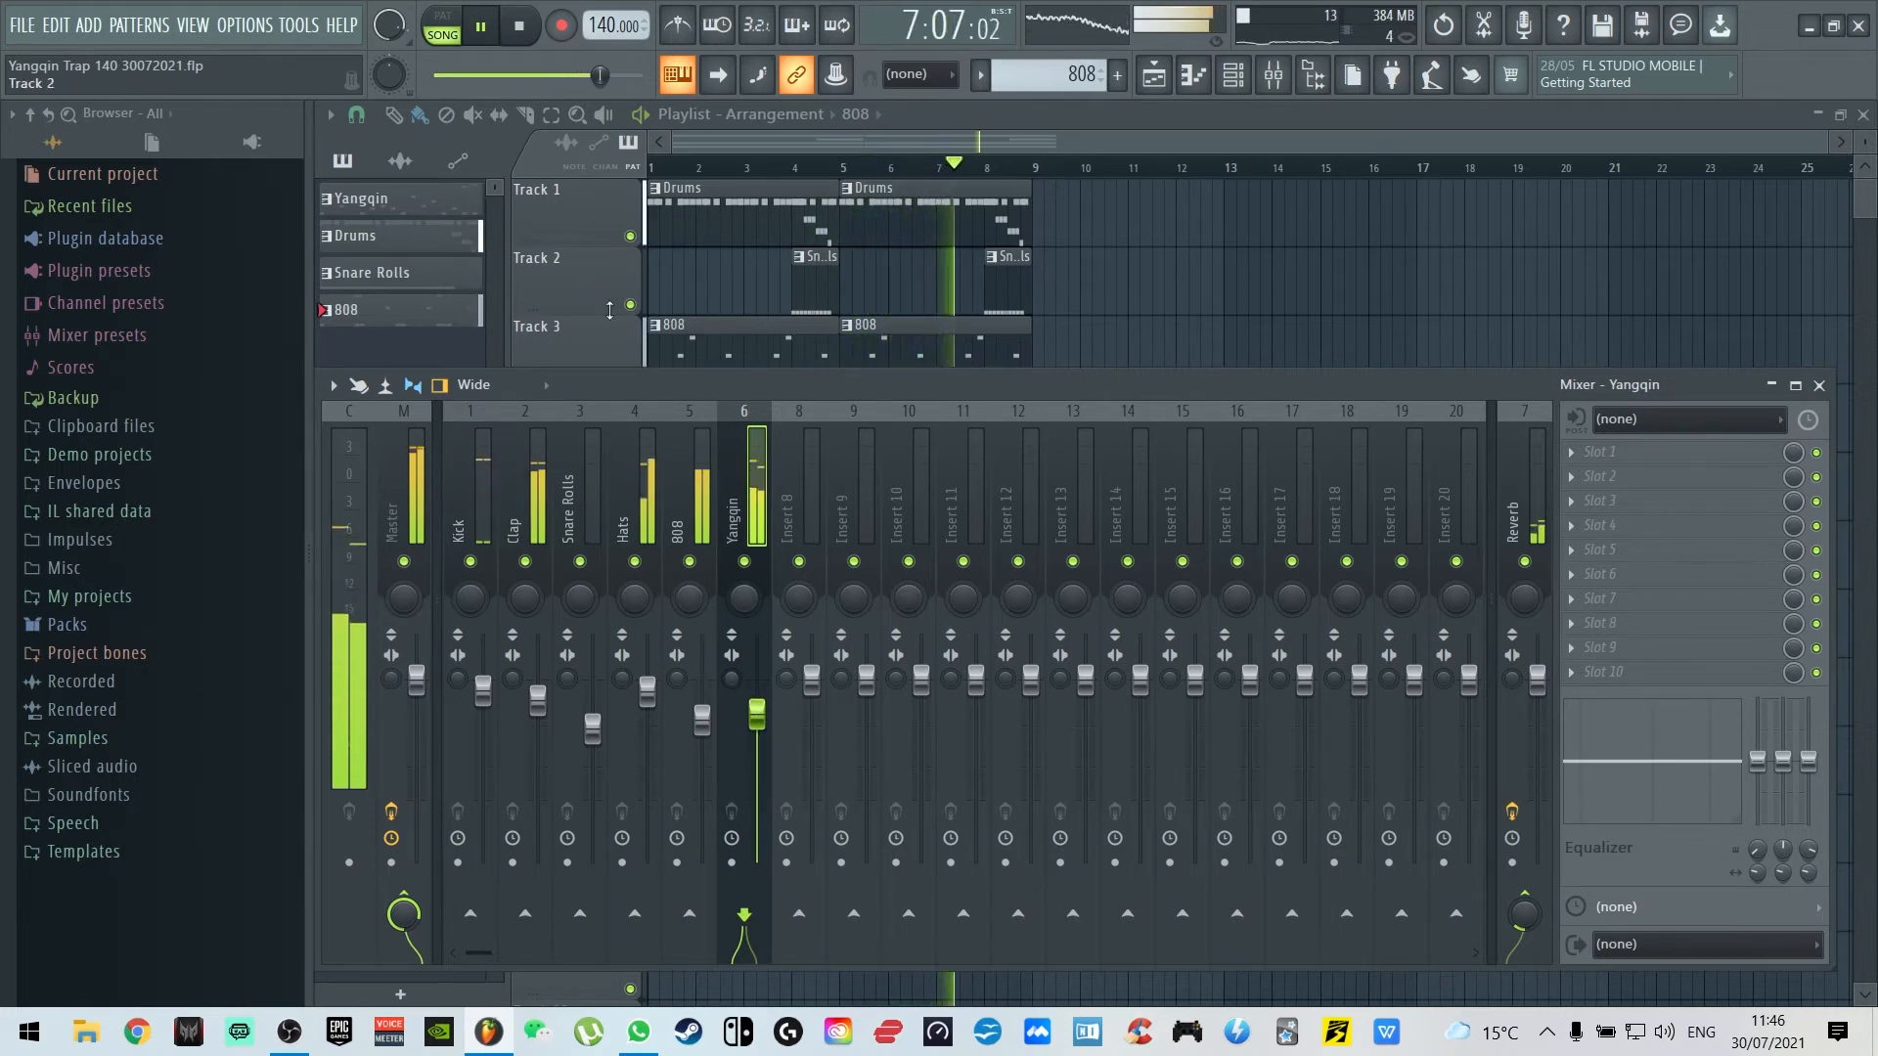
click(594, 283)
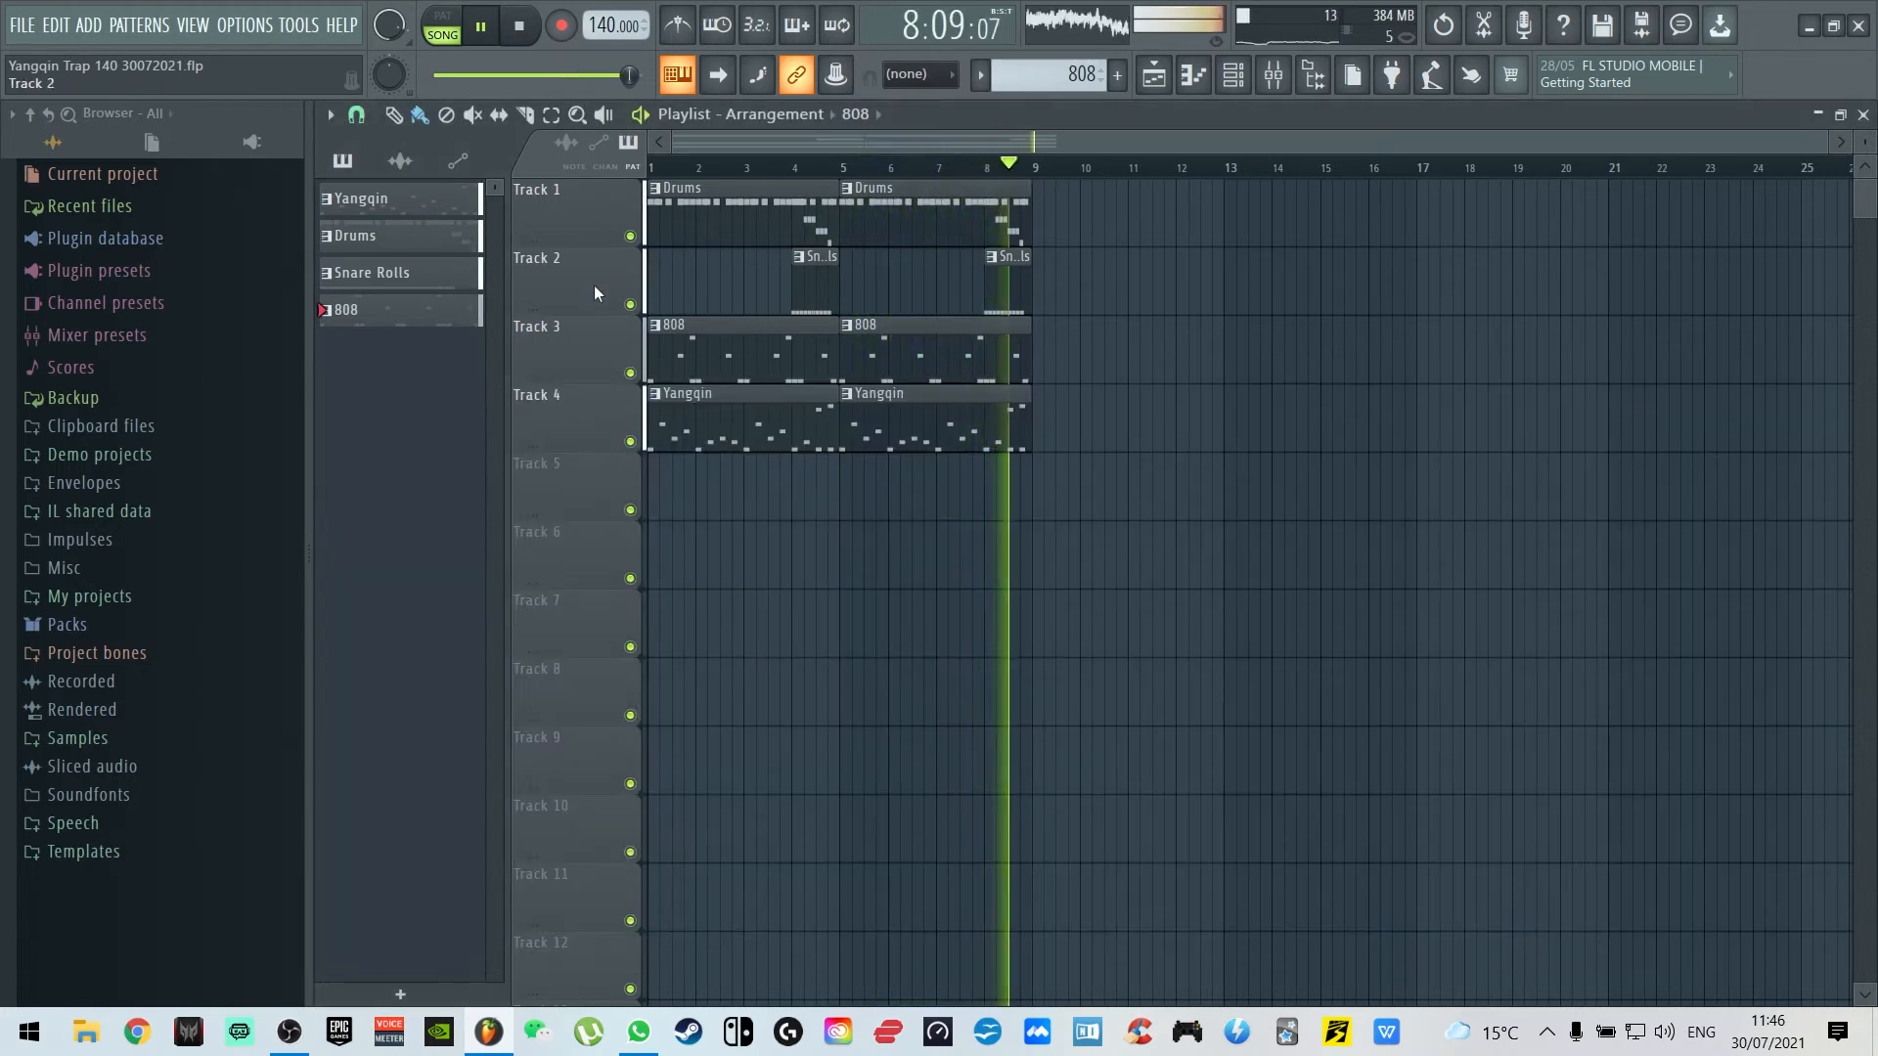
key(space)
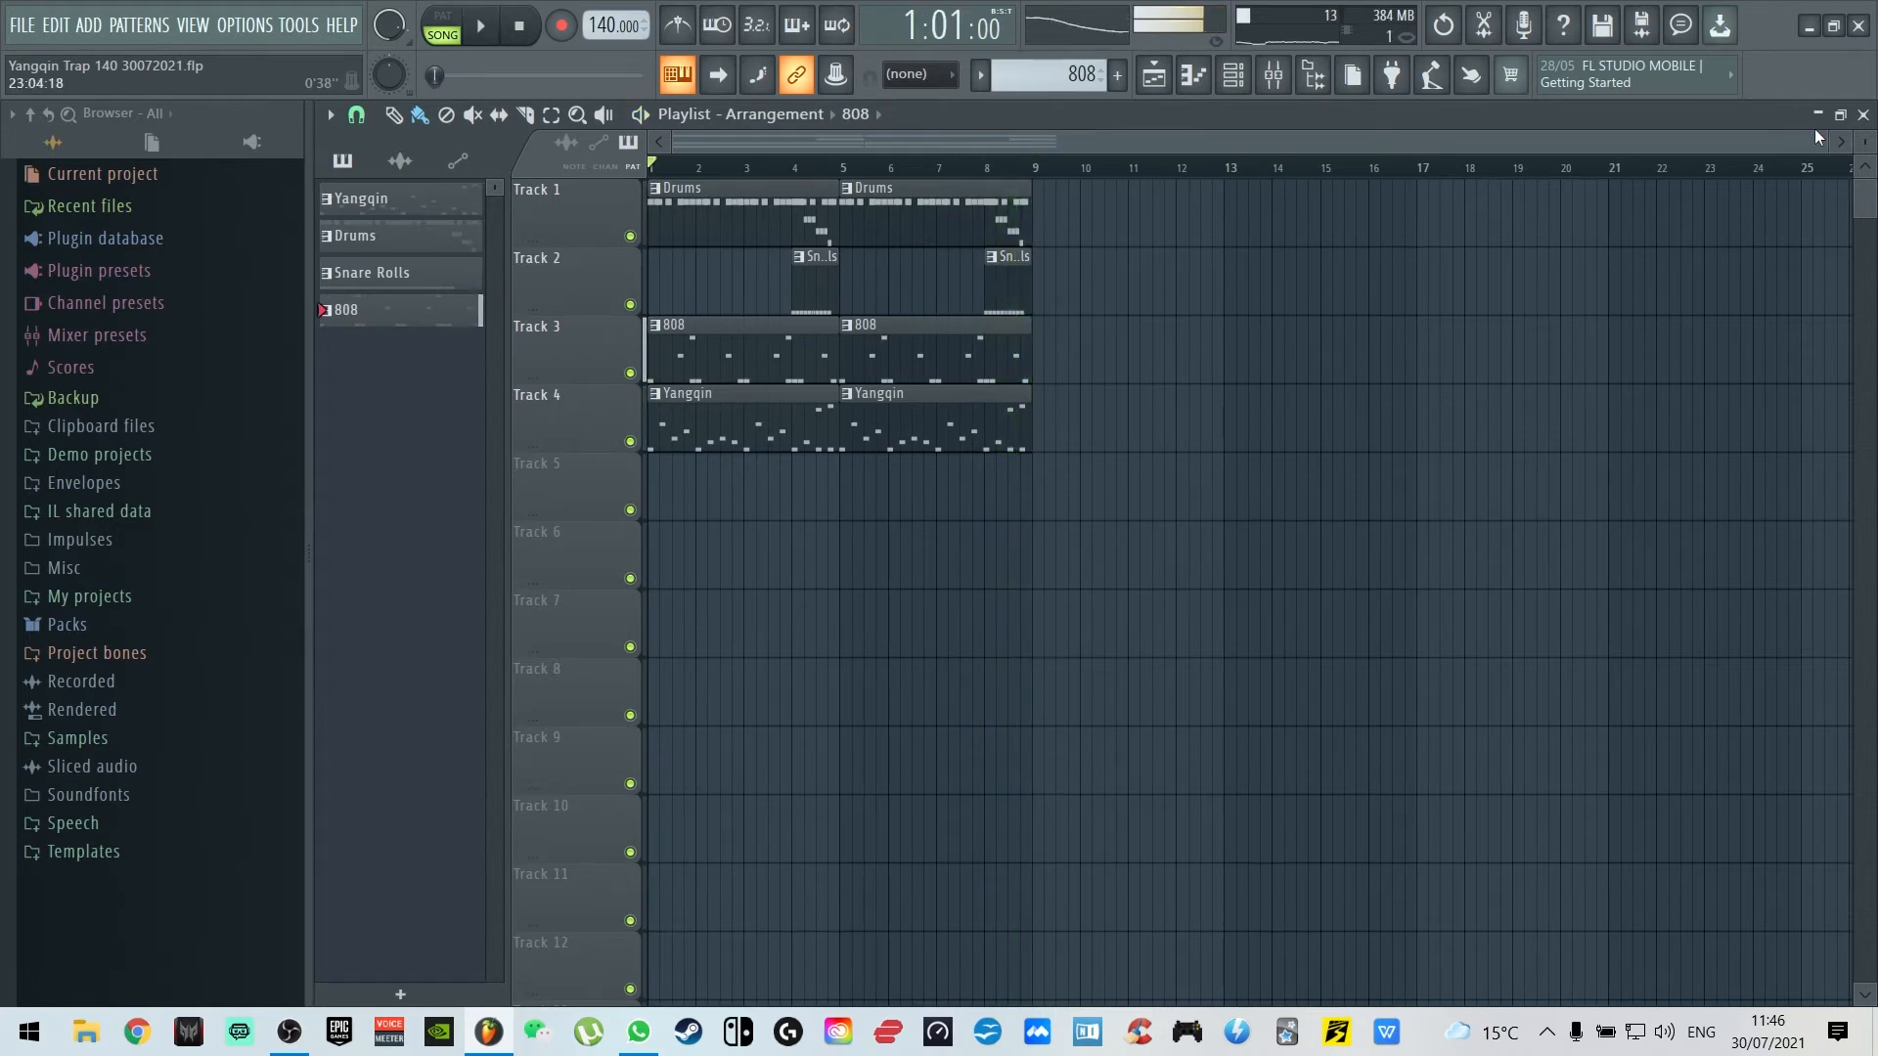
Repeat the Drums pattern along Track 1 from bar 9 up to bar 33 in the Playlist
drag(1043, 231, 1637, 240)
drag(1393, 143, 1760, 147)
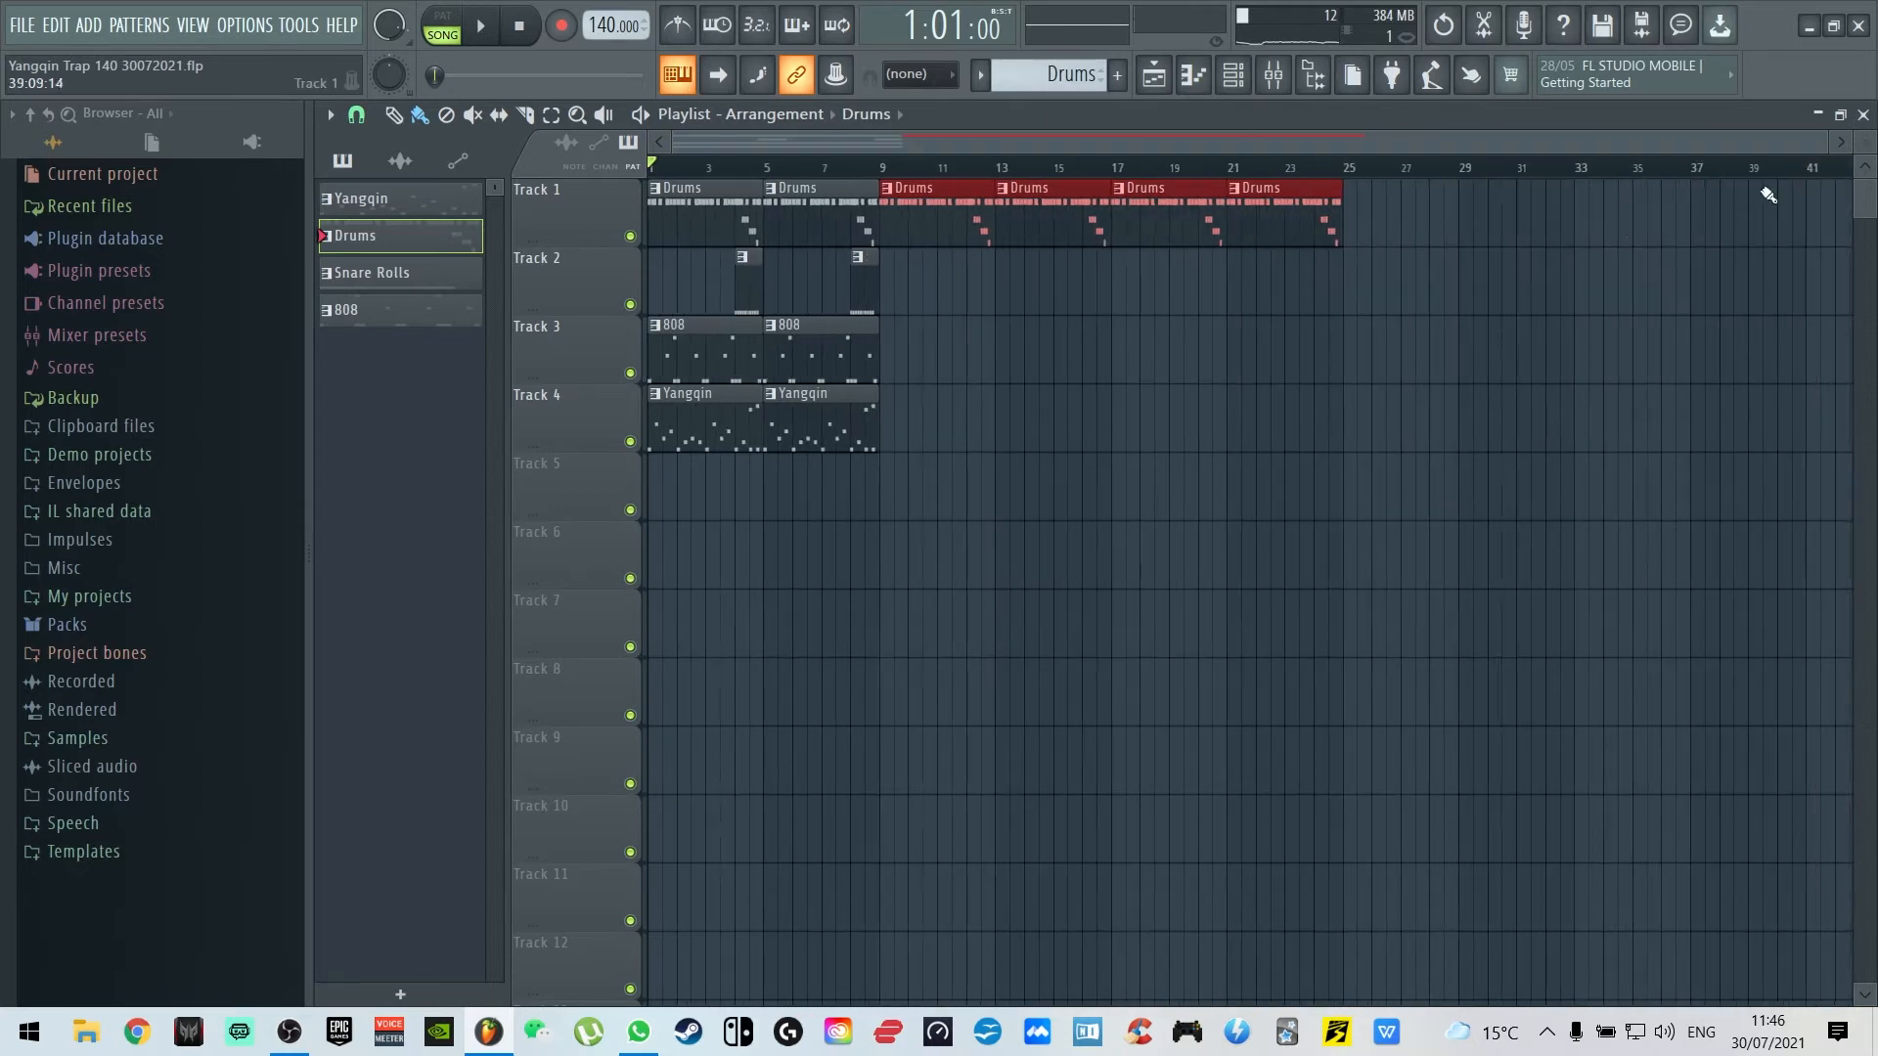
mouse_move(1357, 237)
mouse_down()
mouse_move(1447, 238)
mouse_move(1468, 284)
mouse_up()
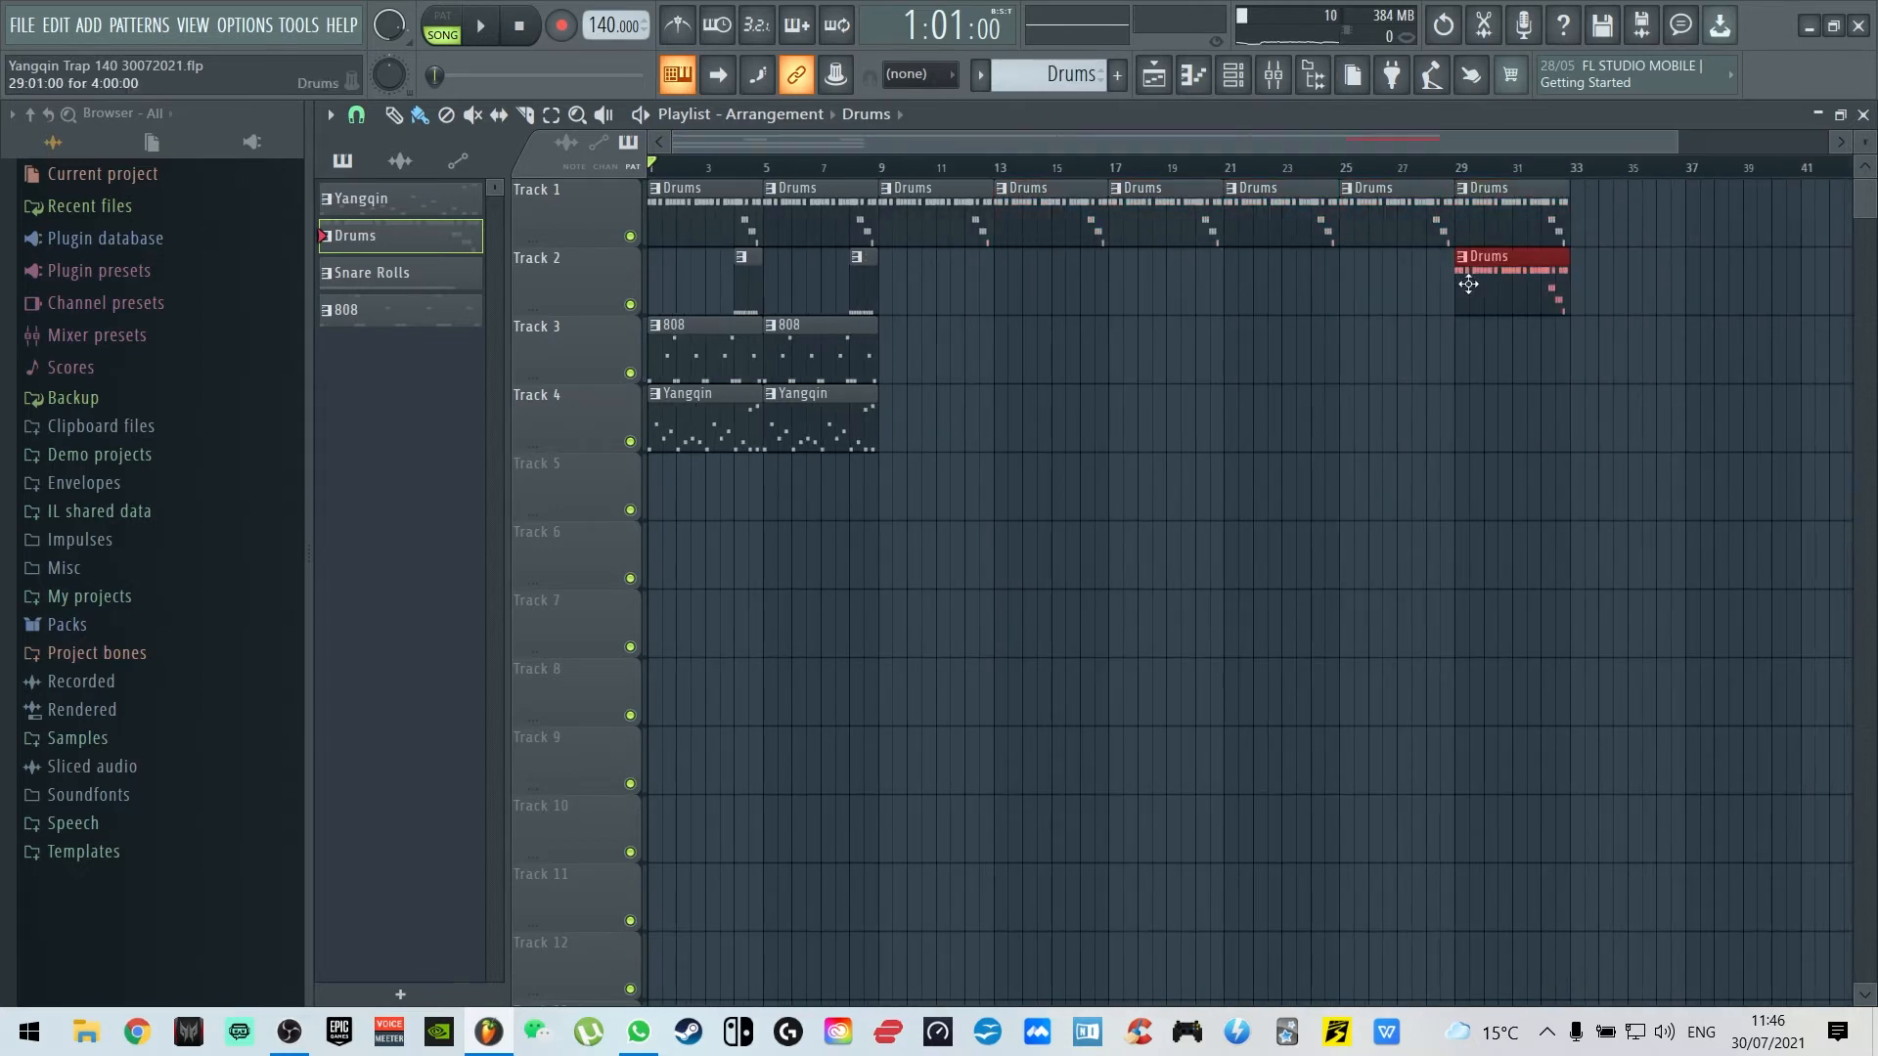
Remove the stray Drums clip from Track 2 and repeat the Snare Rolls, 808 and Yangqin patterns up to bar 33
right_click(1468, 284)
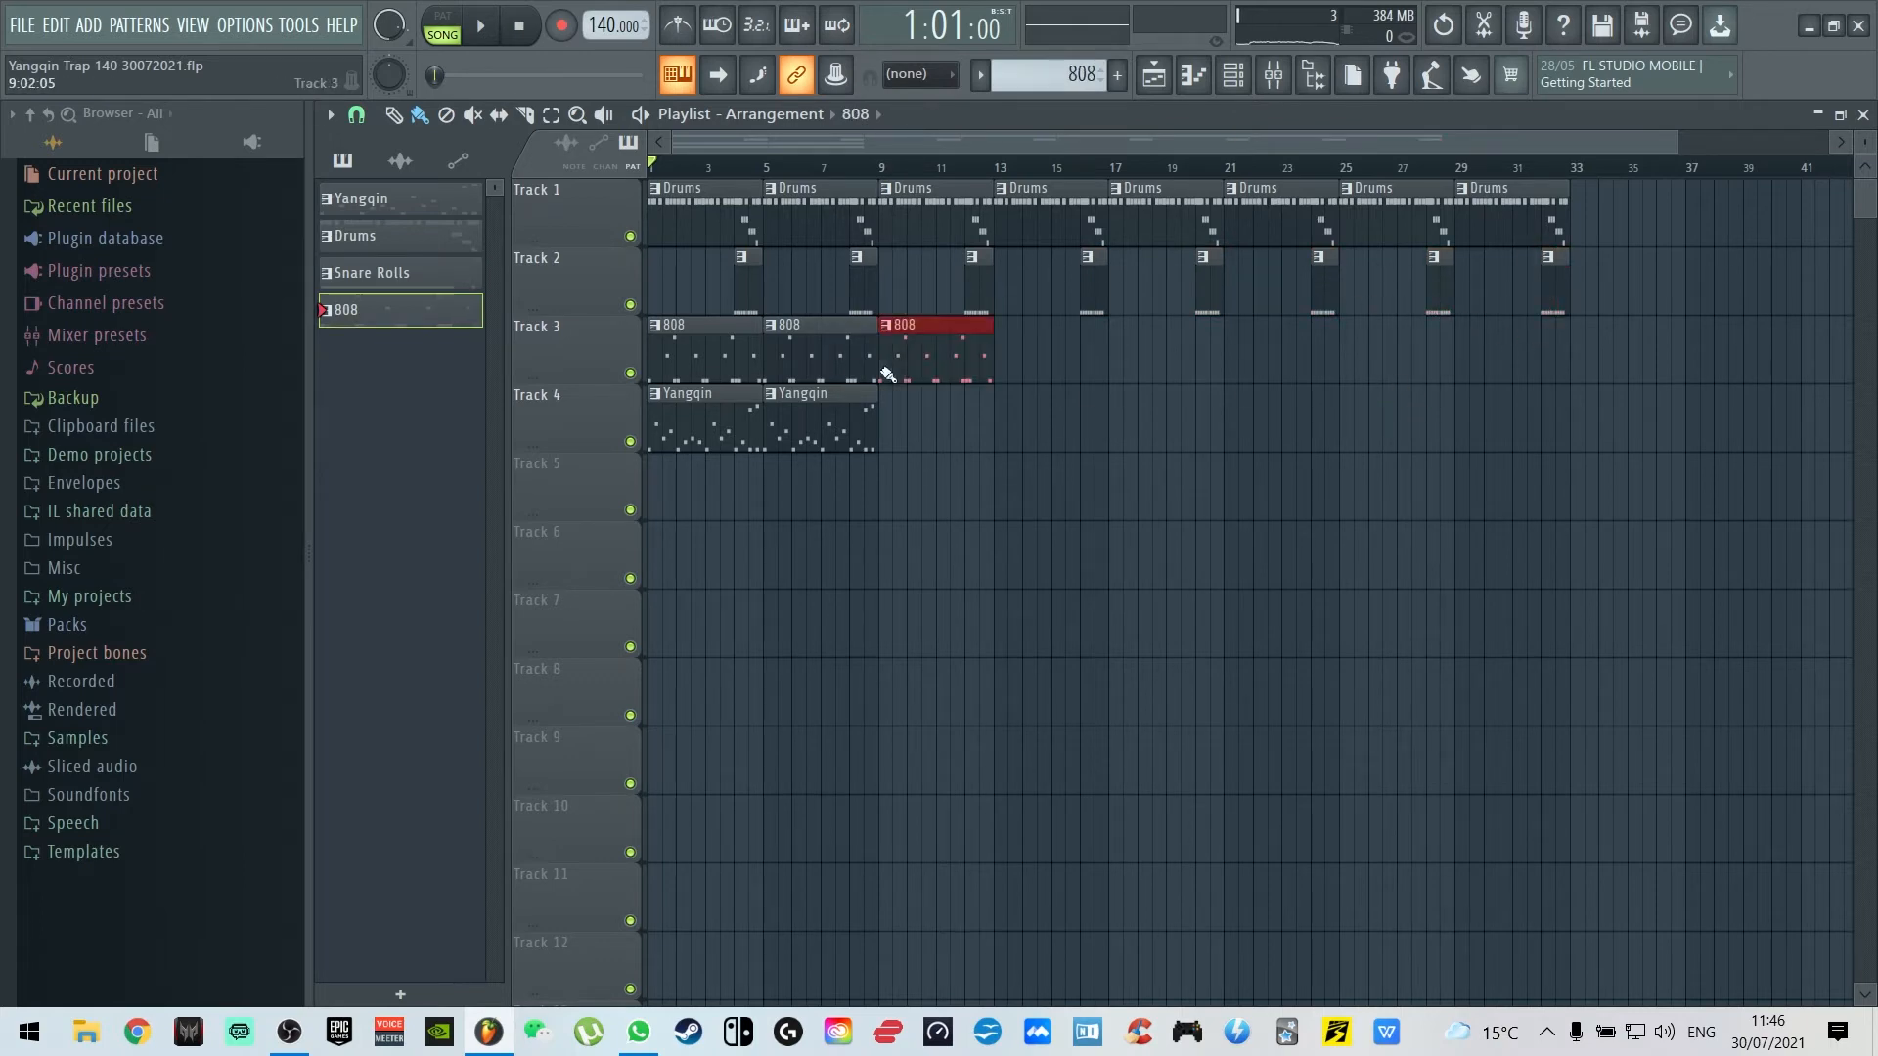
drag(887, 374, 1497, 407)
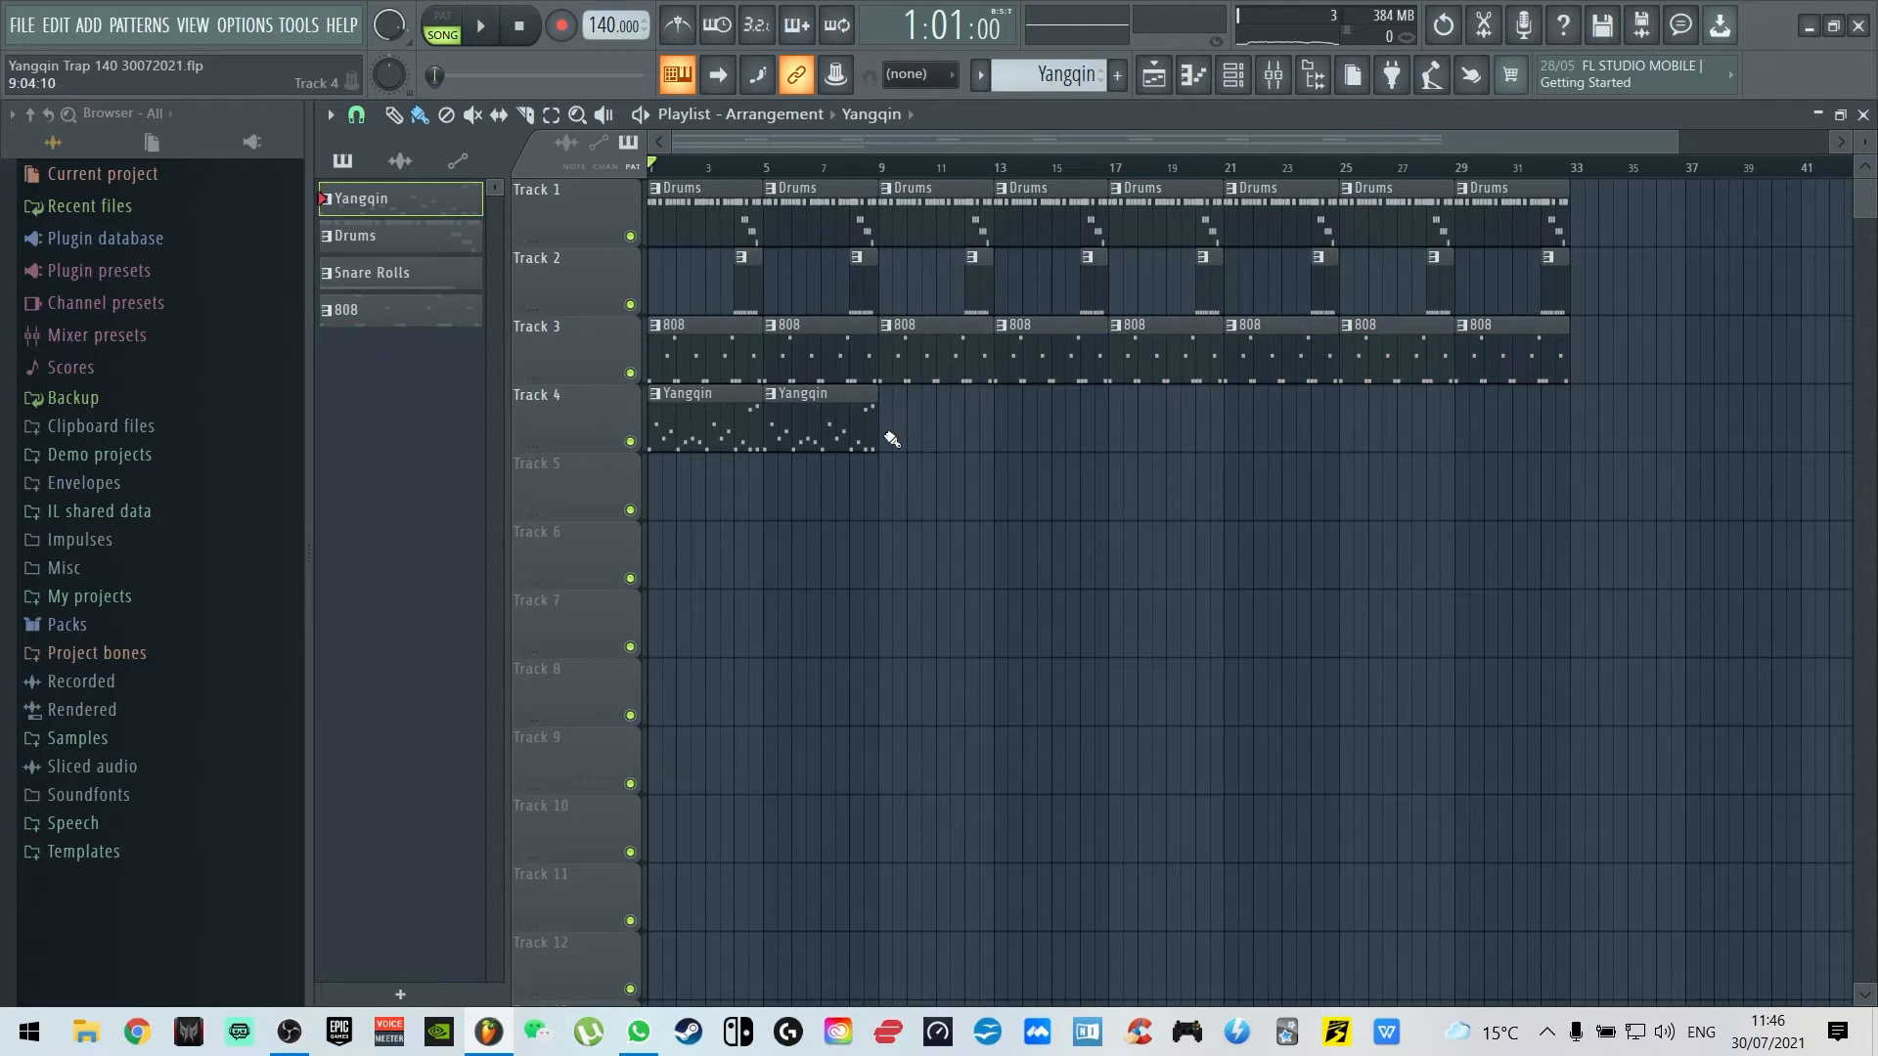
drag(888, 448, 1472, 479)
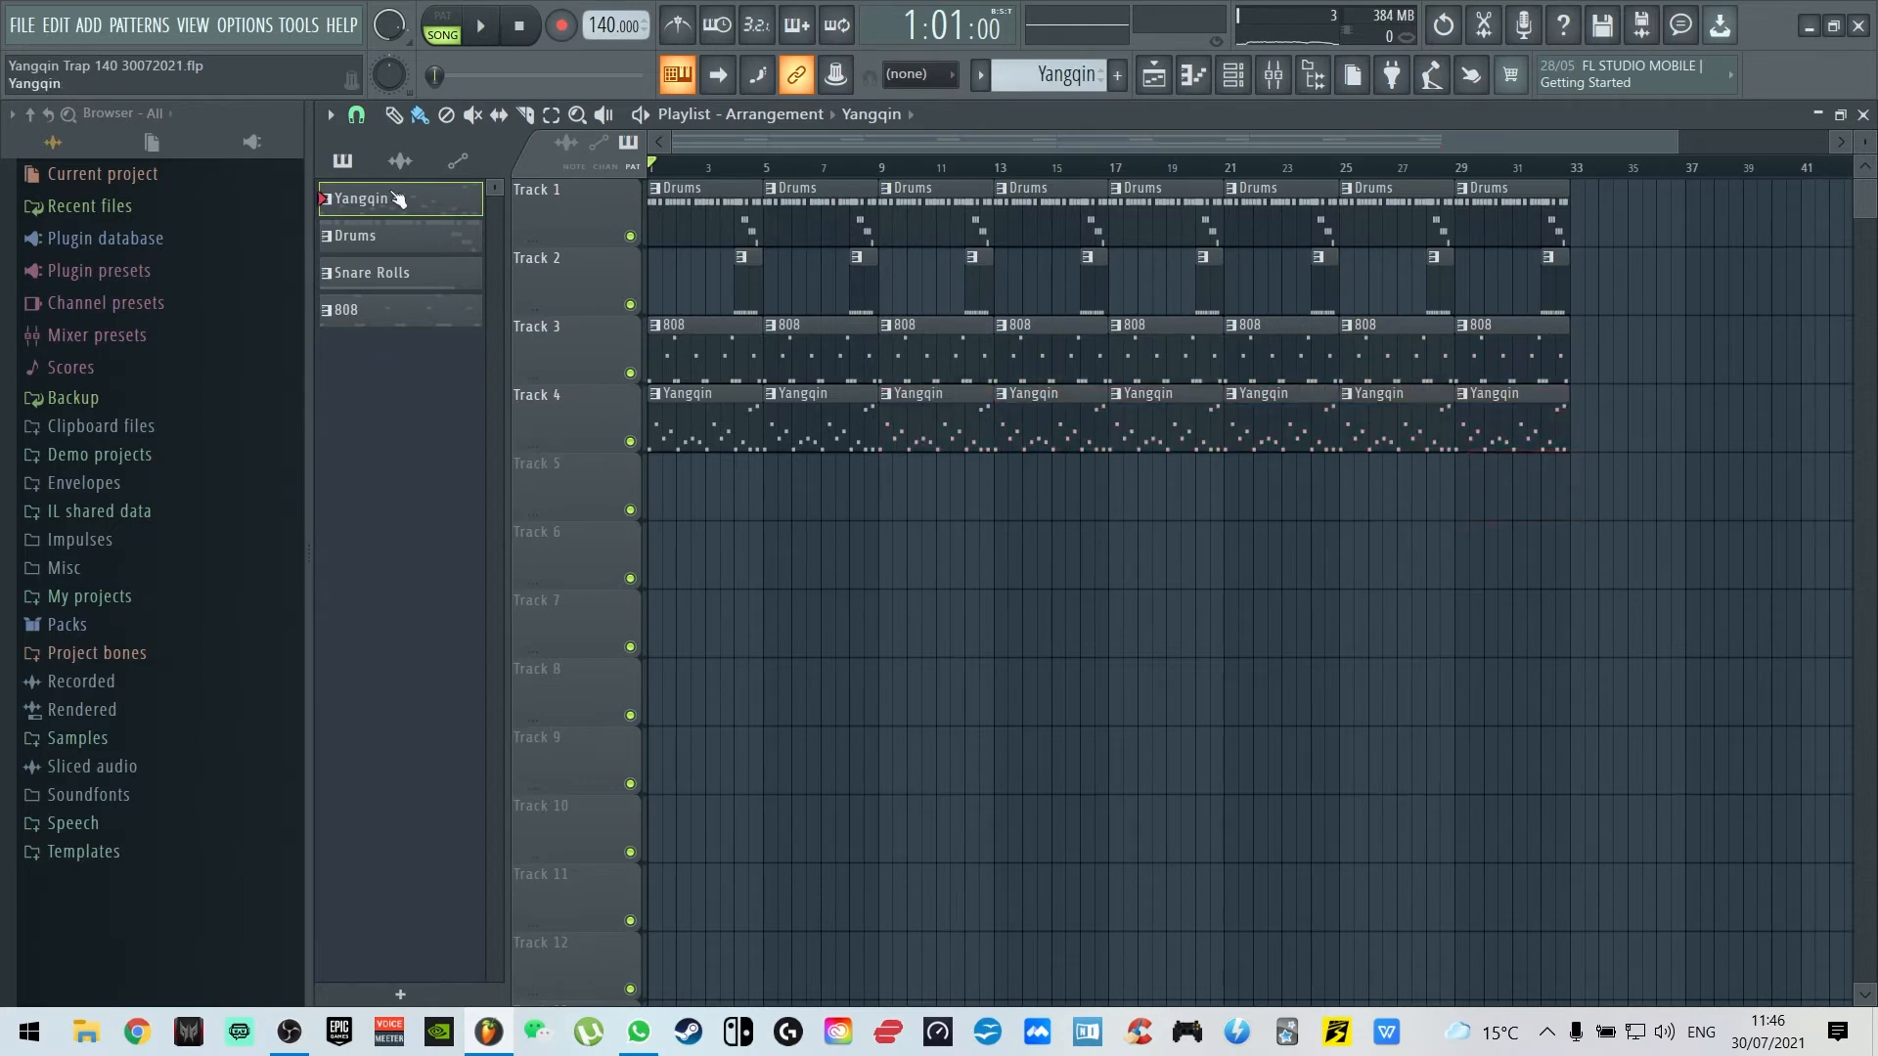
Move all 808 and Yangqin clips down one track, onto Tracks 4 and 5
drag(1694, 354, 555, 574)
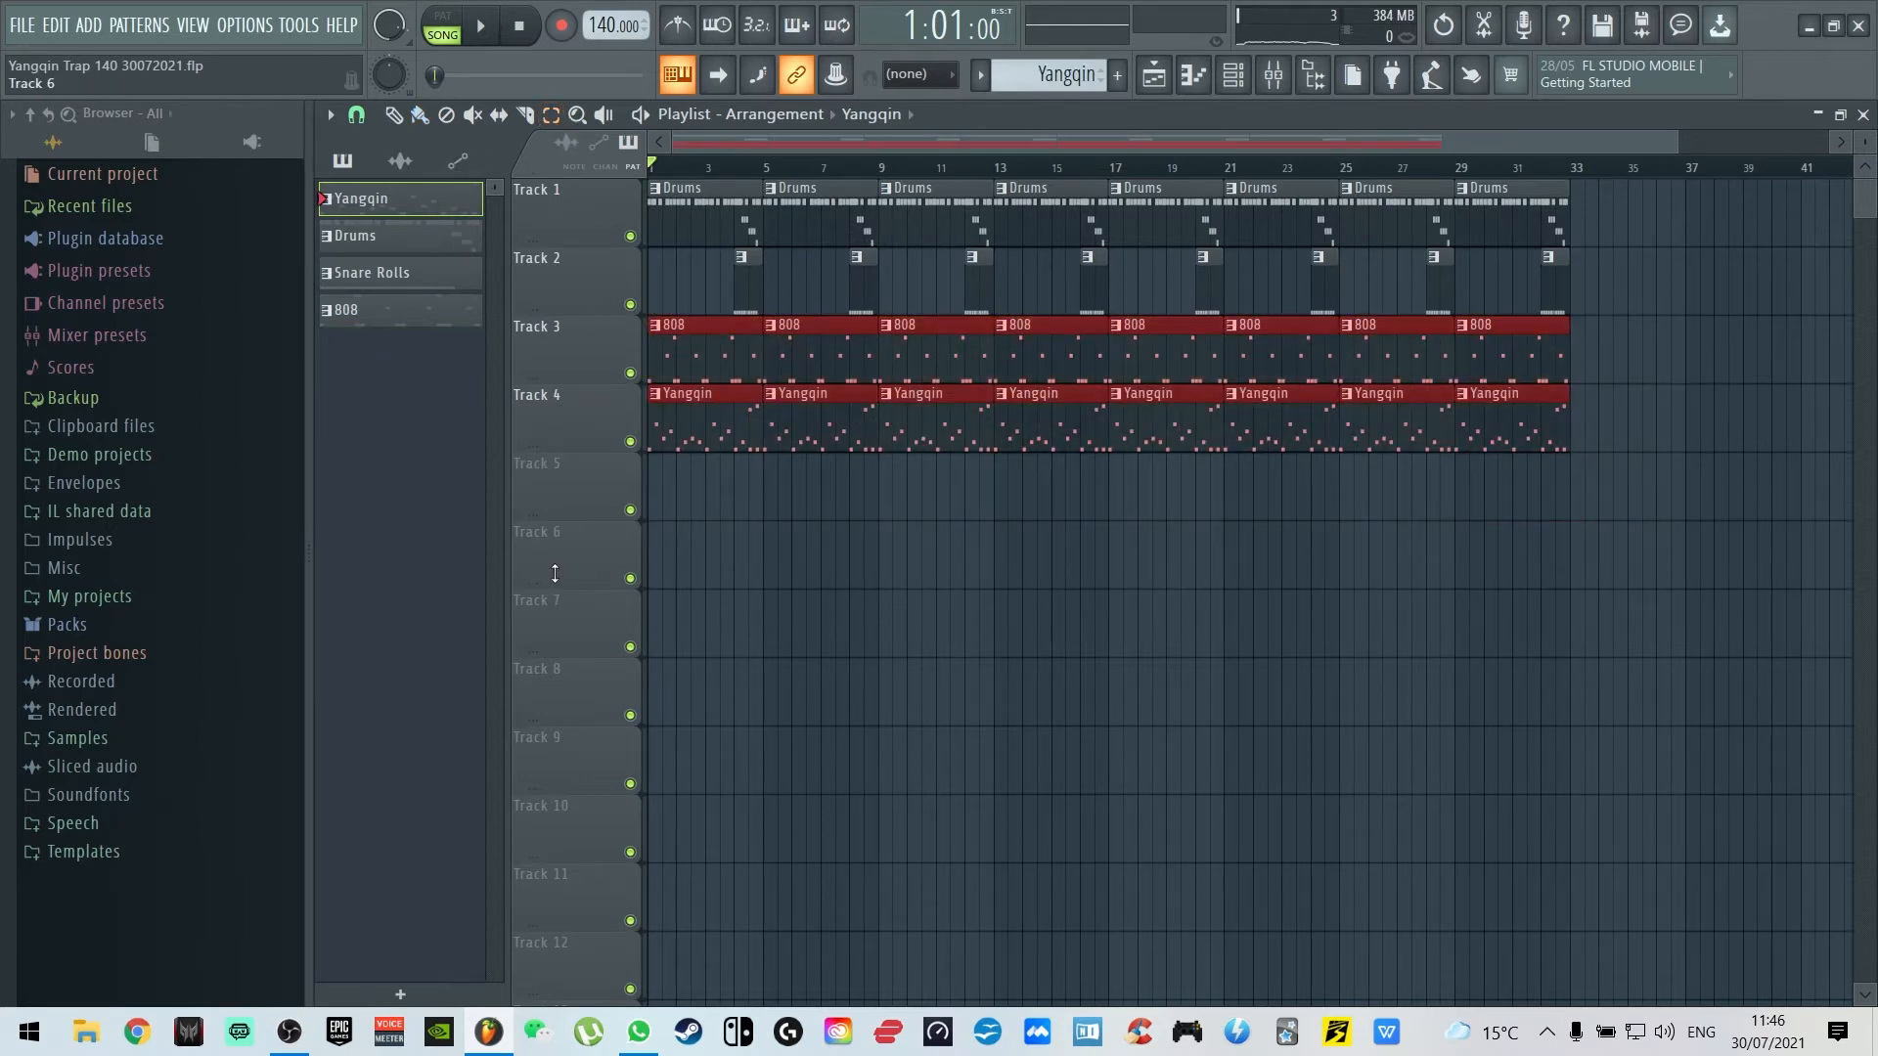
key(shift+Down)
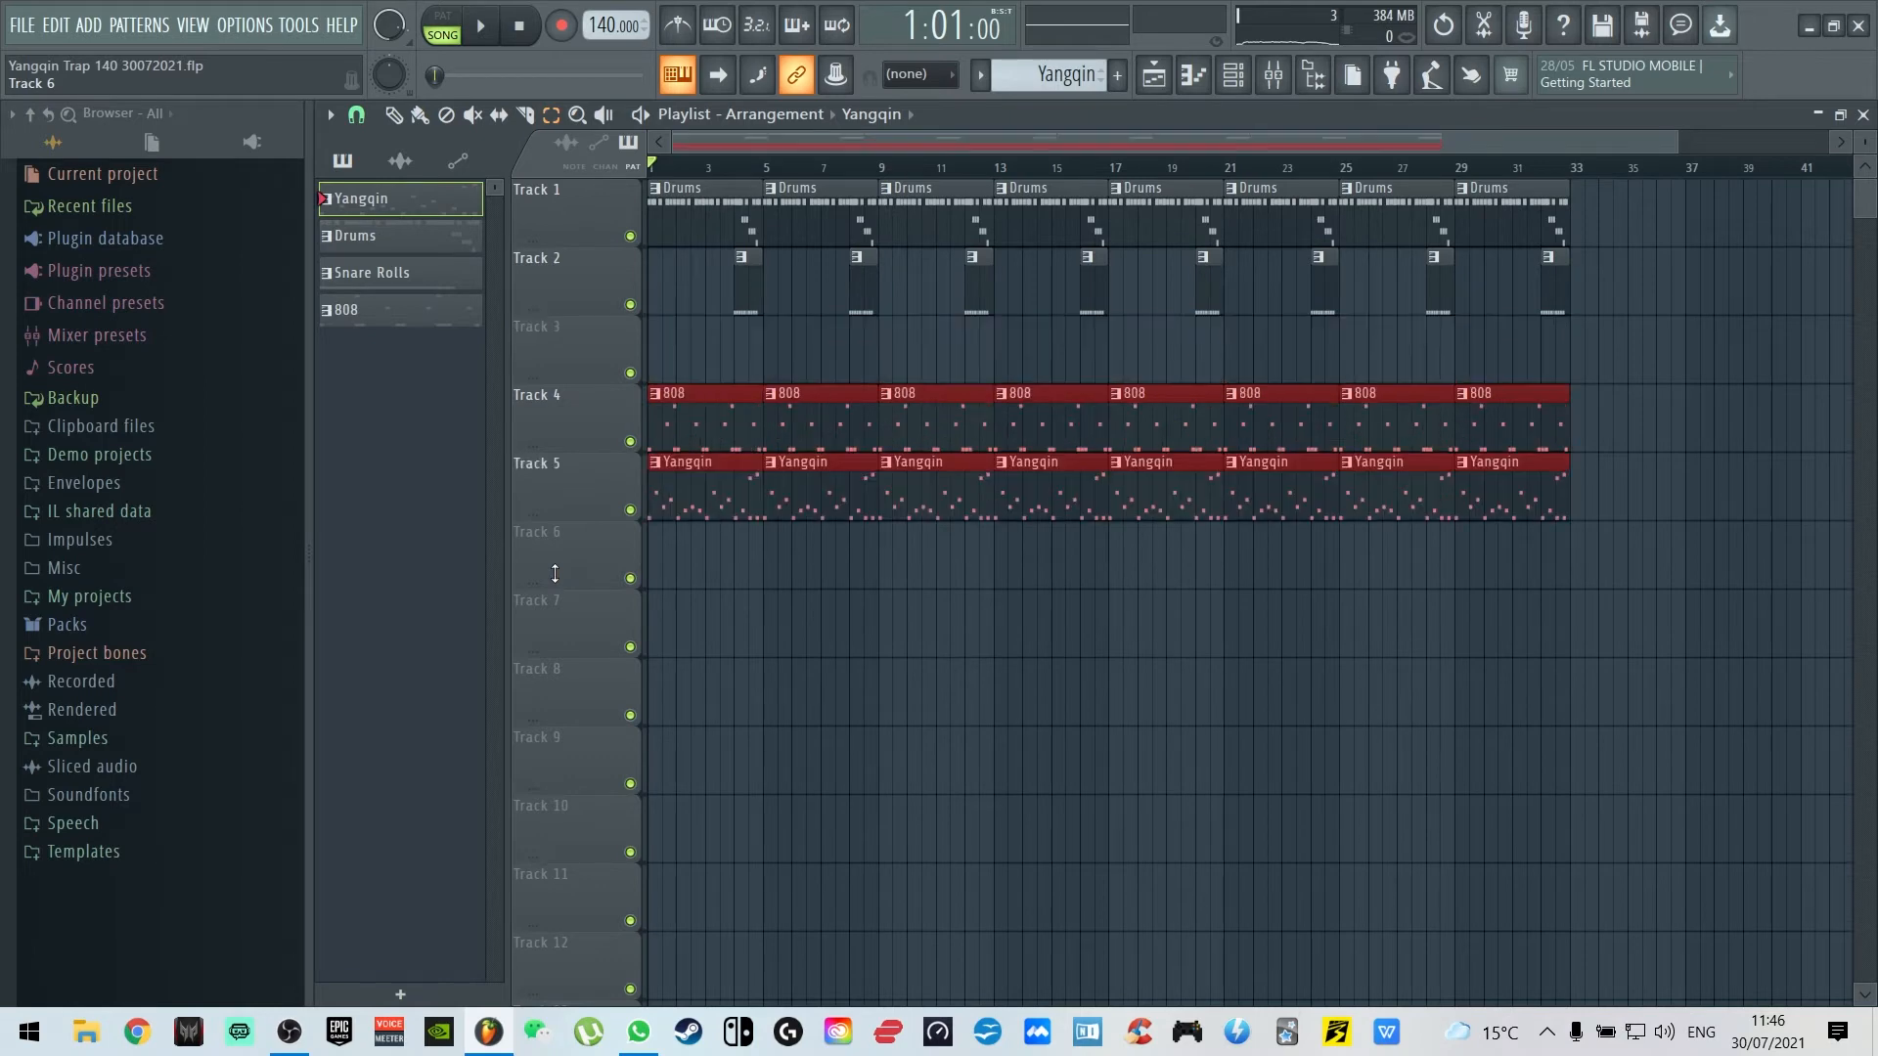
click(819, 764)
Delete the Drums, Snare Rolls and 808 clips from the first eight bars, keeping only Yangqin there
drag(786, 221, 914, 379)
key(Delete)
key(Delete)
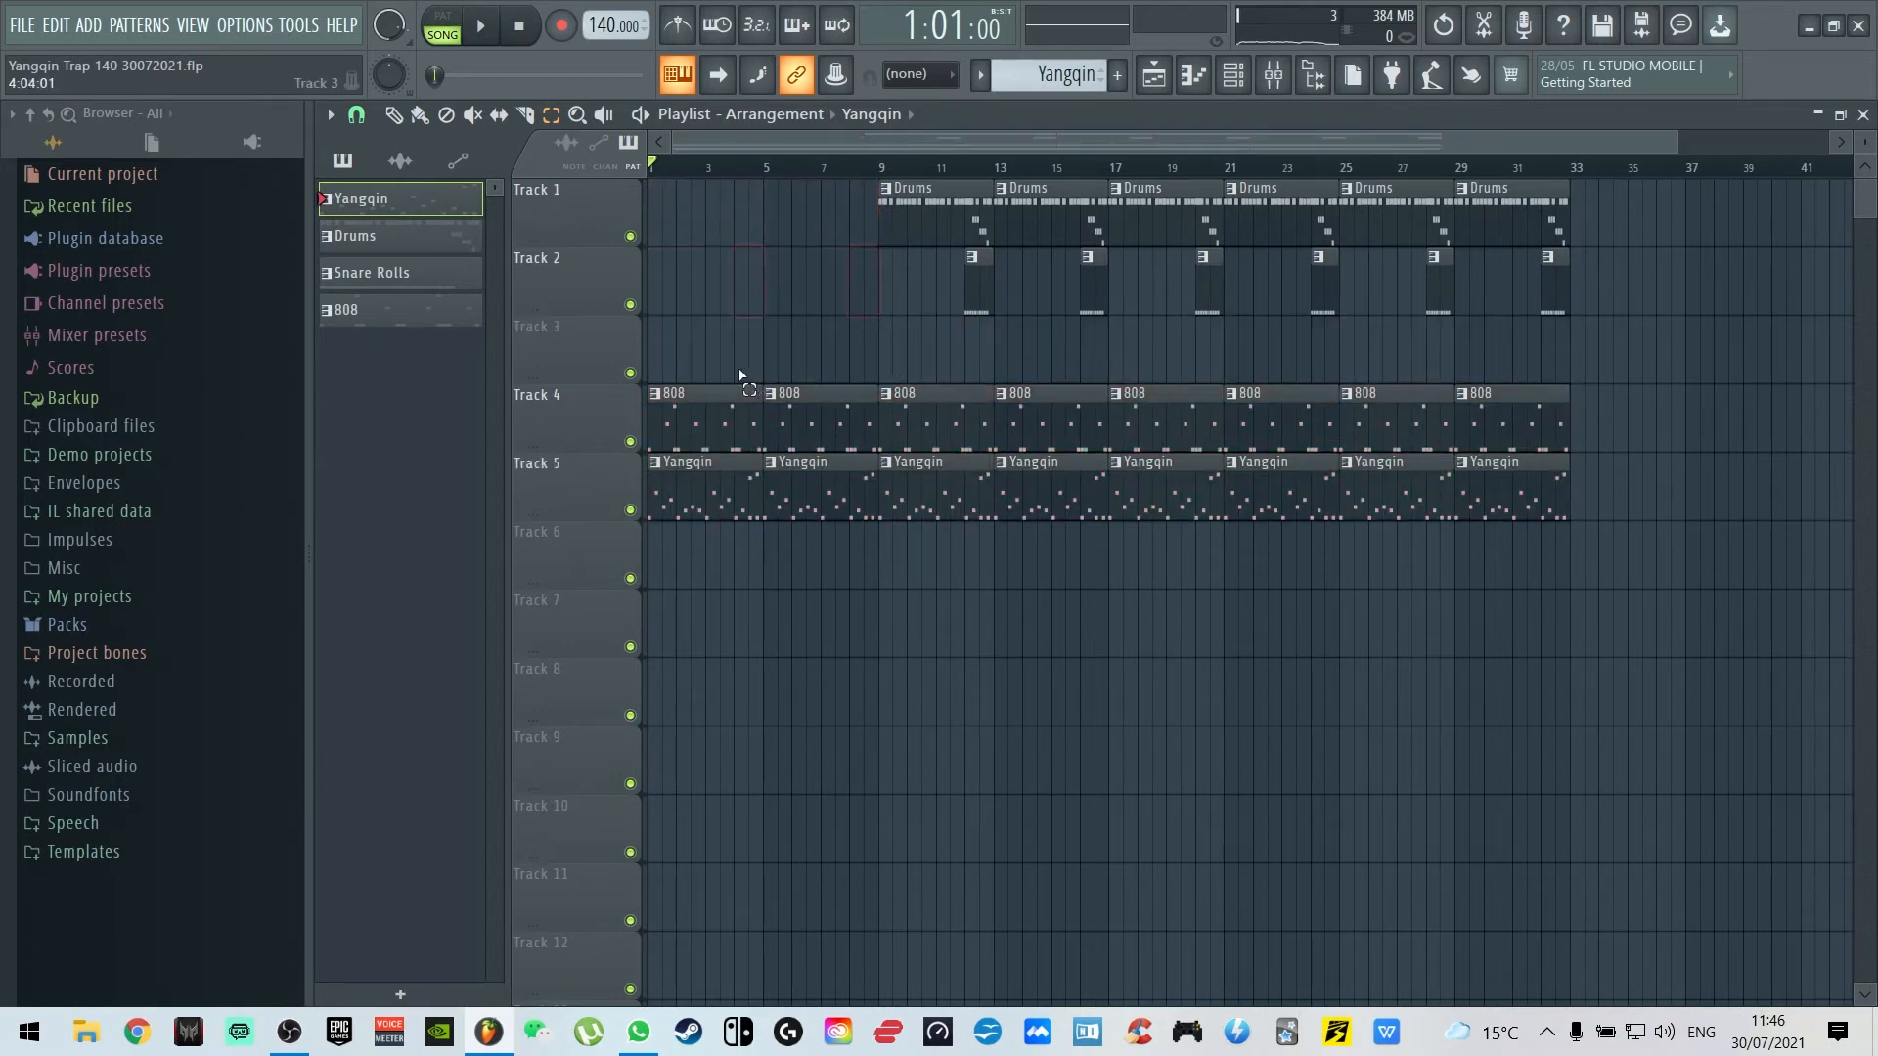
drag(793, 409, 653, 327)
key(Delete)
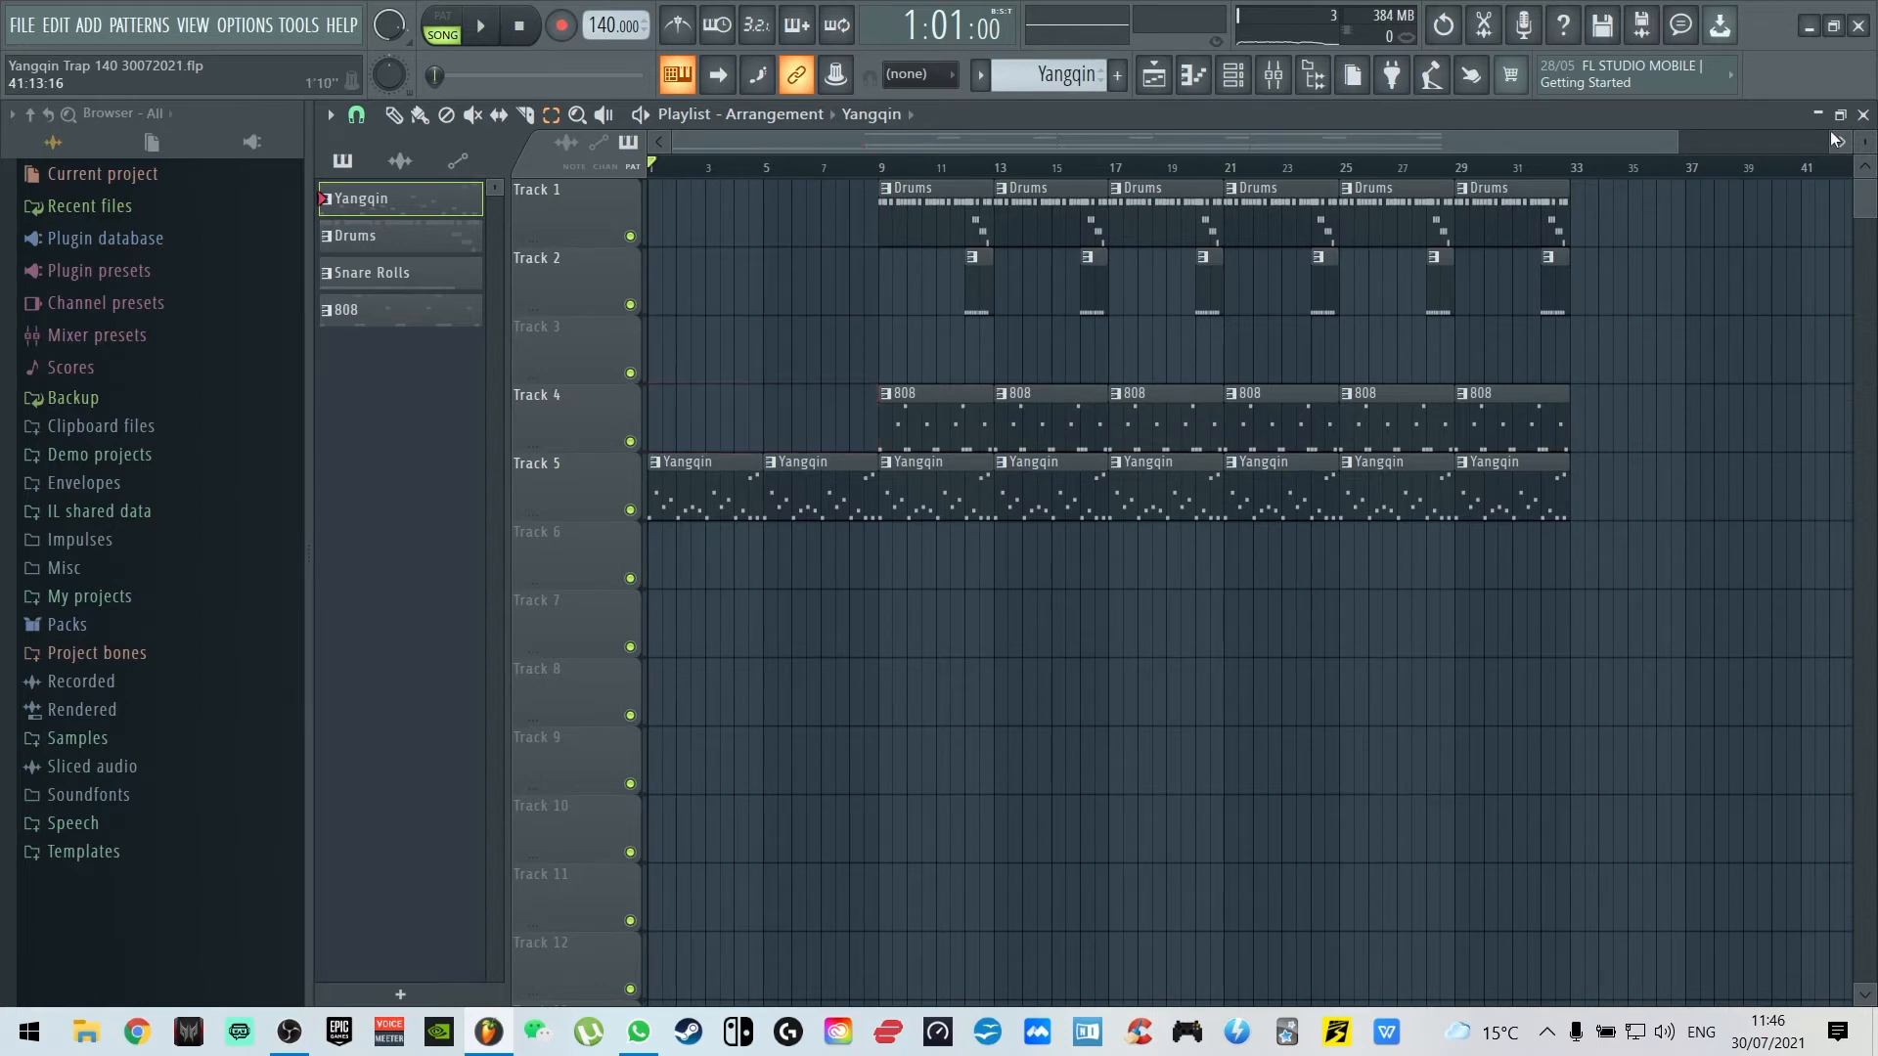
Close the playlist and clone the Drums pattern
click(1863, 116)
click(1863, 115)
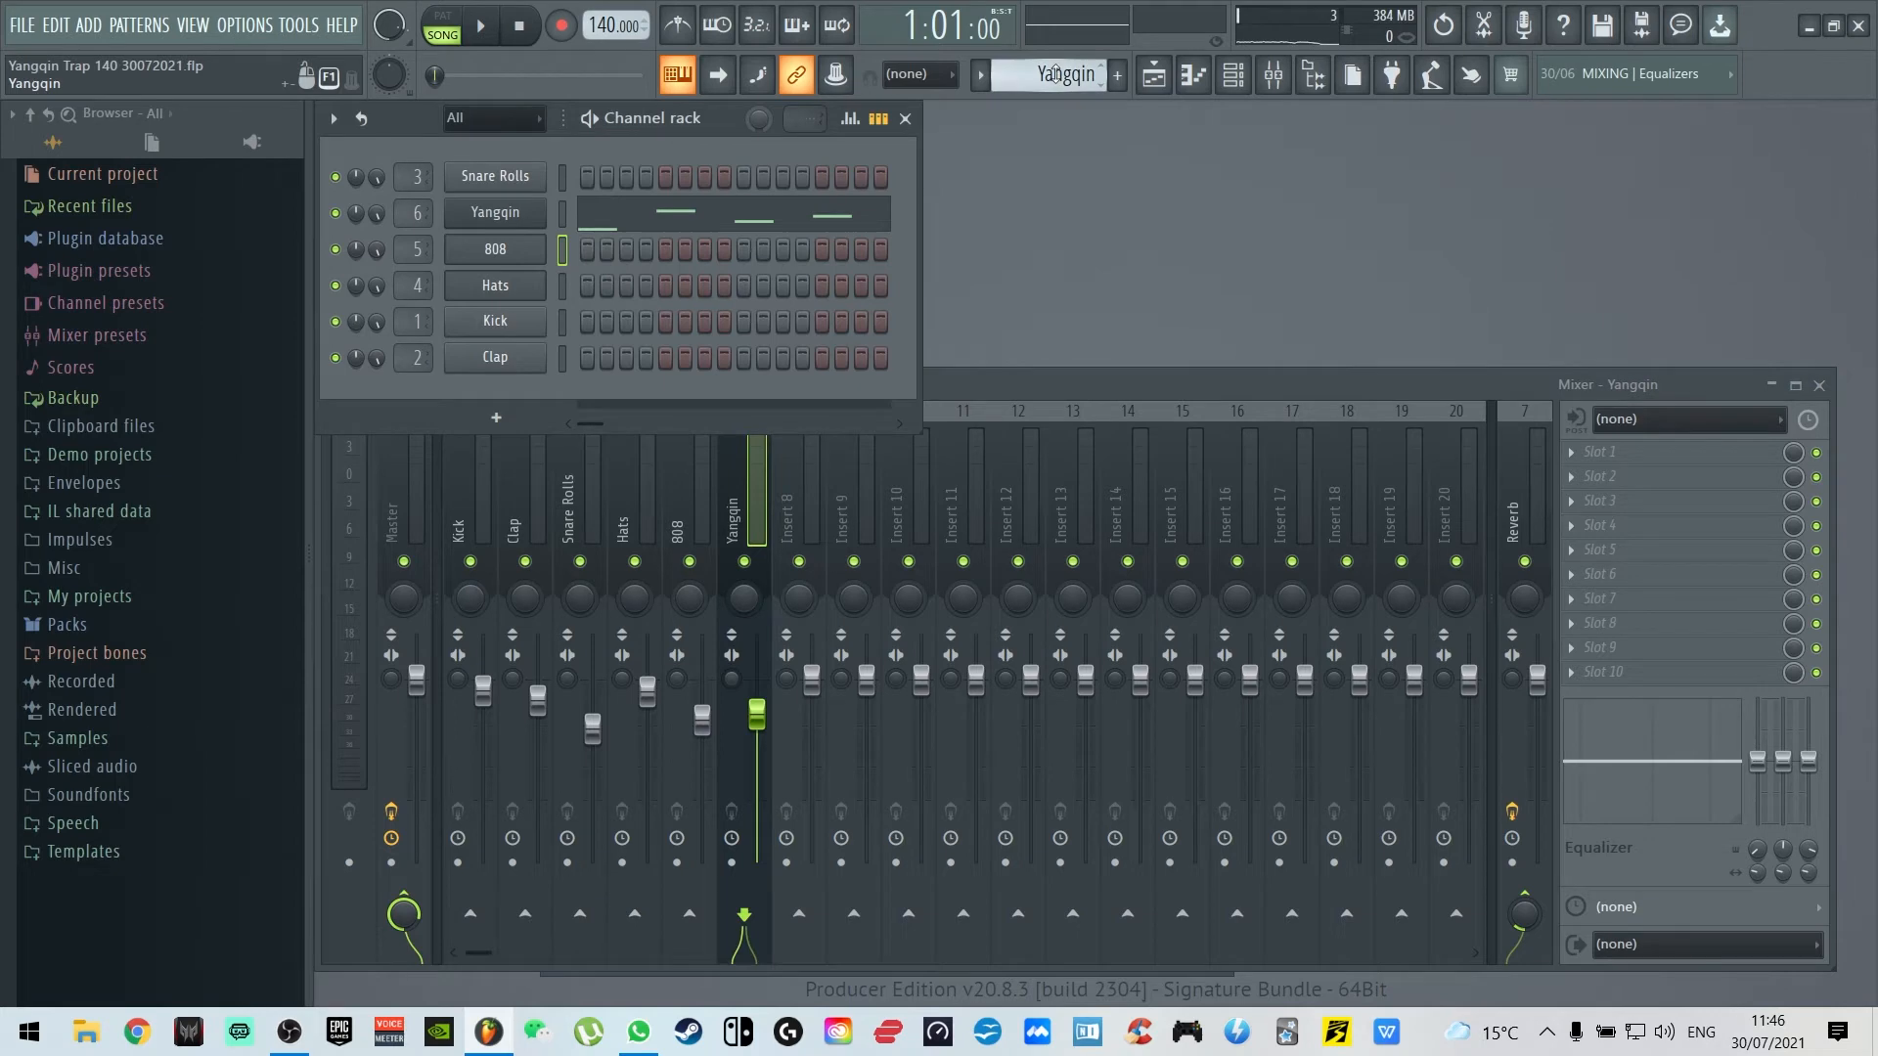
scroll(1055, 73, up, 1)
key(ctrl+shift+c)
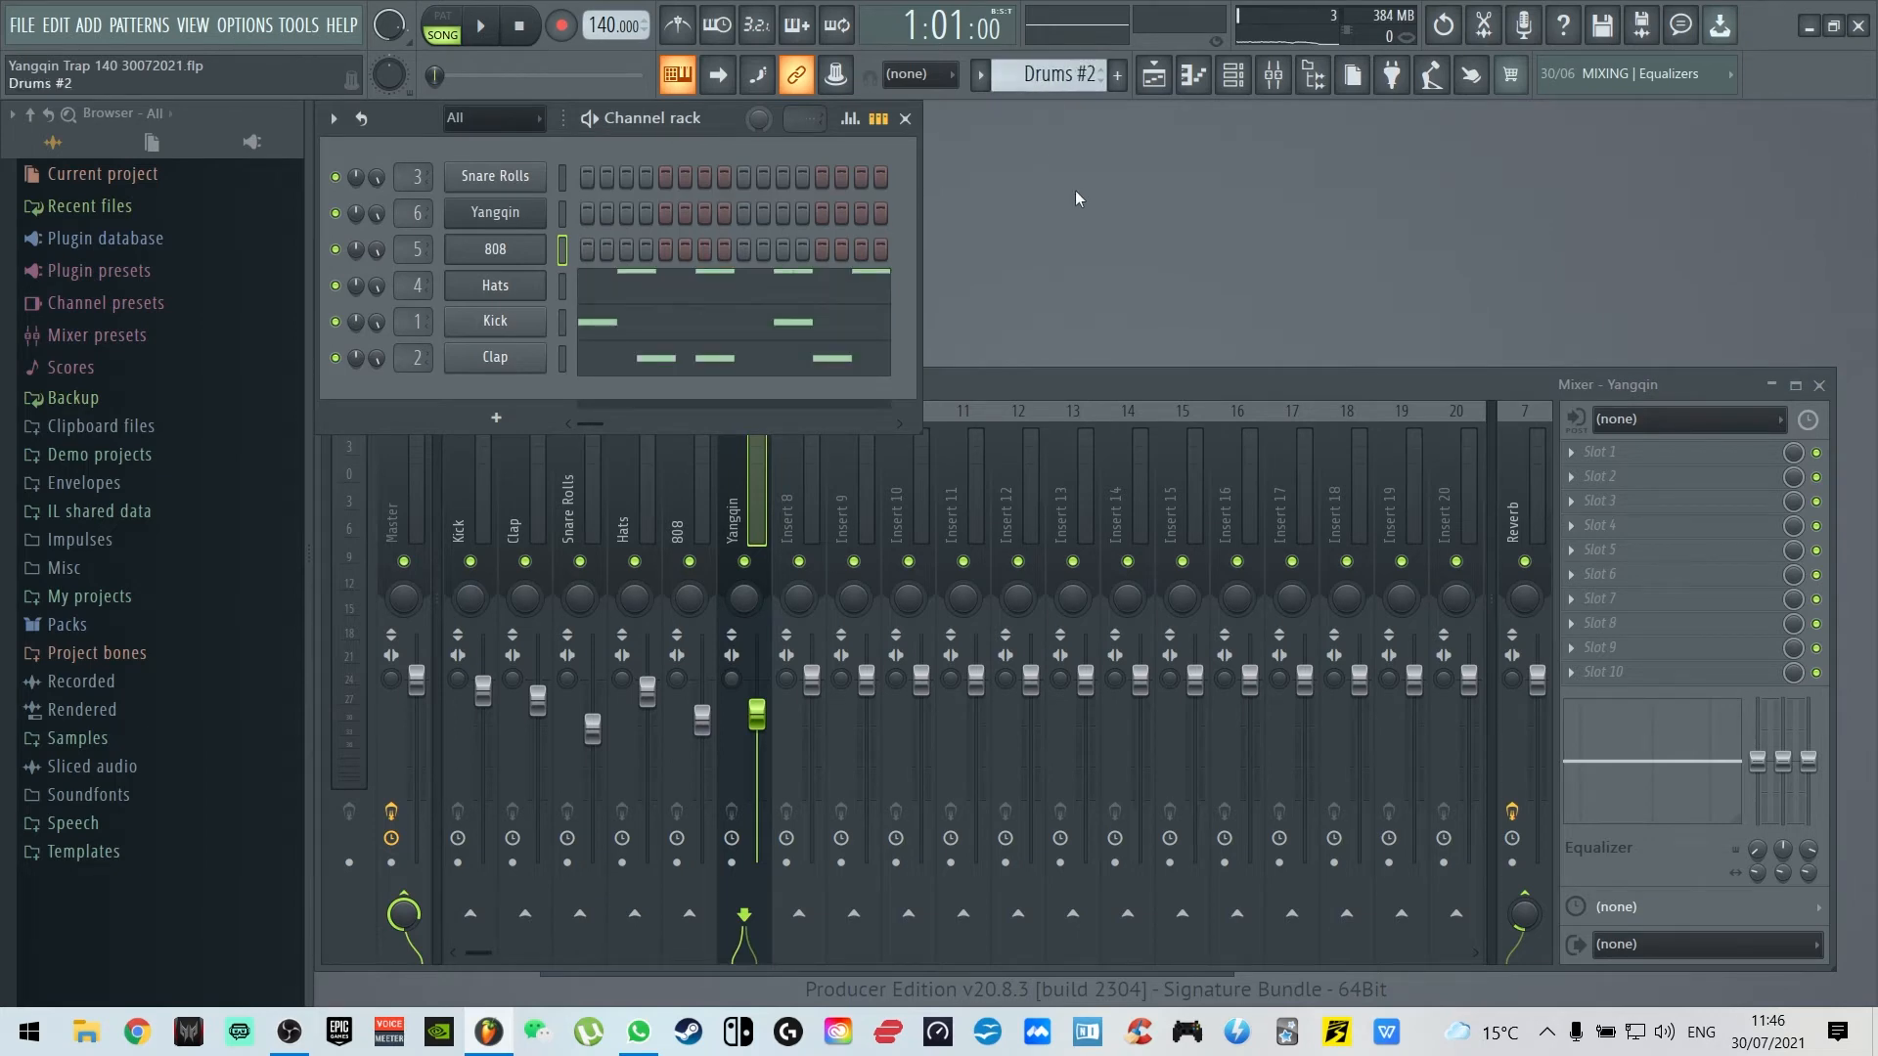
Delete all kick and clap notes from the Drums #2 pattern, leaving only the hats
right_click(512, 311)
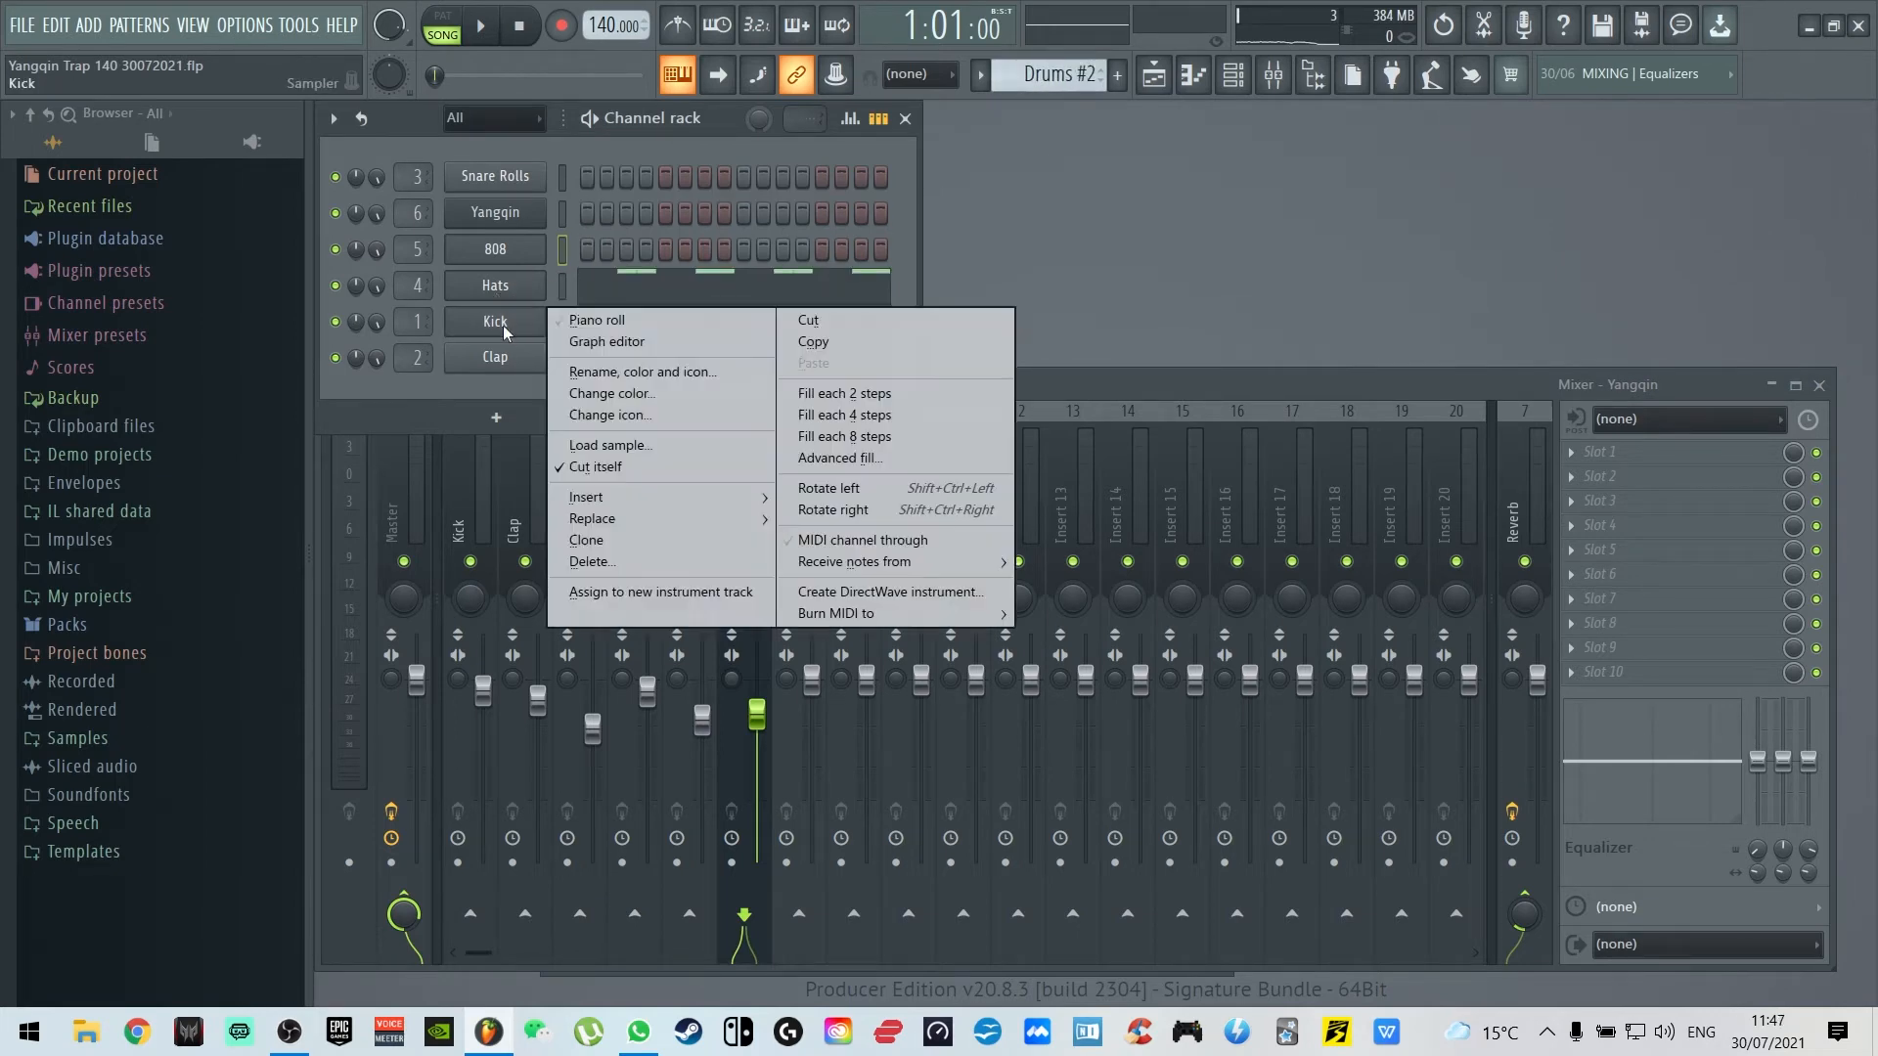
click(592, 321)
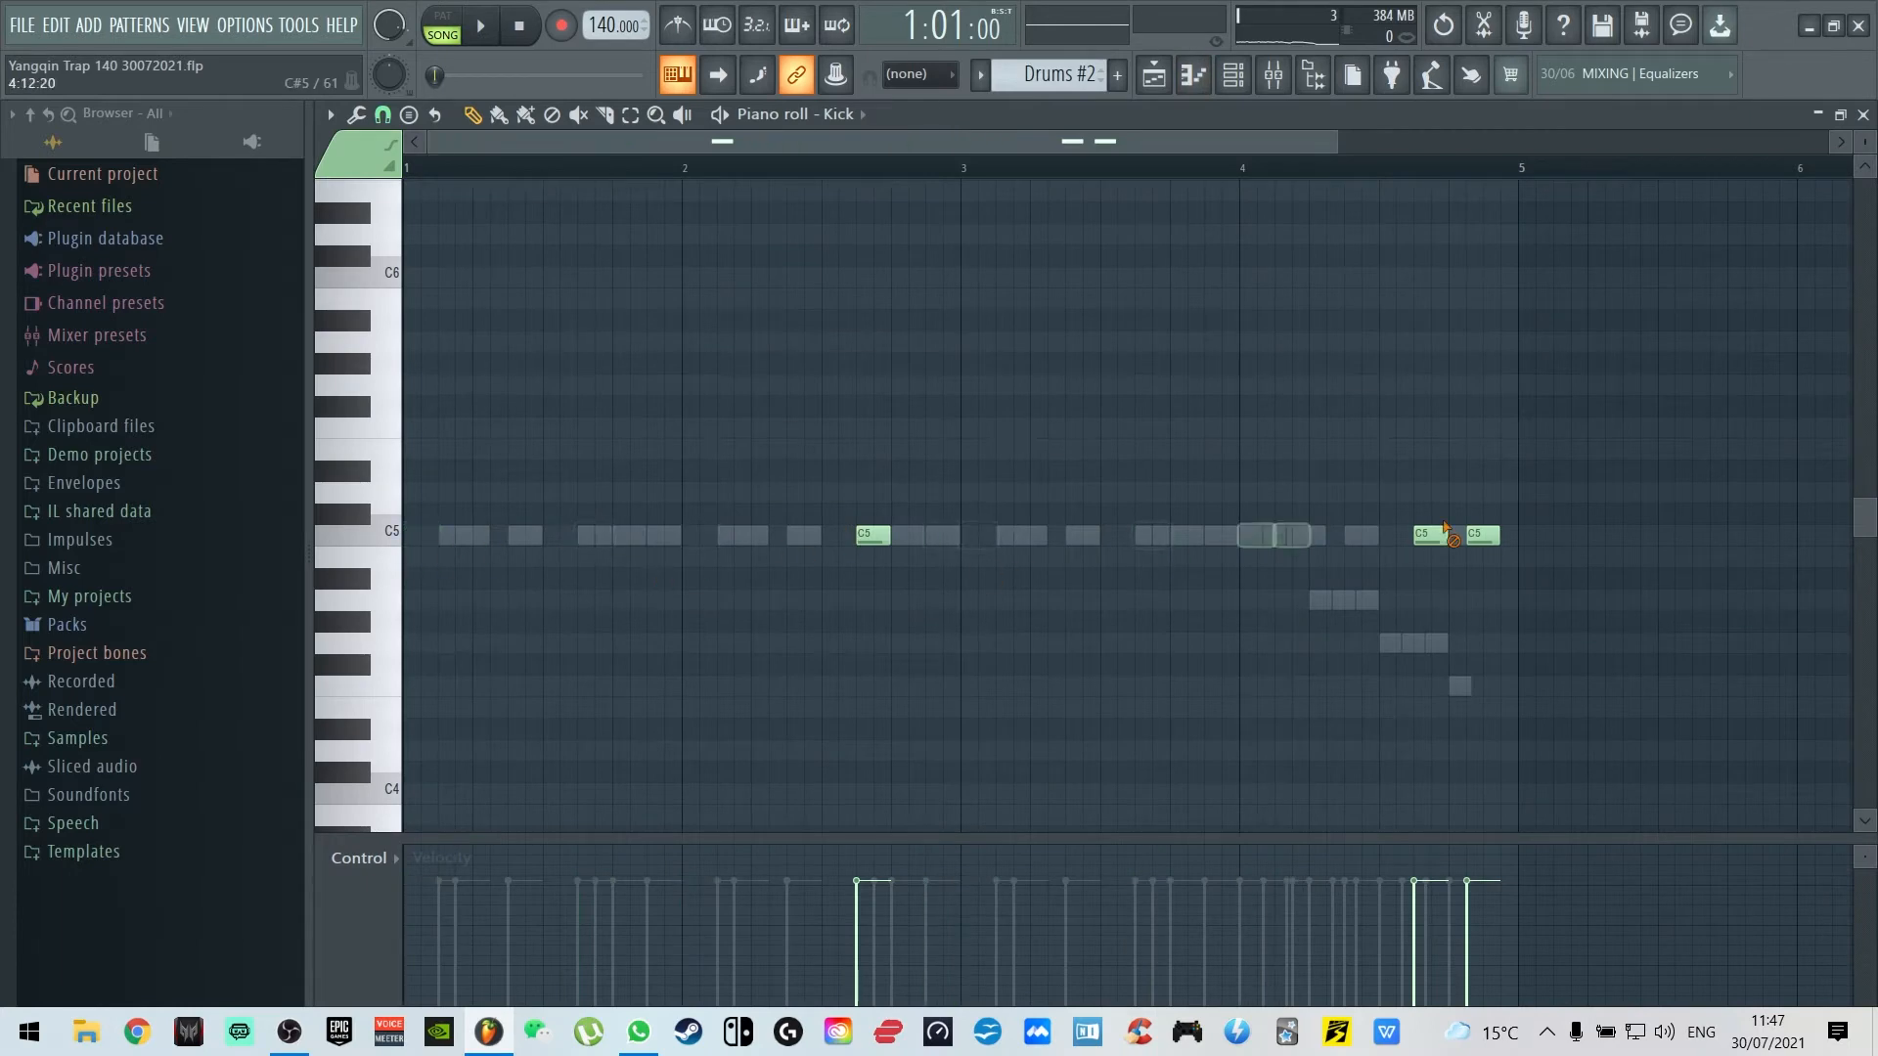
click(839, 114)
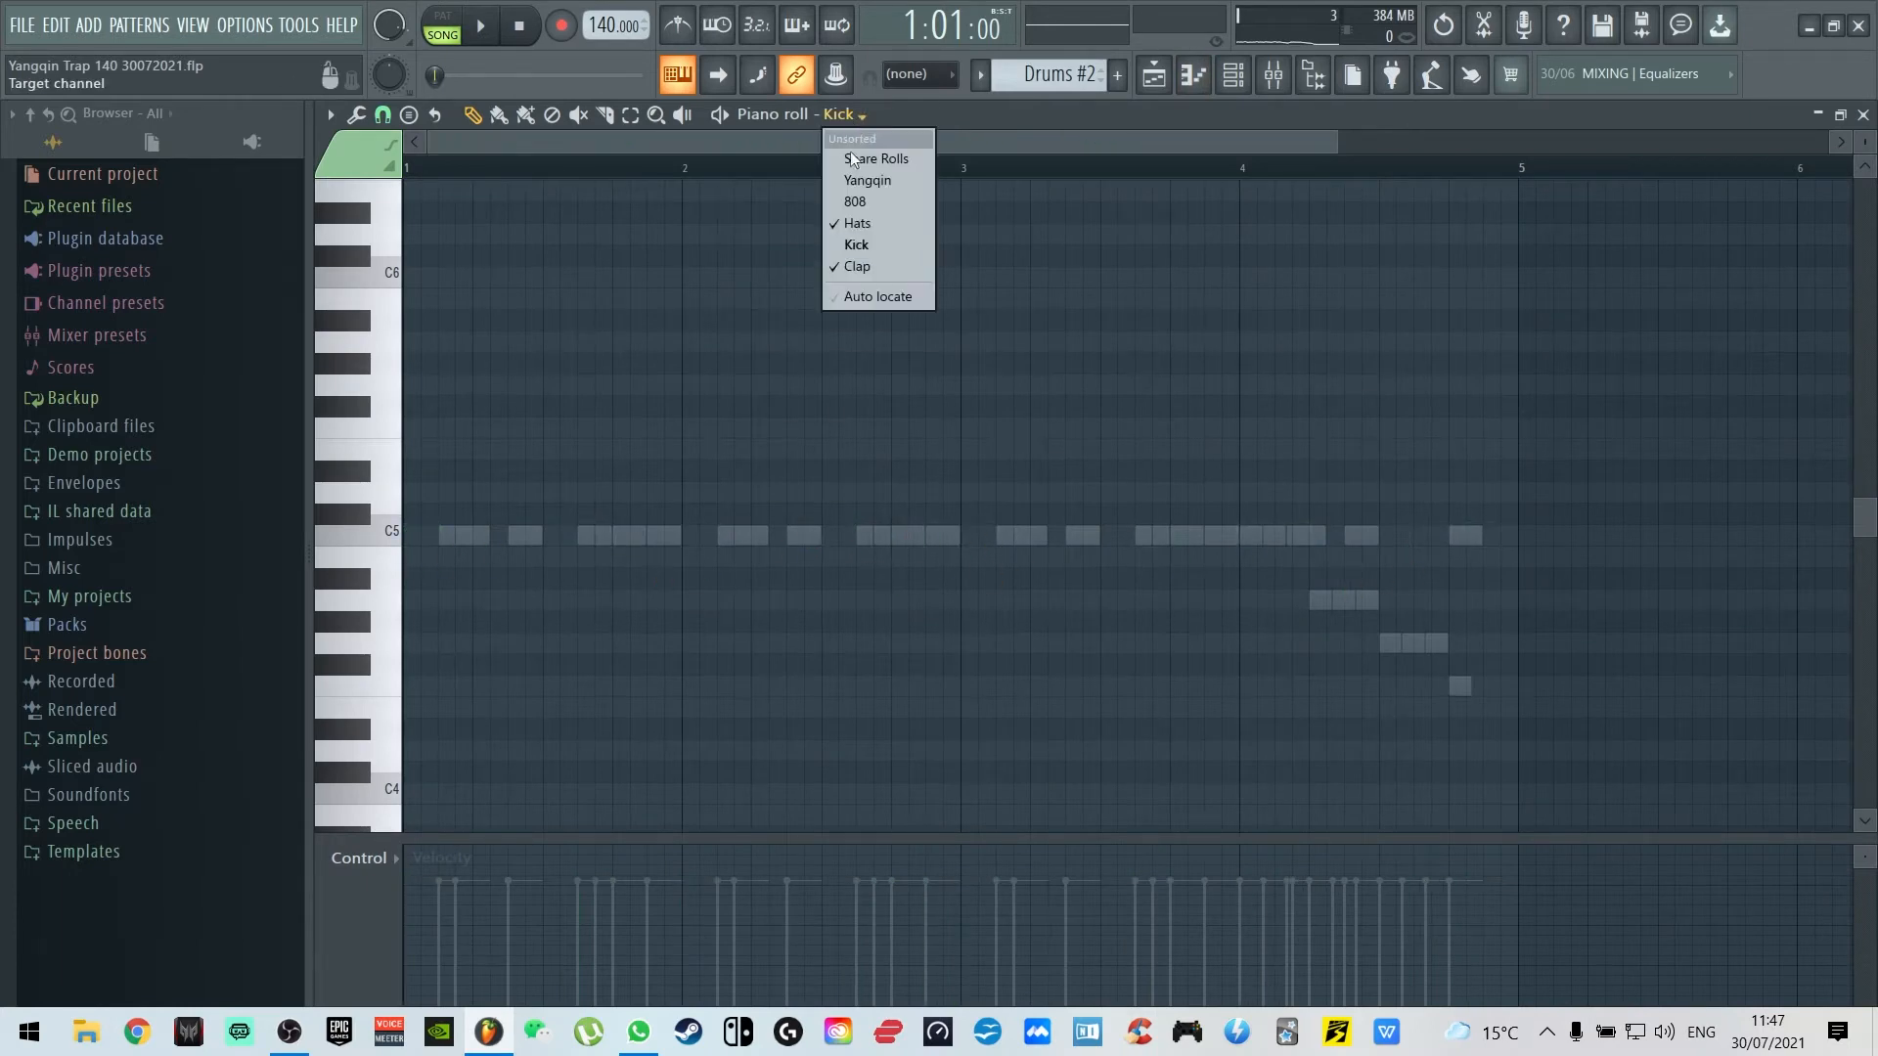
click(864, 267)
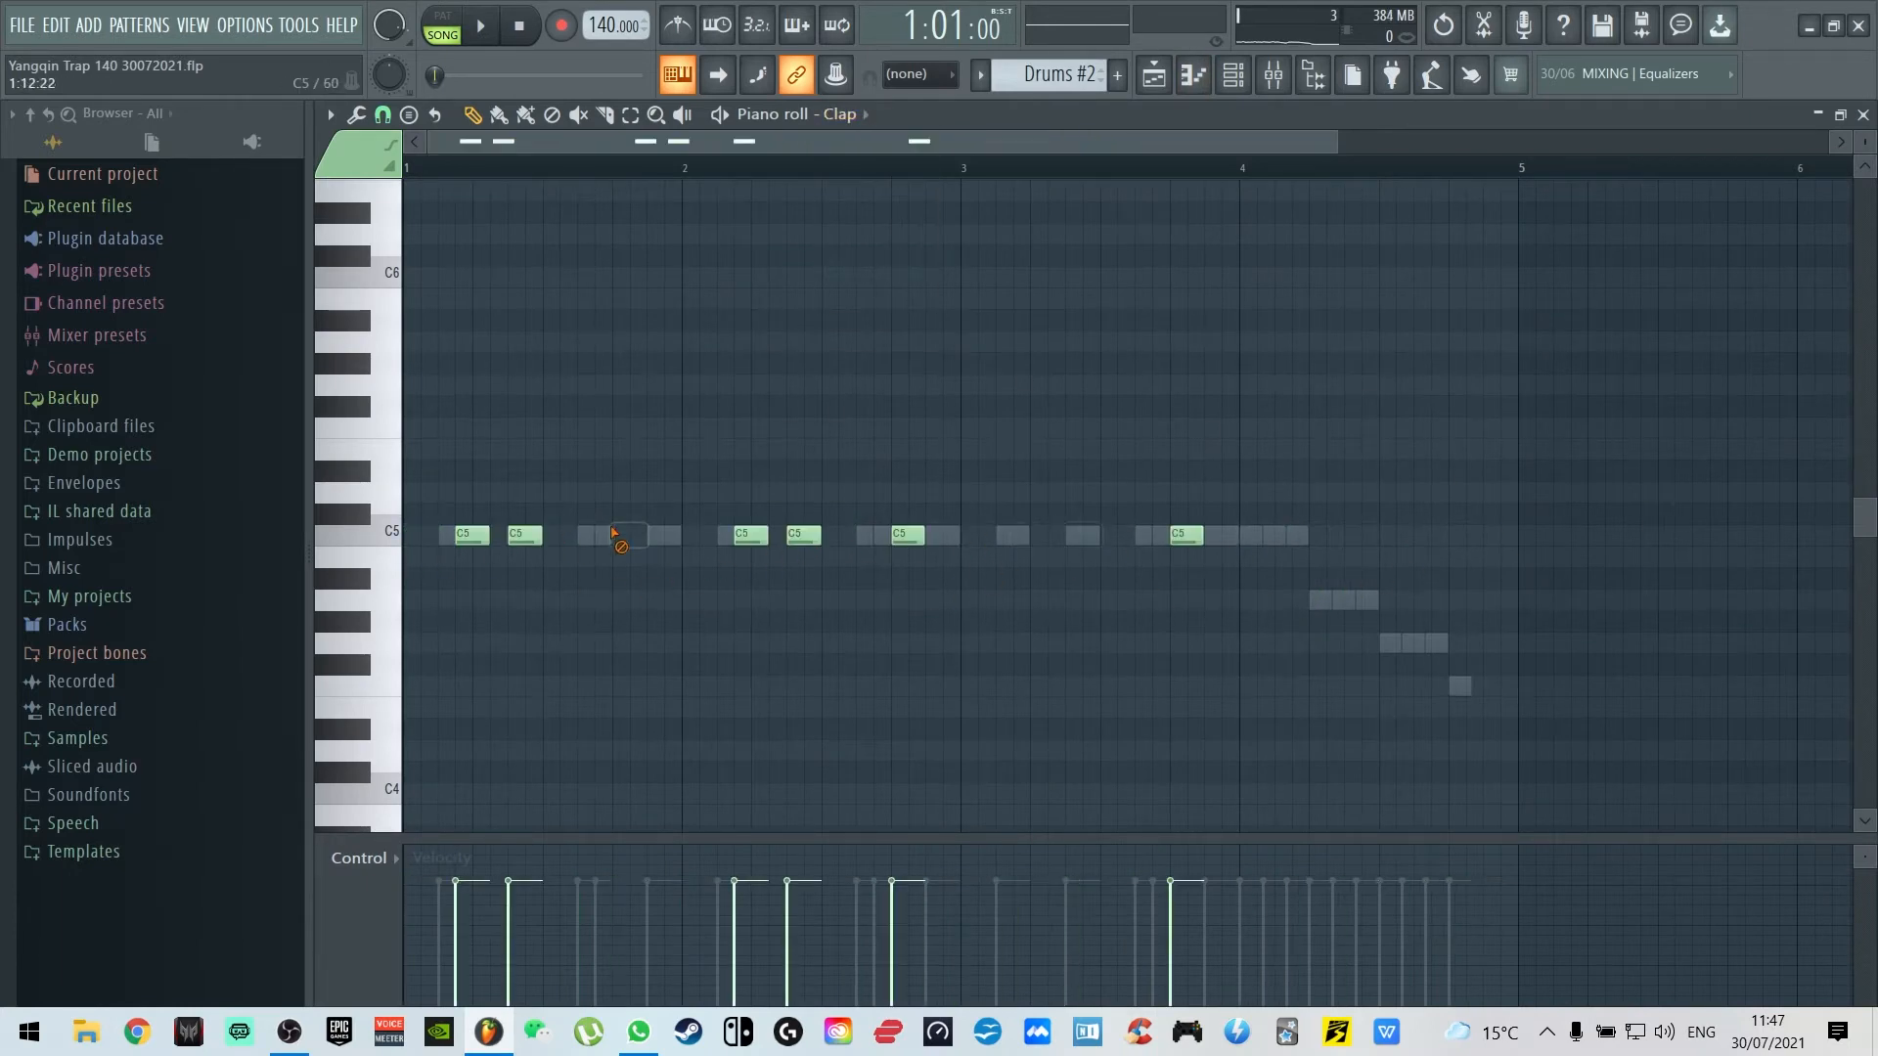
Place the Drums #2 pattern at bar 1 on Track 1 and play the start of the song
key(F5)
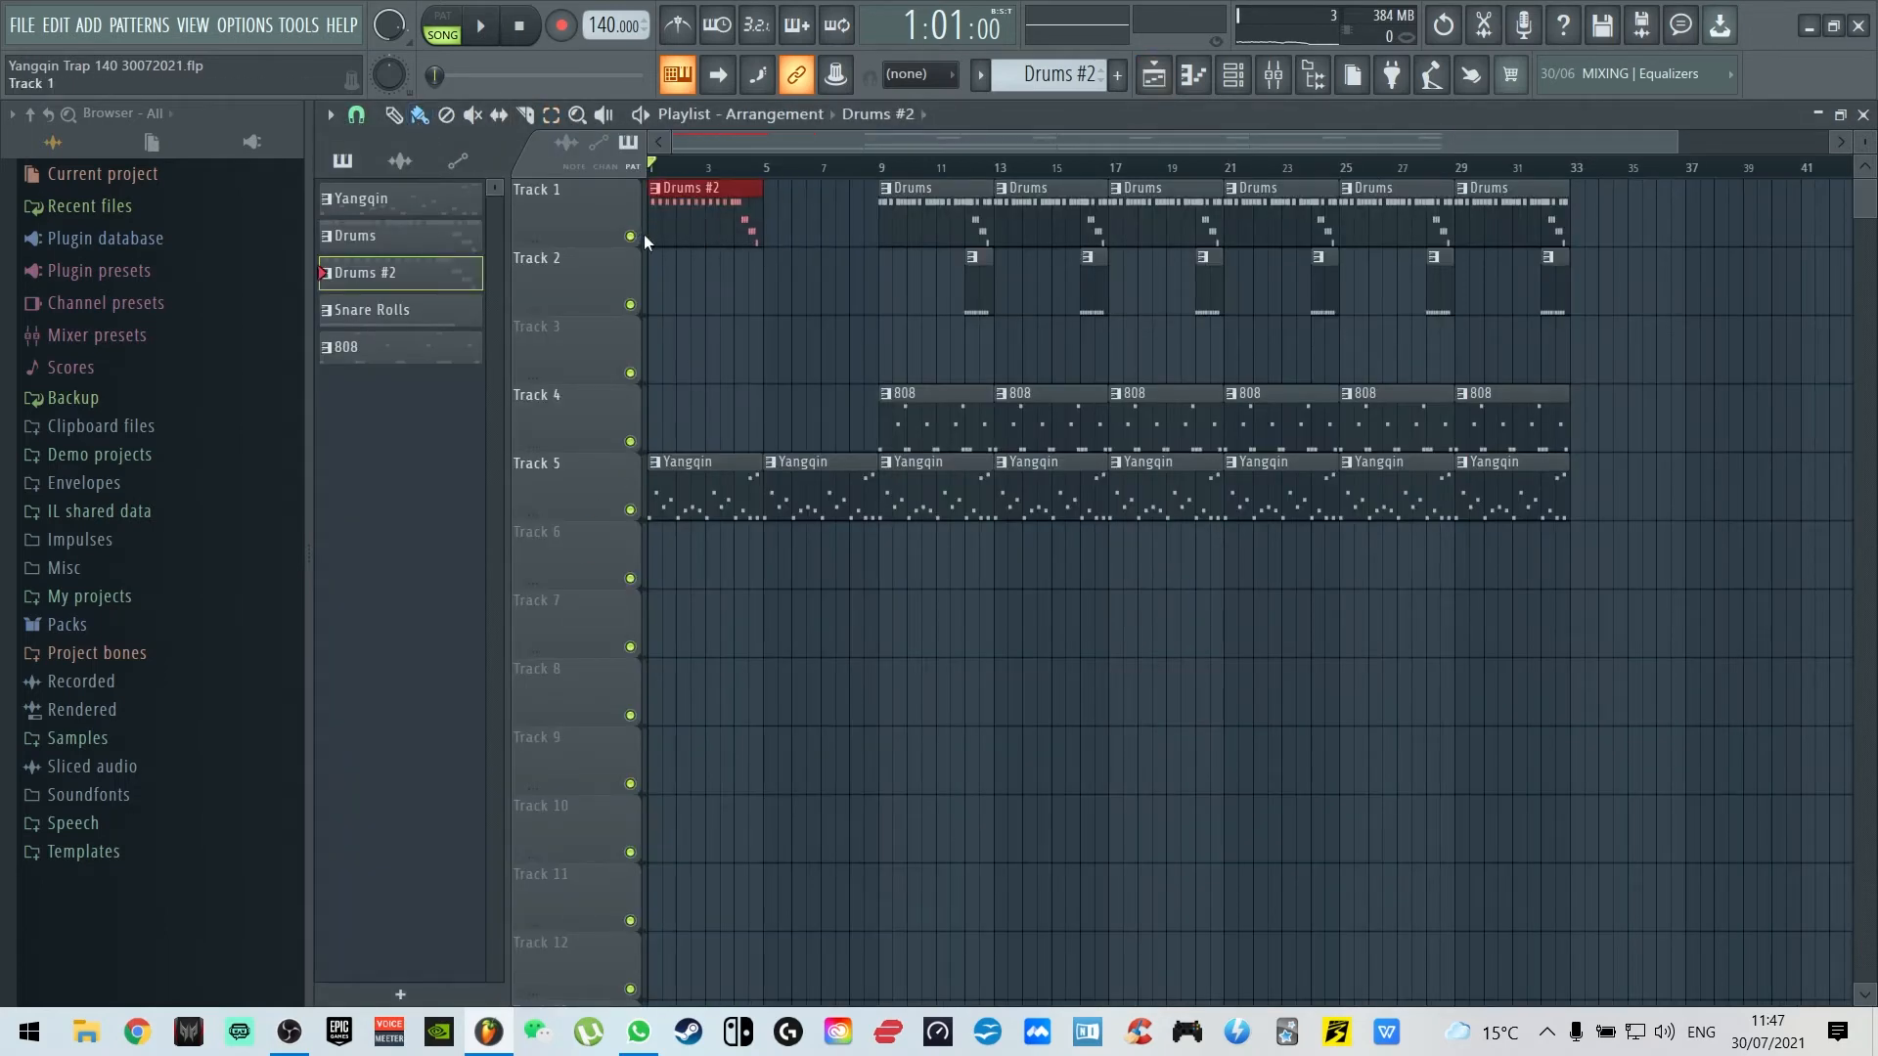
click(476, 35)
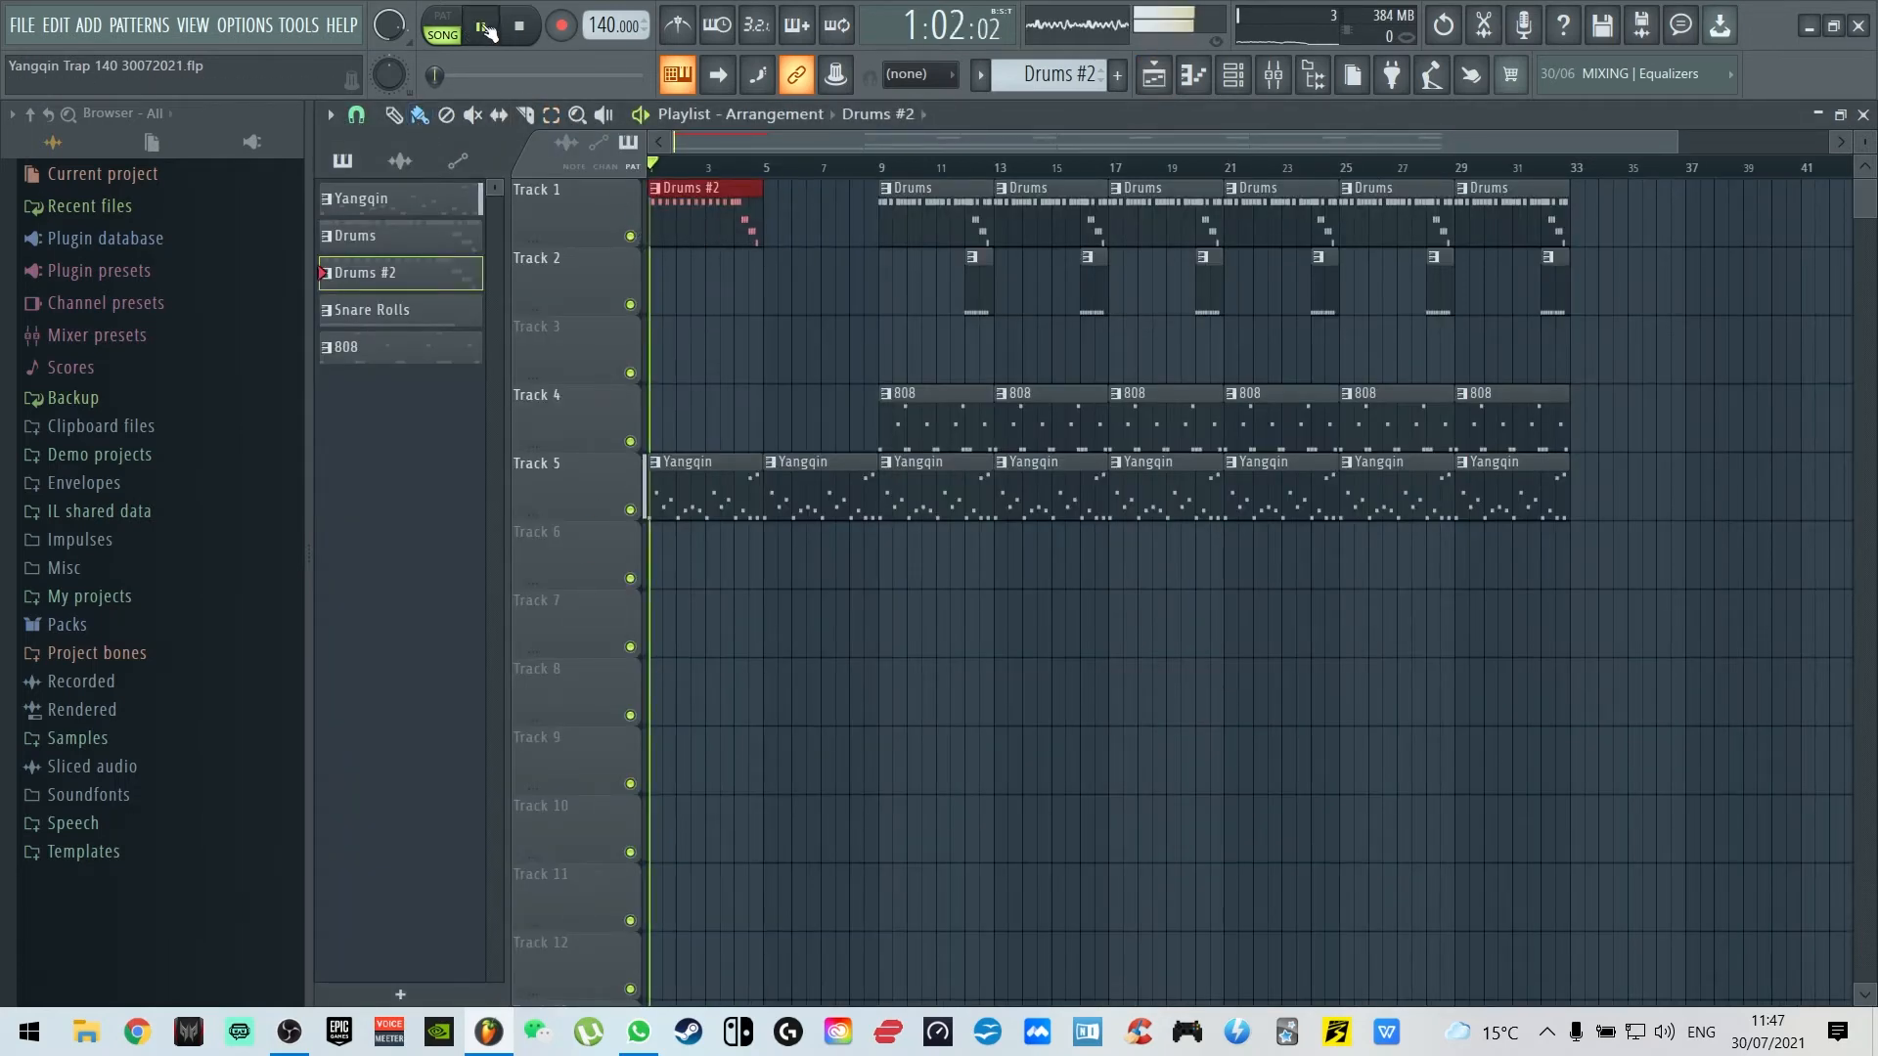
click(533, 39)
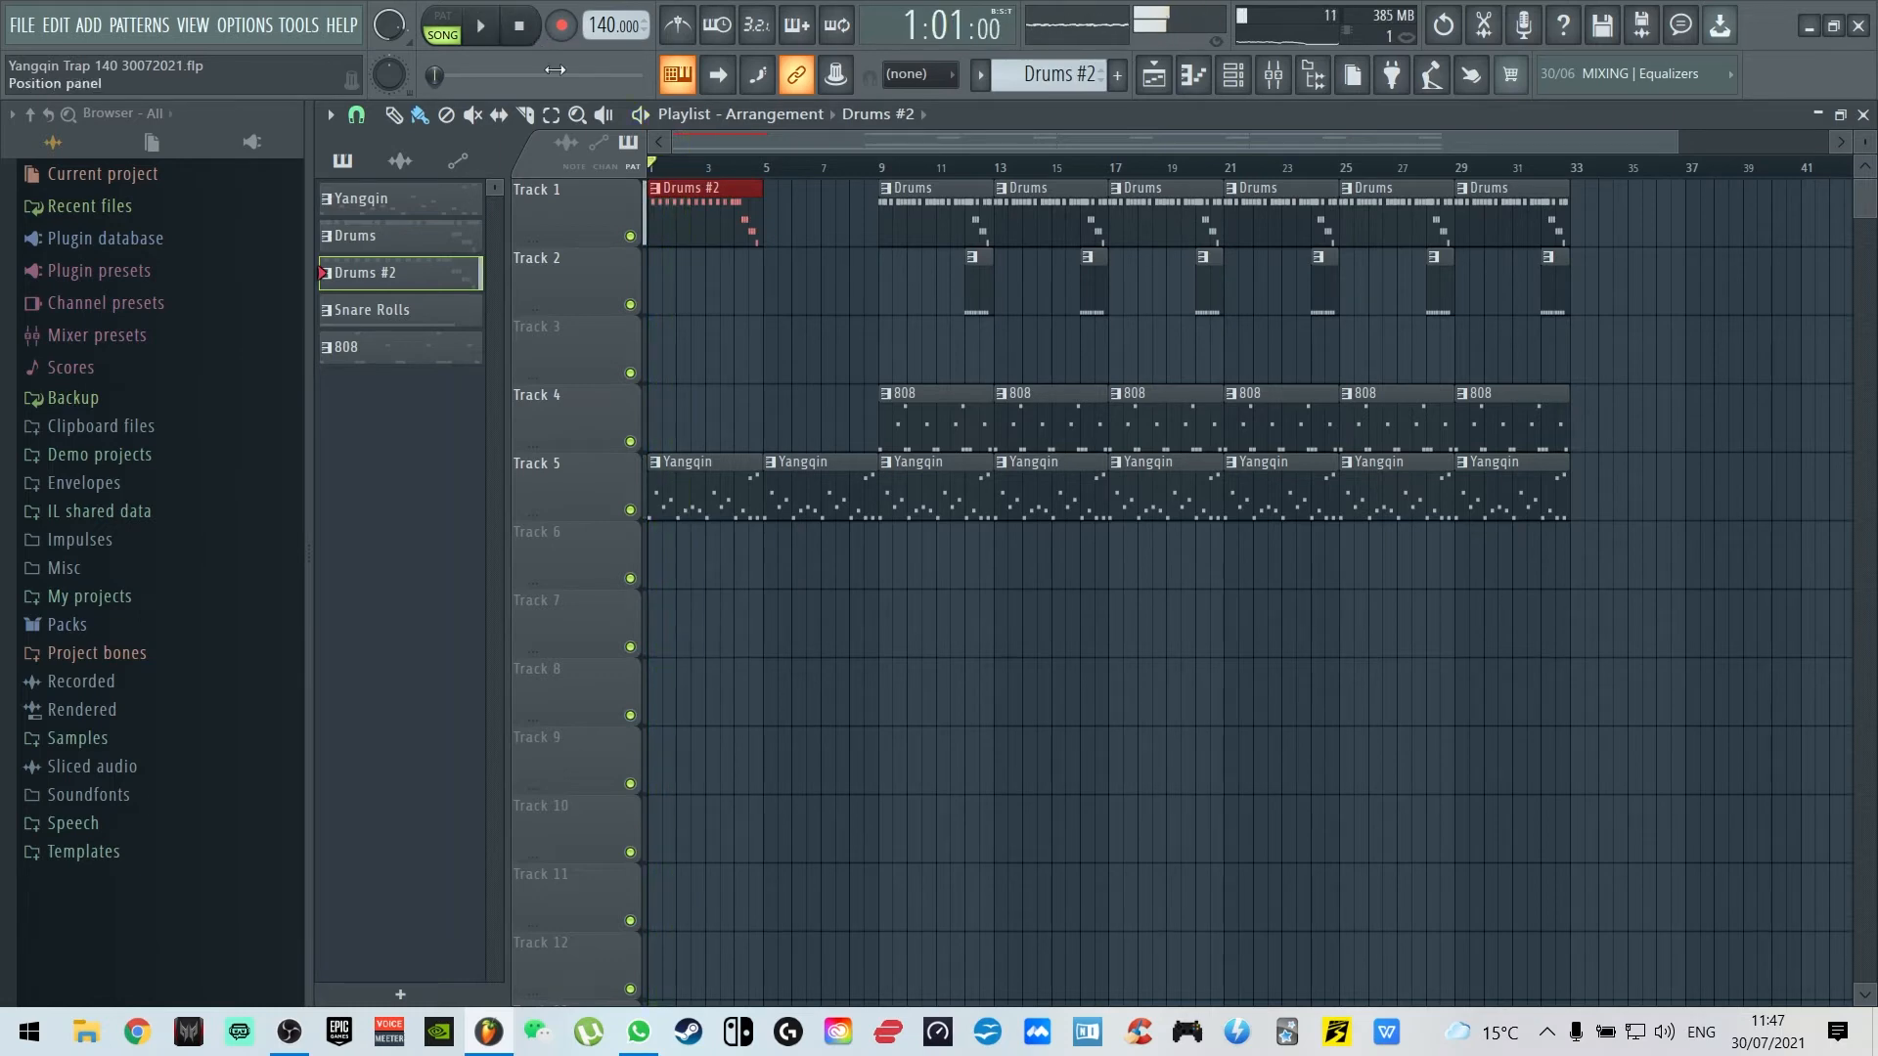
Clone the original Drums pattern again and delete the kick notes from the copy
click(1863, 112)
click(1863, 114)
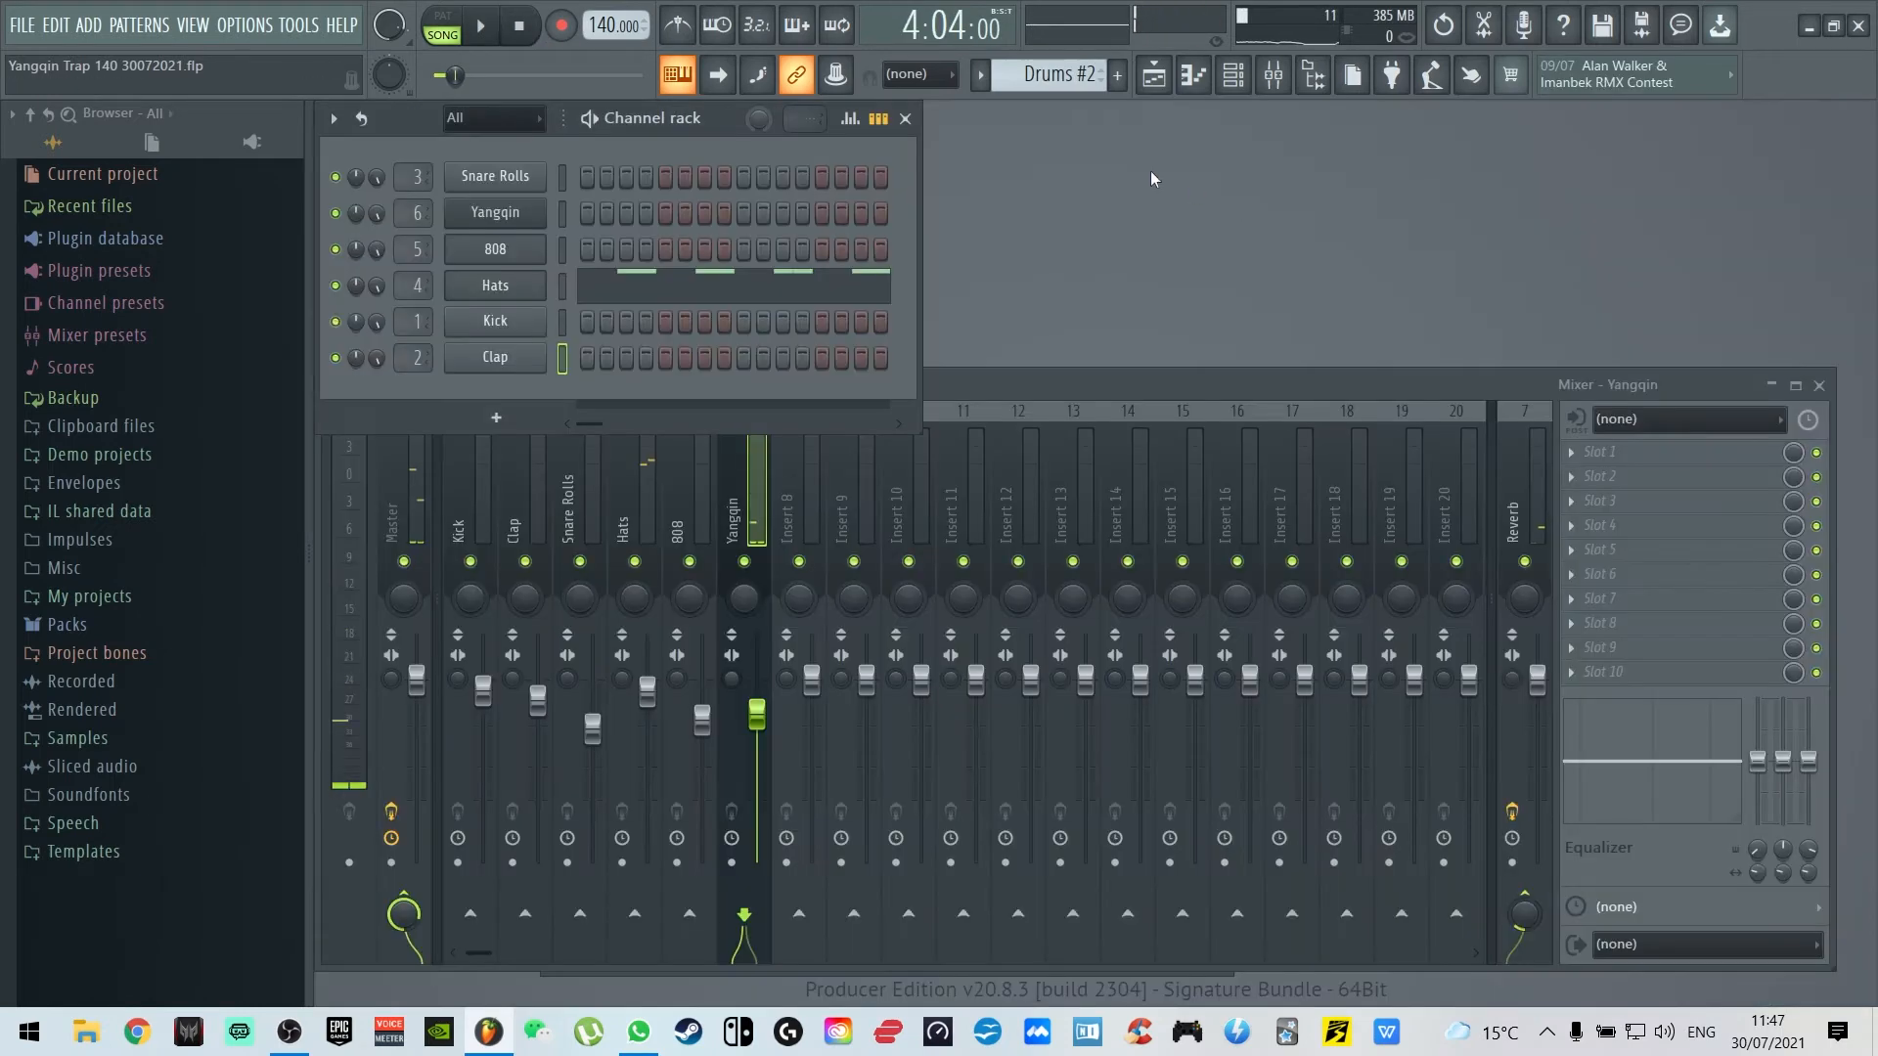
scroll(1069, 78, up, 1)
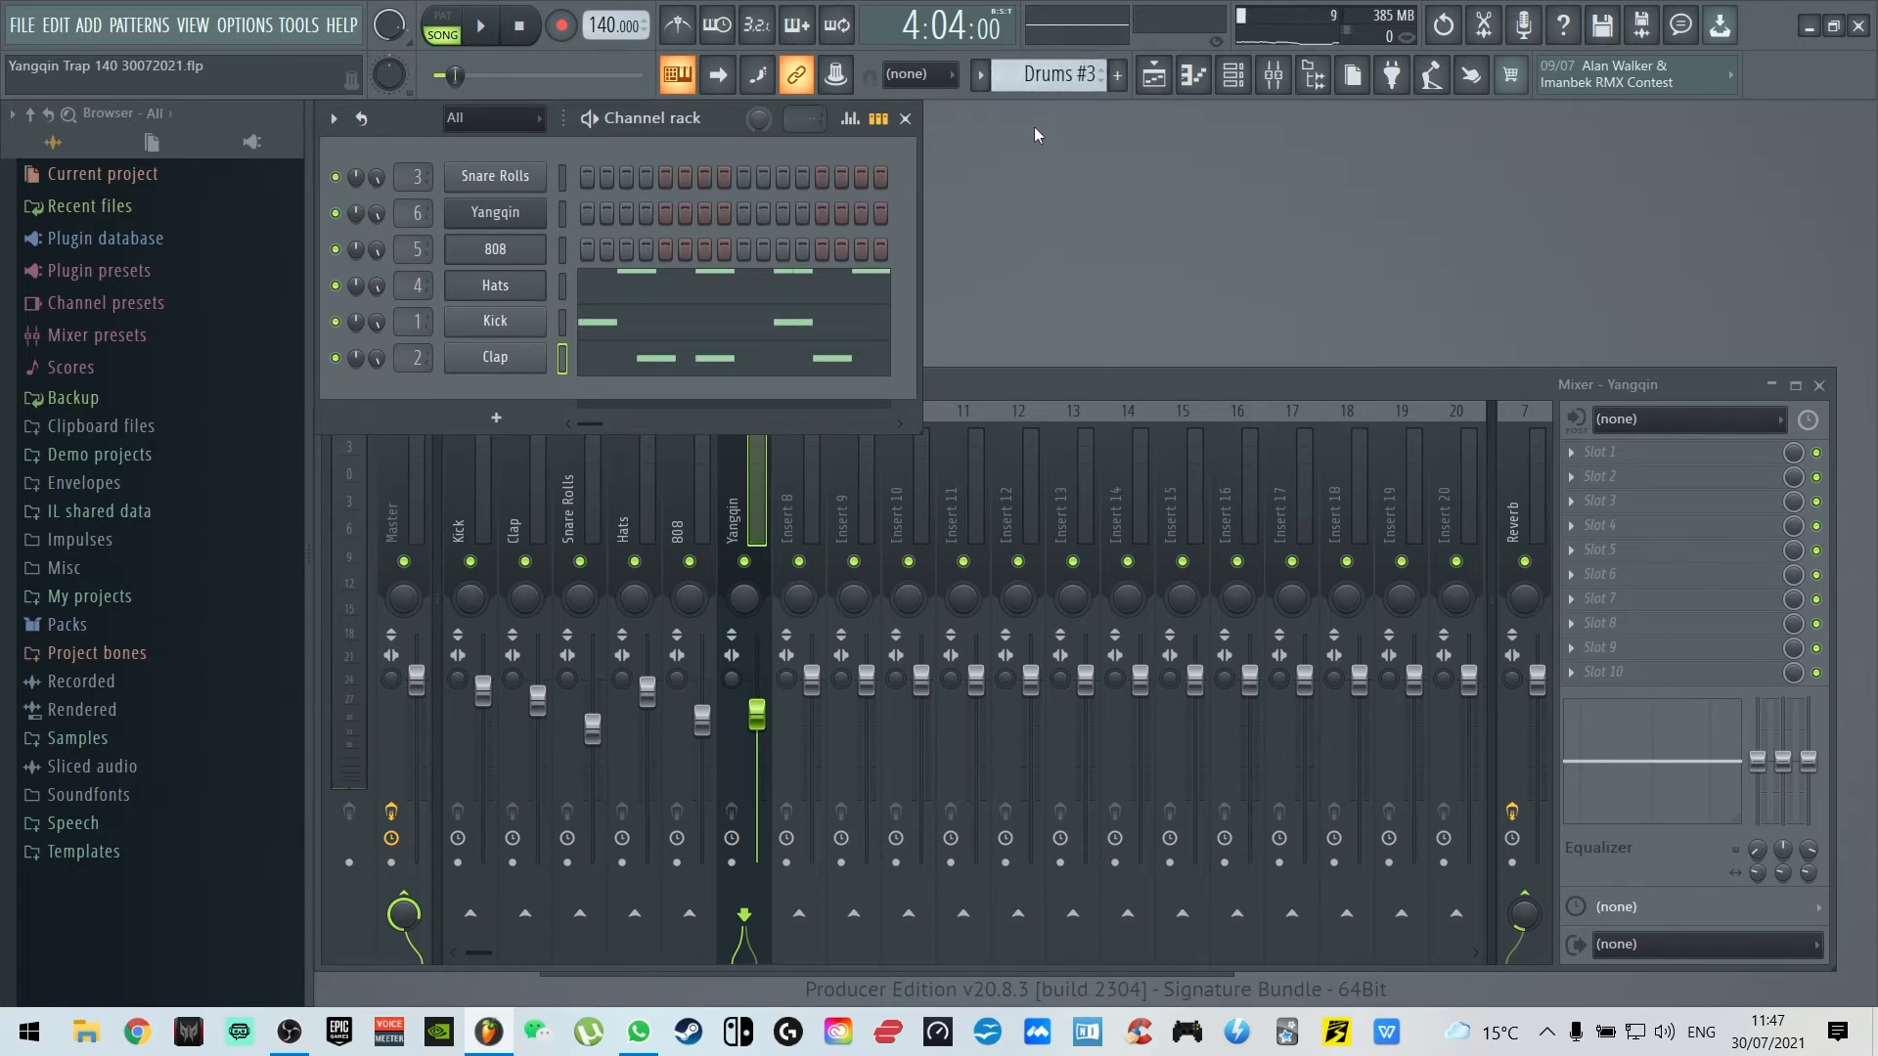
right_click(528, 323)
click(582, 320)
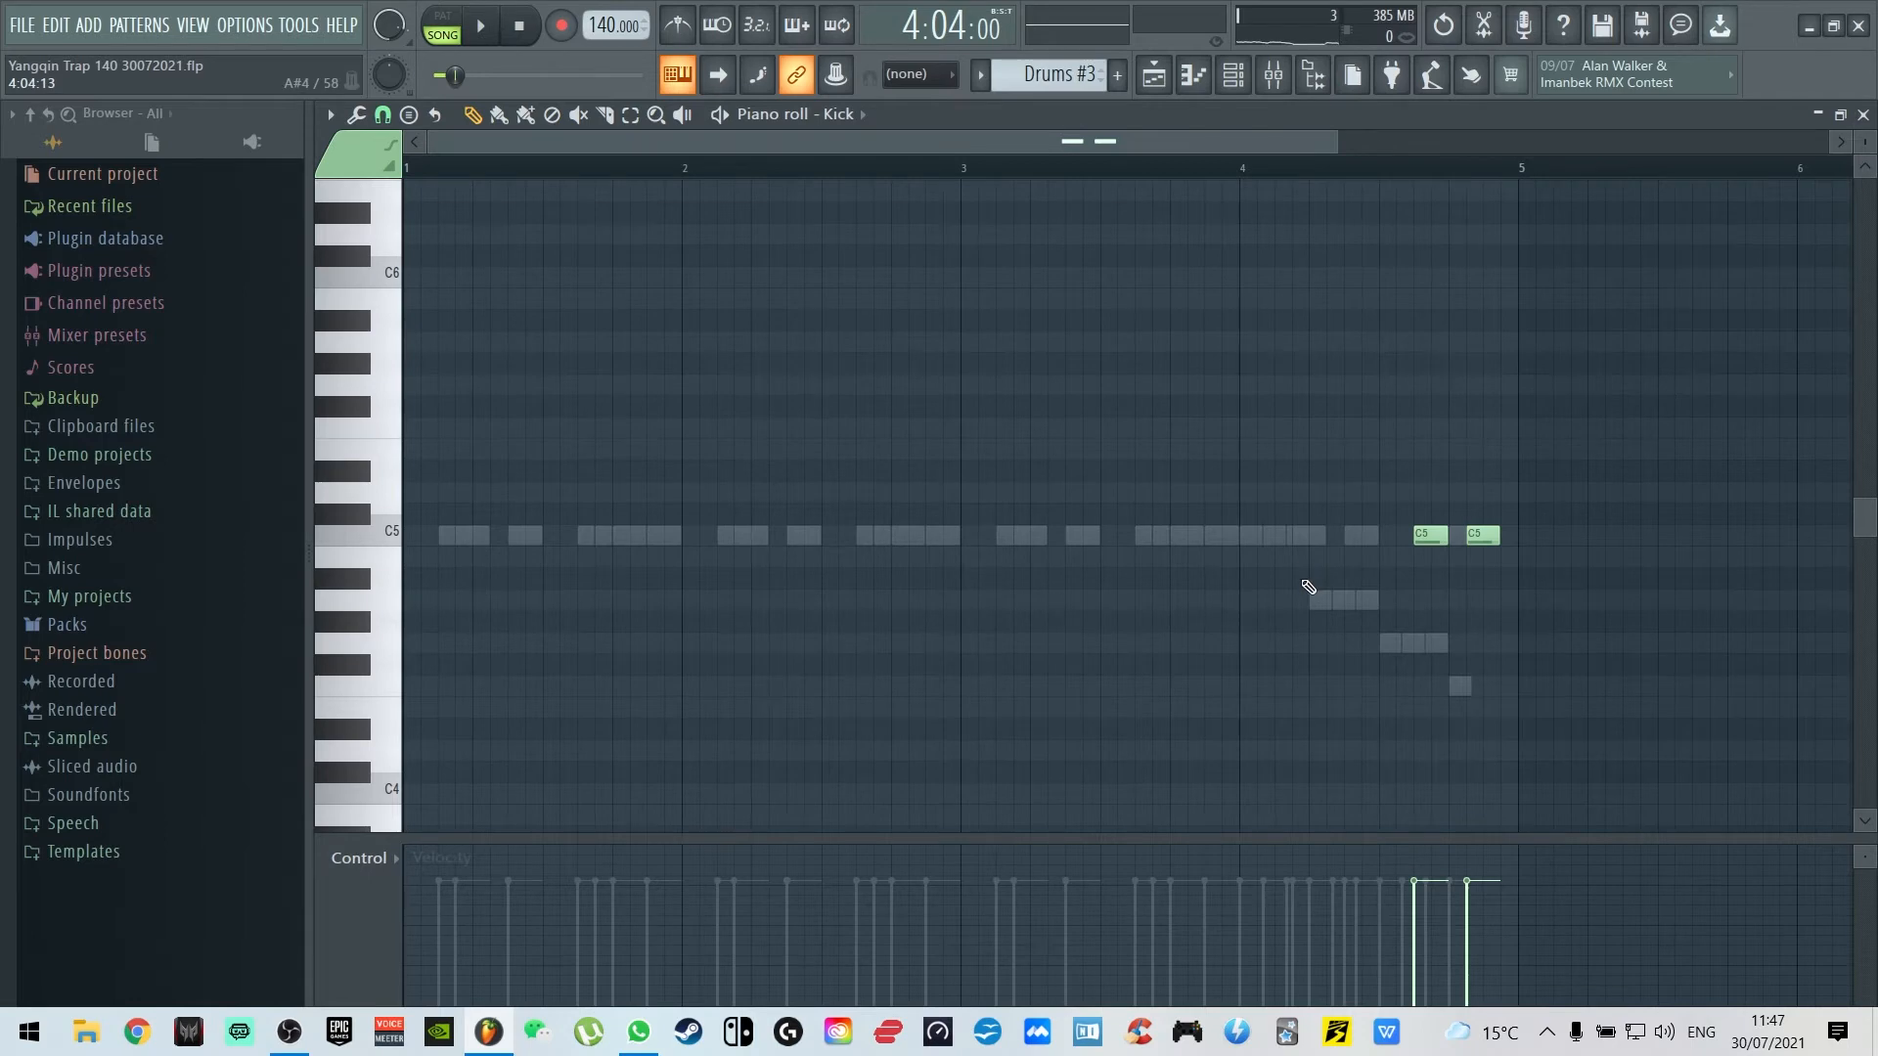
Place the Drums #3 pattern at bar 5 on Track 1 and remove the stray copies from the other tracks
key(F5)
click(790, 290)
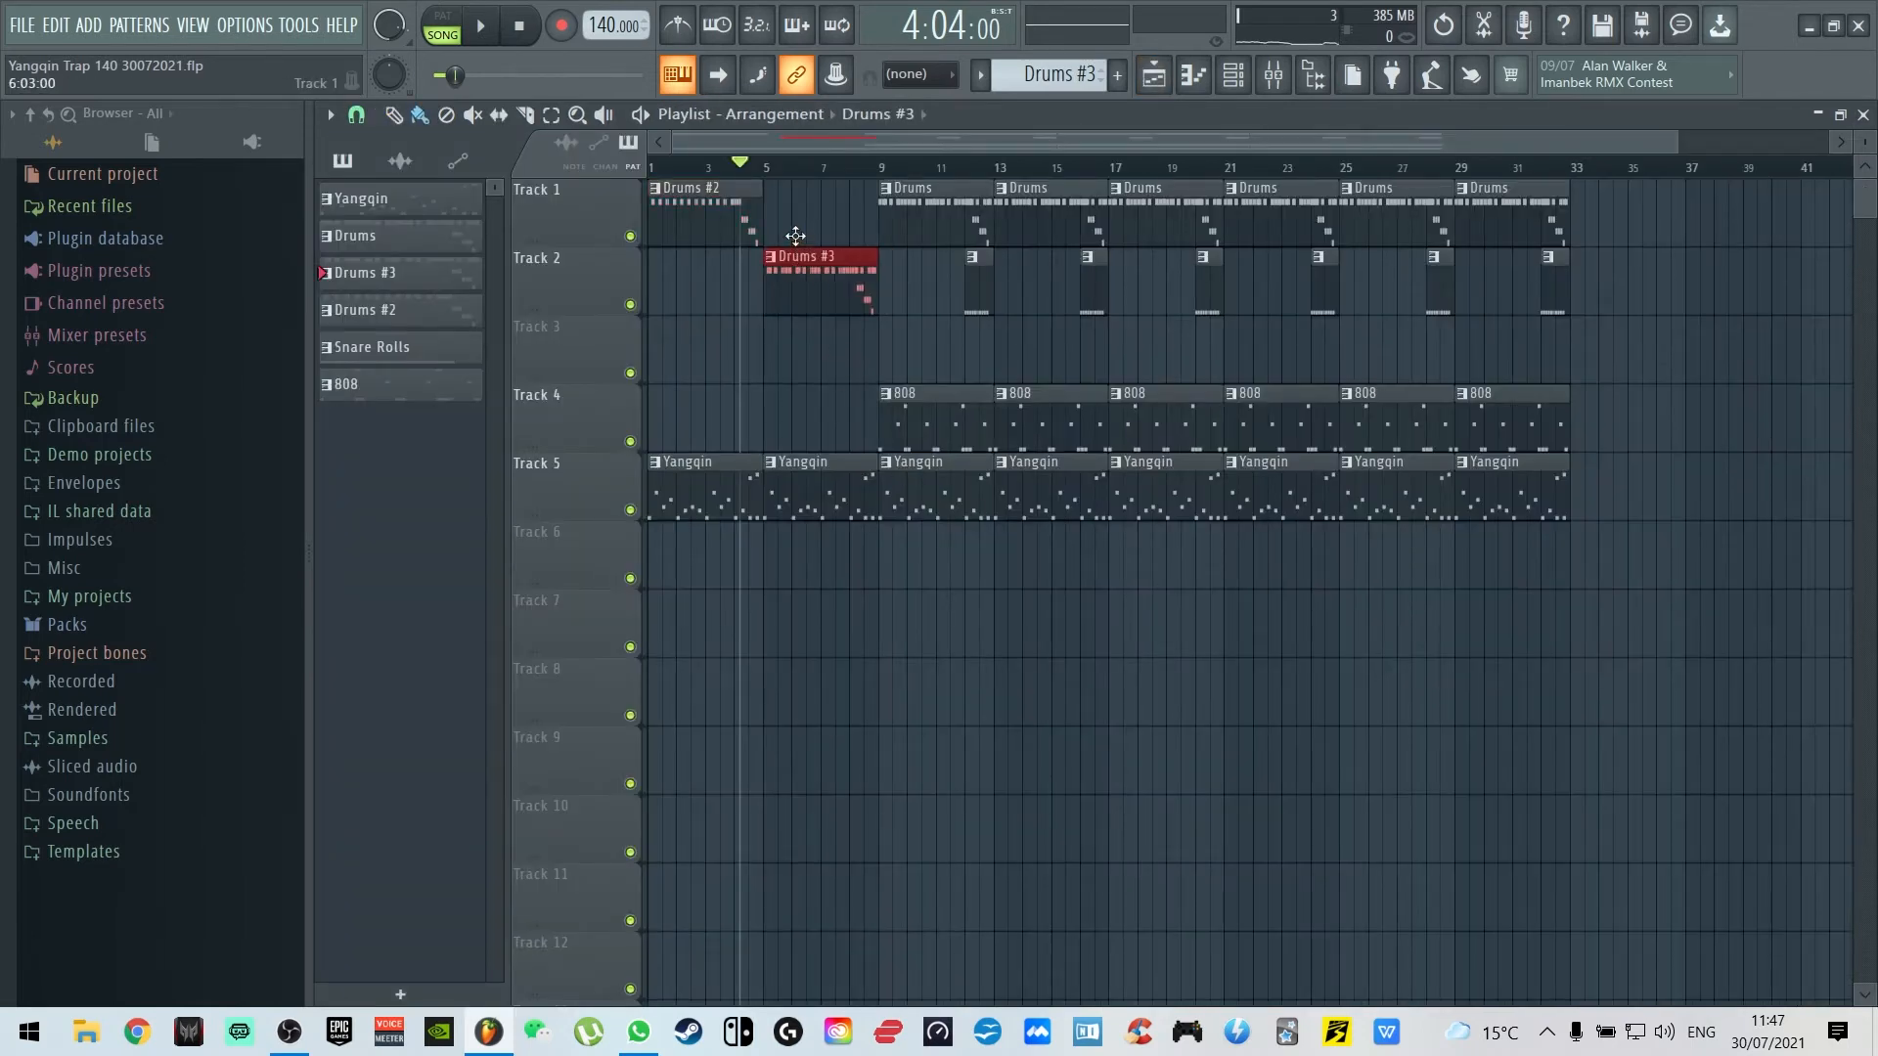
drag(795, 236, 782, 210)
click(817, 323)
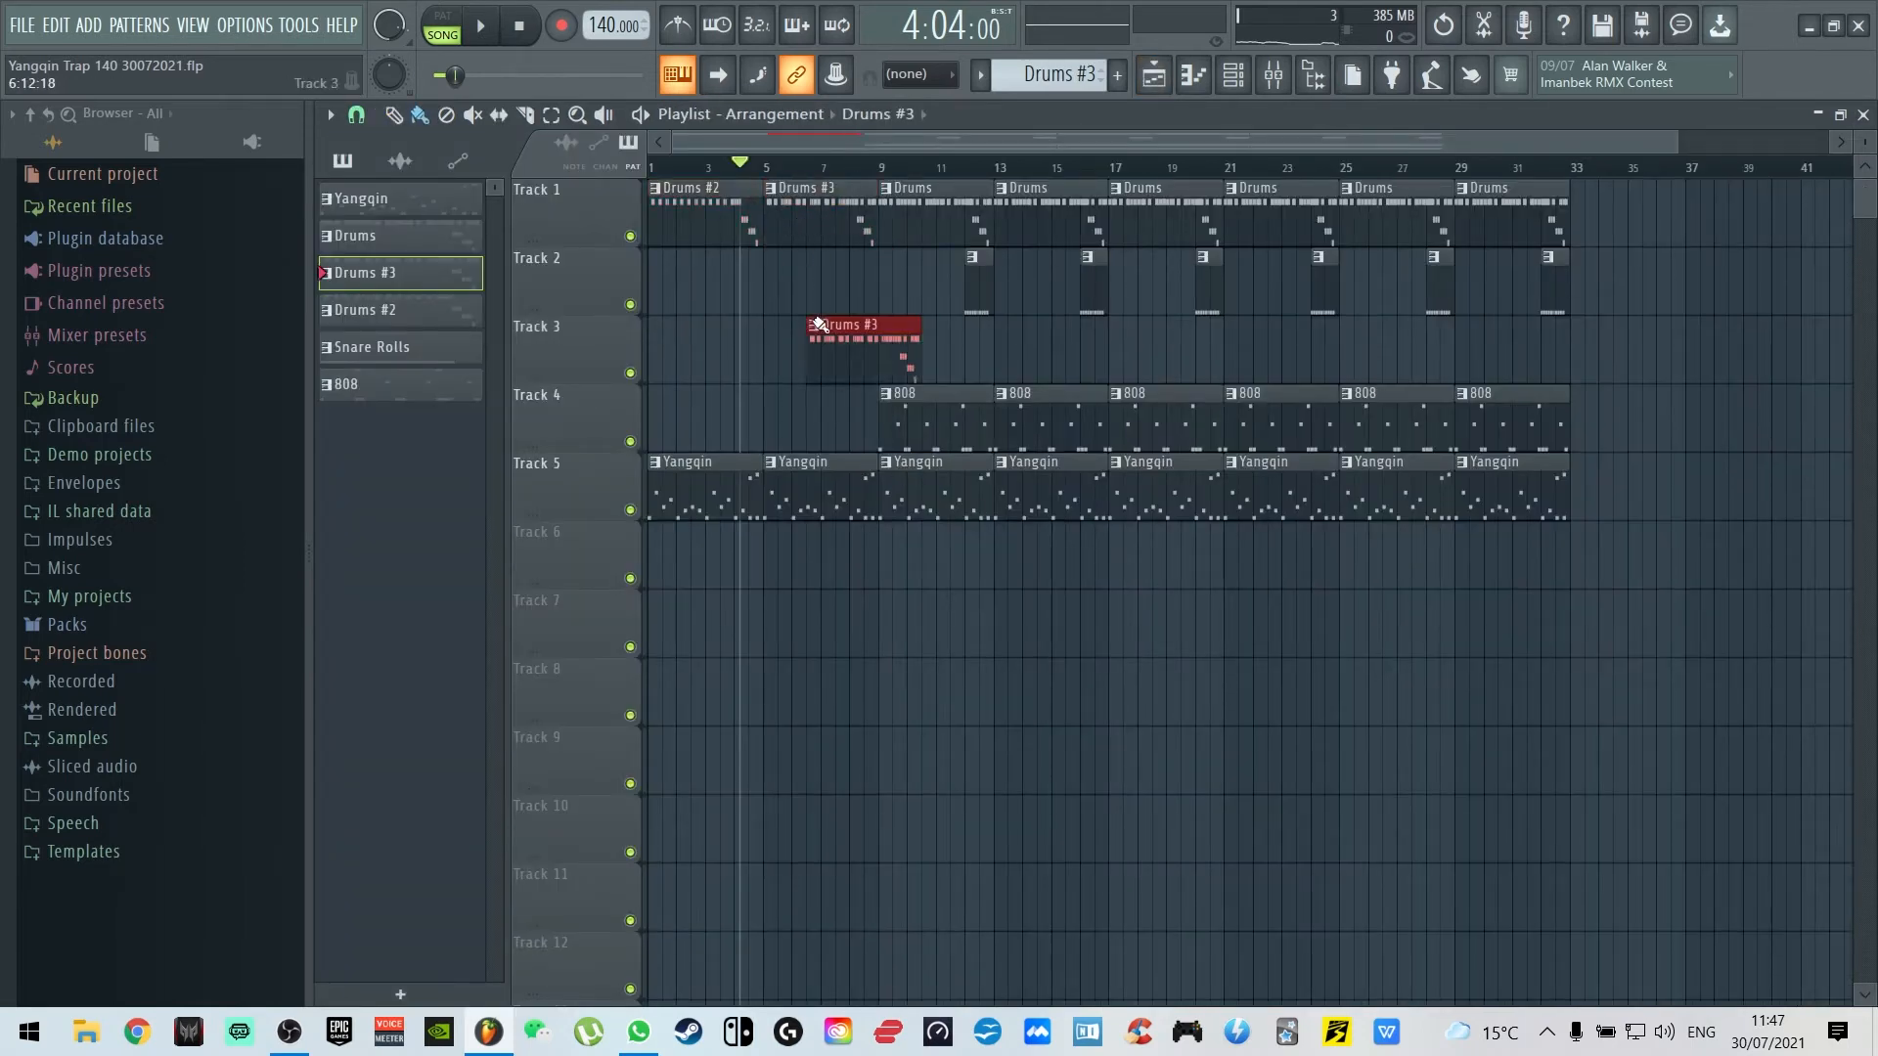
click(816, 323)
right_click(838, 324)
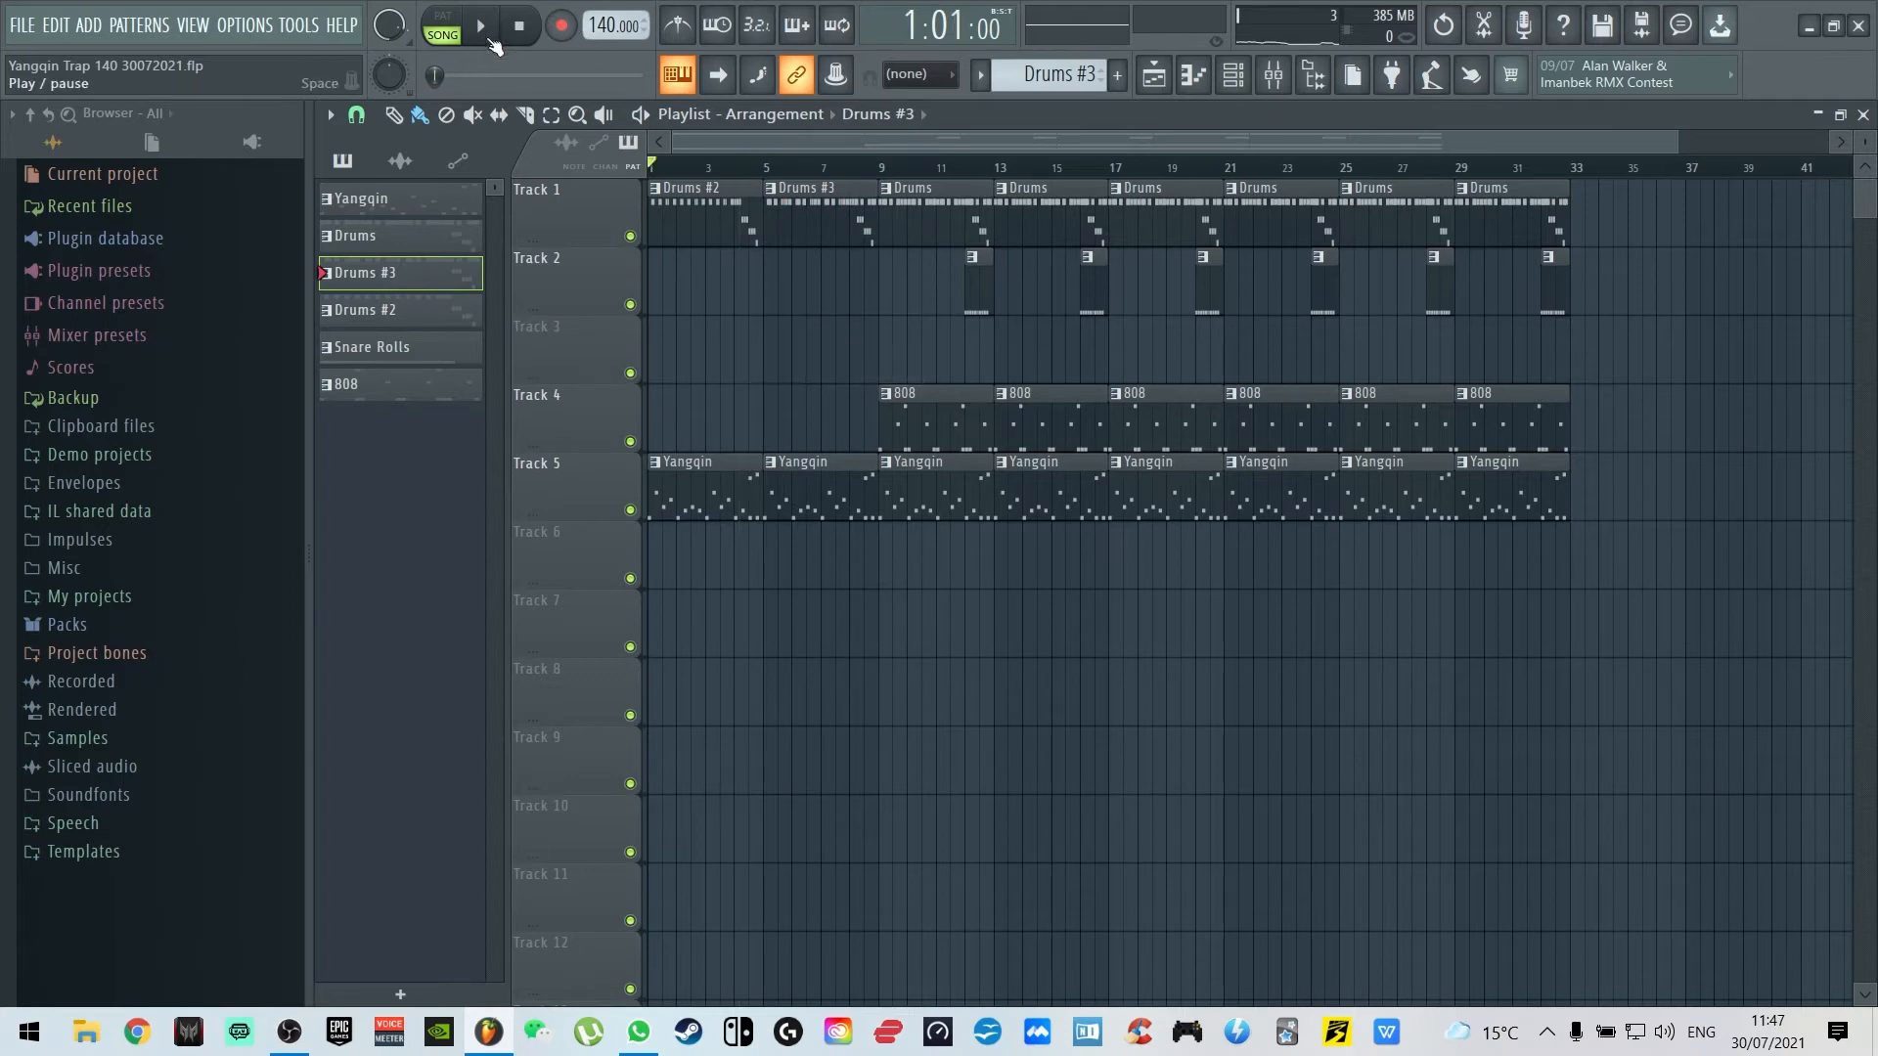
Play the intro from the start and slightly lower the Clap mixer track's volume
click(483, 30)
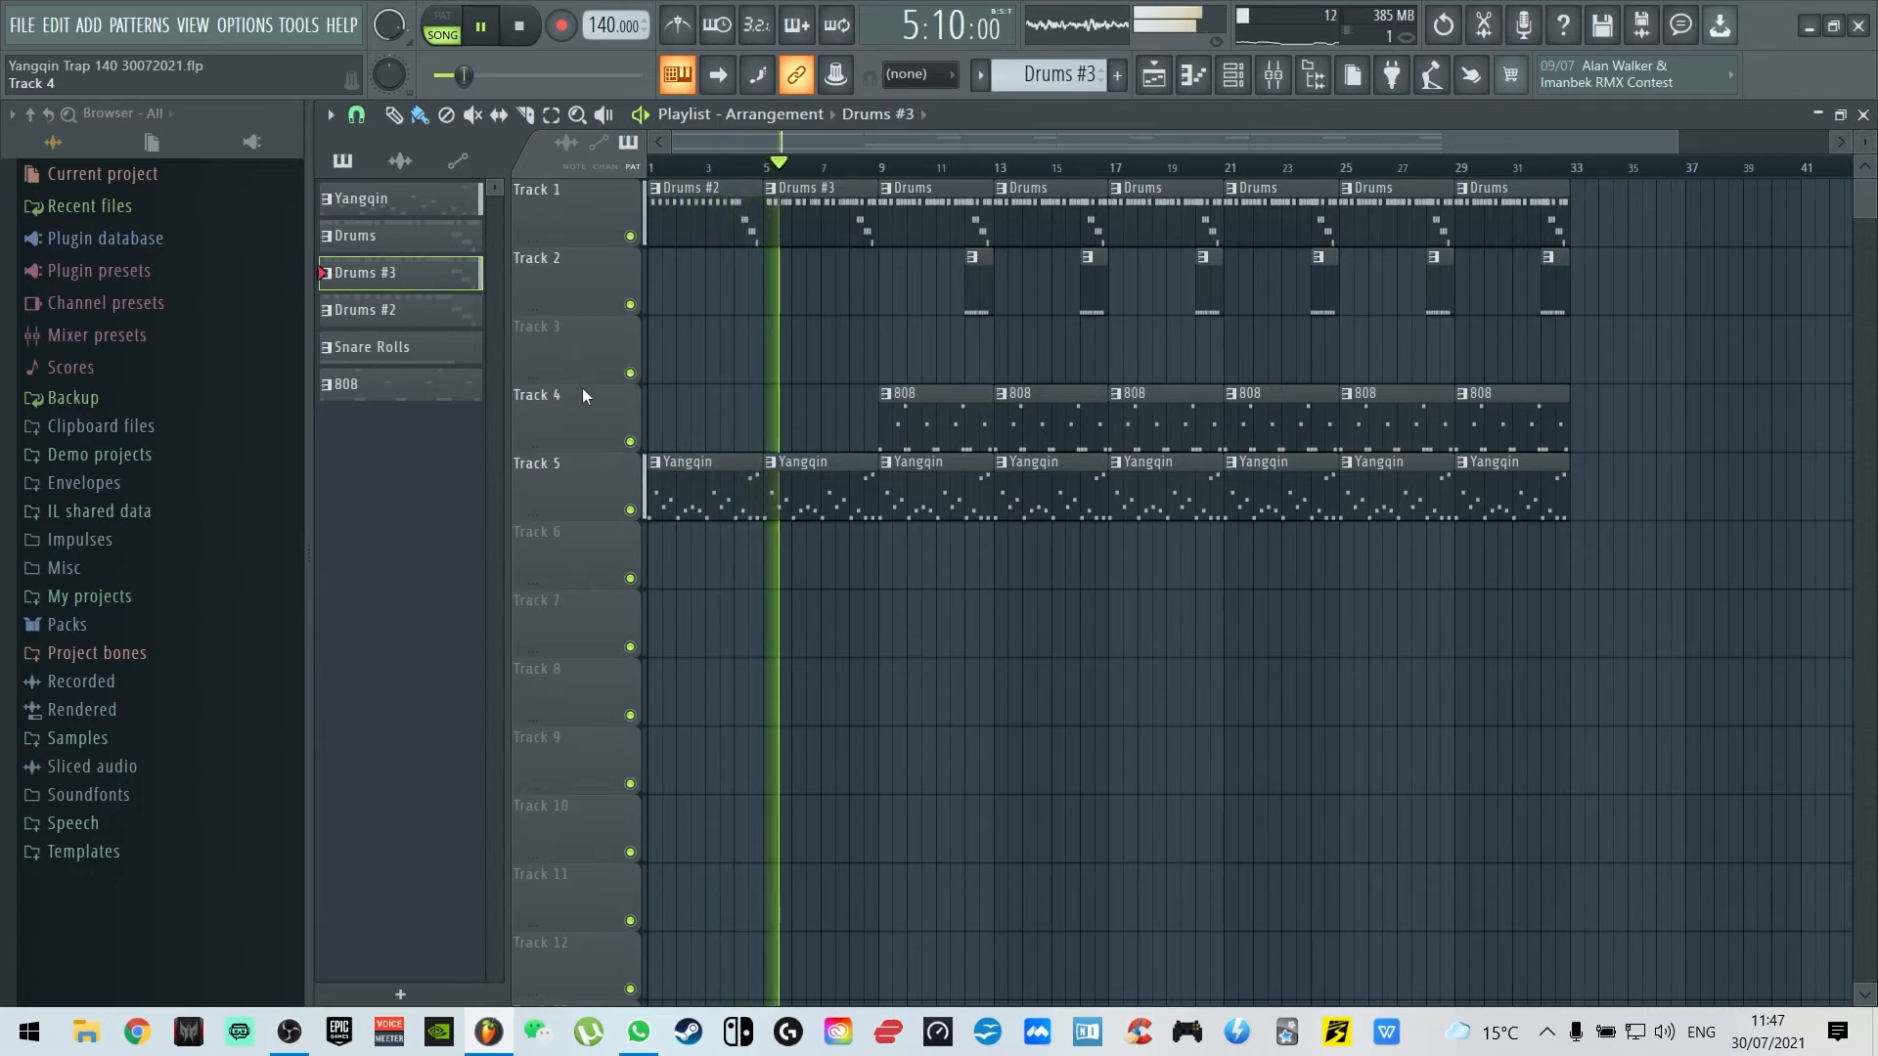
key(F9)
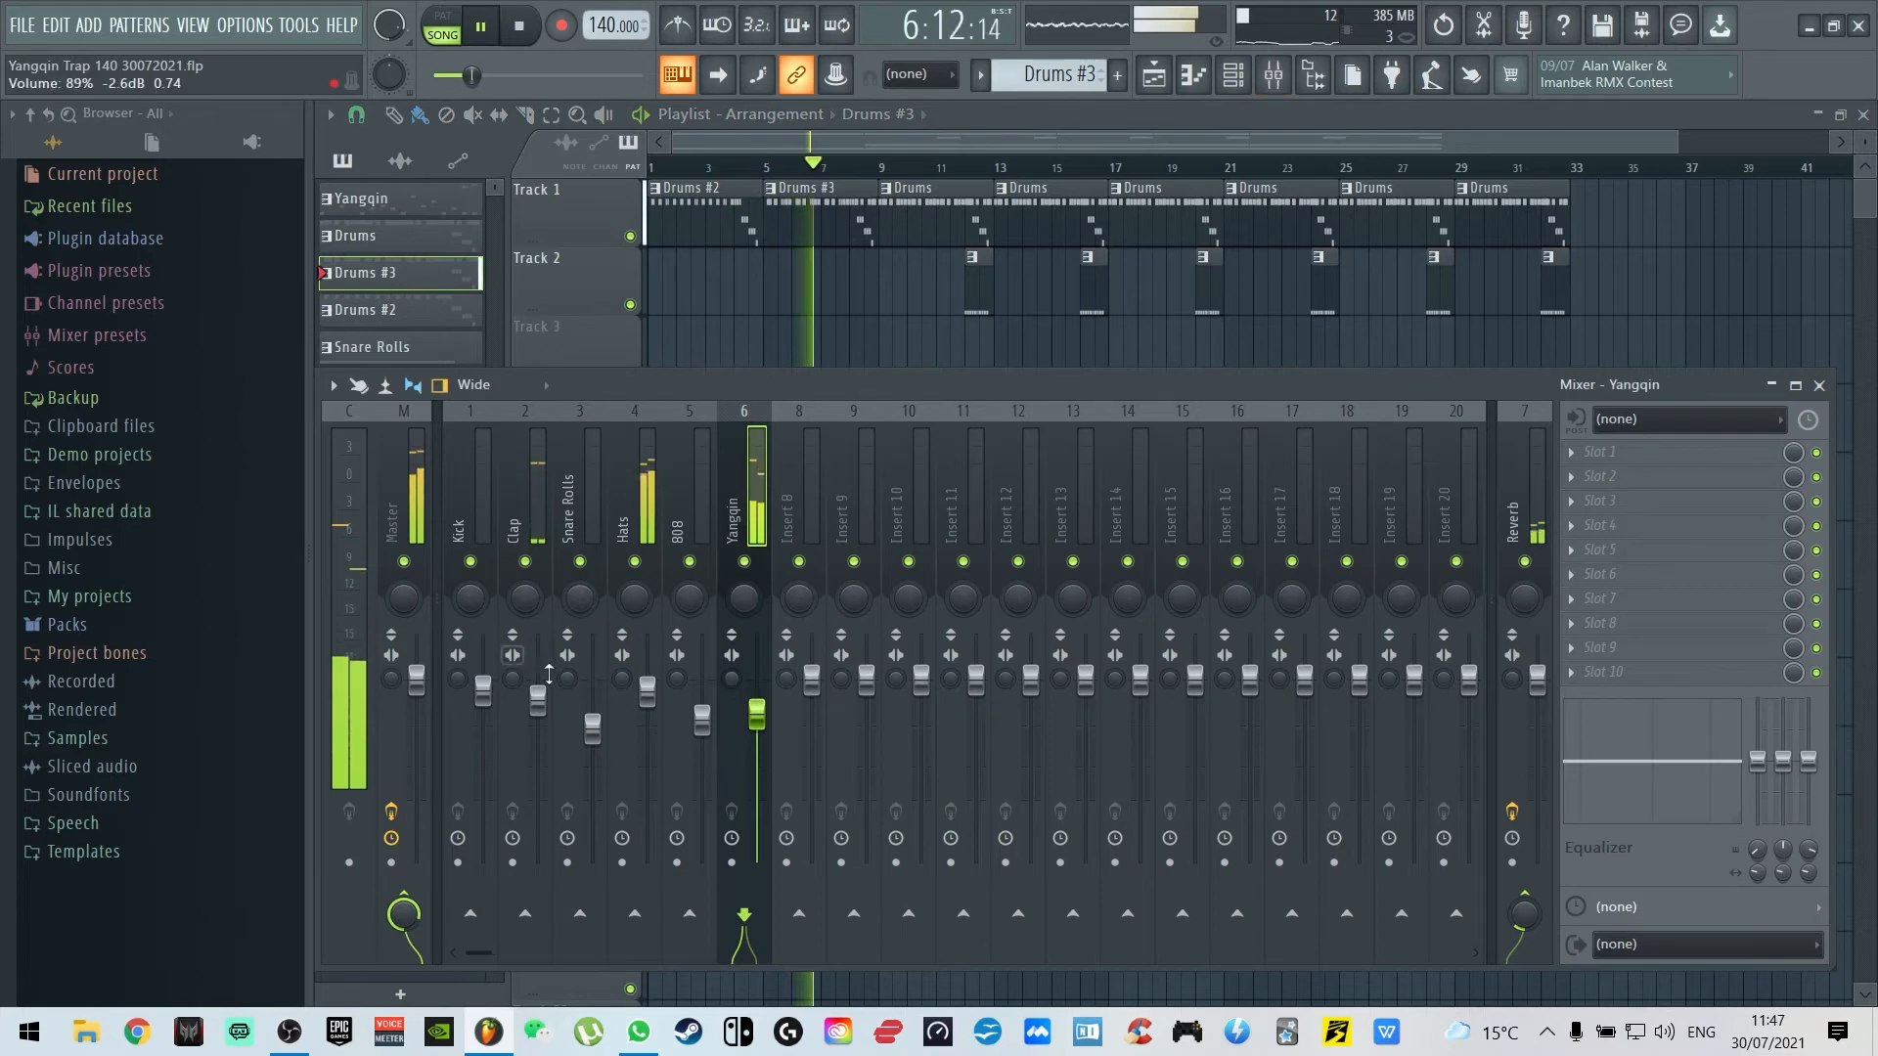
drag(537, 704, 541, 718)
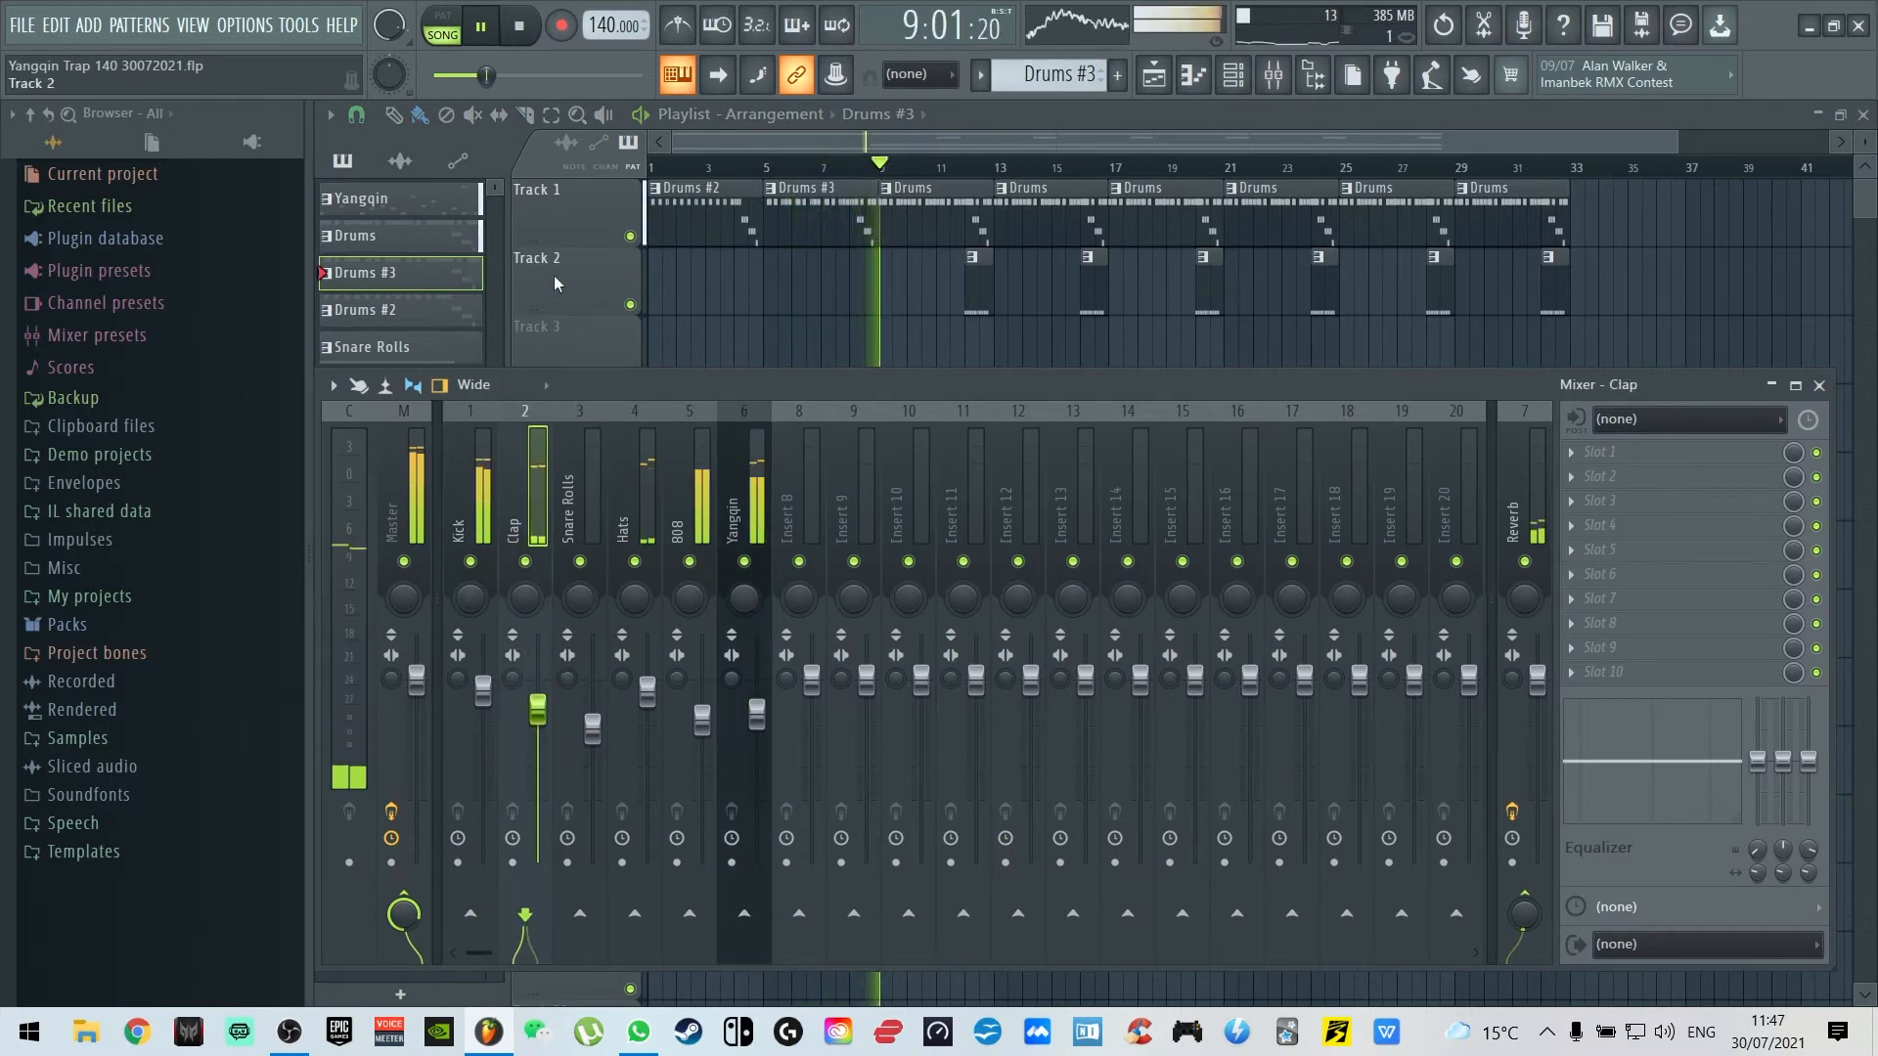
key(F9)
key(space)
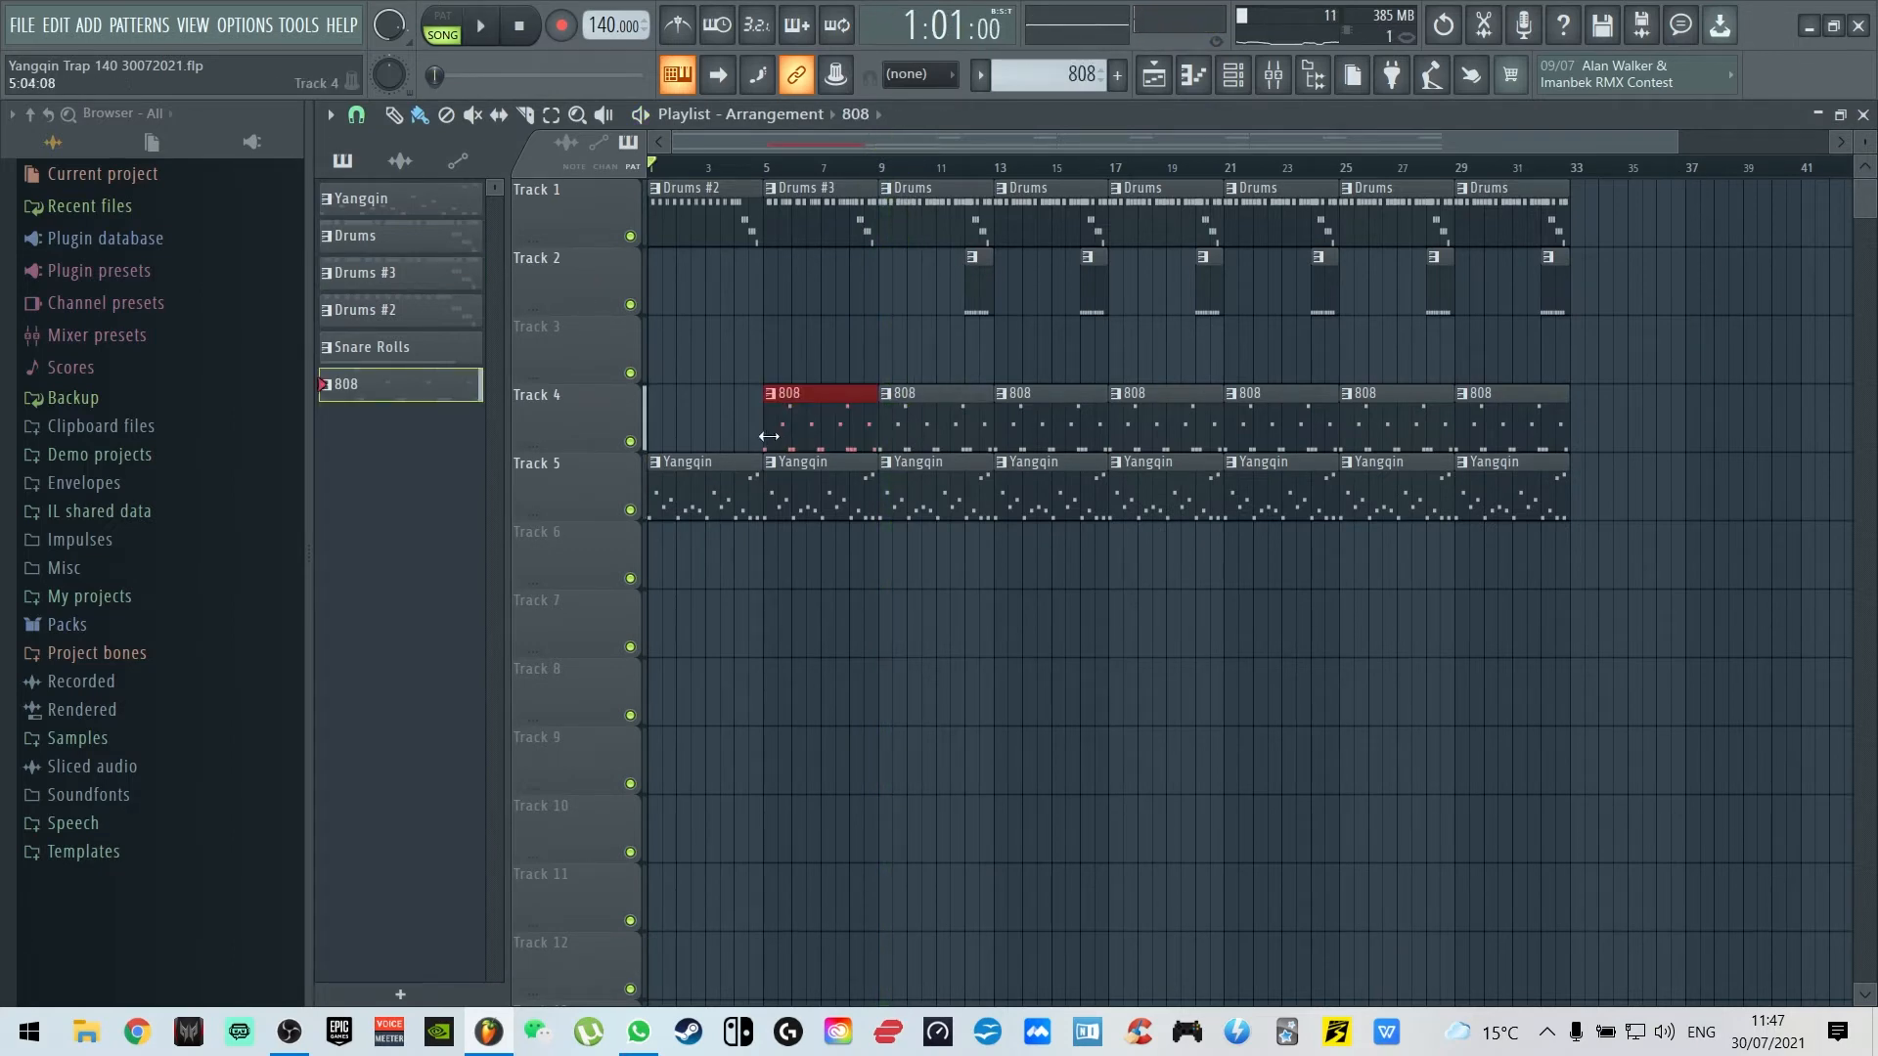
Add an 808 clip on Track 4 trimmed to the last half bar before bar 9, and play the transition from bar 7
drag(822, 400, 861, 344)
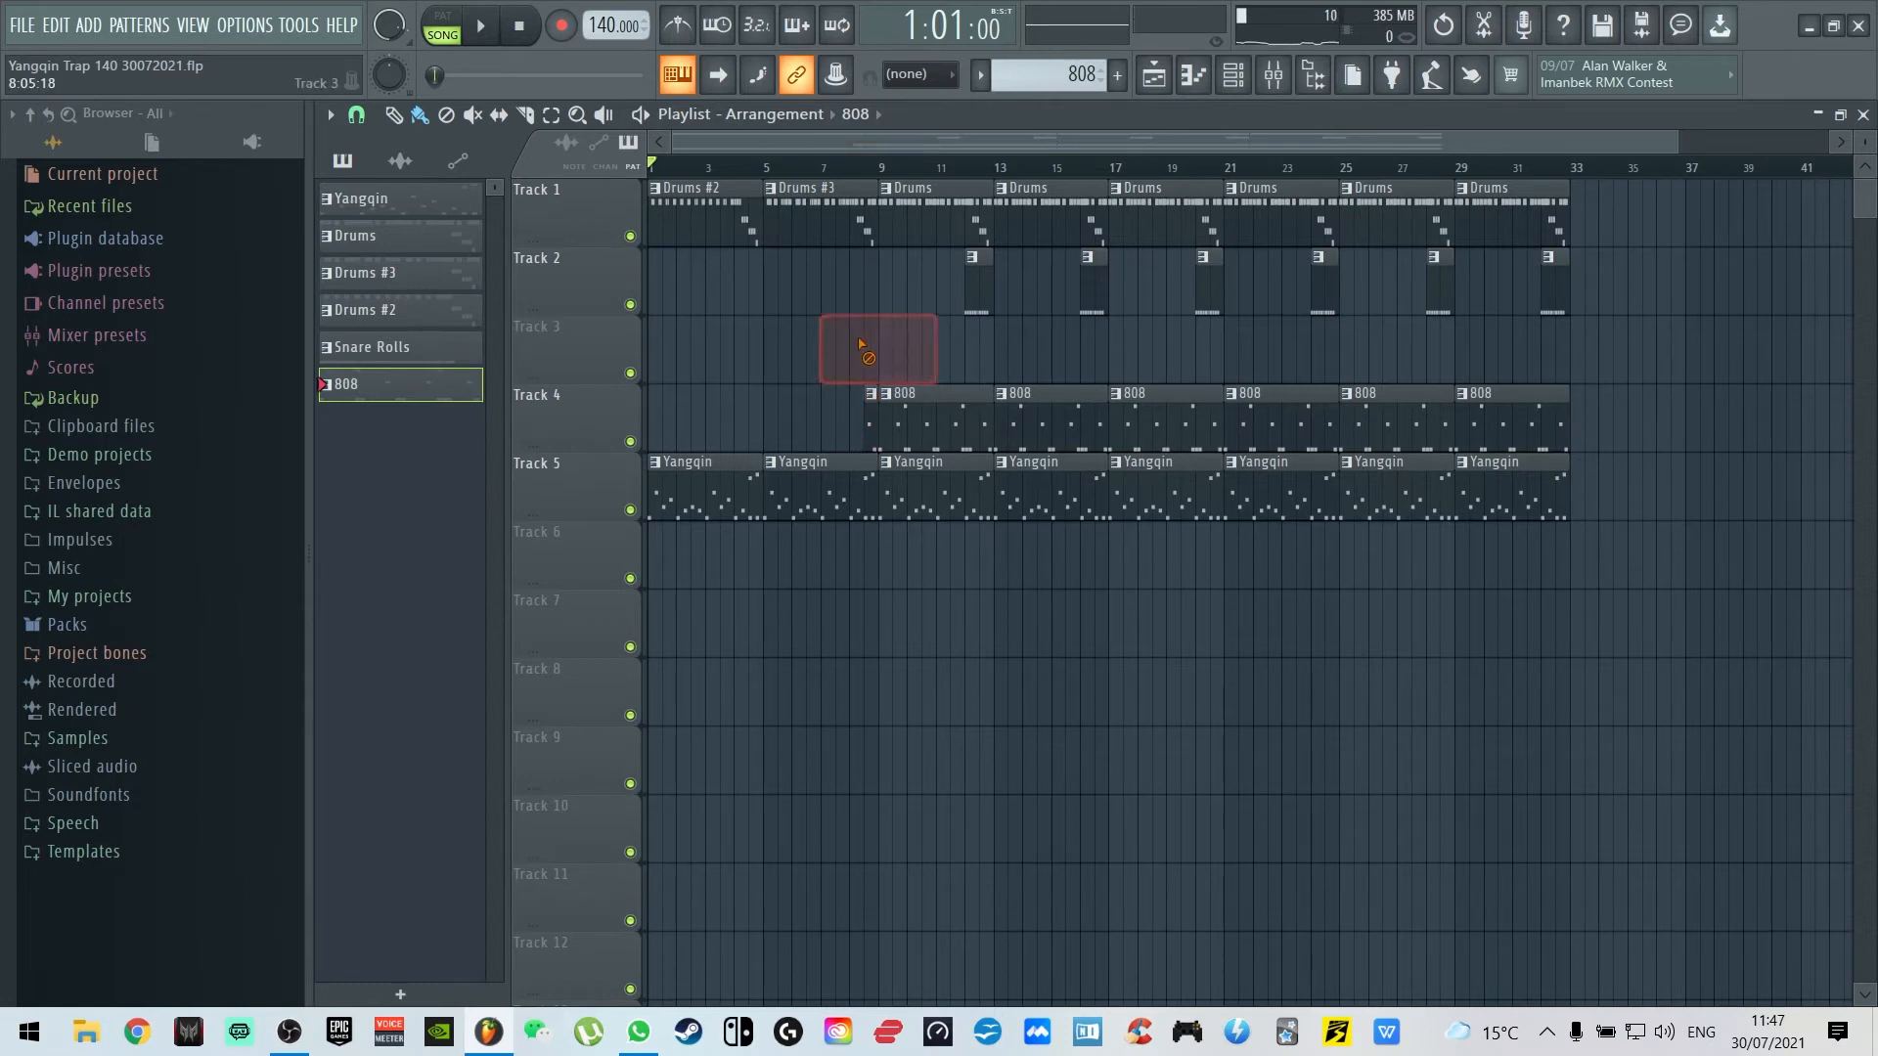
drag(1686, 144, 888, 179)
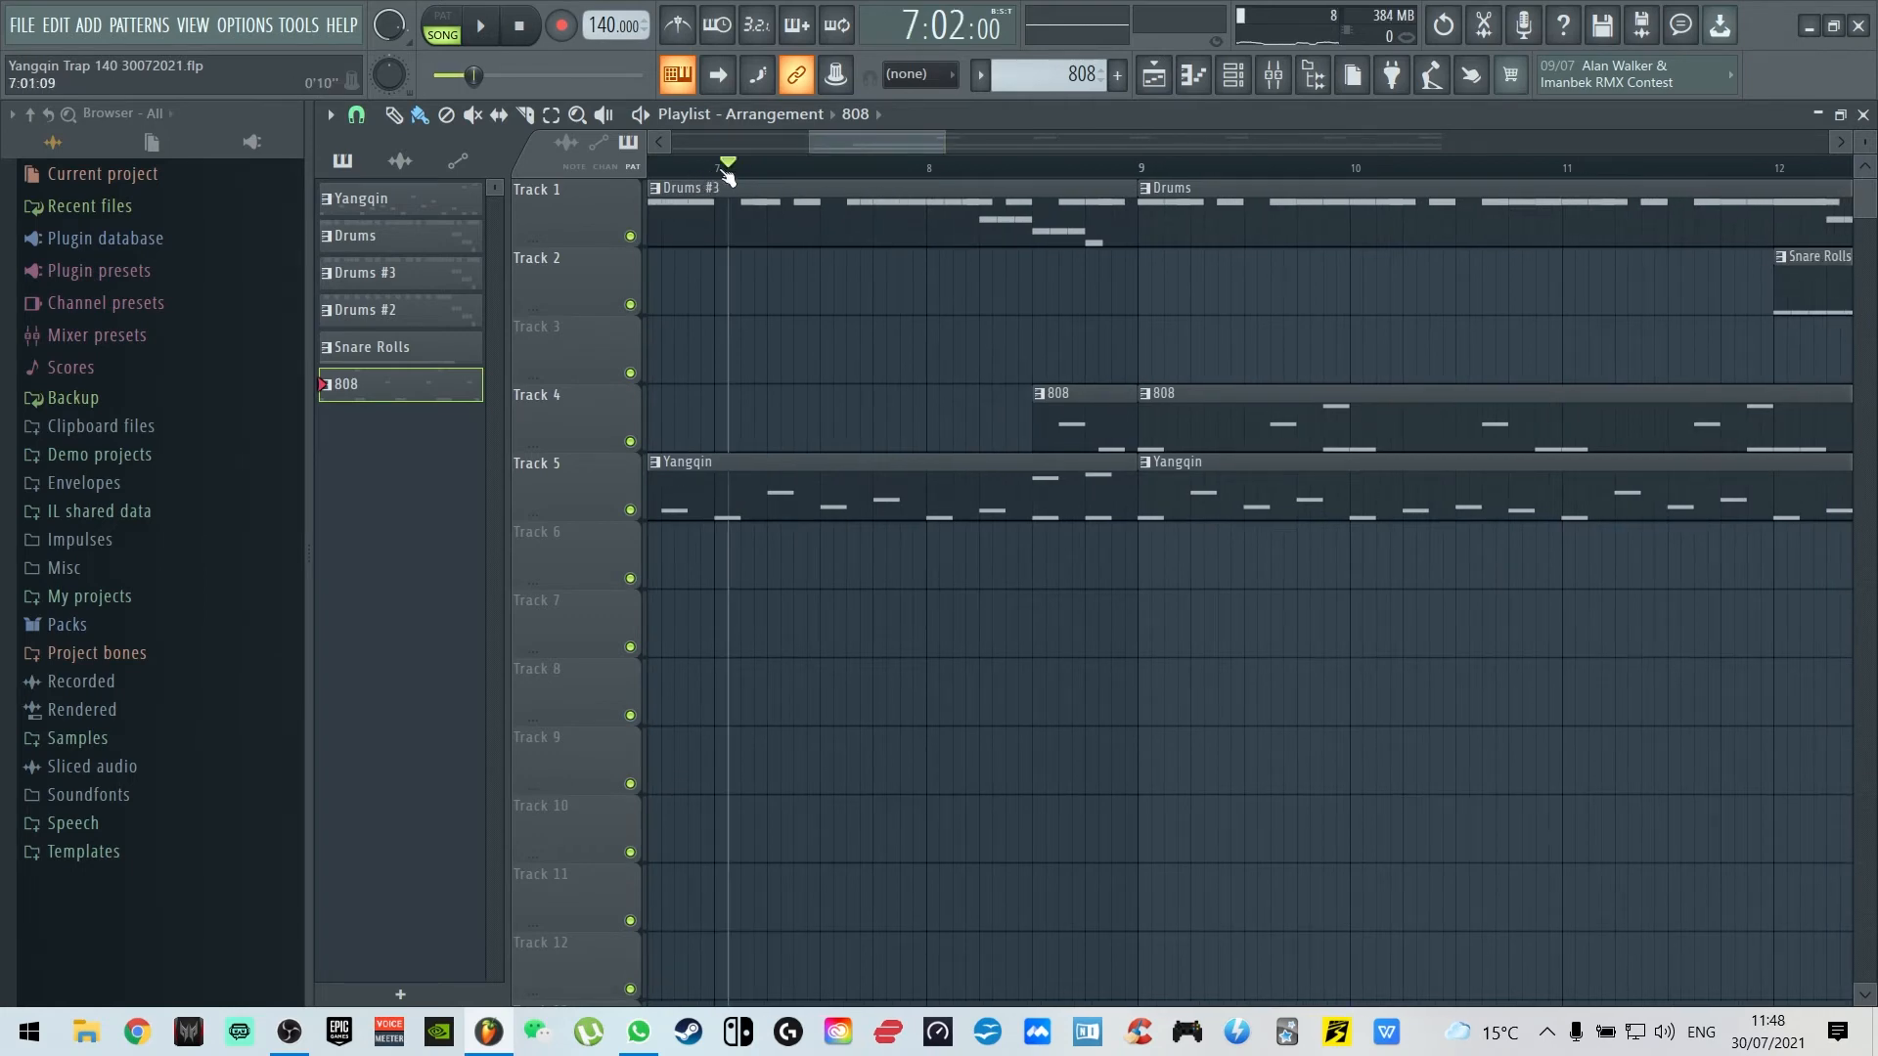
key(space)
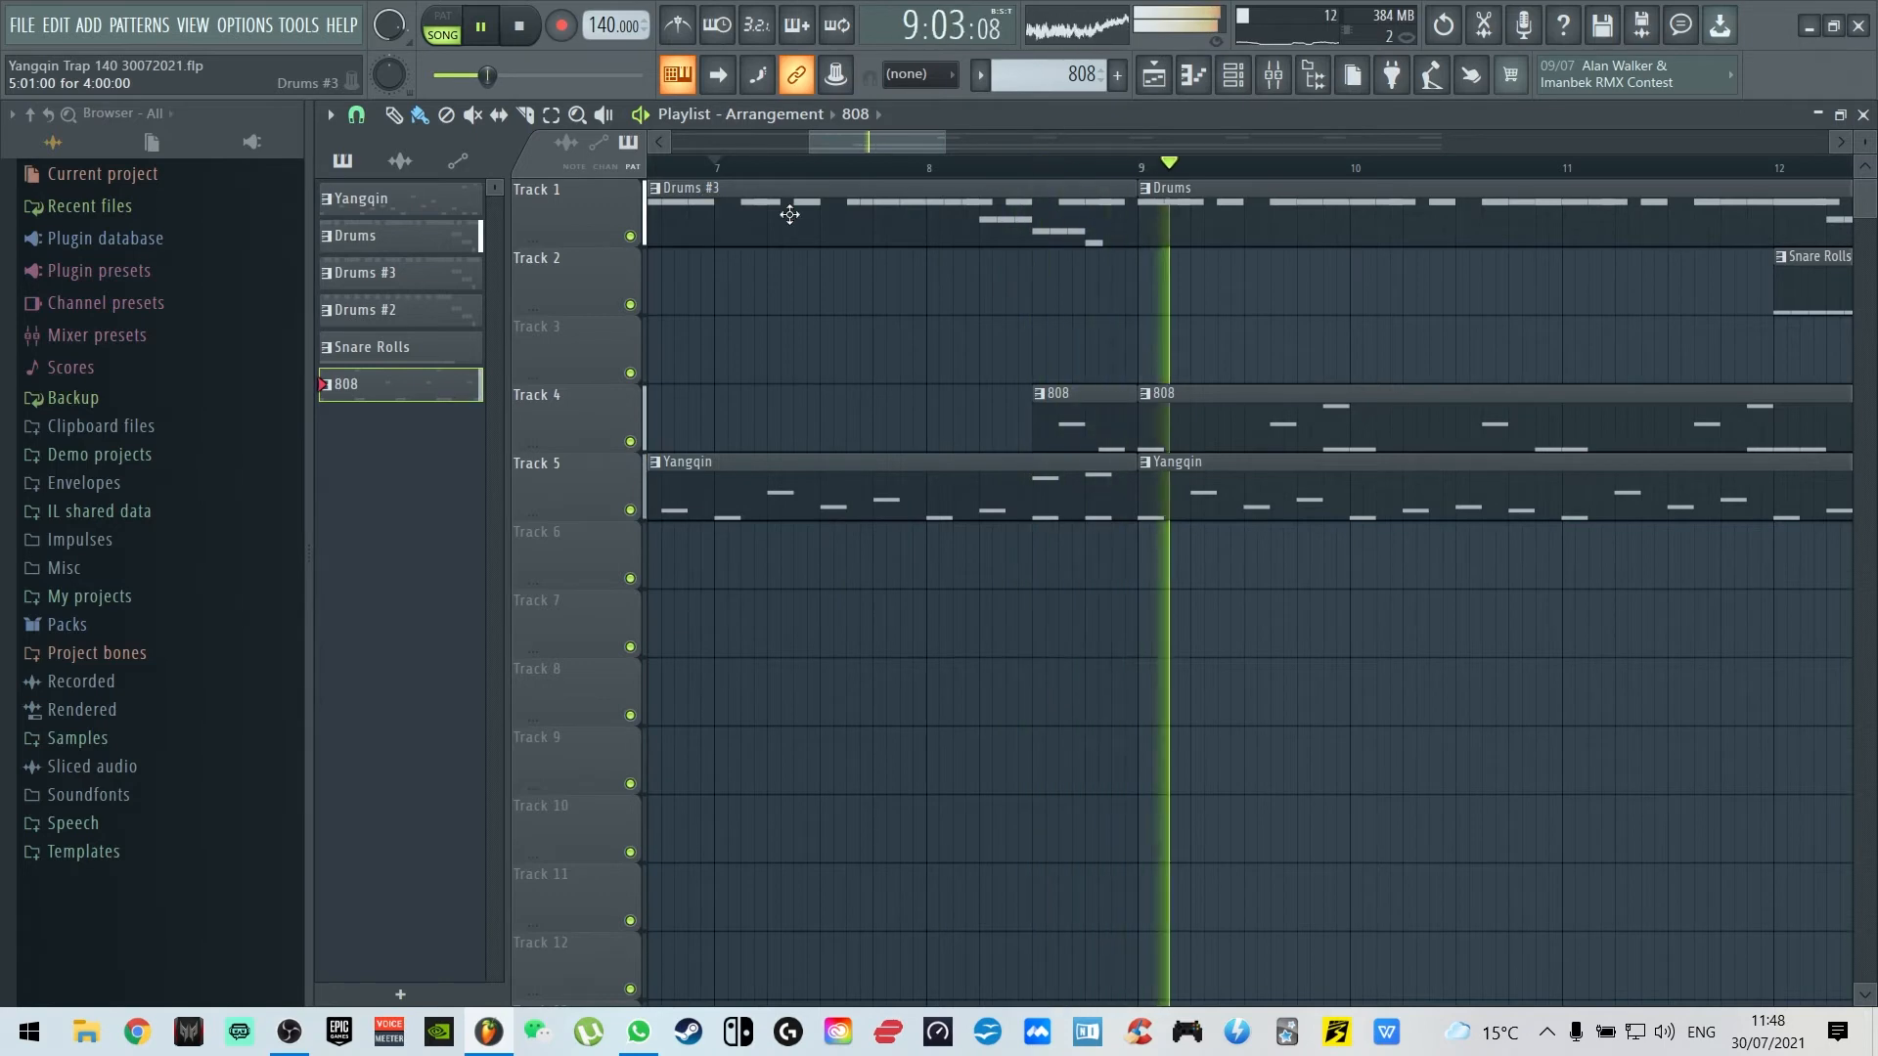
drag(944, 143, 1710, 76)
key(space)
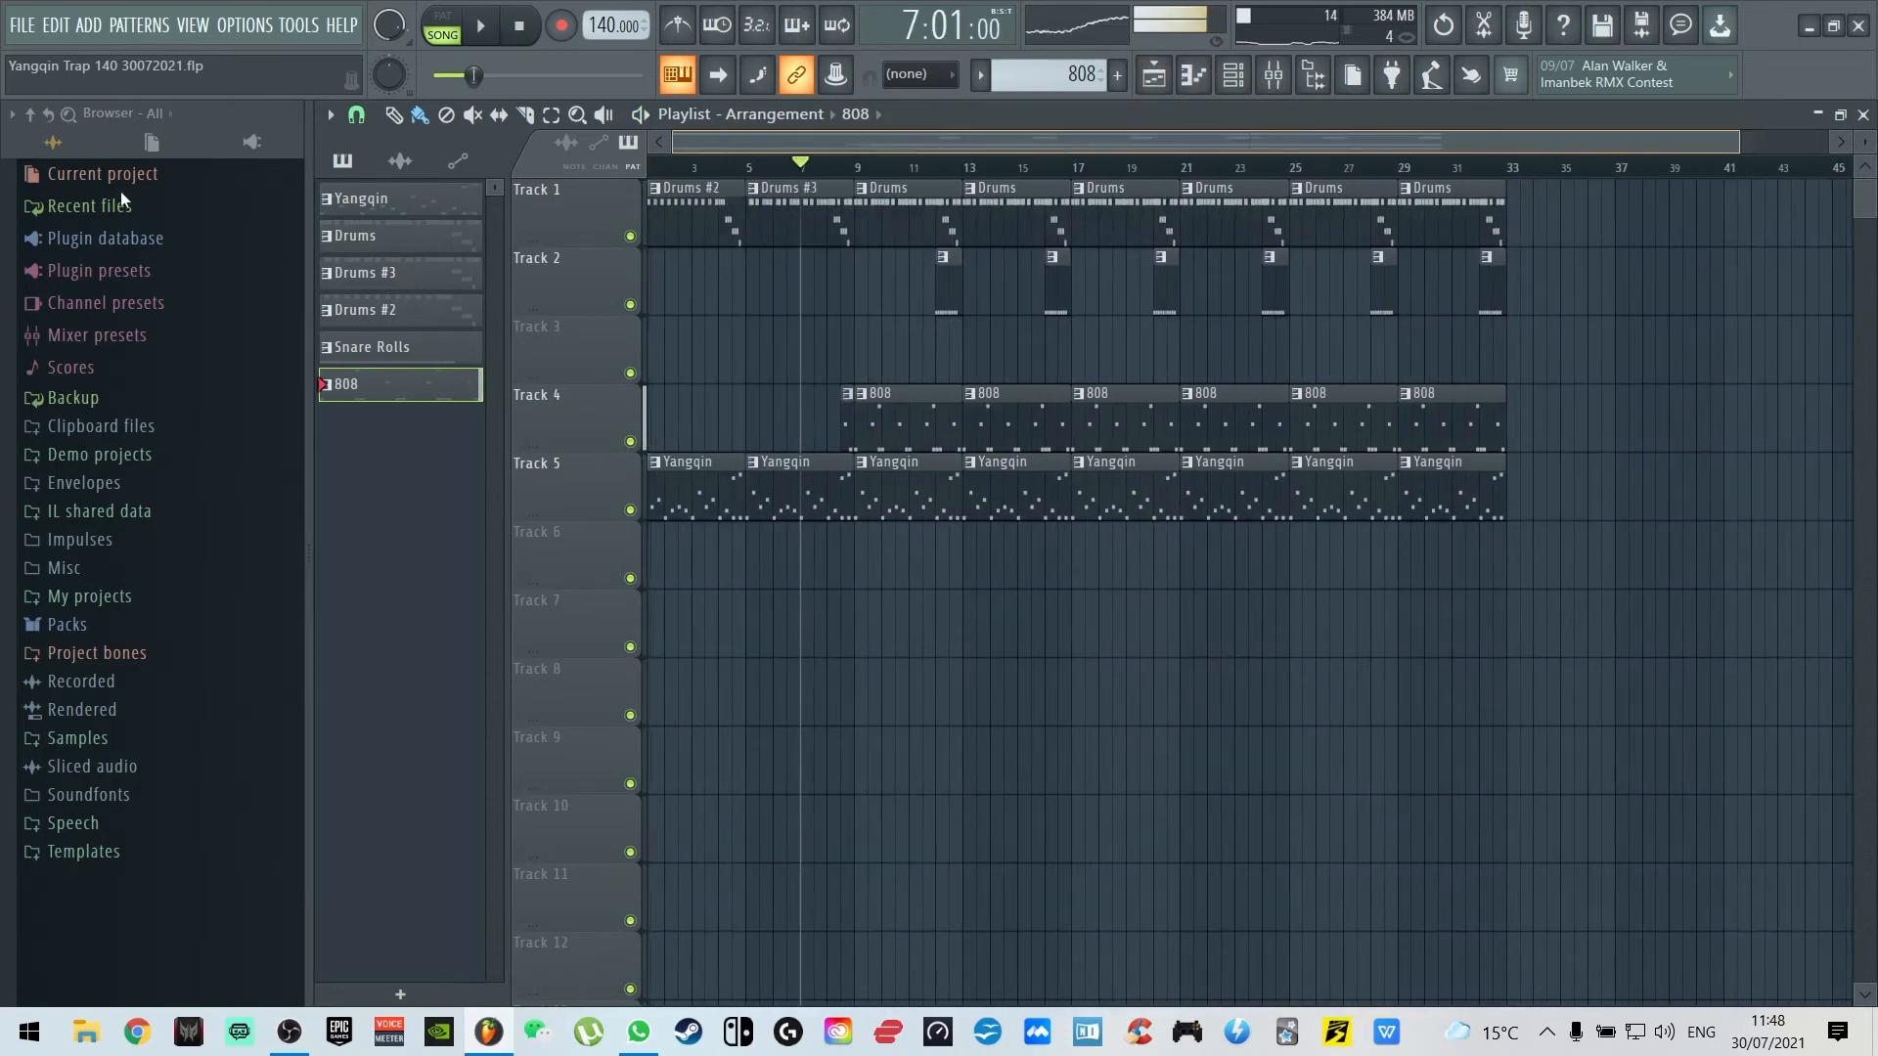
drag(1738, 138, 1827, 139)
click(1203, 377)
right_click(1201, 376)
right_click(1167, 390)
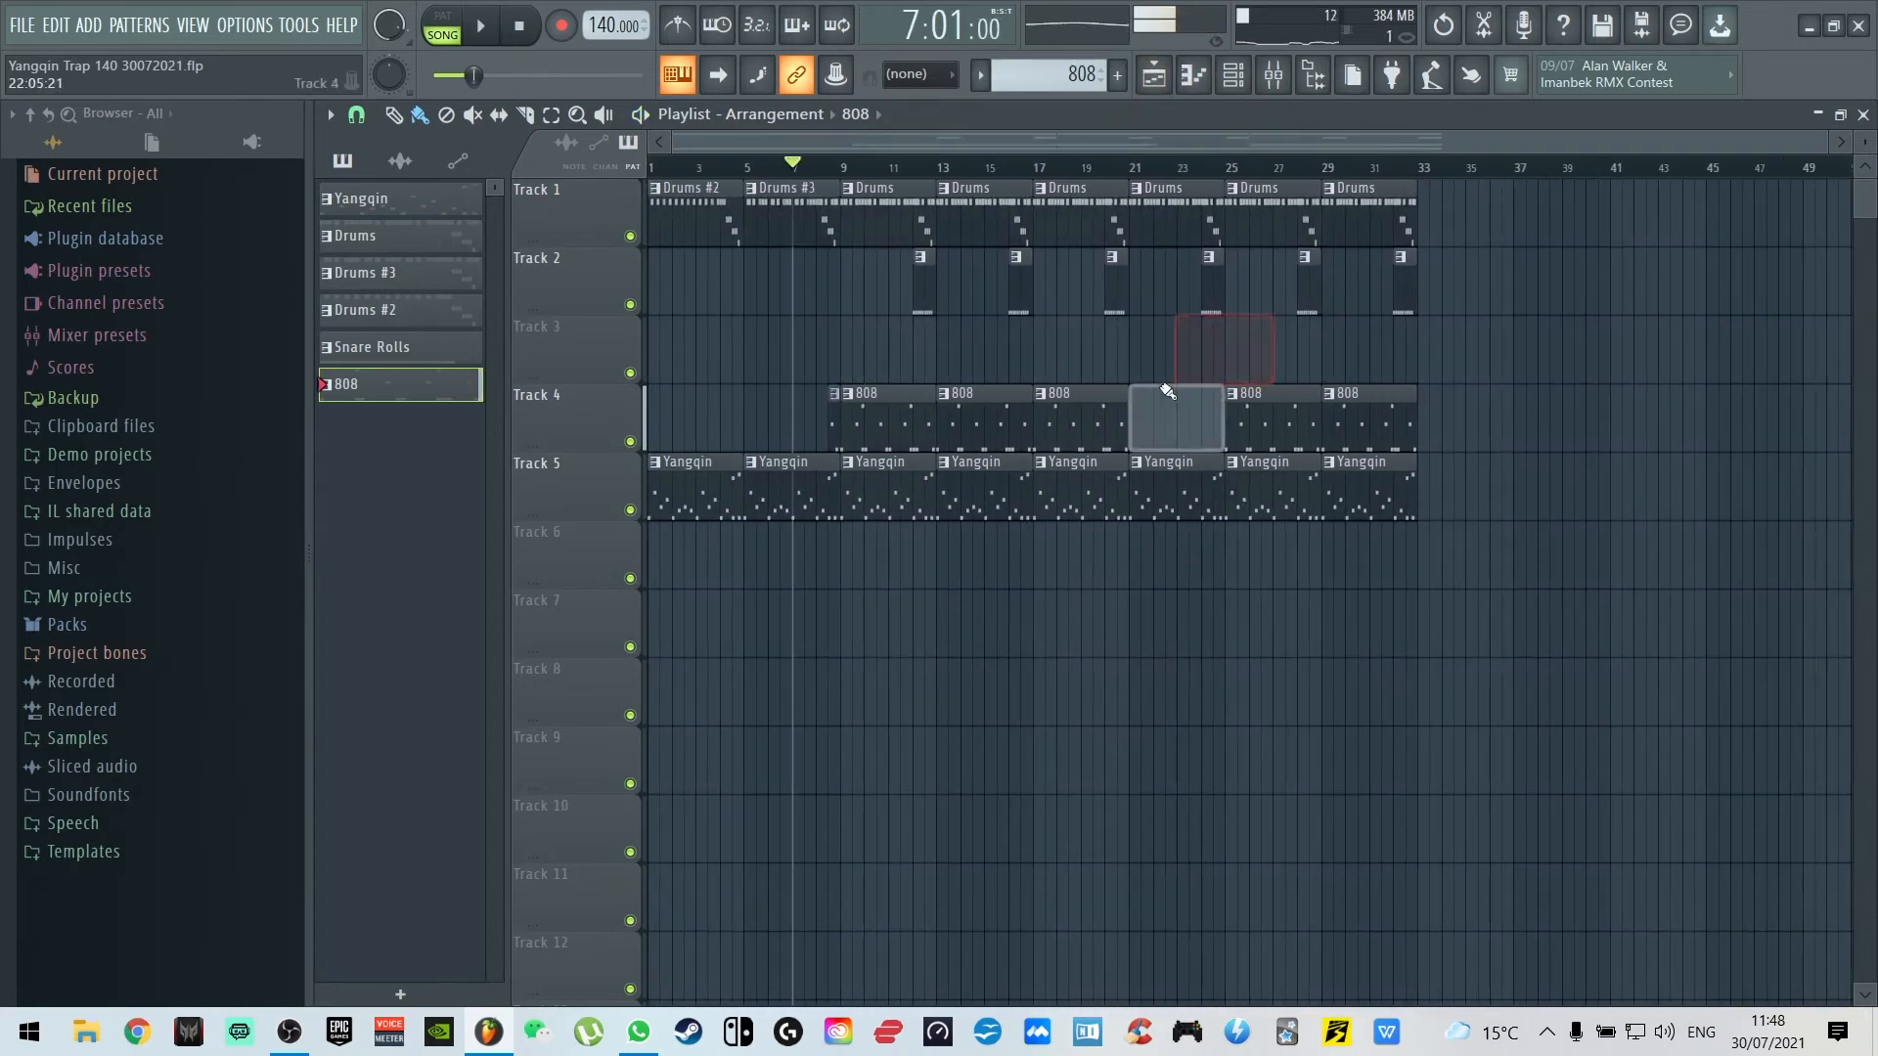
drag(1150, 448, 1183, 421)
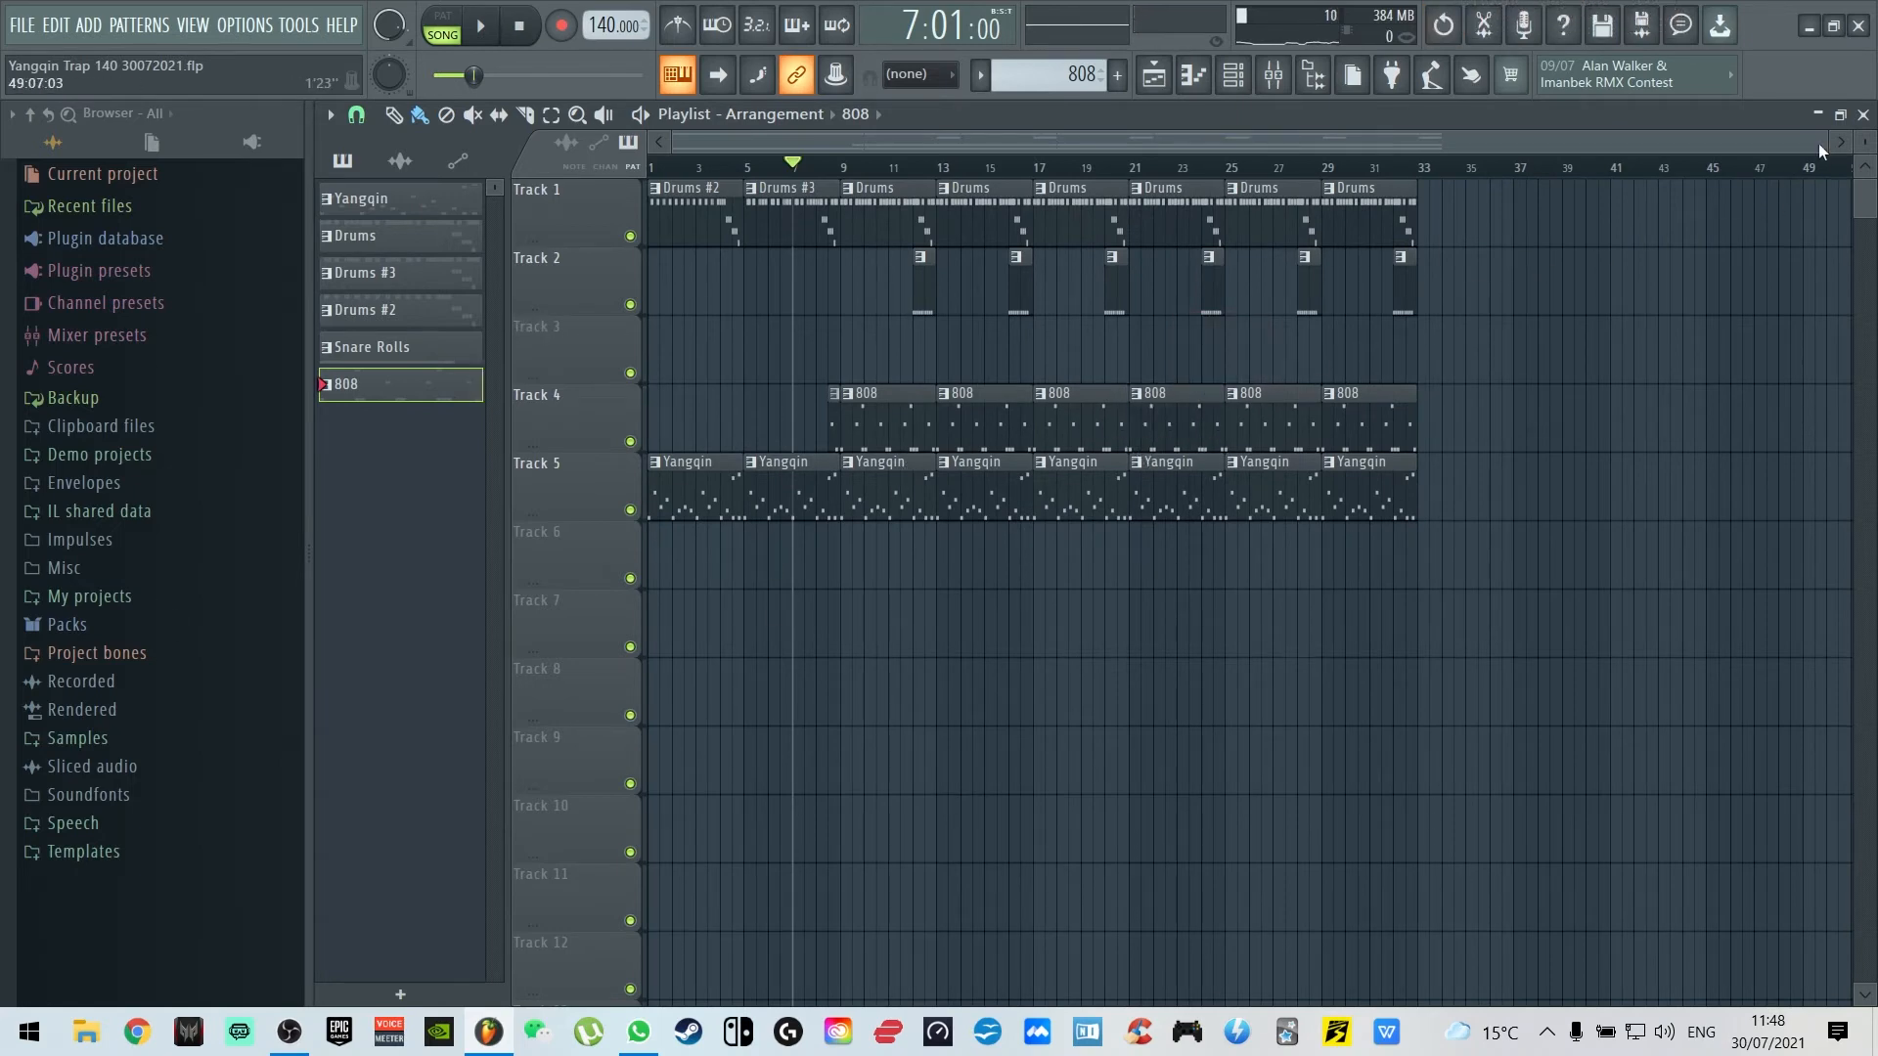
Slice the Yangqin clip that starts at bar 9 on Track 5 at bars 10, 11 and 12
drag(1821, 150, 1101, 146)
click(528, 116)
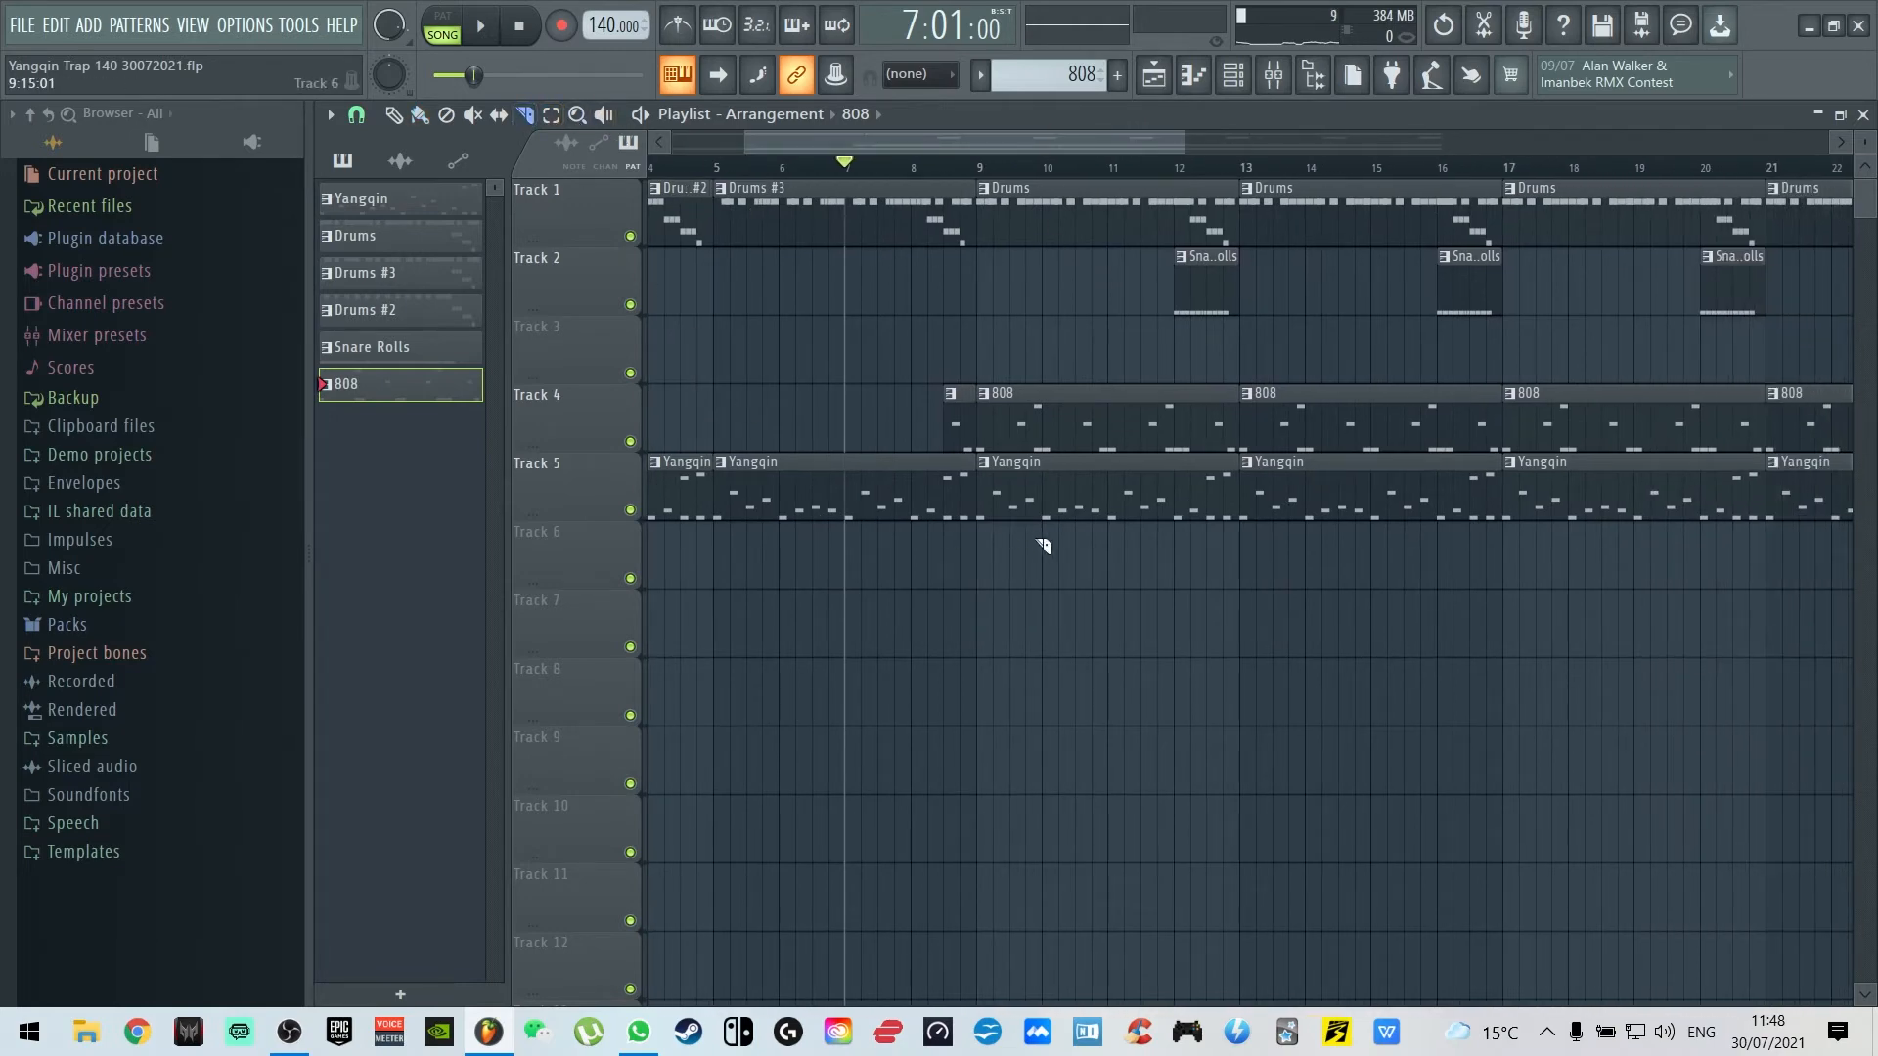
click(1051, 449)
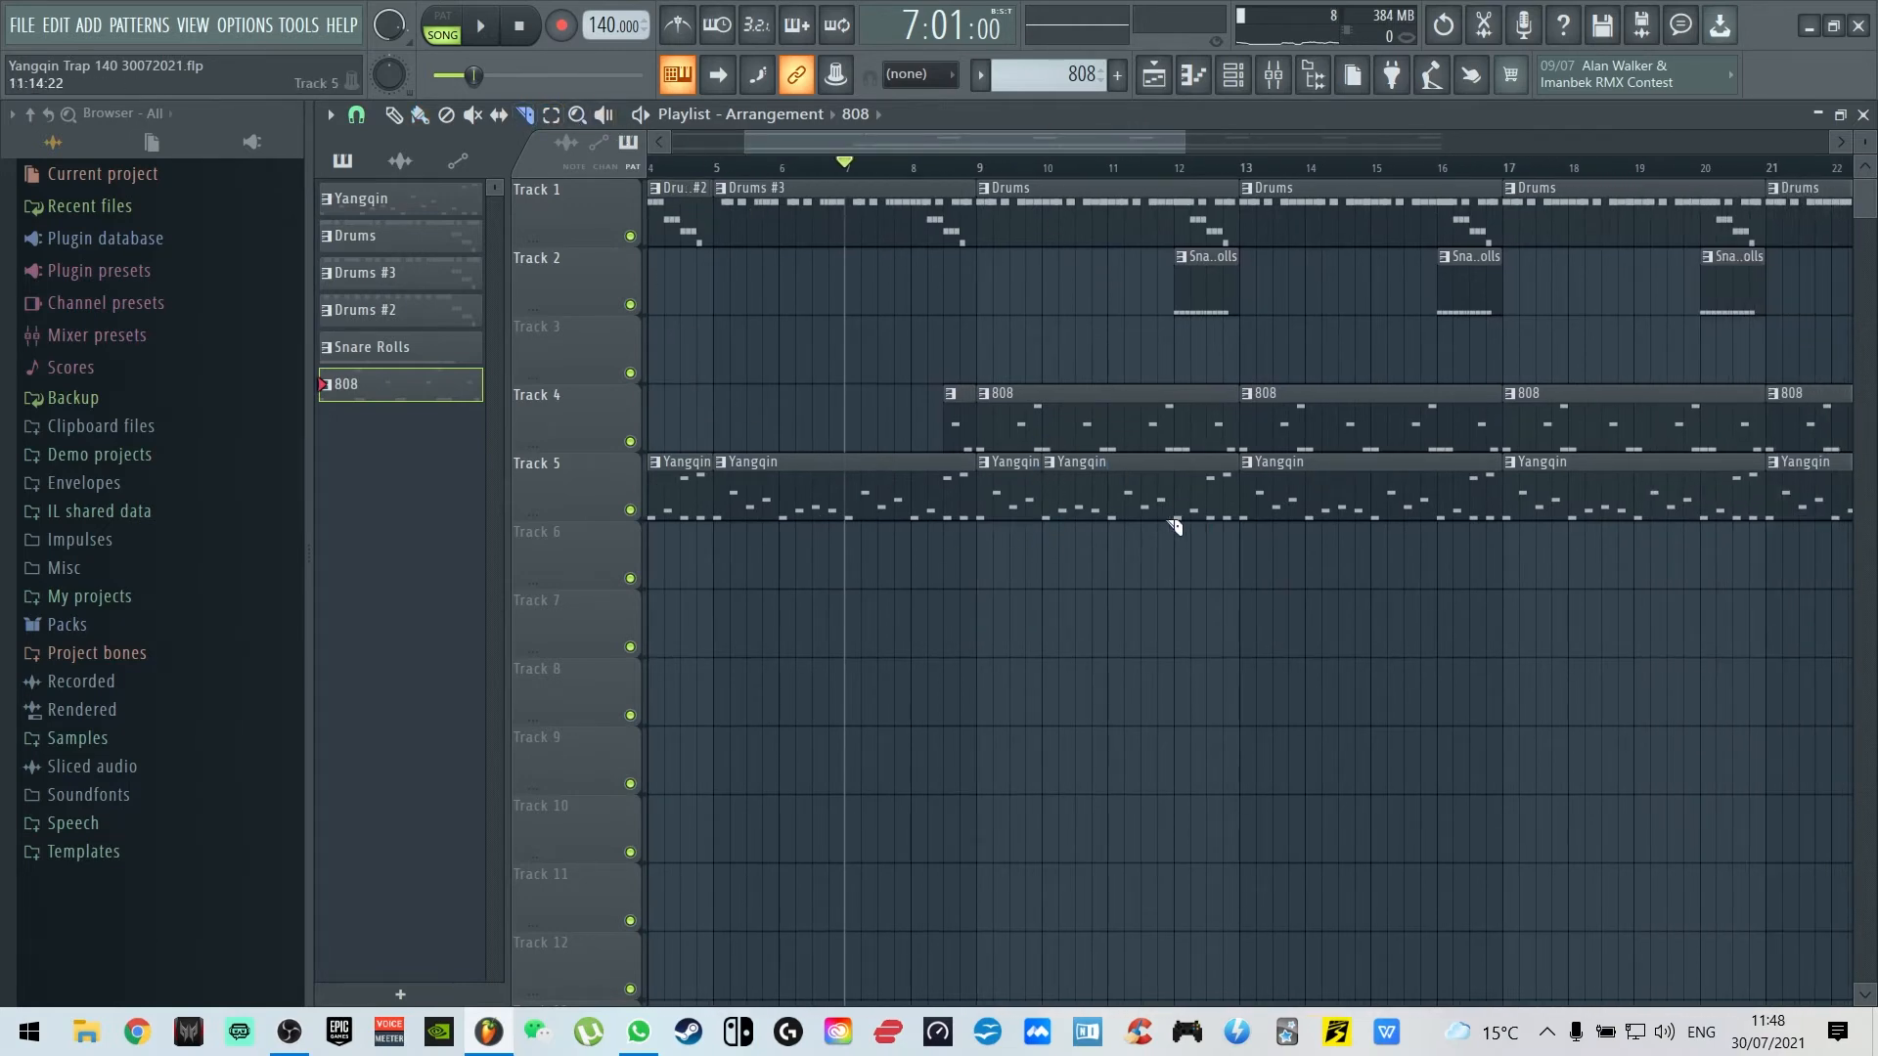
click(1110, 459)
click(1175, 470)
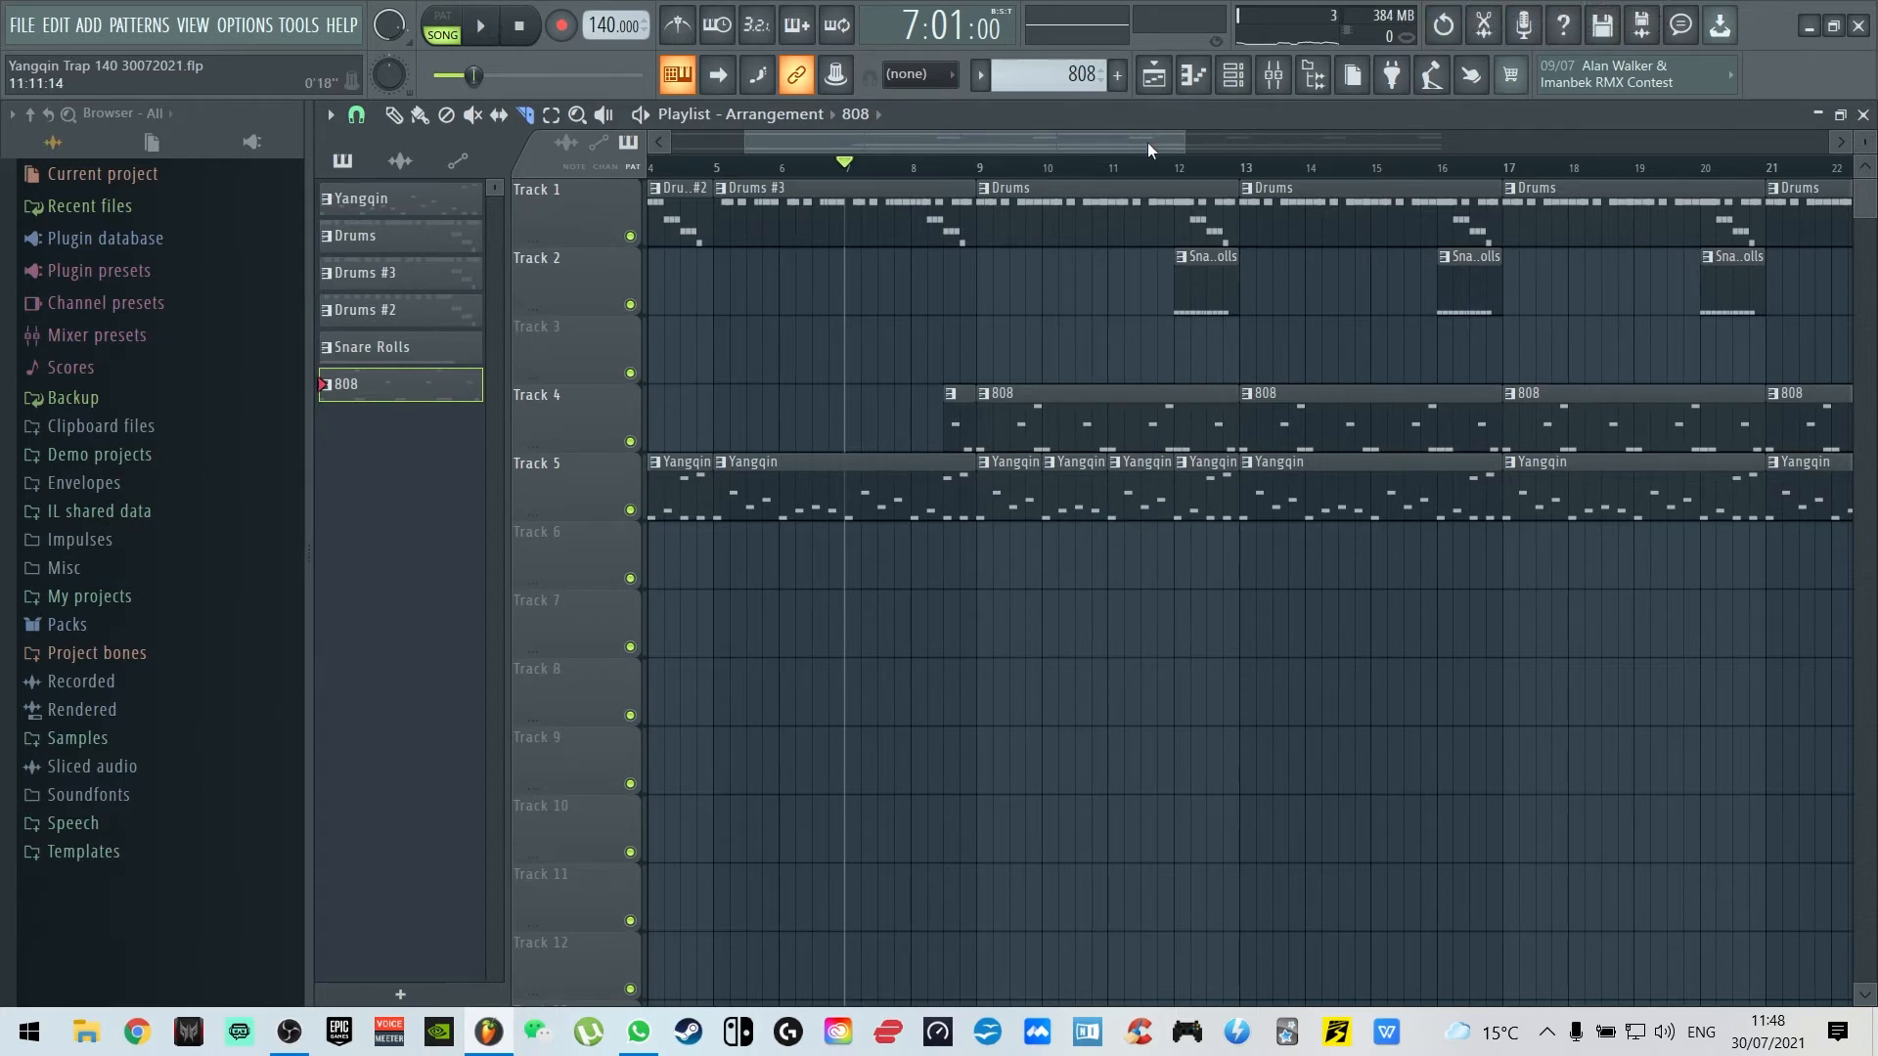
Replace the four-bar Yangqin clips at bars 13, 17 and 21 on Track 5 with one-bar Yangqin clips
drag(1184, 141, 1821, 131)
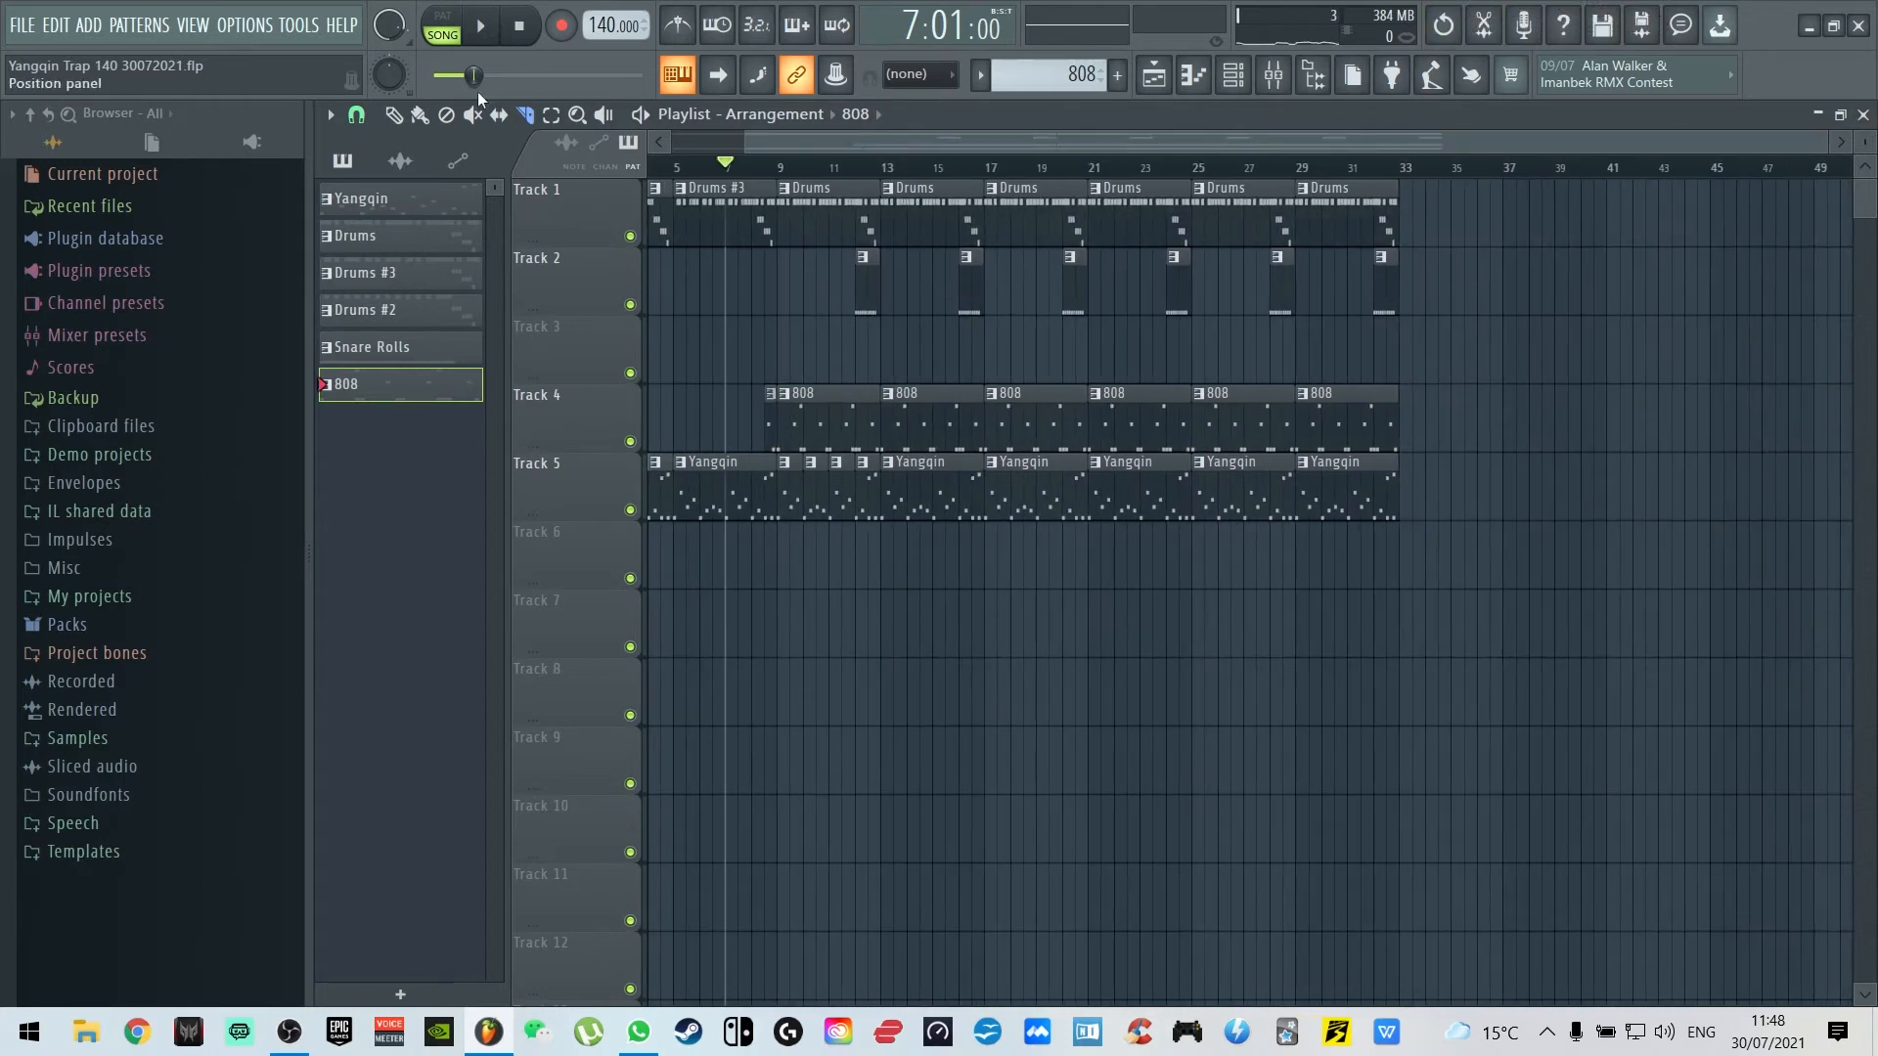
right_click(977, 501)
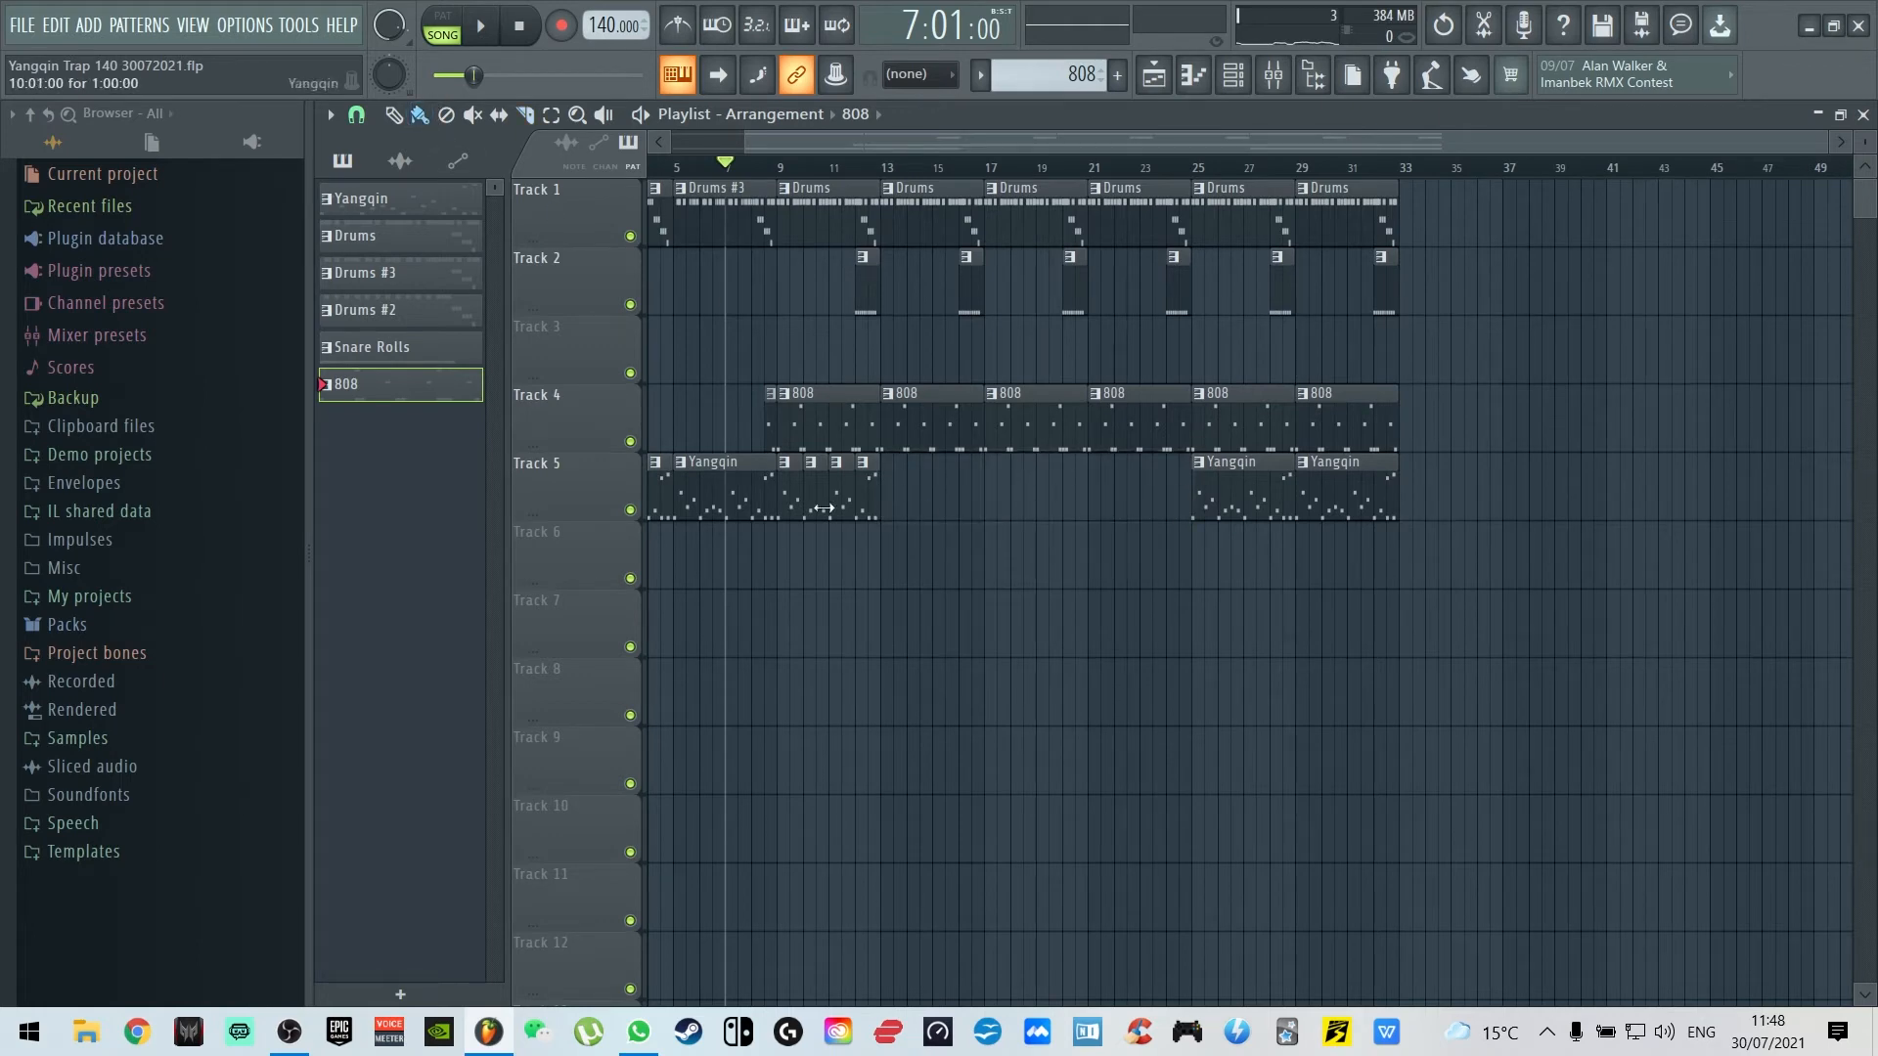
drag(1824, 137, 1073, 157)
click(1105, 489)
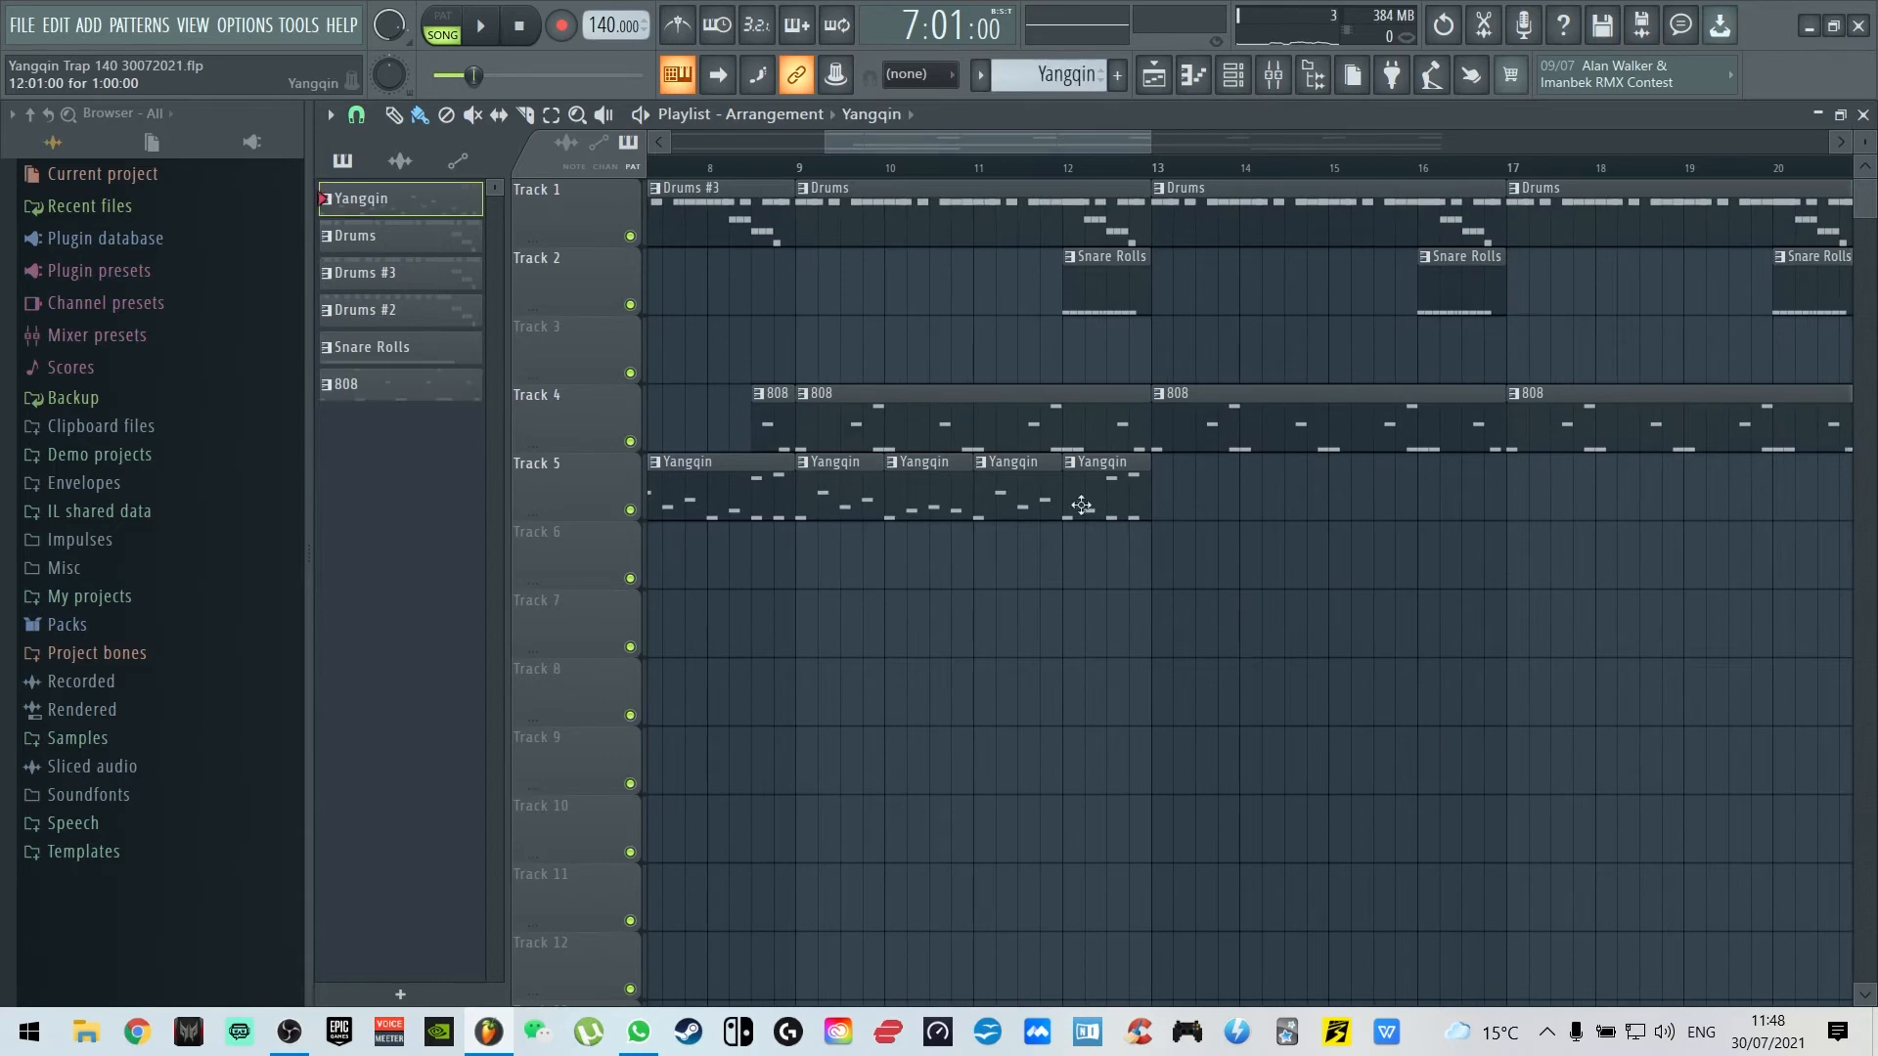
click(1176, 508)
click(1522, 518)
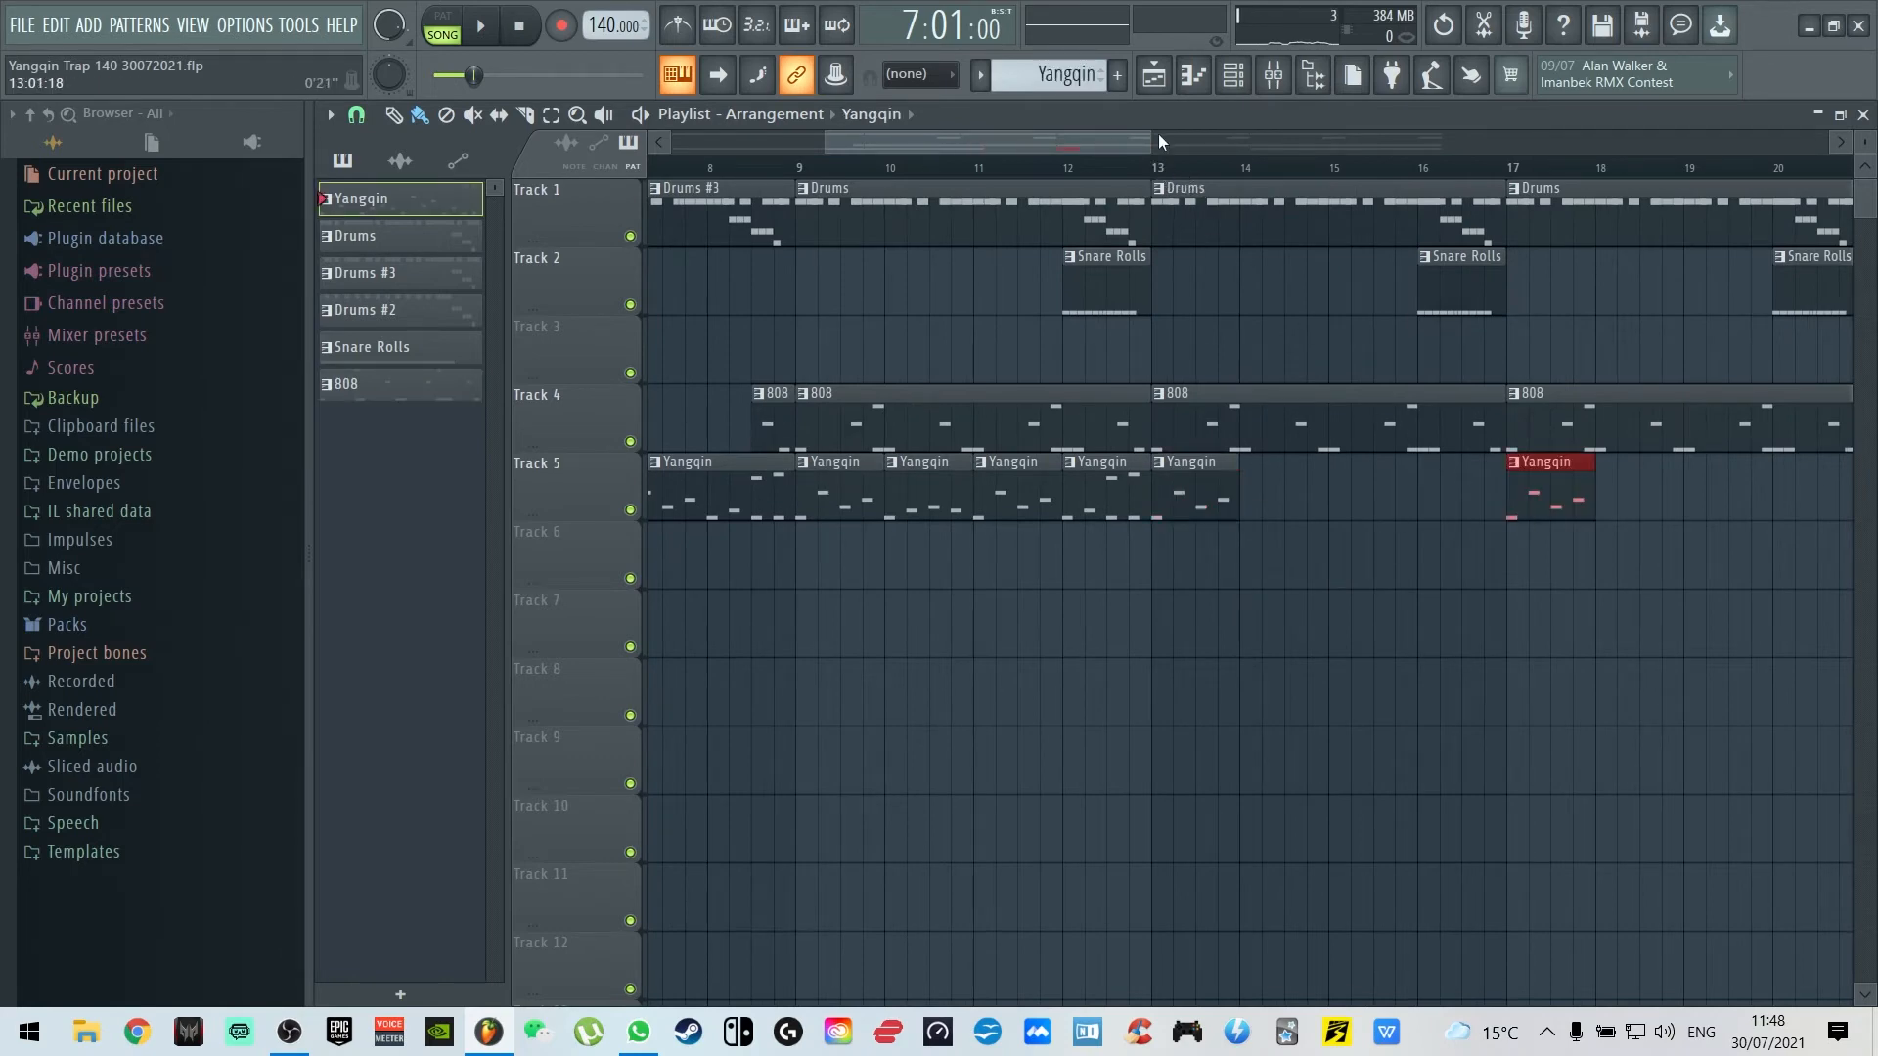
drag(1160, 141, 1584, 142)
click(1171, 512)
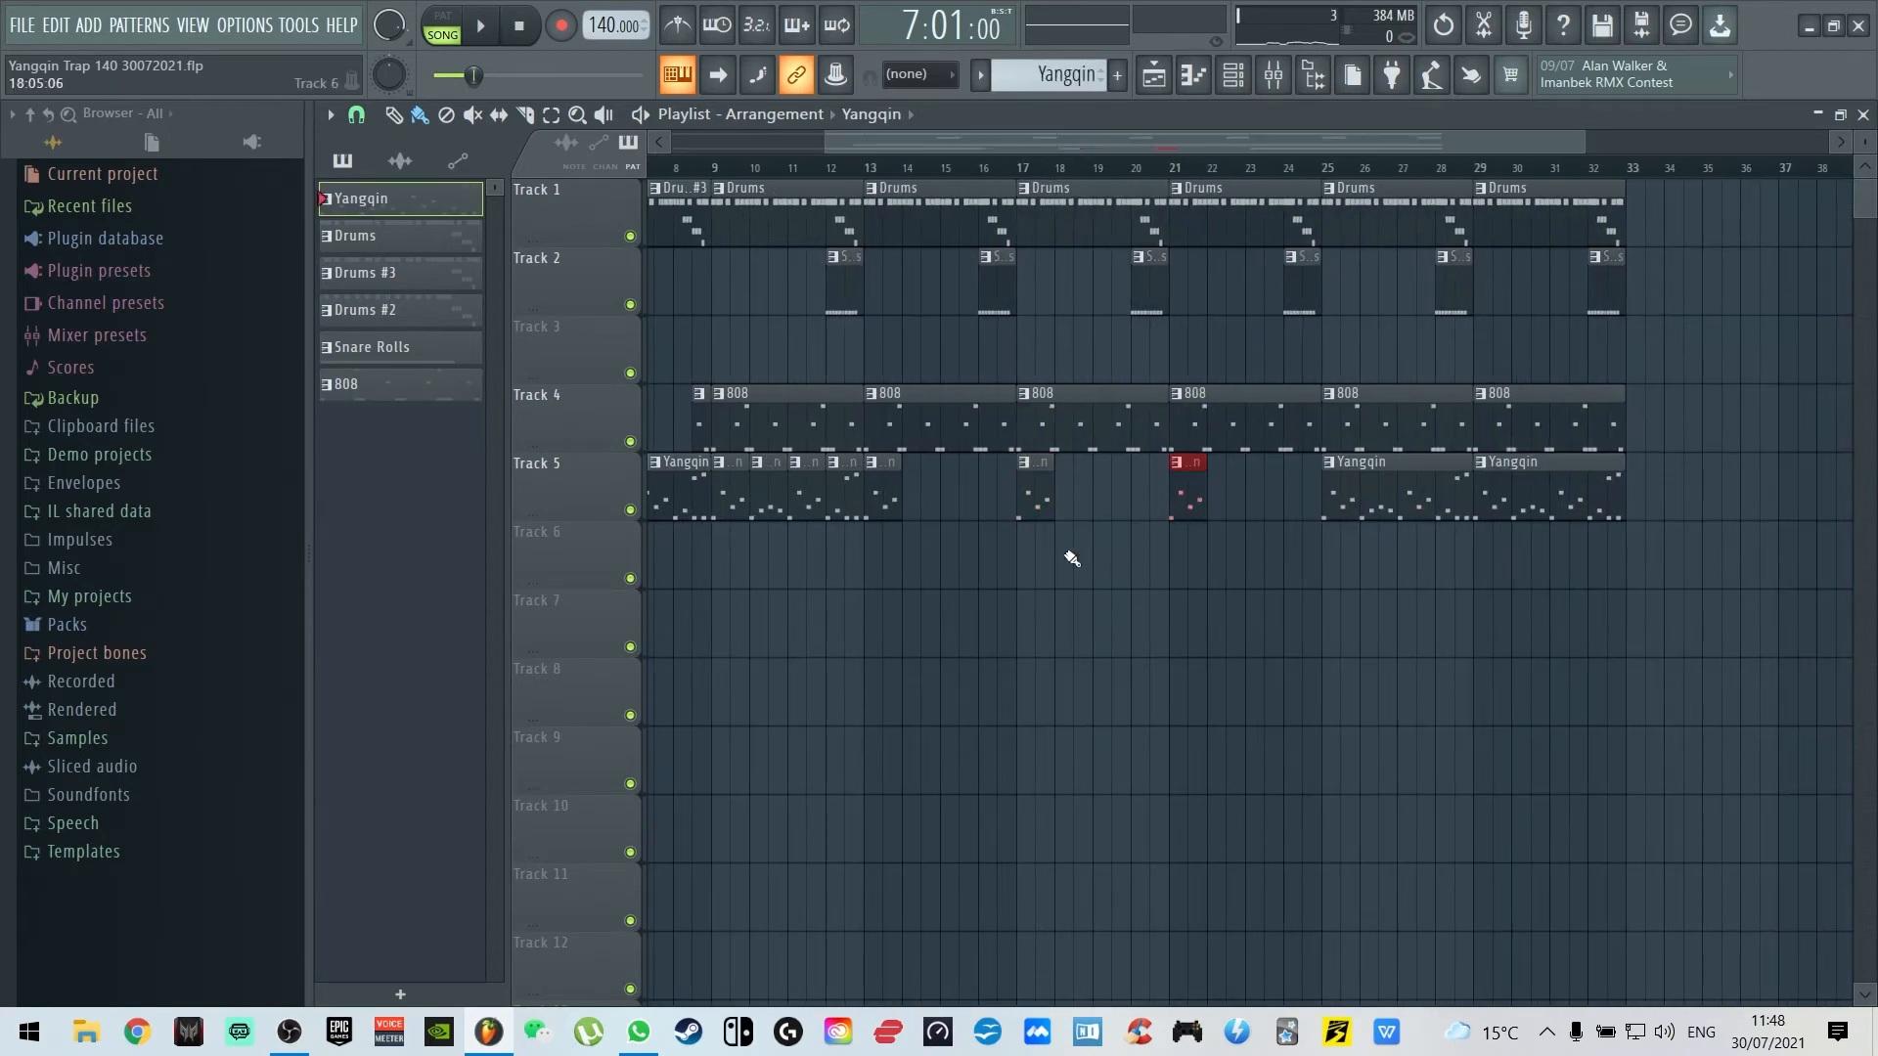
Delete the Yangqin slices at bars 10, 11 and 12 on Track 5 and play the arrangement from bar 9
right_click(806, 518)
right_click(784, 517)
right_click(838, 514)
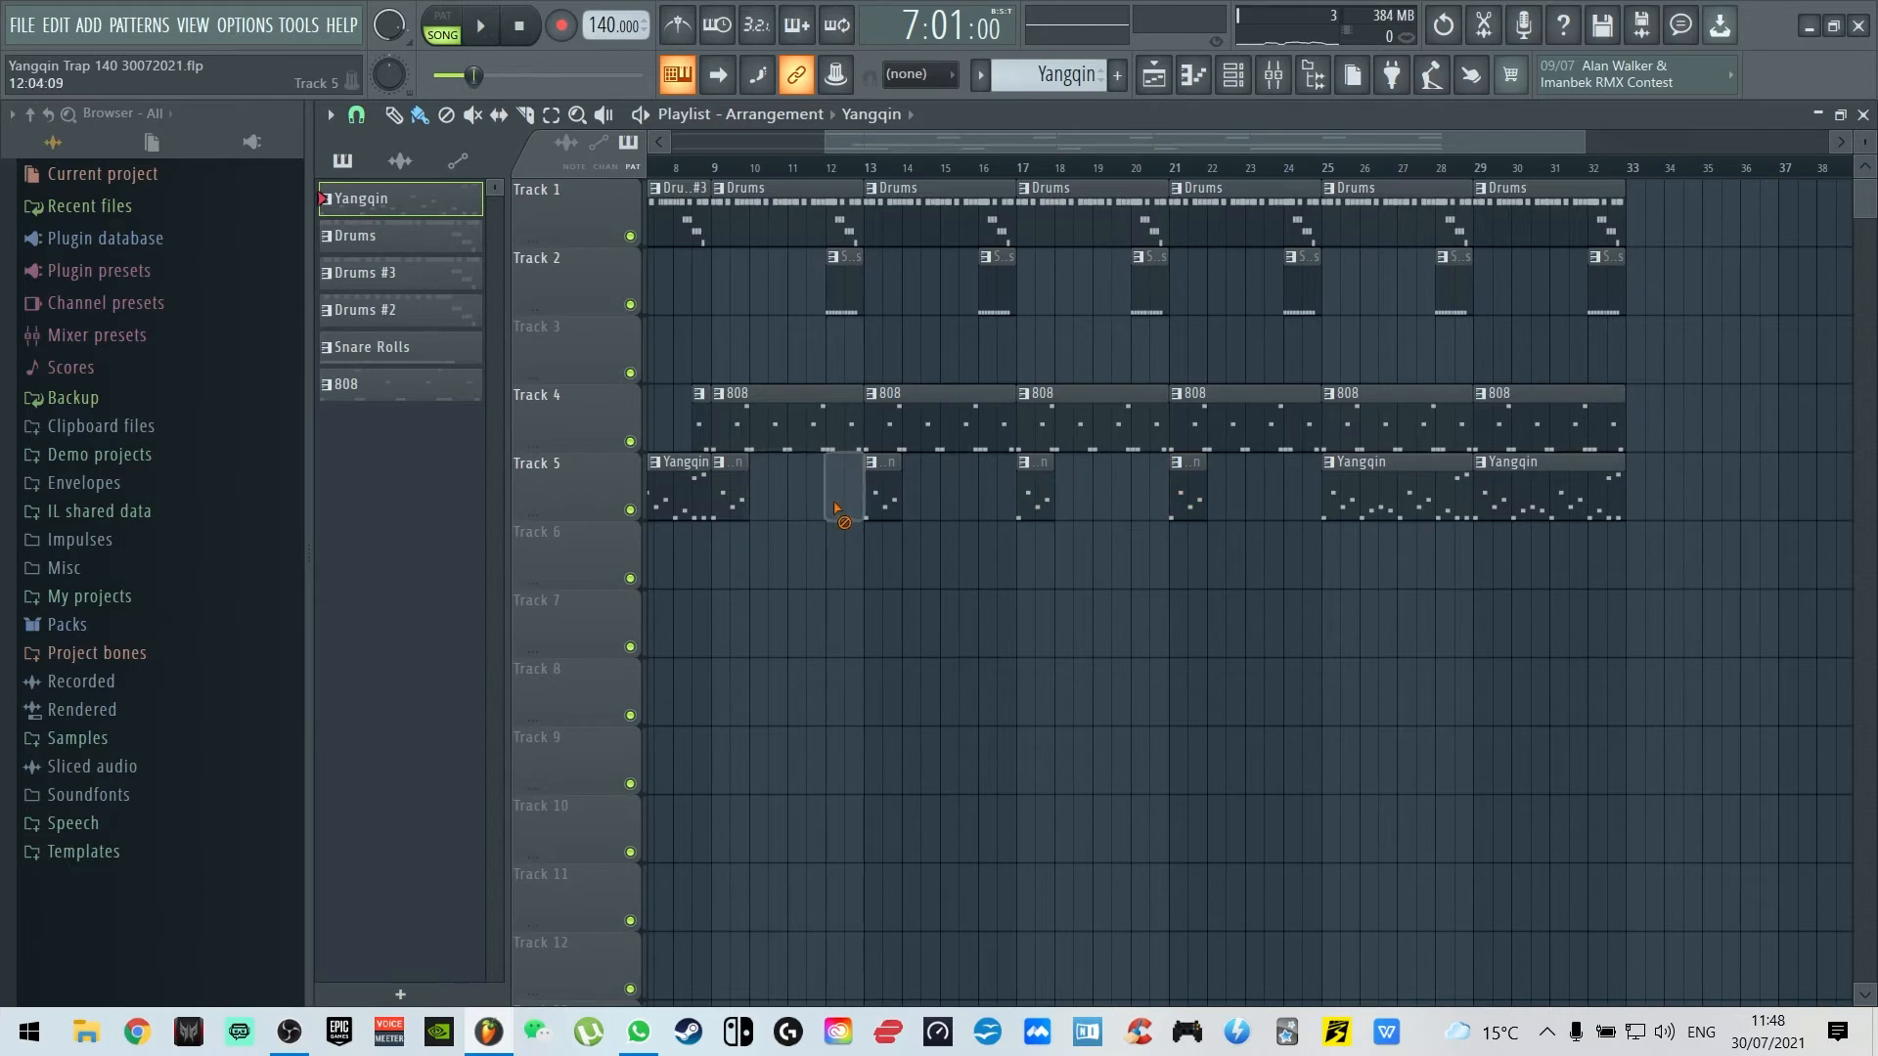
click(716, 169)
key(space)
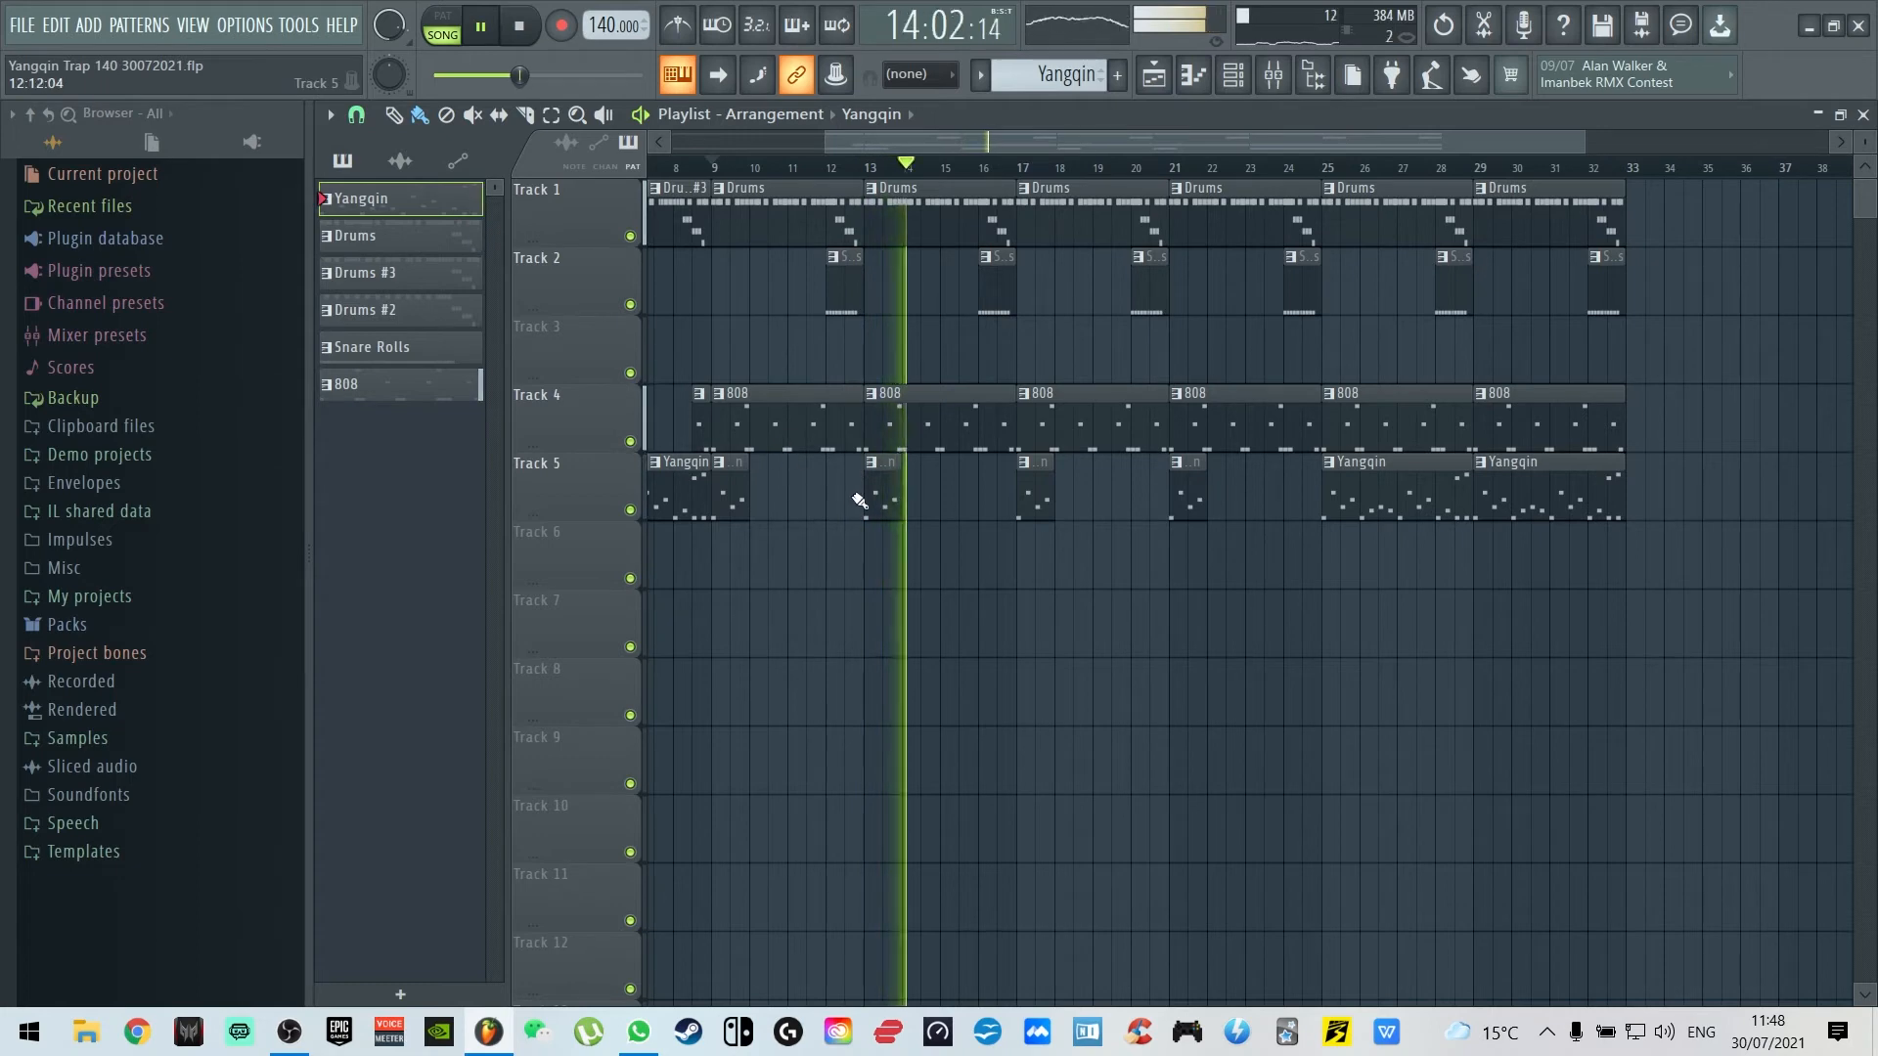
Try extending the Yangqin clip at bar 17 to four bars, slicing it at bars 18 and 19, and delete the extra slices
drag(1051, 512, 1158, 515)
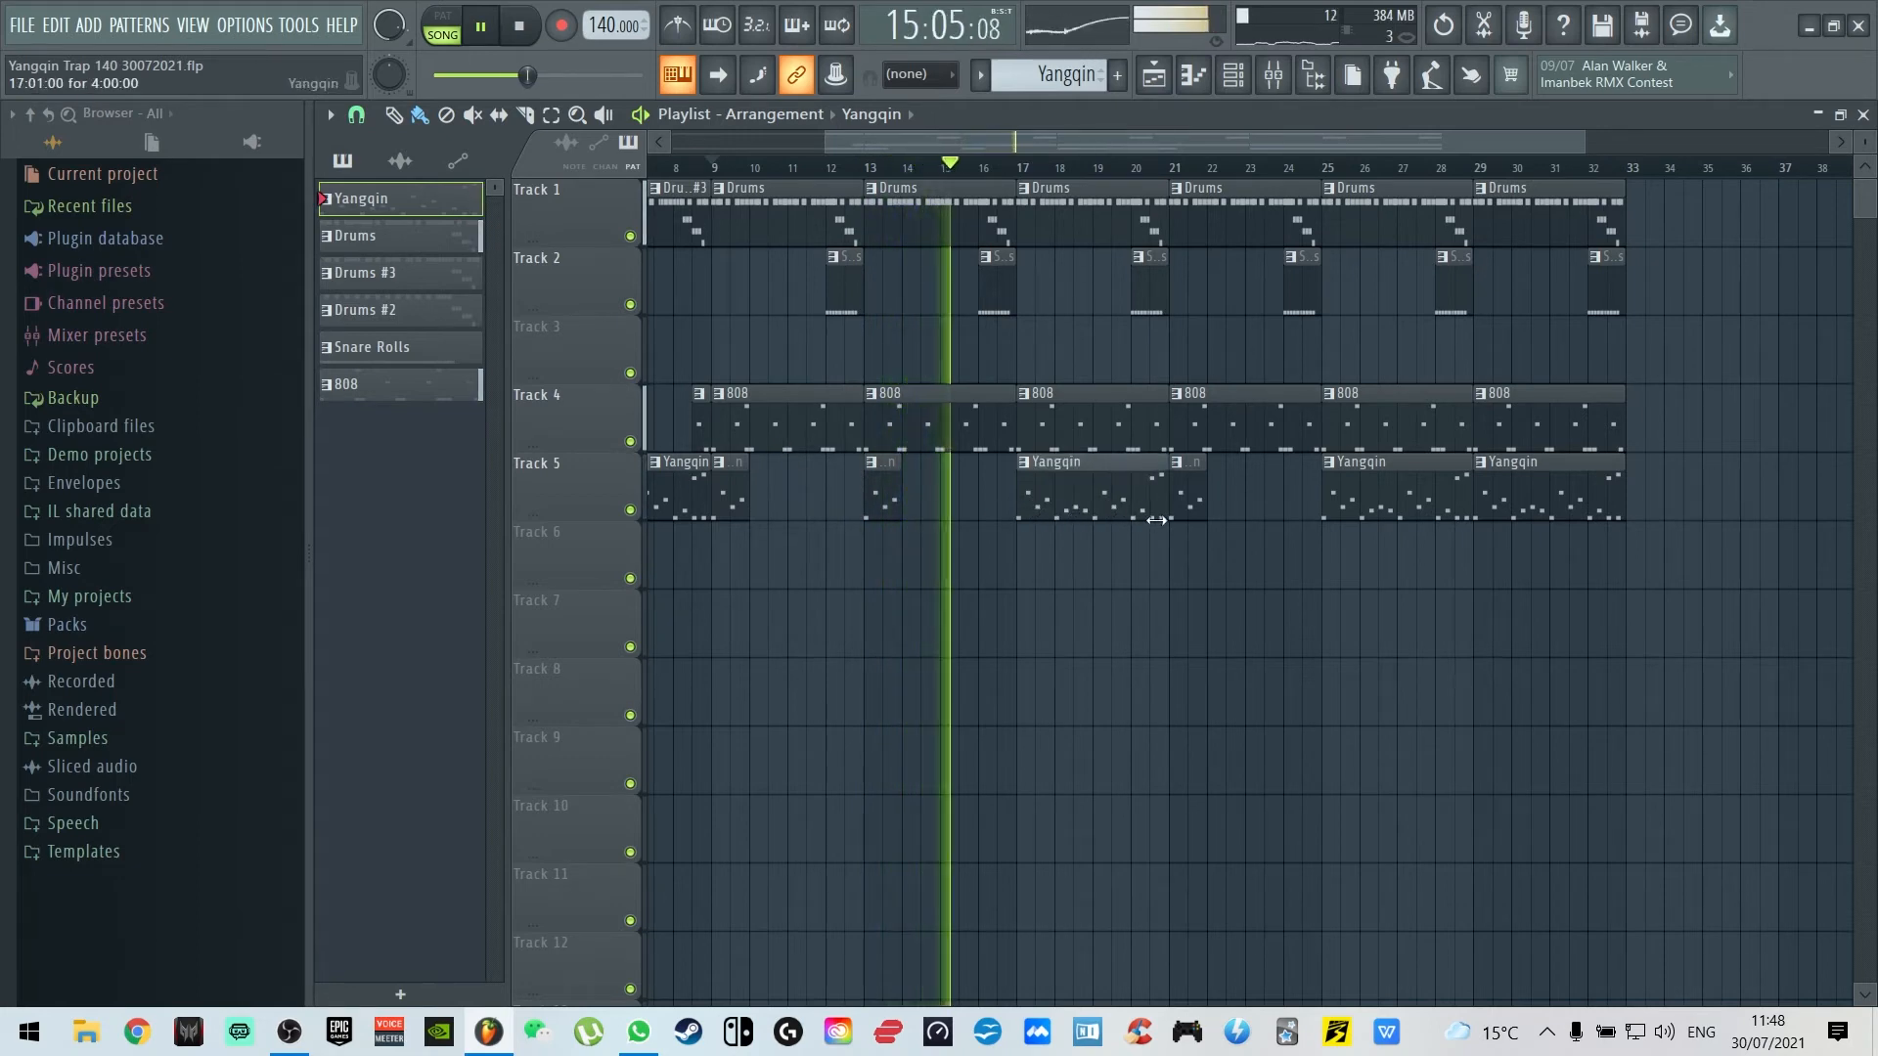
click(525, 114)
click(1056, 503)
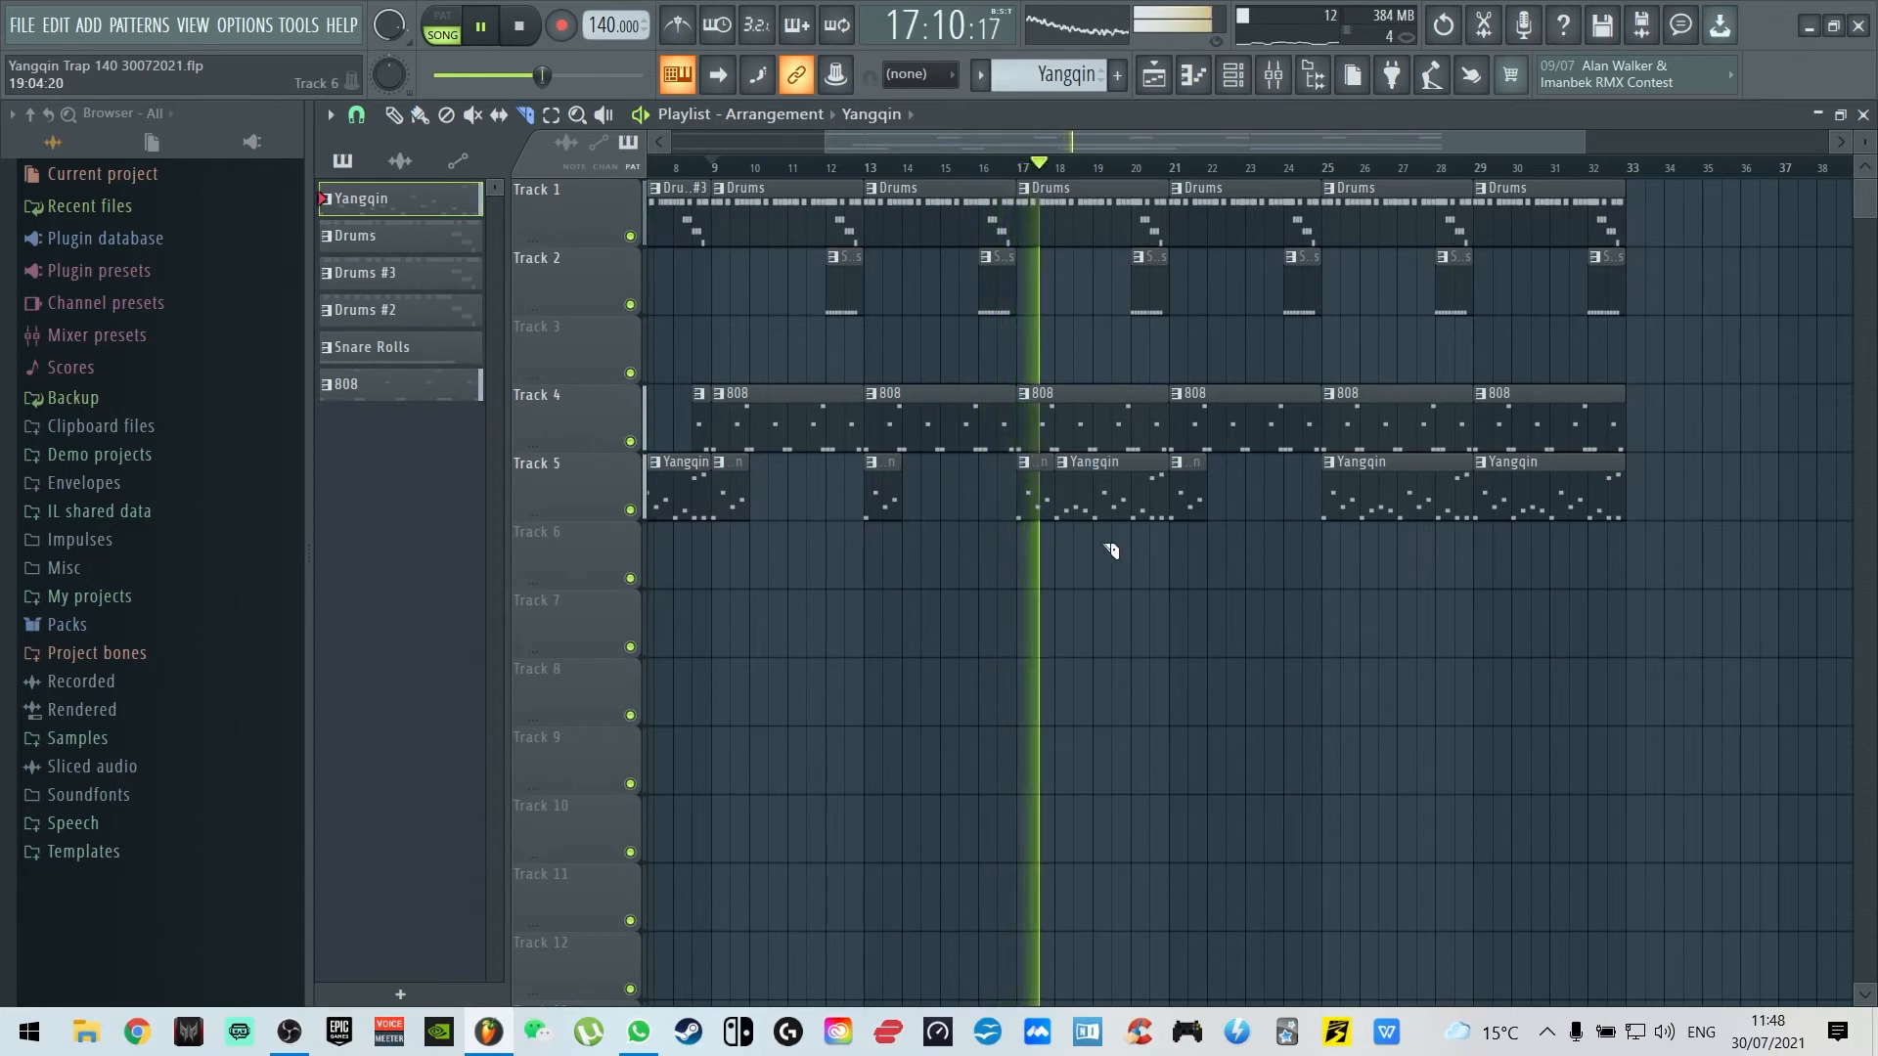
click(1093, 493)
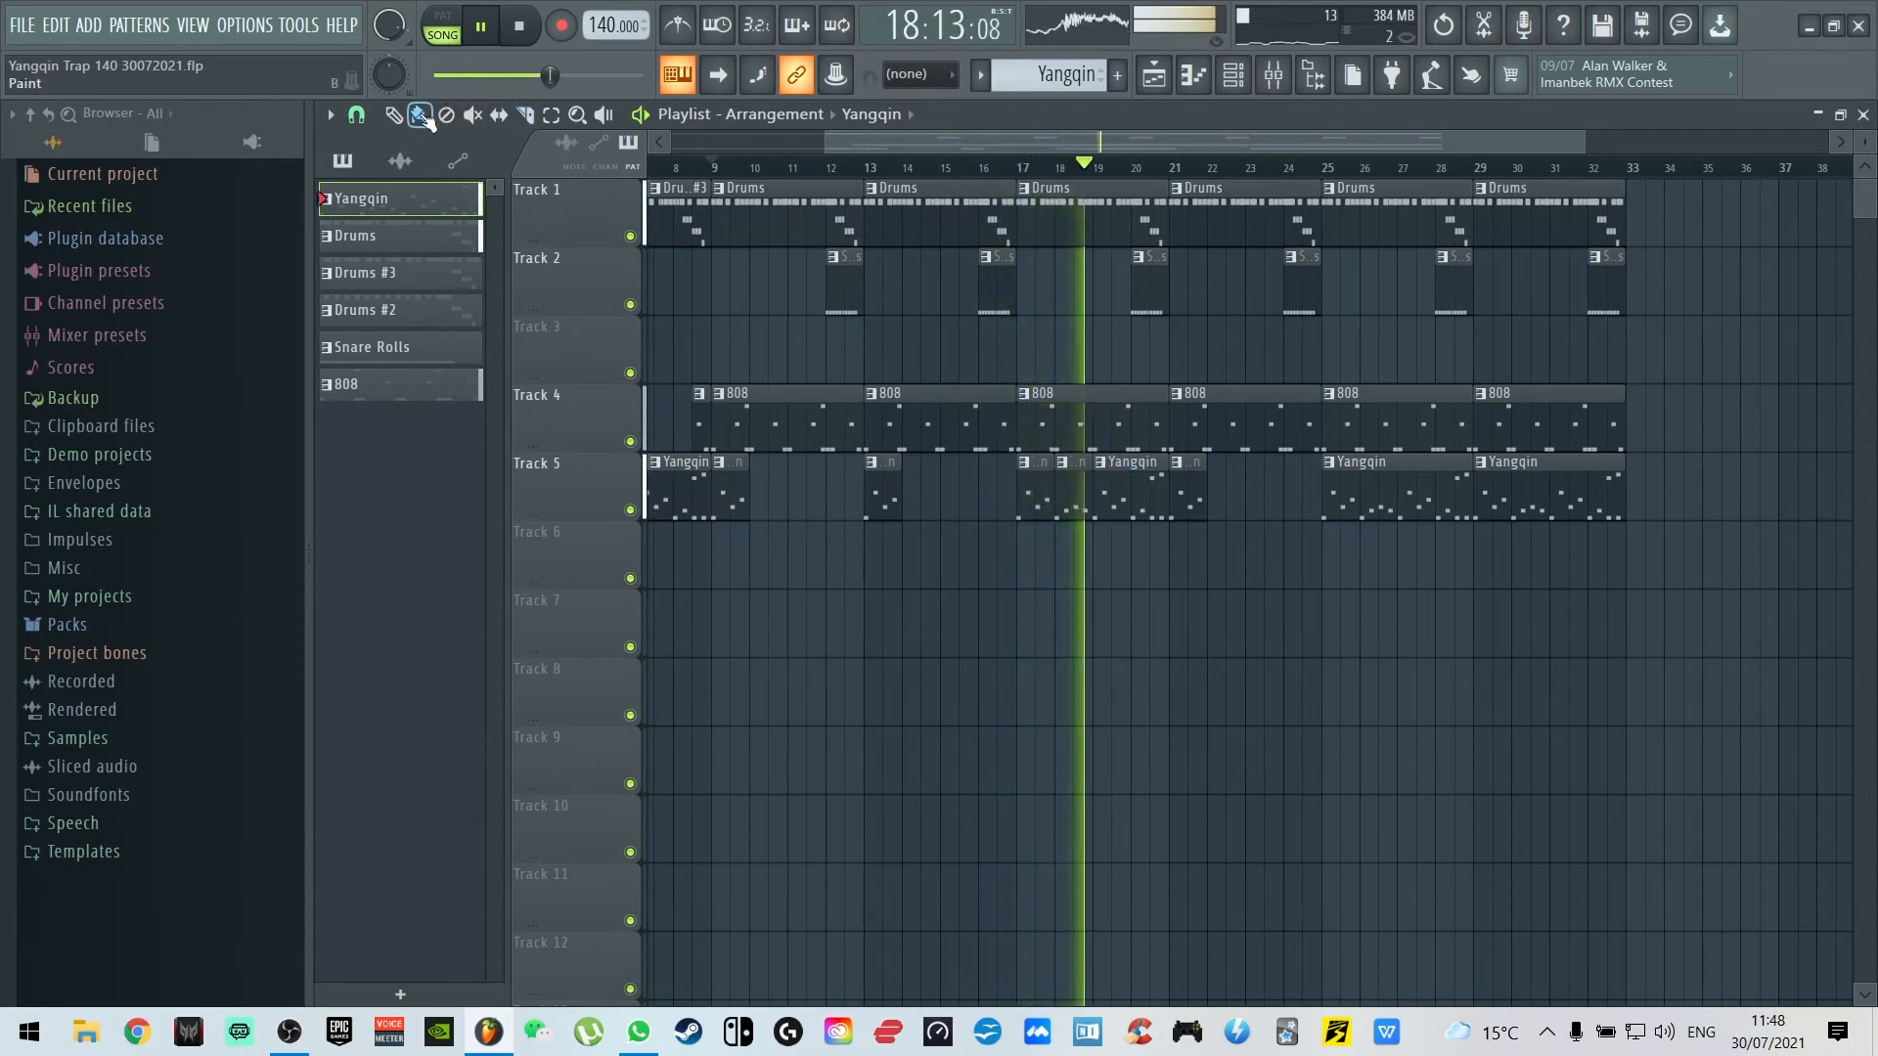
right_click(1086, 514)
right_click(1144, 515)
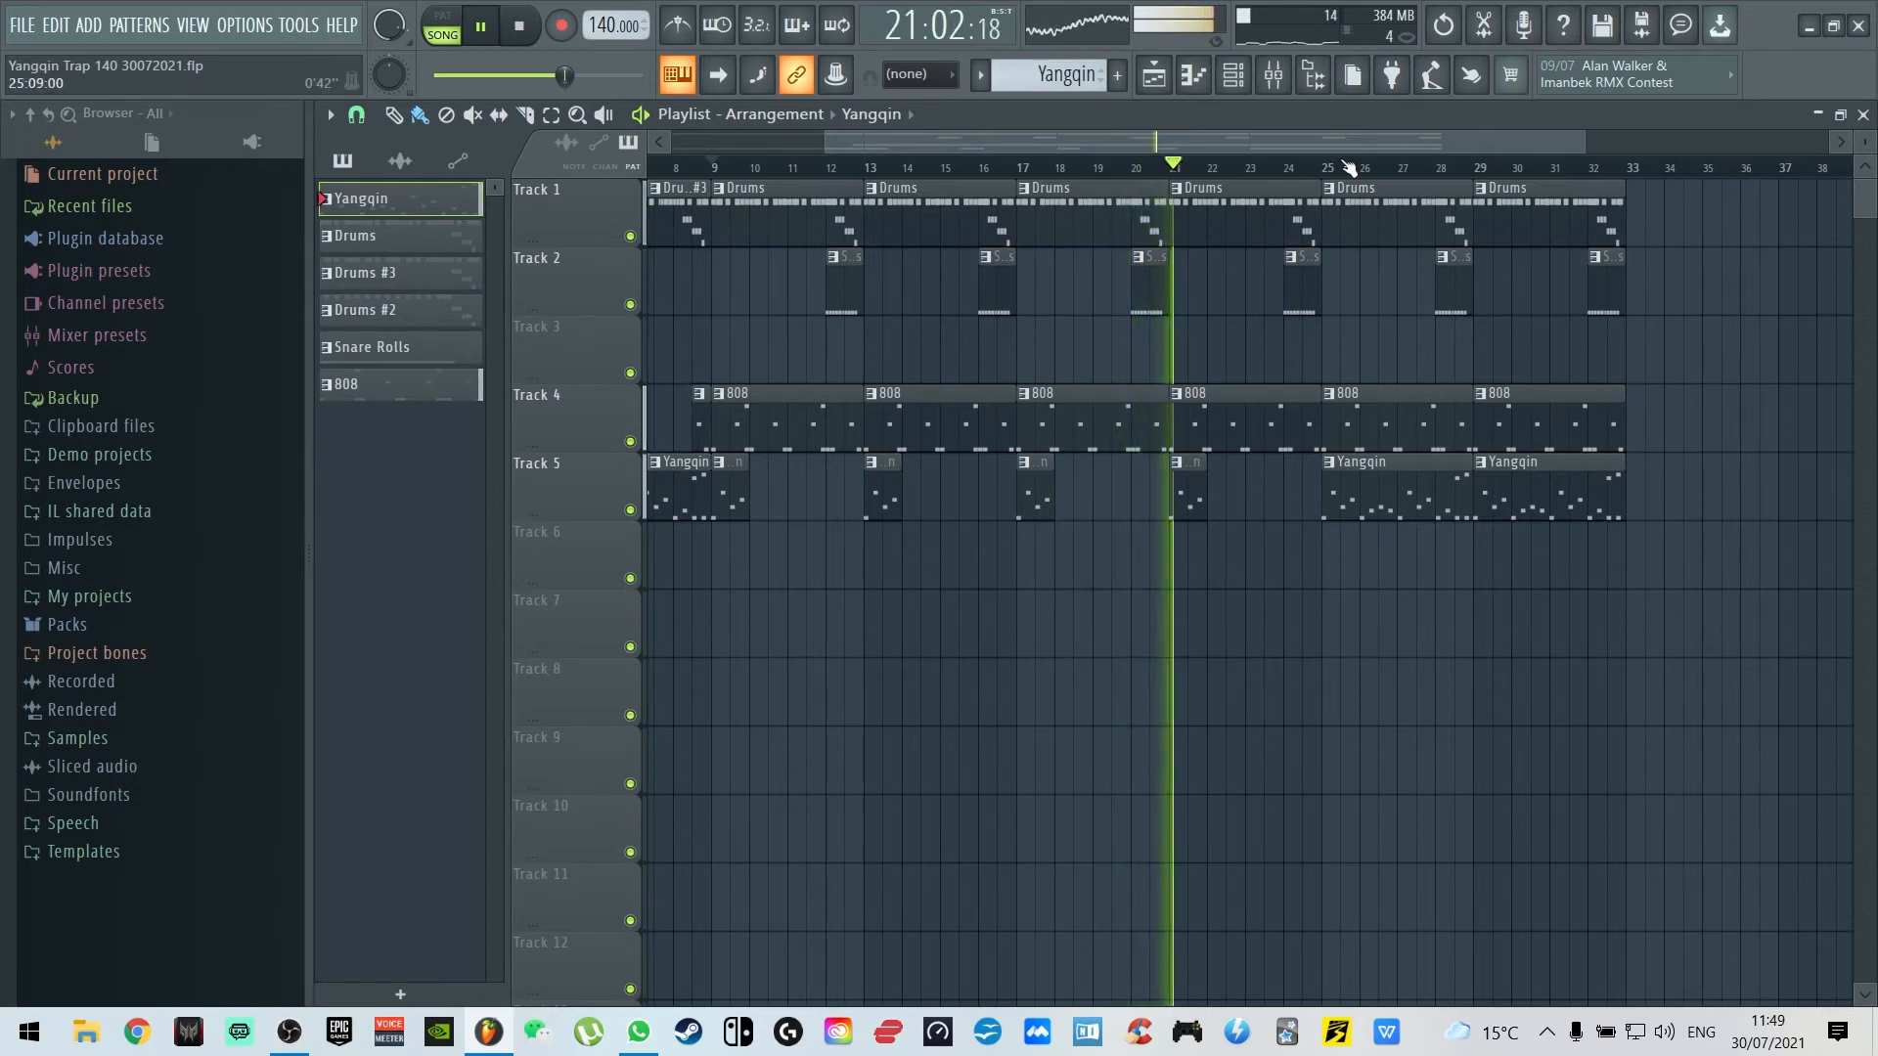
Review the whole arrangement while it plays, and stop playback with the song position back at bar 1
scroll(829, 147, down, 2)
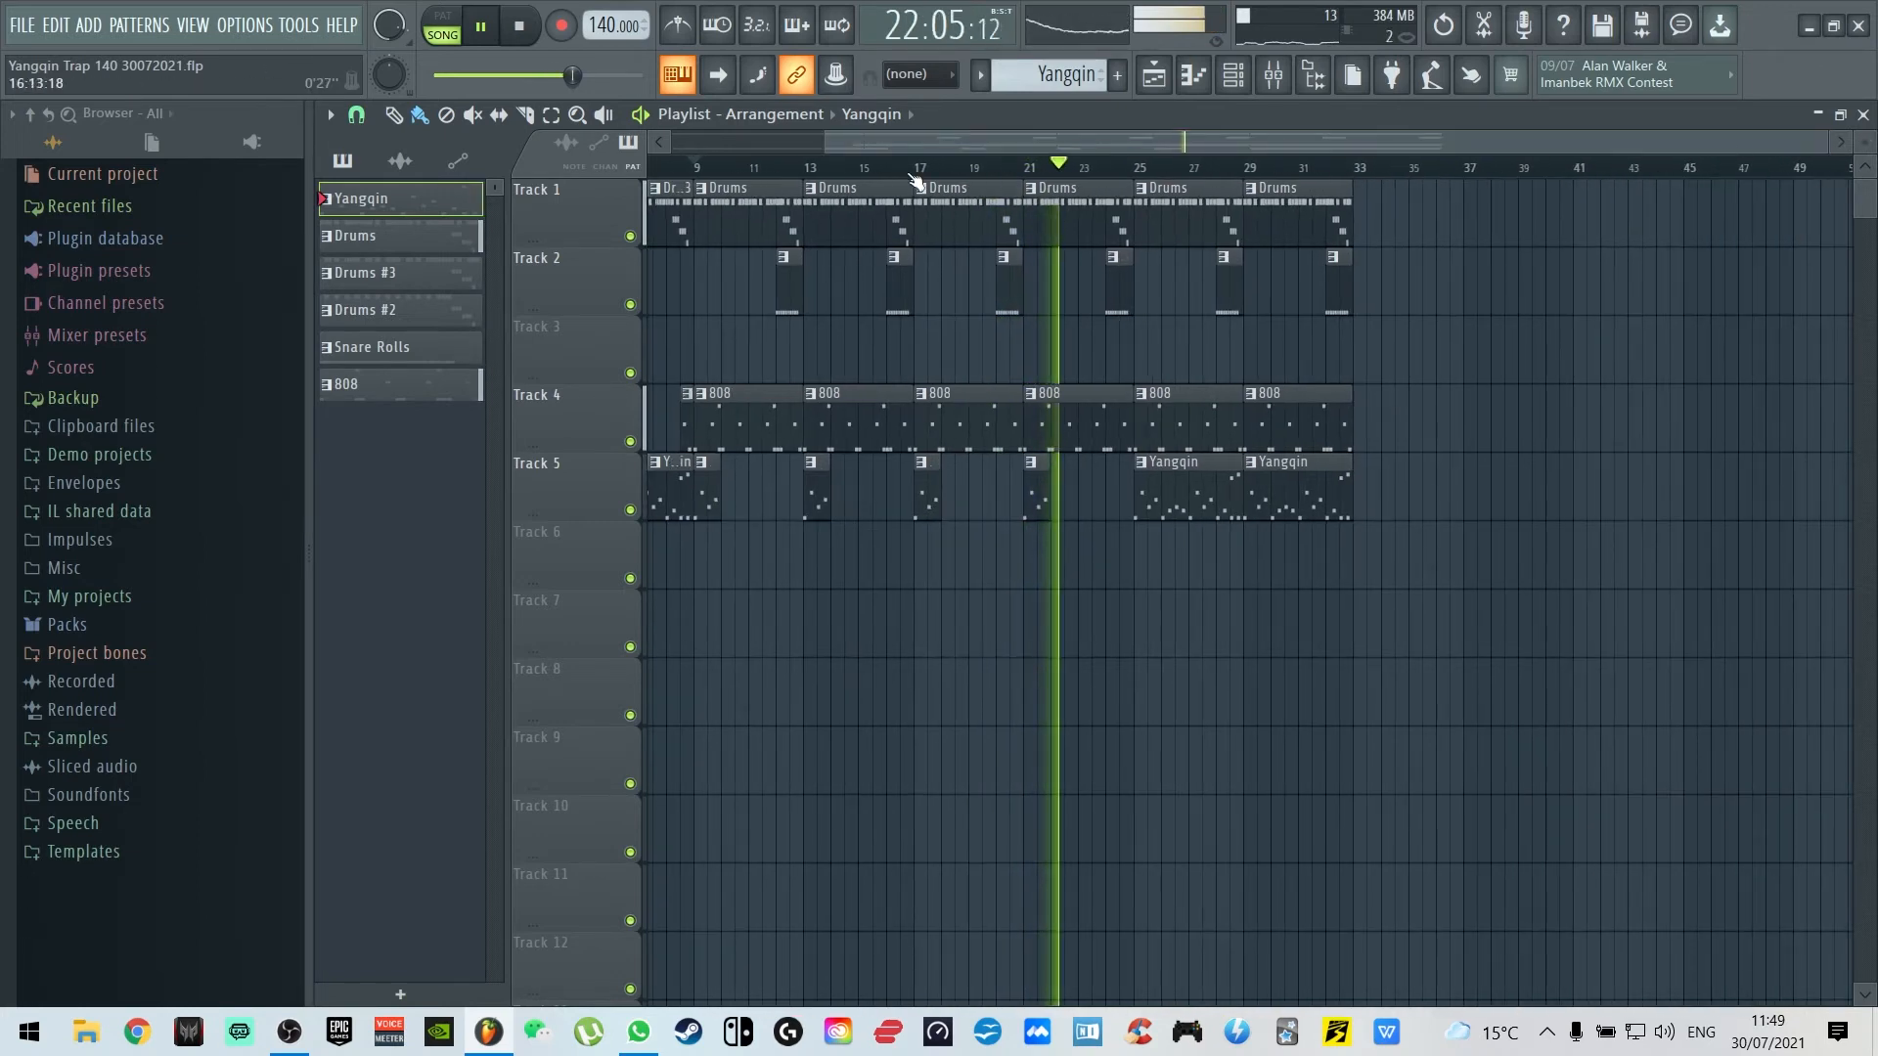
drag(829, 147, 673, 147)
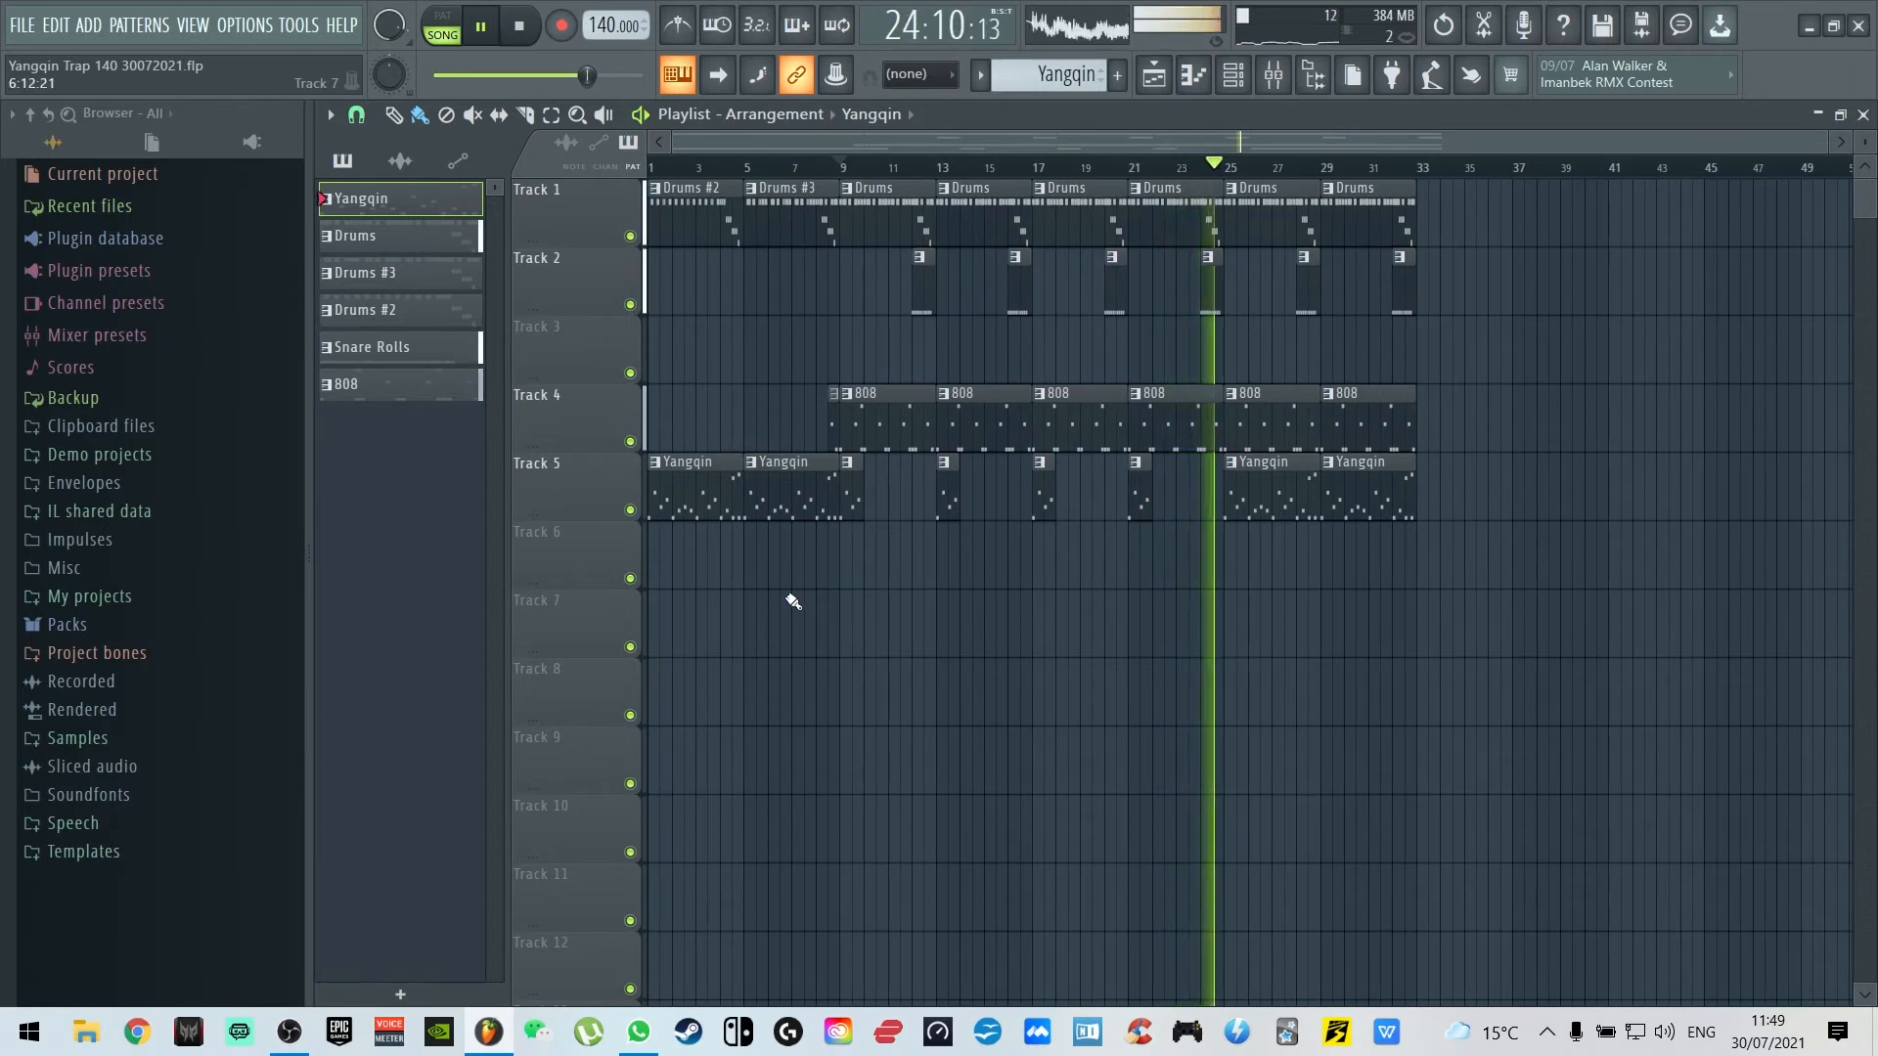
key(space)
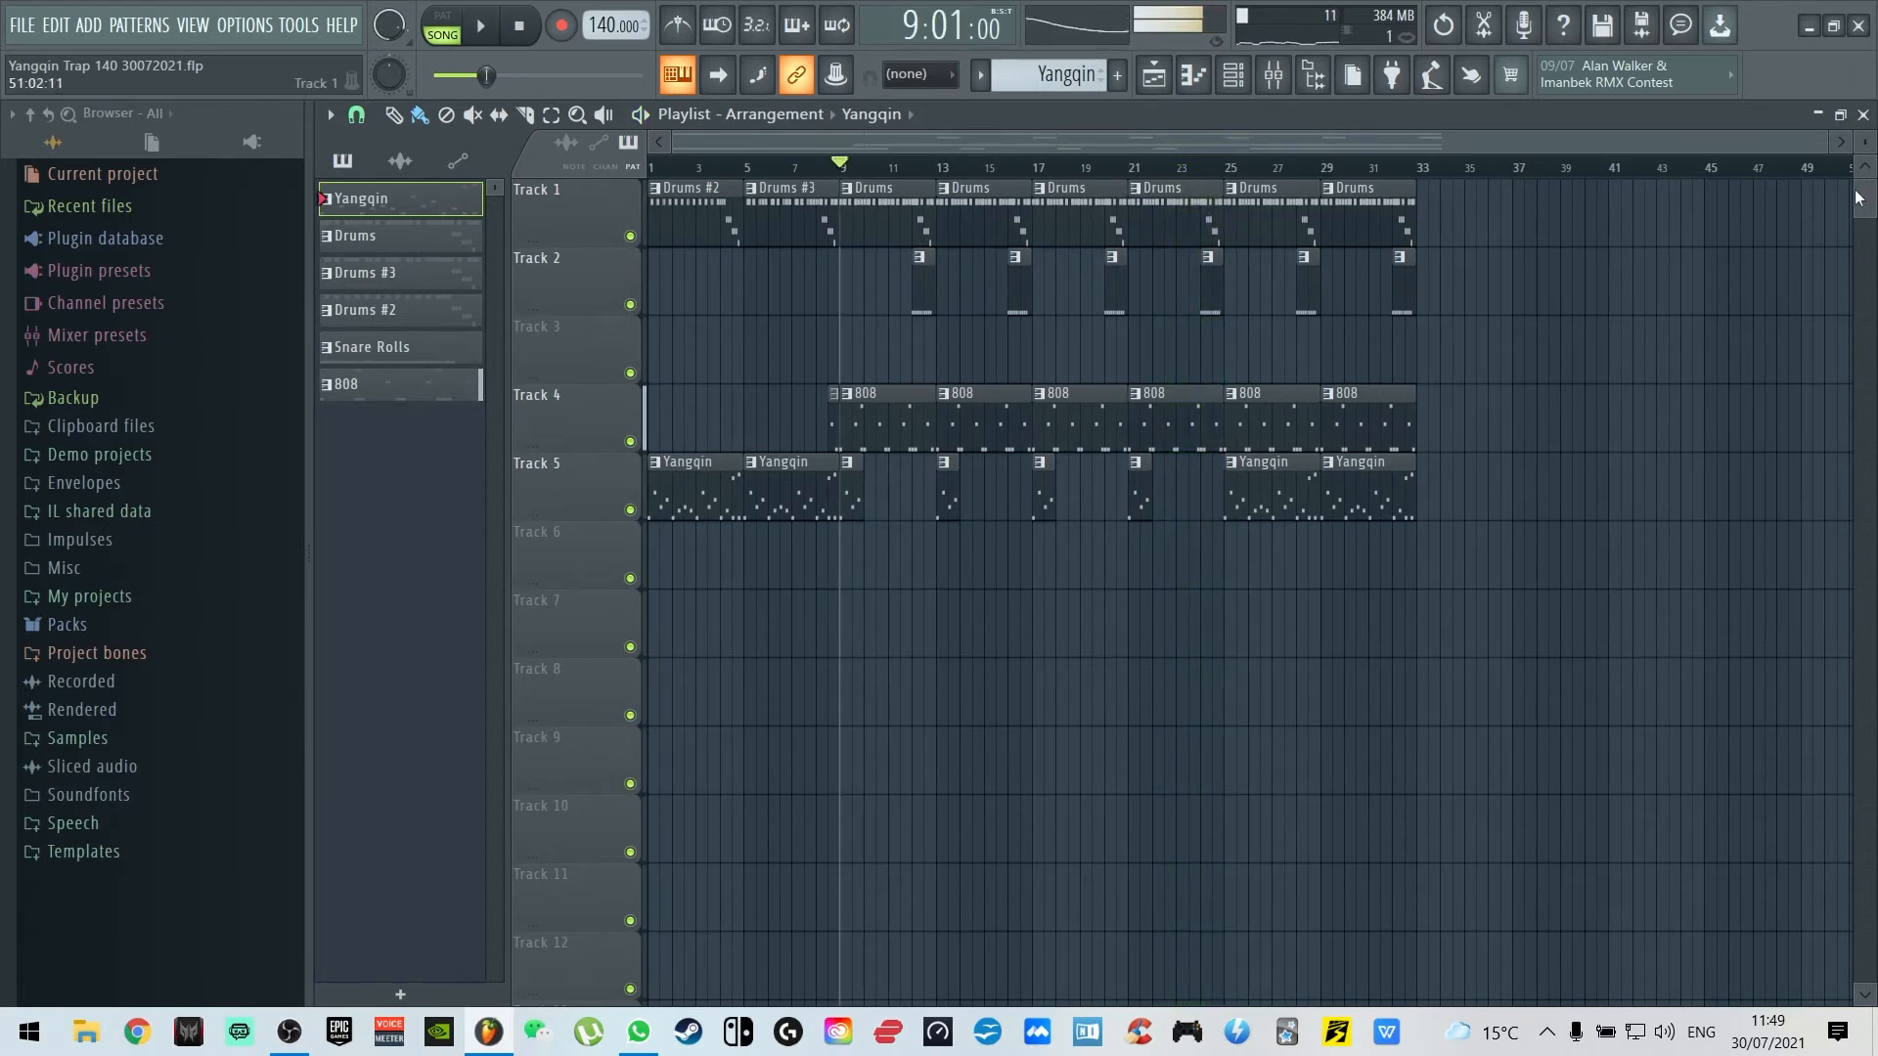
click(522, 29)
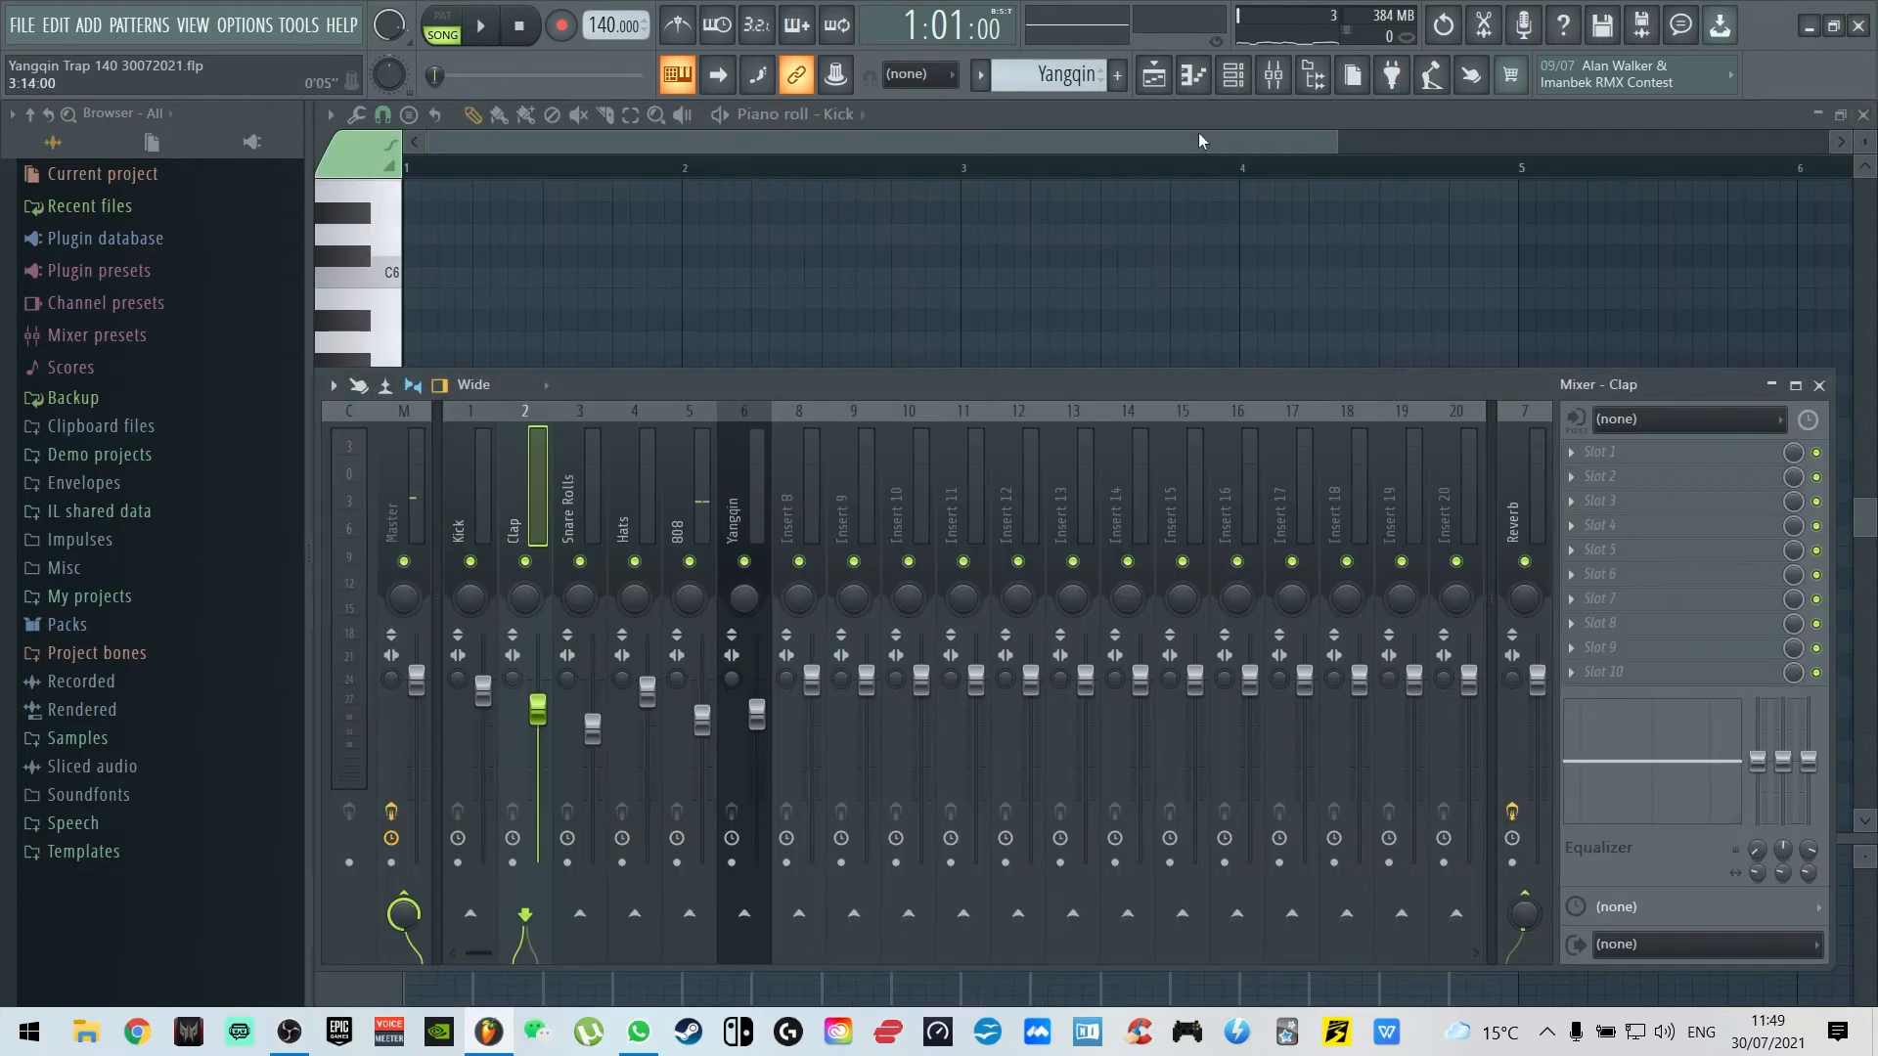
Close the Kick piano roll and create a new empty pattern named Piano
key(F9)
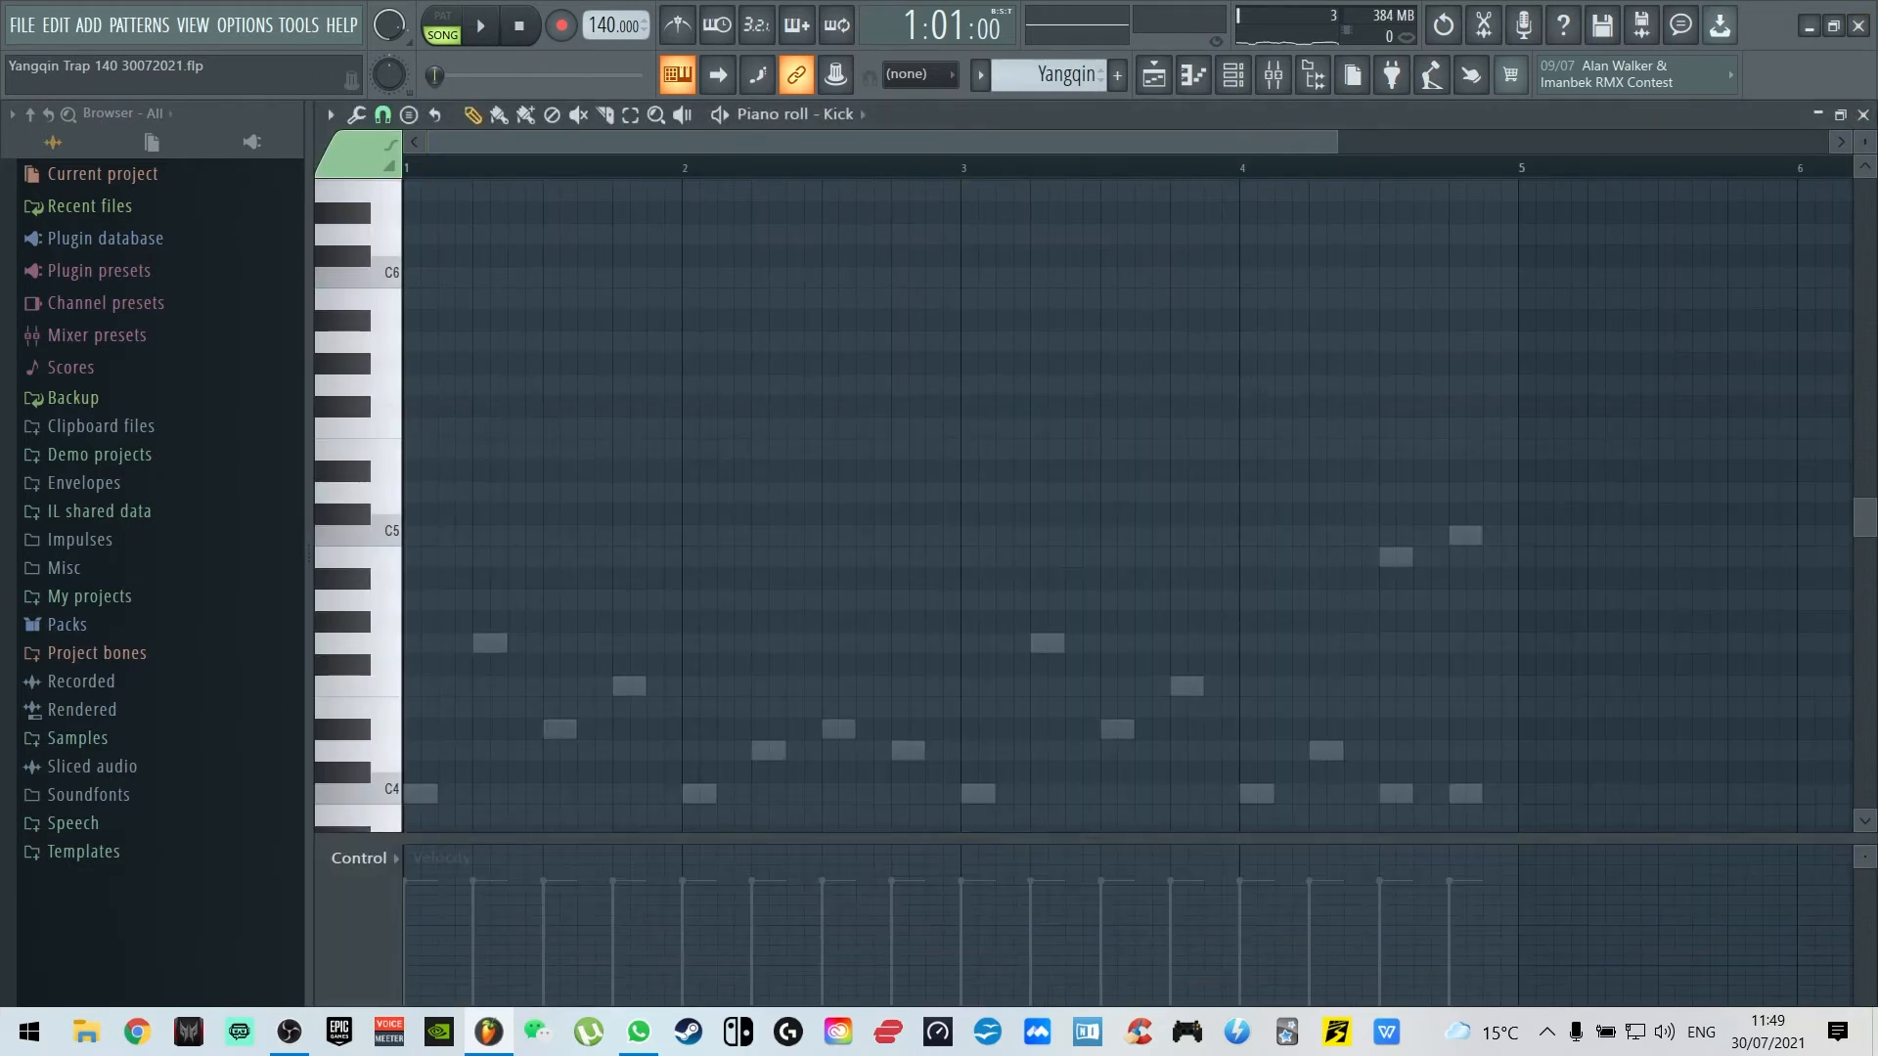
click(1863, 115)
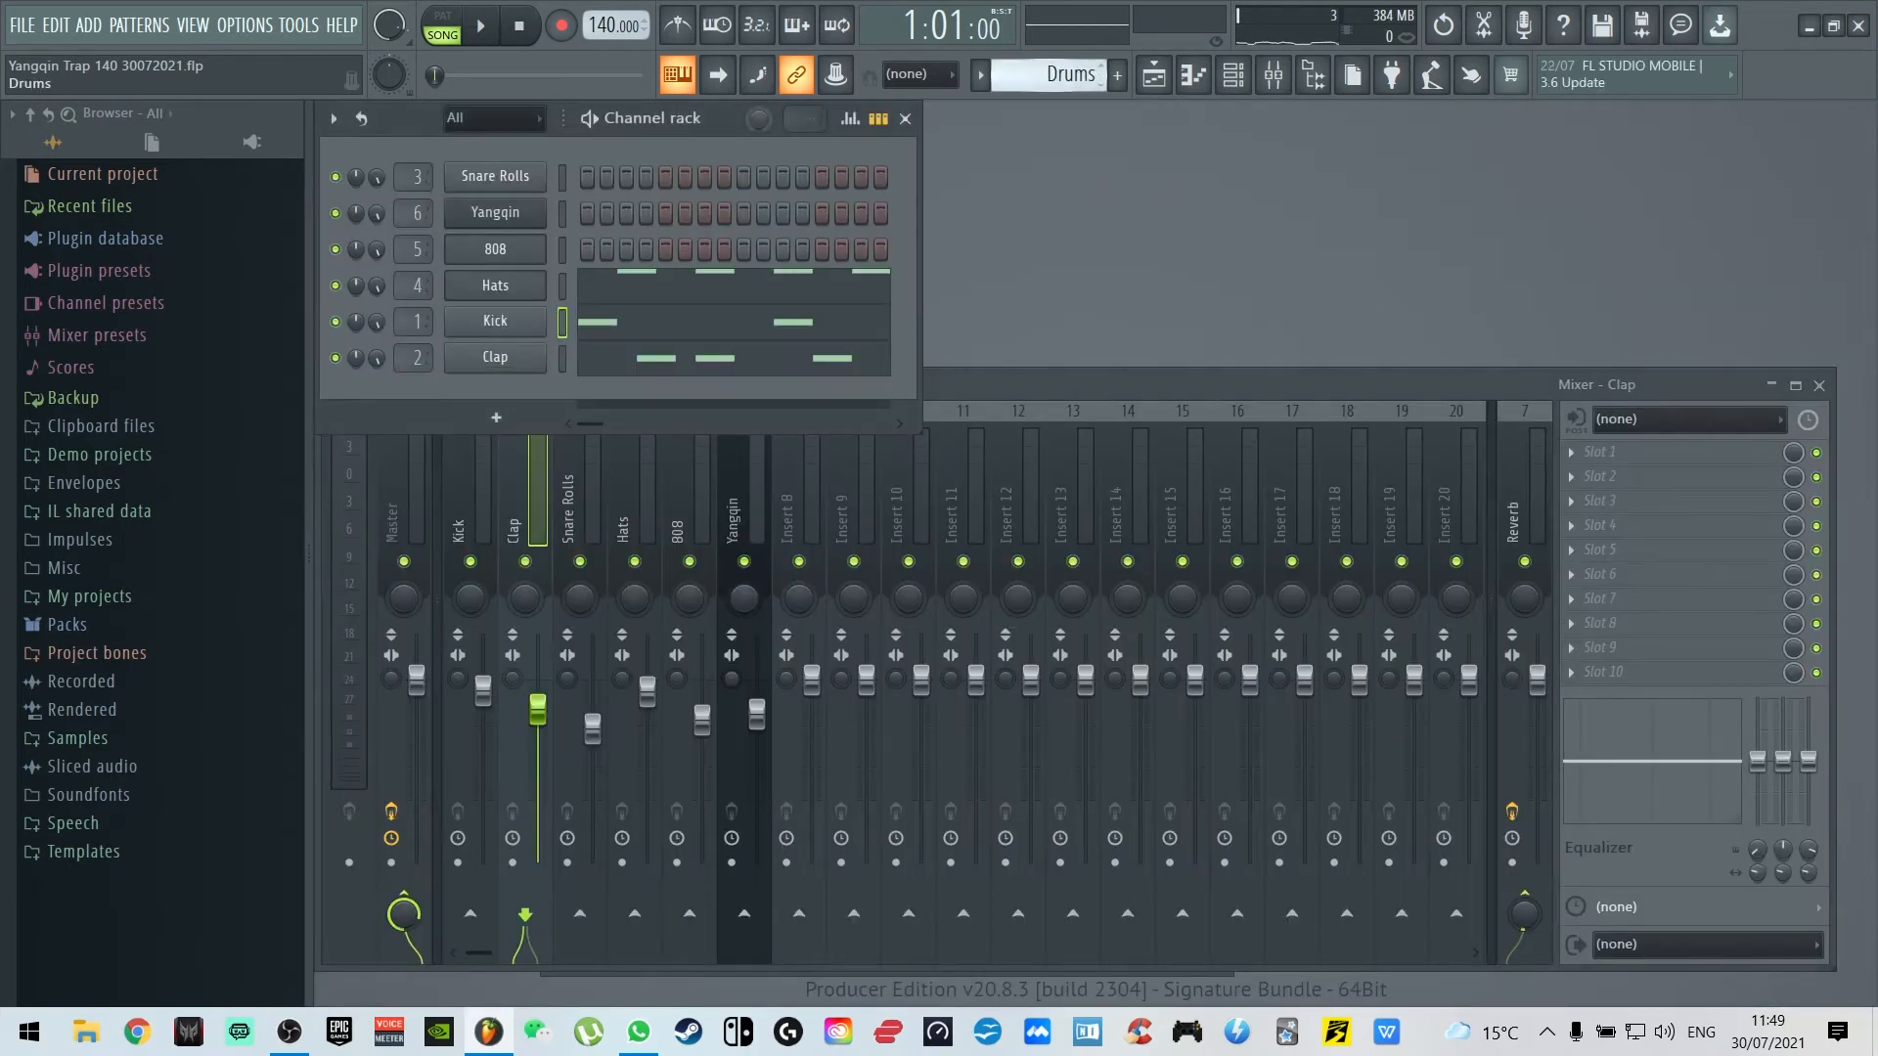
key(KP_Add)
key(KP_Add)
key(KP_Add)
key(KP_Add)
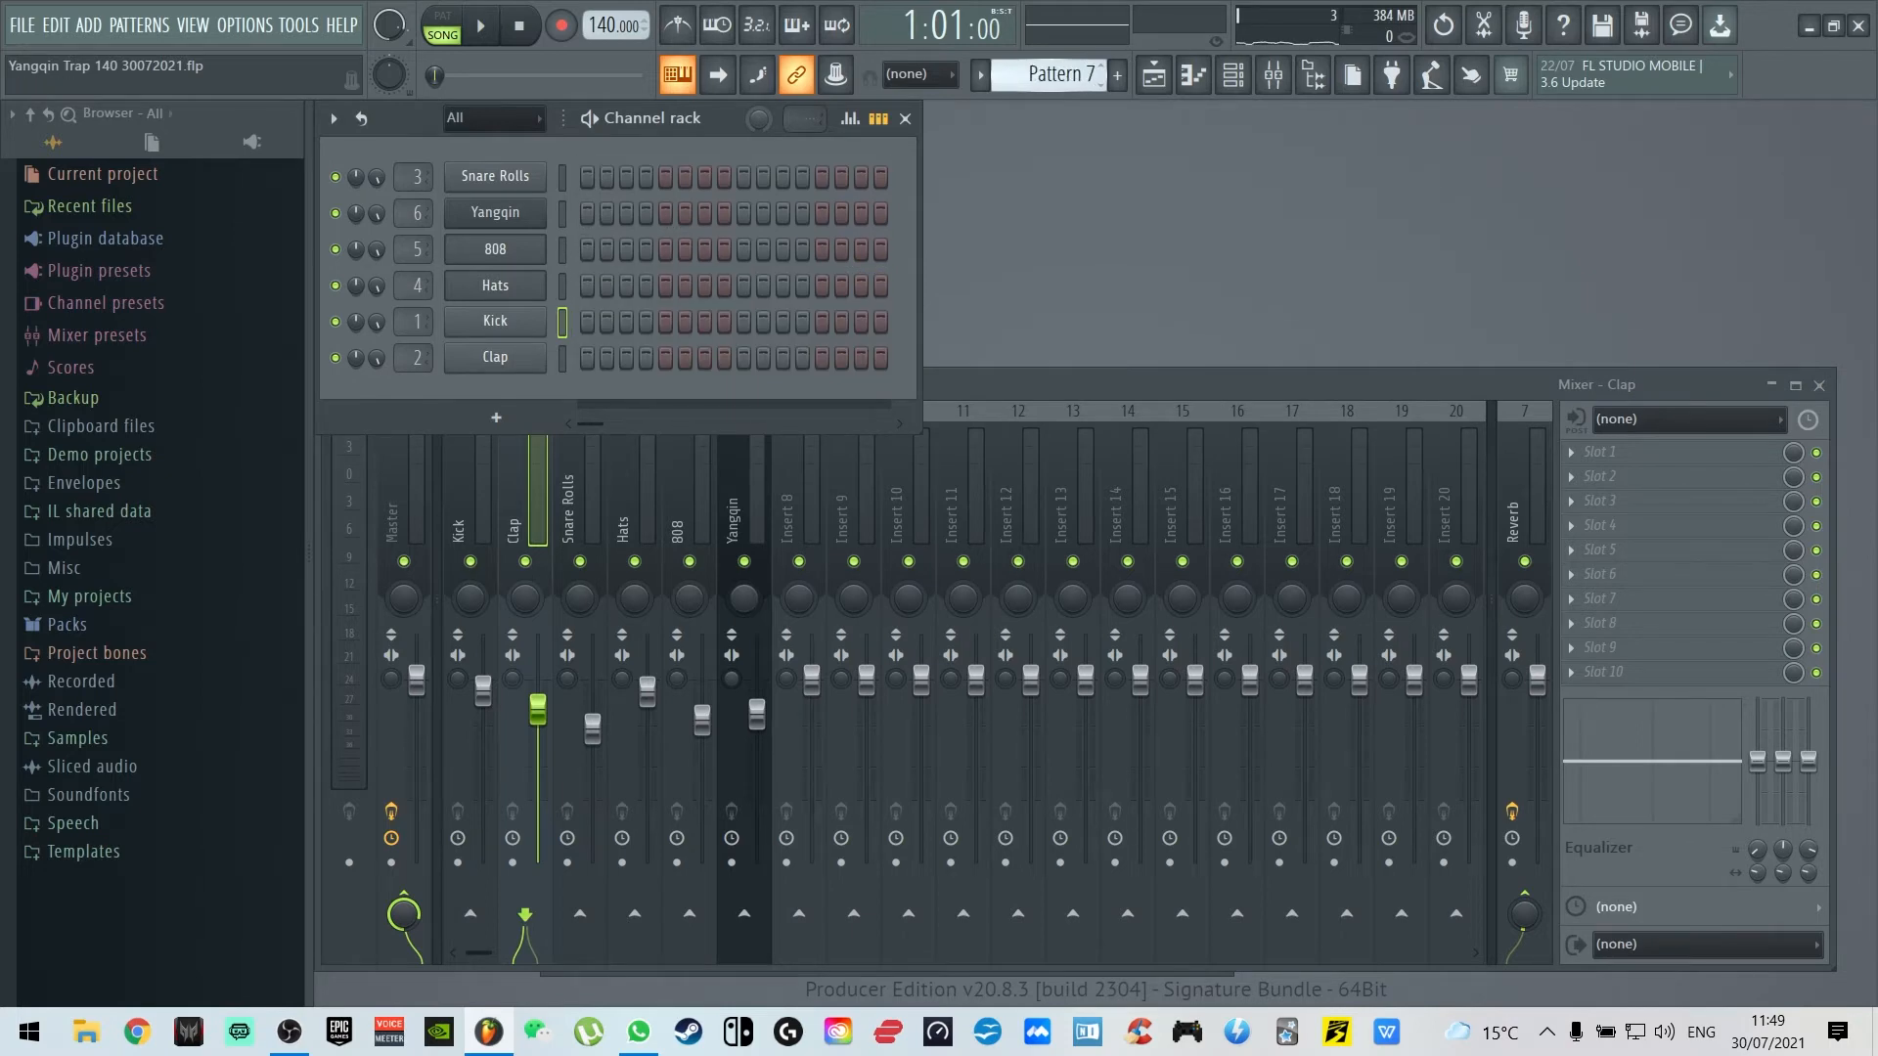
key(F2)
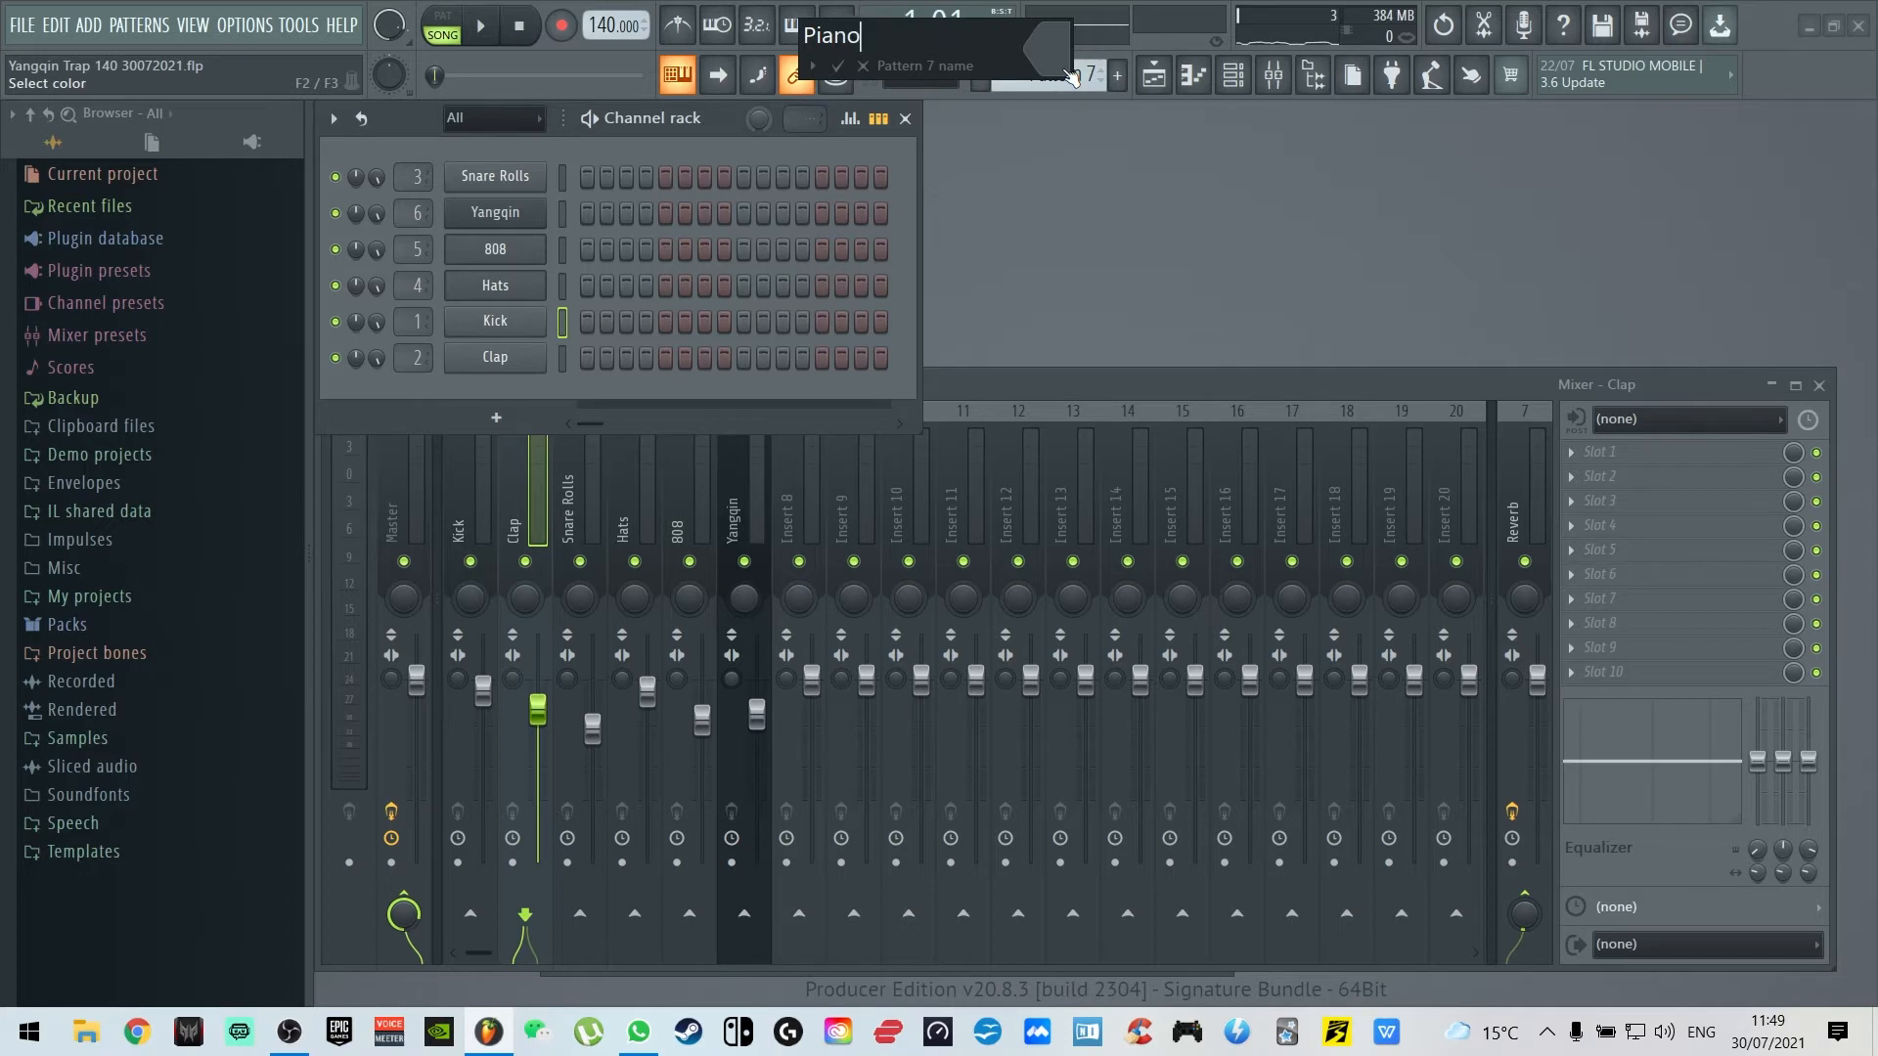
key(Return)
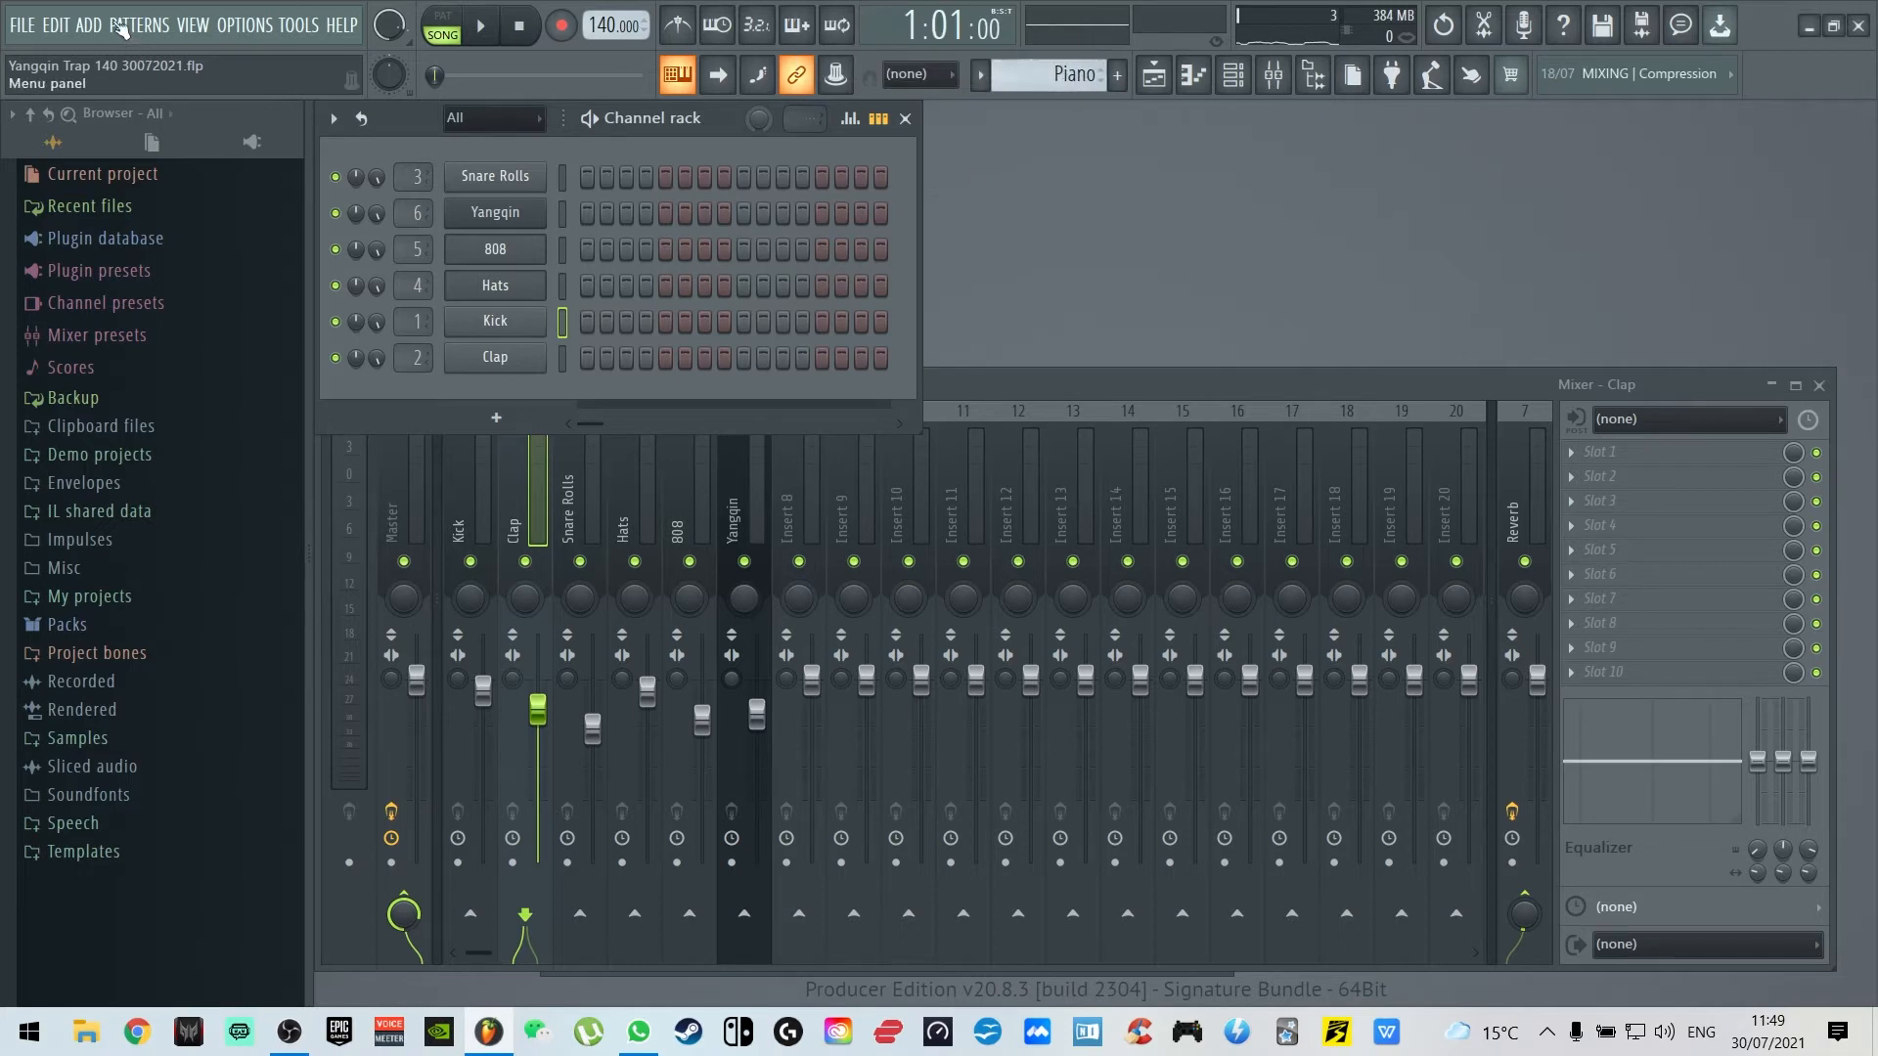
Add a Kontakt instrument channel loaded with The Gentleman piano and slightly adjust its tone Color
click(90, 26)
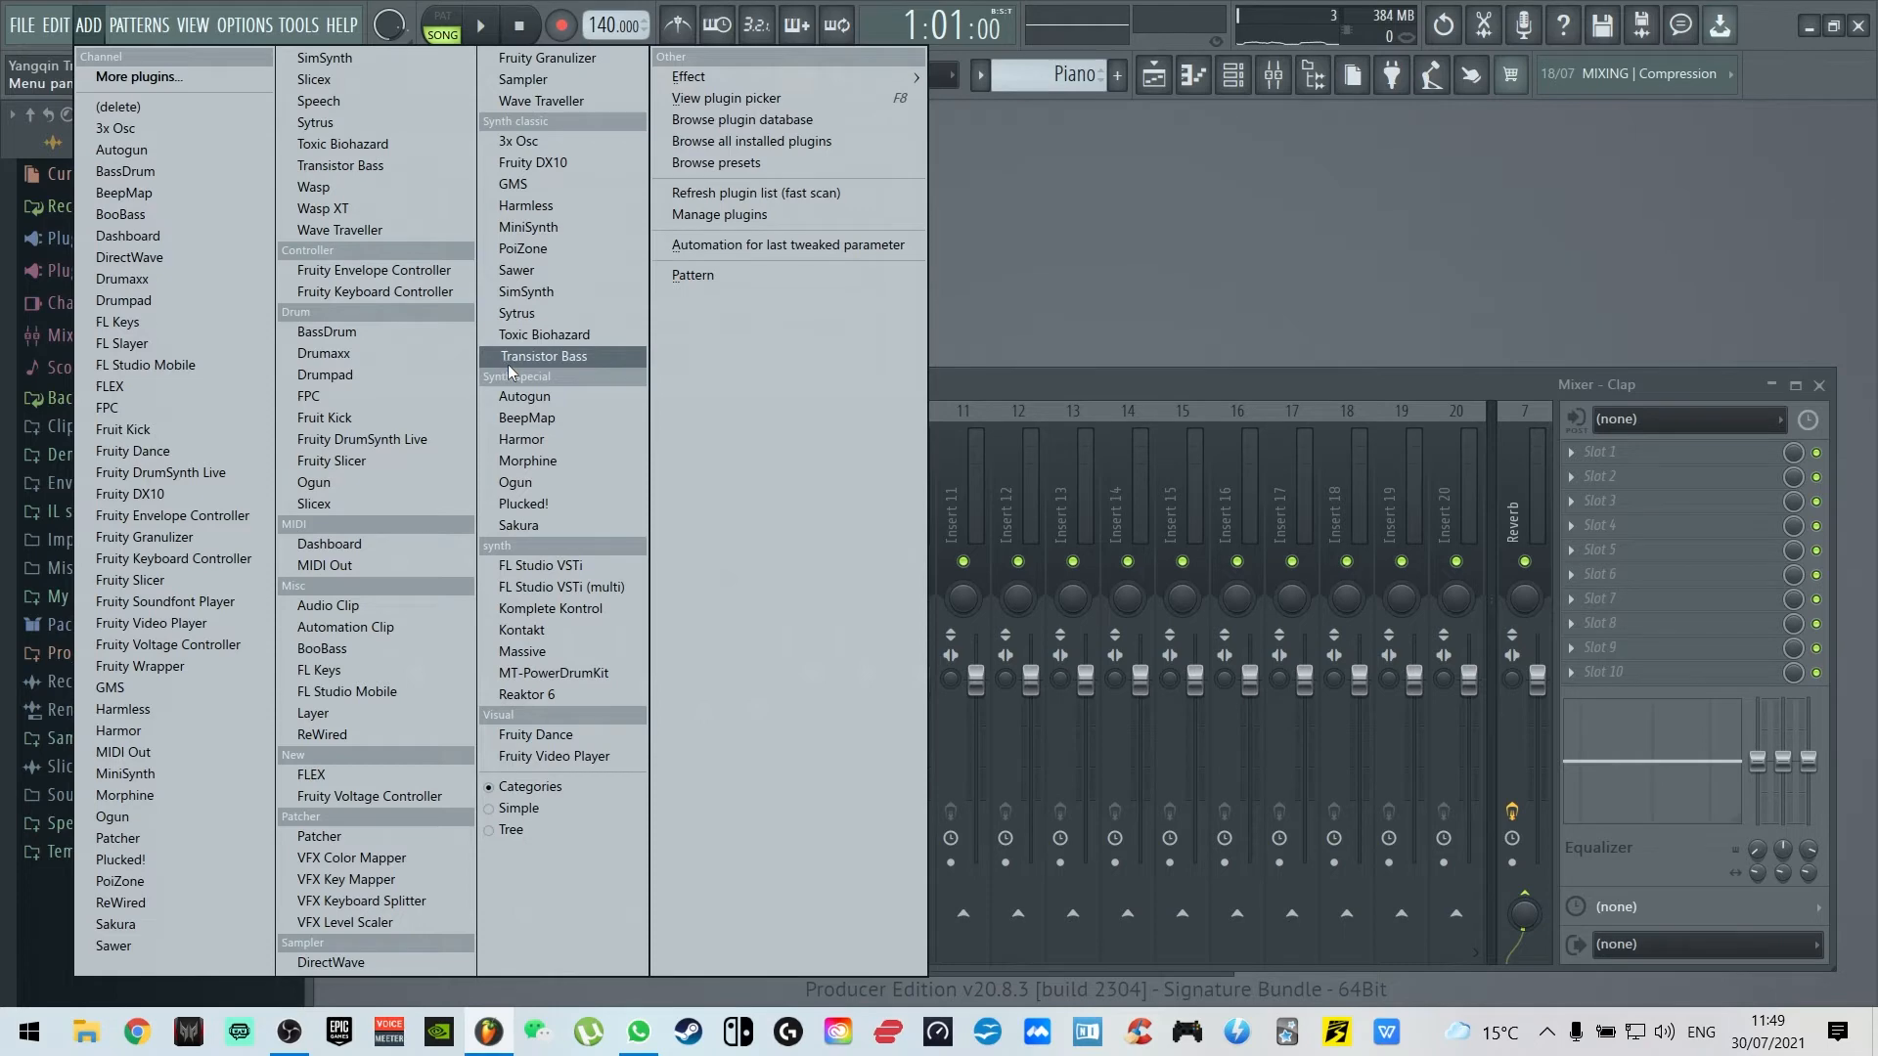
click(555, 622)
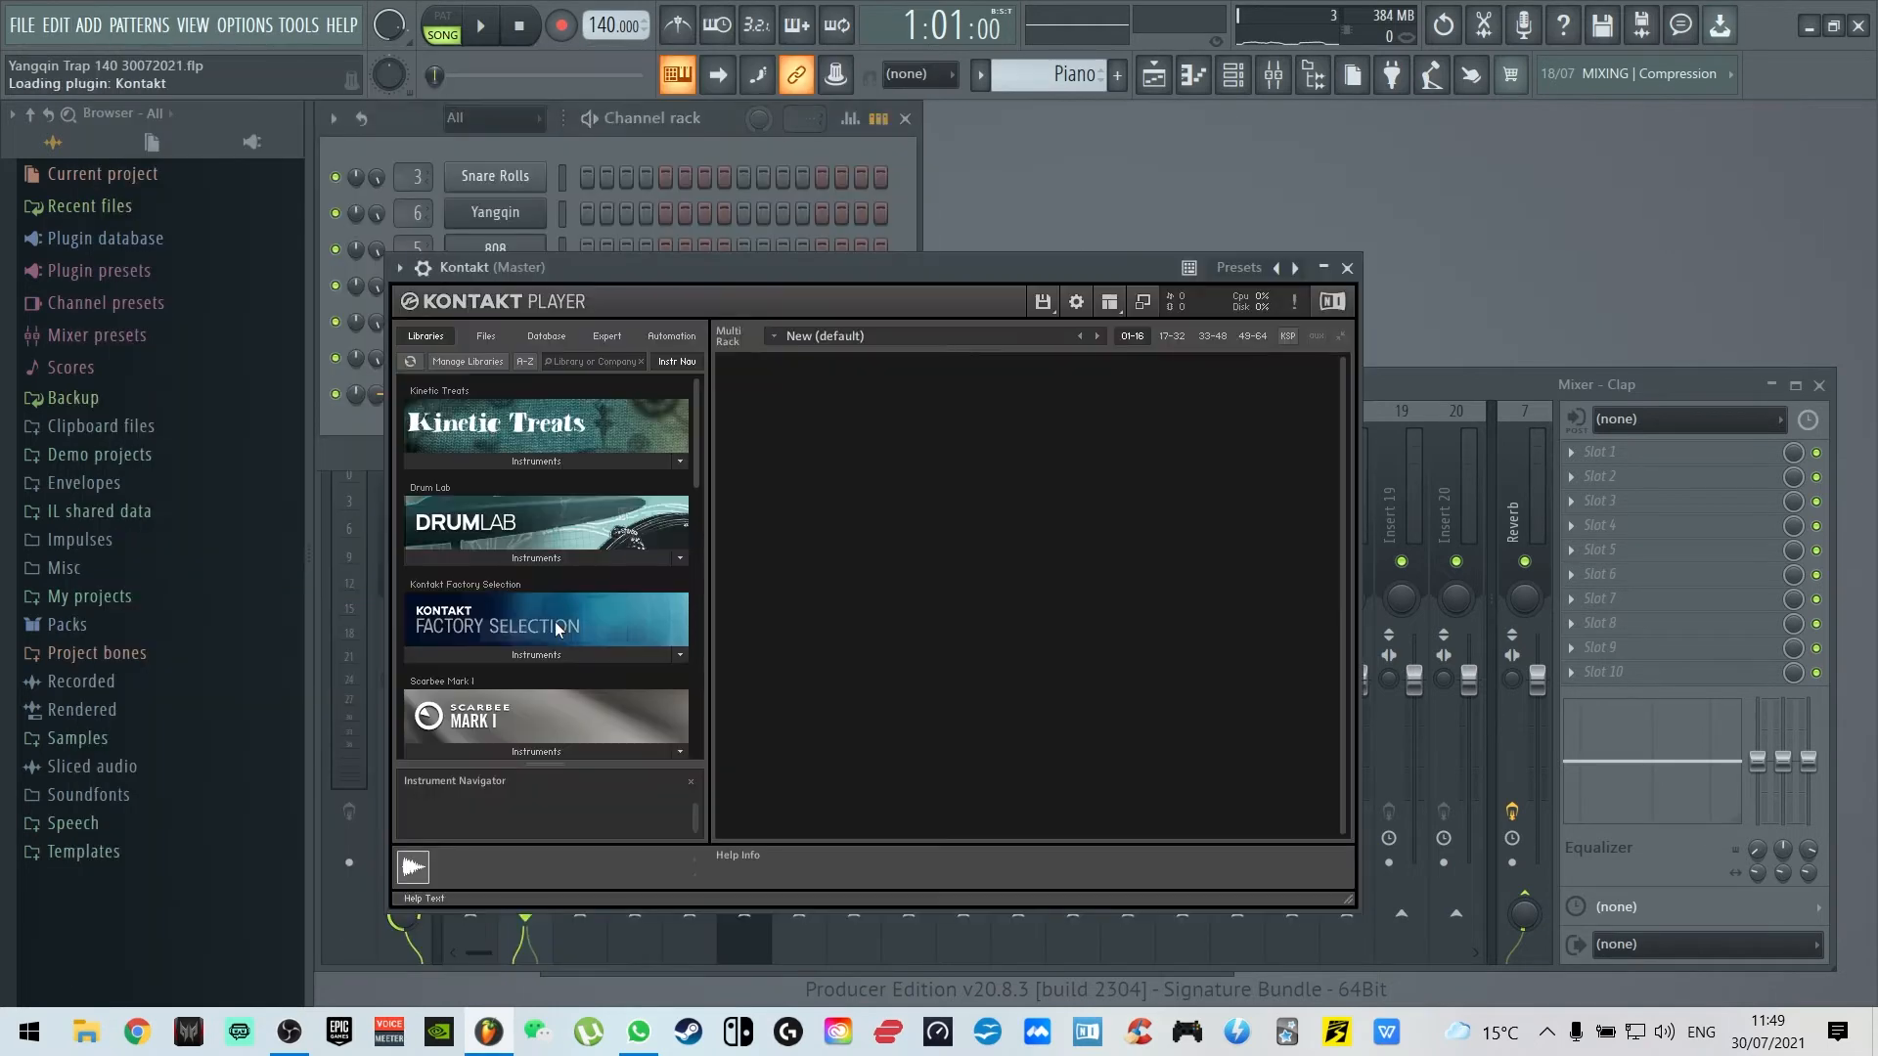
scroll(556, 602, down, 5)
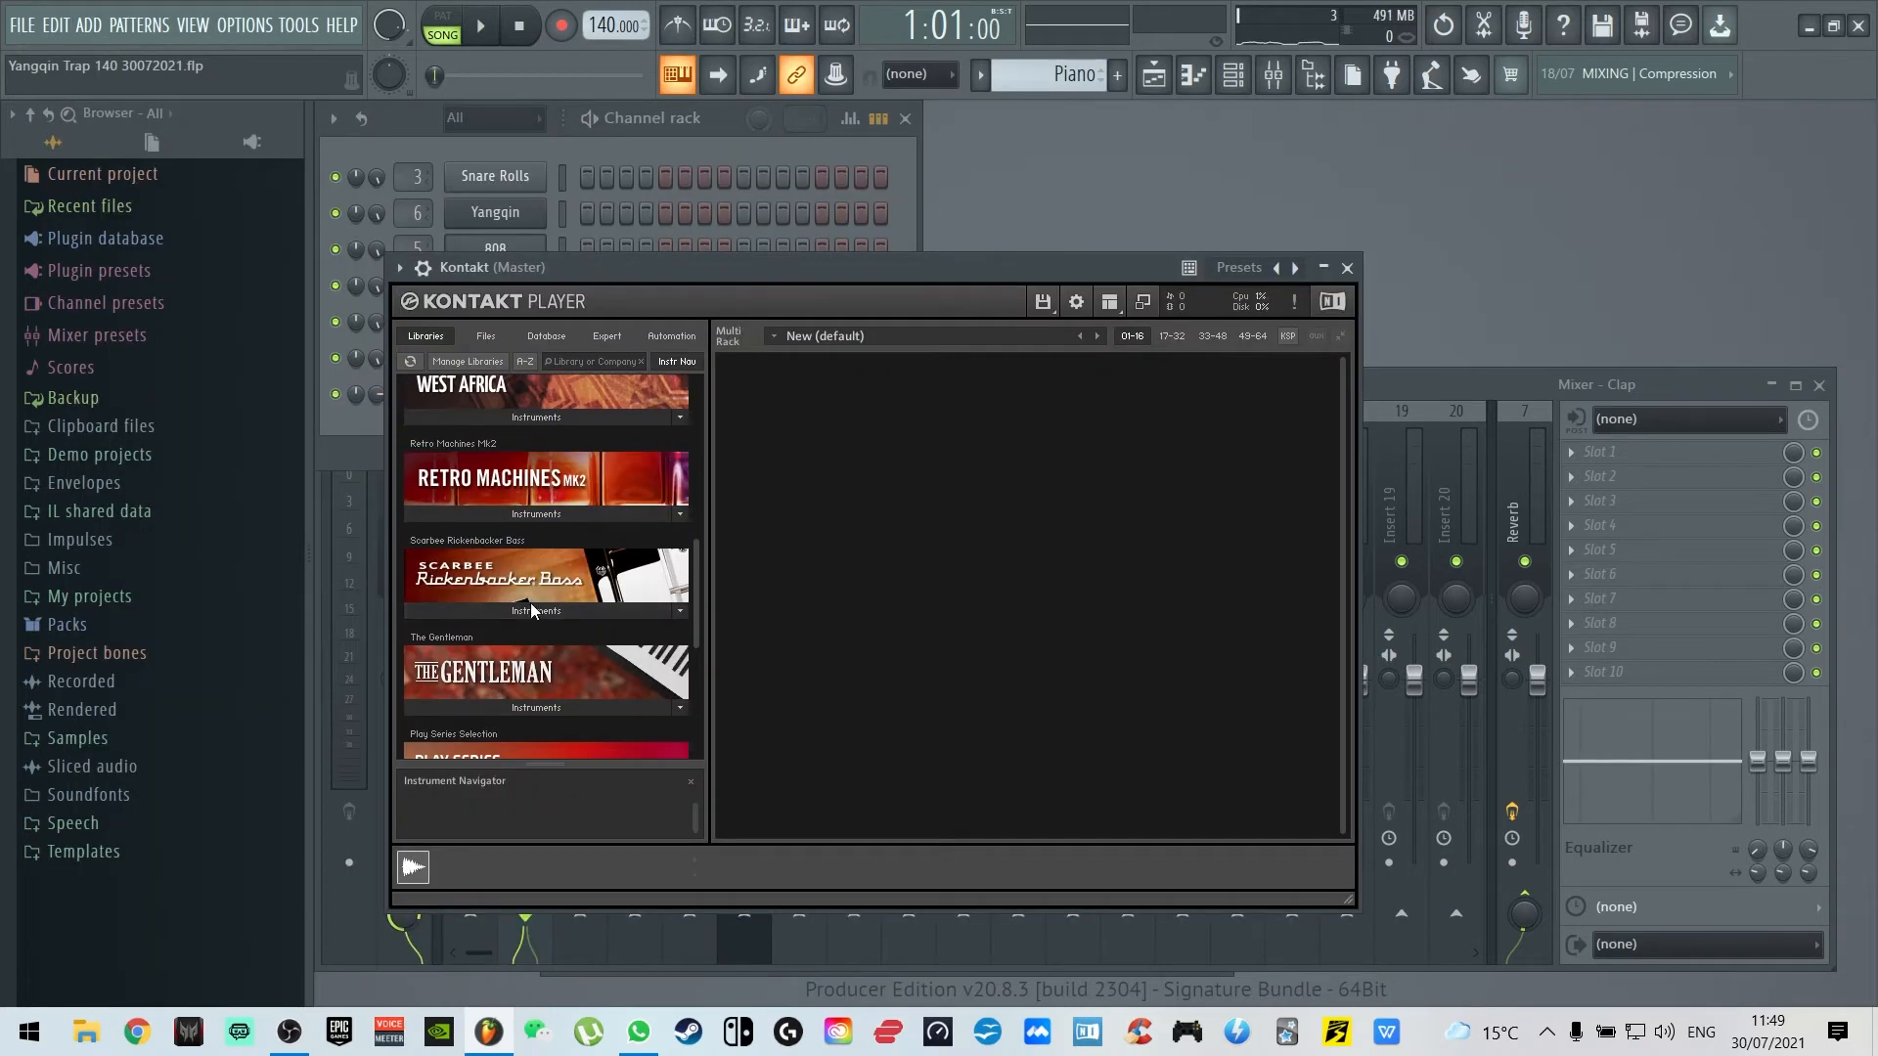
click(517, 708)
double_click(524, 729)
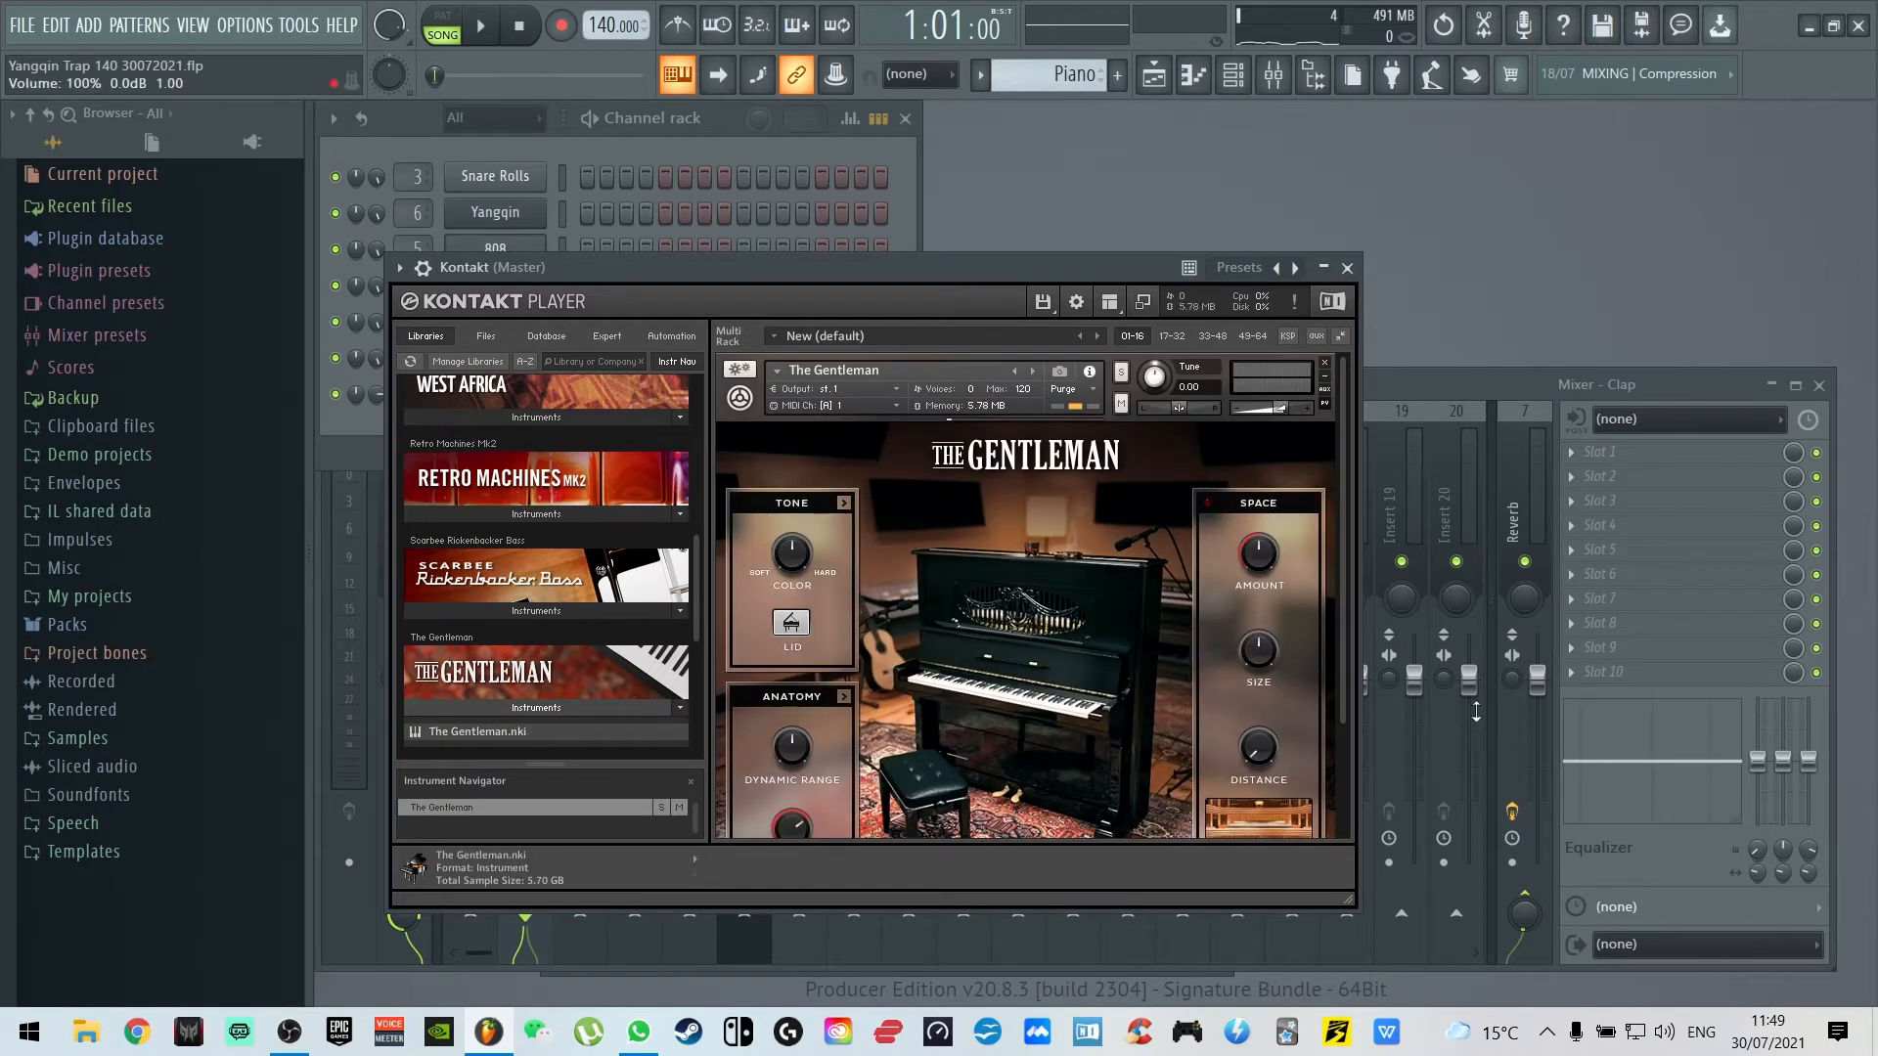
drag(788, 568, 787, 557)
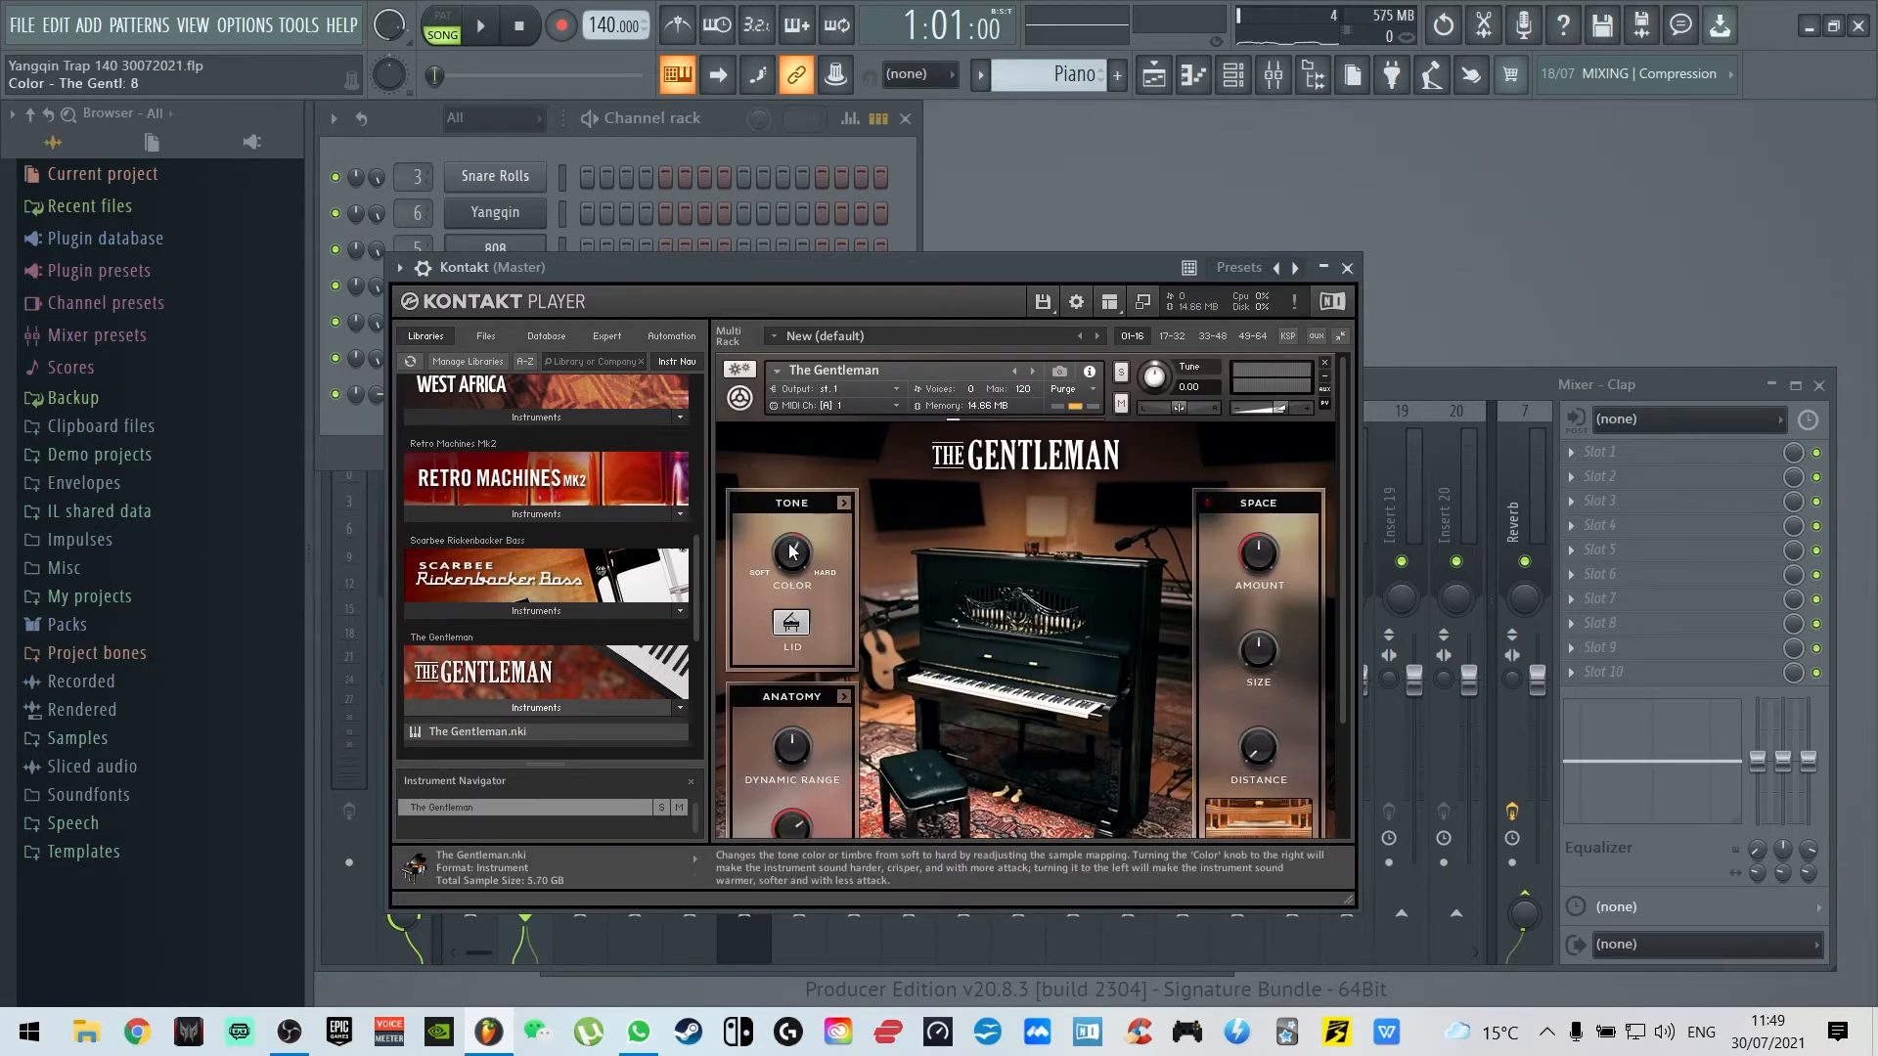
Rename the new Kontakt channel as Piano
click(1127, 193)
right_click(513, 400)
click(603, 448)
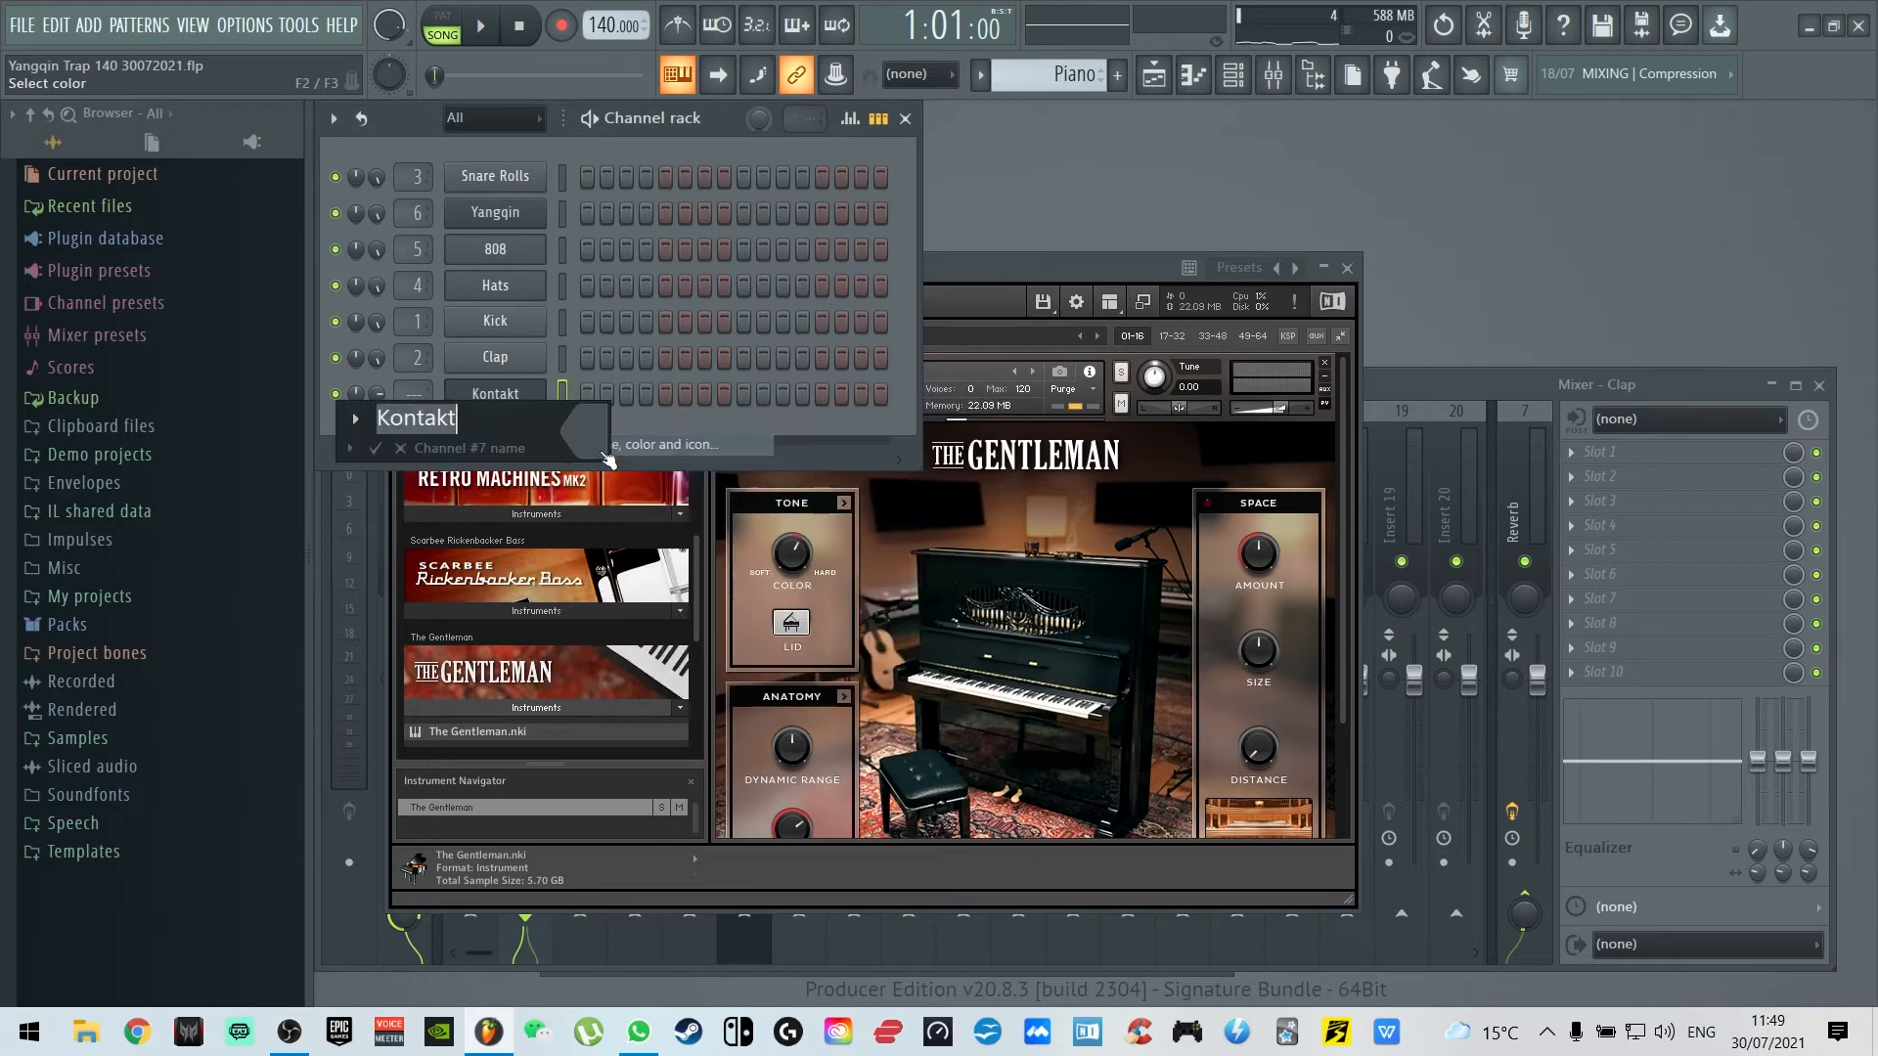
text(P)
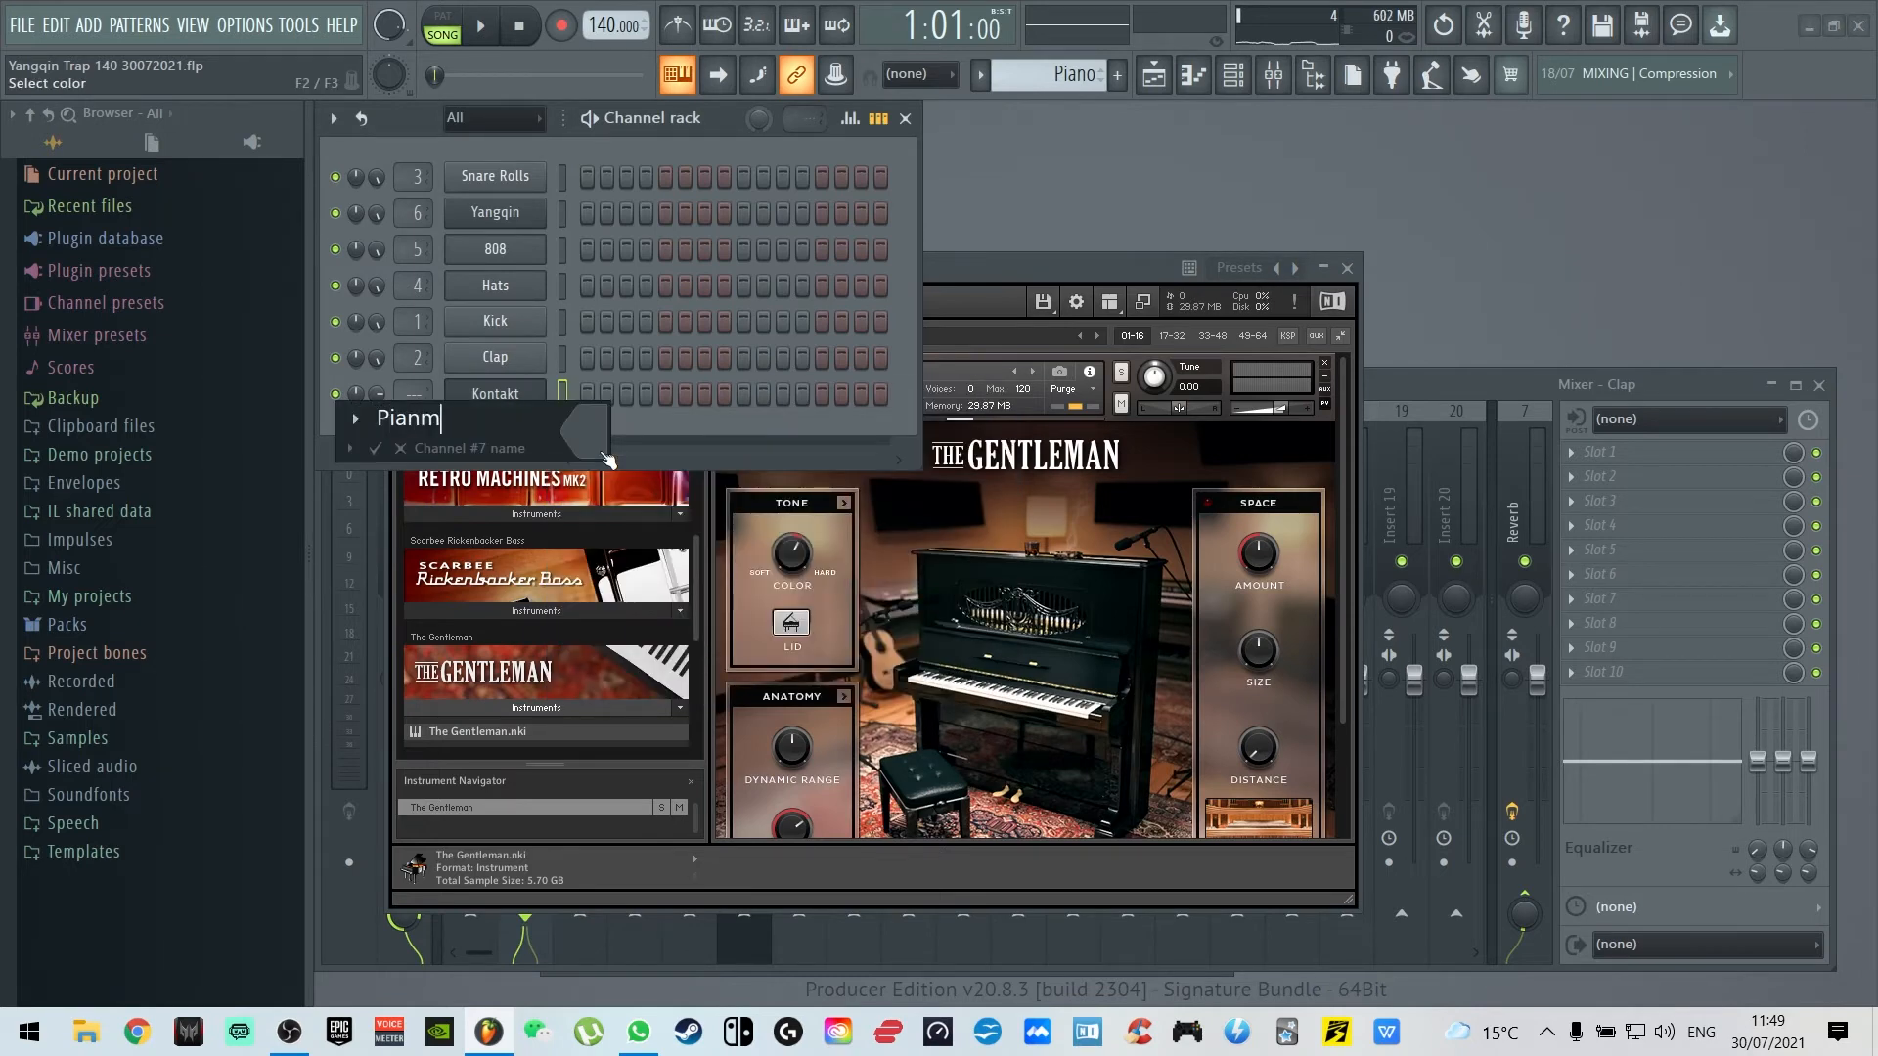
text(iano)
key(Return)
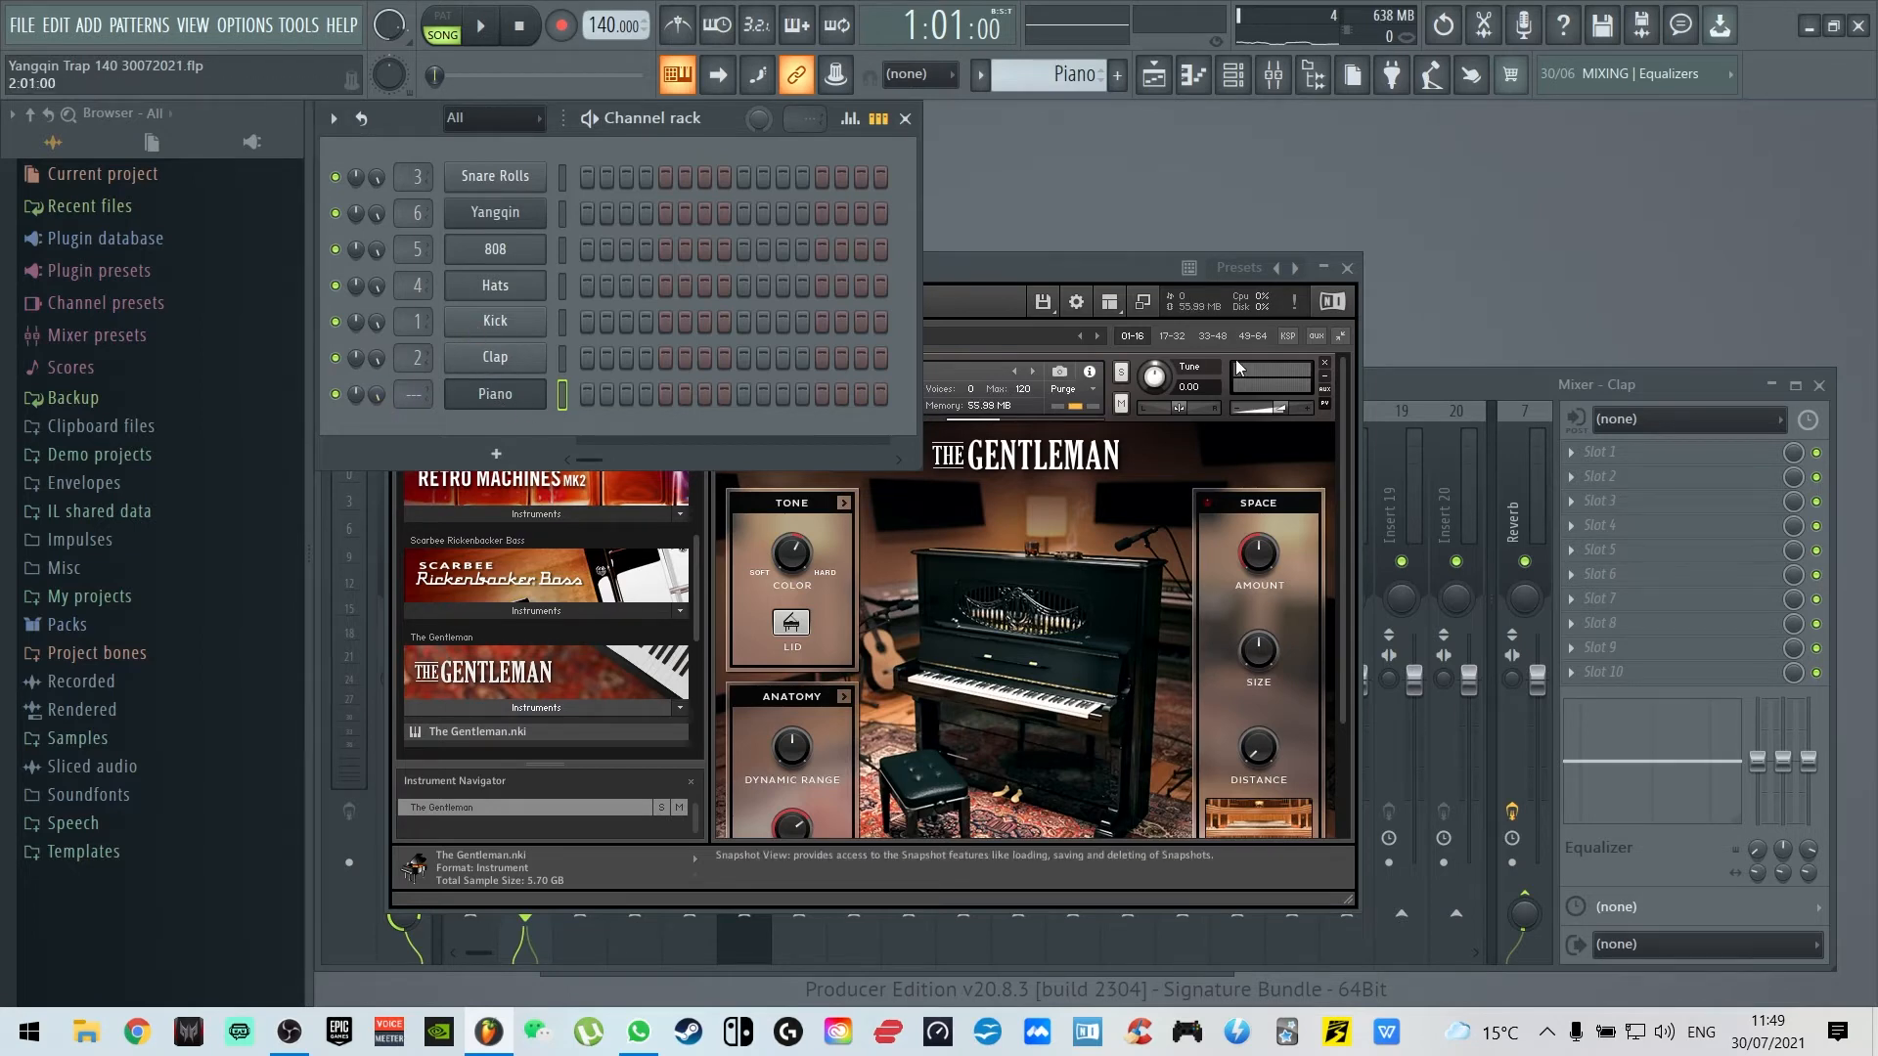
Route the Piano channel to the empty mixer track Insert 8
click(494, 396)
click(1448, 394)
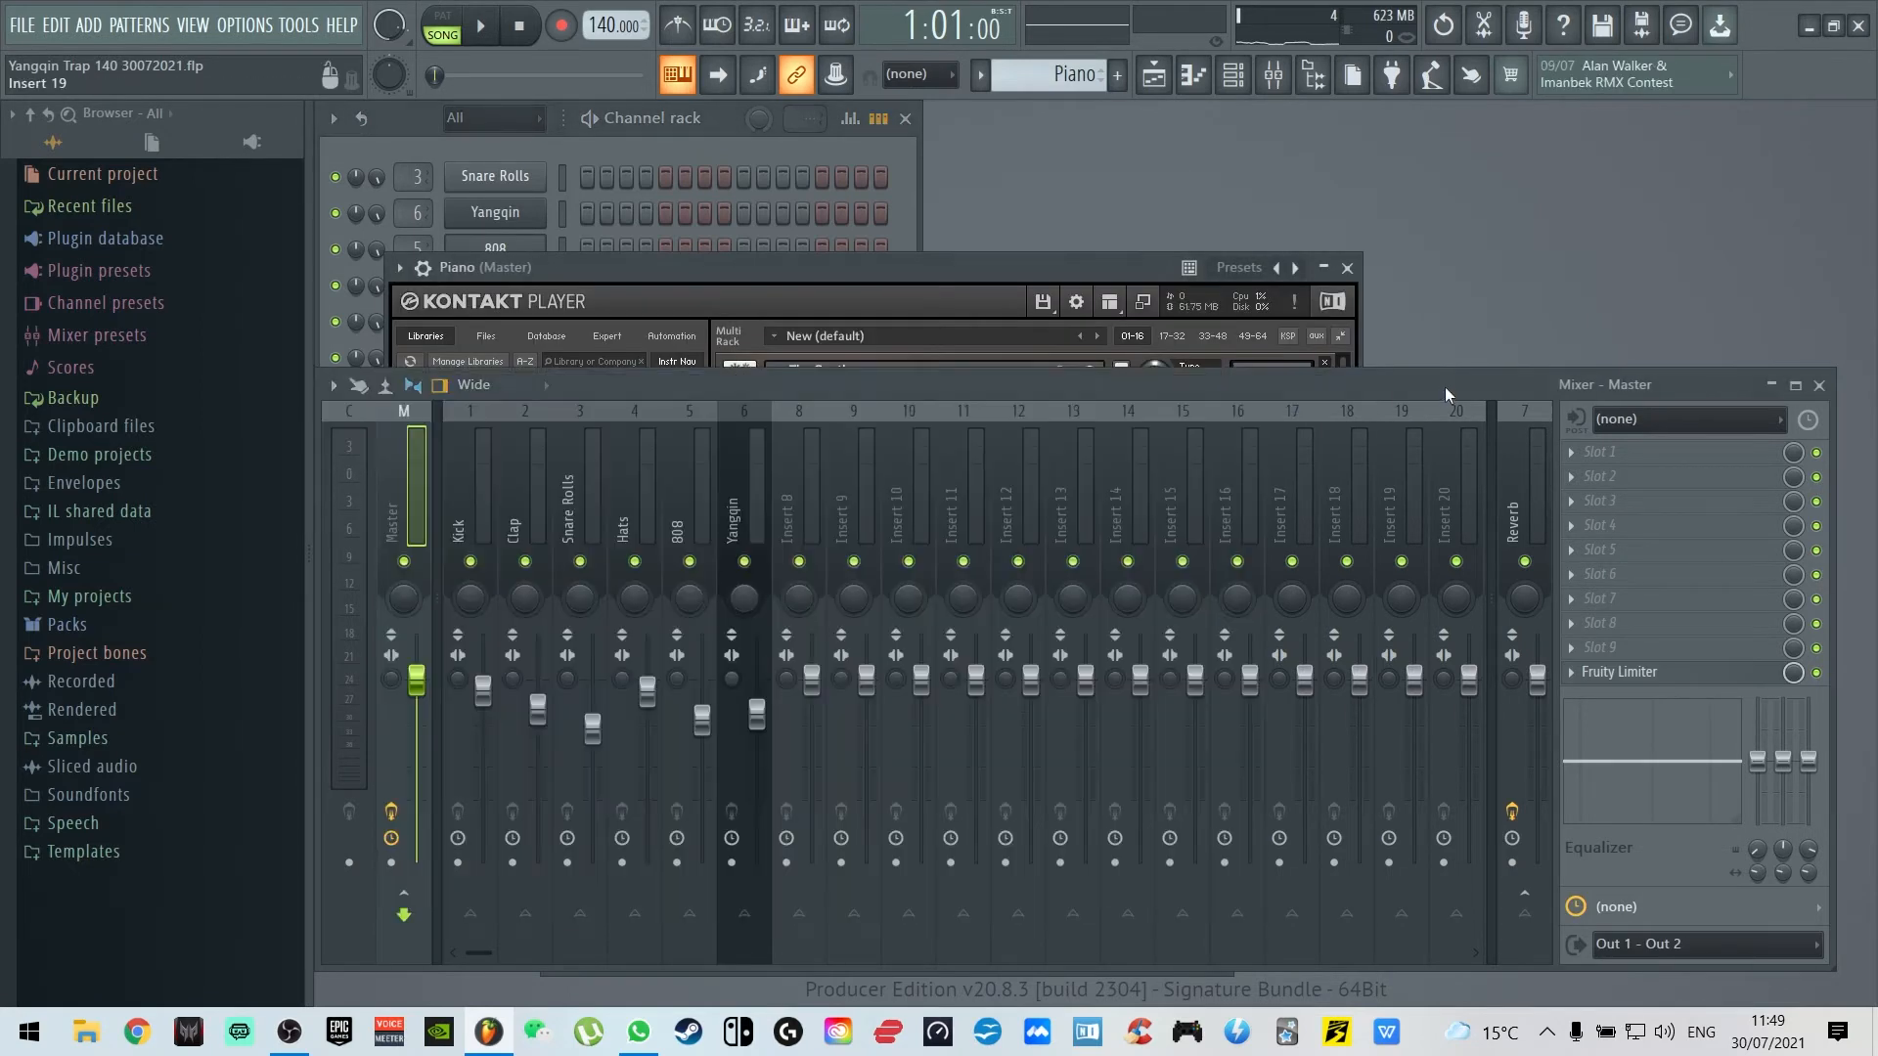
click(800, 527)
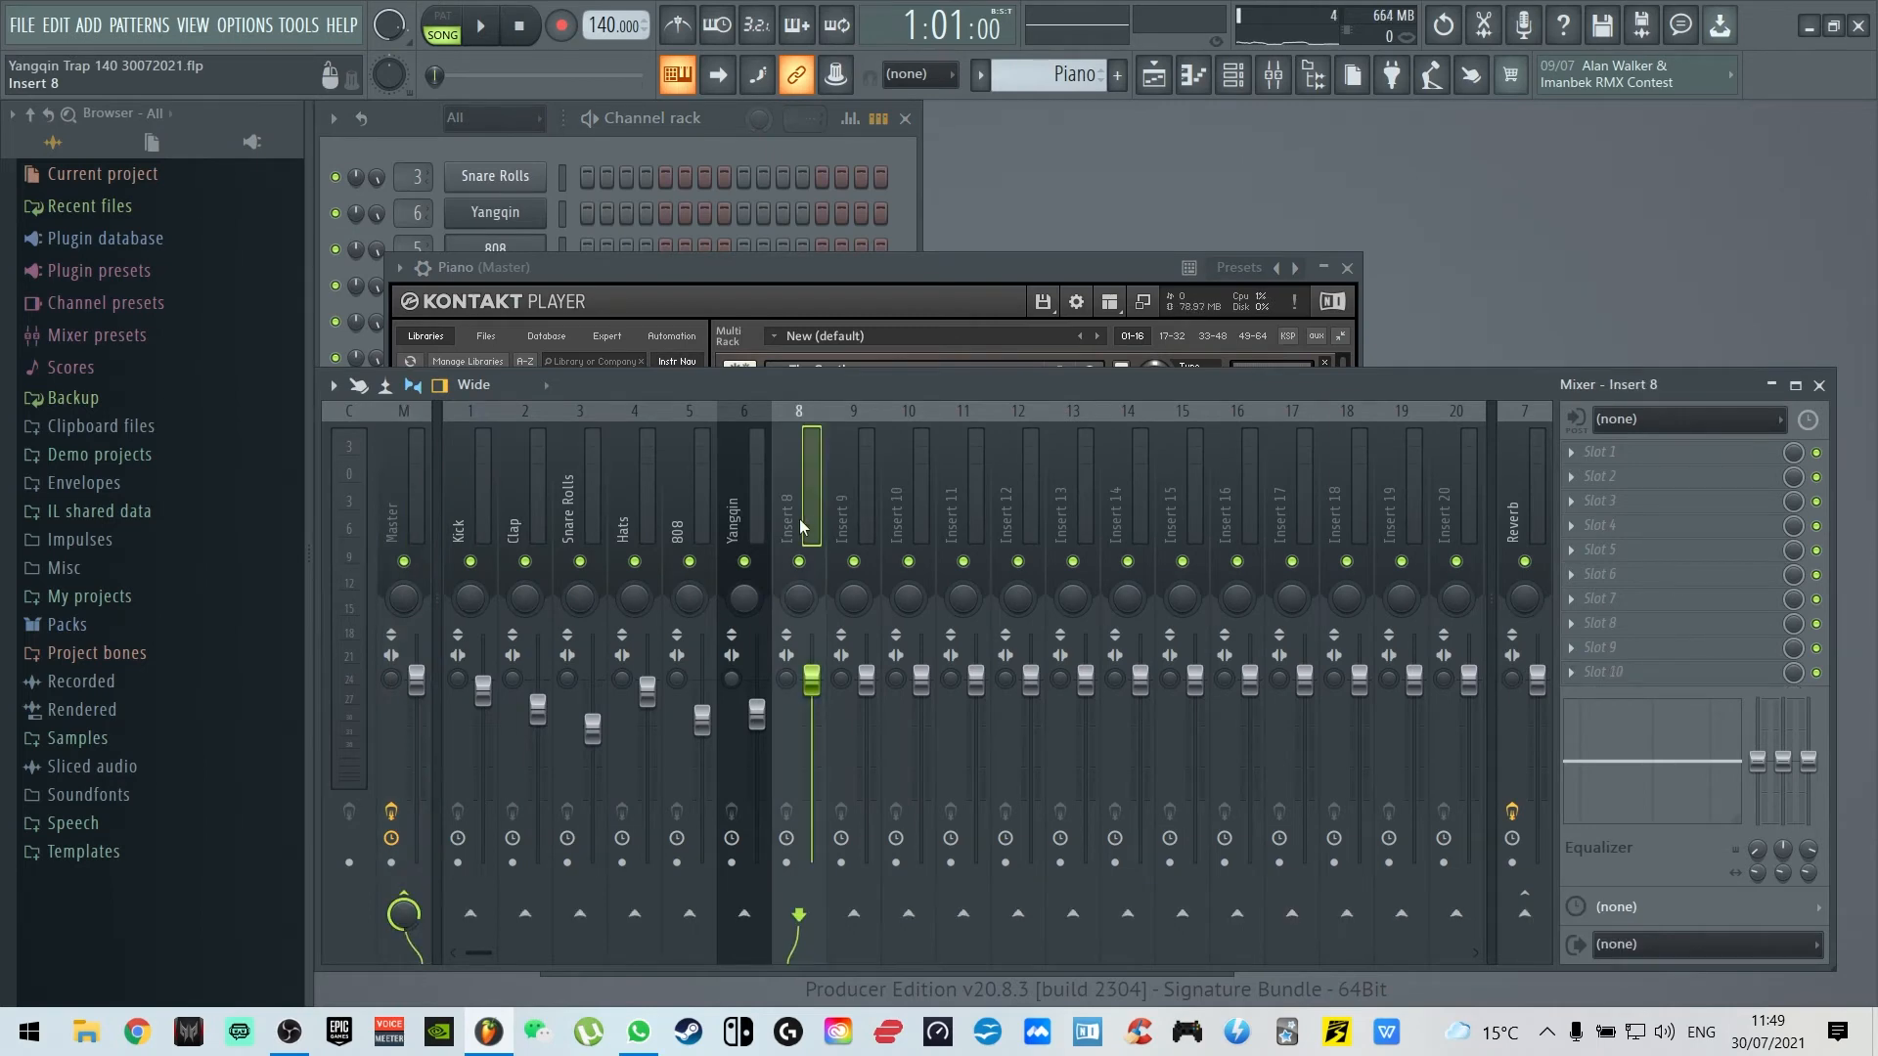
click(800, 526)
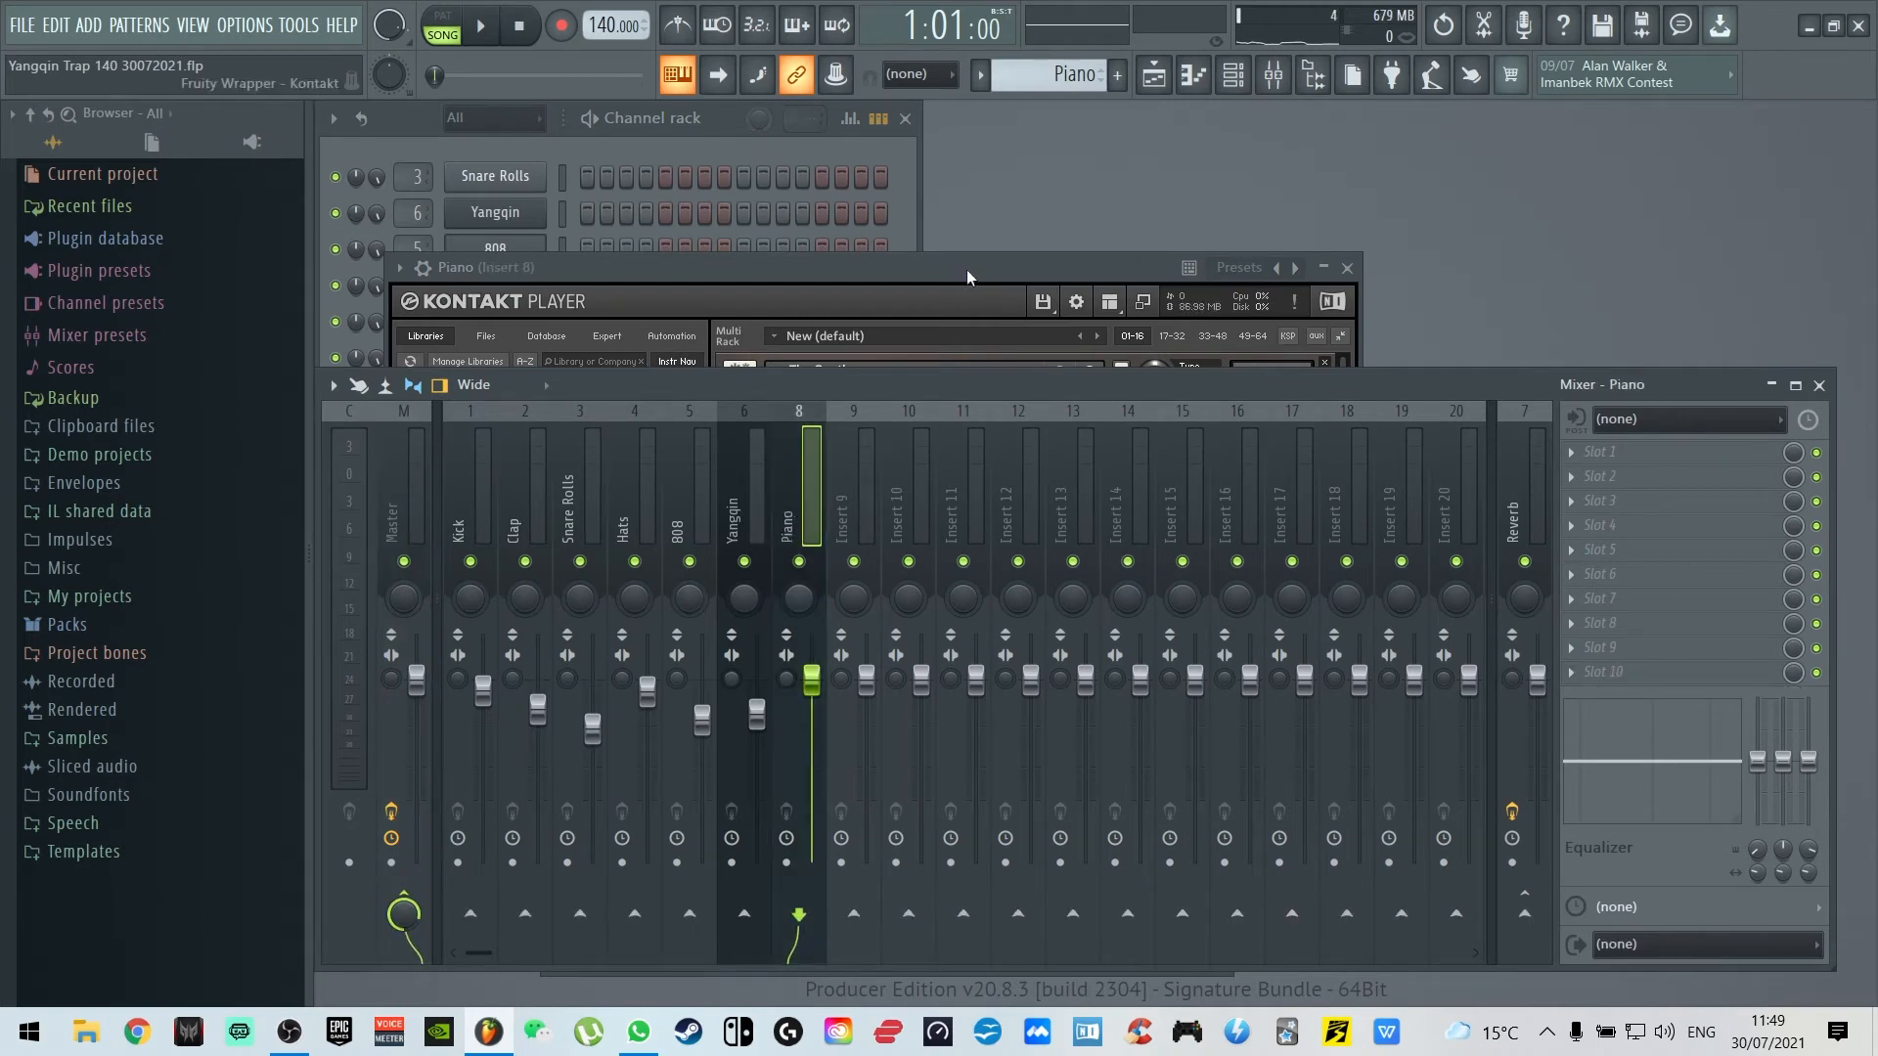
key(F6)
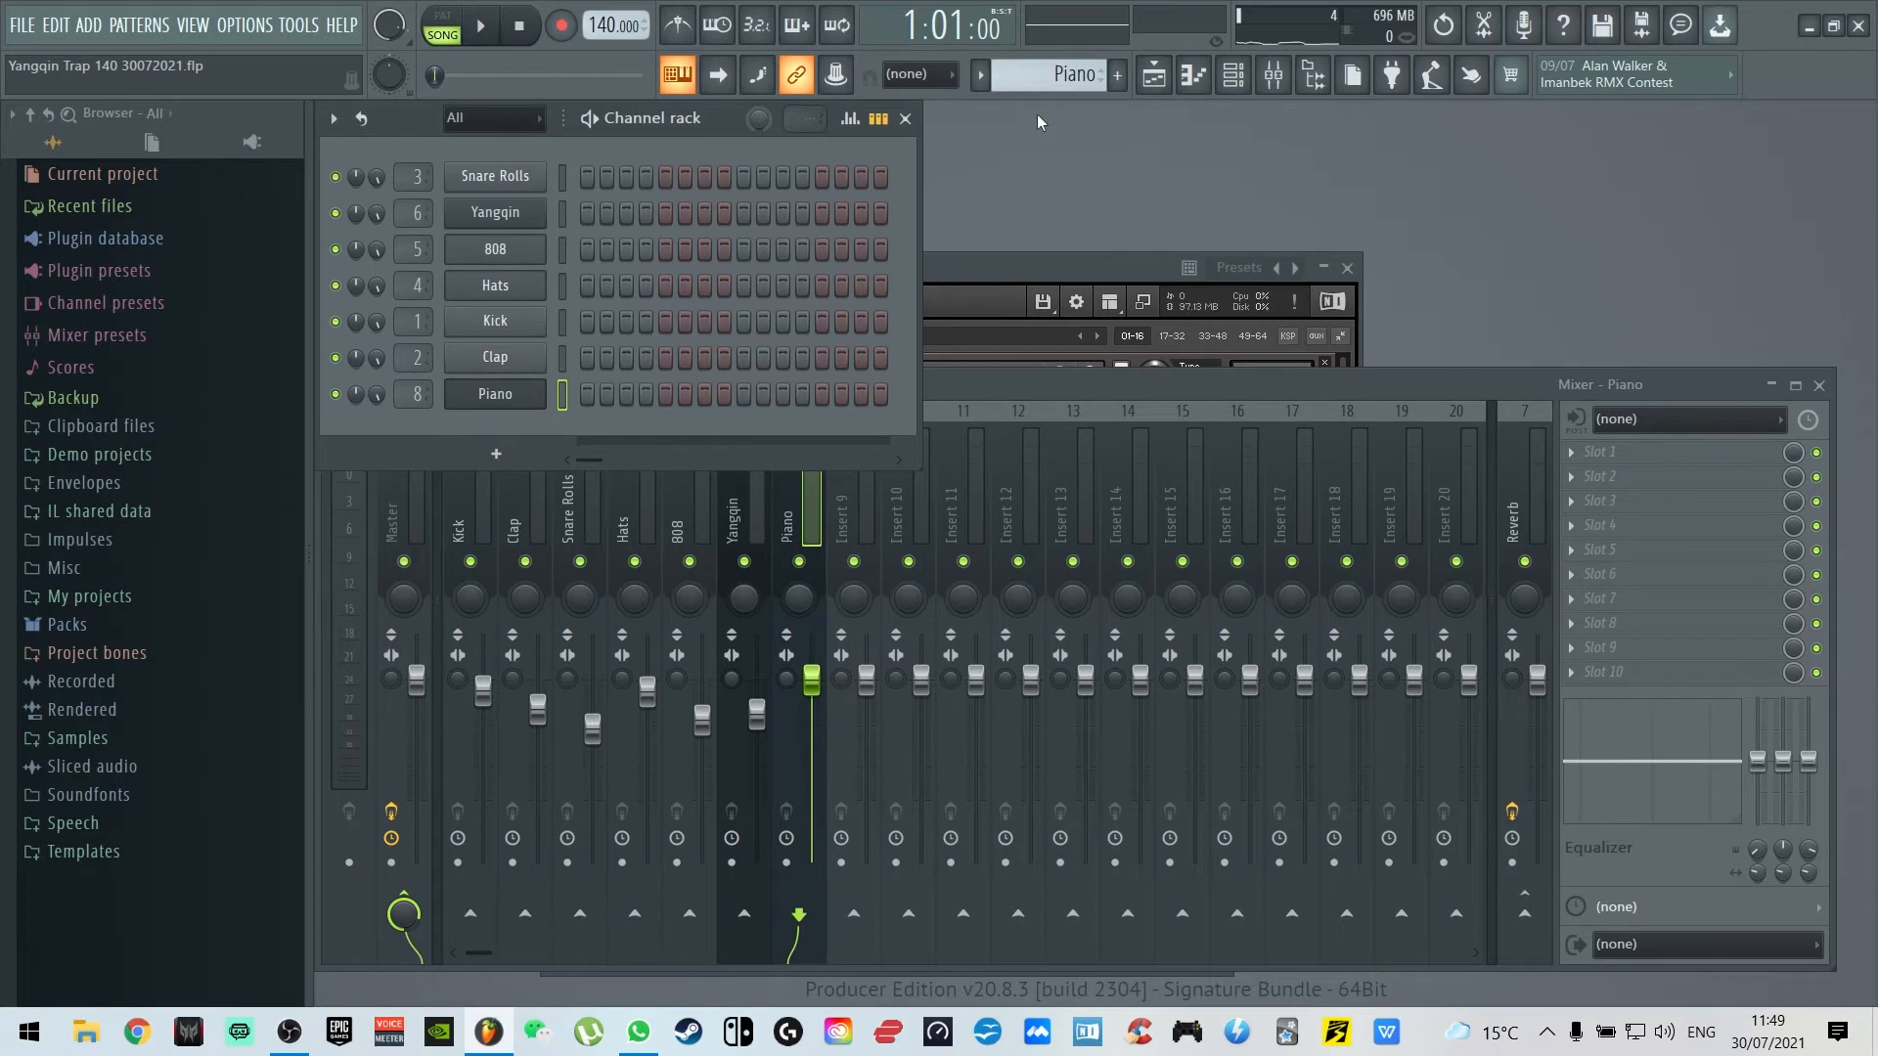
Return to the playlist and listen to the arrangement briefly from bar 9
key(F5)
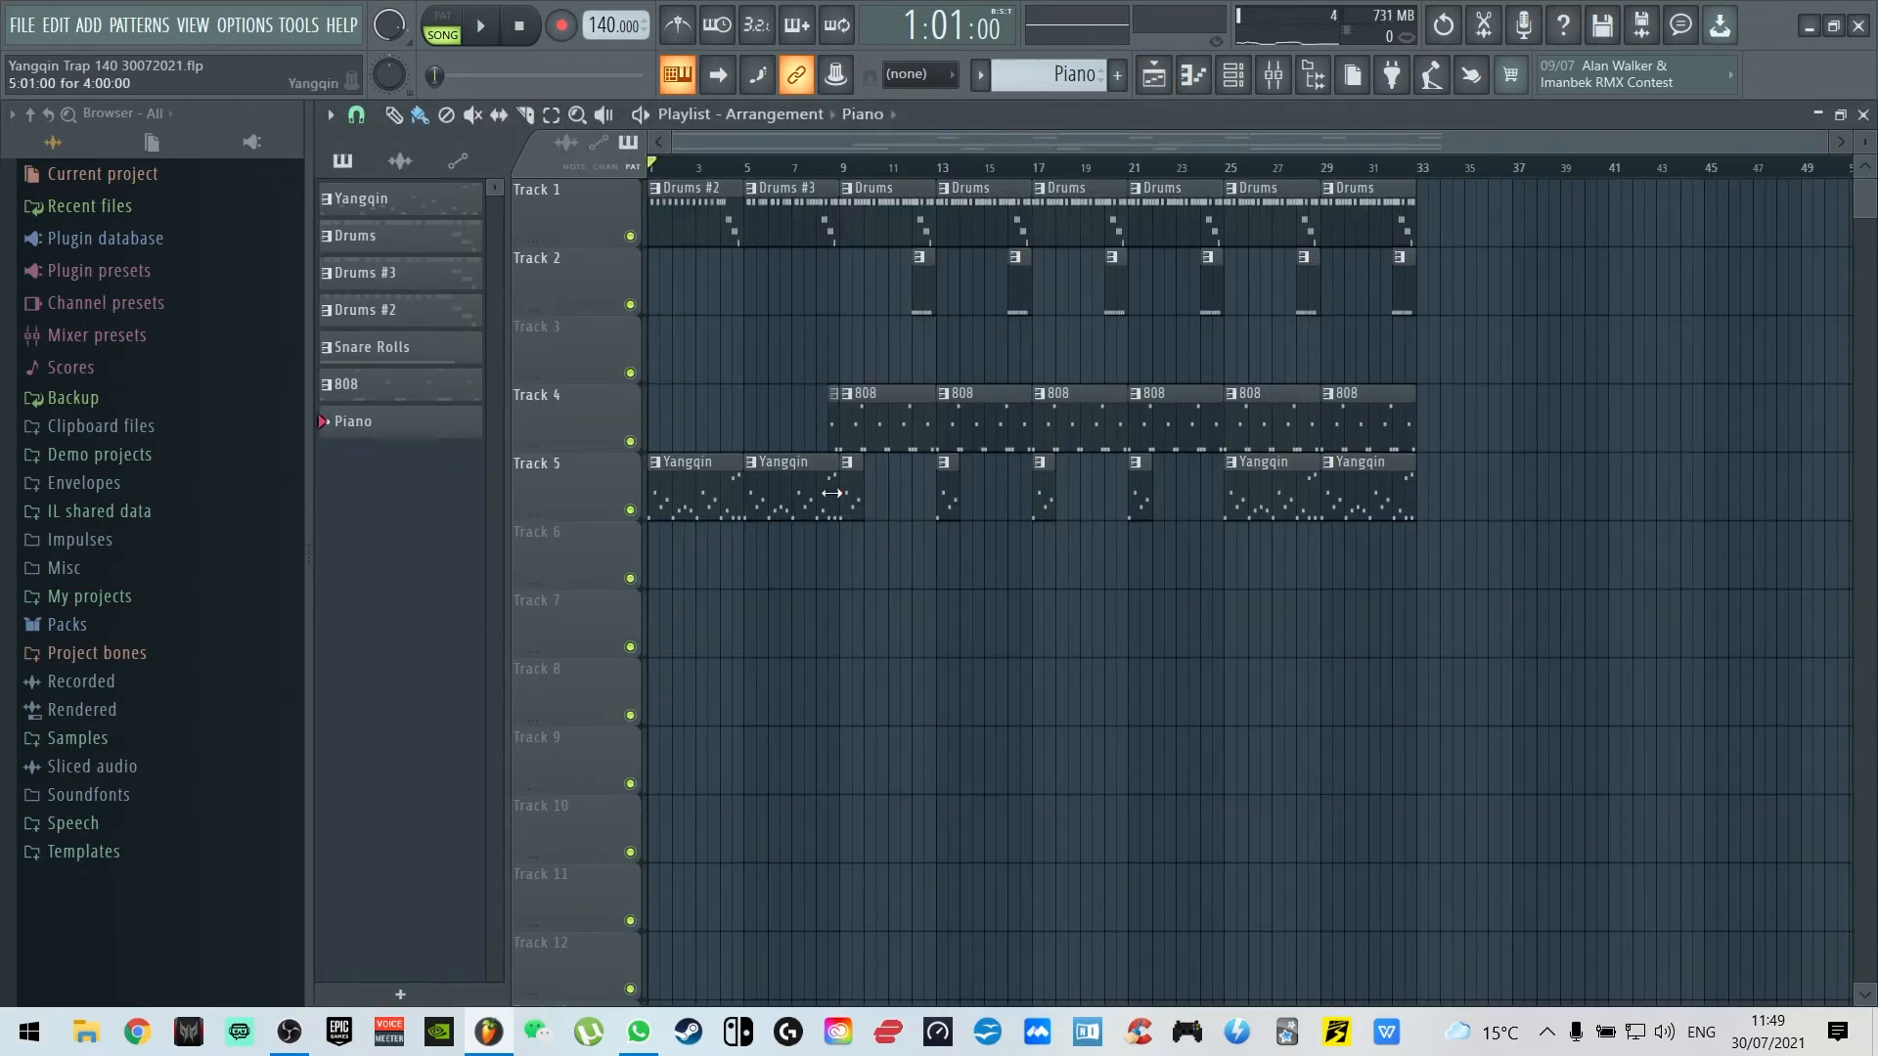
drag(849, 169, 842, 170)
key(space)
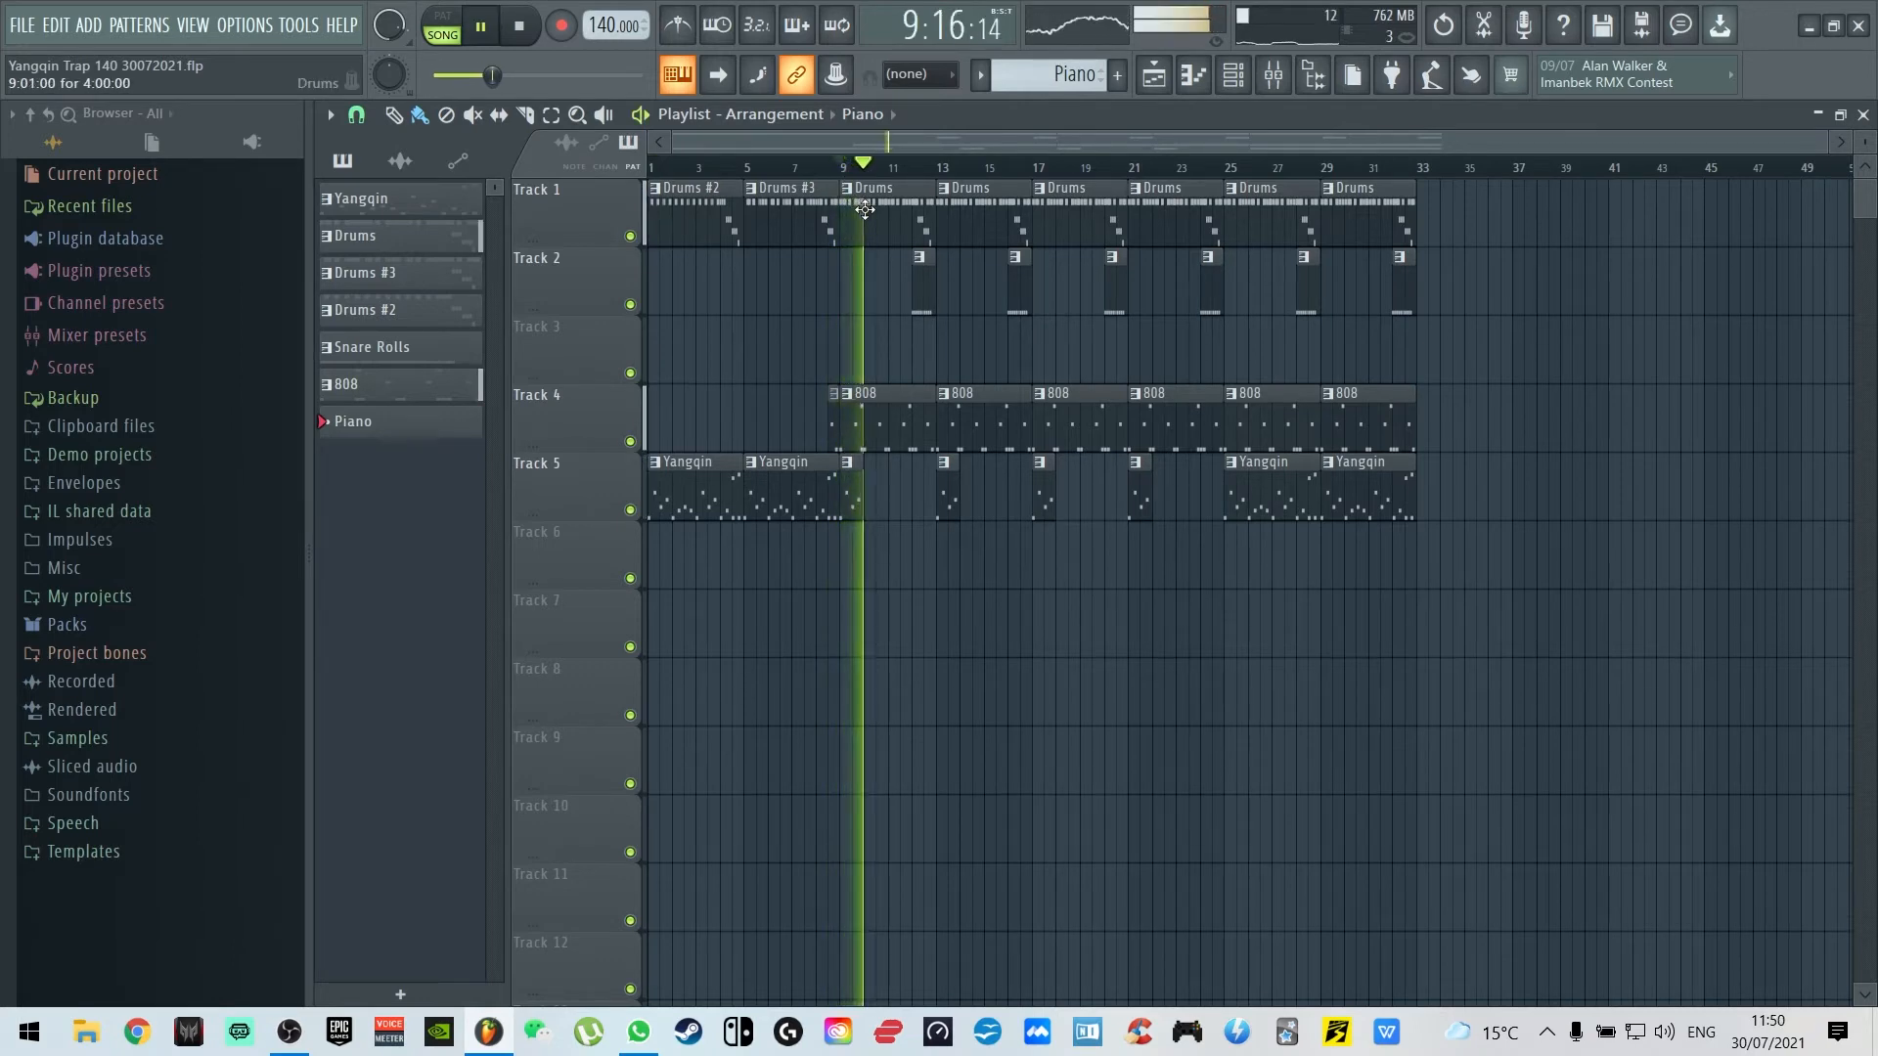
key(space)
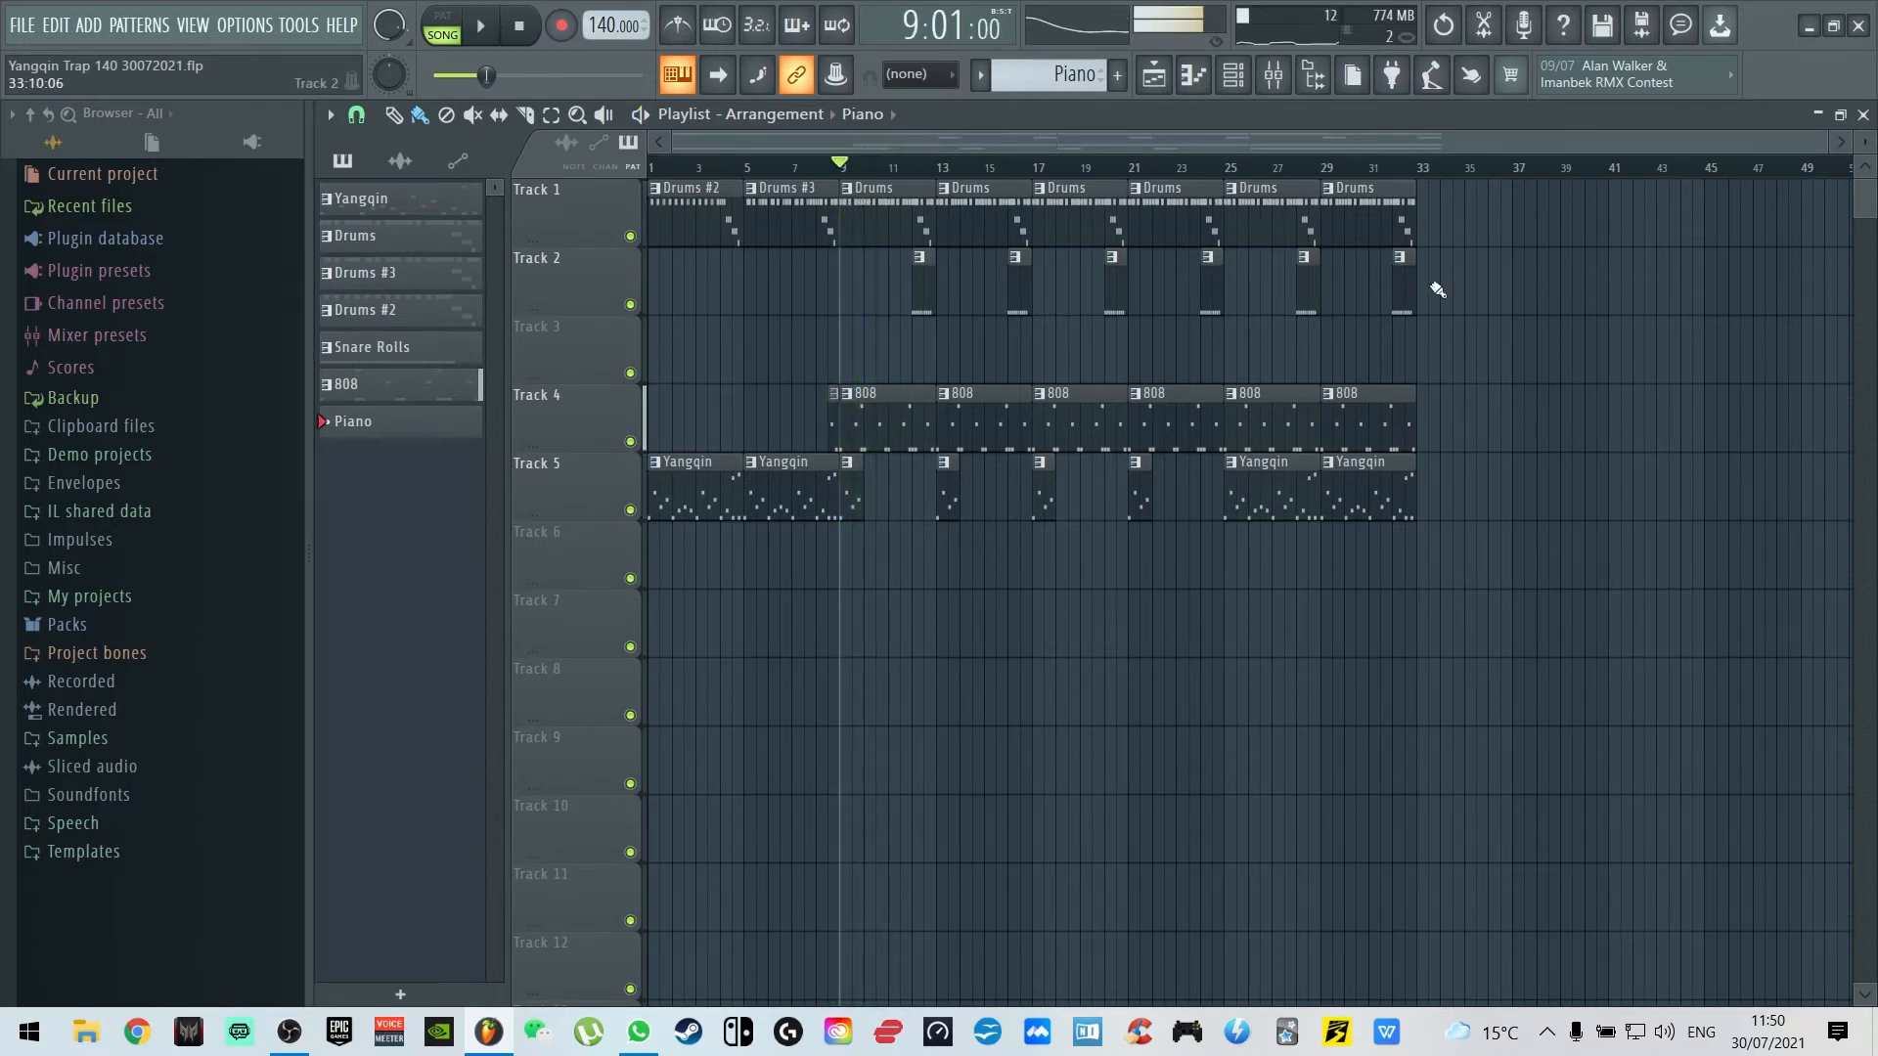
Open the Piano channel's piano roll in pattern mode and set the snap to 1/3 beat
click(1862, 114)
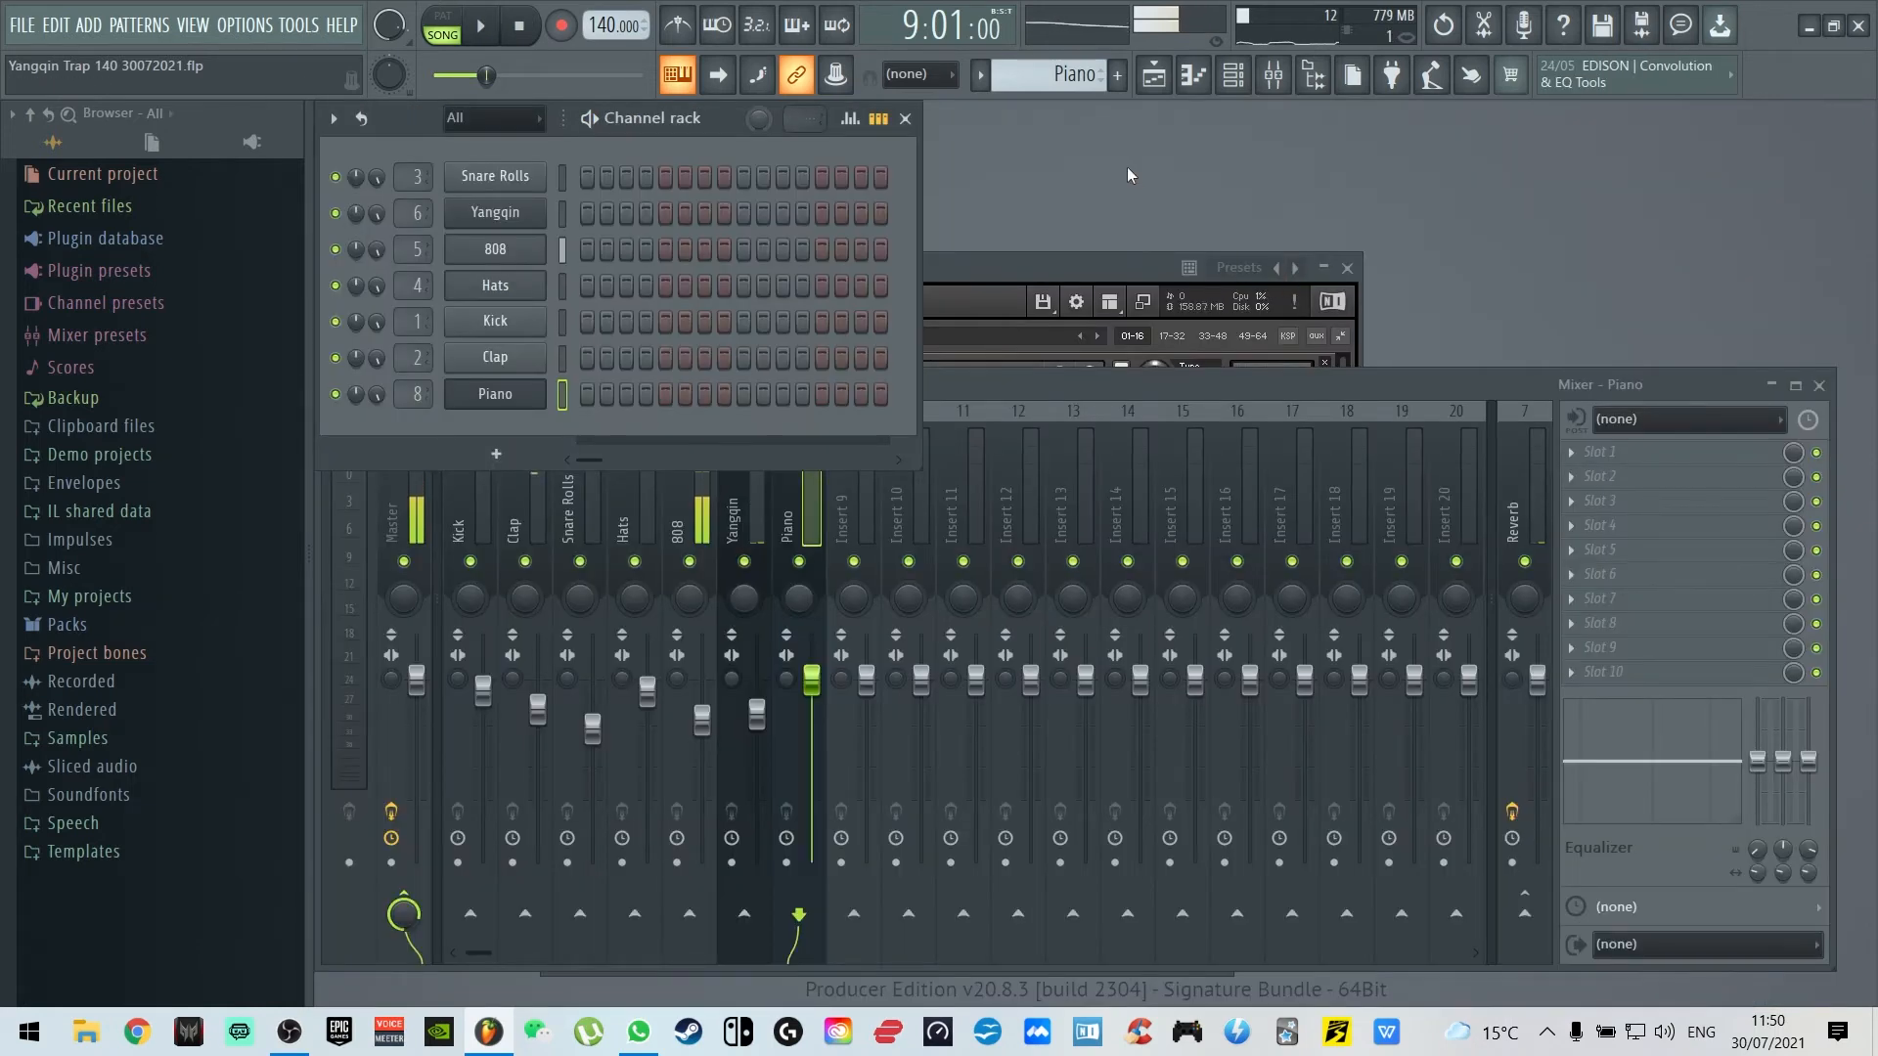
right_click(534, 391)
click(572, 389)
click(442, 25)
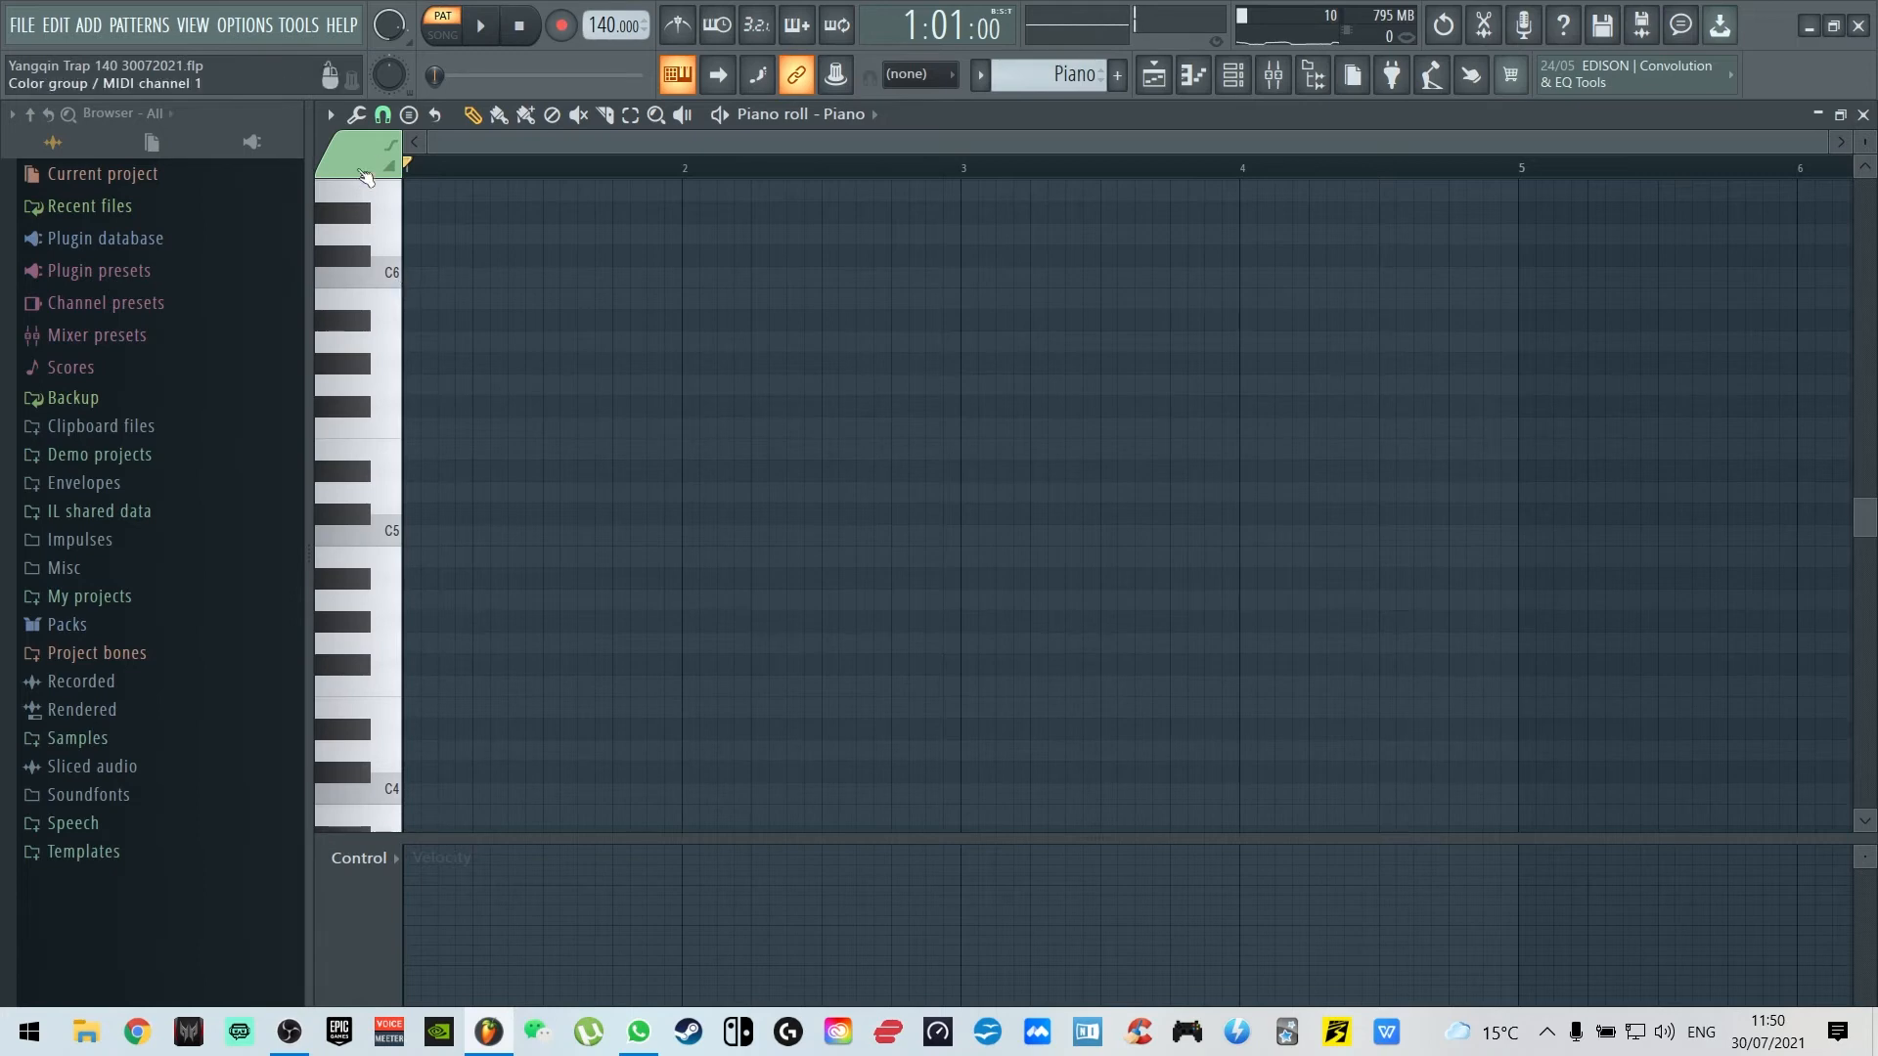
click(382, 114)
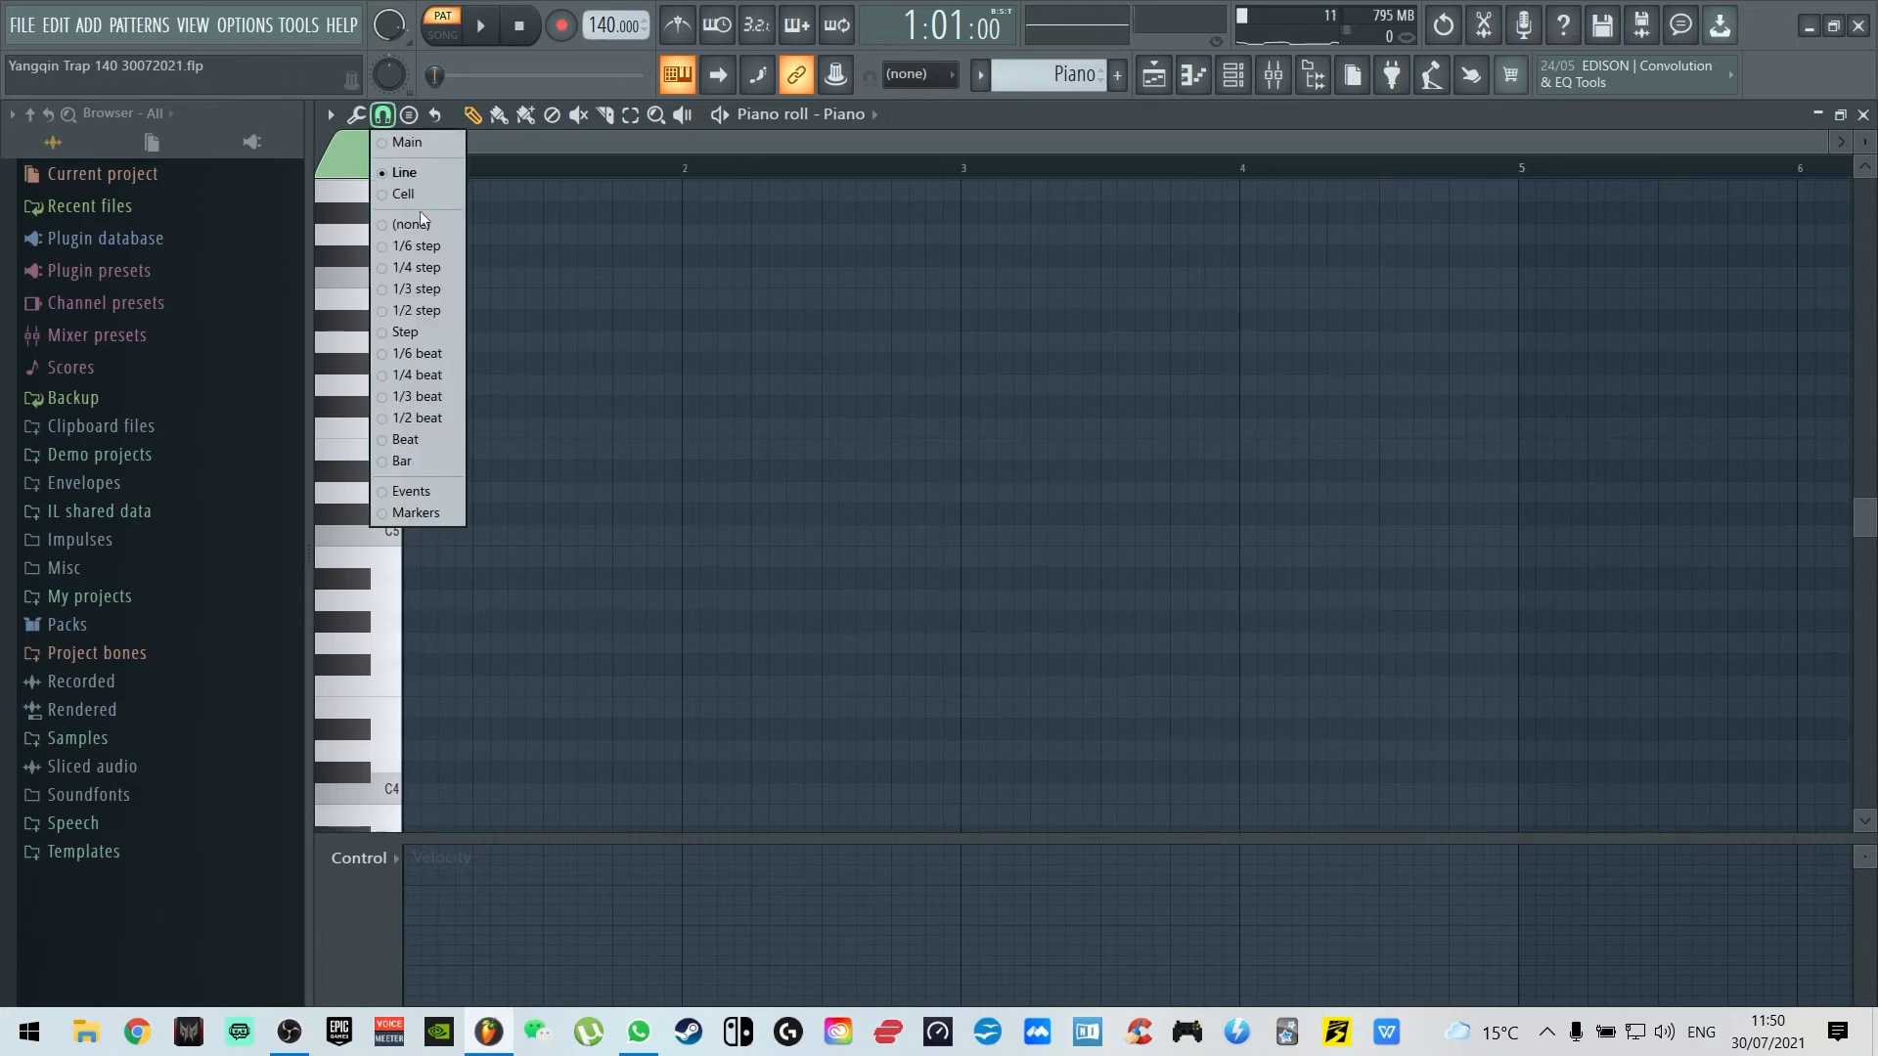
click(446, 397)
Place successive 1/3-beat notes C6, A#5 and A5 from the start of bar 1
click(411, 281)
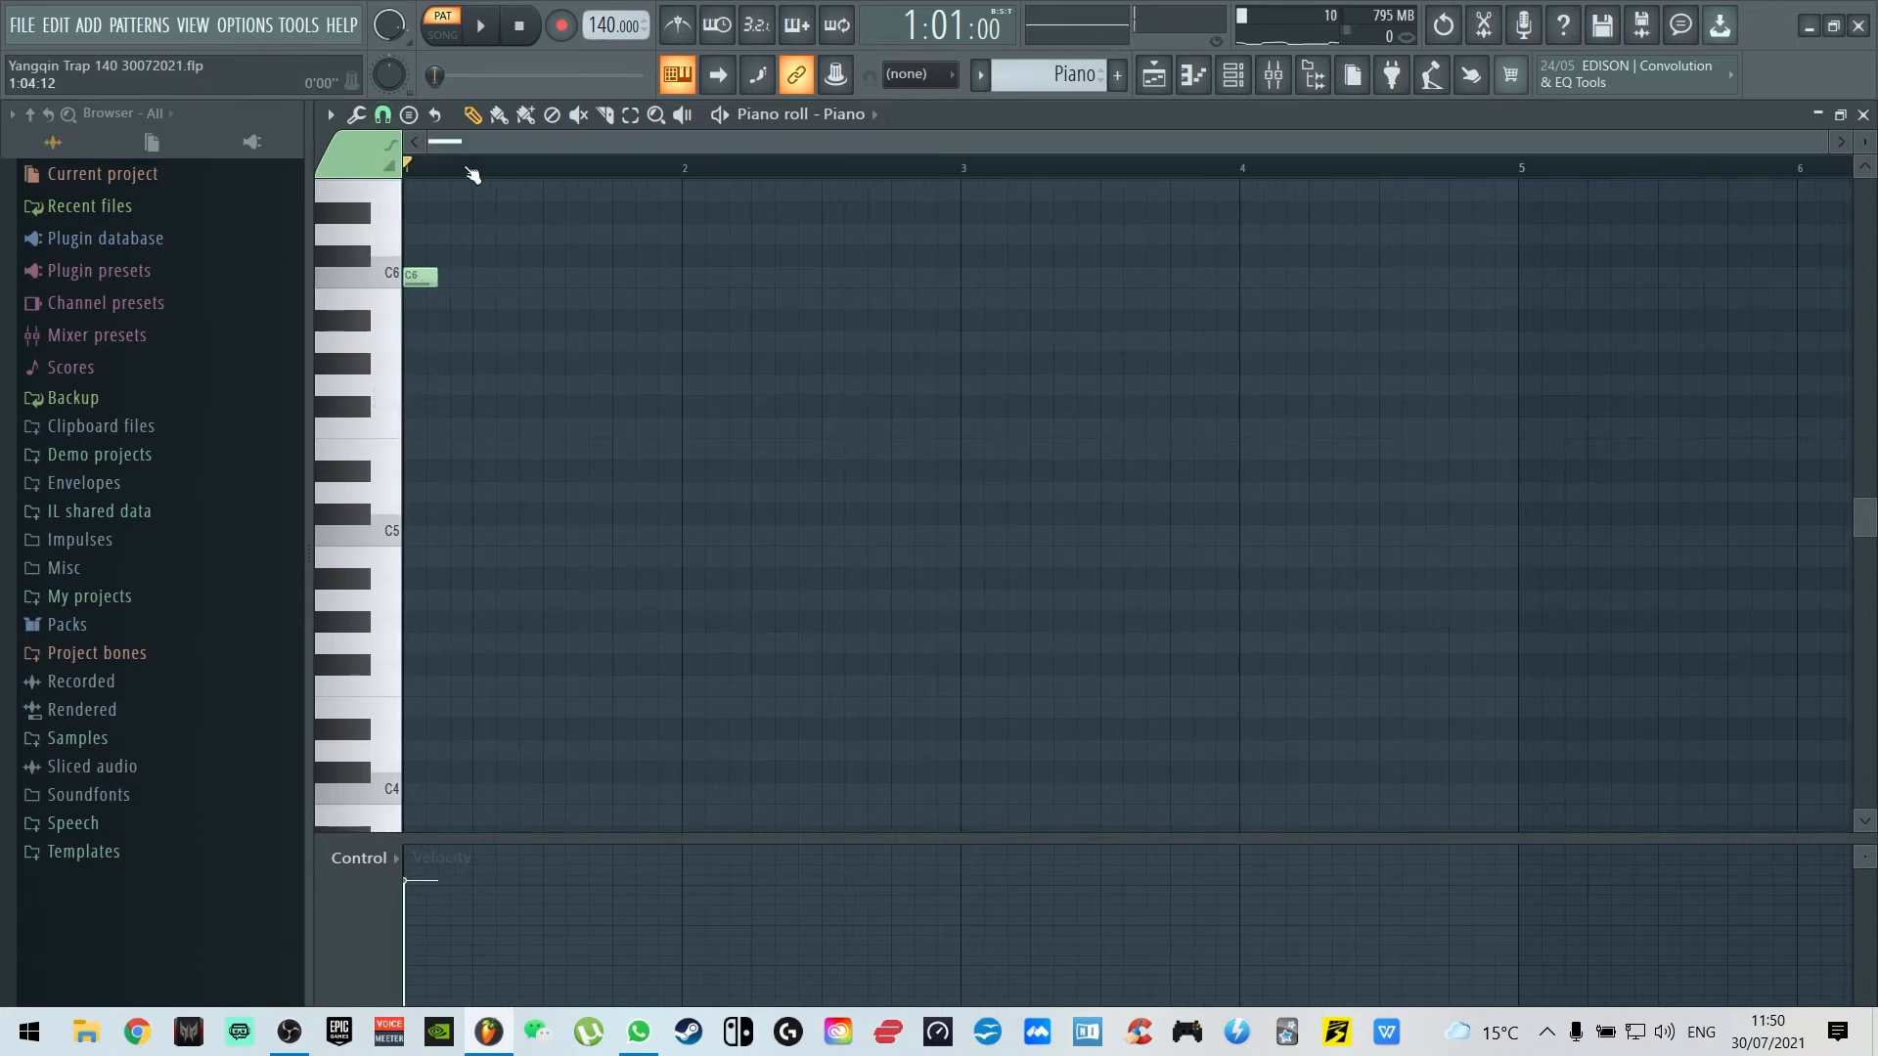
click(603, 116)
click(440, 252)
click(469, 118)
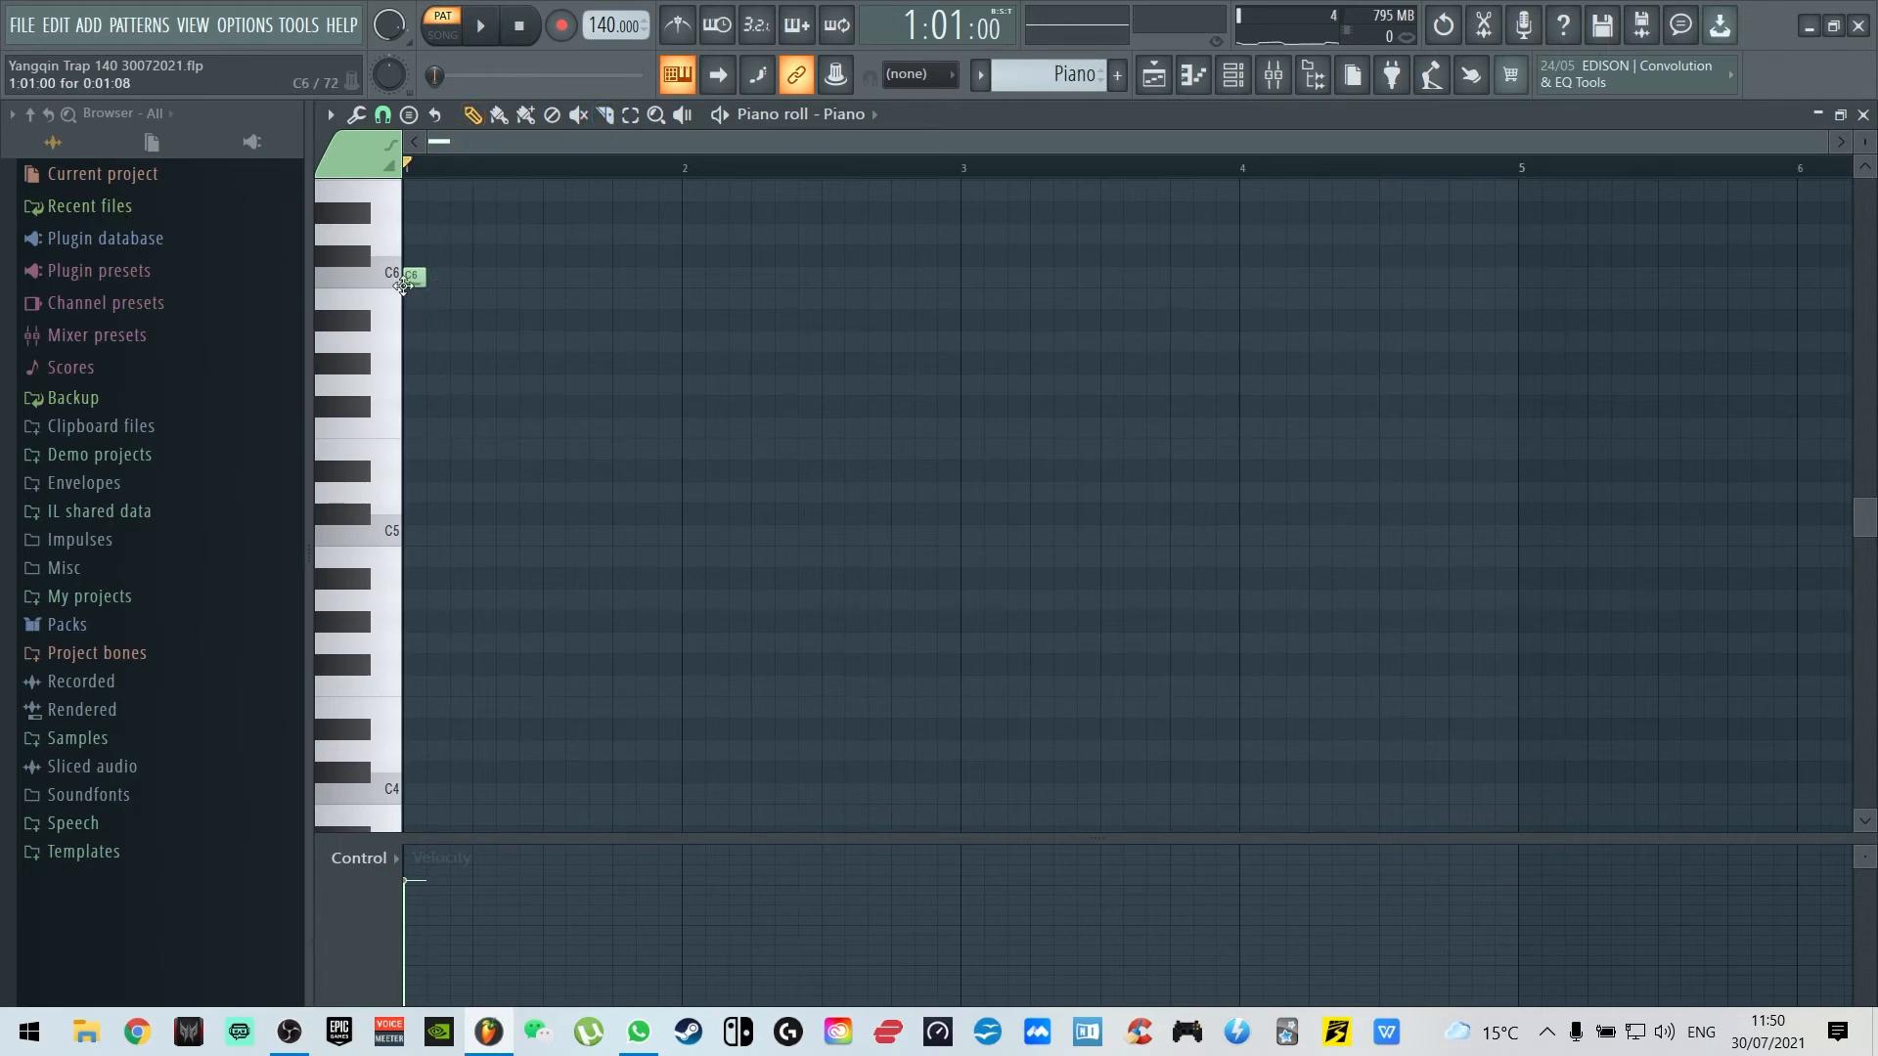
click(395, 288)
click(369, 332)
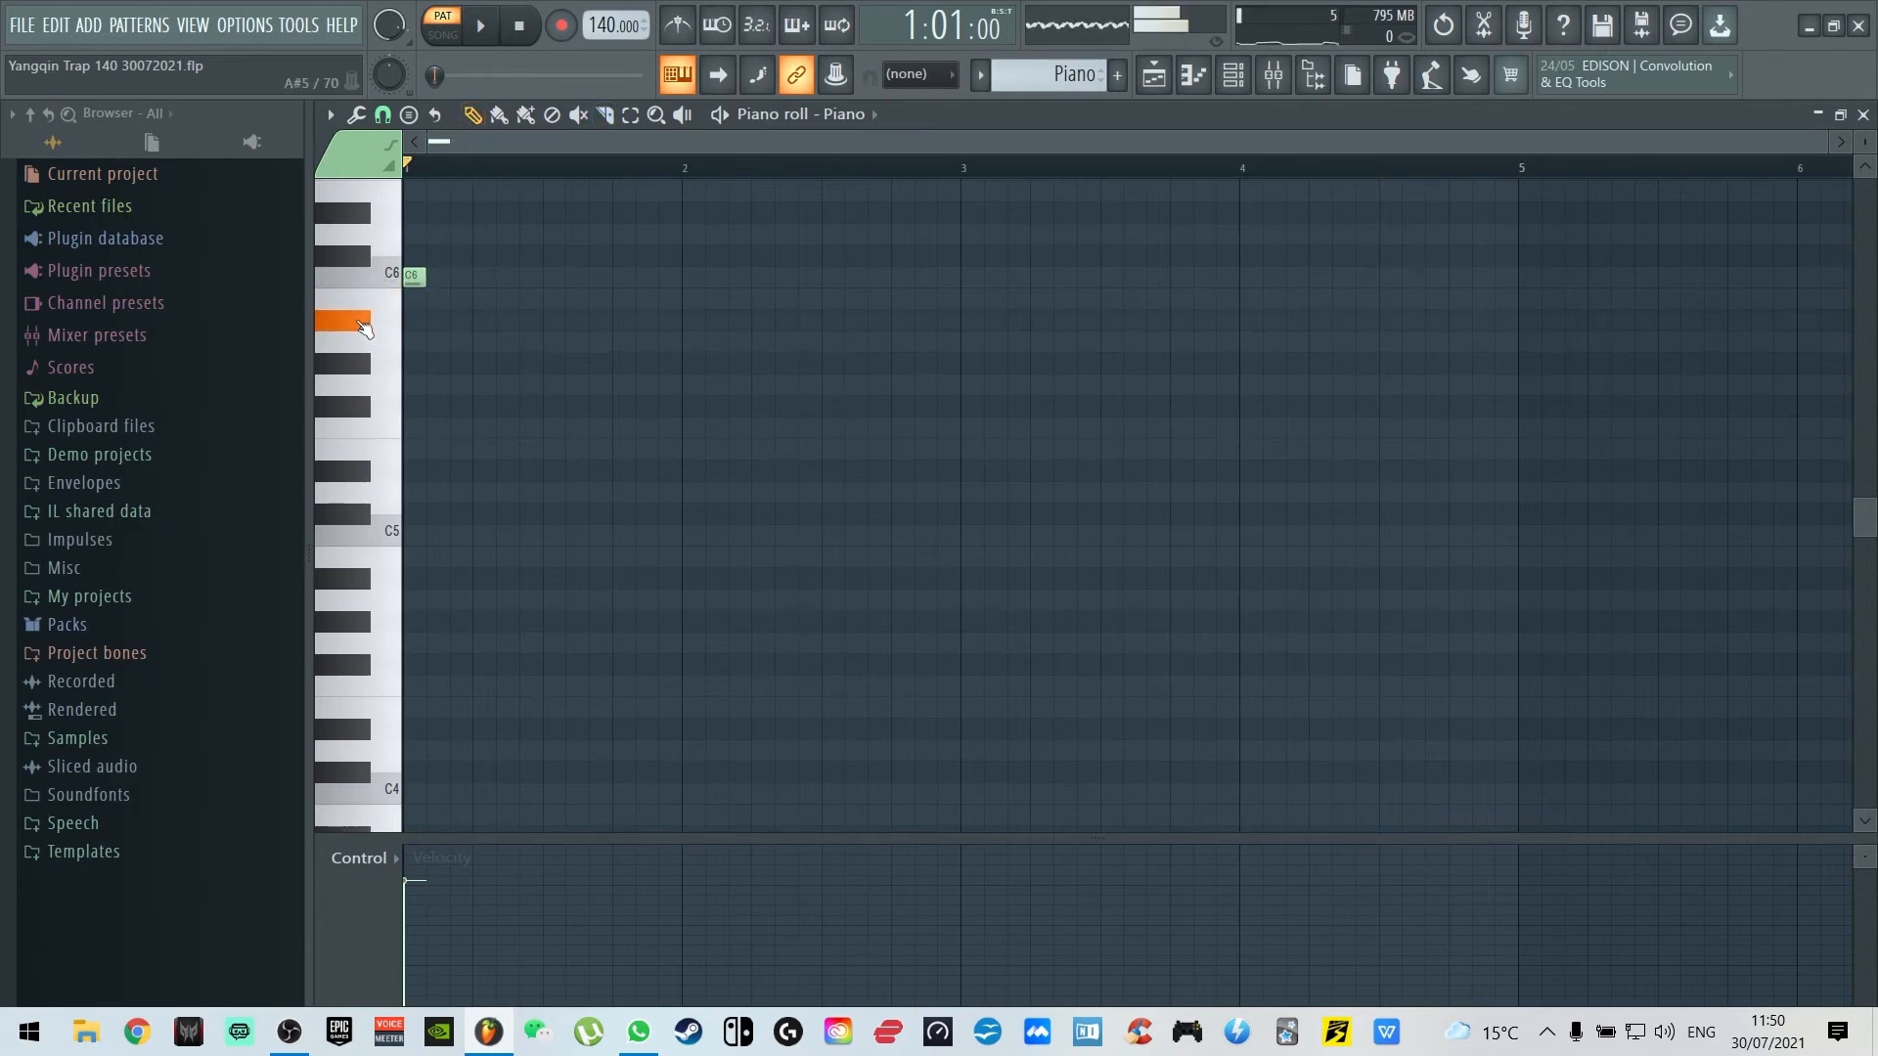
click(438, 318)
click(459, 342)
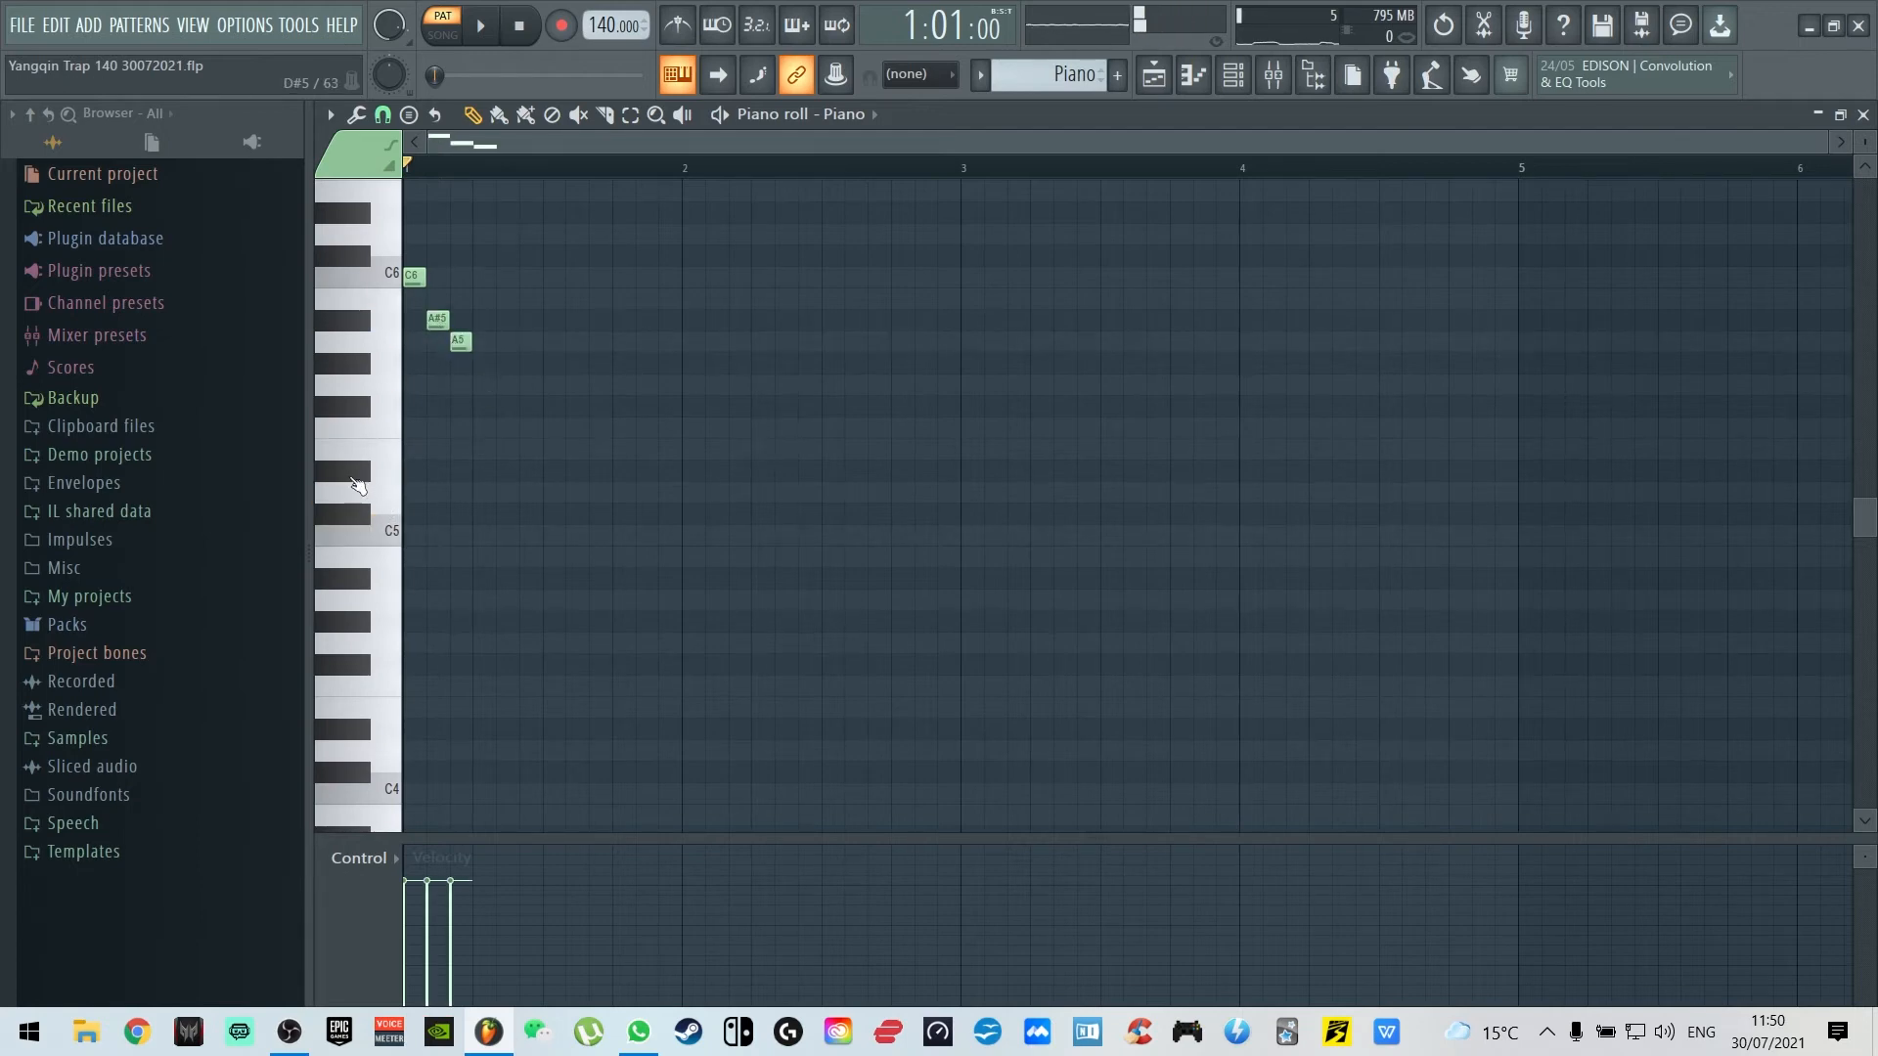
Audition lower keys on the keyboard and change the third note to G#5
click(358, 430)
click(386, 275)
click(373, 431)
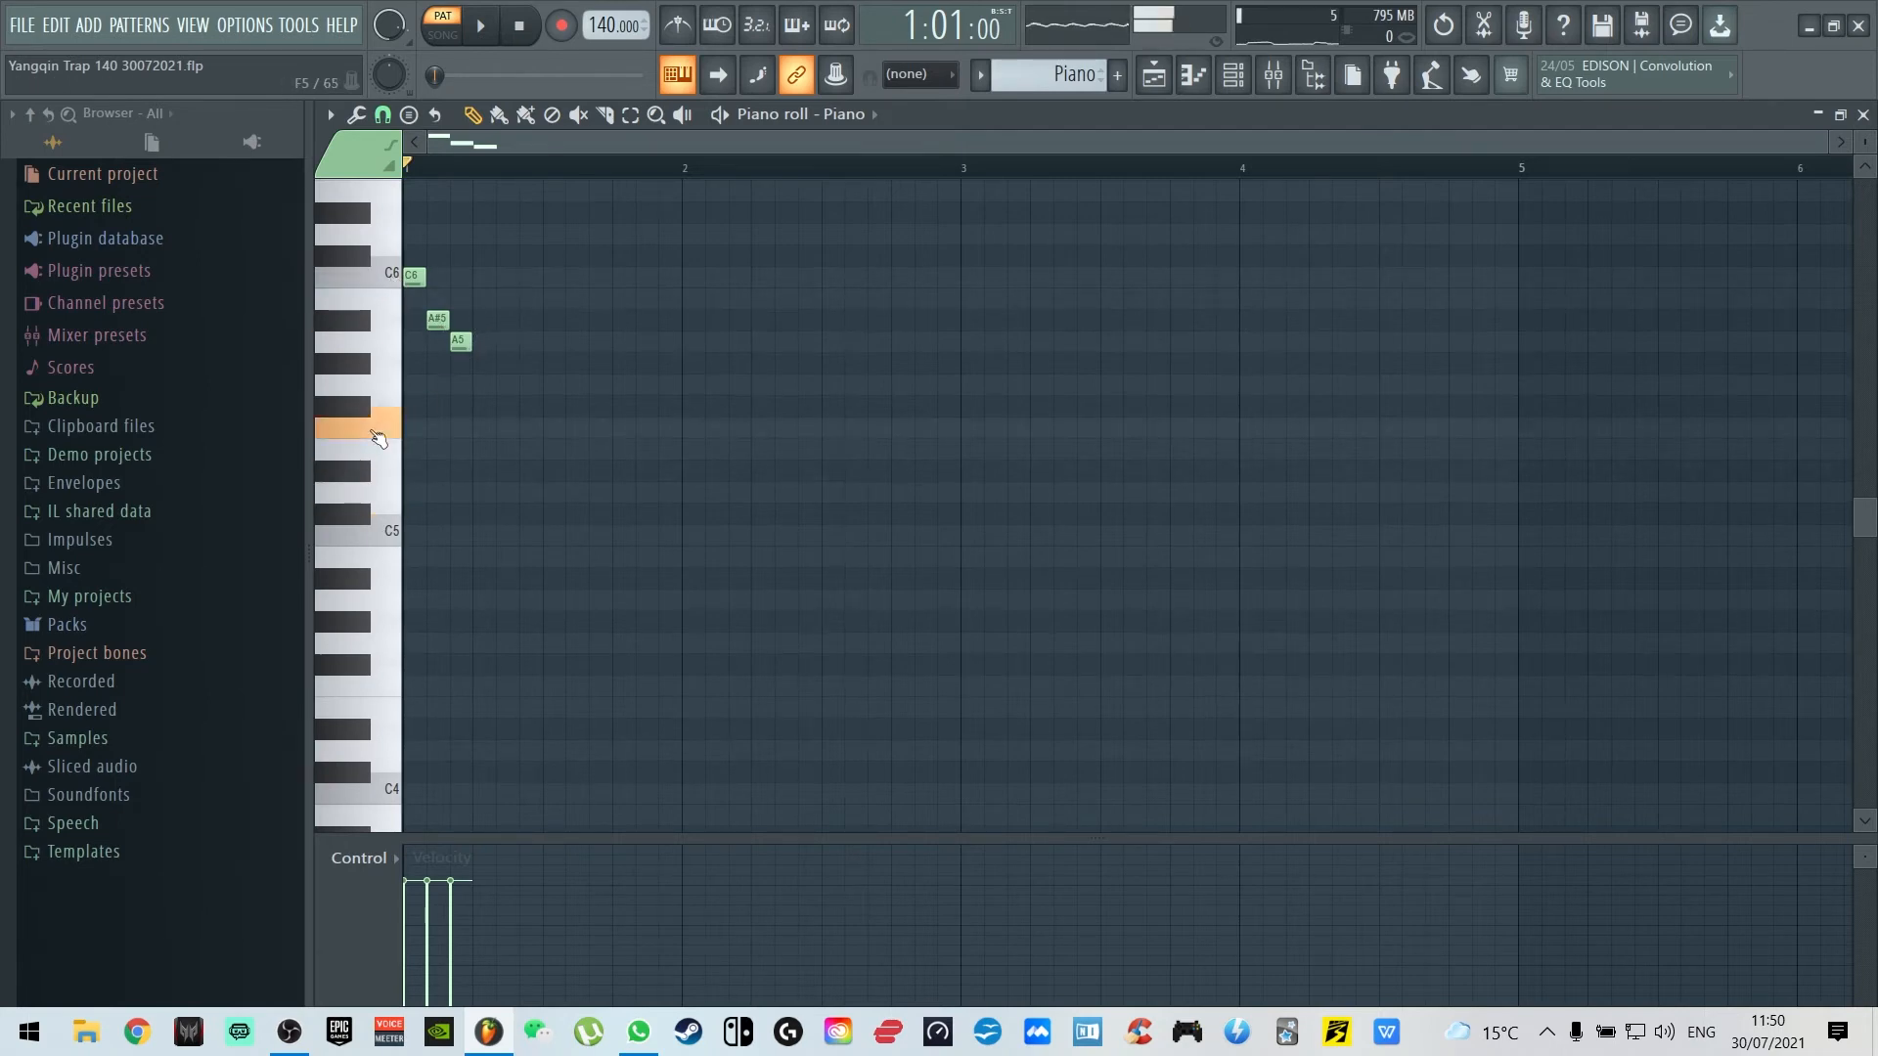
click(375, 385)
click(355, 370)
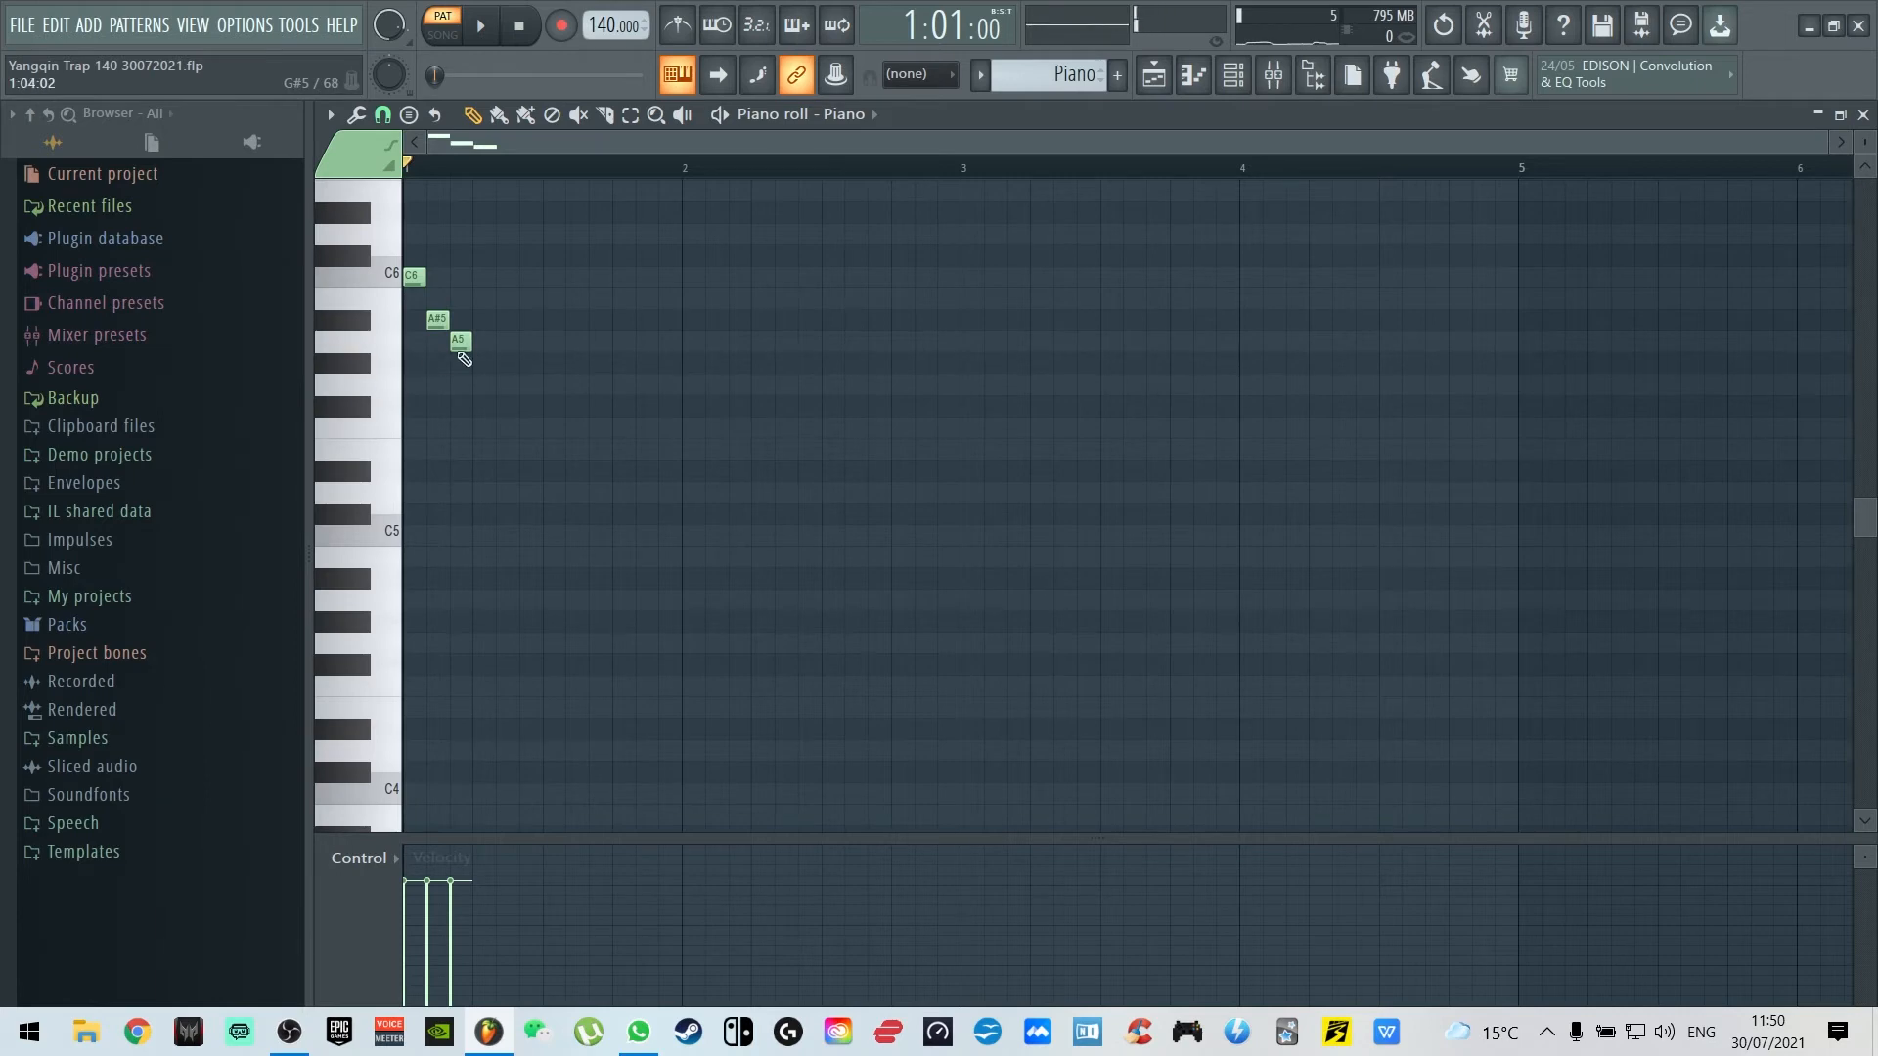
drag(460, 342, 522, 470)
Continue the descending run with 1/3-beat notes G5, F5, D#5, D5 and C5, and play it back
click(484, 384)
click(508, 405)
click(544, 470)
click(549, 492)
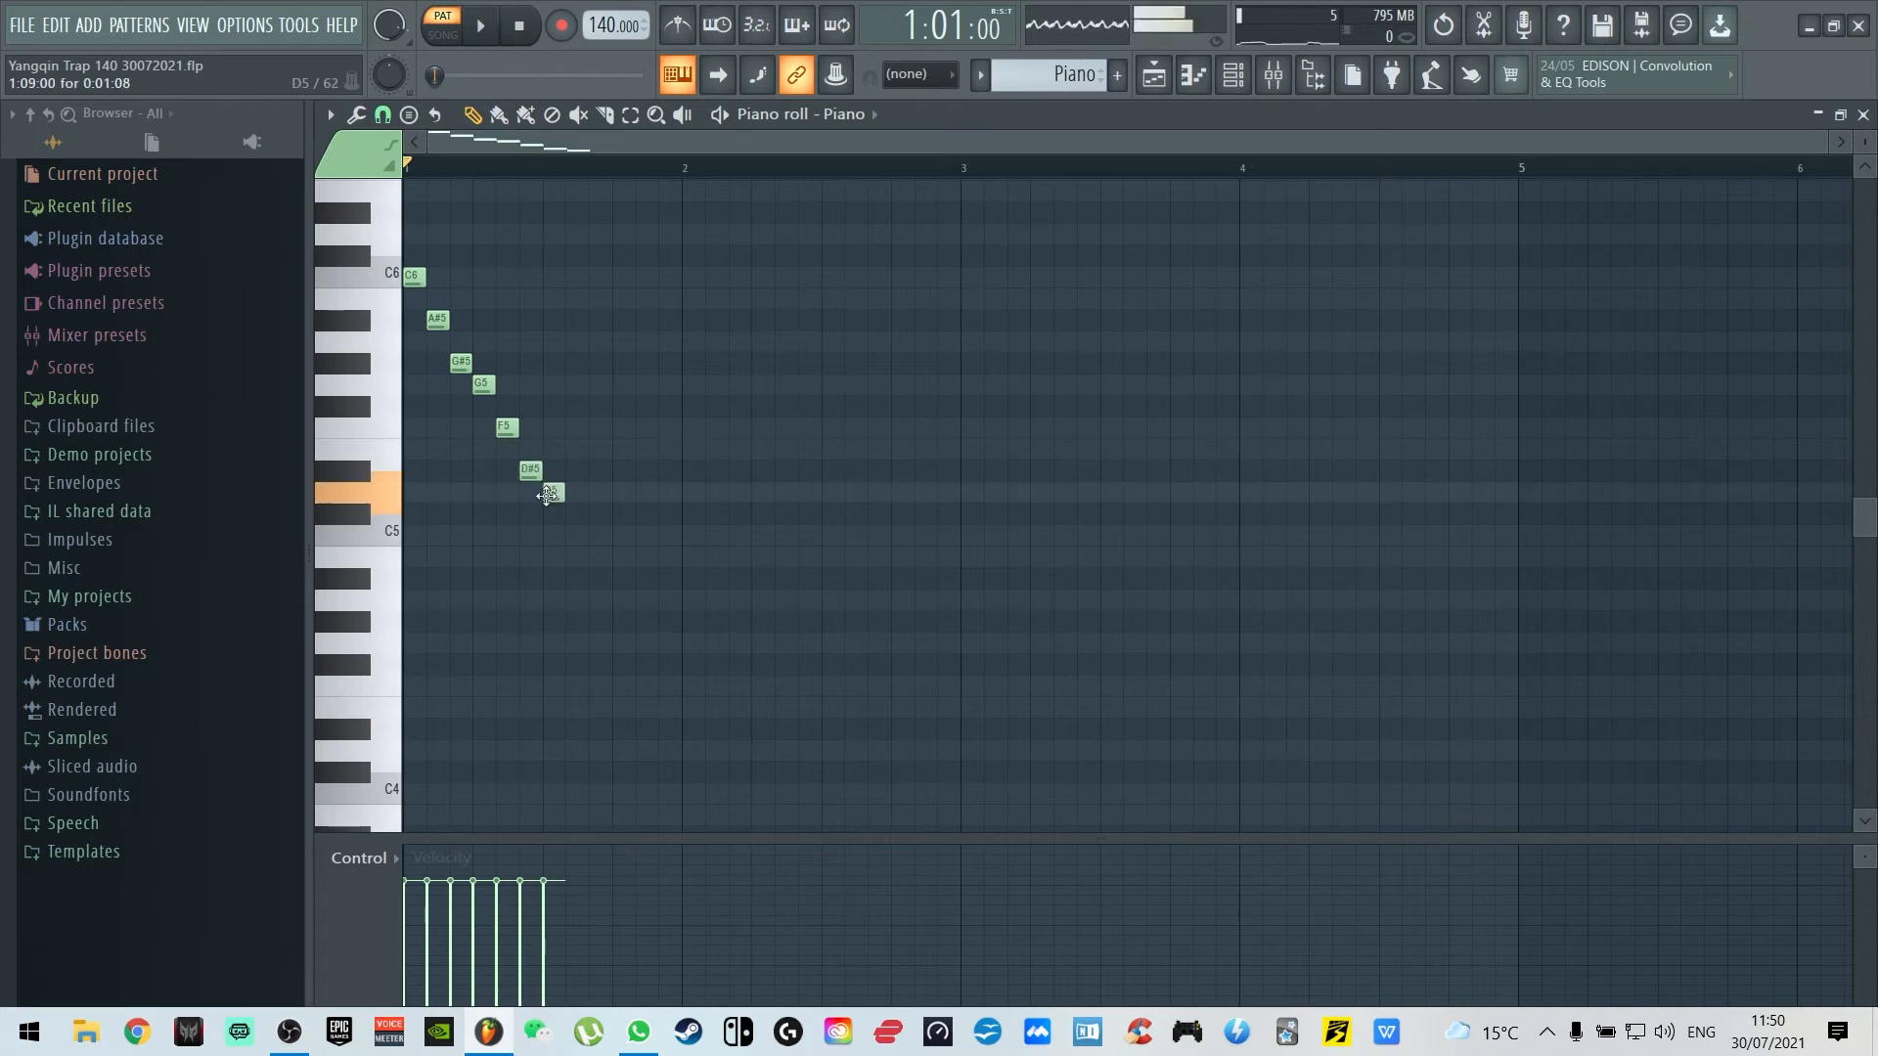
click(576, 535)
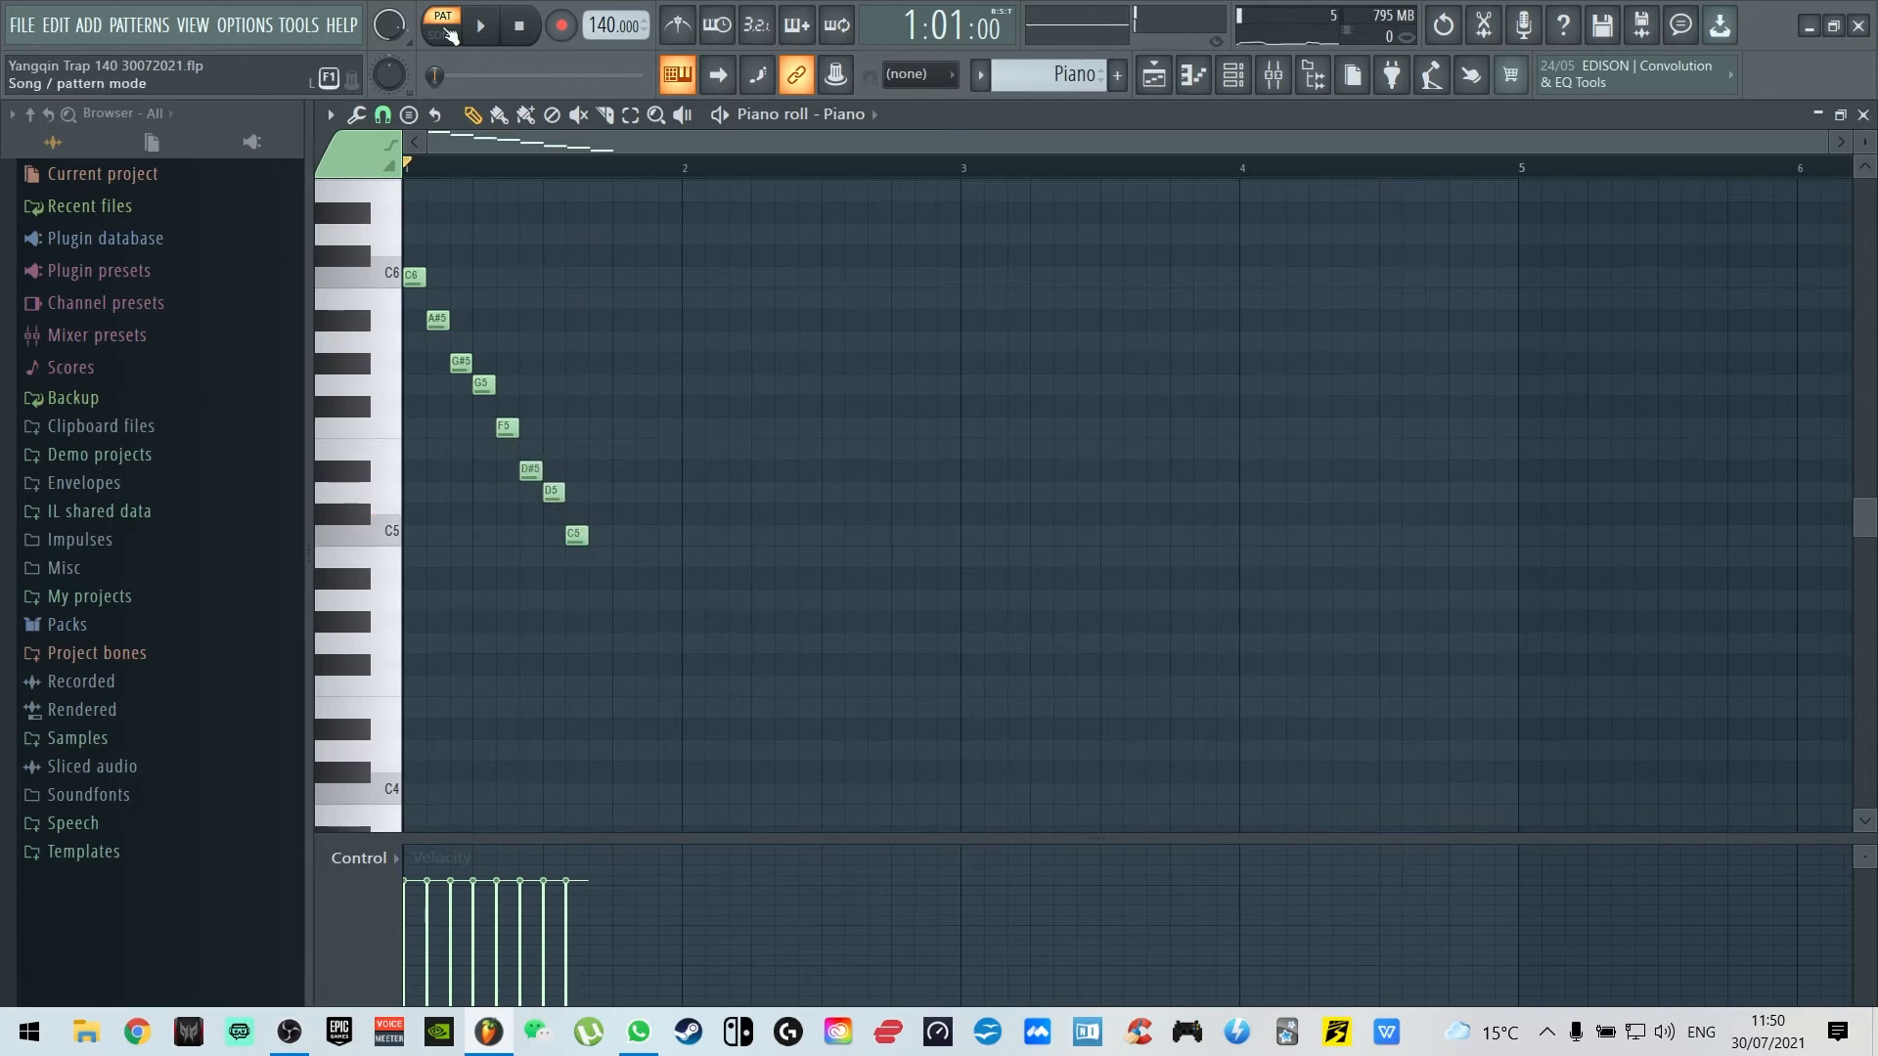
click(480, 26)
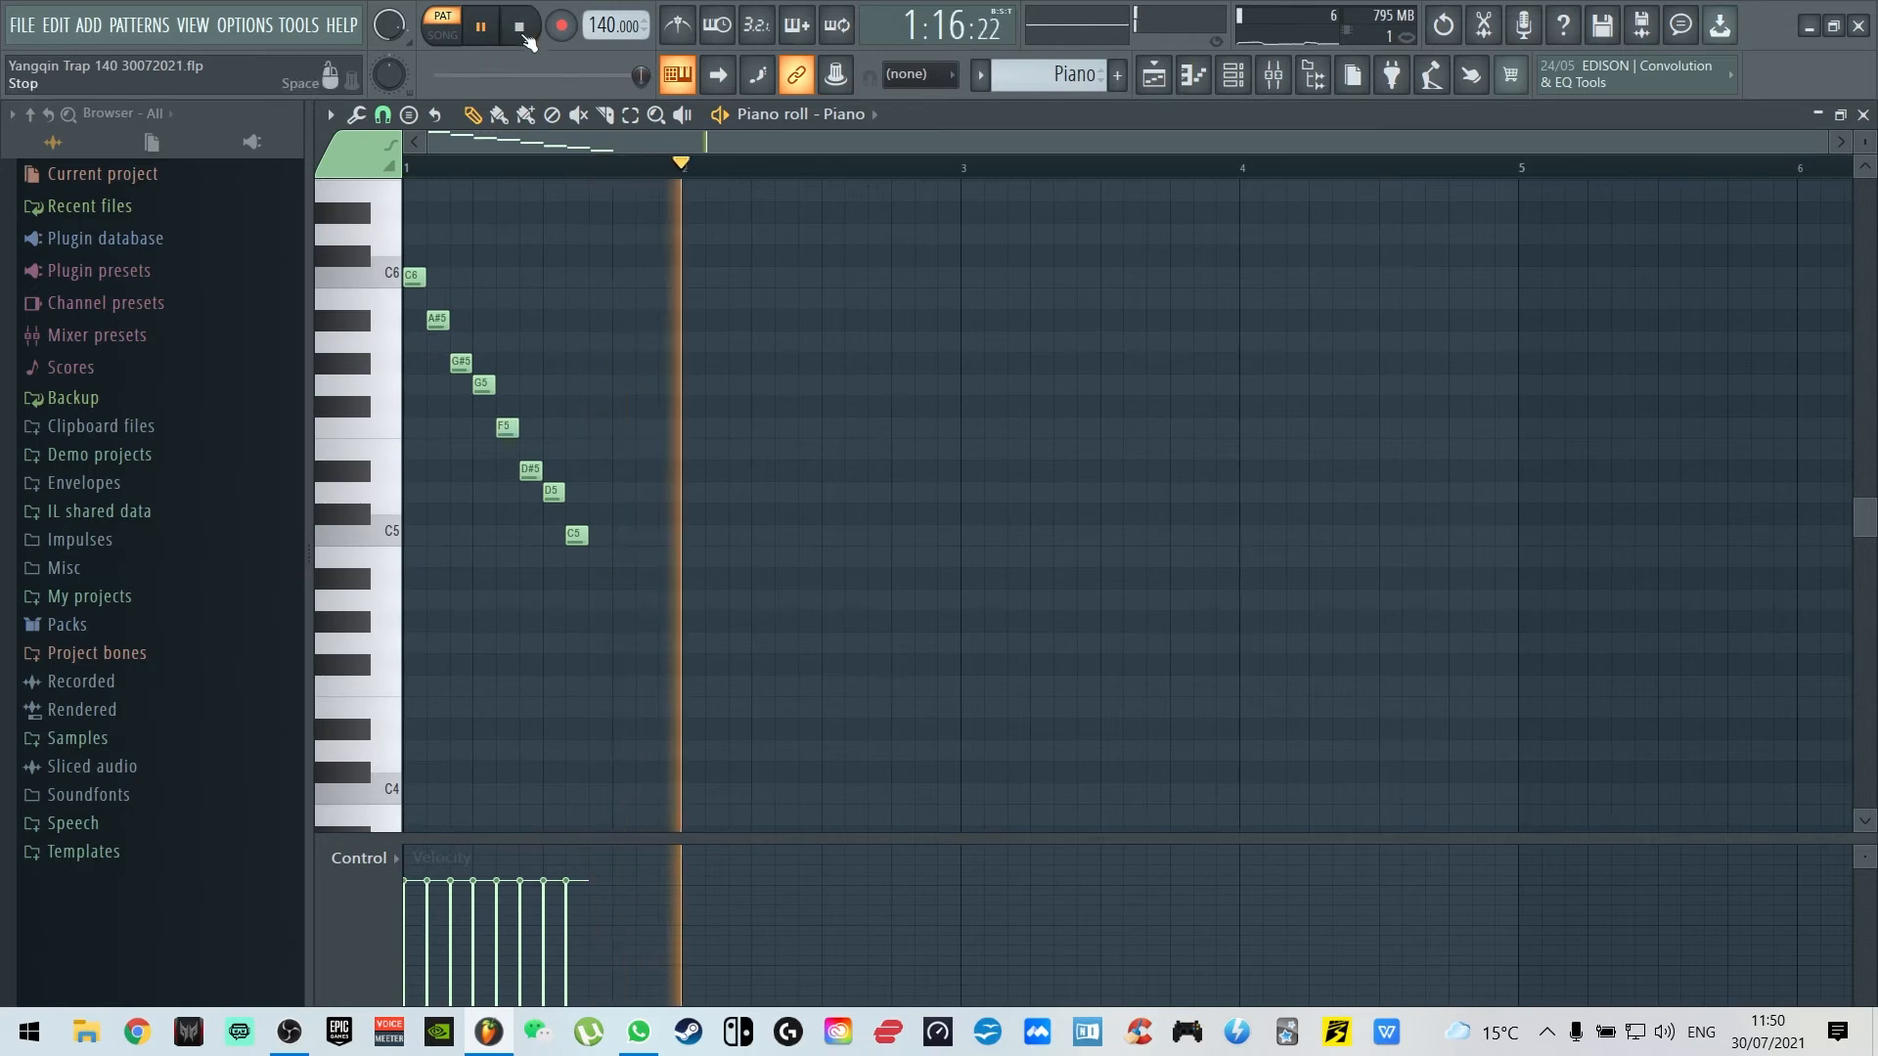
key(space)
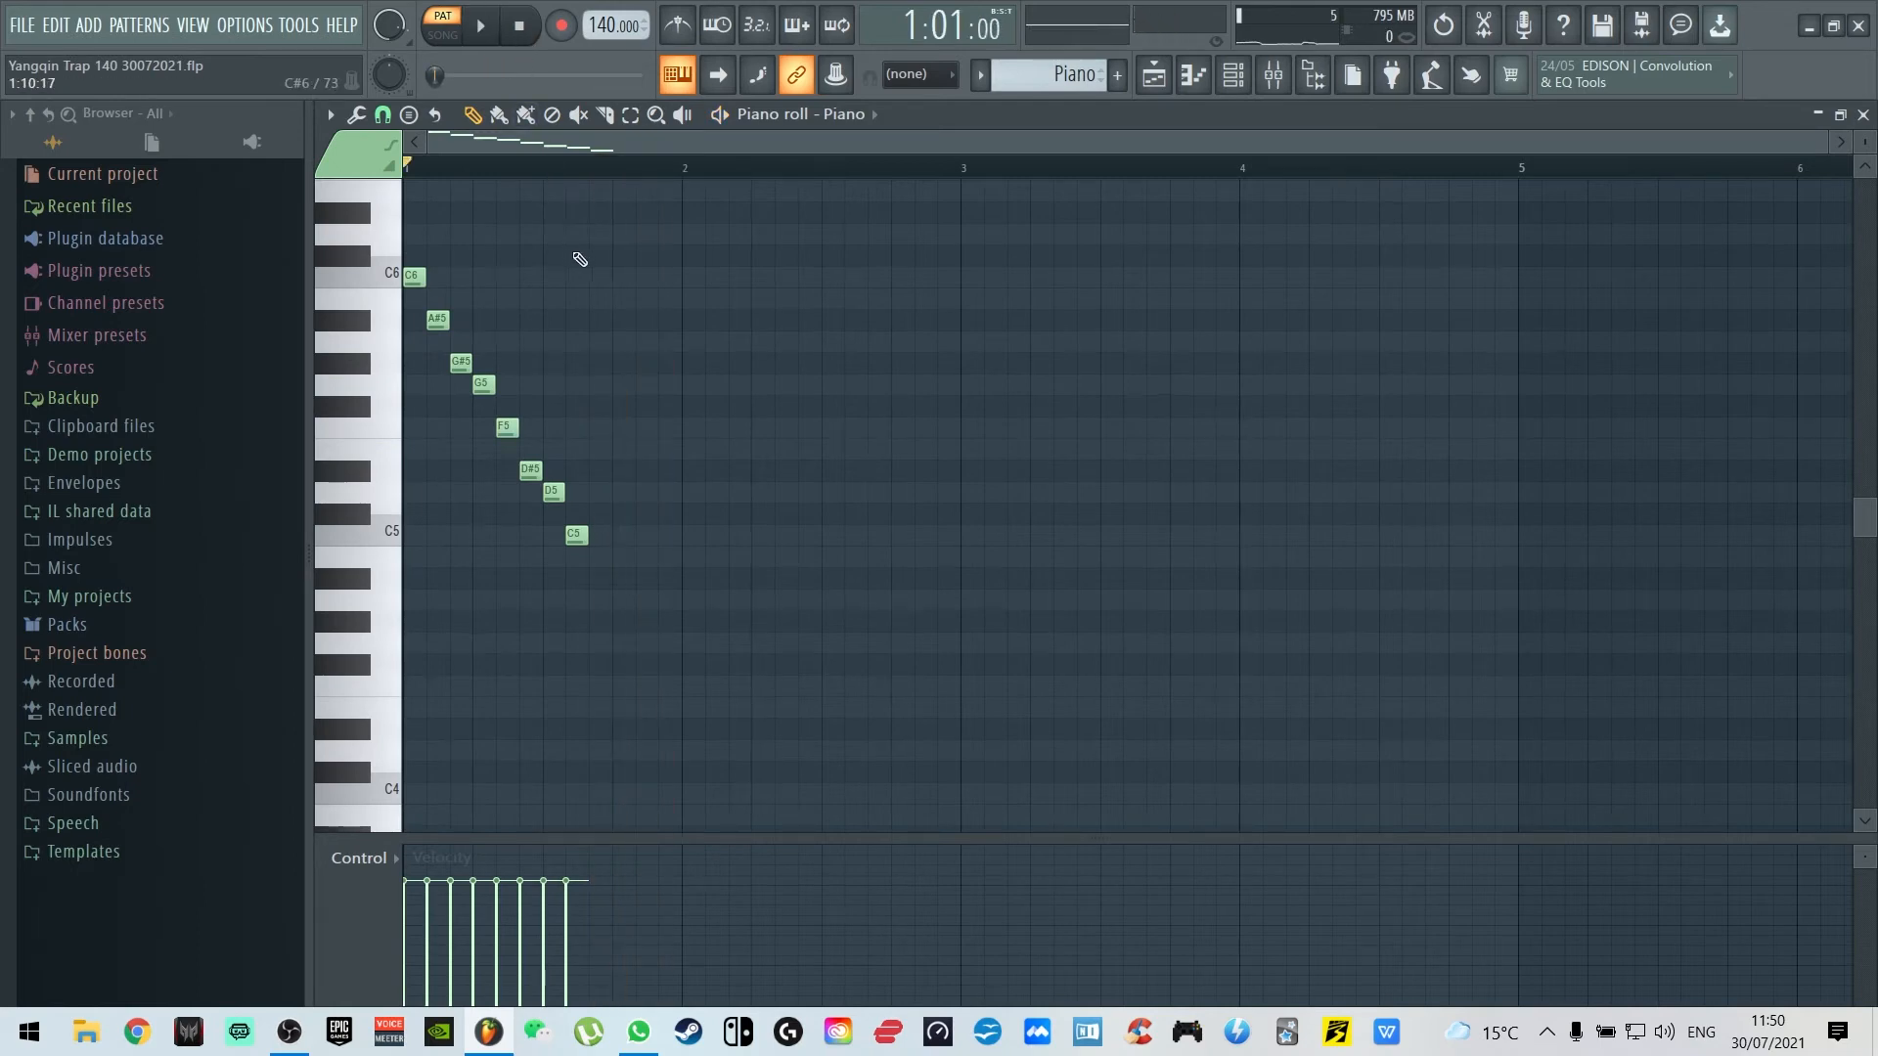
Replace the closing D5 and C5 with the phrase F5, G5, F5, D#5, D5, C5, and play the bar back
right_click(553, 492)
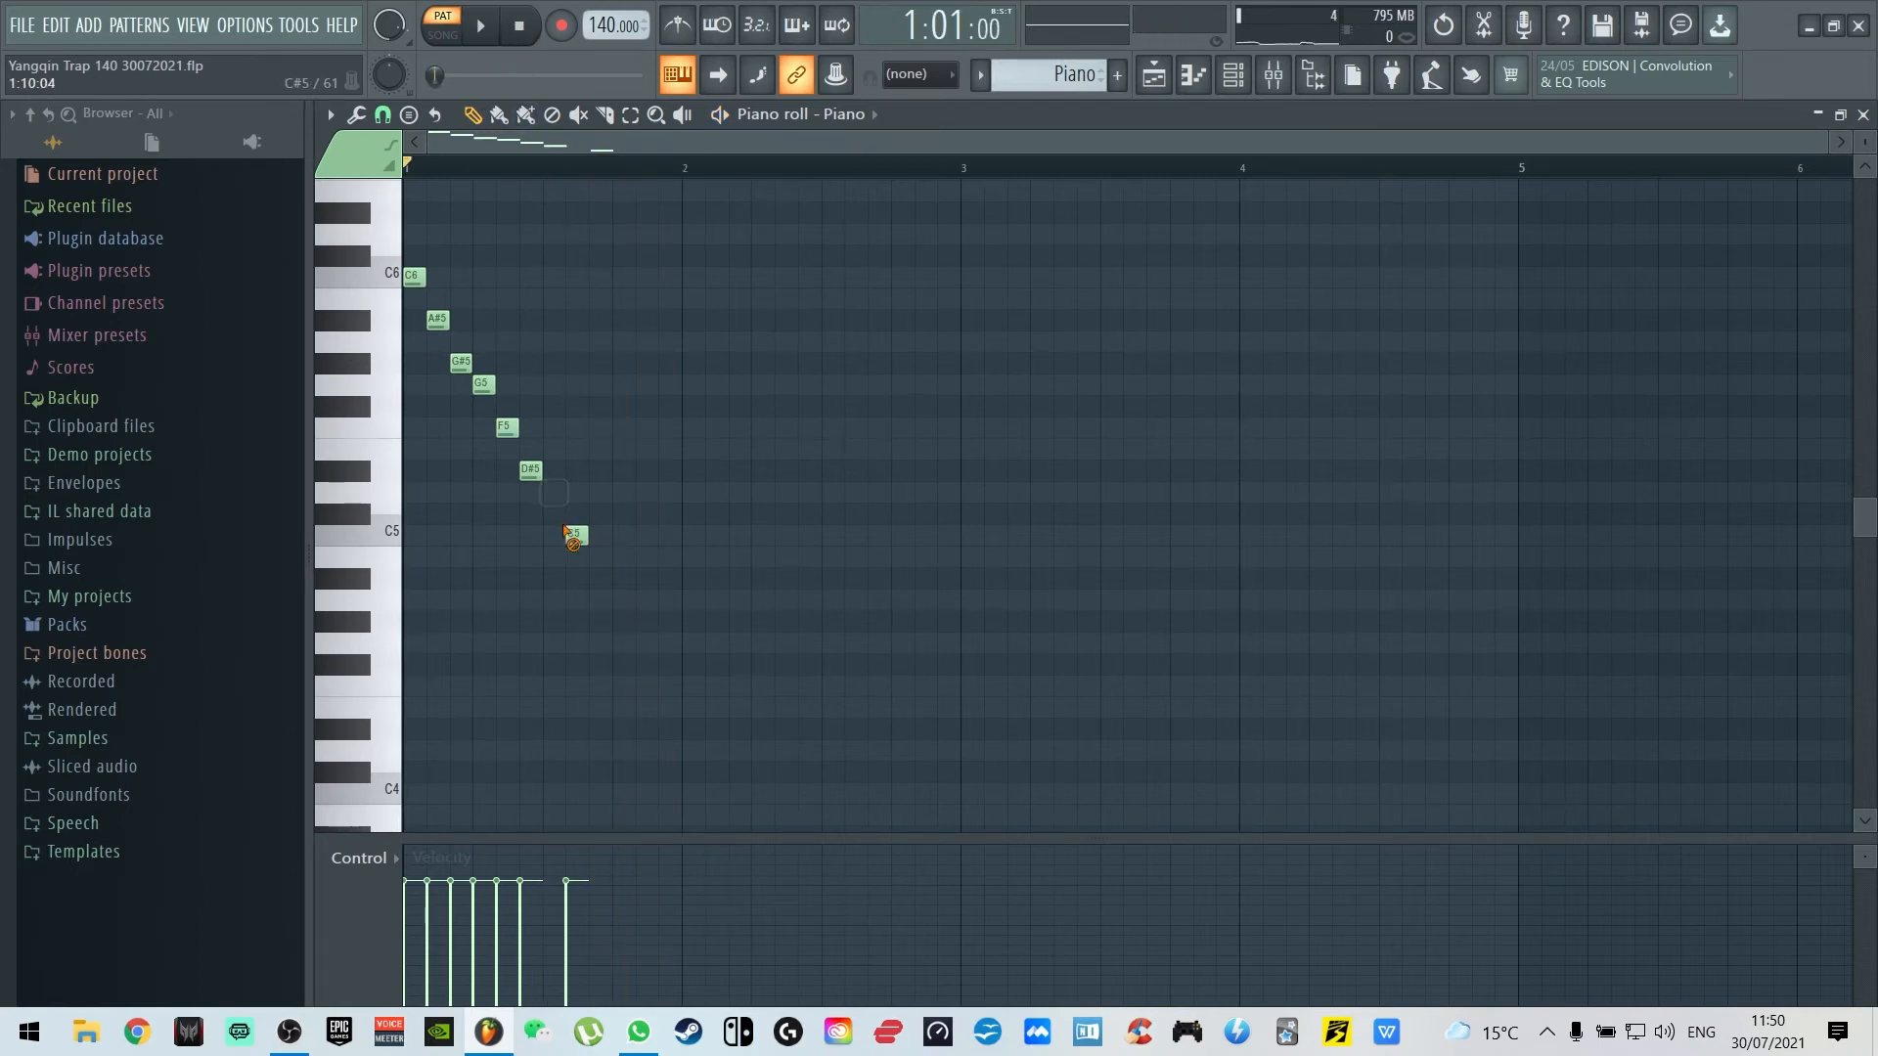
right_click(576, 535)
click(553, 428)
click(576, 384)
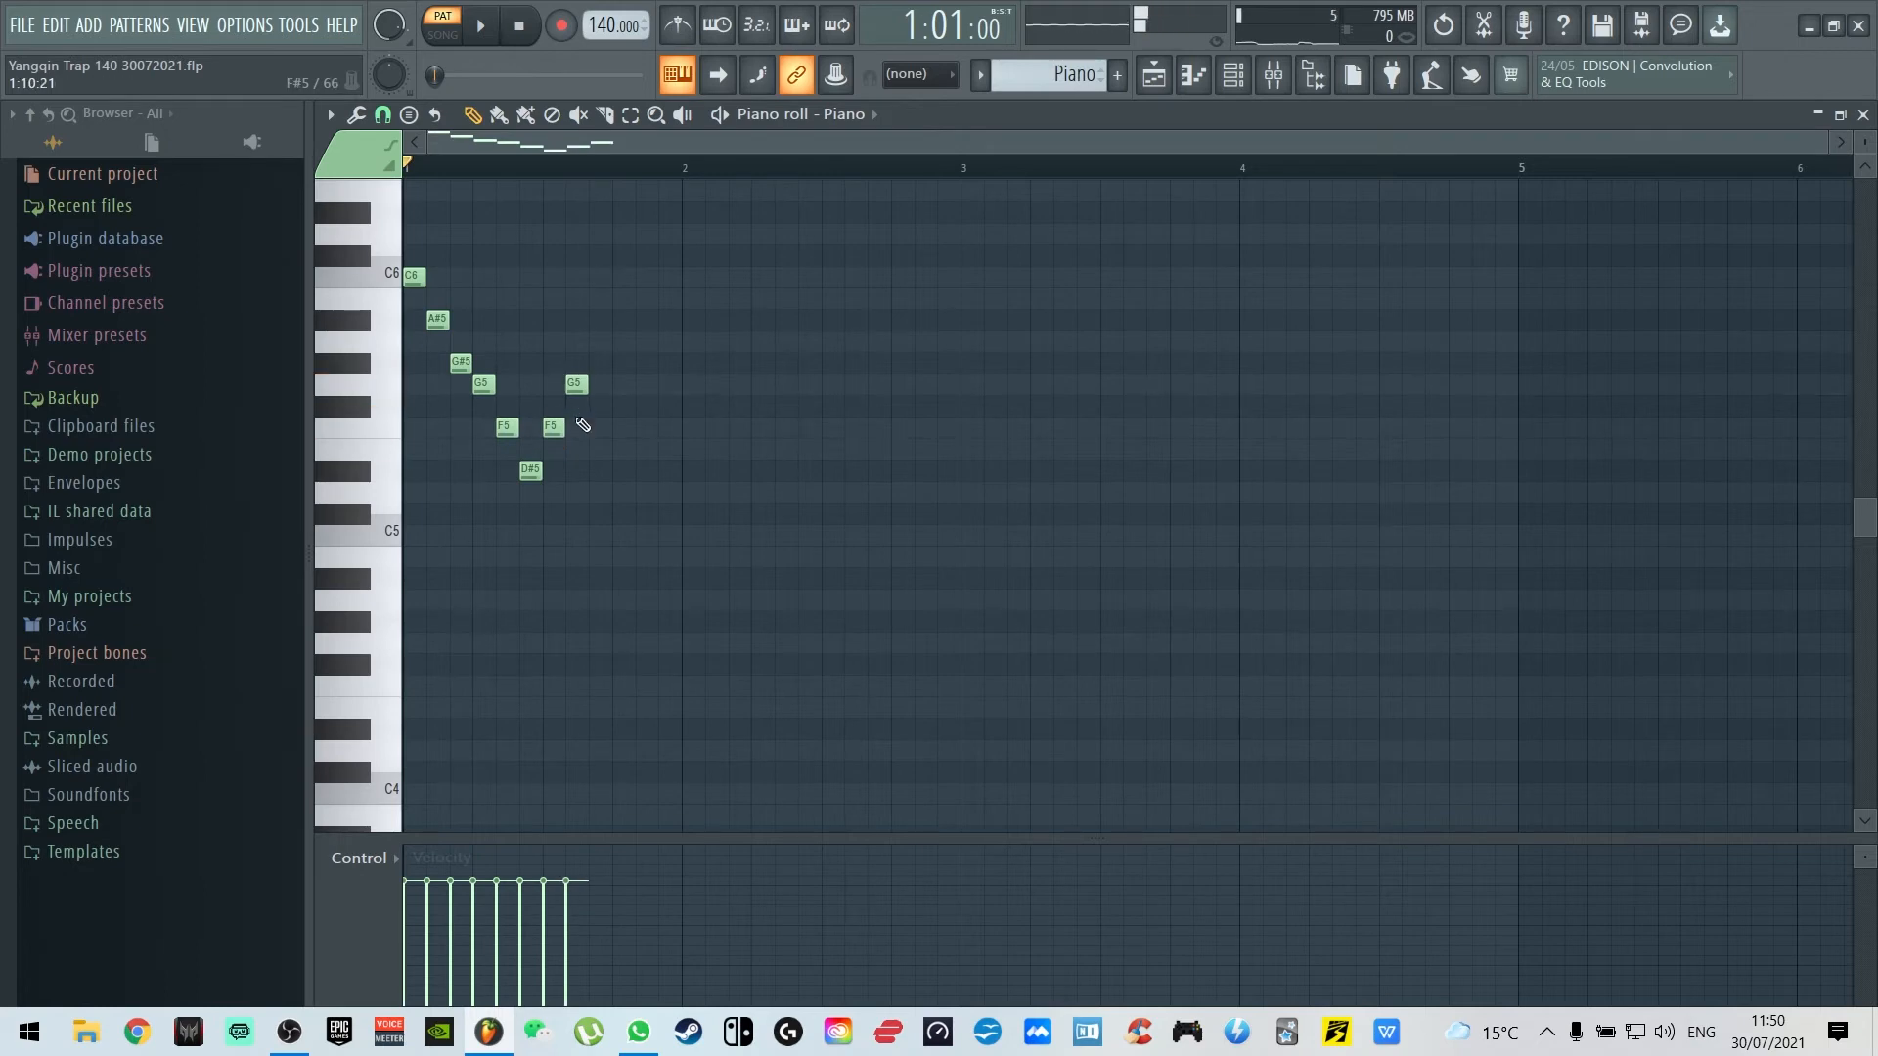
click(600, 427)
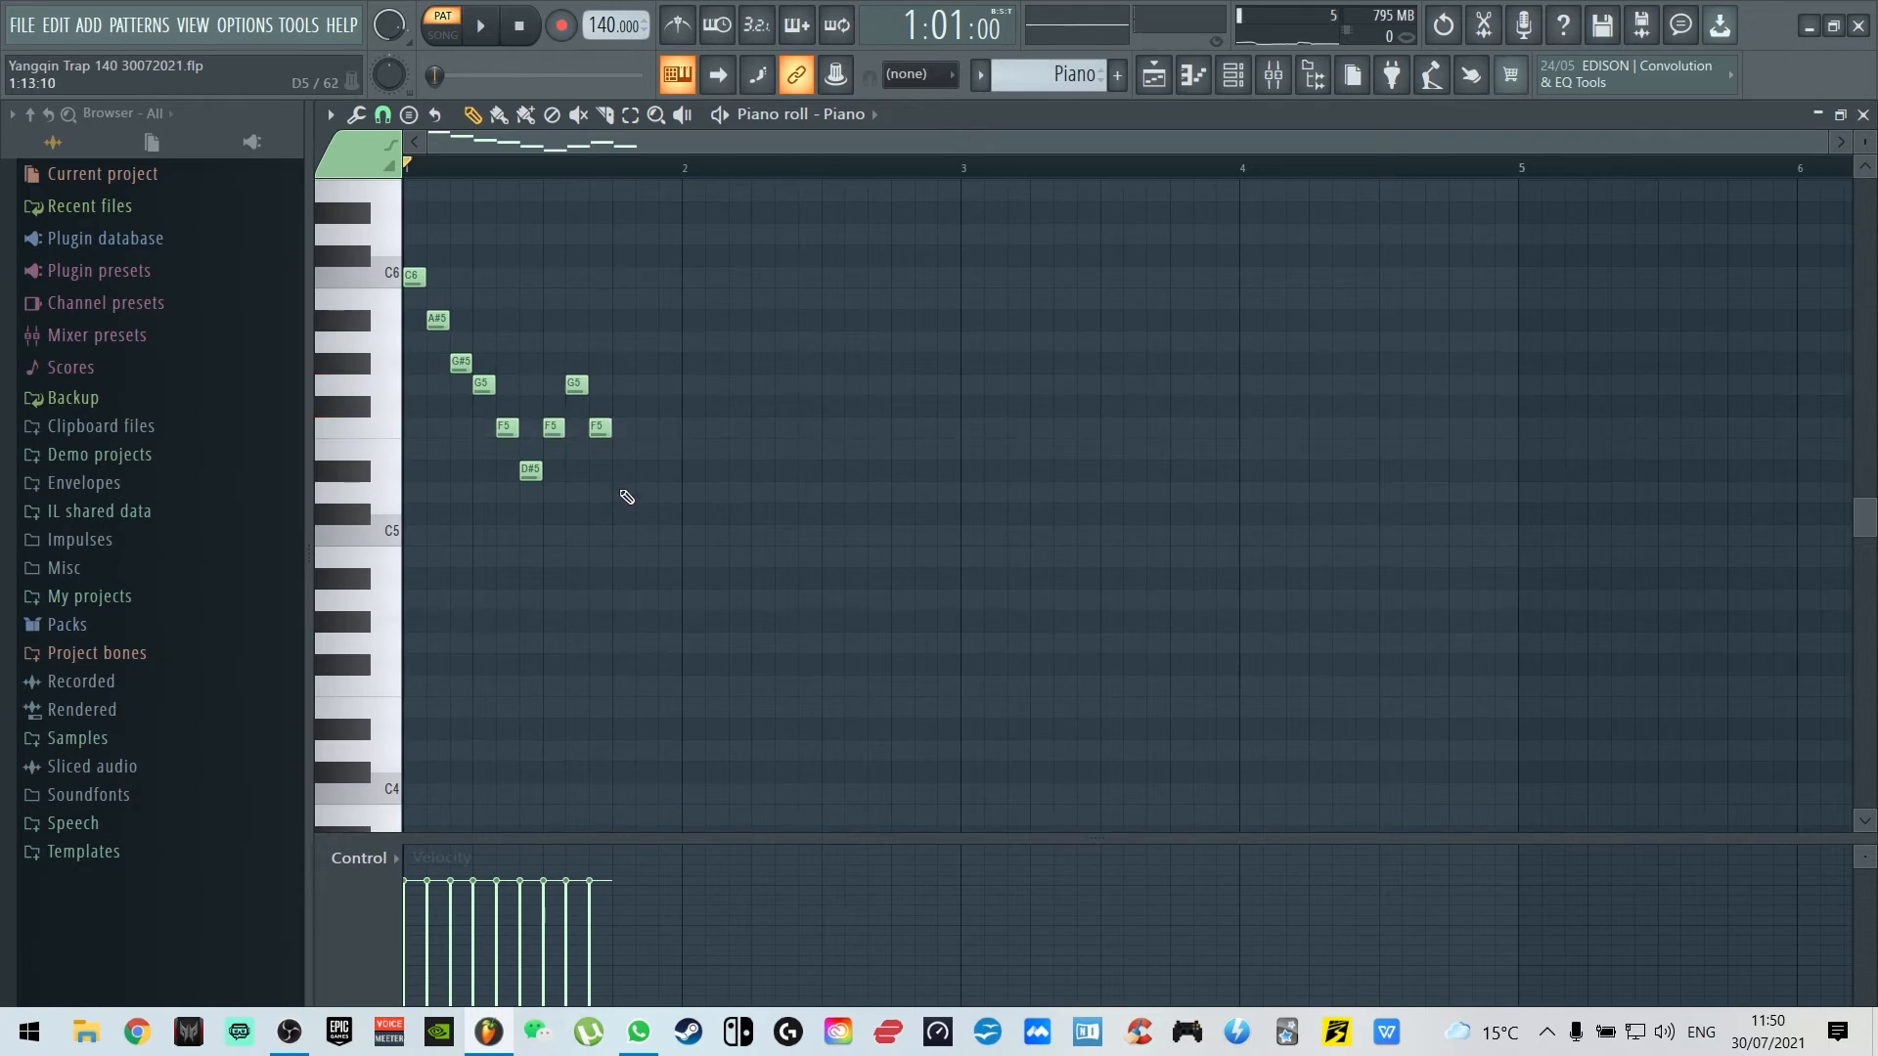
click(622, 470)
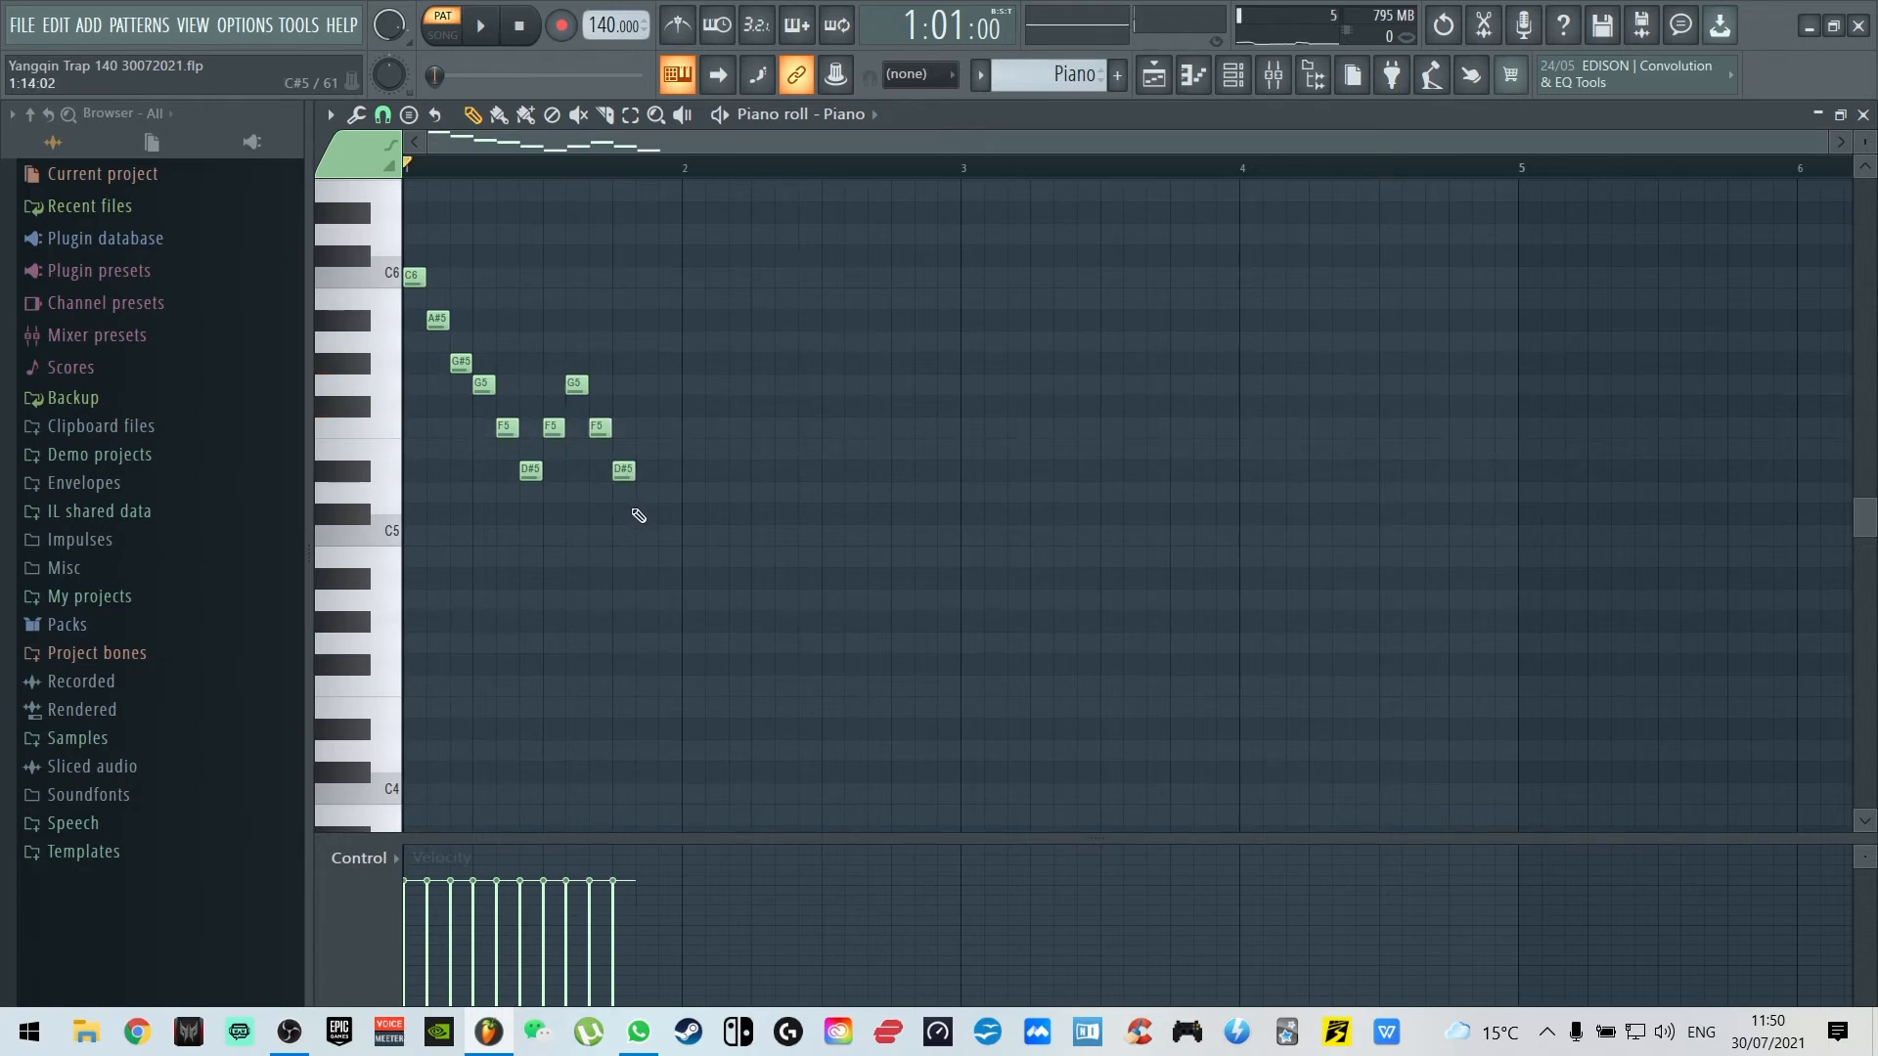
click(645, 492)
click(669, 535)
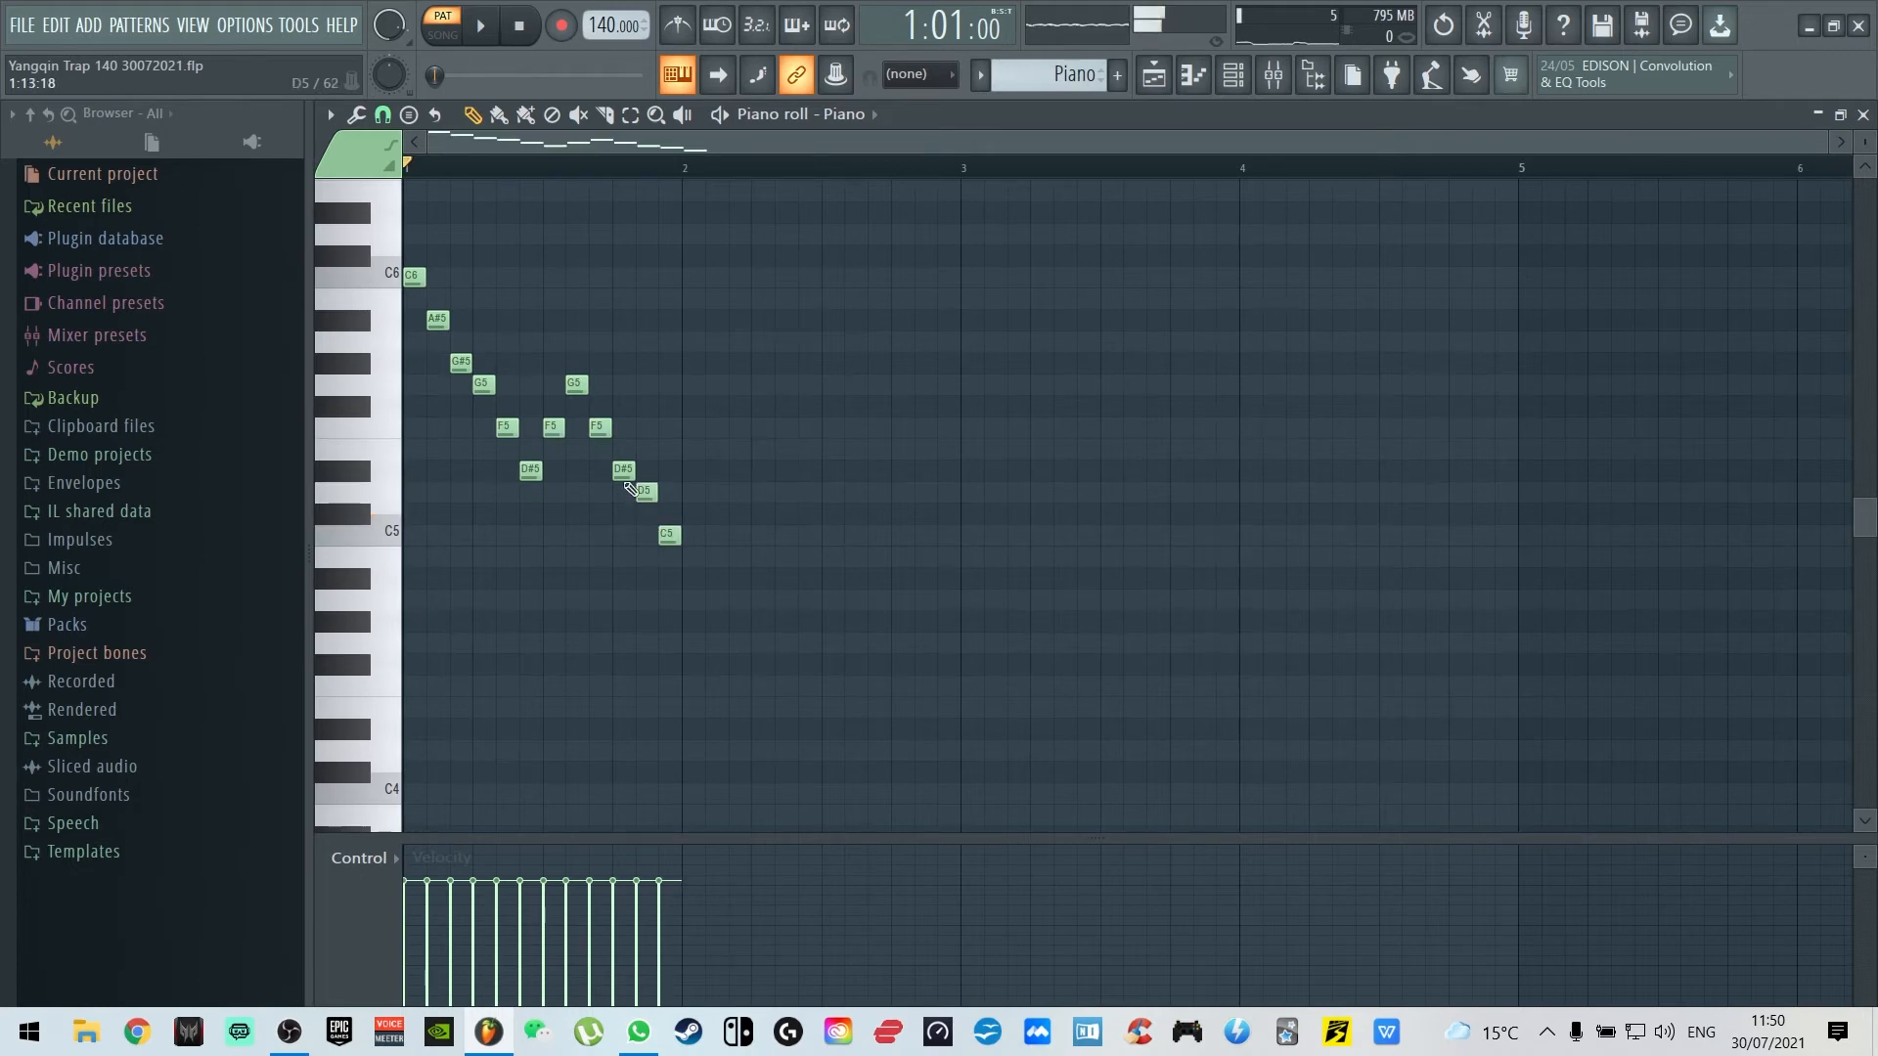
click(479, 29)
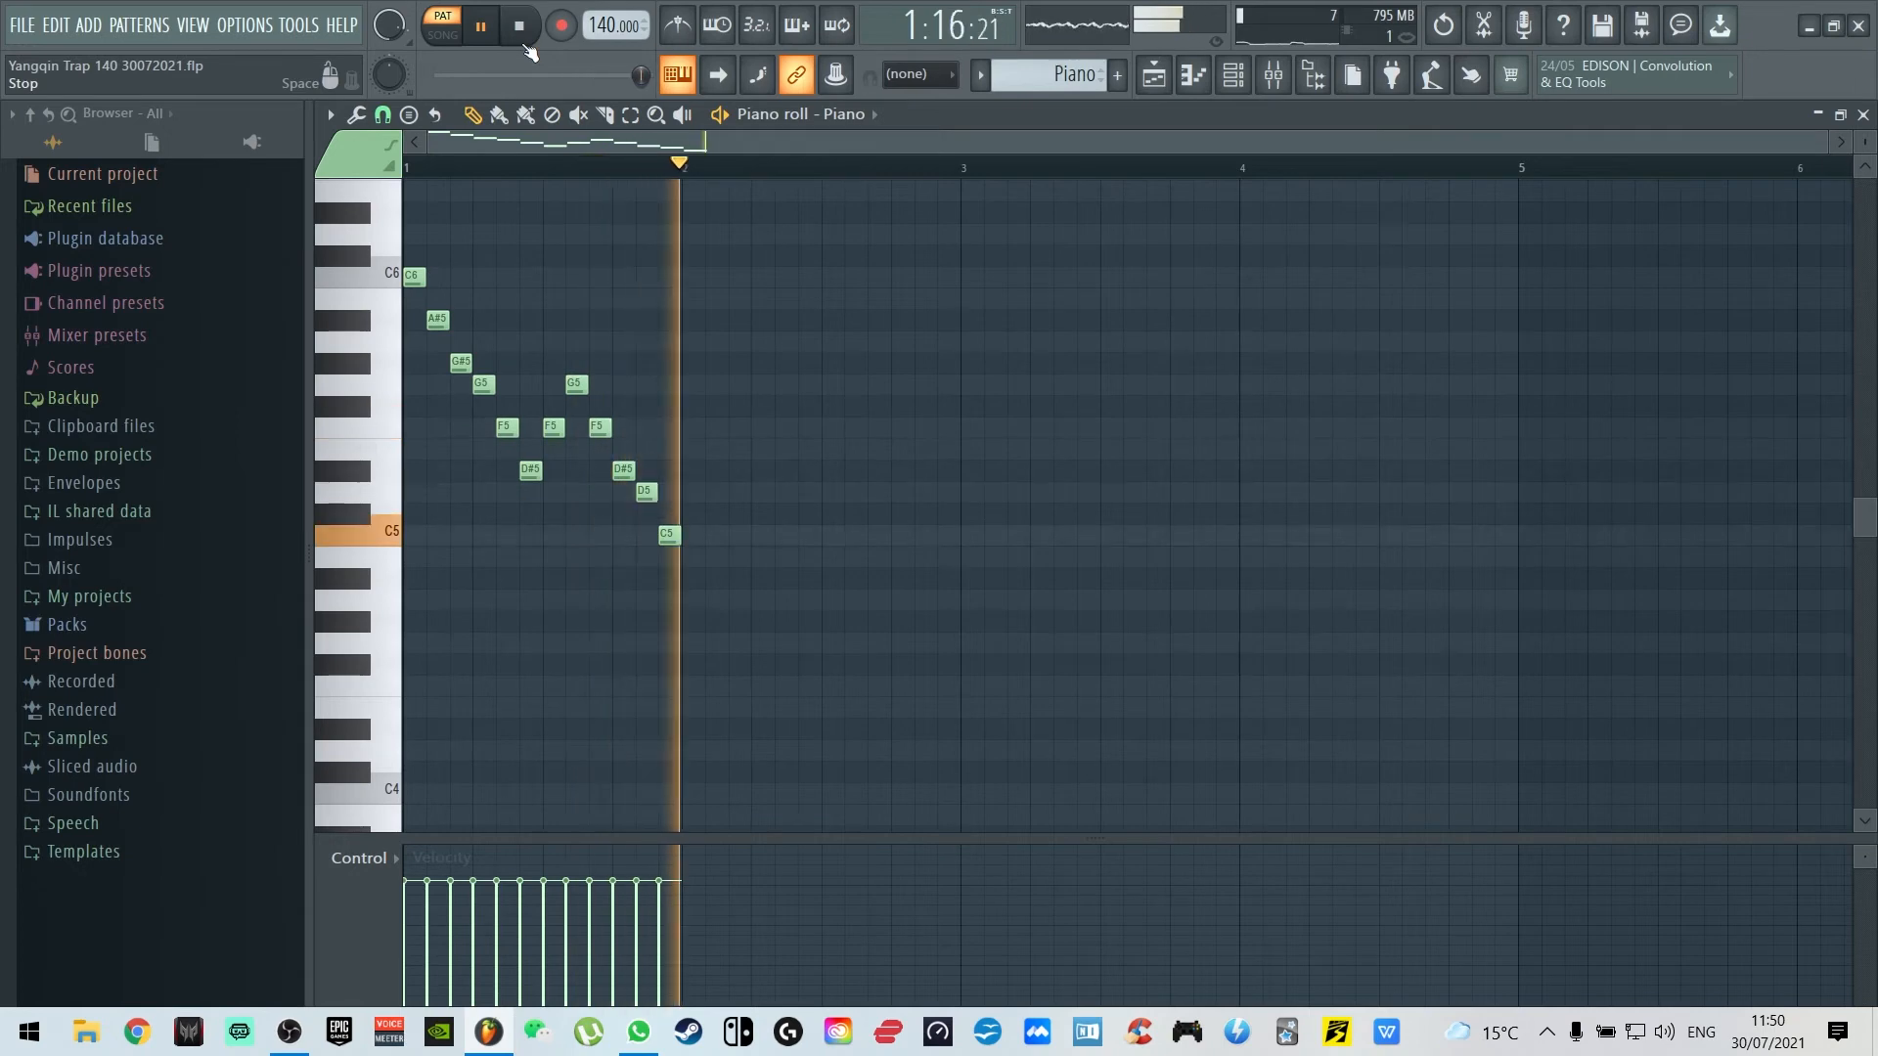
click(519, 27)
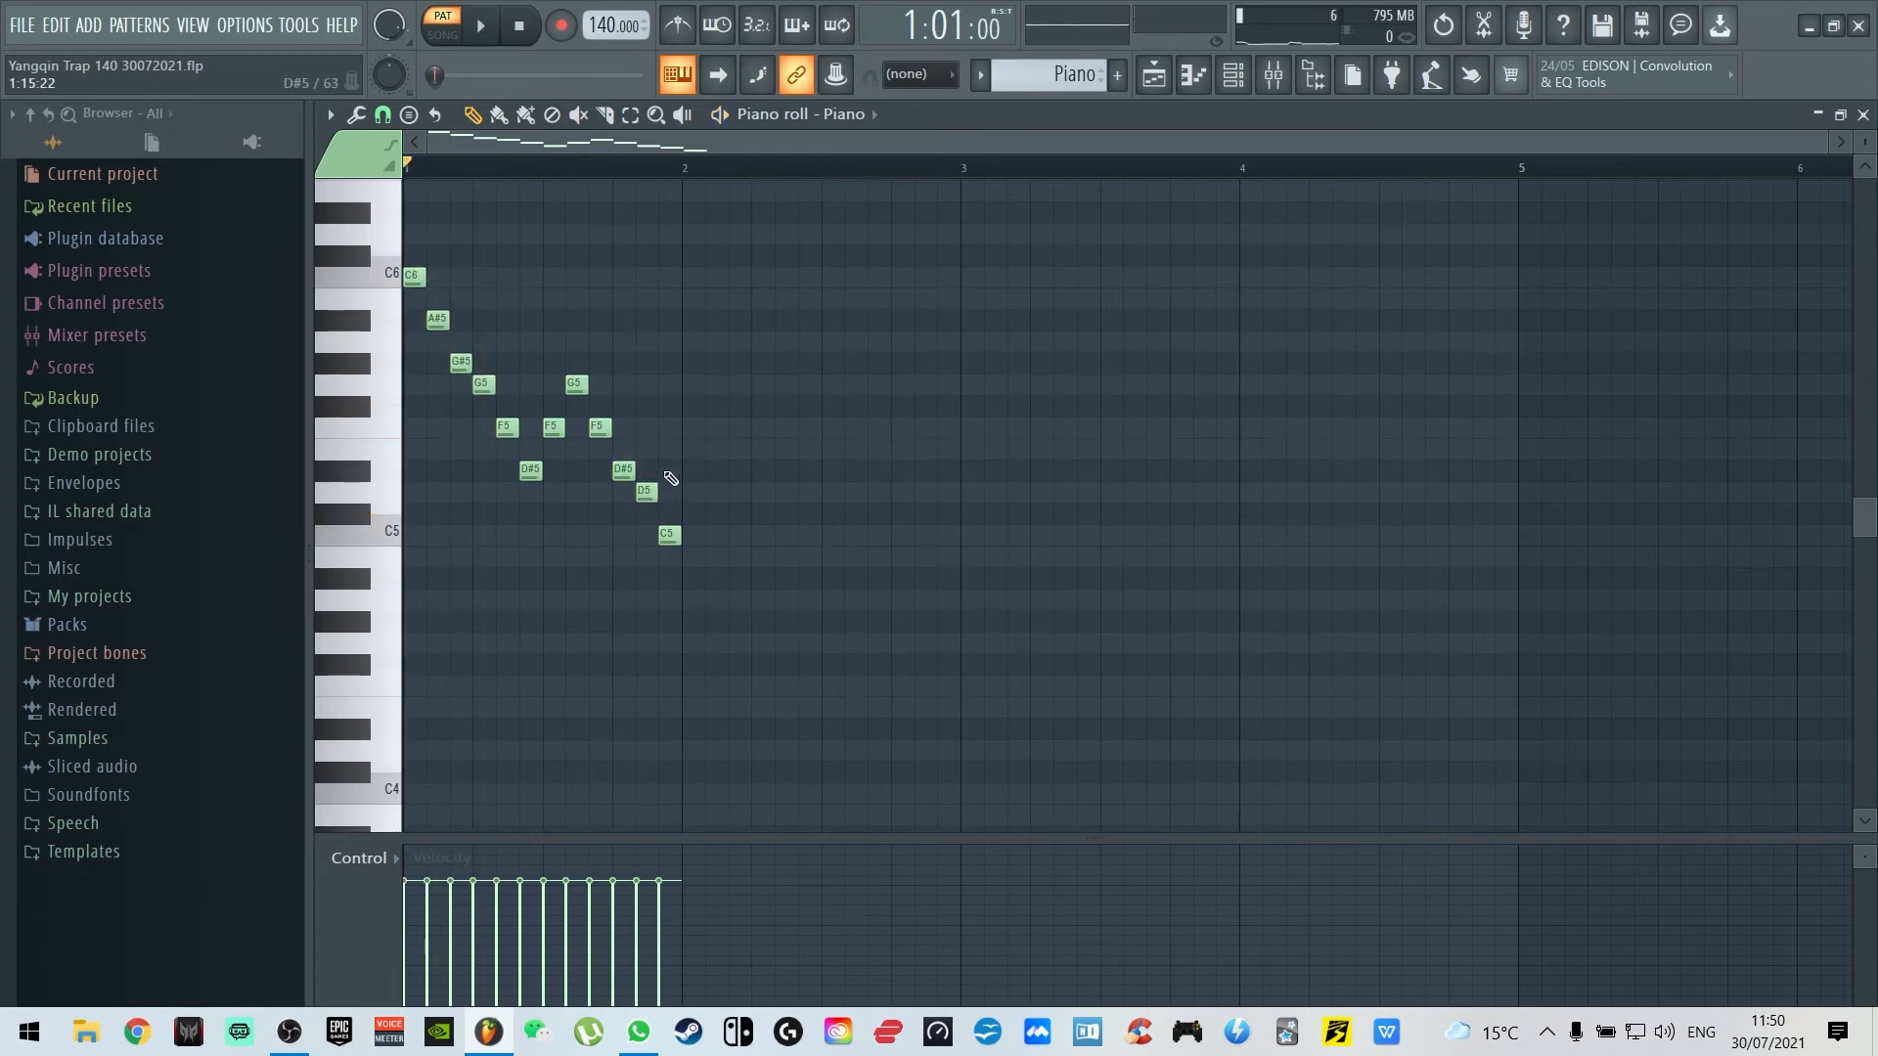
Try a different ending by replacing the notes after the last G5 with G#5, G5, F5 and D#5
click(599, 362)
right_click(600, 427)
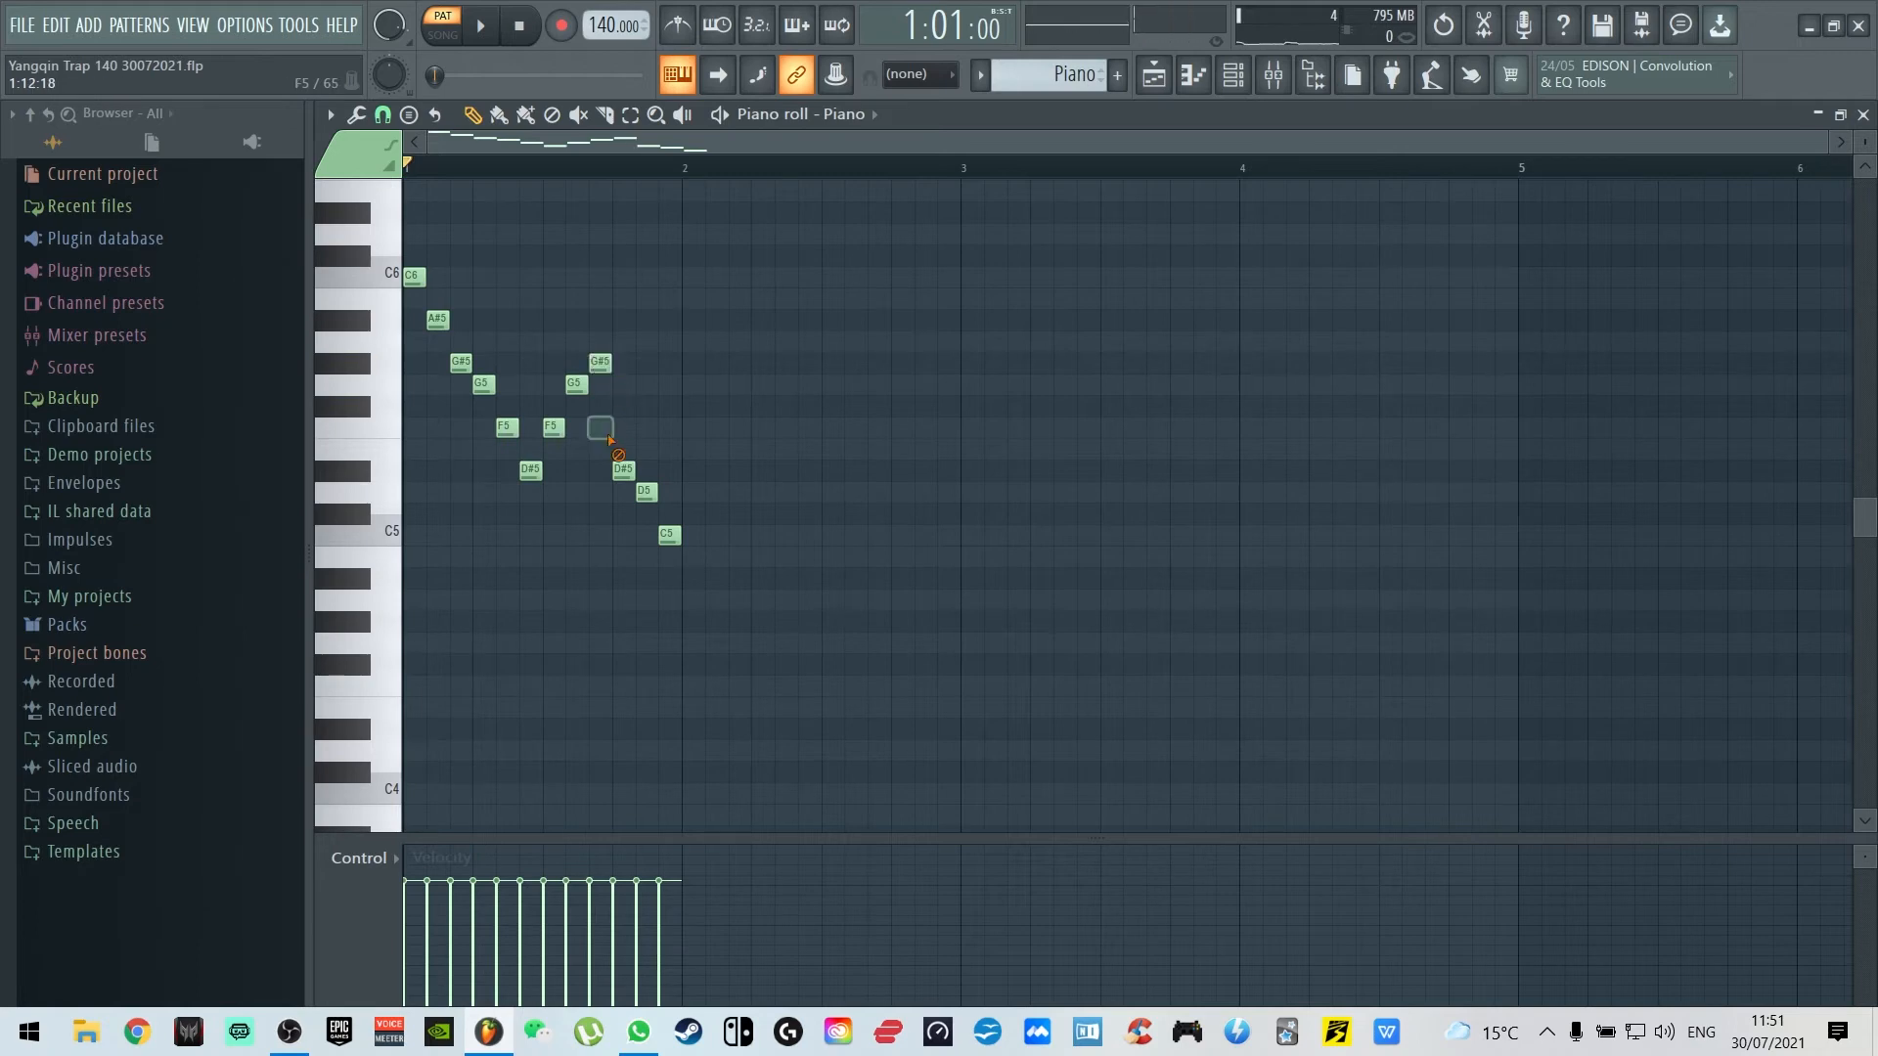
right_click(623, 471)
right_click(669, 535)
right_click(646, 492)
click(623, 384)
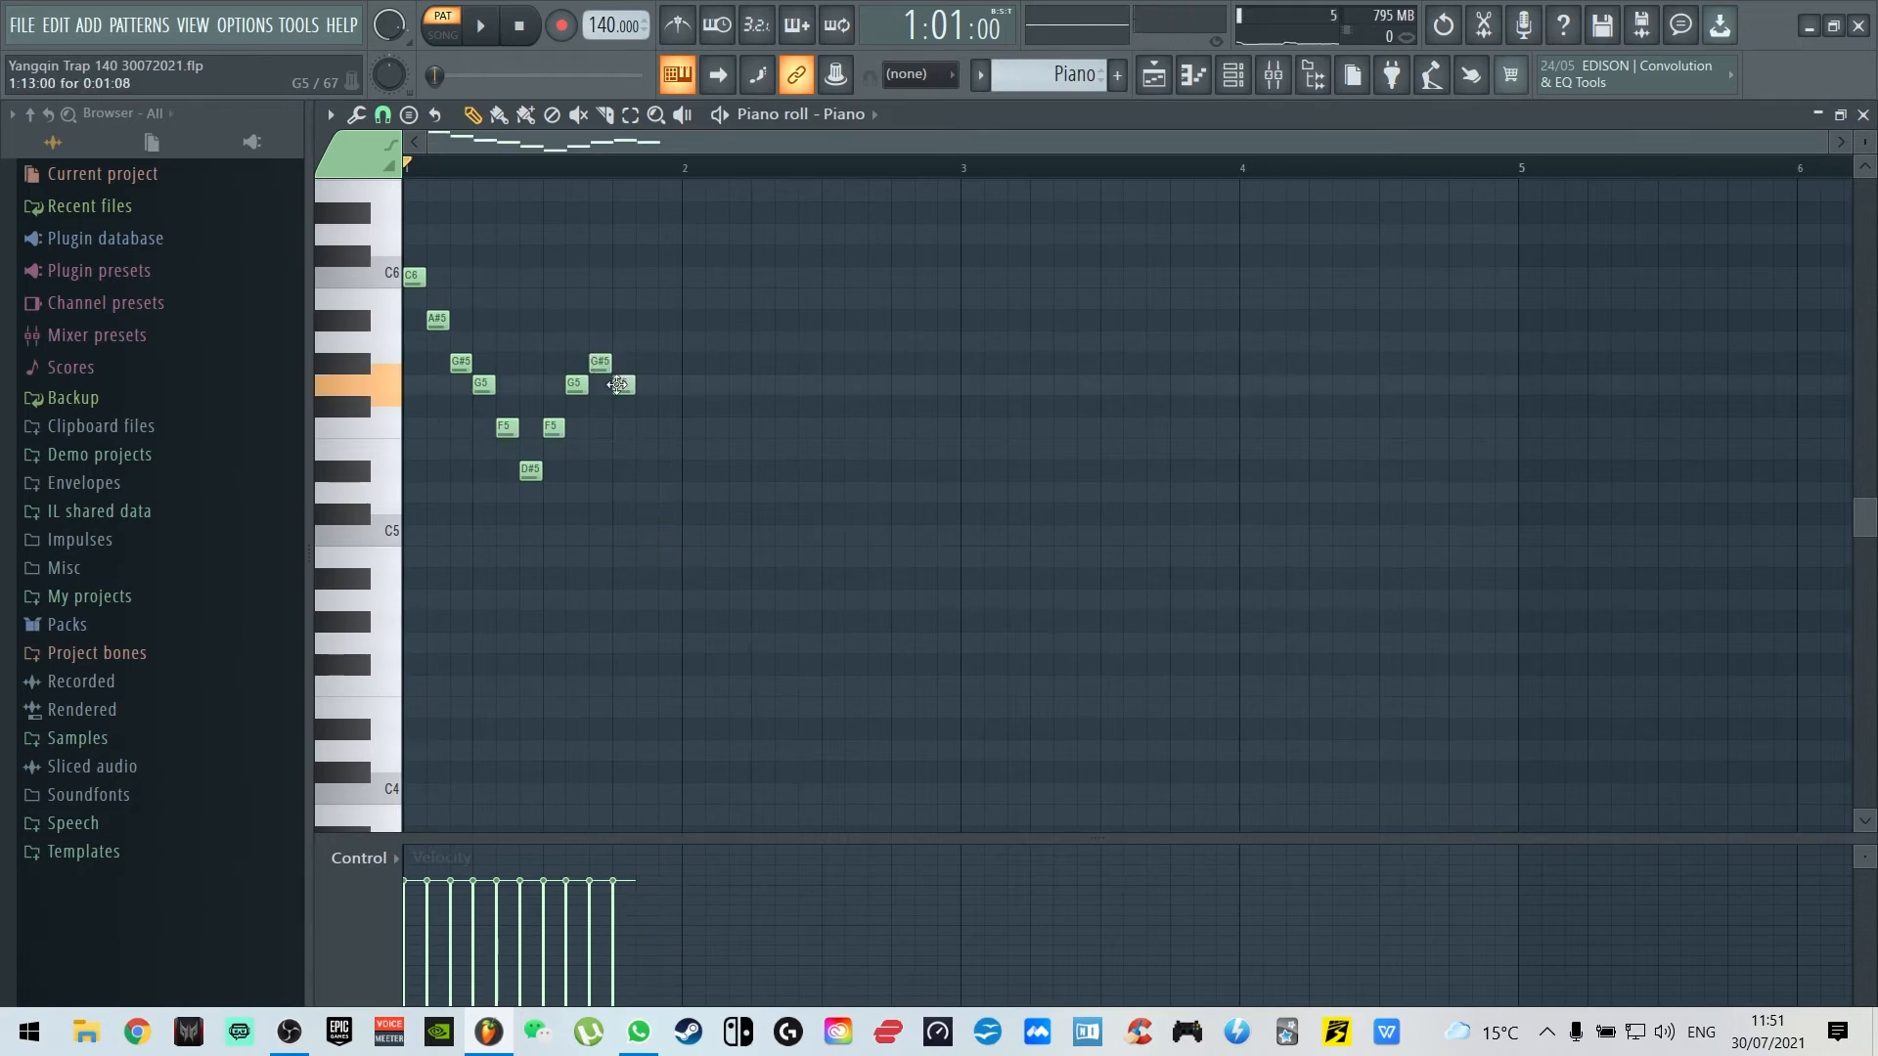
click(645, 428)
click(669, 470)
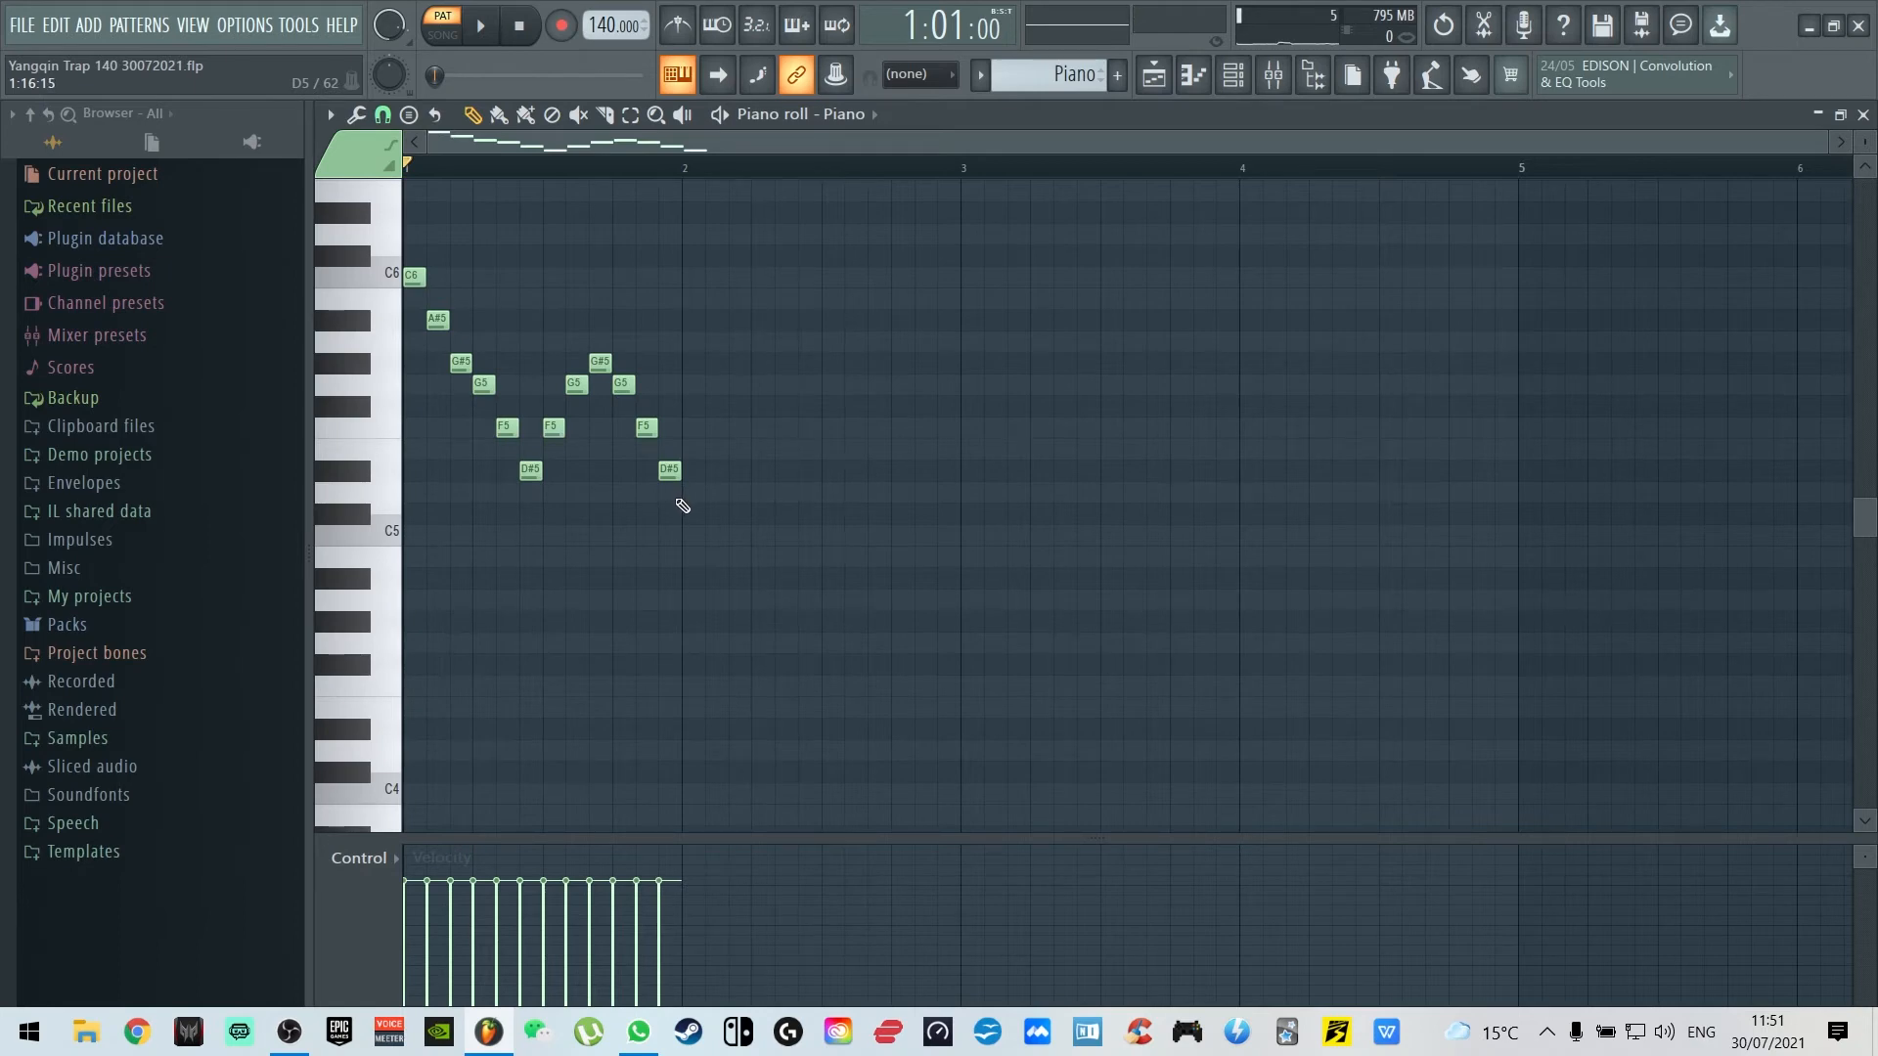
Clear the notes after the second F5, add C5 at bar 2, and sketch D#5, F5, D#5, D5 leading to it
mouse_move(572, 383)
mouse_down()
mouse_move(611, 380)
mouse_move(684, 504)
mouse_up()
click(692, 537)
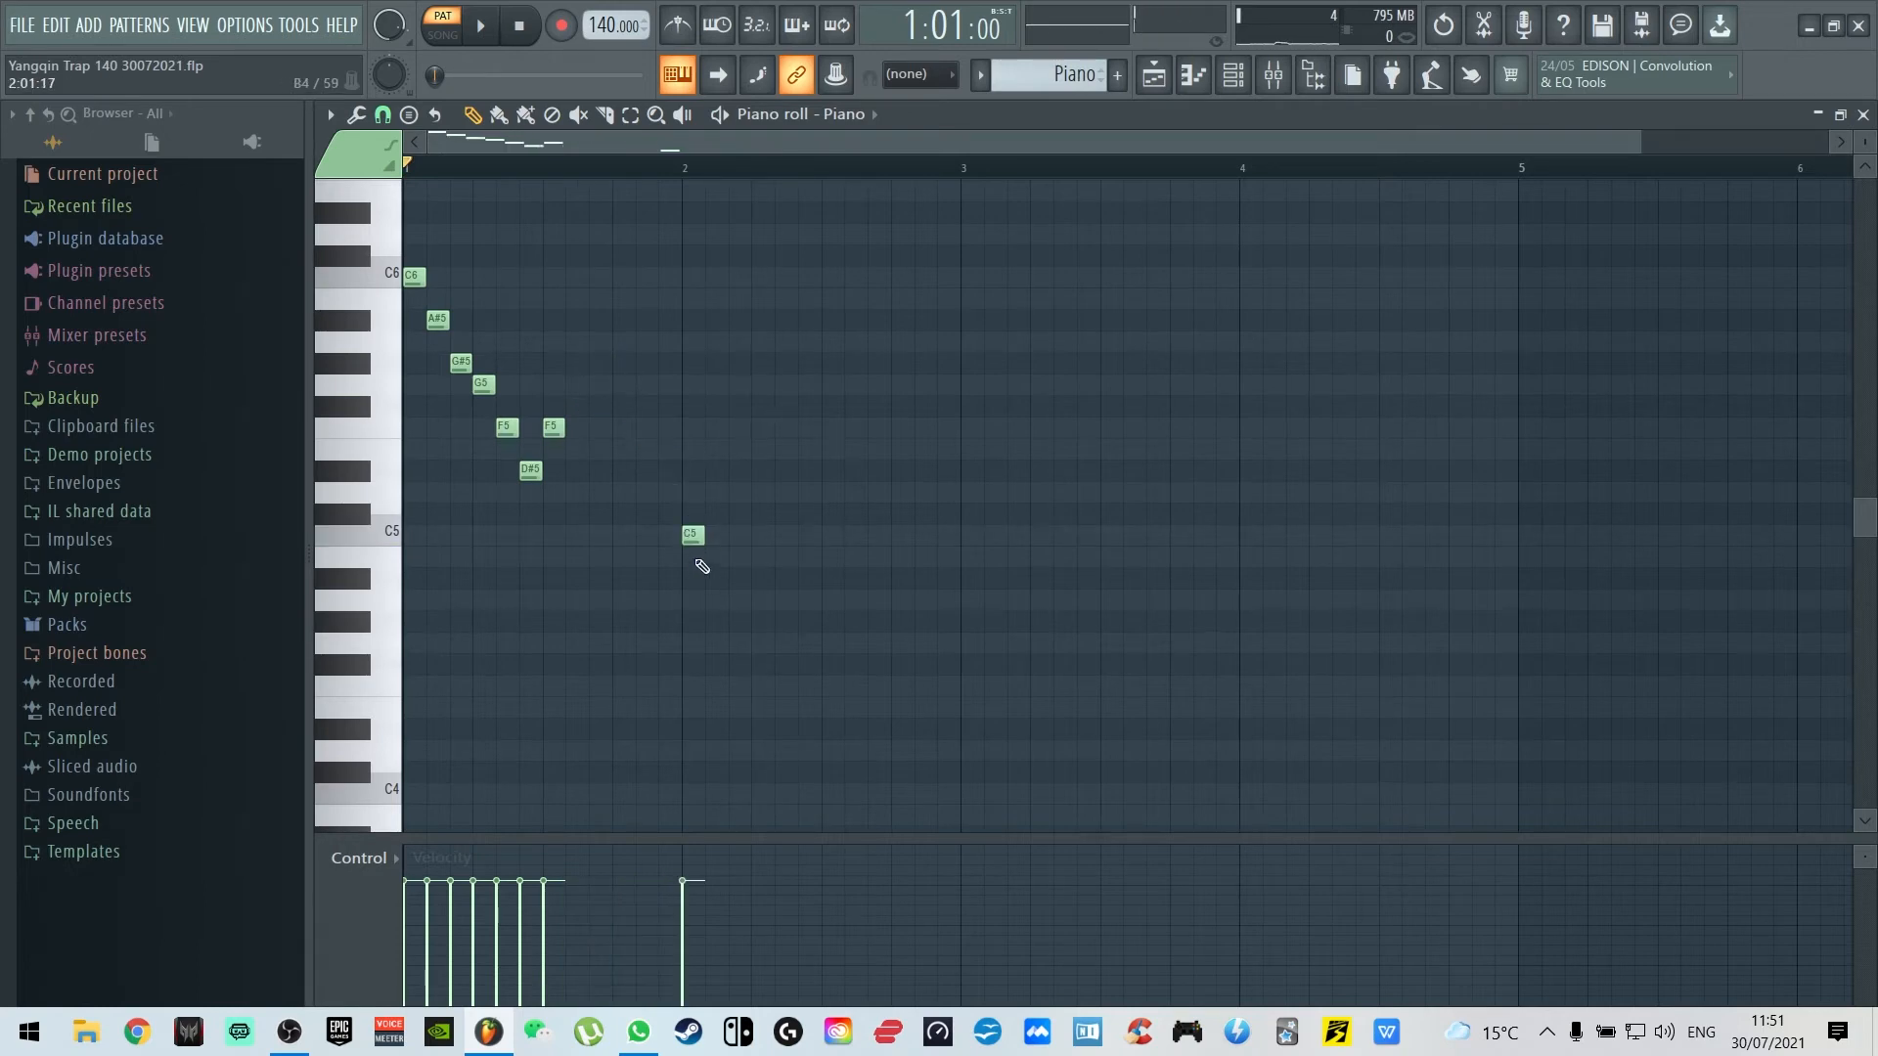
click(573, 448)
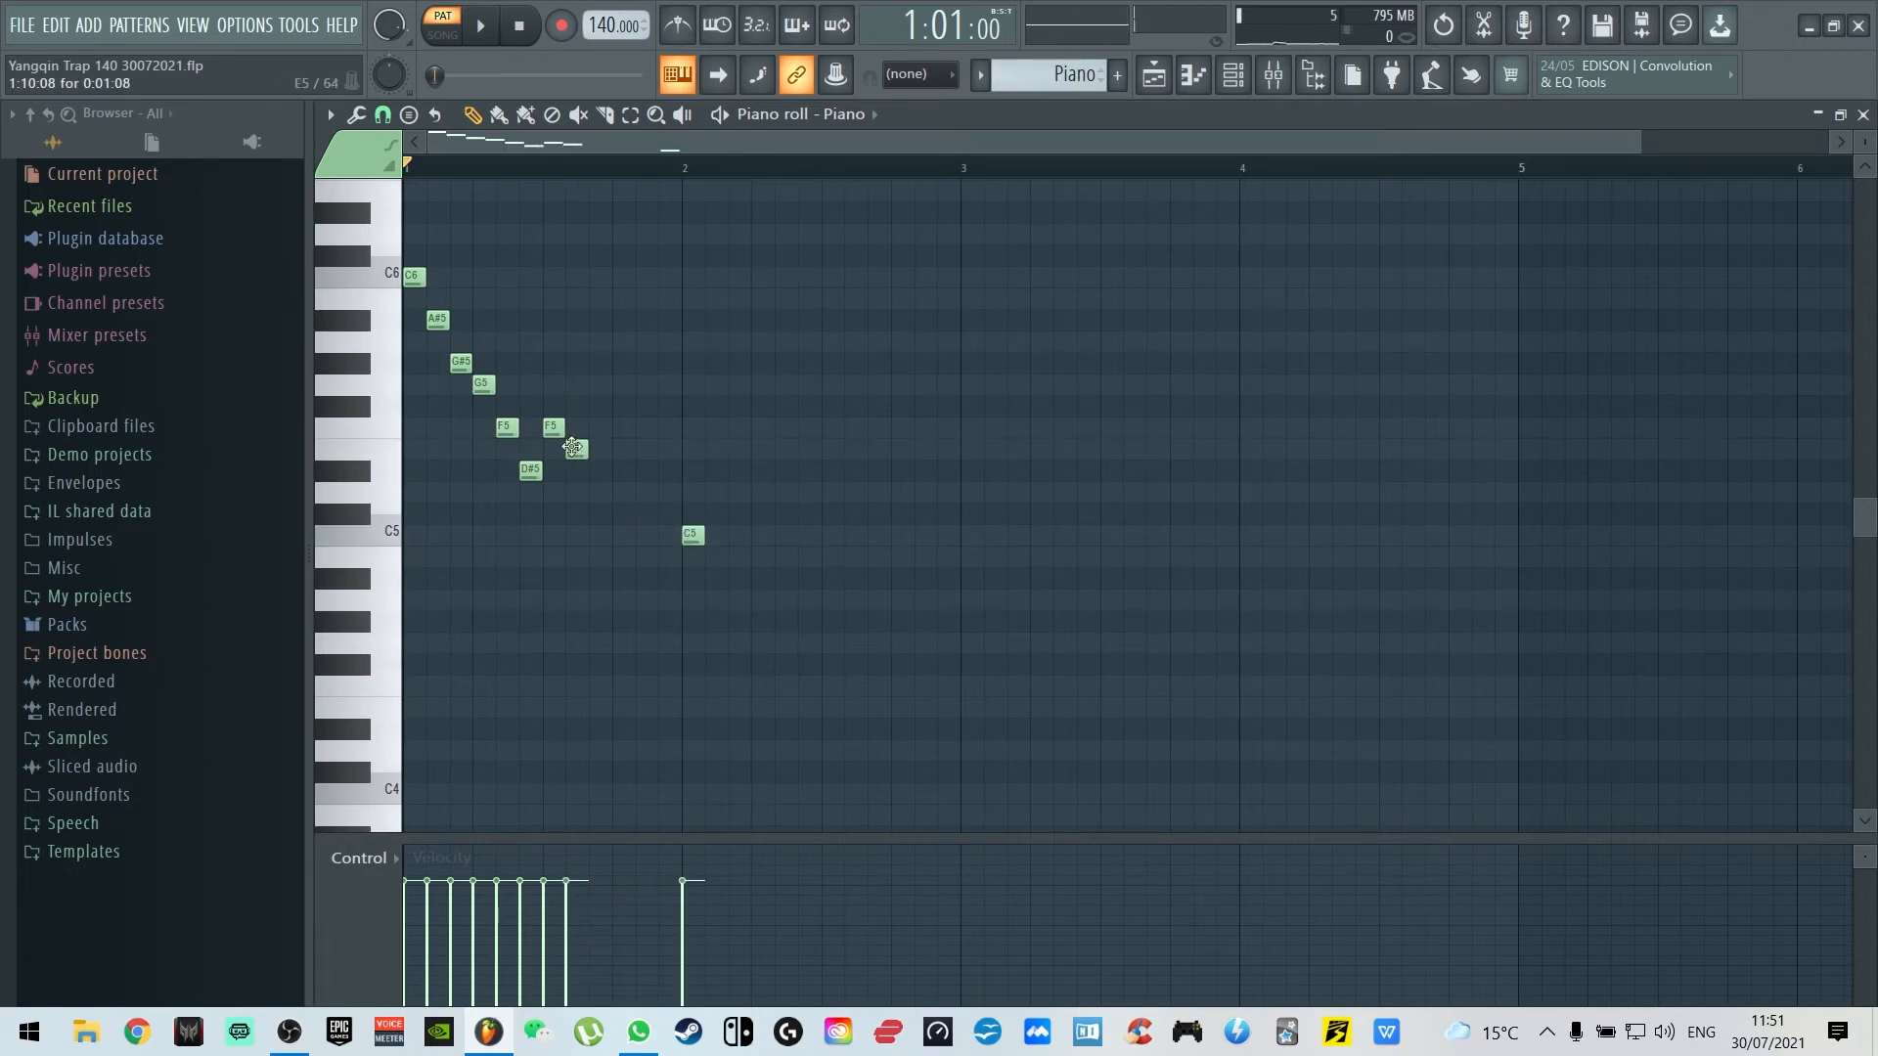
drag(575, 449, 629, 472)
click(599, 427)
click(623, 450)
click(641, 493)
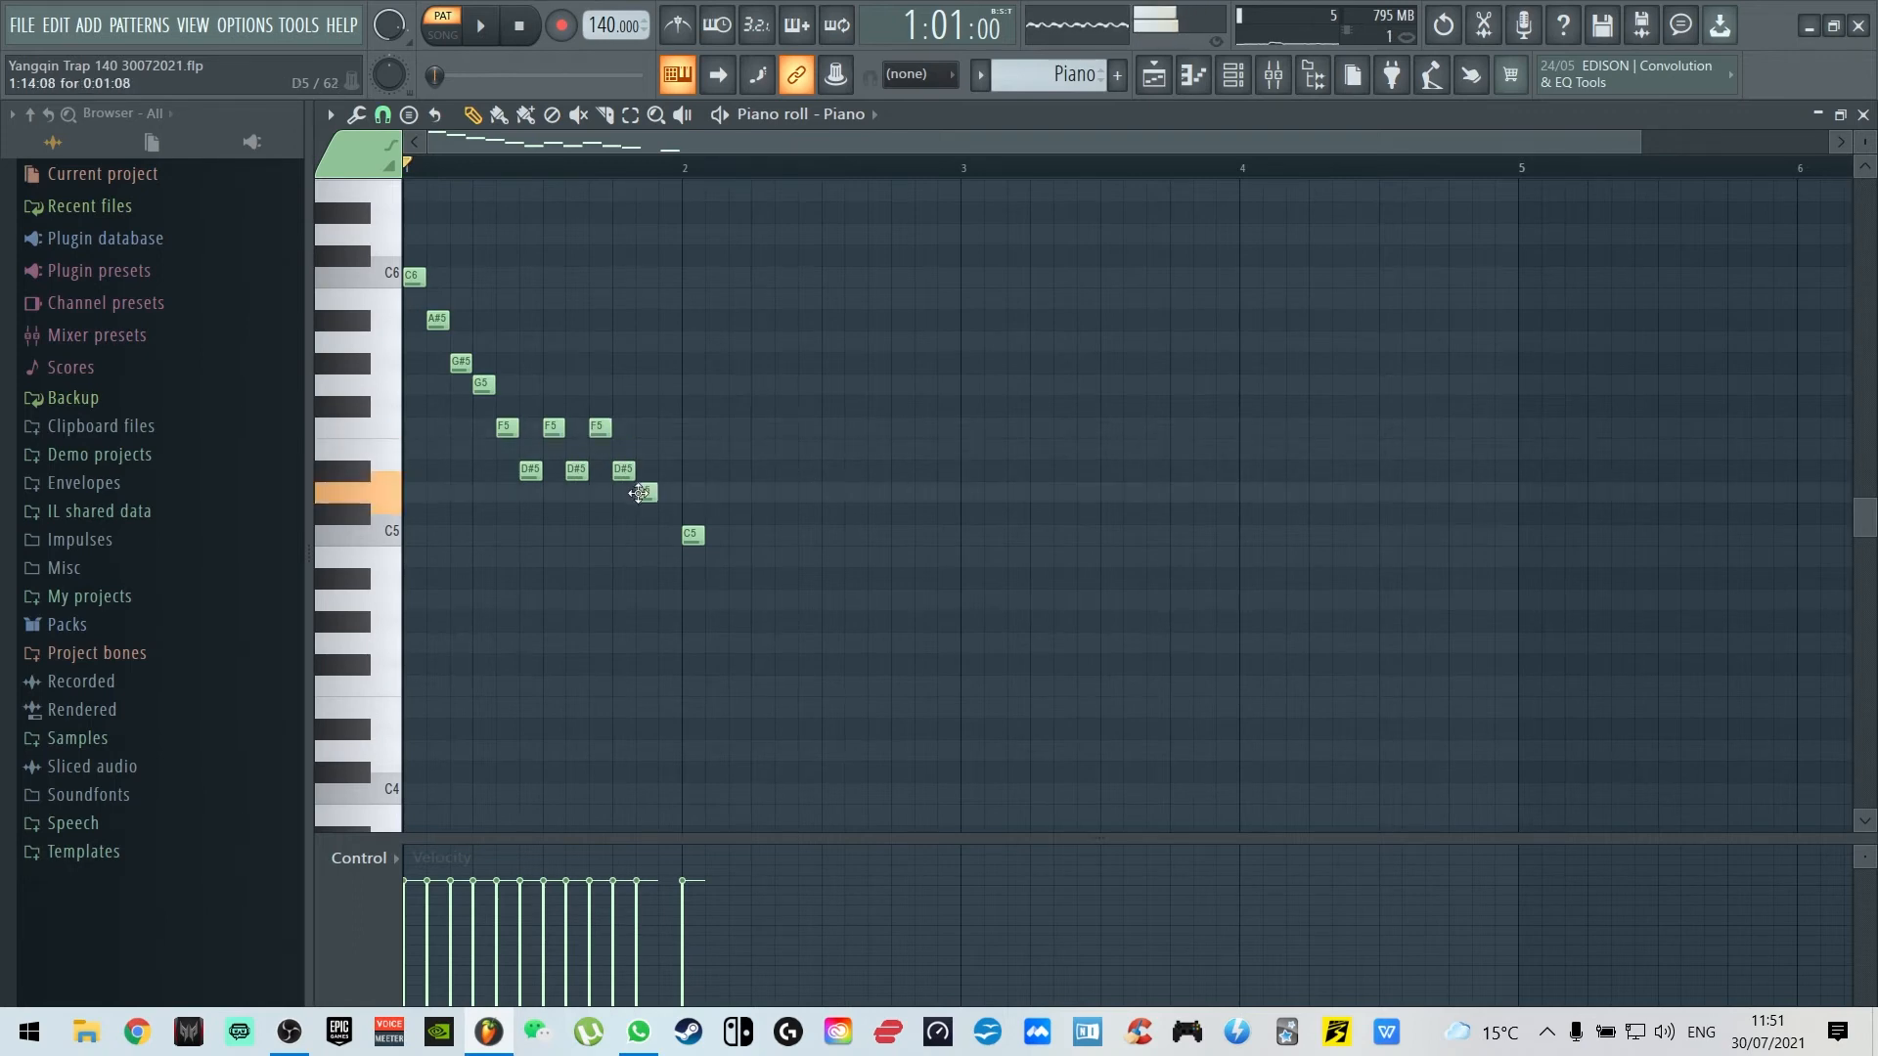
Rework the phrase after the second F5 into G5, F5, D#5 and D5
right_click(640, 493)
right_click(622, 471)
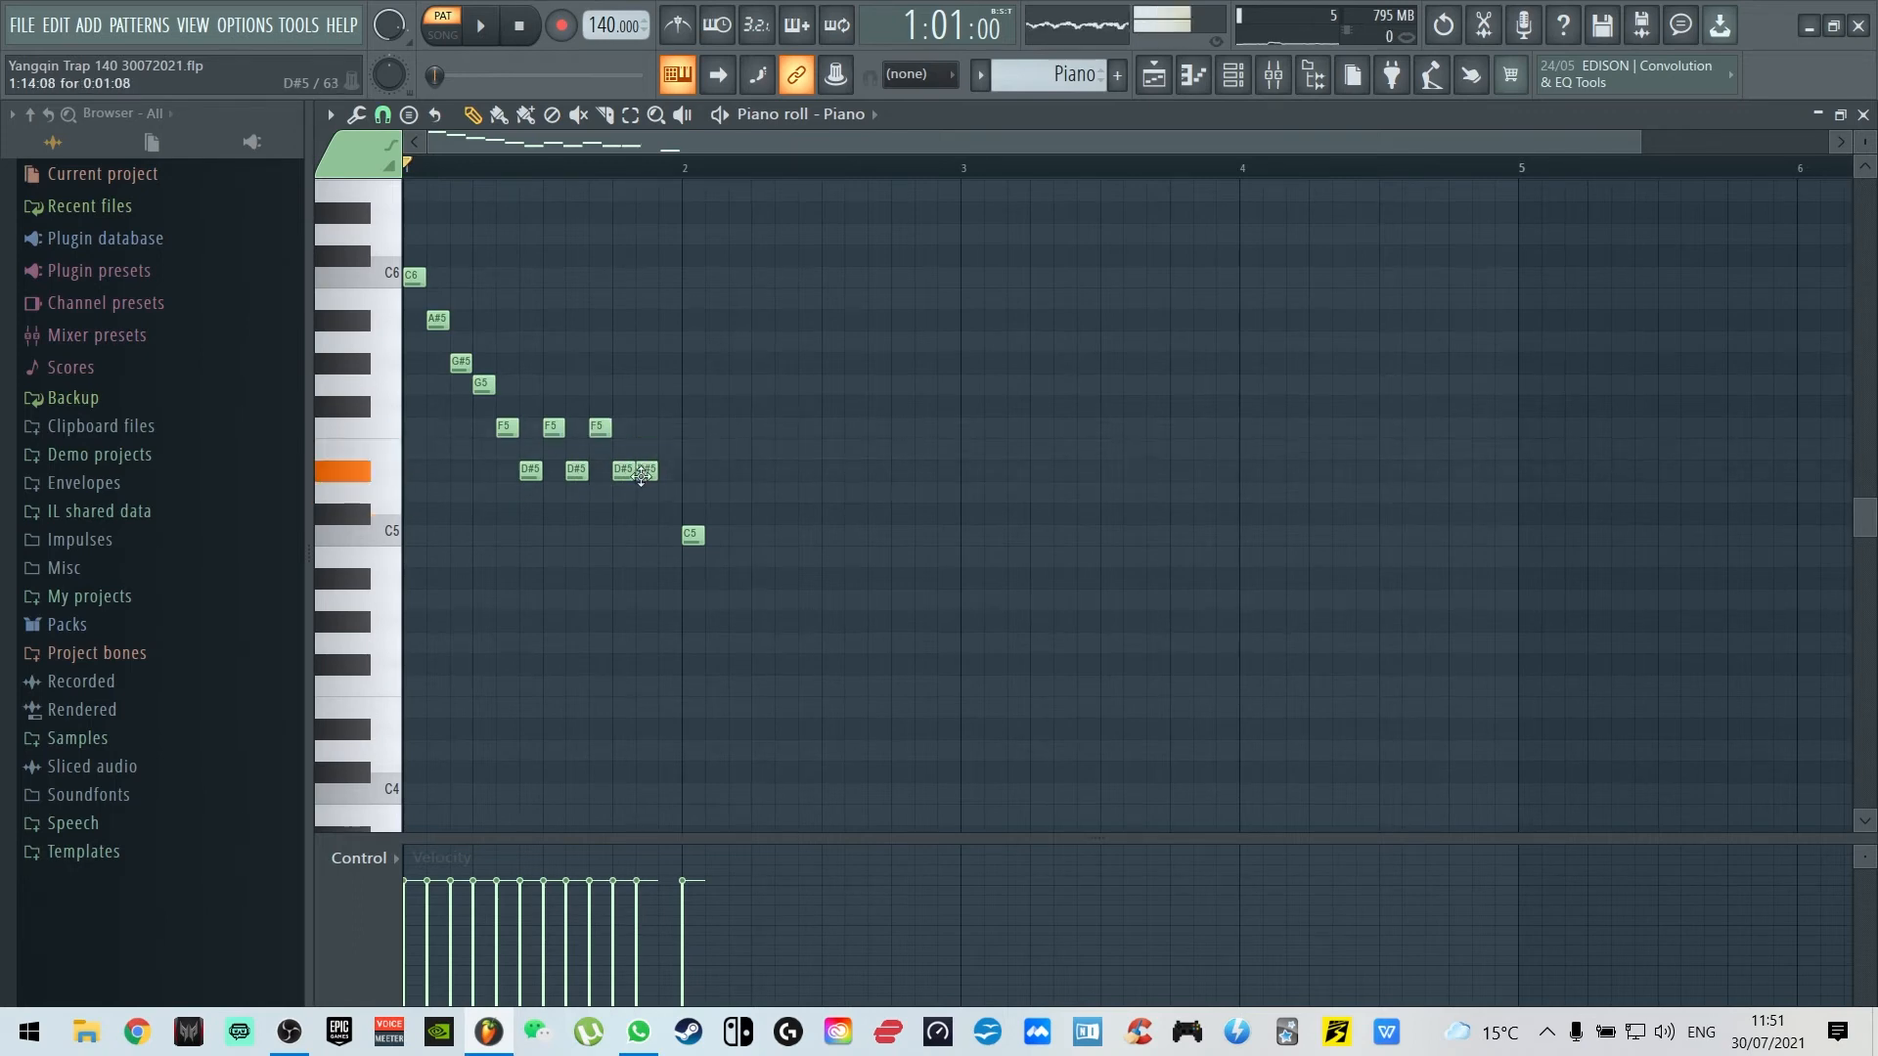
right_click(600, 428)
drag(578, 465, 576, 382)
click(592, 430)
click(623, 448)
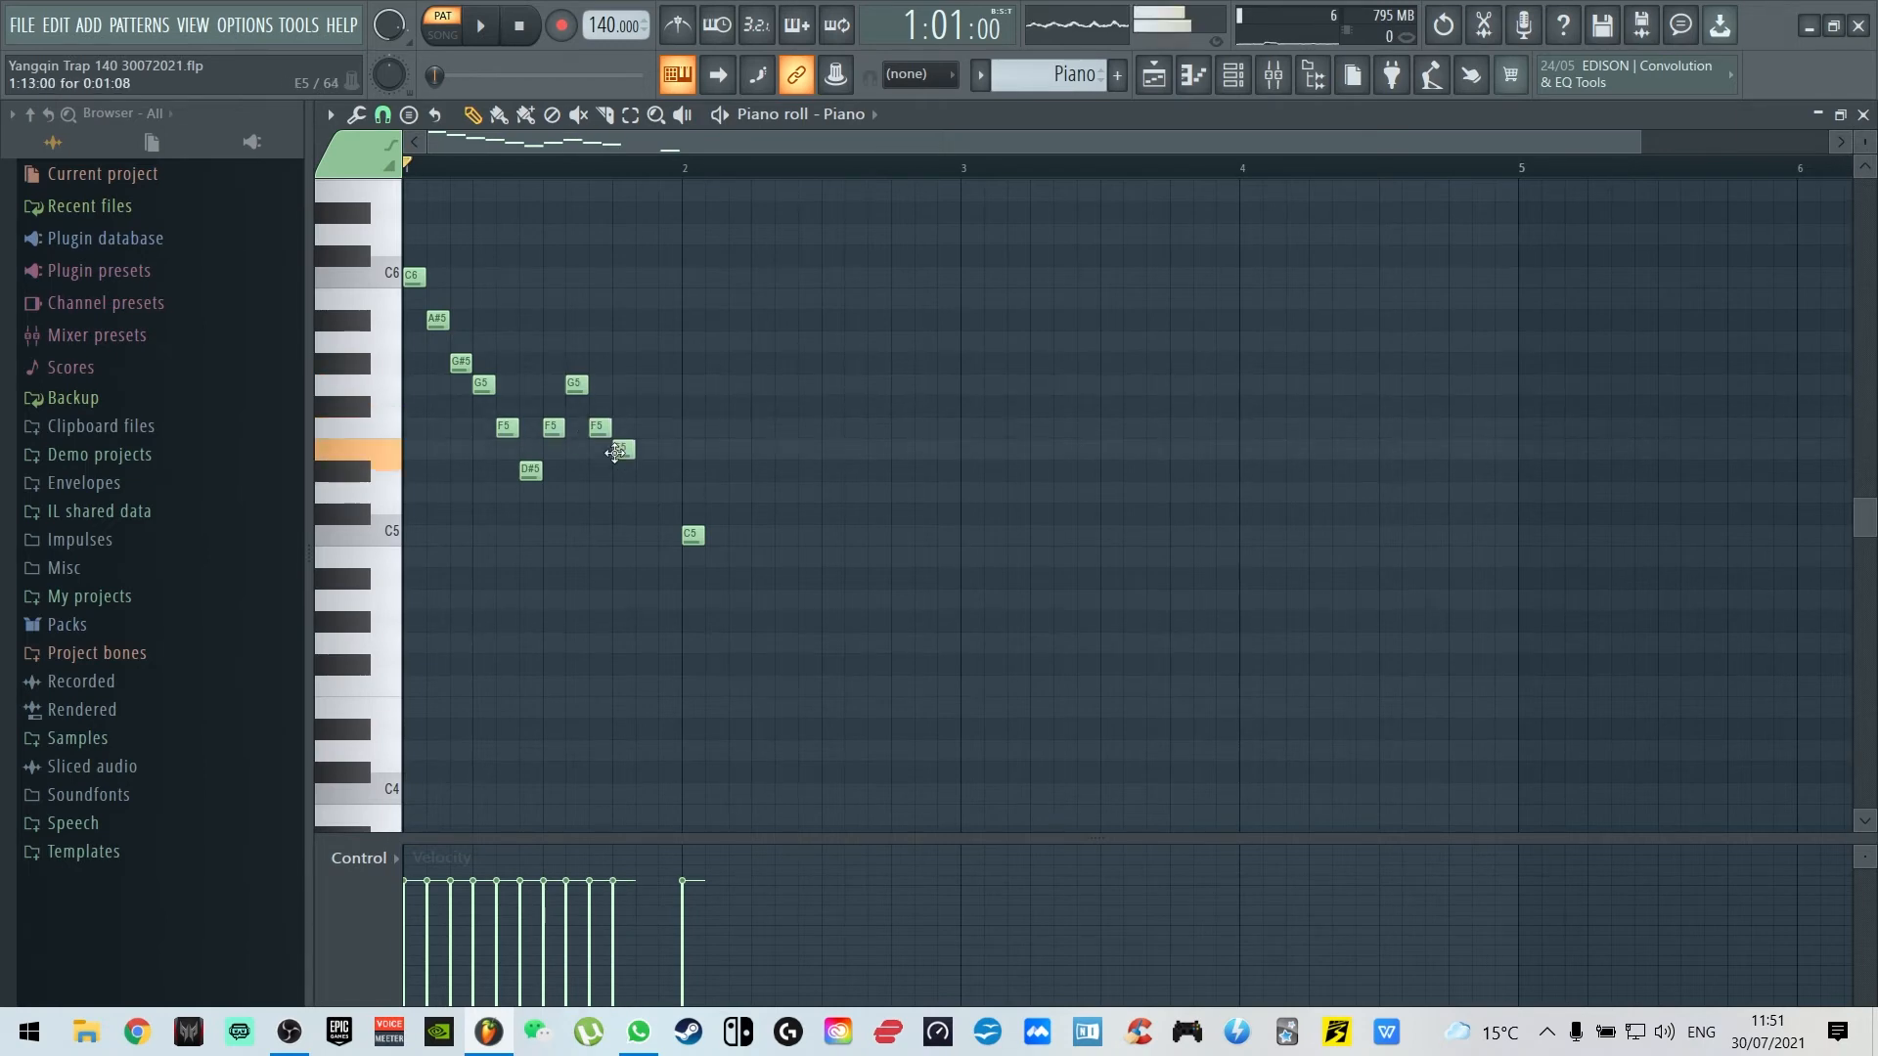
click(645, 491)
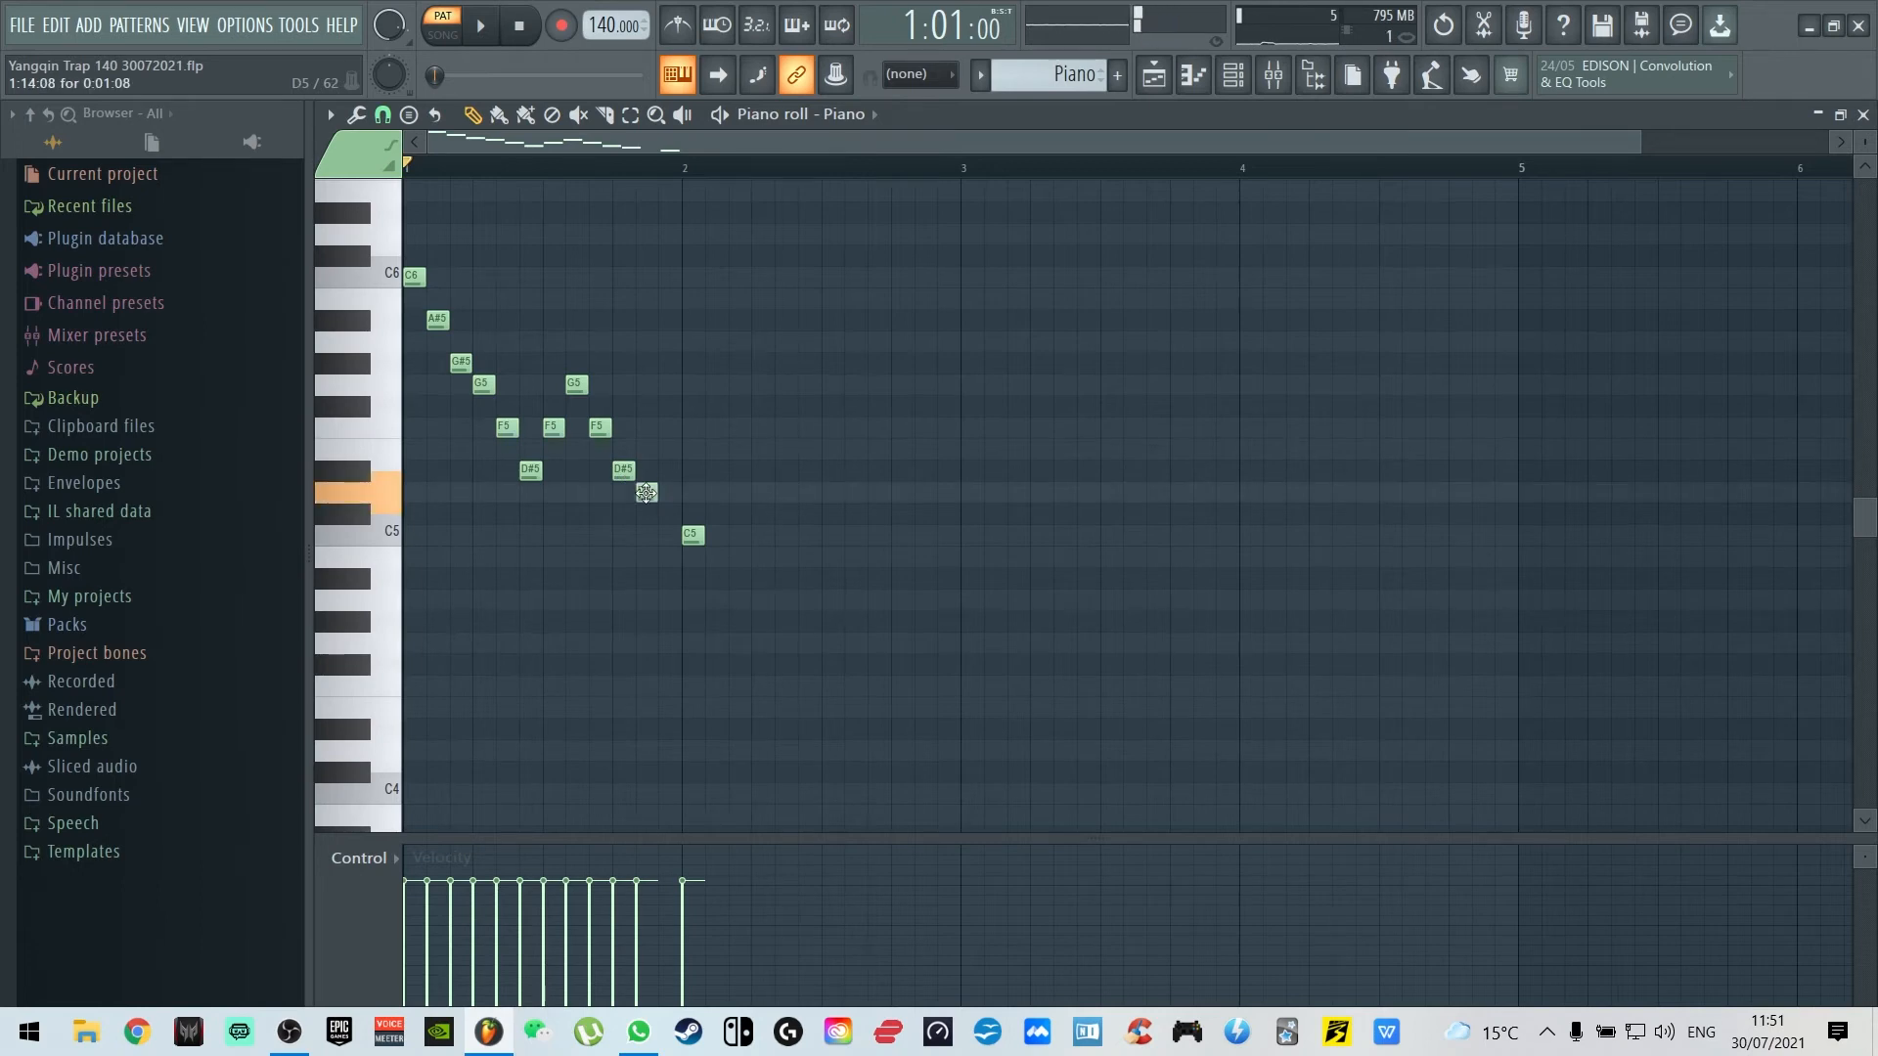
Fill the gap before the final C5 with a 1/3-beat D#5 note and play the melody back
key(space)
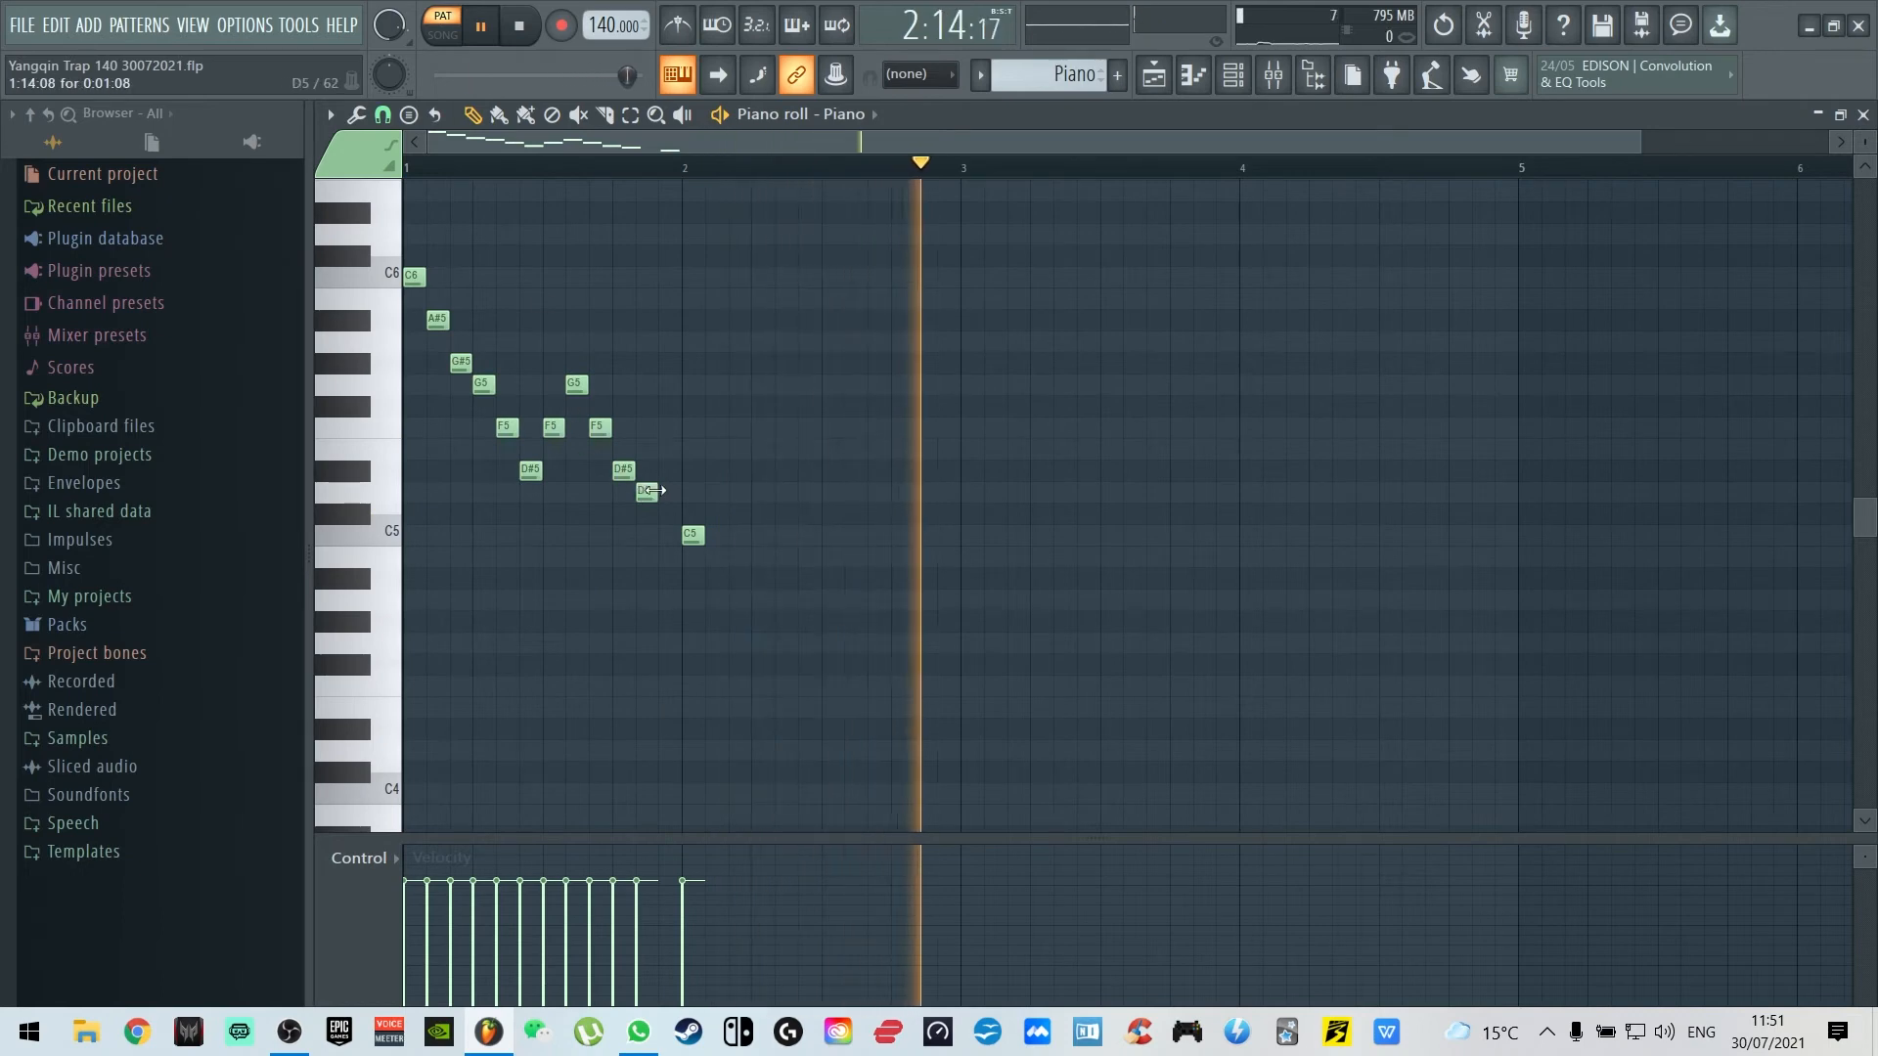
drag(653, 490, 677, 491)
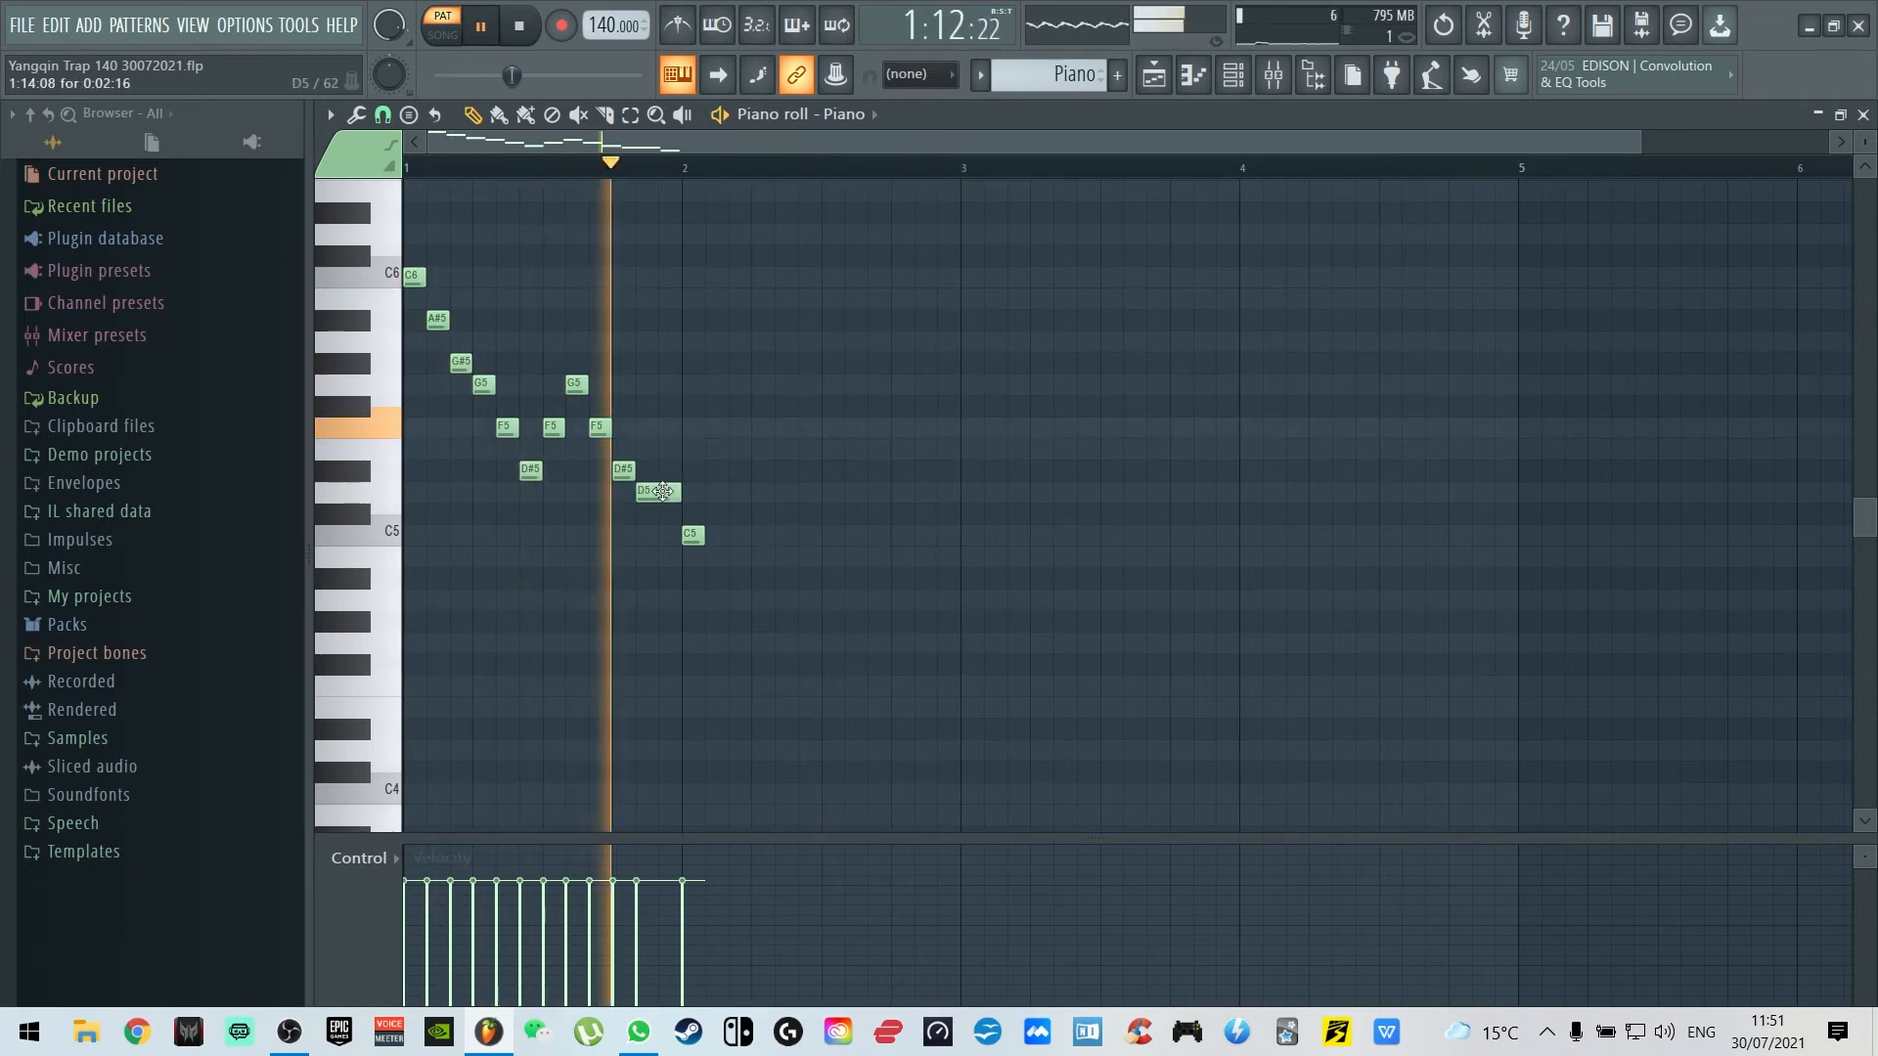
key(space)
click(667, 470)
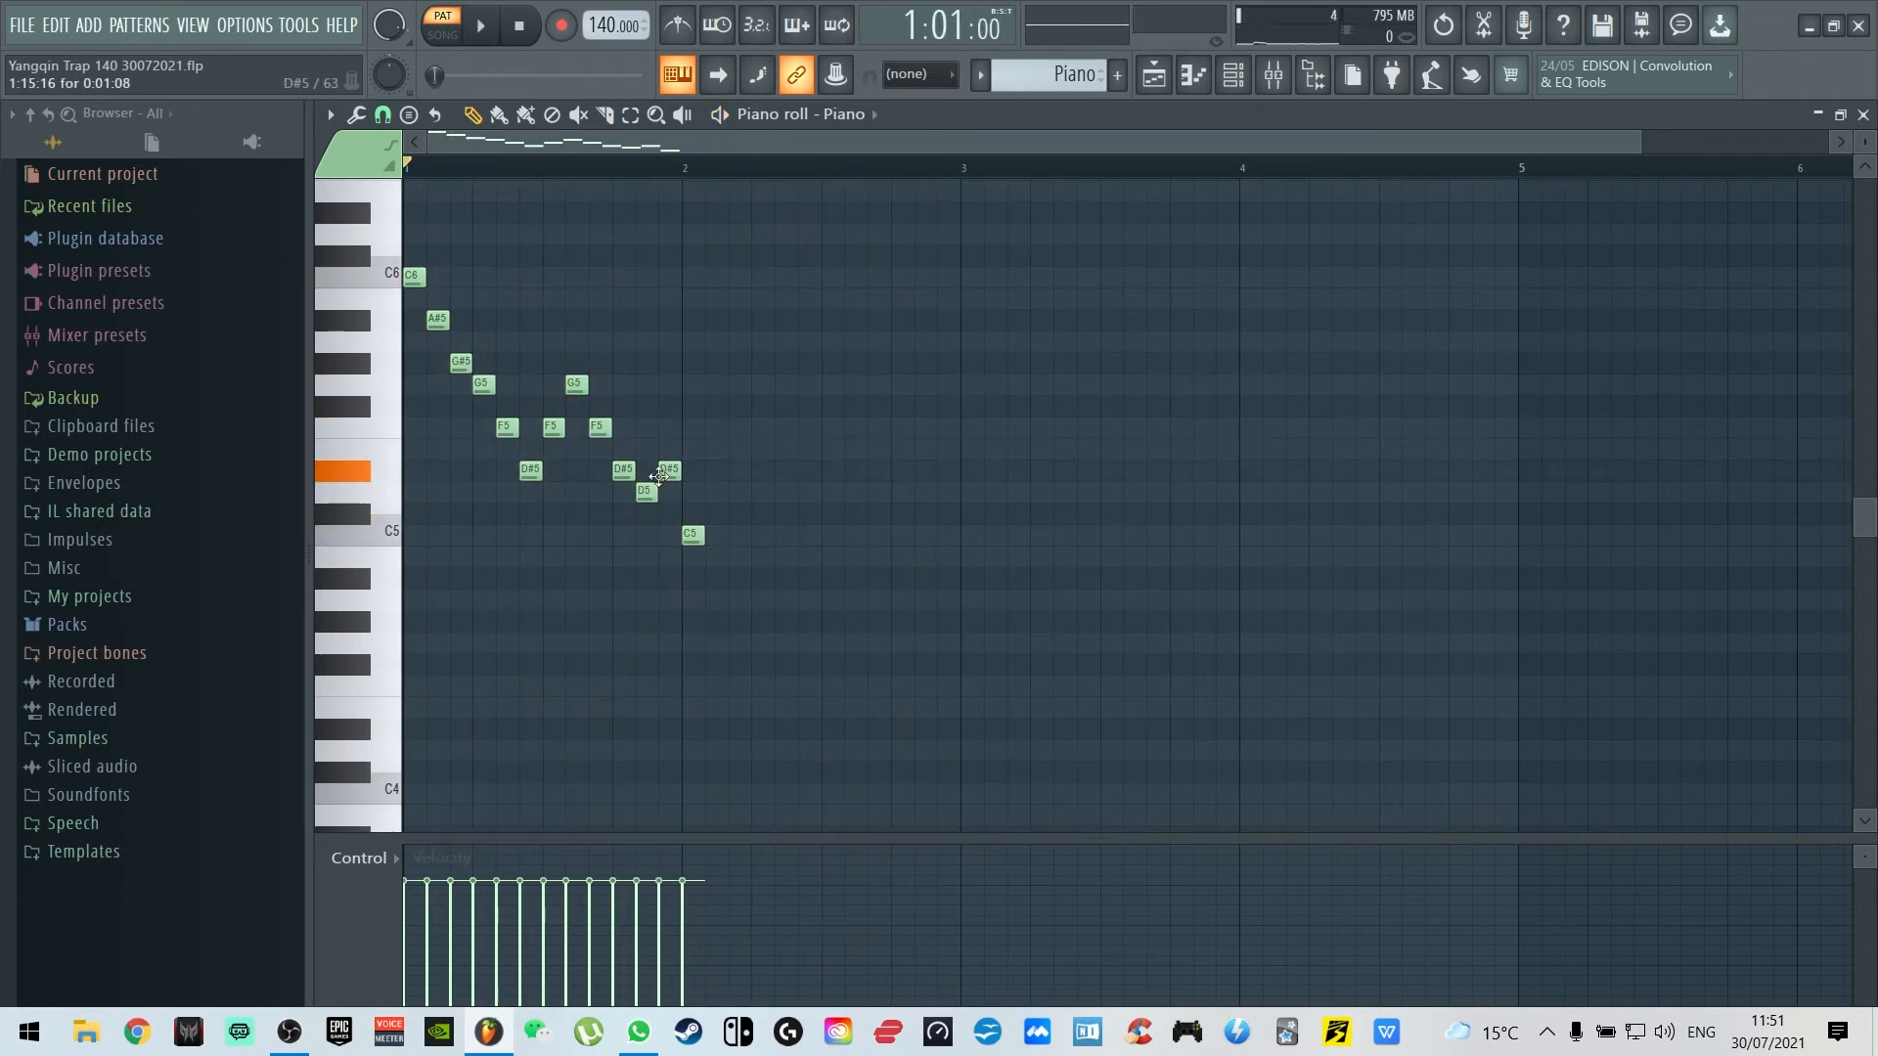
key(space)
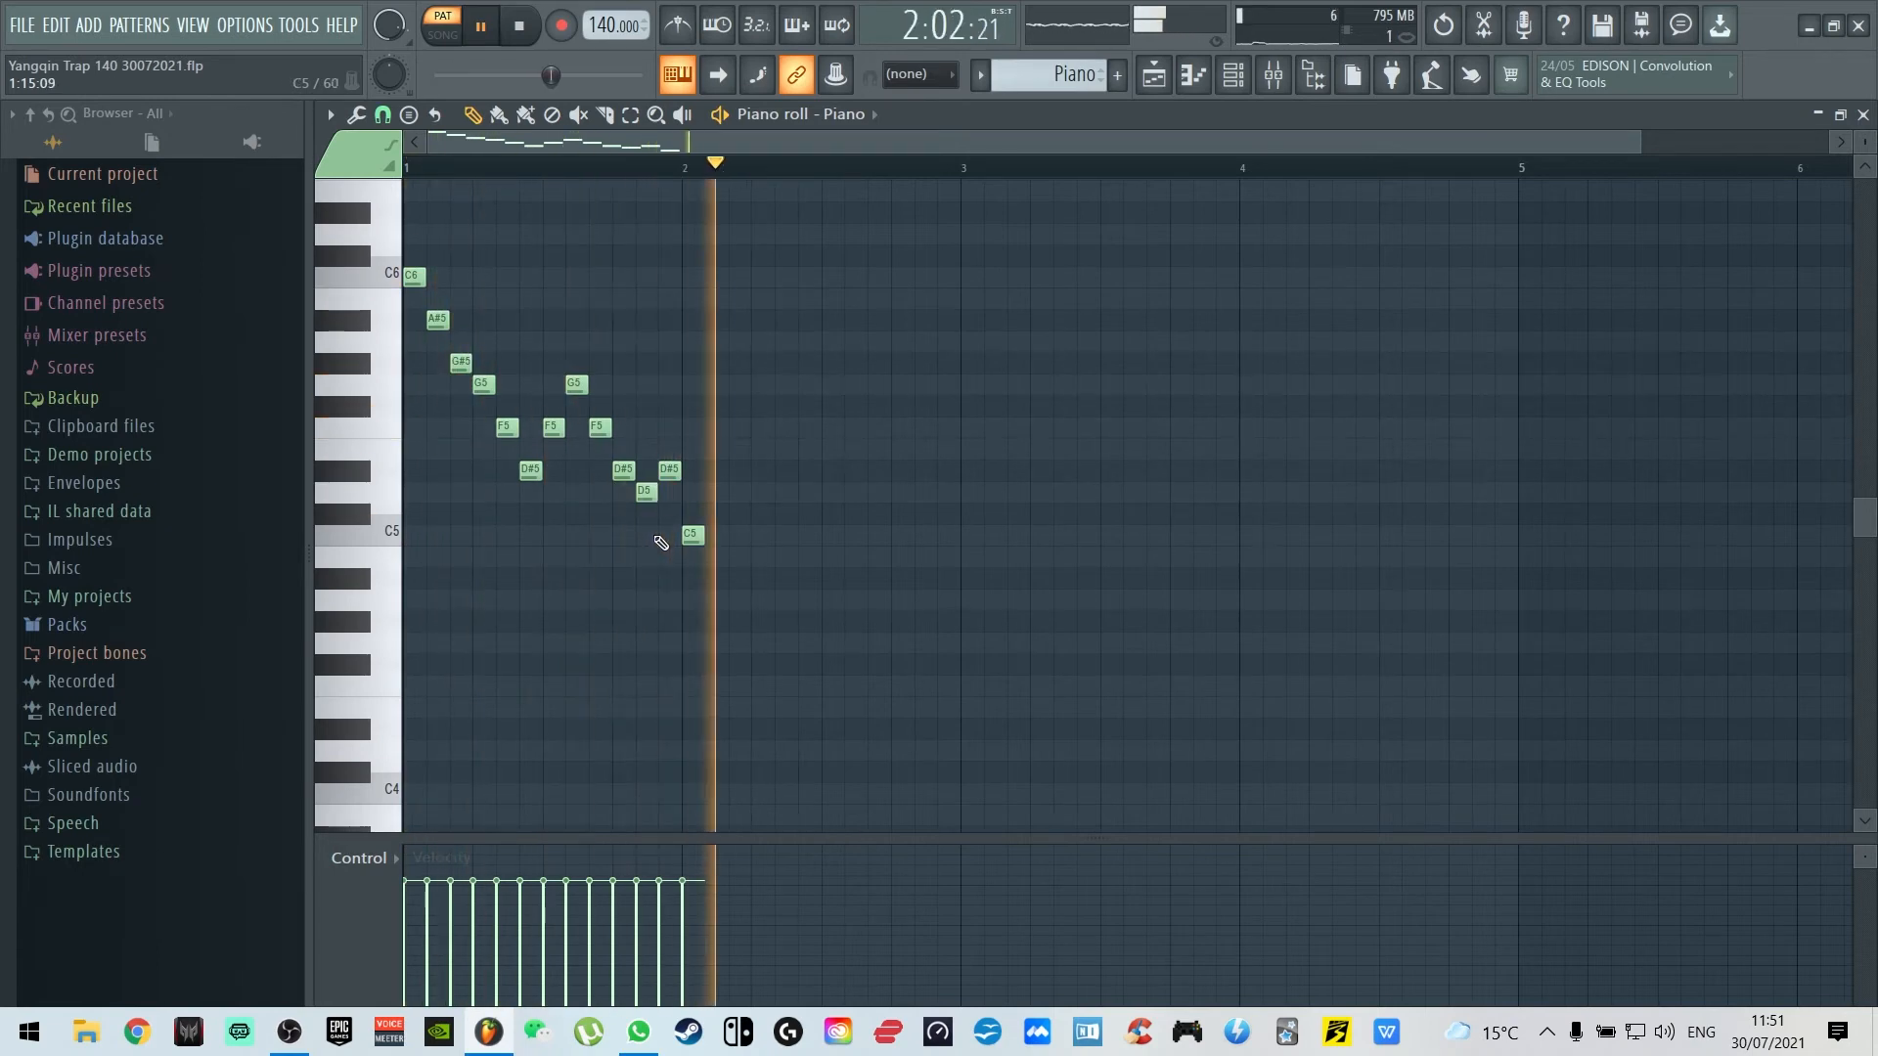
key(space)
Return to the playlist and place the Piano pattern on Track 6 at bar 10
click(1863, 116)
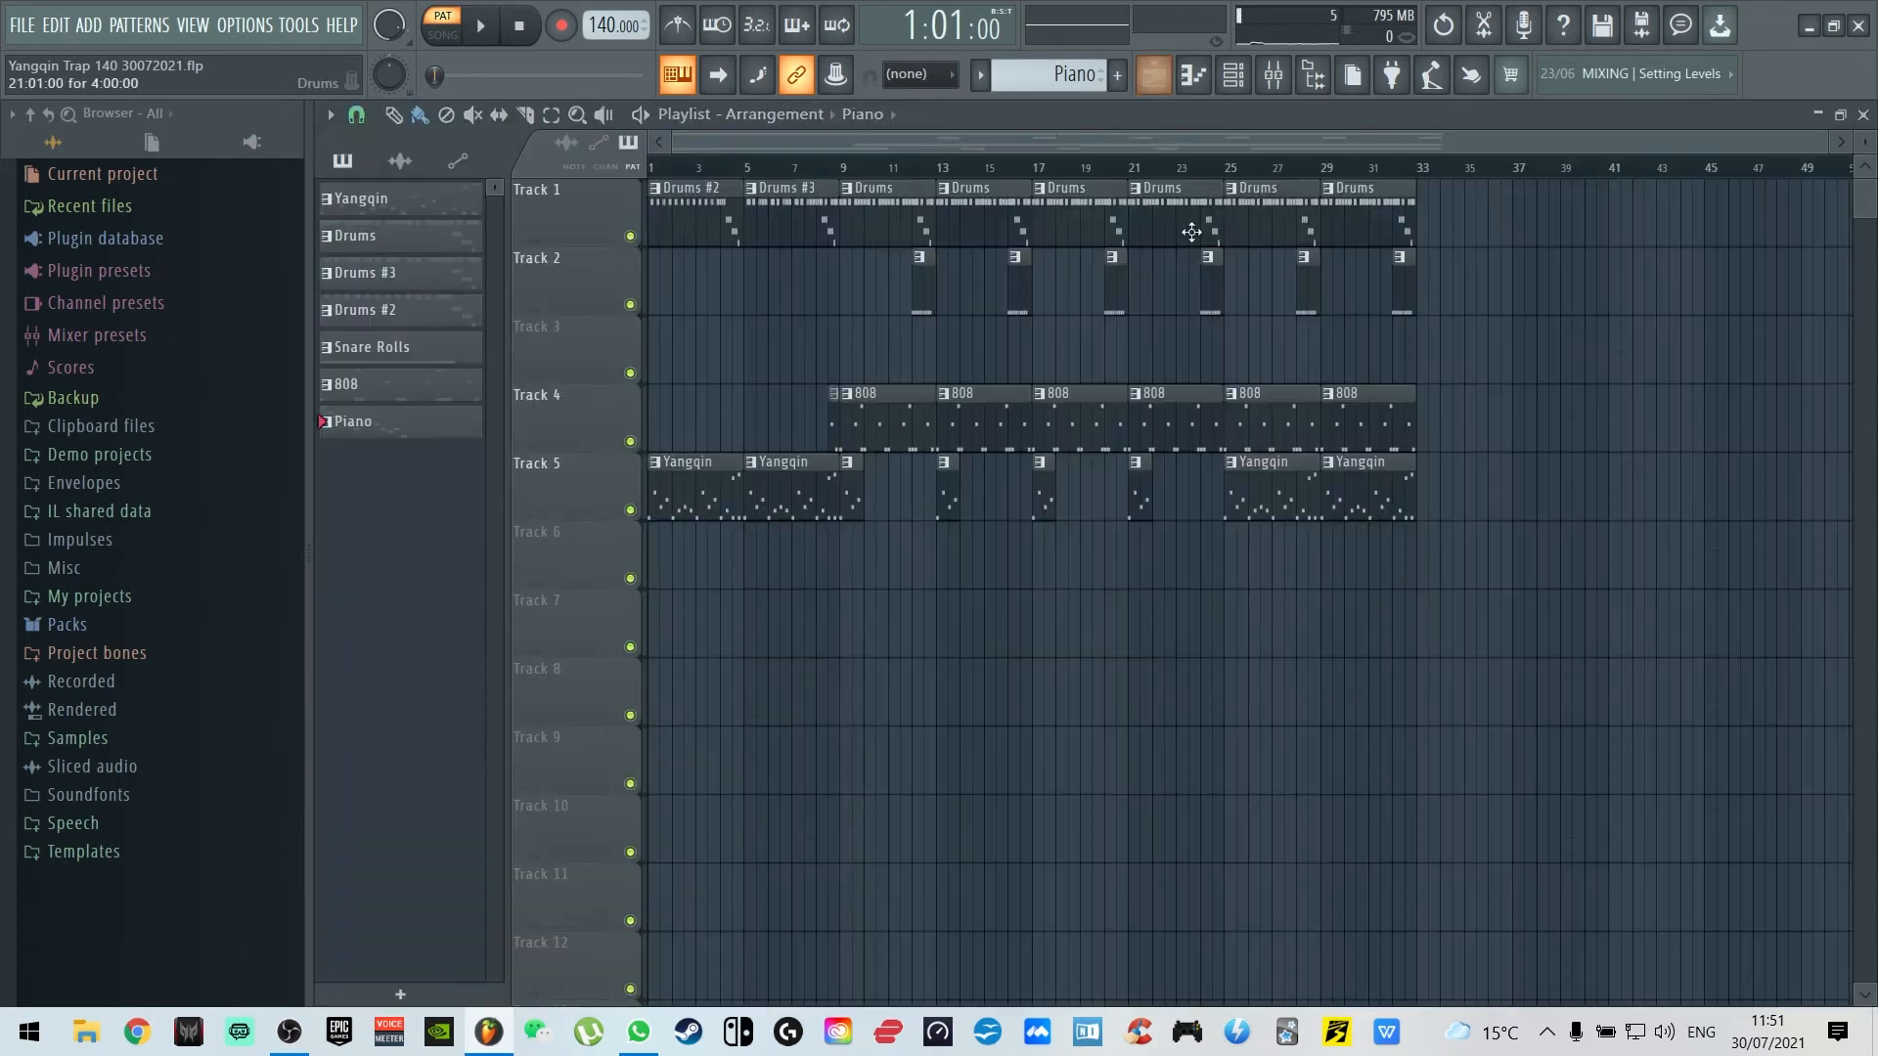
click(868, 555)
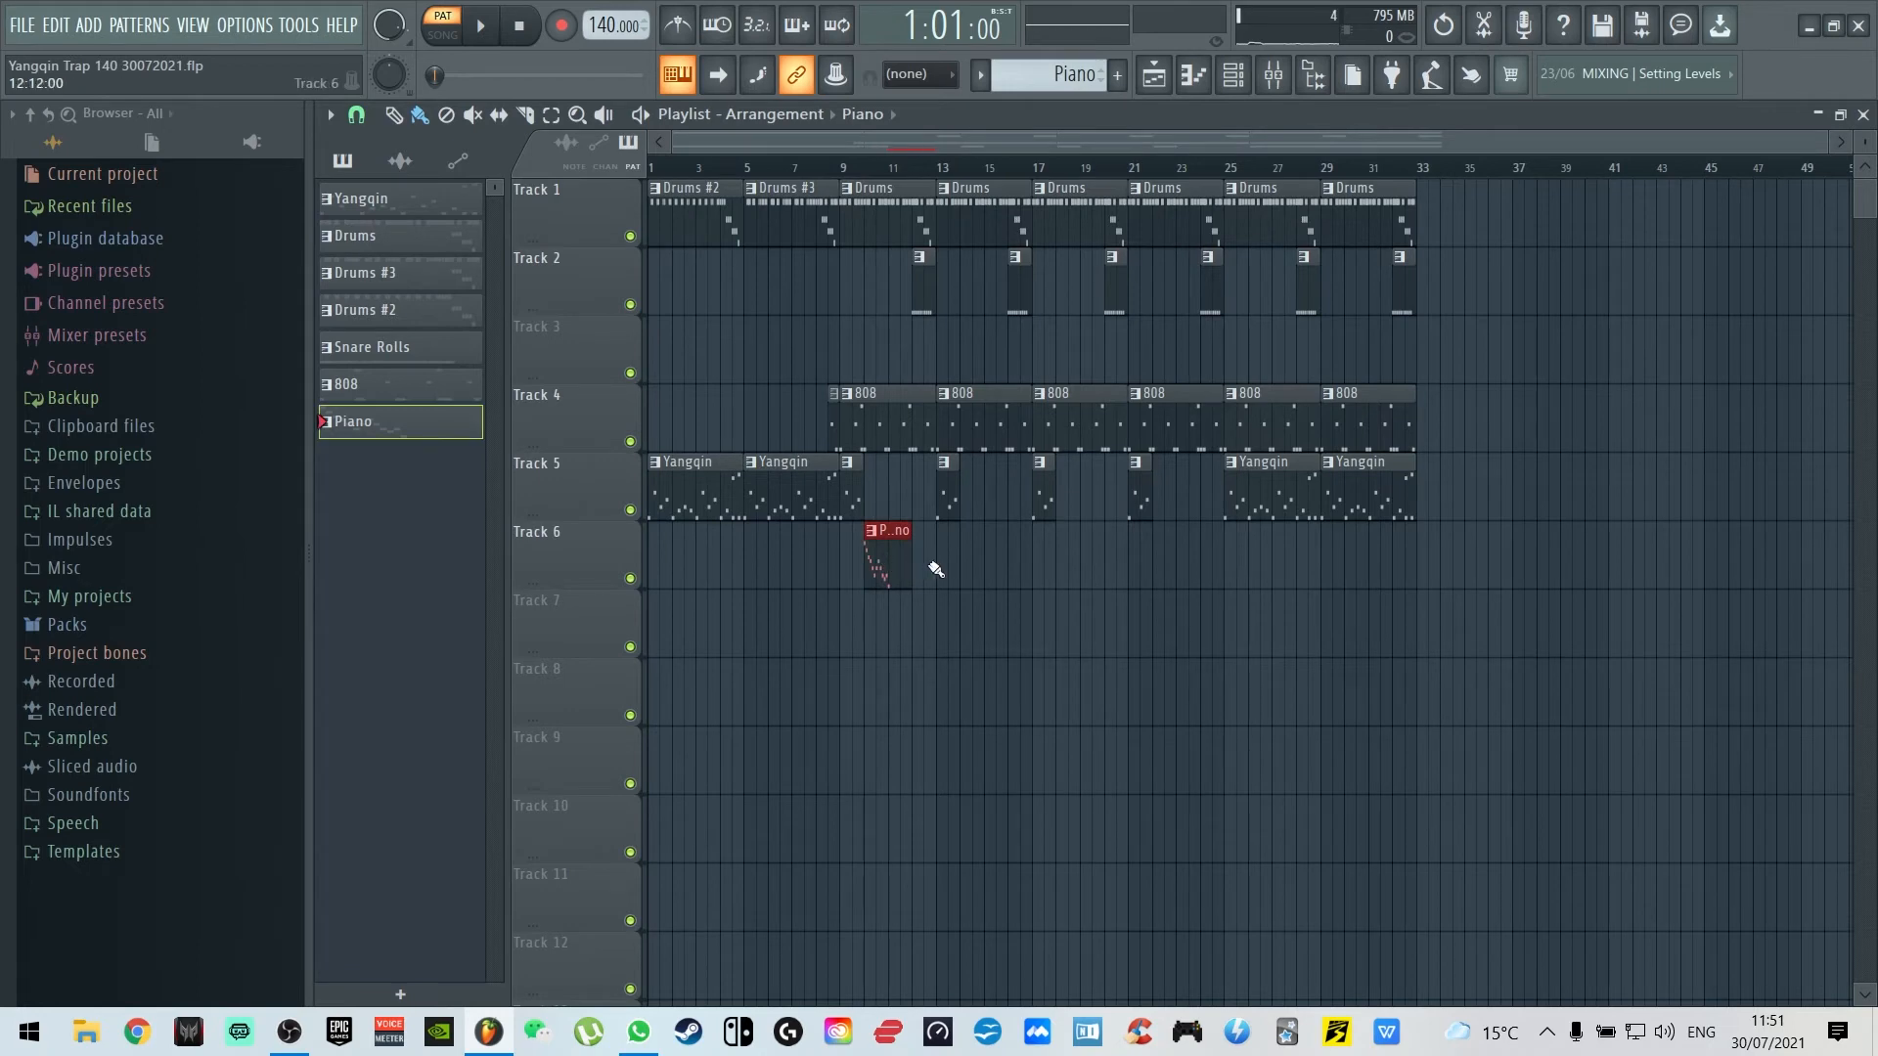
Place the Piano pattern on Track 6 at bars 14, 18 and 22, removing the stray clip below
click(961, 570)
click(1063, 565)
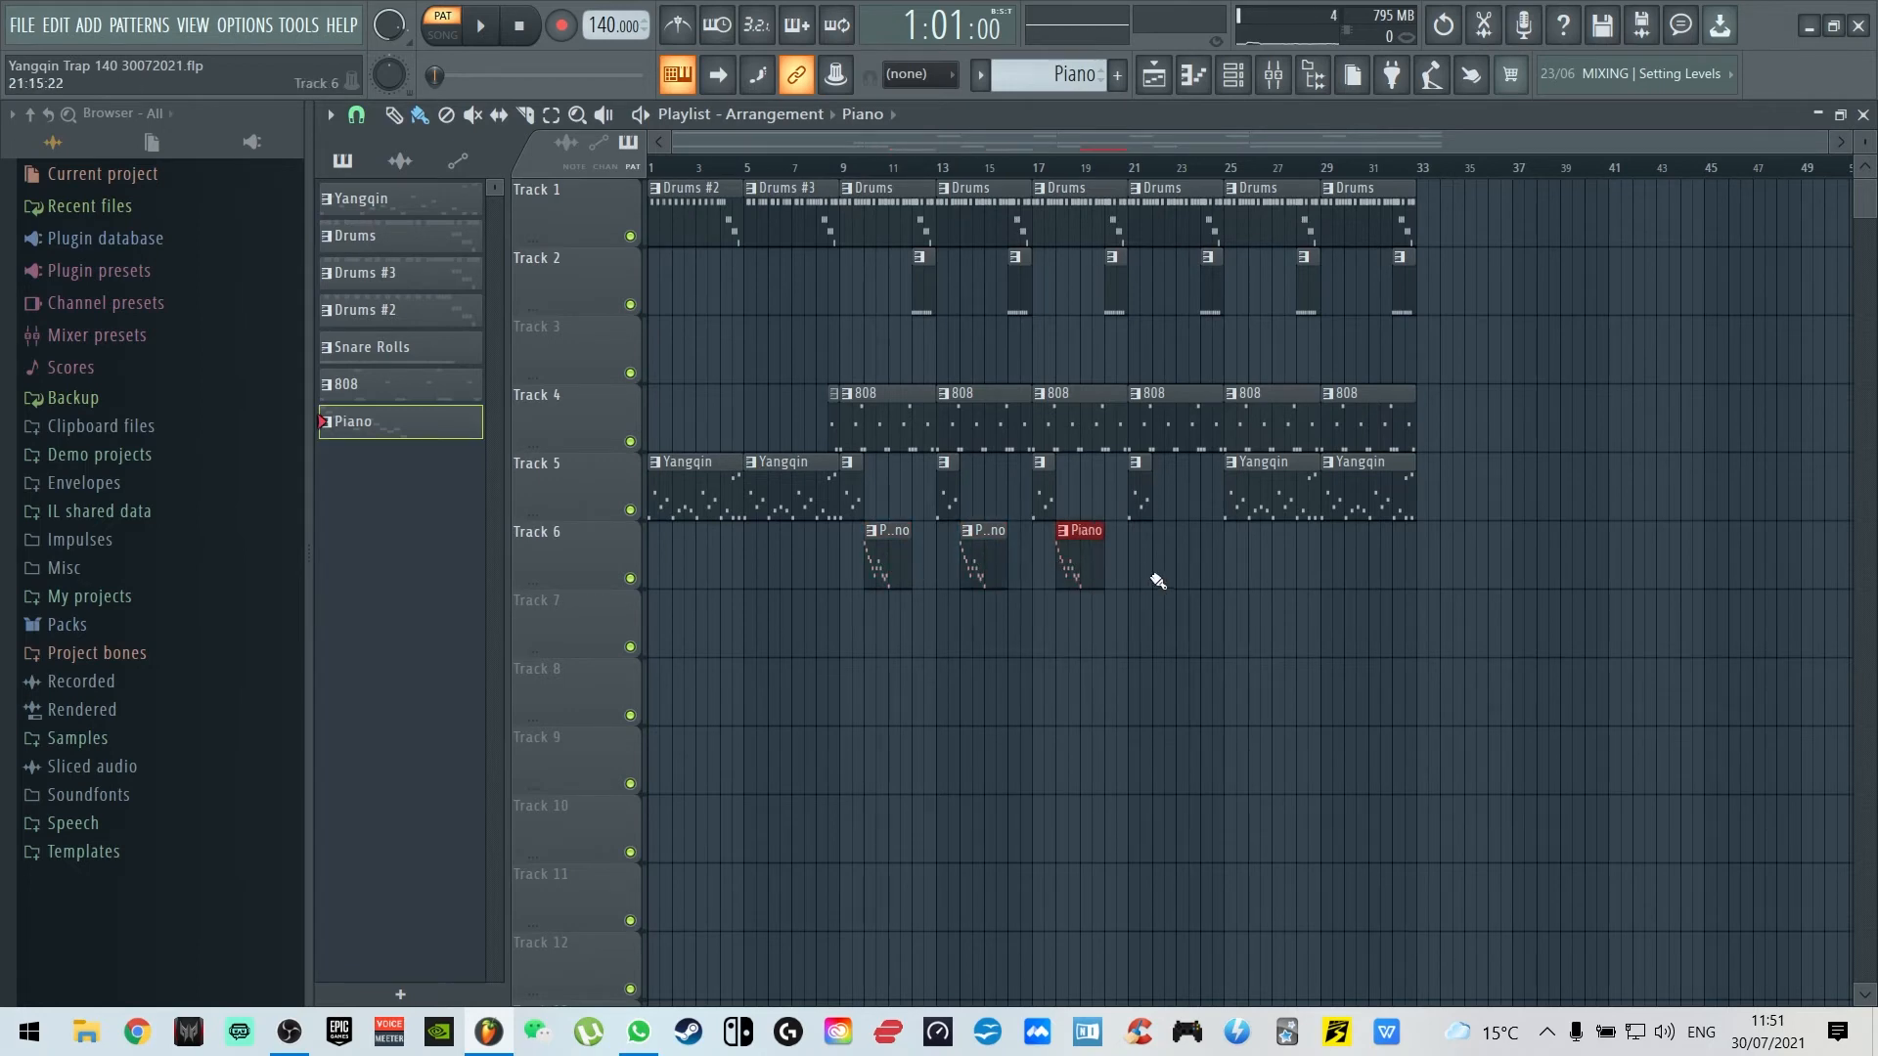
drag(1156, 575, 1160, 634)
right_click(1158, 641)
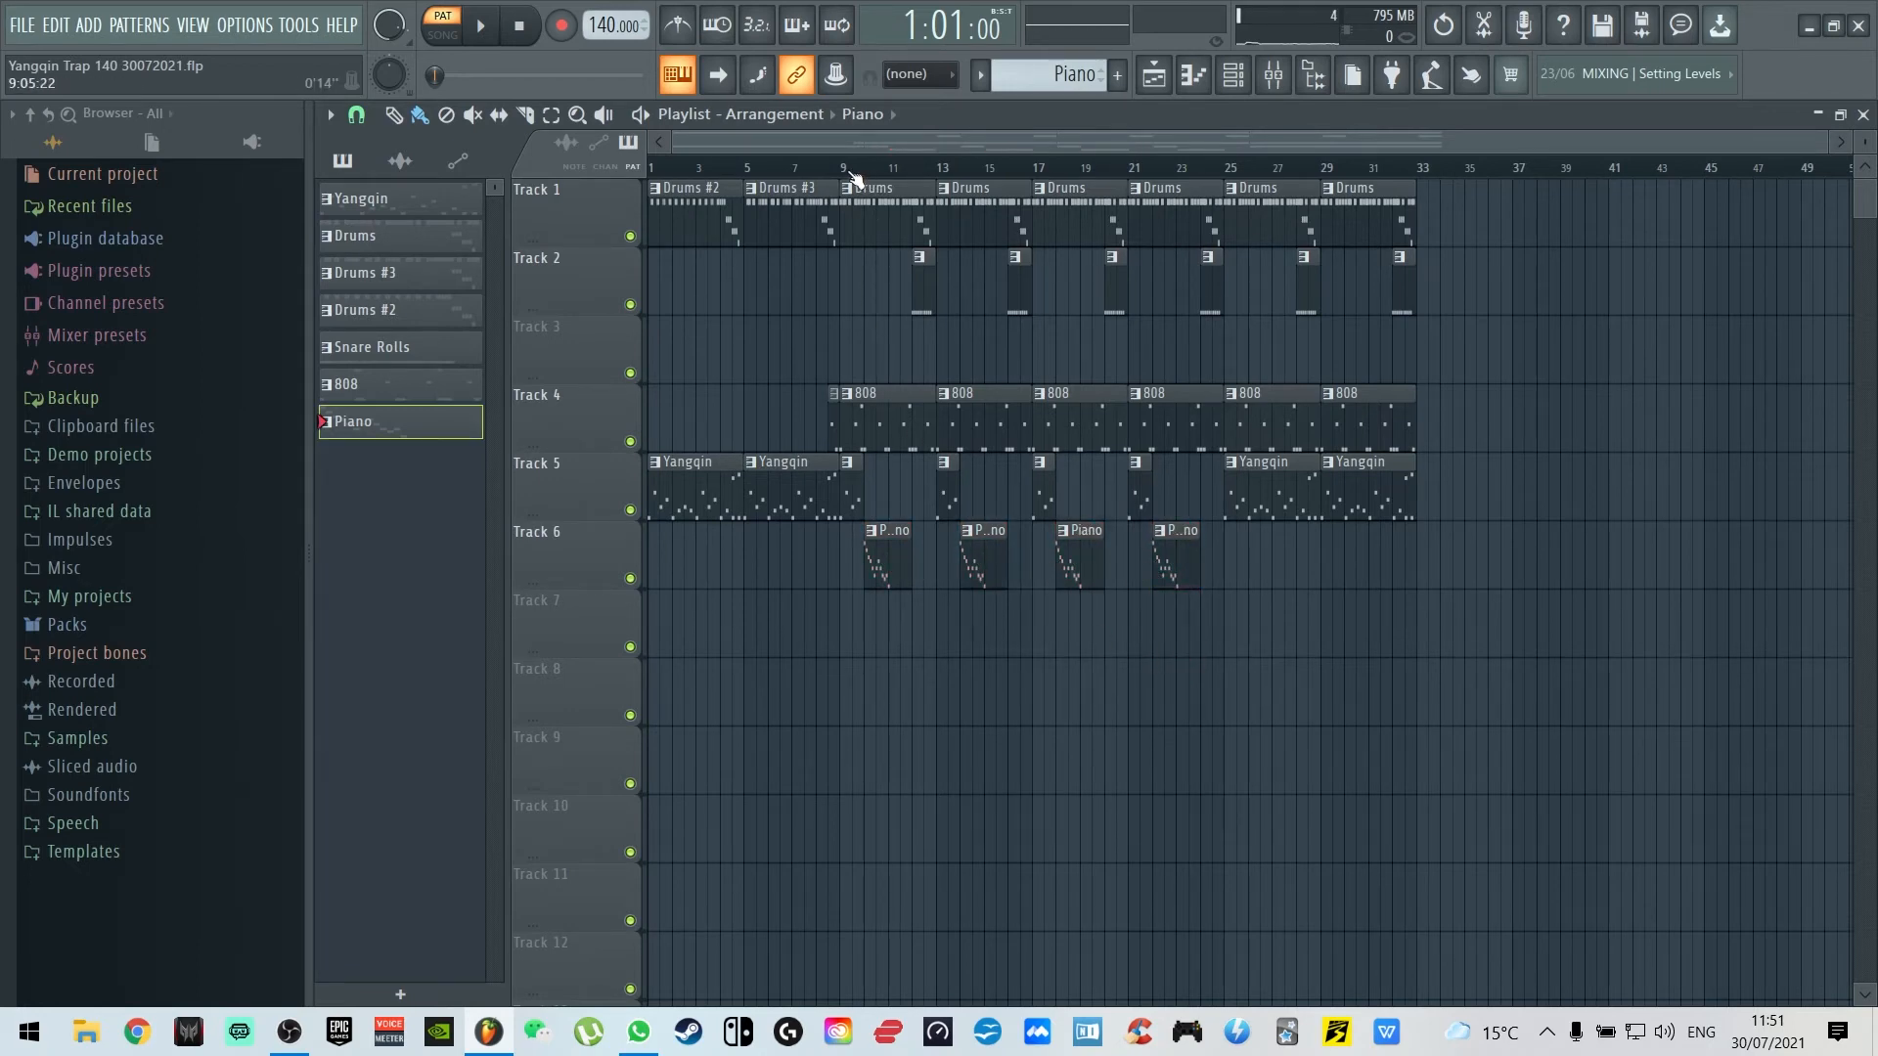
Send the Piano mixer track to the Reverb track at 10%
drag(854, 179, 839, 172)
key(F9)
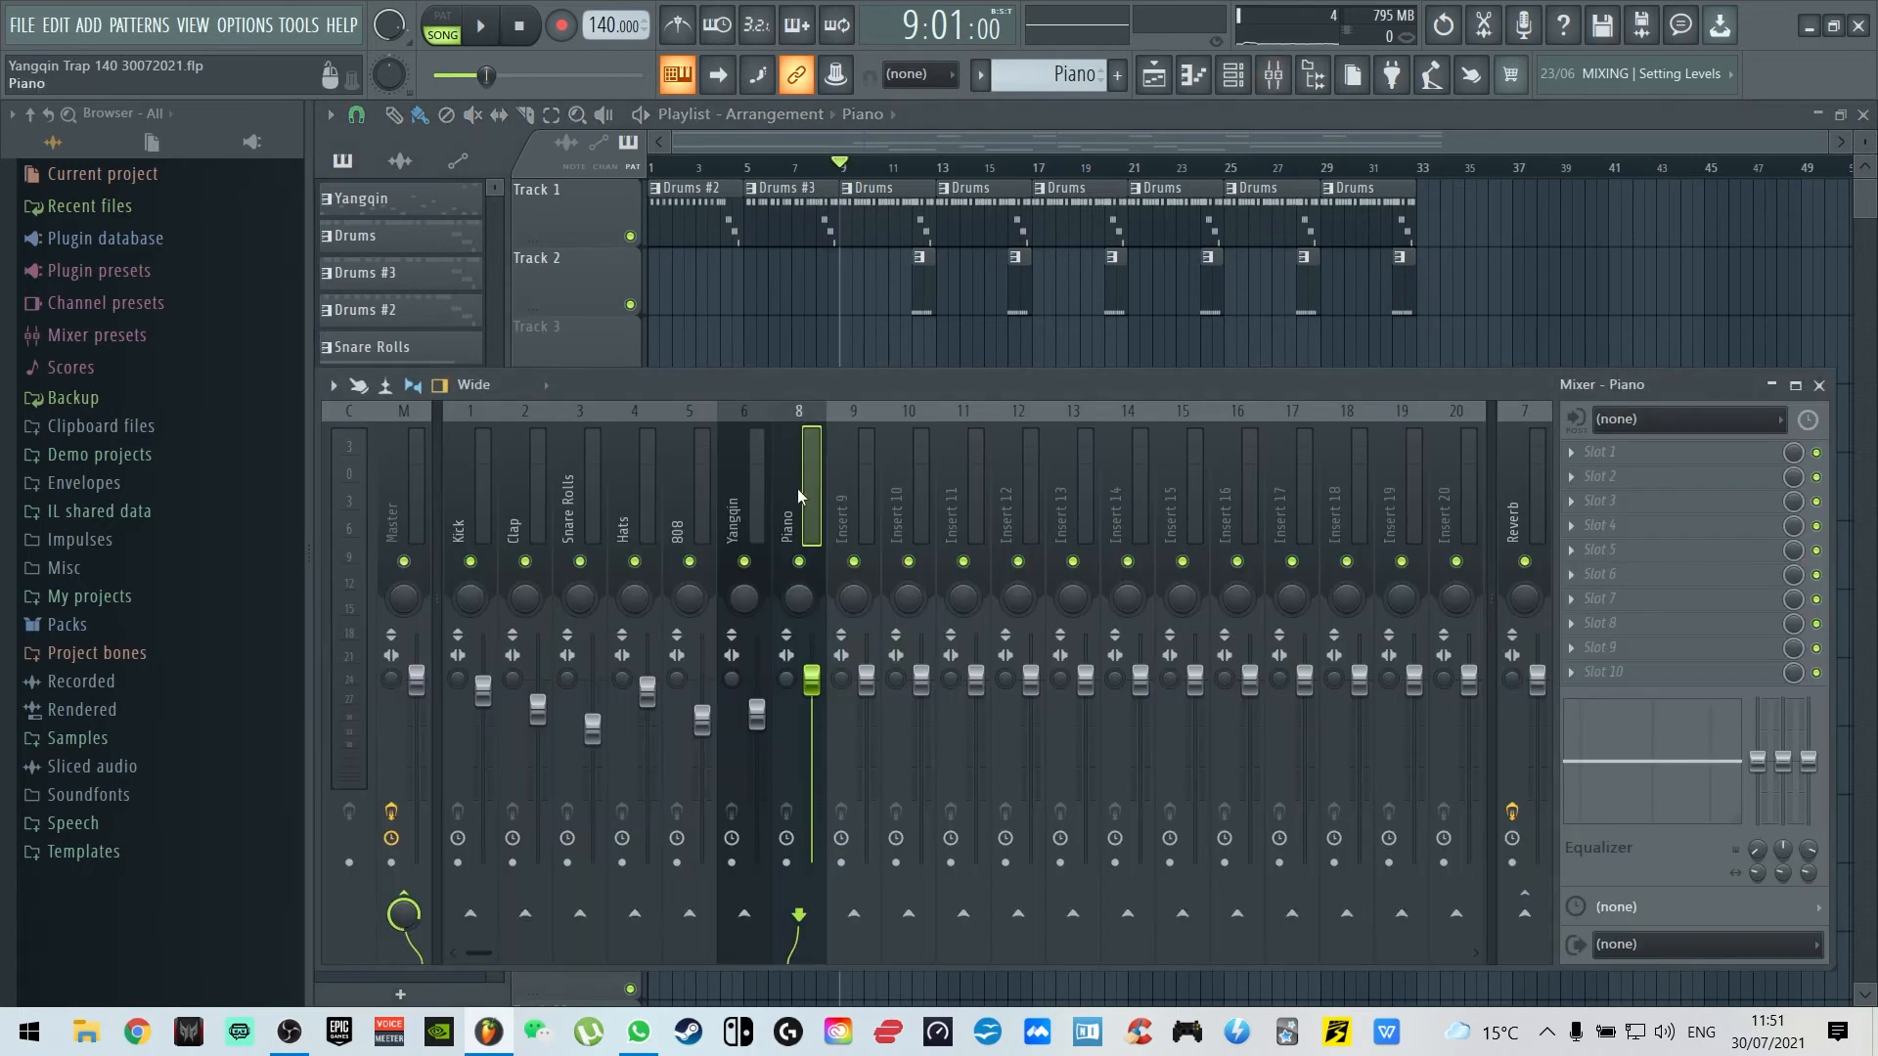
click(1526, 915)
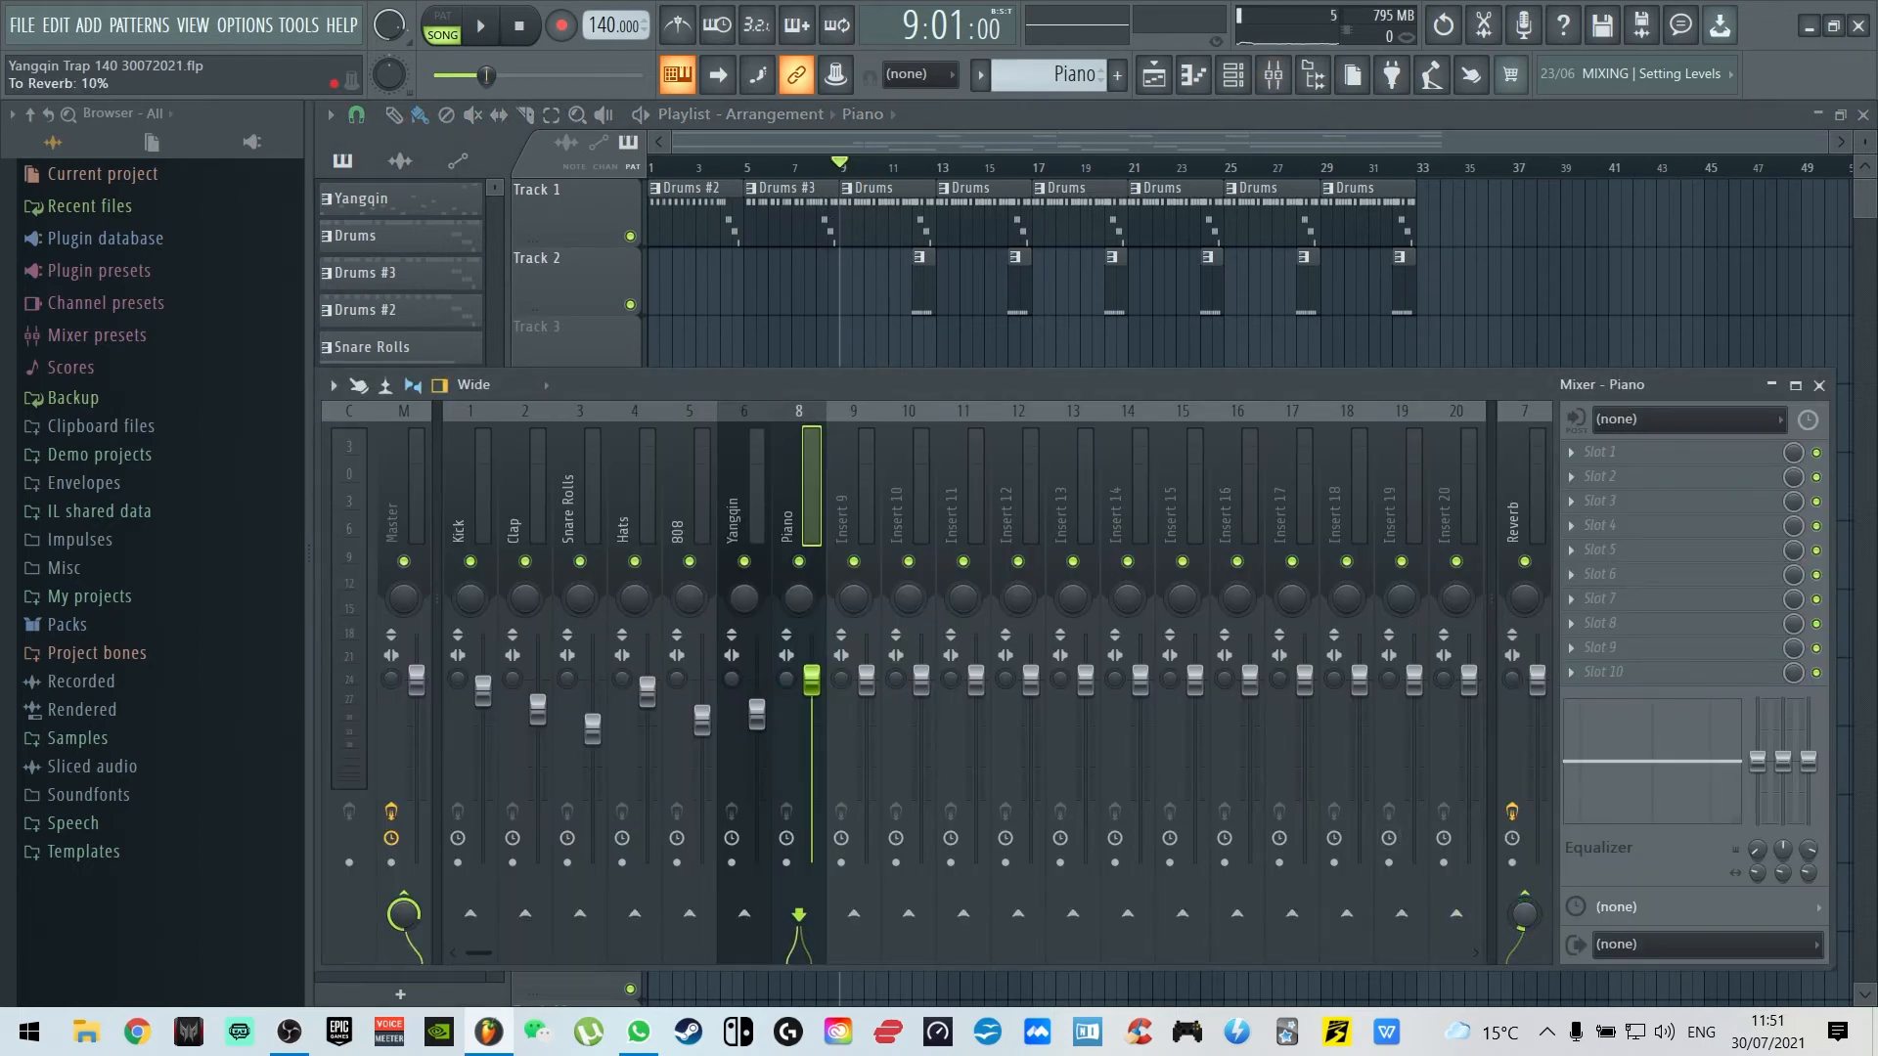
Switch to song mode and play the arrangement from bar 9 to hear the piano with the beat
click(480, 25)
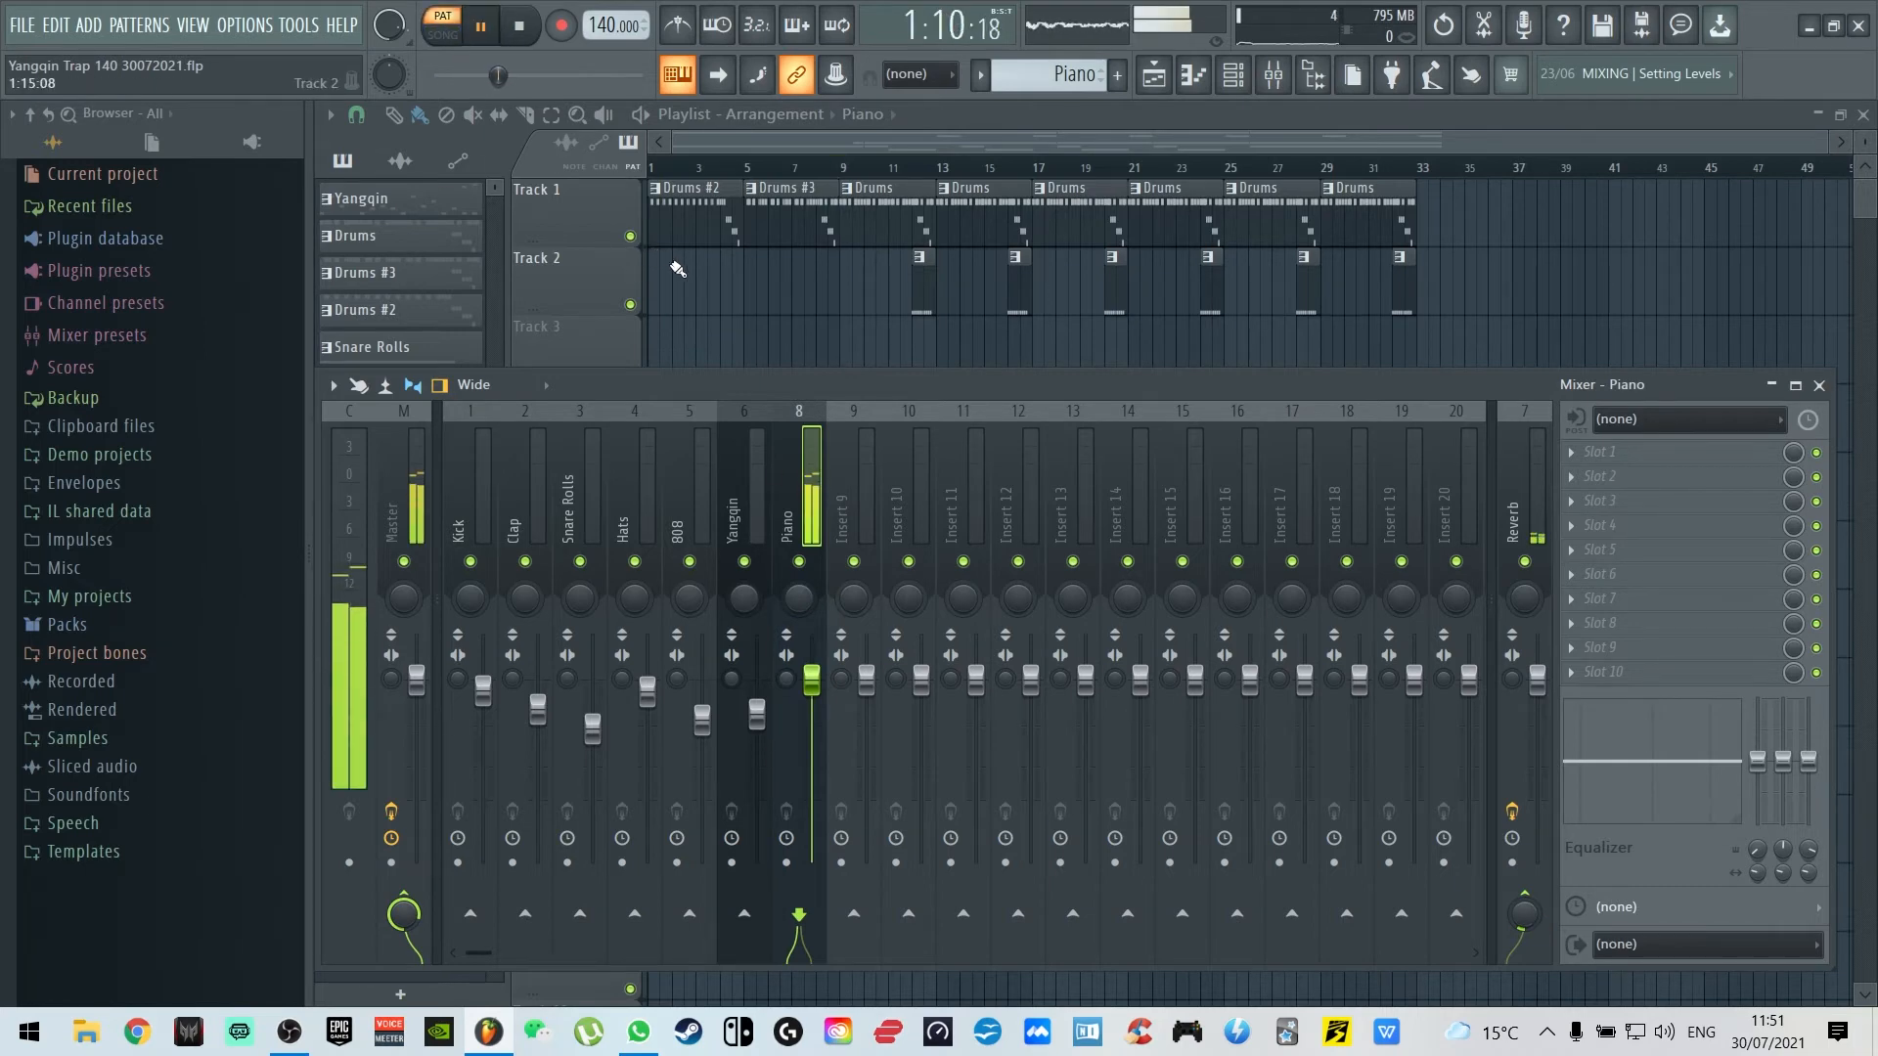
key(space)
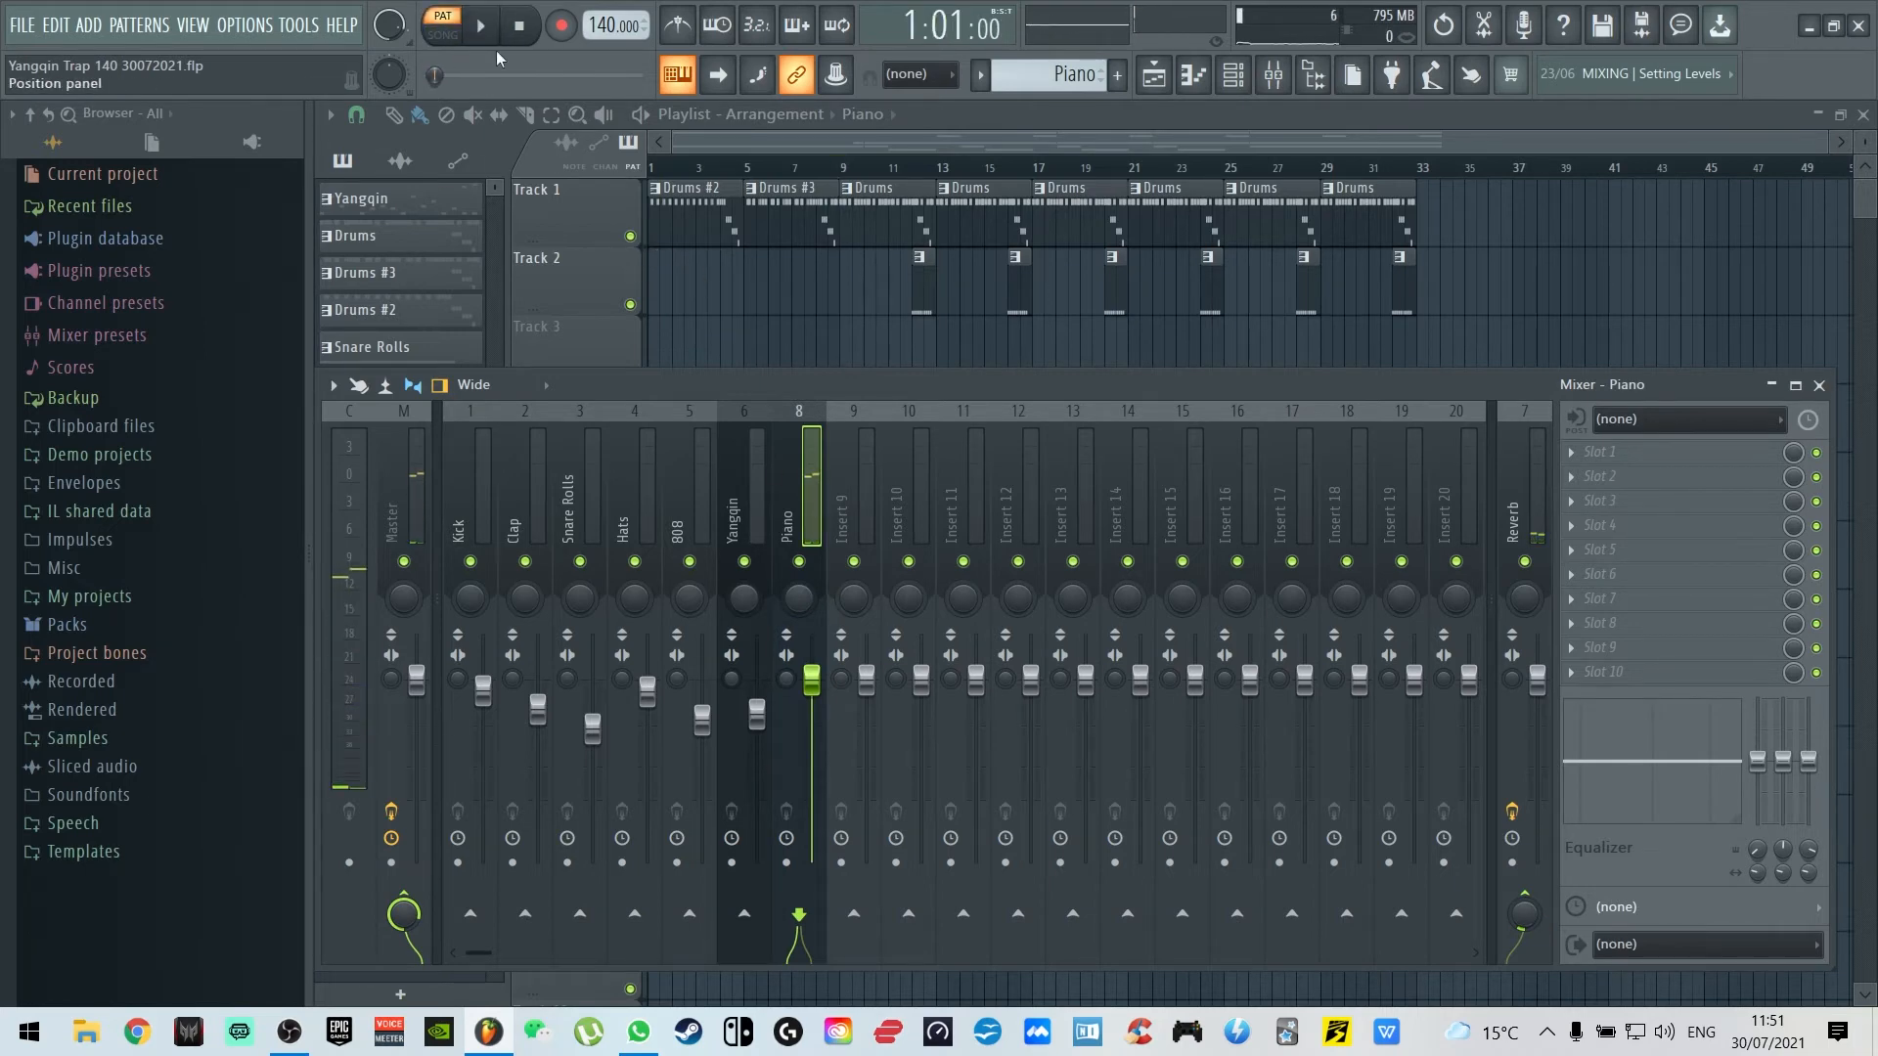
click(444, 35)
key(space)
click(849, 169)
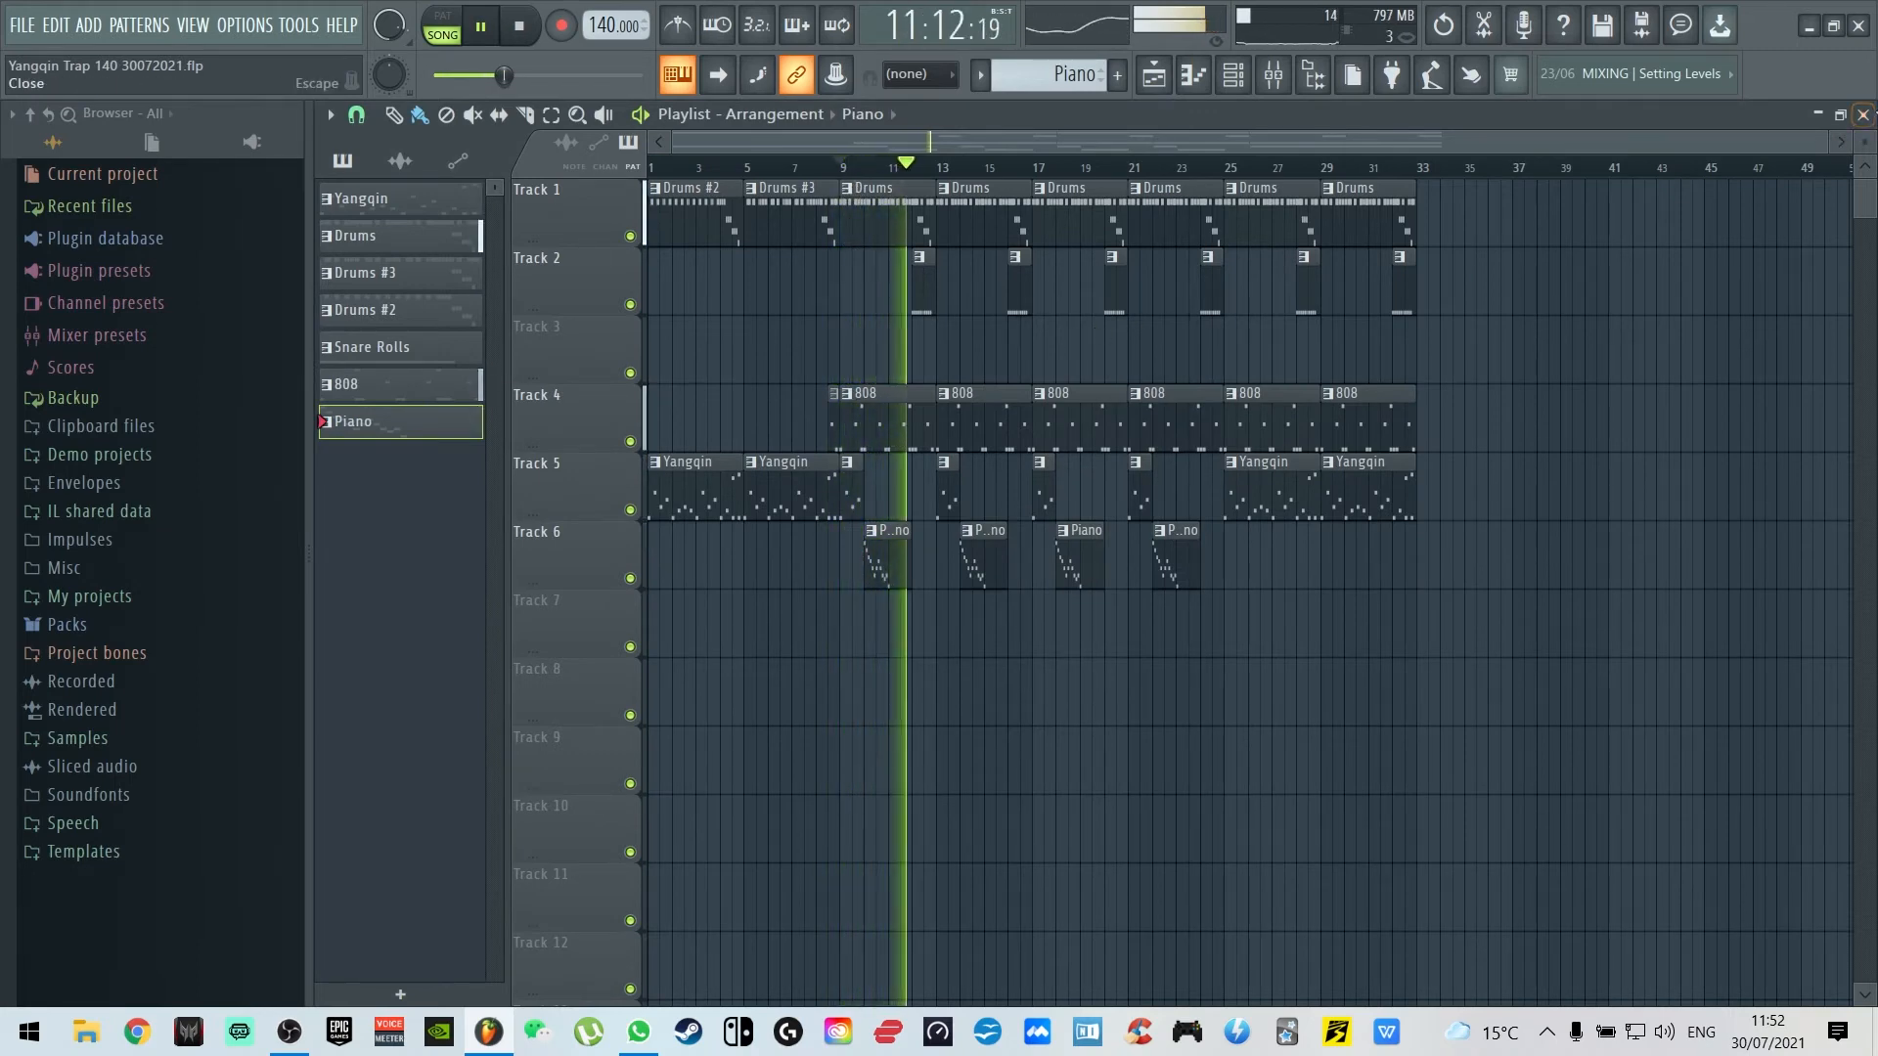
Transpose all notes of the Piano pattern up one octave and raise the Piano mixer track's Reverb send to 29%
click(1862, 115)
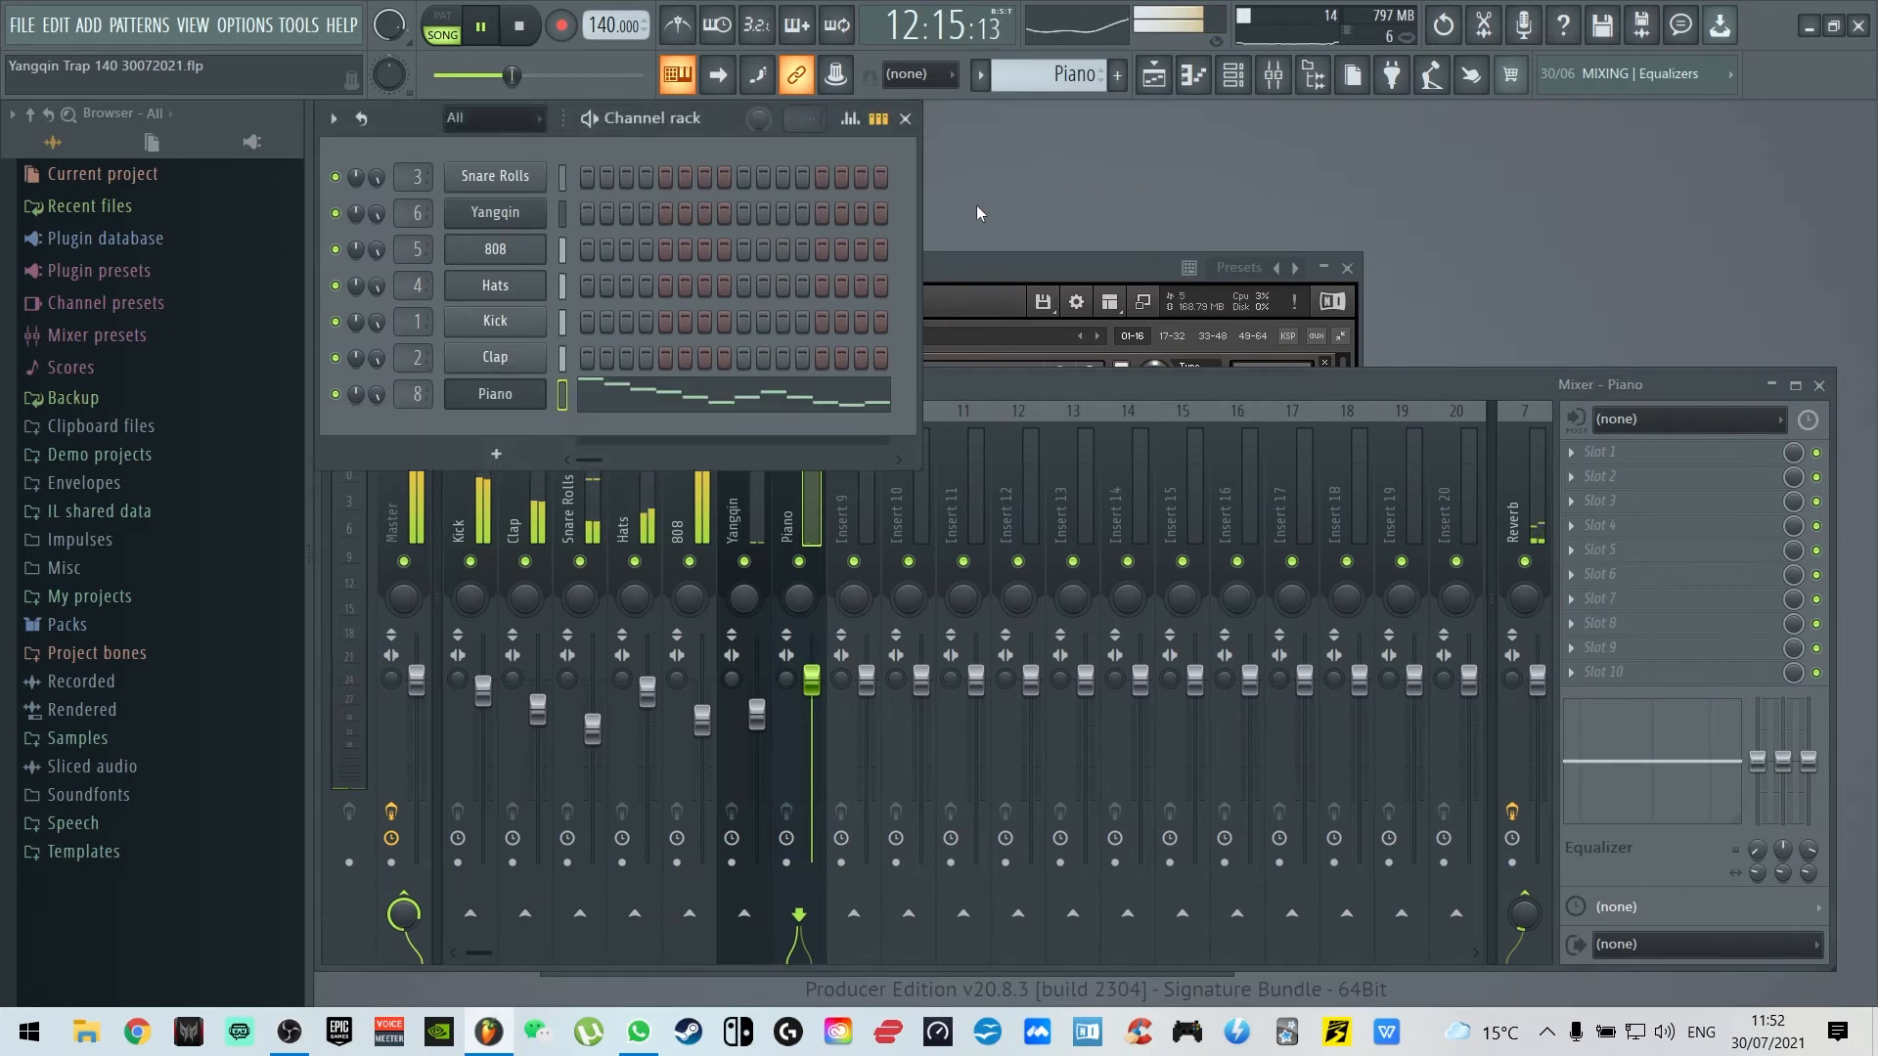
key(space)
click(604, 397)
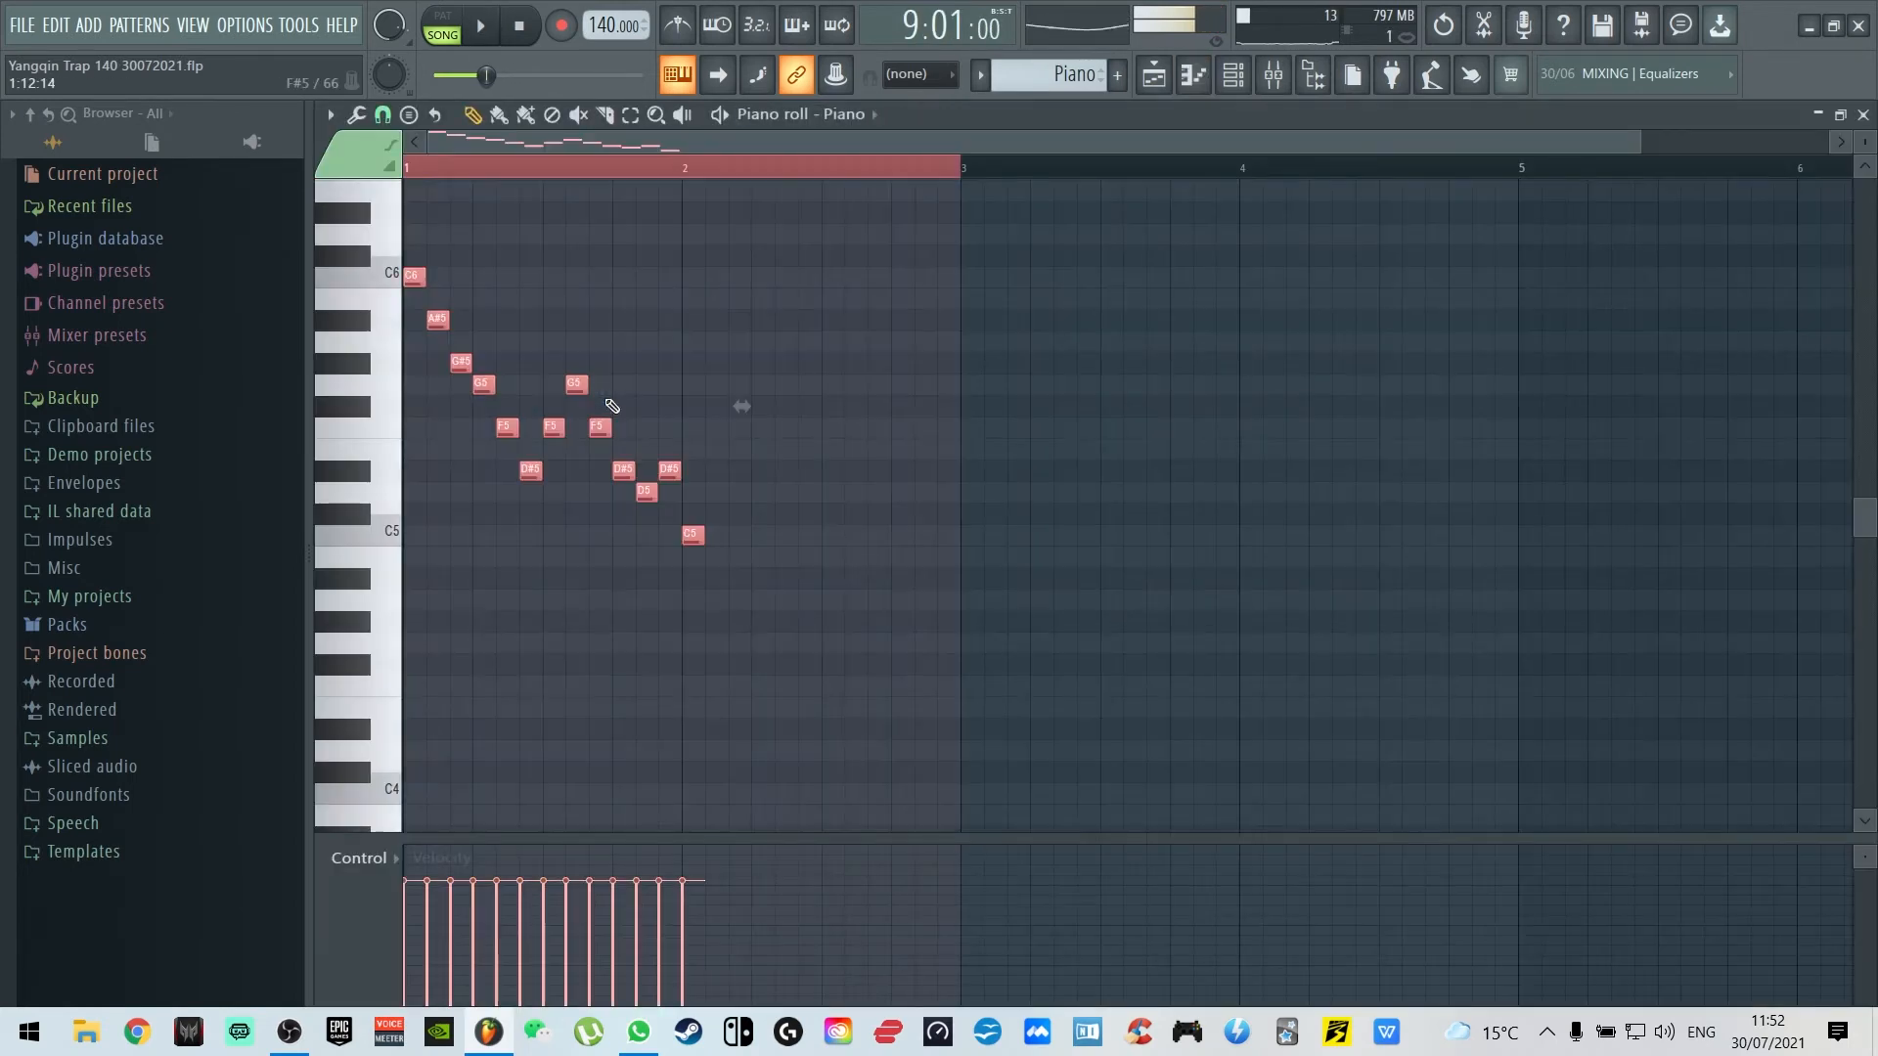
key(space)
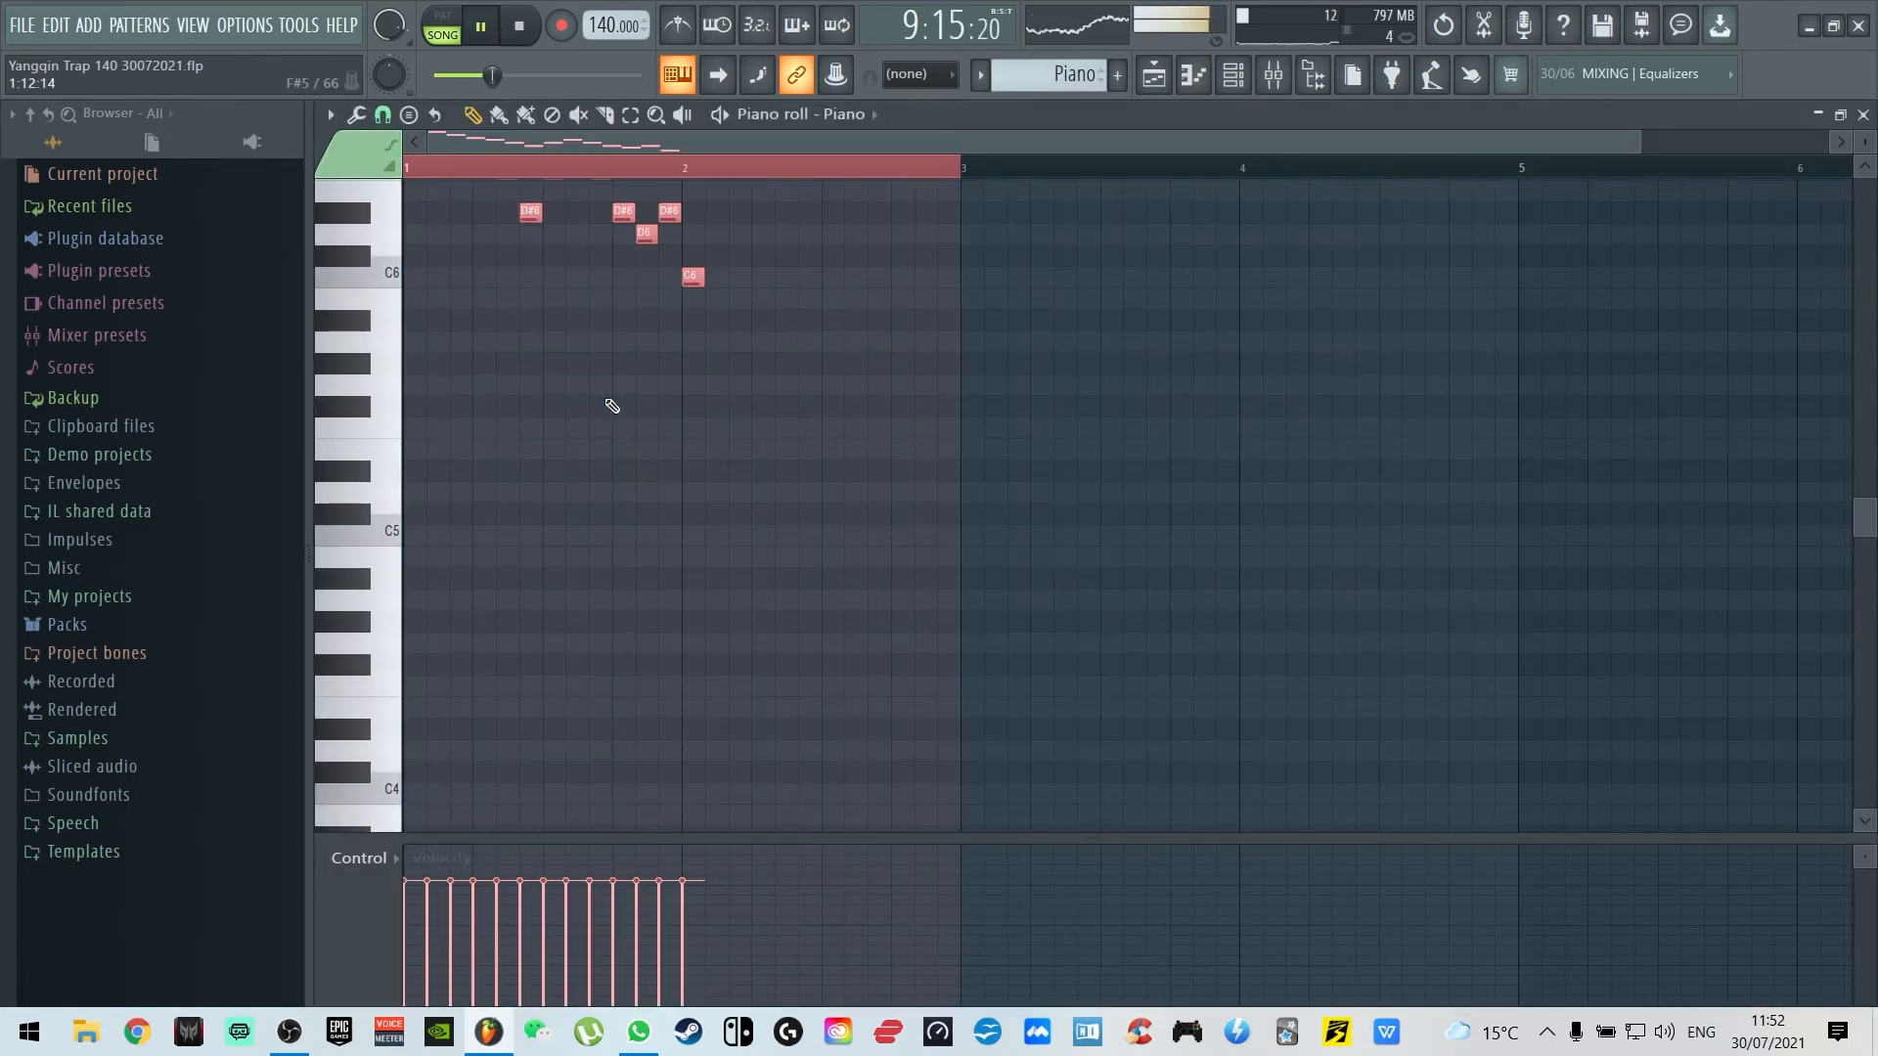
key(space)
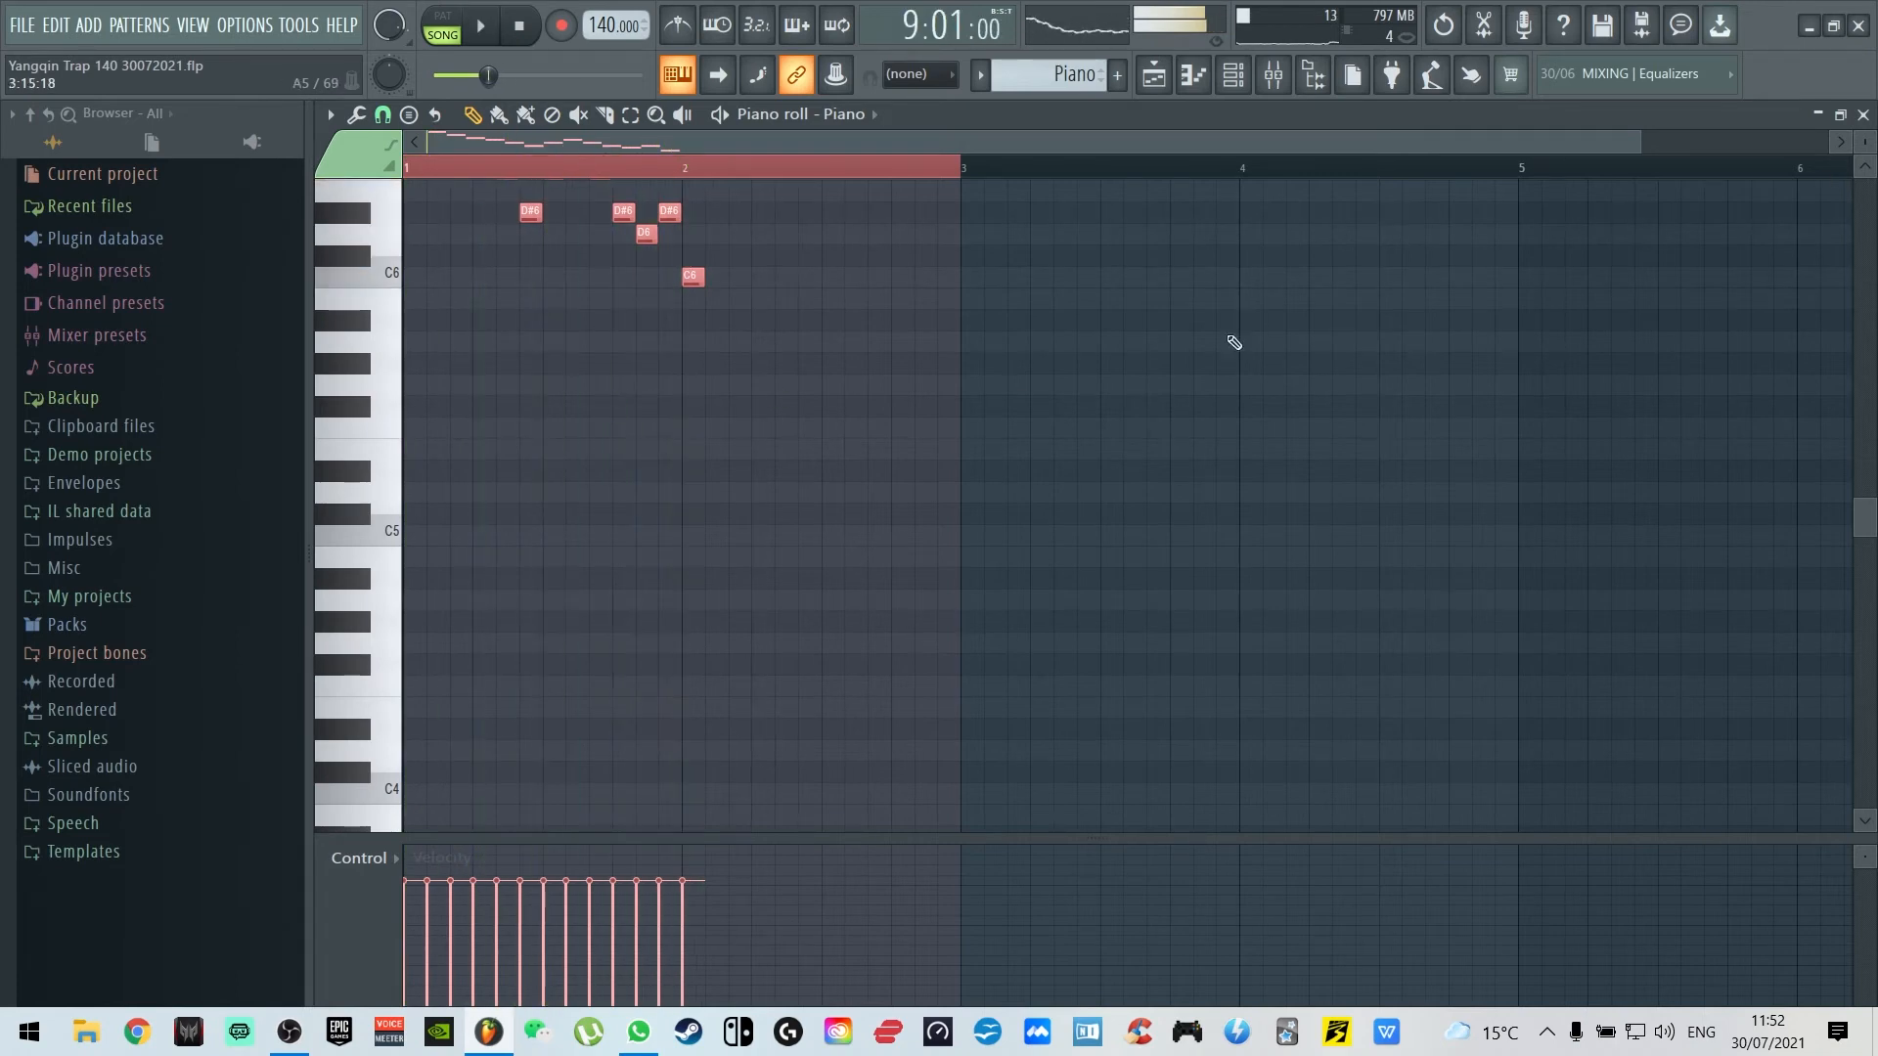
click(1862, 116)
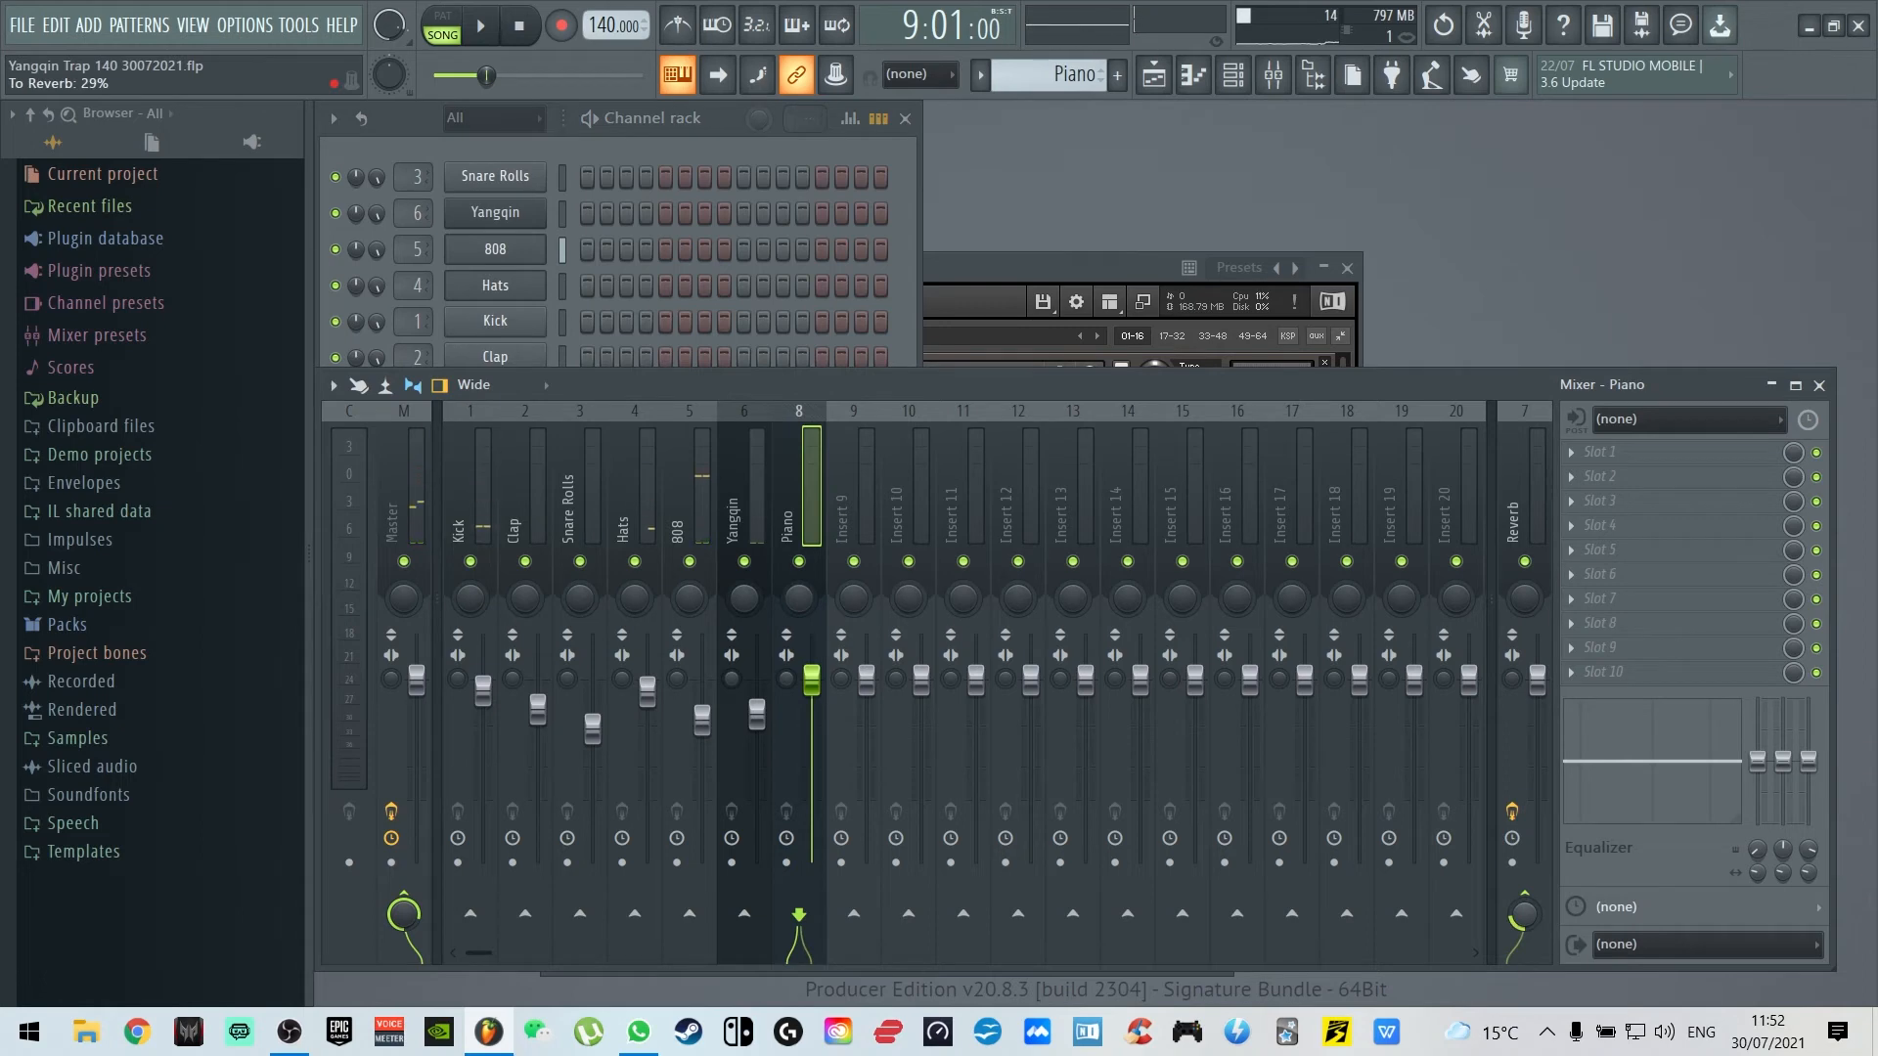
Rename mixer Insert 9 as Delay 3 and dock it on the right beside the Reverb track
click(861, 506)
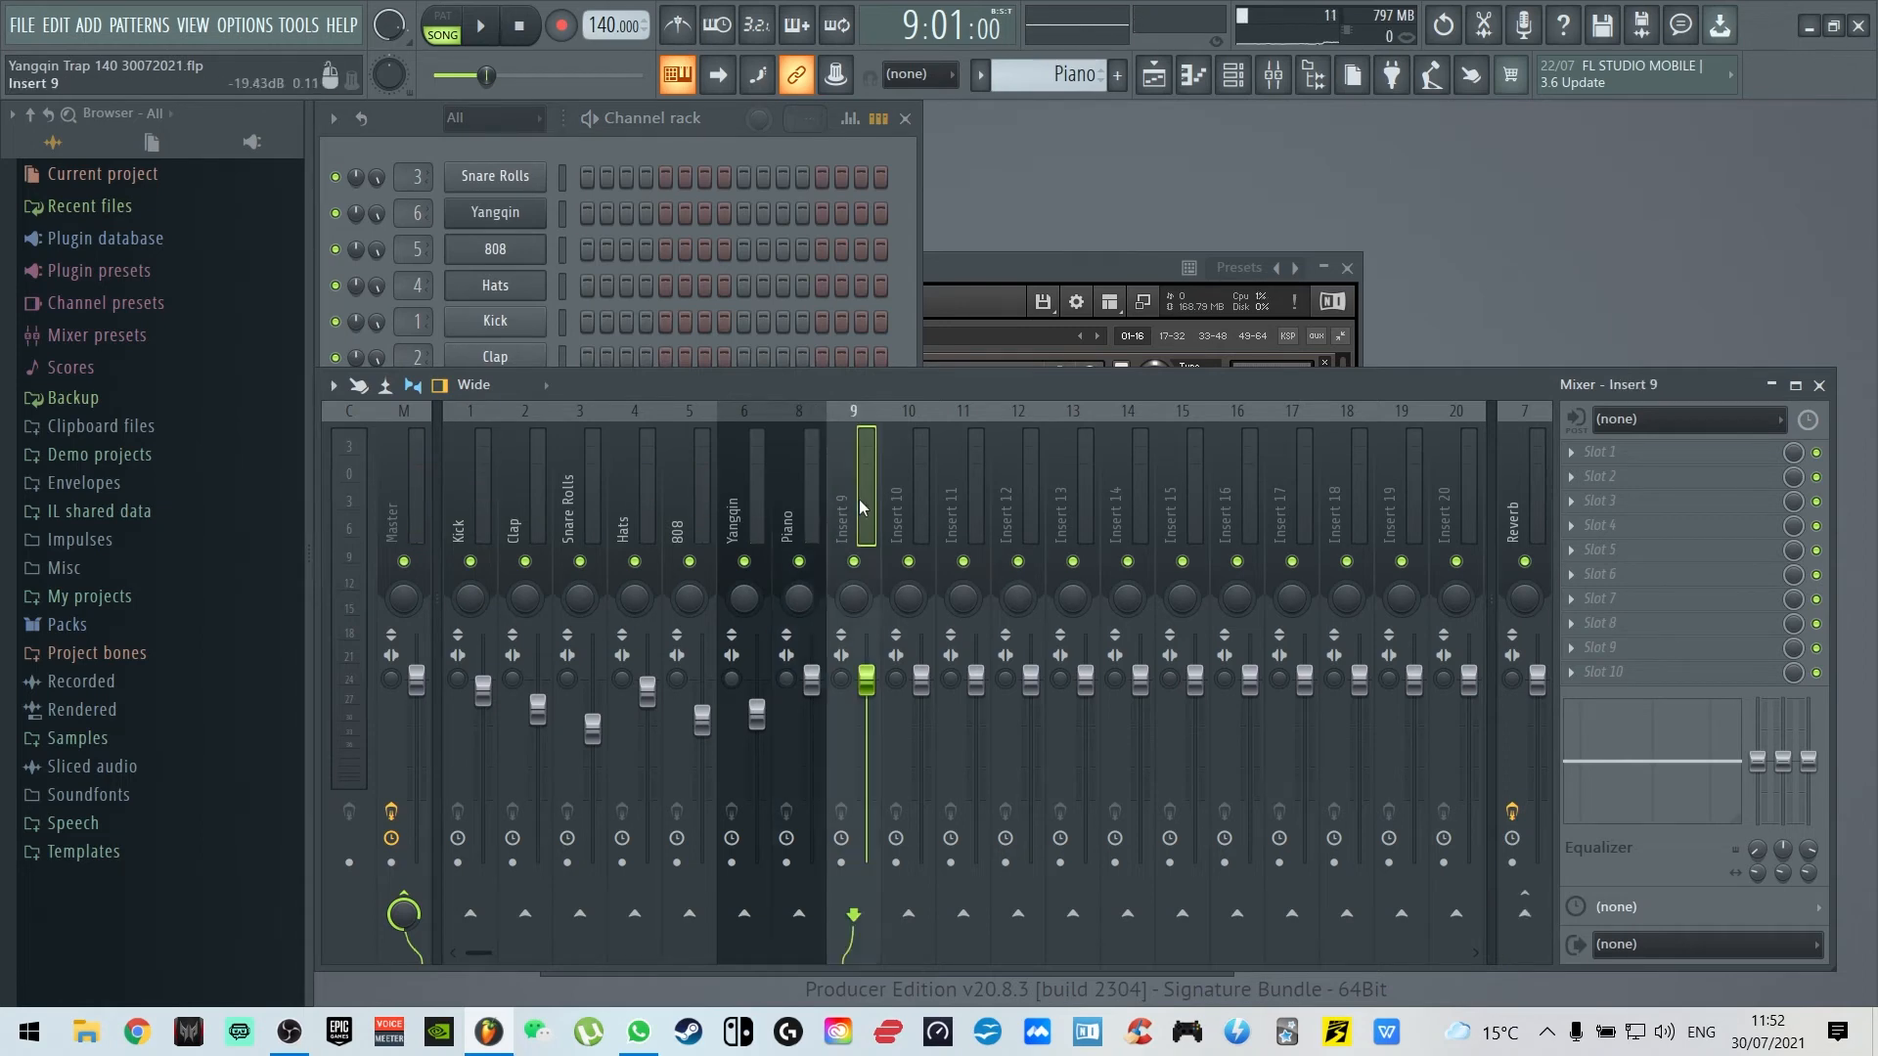
double_click(860, 505)
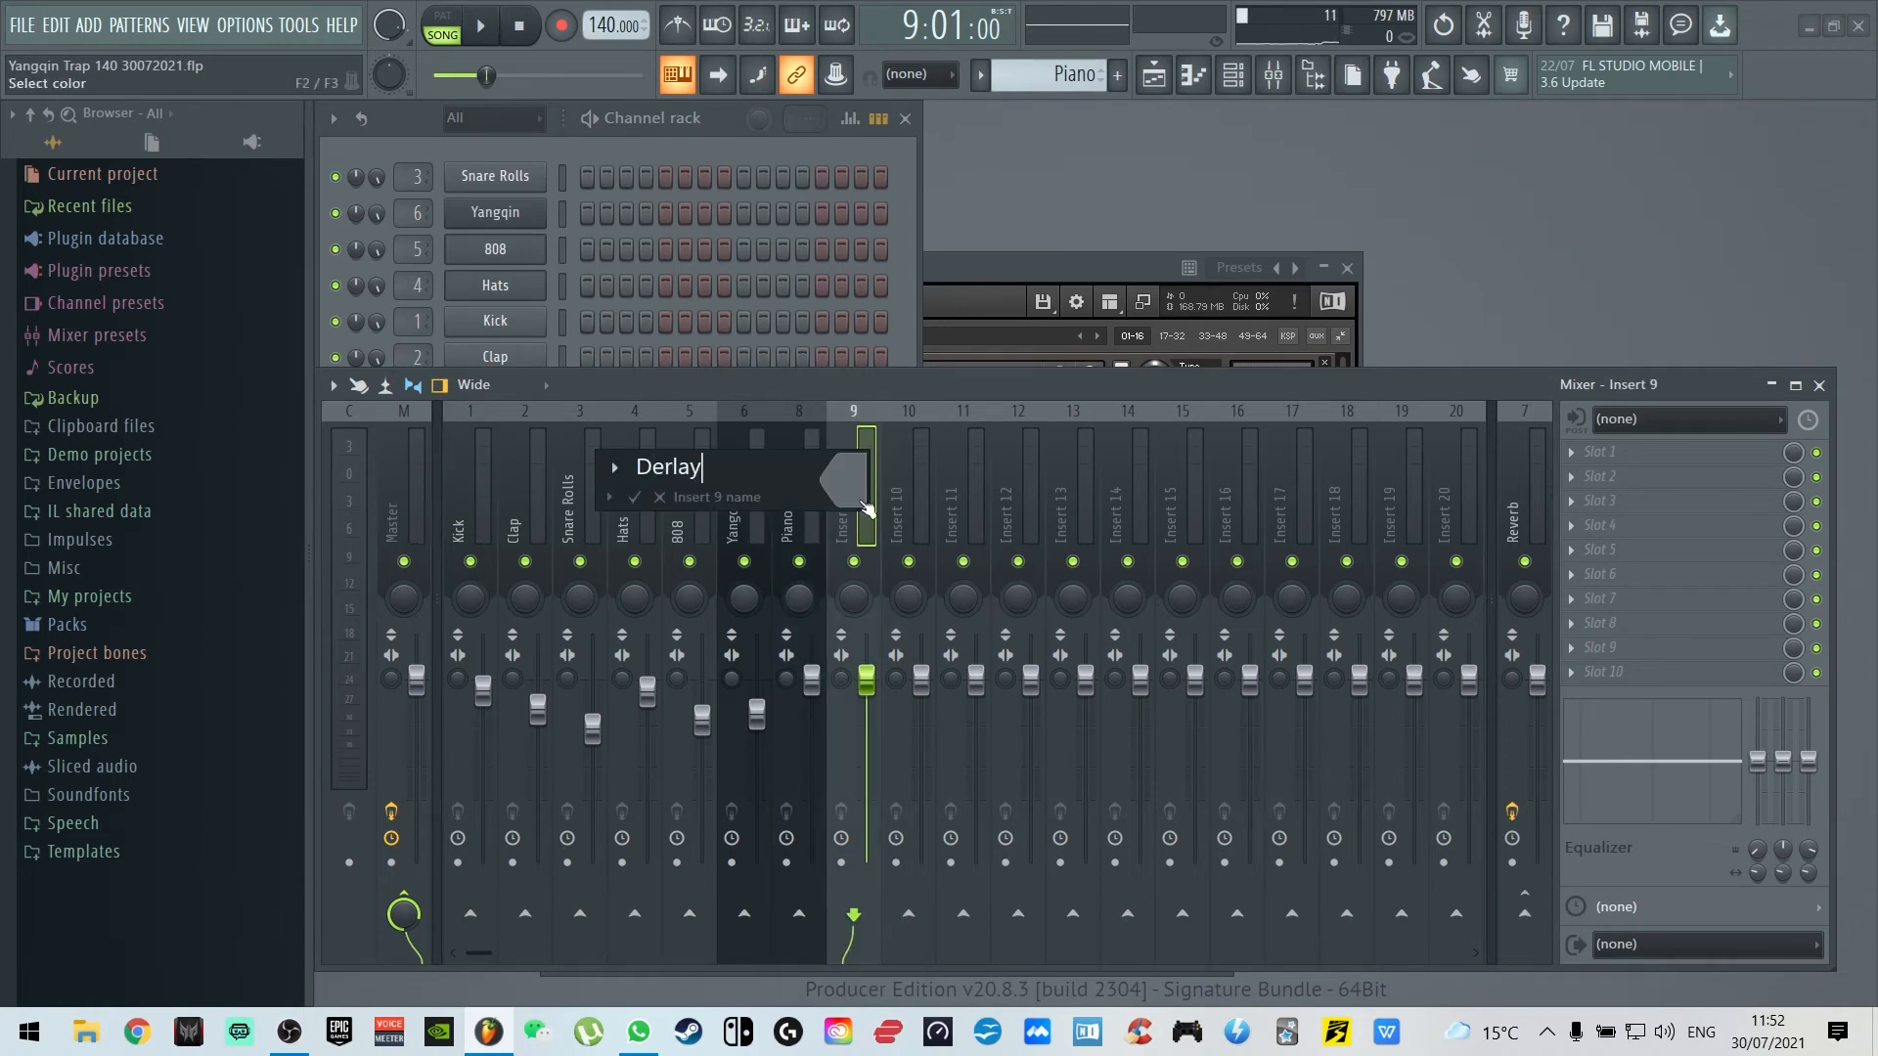
text(Delay 3)
key(Return)
right_click(865, 507)
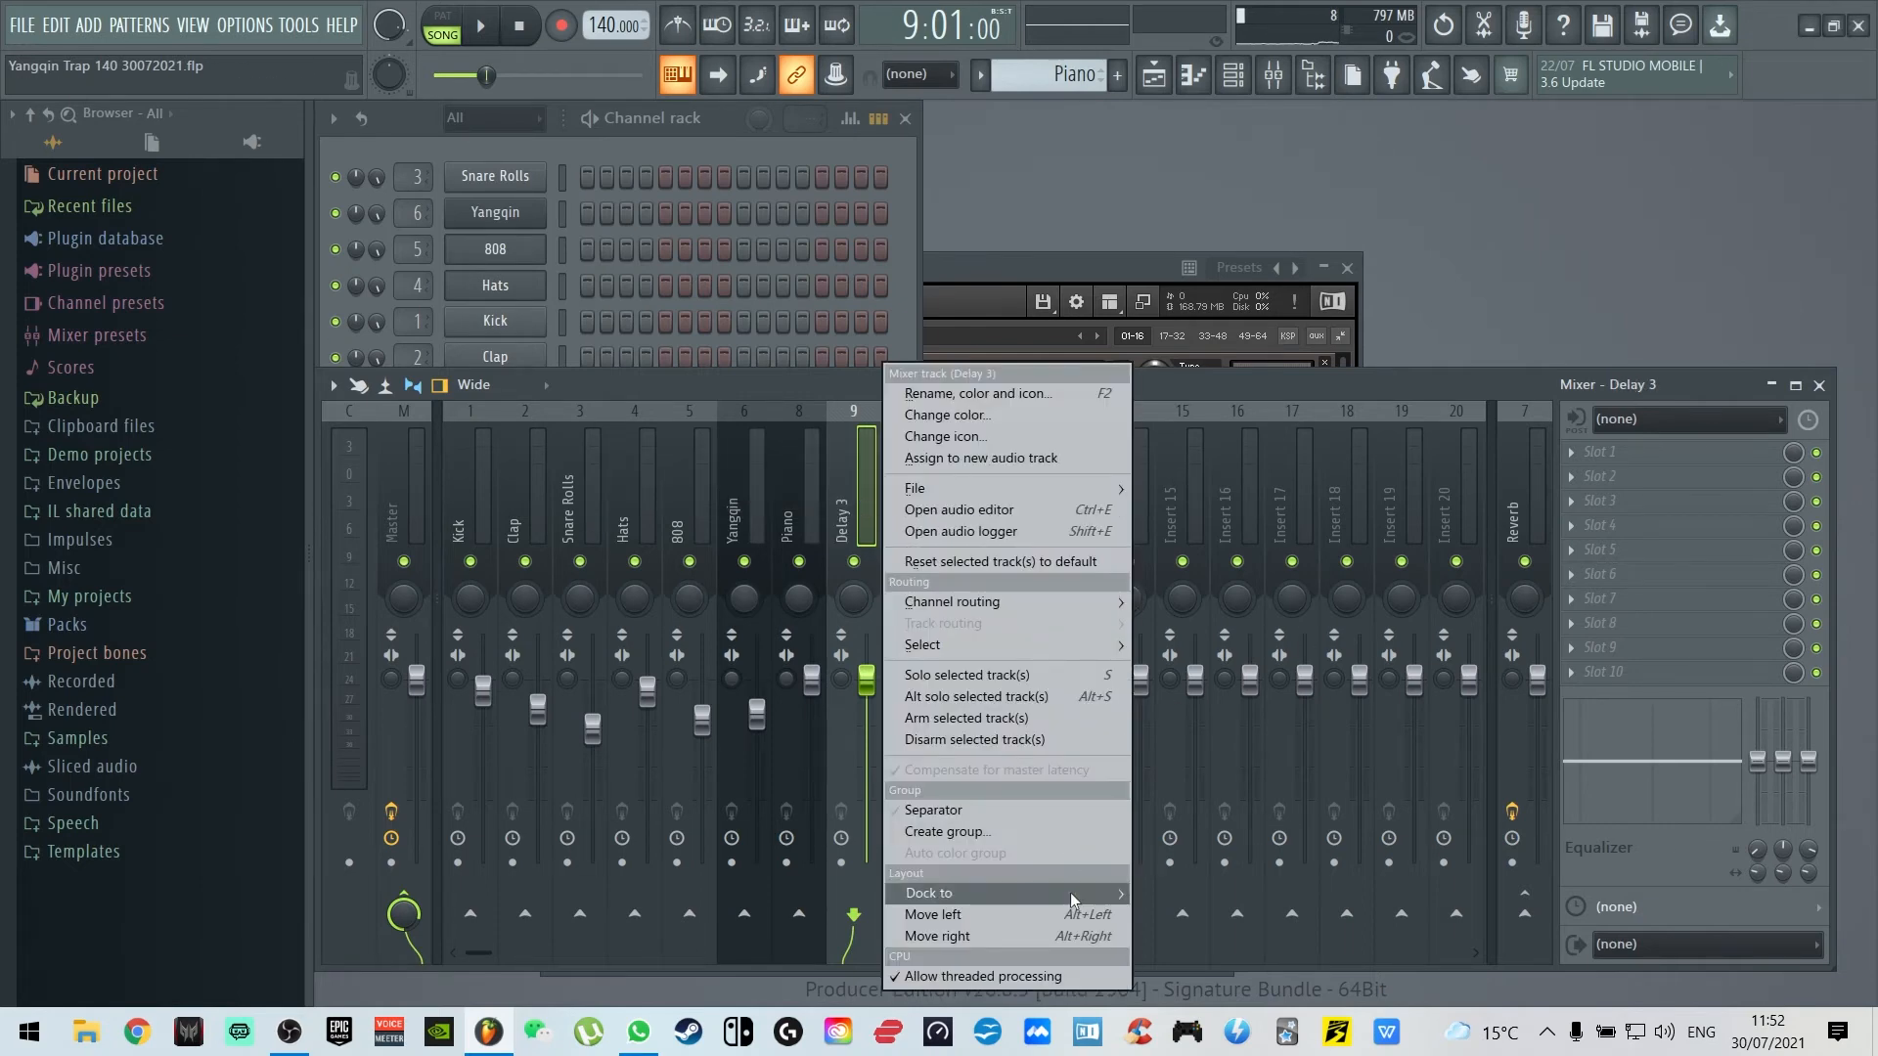
mouse_move(1073, 899)
click(1172, 936)
Load Fruity Delay 3 into the first effect slot of the Delay 3 mixer track
click(1562, 455)
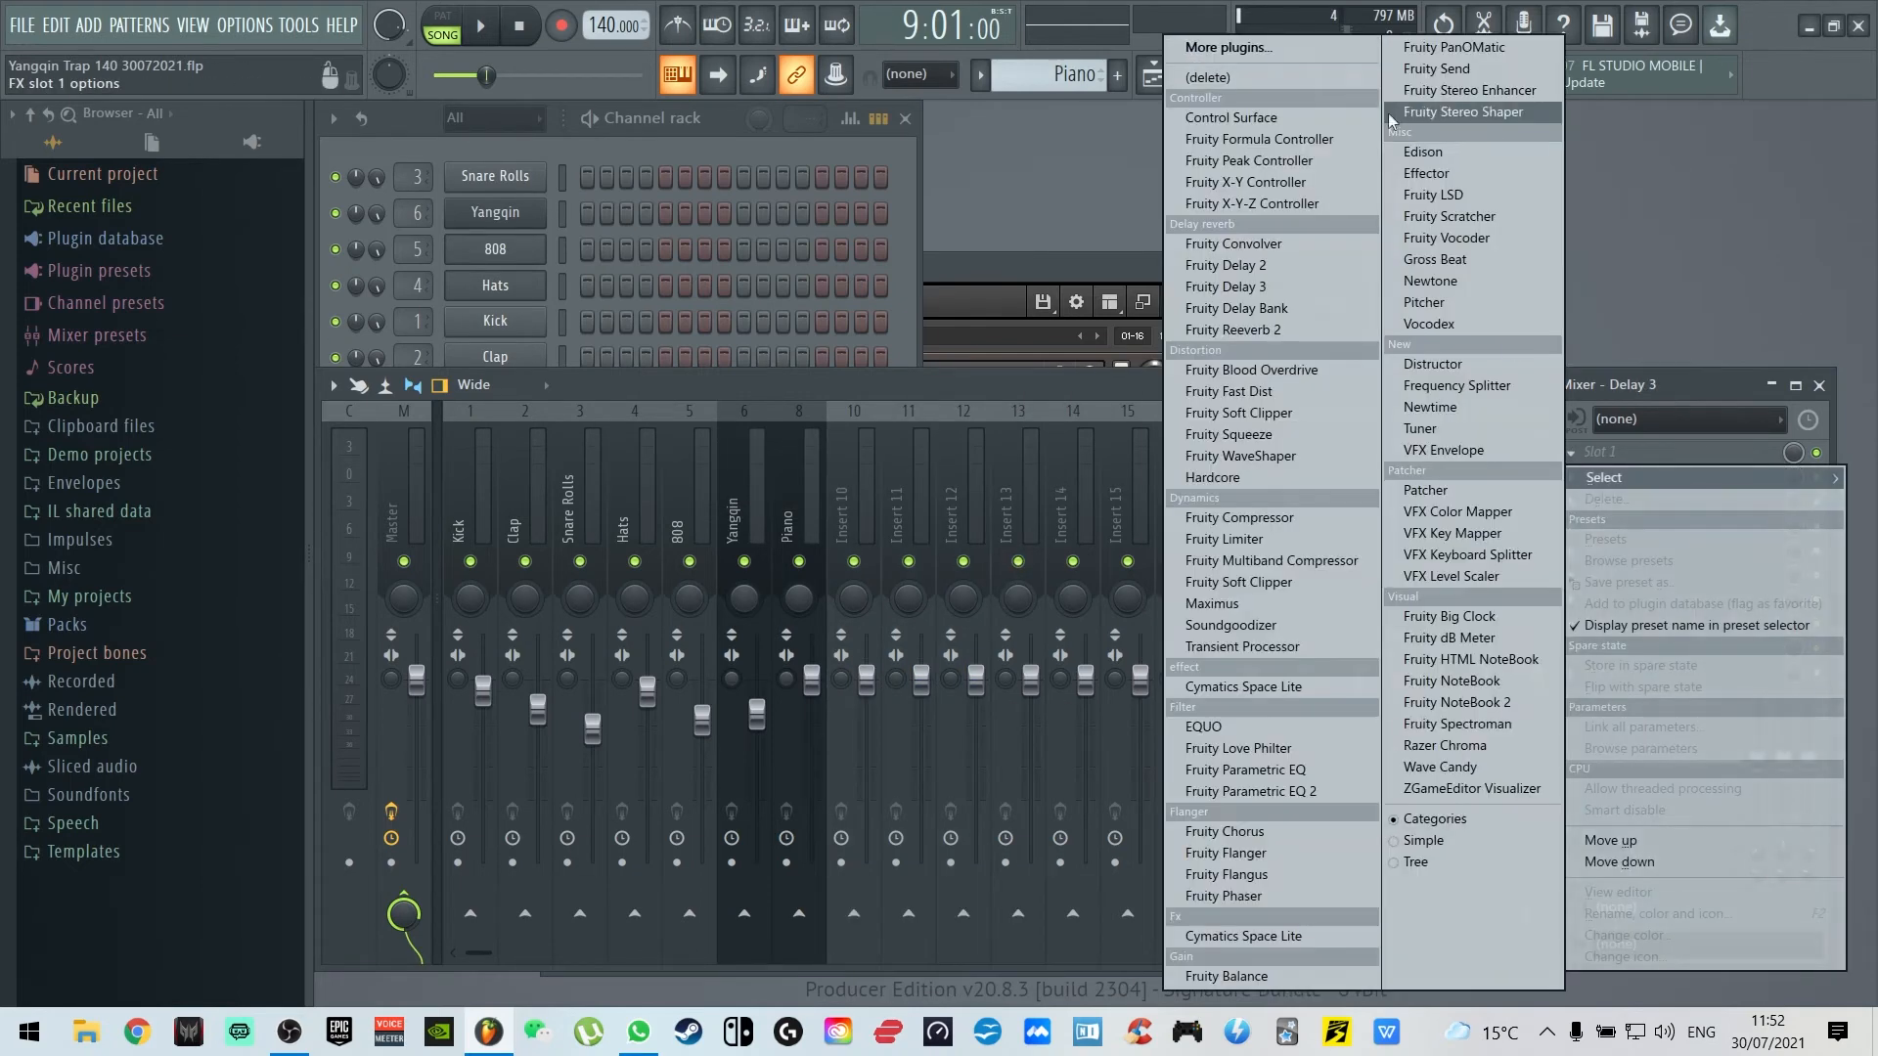
click(1262, 295)
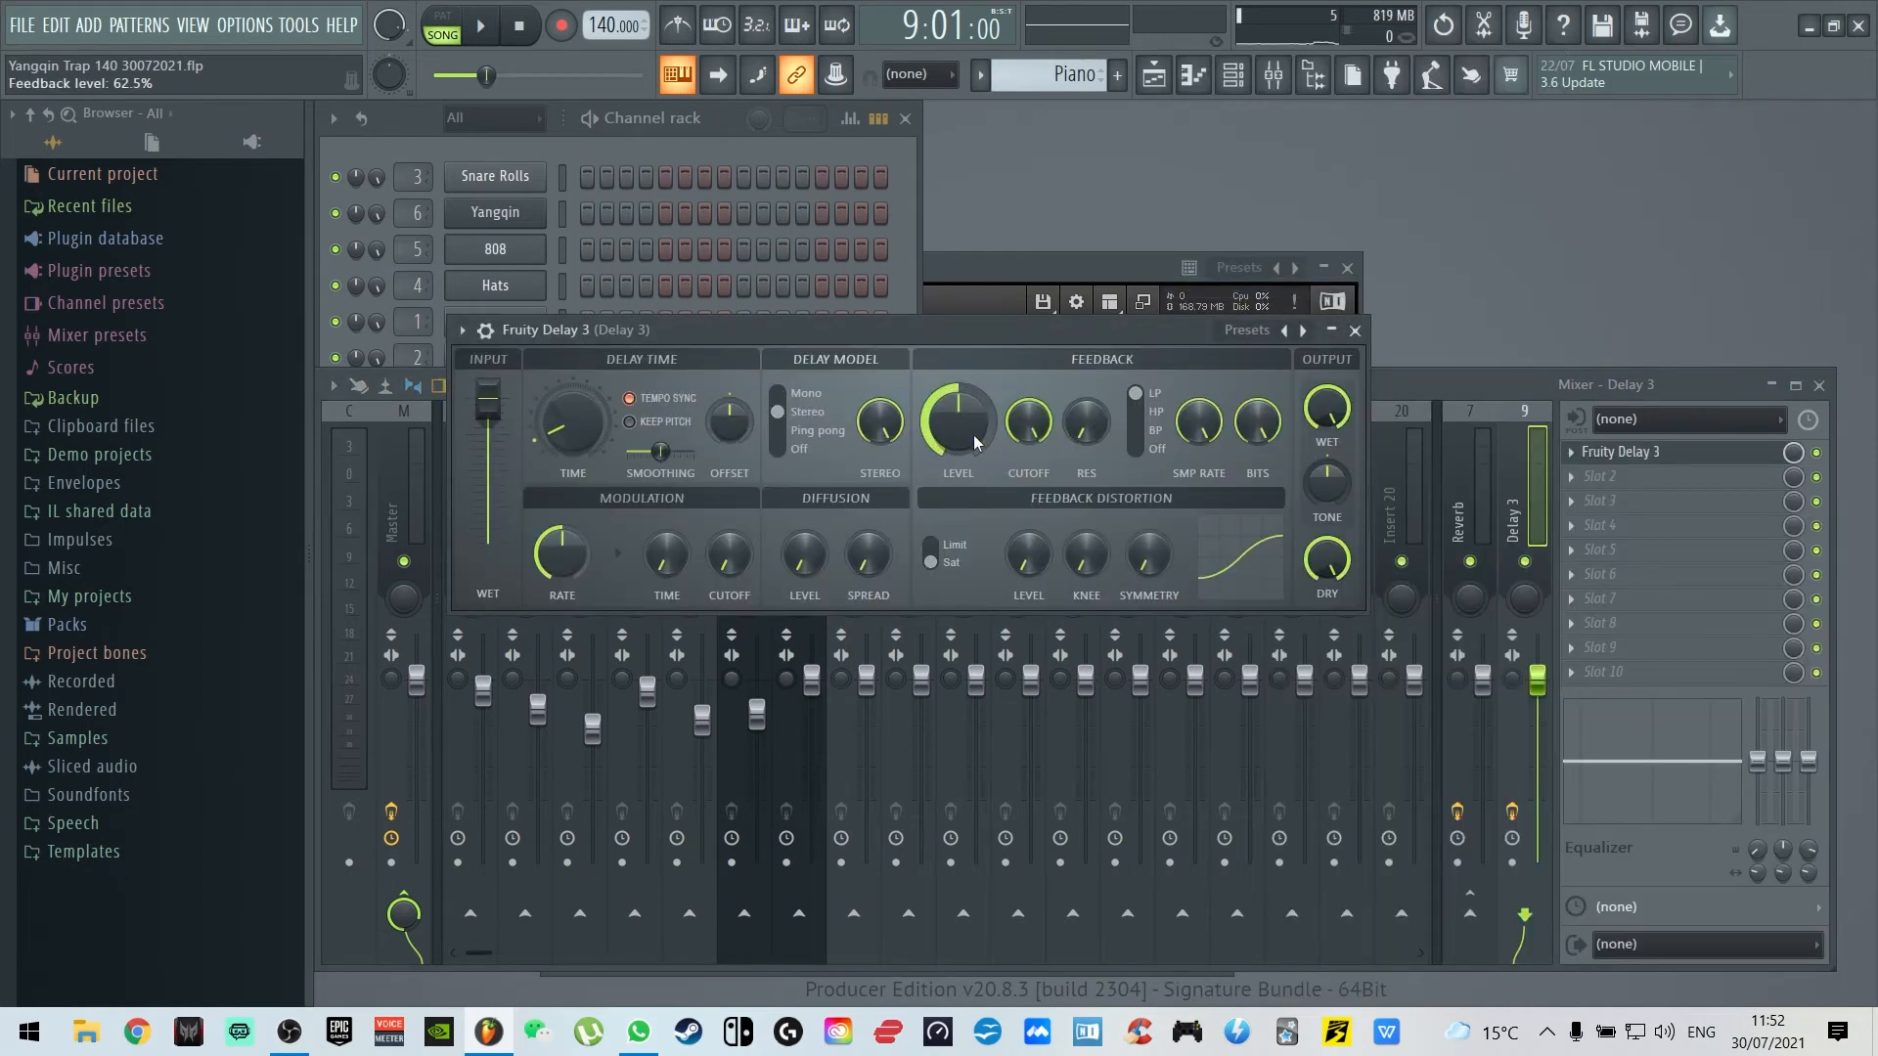
click(1354, 330)
Send the Piano mixer track to Delay 3 at 75% and lower its volume to 85% (-3.5 dB) during playback
key(F5)
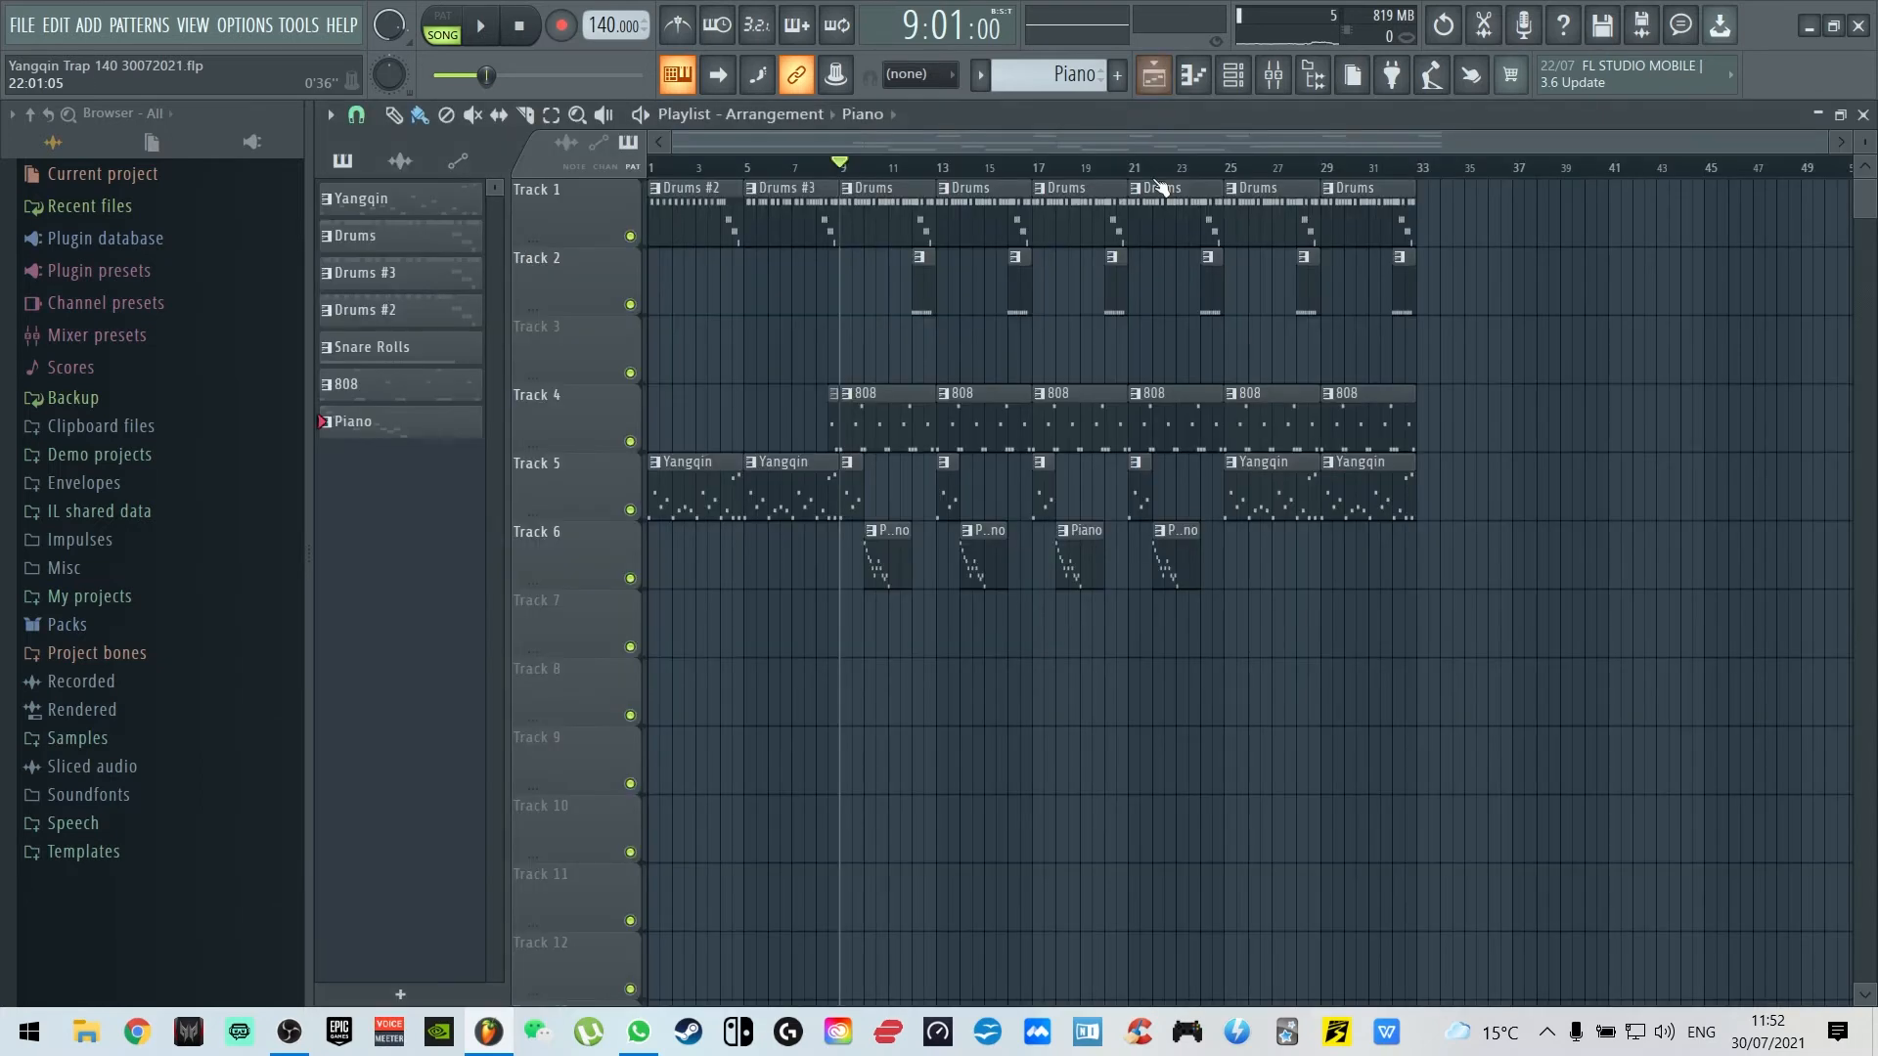
click(1863, 114)
click(787, 513)
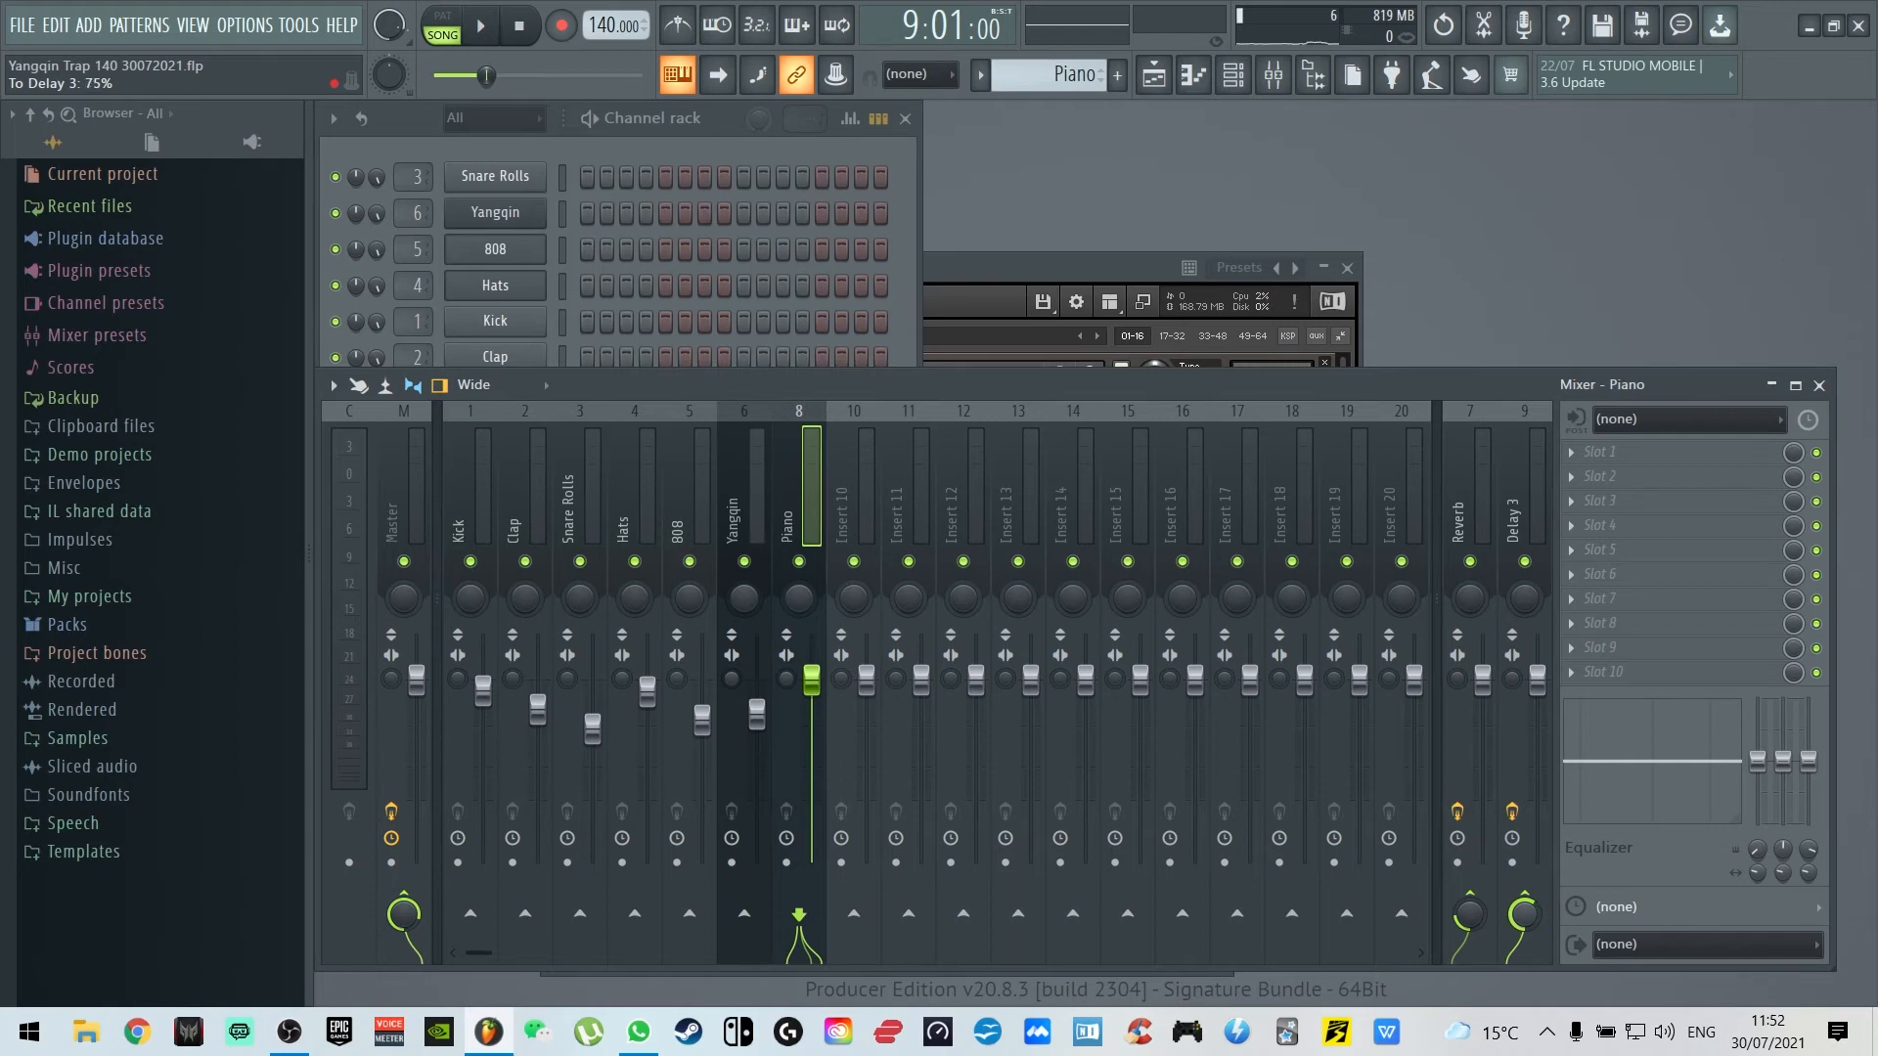
key(space)
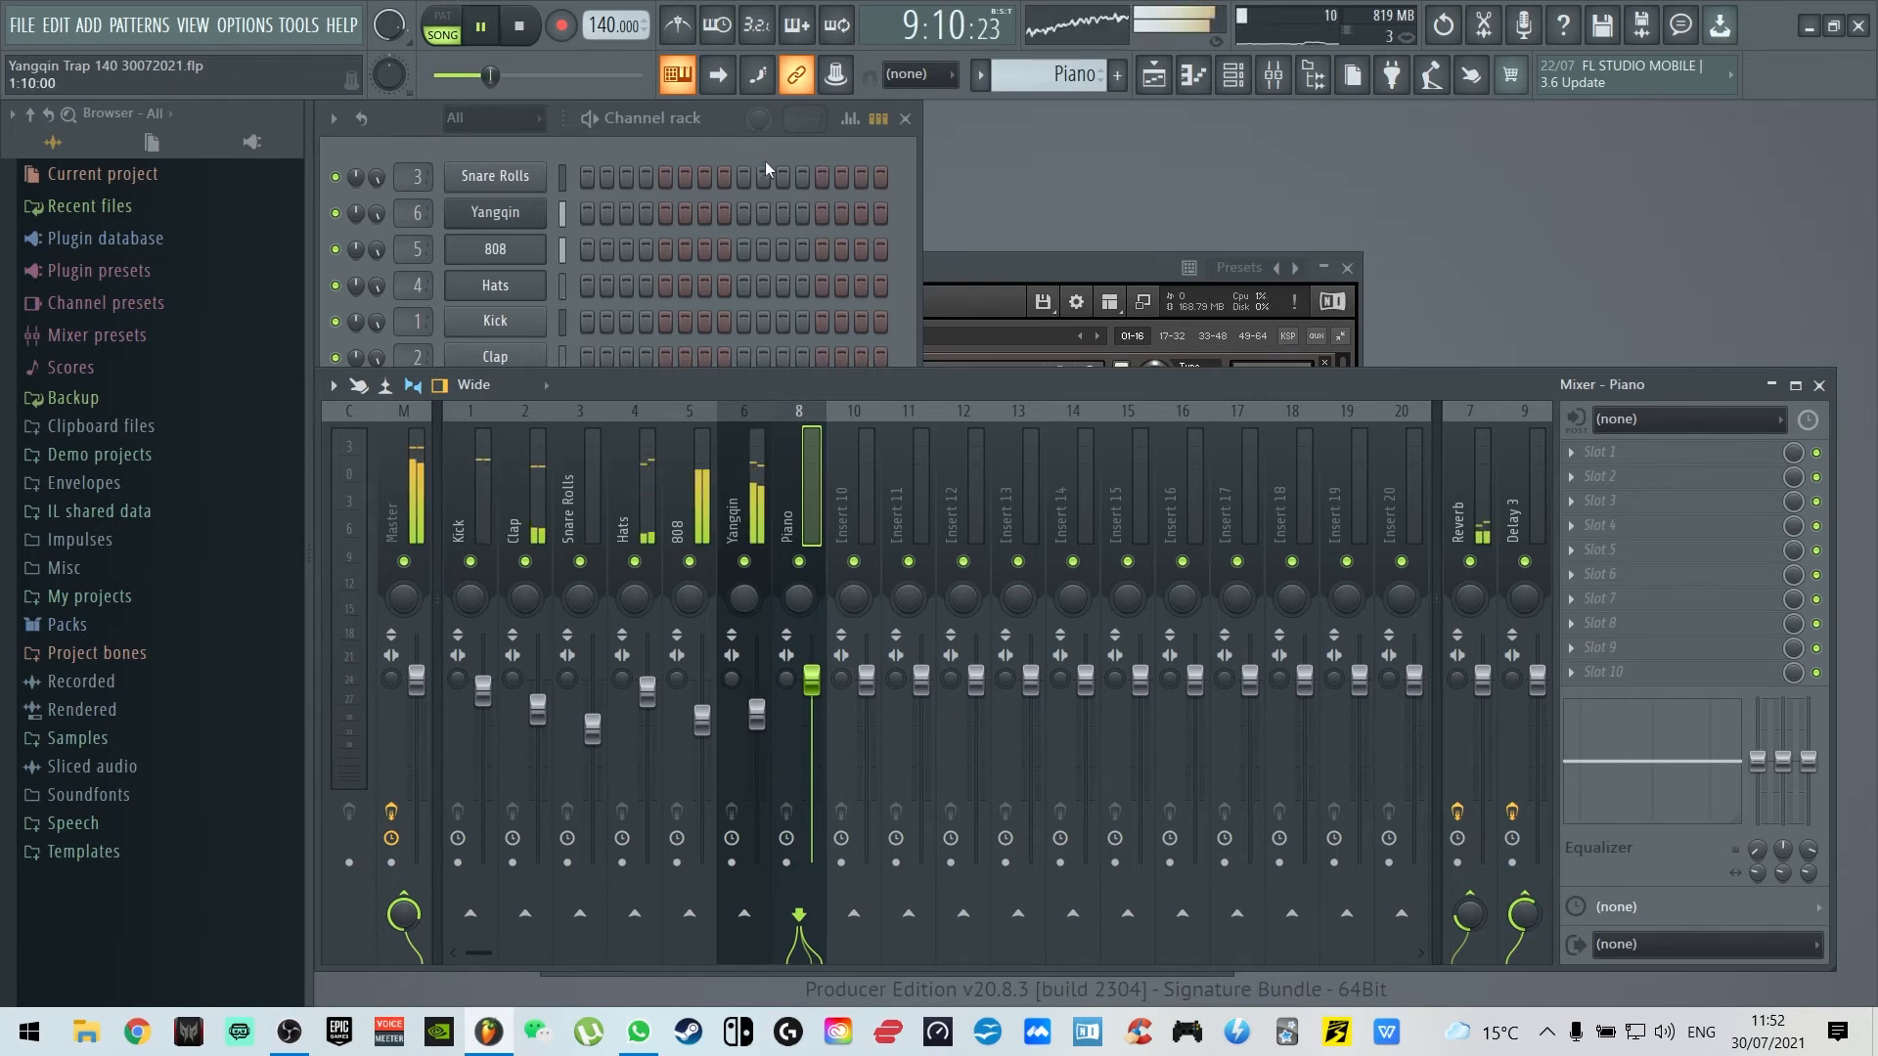
drag(816, 679, 810, 711)
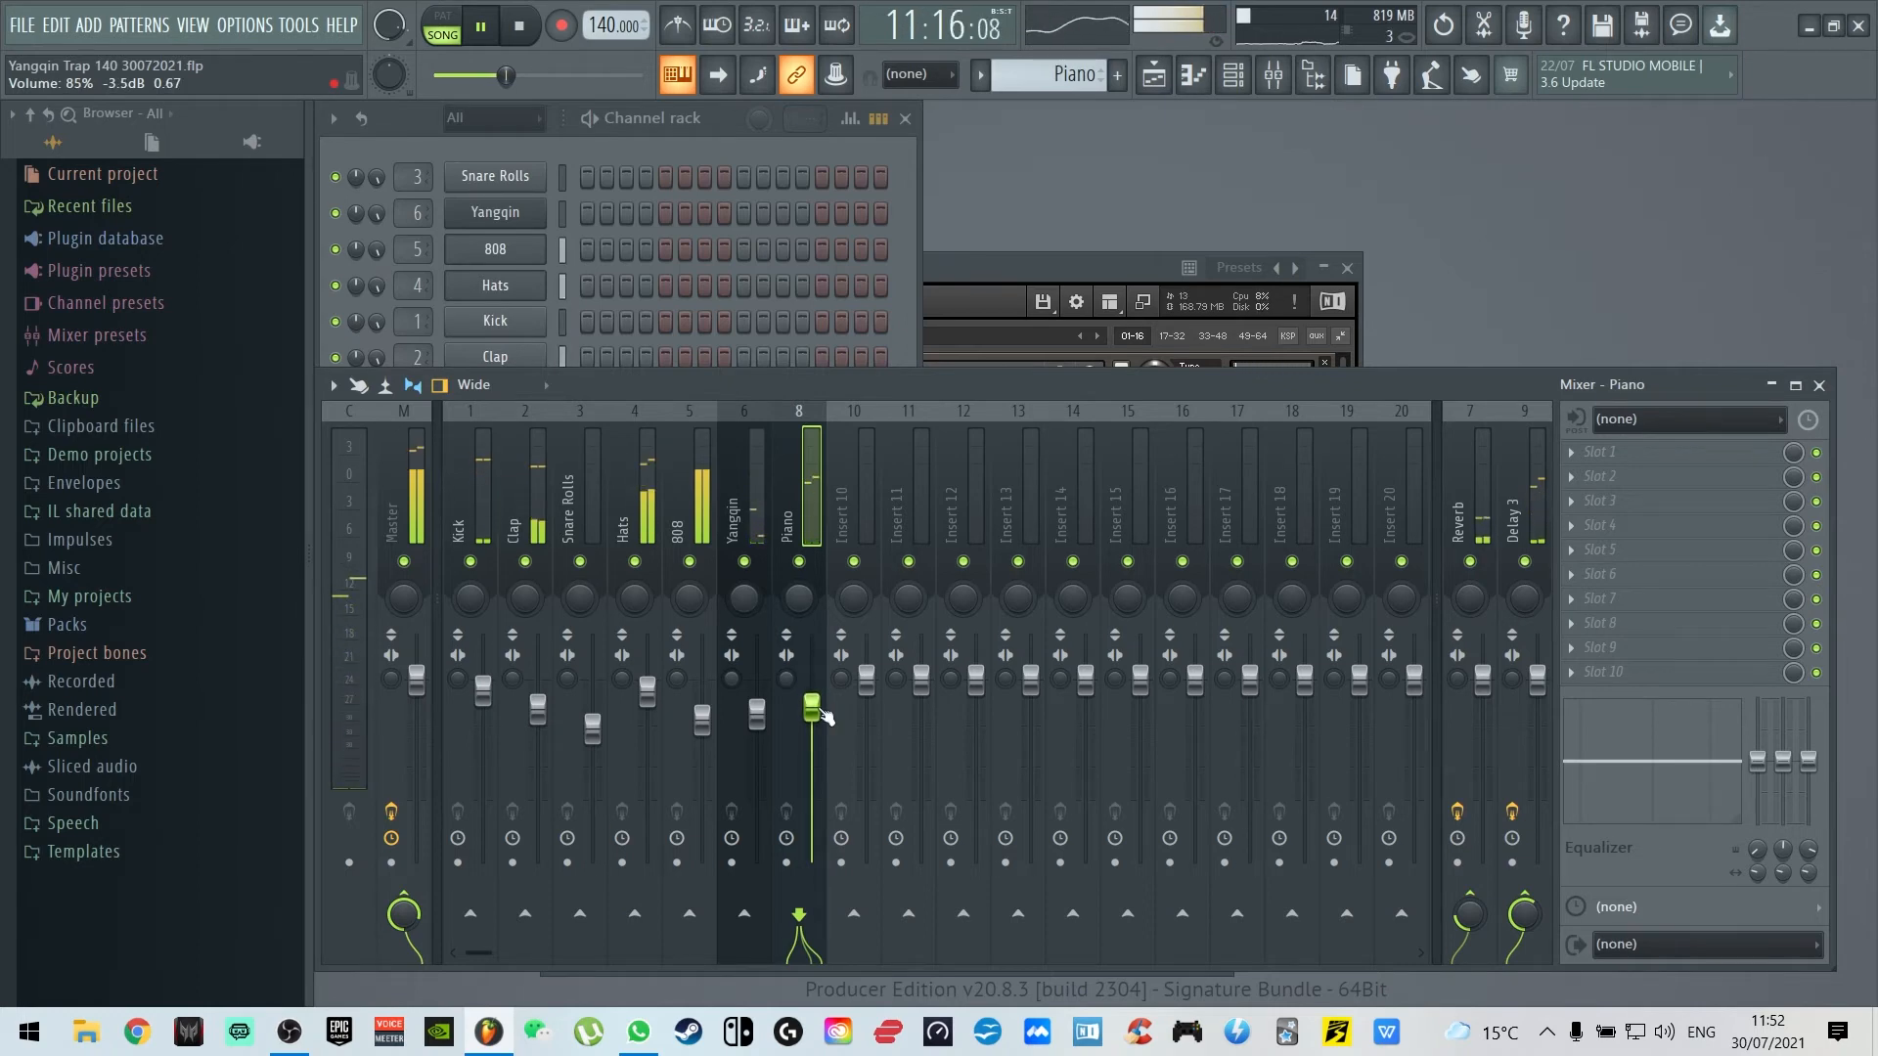
Set the Fruity Delay 3 delay time to 4:0 and reduce the Piano track's Delay 3 send to about 67%
click(1531, 509)
click(1613, 451)
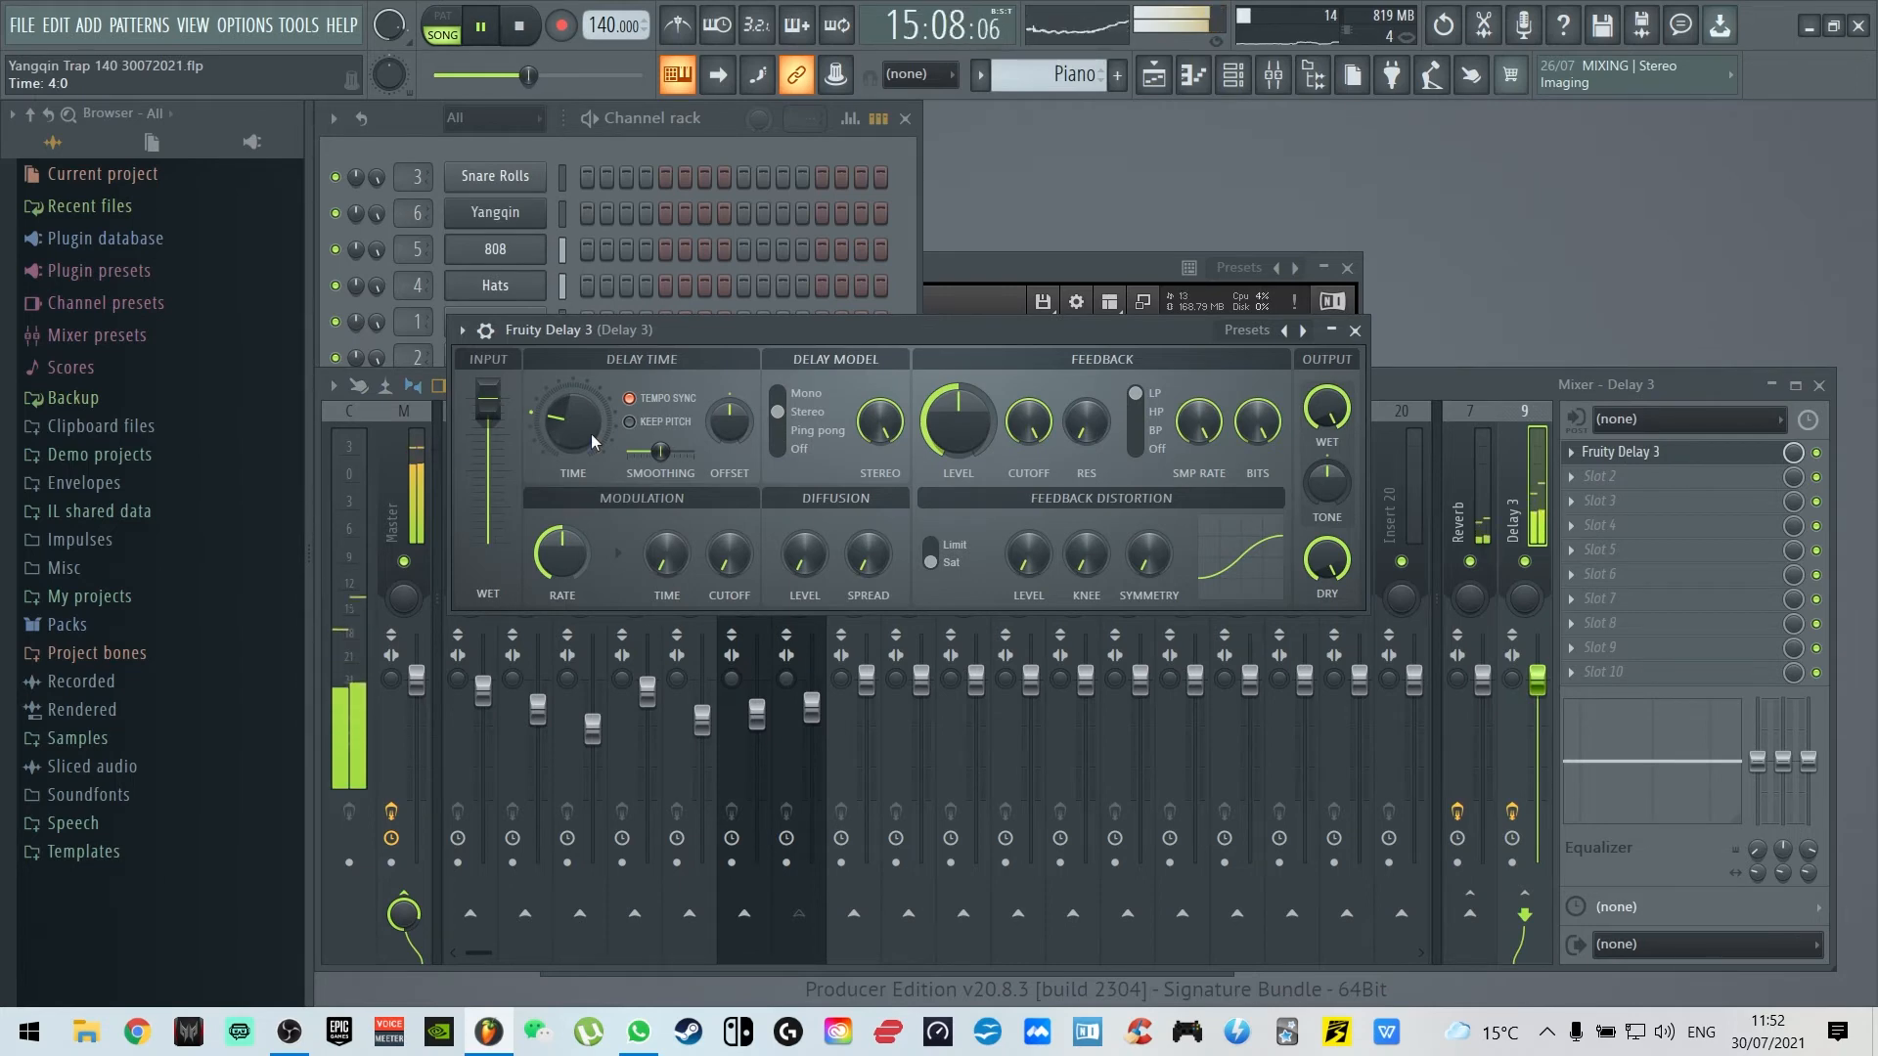
click(1415, 389)
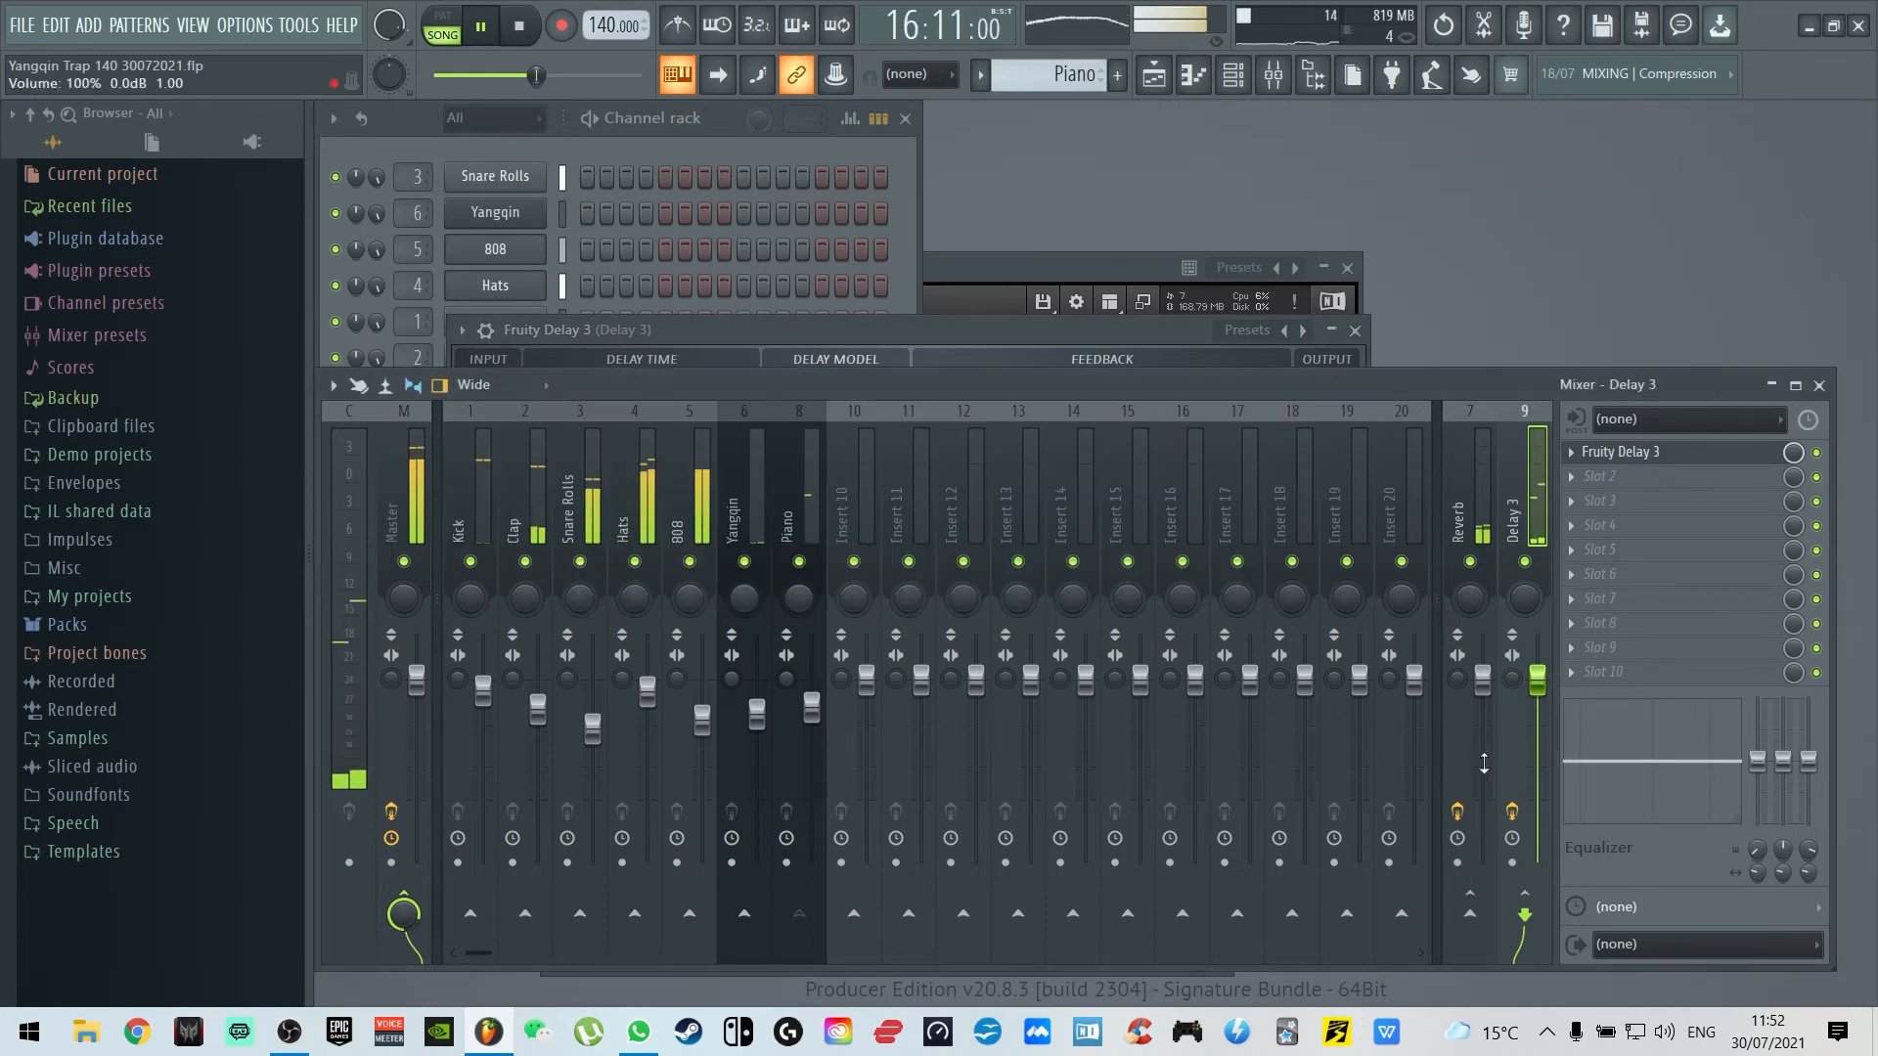
click(795, 504)
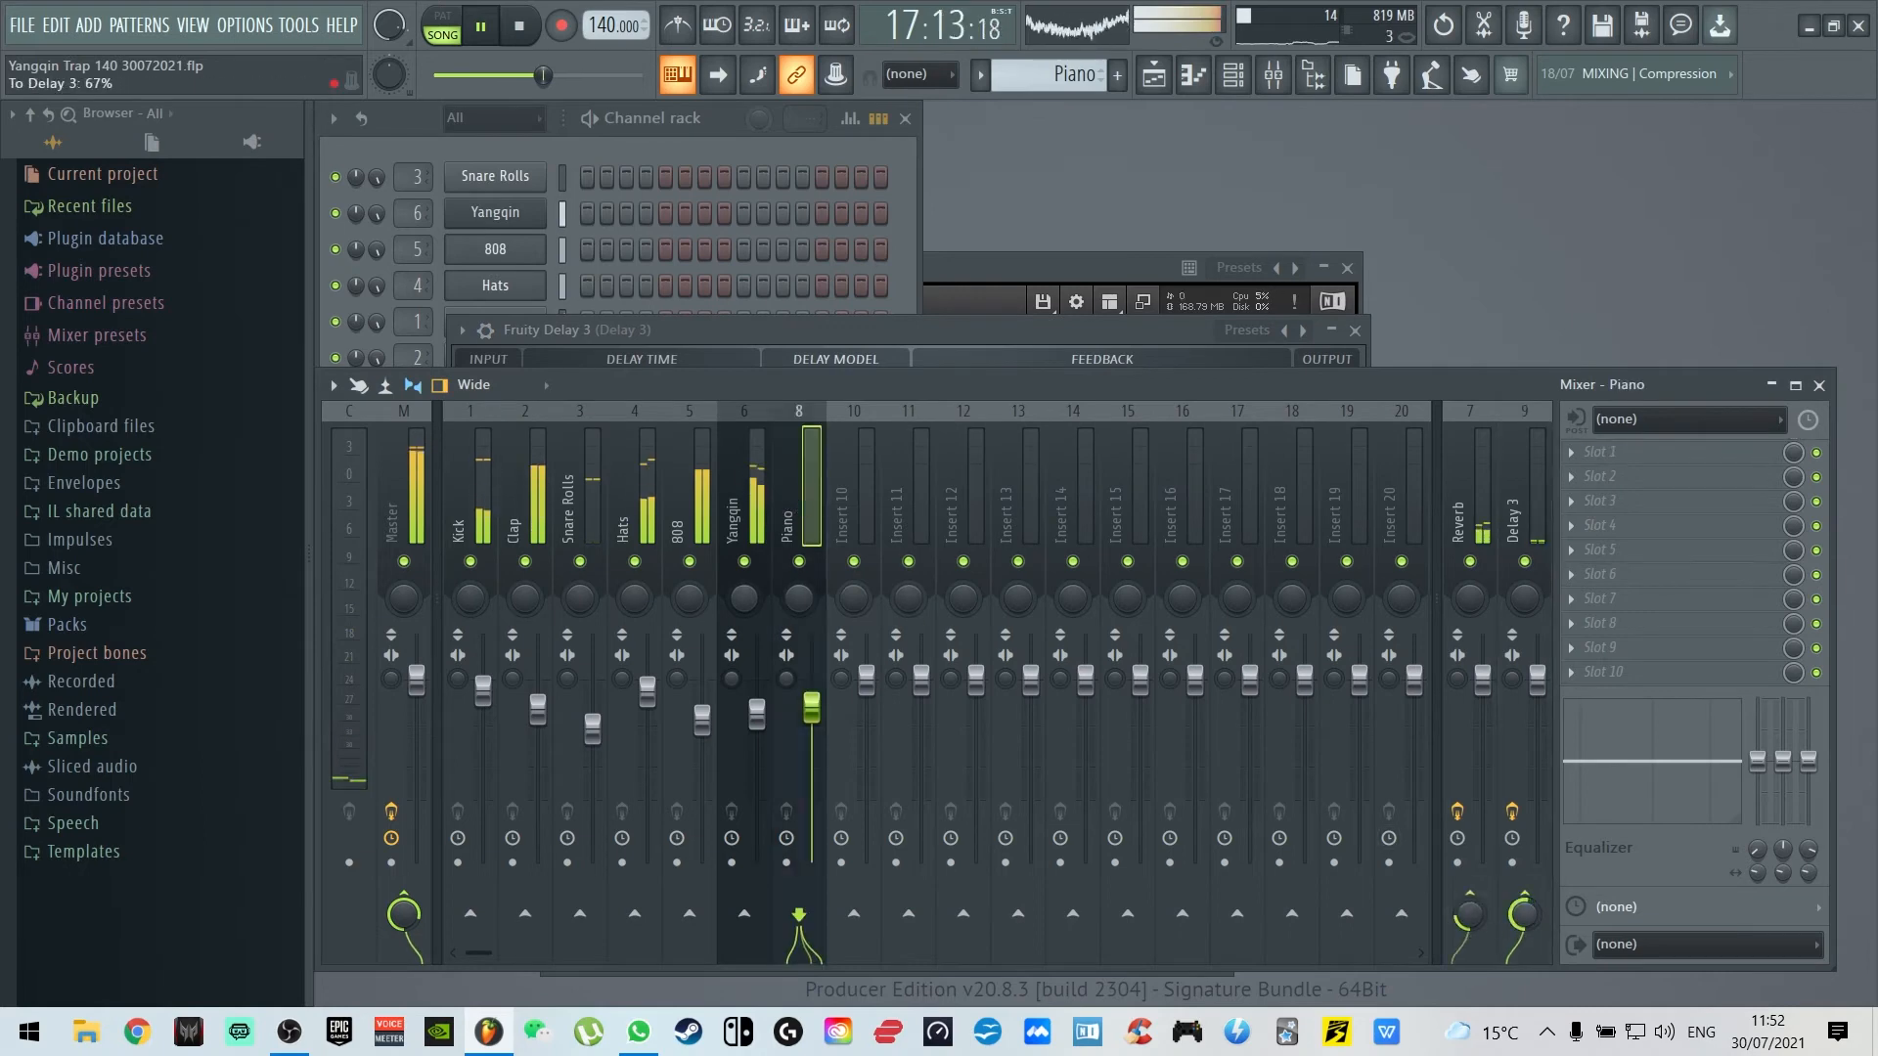
drag(1523, 914, 1524, 920)
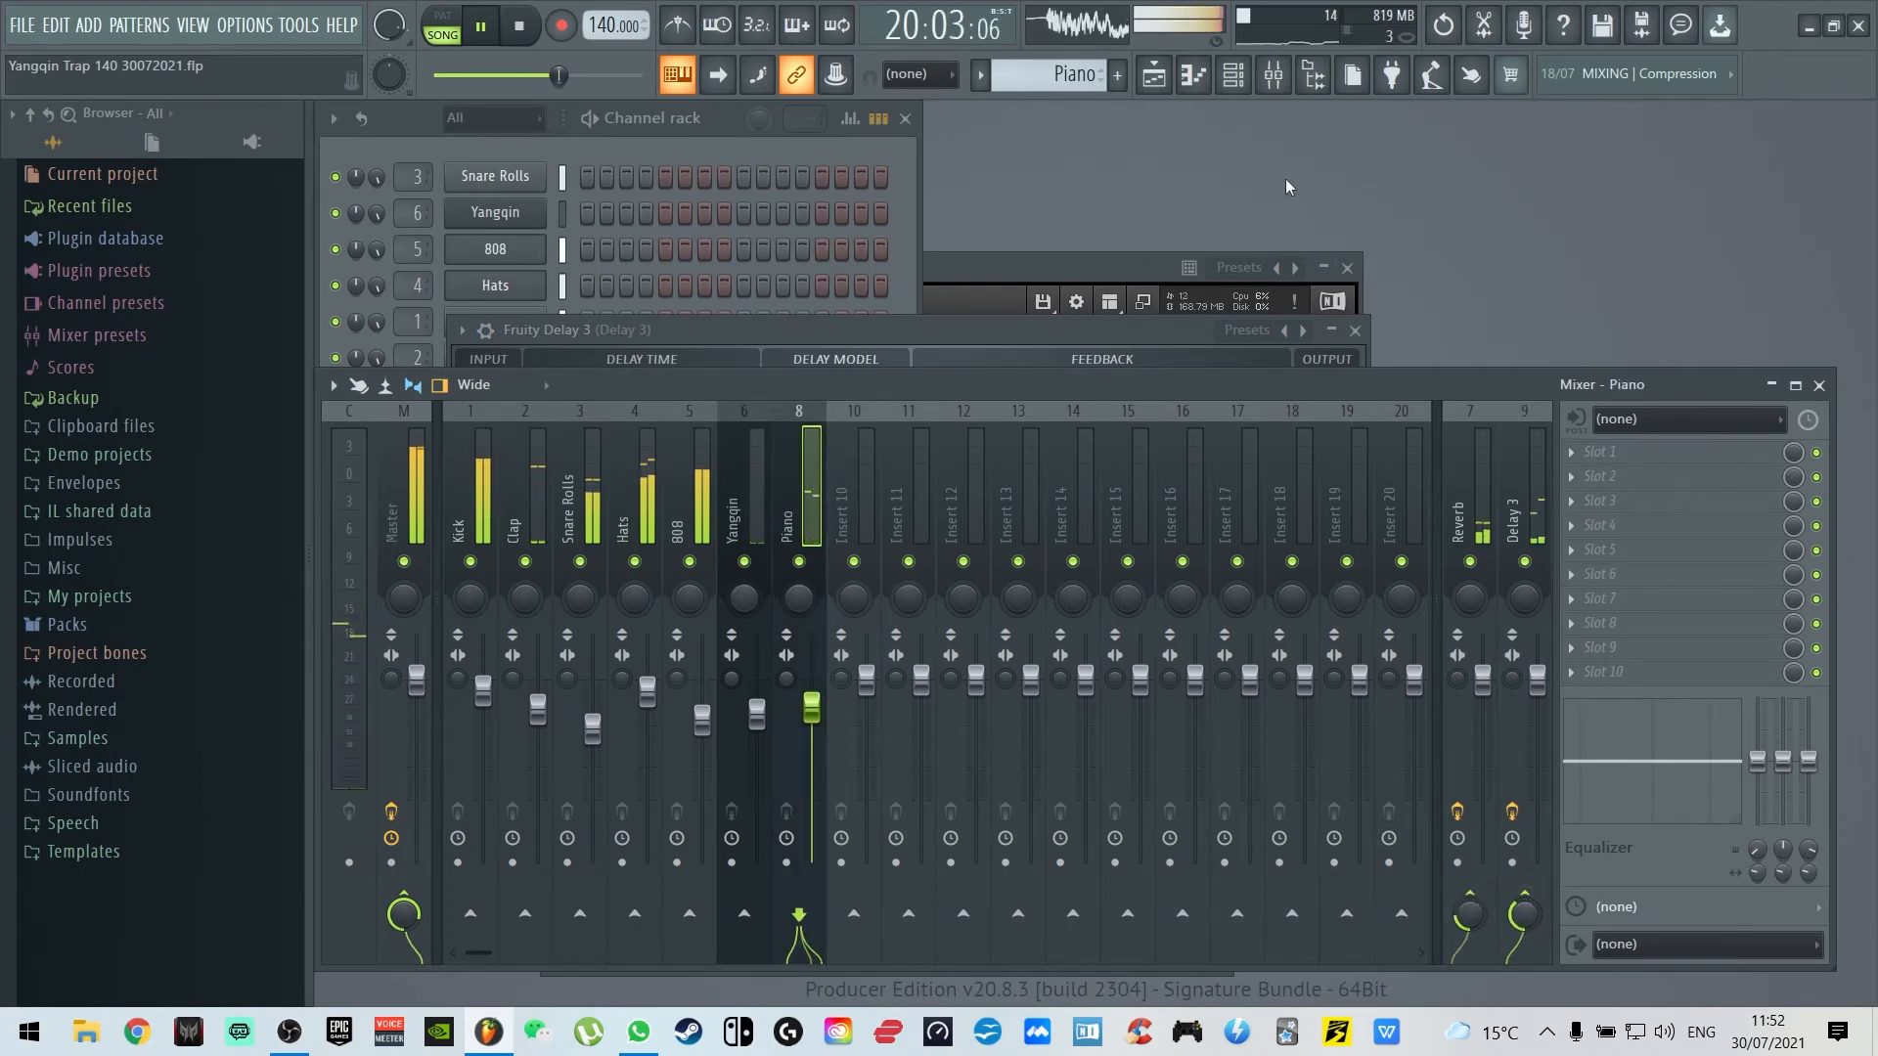
Place additional Piano clips on Track 6 at bars 26 and 30 in the playlist
key(F6)
key(F5)
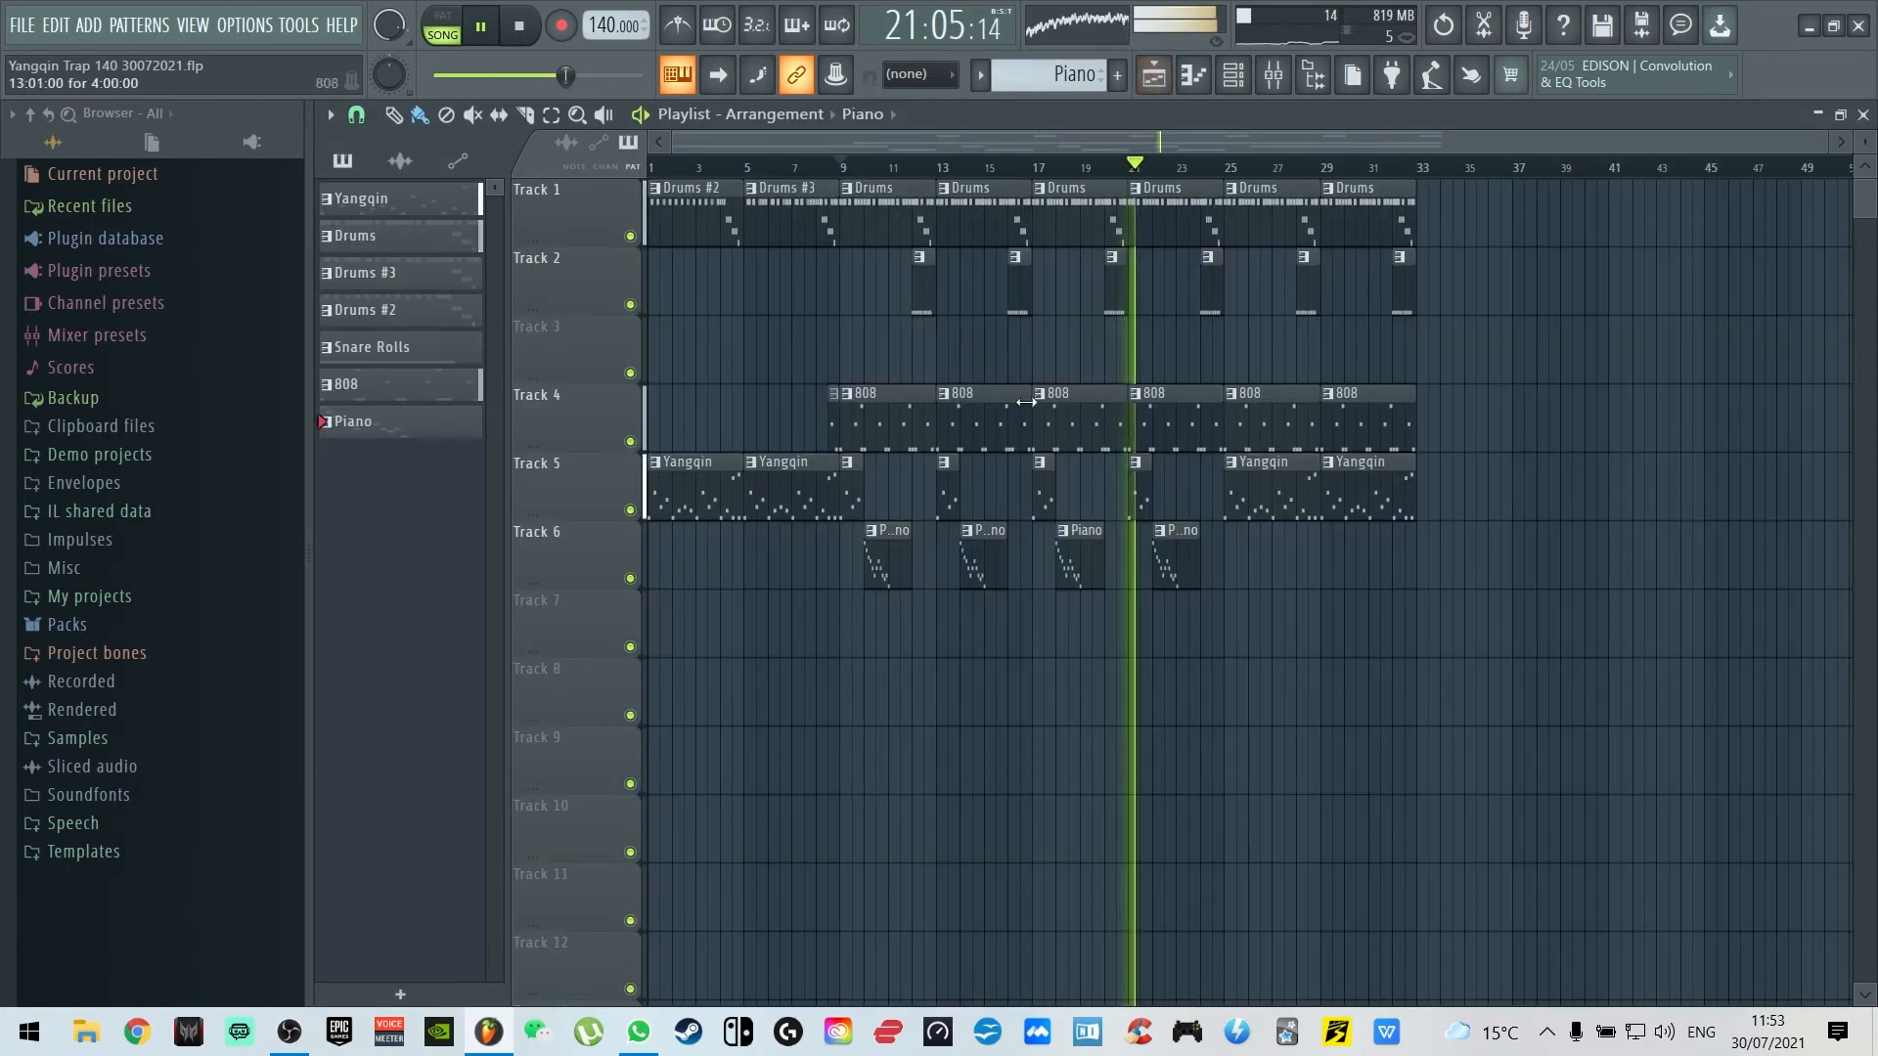
click(1262, 556)
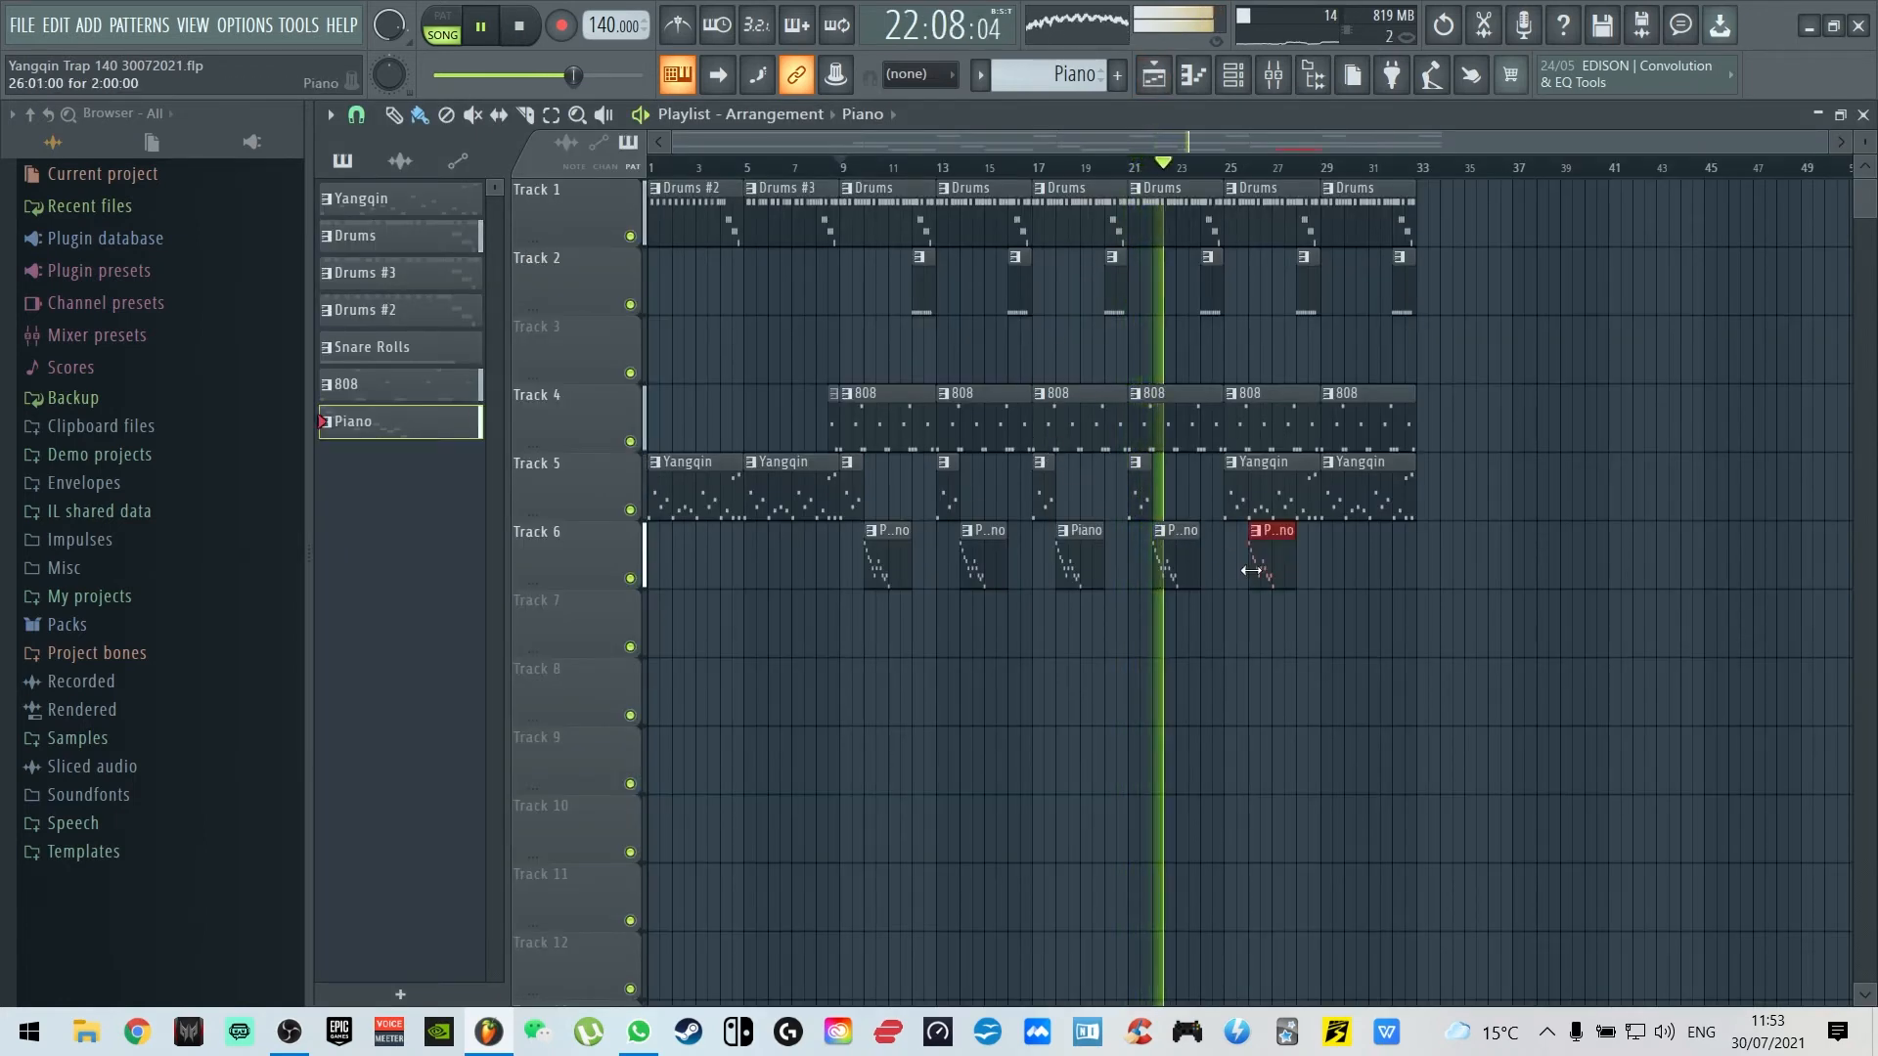
click(1350, 575)
click(1369, 641)
right_click(1377, 647)
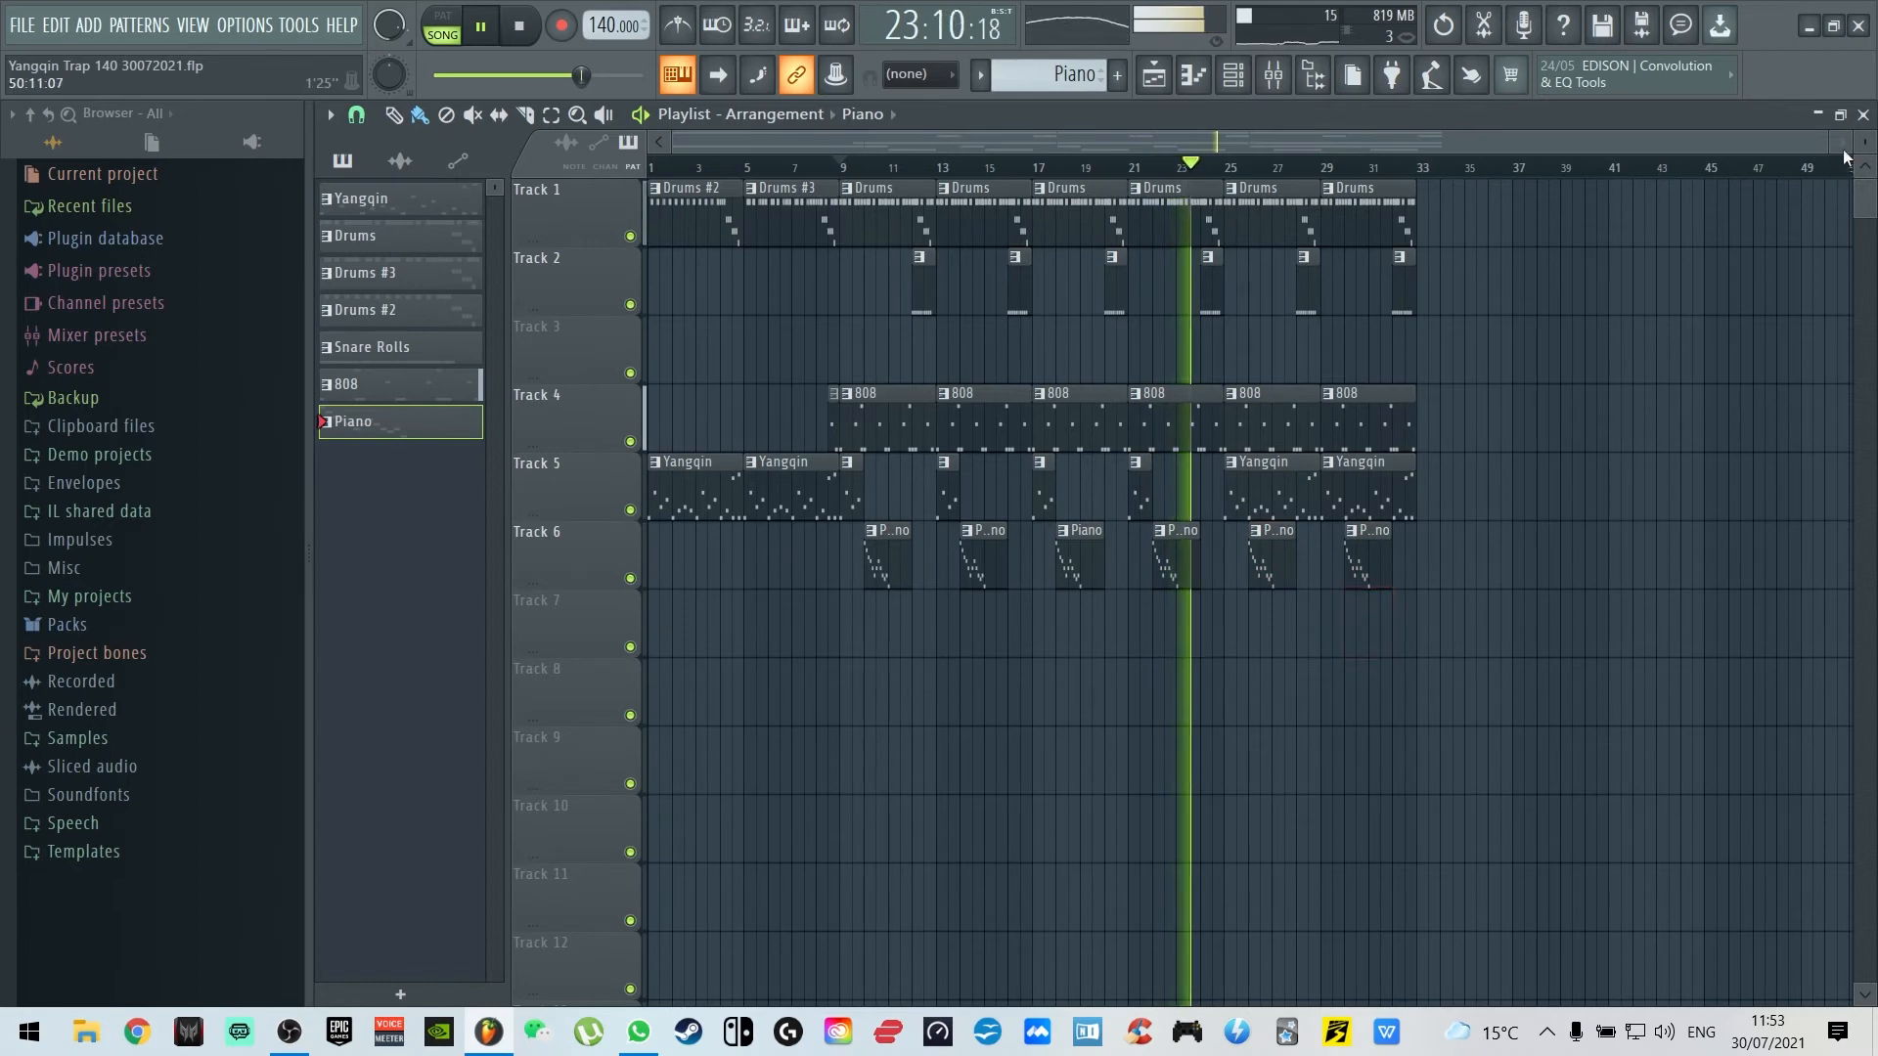
Raise the Piano mixer track's send to Reverb while the song plays
click(1863, 115)
click(817, 556)
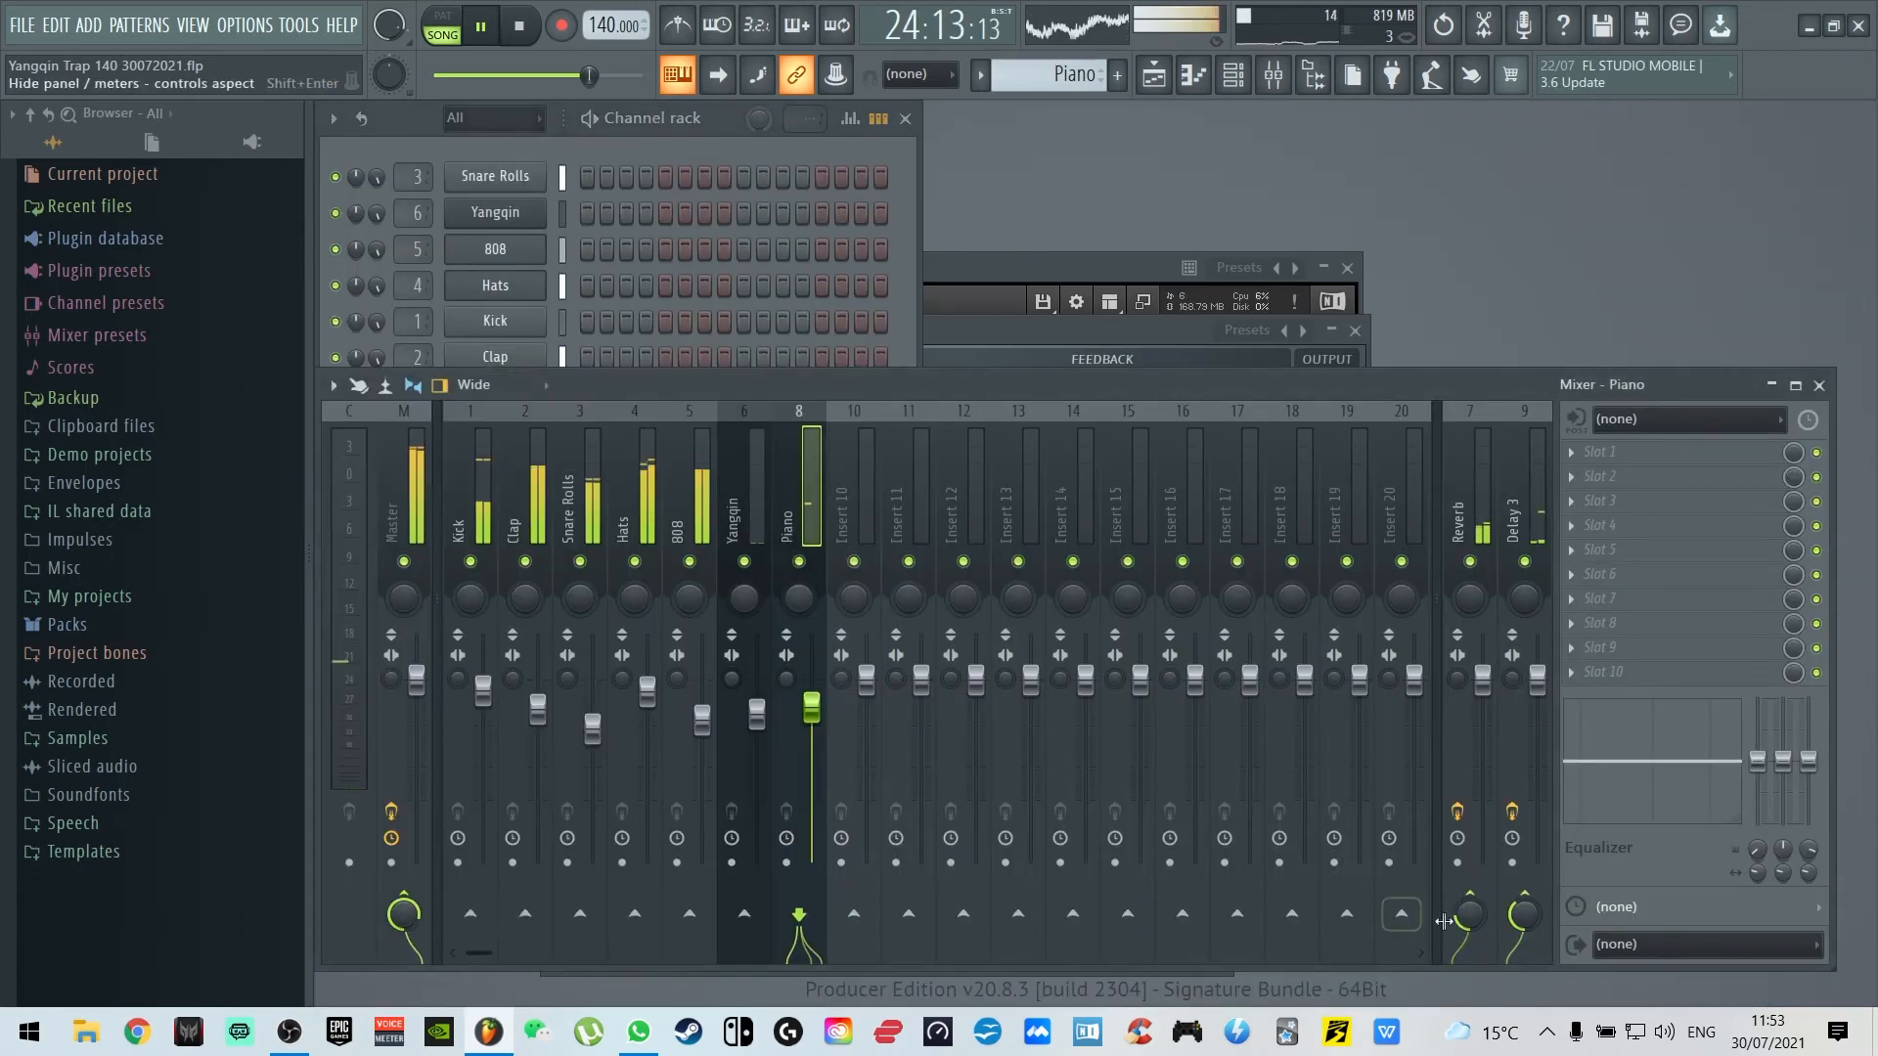
drag(1477, 934, 1470, 917)
click(1516, 240)
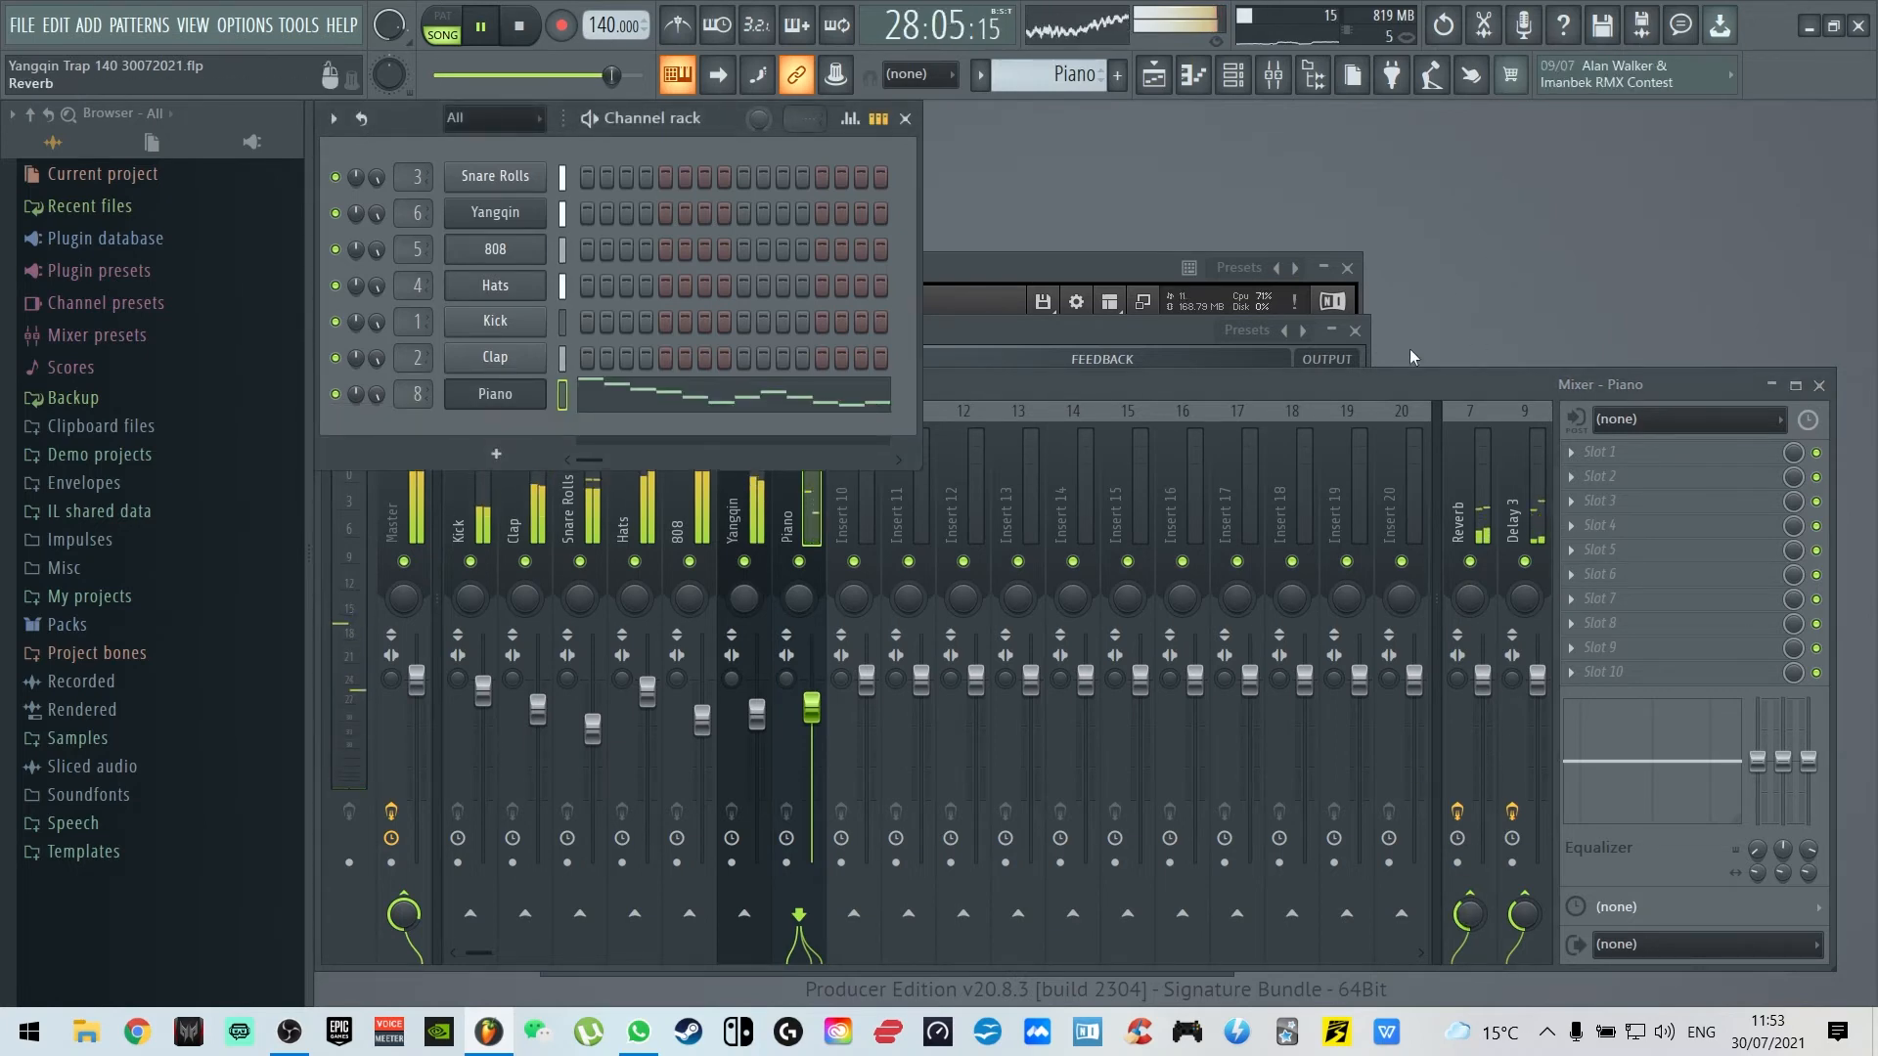
click(1385, 408)
Remove the Piano clips at bars 26 and 30 from Track 6 and stop playback
key(F5)
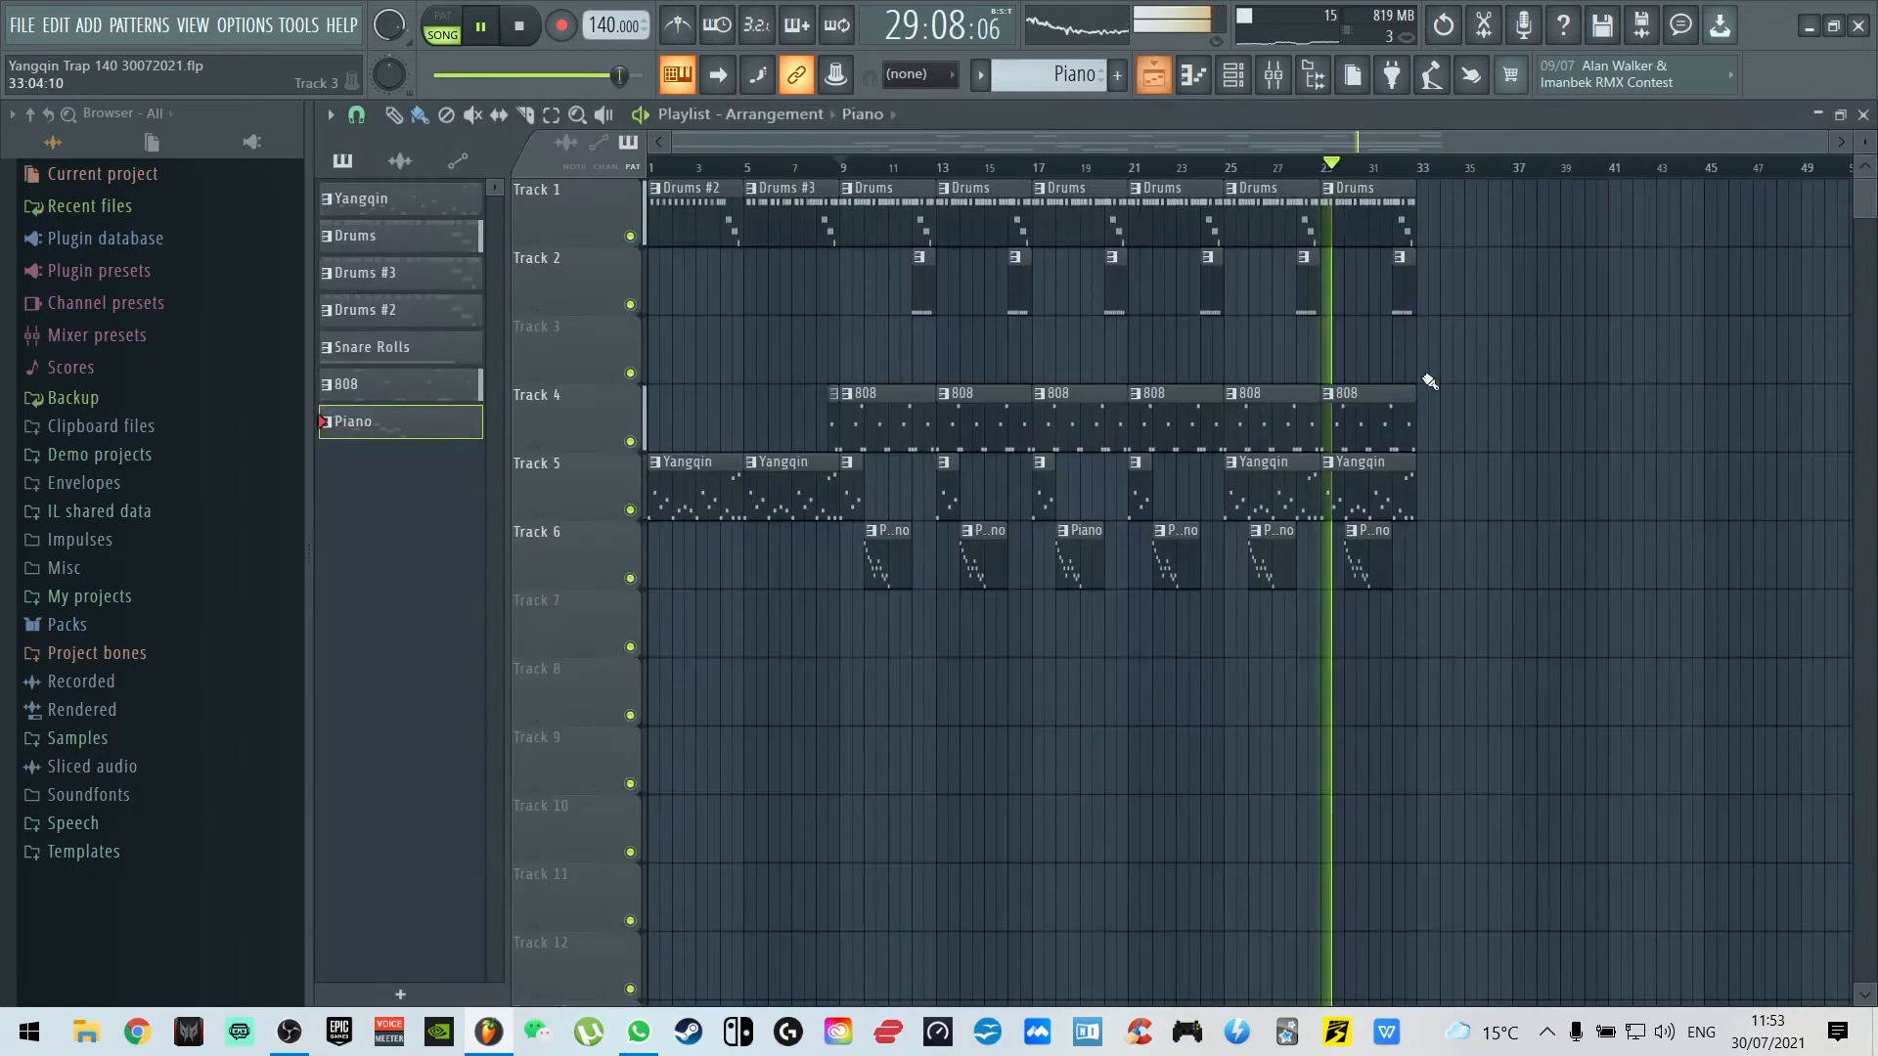
right_click(1373, 579)
right_click(1283, 579)
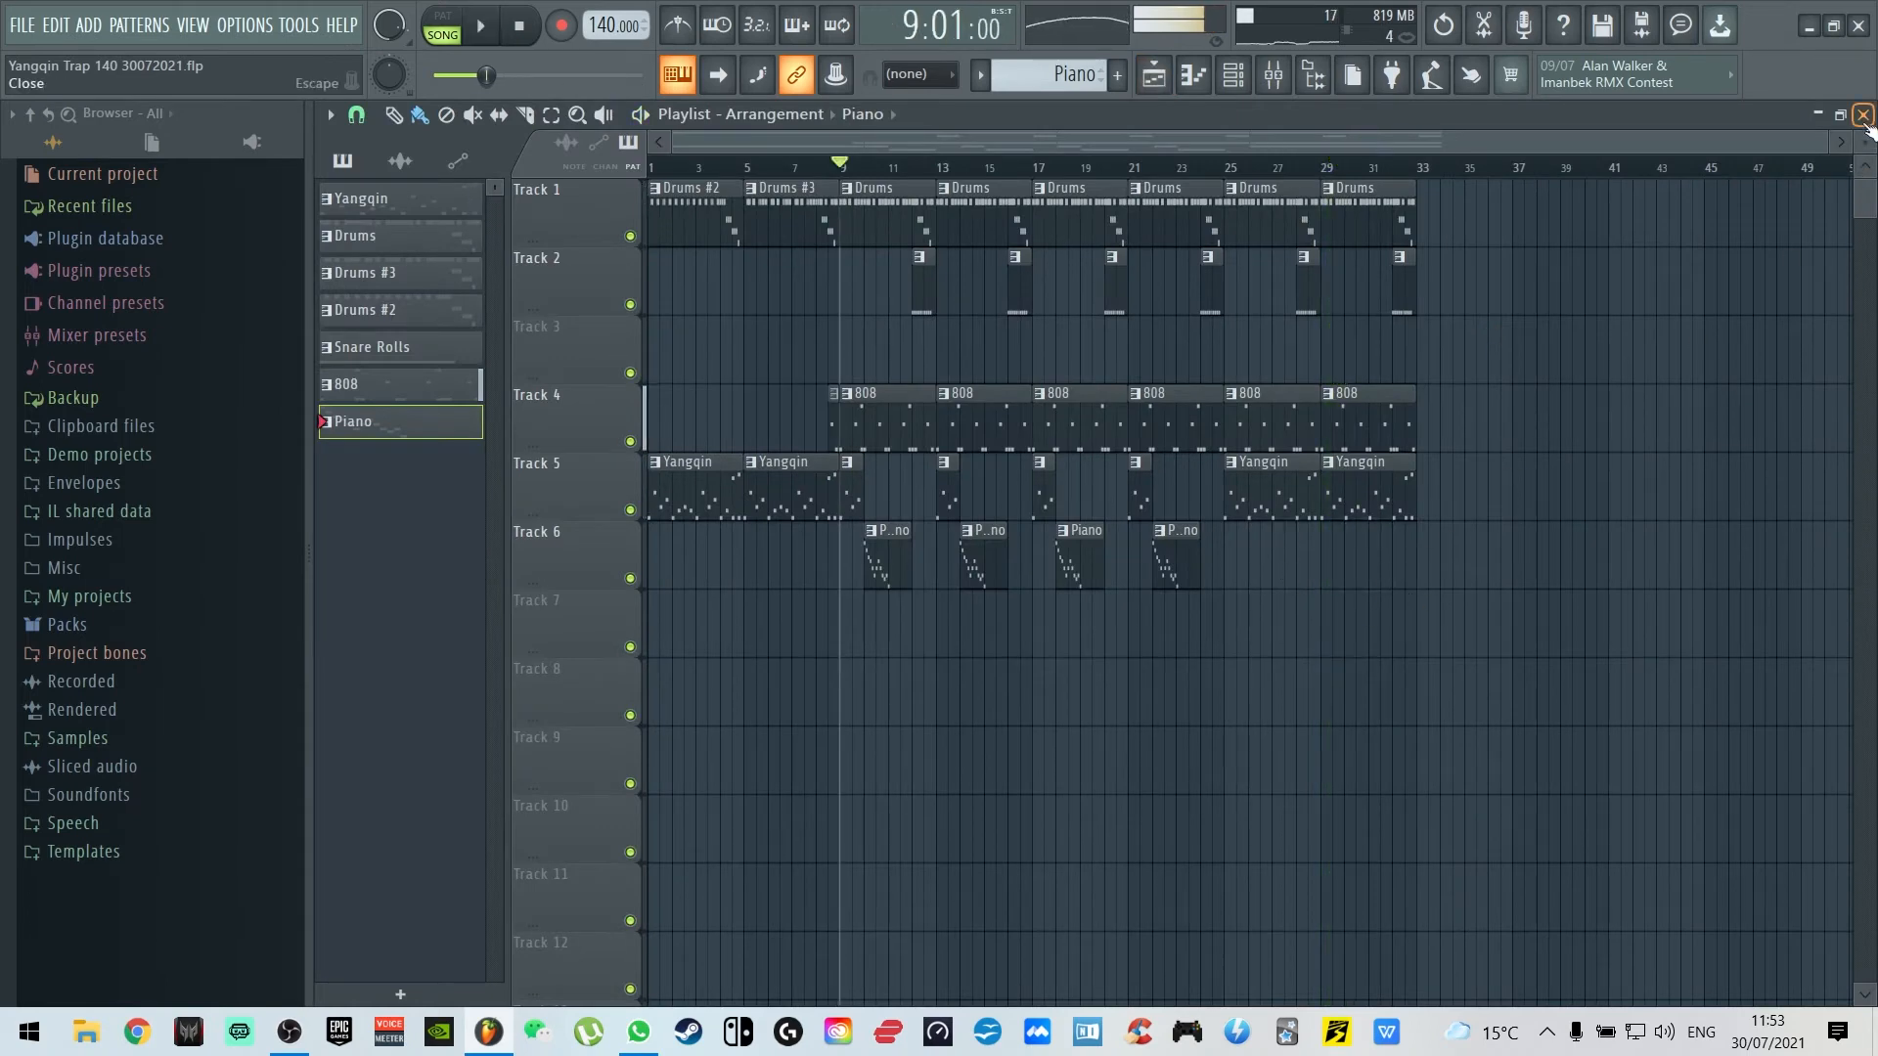
click(1863, 114)
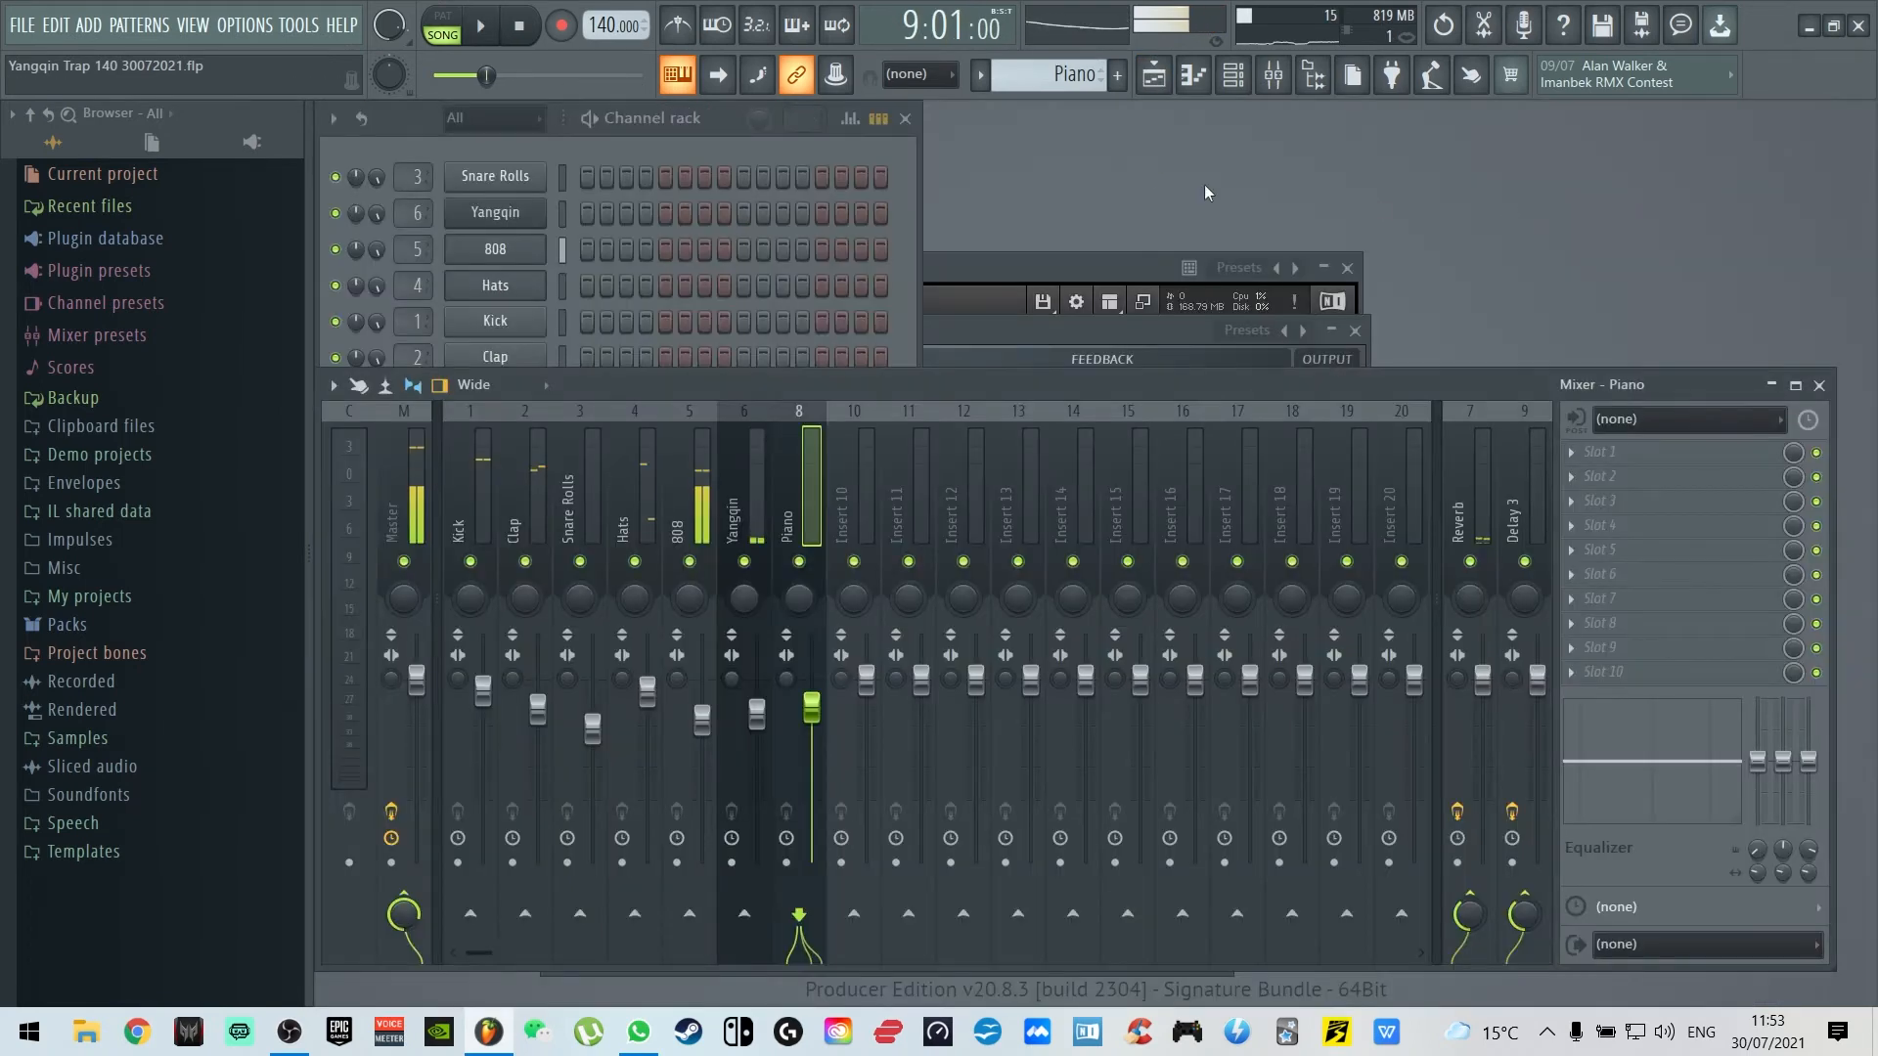
click(519, 25)
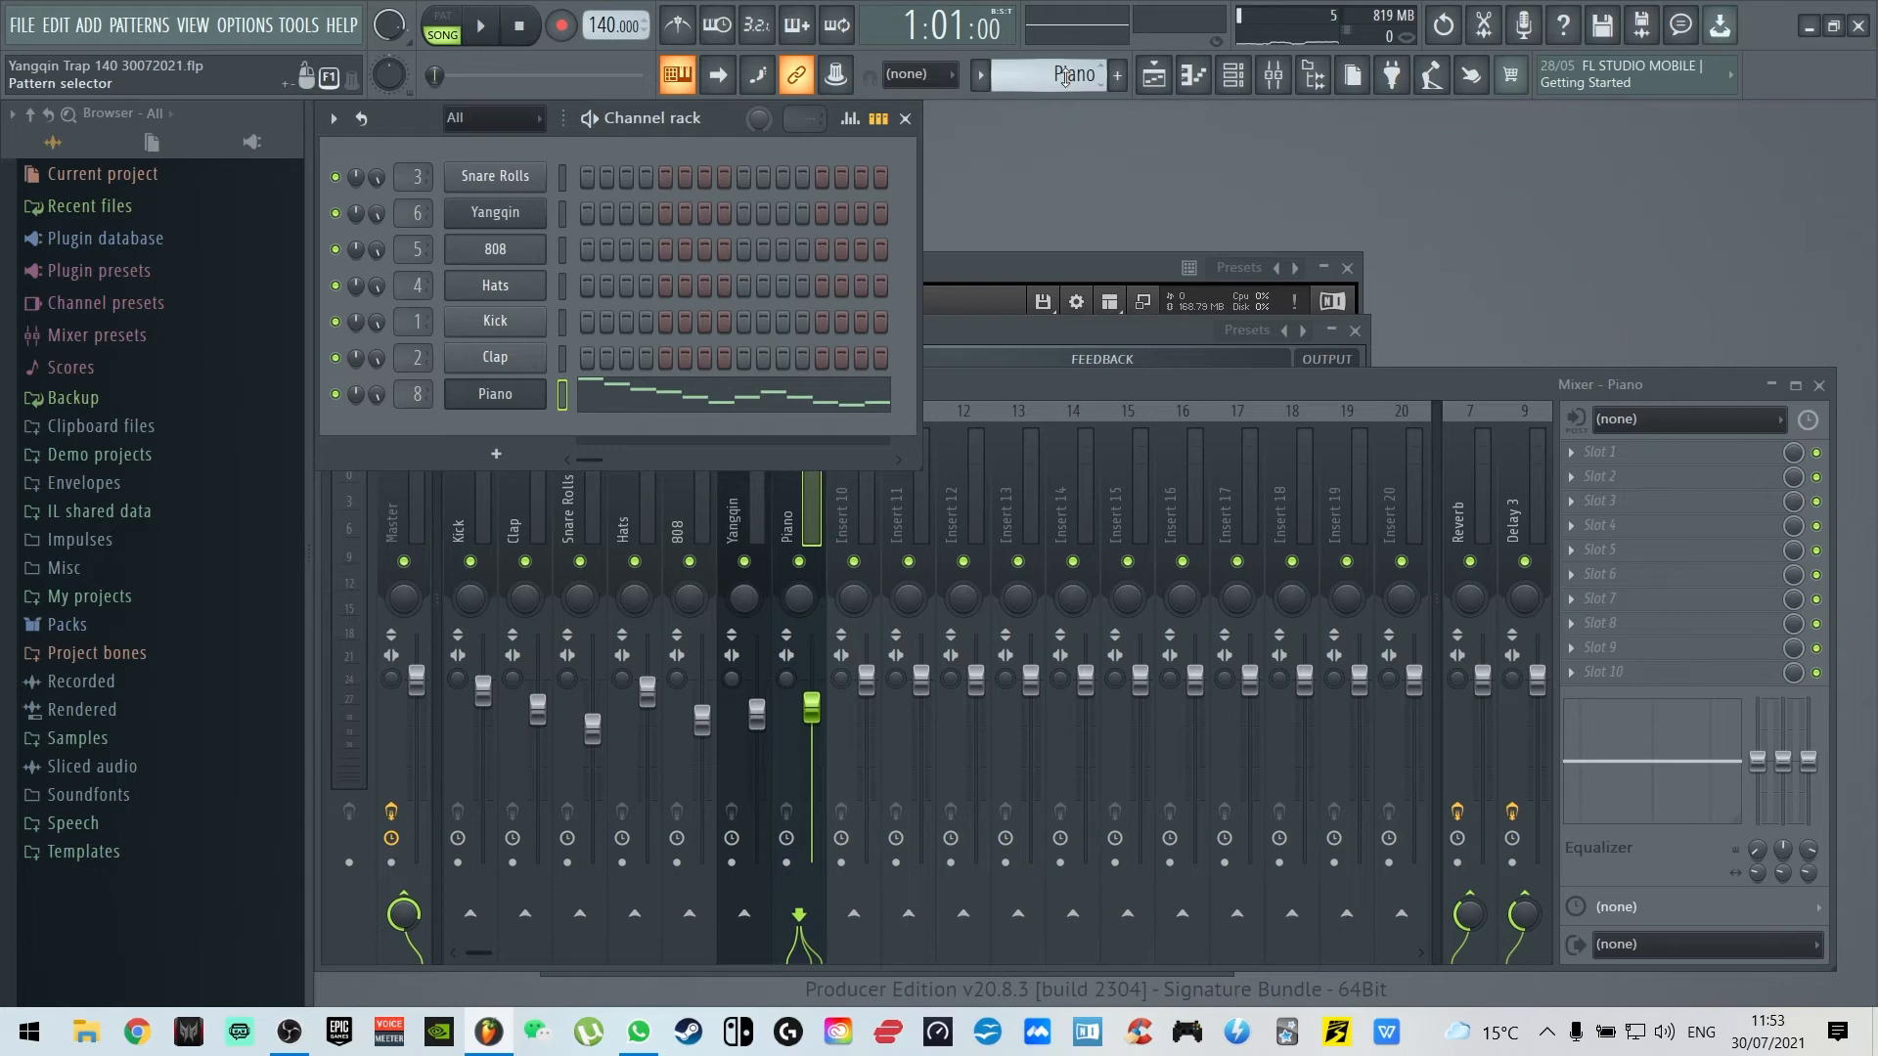
Create a new pattern after the Piano pattern and name it Piano Low
scroll(1065, 78, up, 1)
key(F2)
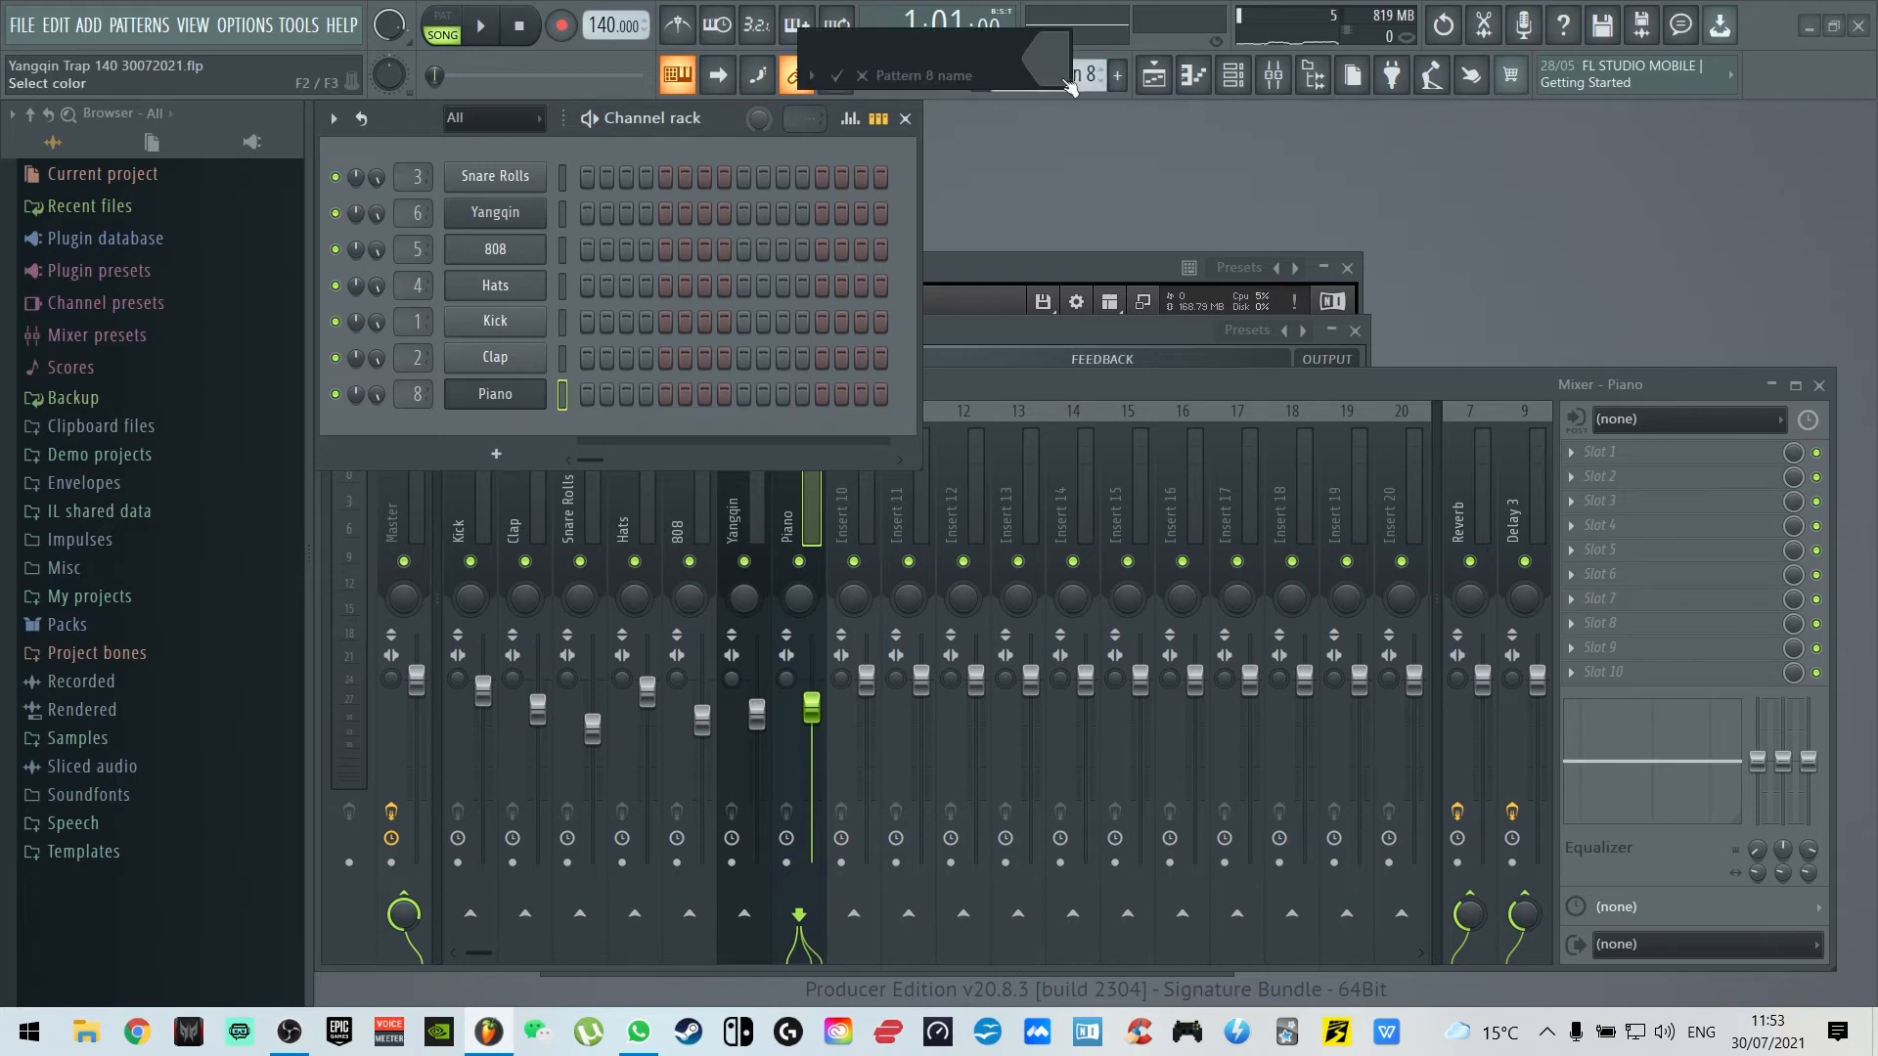
text(Piano Low)
key(Return)
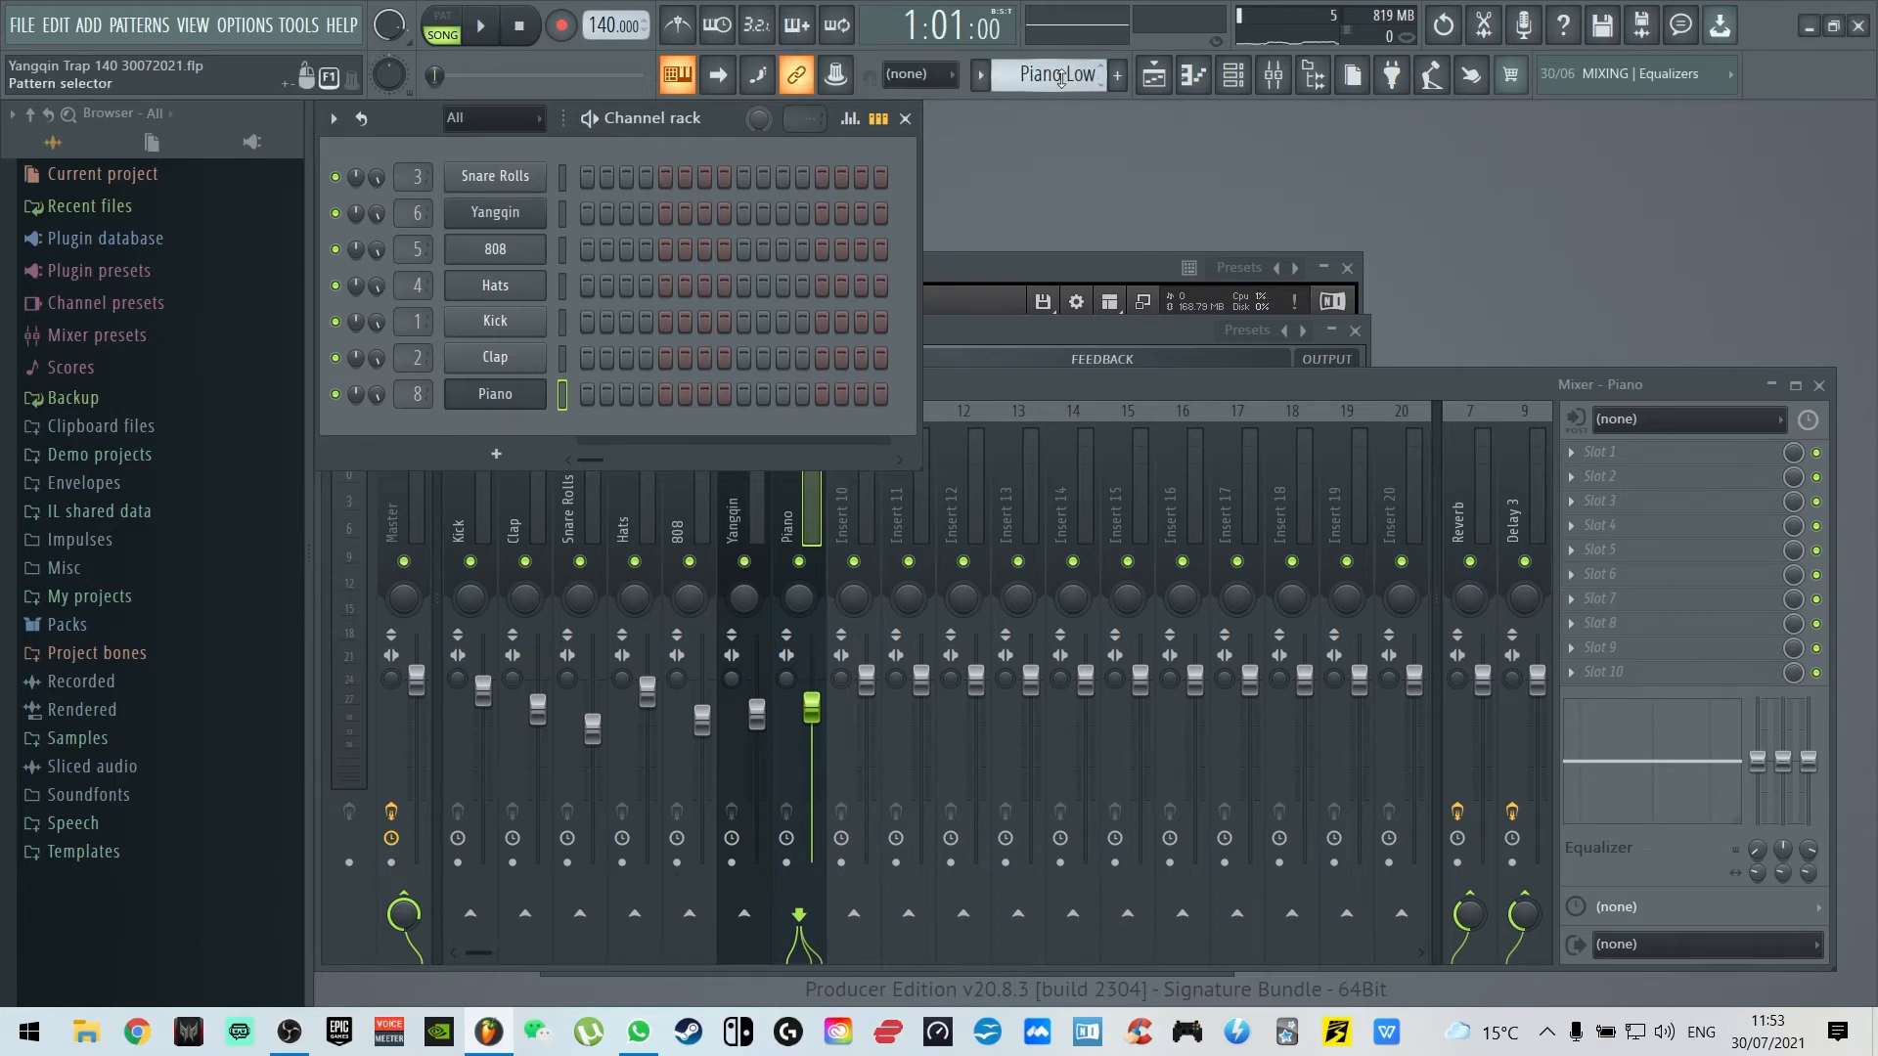
Clone the Piano channel and bring the mixer forward
right_click(483, 393)
click(572, 590)
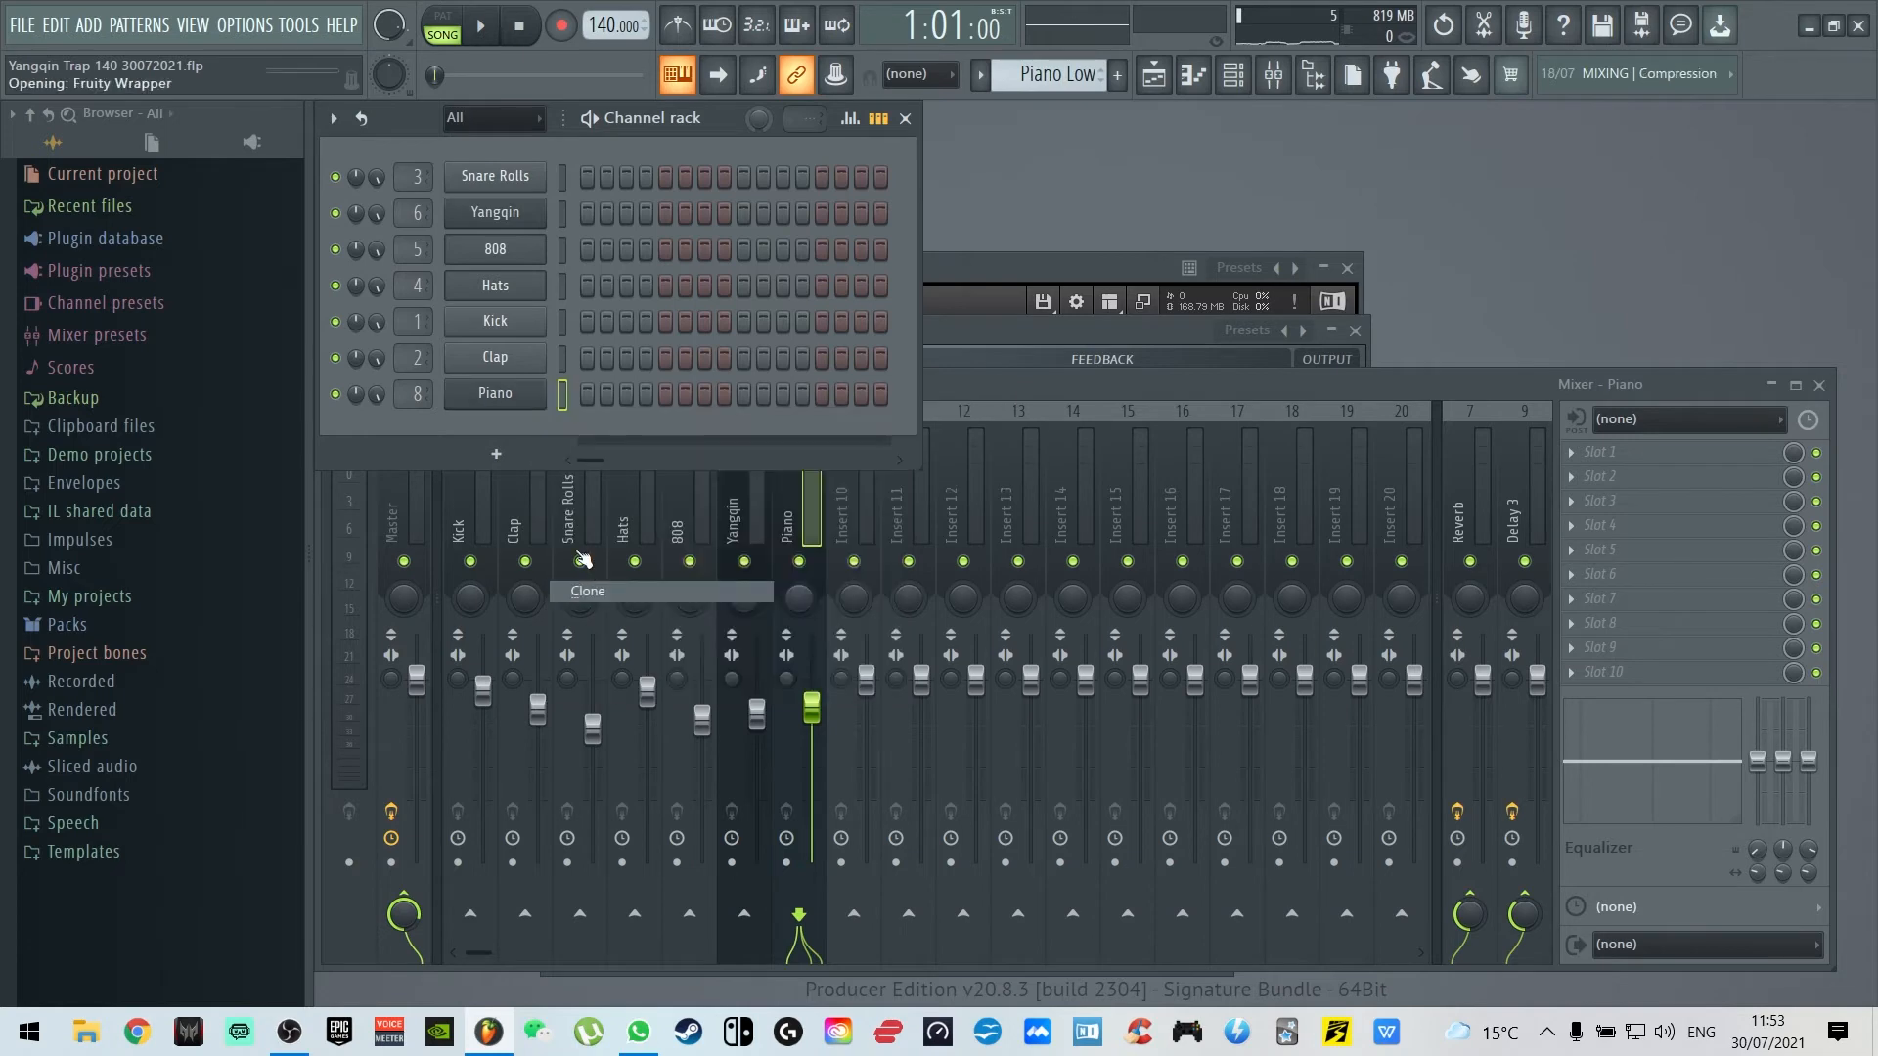
click(1424, 377)
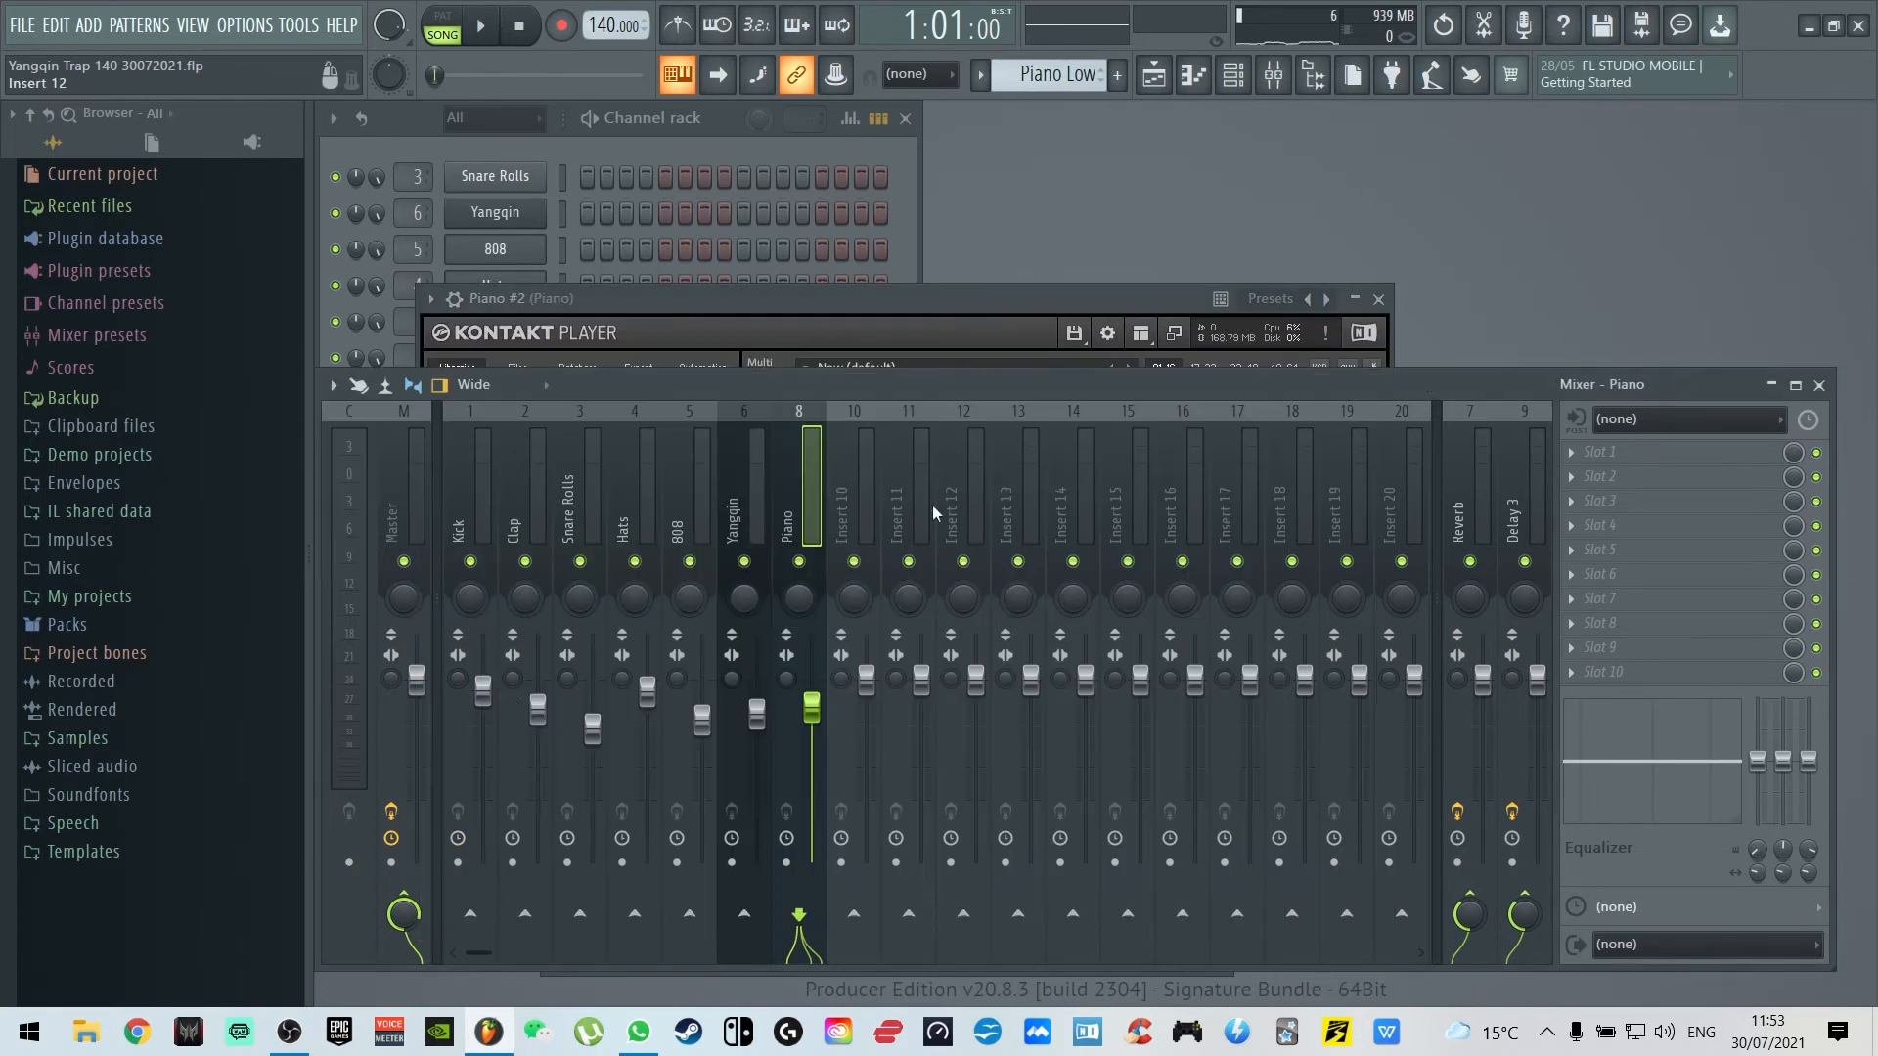
Route the cloned Piano #2 channel to mixer Insert 10 and send that track to Reverb at about 14%
click(853, 489)
key(ctrl+l)
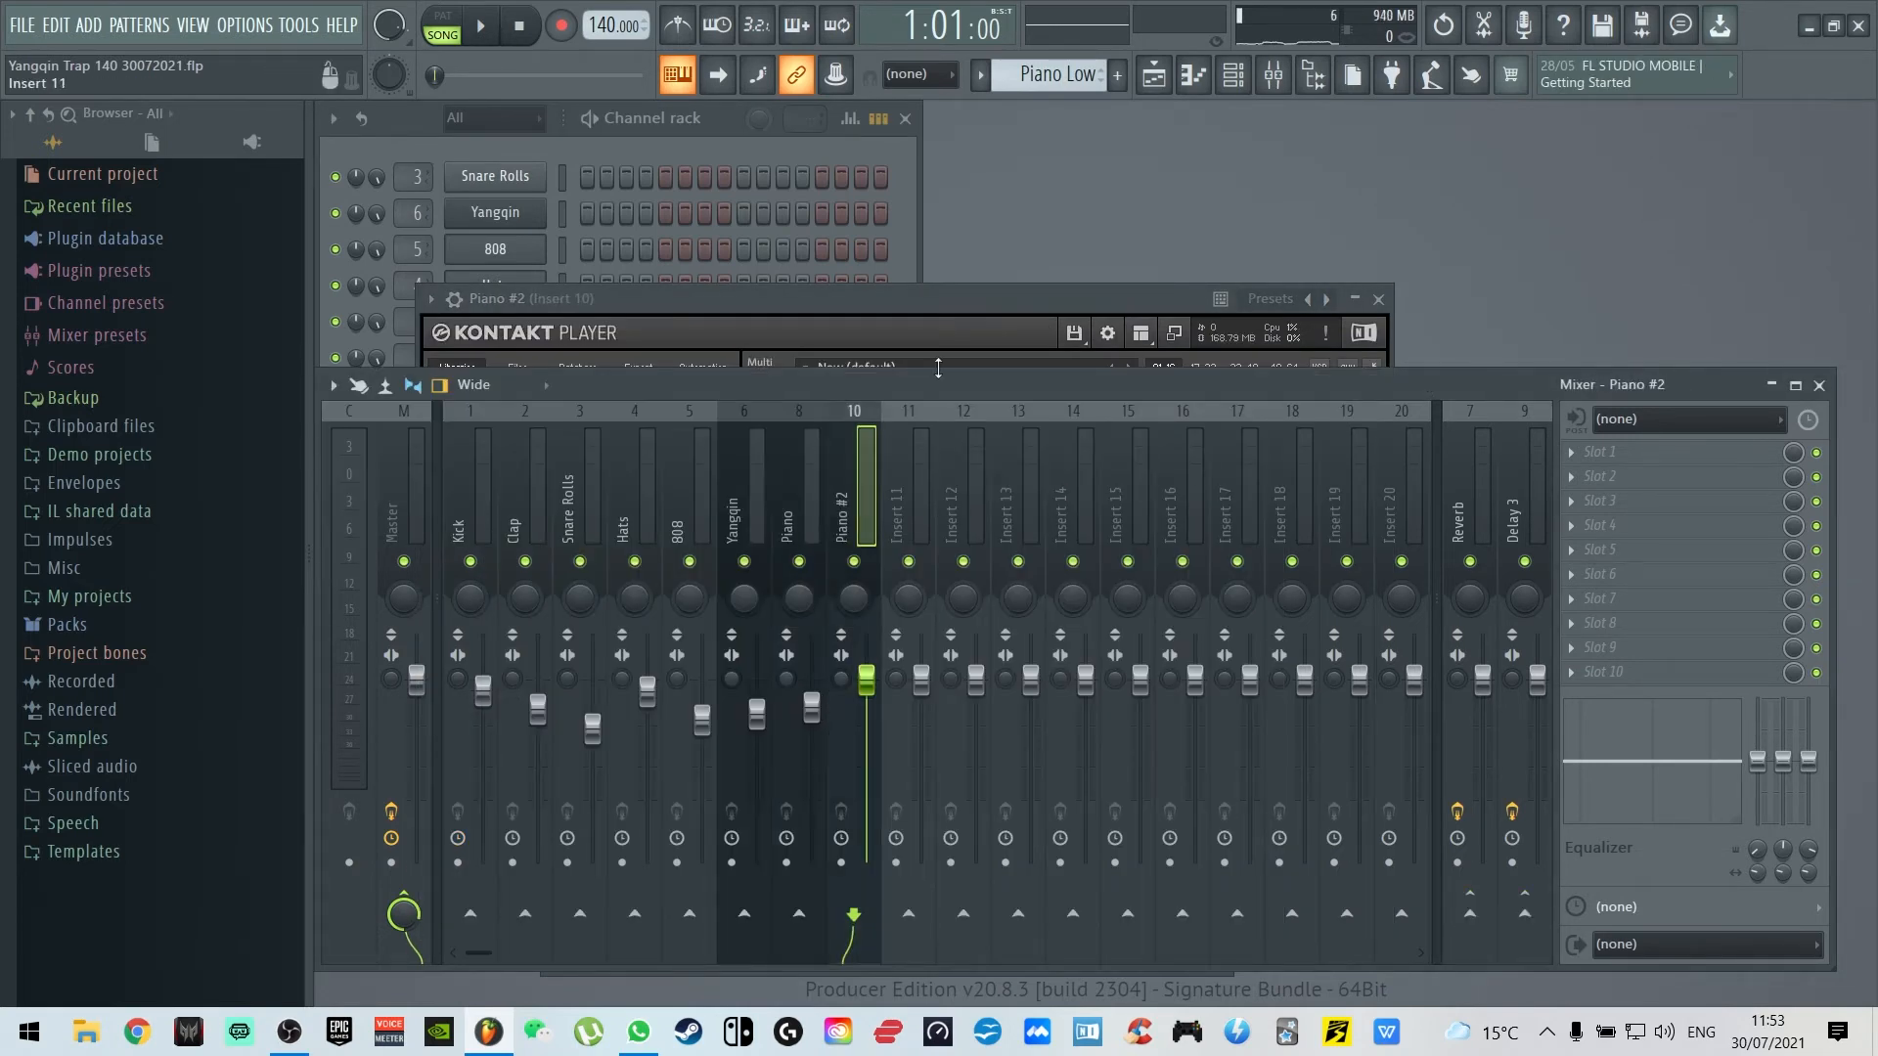
click(1470, 913)
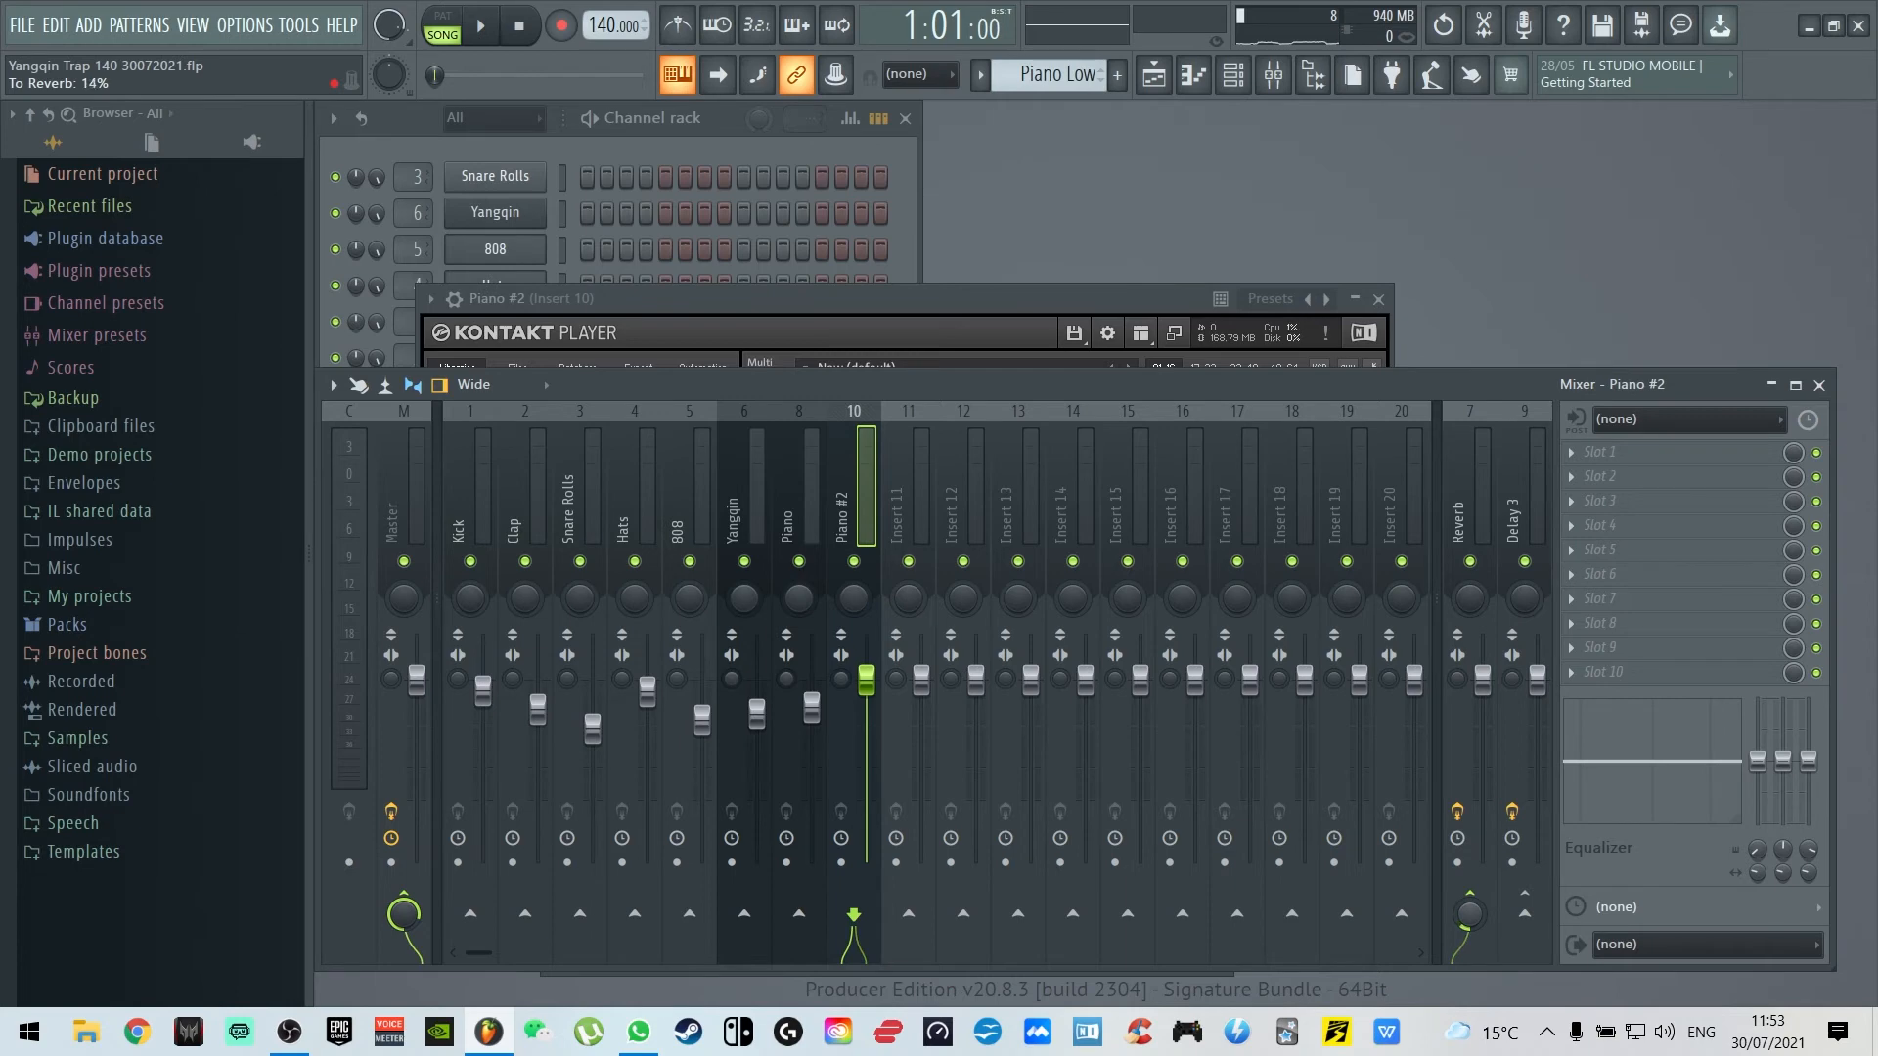
Draw a one-bar C3 note at the start of bar 1 in the Piano #2 piano roll
key(F6)
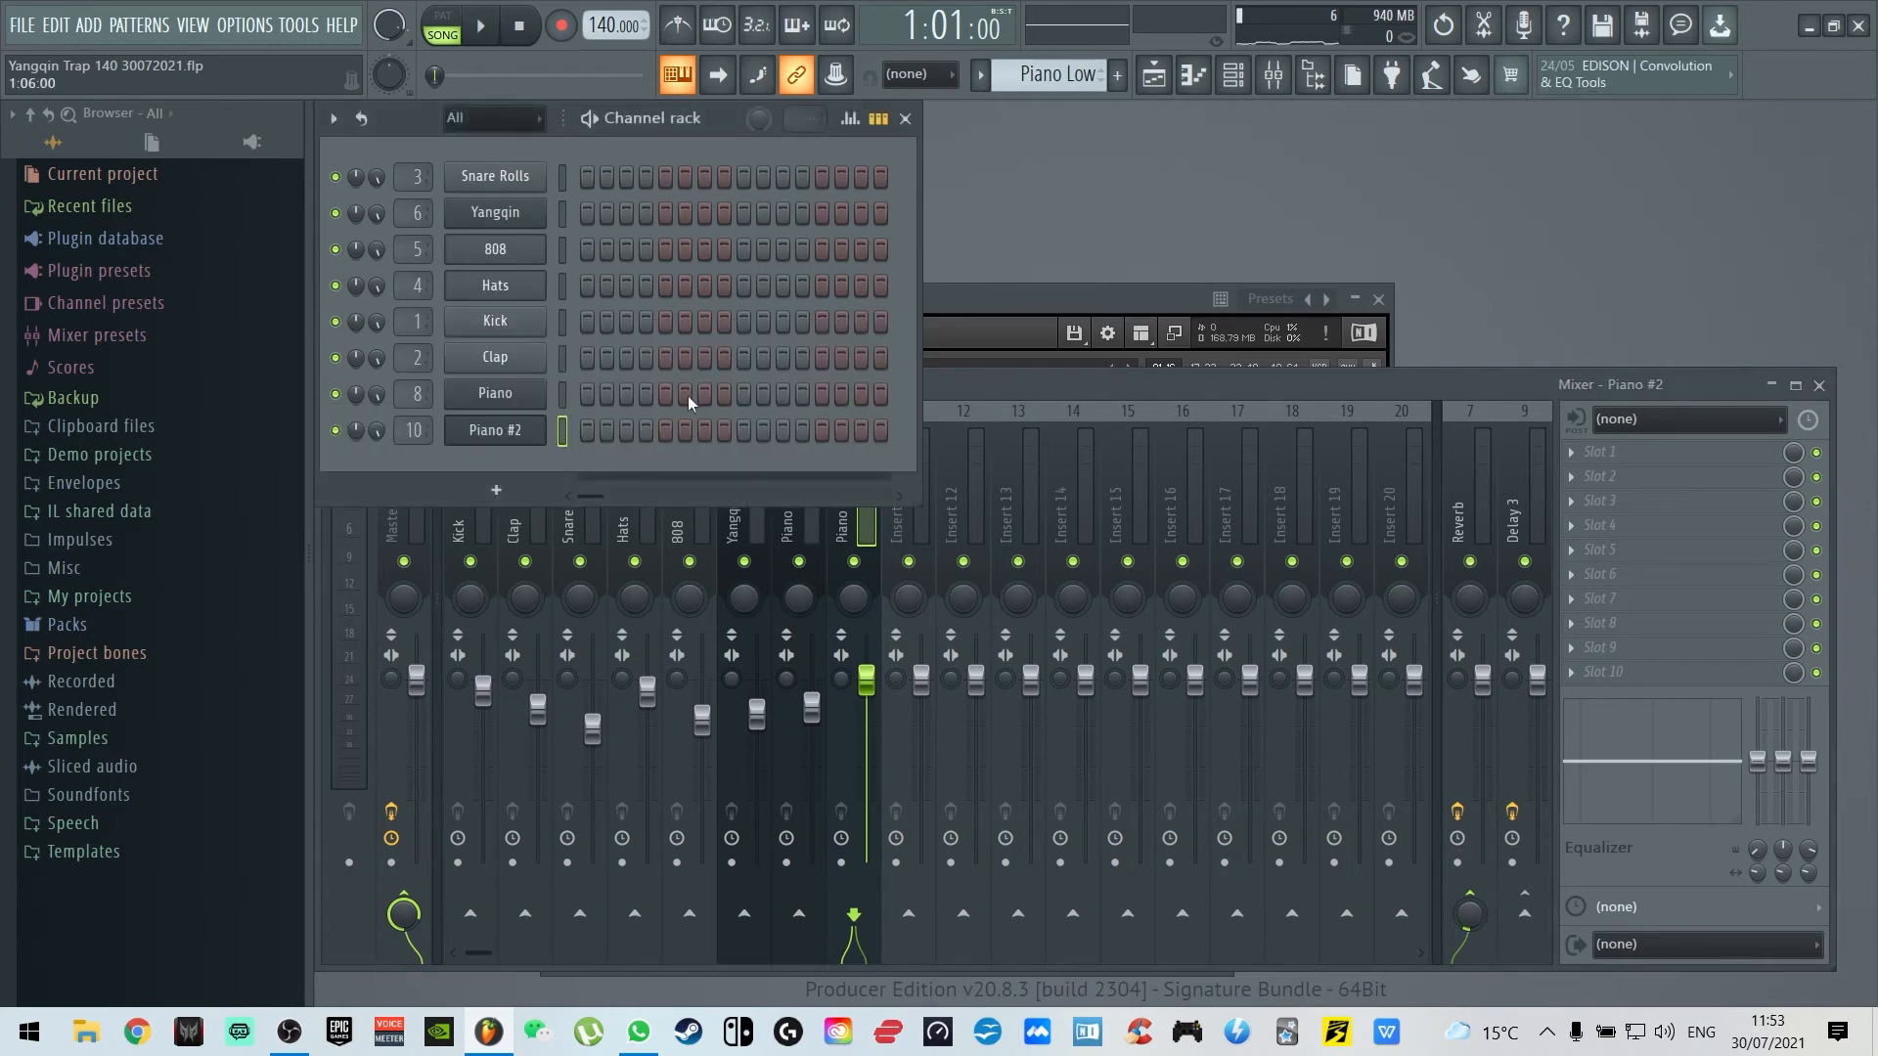
right_click(533, 430)
click(573, 431)
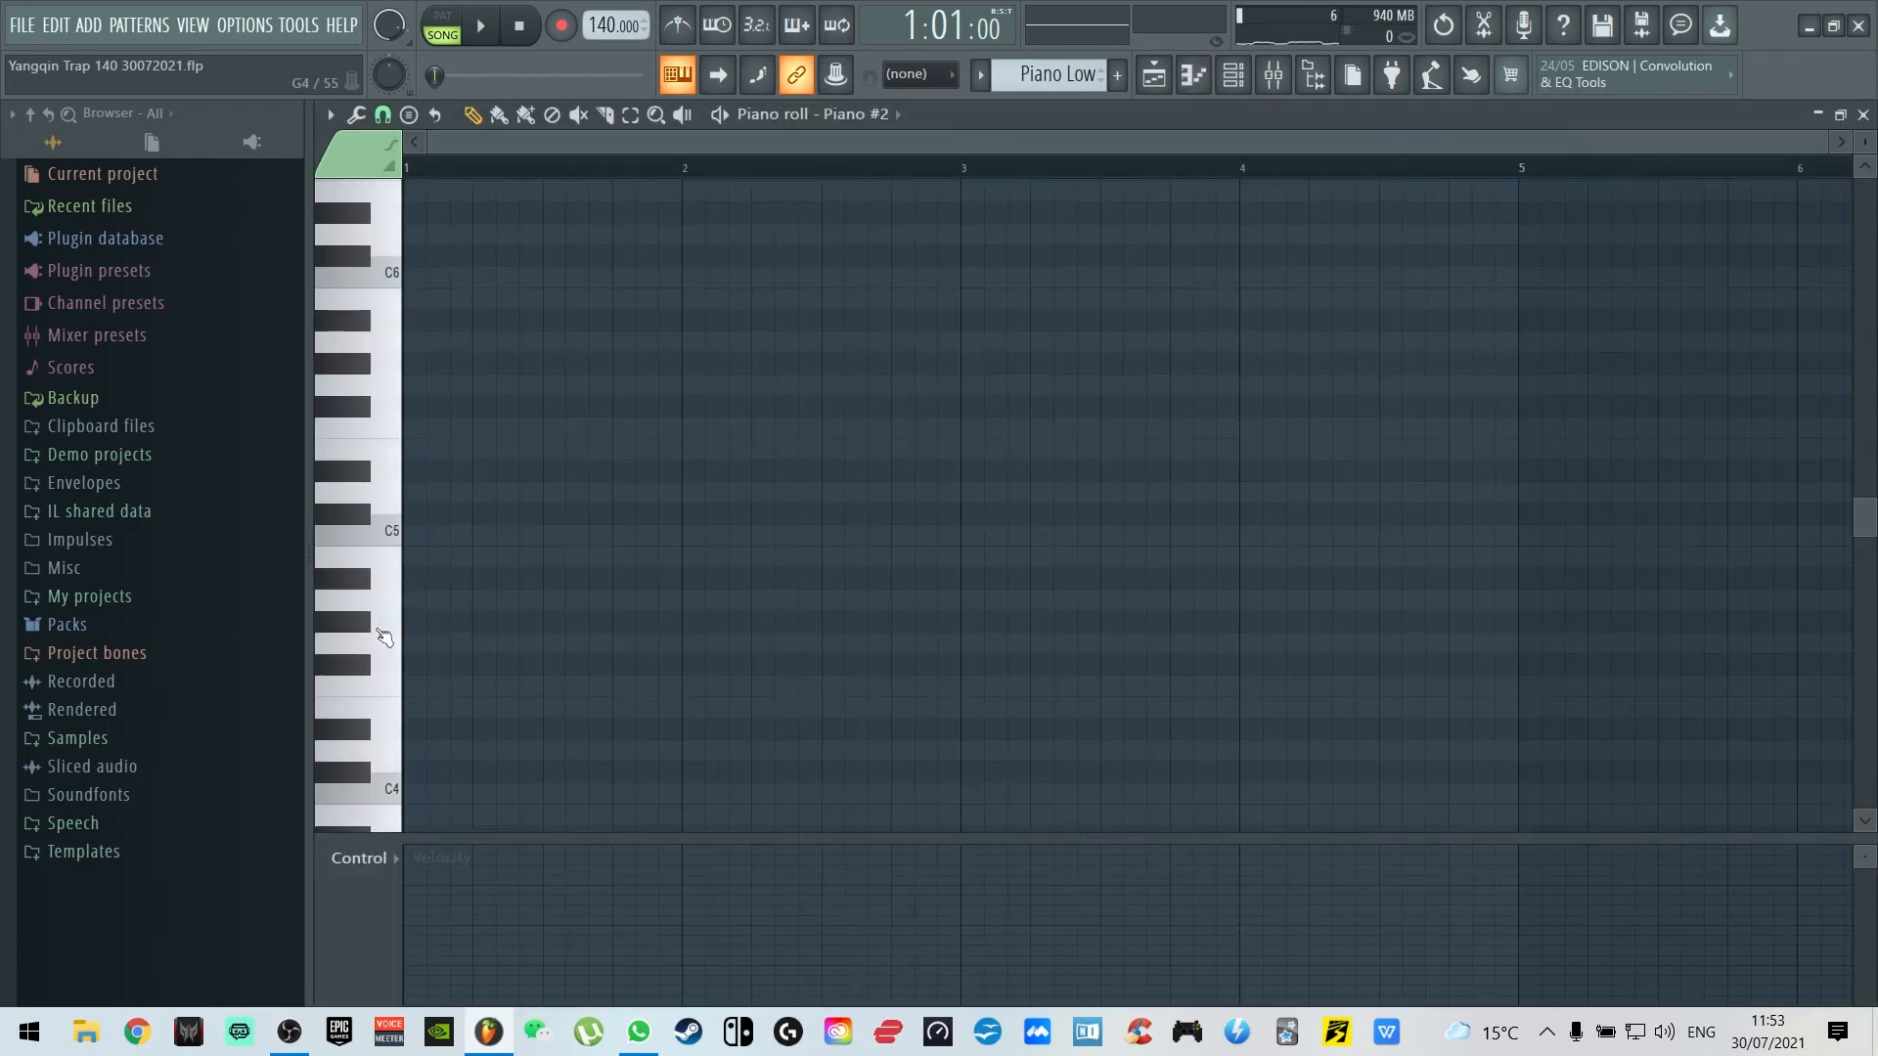
scroll(383, 665, down, 5)
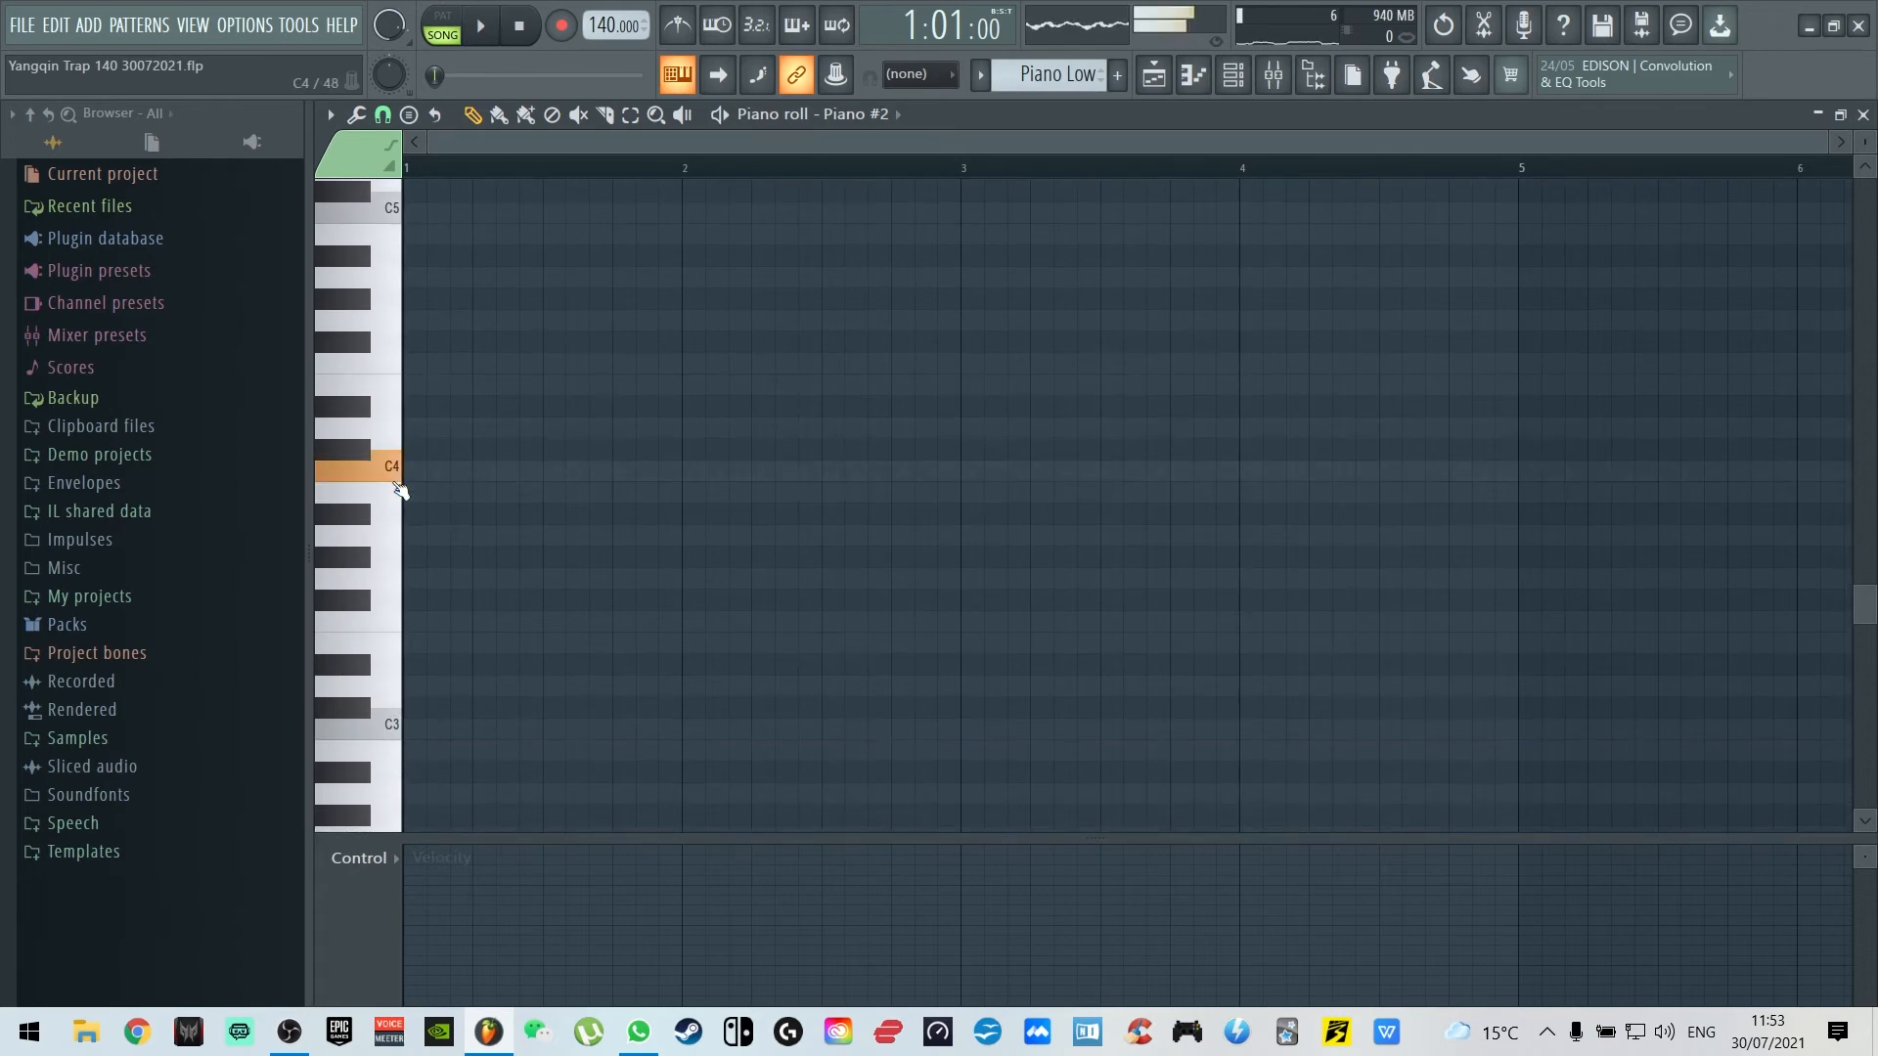
click(415, 728)
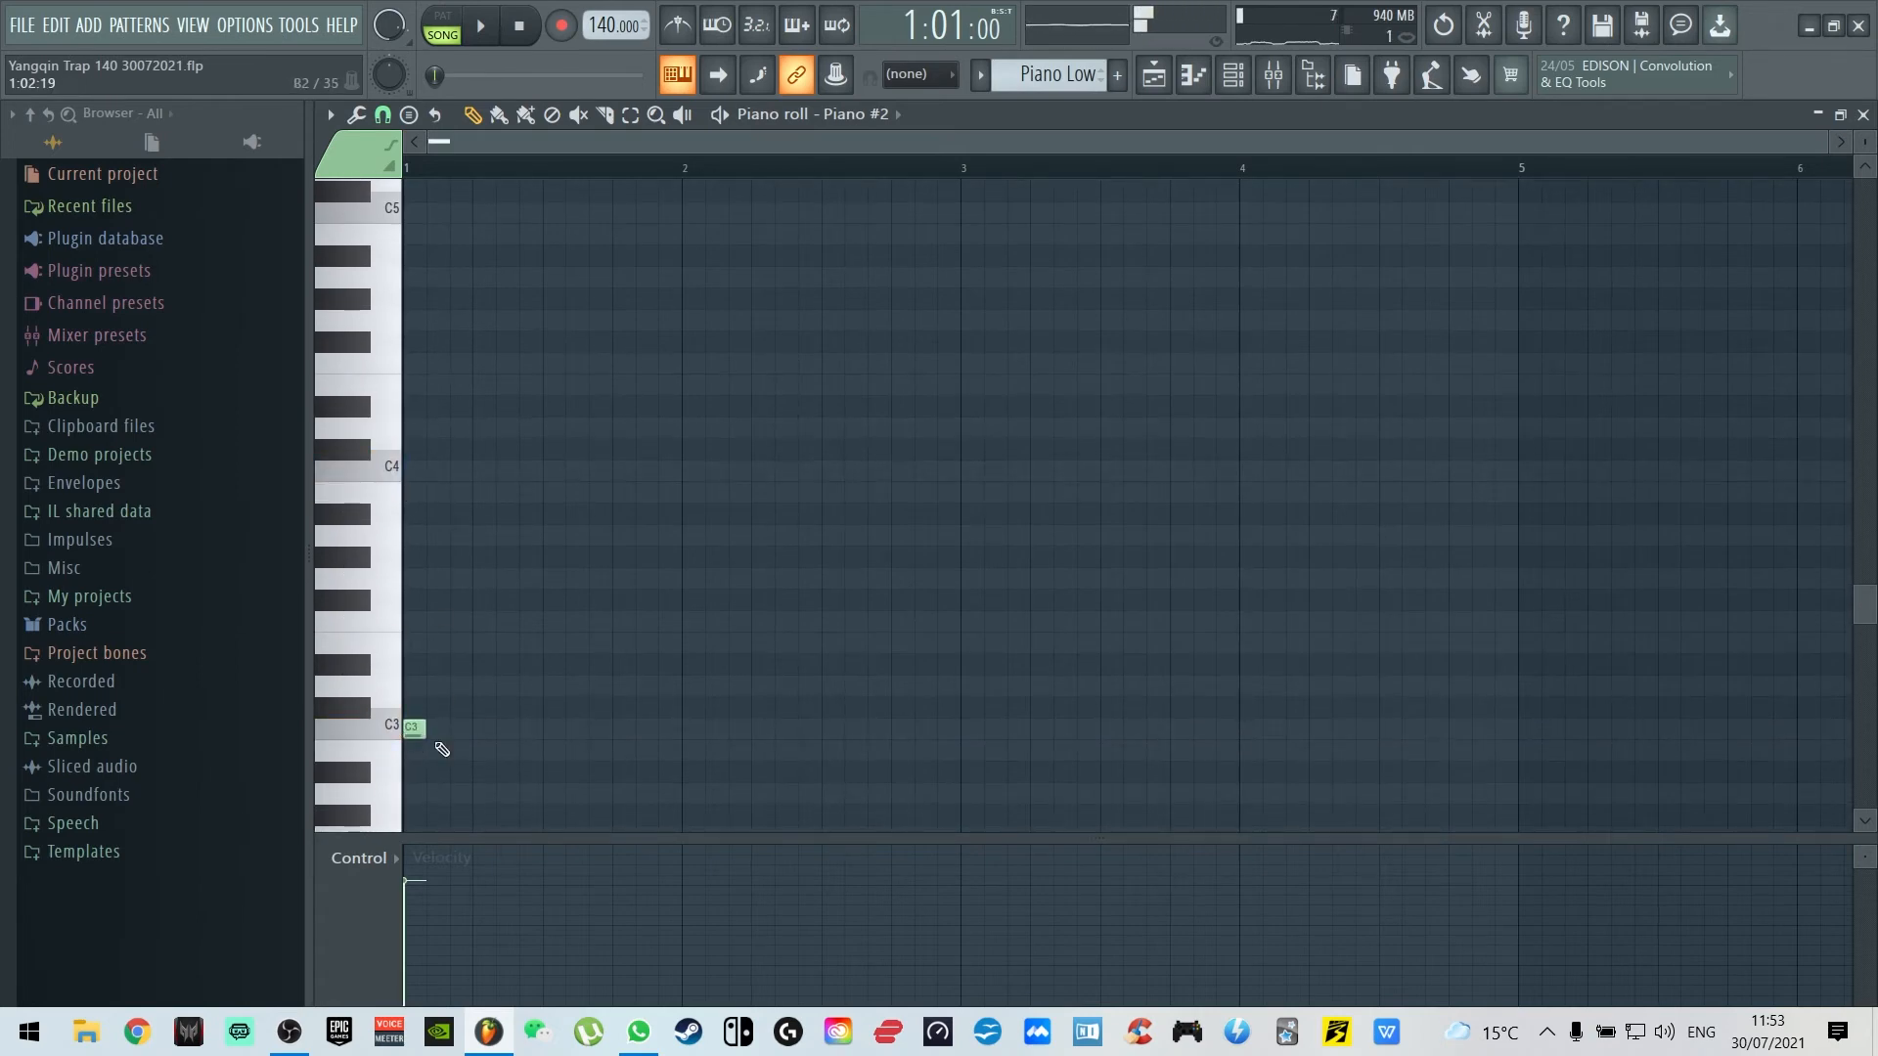
drag(435, 741, 622, 750)
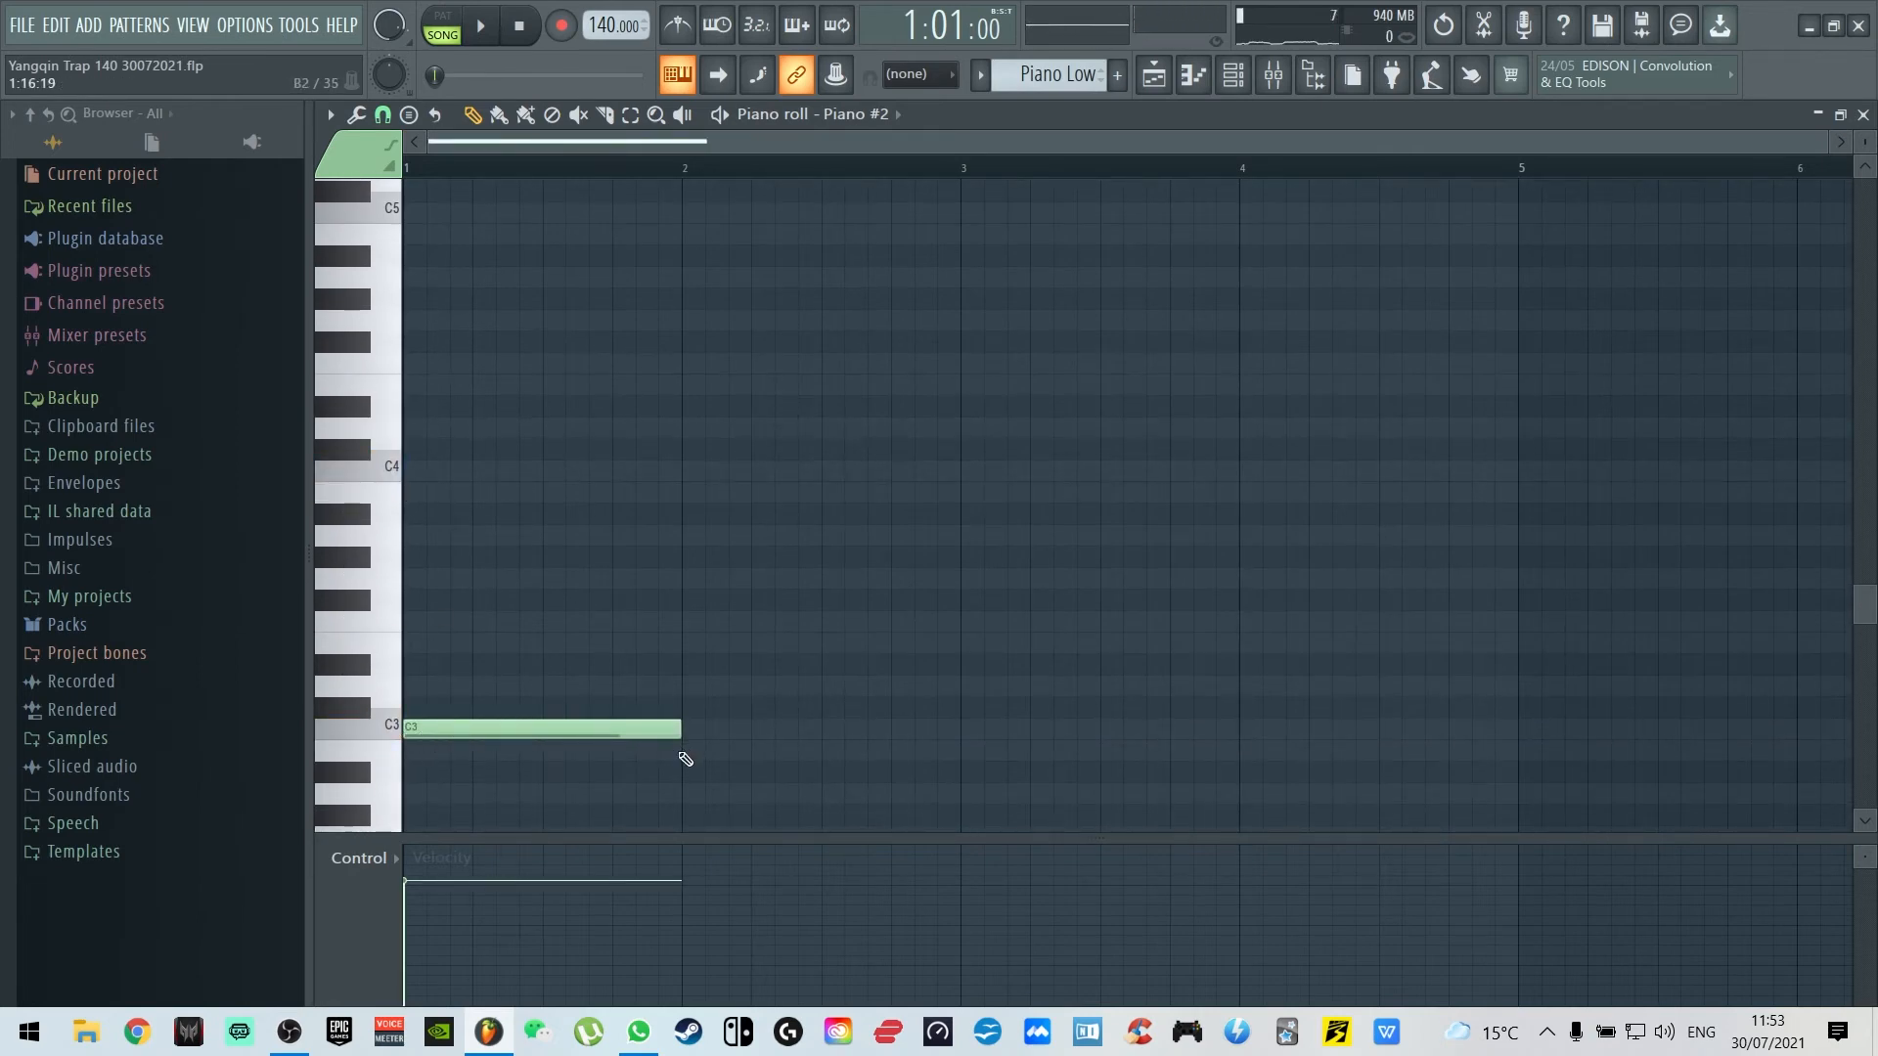
Audition the Piano Low pattern's single note in pattern playback mode
click(381, 145)
click(383, 117)
click(406, 173)
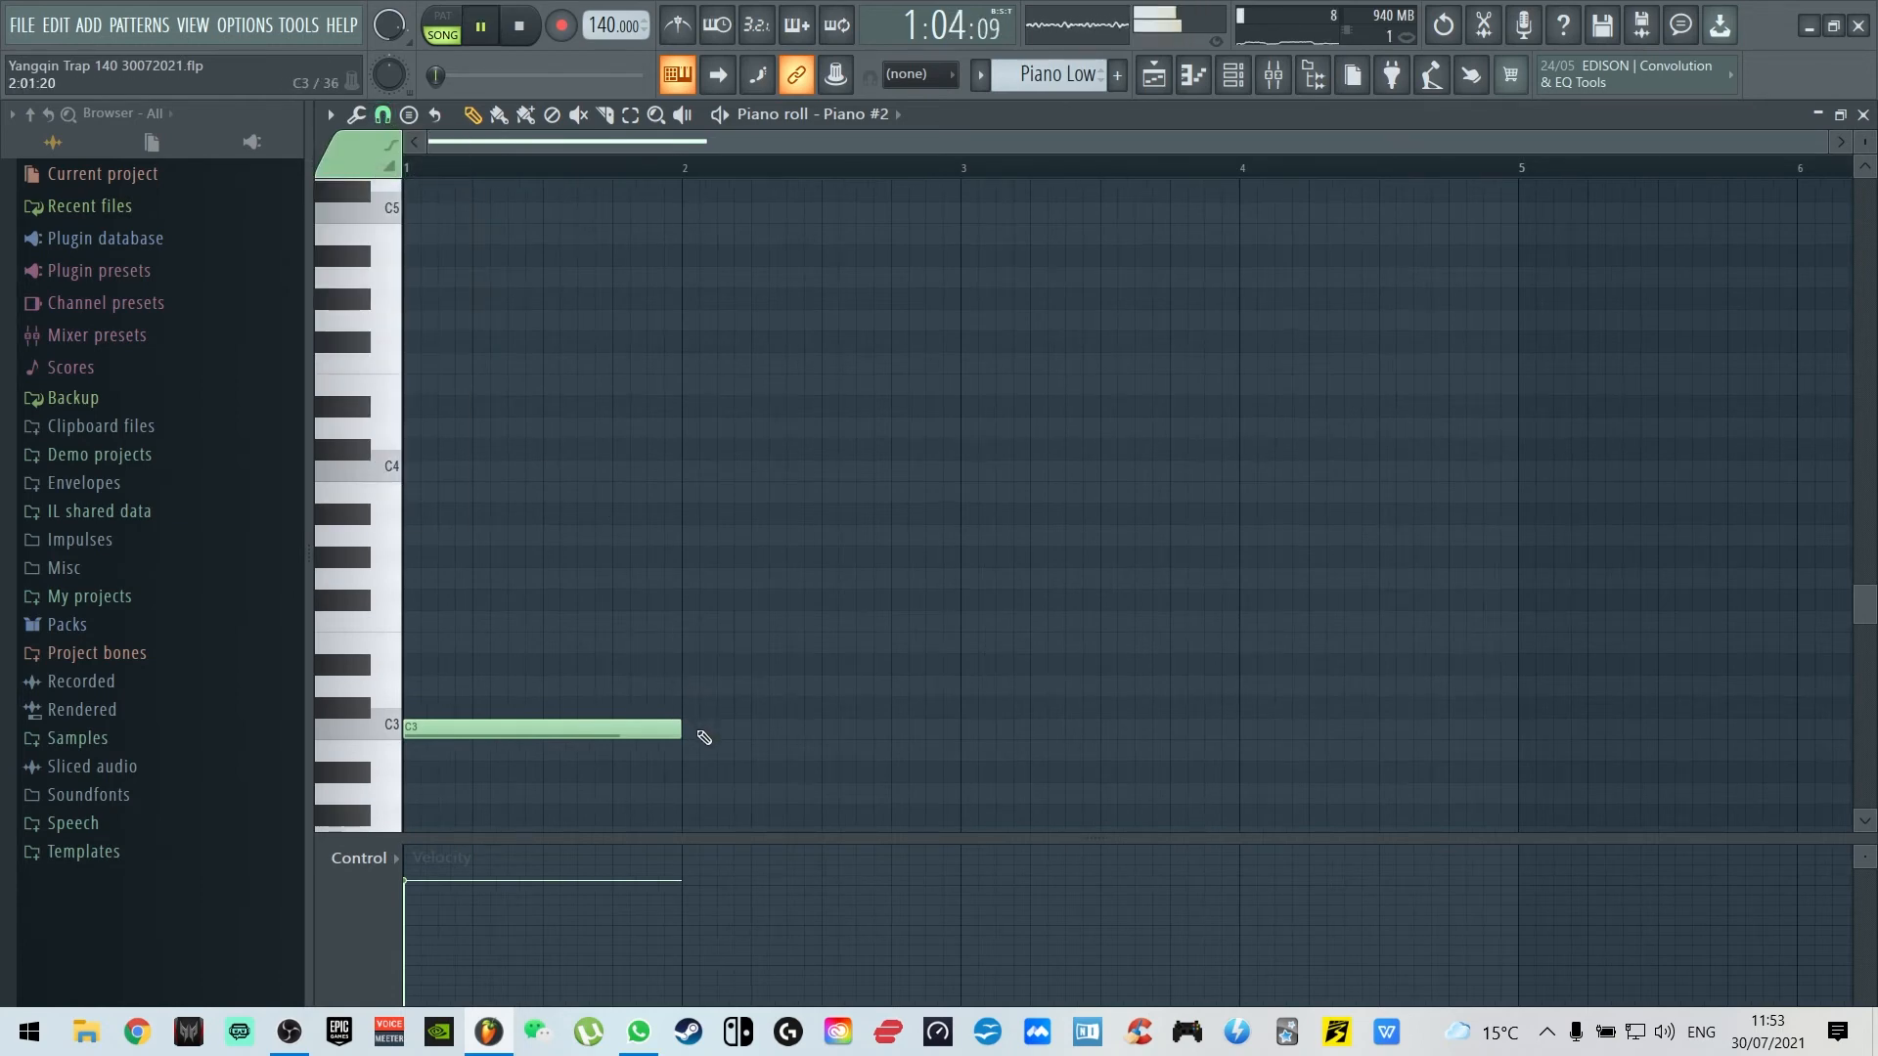
click(442, 24)
key(space)
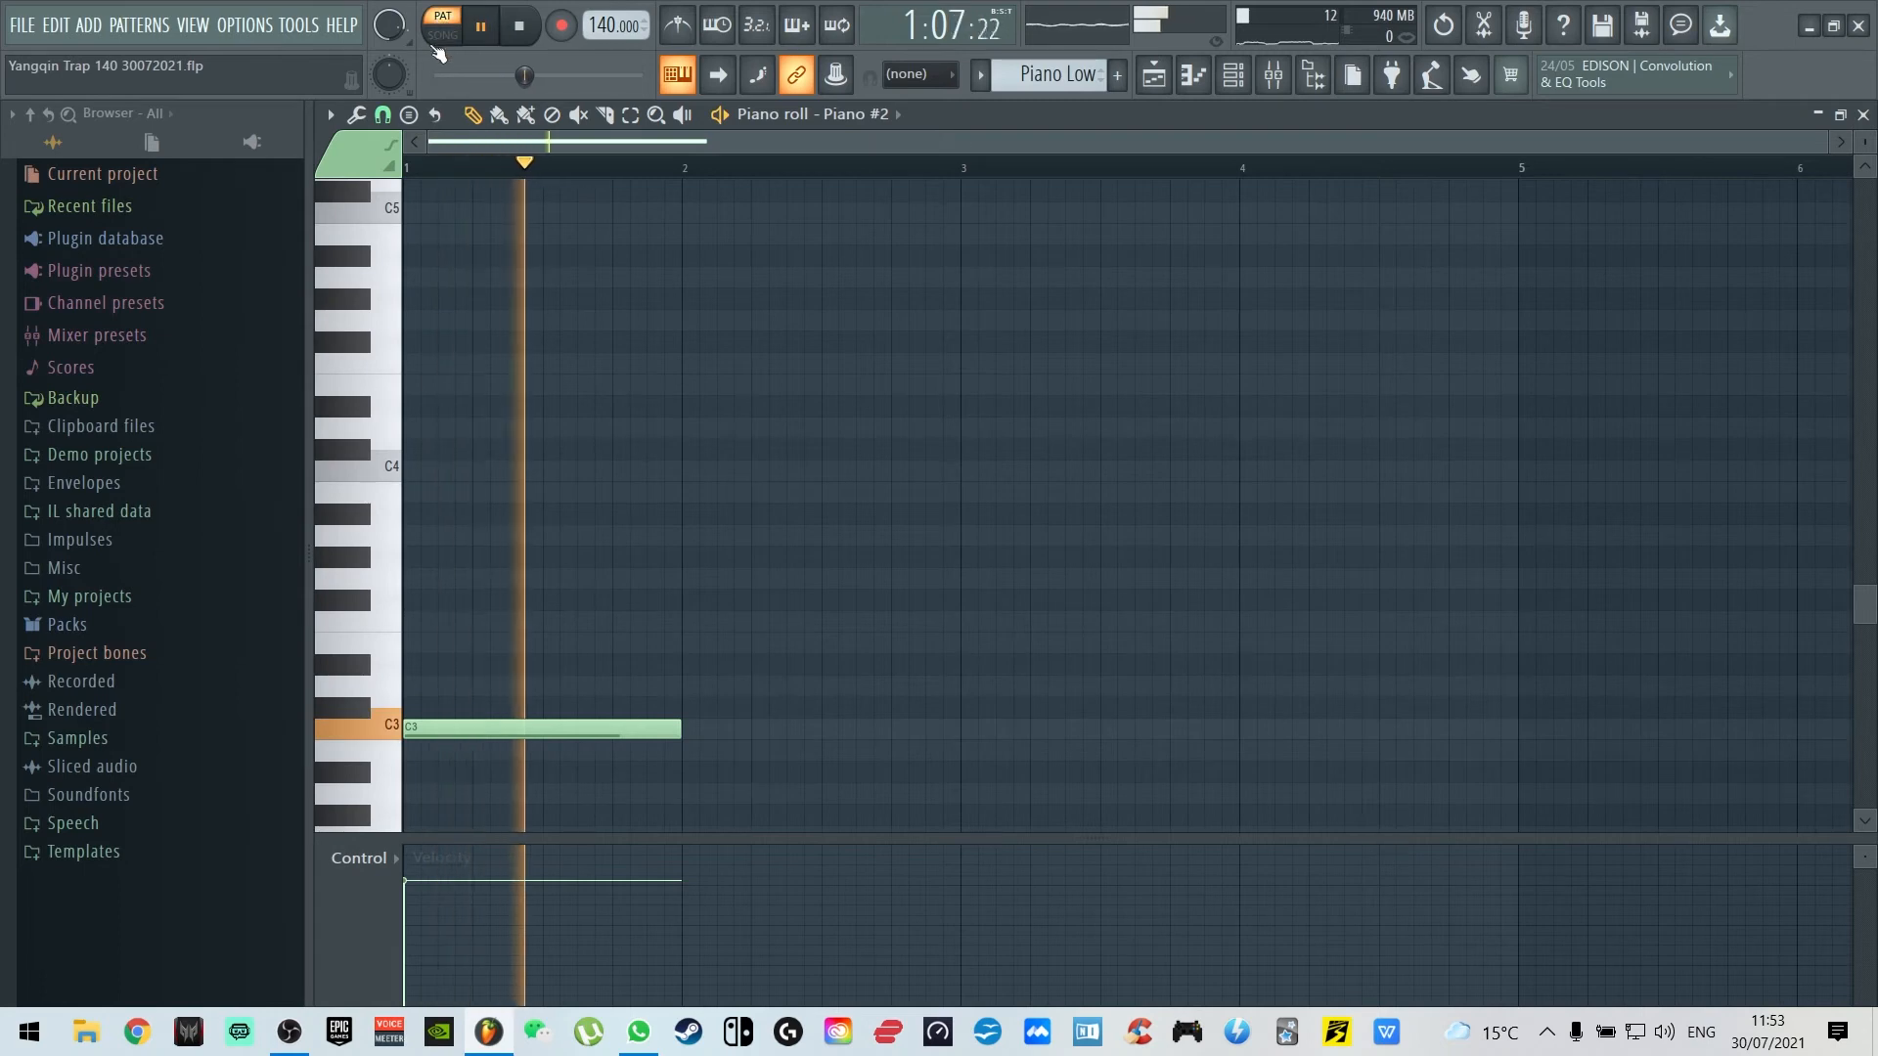
key(space)
Extend the C3 note towards the end of bar 2, finish that bar with a short B2 note, and preview the pattern
drag(680, 729, 924, 730)
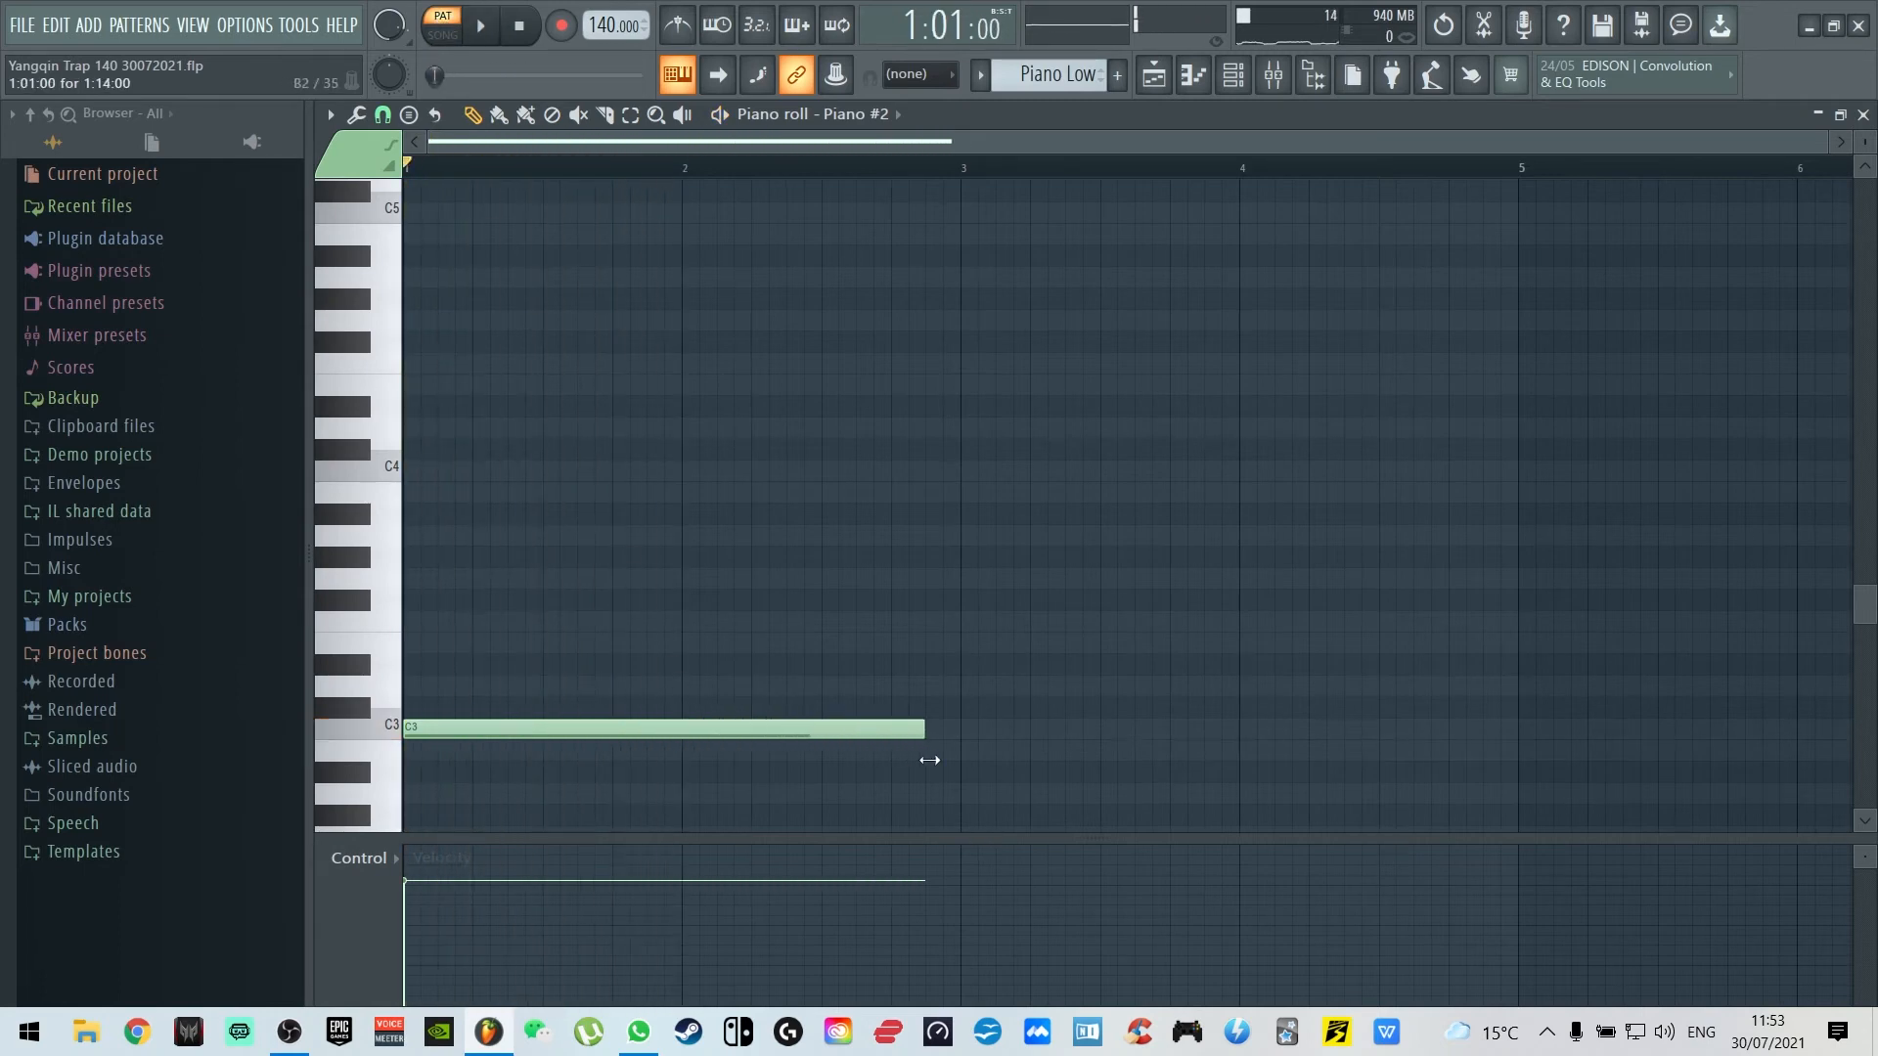
click(934, 750)
drag(1447, 759, 914, 756)
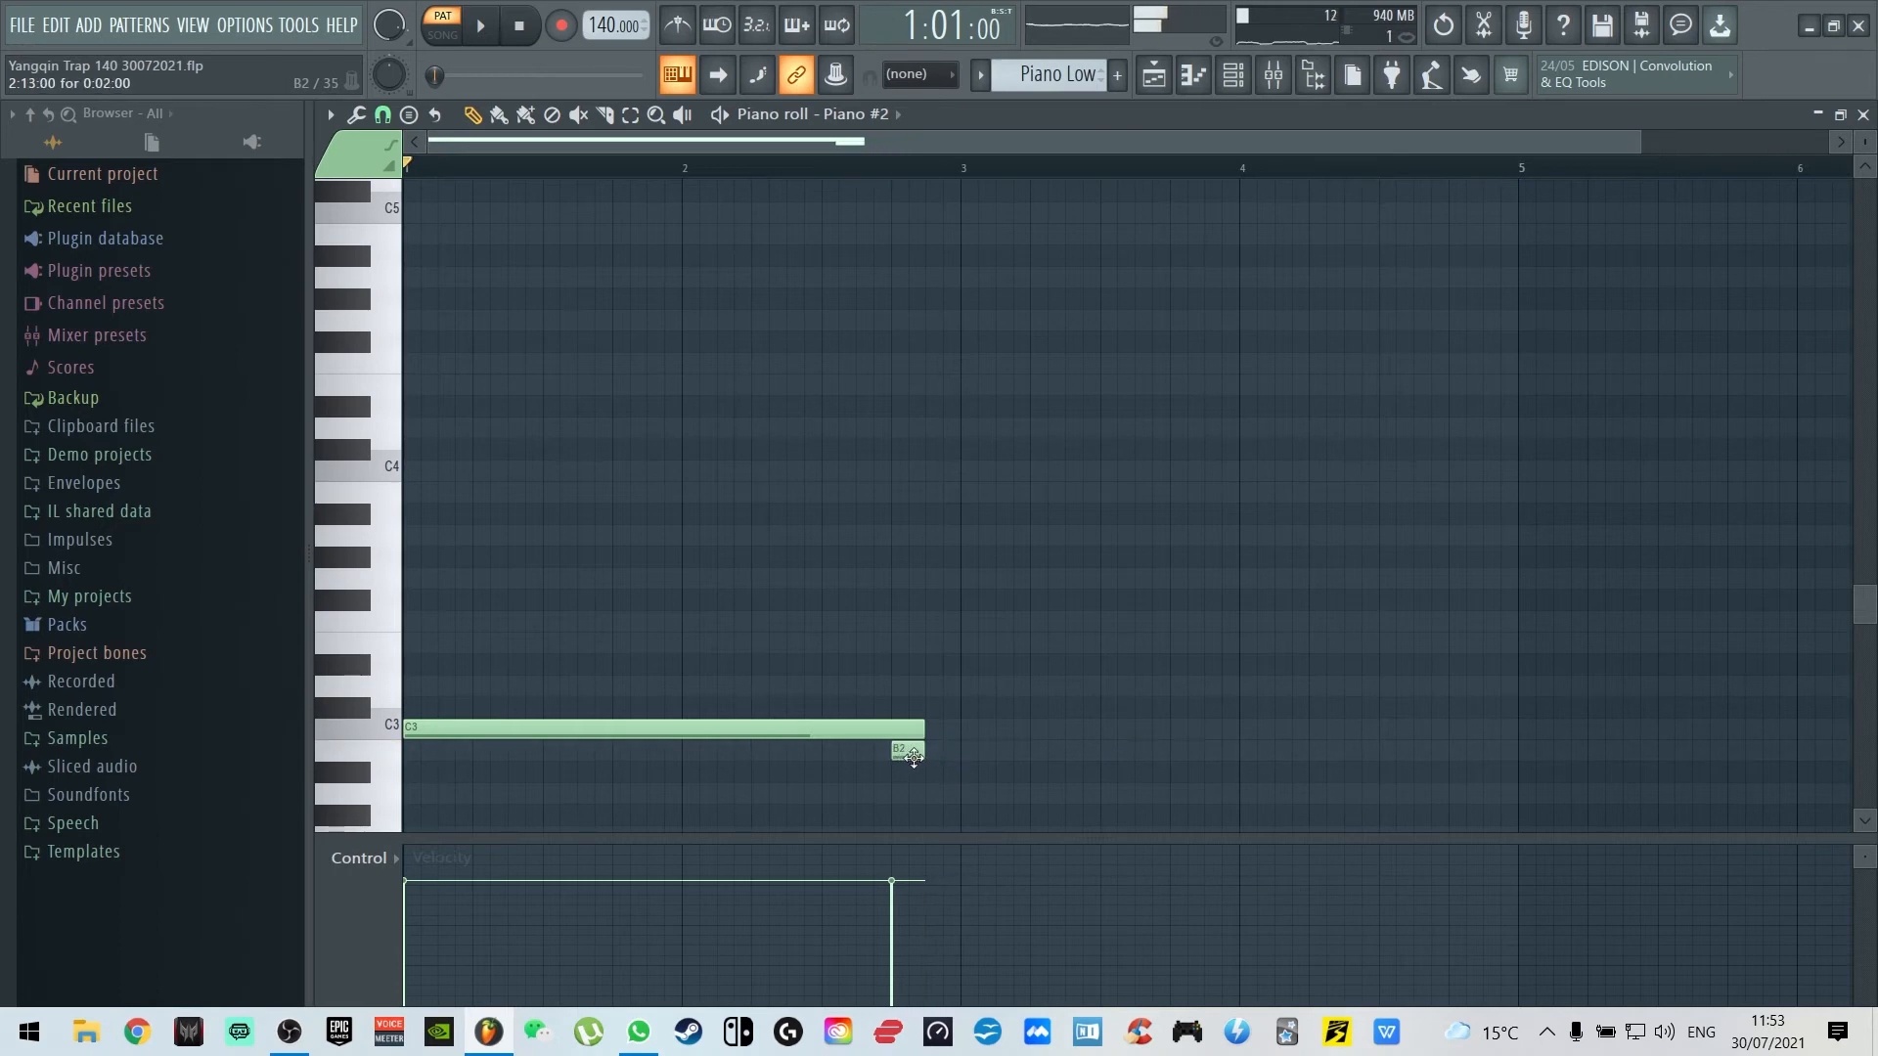
key(space)
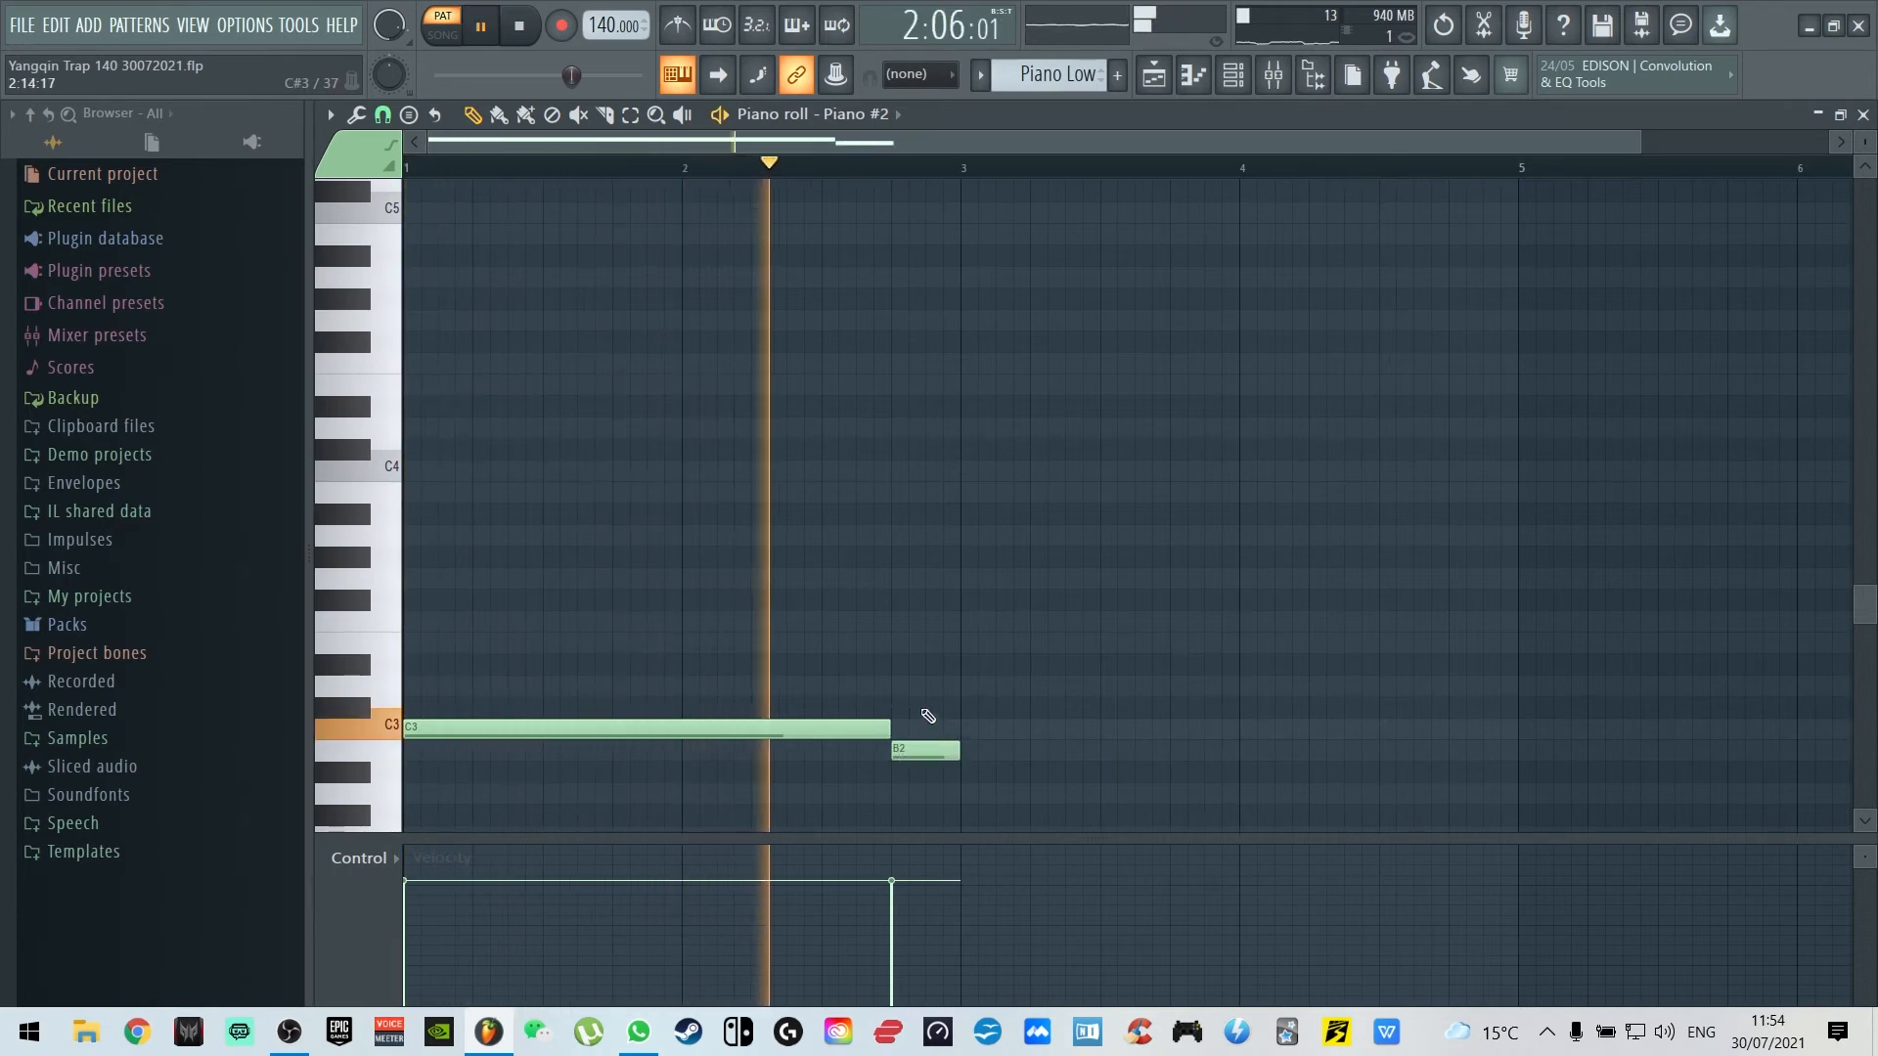
key(space)
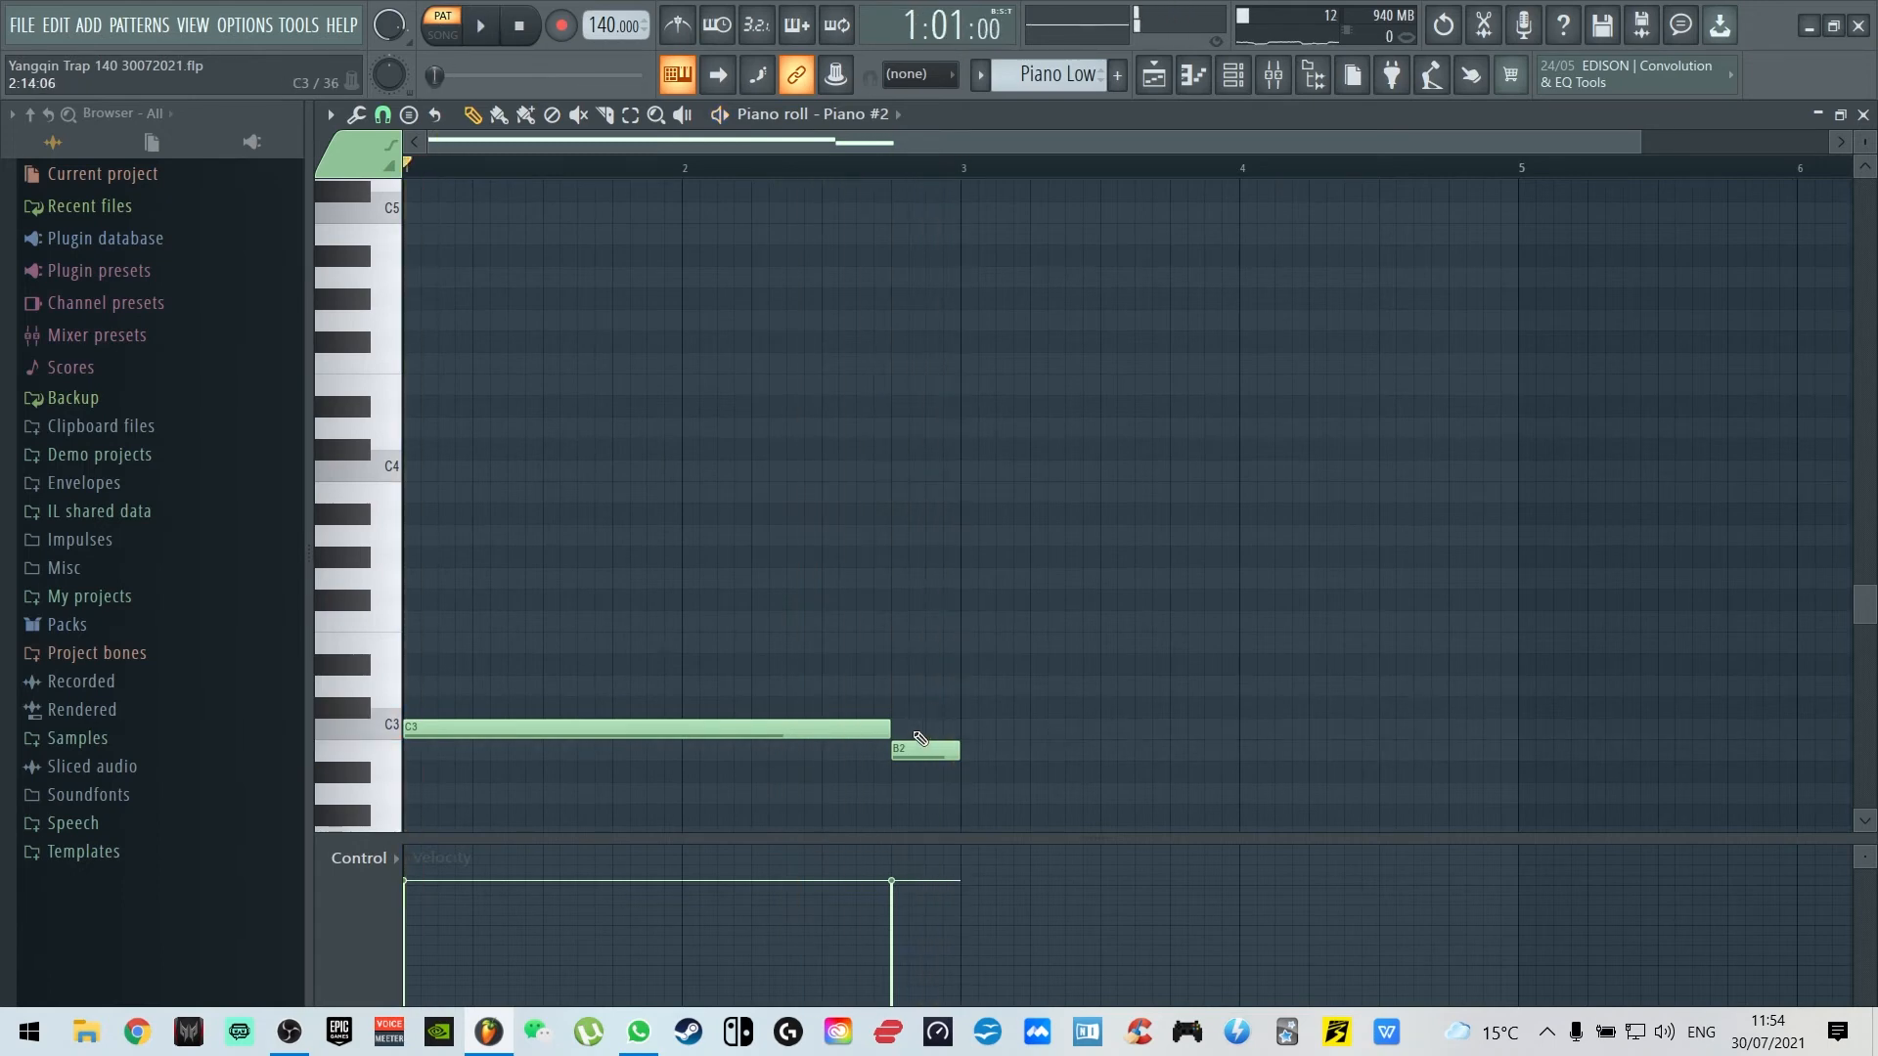
Place Piano Low clips on Track 7 of the playlist at bars 9, 13 and 17
key(F5)
click(847, 639)
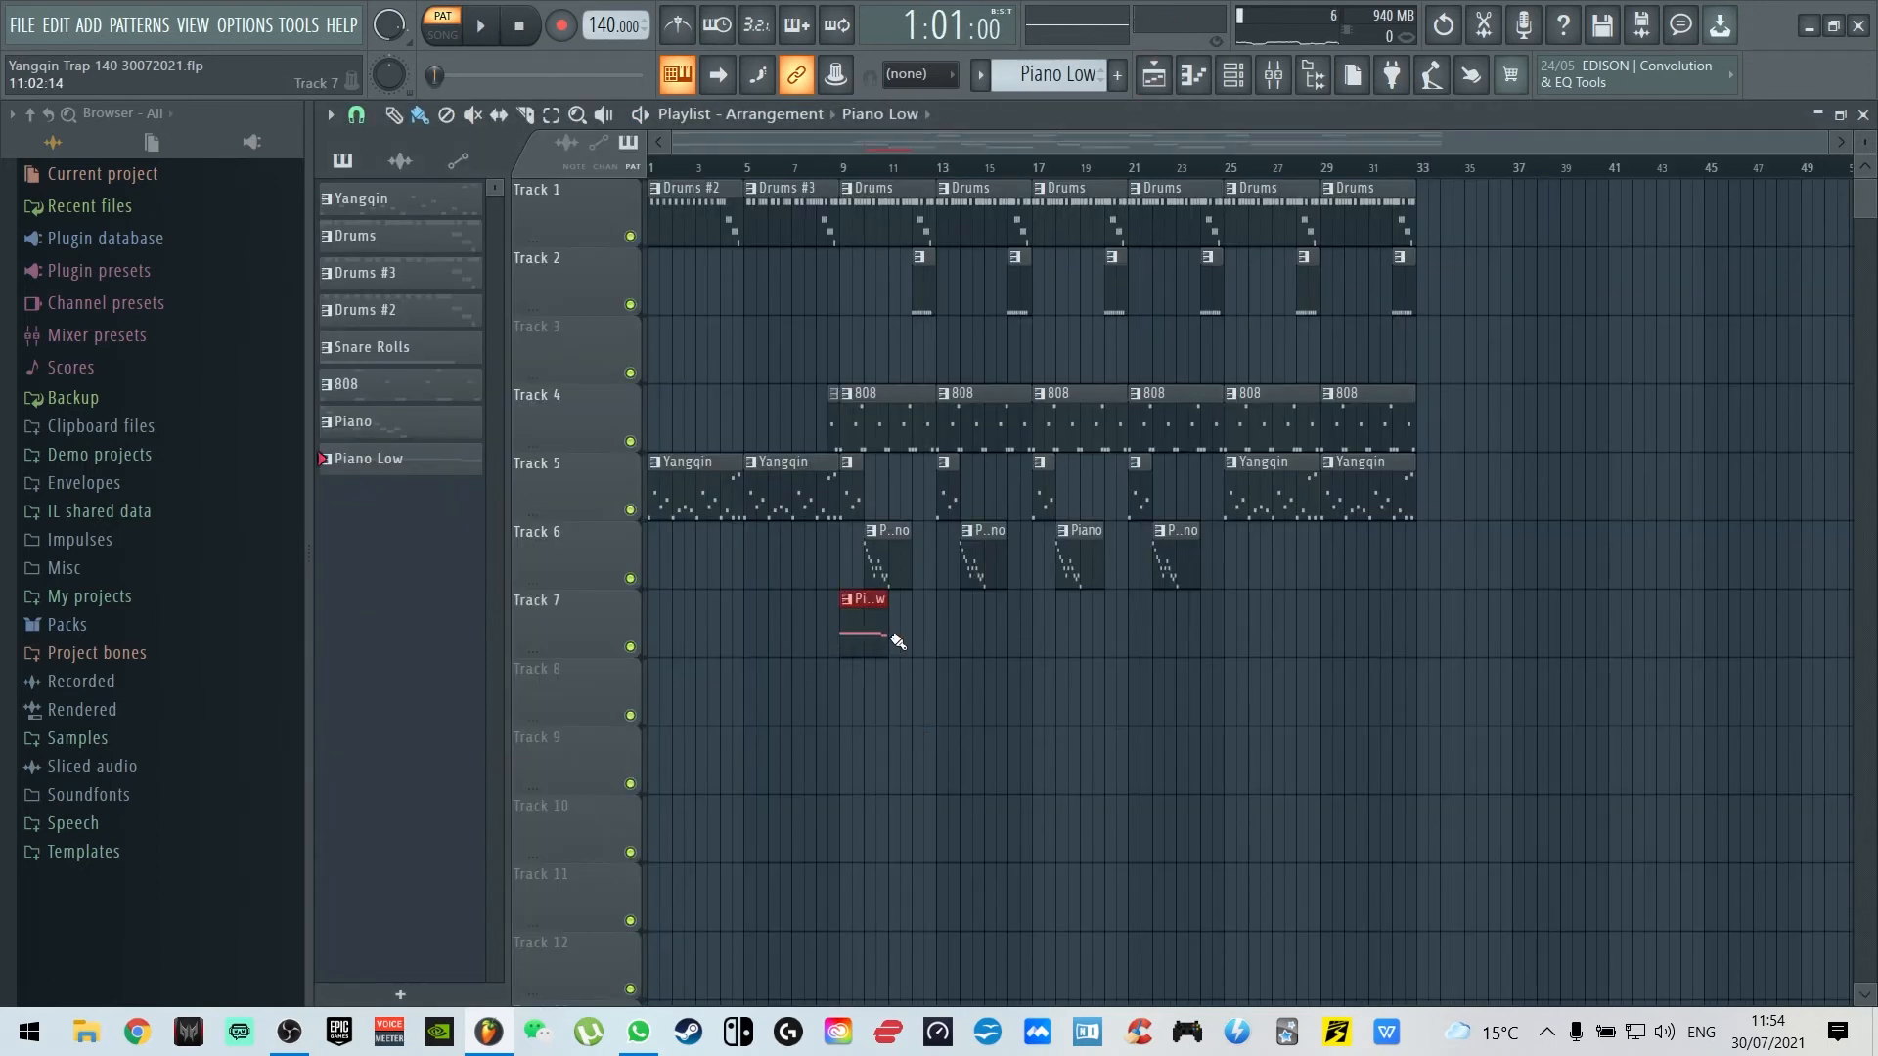
click(946, 645)
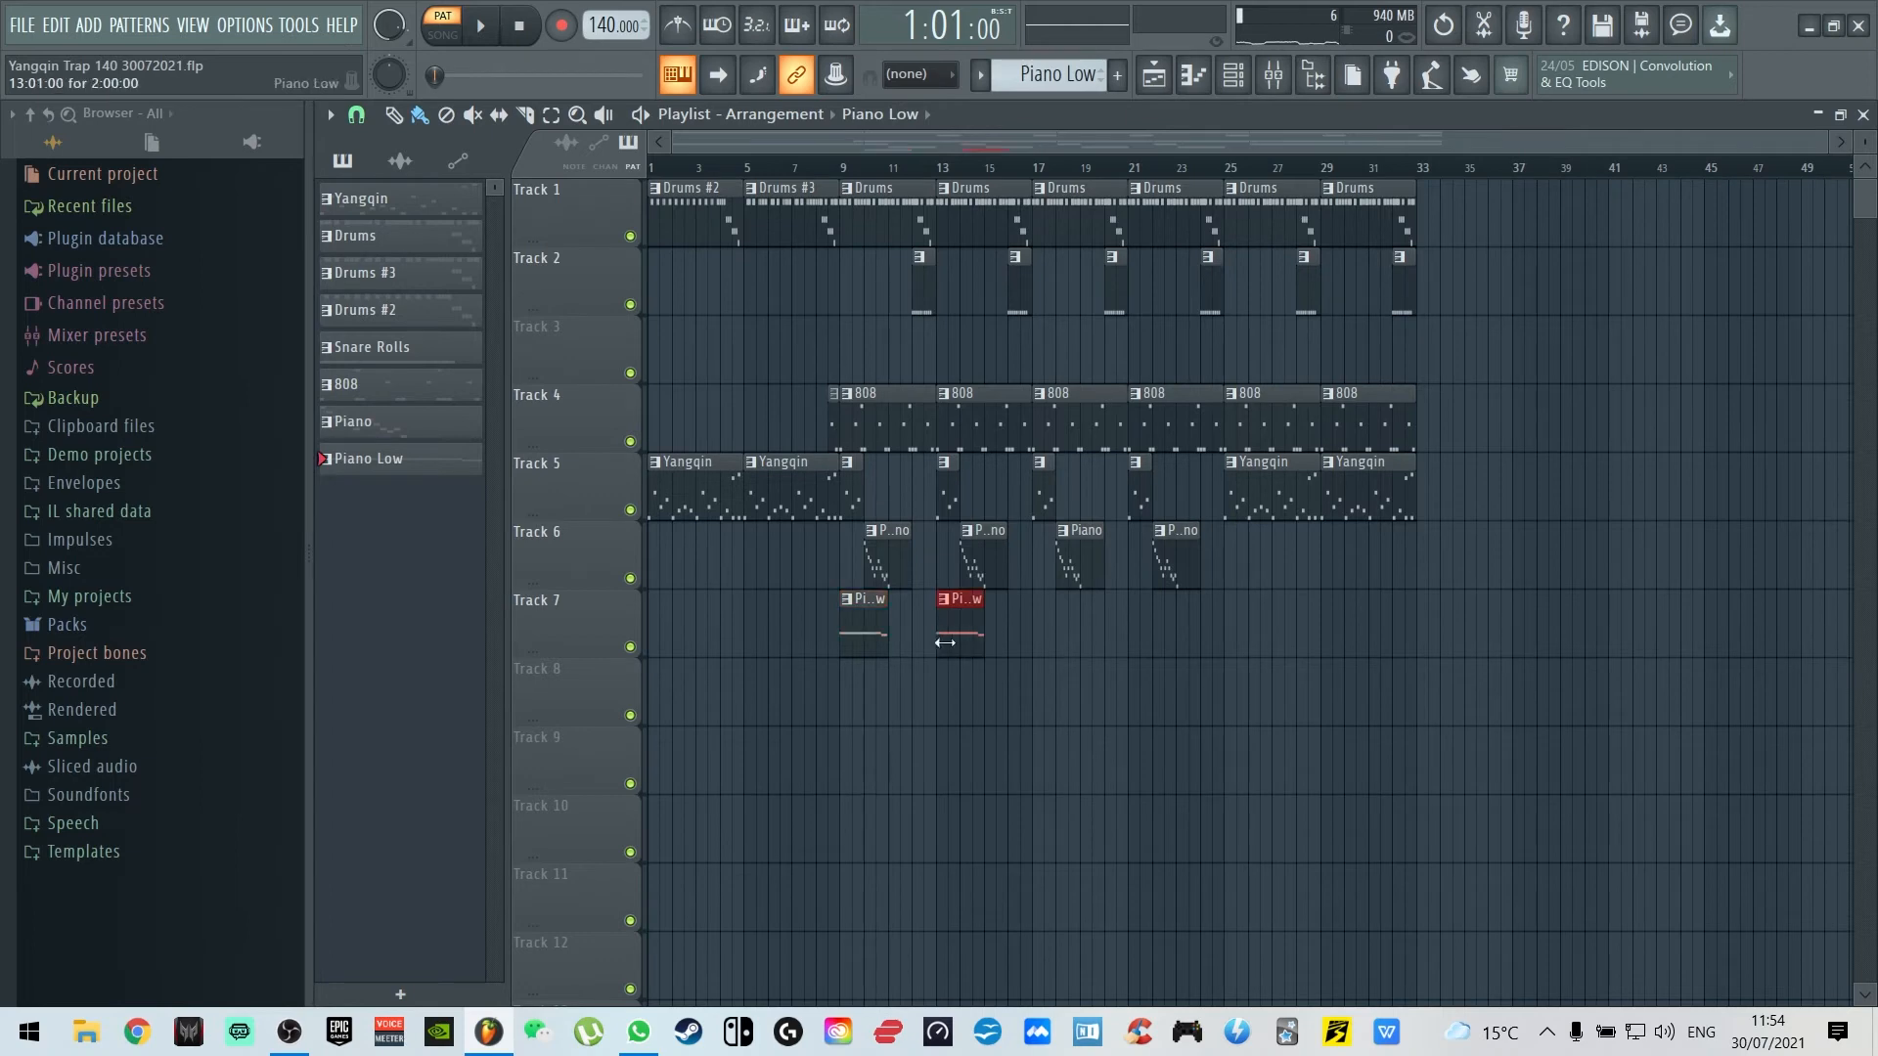
click(1047, 646)
drag(1054, 636, 1043, 635)
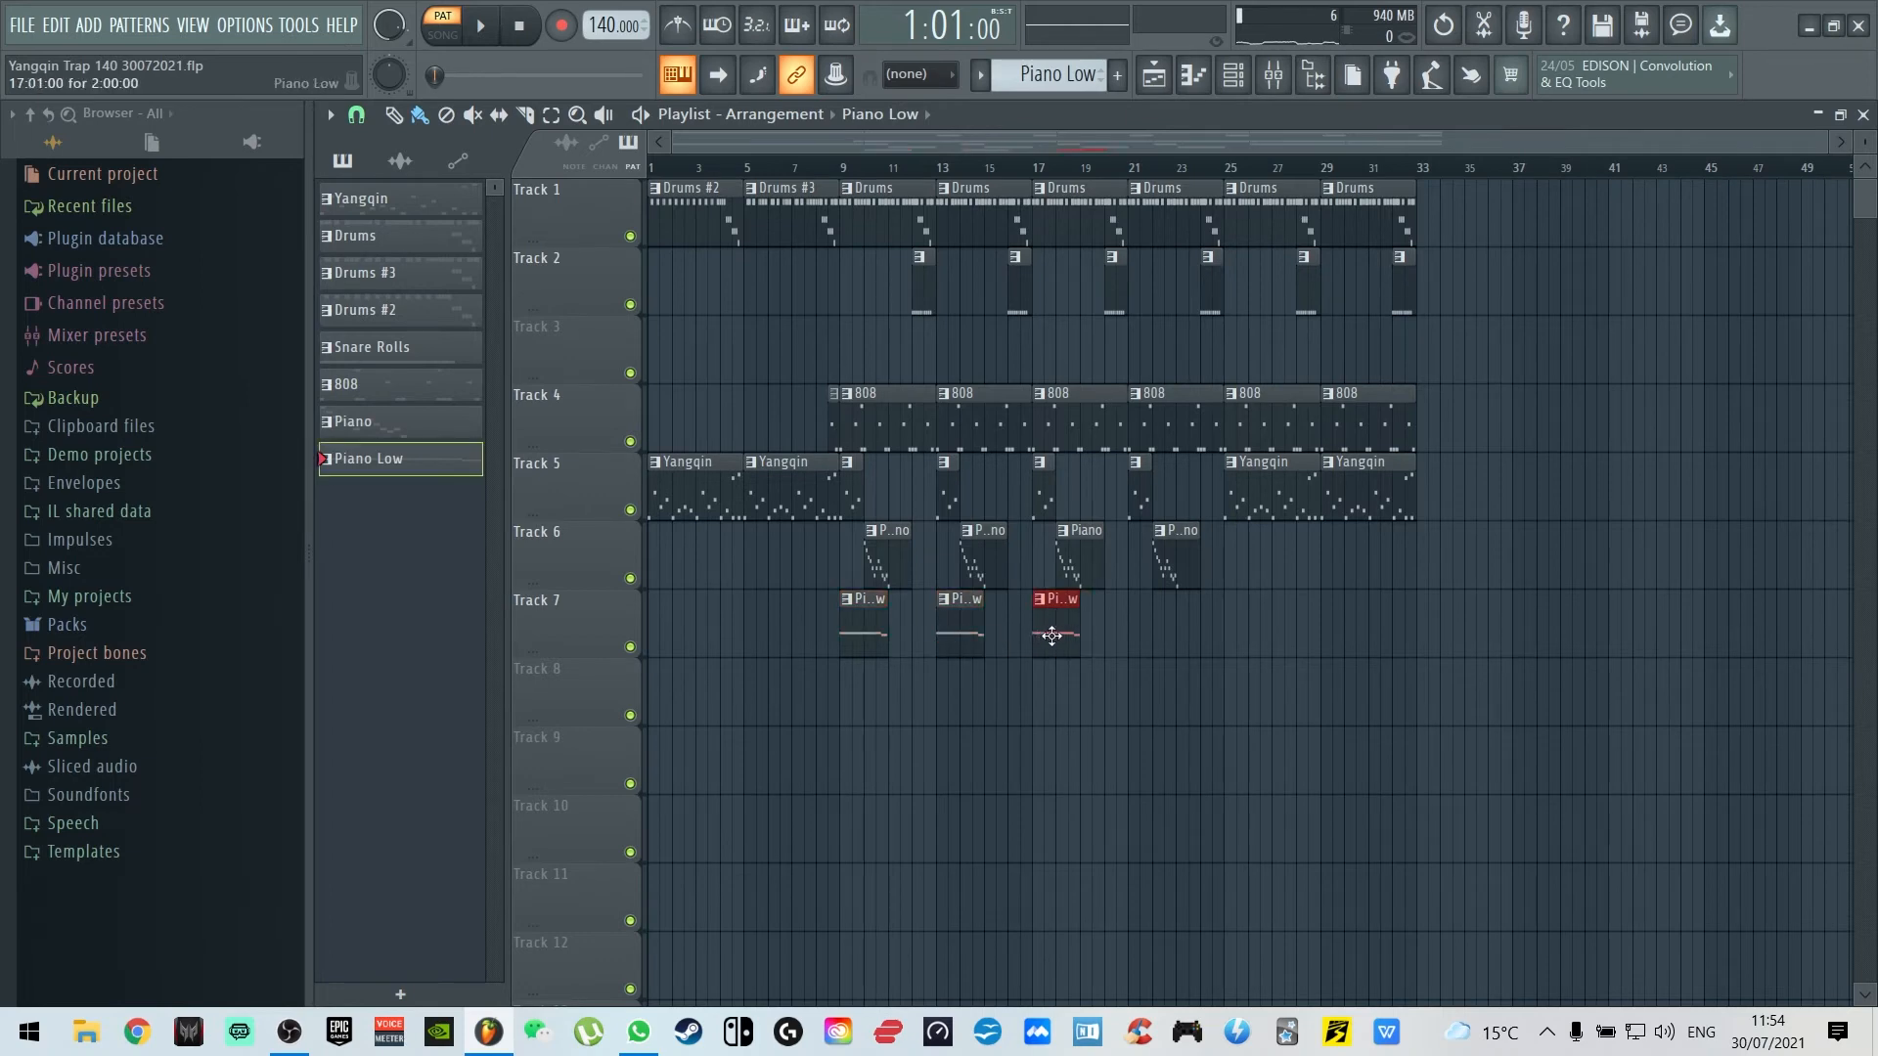
click(1137, 641)
right_click(1154, 626)
Play the song from just before bar 9 and add another Piano Low clip on Track 7 at bar 21
click(839, 167)
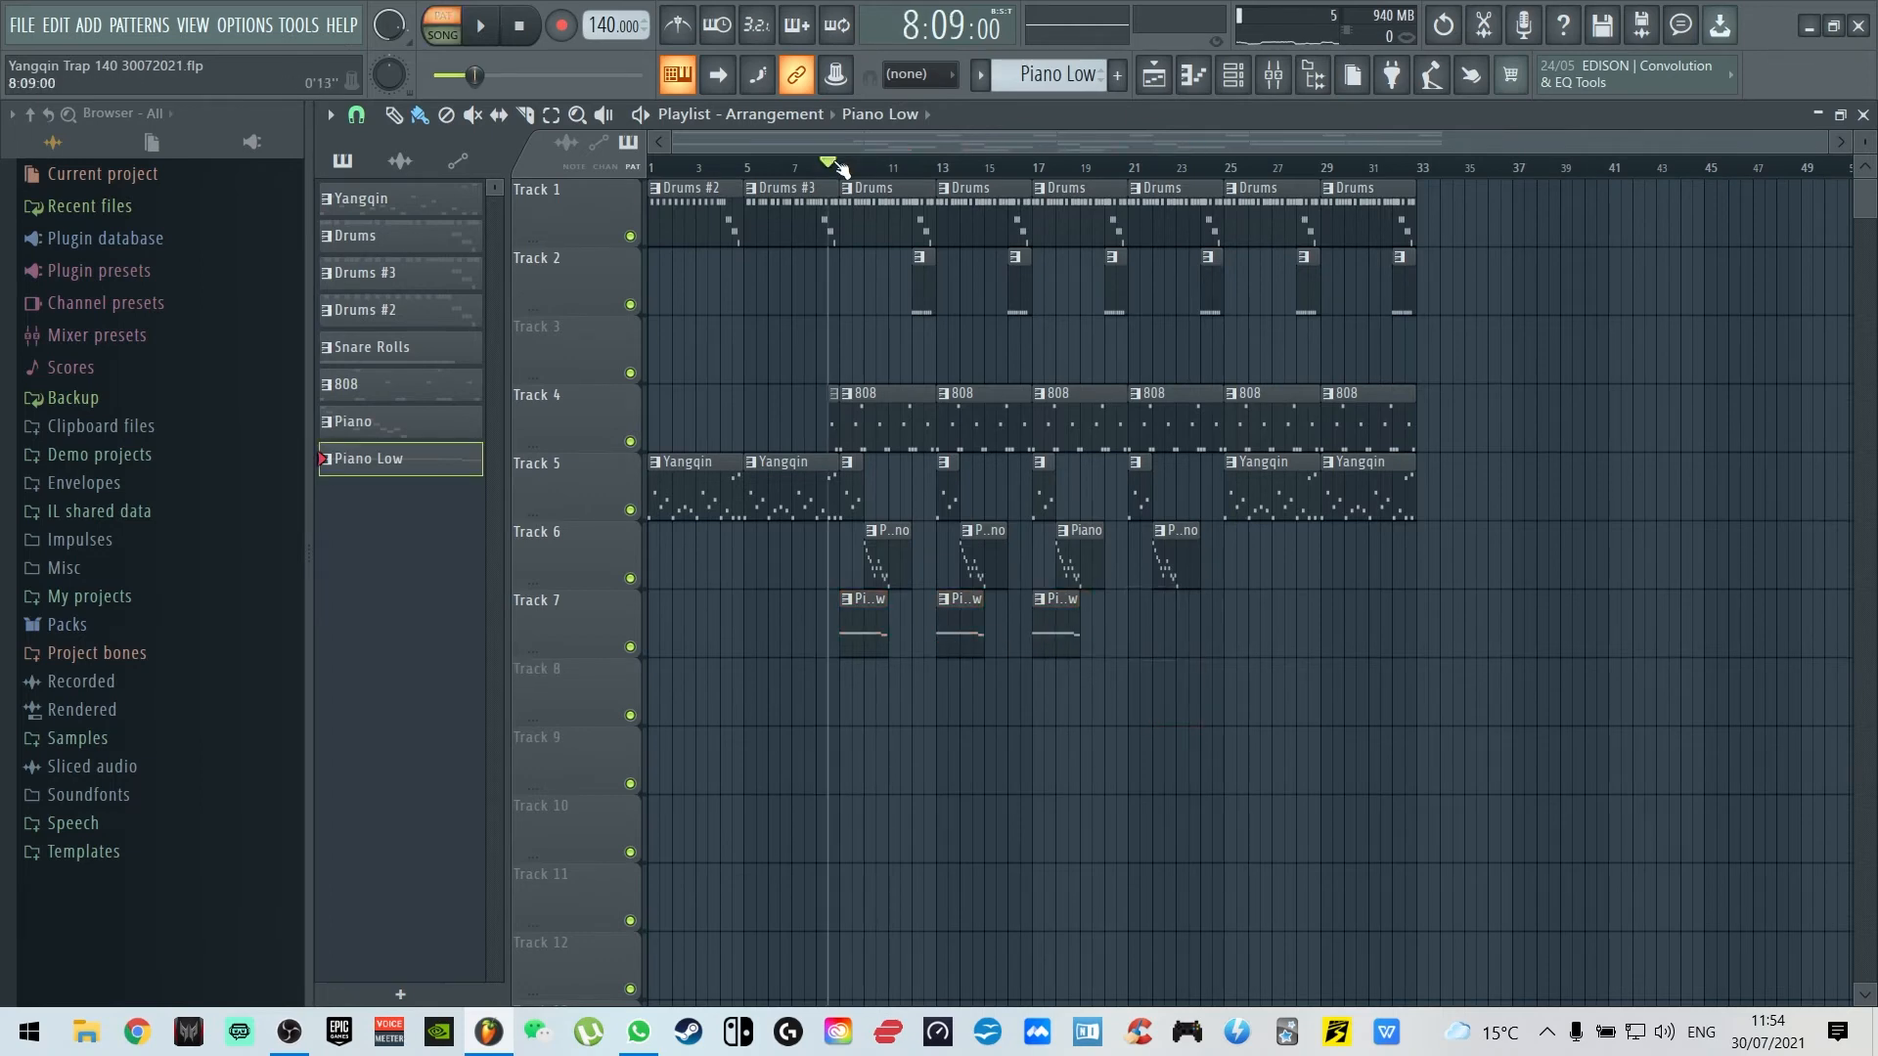
key(space)
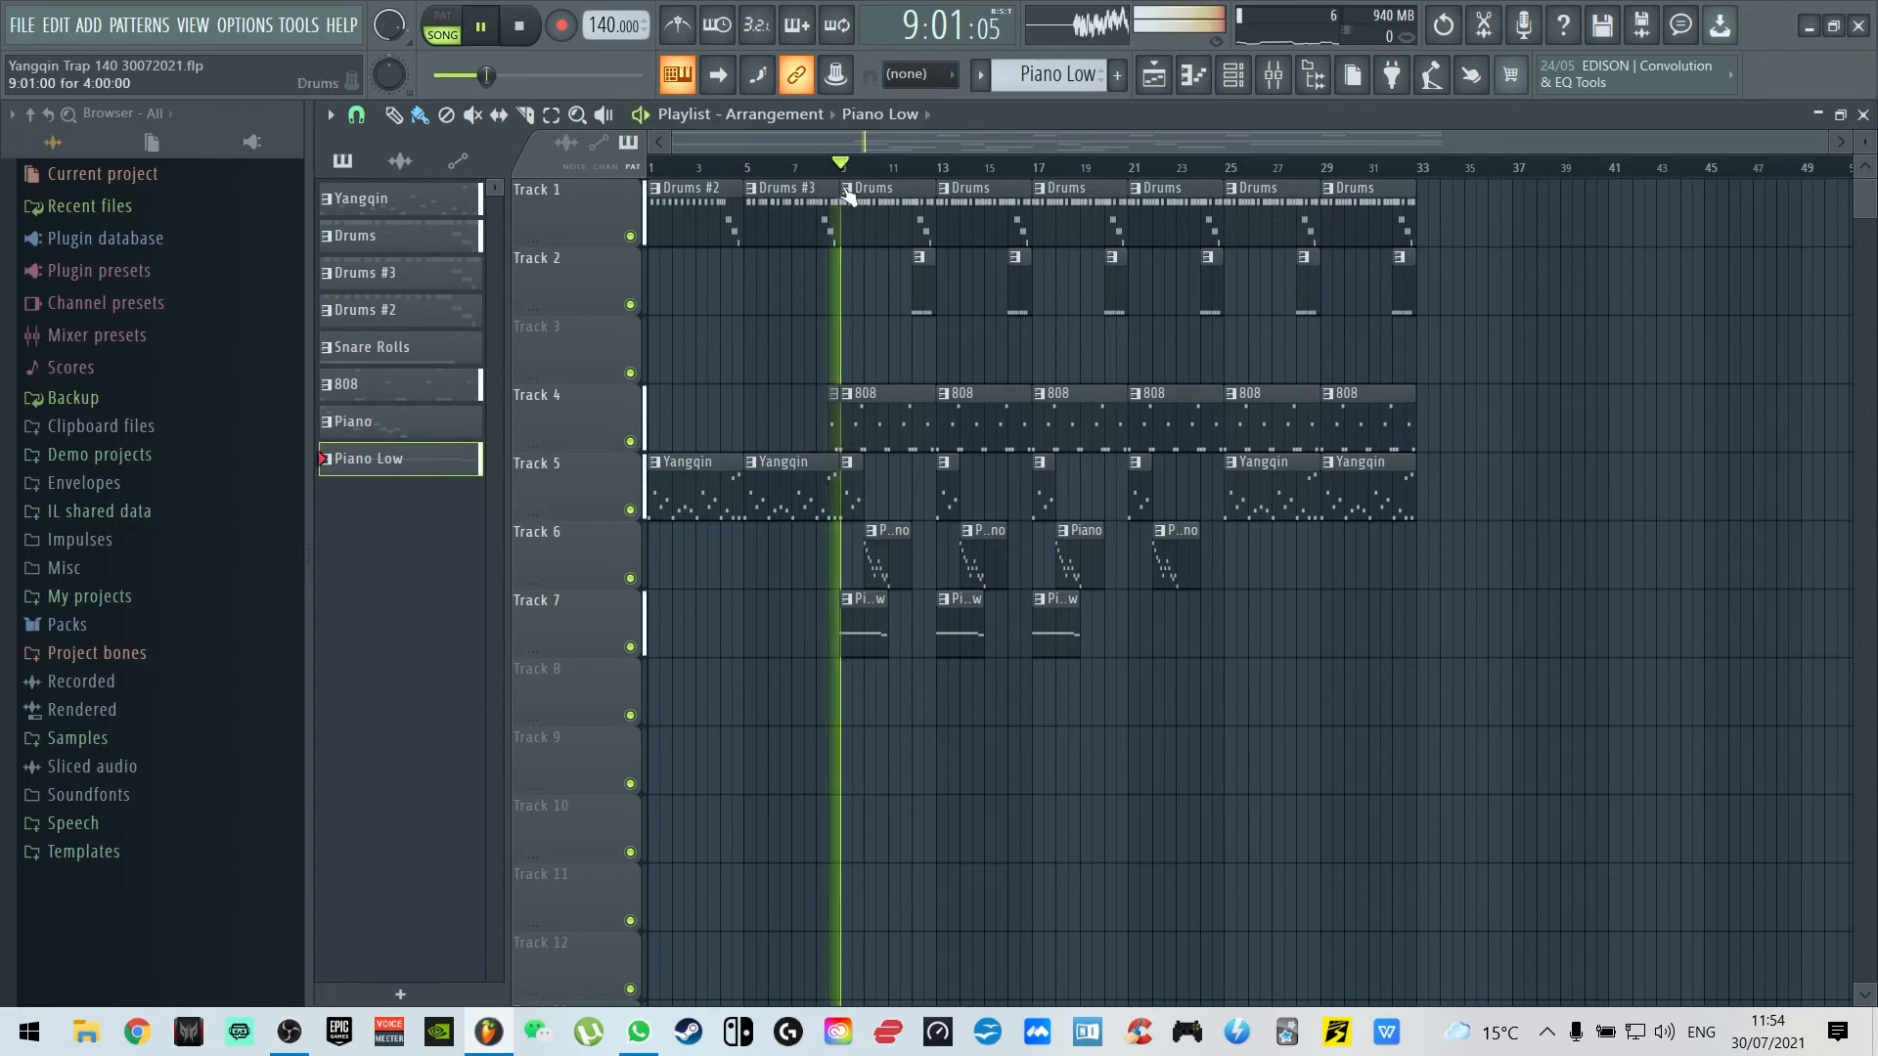
click(1136, 636)
click(1123, 701)
right_click(1123, 704)
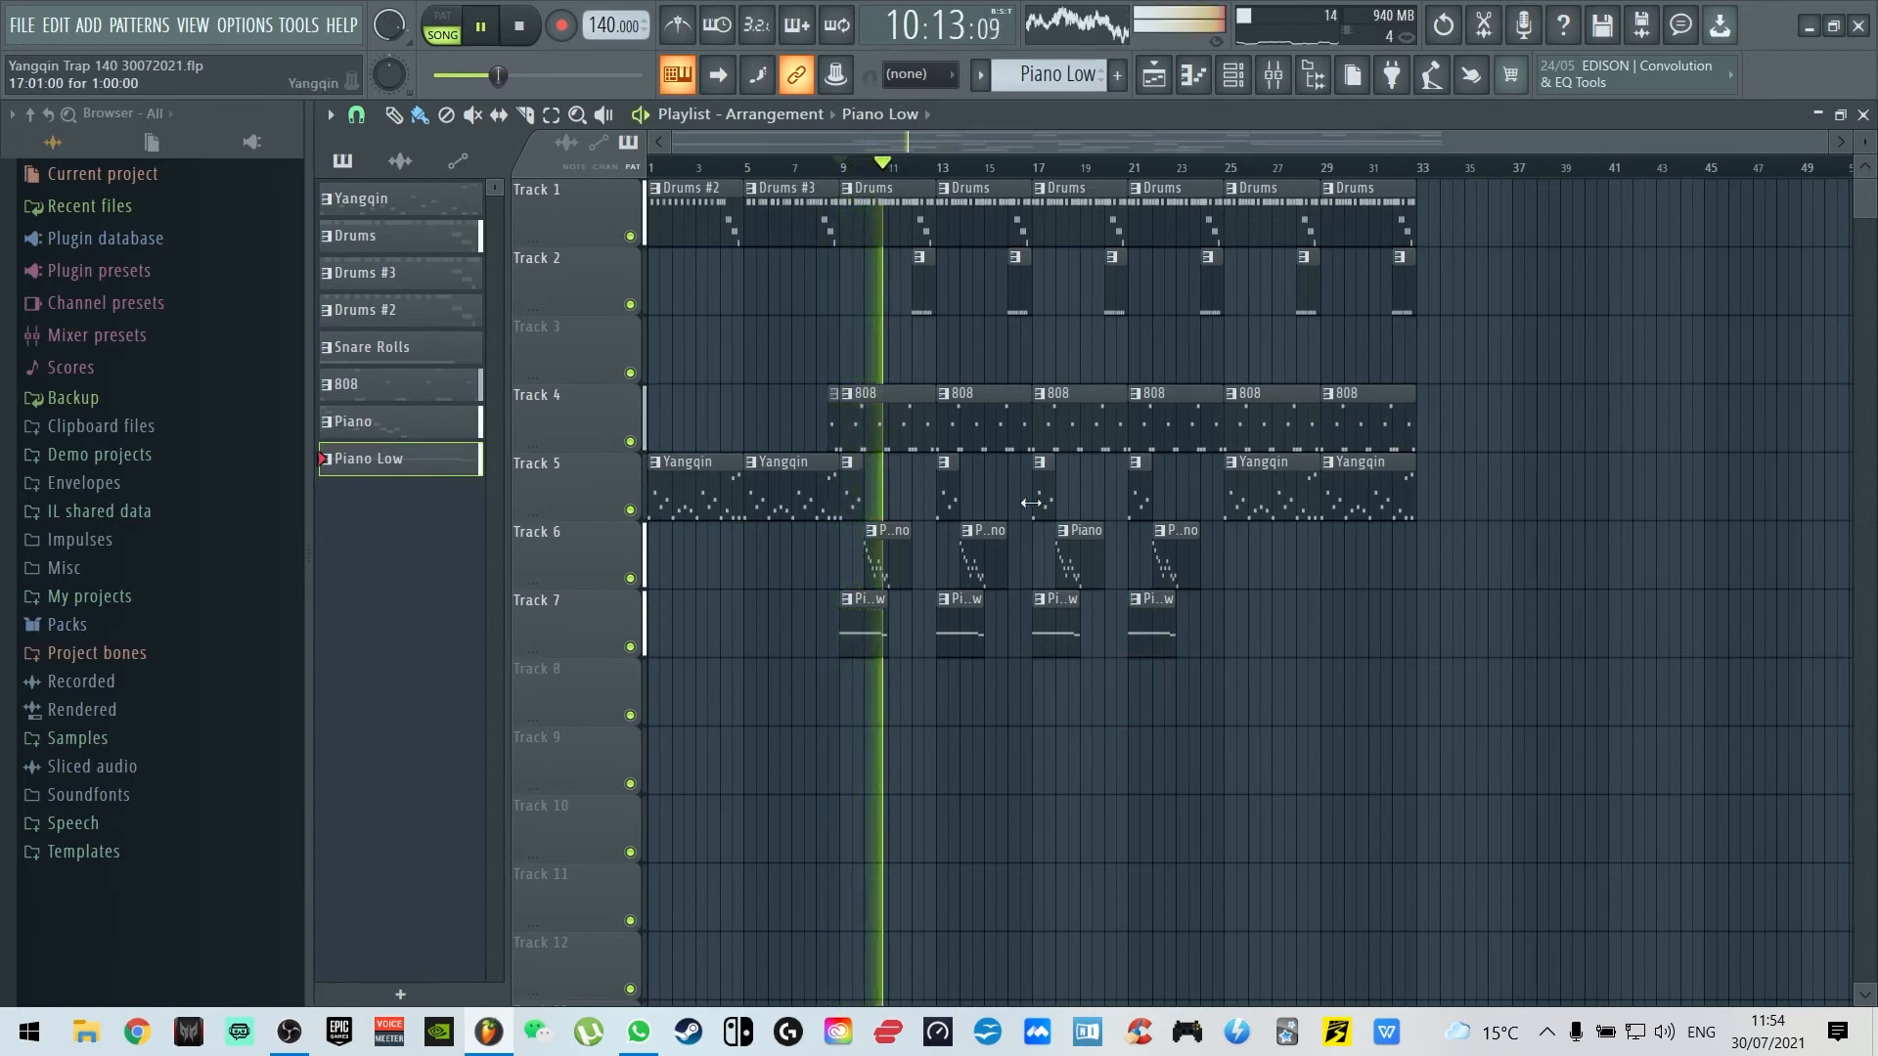
key(space)
Examine the notes of the 808 and Piano Low patterns in the piano roll
double_click(876, 425)
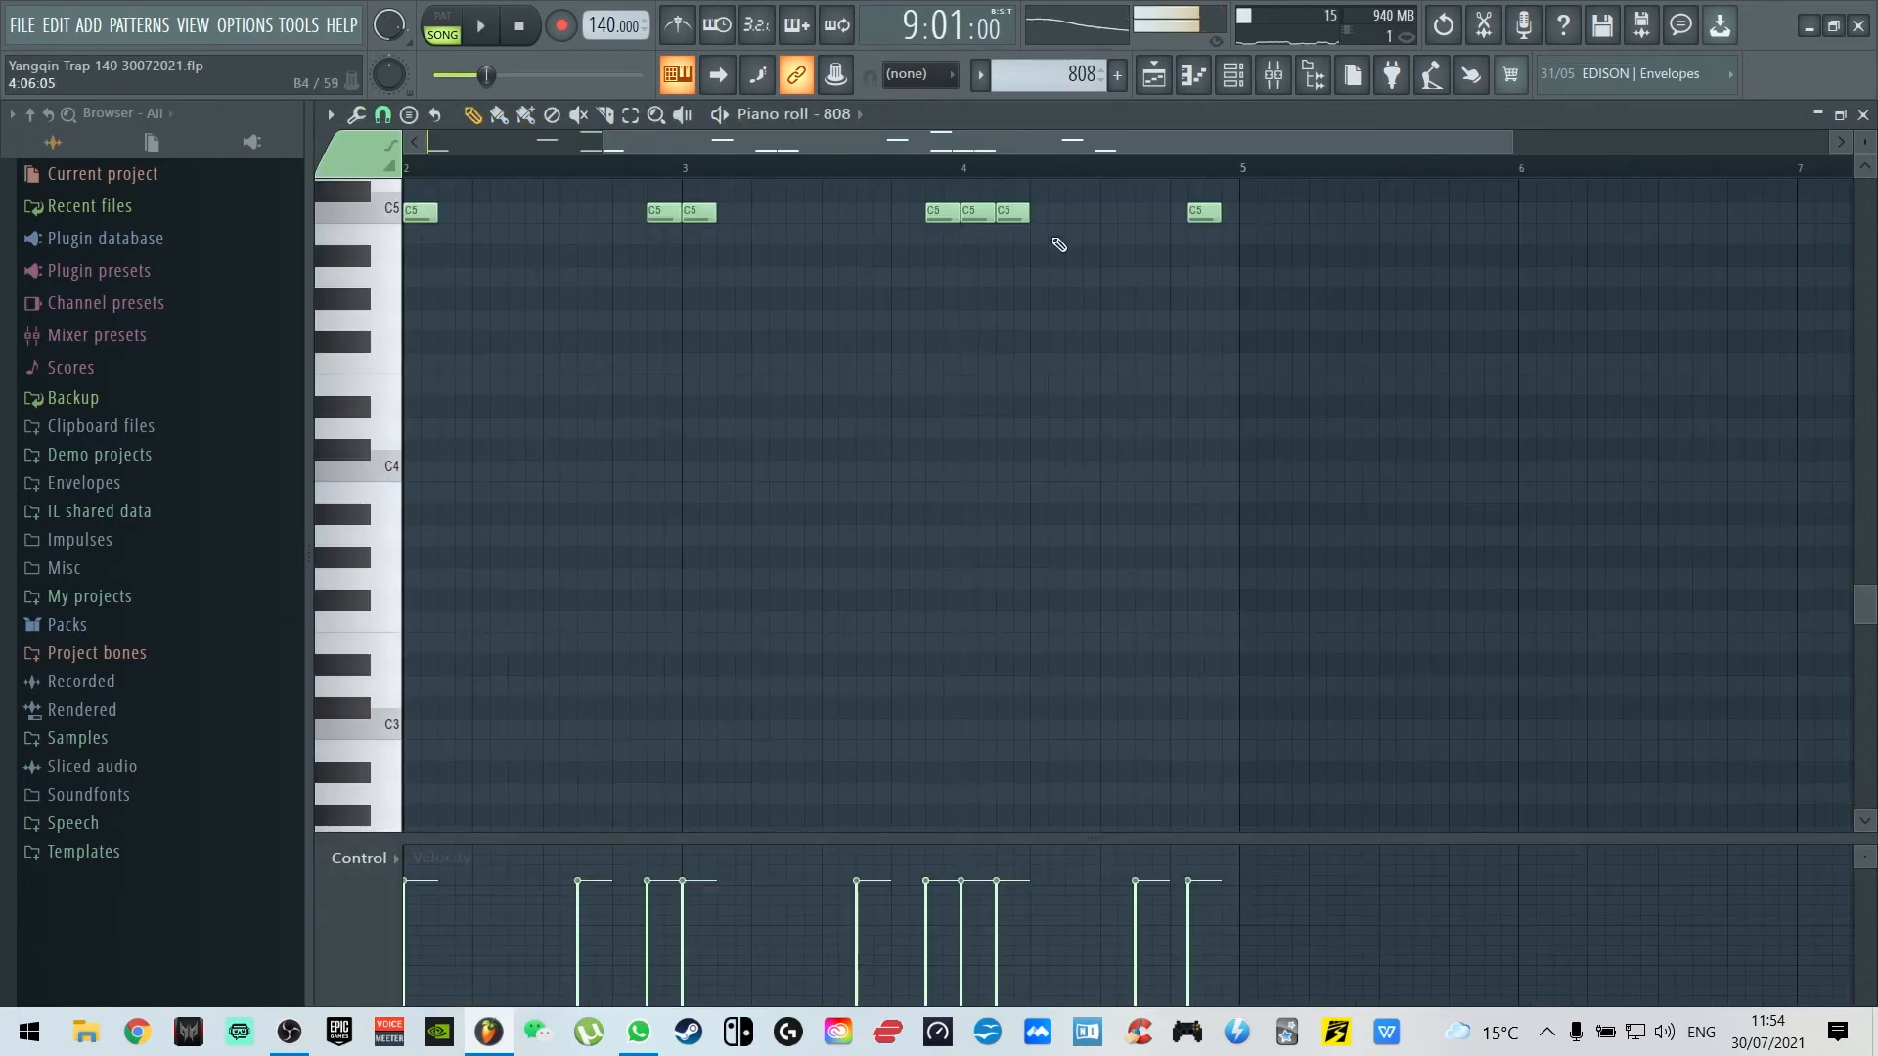
scroll(1064, 313, up, 3)
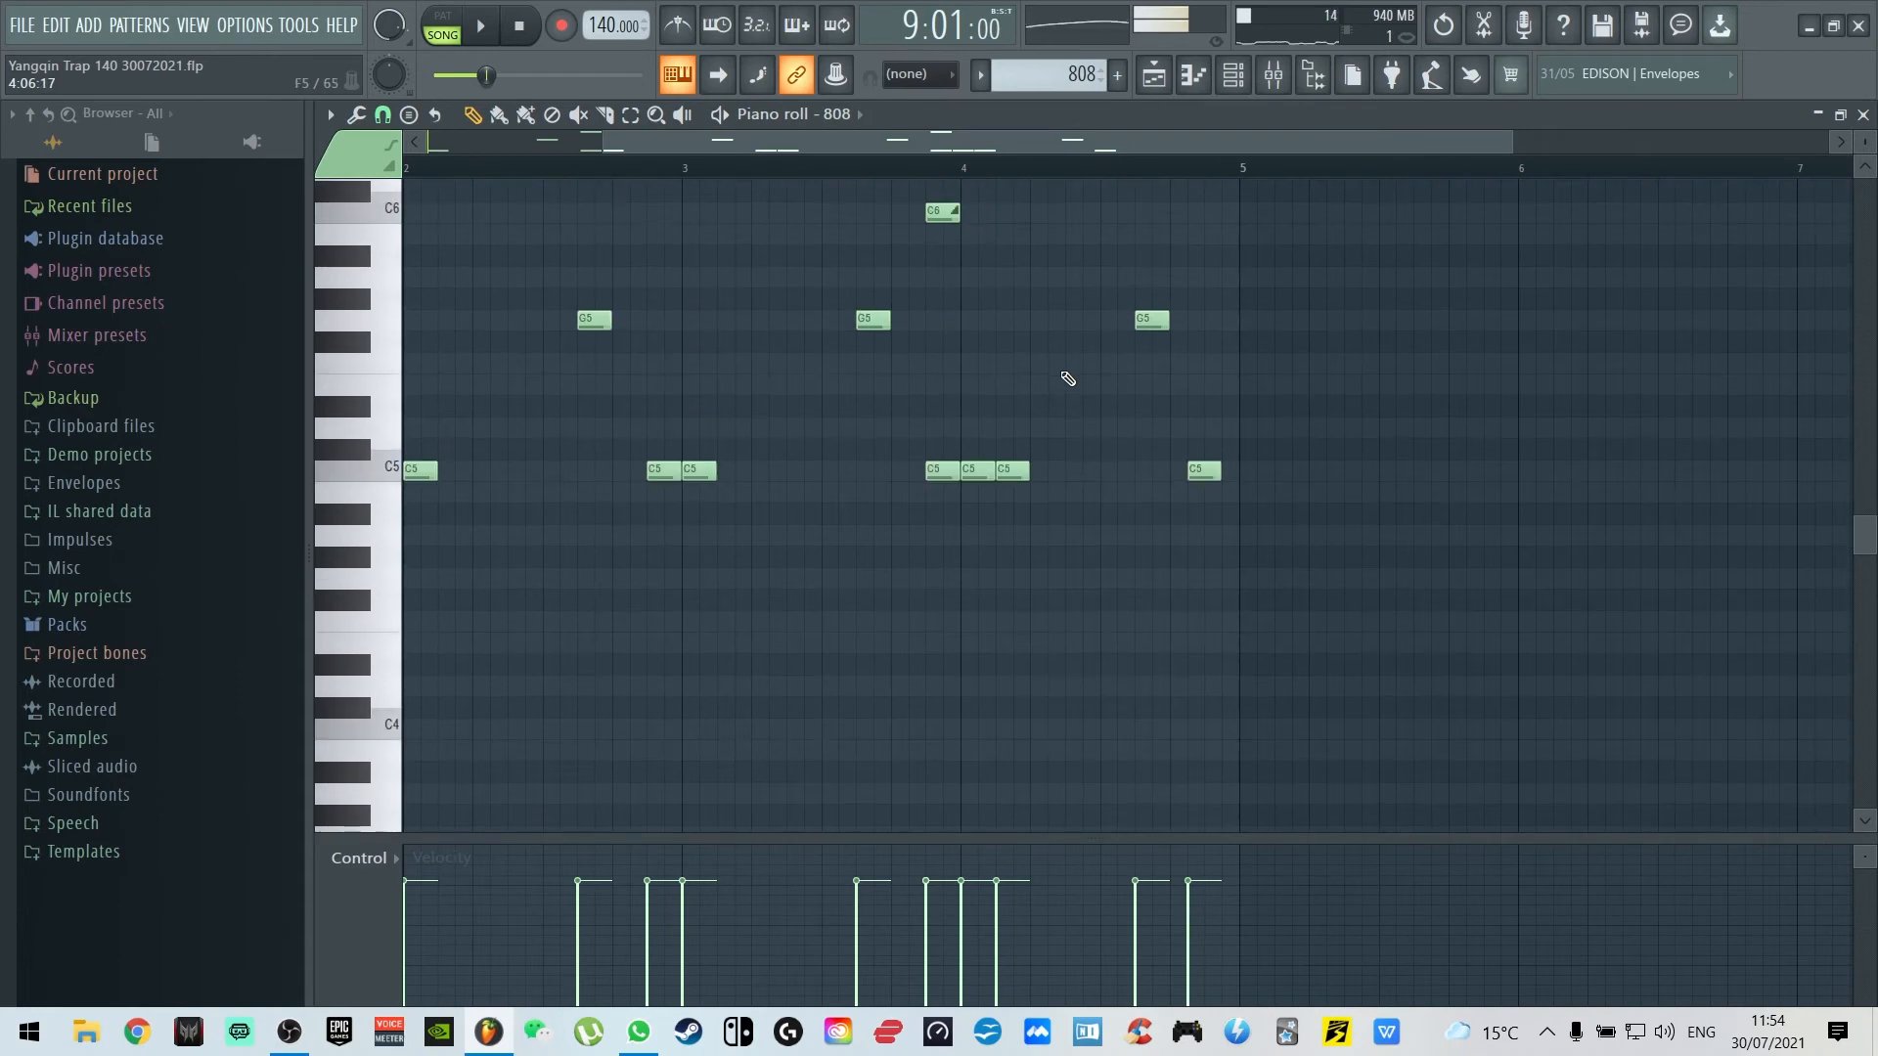
click(1862, 114)
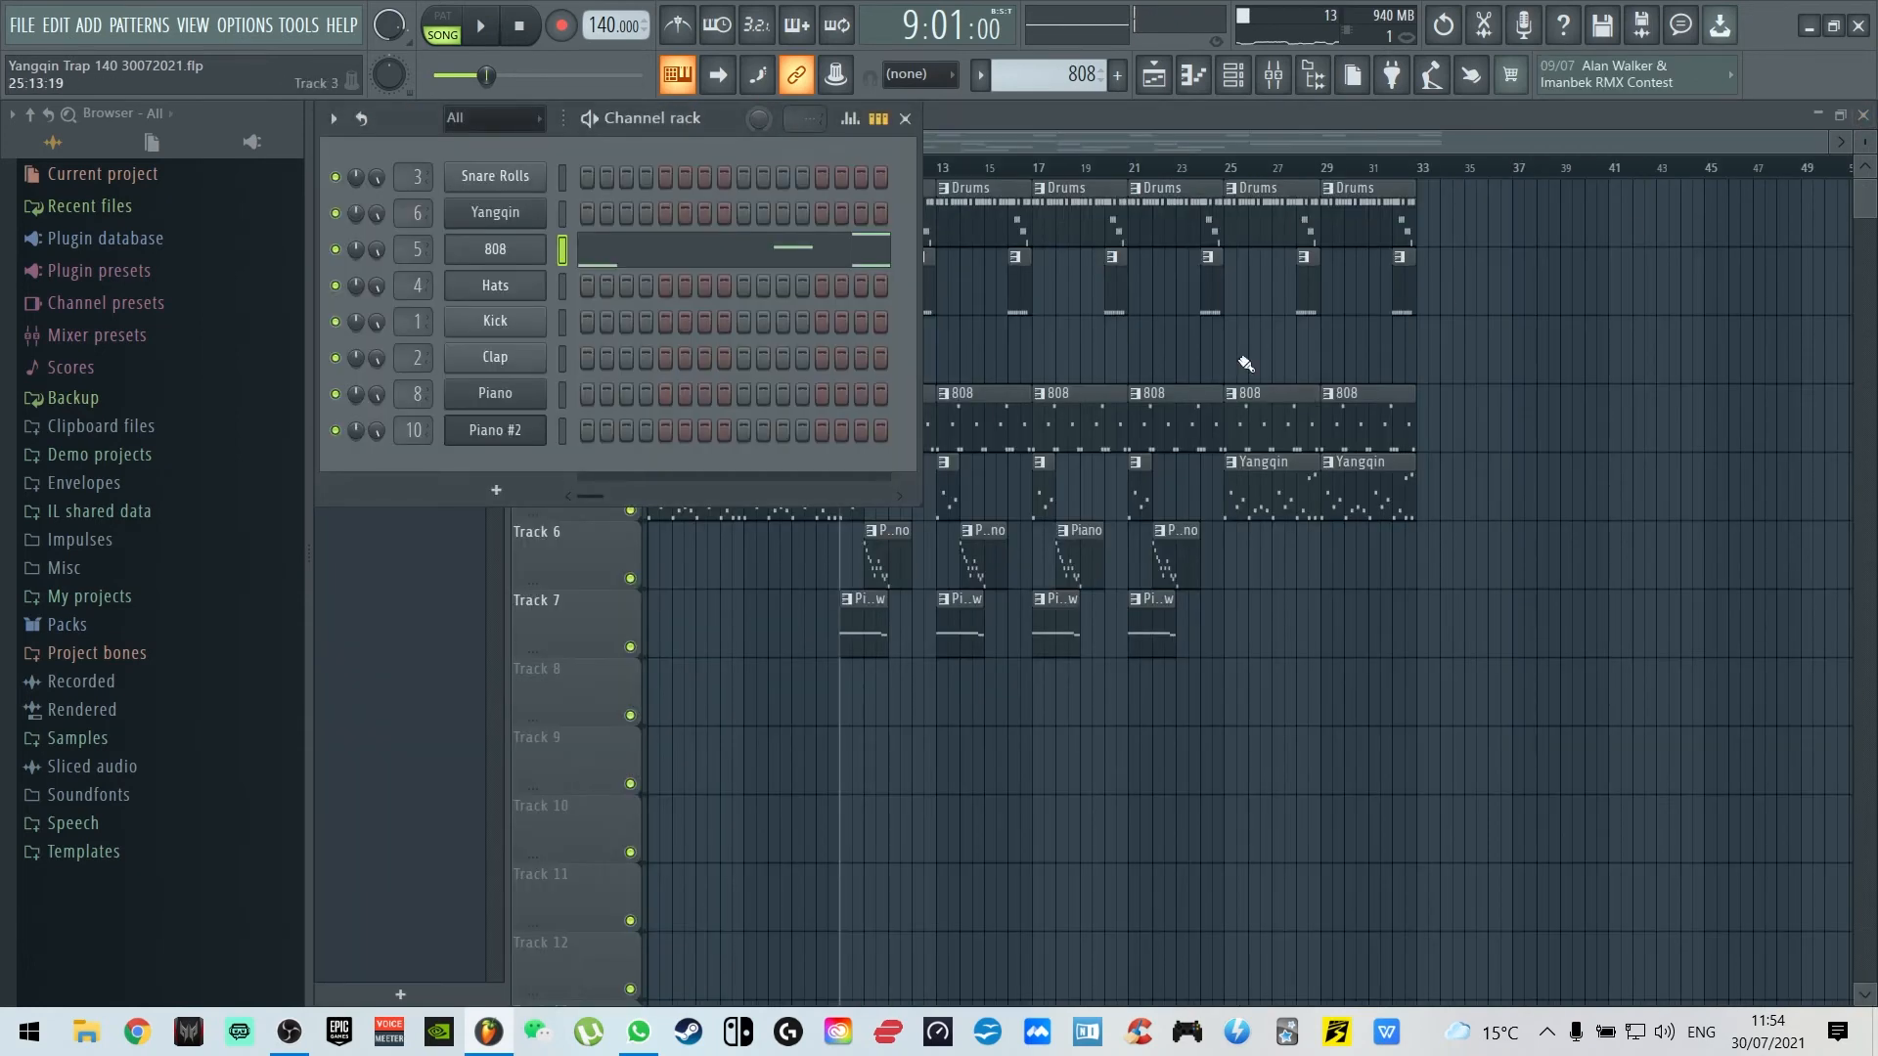
double_click(881, 625)
click(501, 144)
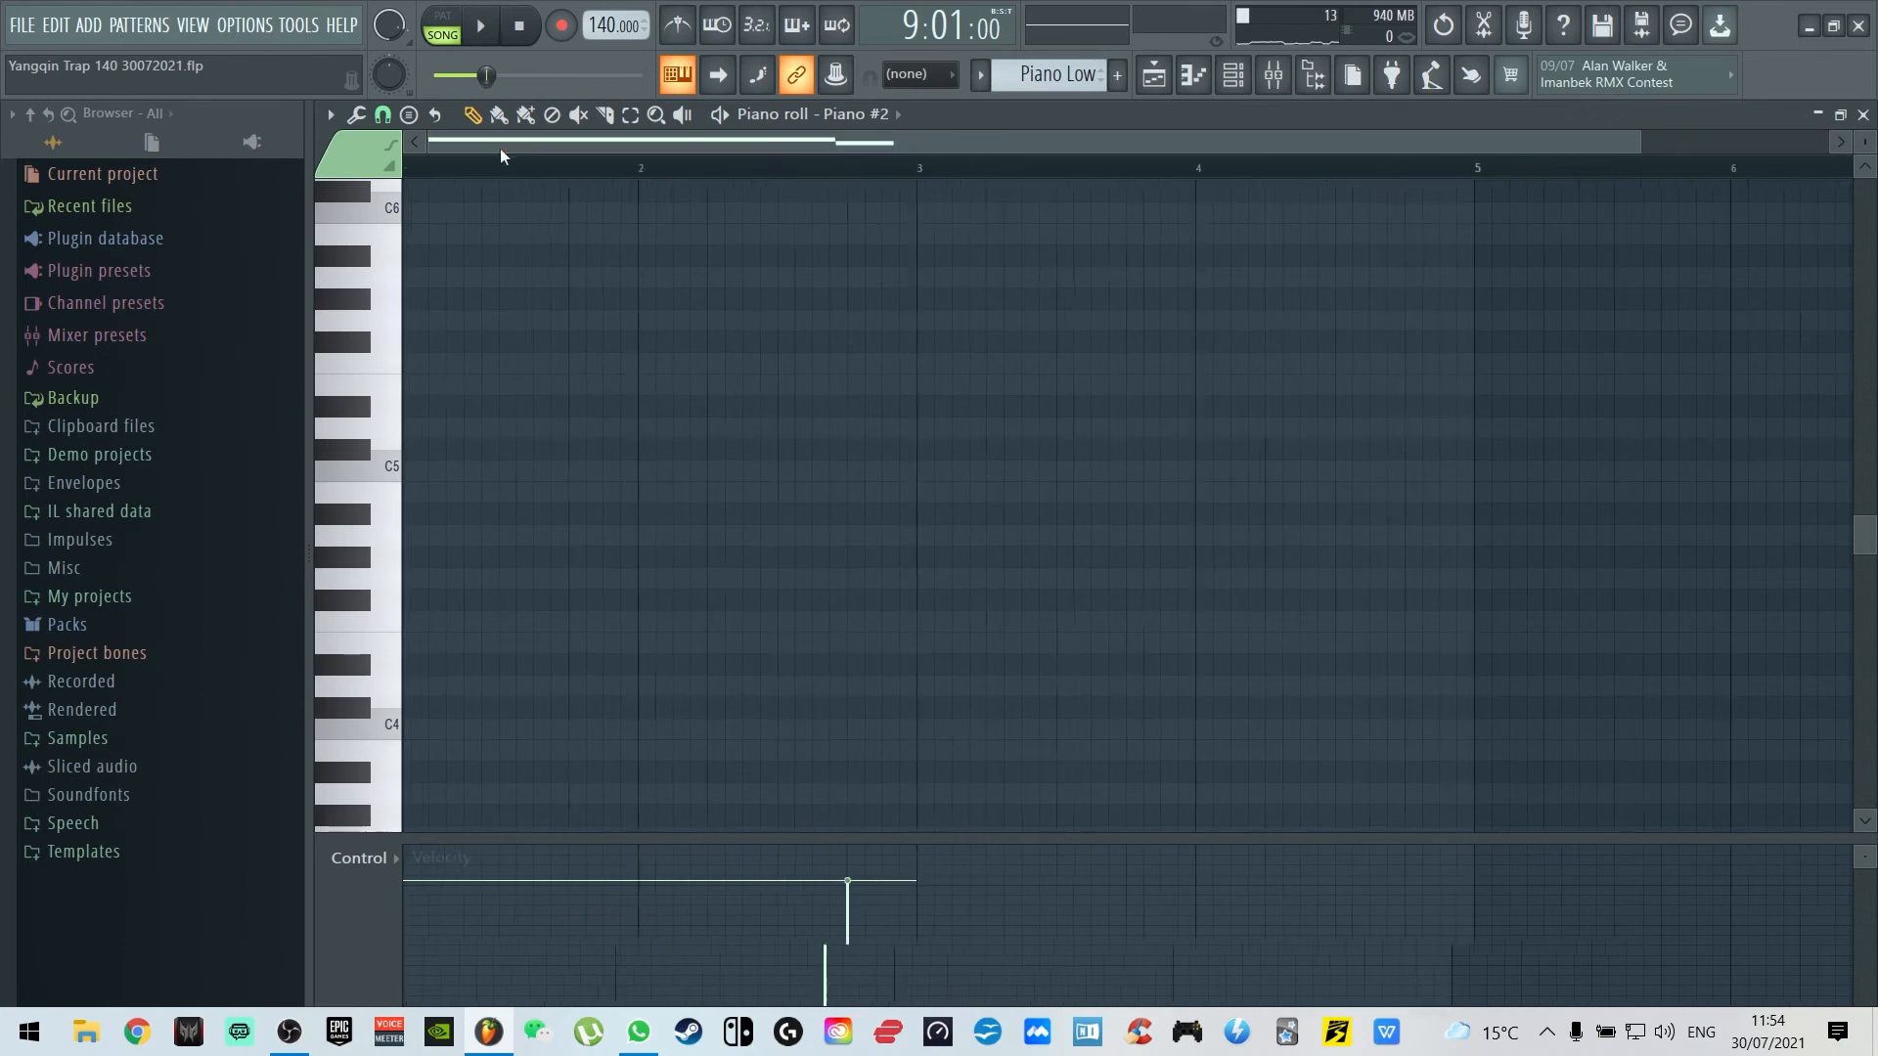
click(892, 115)
click(880, 203)
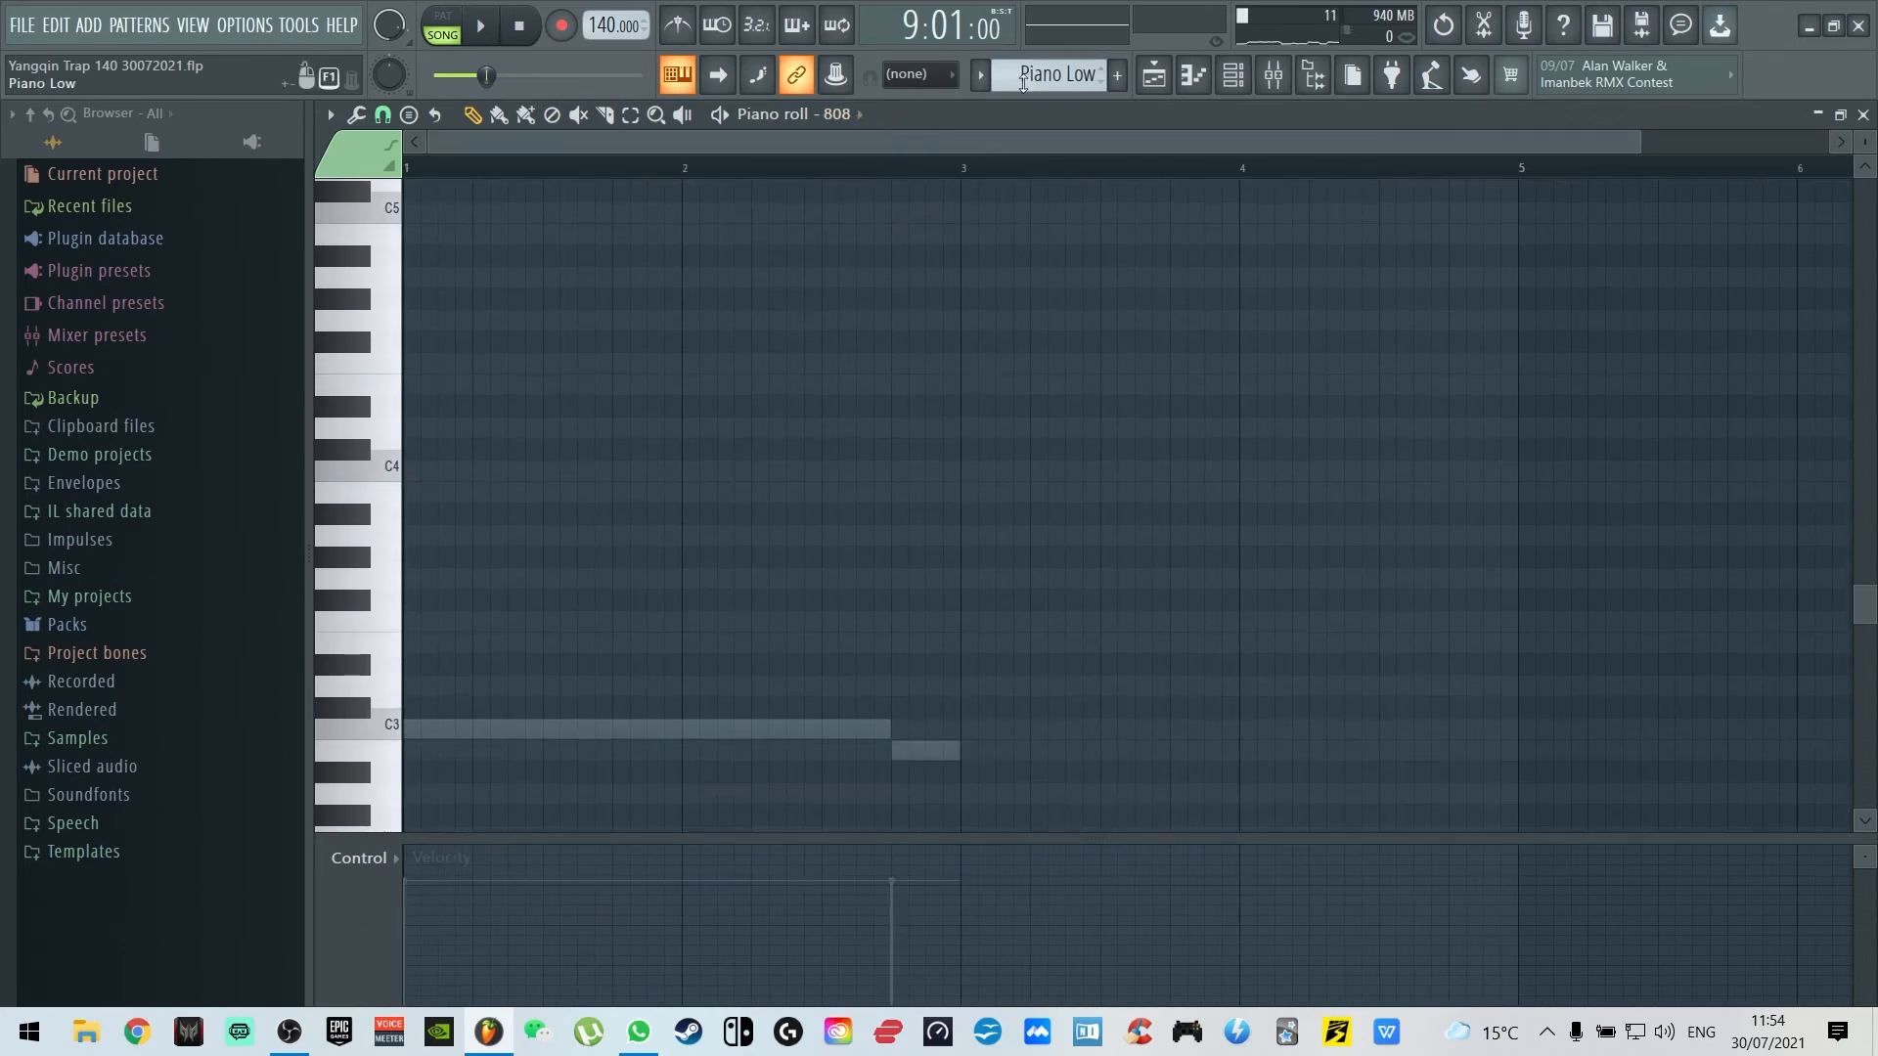
click(1863, 114)
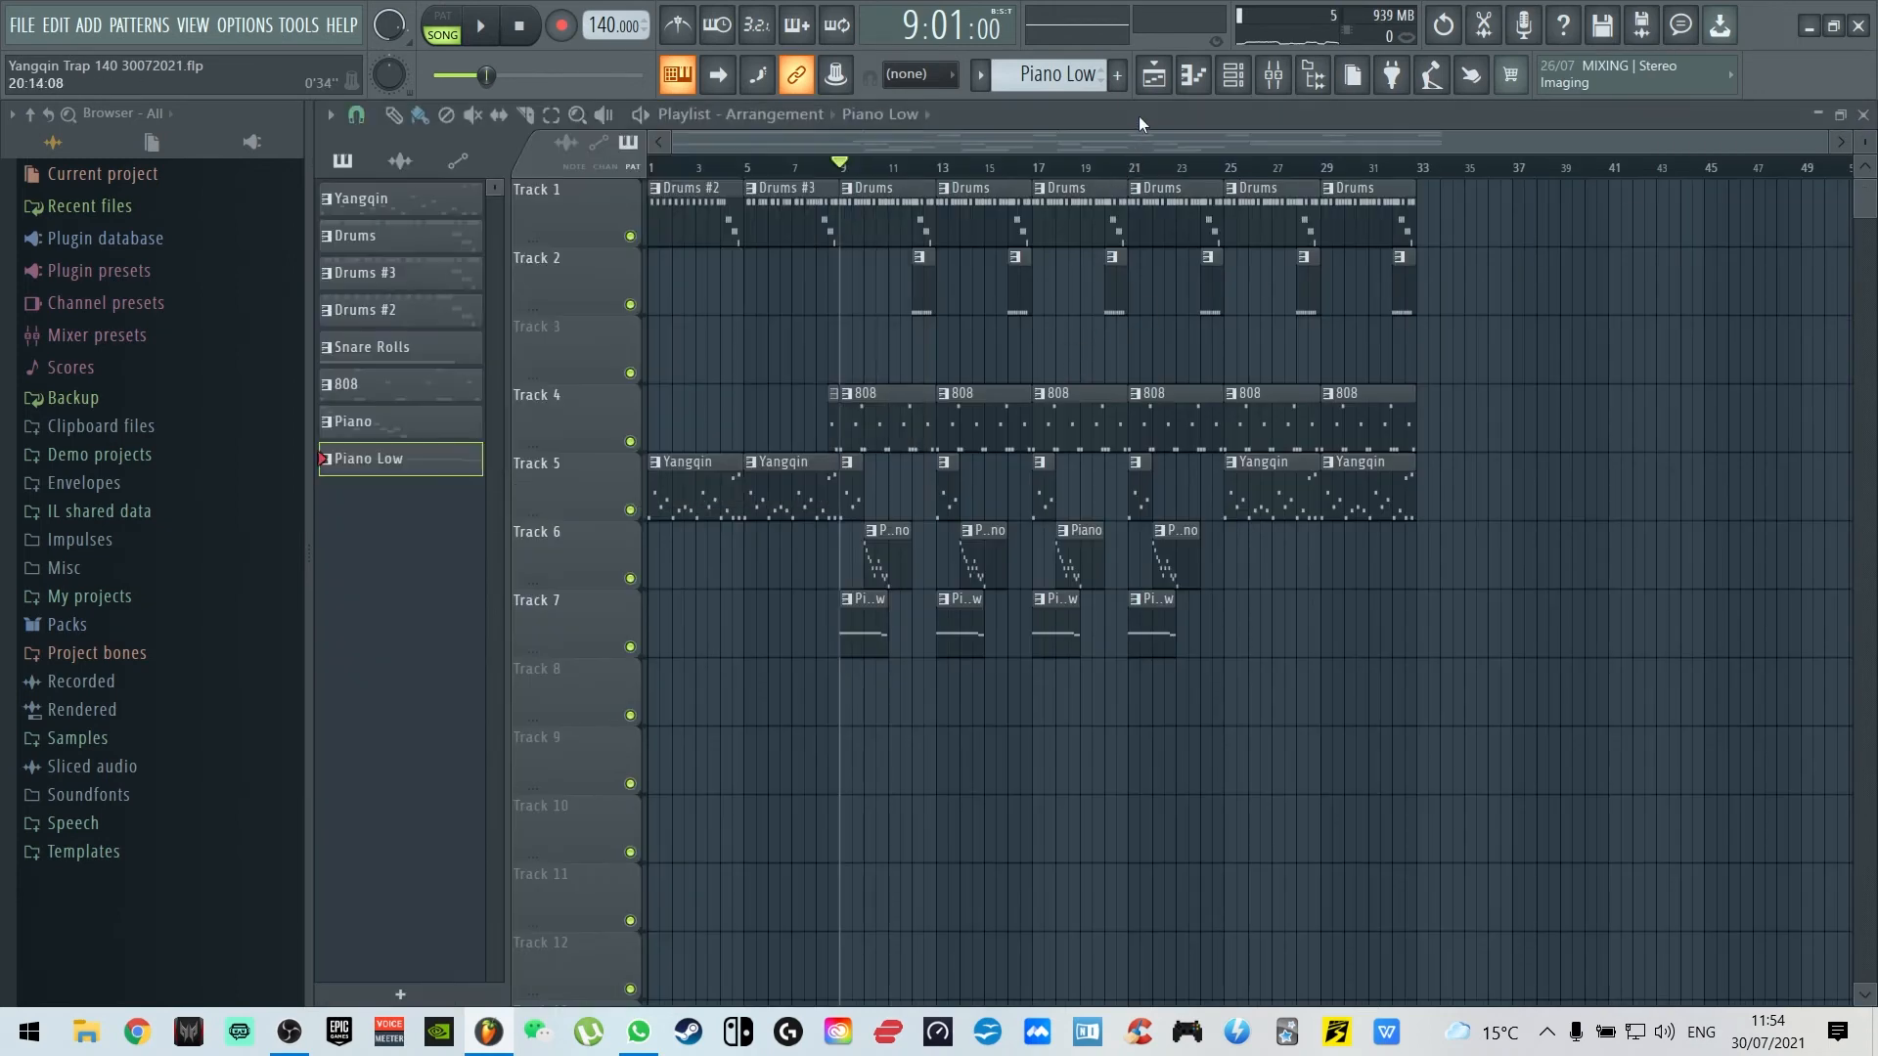
Lower the 808 pattern's C5 notes at the ends of bars 2 and 4 to B4, and audition the pattern
double_click(922, 352)
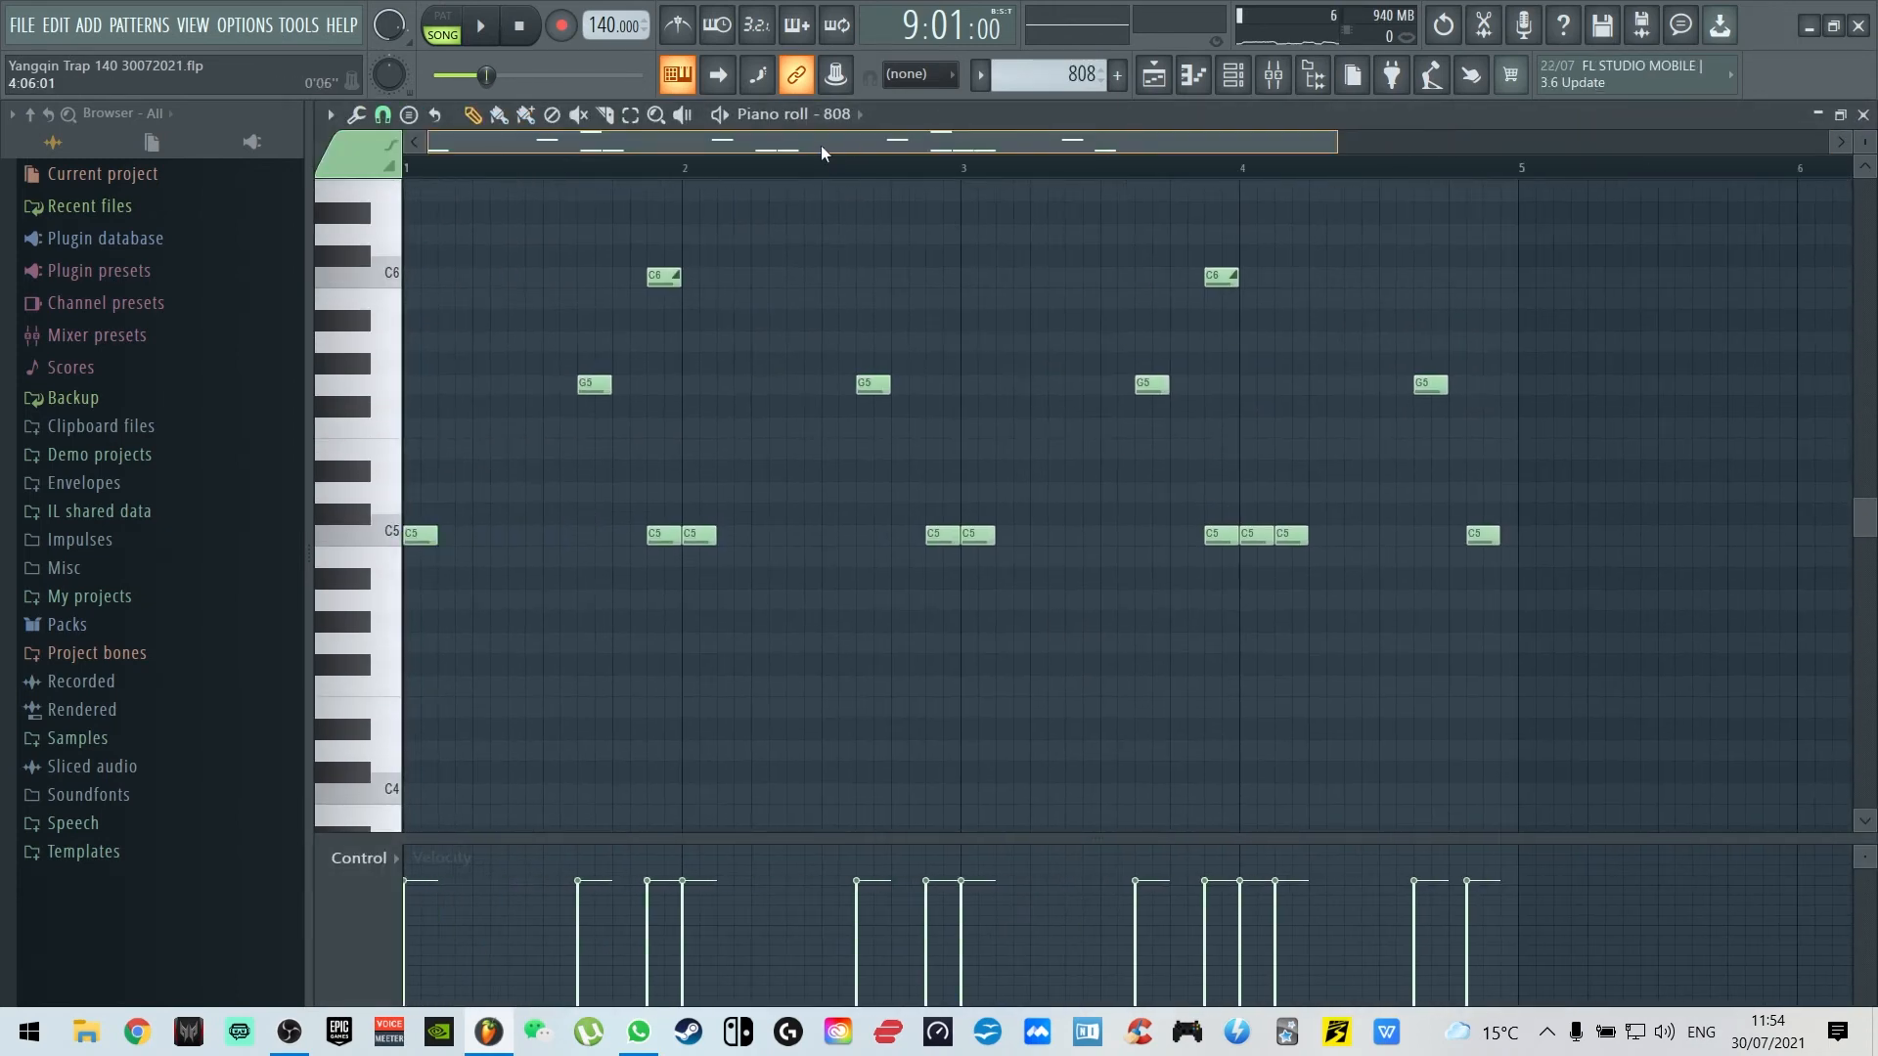
drag(944, 533, 942, 542)
drag(1482, 535, 1482, 555)
click(460, 20)
click(484, 27)
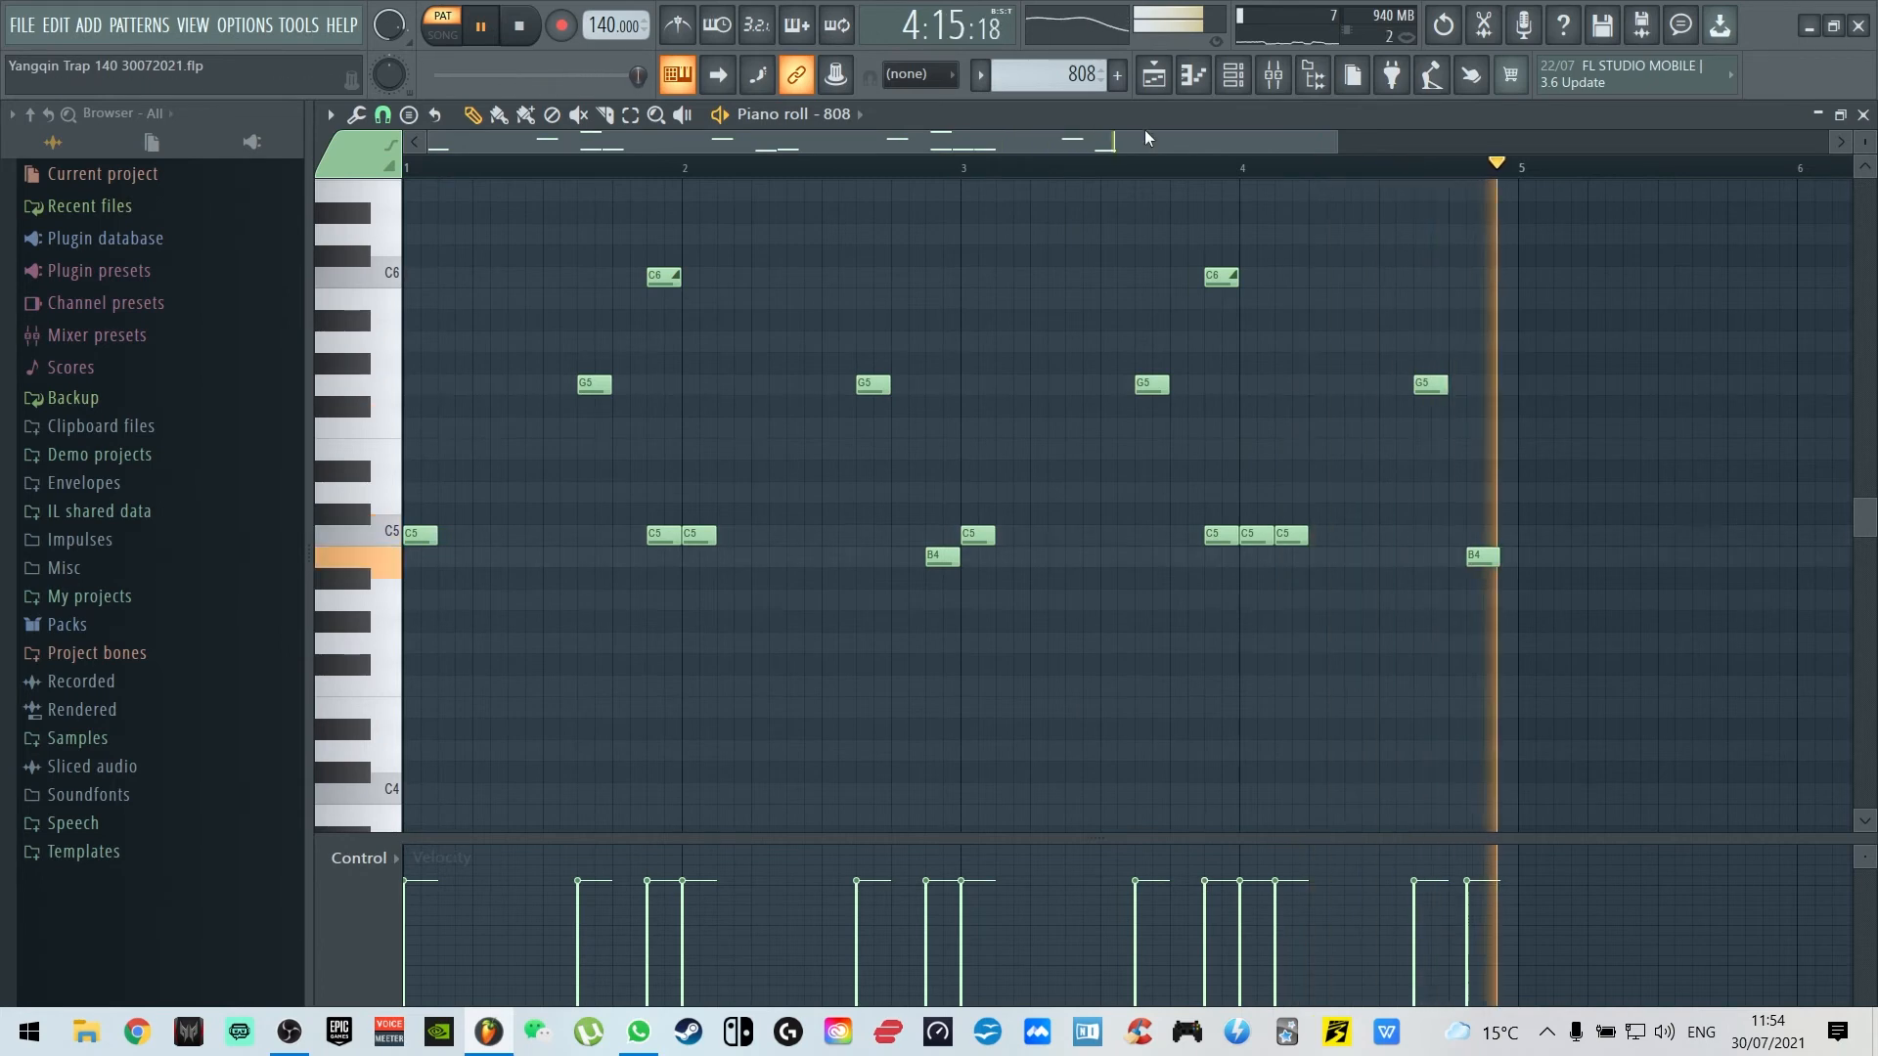
click(519, 27)
click(1863, 114)
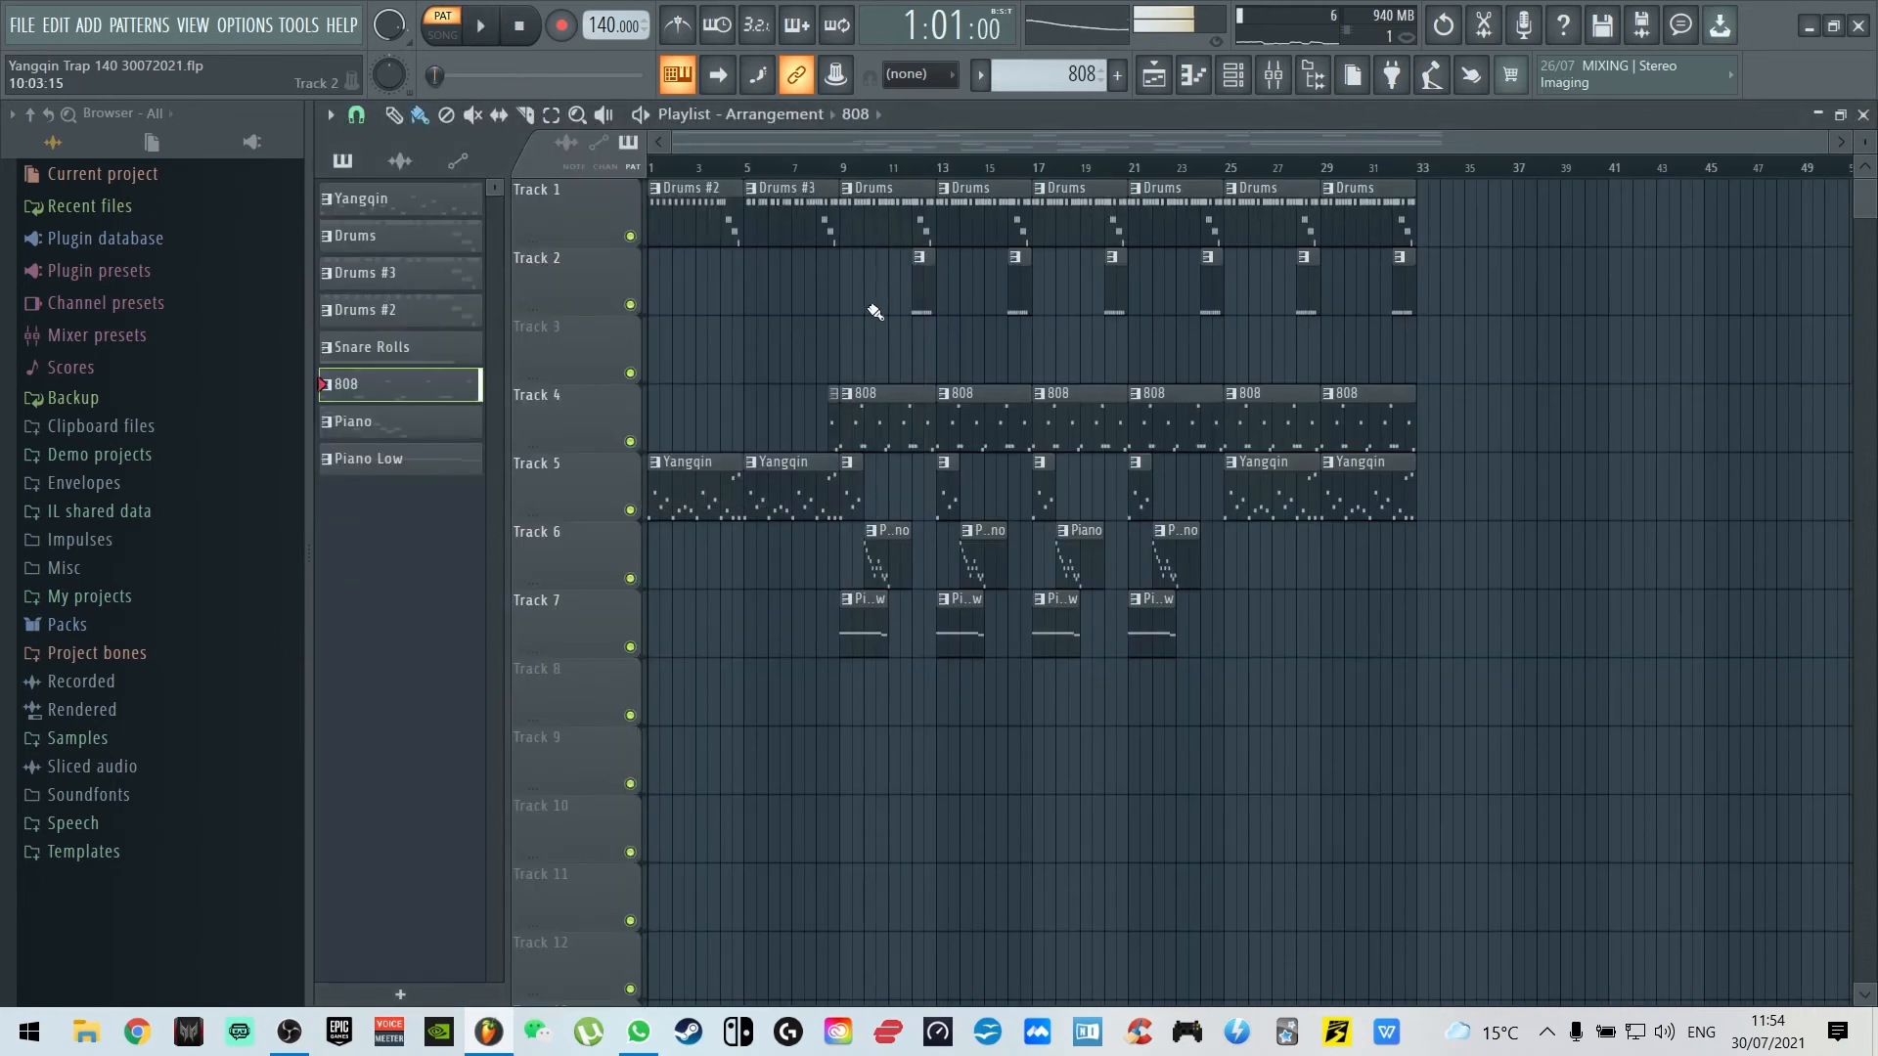
Check the Yangqin pattern's notes in the piano roll and return to the playlist
double_click(847, 486)
scroll(856, 483, down, 3)
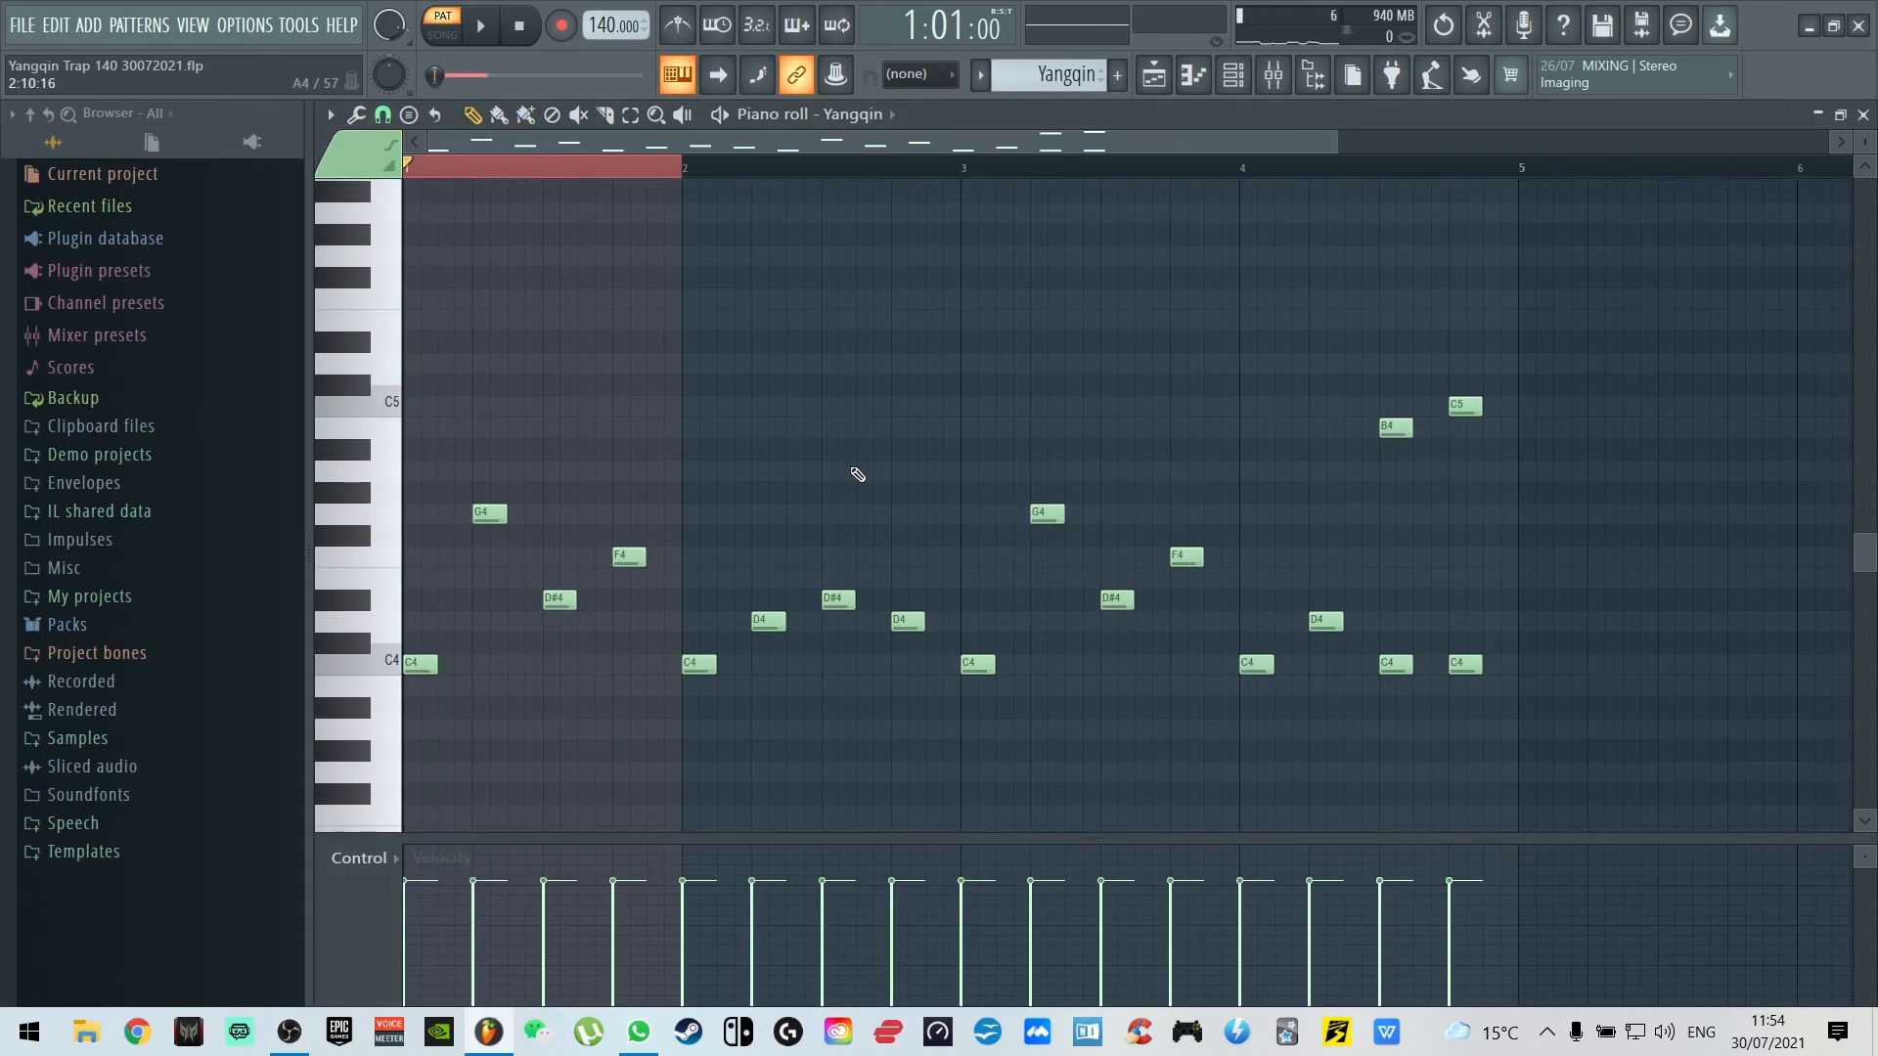
click(1868, 118)
click(904, 117)
right_click(929, 723)
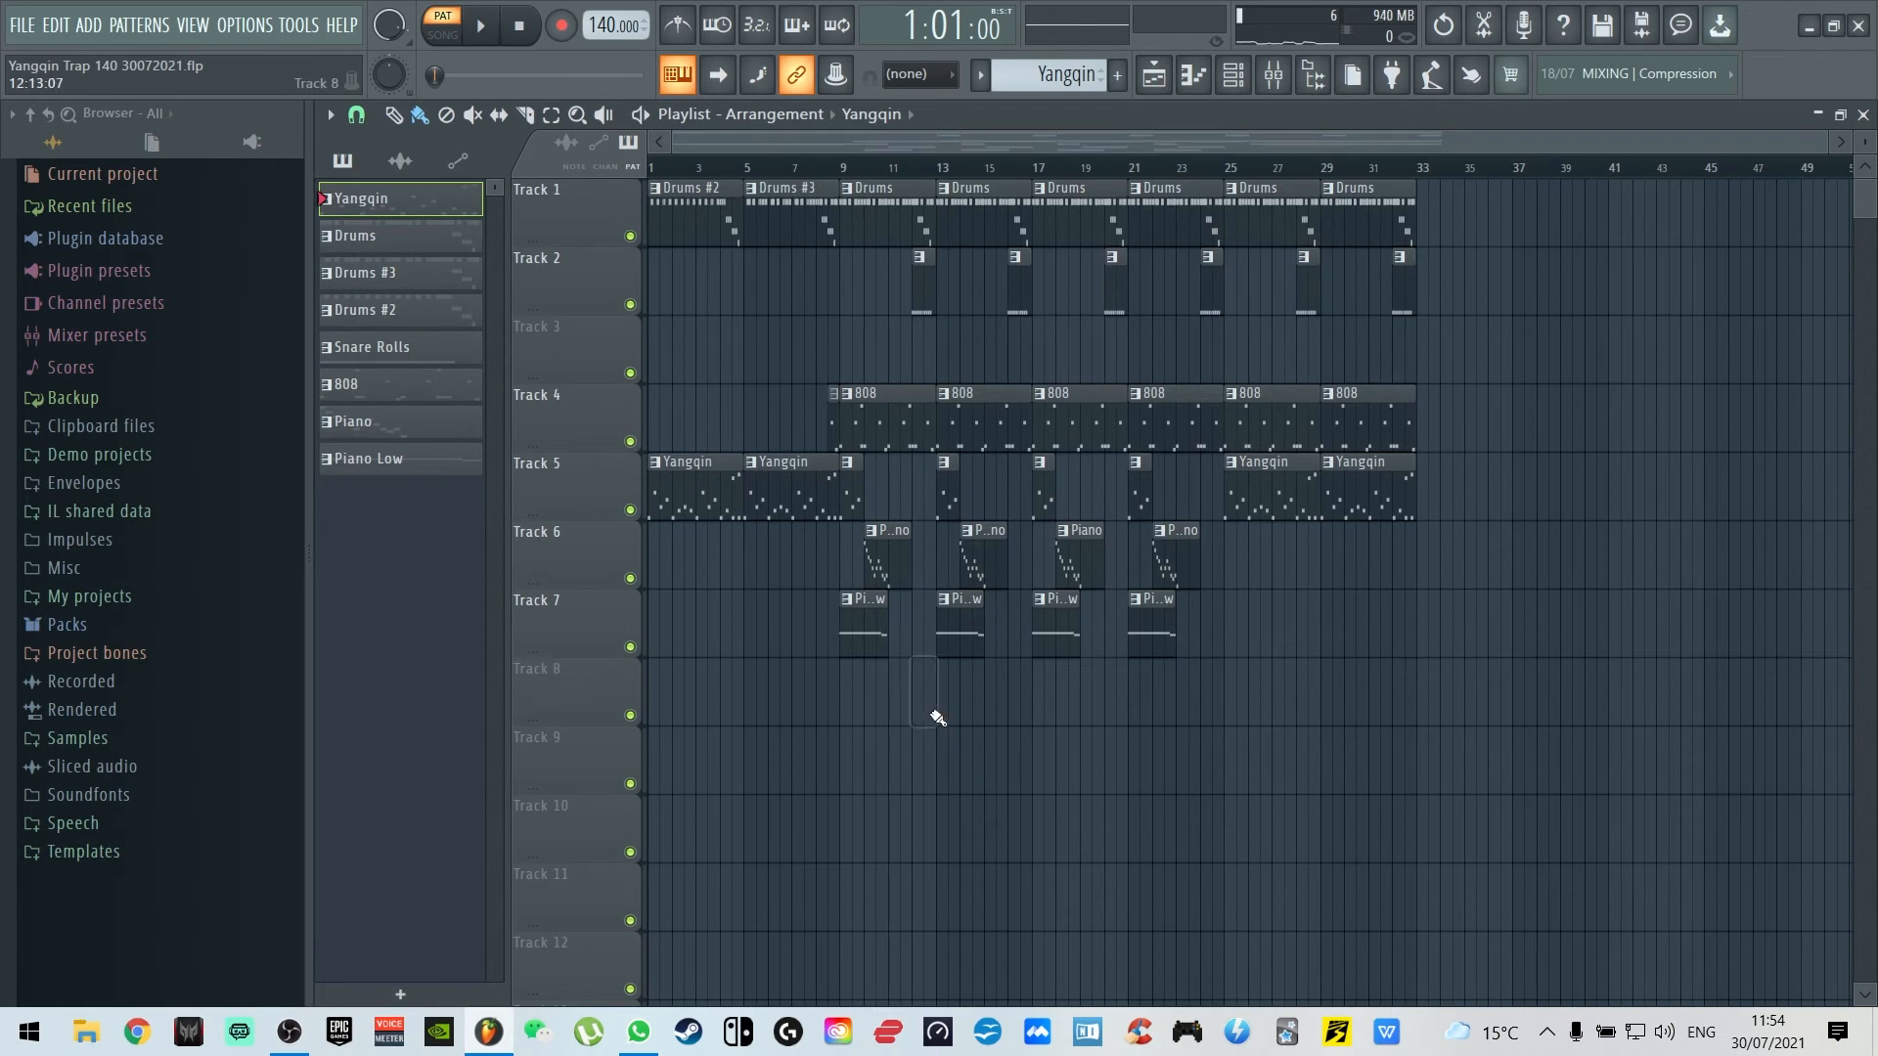
Extend the Piano Low pattern to four bars by repeating its C3 and B2 notes from bar 3, and return to the playlist
double_click(870, 633)
scroll(621, 386, down, 5)
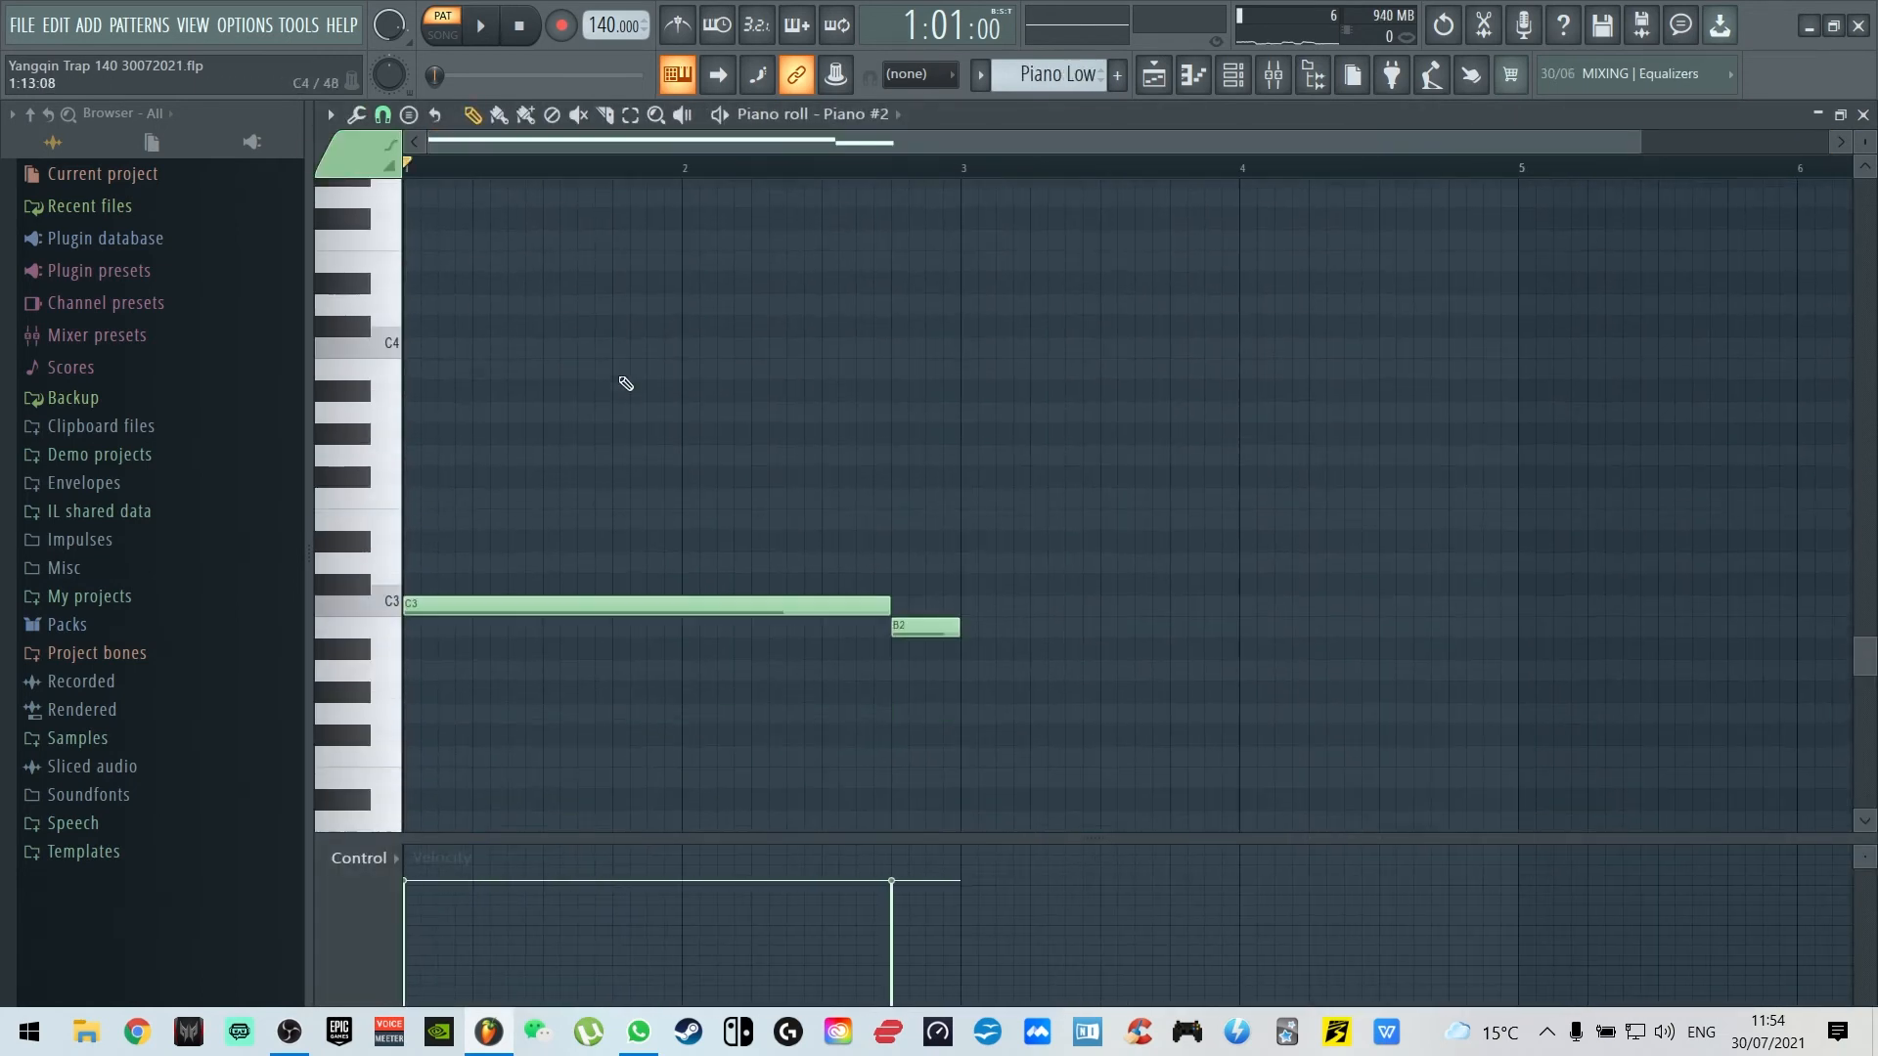
click(970, 535)
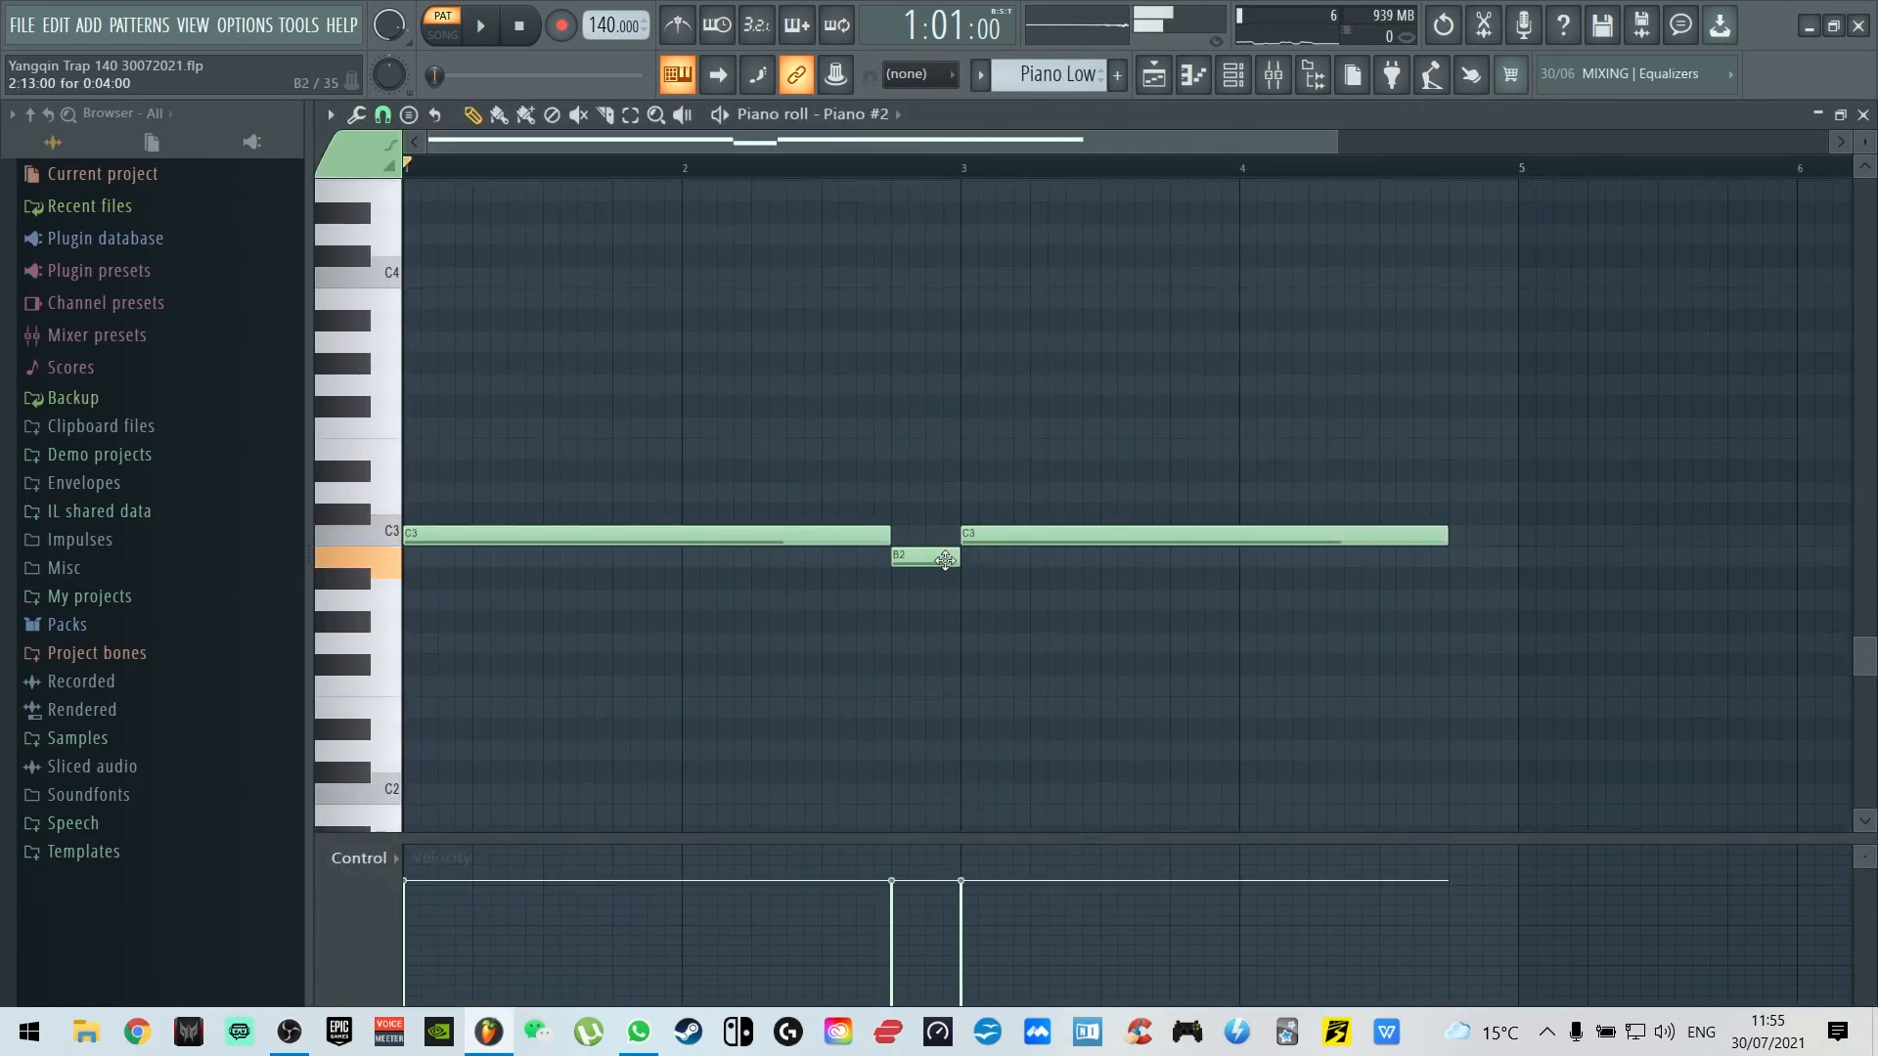
key(F5)
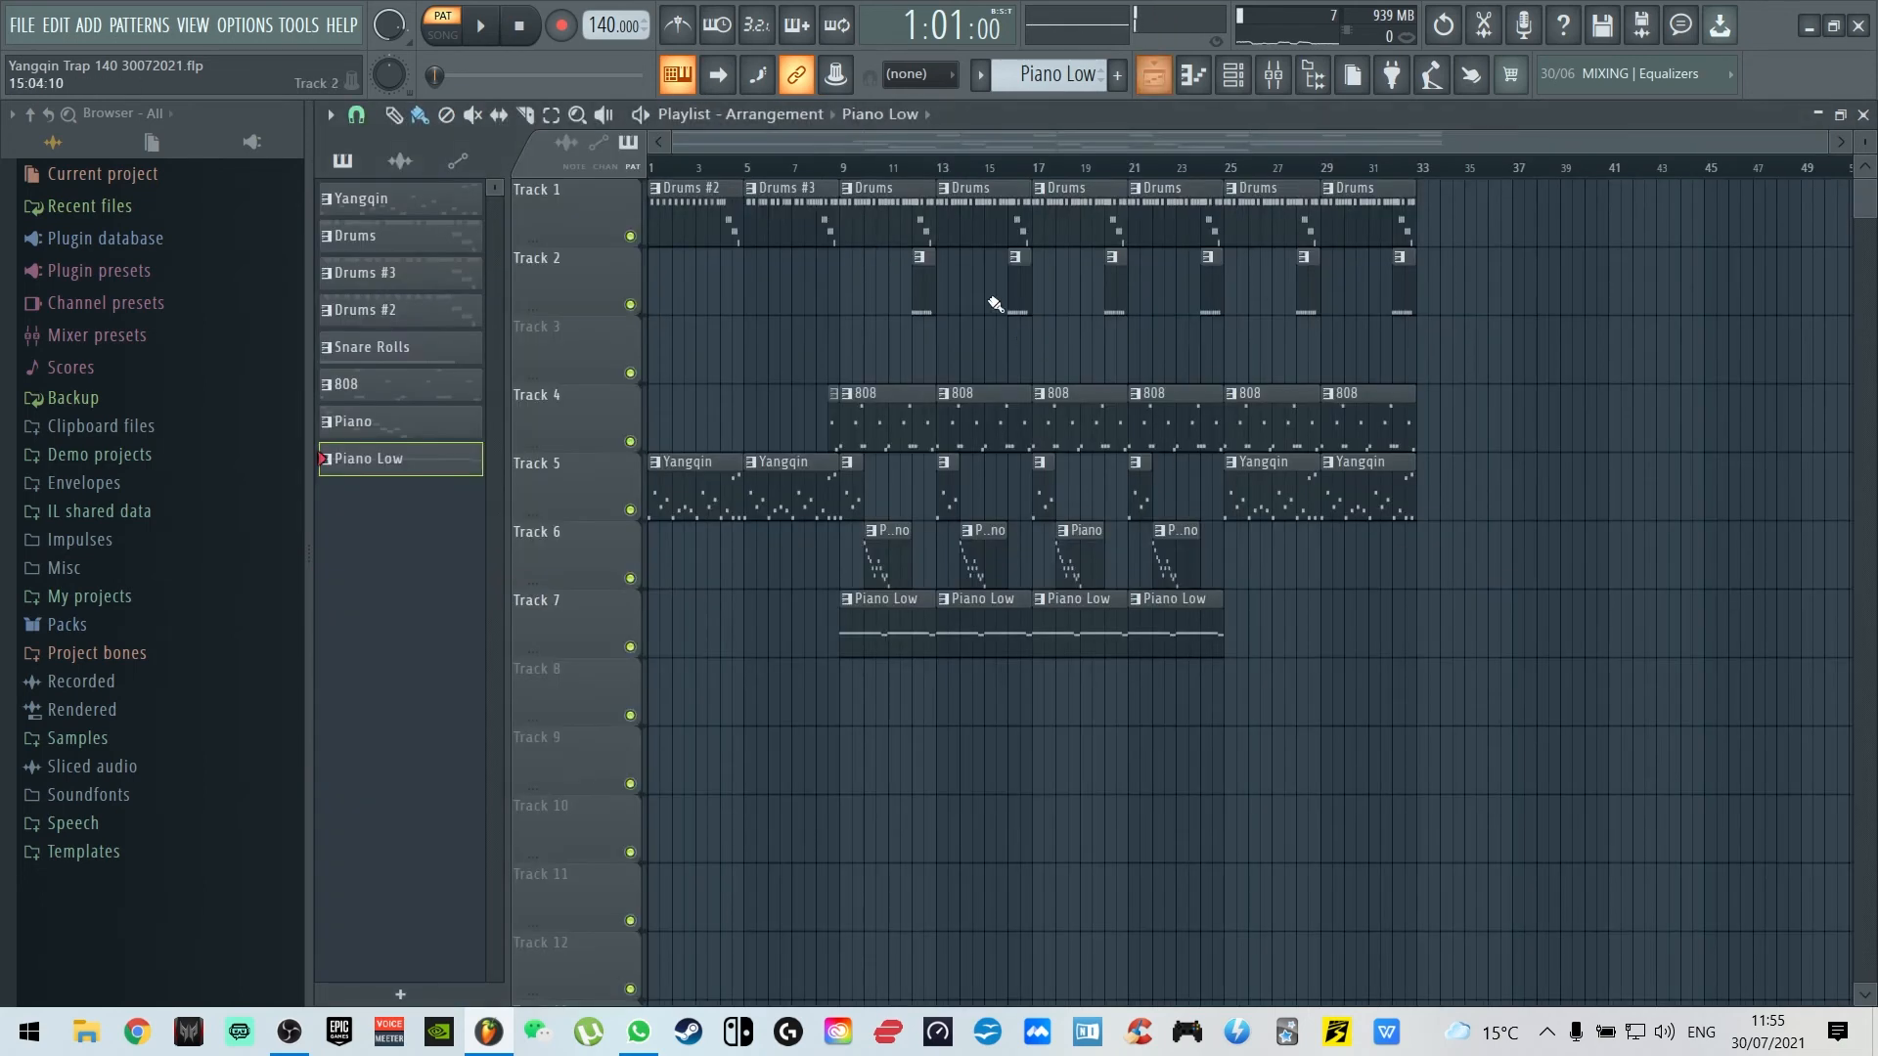
Play the song from bar 9, raise the Piano #2 mixer volume to about 106% and lower the Piano track's volume
click(841, 171)
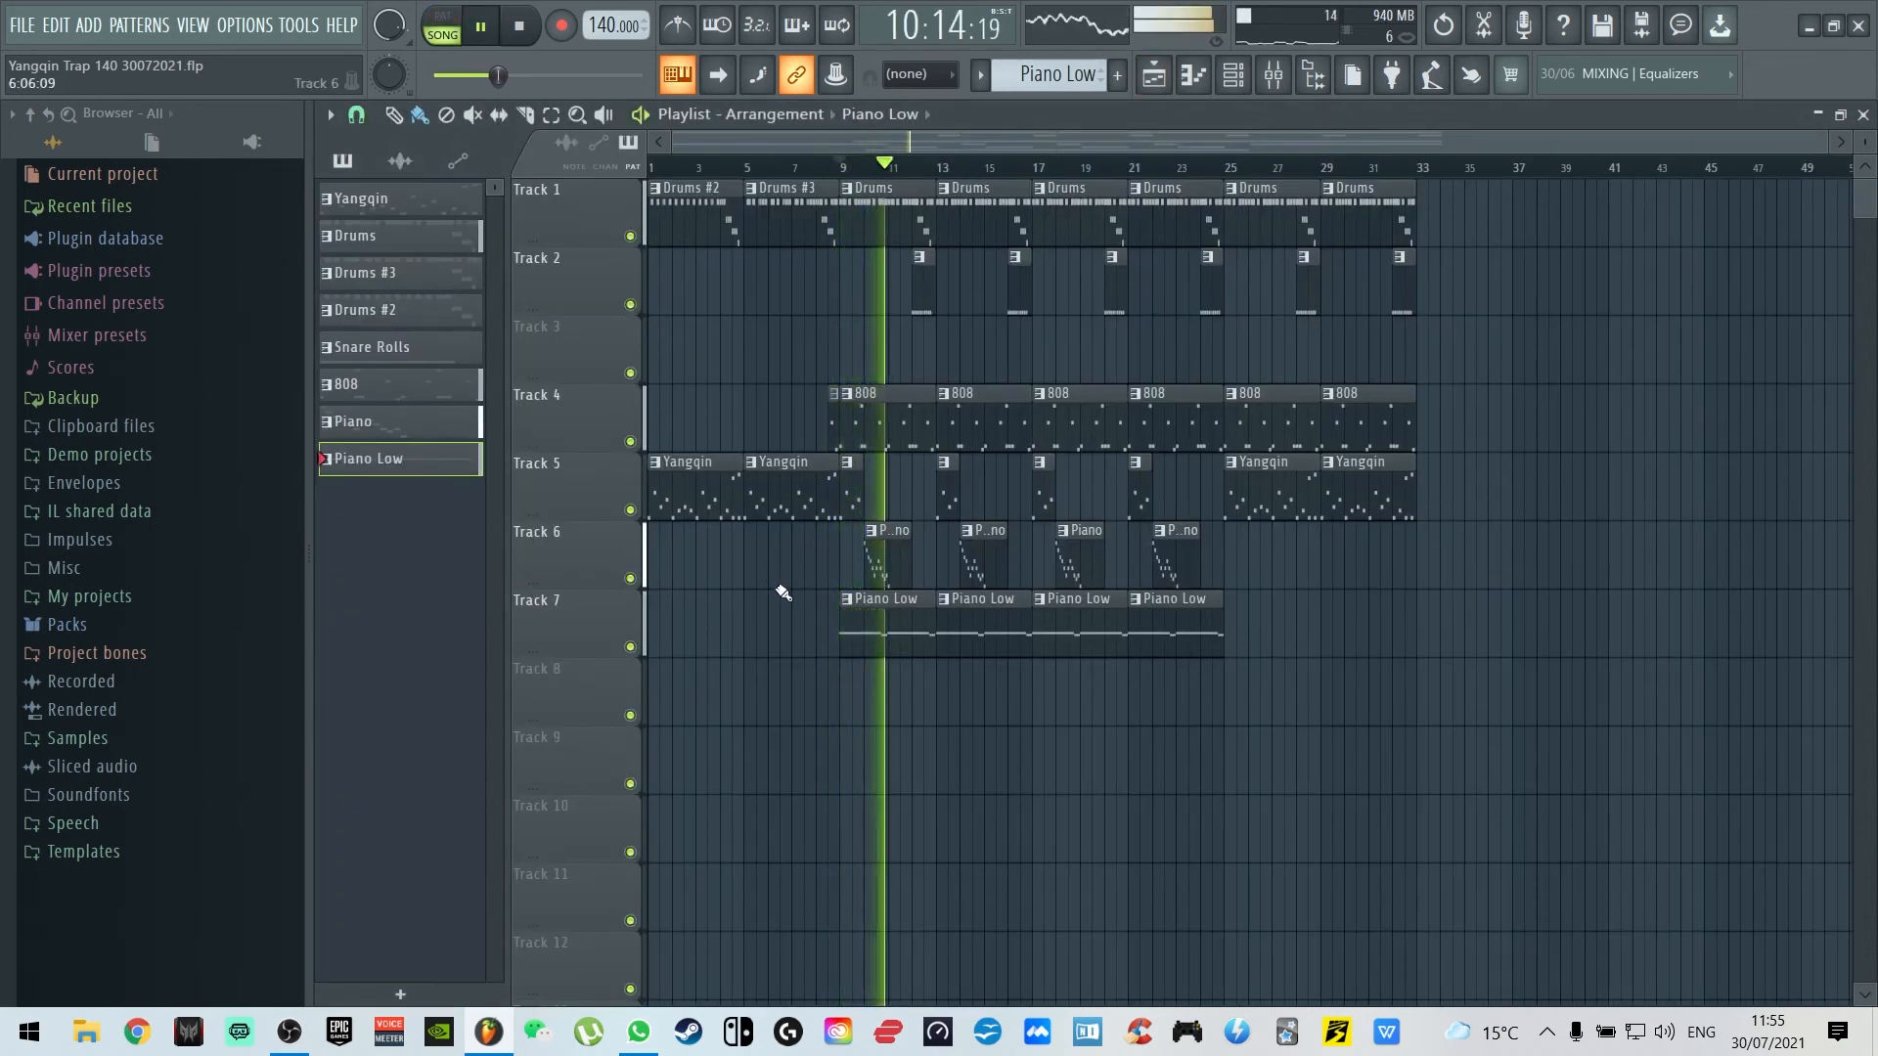
key(F9)
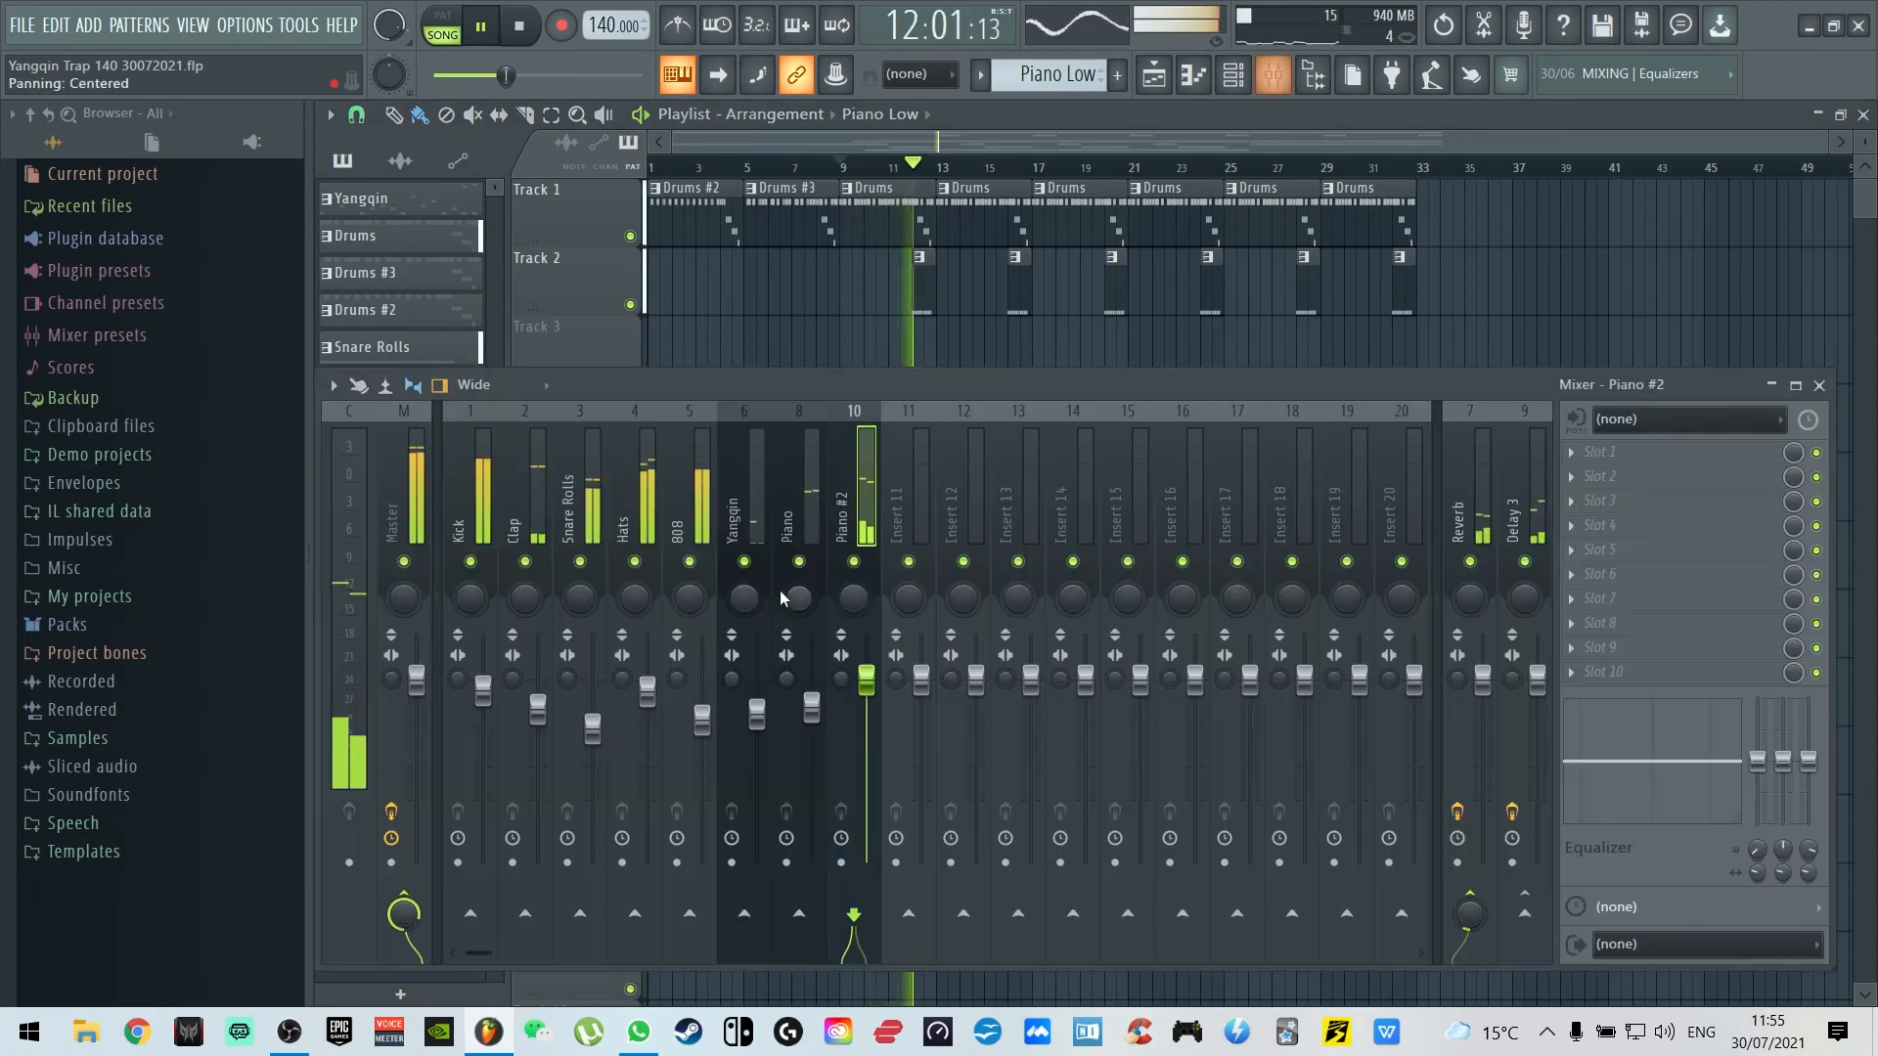
drag(867, 682, 869, 671)
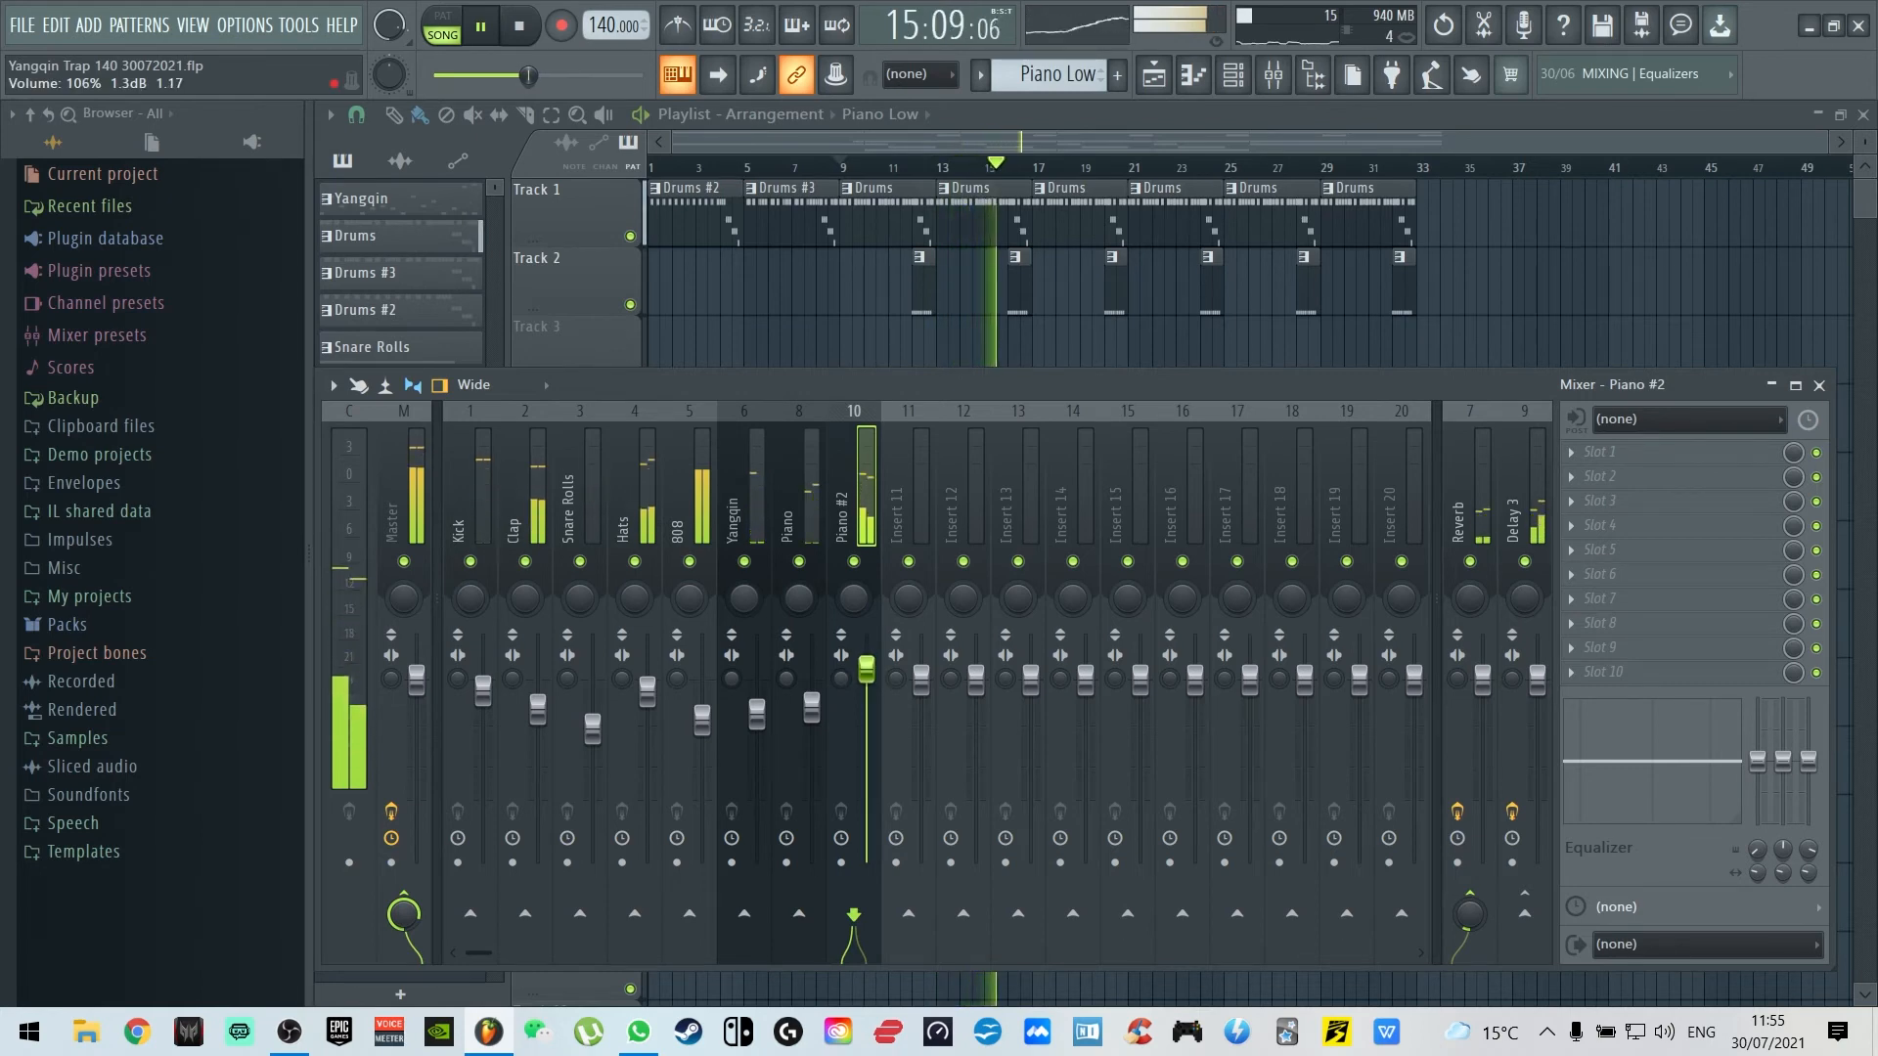
key(F9)
key(F9)
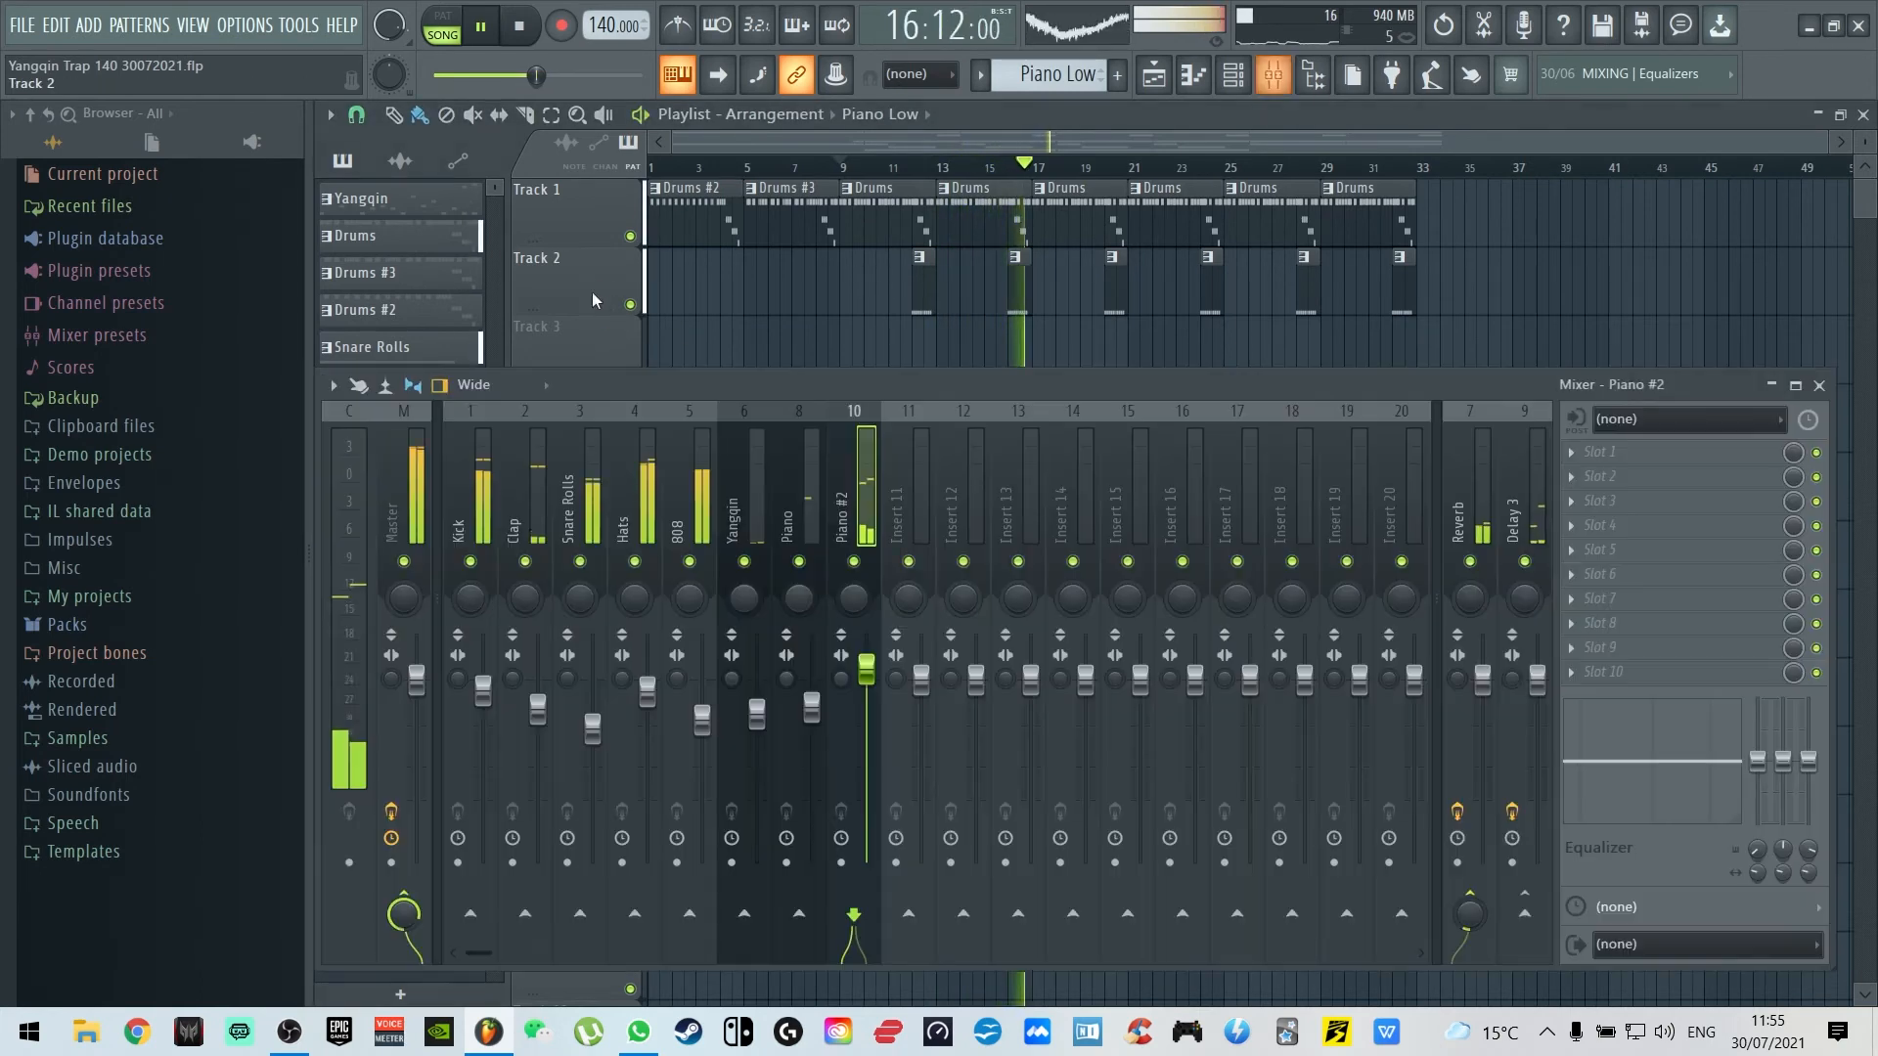
drag(810, 704, 814, 732)
key(F9)
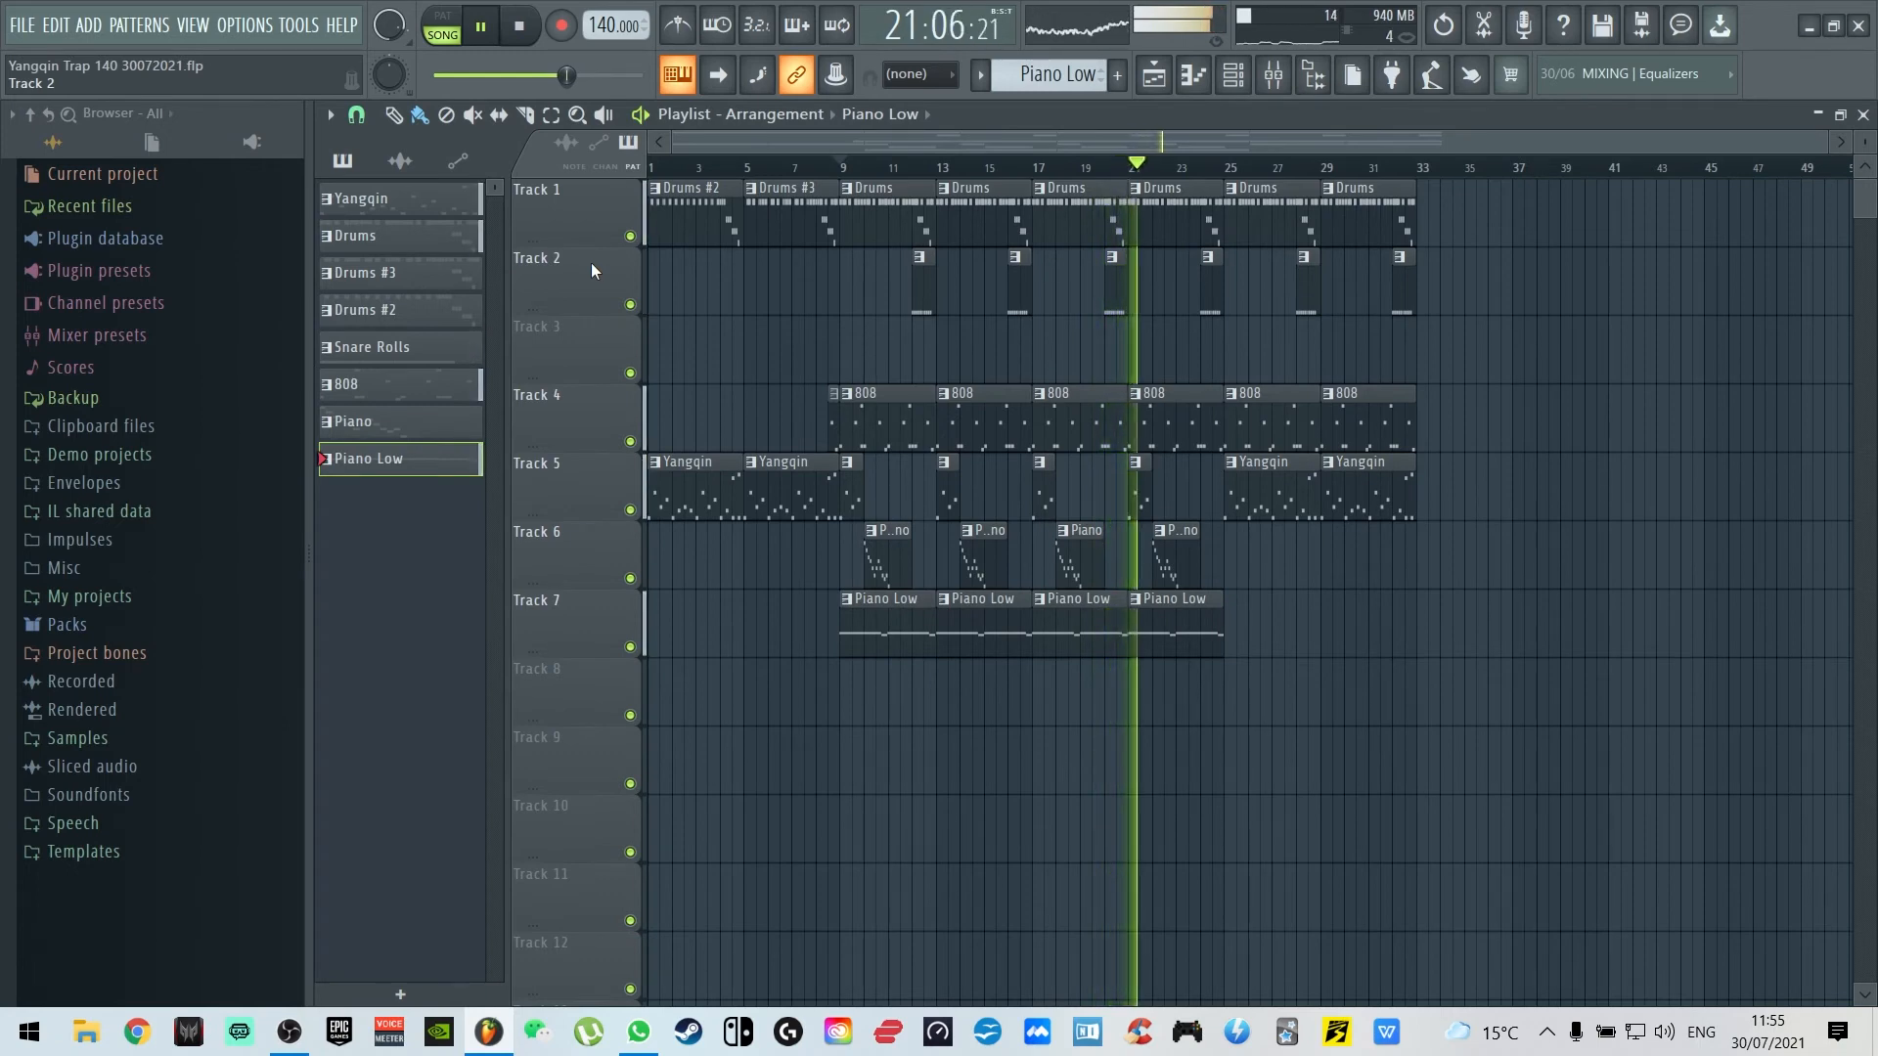
Add Piano Low clips on Track 7 at bars 25 and 29
click(1249, 641)
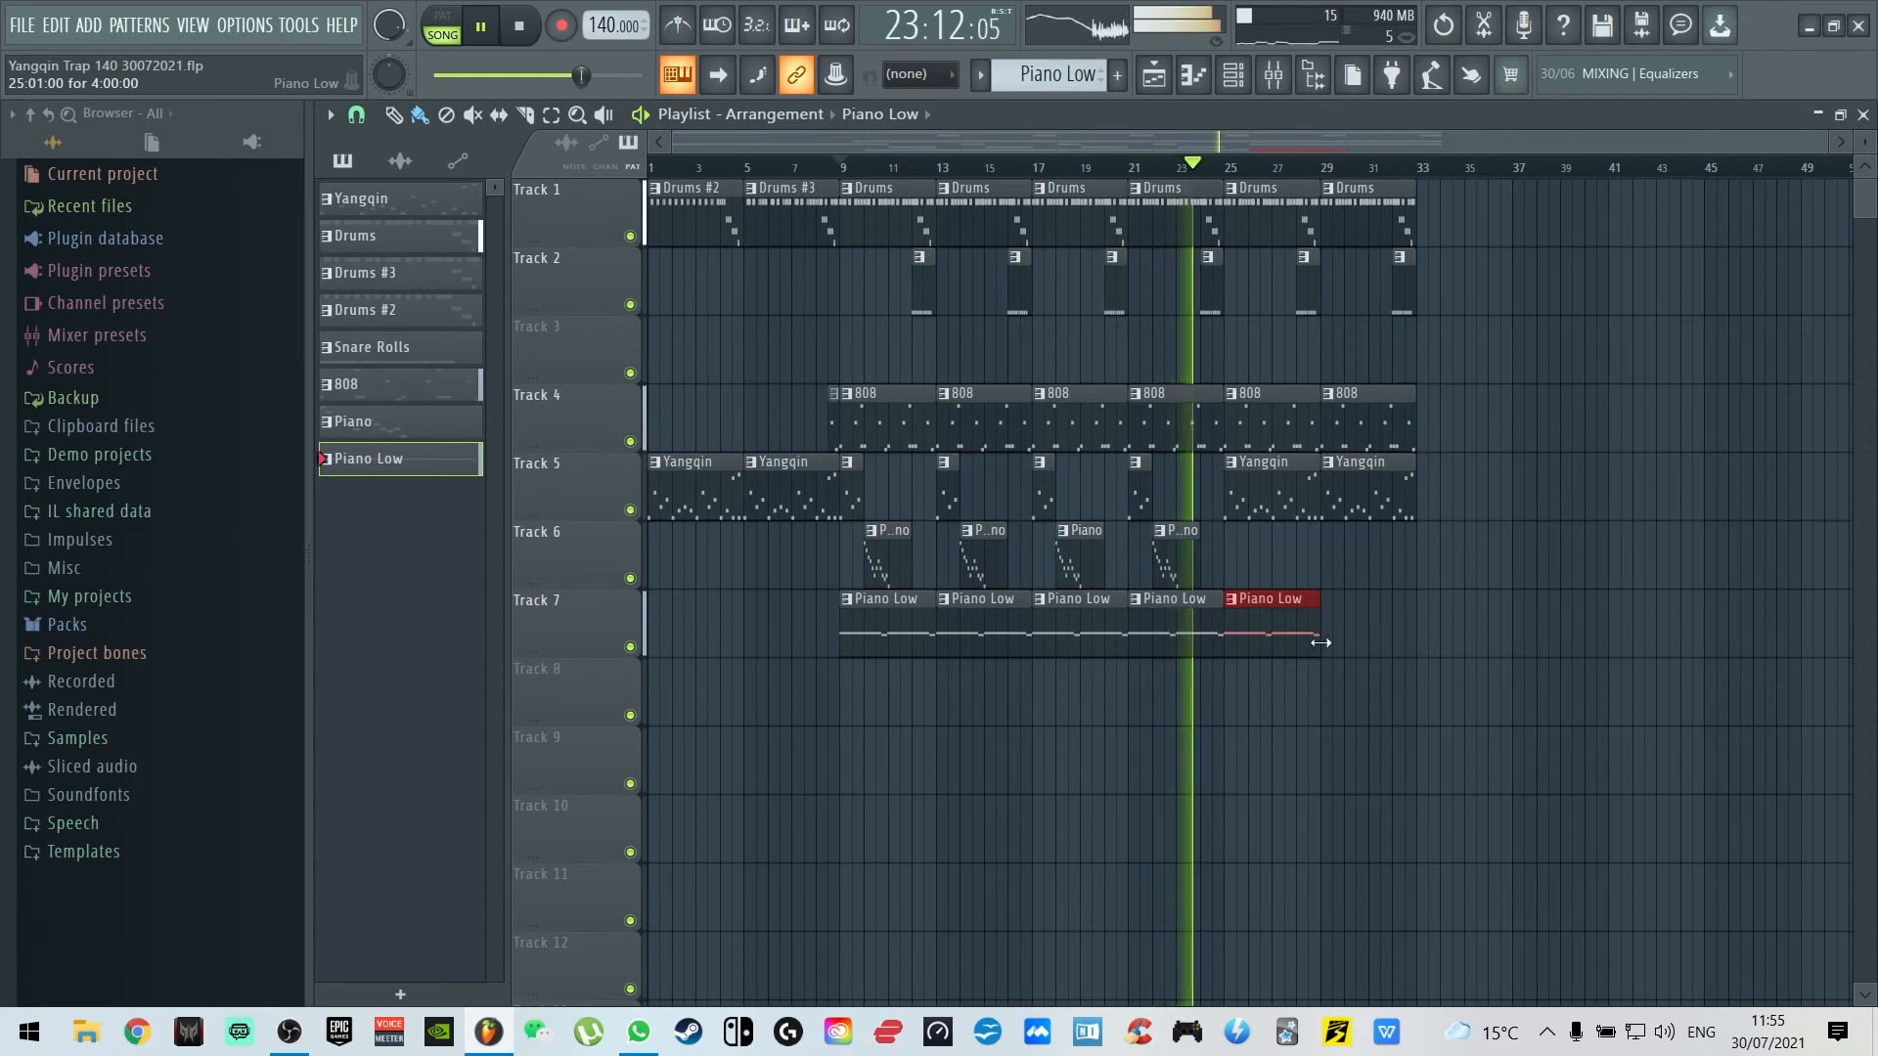
drag(1325, 637, 1334, 688)
right_click(1334, 689)
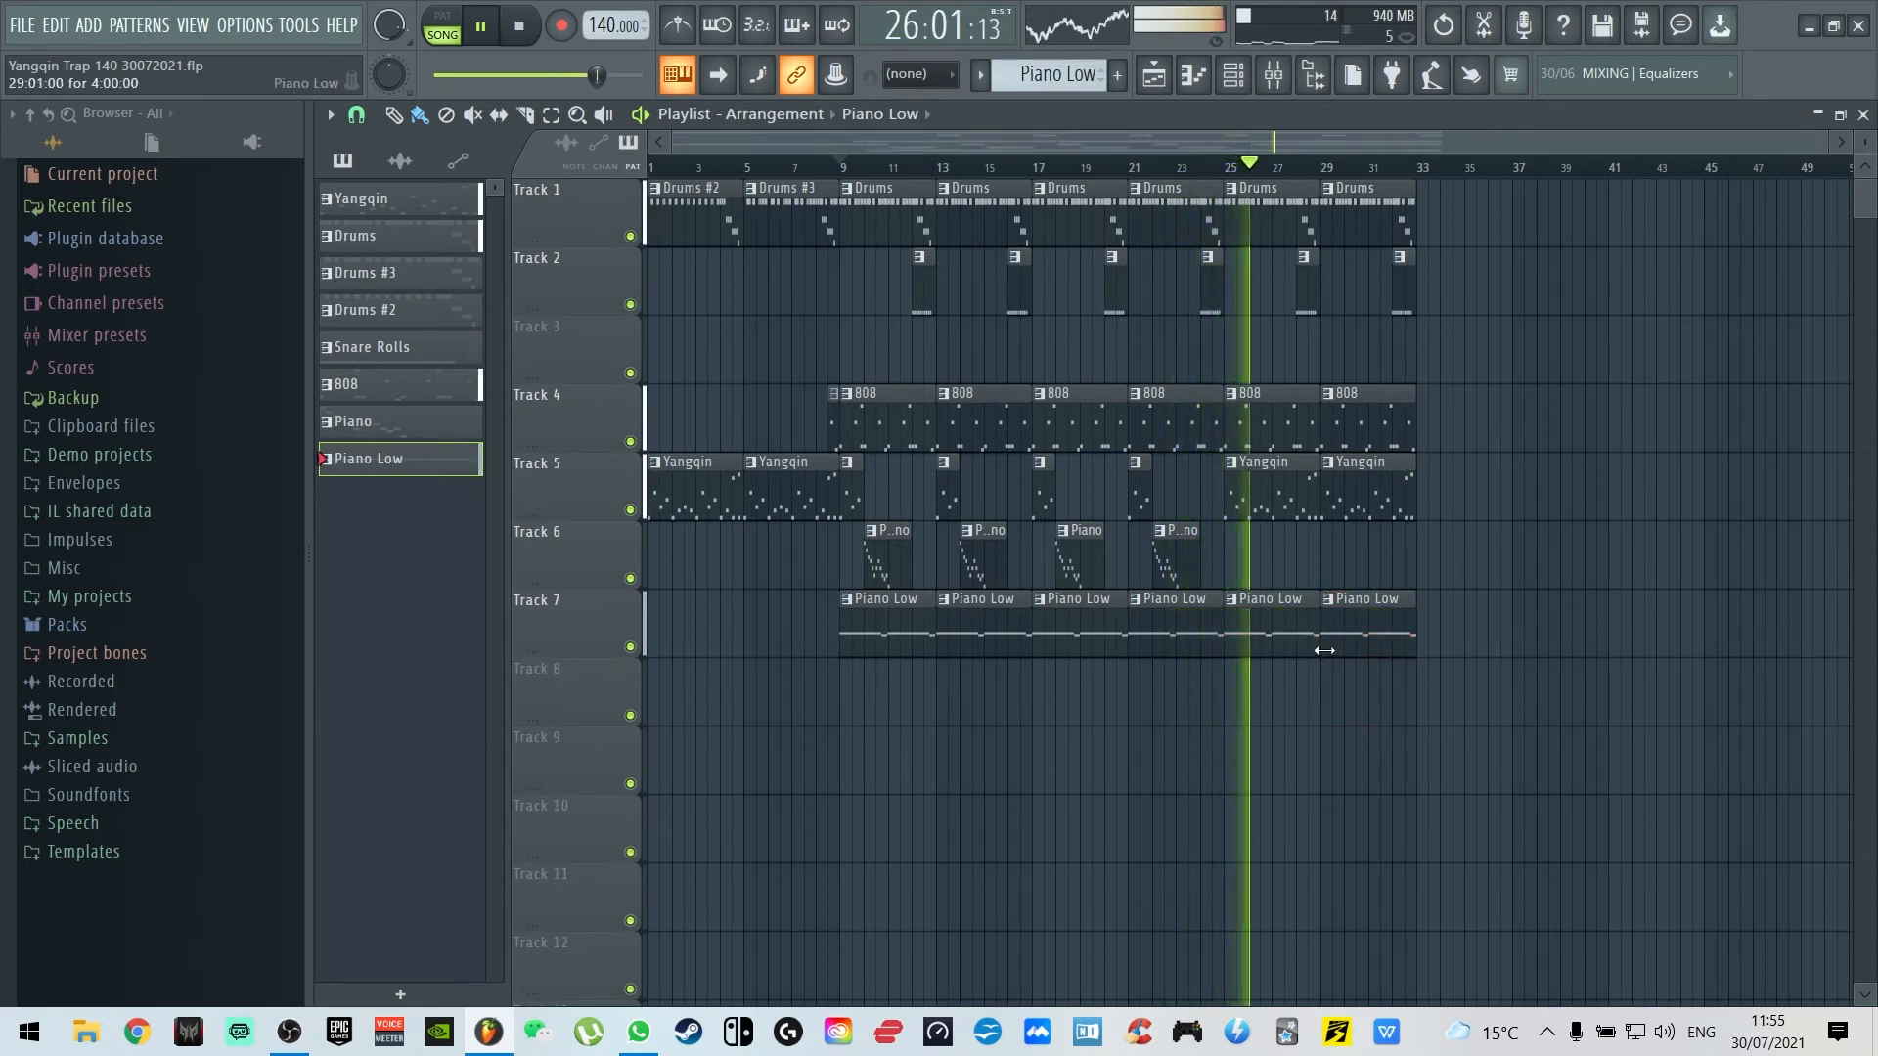
Set the Yangqin mixer volume to about 76% and Piano #2 to about 109%, and stop playback
key(F9)
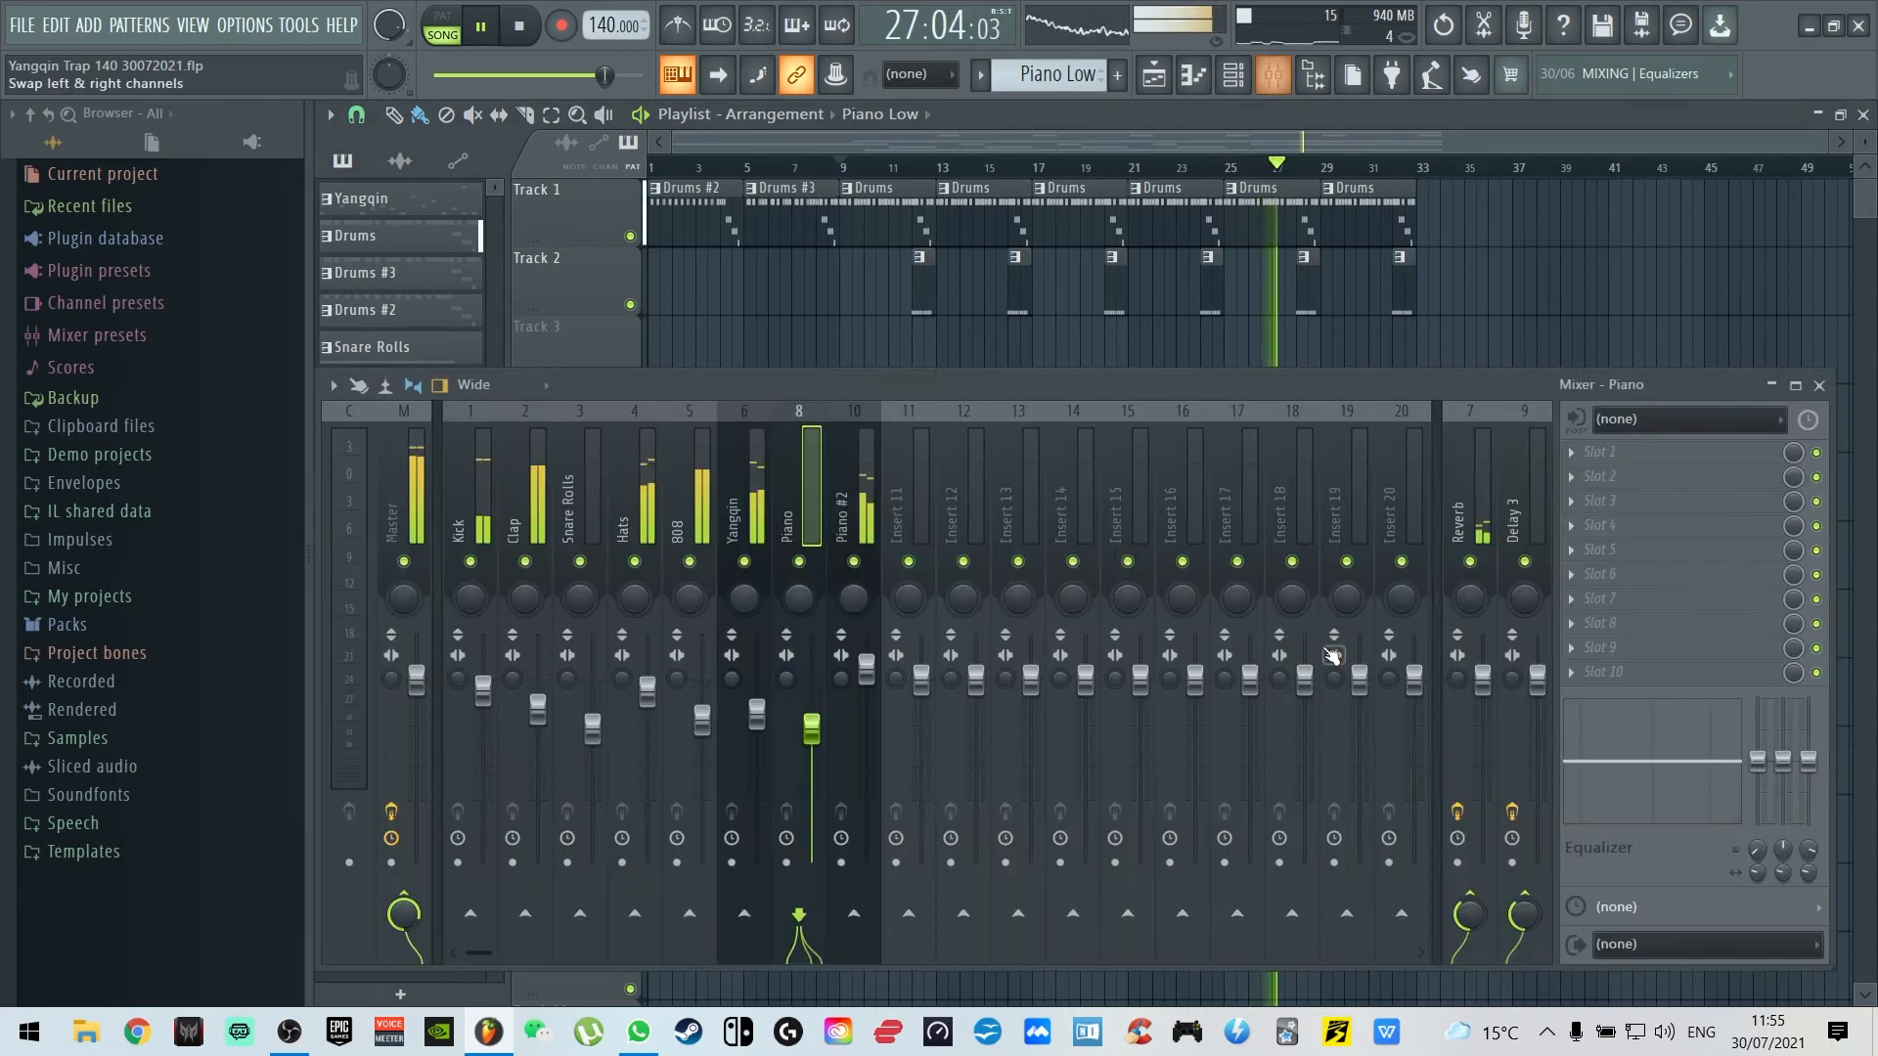
drag(759, 712, 759, 731)
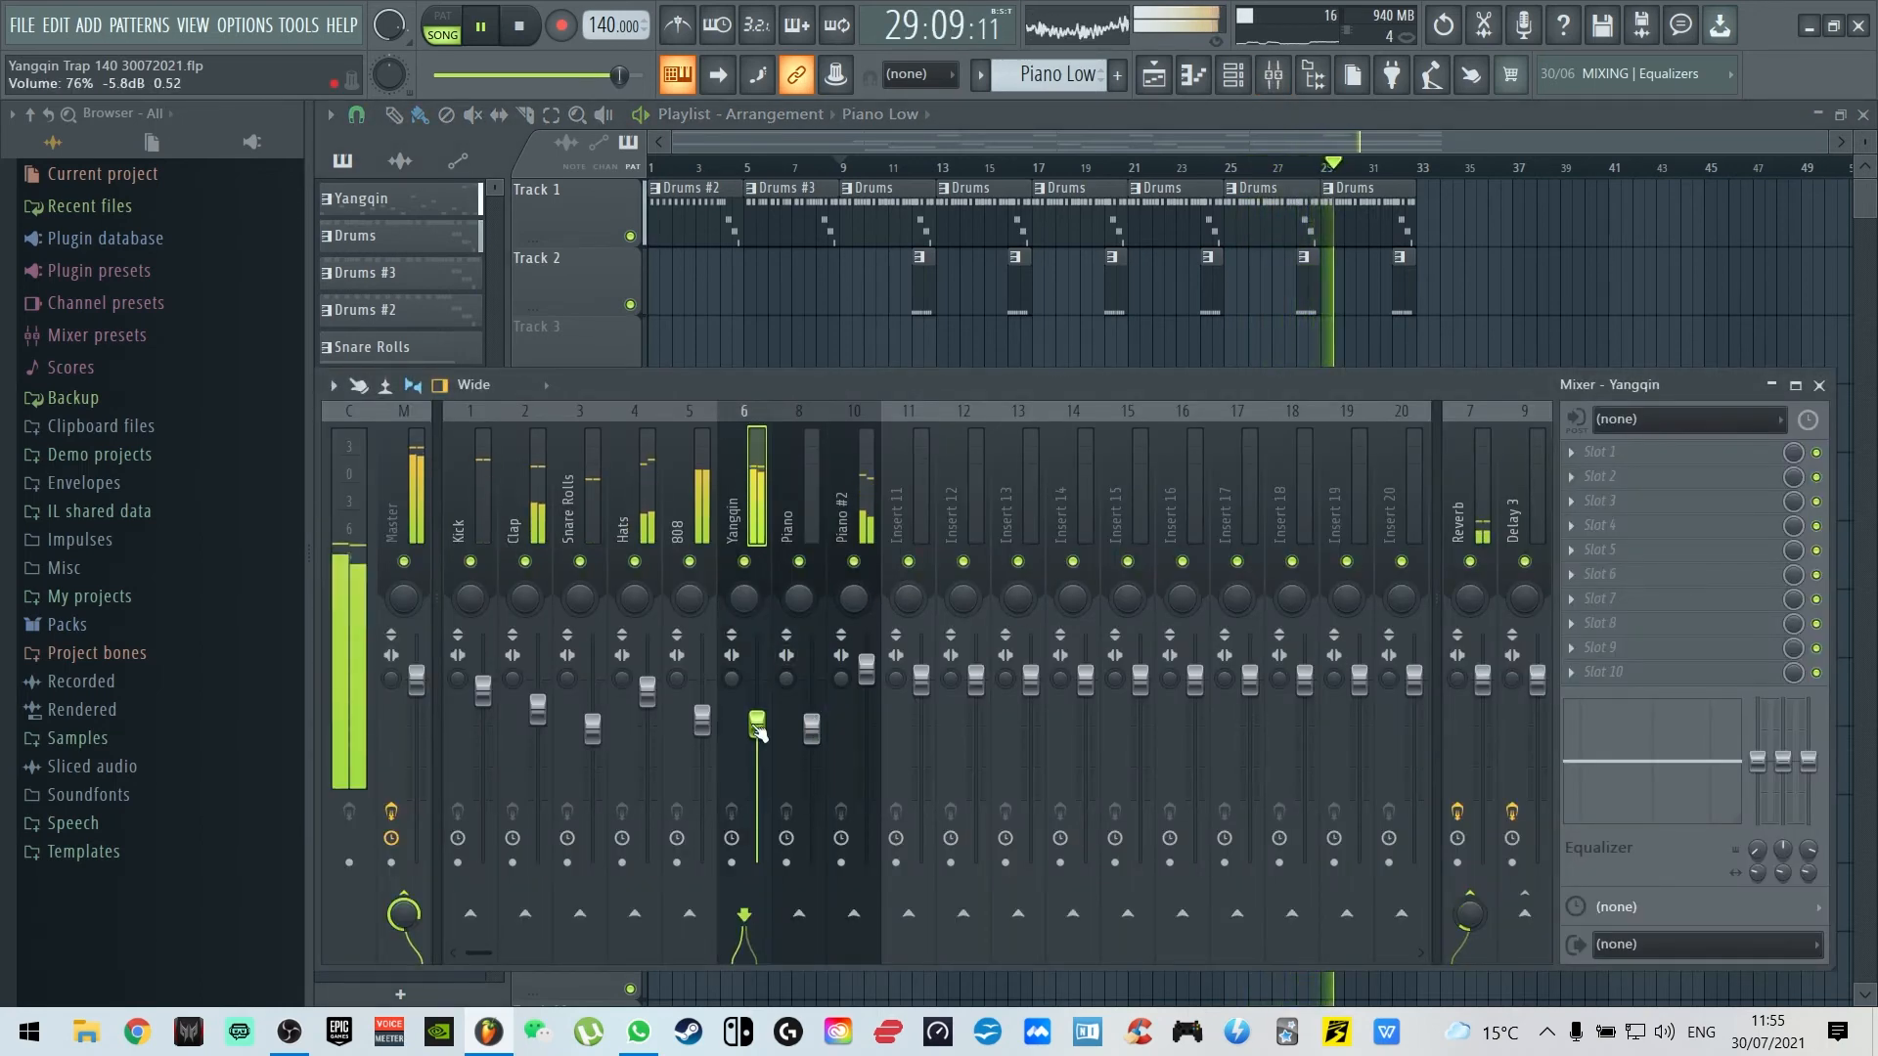
key(F9)
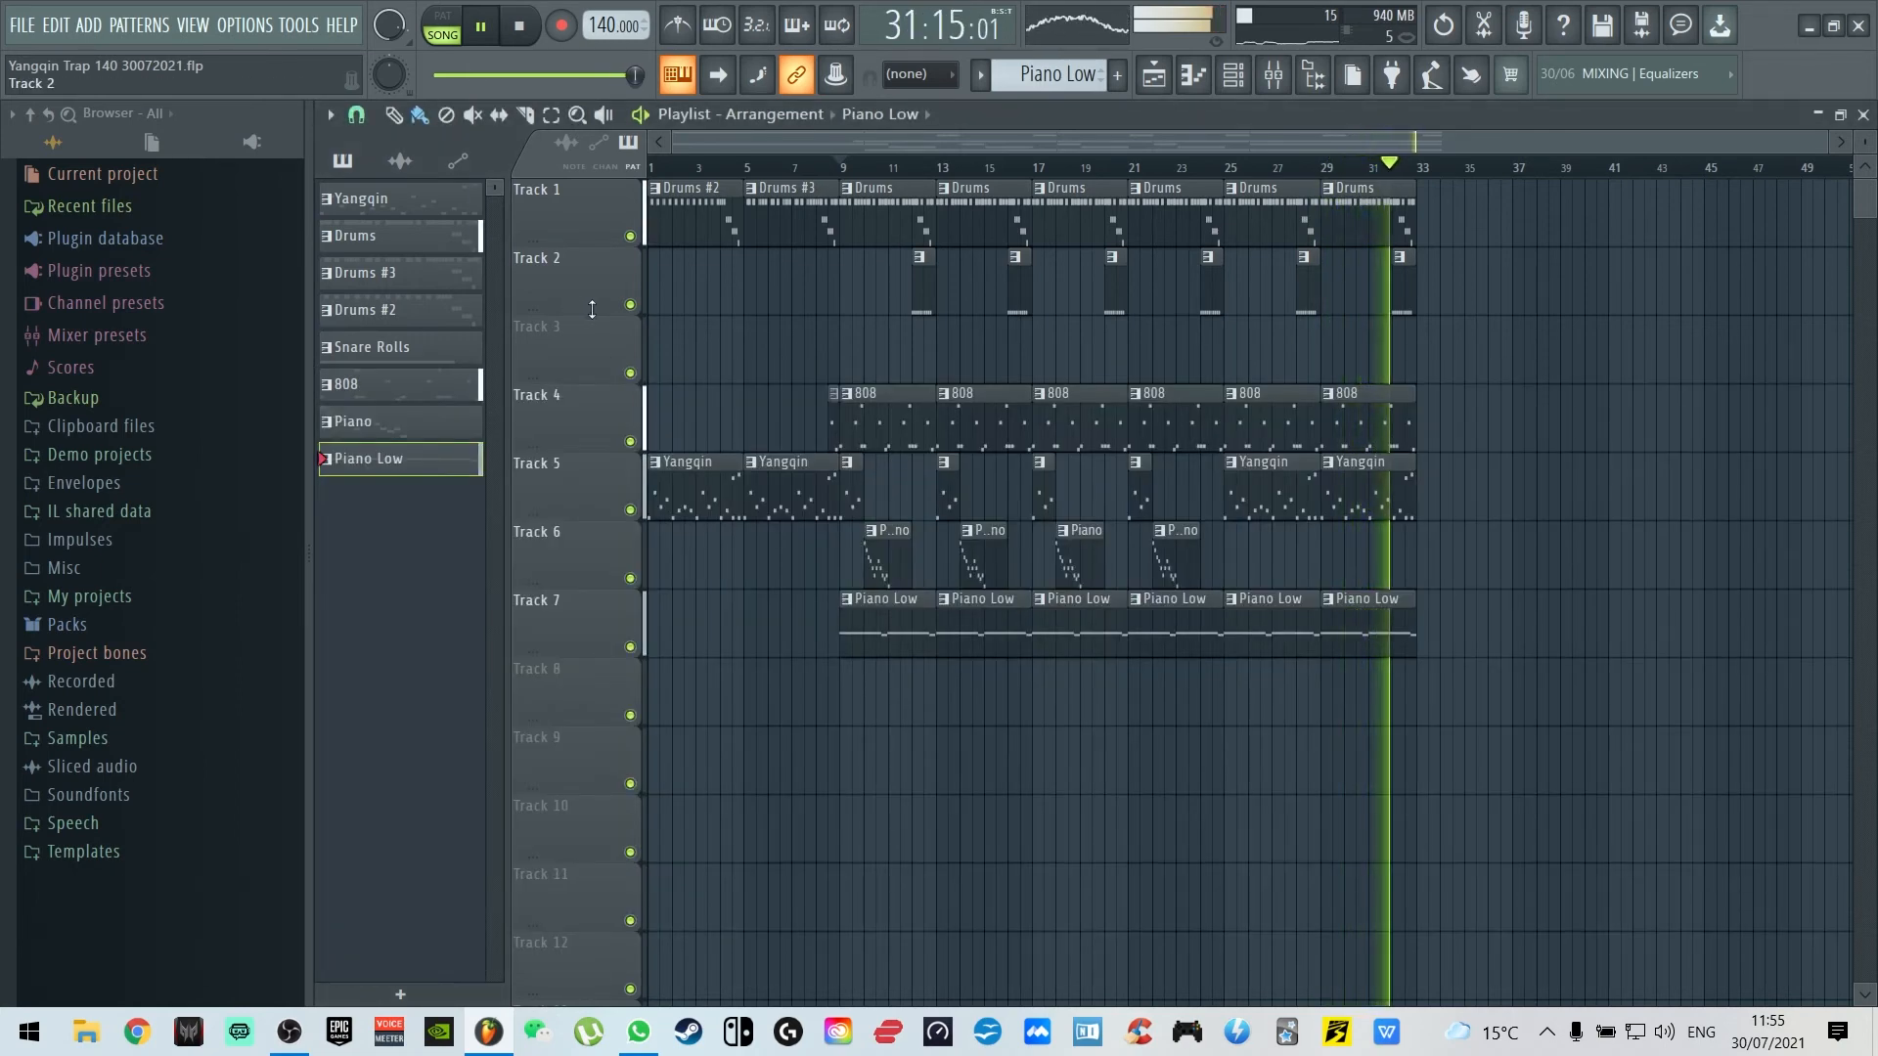
key(F9)
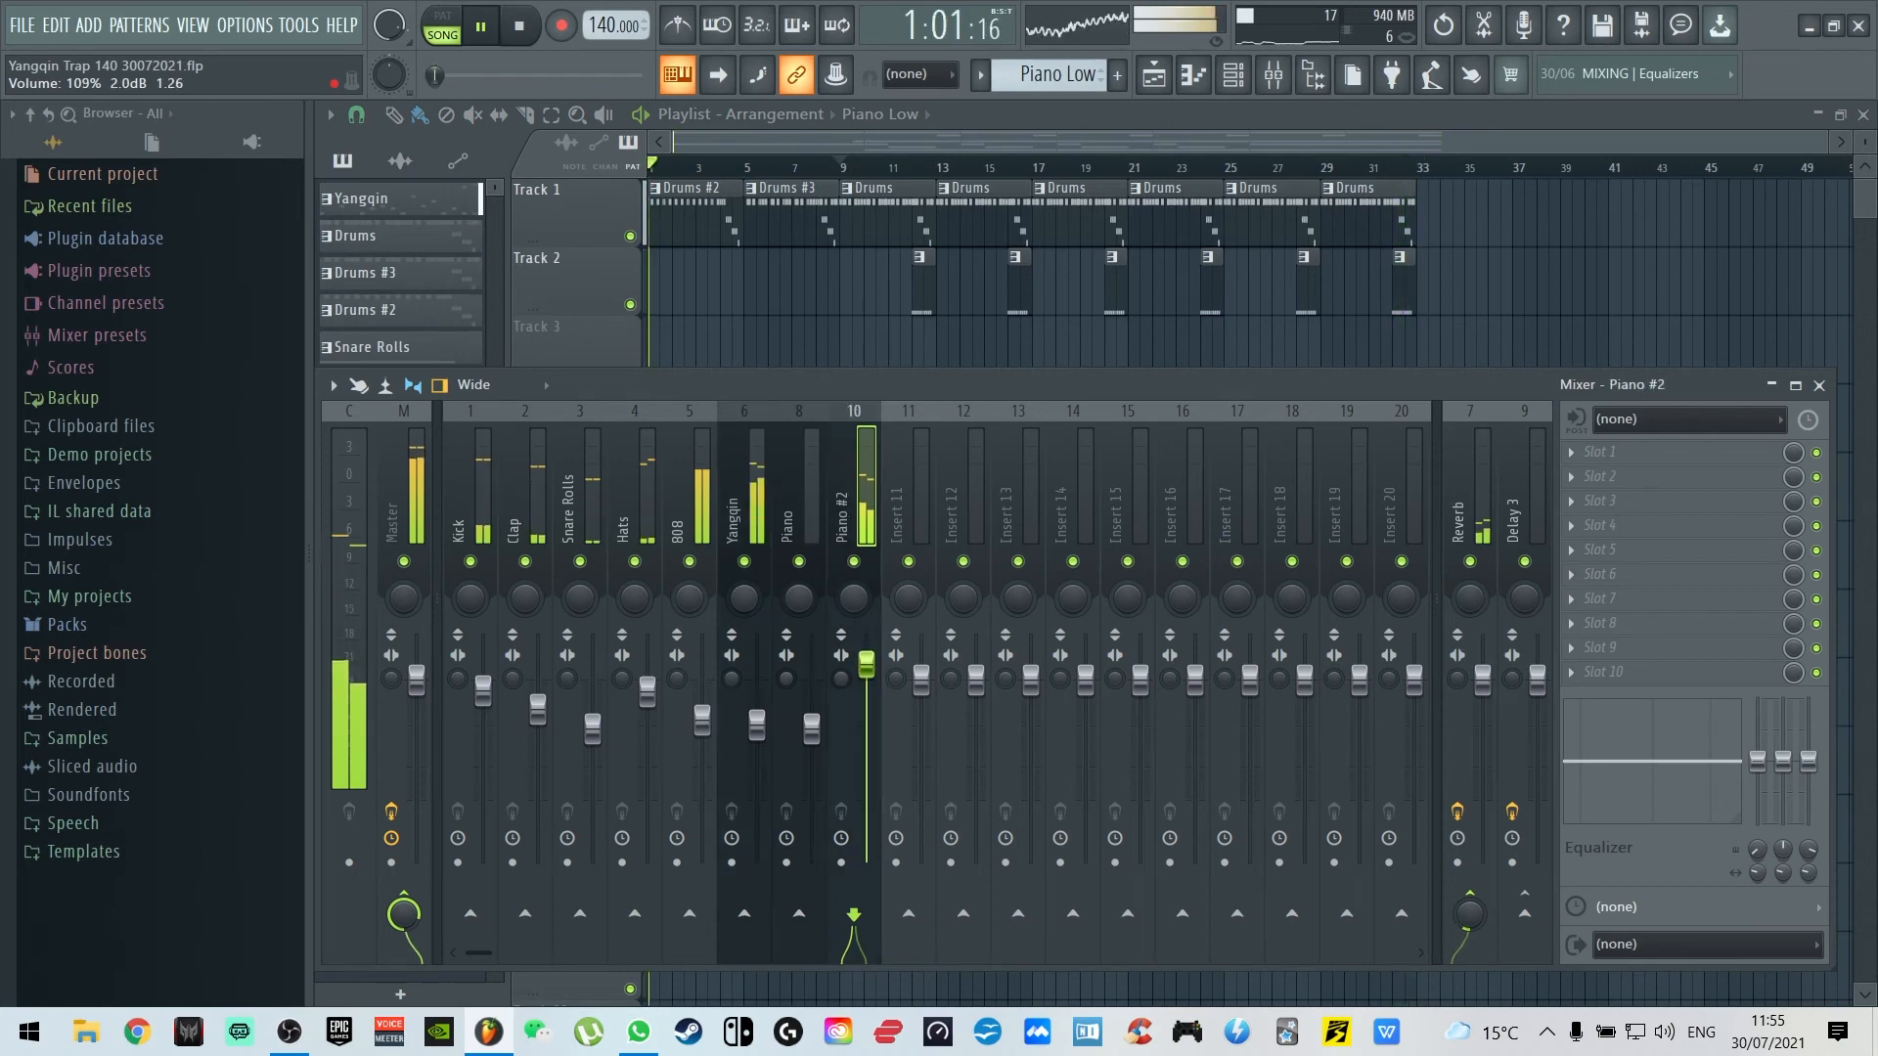
key(F9)
key(space)
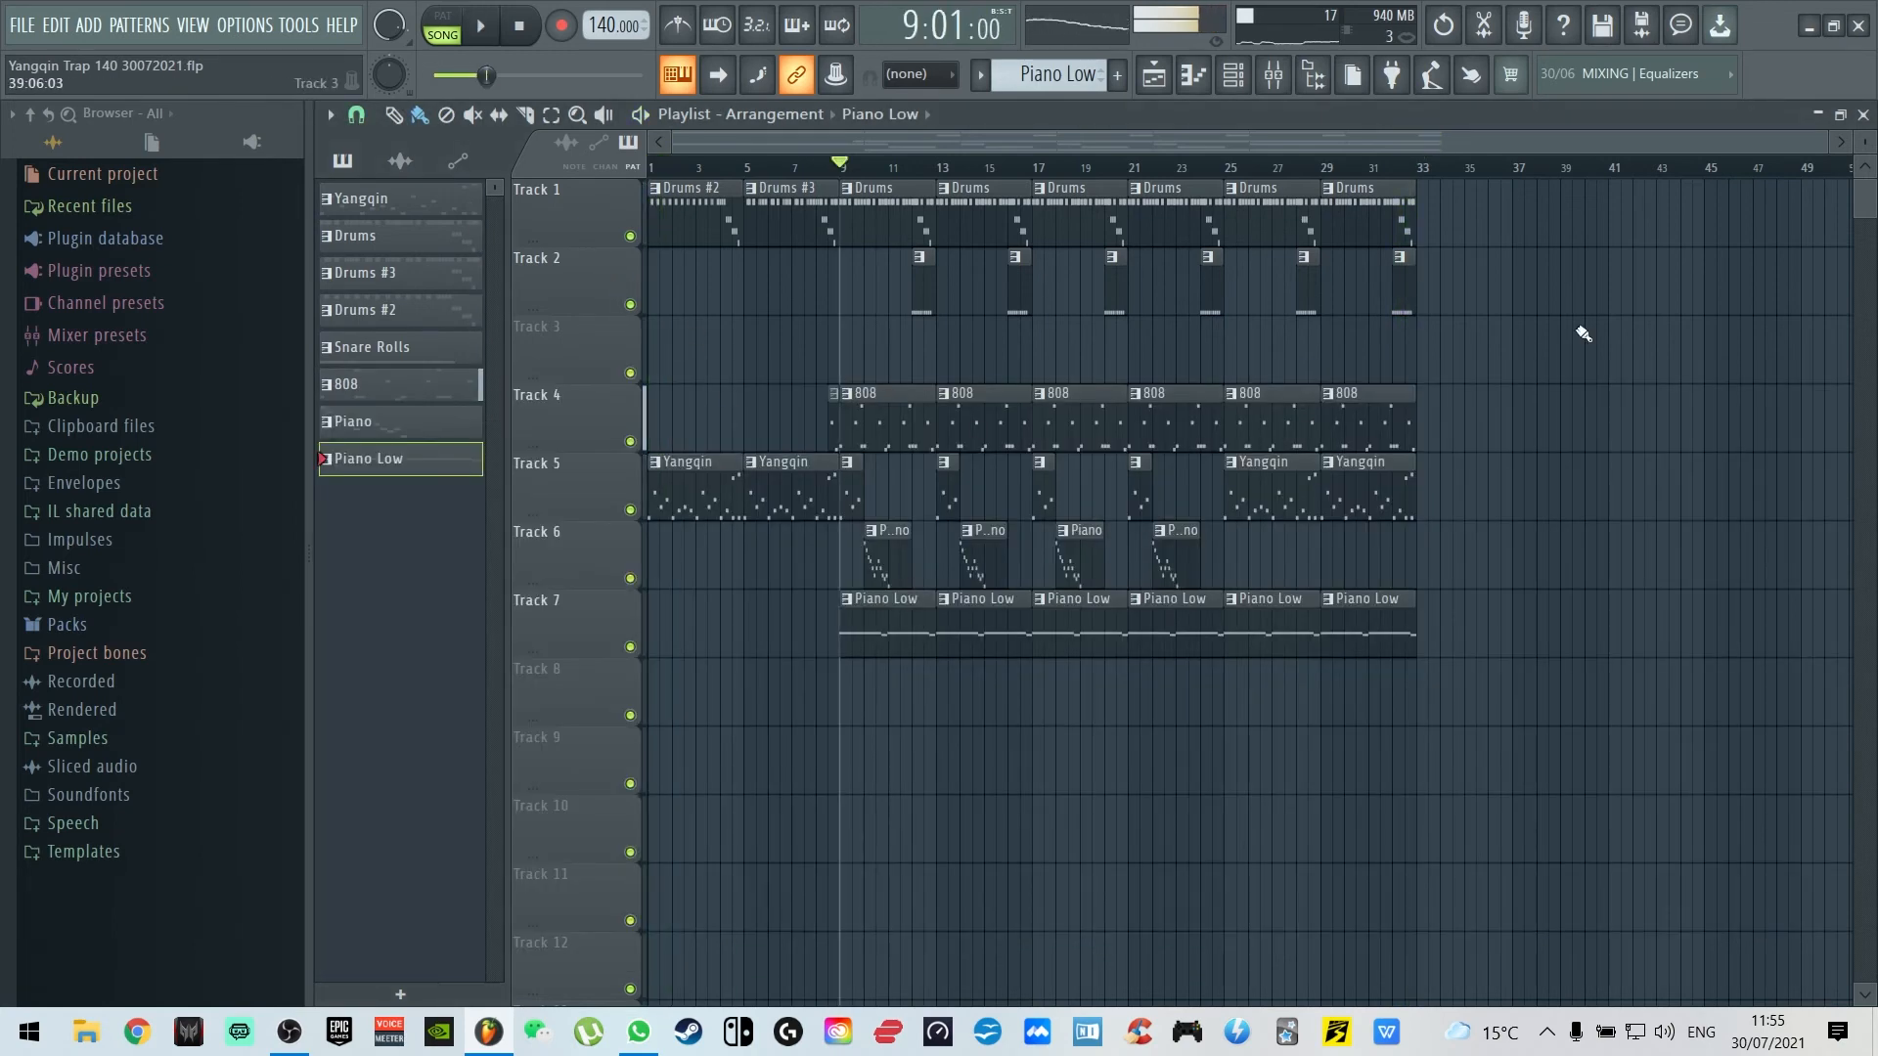
Add half-bar G3, F3 and D#3 notes to the Piano Low pattern, starting at beat 3 of bar 1, and audition them
click(1863, 114)
key(F9)
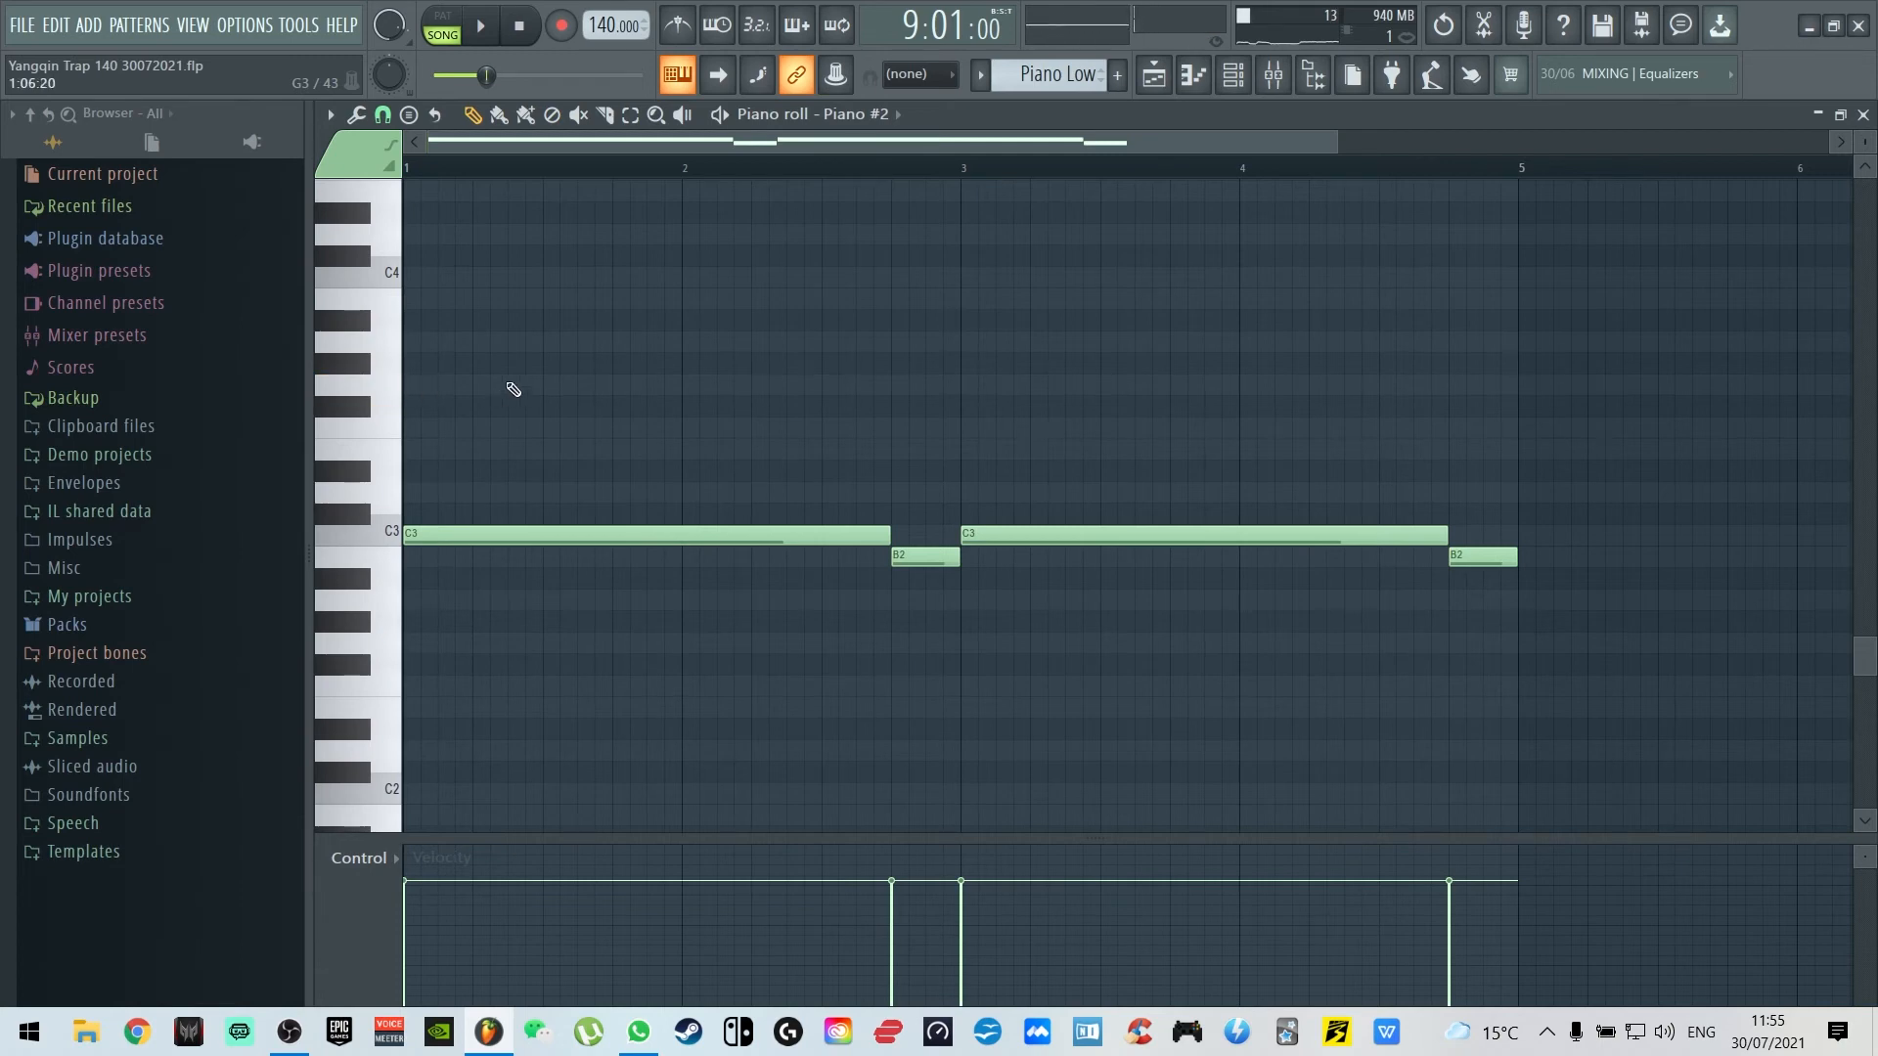
click(553, 385)
drag(608, 388, 680, 388)
key(space)
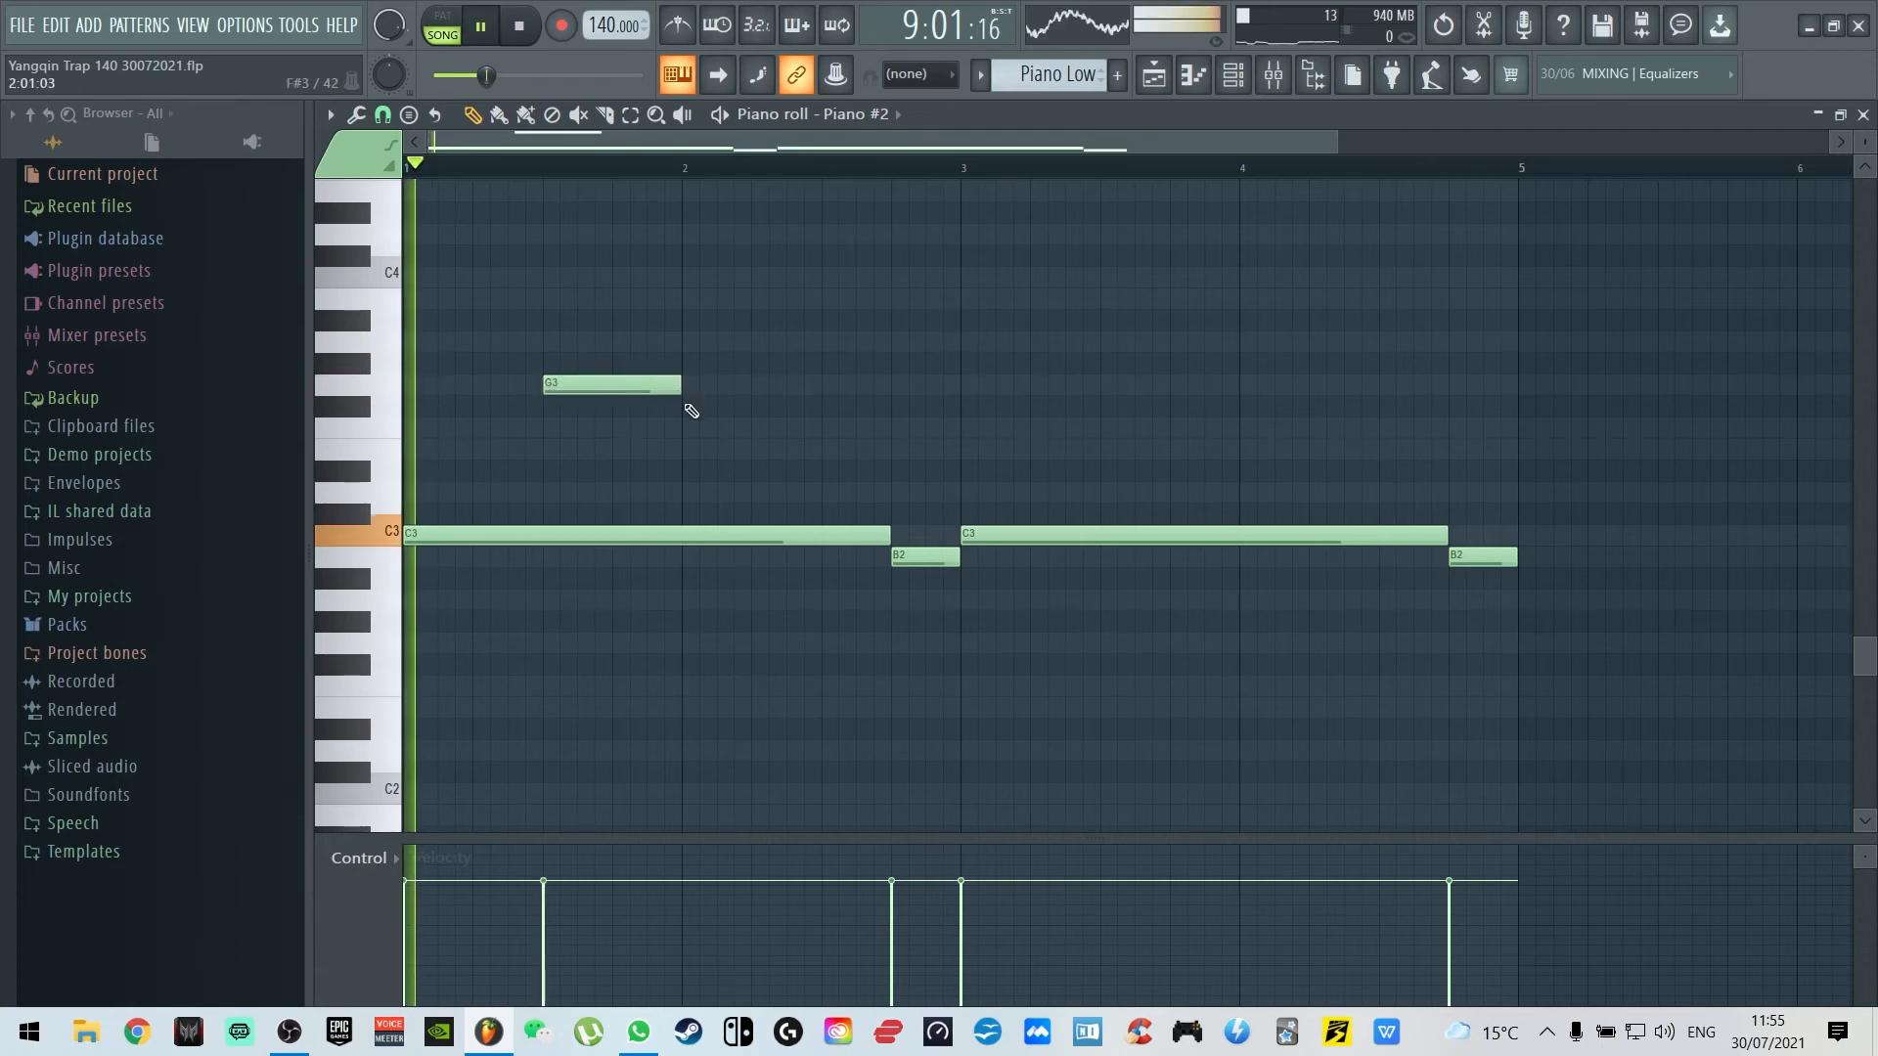
key(space)
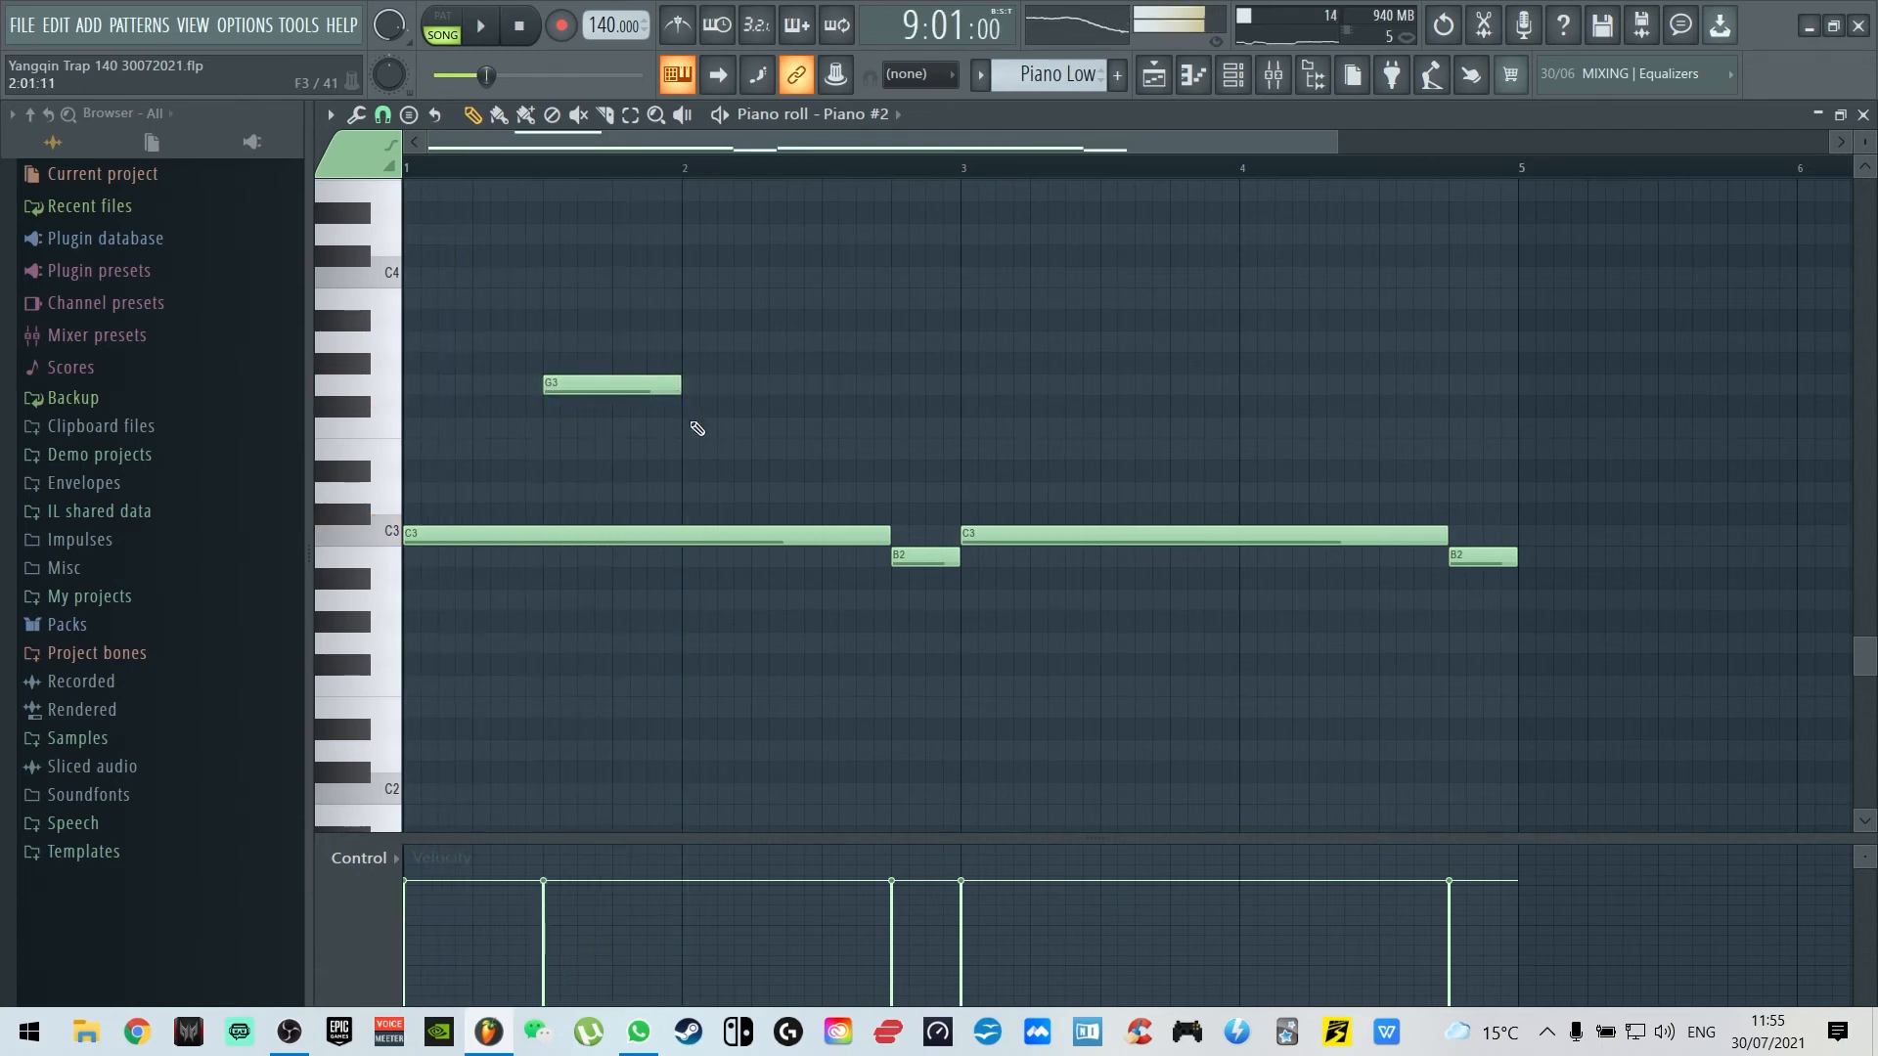
click(687, 426)
click(827, 451)
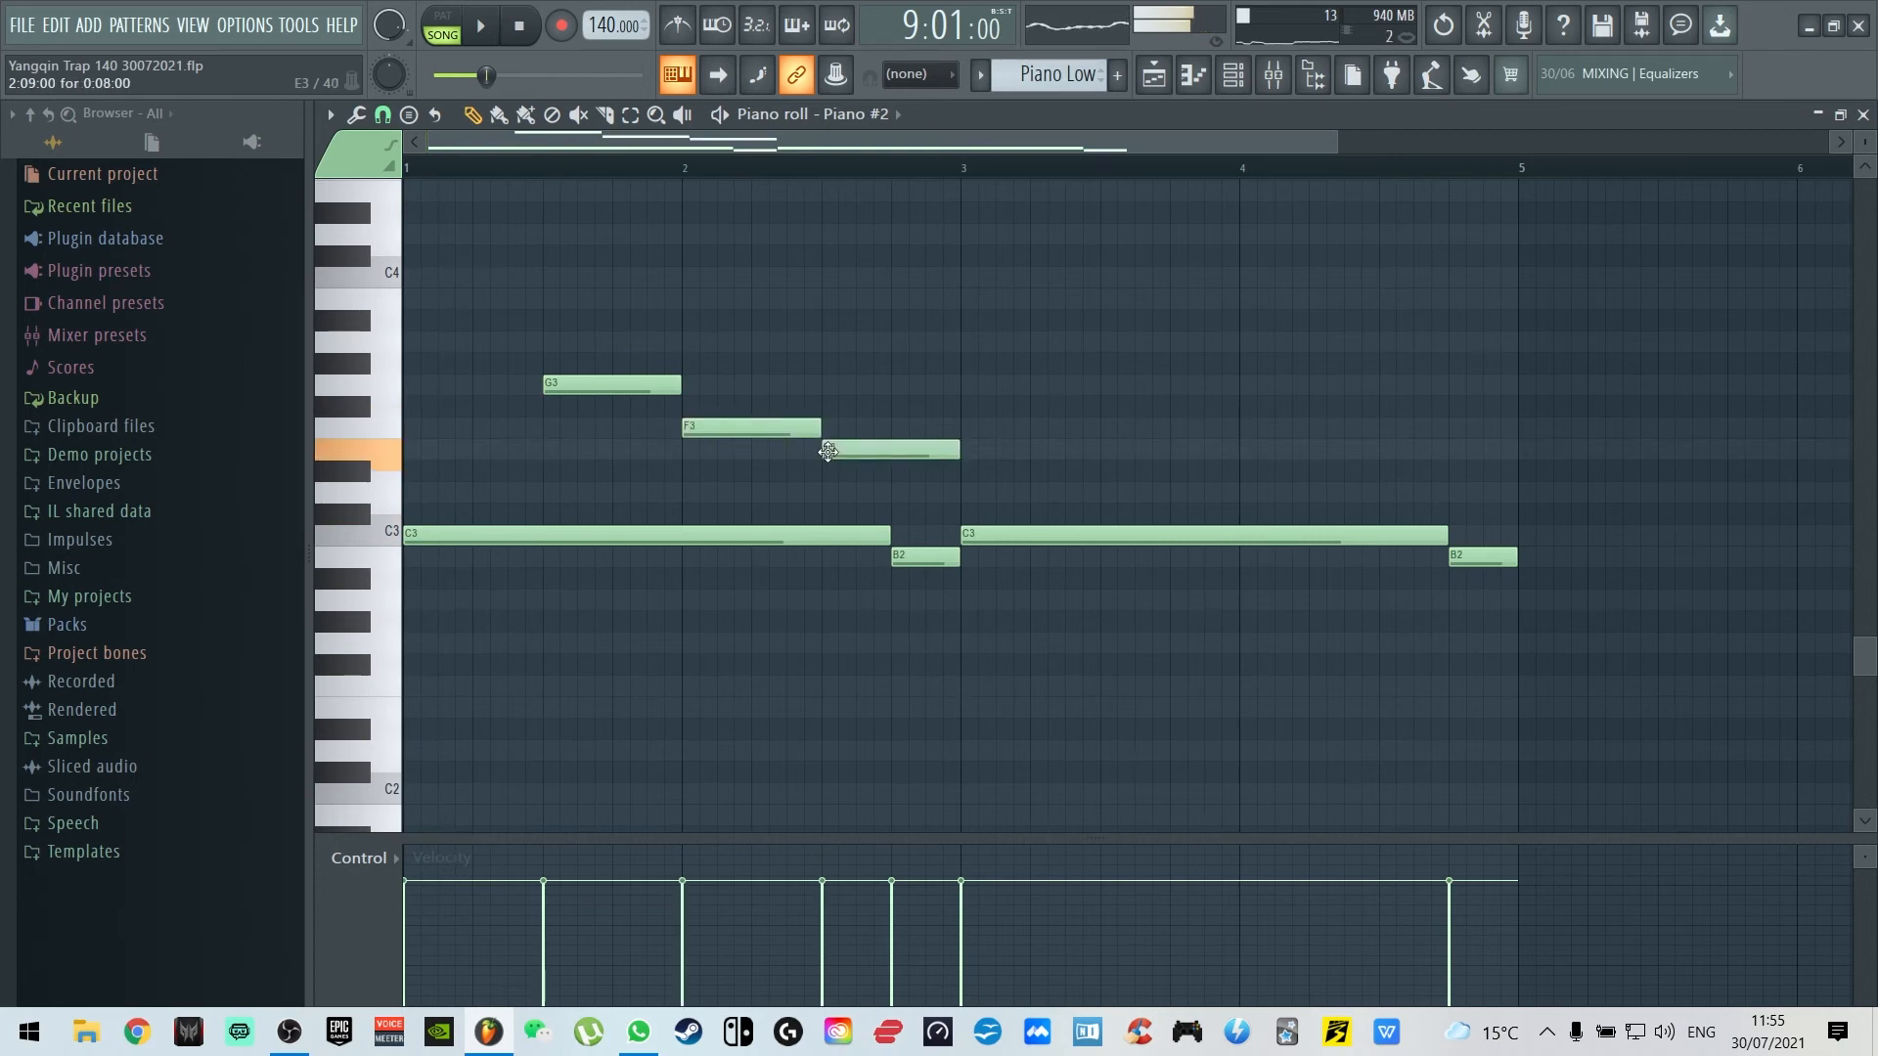
drag(828, 451, 833, 472)
key(space)
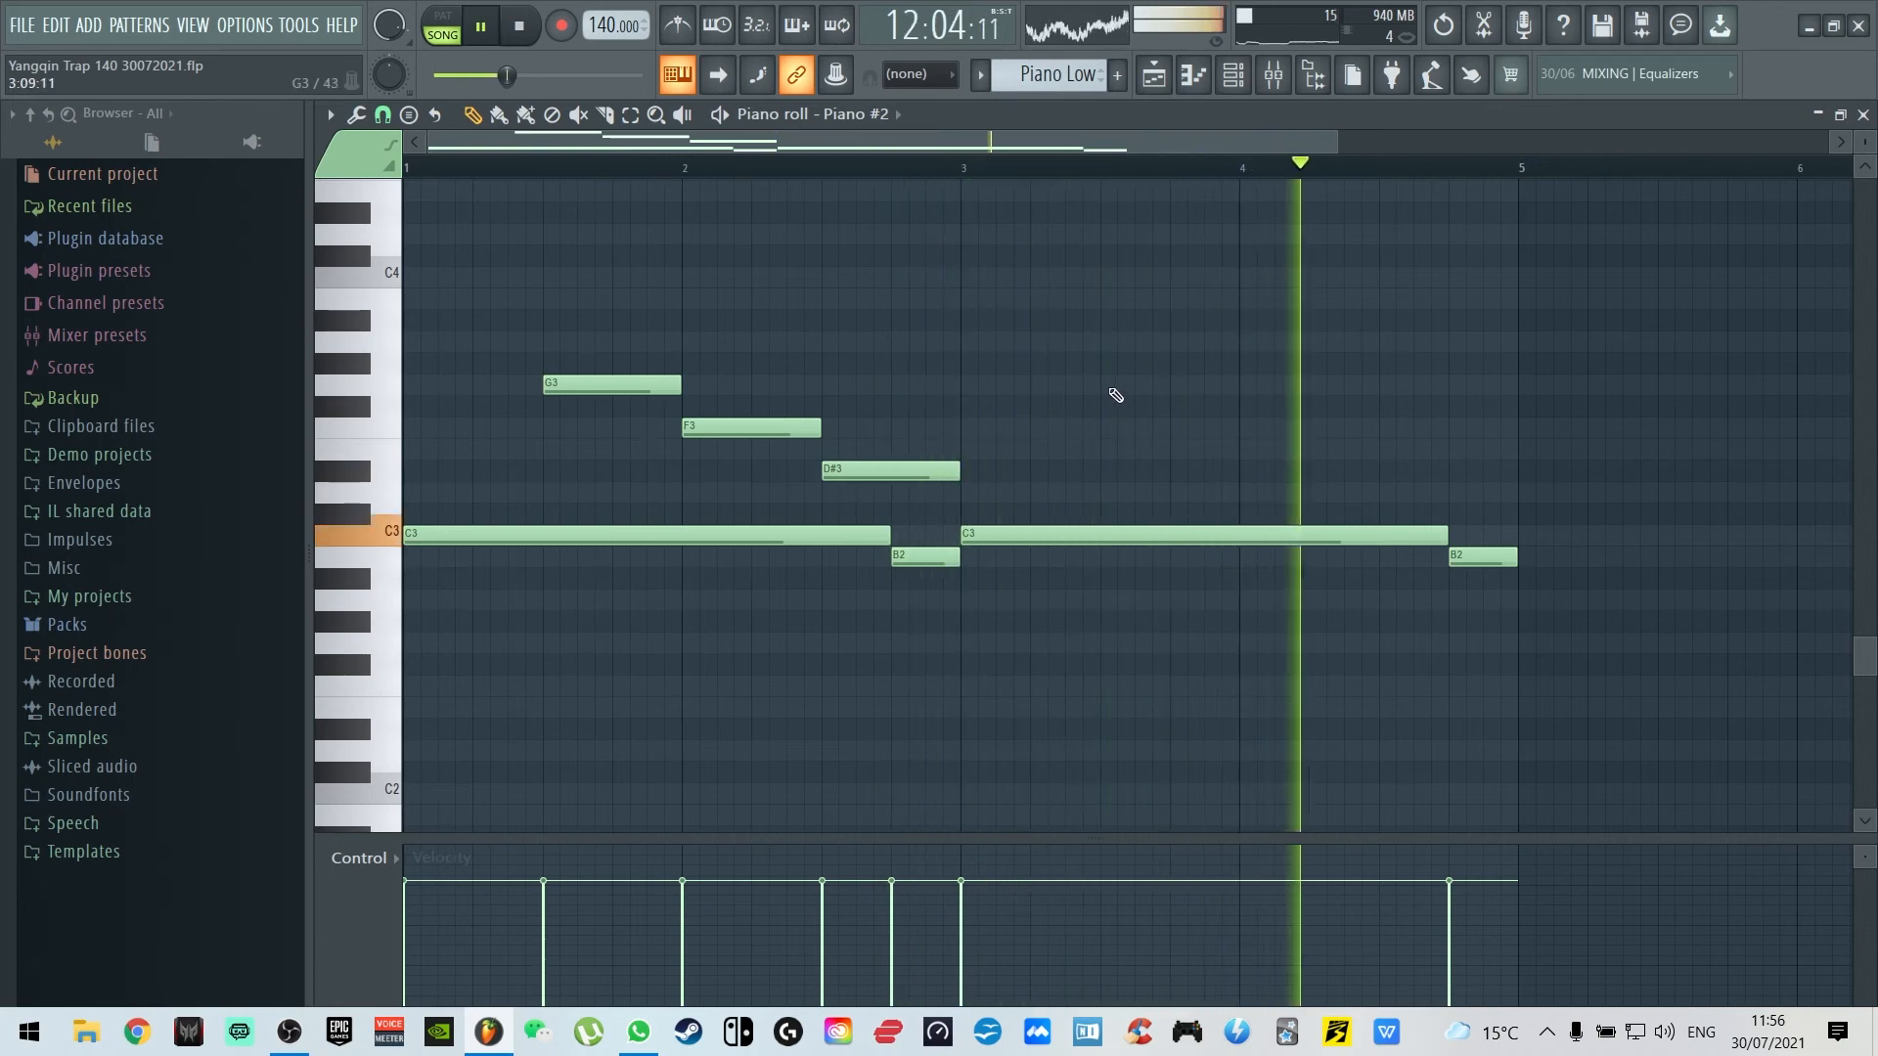
key(space)
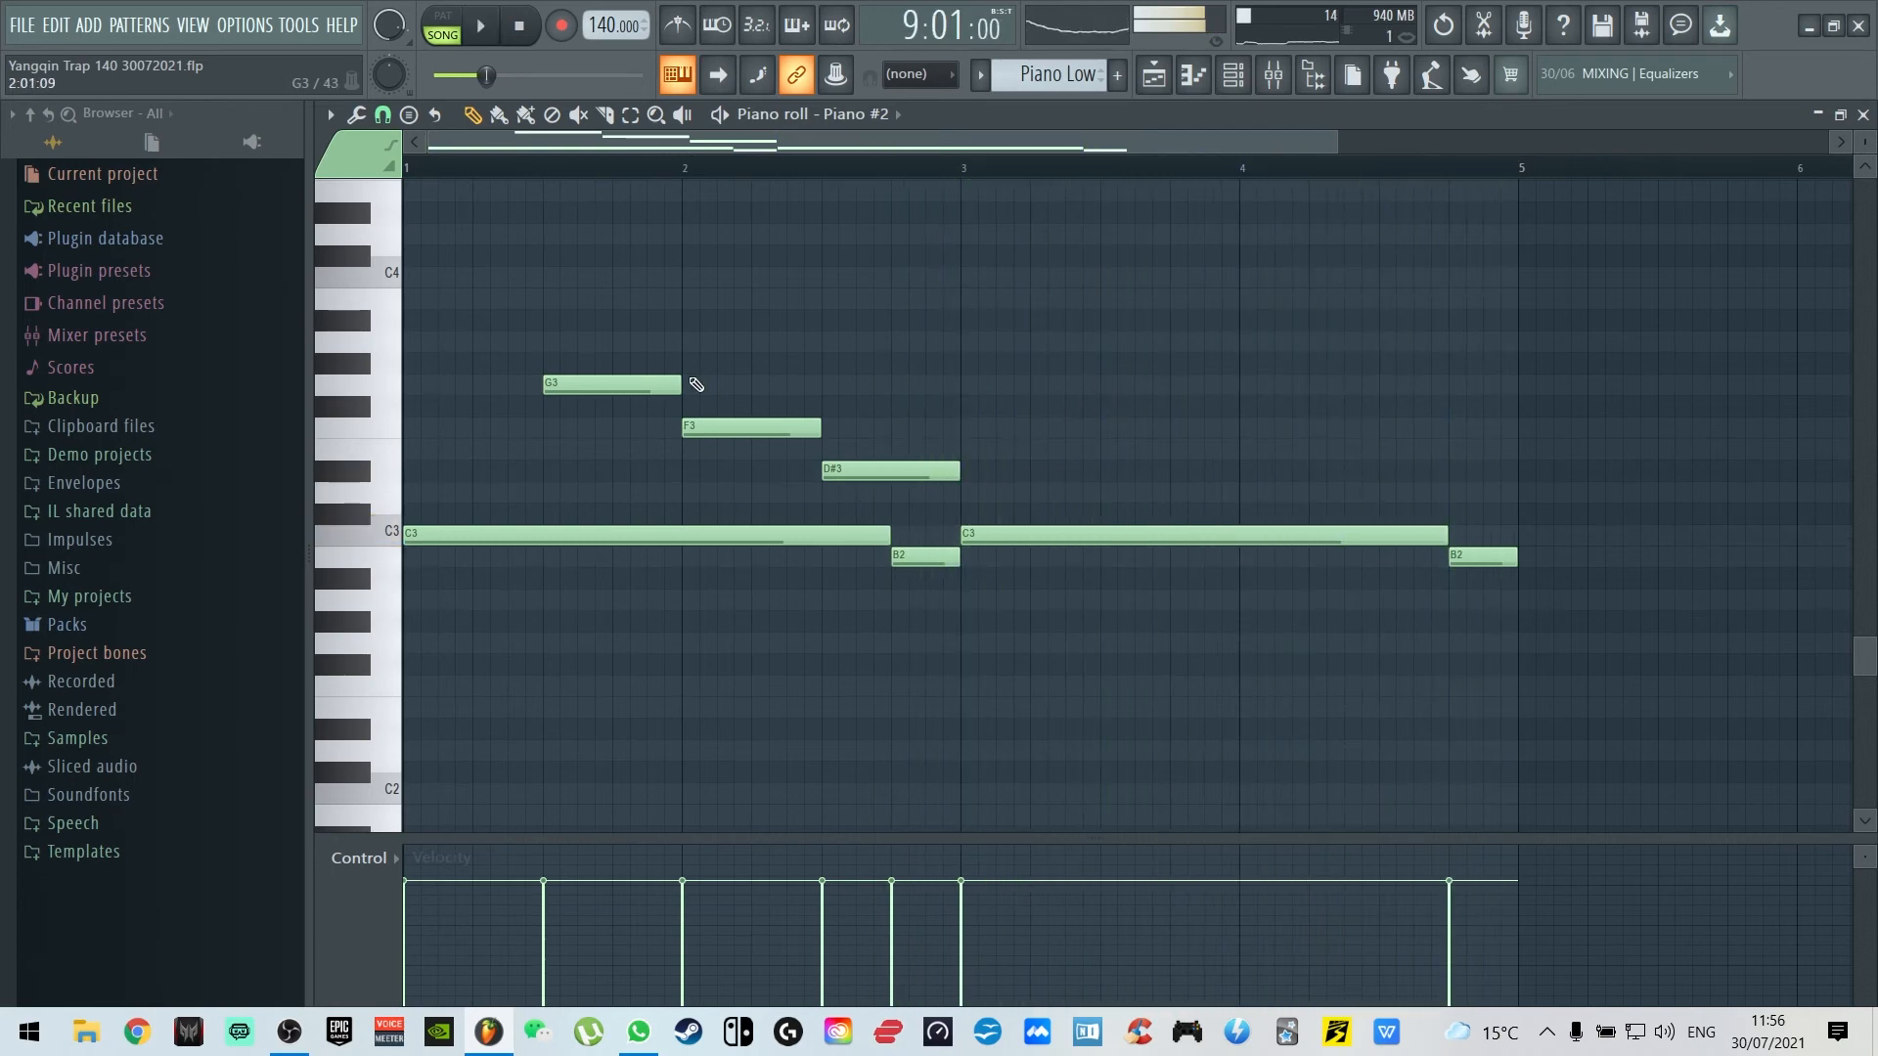
Shorten the G3 note to two steps and replace the long F3 and D#3 notes with two-step ones
drag(595, 390, 577, 390)
key(space)
right_click(697, 428)
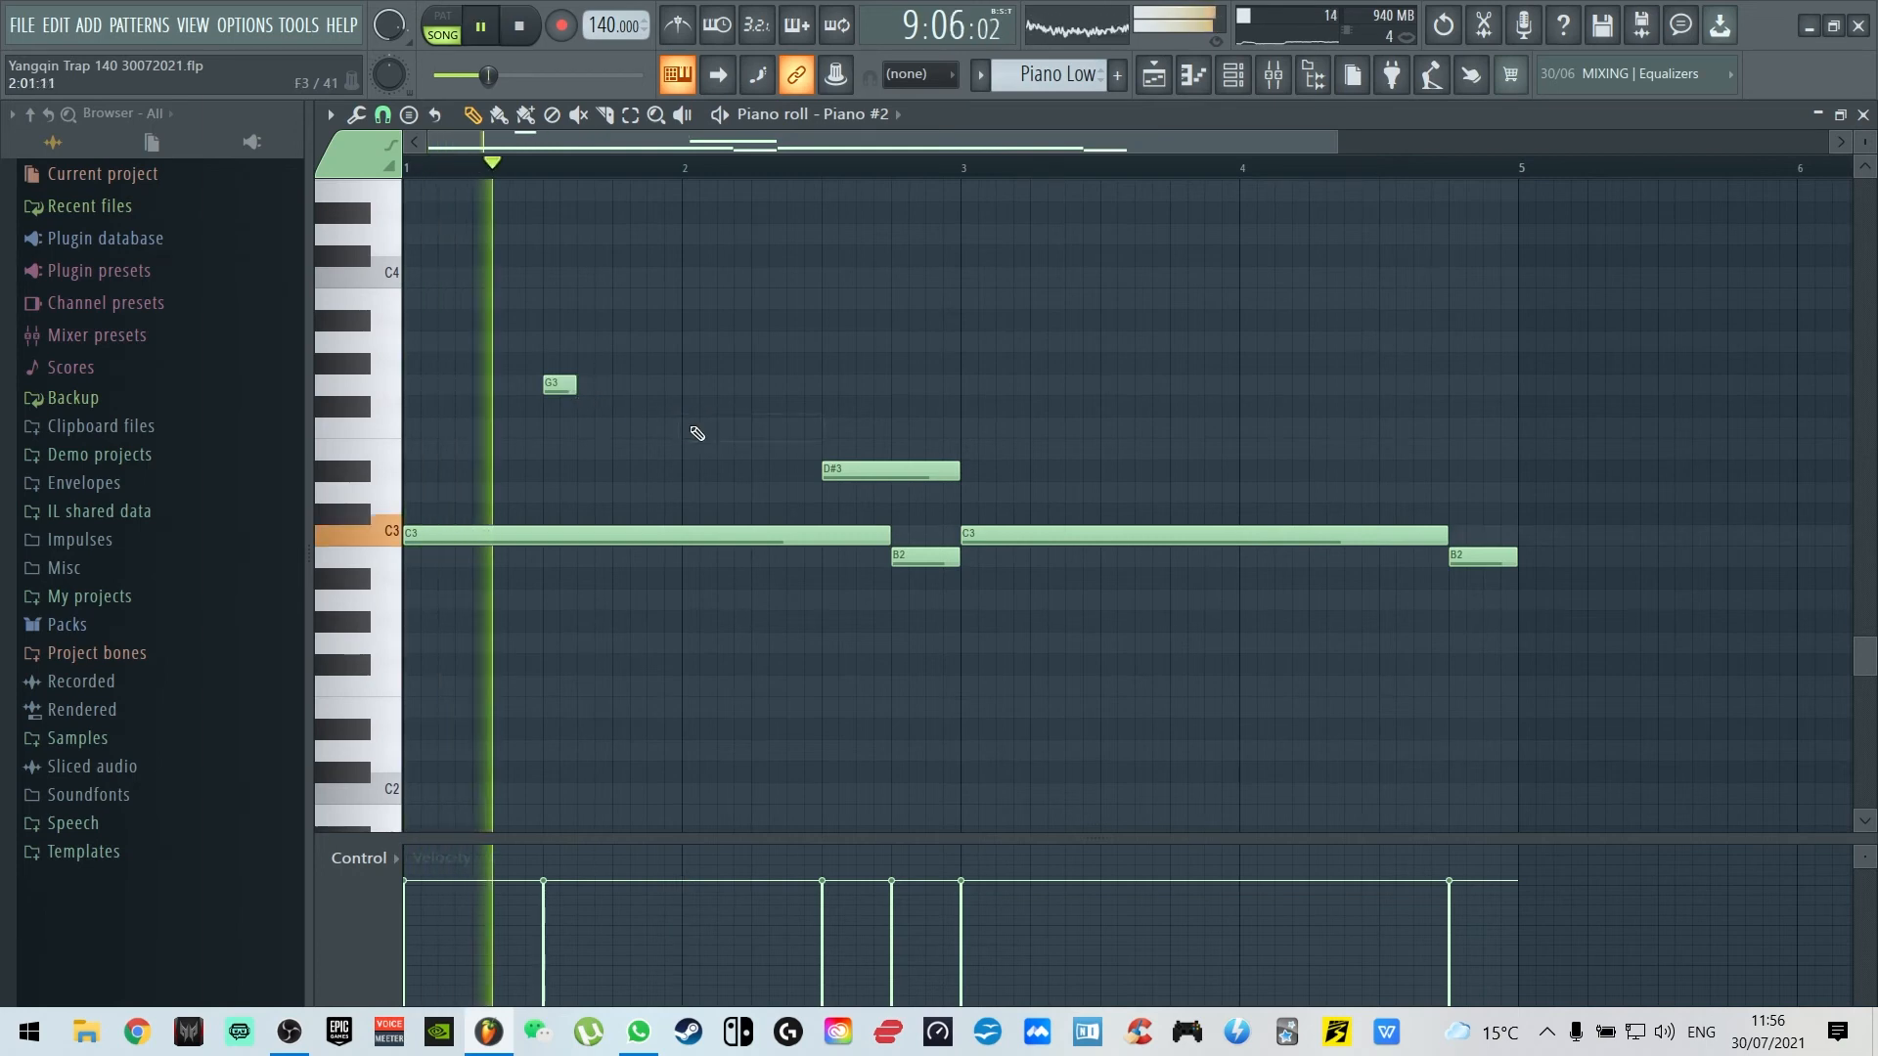
click(695, 428)
right_click(829, 474)
click(830, 473)
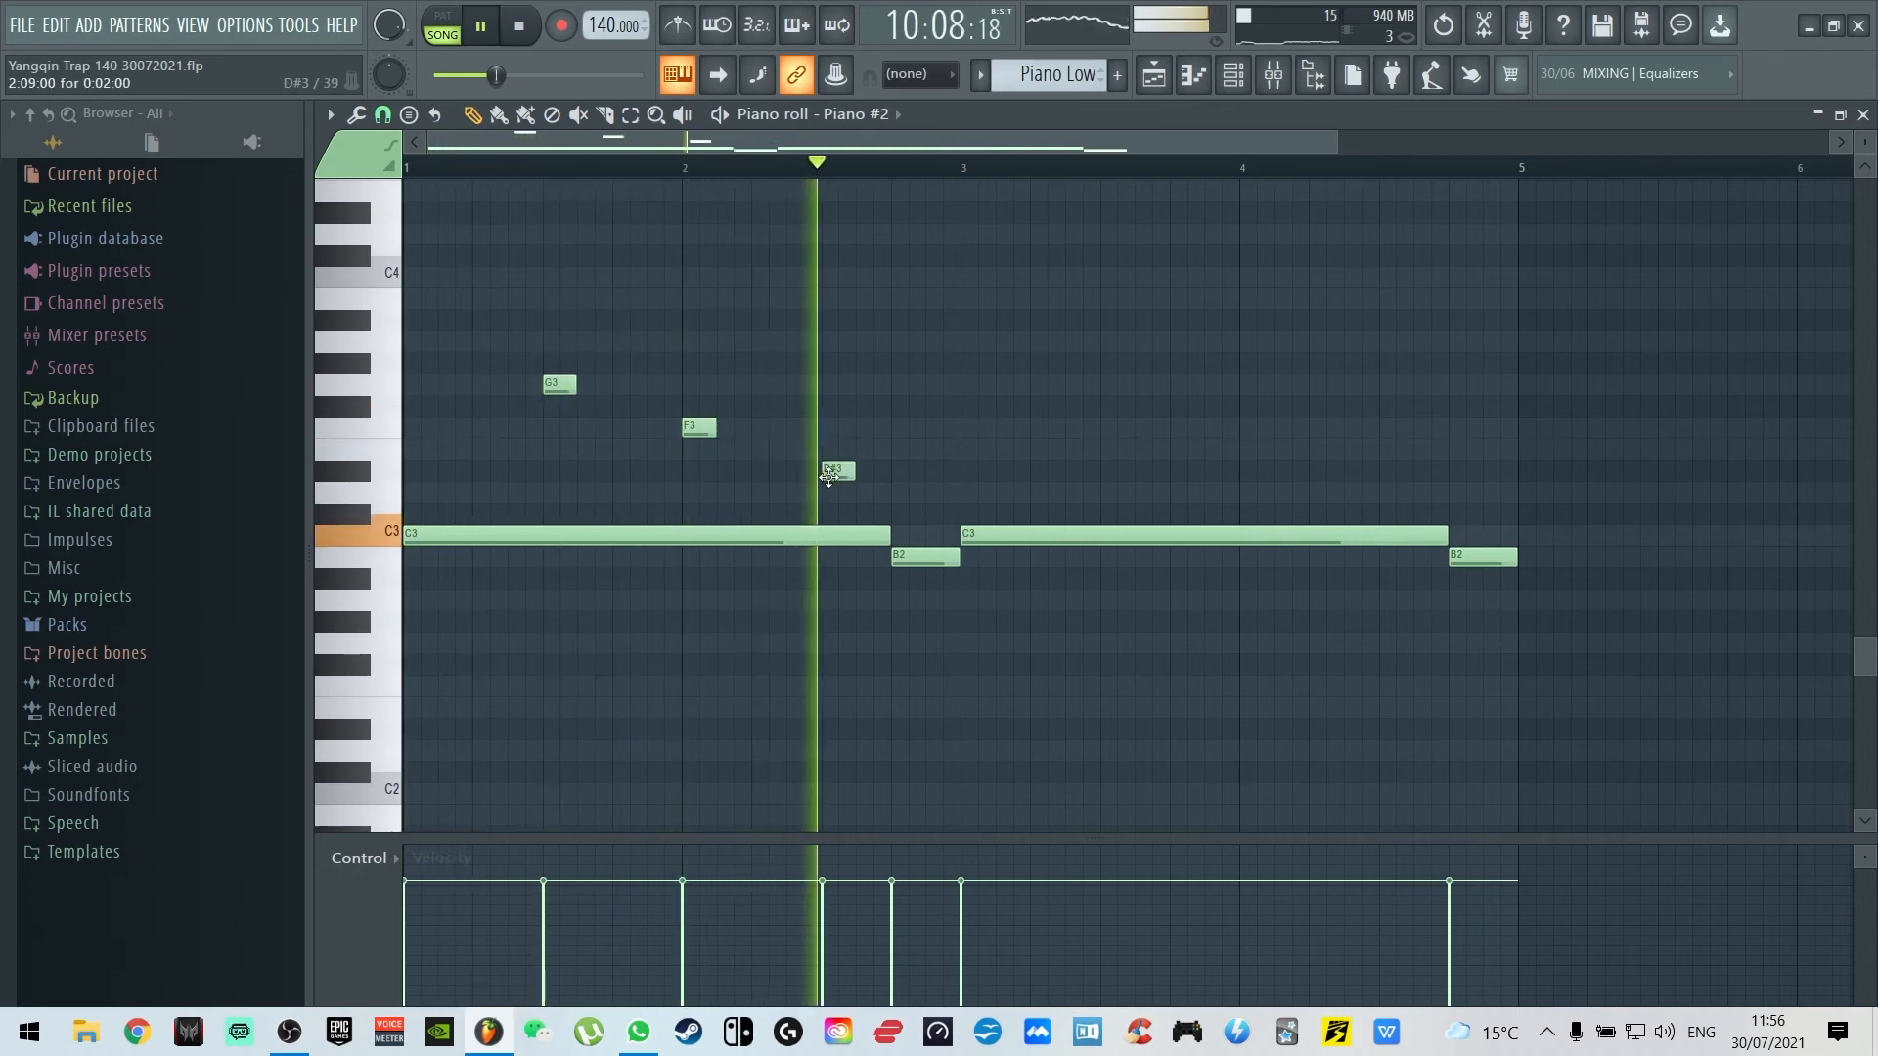
Add two-step notes G3 at beat 3 and D#3 at beat 4 of bar 3, plus F3 at bar 4, and audition
click(1106, 384)
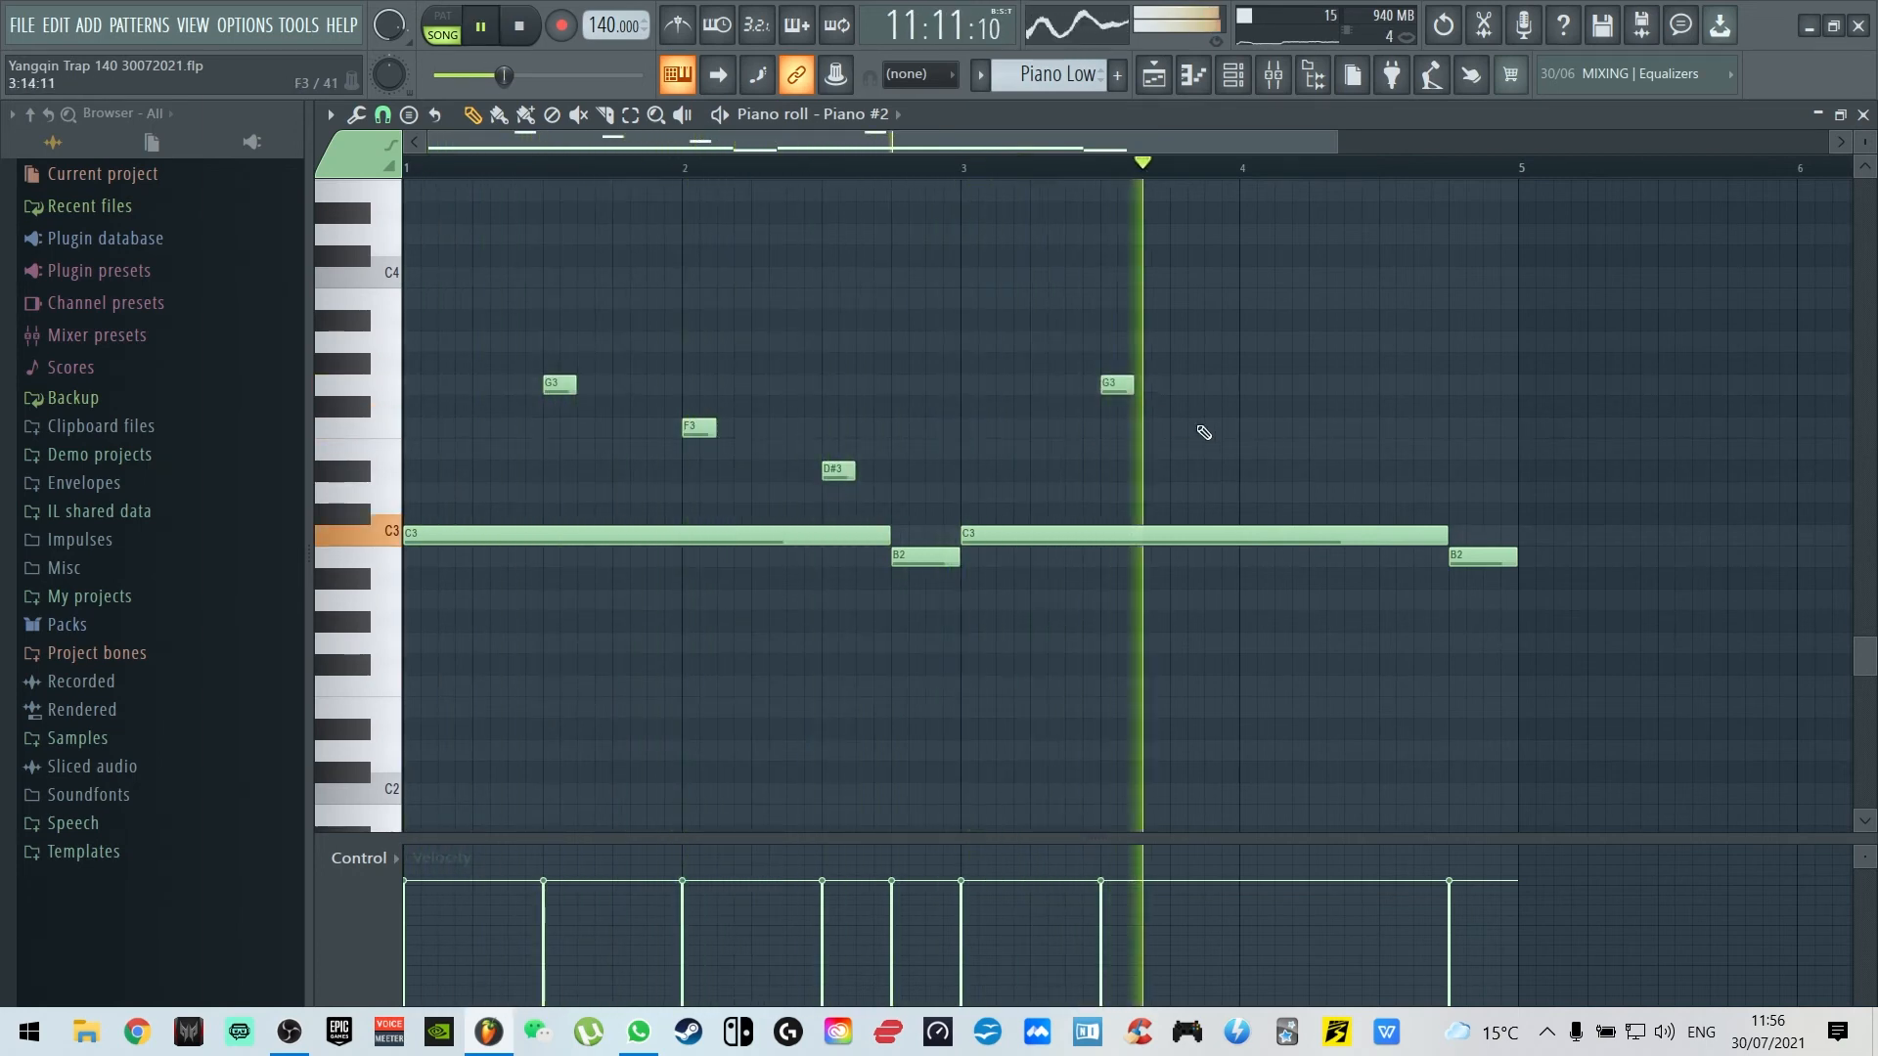
key(space)
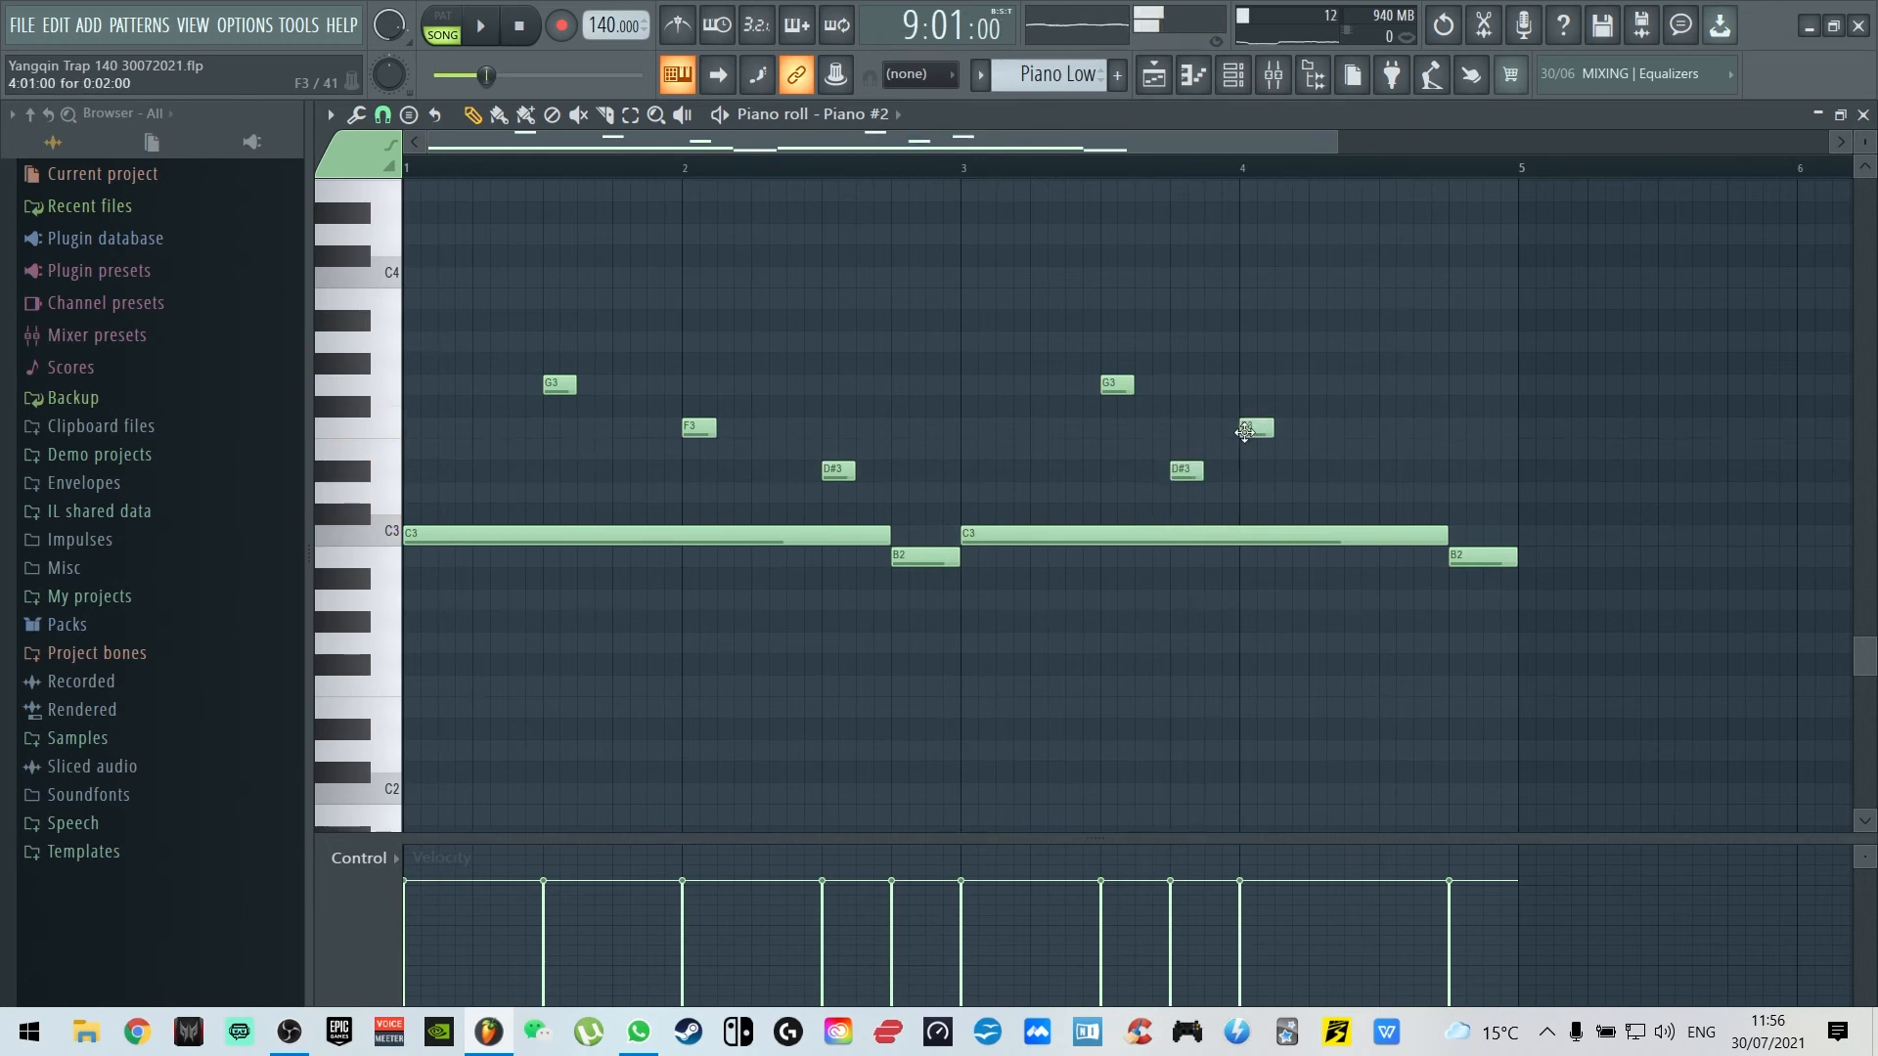
key(space)
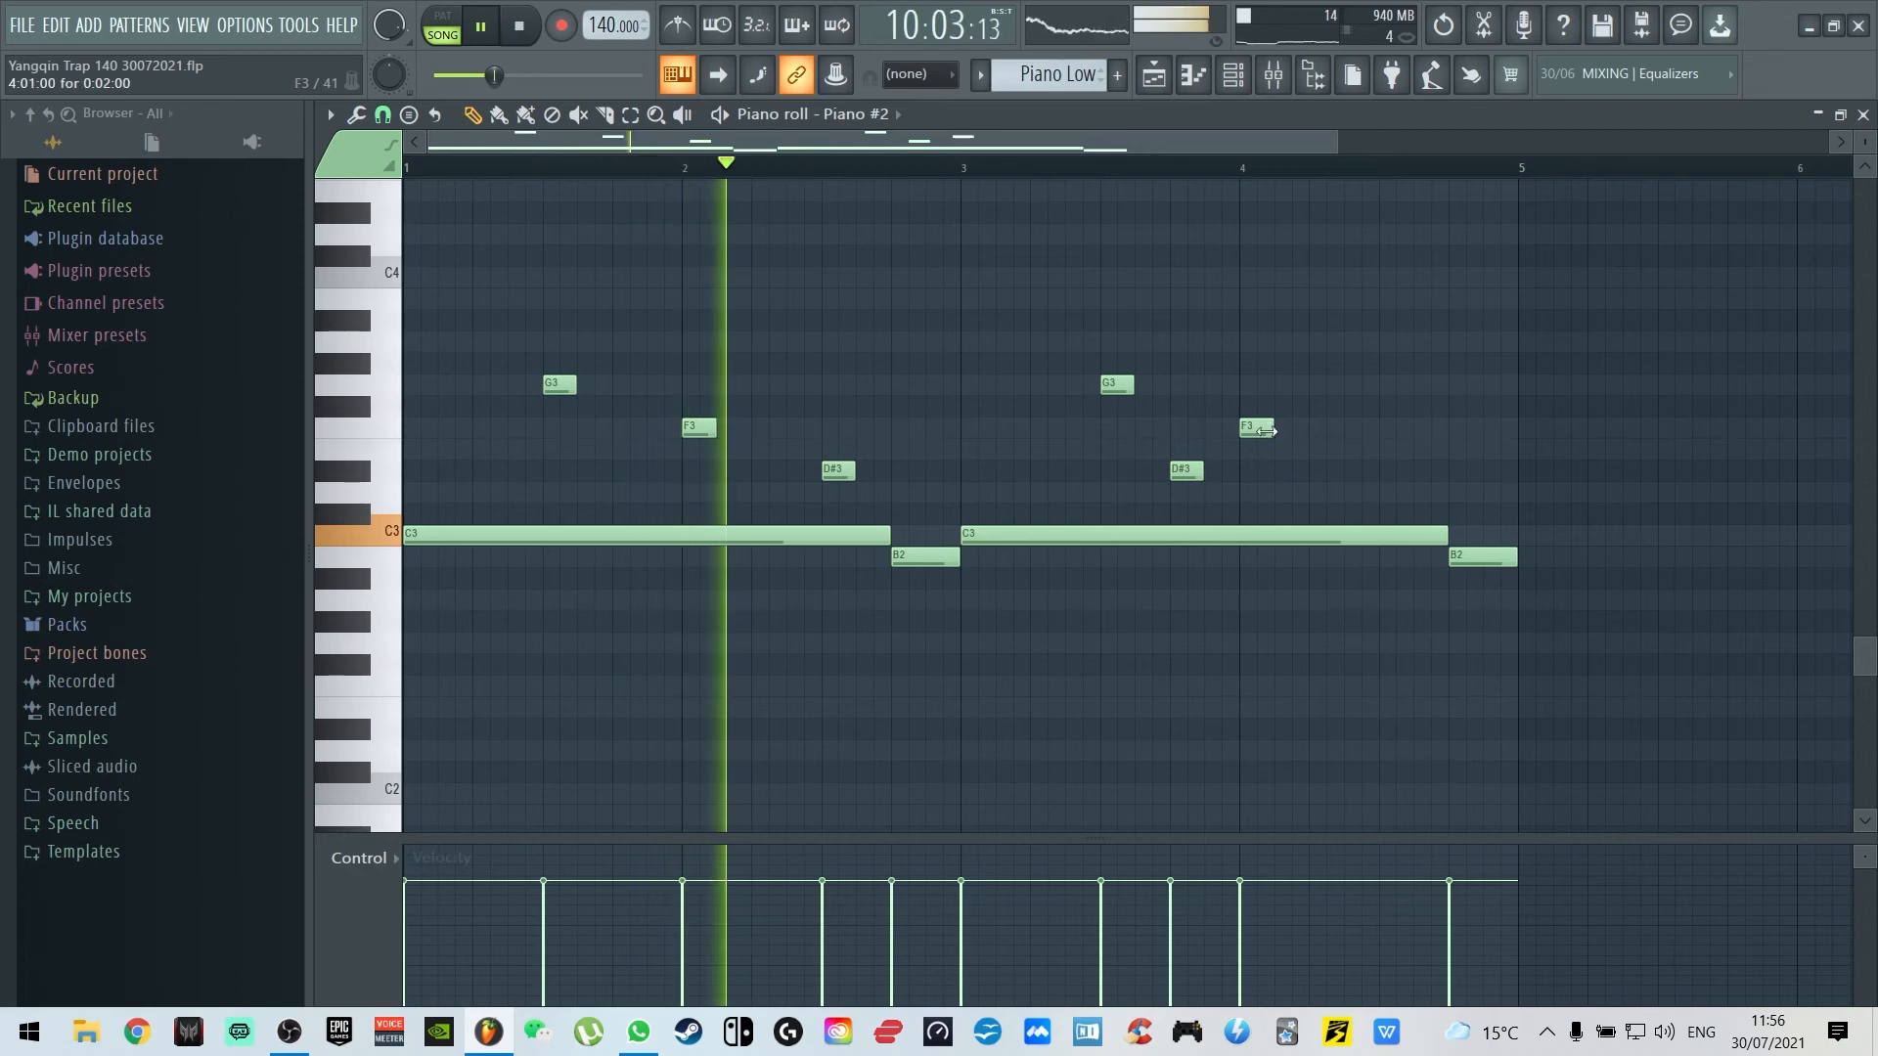
Replace the second phrase's D#3 and F3 with a D#3 at the start of bar 4 and an F3 at its beat 3
right_click(1264, 430)
right_click(1190, 472)
click(1245, 473)
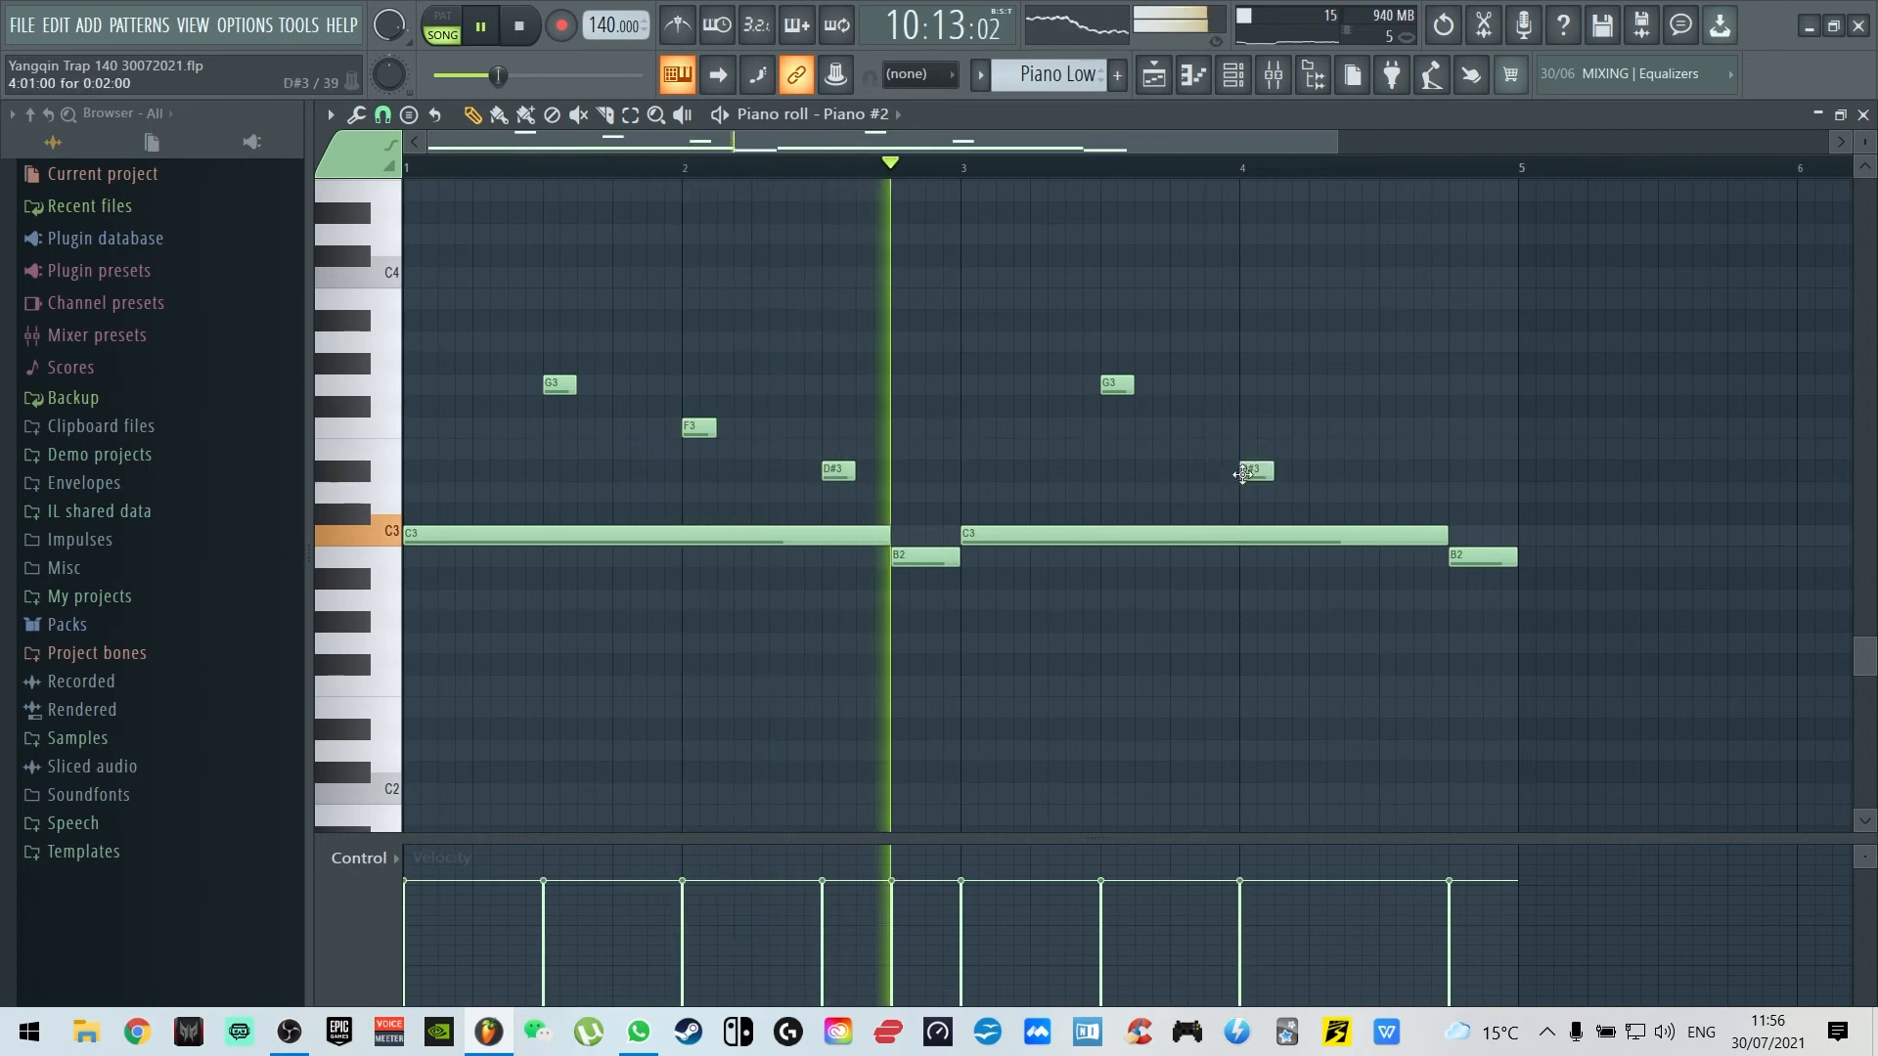
click(1389, 428)
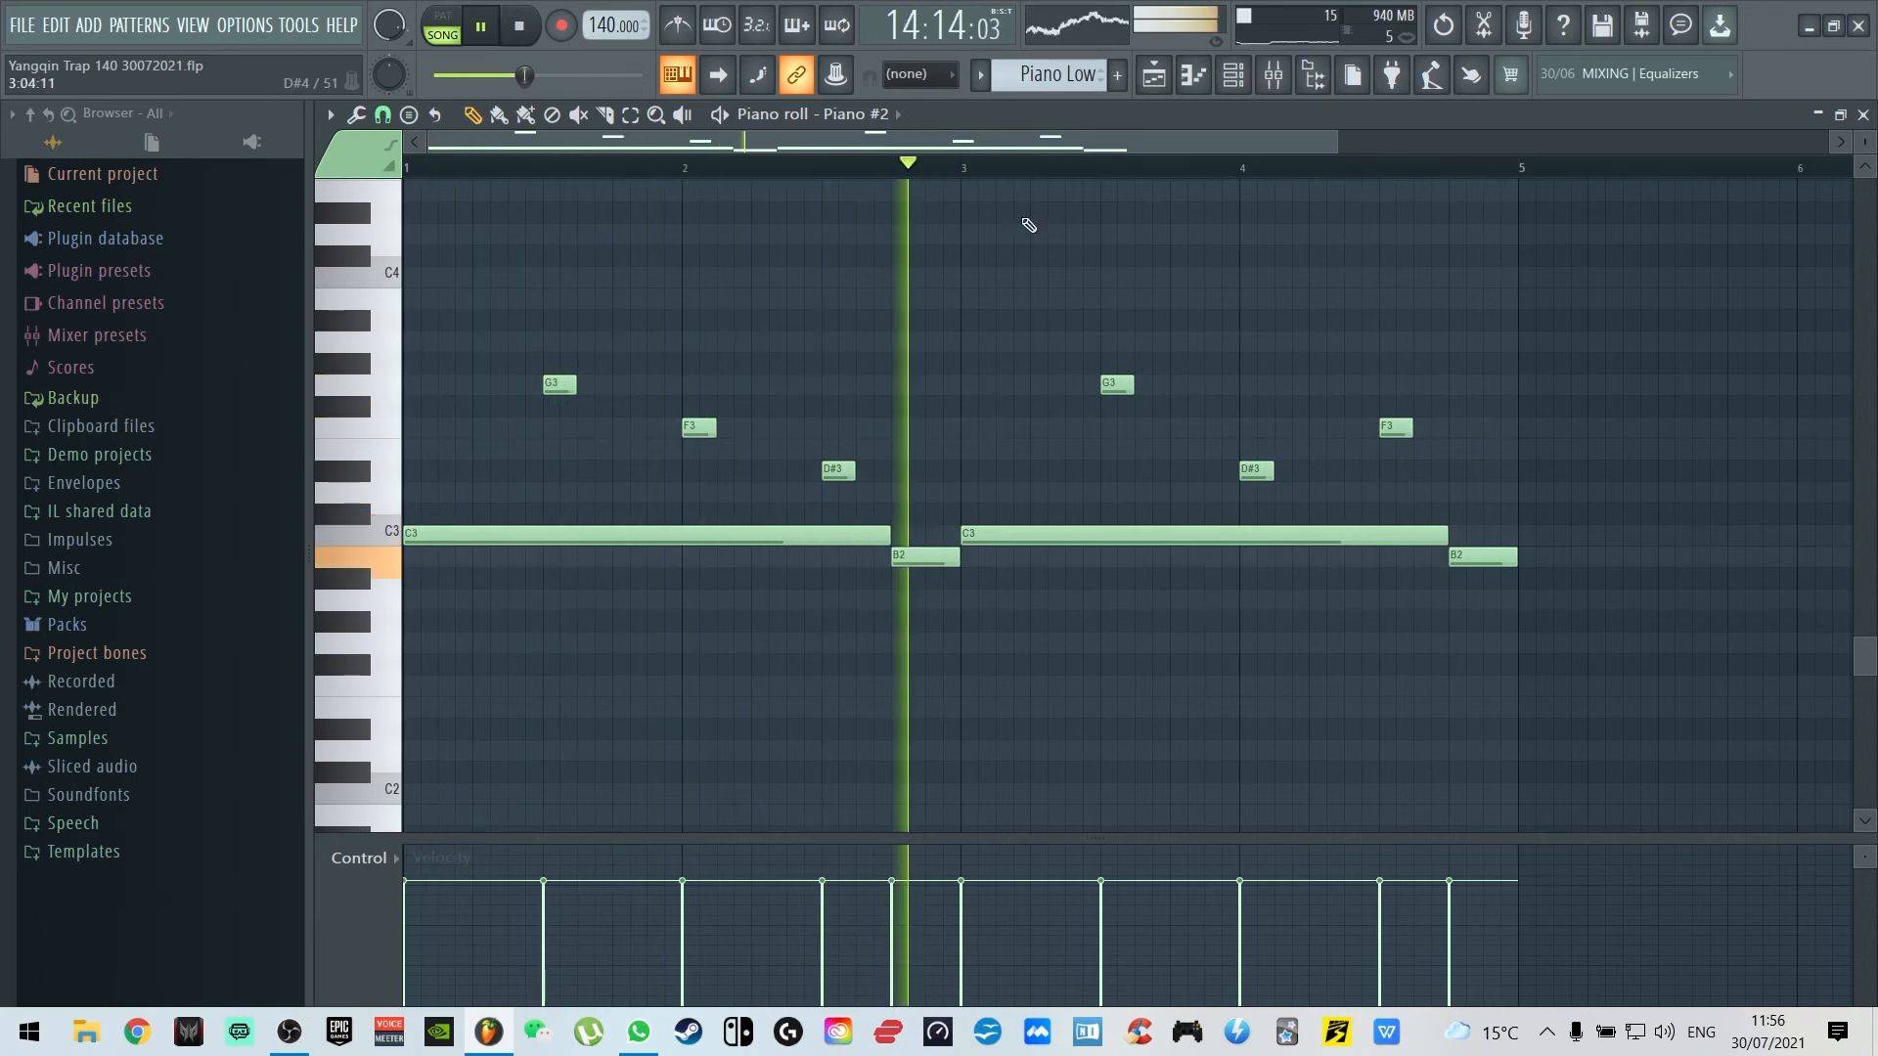
Lower the Piano #2 mixer volume slightly, stop playback and close the piano roll
key(F9)
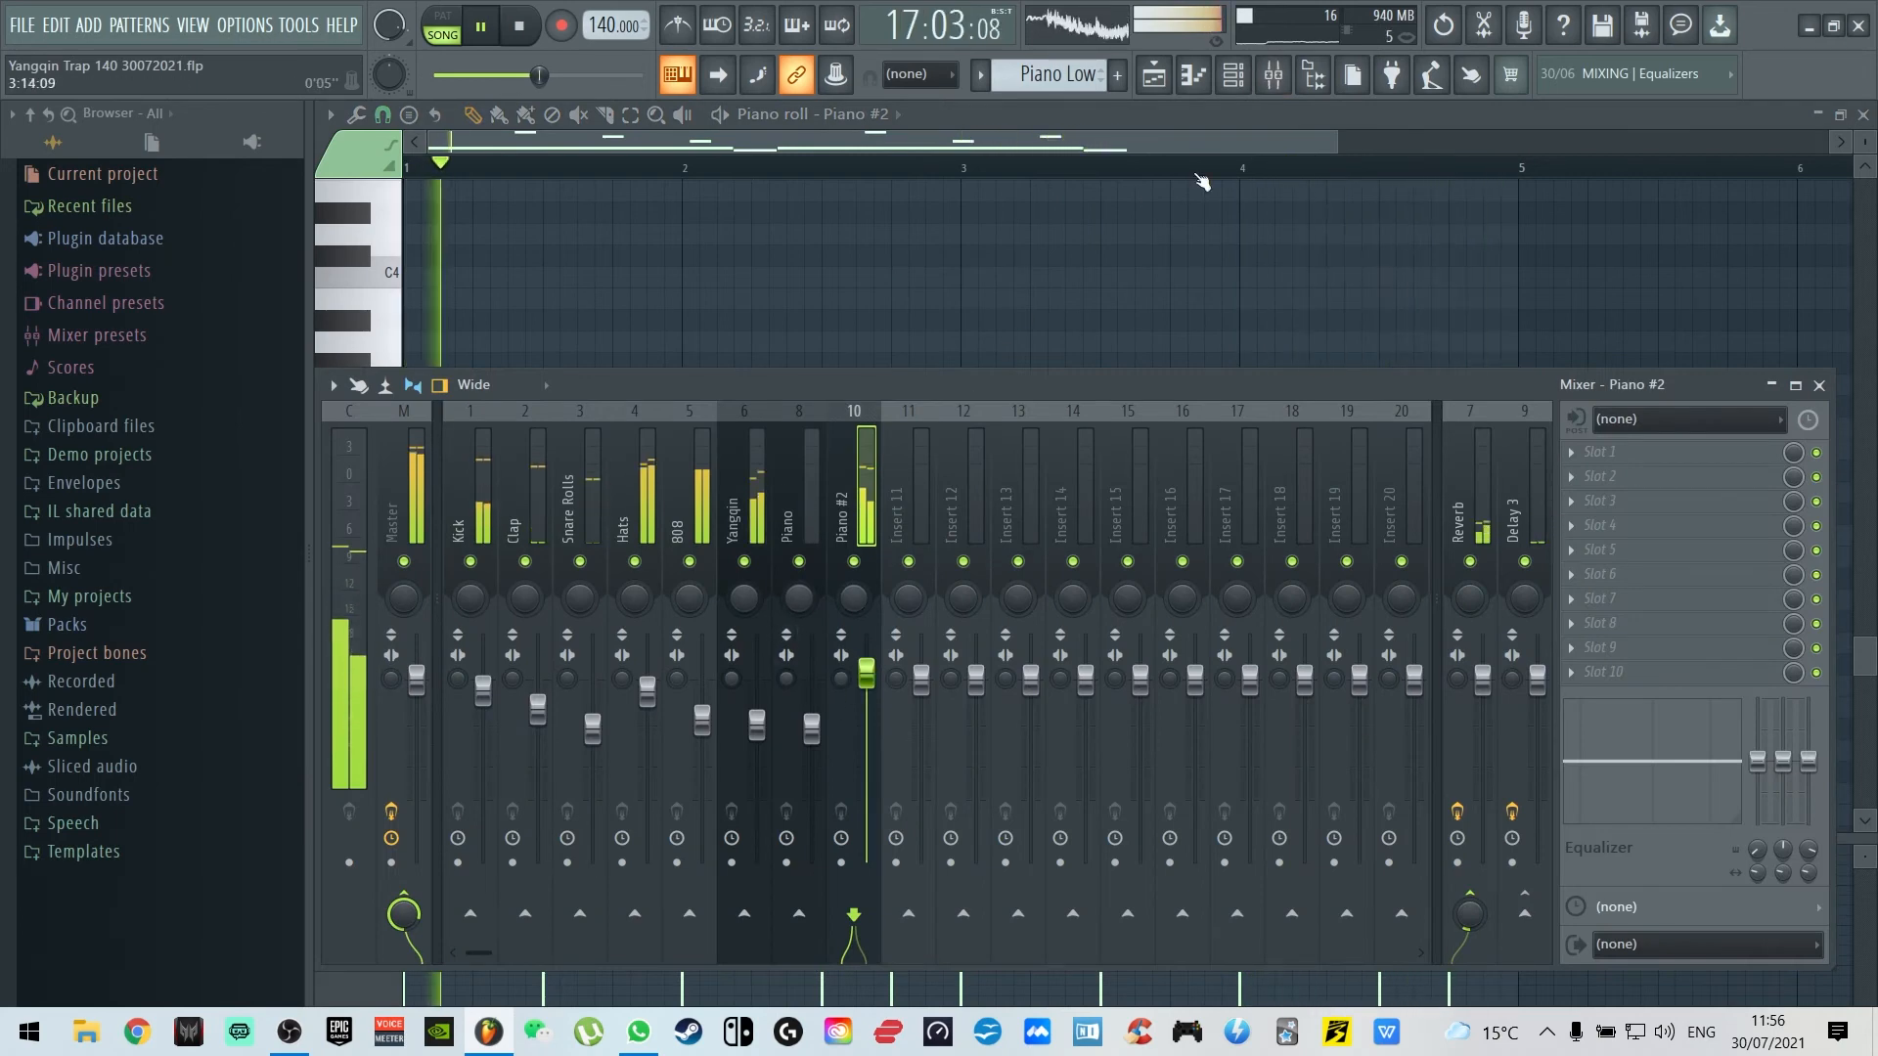
key(F9)
key(space)
click(1863, 115)
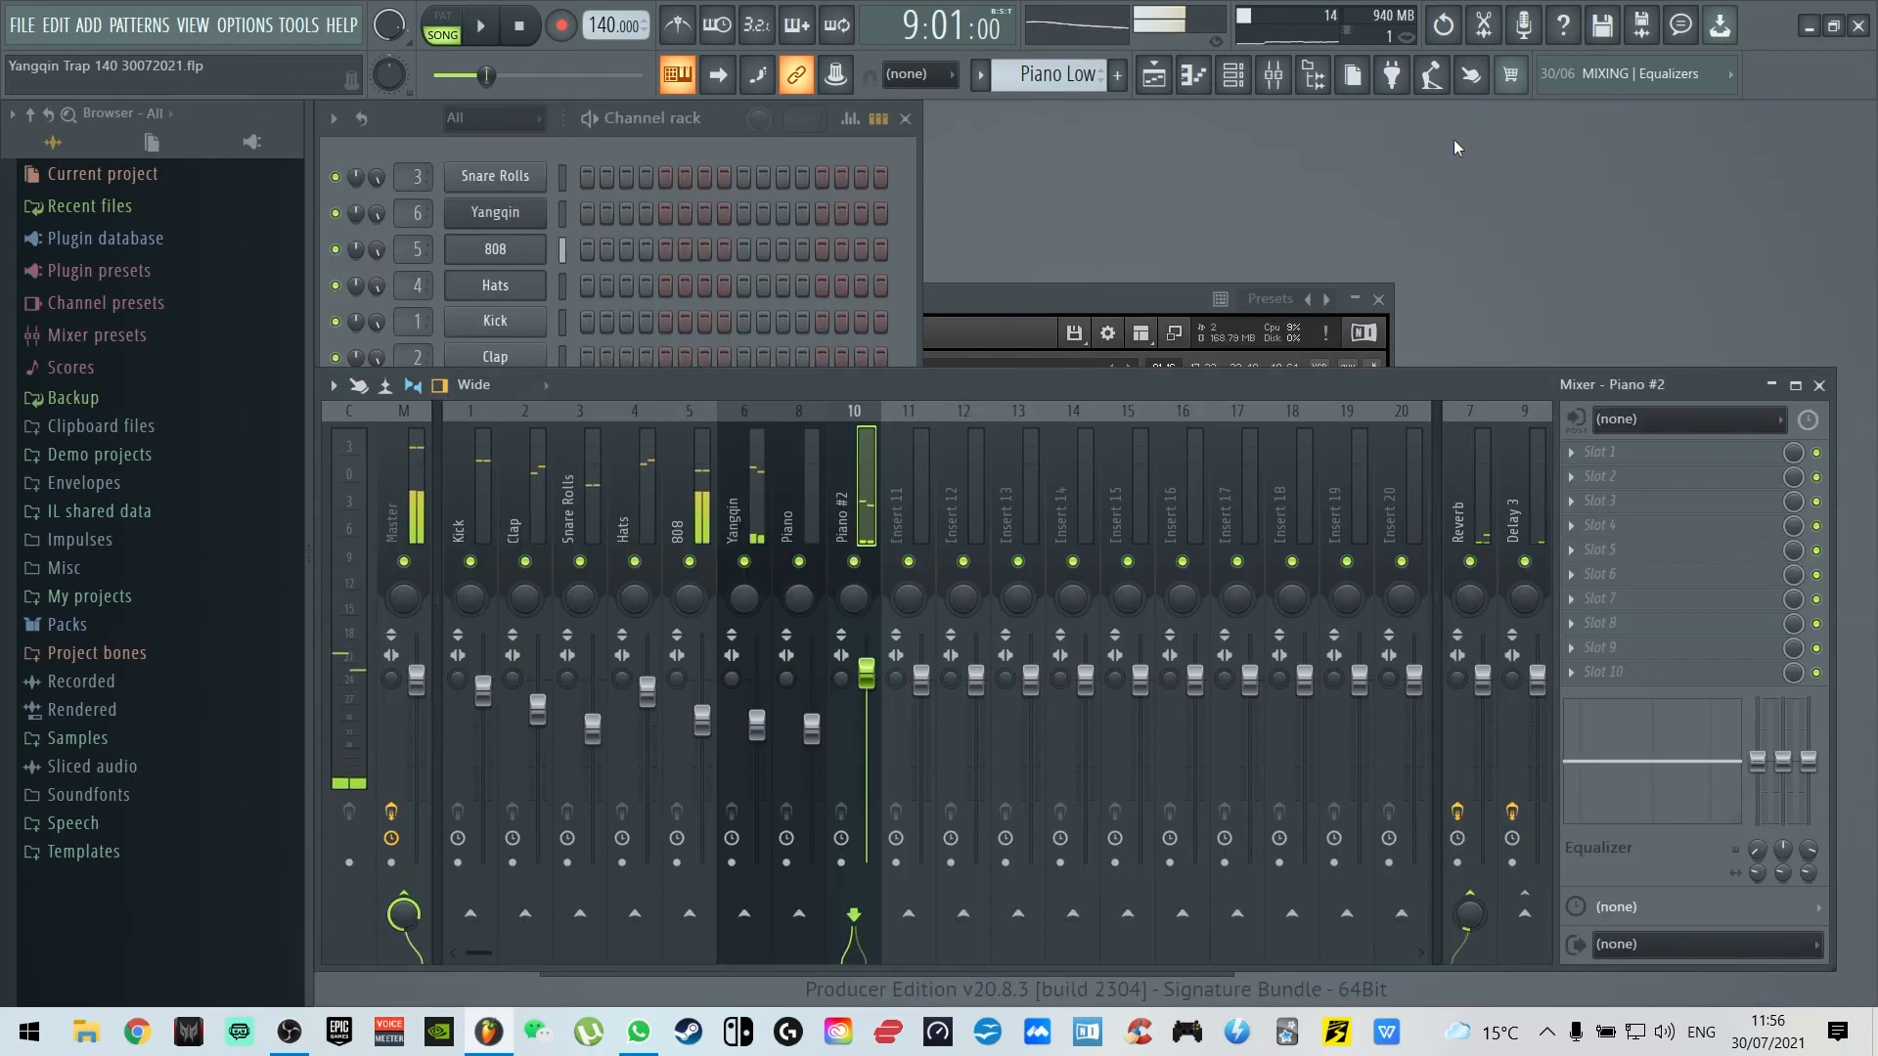
Create a new pattern named Hats & Cymbals and add the MT-PowerDrumKit instrument to the project
key(F2)
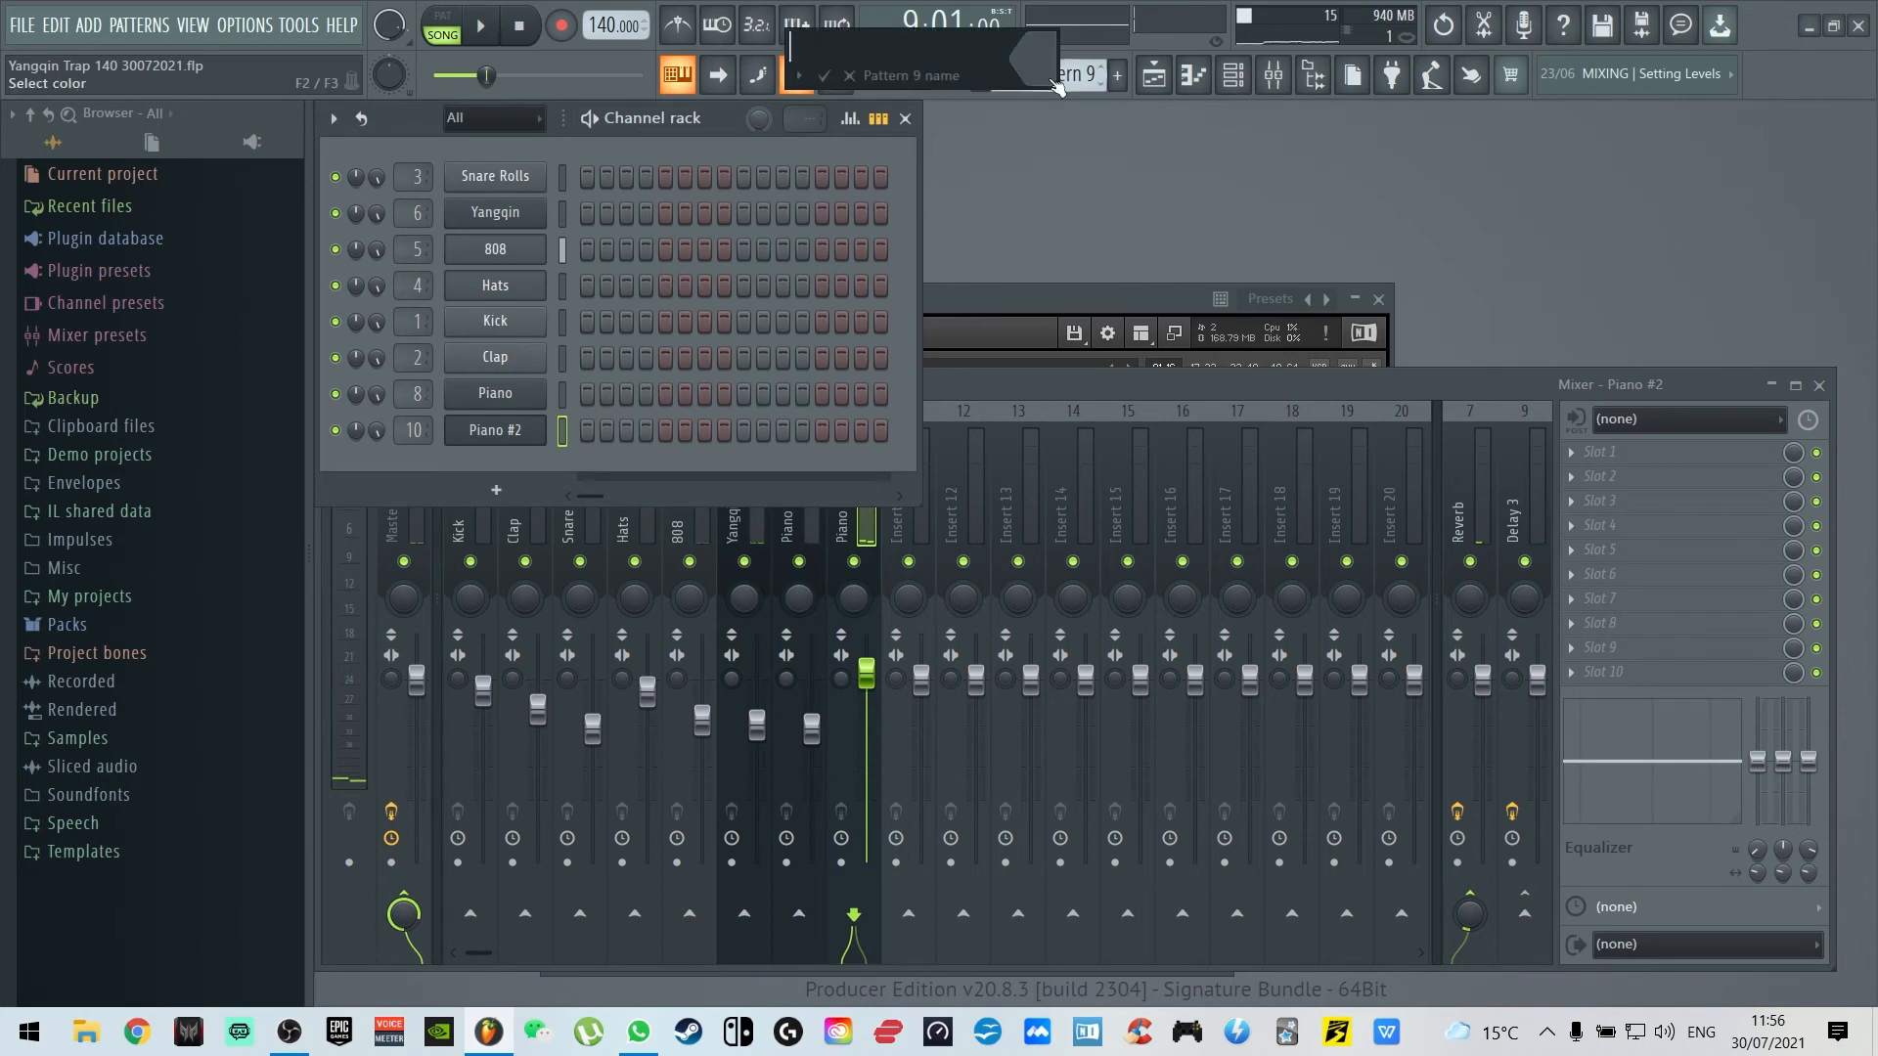
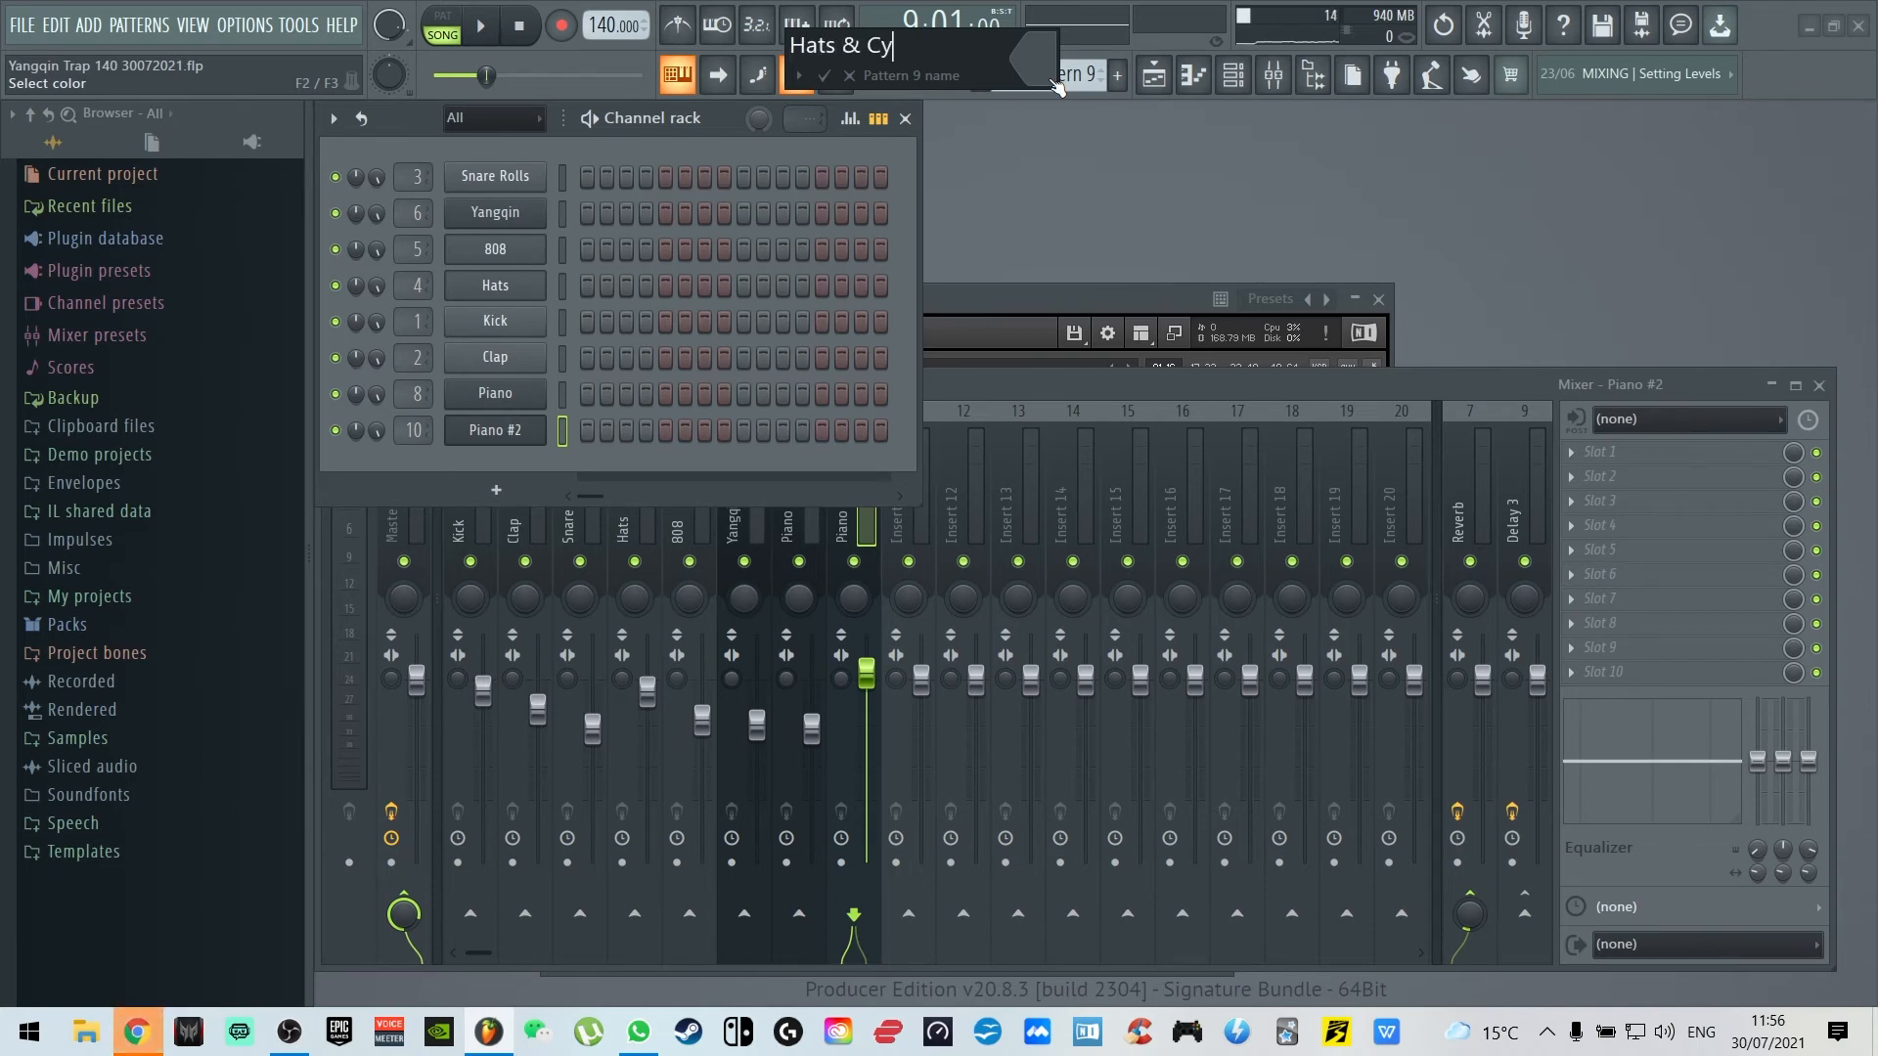
text(s)
key(Return)
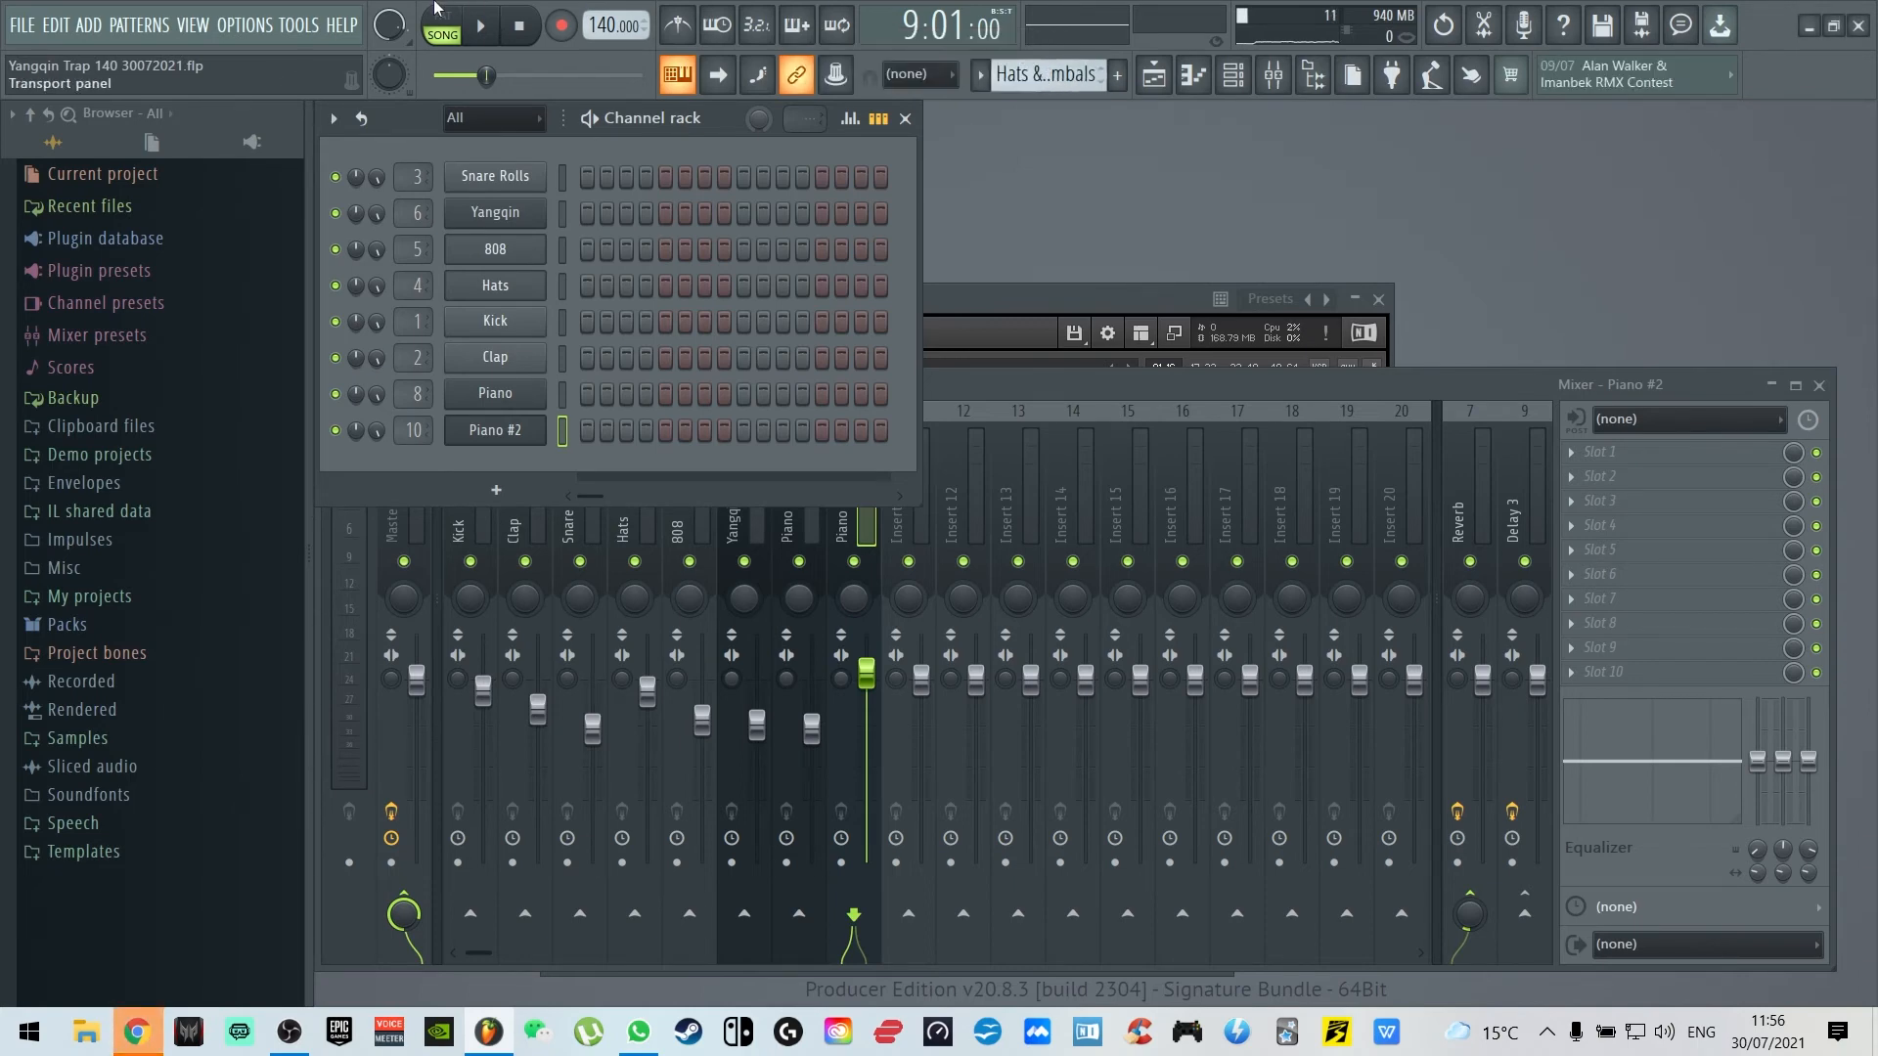
click(87, 26)
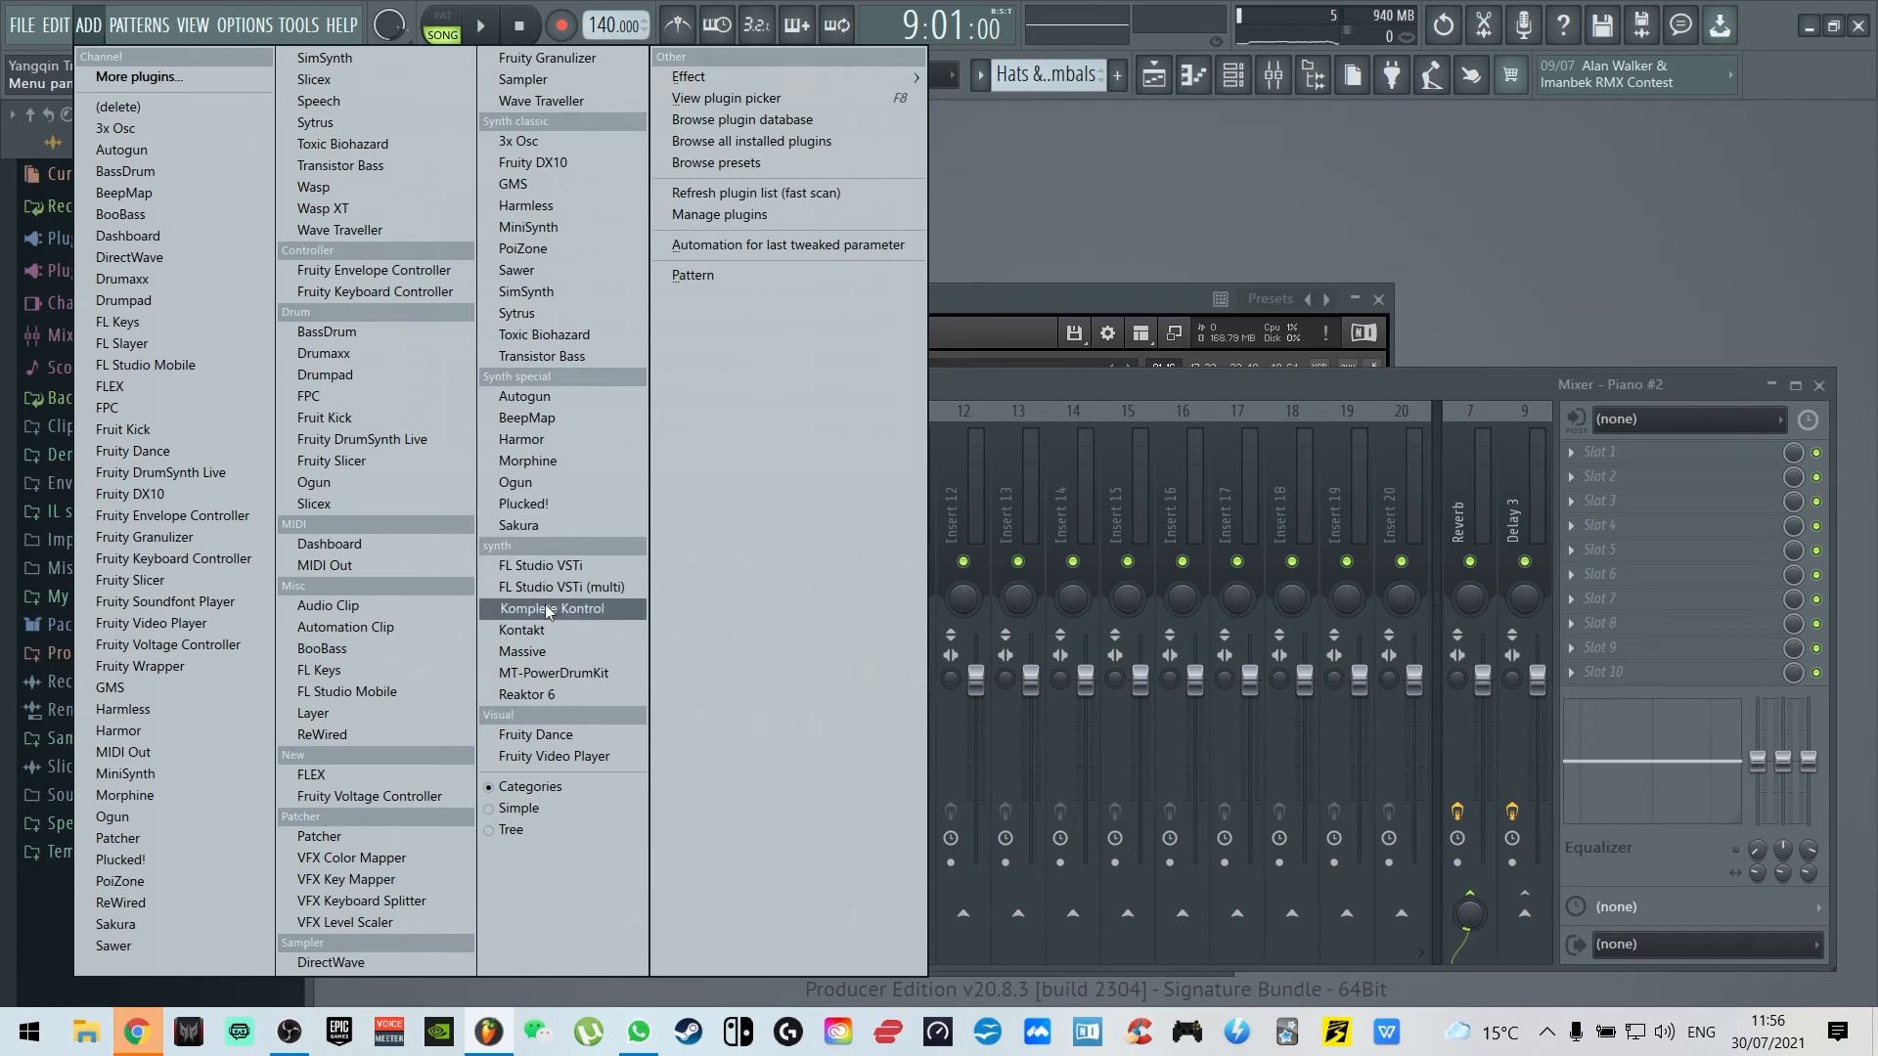
click(553, 673)
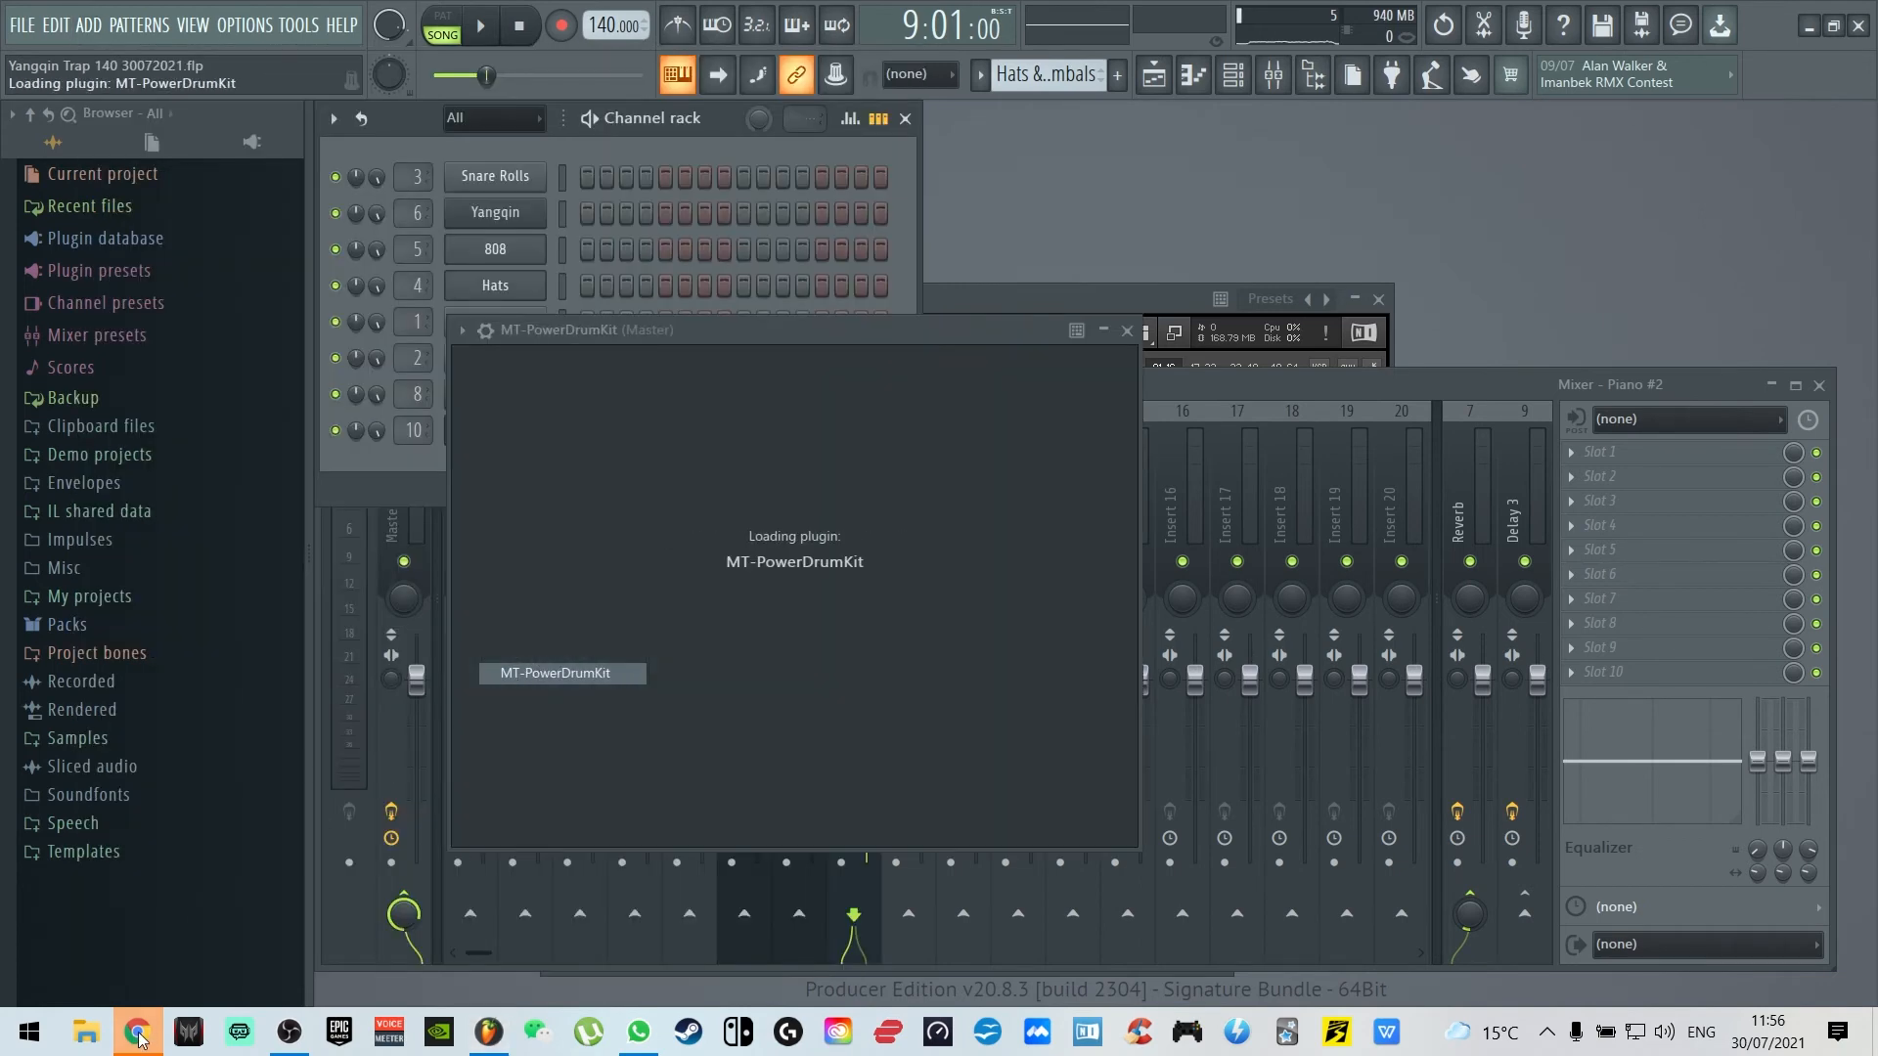
Open the drum kit's main view and rename its channel Hats & Cymbals
right_click(138, 1033)
click(638, 601)
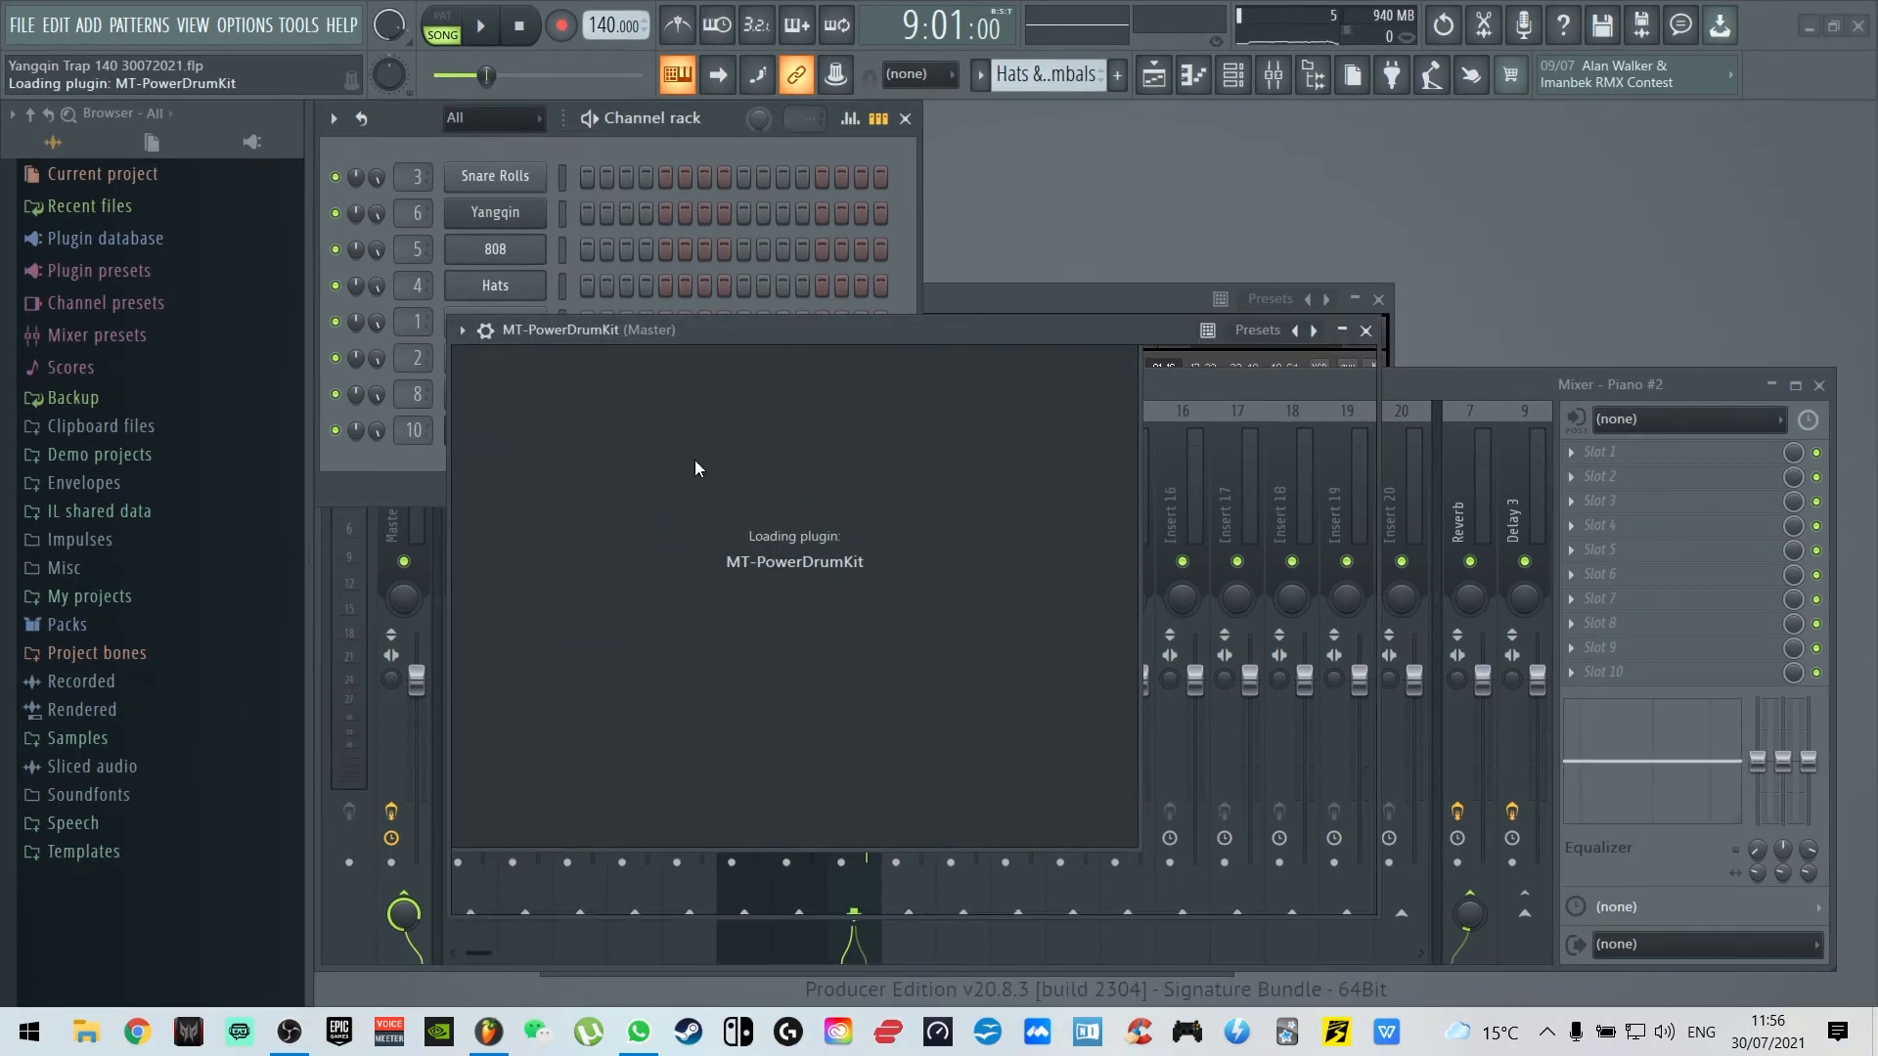
click(1357, 877)
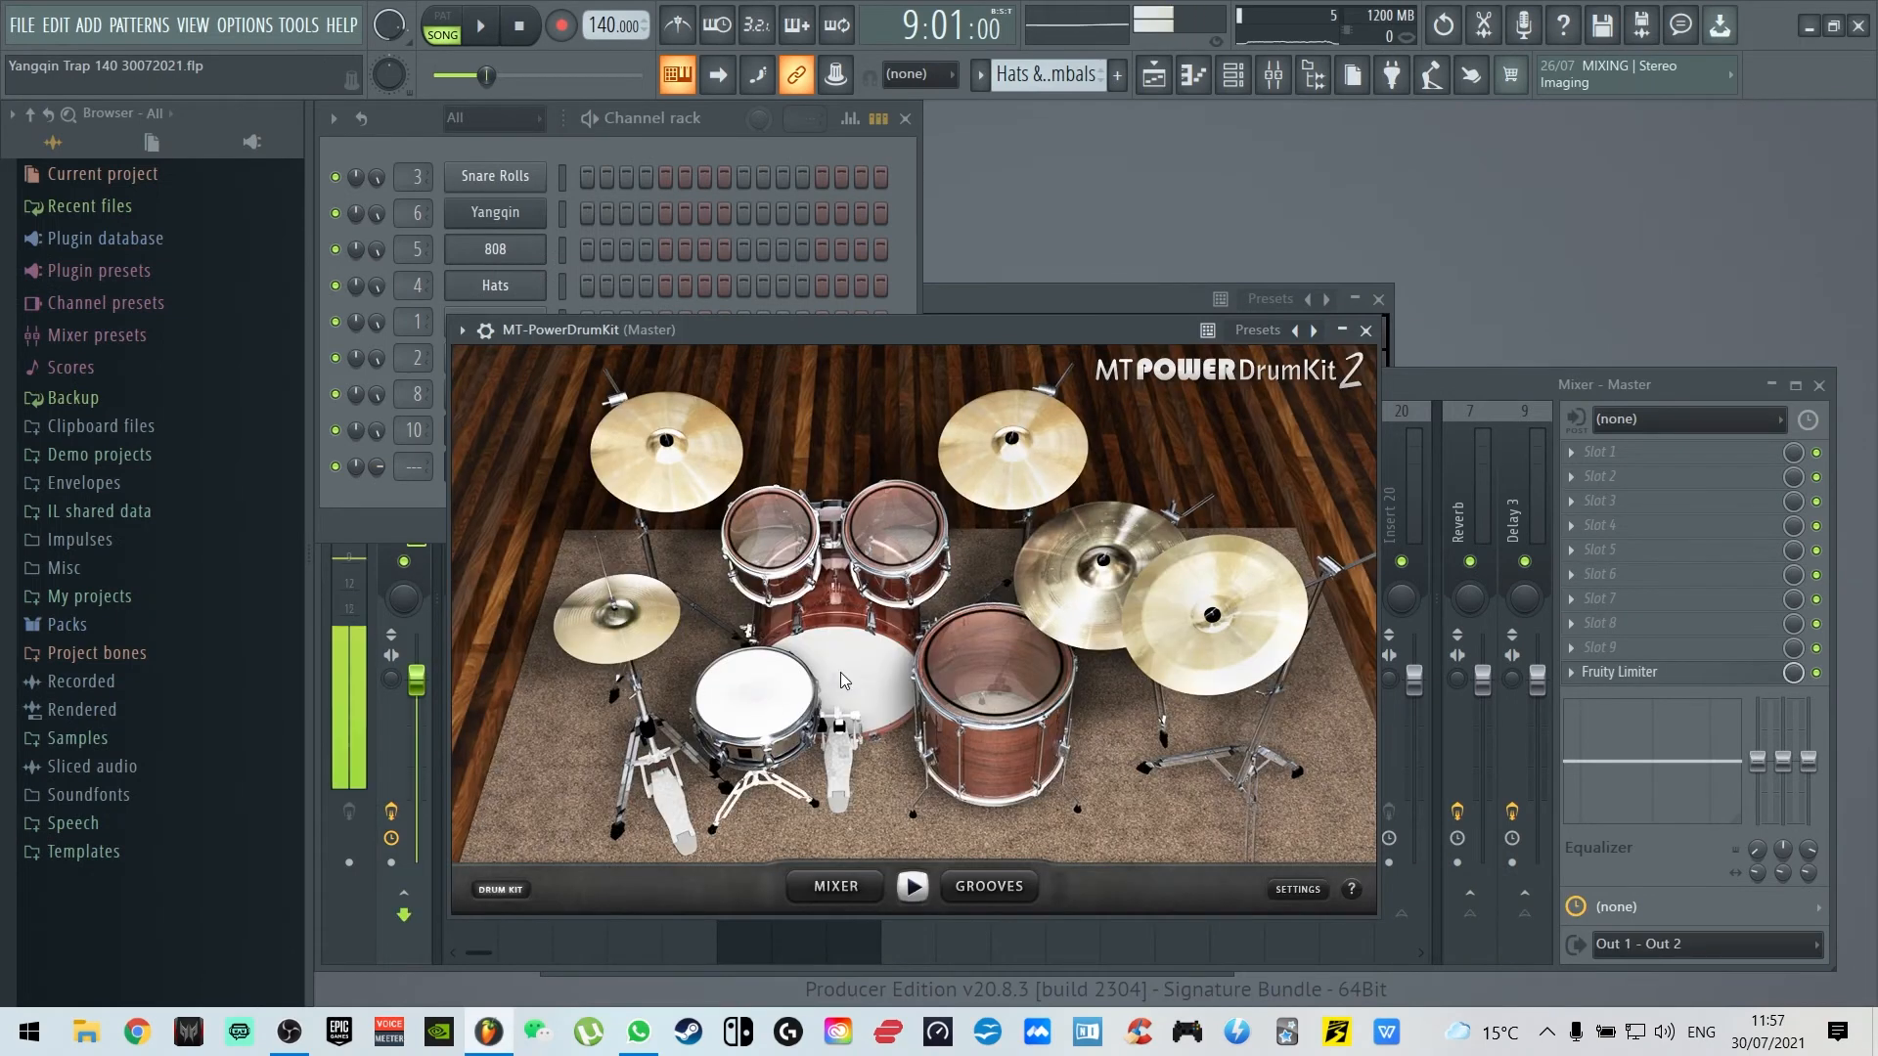
click(552, 305)
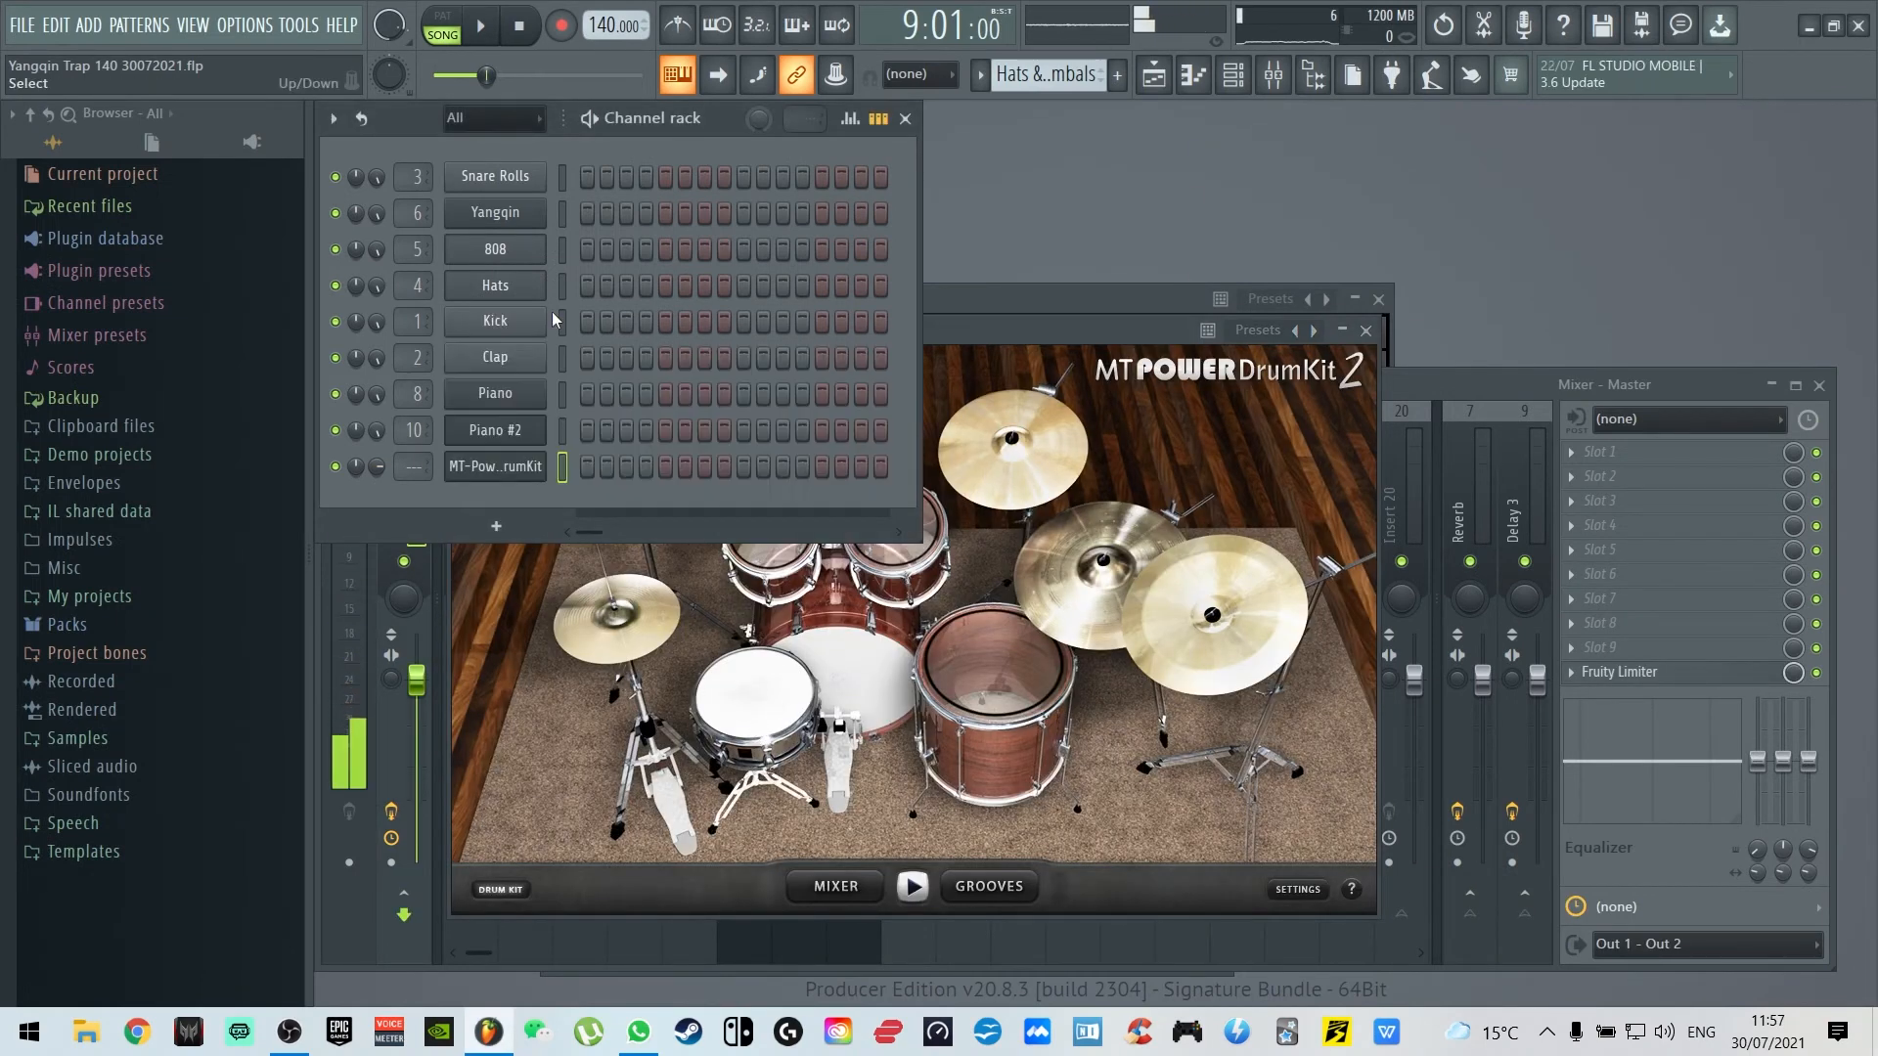
right_click(526, 466)
click(593, 516)
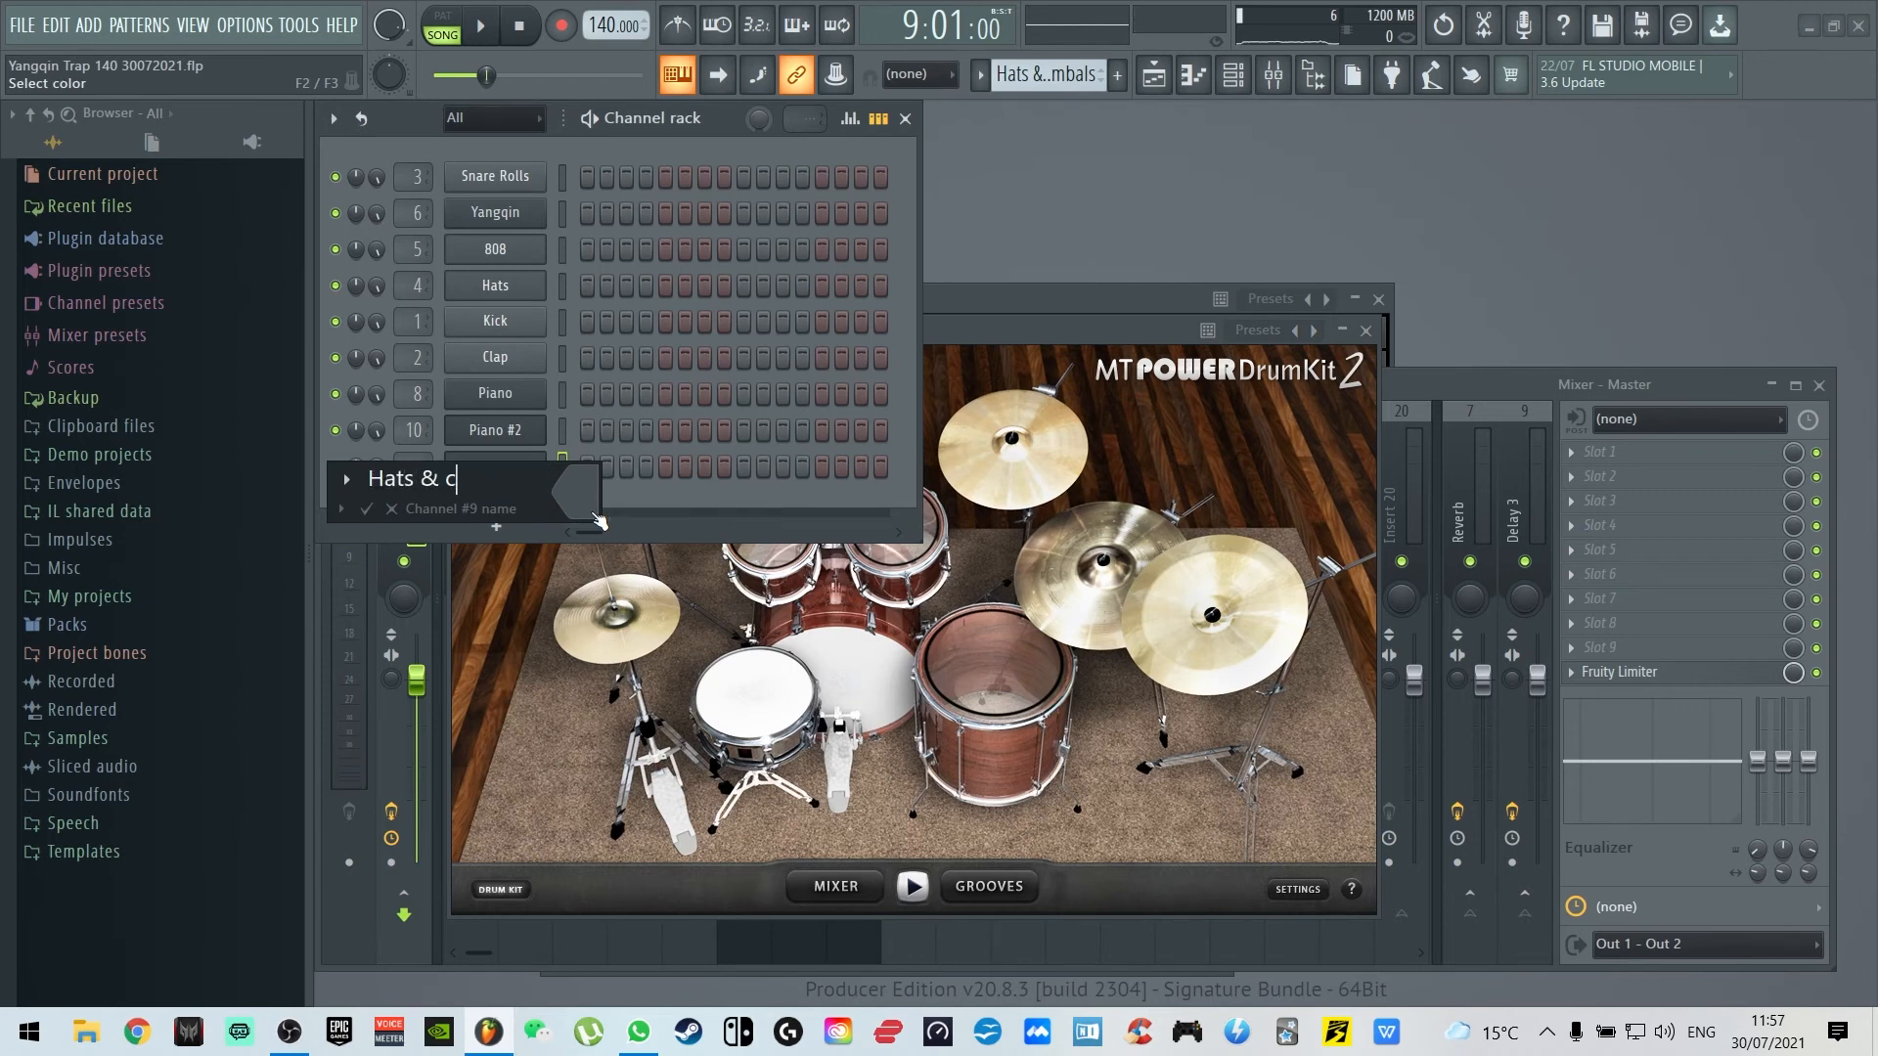
text(Hats & Cymbals)
key(Return)
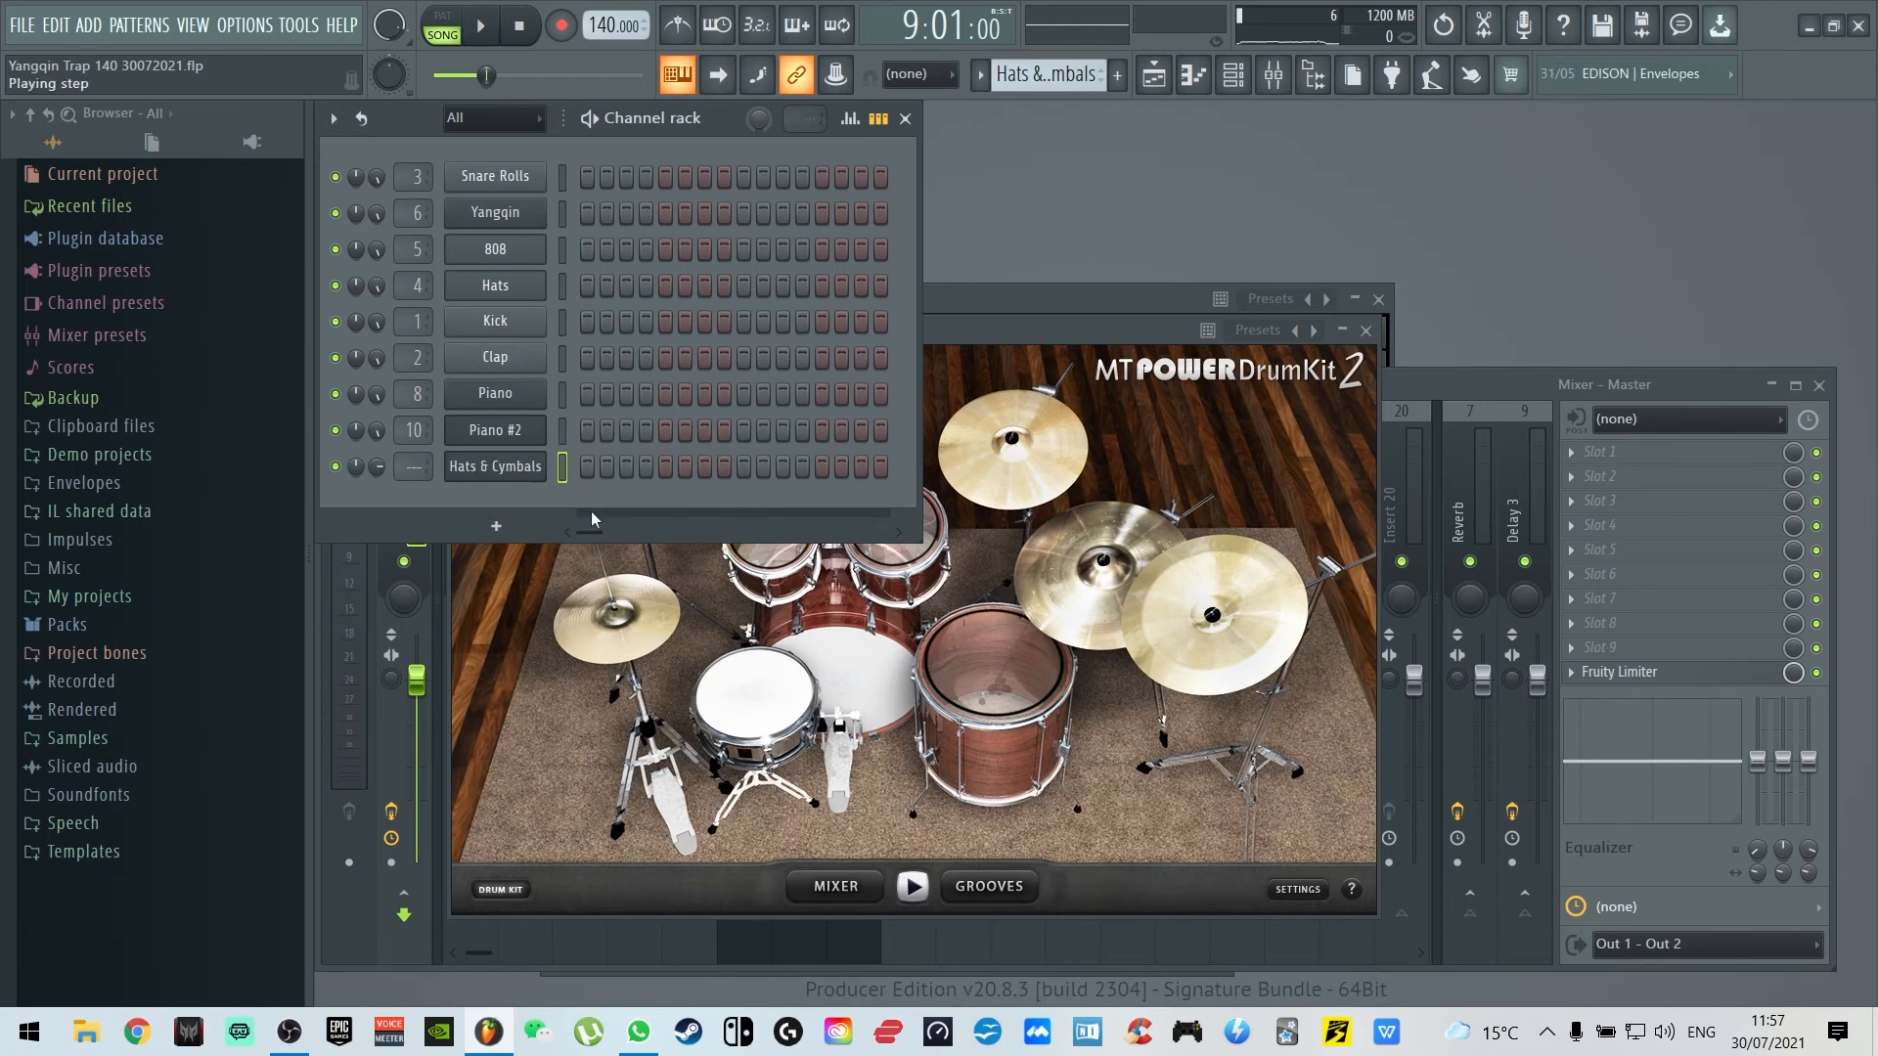
Route the Hats & Cymbals channel to mixer insert 11 and move that track to slot 5, beside Hats
click(1451, 388)
click(898, 478)
key(ctrl+l)
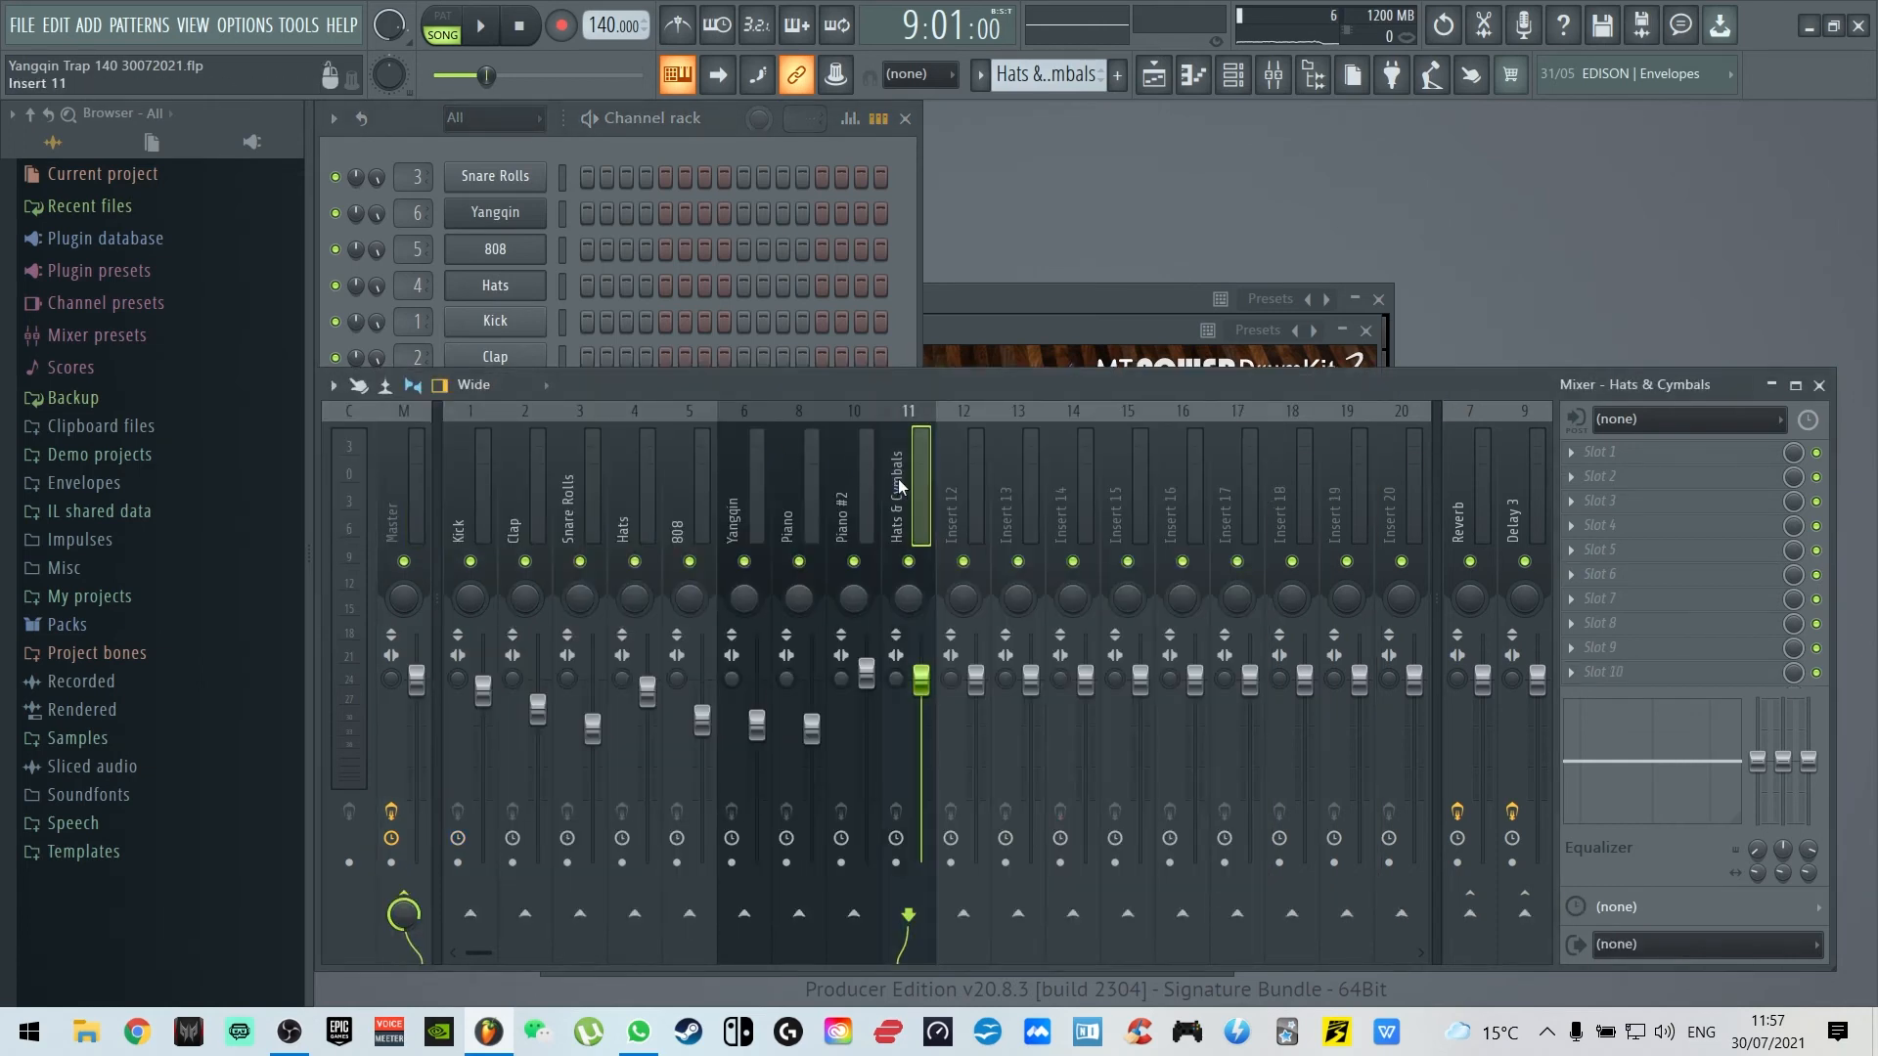
key(alt+Left)
key(alt+Left)
key(alt+Left)
key(alt+Left)
key(alt+Left)
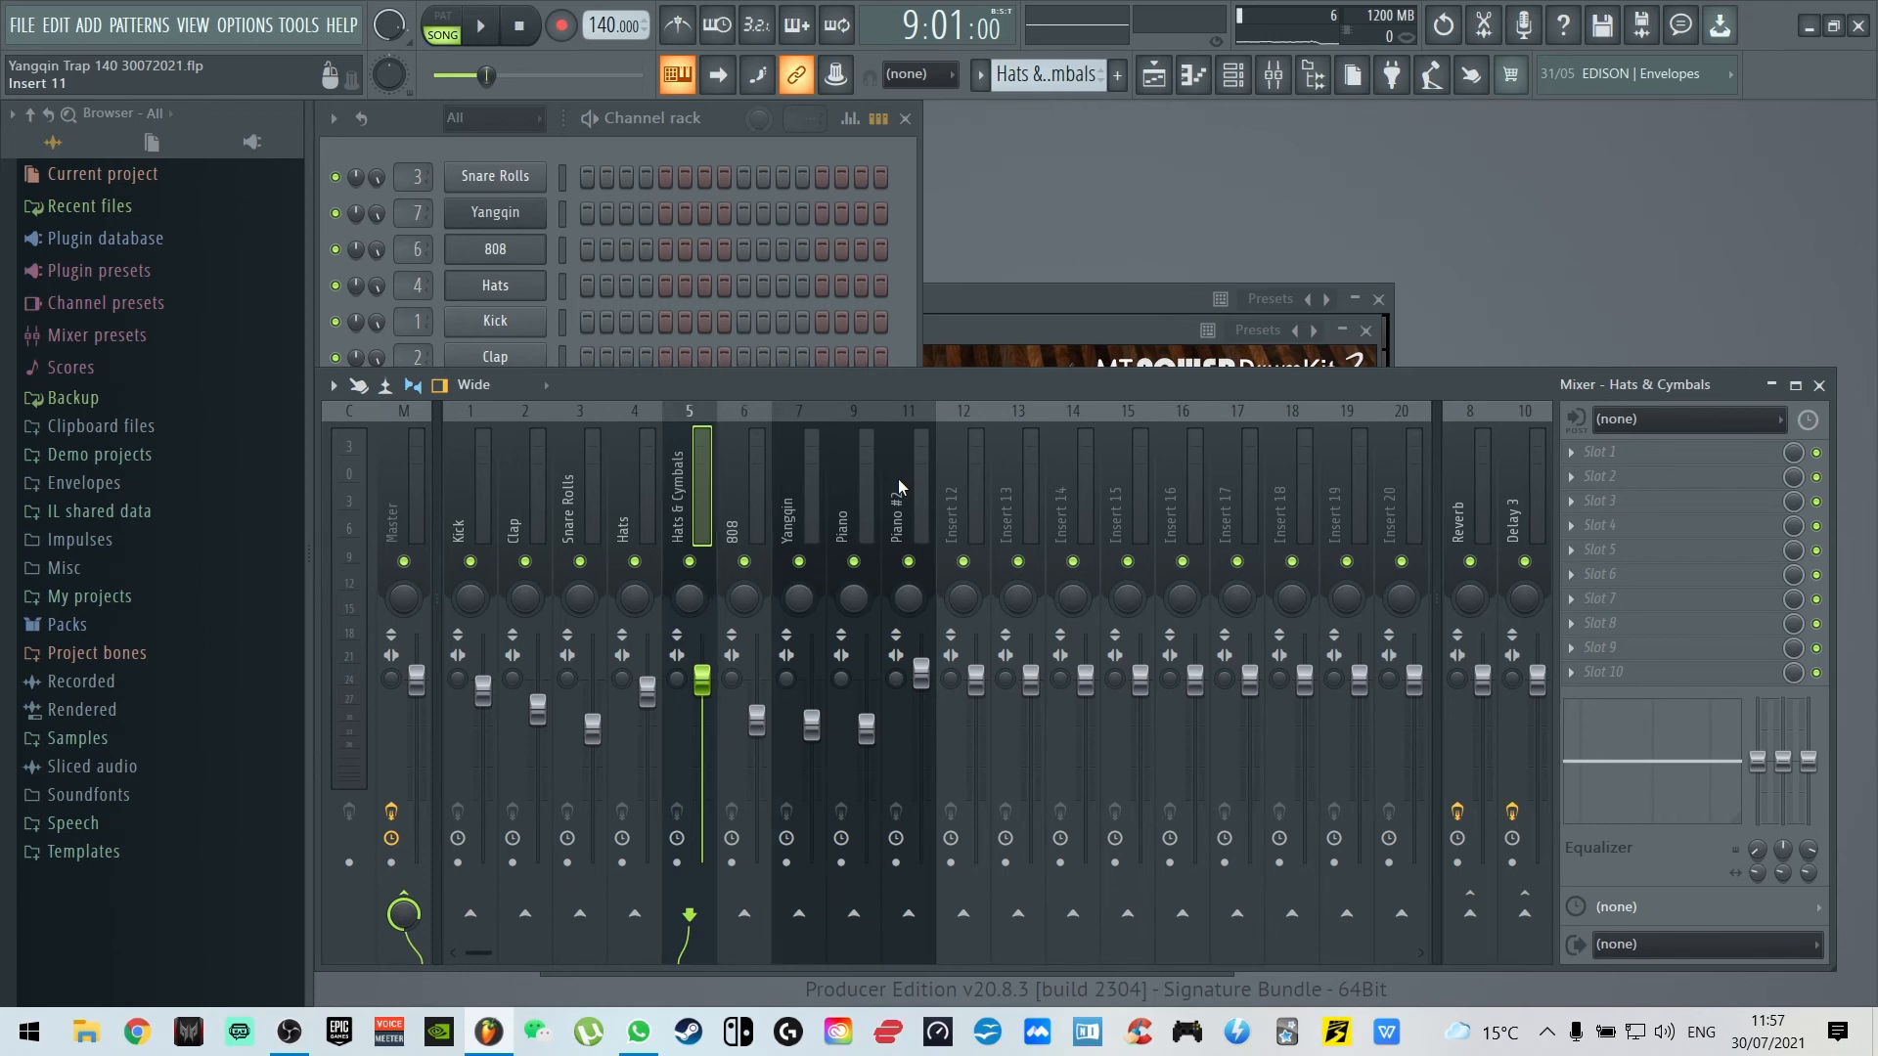
Write C#4 at the start of bar 1, D#4 offbeats after beats 1 and 3 of both bars, and E4 at bar 2's end
key(F6)
right_click(495, 466)
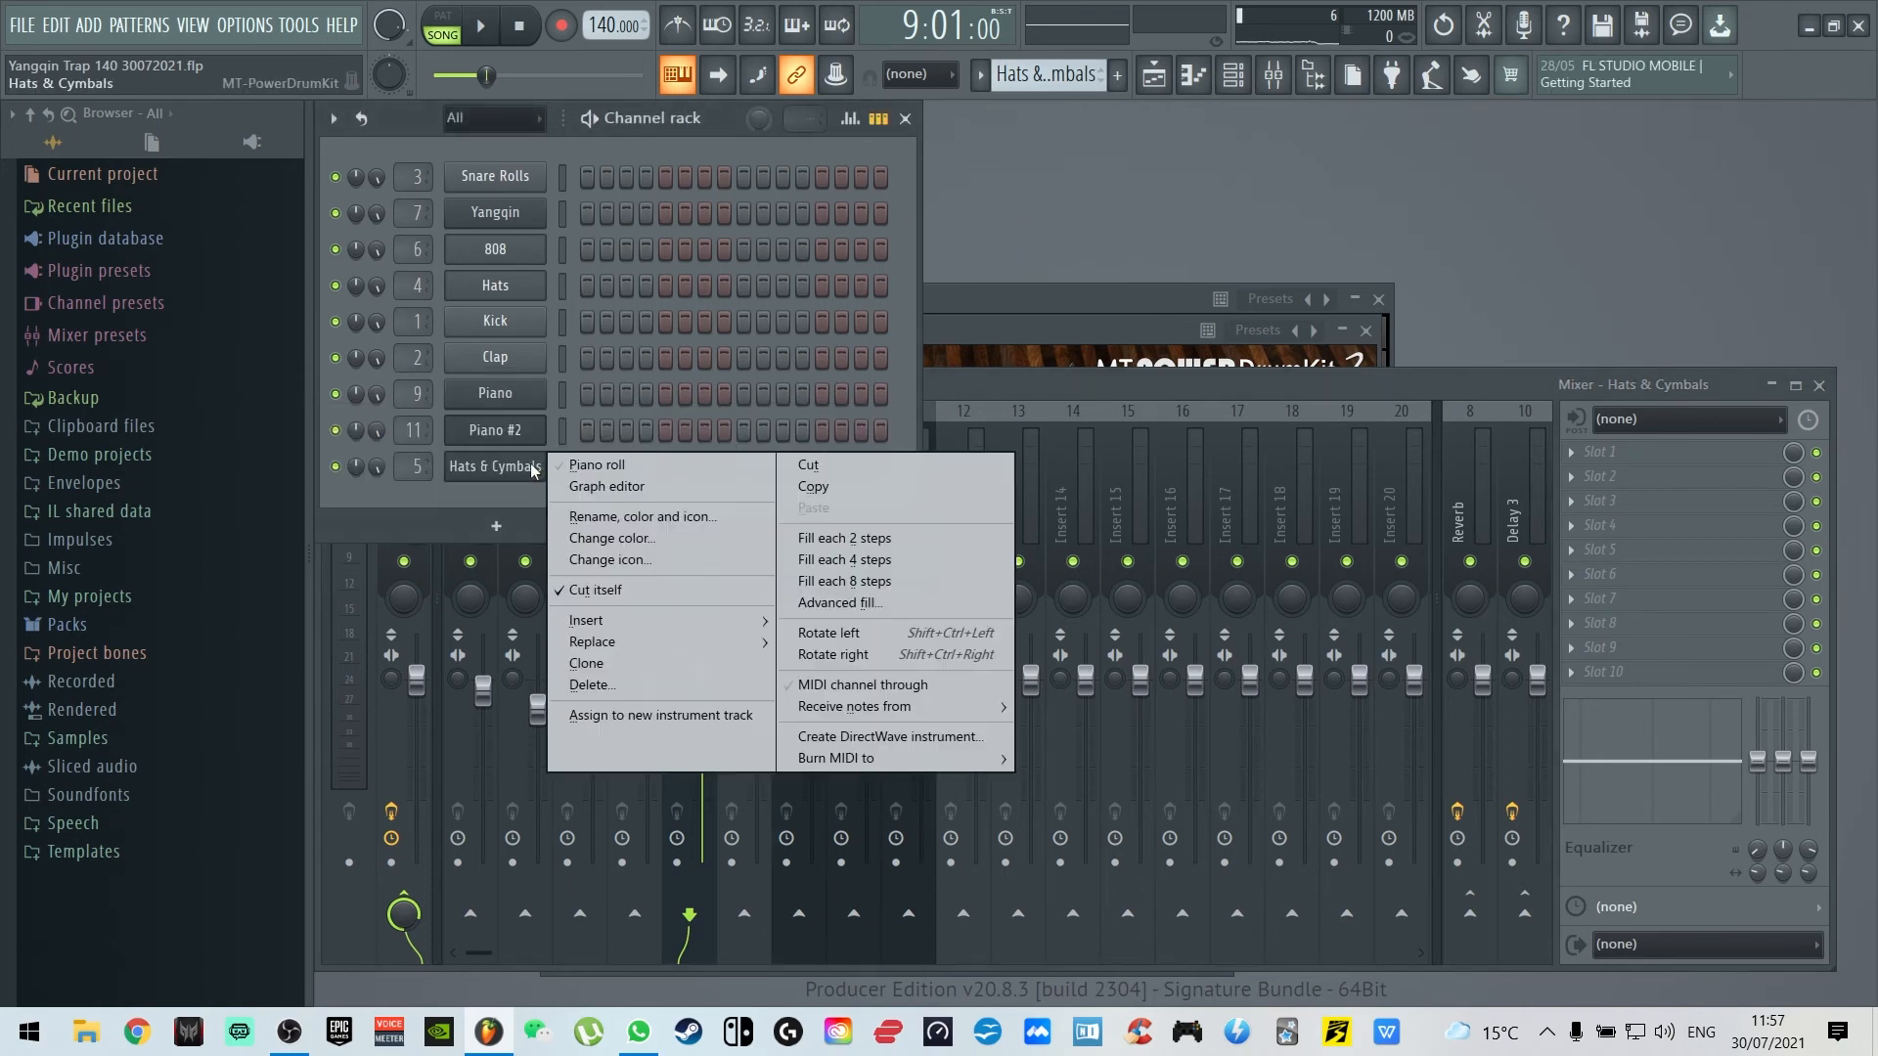
click(587, 462)
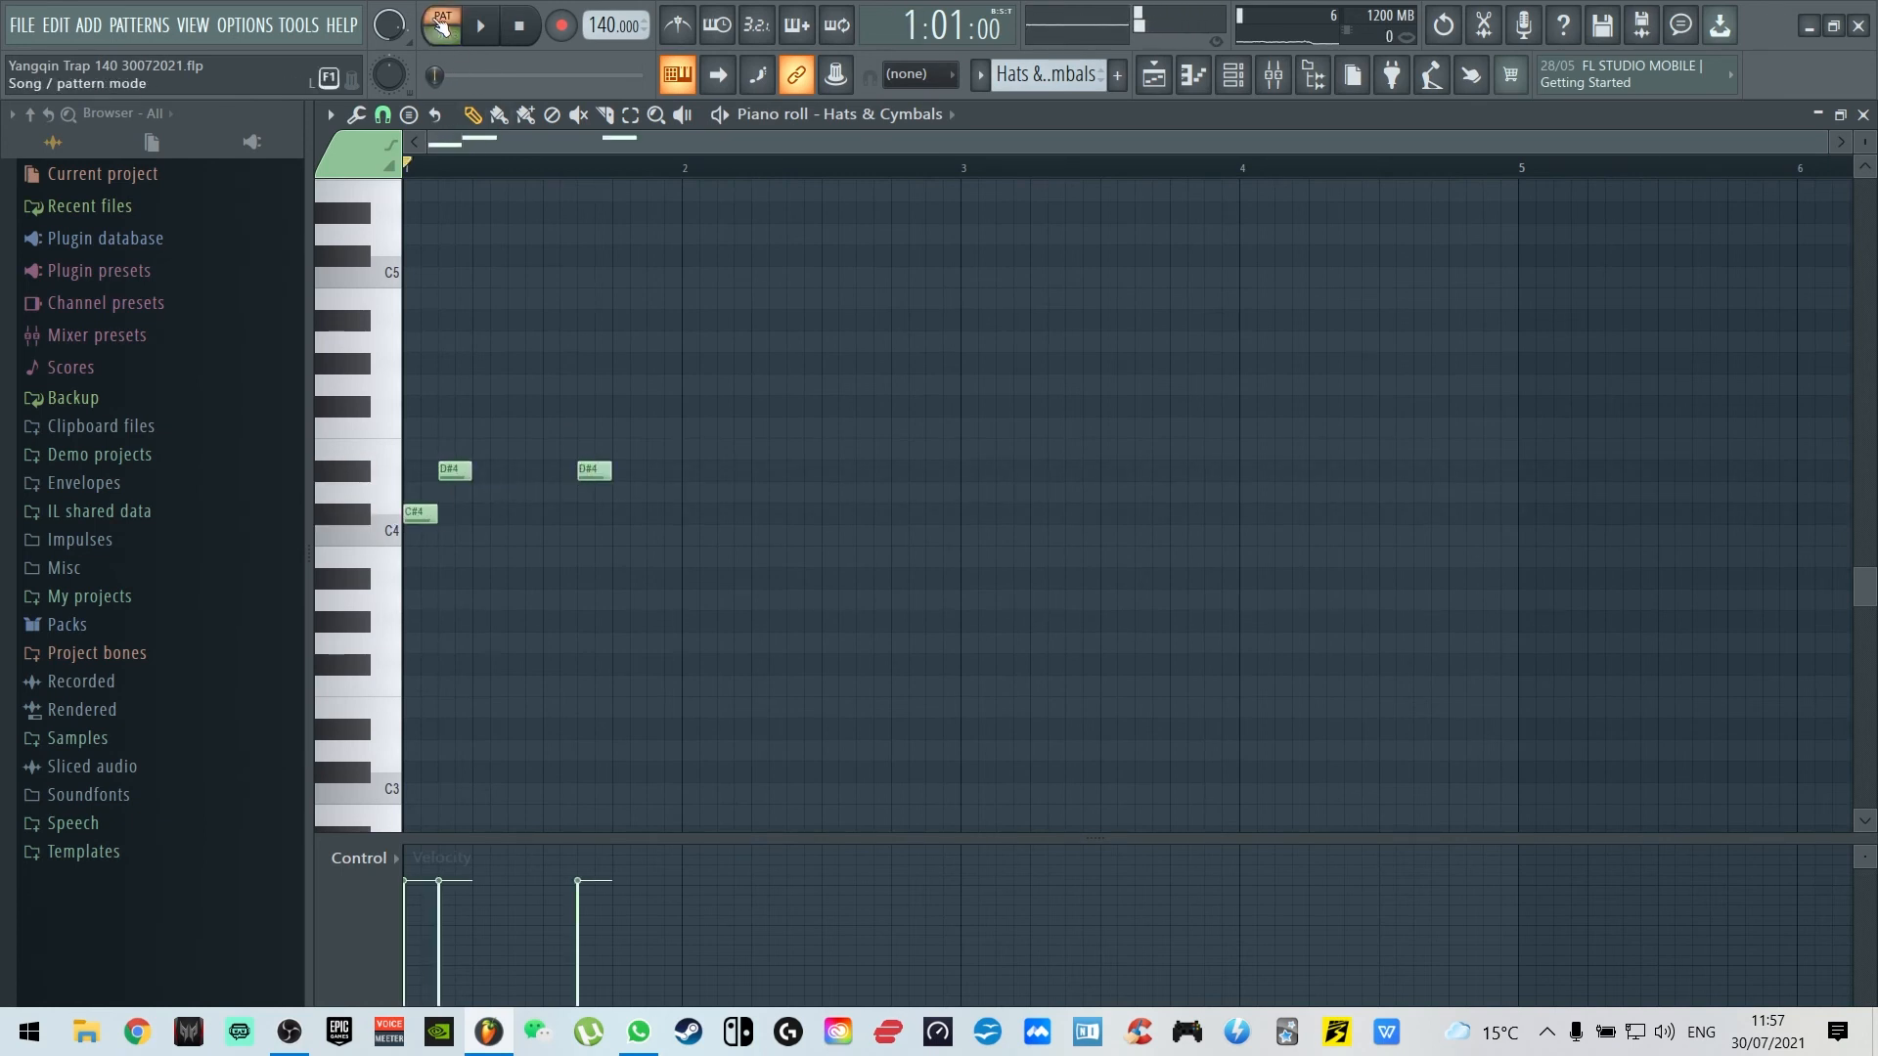
key(space)
key(space)
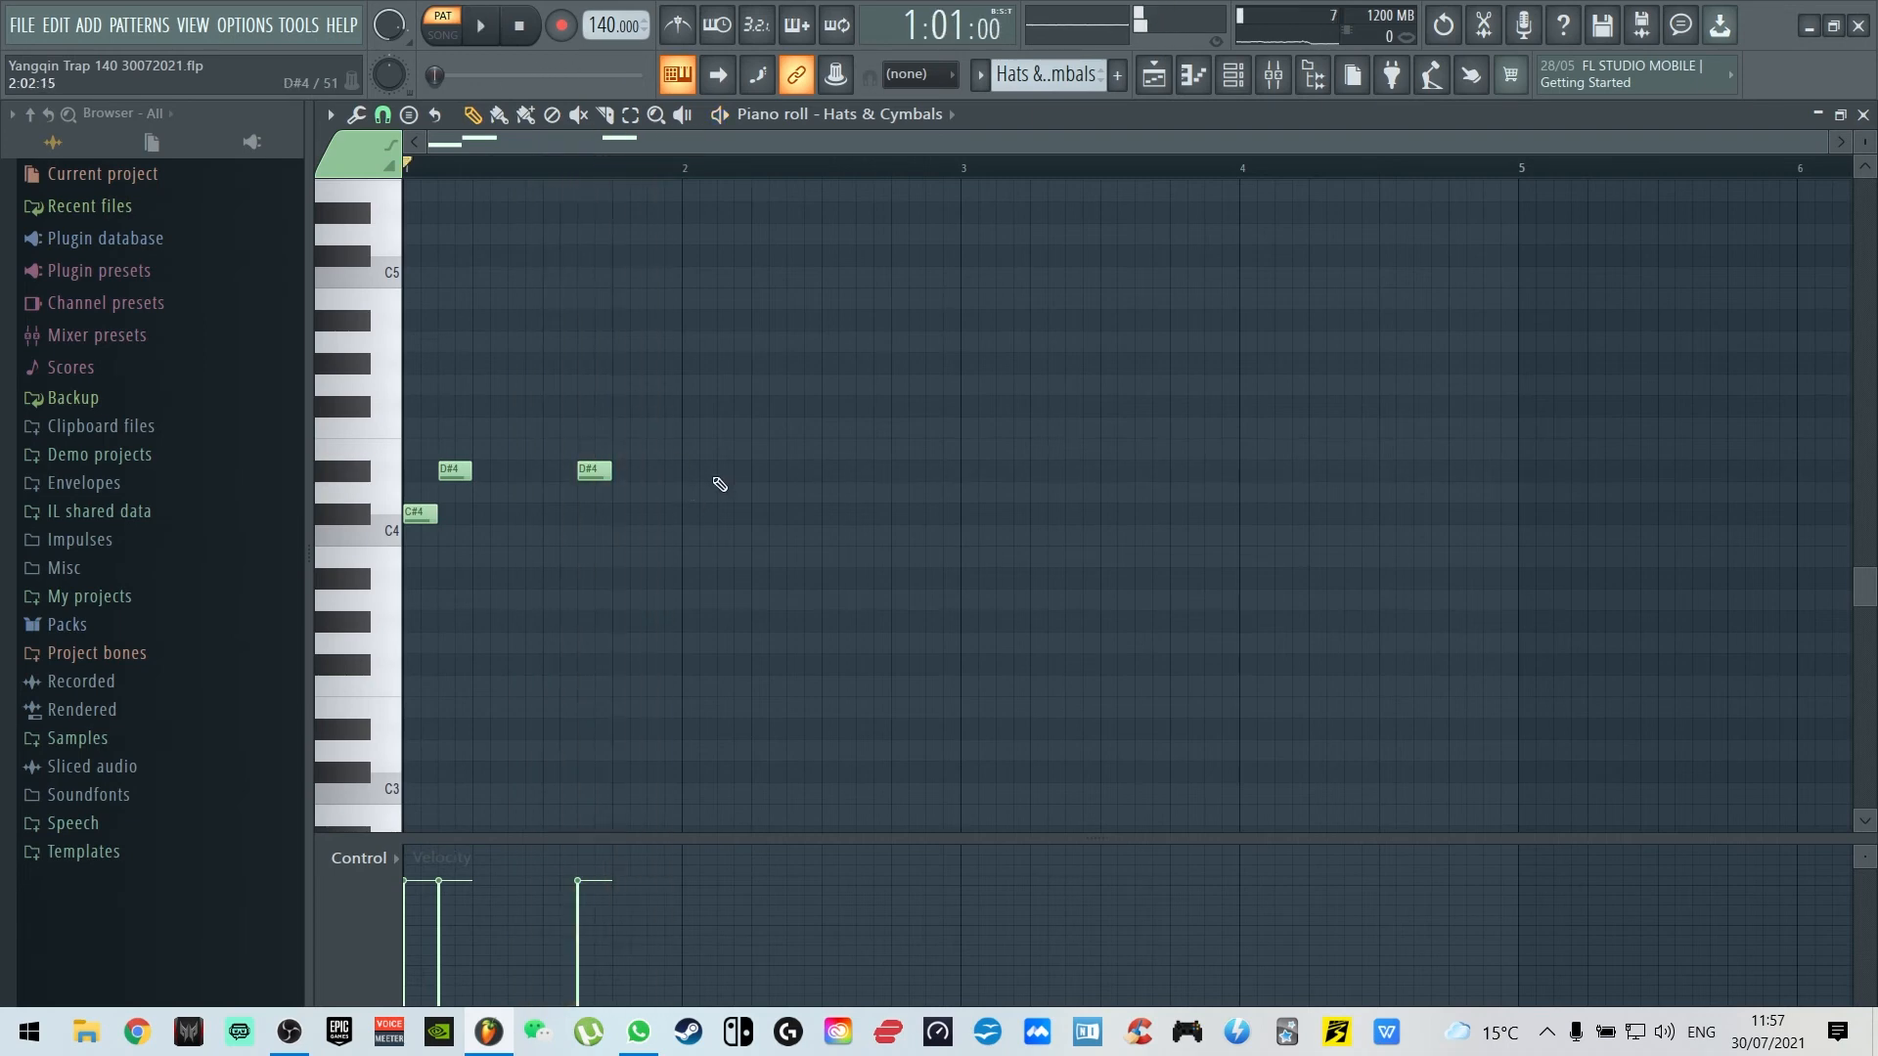
click(721, 473)
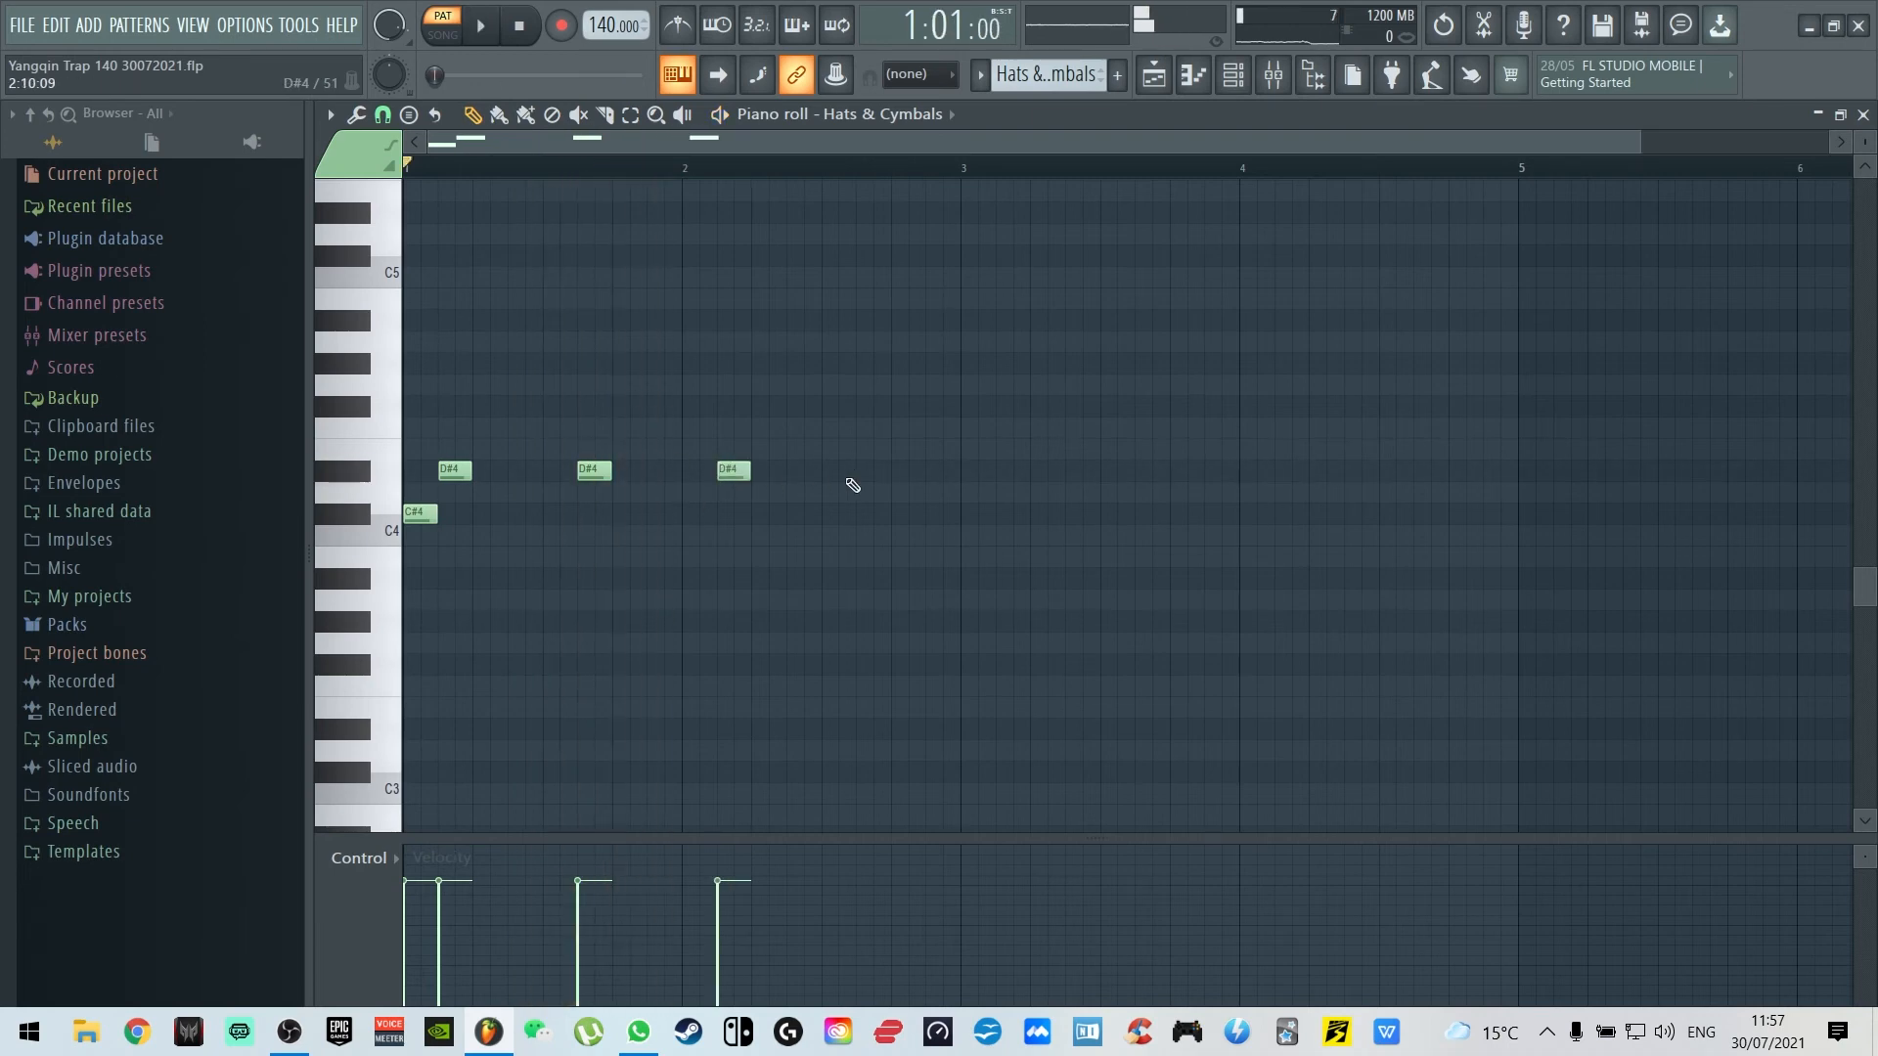
click(930, 448)
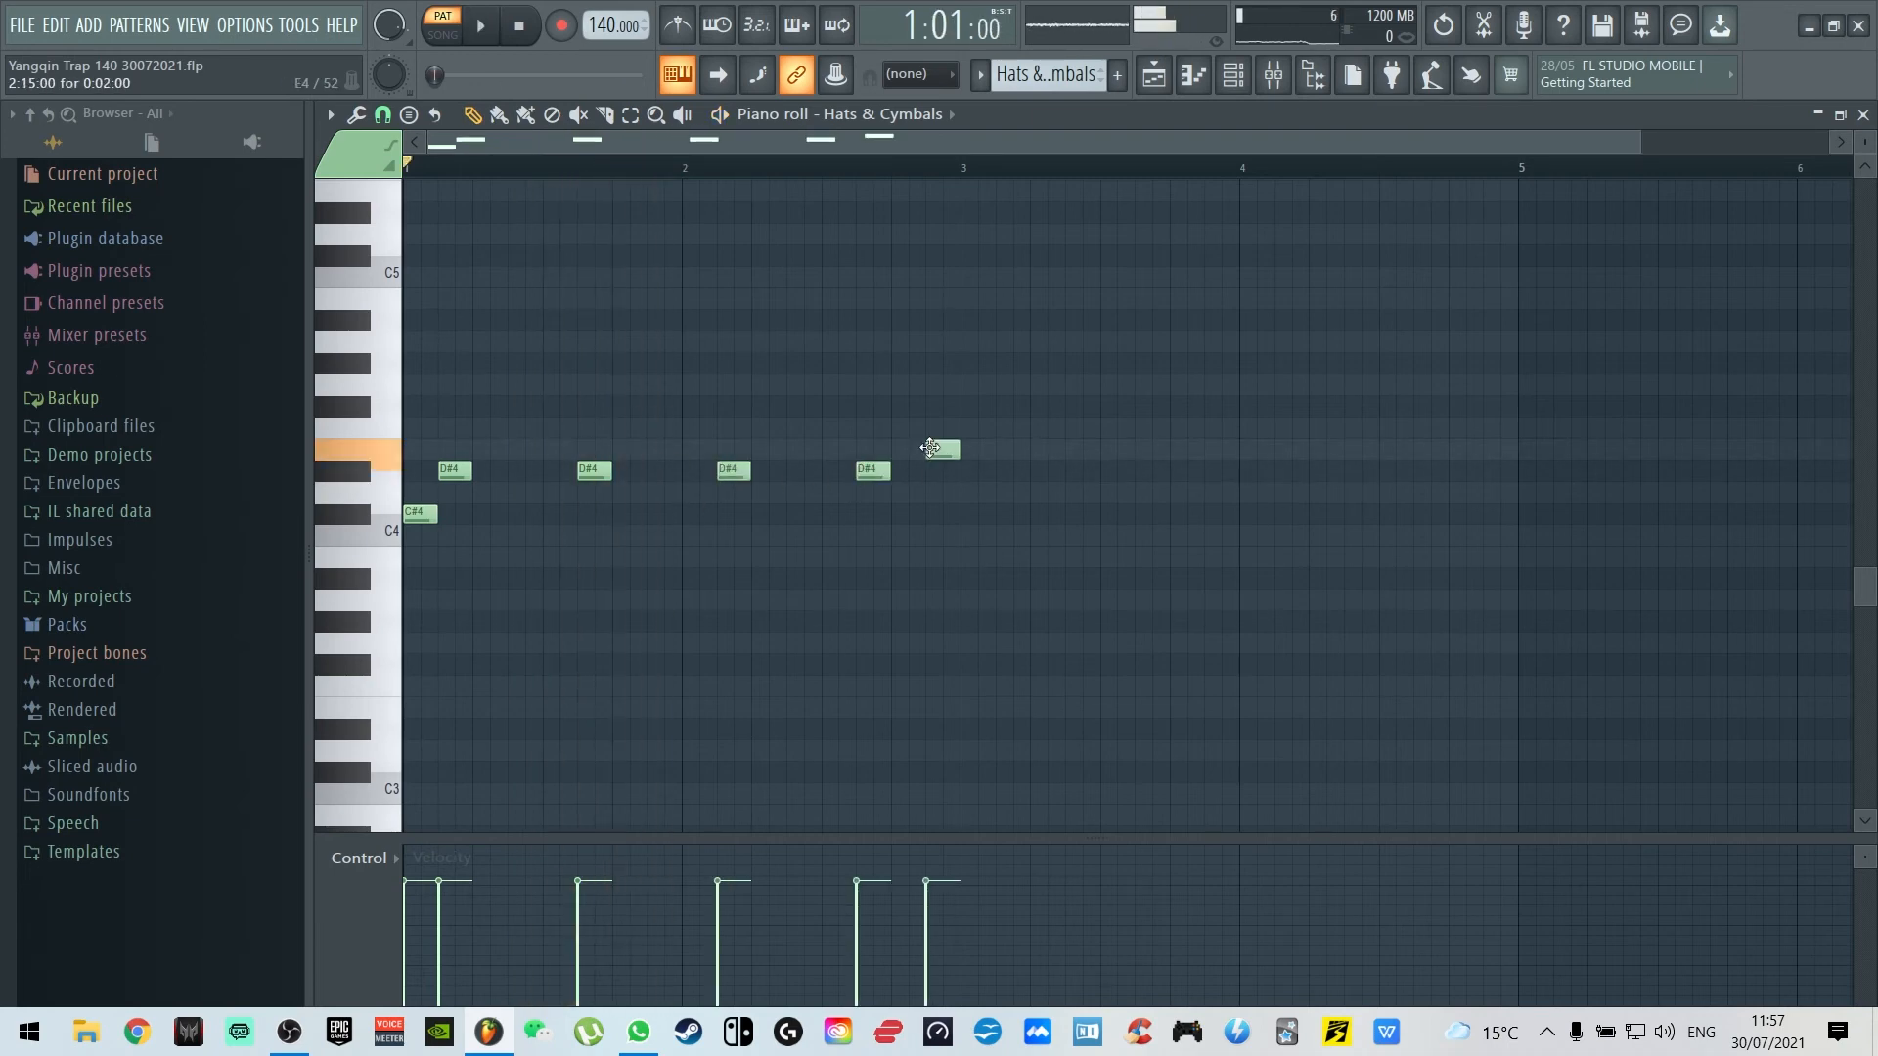
Duplicate the two-bar Hats & Cymbals phrase into bars 3 and 4
click(962, 516)
drag(1076, 143, 1453, 141)
key(ctrl+a)
key(ctrl+b)
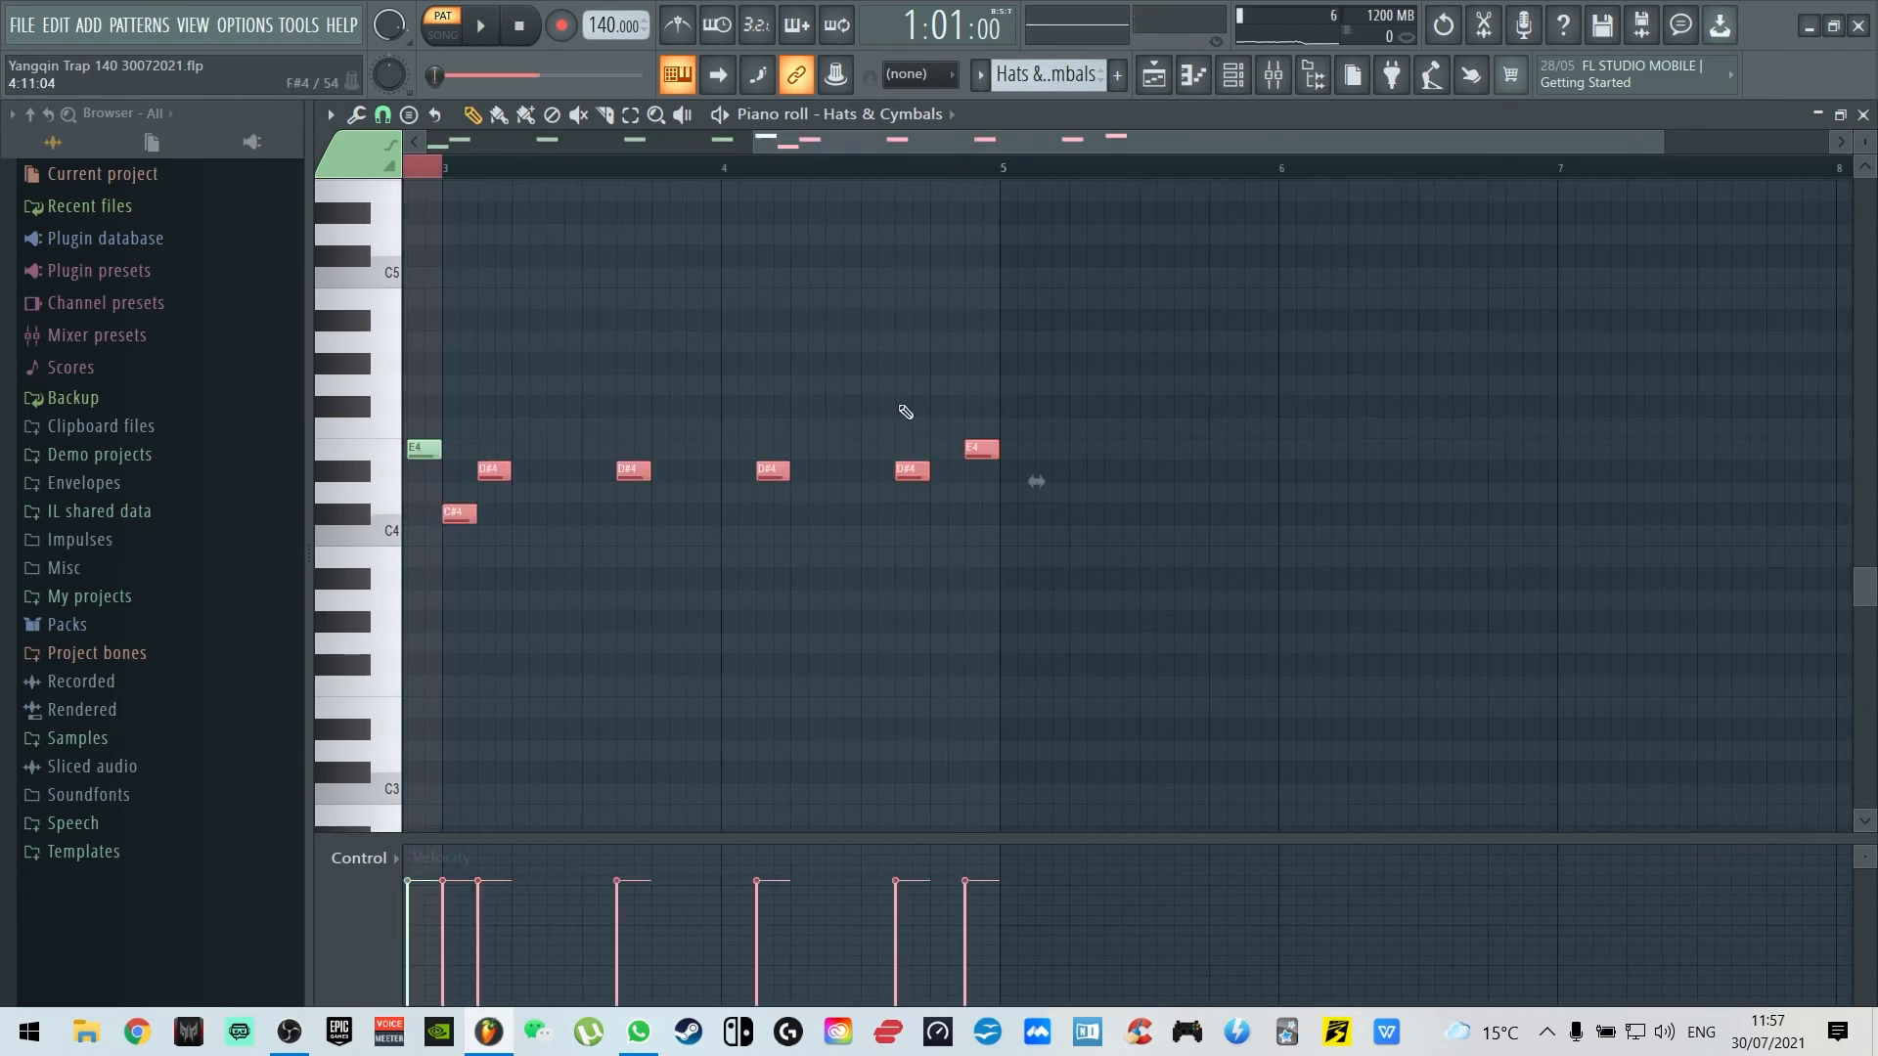
Rework bar 4 into two C#4, D#4, E4 runs from beats 1 and 3, and move bar 2's E4 to beat 4
right_click(770, 544)
click(731, 428)
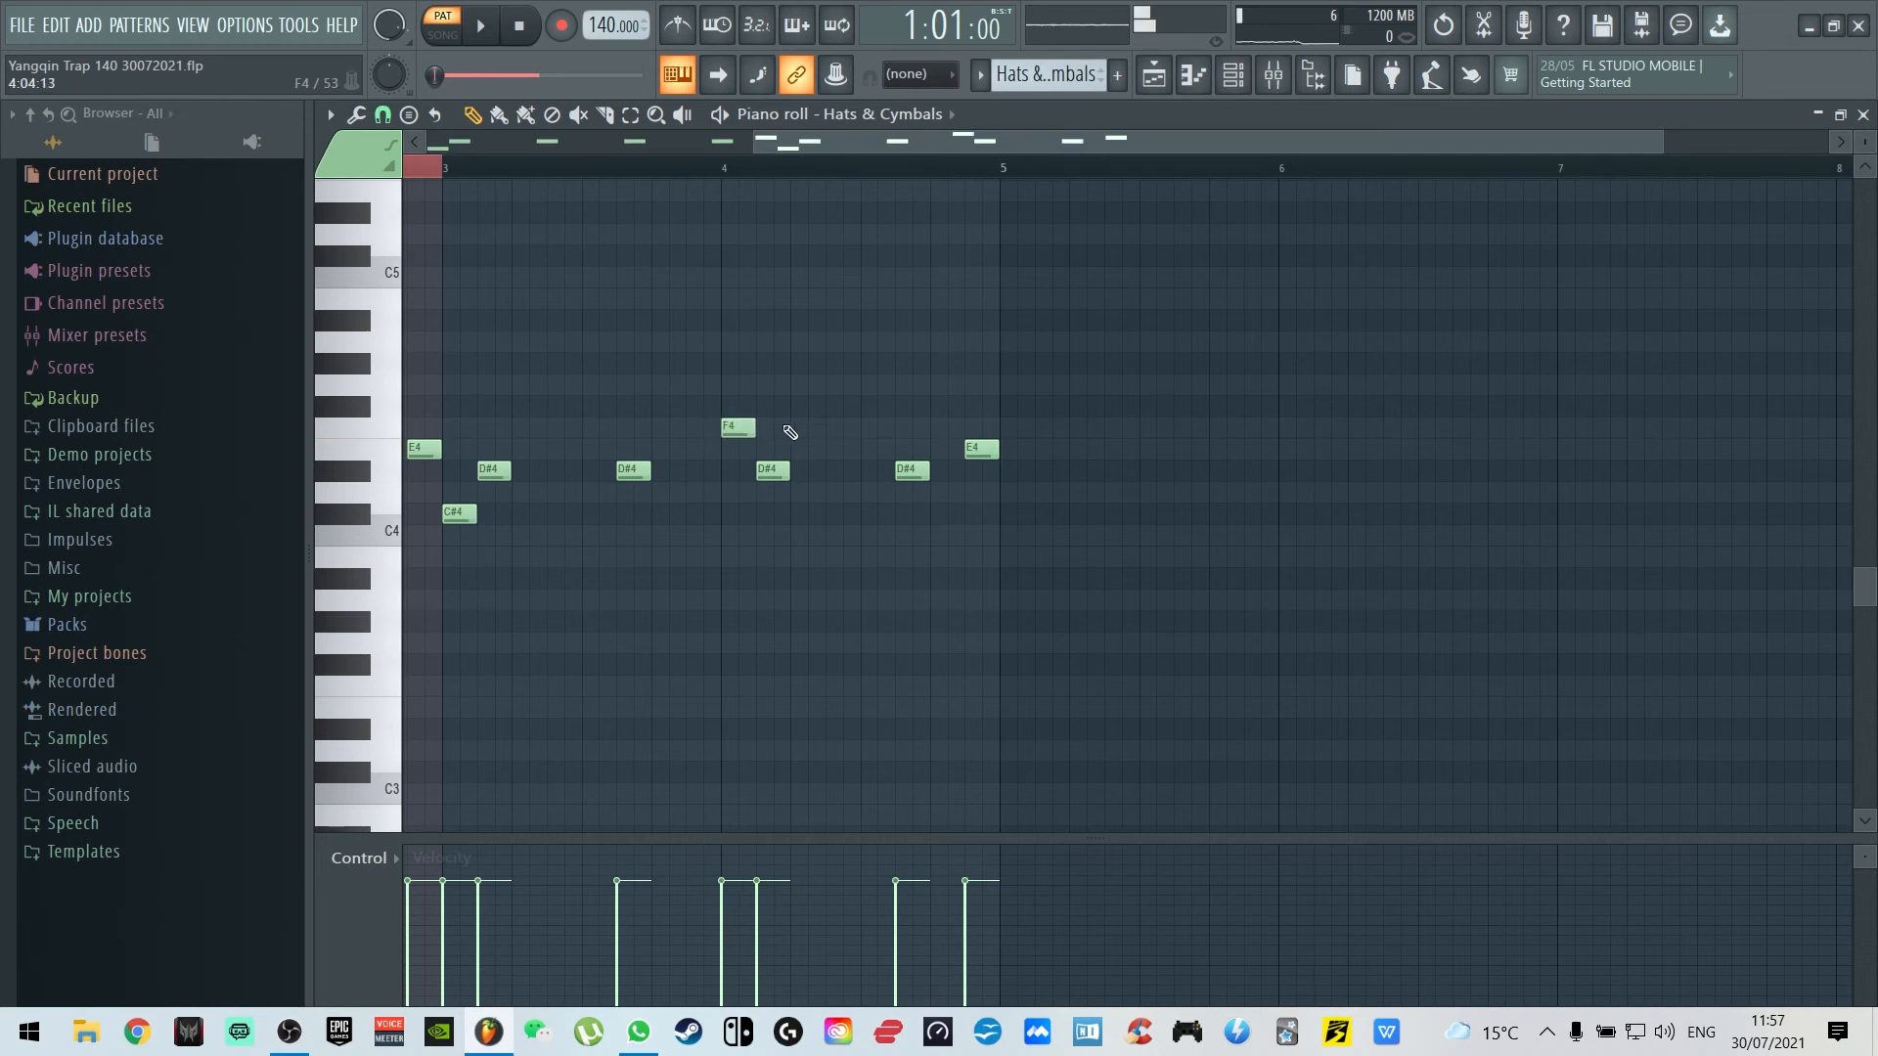
click(731, 449)
drag(813, 451, 804, 525)
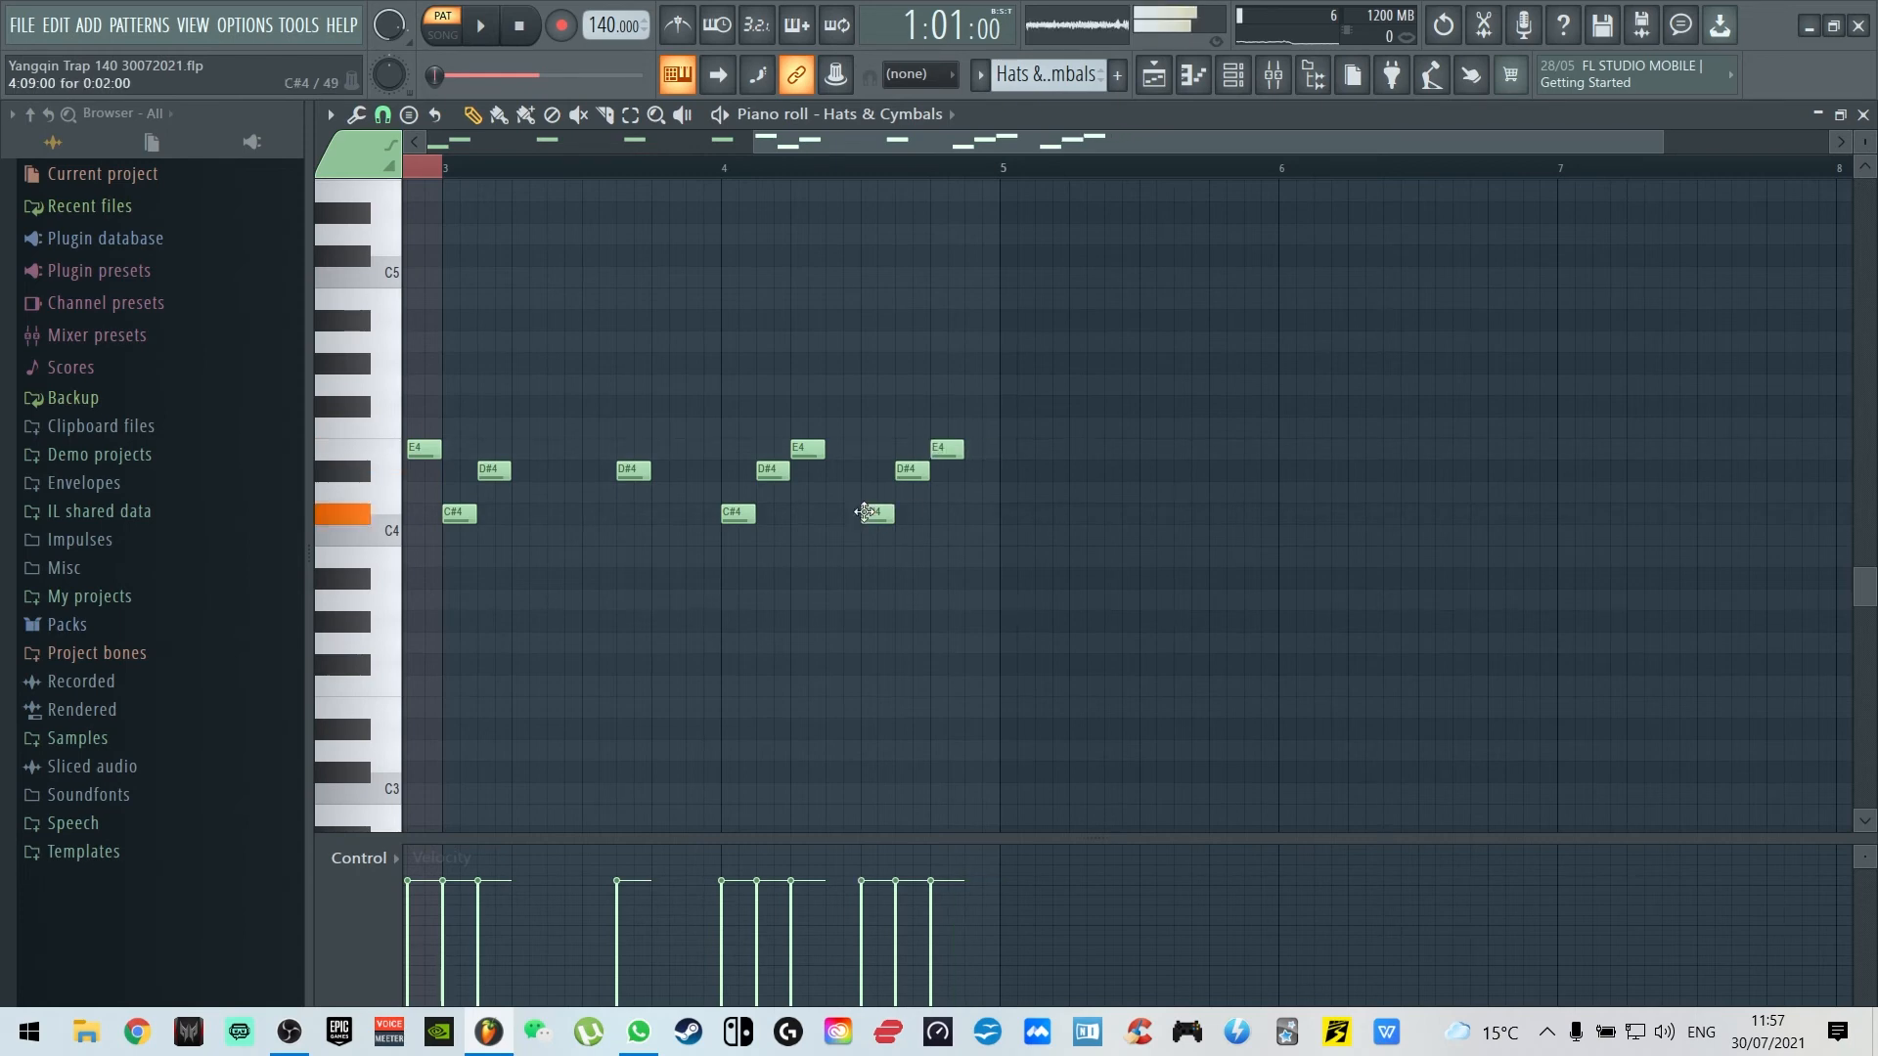
drag(1028, 135, 683, 129)
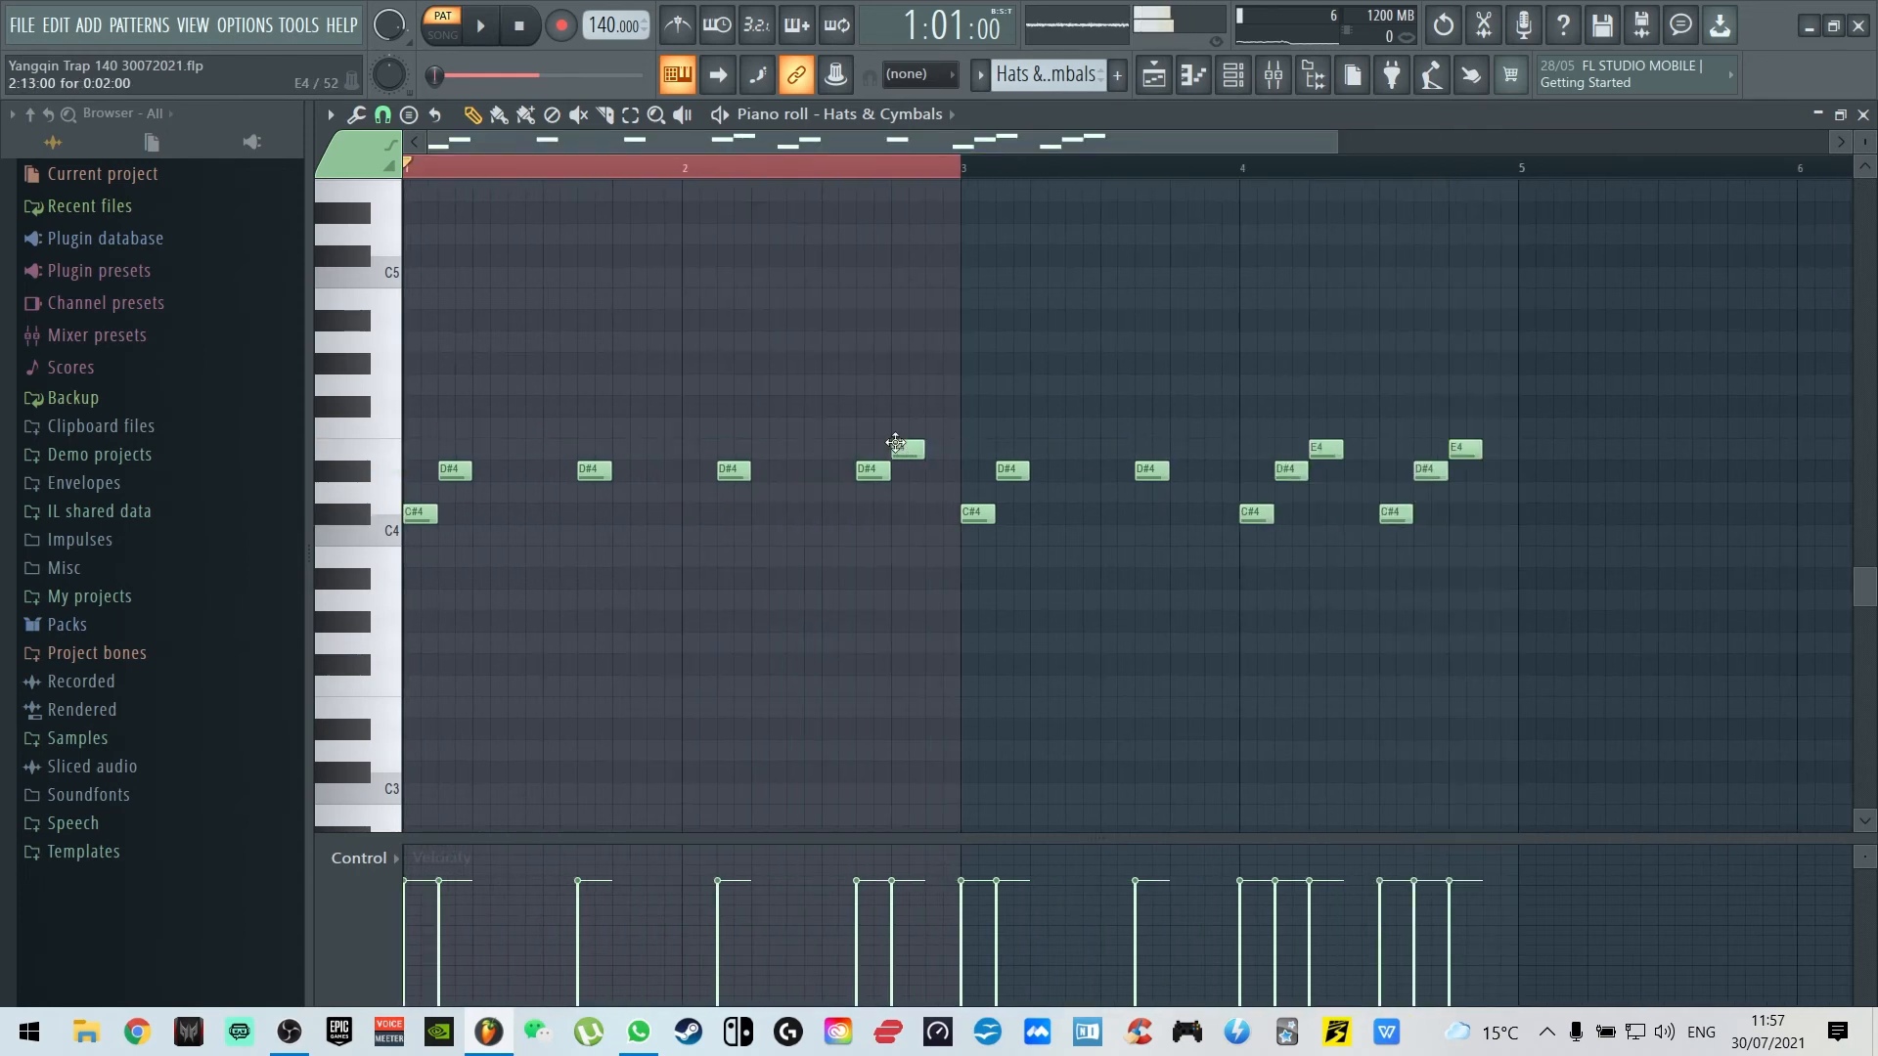
Clear the time selection and play the four-bar Hats & Cymbals pattern from the start
click(480, 25)
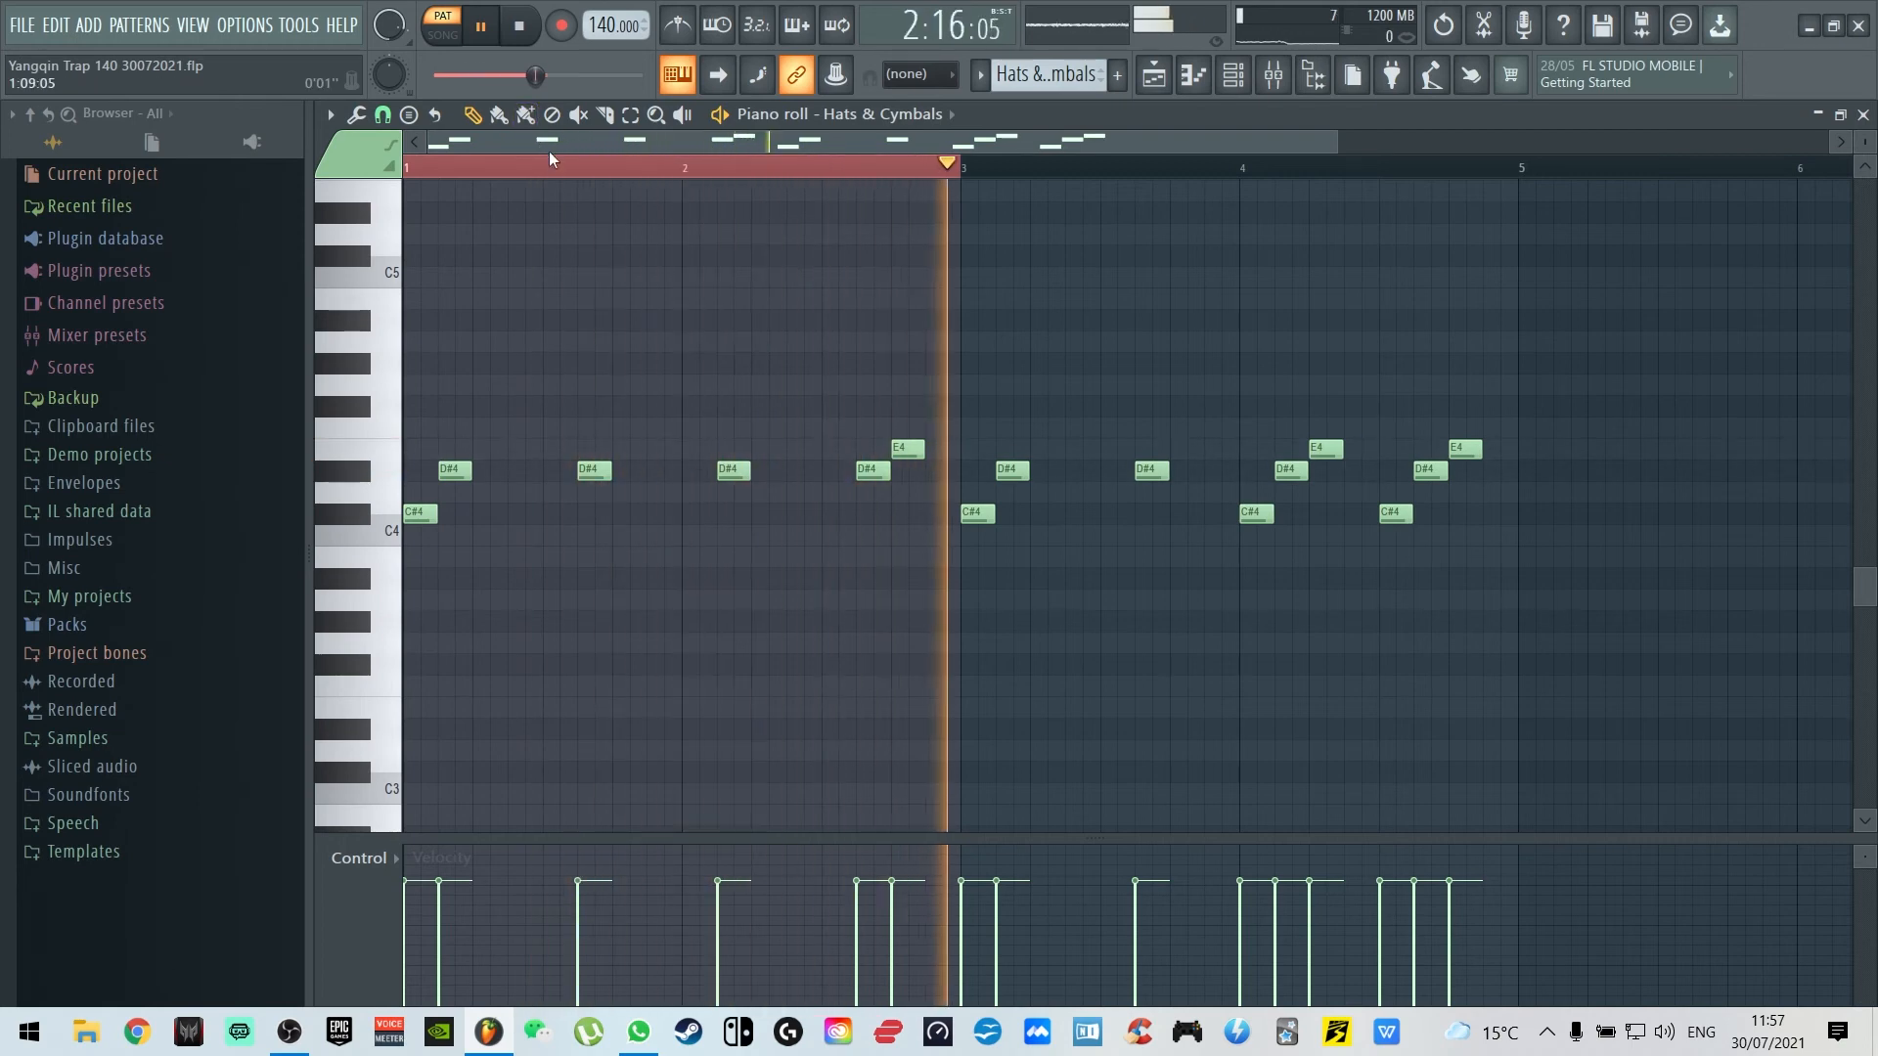
click(629, 169)
click(629, 168)
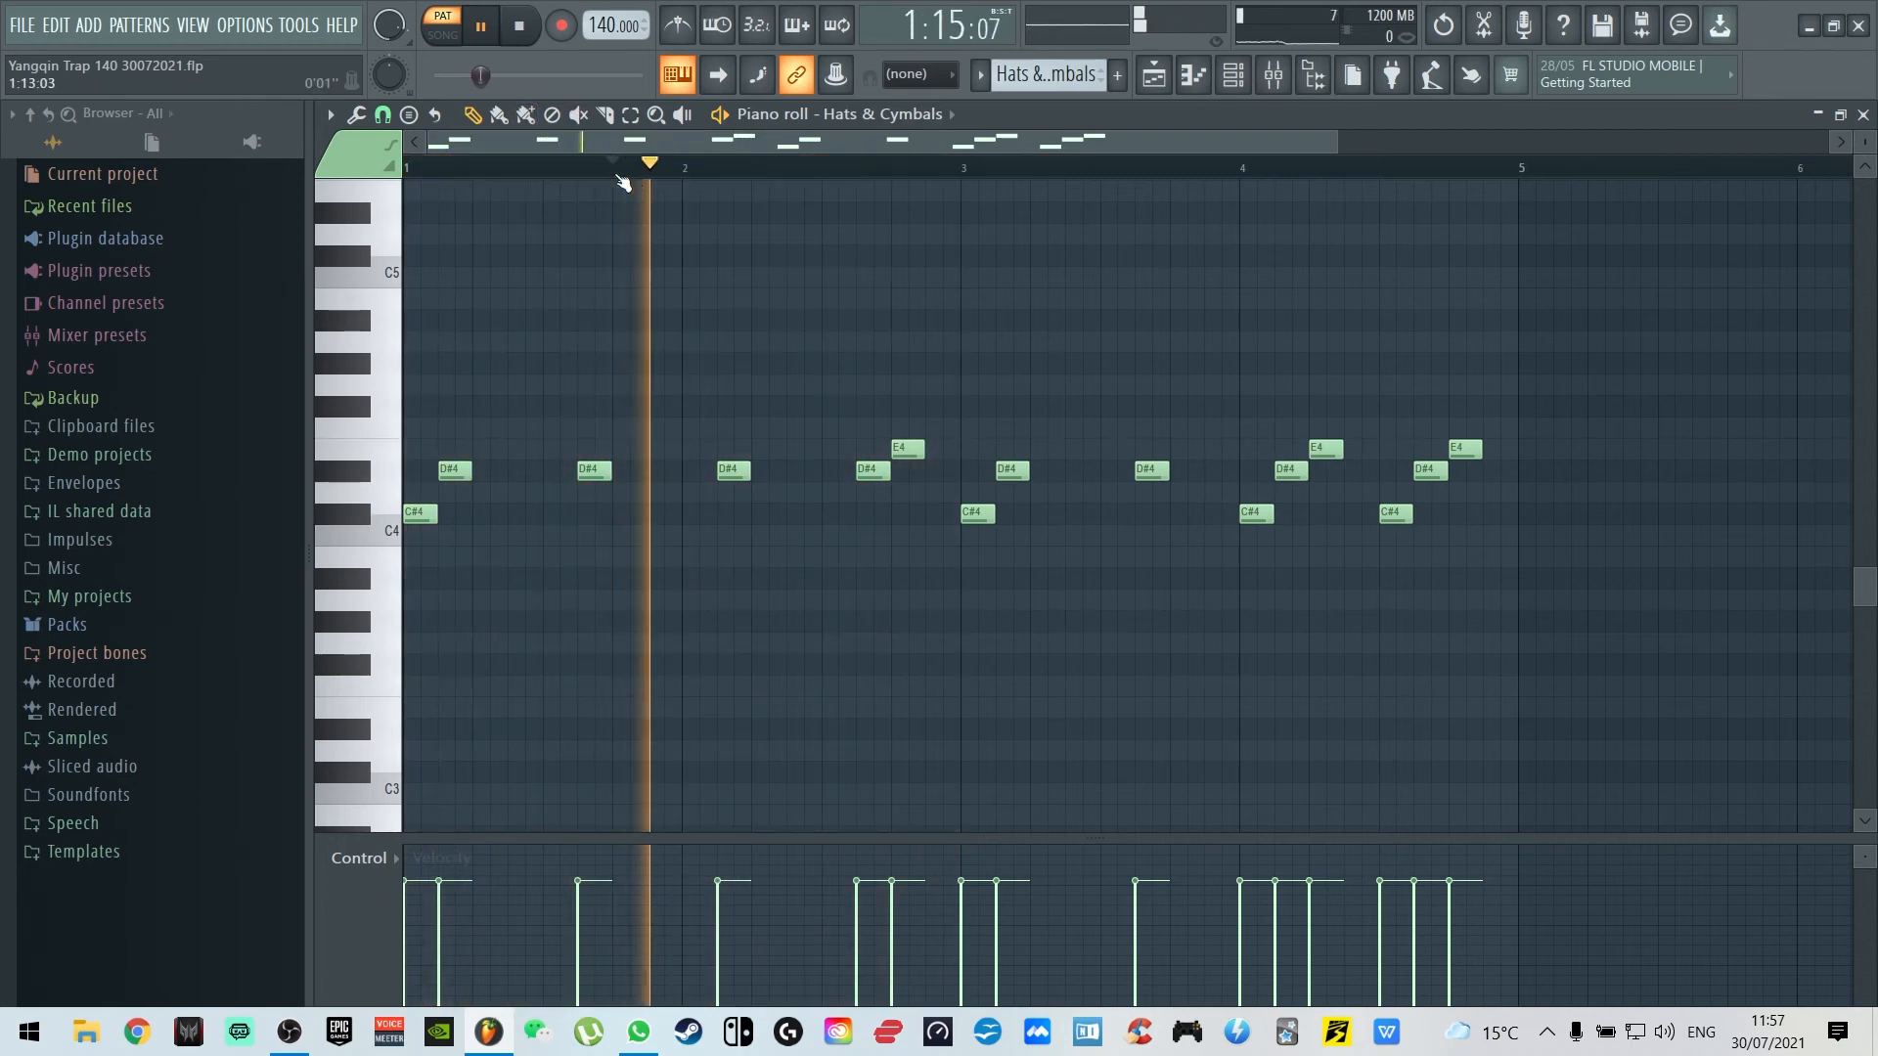
click(519, 25)
key(space)
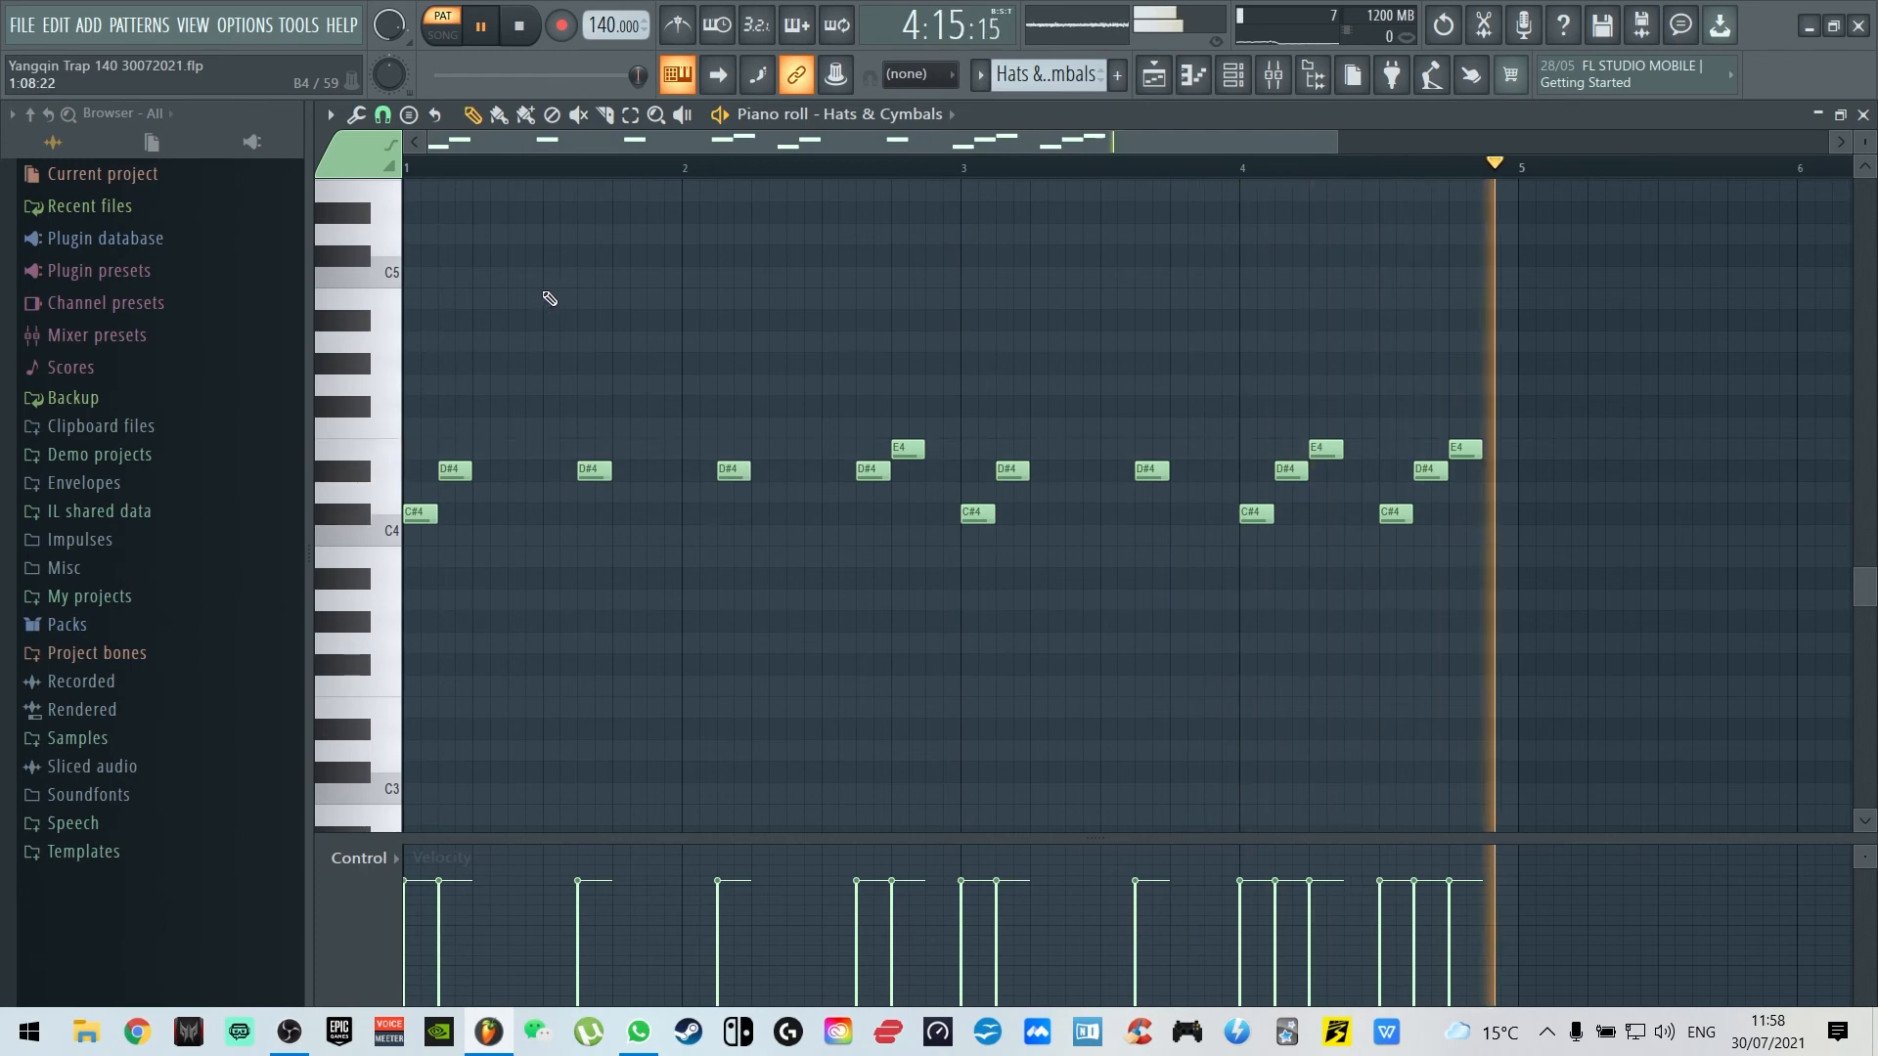
key(space)
Place two Hats & Cymbals clips on Track 3 across bars 25 to 32 and play the song from bar 23
key(F5)
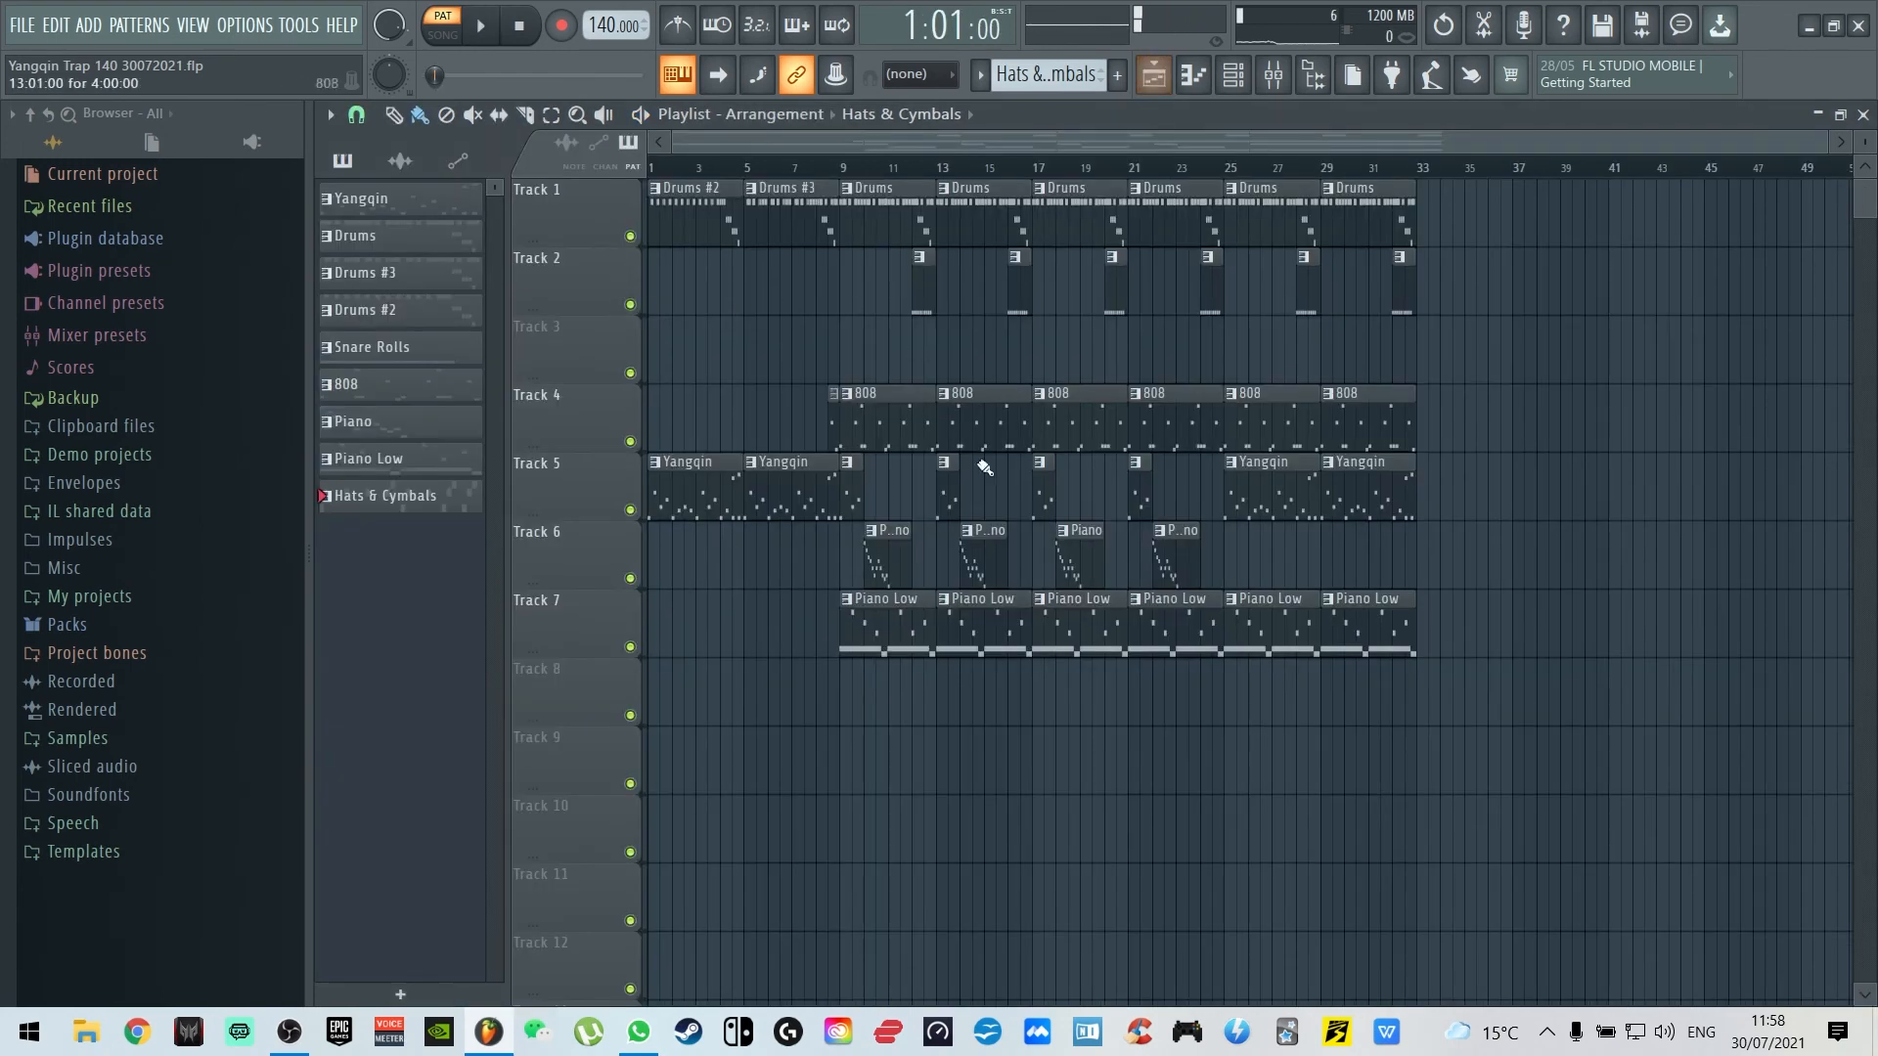
drag(1236, 342, 1370, 352)
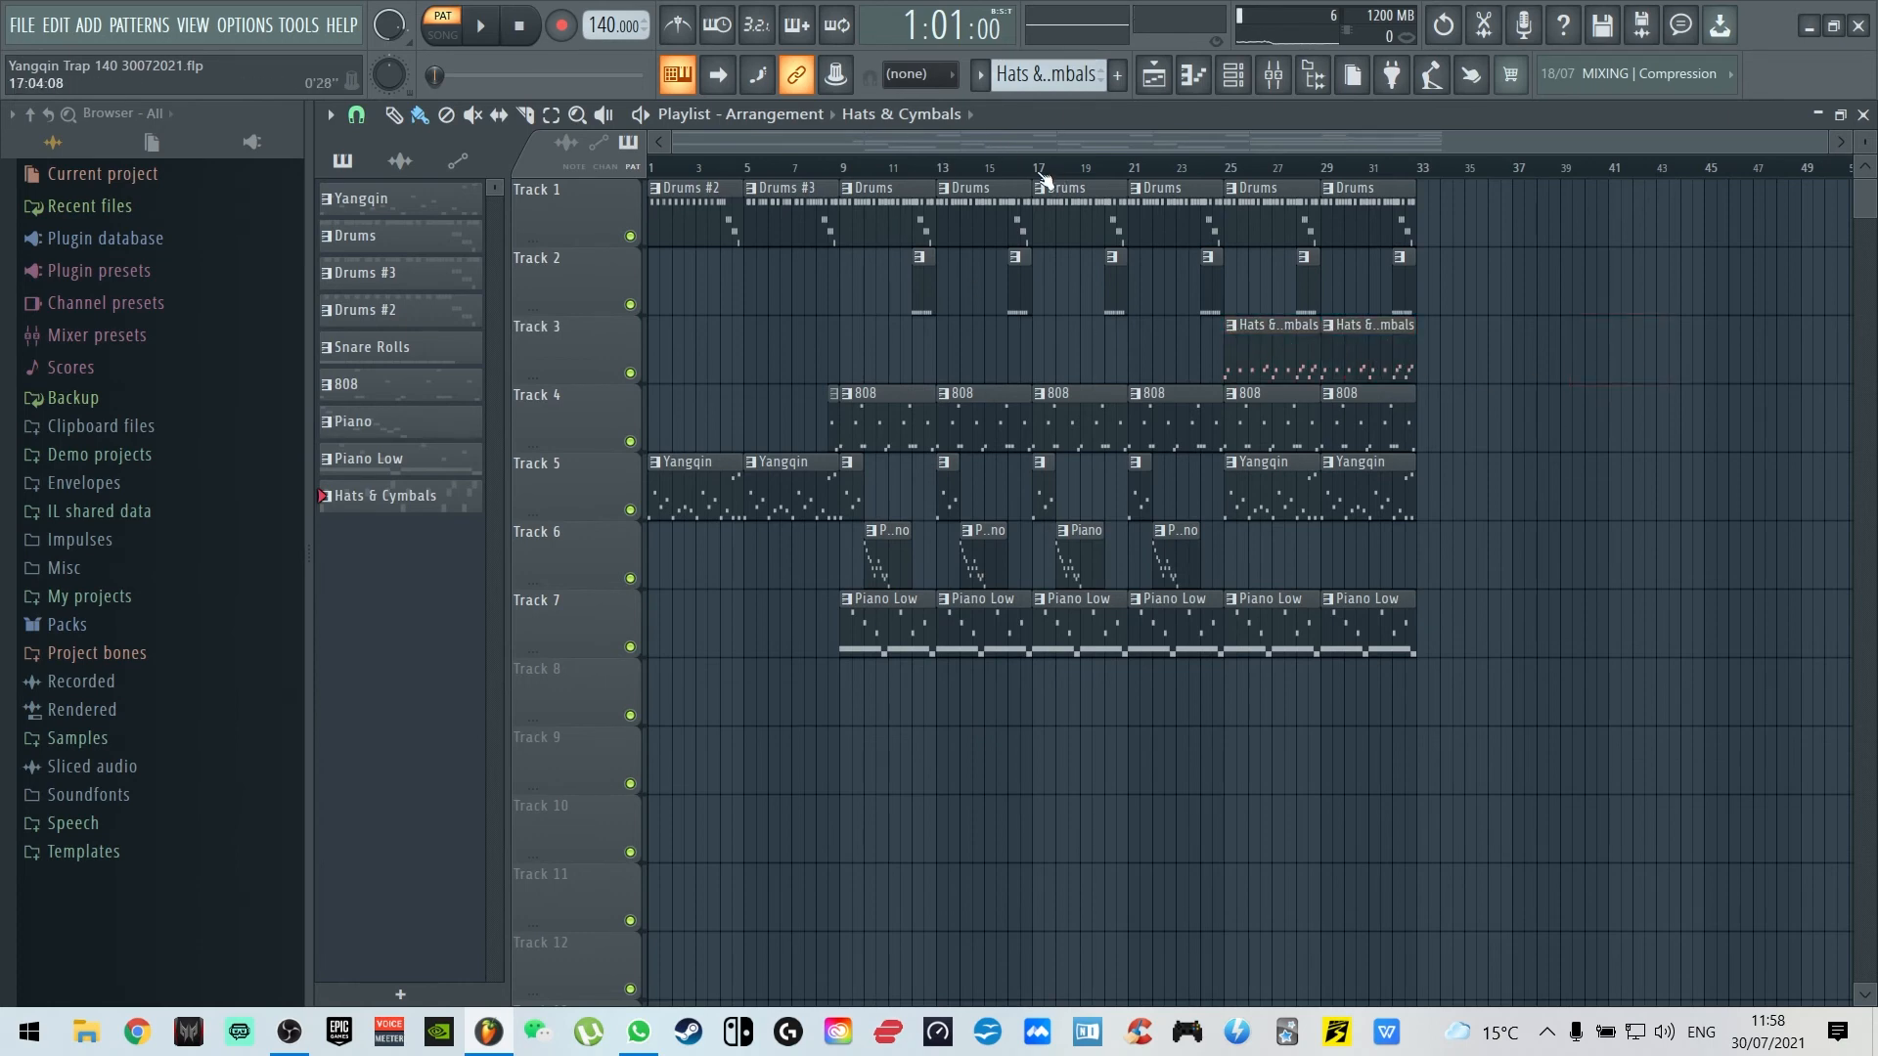
click(1178, 168)
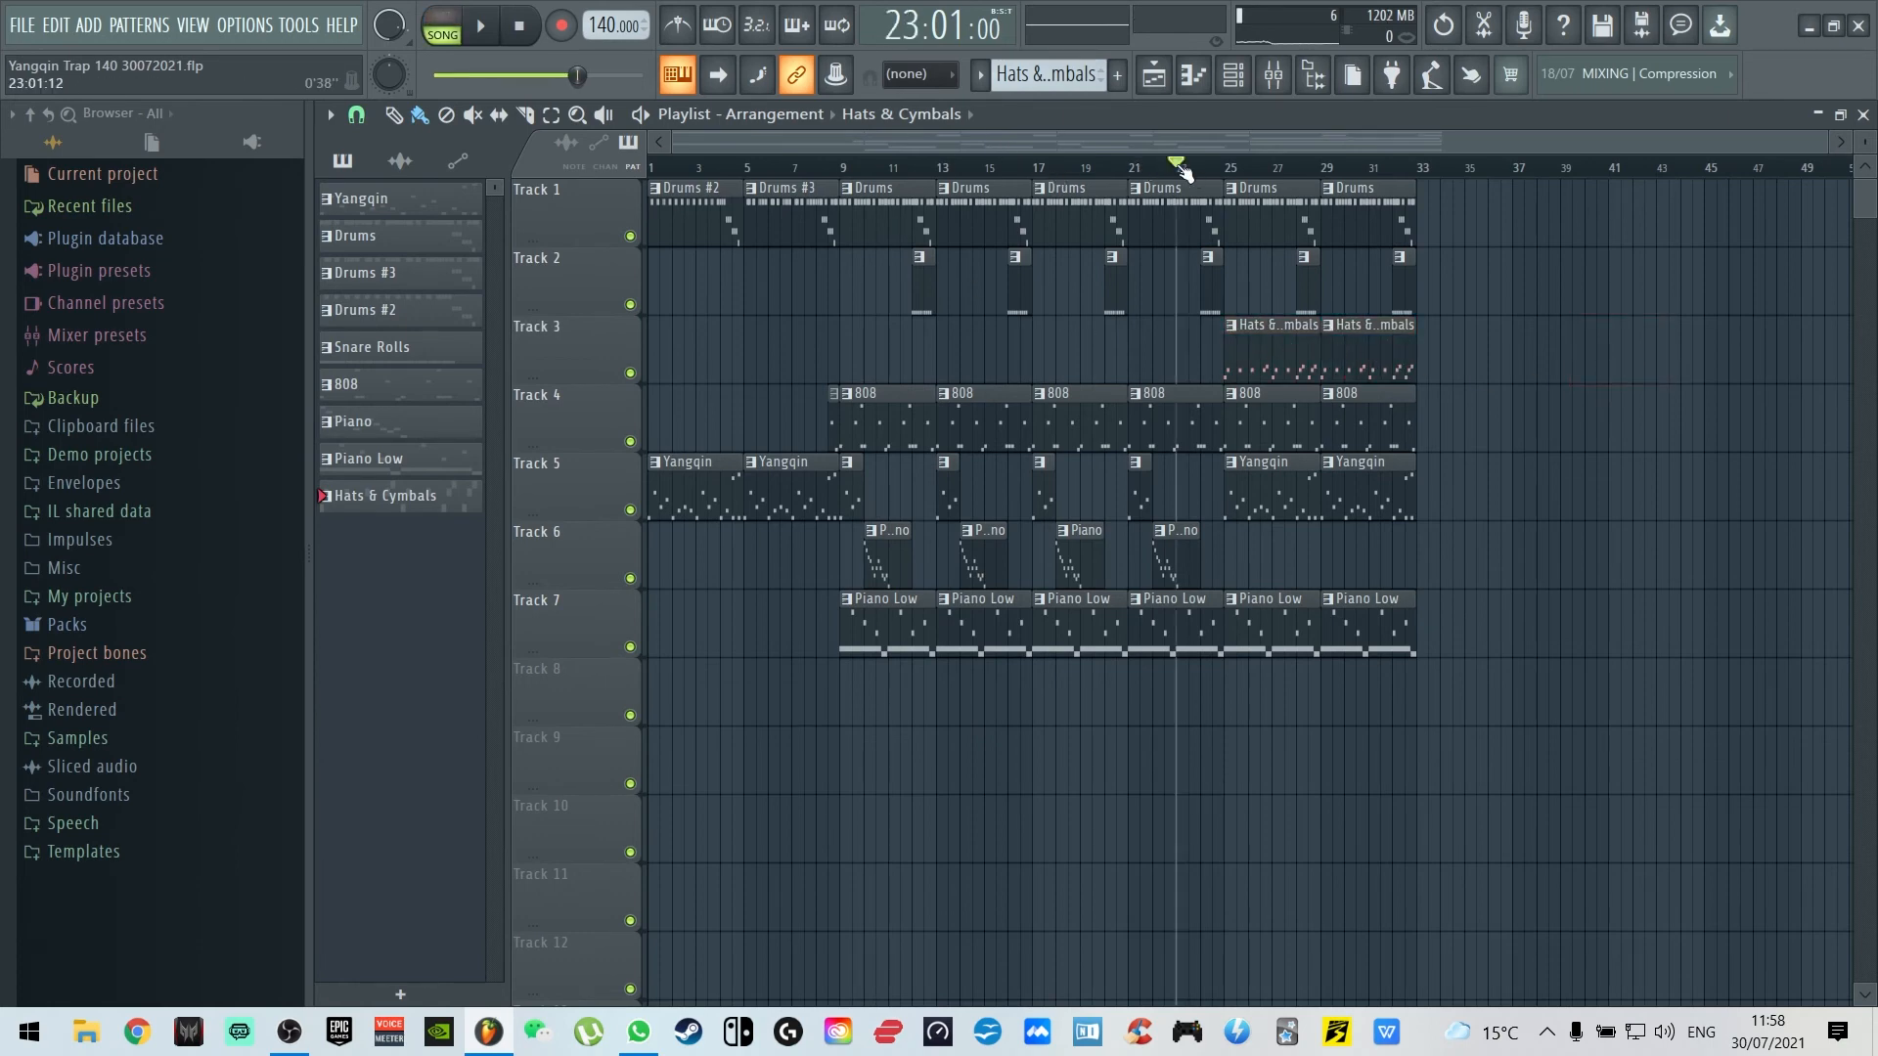
key(space)
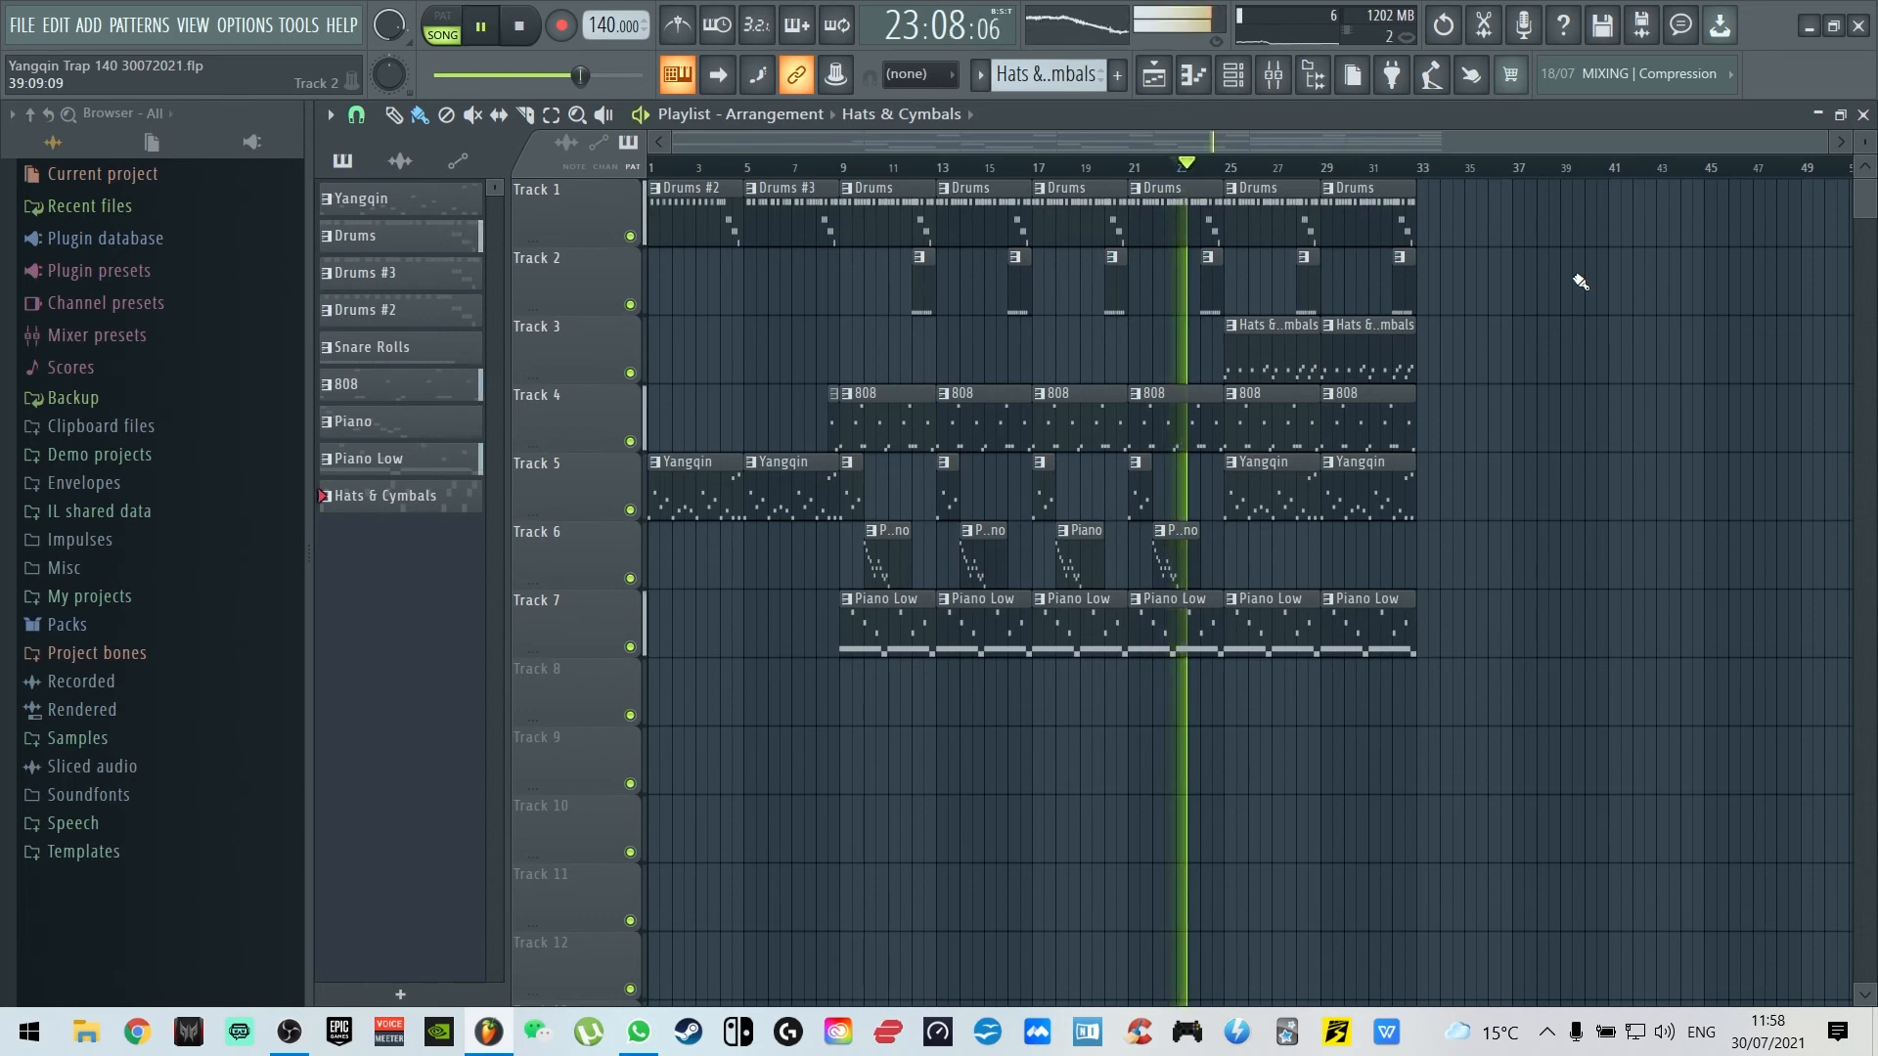
Send the Hats & Cymbals mixer track to Reverb at a reduced level and lower its volume to 93%
key(F9)
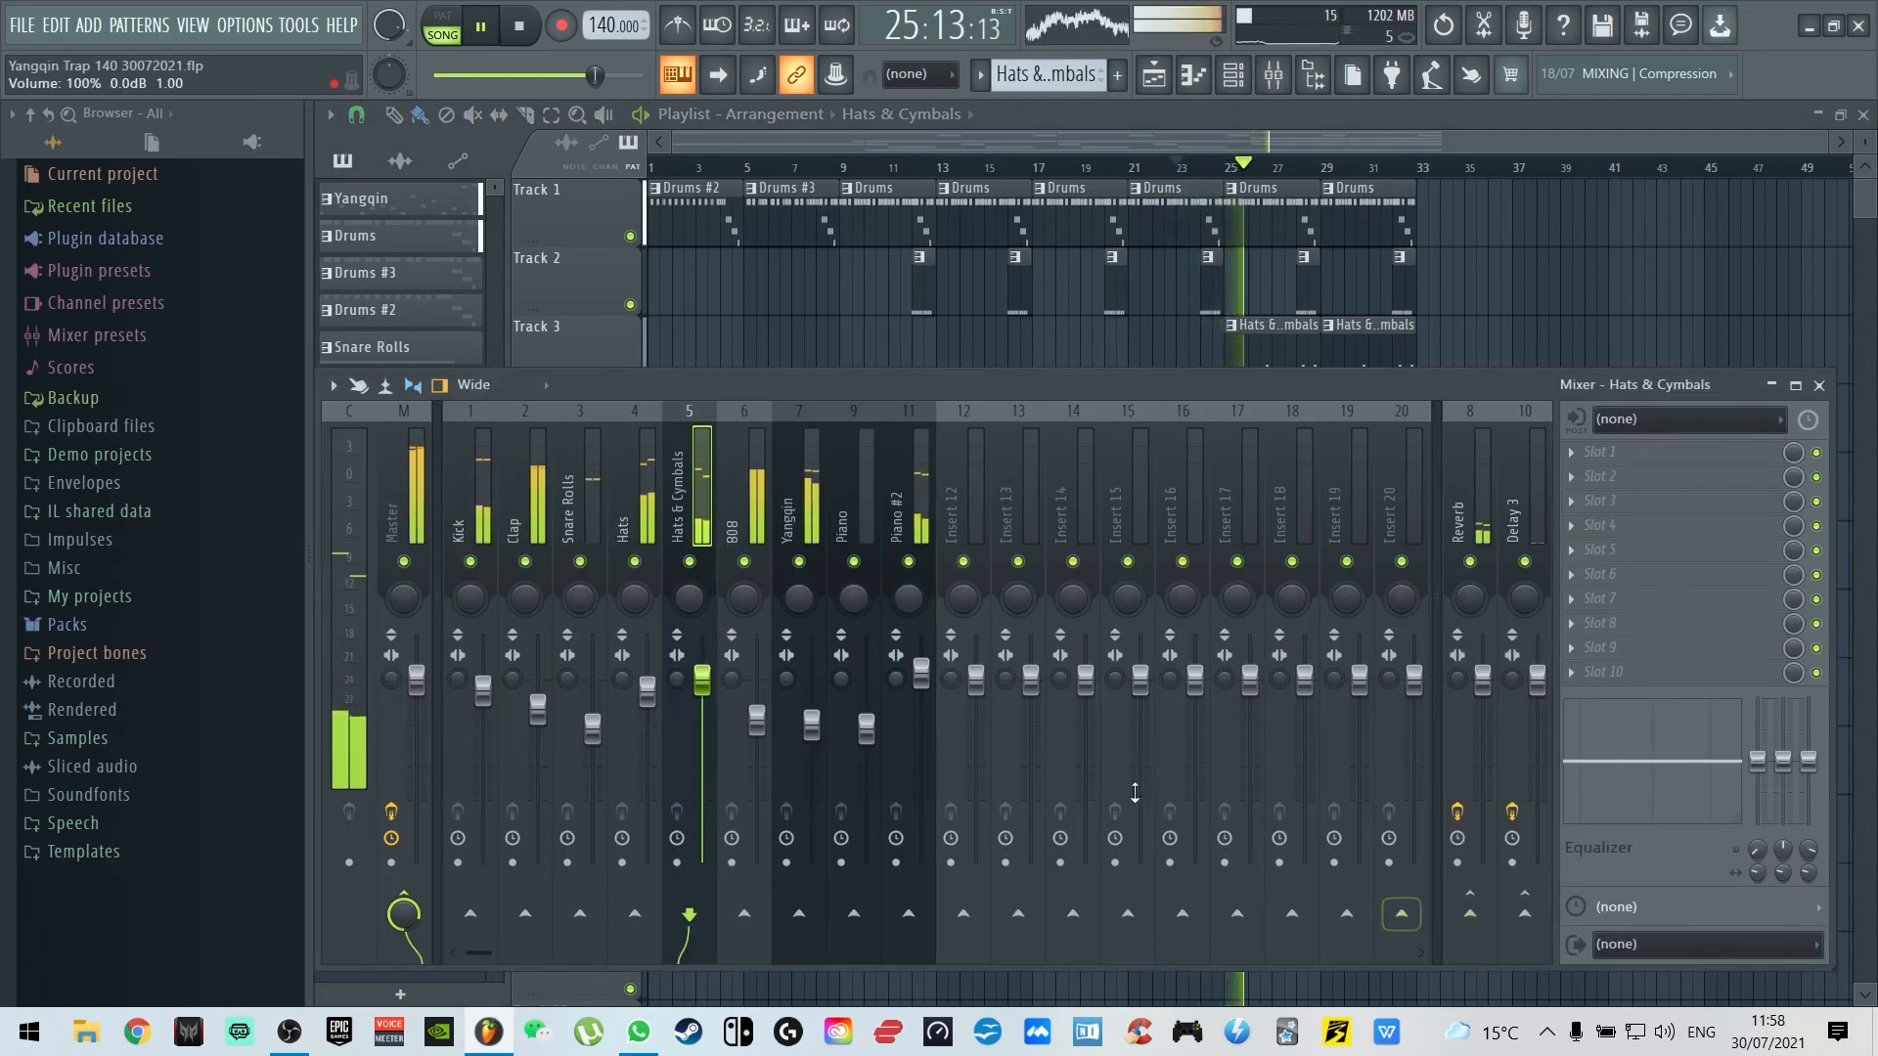
click(1471, 918)
drag(1471, 917, 1472, 979)
drag(702, 678, 704, 693)
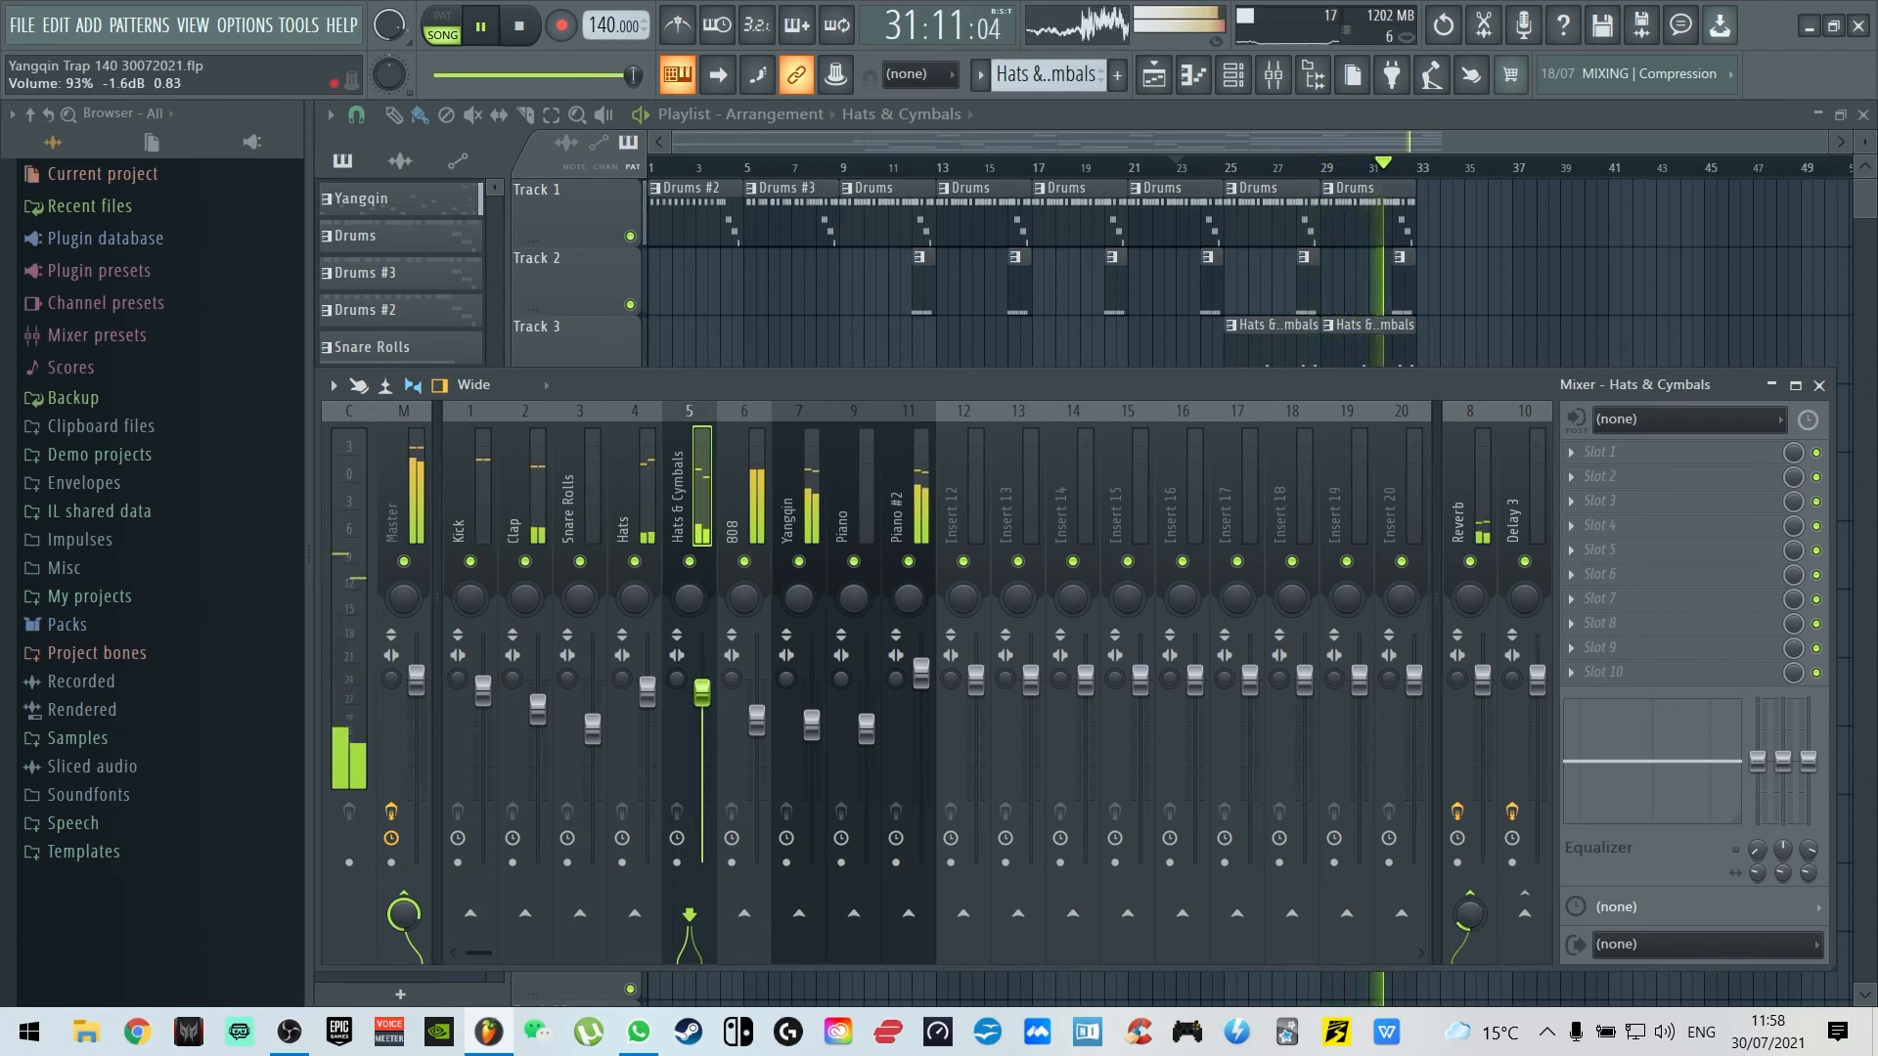
Stop playback and delete both C#4 notes and the first E4 from bar 4, plus the stray G4 in bar 6
click(572, 254)
key(space)
double_click(1380, 379)
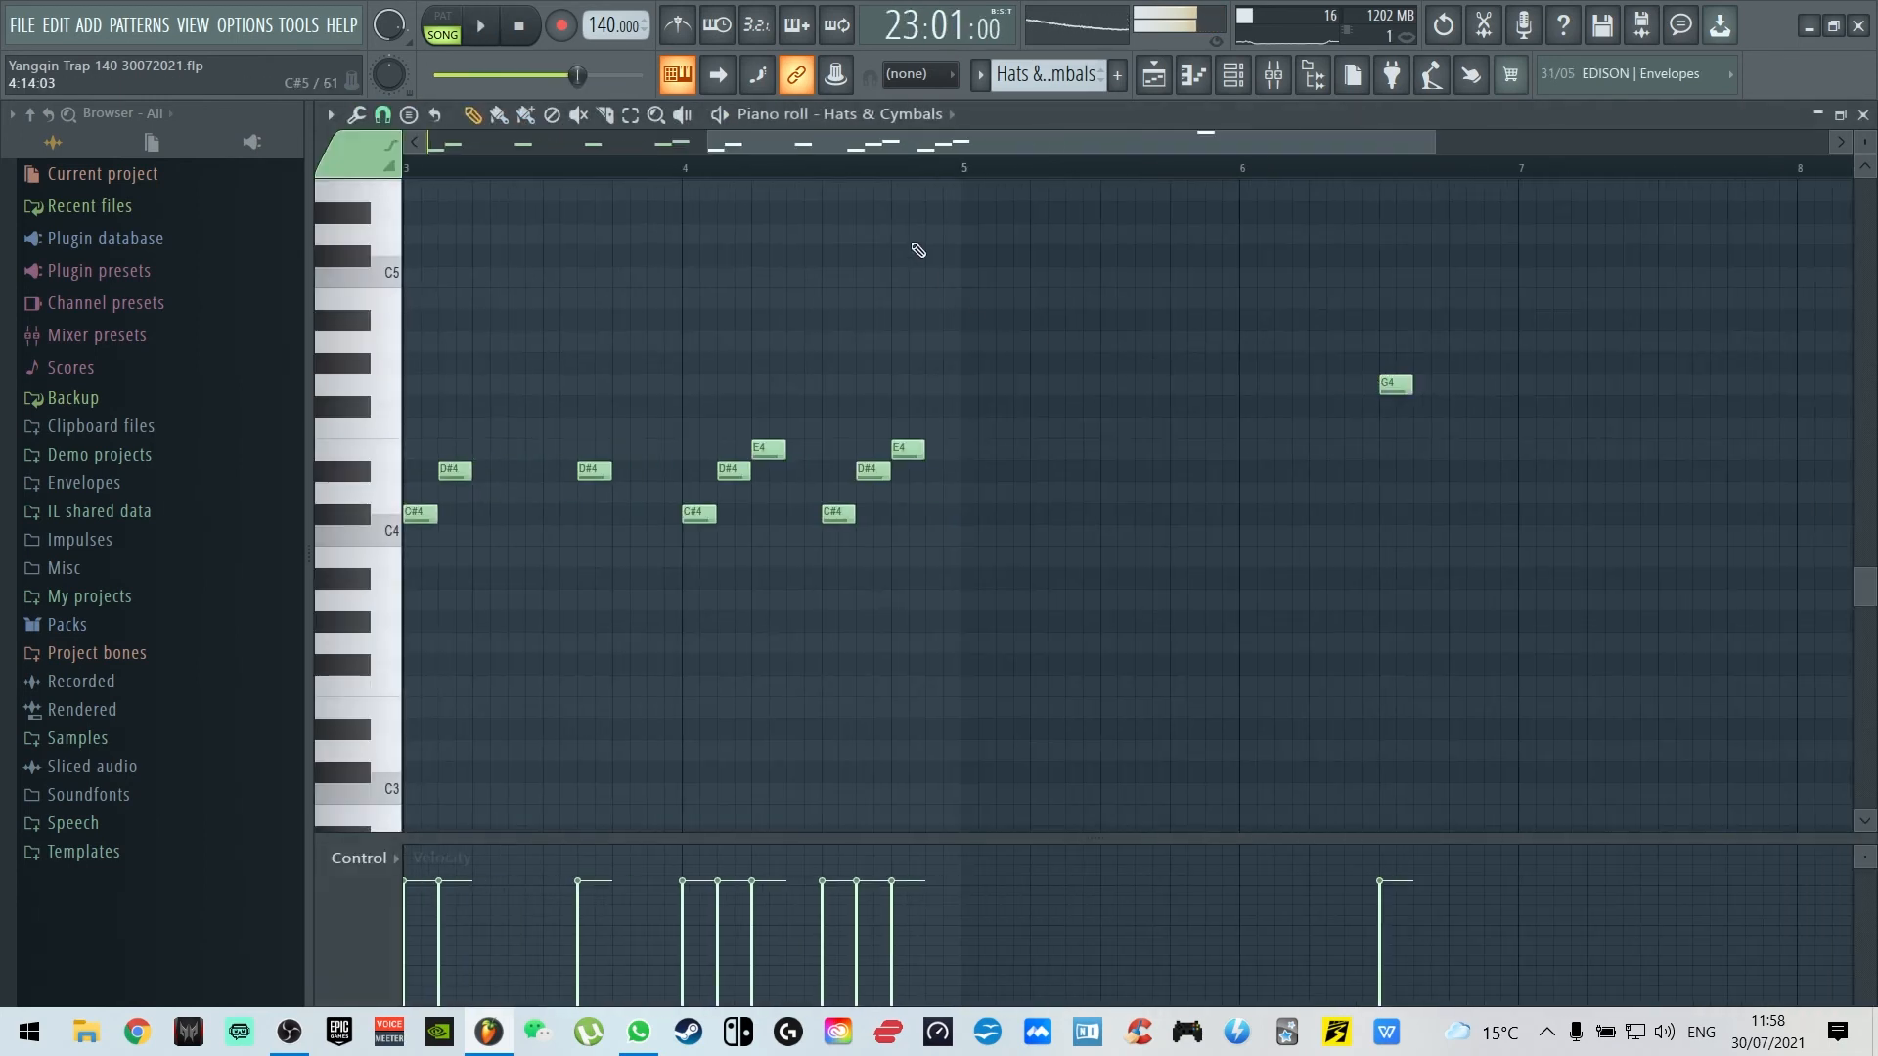
right_click(1394, 388)
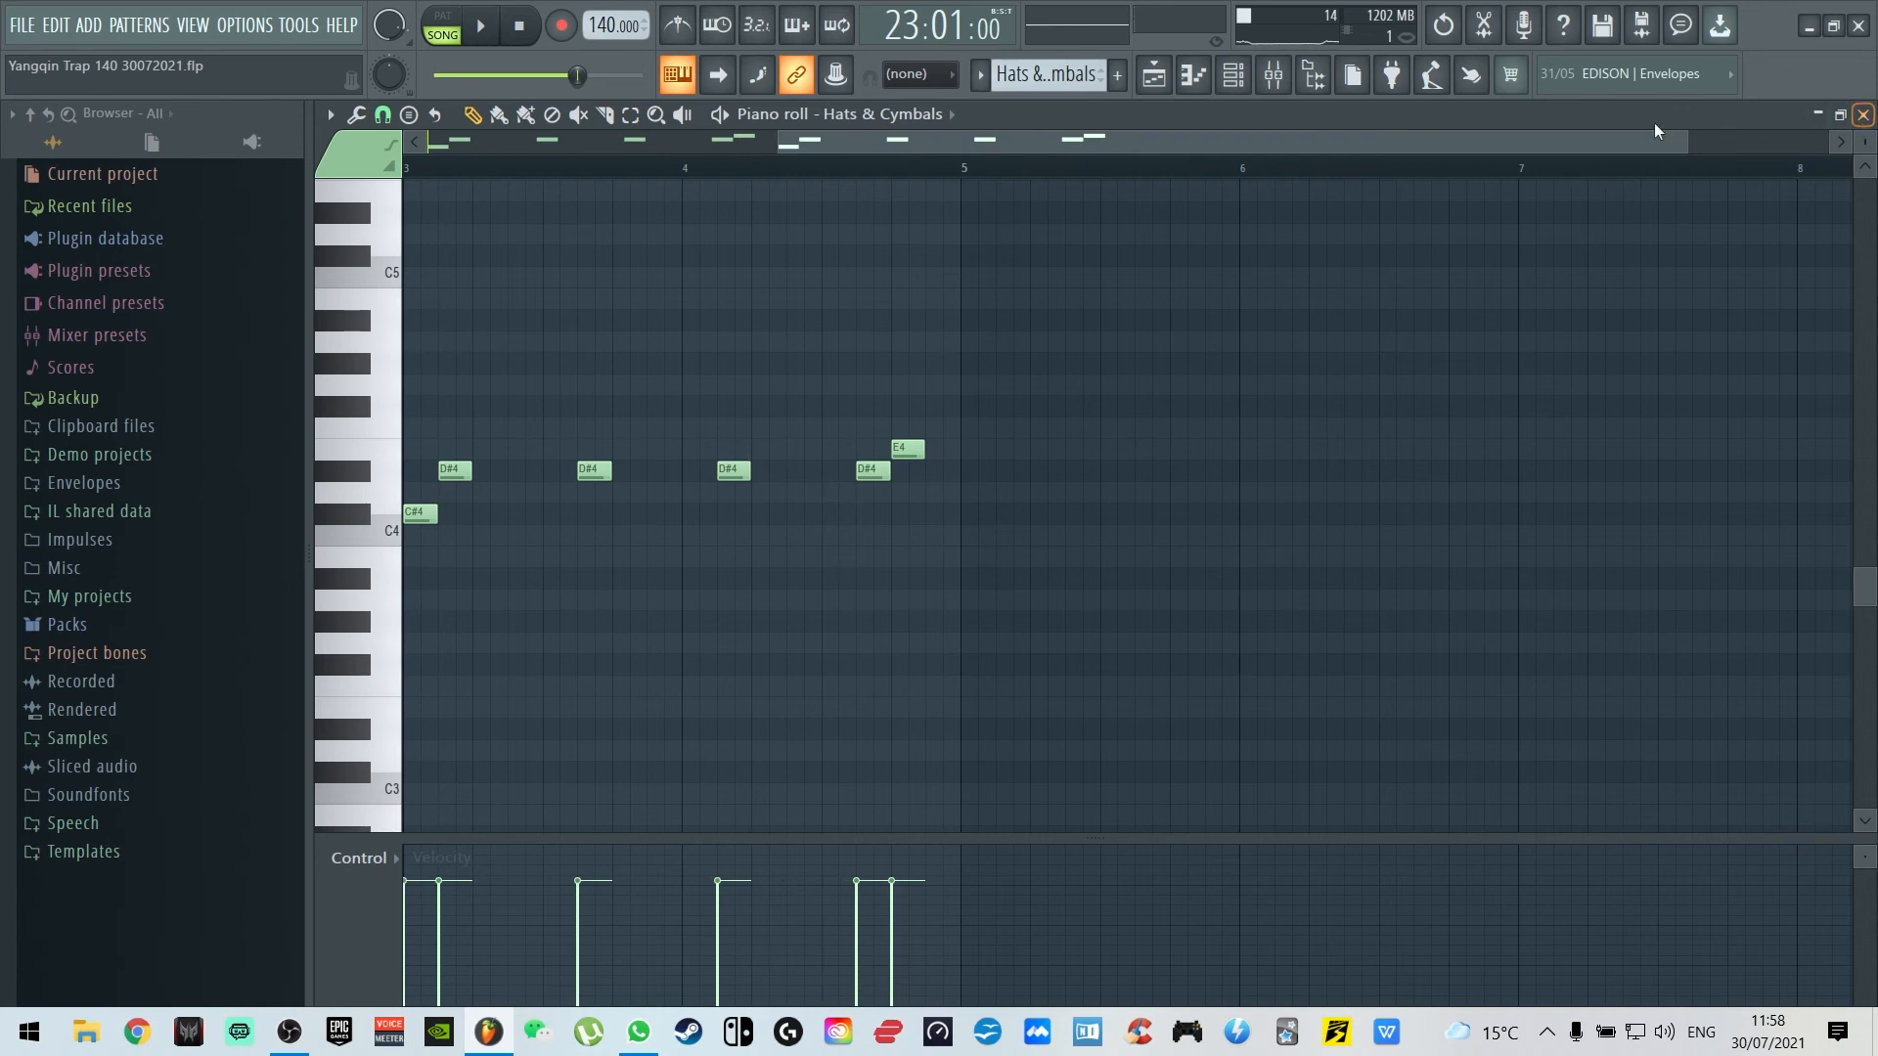
click(1862, 114)
key(F6)
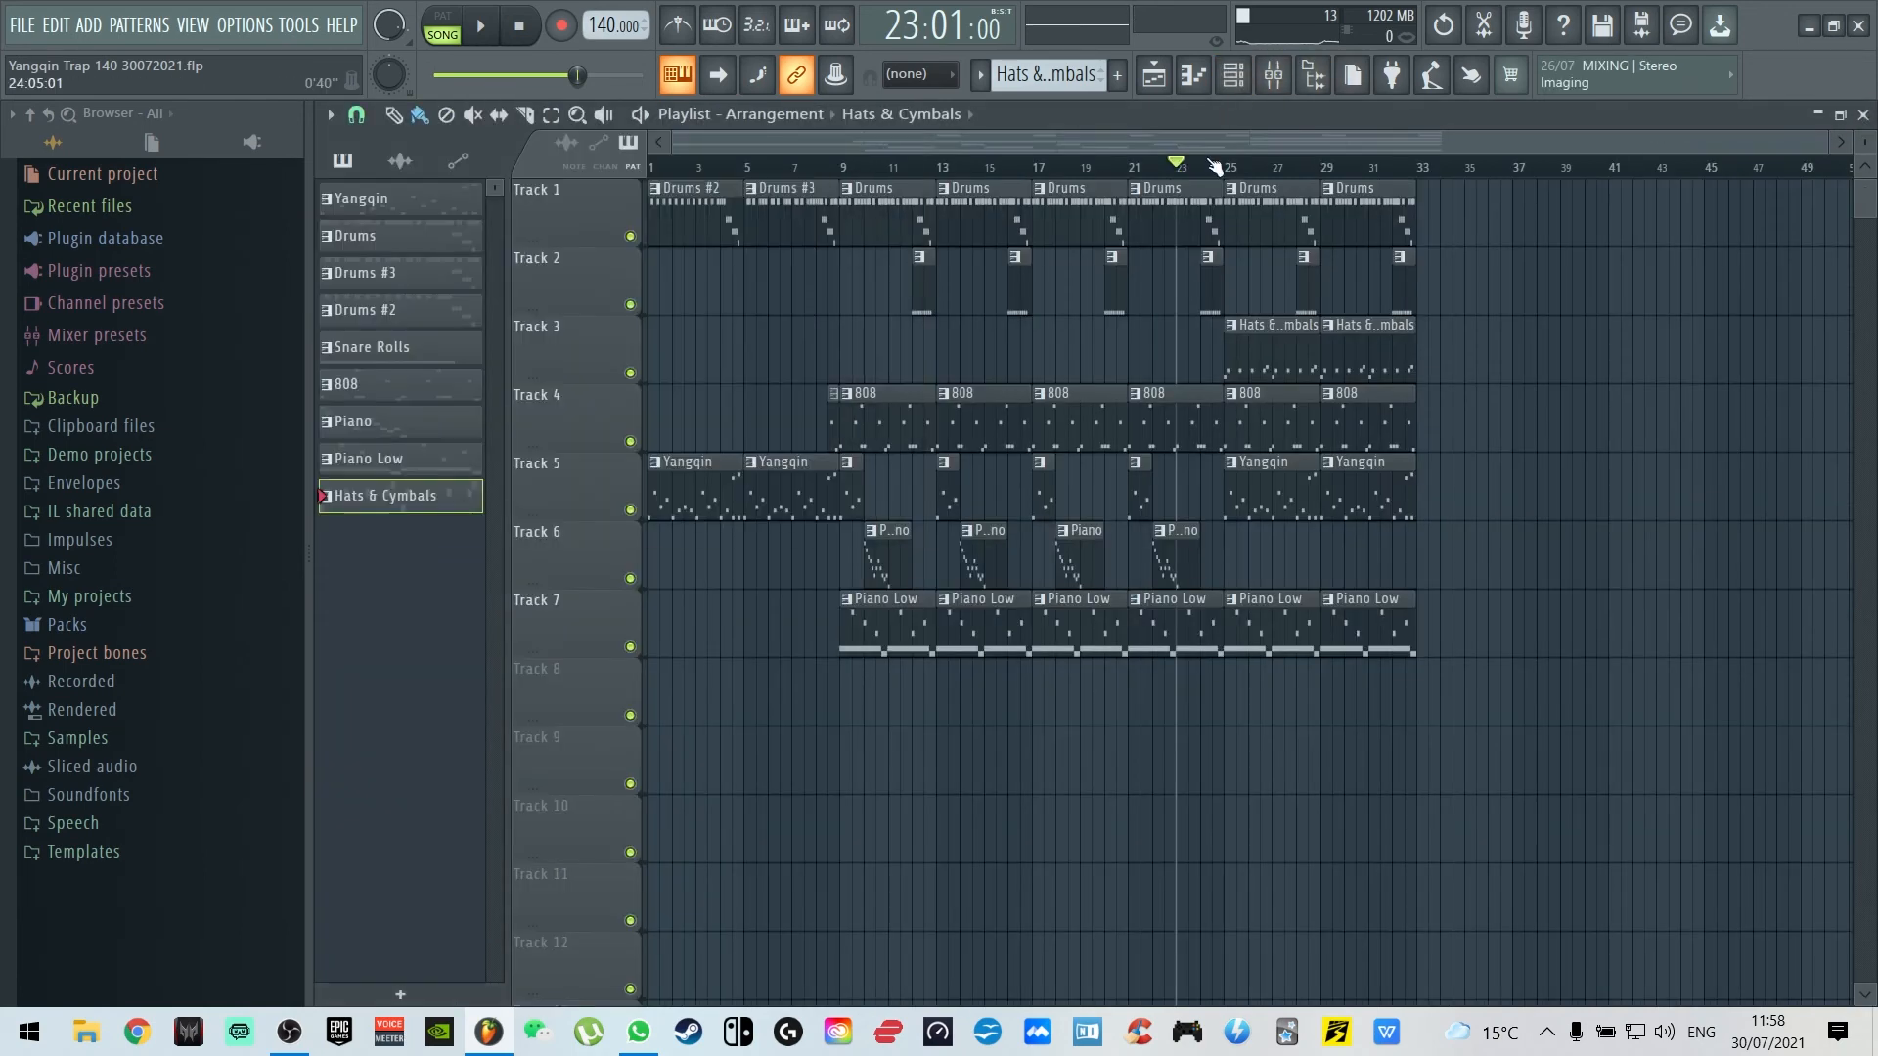
Play from bar 25, lower Hats & Cymbals slightly, set Piano #2 to 100% and Snare Rolls to 70% volume, and stop
click(1234, 170)
key(space)
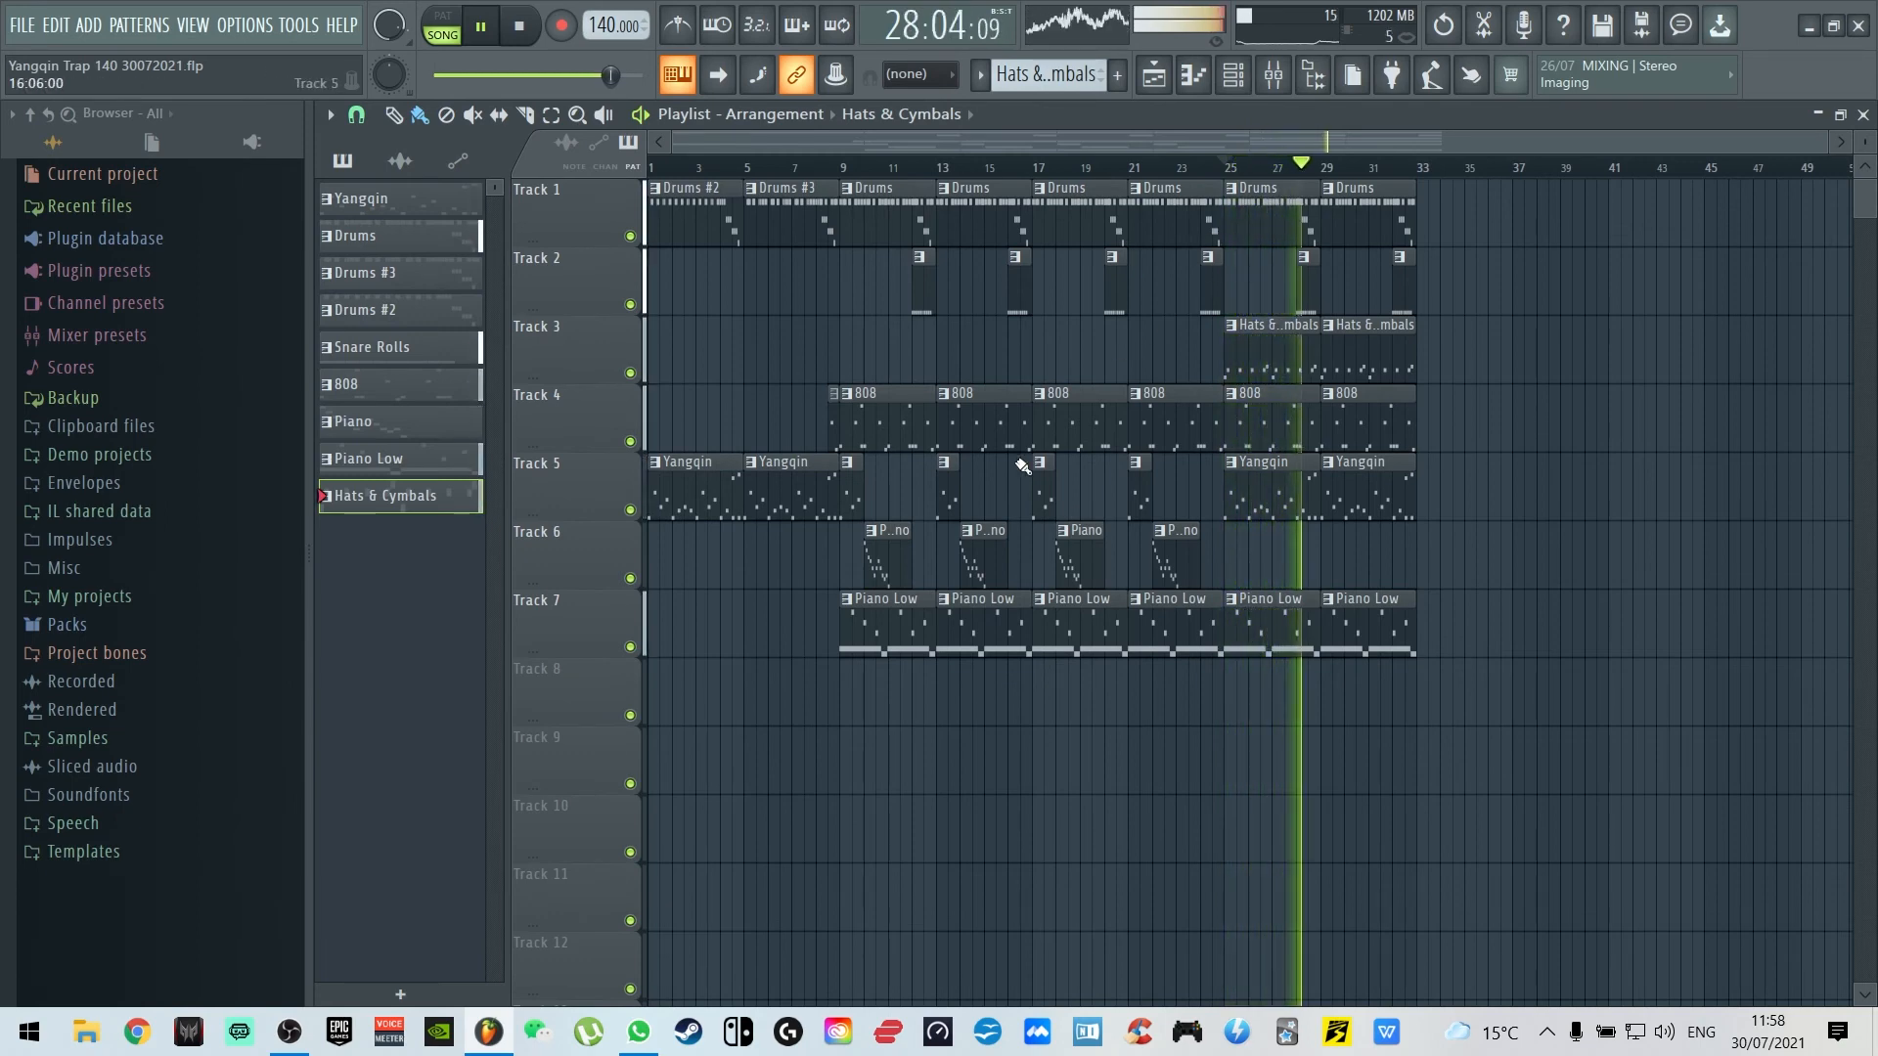
key(F9)
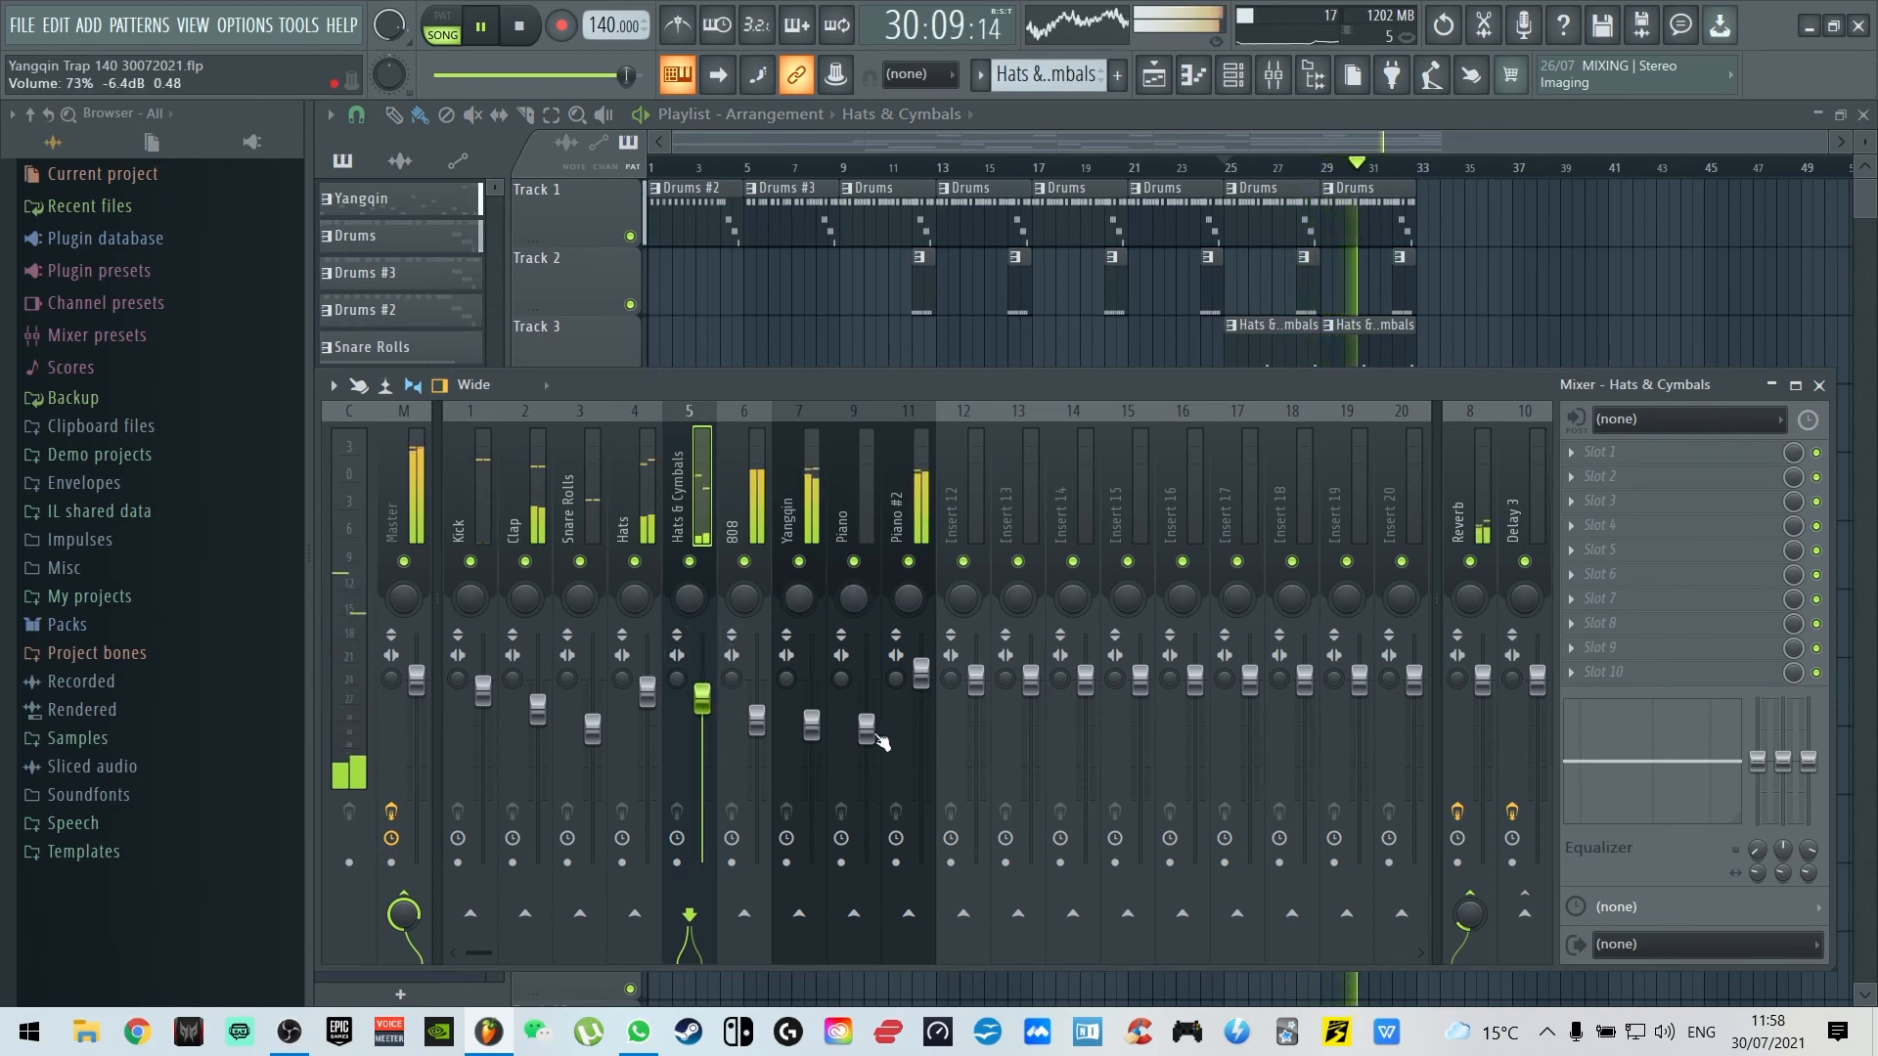
click(924, 682)
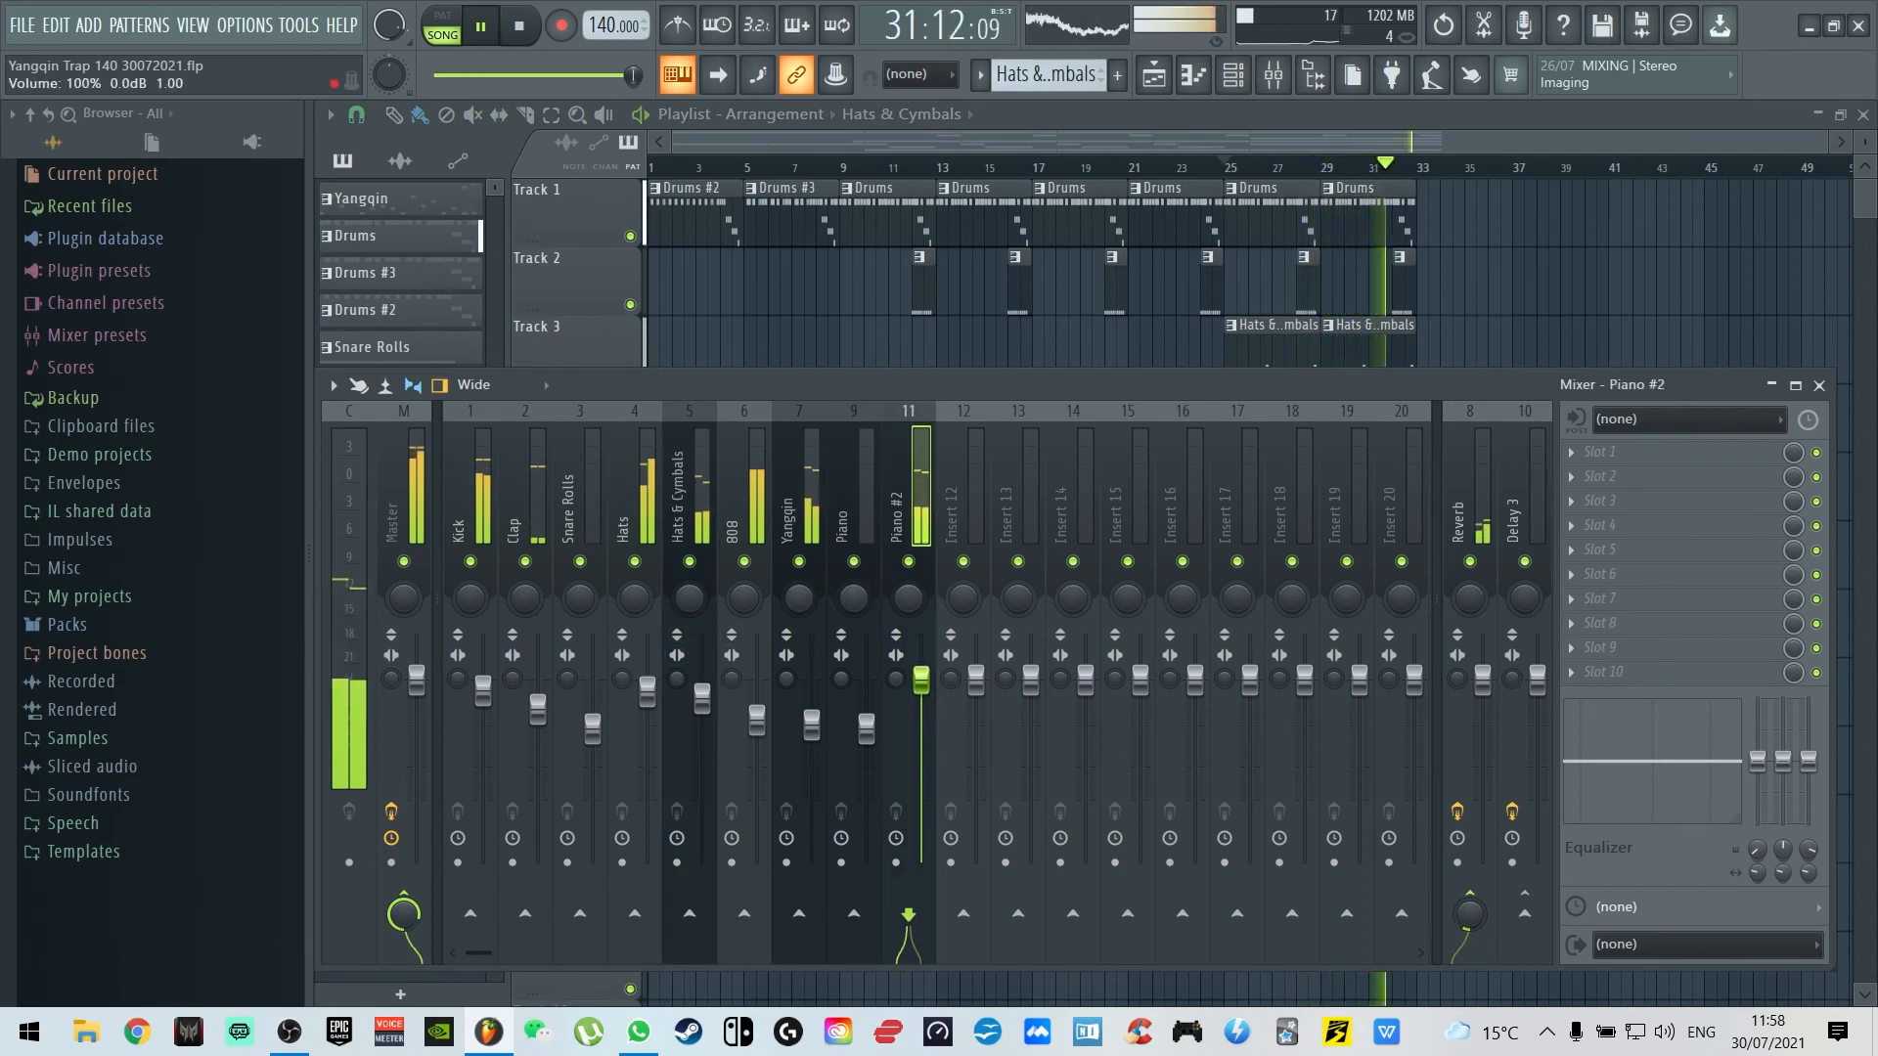
drag(924, 681, 925, 684)
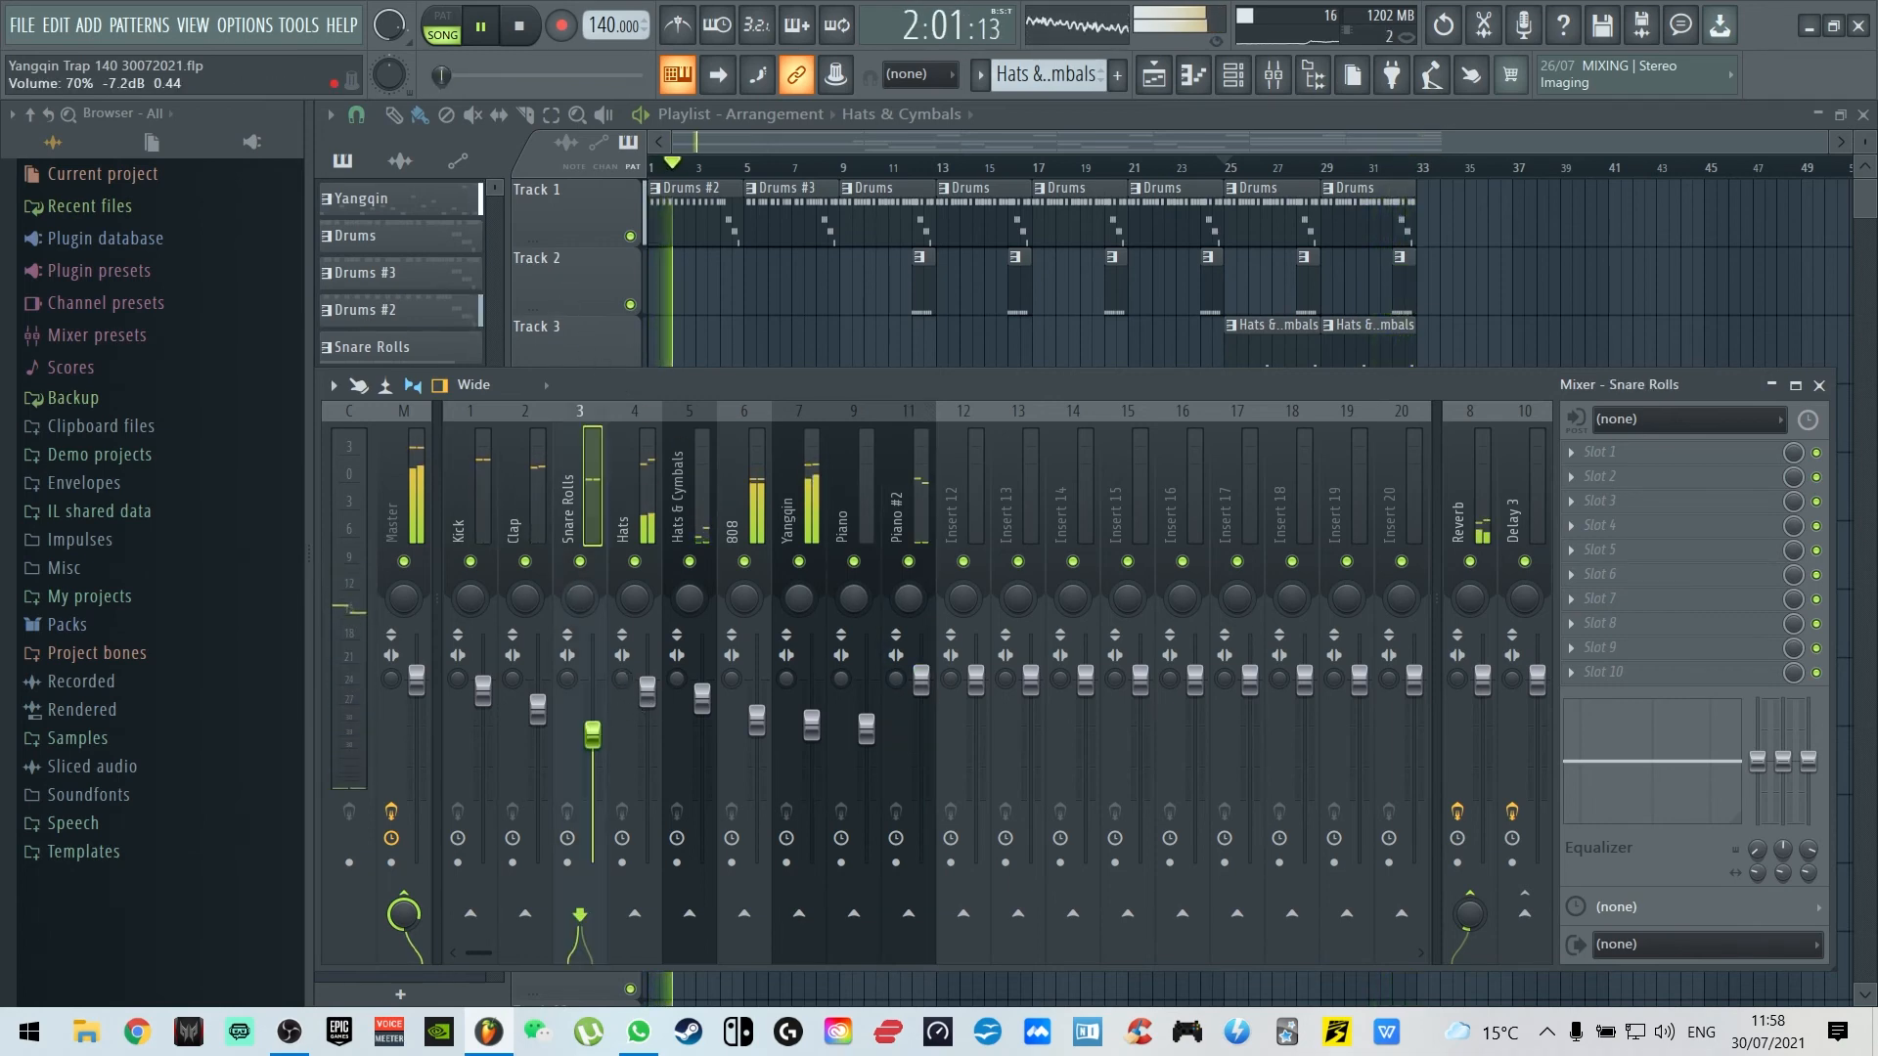
click(565, 274)
click(519, 26)
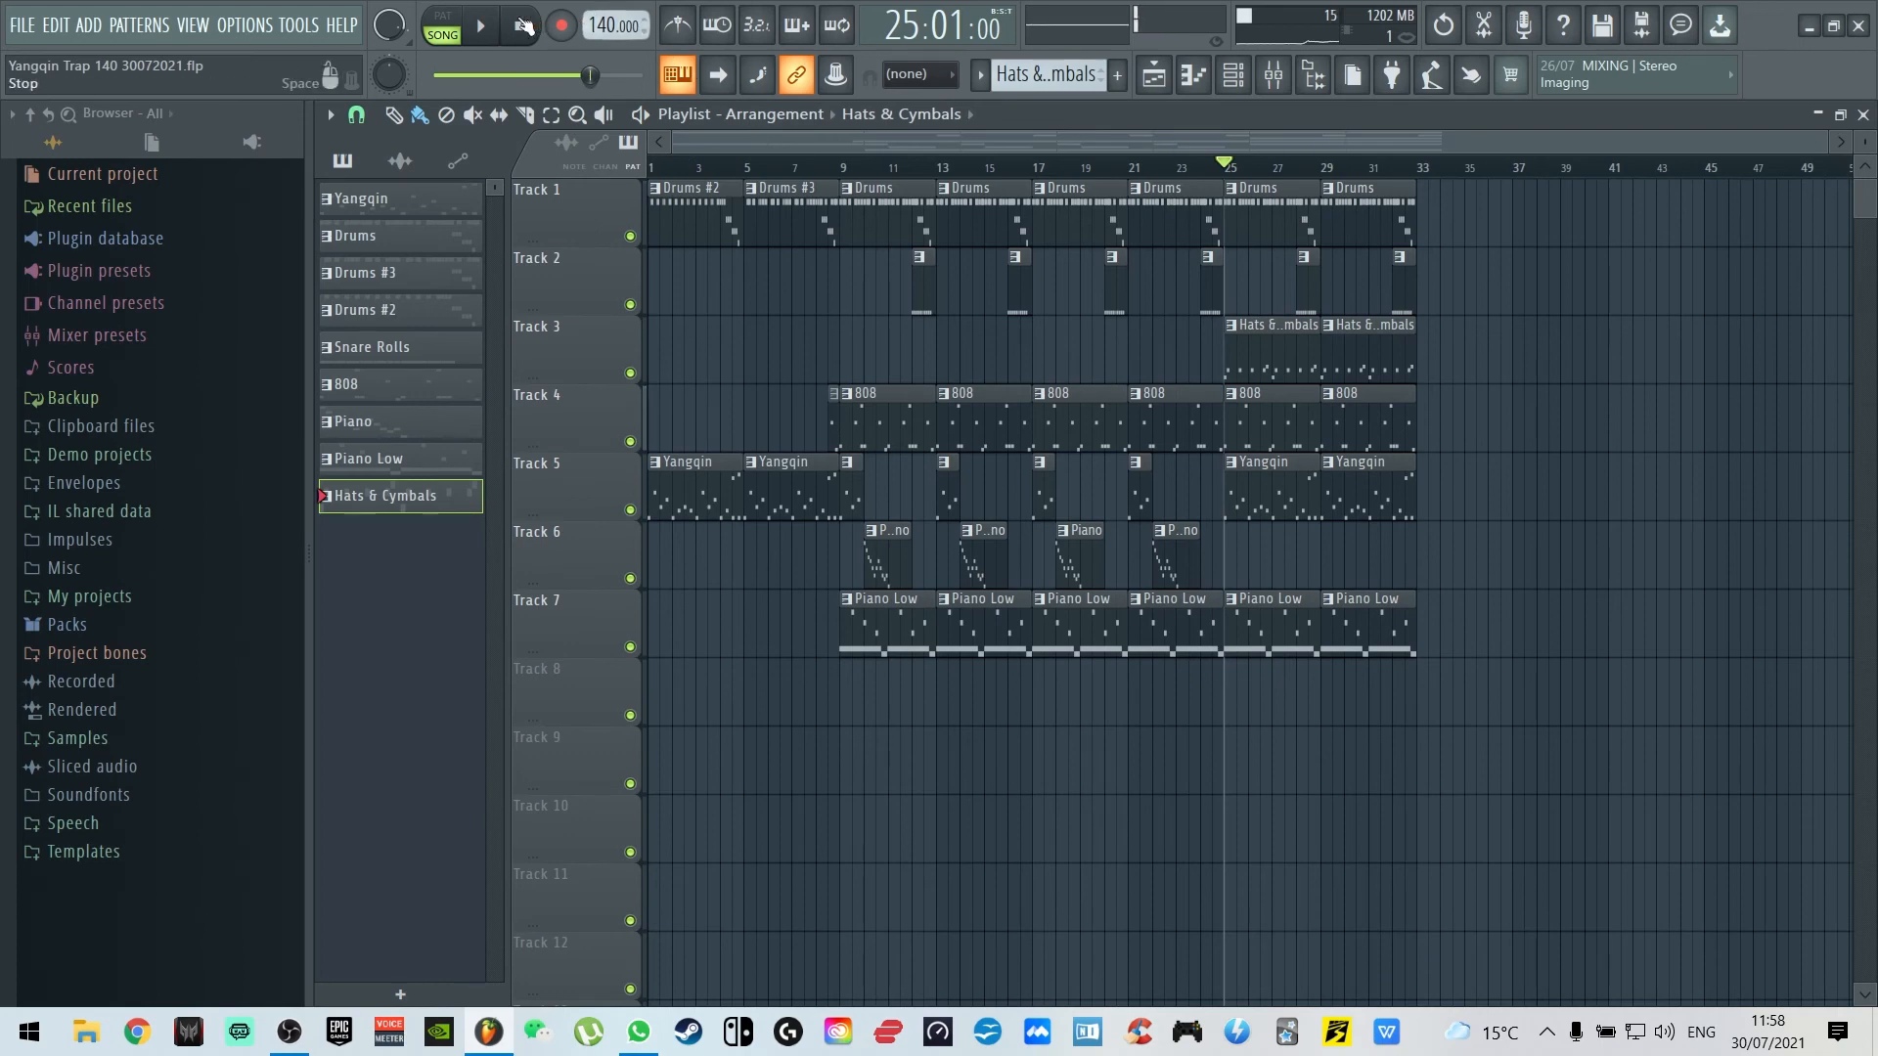
Return the song position to the start, close the playlist and switch to Pattern 10
click(520, 26)
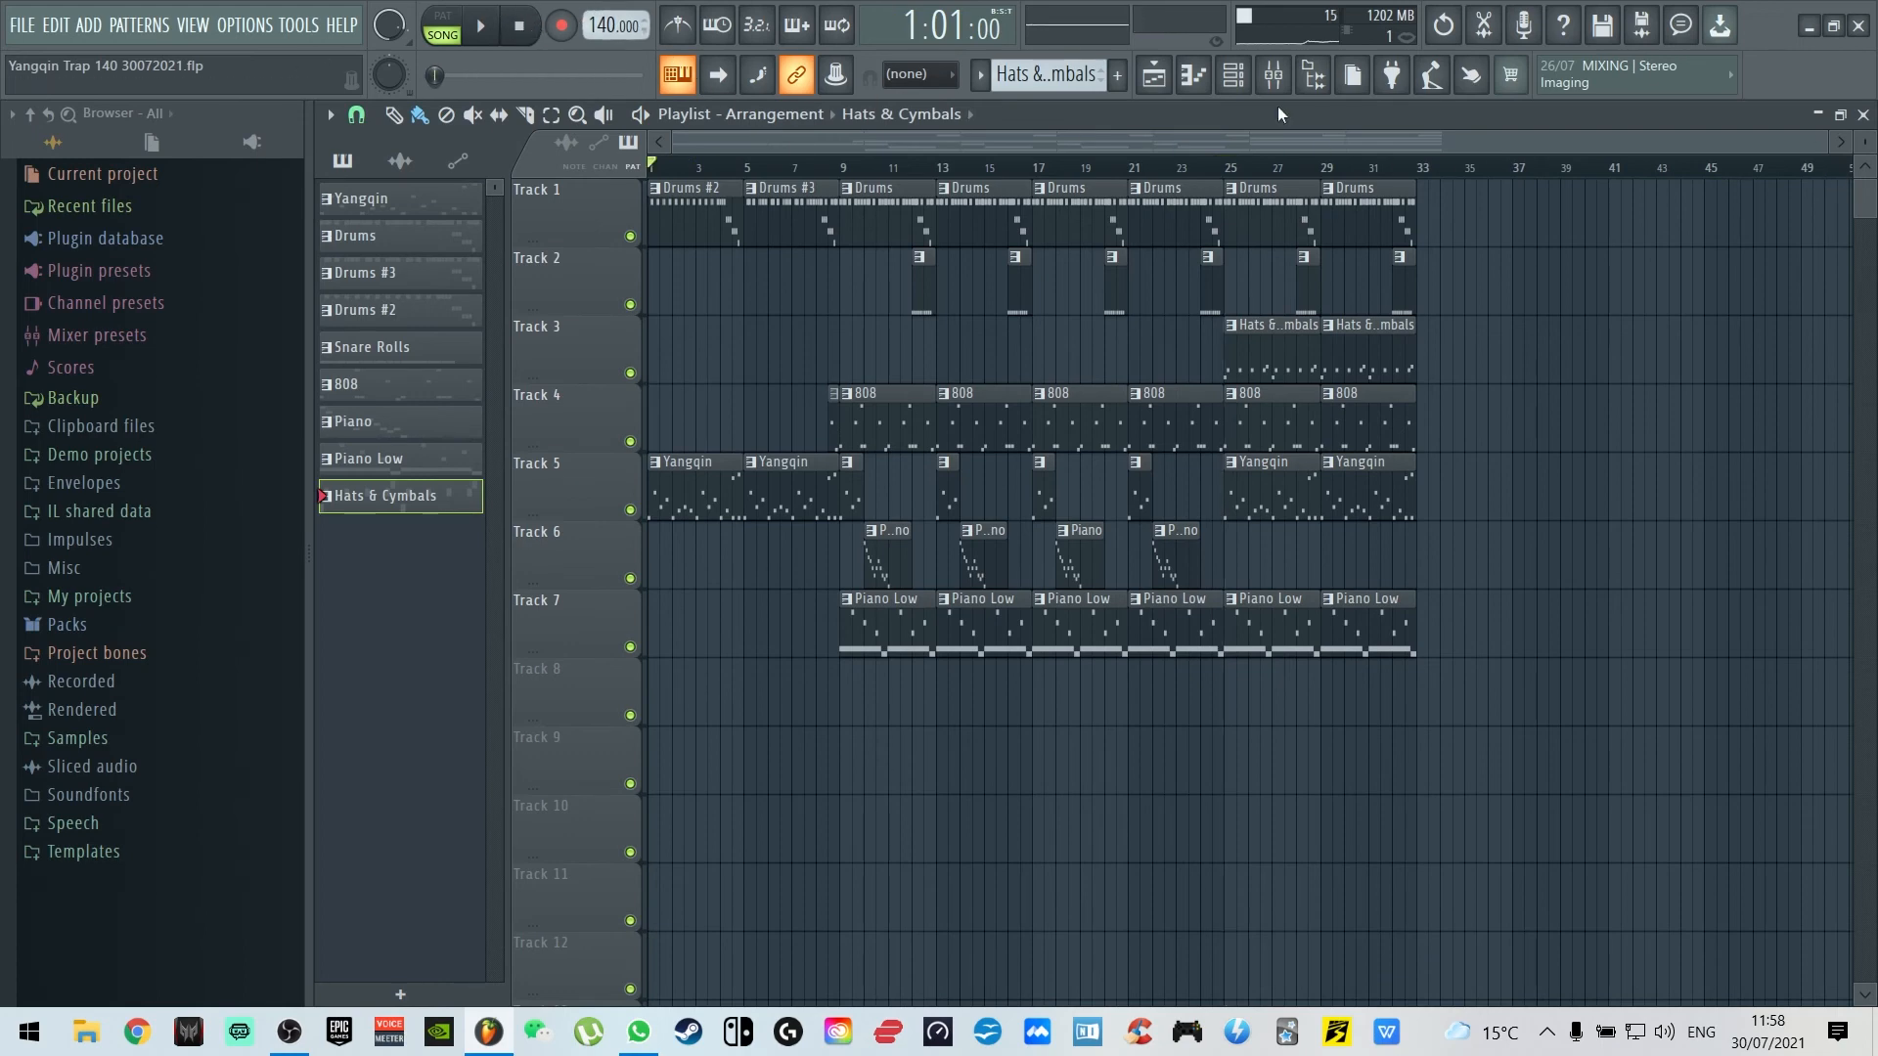
click(1863, 113)
scroll(1036, 59, down, 1)
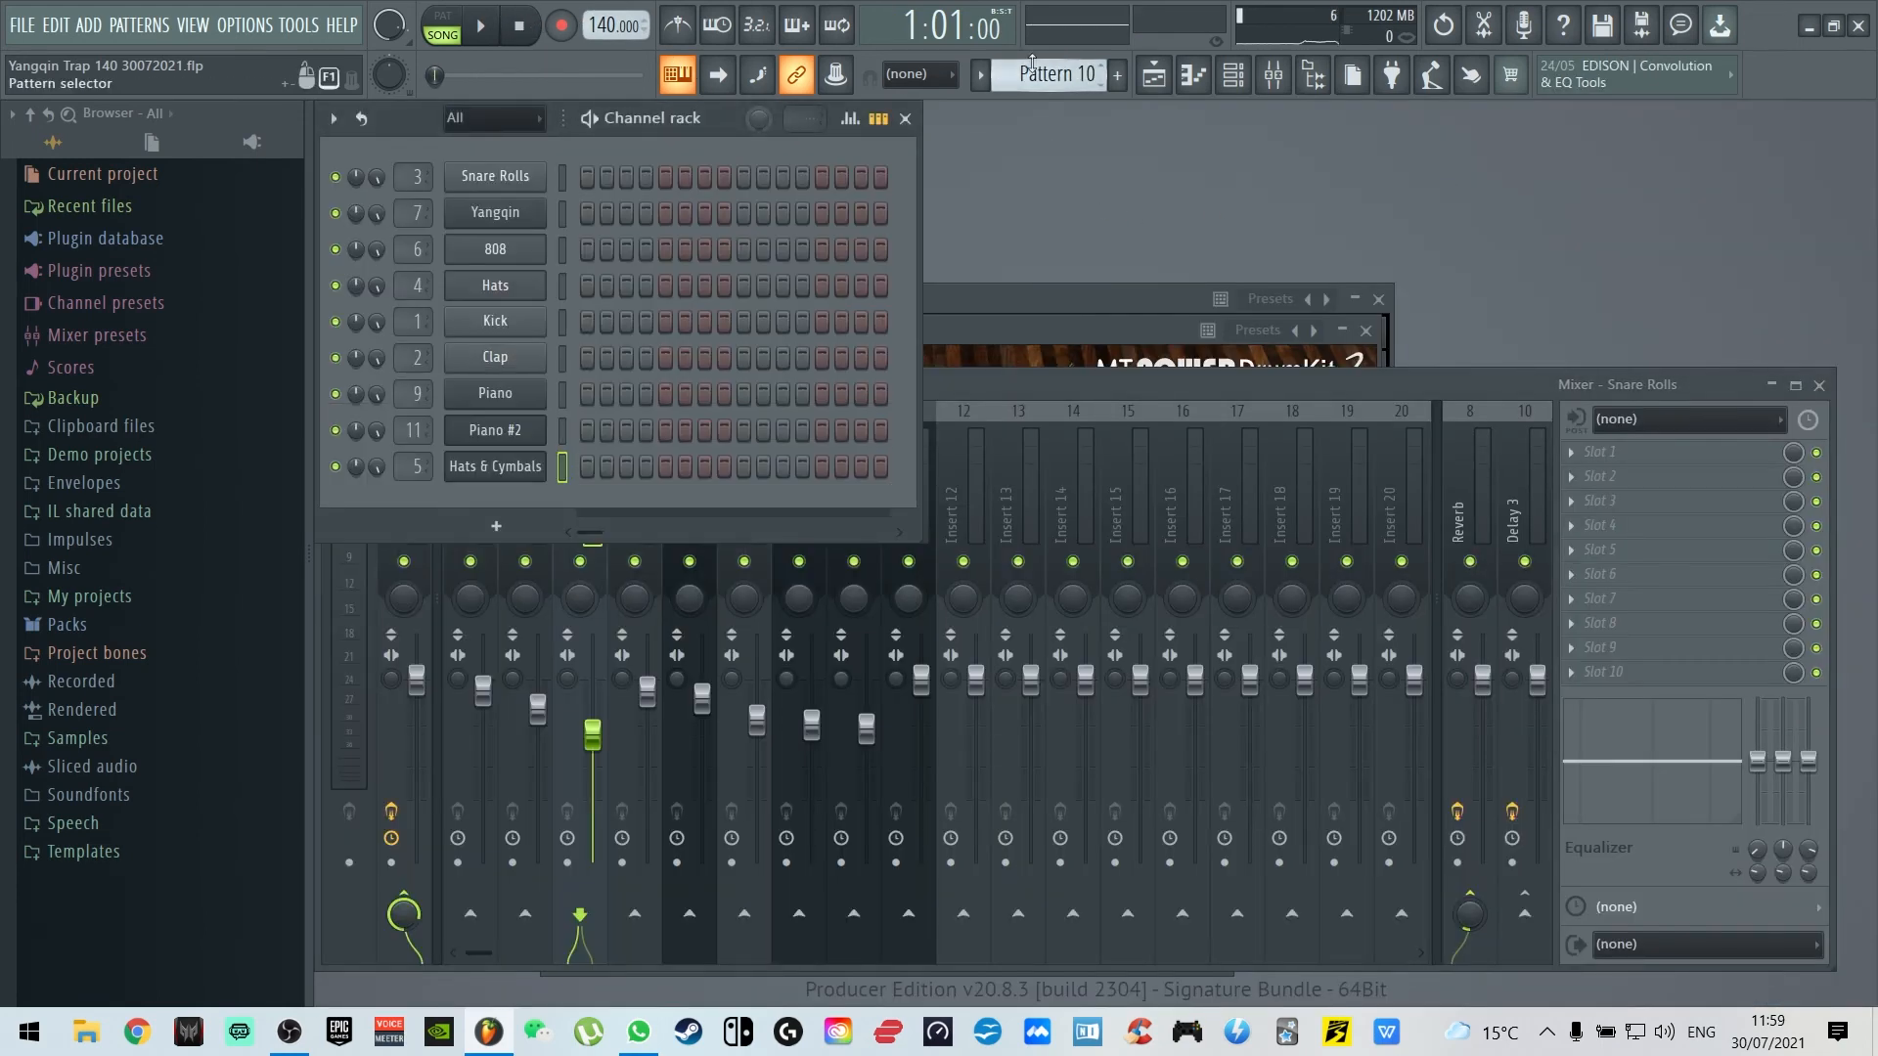
Rename Pattern 10 to Synth Pad and add a Massive synth channel
key(F2)
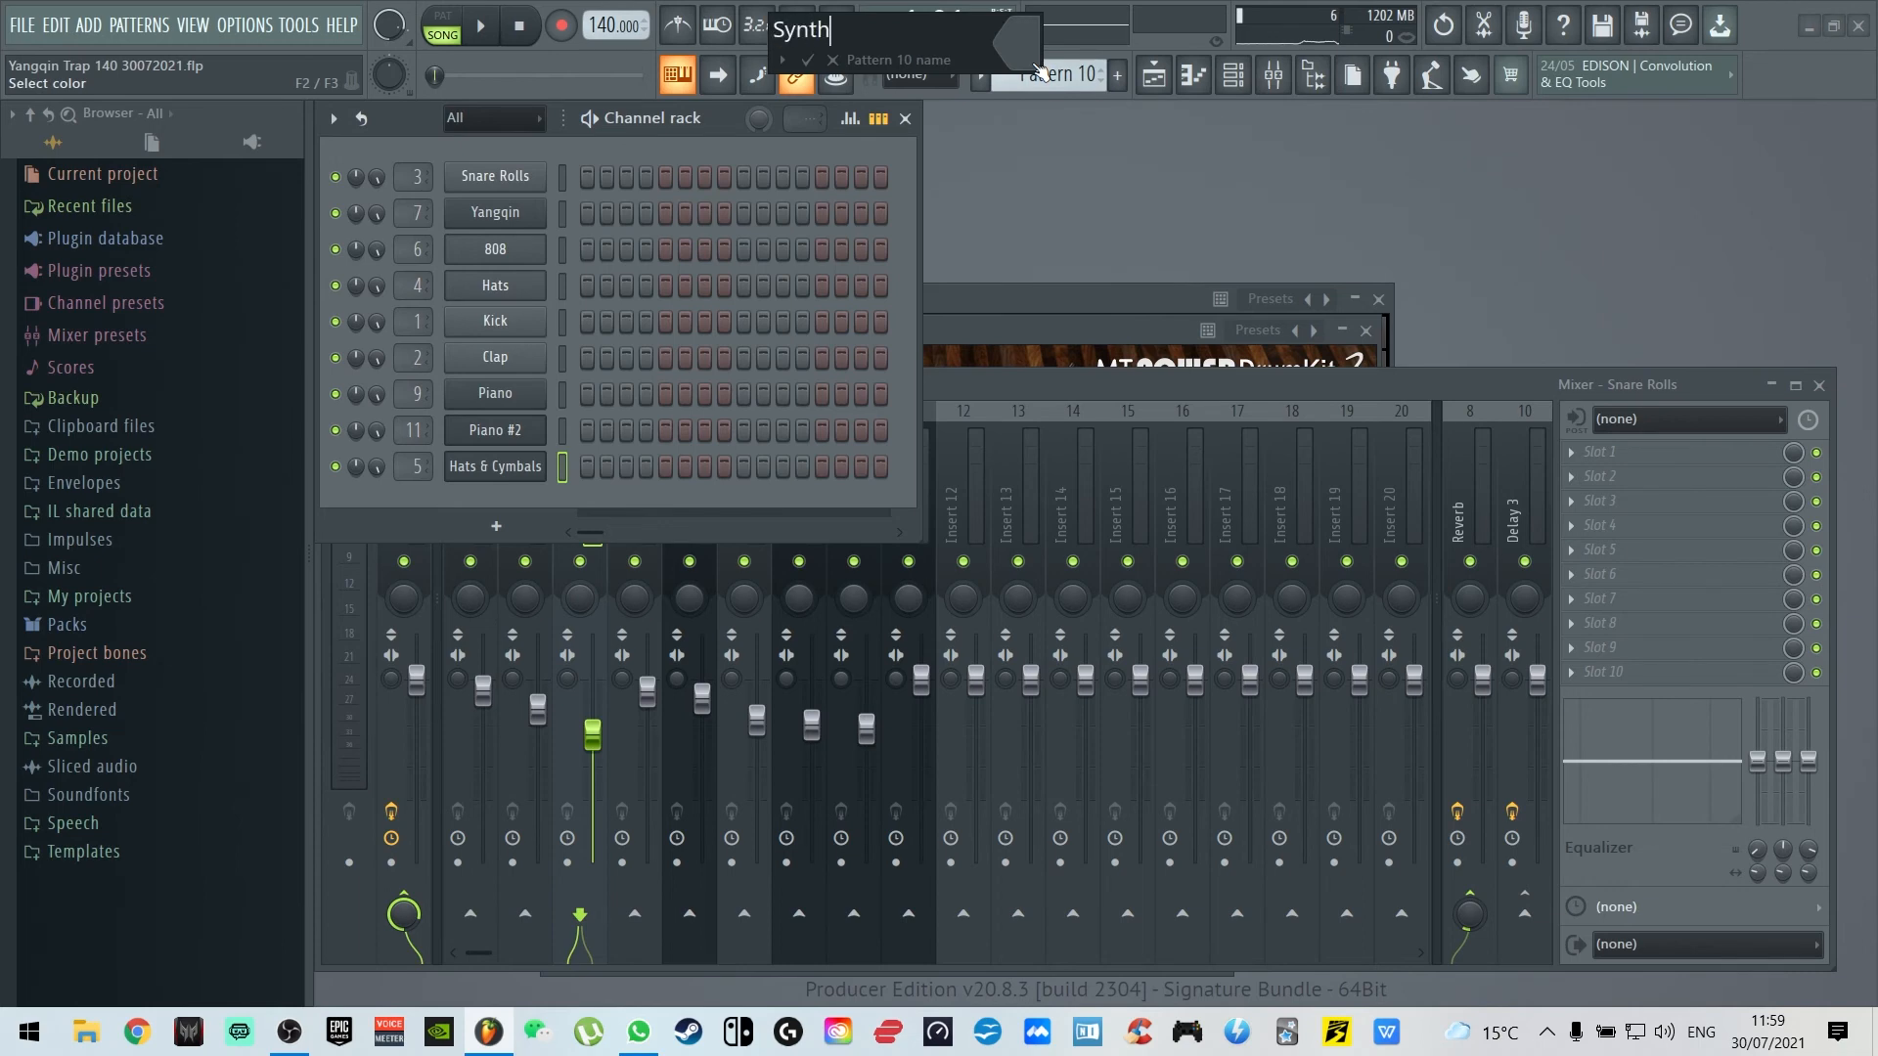
text(Synth Pad)
key(Return)
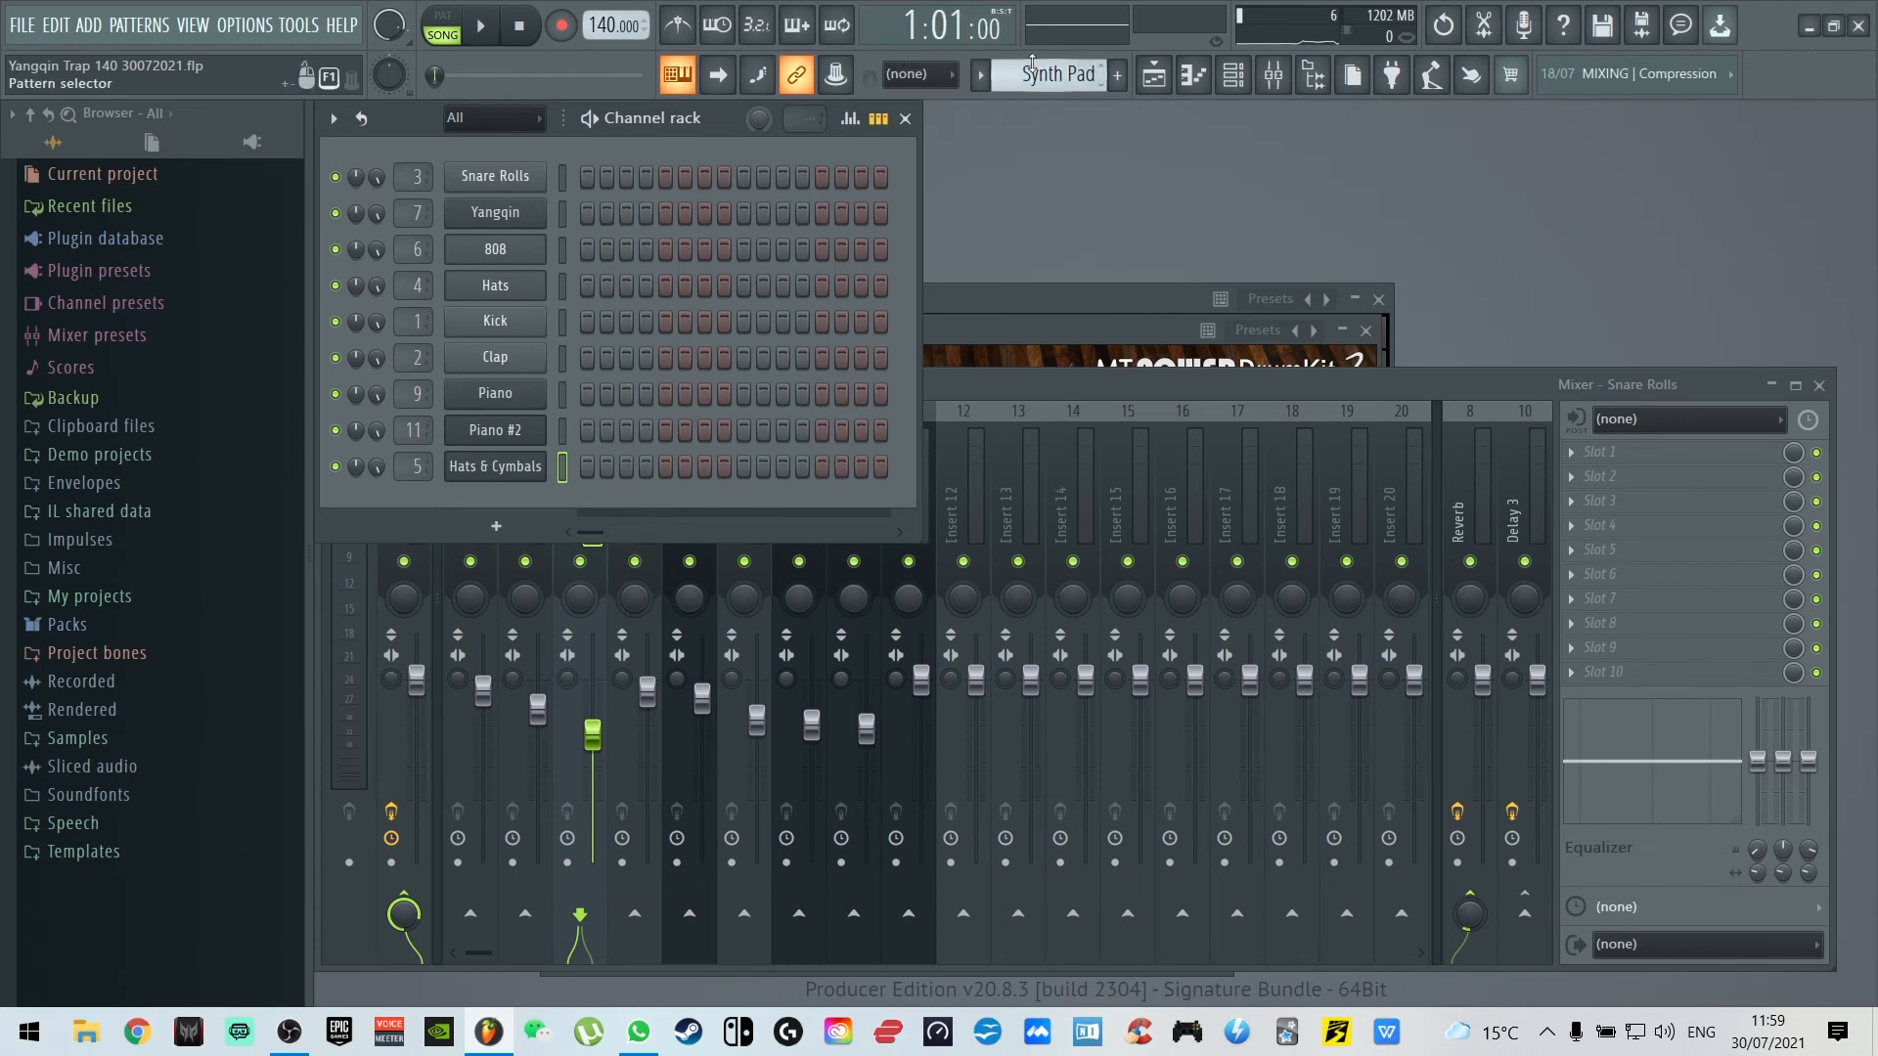
click(105, 25)
click(557, 651)
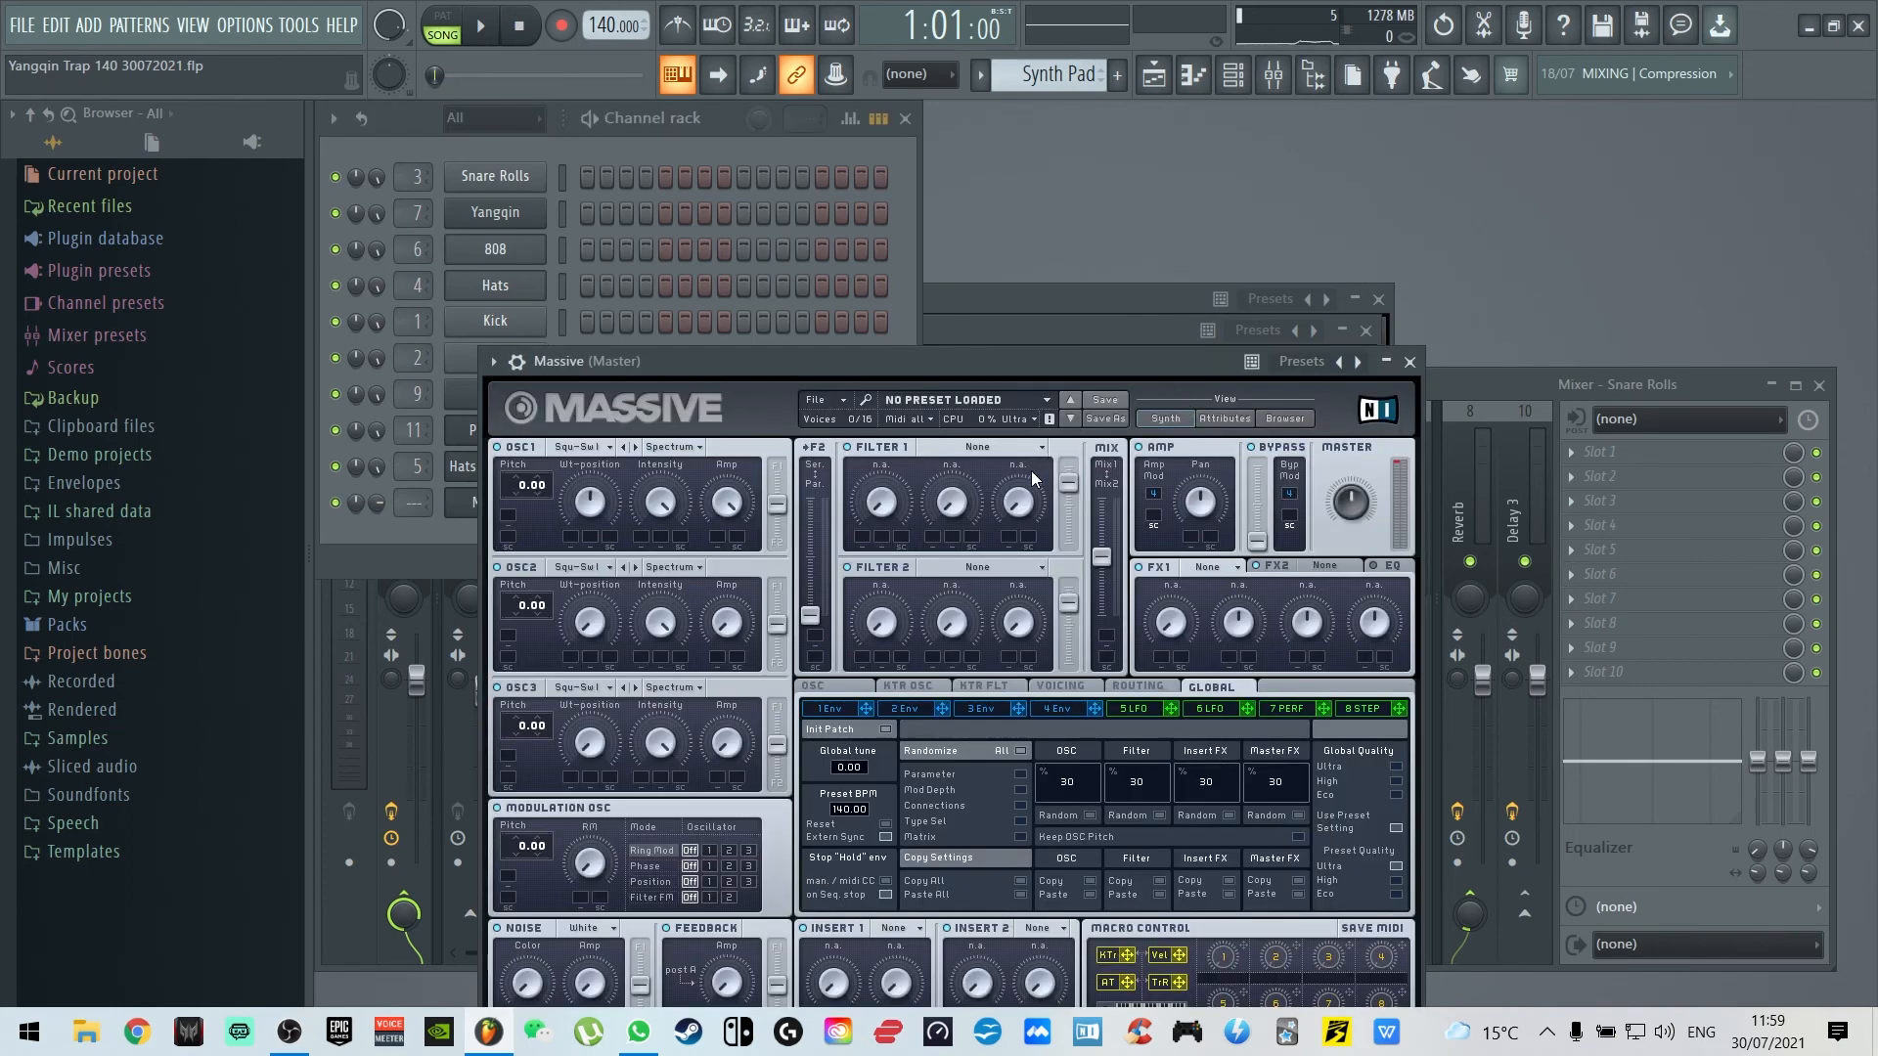
Load the Beneath the Ice preset from Massive's Synth Pad sounds and audition it
click(1274, 415)
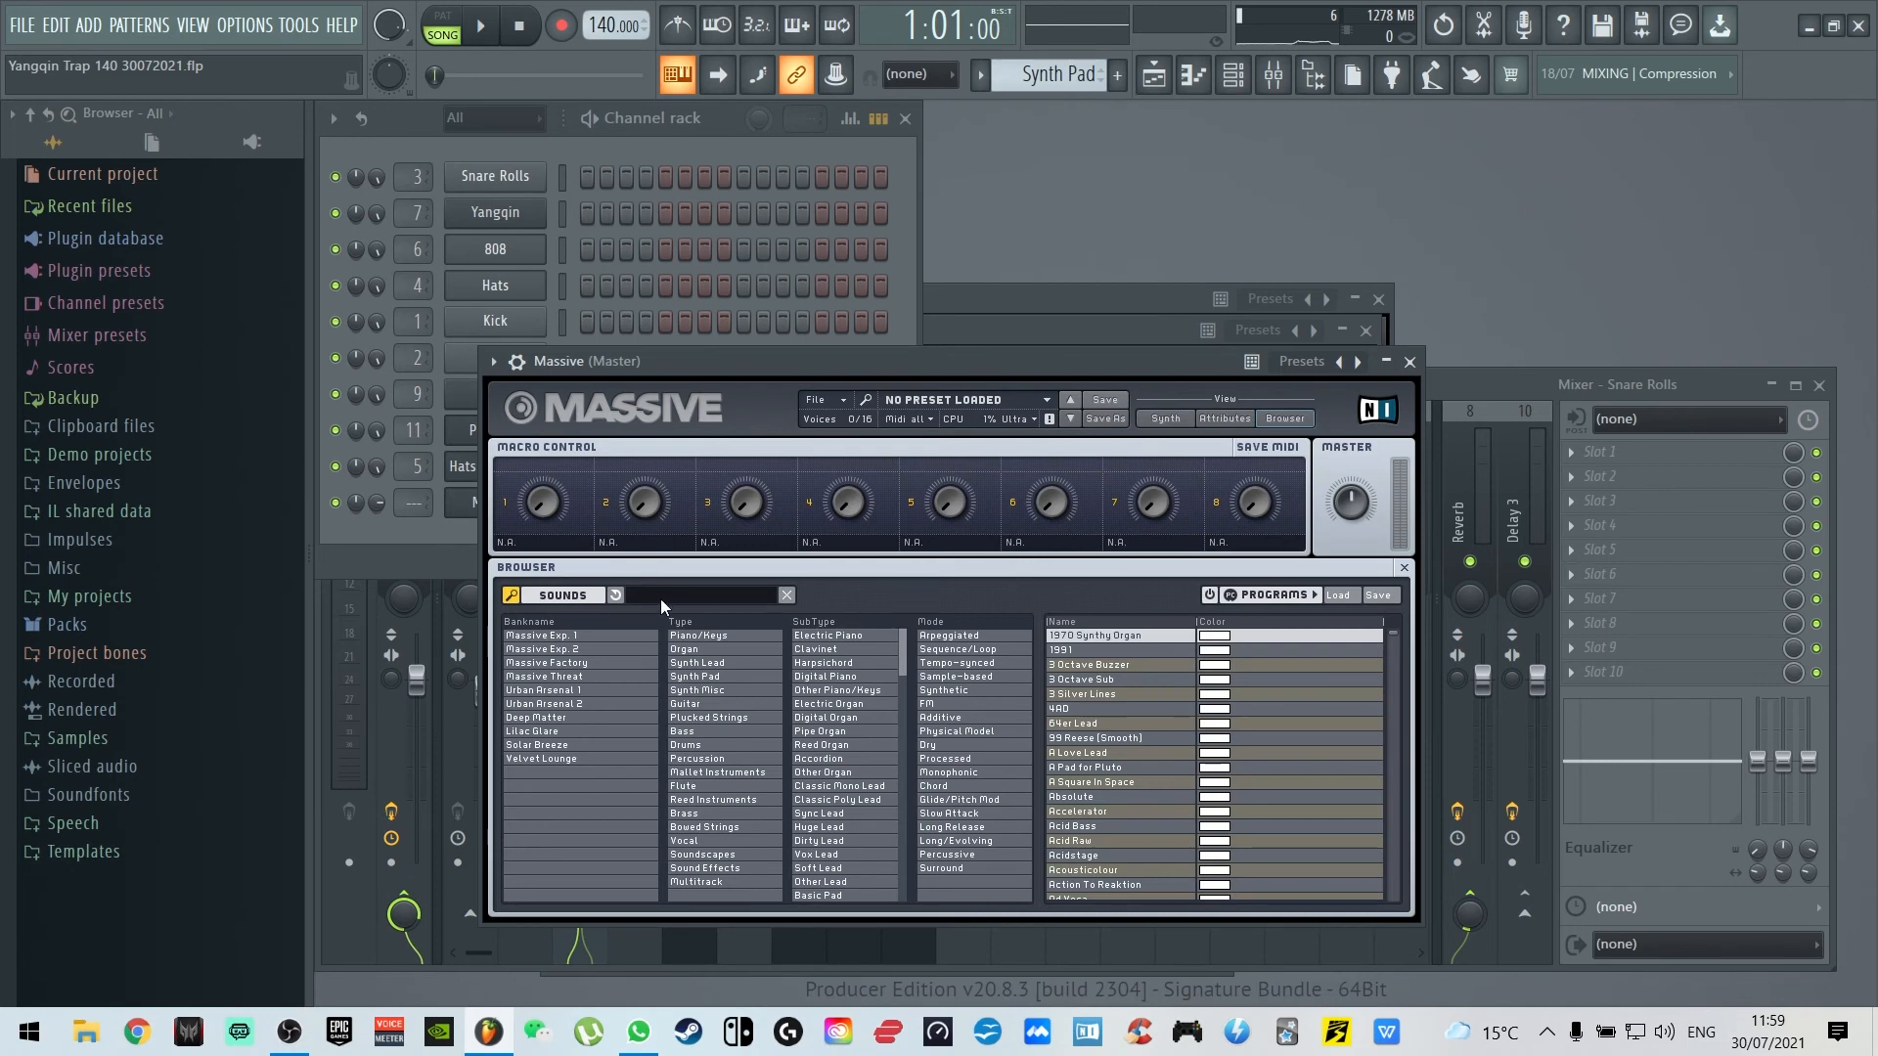
click(696, 677)
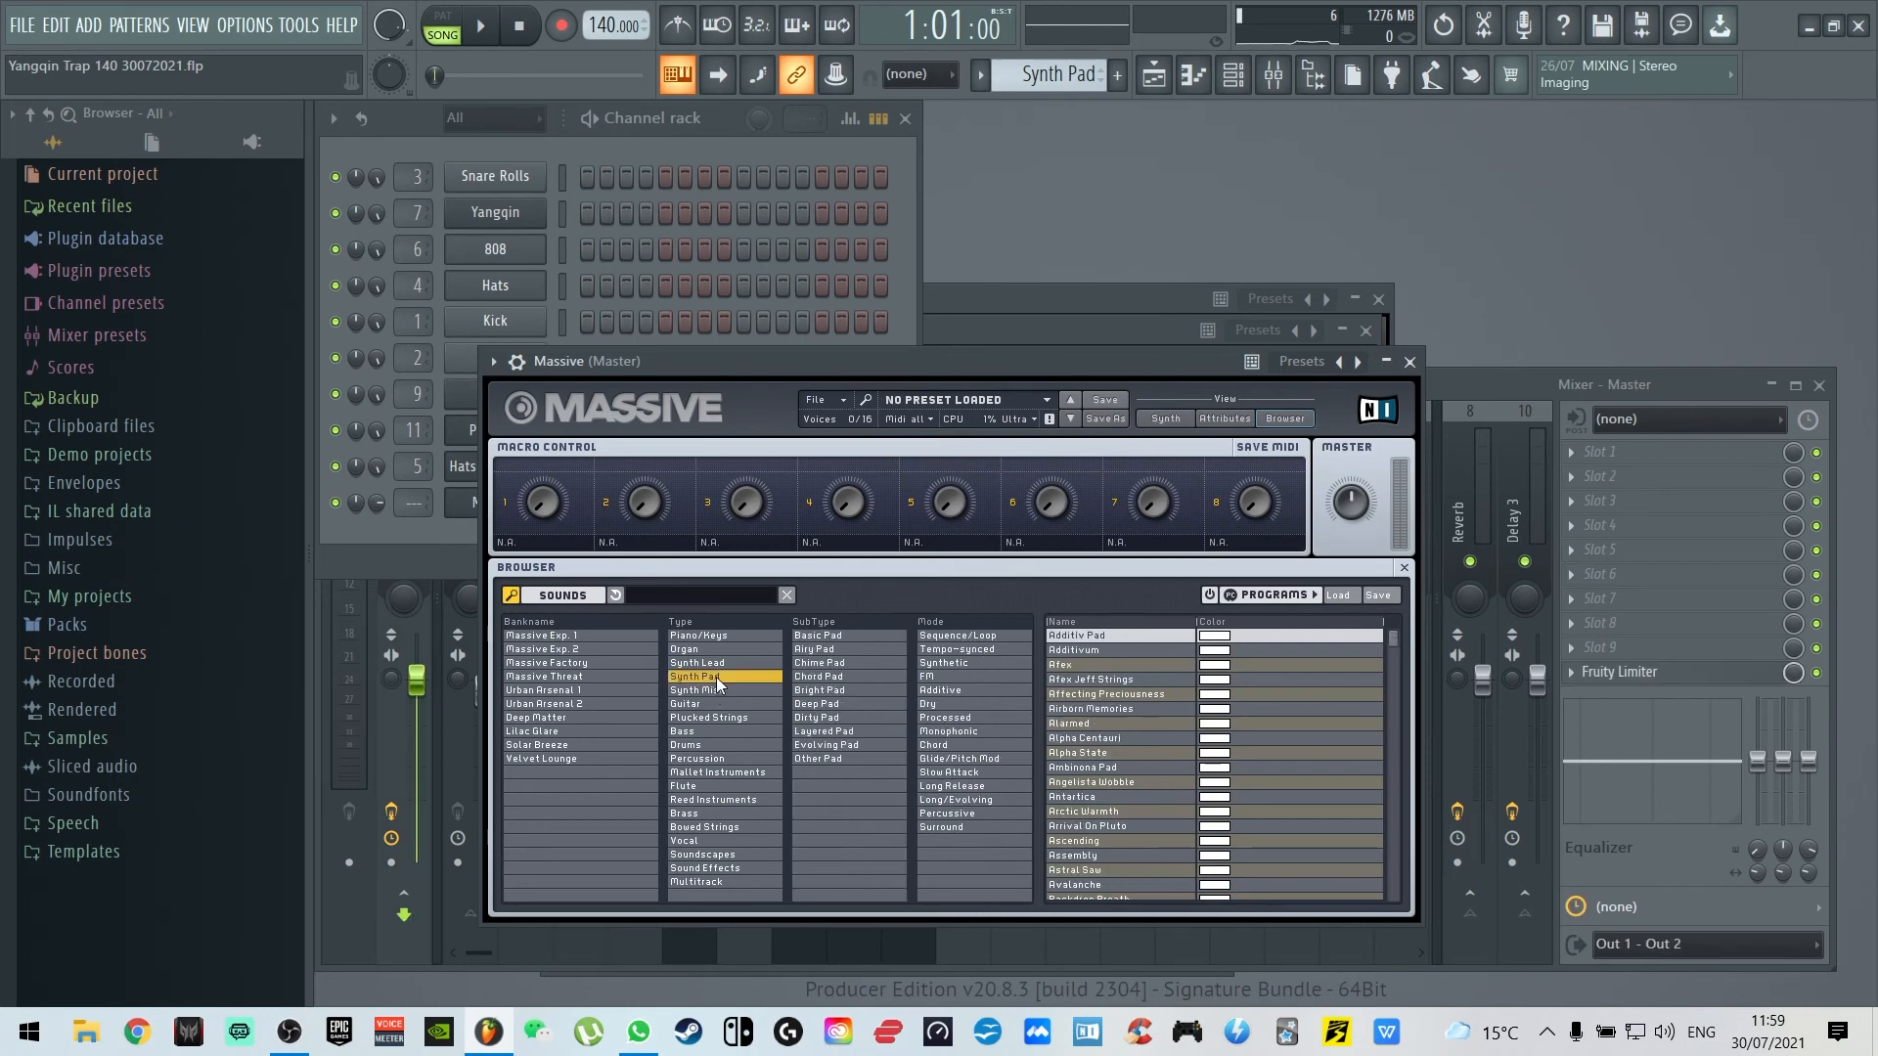
scroll(1183, 723, down, 5)
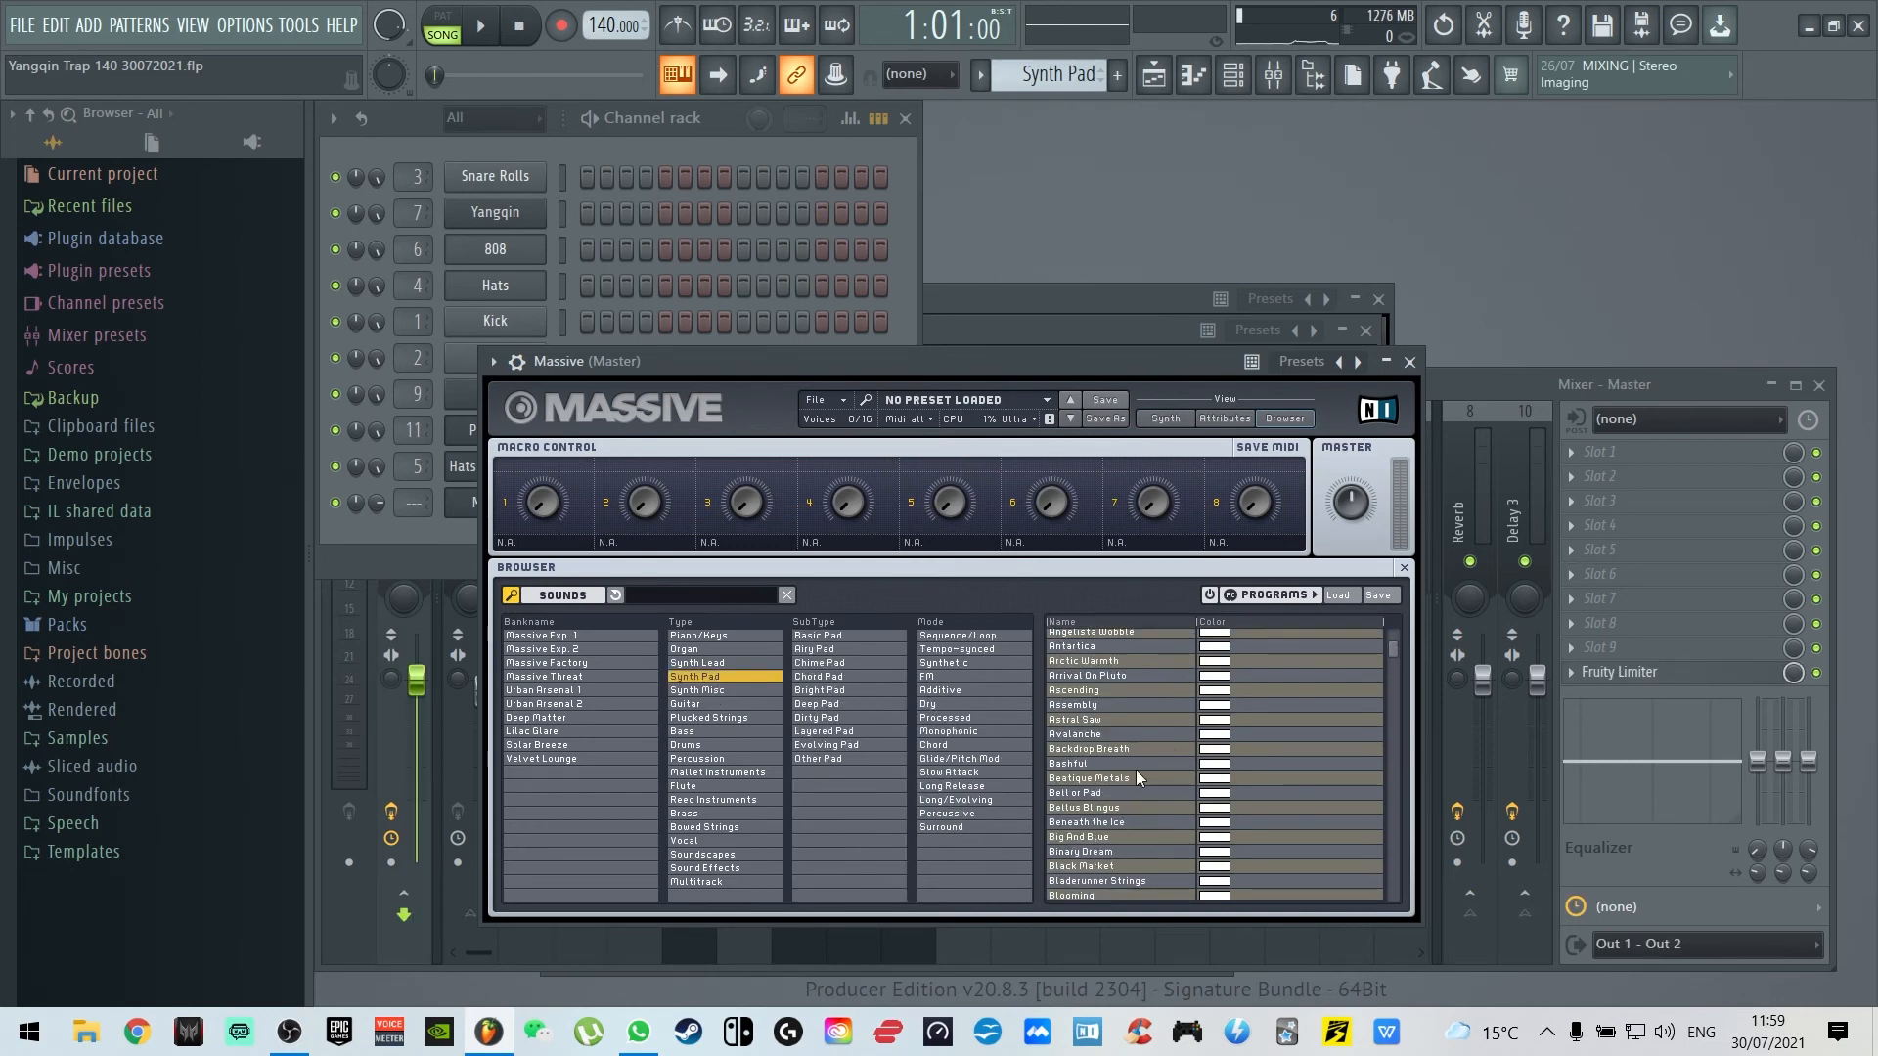
click(1100, 821)
click(469, 513)
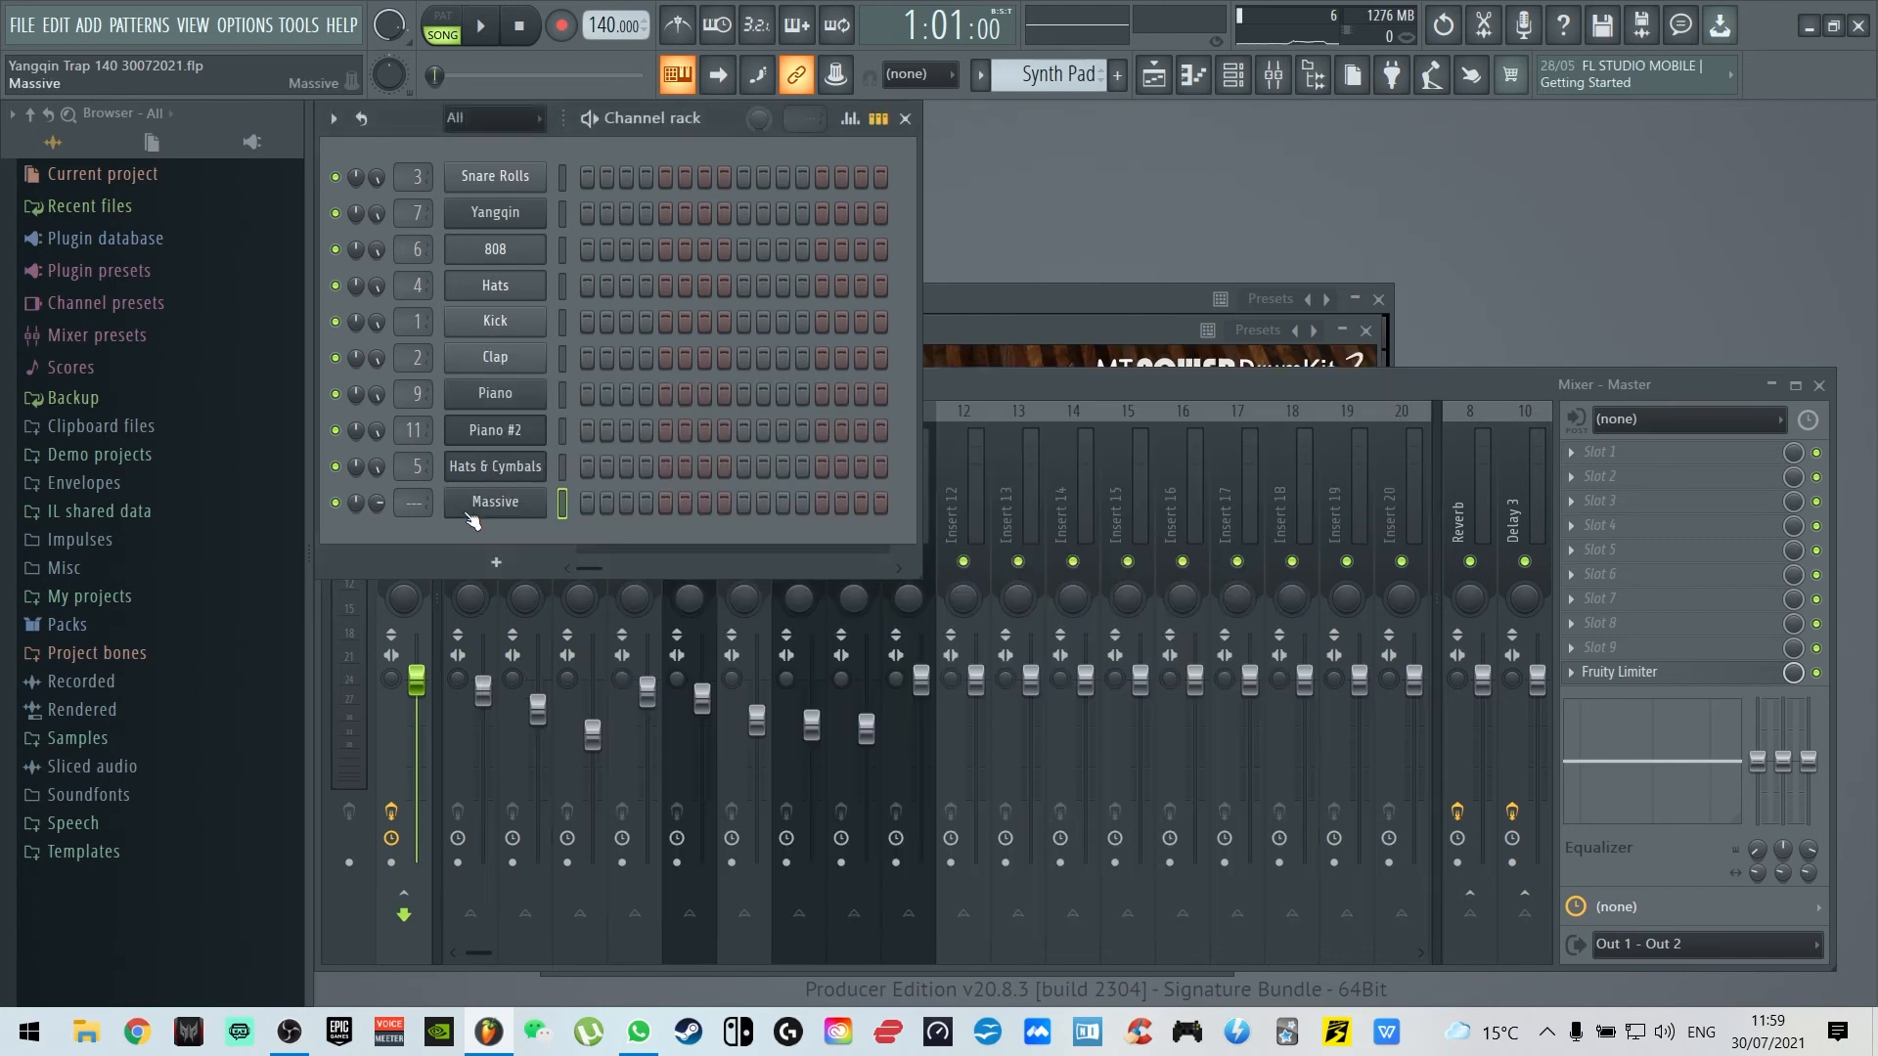
click(468, 513)
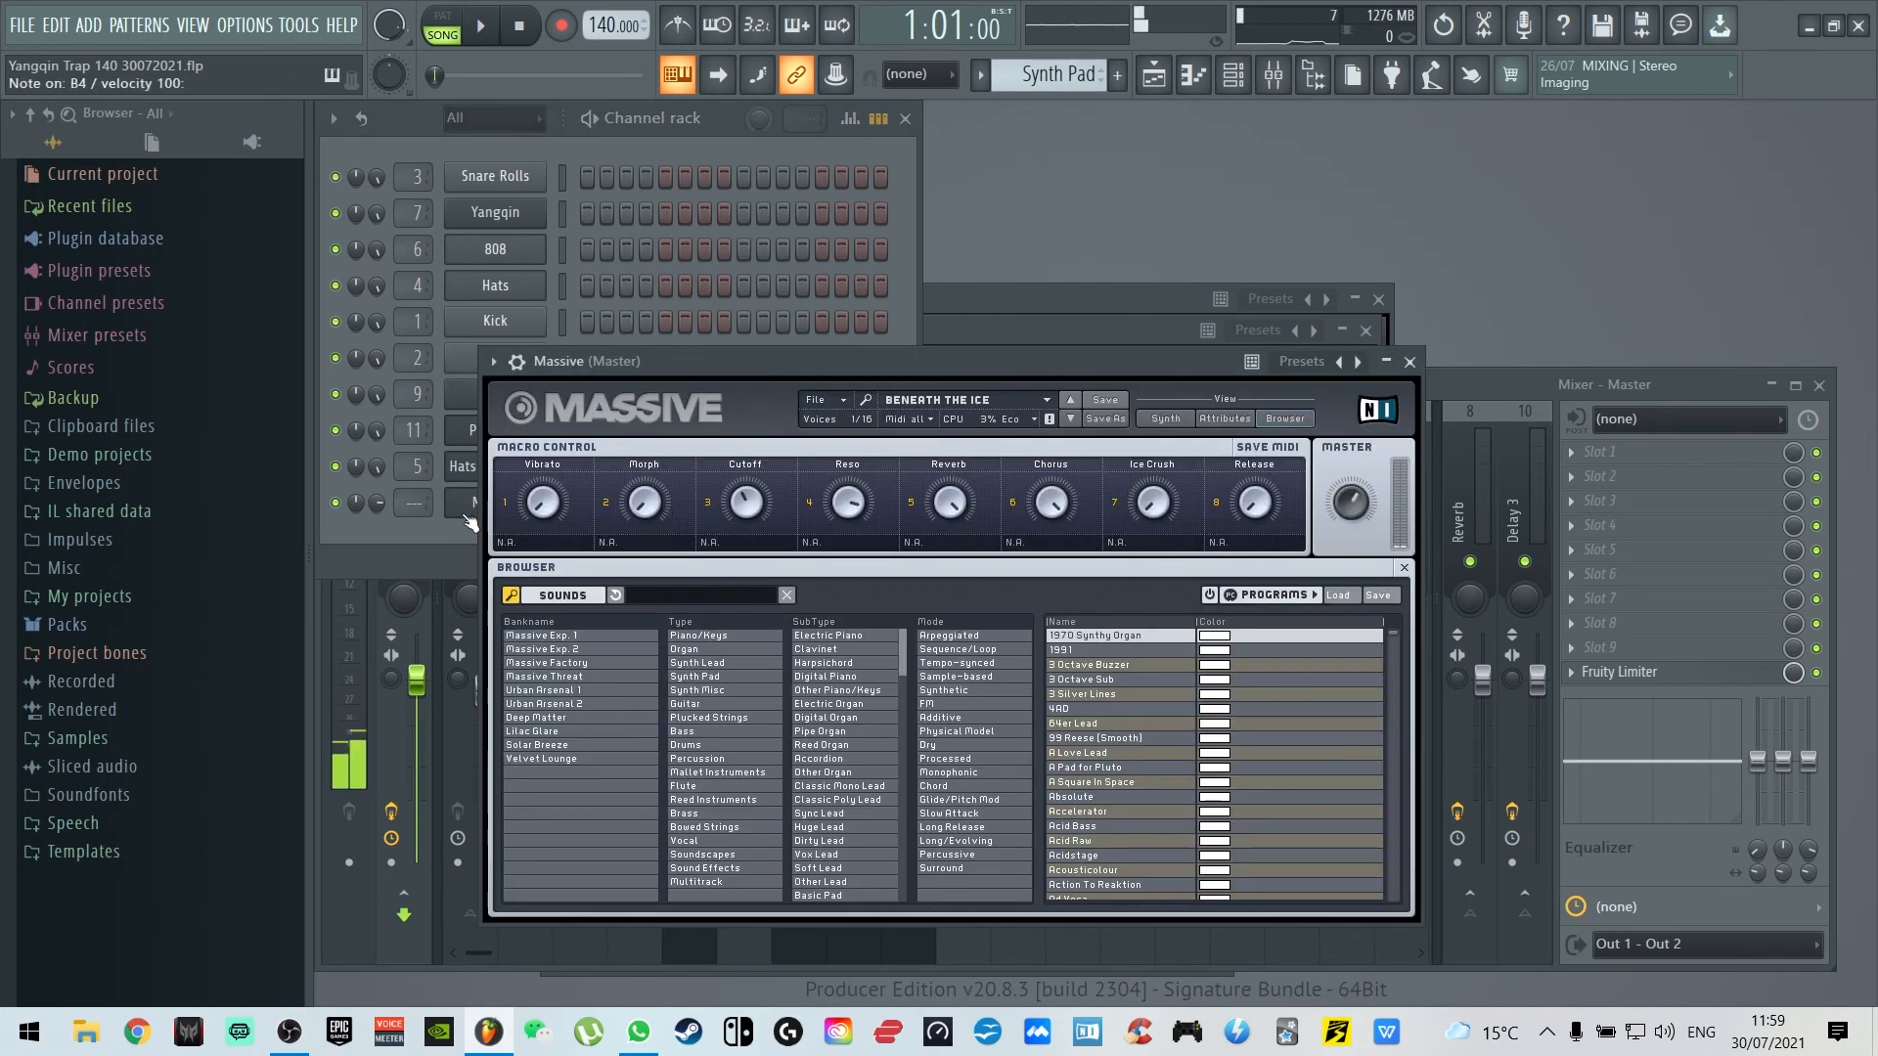
Rename the Massive channel to Pad
right_click(470, 508)
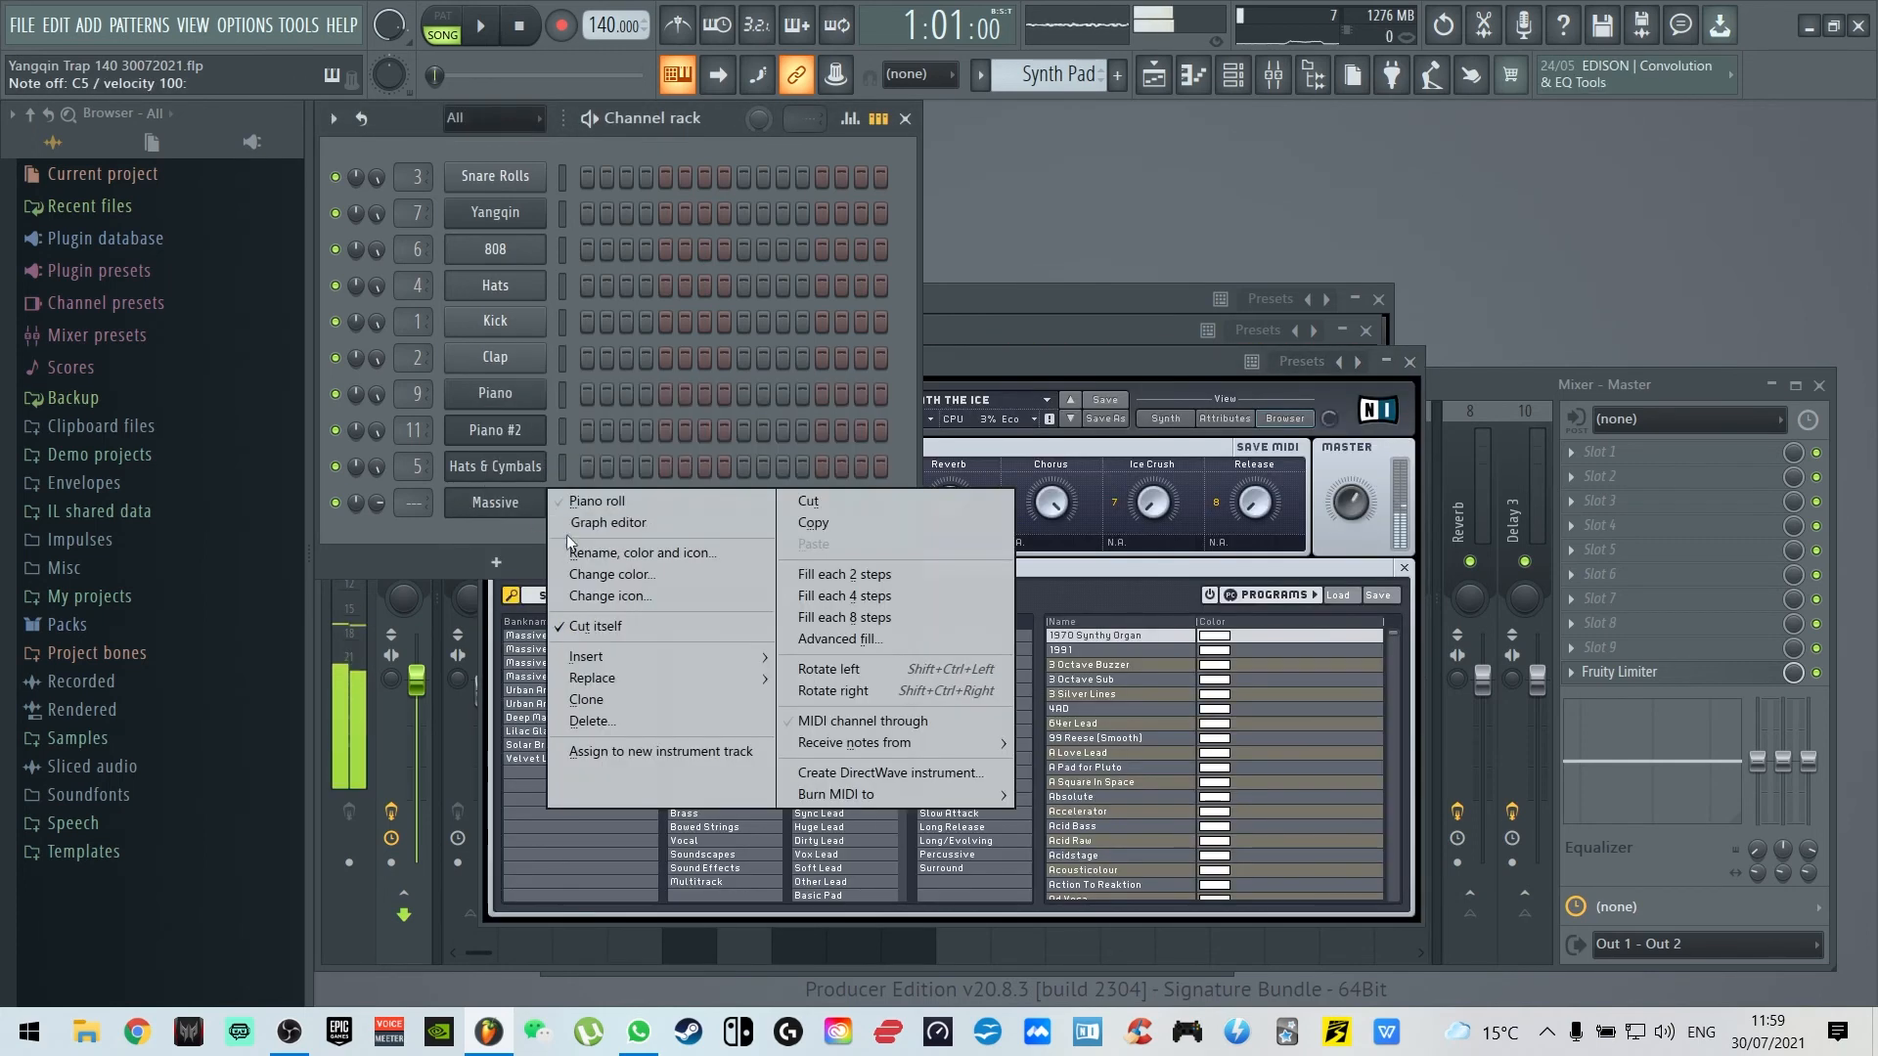
click(557, 554)
text(Po)
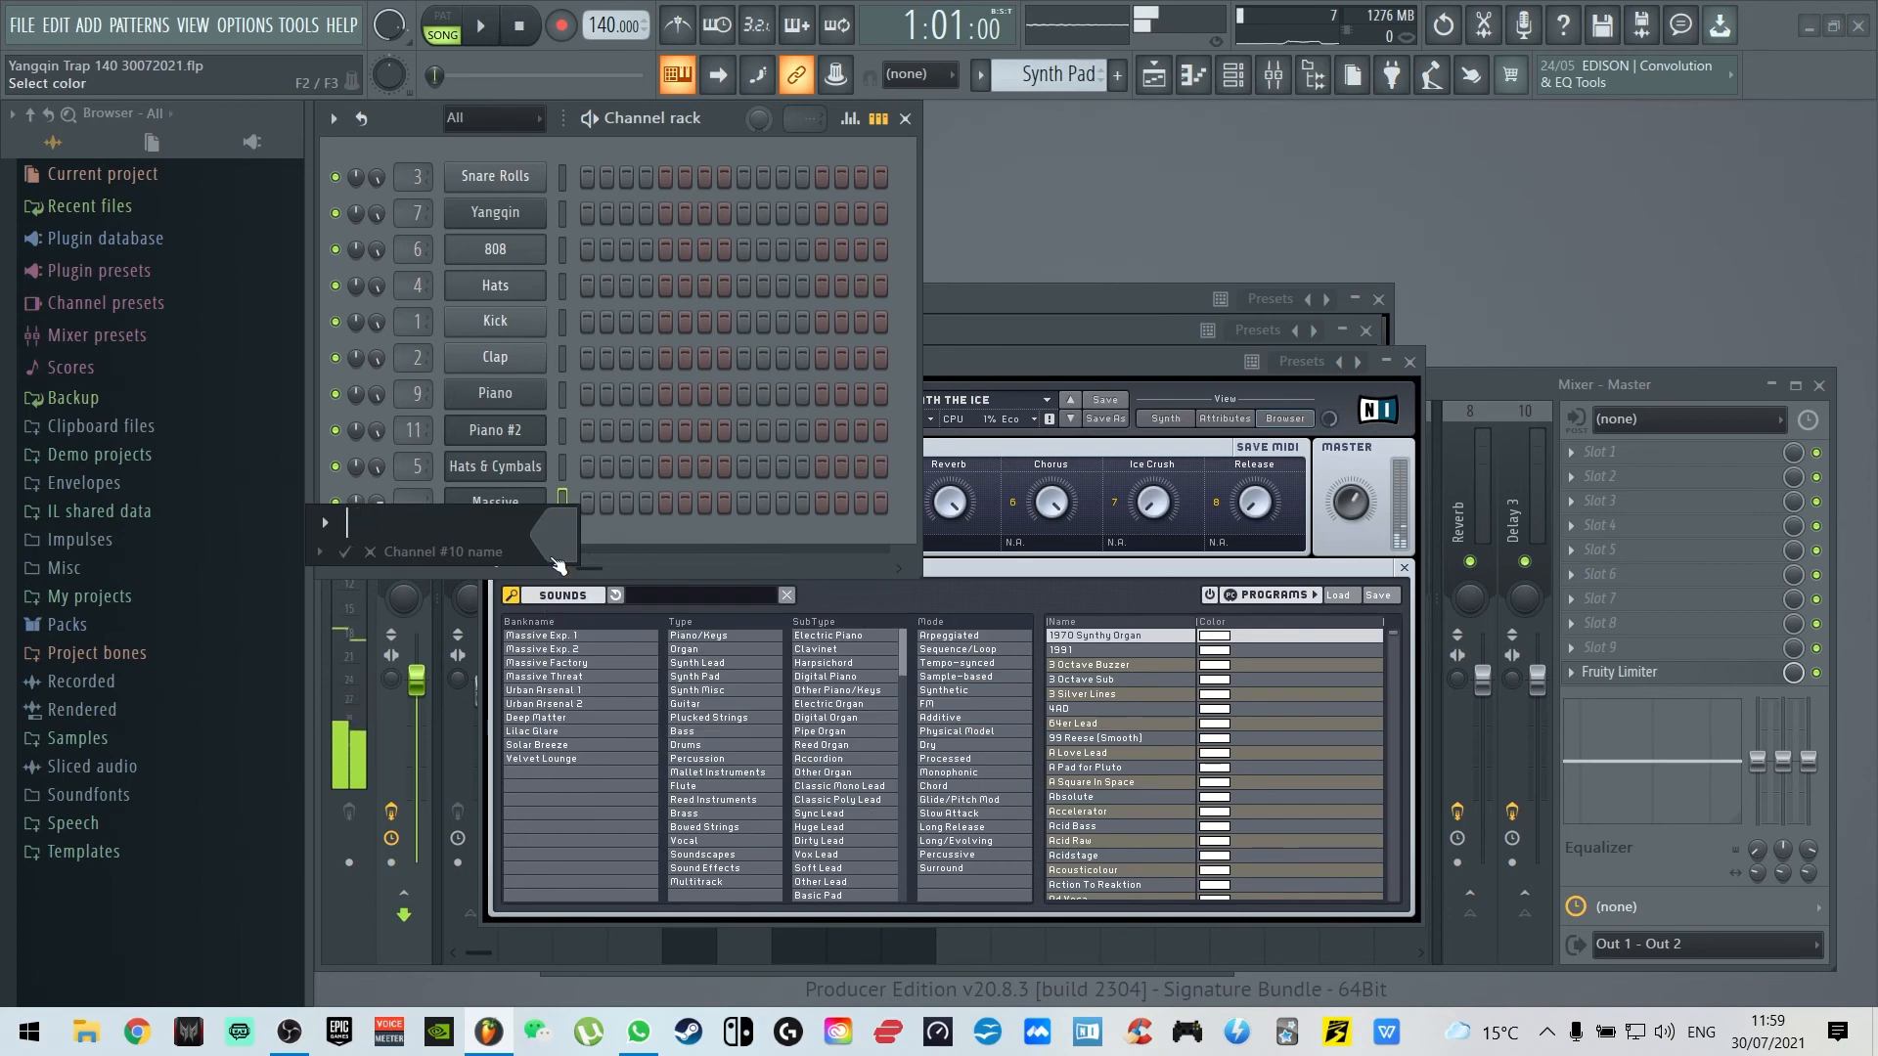
text(d)
key(Return)
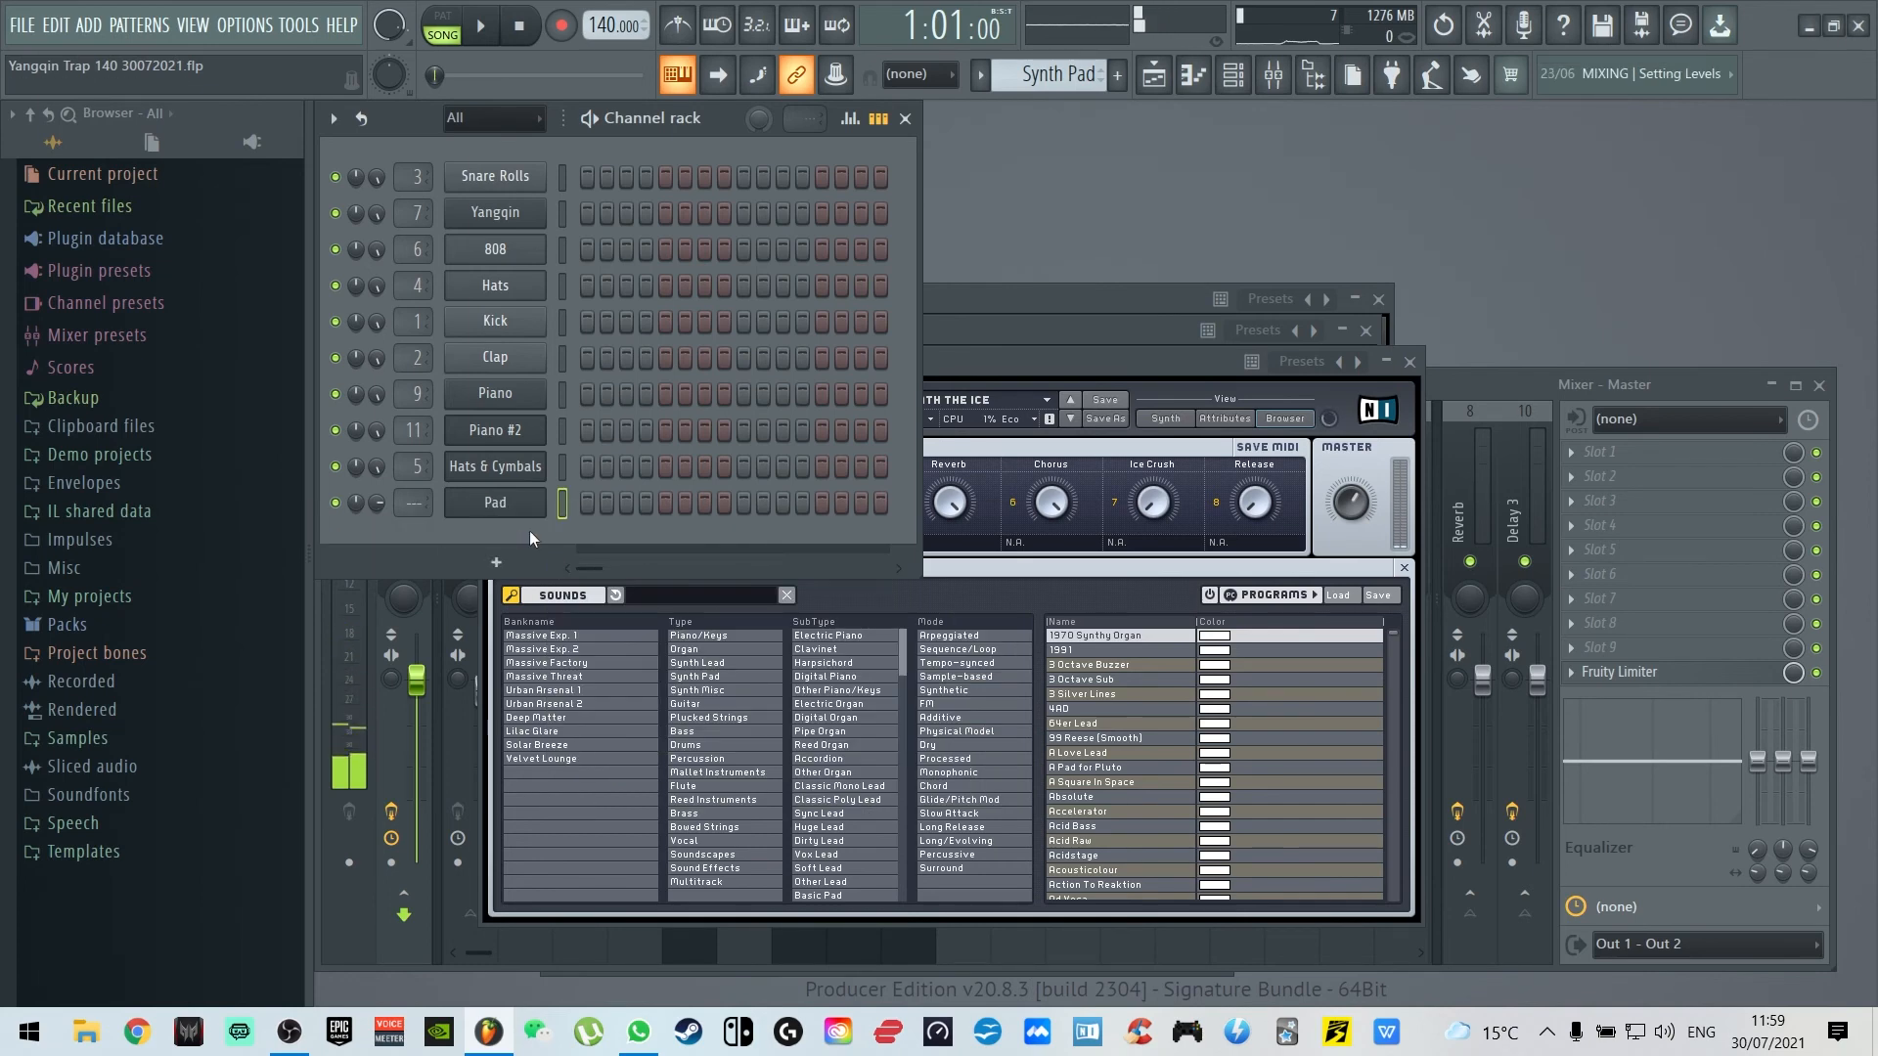
Route the Pad channel to mixer track 12
click(1474, 410)
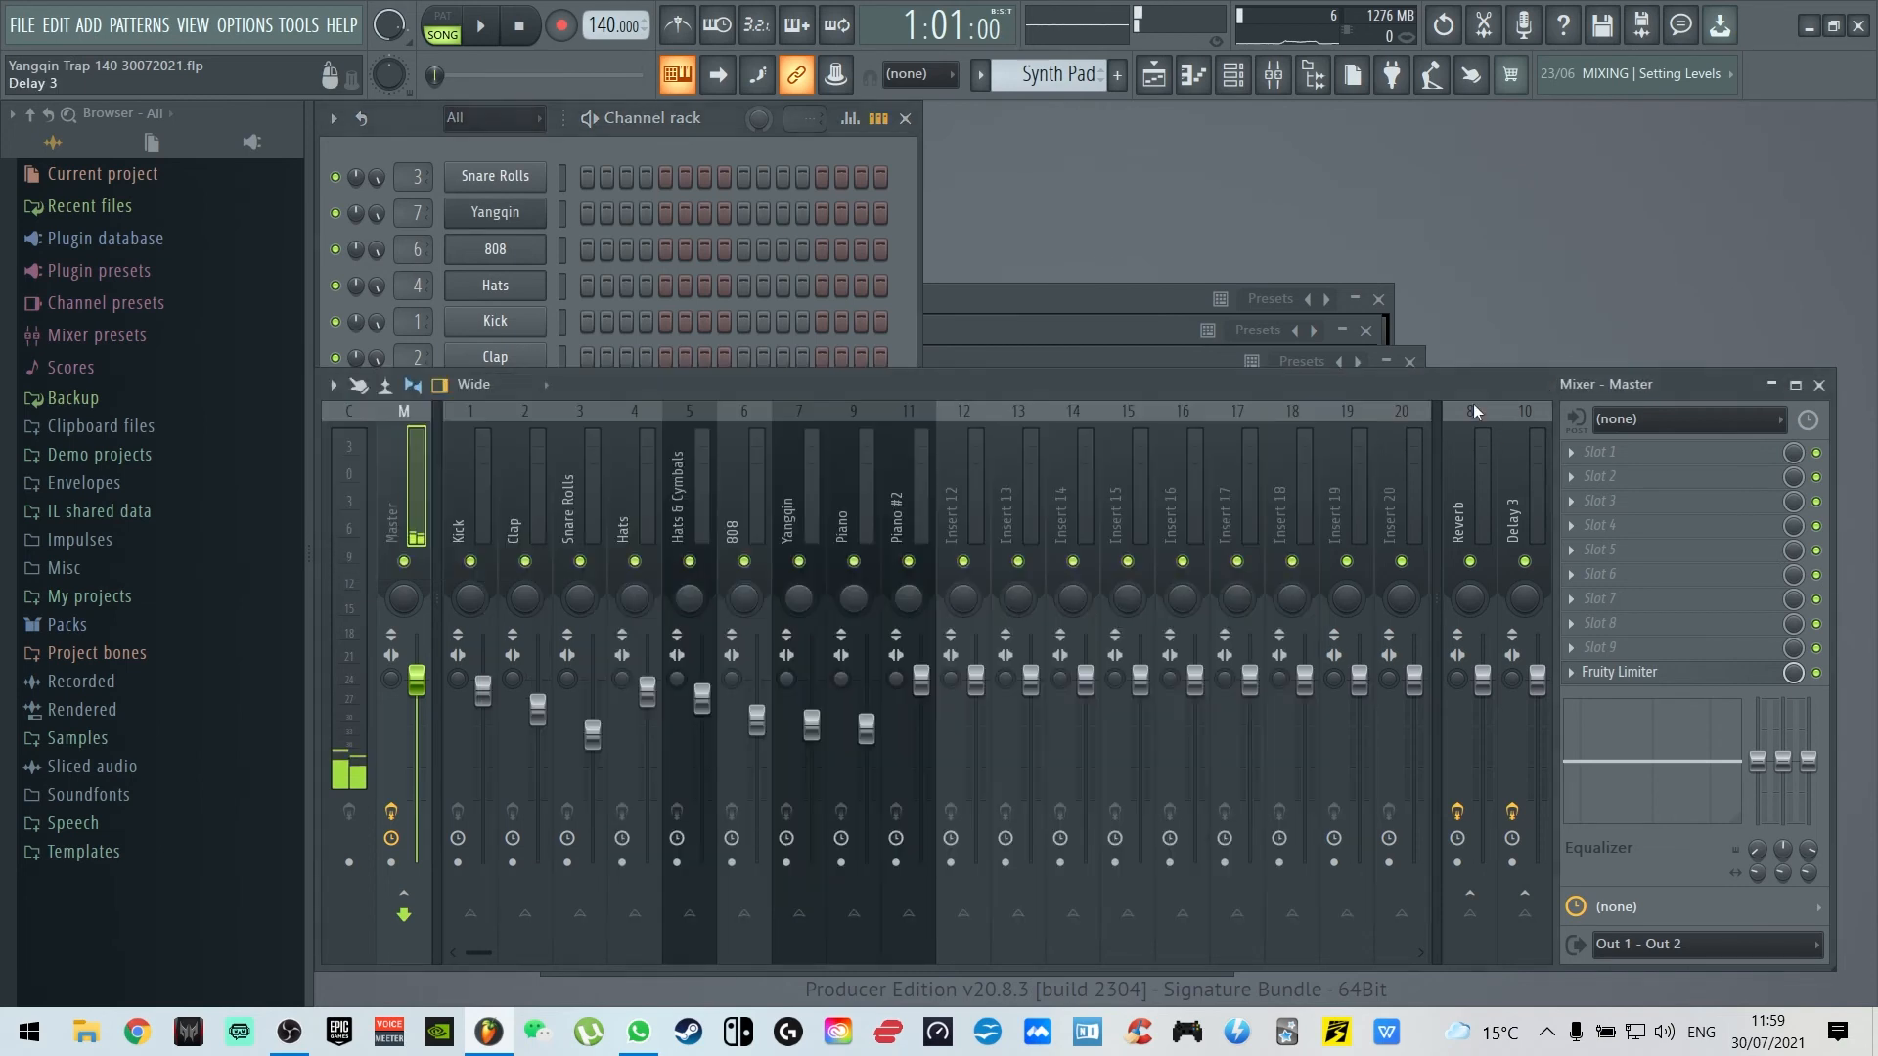
click(972, 498)
key(ctrl+l)
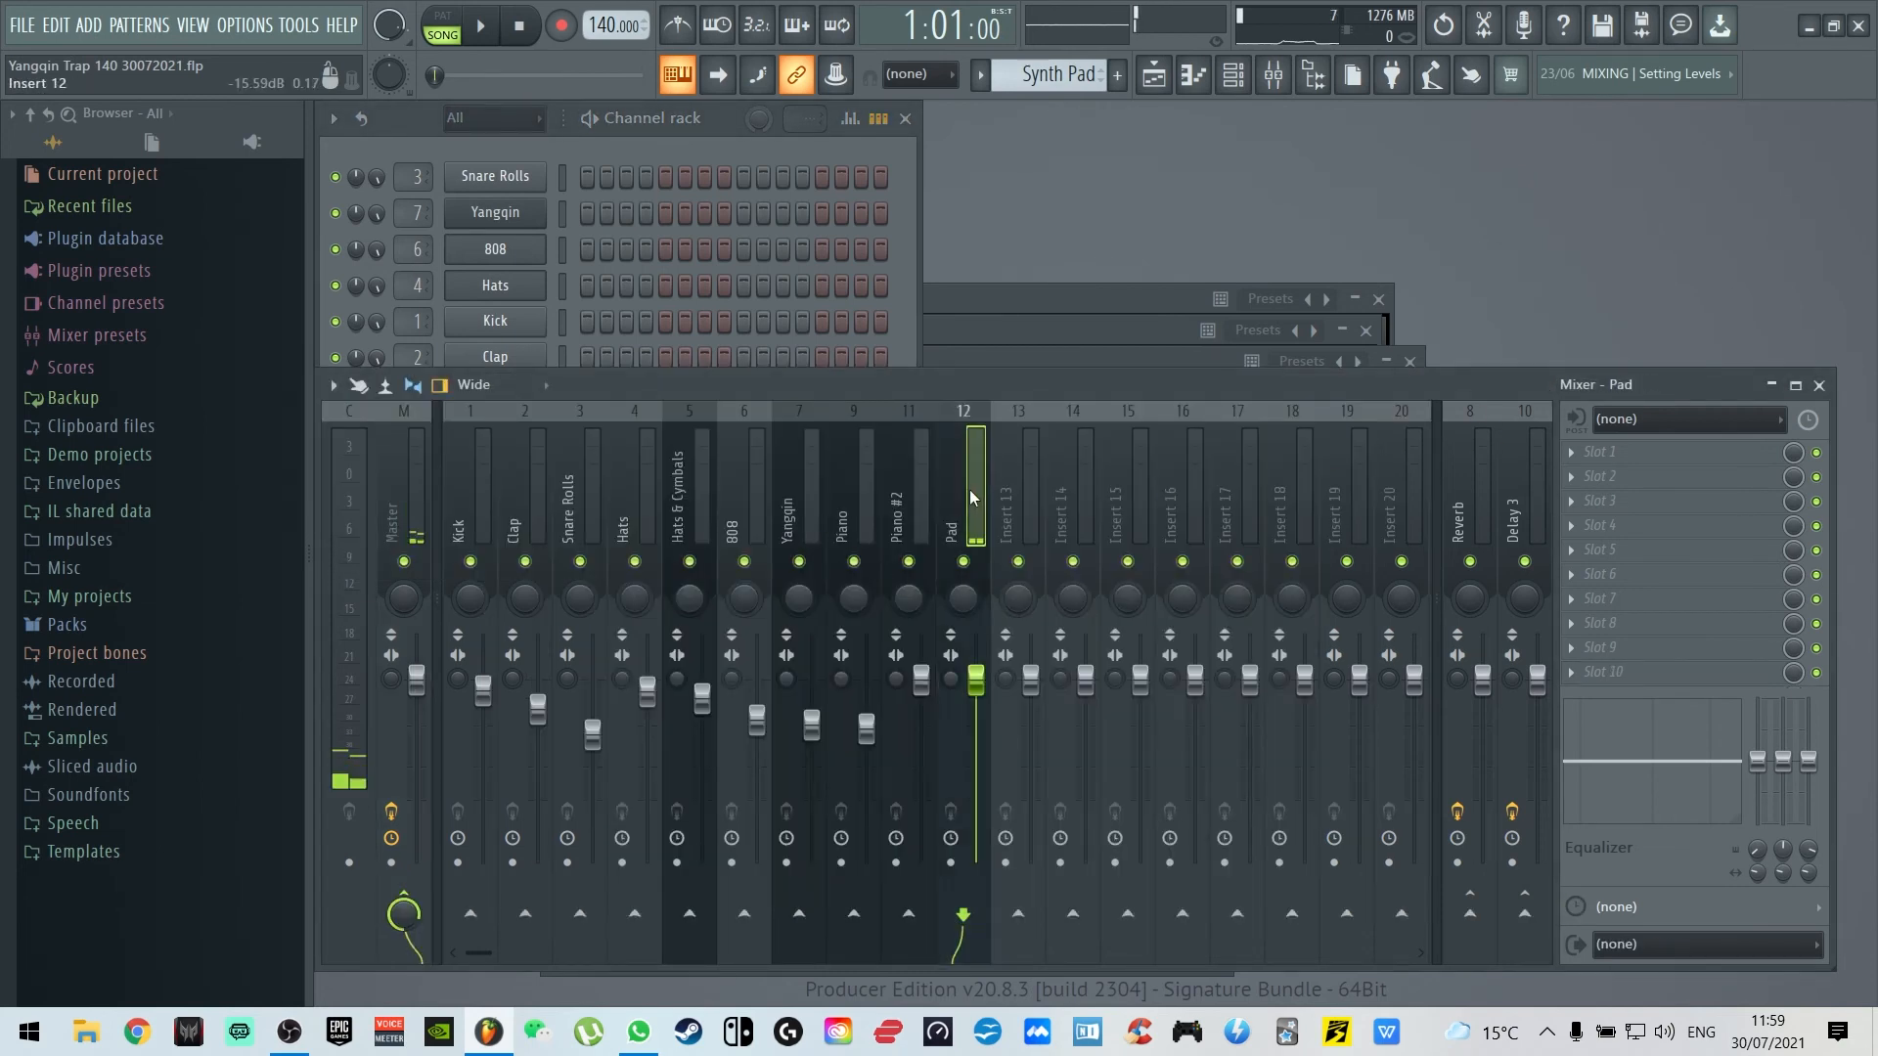
click(906, 314)
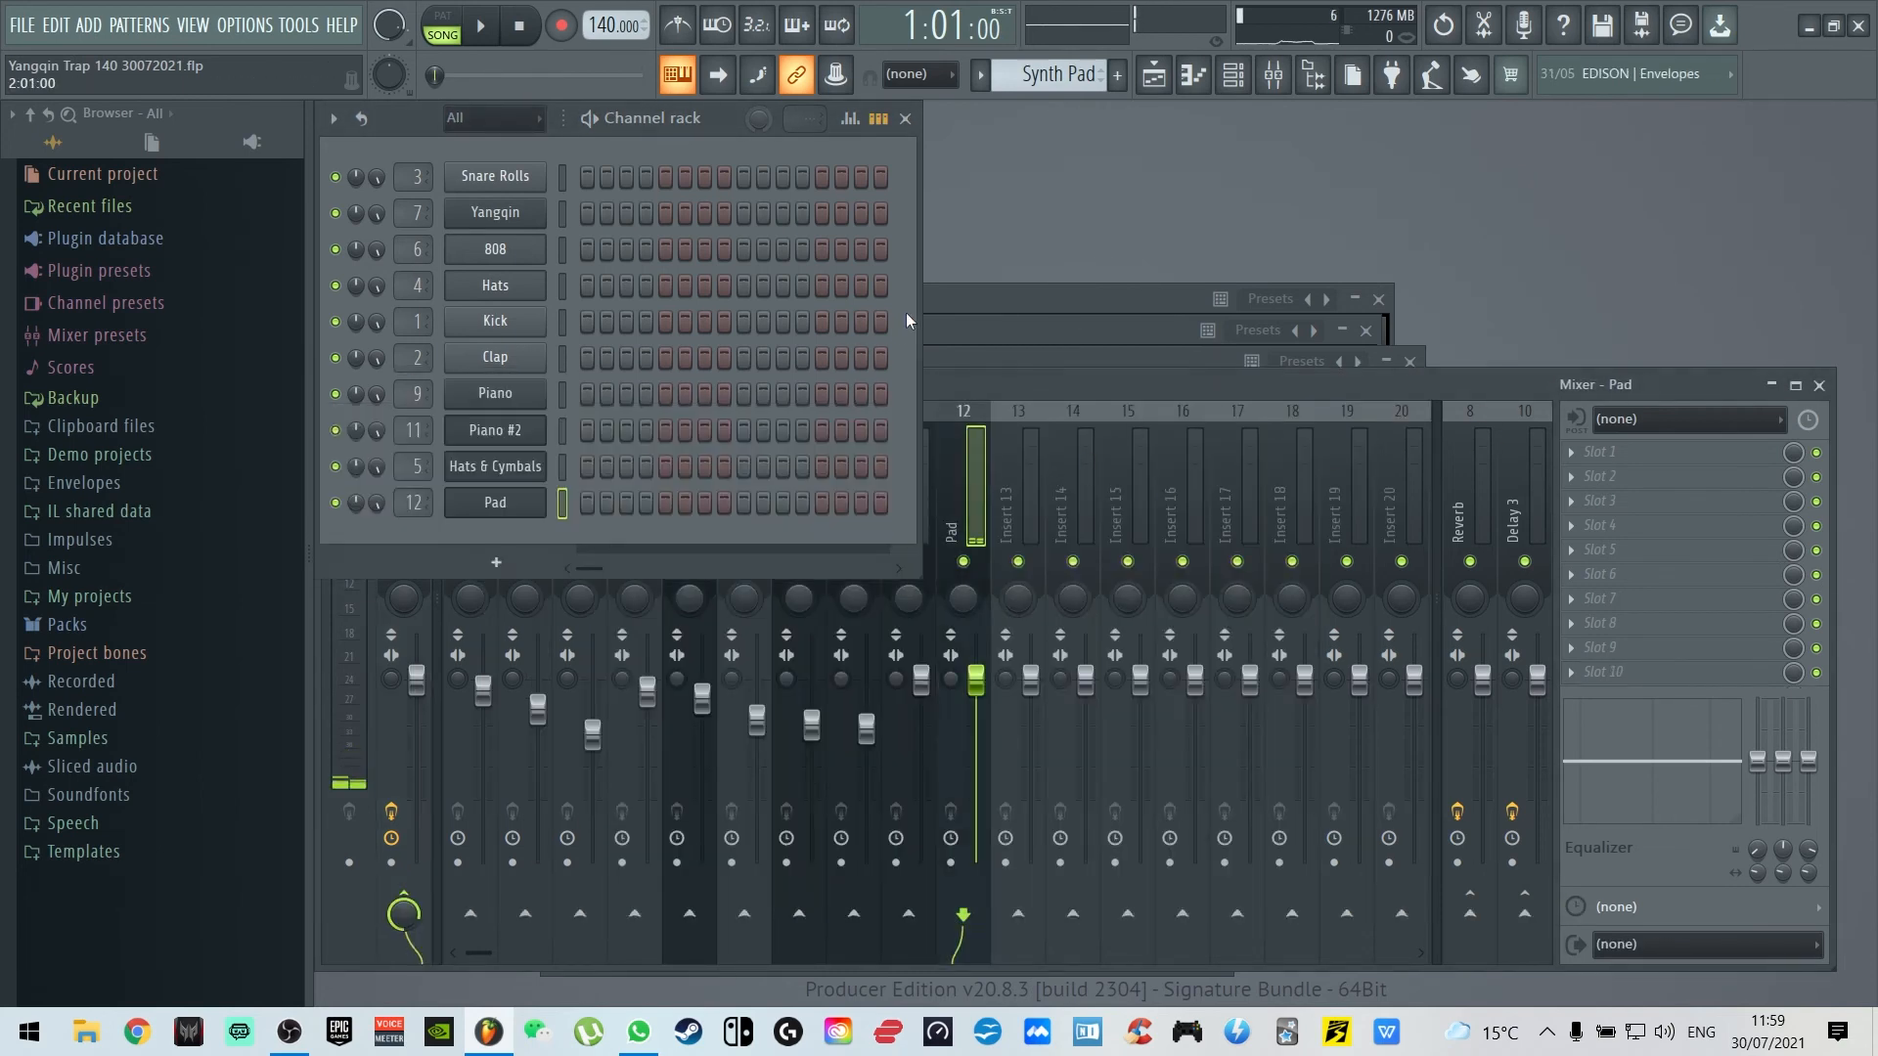
Examine envelopes 1 to 4 of the Pad sound in Massive's synth view
click(499, 501)
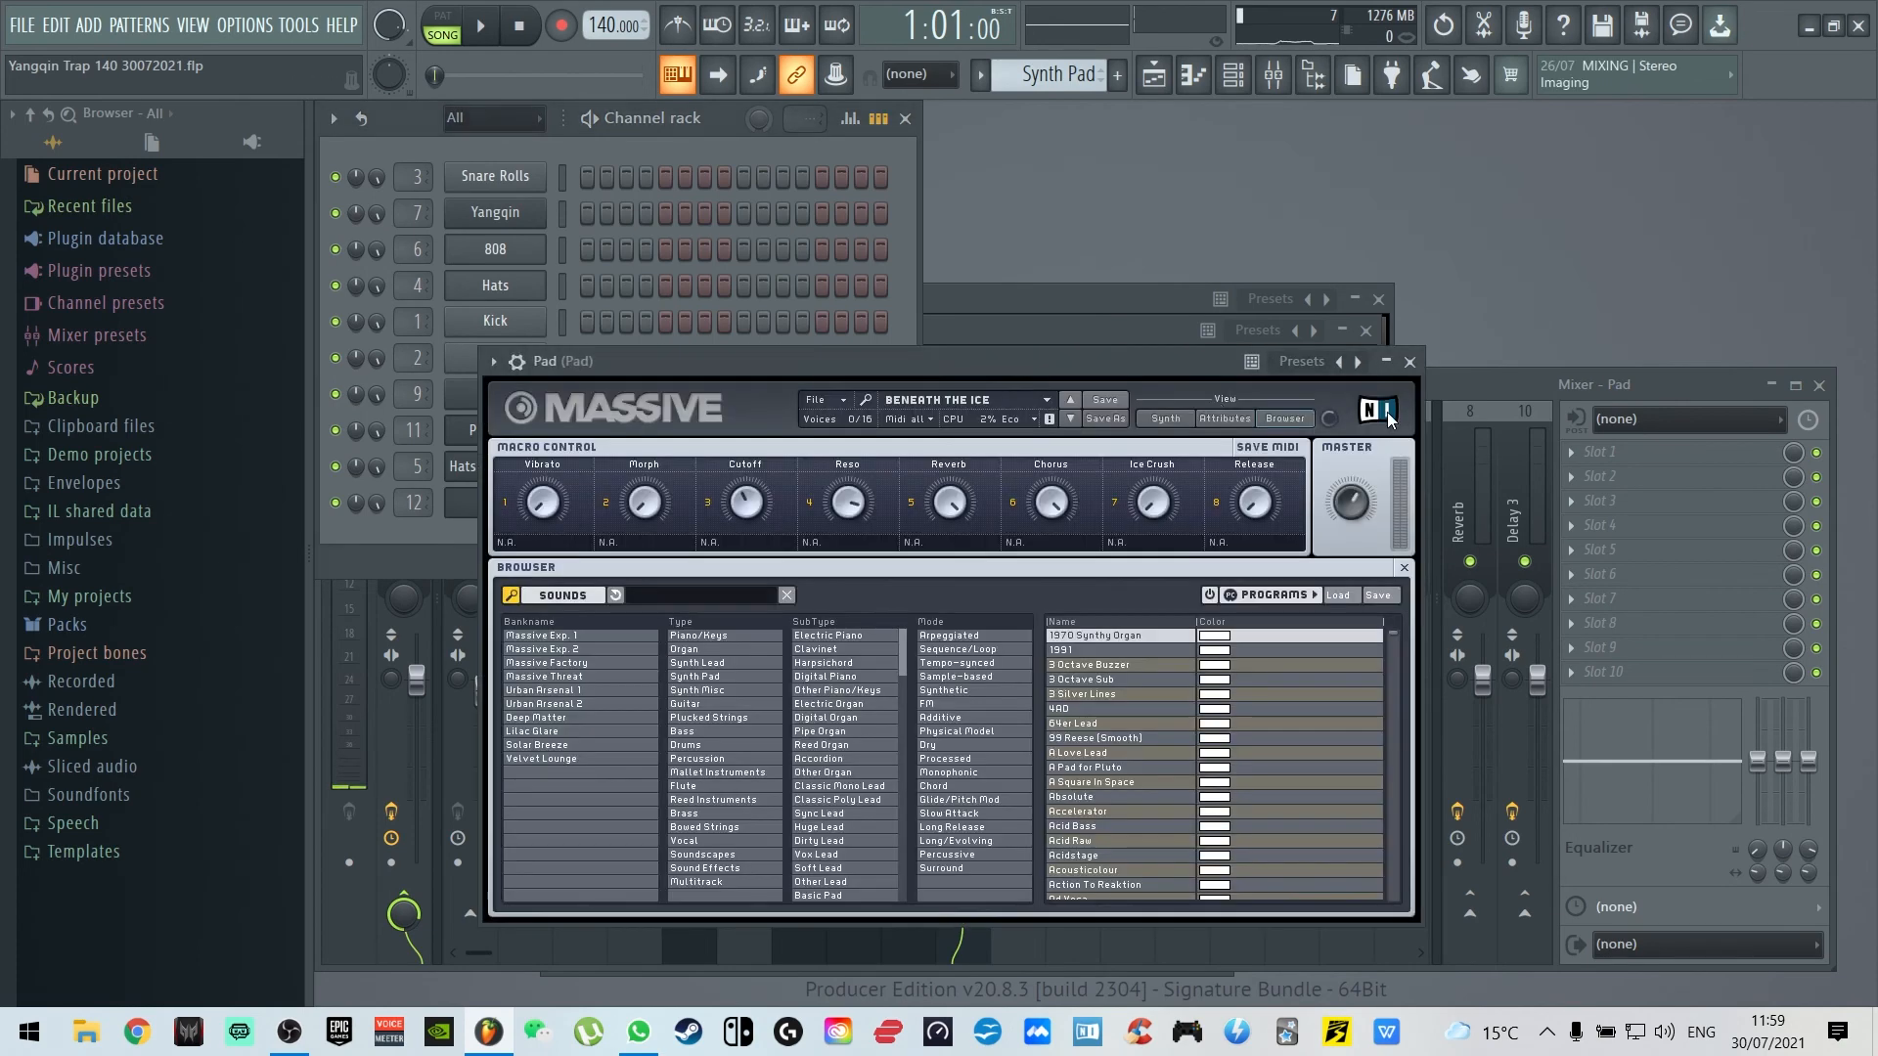
click(1165, 418)
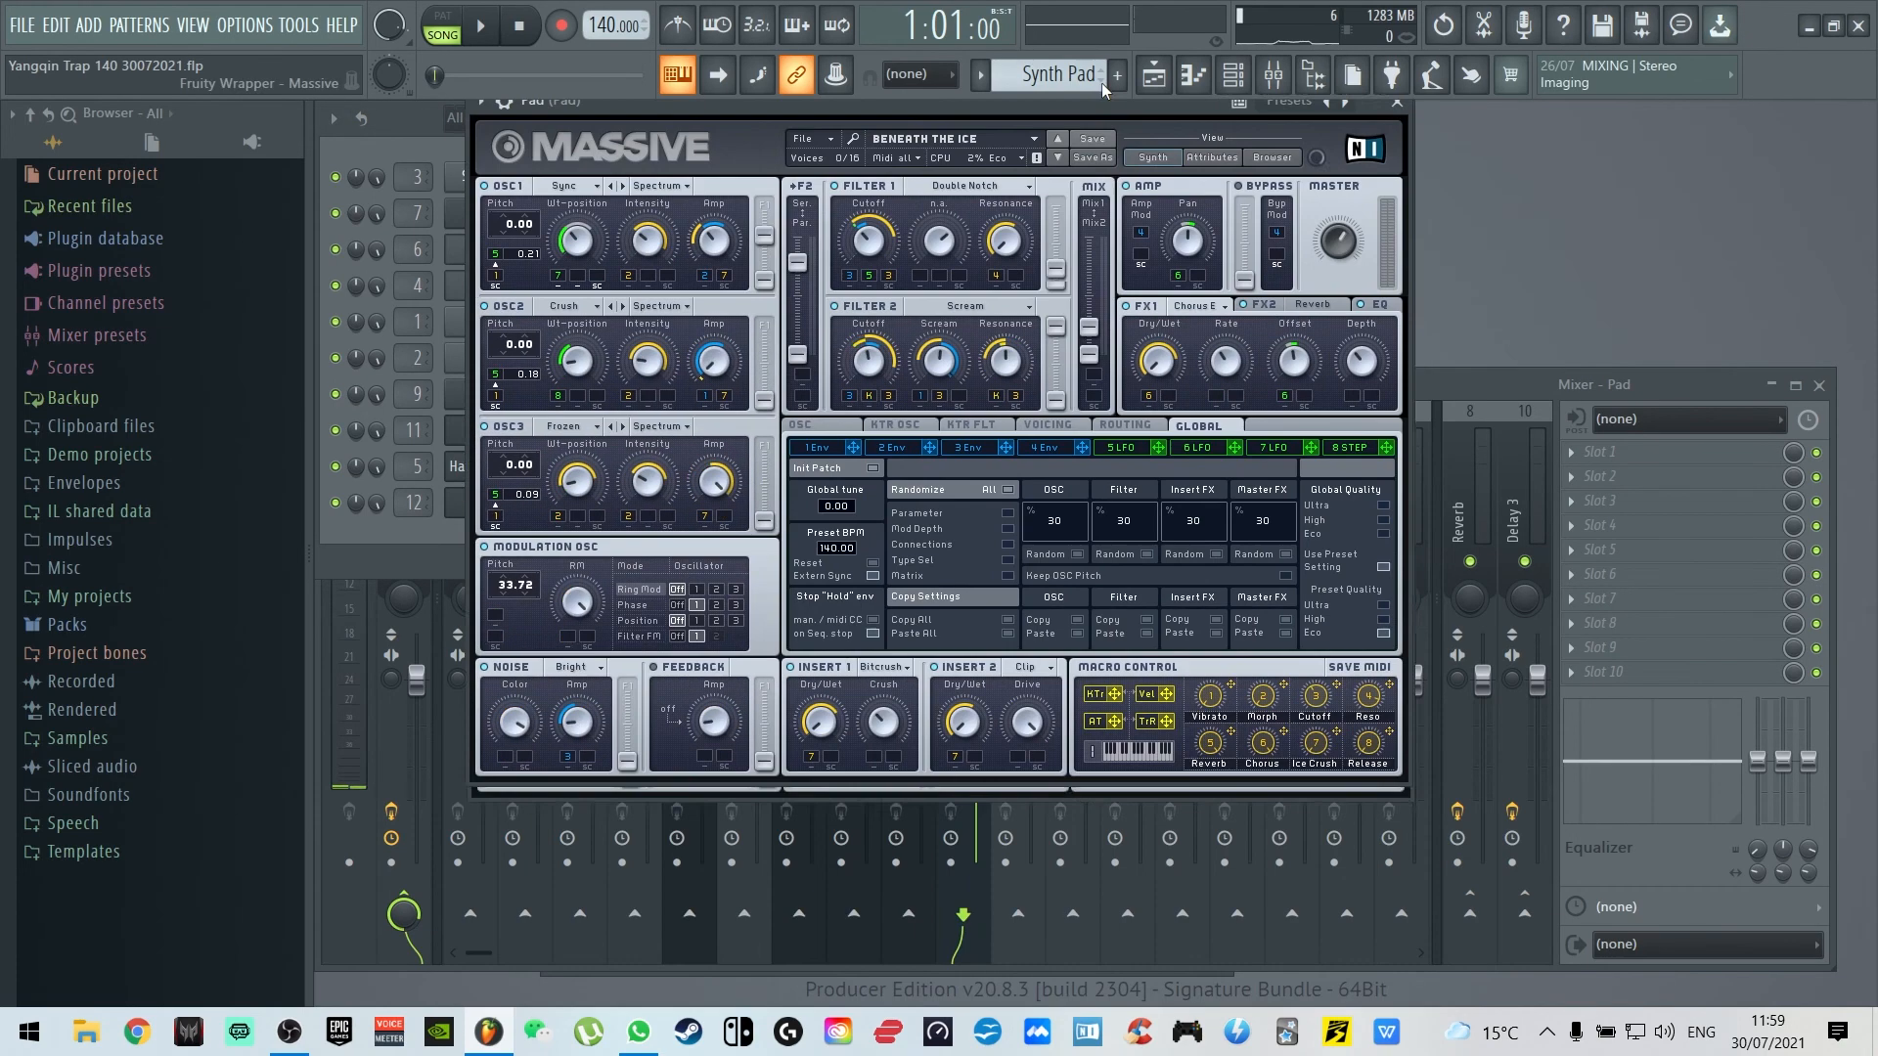
double_click(873, 616)
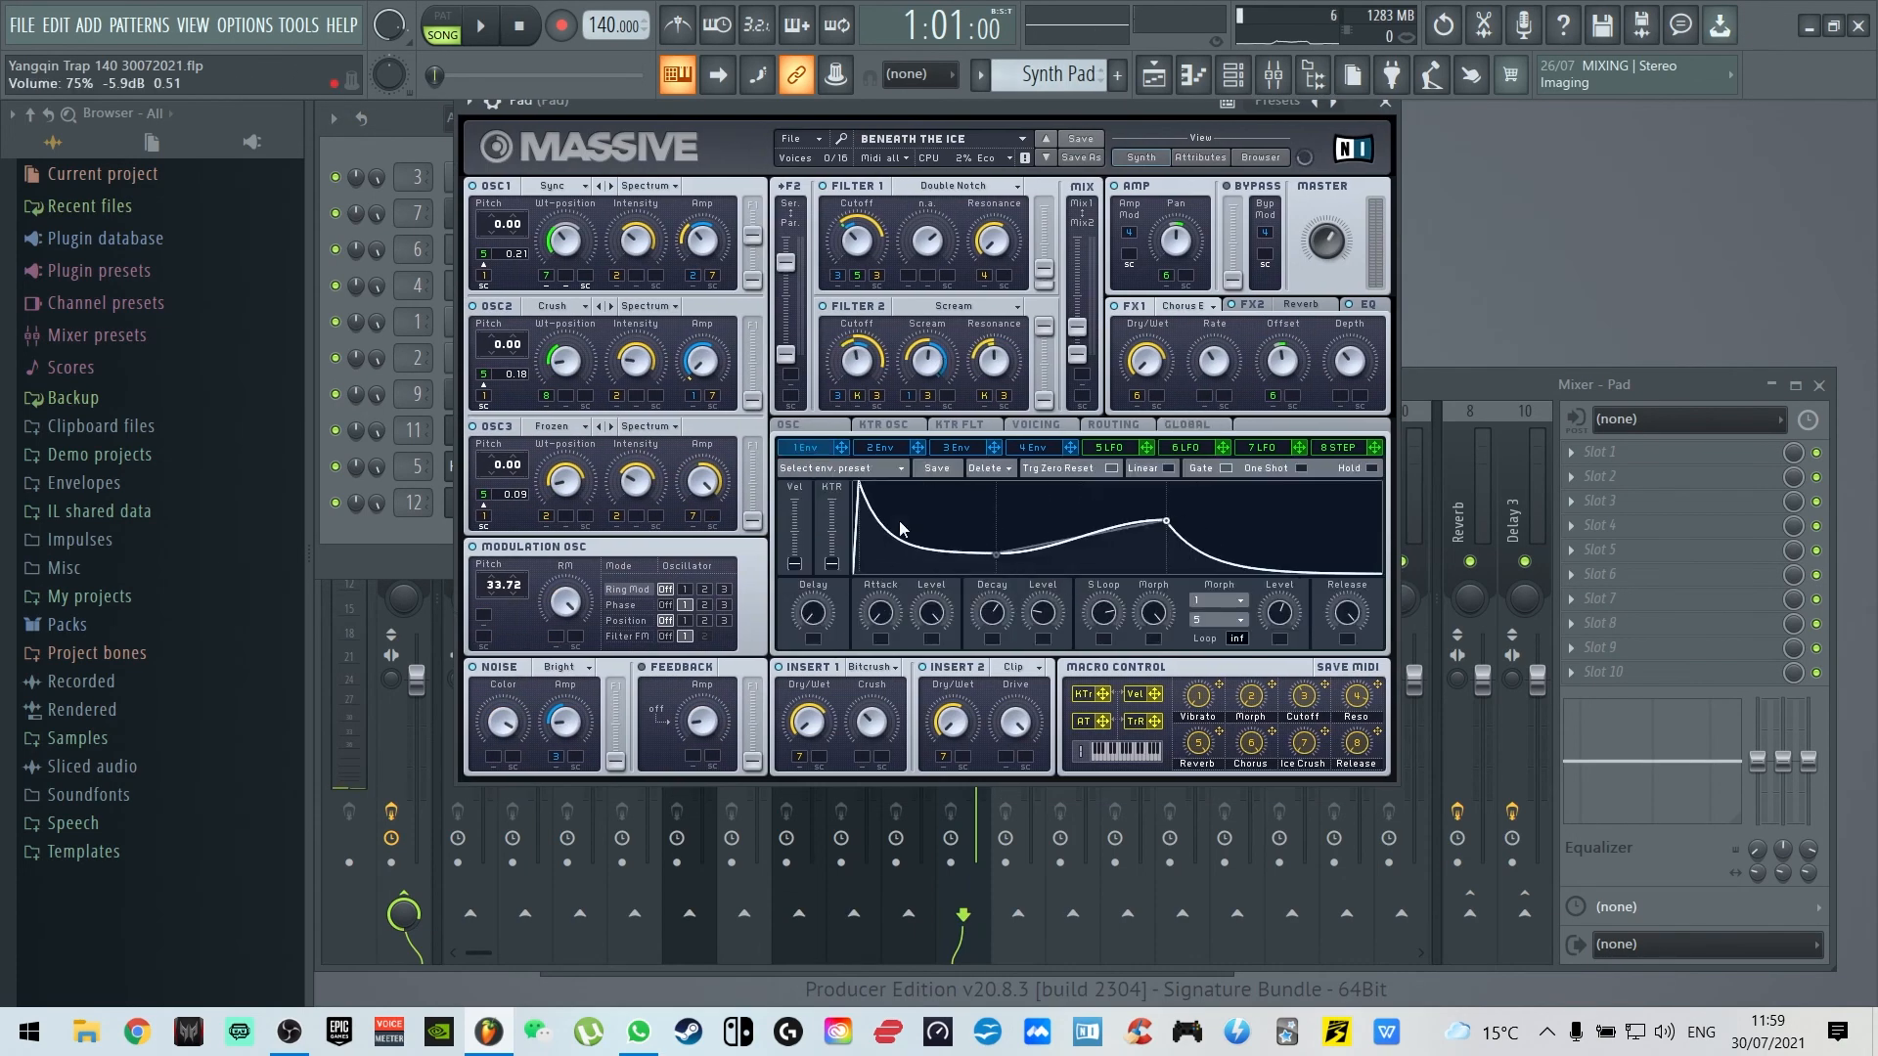
click(886, 426)
click(878, 450)
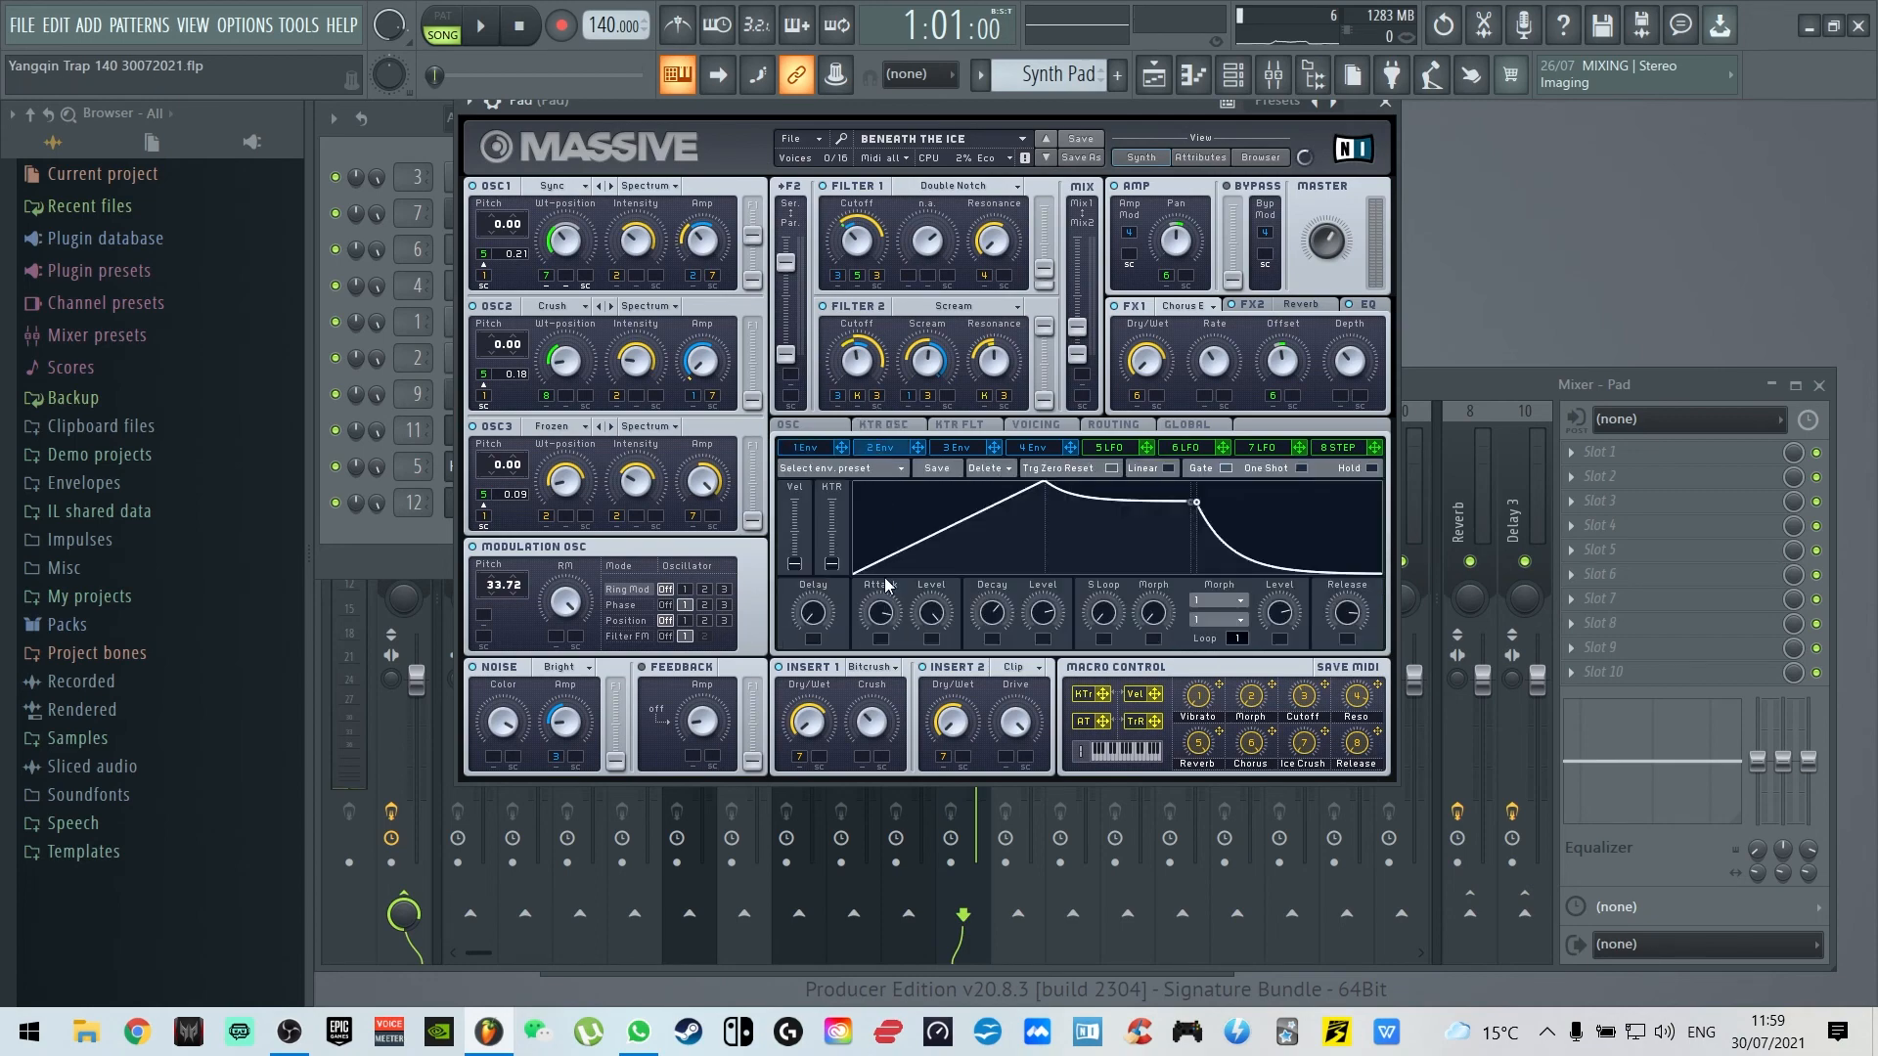
click(945, 449)
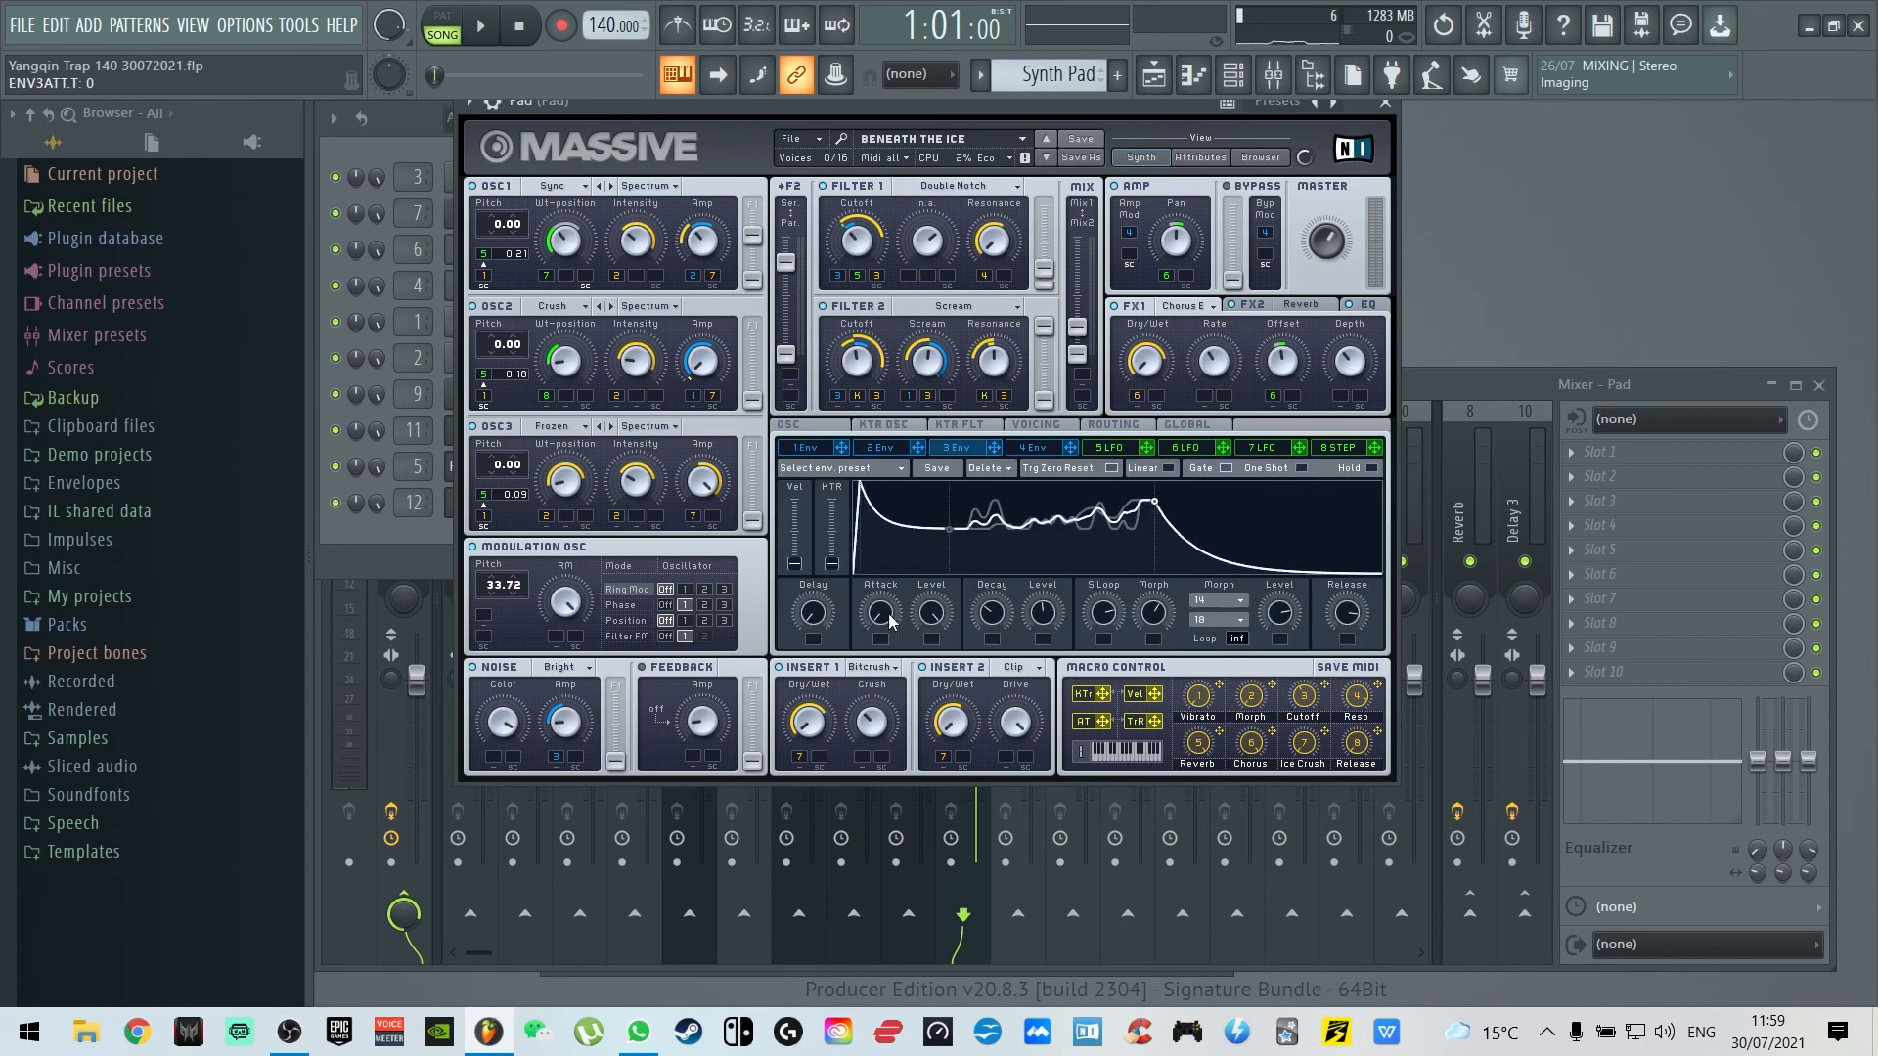
click(1010, 448)
Write a C5 note 1:12:00 long from bar 1 and a B4 filling the rest of bar 2 for Pad, and repeat both in bars 3–4
key(F6)
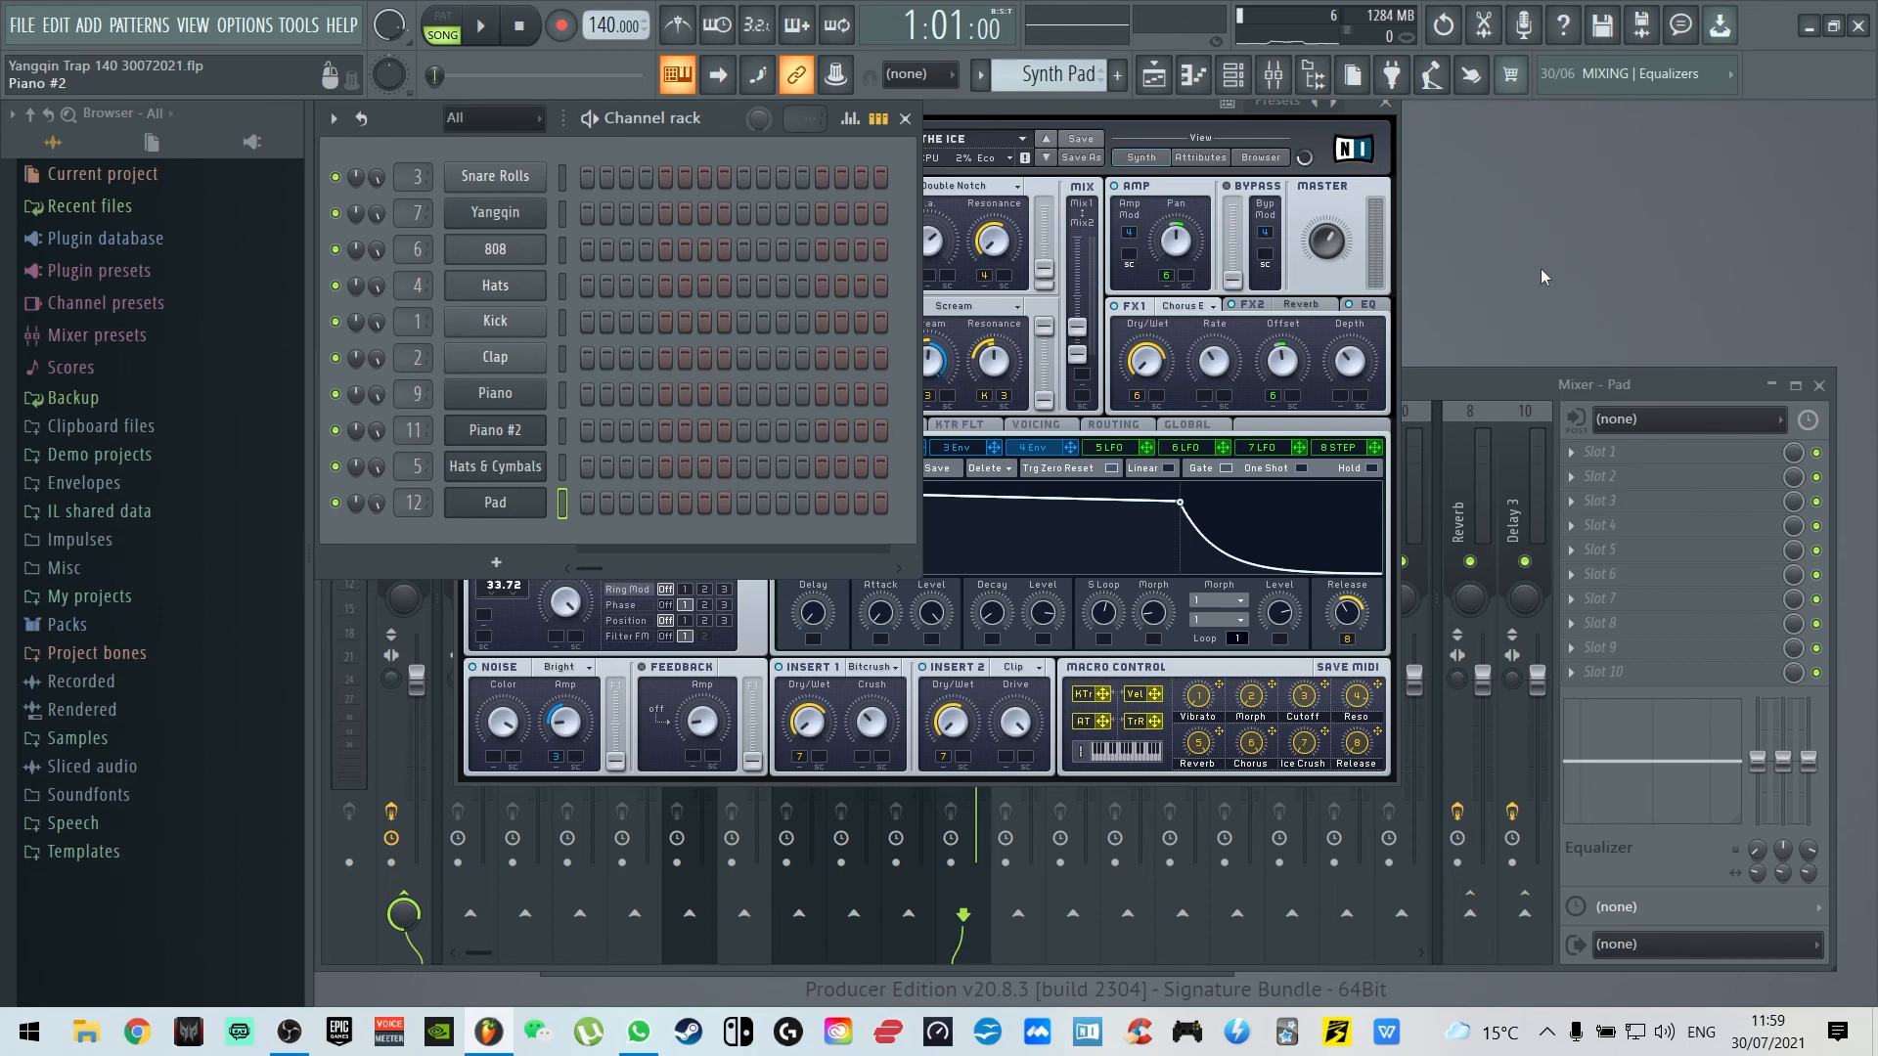
right_click(546, 492)
click(586, 501)
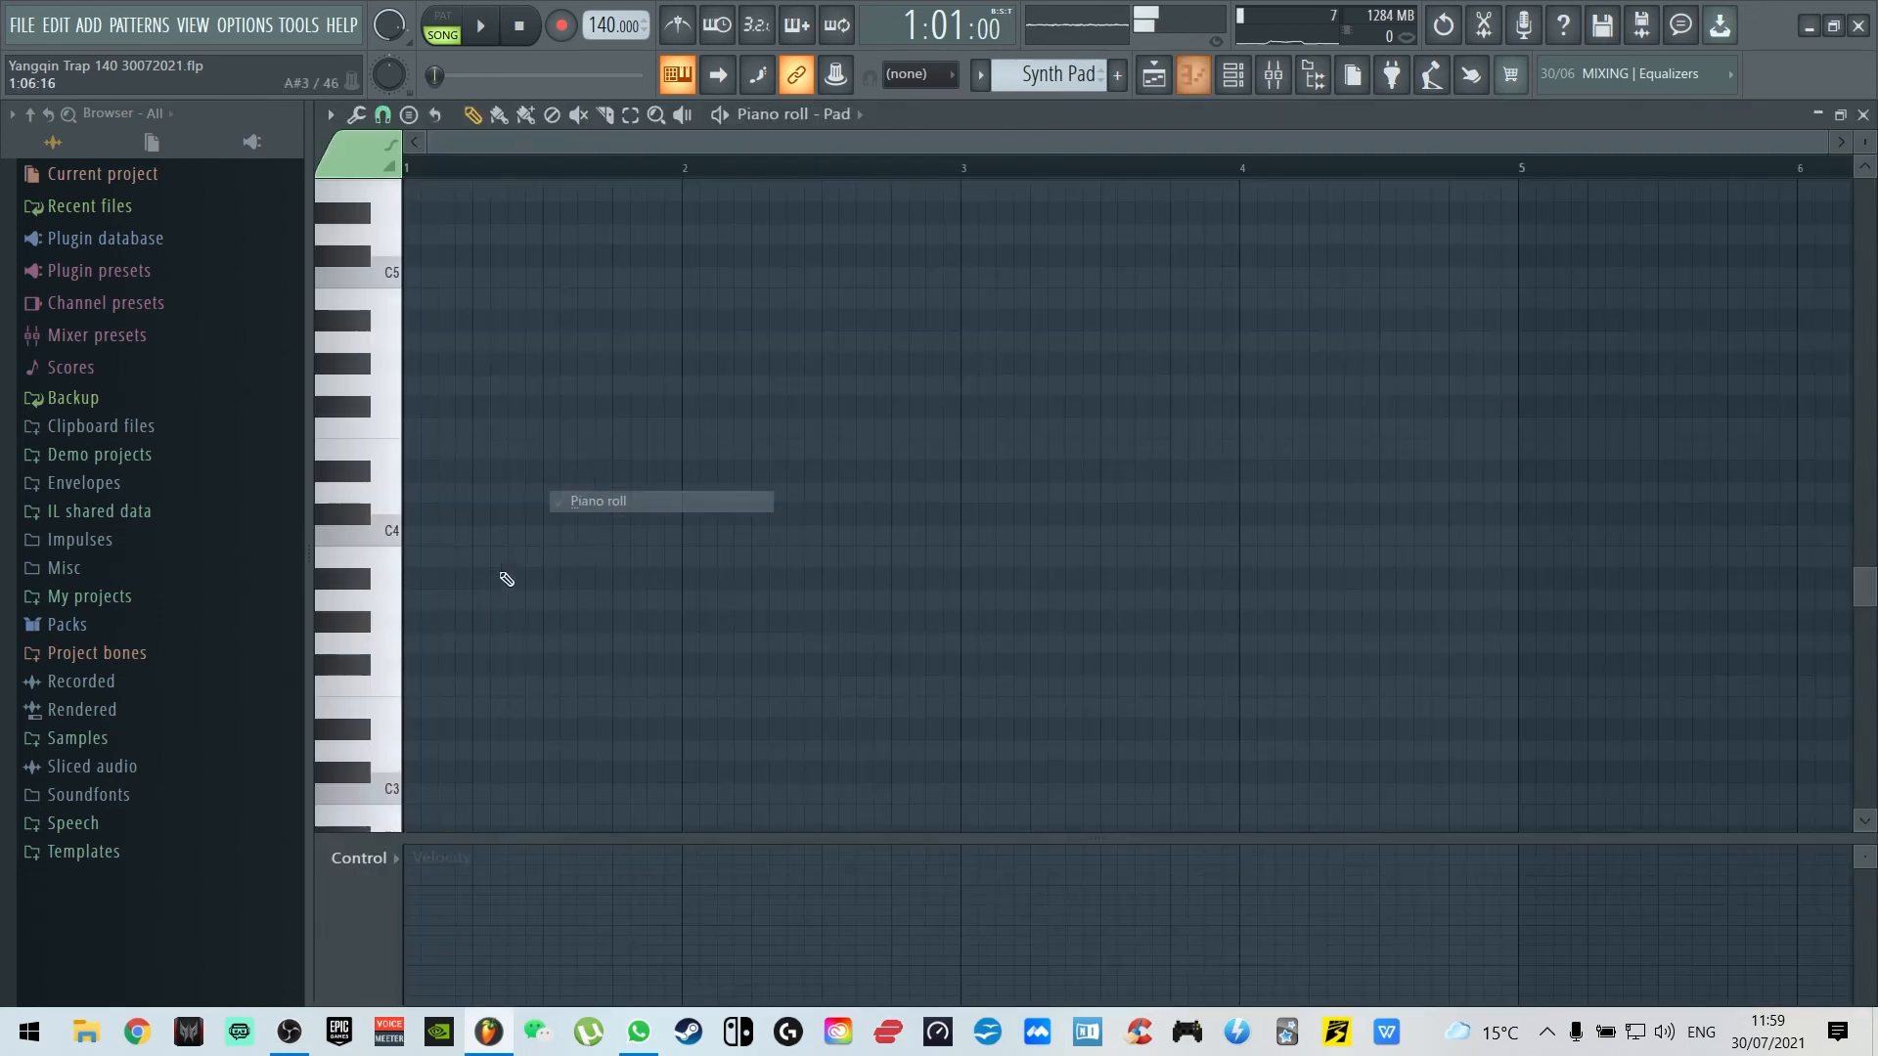
scroll(386, 658, up, 3)
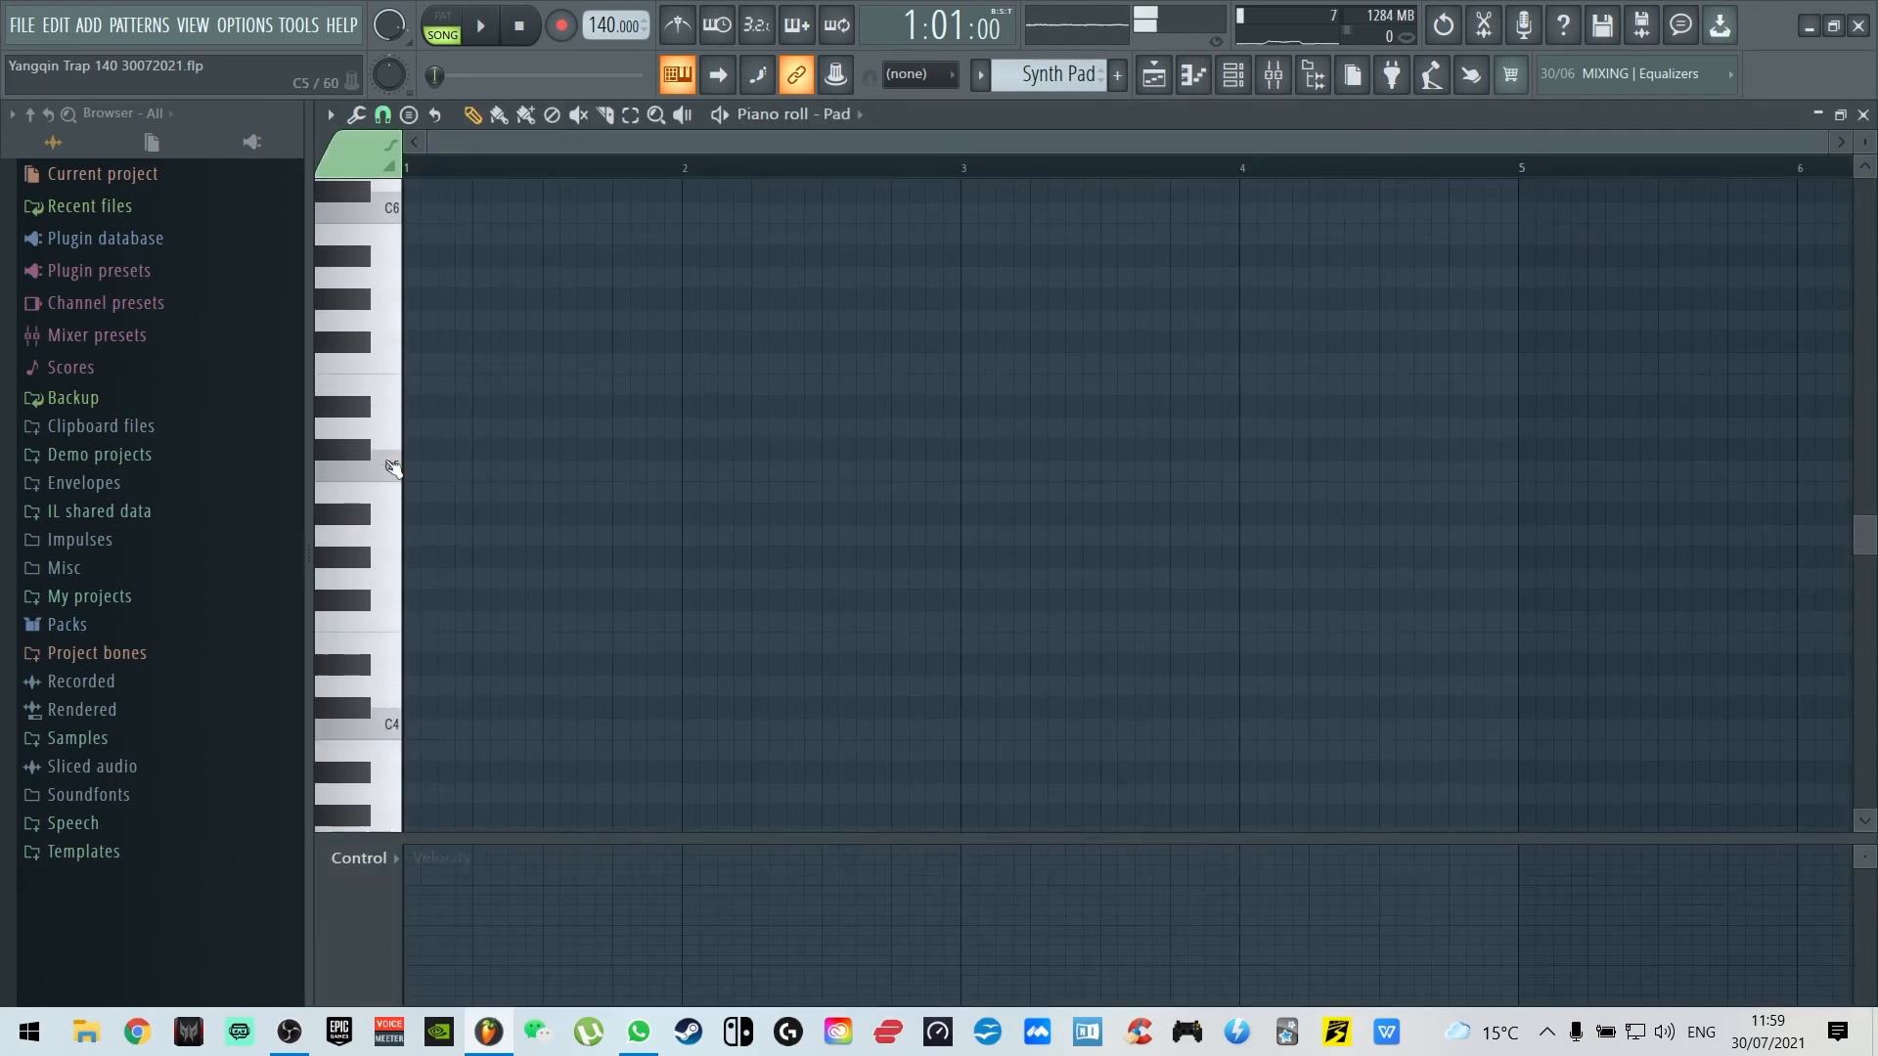
drag(413, 474, 884, 499)
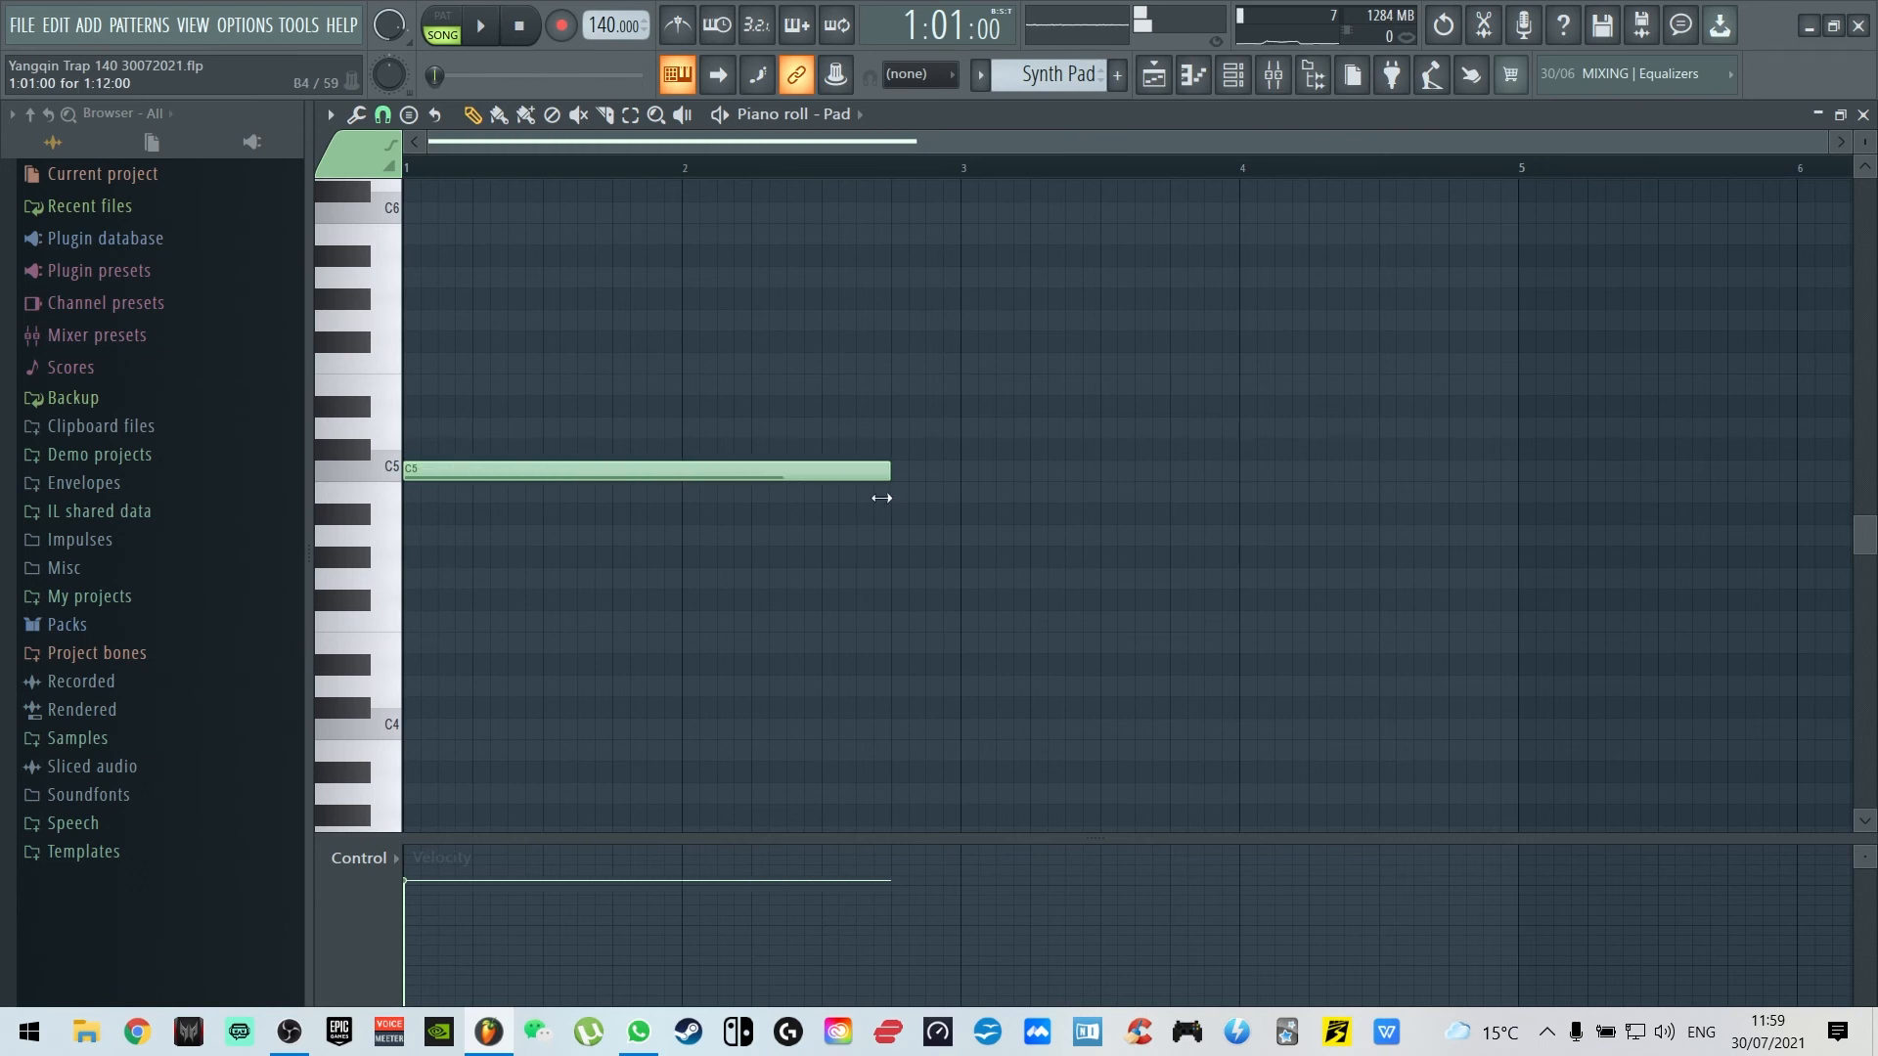
click(885, 498)
drag(1369, 495, 960, 494)
drag(1205, 145, 1585, 125)
key(ctrl+b)
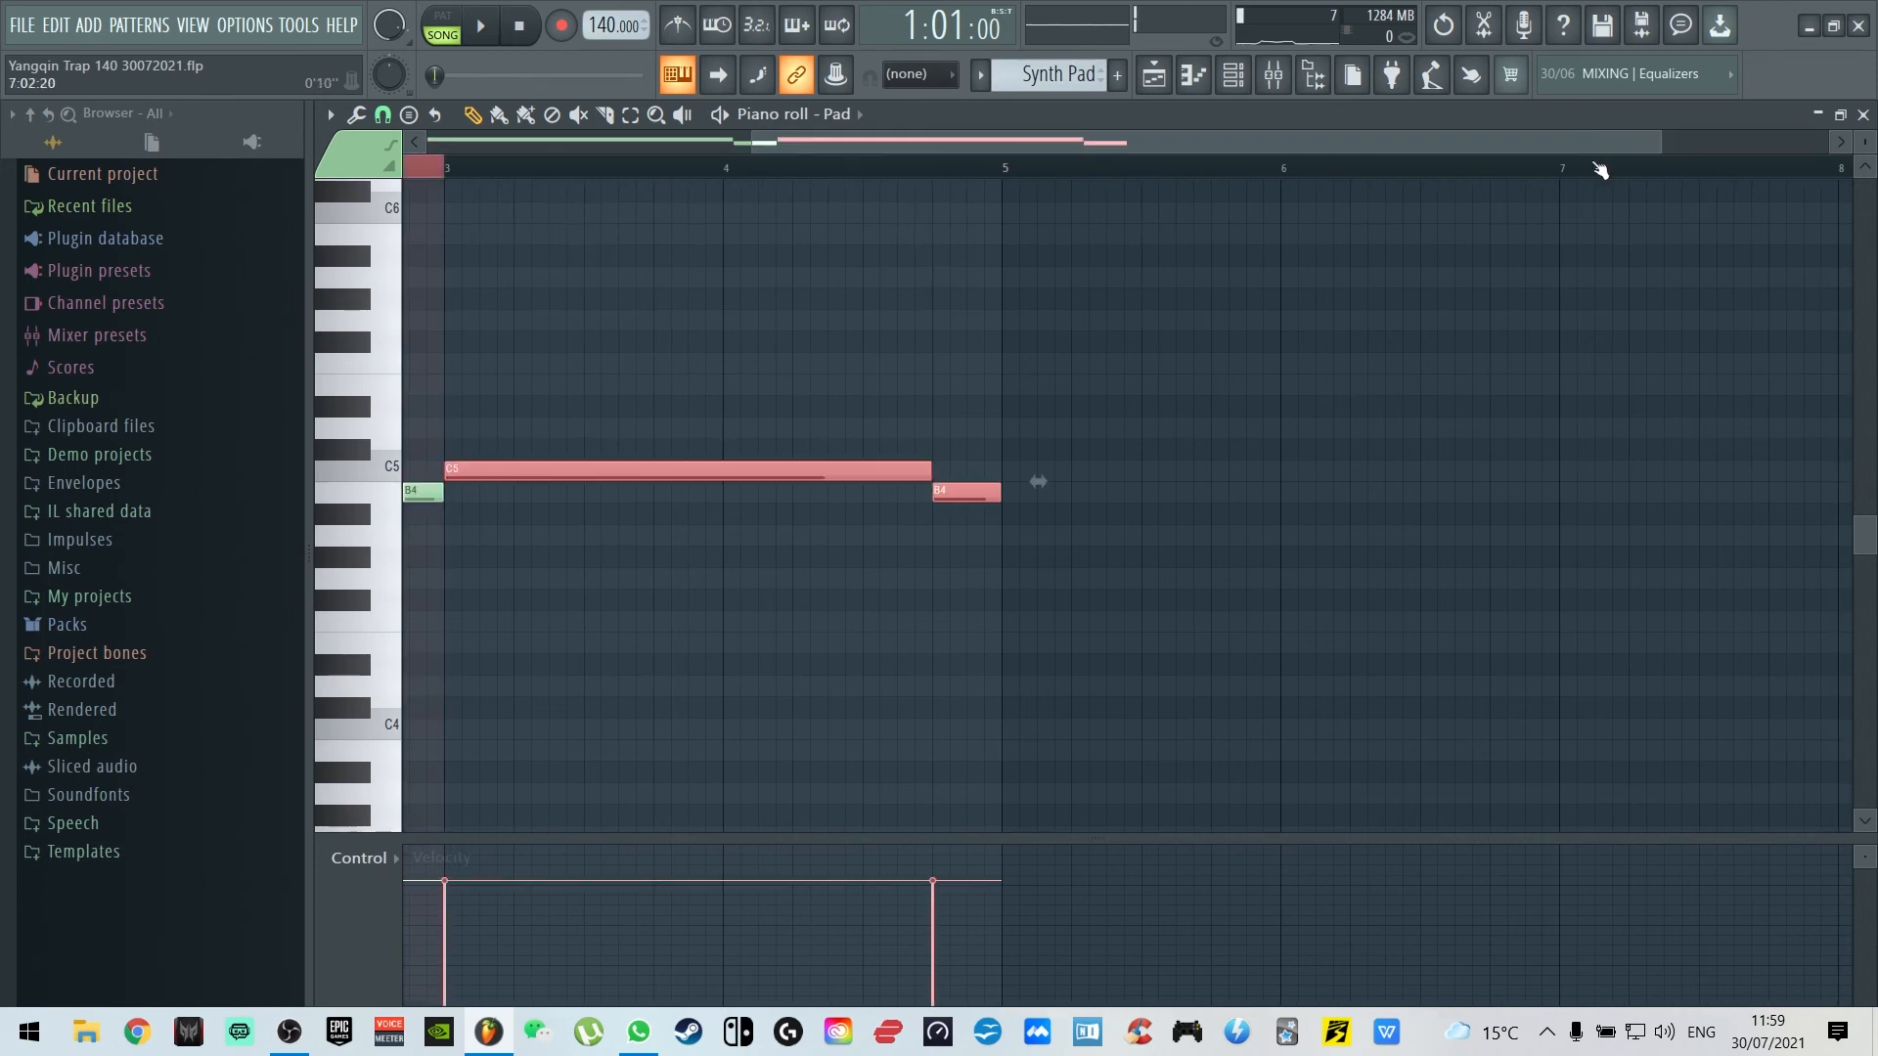
Place Synth Pad clips on Track 8 at bars 25 and 29, and audition the pattern on its own
key(F5)
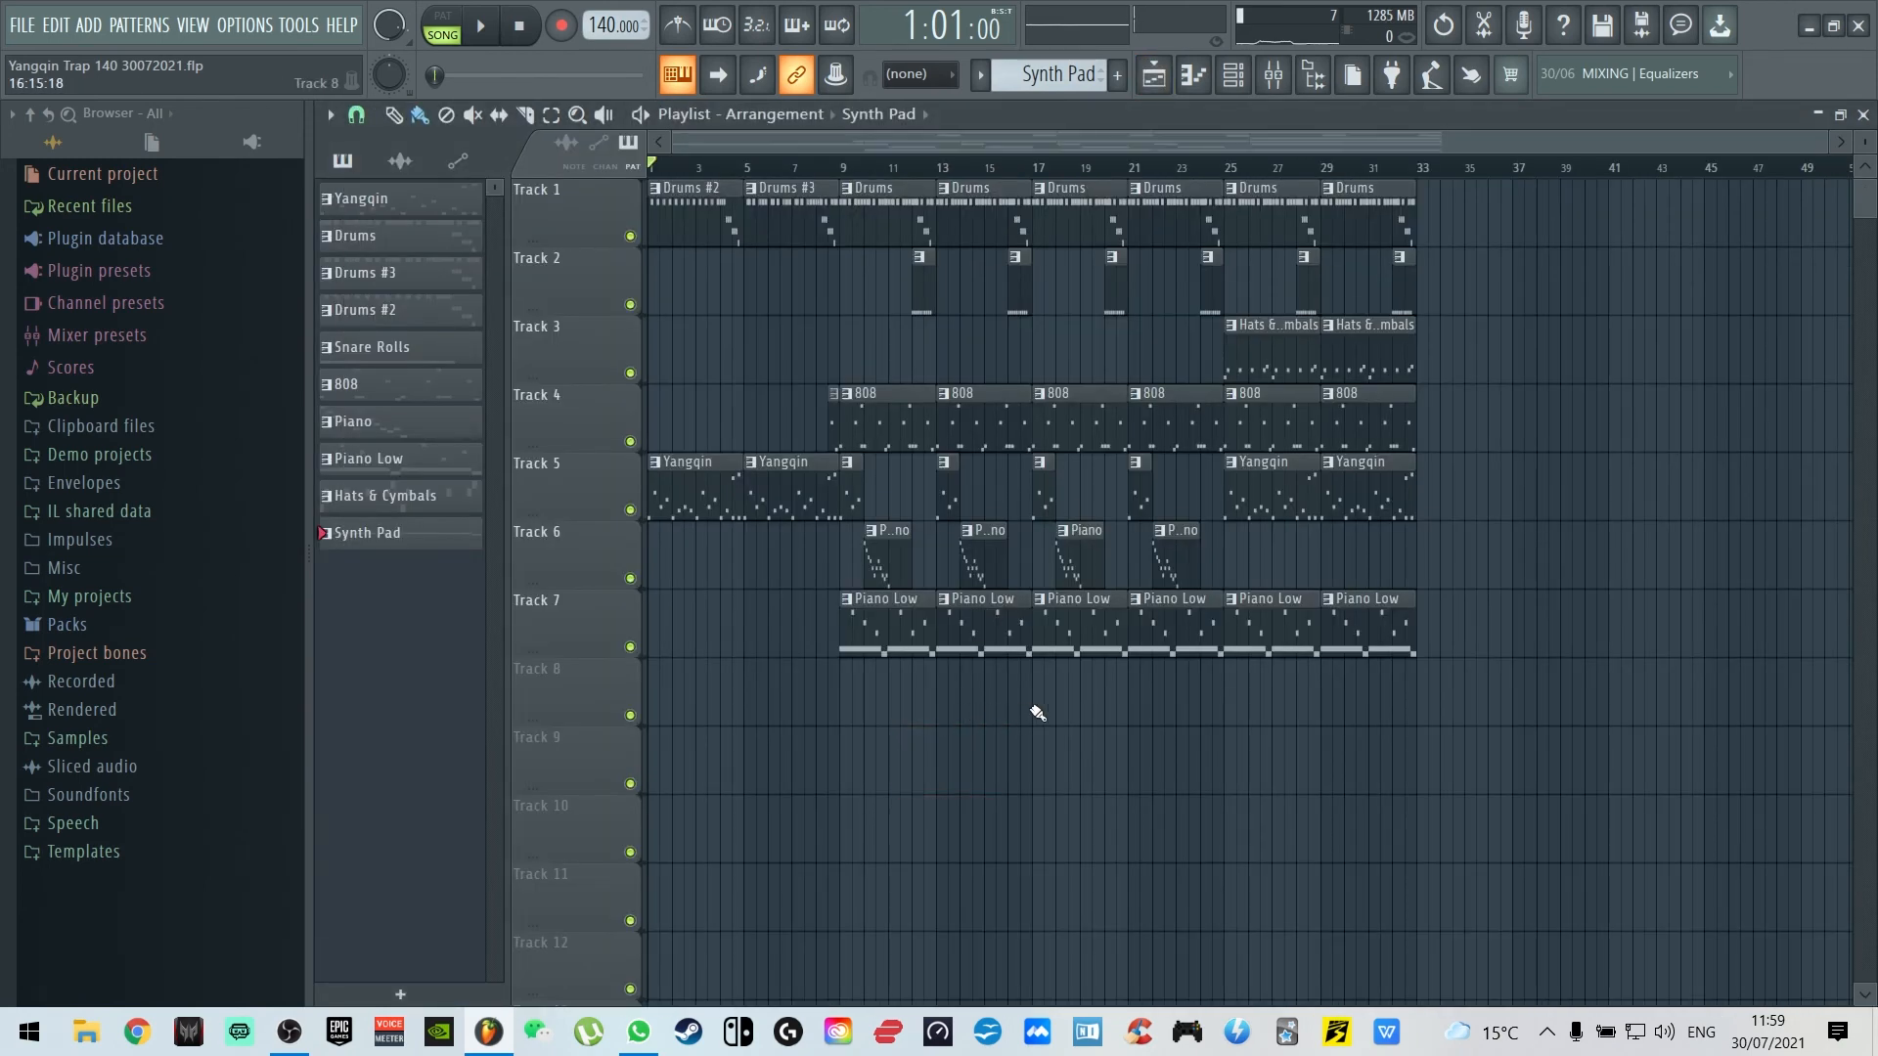
drag(1236, 700, 1350, 705)
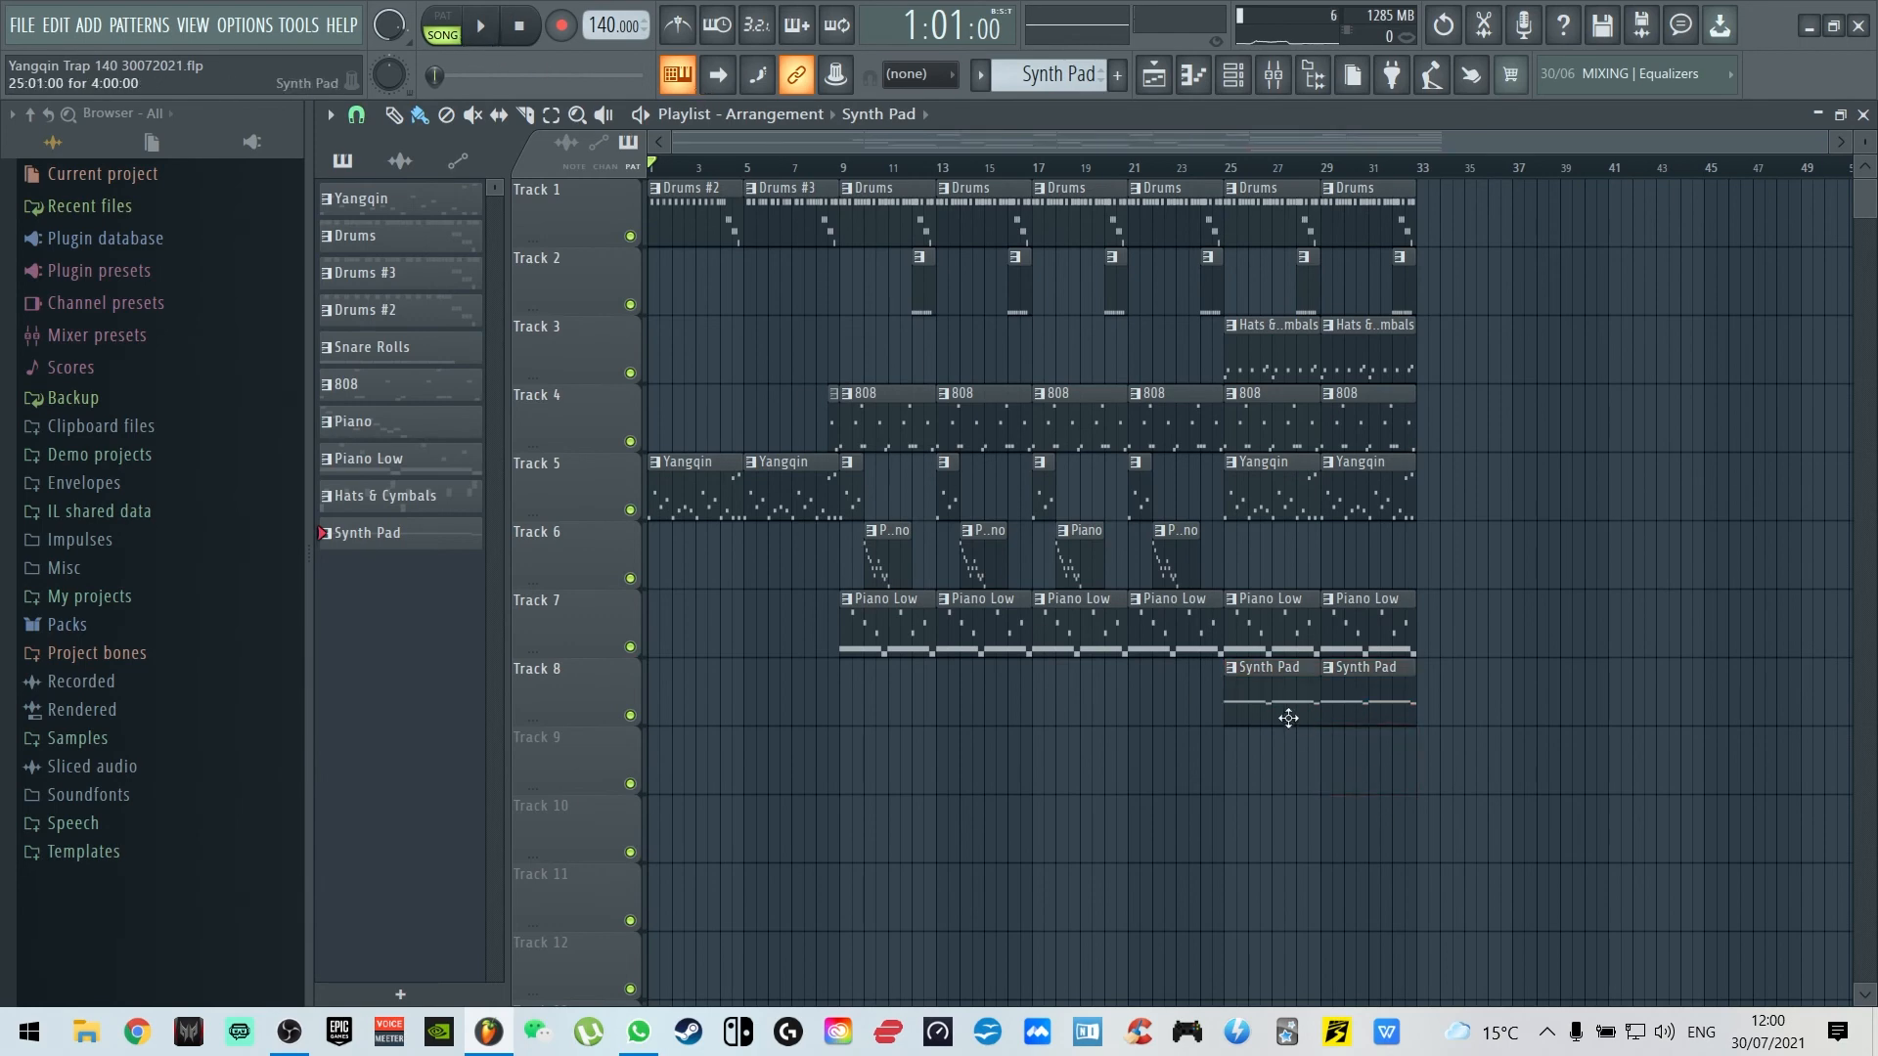
double_click(1288, 718)
drag(922, 150, 381, 41)
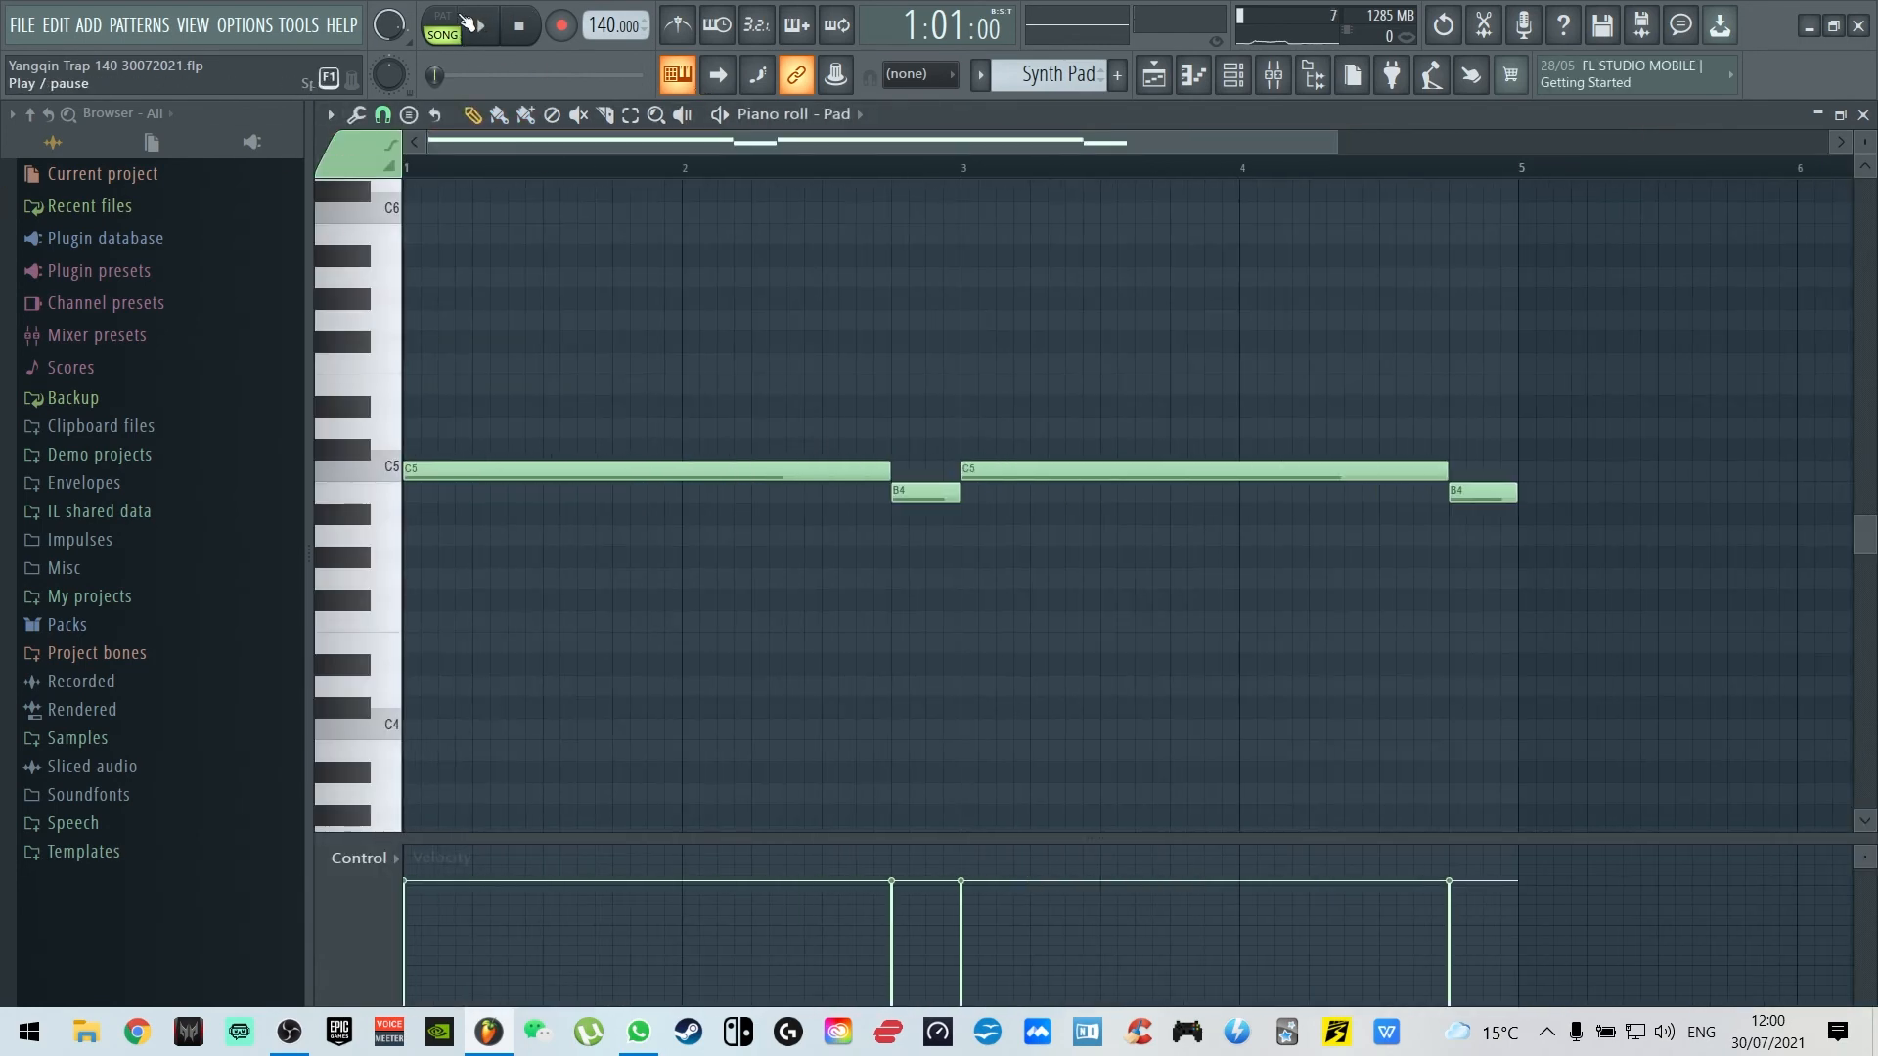
key(space)
key(space)
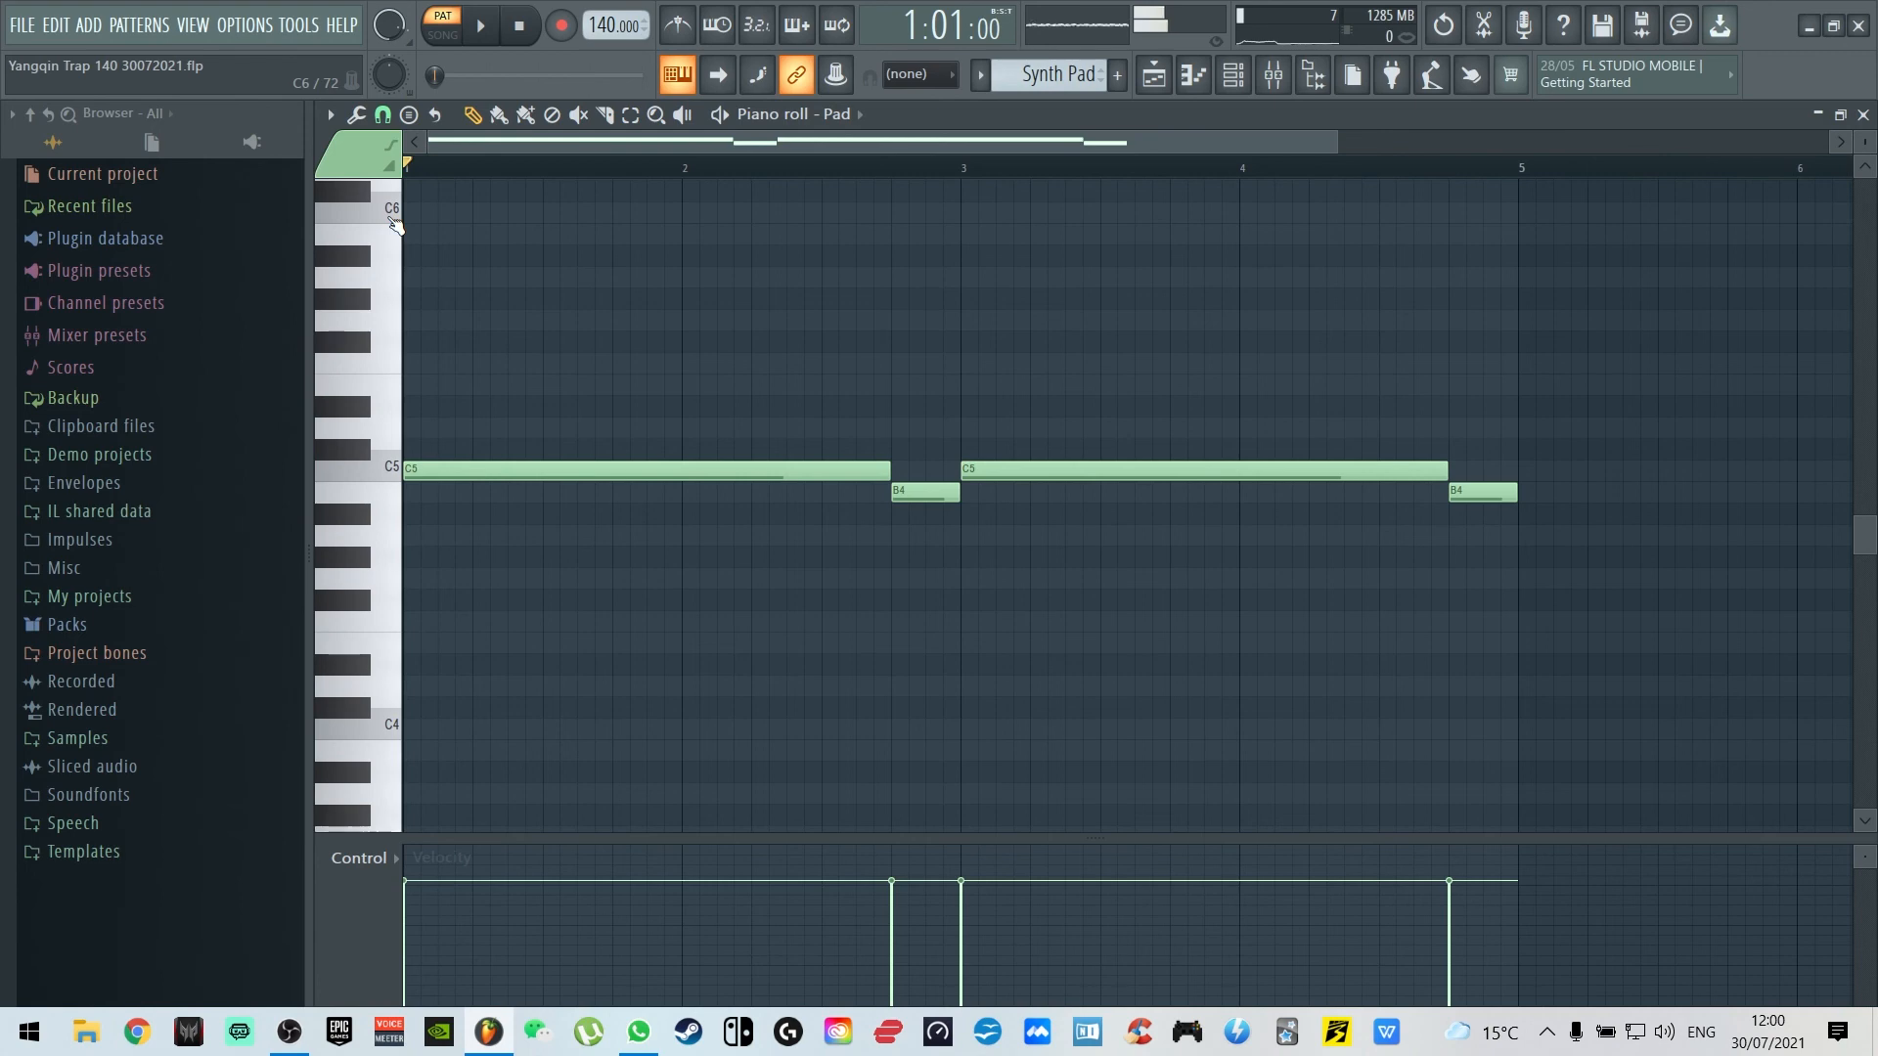
key(F6)
key(F5)
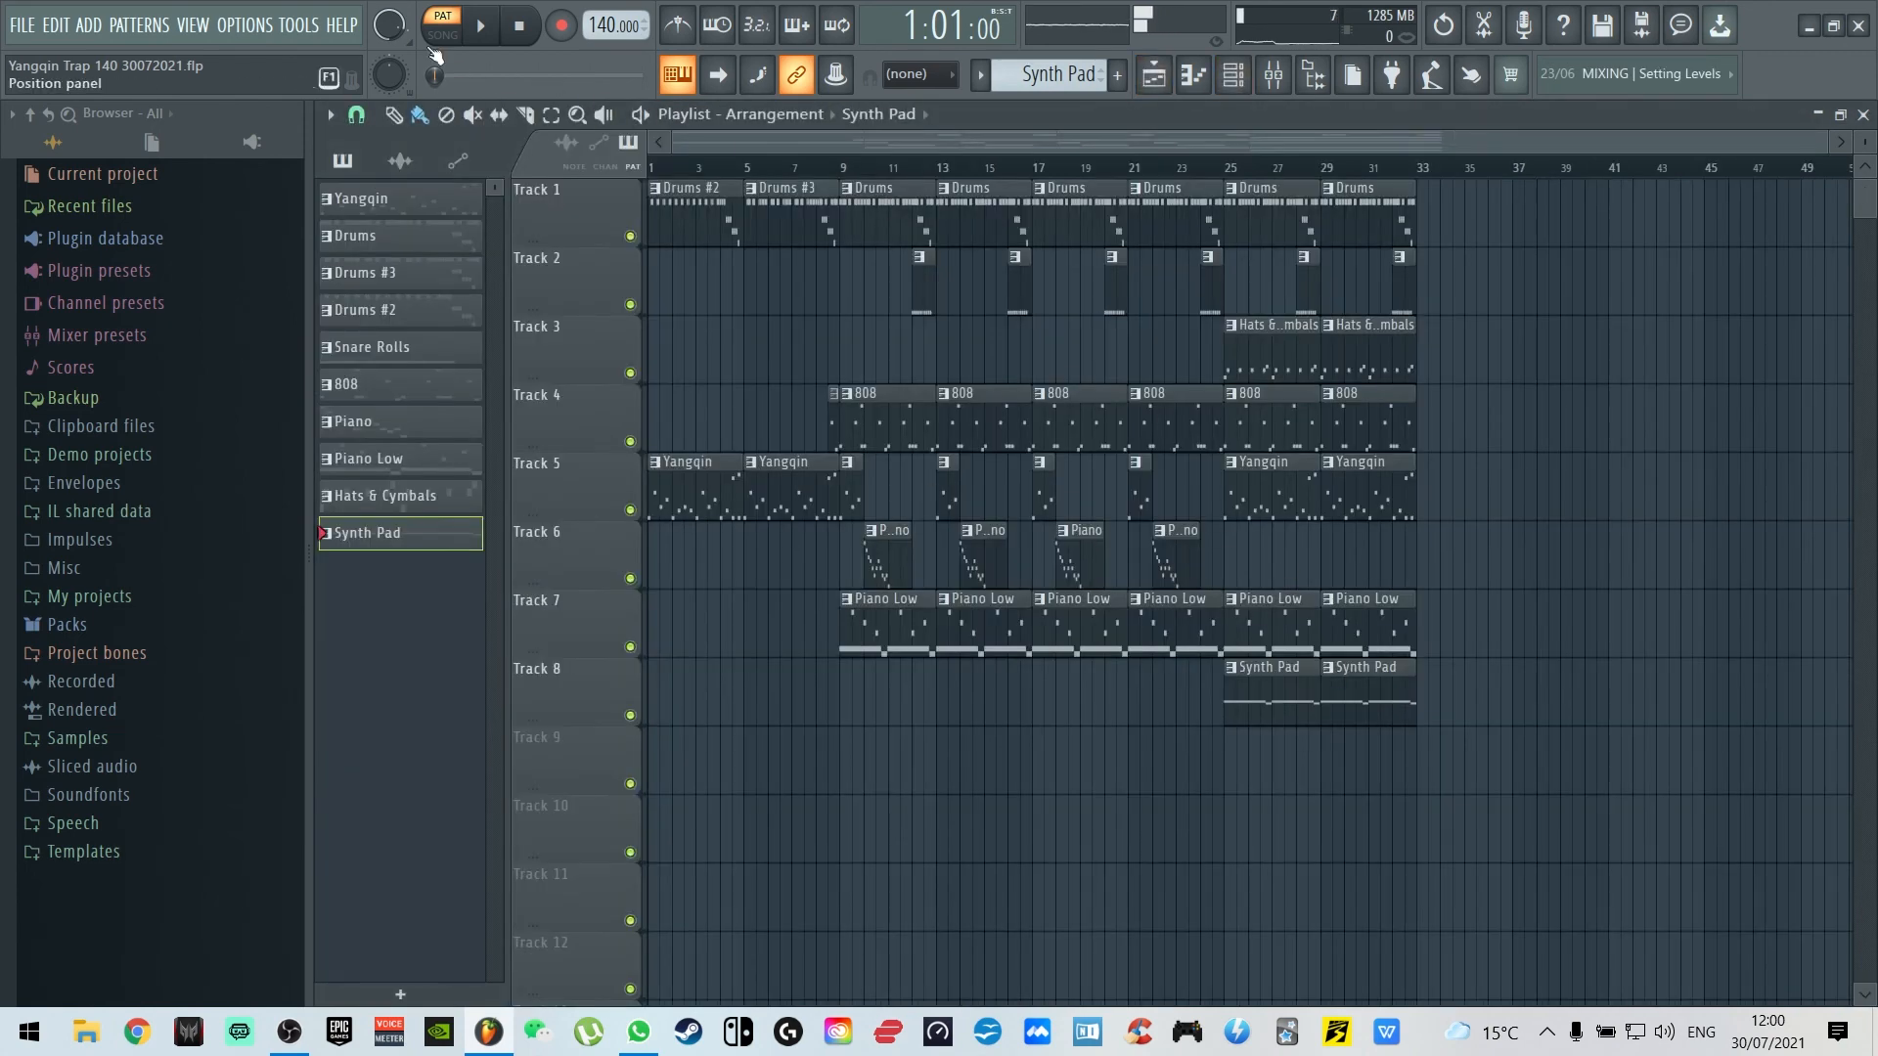
Play the whole song from bar 21 and lower the Pad mixer track's volume
click(443, 35)
key(space)
click(1131, 167)
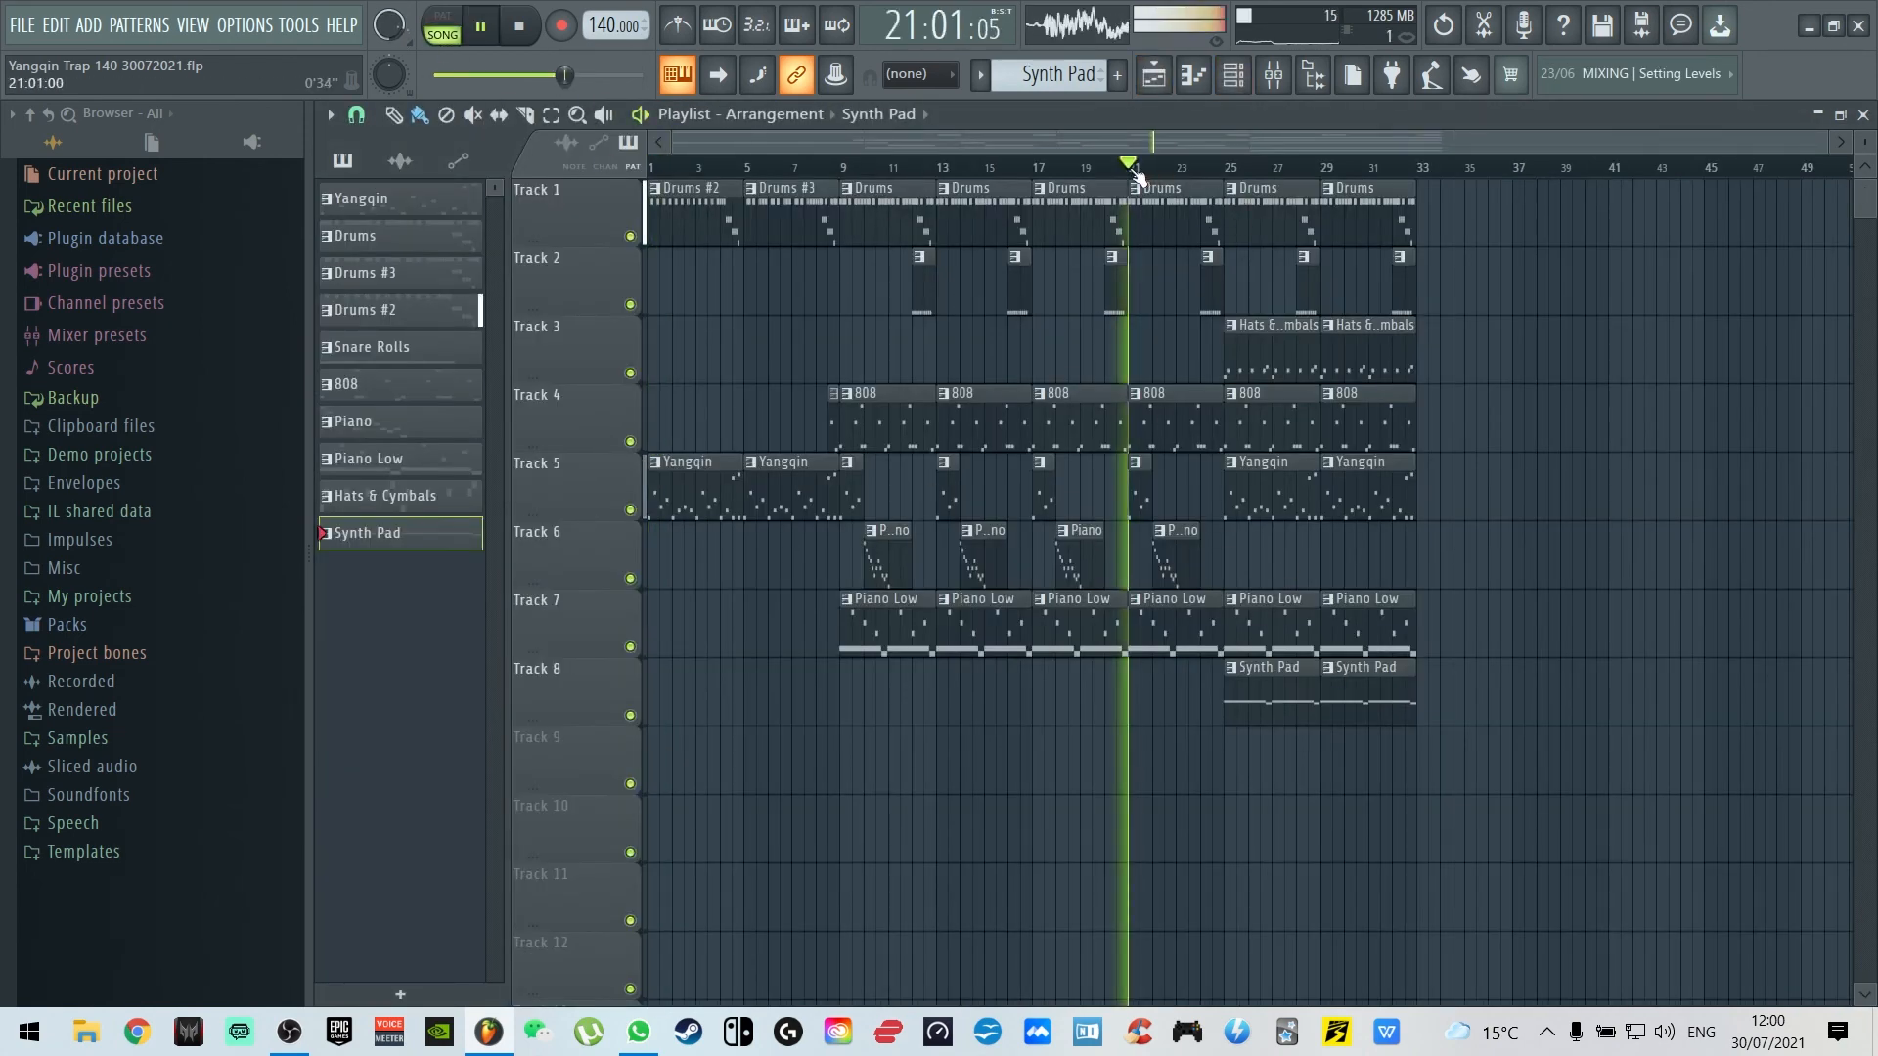
key(F9)
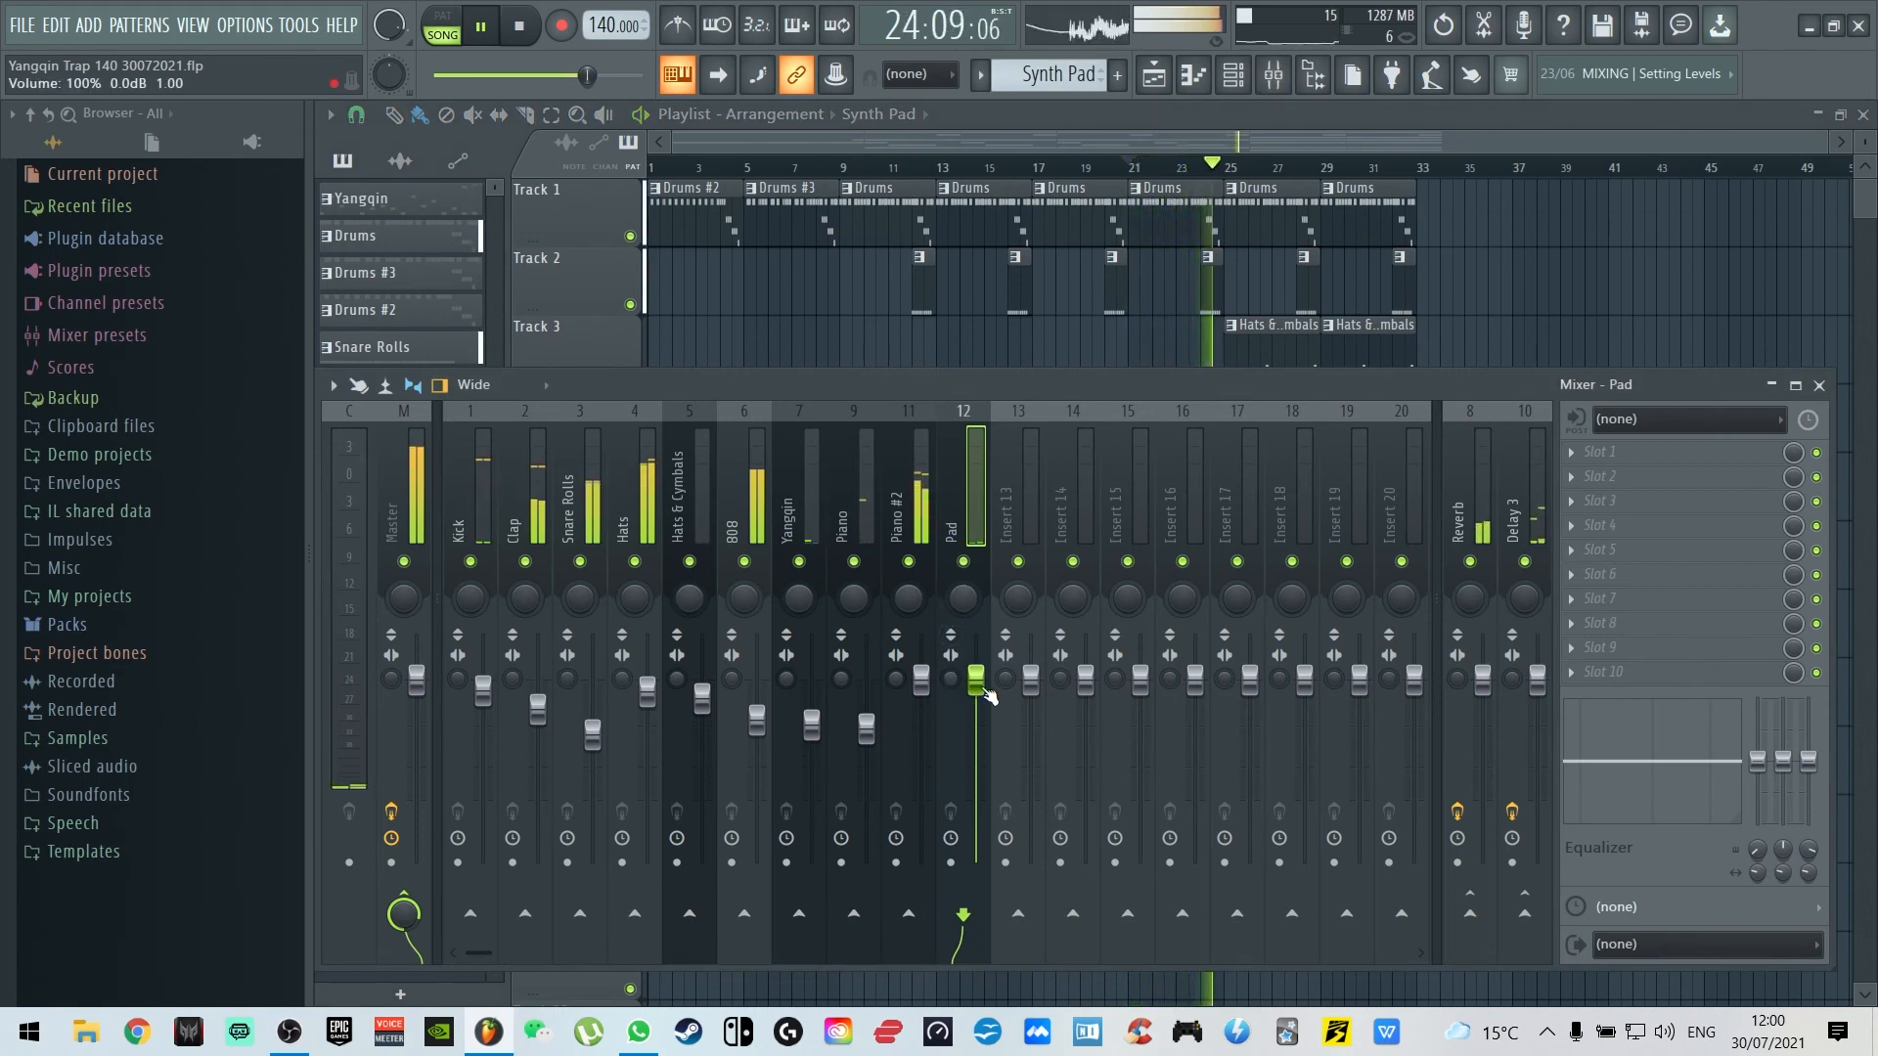
drag(990, 696, 989, 762)
Send the Pad mixer track to Reverb at 10%, lower its volume further and stop playback
click(1469, 913)
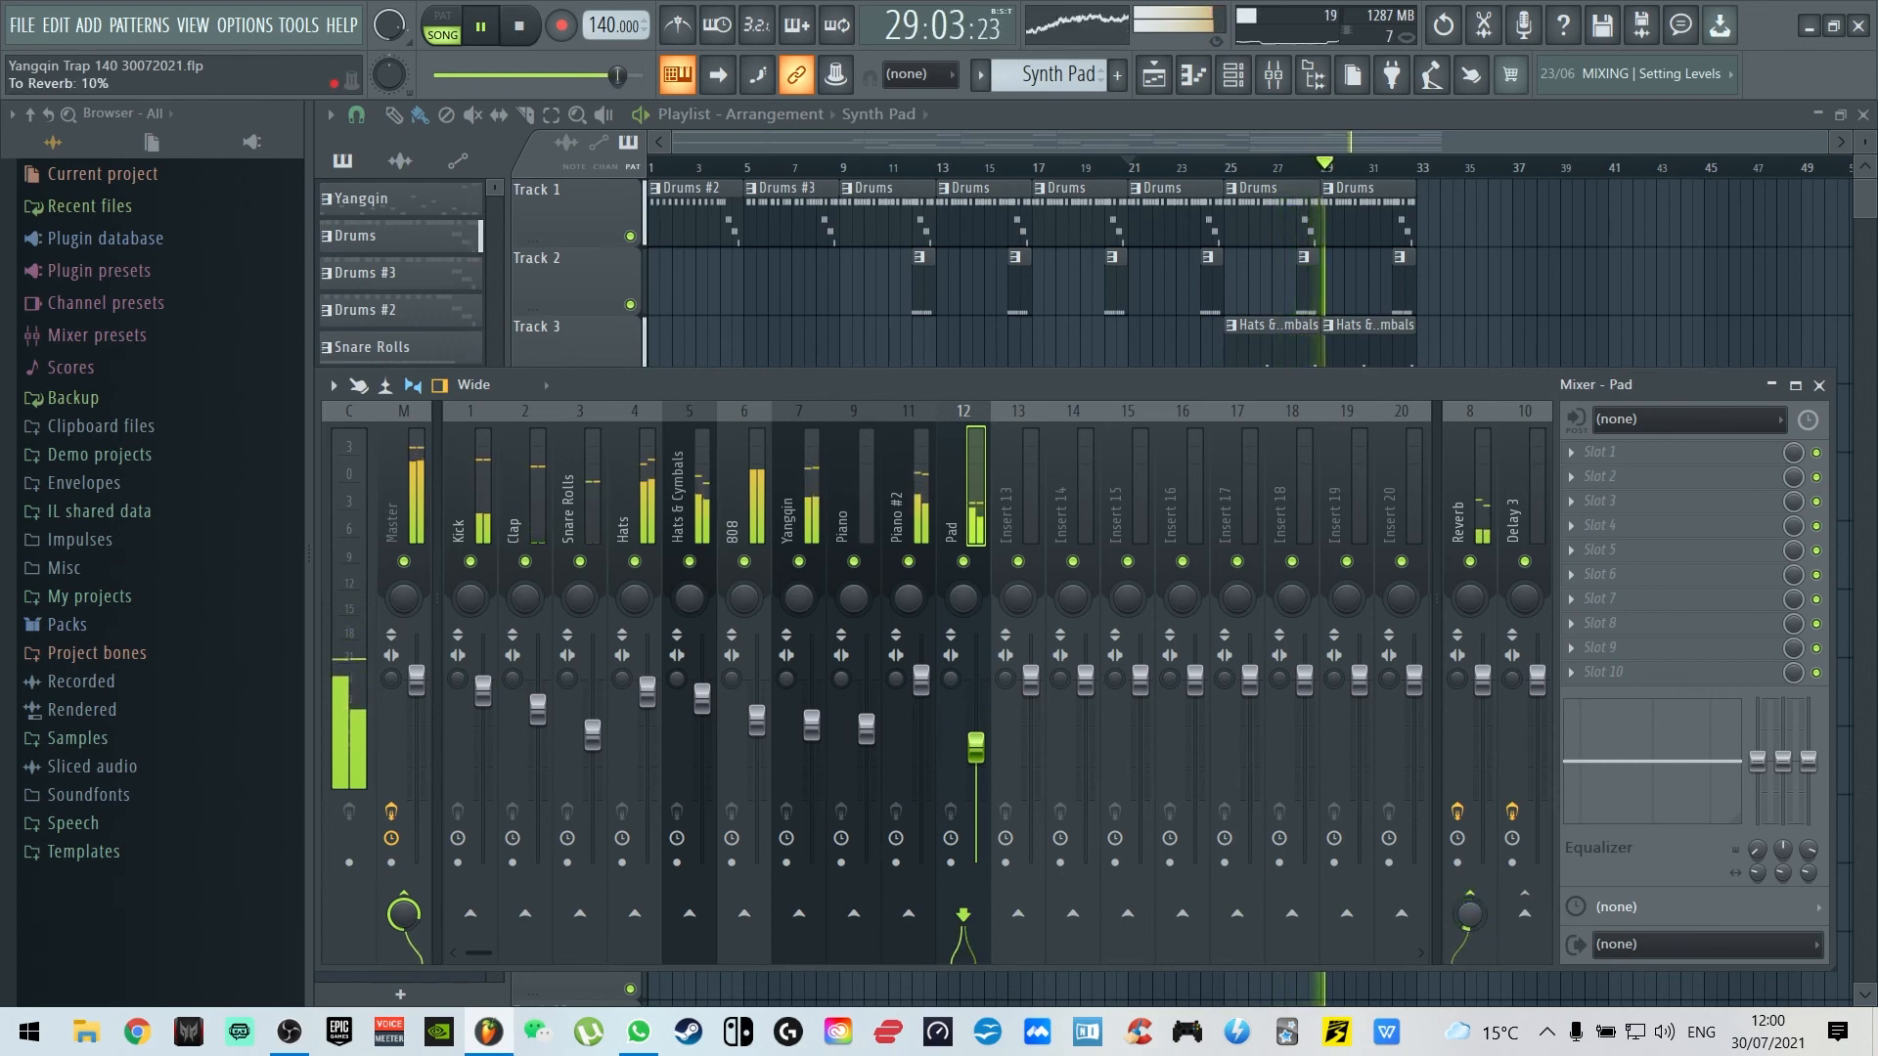
drag(975, 748, 990, 793)
key(F9)
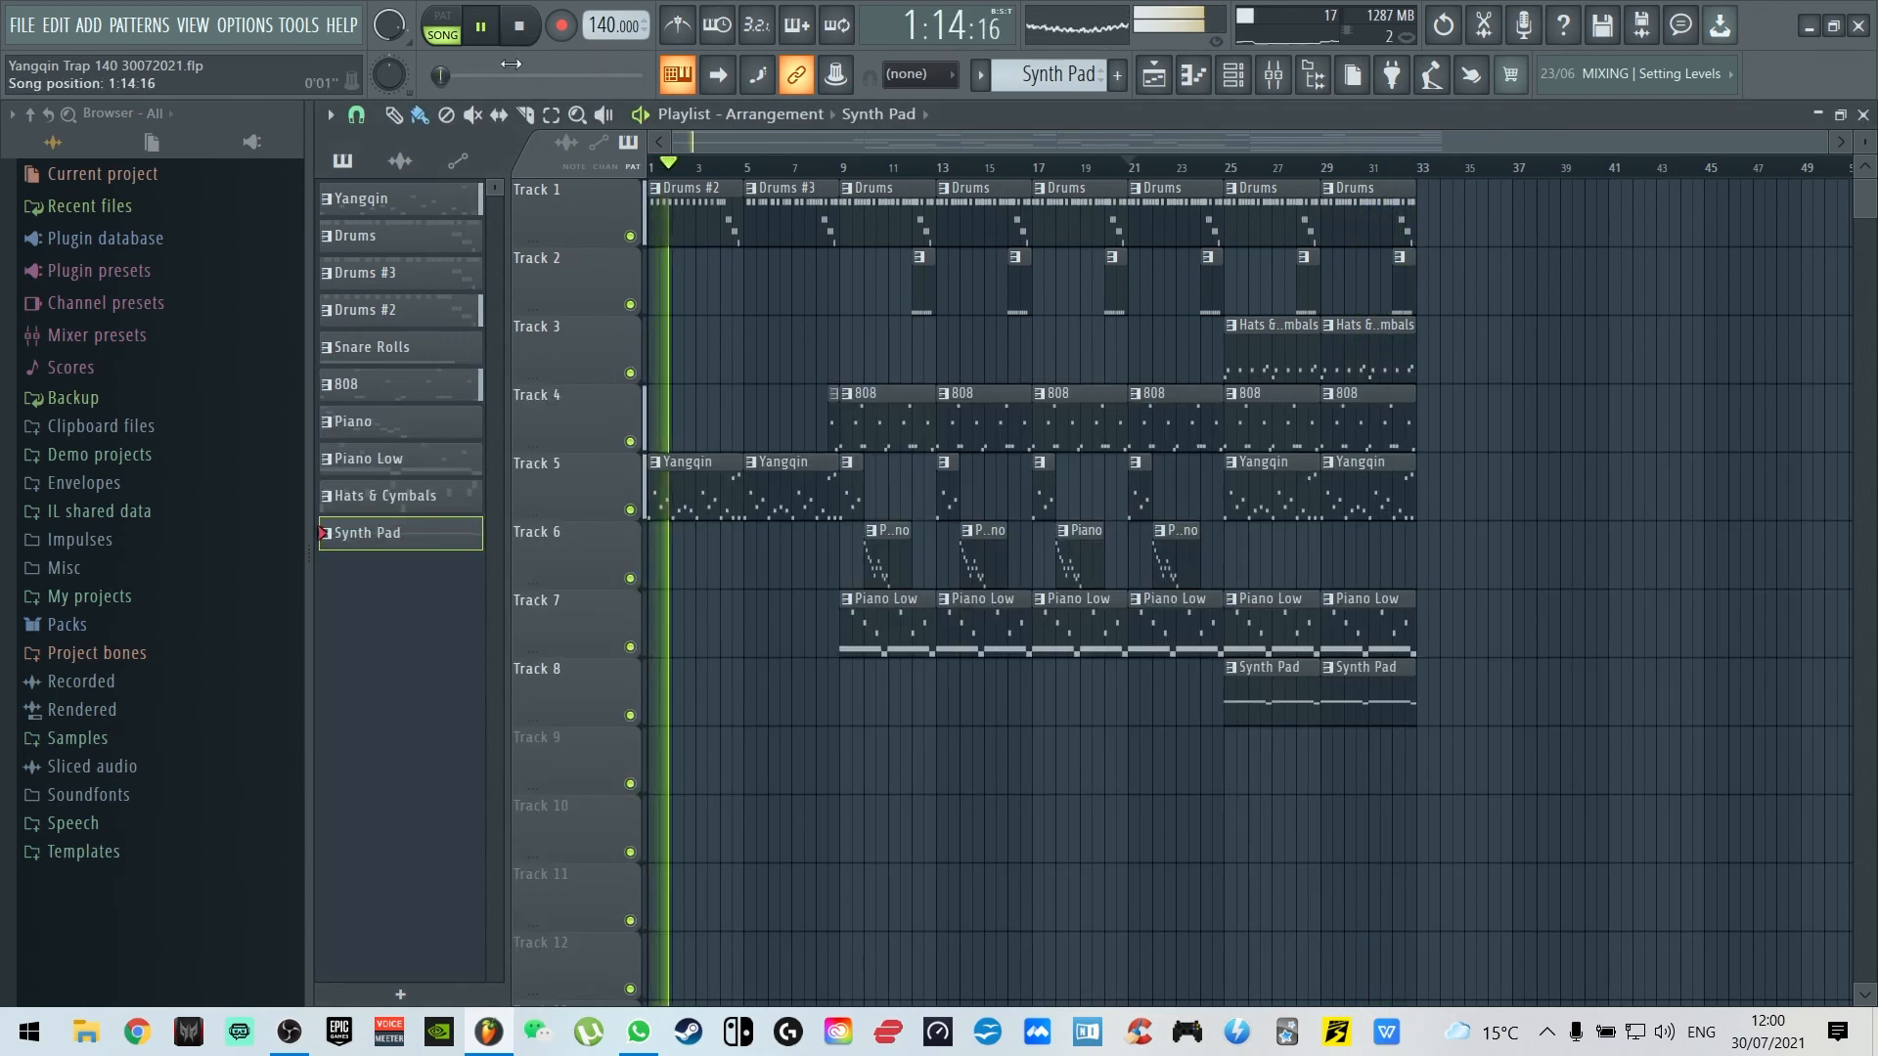
click(523, 26)
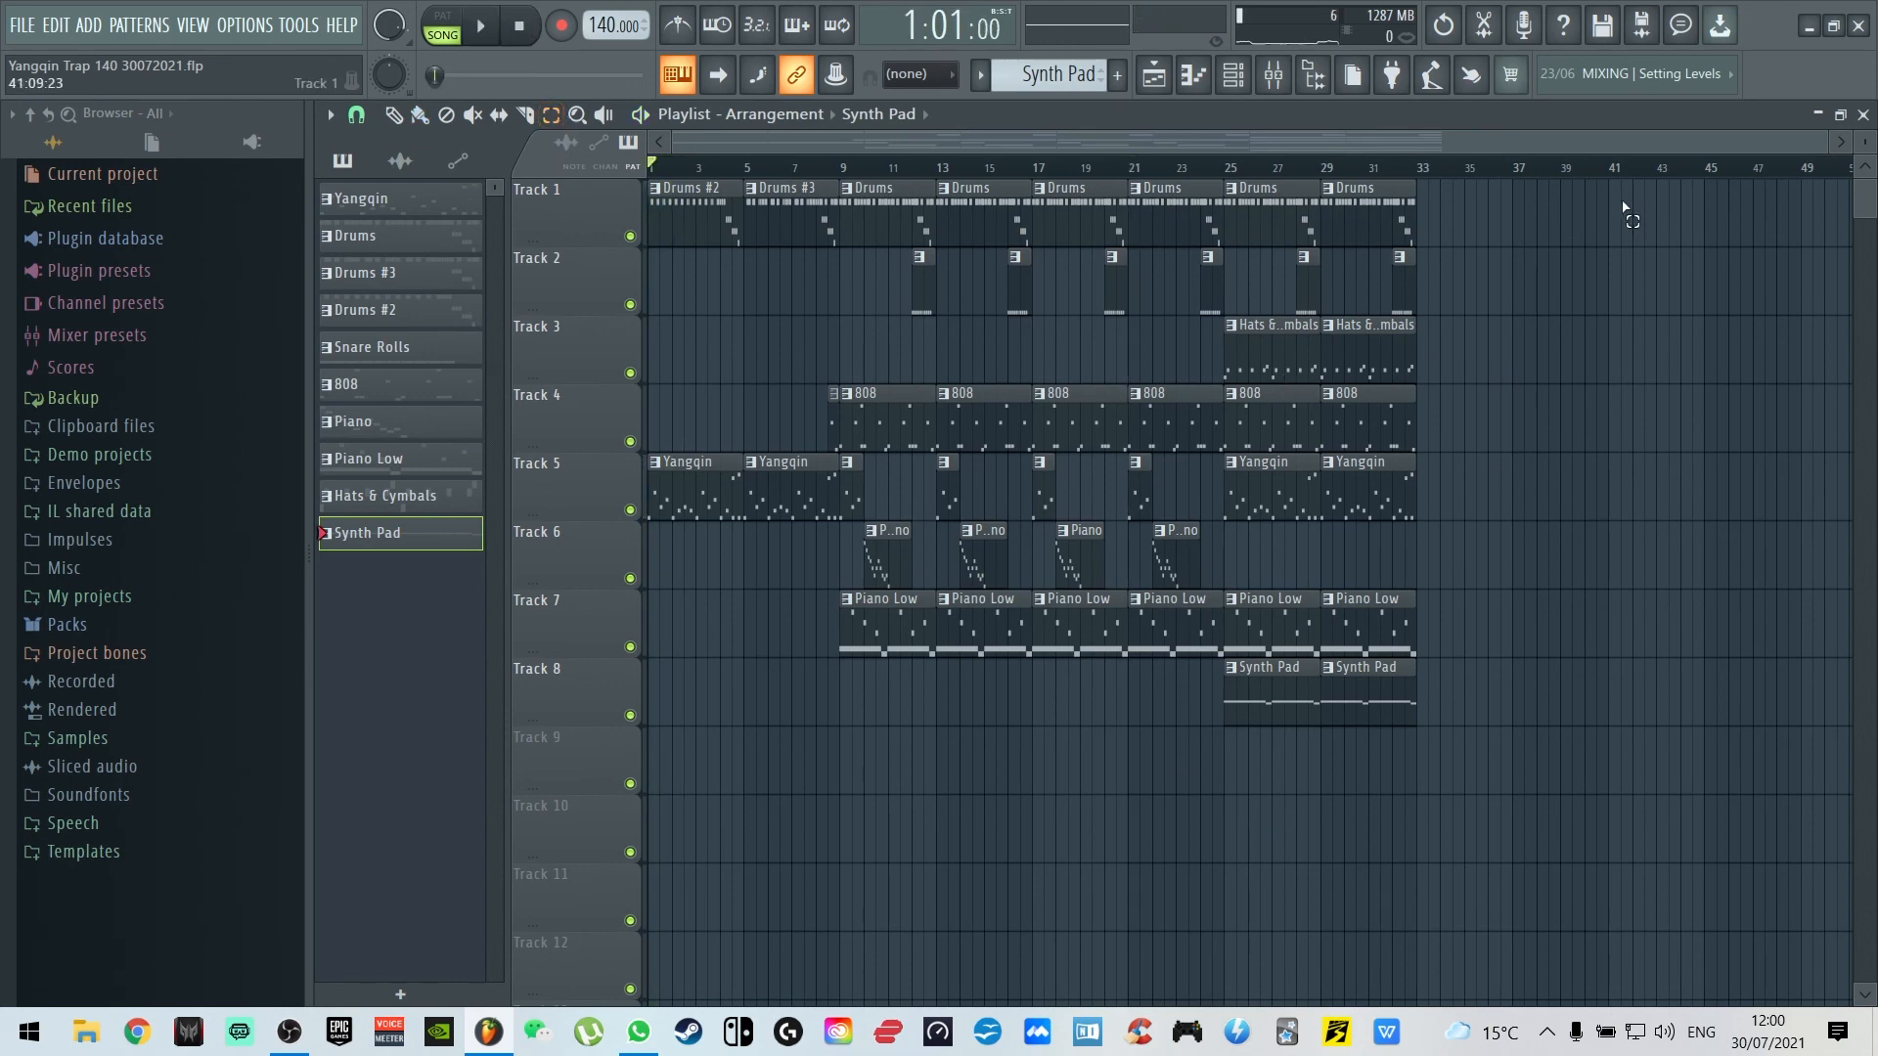
Duplicate all playlist clips from bars 9–32 so the copy starts at bar 33
drag(1553, 205, 855, 807)
drag(923, 144, 1681, 121)
key(ctrl+b)
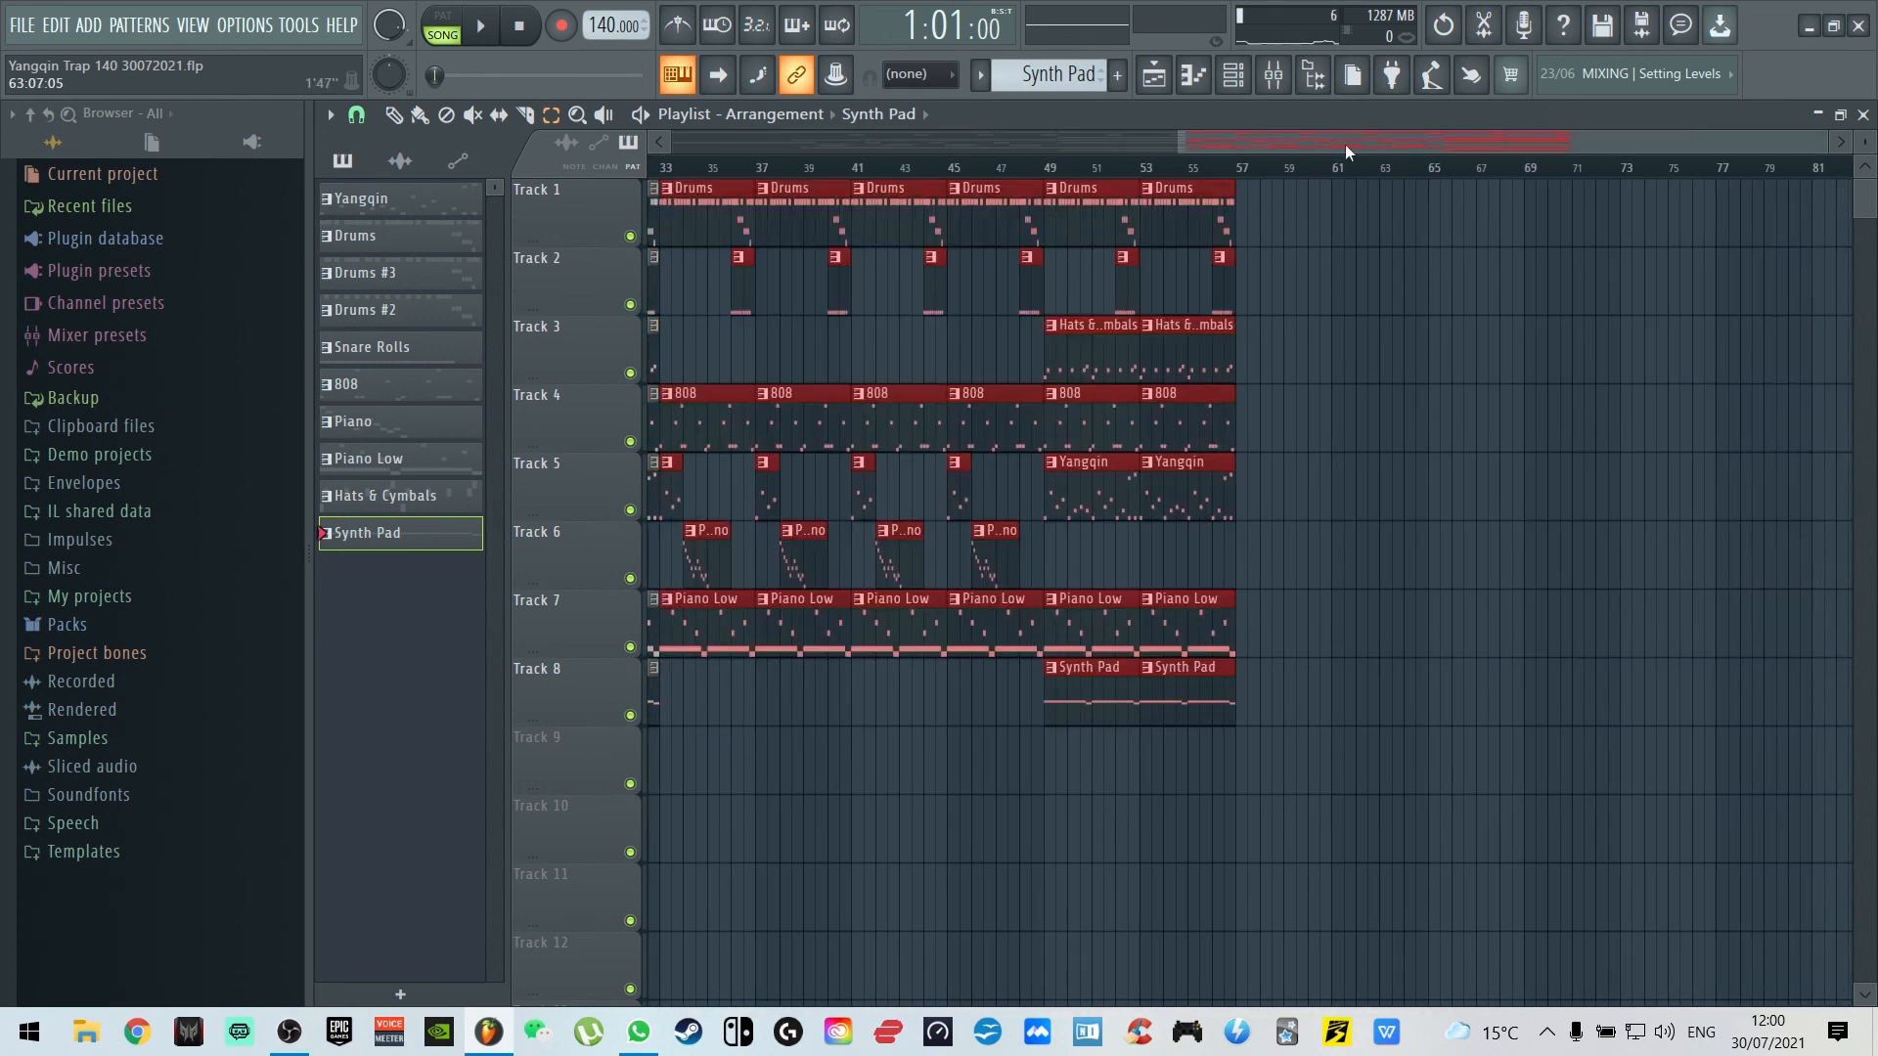
Duplicate the playlist clips from bars 49–56 so the copy starts at bar 57
drag(1318, 137, 1531, 145)
mouse_move(979, 186)
mouse_down()
mouse_move(707, 674)
mouse_move(729, 665)
mouse_up()
drag(1446, 147, 1627, 167)
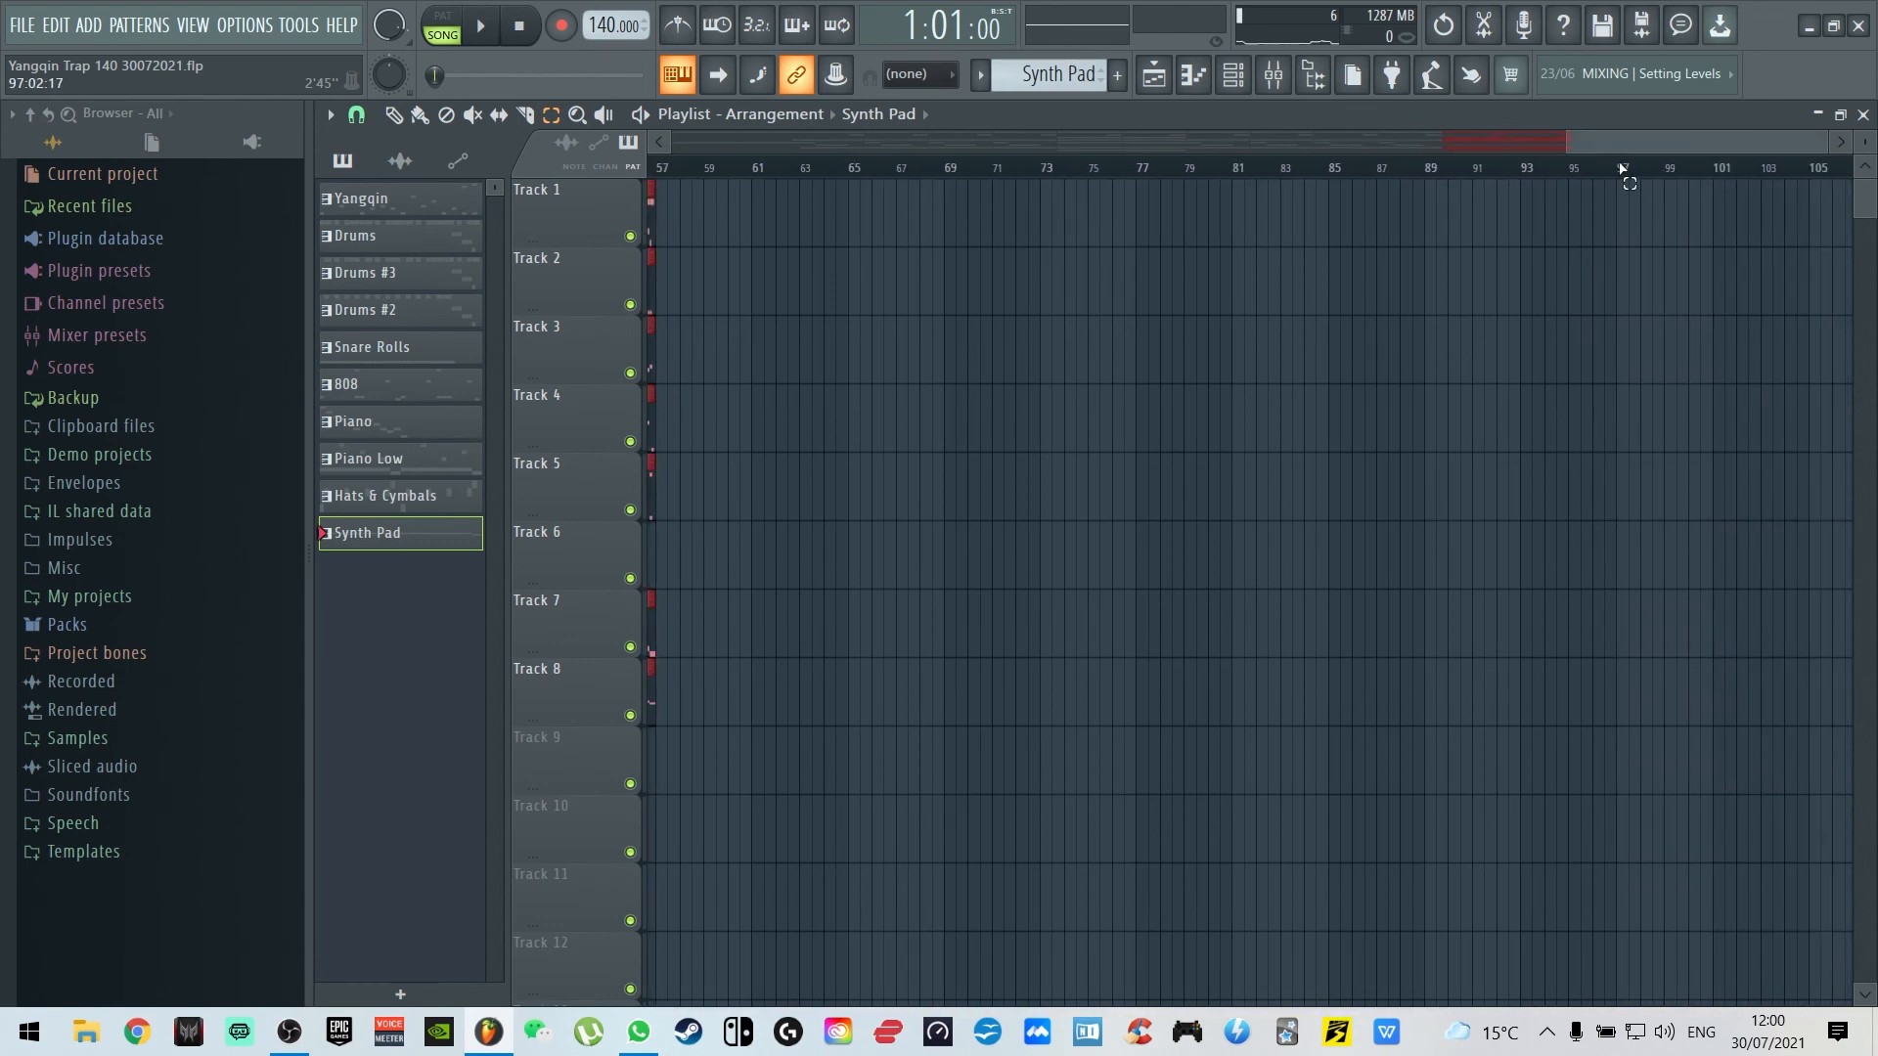
key(ctrl+b)
click(1043, 296)
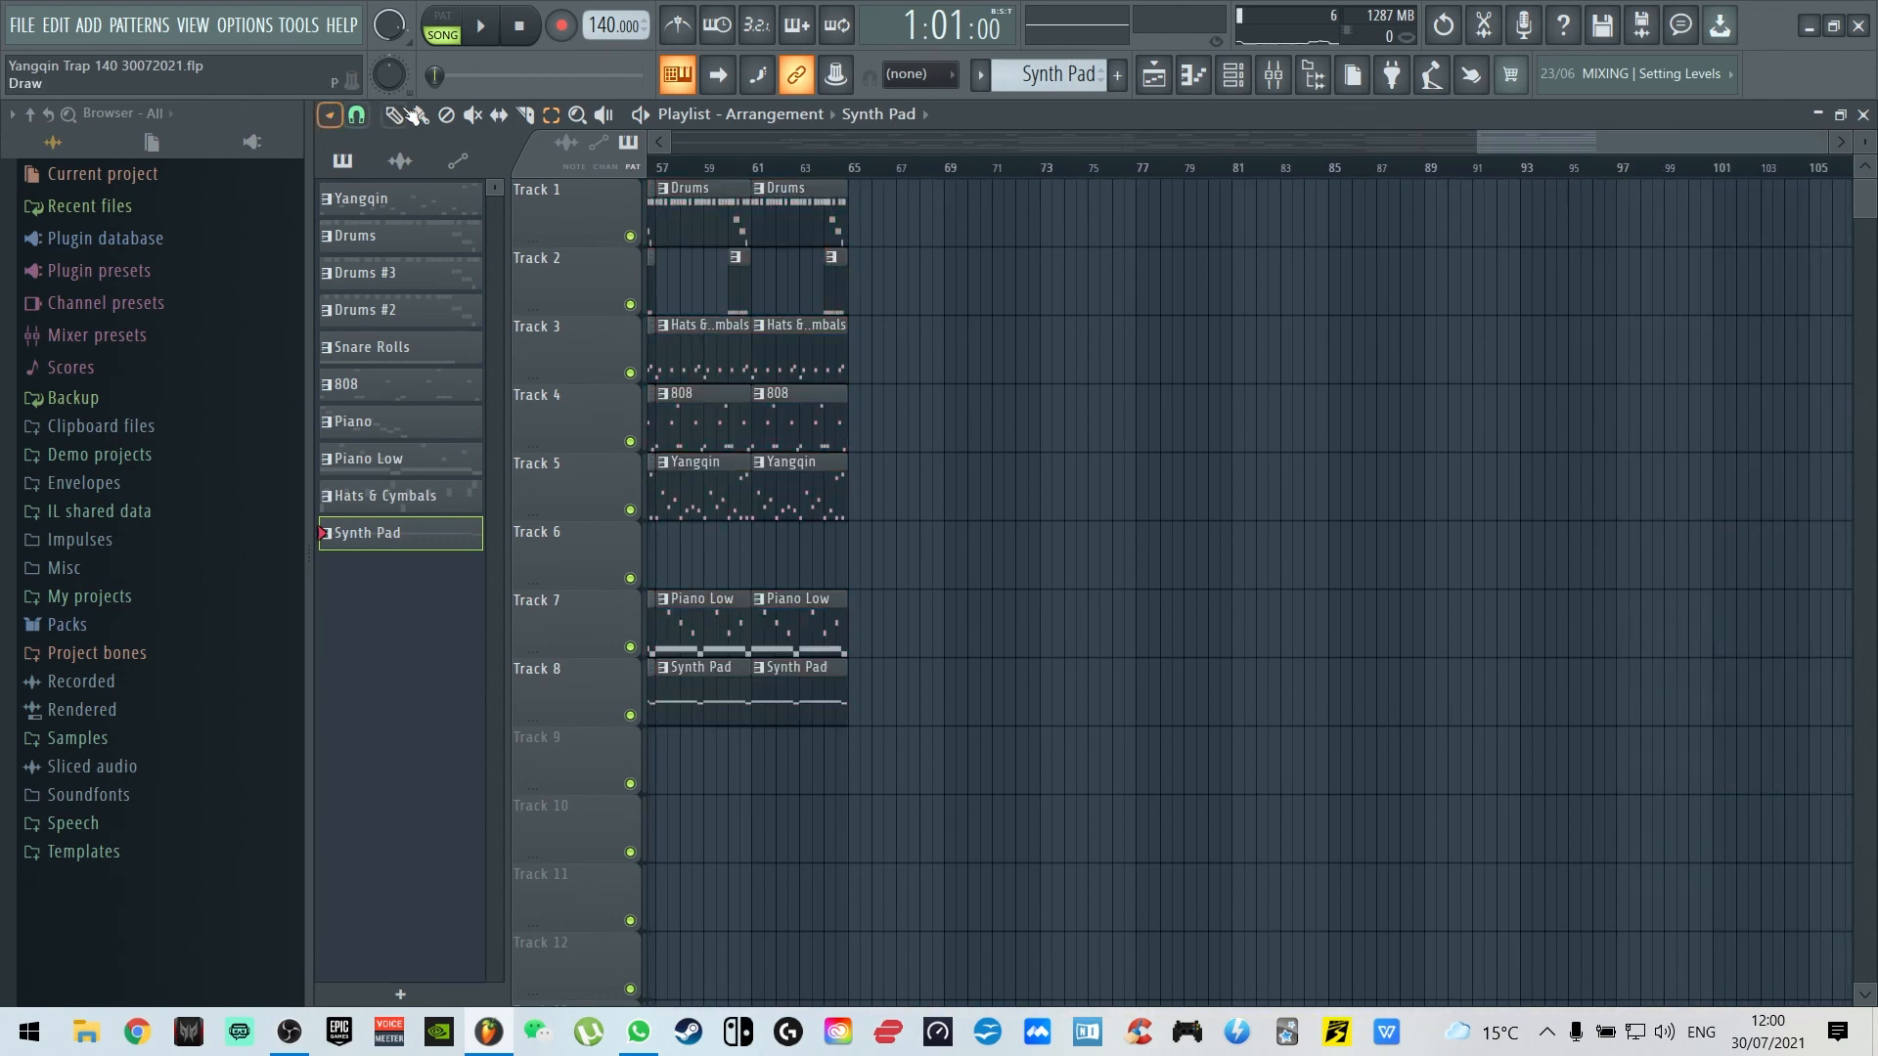
Extend the ending by adding Yangqin, Piano Low and Synth Pad clips at bars 65 and 69 on Tracks 5, 7 and 8
click(795, 489)
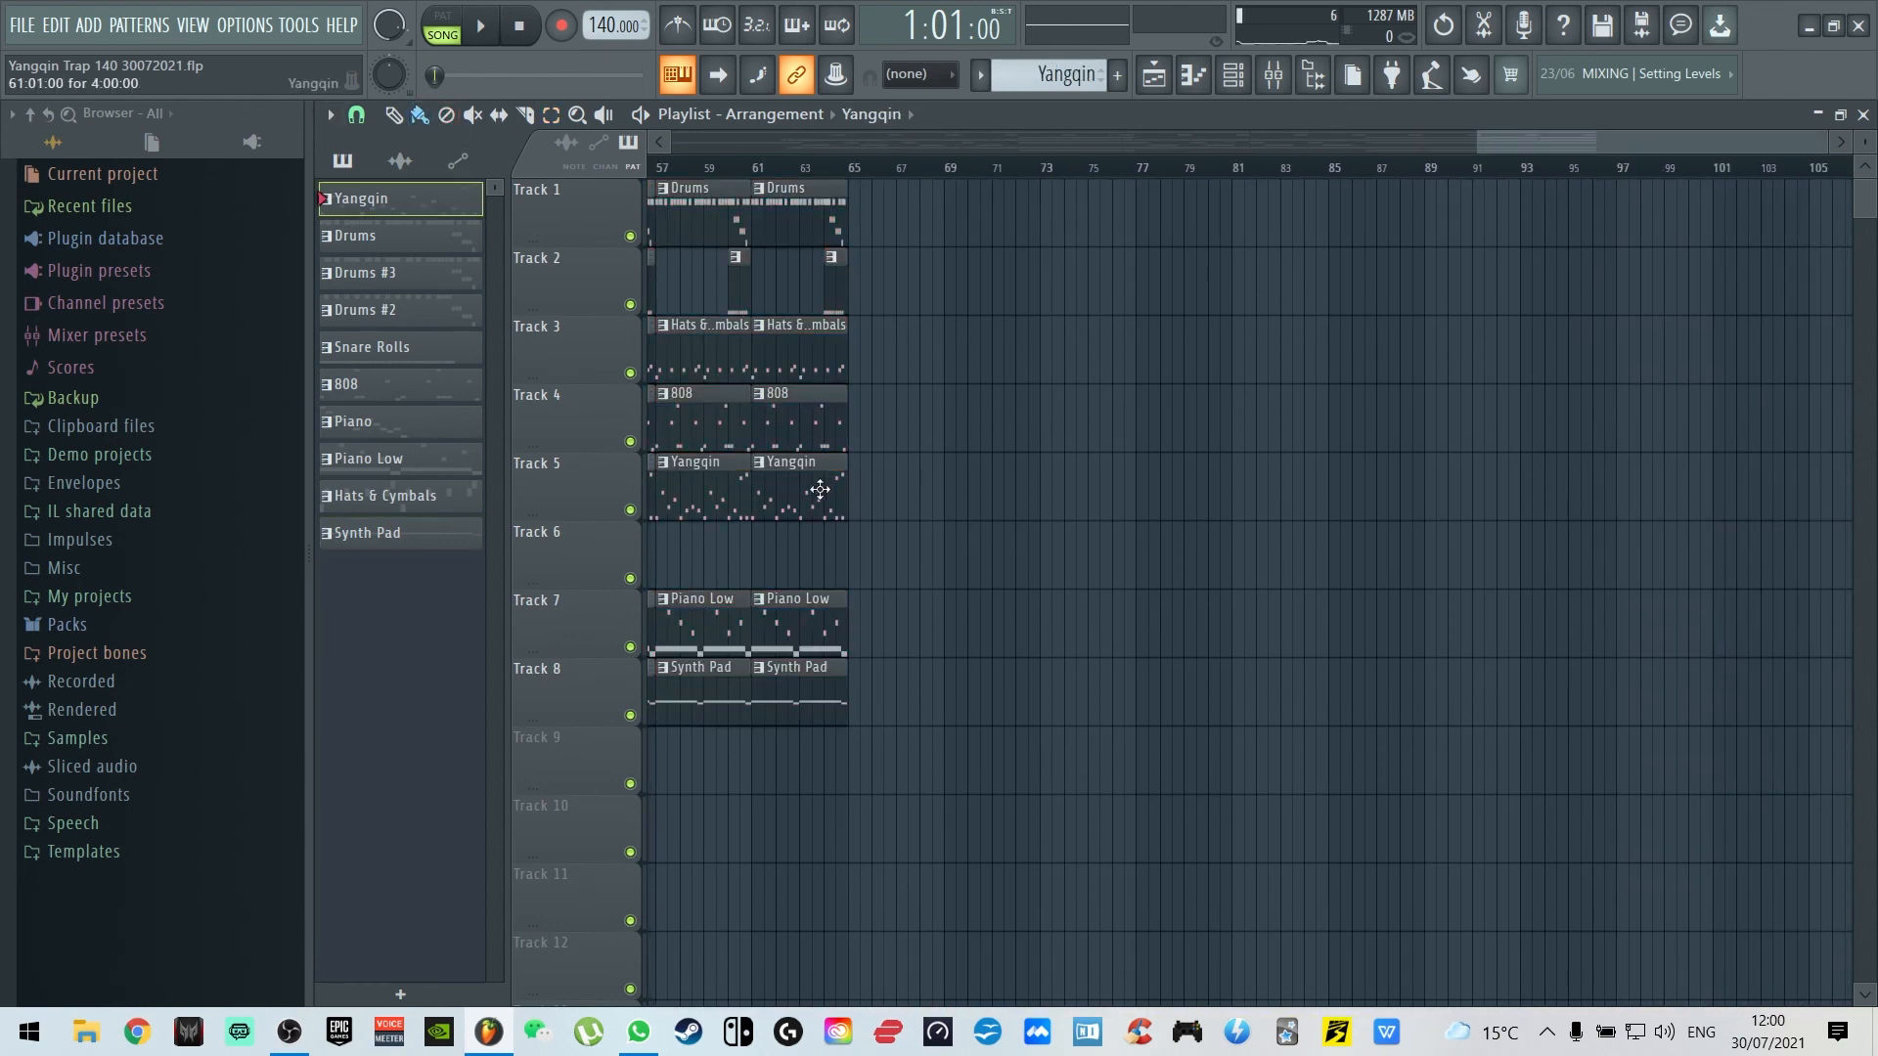
click(866, 499)
click(963, 501)
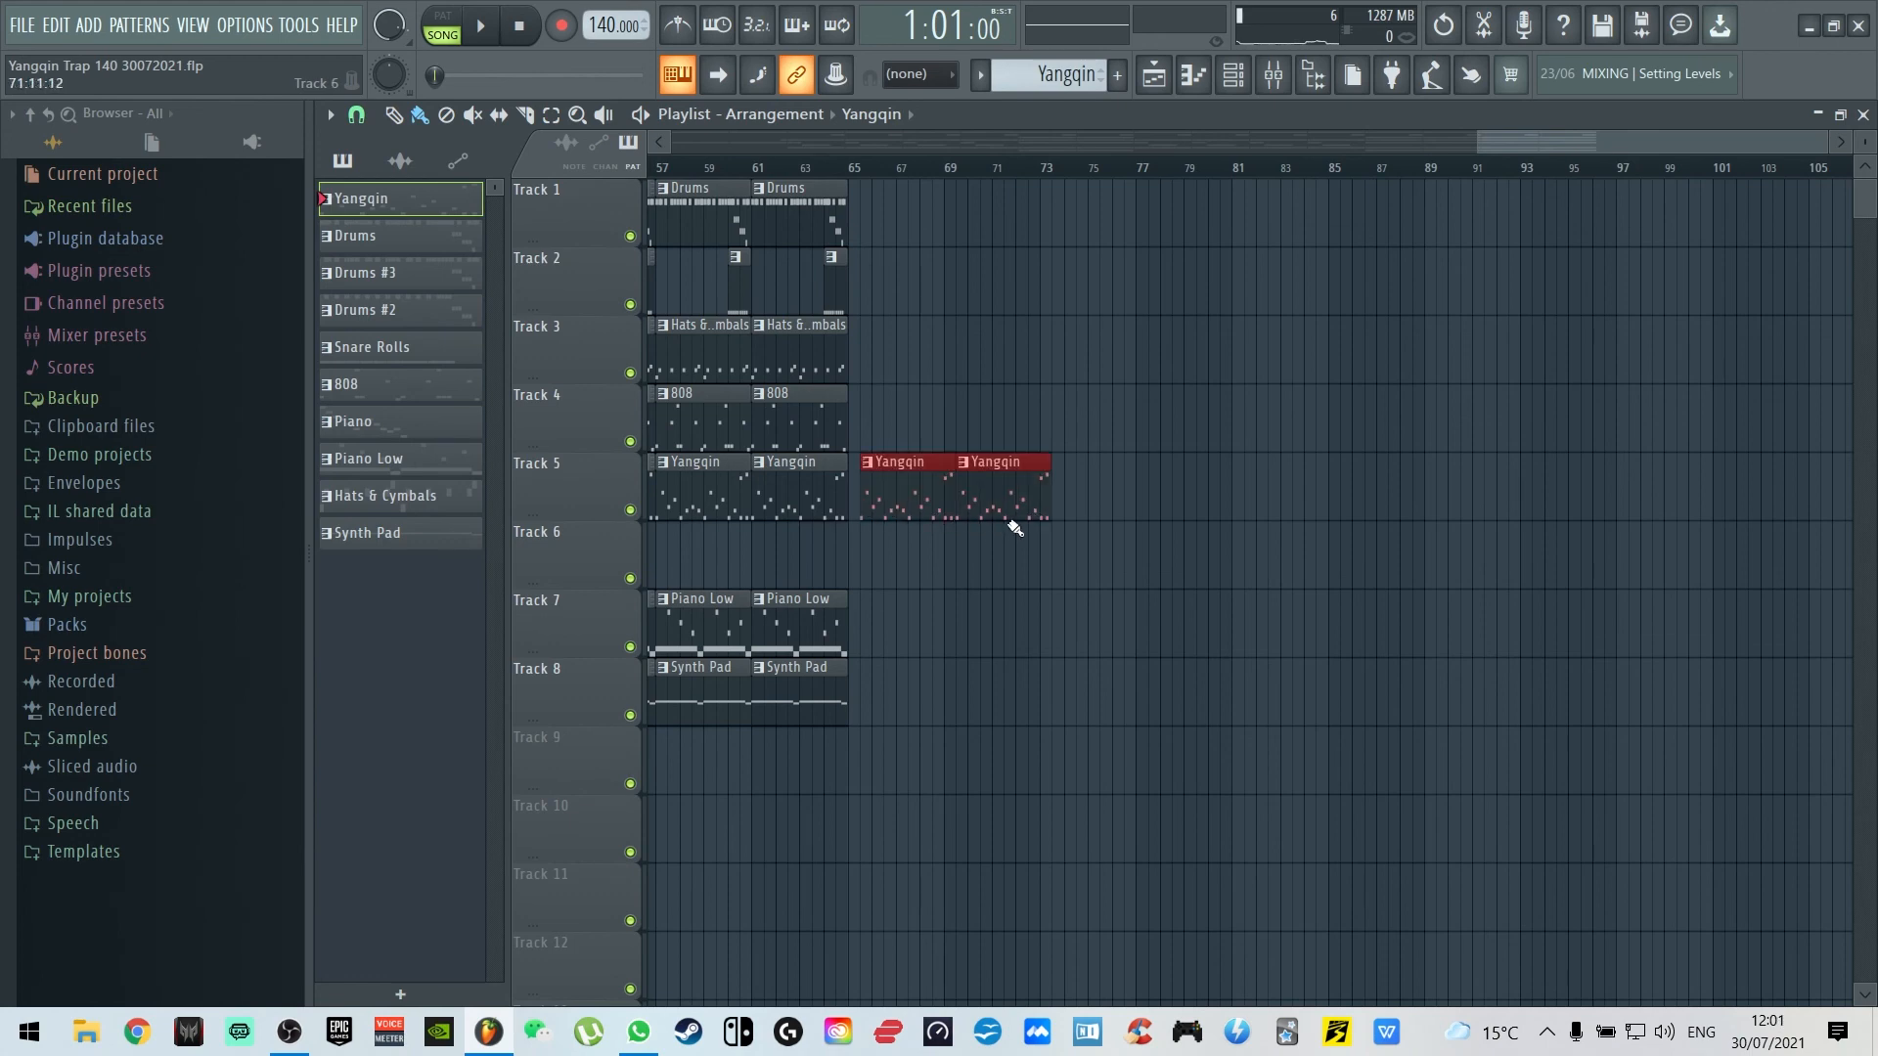
click(819, 627)
click(859, 637)
click(950, 637)
click(836, 691)
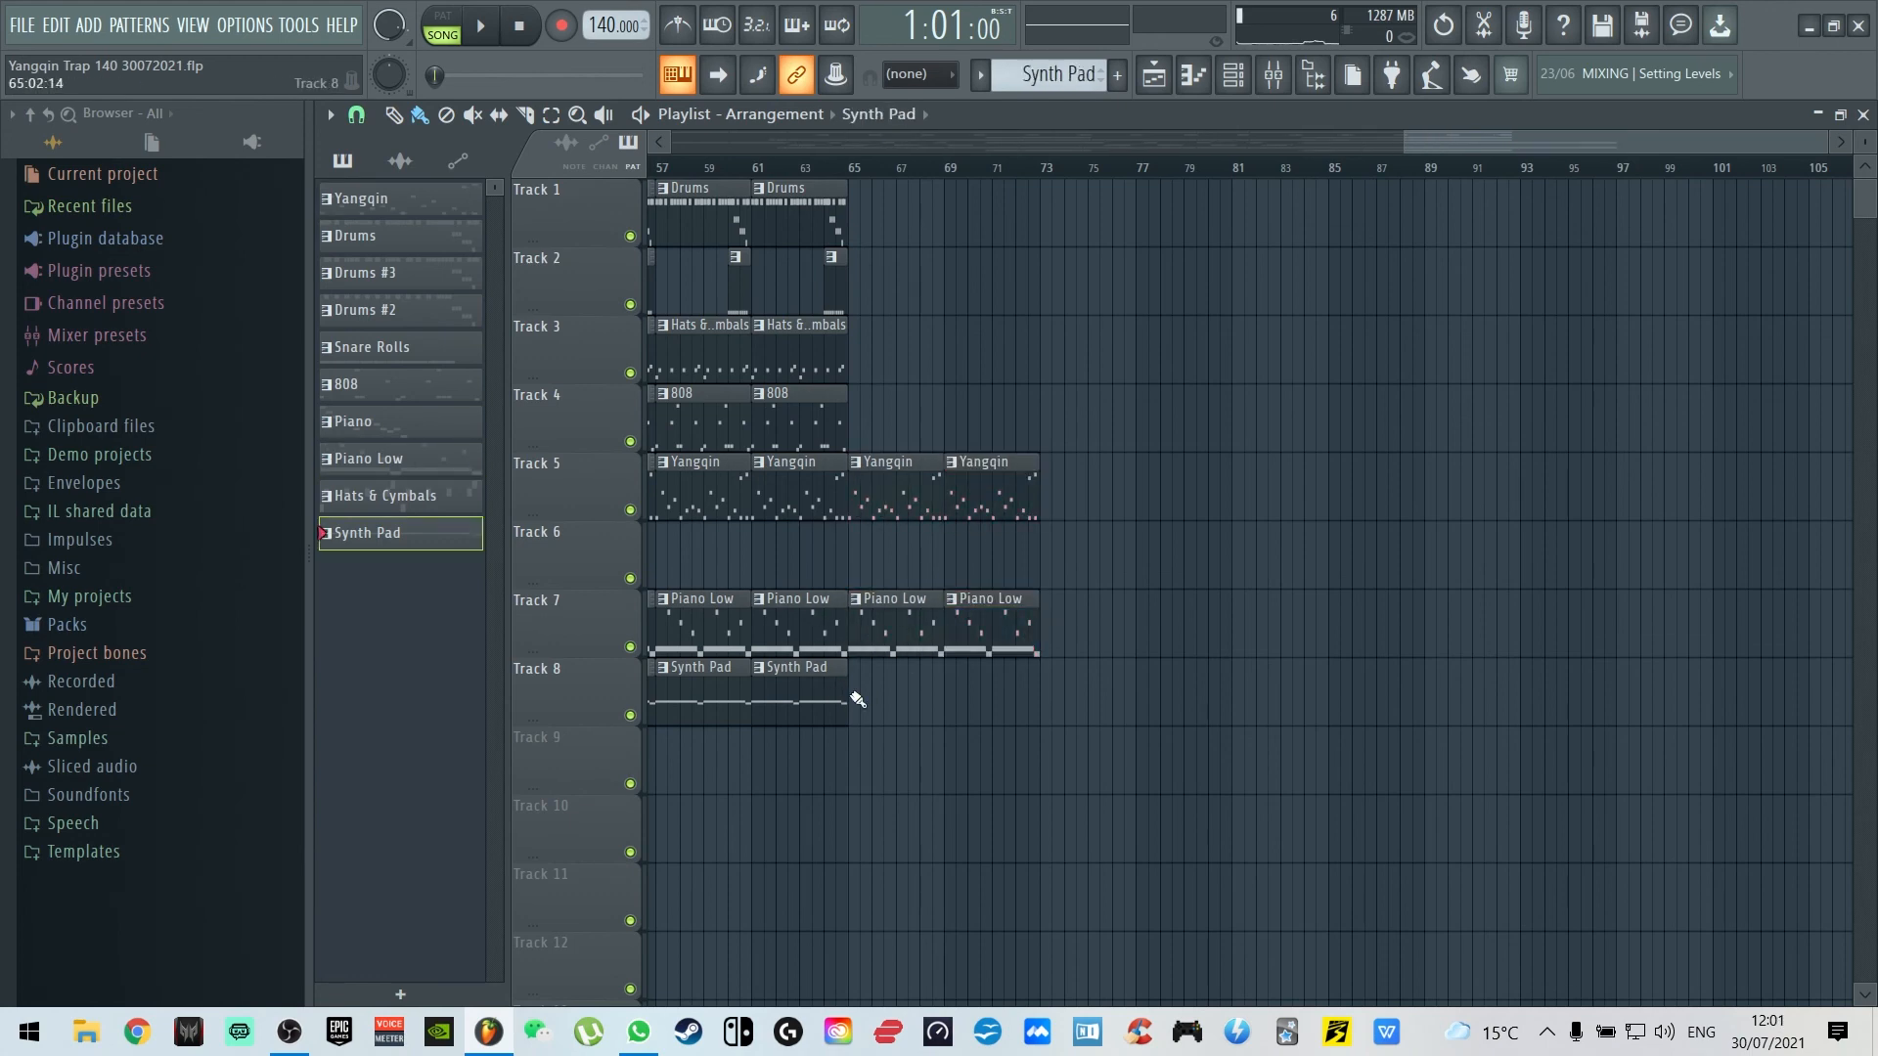
click(859, 692)
click(963, 696)
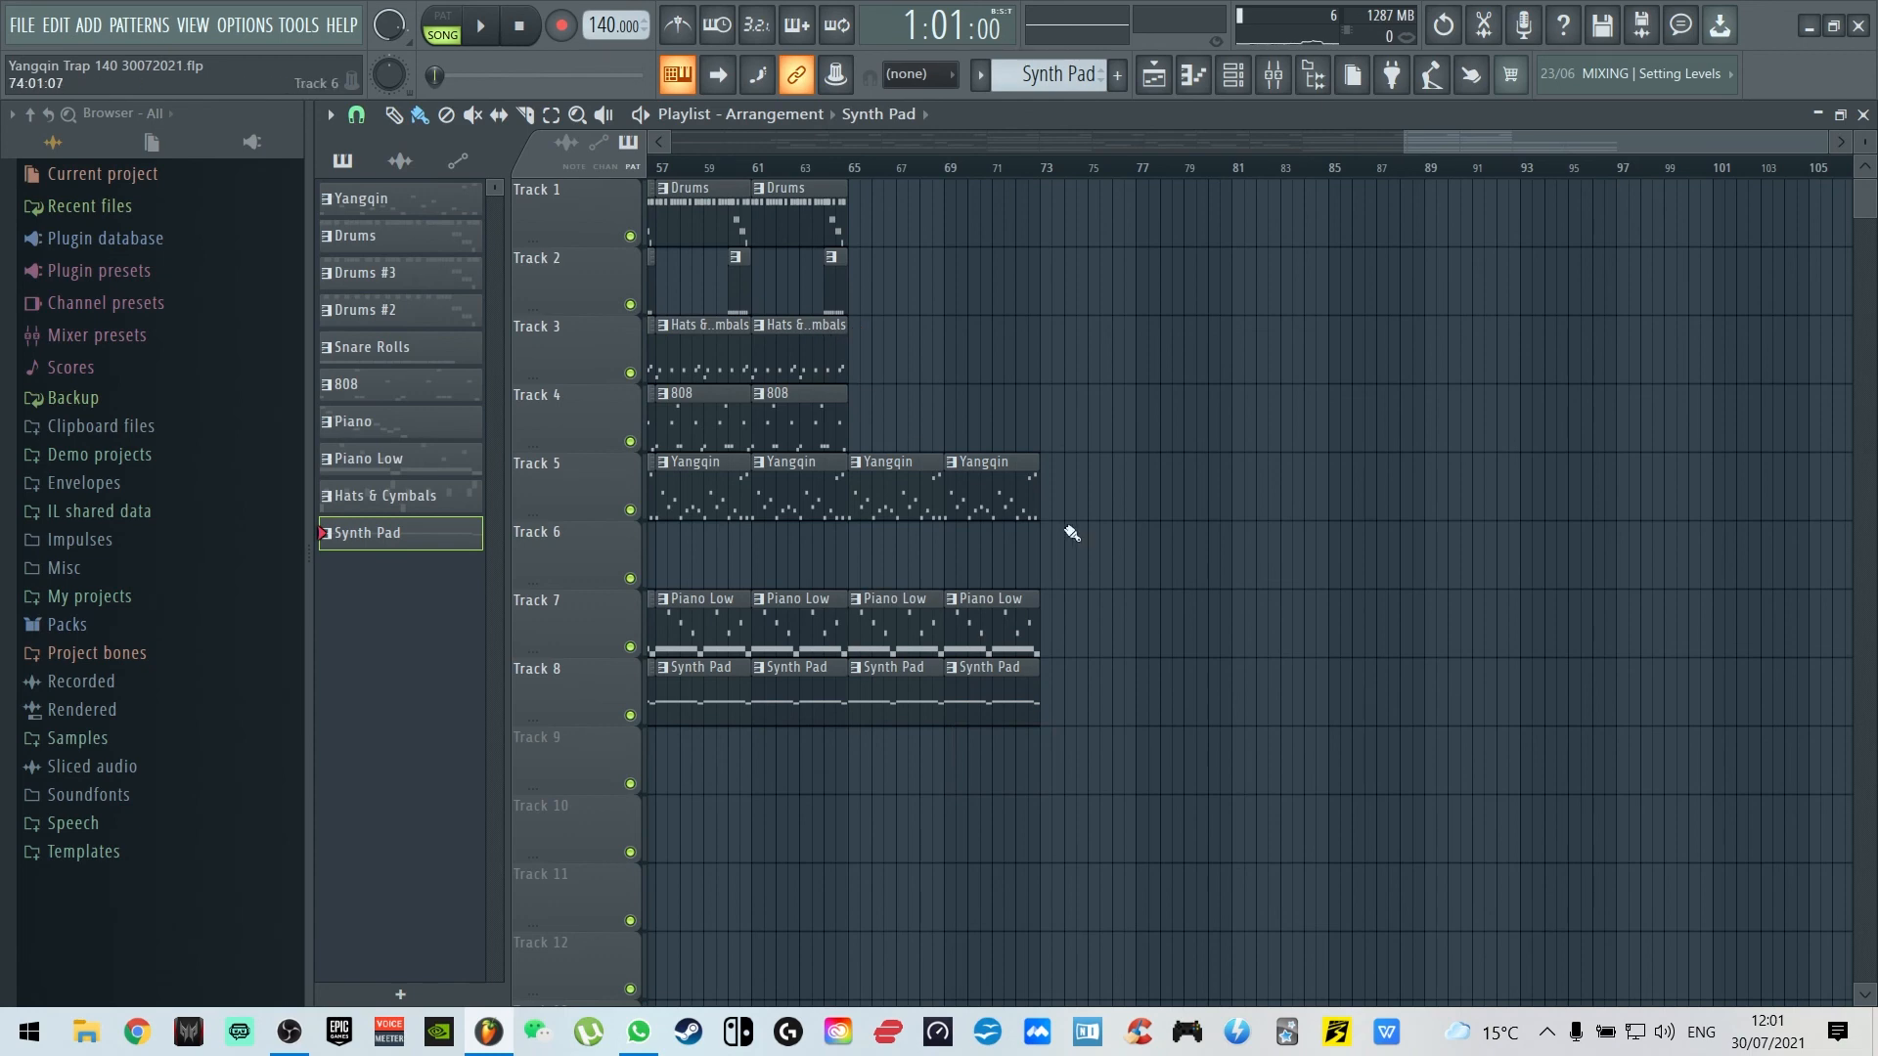
Lengthen the last Yangqin clip on Track 5 to bar 77, and play the ending from bar 63
drag(1034, 501, 1130, 504)
click(1115, 562)
right_click(1115, 562)
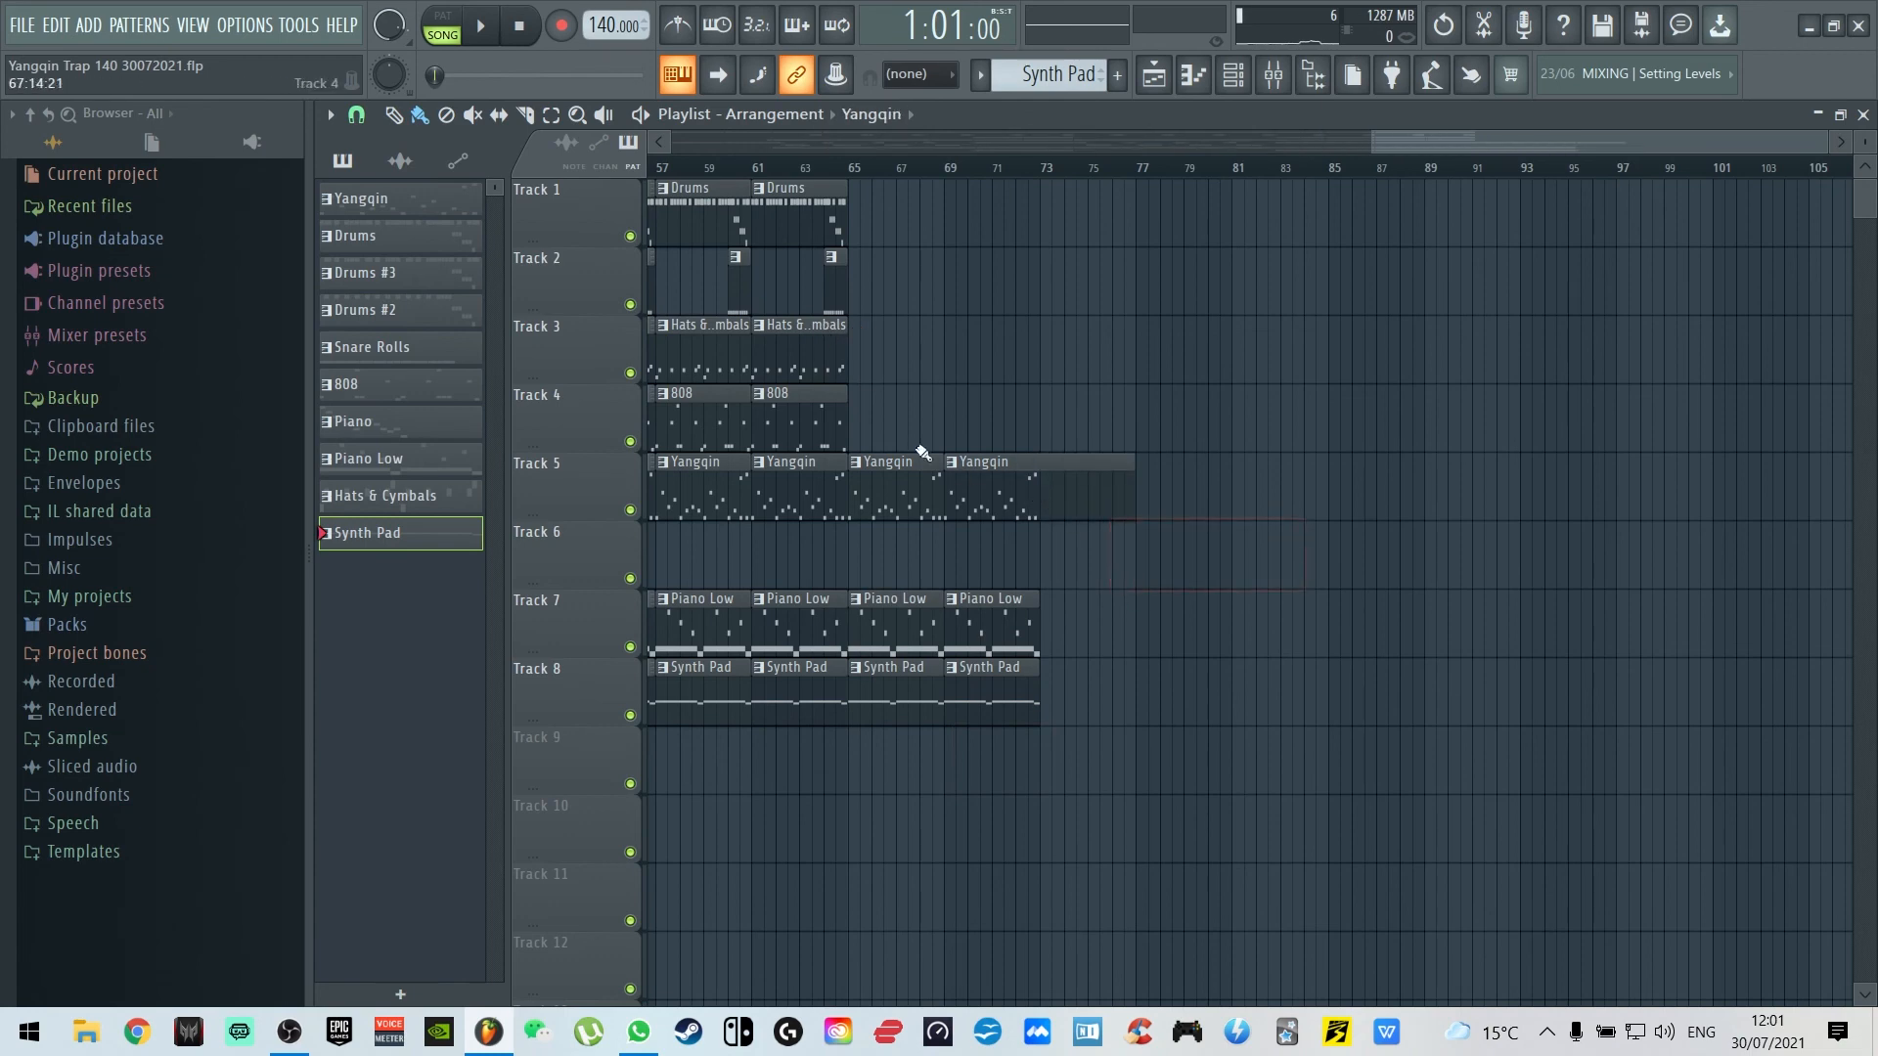
click(820, 172)
key(space)
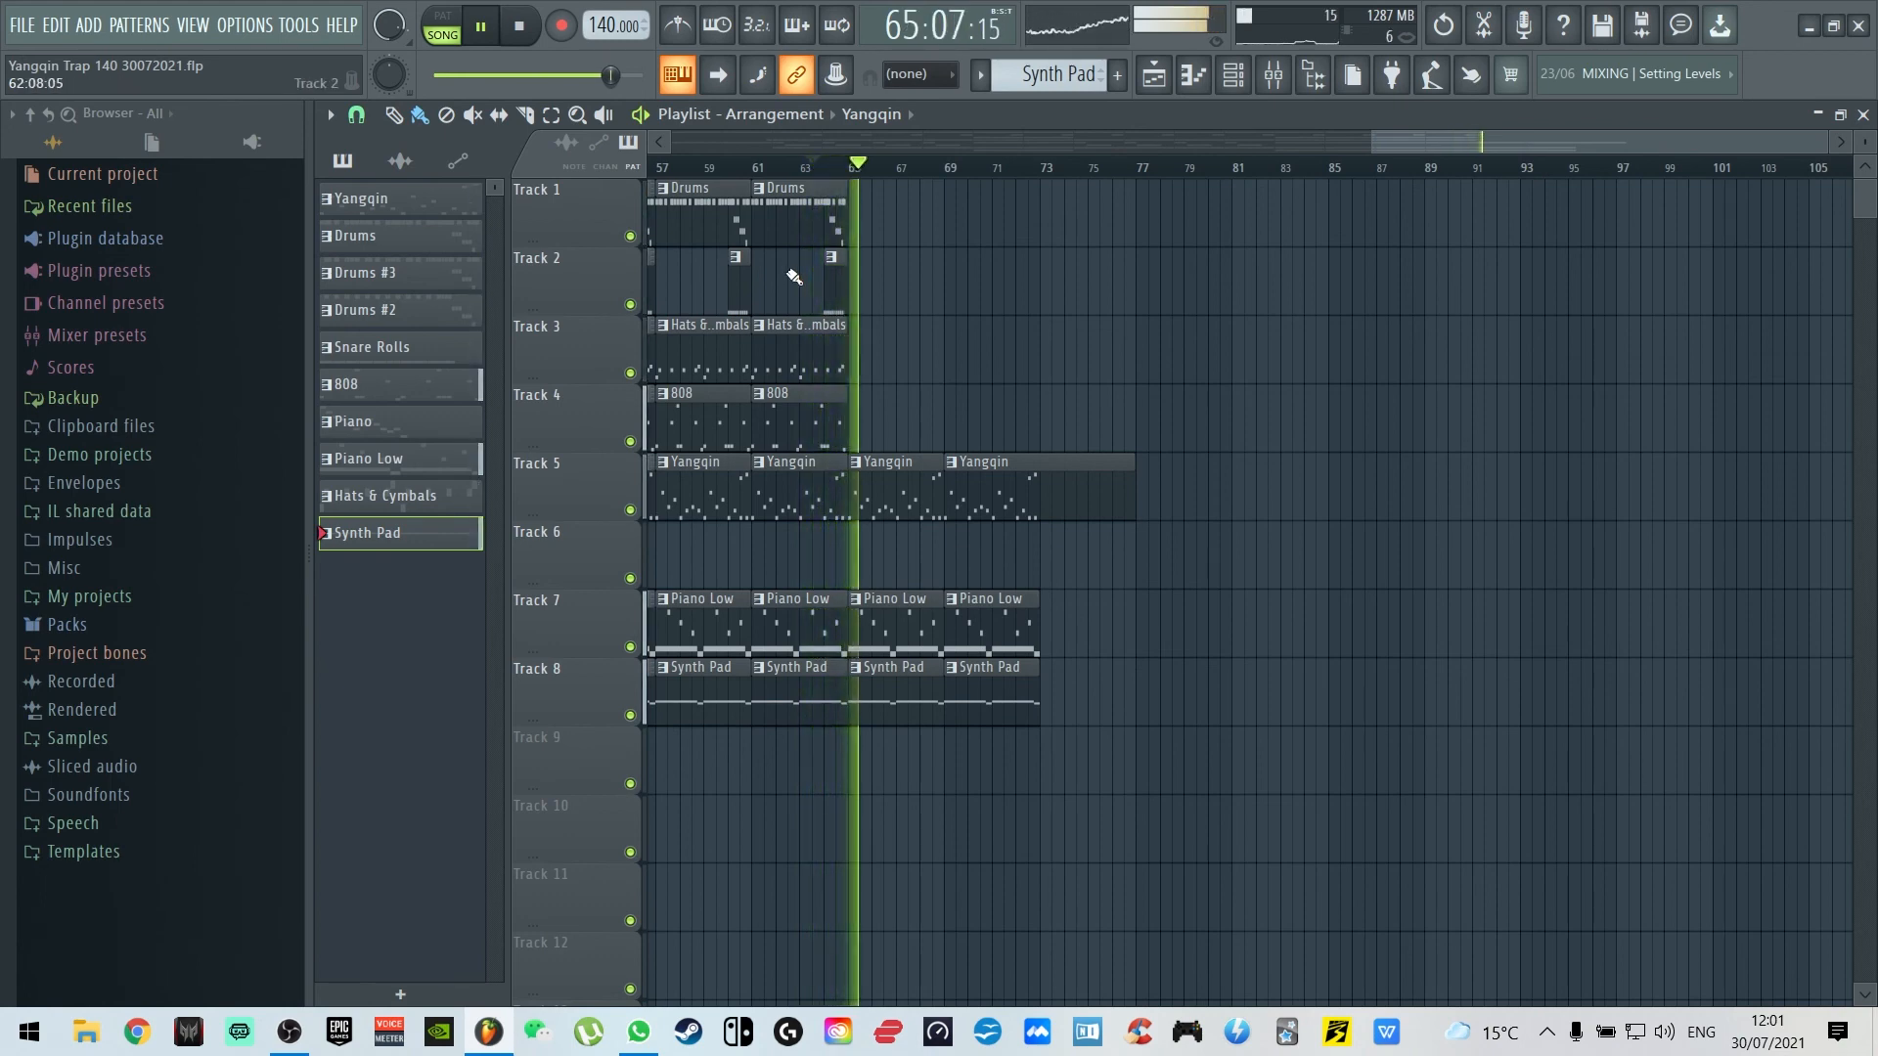
key(space)
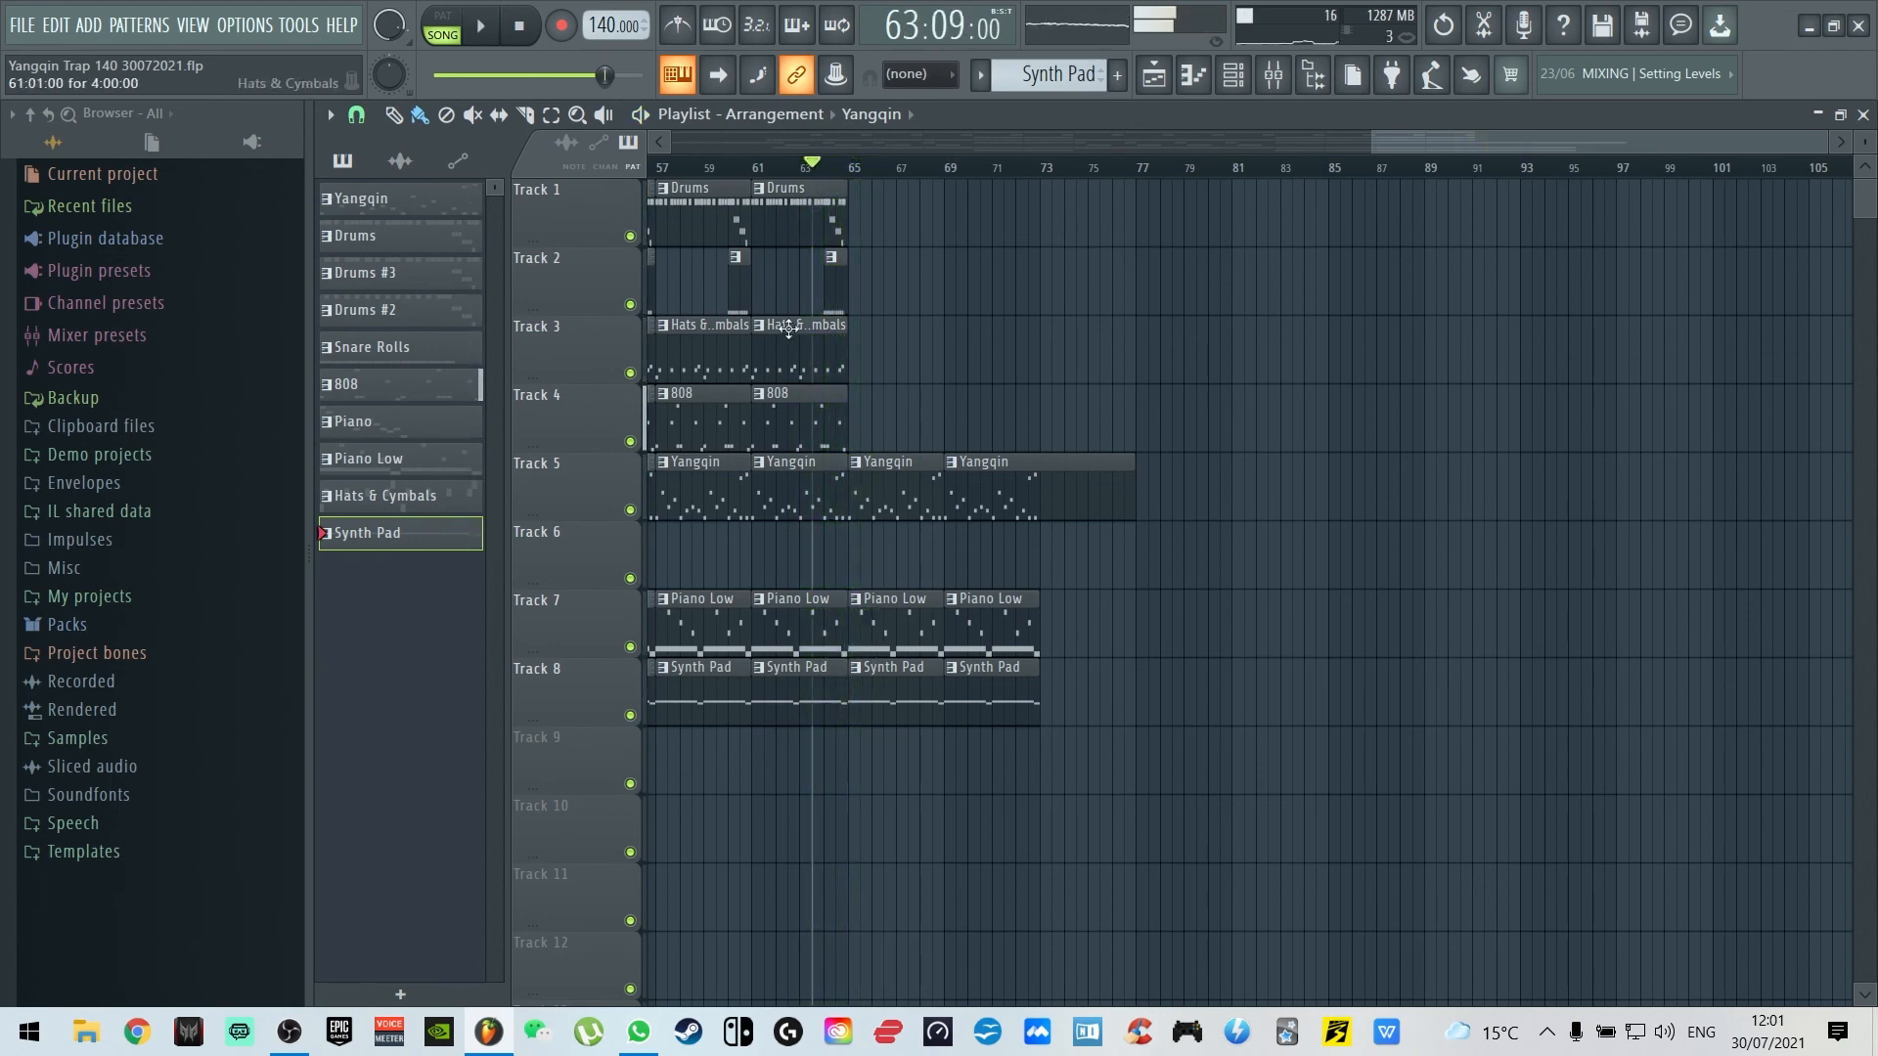
Clone the 808 pattern as 808 #2 and open the copy's notes in the piano roll
double_click(833, 438)
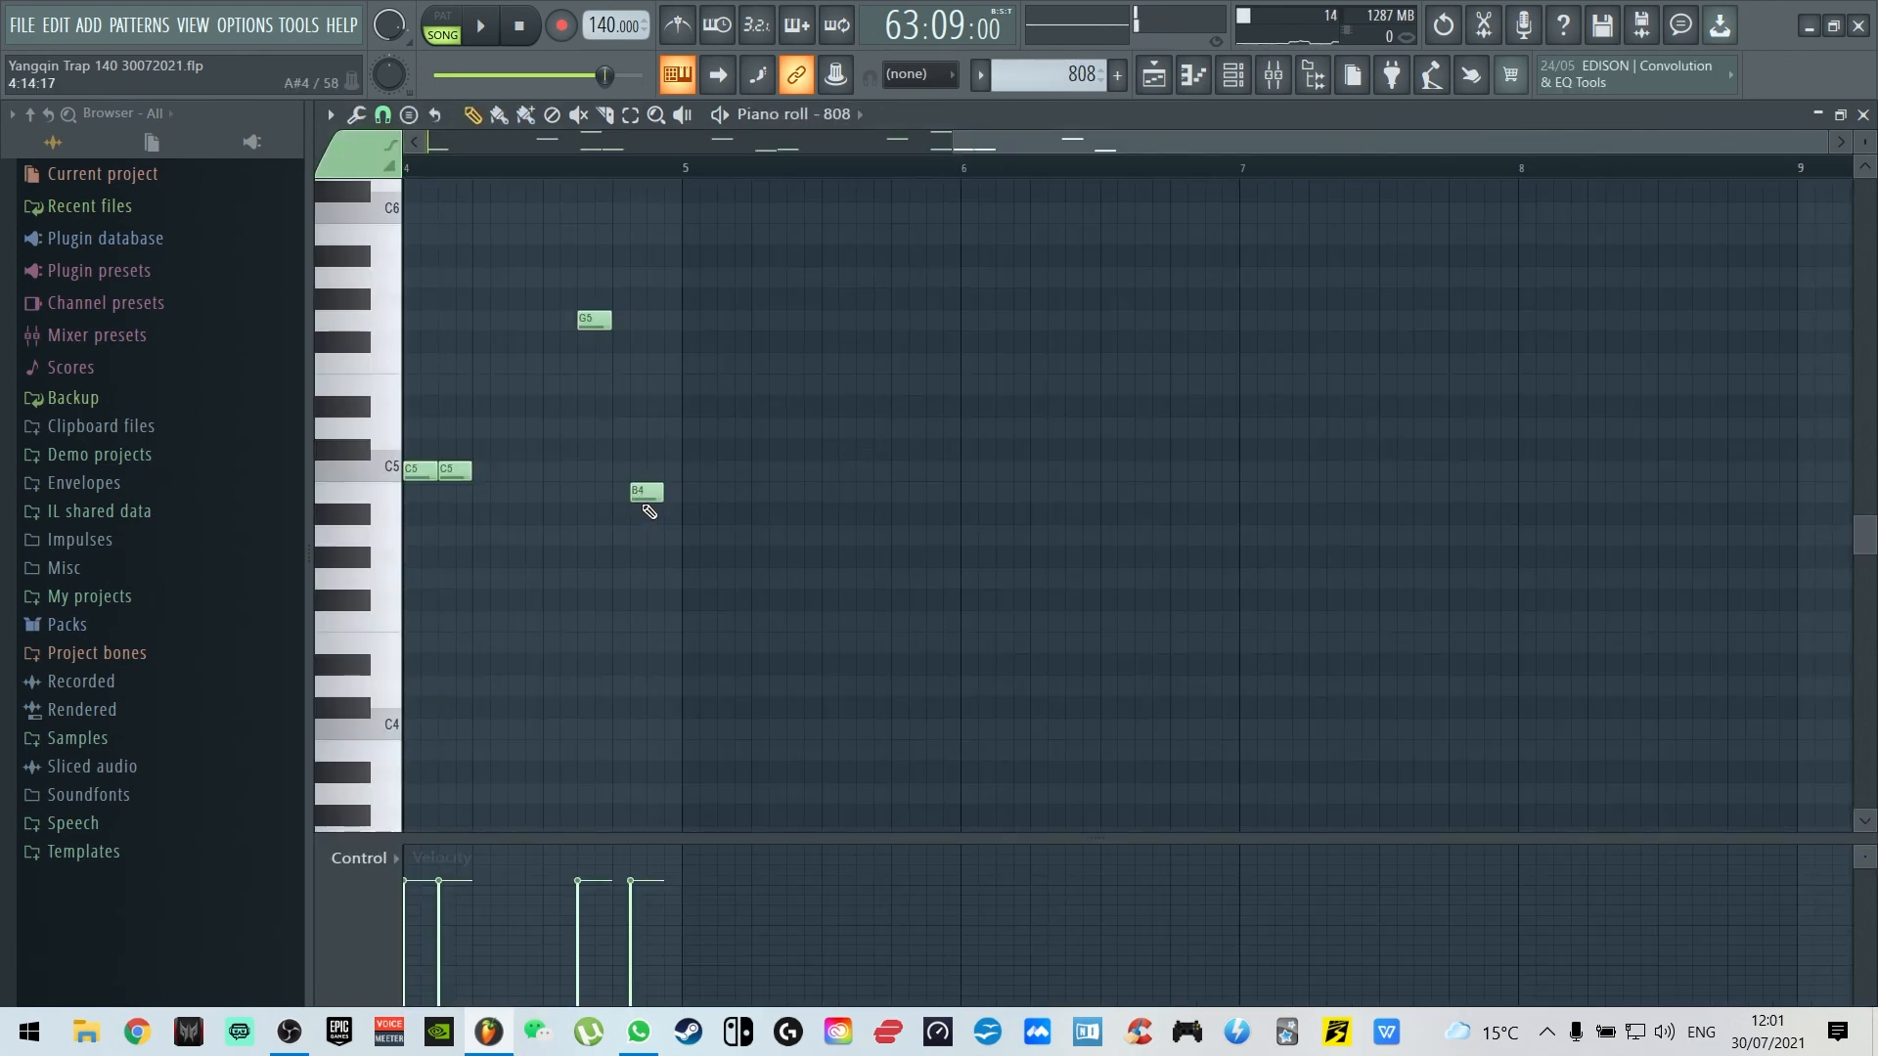
click(1863, 115)
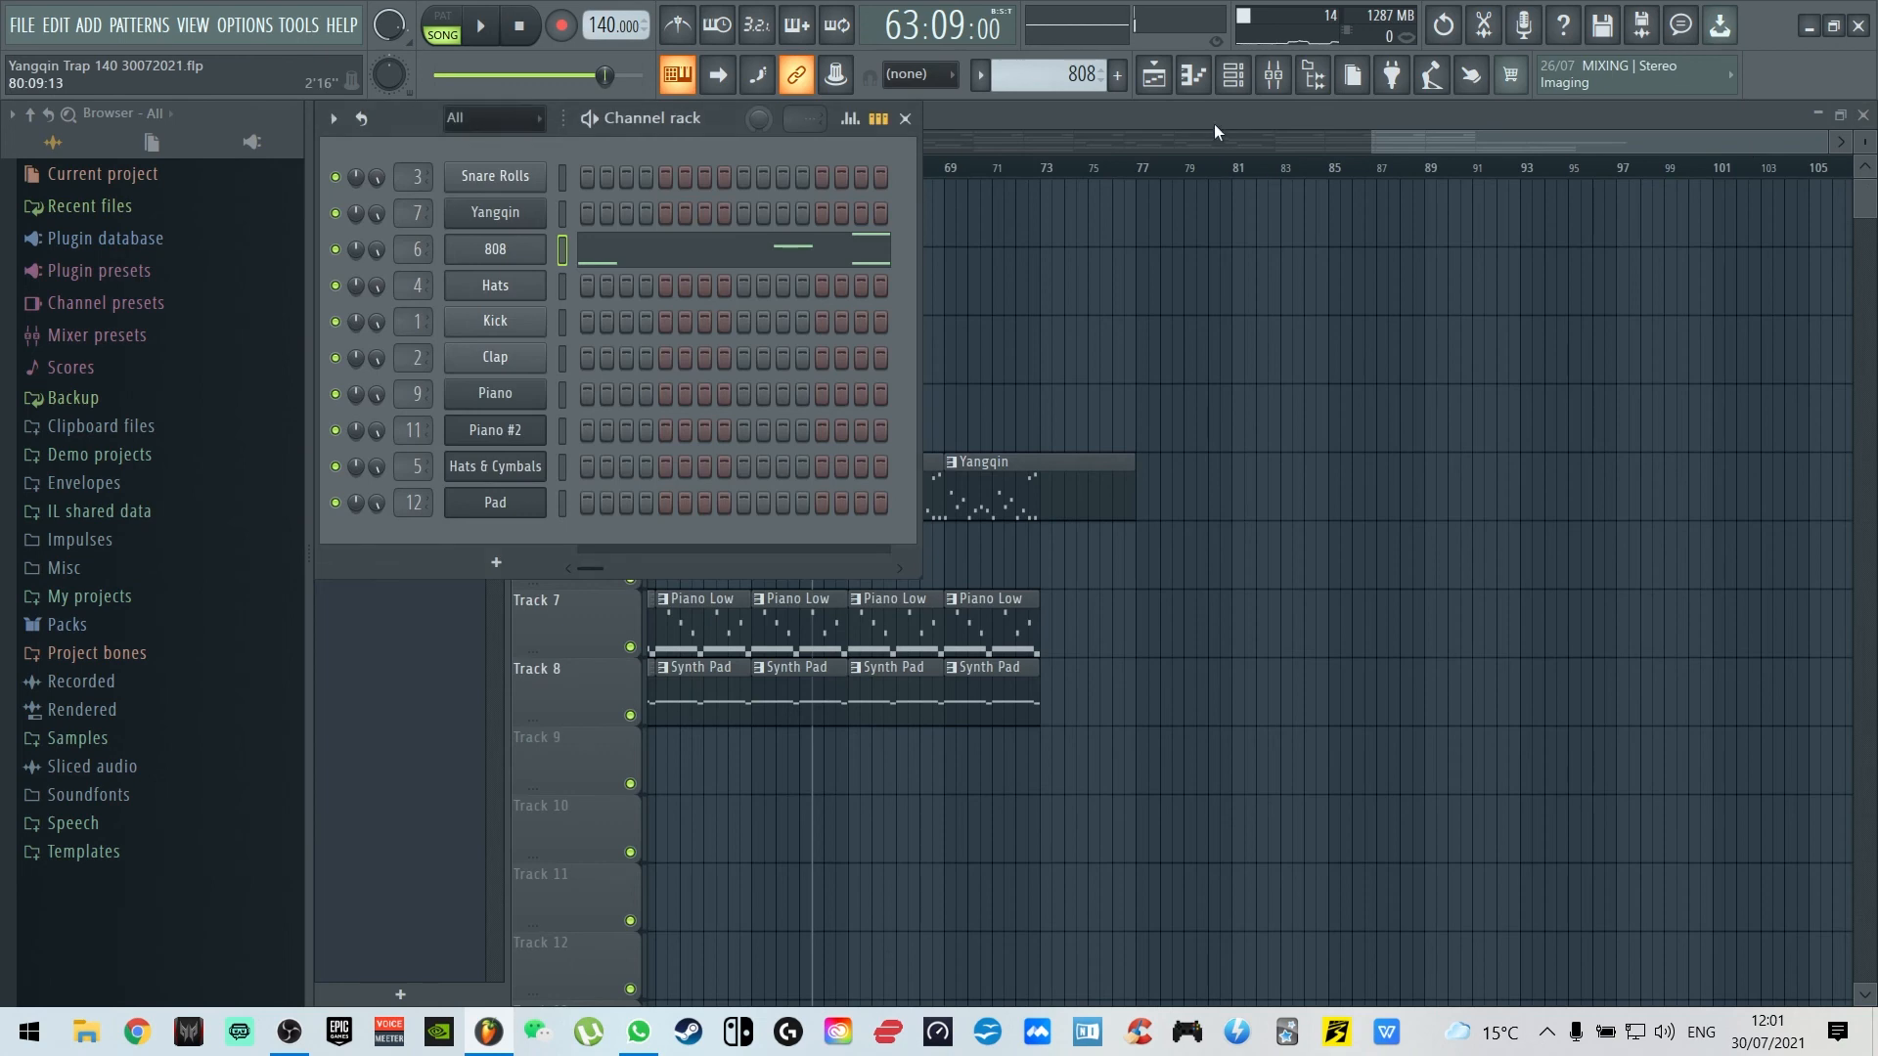
key(F6)
click(1863, 115)
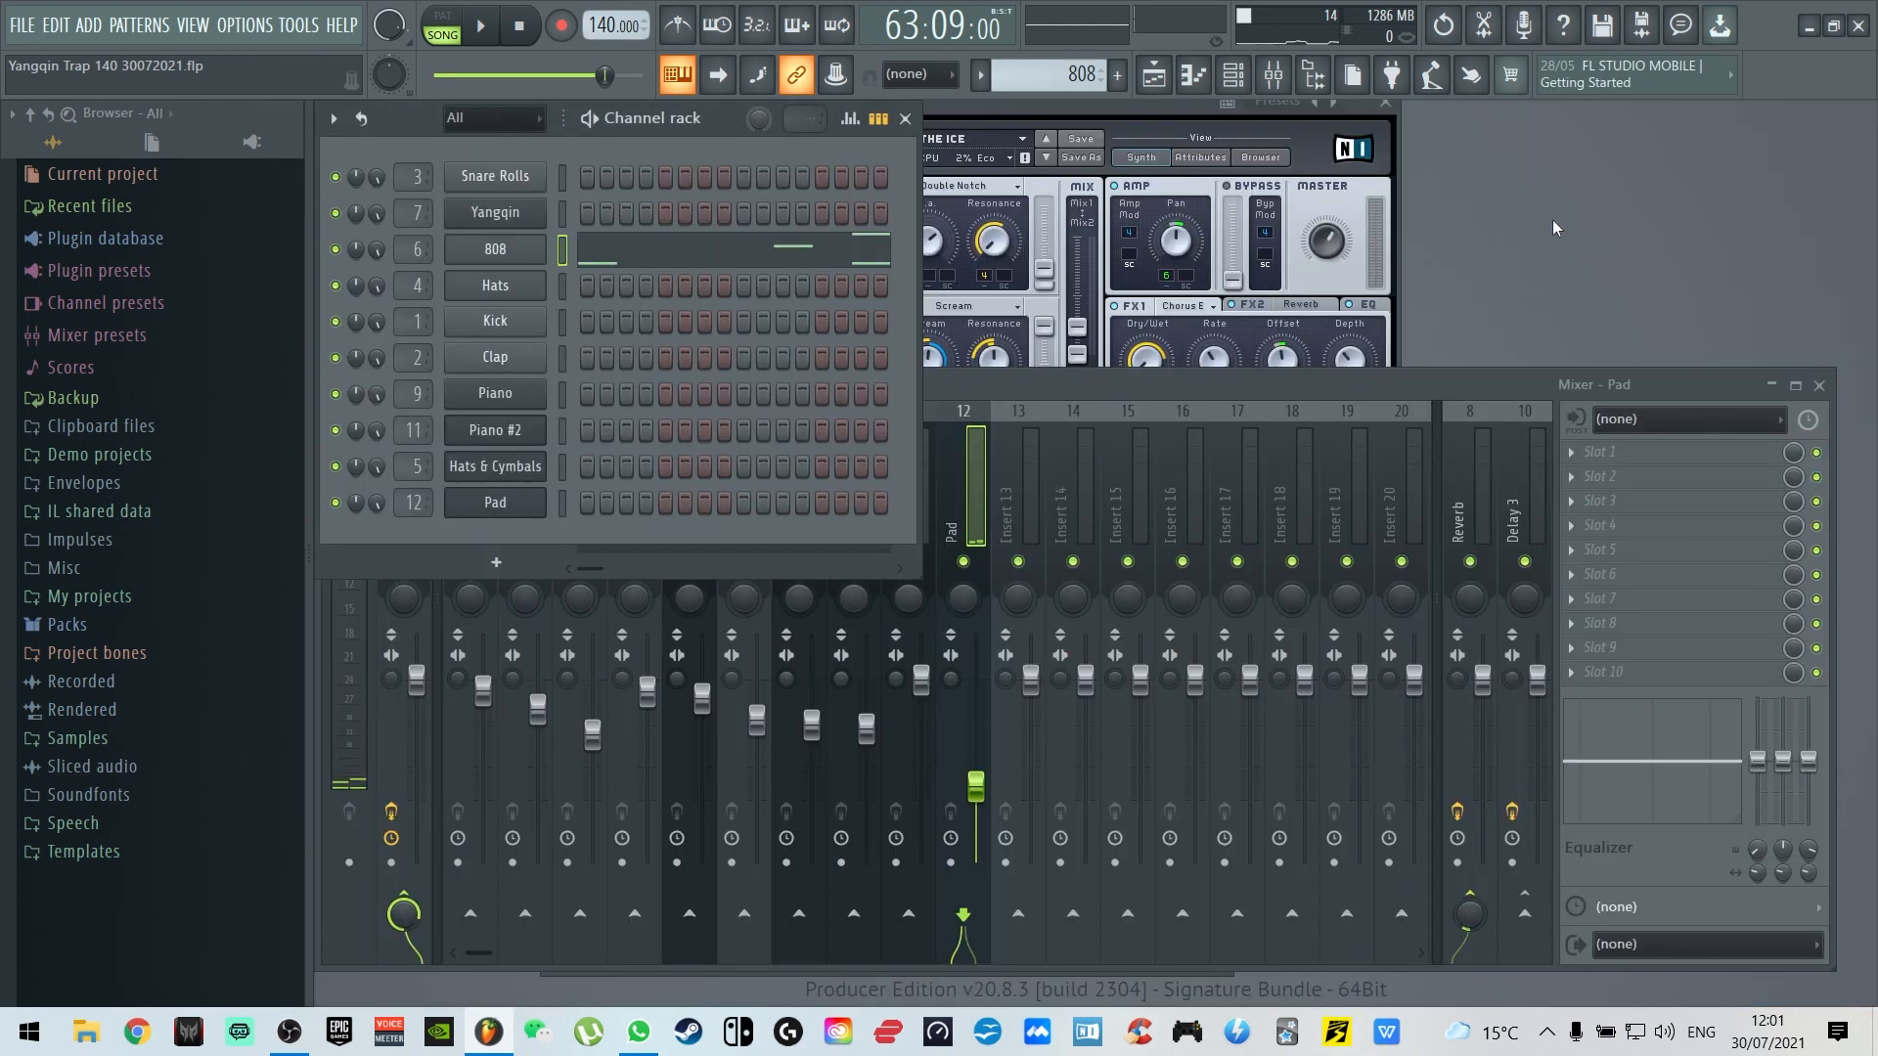
key(ctrl+shift+c)
right_click(528, 249)
click(586, 247)
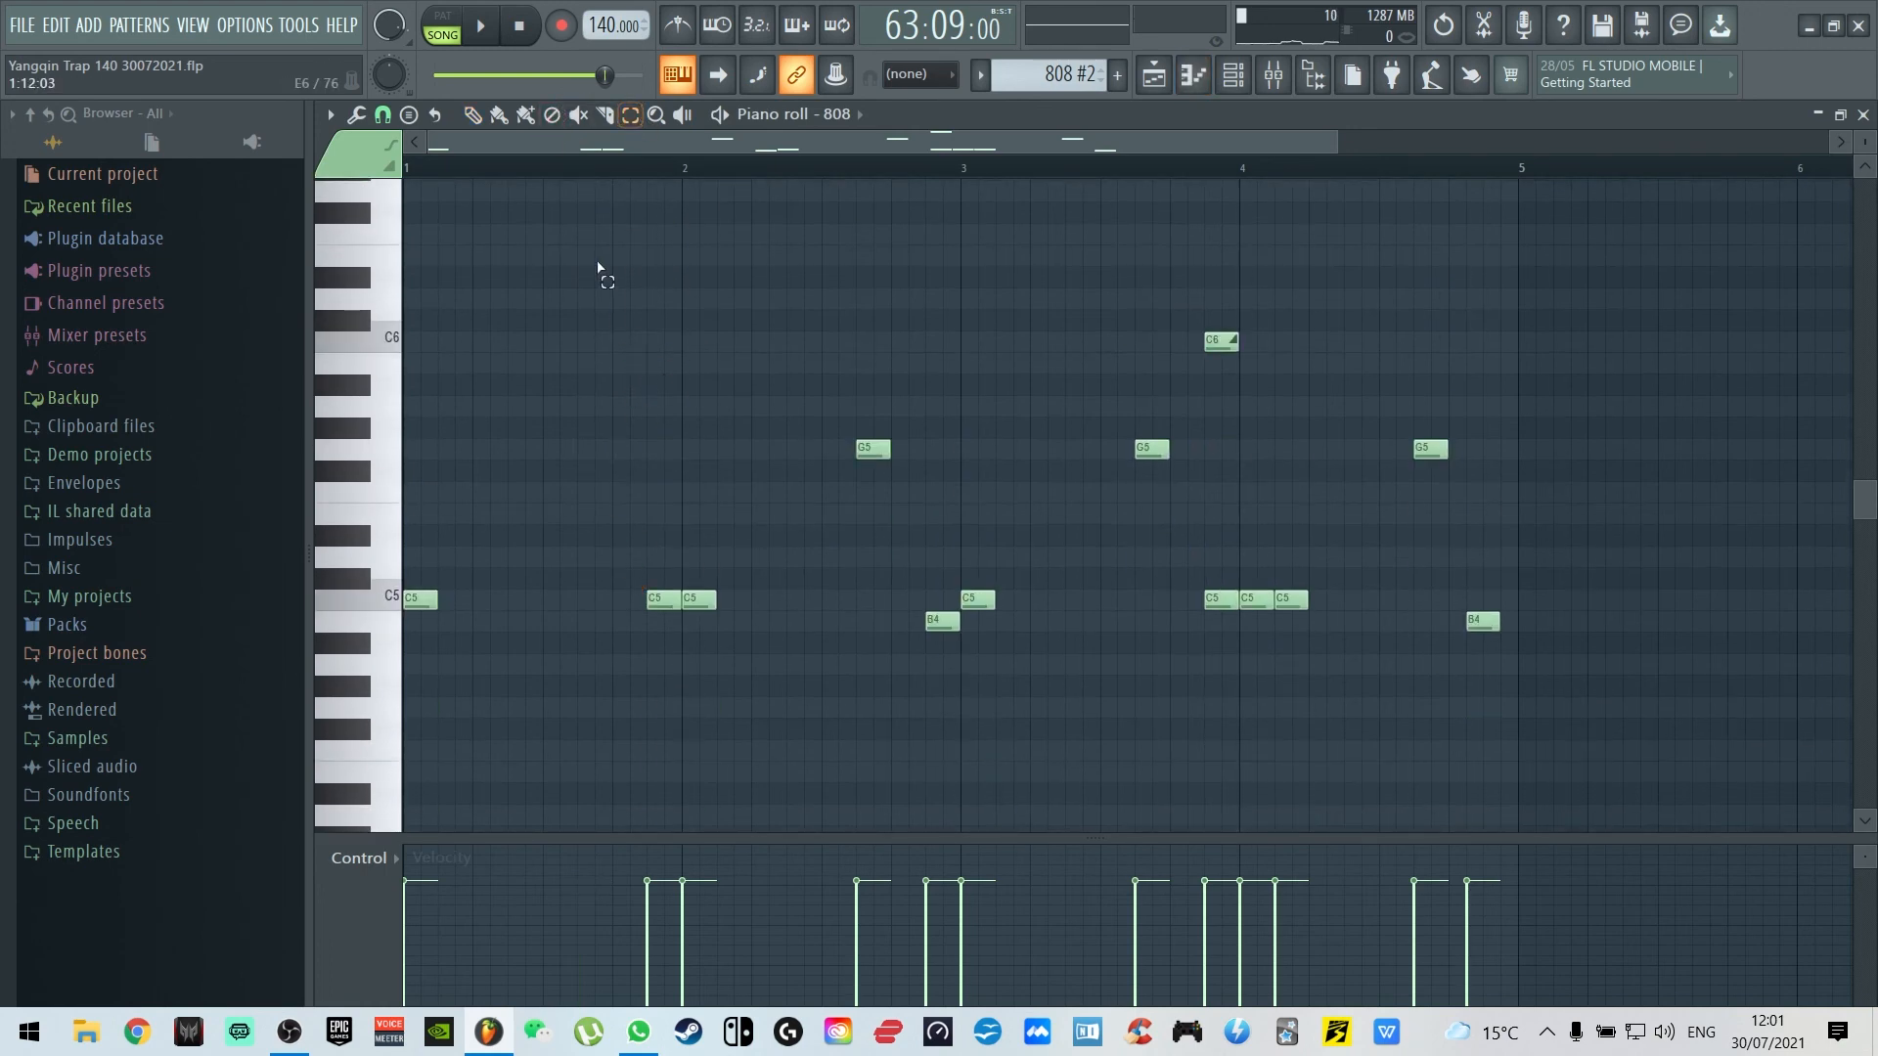
Delete every note except the first C5 in 808 #2, and place the pattern on Track 4 at bar 65
drag(598, 269, 1861, 907)
key(Delete)
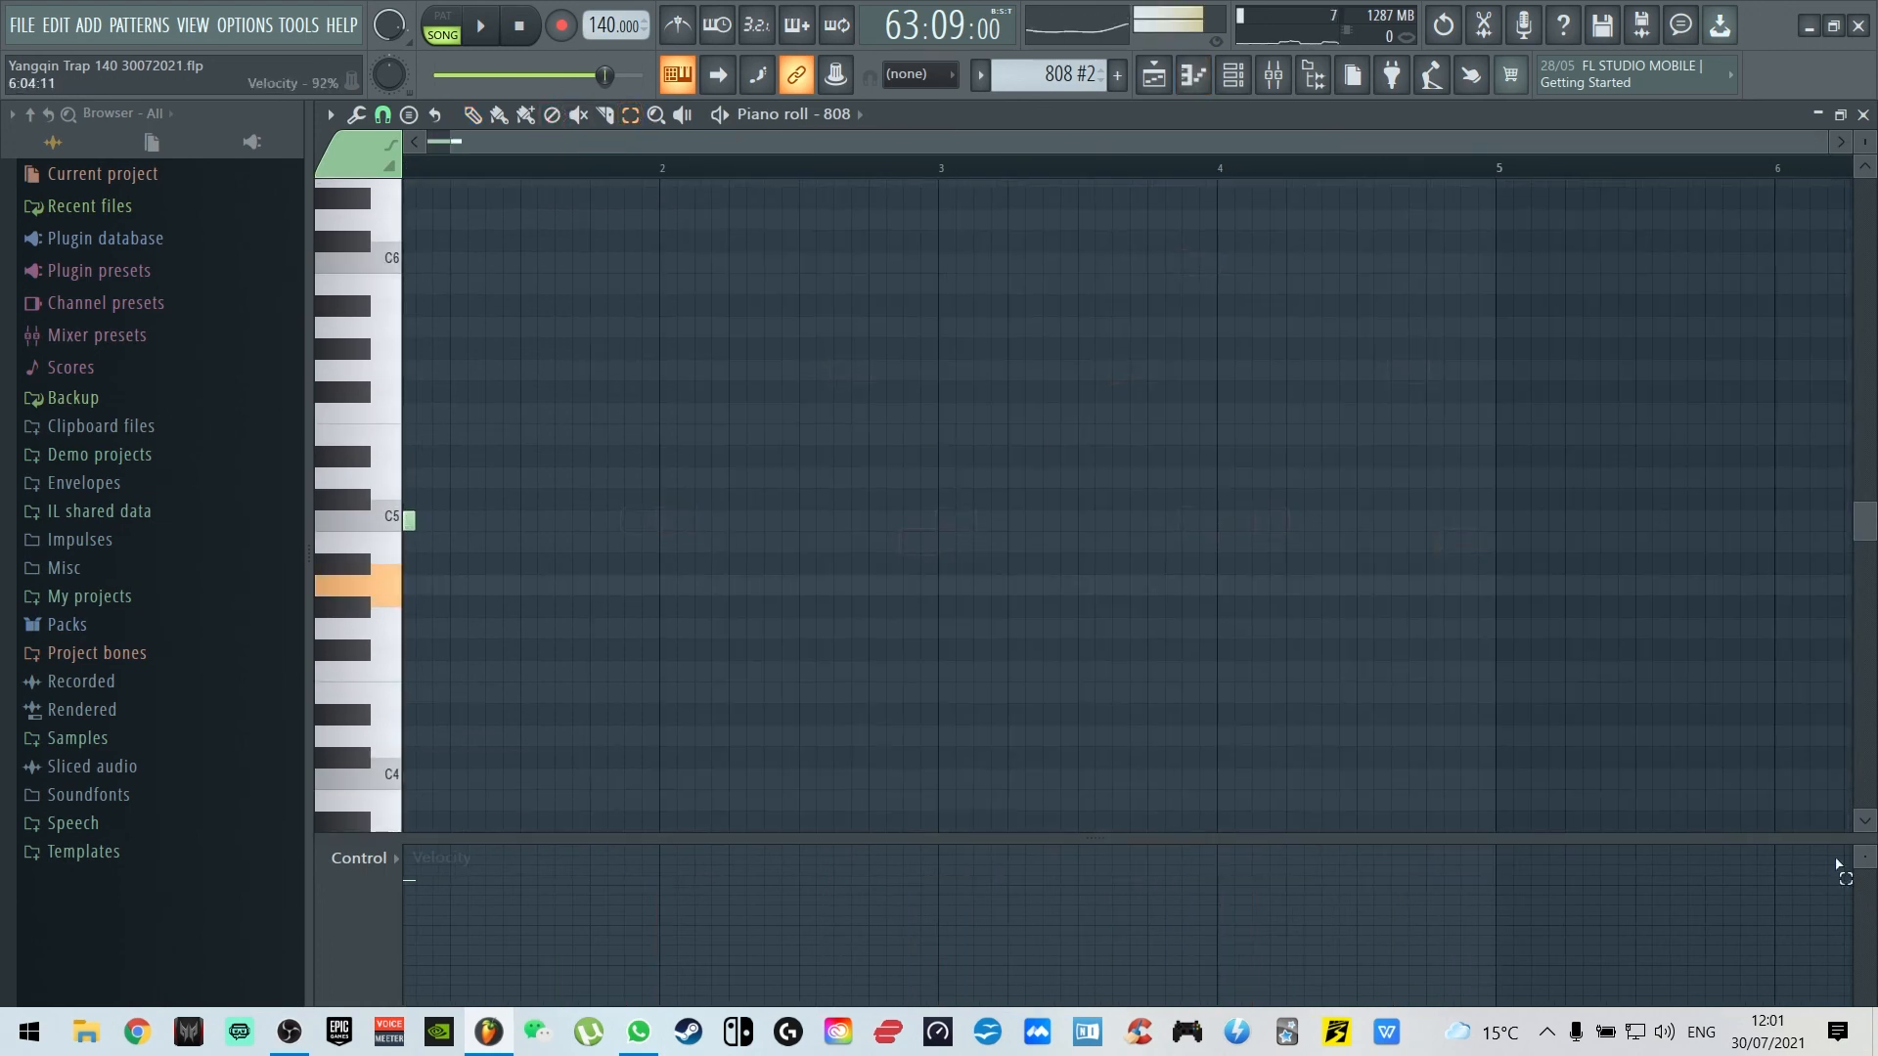
click(1863, 115)
key(F5)
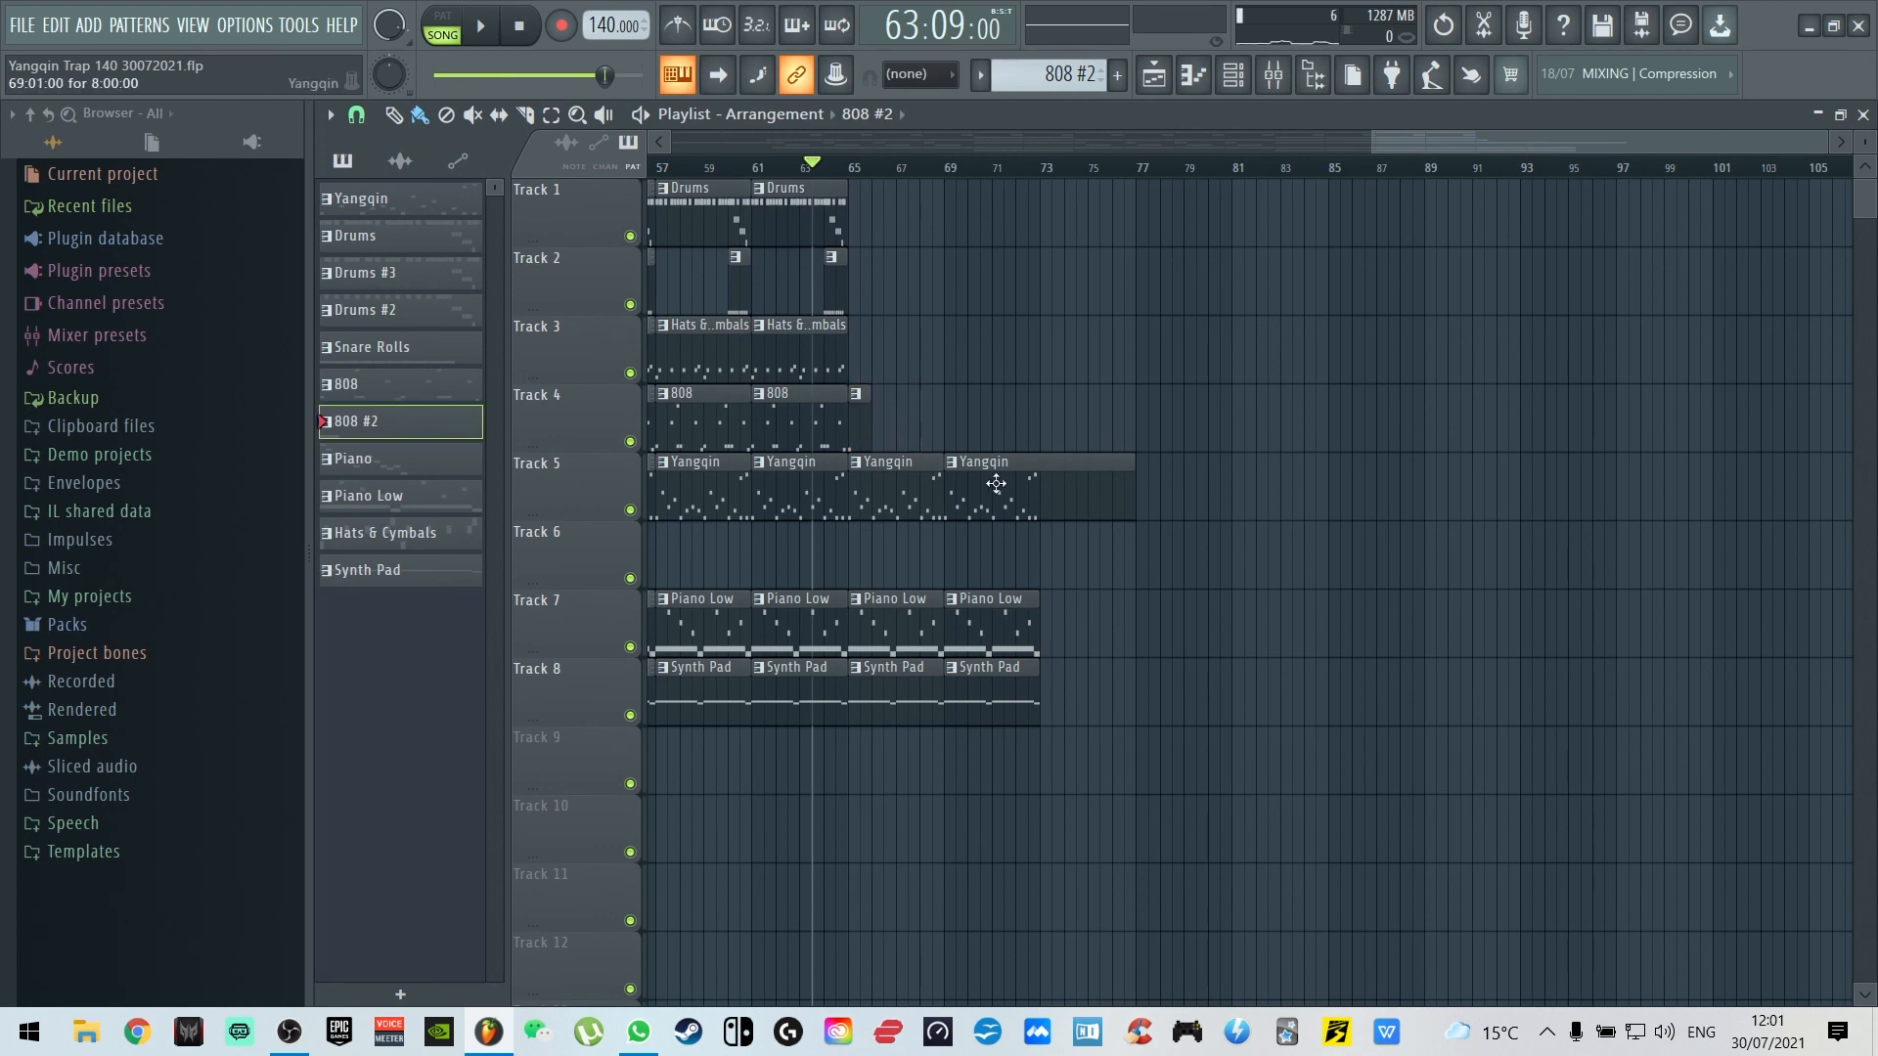
Play the ending from bar 63 with the closing 808 hit and save the project
key(space)
key(ctrl+s)
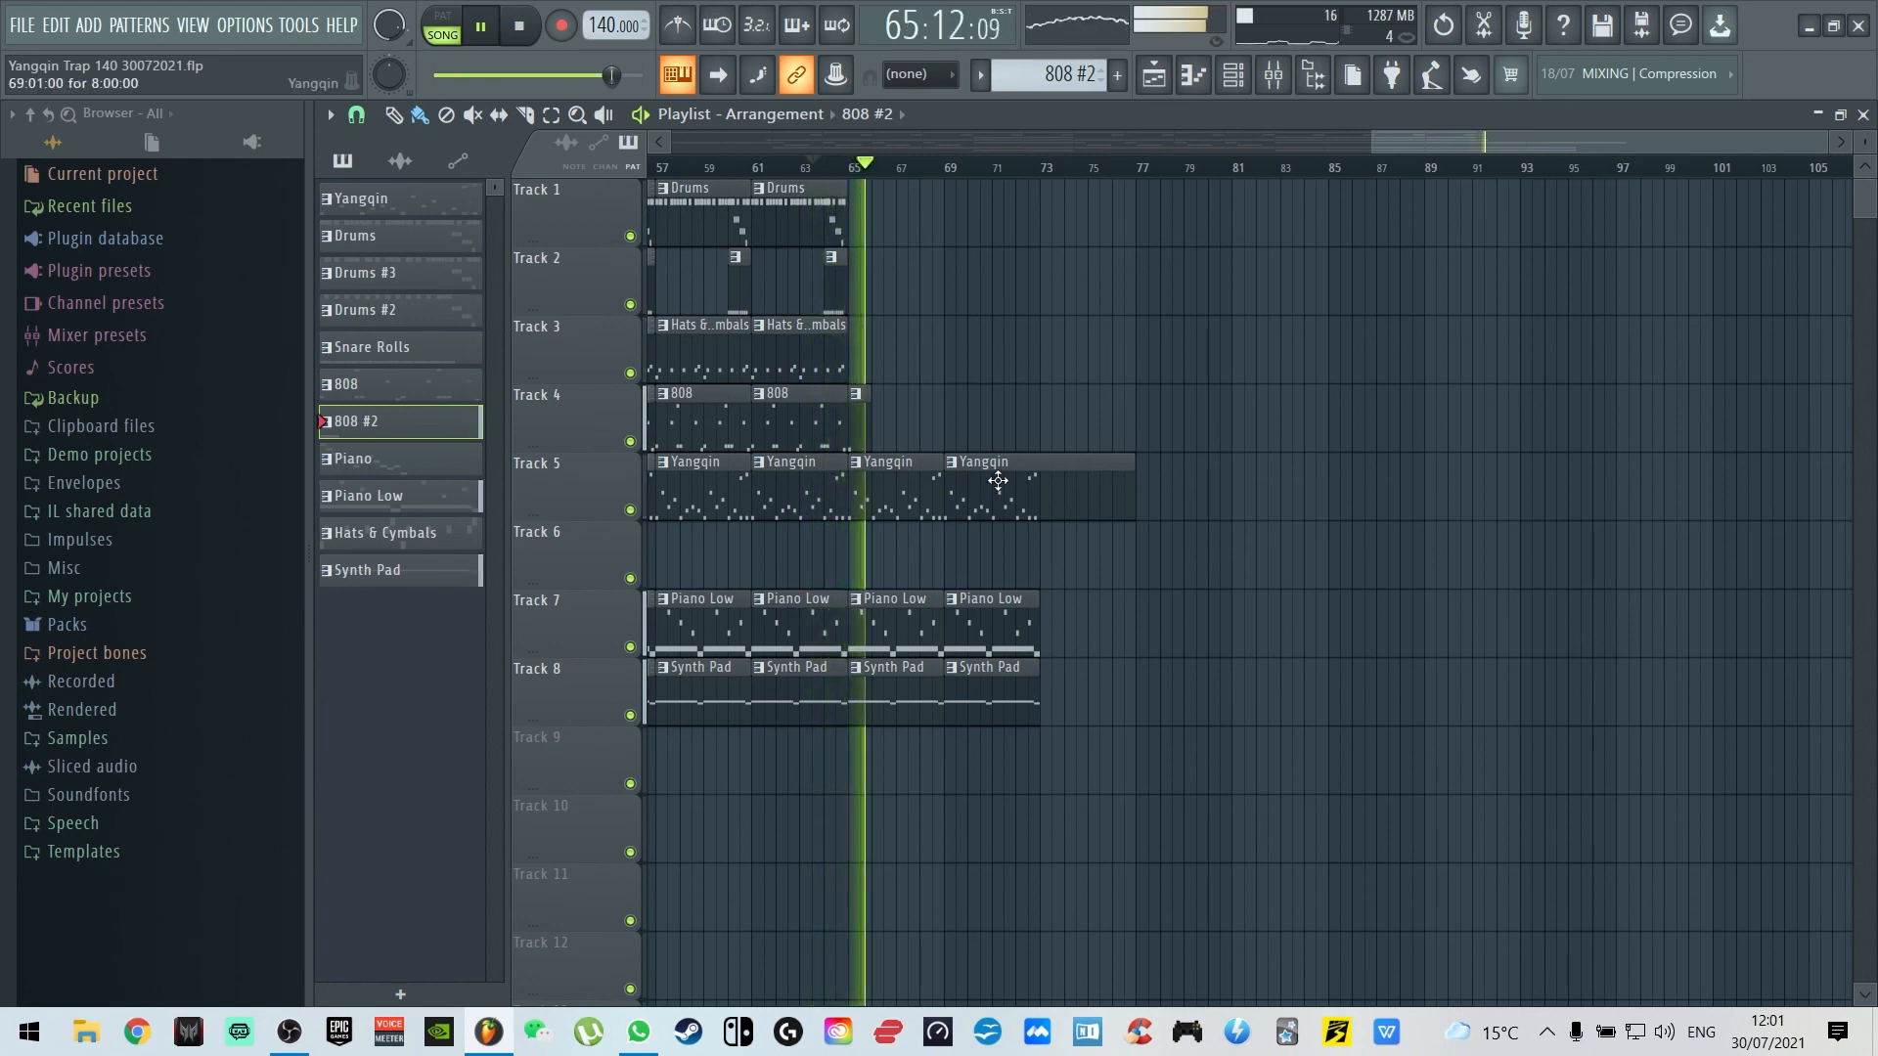
key(space)
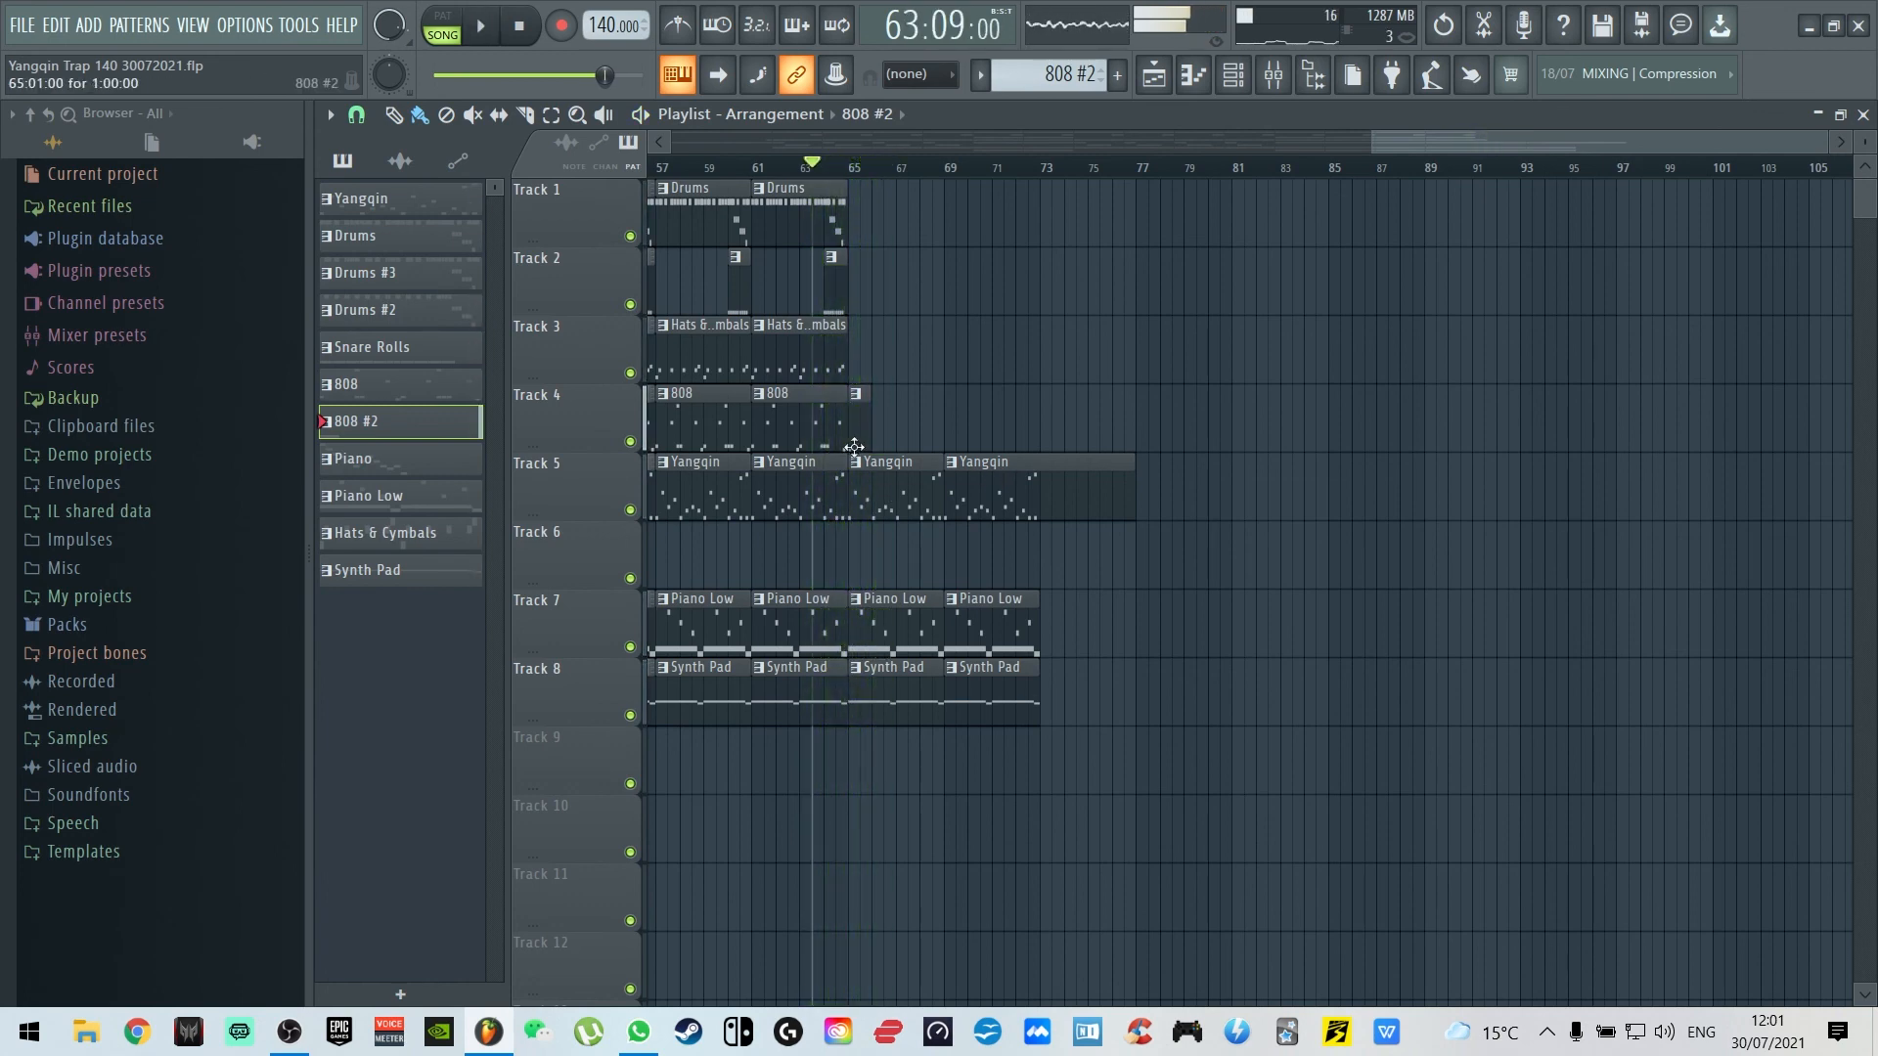
double_click(854, 447)
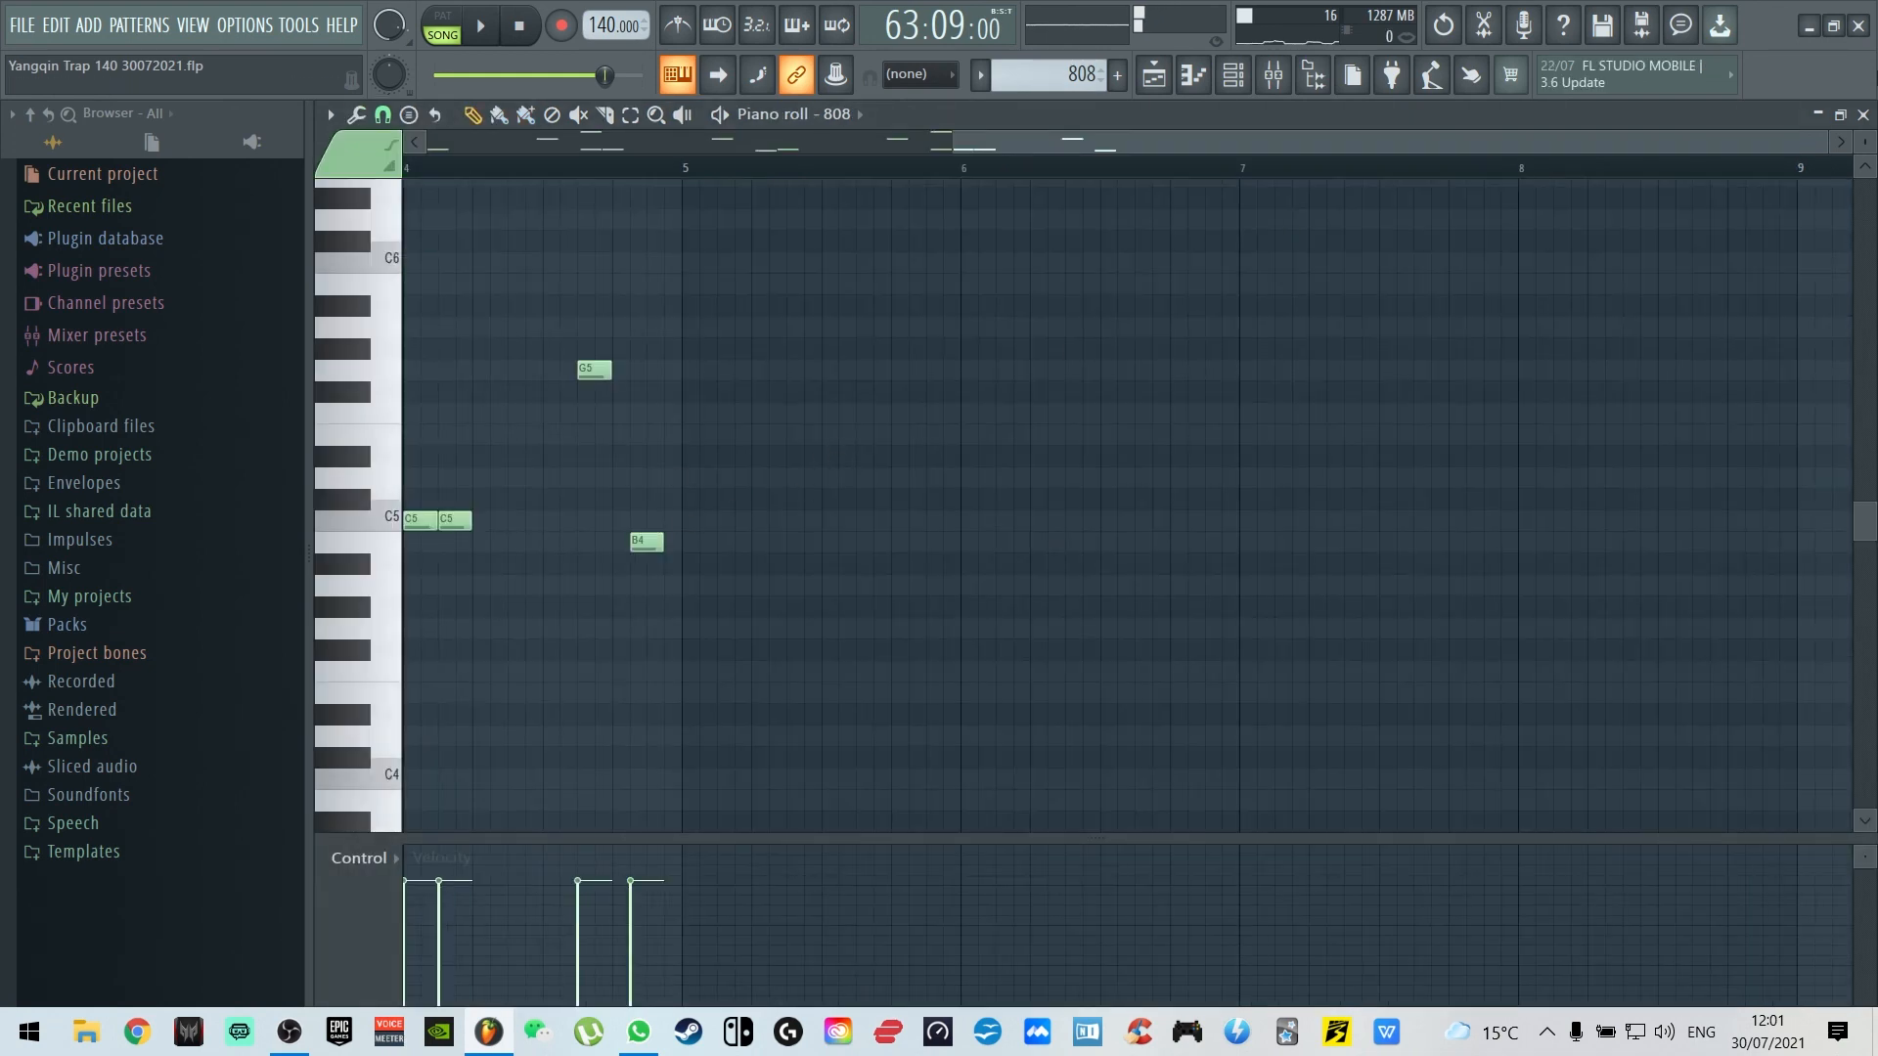
click(1864, 113)
click(1355, 128)
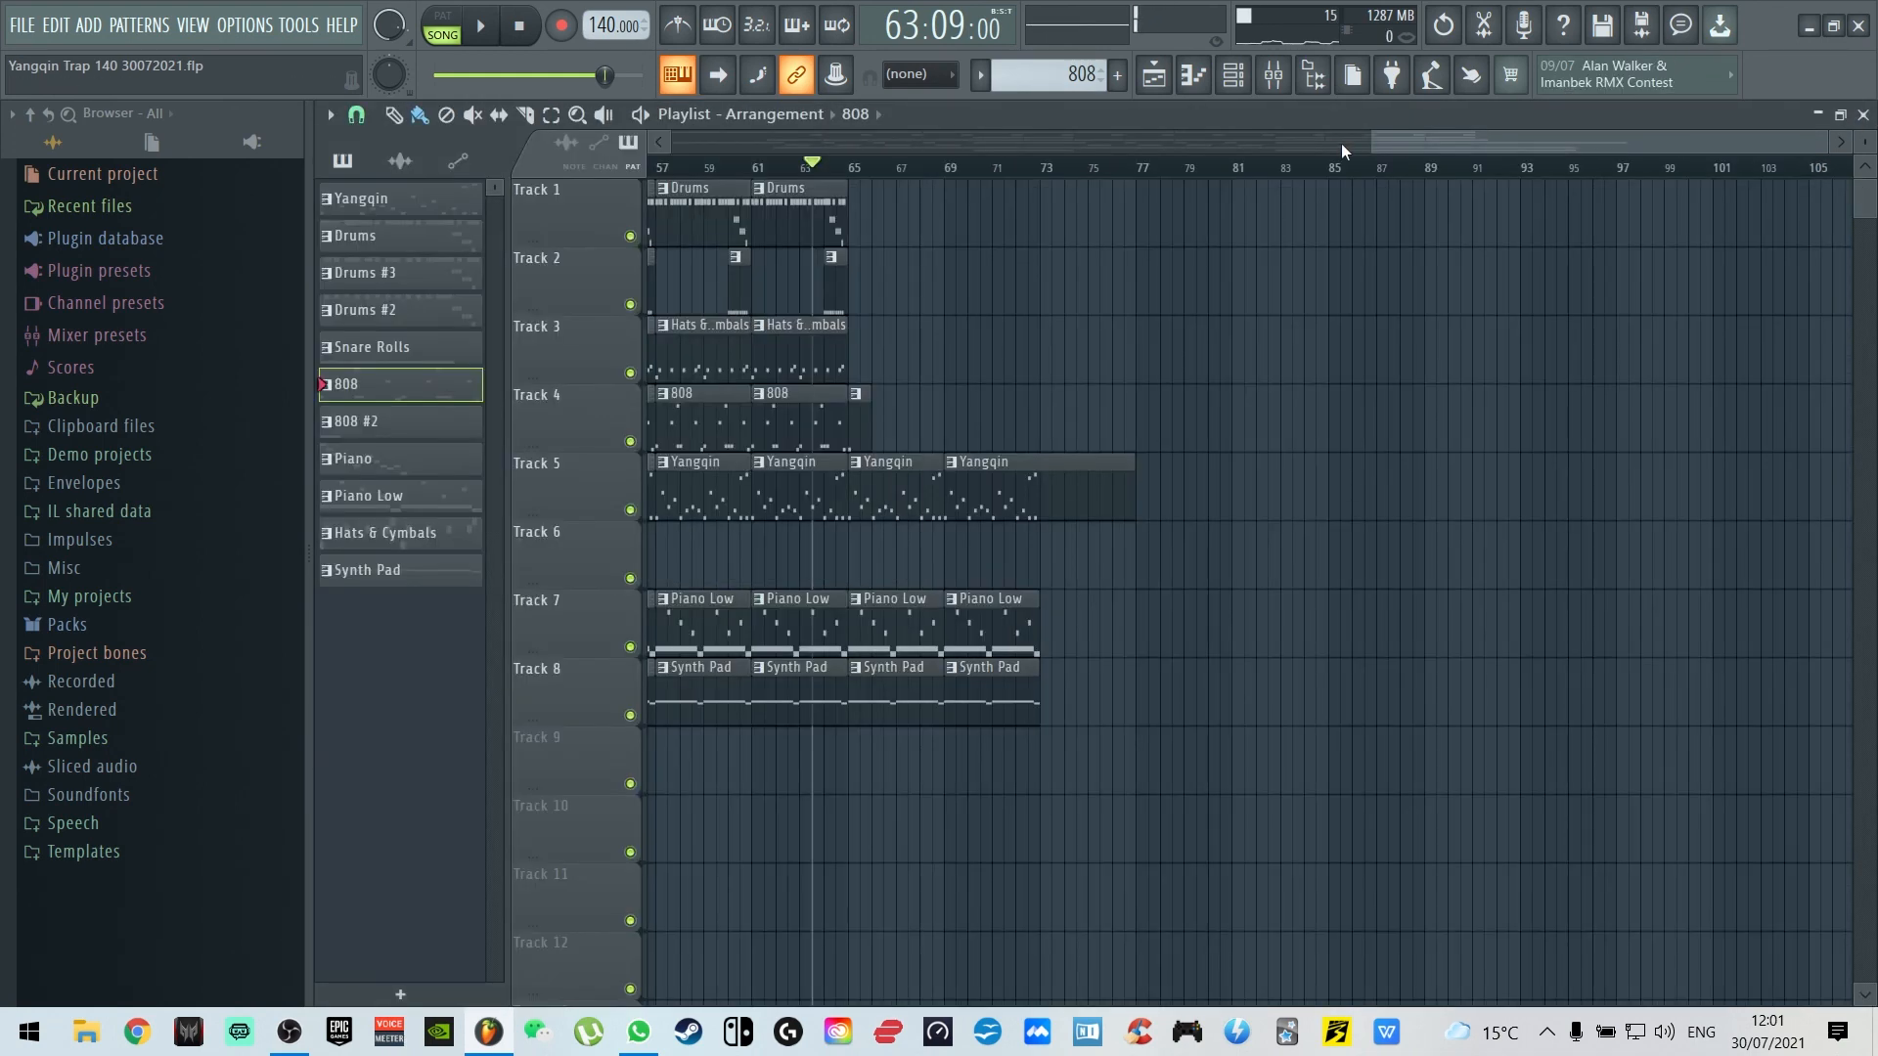
Add the RPM TAG sample to Track 10 every eight bars, from bar 1 through bar 65
drag(1370, 149, 672, 181)
click(1195, 831)
right_click(1197, 831)
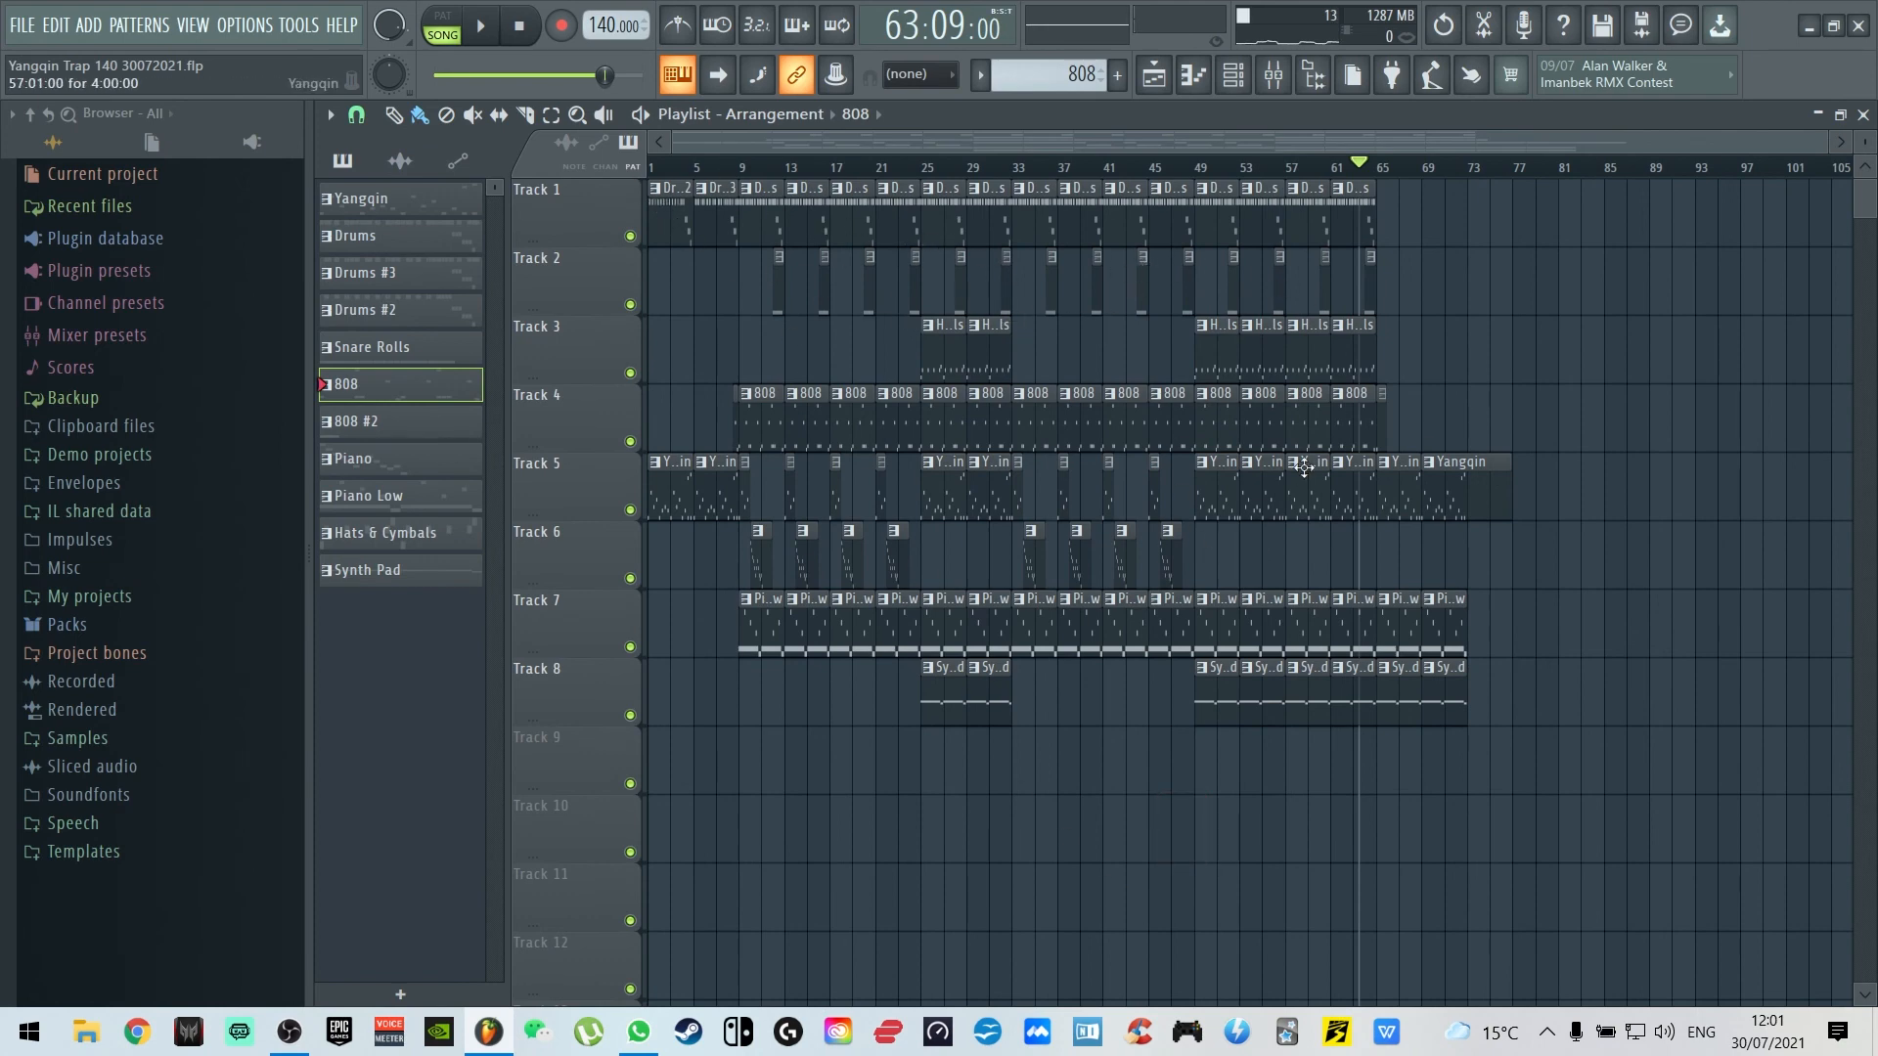
click(90, 741)
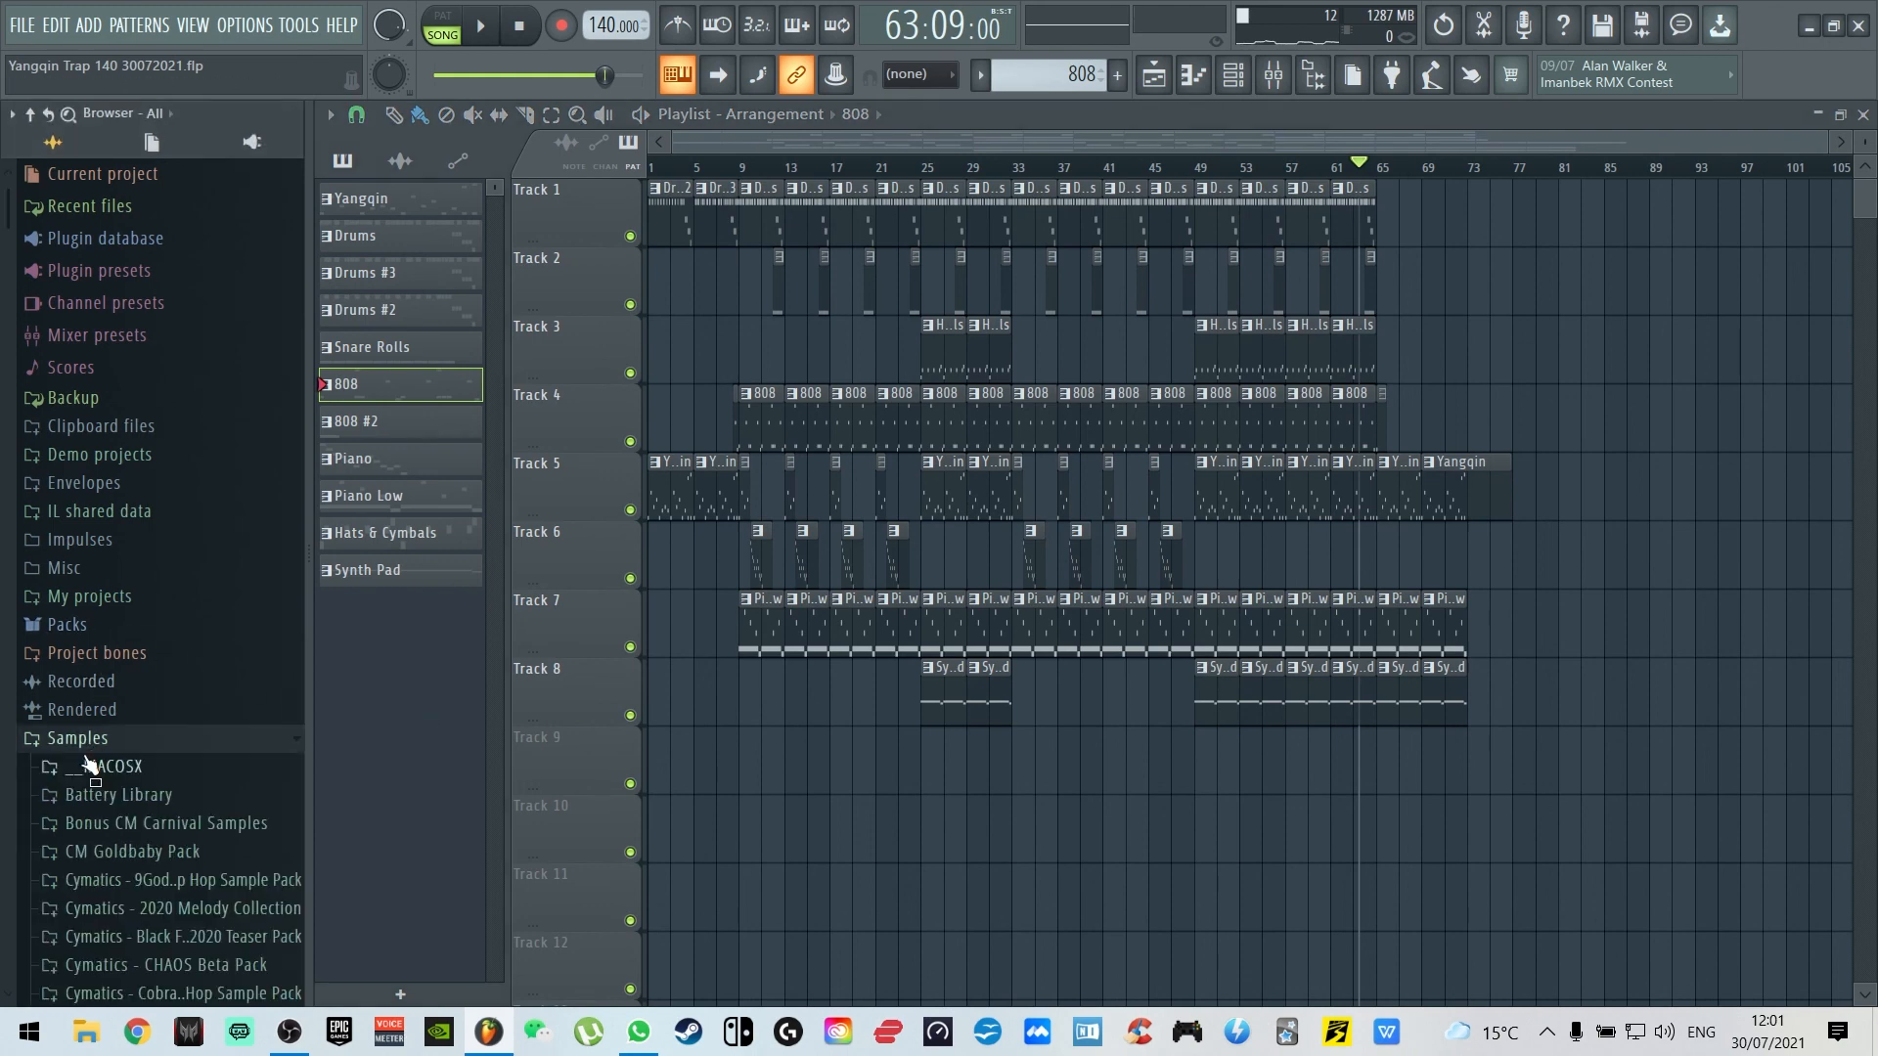
scroll(118, 684, down, 12)
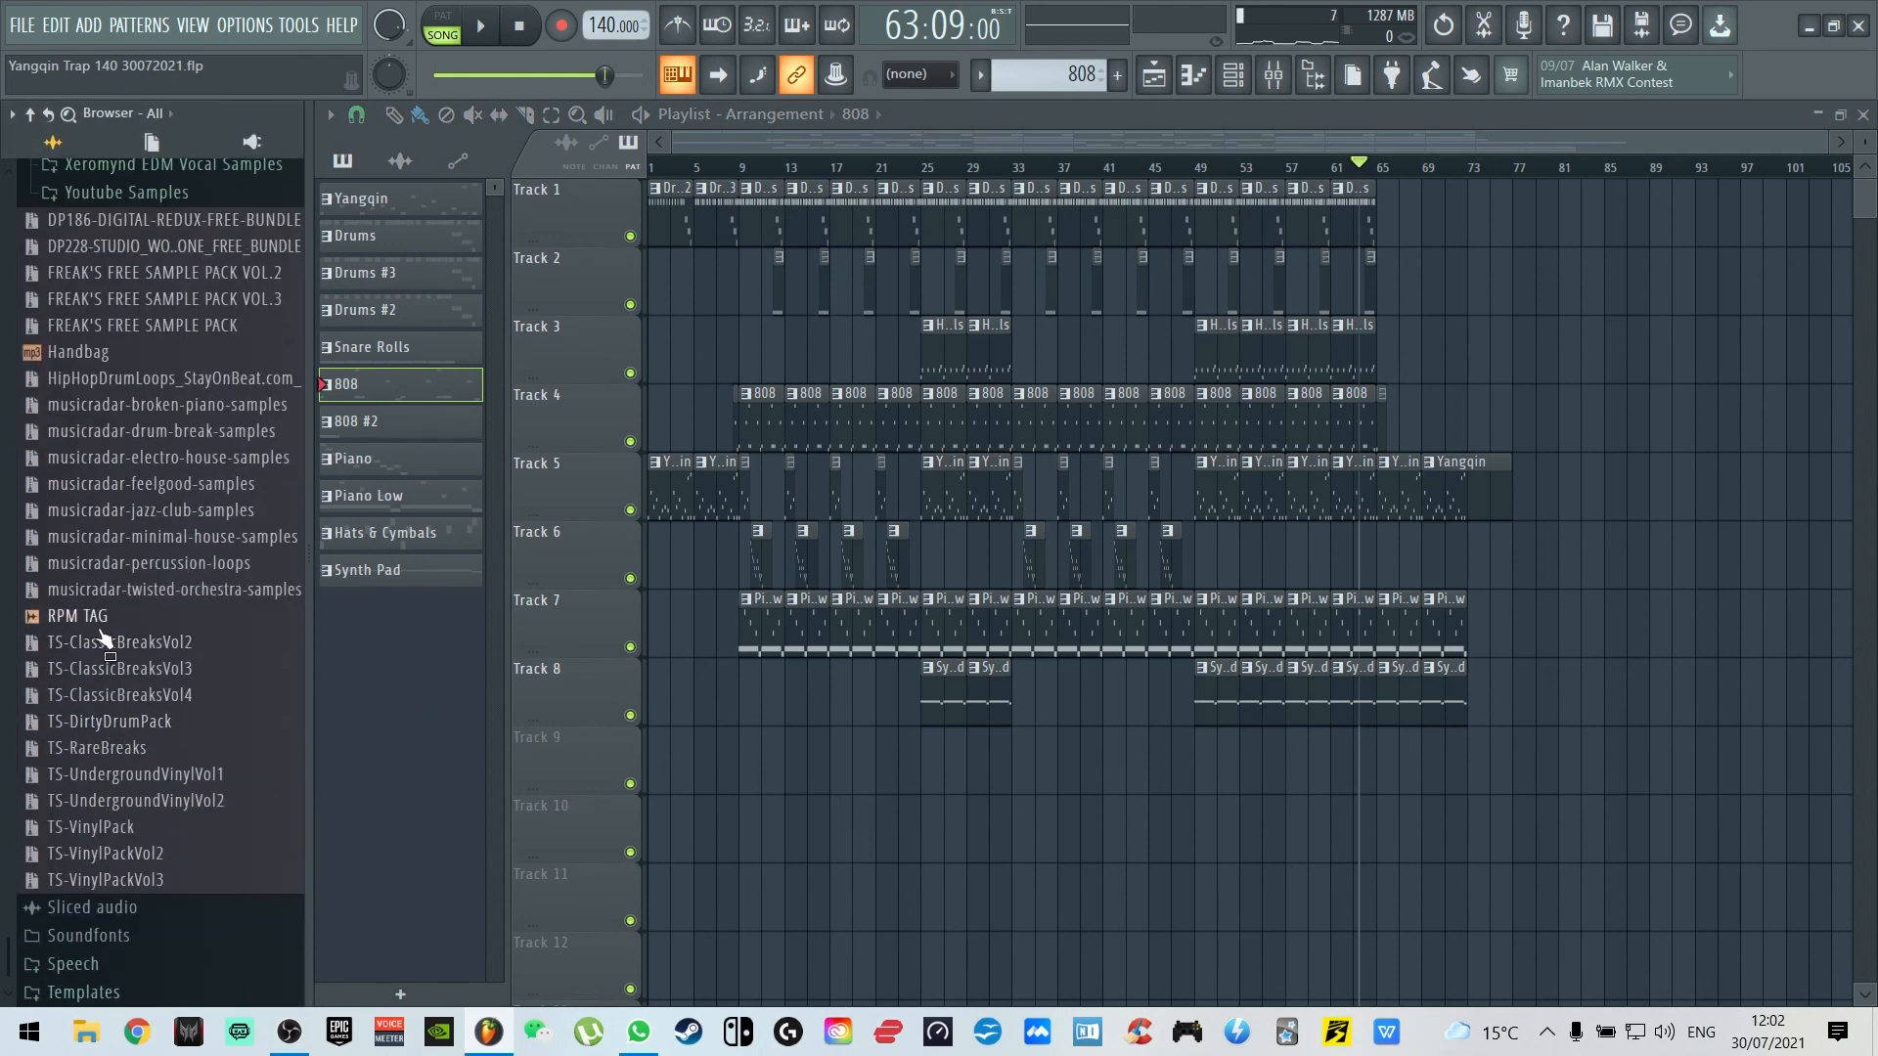
drag(745, 759, 653, 819)
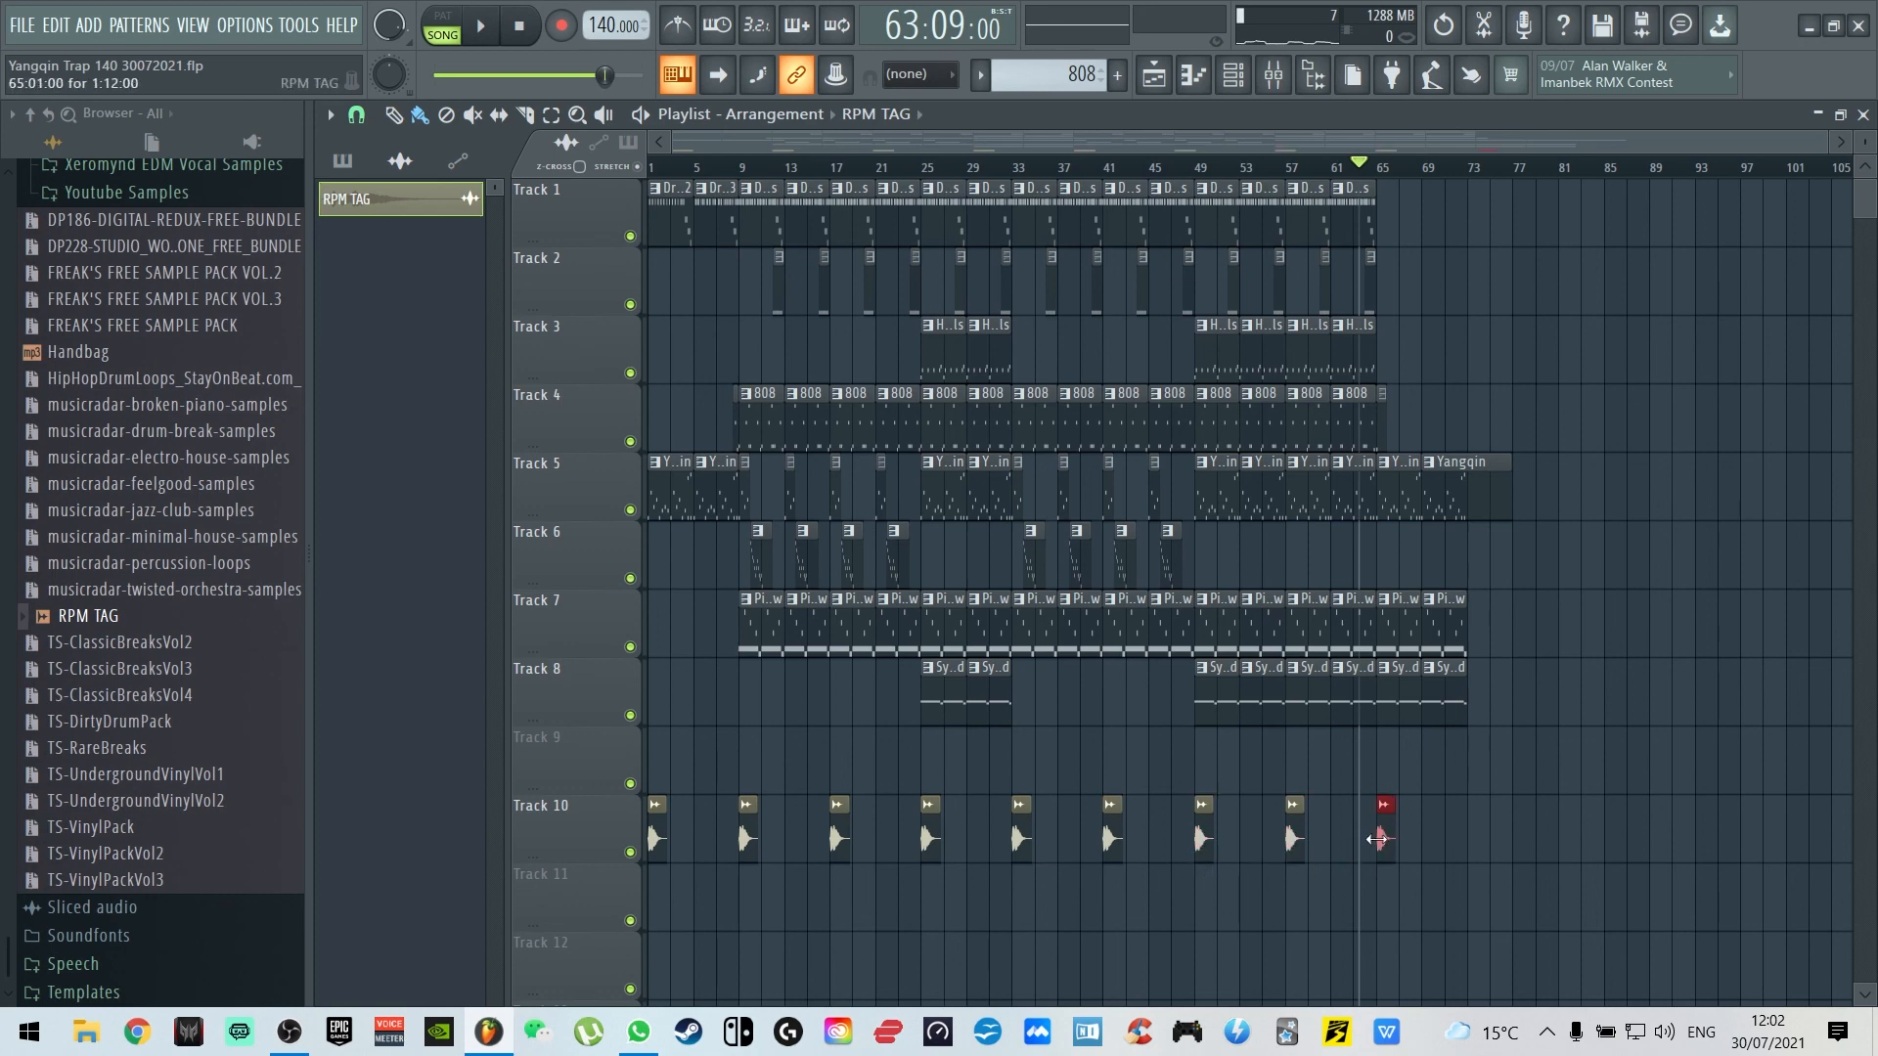
Route the RPM TAG sample to mixer track 13
key(F9)
click(1029, 508)
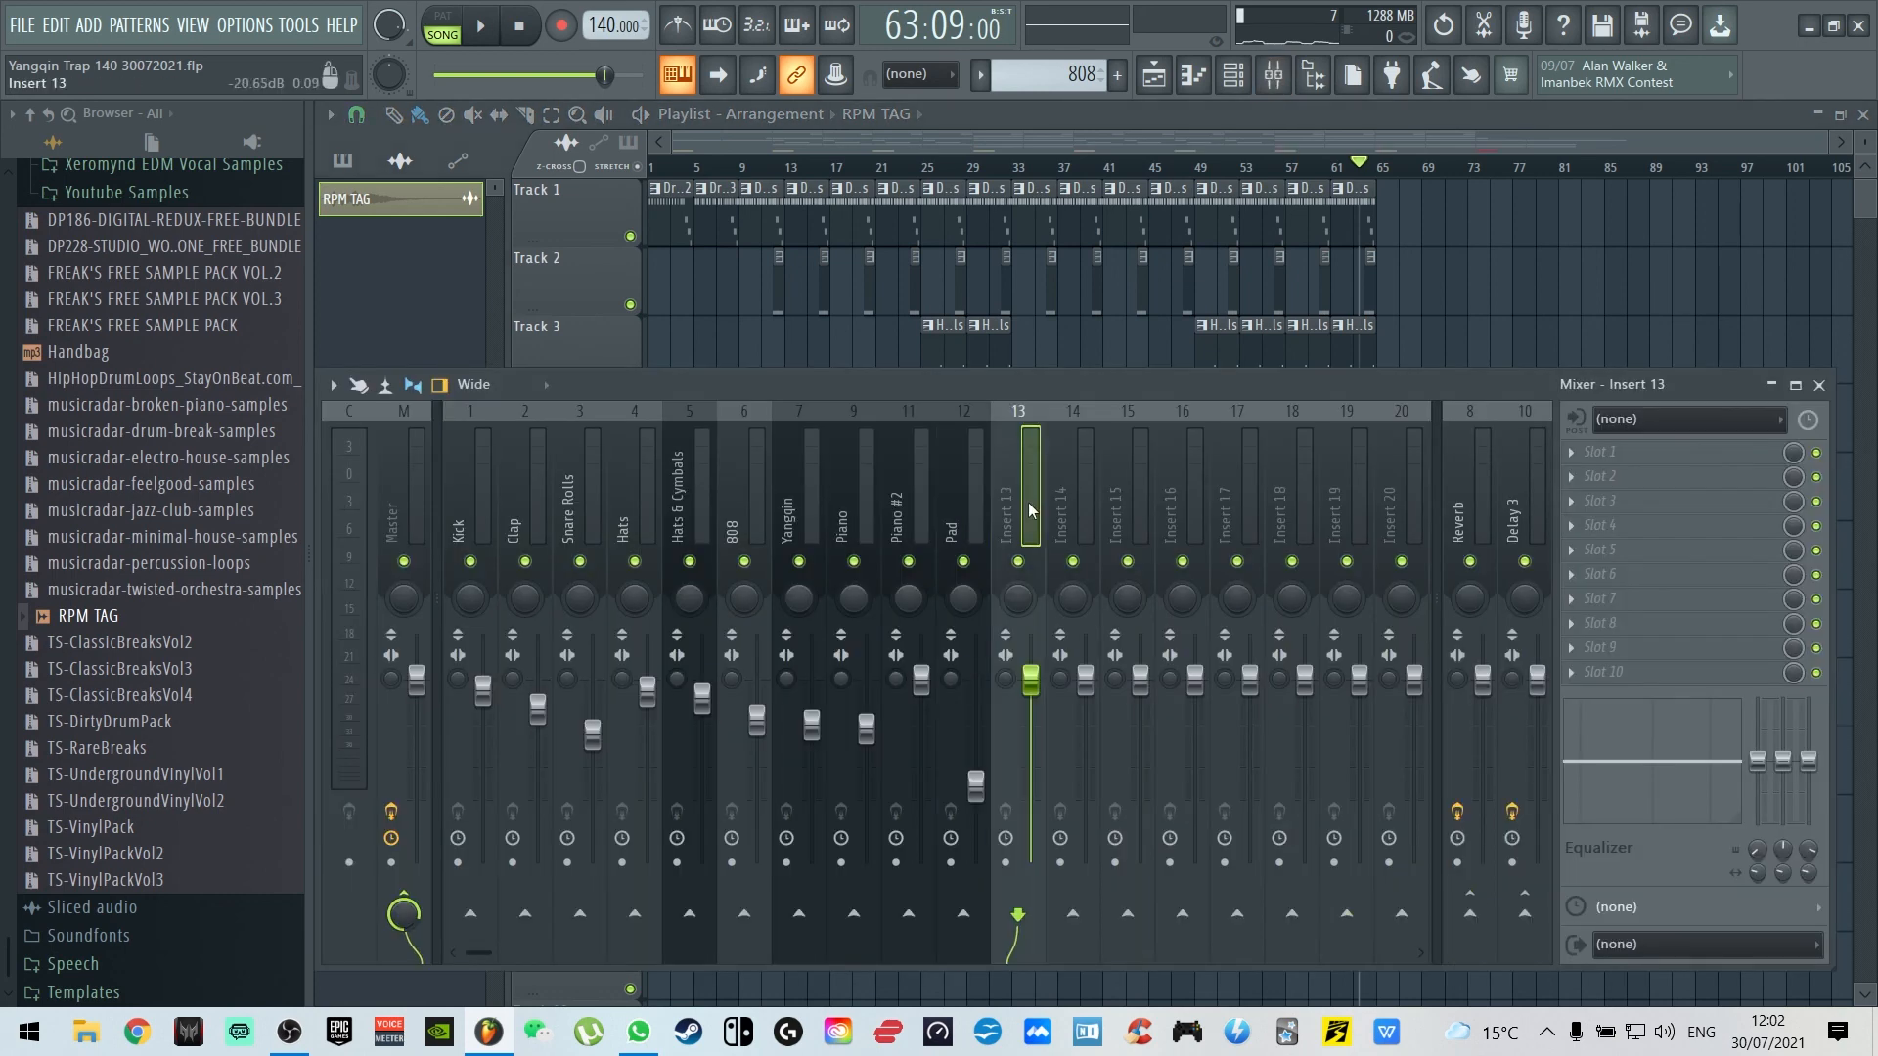
key(ctrl+l)
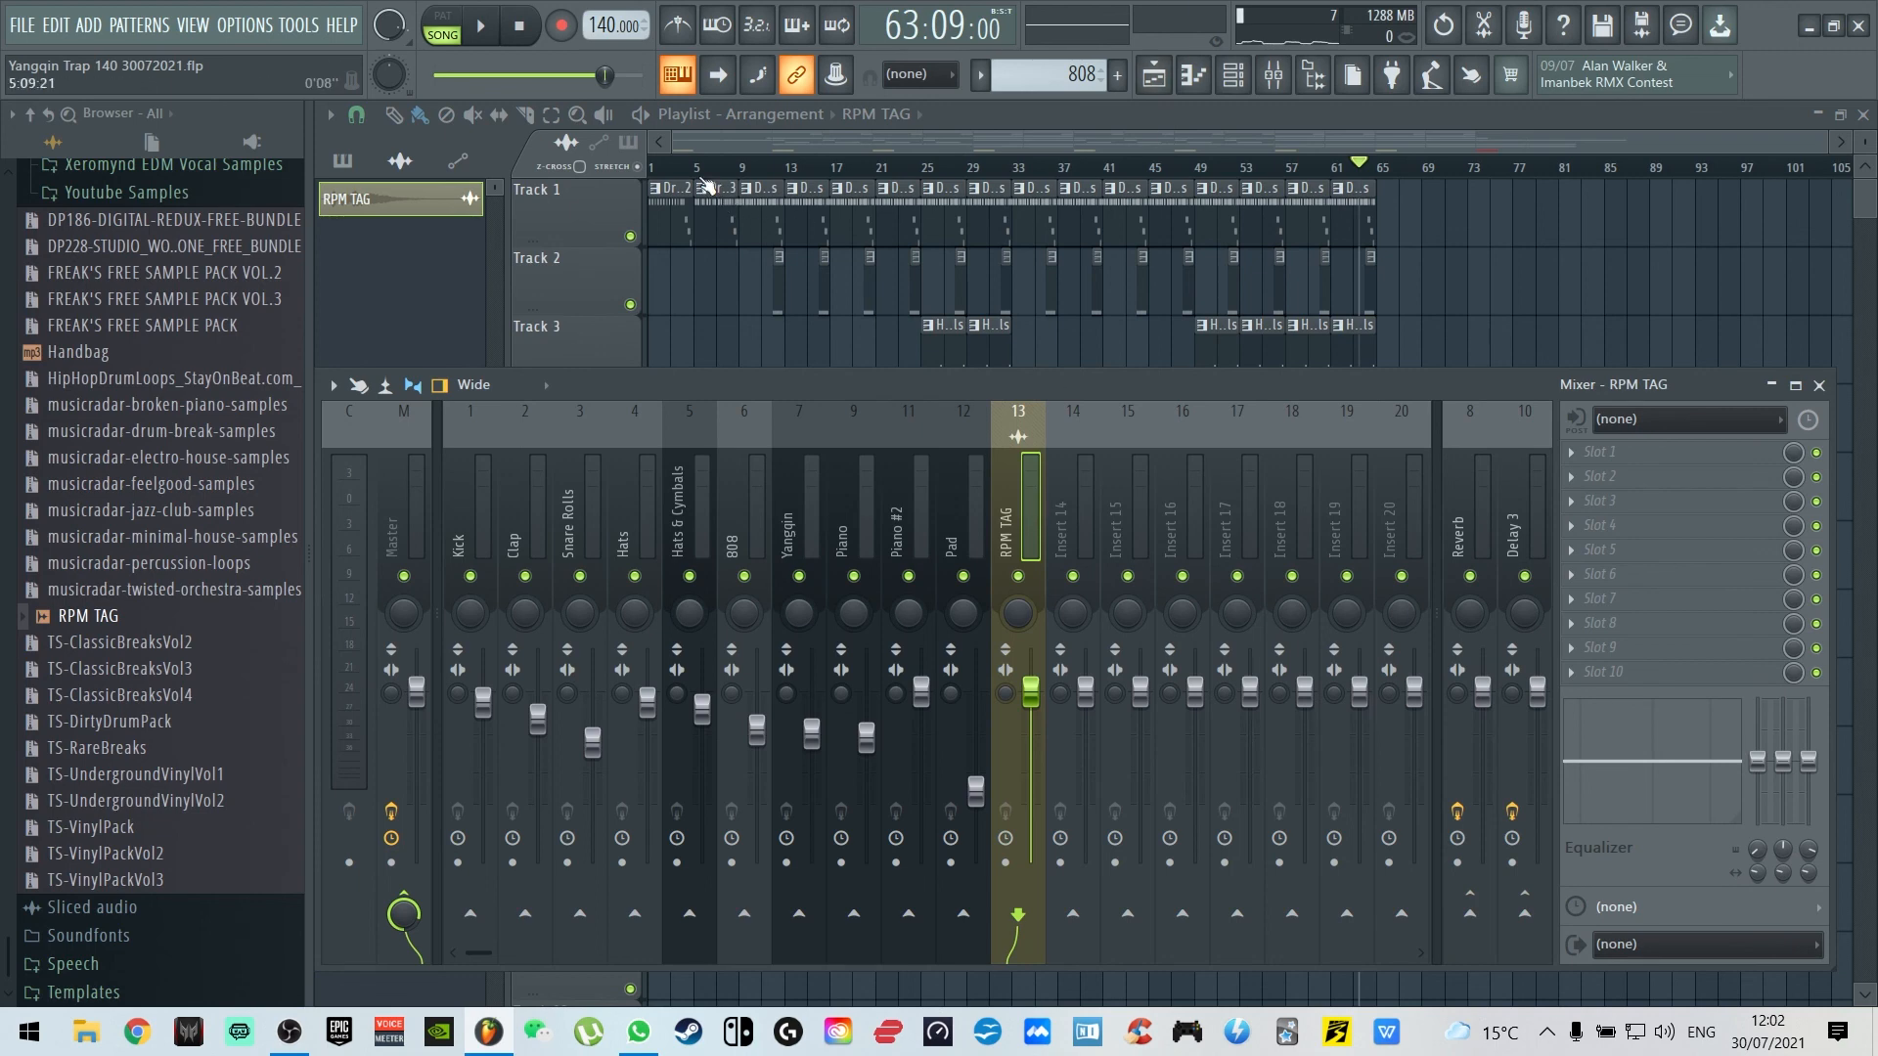
Play the song from bar 1, lower the RPM TAG mixer track to 75% (-6.0 dB) and stop playback
click(654, 168)
key(space)
key(F9)
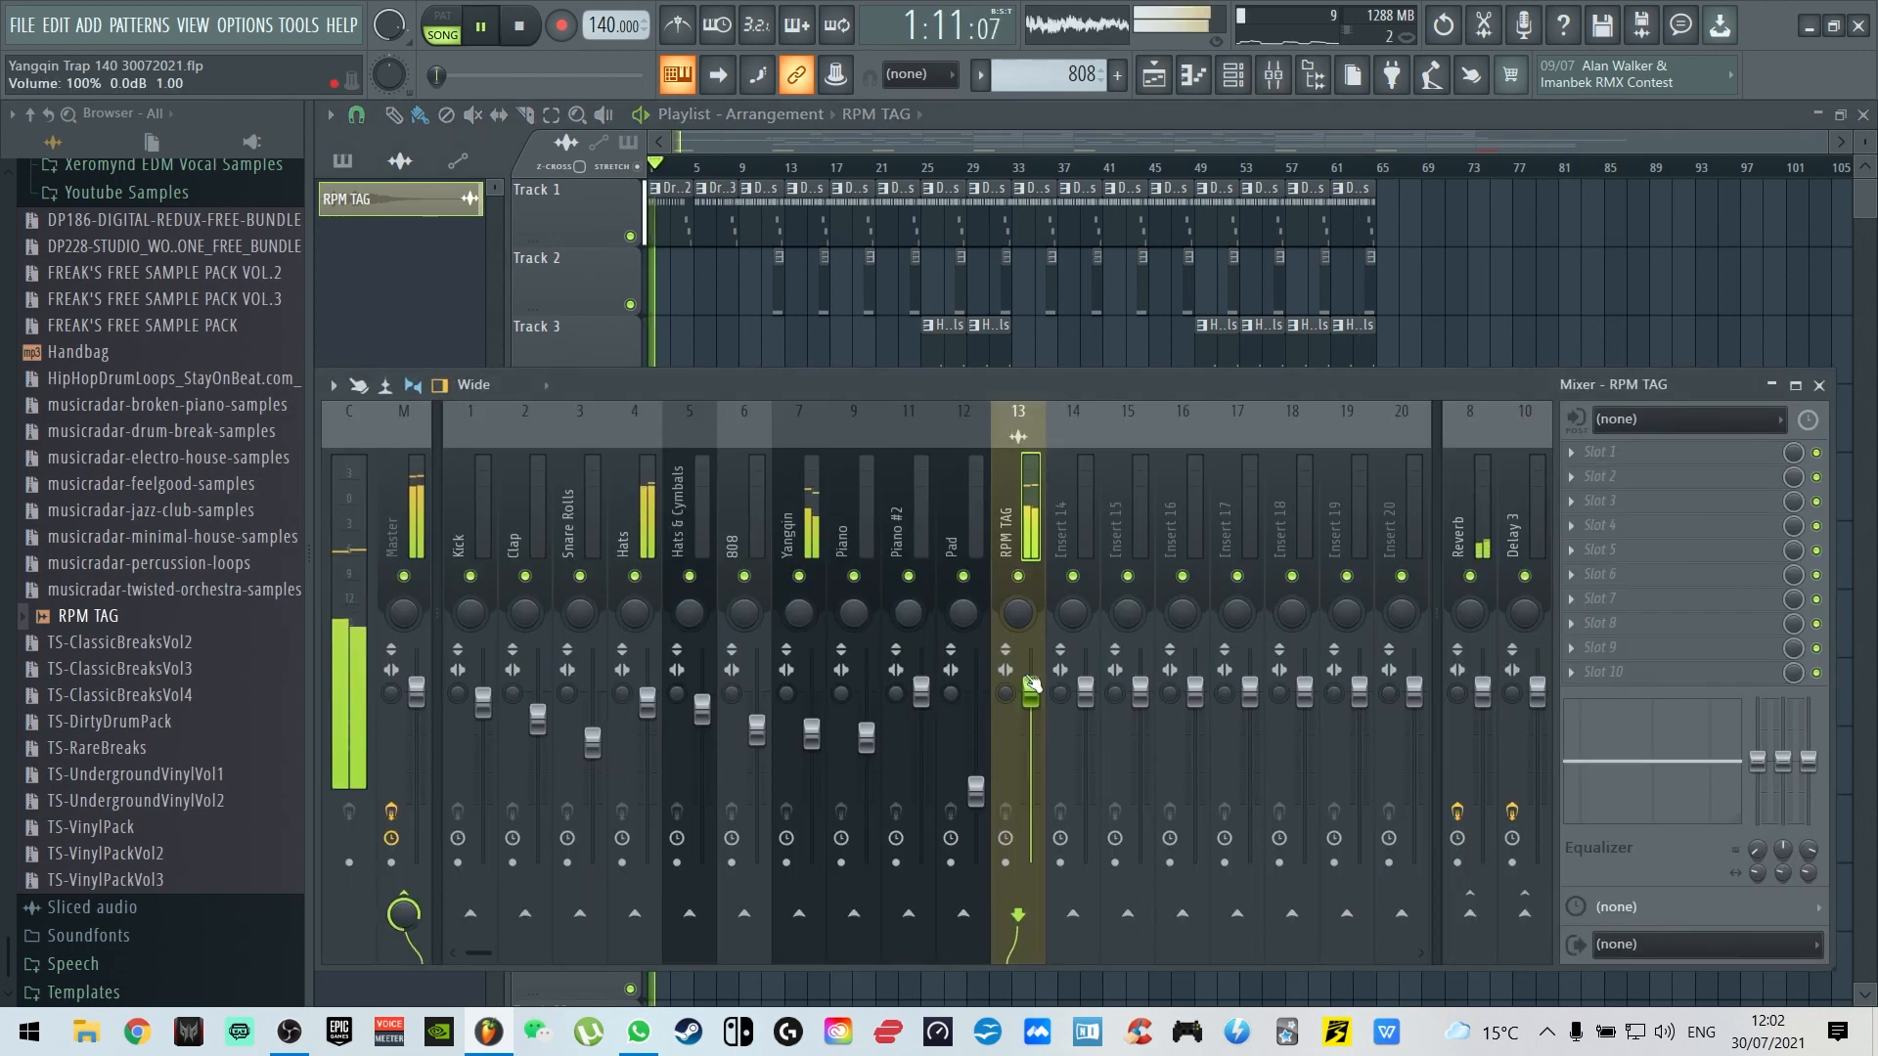
drag(1032, 685, 1032, 735)
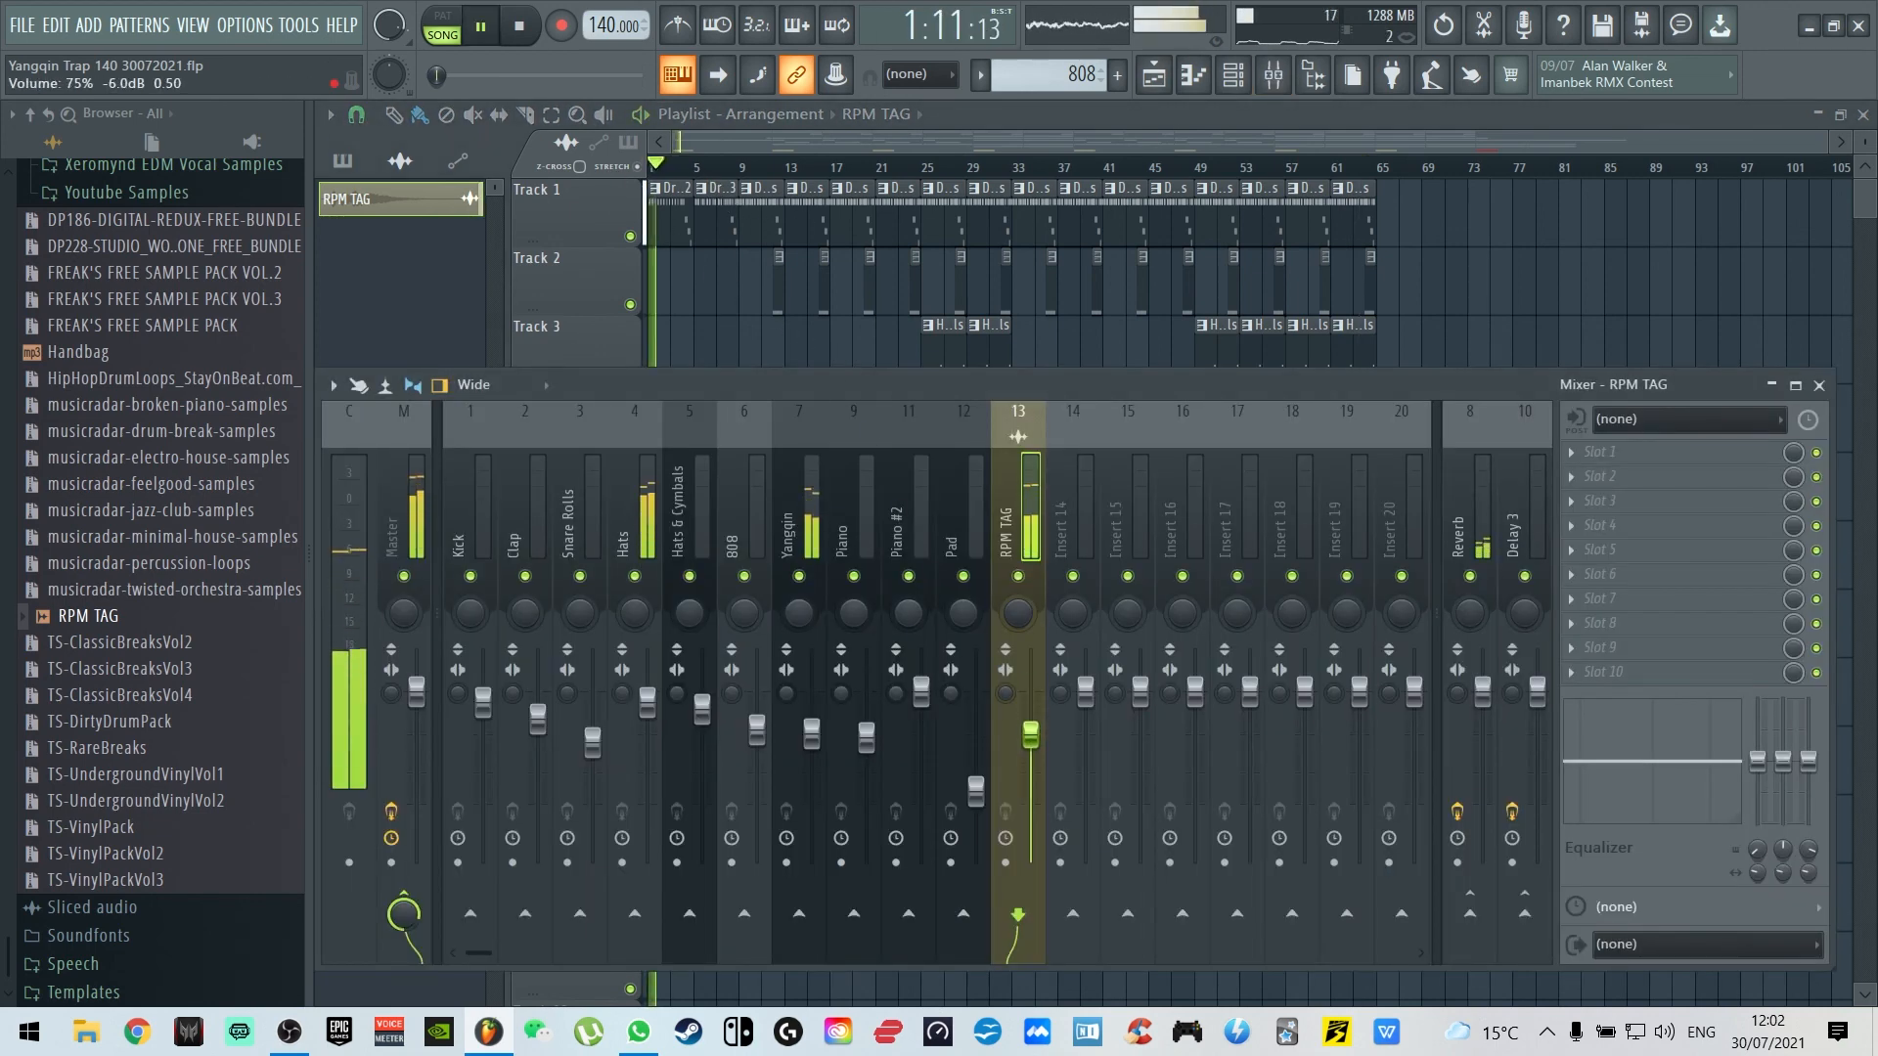
key(space)
key(F9)
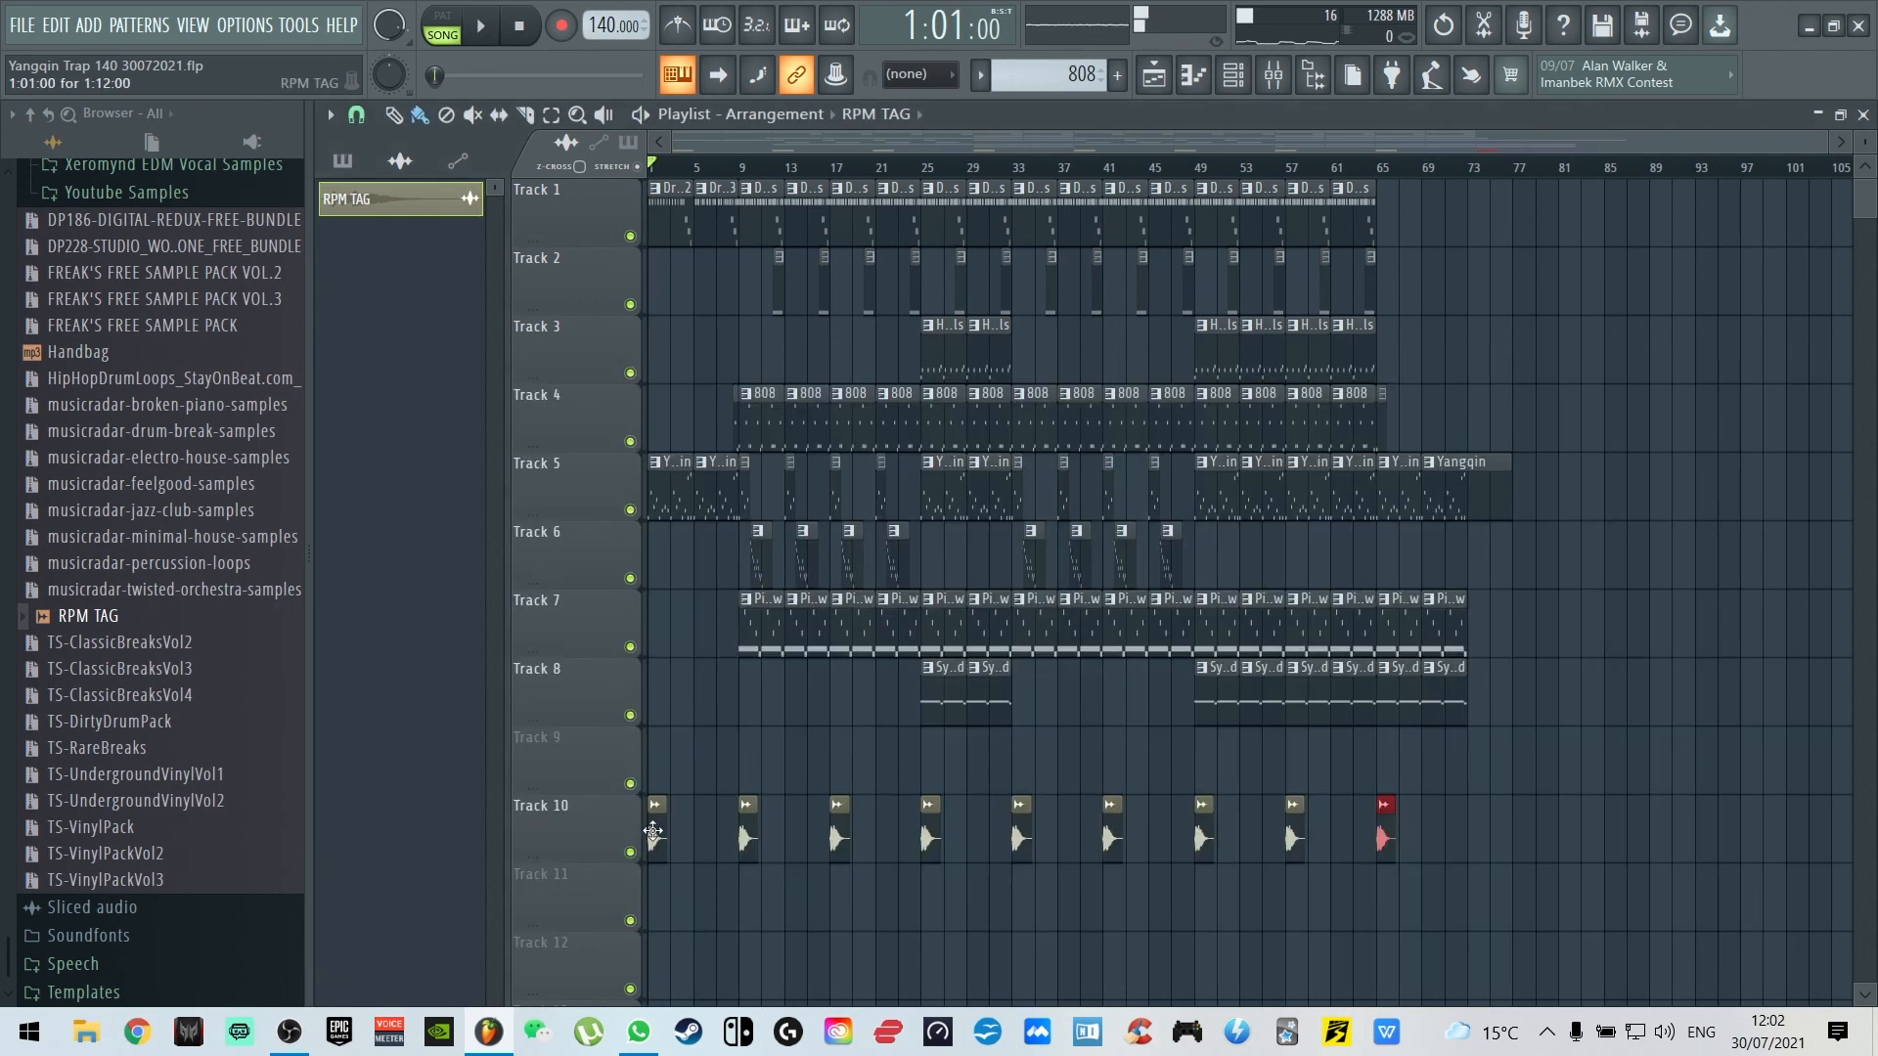
Mute playlist Track 10 with the RPM TAG clips and play the whole song from the beginning
click(1306, 917)
right_click(1308, 920)
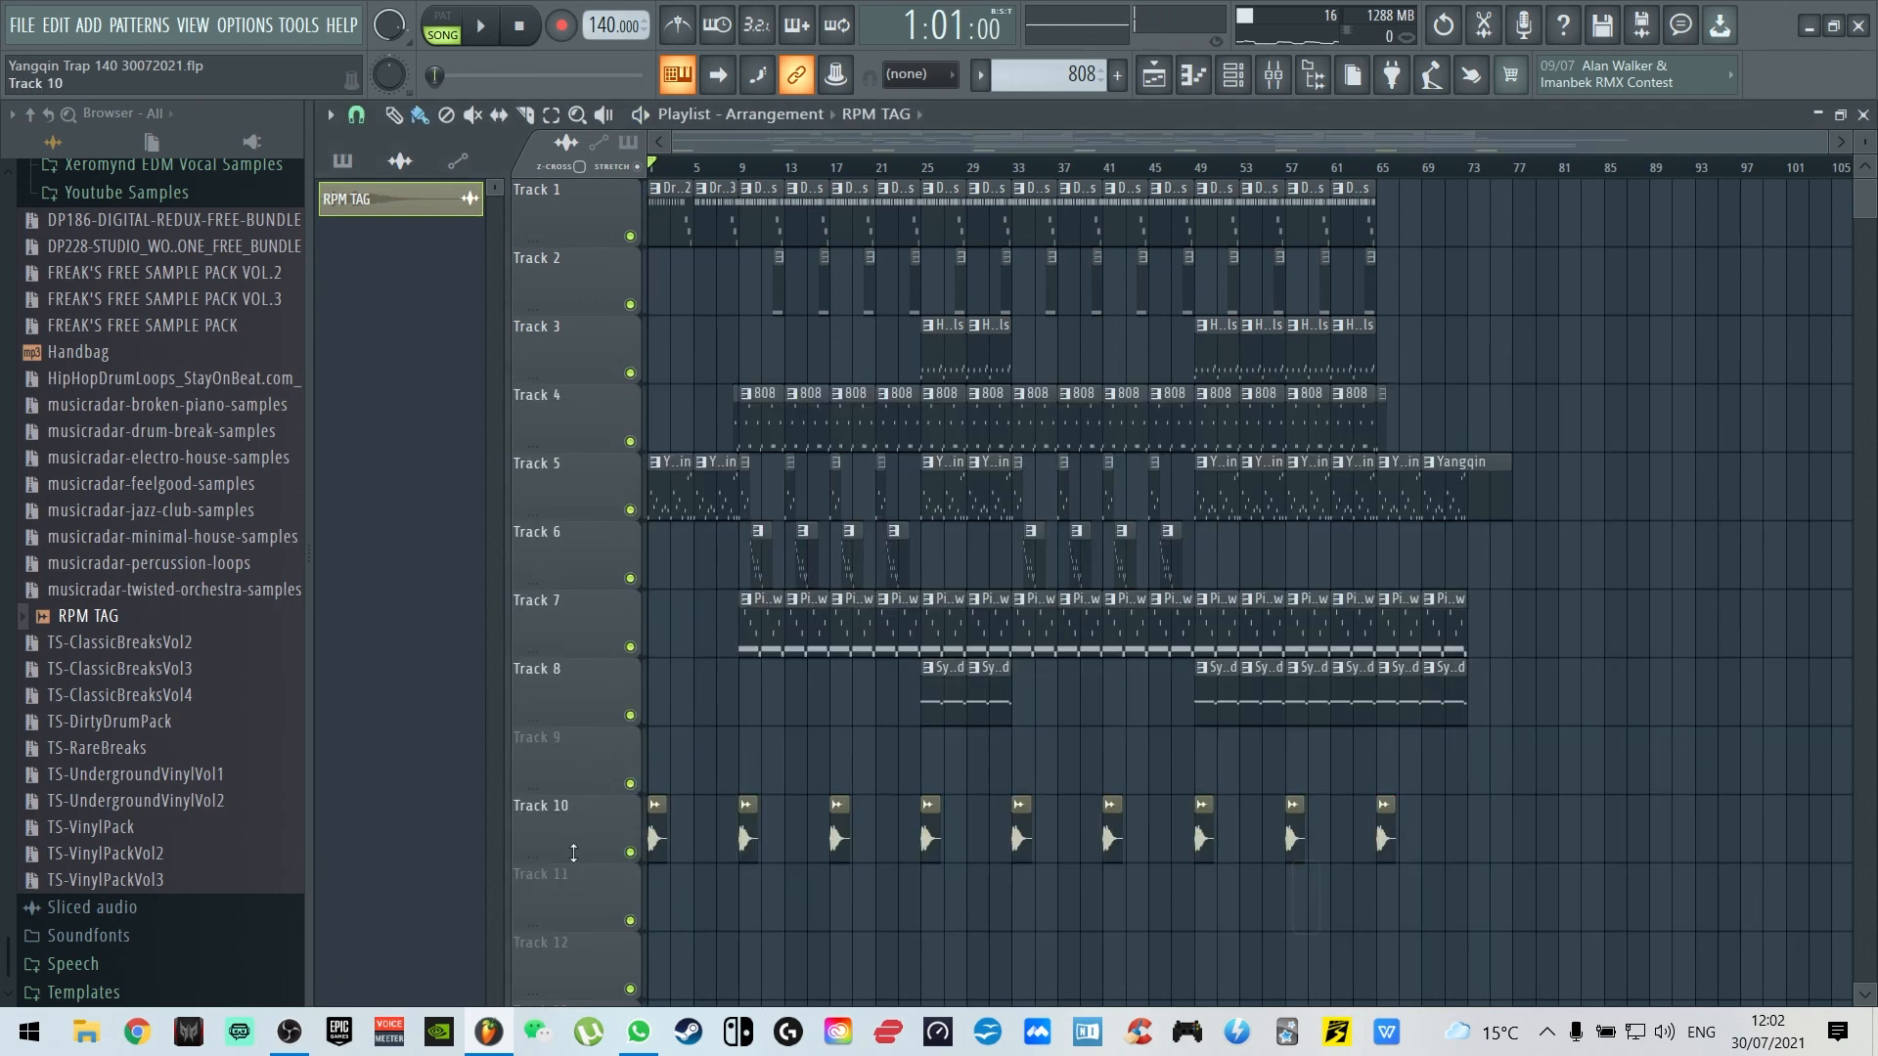
click(630, 854)
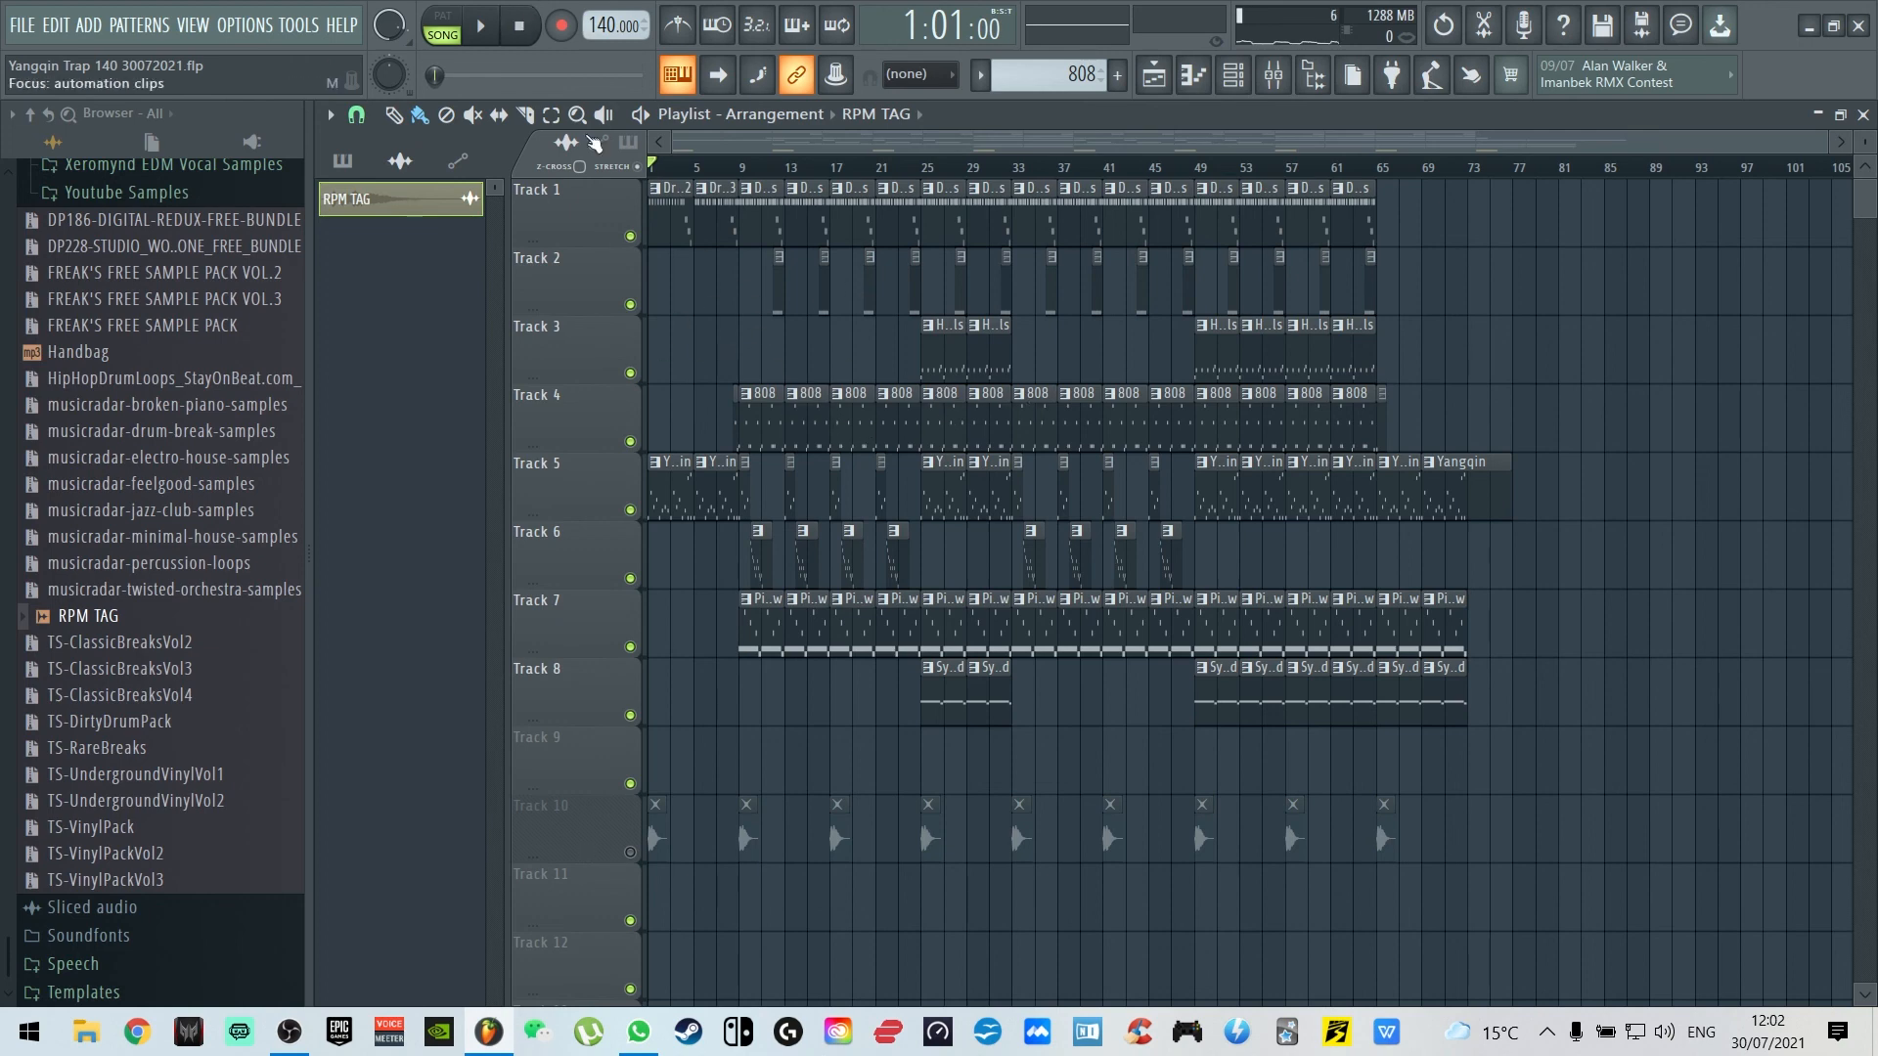
click(499, 29)
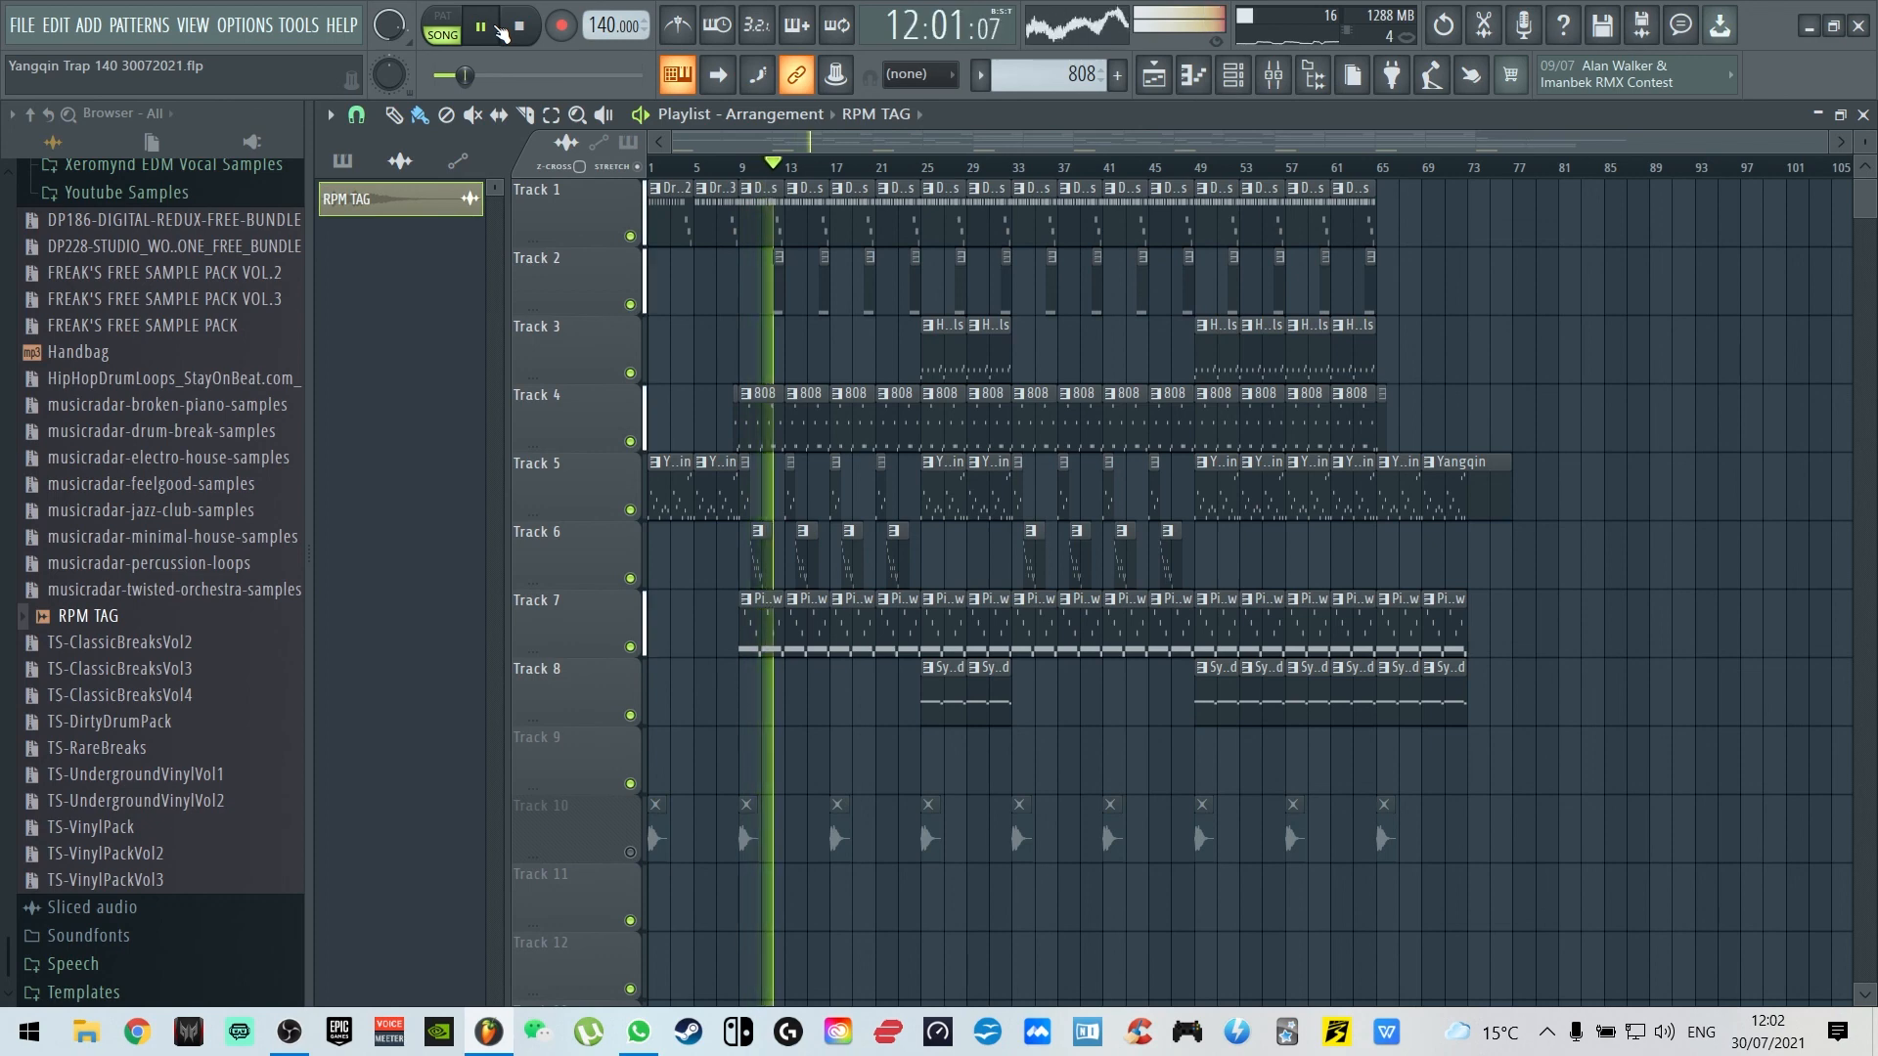
Lower the Piano mixer track's volume to 66% (-8.1 dB) during playback
key(F9)
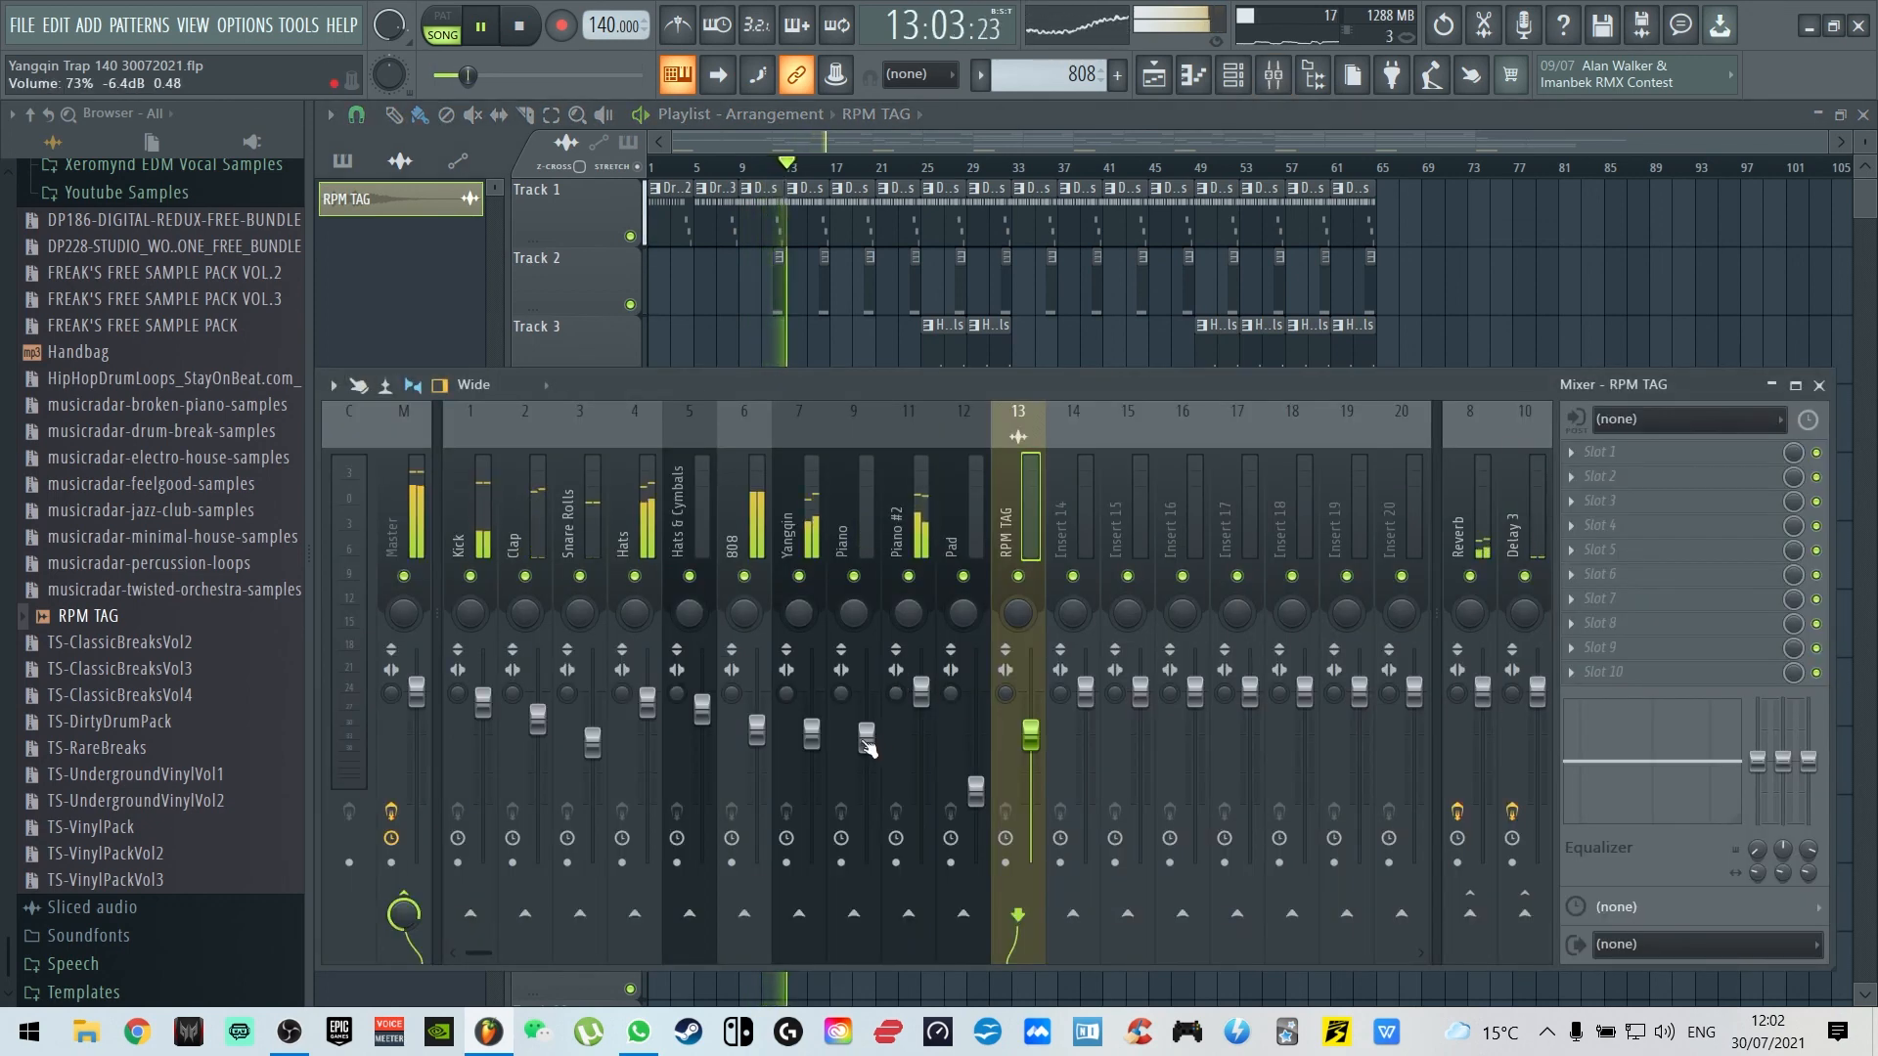
drag(866, 736, 865, 749)
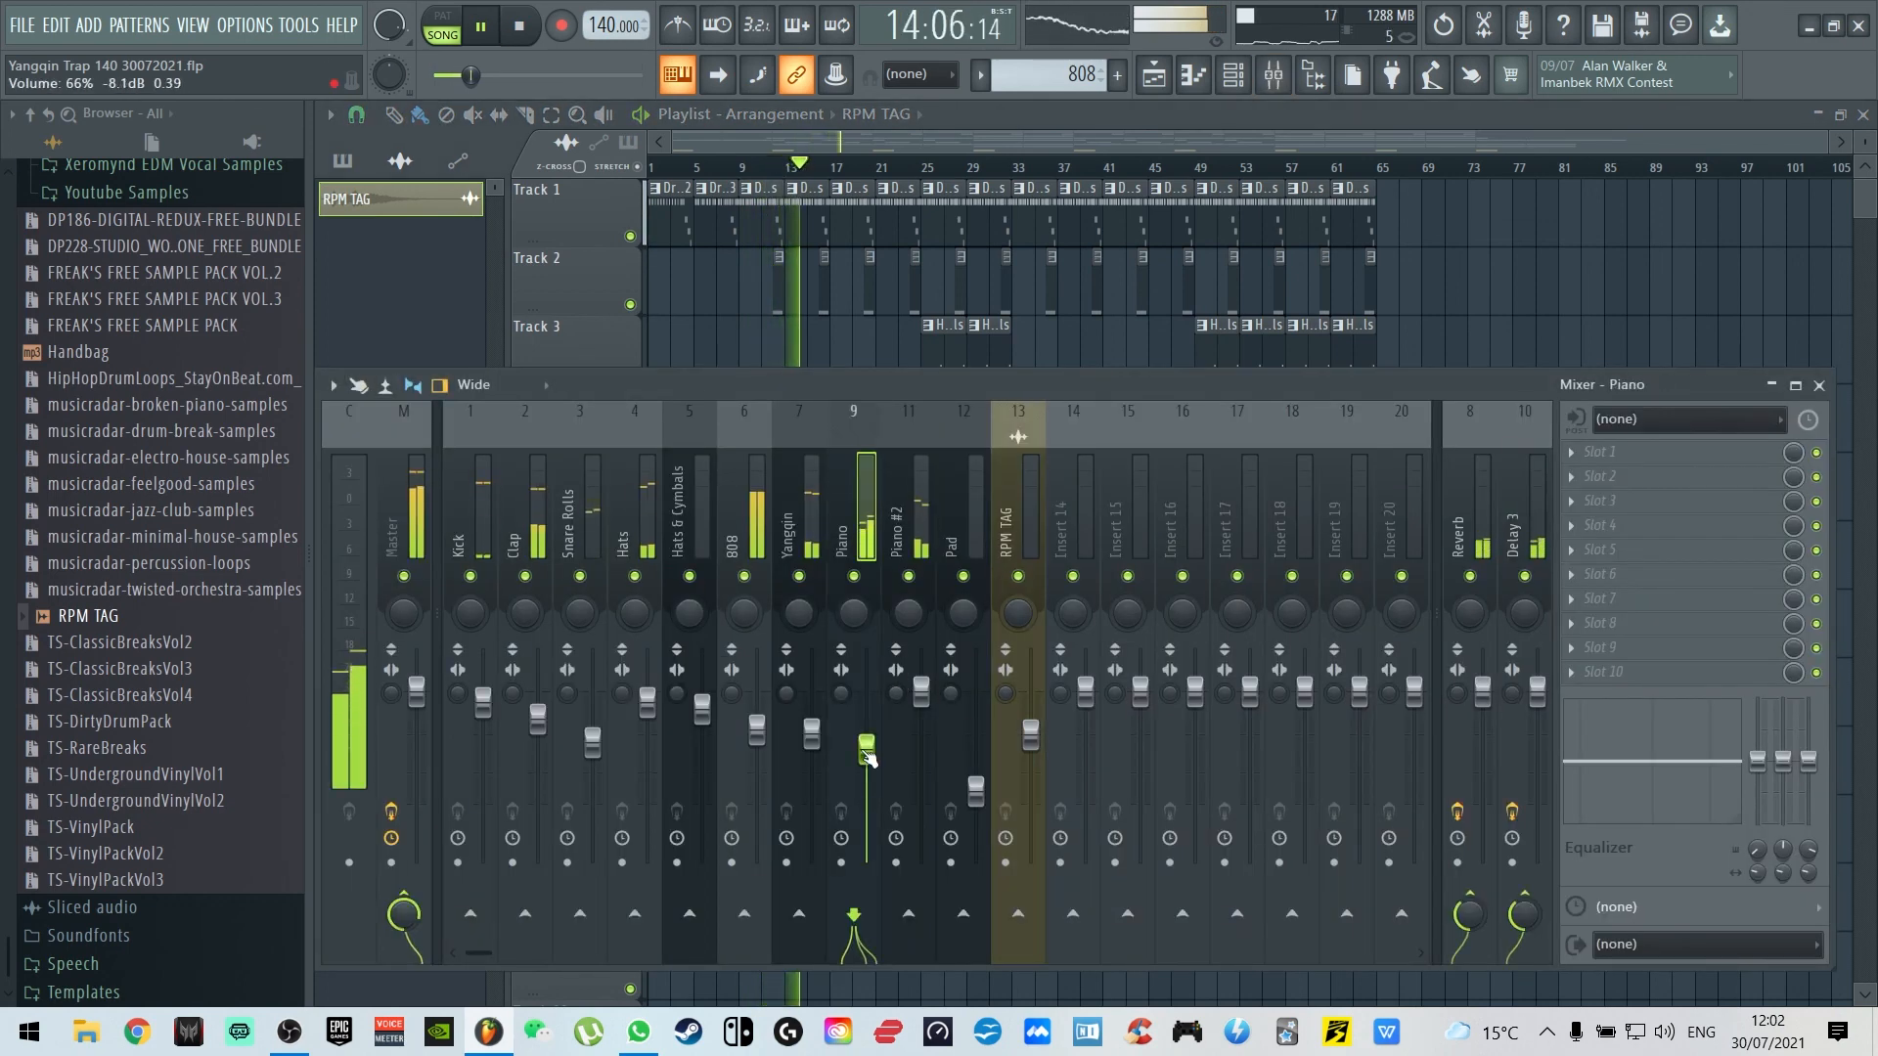
key(F9)
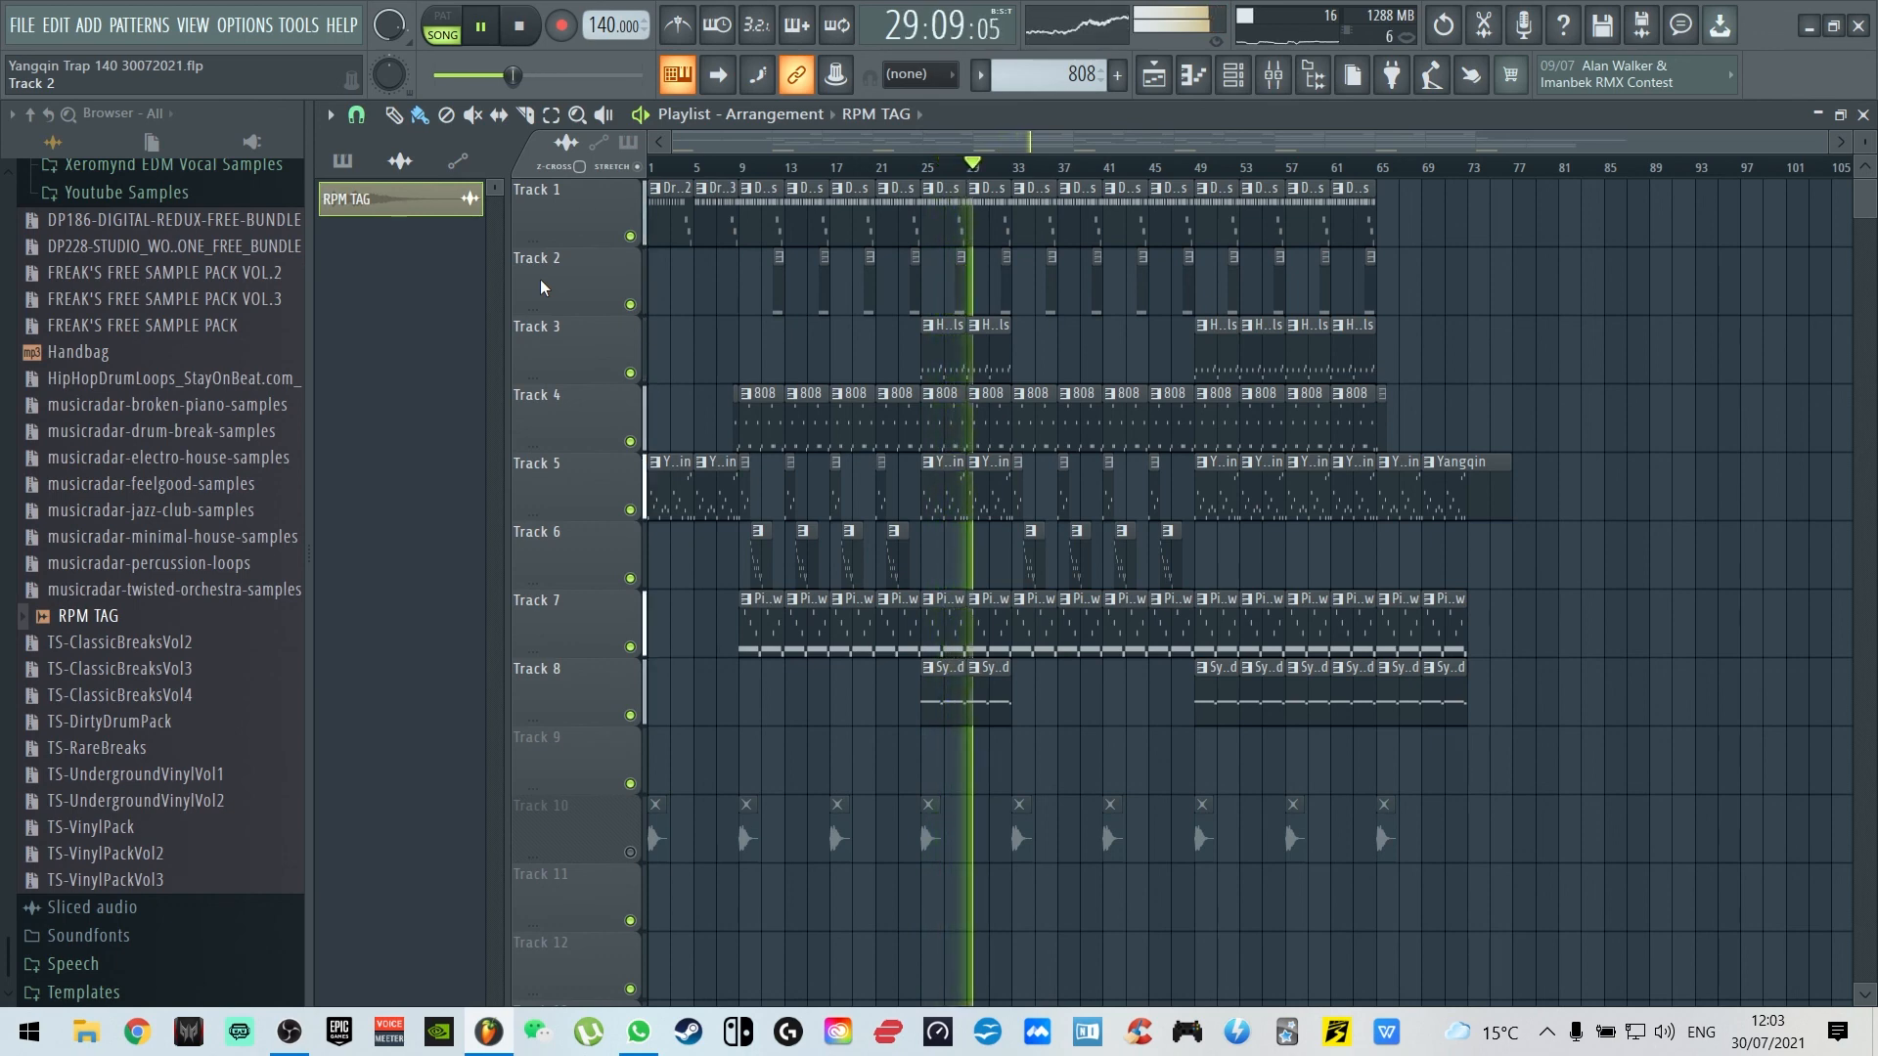
Lower the Snare Rolls mixer track's volume slightly and stop playback
key(F9)
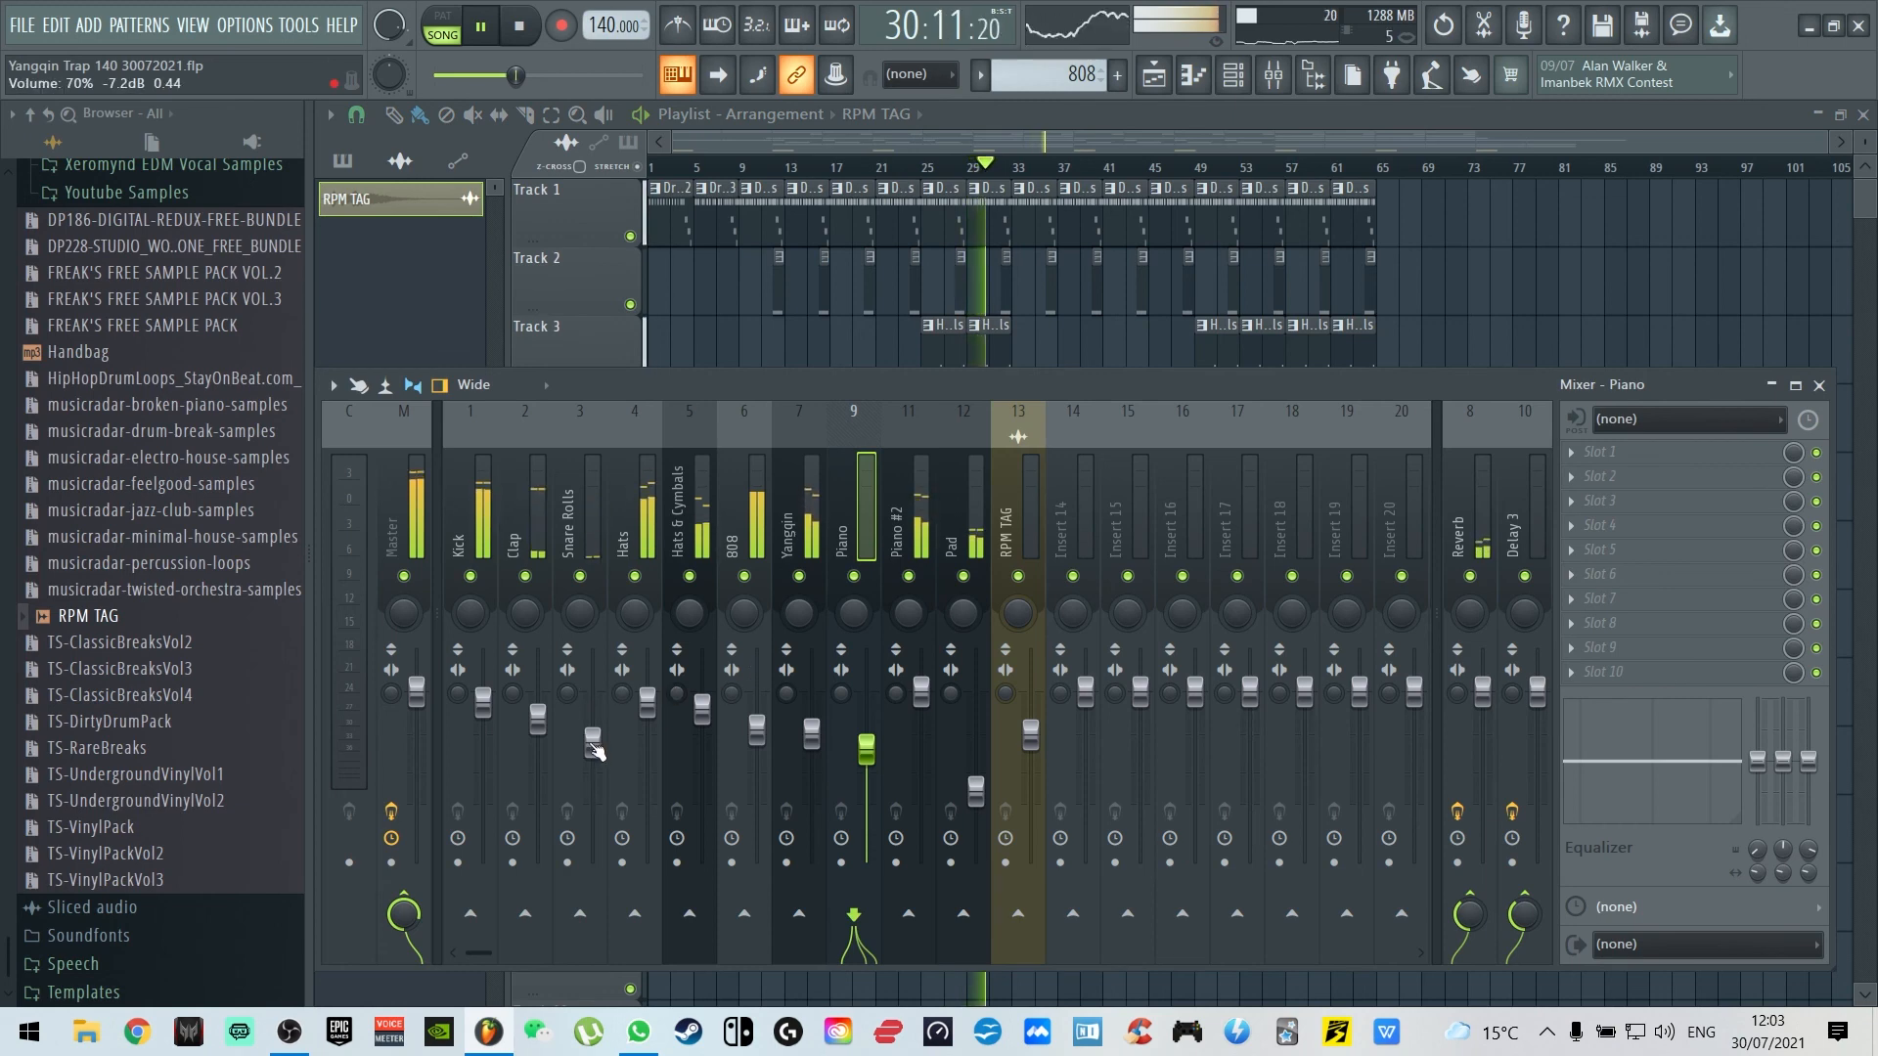
click(579, 509)
drag(591, 750, 592, 755)
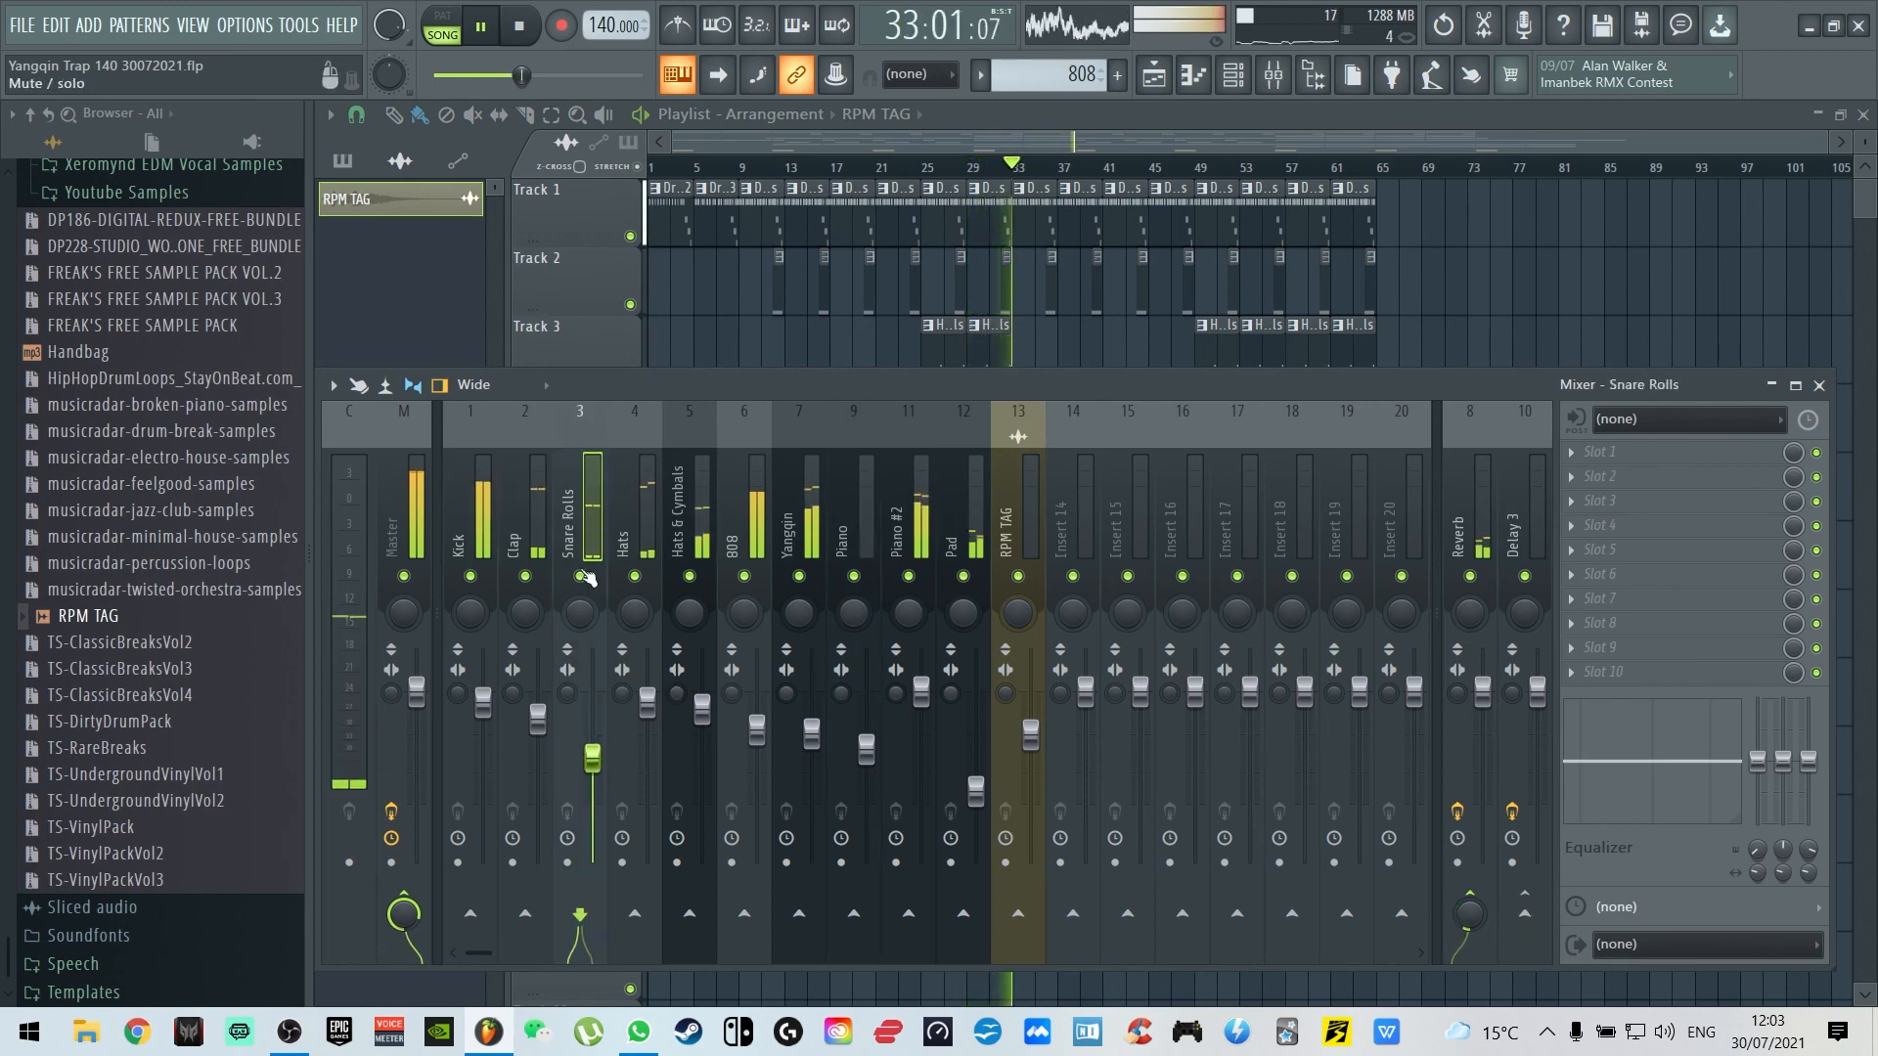
key(F9)
key(space)
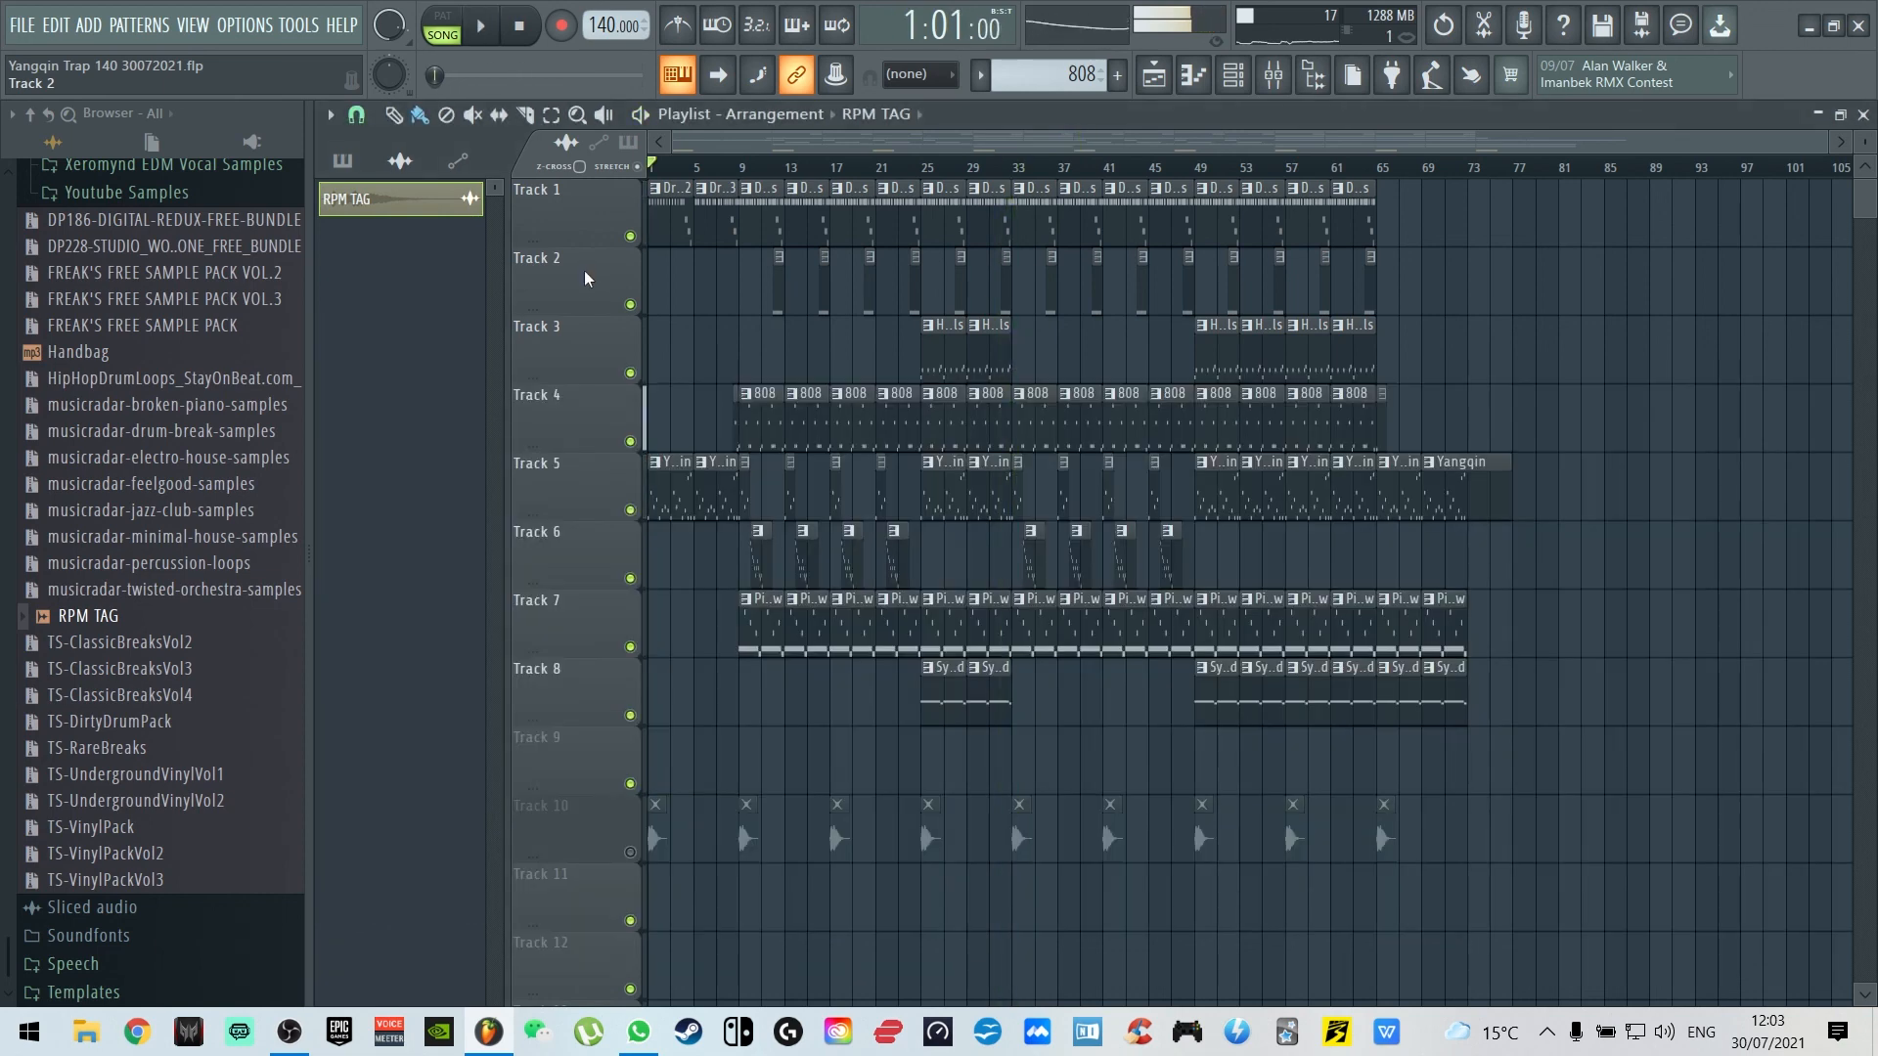